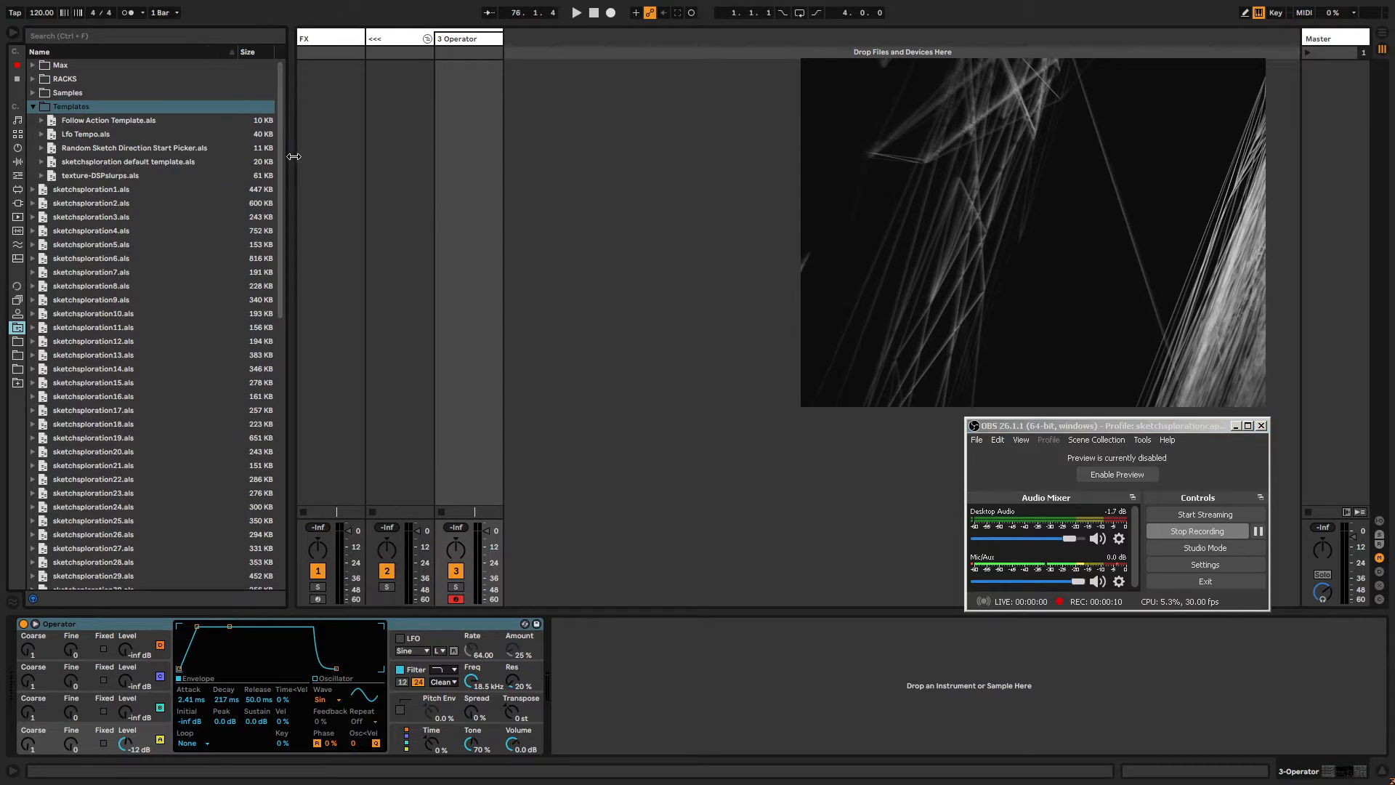
Insert the Random Sketch Direction Start Picker from the Templates folder as a track and launch its start clip.
{"action": "mouse_move", "coordinate": [100, 153]}
{"action": "left_mouse_down"}
{"action": "mouse_move", "coordinate": [478, 75]}
{"action": "mouse_move", "coordinate": [536, 42]}
{"action": "left_mouse_up"}
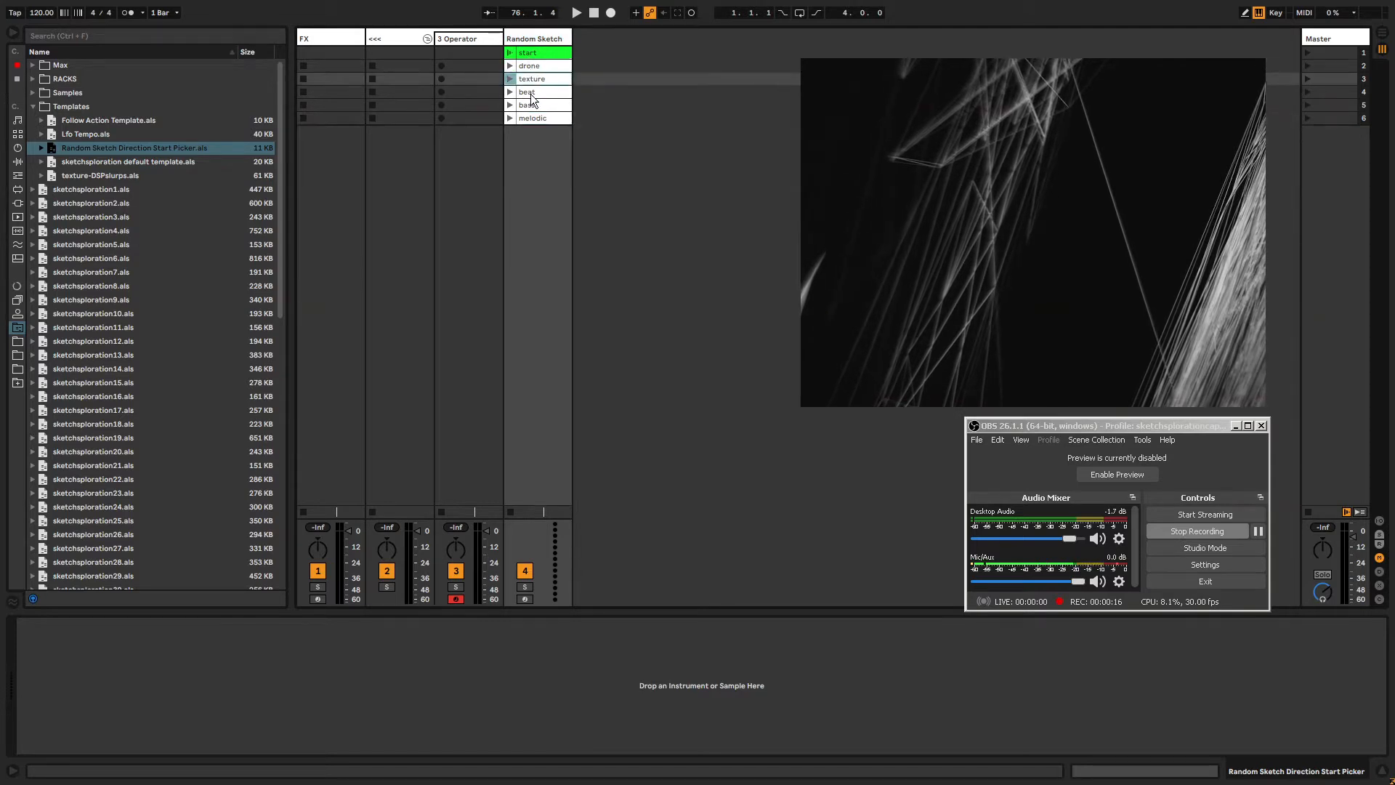
{"action": "left_click", "coordinate": [532, 54]}
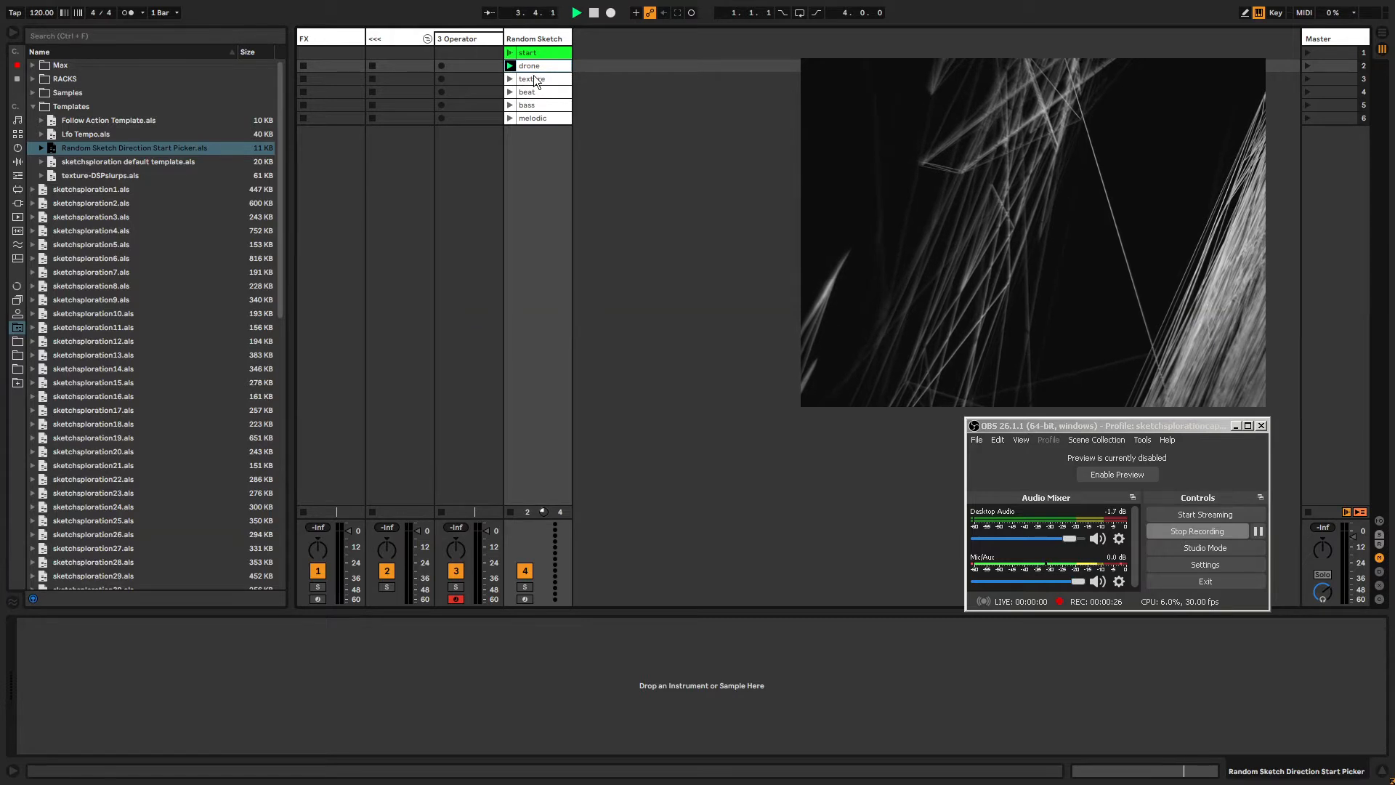
{"action": "left_click", "coordinate": [533, 77]}
{"action": "left_click", "coordinate": [533, 37]}
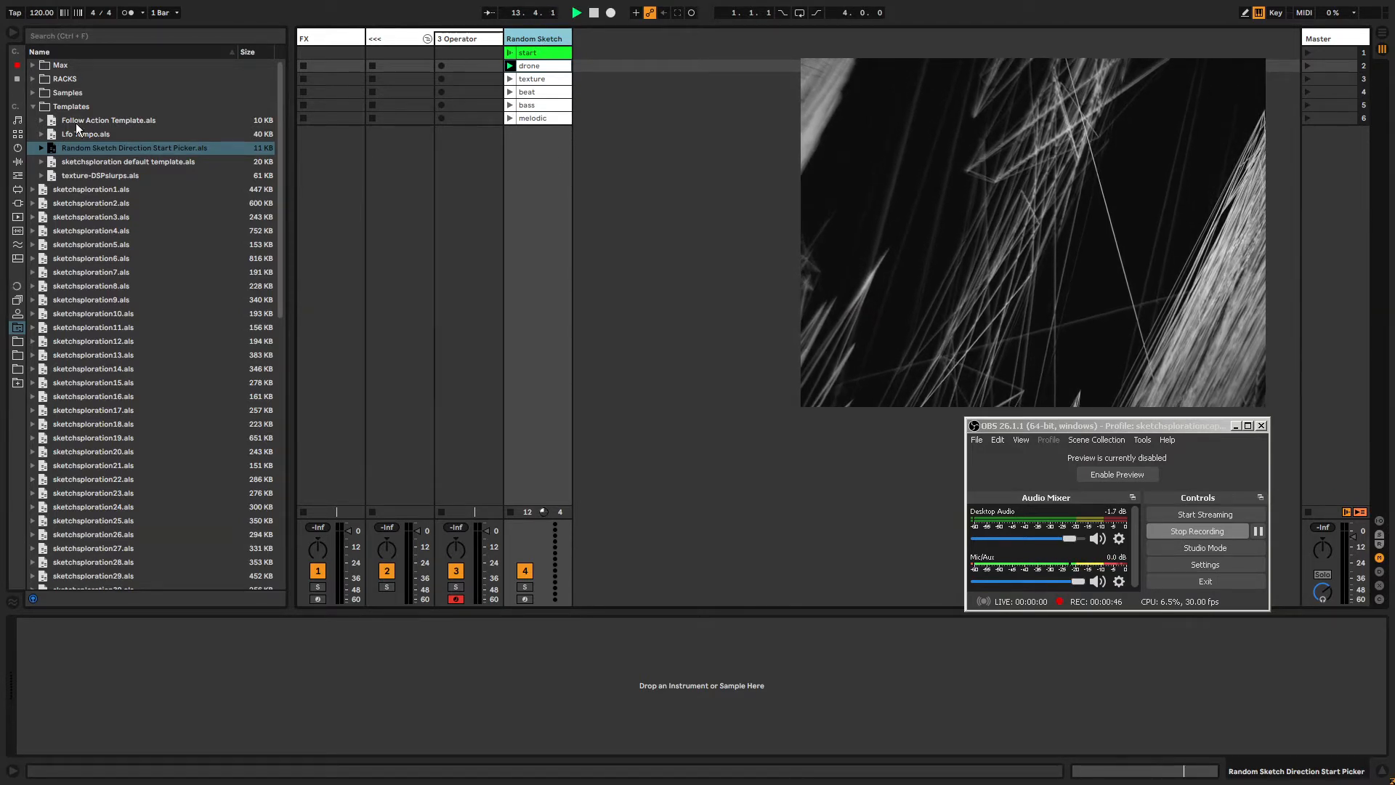
Load the expanded picker tracks into the set and launch the ROLL DICE clips on several of them.
{"action": "mouse_move", "coordinate": [128, 146]}
{"action": "left_mouse_down"}
{"action": "mouse_move", "coordinate": [538, 144]}
{"action": "mouse_move", "coordinate": [622, 47]}
{"action": "mouse_move", "coordinate": [412, 21]}
{"action": "mouse_move", "coordinate": [511, 39]}
{"action": "mouse_move", "coordinate": [492, 24]}
{"action": "left_mouse_up"}
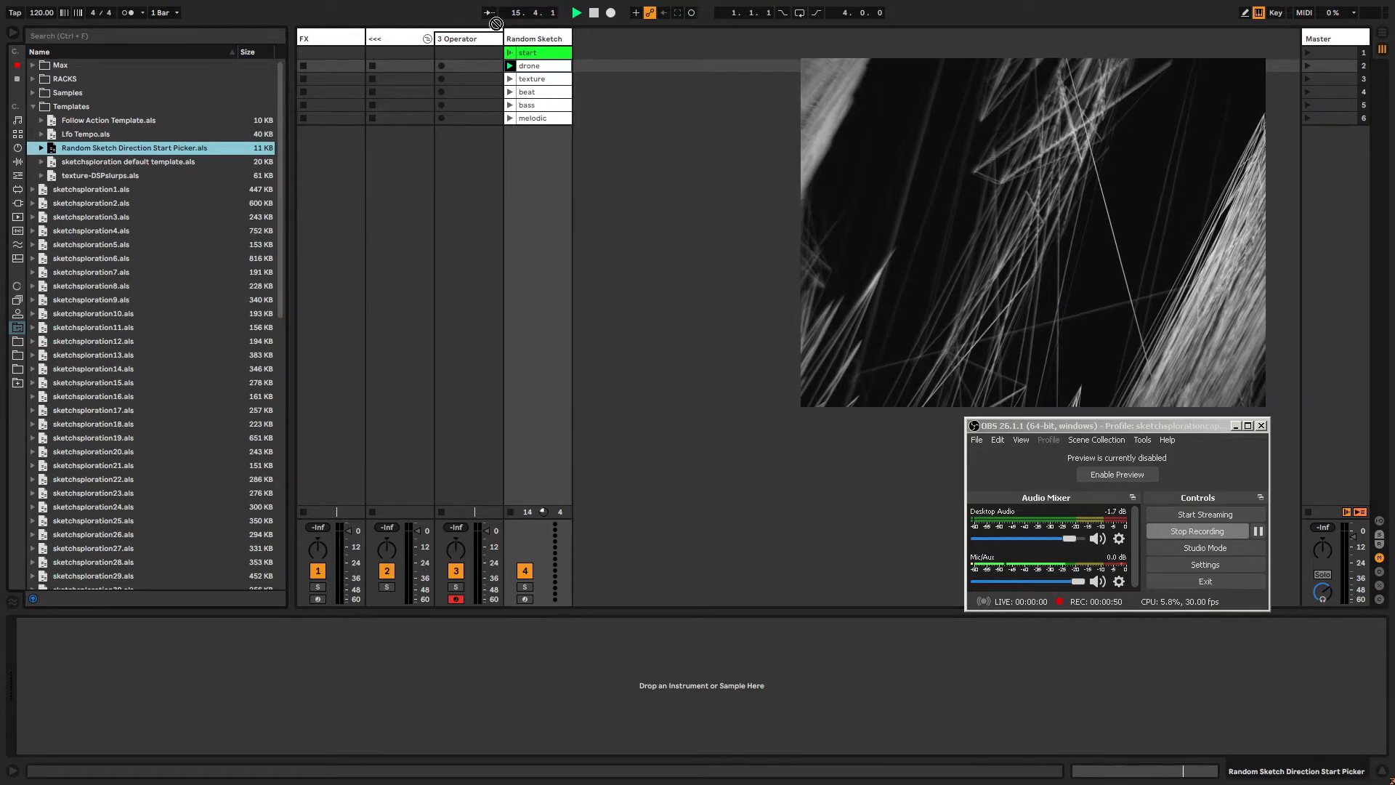
{"action": "left_click", "coordinate": [530, 38]}
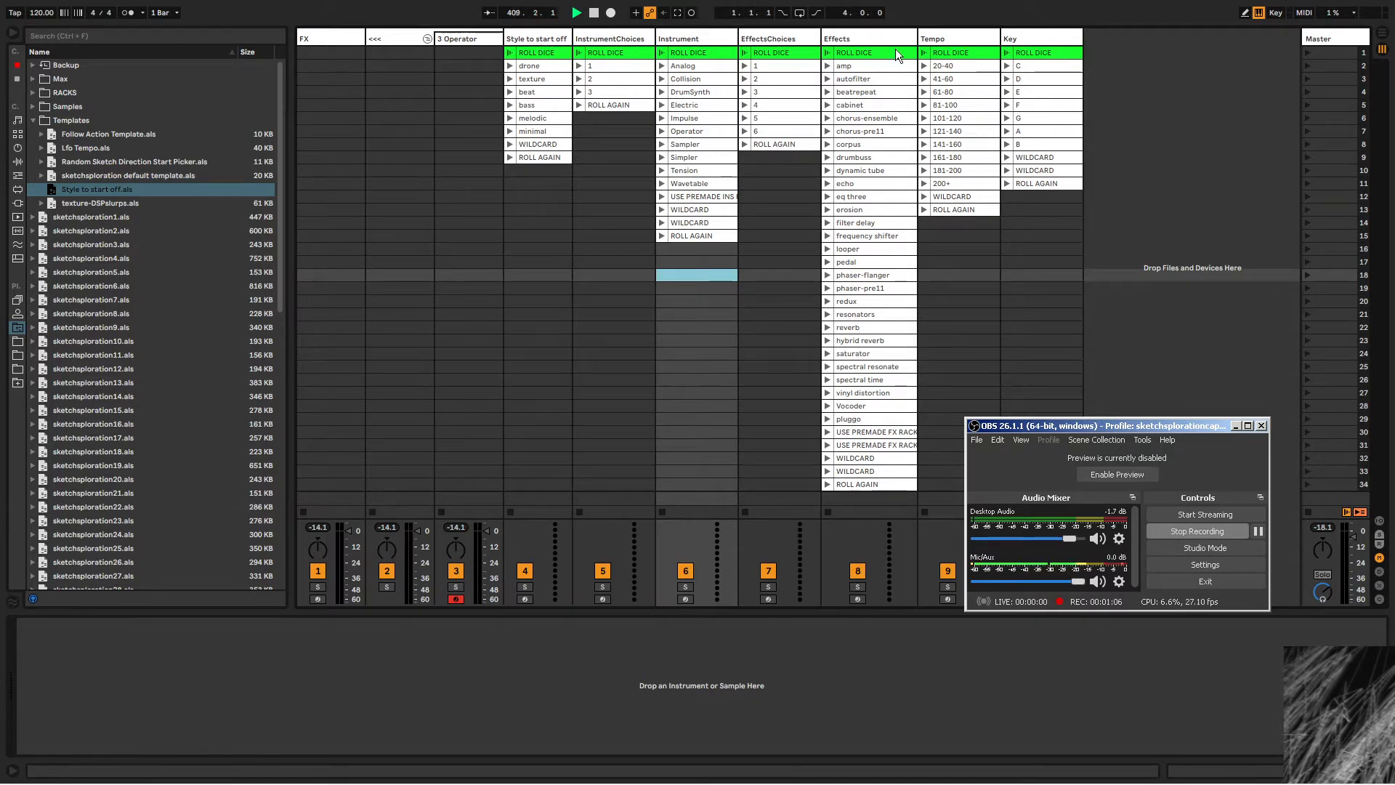
{"action": "left_click", "coordinate": [542, 53]}
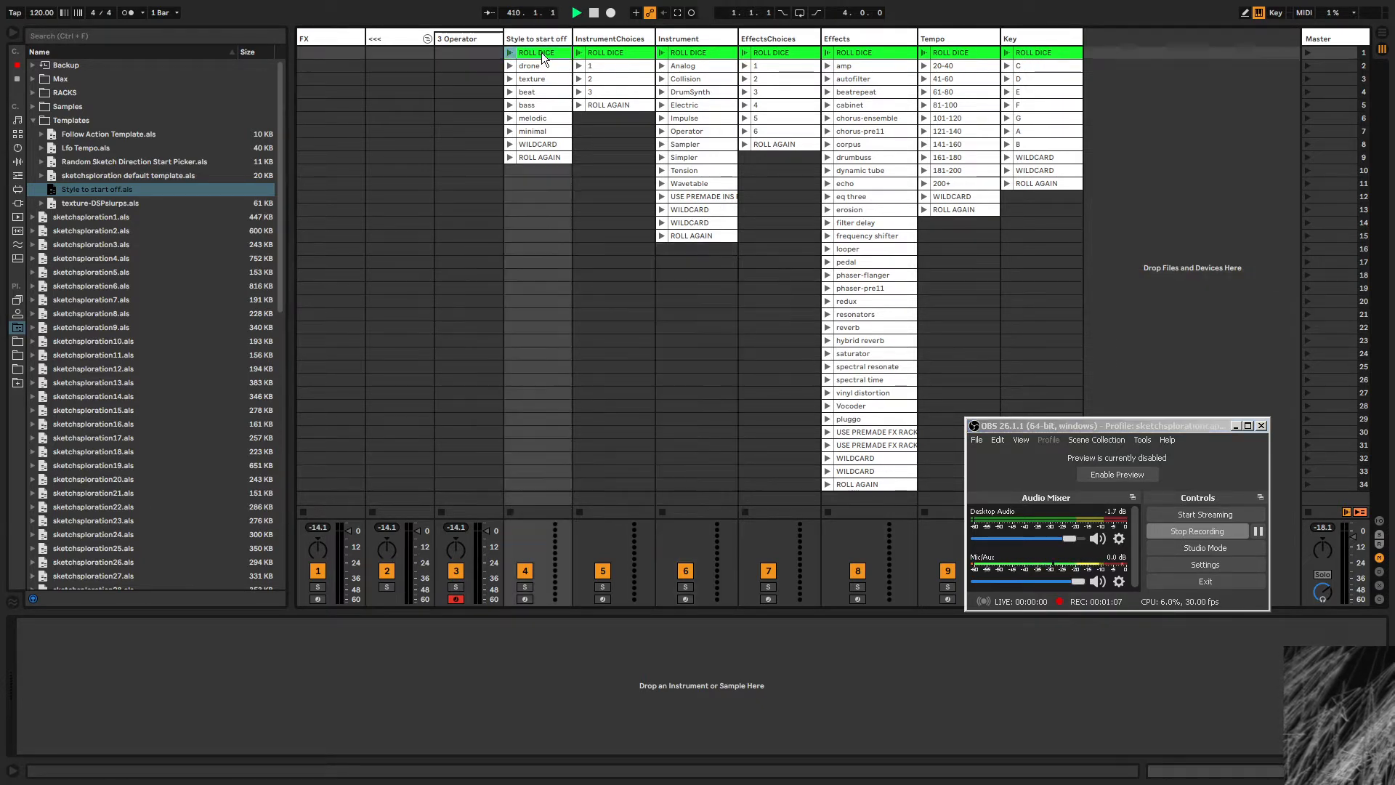
{"action": "left_click", "coordinate": [597, 54]}
{"action": "left_click", "coordinate": [663, 54]}
{"action": "left_click", "coordinate": [774, 49]}
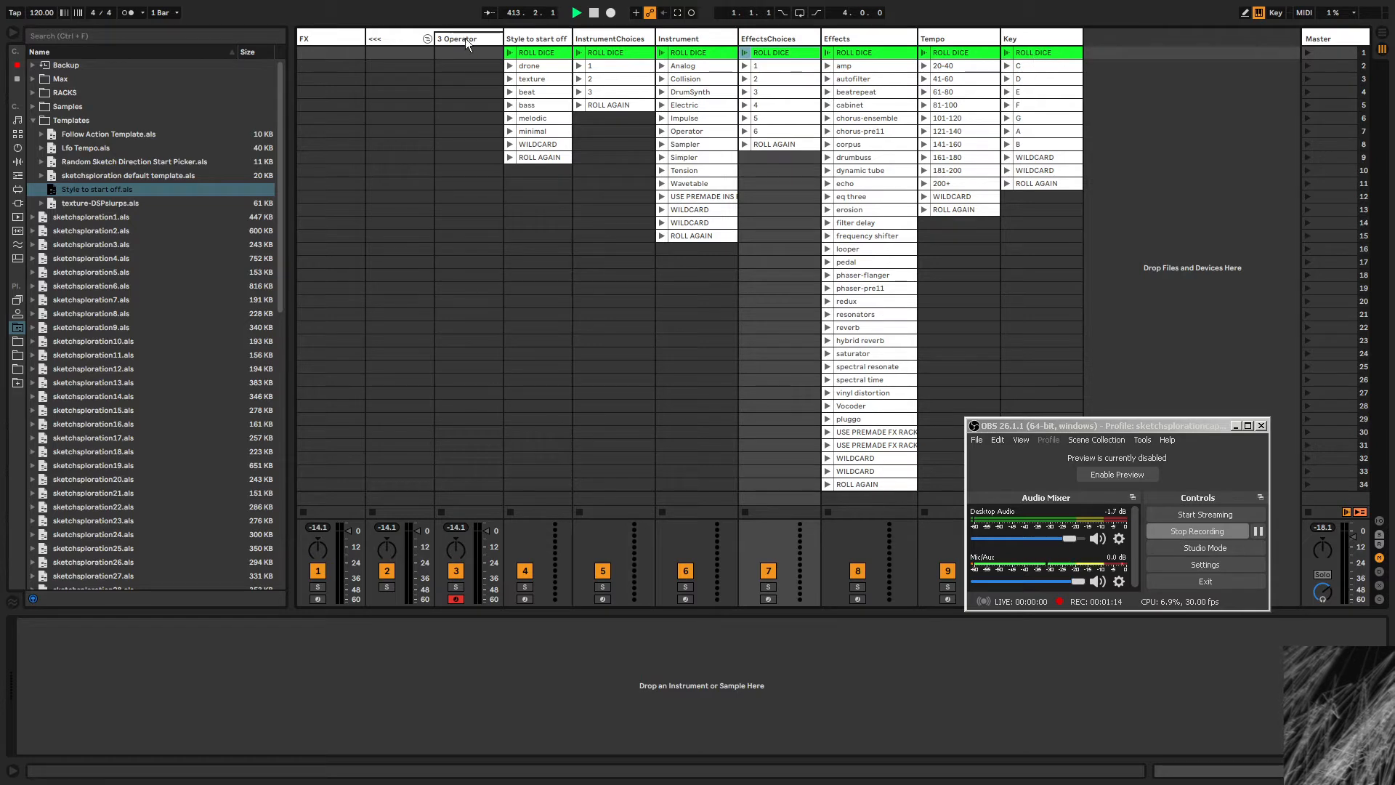
{"action": "left_click", "coordinate": [542, 50]}
{"action": "left_click", "coordinate": [1029, 52]}
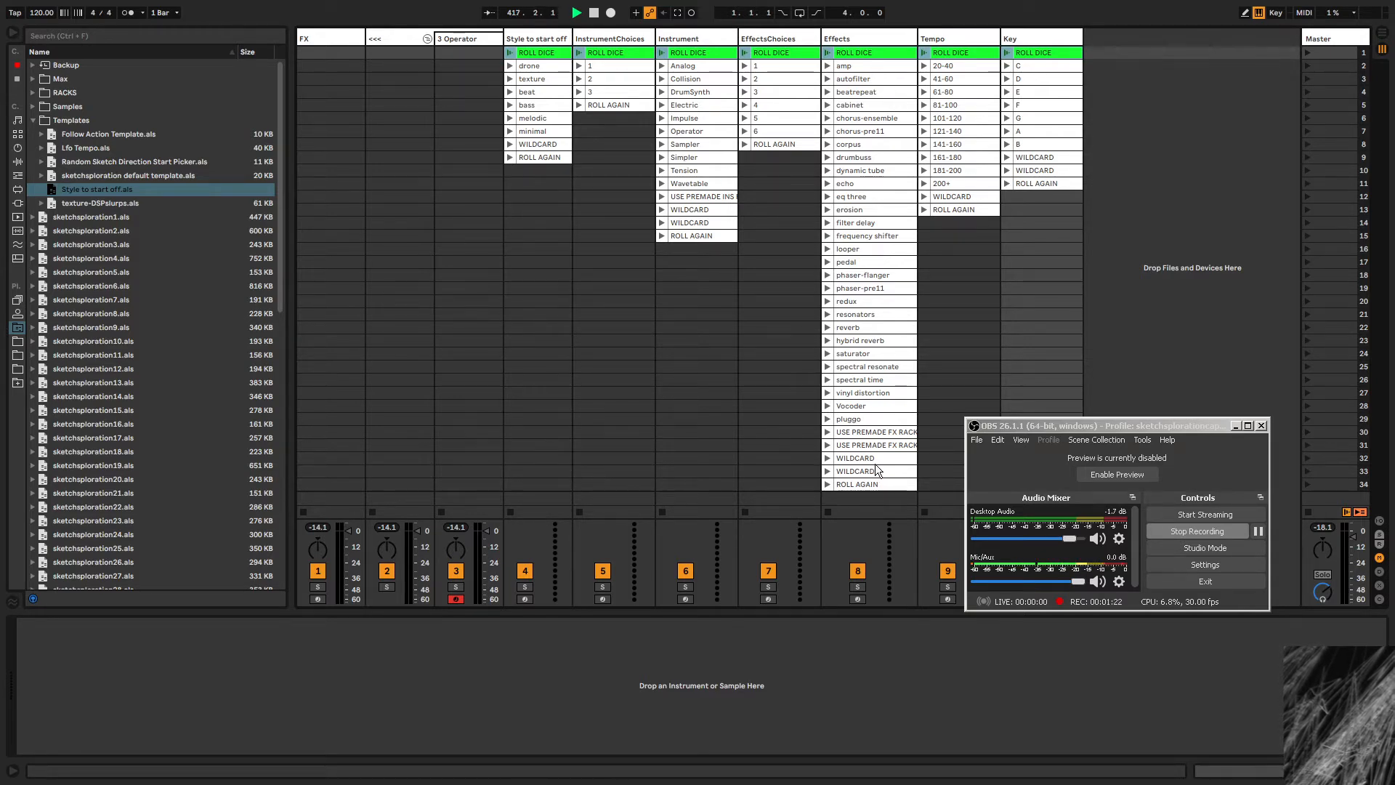
Launch the ROLL DICE scene so every picker track rolls a random choice.
{"action": "left_click", "coordinate": [542, 62]}
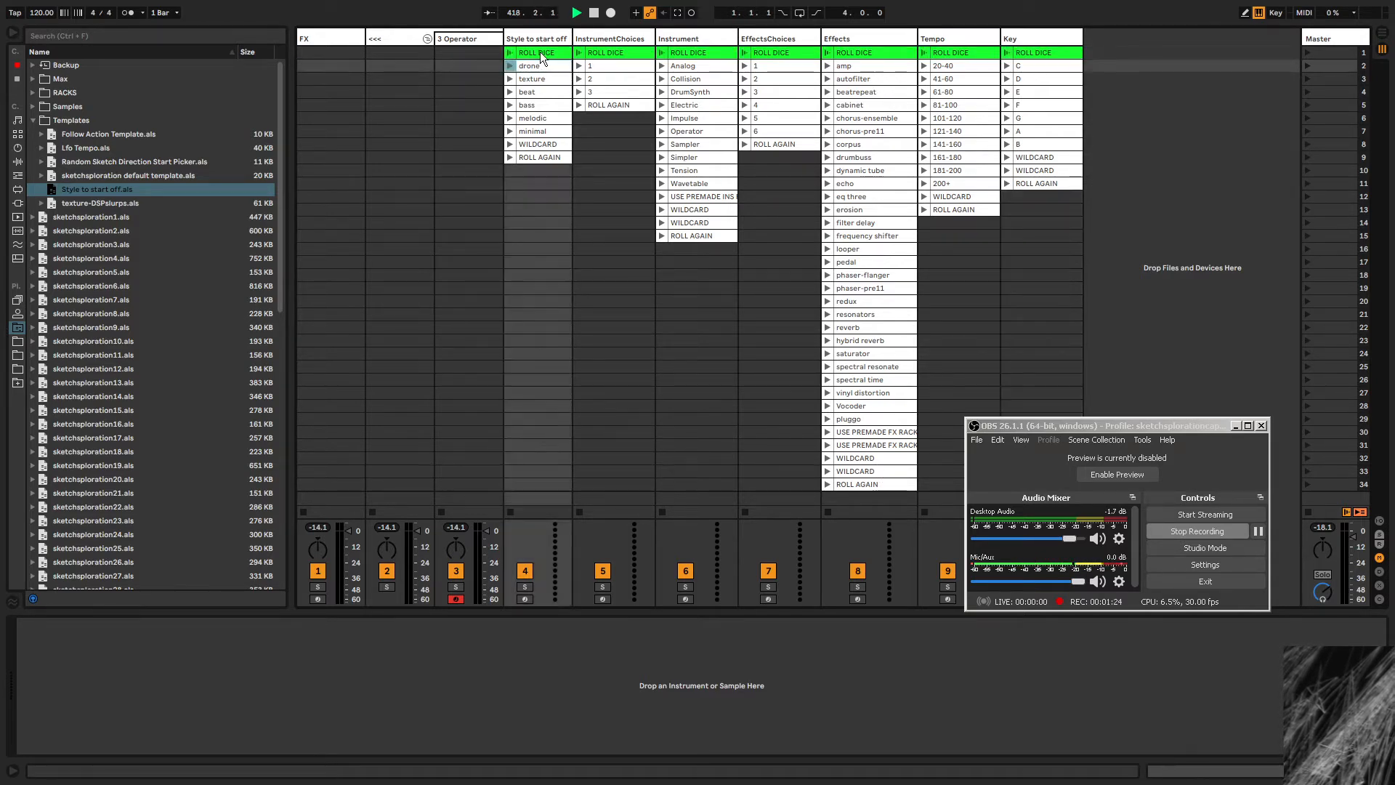
{"action": "left_click", "coordinate": [536, 56]}
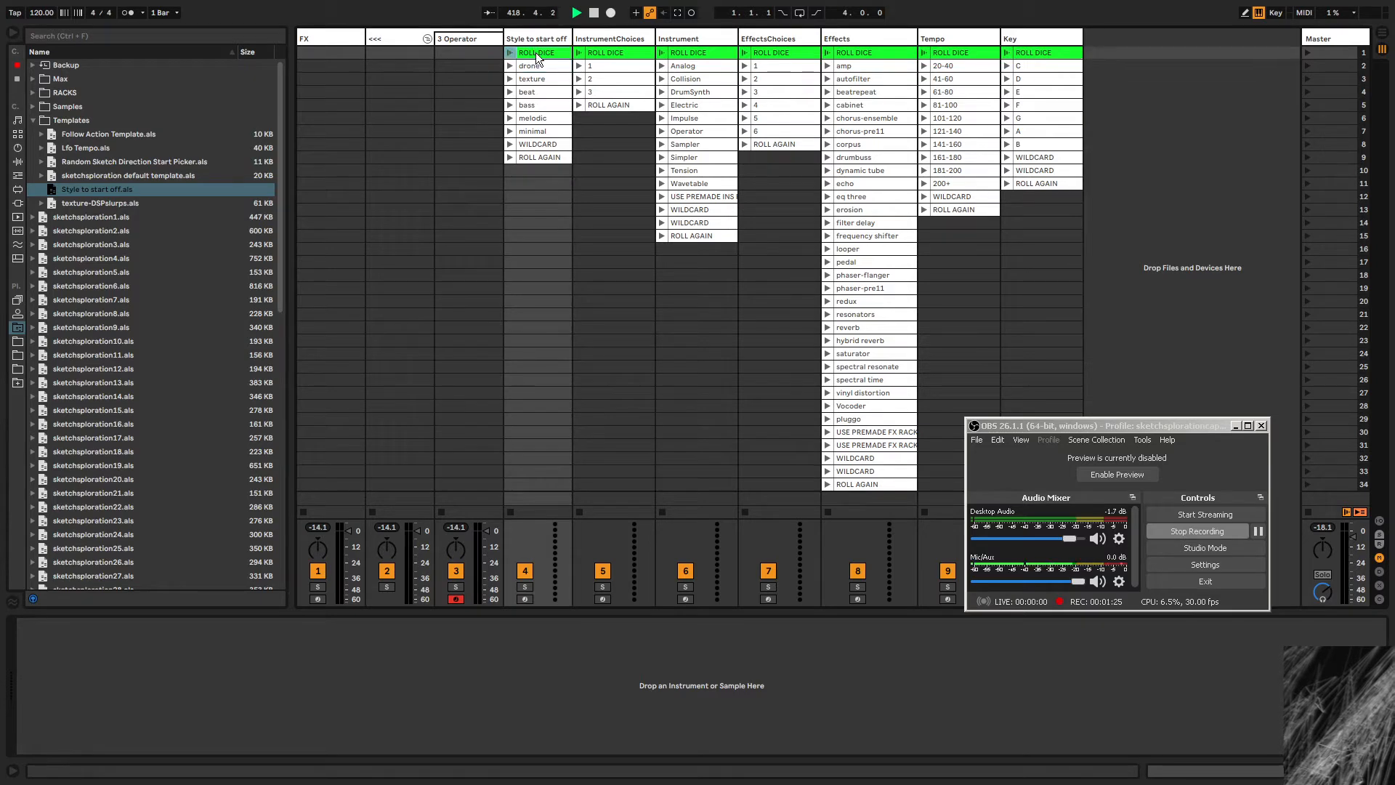
{"action": "left_click", "coordinate": [1046, 52]}
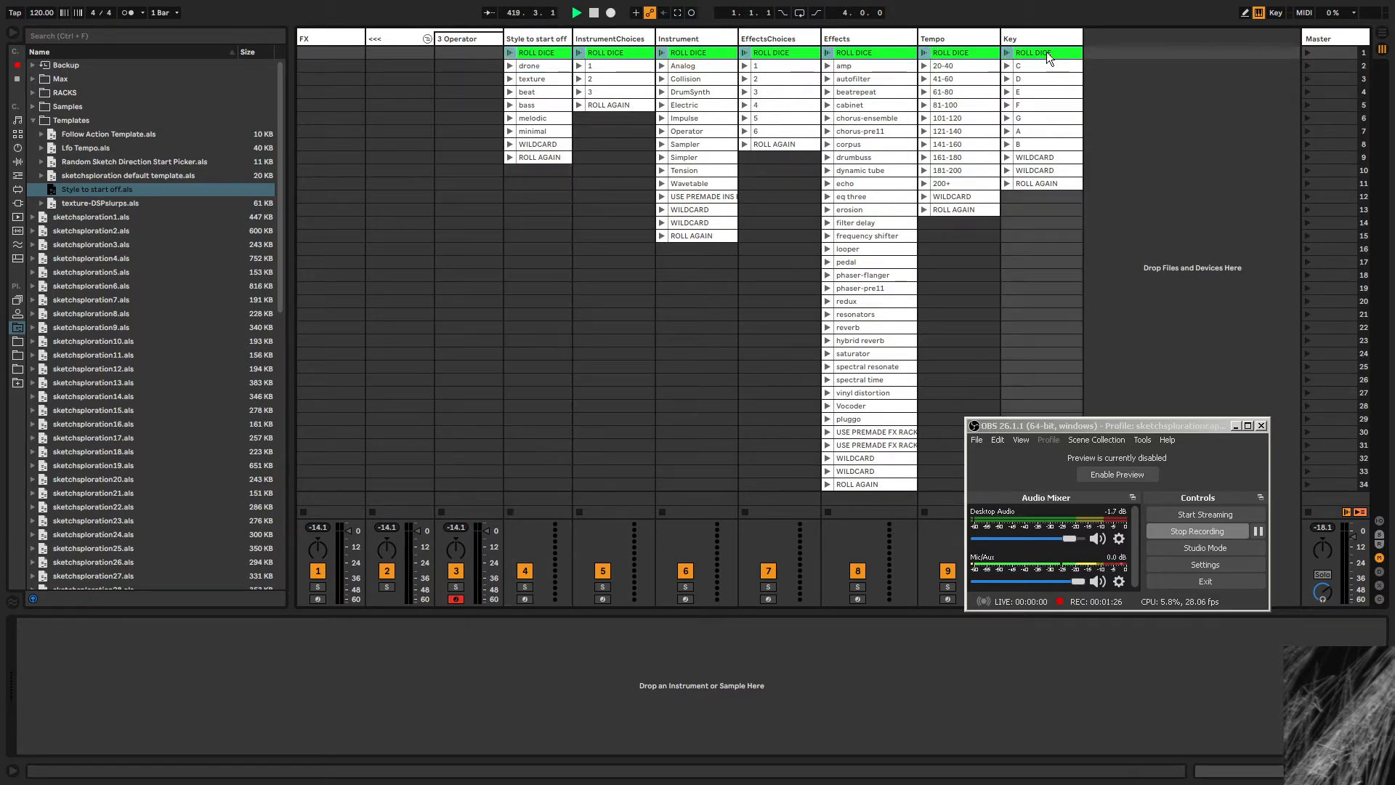
{"action": "left_click", "coordinate": [1317, 54]}
{"action": "left_click", "coordinate": [556, 51]}
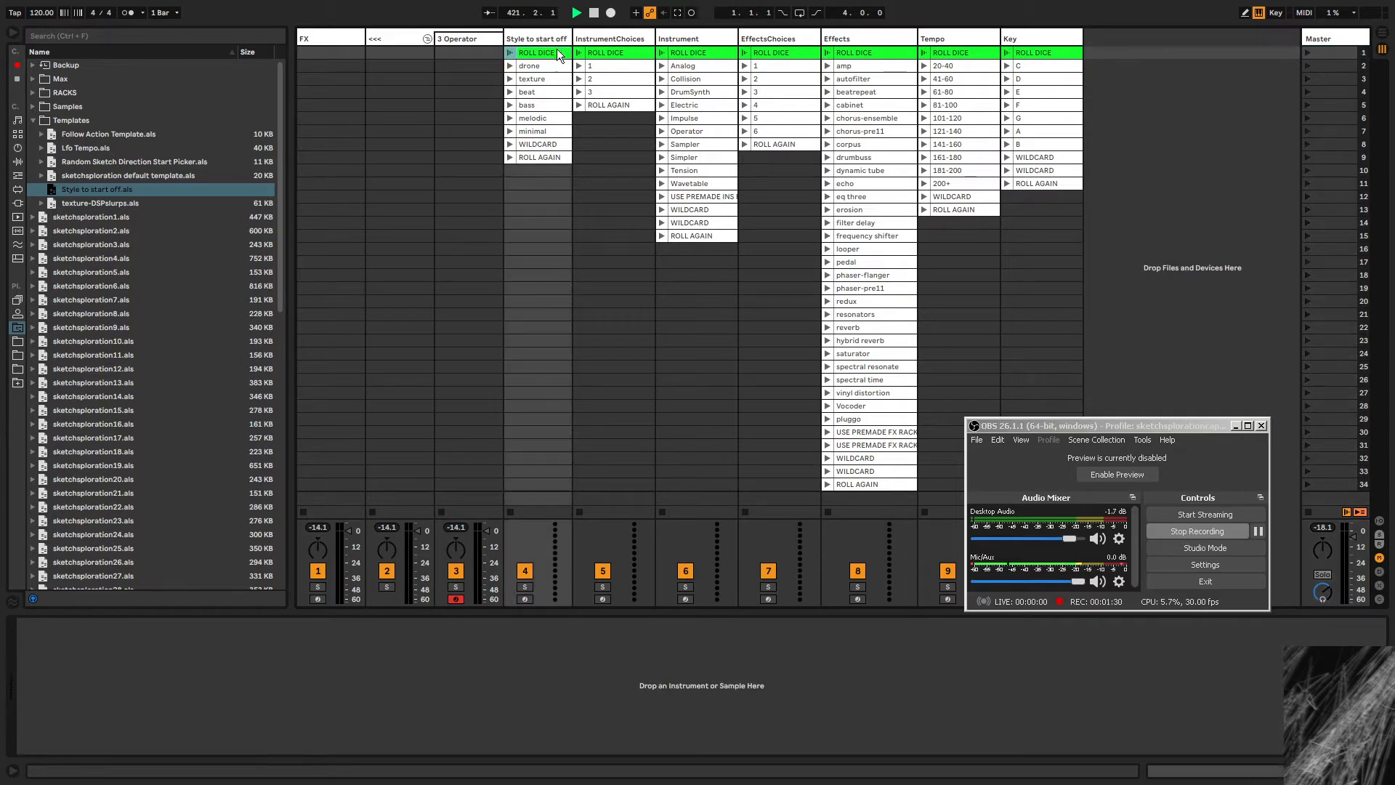
{"action": "left_click", "coordinate": [1037, 51]}
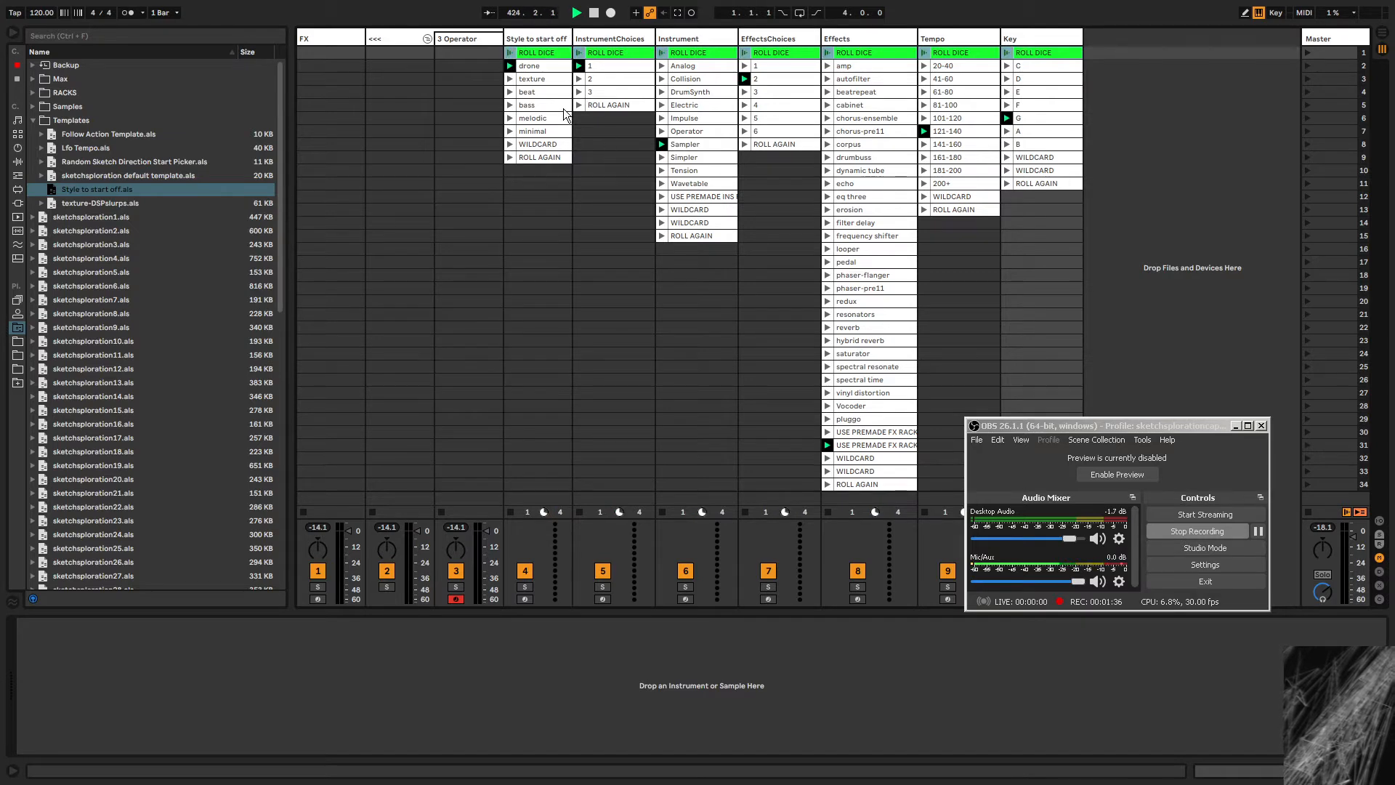
Select the rolled clips on the style, instrument choice, instrument and effects tracks to review them.
{"action": "left_click", "coordinate": [536, 67]}
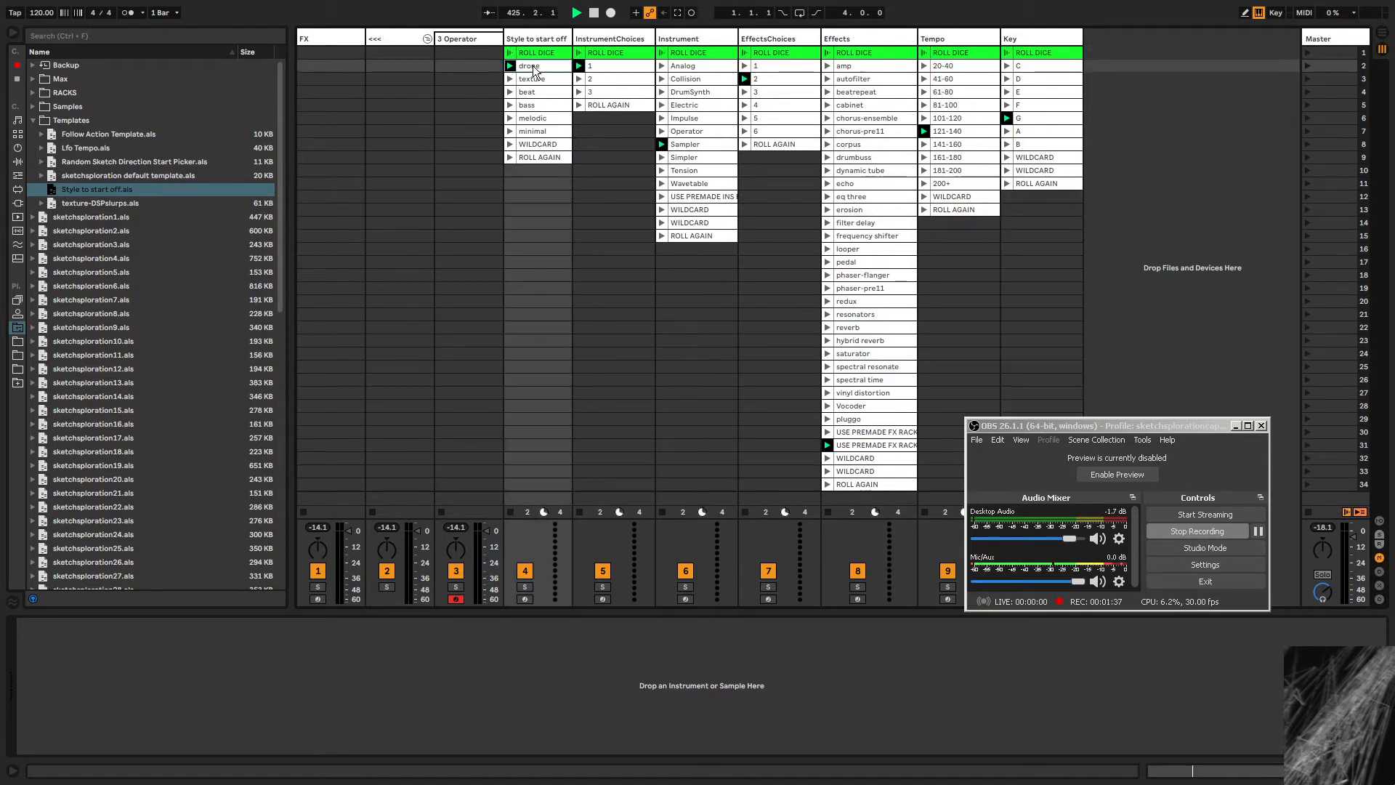
{"action": "left_click", "coordinate": [610, 67]}
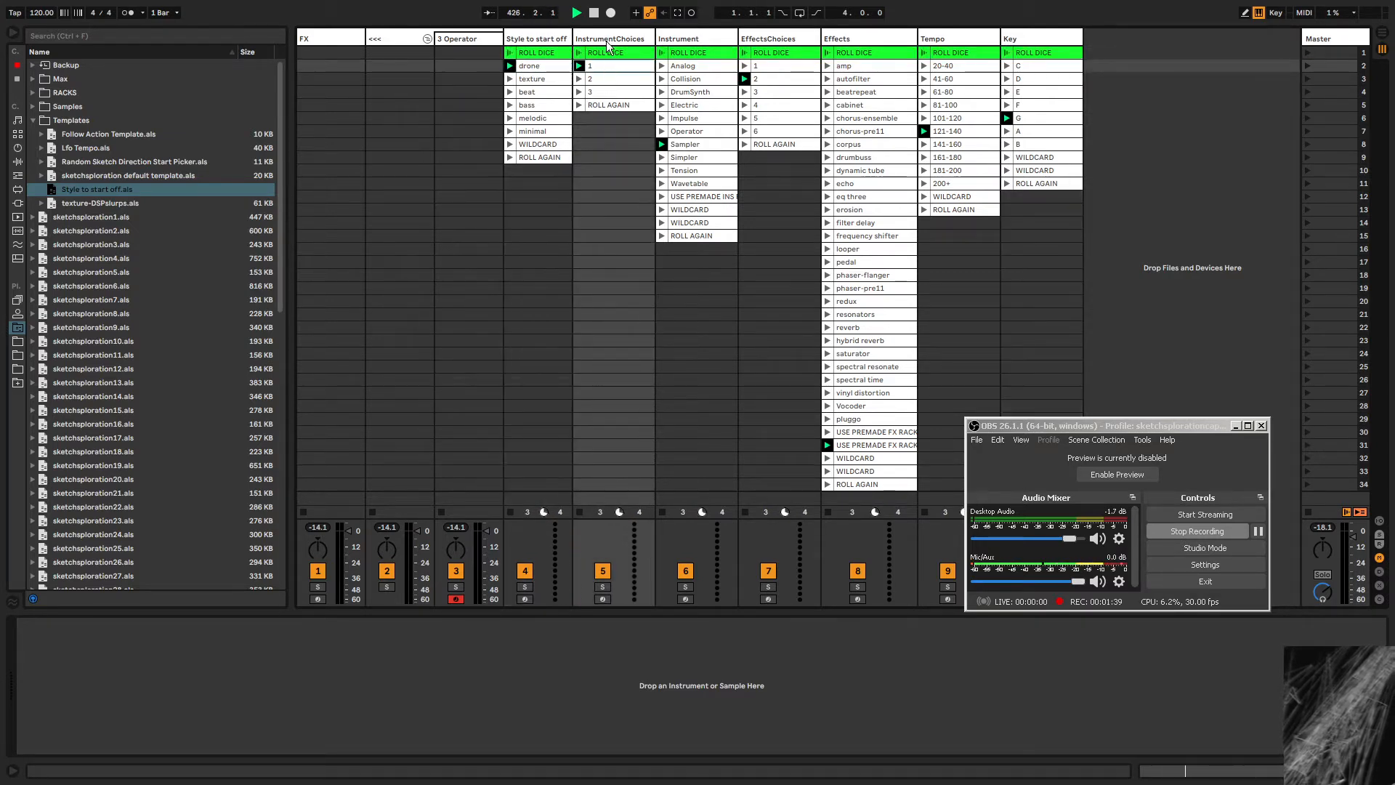
{"action": "left_click", "coordinate": [697, 145]}
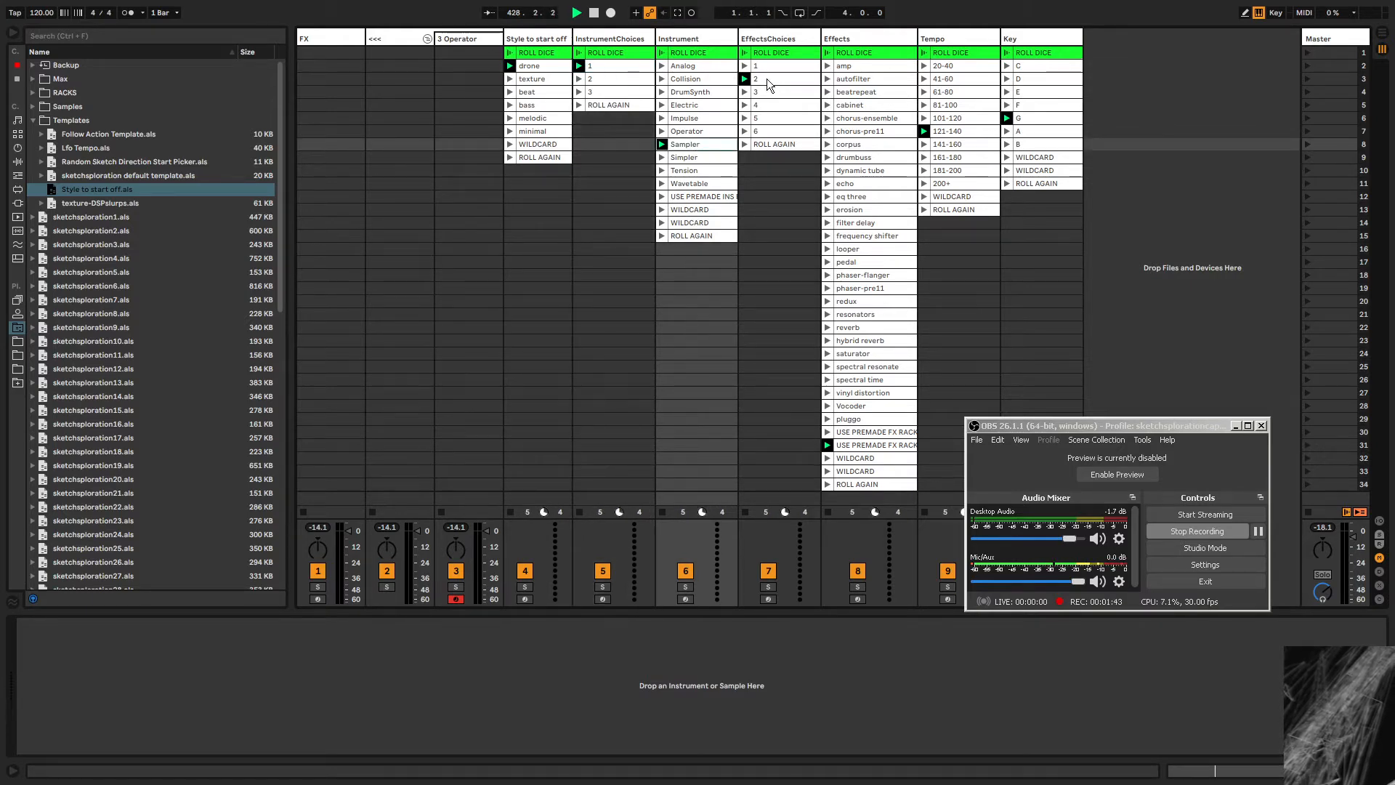
{"action": "left_click", "coordinate": [881, 445]}
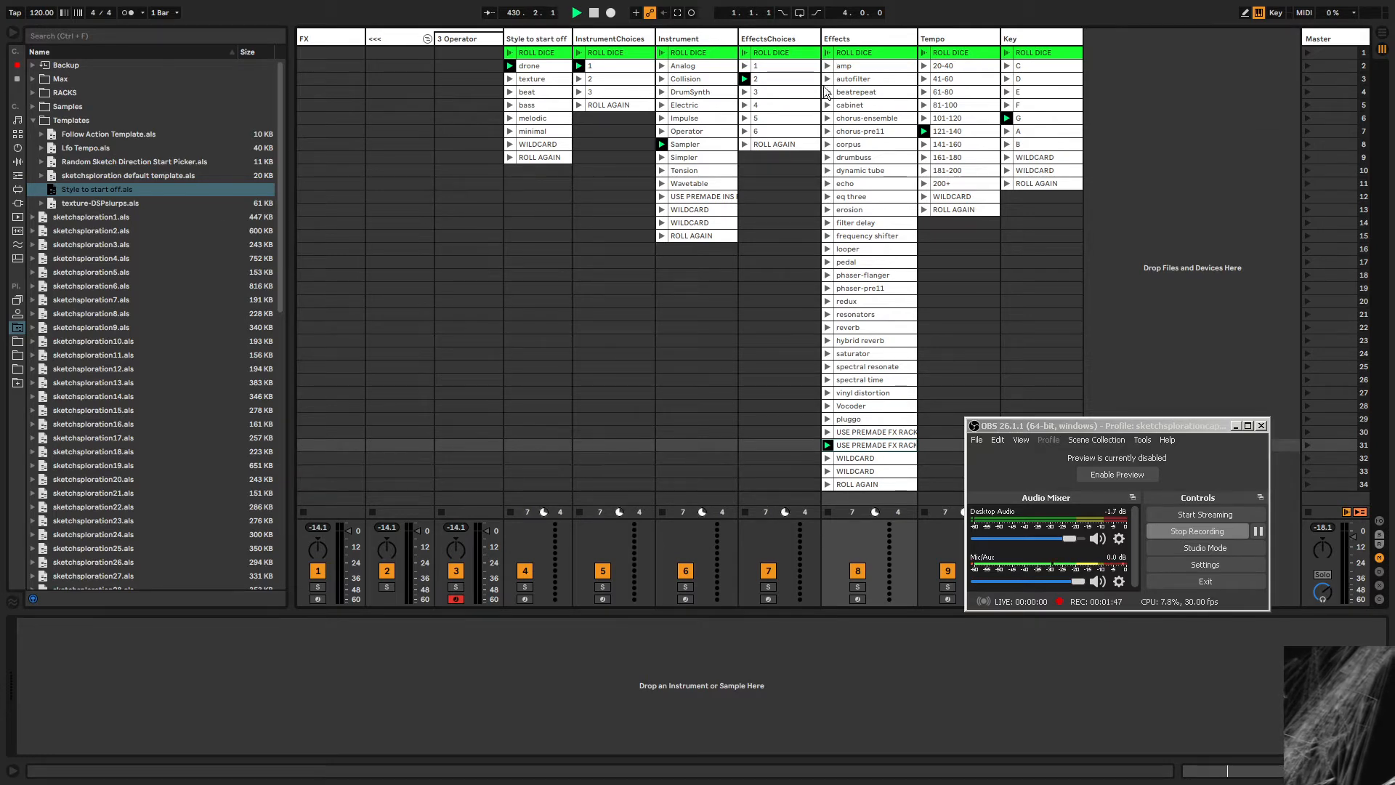
Reroll the Effects track by launching its ROLL DICE clip.
{"action": "left_click", "coordinate": [782, 80]}
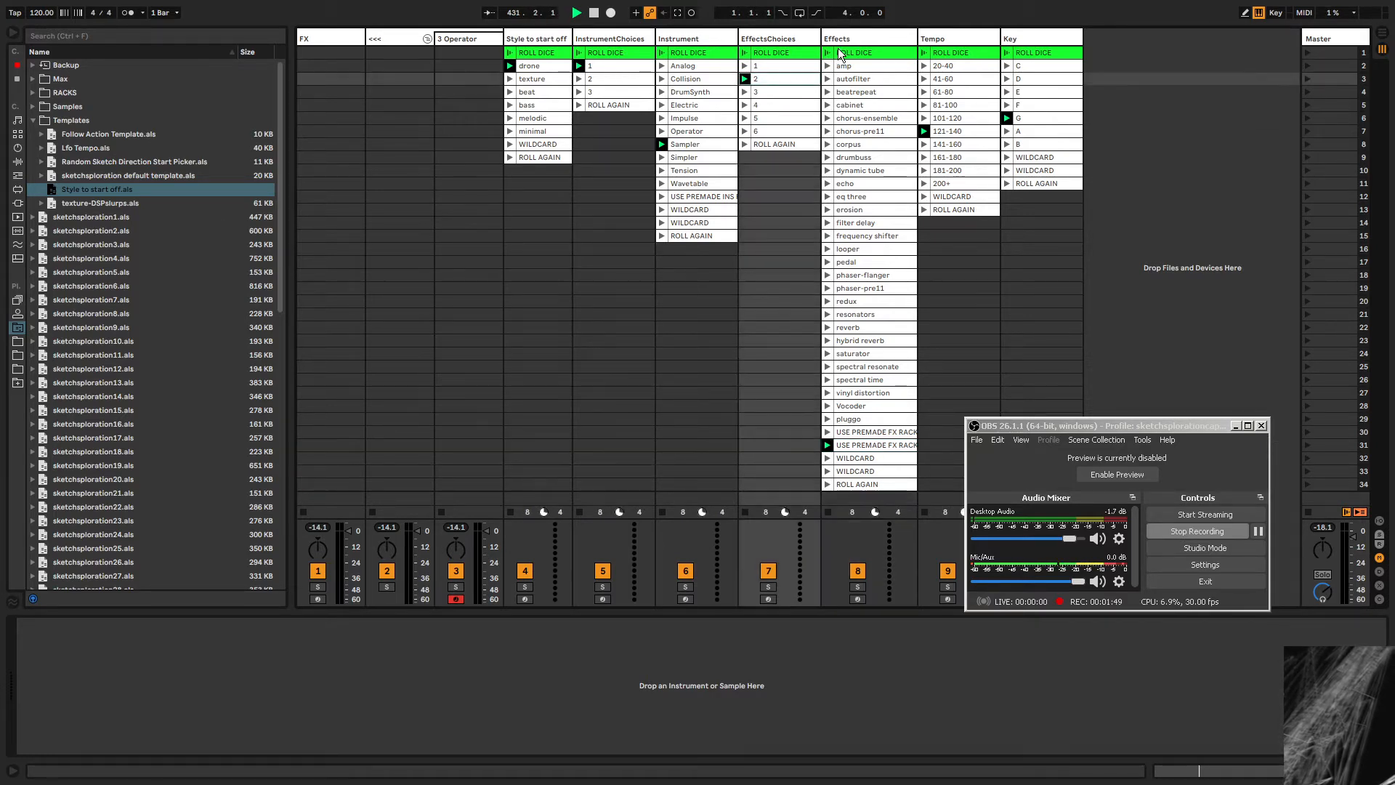
{"action": "left_click", "coordinate": [827, 53]}
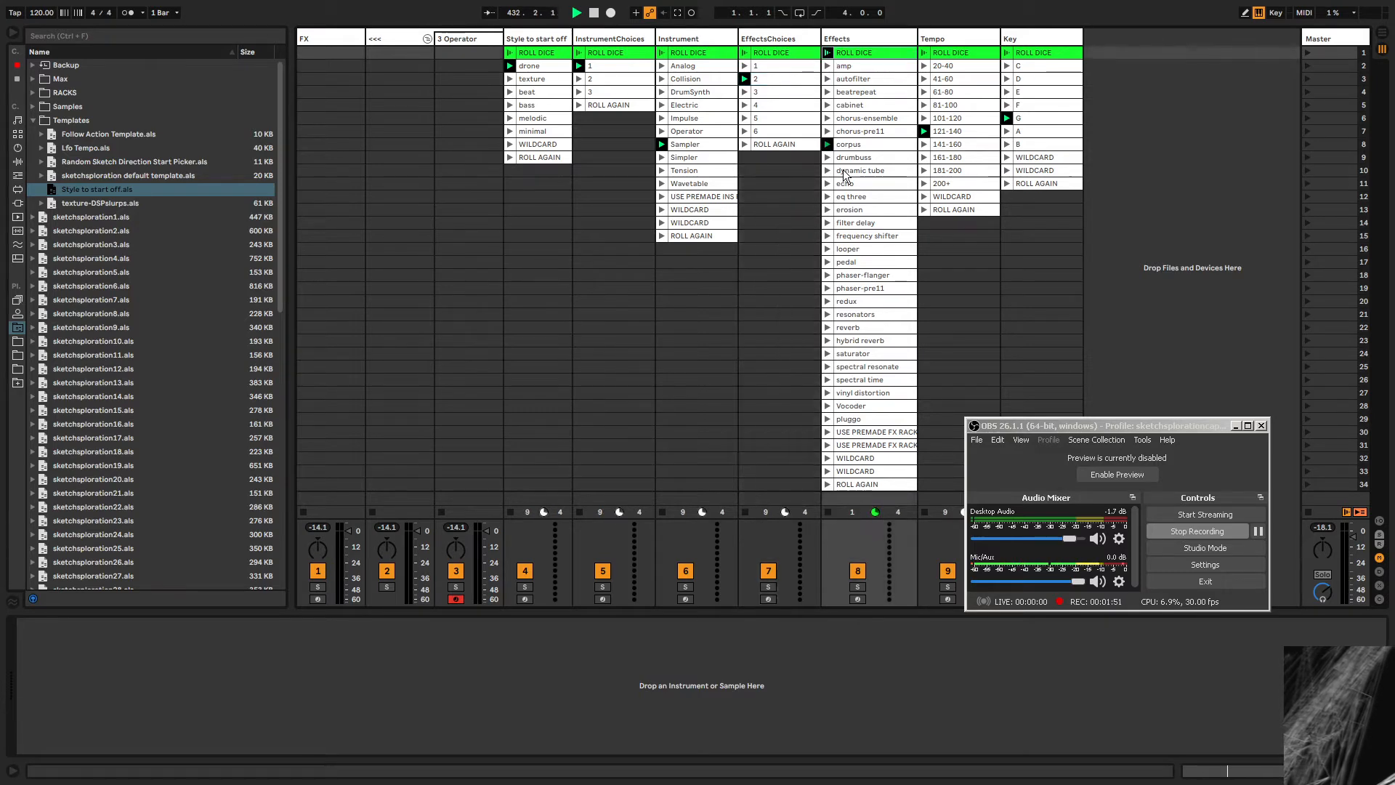
{"action": "left_click", "coordinate": [859, 143]}
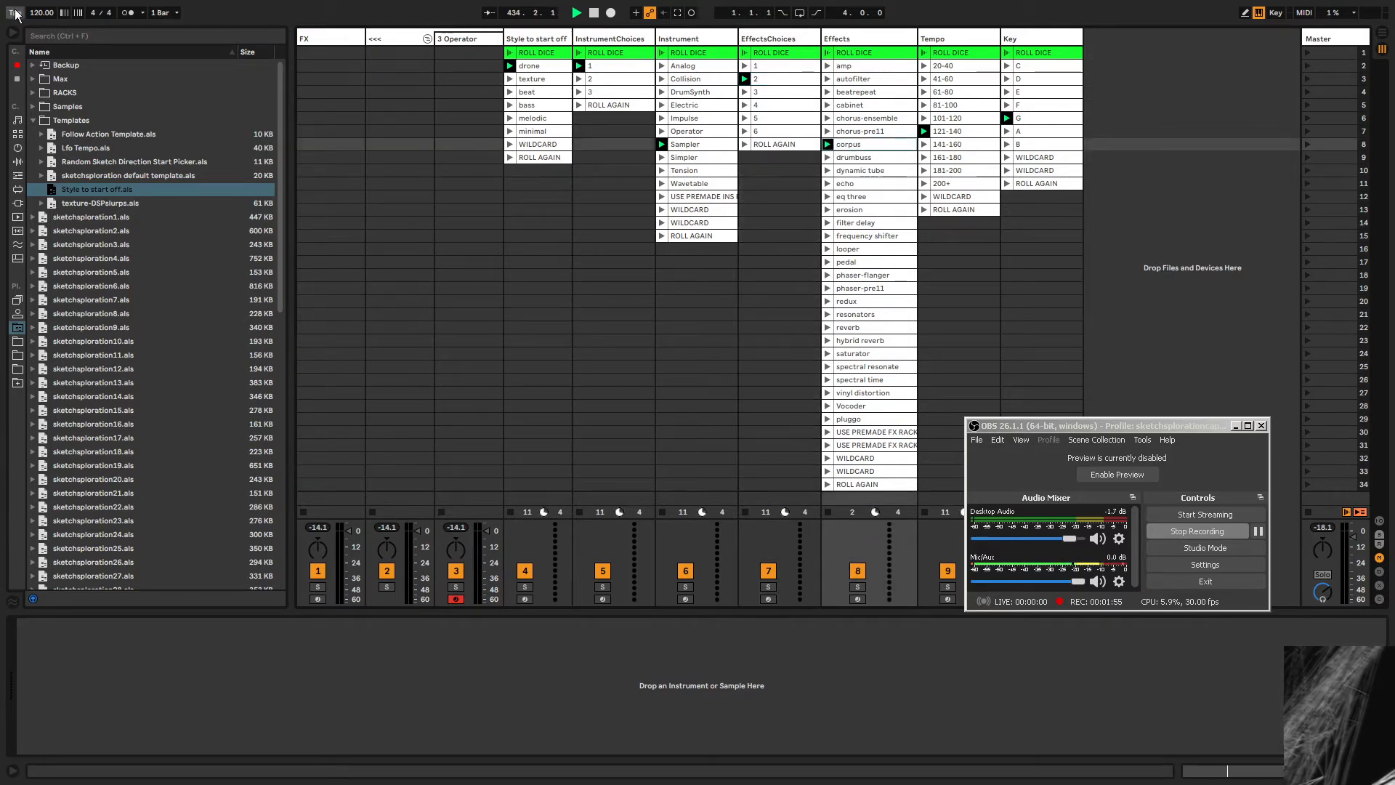
Select the rolled tempo and key clips and launch ROLL AGAIN on the Key track.
{"action": "left_click", "coordinate": [958, 129]}
{"action": "left_click", "coordinate": [1052, 117]}
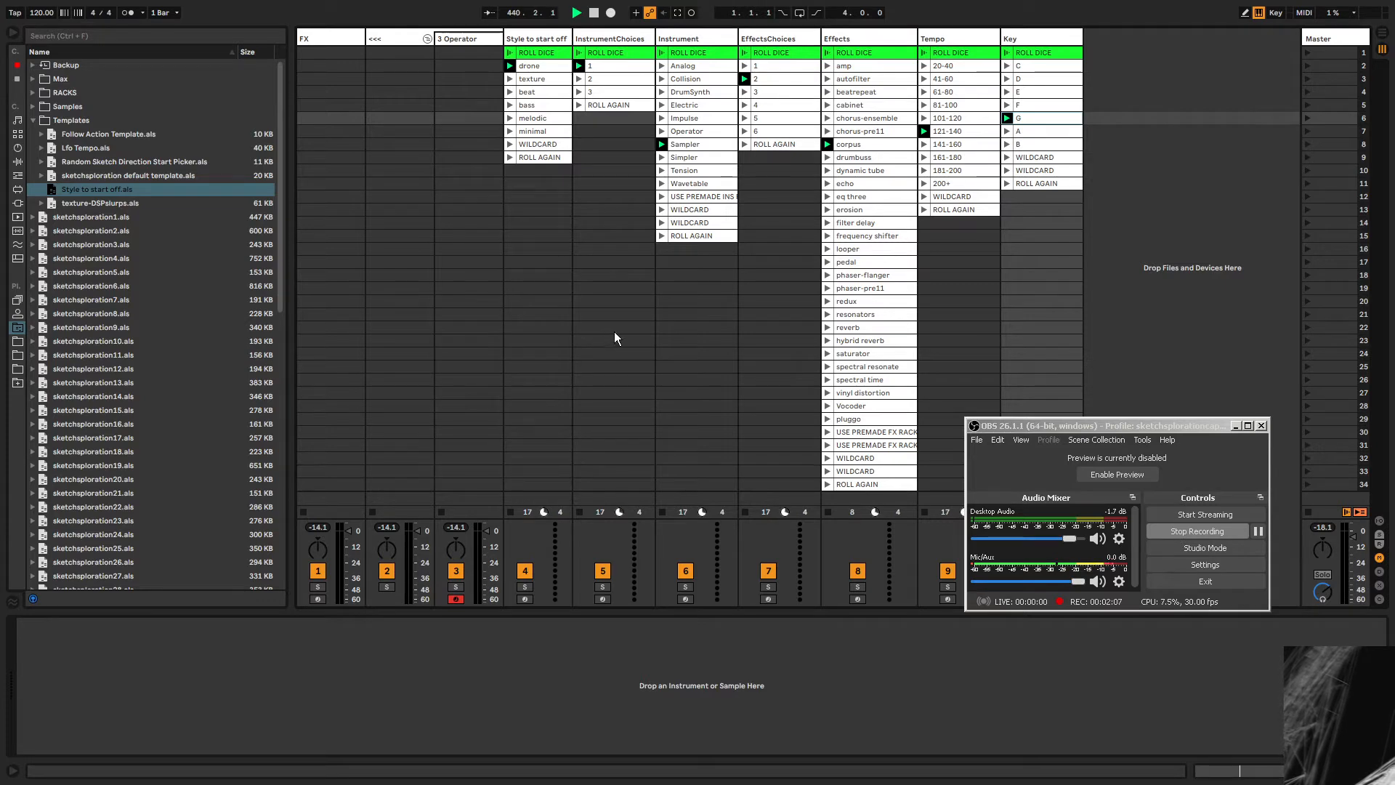
{"action": "left_click", "coordinate": [1041, 147]}
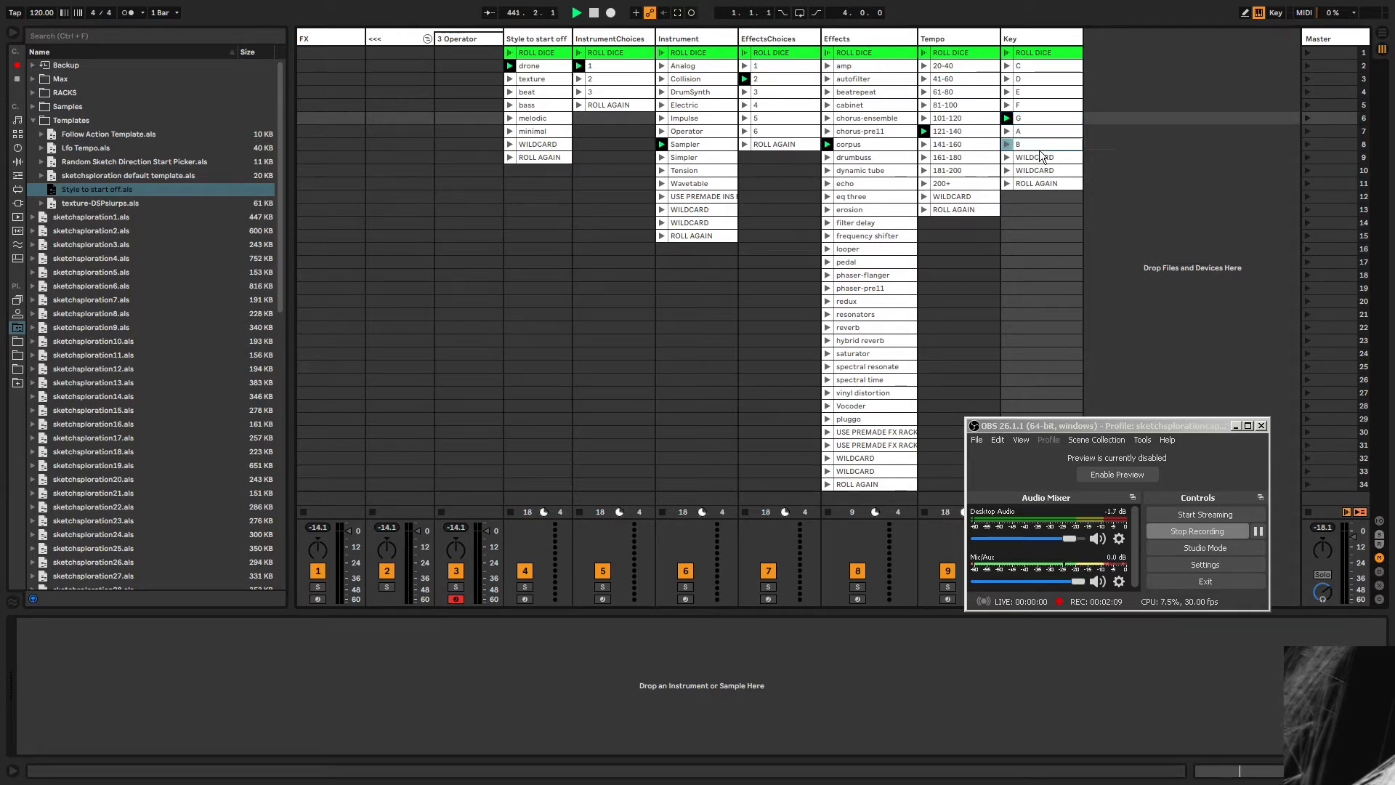
{"action": "left_click", "coordinate": [1040, 169]}
{"action": "left_click", "coordinate": [1042, 159]}
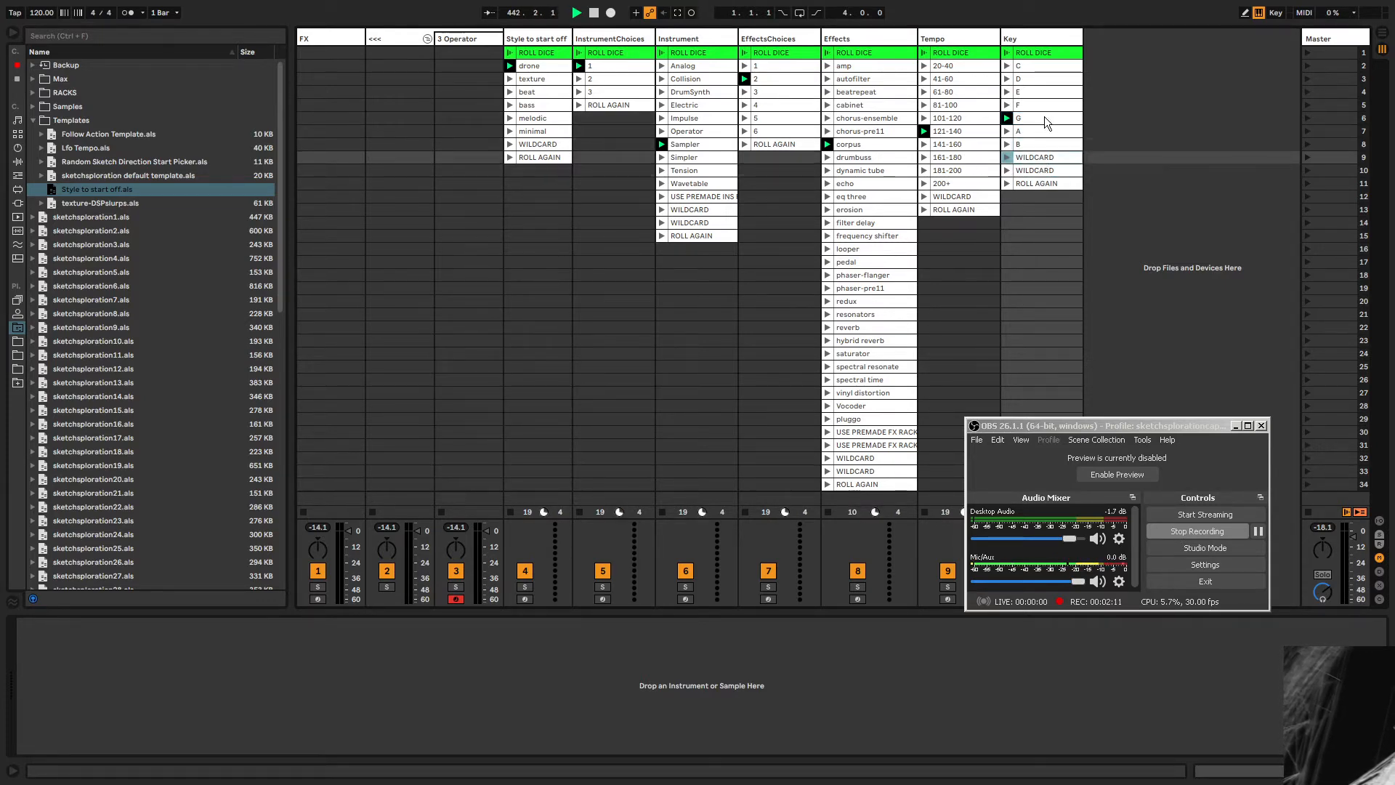
{"action": "left_click", "coordinate": [1039, 170]}
{"action": "left_click", "coordinate": [1036, 183]}
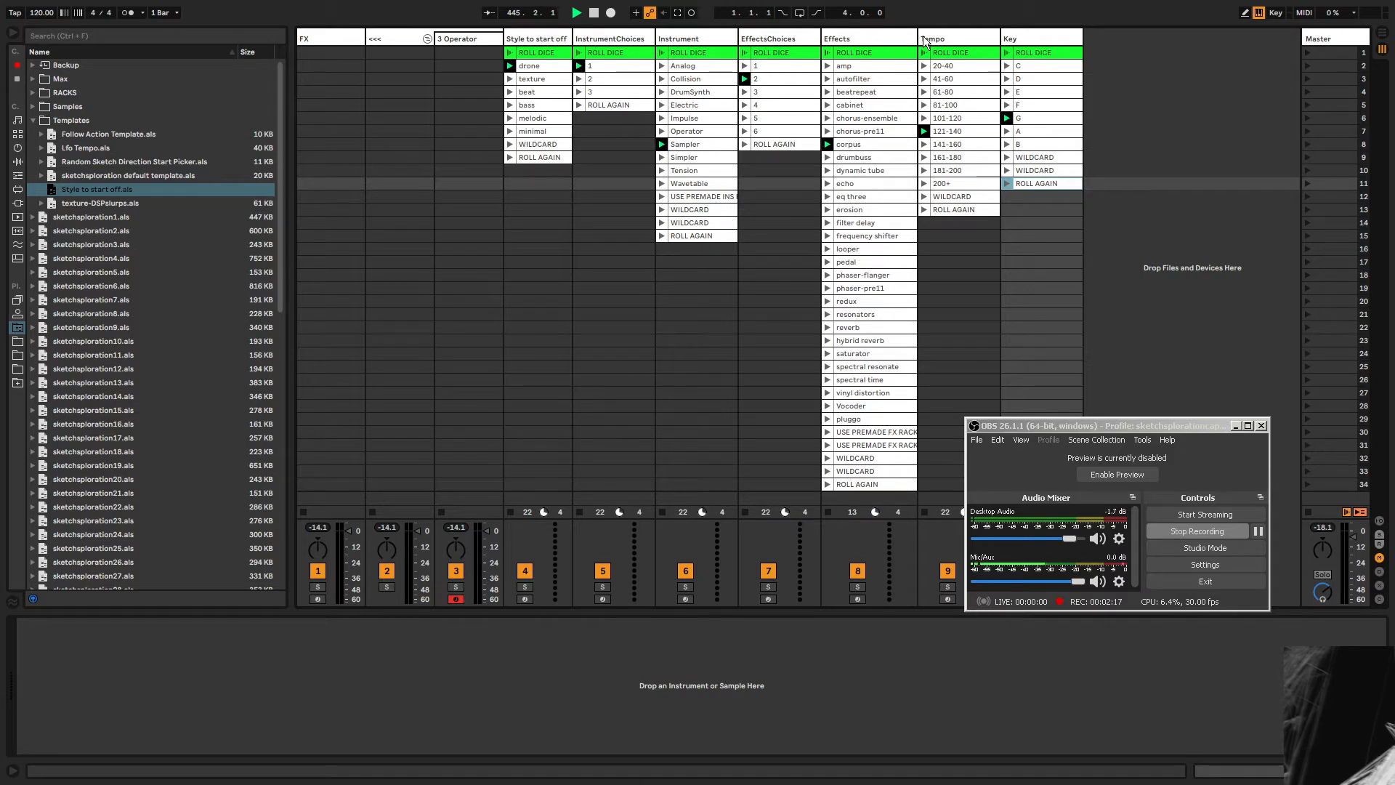
Widen the Effects track to show full clip names and select its USE PREMADE FX RACK clip.
{"action": "left_click_drag", "start_coordinate": [924, 37], "coordinate": [937, 38]}
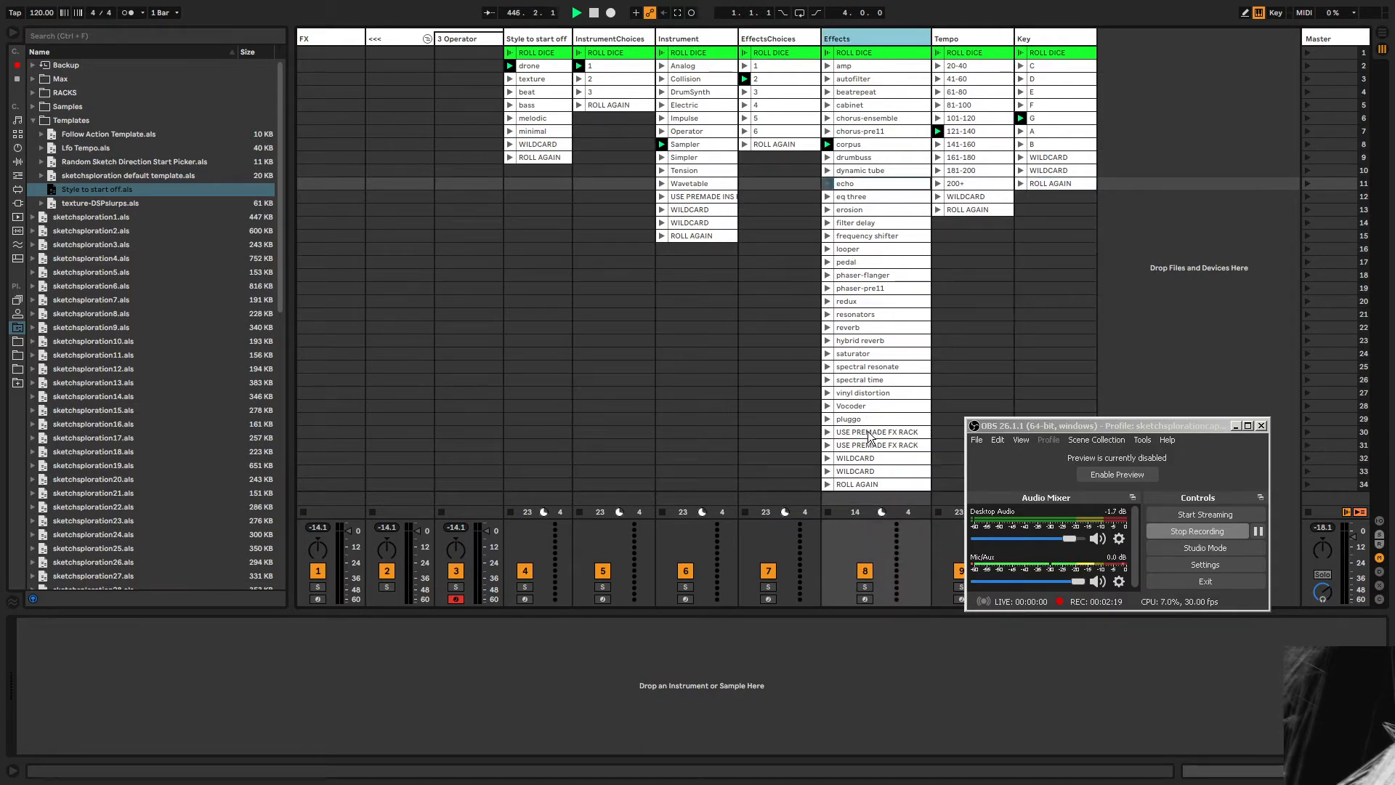
{"action": "left_click", "coordinate": [868, 432]}
Browse the RACKS folder and its AUDIO FX presets in the browser.
{"action": "left_click", "coordinate": [34, 121]}
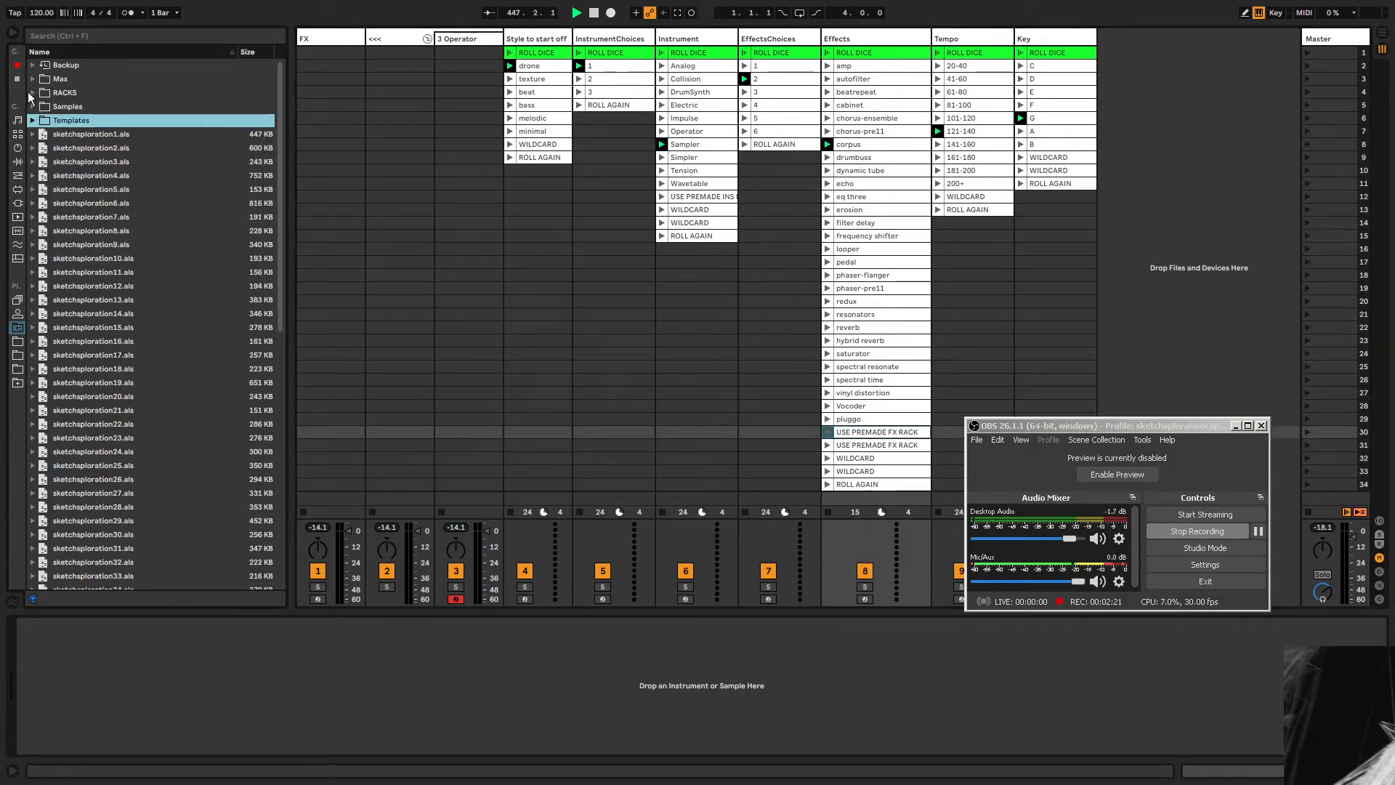
{"action": "left_click", "coordinate": [32, 92]}
{"action": "left_click", "coordinate": [43, 106]}
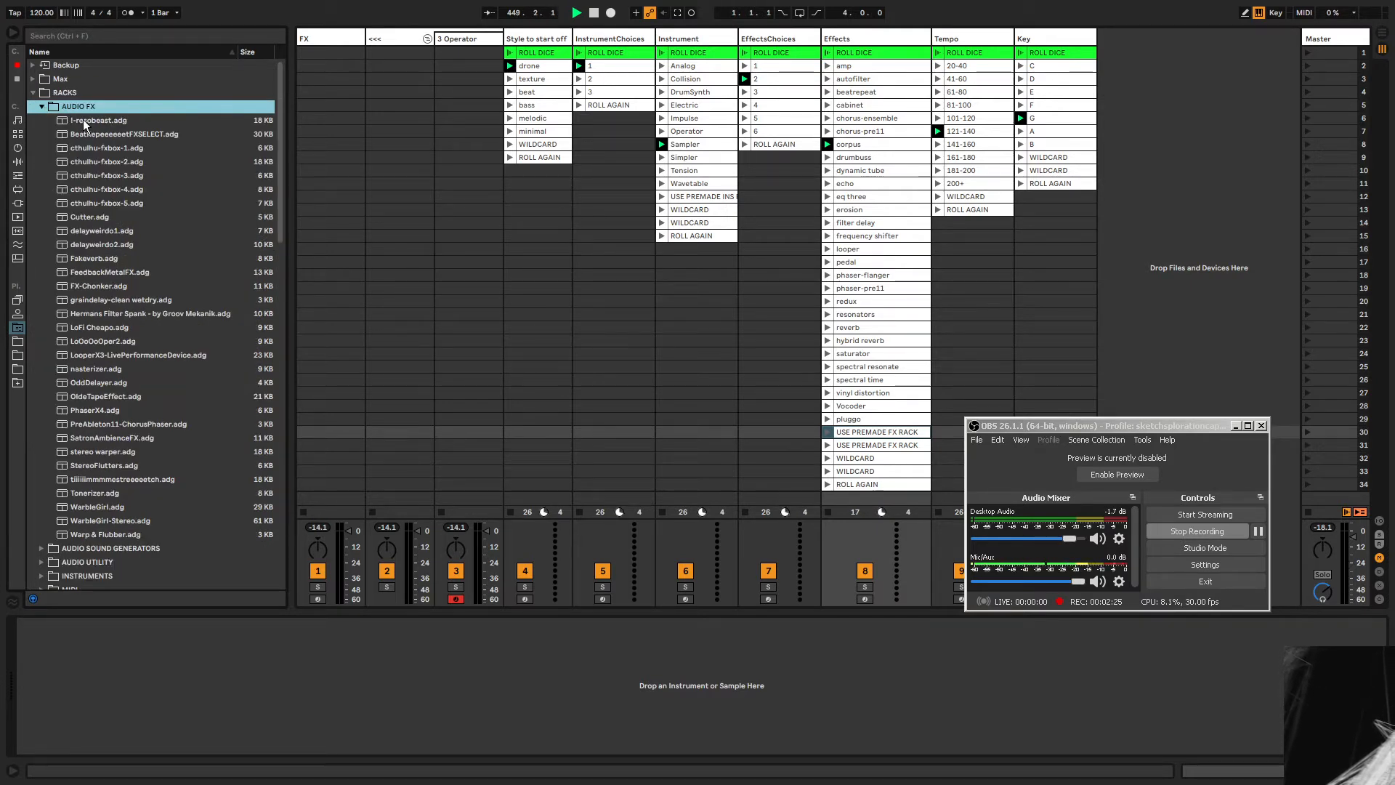
{"action": "left_click", "coordinate": [43, 106]}
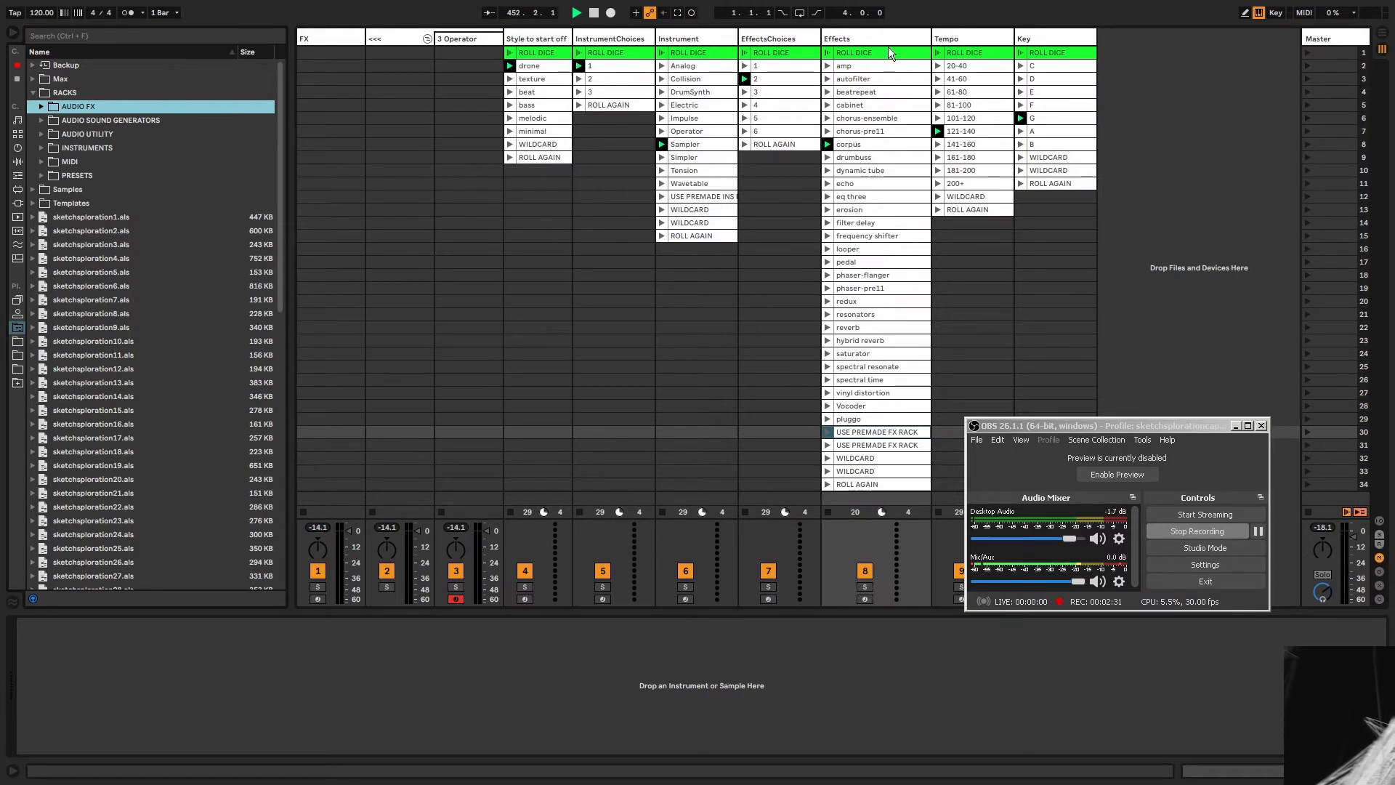
Select all picker tracks from Style to start off through Key.
{"action": "left_click", "coordinate": [534, 36]}
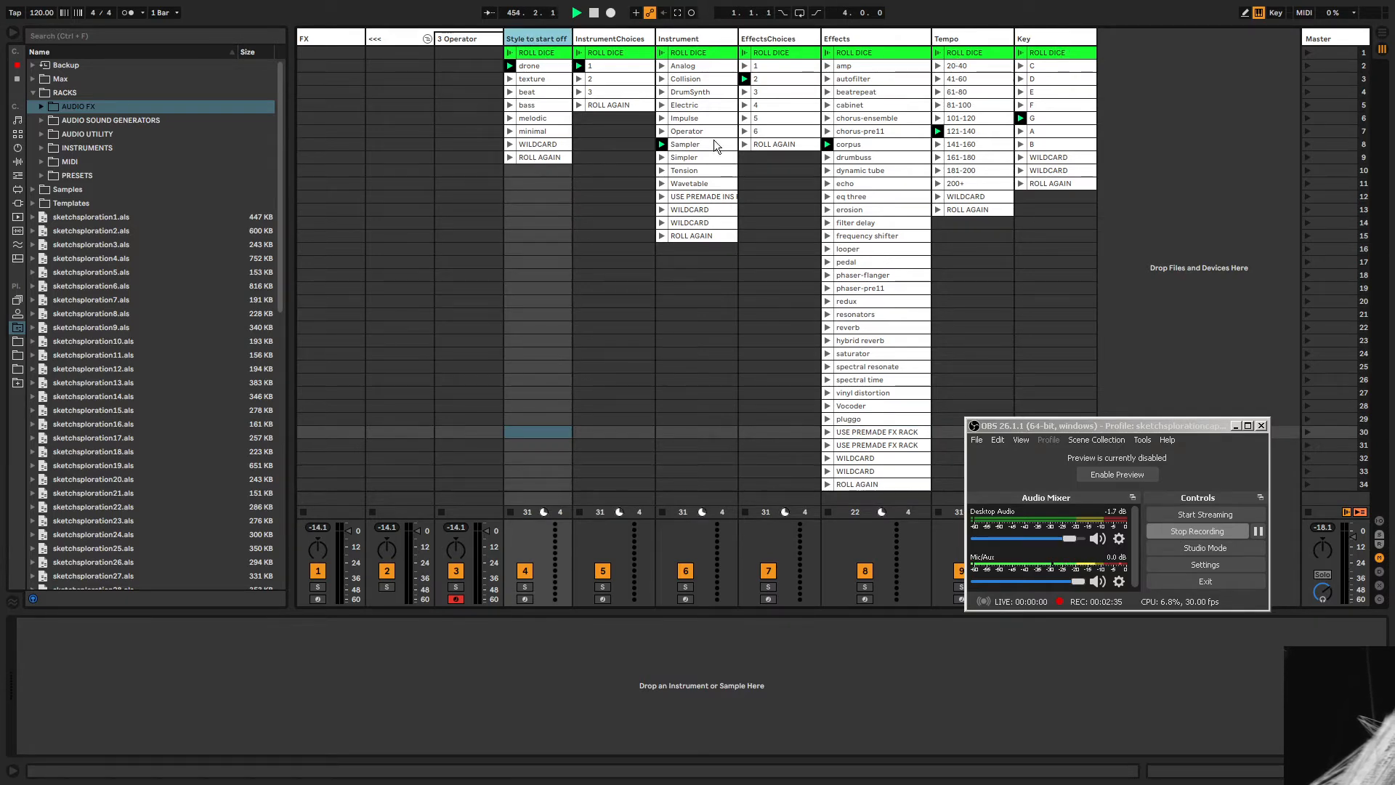
{"action": "left_click", "coordinate": [1027, 37], "text": "shift"}
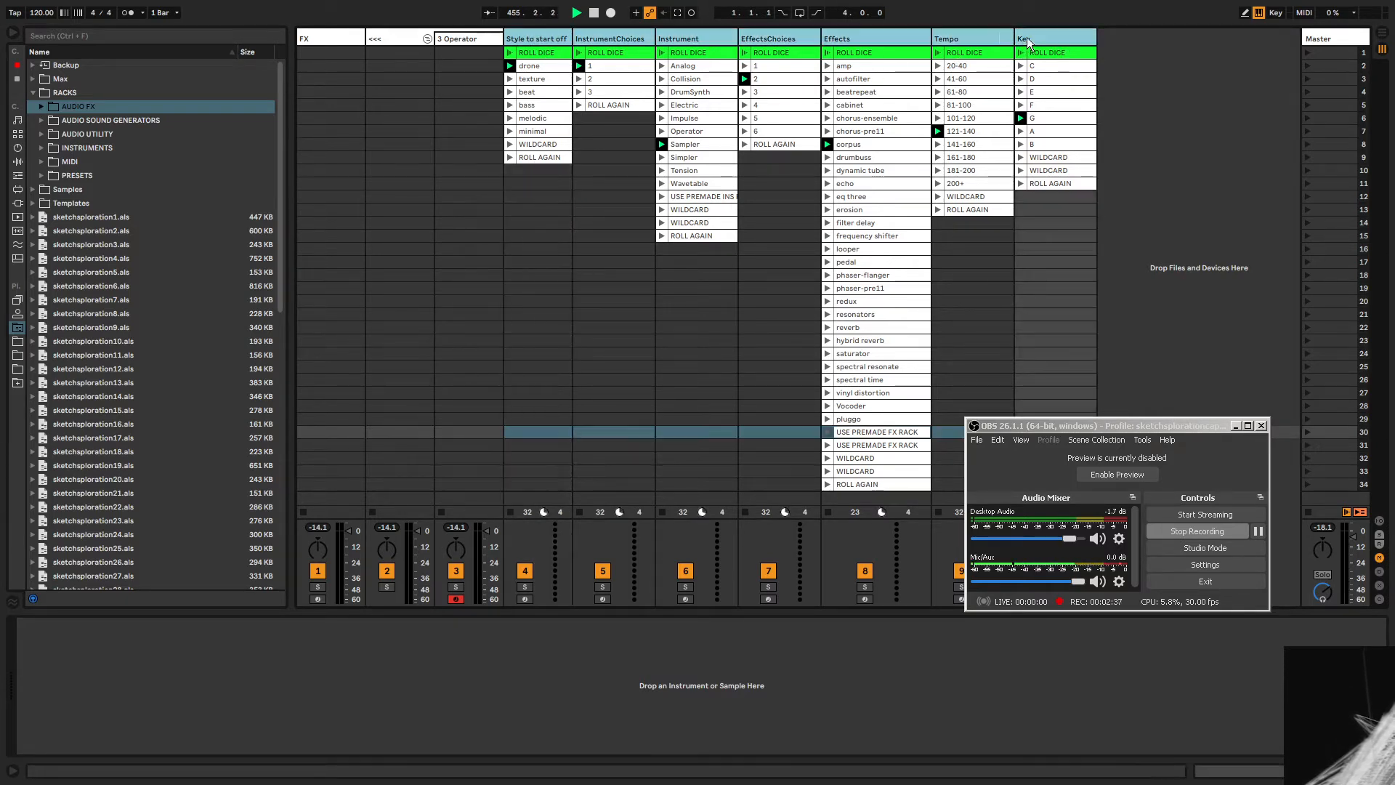
{"action": "left_click", "coordinate": [34, 93]}
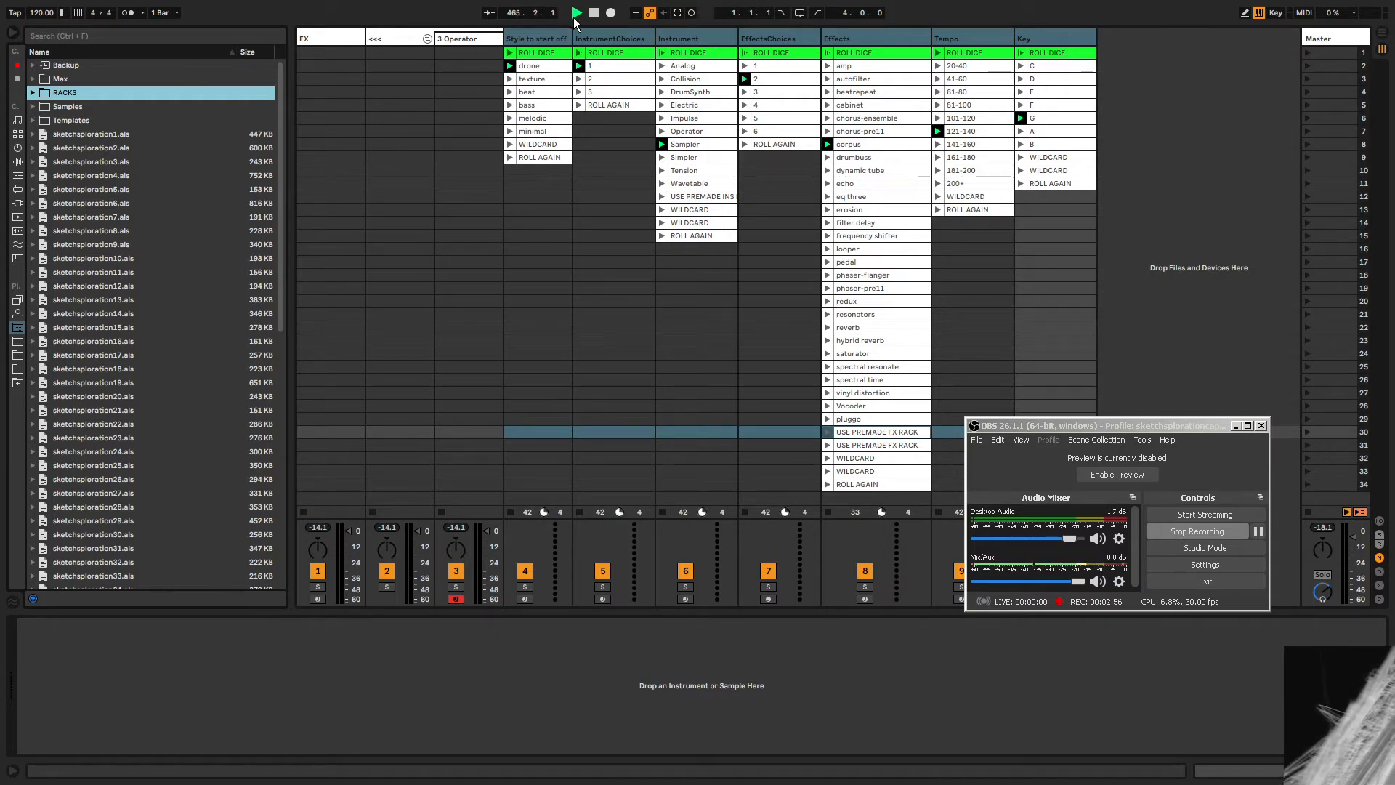
{"action": "left_click", "coordinate": [41, 96]}
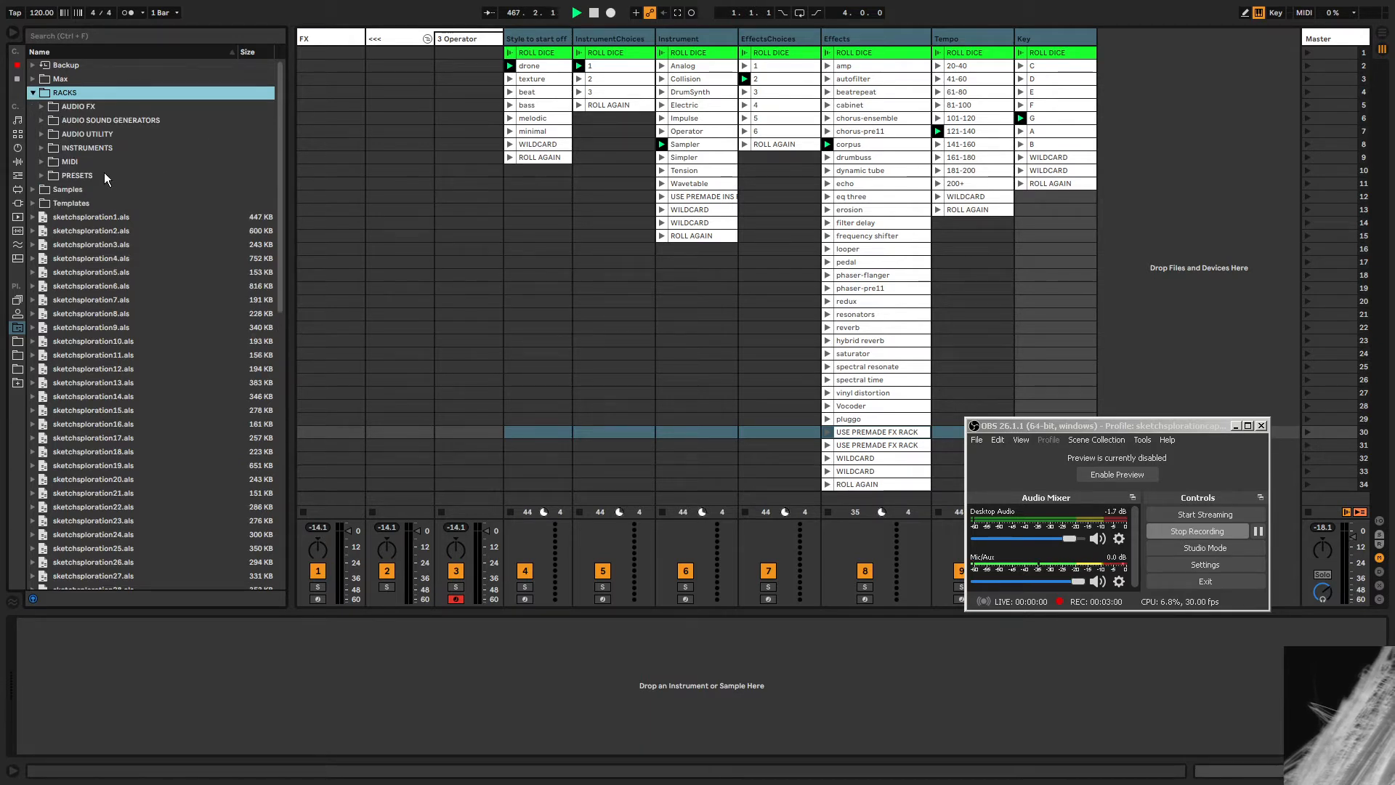
{"action": "left_click", "coordinate": [35, 93]}
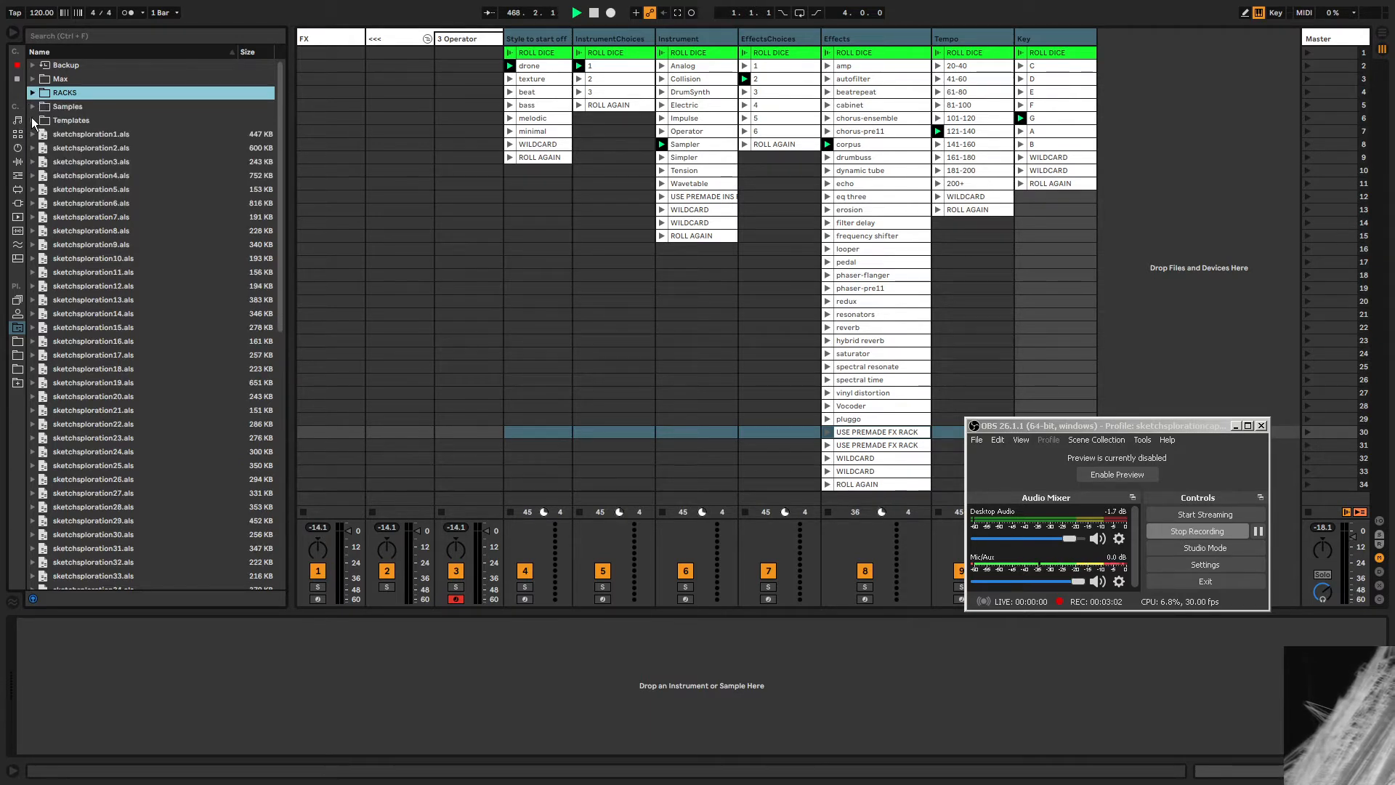
Delete the Random Sketch Direction Start Picker.als file from the Templates folder.
{"action": "left_click", "coordinate": [33, 121]}
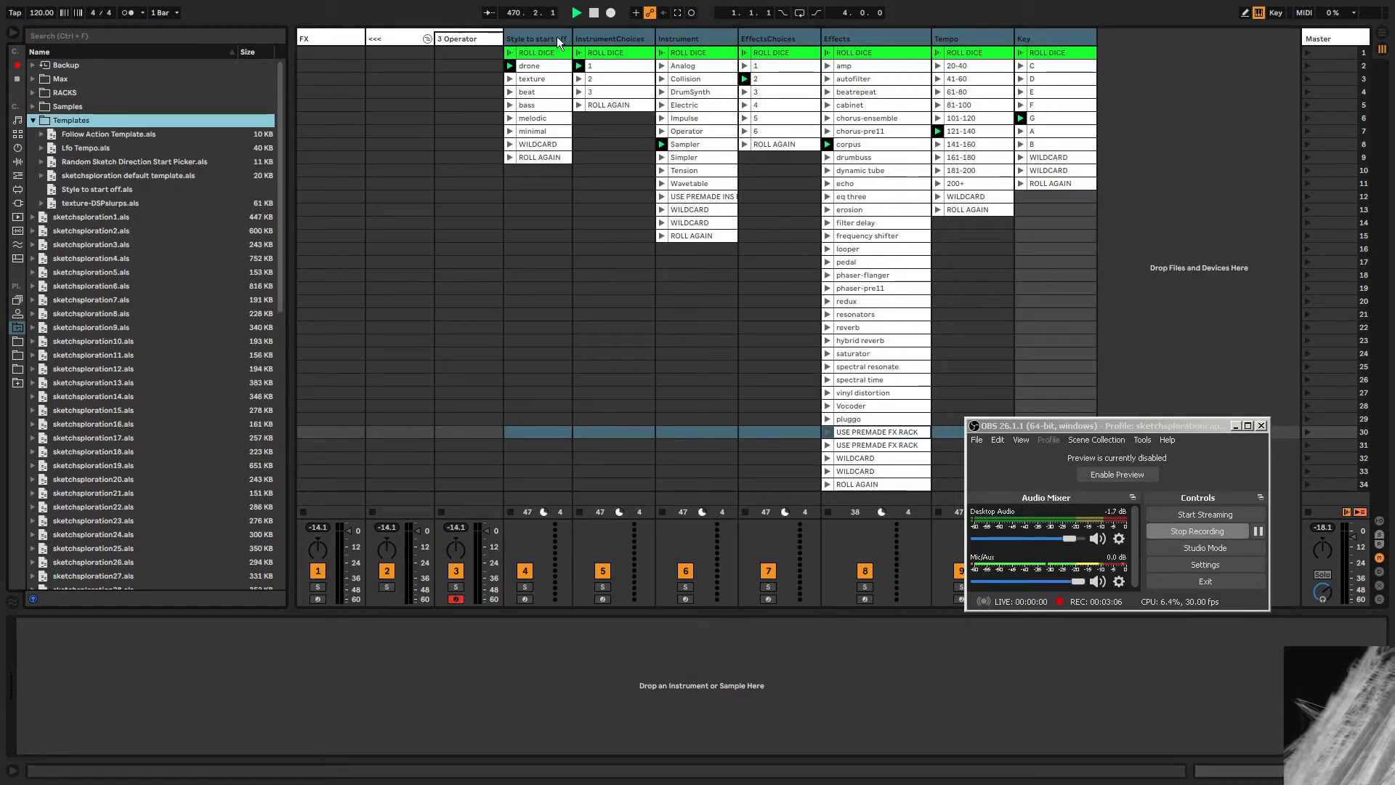
{"action": "right_click", "coordinate": [129, 163]}
{"action": "left_click", "coordinate": [147, 170]}
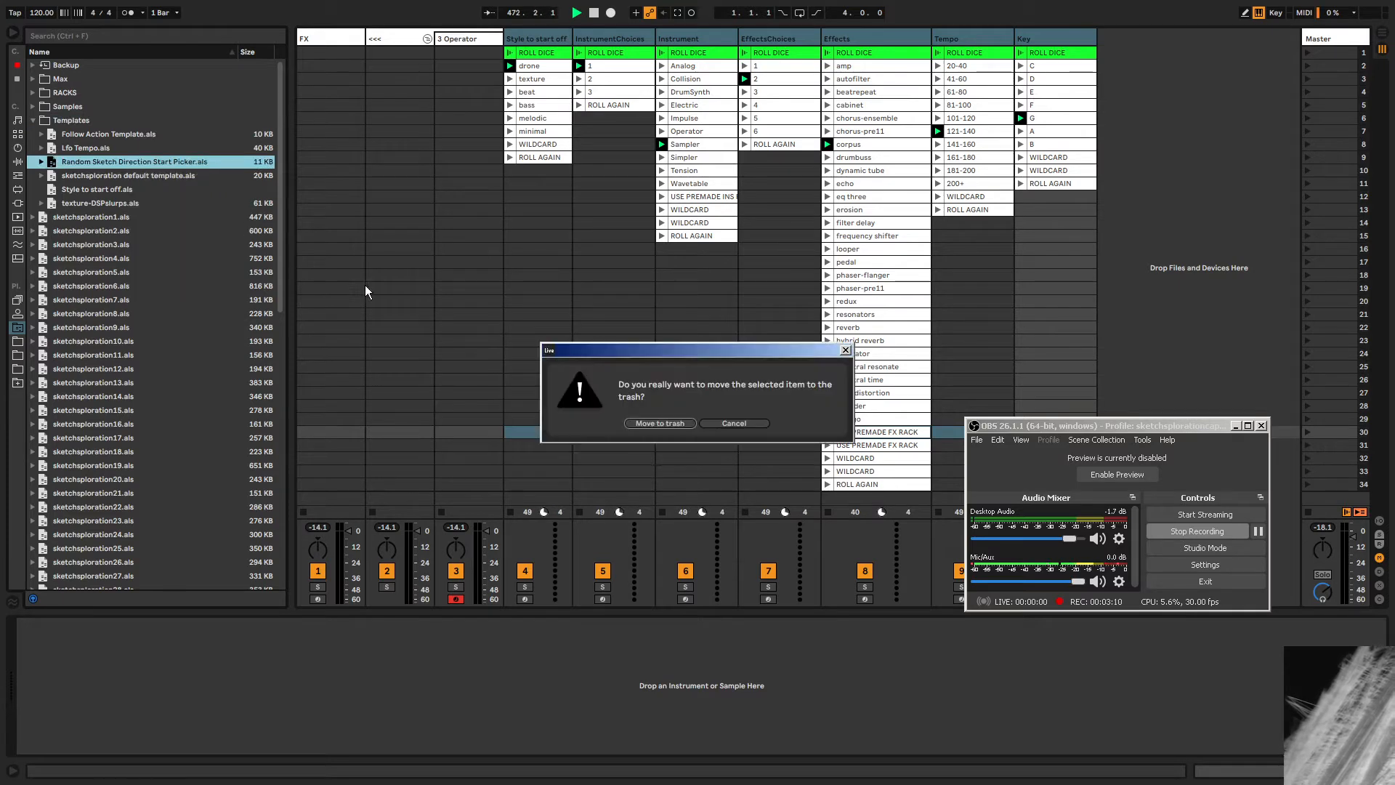
{"action": "left_click", "coordinate": [659, 423]}
Save the selected picker tracks into the Templates folder and name the file RANDOM JUMPING OFF POINT.
{"action": "left_click", "coordinate": [544, 38]}
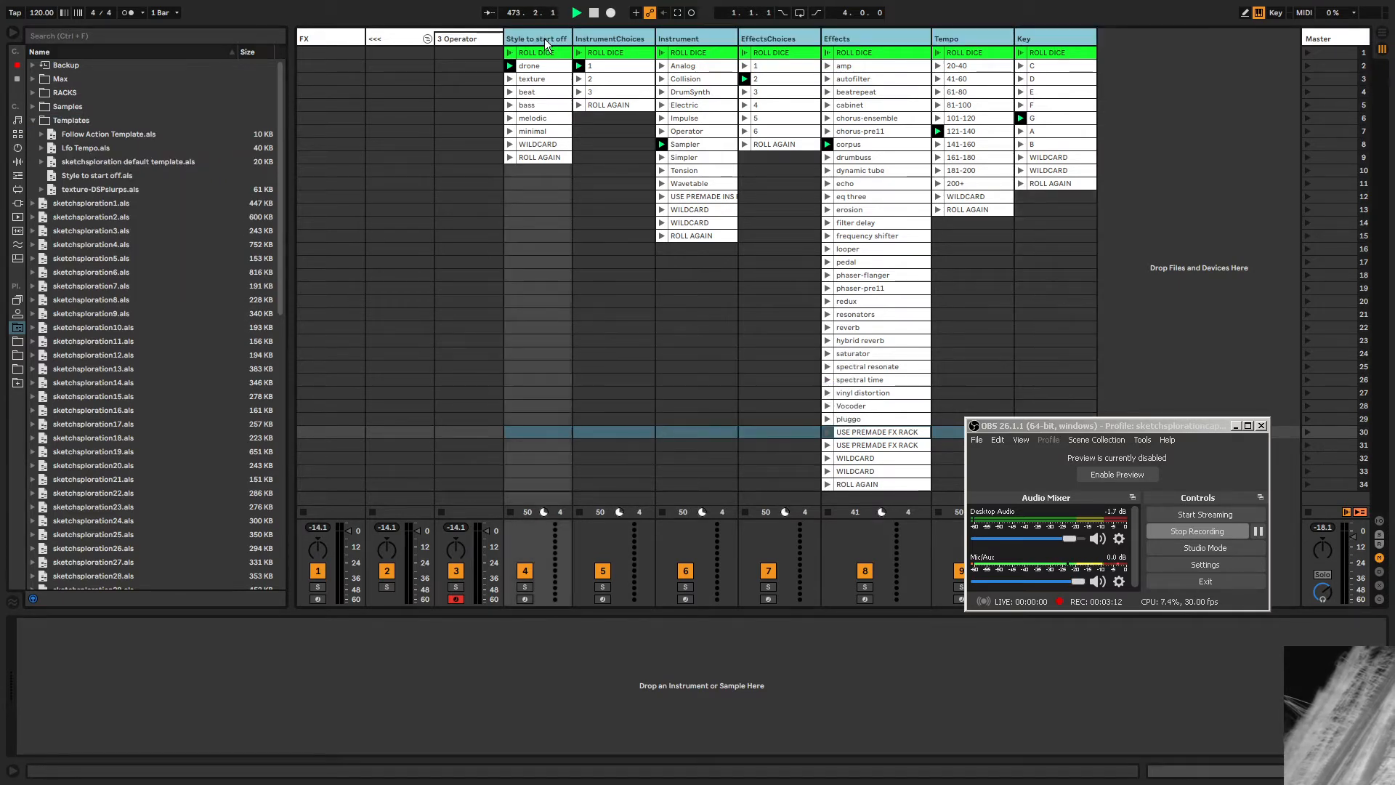
{"action": "left_click_drag", "start_coordinate": [543, 37], "coordinate": [78, 121]}
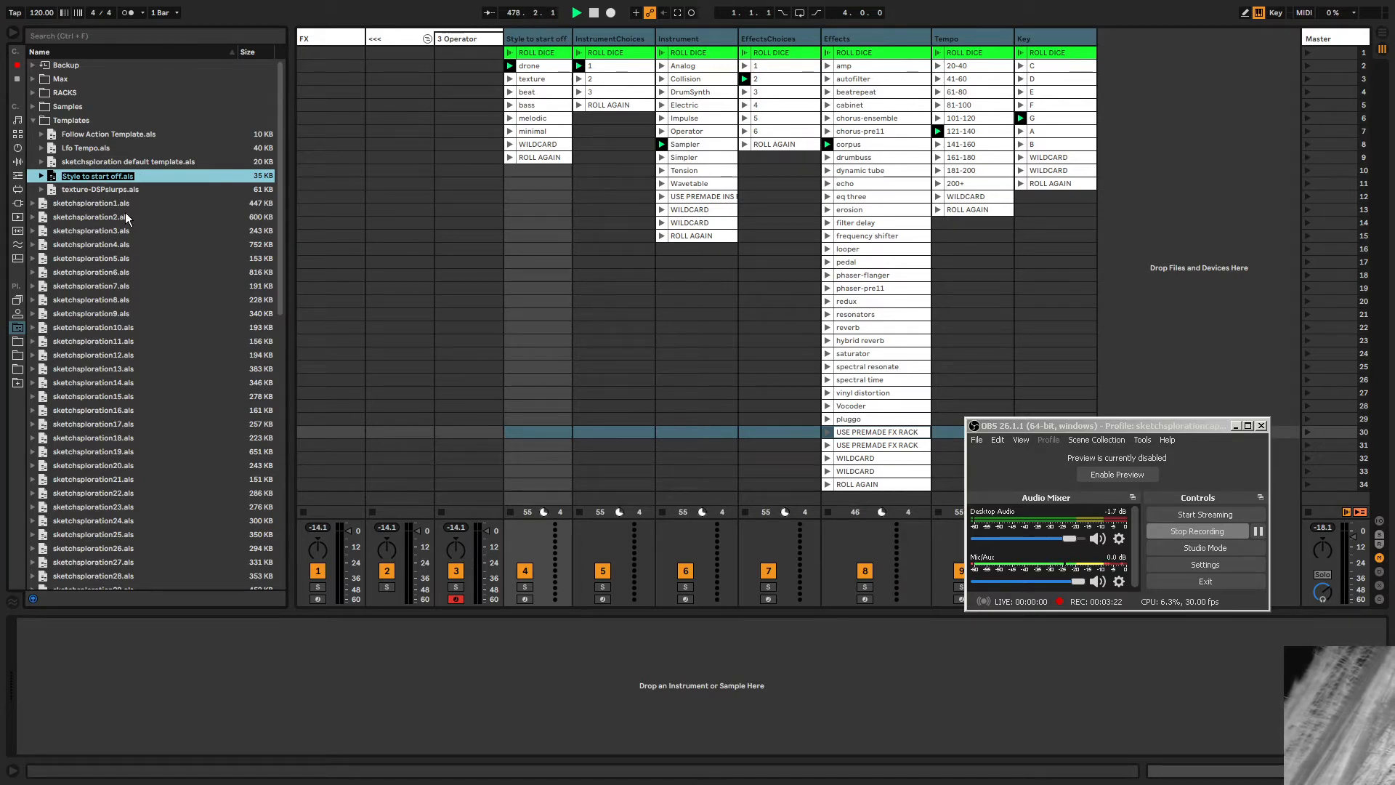
{"action": "type", "text": "RAND"}
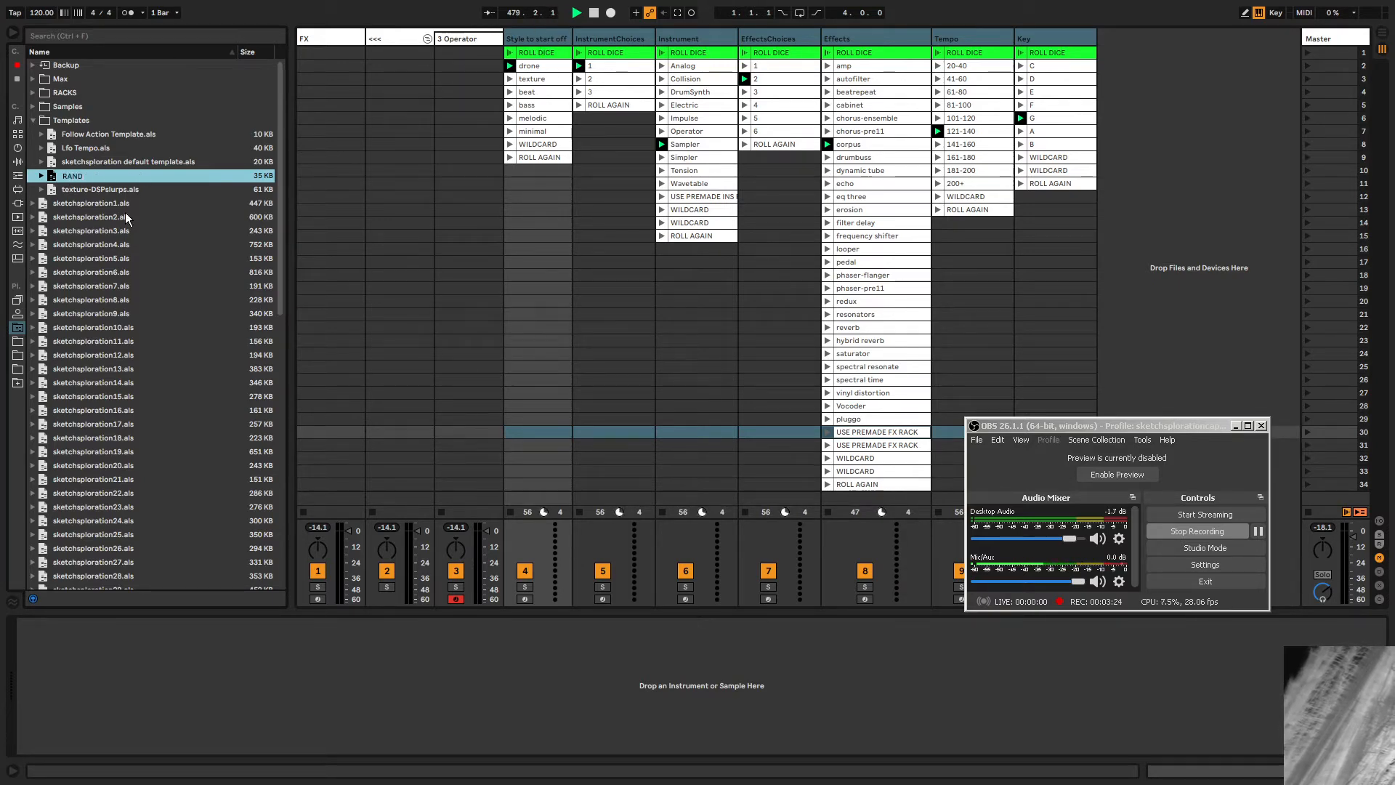
{"action": "type", "text": "OM JUMPING"}
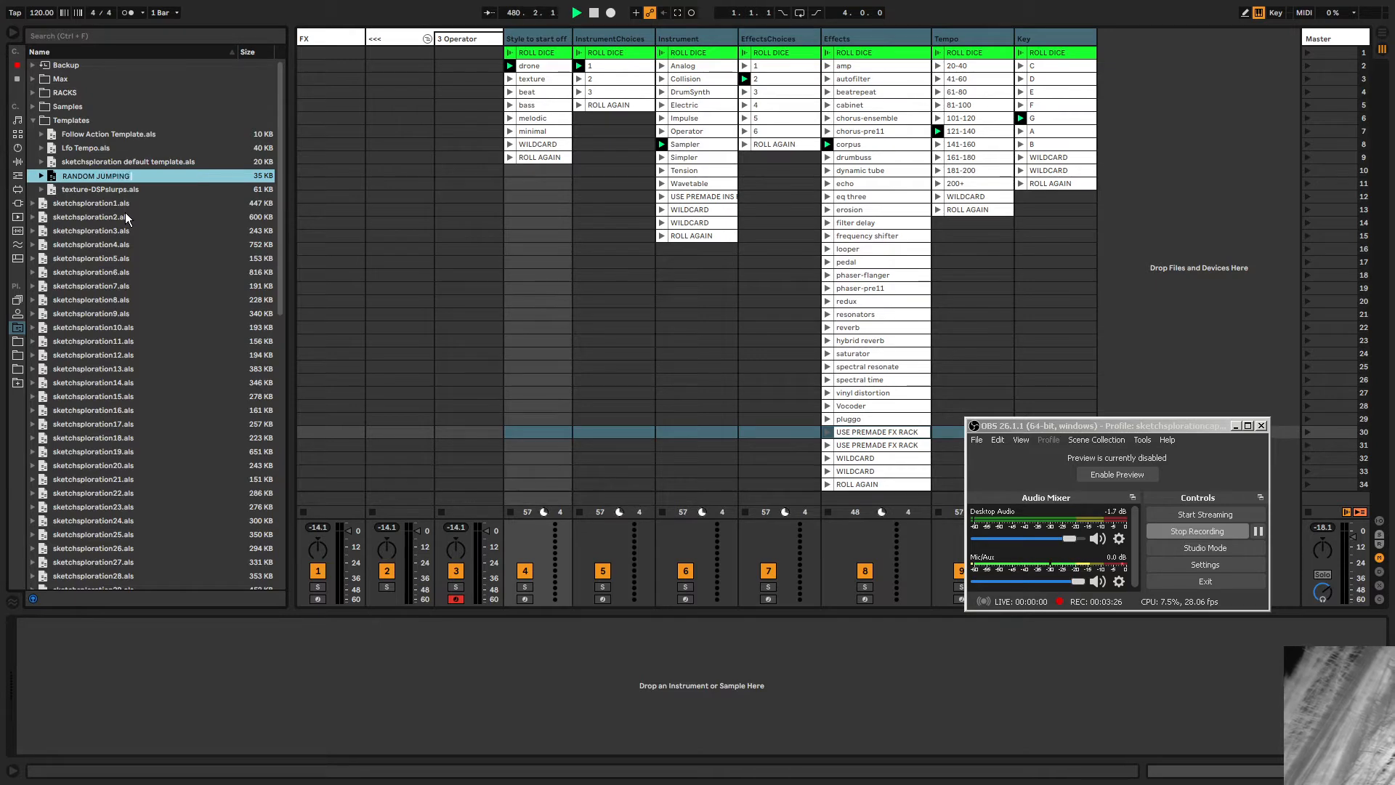
{"action": "type", "text": " OFF POINT"}
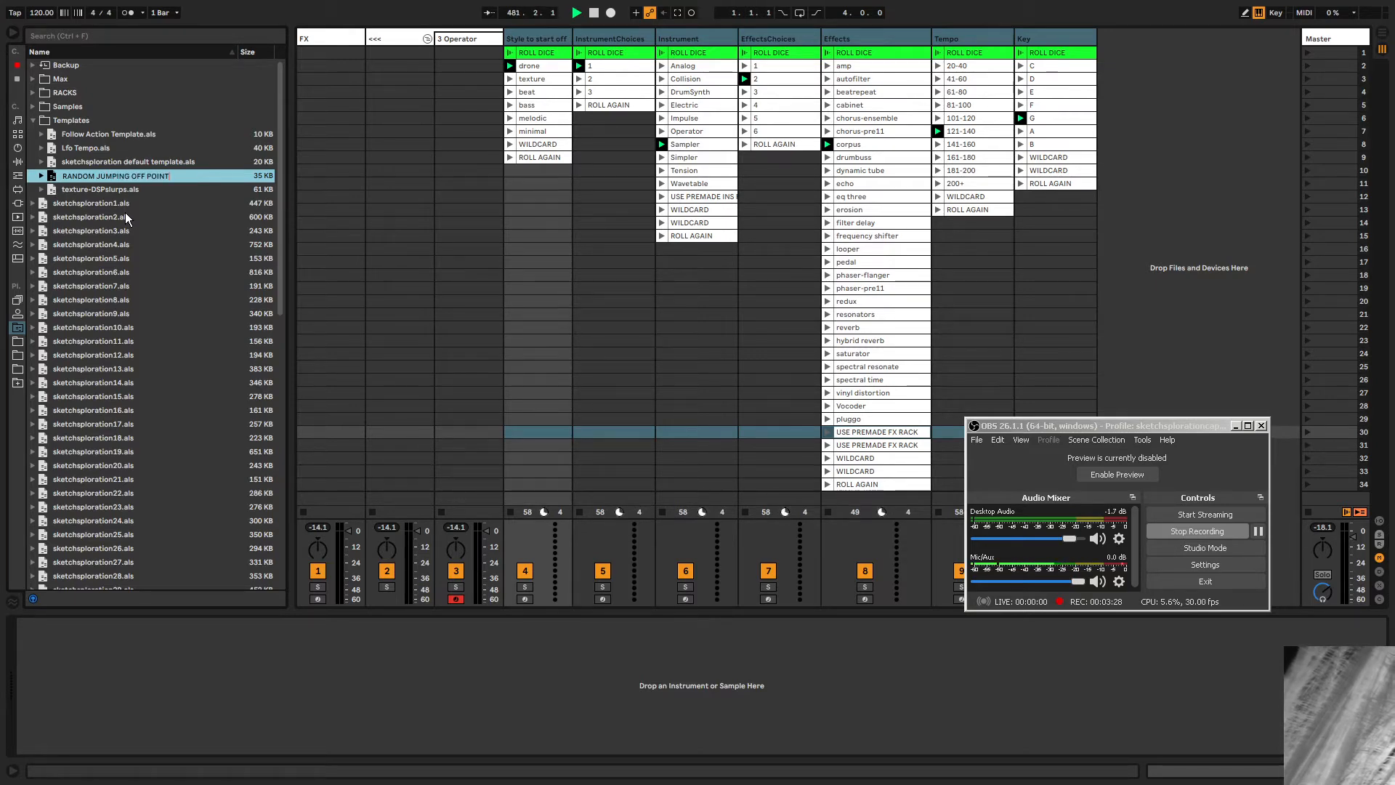
{"action": "key", "text": "Return"}
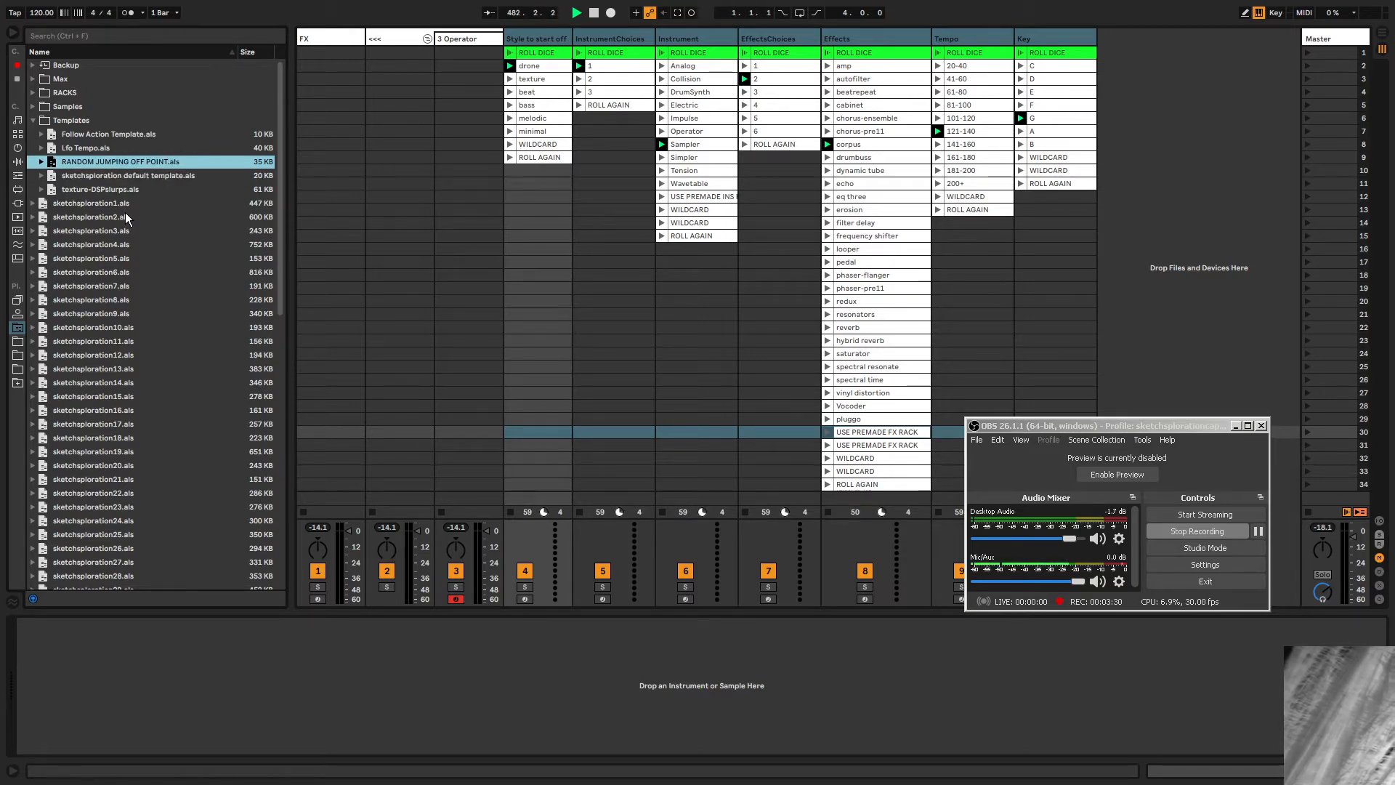
Load the RANDOM JUMPING OFF POINT template into the set alongside the existing picker tracks.
{"action": "left_click_drag", "start_coordinate": [85, 160], "coordinate": [1083, 74]}
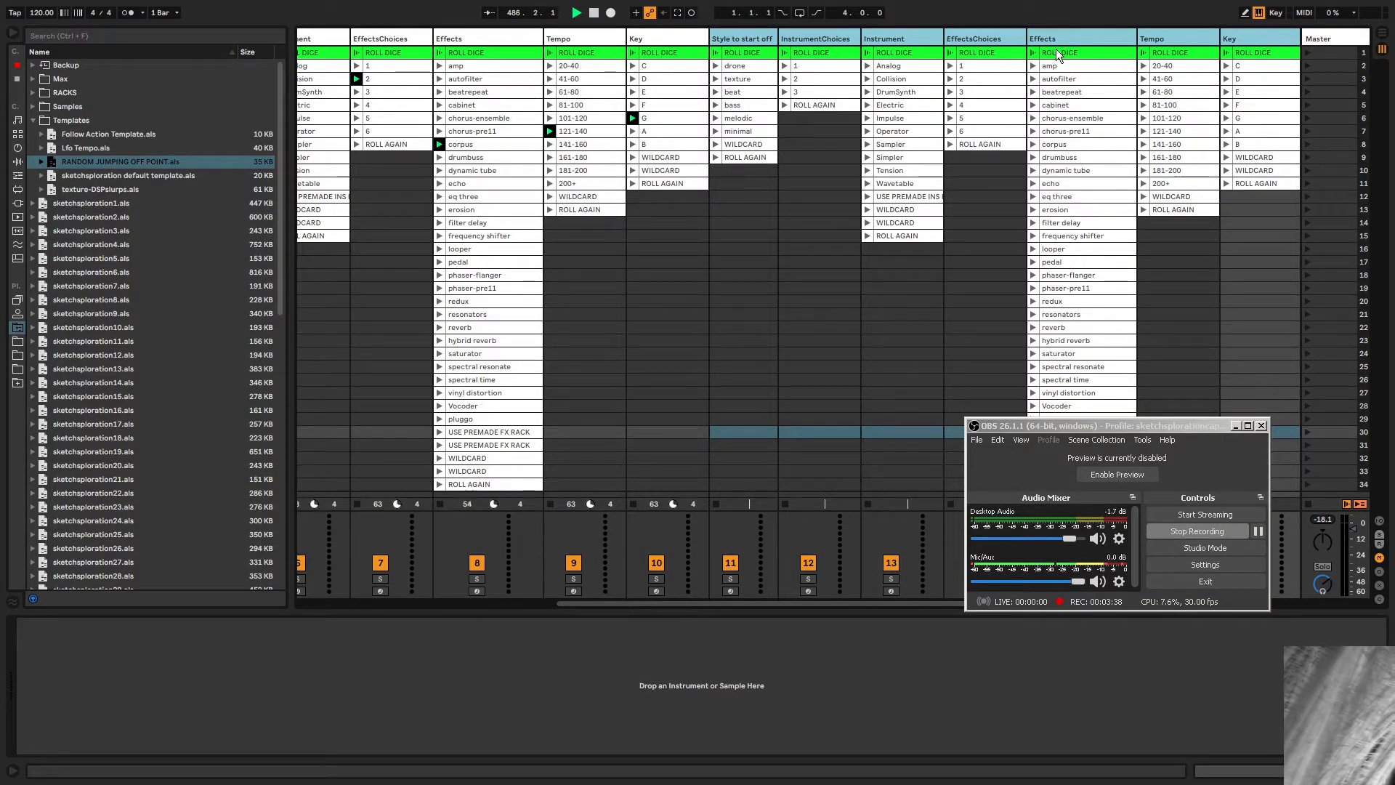
{"action": "left_click", "coordinate": [749, 49]}
{"action": "left_click", "coordinate": [722, 224]}
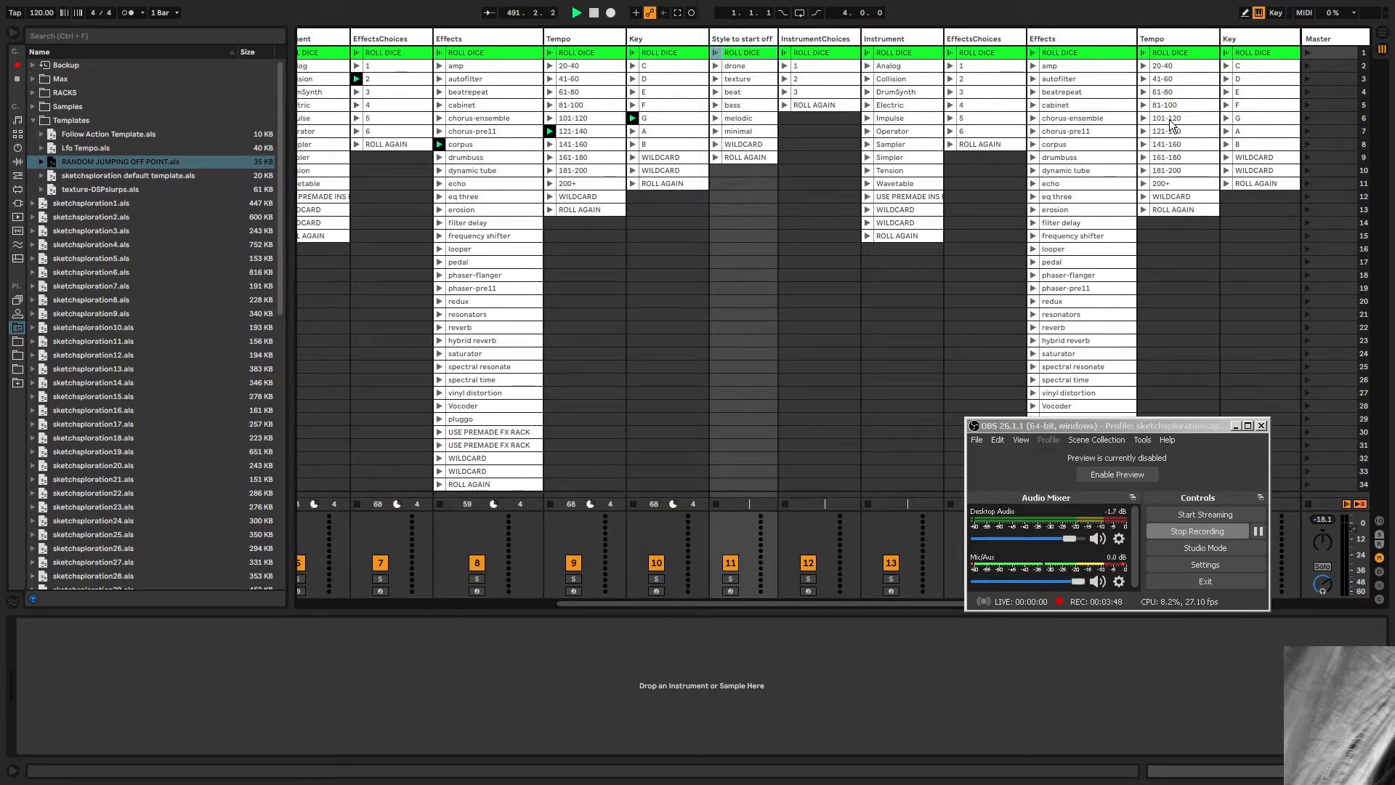
Select all the picker tracks from Style to start off through Key and delete them.
{"action": "left_click", "coordinate": [1166, 37]}
{"action": "left_click", "coordinate": [1244, 38]}
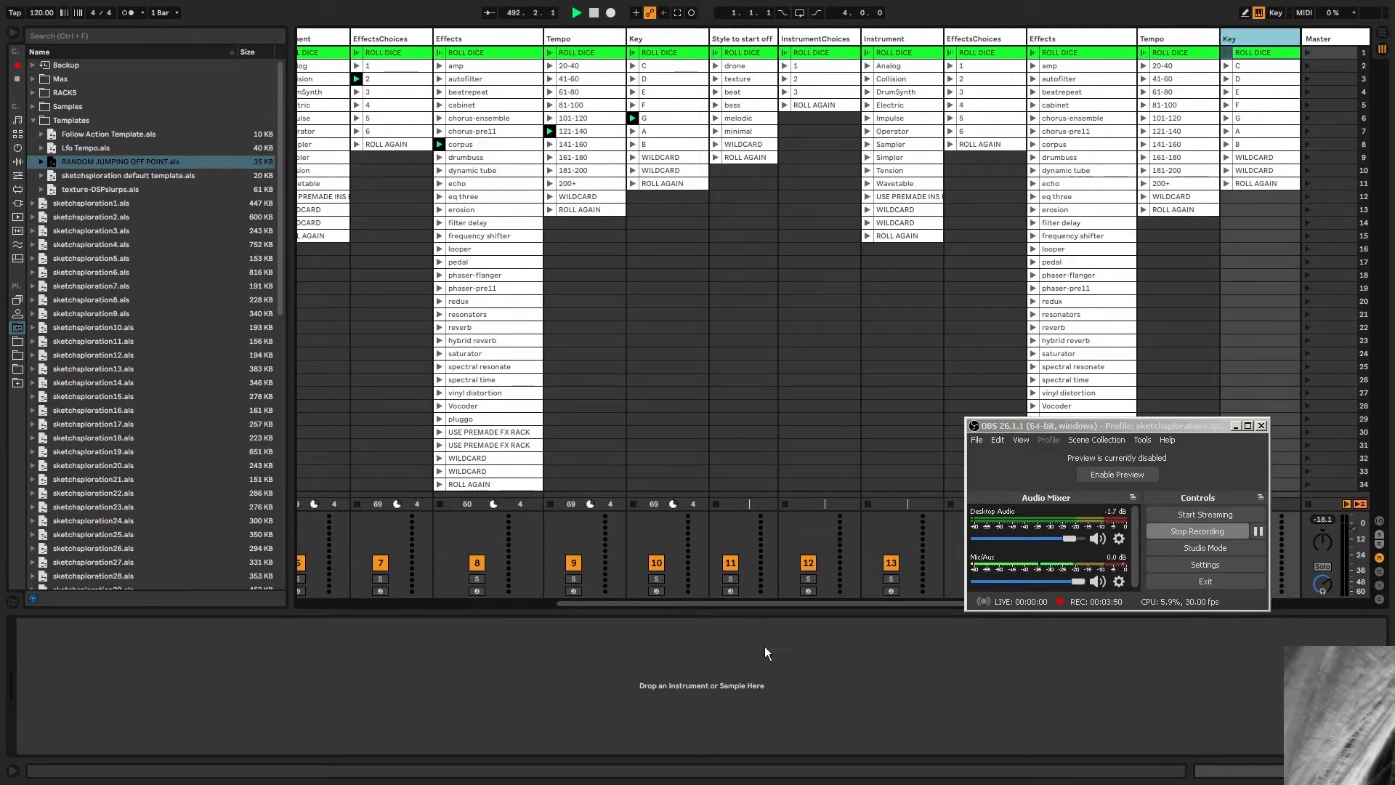
{"action": "left_click_drag", "start_coordinate": [704, 604], "coordinate": [878, 606]}
{"action": "left_click", "coordinate": [468, 37]}
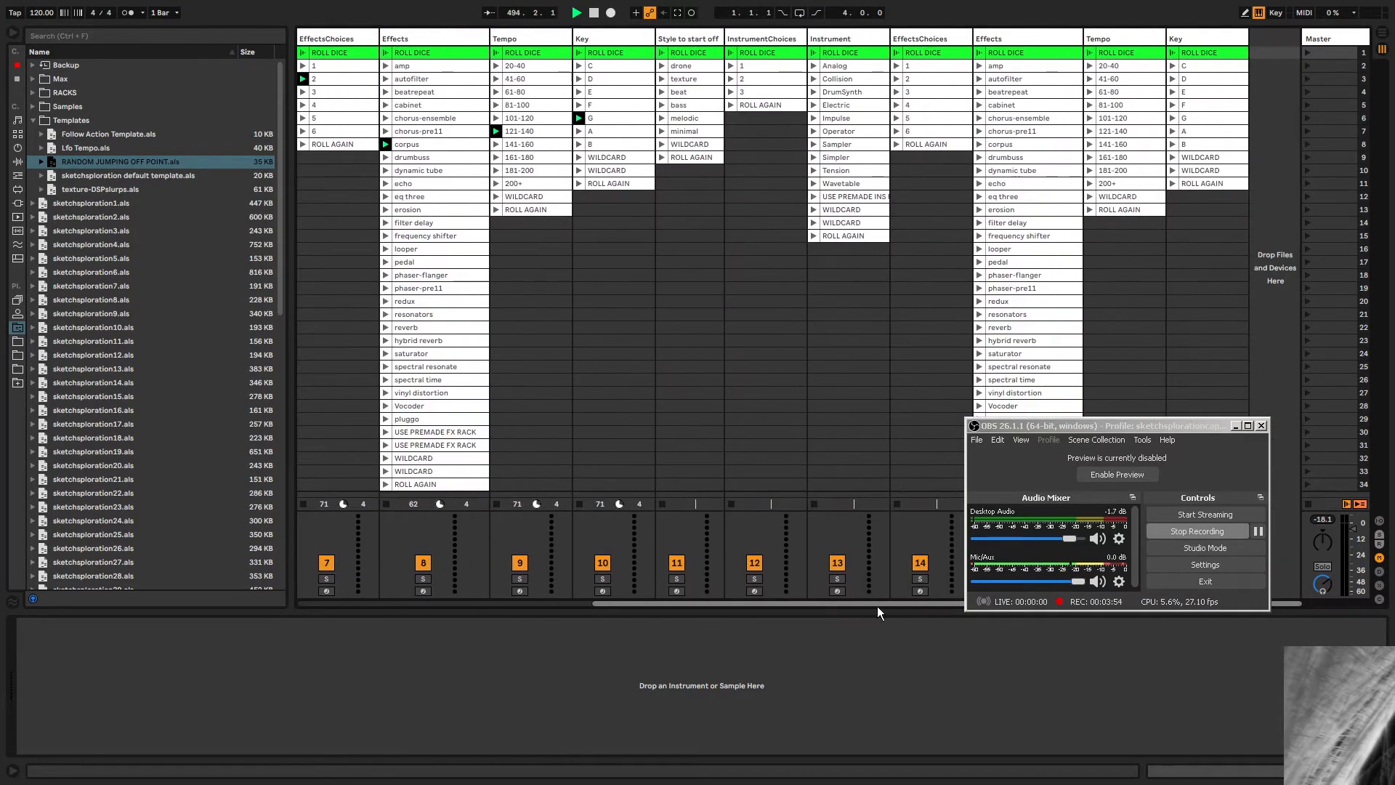
{"action": "left_click", "coordinate": [1191, 42], "text": "shift"}
{"action": "key", "text": "Delete"}
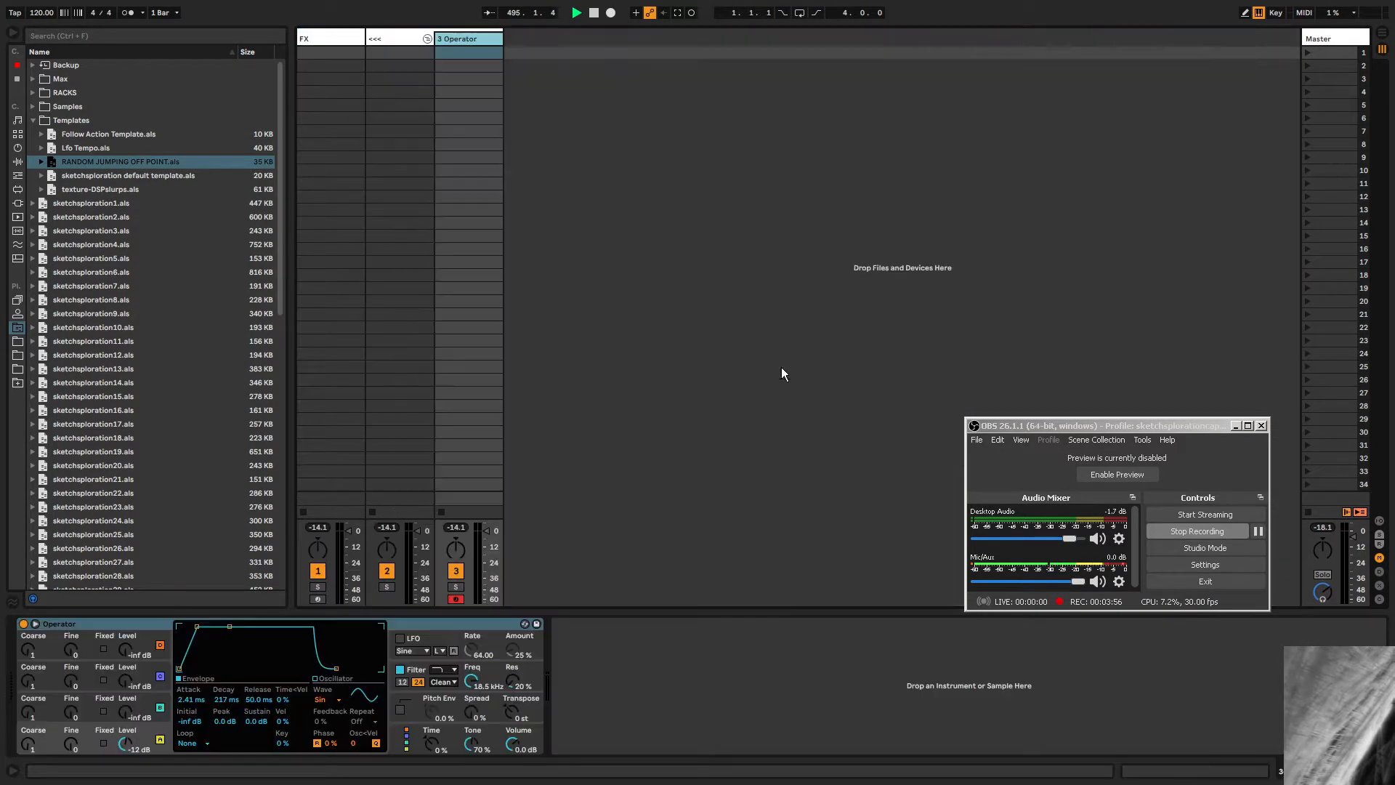
Set the project tempo to 133 BPM.
{"action": "left_click", "coordinate": [329, 36]}
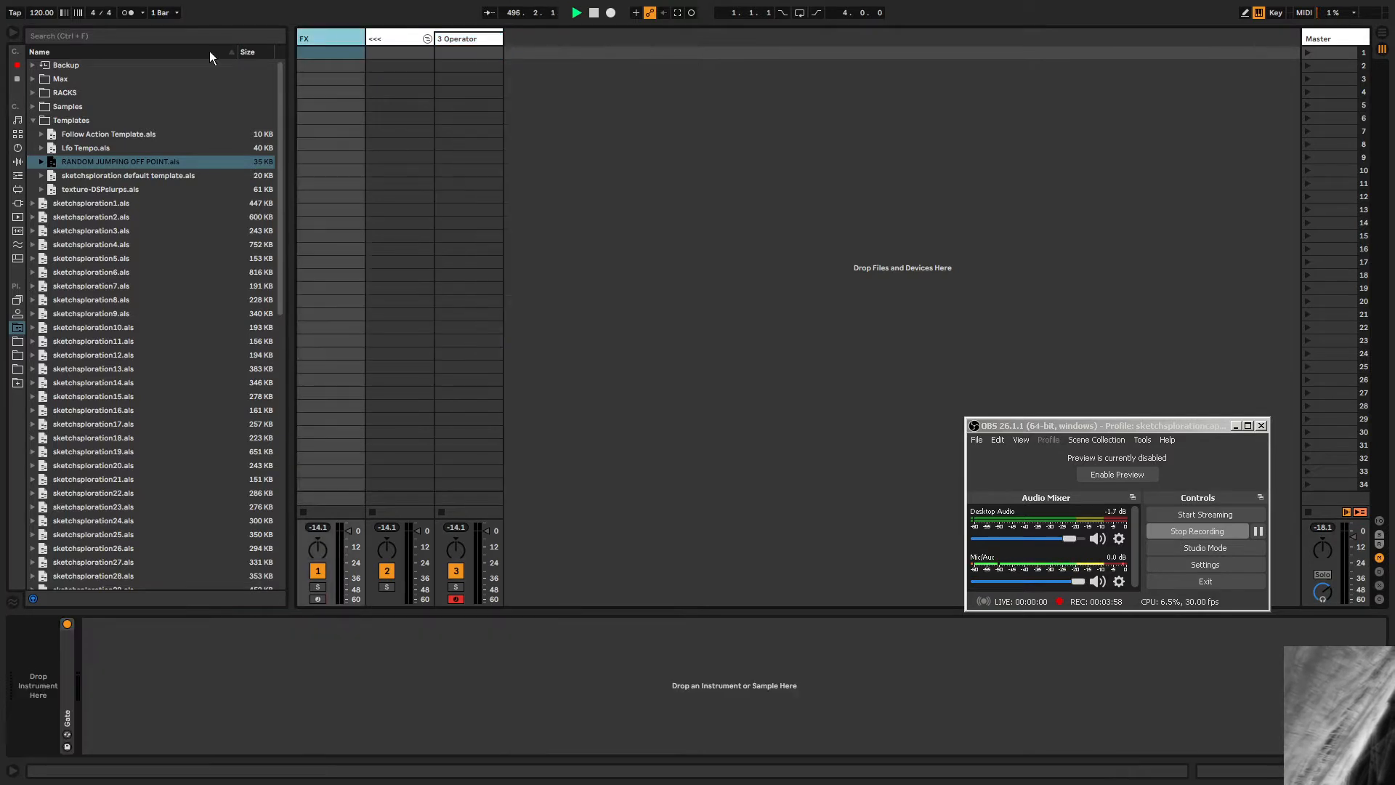
{"action": "left_click", "coordinate": [33, 120]}
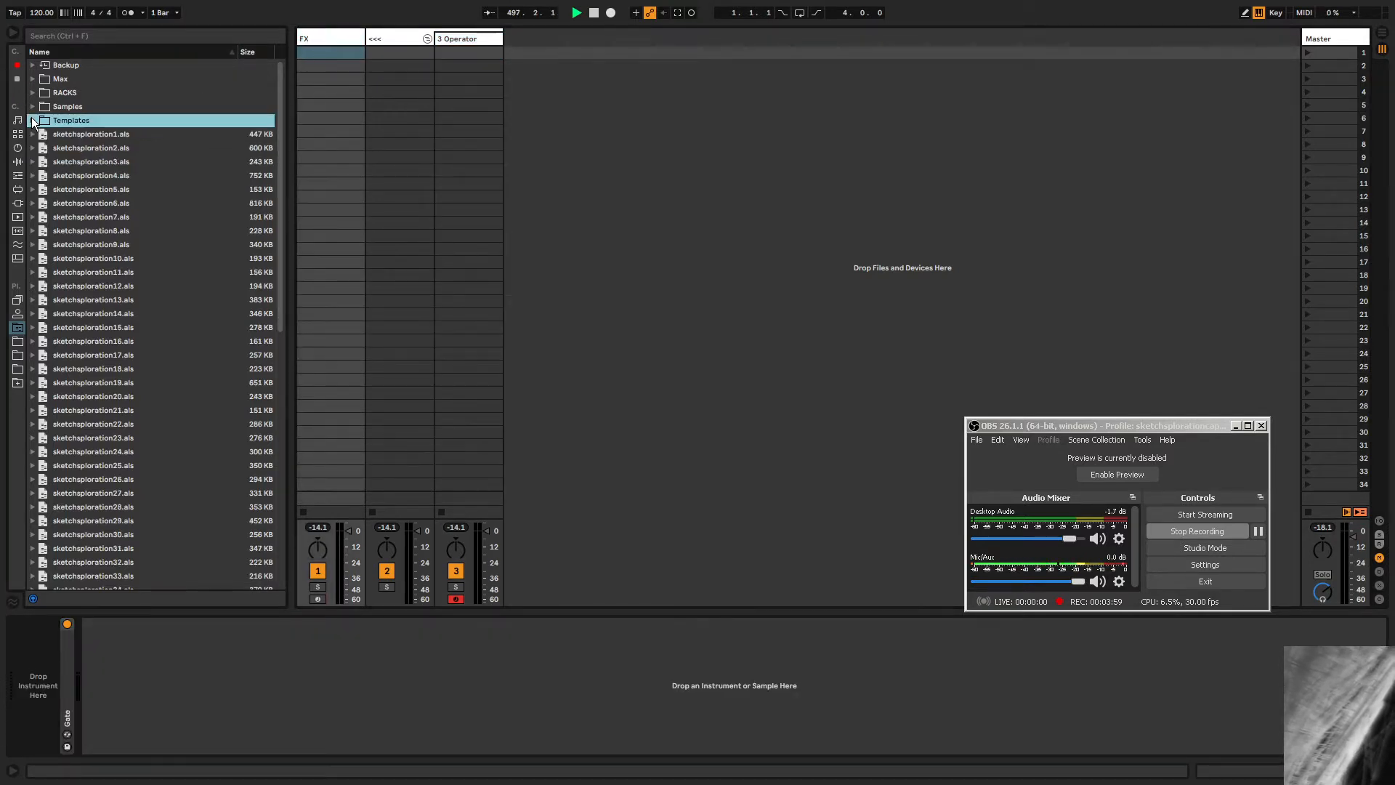
{"action": "left_click", "coordinate": [53, 10]}
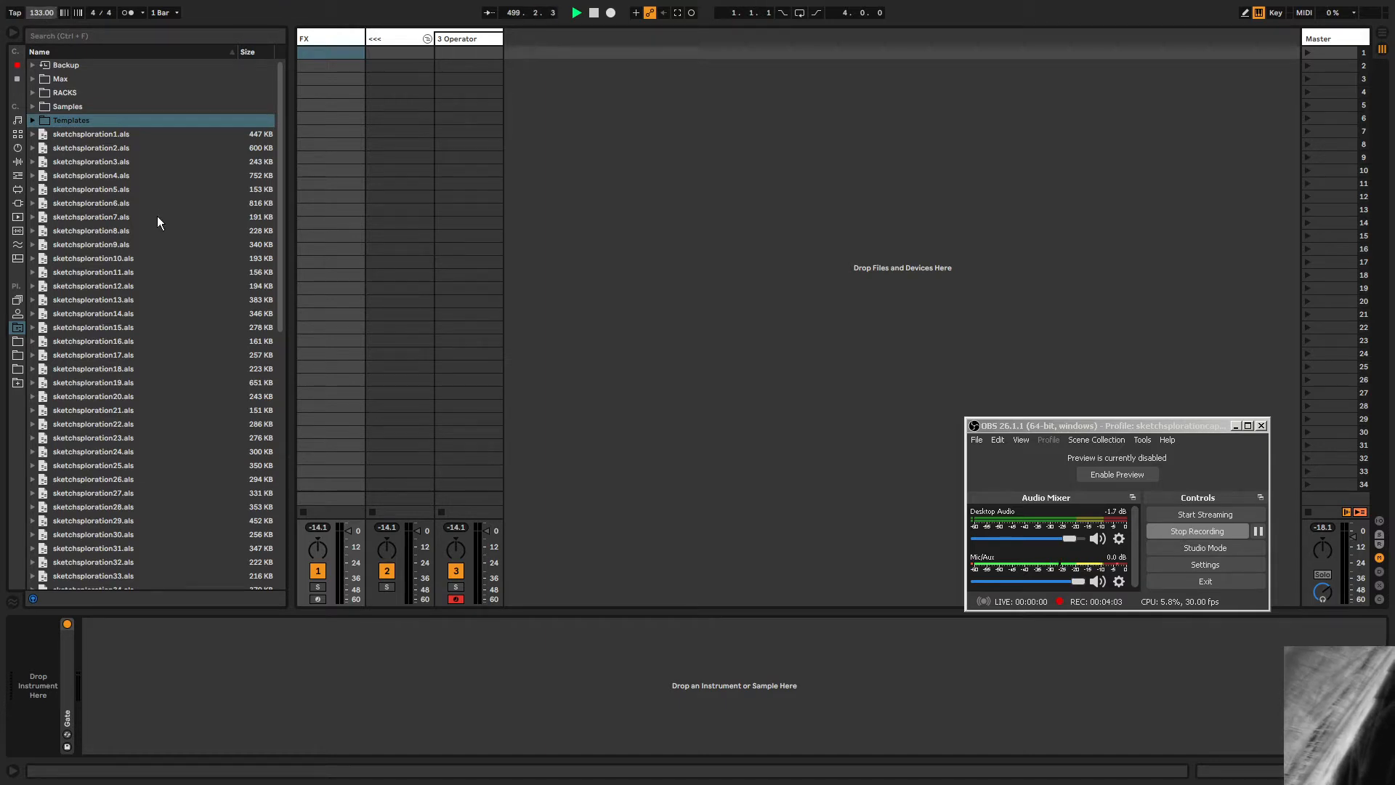
Rename the 3 Operator track to G and replace its instrument with Sampler.
{"action": "left_click", "coordinate": [447, 38]}
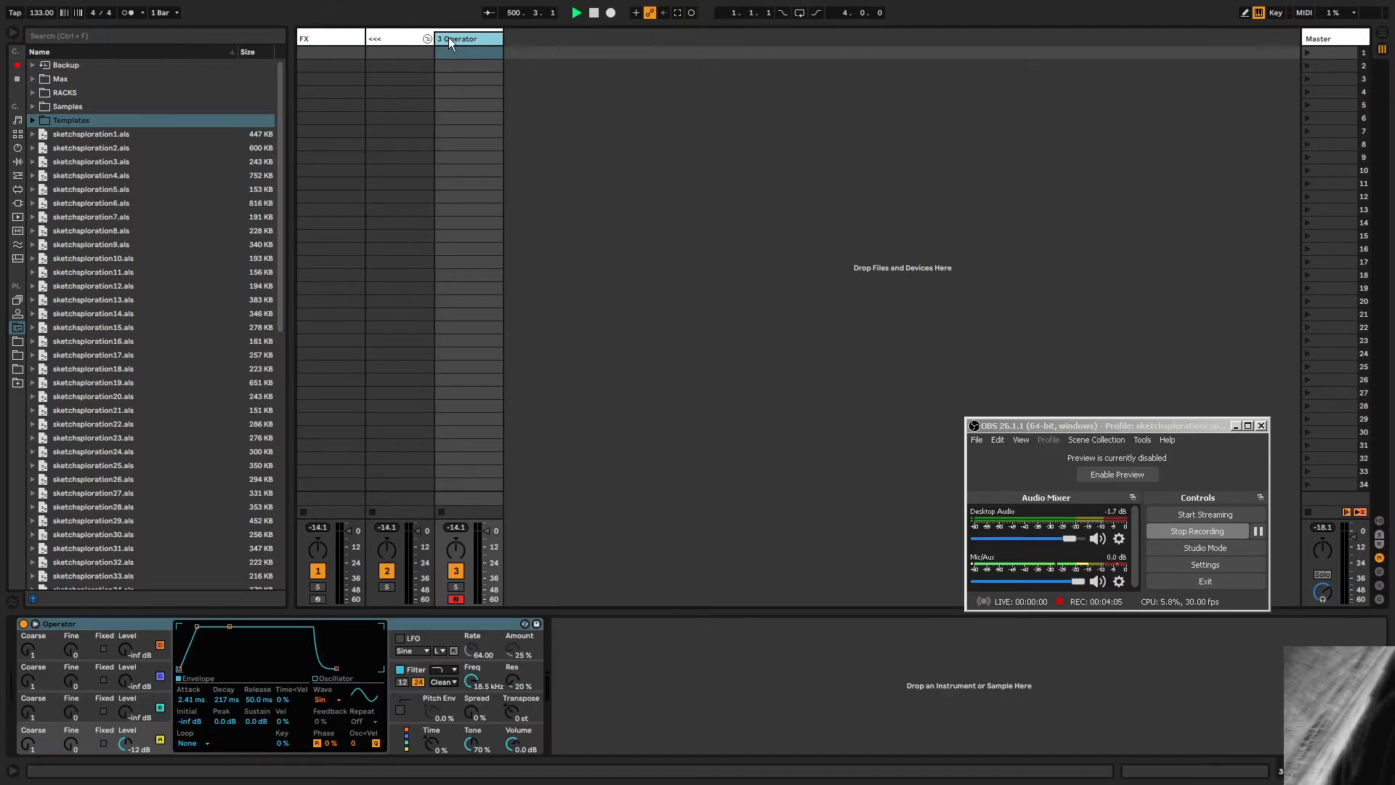
{"action": "type", "text": "G"}
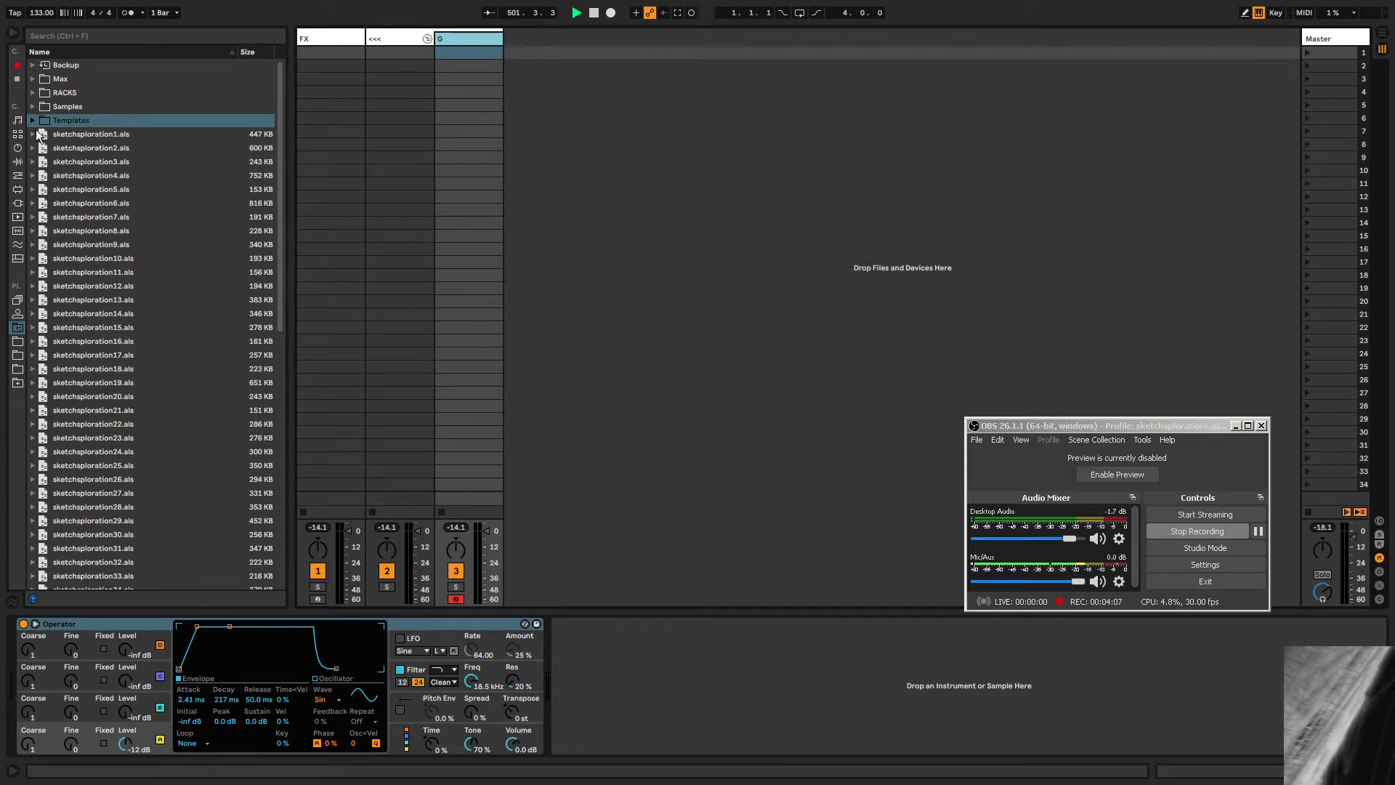
{"action": "left_click", "coordinate": [18, 149]}
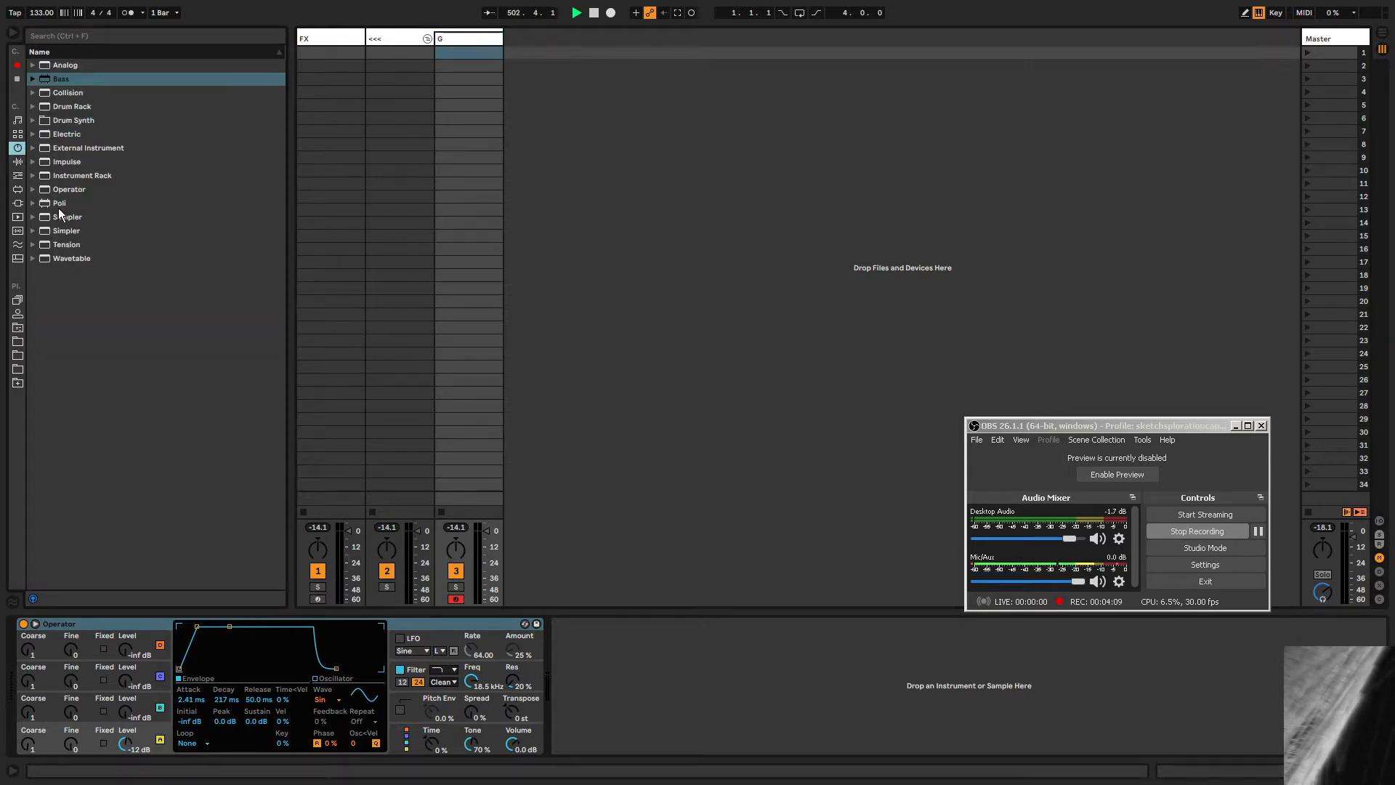
{"action": "left_click_drag", "start_coordinate": [60, 221], "coordinate": [468, 44]}
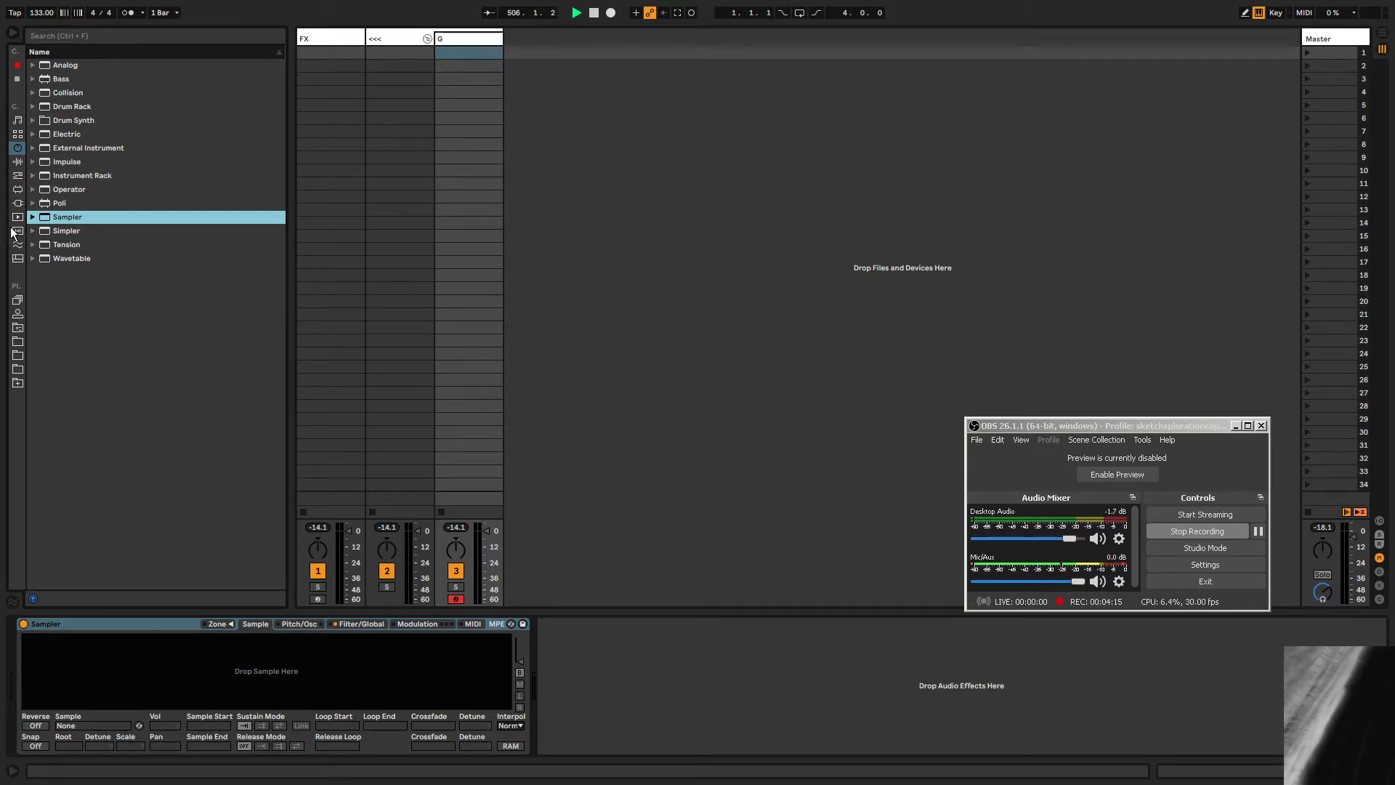
Add a Corpus audio effect after the Sampler on the G track.
{"action": "left_click", "coordinate": [18, 329]}
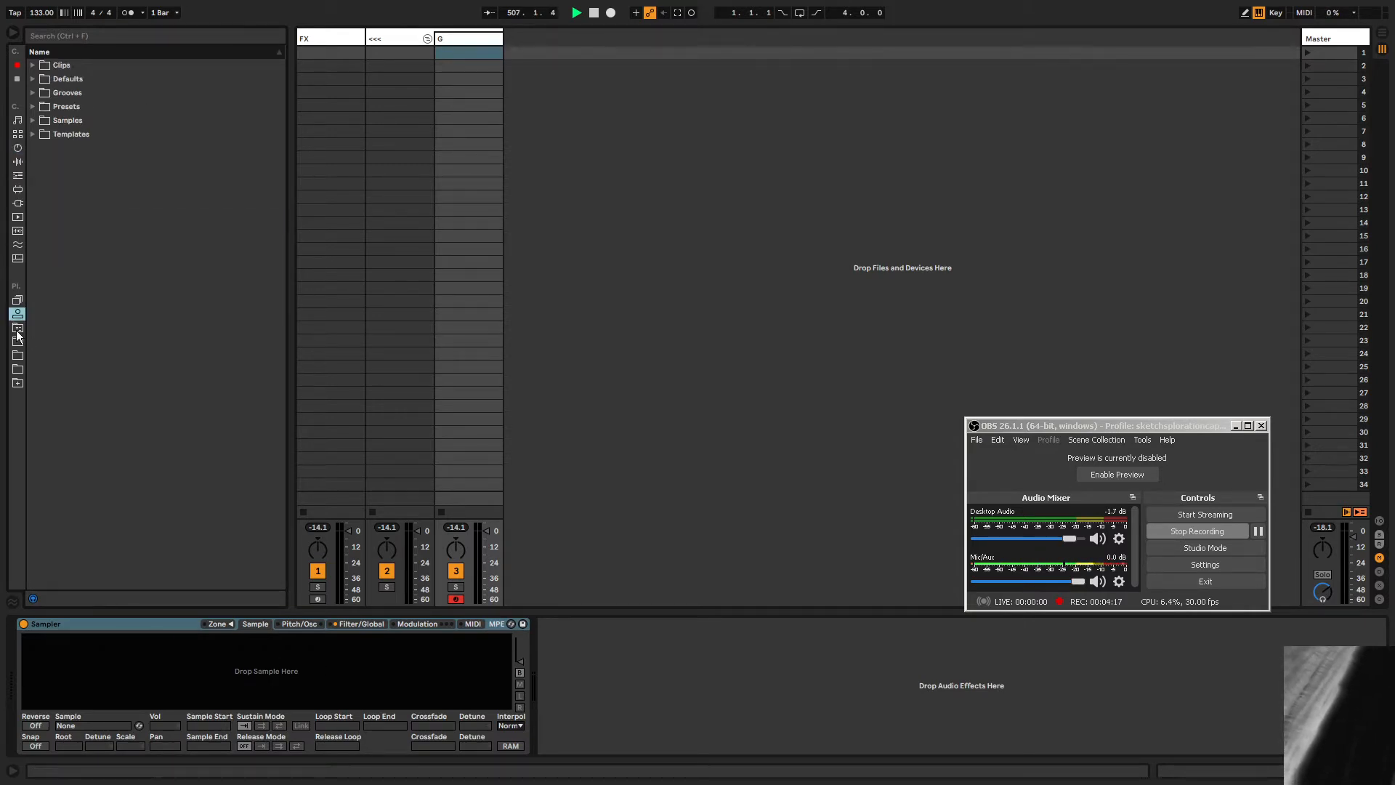
{"action": "left_click", "coordinate": [34, 107]}
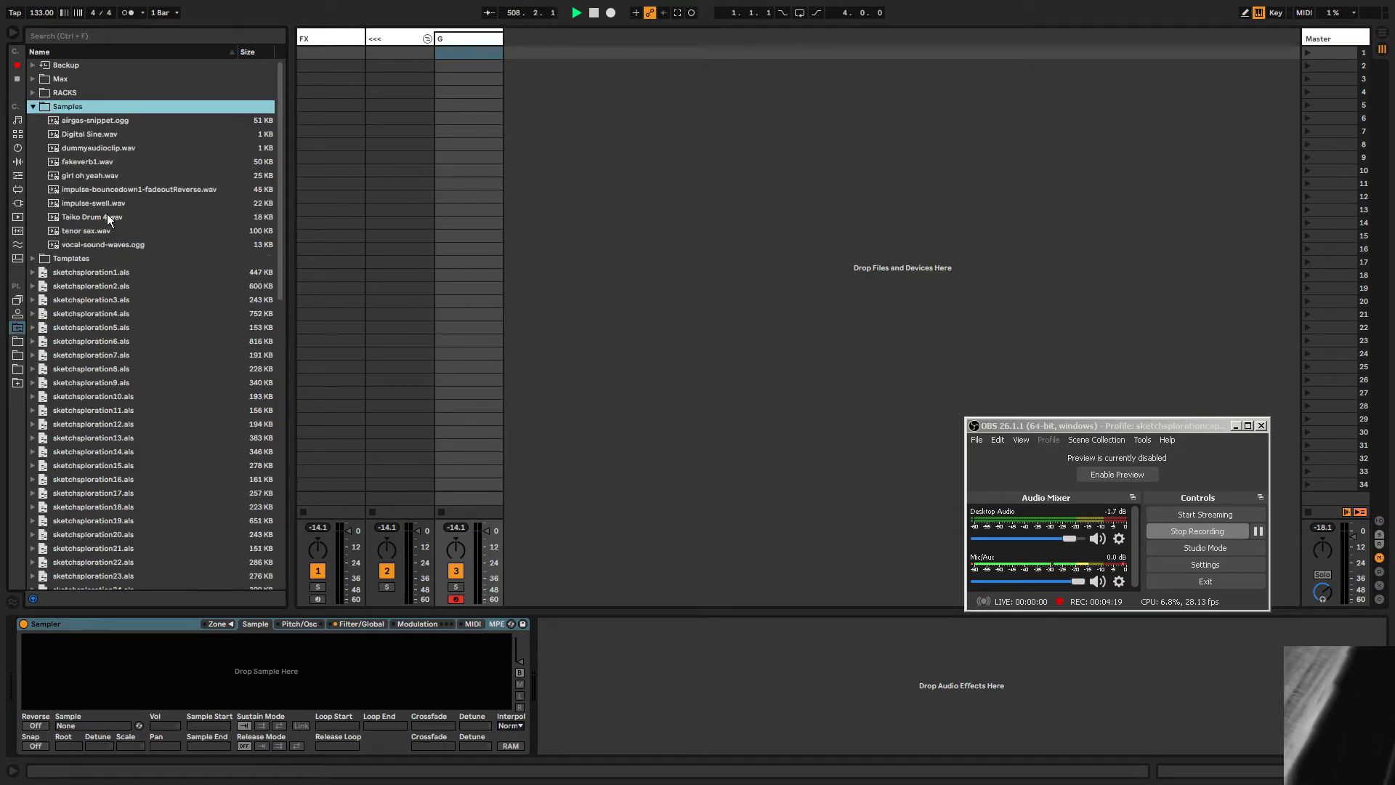
{"action": "left_click", "coordinate": [33, 107]}
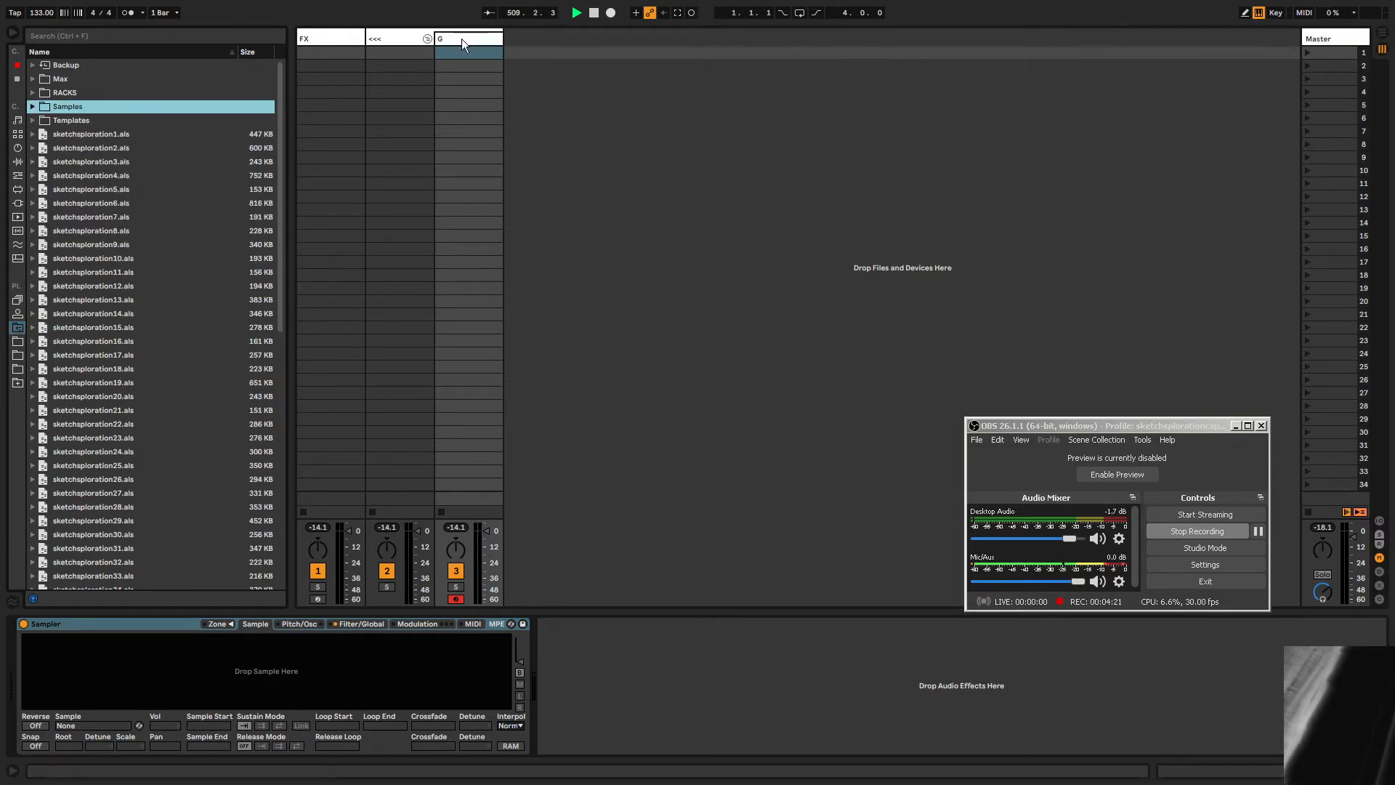
{"action": "left_click", "coordinate": [362, 32]}
{"action": "left_click", "coordinate": [362, 33]}
{"action": "left_click", "coordinate": [436, 41]}
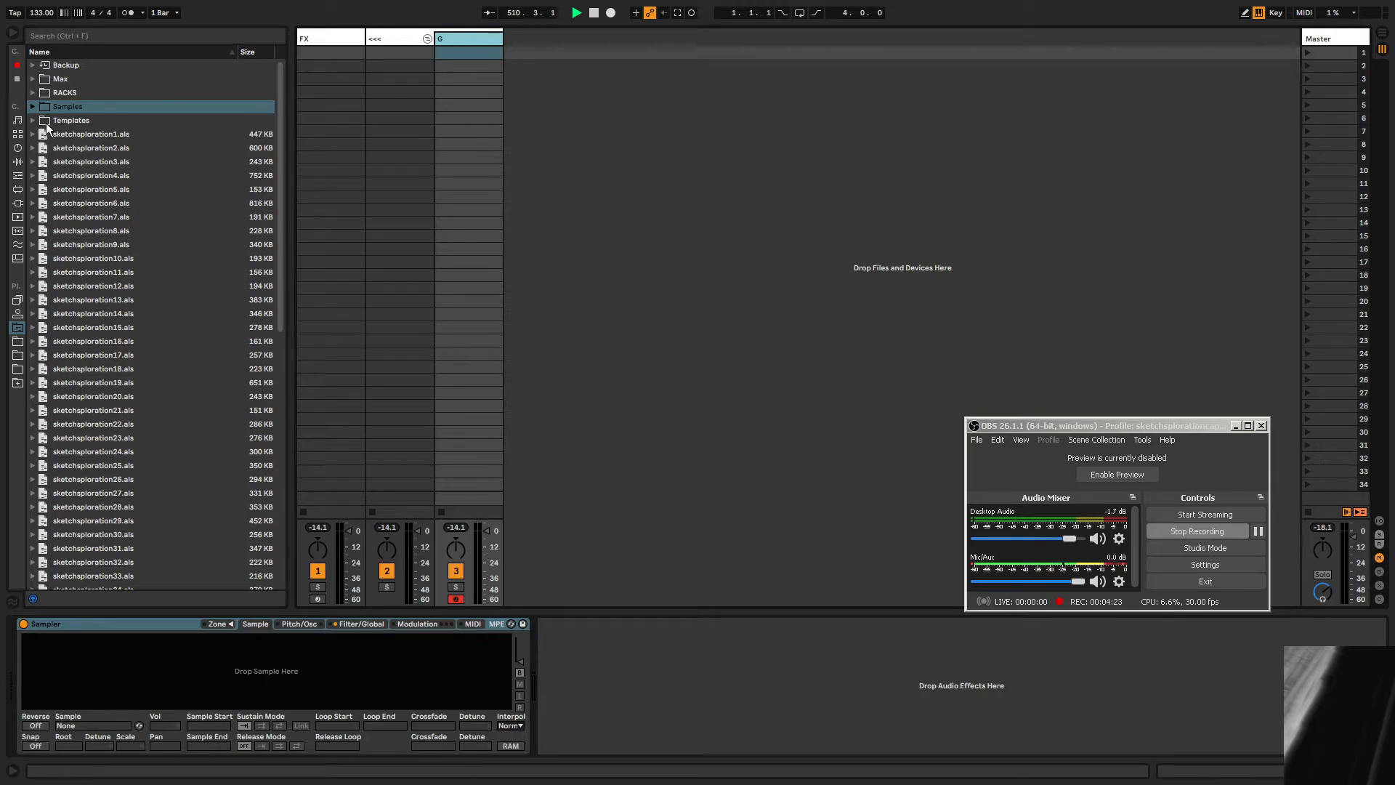
{"action": "left_click", "coordinate": [18, 148]}
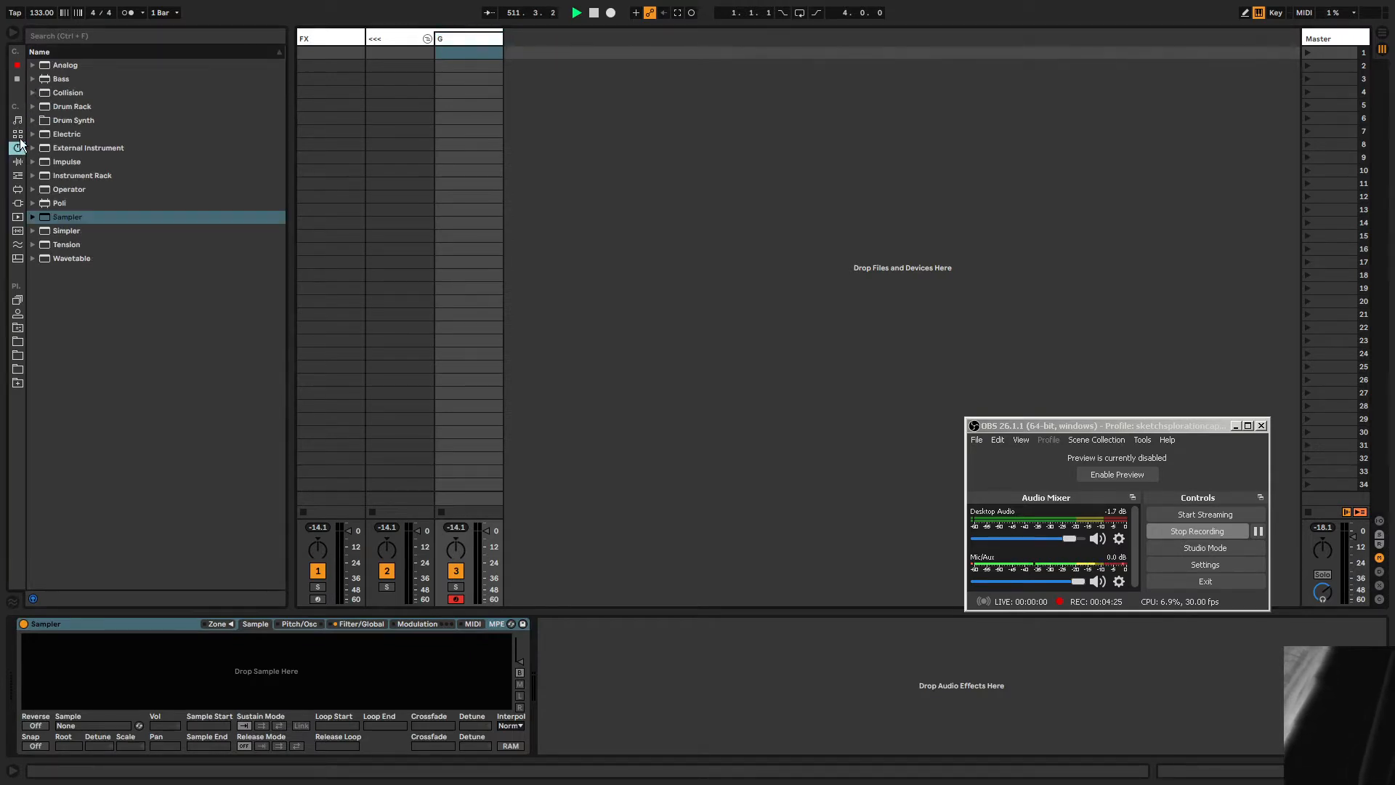
{"action": "left_click", "coordinate": [18, 161]}
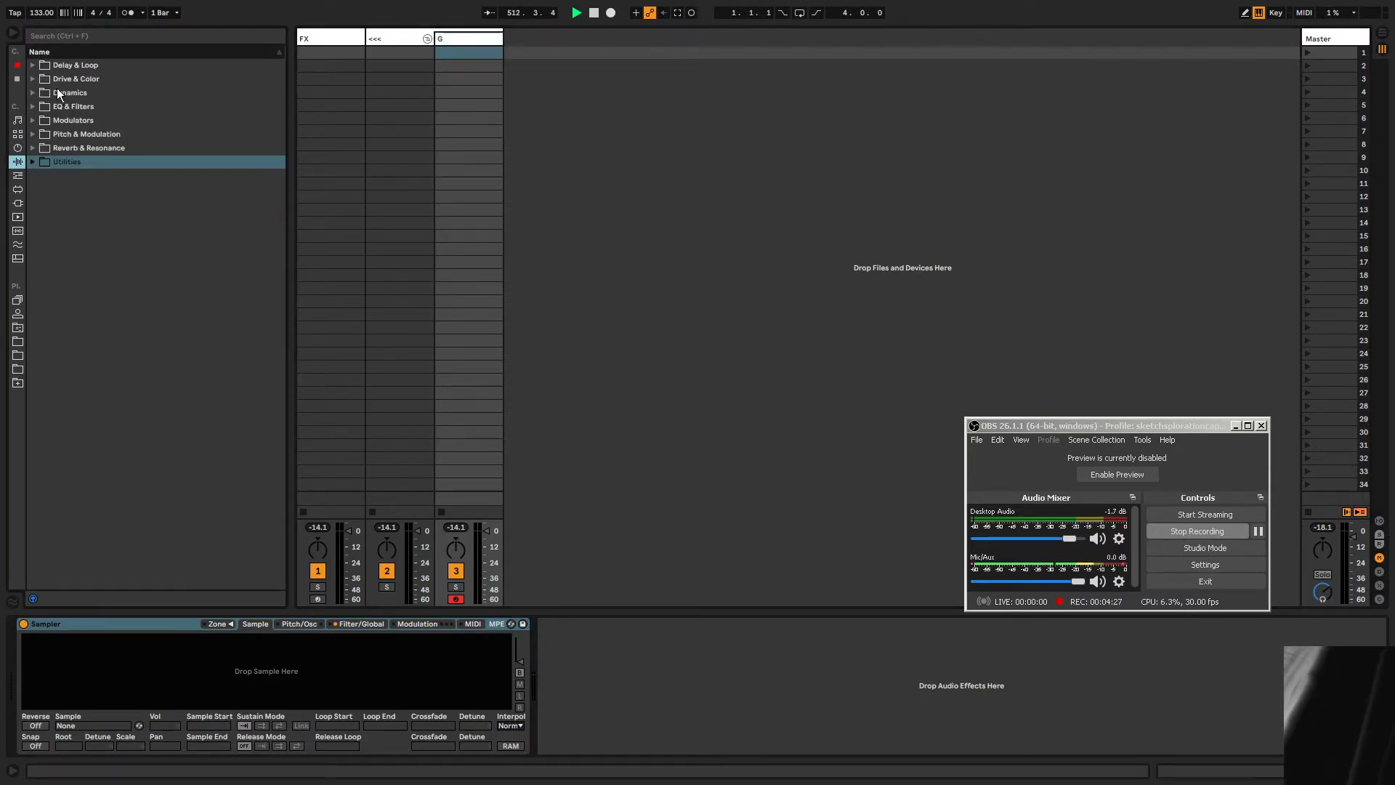
{"action": "left_click", "coordinate": [17, 78]}
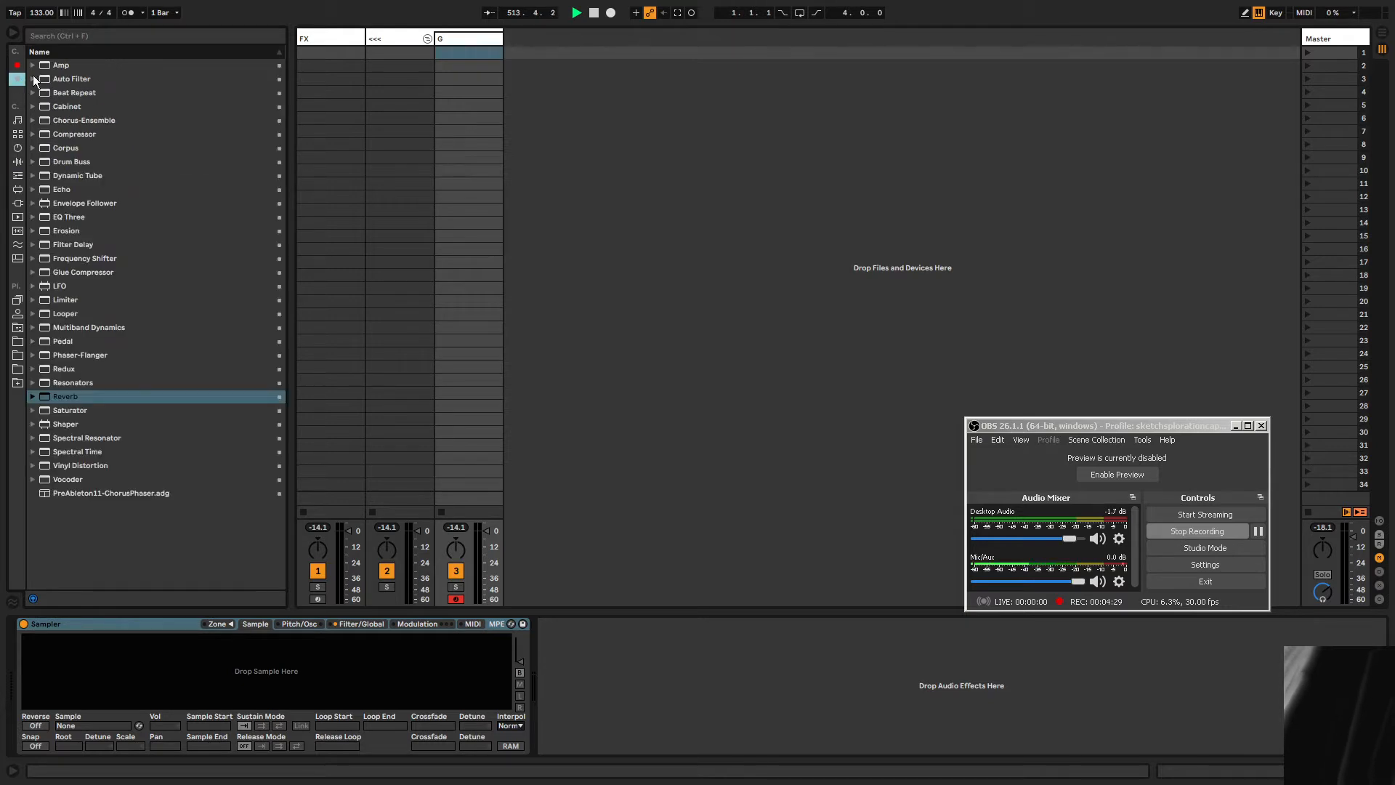
{"action": "left_click_drag", "start_coordinate": [64, 148], "coordinate": [581, 654]}
Load the FX-Chonker.adg rack from RACKS > AUDIO FX onto the G track's device chain.
{"action": "left_click", "coordinate": [18, 161]}
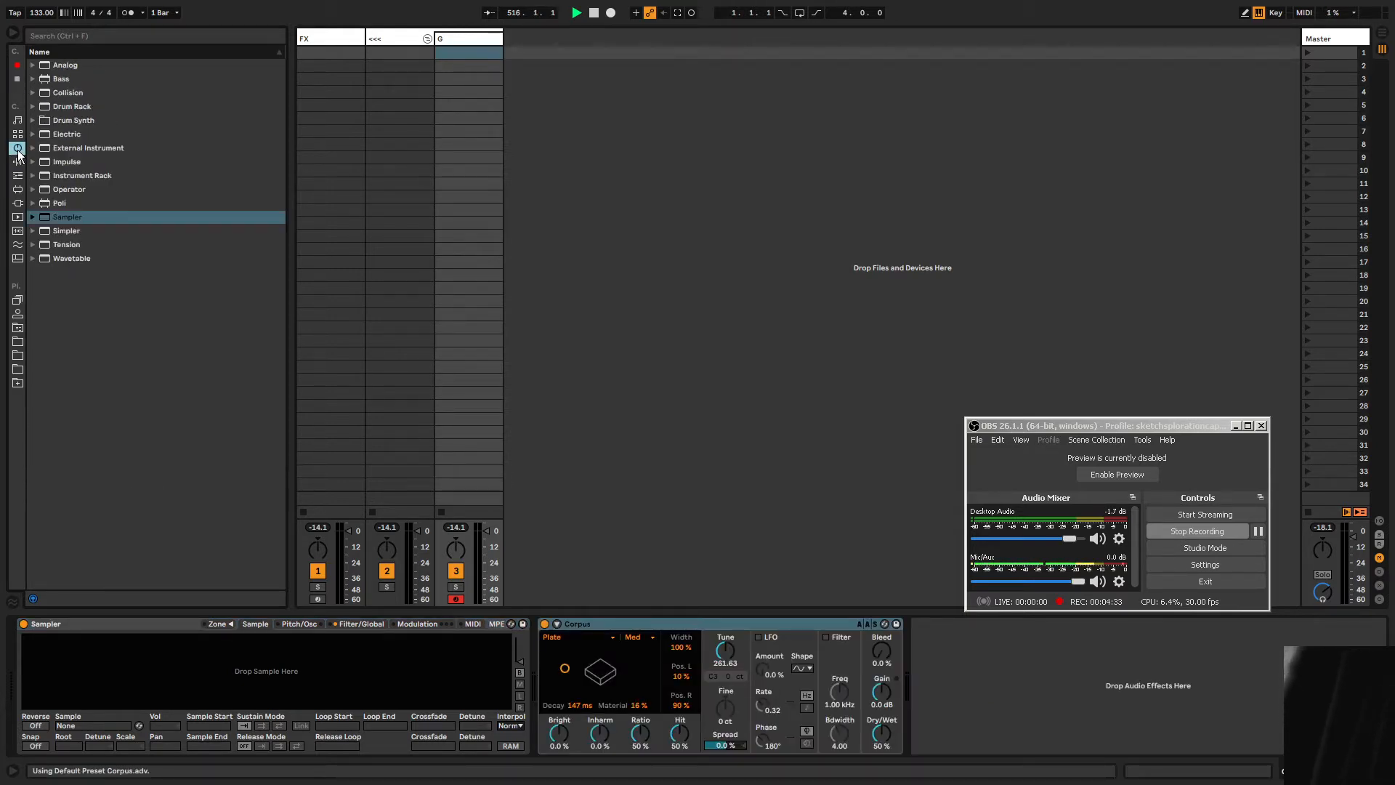
{"action": "left_click", "coordinate": [17, 327]}
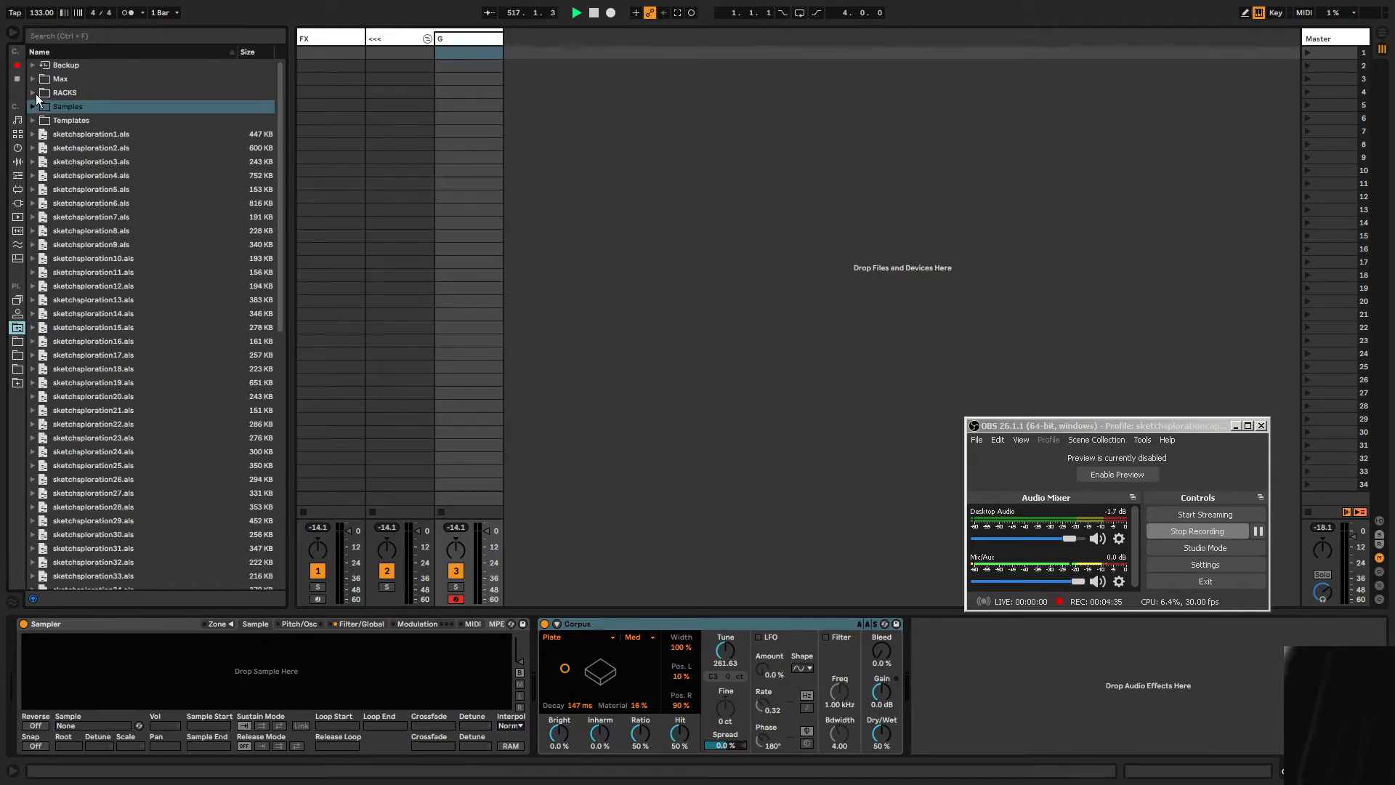
{"action": "left_click", "coordinate": [36, 92]}
{"action": "left_click", "coordinate": [42, 106]}
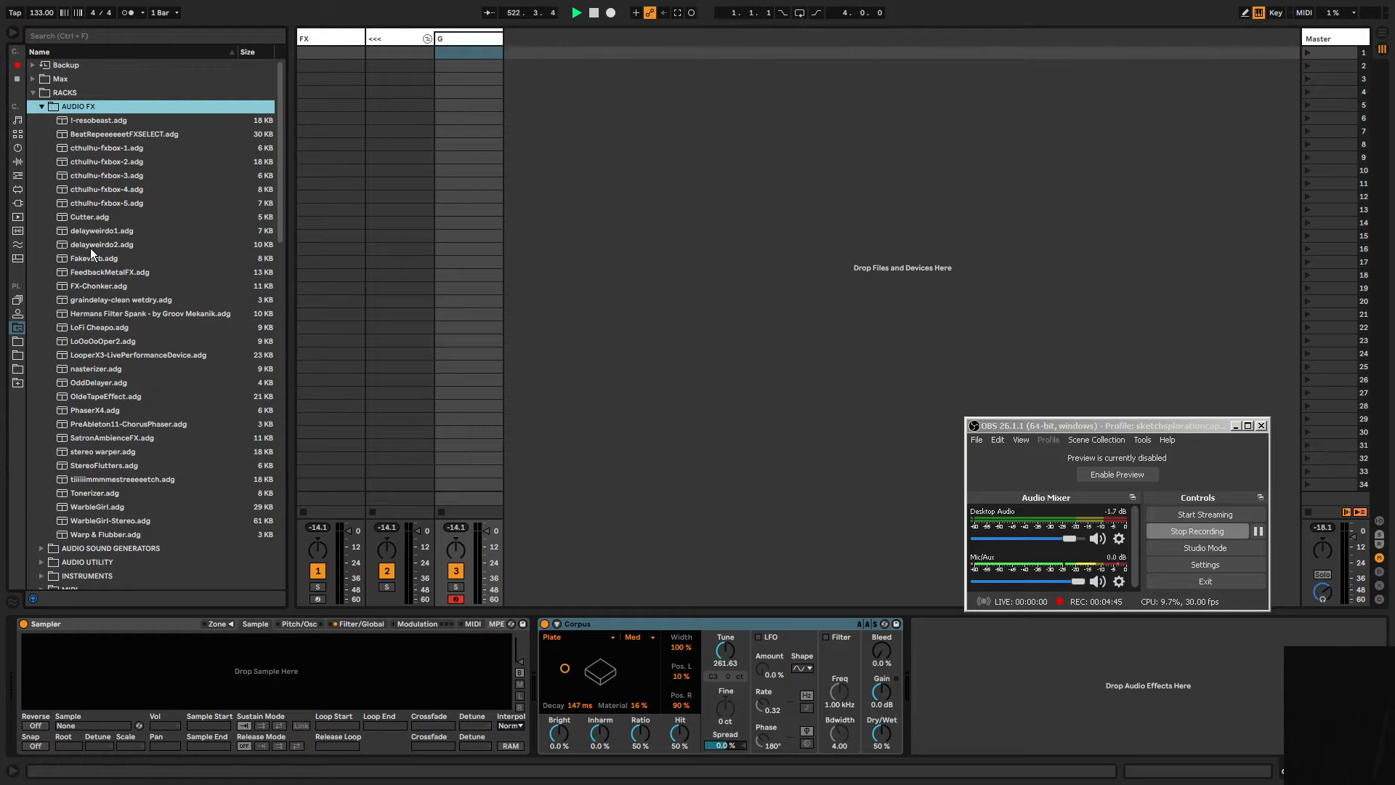
{"action": "left_click", "coordinate": [473, 37]}
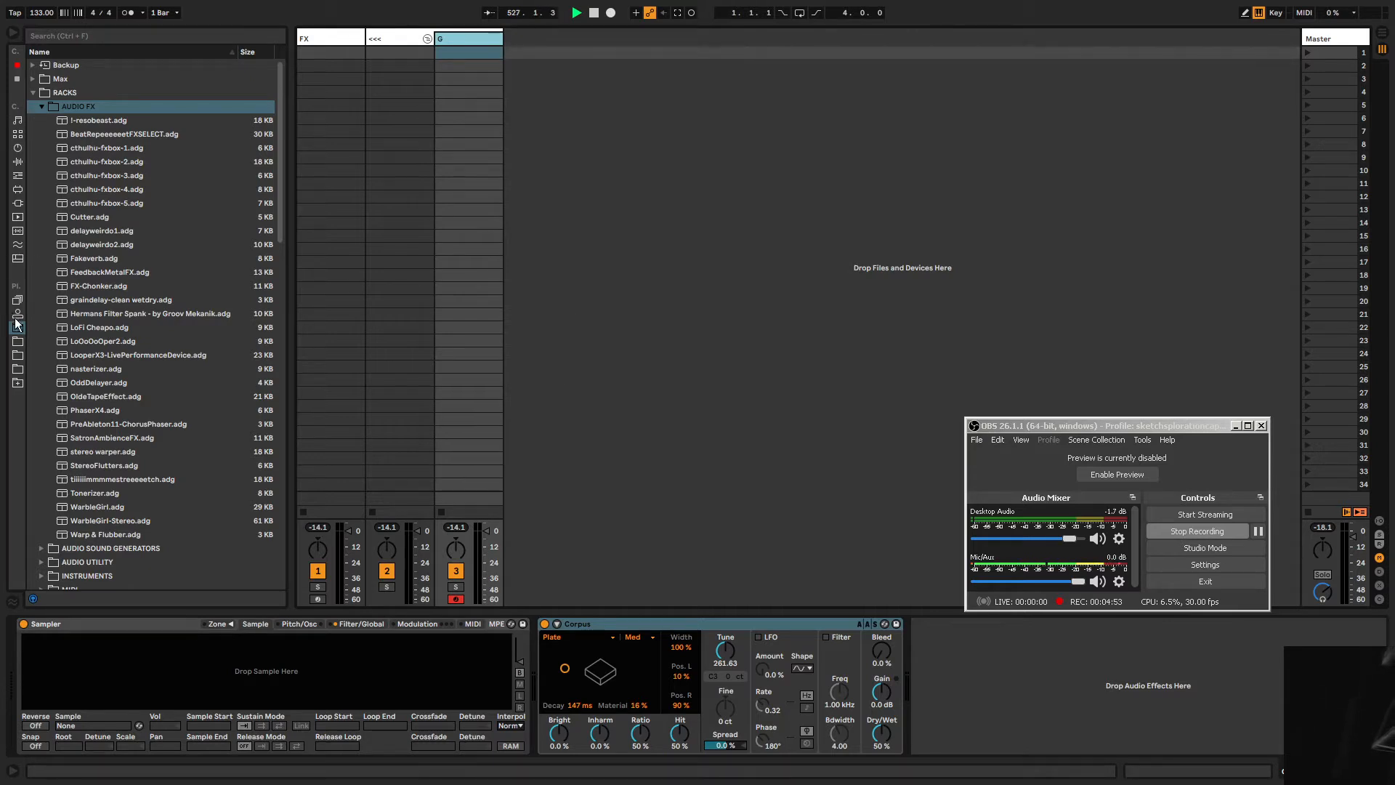
{"action": "left_click", "coordinate": [32, 95]}
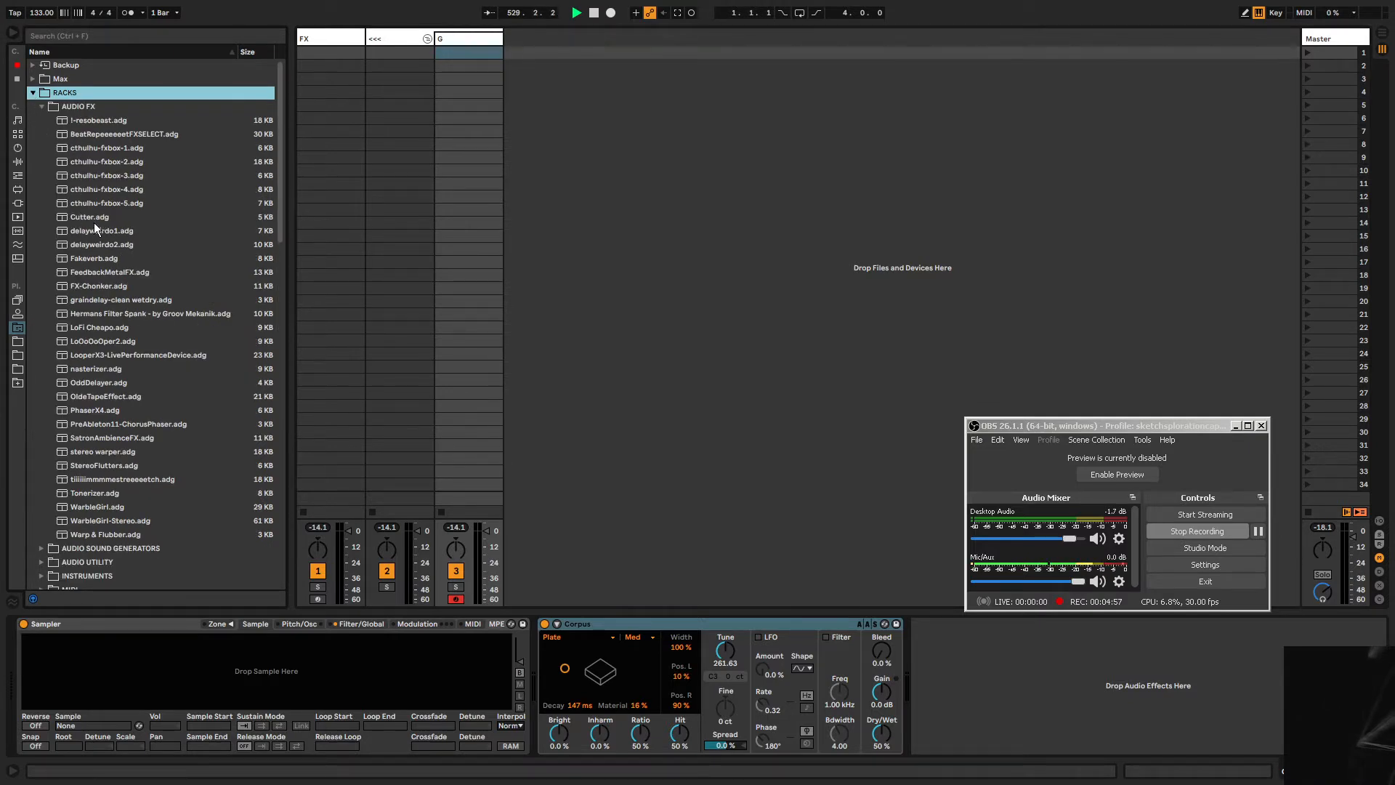
{"action": "left_click", "coordinate": [102, 286]}
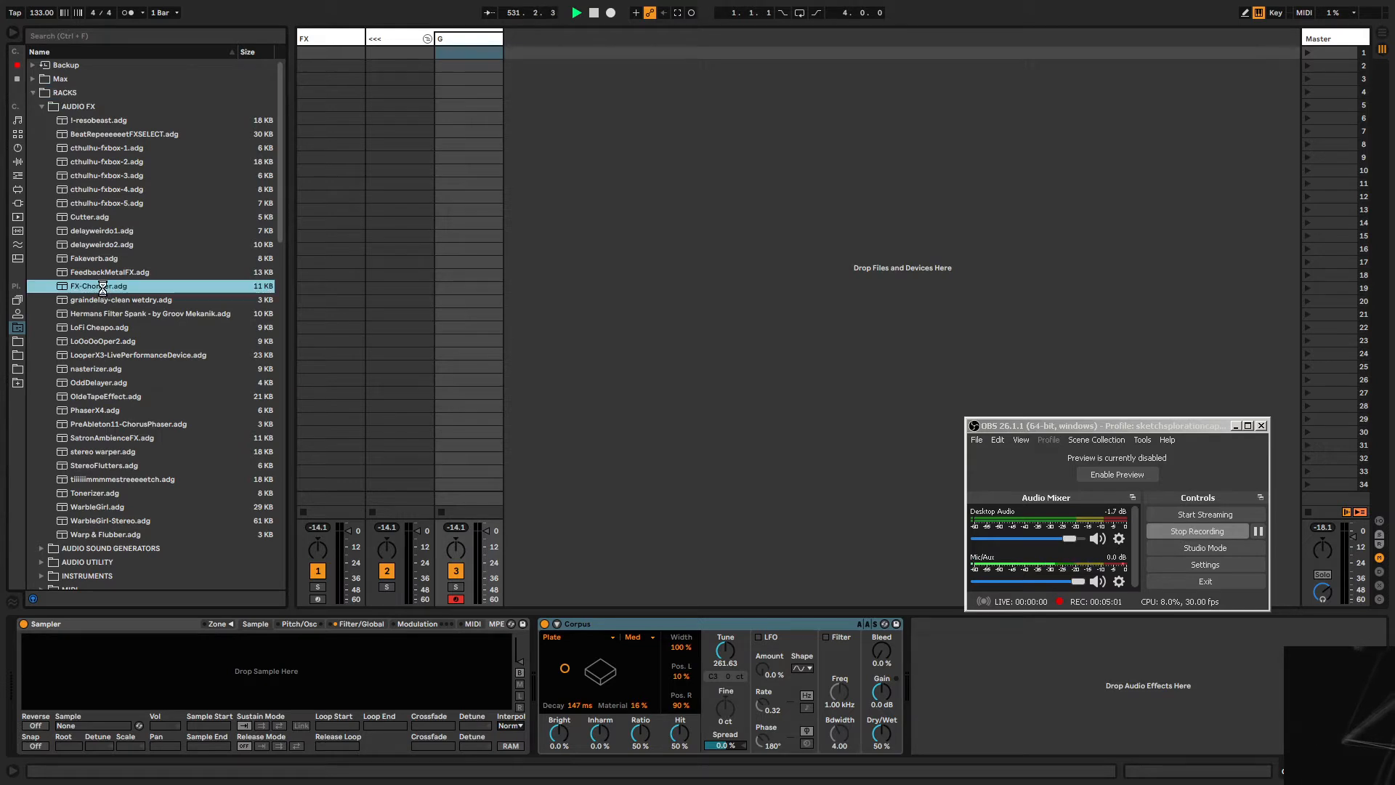
{"action": "double_click", "coordinate": [102, 287]}
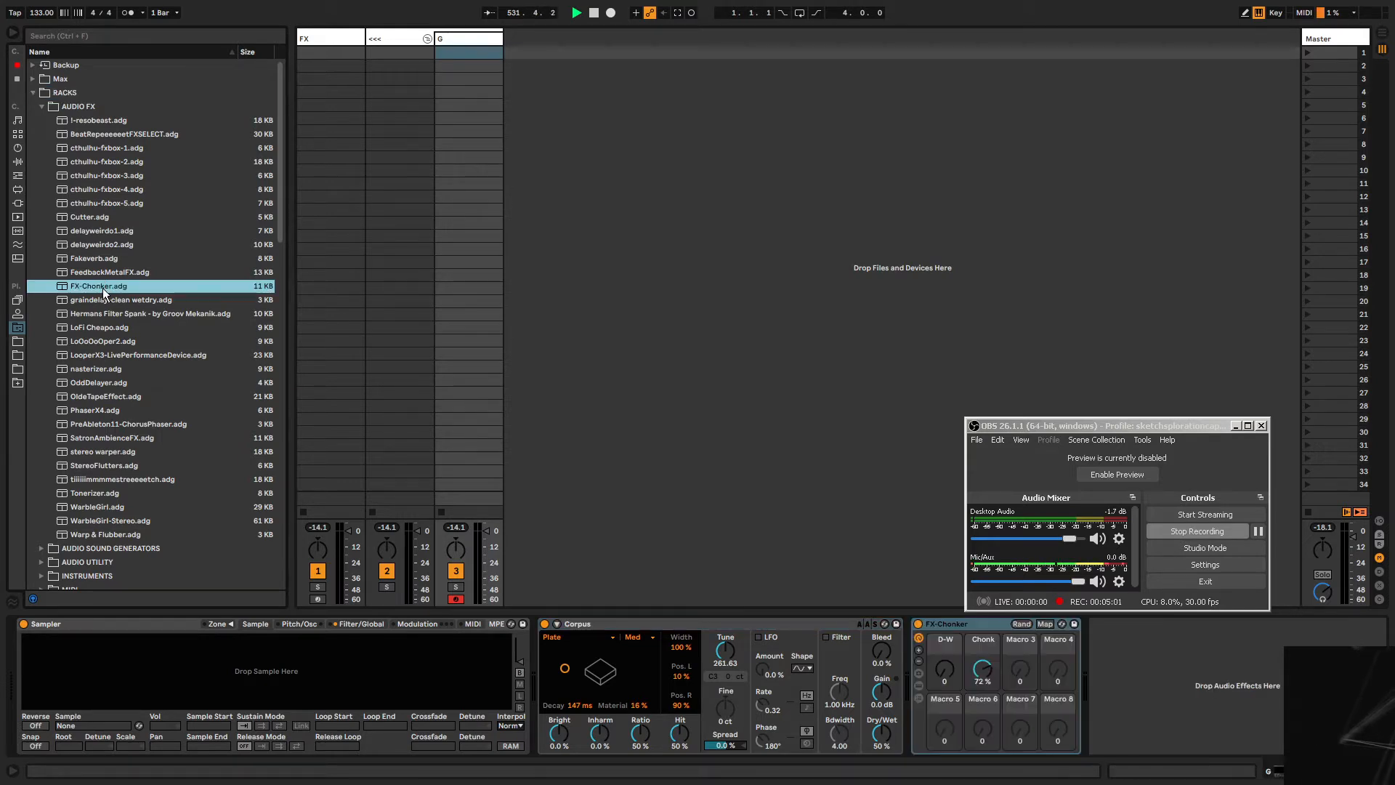
{"action": "left_click", "coordinate": [34, 93]}
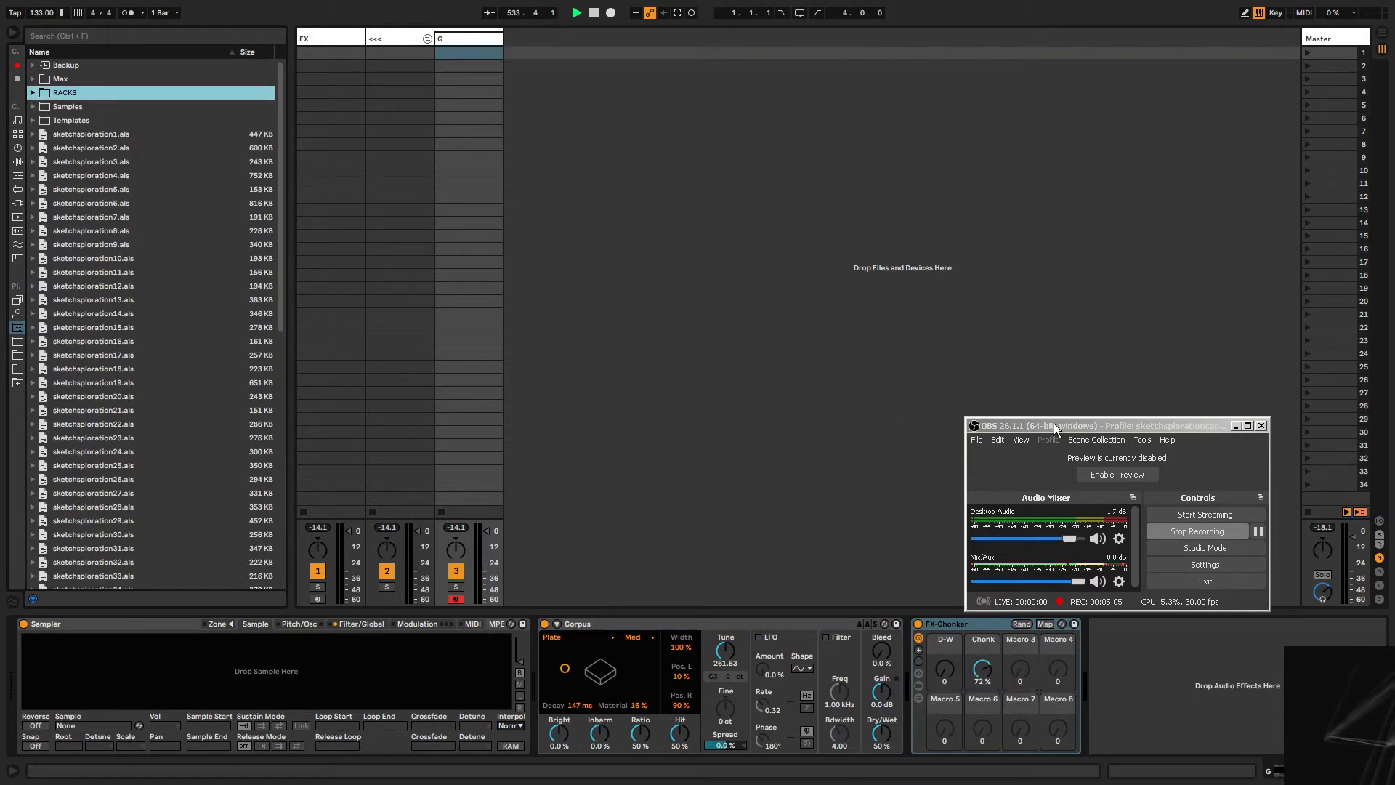
{"action": "left_click_drag", "start_coordinate": [1054, 421], "coordinate": [1065, 365]}
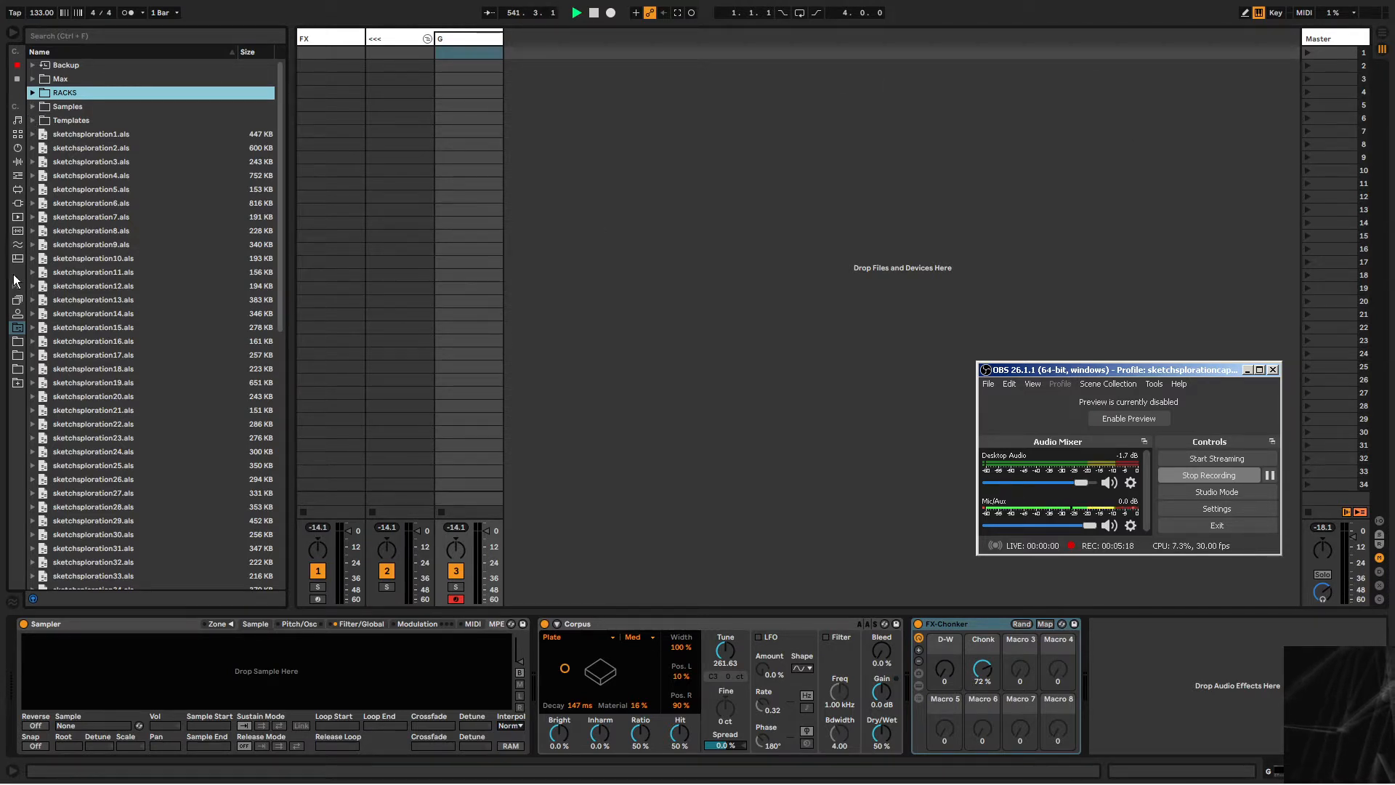
Import the RANDOM JUMPING OFF POINT.als template from Templates into the set and rename its group RNDPICKER.
{"action": "left_click", "coordinate": [32, 120]}
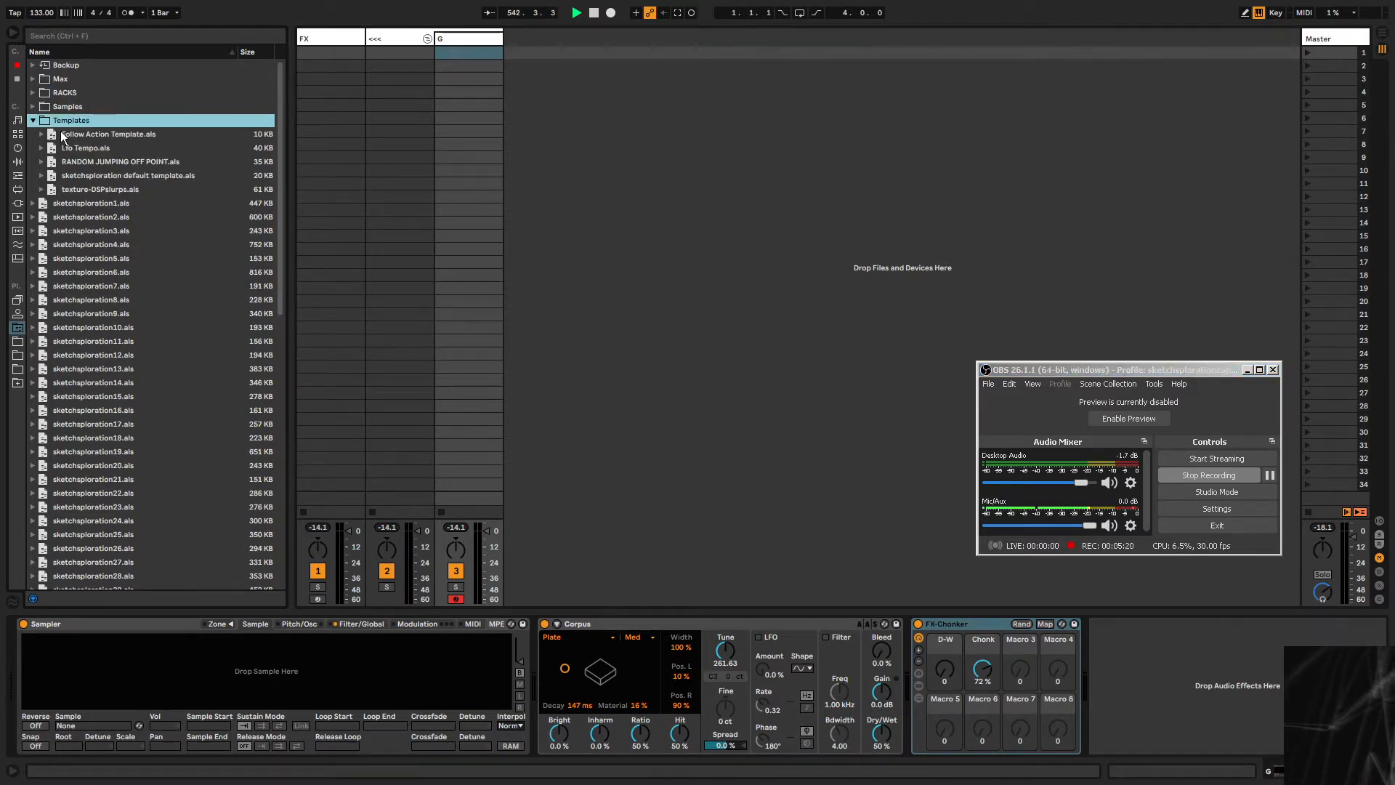
{"action": "left_click_drag", "start_coordinate": [109, 161], "coordinate": [522, 39]}
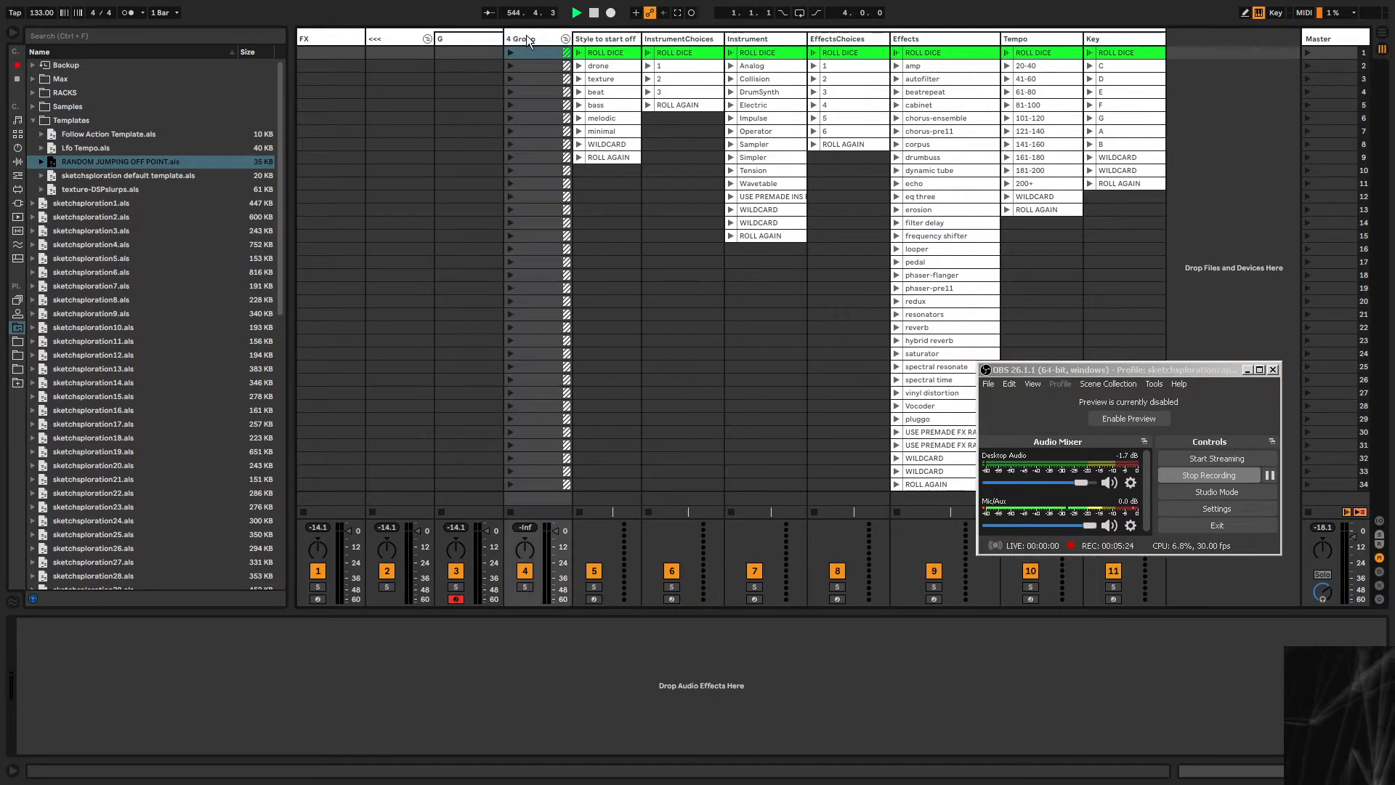
{"action": "left_click", "coordinate": [527, 38]}
{"action": "key", "text": "ctrl+r"}
{"action": "type", "text": "r"}
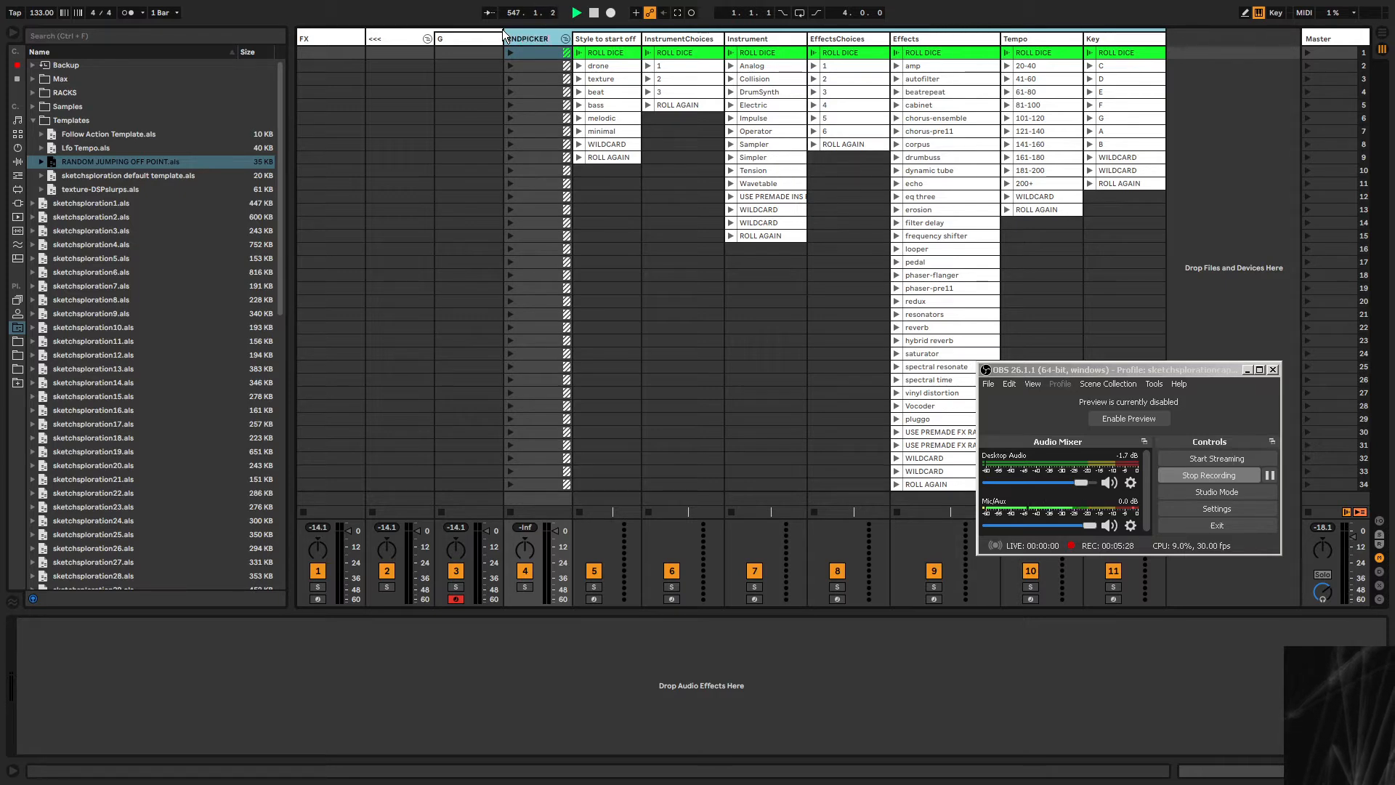
Fold the RNDPICKER group and move it to the start of the track list, before FX.
{"action": "left_click", "coordinate": [566, 38]}
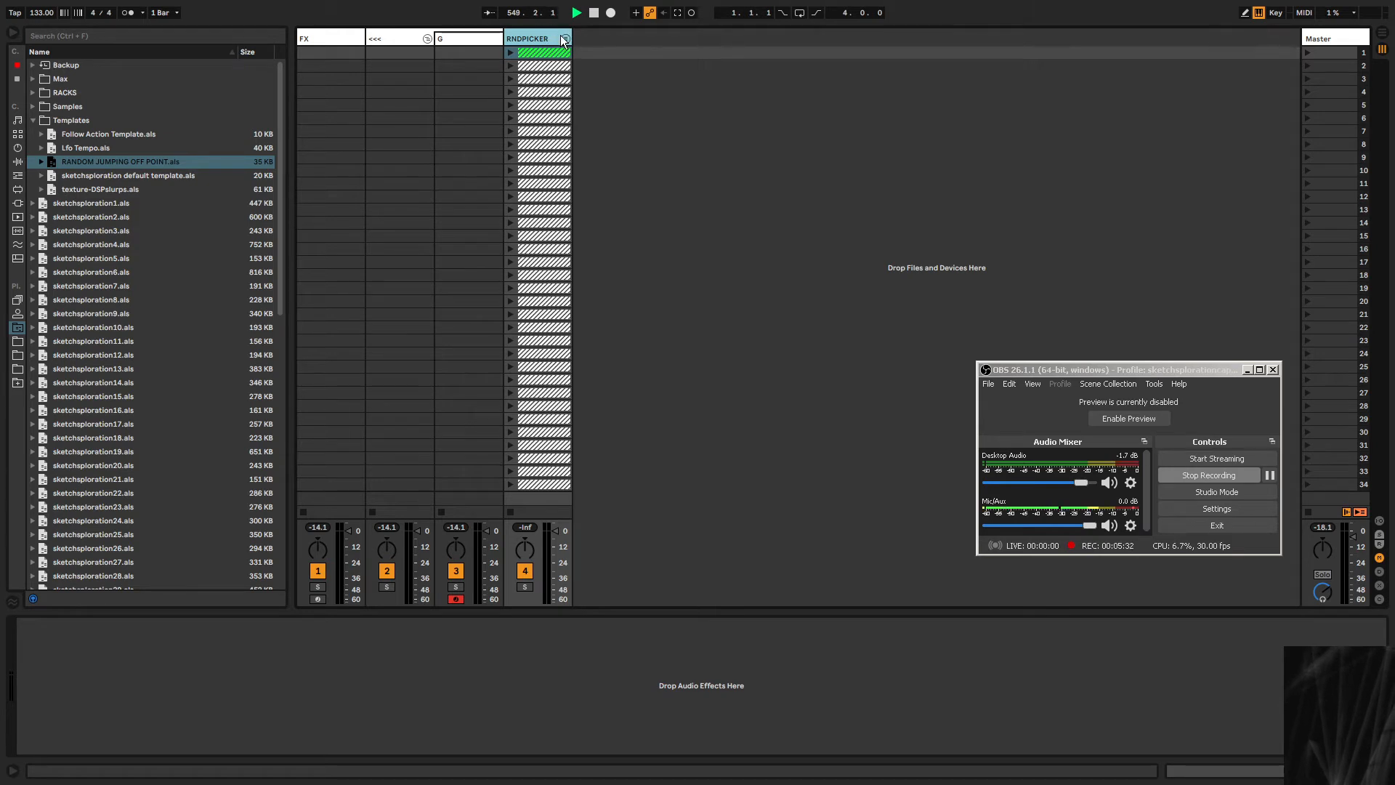
{"action": "left_click_drag", "start_coordinate": [571, 35], "coordinate": [300, 40]}
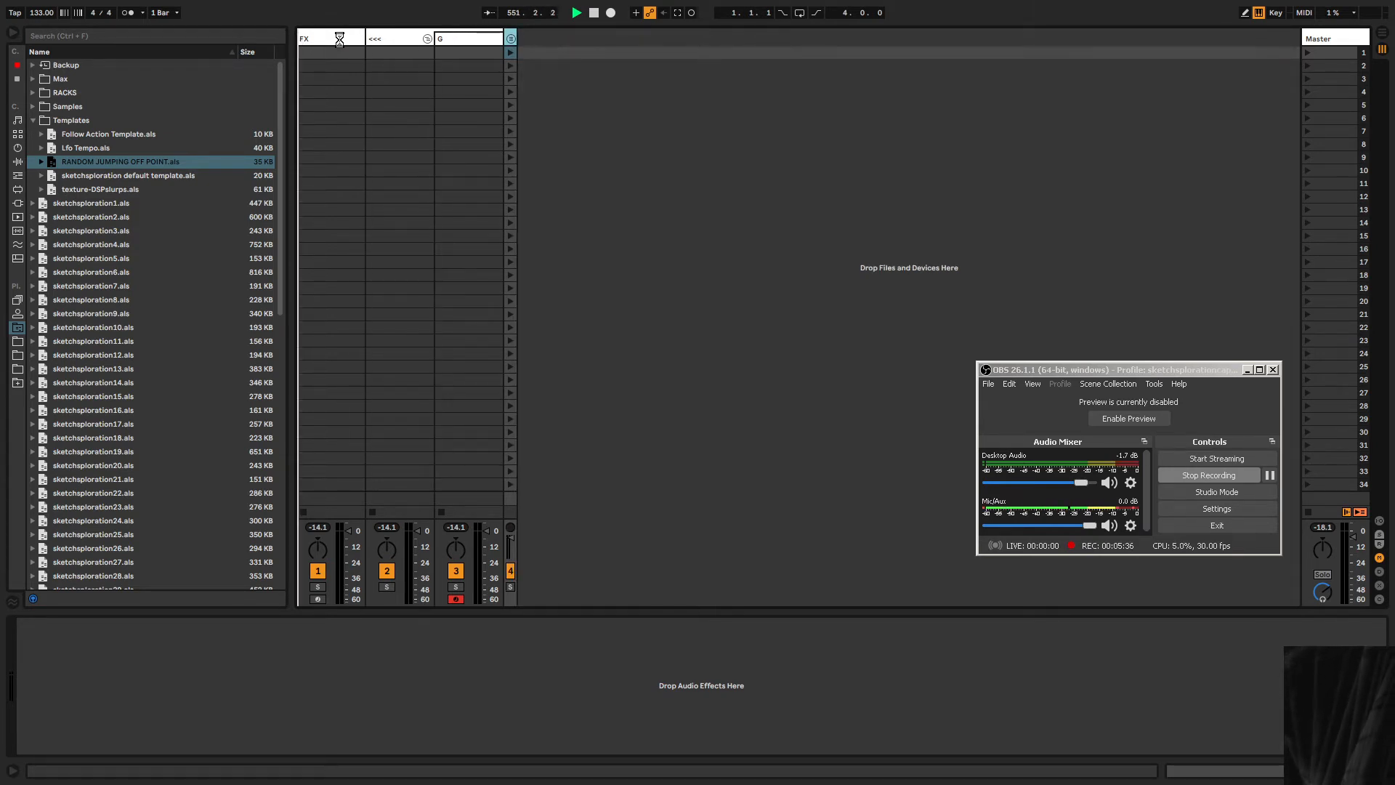
Create a MIDI clip on the G track and draw a single G3 note stretched across the whole clip.
{"action": "left_click", "coordinate": [478, 38]}
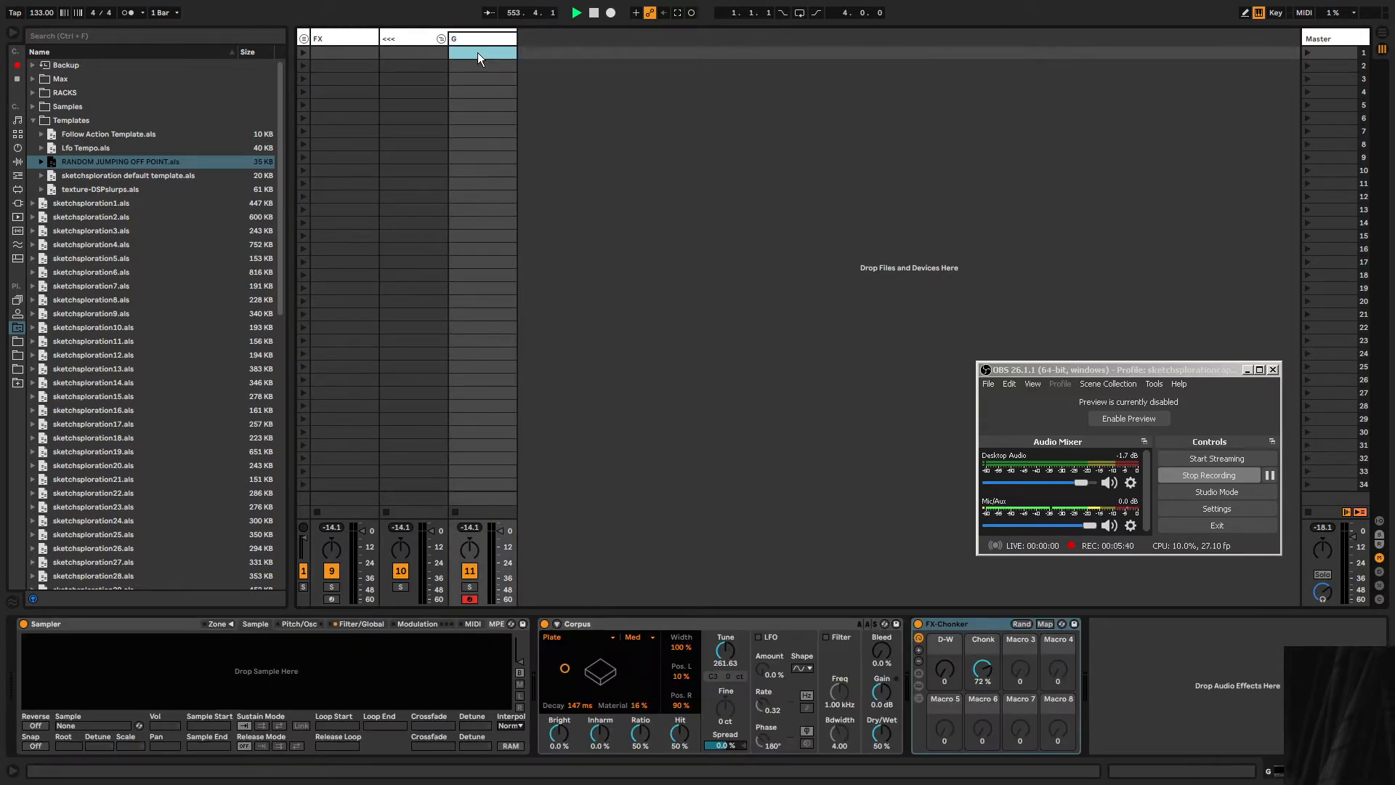
{"action": "double_click", "coordinate": [477, 53]}
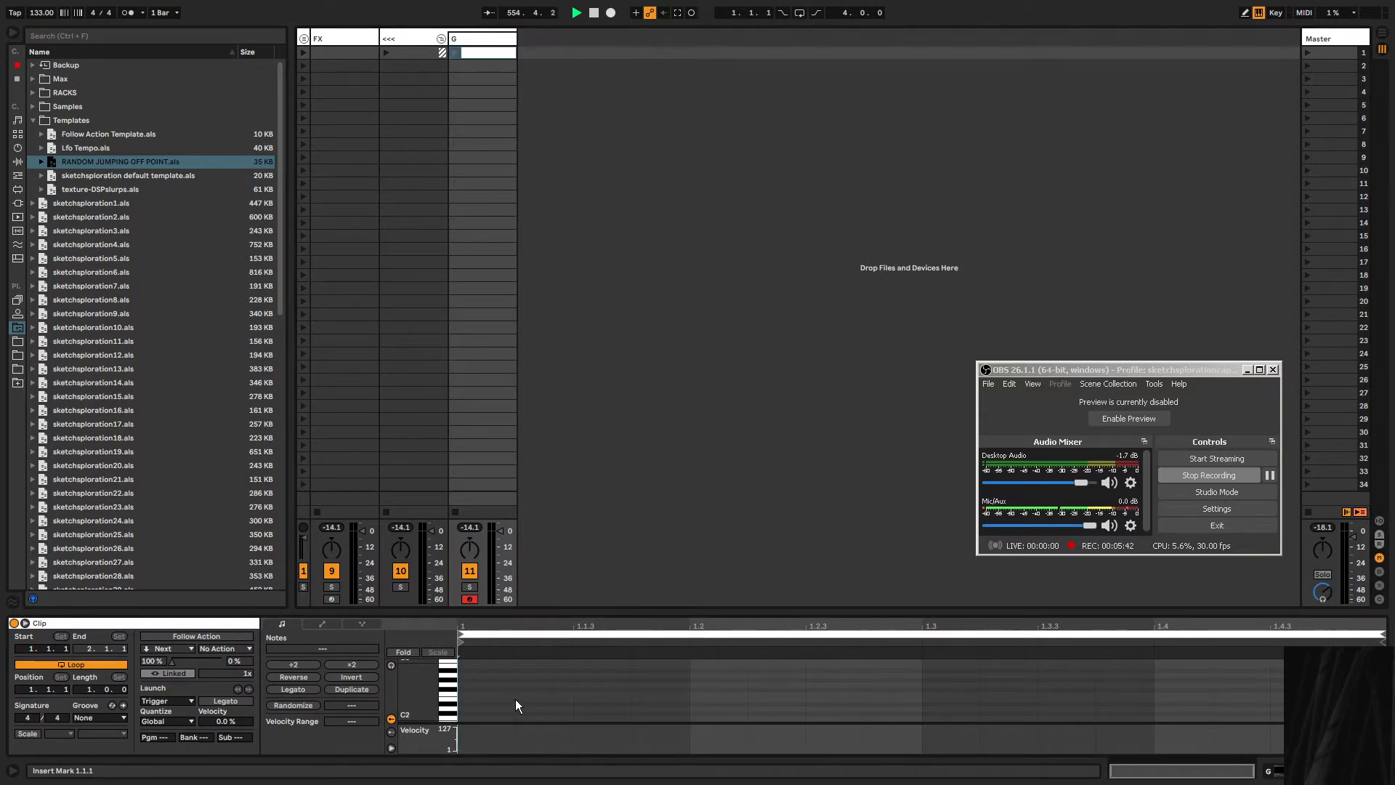
{"action": "scroll", "coordinate": [494, 700], "scroll_direction": "up", "scroll_amount": 4}
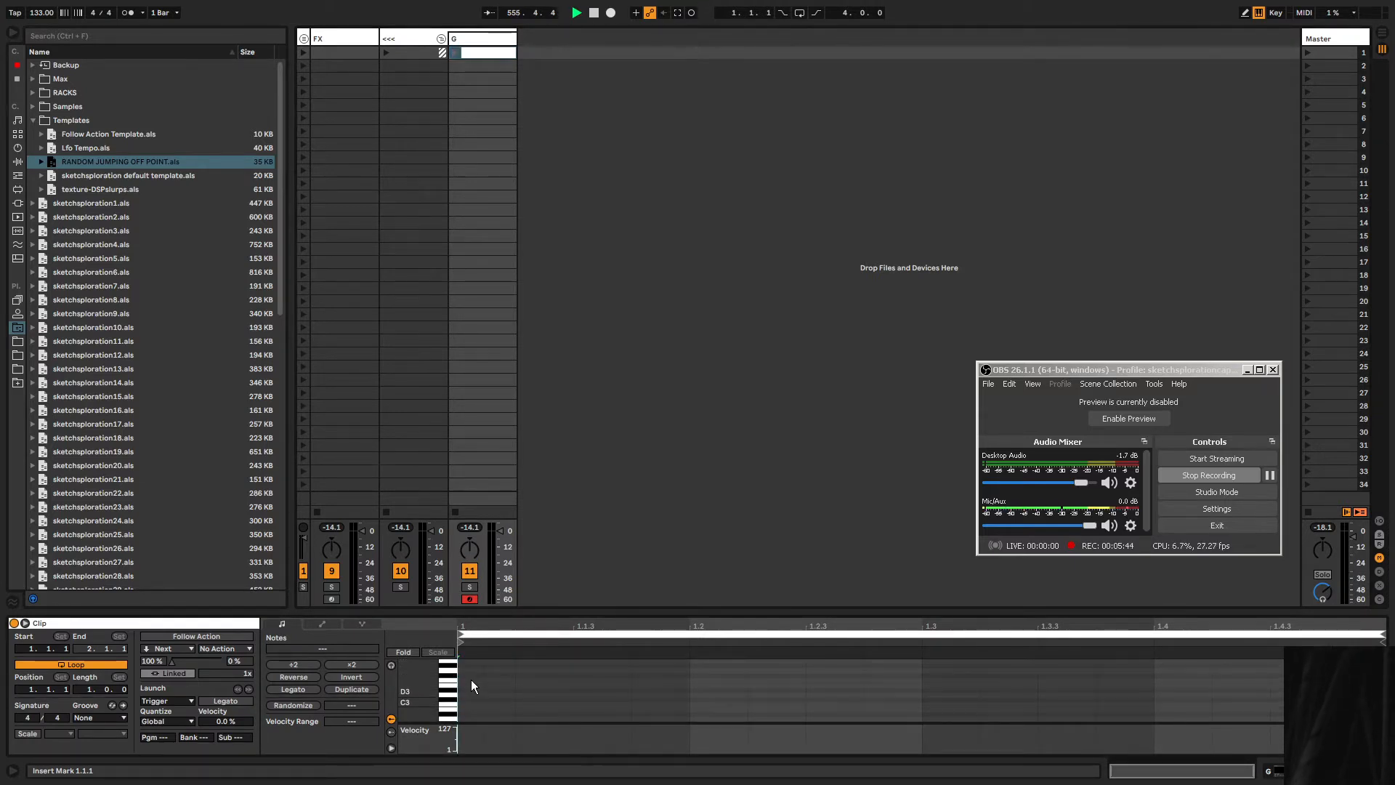
{"action": "scroll", "coordinate": [471, 679], "scroll_direction": "up", "scroll_amount": 3}
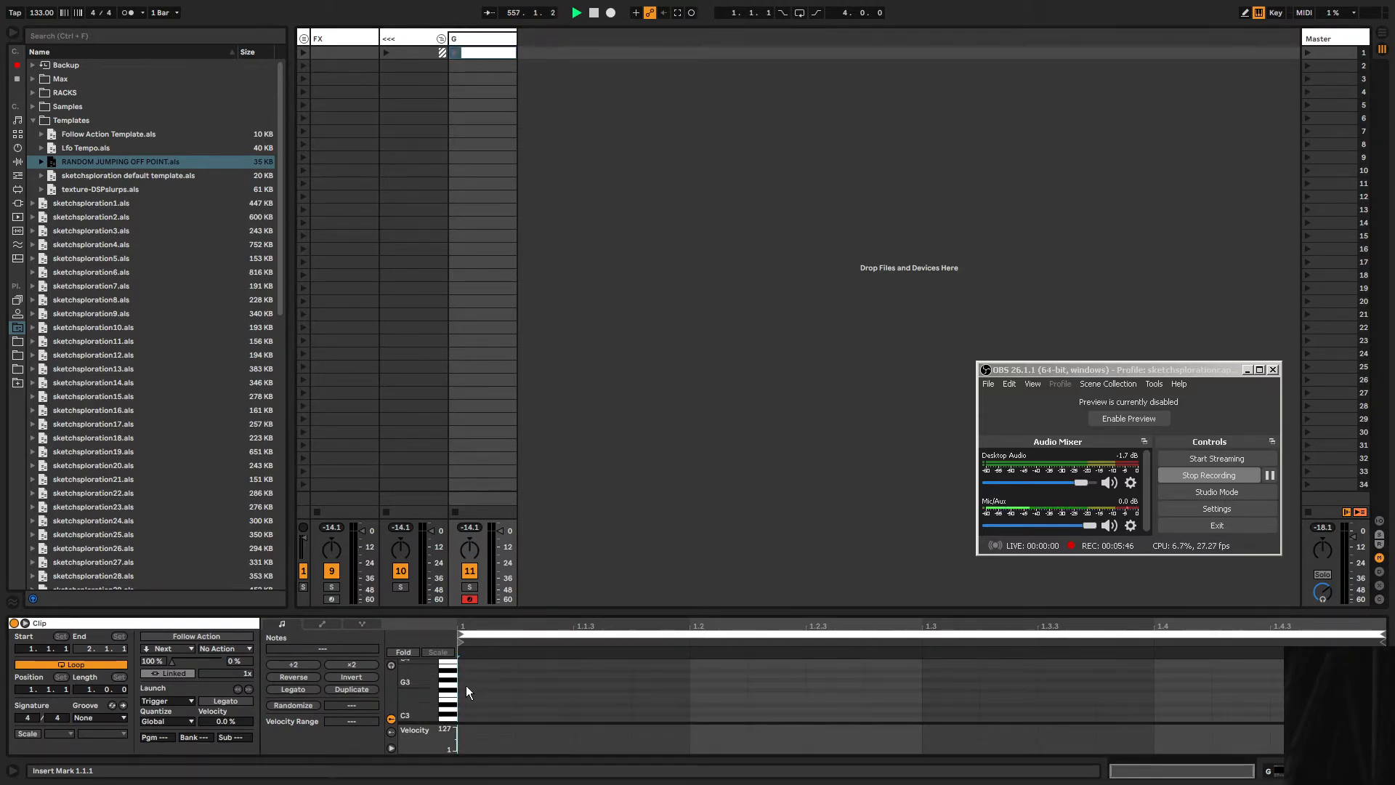
{"action": "scroll", "coordinate": [465, 686], "scroll_direction": "down", "scroll_amount": 3}
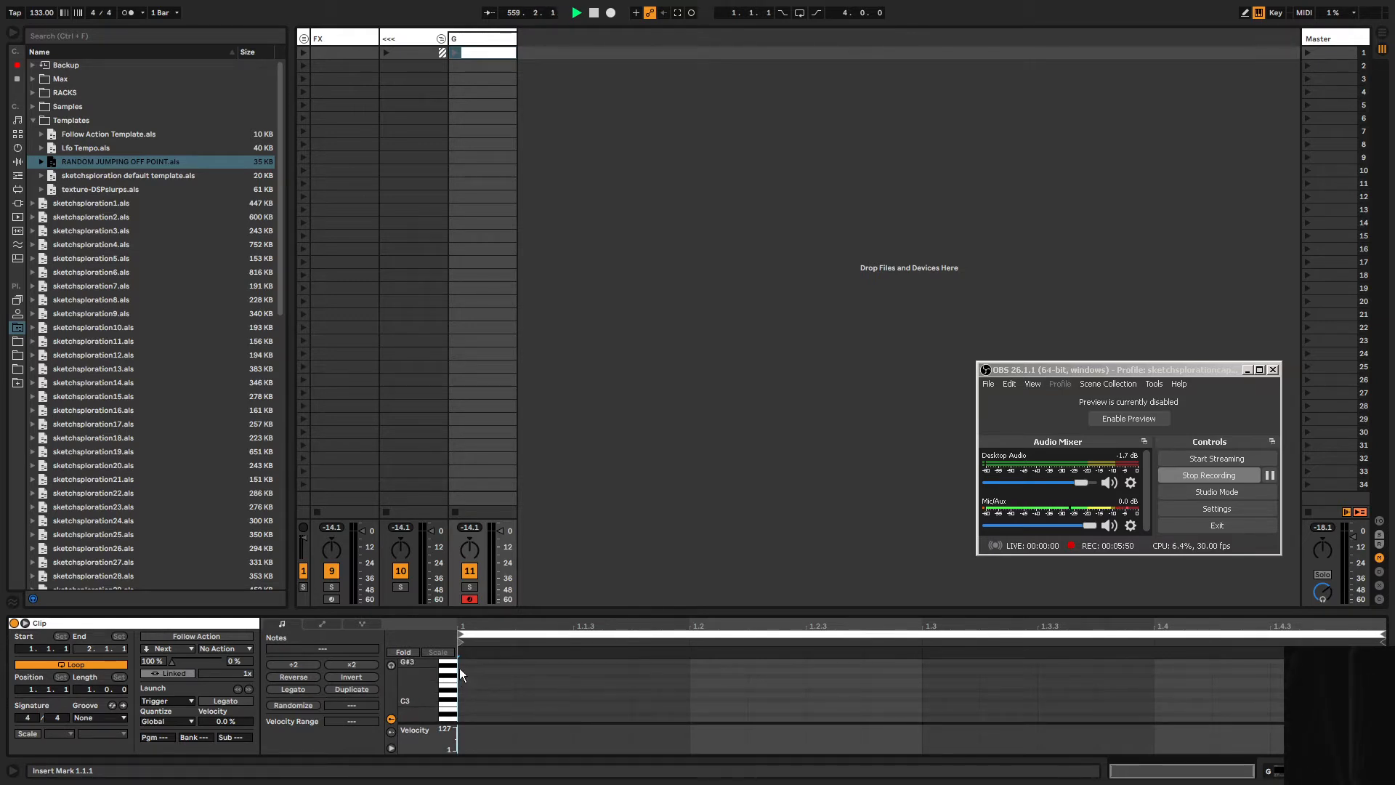
{"action": "scroll", "coordinate": [469, 689], "scroll_direction": "up", "scroll_amount": 2}
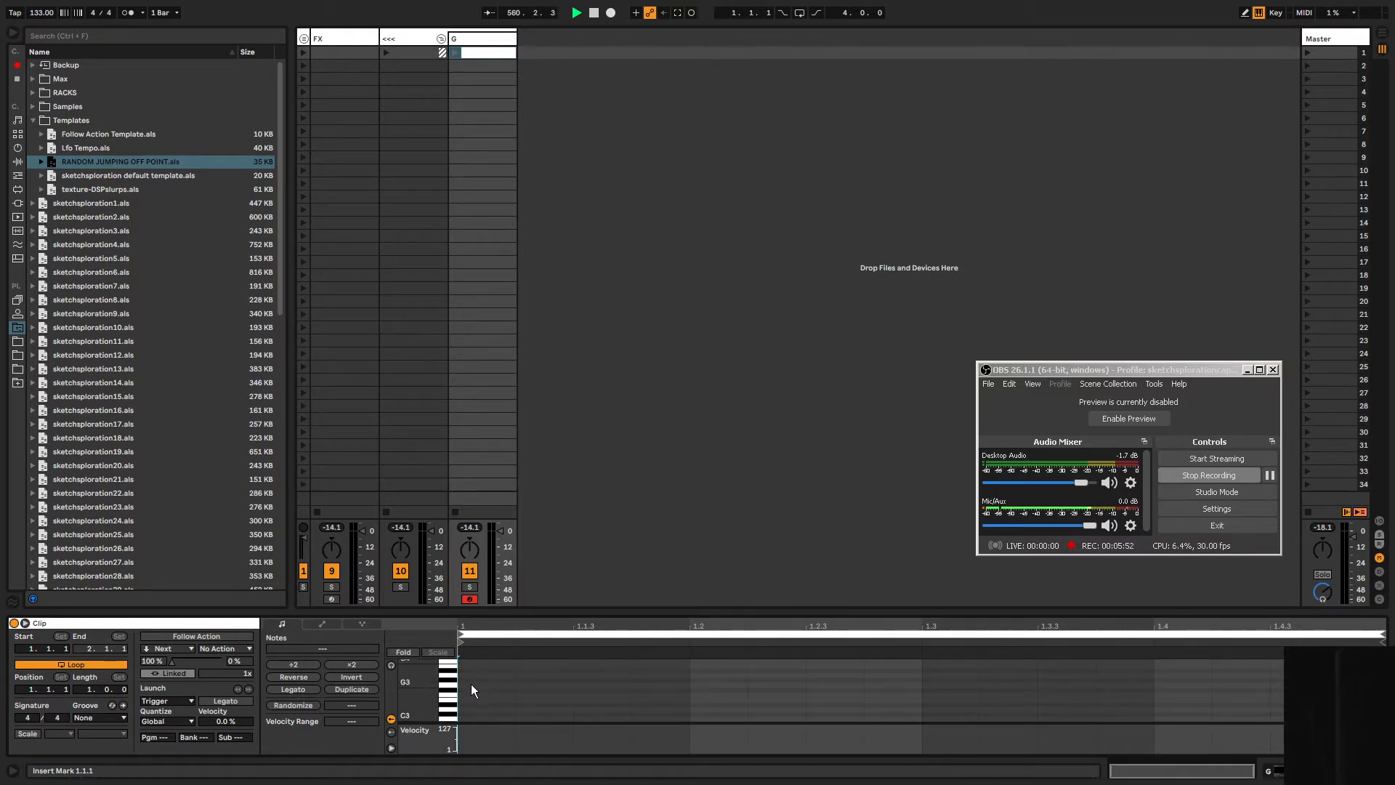
{"action": "double_click", "coordinate": [471, 683]}
{"action": "left_click_drag", "start_coordinate": [513, 684], "coordinate": [866, 118]}
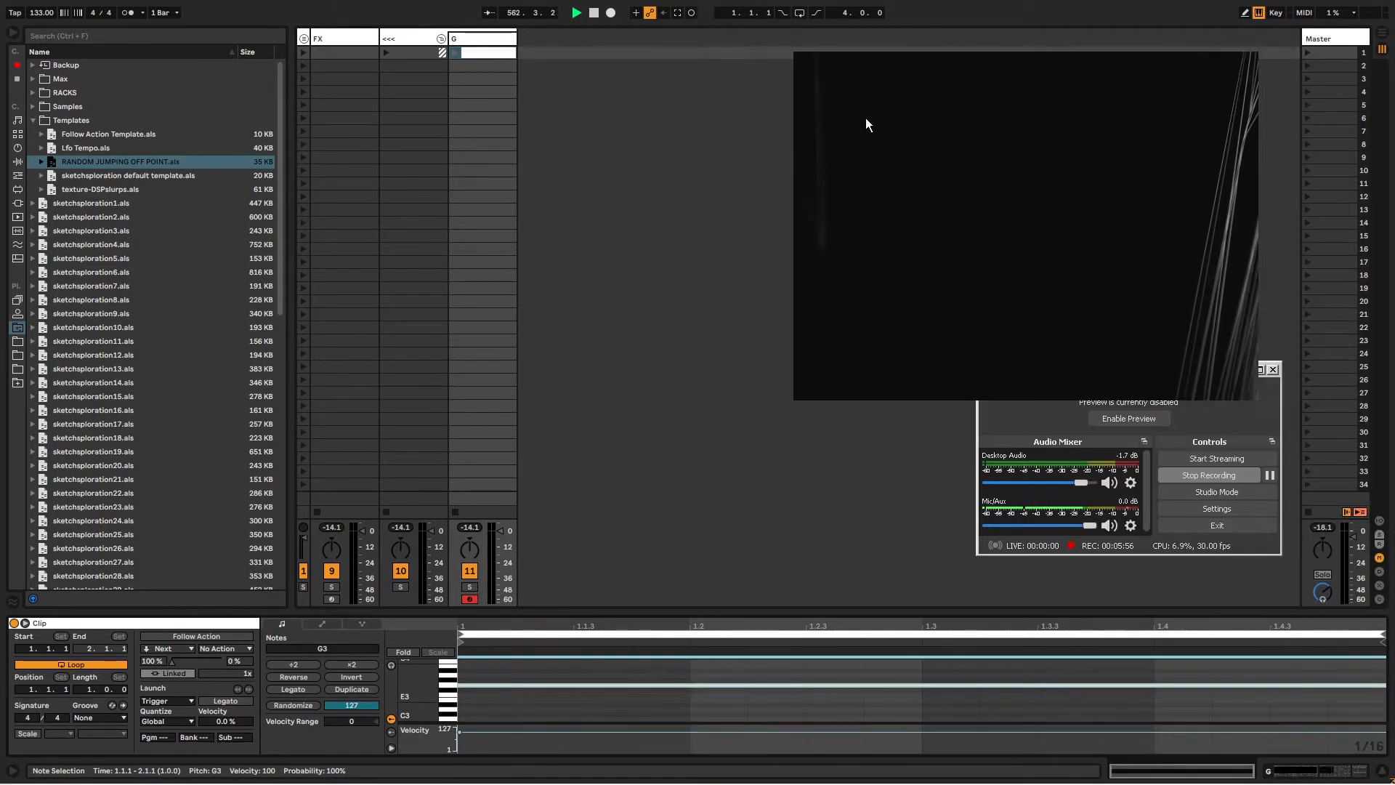
{"action": "left_click", "coordinate": [1279, 414]}
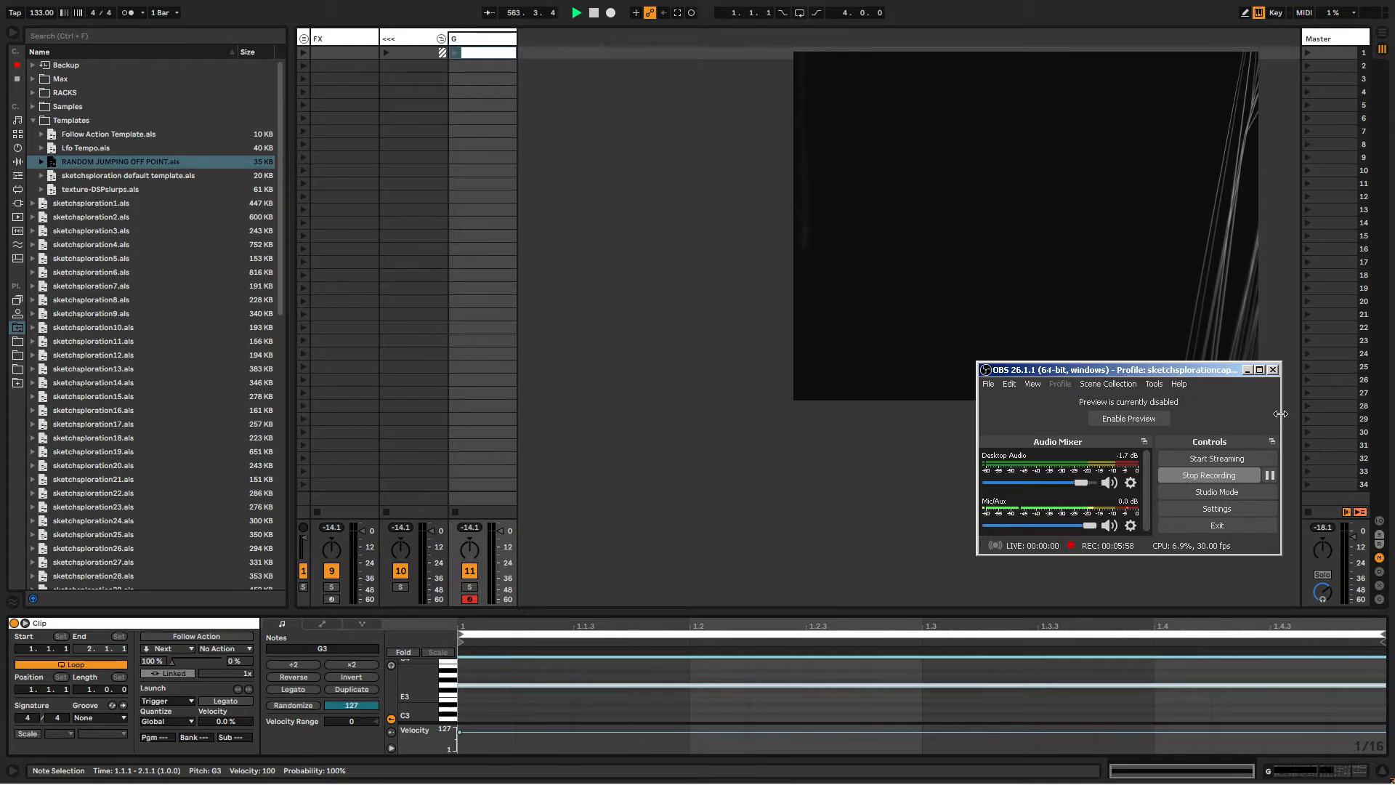
{"action": "left_click_drag", "start_coordinate": [1147, 404], "coordinate": [1103, 413]}
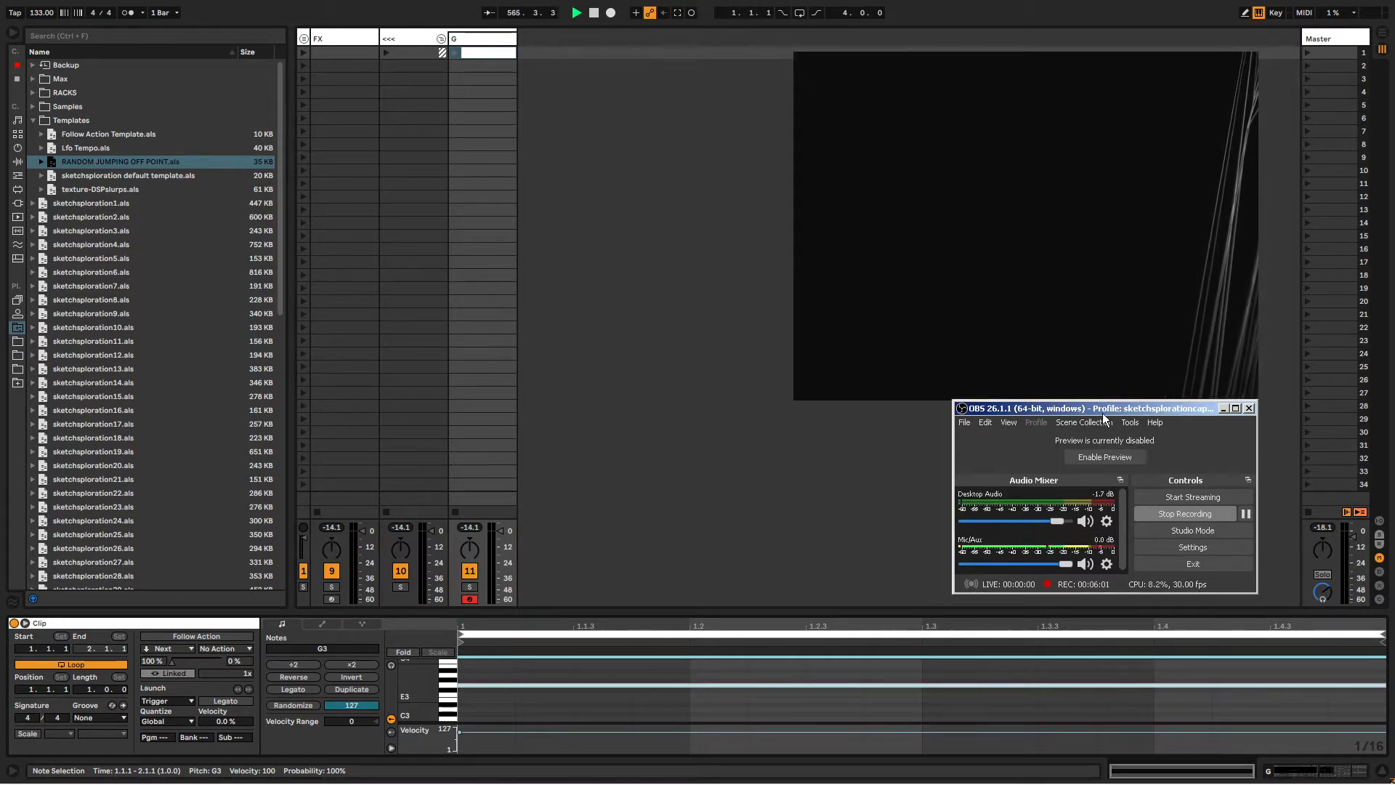
Launch the new clip on the G track.
{"action": "left_click", "coordinate": [540, 638]}
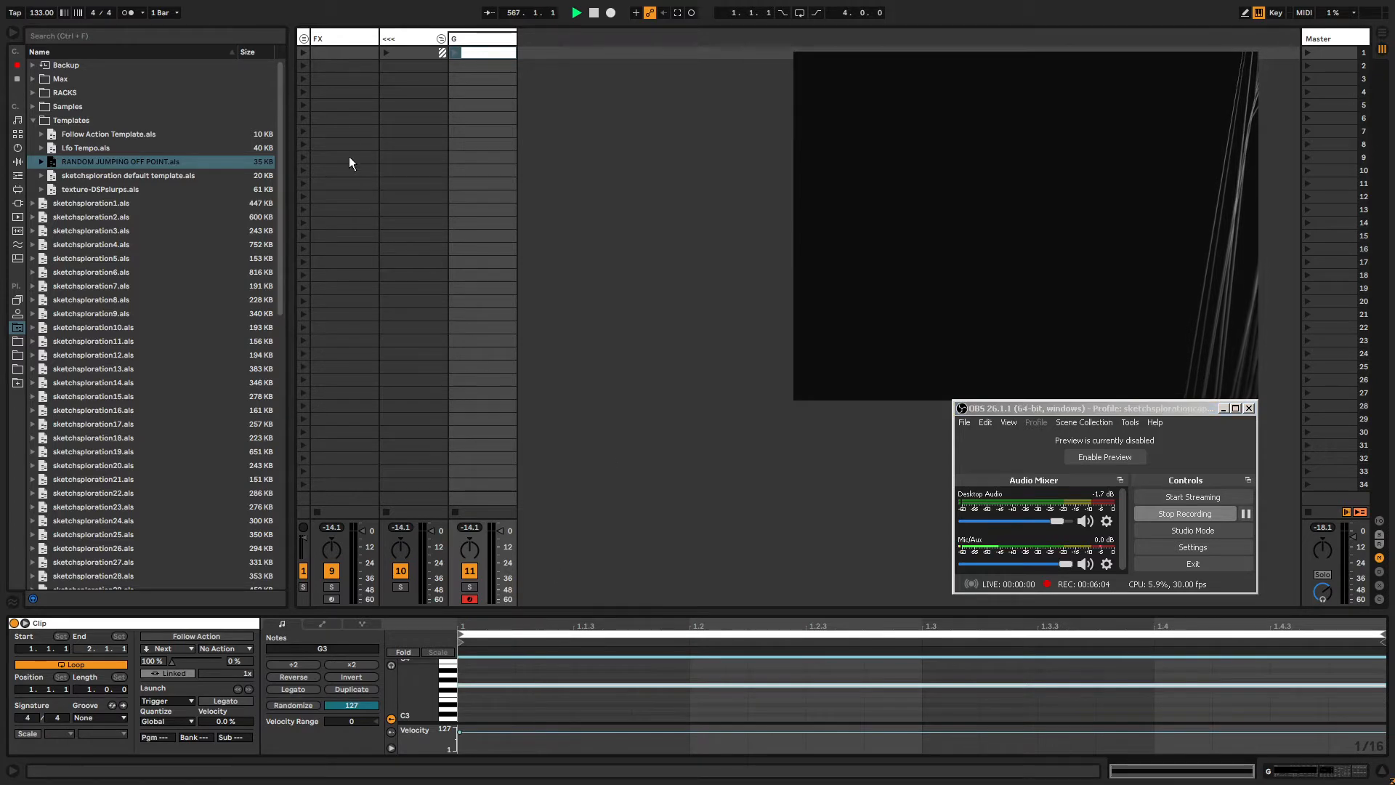
{"action": "left_click", "coordinate": [453, 51]}
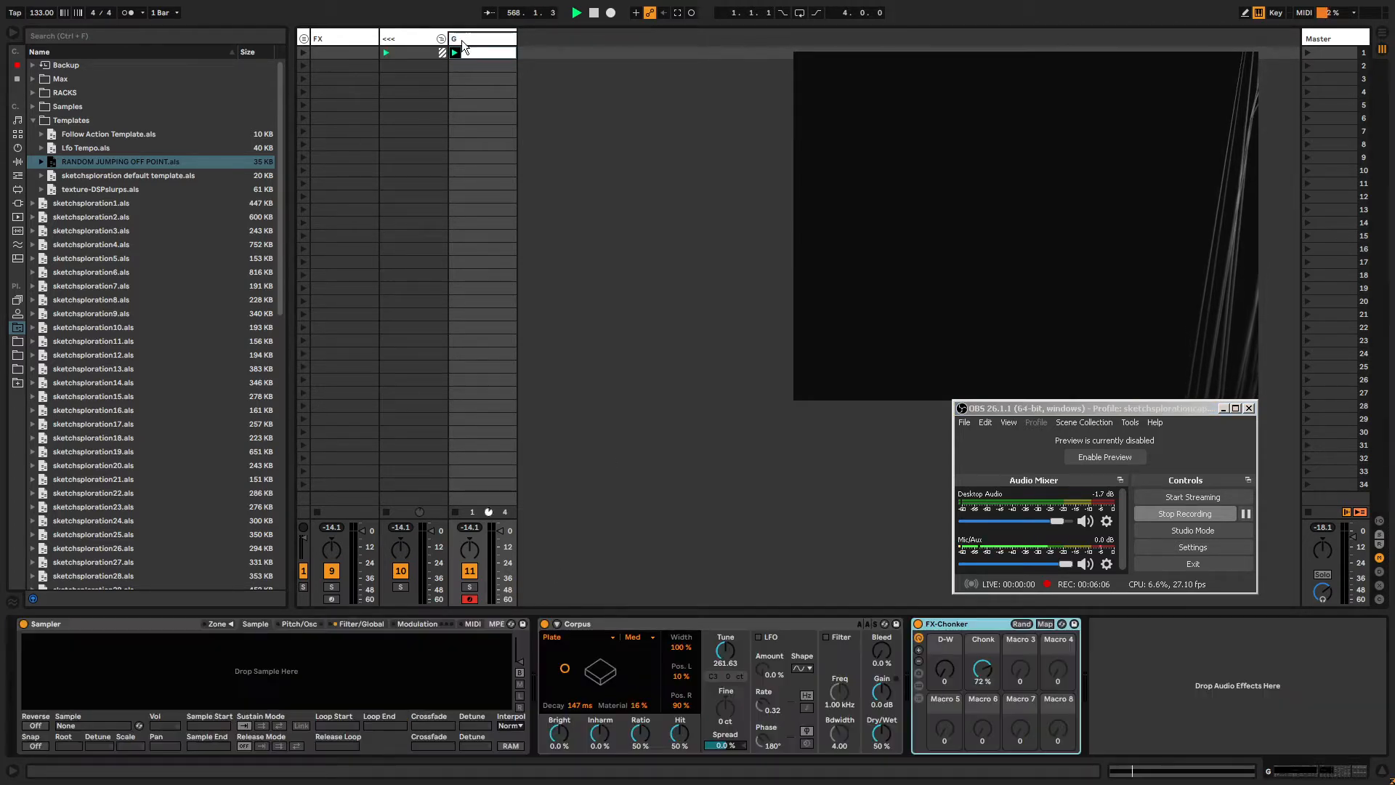
Load the Digital Sine.wav sample from the Samples folder into the G track's Sampler.
{"action": "left_click", "coordinate": [461, 40]}
{"action": "left_click", "coordinate": [33, 120]}
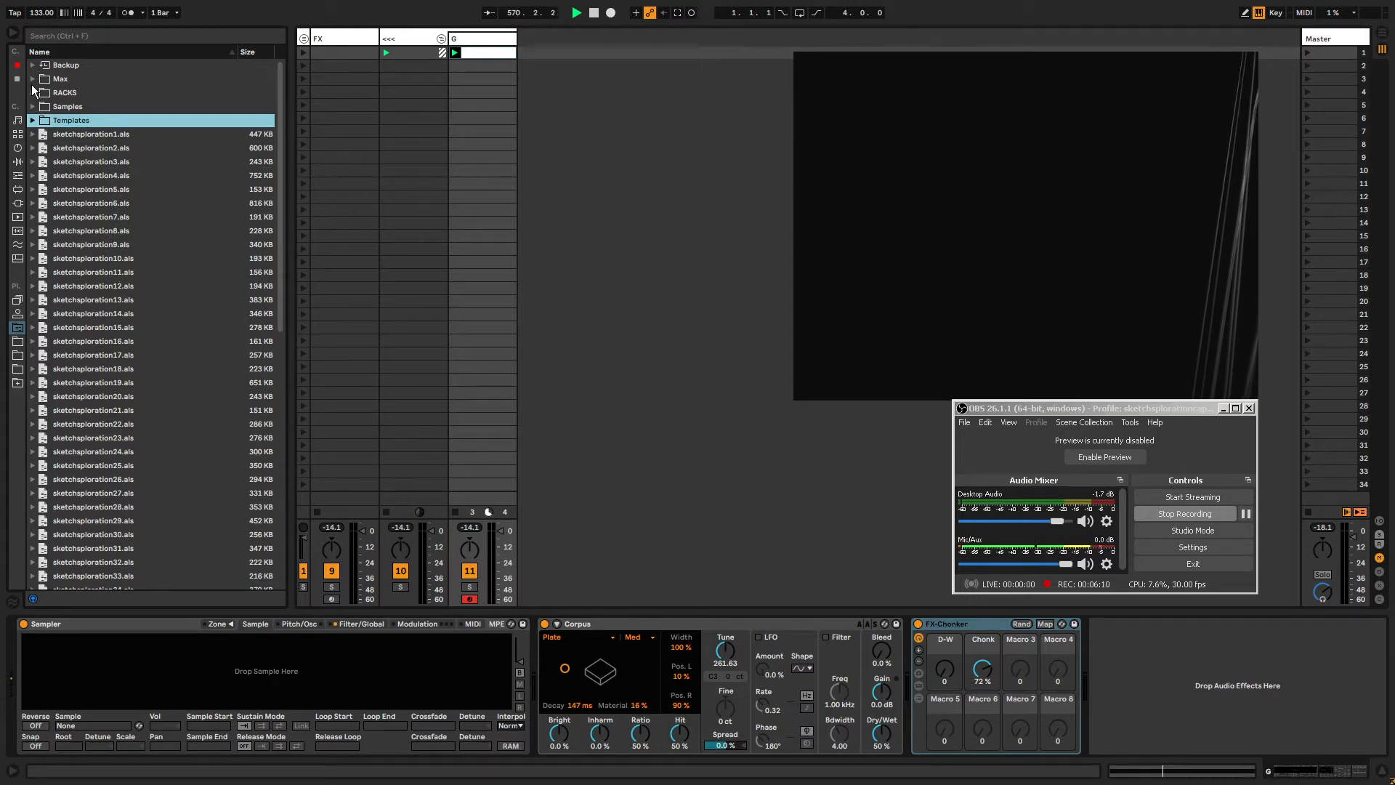
{"action": "left_click", "coordinate": [33, 106]}
{"action": "left_click_drag", "start_coordinate": [77, 133], "coordinate": [197, 661]}
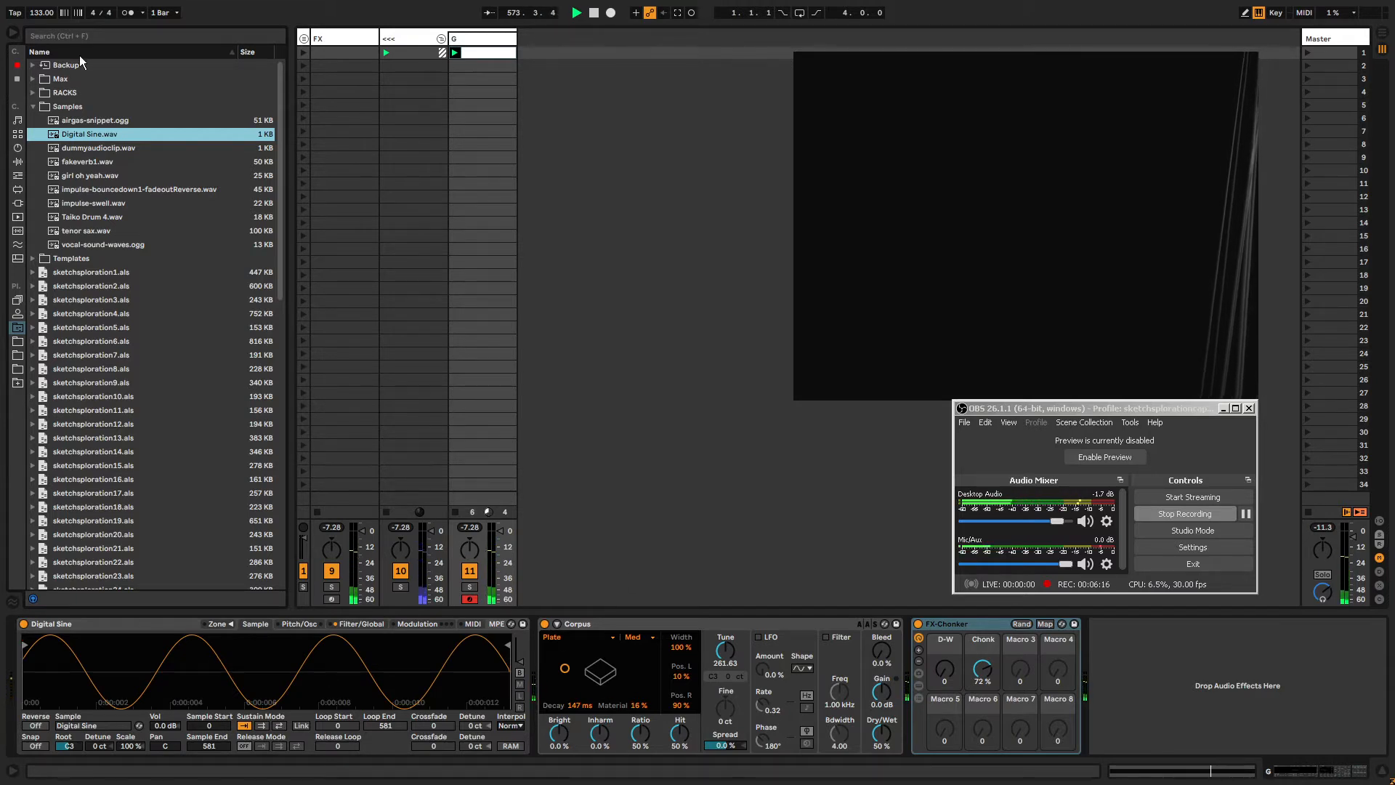
Trim the Digital Sine sample to a start of 76 and an end of 246 samples.
{"action": "left_click", "coordinate": [17, 175]}
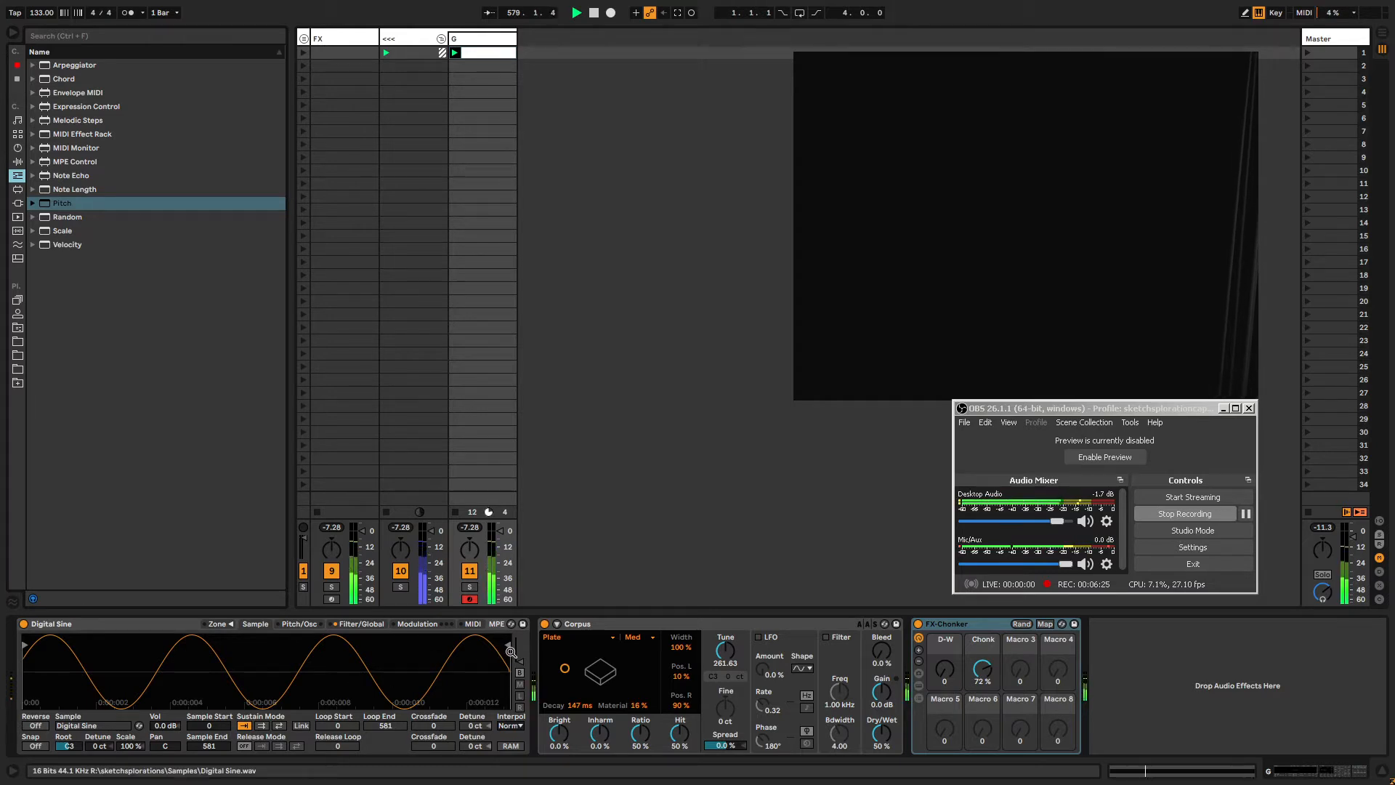
{"action": "left_click_drag", "start_coordinate": [500, 642], "coordinate": [295, 644]}
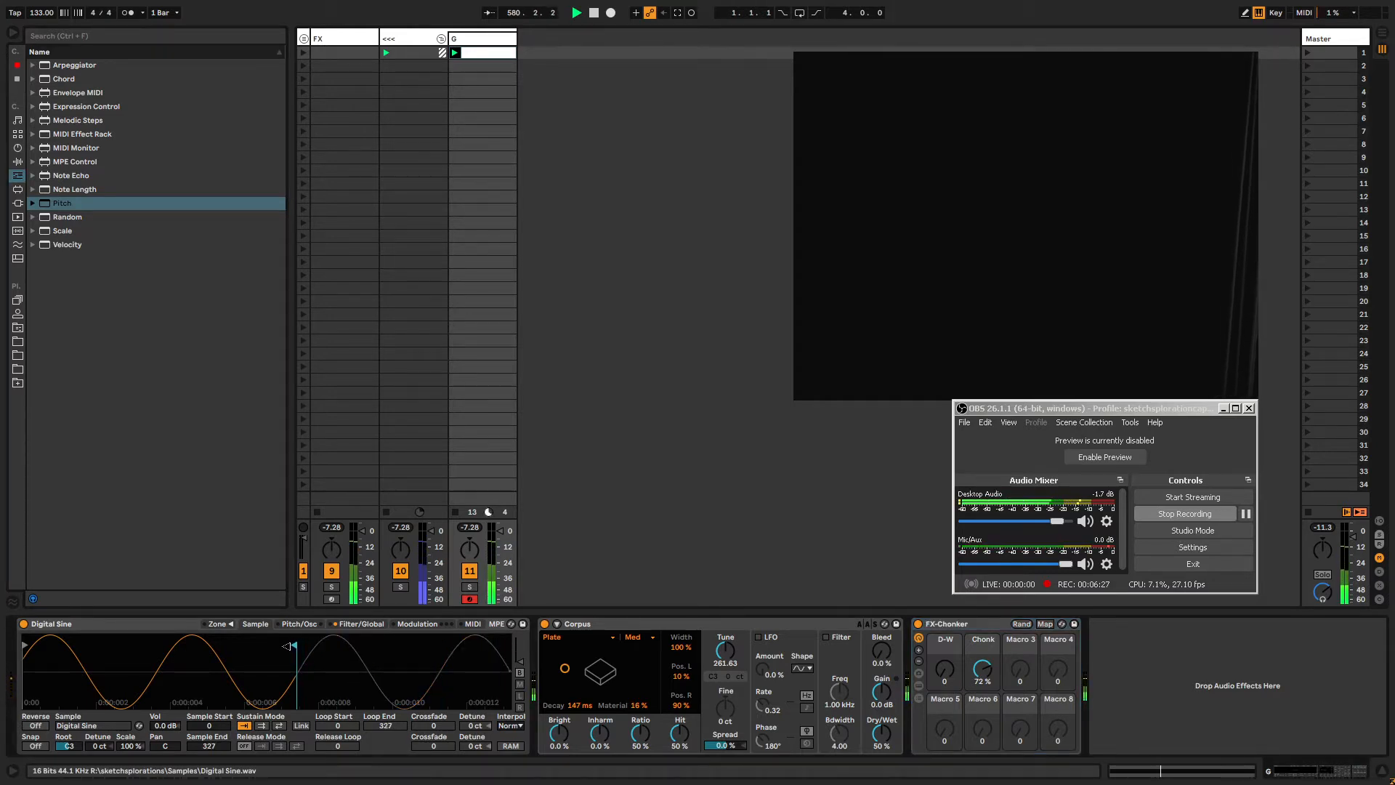
{"action": "left_click_drag", "start_coordinate": [24, 645], "coordinate": [91, 646]}
{"action": "left_click_drag", "start_coordinate": [295, 644], "coordinate": [226, 646]}
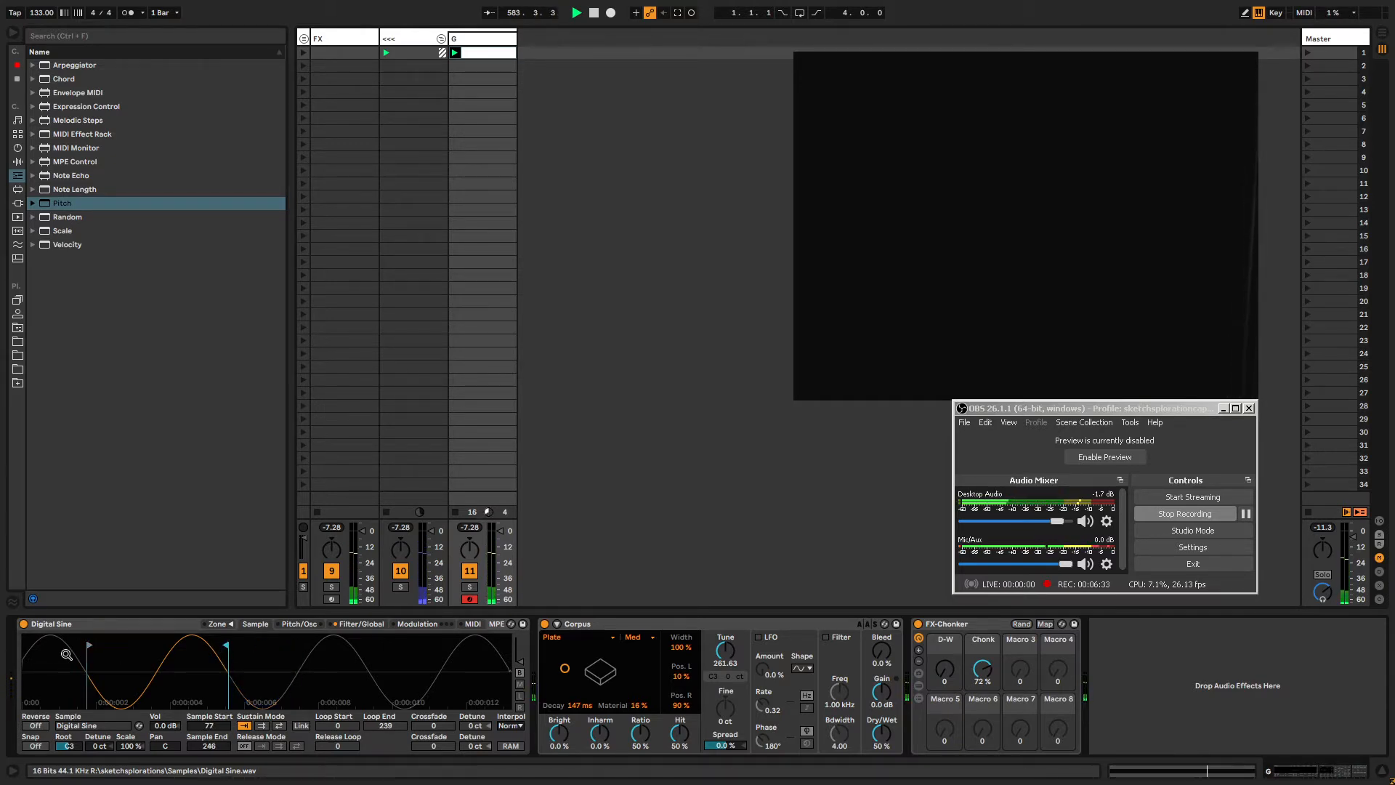
{"action": "left_click_drag", "start_coordinate": [89, 645], "coordinate": [88, 644]}
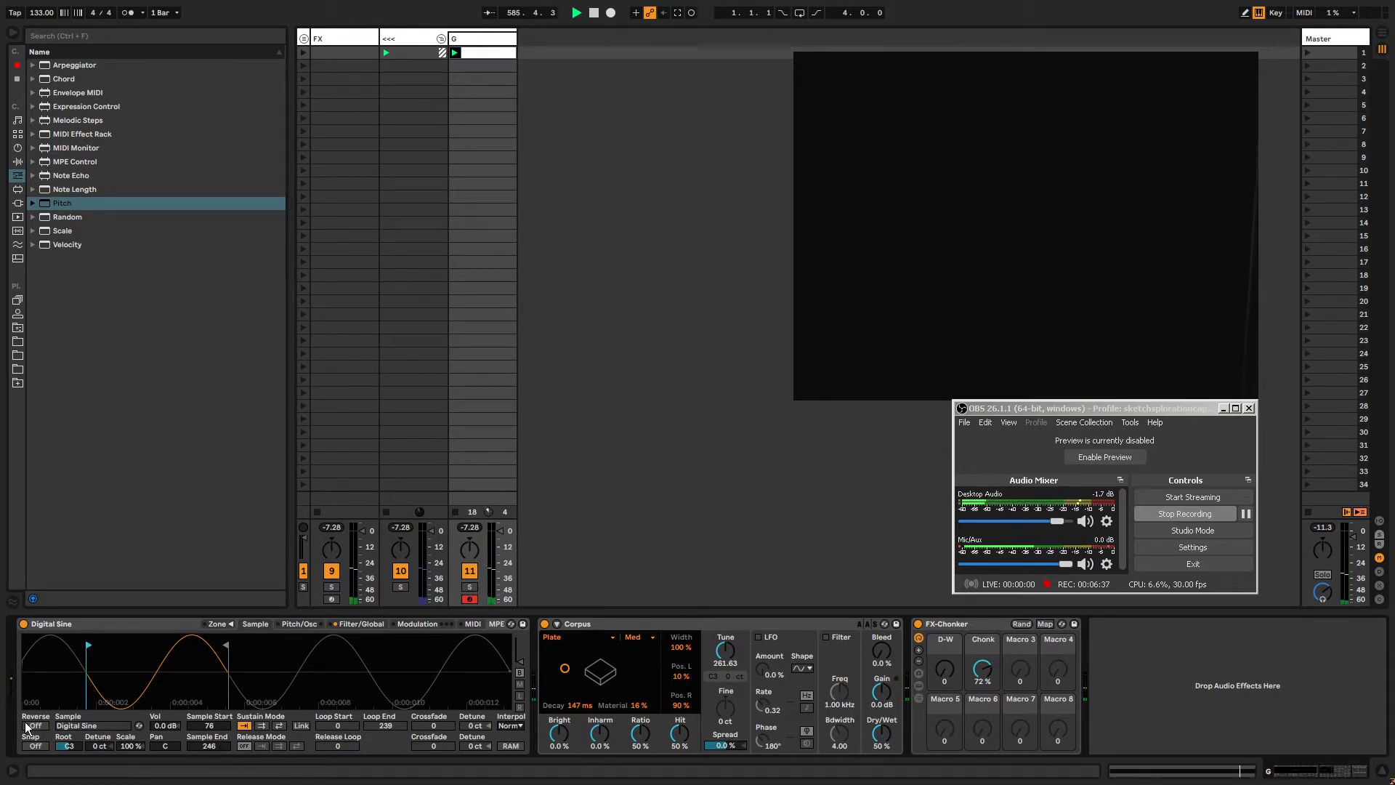
Turn on looping sustain mode with loop start 75, loop end 246 and crossfade 29.
{"action": "left_click", "coordinate": [279, 726]}
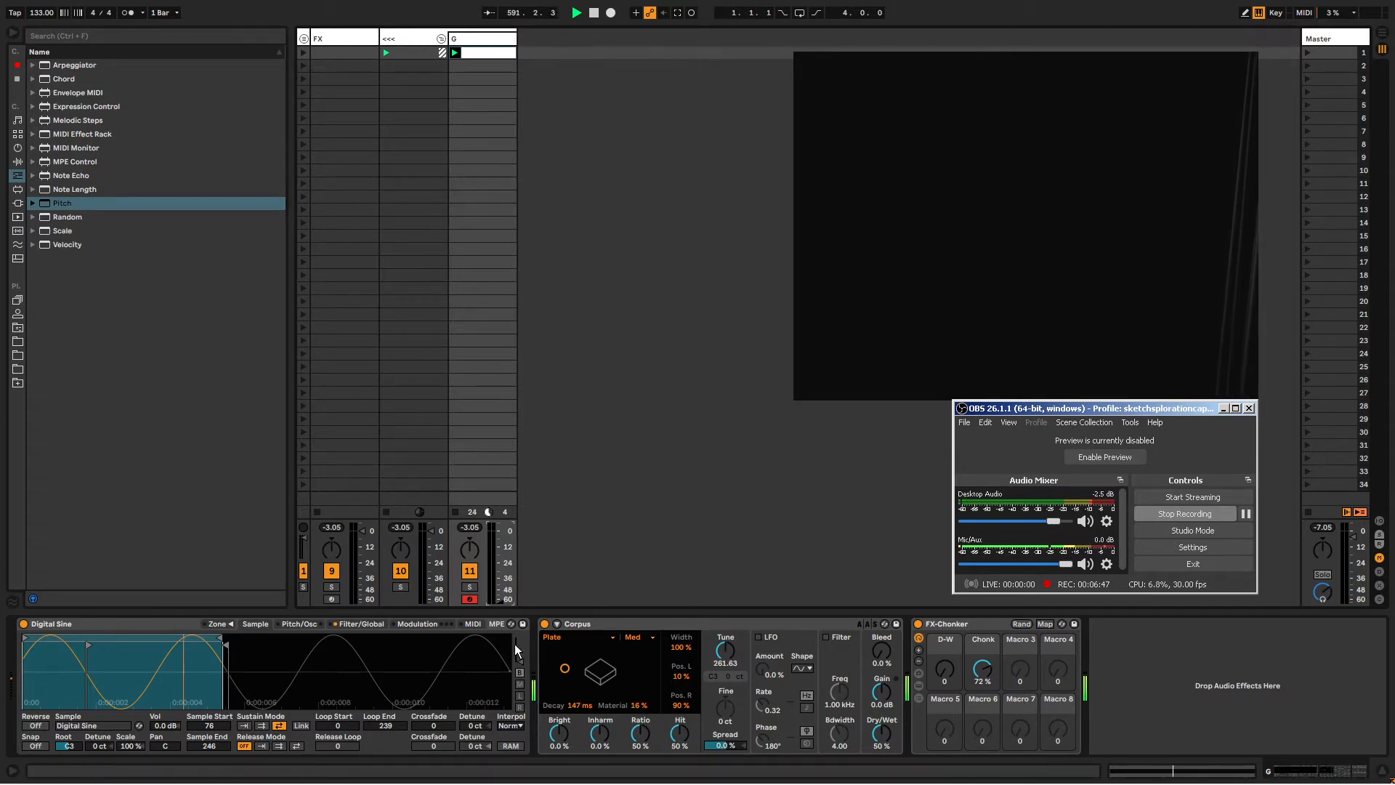
{"action": "left_click_drag", "start_coordinate": [500, 602], "coordinate": [500, 582]}
{"action": "left_click_drag", "start_coordinate": [22, 637], "coordinate": [86, 632]}
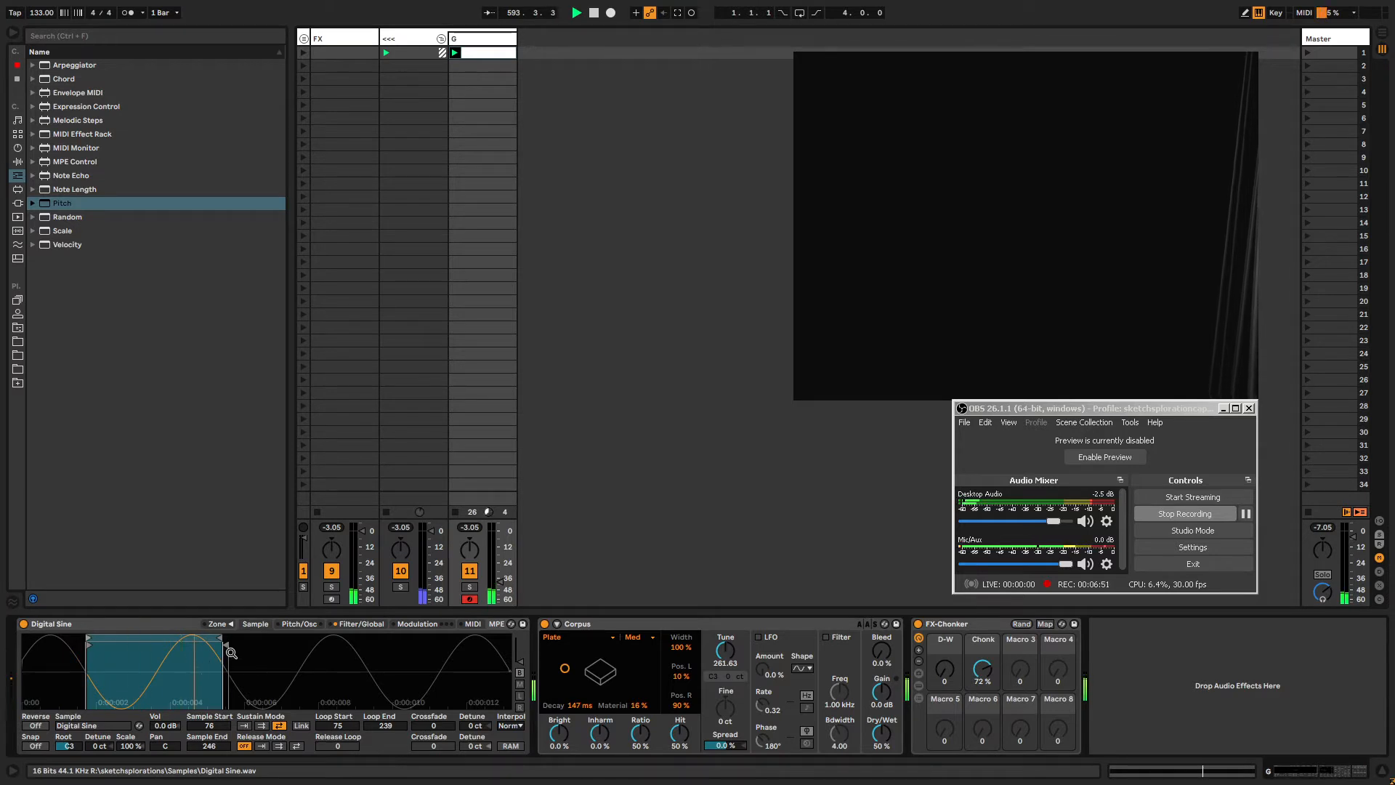
{"action": "left_click_drag", "start_coordinate": [226, 644], "coordinate": [228, 645]}
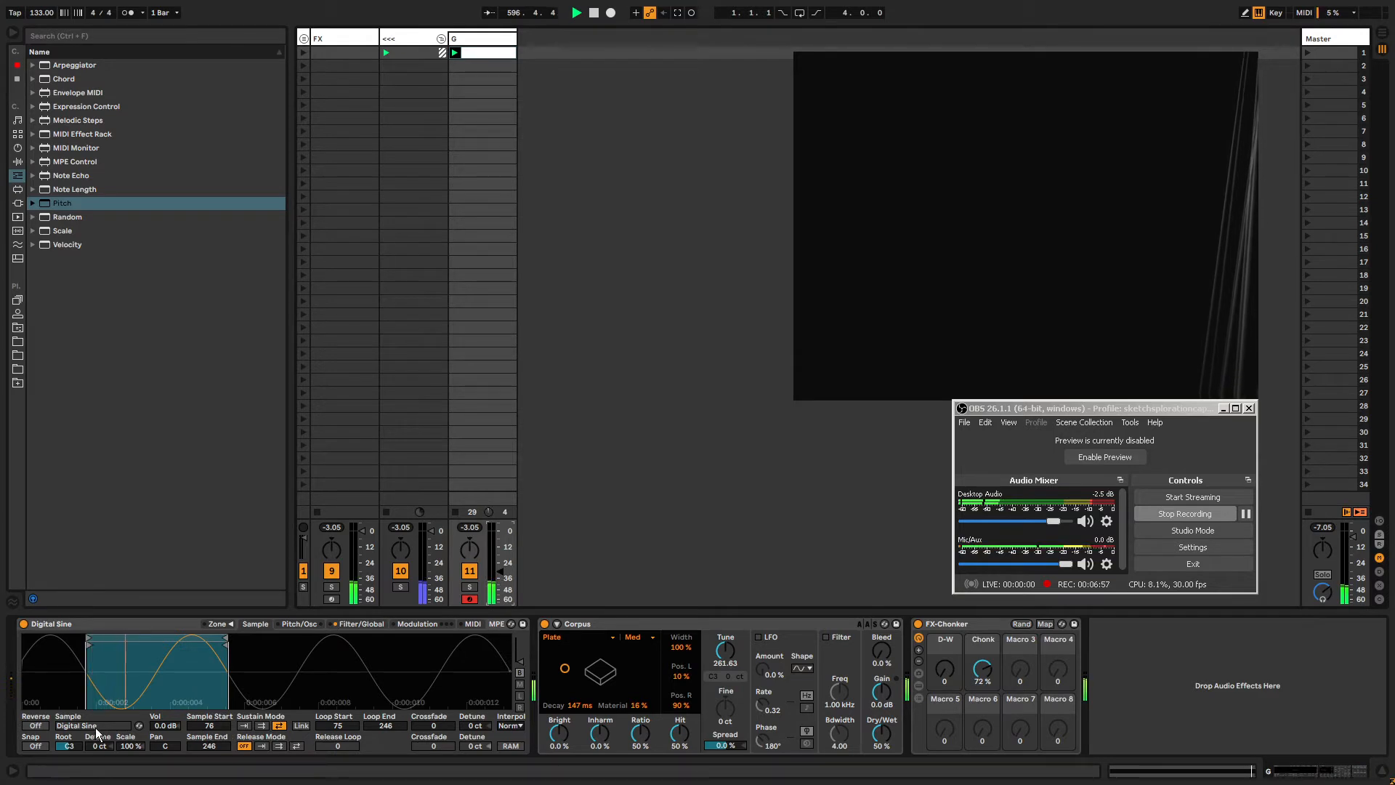
{"action": "mouse_move", "coordinate": [434, 725]}
{"action": "left_mouse_down"}
{"action": "mouse_move", "coordinate": [434, 703]}
{"action": "mouse_move", "coordinate": [433, 727]}
{"action": "left_mouse_up"}
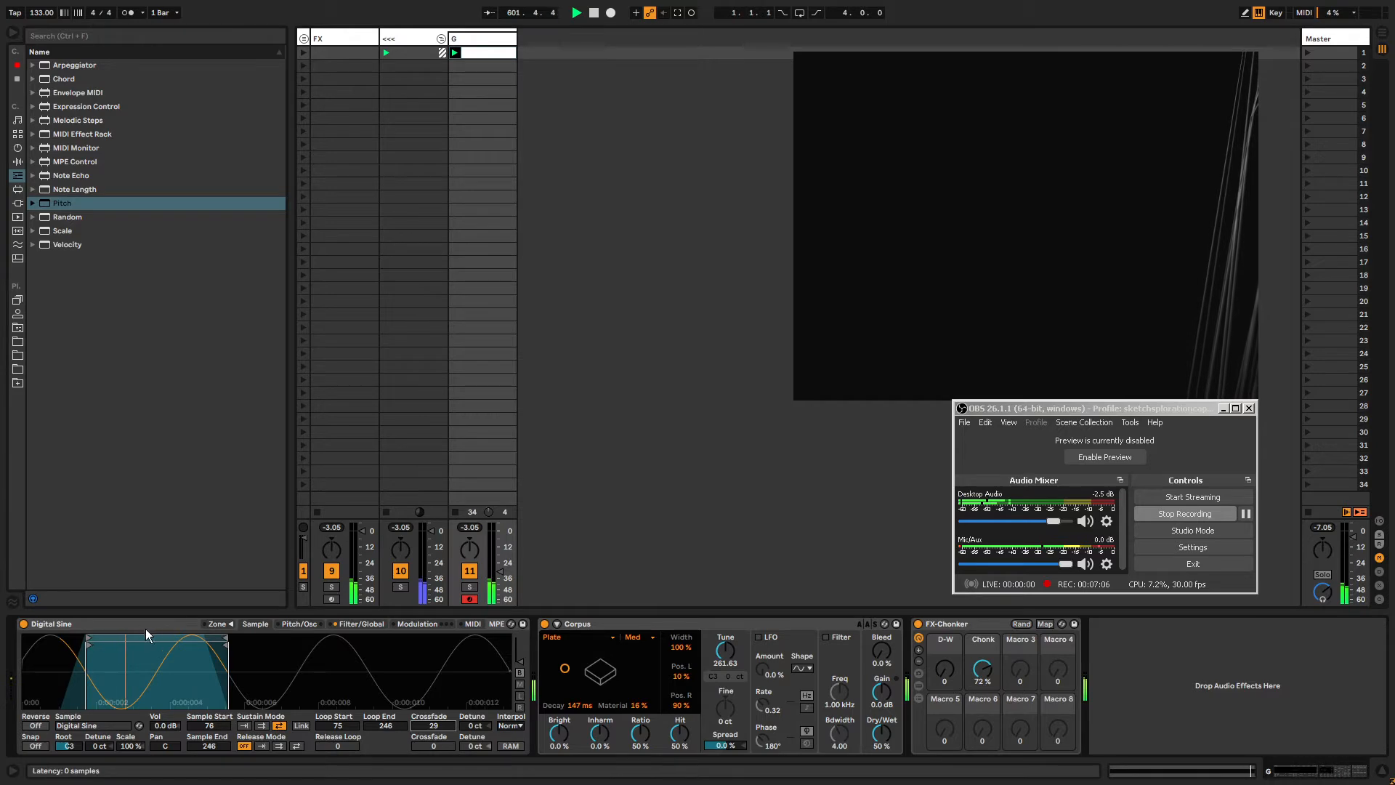
Group the Sampler into an Instrument Rack.
{"action": "left_click", "coordinate": [146, 630]}
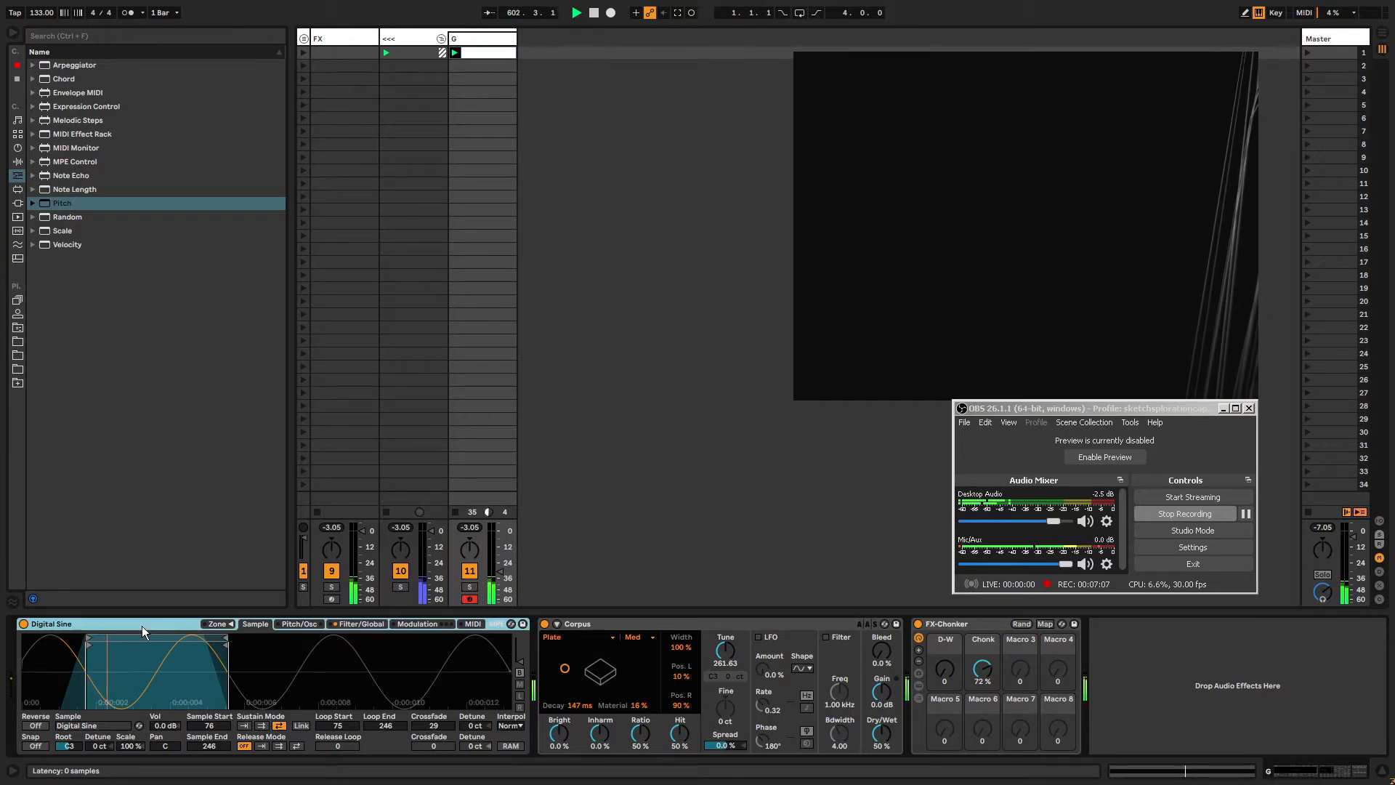
{"action": "key", "text": "ctrl+g"}
{"action": "double_click", "coordinate": [28, 634]}
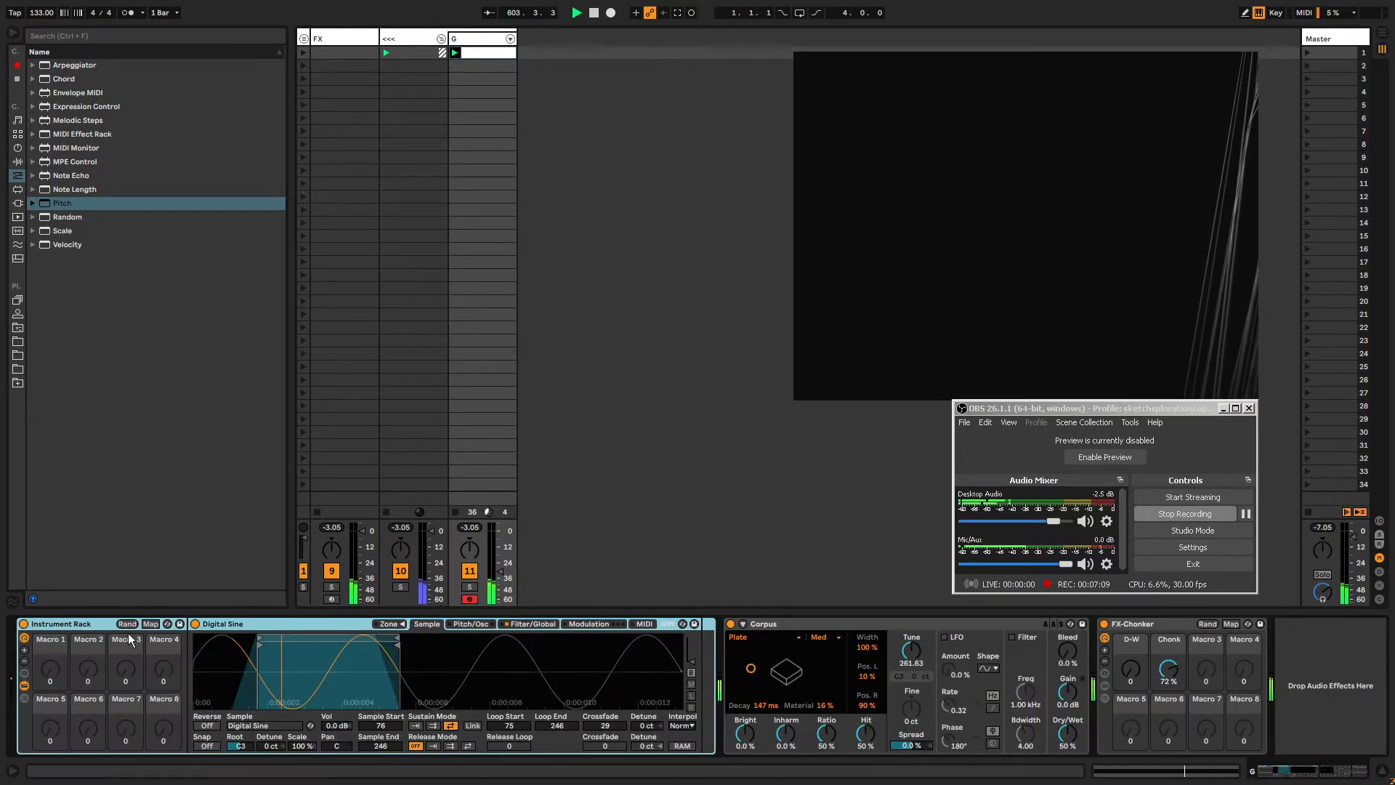
{"action": "left_click", "coordinate": [151, 624]}
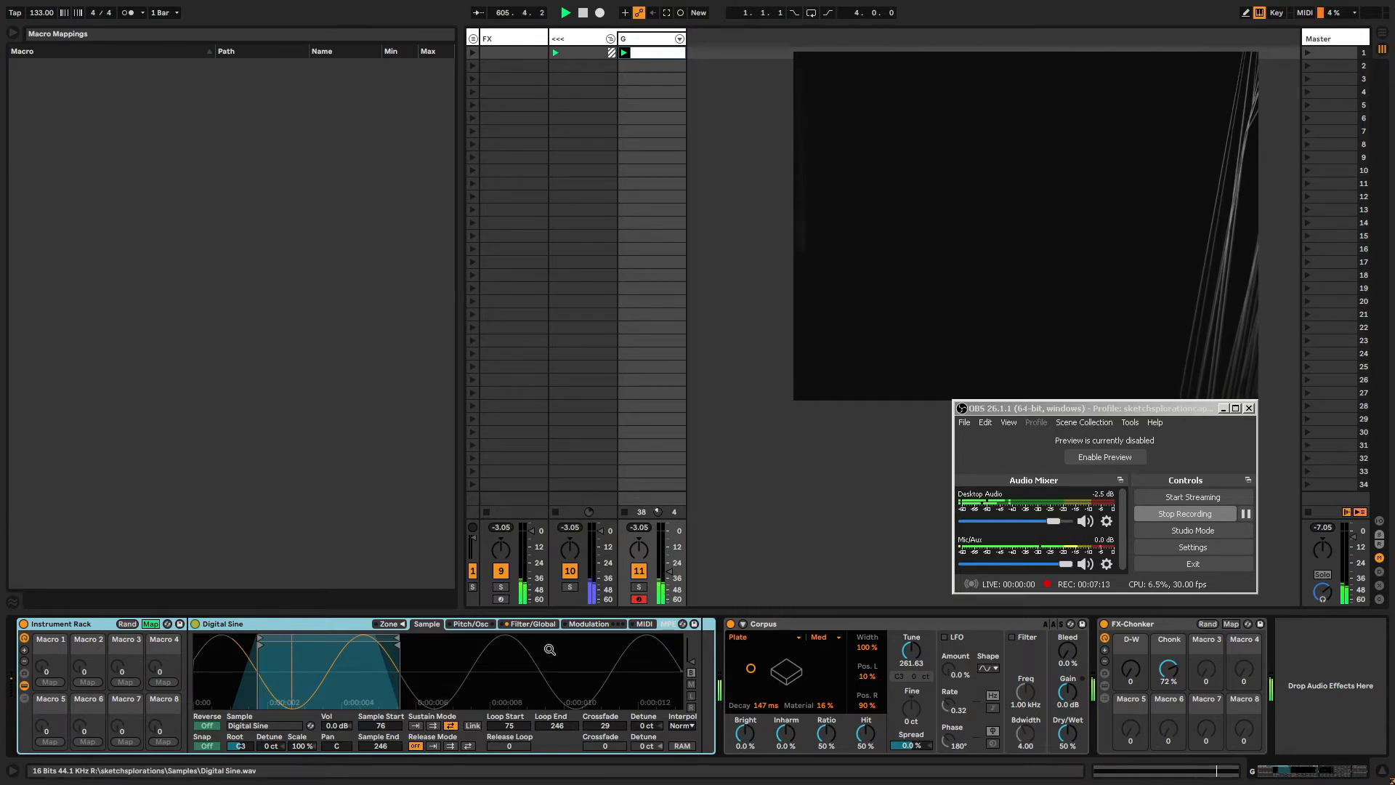
{"action": "left_click", "coordinate": [153, 630]}
{"action": "left_click", "coordinate": [24, 685]}
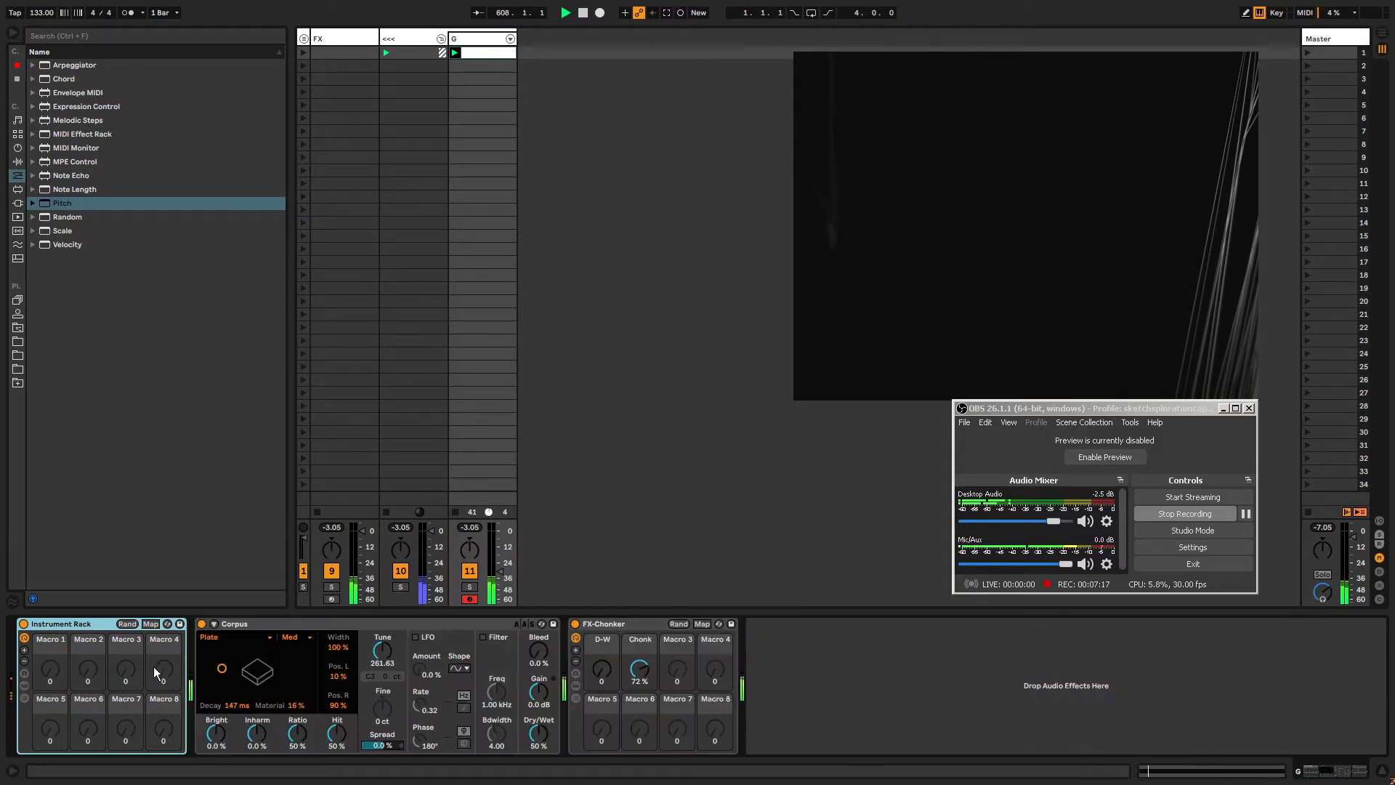
{"action": "left_click", "coordinate": [24, 686]}
{"action": "left_click", "coordinate": [24, 697]}
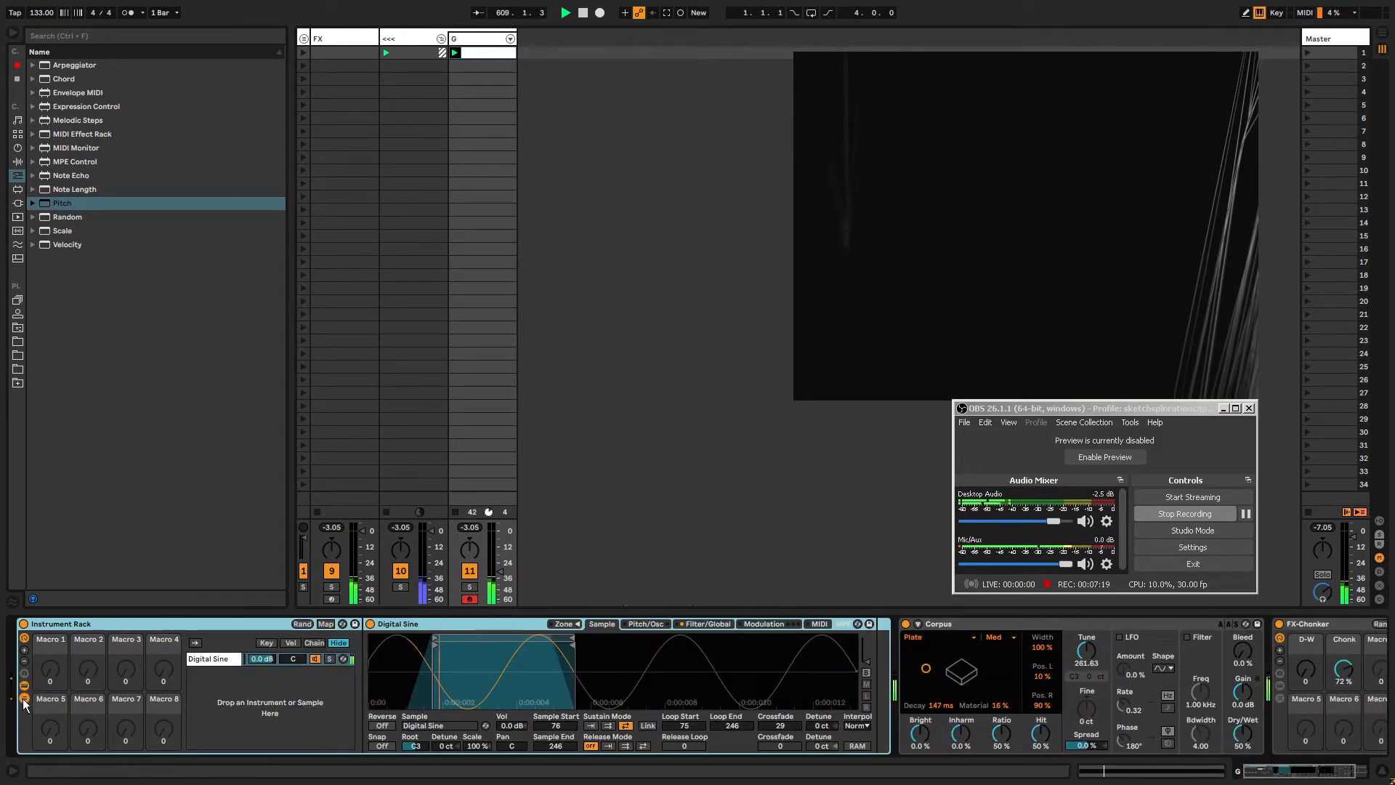
{"action": "left_click", "coordinate": [24, 698]}
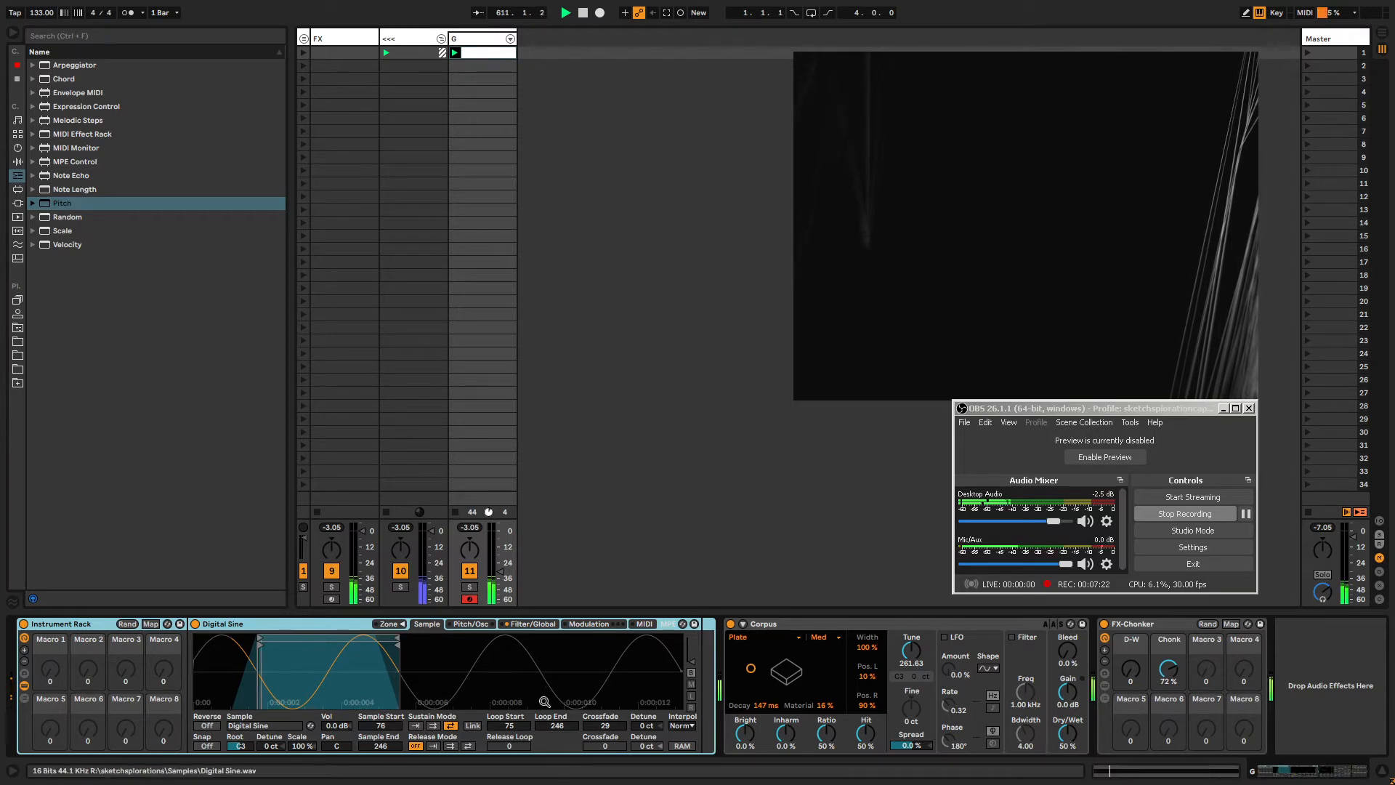
Set the Sampler loop crossfade to 8 and open the Sampler's Modulation page.
{"action": "mouse_move", "coordinate": [608, 725]}
{"action": "left_mouse_down"}
{"action": "mouse_move", "coordinate": [607, 683]}
{"action": "mouse_move", "coordinate": [608, 744]}
{"action": "left_mouse_up"}
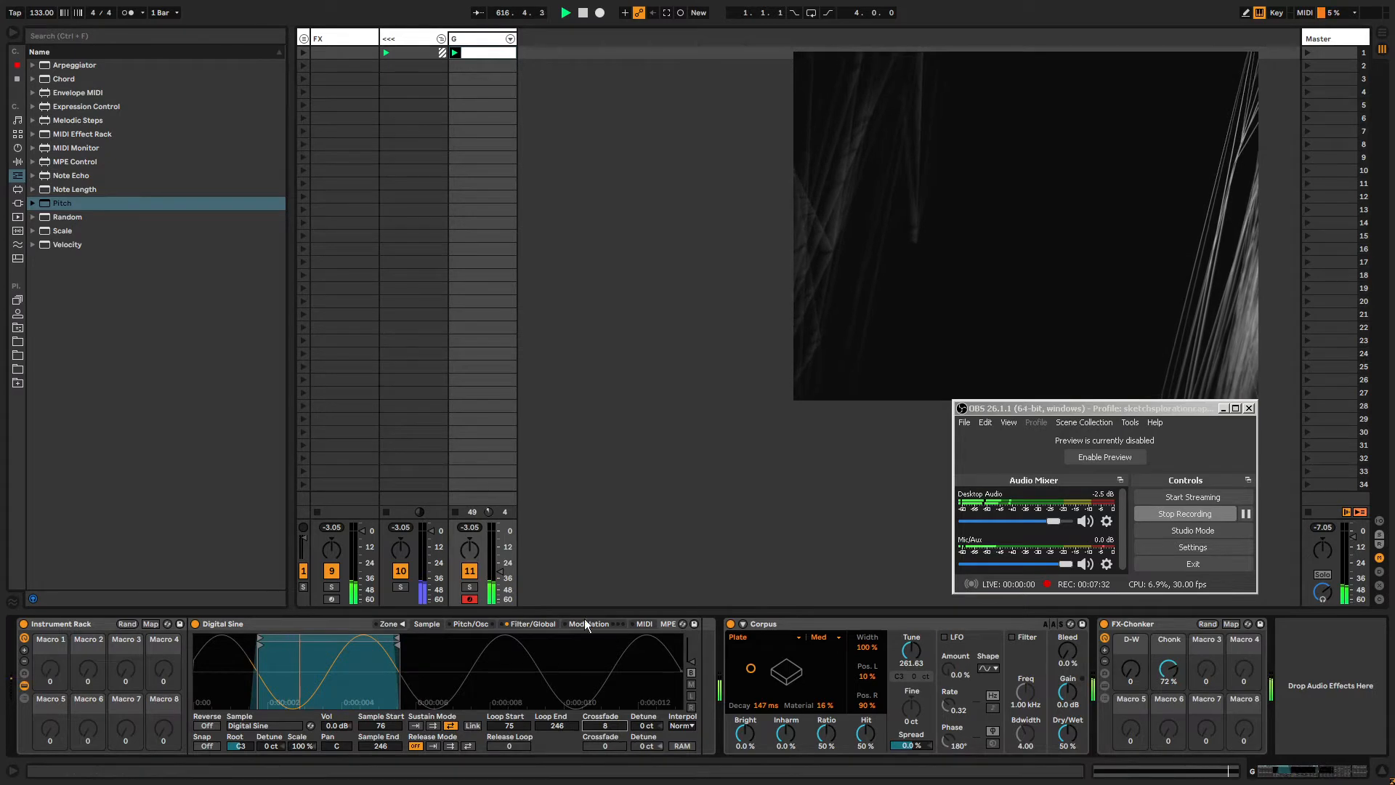
{"action": "left_click", "coordinate": [538, 623]}
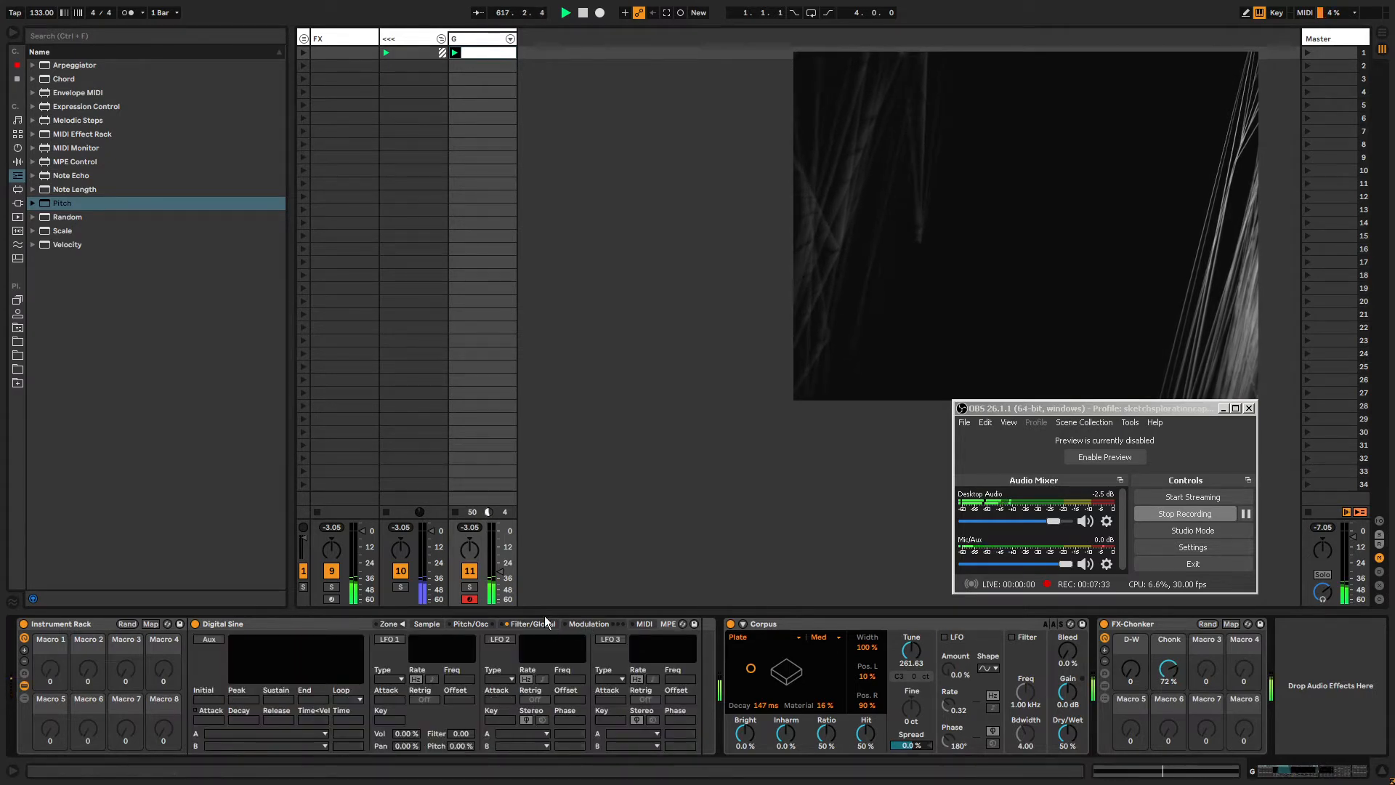
{"action": "left_click", "coordinate": [535, 625]}
{"action": "left_click", "coordinate": [591, 625]}
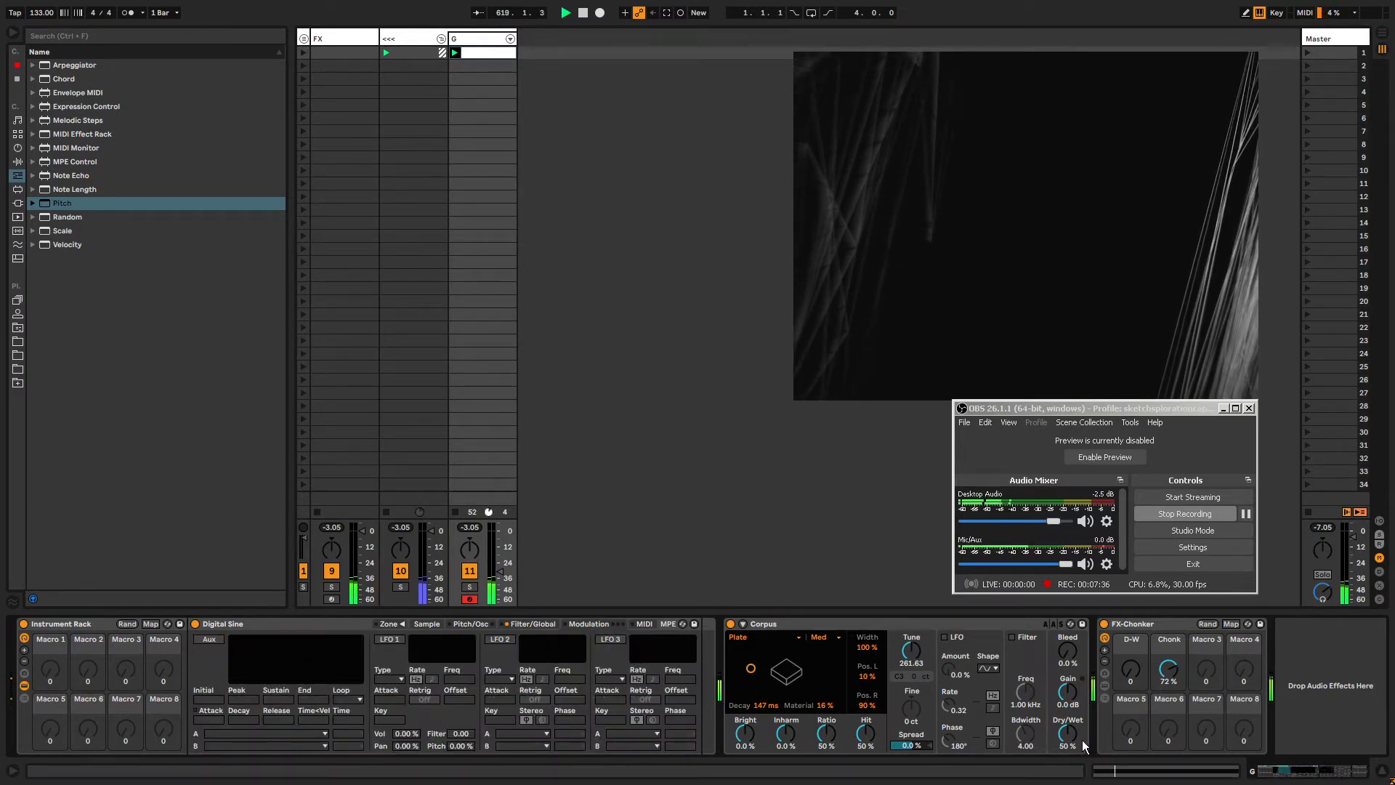
Lower the Corpus Tune to 47.02 Hz.
{"action": "left_click_drag", "start_coordinate": [911, 651], "coordinate": [912, 683]}
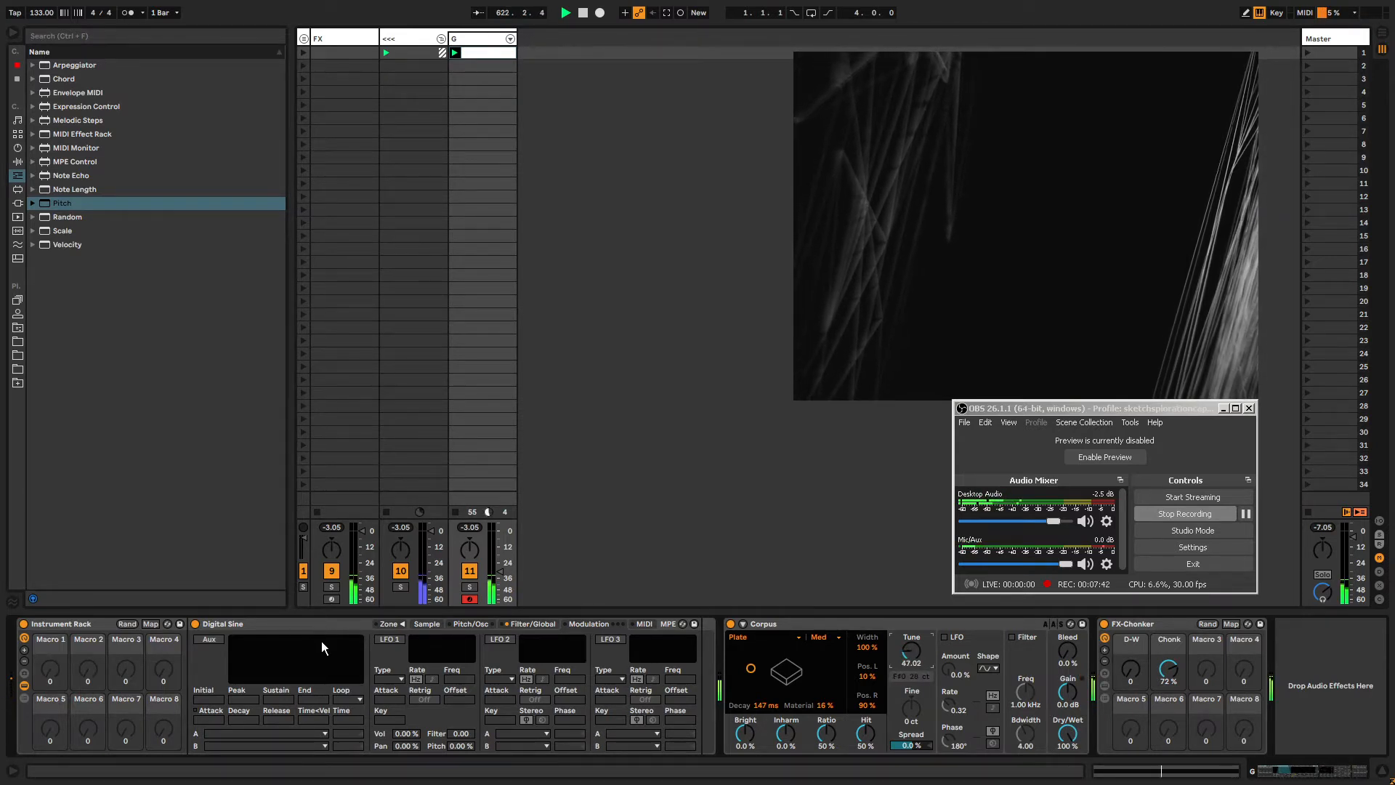
Enable the Sampler's LFO 1, turn its retrigger off and set its rate to 14.2 Hz.
{"action": "left_click", "coordinate": [649, 622]}
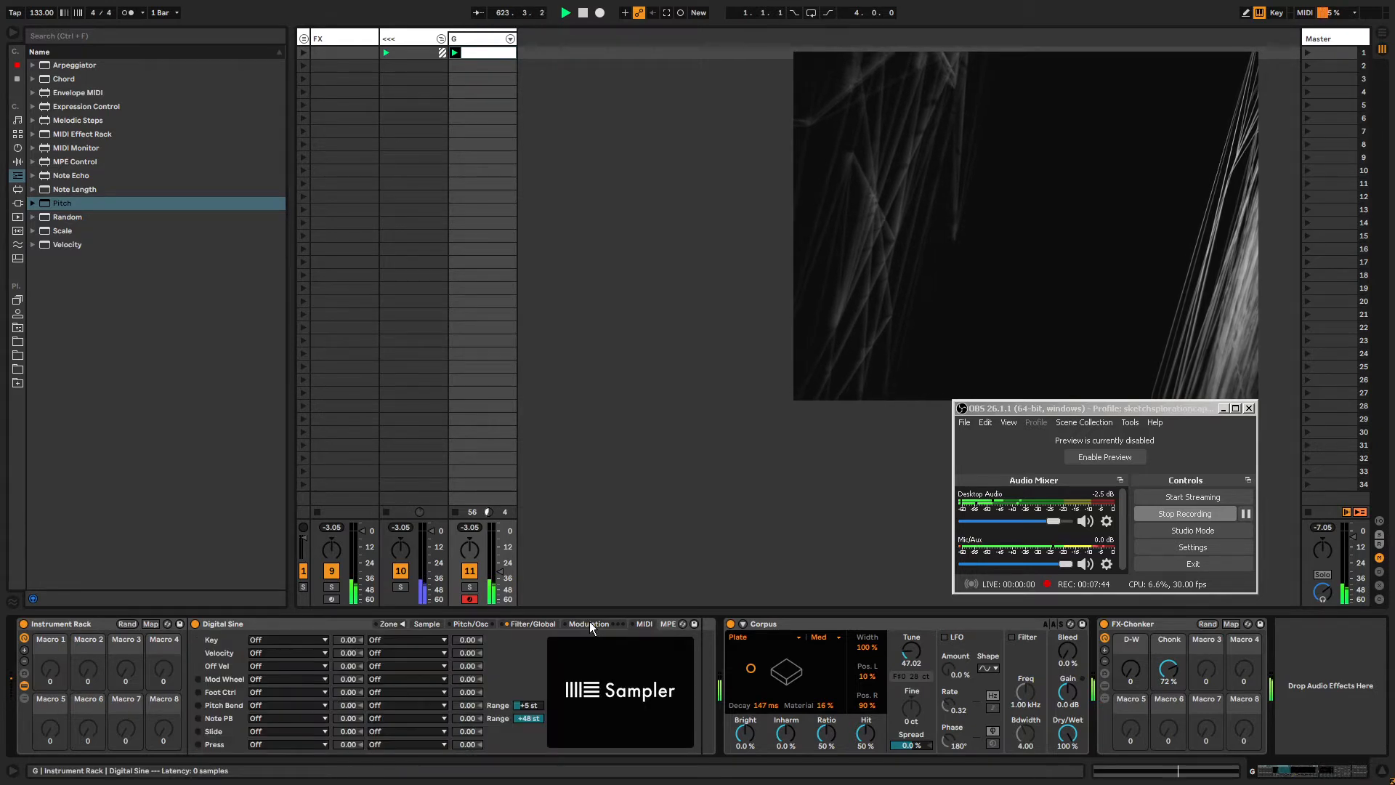
{"action": "left_click", "coordinate": [590, 623]}
{"action": "left_click", "coordinate": [389, 639]}
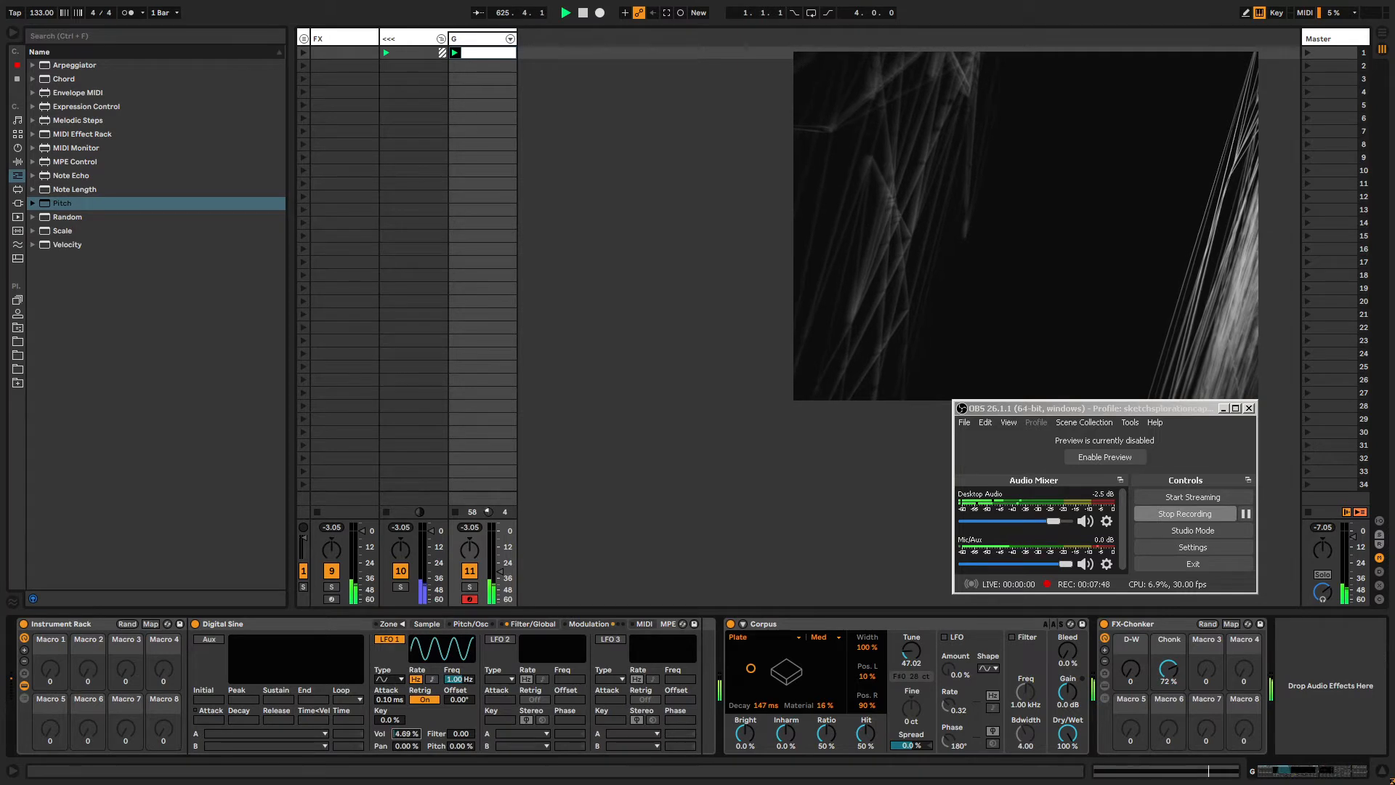
{"action": "left_click_drag", "start_coordinate": [454, 679], "coordinate": [479, 5]}
{"action": "left_click", "coordinate": [422, 699]}
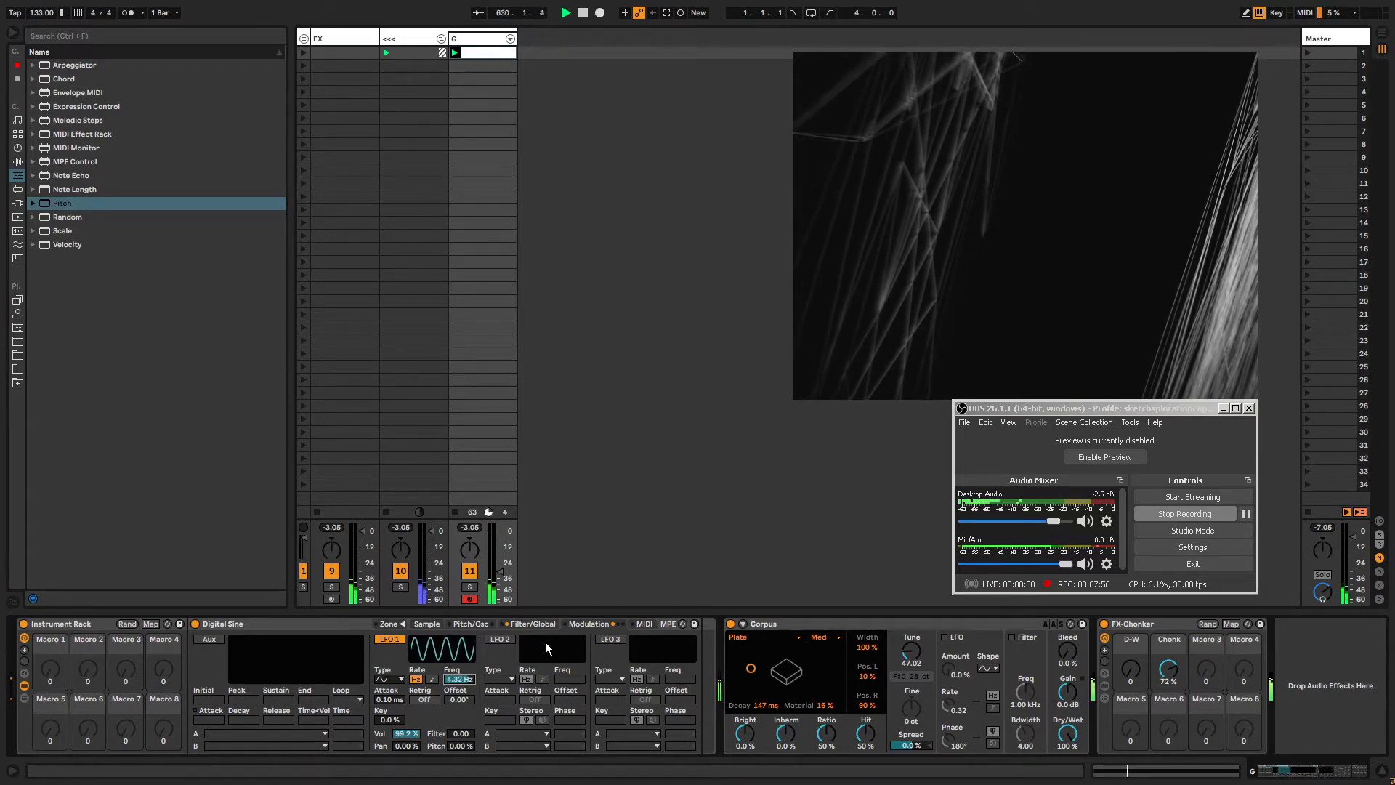
{"action": "mouse_move", "coordinate": [459, 679]}
{"action": "left_mouse_down"}
{"action": "mouse_move", "coordinate": [459, 723]}
{"action": "mouse_move", "coordinate": [459, 640]}
{"action": "mouse_move", "coordinate": [511, 607]}
{"action": "mouse_move", "coordinate": [498, 561]}
{"action": "left_mouse_up"}
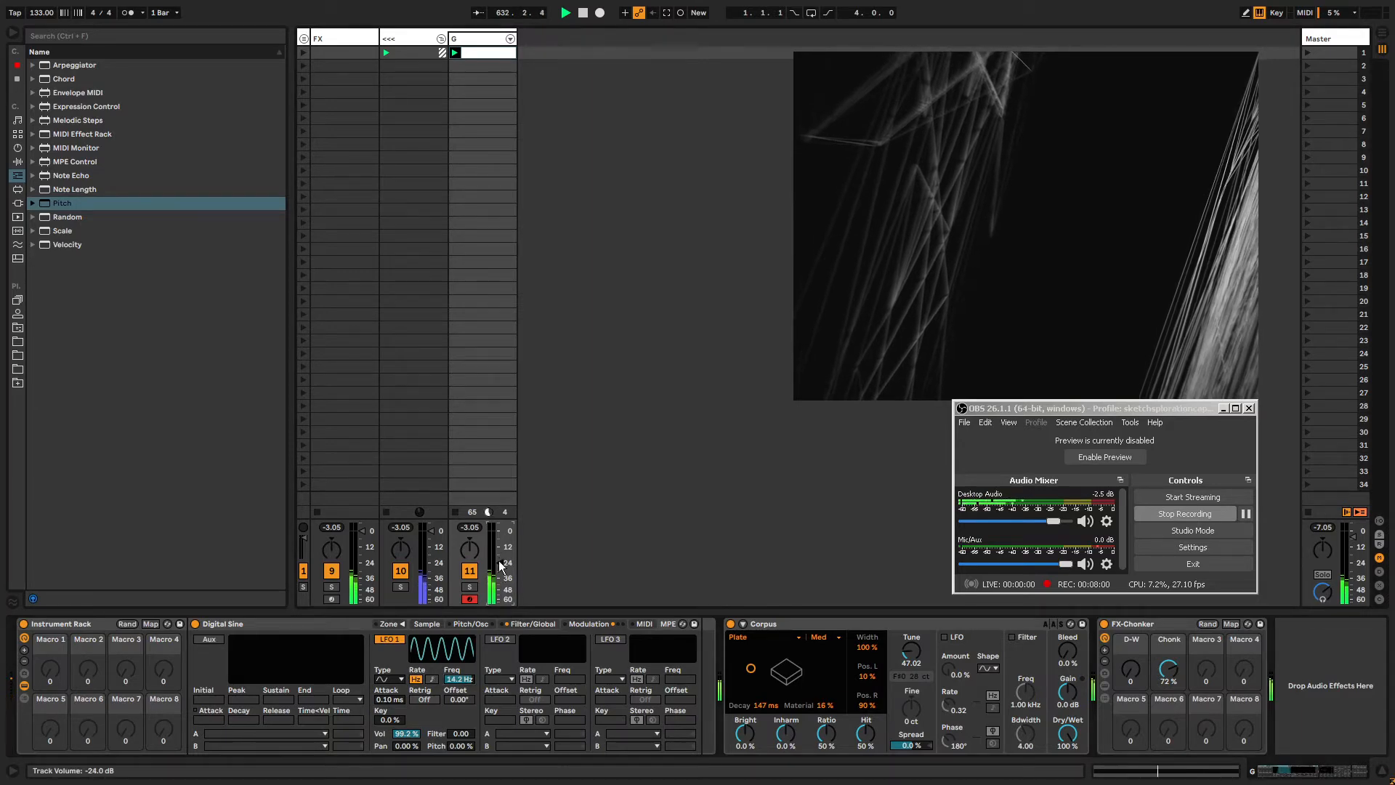
Shape the Sampler's amplitude envelope to attack 46.2 ms, decay 69.9 ms, sustain -3.8 dB and release 10.6 s.
{"action": "left_click", "coordinate": [532, 624]}
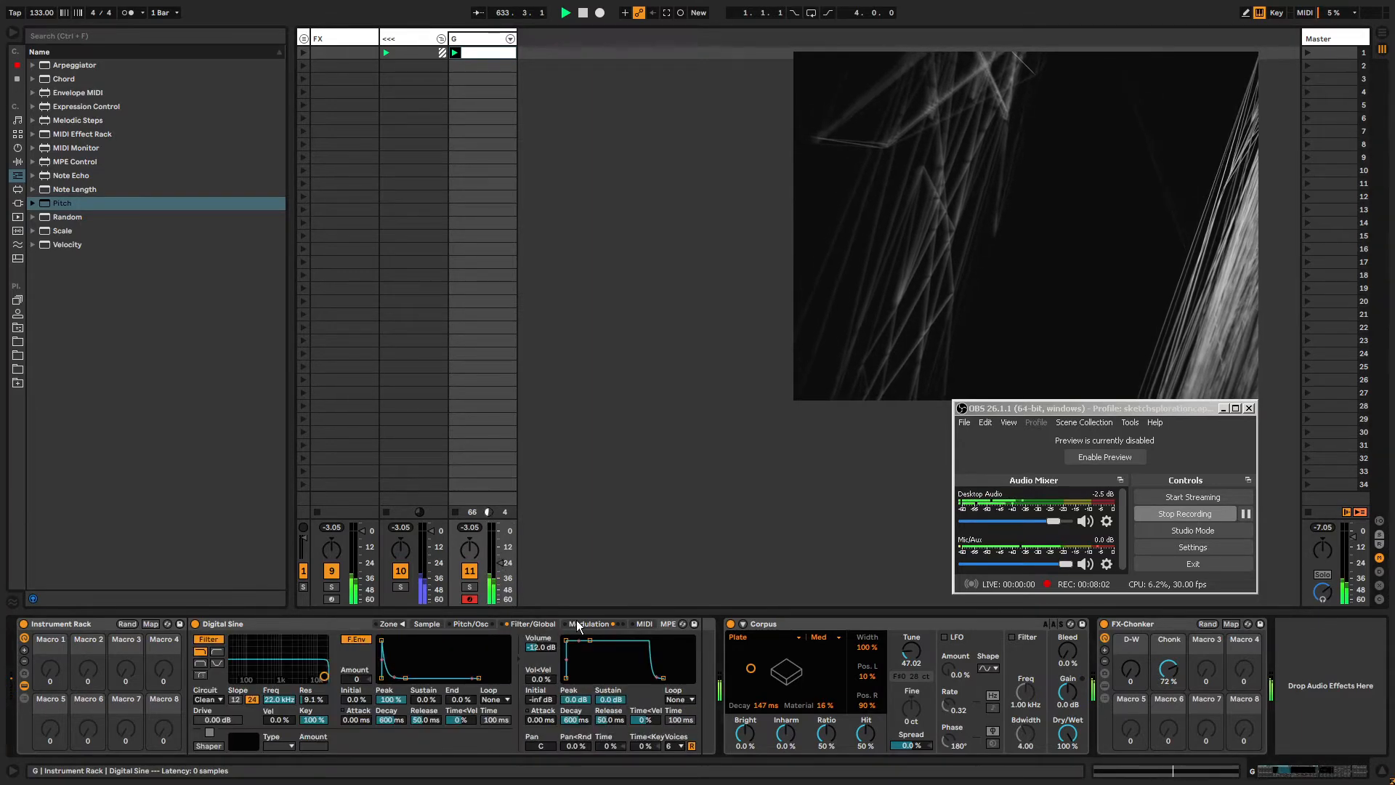
{"action": "left_click", "coordinate": [577, 623]}
{"action": "left_click", "coordinate": [535, 624]}
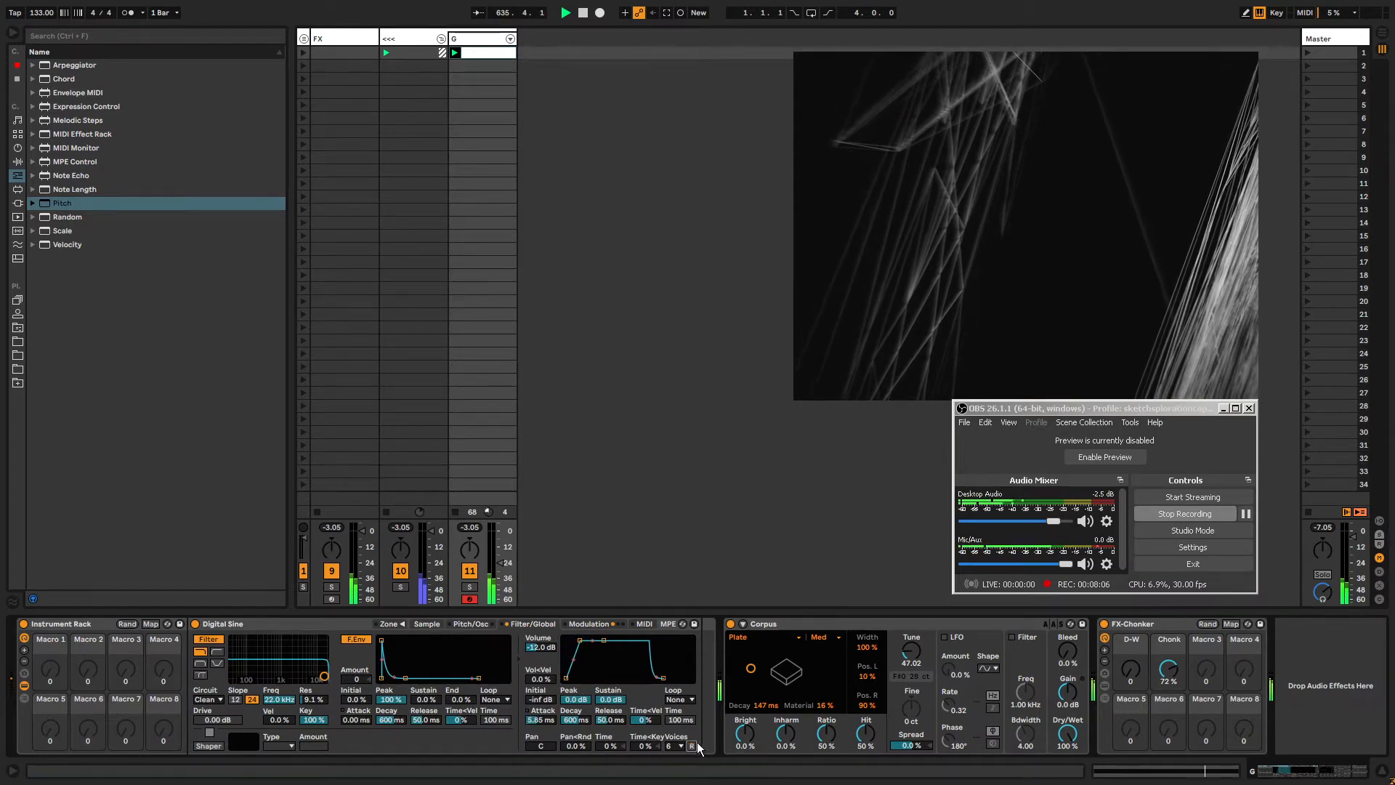
{"action": "left_click_drag", "start_coordinate": [665, 680], "coordinate": [675, 678]}
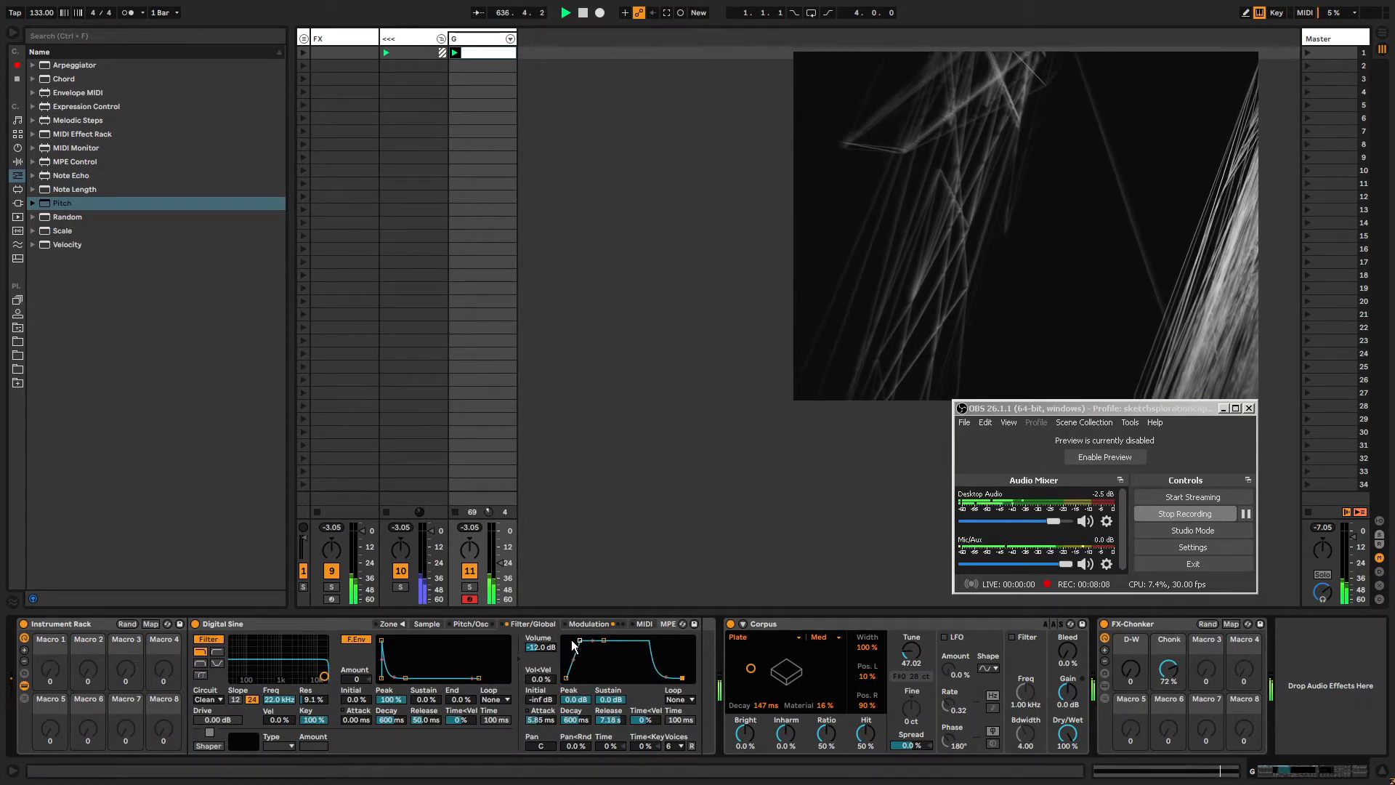
{"action": "left_click_drag", "start_coordinate": [573, 644], "coordinate": [604, 653]}
{"action": "left_click_drag", "start_coordinate": [681, 681], "coordinate": [684, 678]}
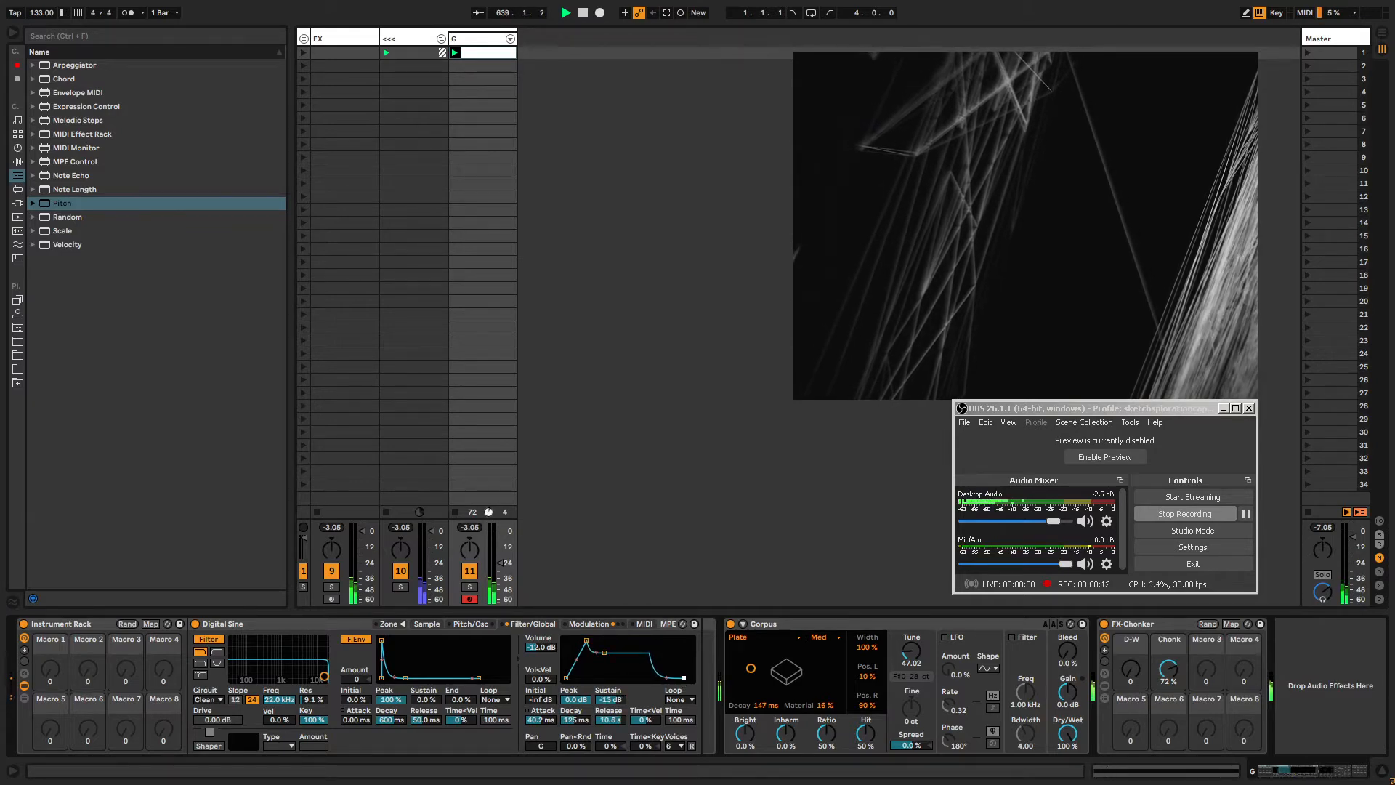
{"action": "left_click_drag", "start_coordinate": [605, 651], "coordinate": [603, 644]}
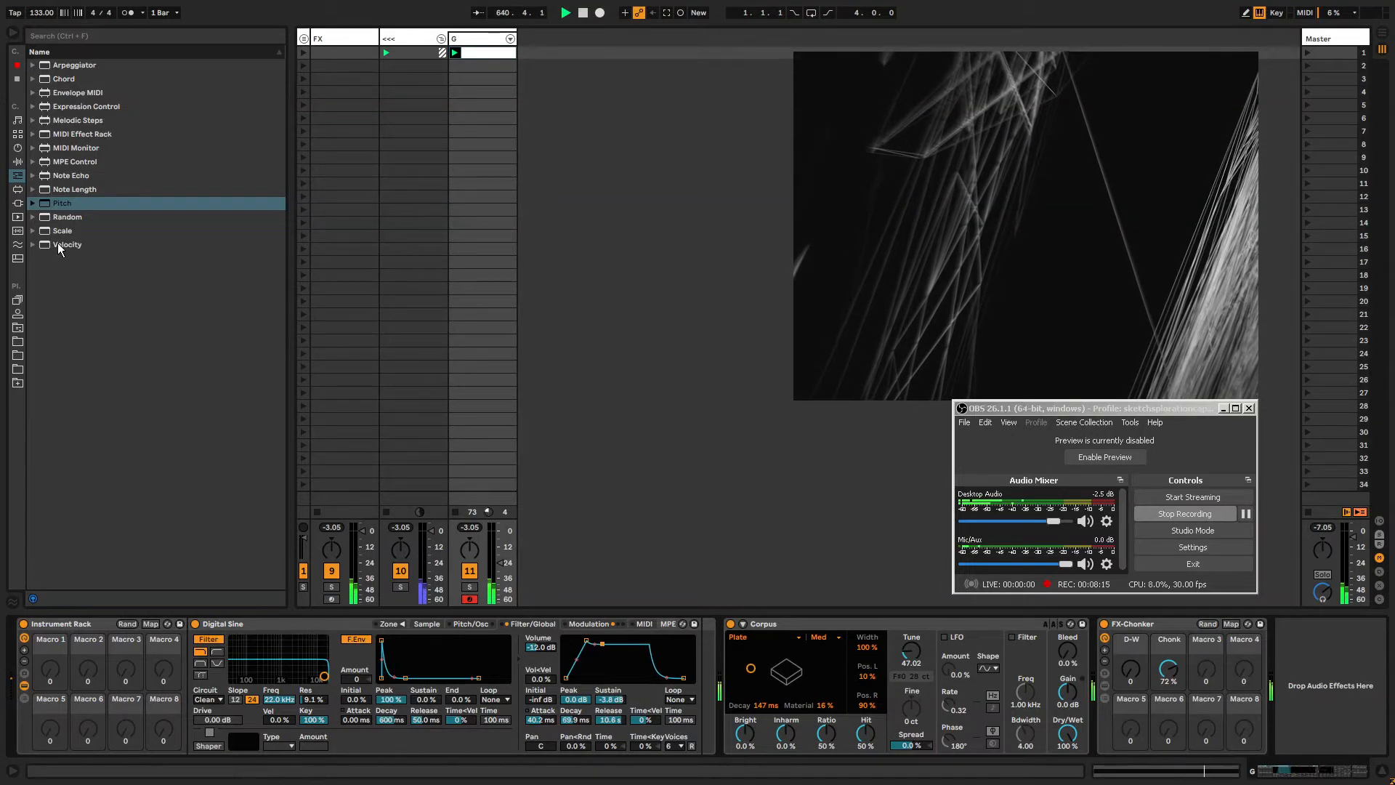
Ungroup the Instrument Rack and insert an Arpeggiator MIDI effect in front of the Sampler.
{"action": "right_click", "coordinate": [100, 625]}
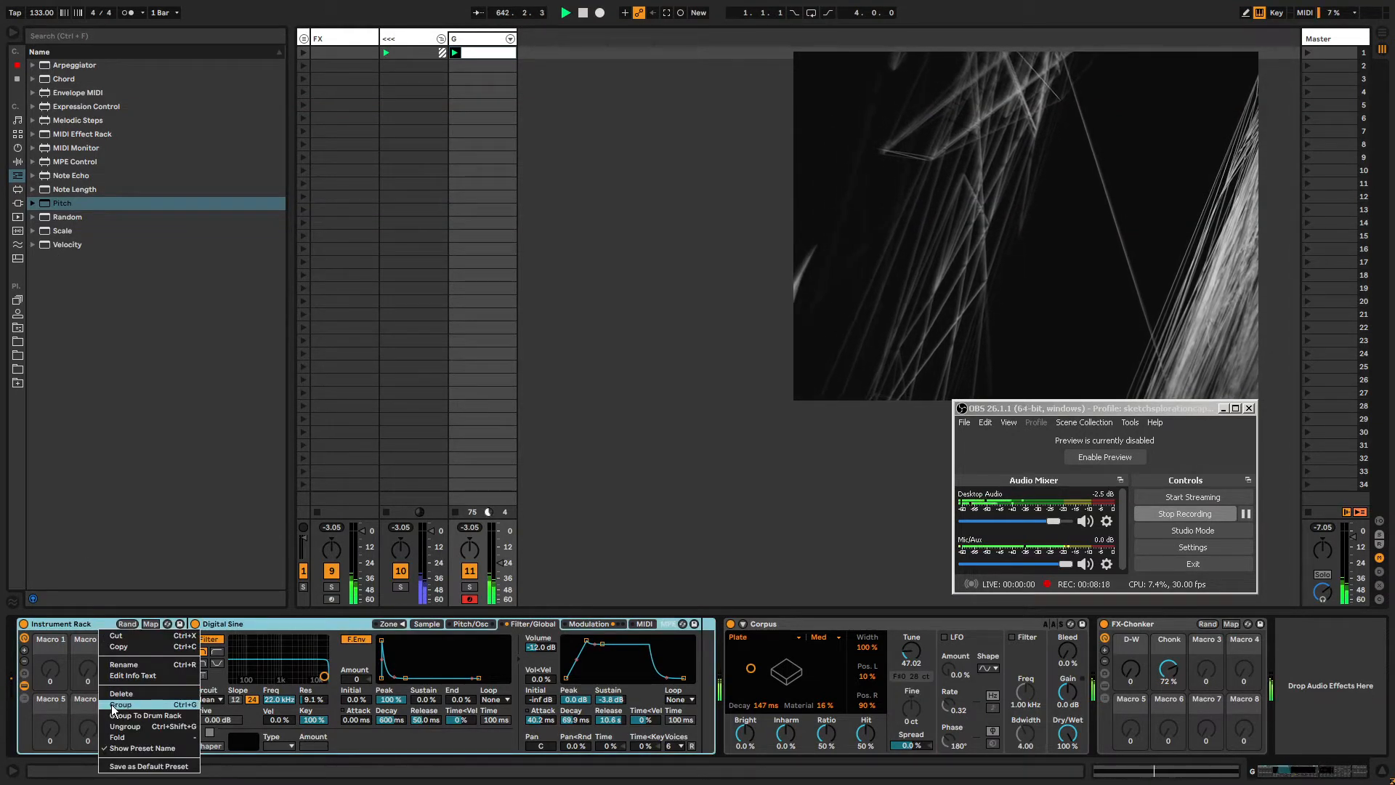
{"action": "left_click", "coordinate": [122, 727]}
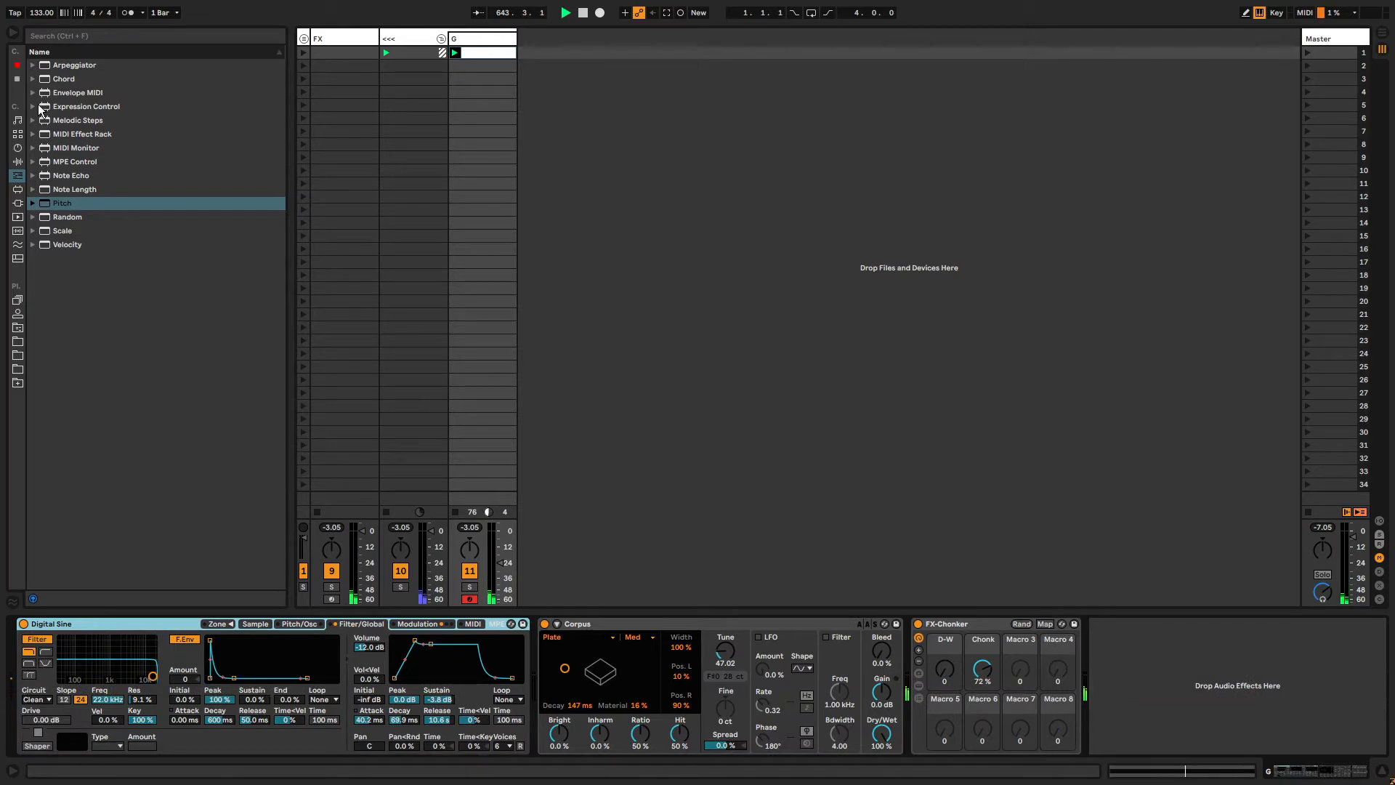
{"action": "left_click", "coordinate": [17, 161]}
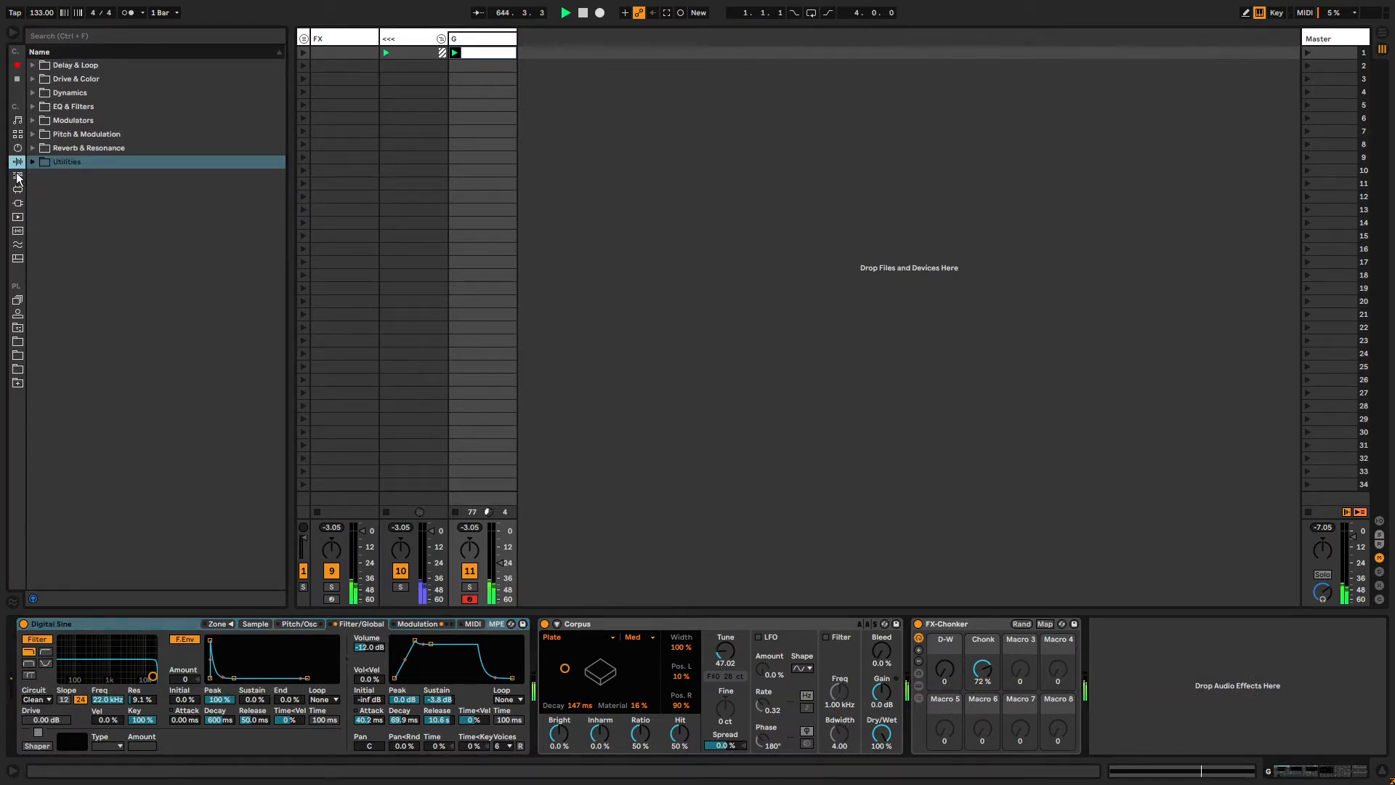
{"action": "left_click", "coordinate": [17, 175]}
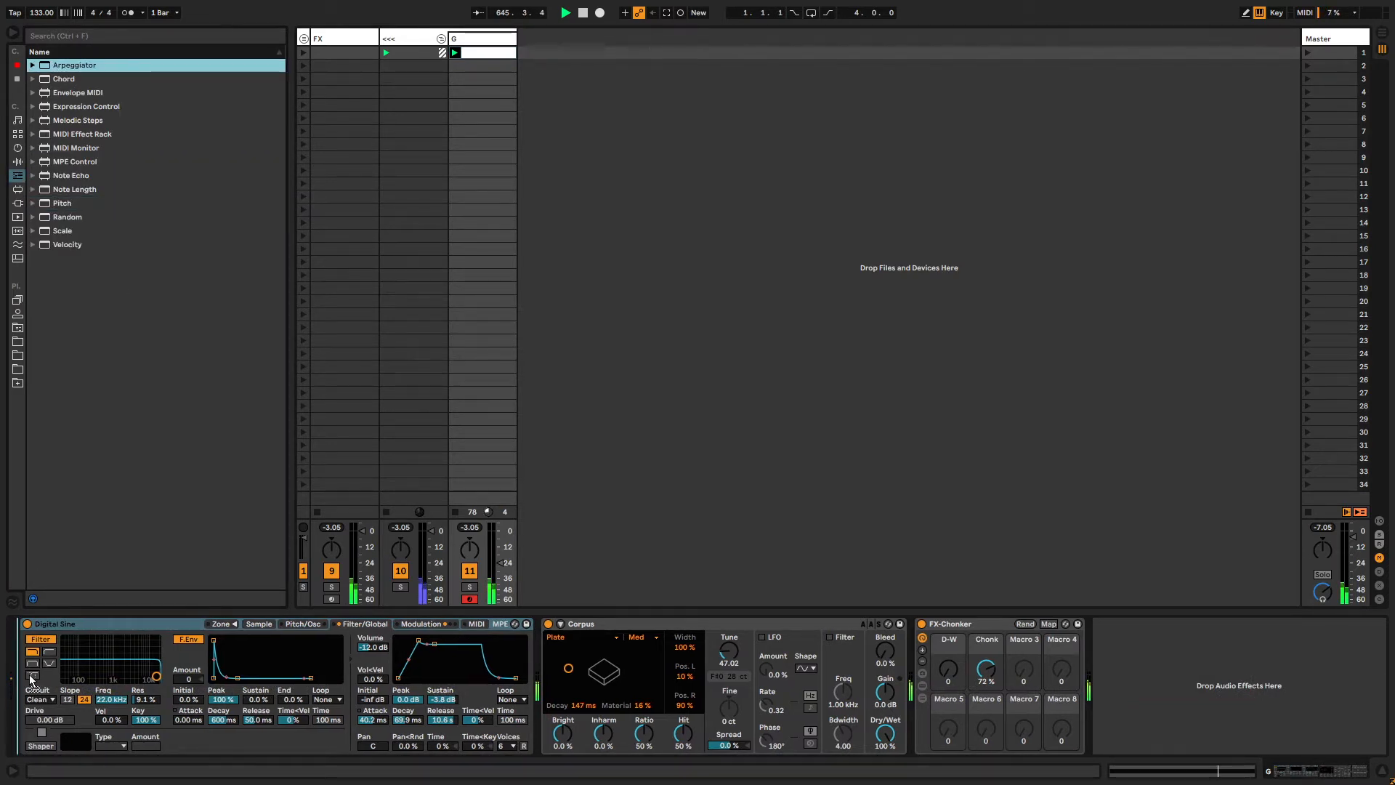
{"action": "left_click_drag", "start_coordinate": [30, 680], "coordinate": [29, 680]}
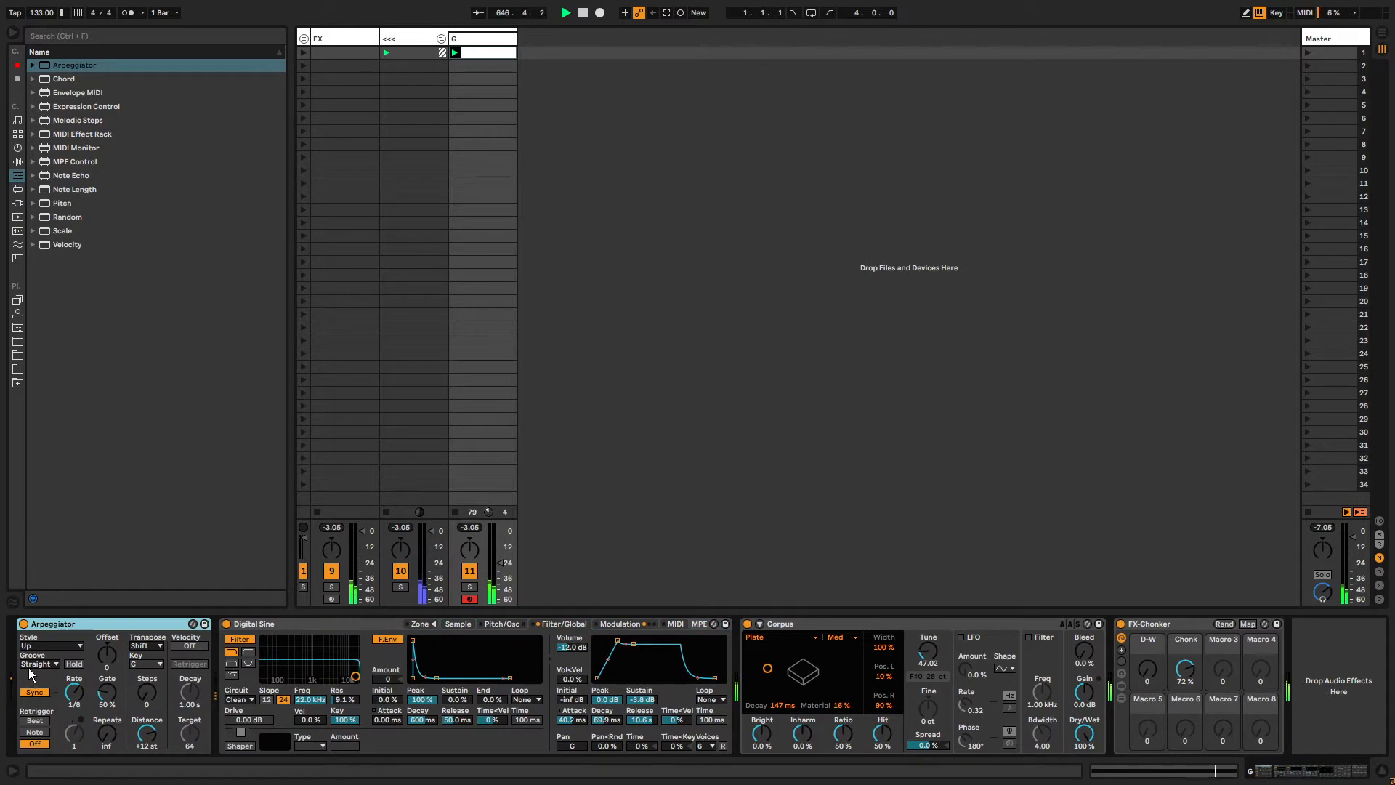
Expand the dice picker group, roll the style dice, and collapse the group again.
{"action": "left_click", "coordinate": [304, 40]}
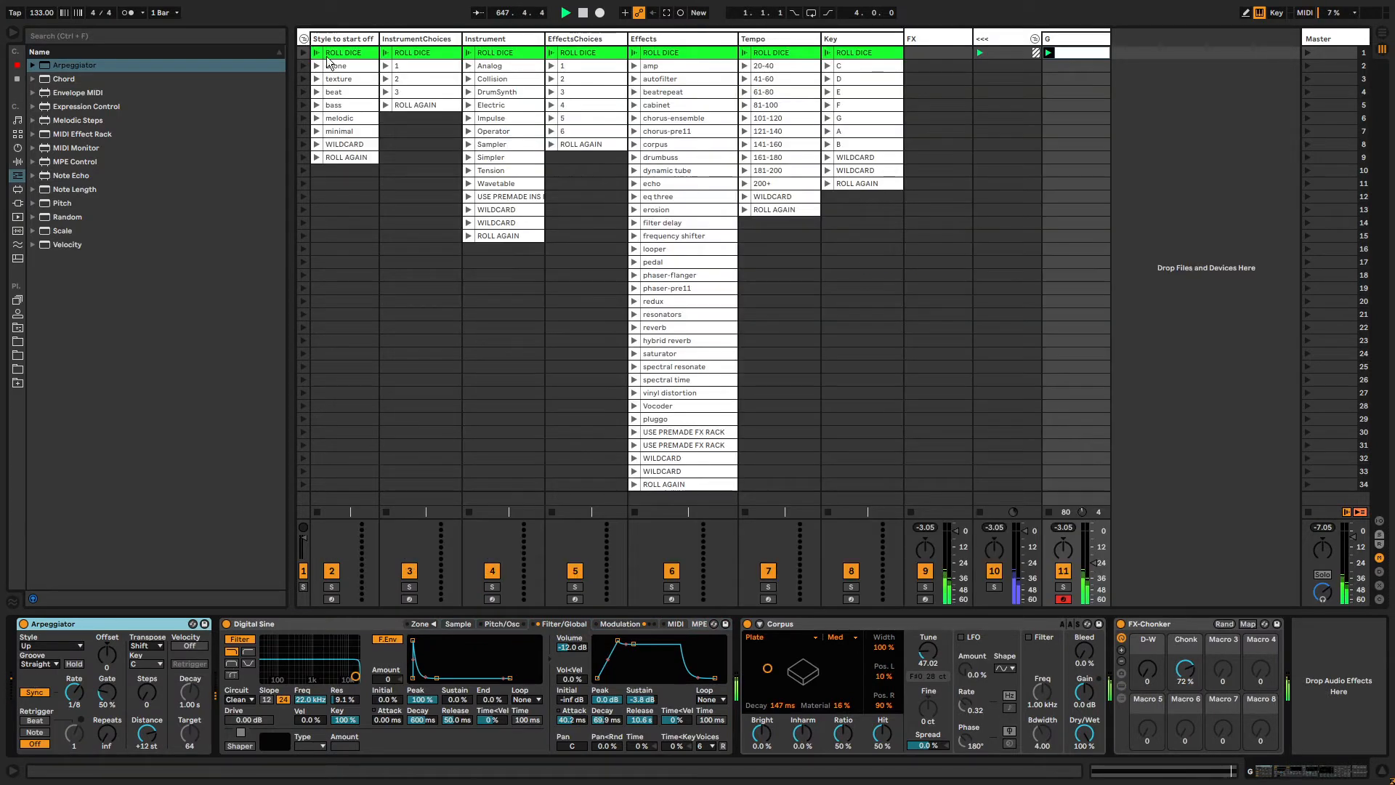
{"action": "left_click", "coordinate": [347, 55]}
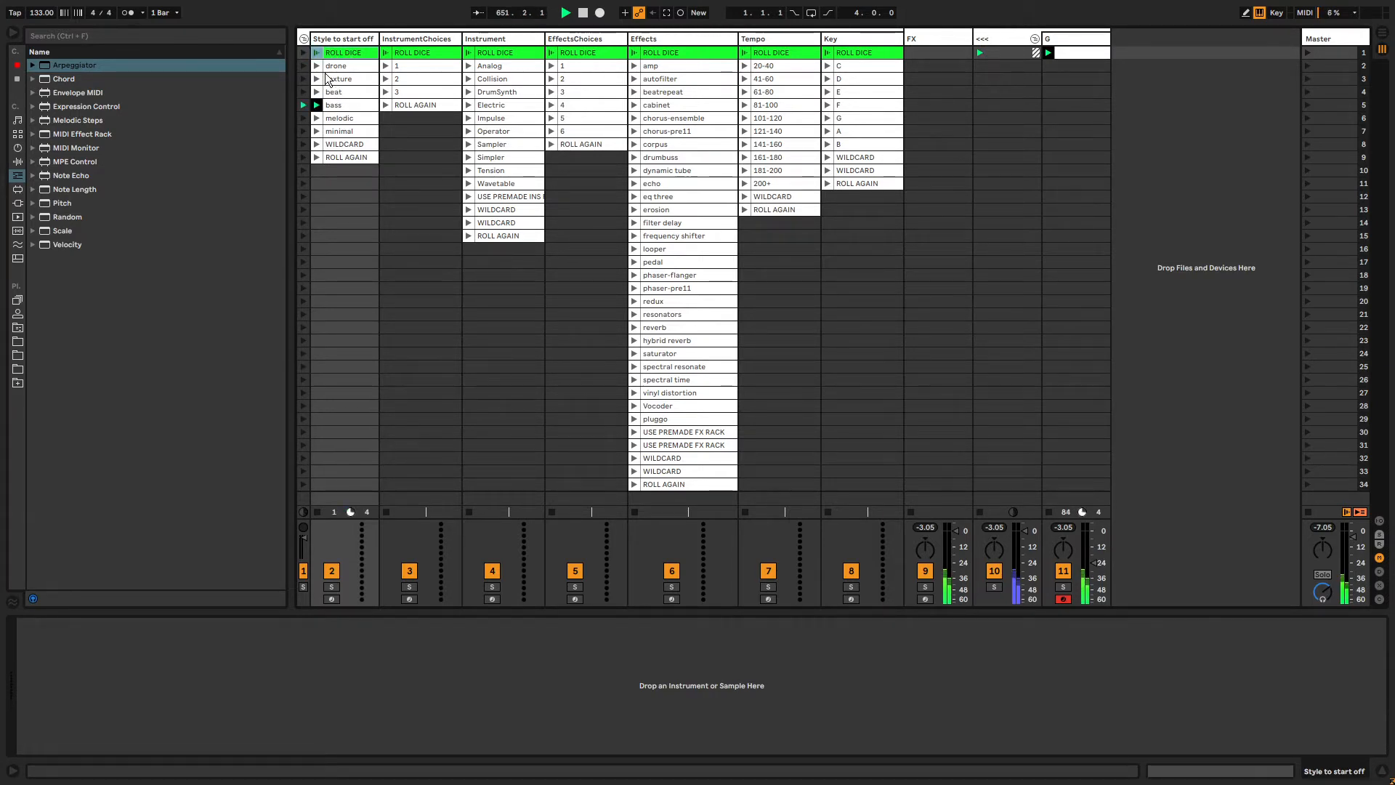
{"action": "left_click", "coordinate": [305, 39]}
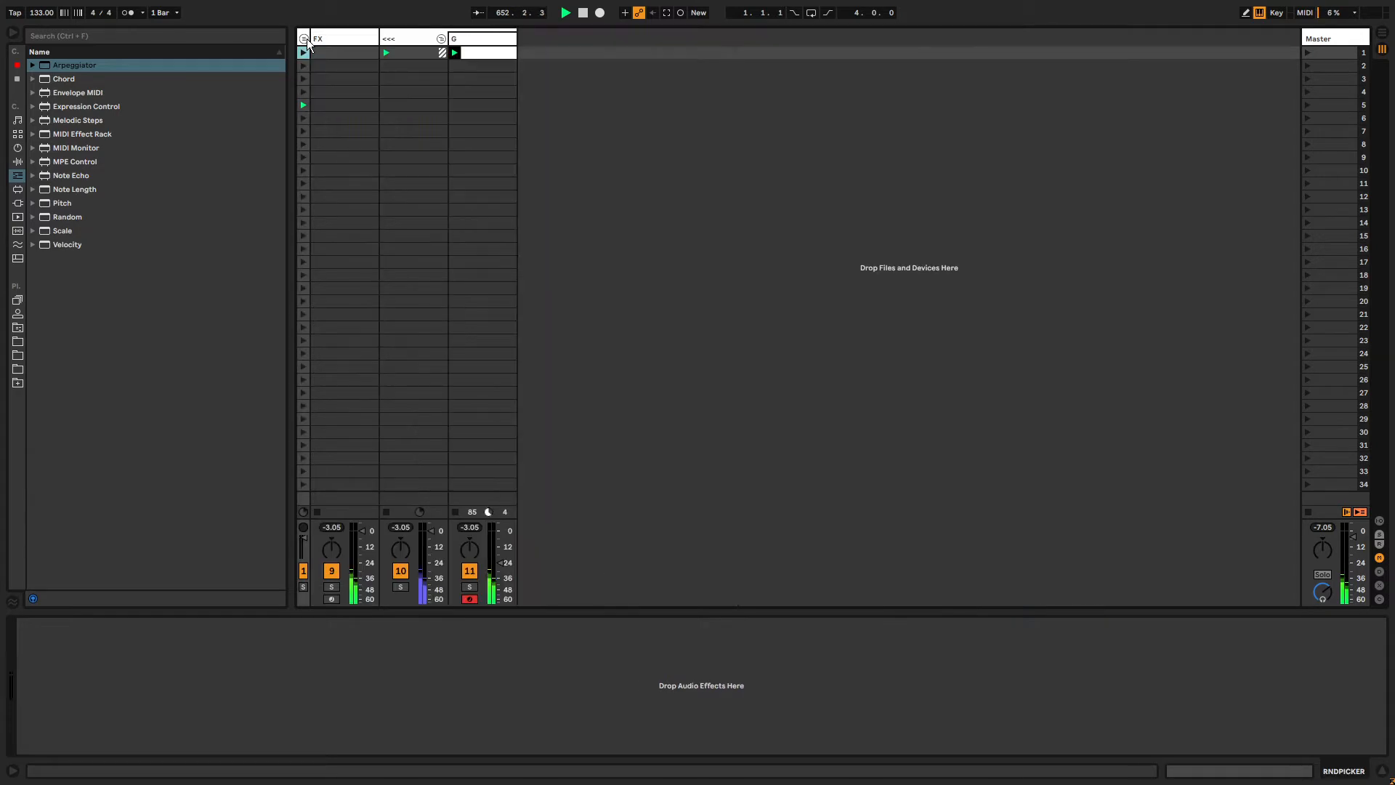
Open the MIDI clip on track G and transpose its note down two octaves.
{"action": "left_click", "coordinate": [474, 52]}
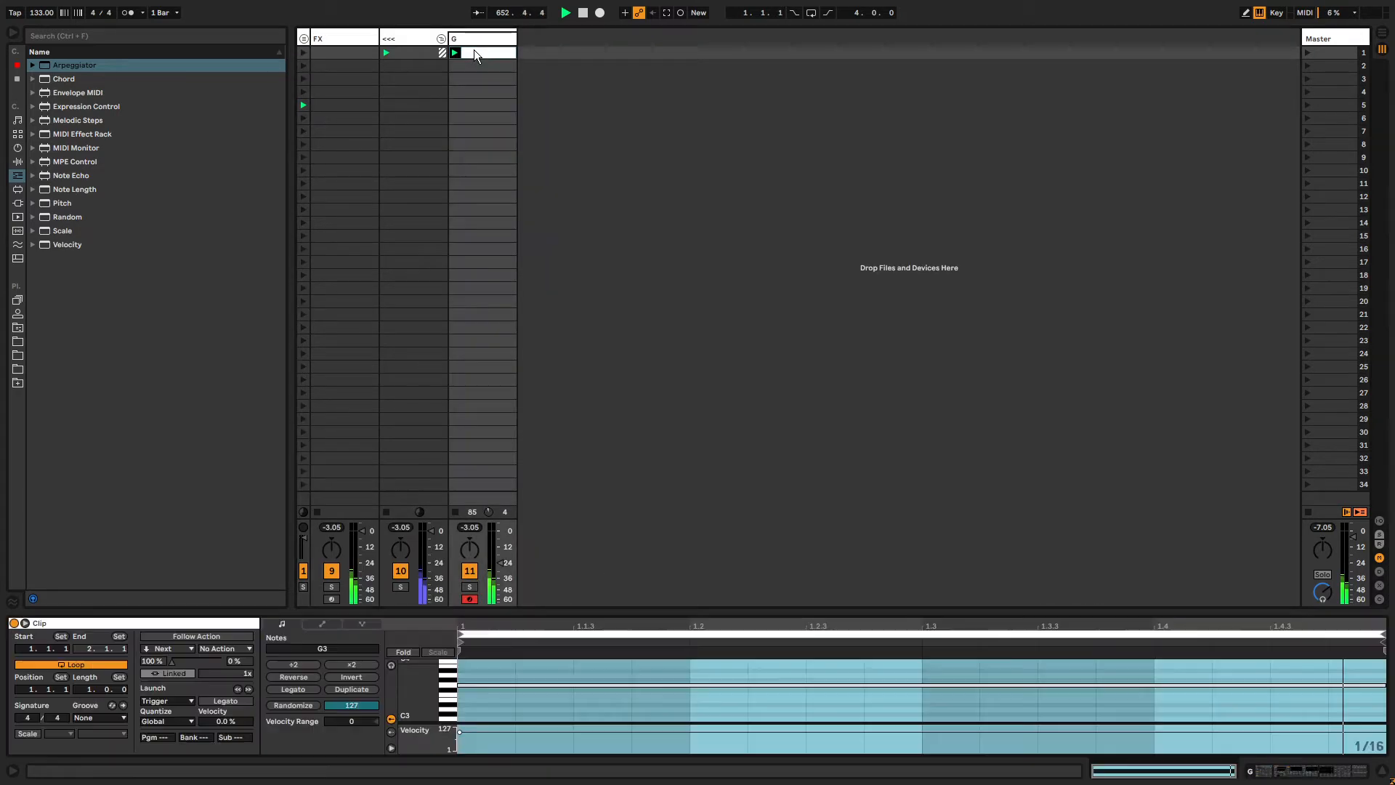
{"action": "left_click", "coordinate": [509, 692]}
{"action": "left_click", "coordinate": [511, 686]}
{"action": "key", "text": "shift+Down"}
{"action": "key", "text": "shift+Down"}
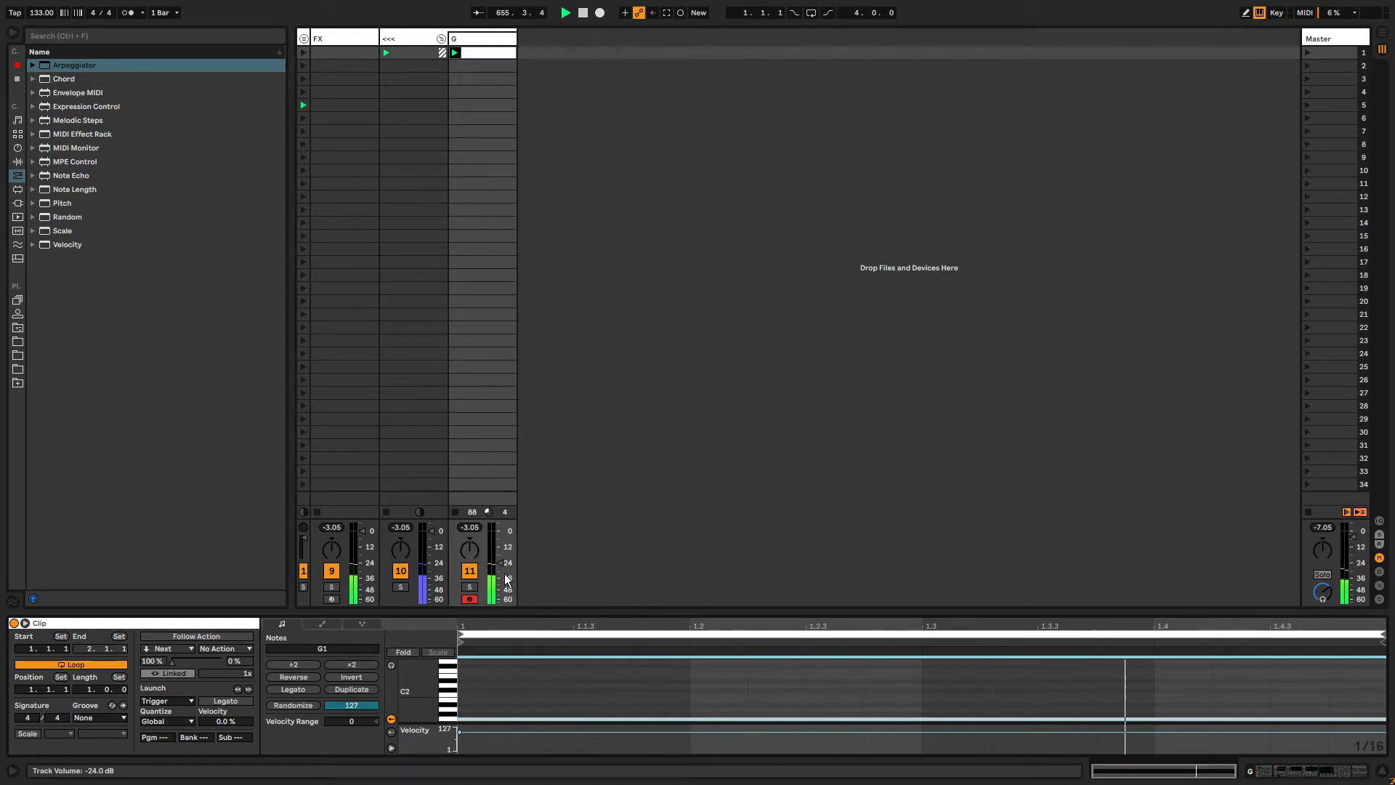
Set the Sampler loop end to 233 and the Arpeggiator rate to 1/13.
{"action": "left_click", "coordinate": [476, 43]}
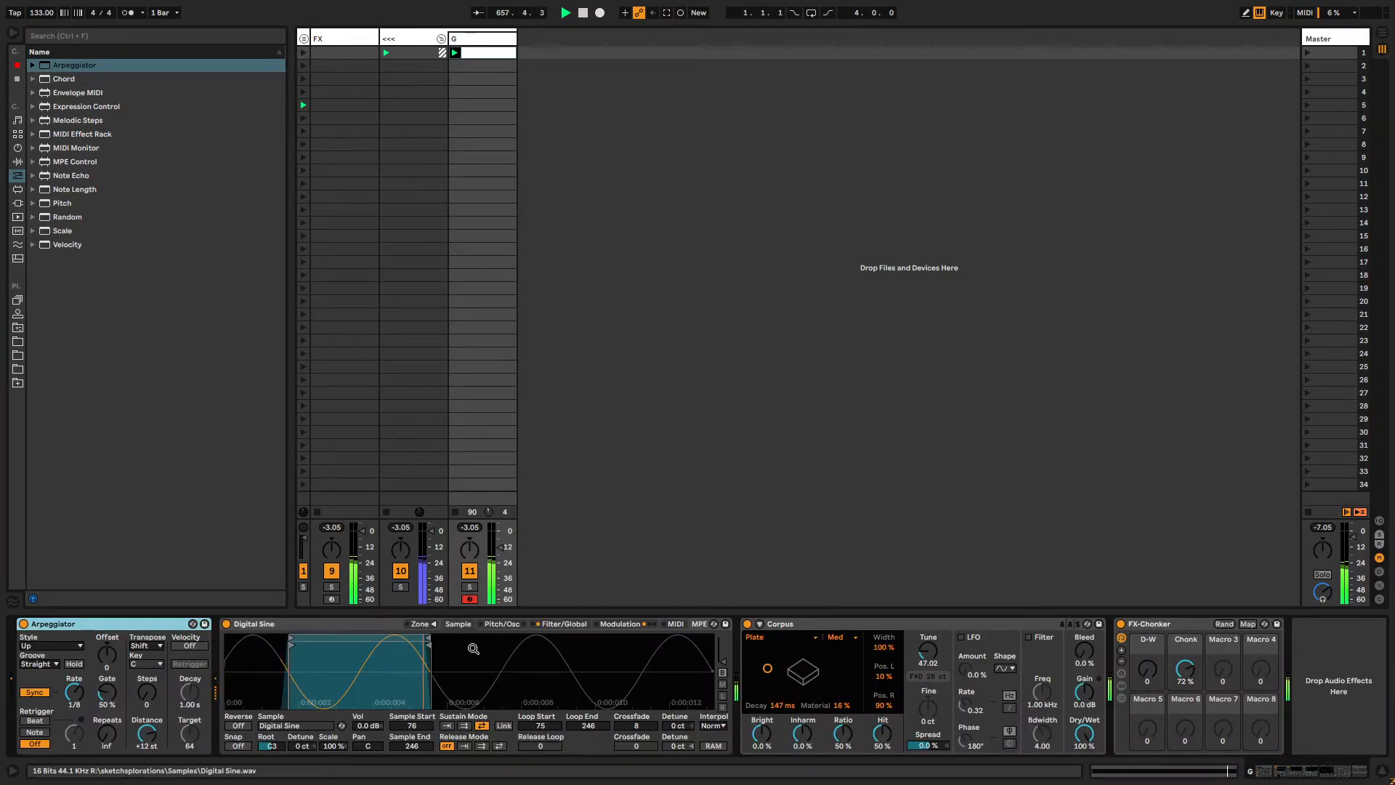
{"action": "mouse_move", "coordinate": [427, 640]}
{"action": "left_mouse_down"}
{"action": "mouse_move", "coordinate": [320, 645]}
{"action": "mouse_move", "coordinate": [485, 644]}
{"action": "mouse_move", "coordinate": [405, 640]}
{"action": "mouse_move", "coordinate": [423, 650]}
{"action": "left_mouse_up"}
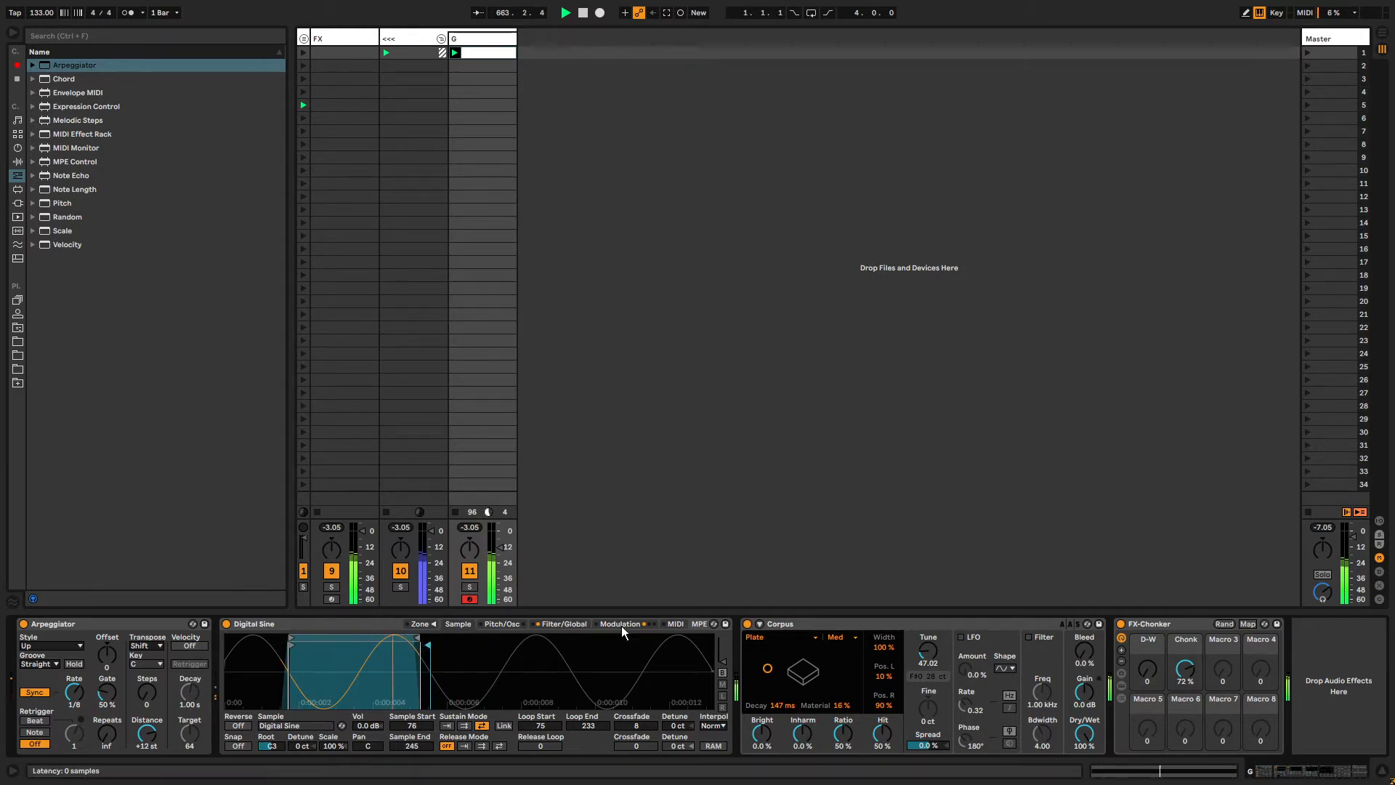
{"action": "left_click_drag", "start_coordinate": [85, 699], "coordinate": [85, 694]}
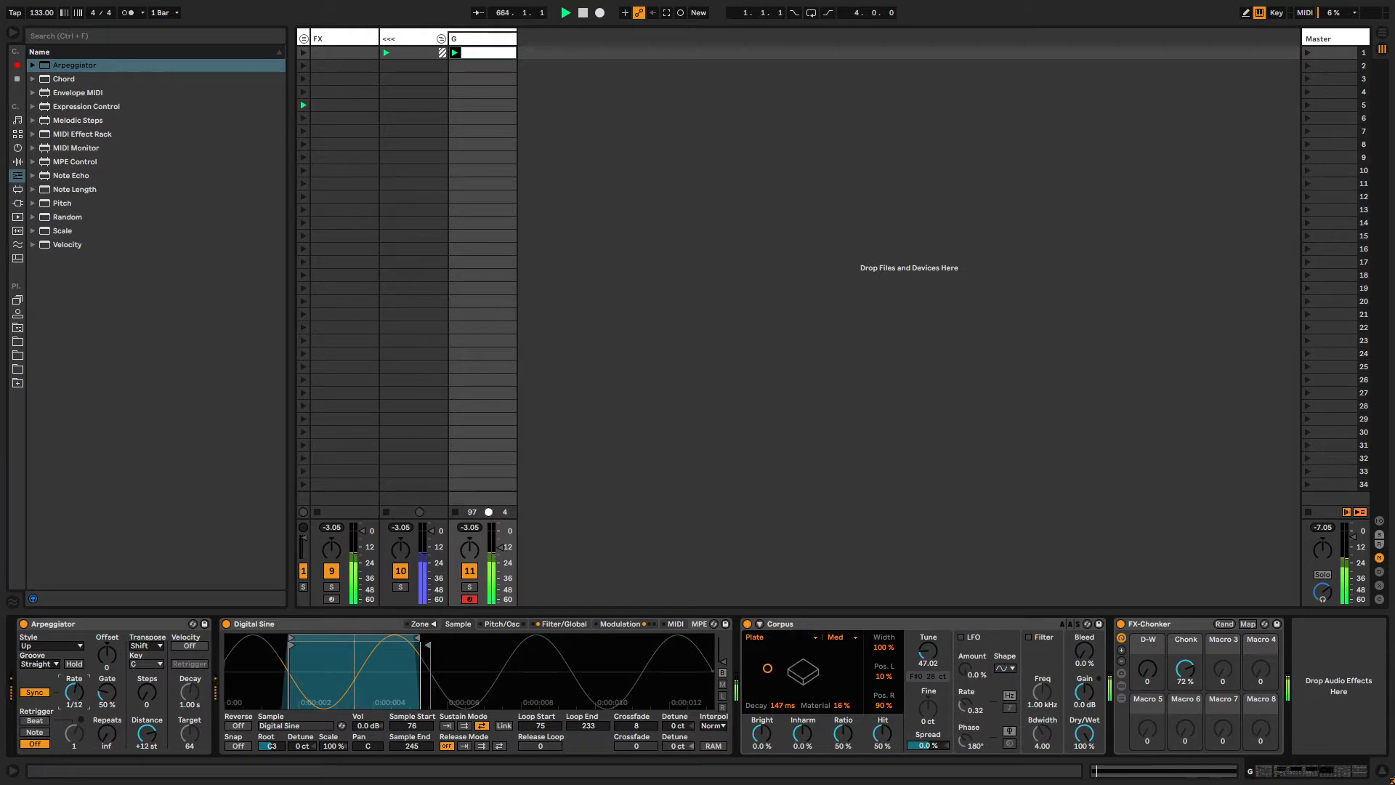
Reshape the Sampler amplitude envelope with sustain at -inf dB, decay 135 ms and release 327 ms.
{"action": "left_click", "coordinate": [565, 625]}
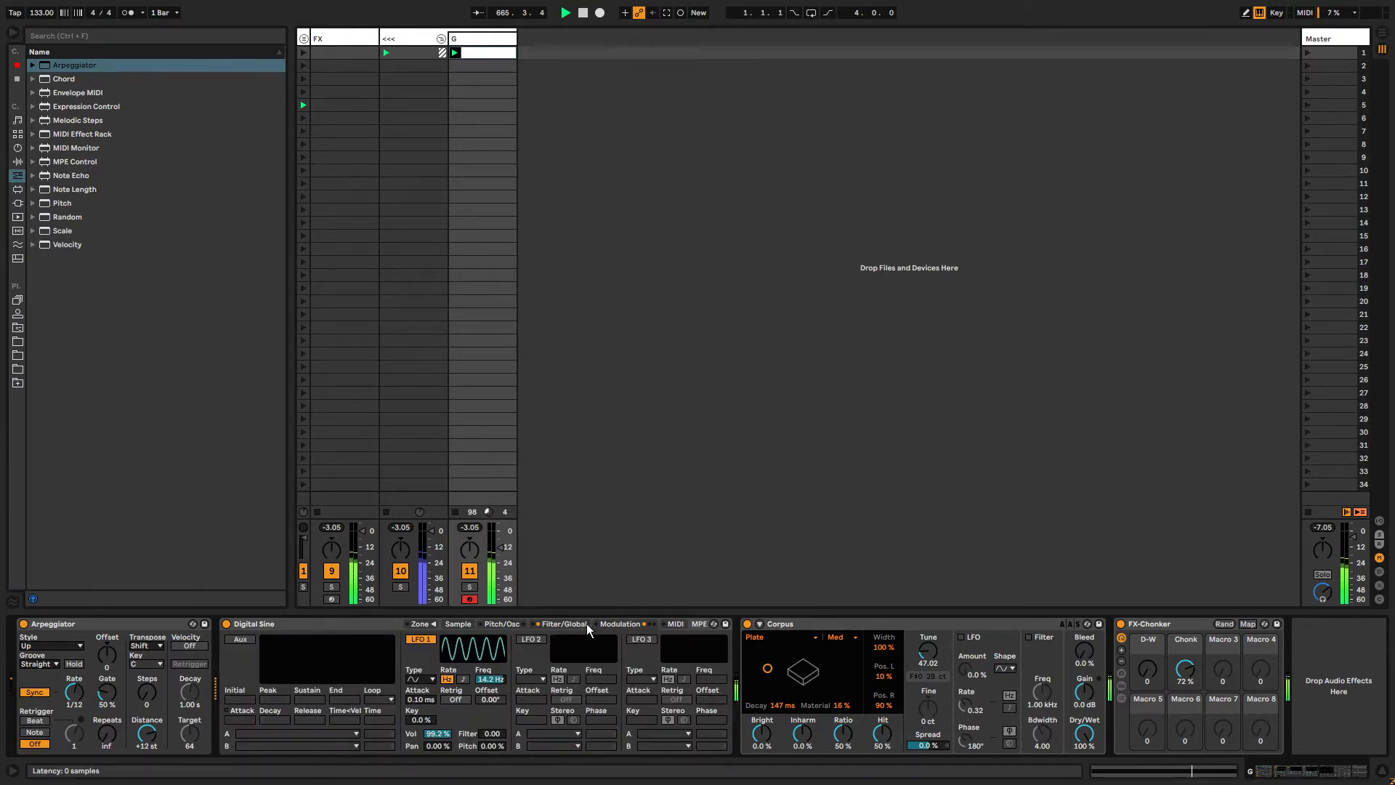
{"action": "left_click", "coordinate": [581, 625]}
{"action": "left_click_drag", "start_coordinate": [631, 647], "coordinate": [625, 677]}
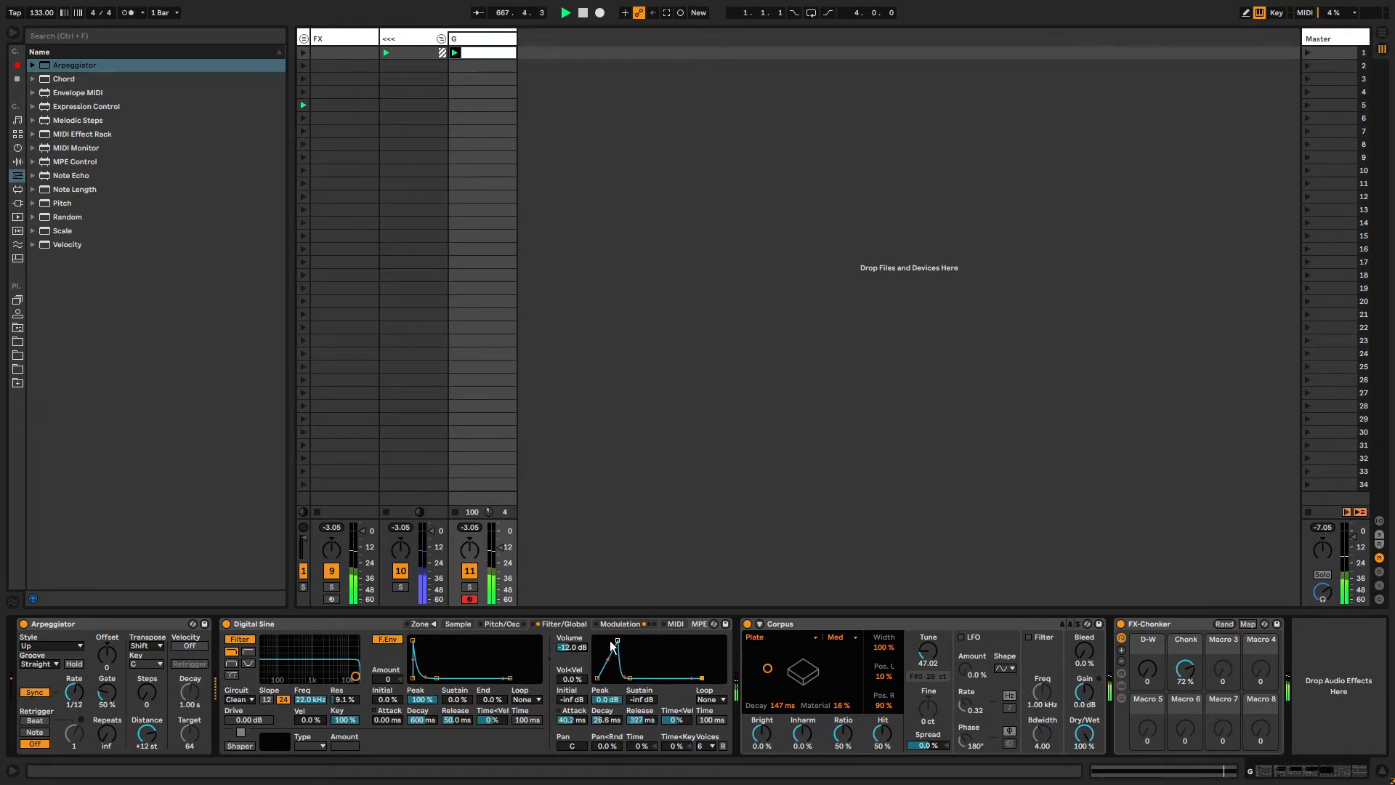
{"action": "left_click_drag", "start_coordinate": [628, 677], "coordinate": [646, 677]}
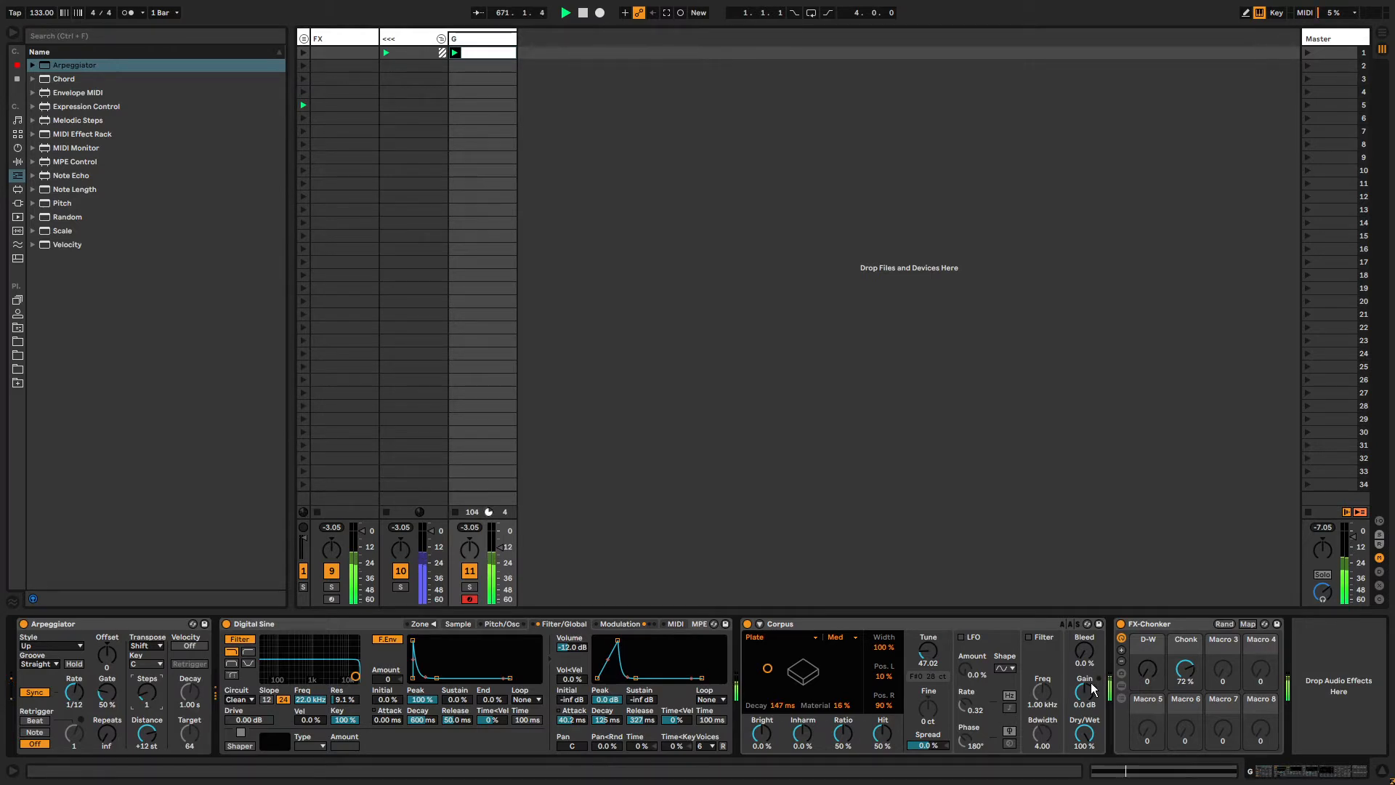
Set the FX-Chonker D-W macro to 43.
{"action": "left_click_drag", "start_coordinate": [1146, 680], "coordinate": [1146, 625]}
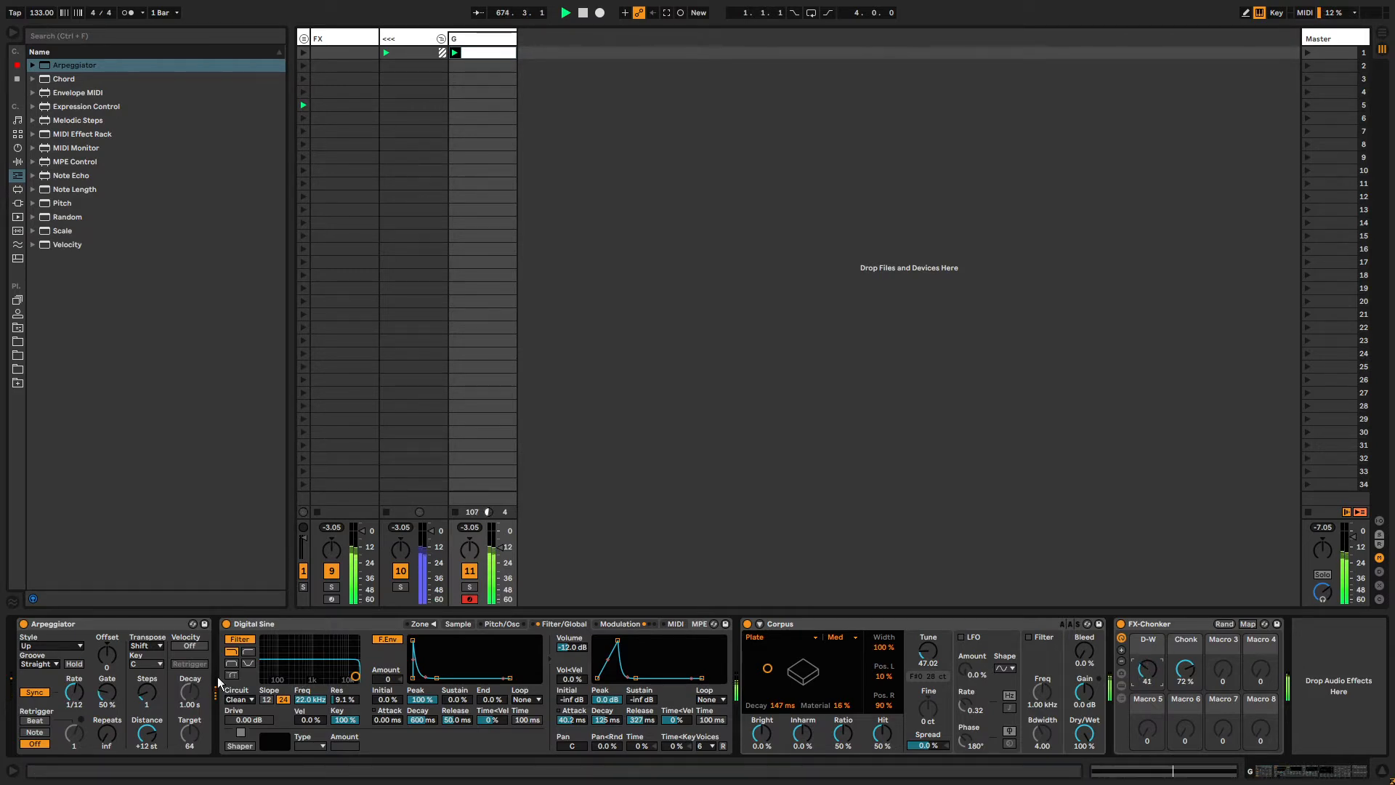
{"action": "left_click_drag", "start_coordinate": [1147, 672], "coordinate": [1147, 668]}
Turn on the Corpus LFO and choose a different waveform shape for it.
{"action": "left_click", "coordinate": [852, 627]}
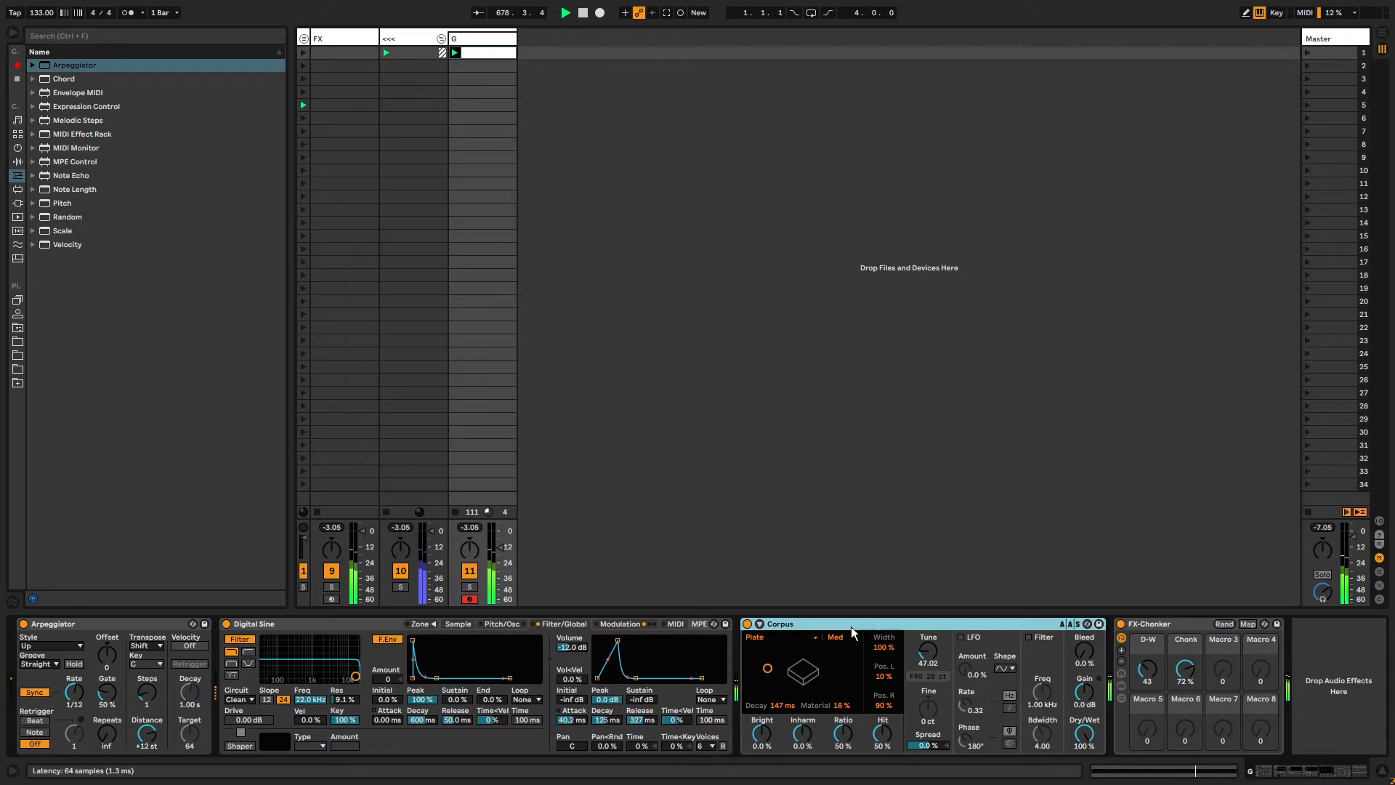
{"action": "left_click", "coordinate": [935, 667]}
{"action": "left_click", "coordinate": [964, 638]}
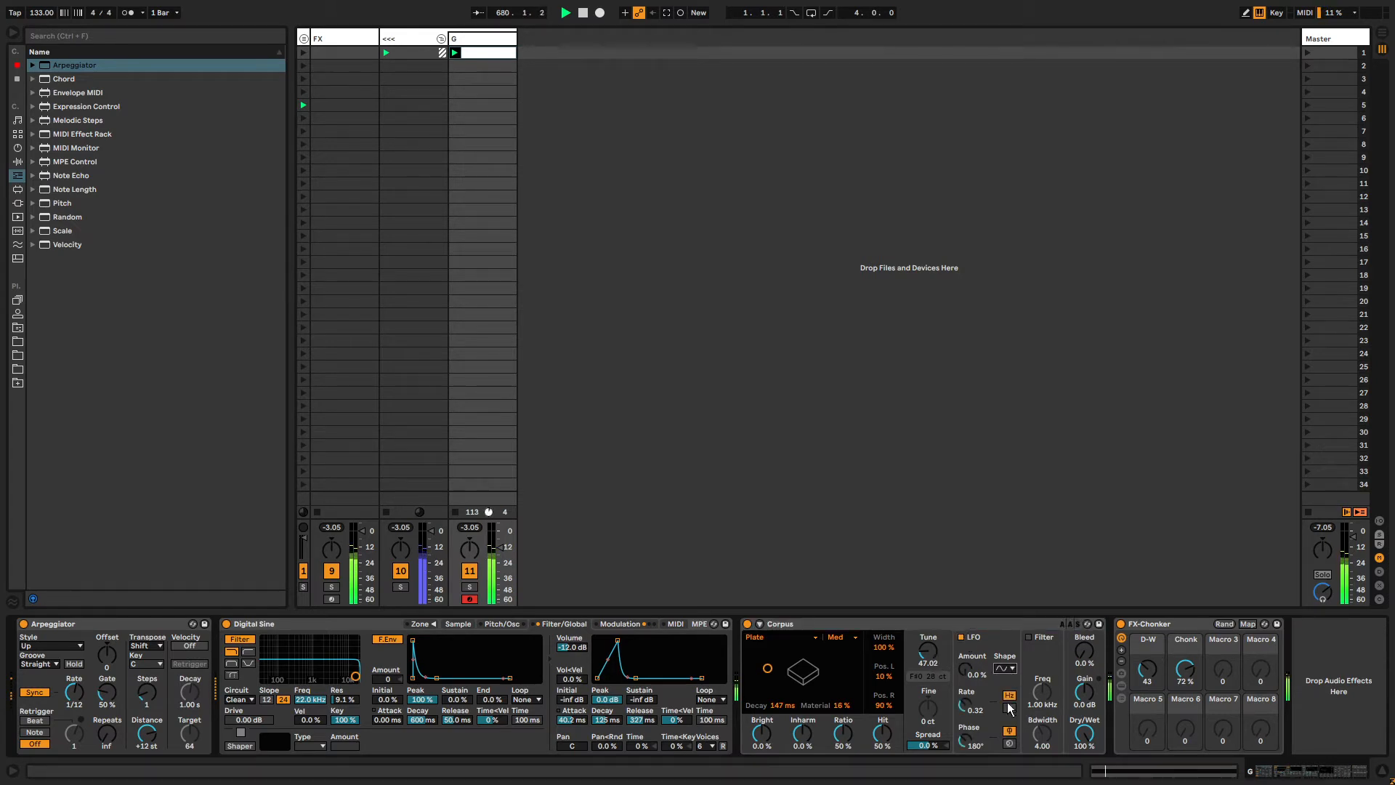
{"action": "left_click", "coordinate": [1007, 670]}
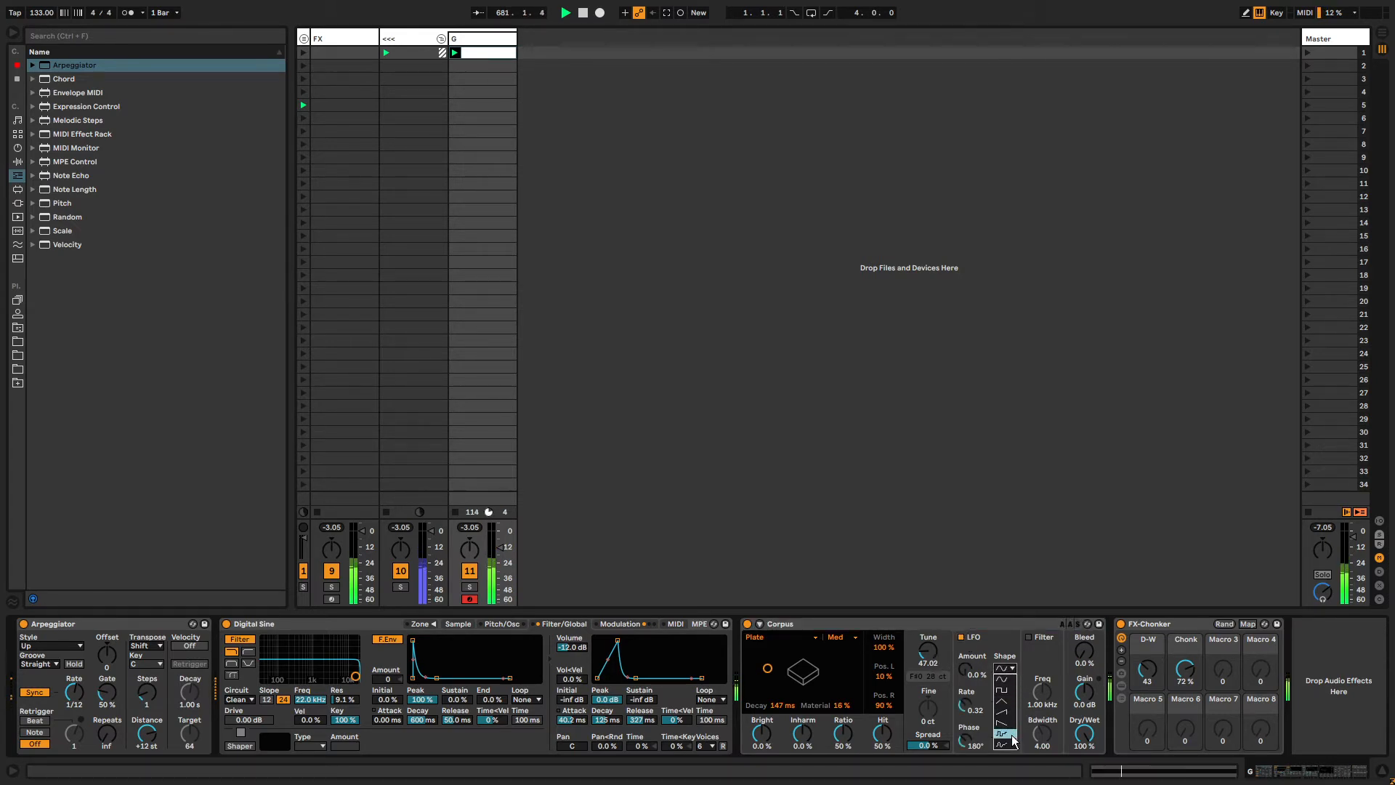
{"action": "left_click", "coordinate": [1008, 749]}
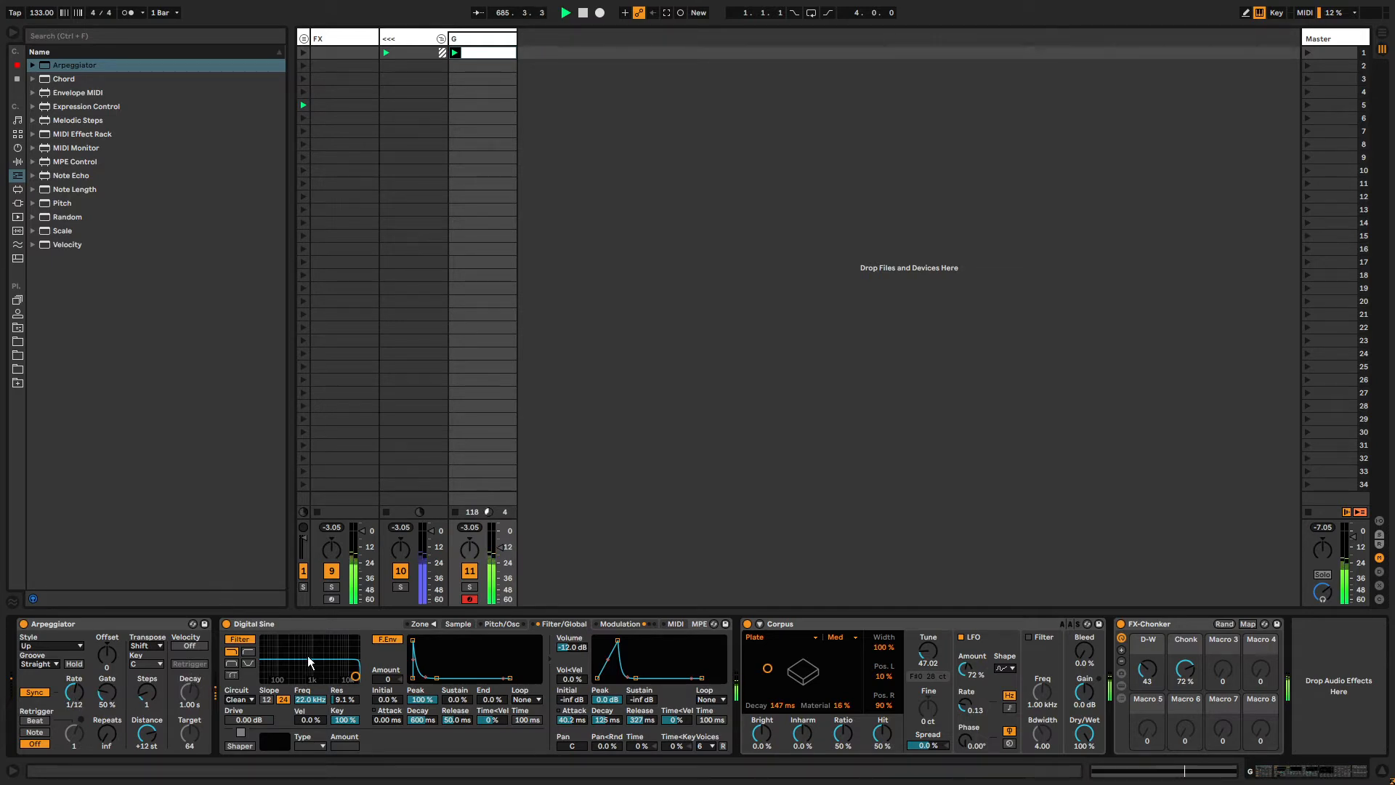
Search for and insert GMaudio Note Probability before the Sampler, setting its probability to 71%.
{"action": "left_click", "coordinate": [311, 628]}
{"action": "key", "text": "ctrl+f"}
{"action": "type", "text": "note proba"}
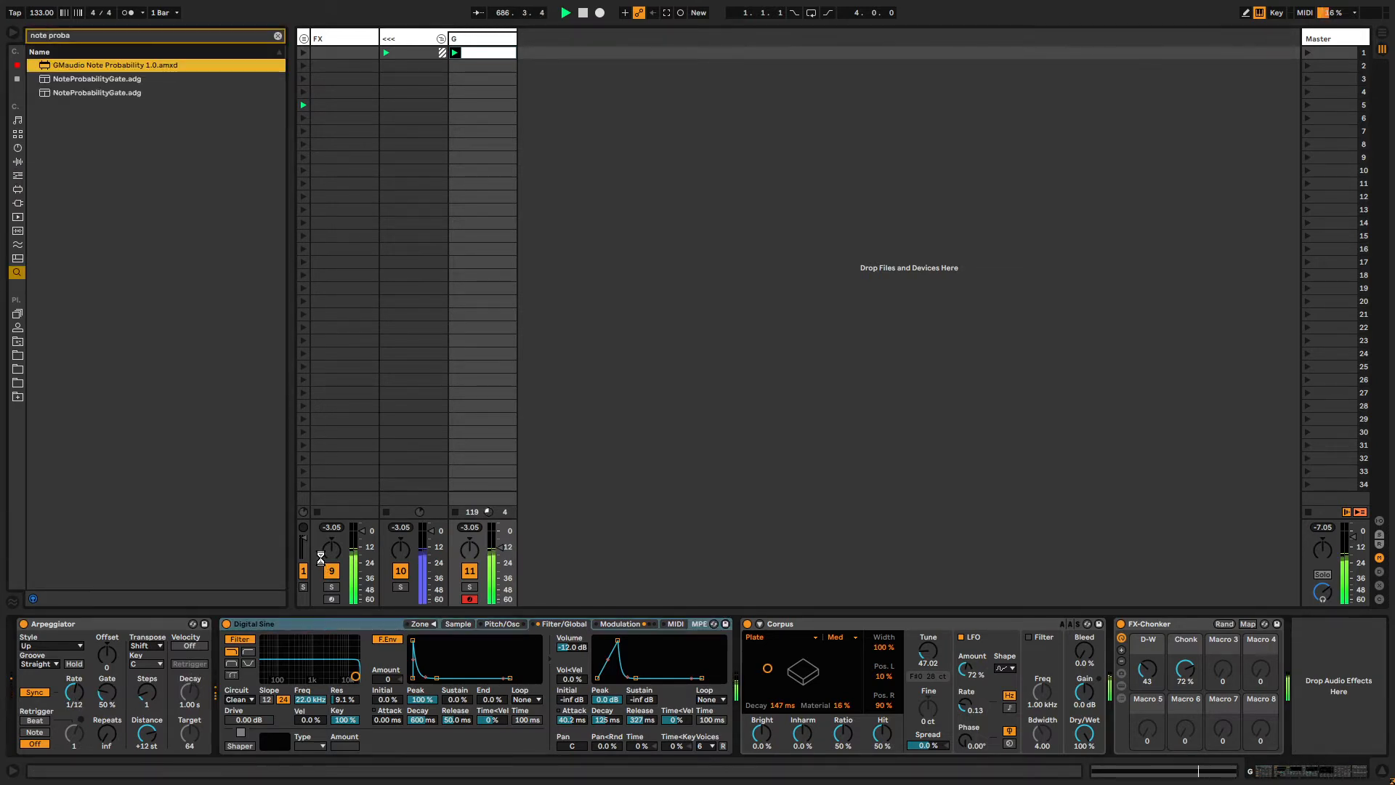
{"action": "key", "text": "Return"}
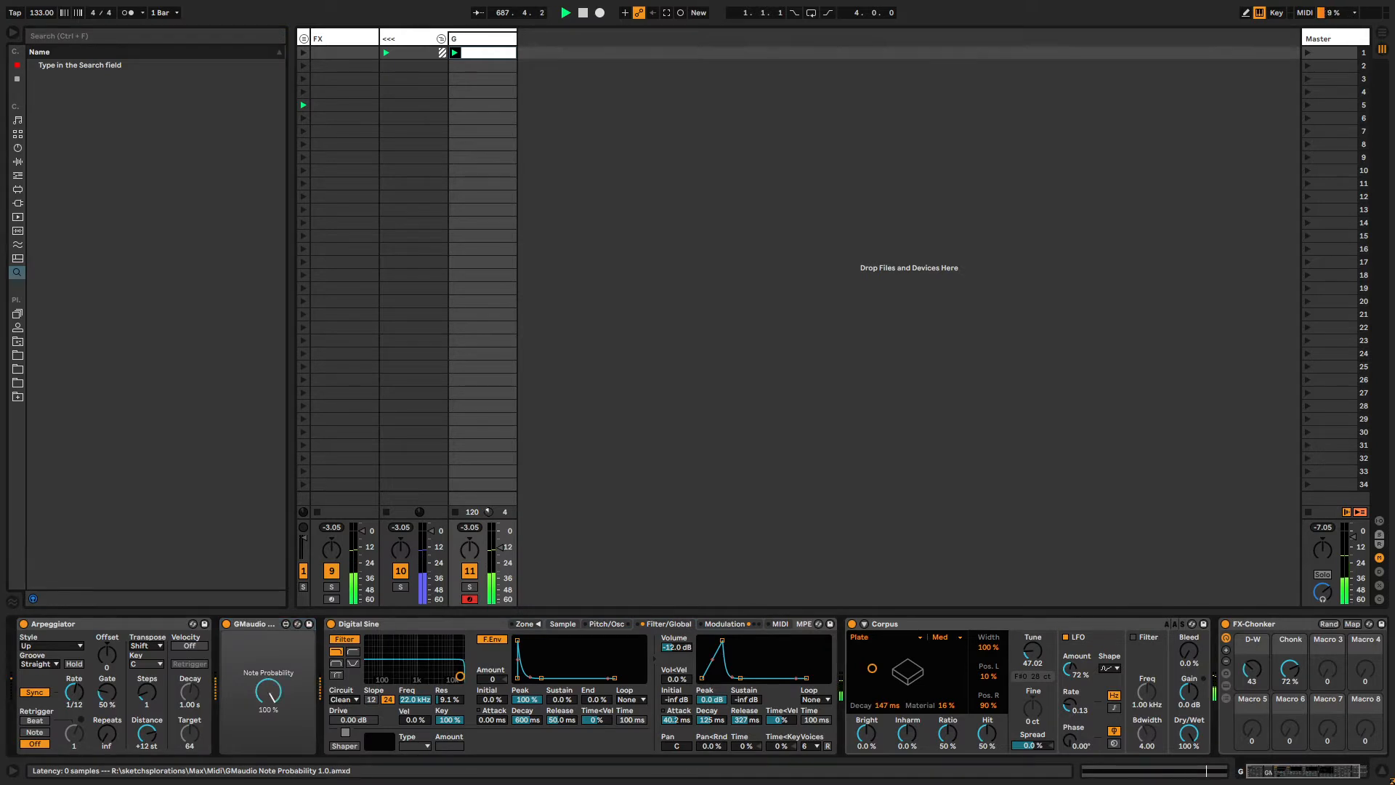
{"action": "left_click_drag", "start_coordinate": [268, 690], "coordinate": [268, 663]}
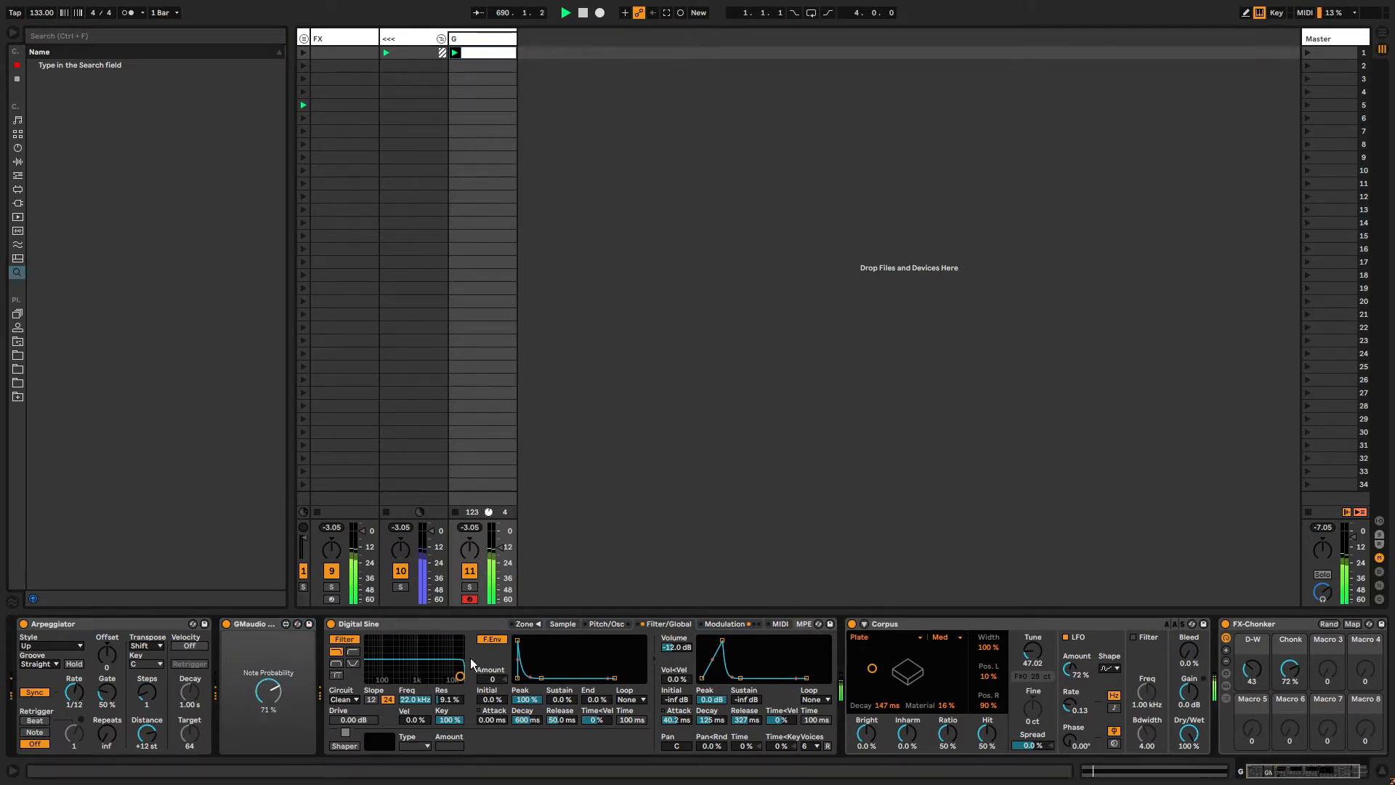
Lower the Corpus Tune and open its clip envelope, unlinking the envelope loop from the clip.
{"action": "mouse_move", "coordinate": [1032, 650]}
{"action": "left_mouse_down"}
{"action": "mouse_move", "coordinate": [1033, 618]}
{"action": "mouse_move", "coordinate": [1034, 659]}
{"action": "left_mouse_up"}
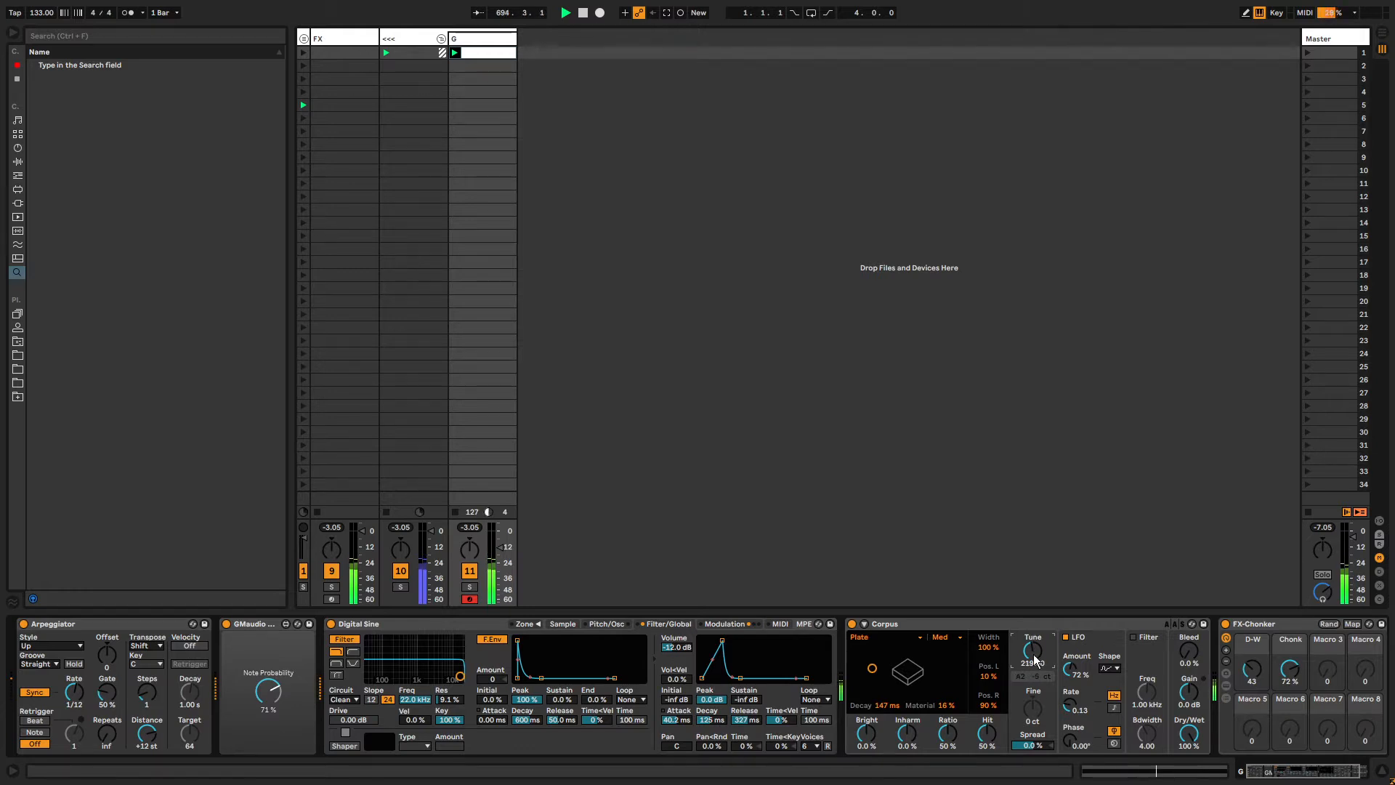
{"action": "key", "text": "shift+Tab"}
{"action": "key", "text": "alt+2"}
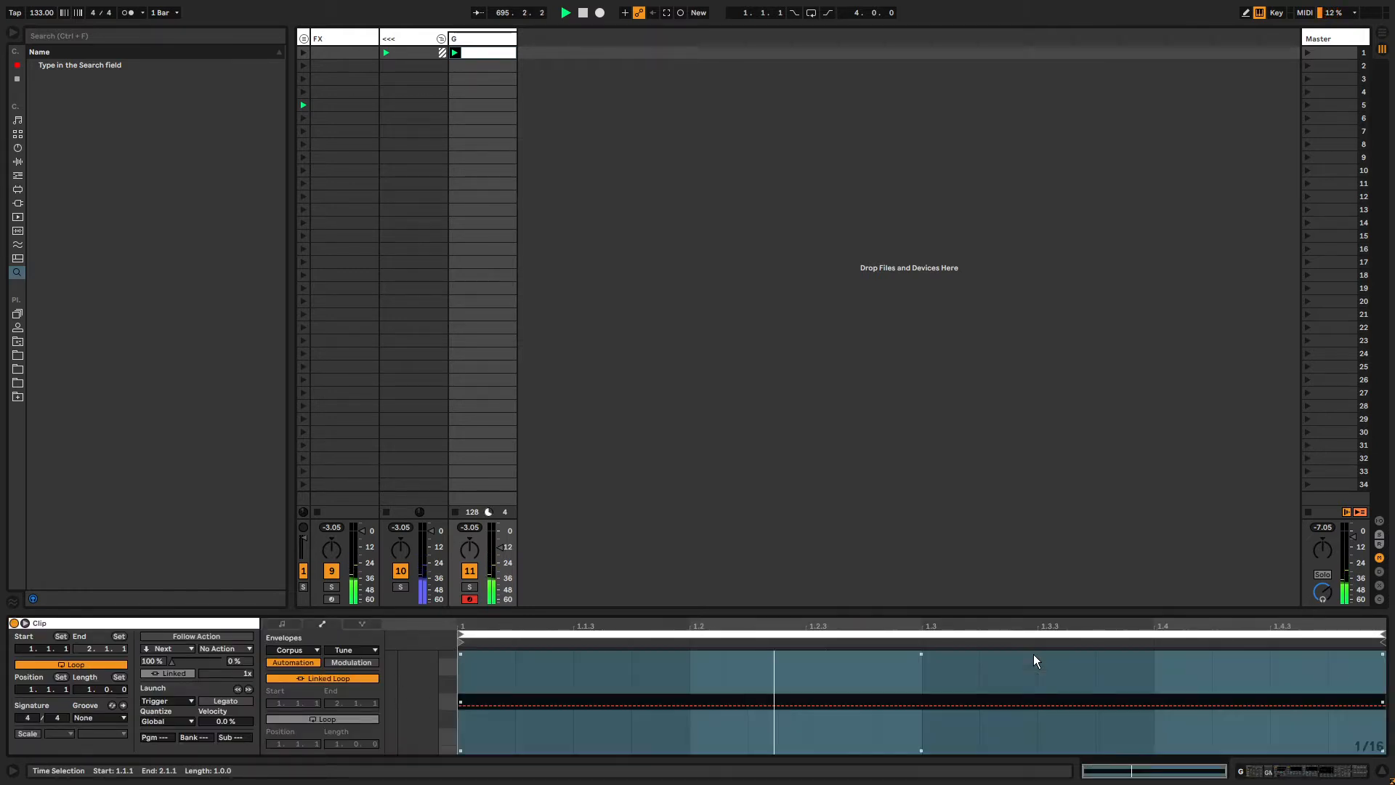
{"action": "left_click", "coordinate": [25, 624]}
{"action": "left_click", "coordinate": [203, 678]}
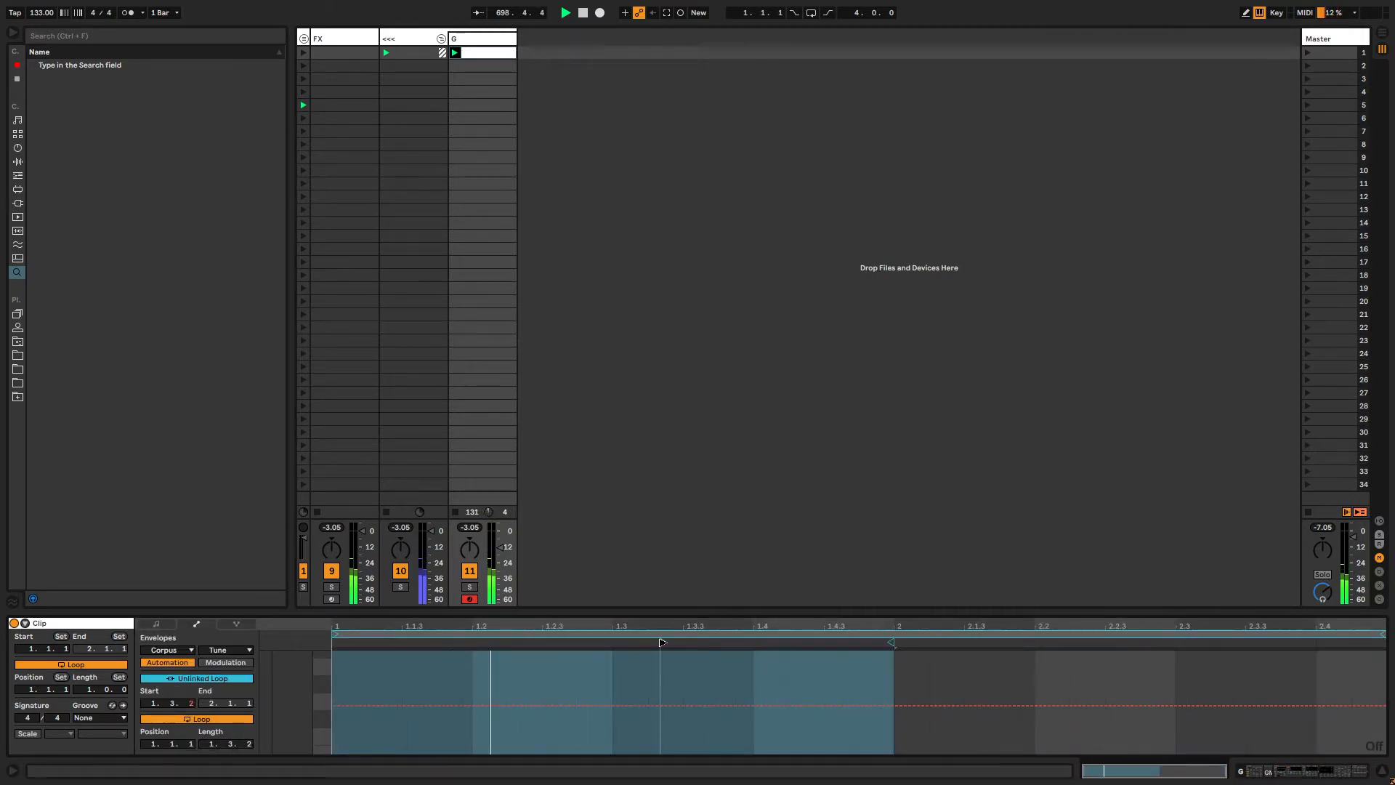
Lengthen the Corpus Tune clip envelope's loop to 8 bars.
{"action": "left_click_drag", "start_coordinate": [212, 743], "coordinate": [212, 716]}
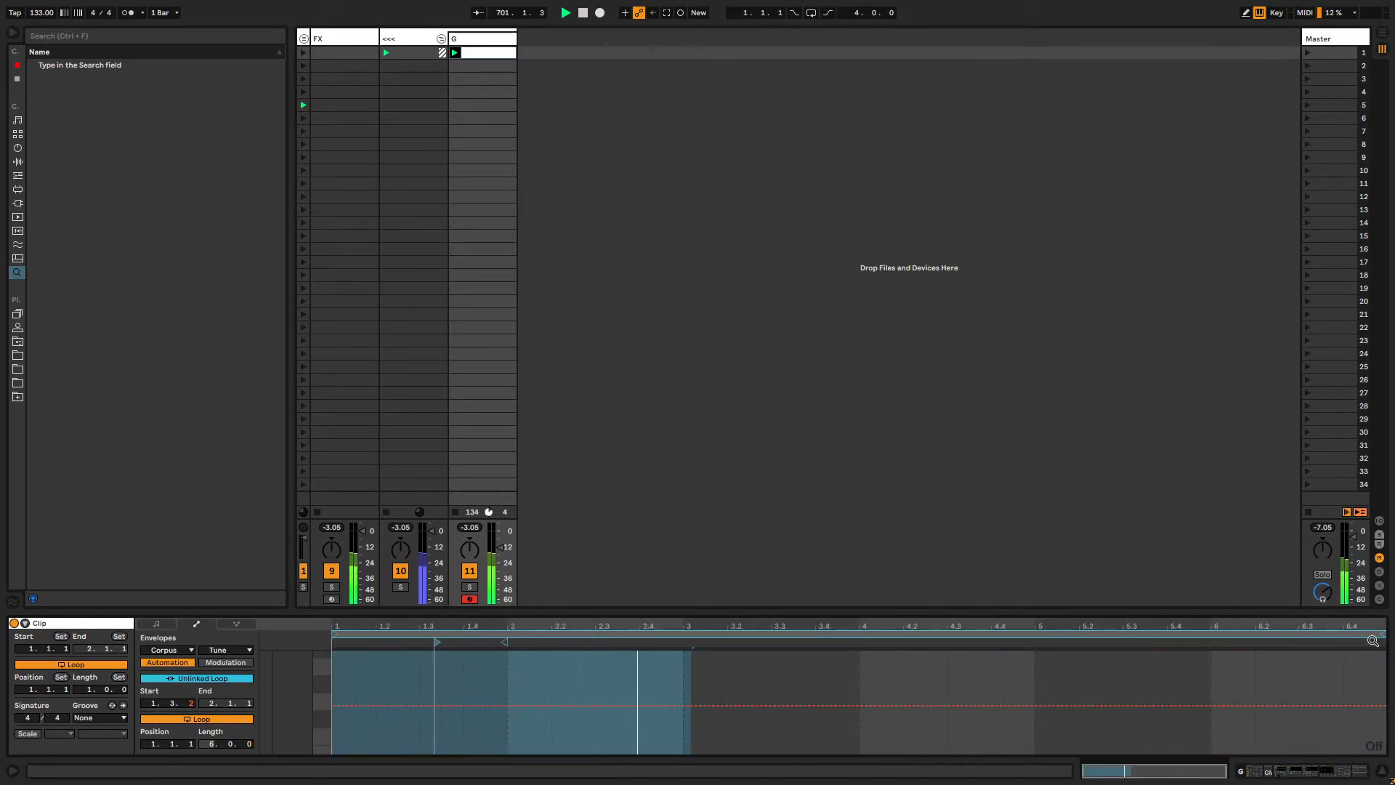
{"action": "key", "text": "shift+Tab"}
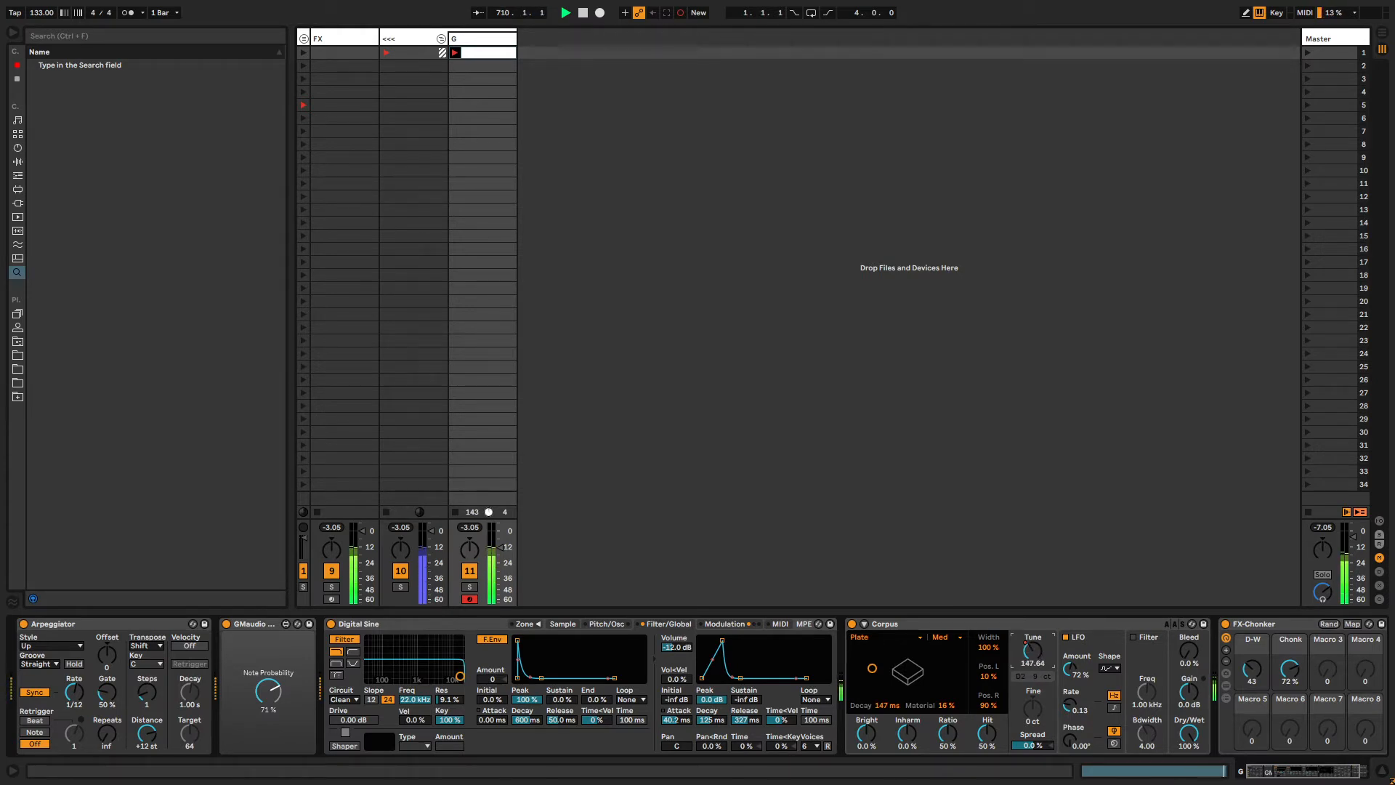
{"action": "key", "text": "shift+Tab"}
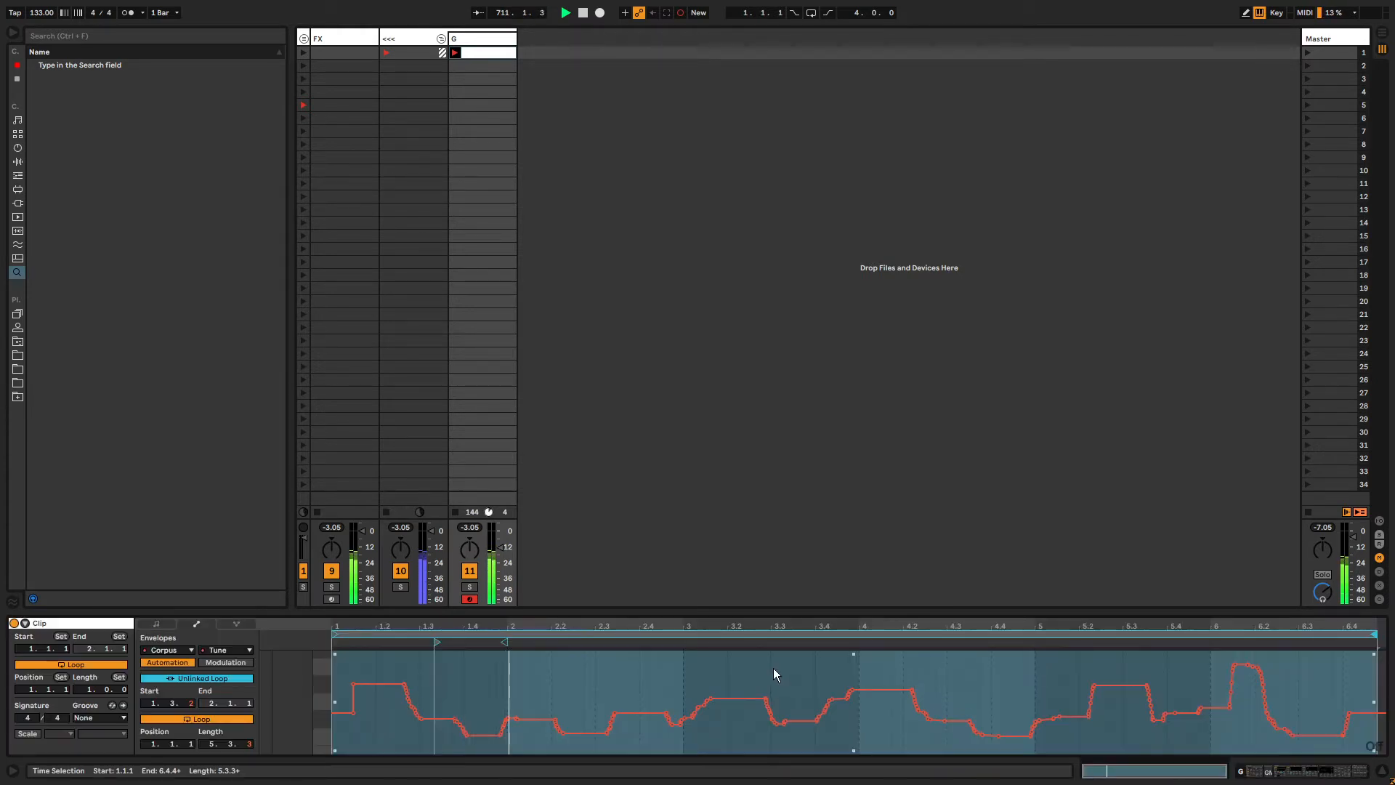
{"action": "key", "text": "shift+Tab"}
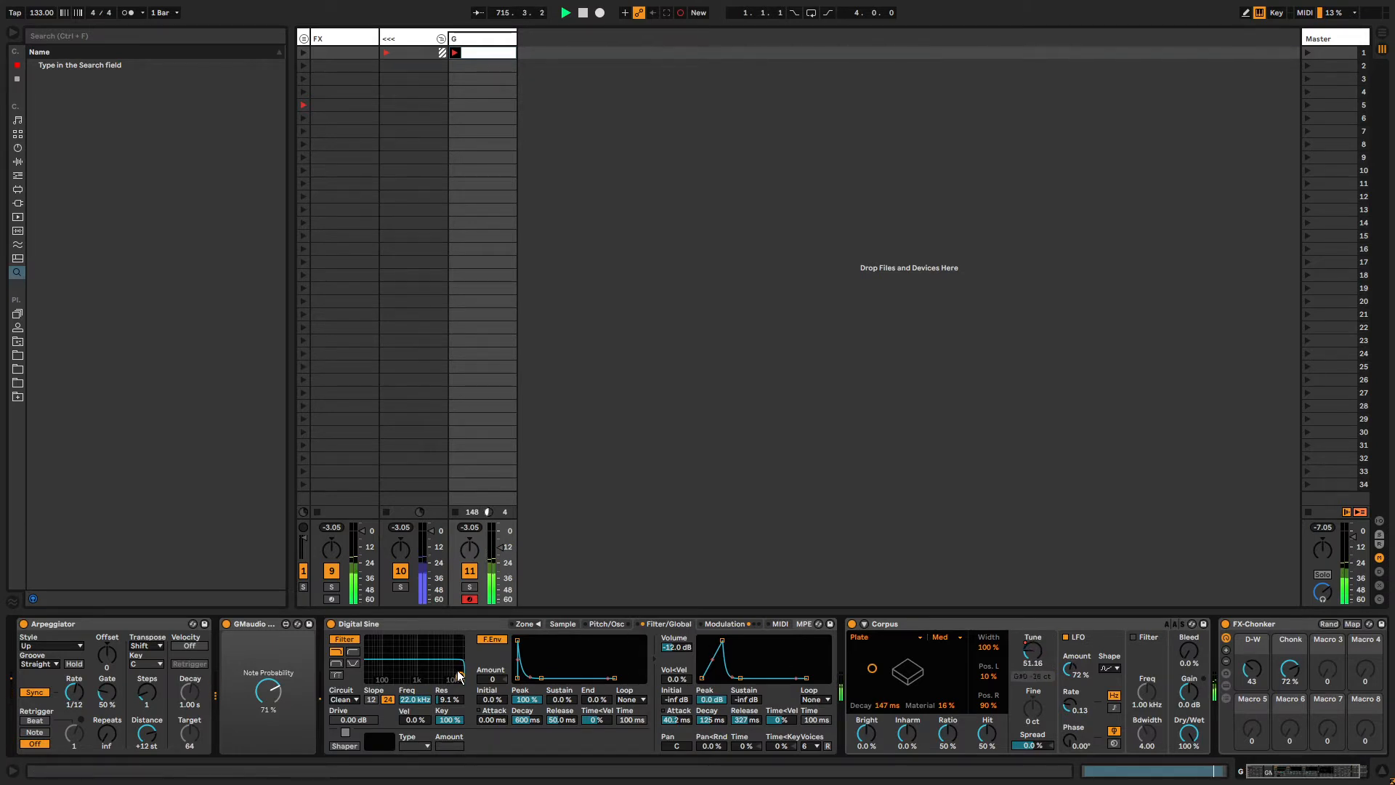
Drag the Digital Sine filter curve to lower the cutoff and raise the resonance, selecting the Freq parameter.
{"action": "left_click_drag", "start_coordinate": [460, 681], "coordinate": [430, 665]}
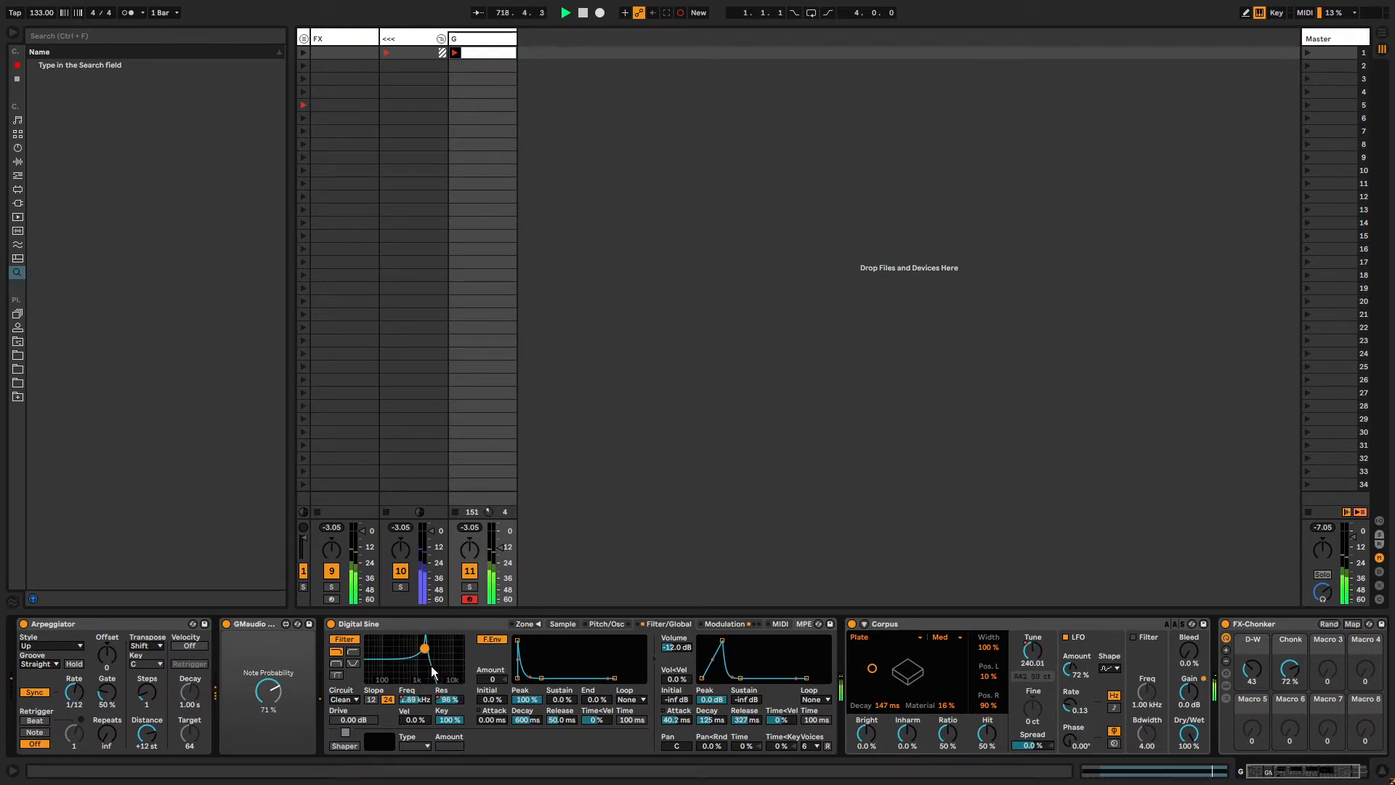
{"action": "left_click", "coordinate": [420, 700]}
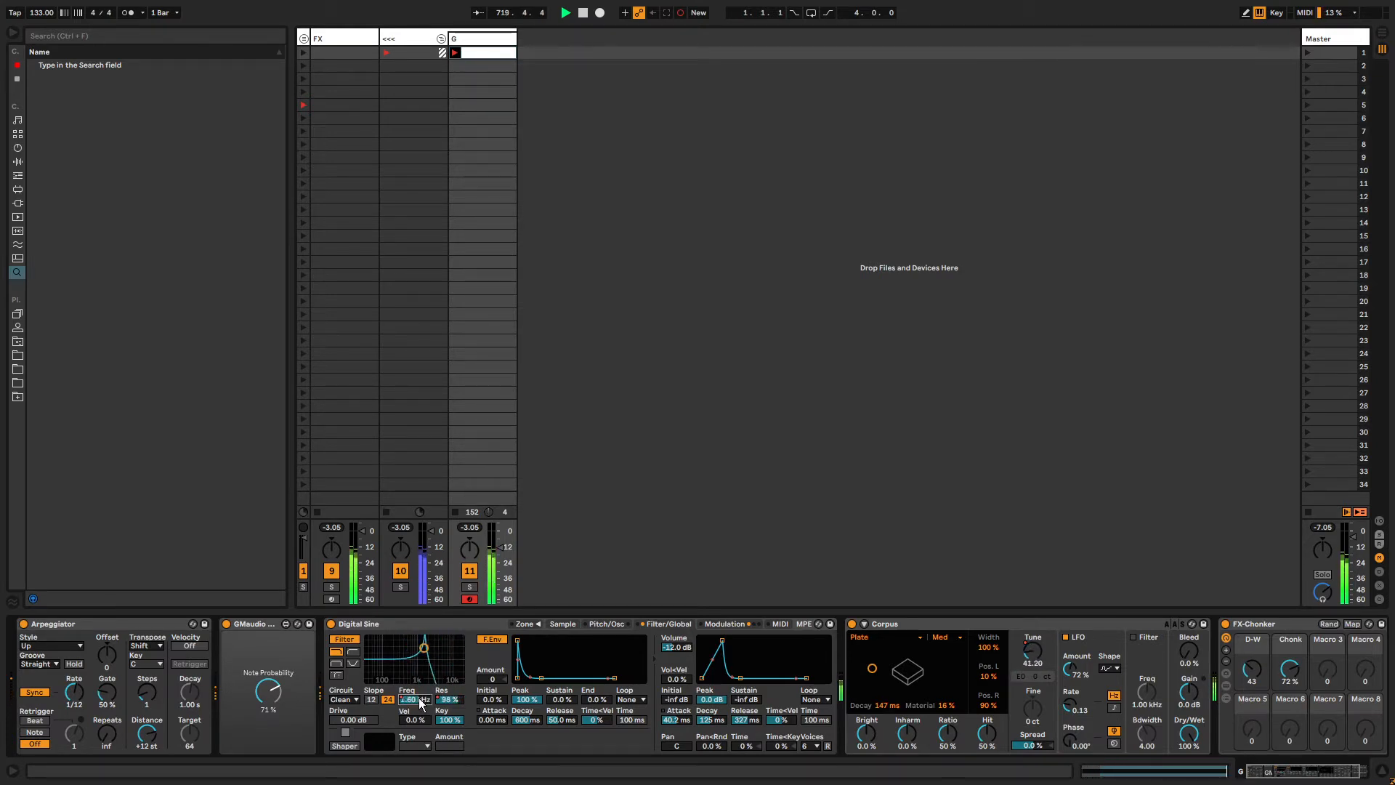
Open the Filter Freq clip envelope, unlink its loop from the clip and move the loop start.
{"action": "key", "text": "shift+Tab"}
{"action": "left_click", "coordinate": [415, 715]}
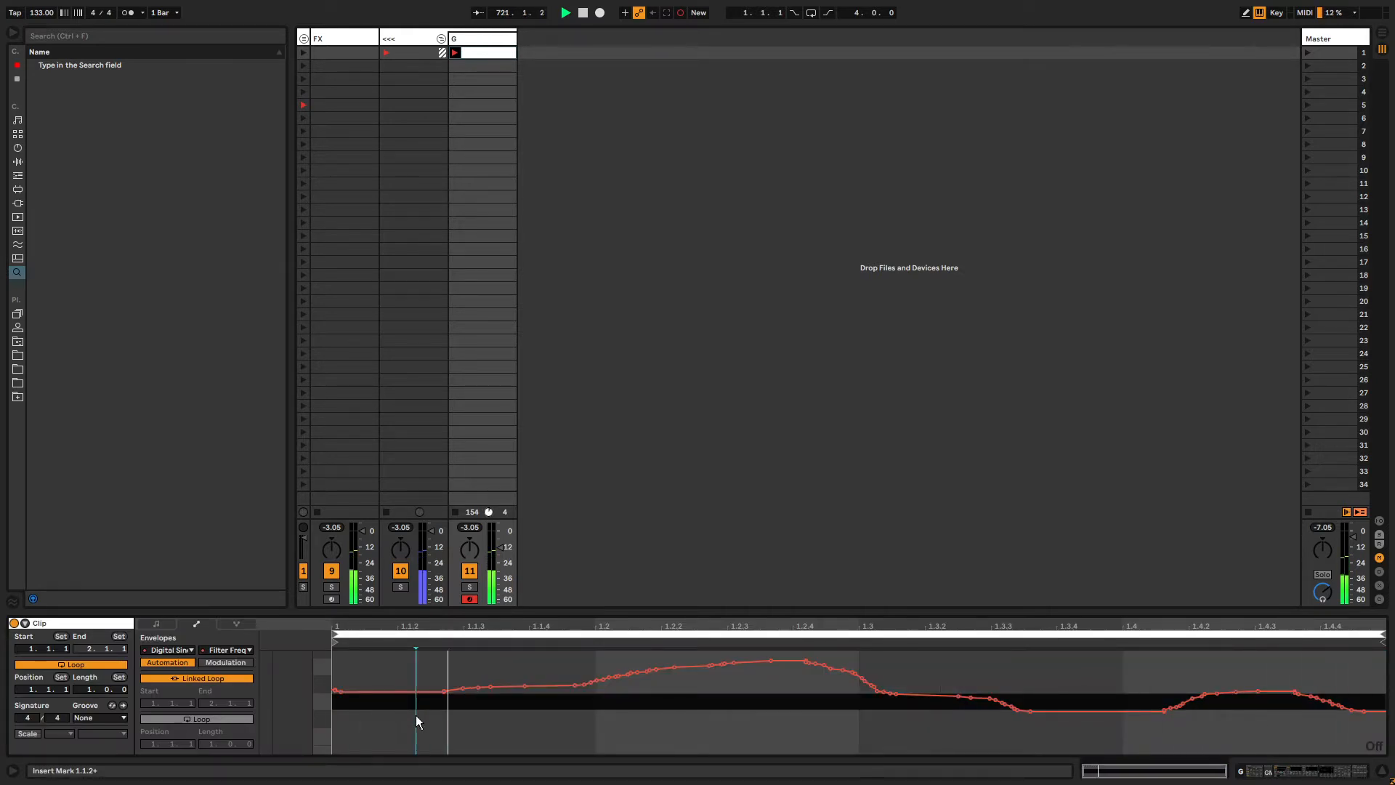
{"action": "left_click", "coordinate": [201, 679]}
{"action": "left_click_drag", "start_coordinate": [212, 744], "coordinate": [212, 718]}
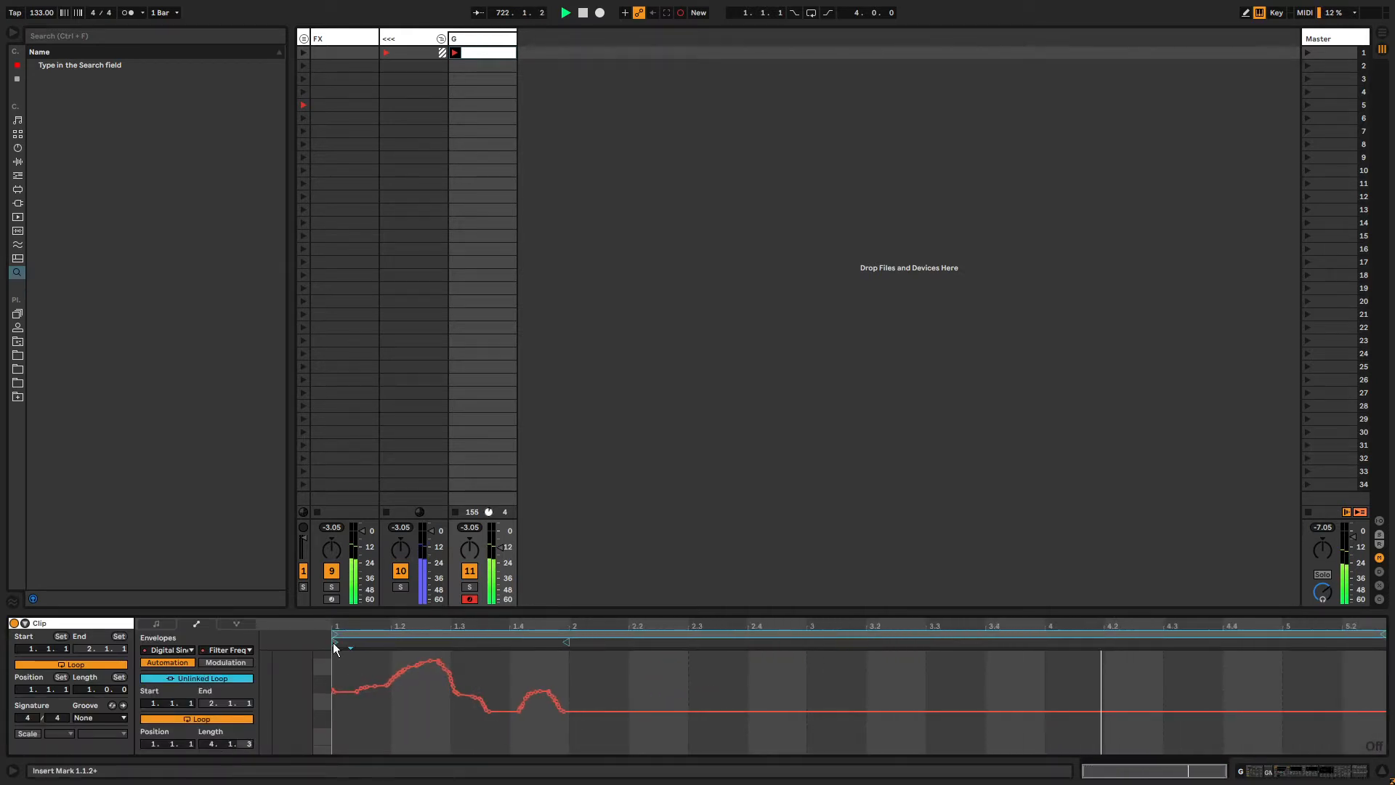
{"action": "left_click_drag", "start_coordinate": [335, 642], "coordinate": [372, 643]}
{"action": "left_click", "coordinate": [371, 635]}
Open the Filter Res clip envelope, unlink its loop and extend the loop end to a longer length.
{"action": "key", "text": "shift+Tab"}
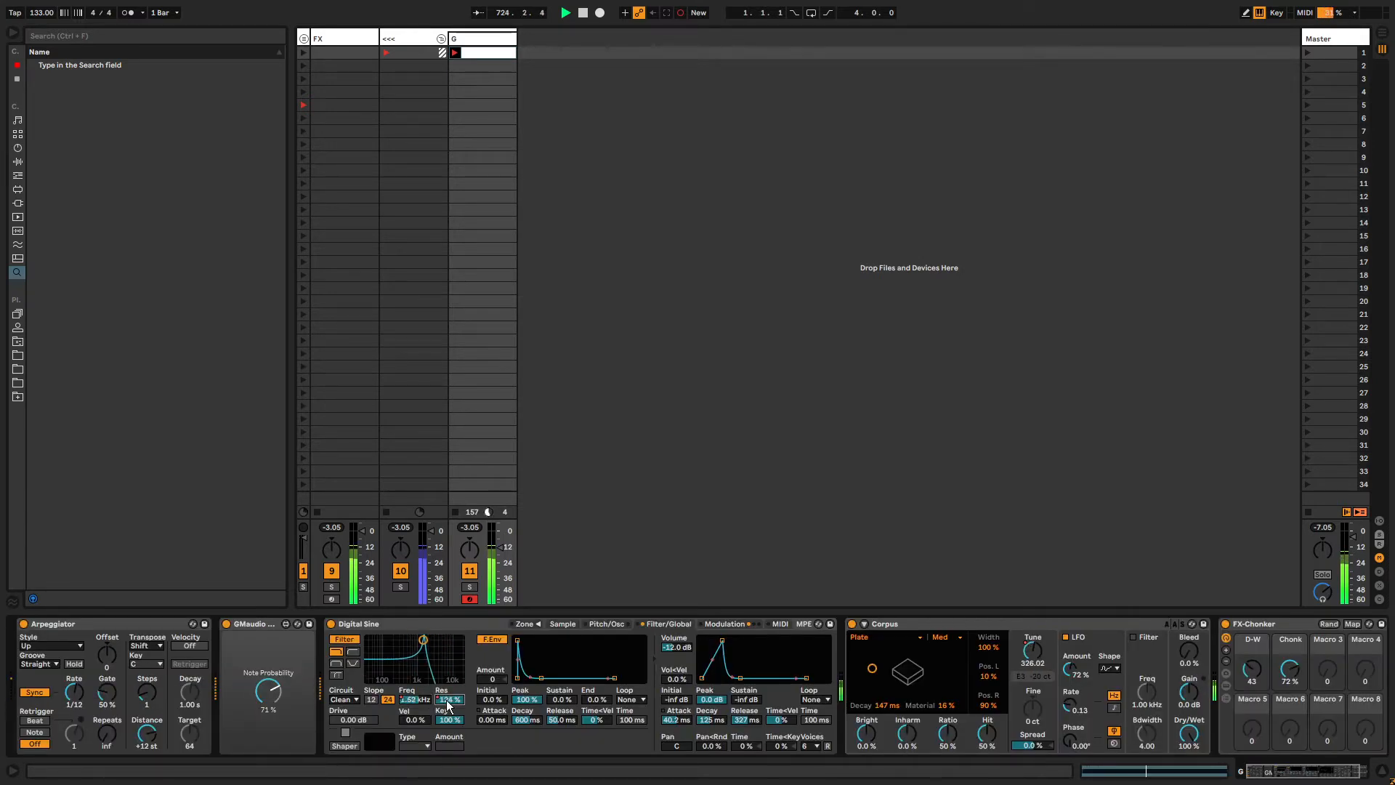
{"action": "key", "text": "shift+Tab"}
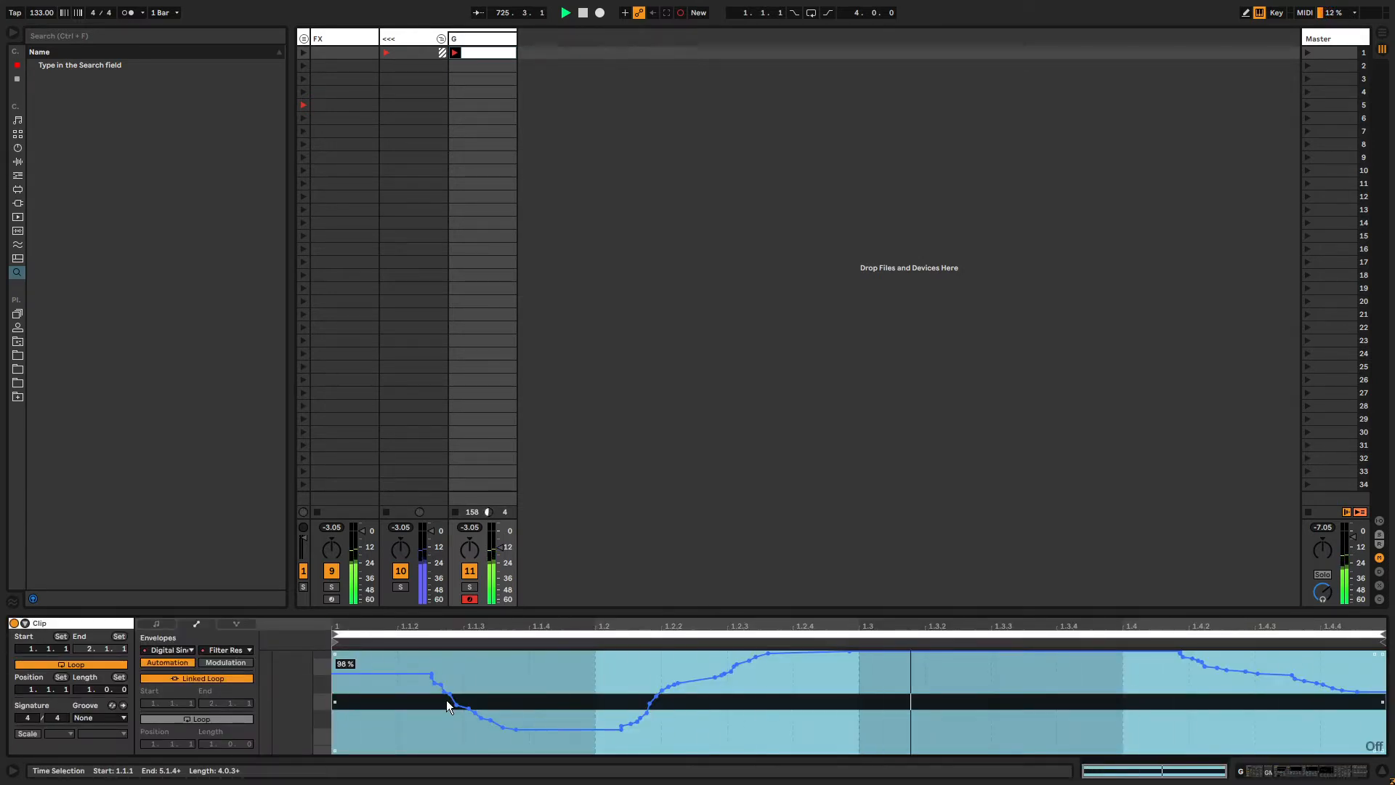
{"action": "left_click", "coordinate": [199, 678]}
{"action": "left_click_drag", "start_coordinate": [213, 744], "coordinate": [212, 727]}
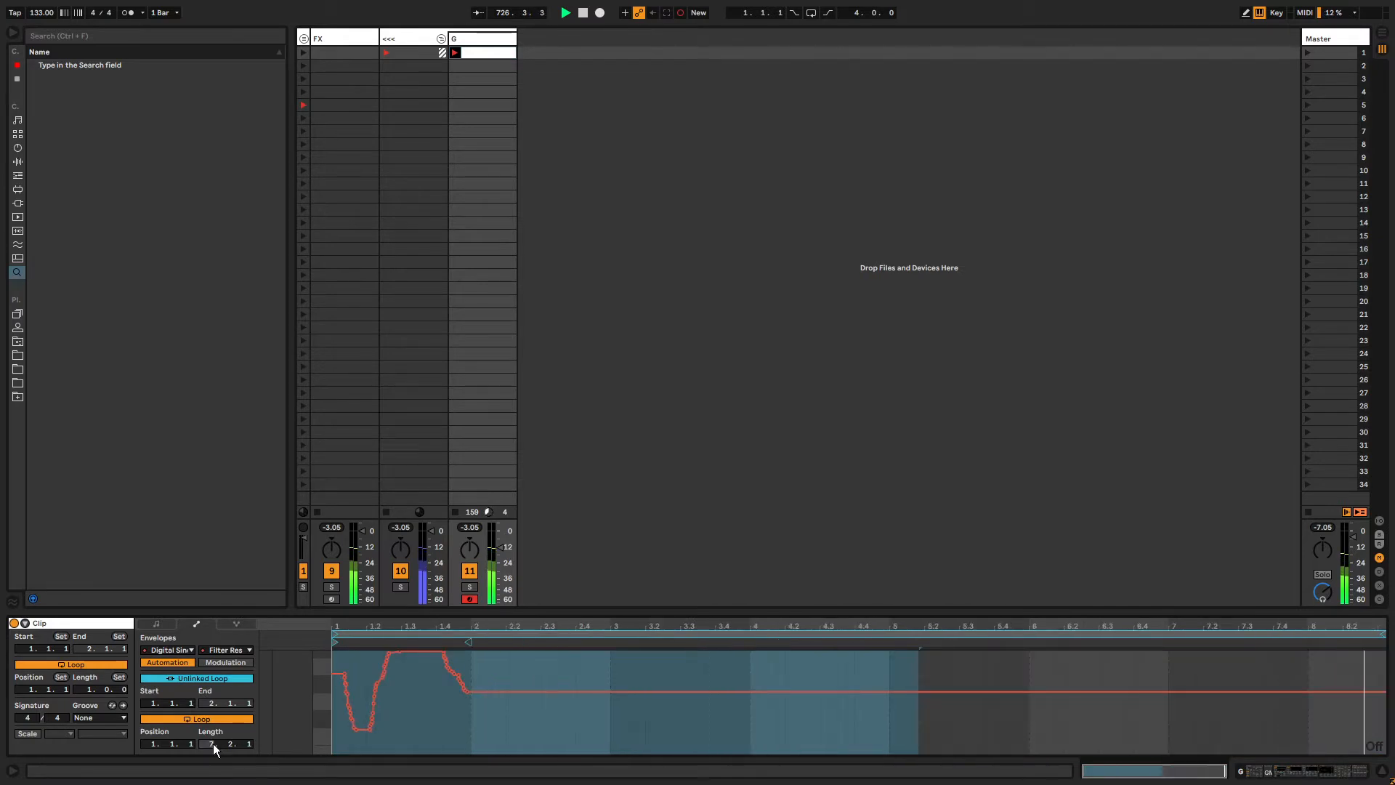
{"action": "left_click", "coordinate": [547, 634]}
{"action": "left_click", "coordinate": [547, 642]}
{"action": "left_click_drag", "start_coordinate": [919, 634], "coordinate": [1393, 634]}
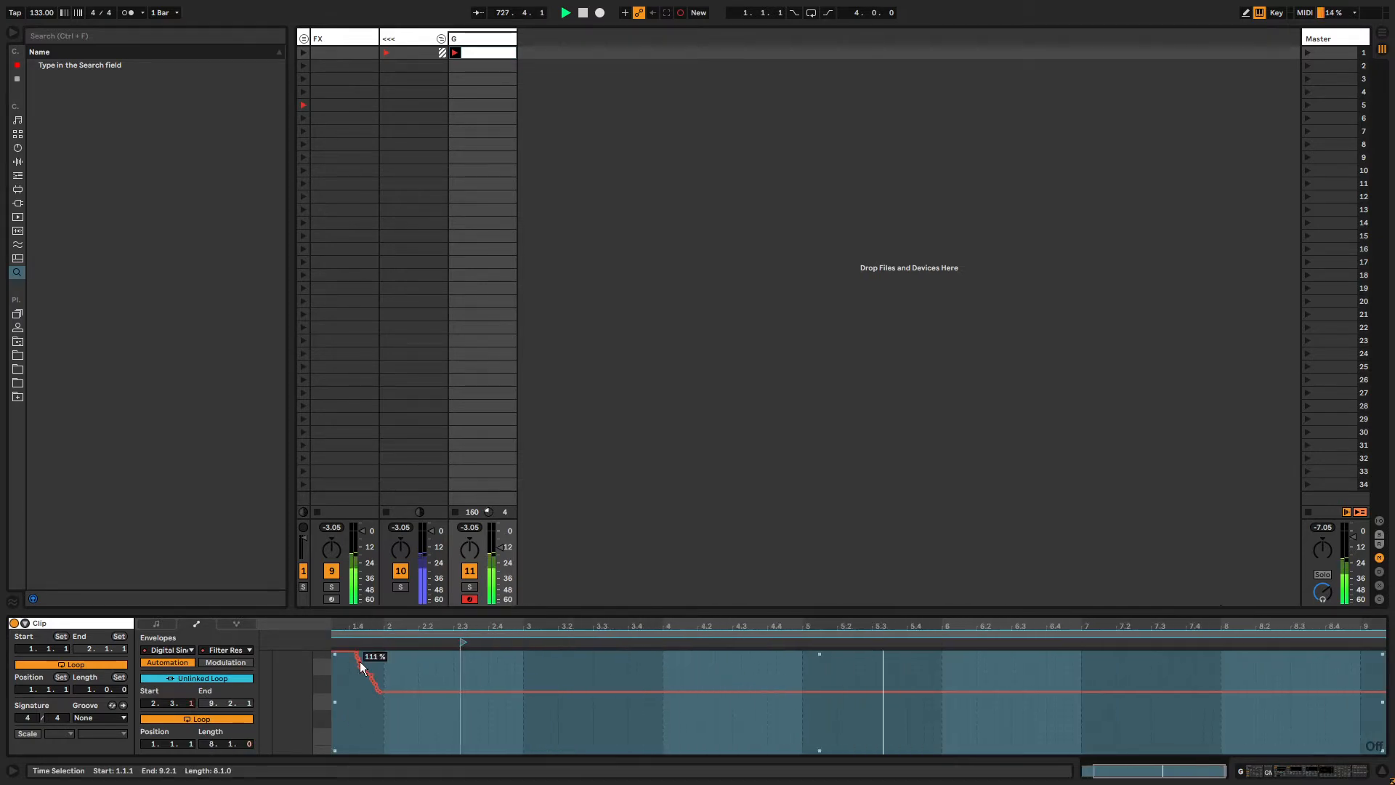
Drag the Digital Sine filter curve point to raise the cutoff frequency.
{"action": "key", "text": "shift+Tab"}
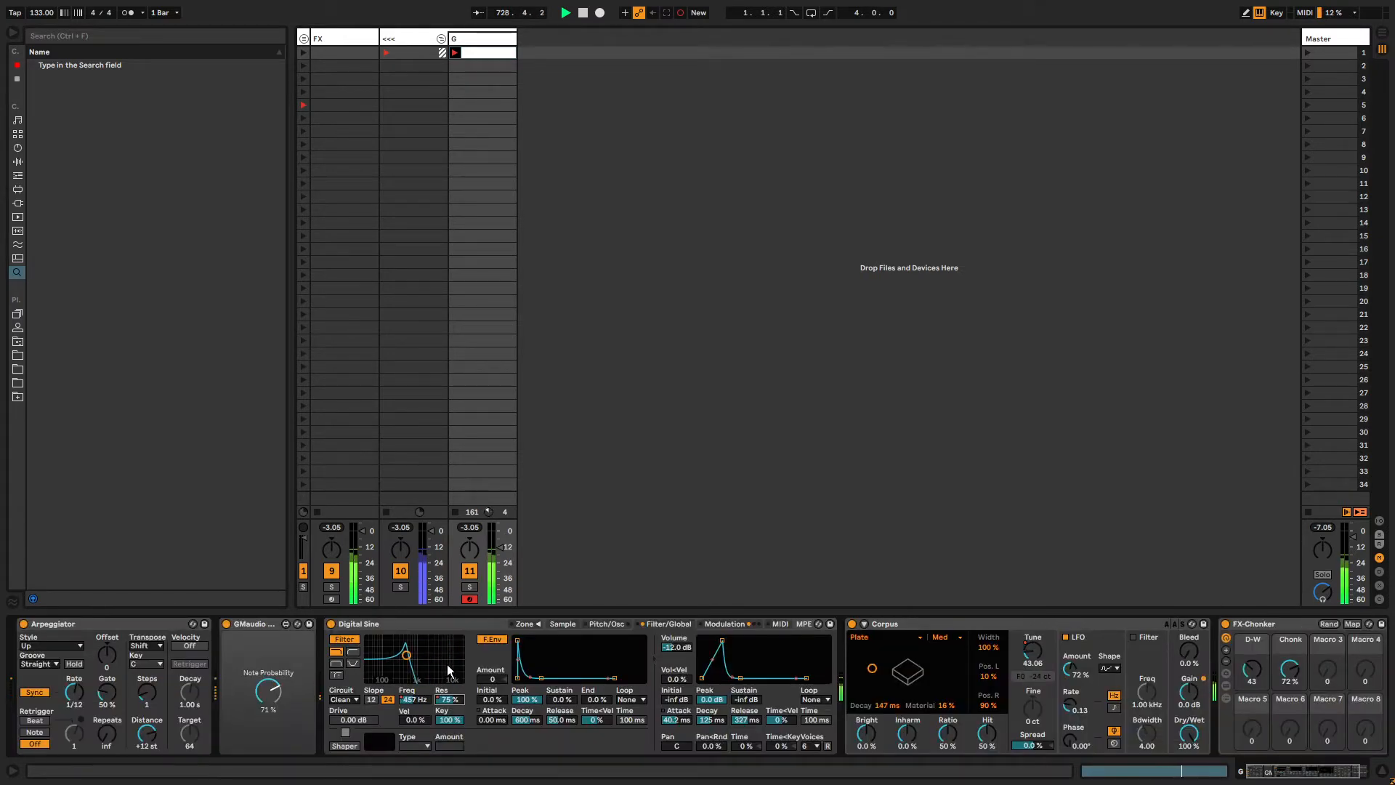
{"action": "mouse_move", "coordinate": [408, 656]}
{"action": "left_mouse_down"}
{"action": "mouse_move", "coordinate": [417, 672]}
{"action": "mouse_move", "coordinate": [442, 661]}
{"action": "mouse_move", "coordinate": [422, 659]}
{"action": "left_mouse_up"}
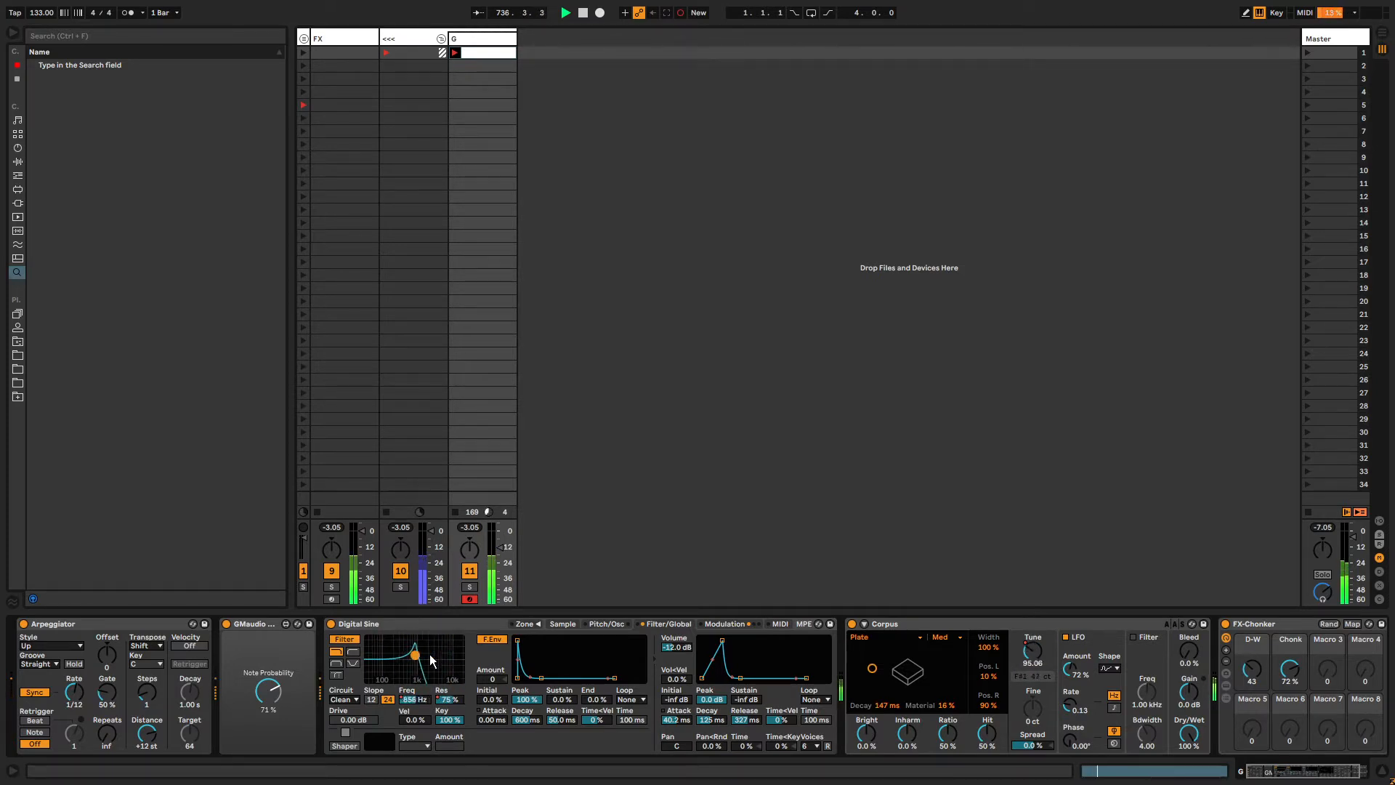
Redraw the Filter Freq clip envelope as stepped levels using draw mode, then adjust one step lower.
{"action": "key", "text": "shift+Tab"}
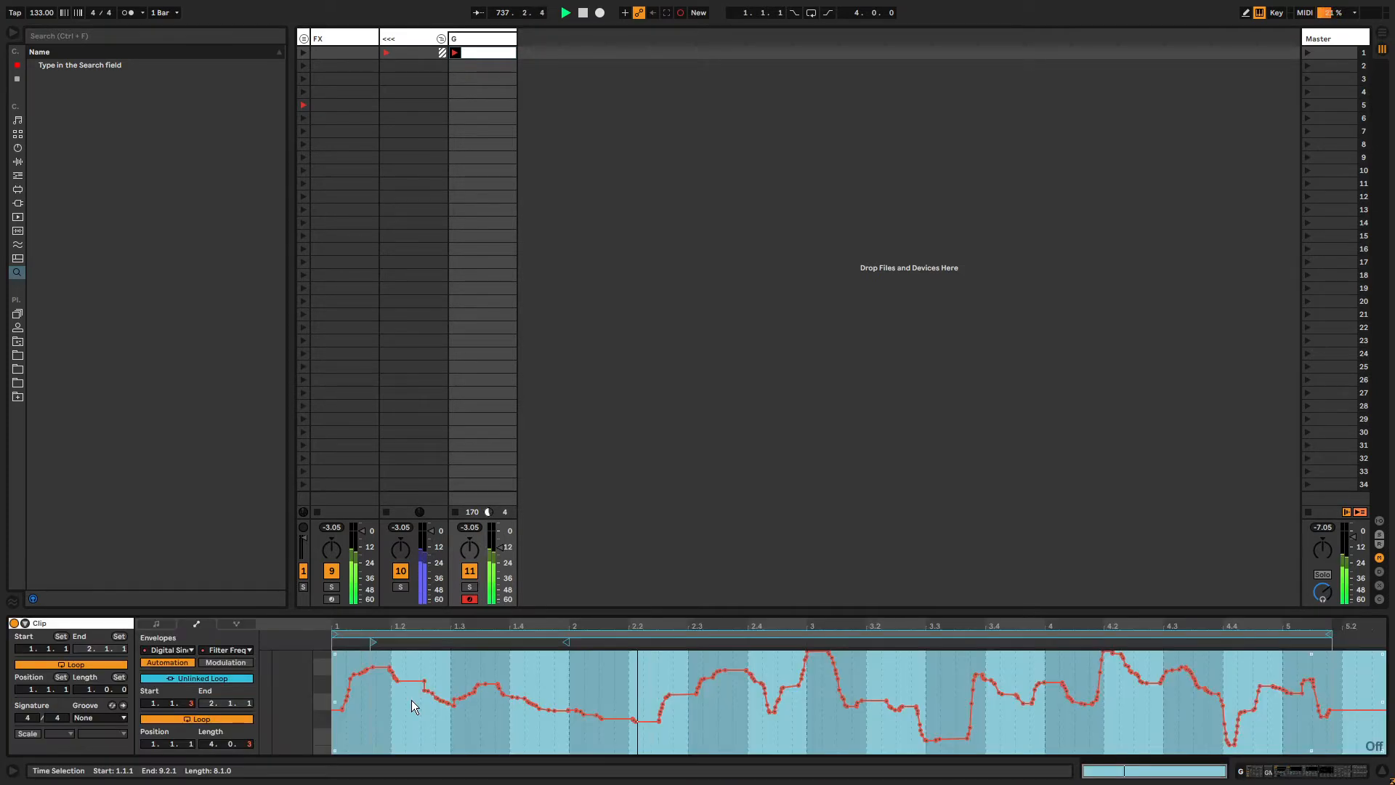
{"action": "left_click", "coordinate": [503, 712]}
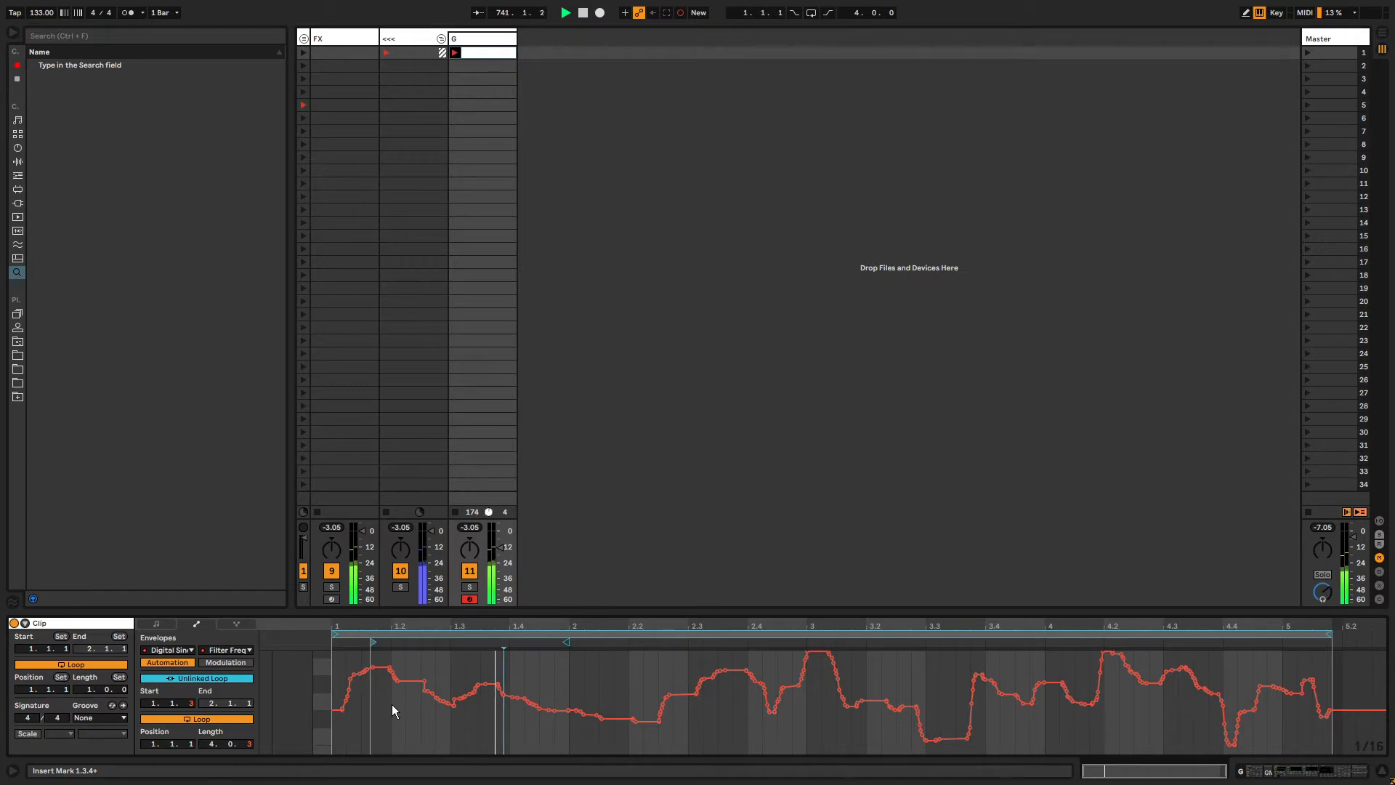
{"action": "key", "text": "b"}
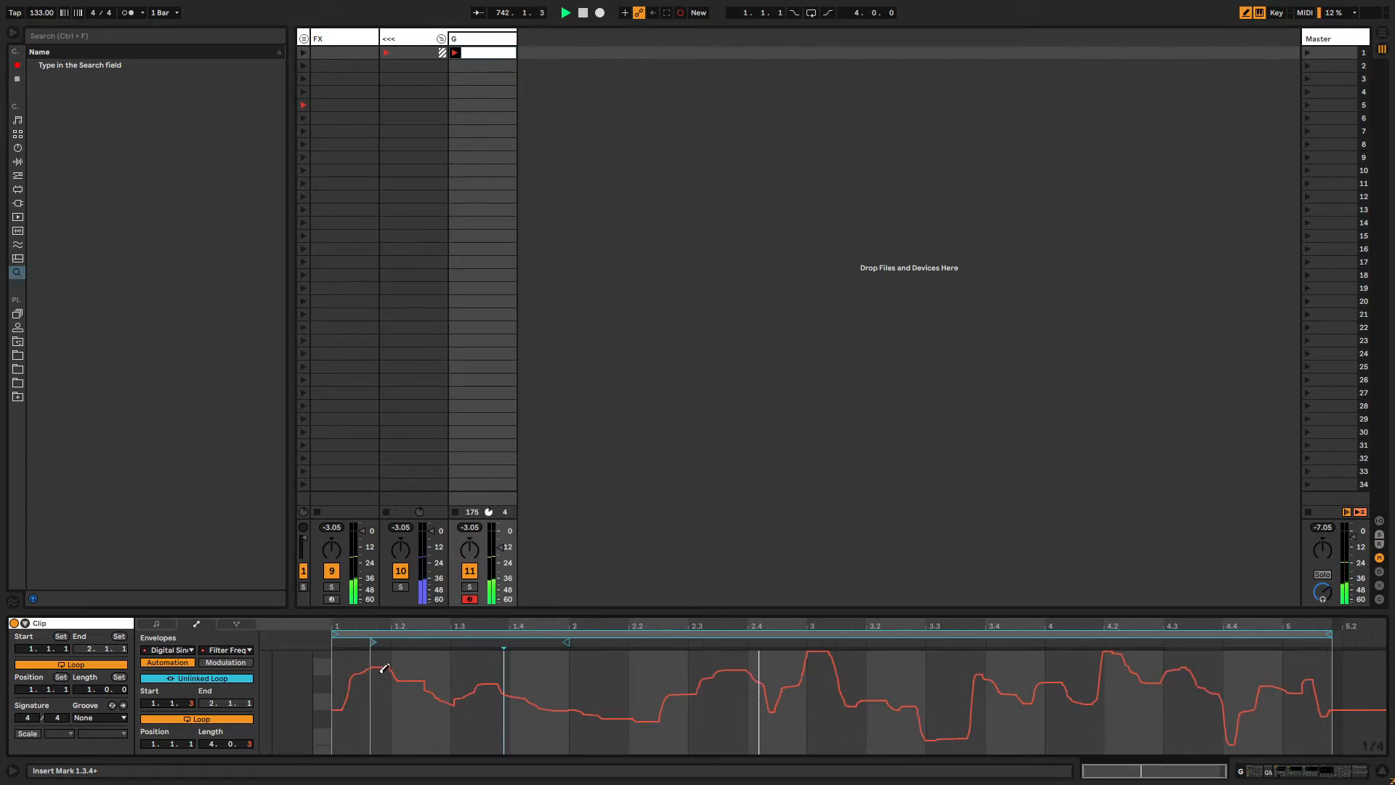
{"action": "left_click", "coordinate": [367, 659]}
{"action": "left_click", "coordinate": [407, 710]}
{"action": "left_click", "coordinate": [467, 679]}
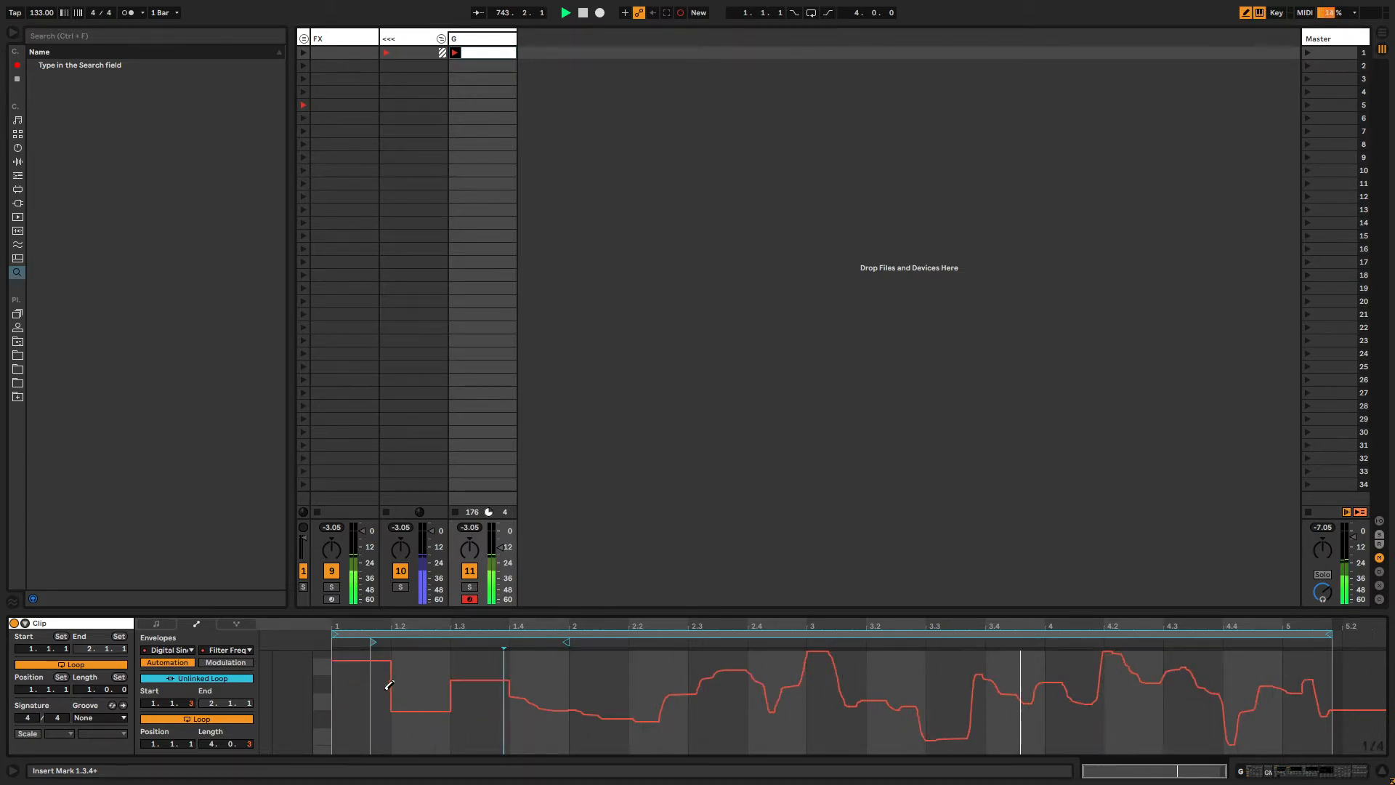
{"action": "left_click", "coordinate": [525, 714]}
{"action": "left_click", "coordinate": [615, 682]}
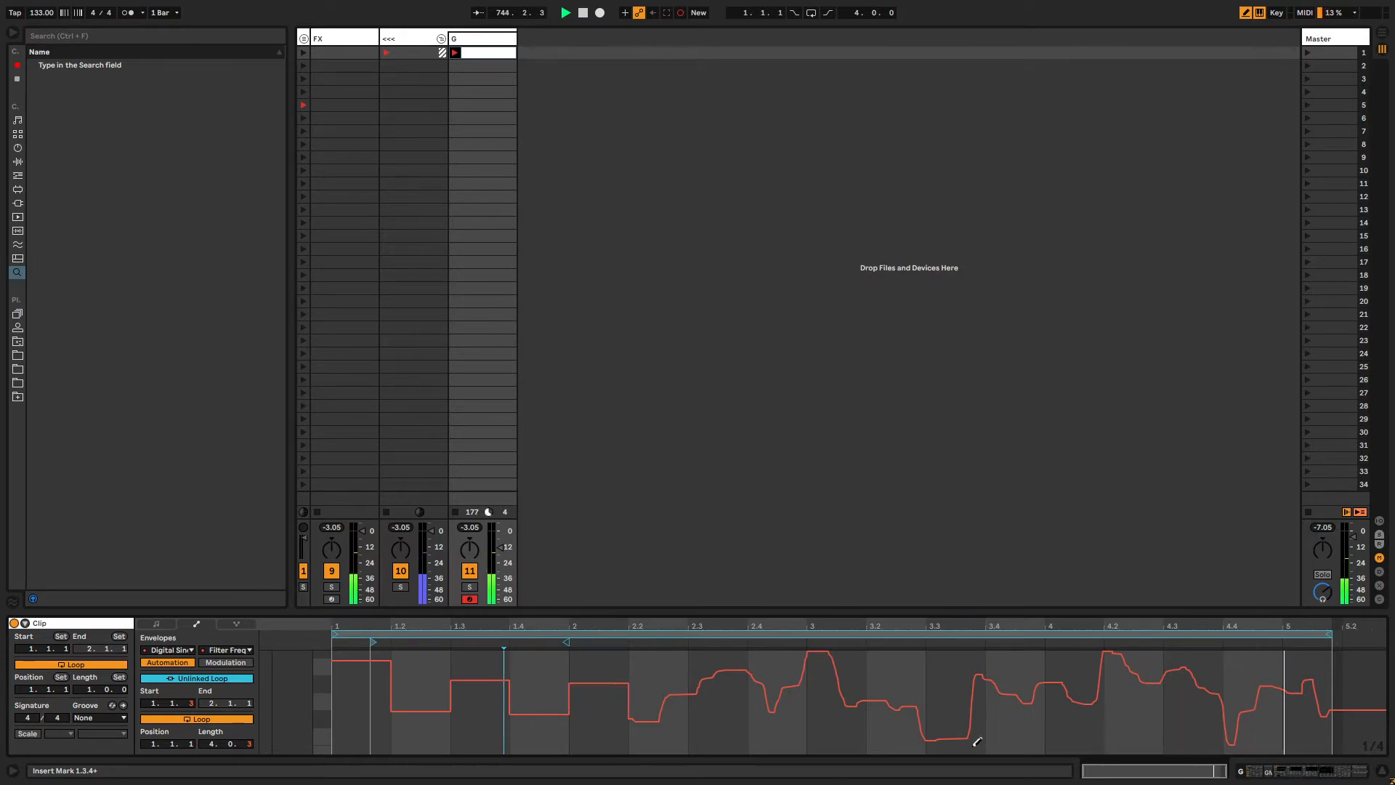
{"action": "left_click", "coordinate": [777, 707]}
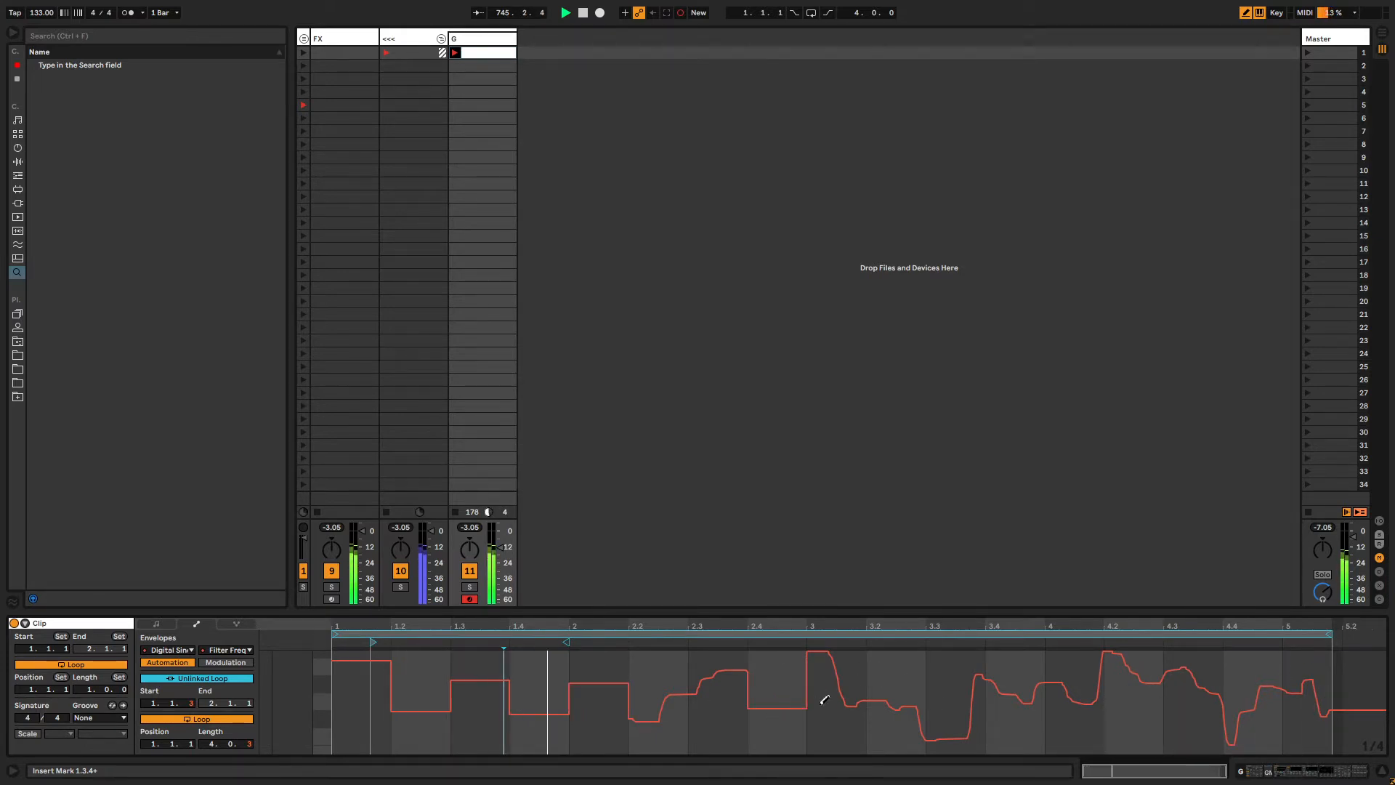
{"action": "left_click", "coordinate": [896, 686]}
{"action": "left_click", "coordinate": [1010, 708]}
{"action": "left_click", "coordinate": [1133, 725]}
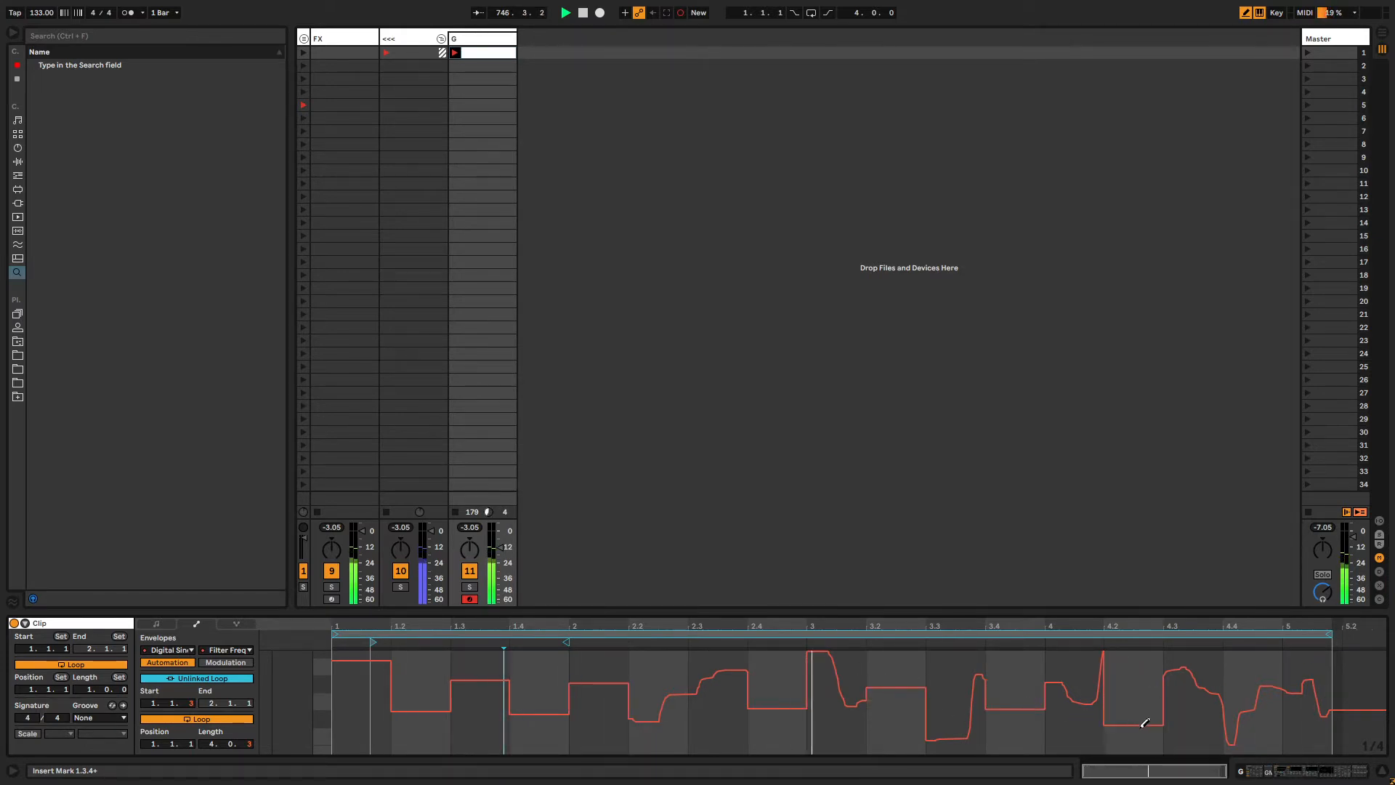
{"action": "left_click", "coordinate": [1267, 669]}
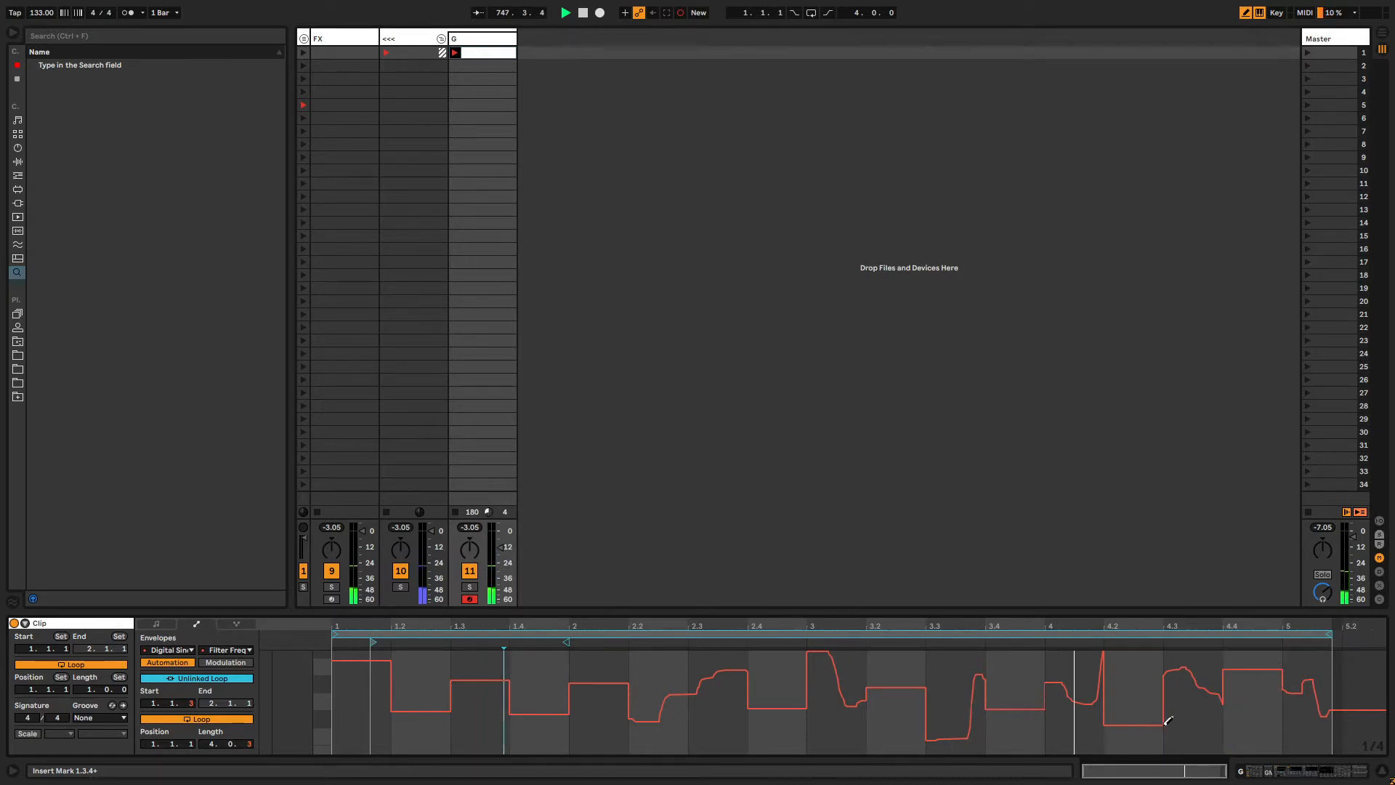
{"action": "left_click_drag", "start_coordinate": [436, 711], "coordinate": [440, 736]}
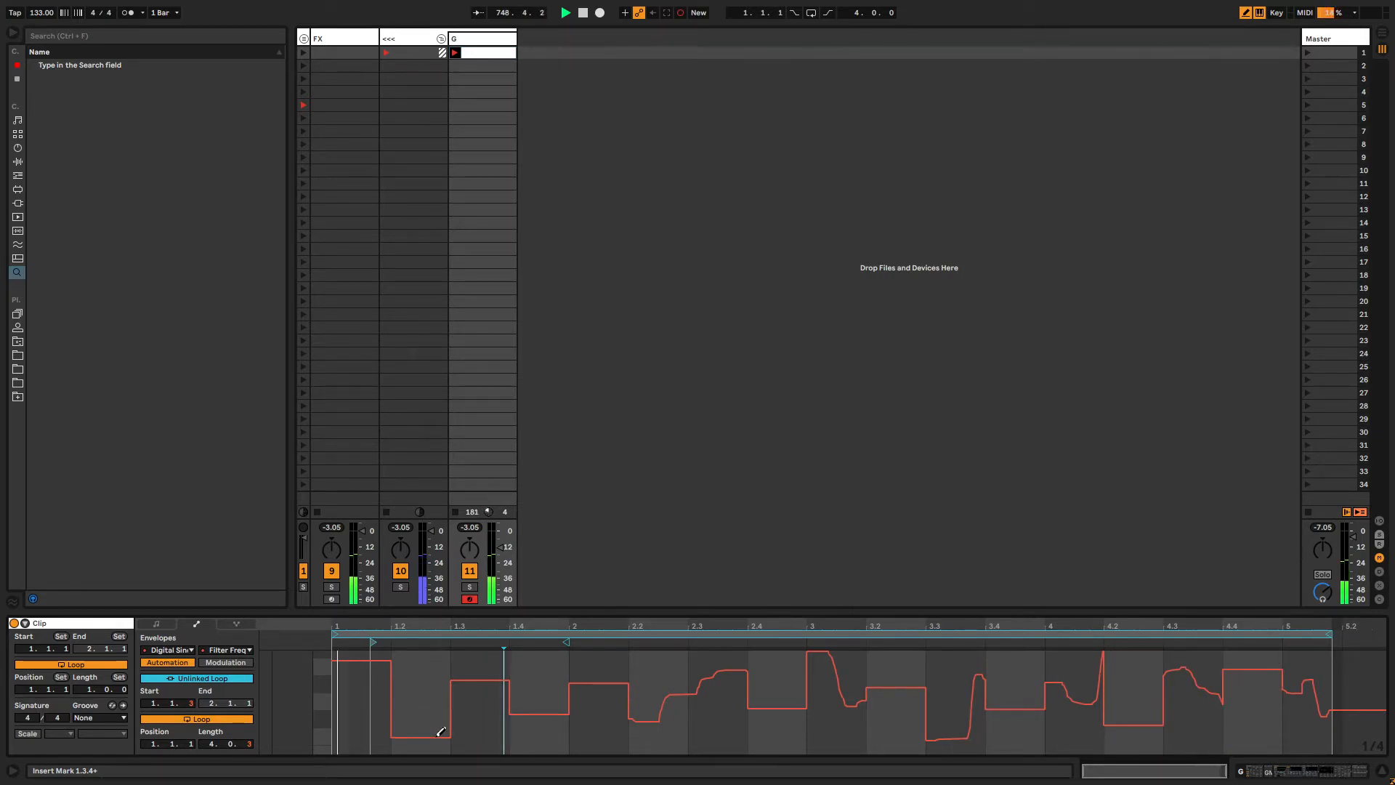
{"action": "mouse_move", "coordinate": [1331, 636]}
{"action": "left_mouse_down"}
{"action": "mouse_move", "coordinate": [1295, 638]}
{"action": "mouse_move", "coordinate": [1332, 638]}
{"action": "left_mouse_up"}
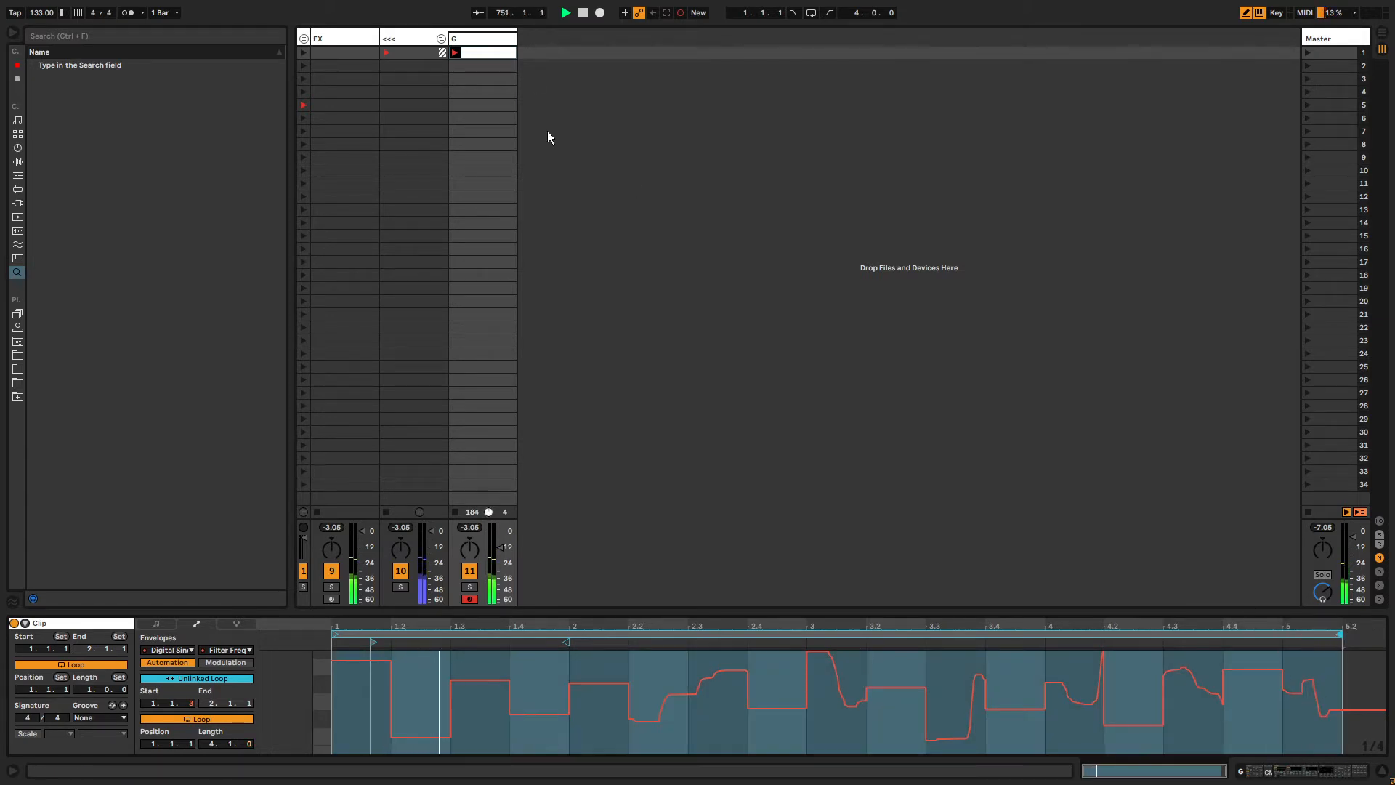
Show the Filter Res automation envelope and raise all of its breakpoints together.
{"action": "left_click", "coordinate": [481, 38]}
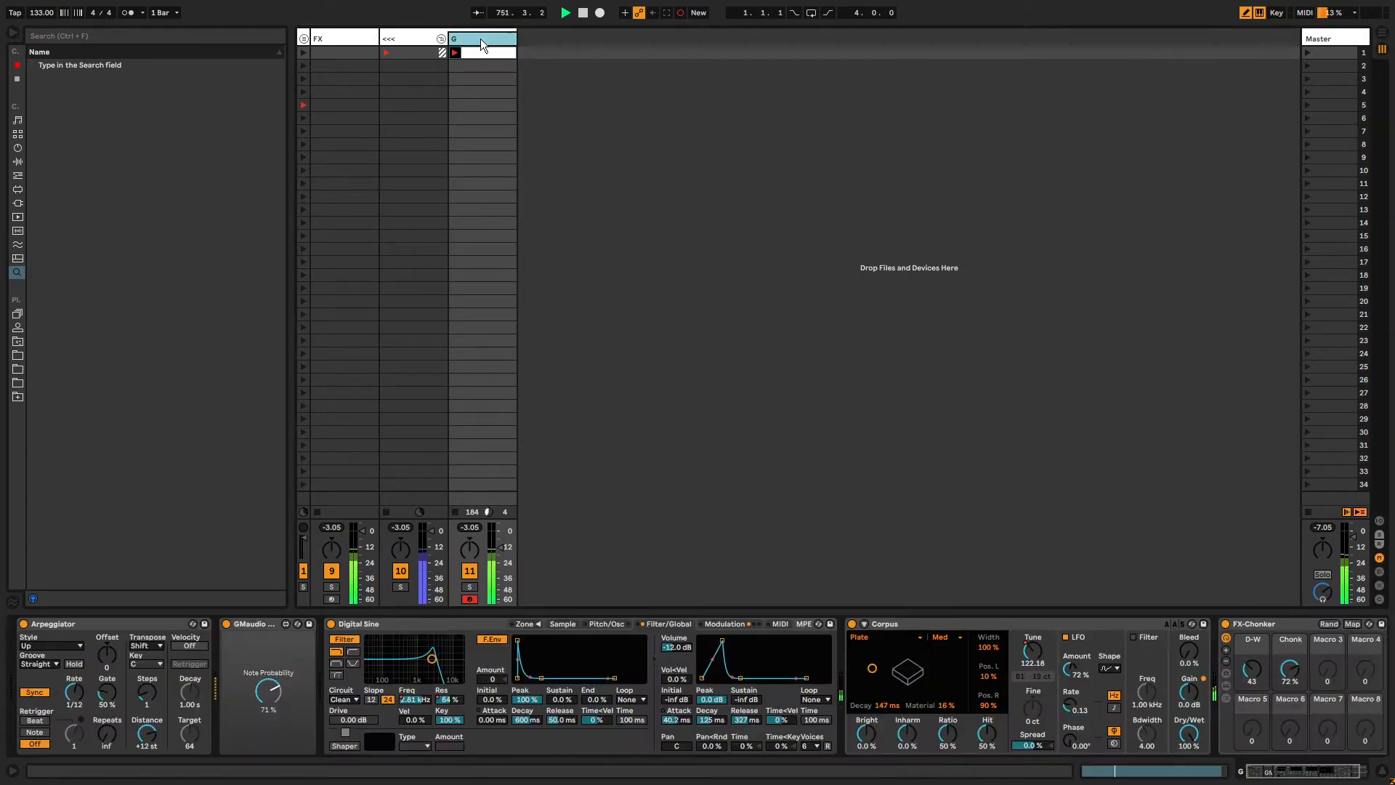
{"action": "right_click", "coordinate": [445, 702]}
{"action": "left_click", "coordinate": [469, 701]}
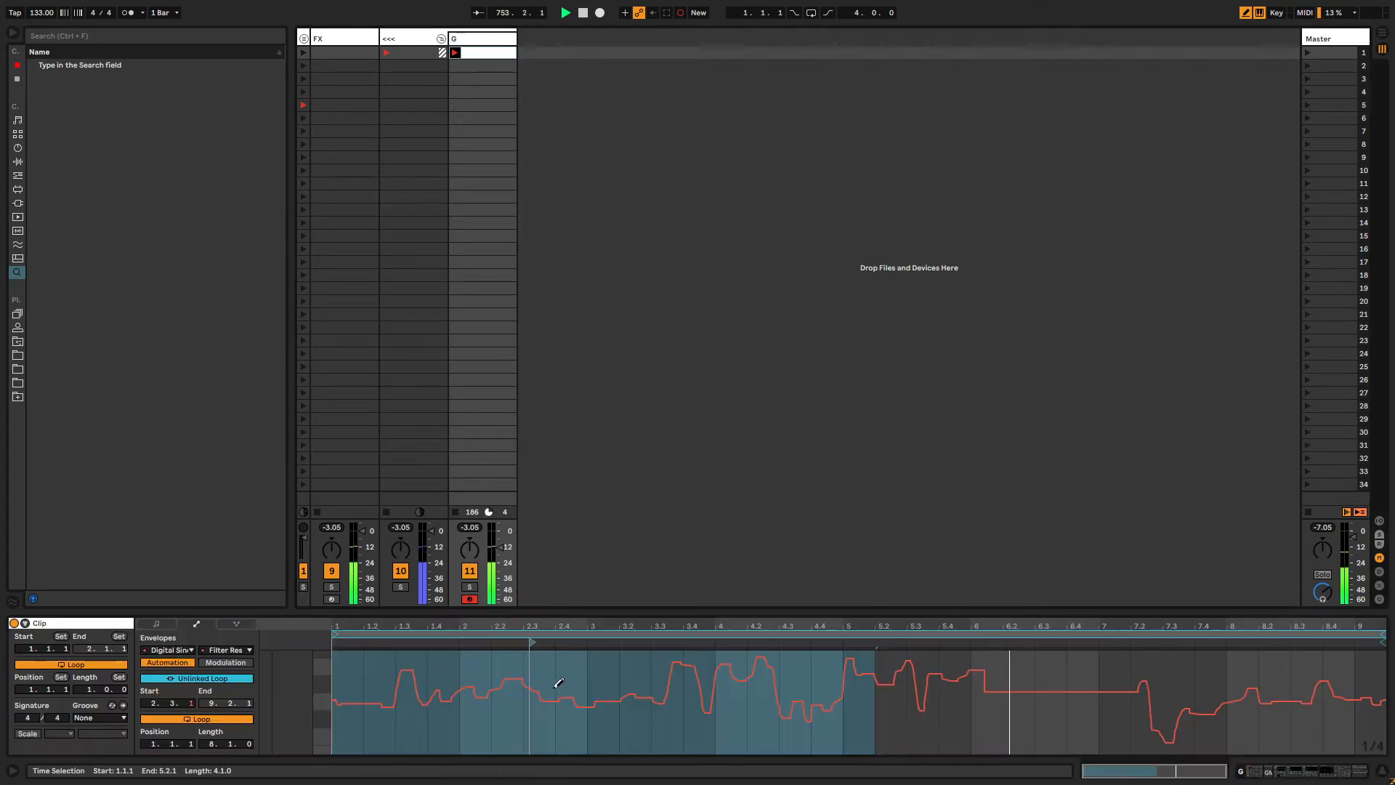
{"action": "left_click", "coordinate": [600, 674]}
{"action": "key", "text": "ctrl+a"}
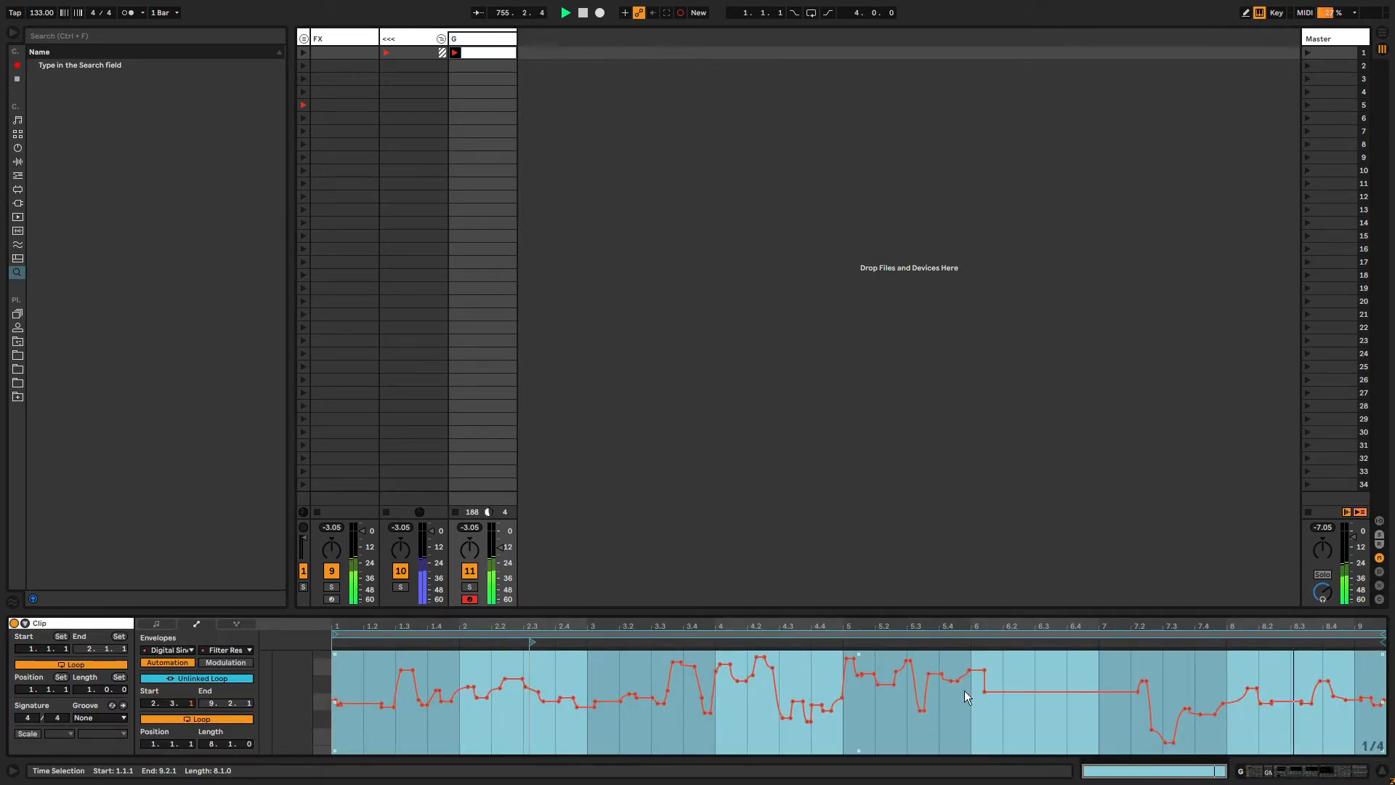
{"action": "left_click_drag", "start_coordinate": [1048, 694], "coordinate": [1048, 680]}
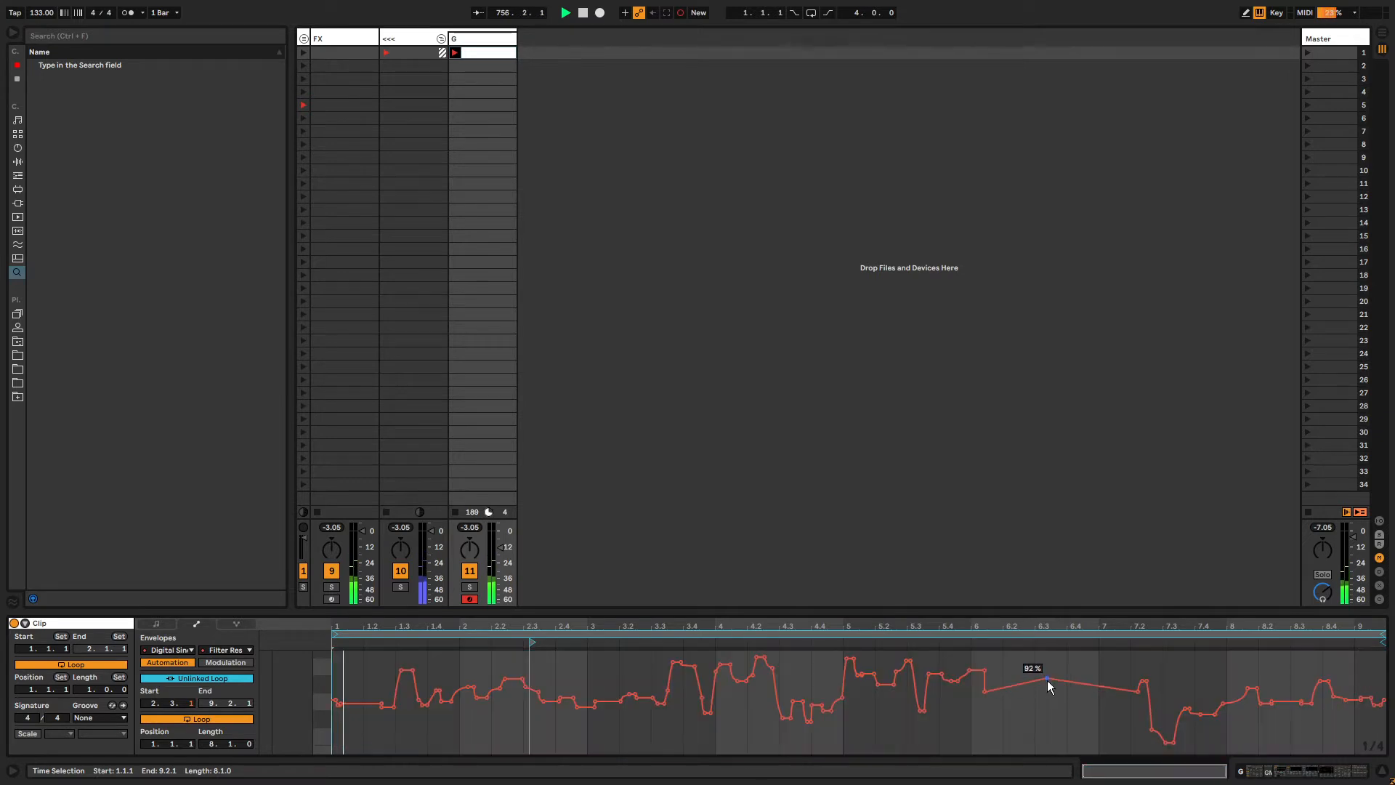
{"action": "left_click", "coordinate": [1379, 634]}
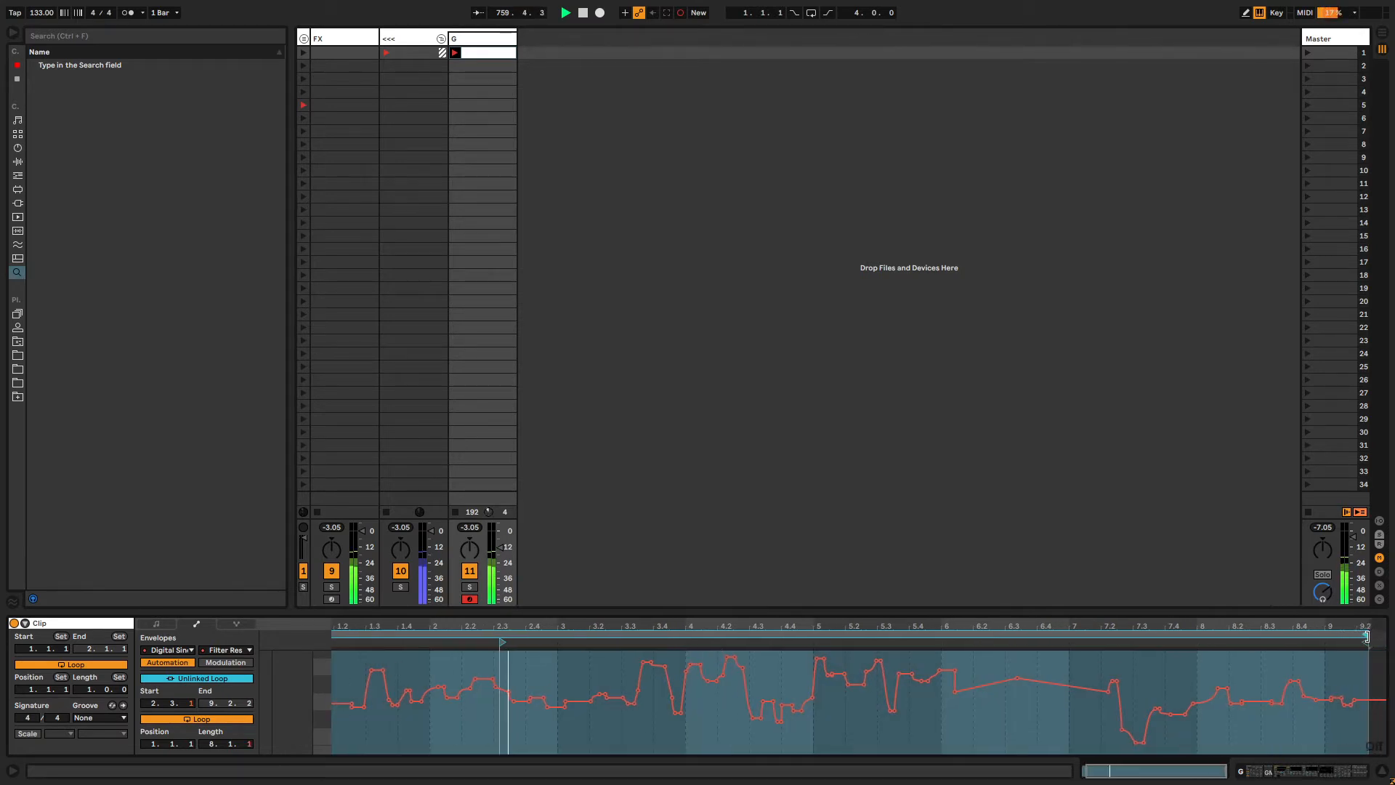
Open the Arpeggiator Transpose Steps clip envelope, unlink its loop and lengthen the loop.
{"action": "left_click", "coordinate": [480, 37]}
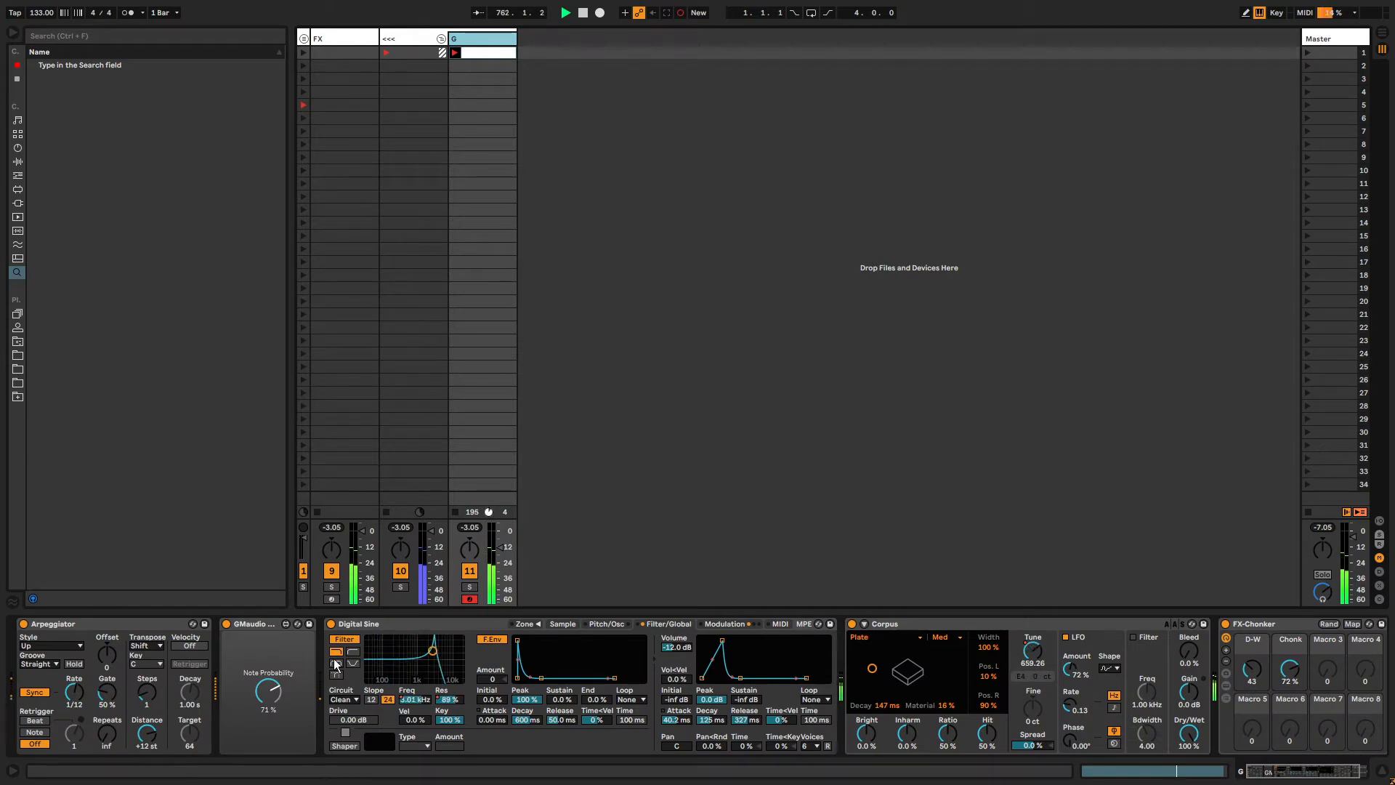
{"action": "left_click", "coordinate": [145, 695]}
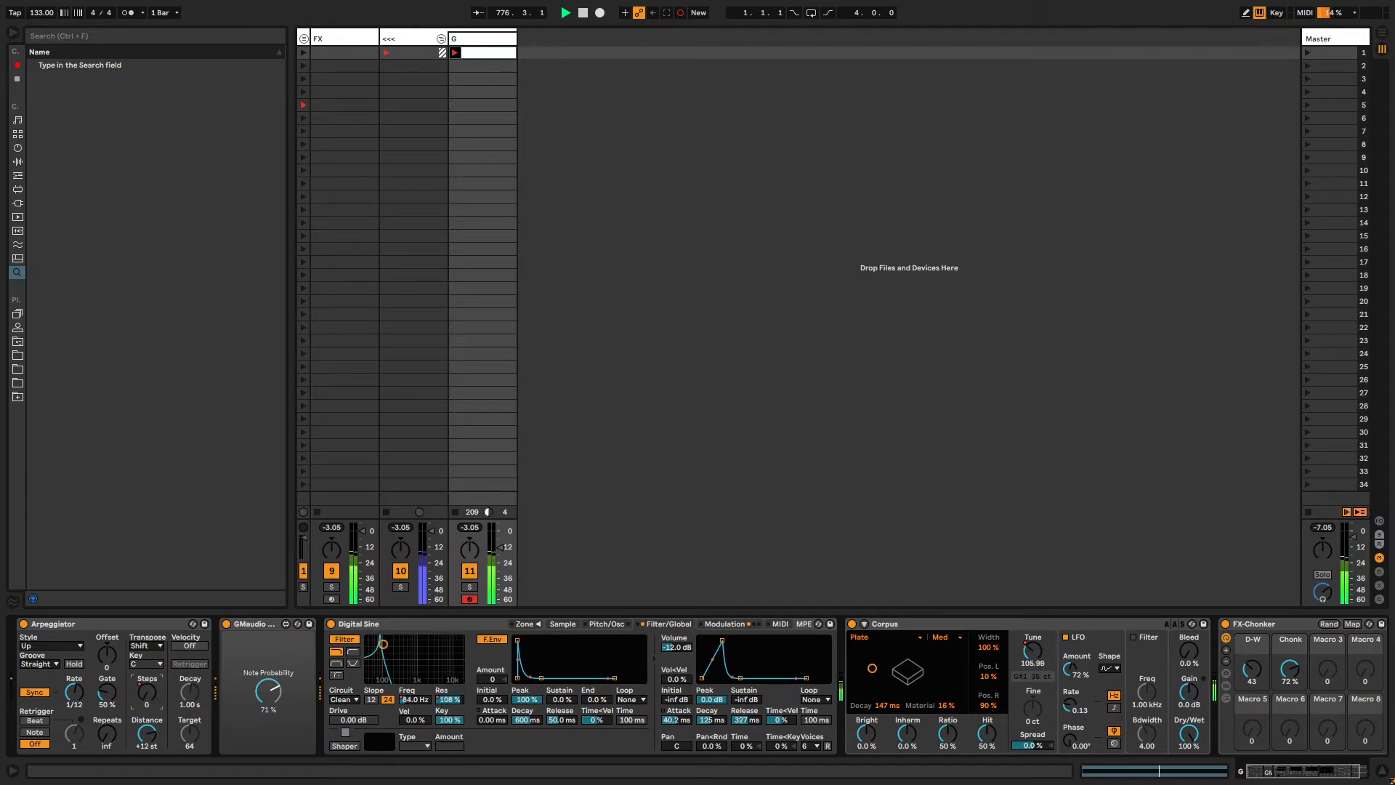
{"action": "key", "text": "shift+Tab"}
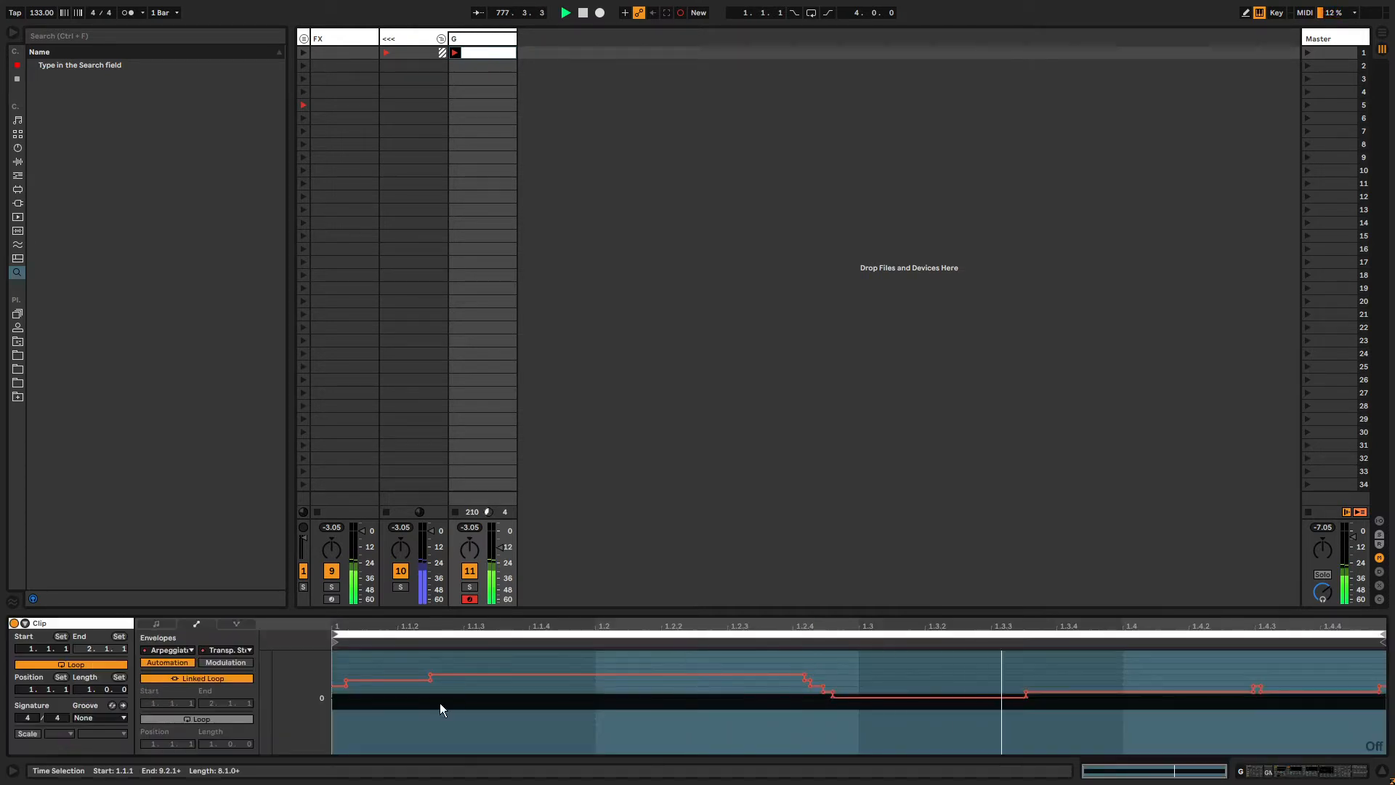
{"action": "left_click", "coordinate": [196, 678]}
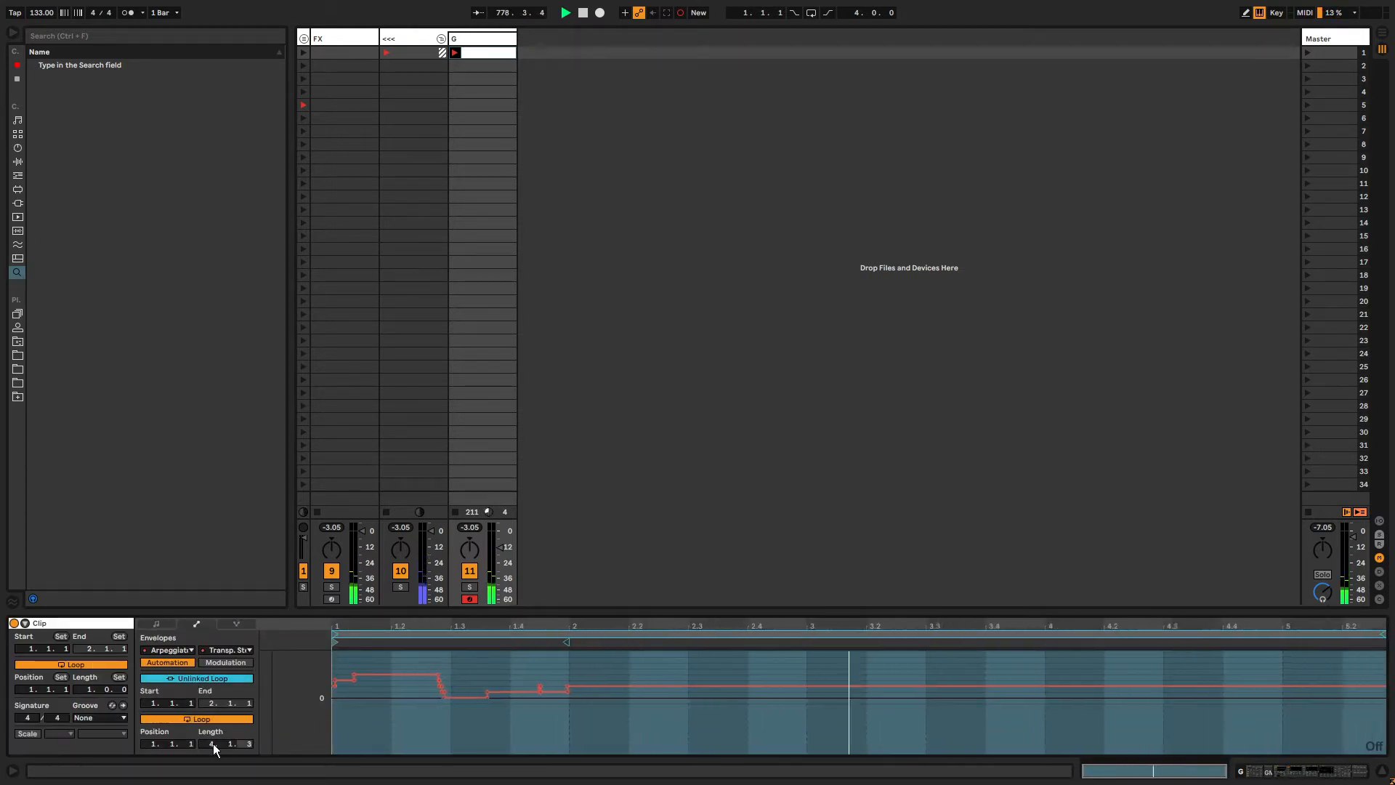
{"action": "key", "text": "Up"}
{"action": "key", "text": "Up"}
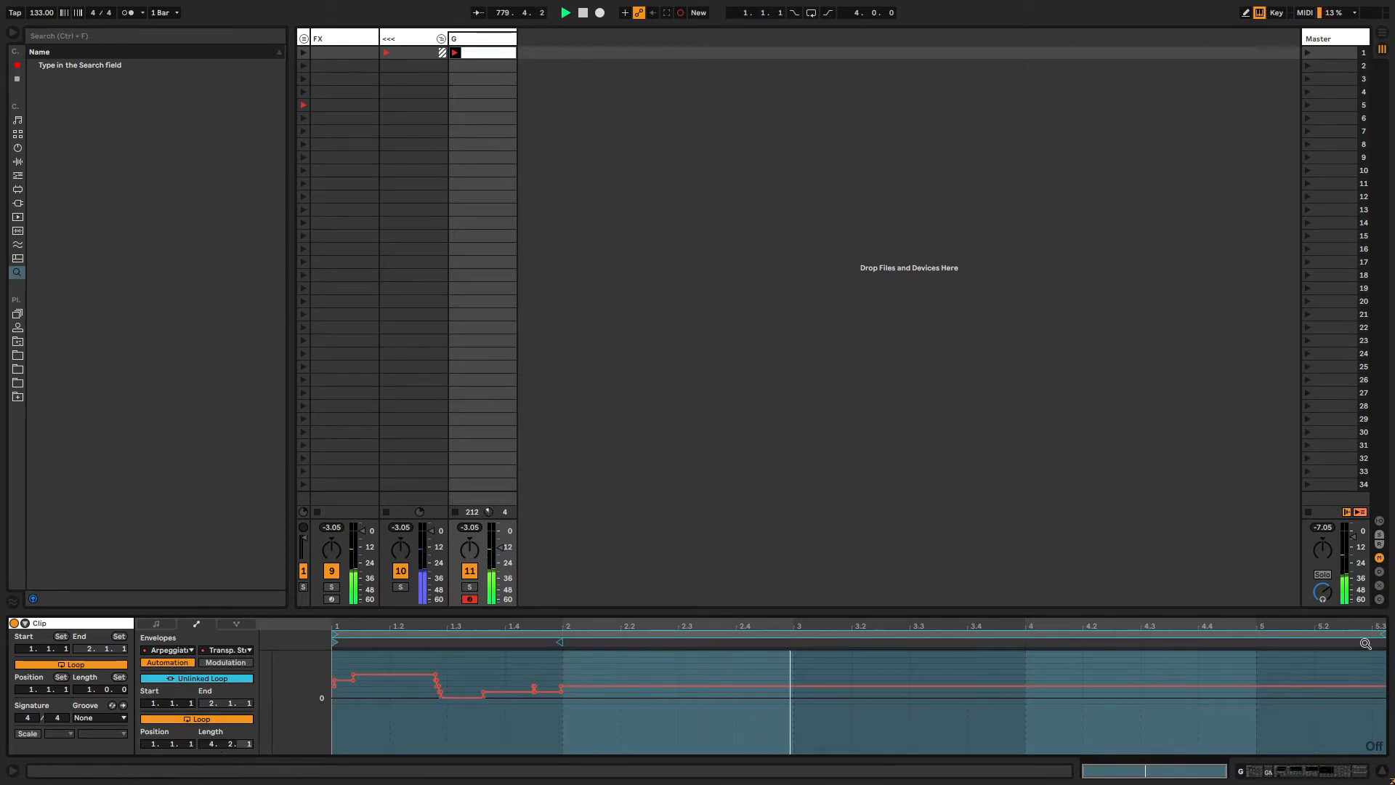
{"action": "left_click_drag", "start_coordinate": [1385, 633], "coordinate": [1361, 633]}
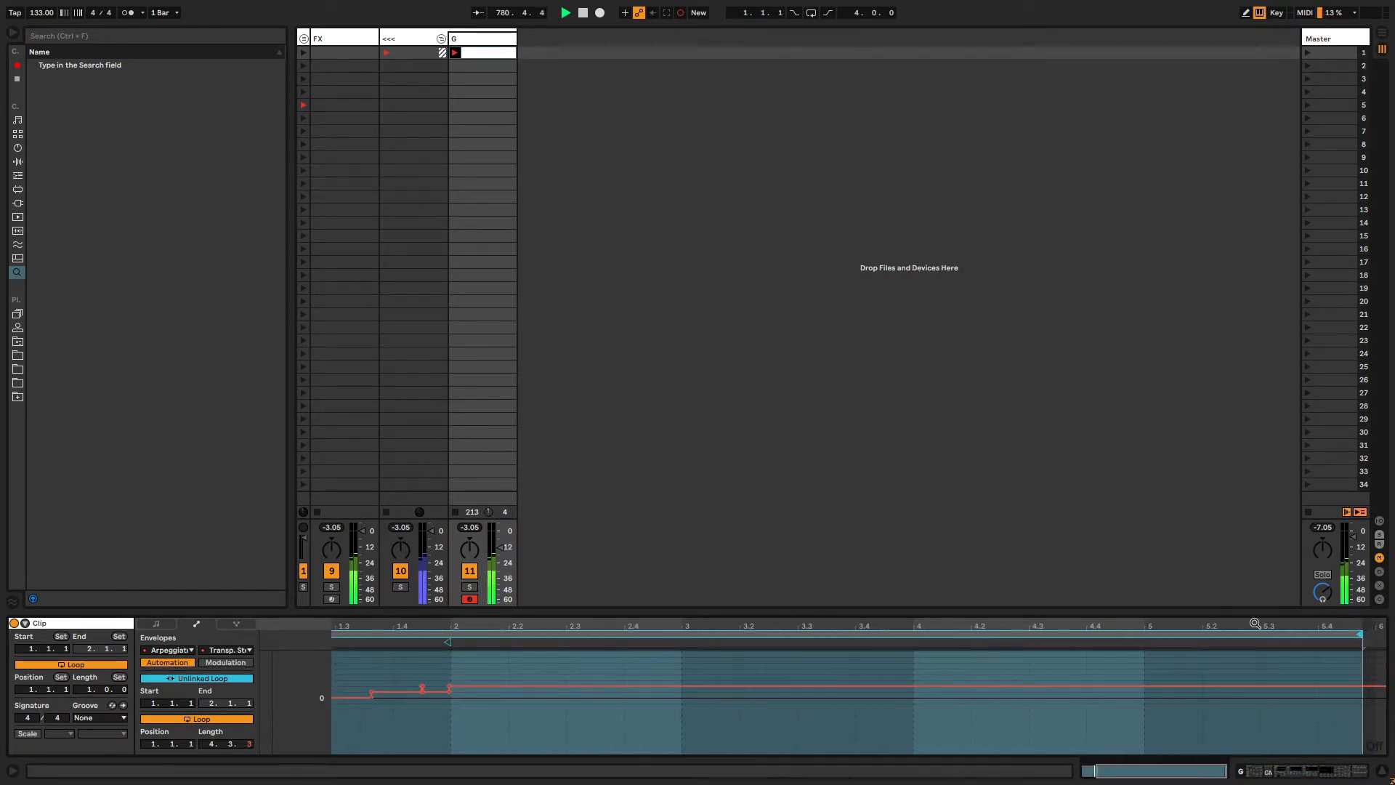
Switch the Corpus resonator type on the sketch track through Marimba and Pipe, settling on Membrane.
{"action": "left_click", "coordinate": [458, 39]}
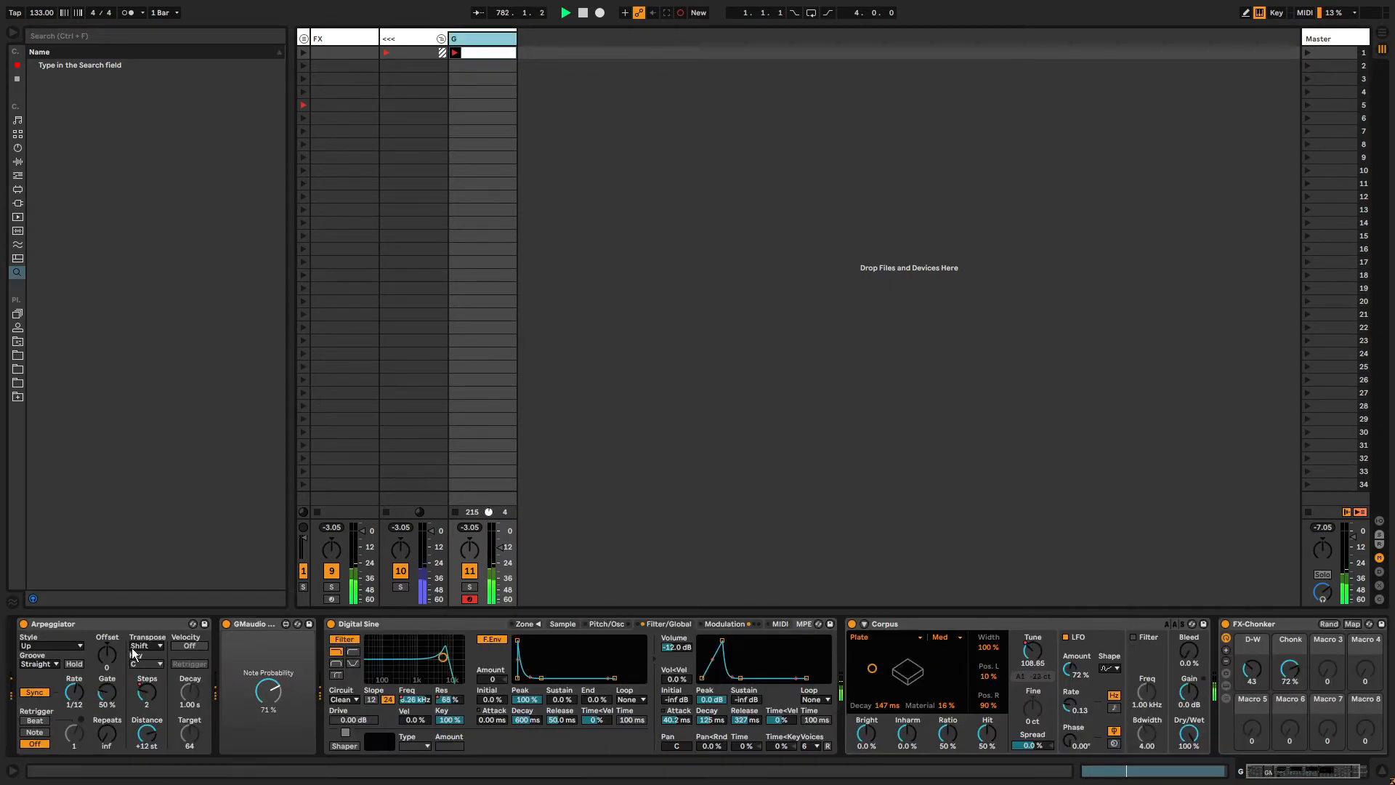
{"action": "left_click", "coordinate": [146, 696]}
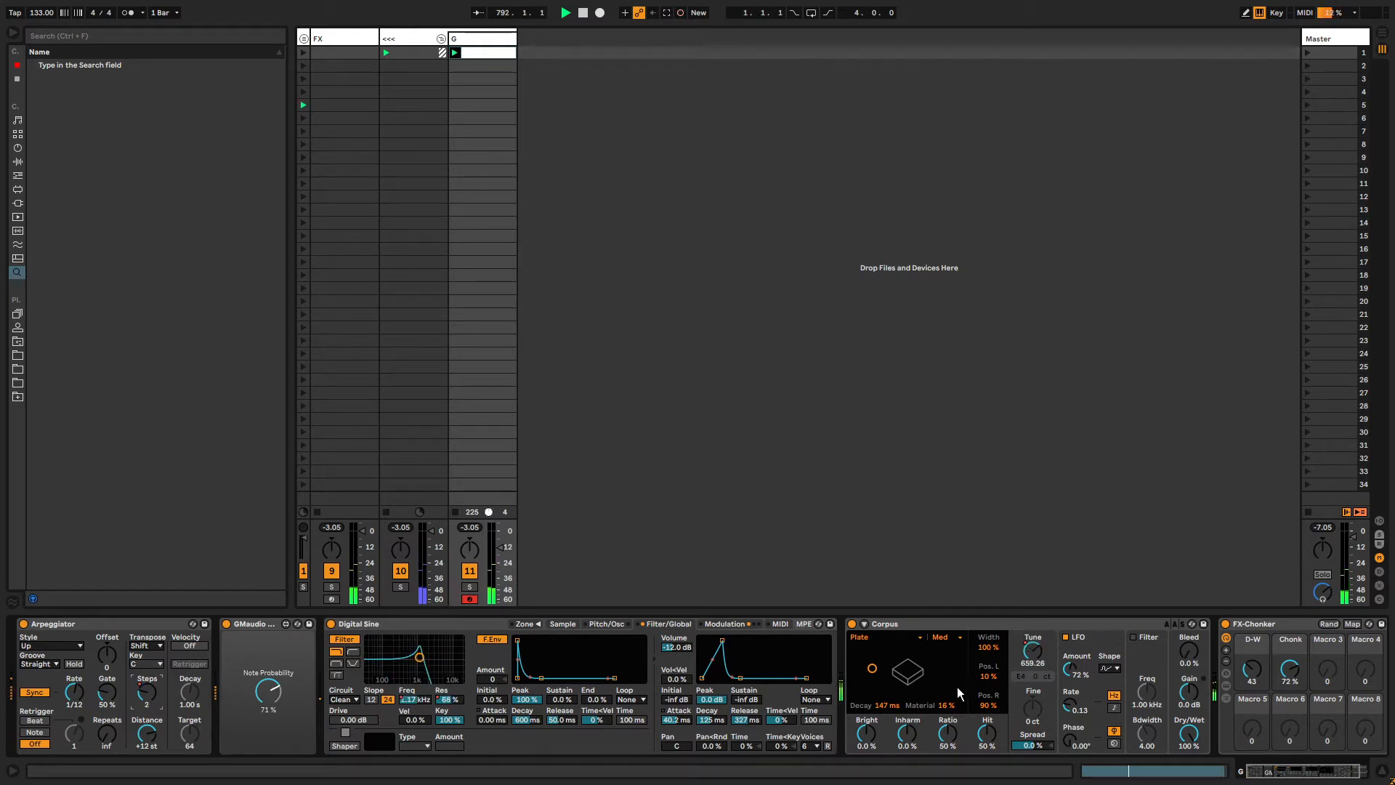
{"action": "left_click", "coordinate": [1314, 775]}
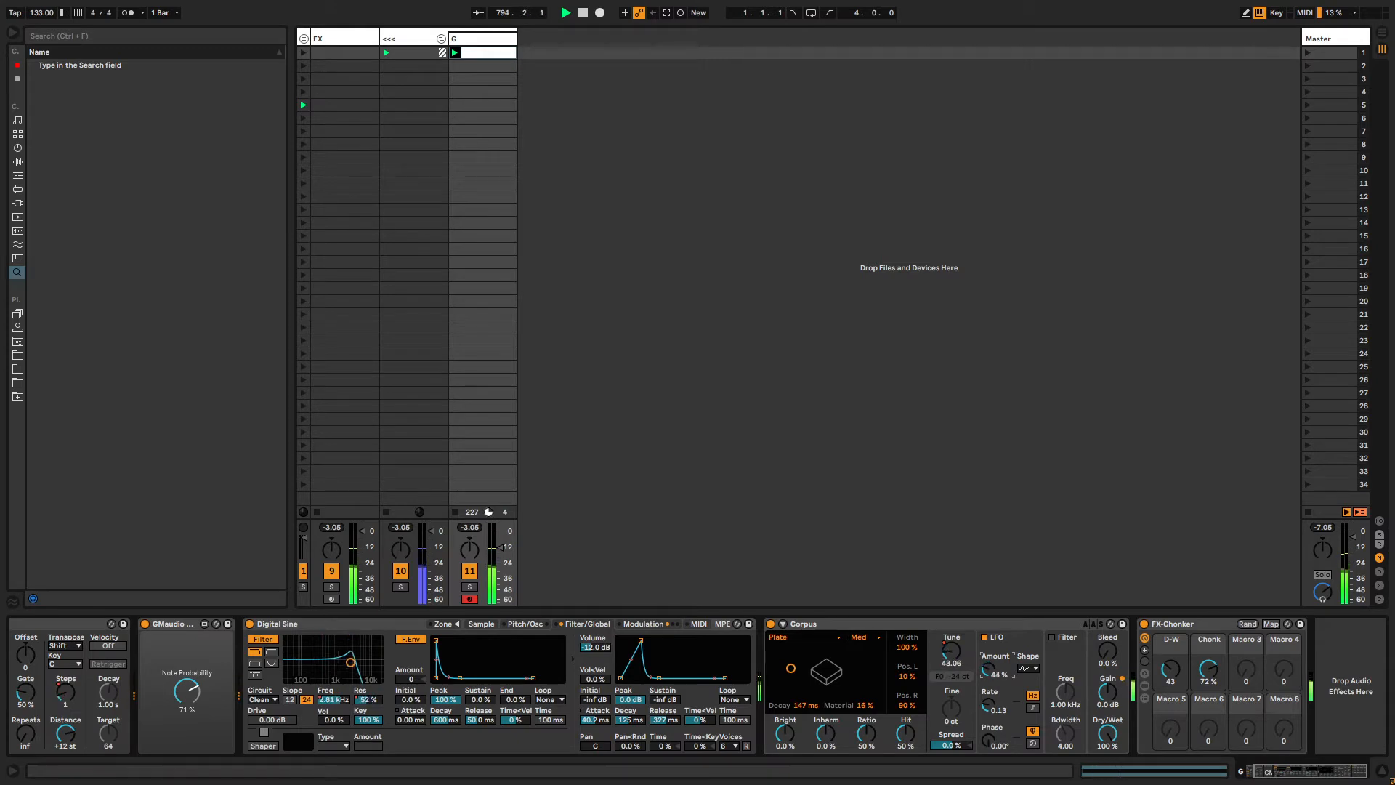
{"action": "left_click", "coordinate": [825, 639]}
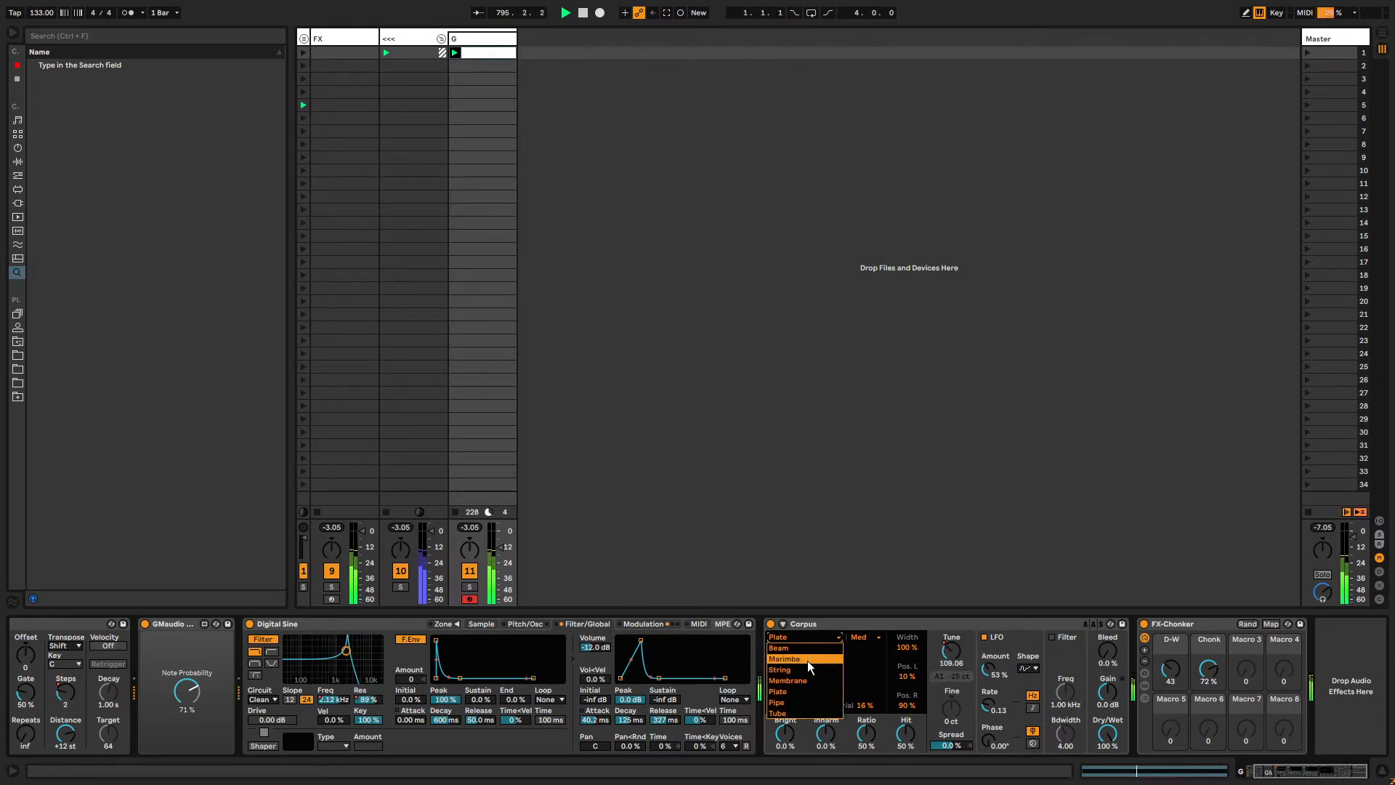
{"action": "left_click", "coordinate": [807, 658]}
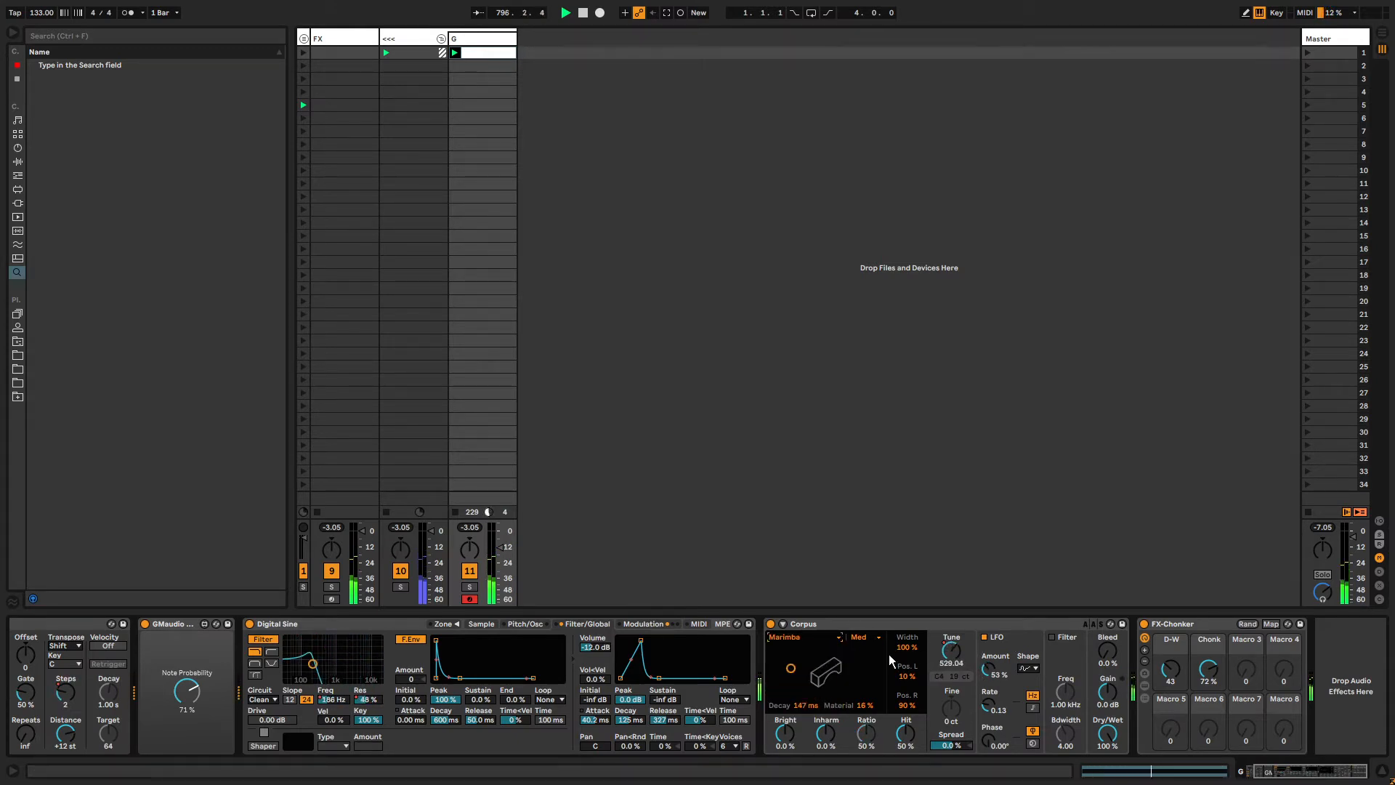
{"action": "left_click", "coordinate": [814, 637]}
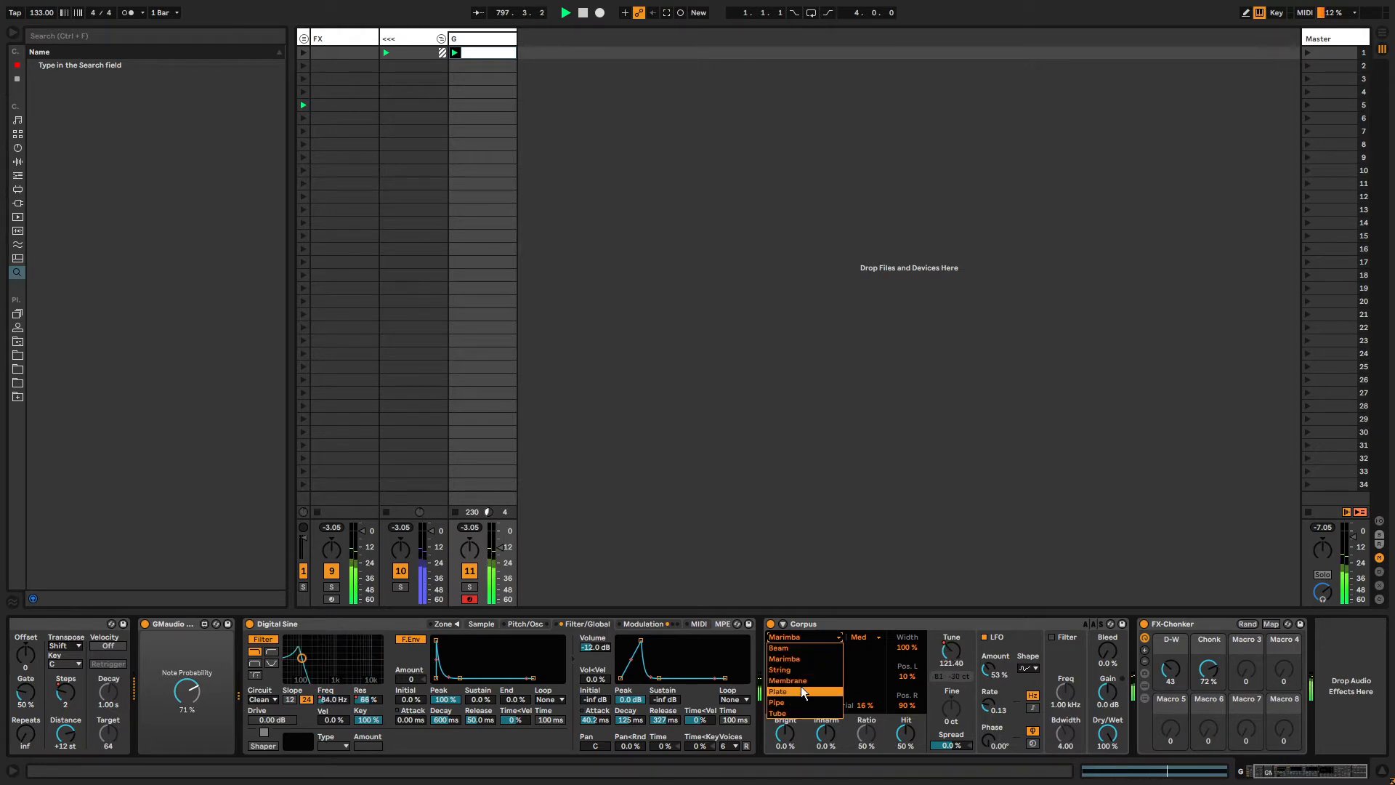
{"action": "left_click", "coordinate": [800, 702]}
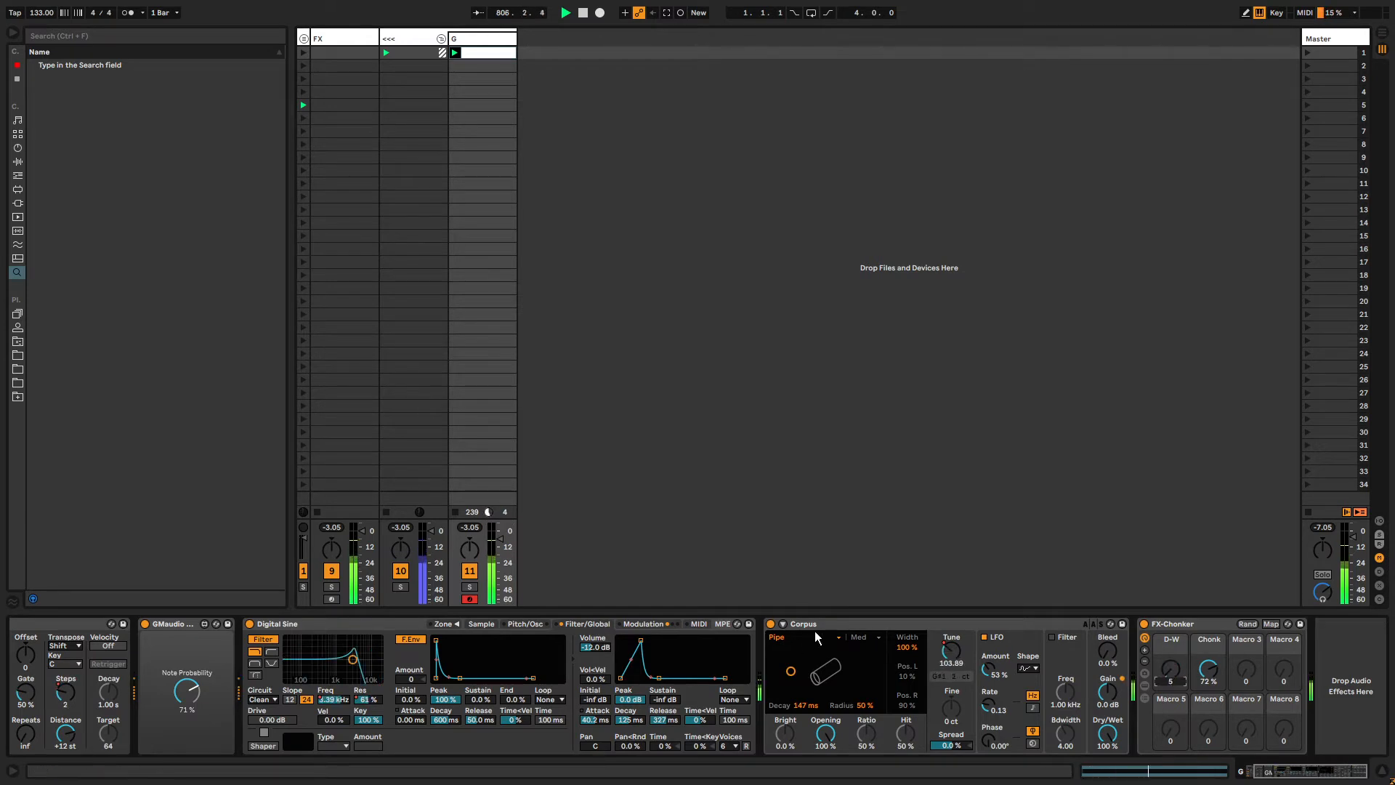
{"action": "left_click", "coordinate": [836, 639]}
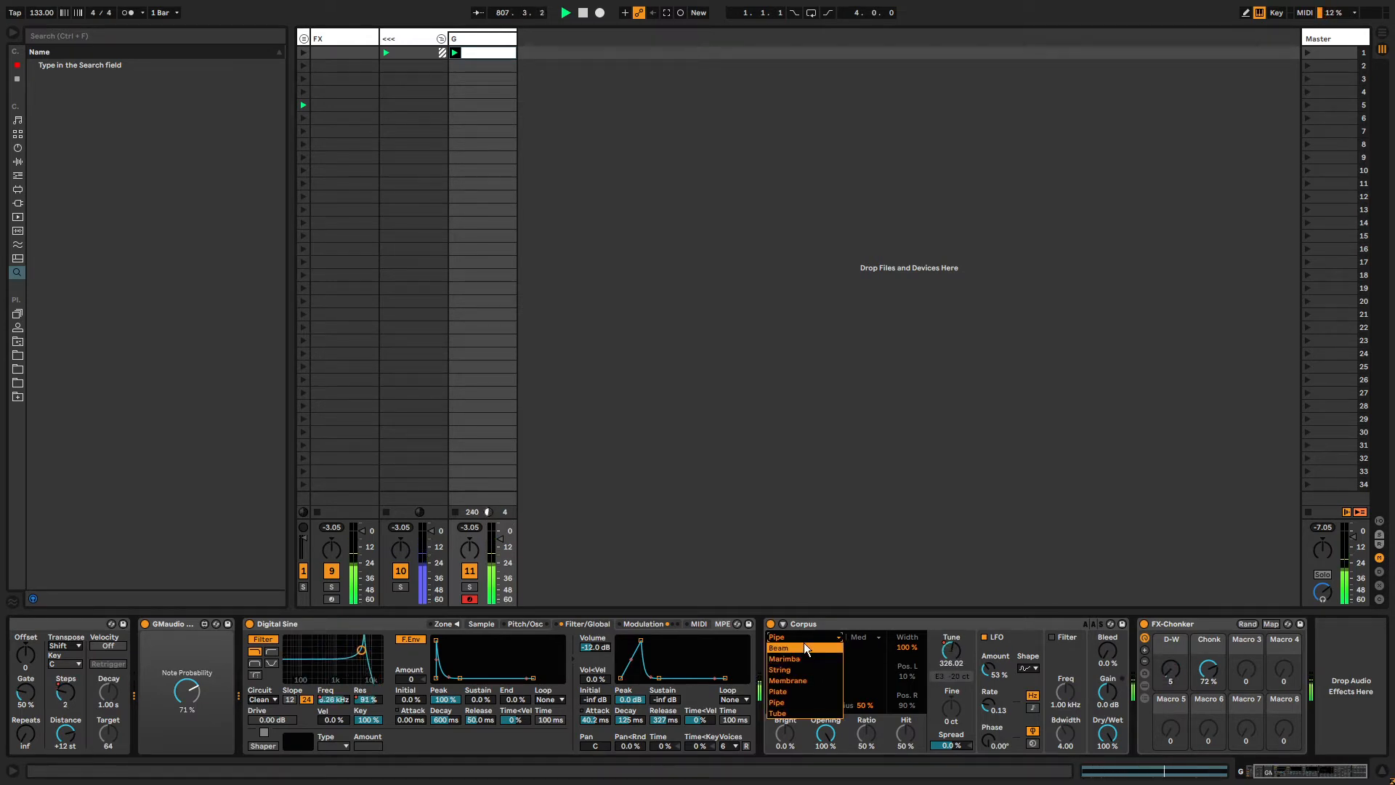
{"action": "left_click", "coordinate": [802, 681]}
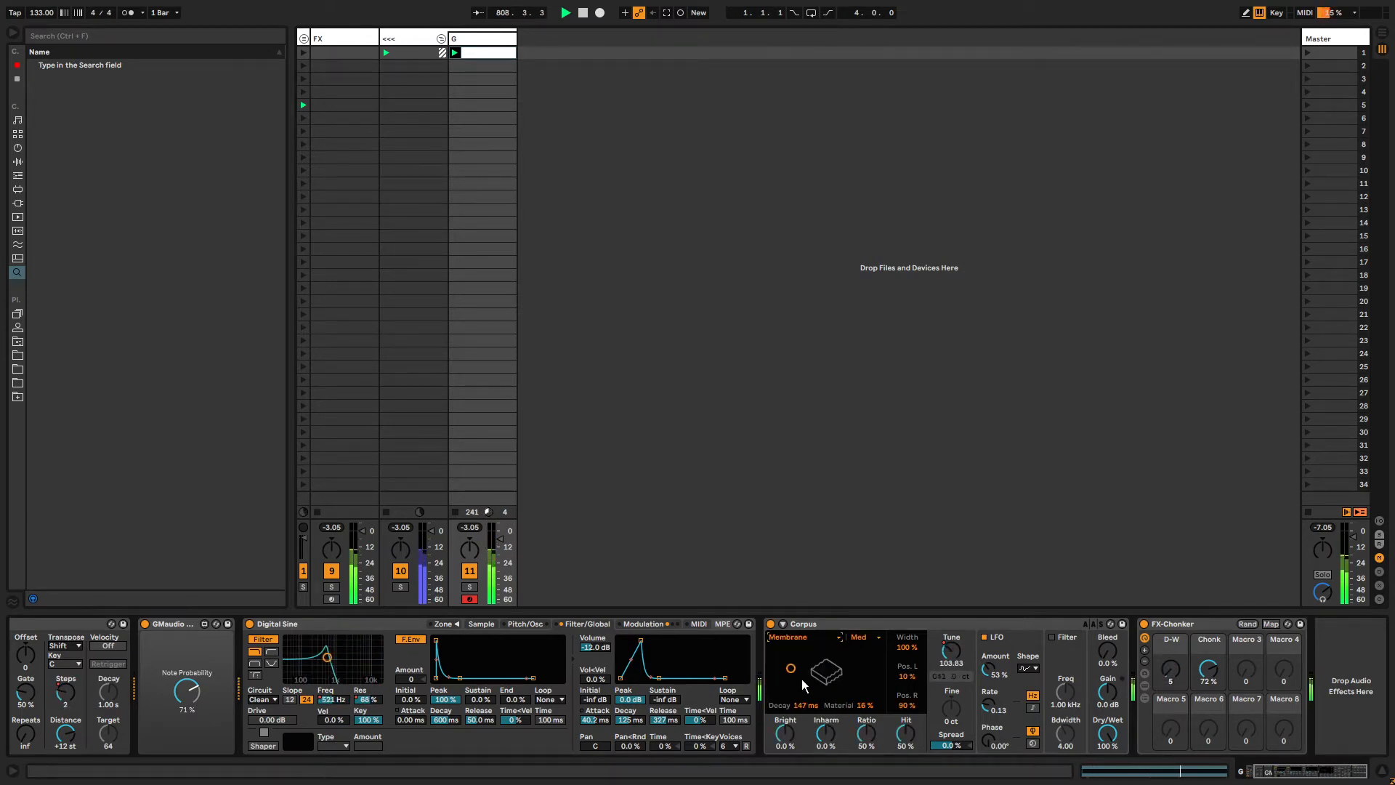
{"action": "left_click", "coordinate": [812, 636]}
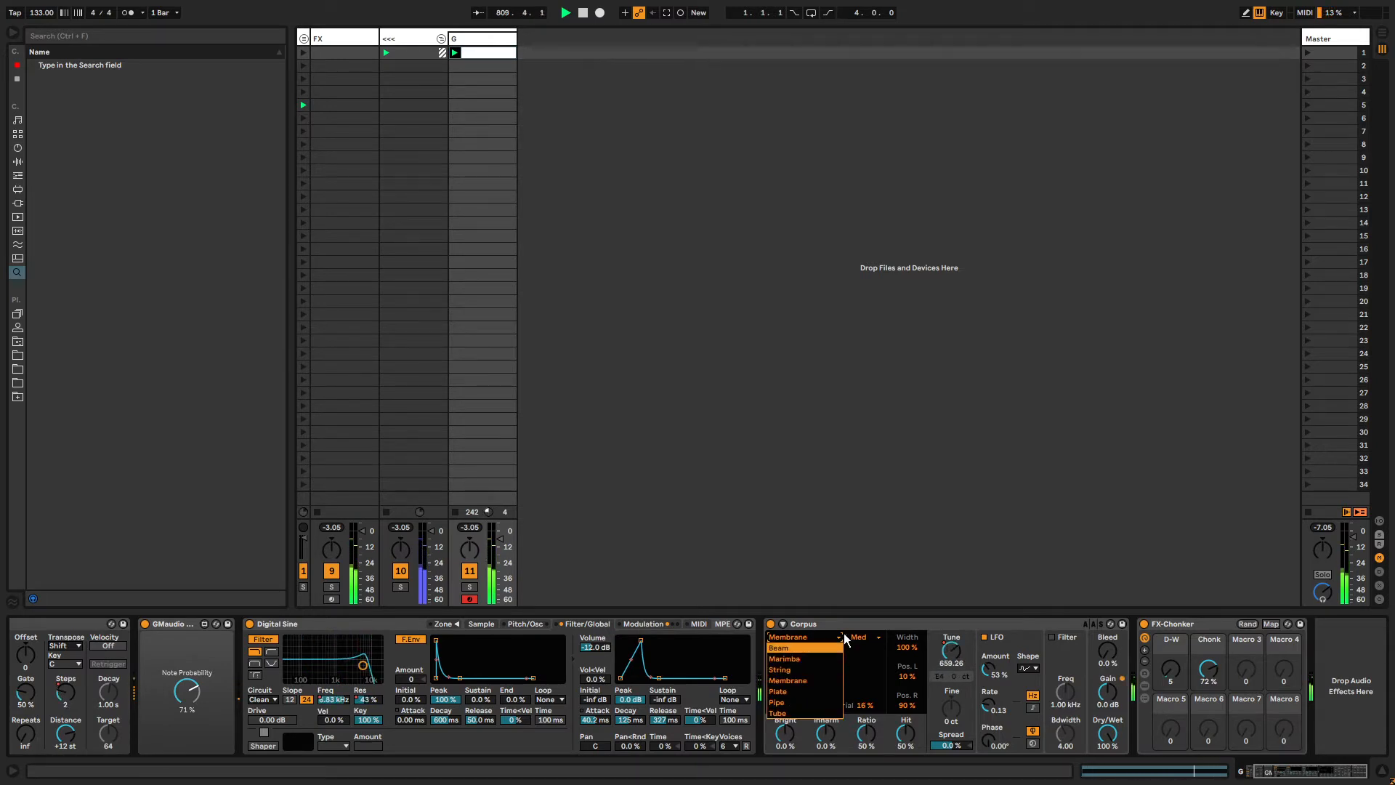
{"action": "left_click", "coordinate": [811, 678]}
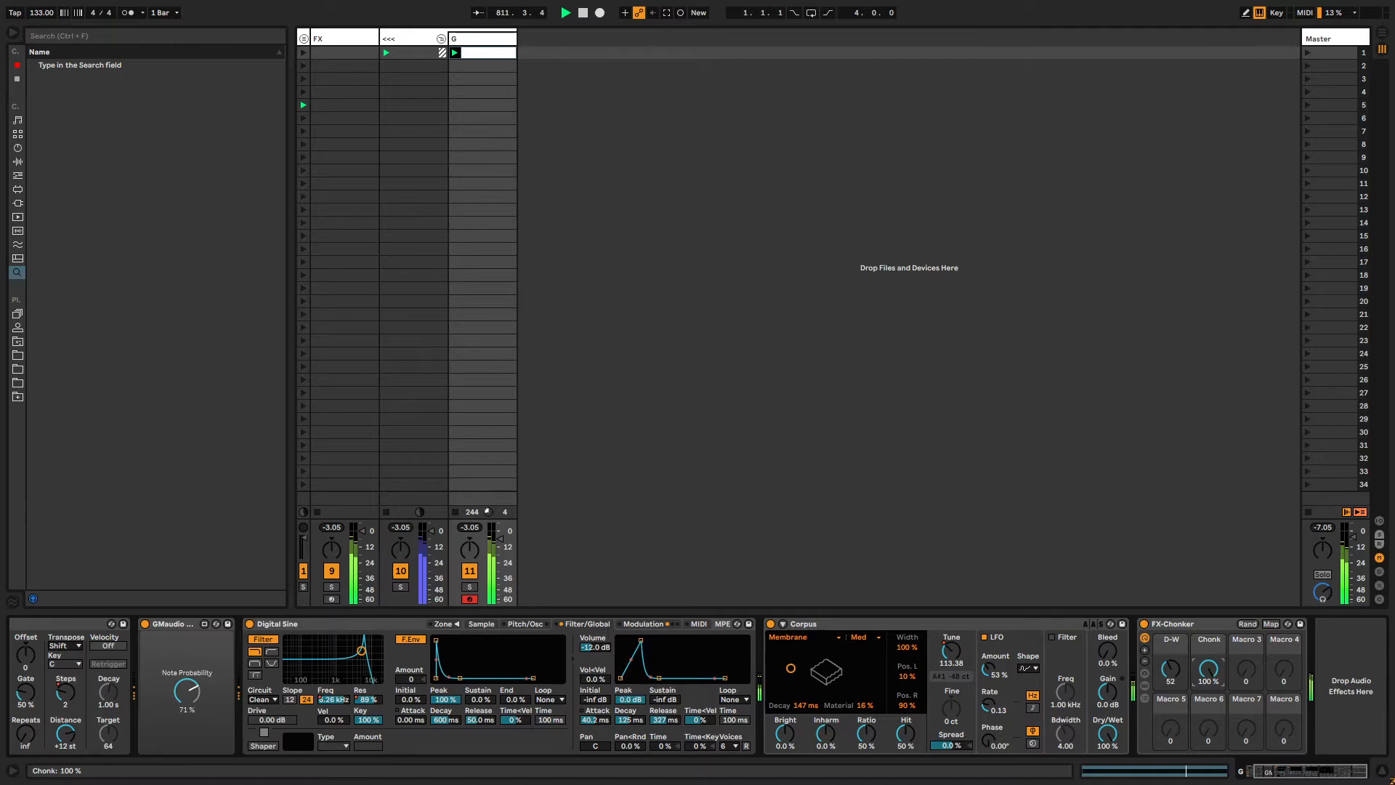
Expand the FX-Chonker rack's chains and browse the nested effect racks and devices inside them.
{"action": "left_click", "coordinate": [1144, 699]}
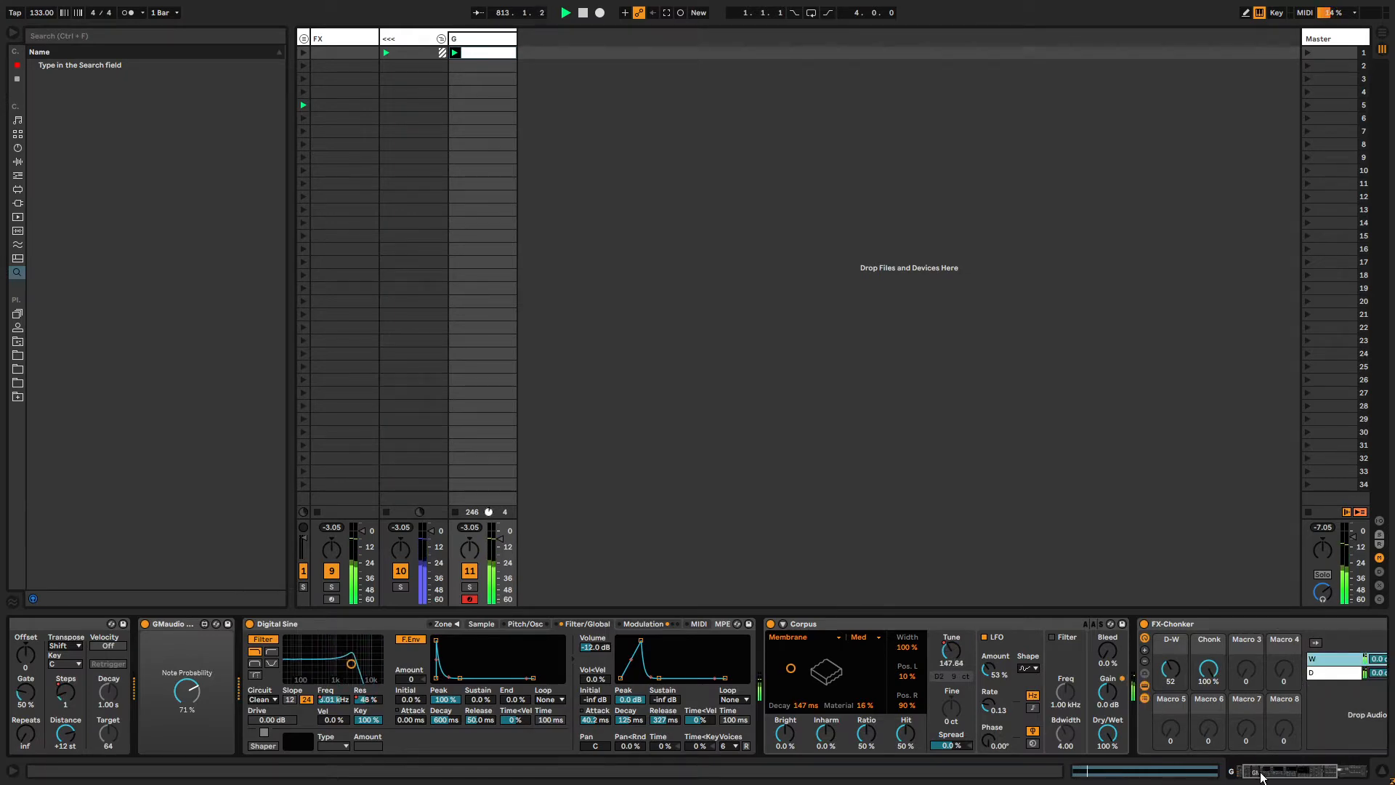
{"action": "left_click_drag", "start_coordinate": [1260, 774], "coordinate": [1336, 771]}
{"action": "double_click", "coordinate": [1241, 703]}
{"action": "left_click", "coordinate": [994, 625]}
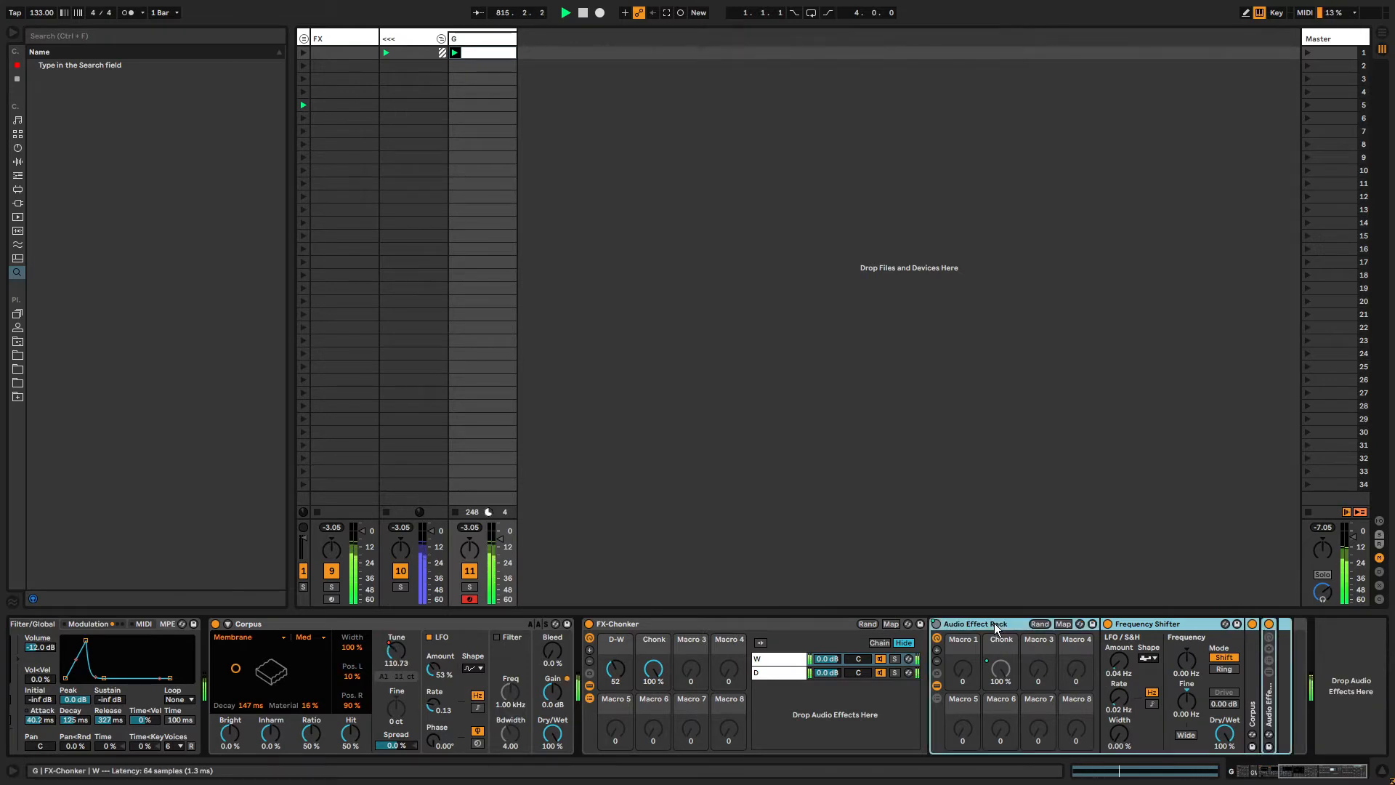
{"action": "double_click", "coordinate": [1253, 694]}
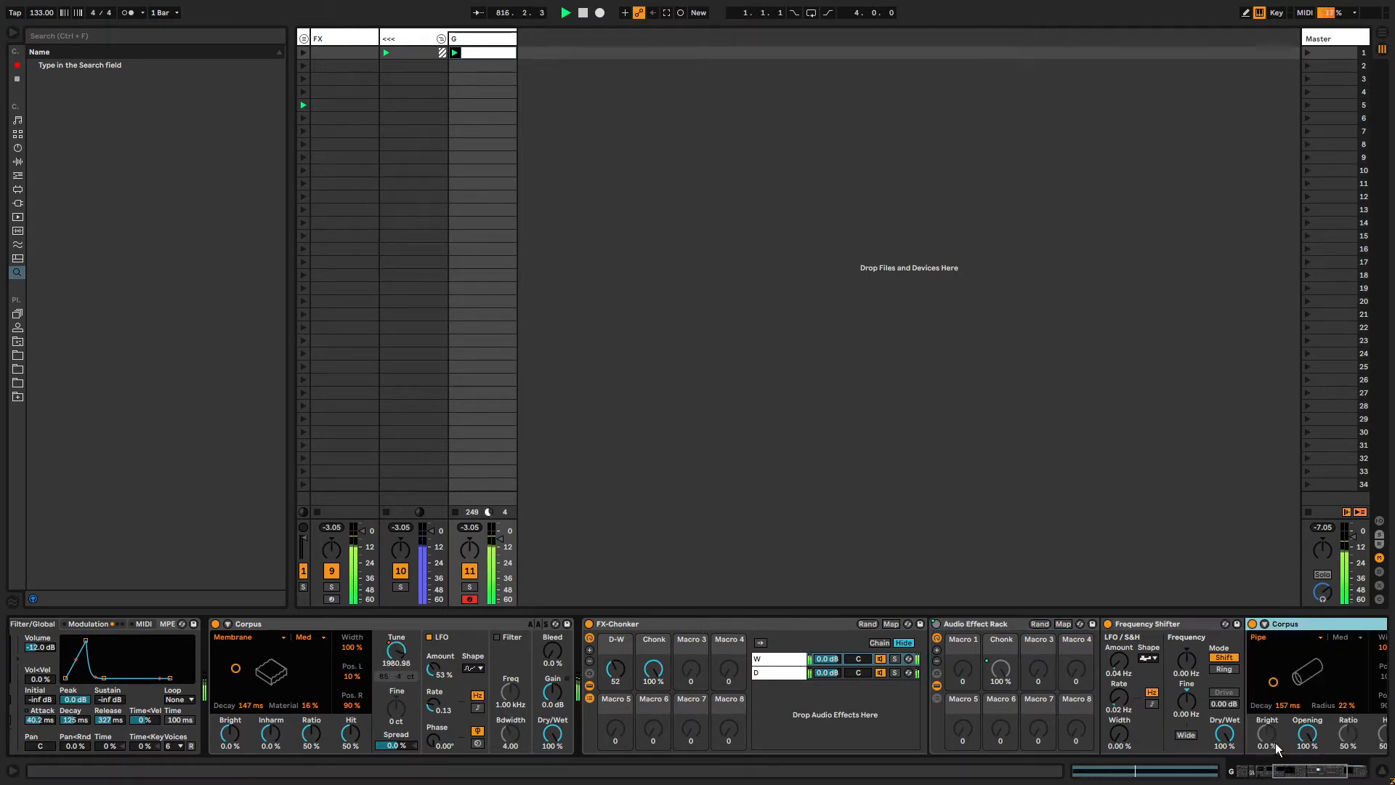
{"action": "left_click_drag", "start_coordinate": [1295, 770], "coordinate": [1335, 776]}
{"action": "double_click", "coordinate": [1274, 701]}
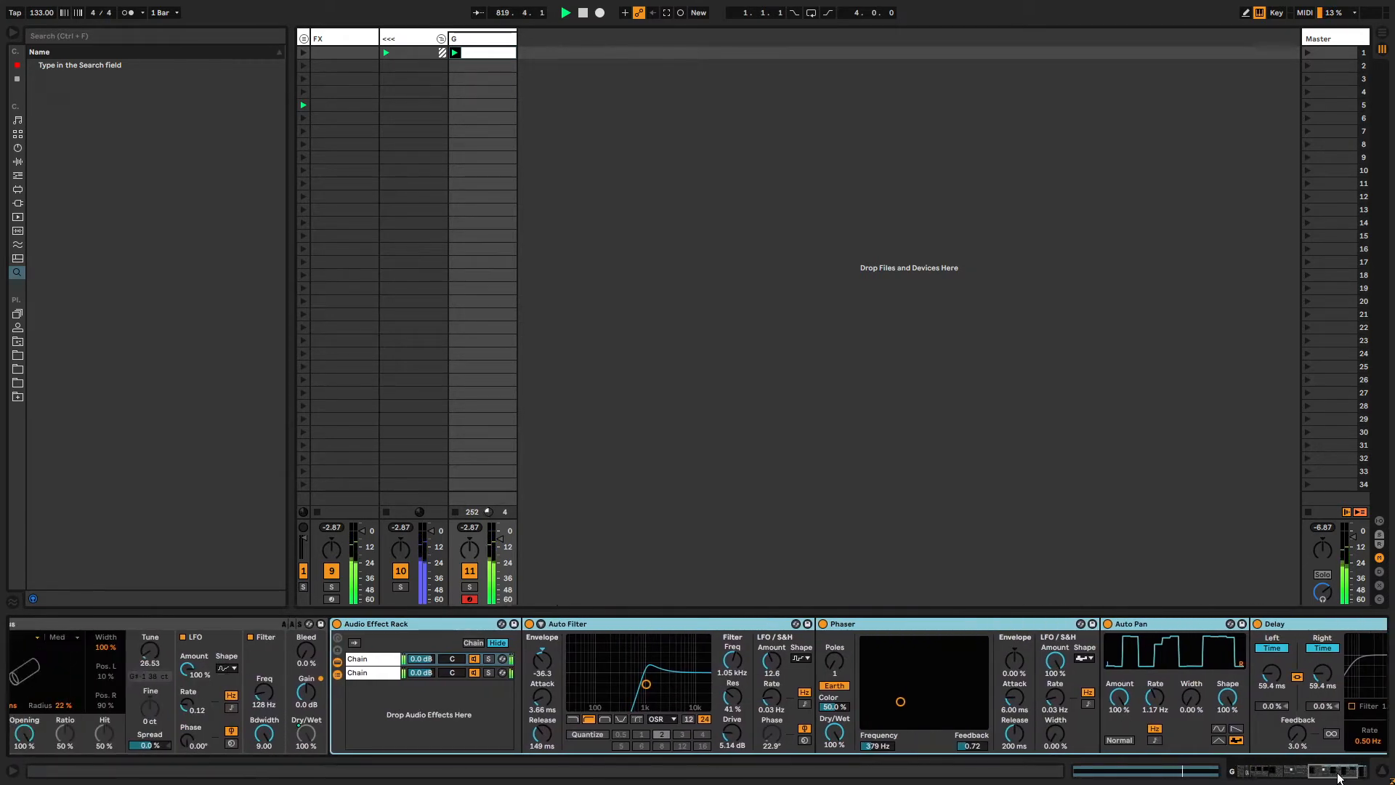
{"action": "left_click", "coordinate": [373, 675]}
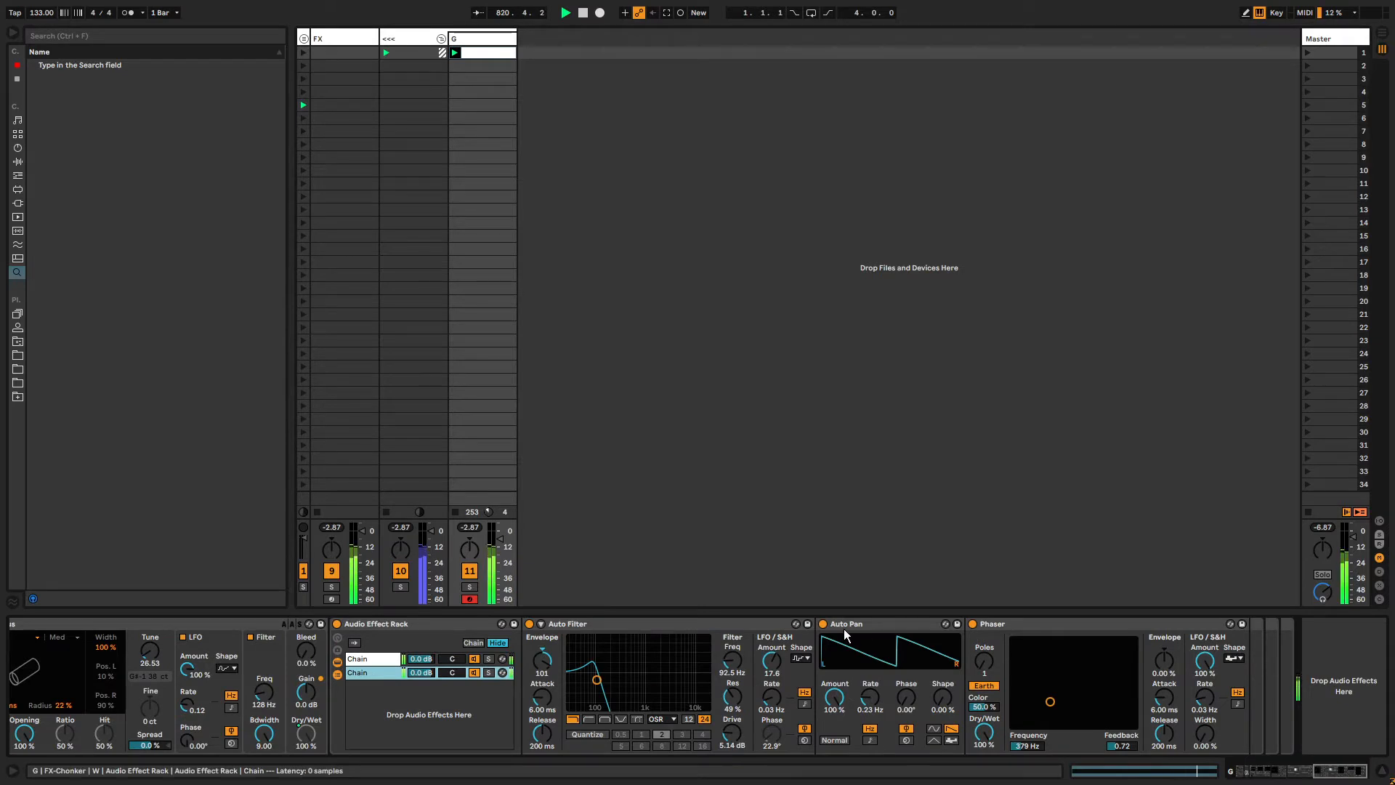
{"action": "left_click", "coordinate": [382, 657]}
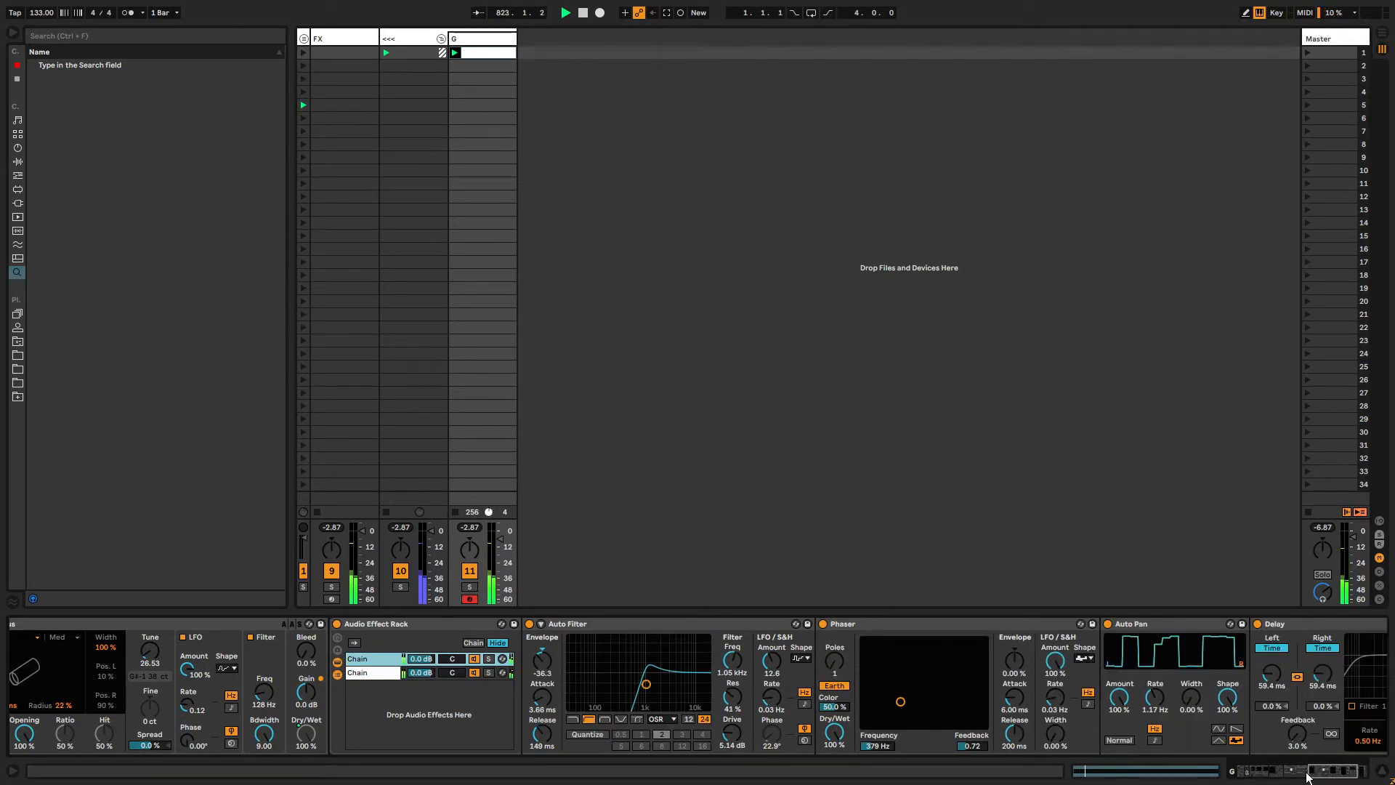
{"action": "left_click_drag", "start_coordinate": [1331, 773], "coordinate": [1313, 776]}
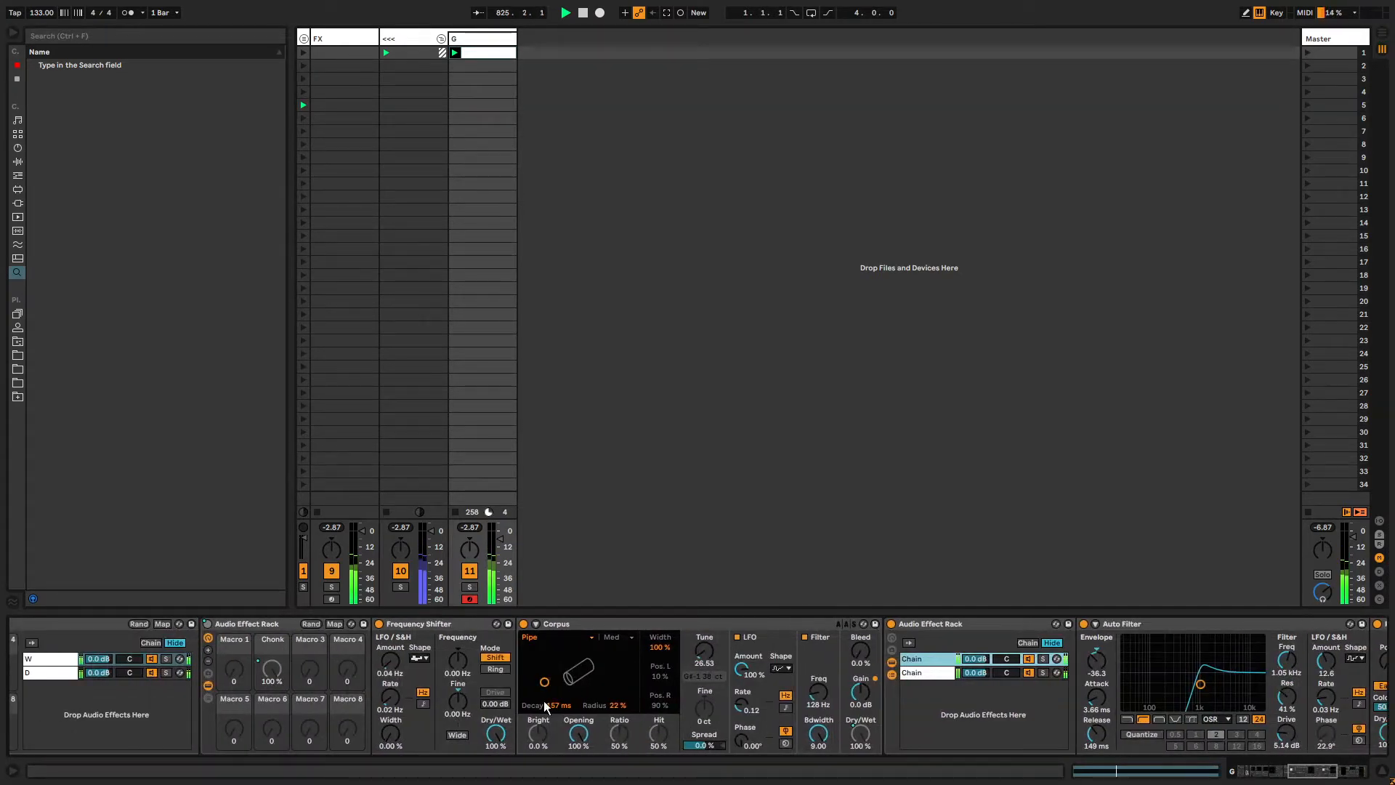
Open the Frequency Shifter Frequency clip envelope, unlink its loop, and set loop start 2.1.3 with length 6.1.1.
{"action": "left_click", "coordinate": [458, 665]}
{"action": "right_click", "coordinate": [459, 666]}
{"action": "left_click", "coordinate": [458, 666]}
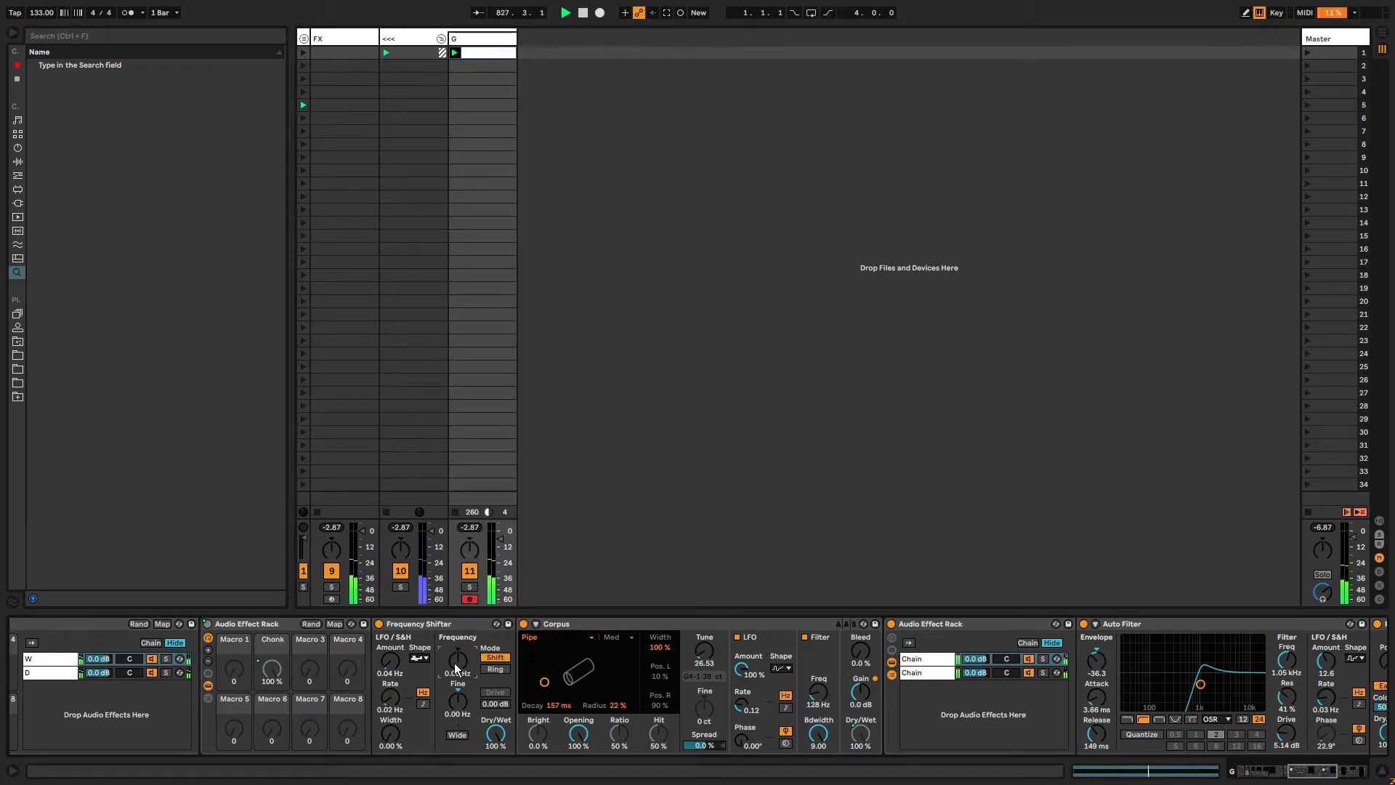
{"action": "key", "text": "shift+Tab"}
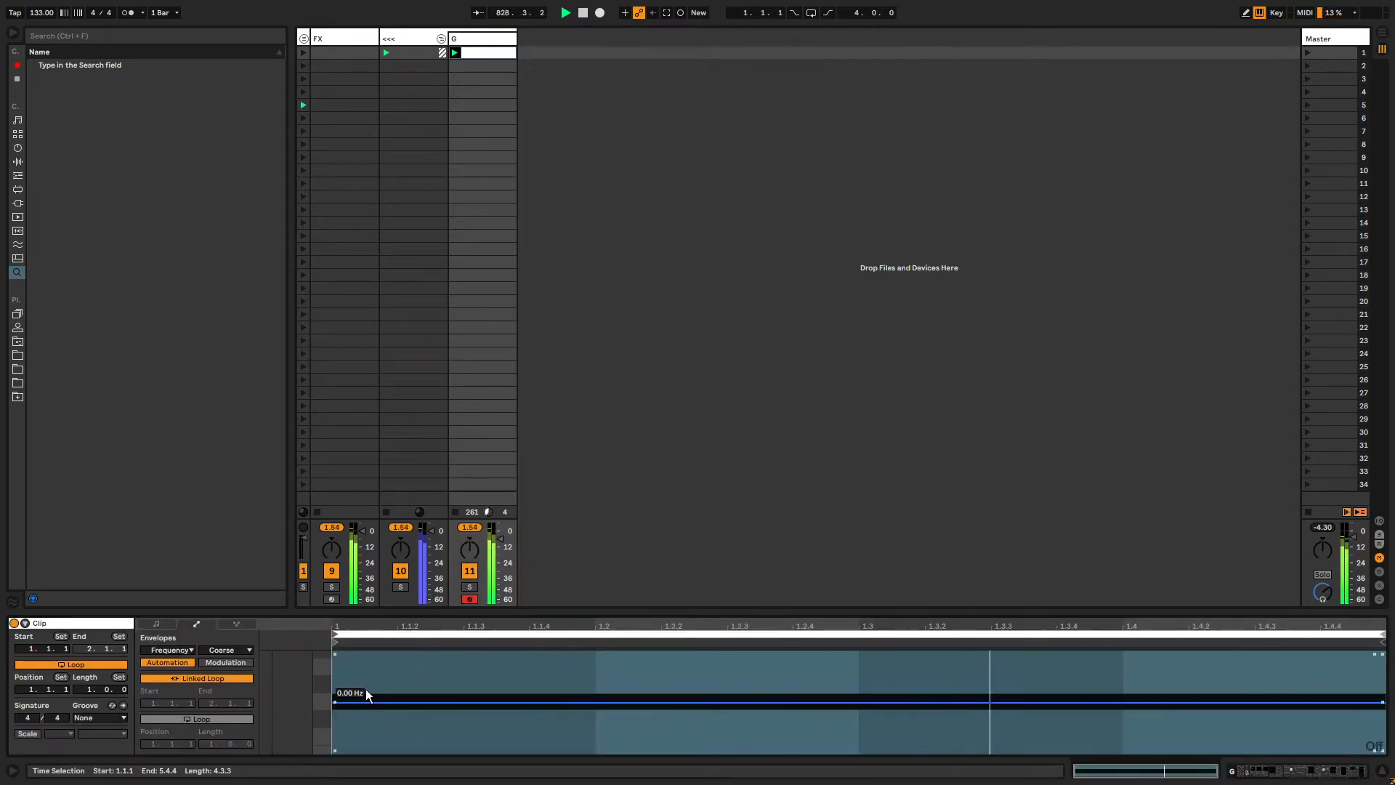
{"action": "left_click", "coordinate": [197, 678]}
{"action": "left_click_drag", "start_coordinate": [213, 747], "coordinate": [213, 724]}
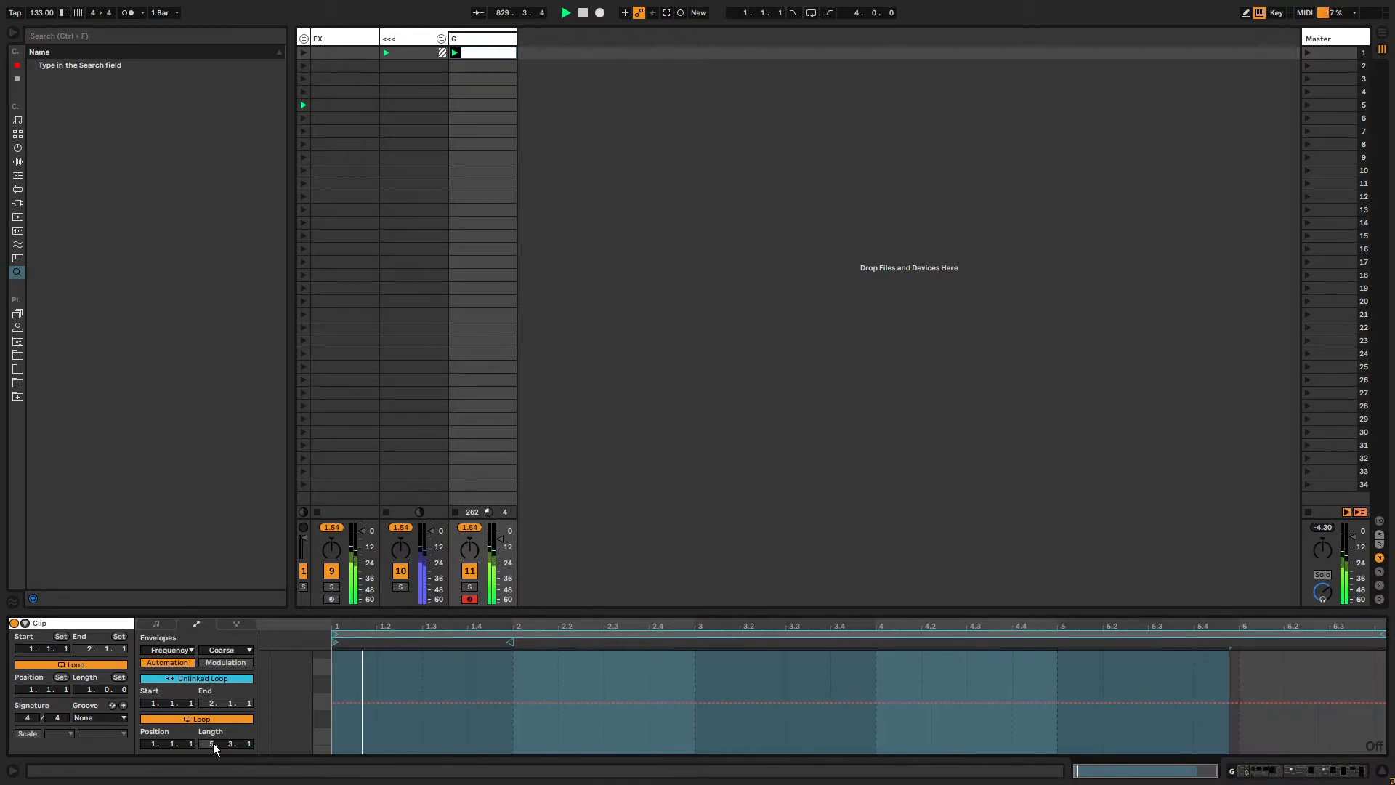
{"action": "left_click_drag", "start_coordinate": [335, 642], "coordinate": [549, 642]}
{"action": "left_click_drag", "start_coordinate": [1383, 635], "coordinate": [1393, 636]}
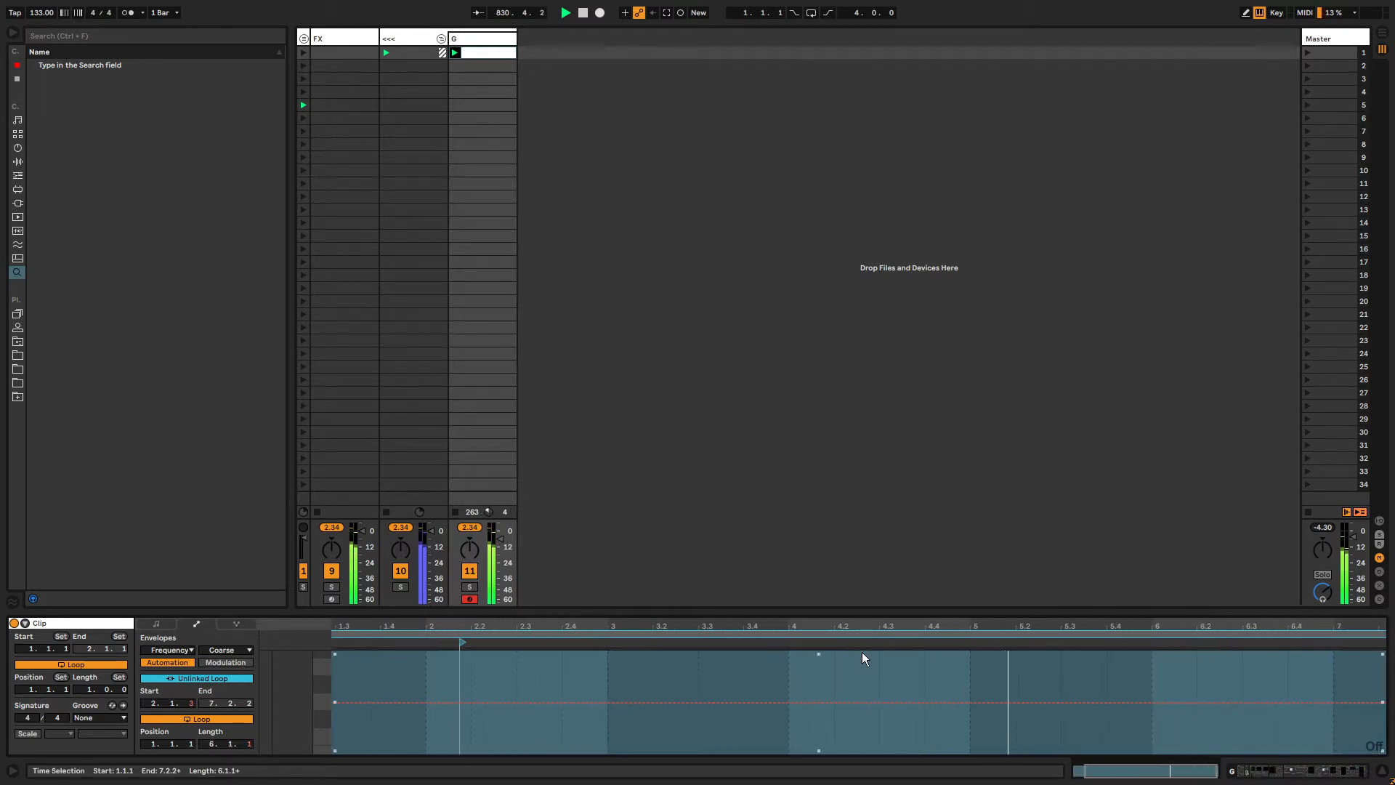
Set a 1/4 grid and draw a stepped Frequency envelope across the loop in draw mode.
{"action": "key", "text": "ctrl+4"}
{"action": "key", "text": "b"}
{"action": "left_click", "coordinate": [643, 677]}
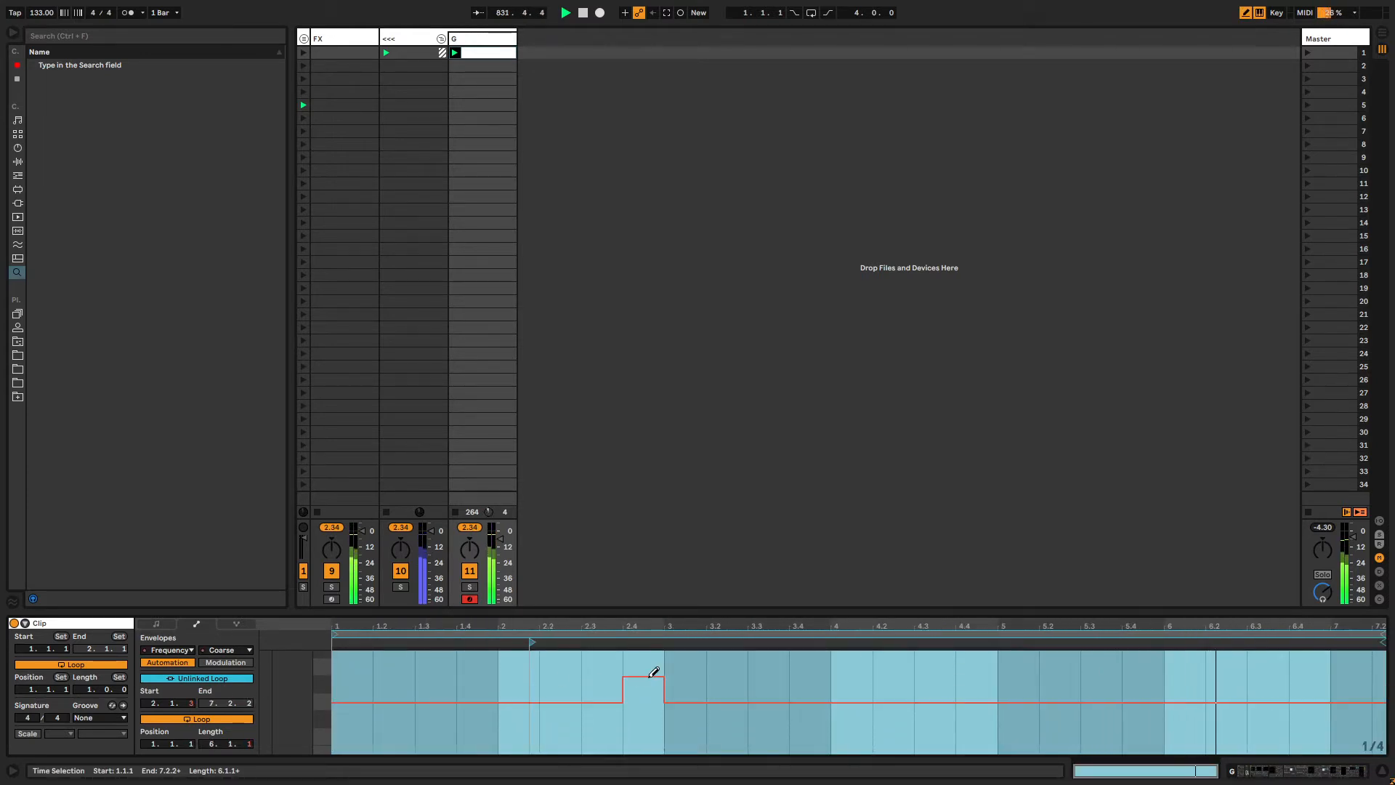
{"action": "left_click", "coordinate": [1309, 713]}
{"action": "left_click", "coordinate": [1341, 691]}
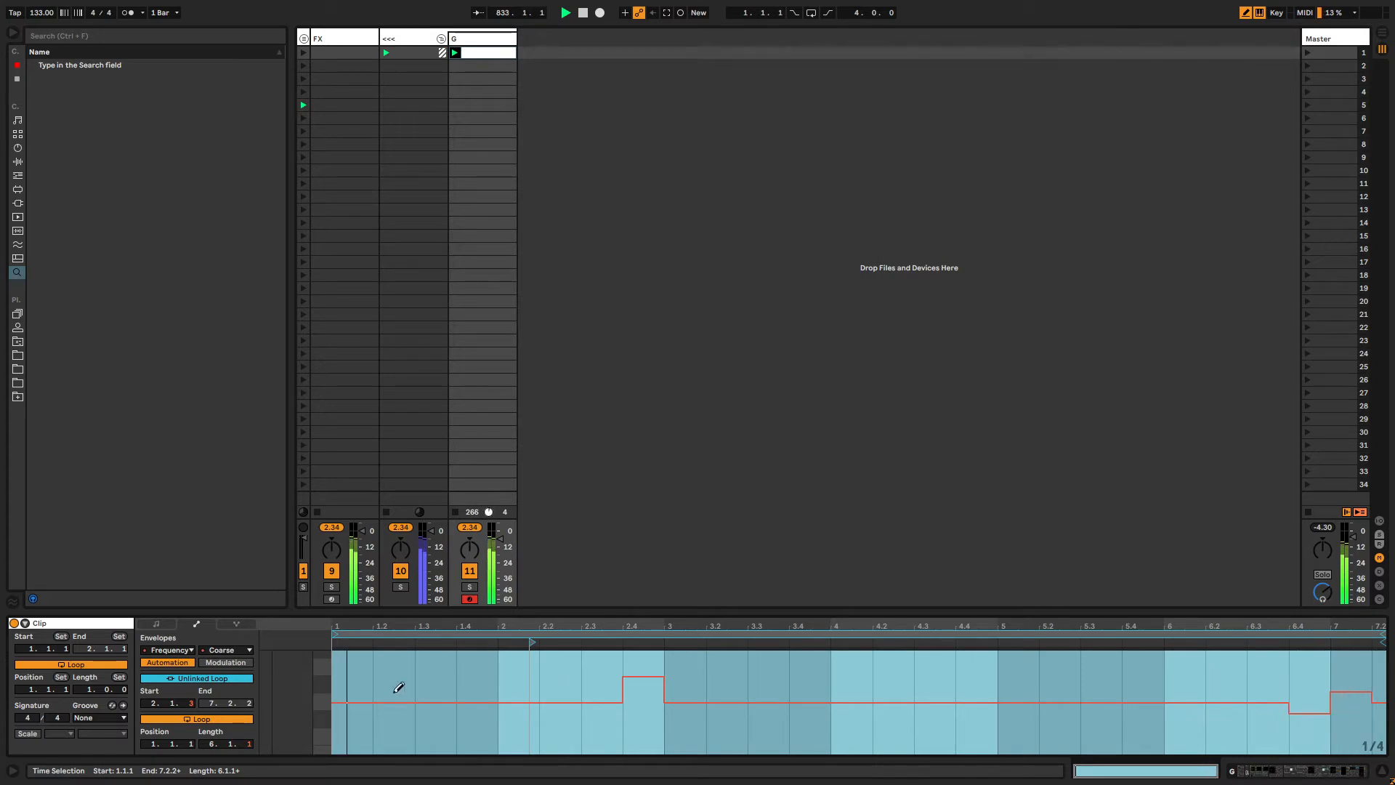
{"action": "left_click_drag", "start_coordinate": [571, 704], "coordinate": [647, 704]}
{"action": "left_click_drag", "start_coordinate": [736, 696], "coordinate": [1087, 691]}
{"action": "key", "text": "alt+Tab"}
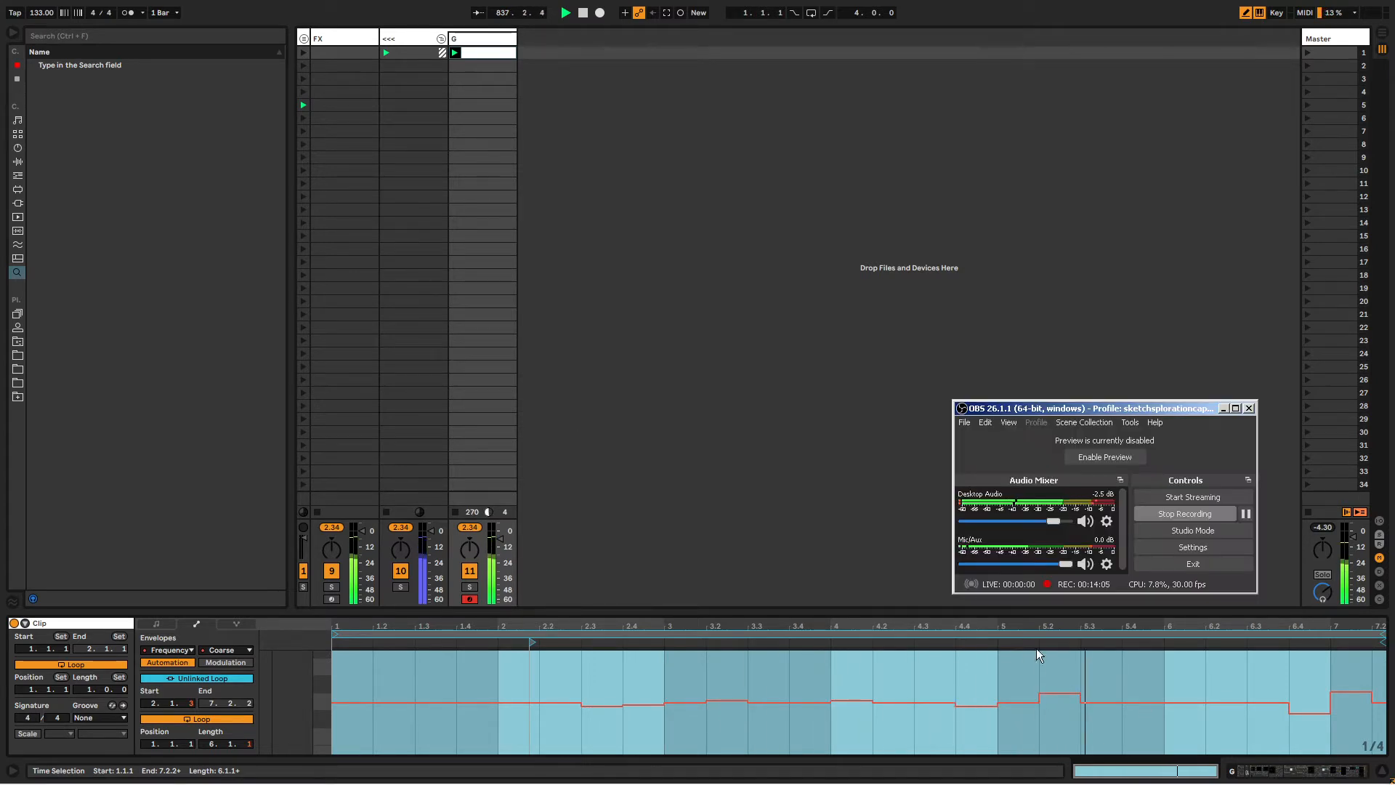
{"action": "left_click_drag", "start_coordinate": [1054, 522], "coordinate": [1047, 524]}
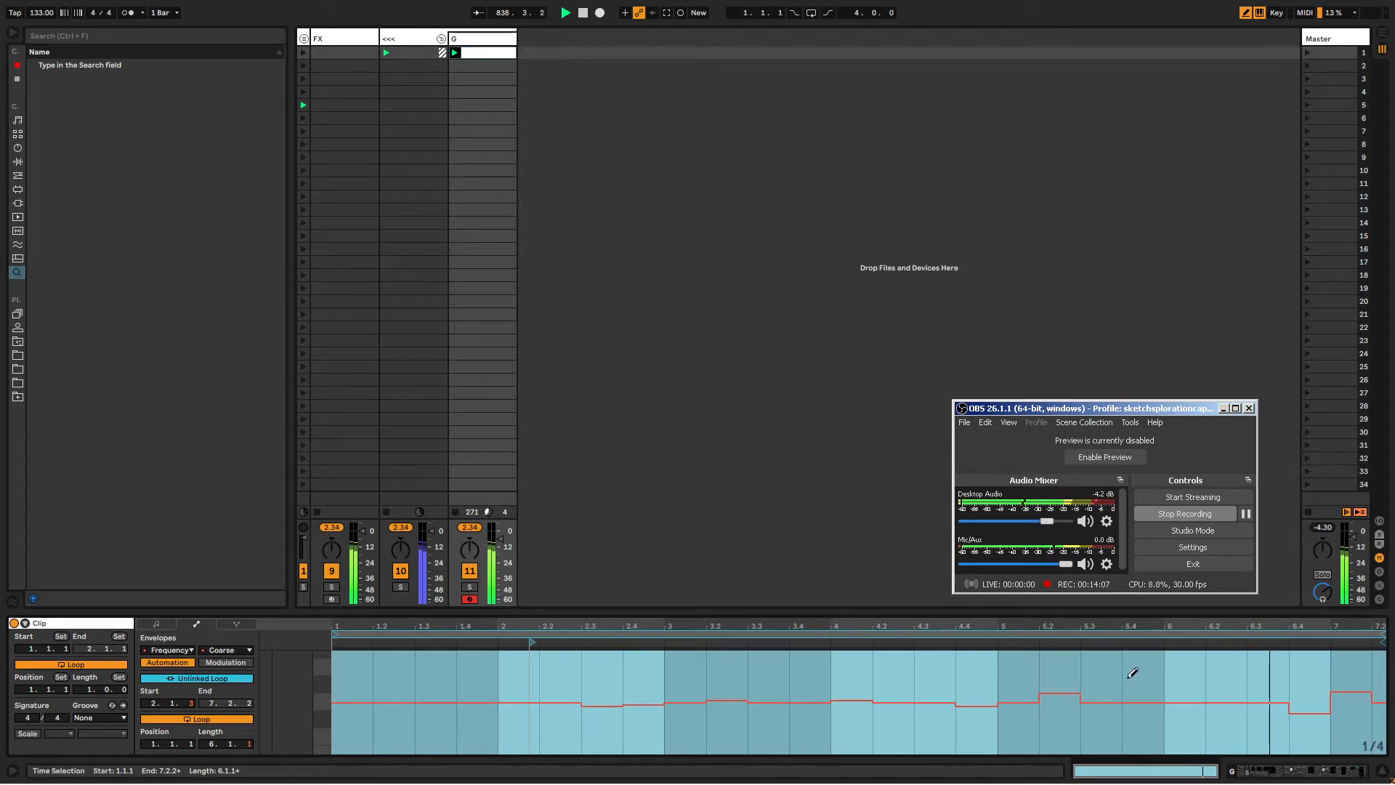
{"action": "left_click_drag", "start_coordinate": [1141, 694], "coordinate": [1242, 705]}
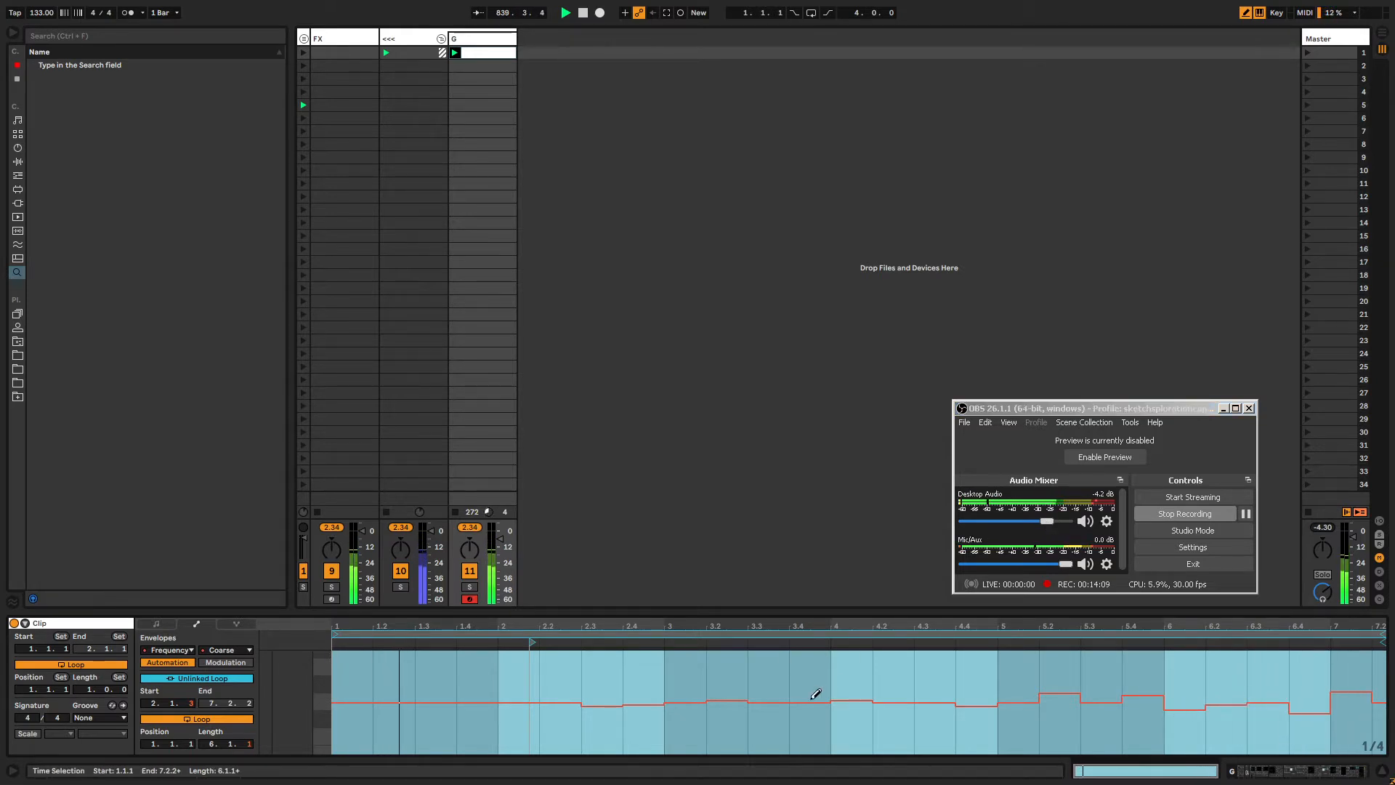
{"action": "left_click_drag", "start_coordinate": [813, 699], "coordinate": [775, 704]}
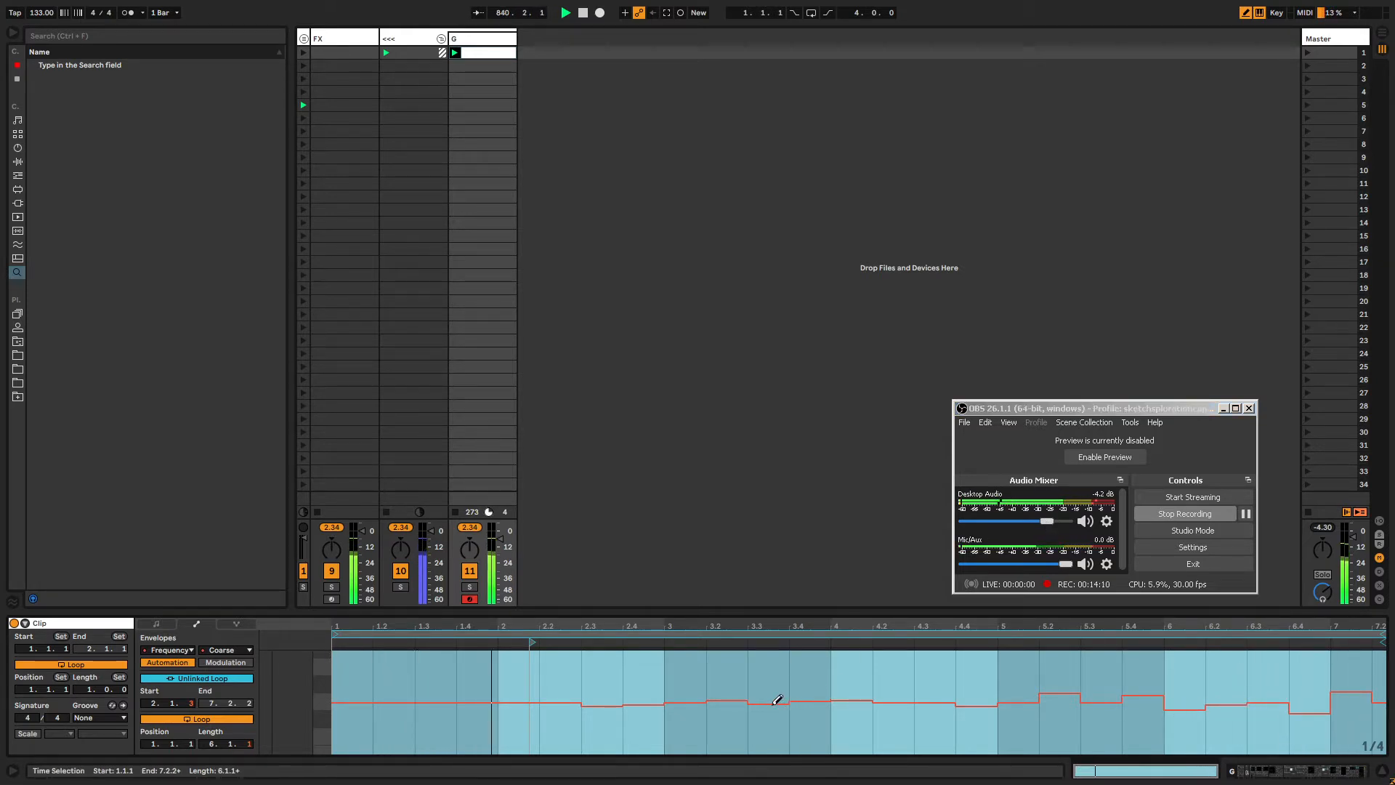
{"action": "left_click", "coordinate": [978, 410]}
{"action": "left_click_drag", "start_coordinate": [1368, 741], "coordinate": [1366, 776]}
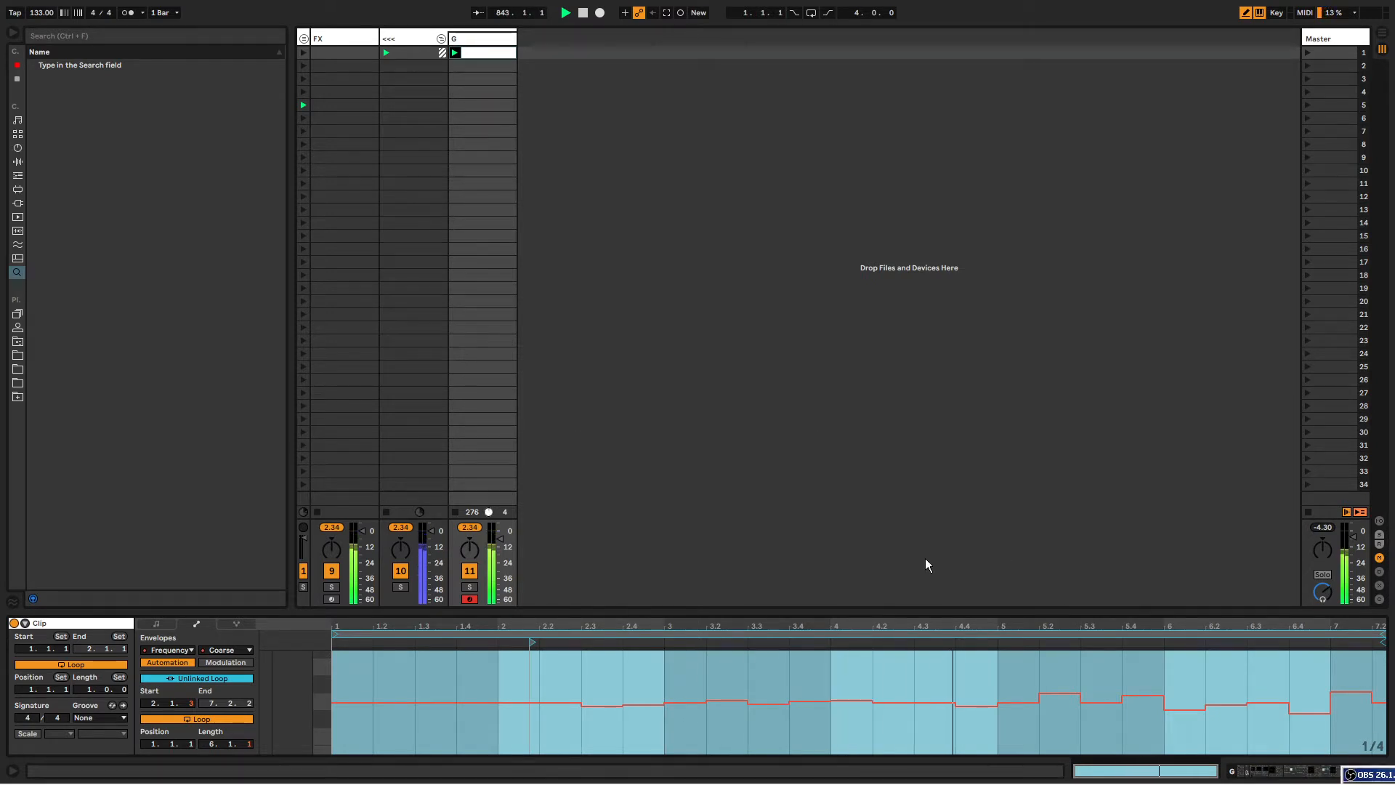
{"action": "key", "text": "alt+Tab"}
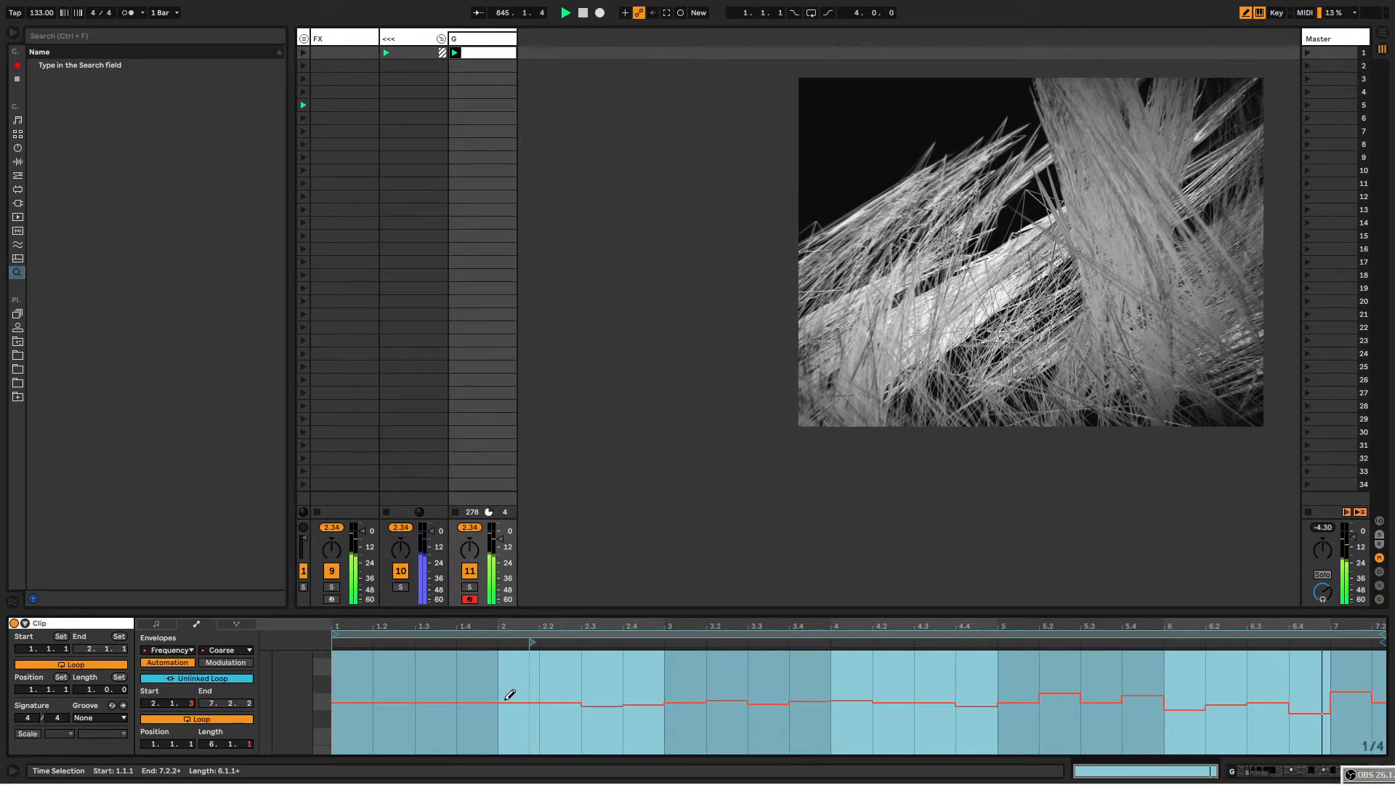
Draw a few more steps into the Frequency envelope's early bars.
{"action": "left_click", "coordinate": [479, 695]}
{"action": "left_click", "coordinate": [404, 706]}
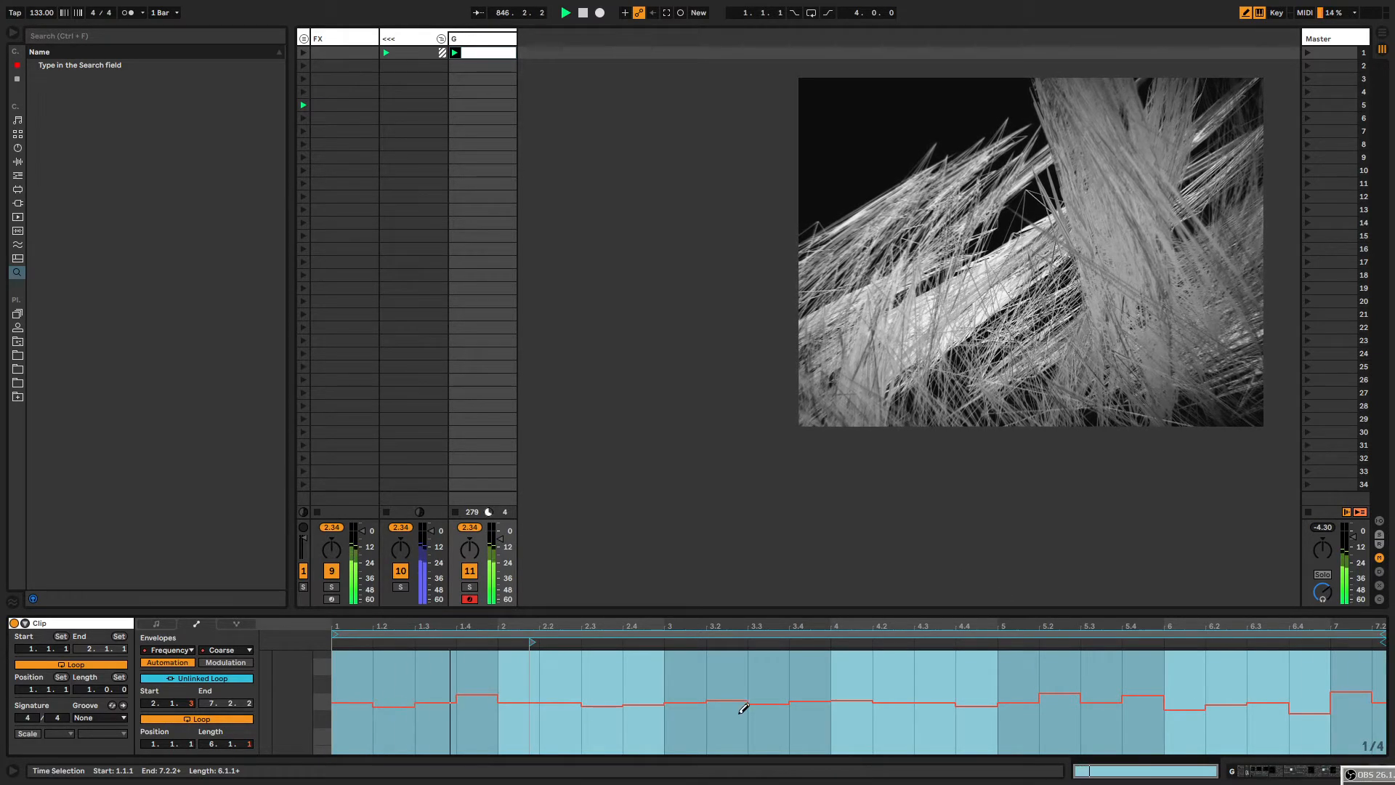
{"action": "left_click", "coordinate": [903, 705]}
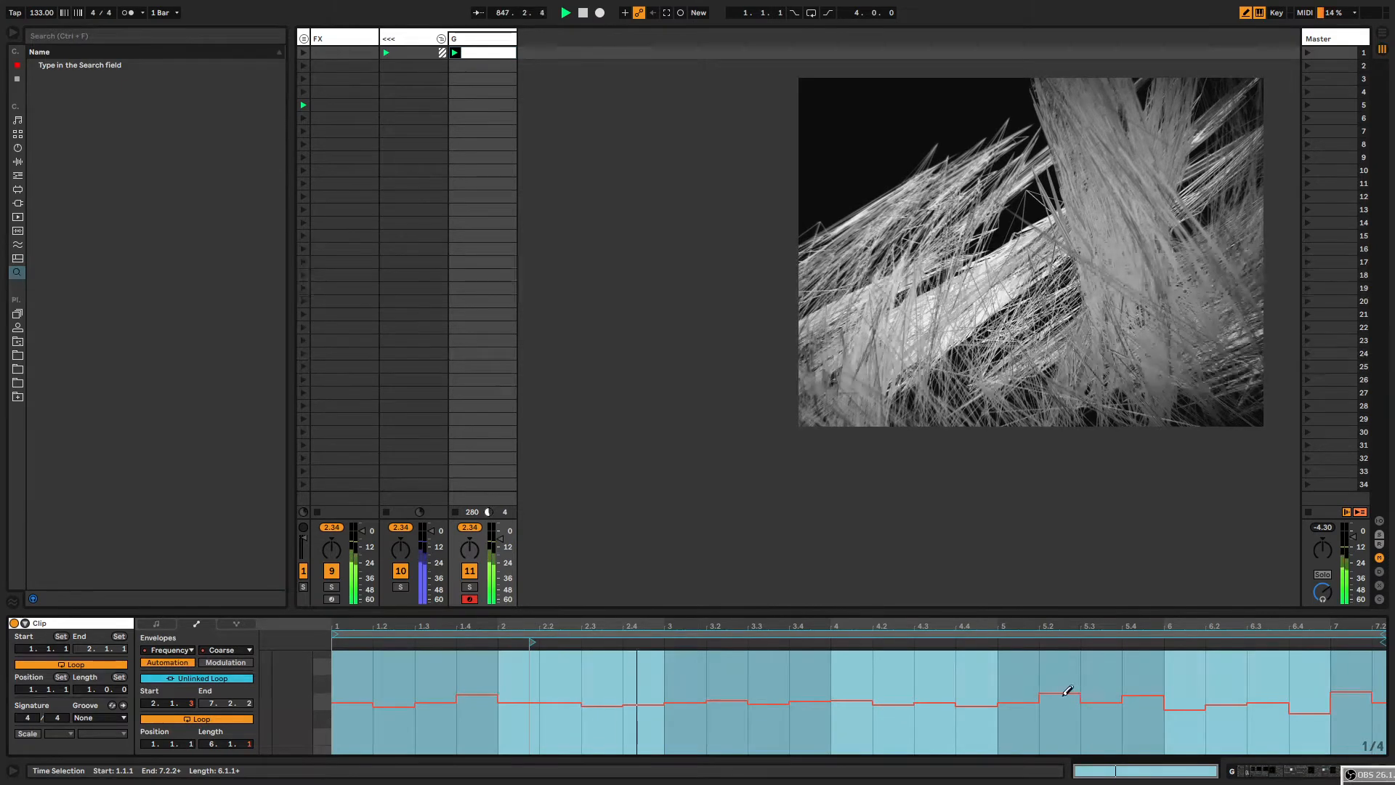
Return to the dice tracks and launch the ROLL DICE scene to roll a new sketch direction.
{"action": "left_click", "coordinate": [479, 38]}
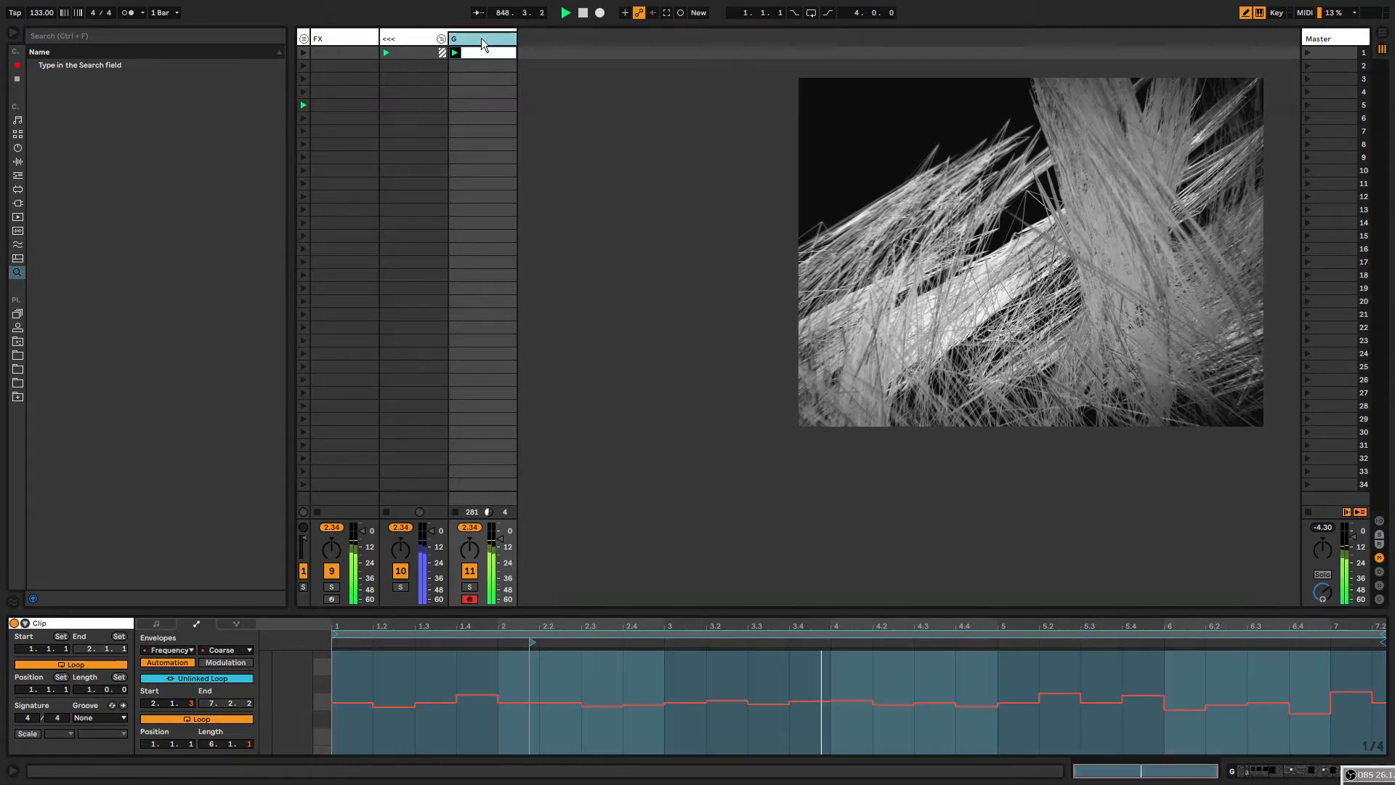
{"action": "left_click", "coordinate": [304, 40]}
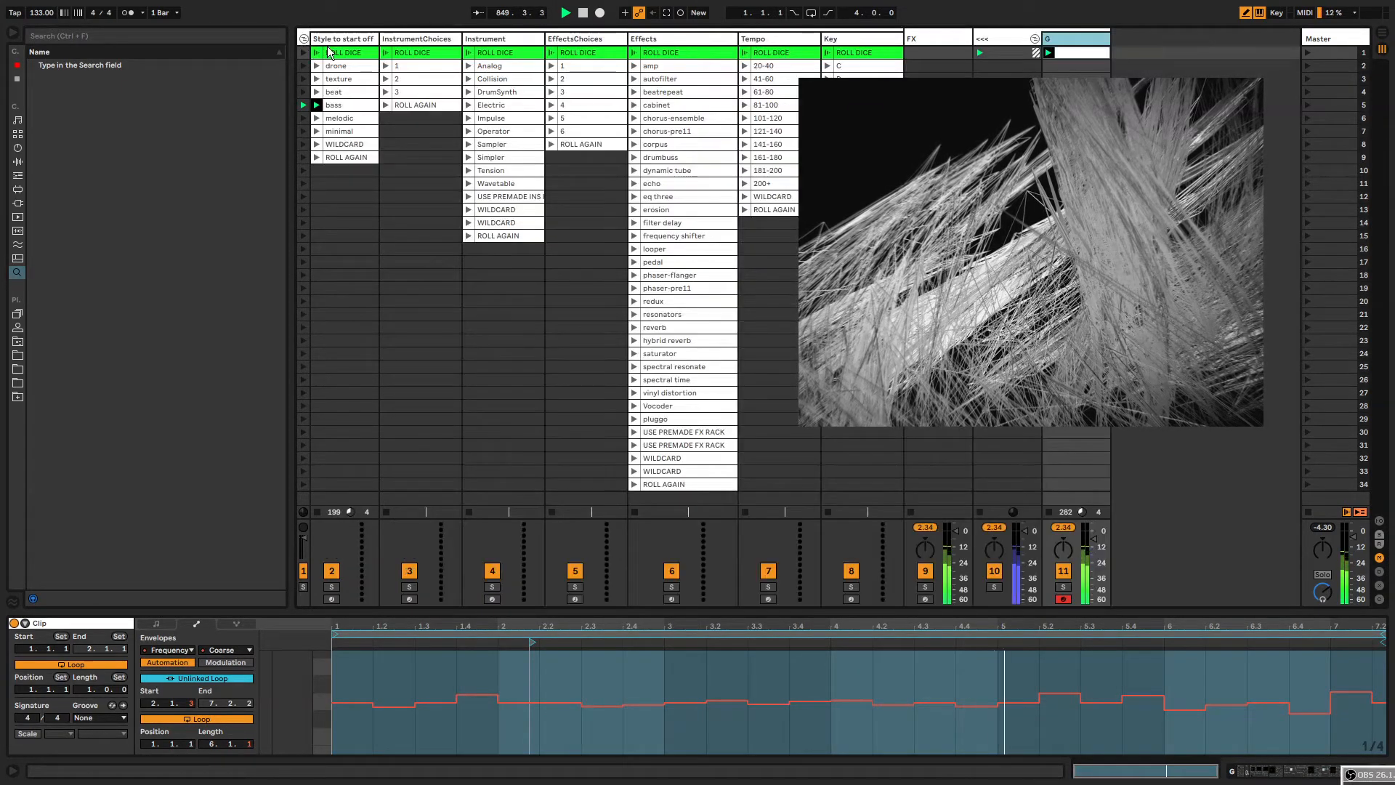
{"action": "left_click", "coordinate": [303, 52]}
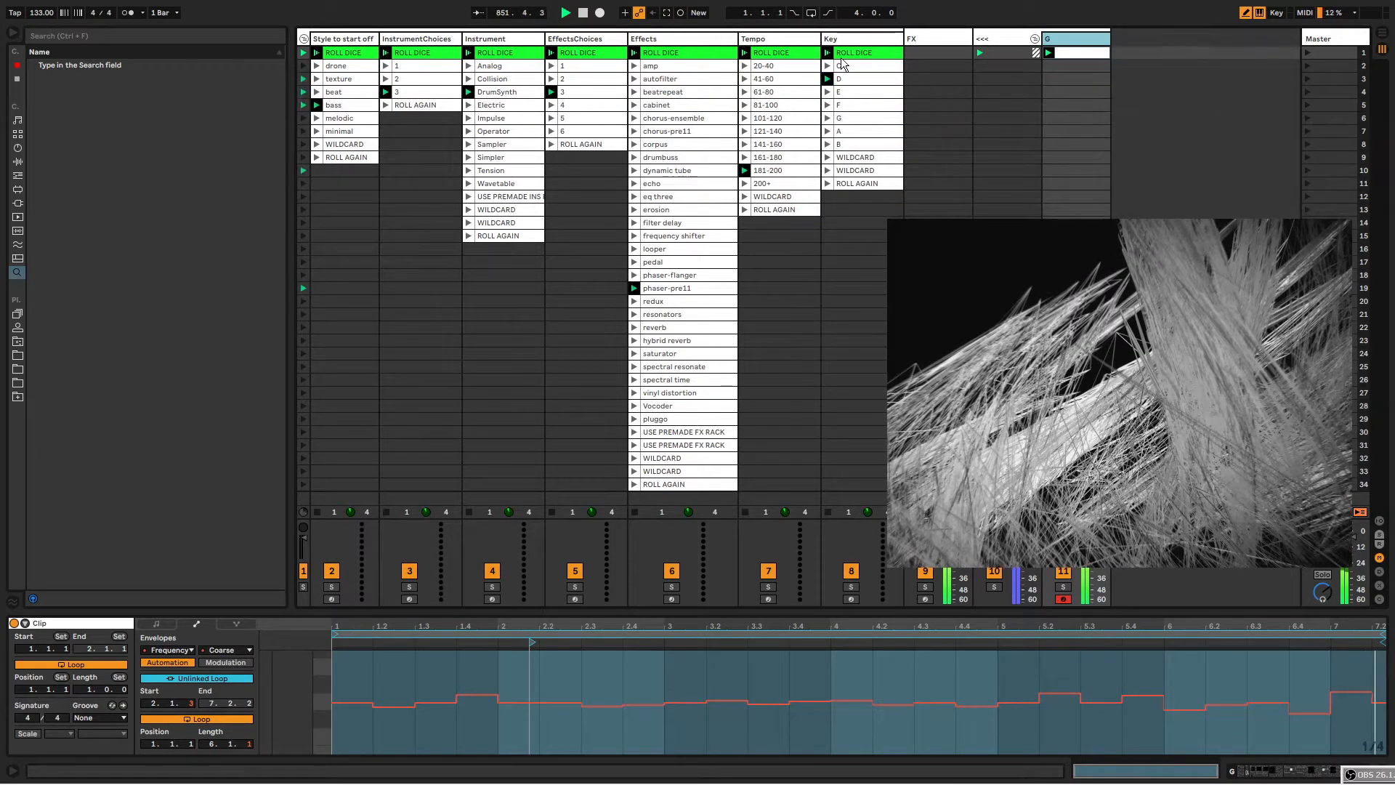
Review the rolled clips, then rename the empty track beside the dice columns to Bass.
{"action": "left_click", "coordinate": [772, 39]}
{"action": "left_click", "coordinate": [856, 39]}
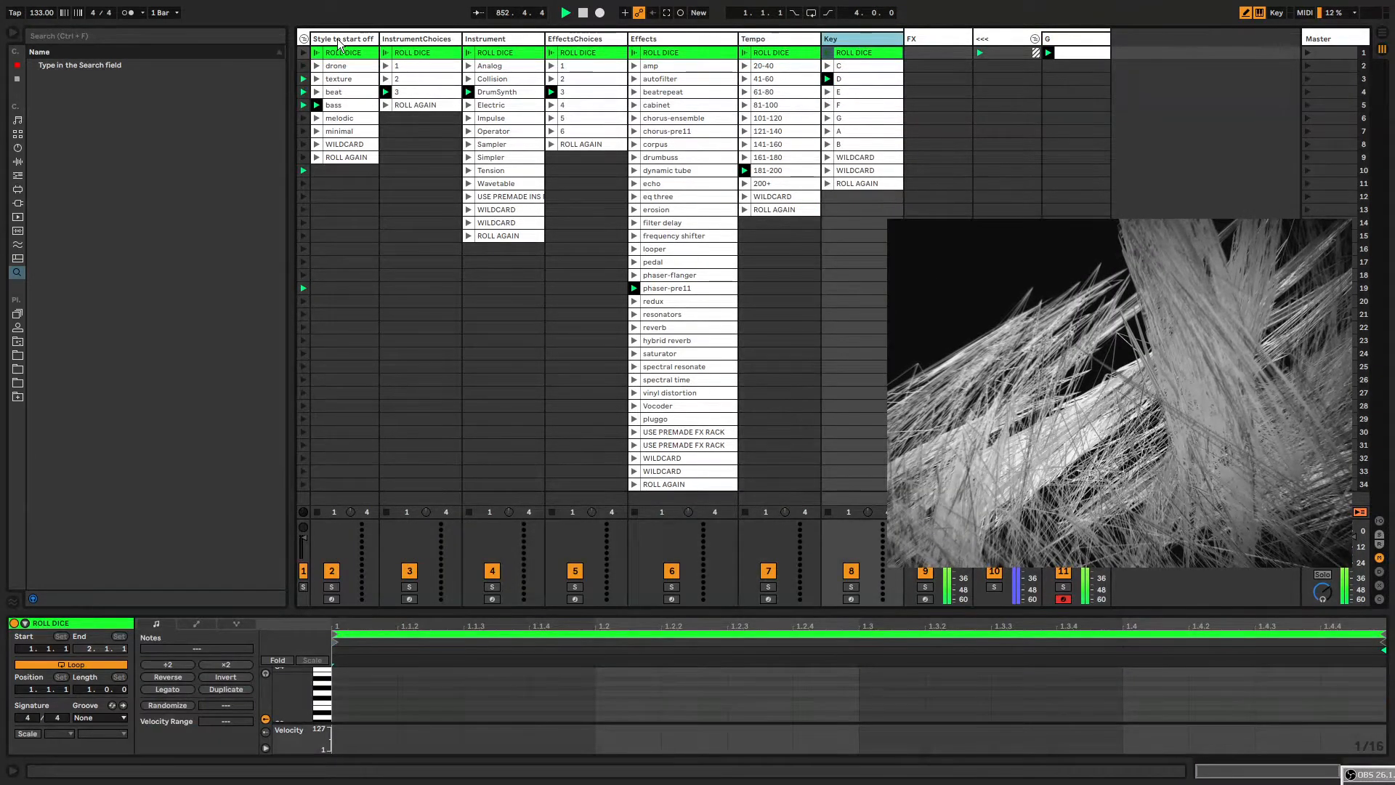
{"action": "left_click", "coordinate": [339, 42]}
{"action": "left_click", "coordinate": [346, 106]}
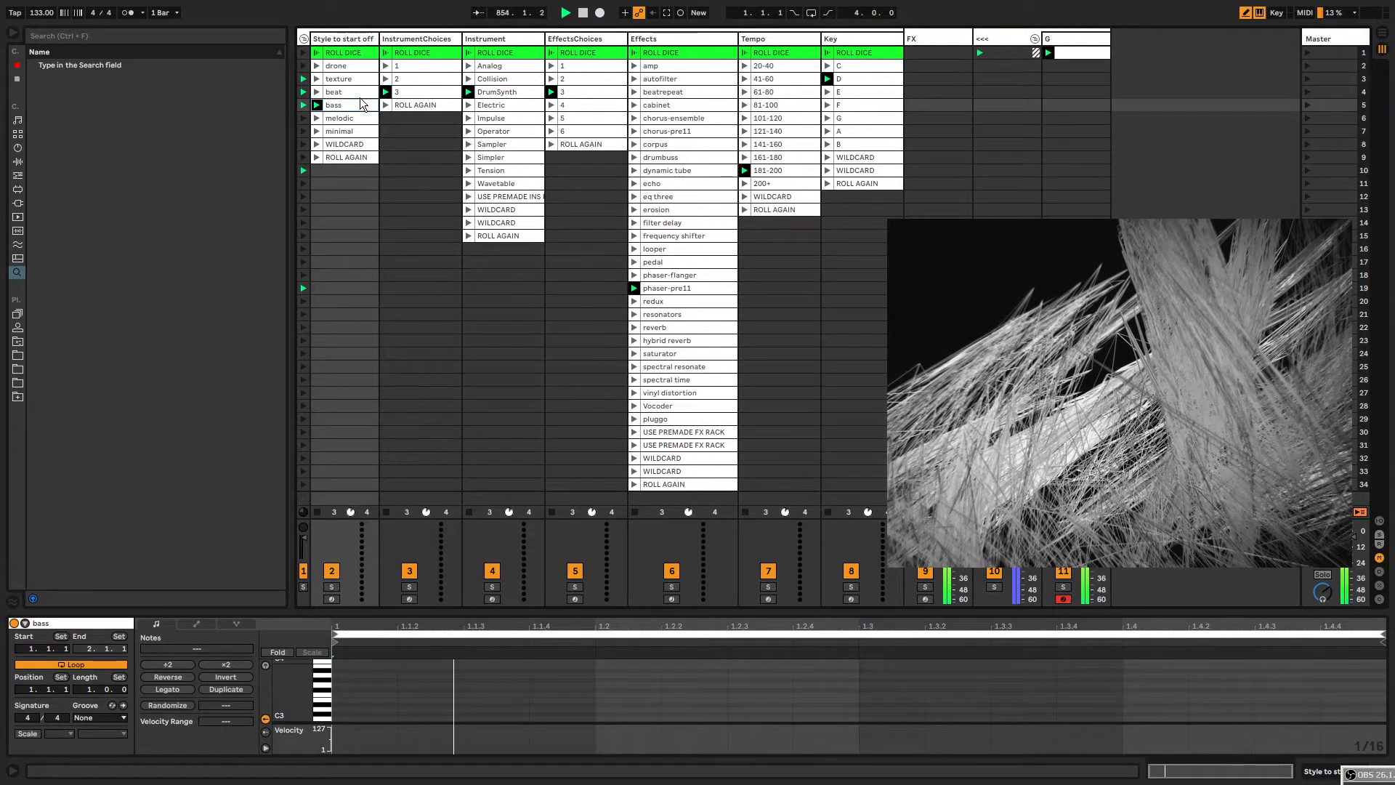
{"action": "left_click", "coordinate": [1061, 44]}
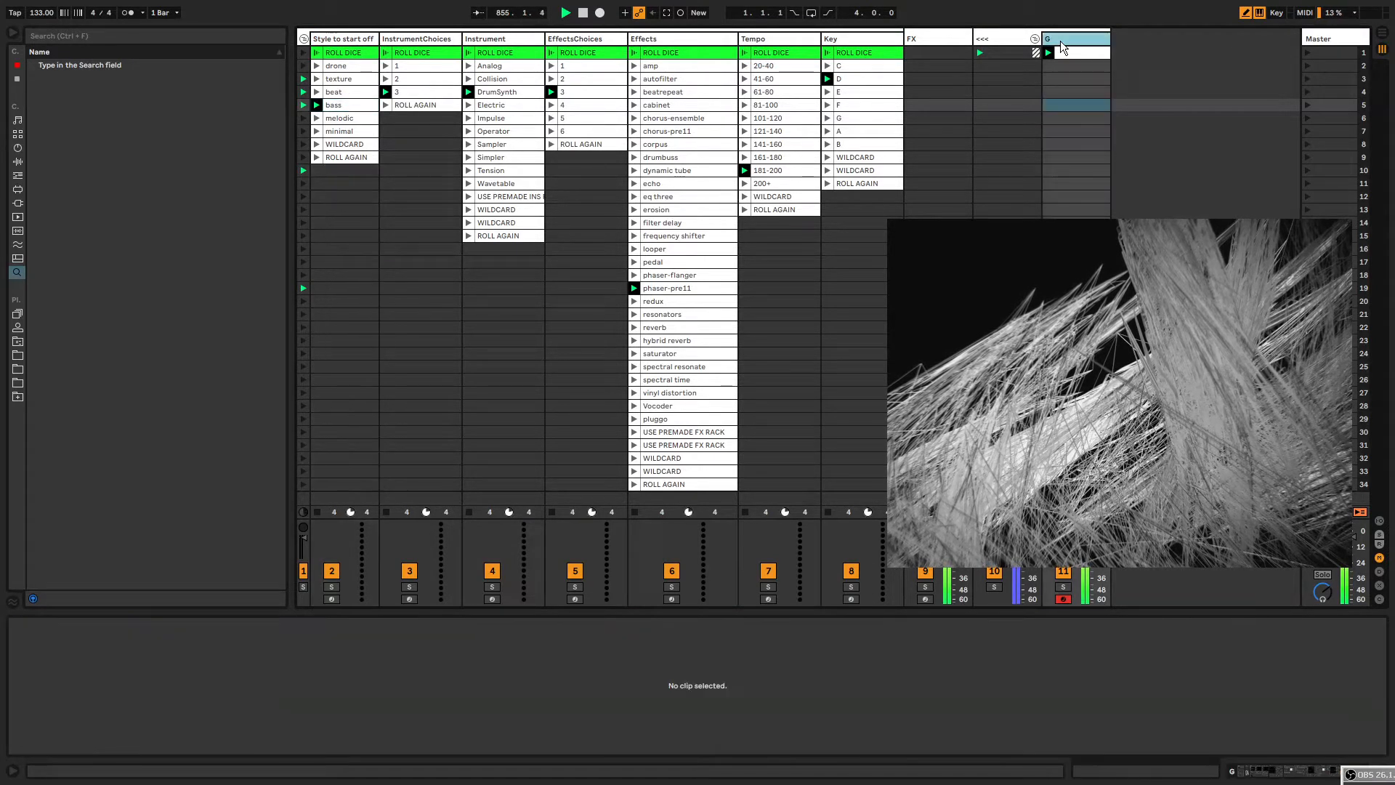
{"action": "type", "text": "Bass"}
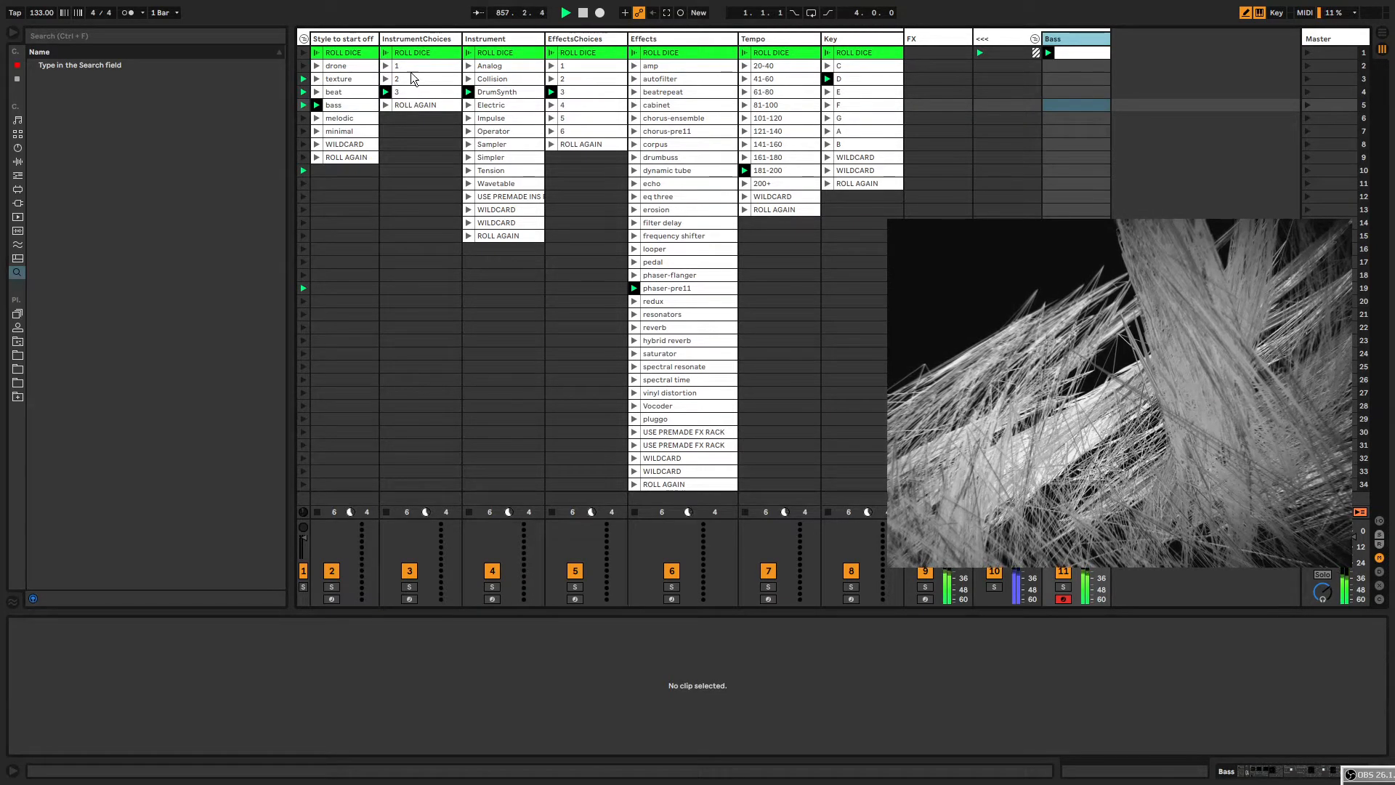
Roll the style dice again, then rename the minimal style clip to noise.
{"action": "left_click", "coordinate": [316, 56]}
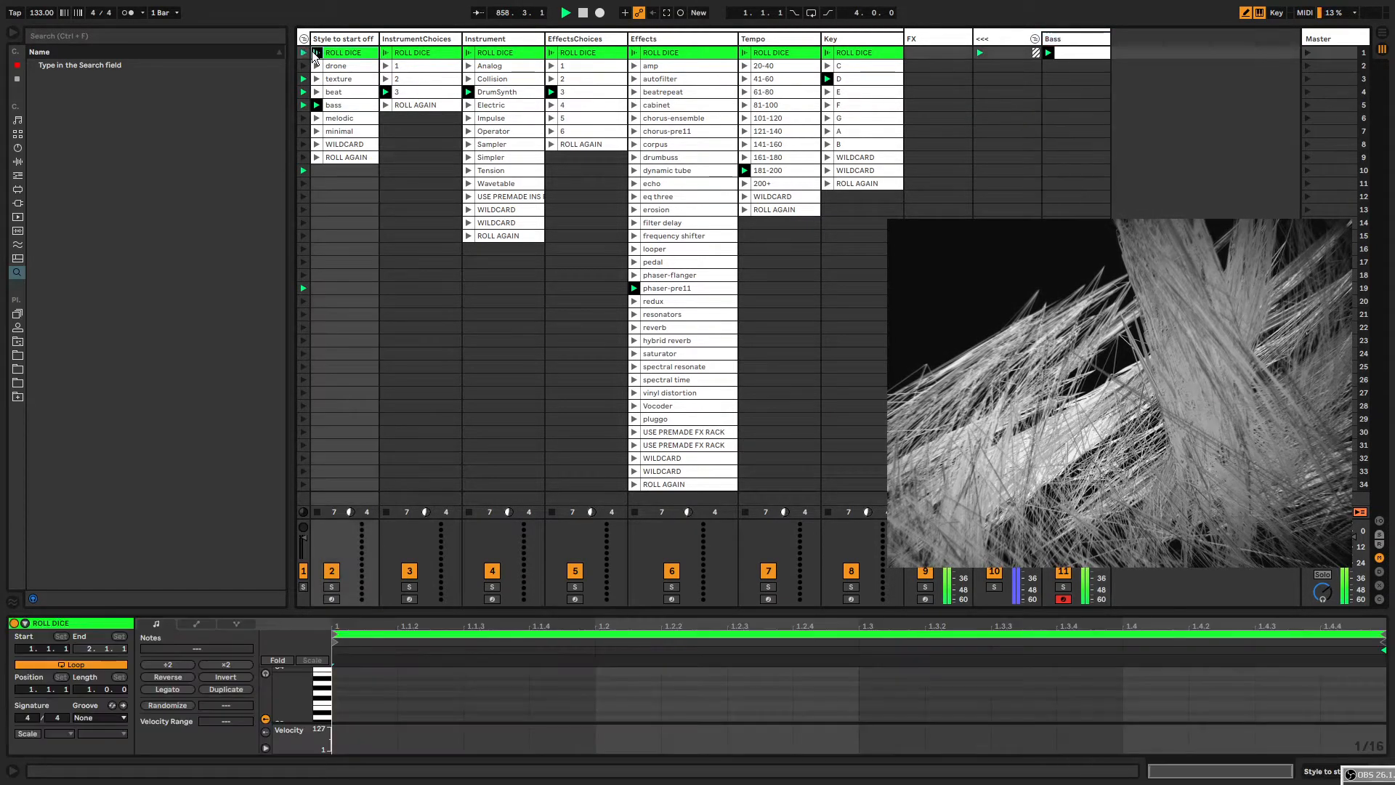
{"action": "left_click", "coordinate": [347, 132]}
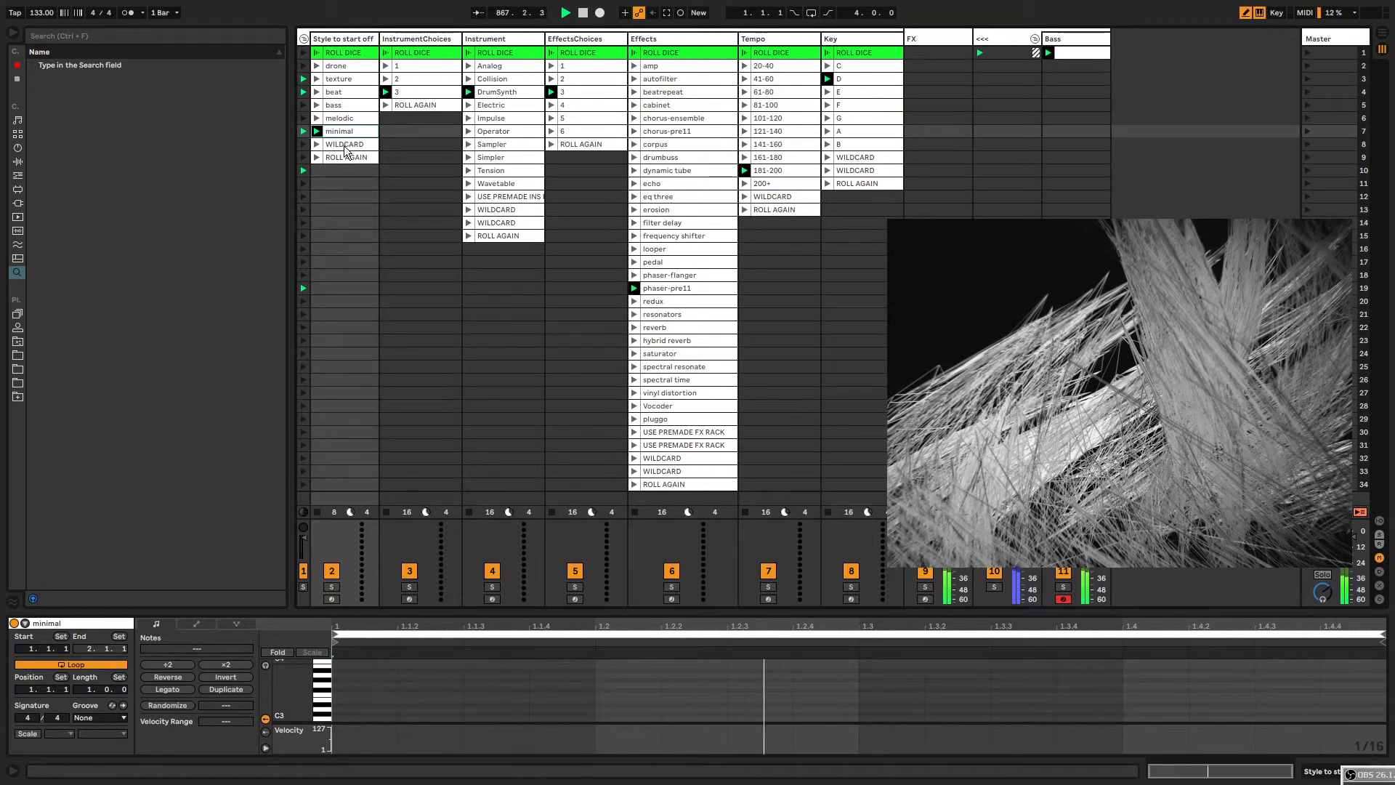
{"action": "key", "text": "ctrl+r"}
{"action": "type", "text": "n"}
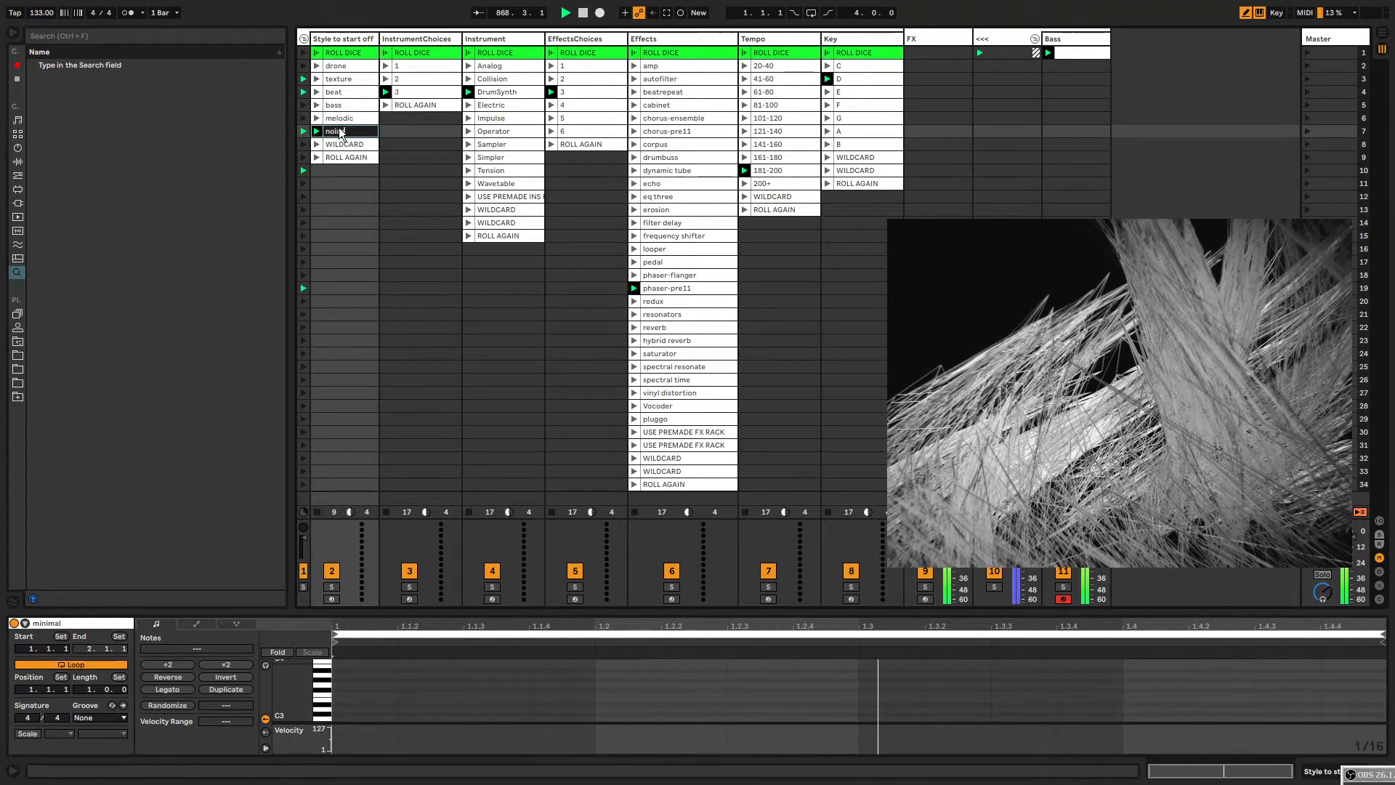
{"action": "type", "text": "oise"}
{"action": "key", "text": "Return"}
Reroll the style and instrument dice, then launch the Analog, Operator and DrumSynth instrument clips.
{"action": "left_click", "coordinate": [318, 53]}
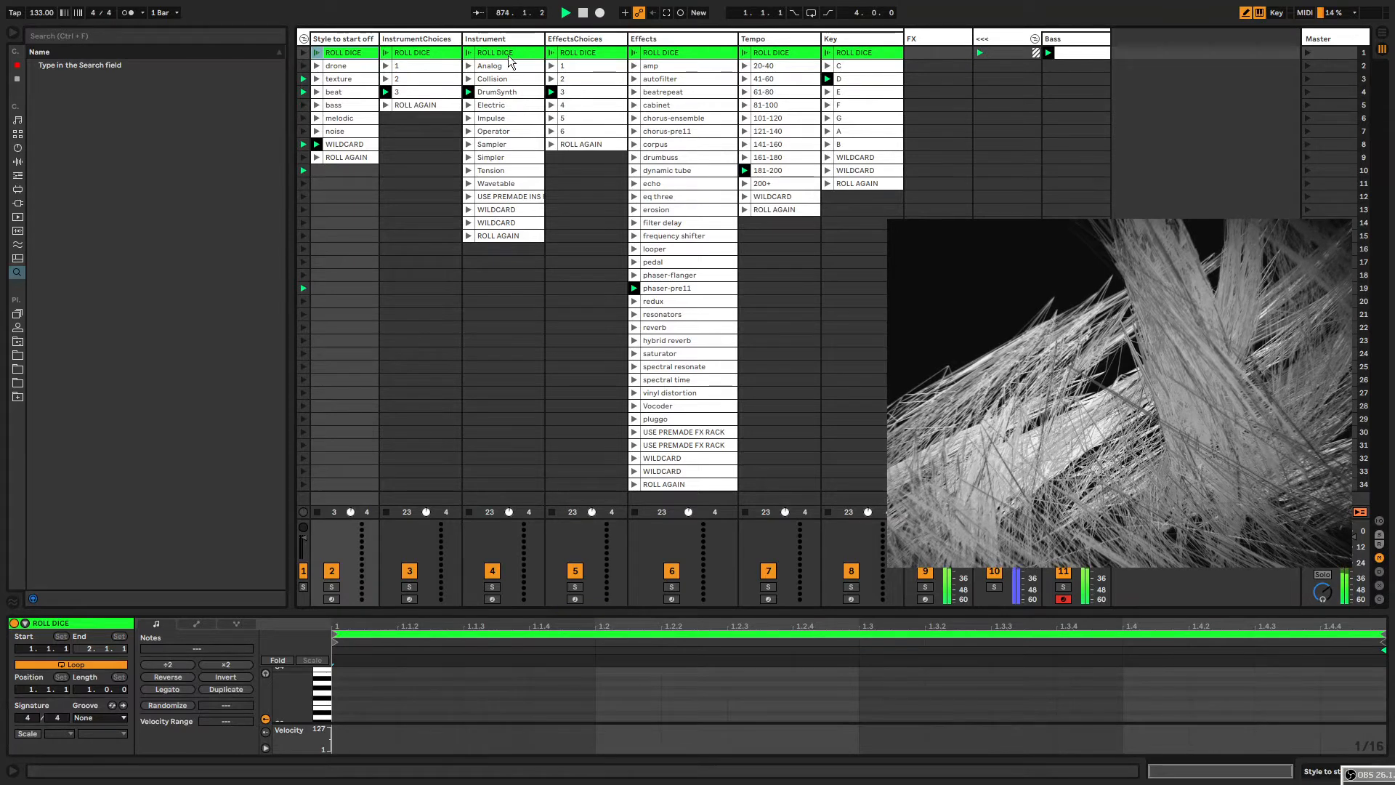
{"action": "left_click", "coordinate": [497, 92]}
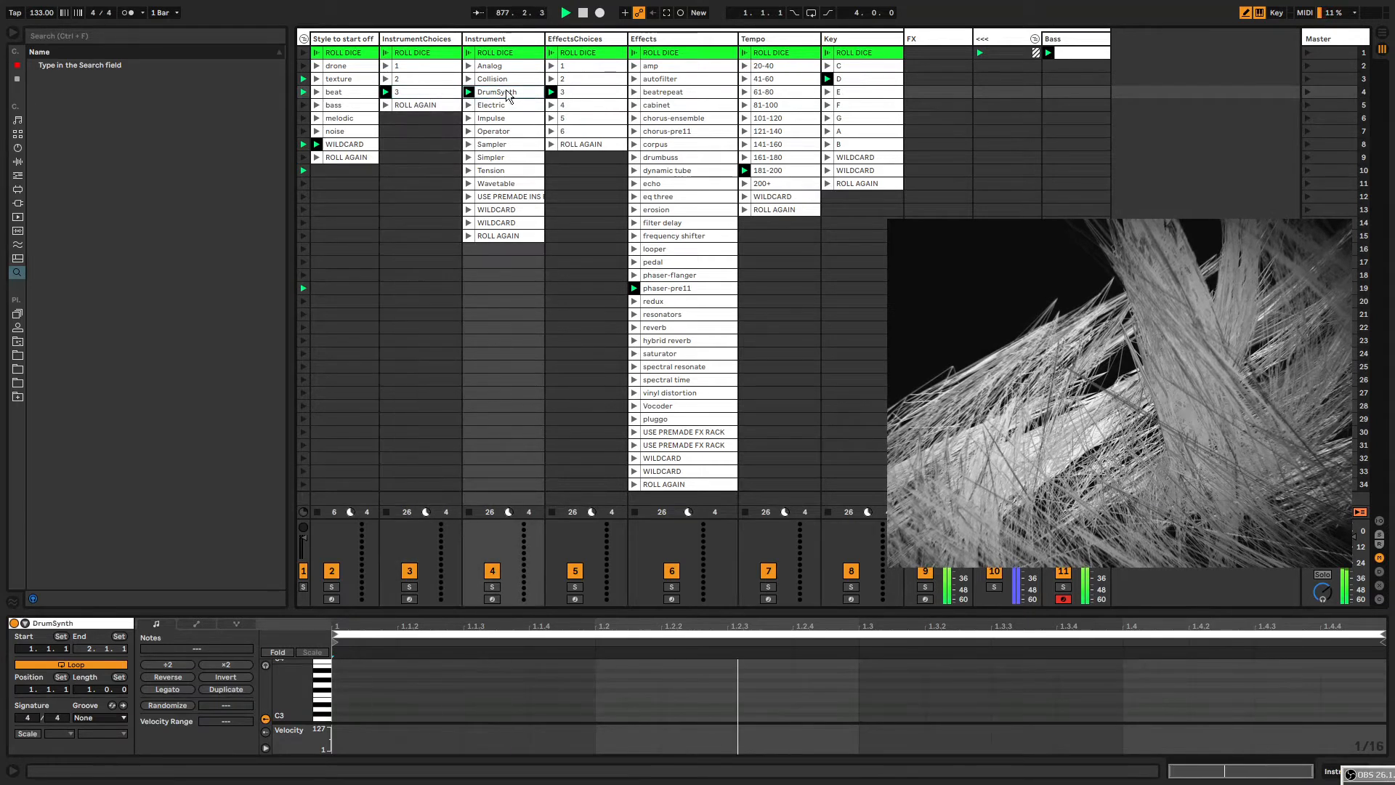
{"action": "left_click", "coordinate": [396, 92]}
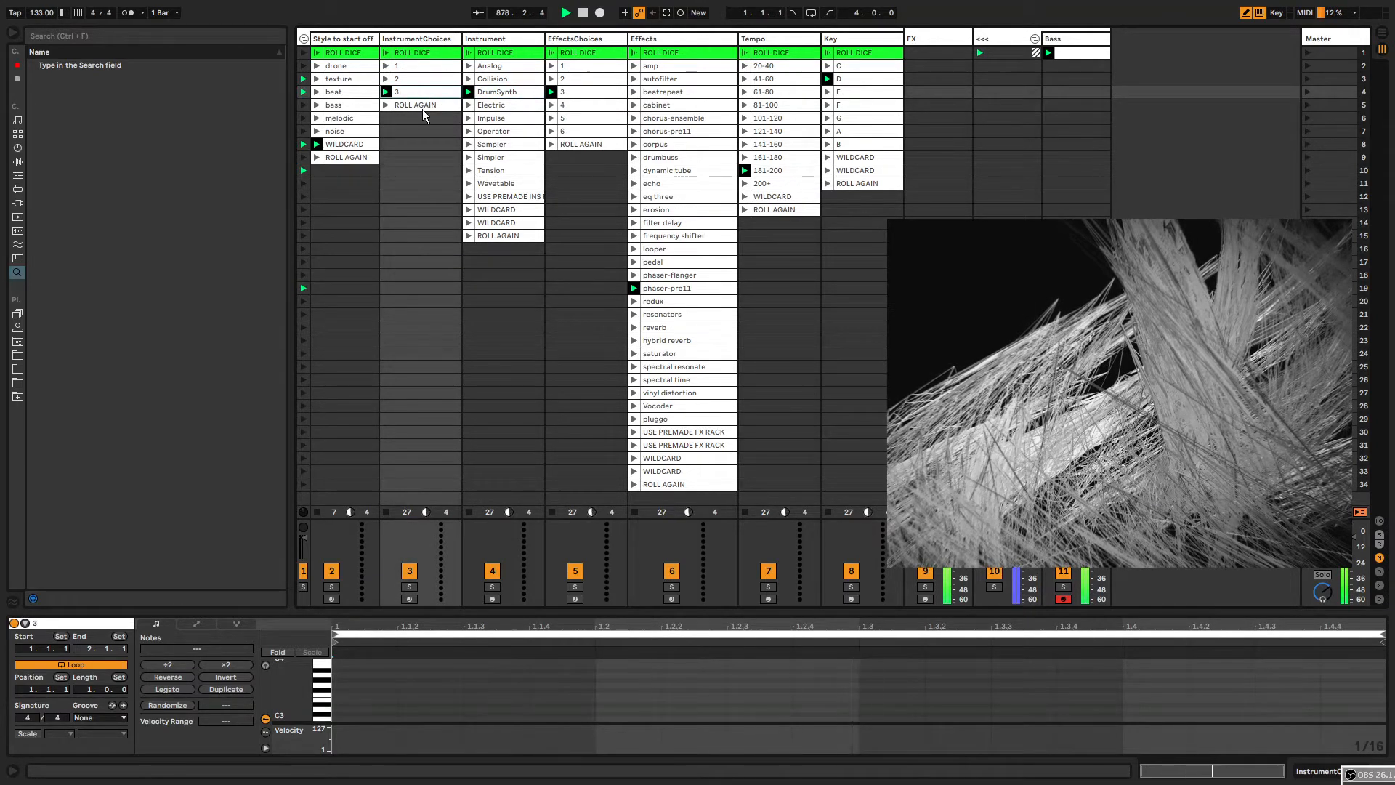
{"action": "left_click", "coordinate": [468, 54]}
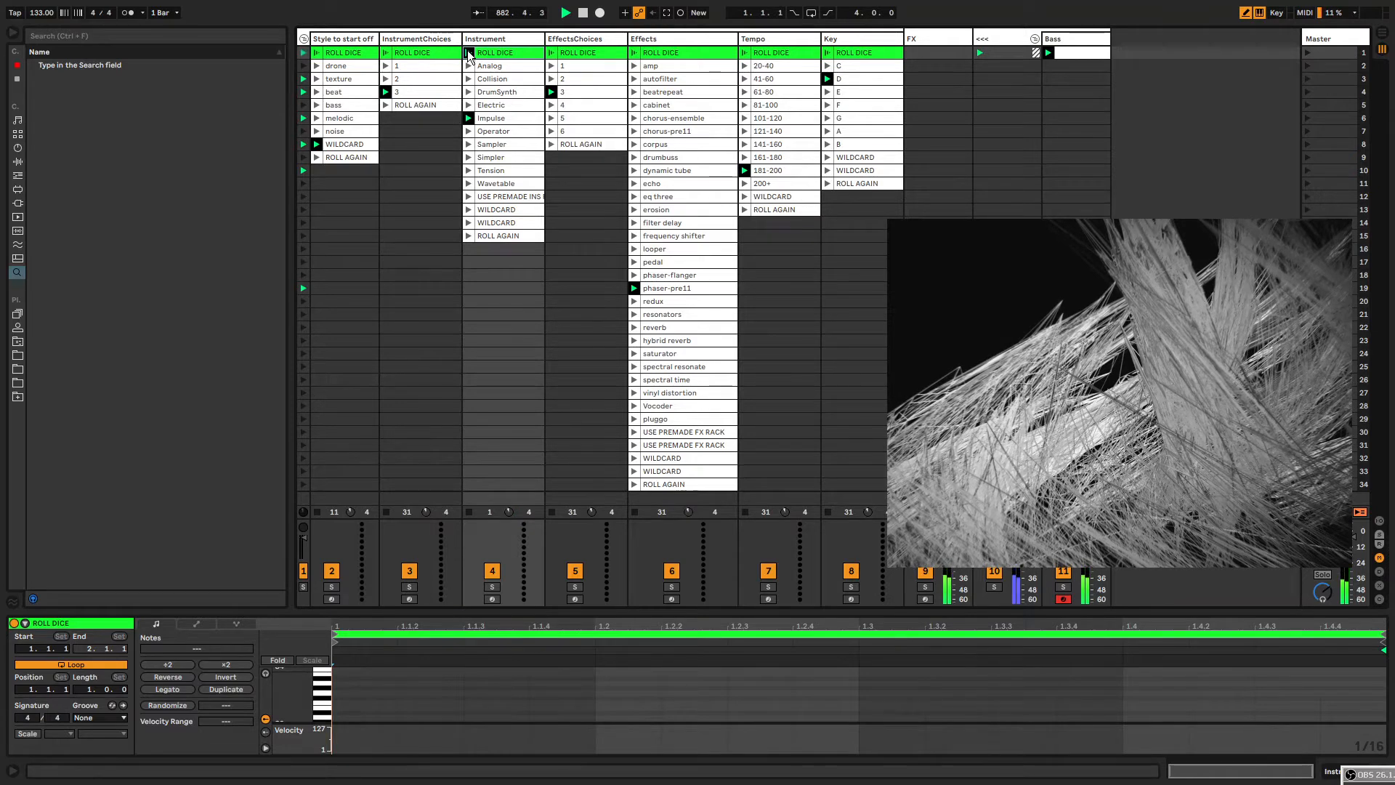
{"action": "left_click", "coordinate": [489, 65]}
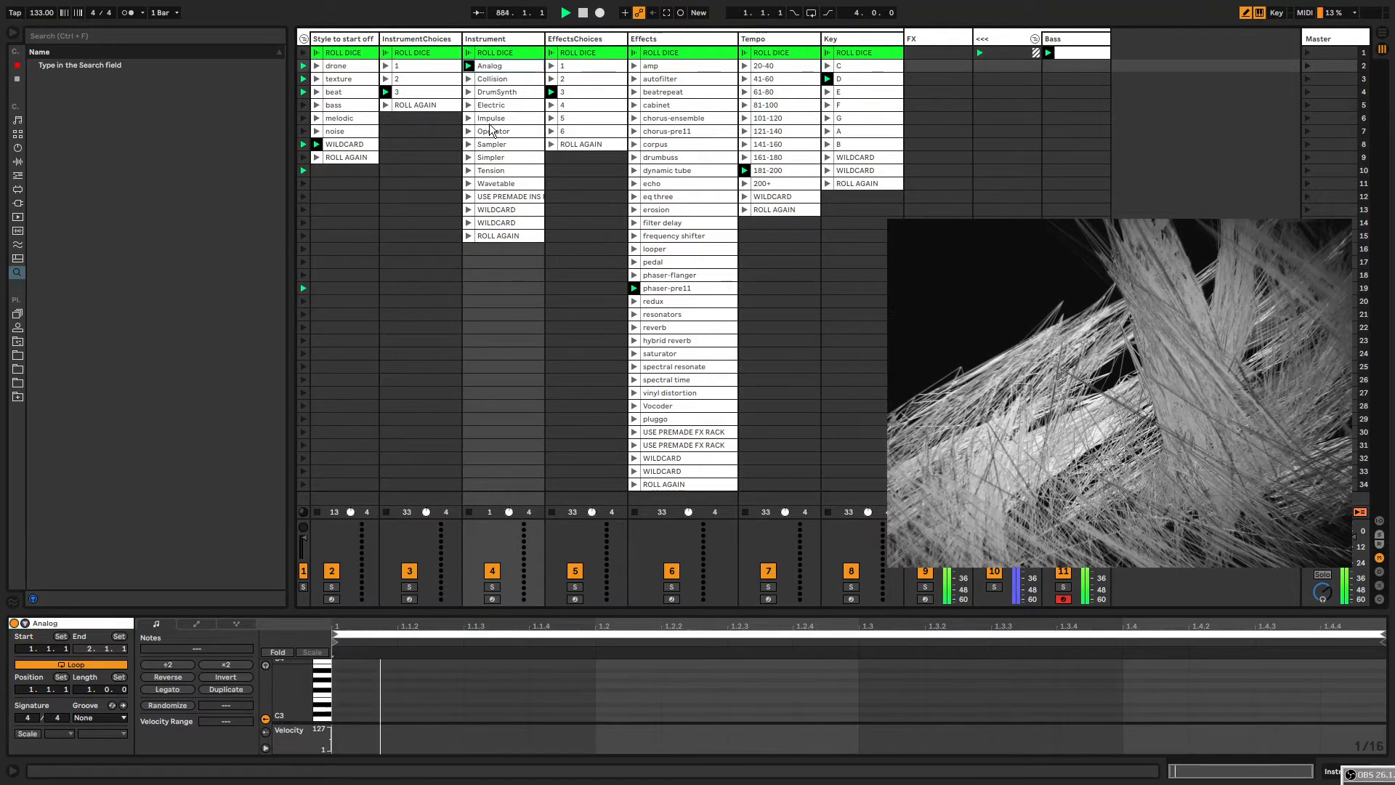
{"action": "left_click", "coordinate": [492, 131]}
{"action": "left_click", "coordinate": [493, 92]}
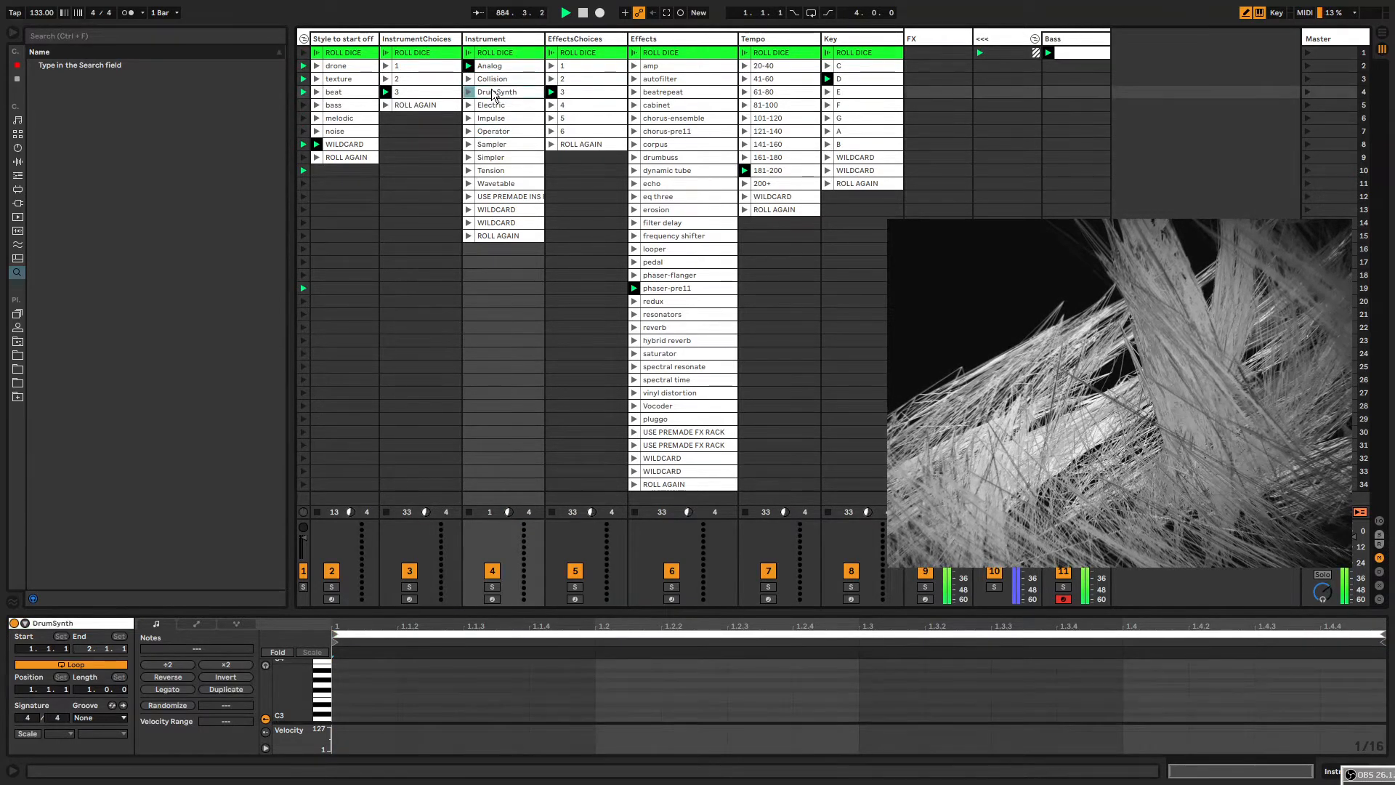
Roll the effects-choices dice and the effects dice to pick new effects.
{"action": "left_click", "coordinate": [572, 54]}
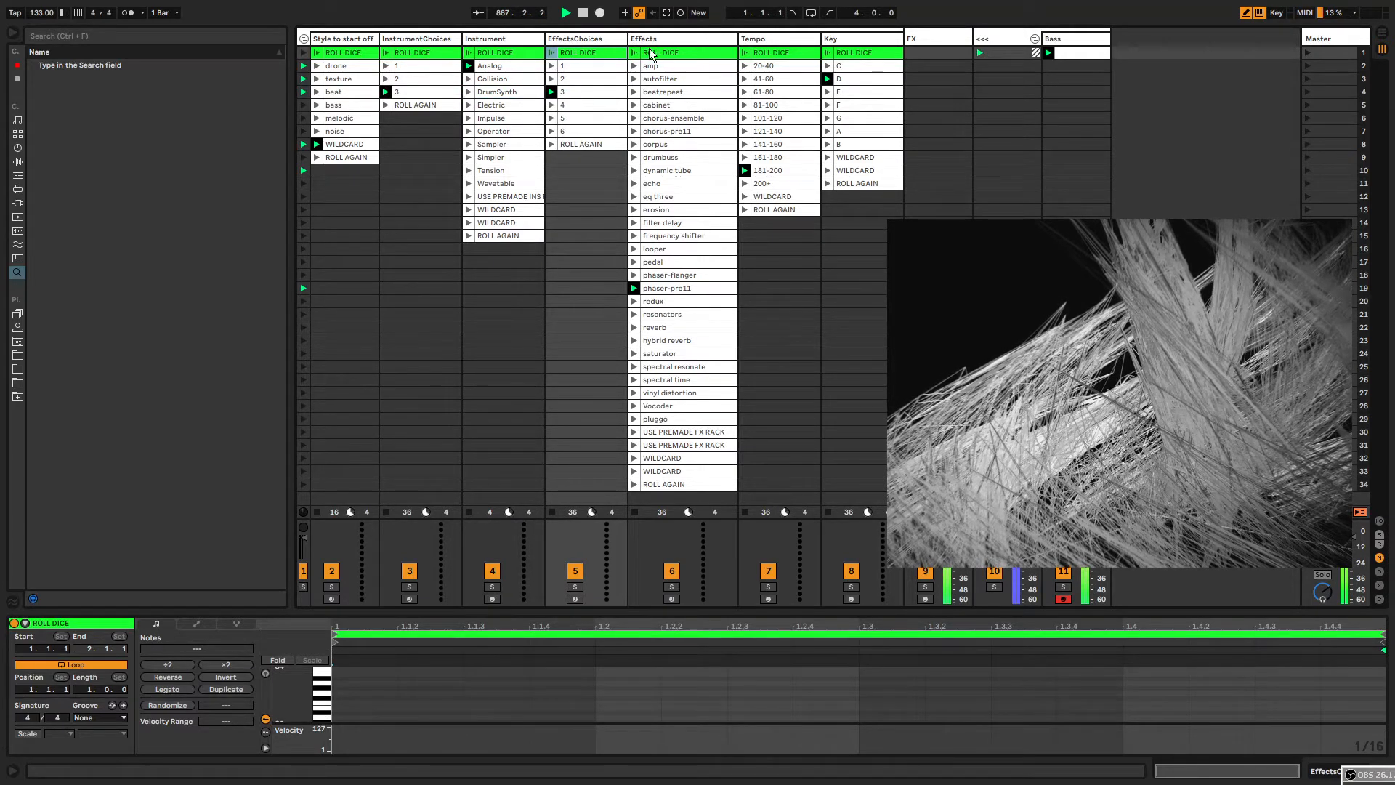
{"action": "left_click", "coordinate": [670, 54]}
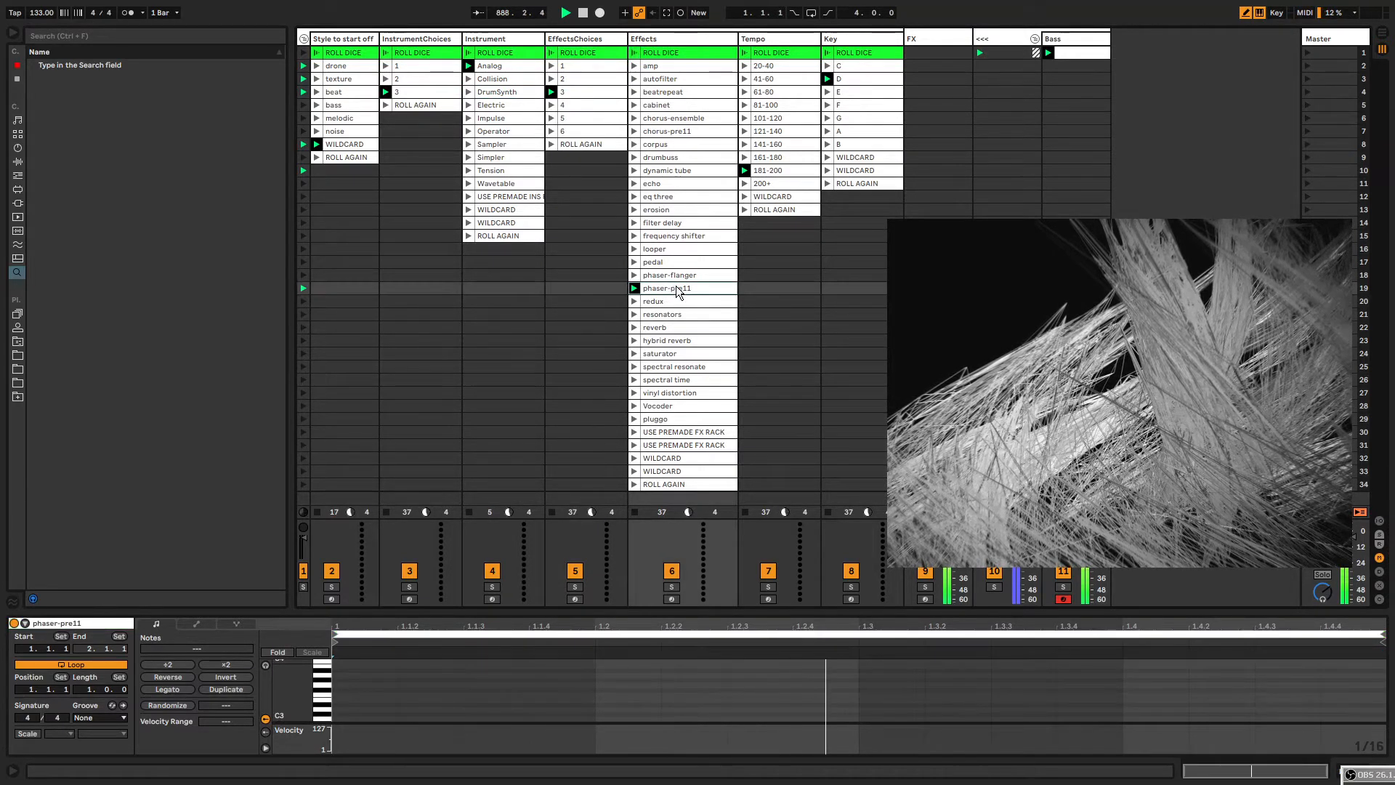
{"action": "left_click", "coordinate": [635, 54]}
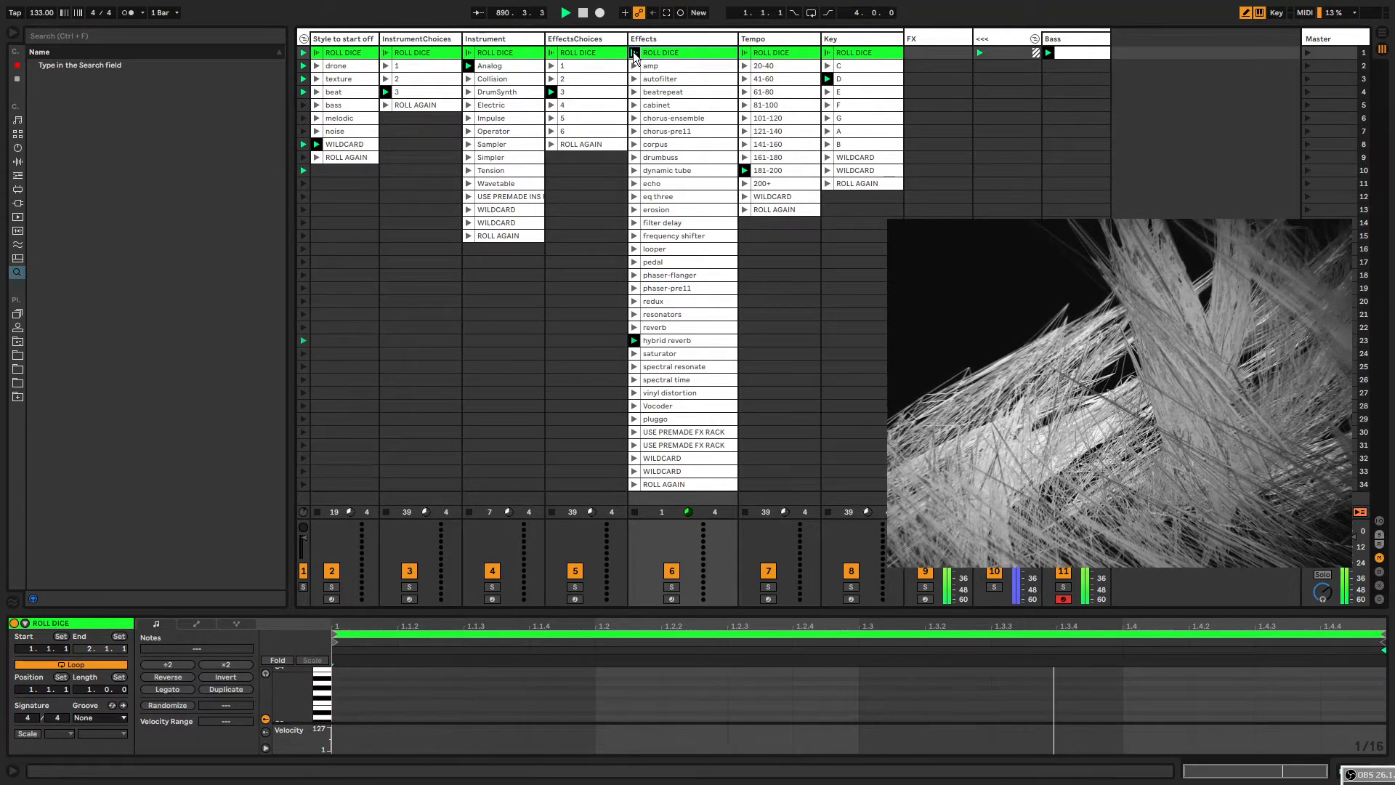
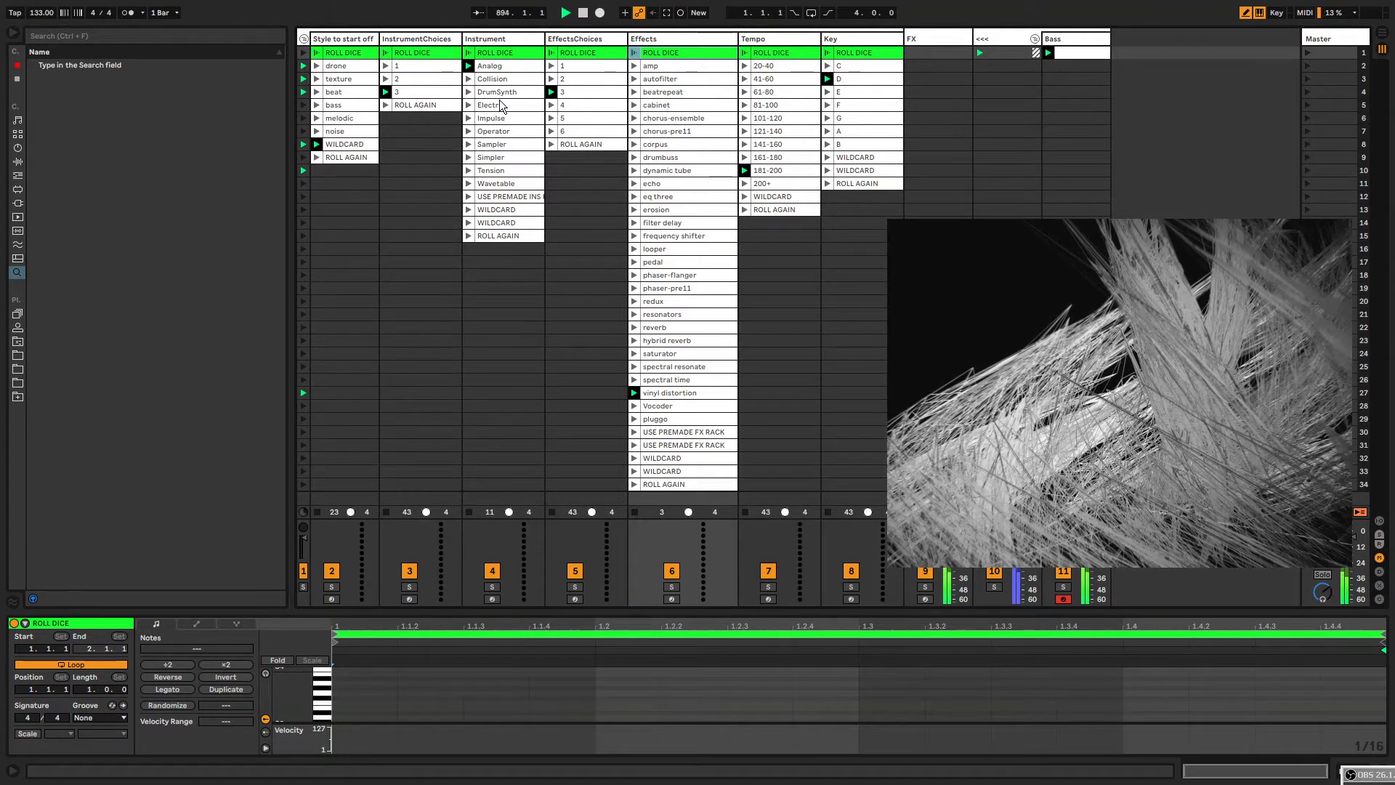
Insert a new MIDI track next to the Bass track.
{"action": "left_click", "coordinate": [305, 39]}
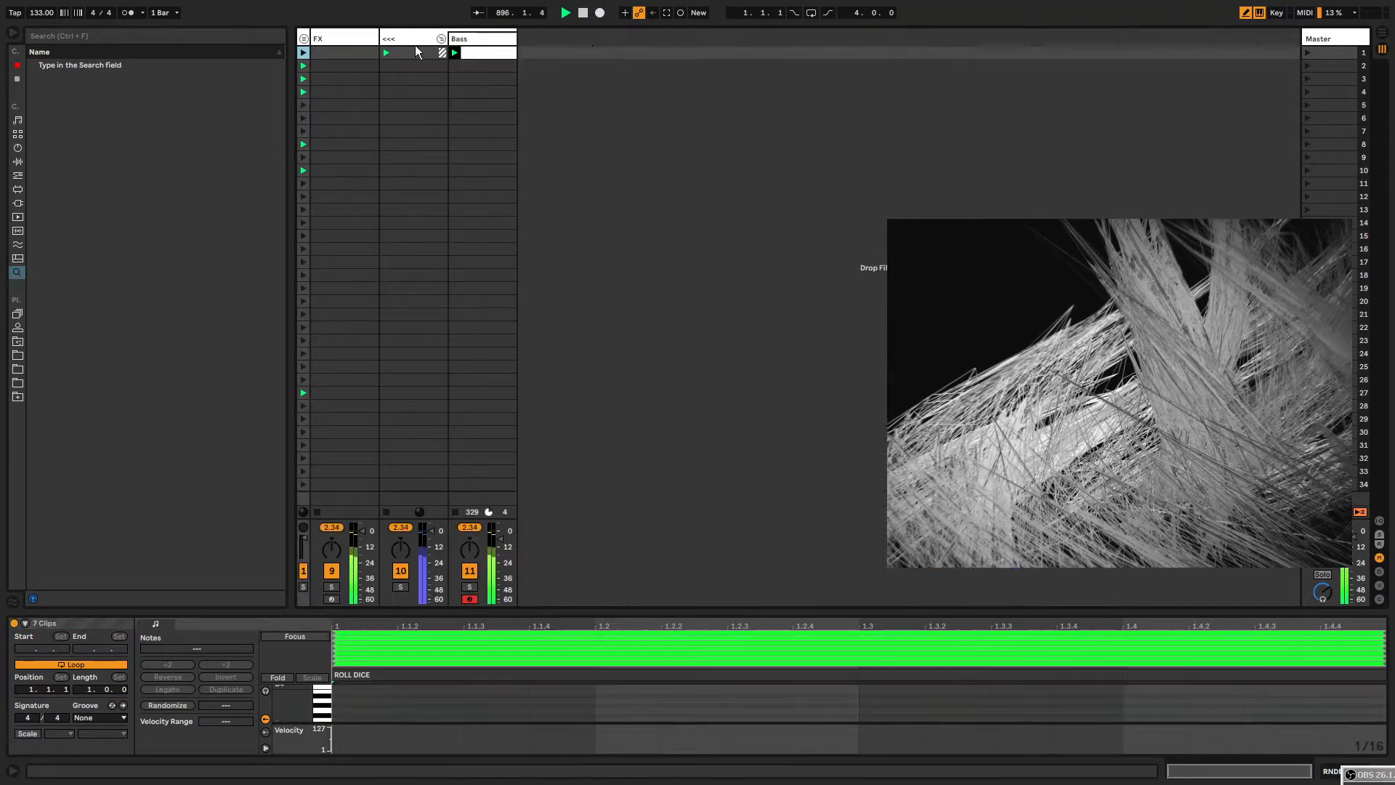
{"action": "left_click", "coordinate": [498, 43]}
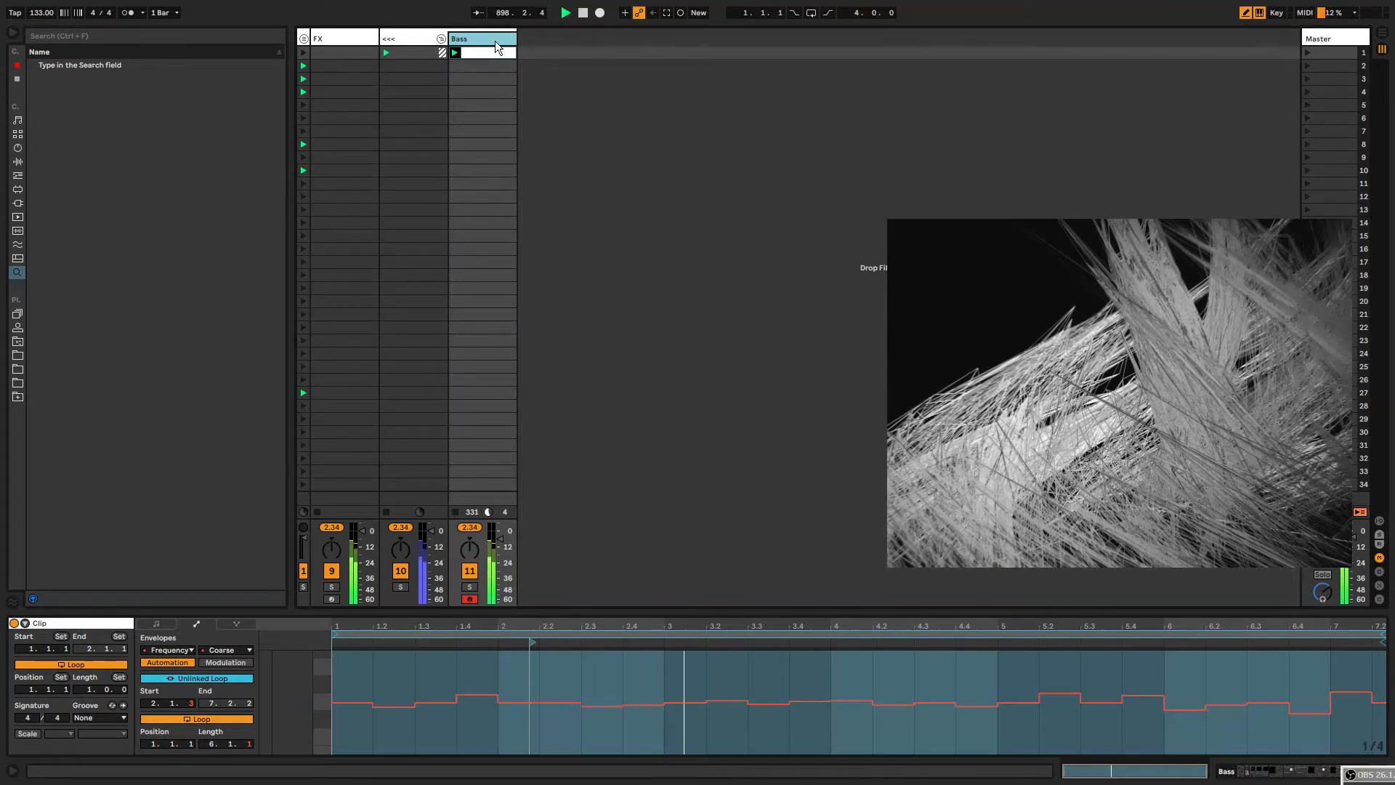
{"action": "key", "text": "ctrl+shift+t"}
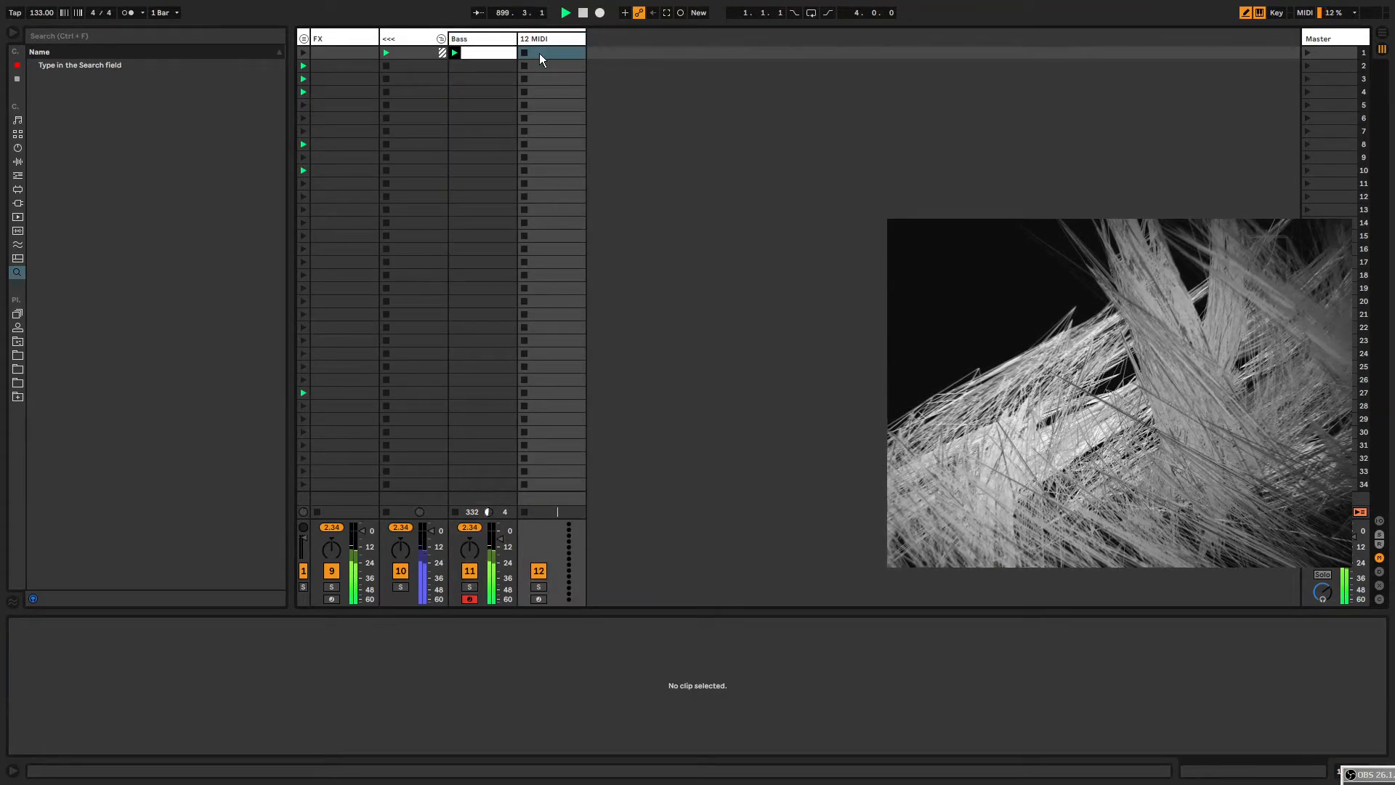
Load the PreAbleton11-ChorusPhaser effect rack onto the new MIDI track.
{"action": "left_click_drag", "start_coordinate": [540, 59], "coordinate": [539, 518]}
{"action": "key", "text": "ctrl+e"}
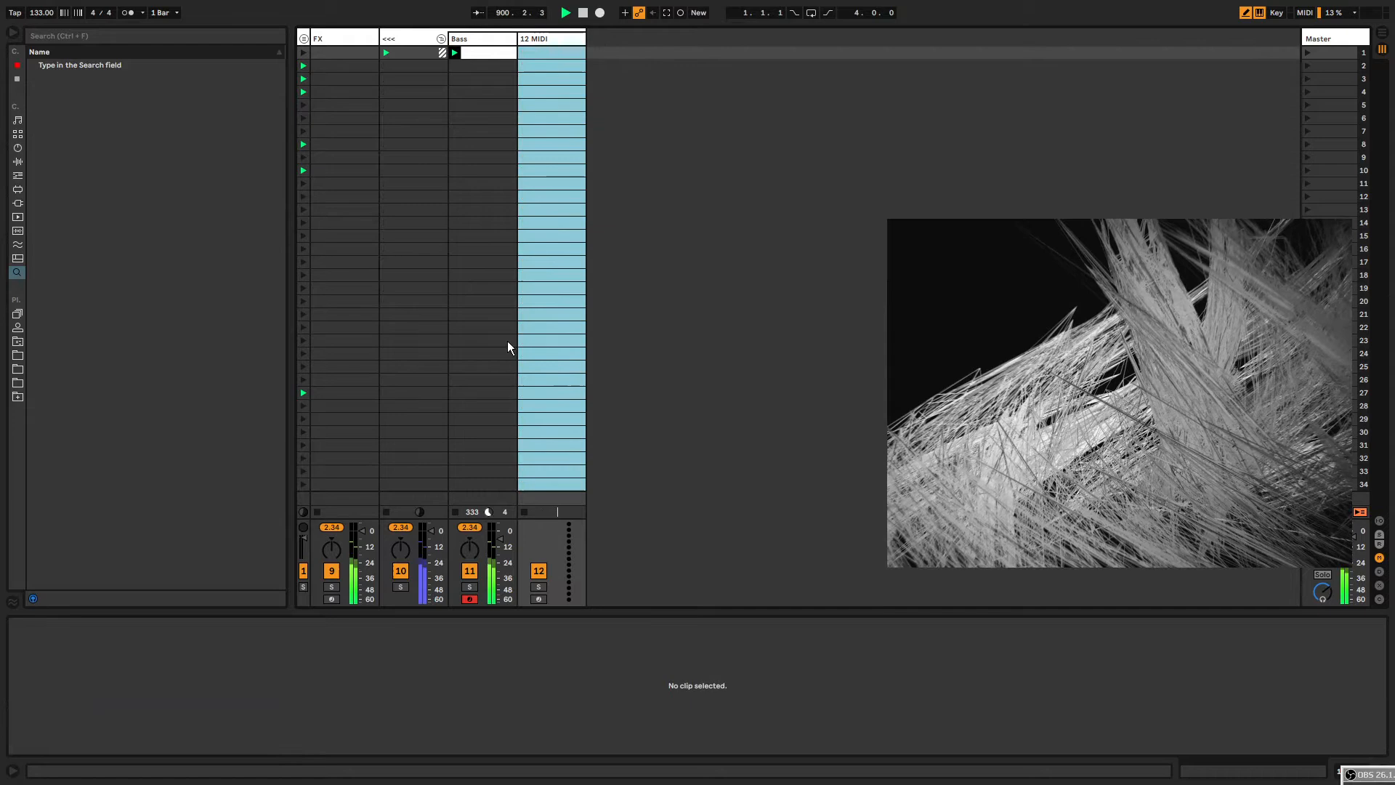
{"action": "left_click", "coordinate": [535, 40]}
{"action": "left_click", "coordinate": [18, 80]}
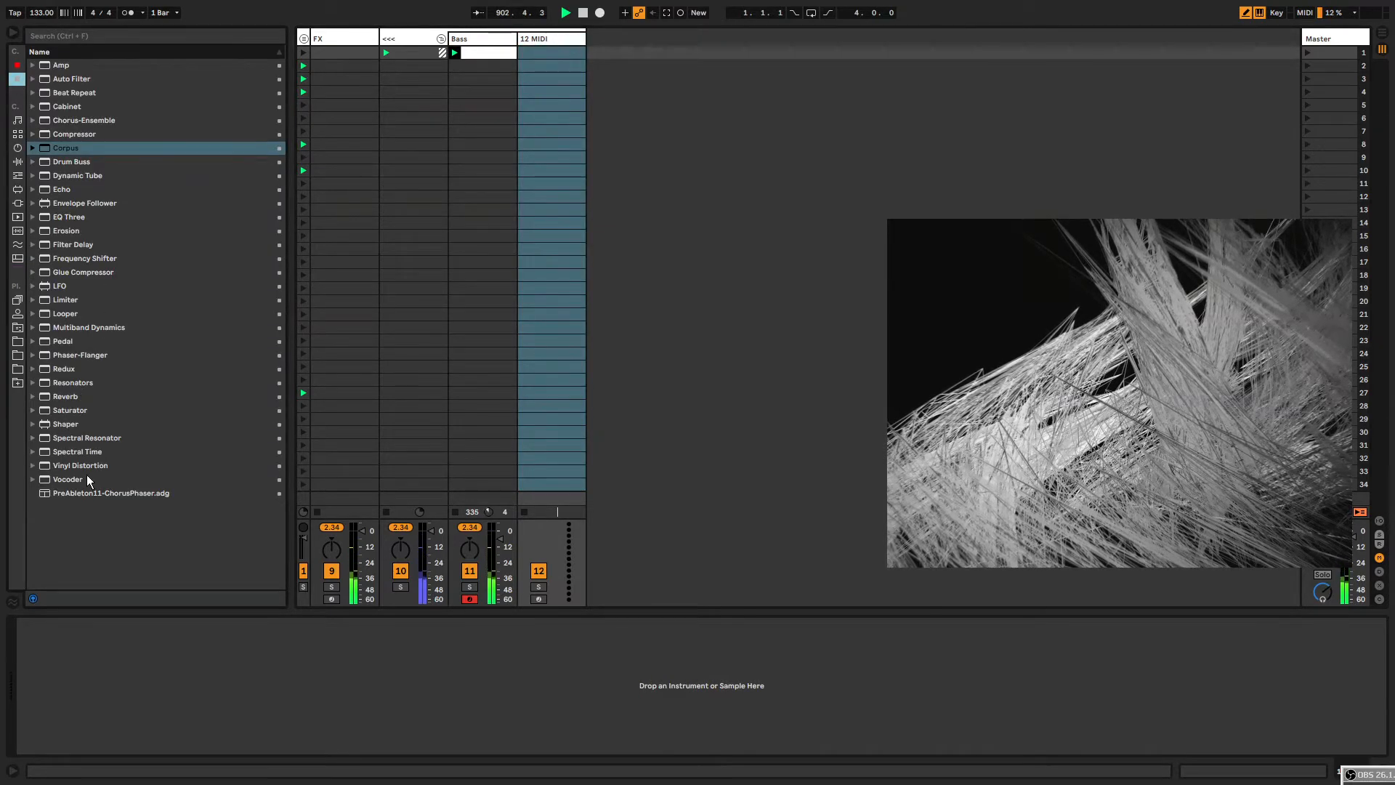
{"action": "double_click", "coordinate": [93, 494]}
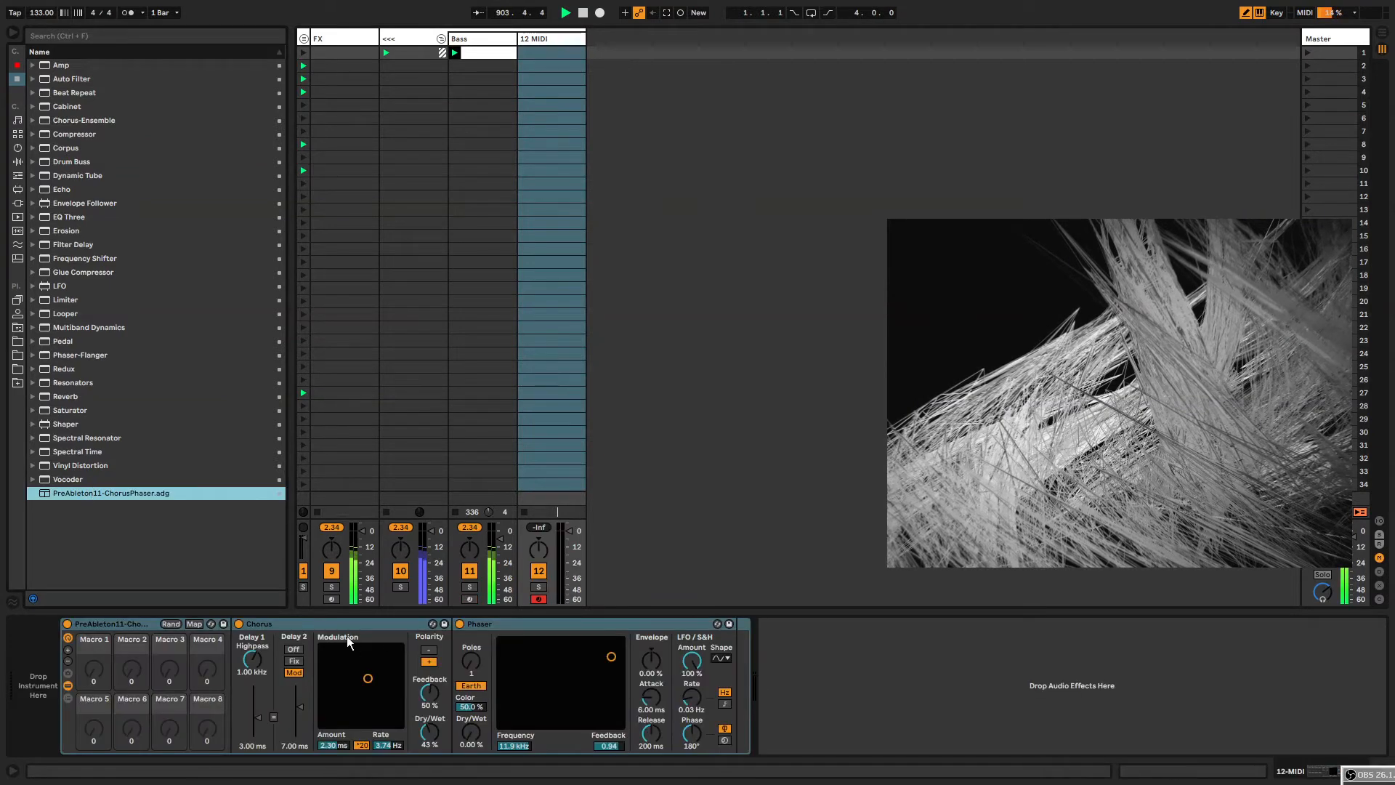
Delete the Chorus from the rack and add Vinyl Distortion to the track's chain.
{"action": "left_click", "coordinate": [348, 641]}
{"action": "key", "text": "Delete"}
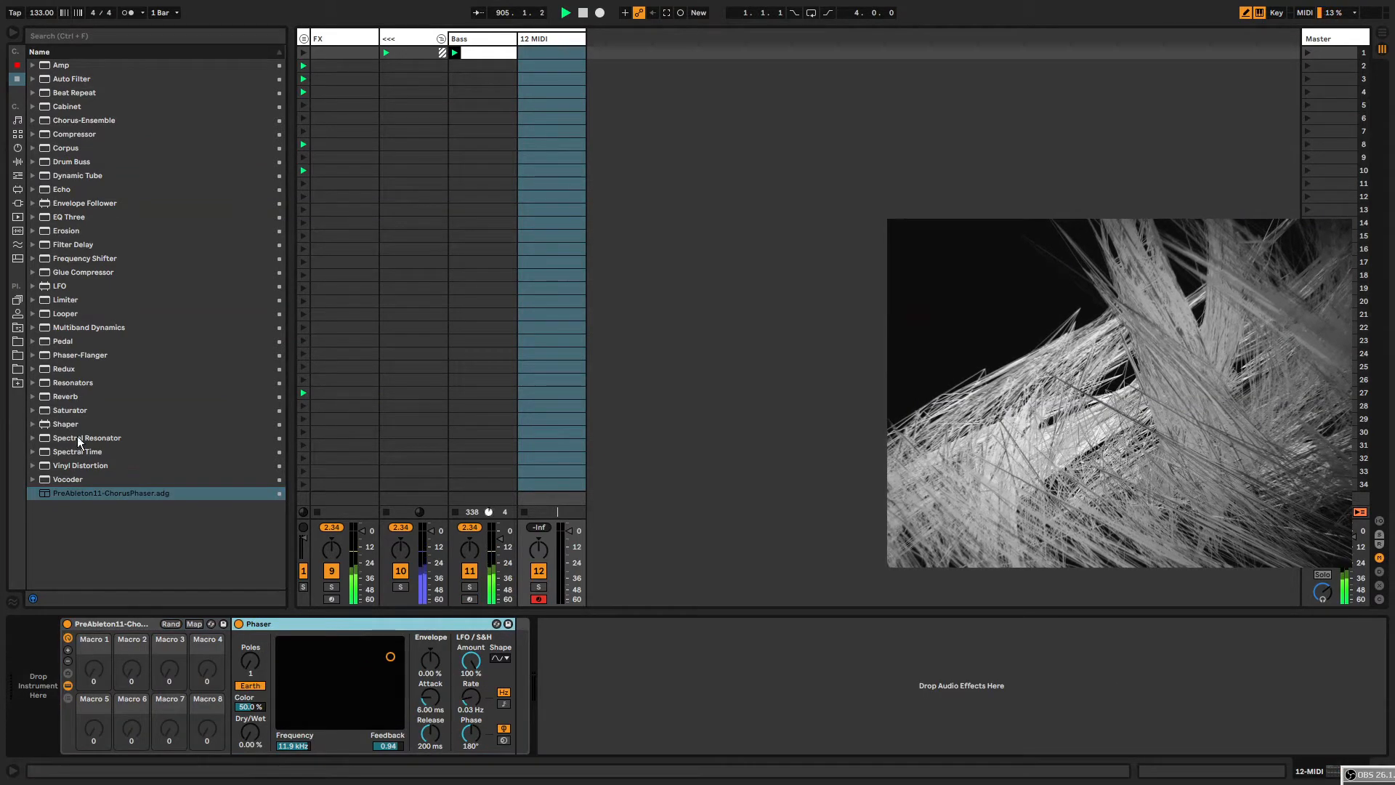
{"action": "double_click", "coordinate": [81, 466]}
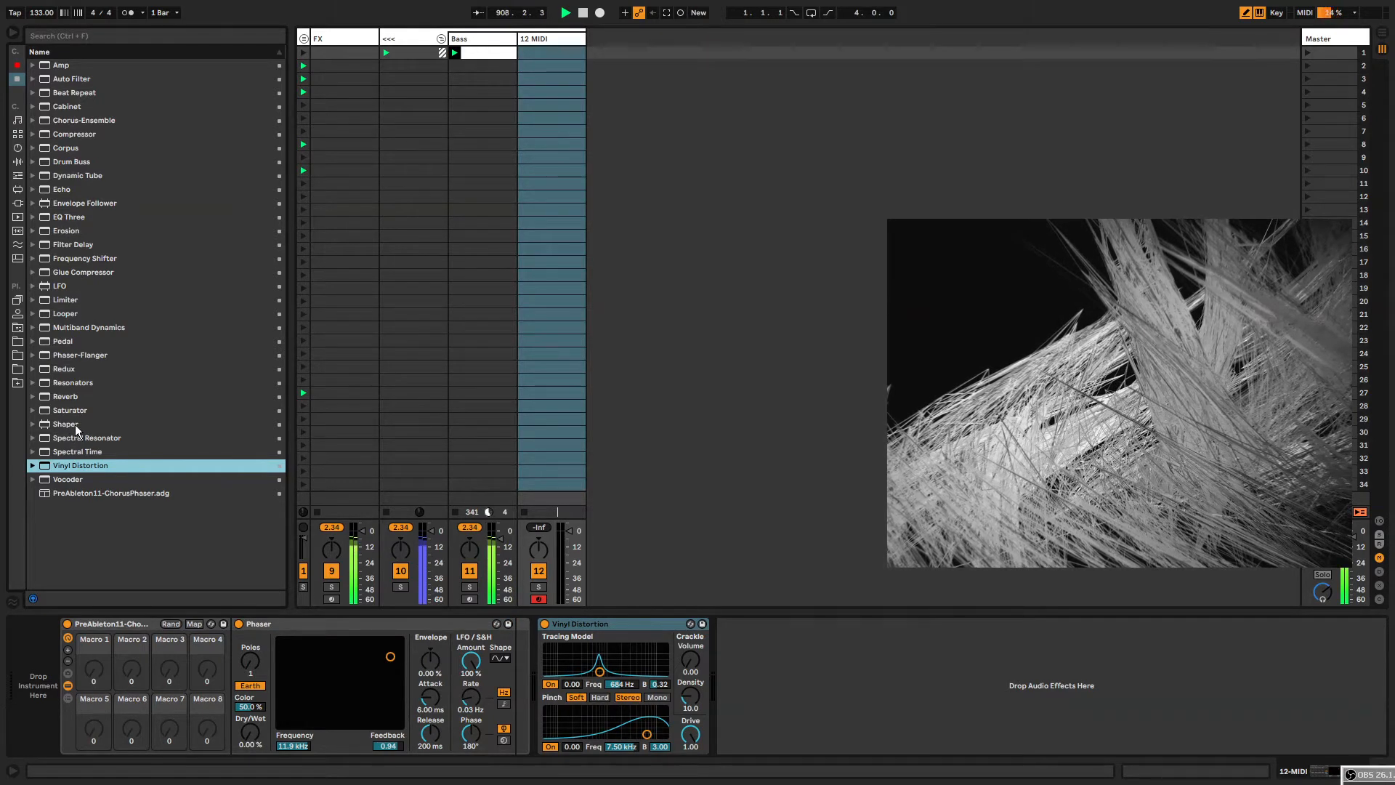
Search the browser for reverb and add Hybrid Reverb to the end of the chain.
{"action": "key", "text": "ctrl+f"}
{"action": "type", "text": "reverb"}
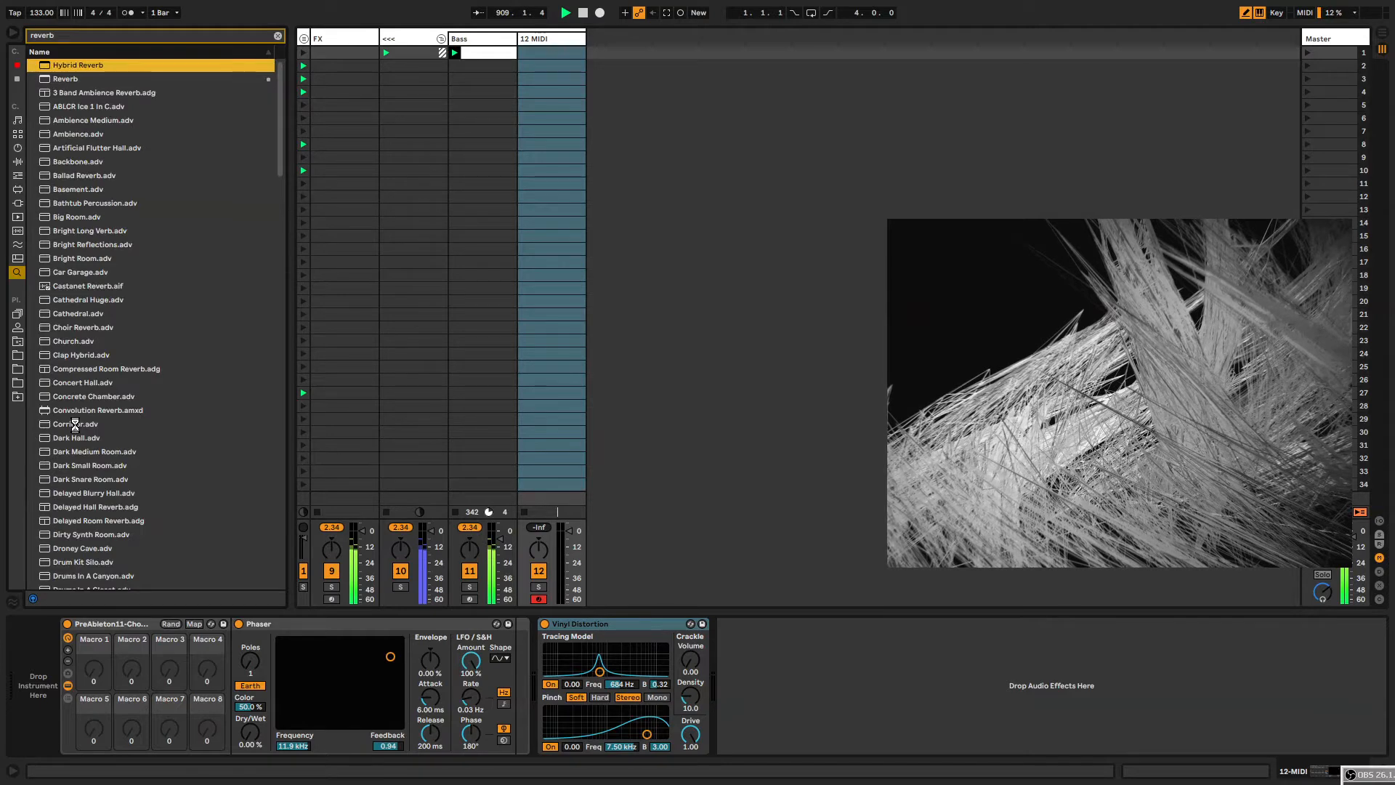
{"action": "key", "text": "Return"}
{"action": "left_click", "coordinate": [775, 623]}
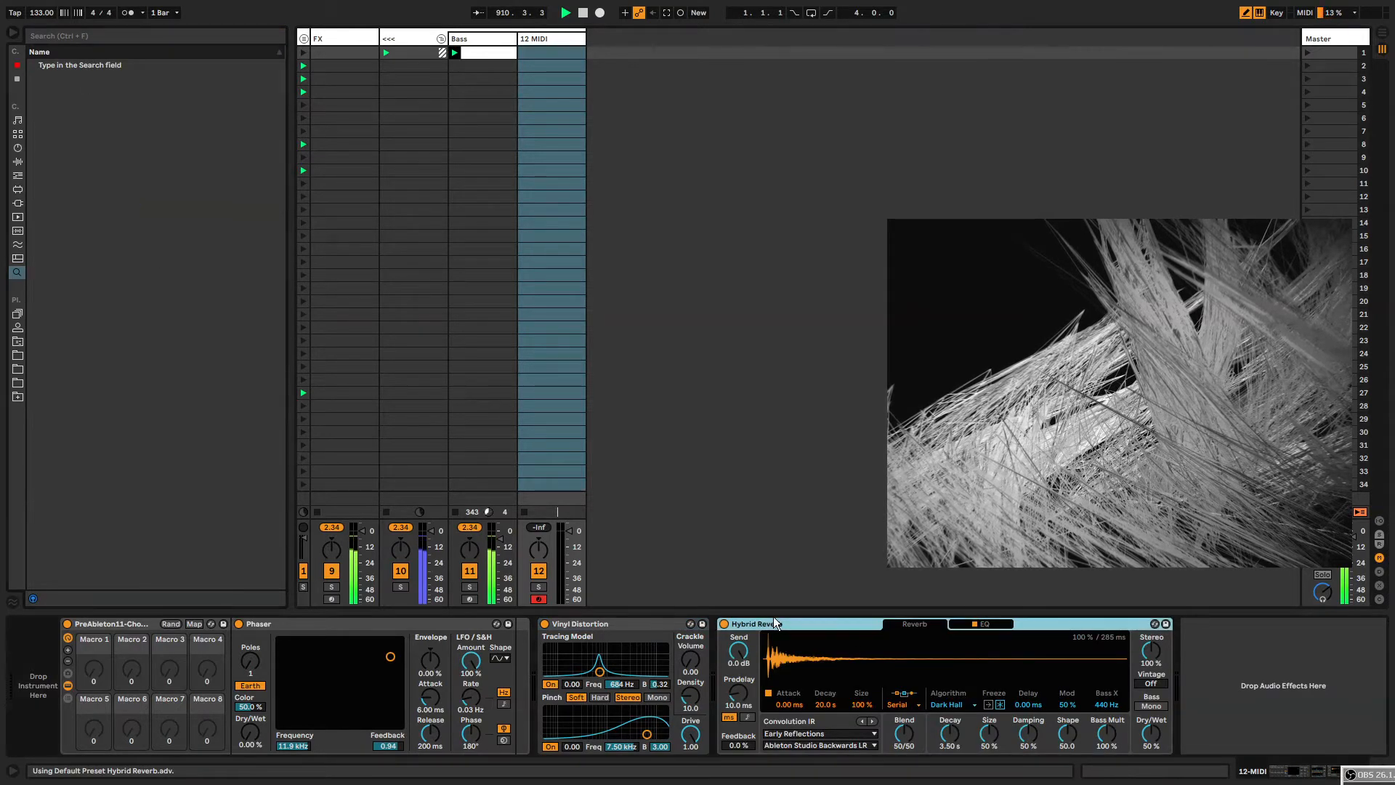
{"action": "left_click", "coordinate": [125, 625]}
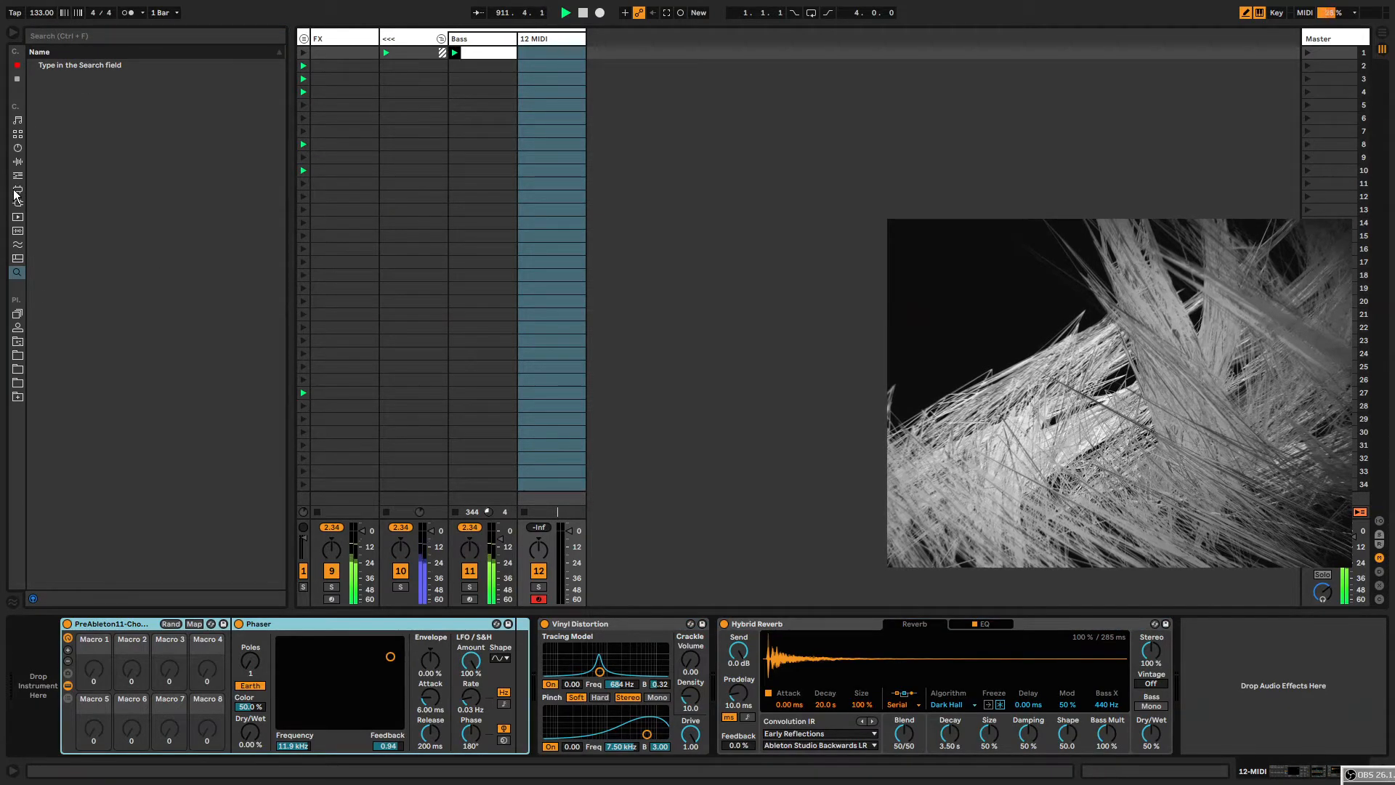
Browse and preview the Drum Synth instrument presets.
{"action": "left_click", "coordinate": [18, 148]}
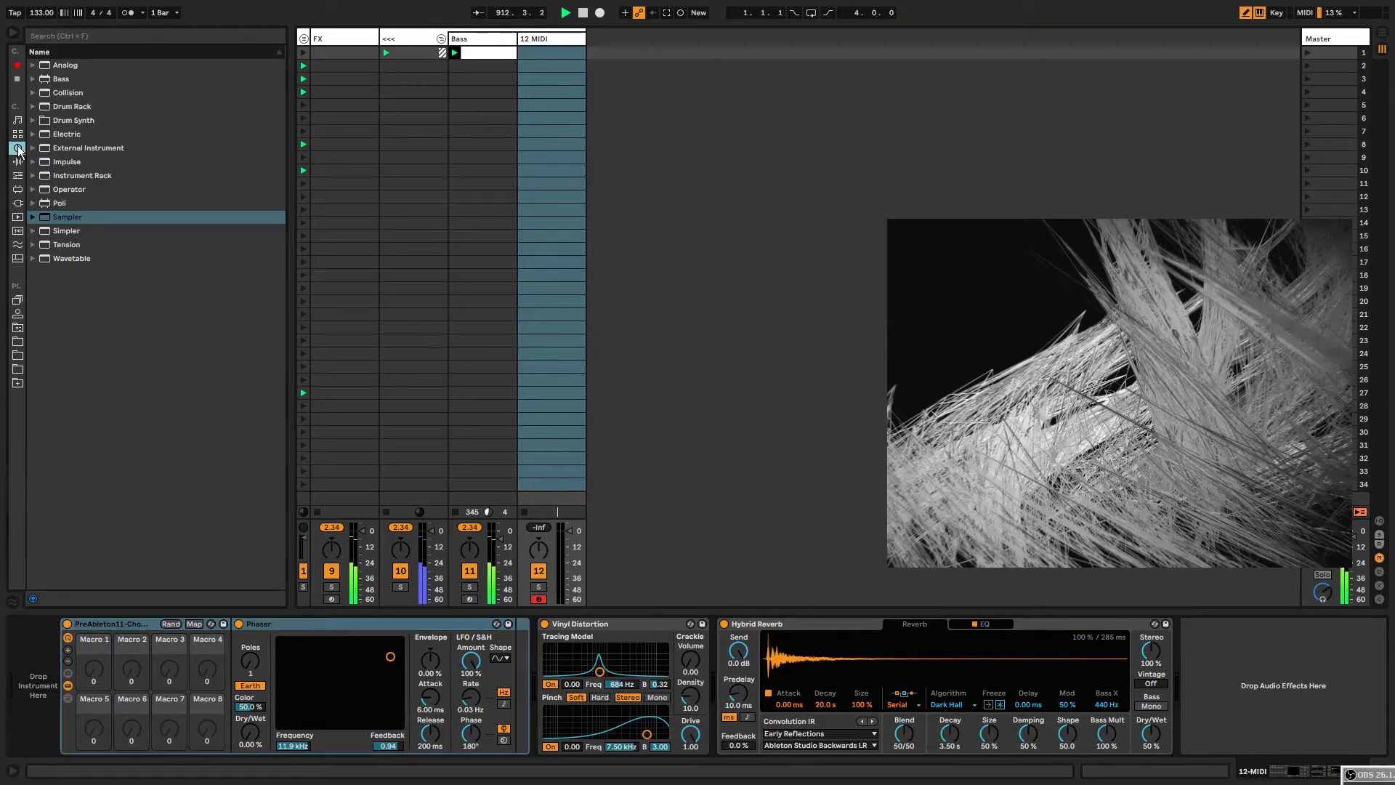
{"action": "left_click", "coordinate": [68, 123]}
{"action": "left_click", "coordinate": [33, 120]}
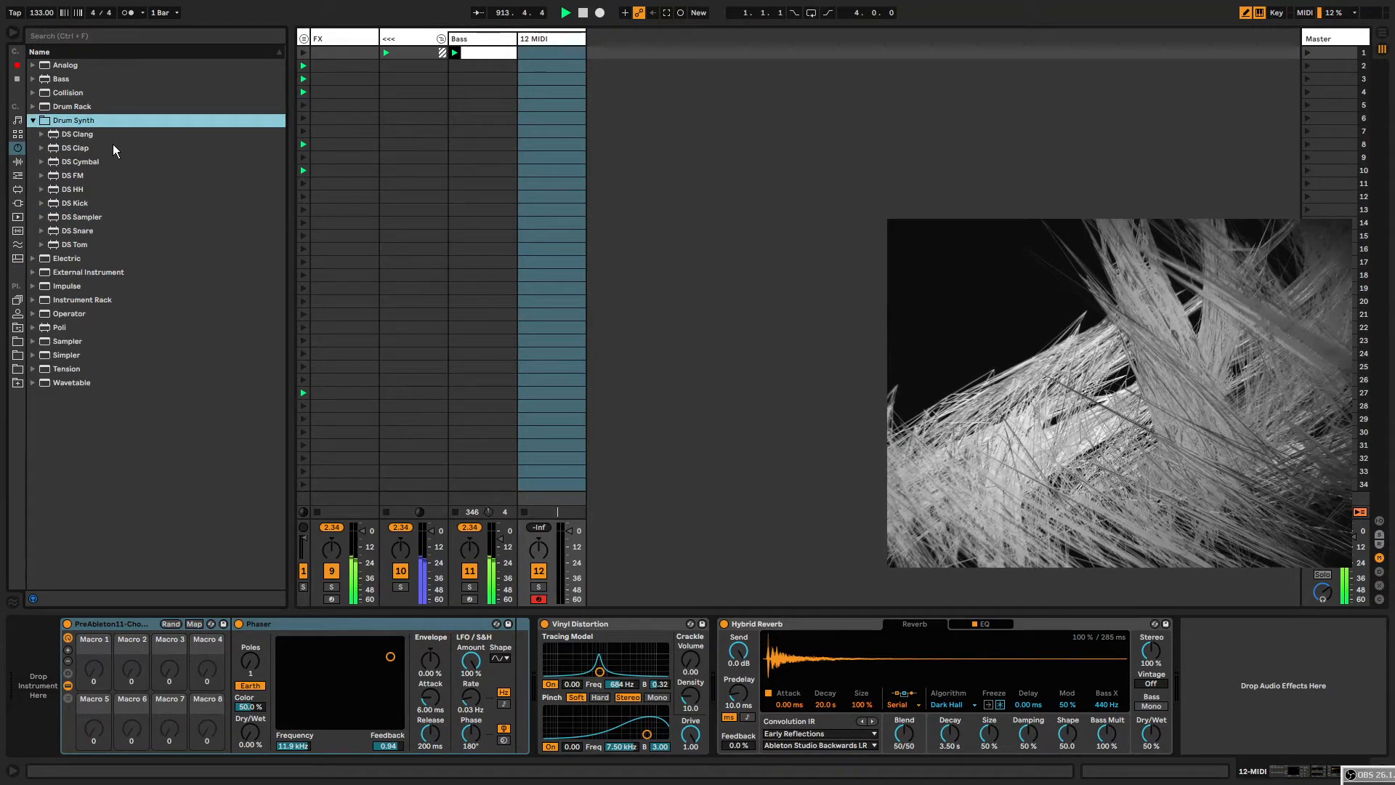
{"action": "left_click", "coordinate": [499, 544]}
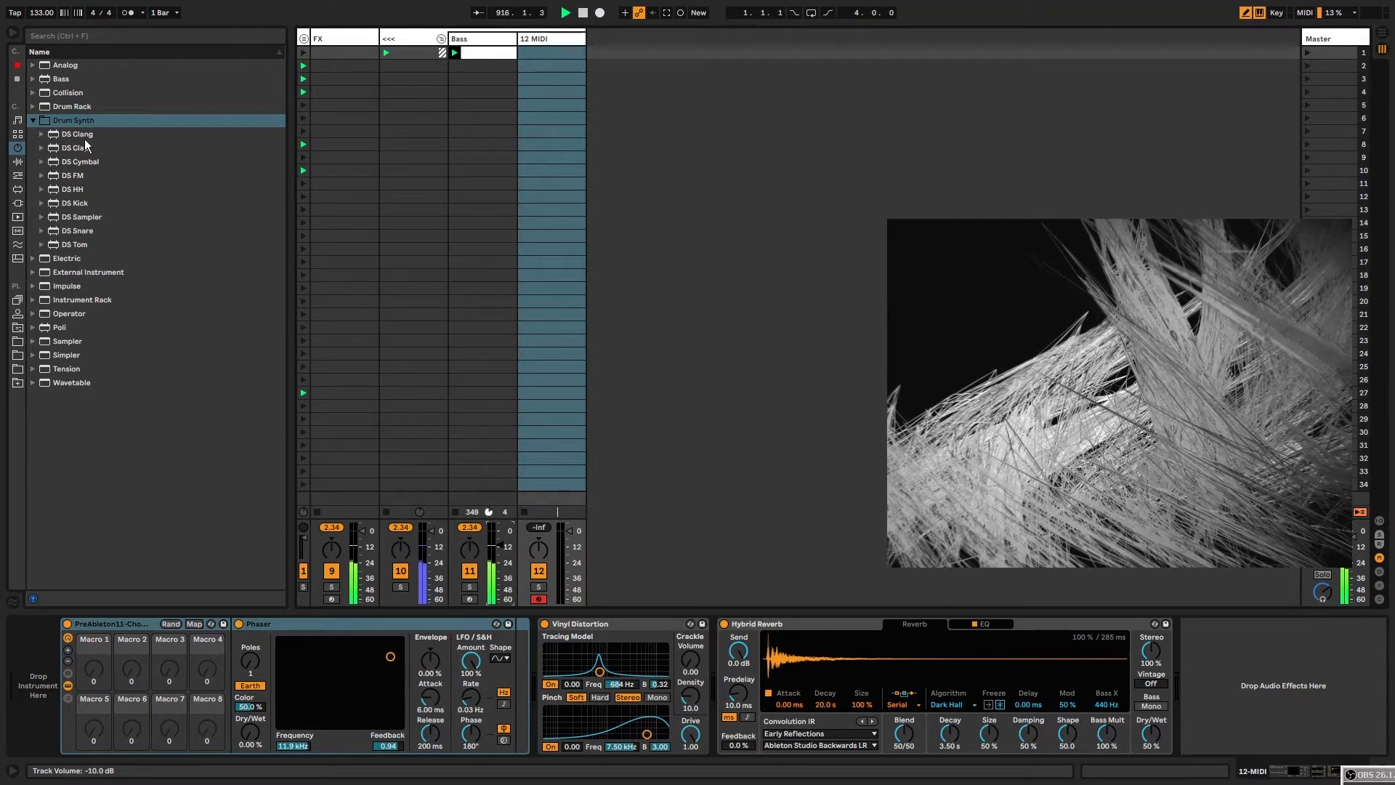
{"action": "left_click", "coordinate": [80, 246]}
{"action": "left_click", "coordinate": [82, 231]}
{"action": "left_click", "coordinate": [76, 217]}
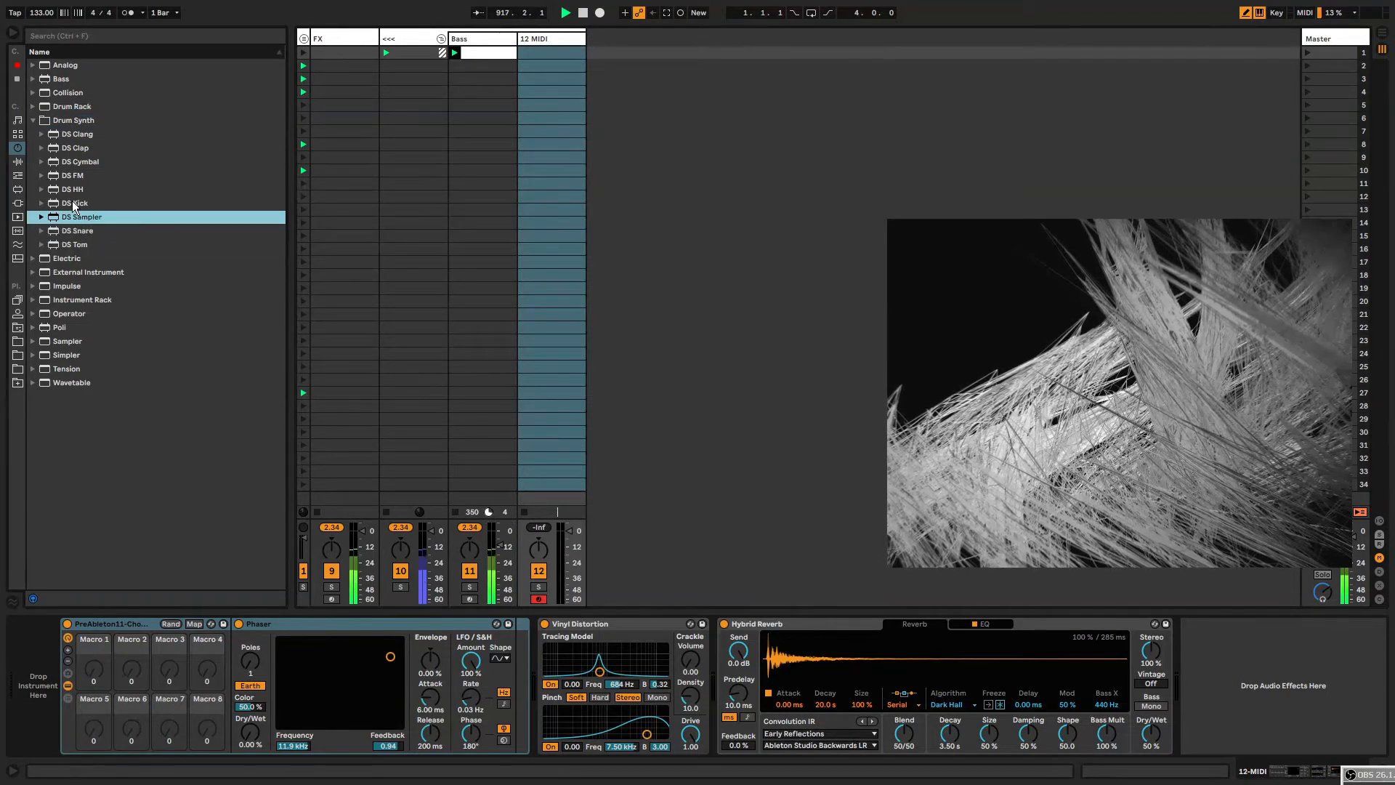
{"action": "left_click", "coordinate": [73, 203]}
{"action": "left_click", "coordinate": [67, 218]}
{"action": "left_click", "coordinate": [73, 203]}
{"action": "left_click", "coordinate": [77, 190]}
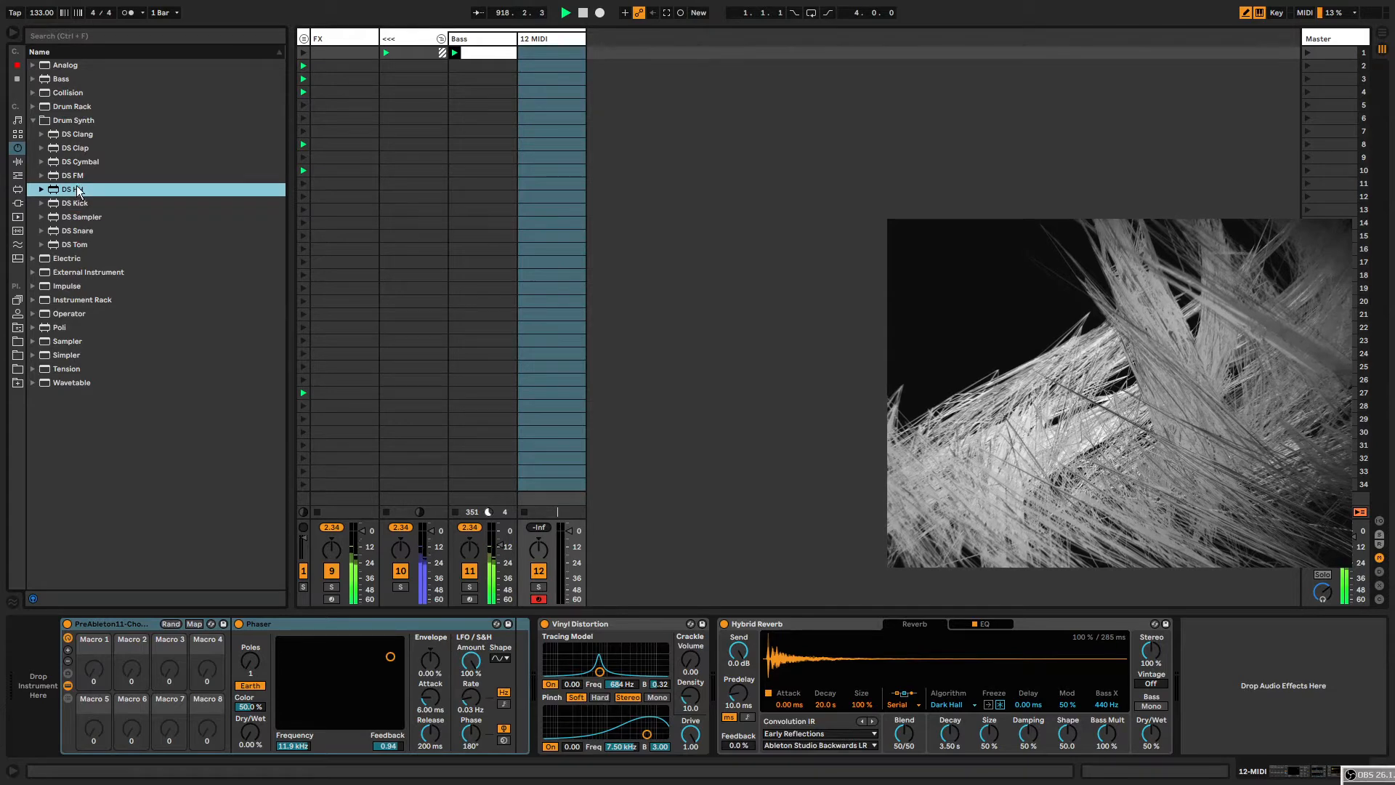
{"action": "left_click", "coordinate": [80, 135]}
{"action": "left_click", "coordinate": [86, 148]}
{"action": "left_click", "coordinate": [91, 163]}
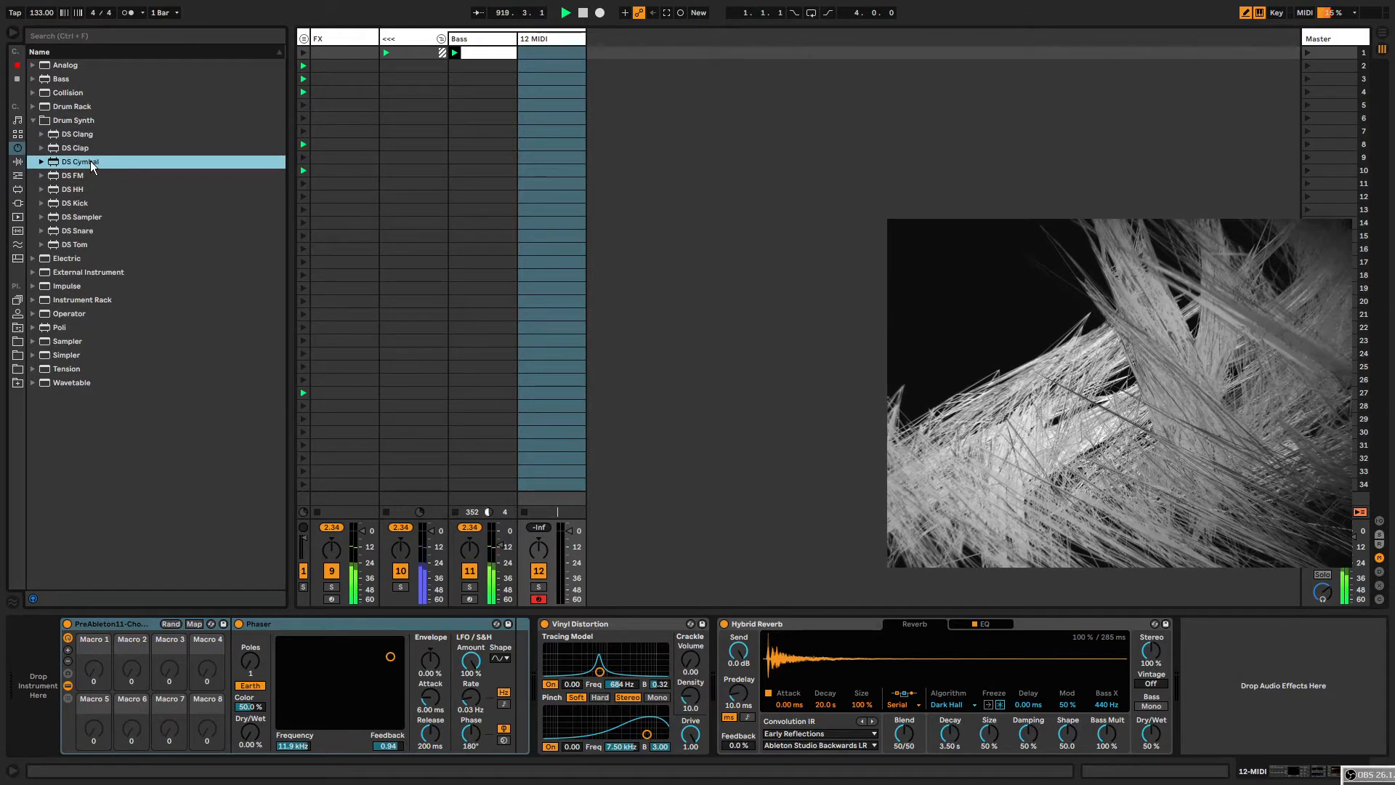
{"action": "left_click", "coordinate": [76, 218]}
Add the DS Sampler instrument to the new MIDI track.
{"action": "left_click", "coordinate": [458, 77]}
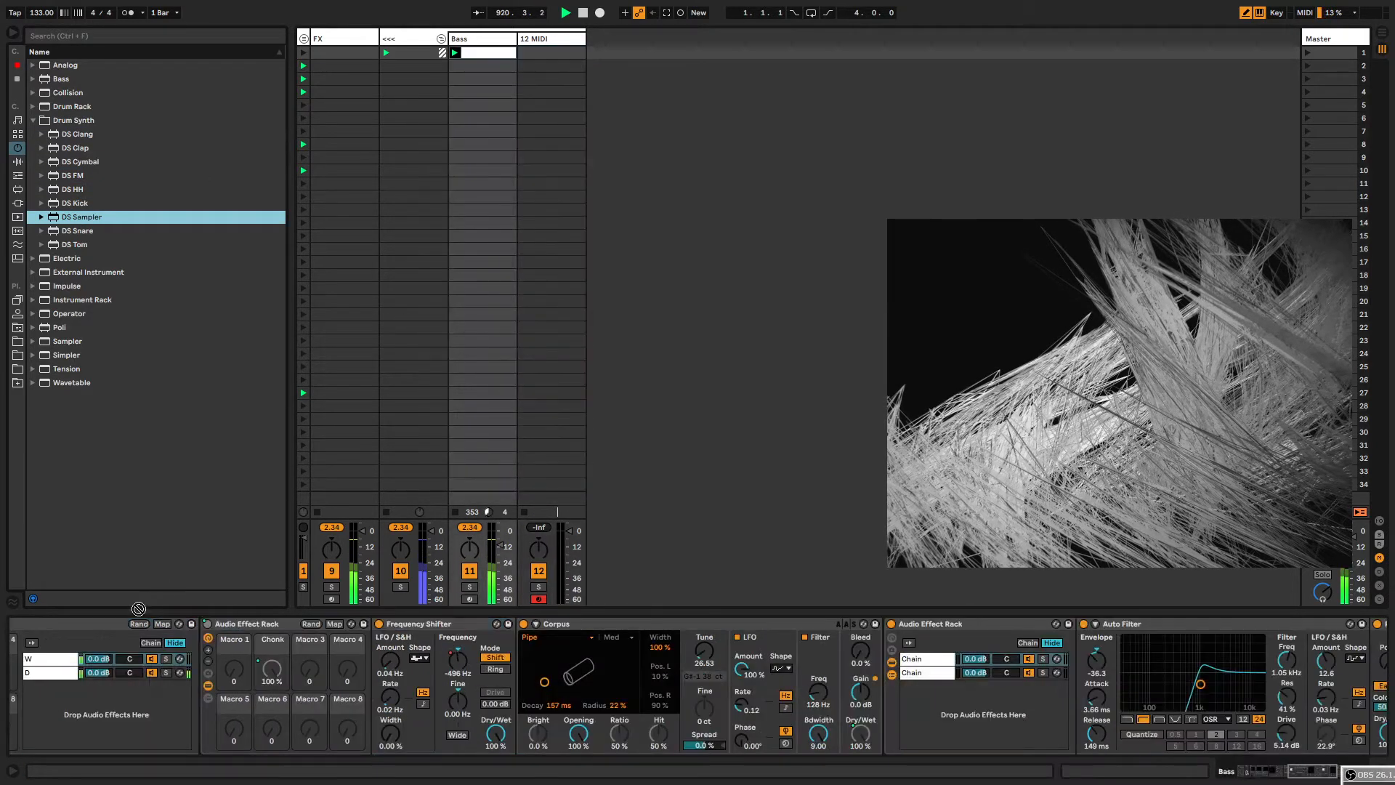
{"action": "left_click", "coordinate": [535, 75]}
{"action": "left_click_drag", "start_coordinate": [81, 216], "coordinate": [40, 677]}
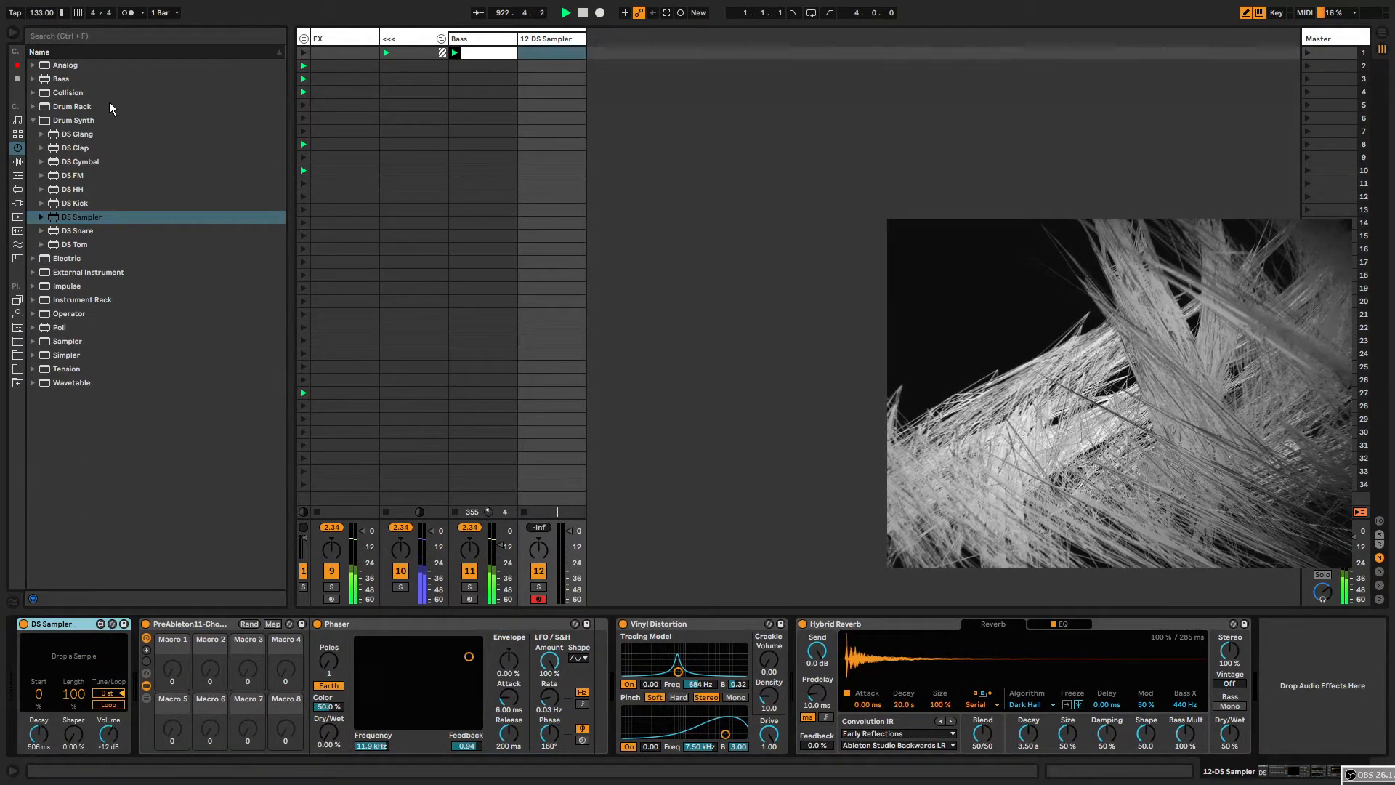
{"action": "left_click", "coordinate": [33, 121]}
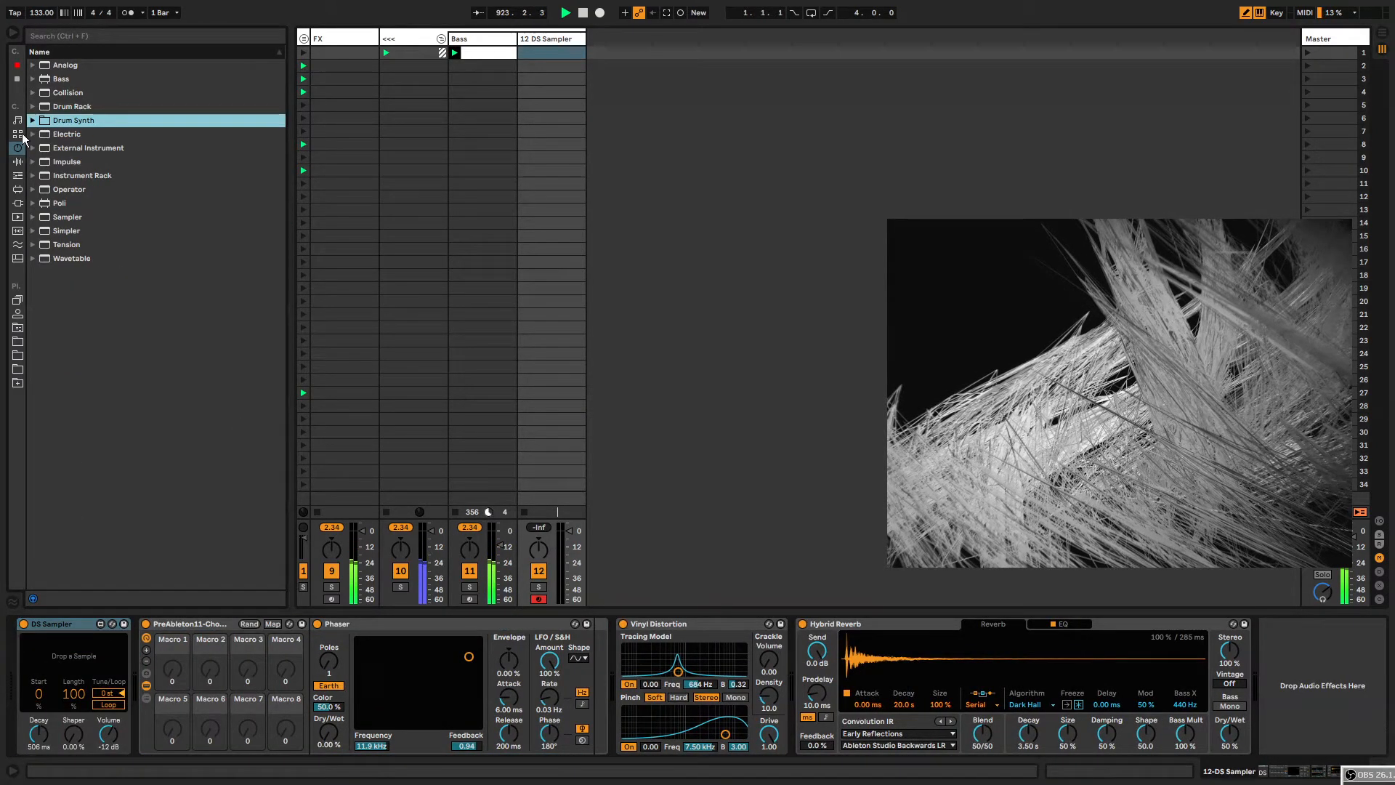
Load the girl oh yeah.wav sample into DS Sampler.
{"action": "left_click", "coordinate": [19, 329]}
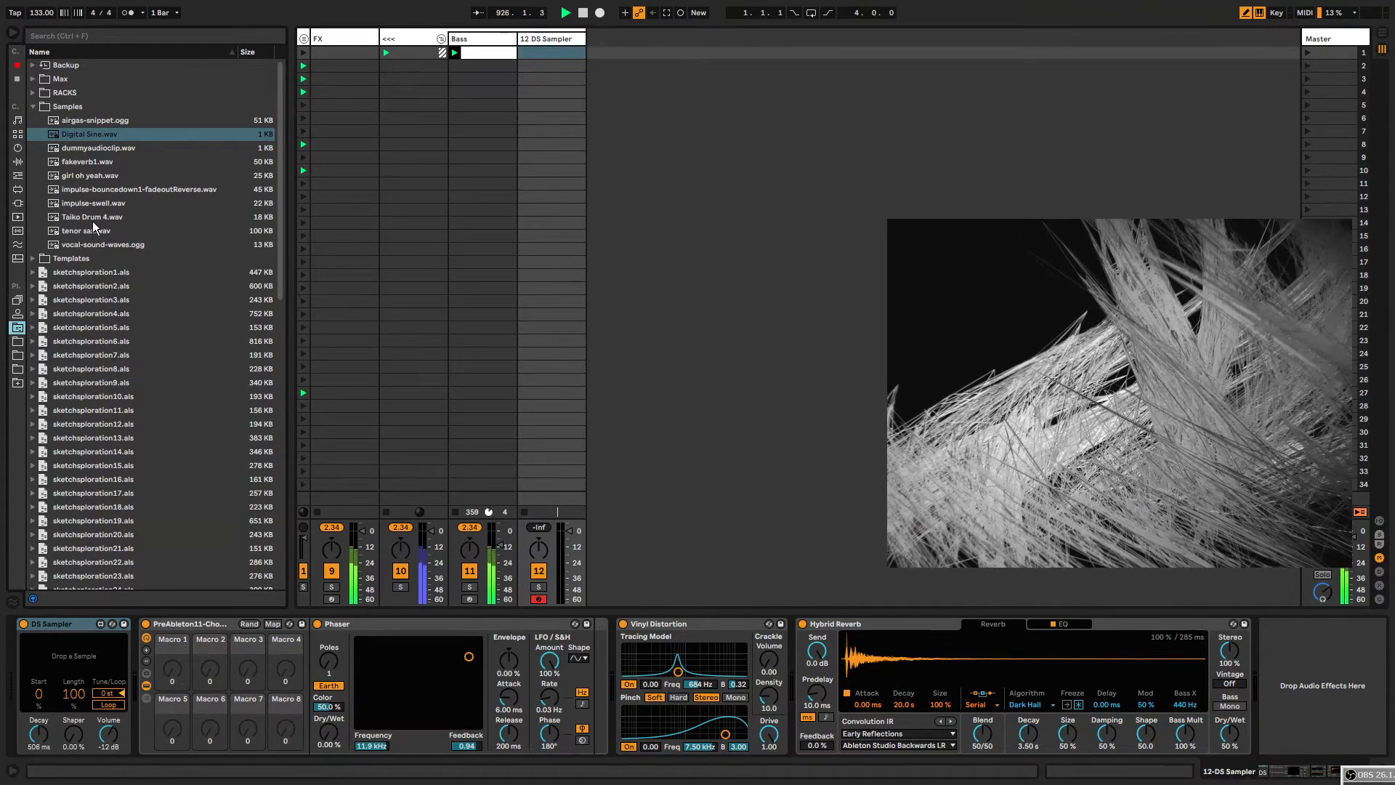
{"action": "left_click_drag", "start_coordinate": [87, 178], "coordinate": [75, 667]}
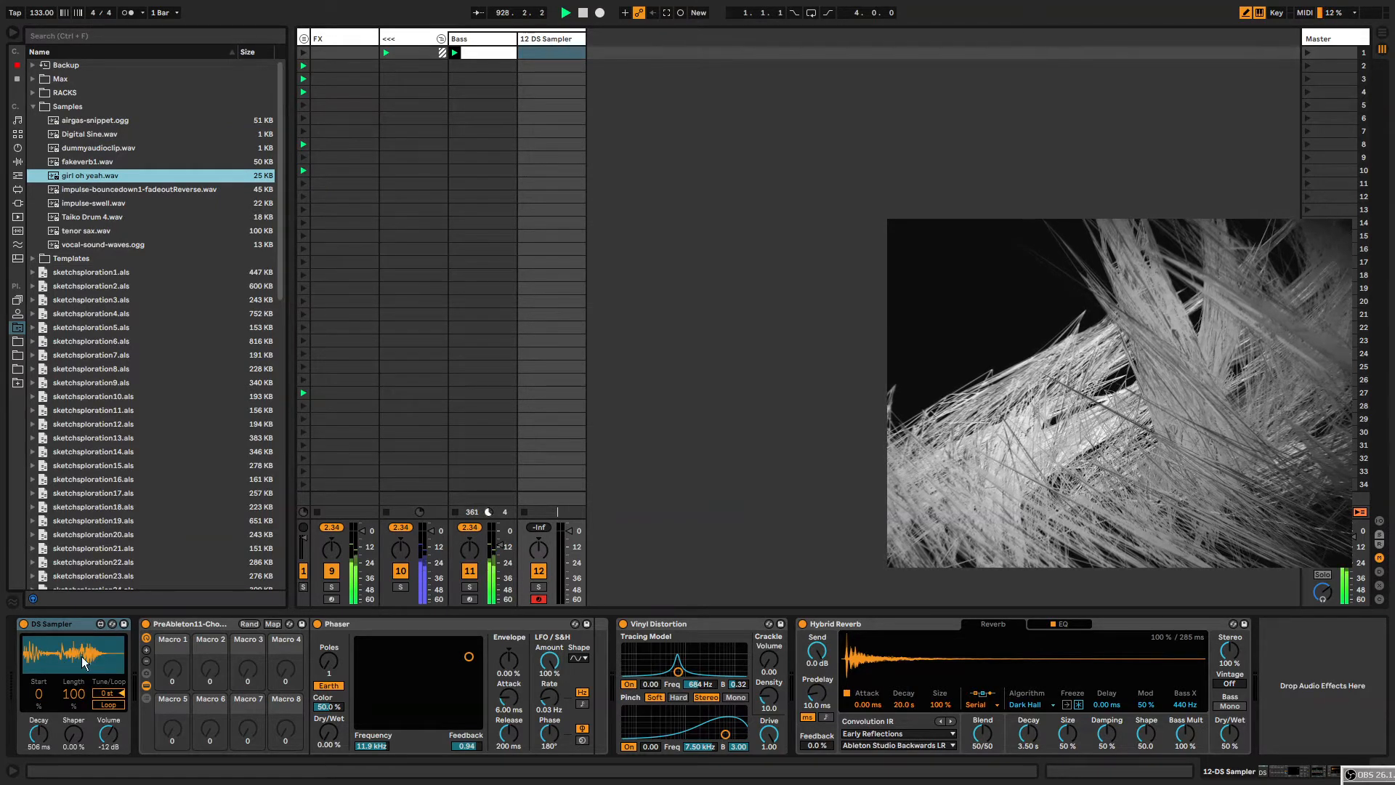
Add an Arpeggiator MIDI effect in front of DS Sampler.
{"action": "left_click", "coordinate": [176, 637]}
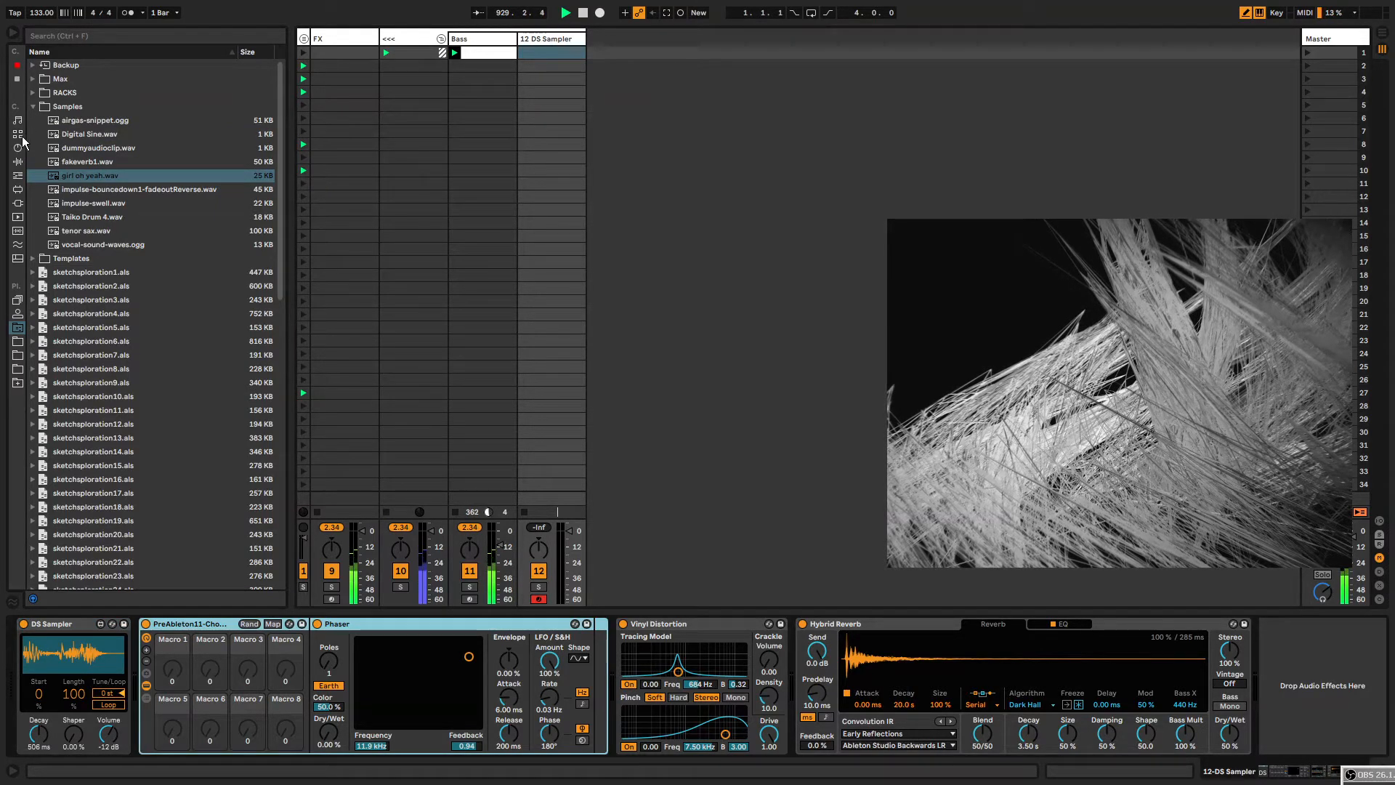
{"action": "left_click", "coordinate": [17, 175]}
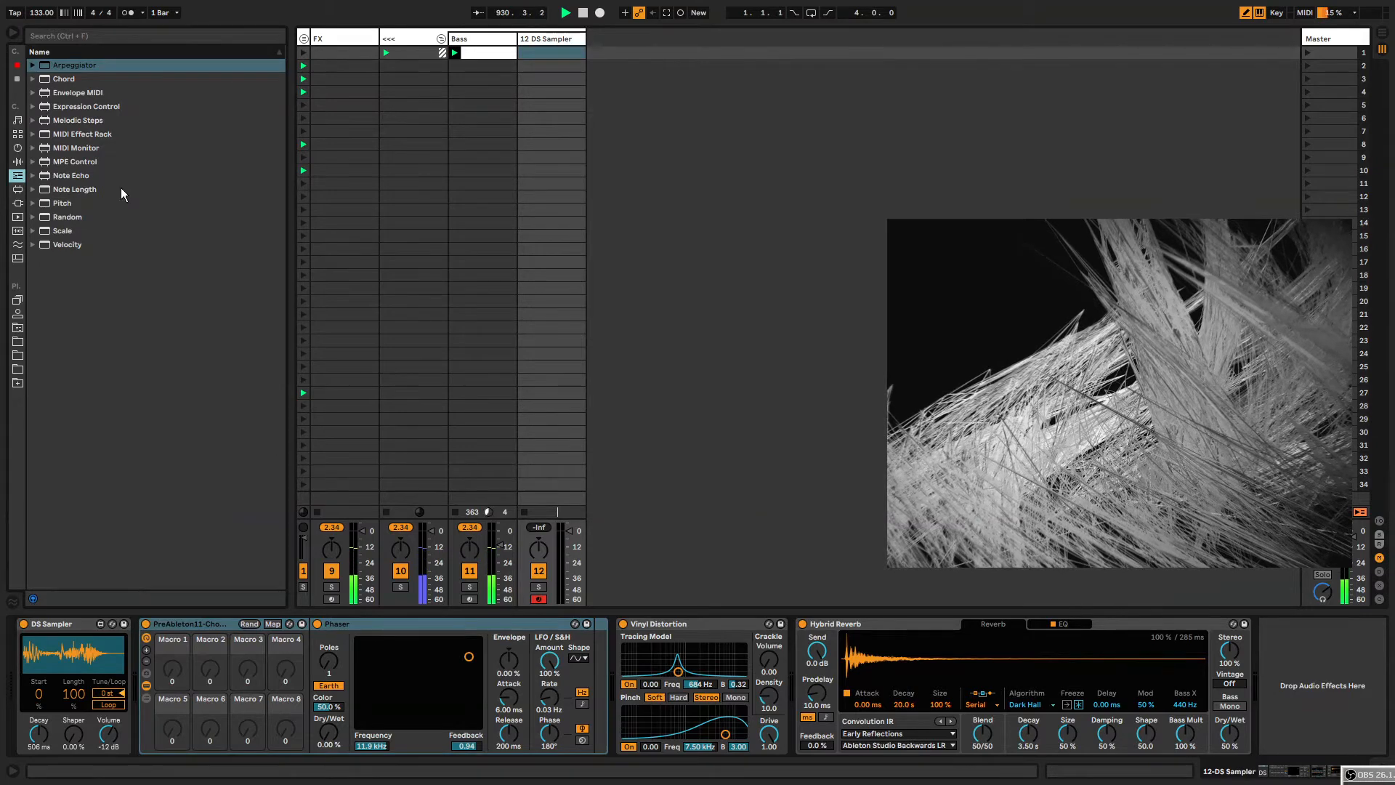
{"action": "left_click_drag", "start_coordinate": [62, 73], "coordinate": [79, 673]}
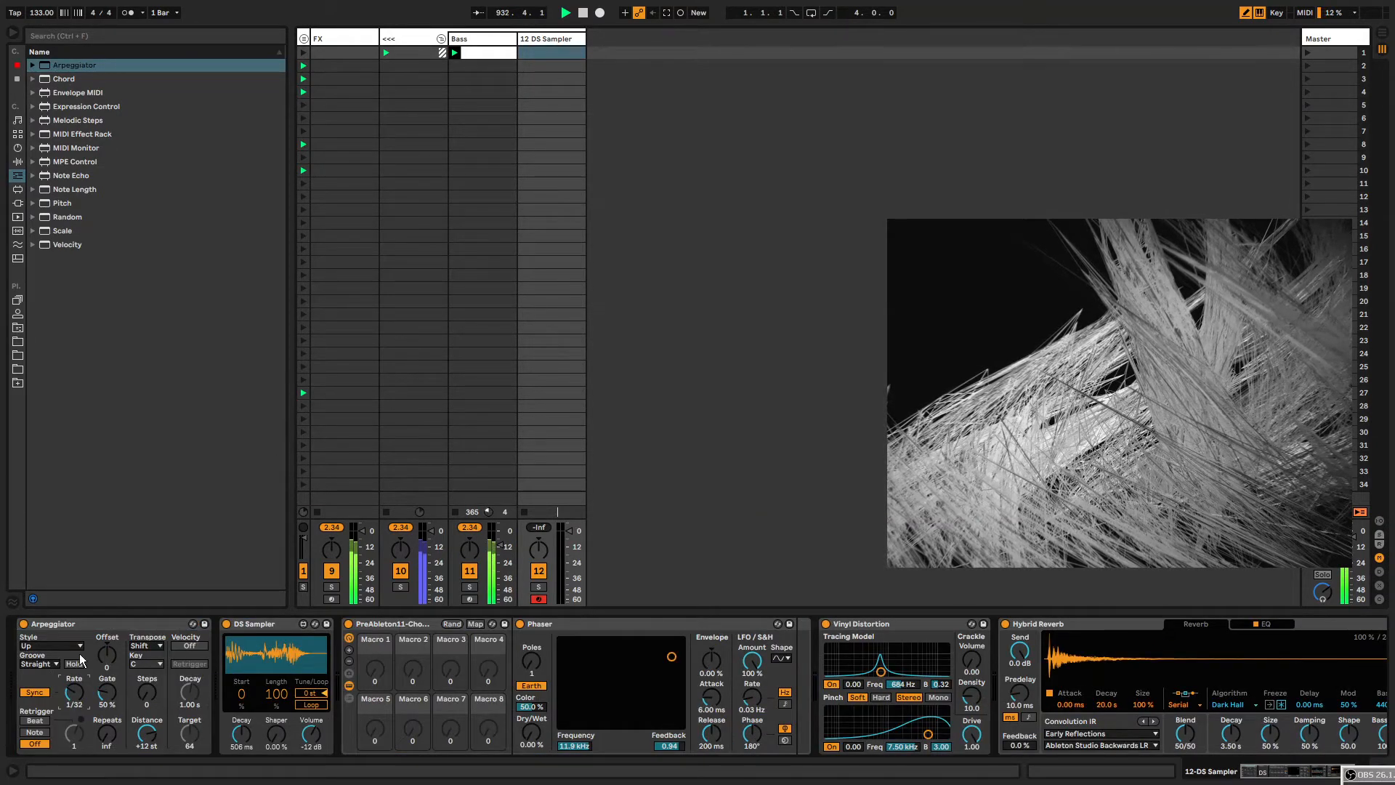
Create a MIDI clip in the track's first slot with a G3 note held across the bar, and launch it.
{"action": "double_click", "coordinate": [532, 52]}
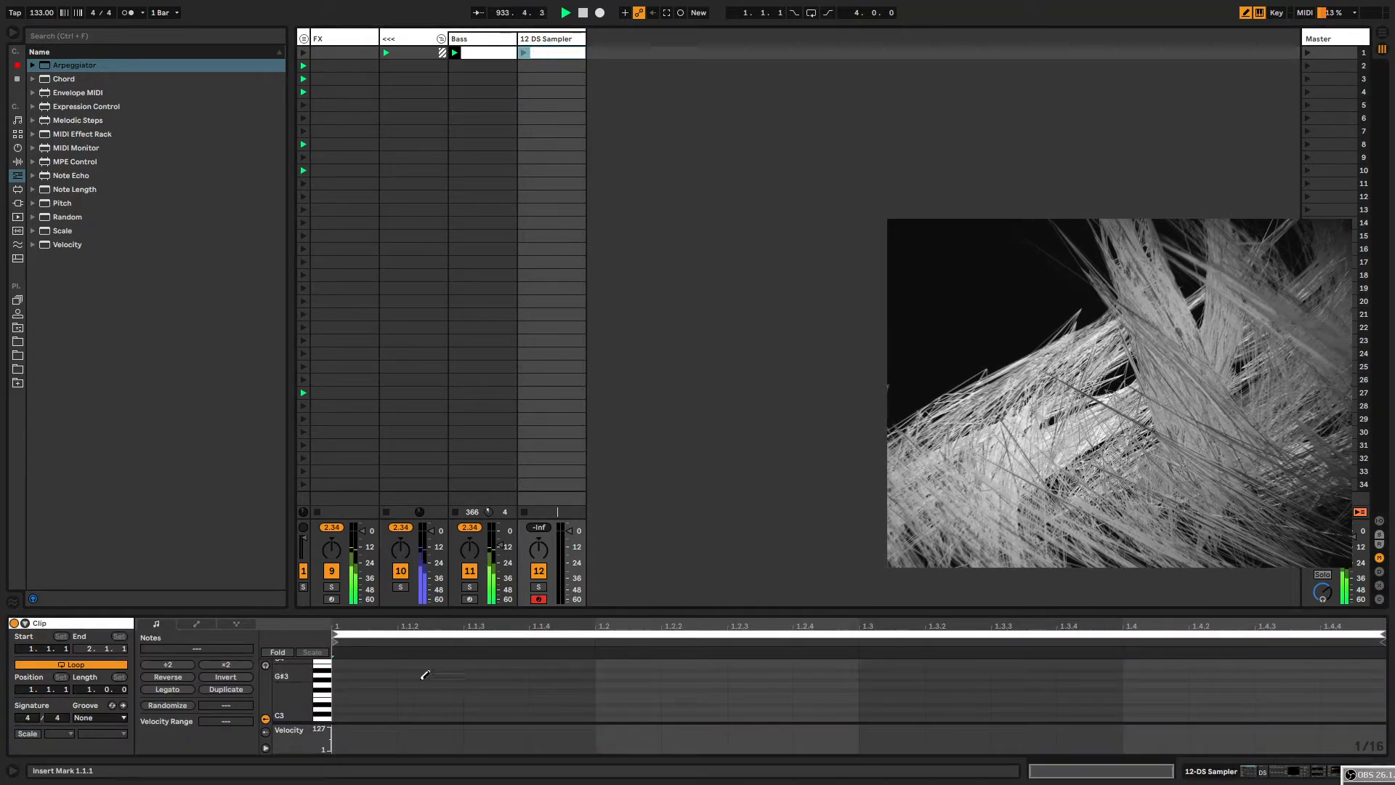
{"action": "left_click", "coordinate": [348, 680]}
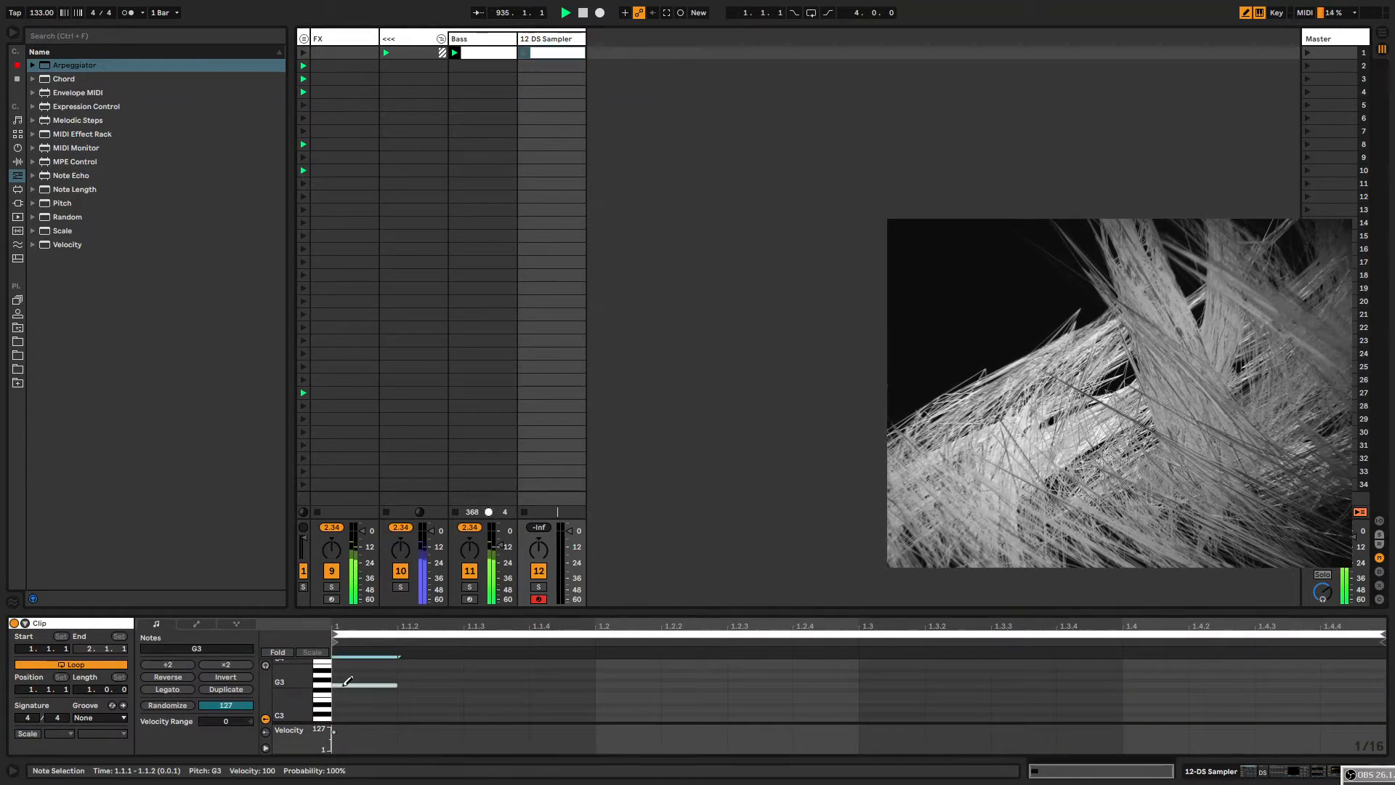
{"action": "mouse_move", "coordinate": [399, 685]}
{"action": "left_mouse_down"}
{"action": "mouse_move", "coordinate": [703, 697]}
{"action": "mouse_move", "coordinate": [418, 684]}
{"action": "mouse_move", "coordinate": [1384, 689]}
{"action": "left_mouse_up"}
{"action": "left_click", "coordinate": [523, 52]}
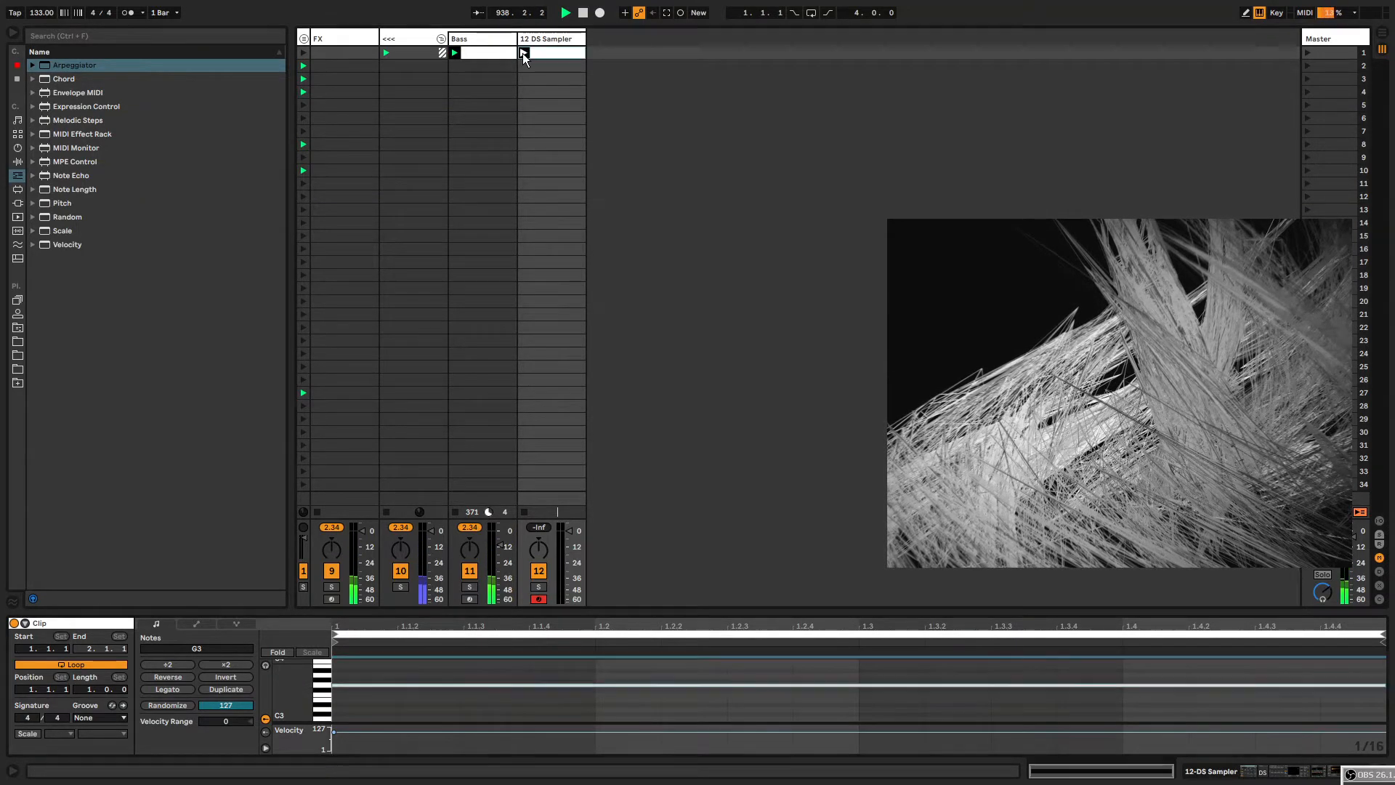
Move Vinyl Distortion ahead of the effect rack, right after DS Sampler.
{"action": "left_click", "coordinate": [544, 38]}
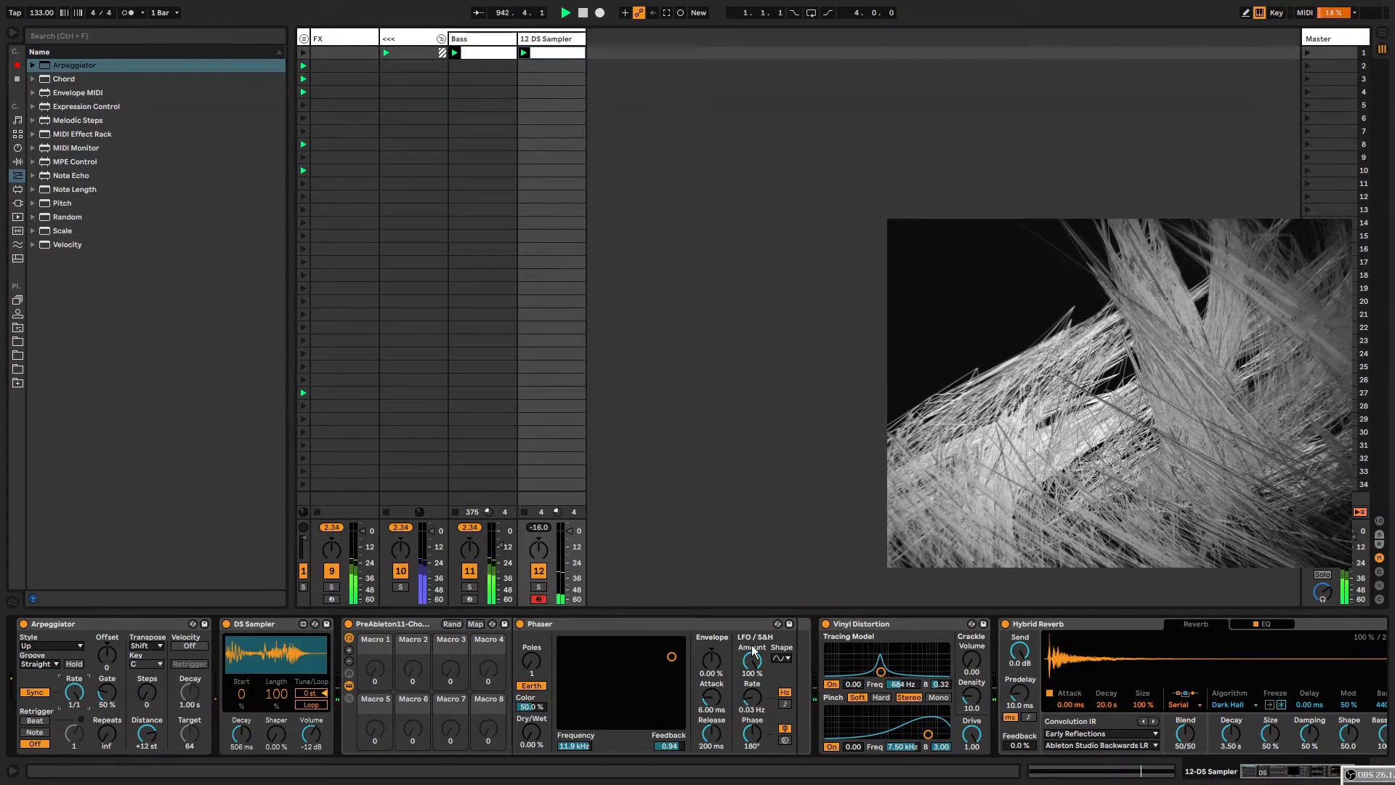
{"action": "left_click_drag", "start_coordinate": [858, 624], "coordinate": [467, 719]}
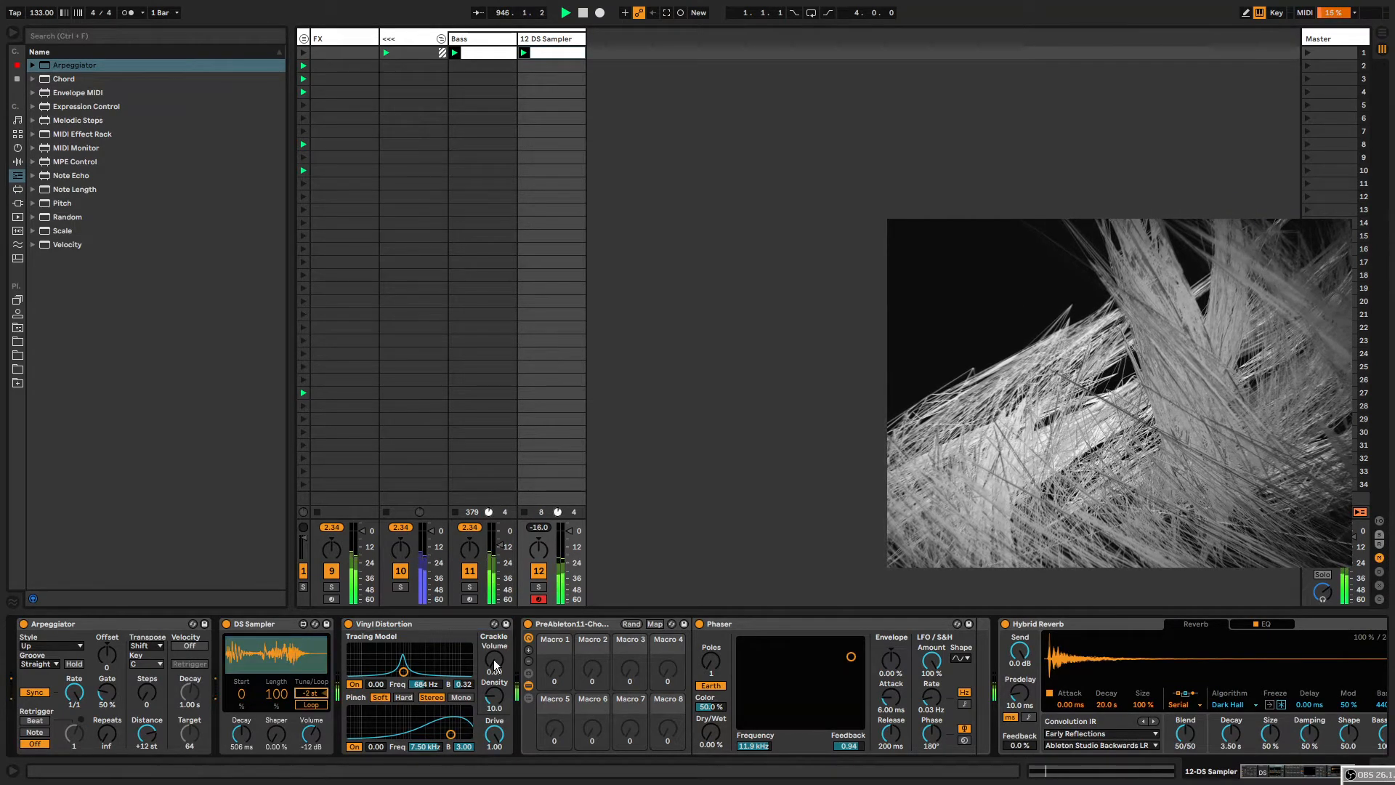
Adjust Vinyl Distortion, setting the tracing frequency to about 1.87 kHz and the pinch frequency to about 1.55 kHz.
{"action": "left_click_drag", "start_coordinate": [494, 661], "coordinate": [494, 603]}
{"action": "left_click_drag", "start_coordinate": [494, 660], "coordinate": [494, 716]}
{"action": "left_click_drag", "start_coordinate": [403, 672], "coordinate": [423, 656]}
{"action": "mouse_move", "coordinate": [450, 734]}
{"action": "left_mouse_down"}
{"action": "mouse_move", "coordinate": [356, 709]}
{"action": "mouse_move", "coordinate": [419, 715]}
{"action": "left_mouse_up"}
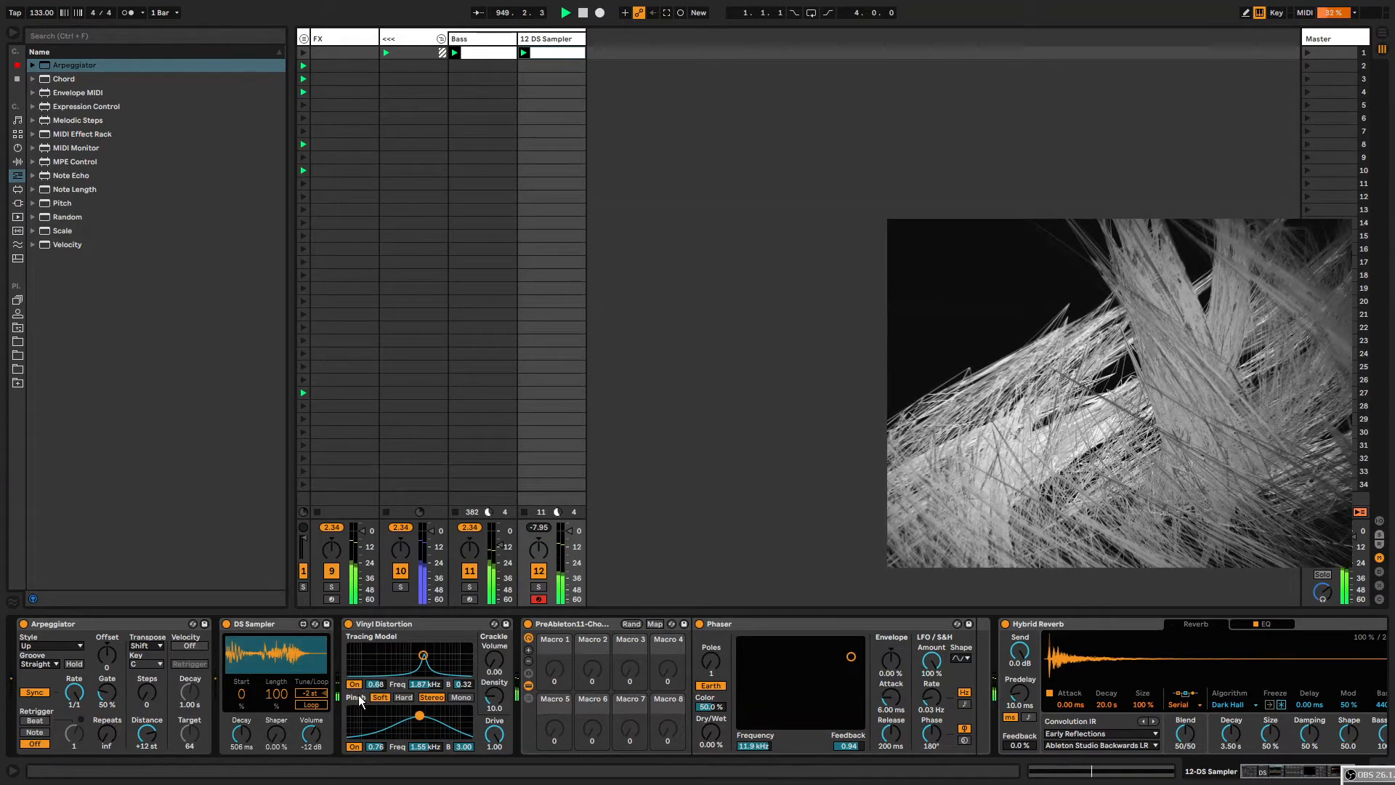
Set the Phaser's dry/wet to 100 %, frequency to about 2.20 kHz and LFO phase to 0°.
{"action": "left_click", "coordinate": [571, 624]}
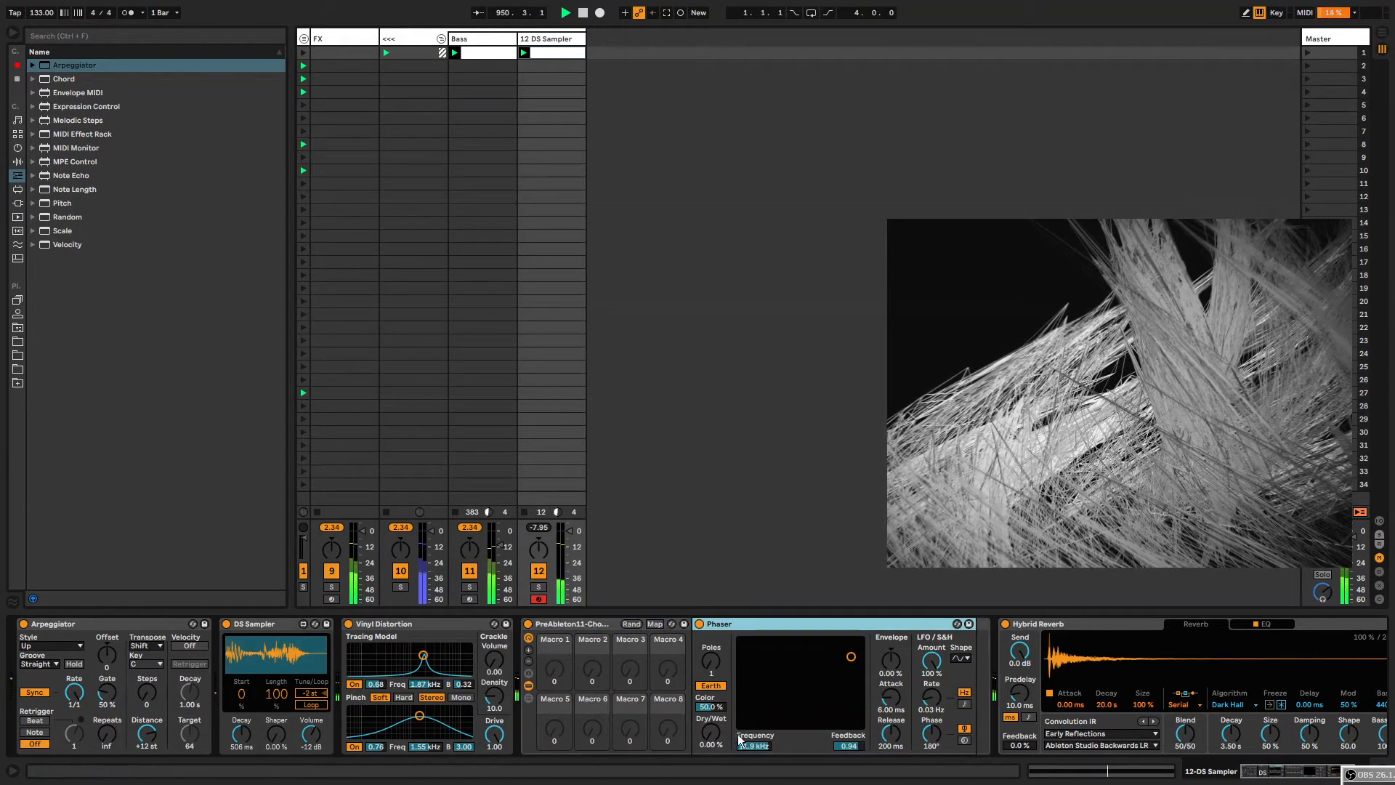
{"action": "left_click_drag", "start_coordinate": [711, 732], "coordinate": [712, 659]}
{"action": "left_click_drag", "start_coordinate": [851, 656], "coordinate": [815, 651]}
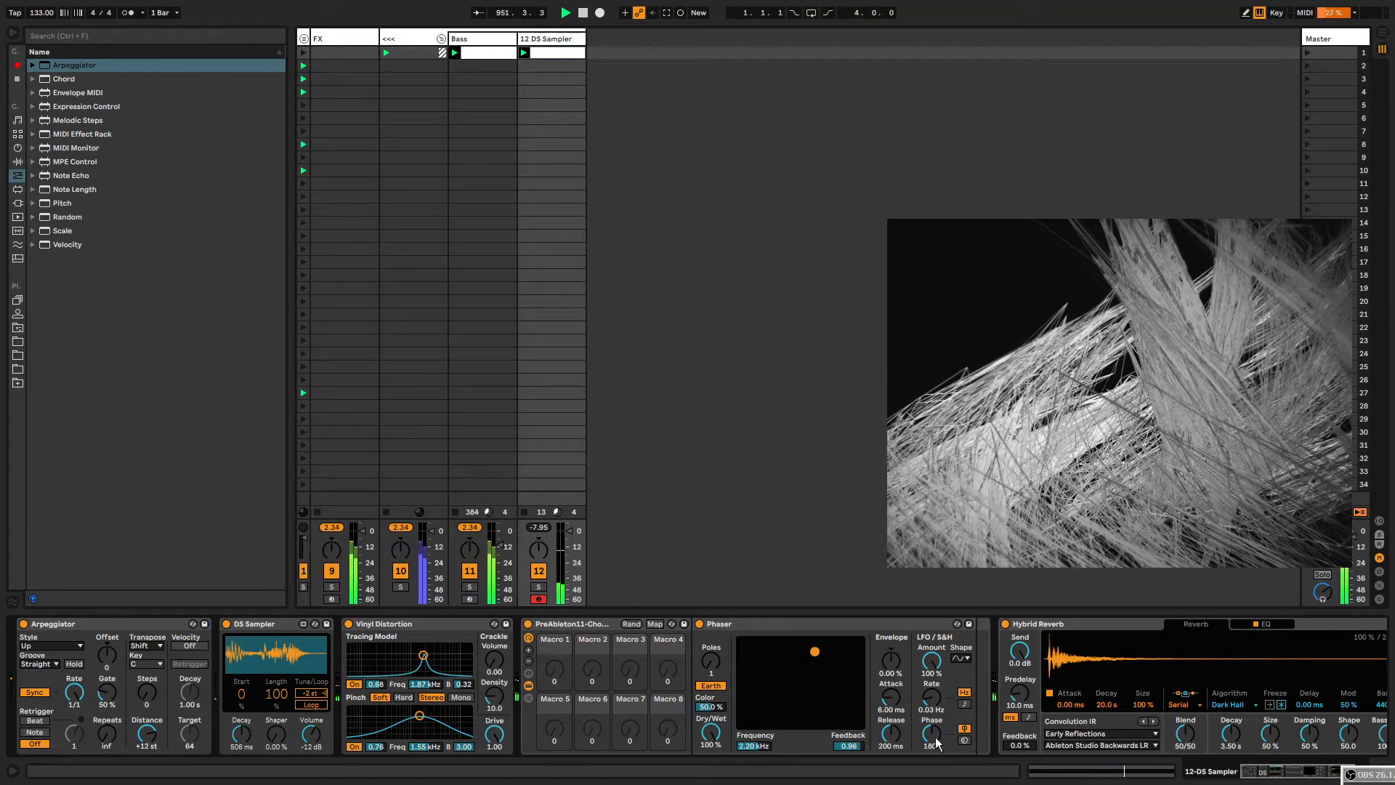
{"action": "left_click_drag", "start_coordinate": [931, 734], "coordinate": [931, 782]}
Load girl oh yeah.wav as Hybrid Reverb's convolution impulse response.
{"action": "left_click", "coordinate": [1300, 778]}
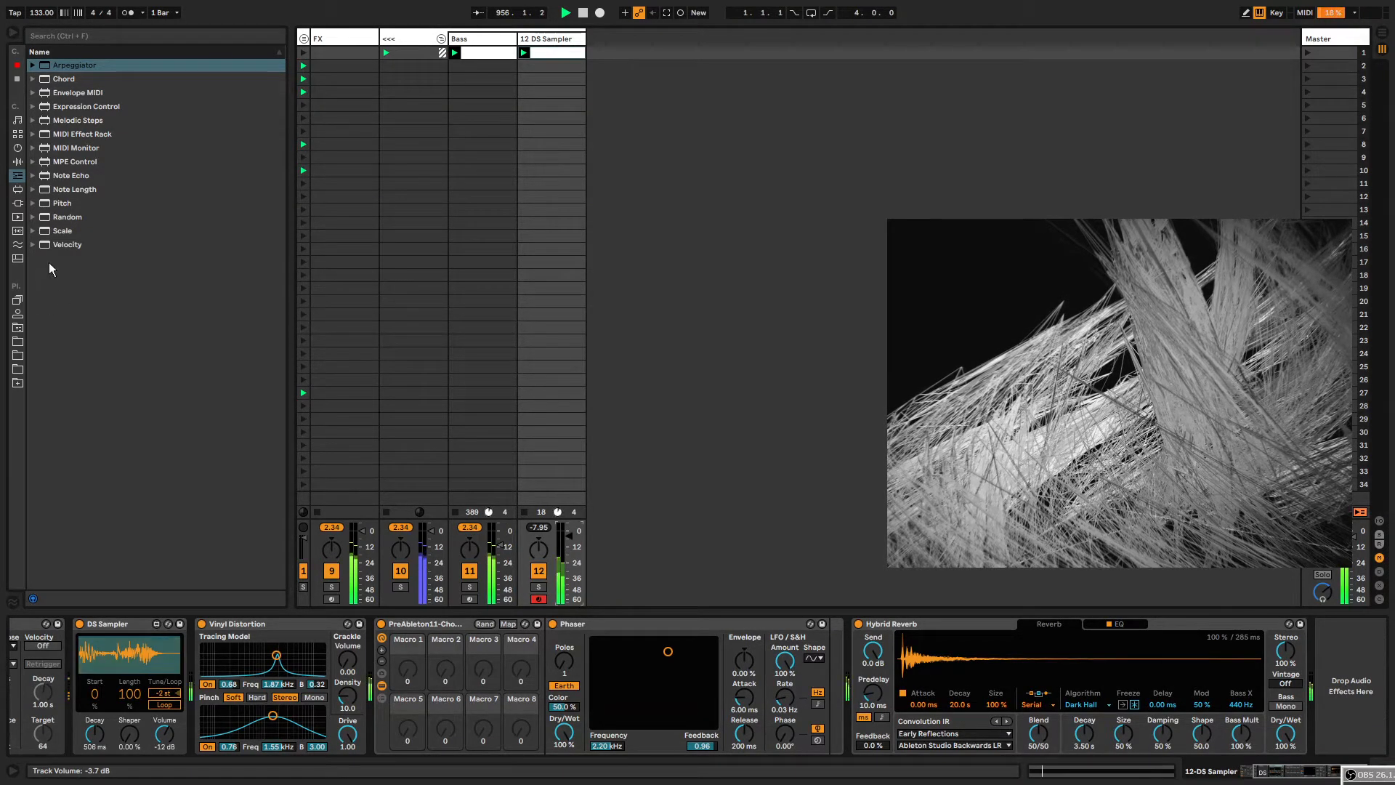
{"action": "left_click", "coordinate": [18, 327]}
{"action": "left_click_drag", "start_coordinate": [80, 175], "coordinate": [979, 672]}
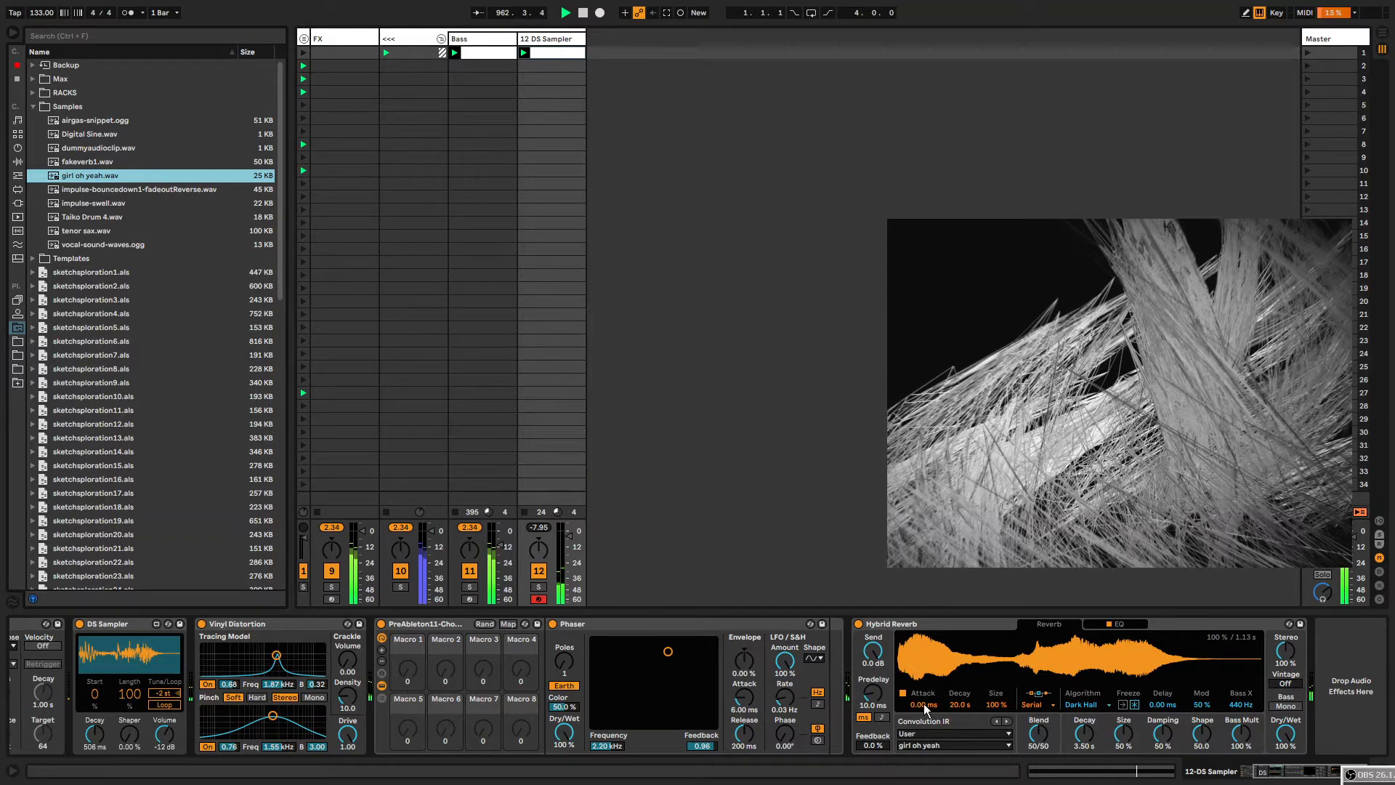
Set Hybrid Reverb's attack to about 552 ms, blend to 100/0 and feedback to 88 %.
{"action": "left_click_drag", "start_coordinate": [923, 703], "coordinate": [923, 676]}
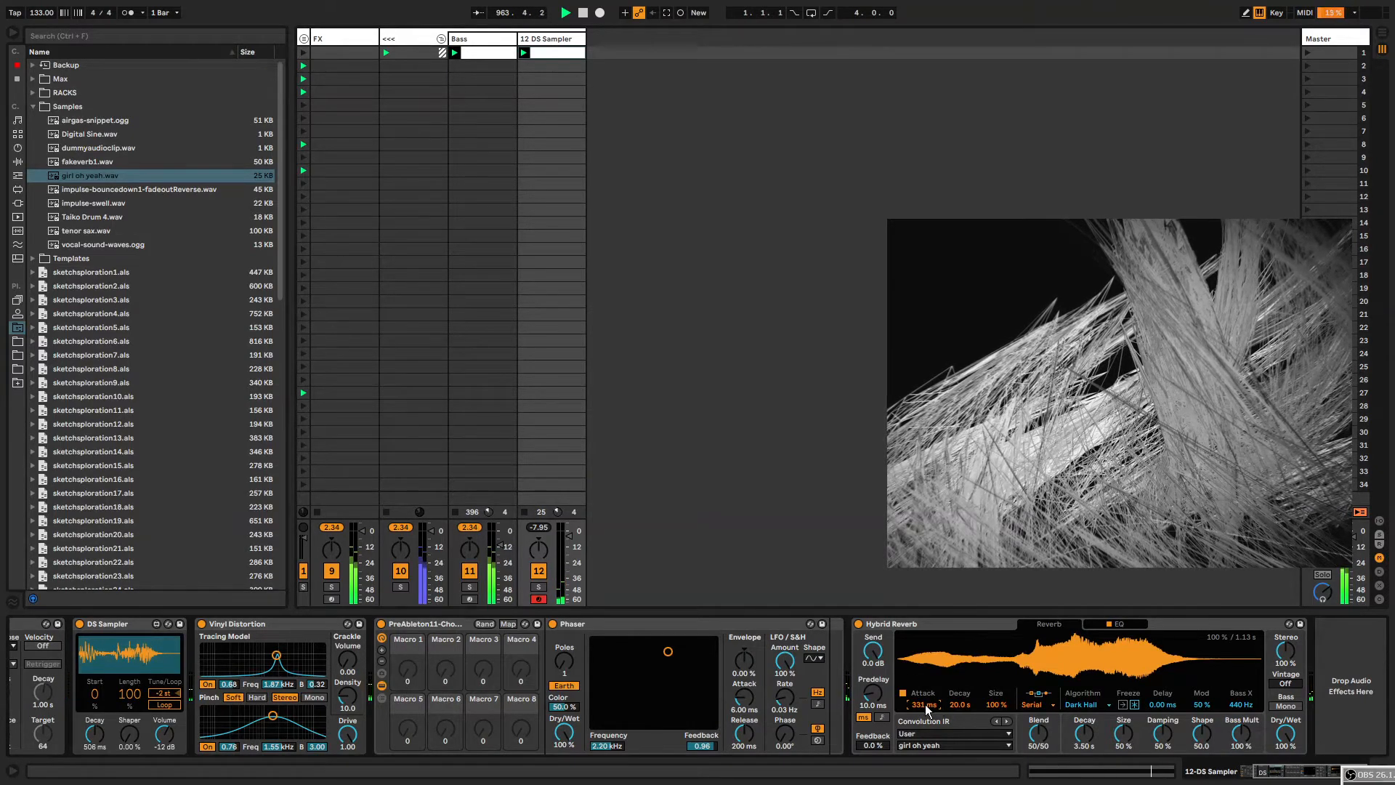
{"action": "left_click_drag", "start_coordinate": [923, 704], "coordinate": [923, 694]}
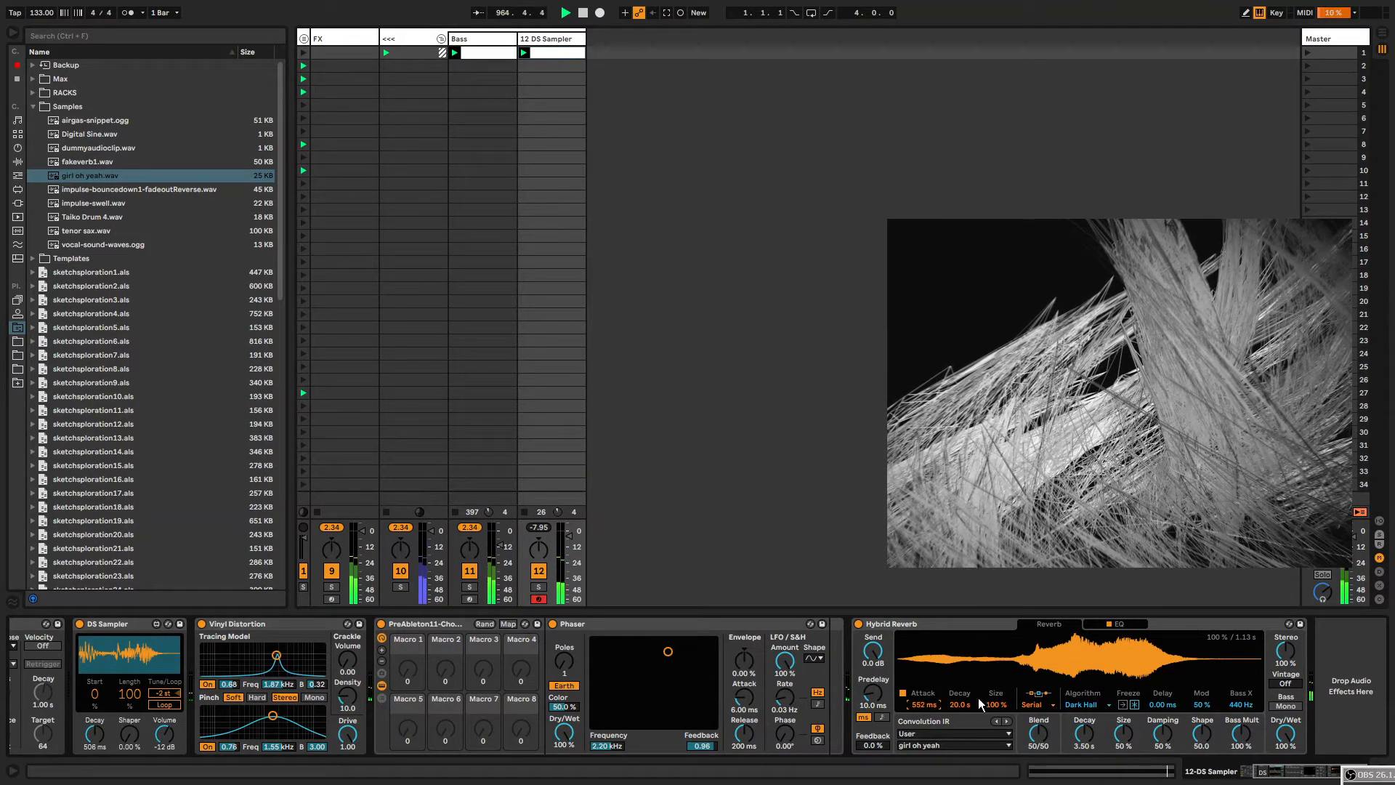
{"action": "left_click_drag", "start_coordinate": [1036, 732], "coordinate": [1023, 747]}
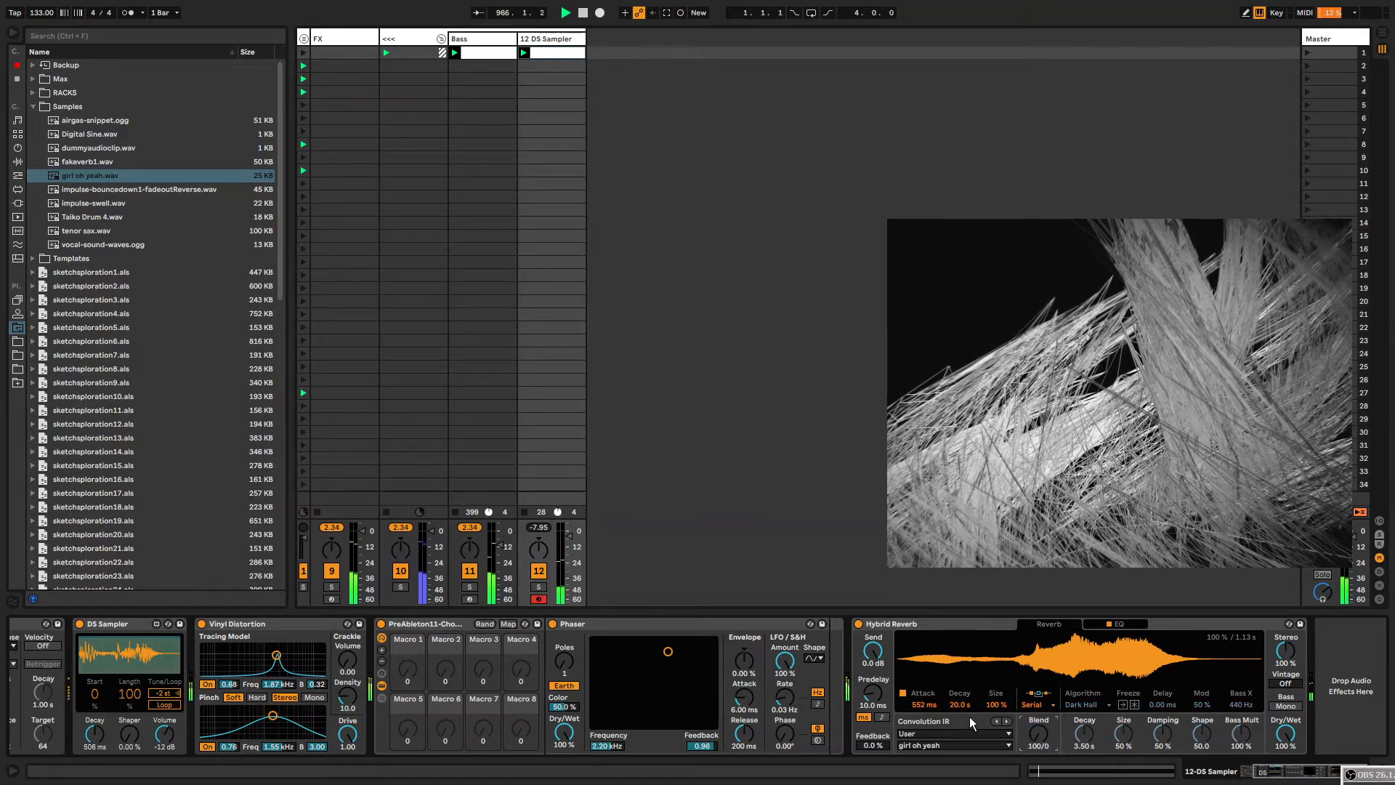
{"action": "left_click_drag", "start_coordinate": [878, 742], "coordinate": [879, 683]}
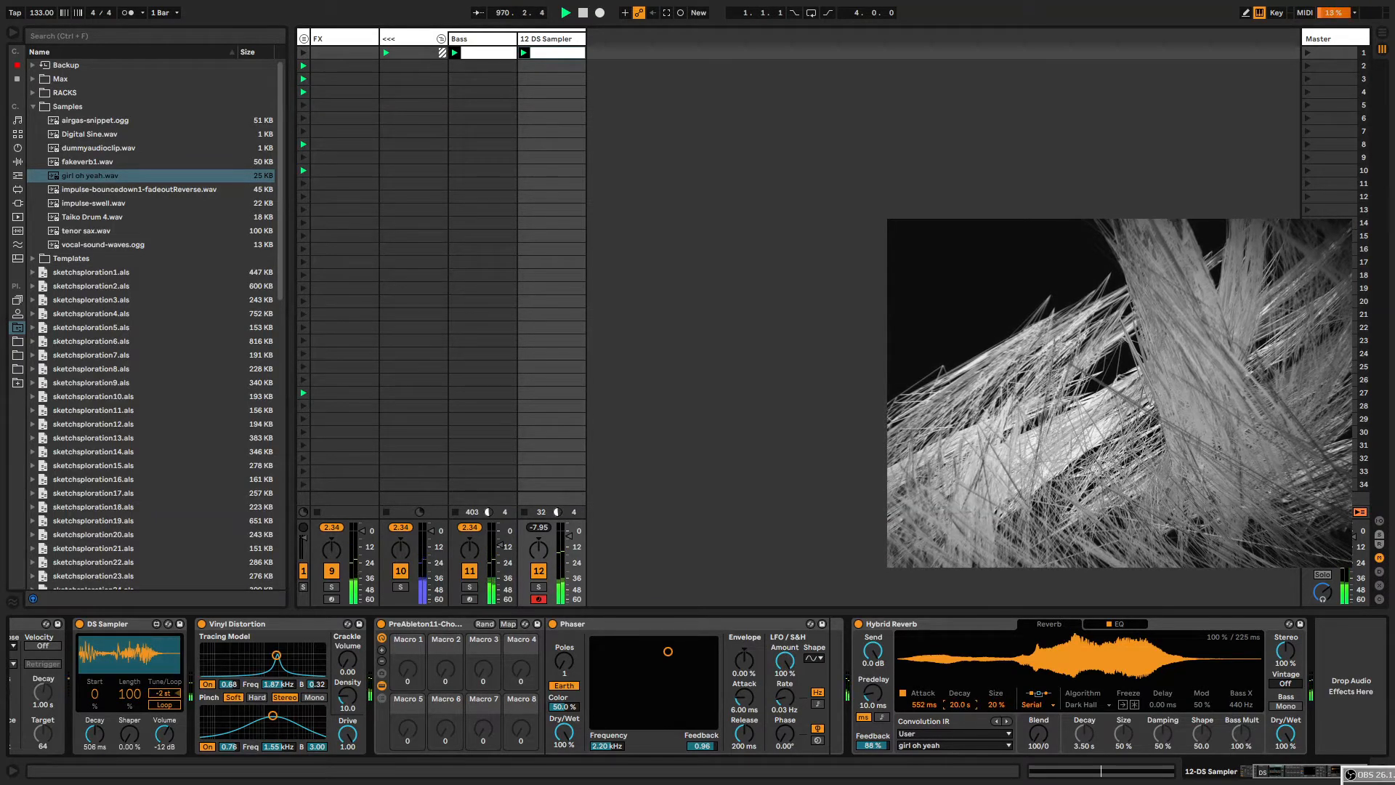
Adjust Hybrid Reverb's decay to about 3.54 s, size to about 267 %, attack to about 1.76 s and blend to 70/30.
{"action": "left_click_drag", "start_coordinate": [960, 704], "coordinate": [959, 730]}
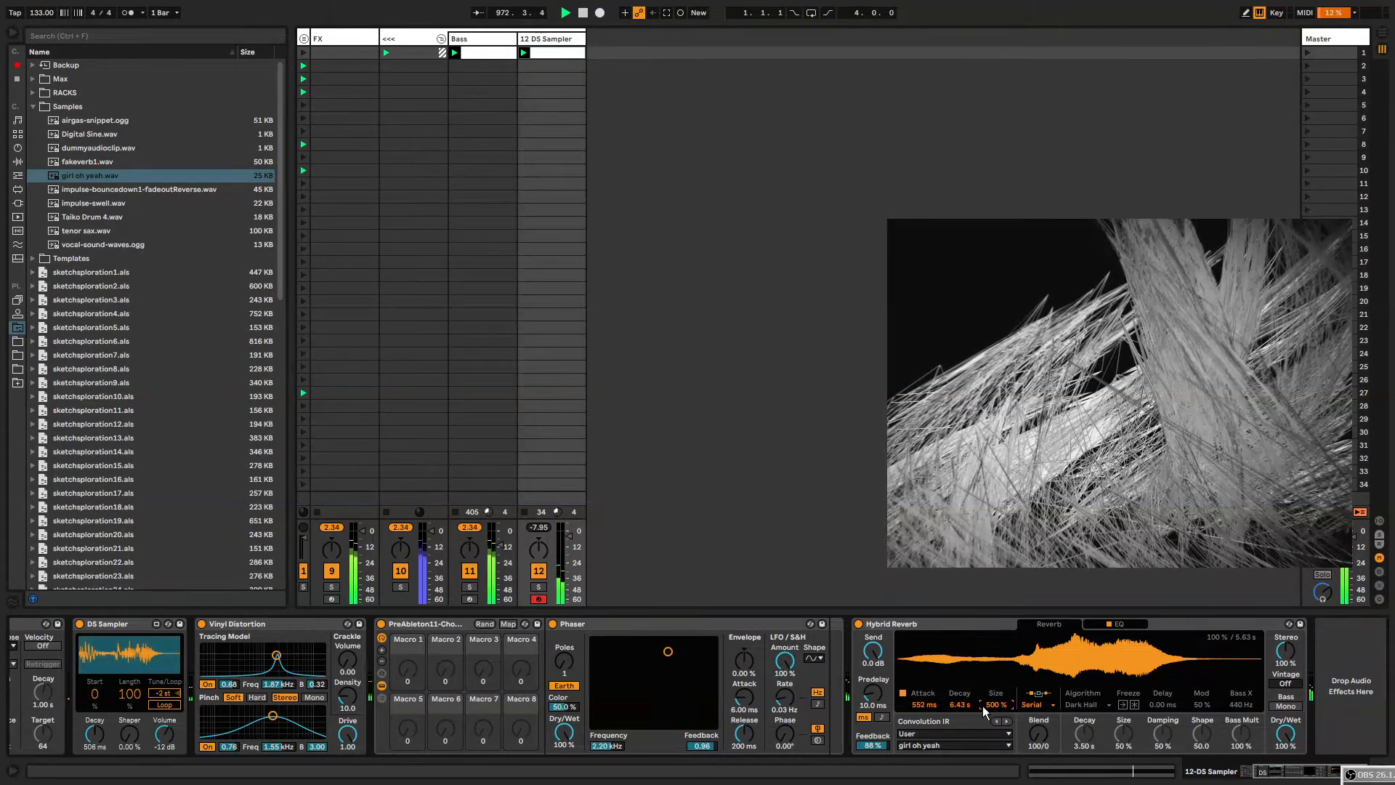
{"action": "left_click_drag", "start_coordinate": [957, 705], "coordinate": [957, 723]}
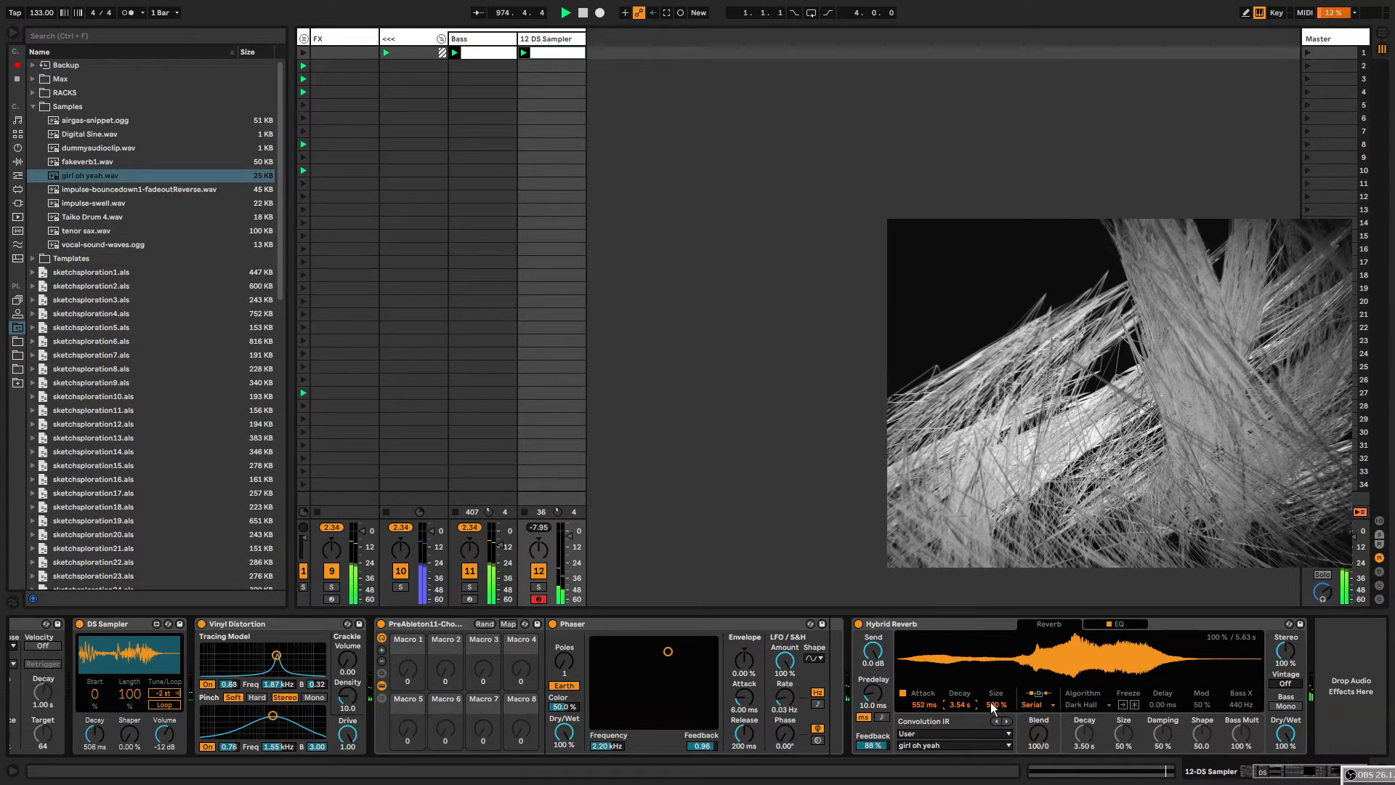
{"action": "left_click_drag", "start_coordinate": [991, 702], "coordinate": [931, 669]}
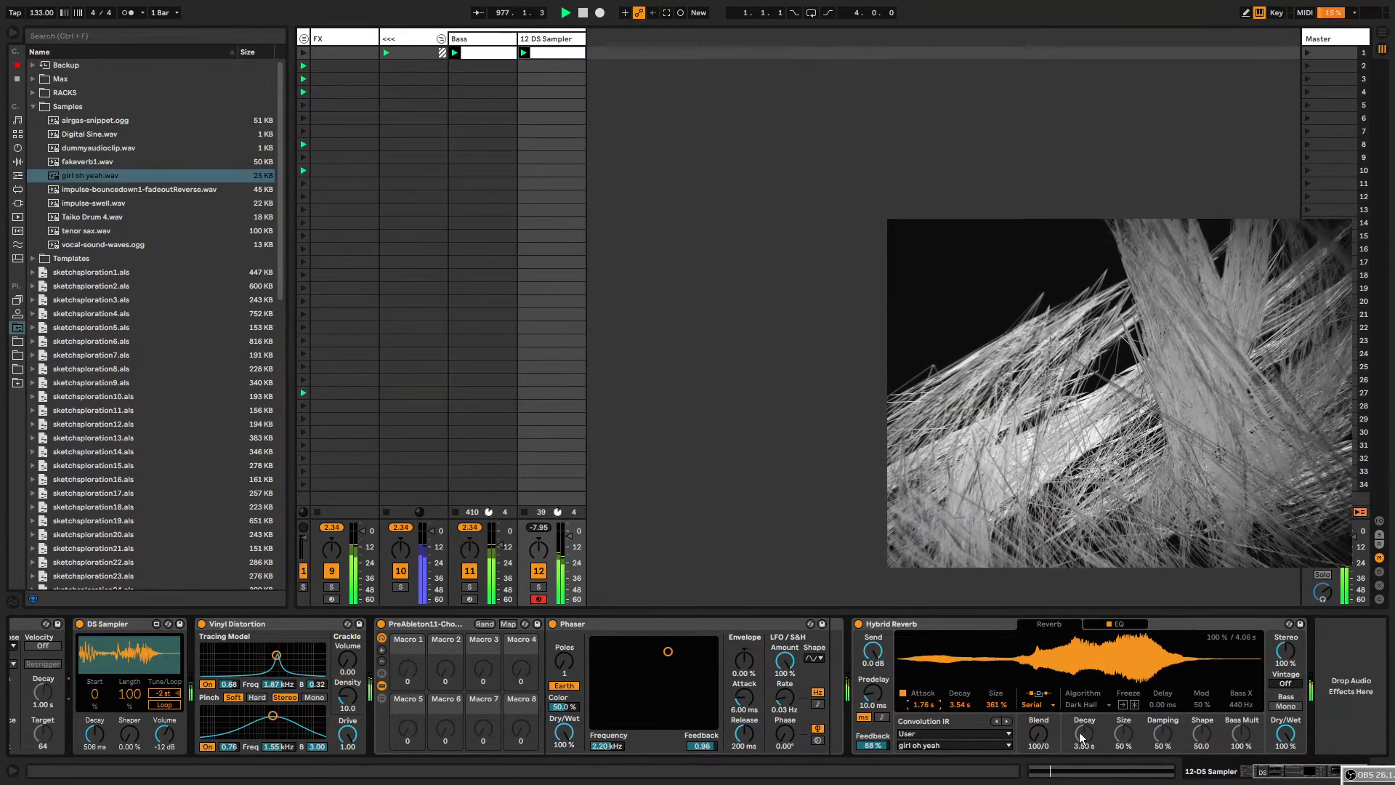
{"action": "left_click_drag", "start_coordinate": [1039, 734], "coordinate": [988, 703]}
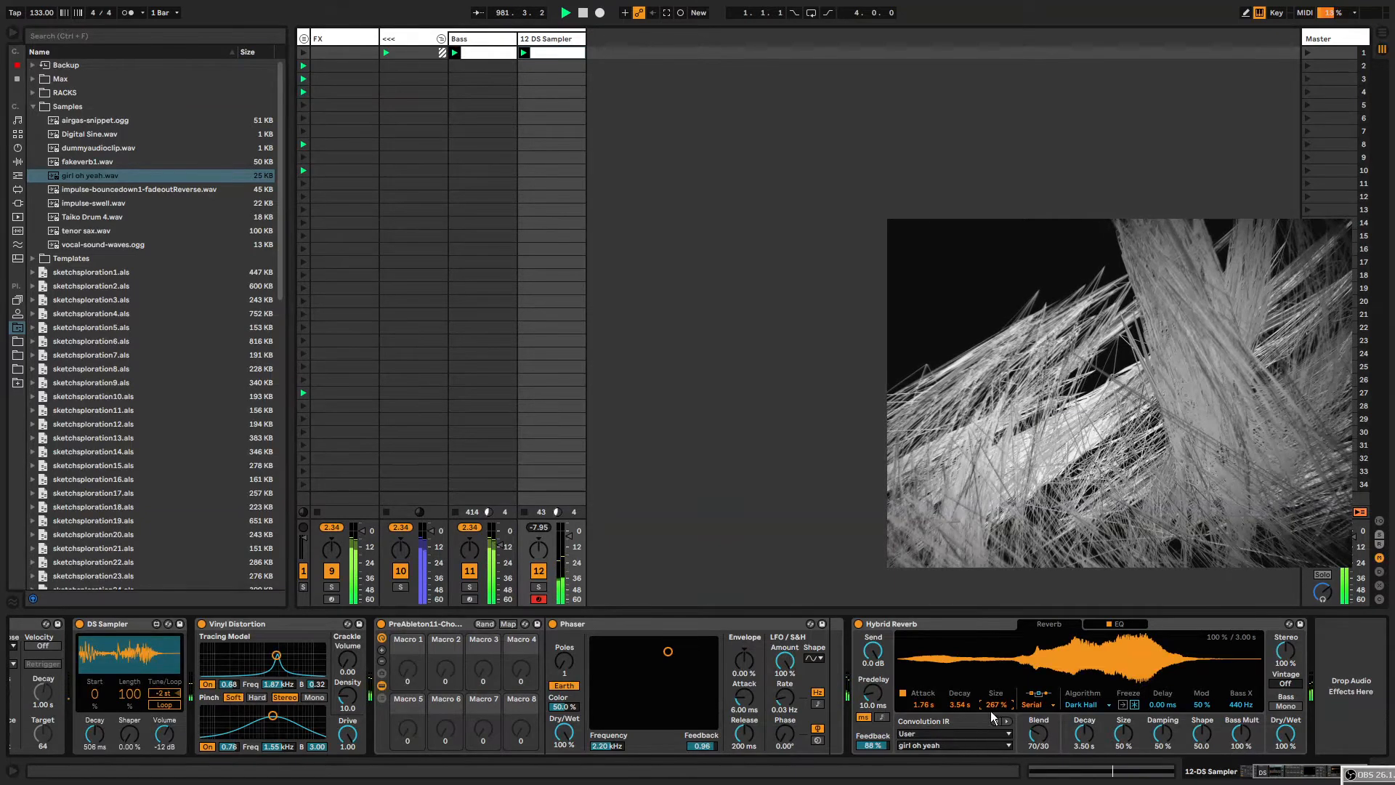
Add an Audio Effect Rack after Hybrid Reverb and drag it onto Hybrid Reverb's position in the chain.
{"action": "left_click", "coordinate": [910, 621]}
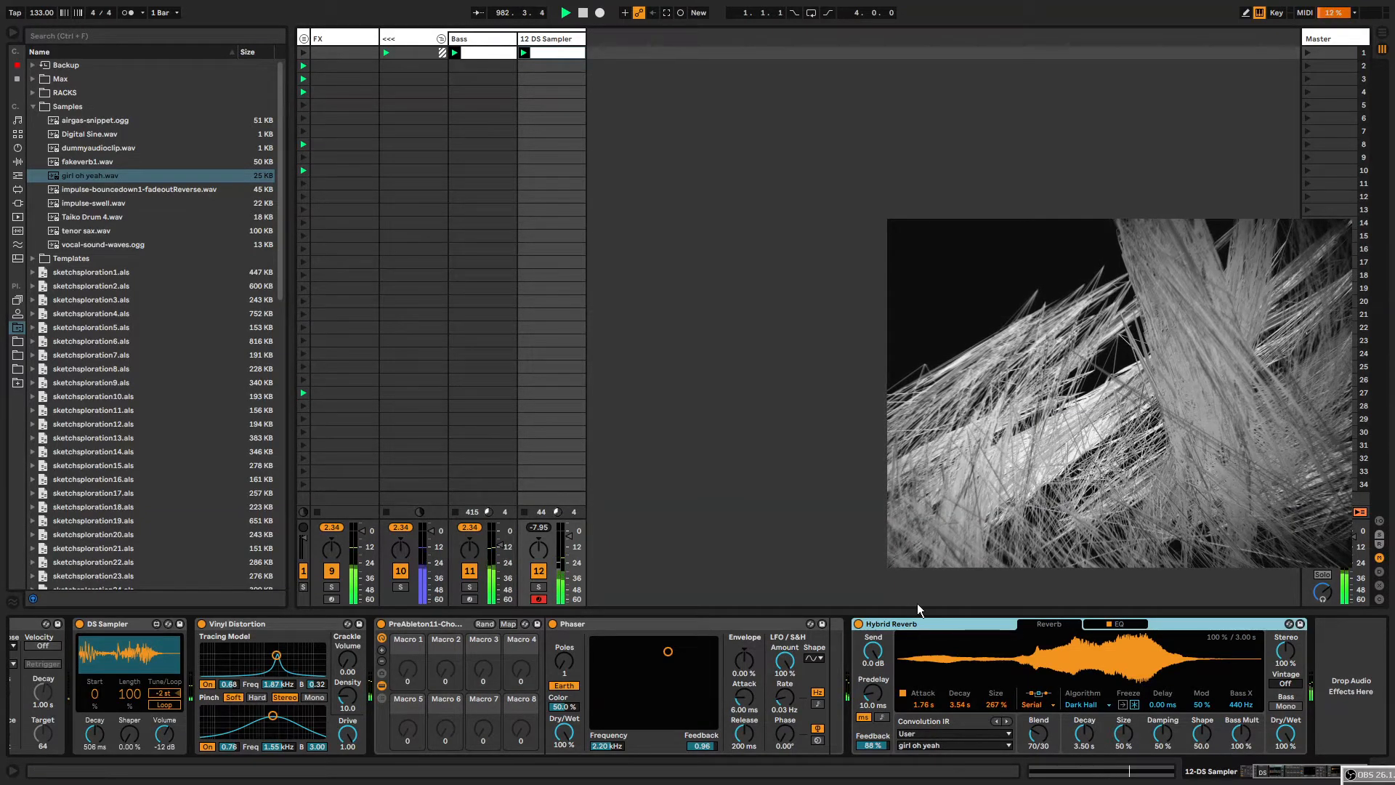
{"action": "key", "text": "ctrl+f"}
{"action": "type", "text": "audio effect rack"}
{"action": "key", "text": "Down"}
{"action": "key", "text": "Return"}
{"action": "key", "text": "Escape"}
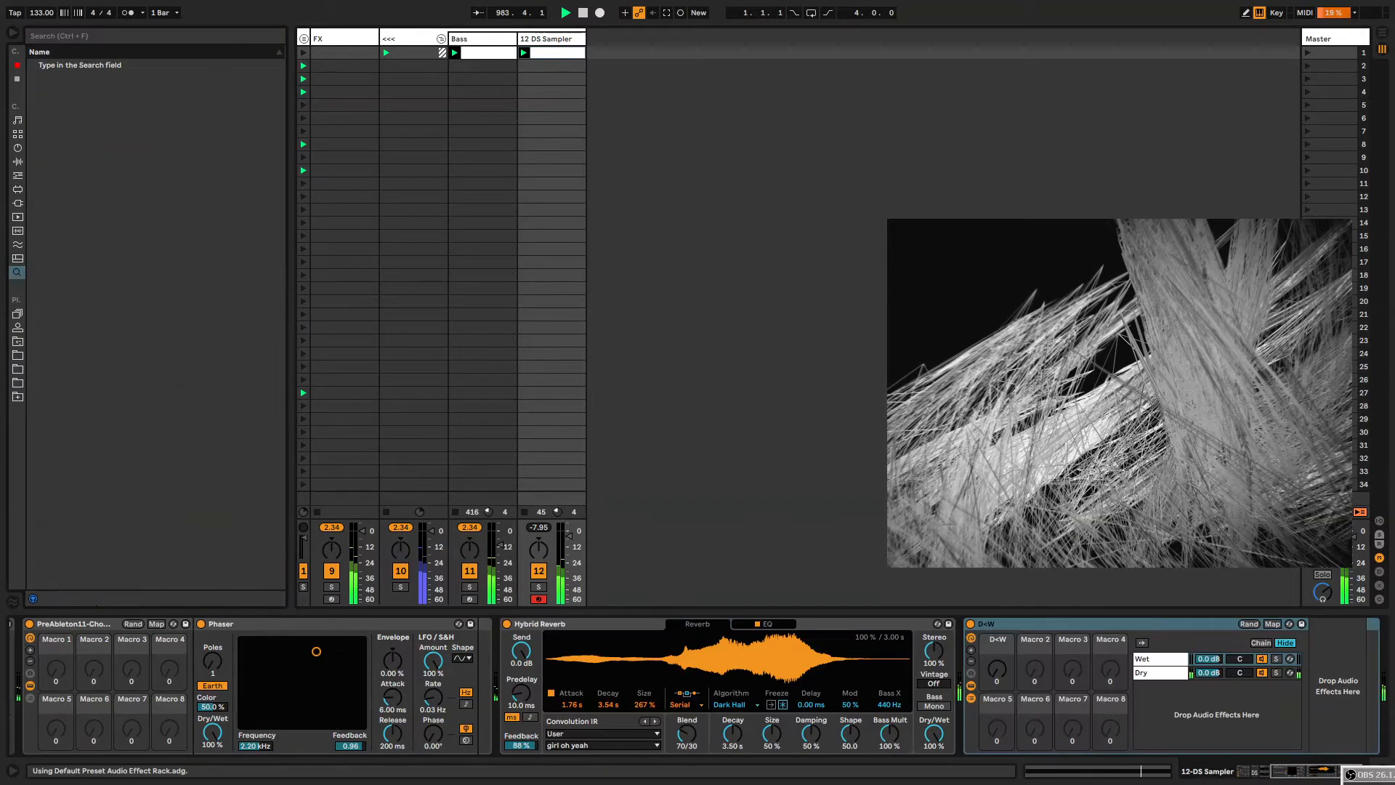
{"action": "left_click_drag", "start_coordinate": [1008, 623], "coordinate": [492, 625]}
{"action": "left_click_drag", "start_coordinate": [1345, 770], "coordinate": [1226, 770]}
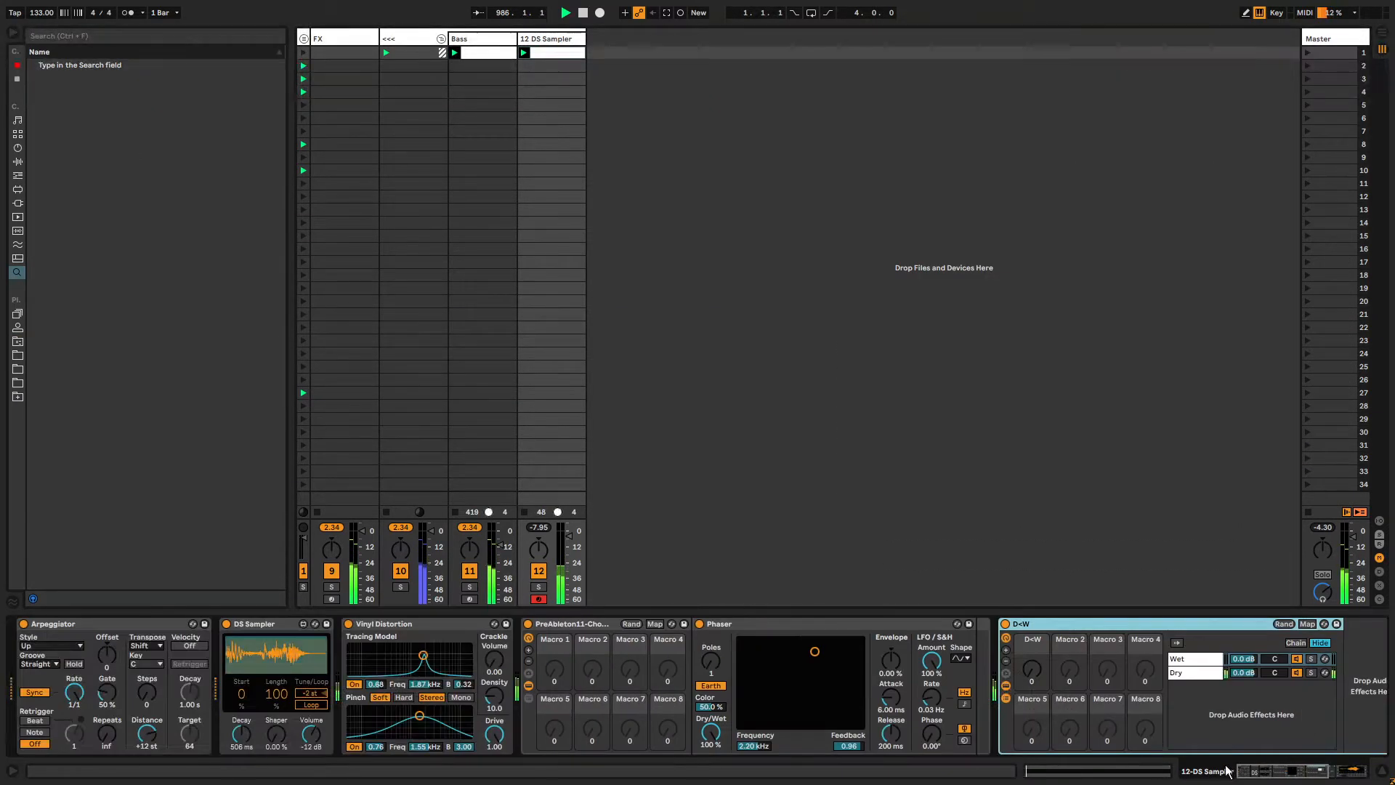
Insert the GMaudio Note Probability device between the Arpeggiator and DS Sampler.
{"action": "left_click", "coordinate": [18, 161]}
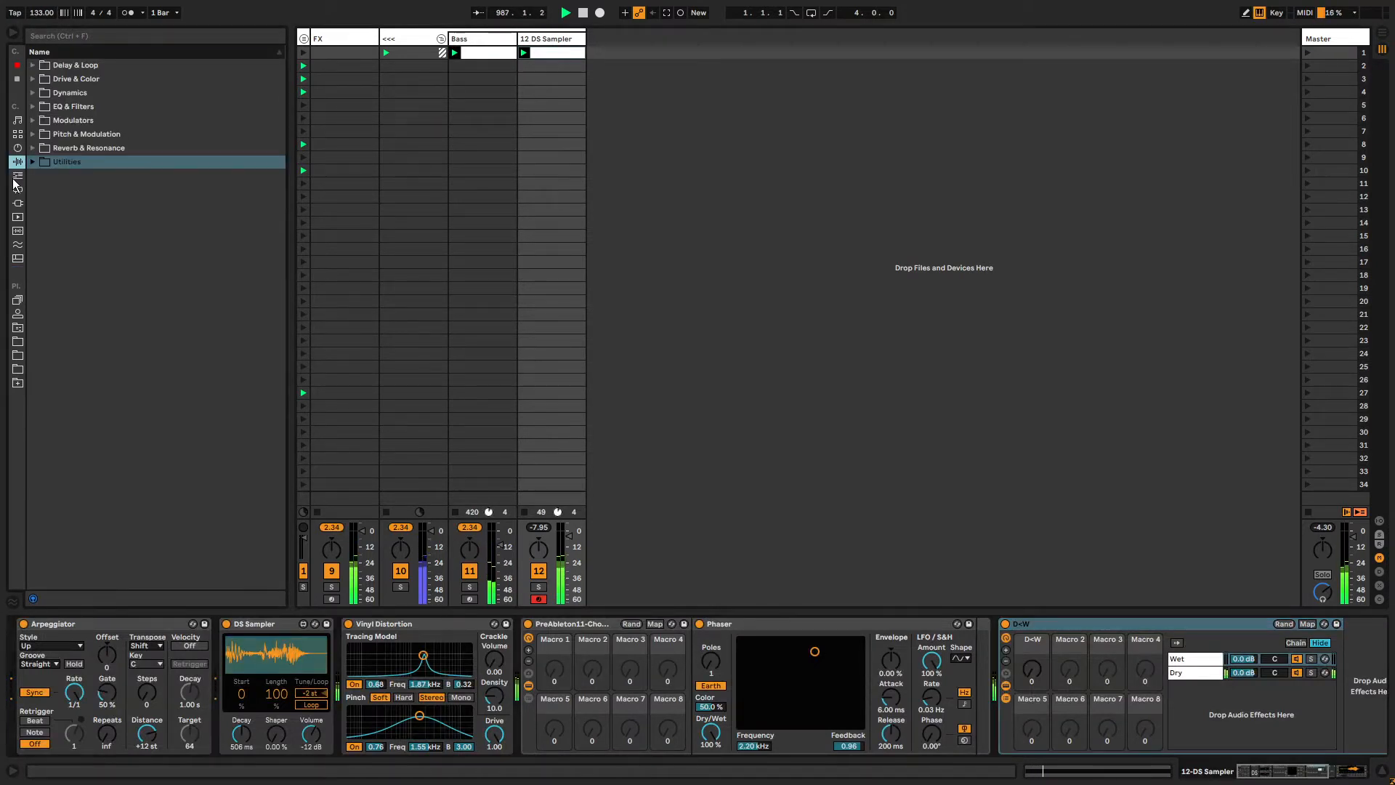
{"action": "left_click", "coordinate": [95, 622]}
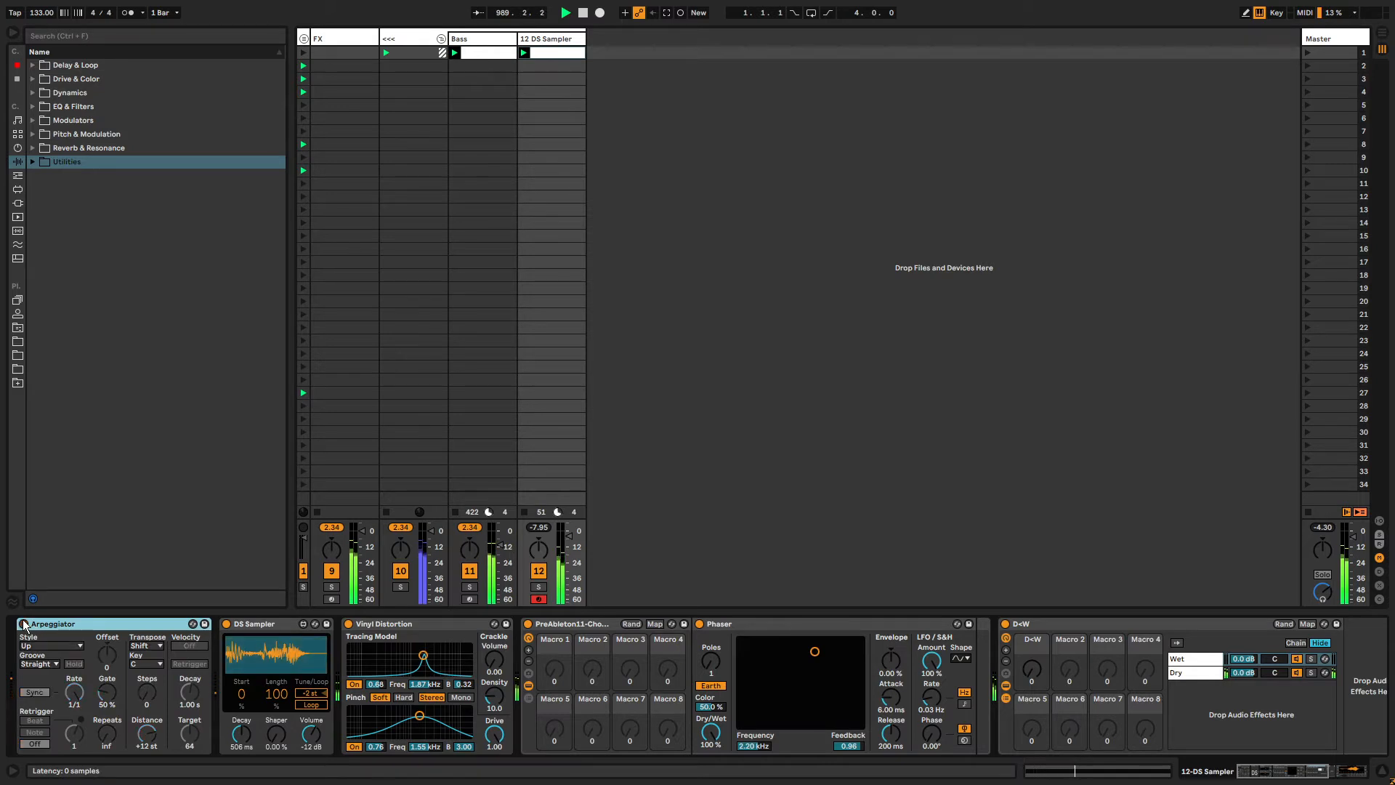
{"action": "left_click", "coordinate": [227, 623]}
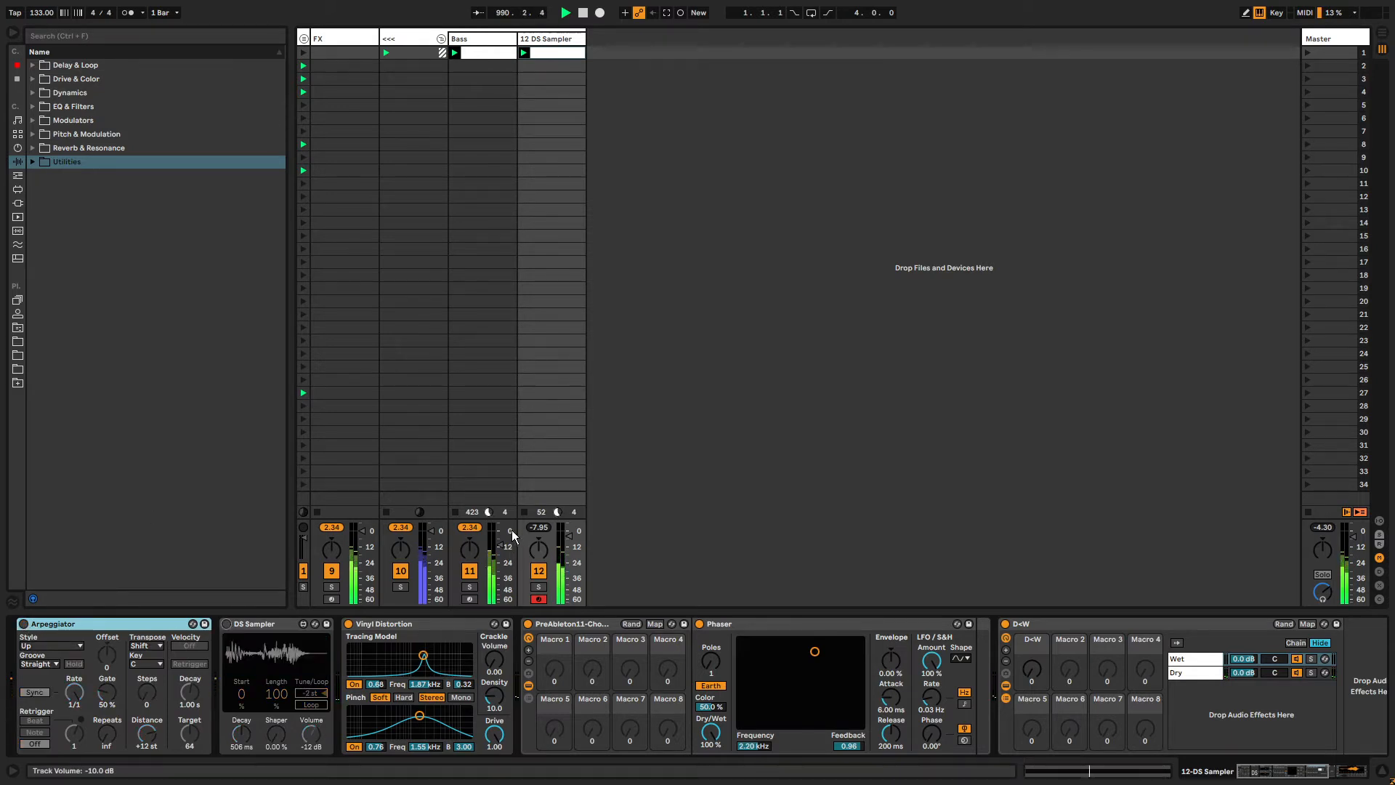
{"action": "left_click", "coordinate": [271, 624]}
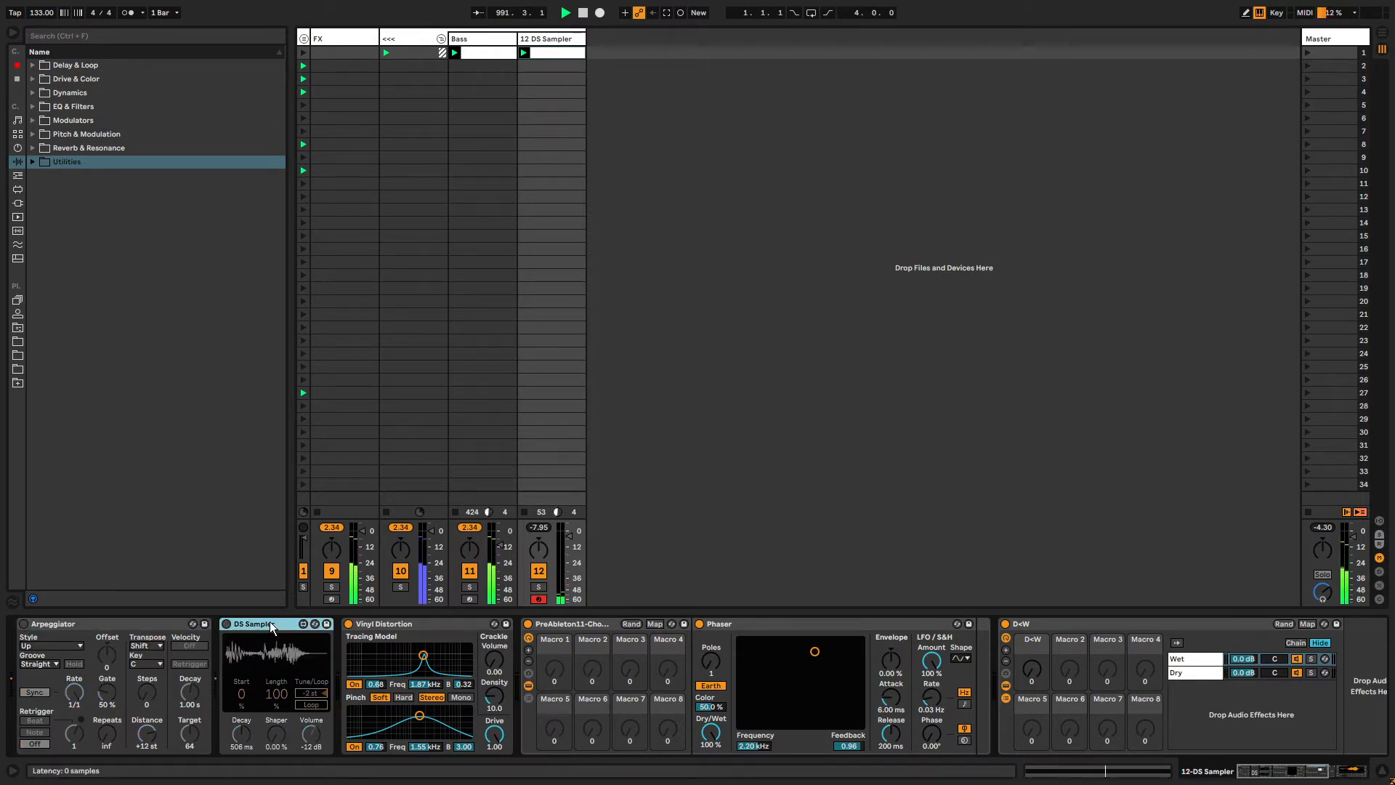
{"action": "key", "text": "ctrl+f"}
{"action": "type", "text": "note probability"}
{"action": "key", "text": "Down"}
{"action": "key", "text": "Return"}
{"action": "key", "text": "Escape"}
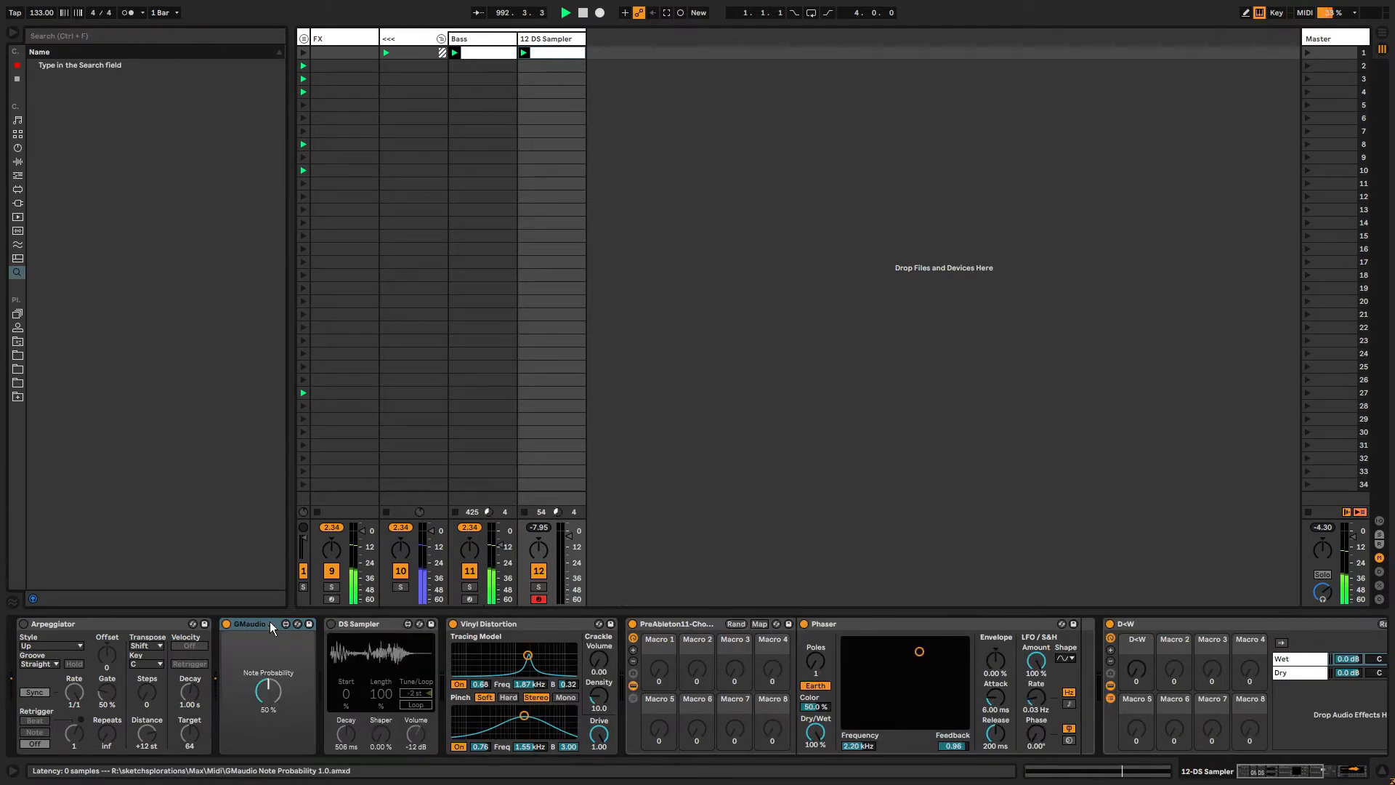
Set Note Probability to 0 % and make sure DS Sampler is switched on.
{"action": "left_click_drag", "start_coordinate": [279, 686], "coordinate": [279, 613]}
{"action": "left_click", "coordinate": [23, 625]}
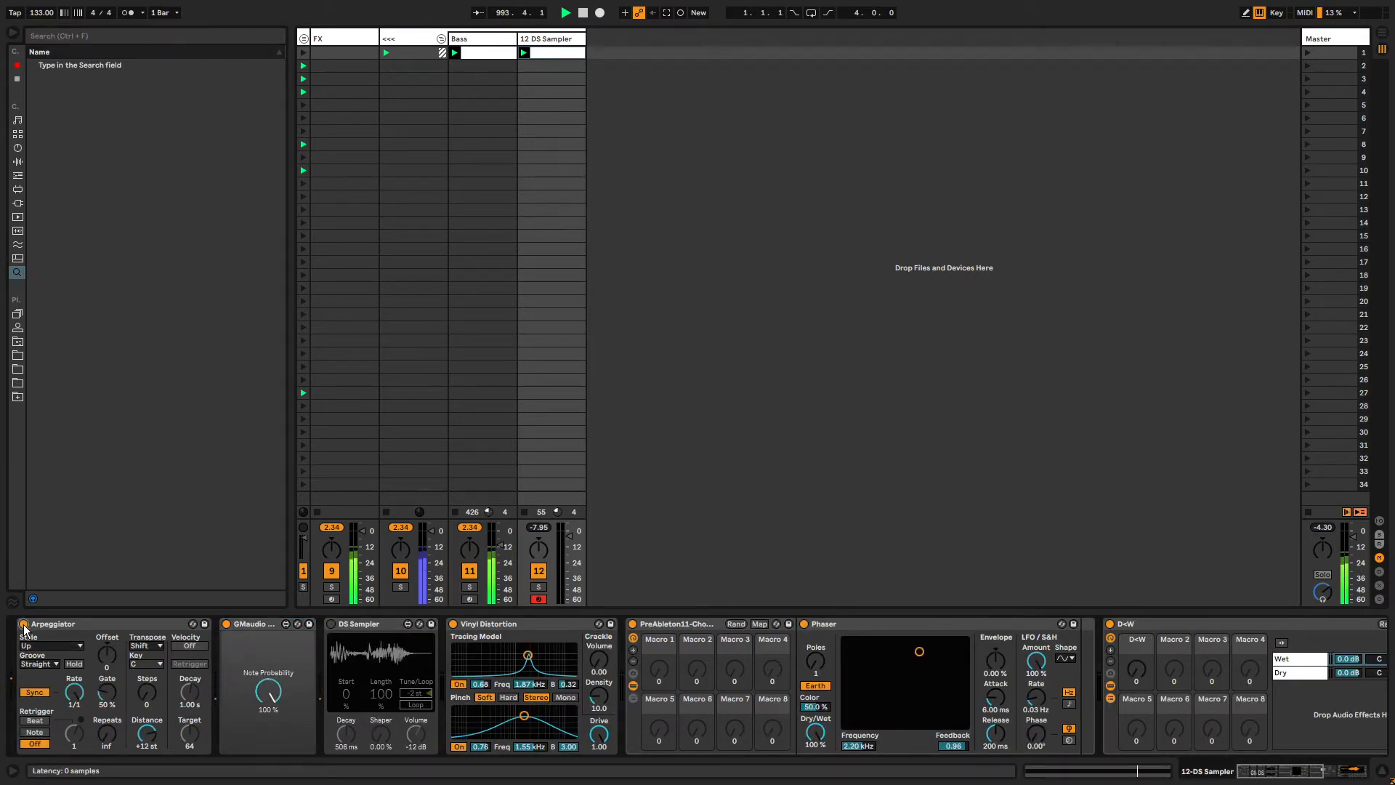
{"action": "left_click_drag", "start_coordinate": [265, 694], "coordinate": [266, 731]}
{"action": "left_click", "coordinate": [332, 624]}
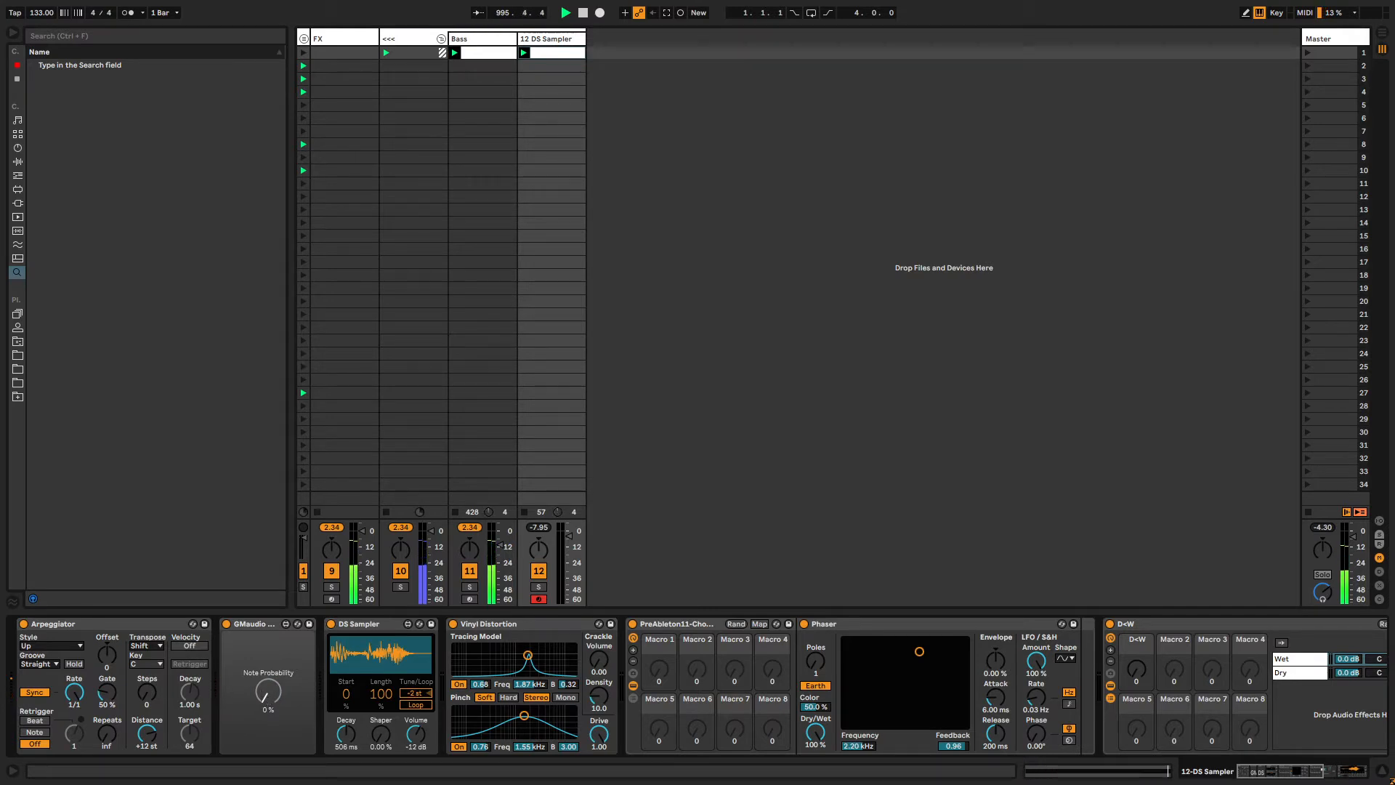
Load bouncyballer.adg from the user RACKS MIDI folder at the start of the device chain.
{"action": "left_click", "coordinate": [120, 624]}
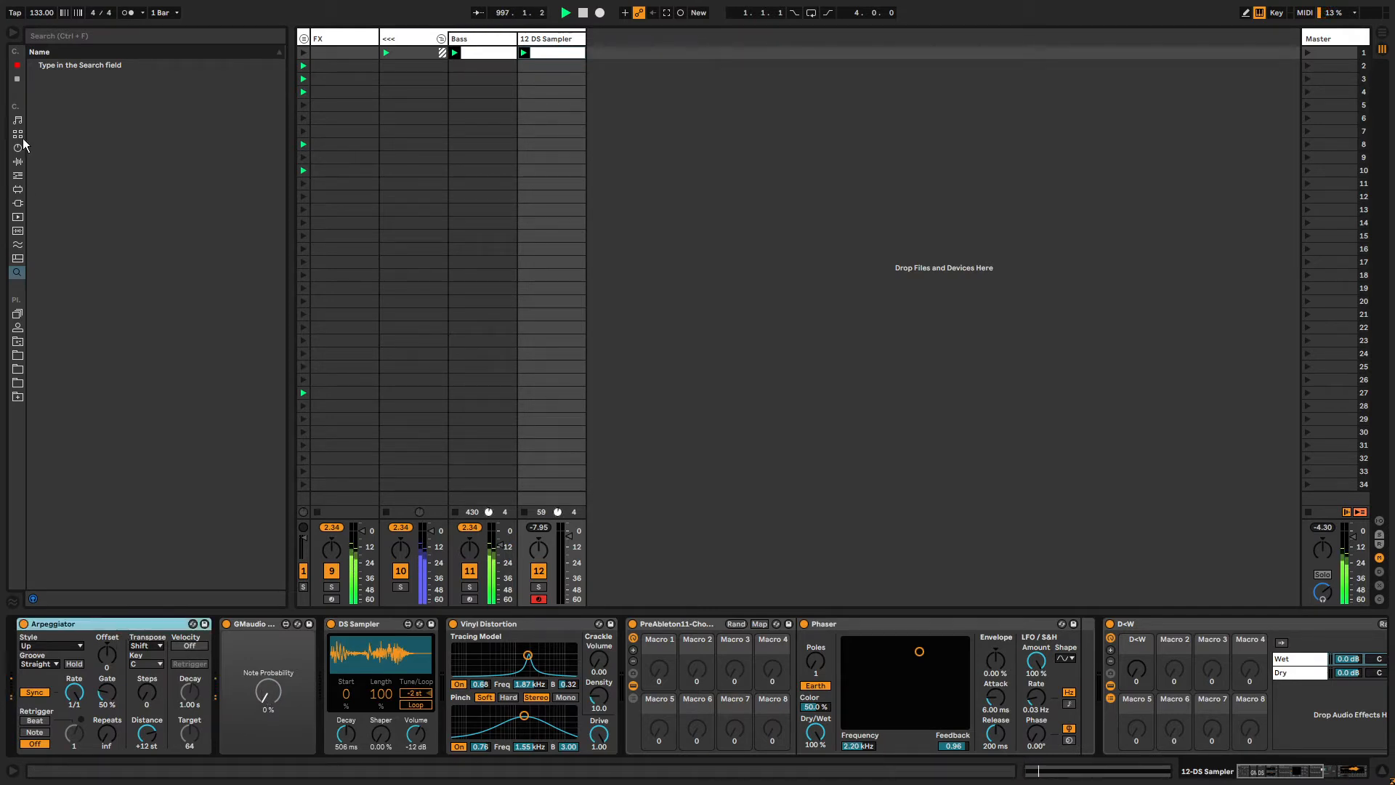
{"action": "left_click", "coordinate": [20, 163]}
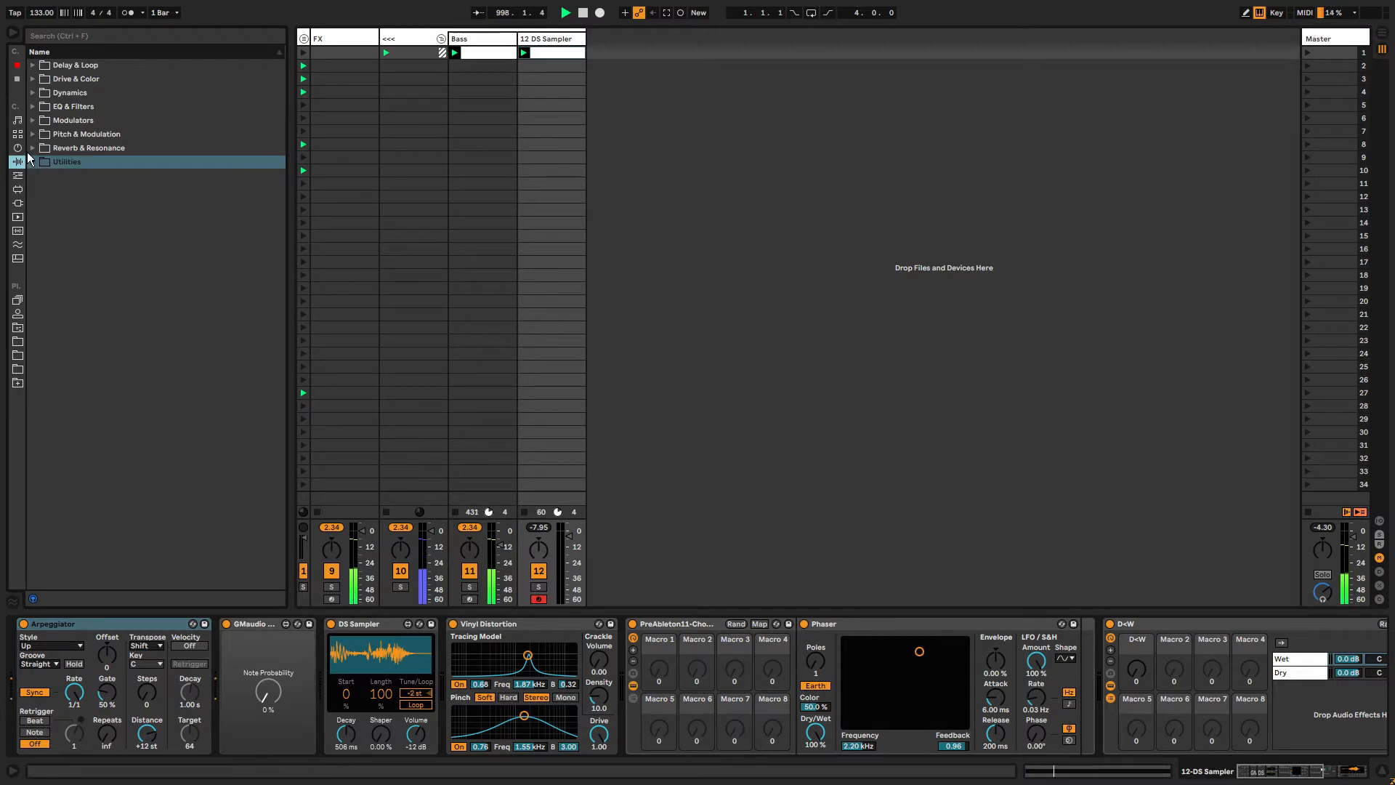
{"action": "left_click", "coordinate": [17, 175]}
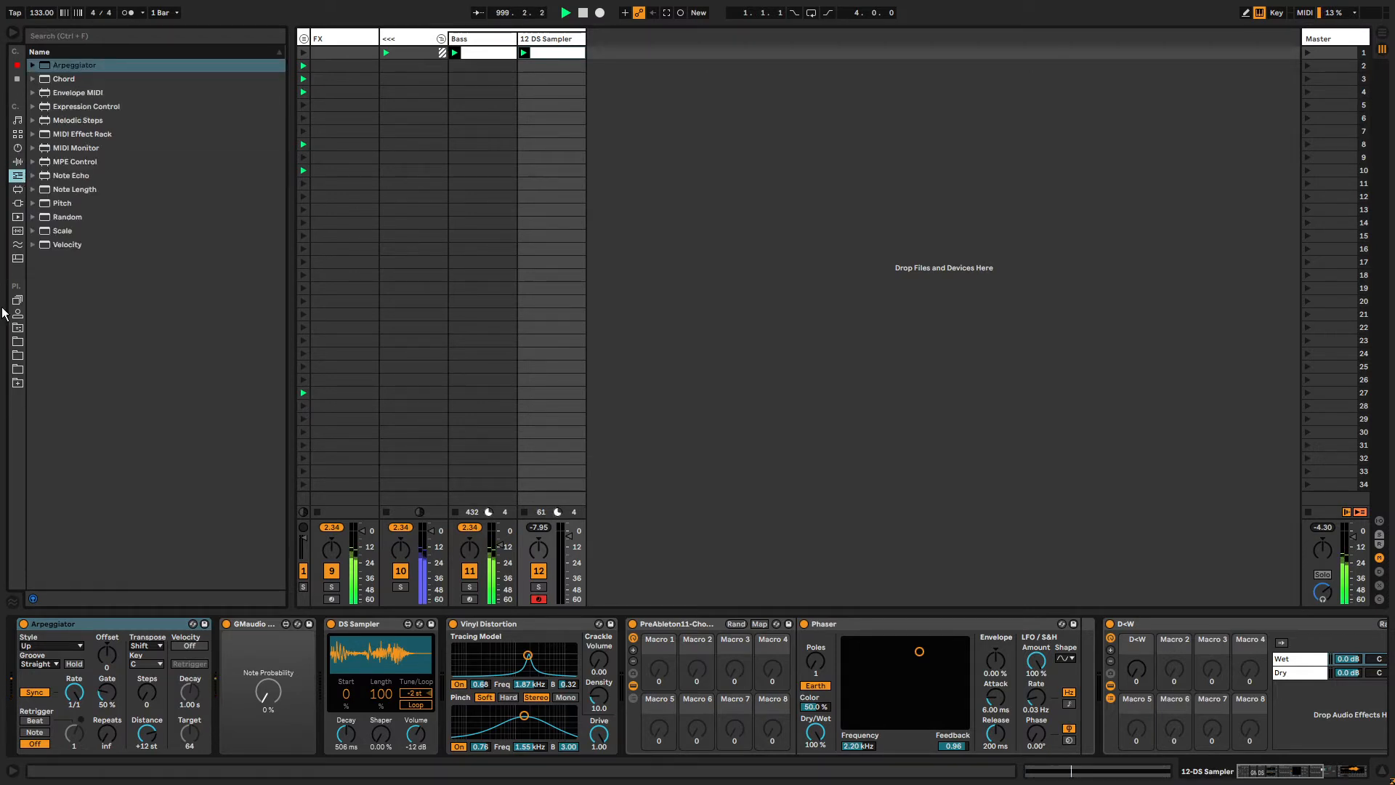
{"action": "left_click", "coordinate": [16, 329]}
{"action": "left_click", "coordinate": [33, 107]}
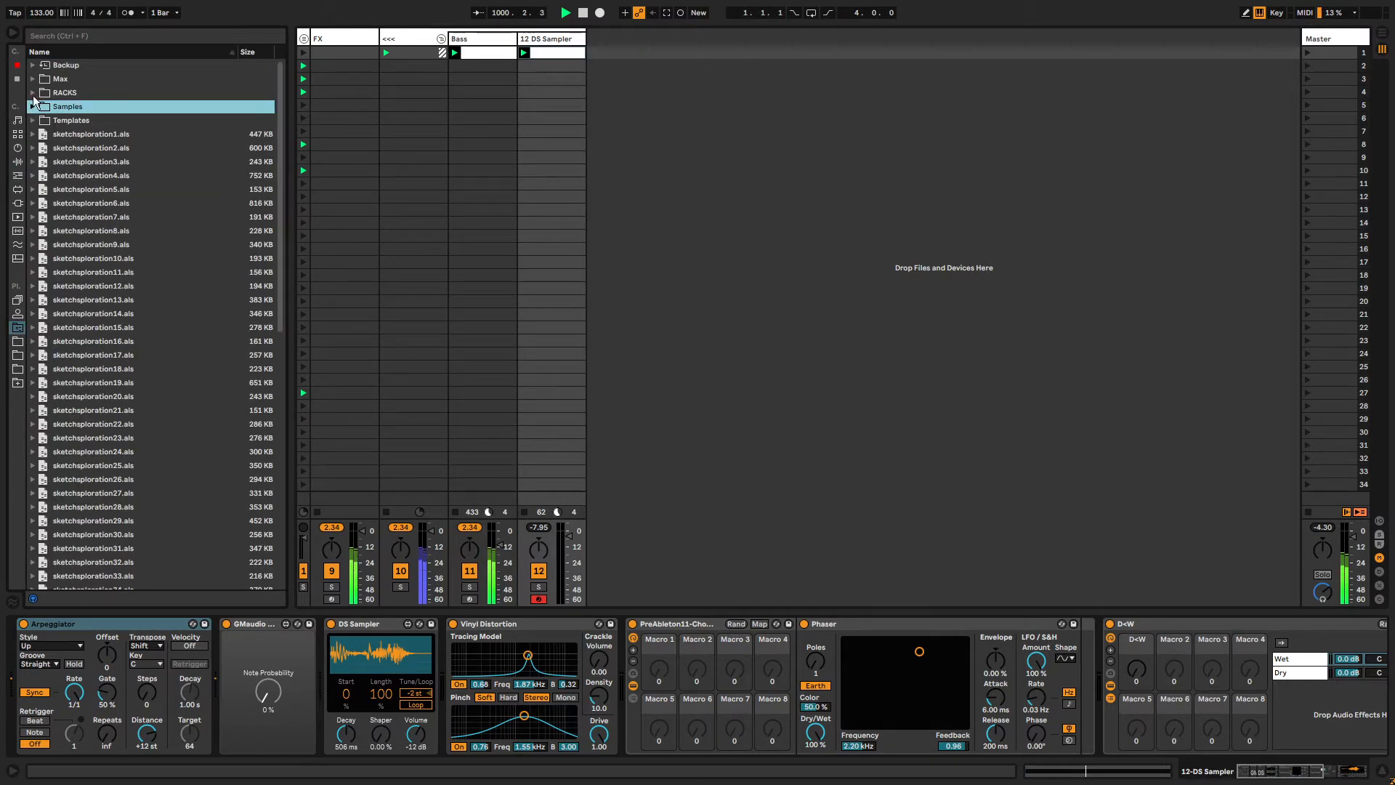
{"action": "left_click", "coordinate": [33, 93]}
{"action": "left_click", "coordinate": [41, 107]}
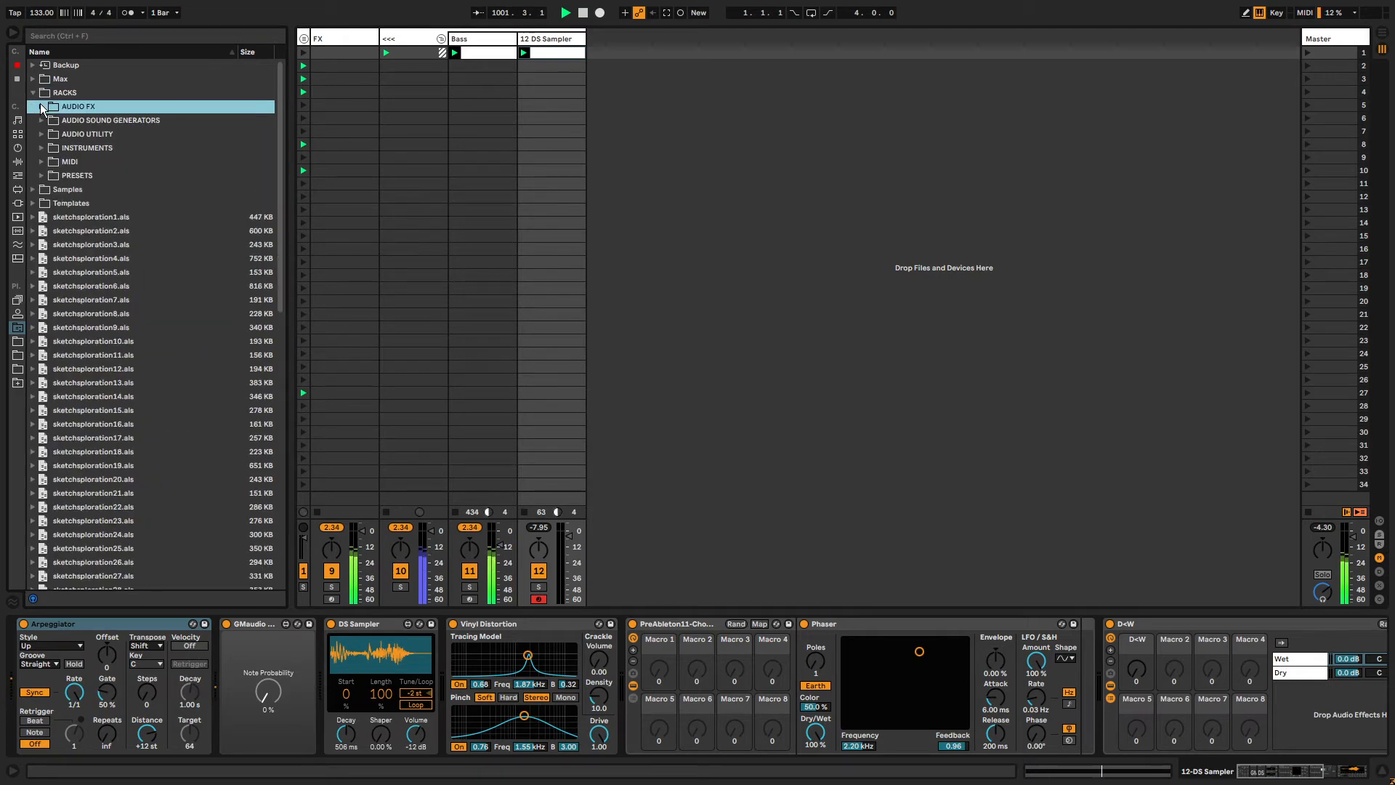
{"action": "left_click", "coordinate": [40, 162]}
{"action": "left_click_drag", "start_coordinate": [142, 175], "coordinate": [52, 668]}
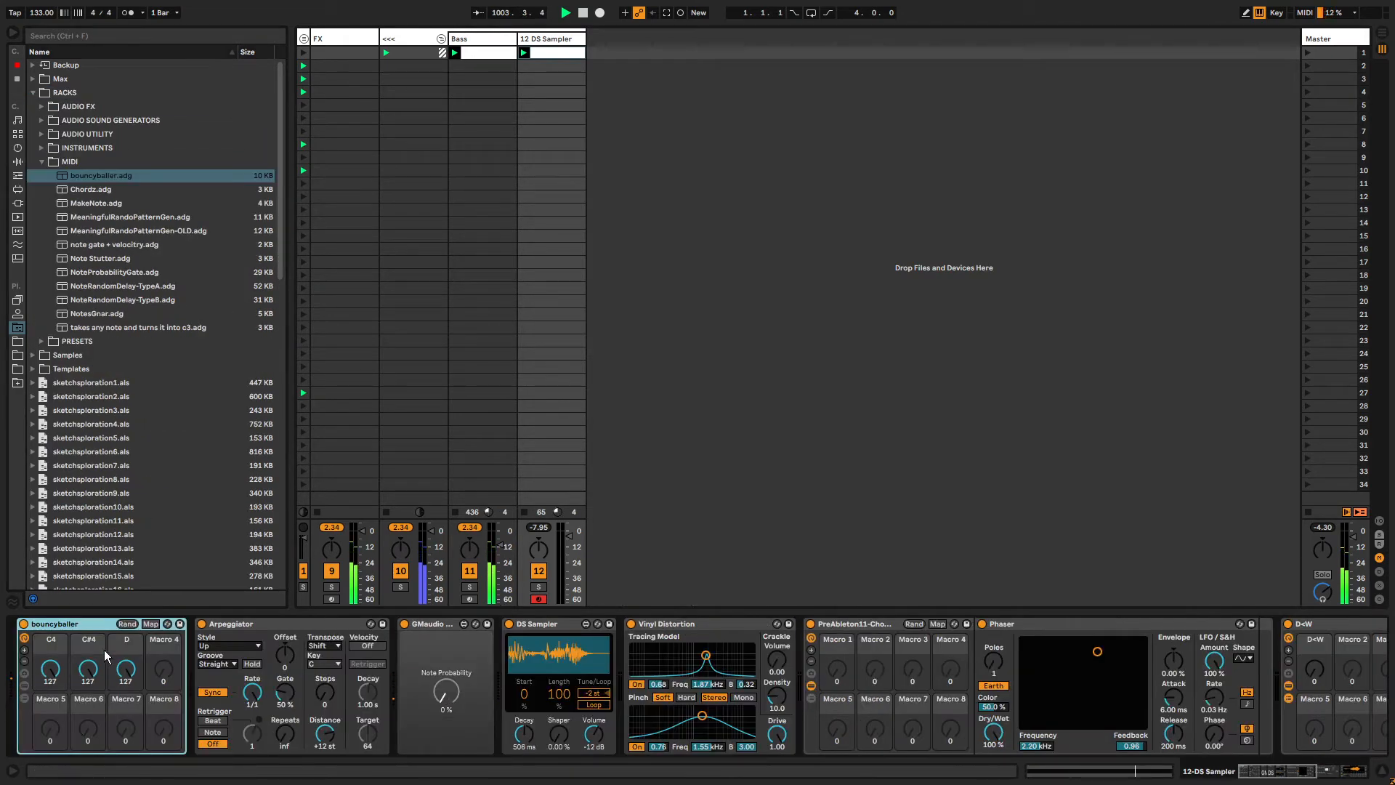
Show the bouncyballer rack's chains and move the clip's note to C3.
{"action": "left_click", "coordinate": [22, 698]}
{"action": "left_click", "coordinate": [212, 659]}
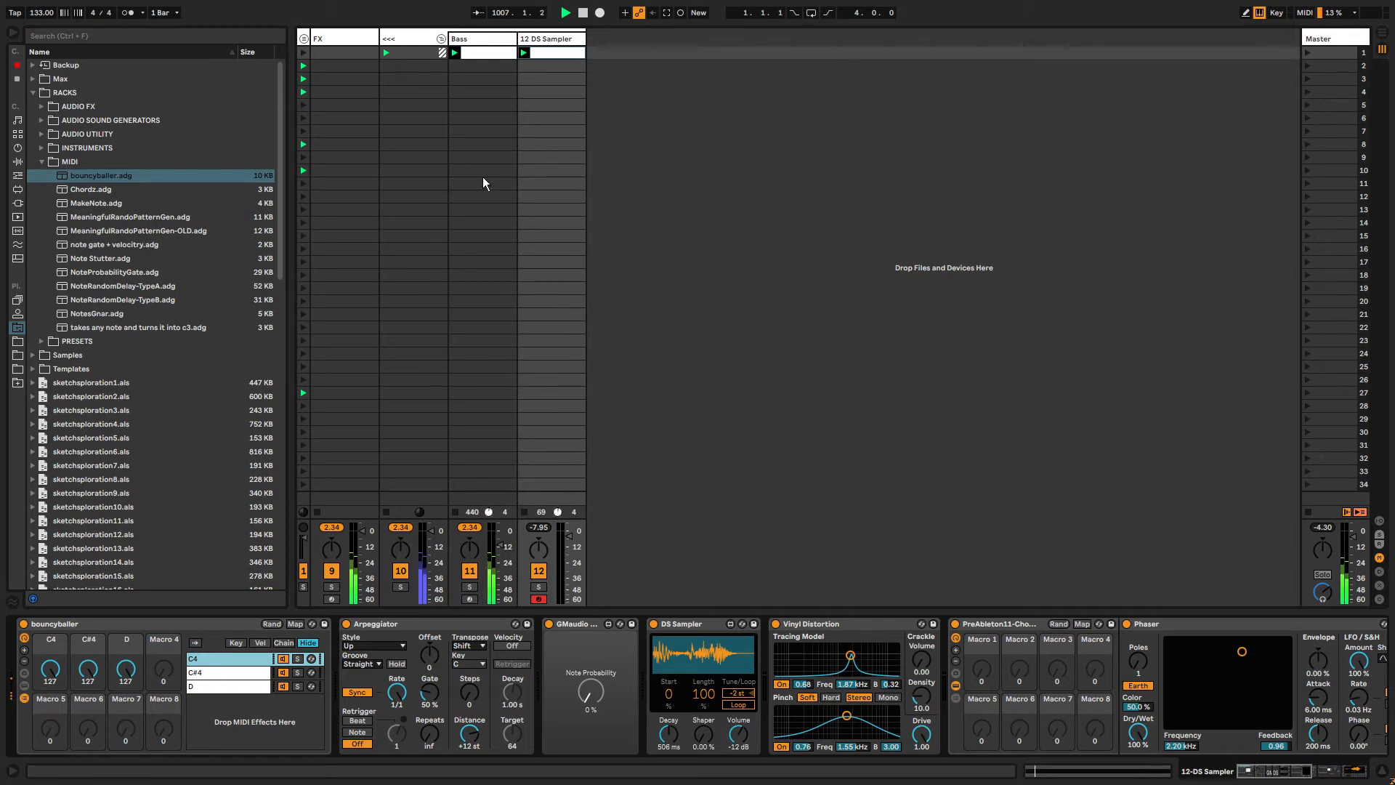
{"action": "left_click", "coordinate": [557, 53]}
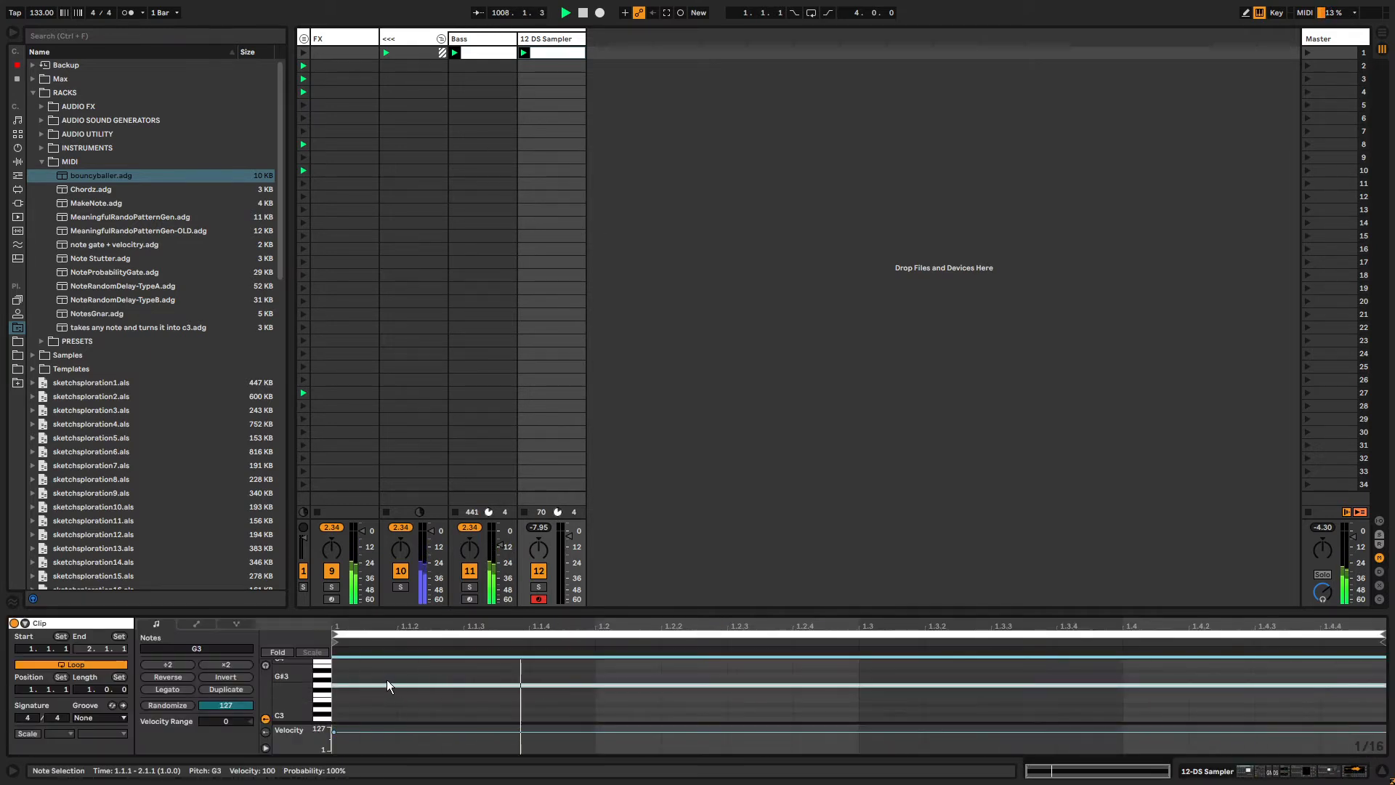
{"action": "key", "text": "Down"}
{"action": "key", "text": "Down"}
{"action": "key", "text": "Down"}
{"action": "key", "text": "Down"}
{"action": "key", "text": "Up"}
{"action": "key", "text": "Up"}
{"action": "key", "text": "Up"}
{"action": "key", "text": "Up"}
{"action": "key", "text": "Up"}
{"action": "key", "text": "Up"}
{"action": "key", "text": "Up"}
{"action": "key", "text": "Up"}
{"action": "key", "text": "Up"}
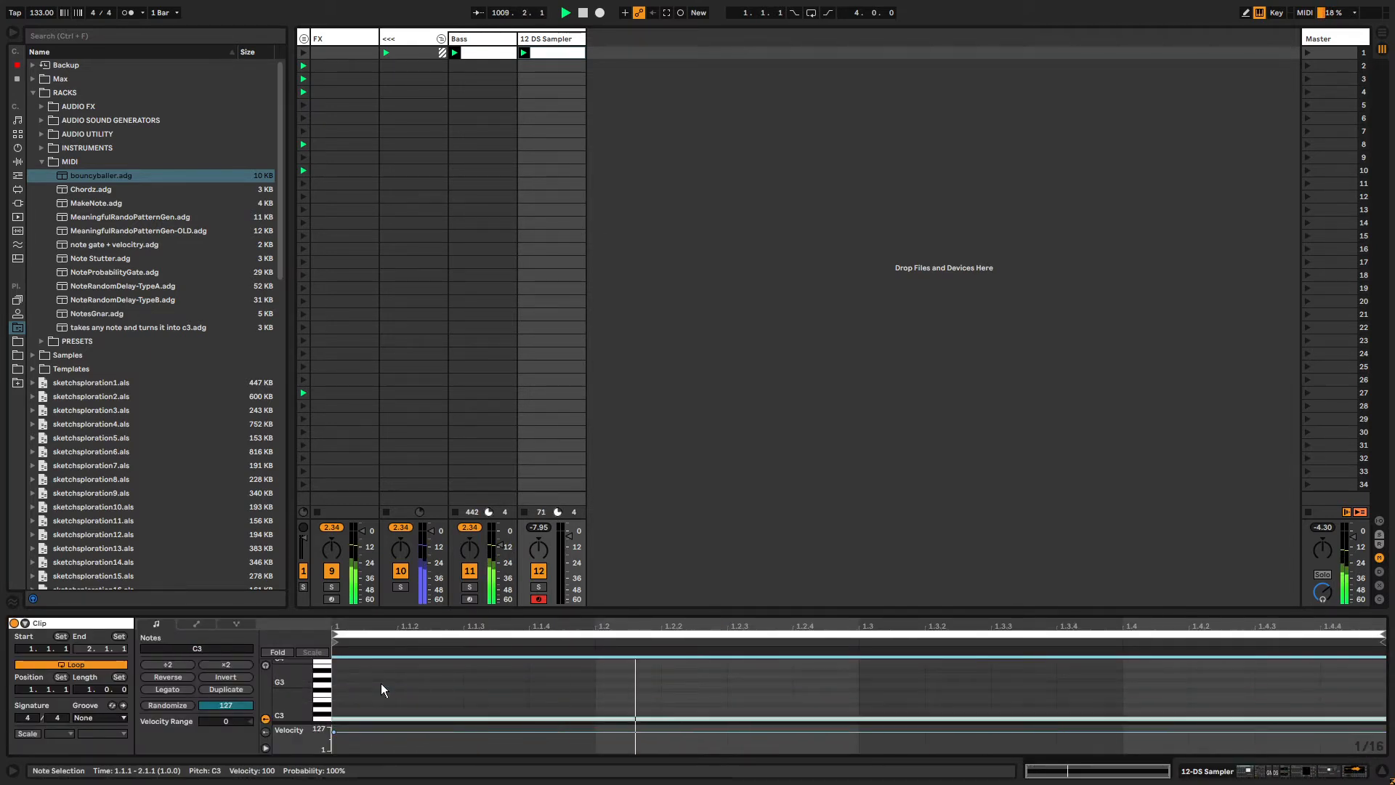
{"action": "left_click", "coordinate": [546, 42]}
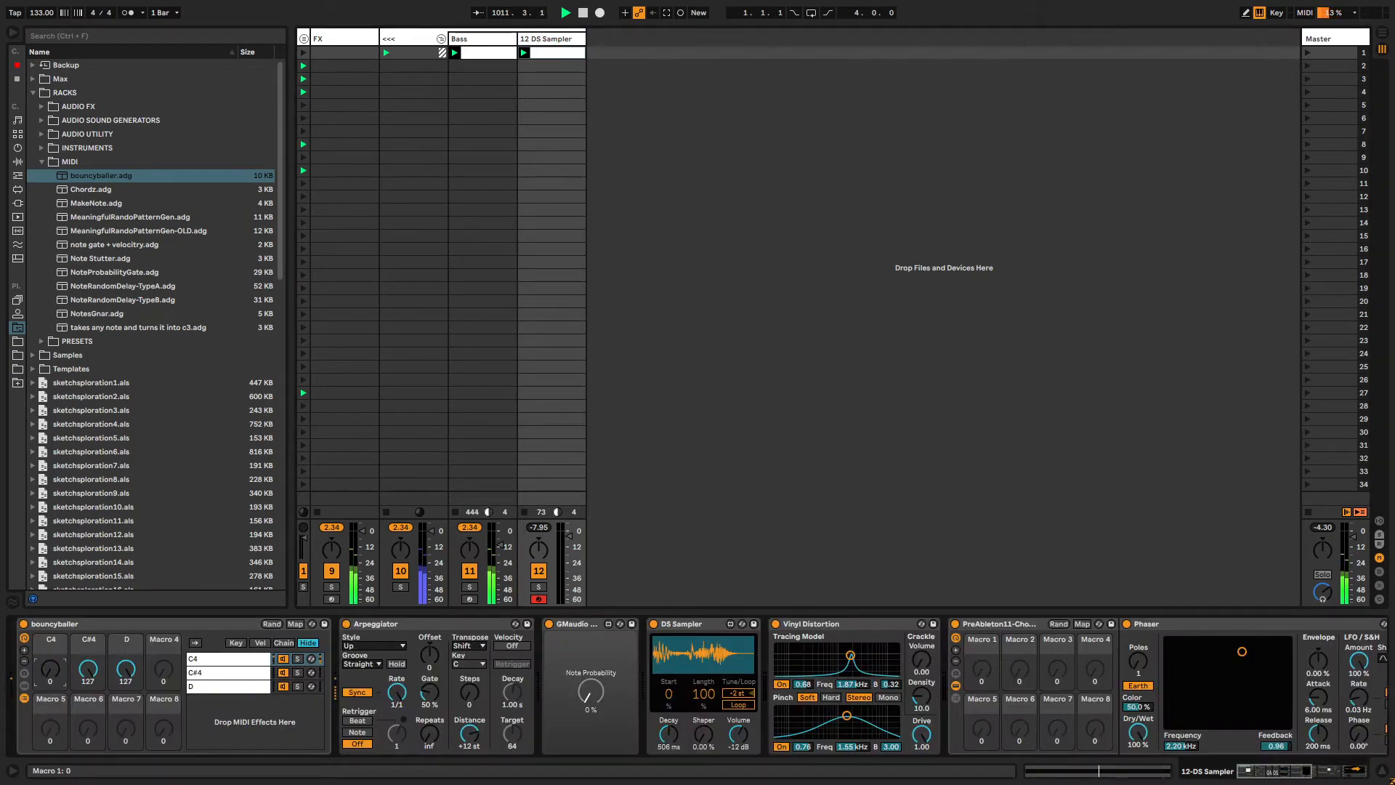
Delete the Note Probability device and the Arpeggiator from the chain.
{"action": "left_click", "coordinate": [565, 625]}
{"action": "key", "text": "Delete"}
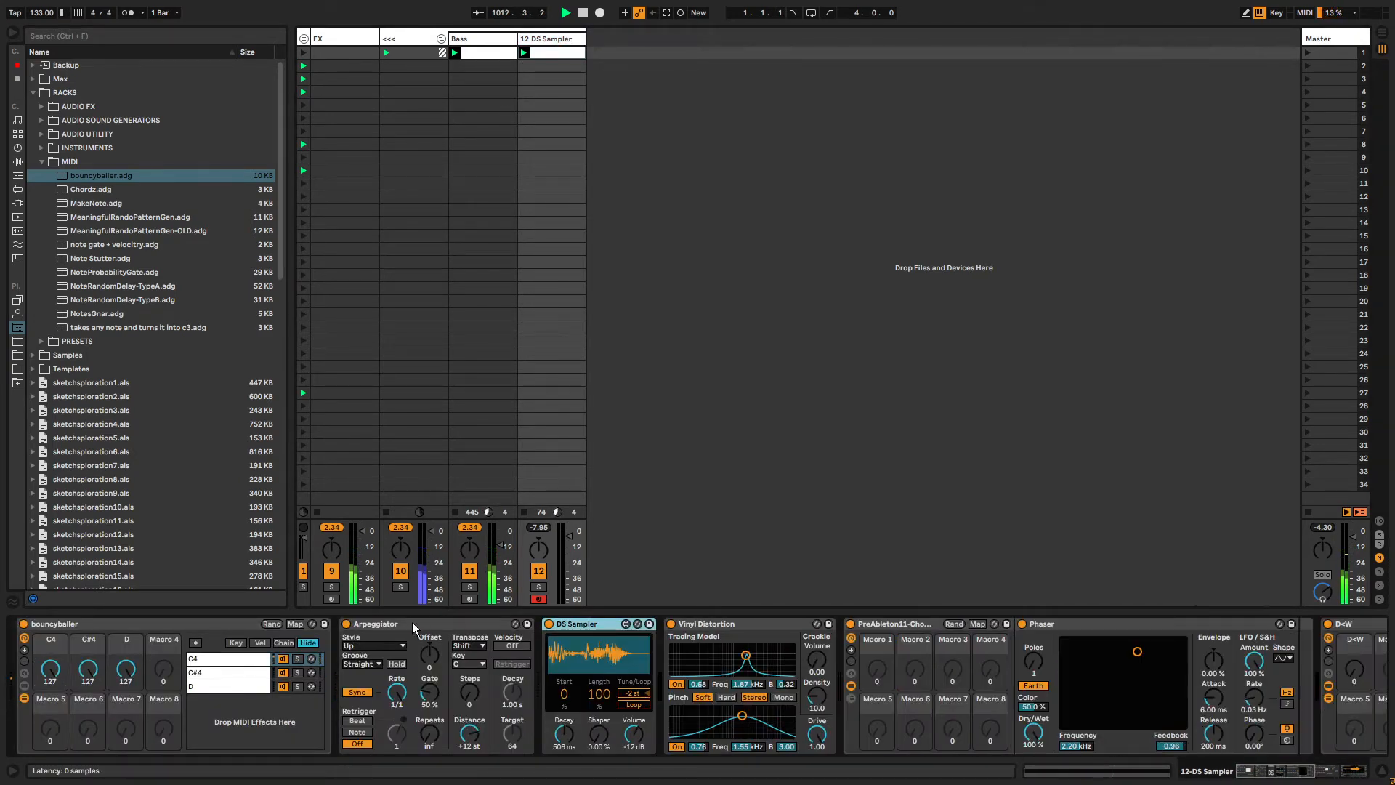
{"action": "left_click", "coordinate": [412, 622]}
{"action": "key", "text": "Delete"}
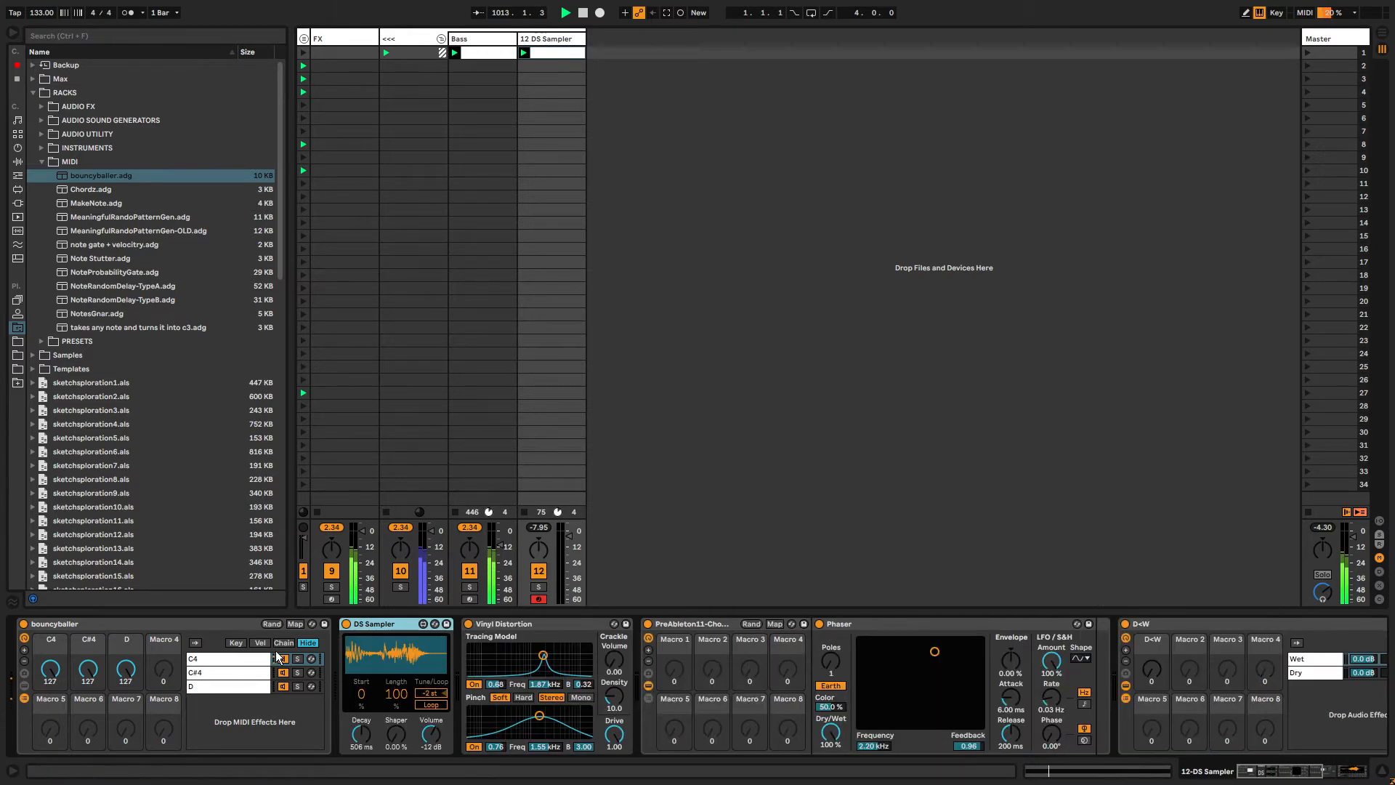
Insert the Pitch MIDI effect right after the bouncyballer rack.
{"action": "left_click", "coordinate": [33, 92]}
{"action": "left_click", "coordinate": [18, 149]}
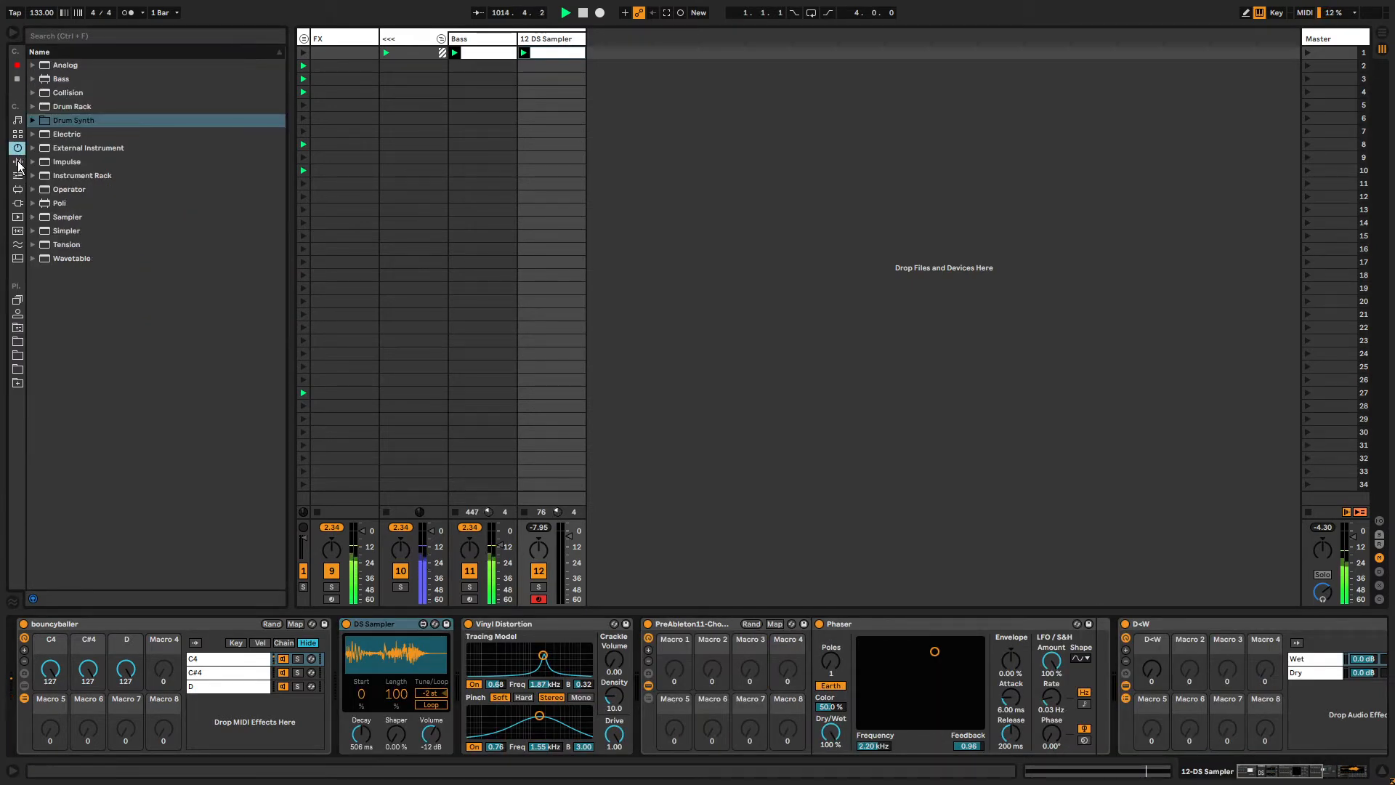
{"action": "left_click", "coordinate": [18, 163]}
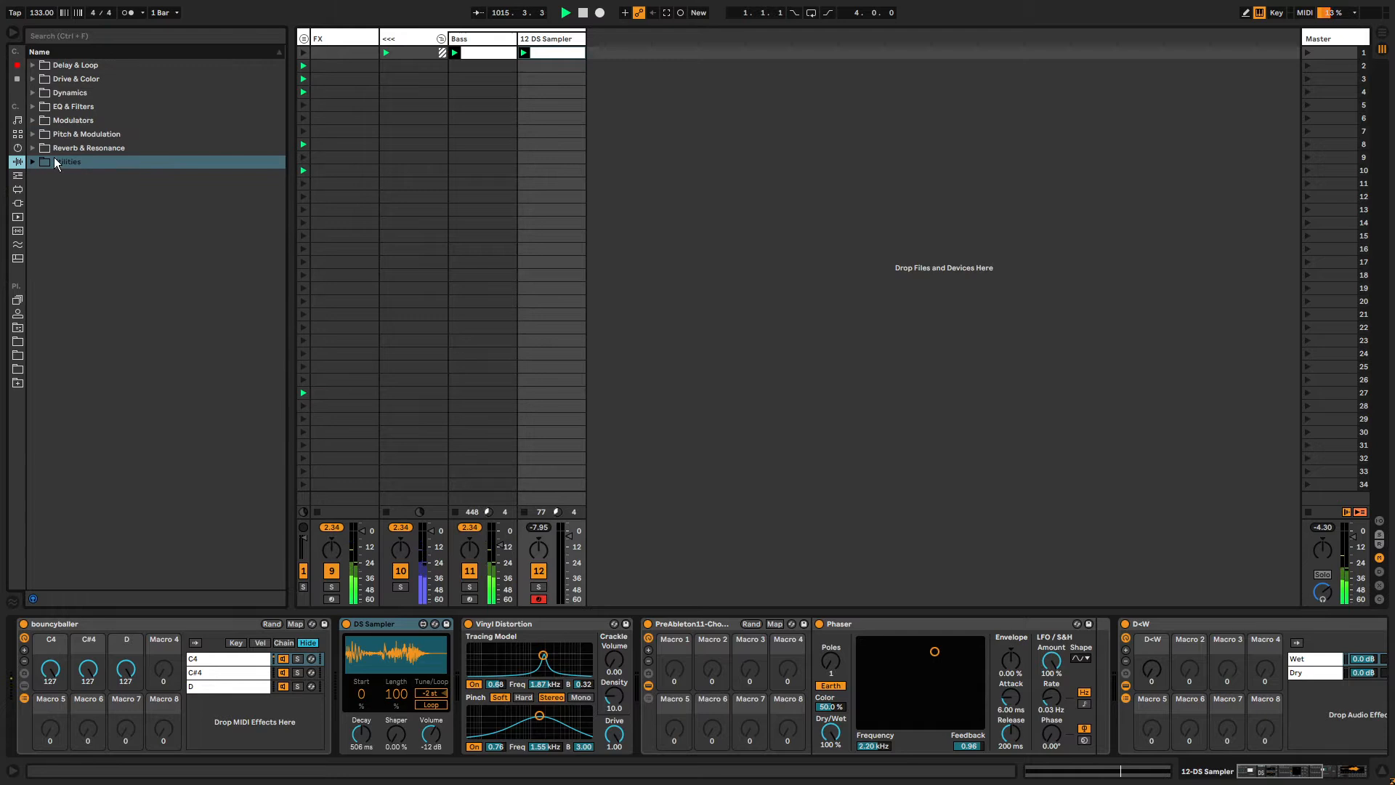
{"action": "left_click", "coordinate": [19, 175]}
{"action": "left_click_drag", "start_coordinate": [56, 206], "coordinate": [350, 651]}
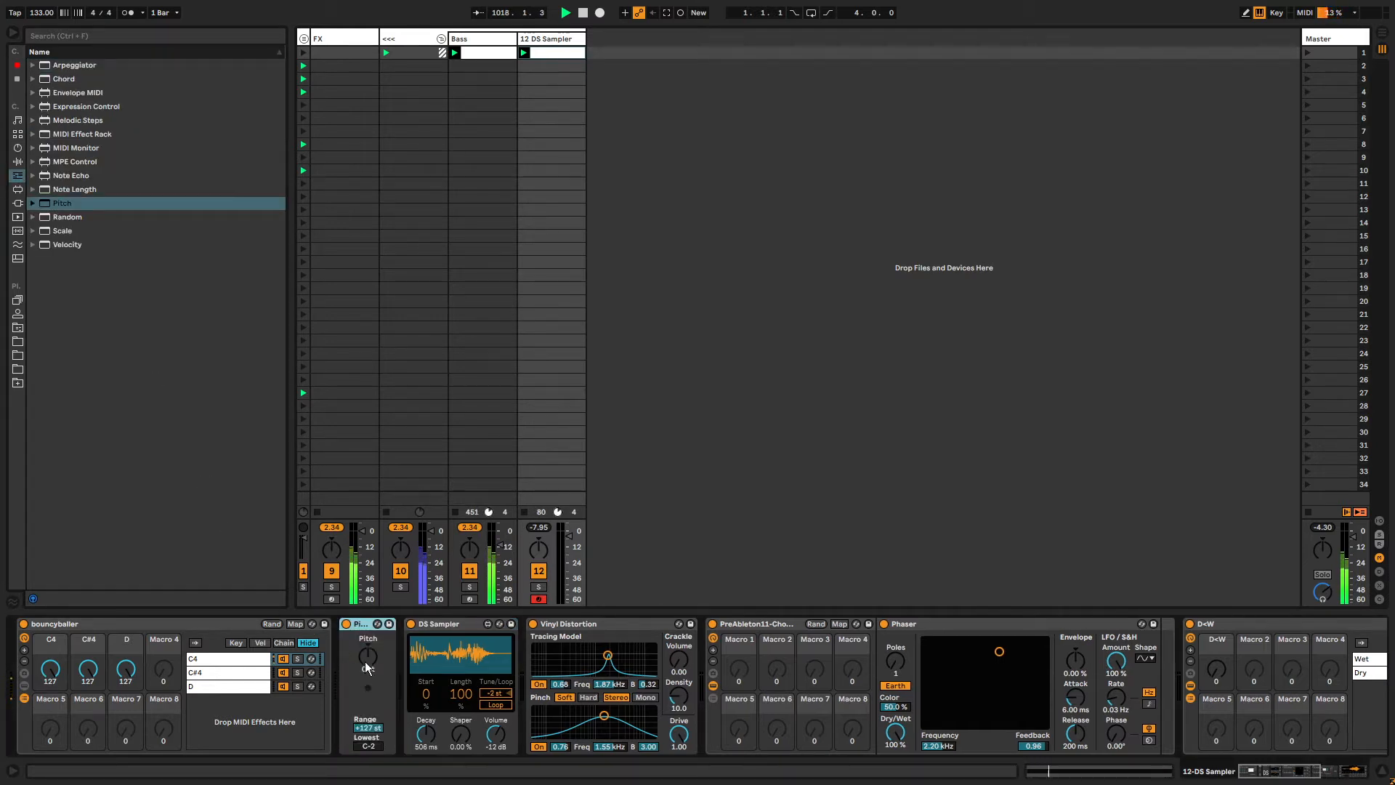
Set the Pitch device's transposition to -7 st.
{"action": "left_click", "coordinate": [370, 659]}
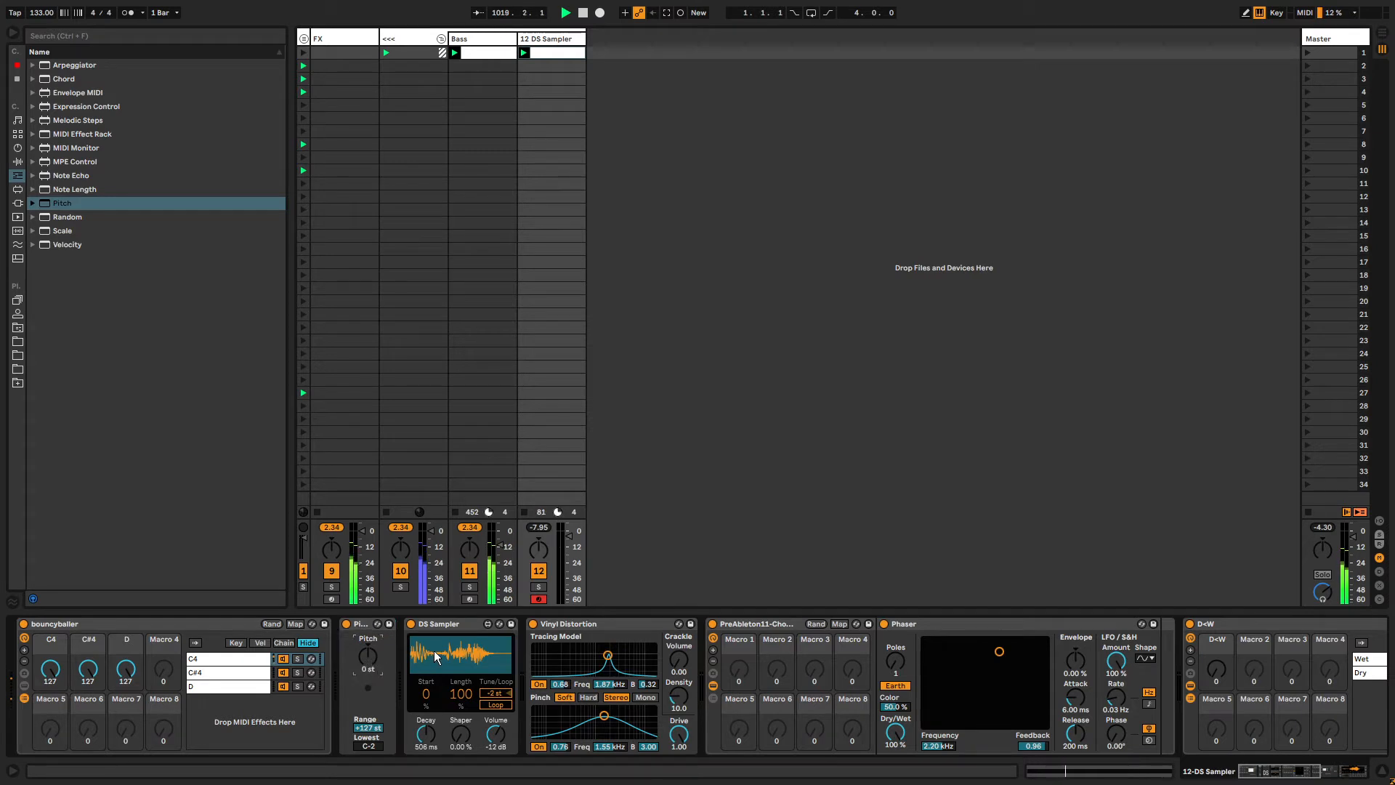
{"action": "key", "text": "Down"}
{"action": "key", "text": "Down"}
{"action": "key", "text": "Down"}
{"action": "key", "text": "Down"}
{"action": "key", "text": "Down"}
{"action": "left_click", "coordinate": [368, 623]}
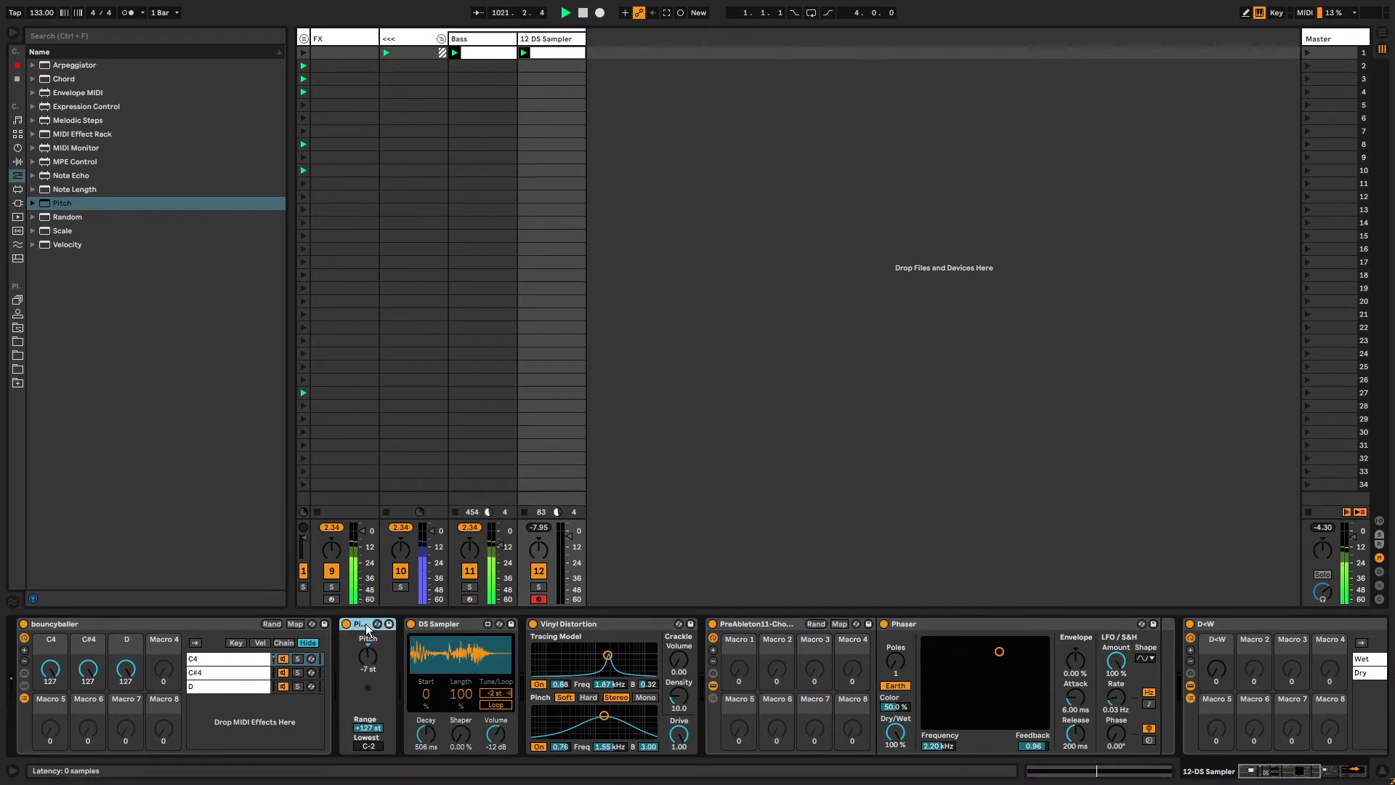
Duplicate the Pitch device and group the copy into a MIDI Effect Rack.
{"action": "key", "text": "ctrl+d"}
{"action": "key", "text": "ctrl+g"}
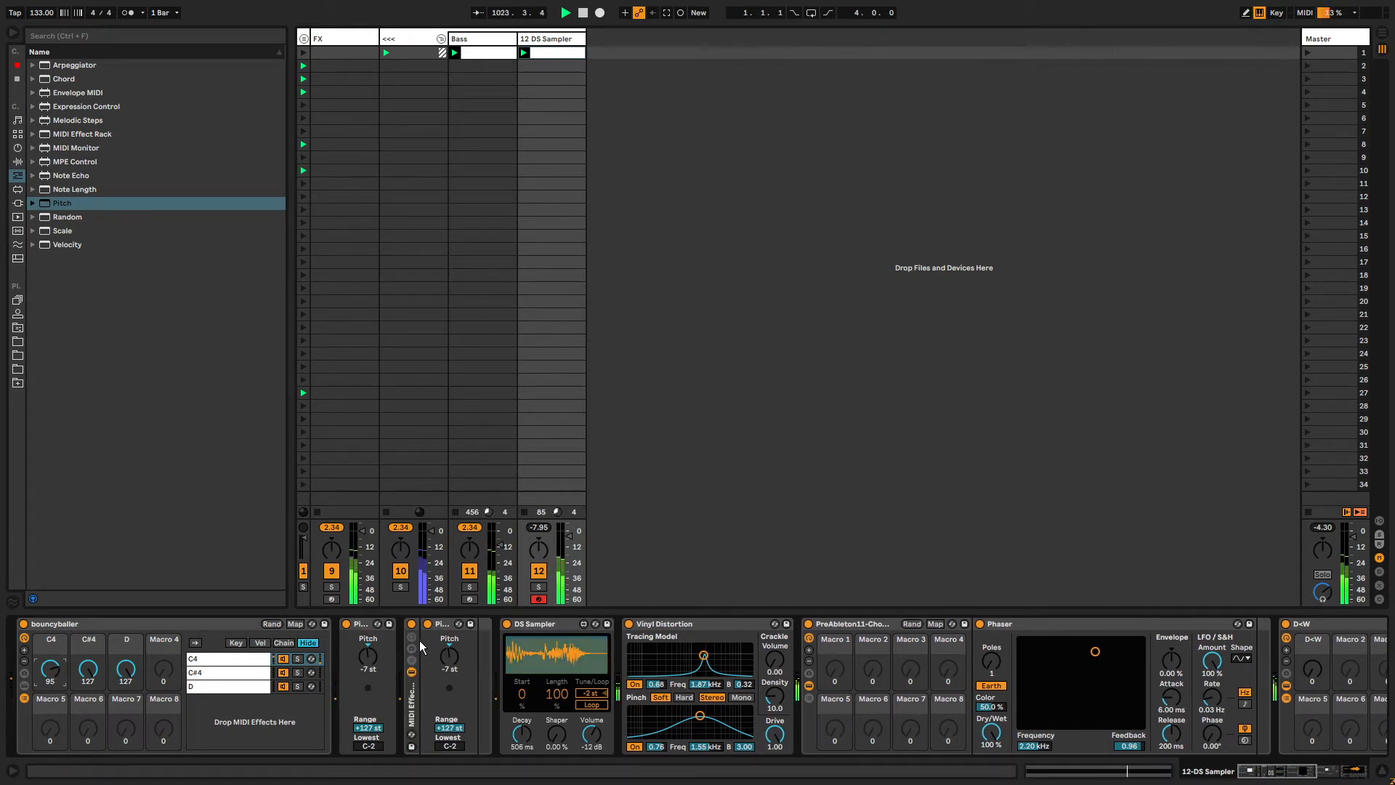
{"action": "left_click", "coordinate": [414, 636]}
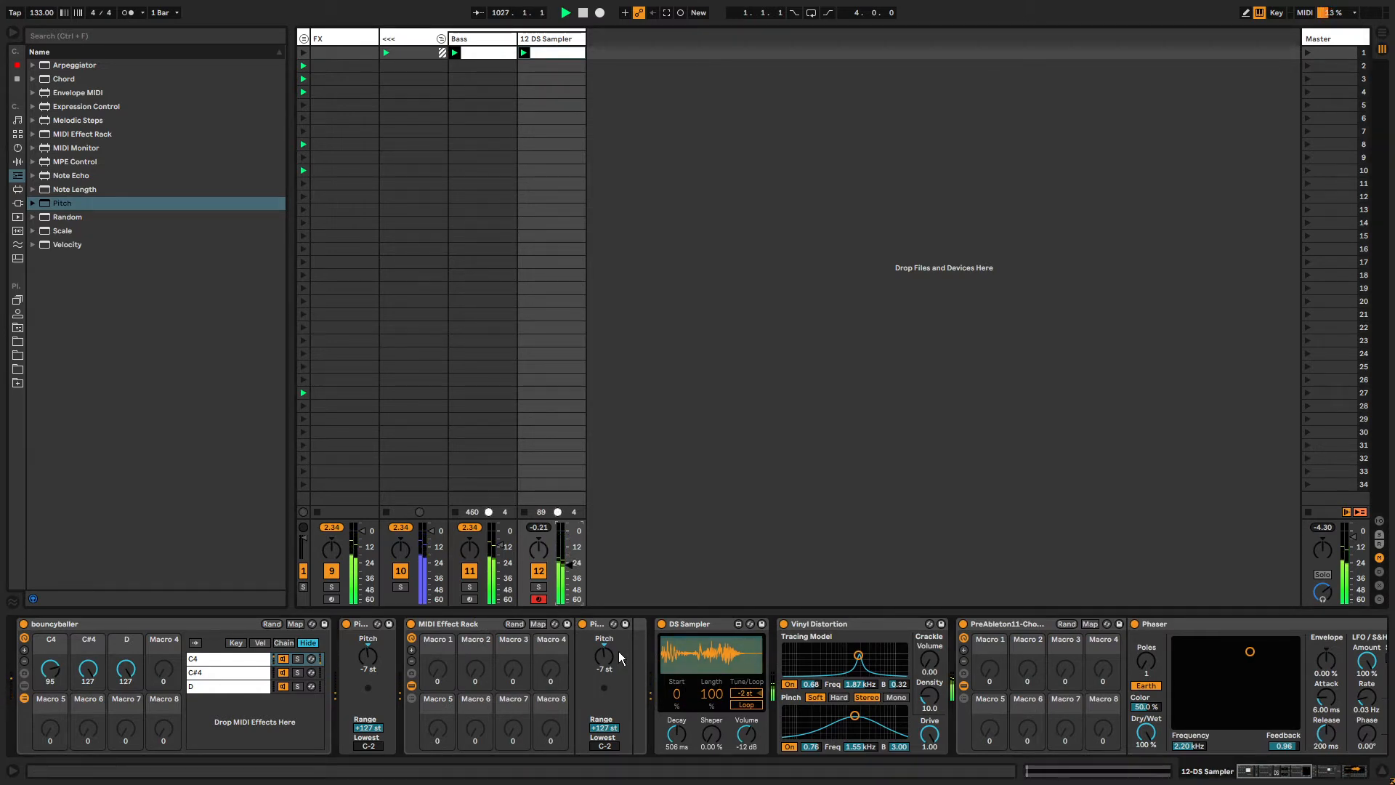
Move the rack's Pitch device out onto the first Pitch device.
{"action": "left_click", "coordinate": [614, 623]}
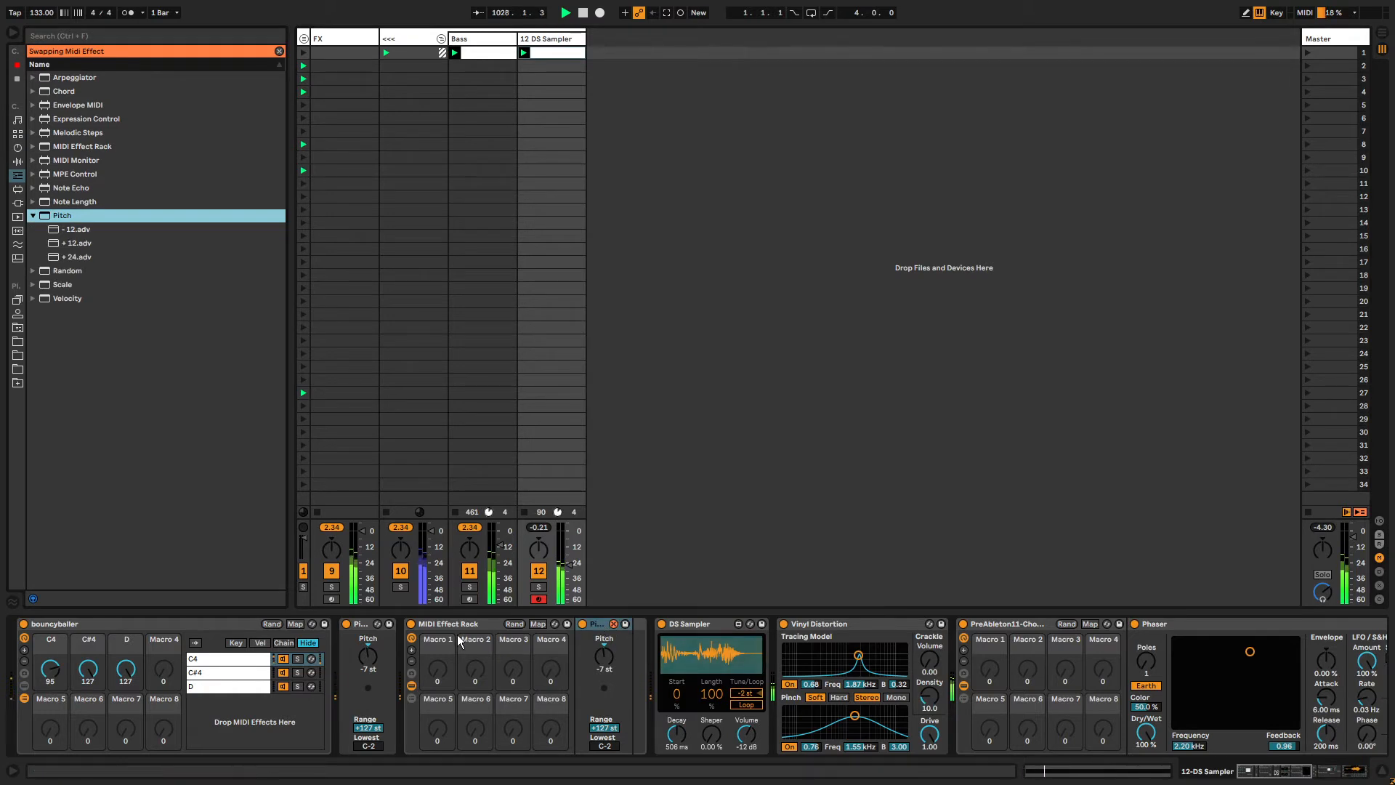
{"action": "left_click", "coordinate": [590, 622]}
{"action": "left_click", "coordinate": [612, 623]}
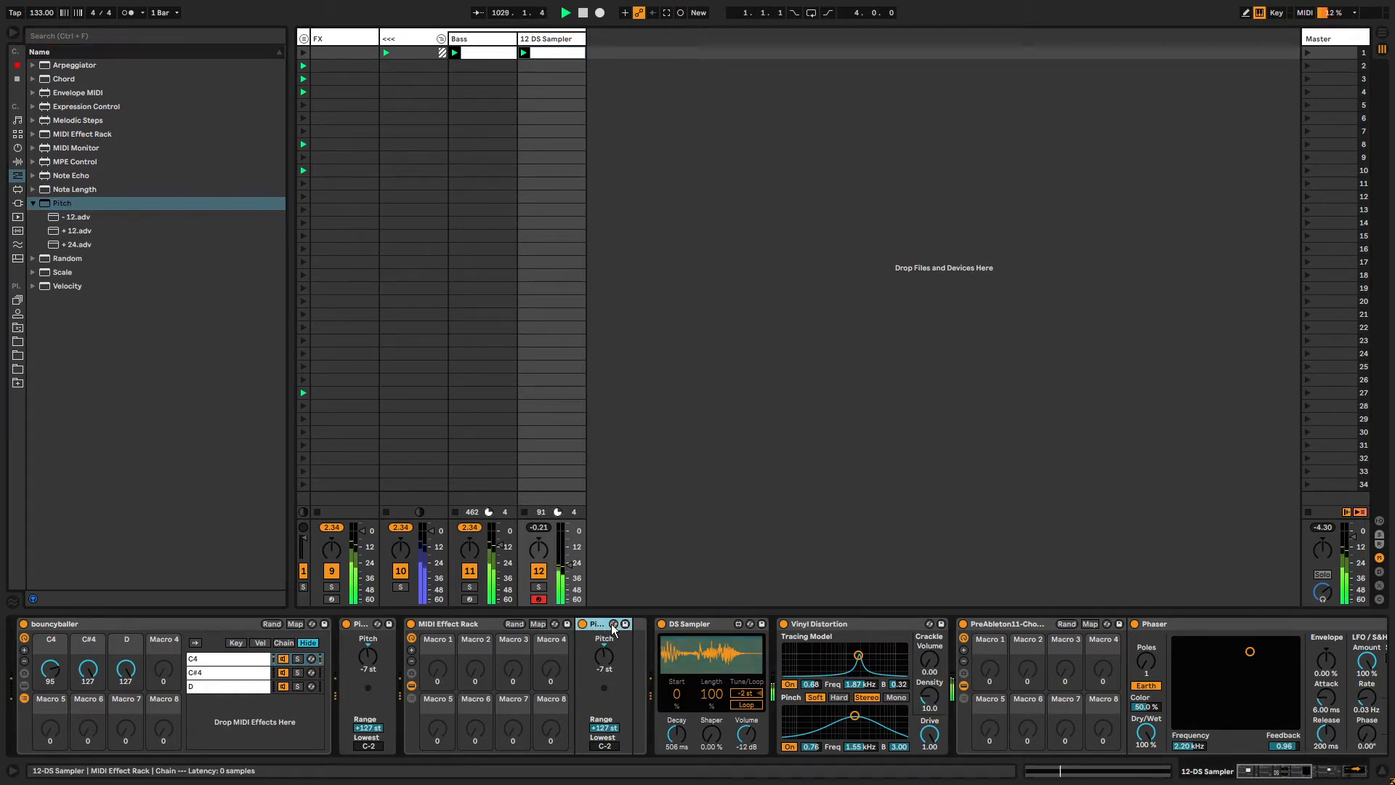
{"action": "mouse_move", "coordinate": [597, 622]}
{"action": "left_mouse_down"}
{"action": "mouse_move", "coordinate": [438, 660]}
{"action": "mouse_move", "coordinate": [408, 695]}
{"action": "mouse_move", "coordinate": [682, 625]}
{"action": "mouse_move", "coordinate": [626, 642]}
{"action": "mouse_move", "coordinate": [904, 652]}
{"action": "mouse_move", "coordinate": [355, 635]}
{"action": "mouse_move", "coordinate": [369, 650]}
{"action": "left_mouse_up"}
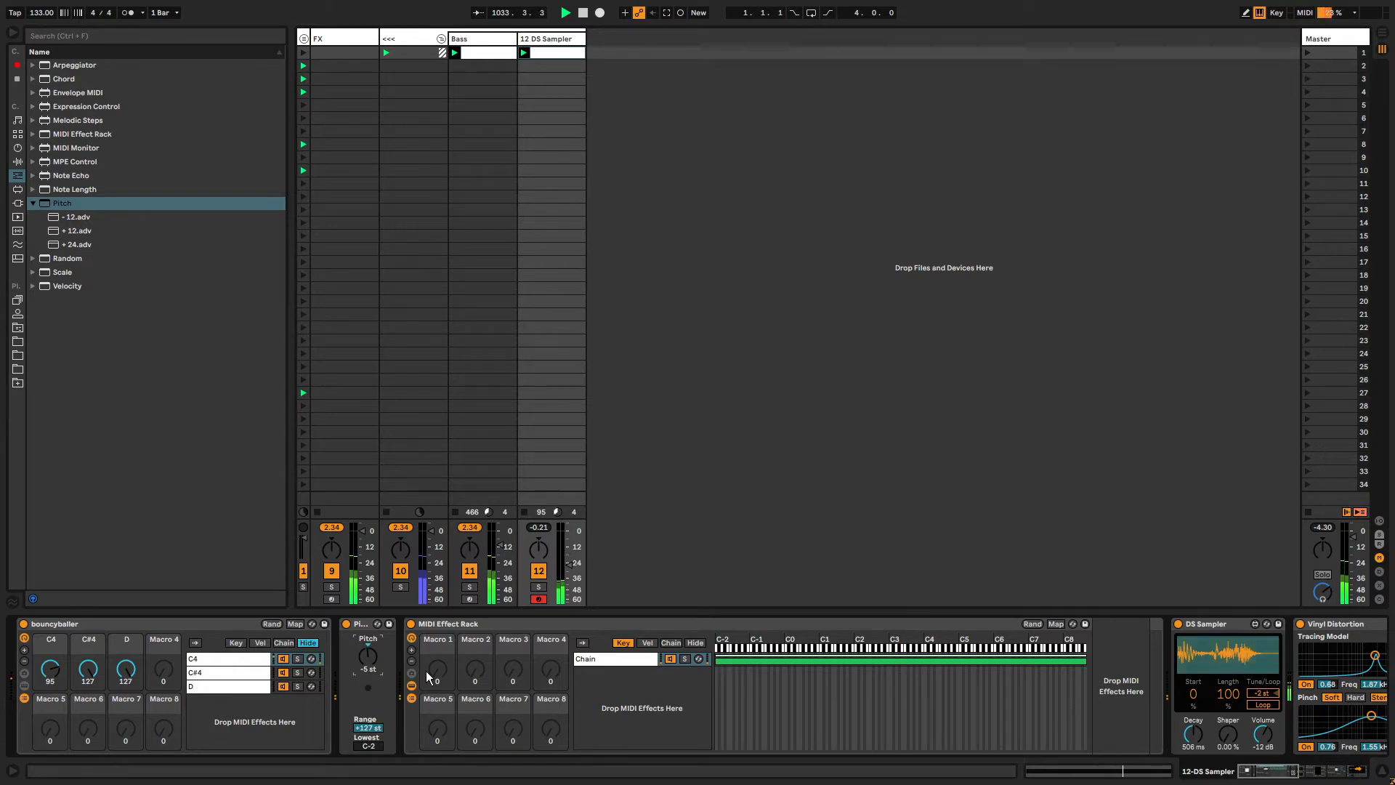
Delete the empty MIDI Effect Rack.
{"action": "left_click", "coordinate": [448, 626]}
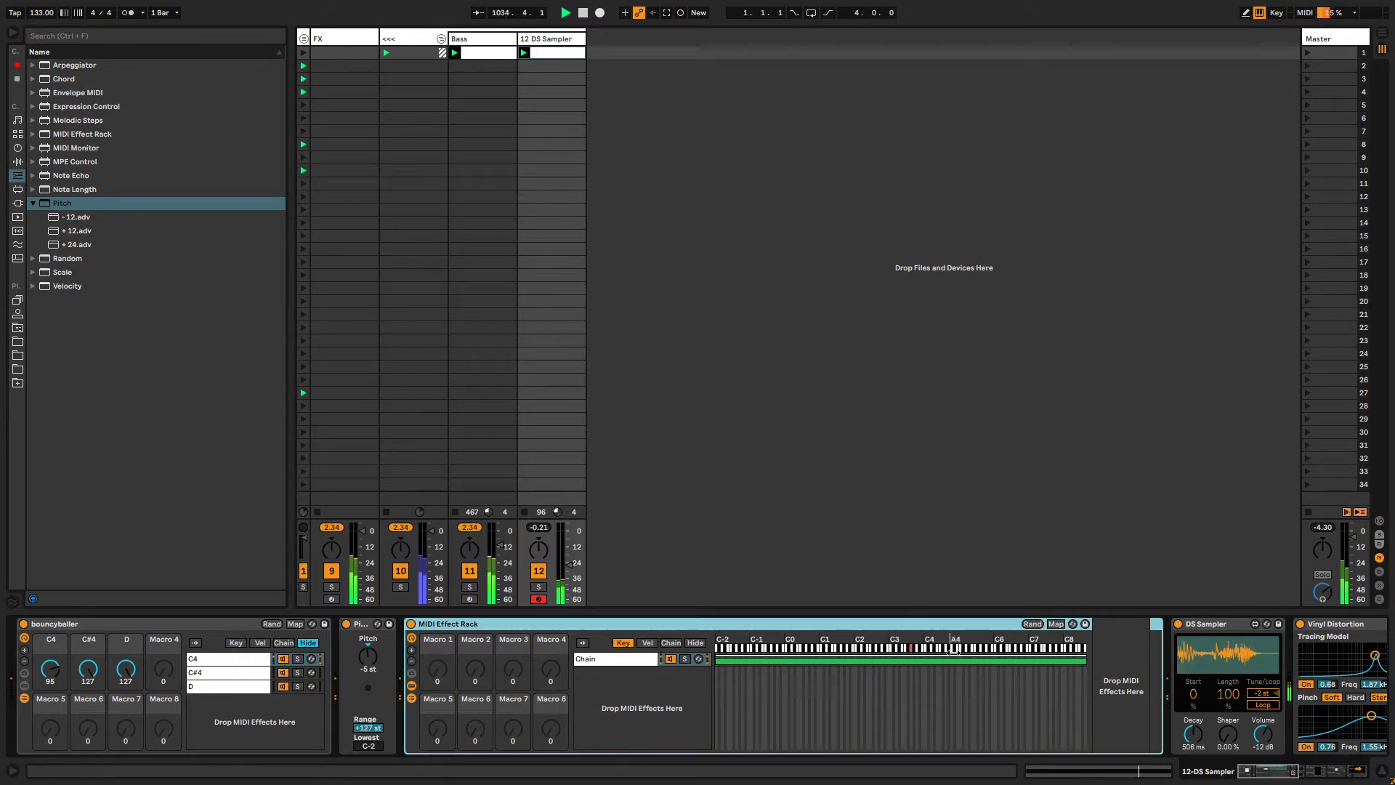
{"action": "key", "text": "Delete"}
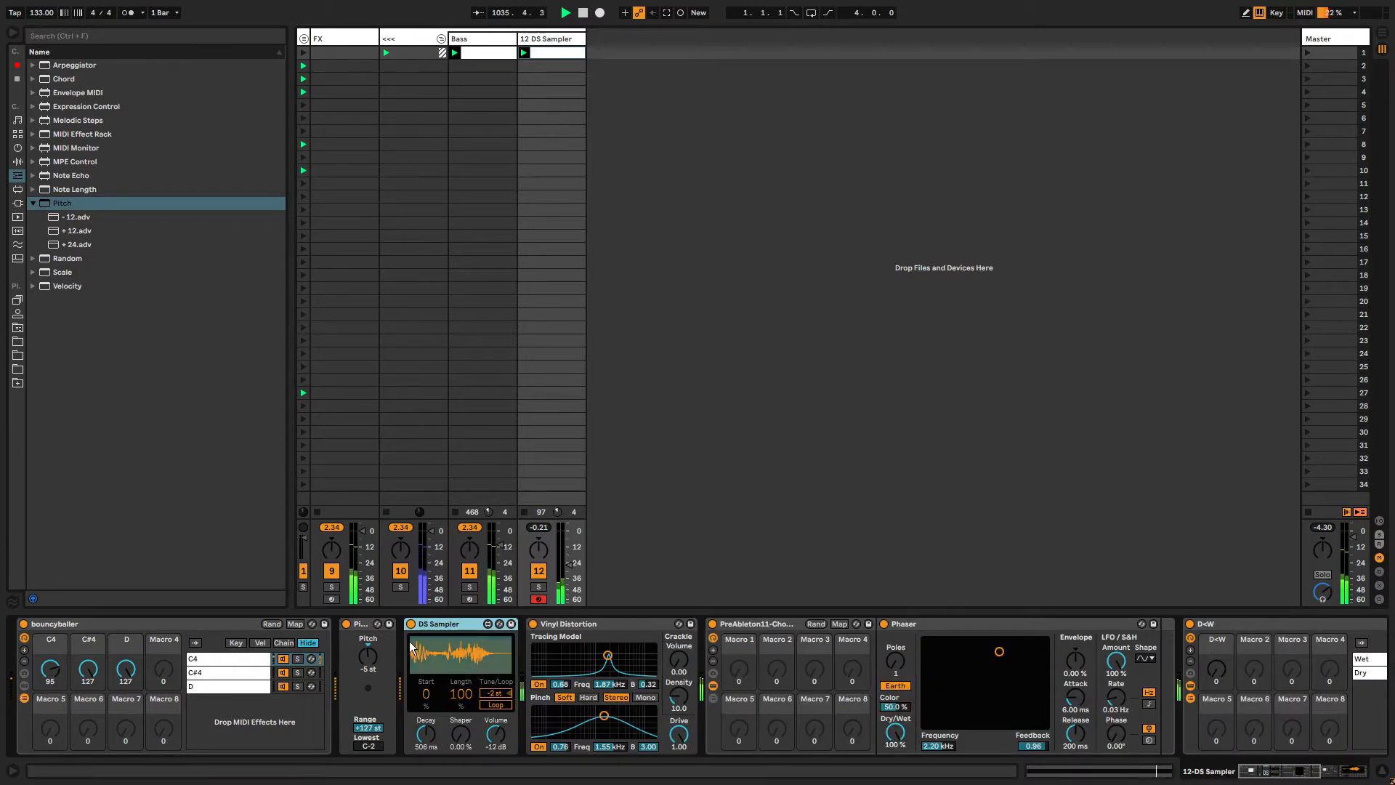
Lower the bouncyballer C4 macro and set the DS Sampler's Length to 30 %.
{"action": "left_click_drag", "start_coordinate": [51, 668], "coordinate": [50, 690]}
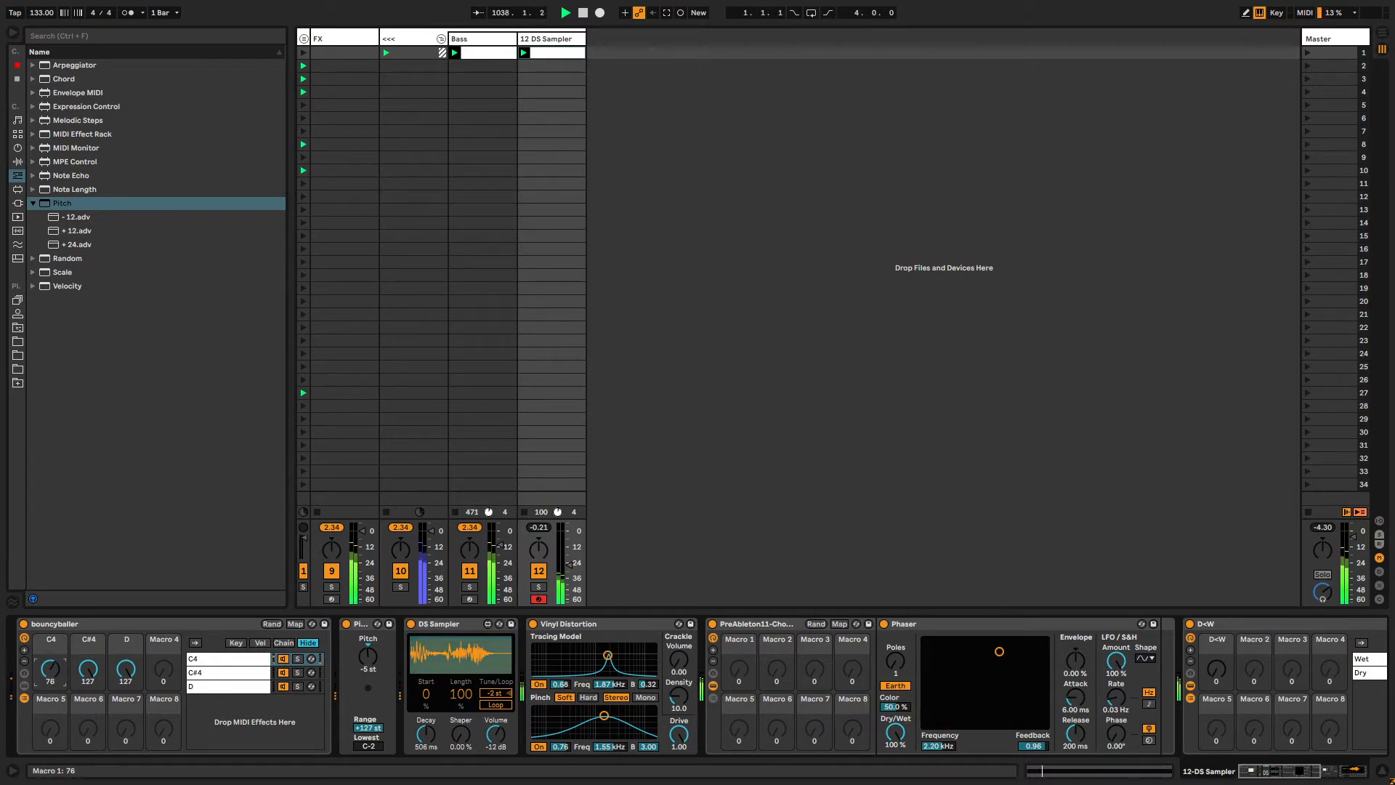
{"action": "left_click_drag", "start_coordinate": [464, 697], "coordinate": [463, 721]}
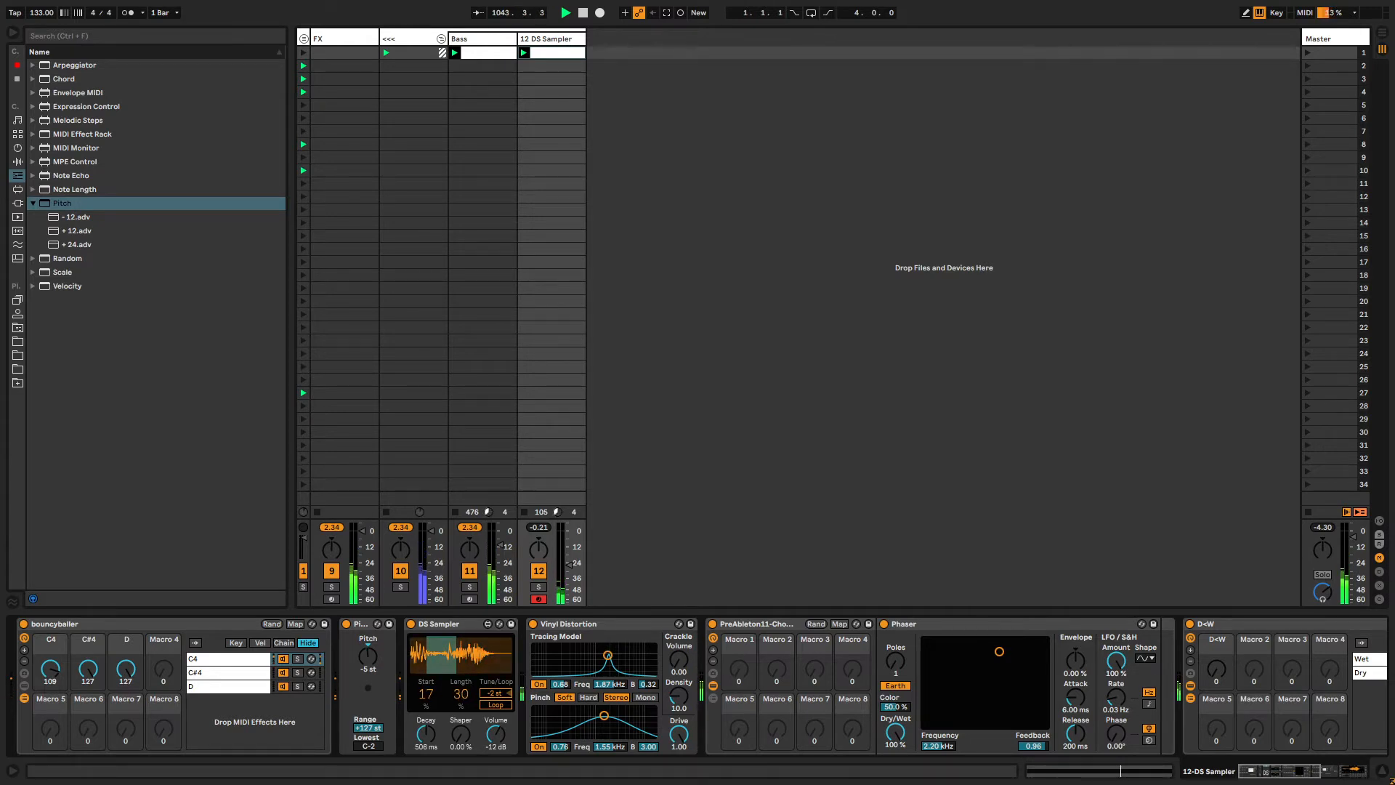
Raise the DS Sampler's sample Start.
{"action": "left_click_drag", "start_coordinate": [432, 700], "coordinate": [432, 686]}
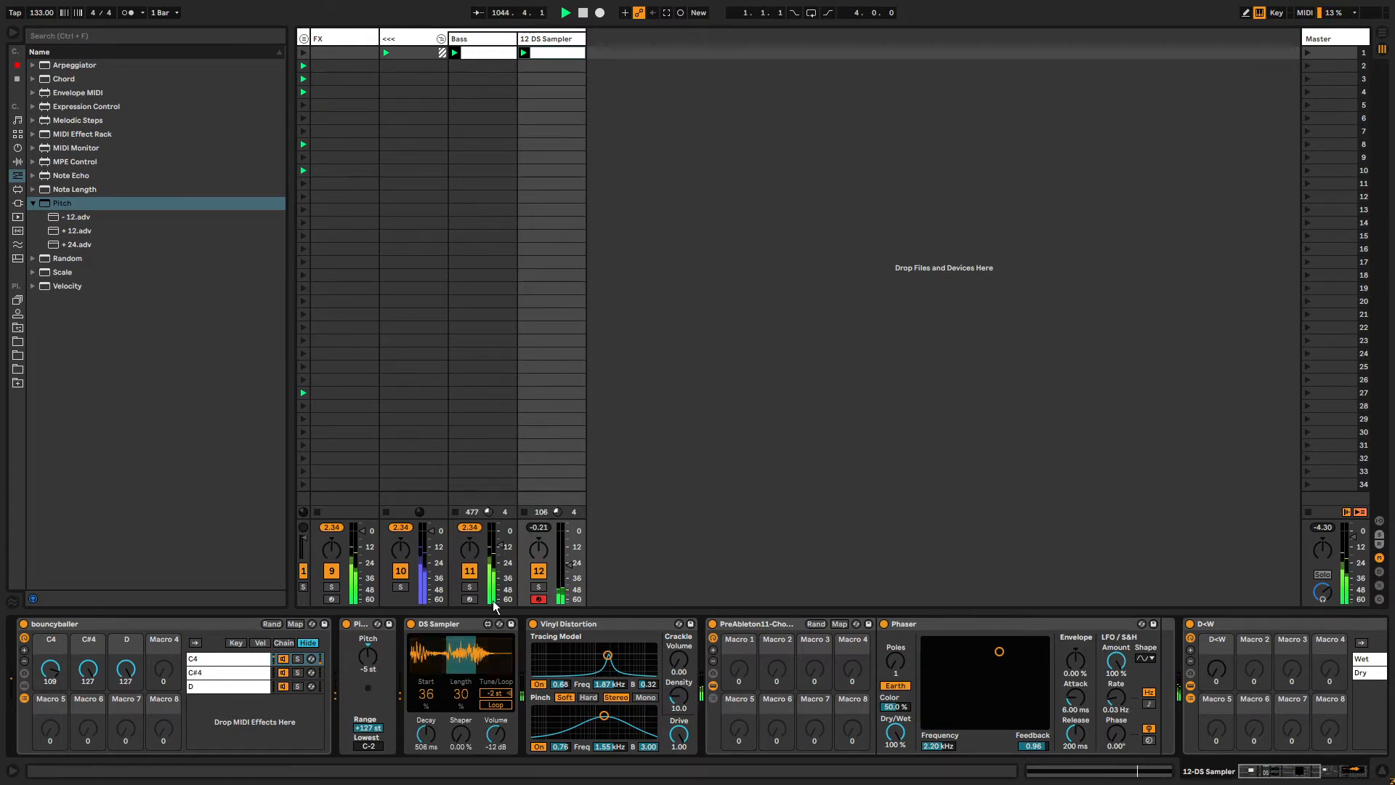
{"action": "left_click_drag", "start_coordinate": [570, 564], "coordinate": [569, 551]}
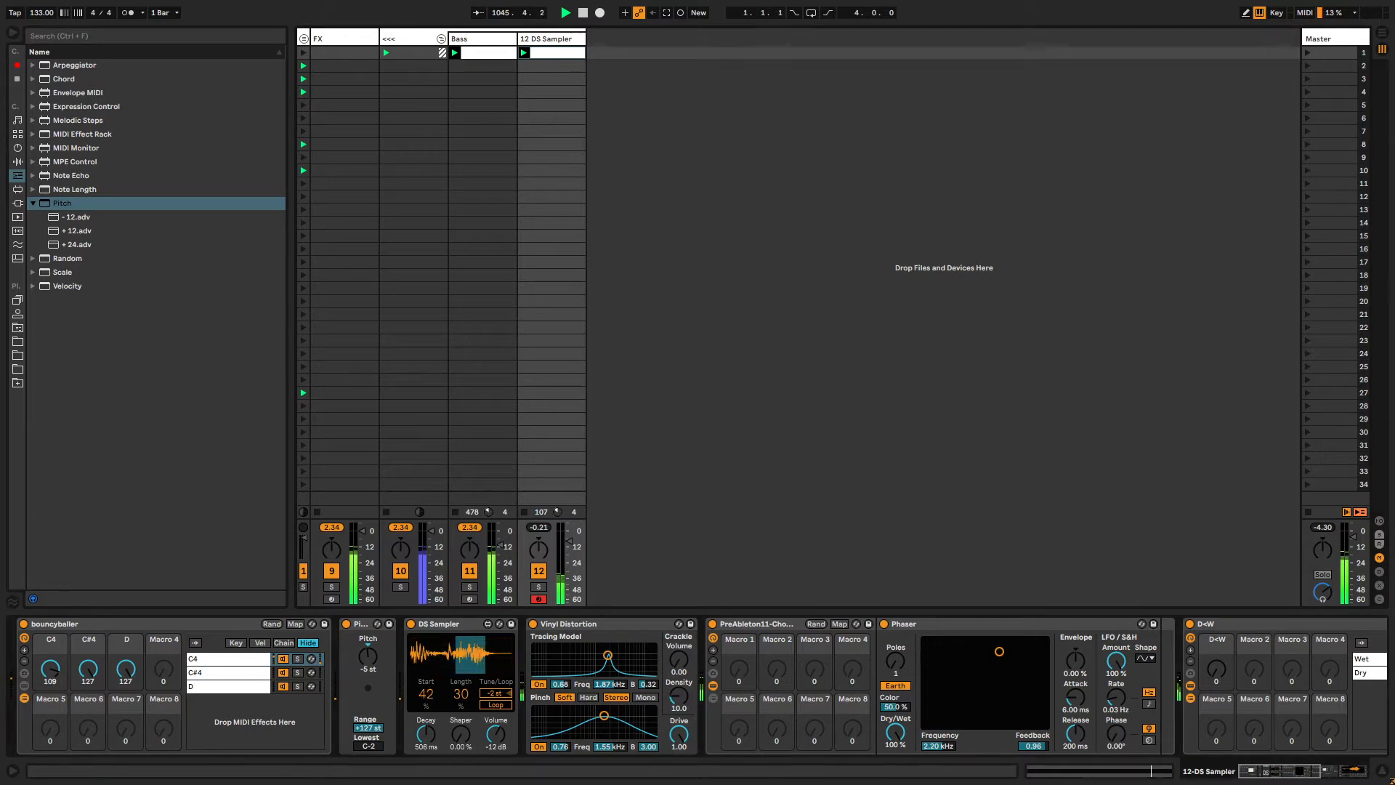
{"action": "left_click_drag", "start_coordinate": [434, 695], "coordinate": [429, 654]}
Add a Utility device after the Hybrid Reverb.
{"action": "left_click_drag", "start_coordinate": [1256, 767], "coordinate": [1286, 770]}
{"action": "left_click", "coordinate": [1039, 623]}
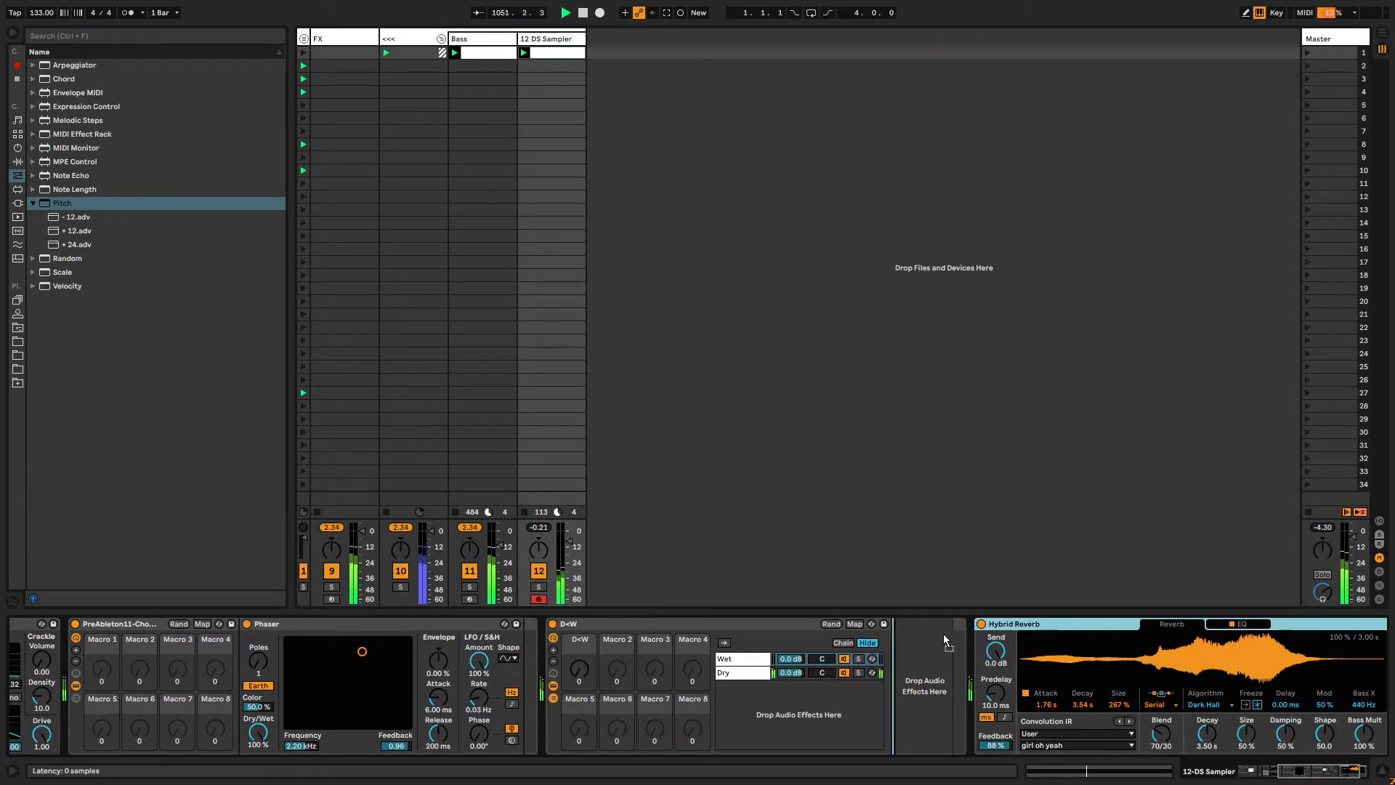
{"action": "left_click", "coordinate": [730, 657]}
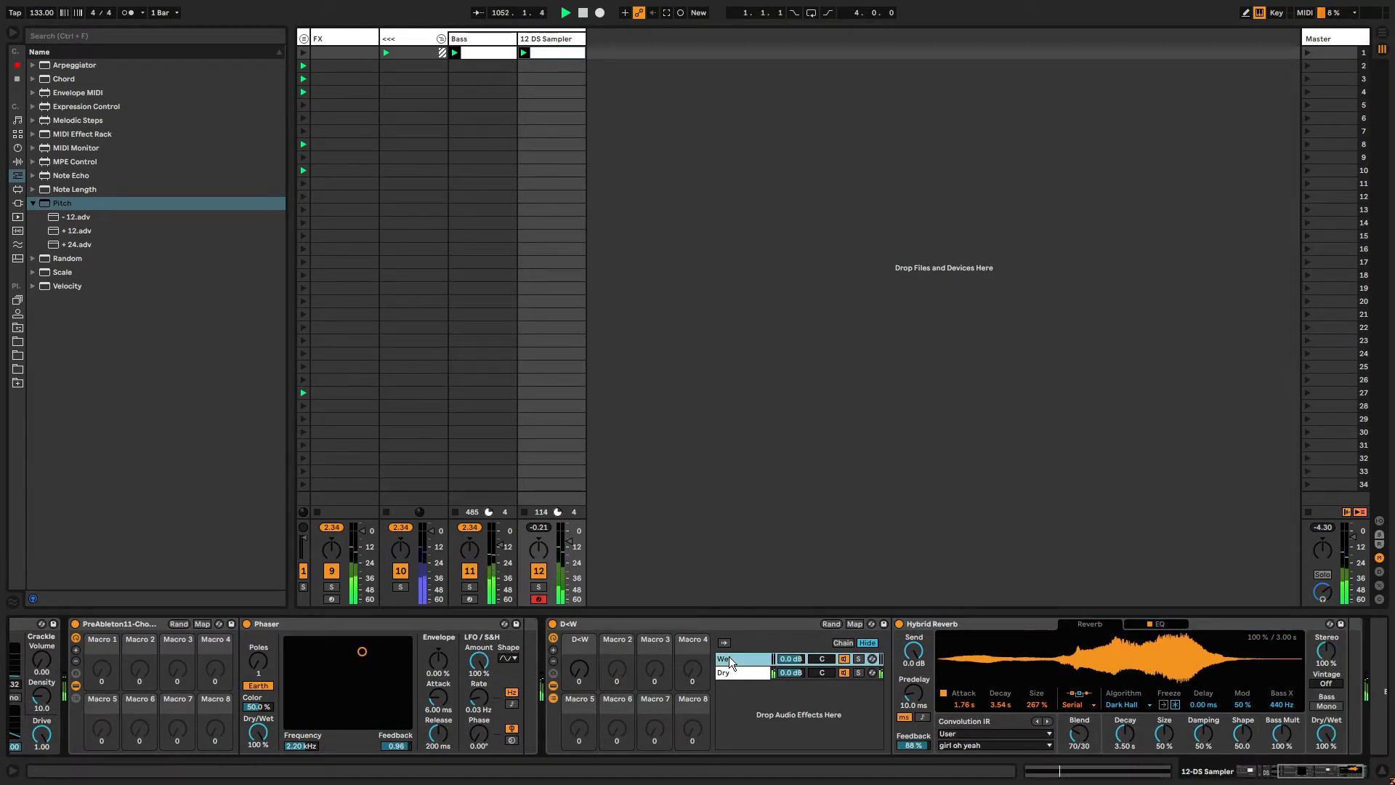
{"action": "left_click", "coordinate": [930, 620]}
{"action": "key", "text": "ctrl+f"}
{"action": "type", "text": "utility"}
{"action": "key", "text": "Down"}
{"action": "key", "text": "Return"}
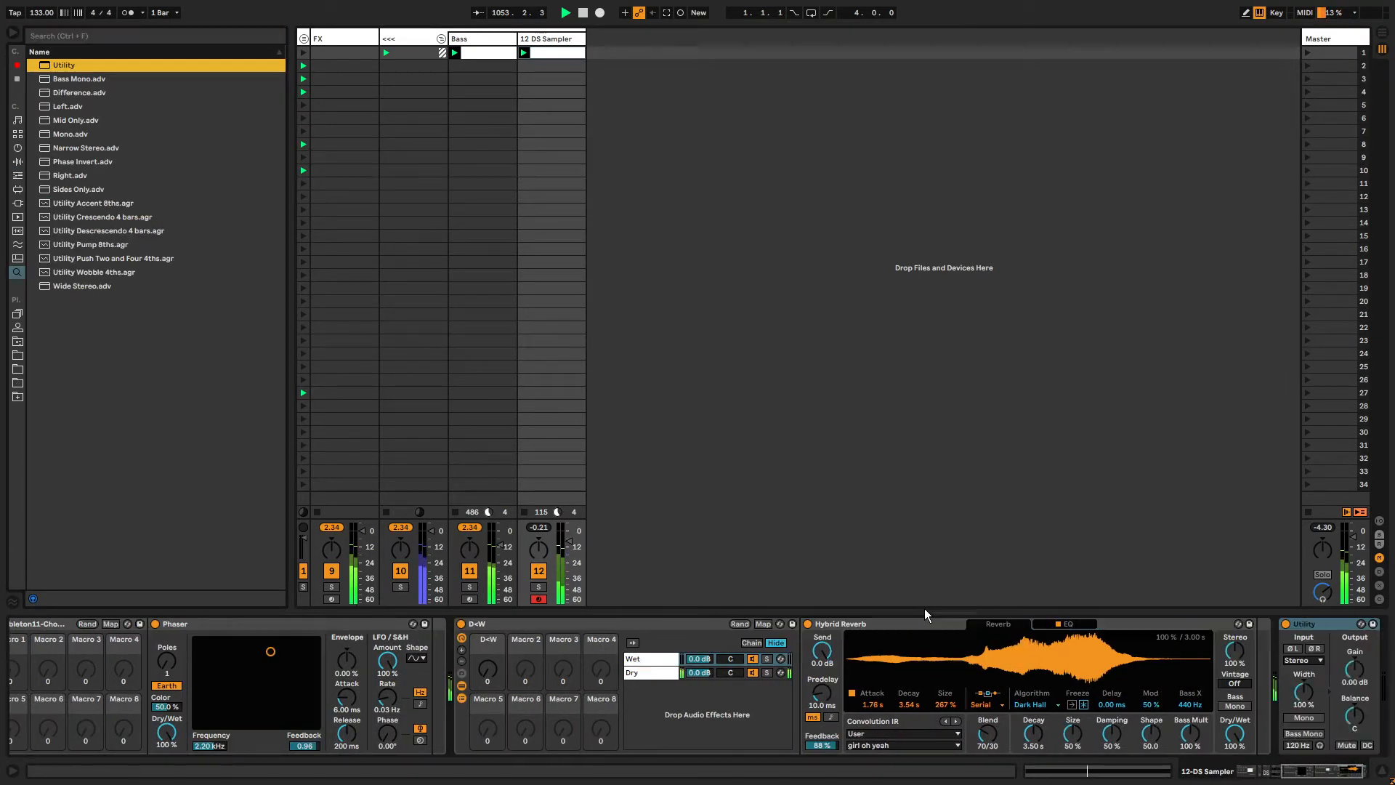
Move the Utility so it sits right after the D+W rack.
{"action": "key", "text": "Escape"}
{"action": "left_click_drag", "start_coordinate": [1309, 625], "coordinate": [774, 662]}
Lower the D+W rack's D+W macro to 67.
{"action": "left_click", "coordinate": [486, 668]}
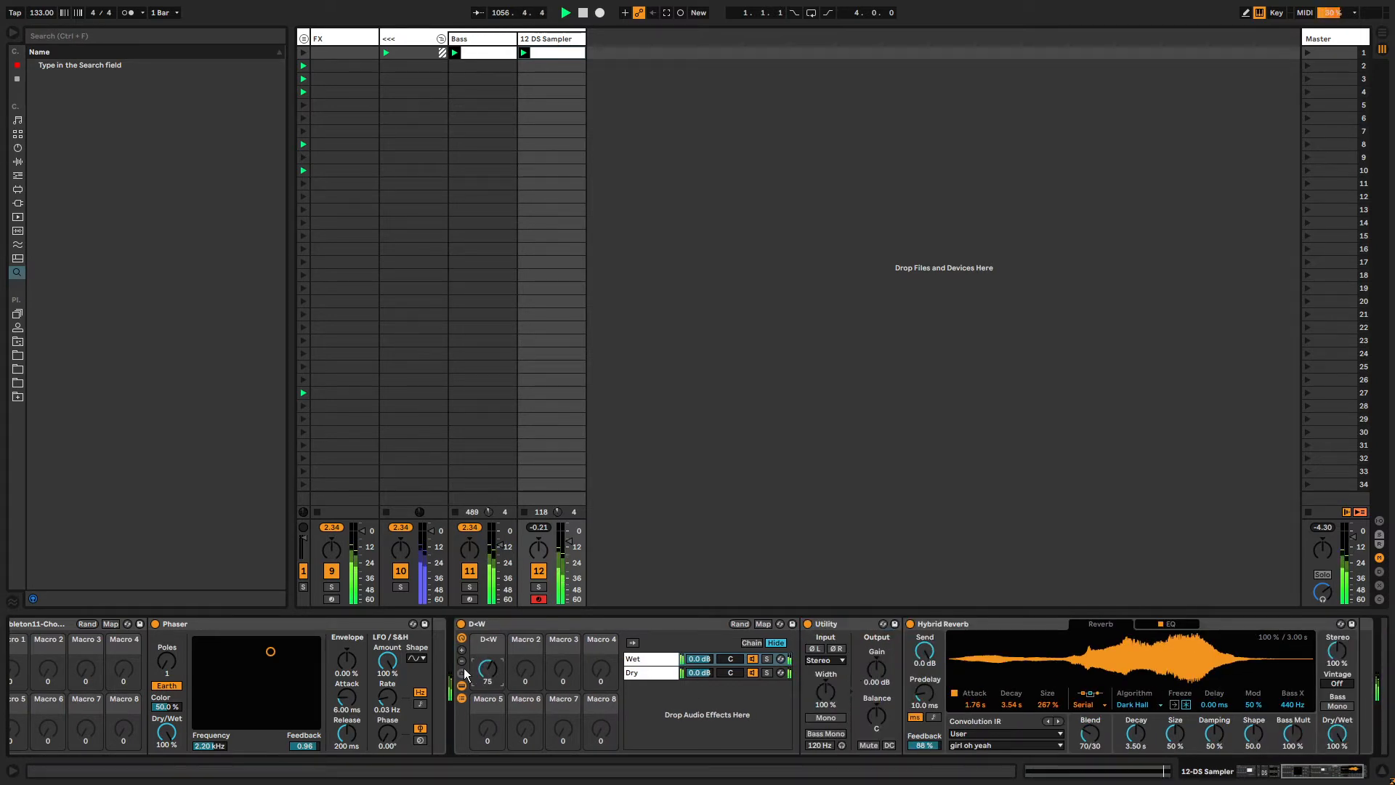
{"action": "left_click_drag", "start_coordinate": [466, 674], "coordinate": [465, 679]}
Increase the DS Sampler's Decay to 1.01 s.
{"action": "left_click_drag", "start_coordinate": [1298, 772], "coordinate": [1135, 757]}
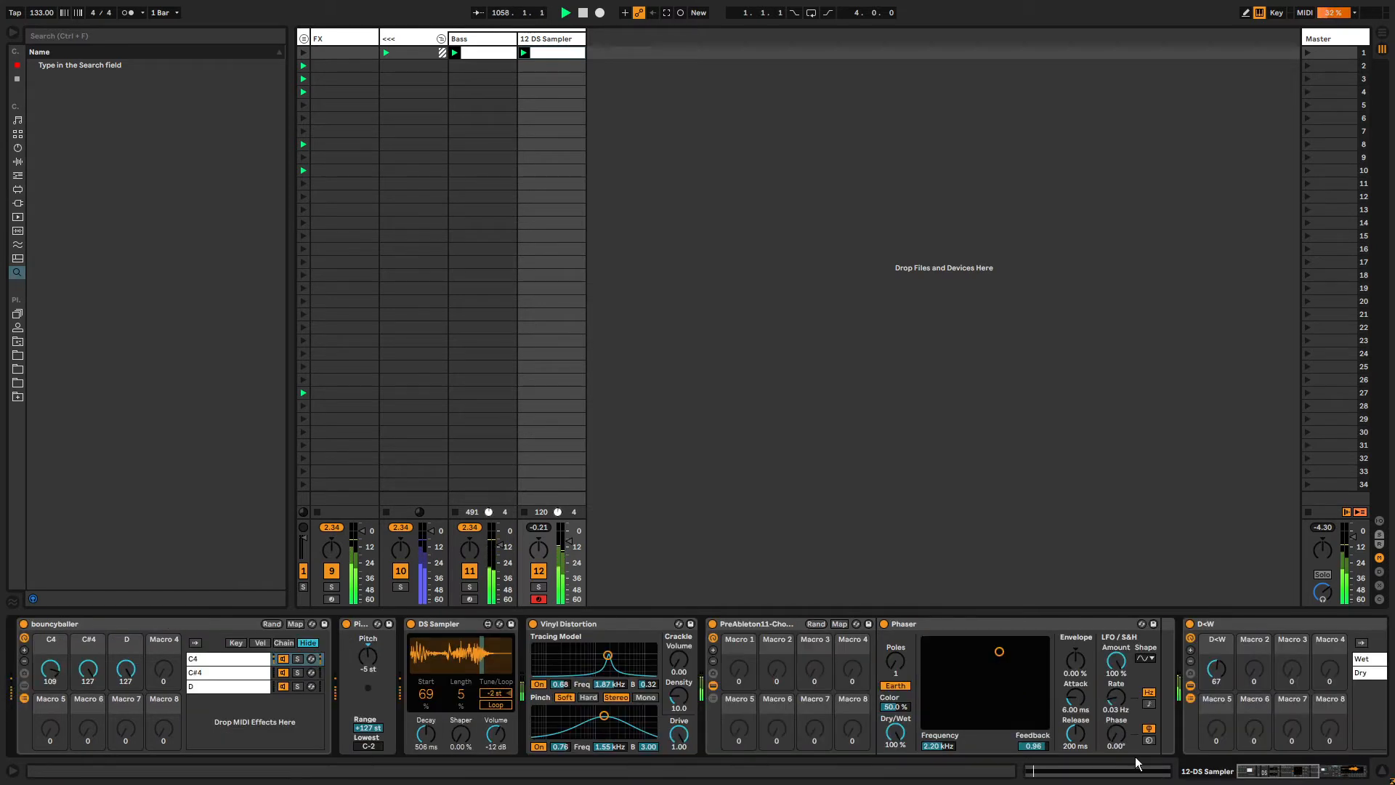
{"action": "mouse_move", "coordinate": [434, 749]}
{"action": "left_mouse_down"}
{"action": "mouse_move", "coordinate": [448, 715]}
{"action": "mouse_move", "coordinate": [425, 706]}
{"action": "mouse_move", "coordinate": [426, 726]}
{"action": "mouse_move", "coordinate": [458, 683]}
{"action": "mouse_move", "coordinate": [430, 686]}
{"action": "left_mouse_up"}
Move the last Utility device in front of the D+W rack, after the Phaser.
{"action": "left_click", "coordinate": [739, 622]}
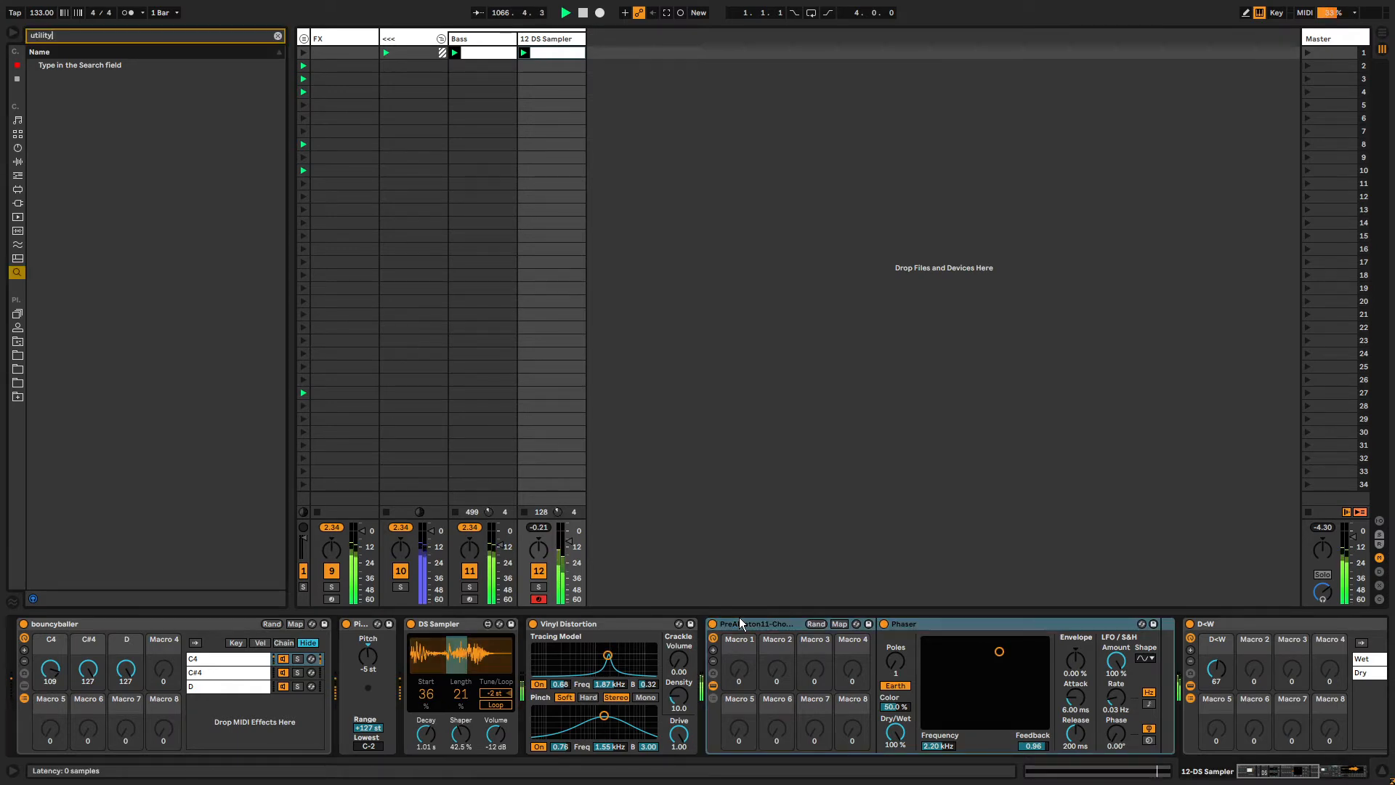
{"action": "scroll", "coordinate": [739, 617], "scroll_direction": "right", "scroll_amount": 5}
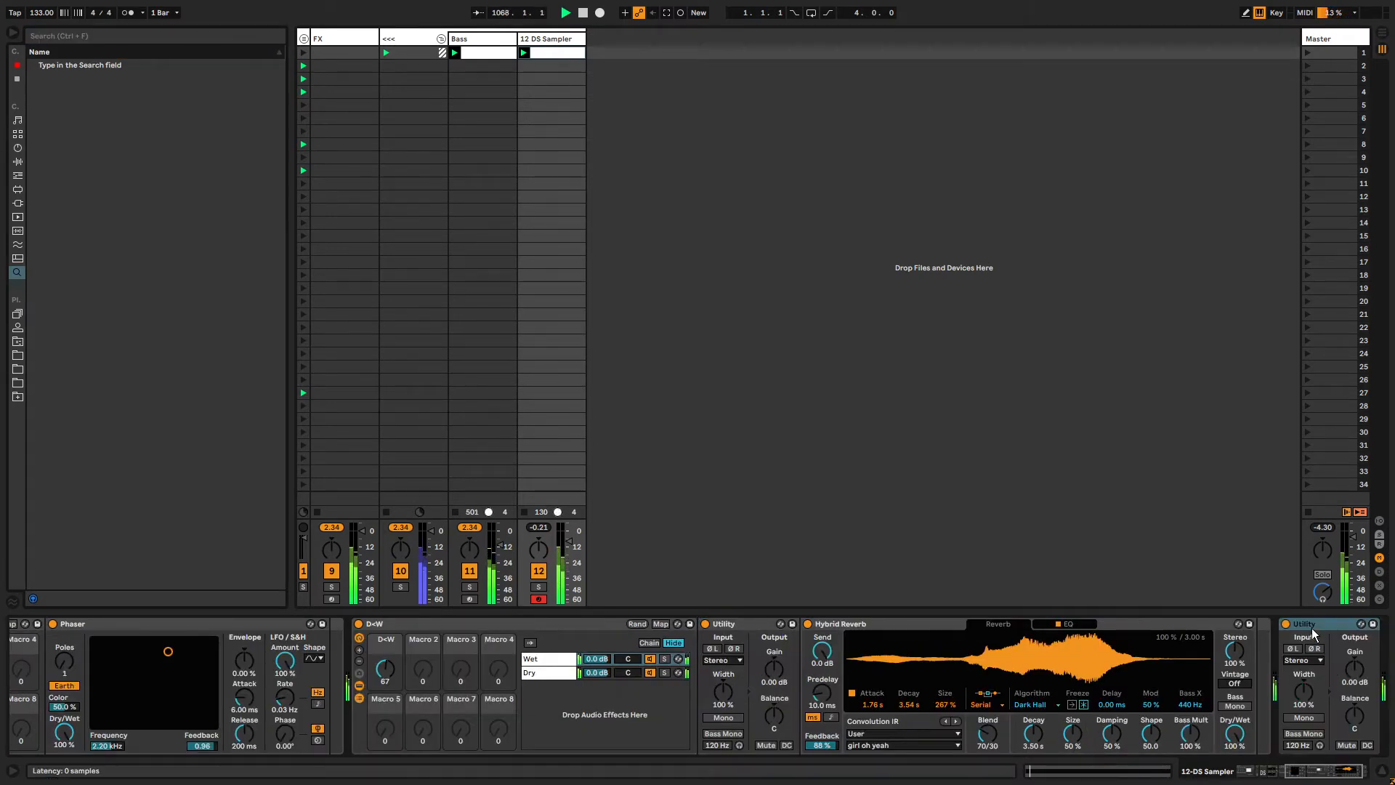
{"action": "left_click_drag", "start_coordinate": [1305, 625], "coordinate": [396, 661]}
{"action": "left_click_drag", "start_coordinate": [559, 556], "coordinate": [558, 573]}
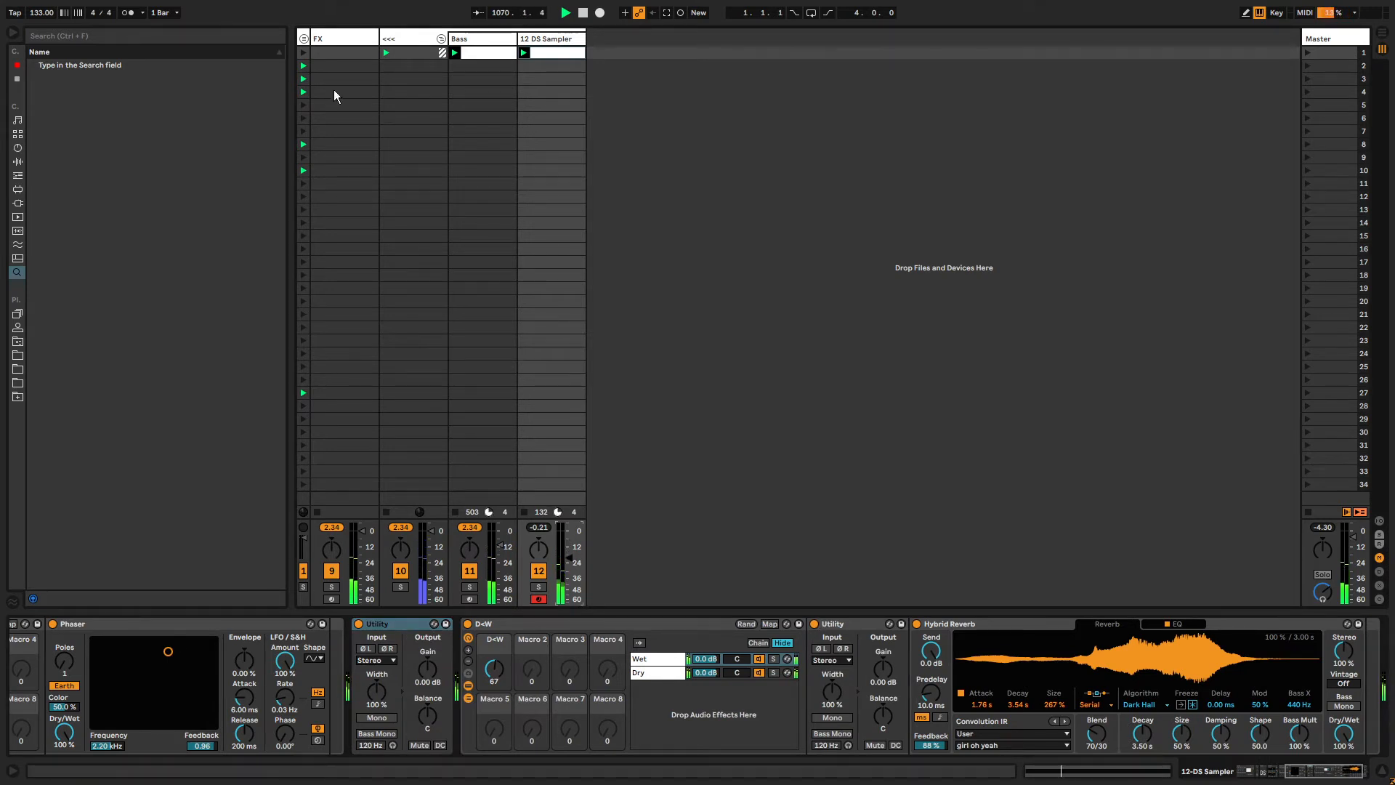
Lower the DS Sampler's sample Start to 16 %.
{"action": "left_click", "coordinate": [304, 38]}
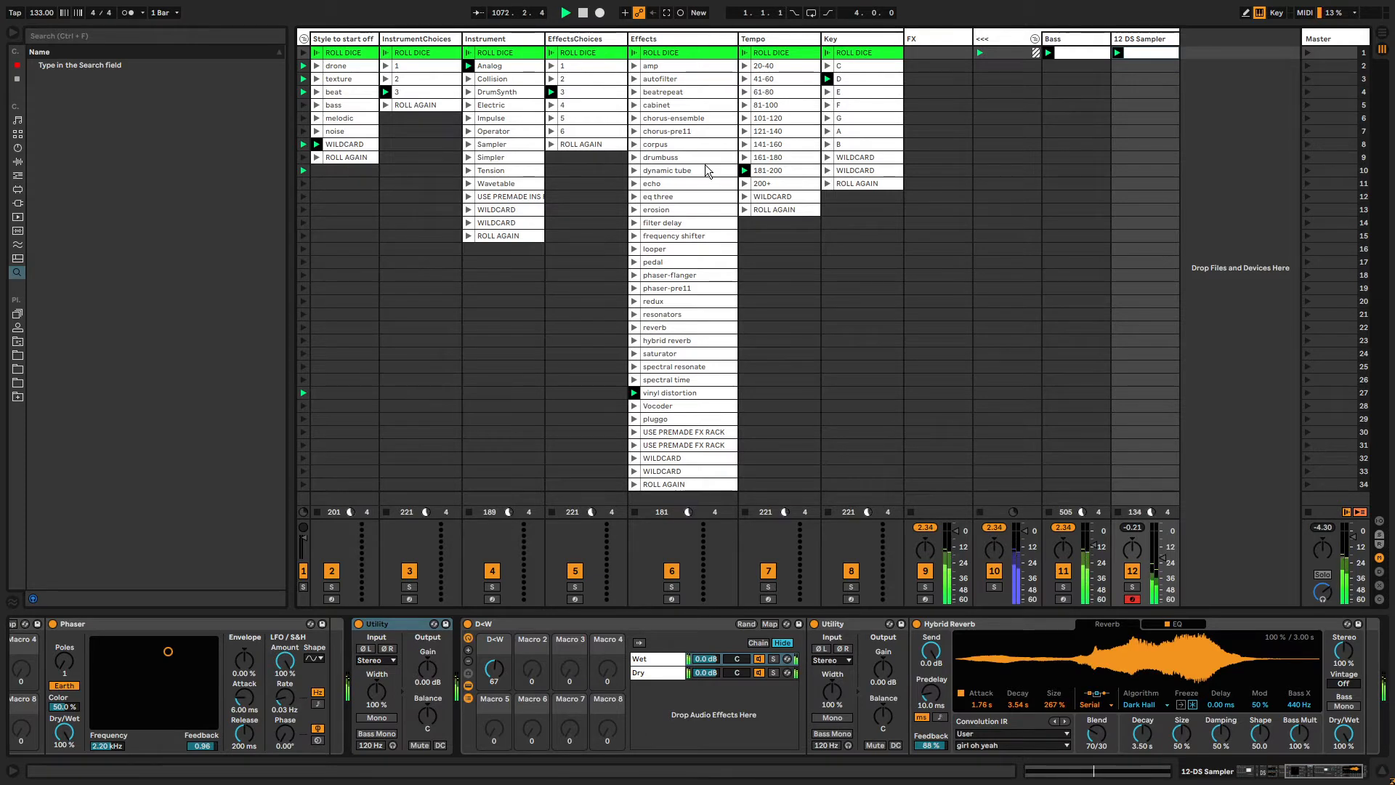
{"action": "left_click", "coordinate": [304, 38]}
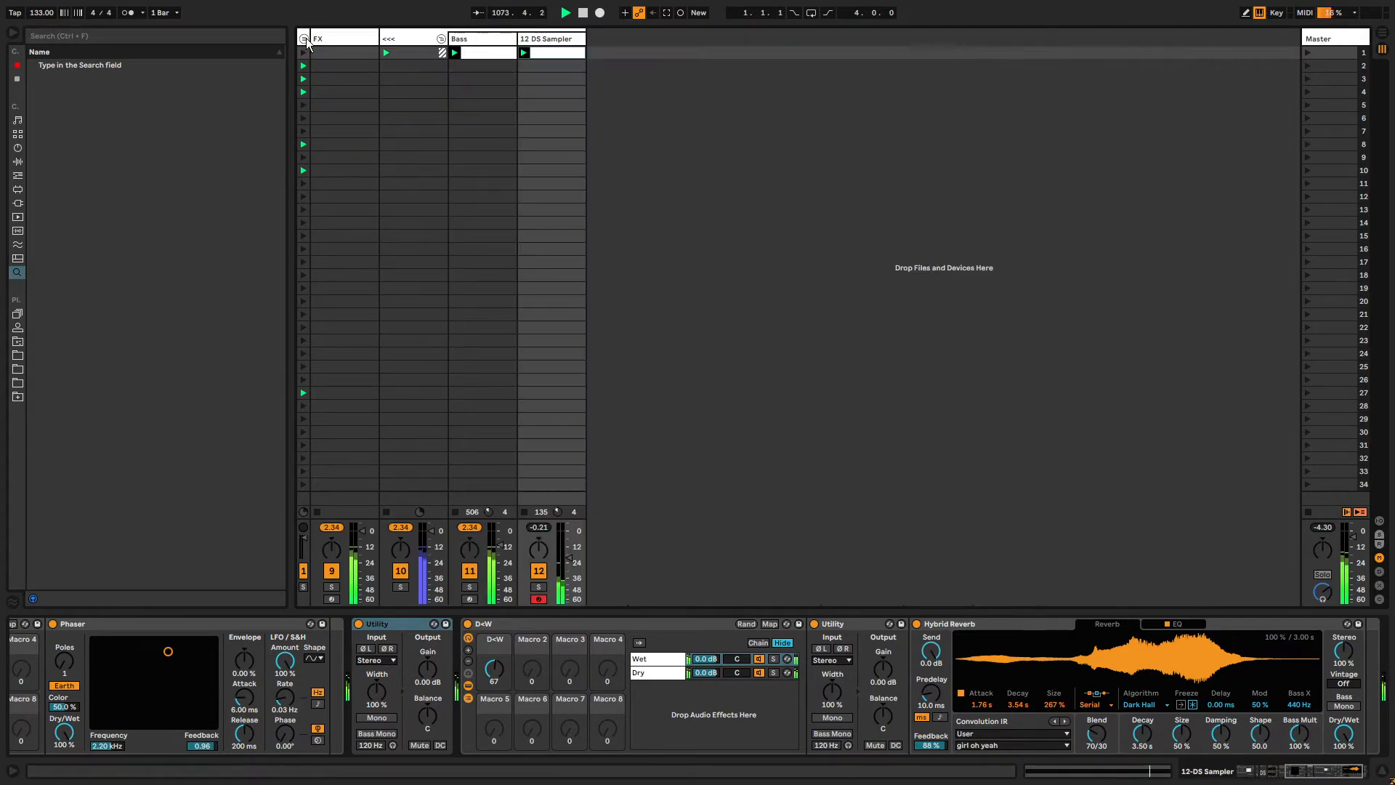
{"action": "left_click", "coordinate": [386, 624]}
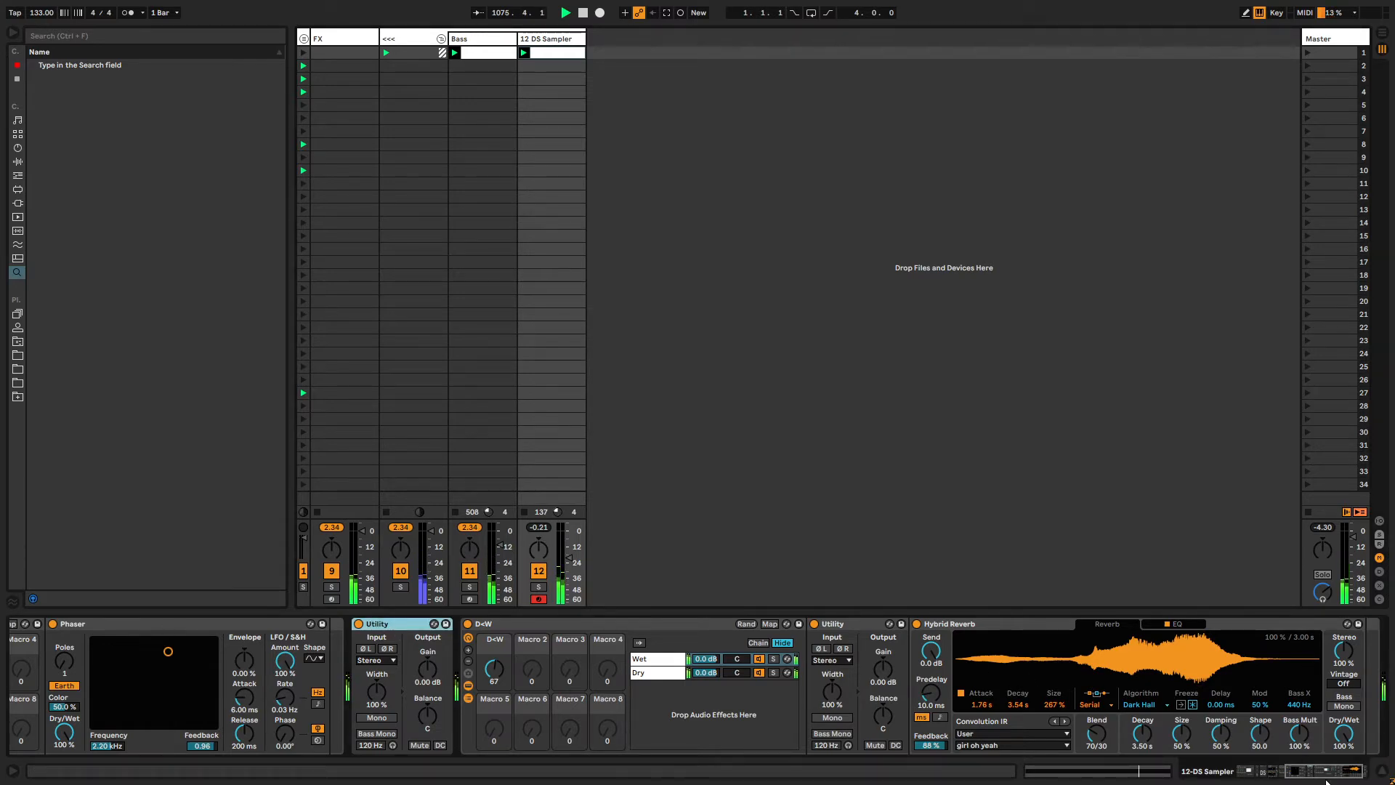
{"action": "left_click_drag", "start_coordinate": [1329, 775], "coordinate": [1291, 774]}
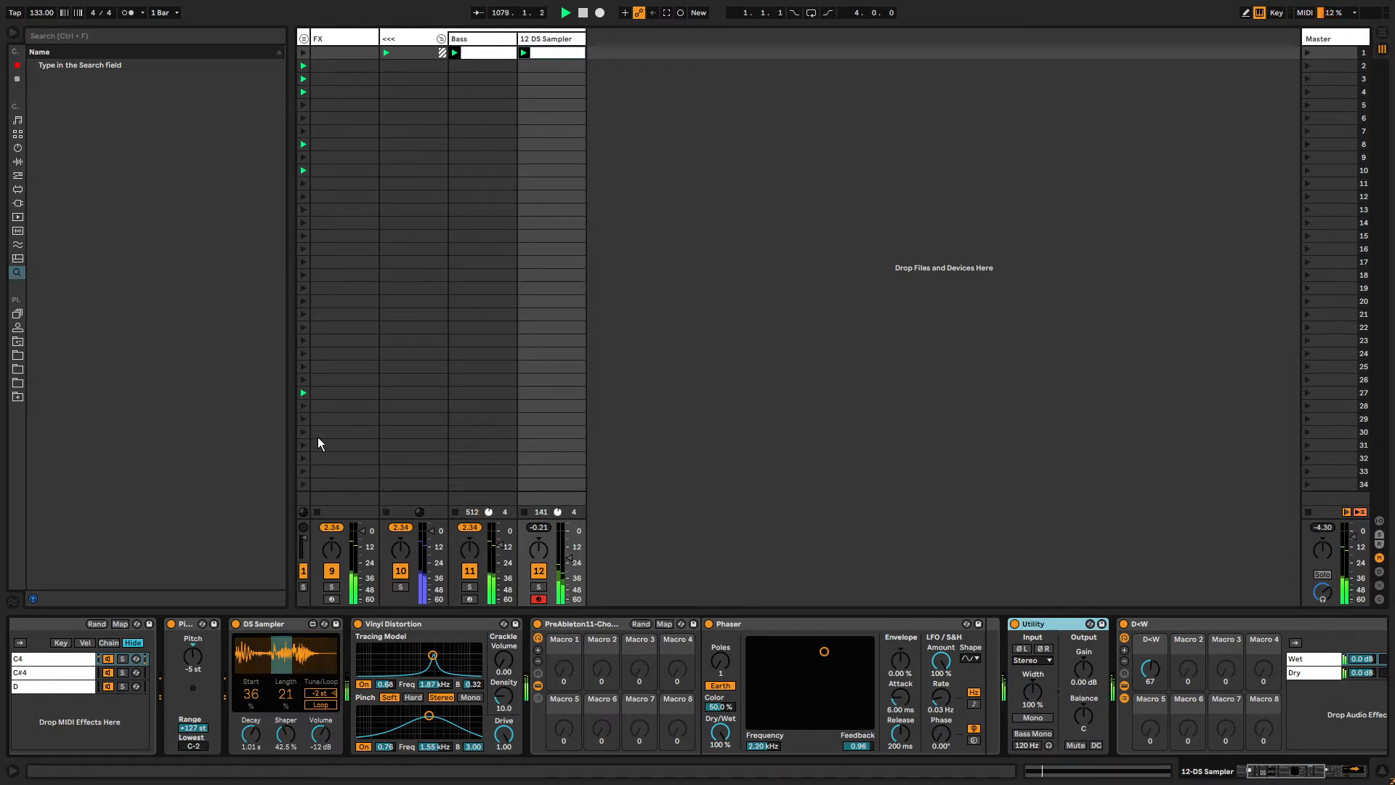
{"action": "left_click_drag", "start_coordinate": [1263, 771], "coordinate": [1251, 773]}
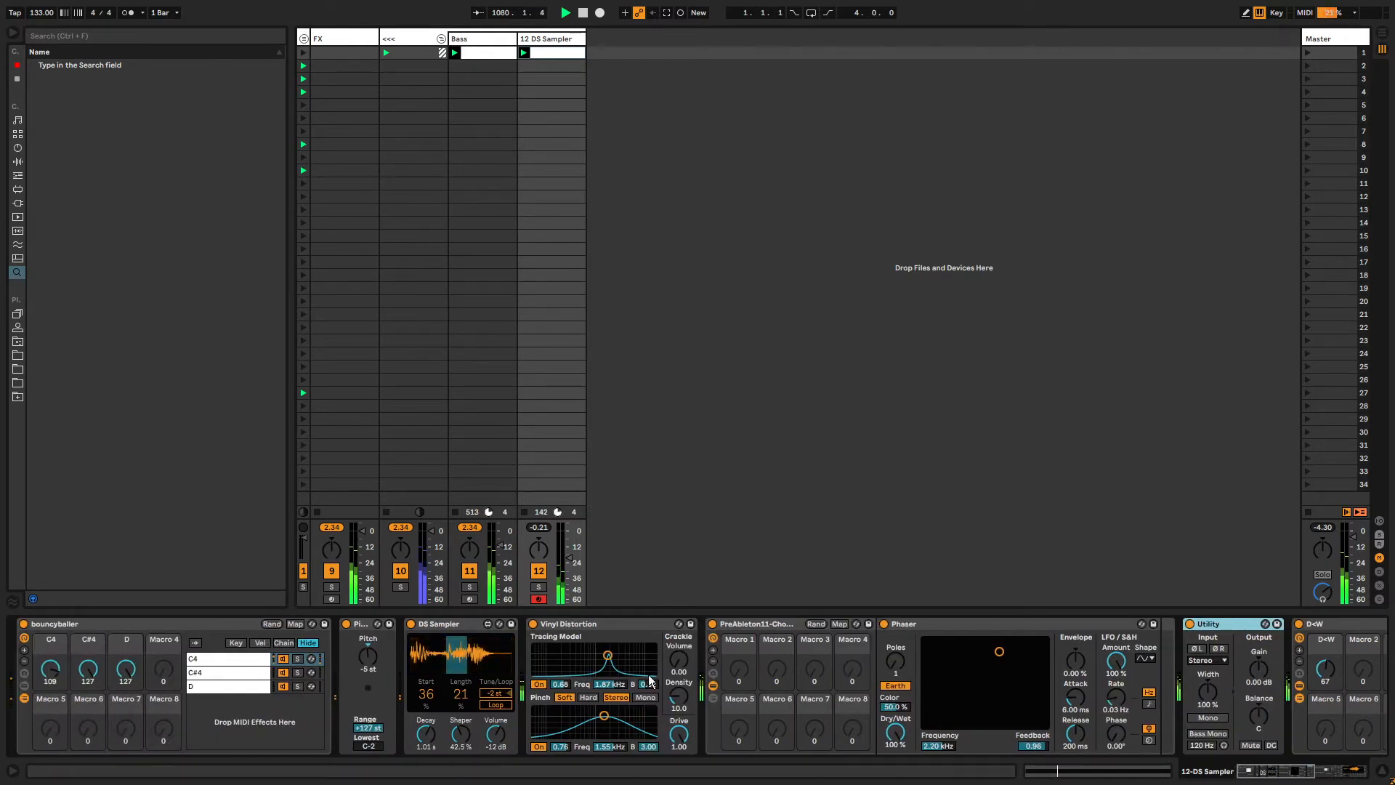
{"action": "mouse_move", "coordinate": [426, 696]}
{"action": "left_mouse_down"}
{"action": "mouse_move", "coordinate": [426, 680]}
{"action": "mouse_move", "coordinate": [427, 711]}
{"action": "left_mouse_up"}
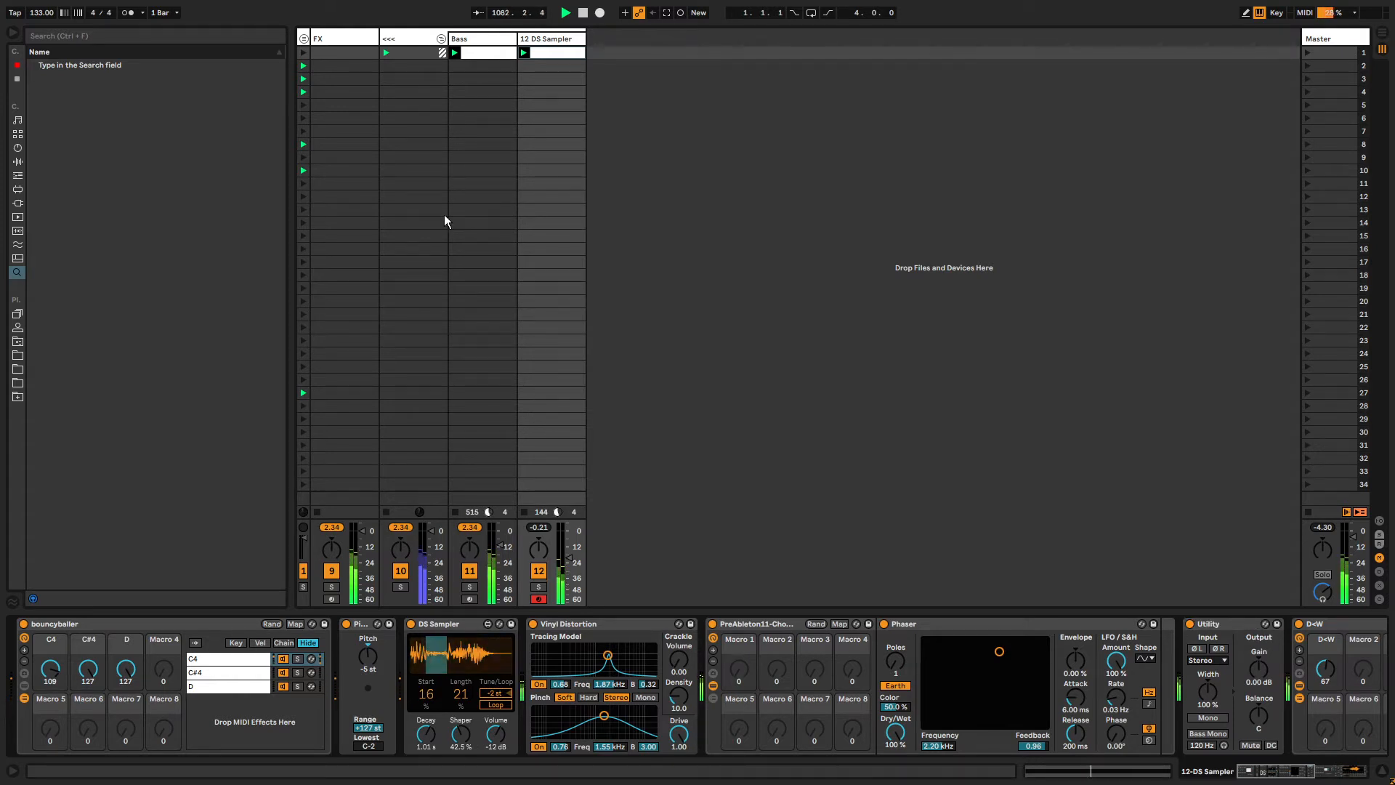
Draw a stepped automation envelope for the DS Sampler's Start in the bass clip.
{"action": "left_click", "coordinate": [306, 39]}
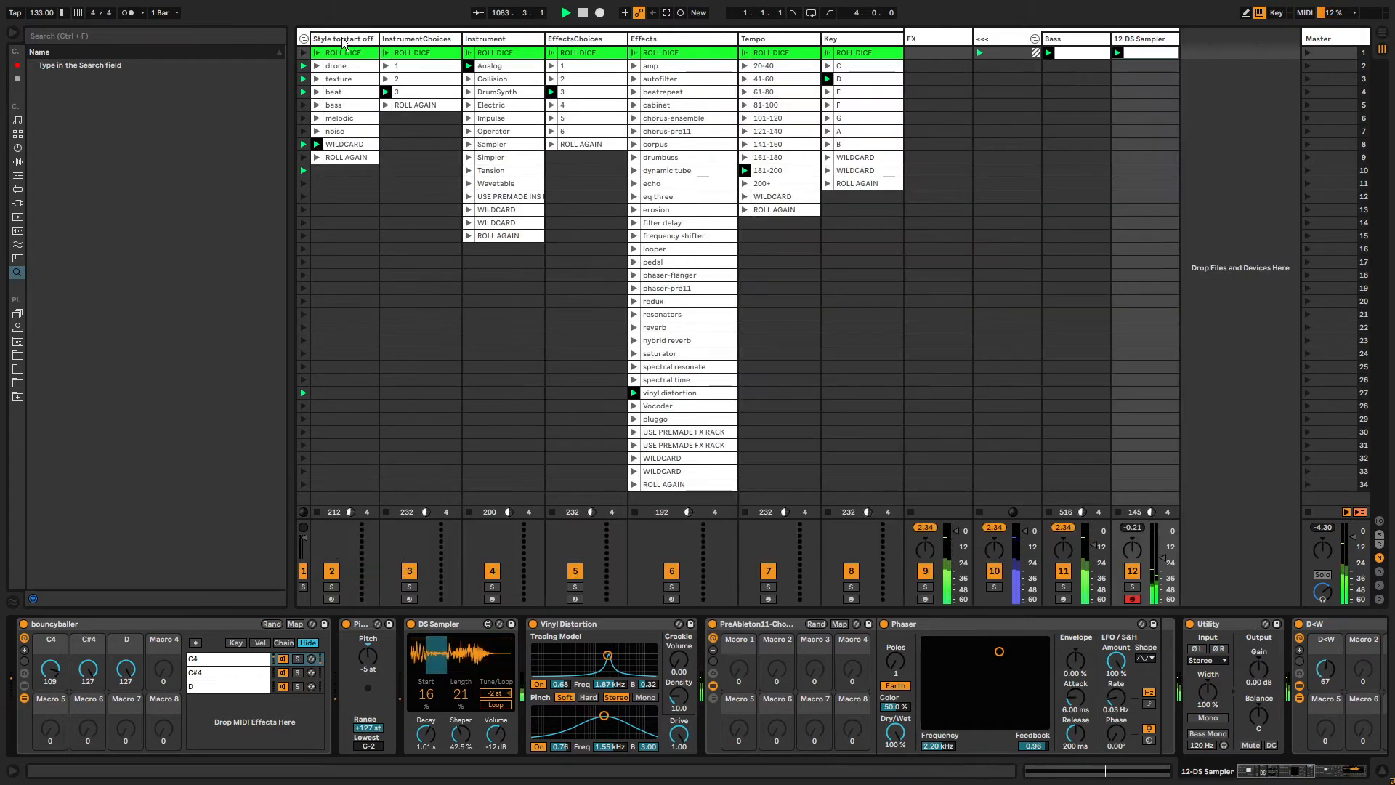
{"action": "left_click", "coordinate": [305, 40]}
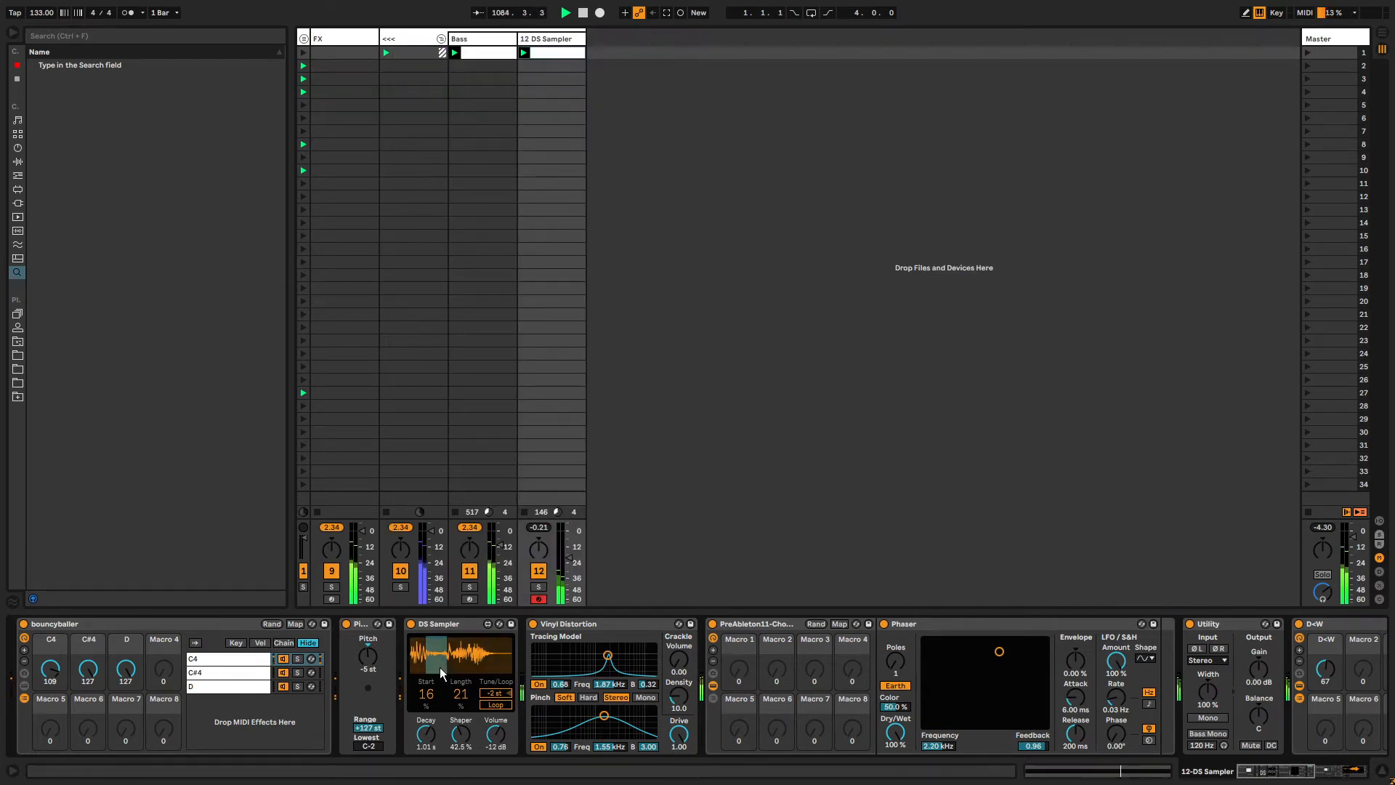
{"action": "mouse_move", "coordinate": [425, 699]}
{"action": "left_mouse_down"}
{"action": "mouse_move", "coordinate": [425, 659]}
{"action": "mouse_move", "coordinate": [425, 697]}
{"action": "left_mouse_up"}
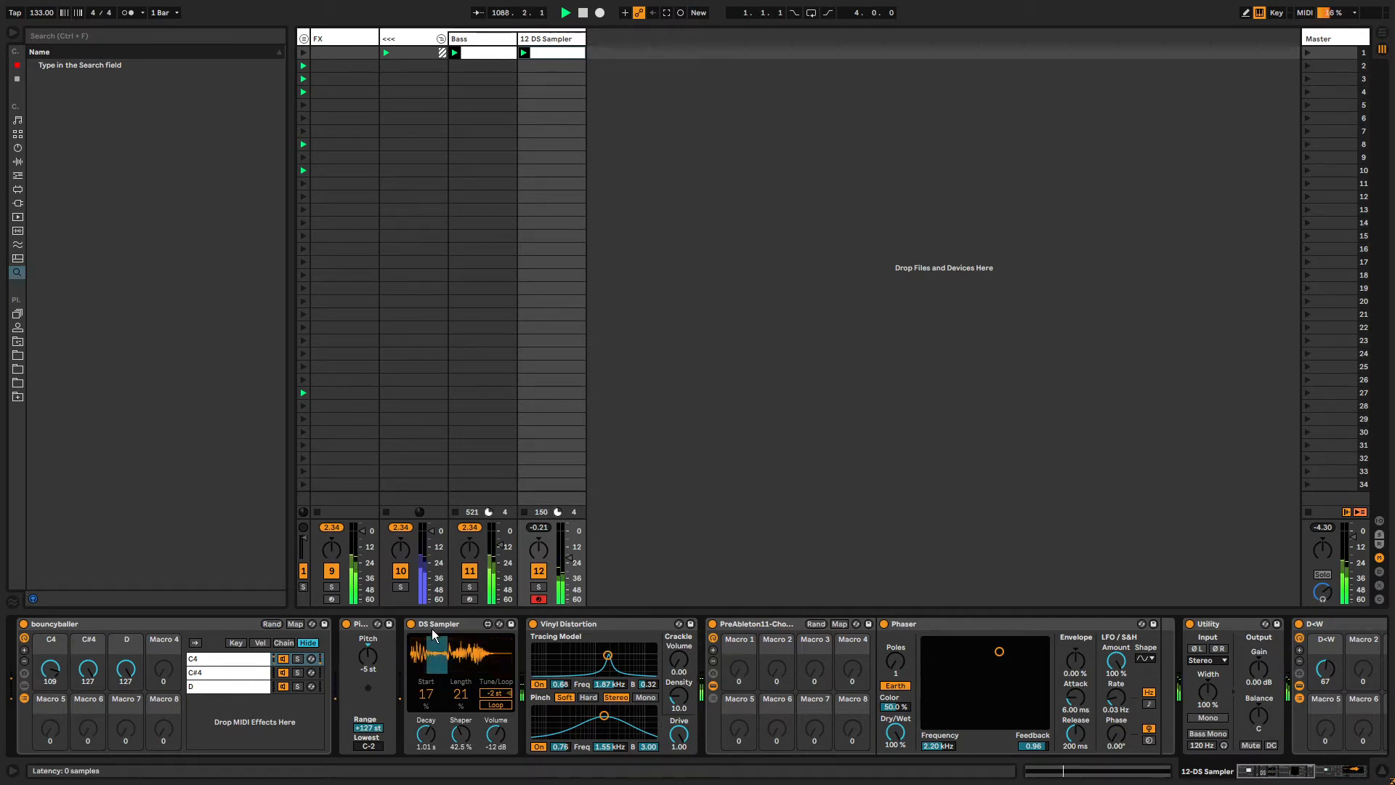
{"action": "key", "text": "shift+Tab"}
{"action": "key", "text": "b"}
{"action": "left_click", "coordinate": [429, 697]}
{"action": "left_click_drag", "start_coordinate": [691, 698], "coordinate": [922, 699]}
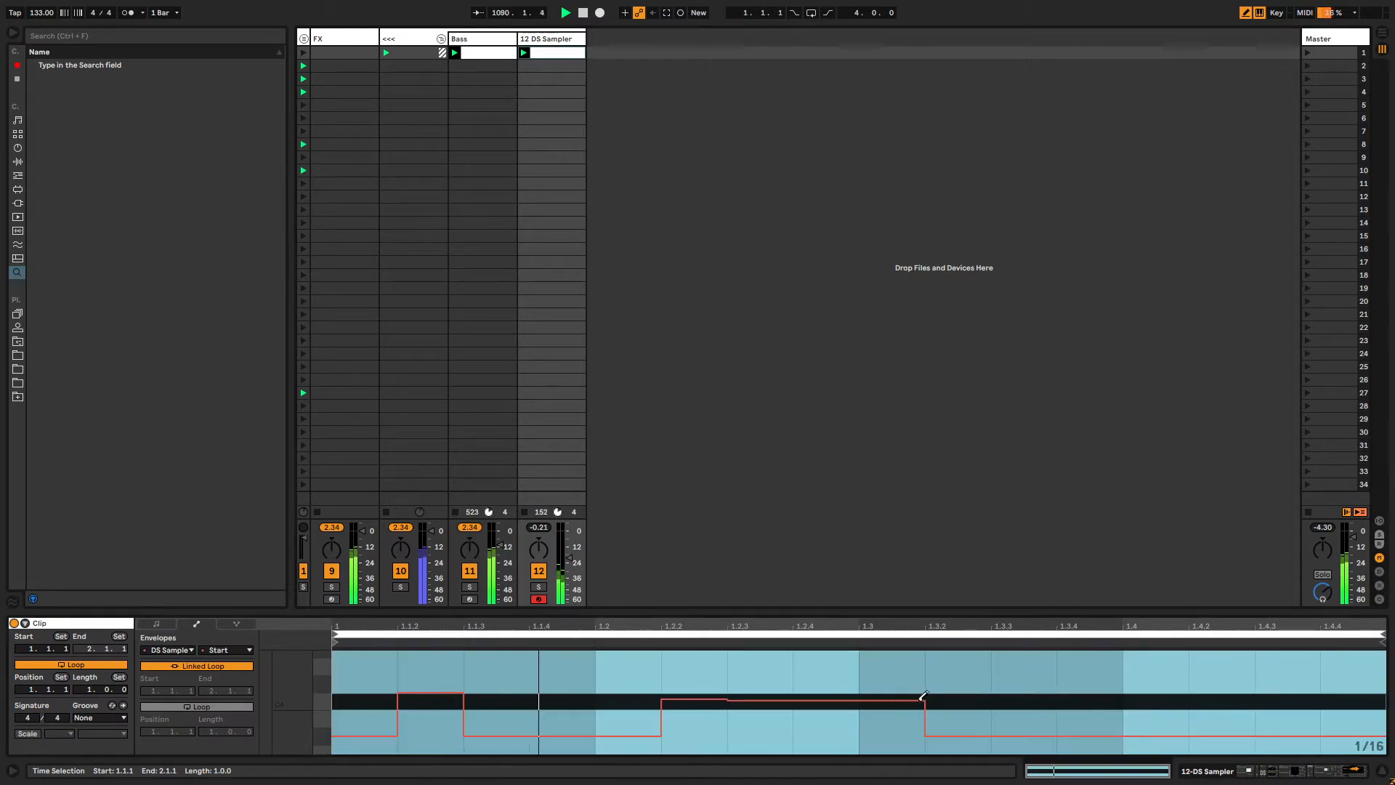
Unlink the Start envelope's loop from the clip and set its length to 5 bars.
{"action": "left_click", "coordinate": [186, 666]}
{"action": "mouse_move", "coordinate": [597, 687]}
{"action": "left_mouse_down"}
{"action": "mouse_move", "coordinate": [647, 683]}
{"action": "mouse_move", "coordinate": [710, 737]}
{"action": "mouse_move", "coordinate": [992, 754]}
{"action": "mouse_move", "coordinate": [1030, 691]}
{"action": "mouse_move", "coordinate": [865, 692]}
{"action": "left_mouse_up"}
{"action": "left_click_drag", "start_coordinate": [210, 732], "coordinate": [210, 697]}
Draw stepped Start automation across bars 2 and 3 on a wider grid.
{"action": "left_click", "coordinate": [500, 691]}
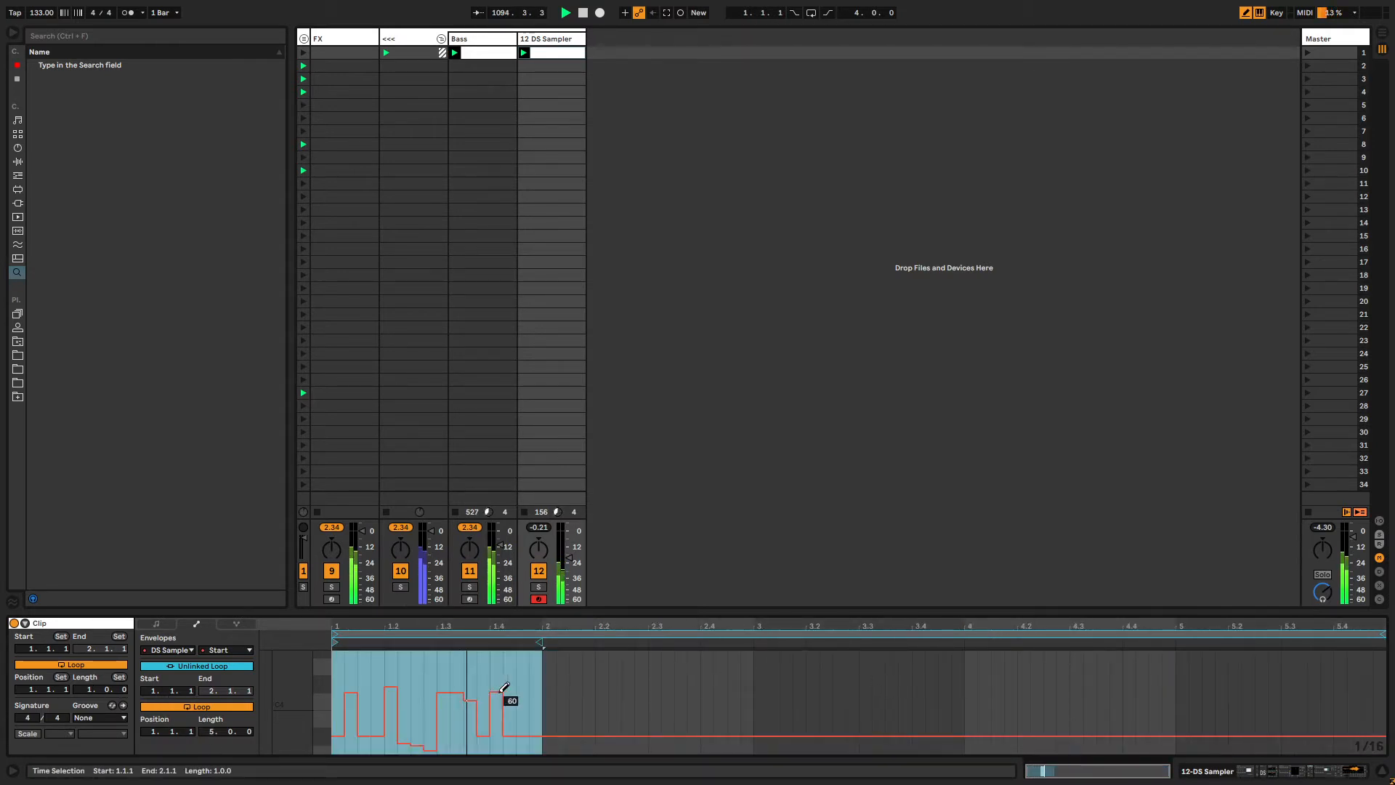
{"action": "left_click_drag", "start_coordinate": [626, 689], "coordinate": [725, 691]}
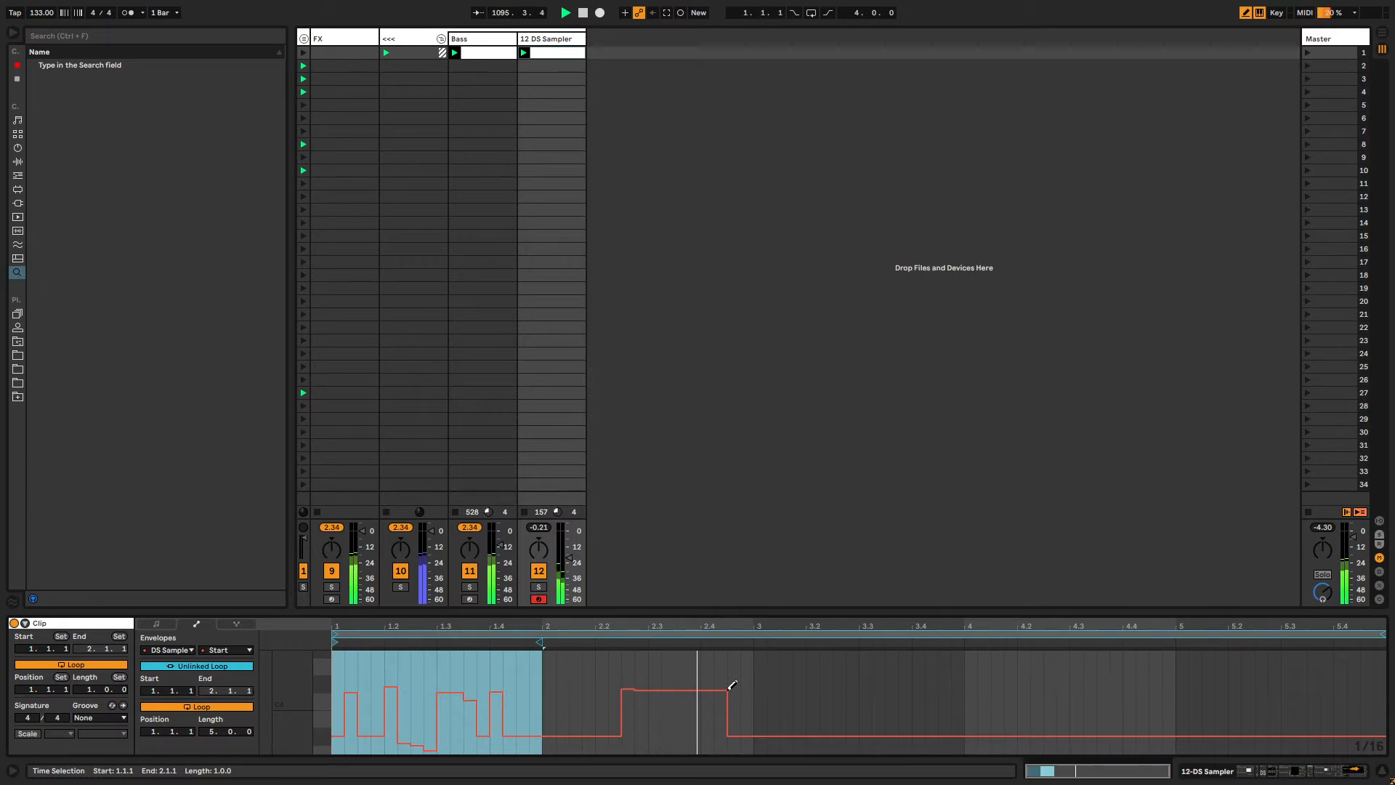
{"action": "key", "text": "ctrl+2"}
{"action": "left_click", "coordinate": [794, 703]}
{"action": "left_click_drag", "start_coordinate": [980, 715], "coordinate": [998, 714]}
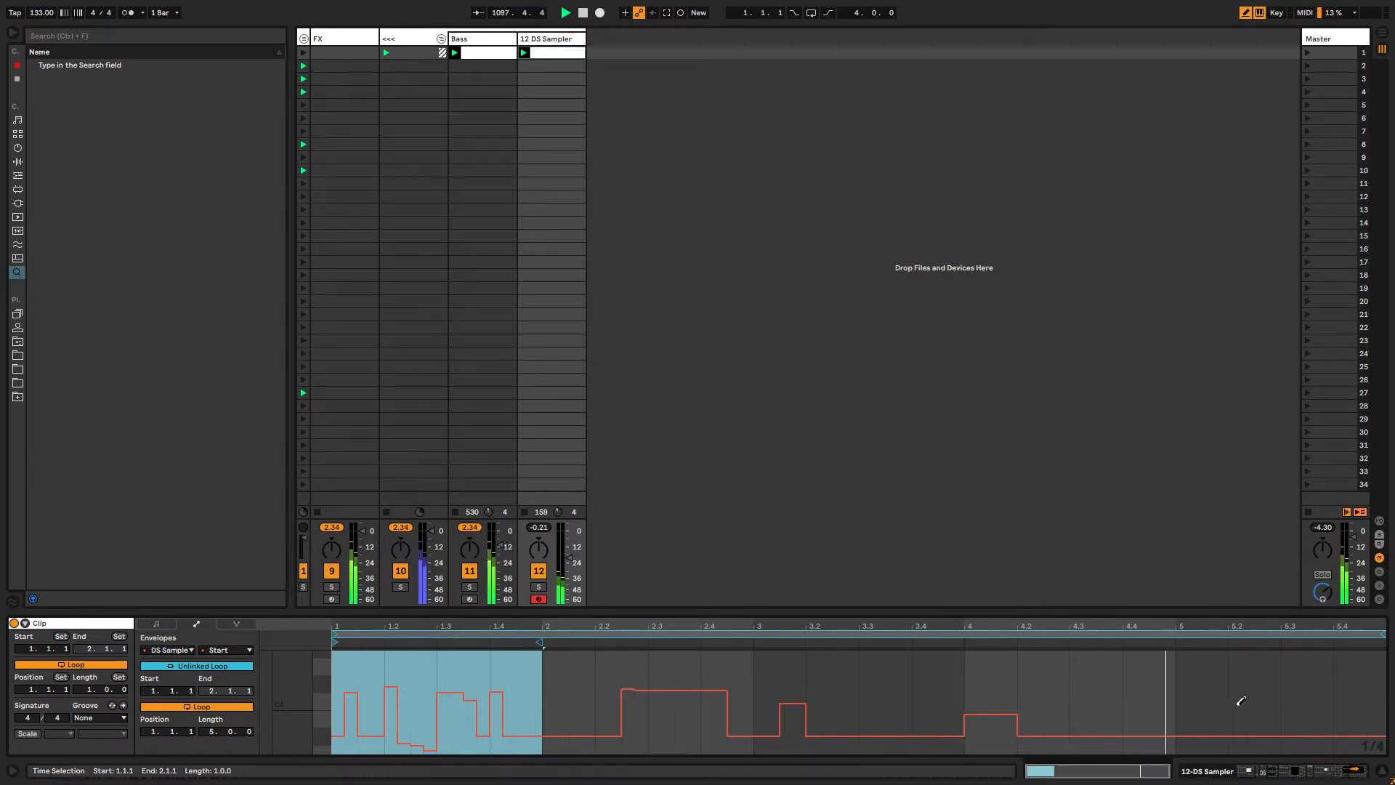
Draw further Start automation steps through bar 5 of the envelope.
{"action": "left_click_drag", "start_coordinate": [1241, 703], "coordinate": [1366, 693]}
{"action": "left_click_drag", "start_coordinate": [500, 741], "coordinate": [702, 706]}
{"action": "left_click", "coordinate": [738, 743]}
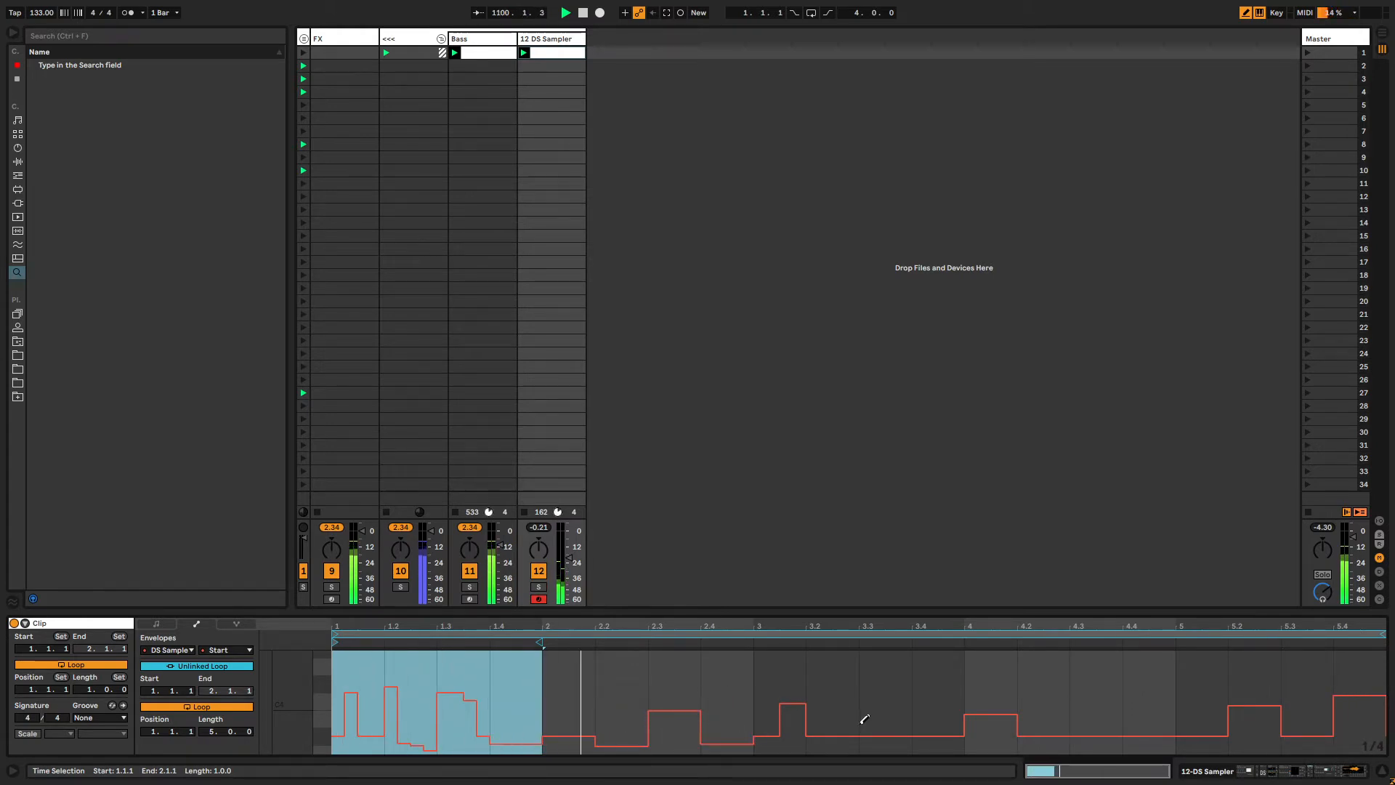
{"action": "left_click", "coordinate": [856, 722]}
{"action": "left_click", "coordinate": [943, 719]}
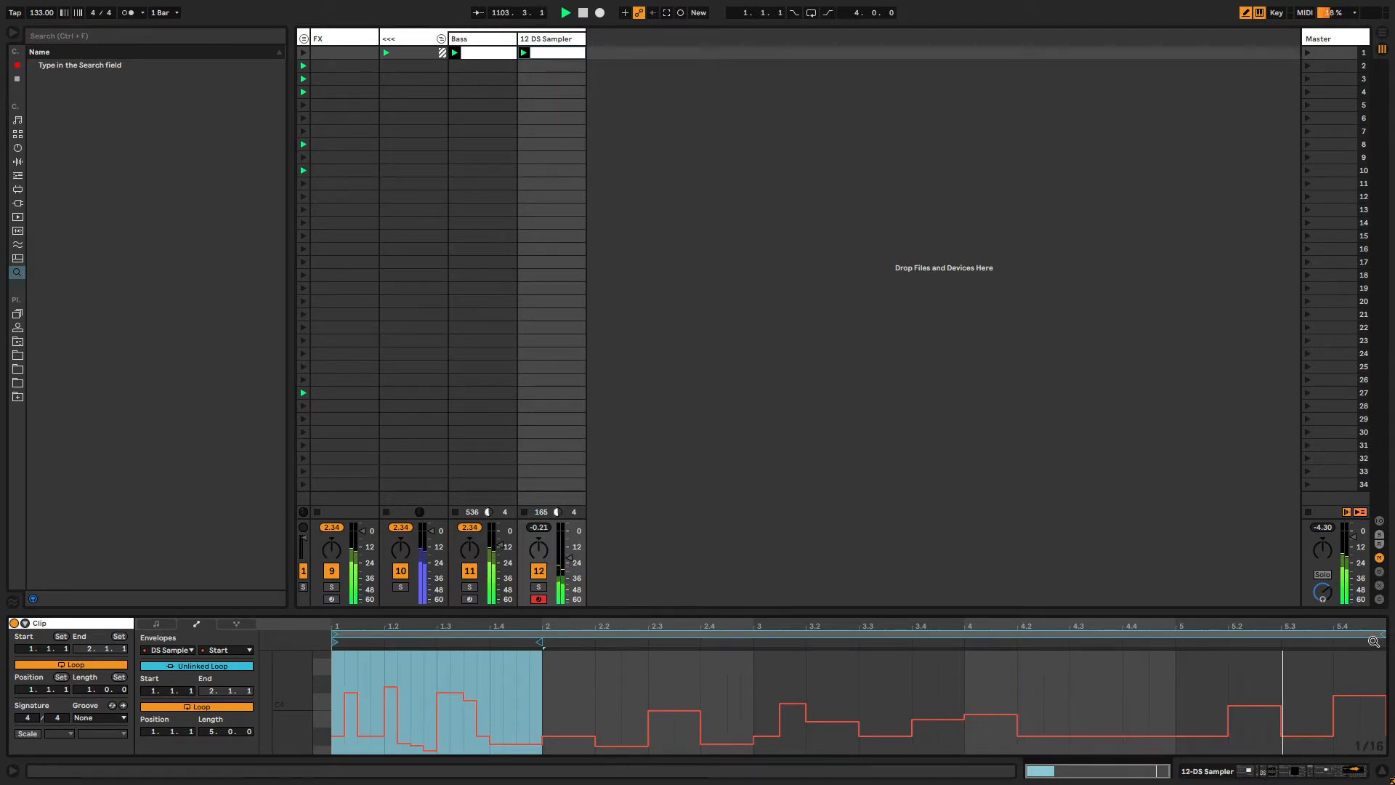
{"action": "left_click_drag", "start_coordinate": [1373, 641], "coordinate": [1369, 640]}
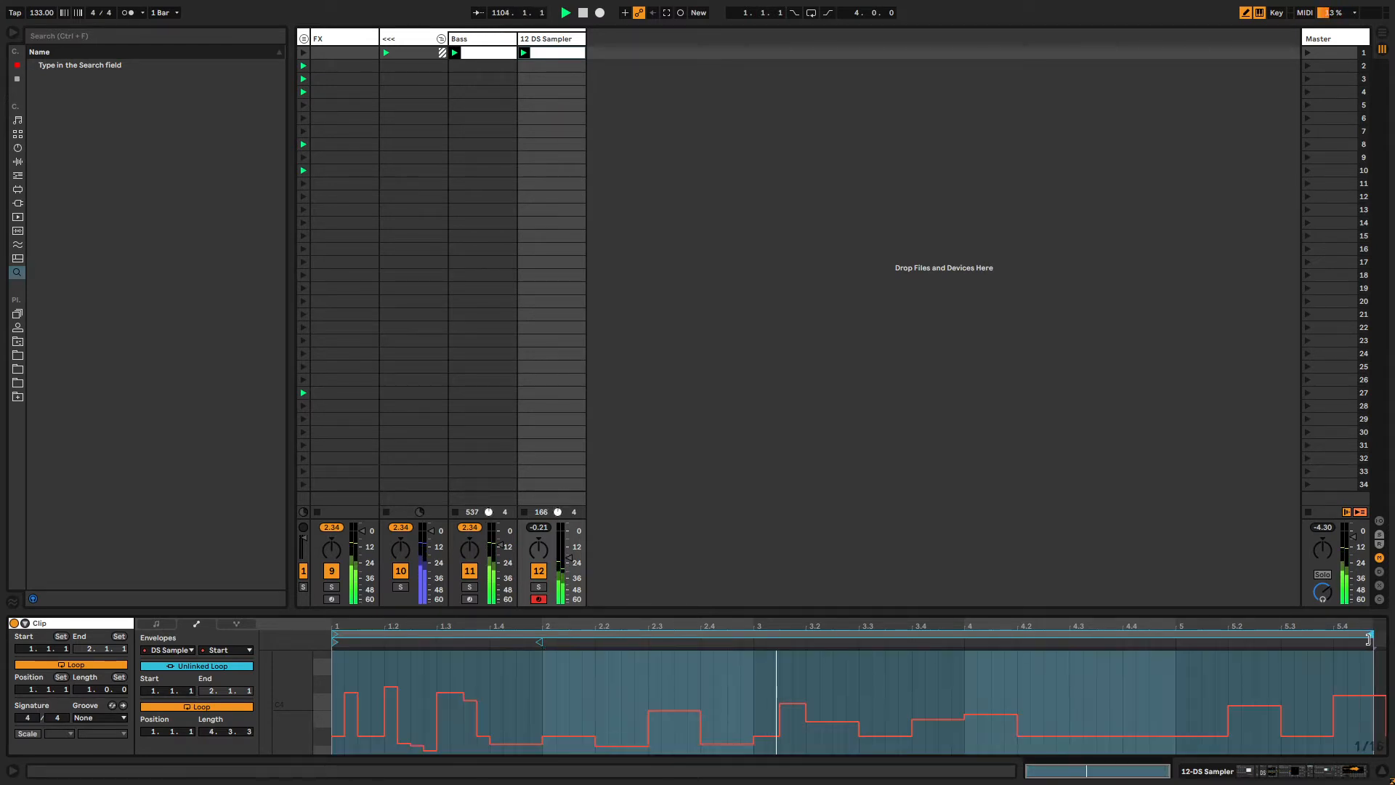
Select the 12 DS Sampler track and raise the DS Sampler's Decay to 5.11 s.
{"action": "left_click", "coordinate": [546, 41]}
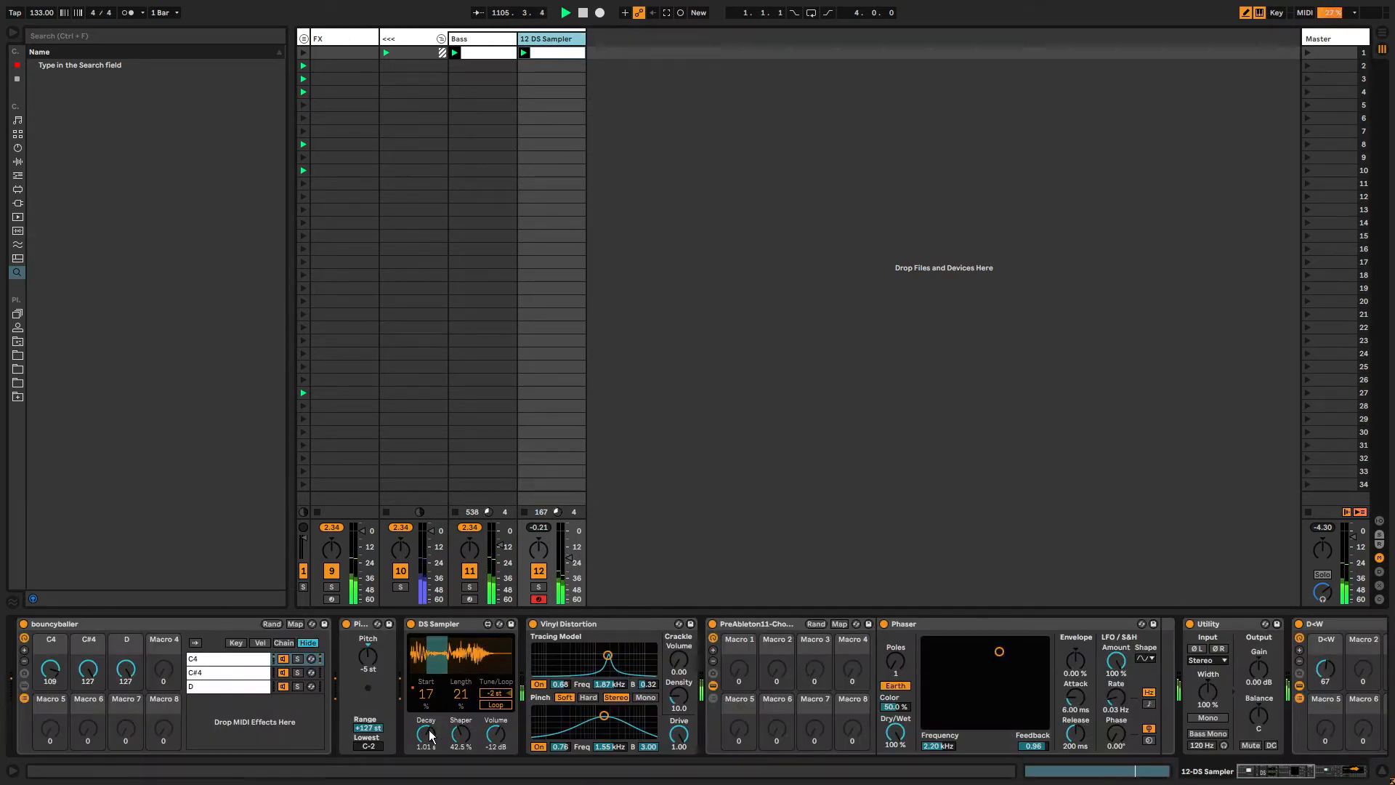
{"action": "left_click_drag", "start_coordinate": [430, 735], "coordinate": [430, 704]}
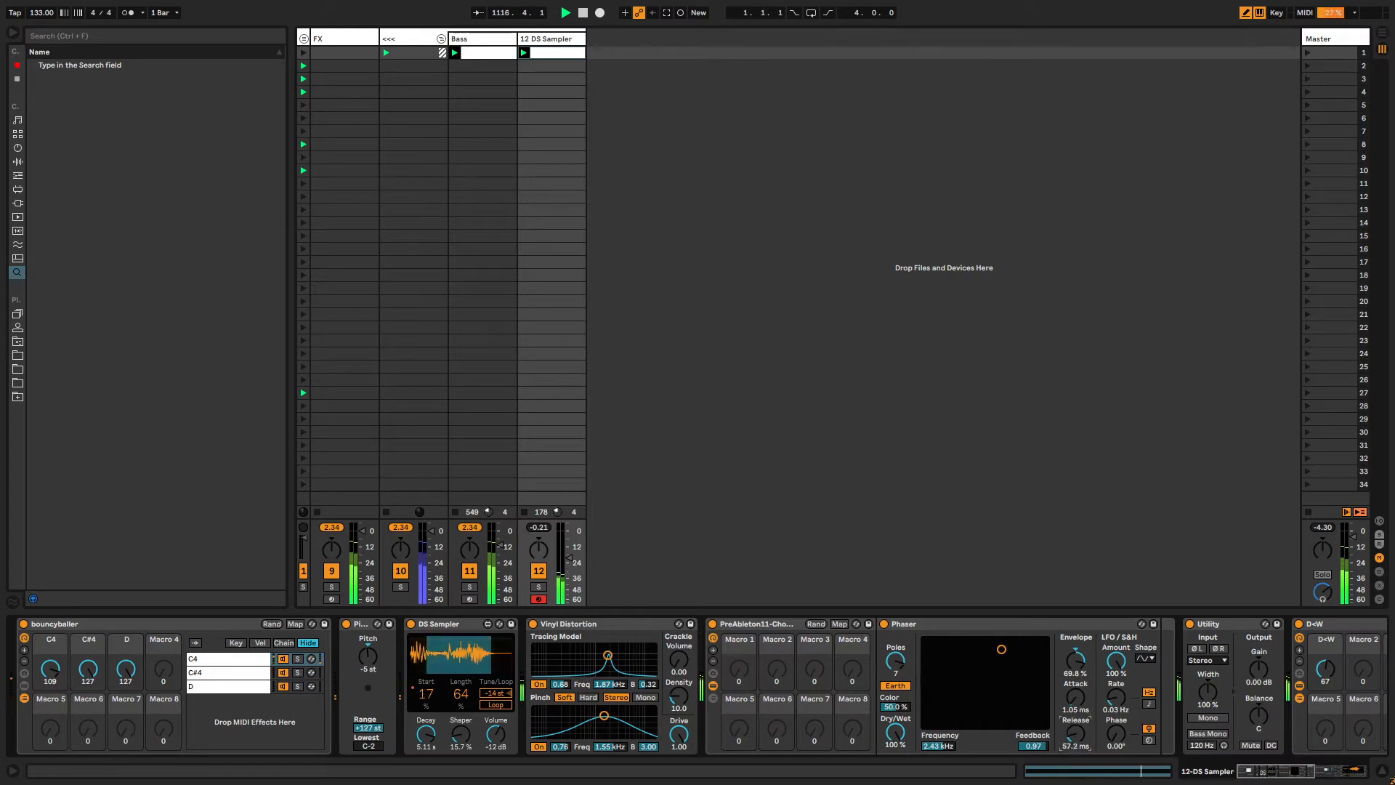
Turn the D=W rack's dry/wet macro up to 127.
{"action": "left_click_drag", "start_coordinate": [1240, 770], "coordinate": [1295, 772]}
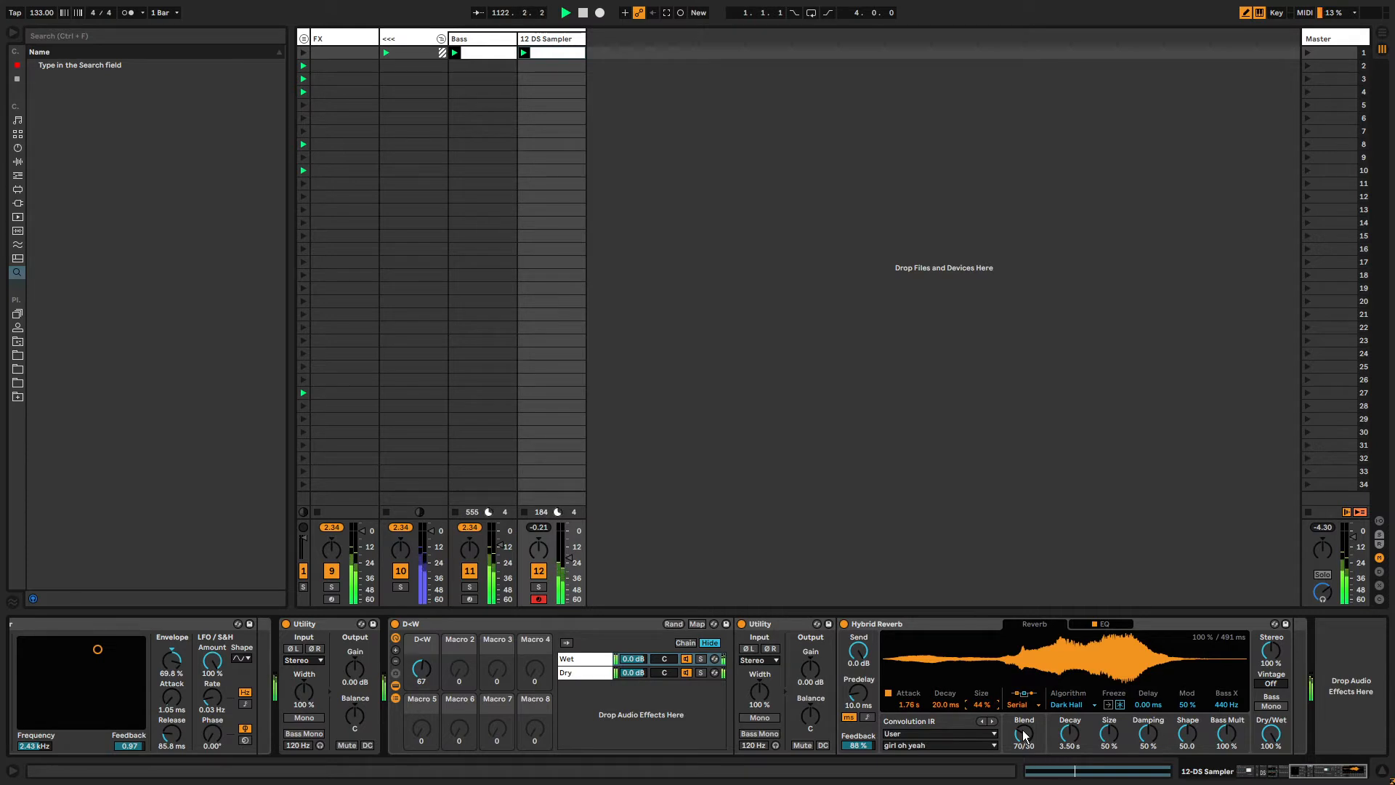
{"action": "left_click", "coordinate": [417, 673]}
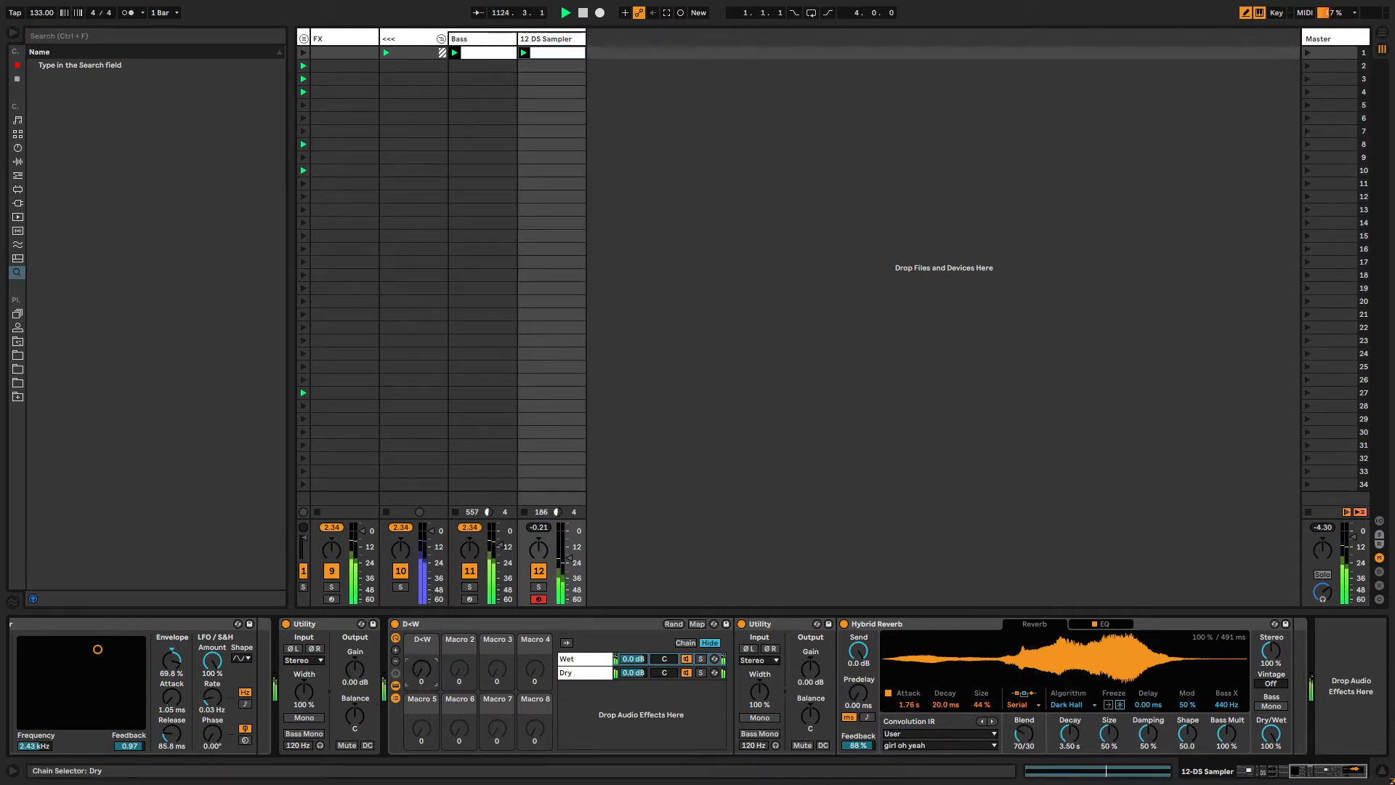
{"action": "left_click_drag", "start_coordinate": [1317, 771], "coordinate": [1281, 773]}
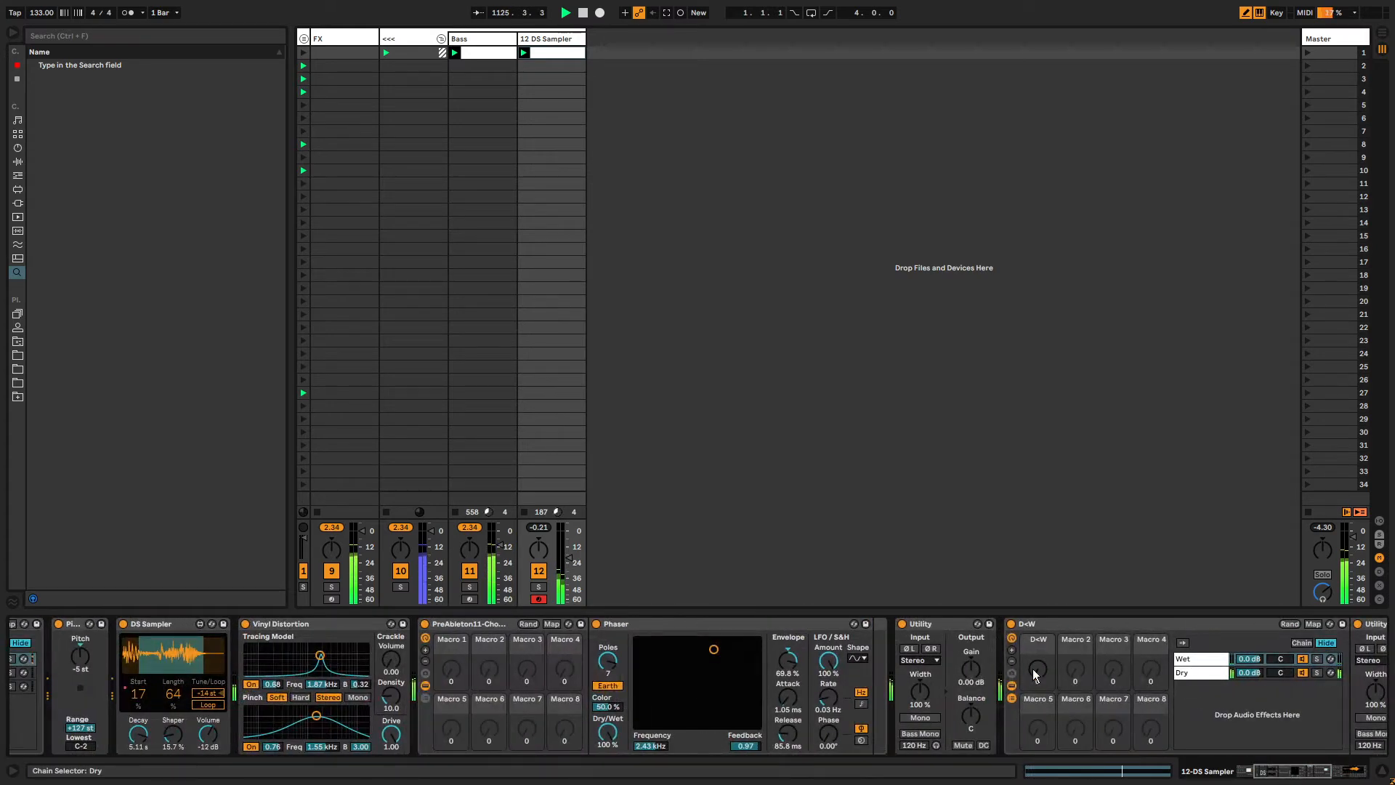
{"action": "left_click_drag", "start_coordinate": [1033, 670], "coordinate": [1033, 581]}
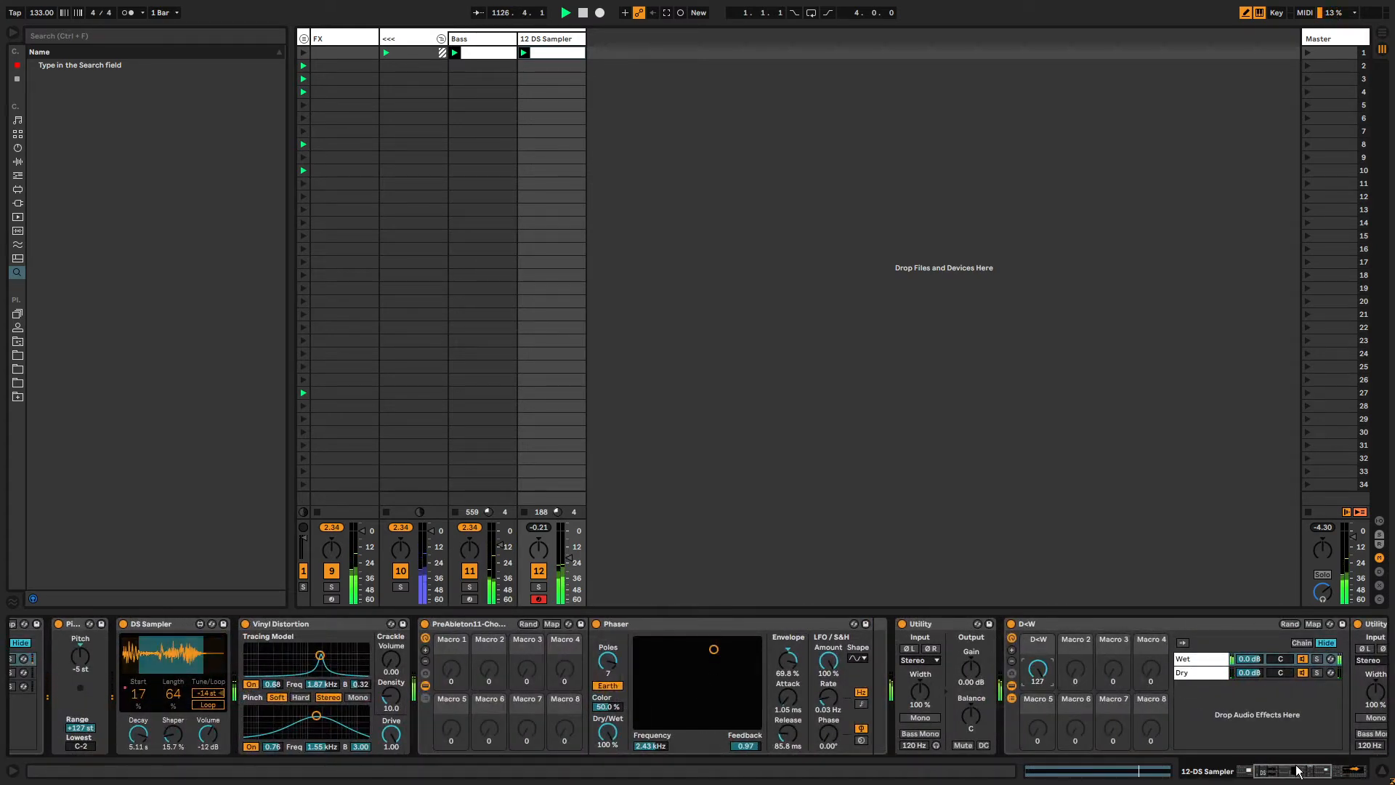
Move the Phaser's XY pad to about 4.79 kHz frequency and 0.81 feedback.
{"action": "left_click_drag", "start_coordinate": [1297, 771], "coordinate": [1280, 779]}
{"action": "left_click", "coordinate": [738, 627]}
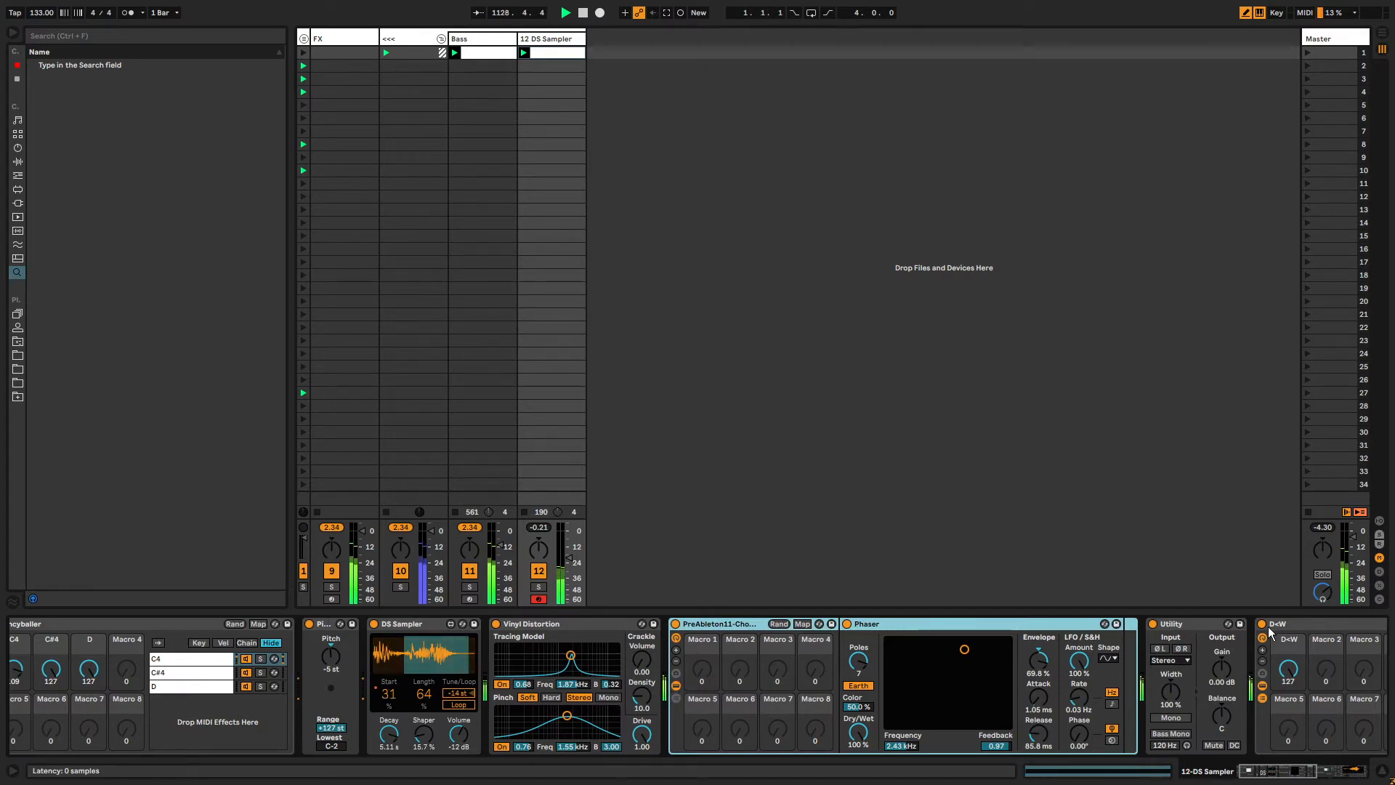
{"action": "left_click", "coordinate": [1301, 627]}
{"action": "left_click", "coordinate": [1319, 775]}
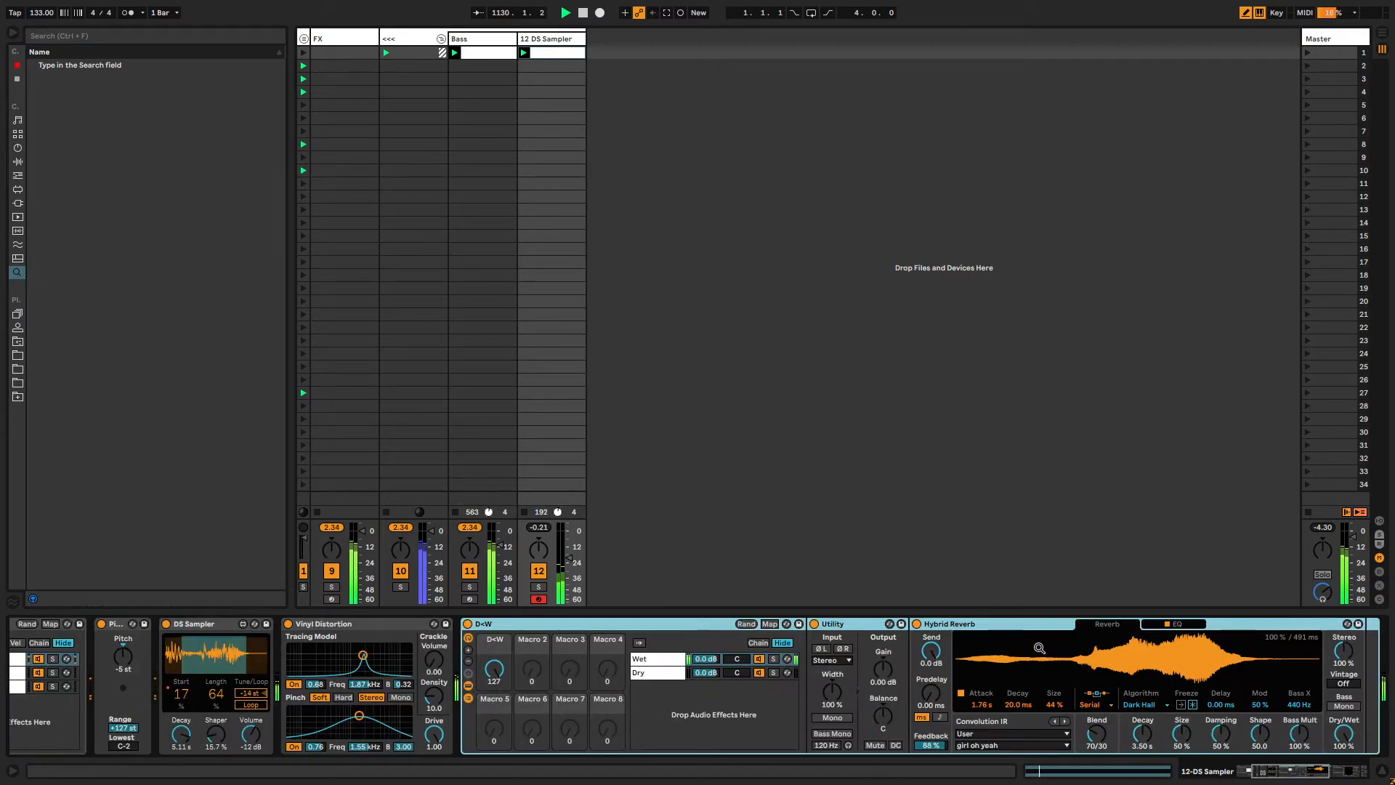
{"action": "left_click_drag", "start_coordinate": [1321, 776], "coordinate": [1376, 779]}
{"action": "left_click", "coordinate": [768, 627]}
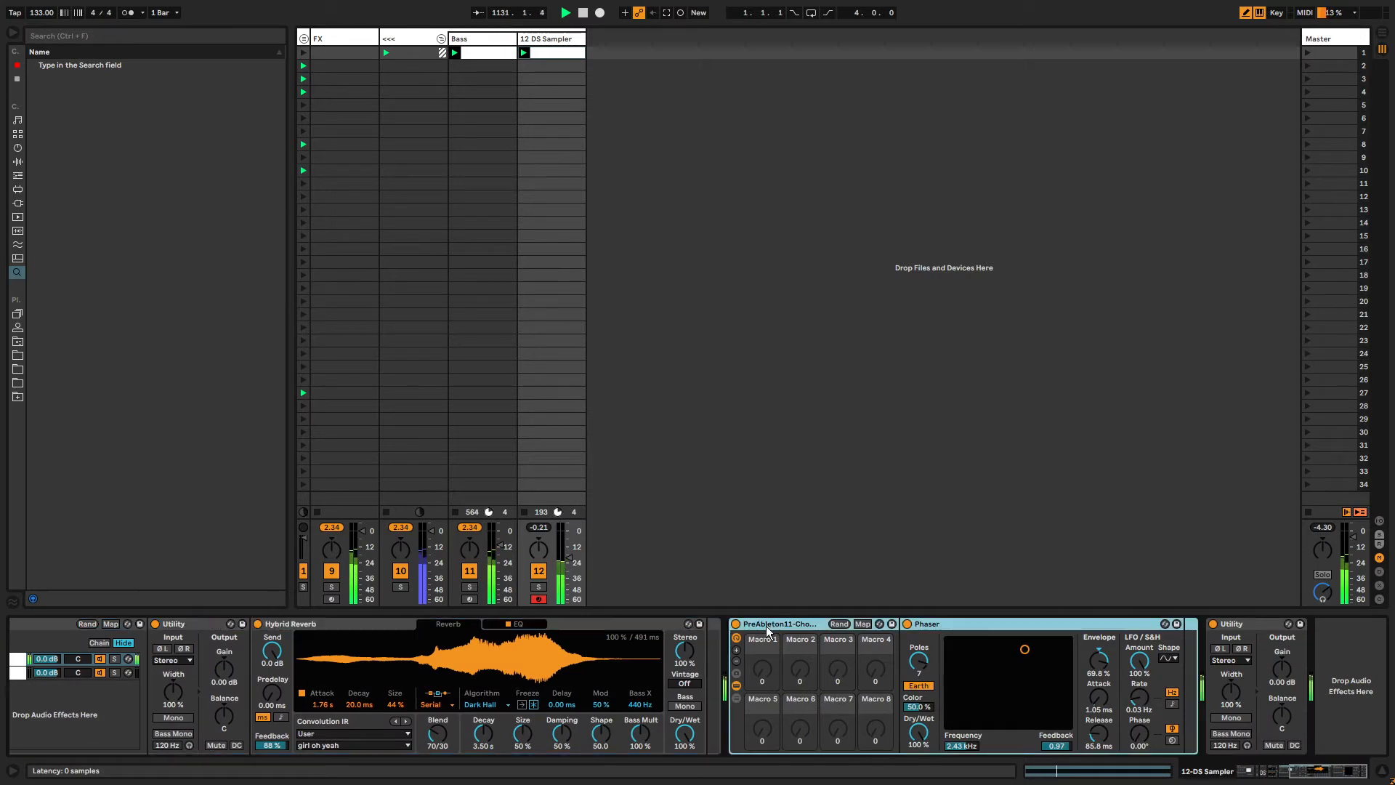
{"action": "left_click_drag", "start_coordinate": [969, 652], "coordinate": [1003, 657]}
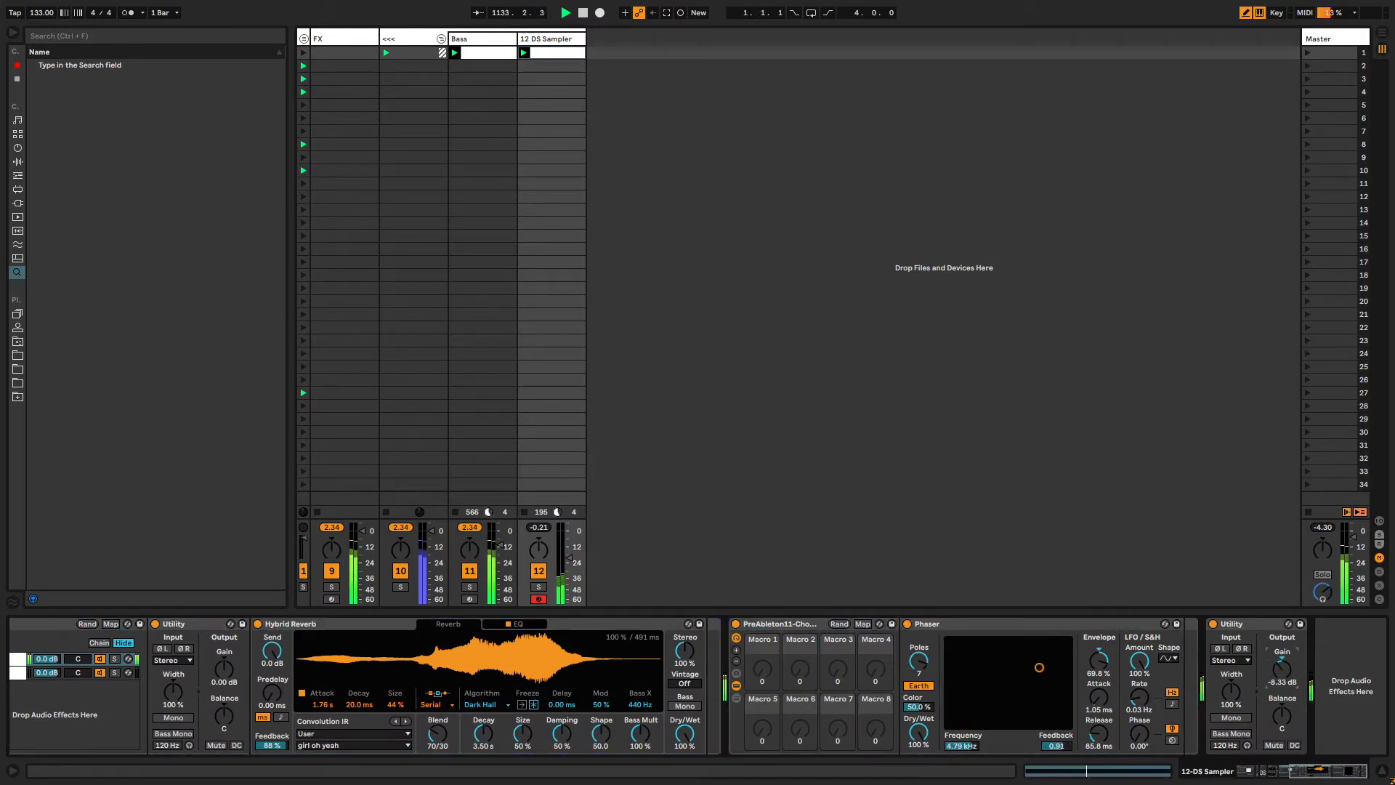
Load the Auto Pan effect into the chain and move it between Hybrid Reverb and the PreAbleton11 chorus rack.
{"action": "left_click", "coordinate": [1384, 688]}
{"action": "key", "text": "ctrl+f"}
{"action": "type", "text": "auto pan"}
{"action": "key", "text": "Down"}
{"action": "key", "text": "Return"}
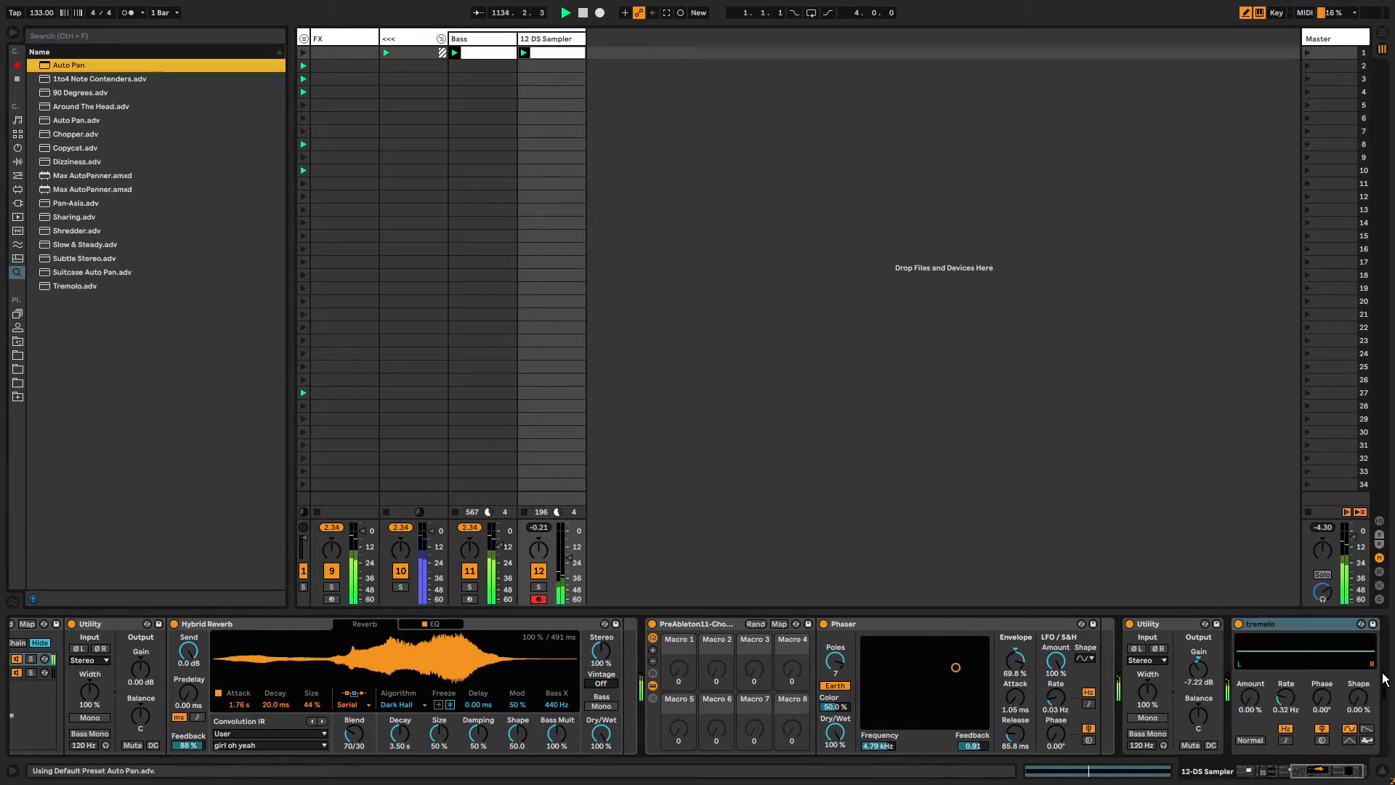
{"action": "key", "text": "Escape"}
{"action": "left_click_drag", "start_coordinate": [1272, 625], "coordinate": [663, 610]}
Adjust the tremolo's rate to about 0.22 Hz, keeping the amount at 100 %.
{"action": "left_click", "coordinate": [674, 699]}
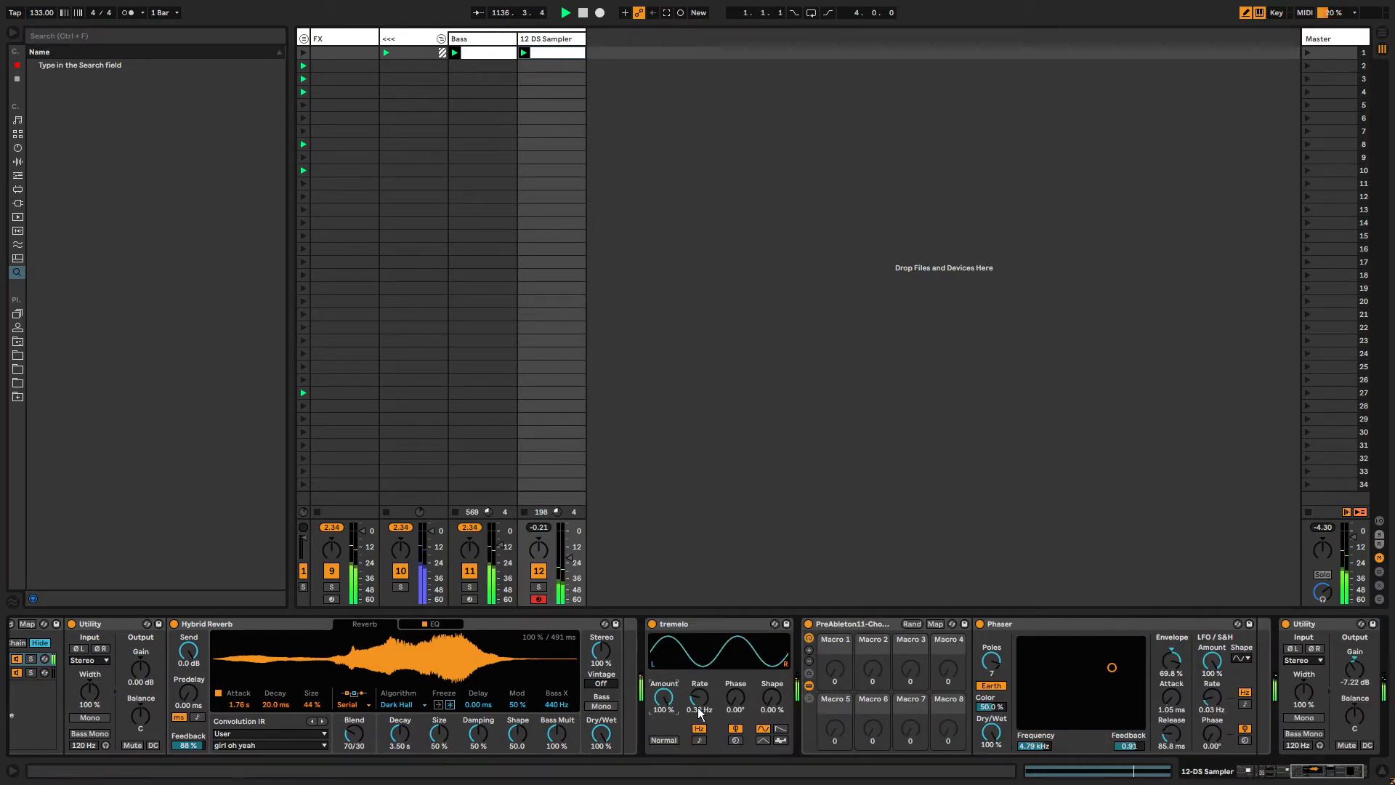
{"action": "left_click_drag", "start_coordinate": [699, 706], "coordinate": [699, 723]}
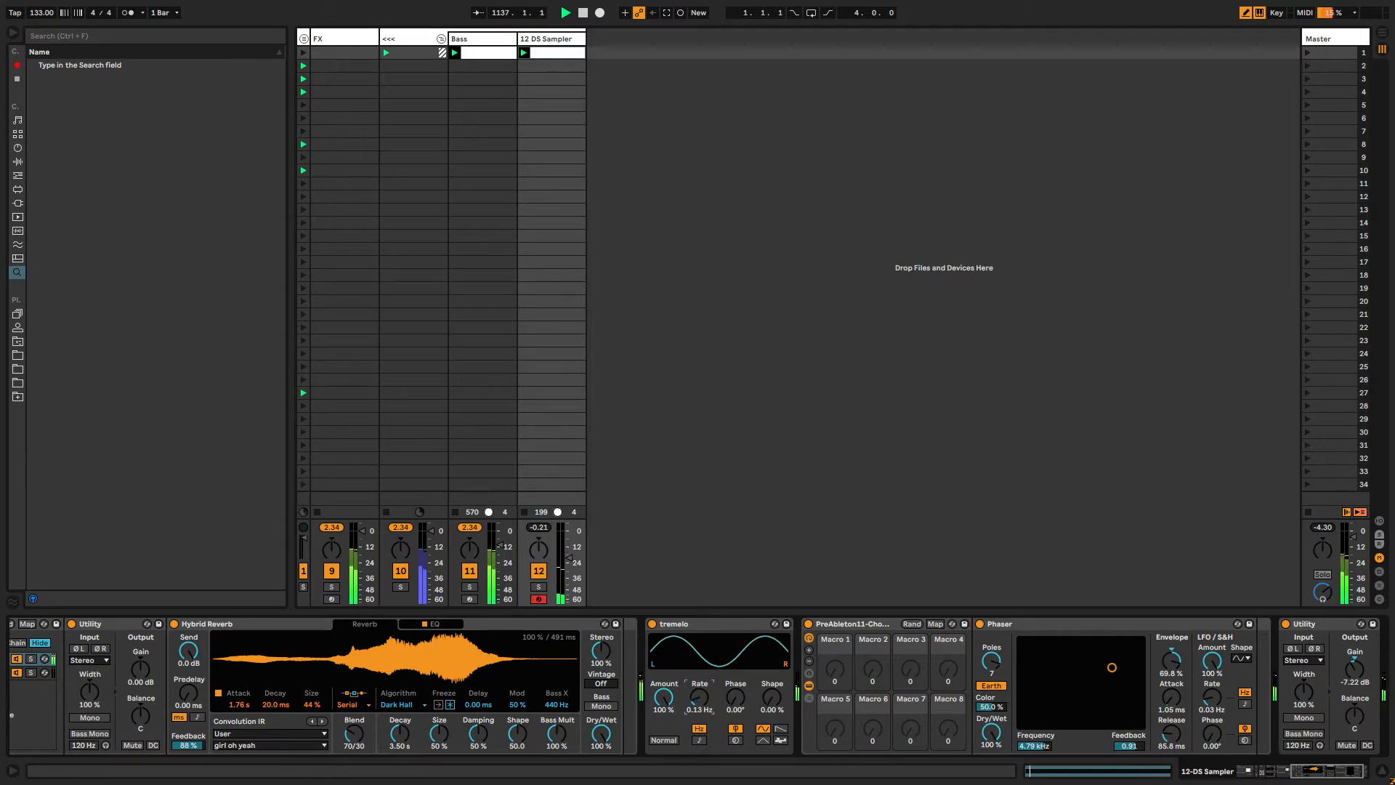
{"action": "left_click", "coordinate": [303, 39]}
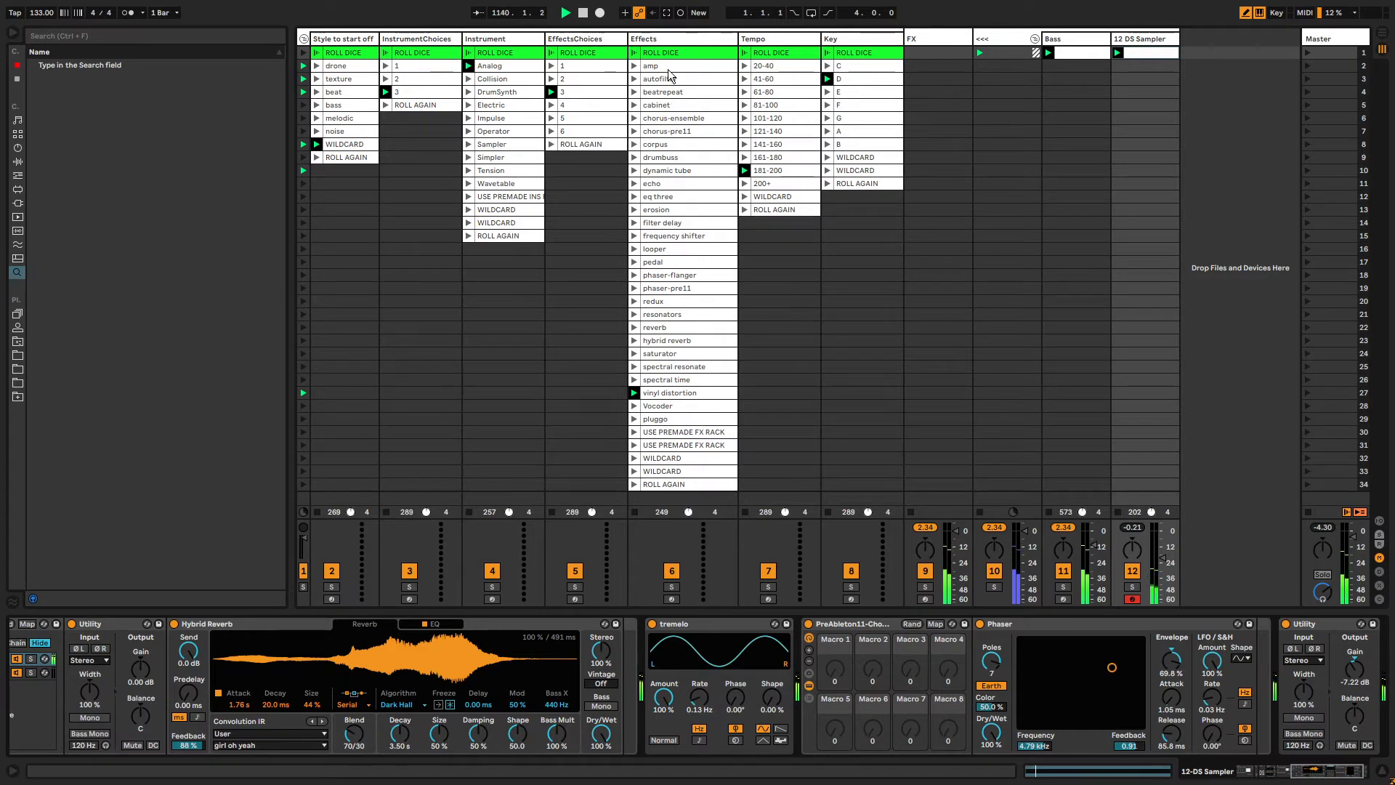
{"action": "left_click", "coordinate": [304, 40]}
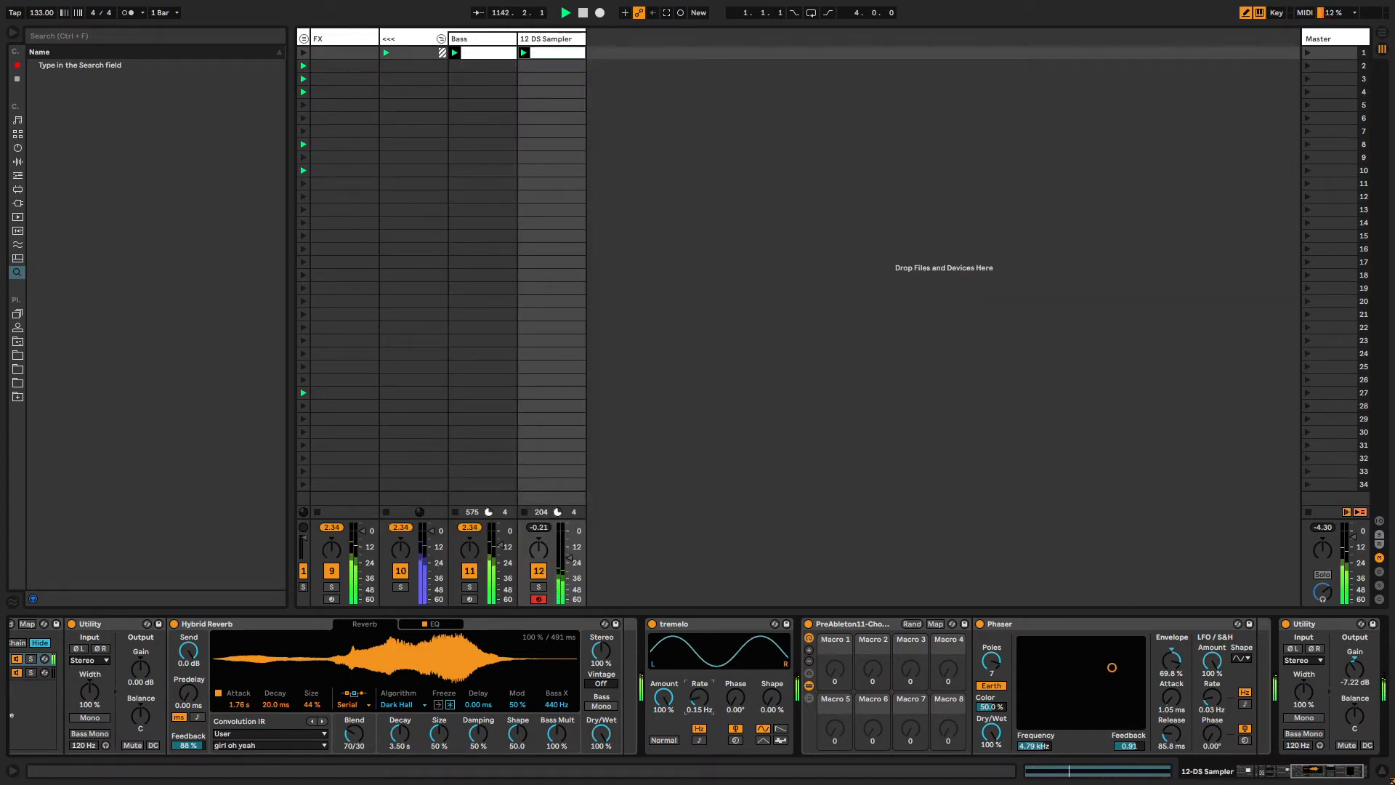
{"action": "mouse_move", "coordinate": [663, 696]}
{"action": "left_mouse_down"}
{"action": "mouse_move", "coordinate": [698, 683]}
{"action": "mouse_move", "coordinate": [664, 685]}
{"action": "left_mouse_up"}
{"action": "left_click_drag", "start_coordinate": [699, 698], "coordinate": [699, 703]}
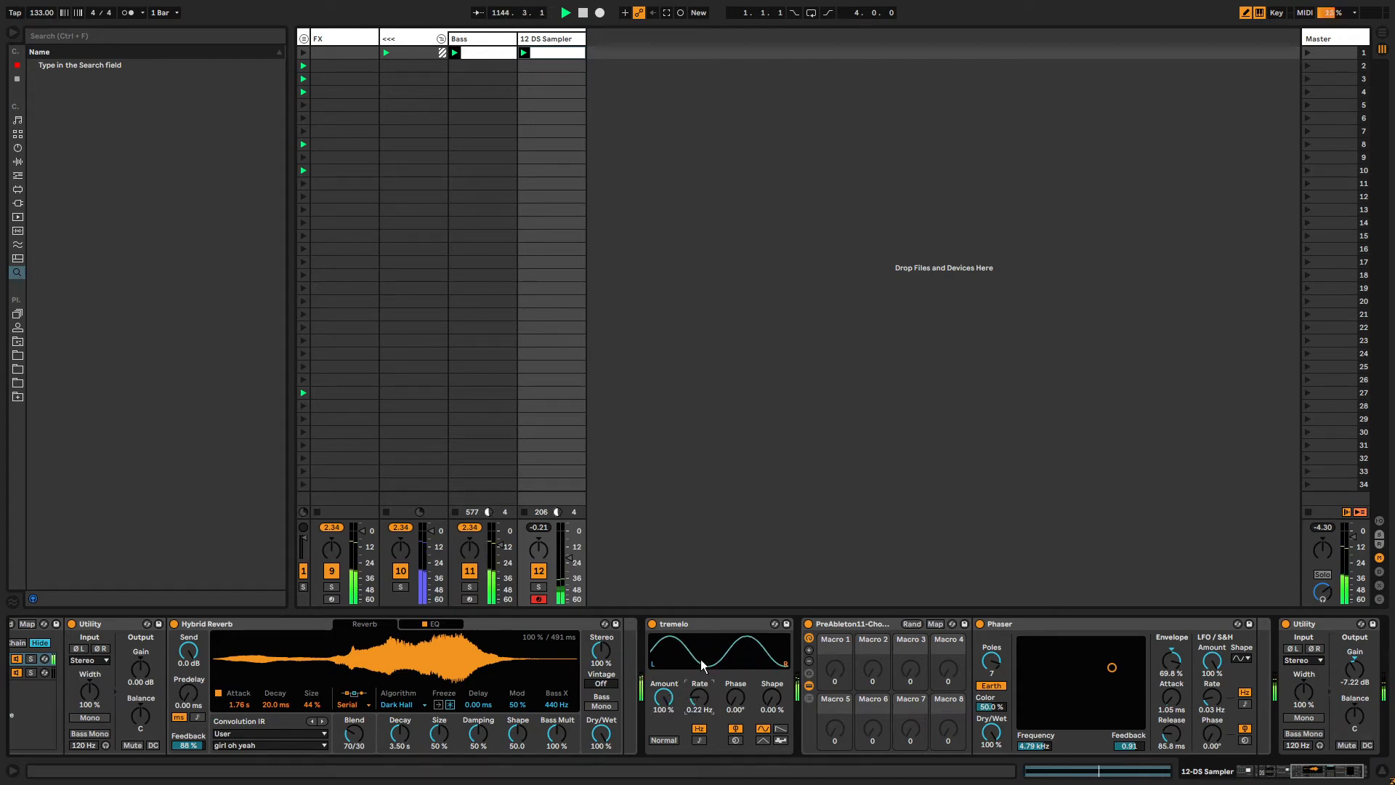
Deactivate the D=W rack, the Utility and the Hybrid Reverb devices together.
{"action": "left_click_drag", "start_coordinate": [1318, 775], "coordinate": [1277, 775]}
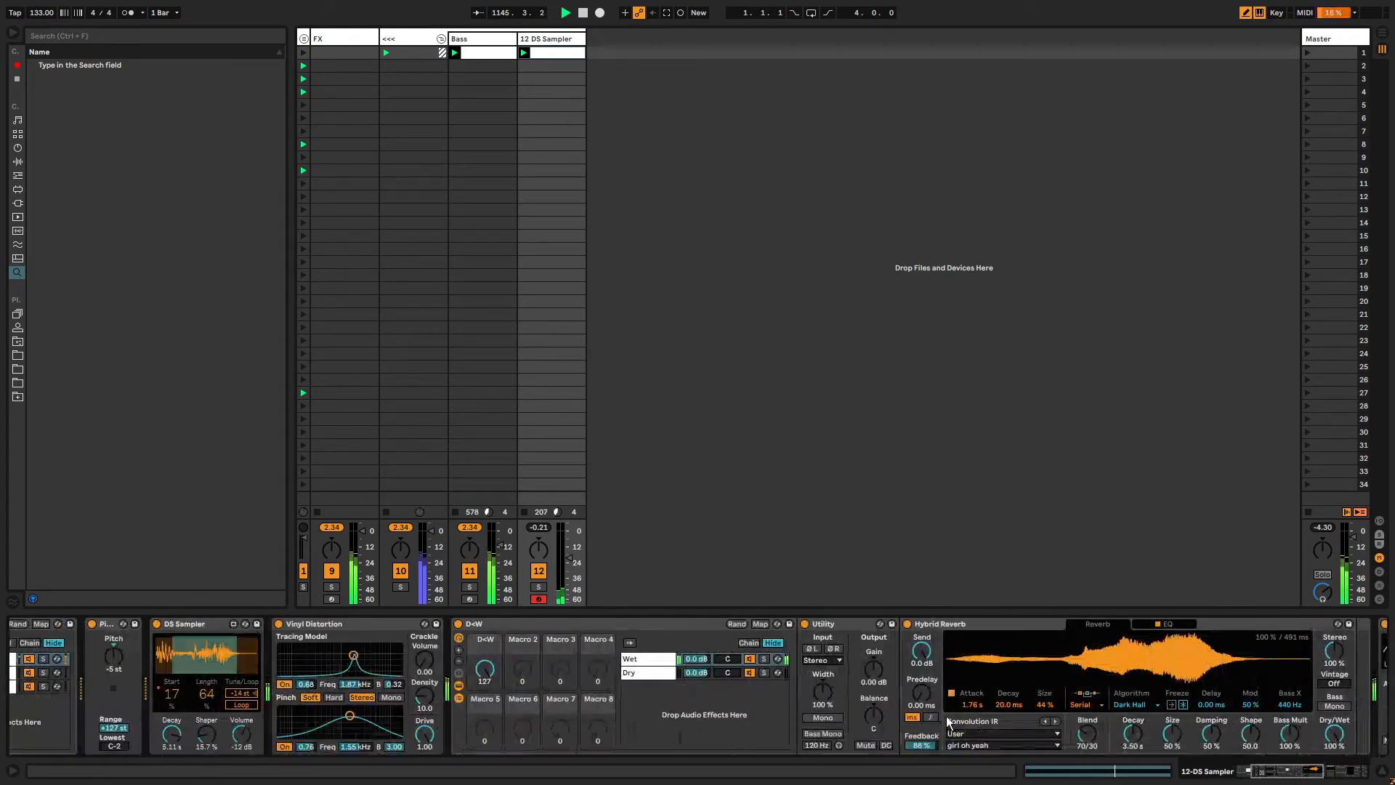
{"action": "left_click", "coordinate": [932, 624]}
{"action": "left_click", "coordinate": [510, 624], "text": "shift"}
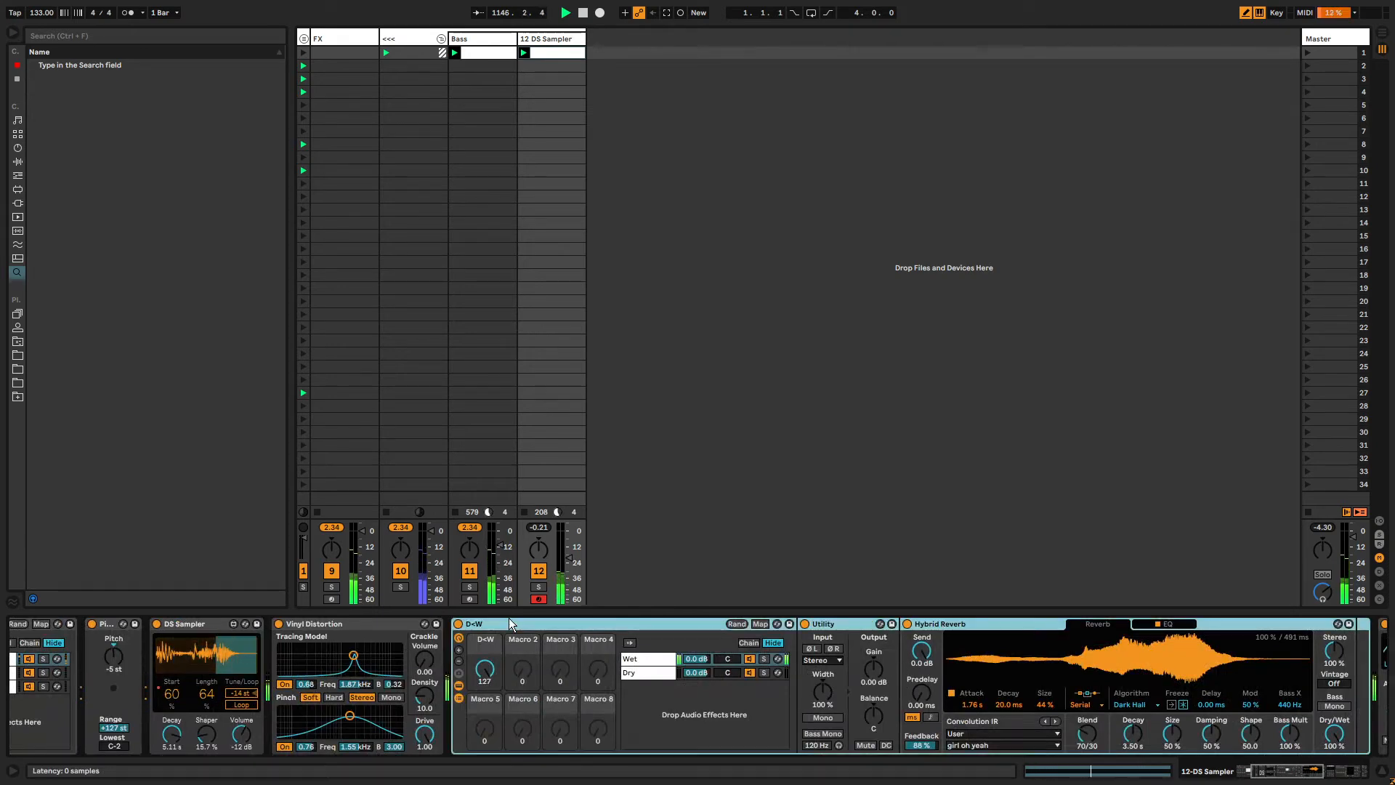
{"action": "left_click", "coordinate": [458, 624]}
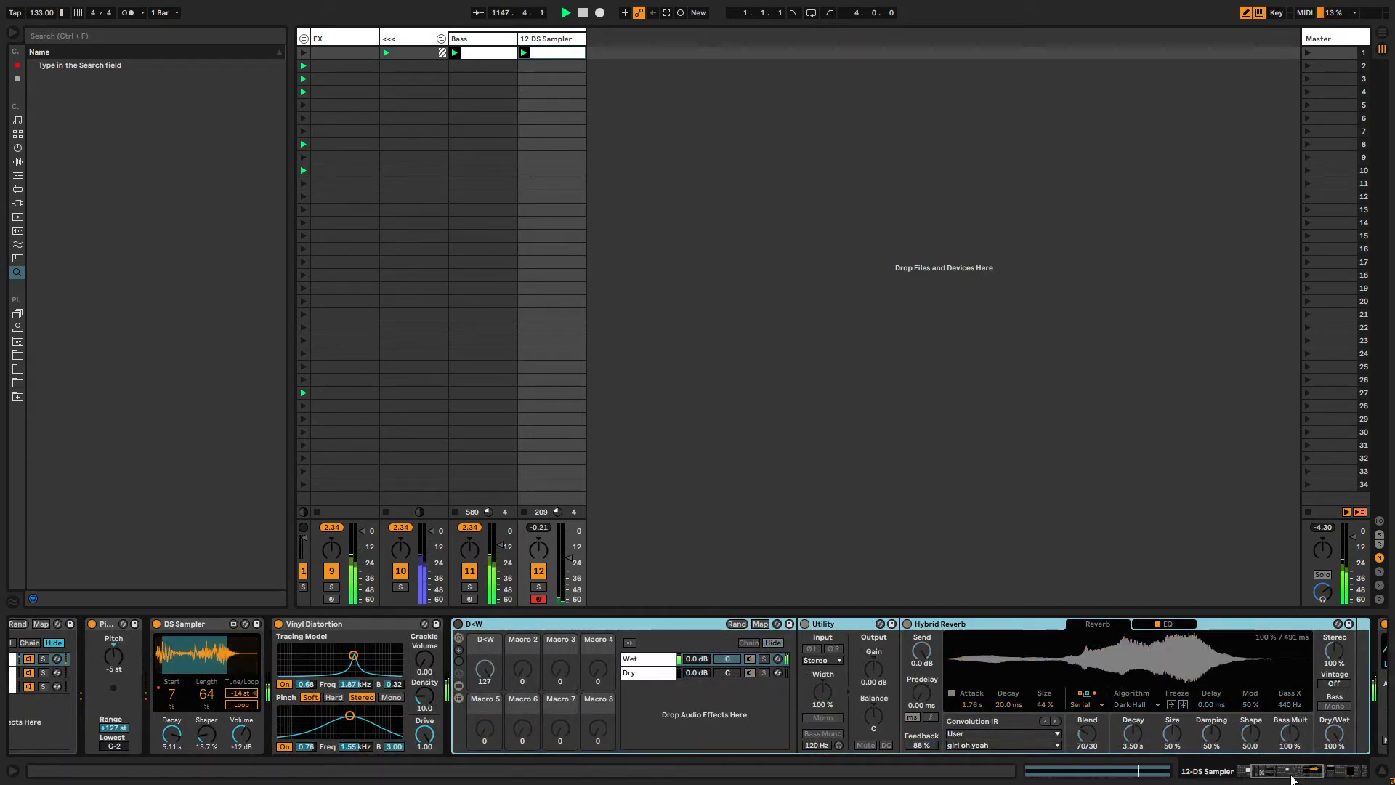
Deactivate the tremolo and the Vinyl Distortion devices.
{"action": "left_click_drag", "start_coordinate": [1293, 771], "coordinate": [1294, 771]}
{"action": "scroll", "coordinate": [1175, 725], "scroll_direction": "right", "scroll_amount": 5}
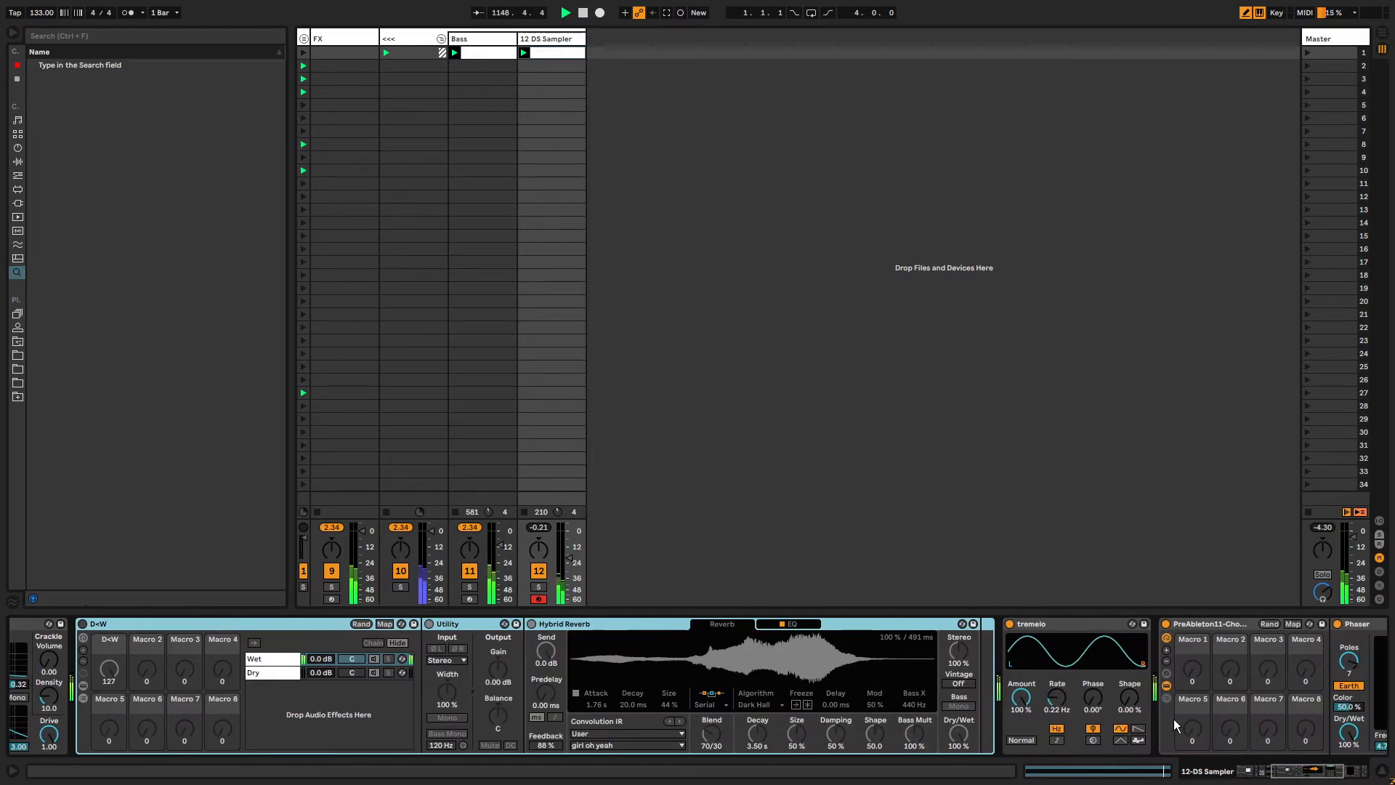
{"action": "left_click", "coordinate": [1010, 624]}
{"action": "left_click_drag", "start_coordinate": [1290, 775], "coordinate": [1253, 774]}
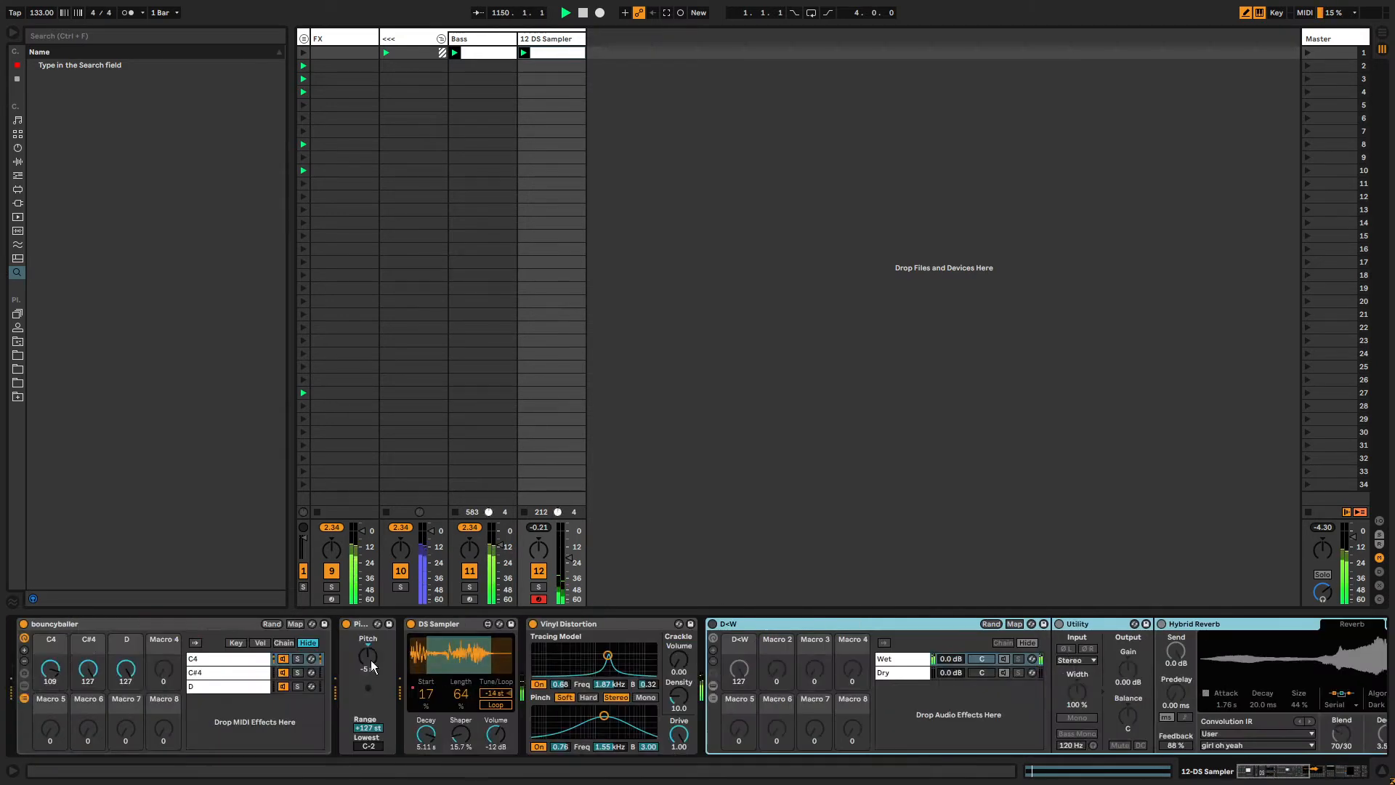
{"action": "left_click", "coordinate": [635, 626]}
{"action": "key", "text": "0"}
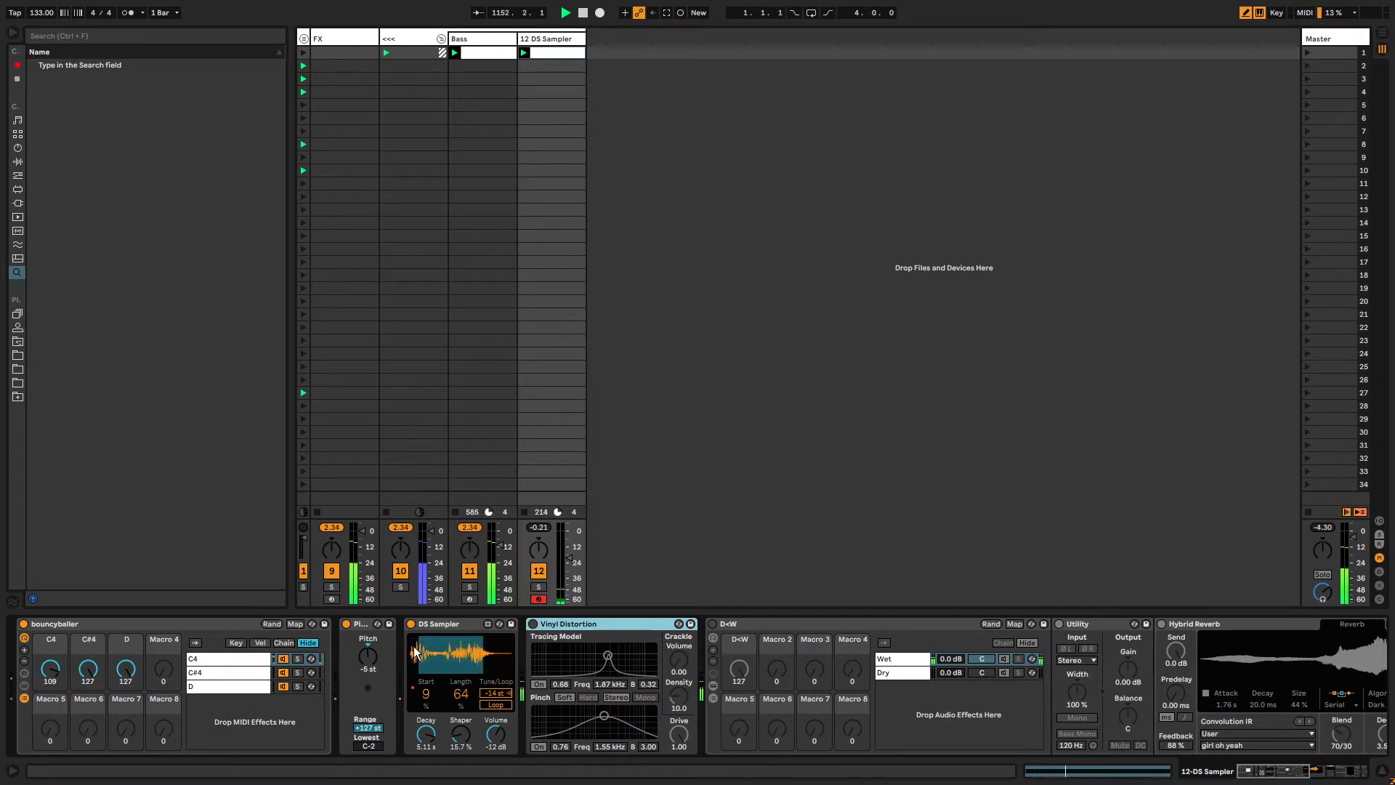
Set the DS Sampler's Shaper to 7.87 % and its tuning to -2 st with Loop enabled.
{"action": "mouse_move", "coordinate": [461, 734]}
{"action": "left_mouse_down"}
{"action": "mouse_move", "coordinate": [460, 715]}
{"action": "mouse_move", "coordinate": [460, 743]}
{"action": "left_mouse_up"}
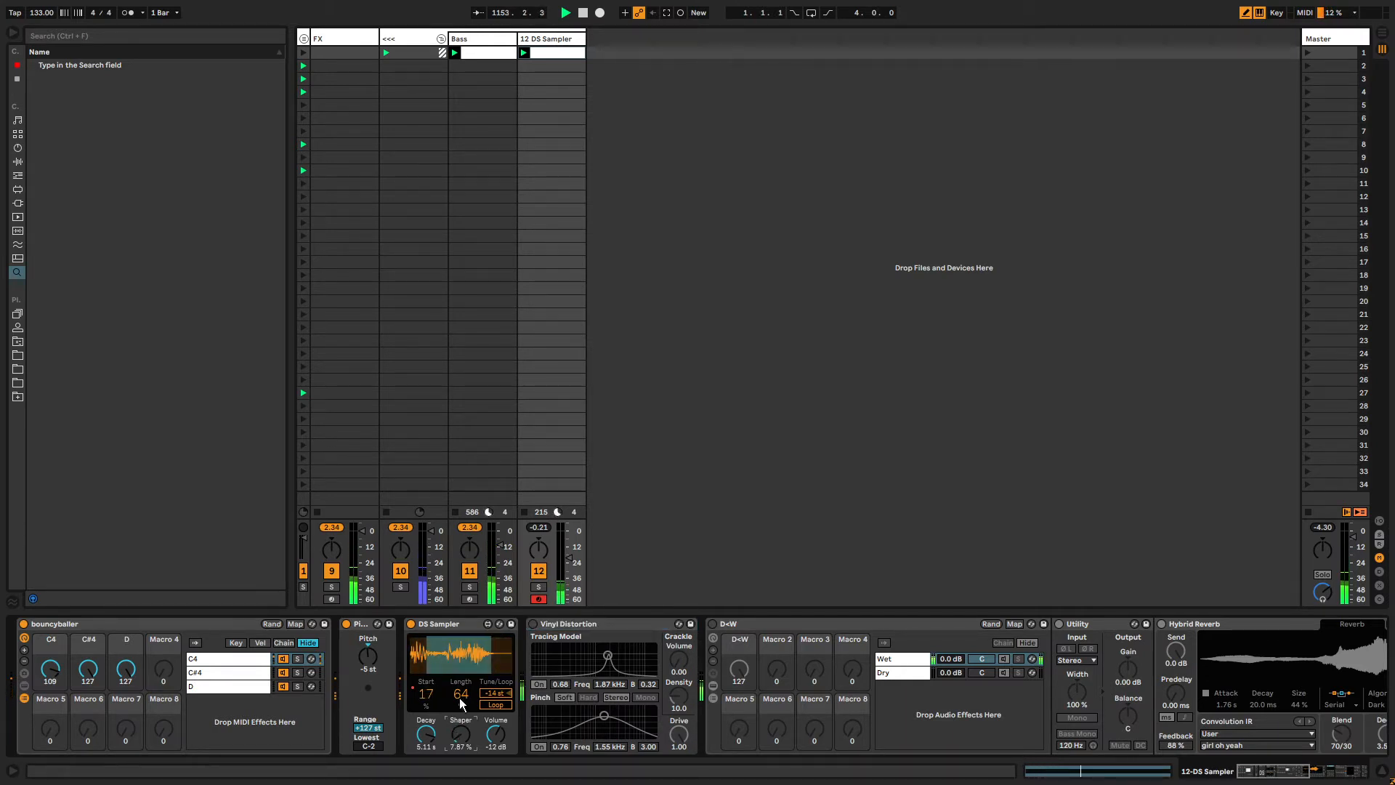
{"action": "left_click", "coordinate": [495, 693]}
{"action": "left_click_drag", "start_coordinate": [496, 693], "coordinate": [496, 674]}
{"action": "left_click", "coordinate": [496, 704]}
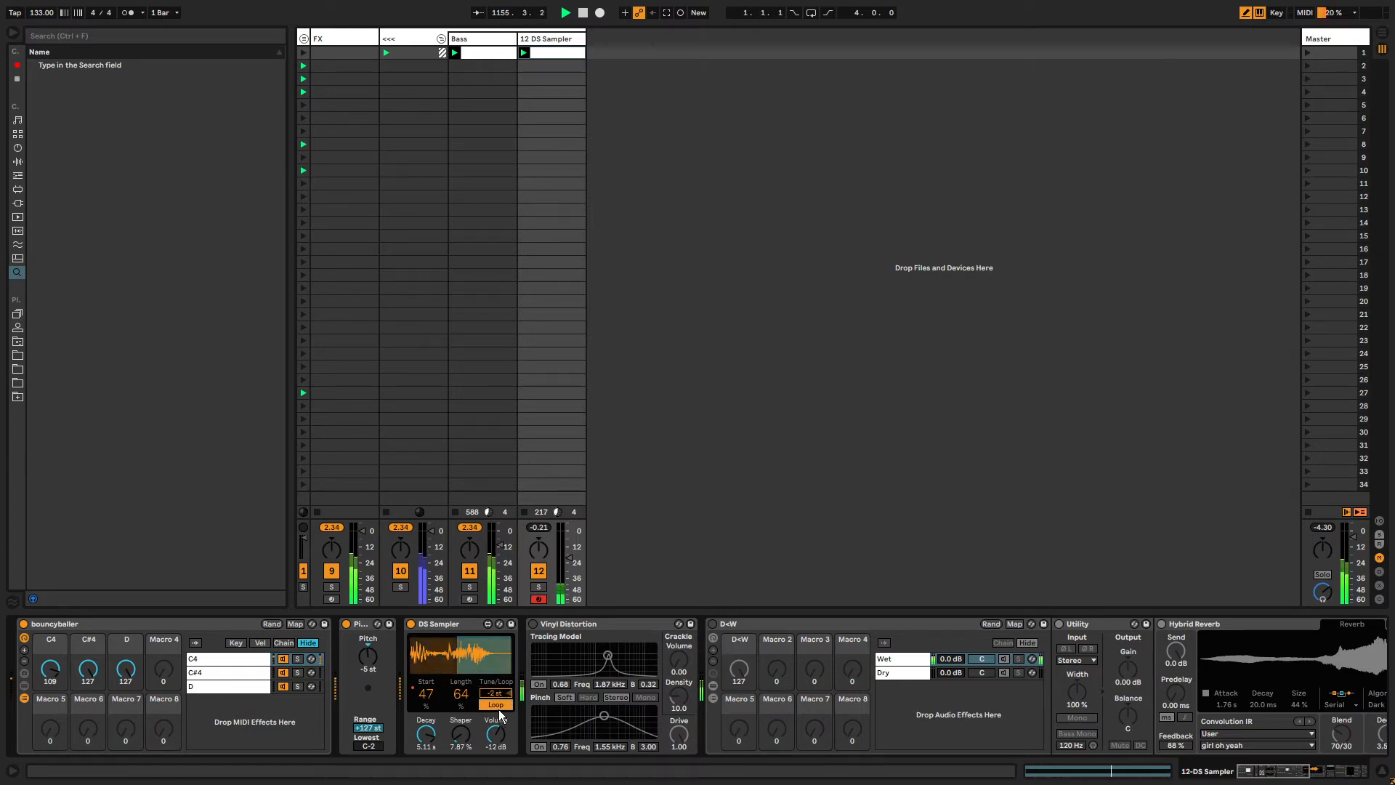
Shorten the DS Sampler's Decay to 224 ms.
{"action": "mouse_move", "coordinate": [63, 685]}
{"action": "left_mouse_down"}
{"action": "mouse_move", "coordinate": [62, 744]}
{"action": "mouse_move", "coordinate": [63, 672]}
{"action": "left_mouse_up"}
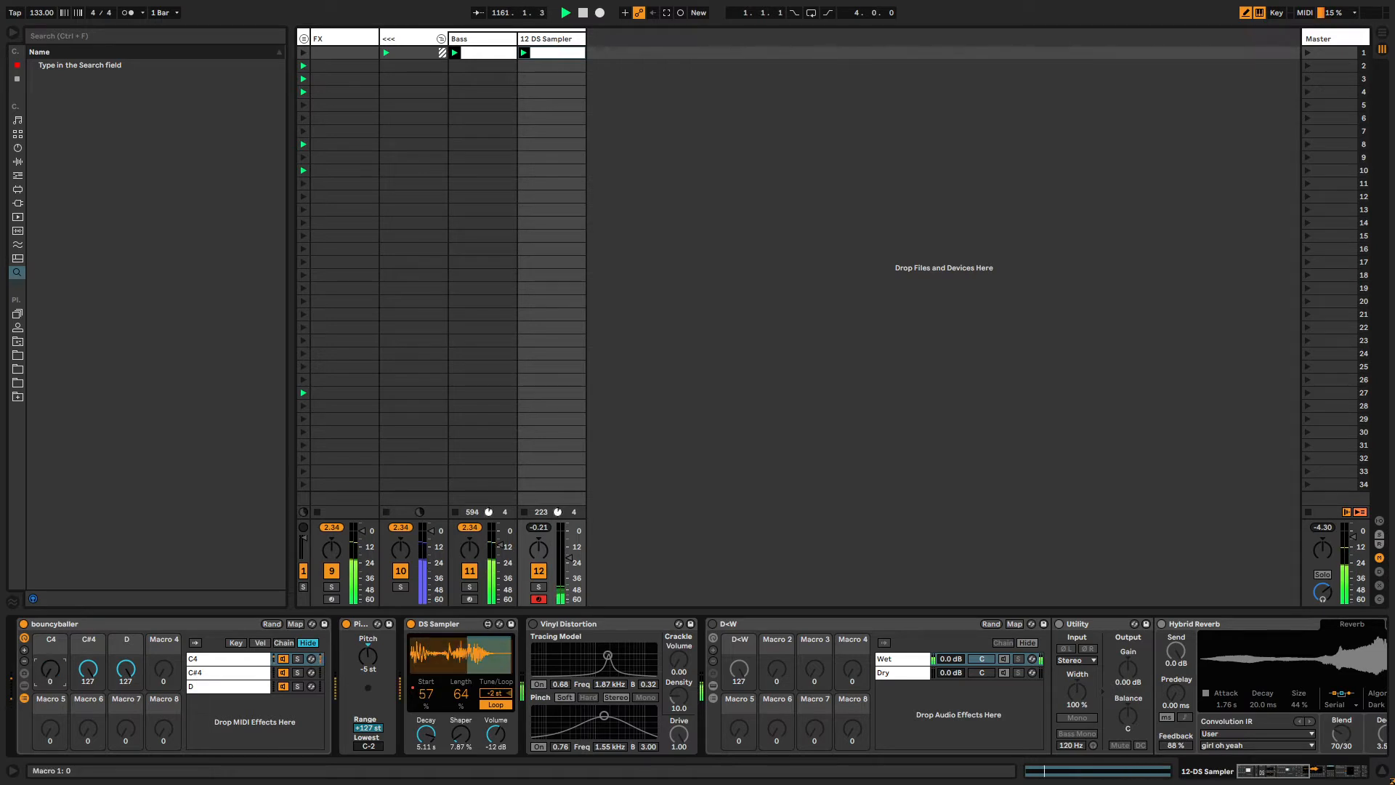
{"action": "left_click_drag", "start_coordinate": [426, 734], "coordinate": [426, 770]}
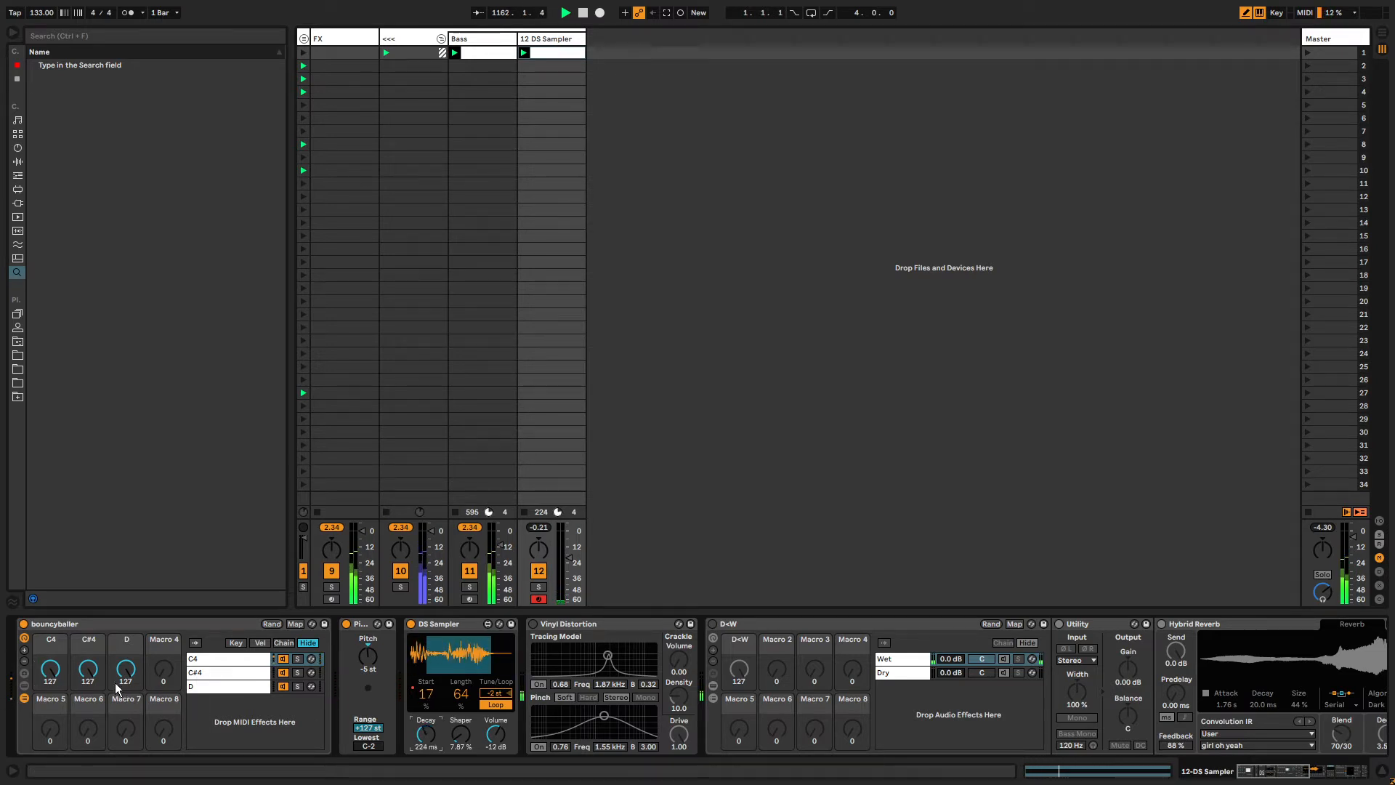
{"action": "left_click", "coordinate": [51, 669]}
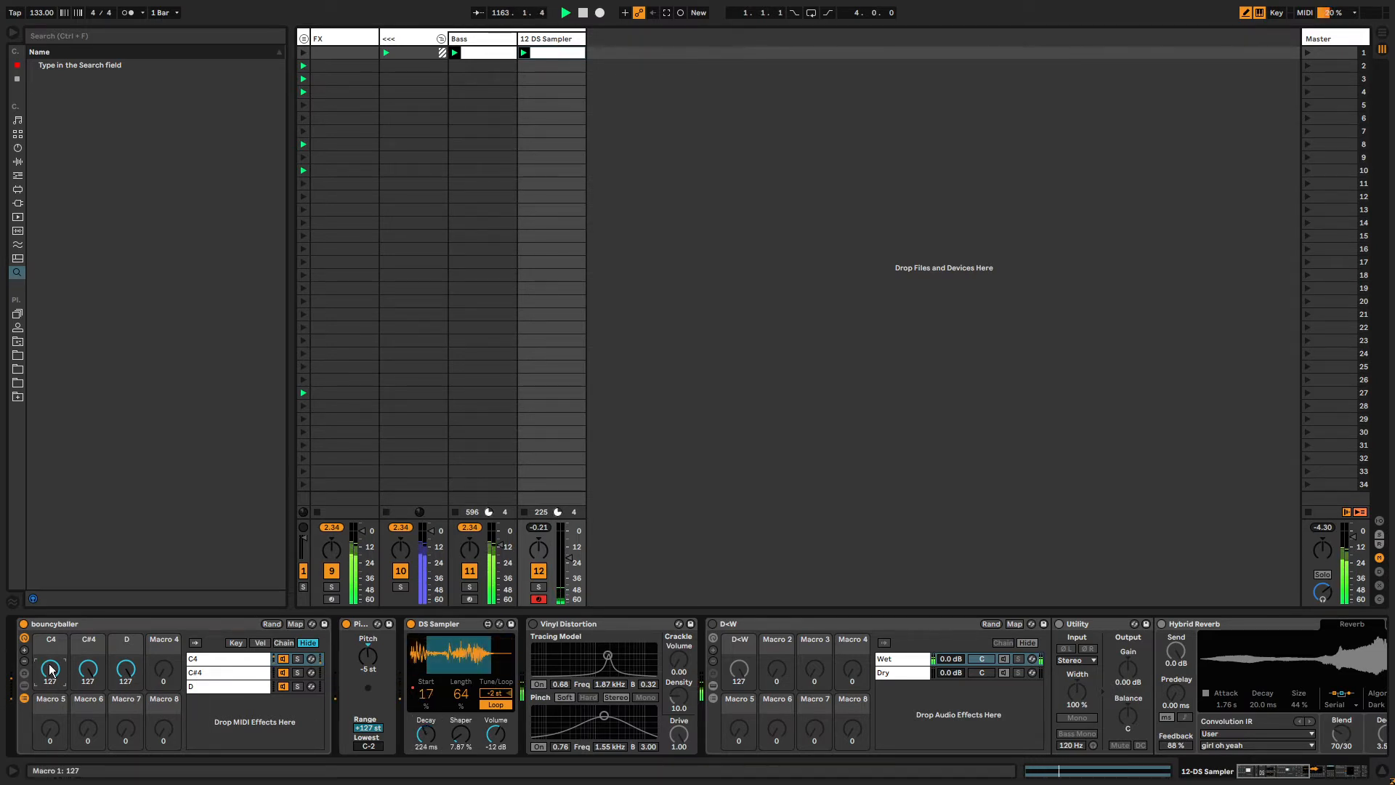
Reset the DS Sampler track volume to 0 dB and set the bouncyballer C4 macro to 126.
{"action": "double_click", "coordinate": [570, 559]}
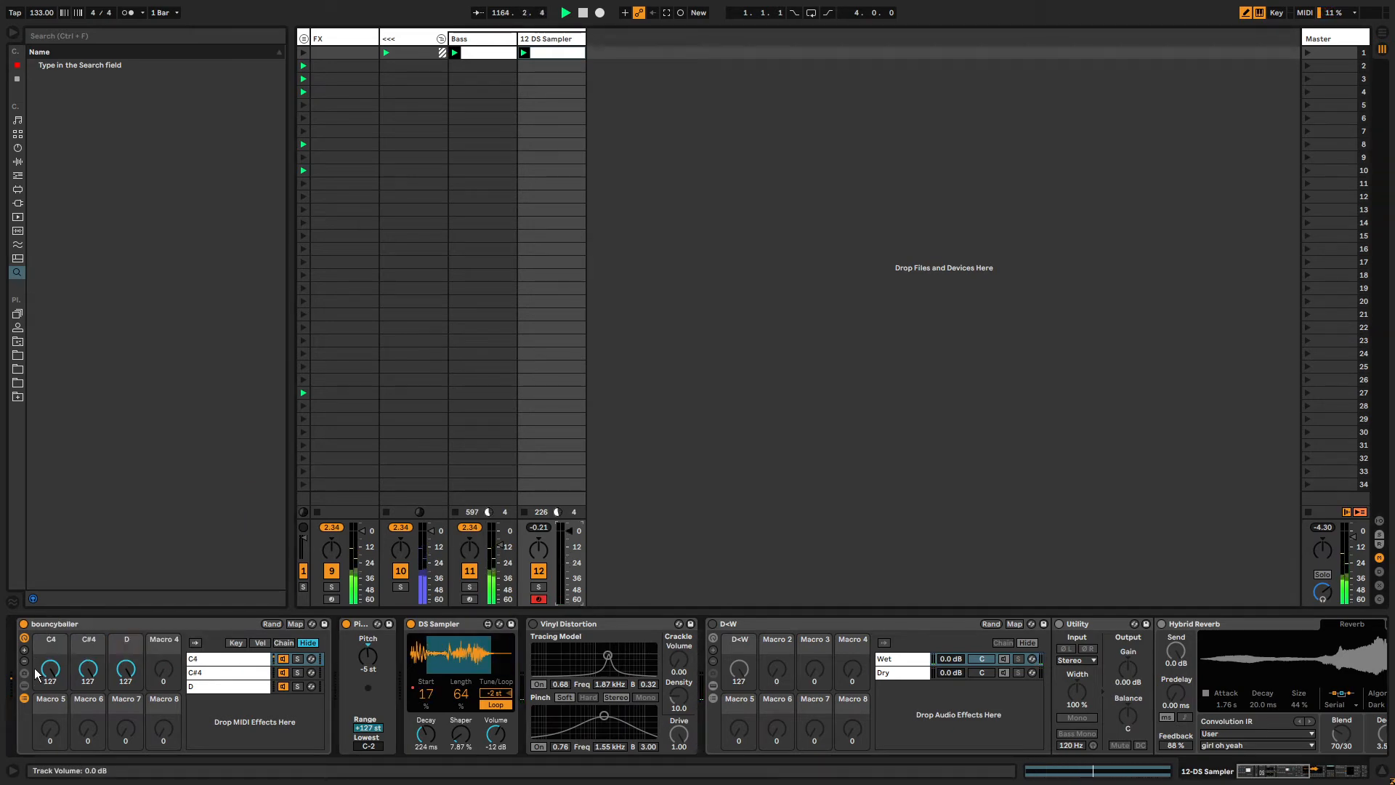
{"action": "mouse_move", "coordinate": [60, 666]}
{"action": "left_mouse_down"}
{"action": "mouse_move", "coordinate": [61, 690]}
{"action": "mouse_move", "coordinate": [52, 667]}
{"action": "left_mouse_up"}
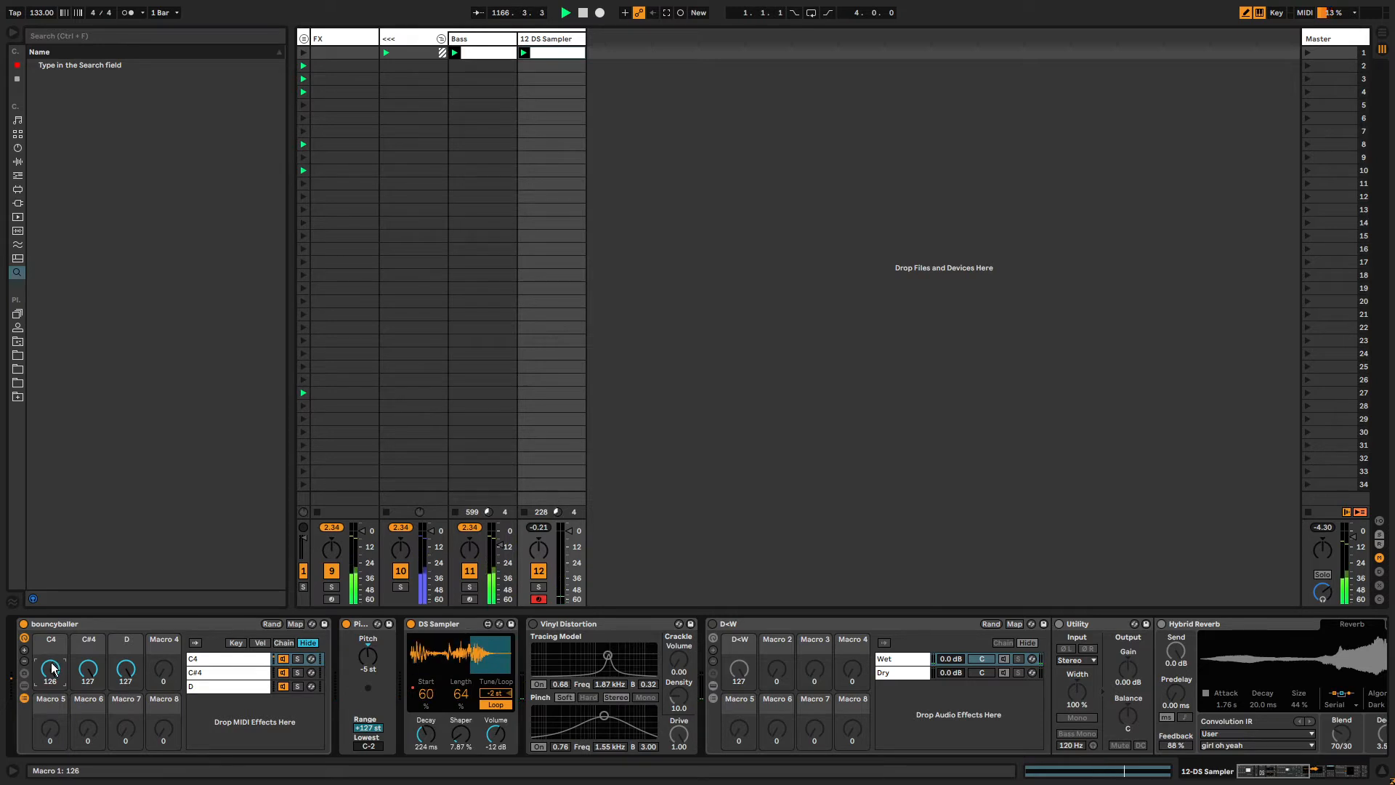
Show the bouncyballer rack's C4 chain and expand its gate rack.
{"action": "left_click", "coordinate": [215, 657]}
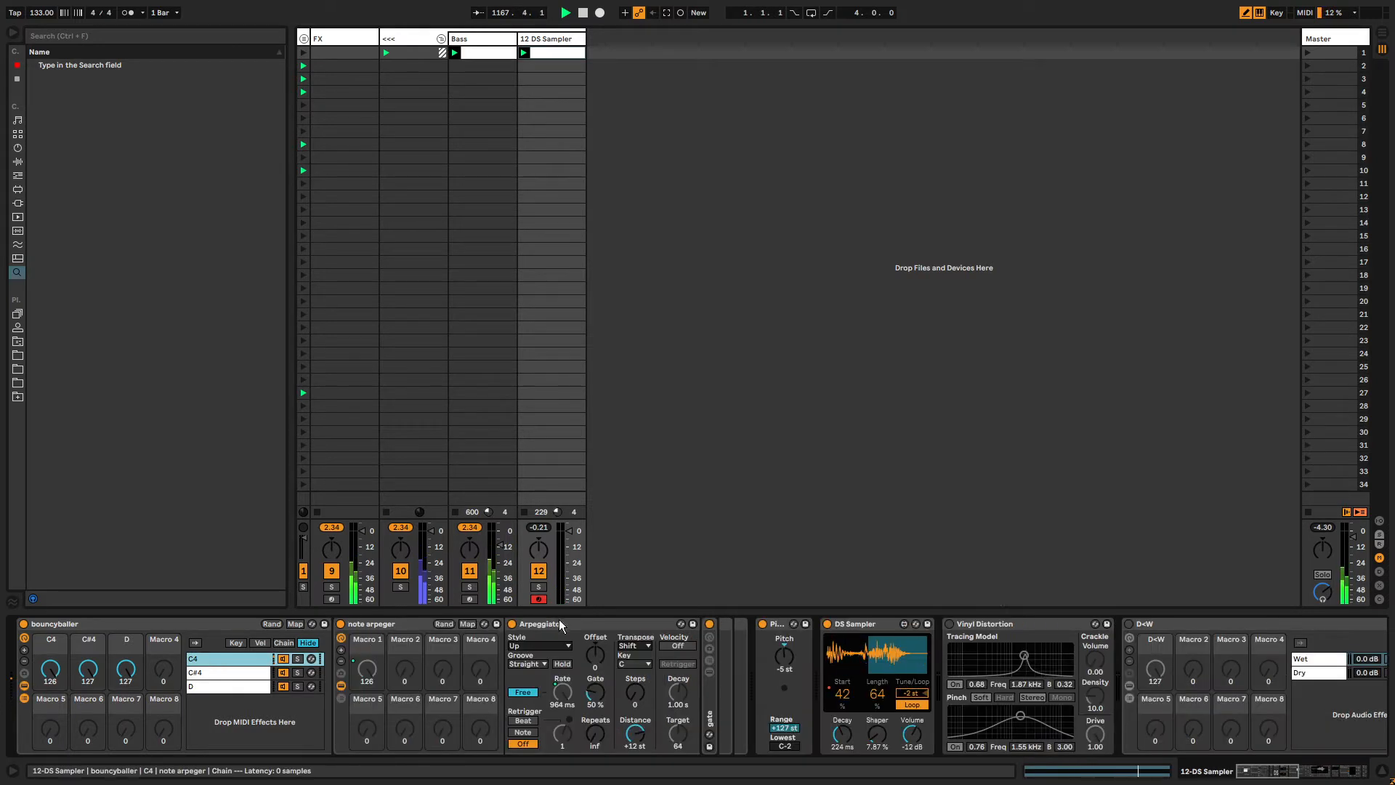
{"action": "double_click", "coordinate": [710, 704]}
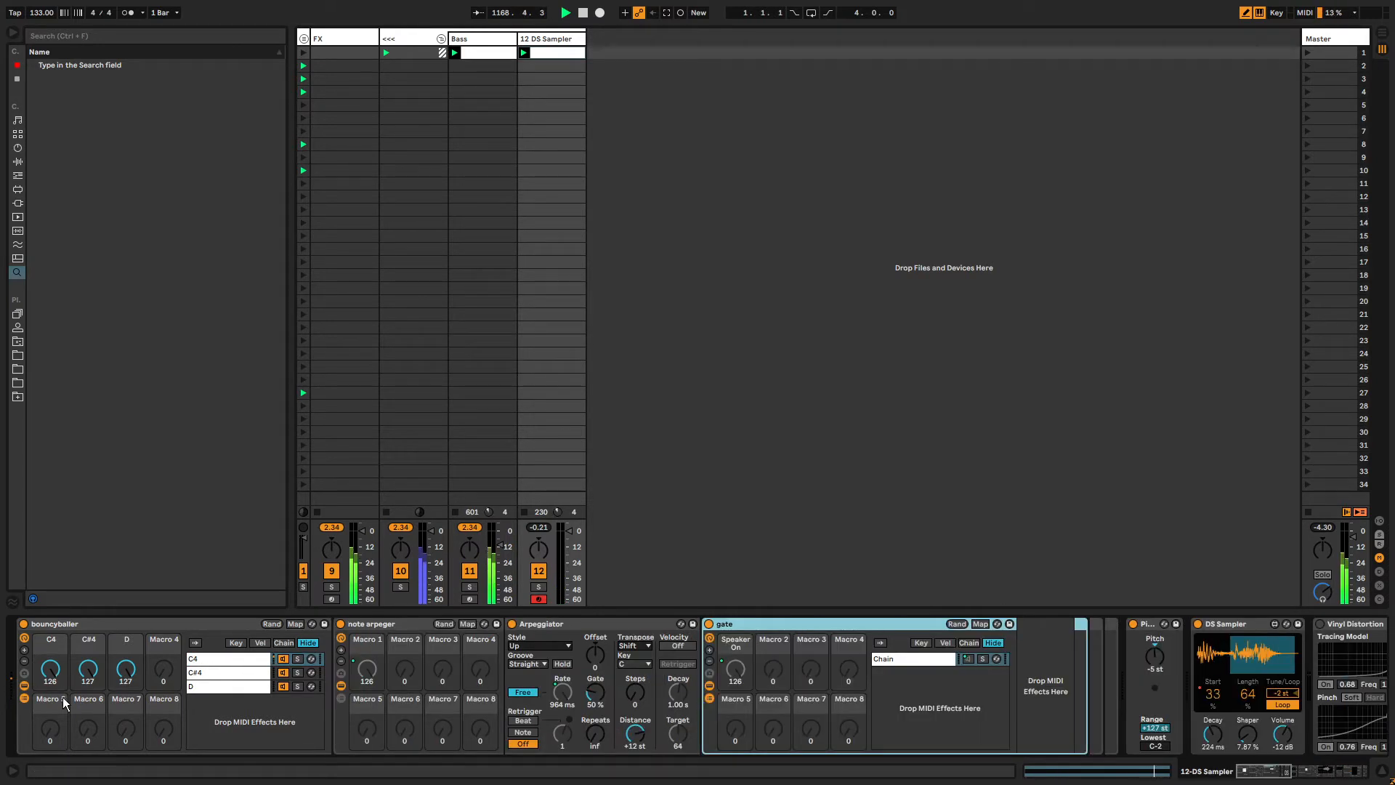
{"action": "mouse_move", "coordinate": [52, 670]}
{"action": "left_mouse_down"}
{"action": "mouse_move", "coordinate": [52, 763]}
{"action": "mouse_move", "coordinate": [52, 665]}
{"action": "left_mouse_up"}
Delete the gate rack's Speaker On macro mapping.
{"action": "left_click", "coordinate": [791, 622]}
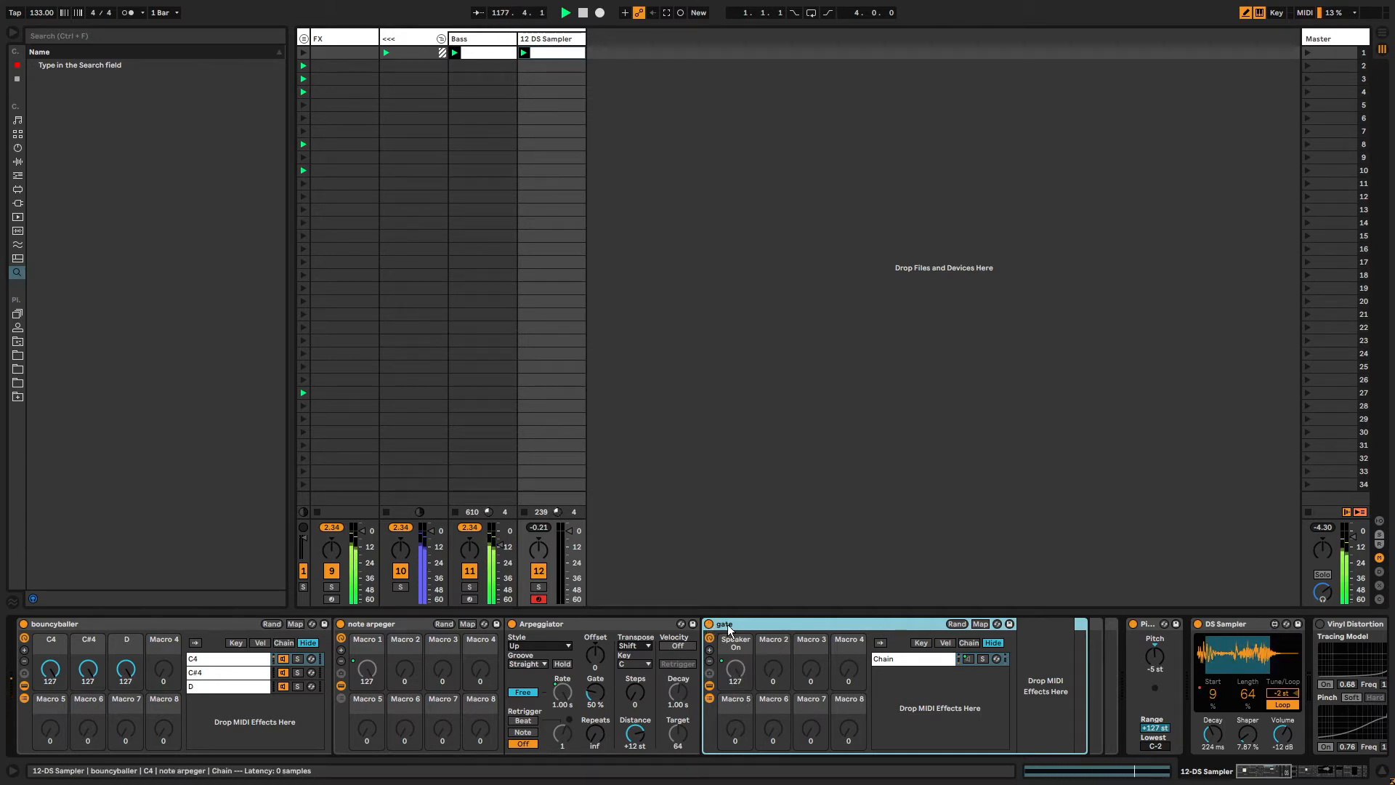
{"action": "left_click", "coordinate": [981, 623]}
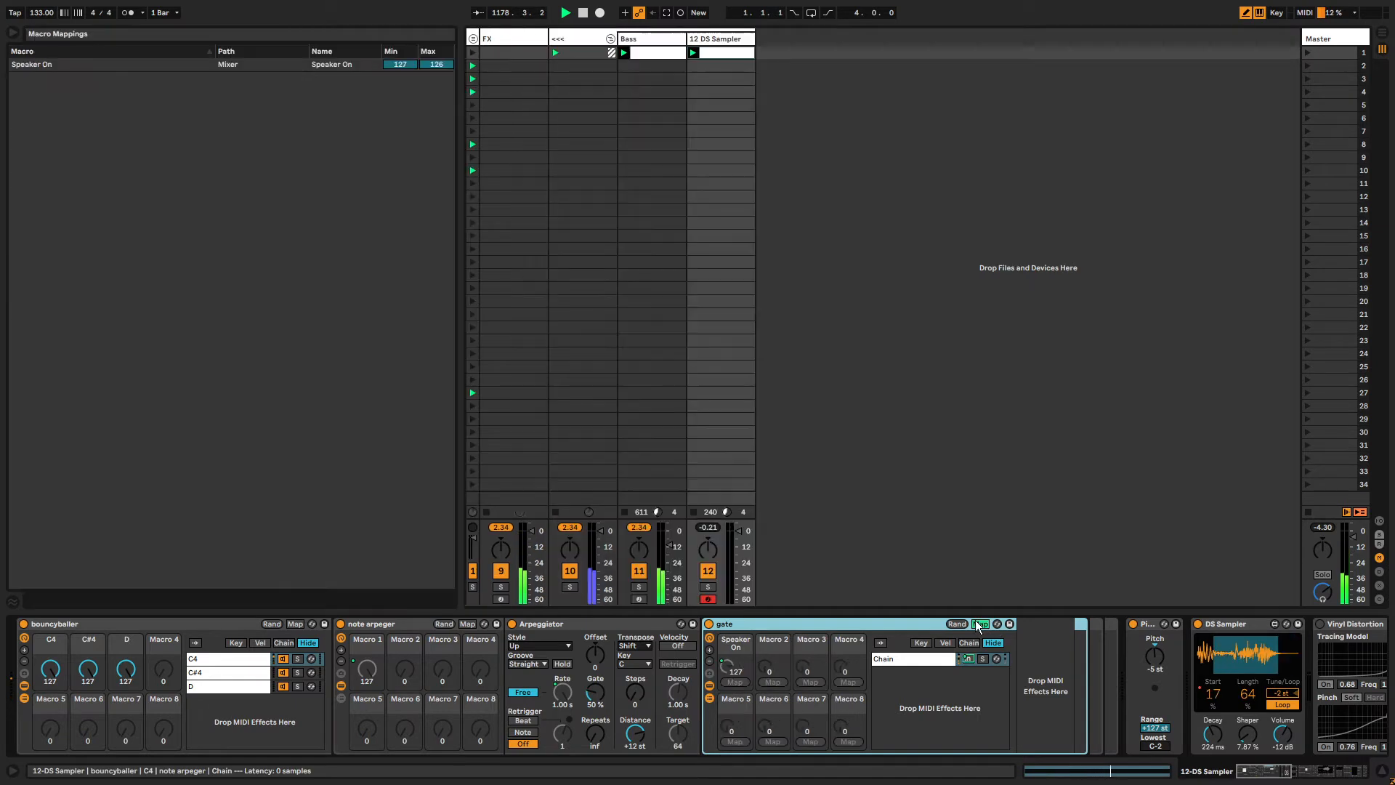
{"action": "left_click", "coordinate": [969, 659]}
{"action": "key", "text": "Delete"}
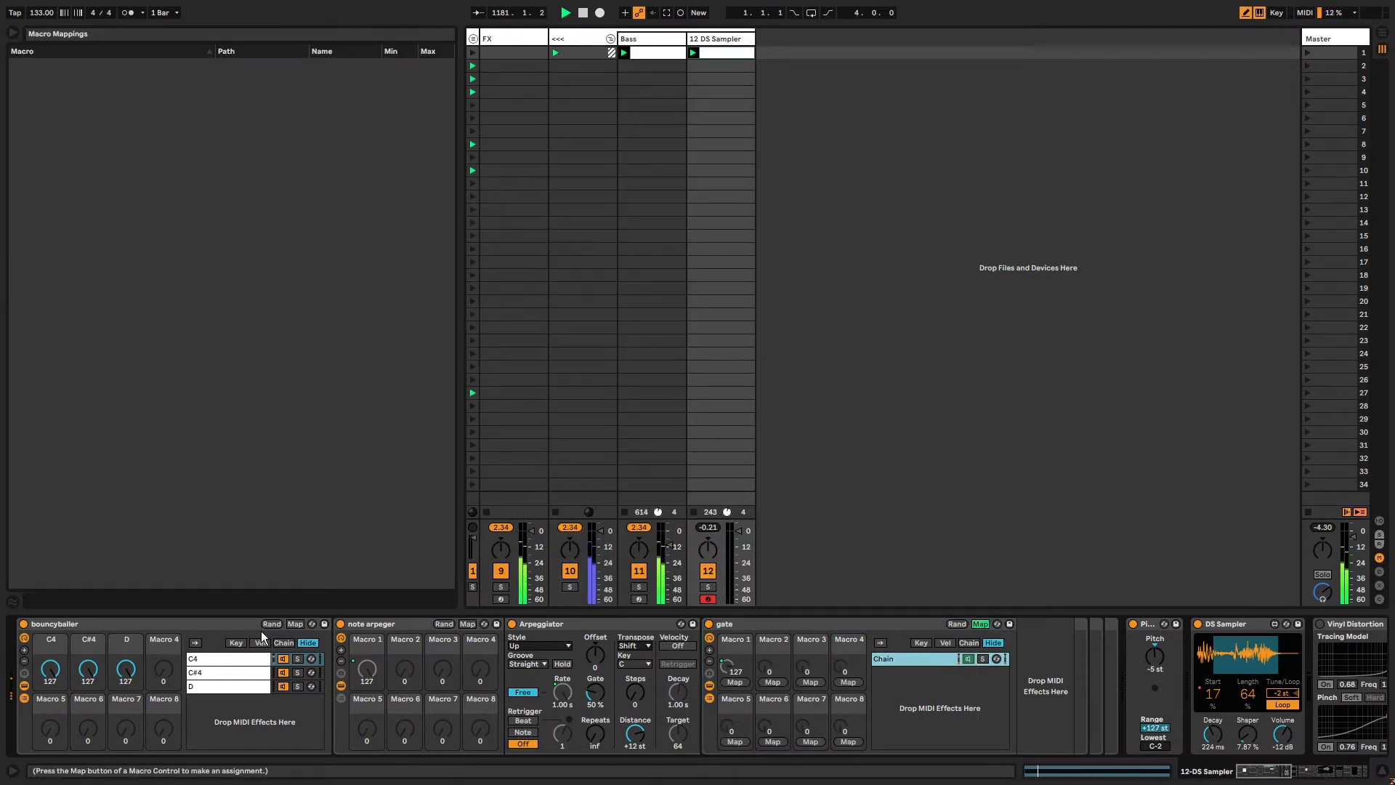
Inspect the bouncyballer rack's macro mappings to the note arpeger's Macro 1.
{"action": "left_click", "coordinate": [295, 623]}
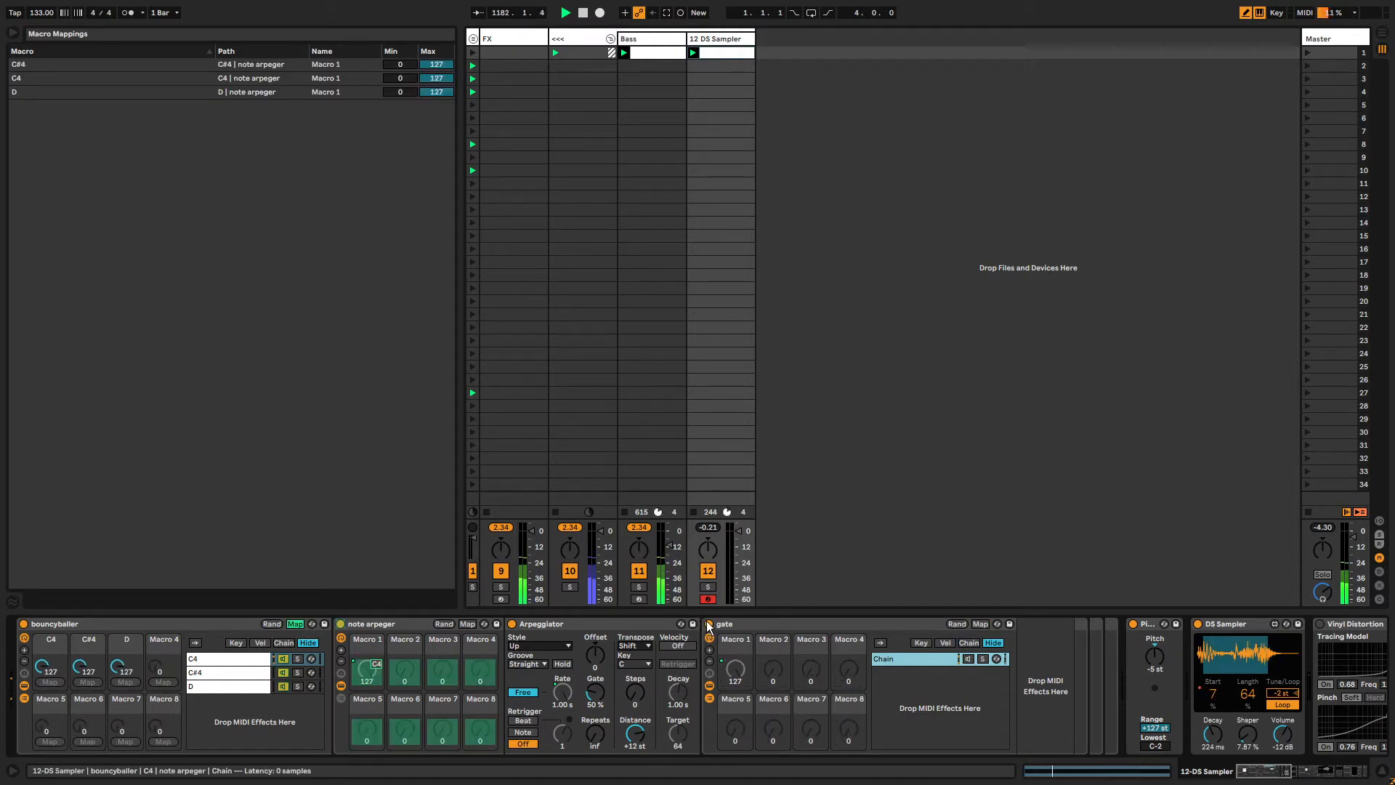
{"action": "left_click", "coordinate": [708, 625]}
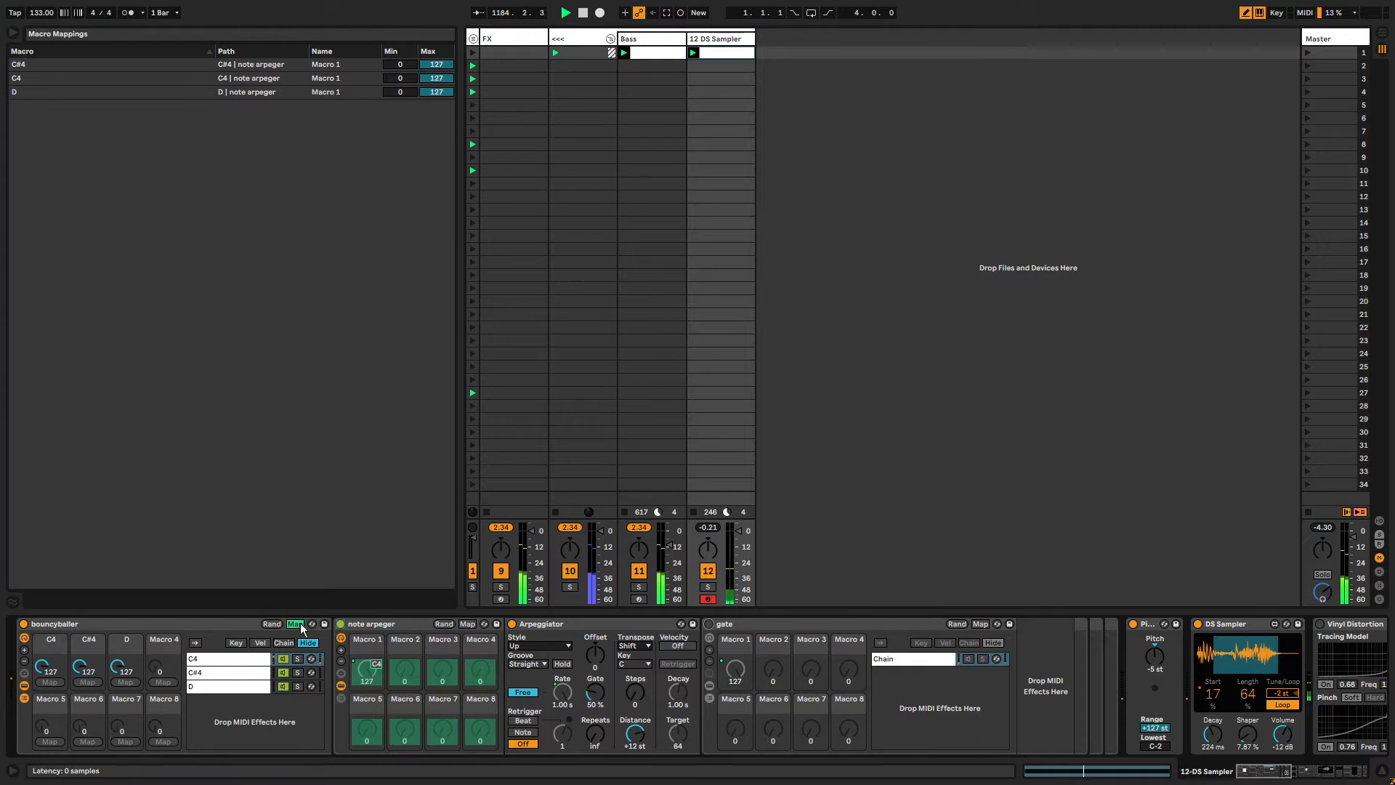
{"action": "left_click", "coordinate": [291, 624]}
{"action": "left_click", "coordinate": [290, 624]}
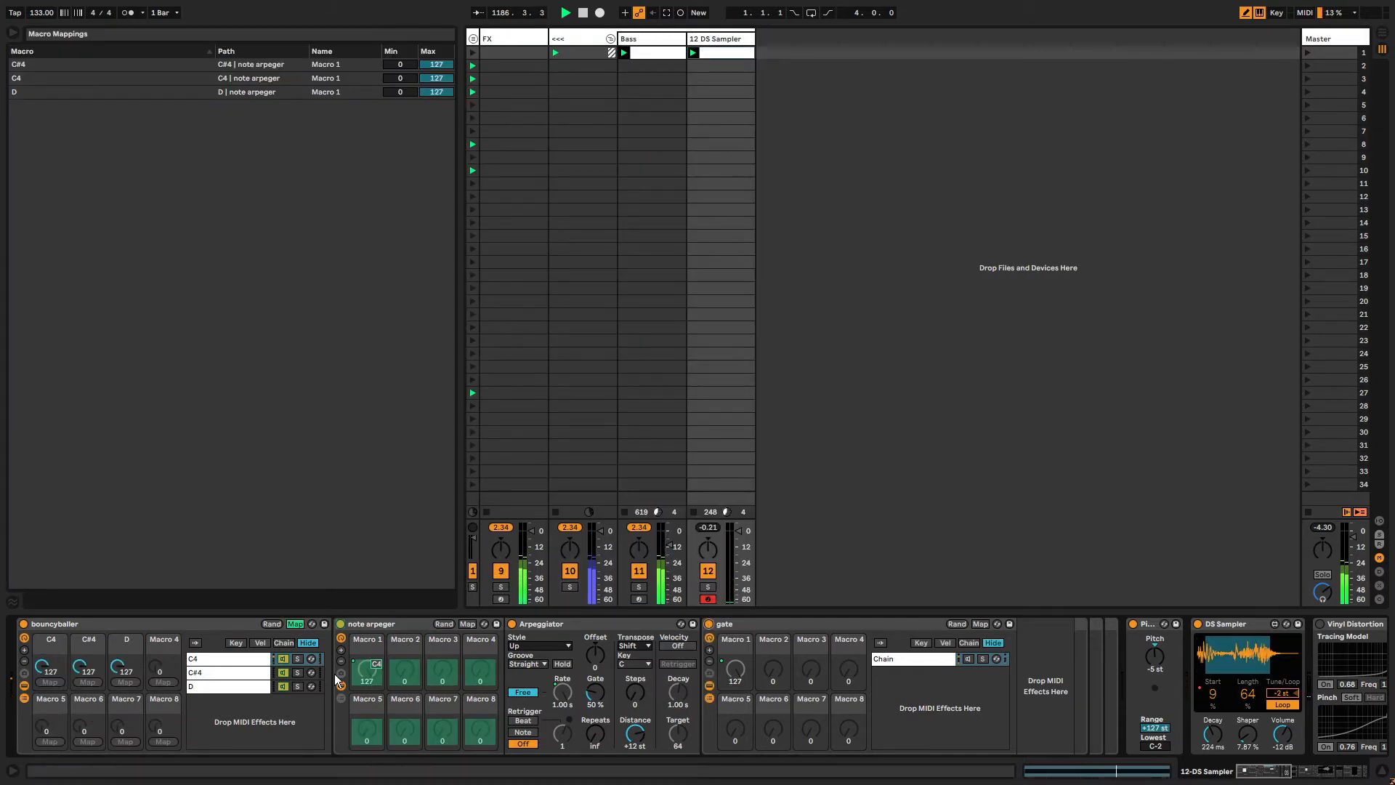
{"action": "left_click", "coordinate": [725, 626]}
Map the note arpeger's Macro 1 to the gate rack's Device On switch and delete its mapping to the gate's Macro 1.
{"action": "left_click", "coordinate": [467, 624]}
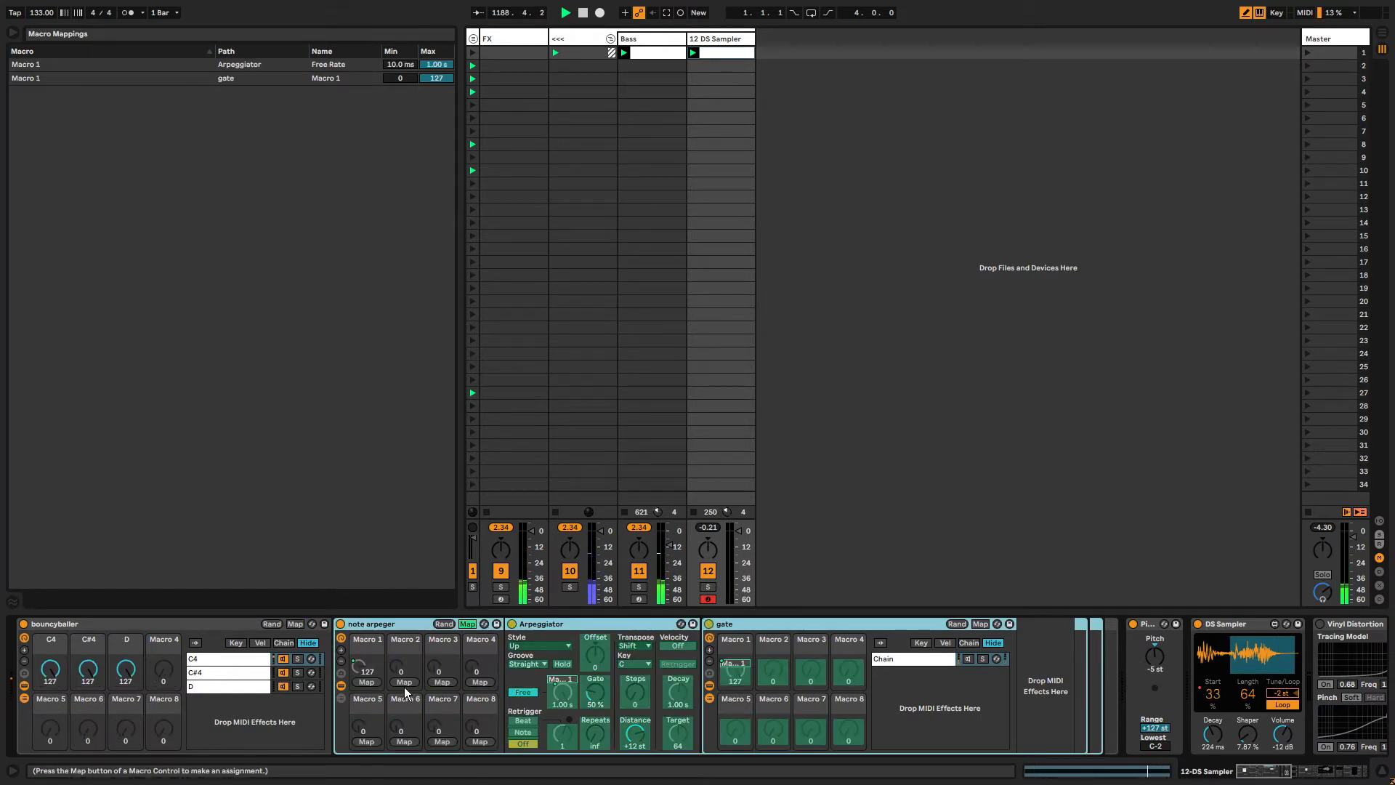
{"action": "left_click", "coordinate": [709, 624]}
{"action": "left_click", "coordinate": [737, 669]}
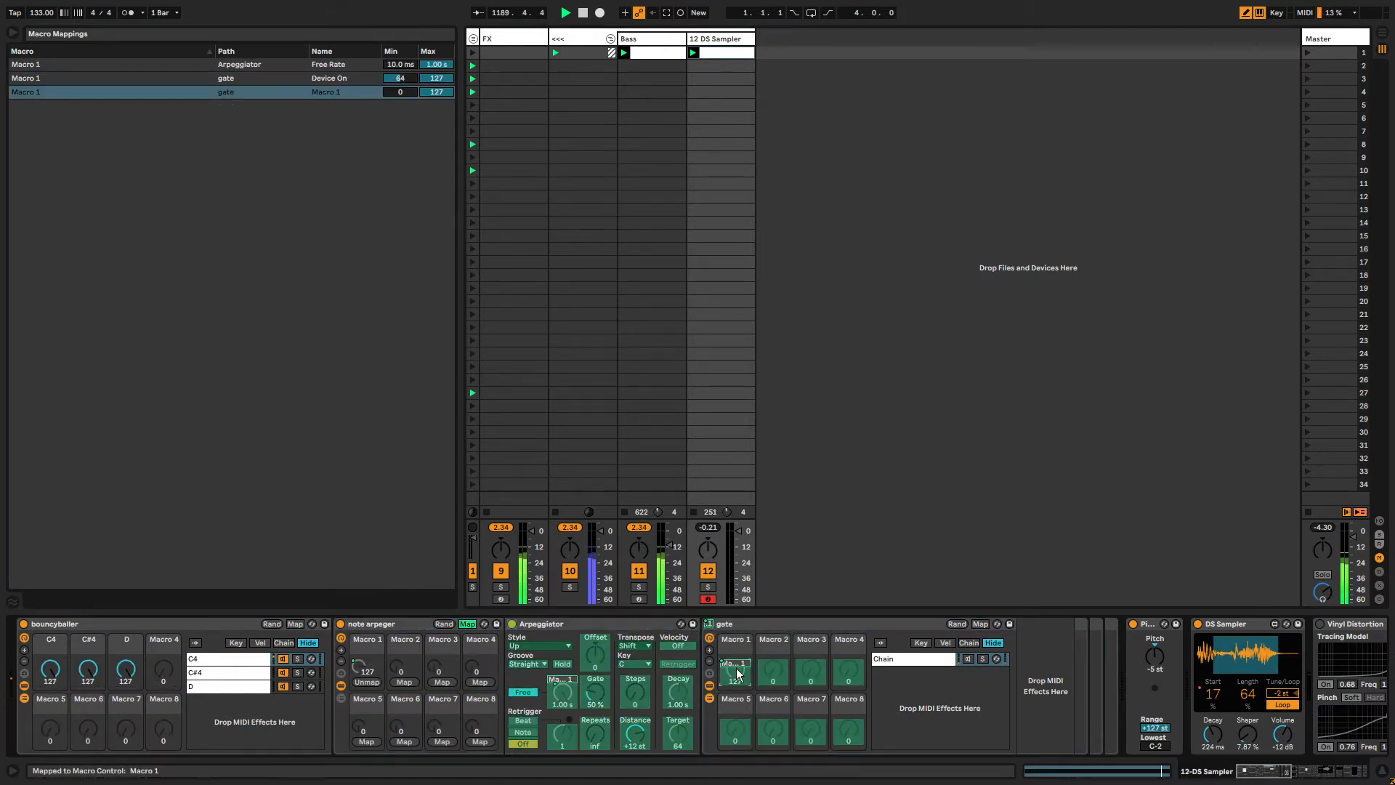
{"action": "key", "text": "Delete"}
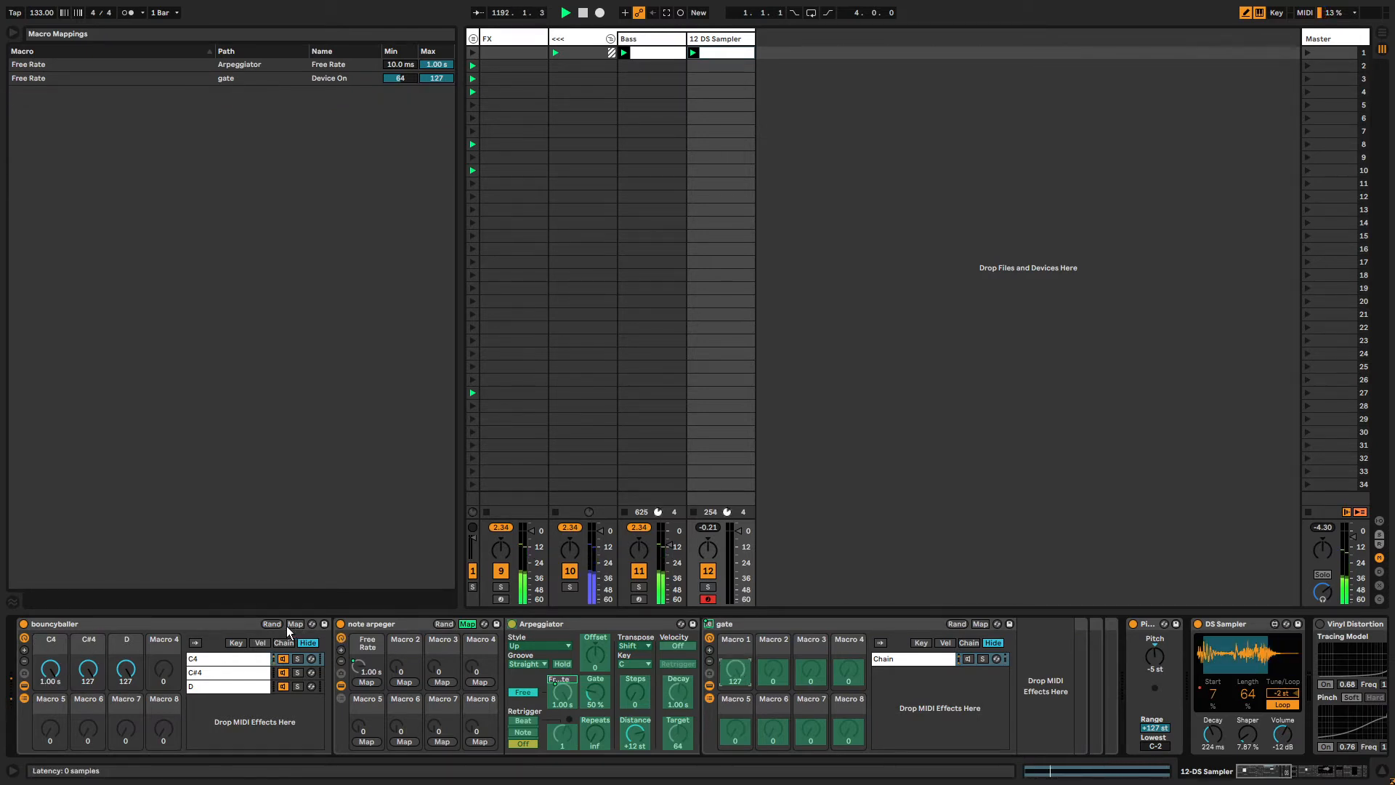
Set the minimum of the gate Device On mapping to 126, testing with the bouncyballer C4 macro.
{"action": "left_click", "coordinate": [474, 625]}
{"action": "left_click_drag", "start_coordinate": [49, 668], "coordinate": [49, 706]}
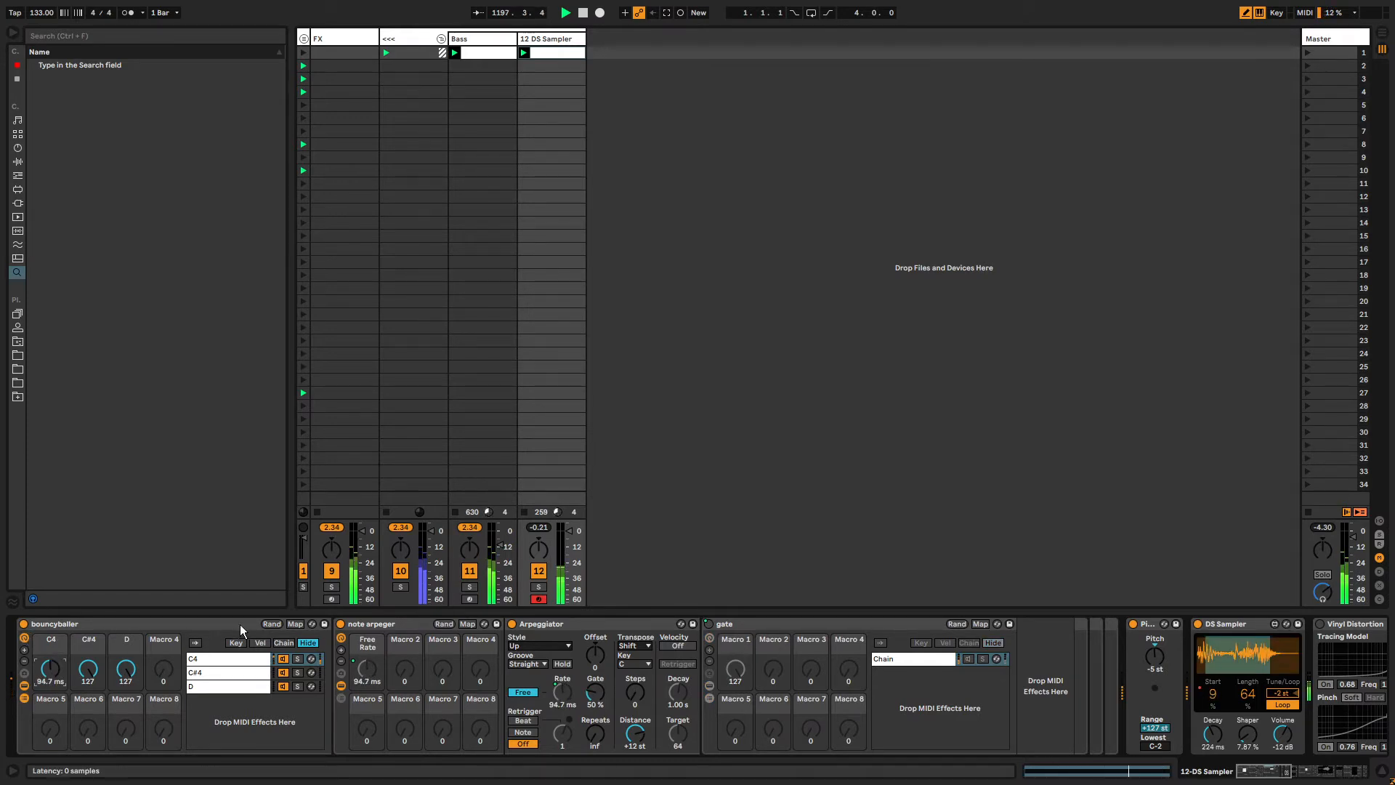
{"action": "left_click", "coordinate": [467, 625]}
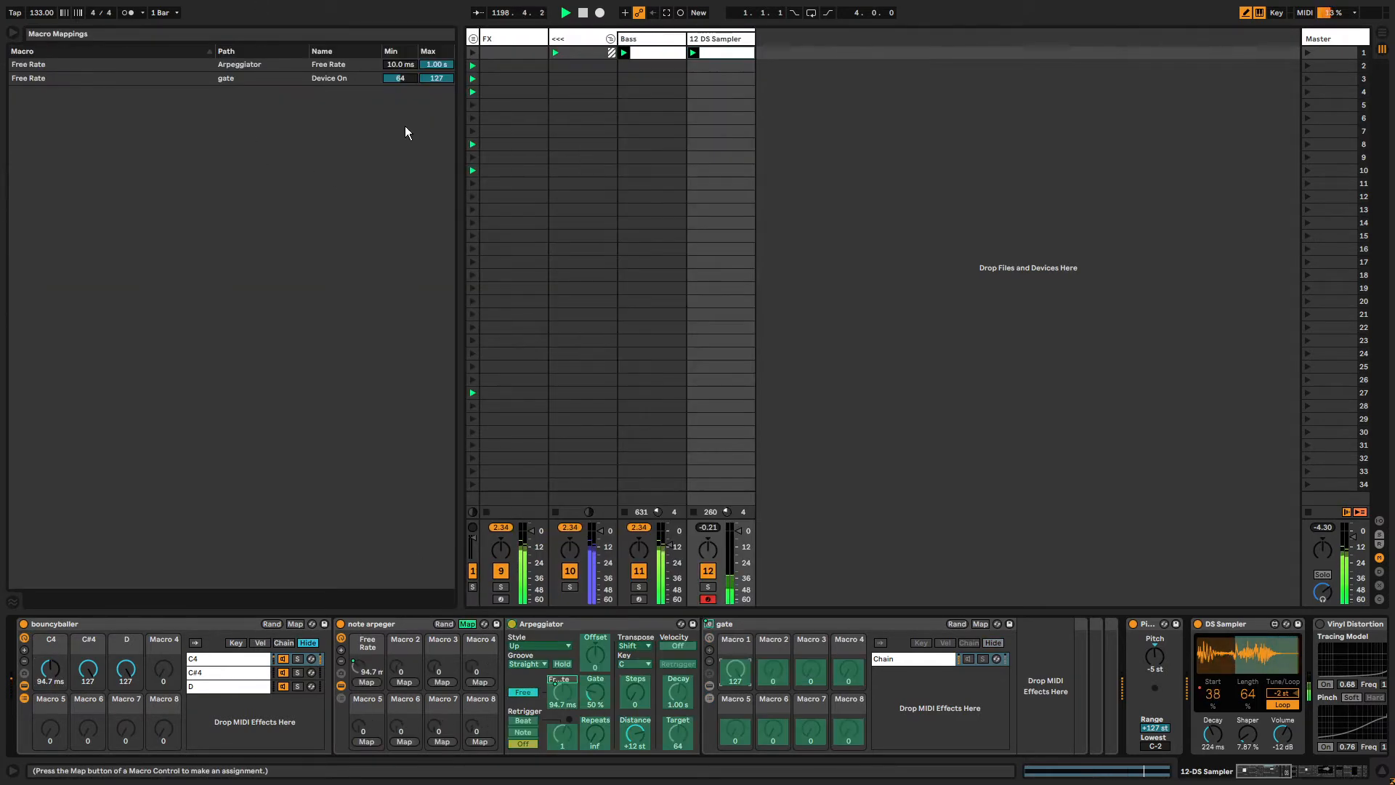
{"action": "left_click", "coordinate": [405, 79]}
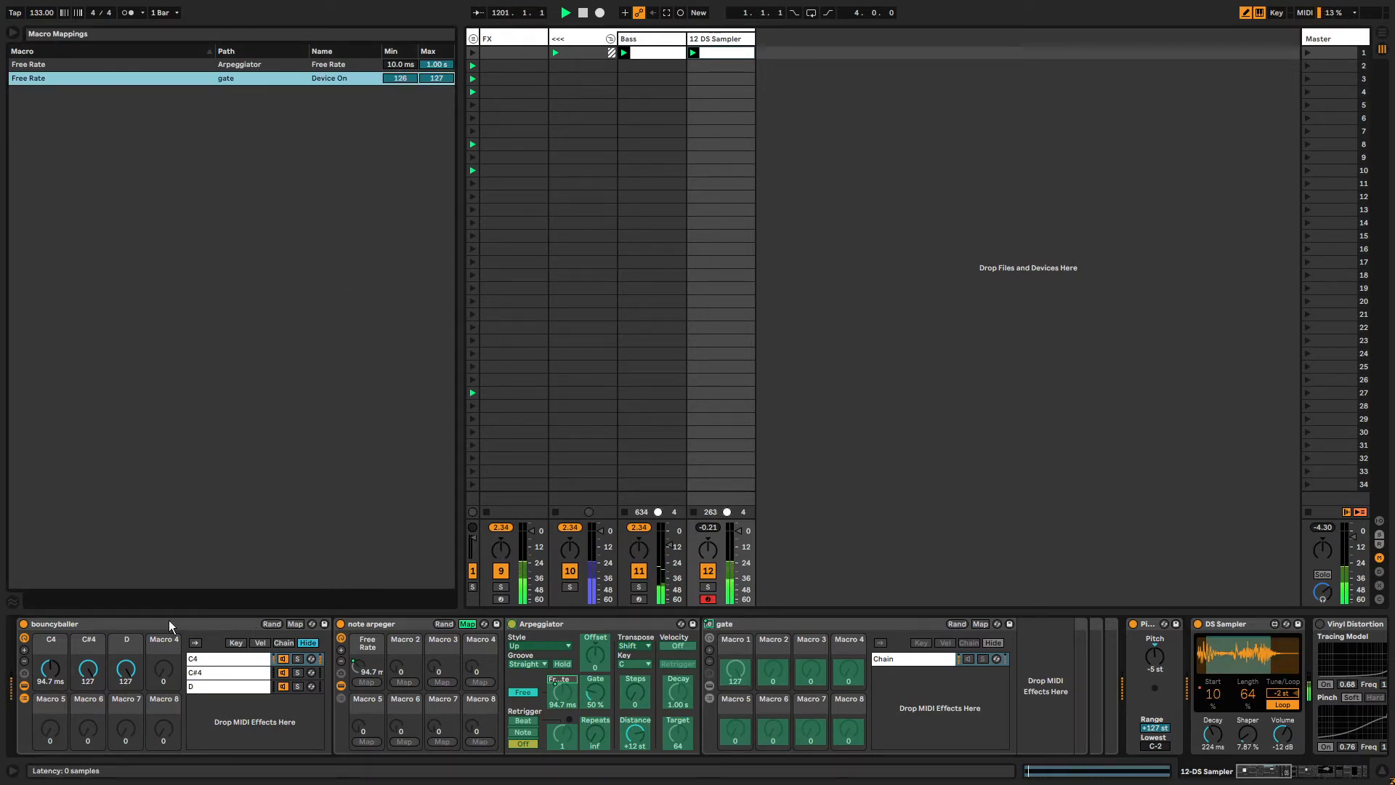
{"action": "left_click_drag", "start_coordinate": [51, 678], "coordinate": [51, 664]}
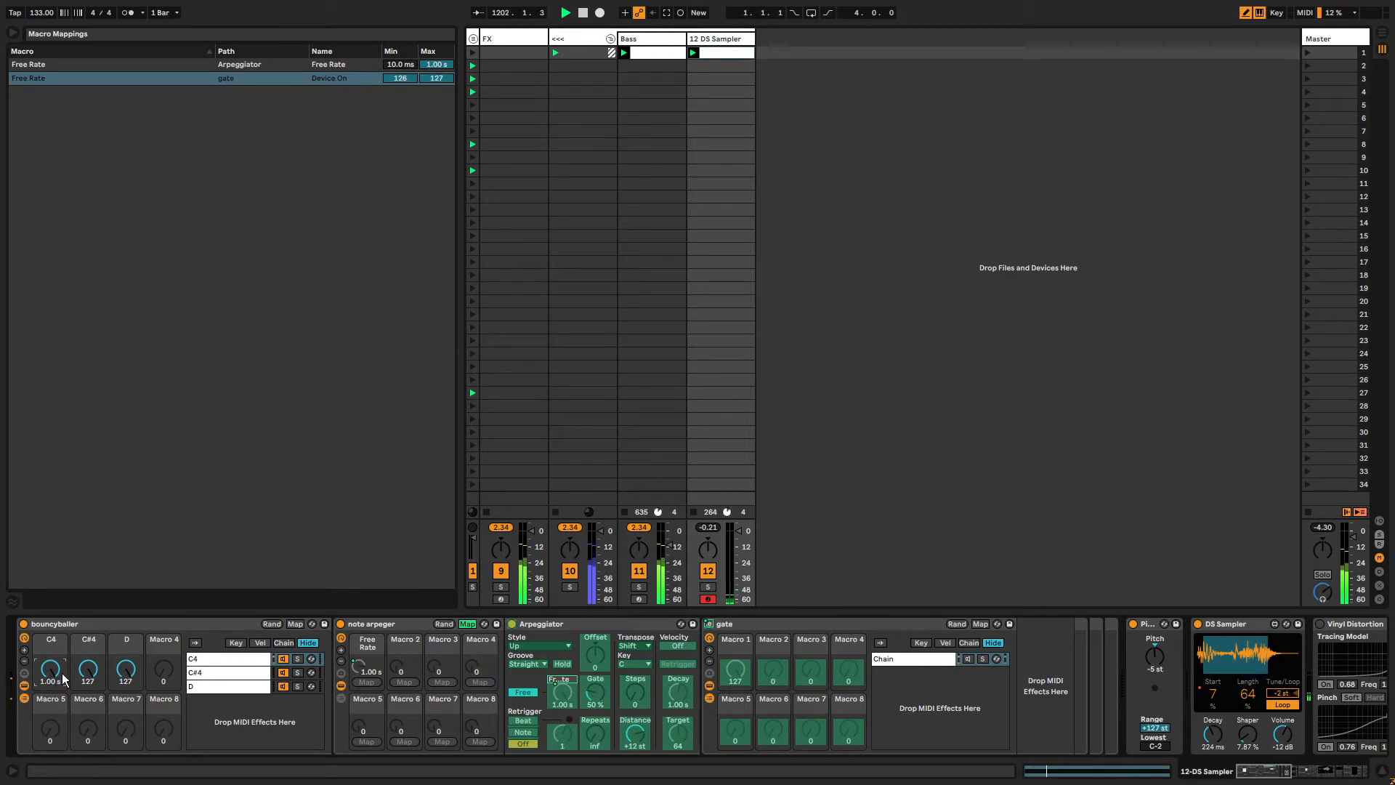
Sweep the bouncyballer C4 macro down and back up to hear the arpeggiator rate change.
{"action": "left_click", "coordinate": [468, 625]}
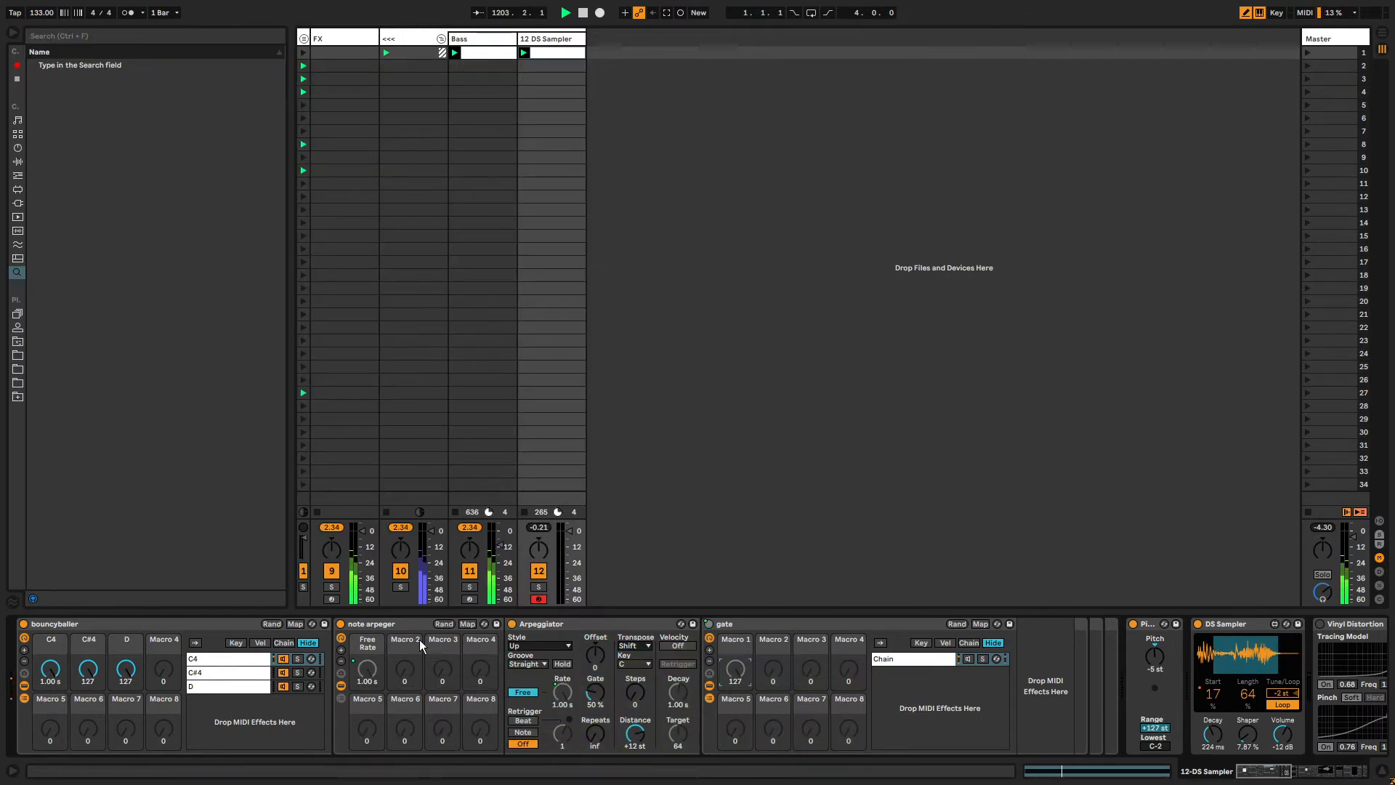
{"action": "left_click_drag", "start_coordinate": [51, 679], "coordinate": [50, 689]}
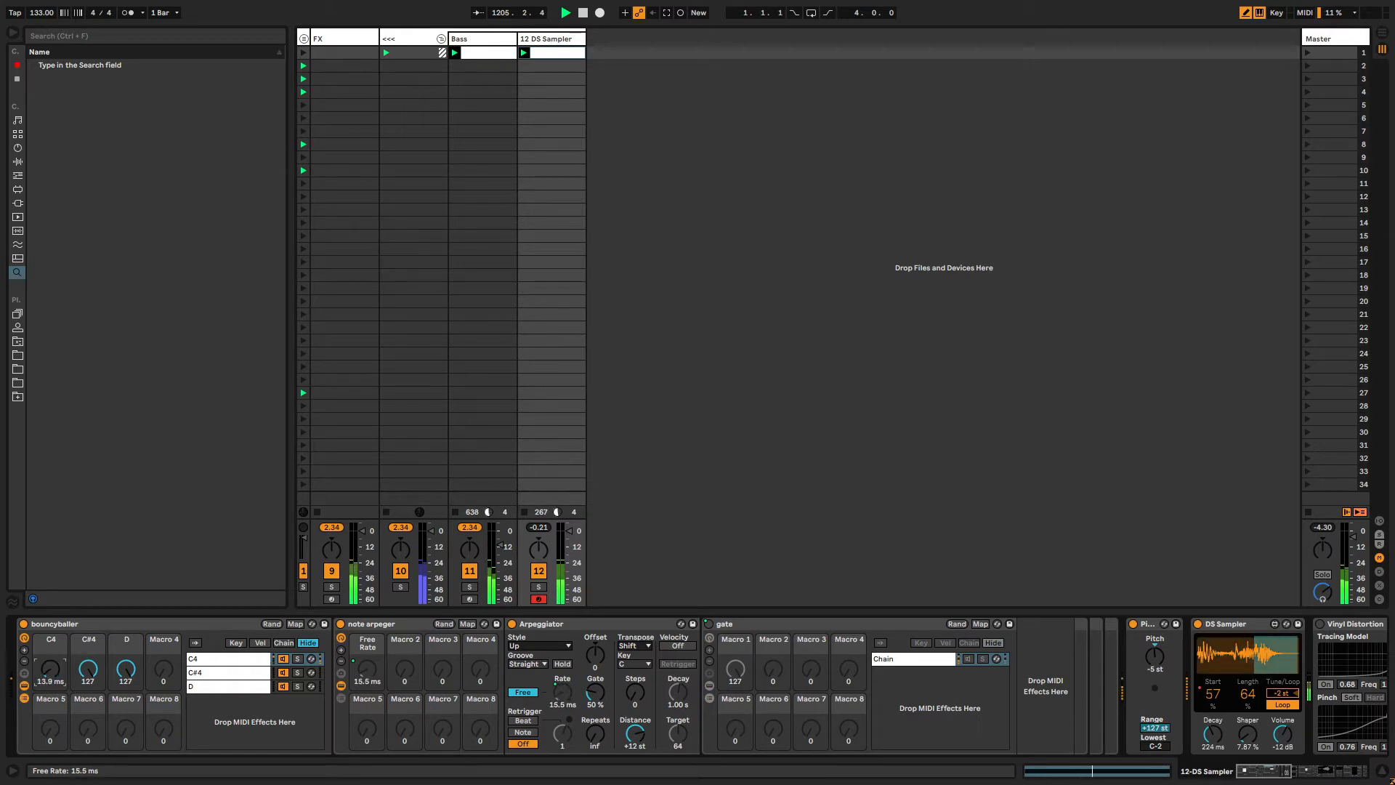
{"action": "mouse_move", "coordinate": [51, 688]}
{"action": "left_mouse_down"}
{"action": "mouse_move", "coordinate": [51, 704]}
{"action": "mouse_move", "coordinate": [51, 676]}
{"action": "left_mouse_up"}
Collapse the gate rack and the bouncyballer chain list, and lower the C4 macro to about 24.8 ms.
{"action": "double_click", "coordinate": [777, 625]}
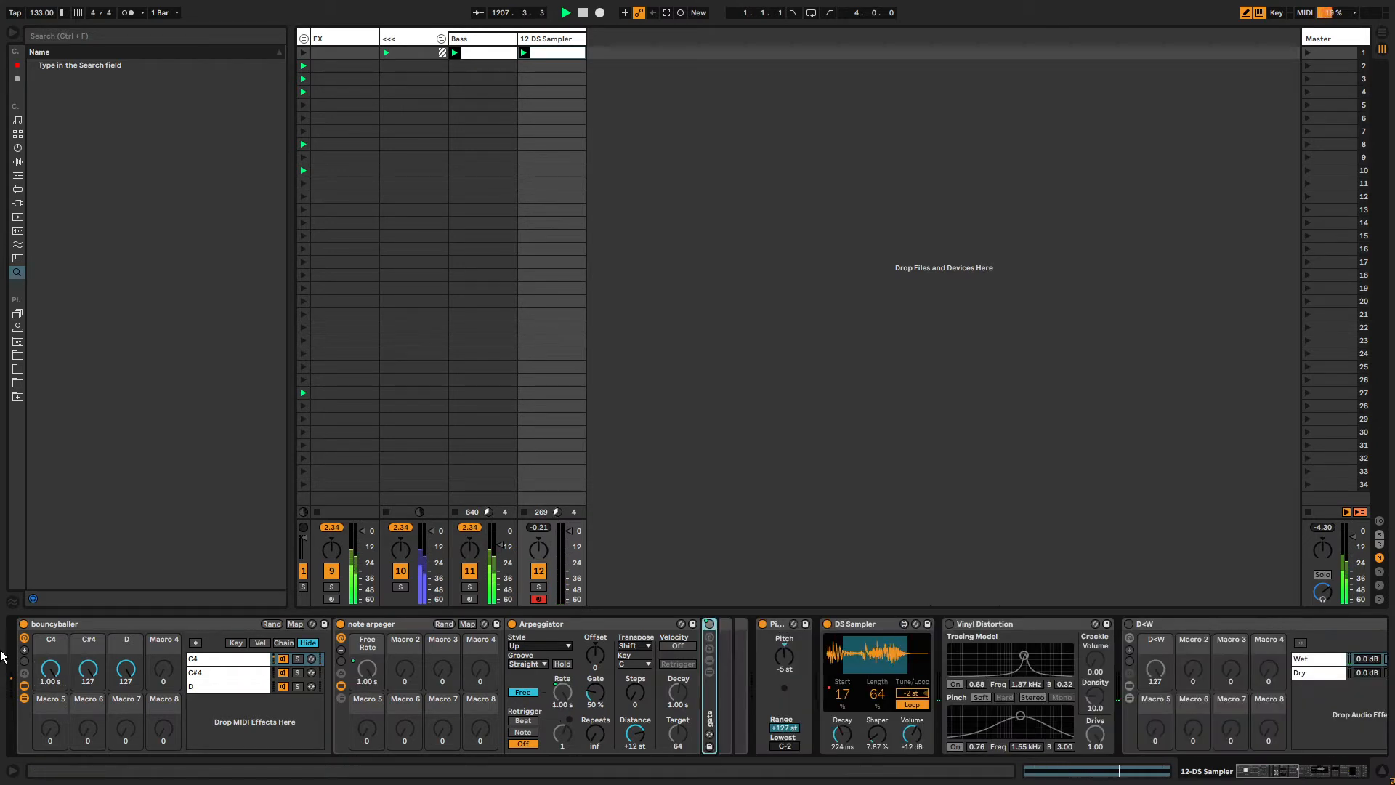
{"action": "left_click", "coordinate": [24, 699]}
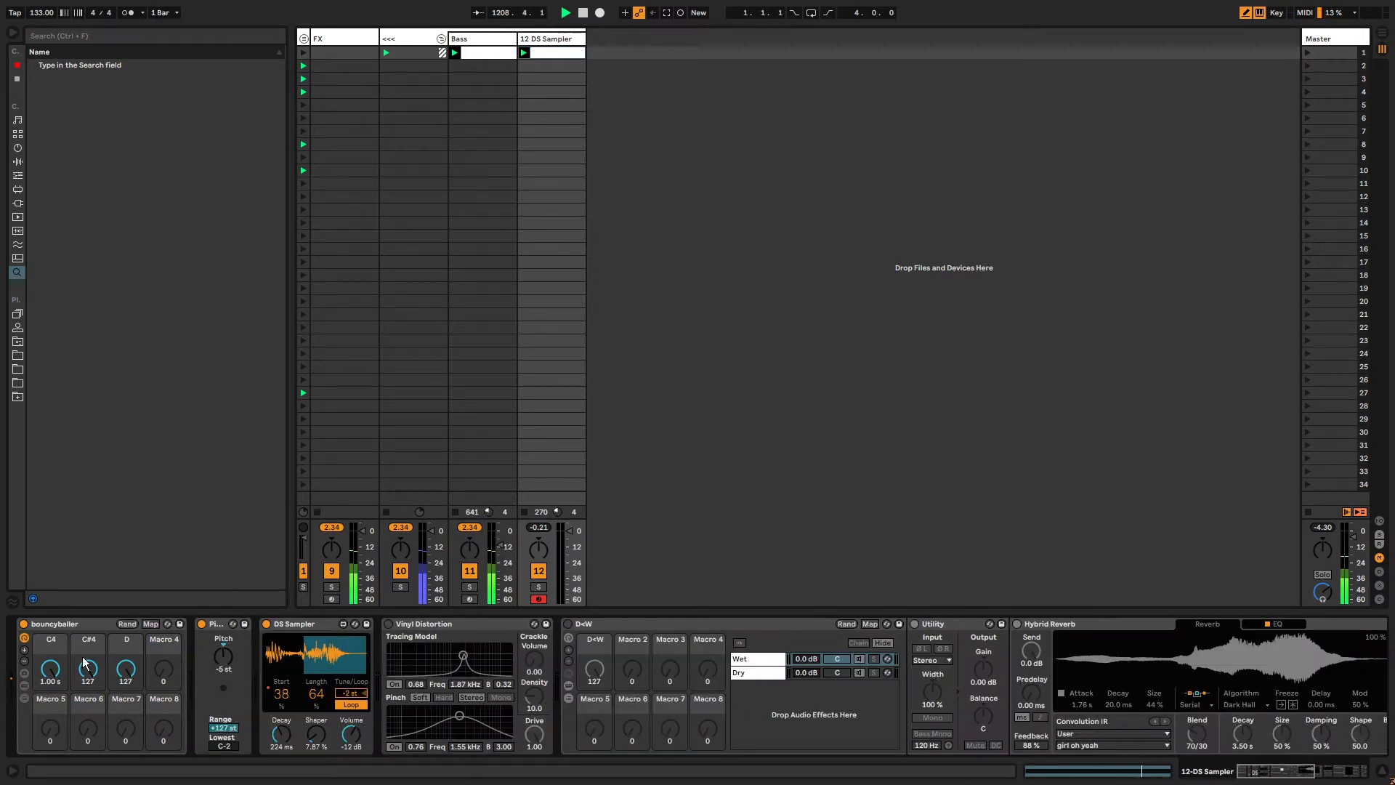
{"action": "left_click_drag", "start_coordinate": [50, 668], "coordinate": [50, 705]}
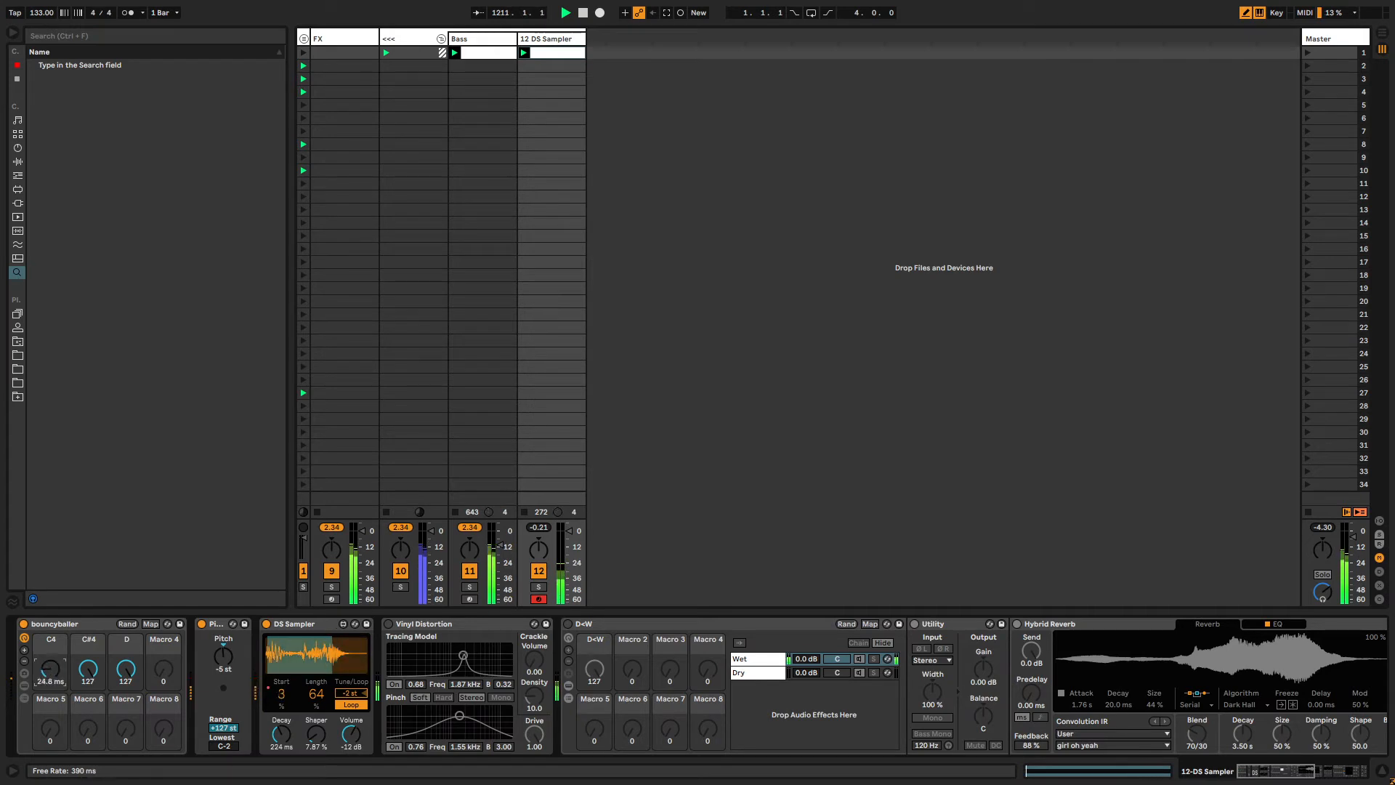
Unlink the clip's C4 envelope loop and set the envelope length to 8.2.2.
{"action": "key", "text": "shift+Tab"}
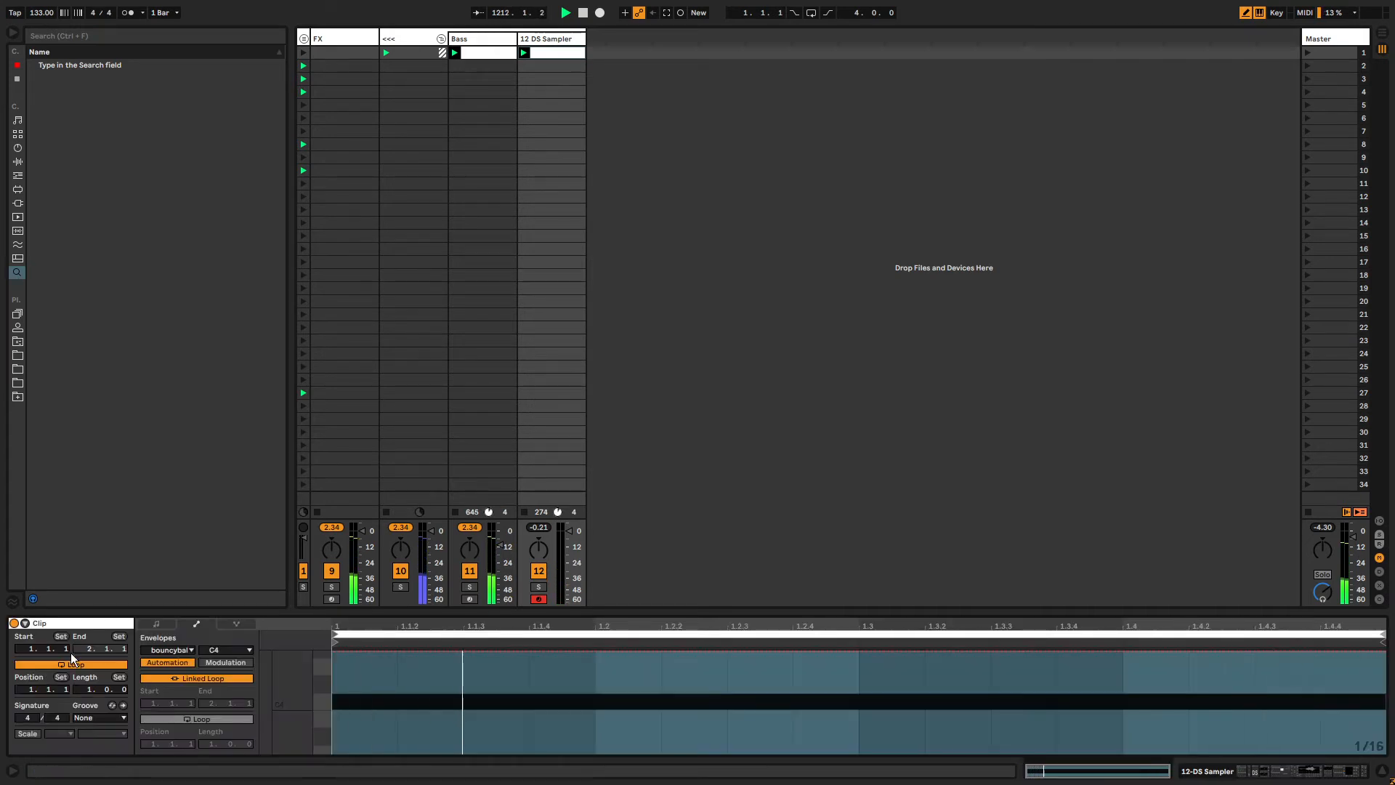
{"action": "left_click", "coordinate": [187, 678]}
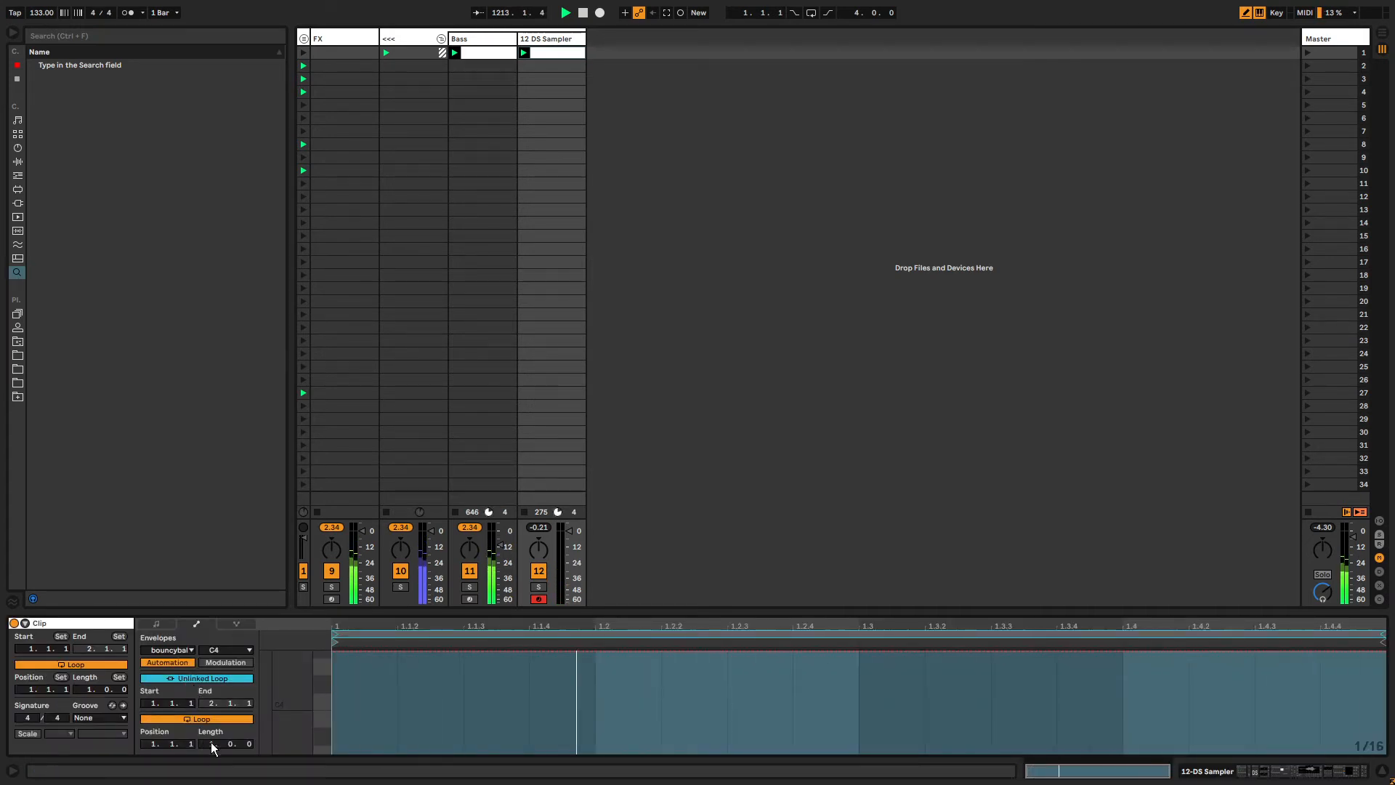
{"action": "left_click_drag", "start_coordinate": [210, 742], "coordinate": [208, 738]}
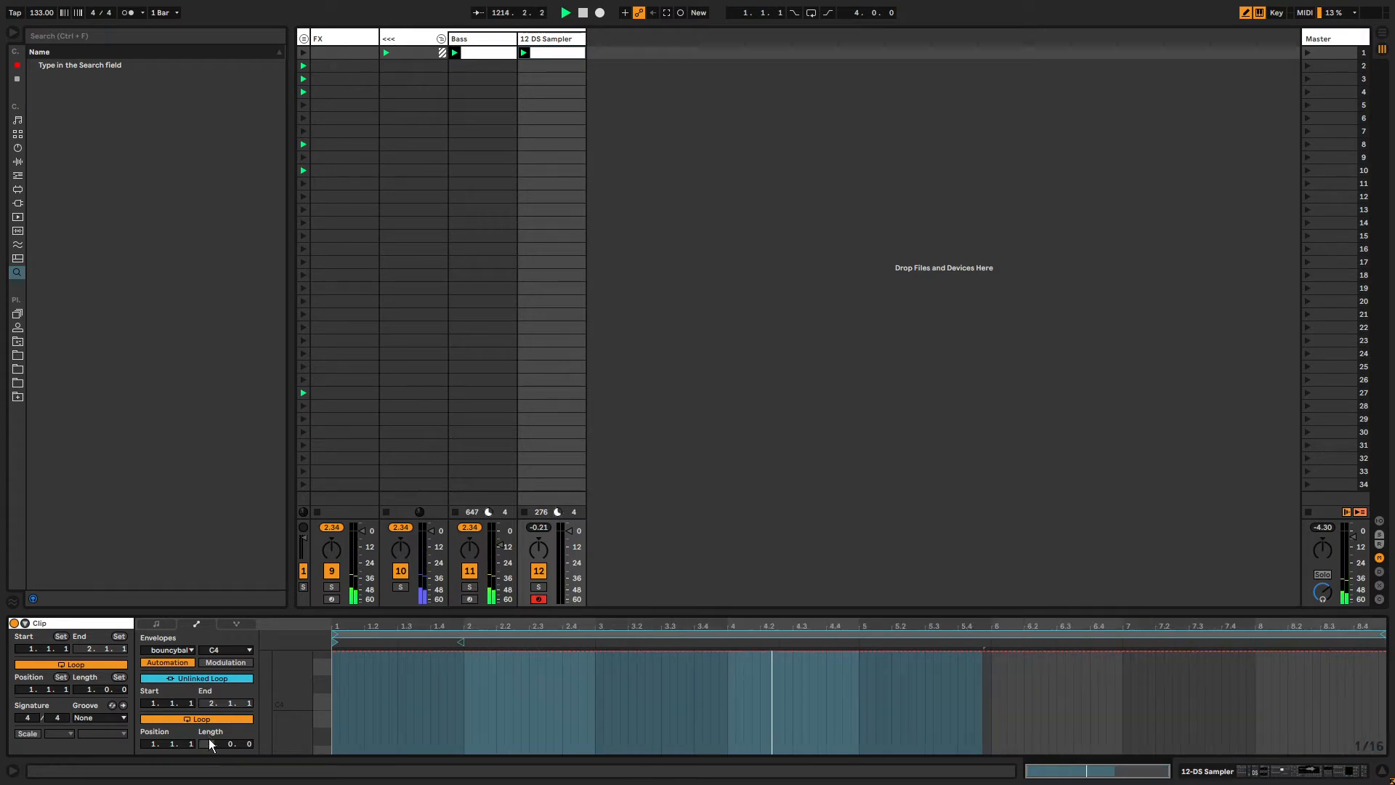
{"action": "left_click", "coordinate": [198, 676]}
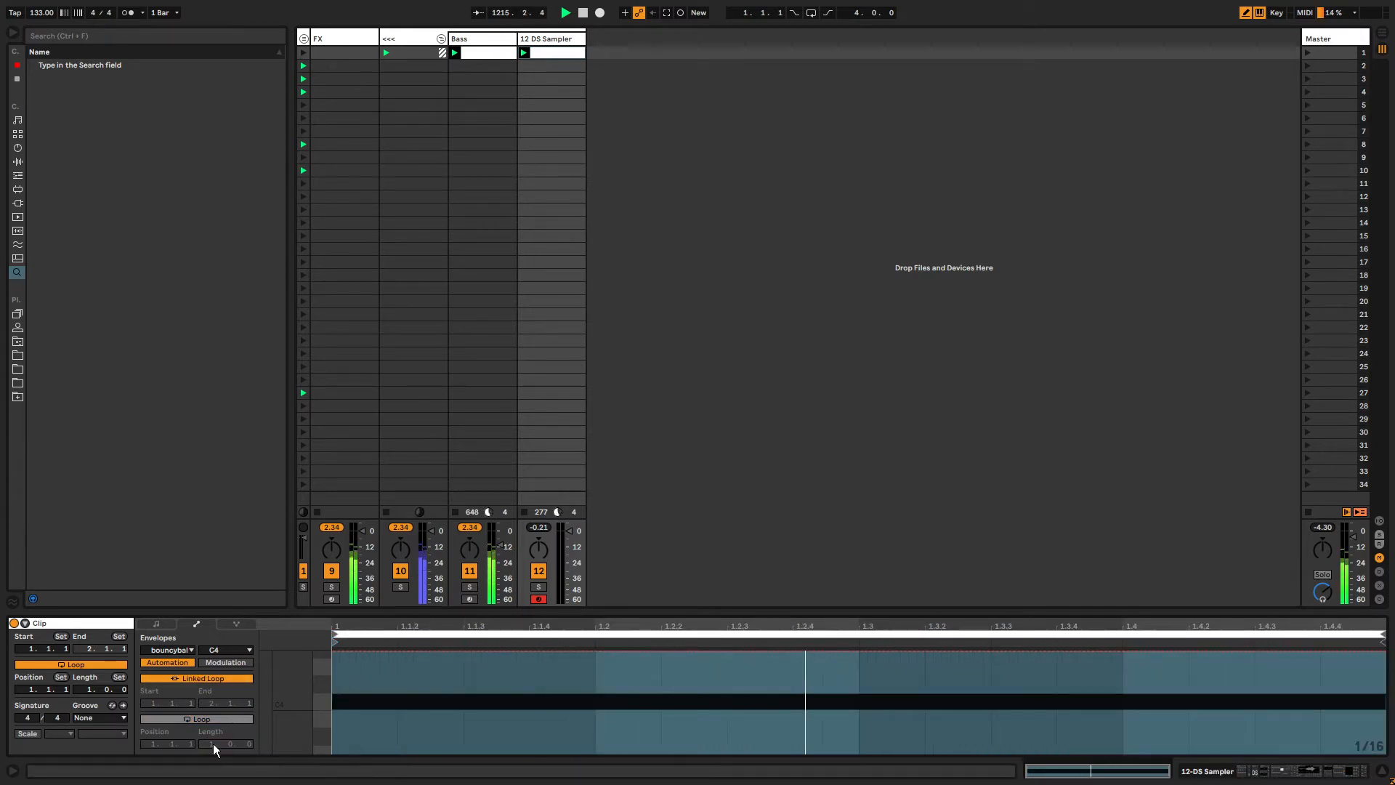
{"action": "left_click", "coordinate": [201, 679]}
{"action": "left_click_drag", "start_coordinate": [212, 746], "coordinate": [212, 723]}
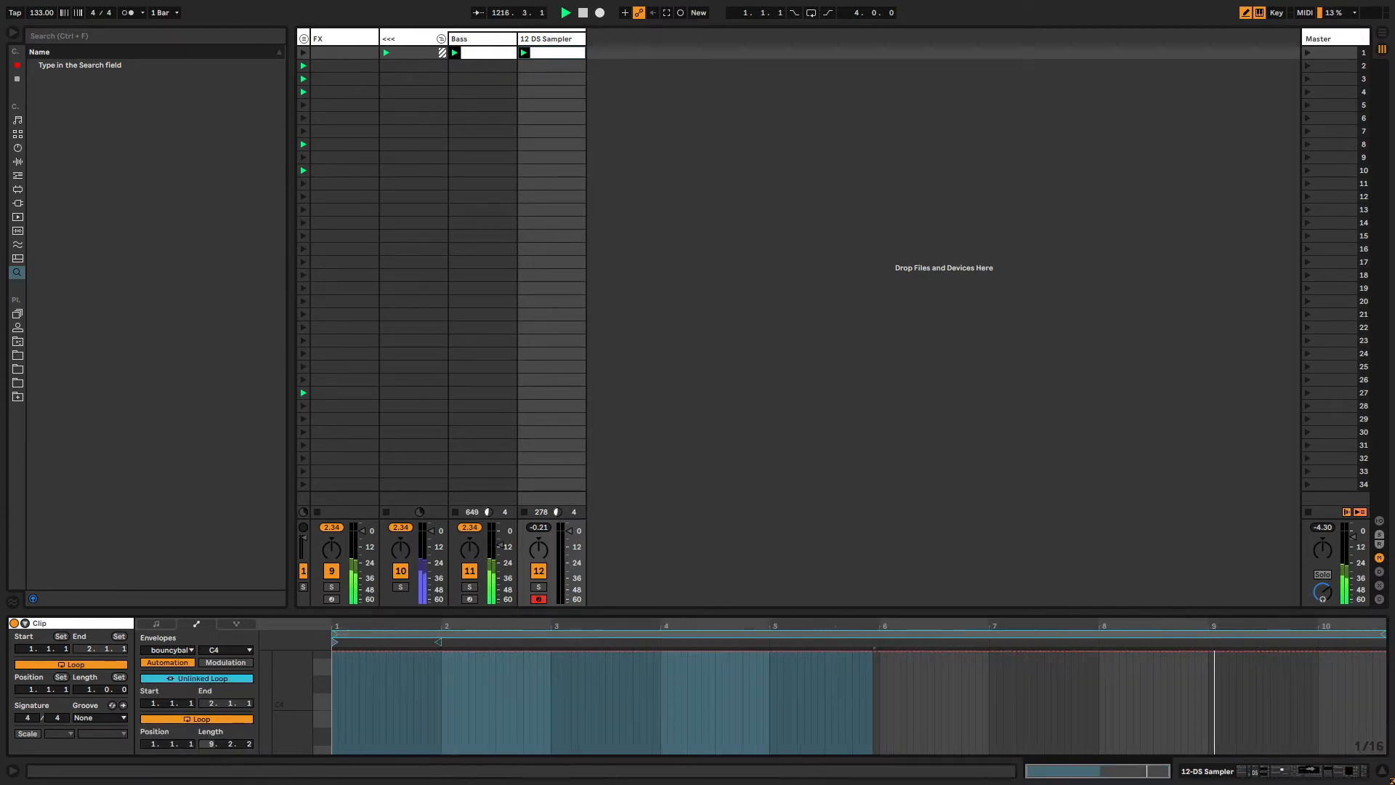
{"action": "left_click_drag", "start_coordinate": [1377, 634], "coordinate": [1391, 634]}
{"action": "key", "text": "shift+Tab"}
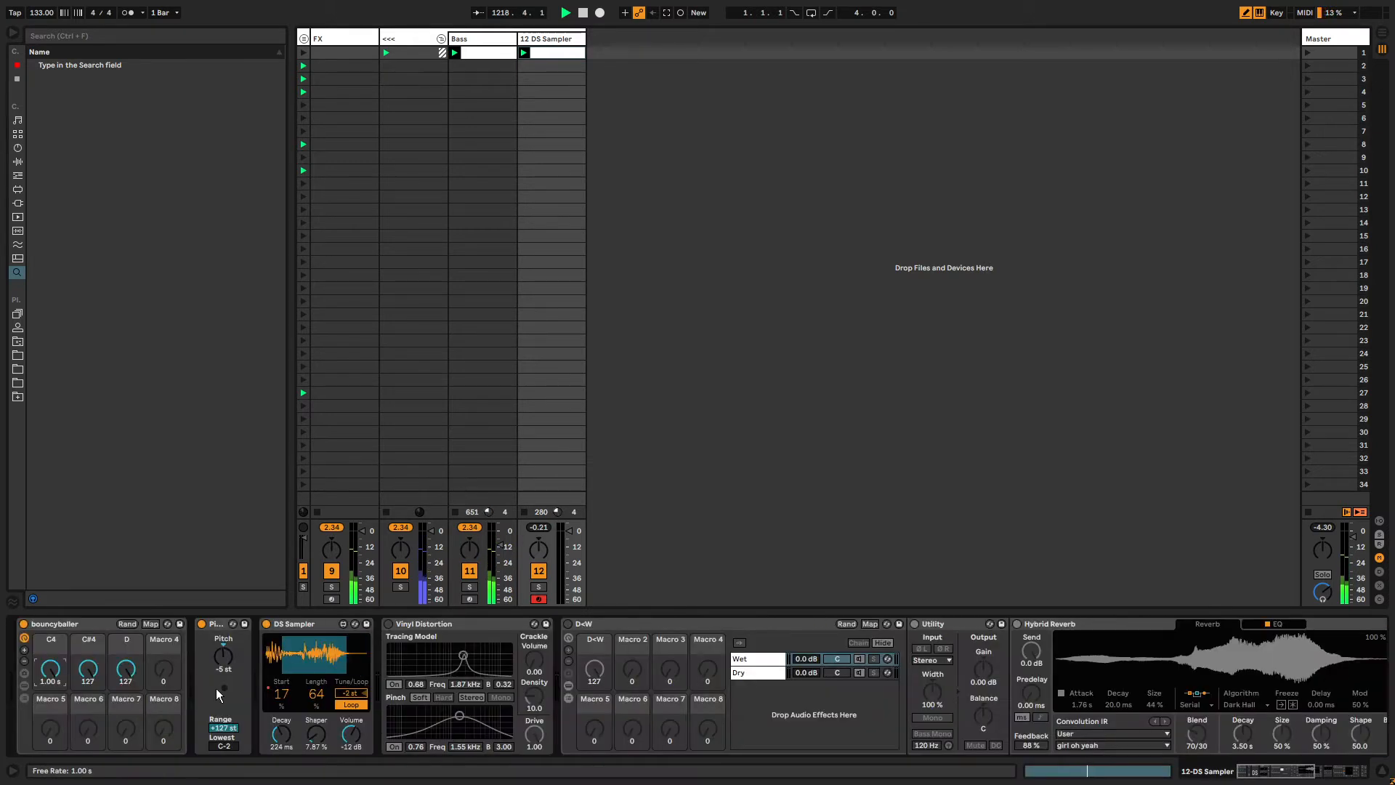
Record automation of the bouncyballer C4 macro into the playing clip.
{"action": "key", "text": "ctrl+shift+F9"}
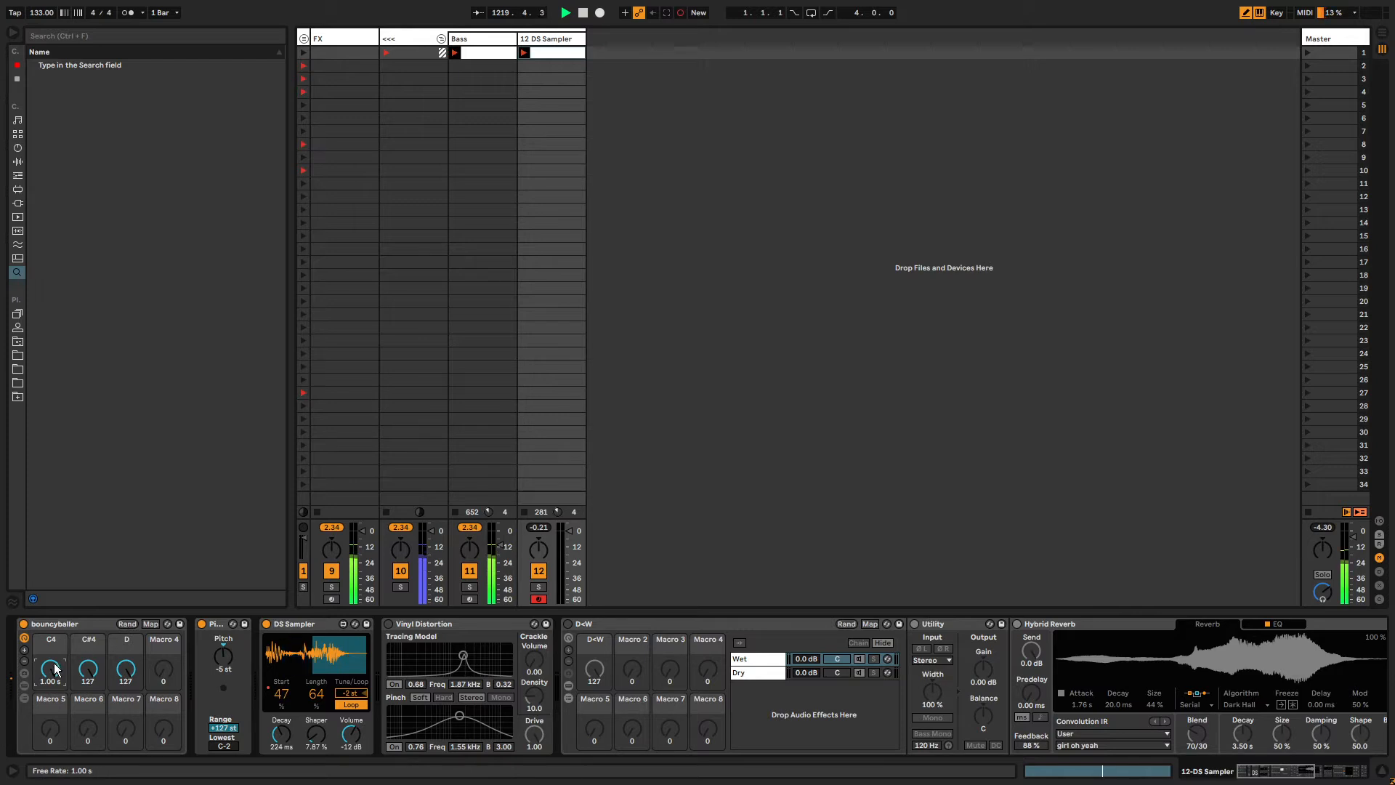
{"action": "mouse_move", "coordinate": [52, 669]}
{"action": "left_mouse_down"}
{"action": "mouse_move", "coordinate": [52, 726]}
{"action": "mouse_move", "coordinate": [52, 665]}
{"action": "left_mouse_up"}
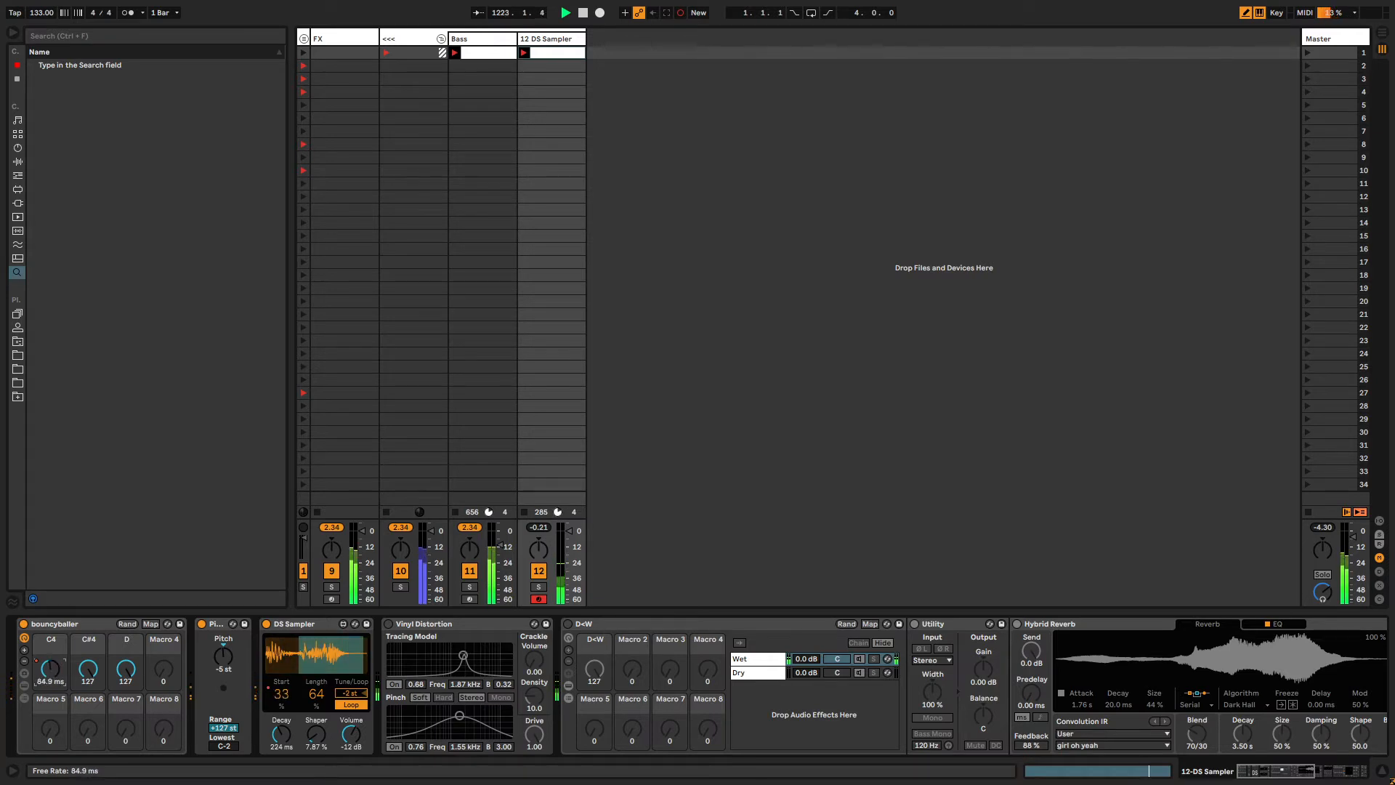
{"action": "mouse_move", "coordinate": [52, 670]}
{"action": "left_mouse_down"}
{"action": "mouse_move", "coordinate": [51, 690]}
{"action": "mouse_move", "coordinate": [52, 671]}
{"action": "left_mouse_up"}
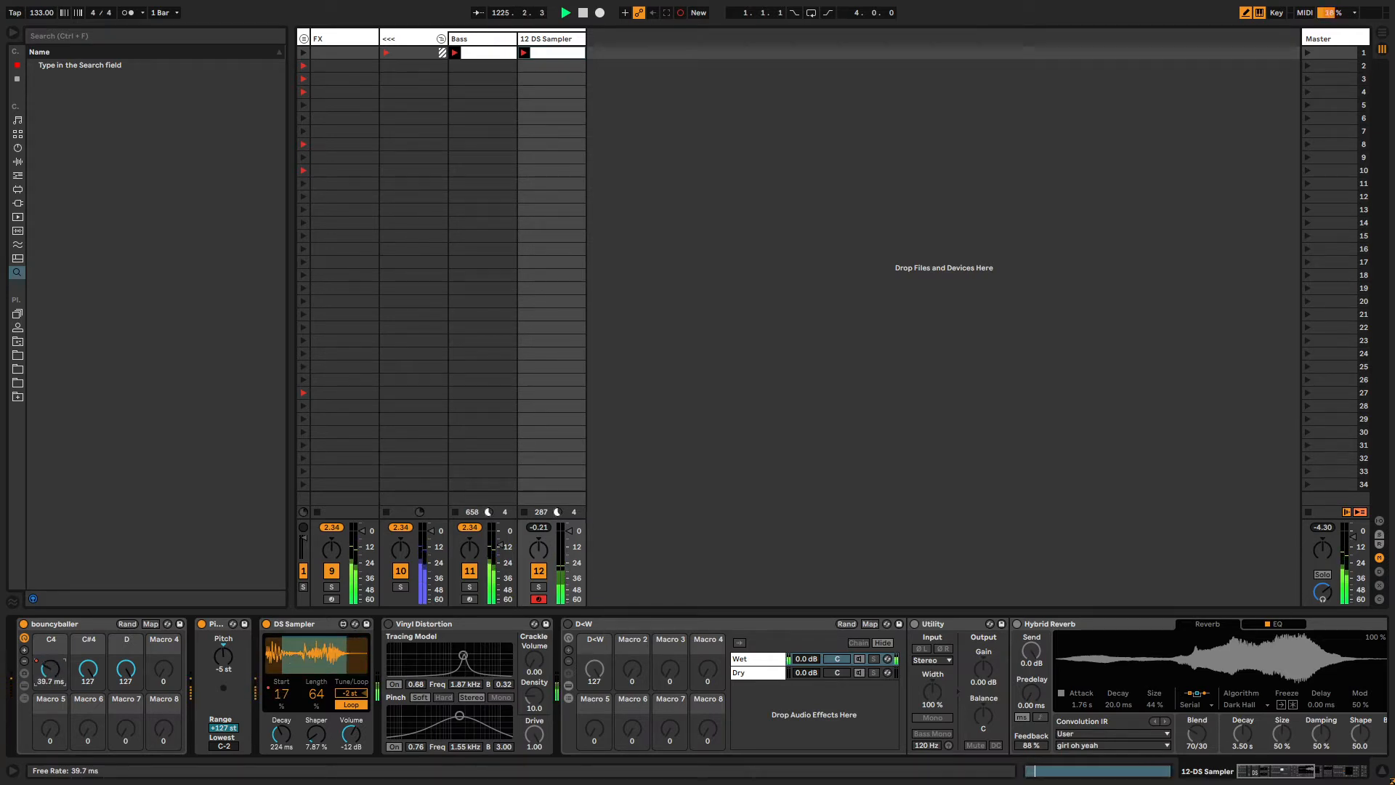
{"action": "mouse_move", "coordinate": [50, 669]}
{"action": "left_mouse_down"}
{"action": "mouse_move", "coordinate": [50, 699]}
{"action": "mouse_move", "coordinate": [51, 649]}
{"action": "mouse_move", "coordinate": [50, 690]}
{"action": "mouse_move", "coordinate": [50, 664]}
{"action": "mouse_move", "coordinate": [56, 674]}
{"action": "left_mouse_up"}
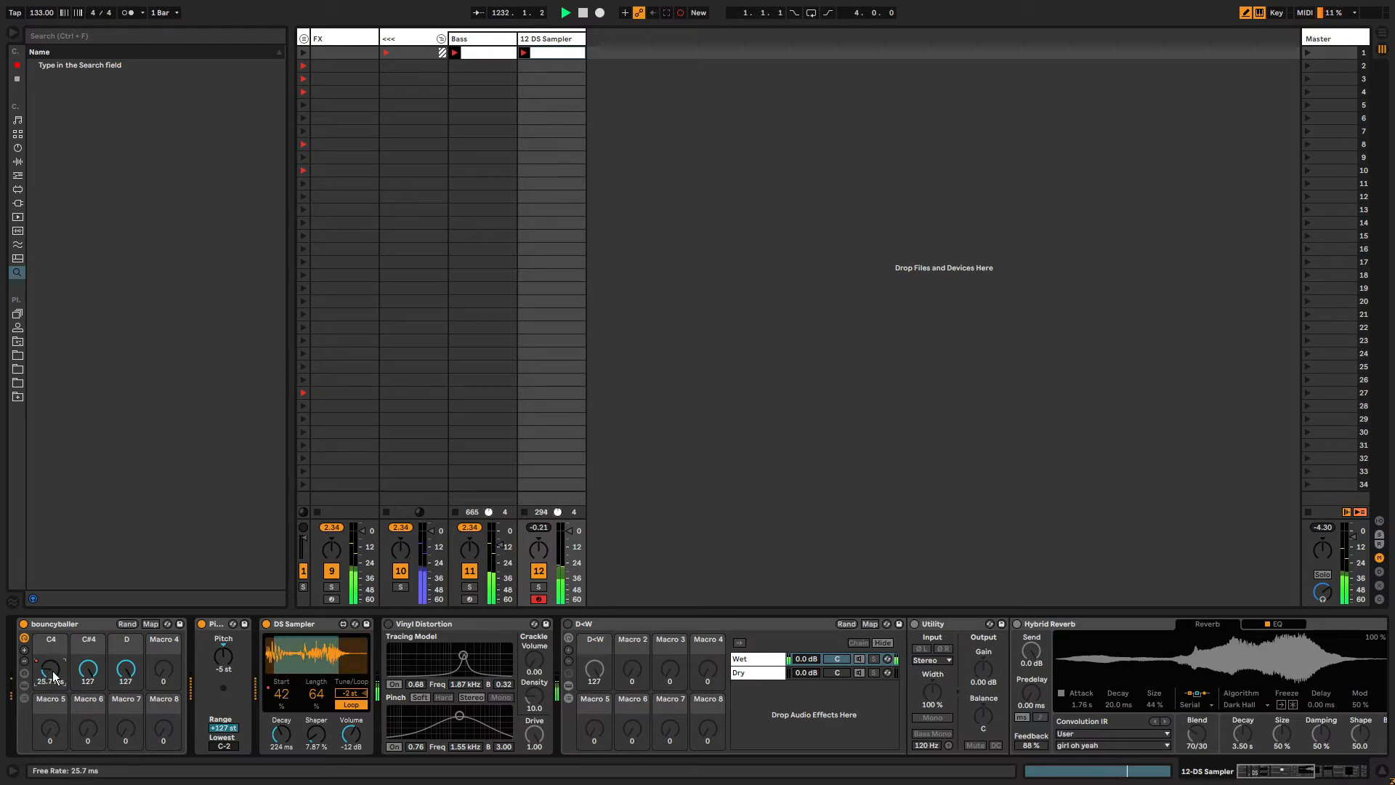
{"action": "key", "text": "ctrl+shift+F9"}
Examine the recorded C4 automation envelope's breakpoints in the clip.
{"action": "key", "text": "shift+Tab"}
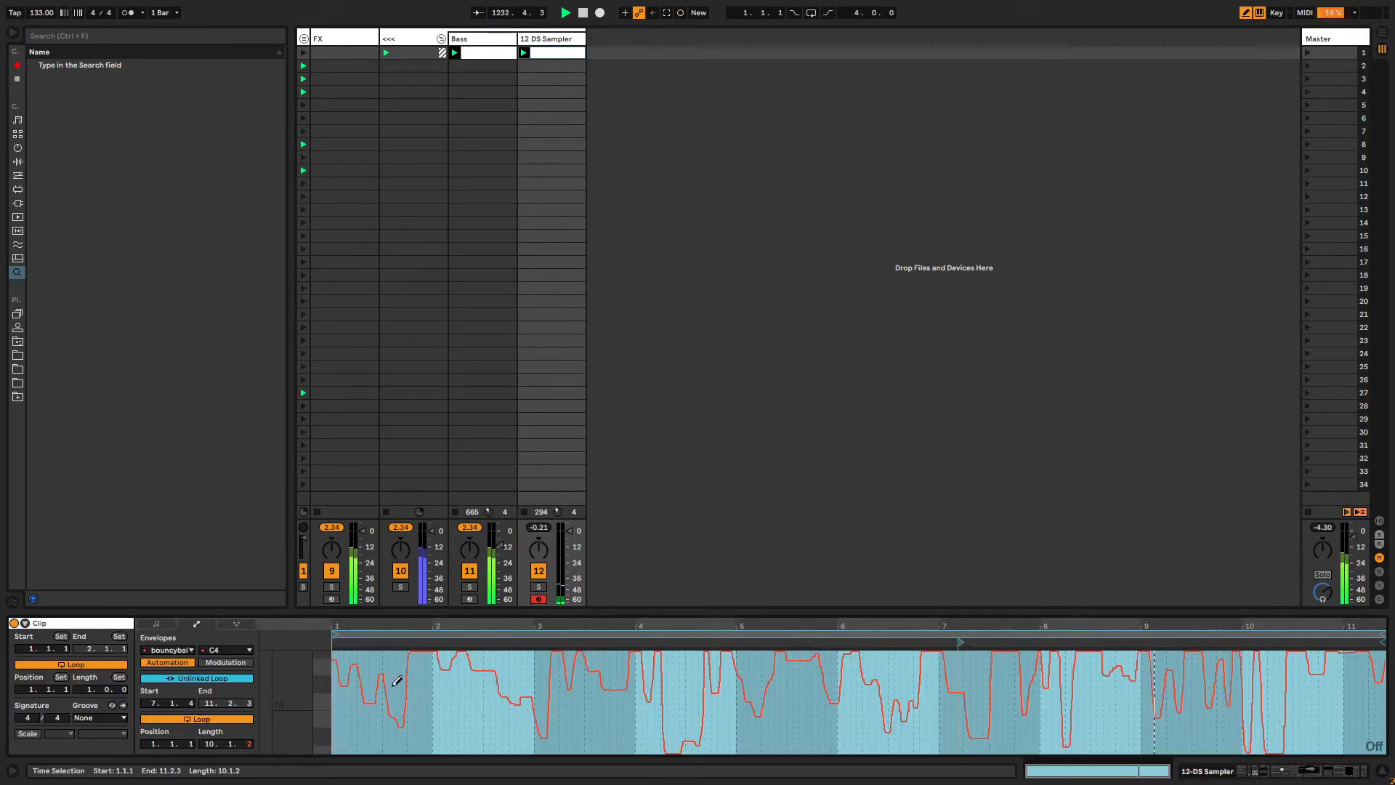
{"action": "key", "text": "b"}
{"action": "left_click", "coordinate": [458, 726]}
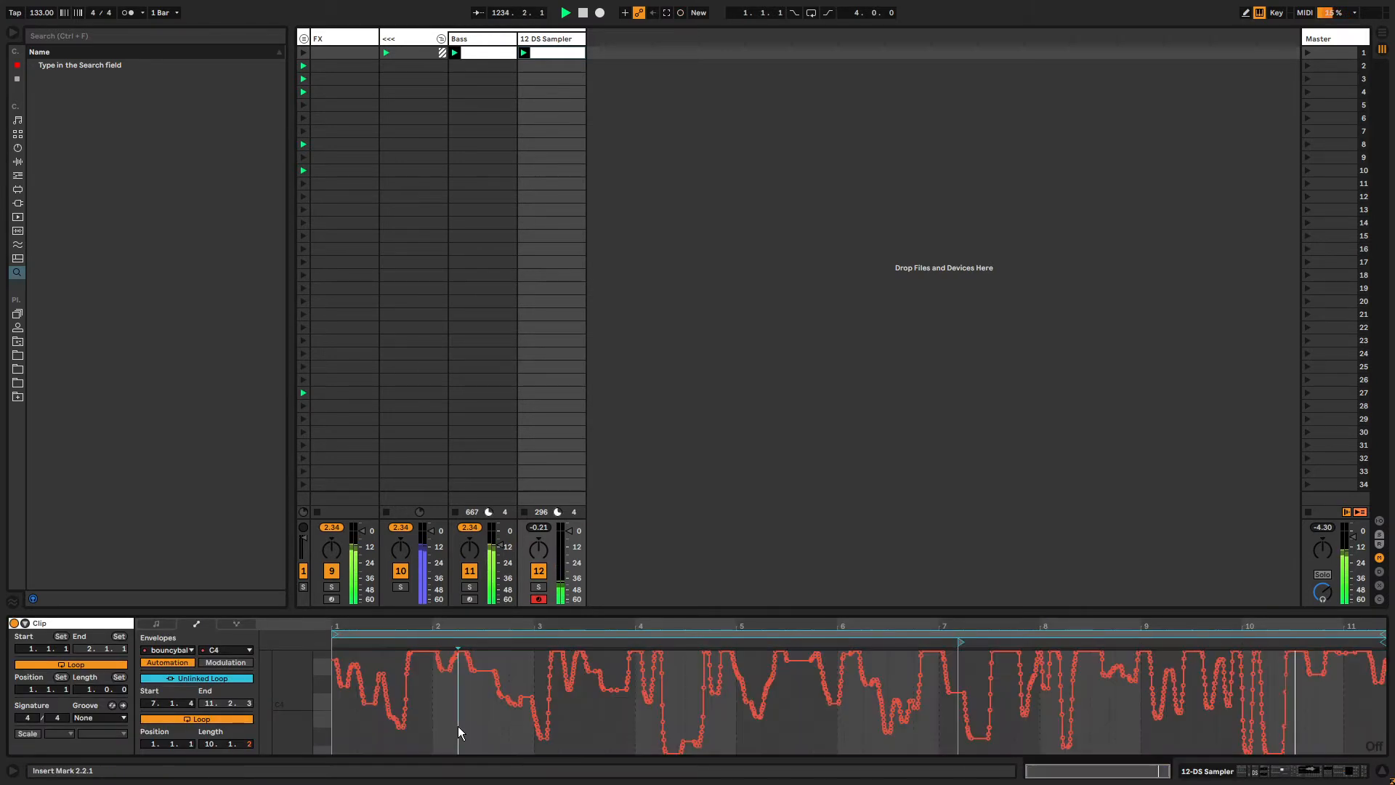
{"action": "right_click", "coordinate": [458, 726]}
{"action": "key", "text": "Escape"}
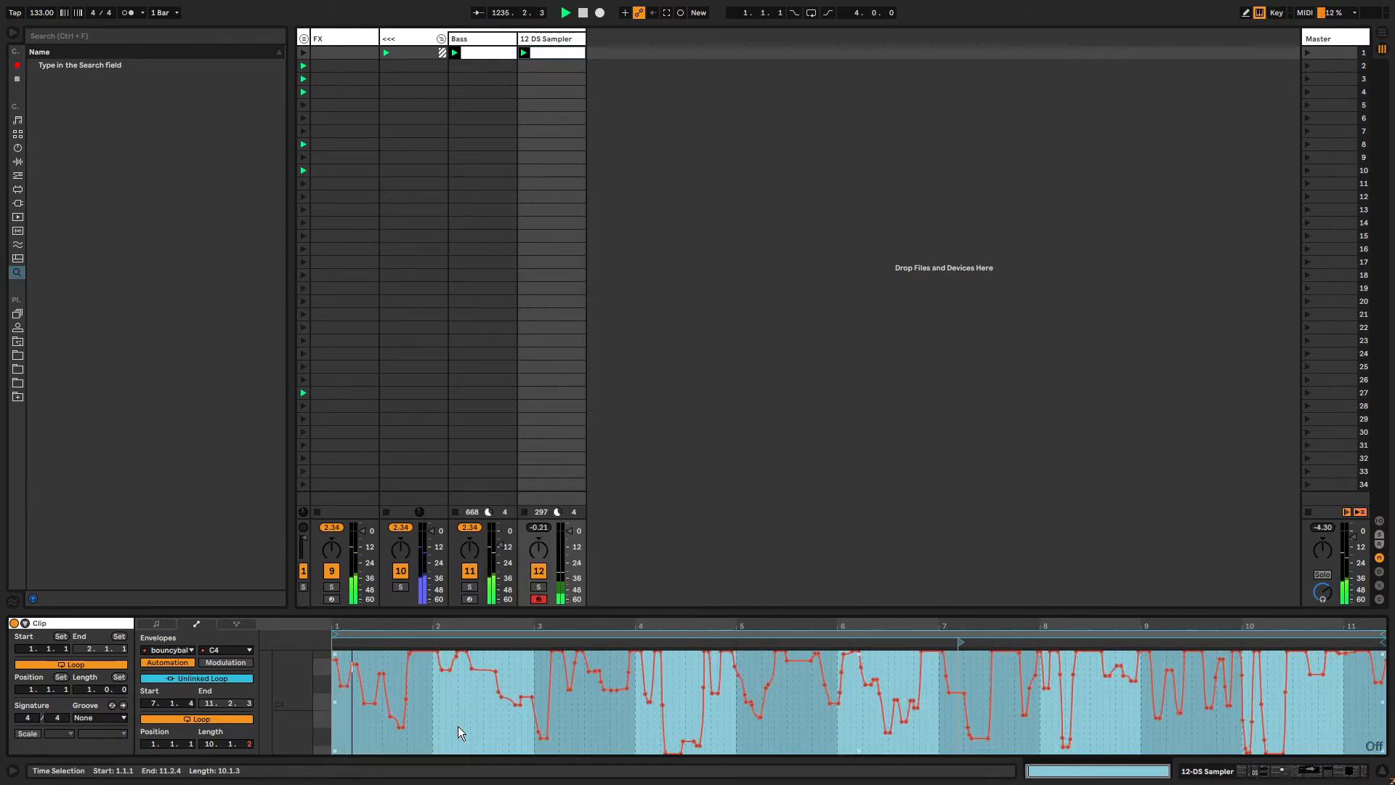
Unlink the DS Sampler Length envelope loop, set its length to 6.1.1 and its start to 4.3.4.
{"action": "key", "text": "shift+Tab"}
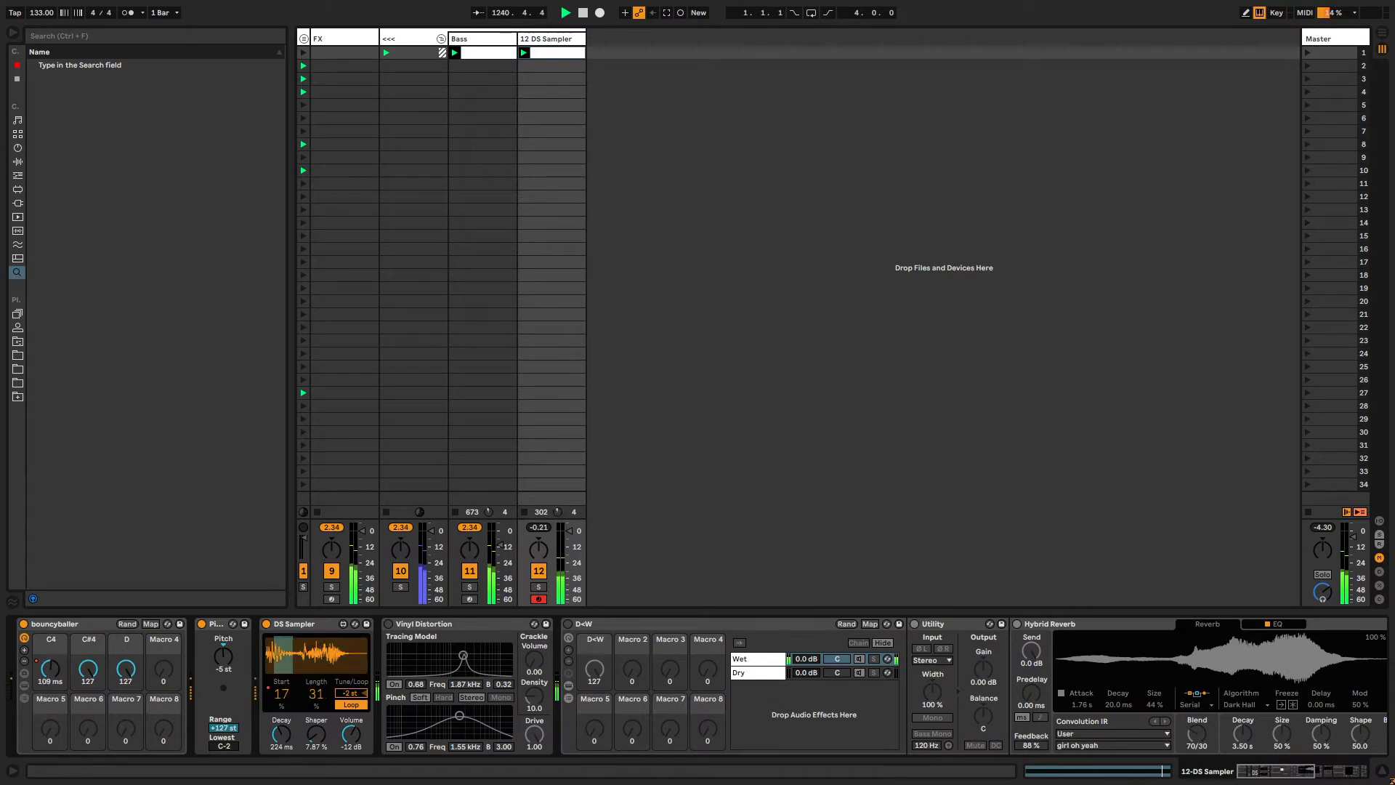
{"action": "key", "text": "shift+Tab"}
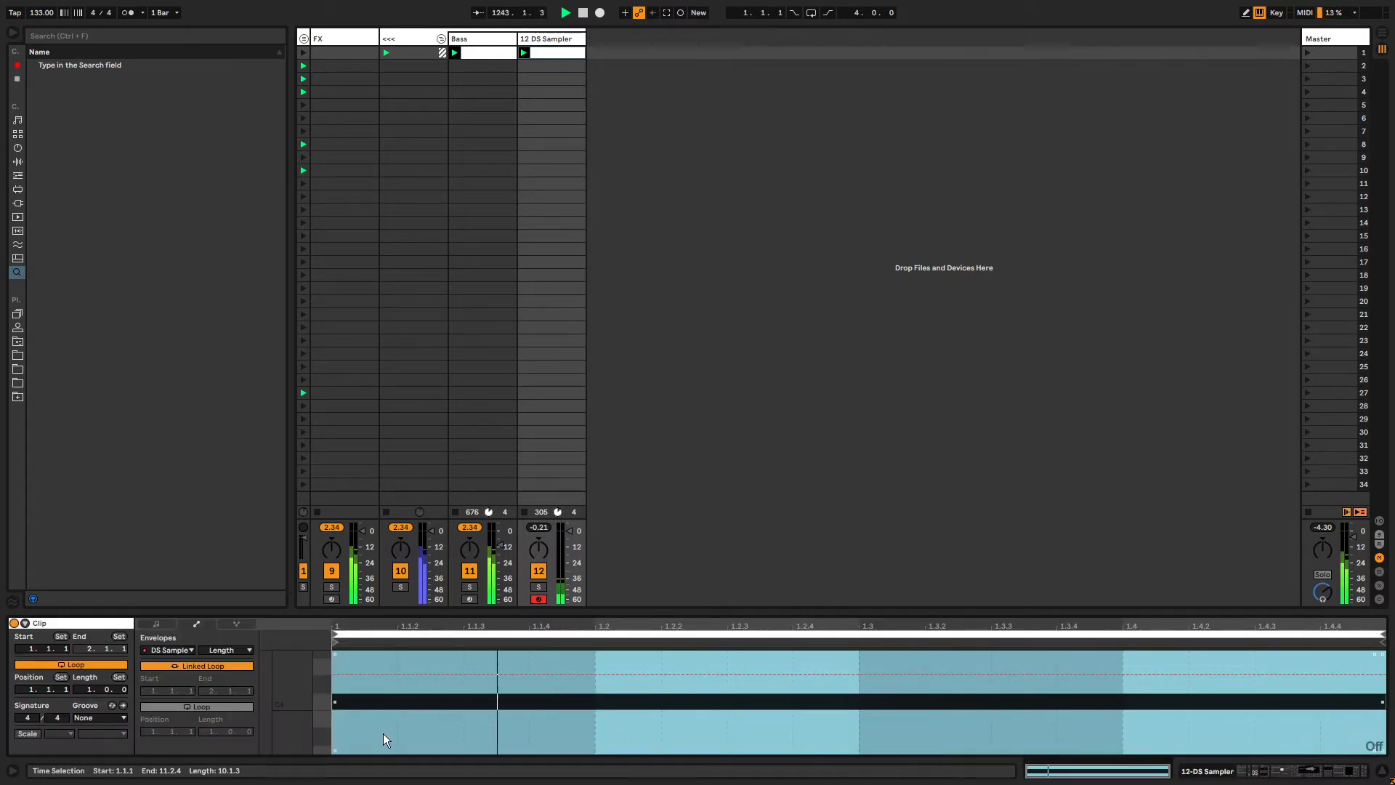
{"action": "left_click", "coordinate": [213, 742]}
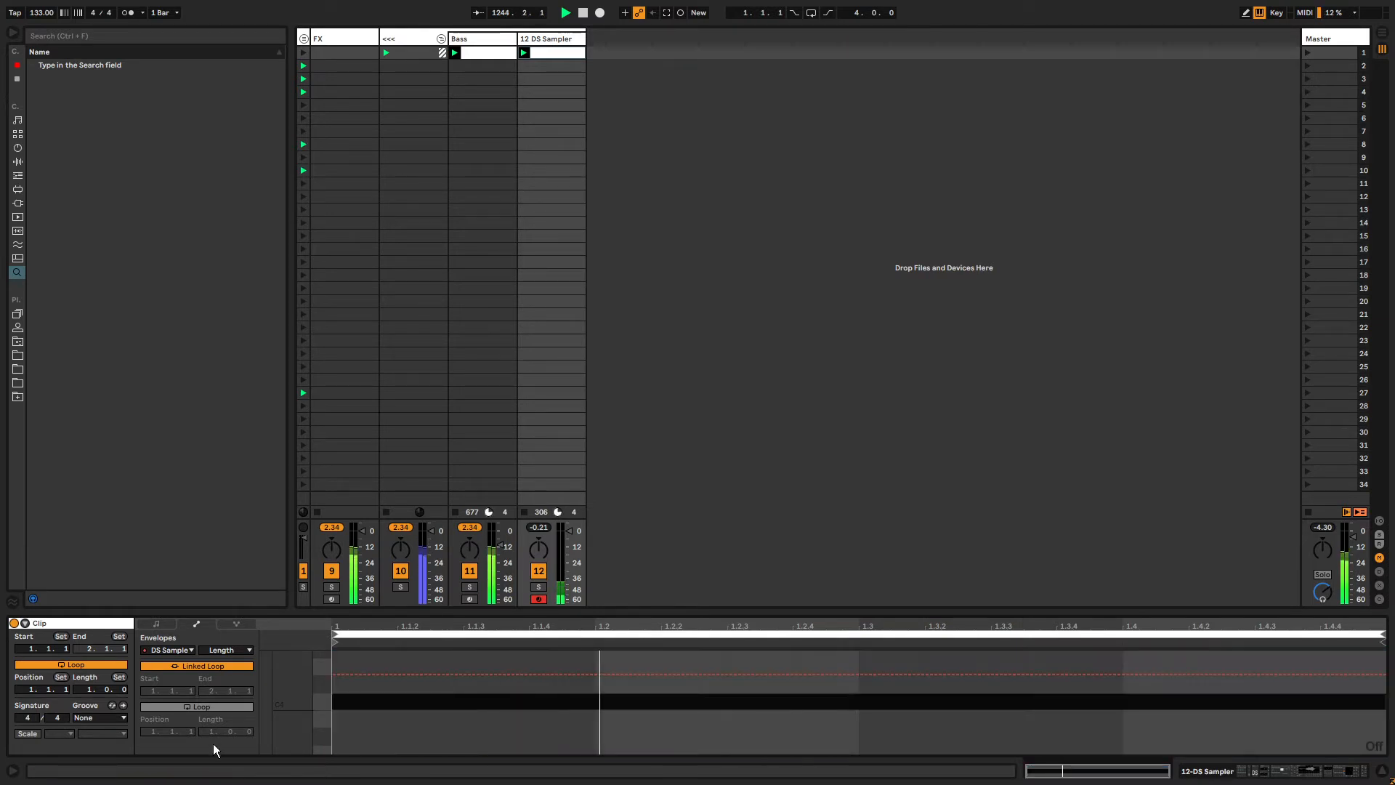
{"action": "left_click", "coordinate": [196, 665]}
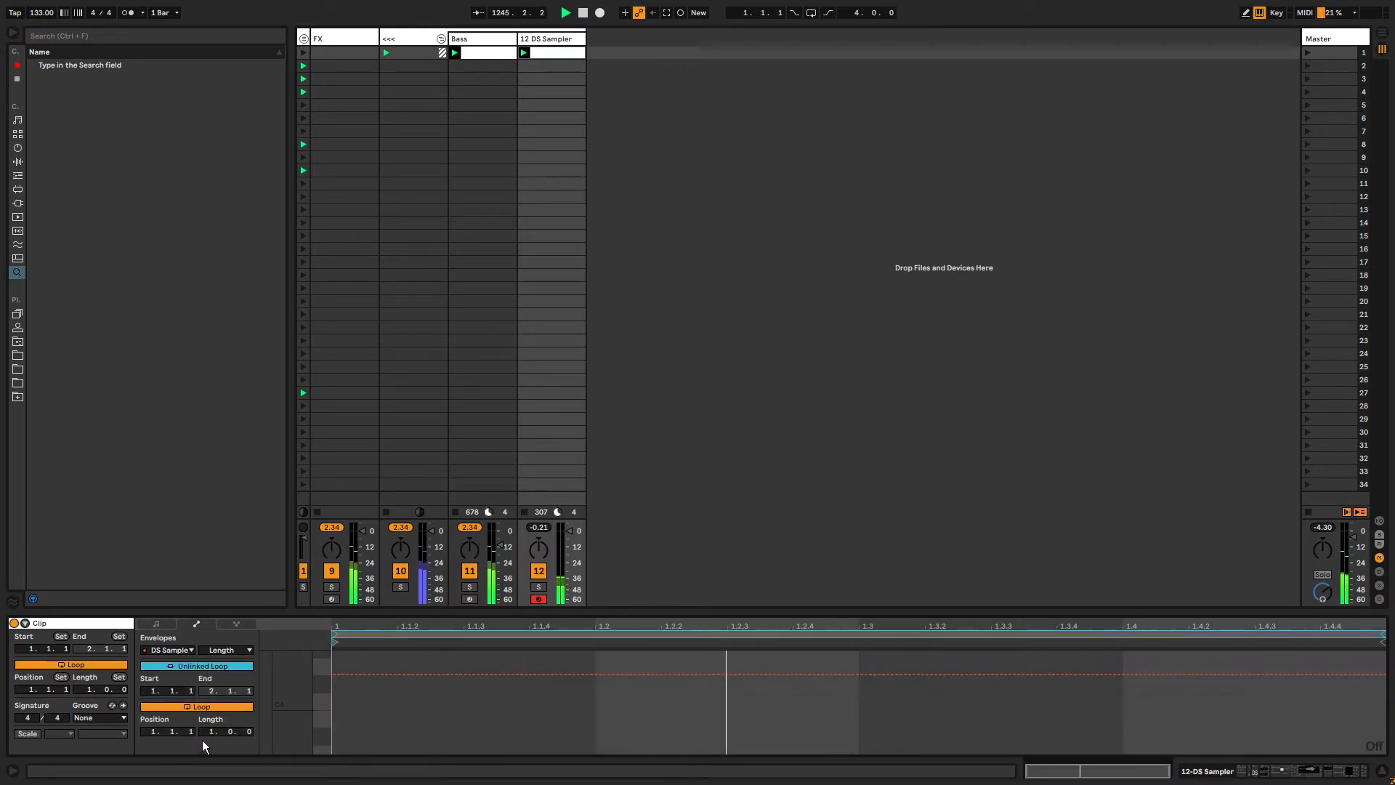
{"action": "left_click_drag", "start_coordinate": [211, 731], "coordinate": [212, 720]}
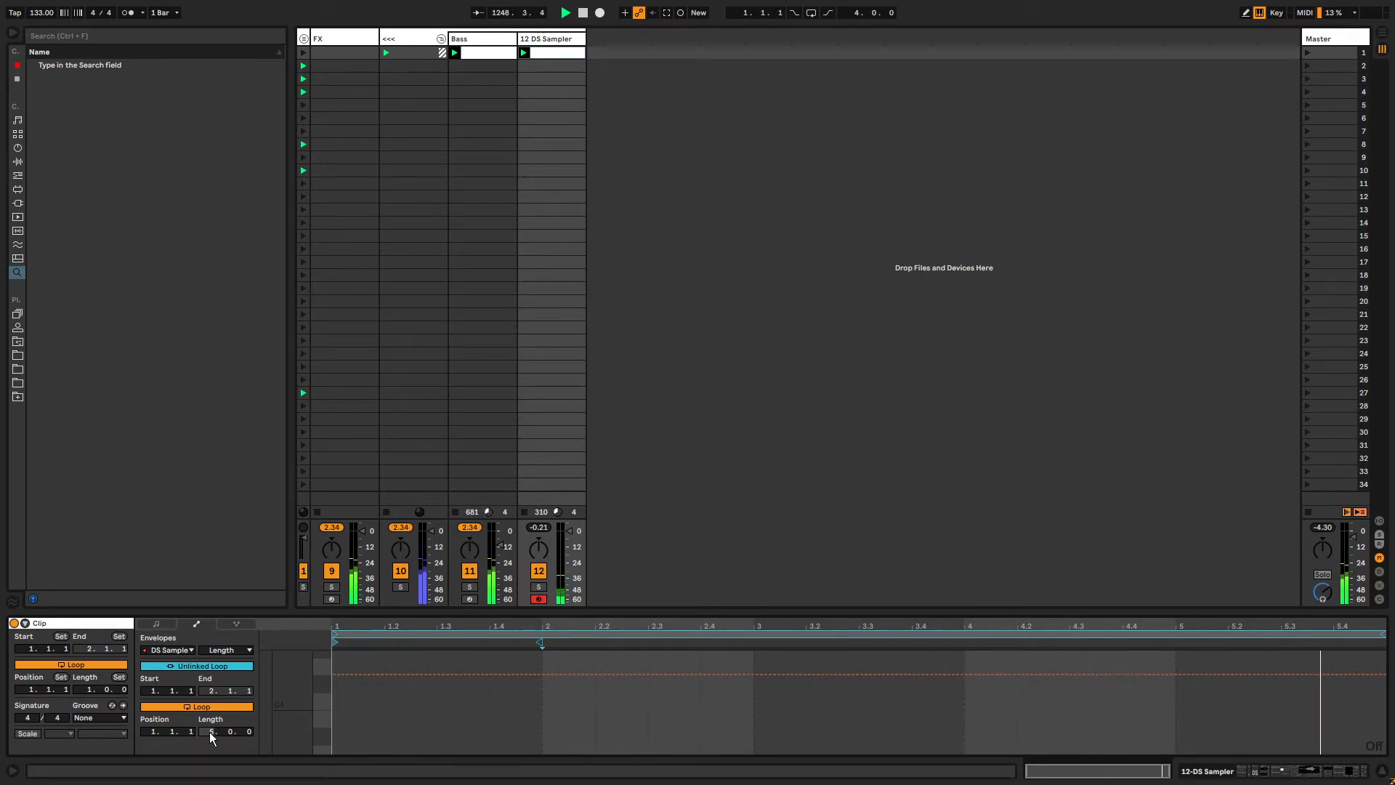
{"action": "left_click_drag", "start_coordinate": [210, 731], "coordinate": [246, 731]}
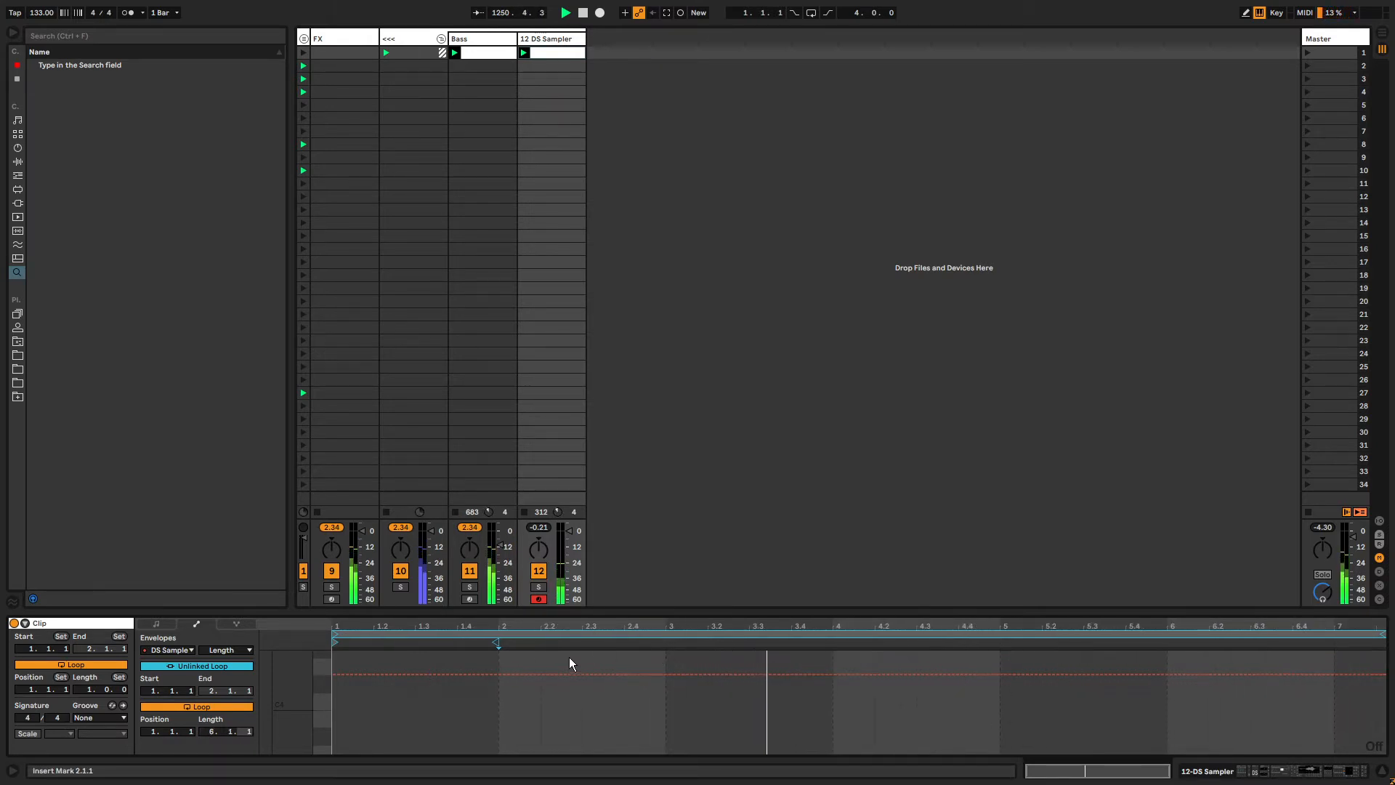
{"action": "left_click_drag", "start_coordinate": [356, 645], "coordinate": [952, 642]}
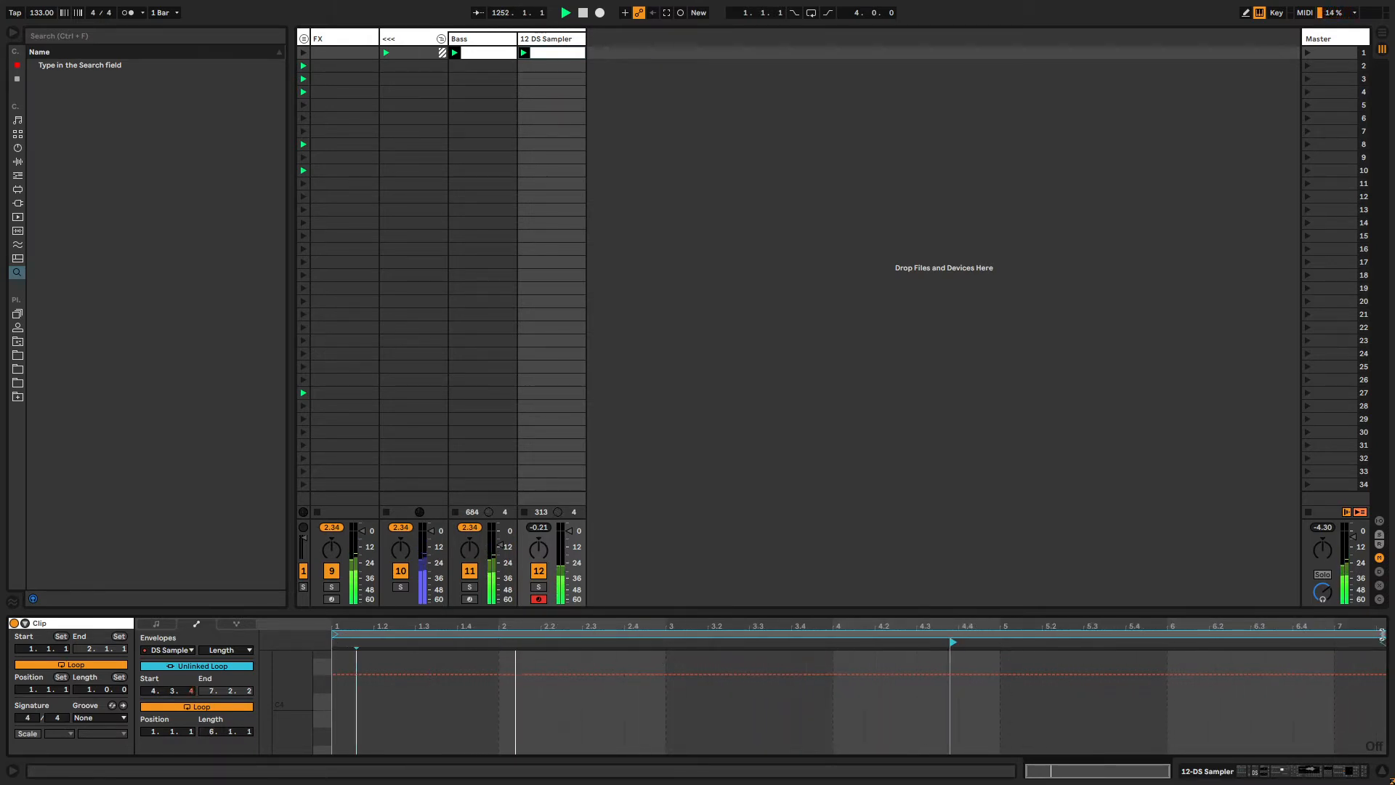
Inspect the recorded DS Sampler Length automation envelope across the whole clip.
{"action": "left_click_drag", "start_coordinate": [1384, 634], "coordinate": [1394, 634]}
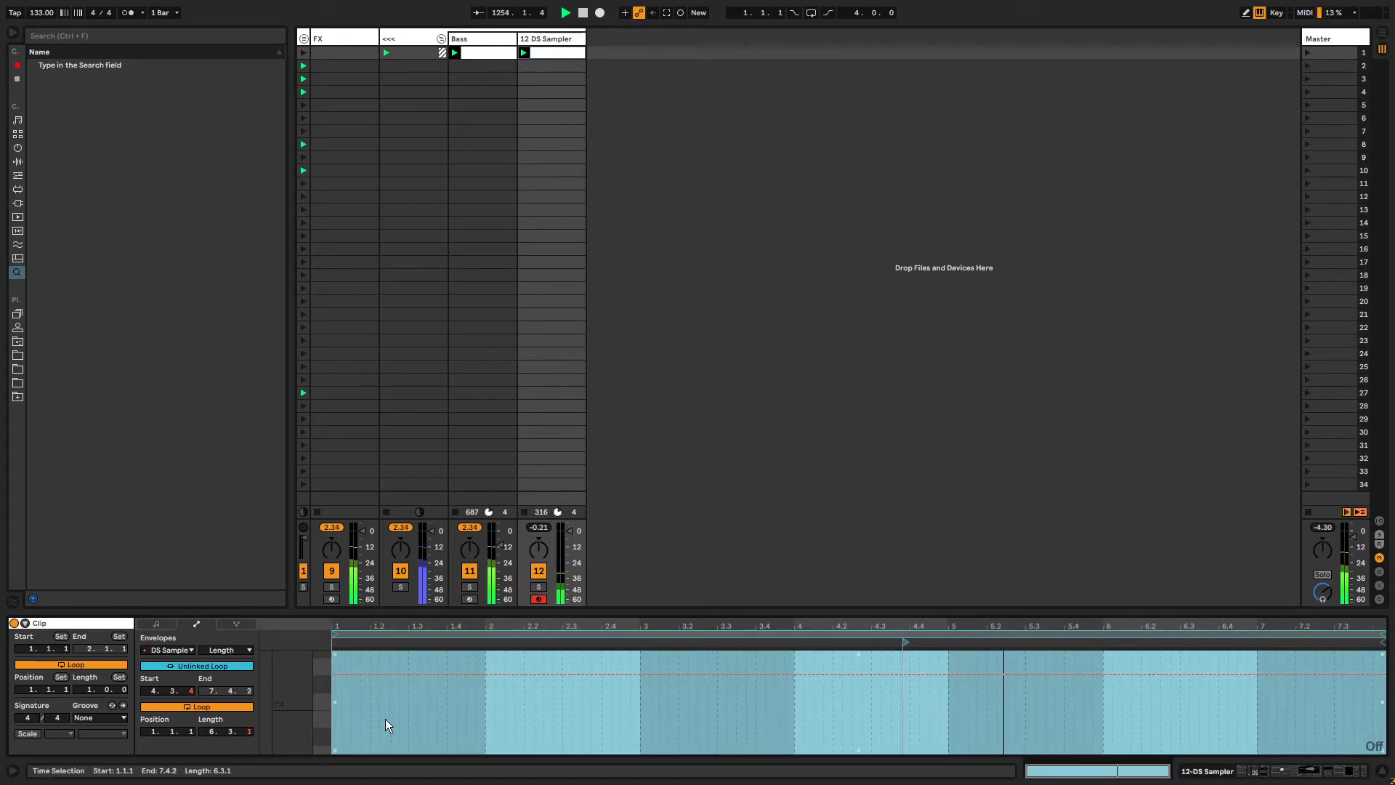
{"action": "key", "text": "shift+Tab"}
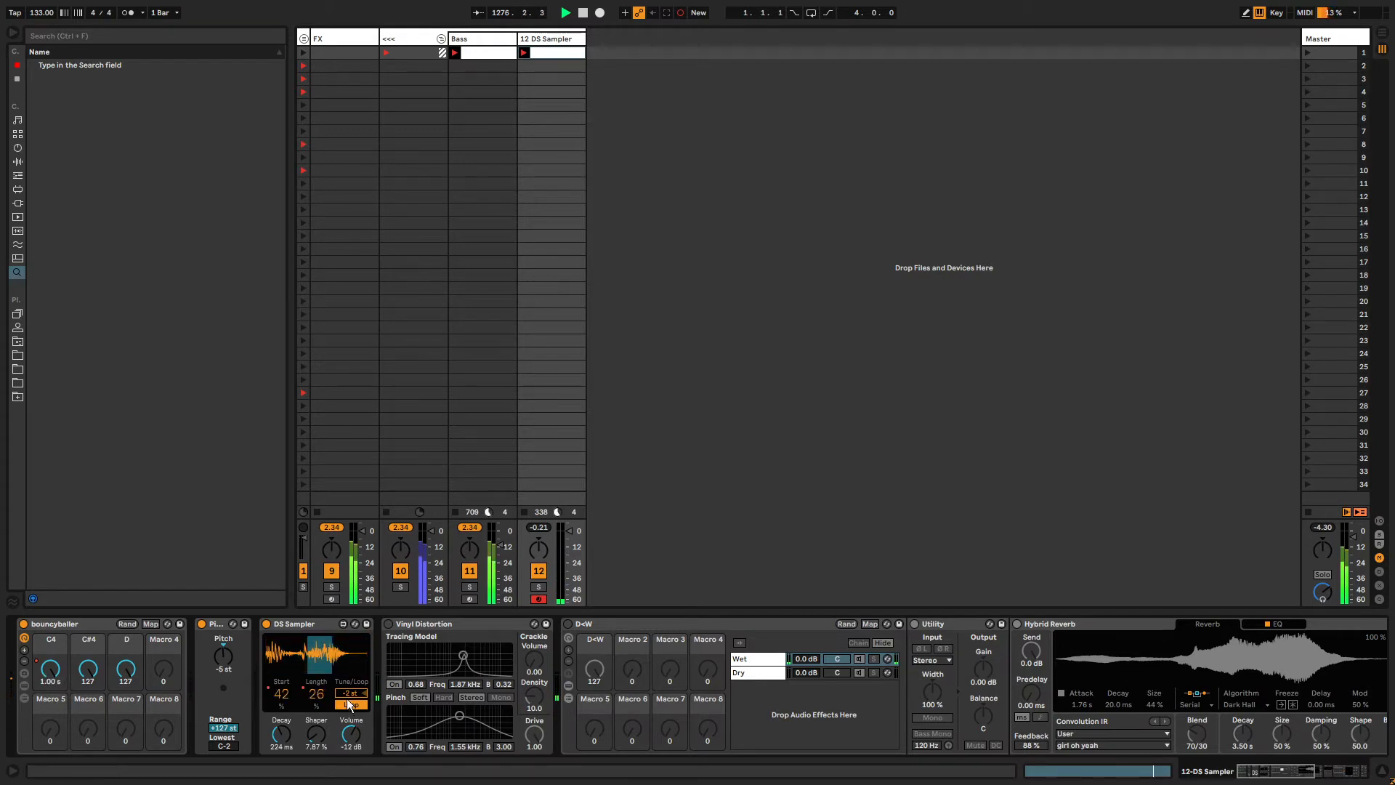
{"action": "key", "text": "shift+Tab"}
{"action": "left_click", "coordinate": [415, 681]}
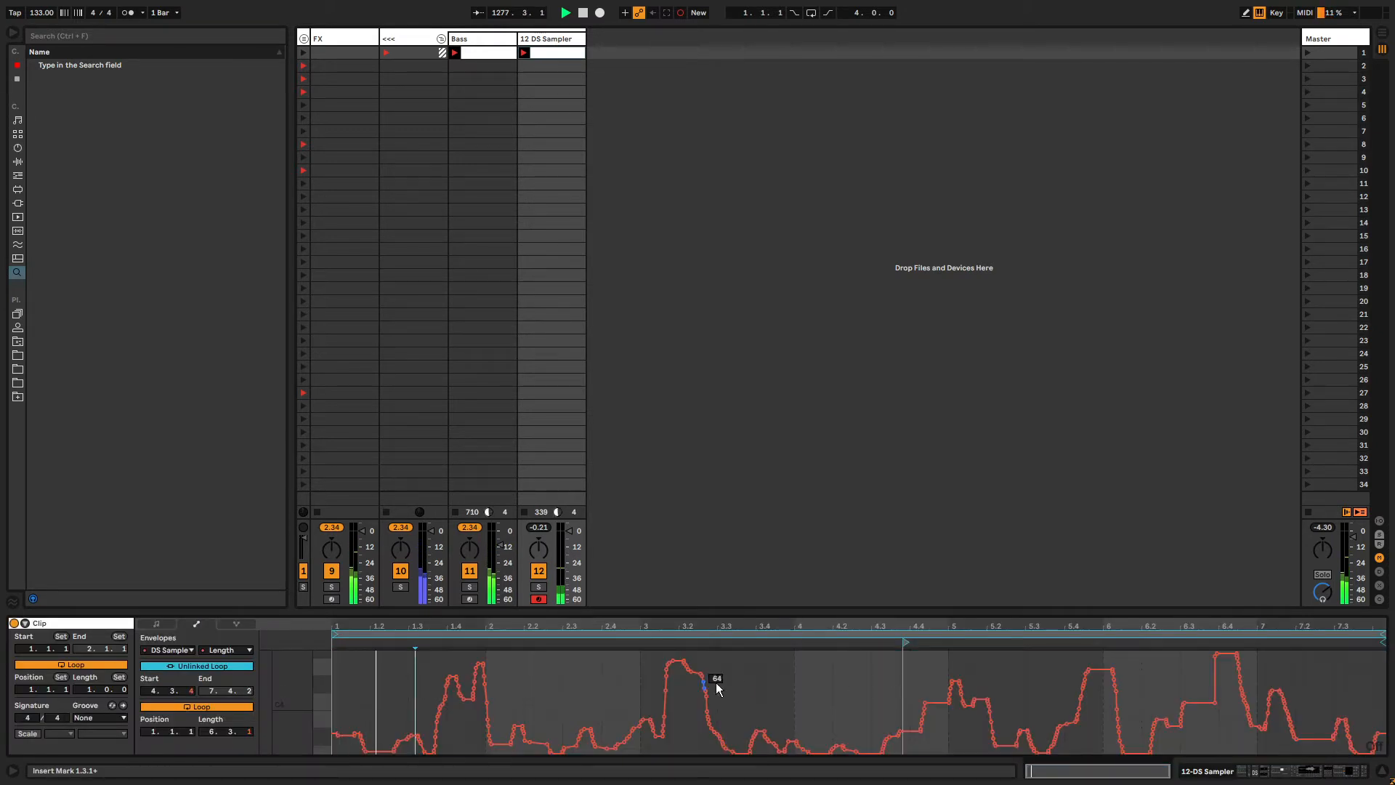
{"action": "key", "text": "ctrl+a"}
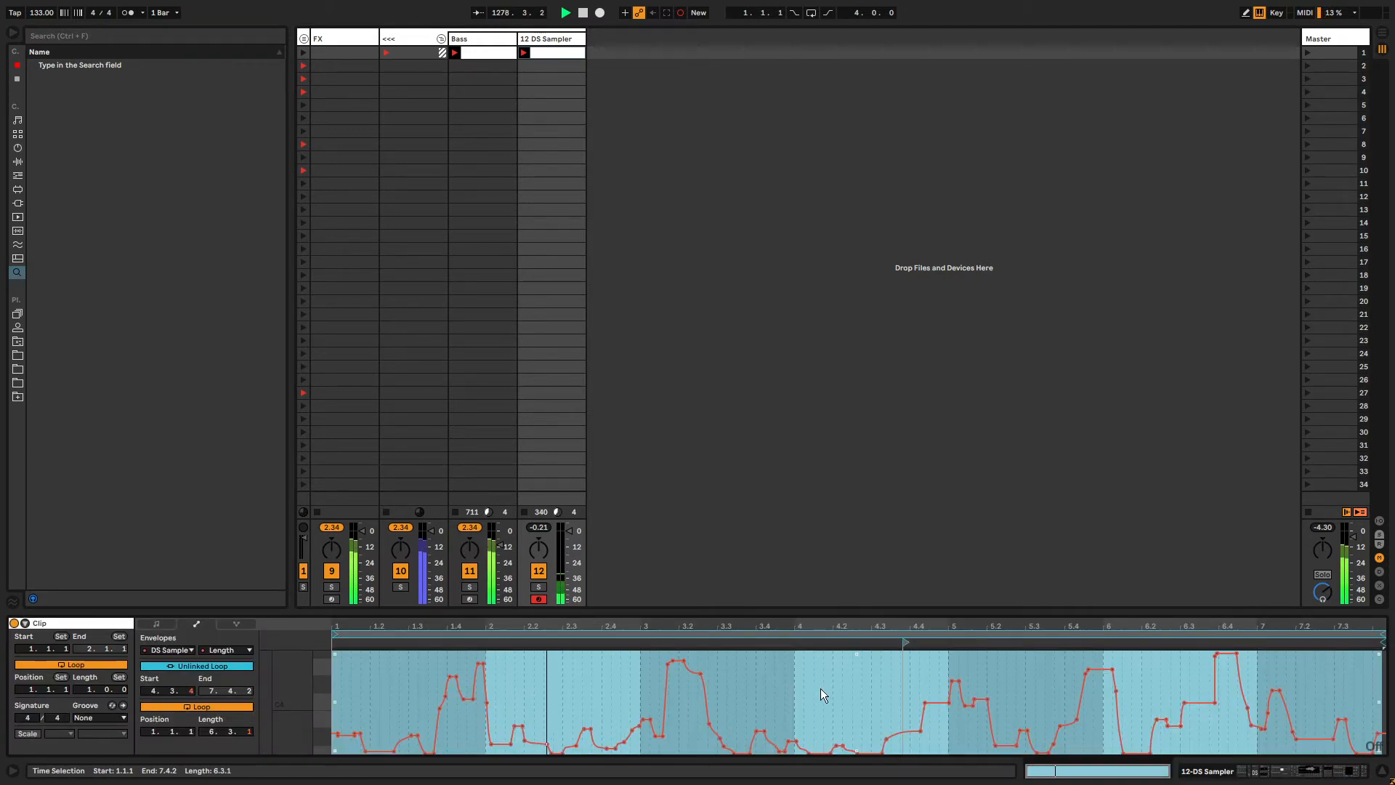
Turn on Vinyl Distortion and pull its Pinch filter down to about 90 Hz.
{"action": "key", "text": "shift+Tab"}
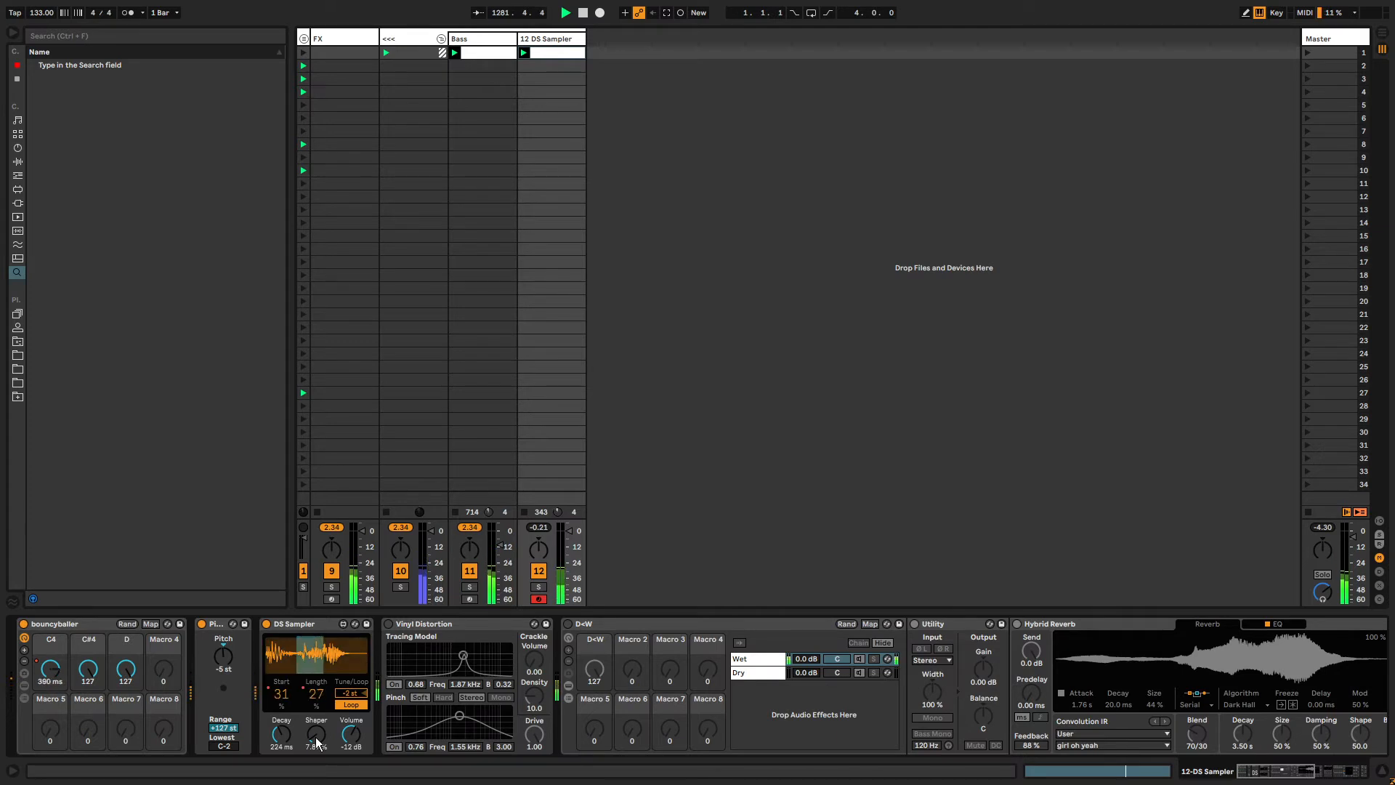
{"action": "left_click", "coordinate": [388, 625]}
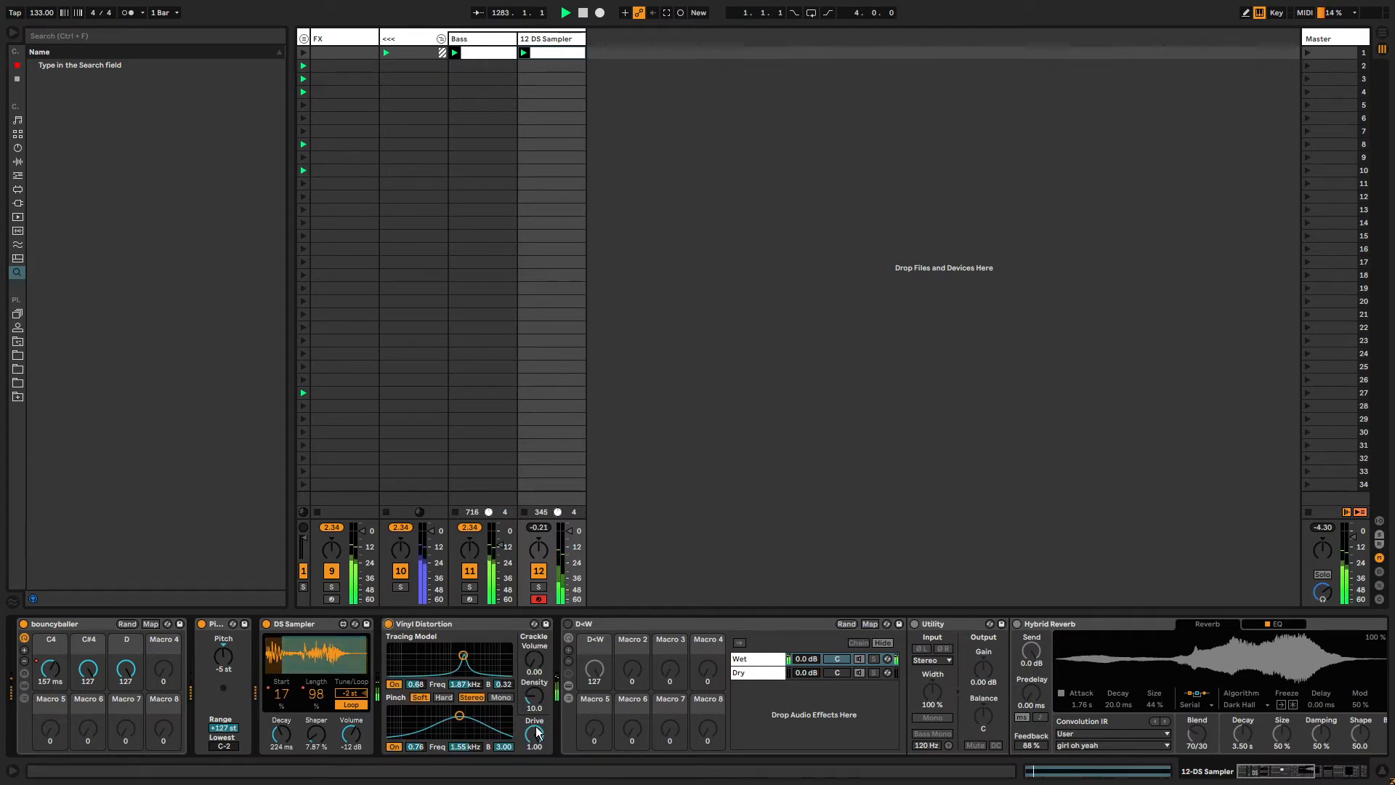
{"action": "left_click_drag", "start_coordinate": [460, 716], "coordinate": [403, 733]}
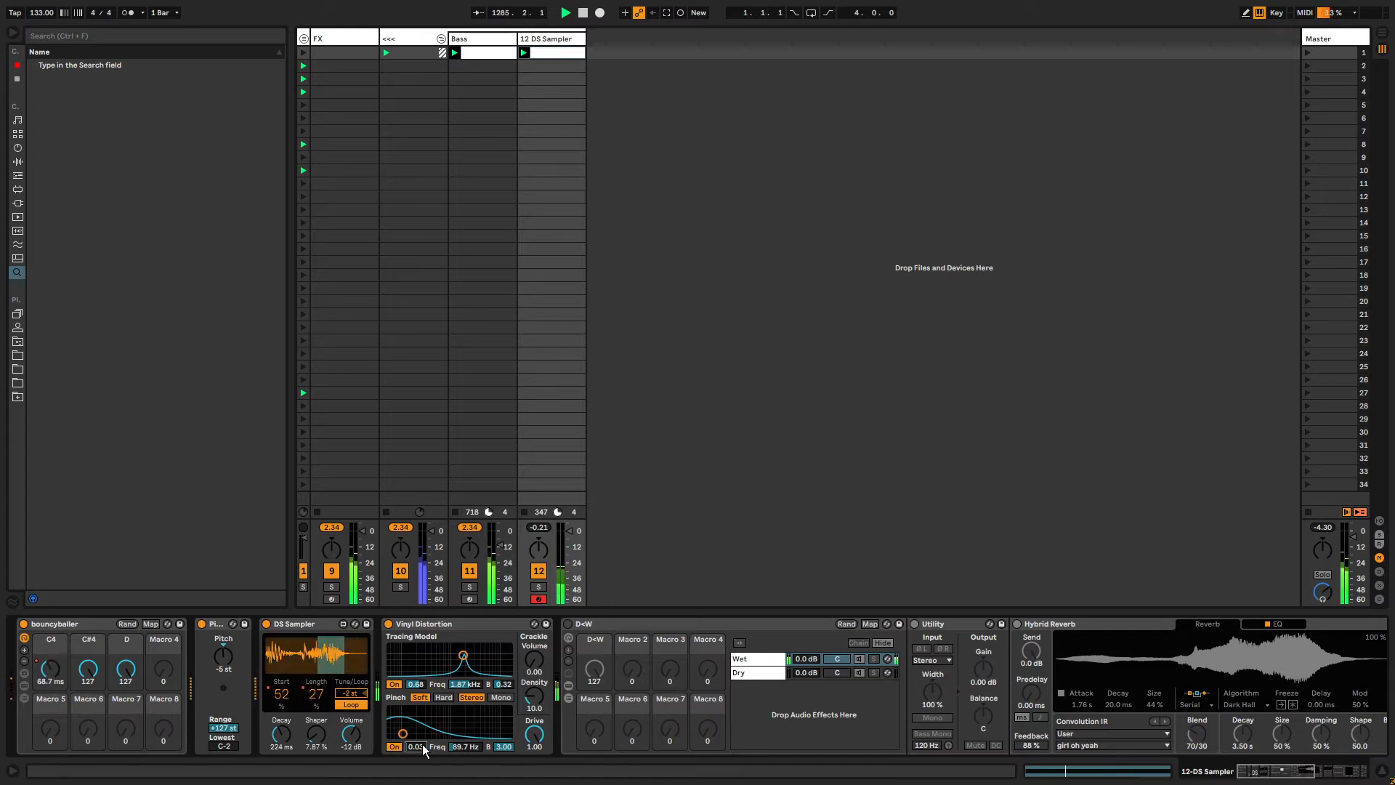
Set the Pinch Drive envelope length to 3.0.3 and move its start to 1.1.4.
{"action": "key", "text": "shift+Tab"}
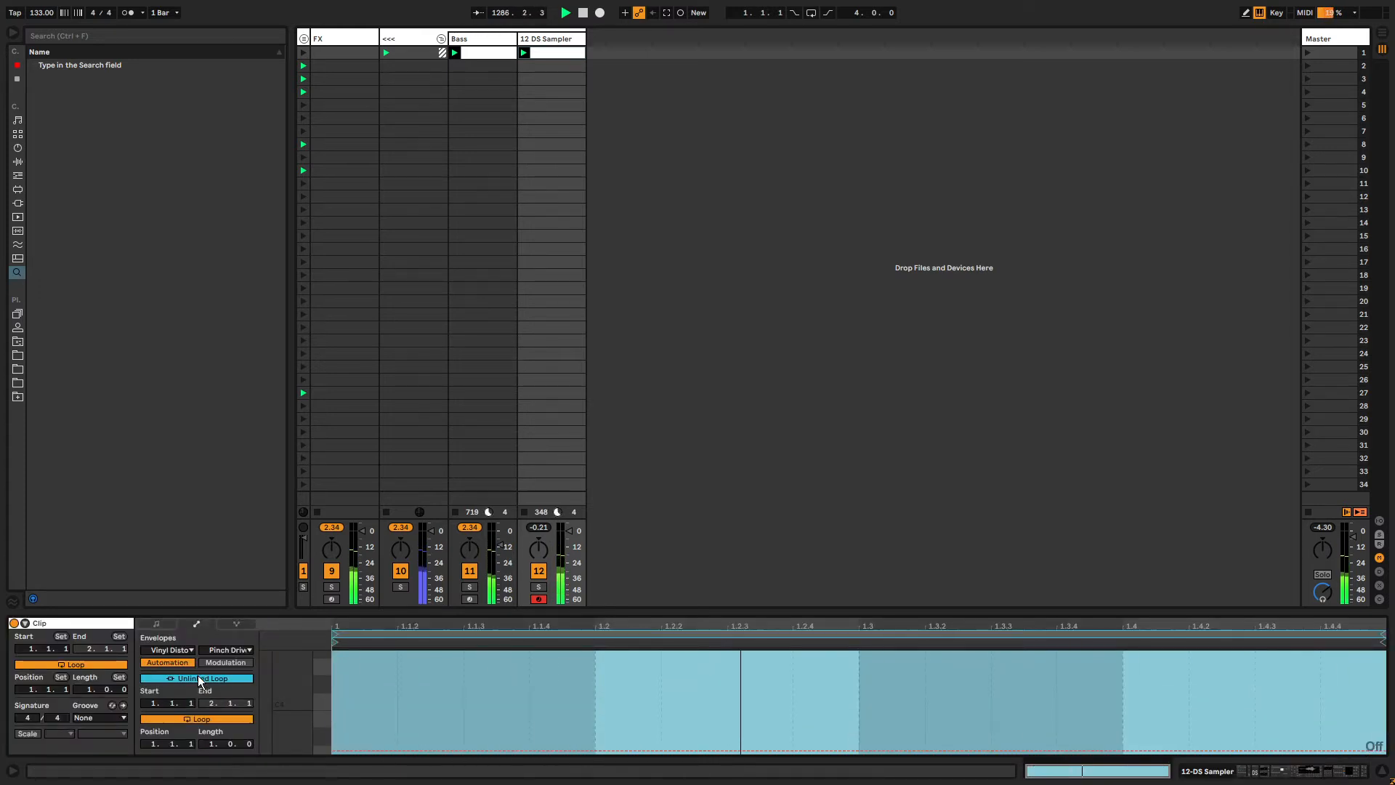
{"action": "left_click", "coordinate": [213, 744]}
{"action": "type", "text": "3.0.3"}
{"action": "key", "text": "Return"}
{"action": "left_click_drag", "start_coordinate": [334, 642], "coordinate": [398, 642]}
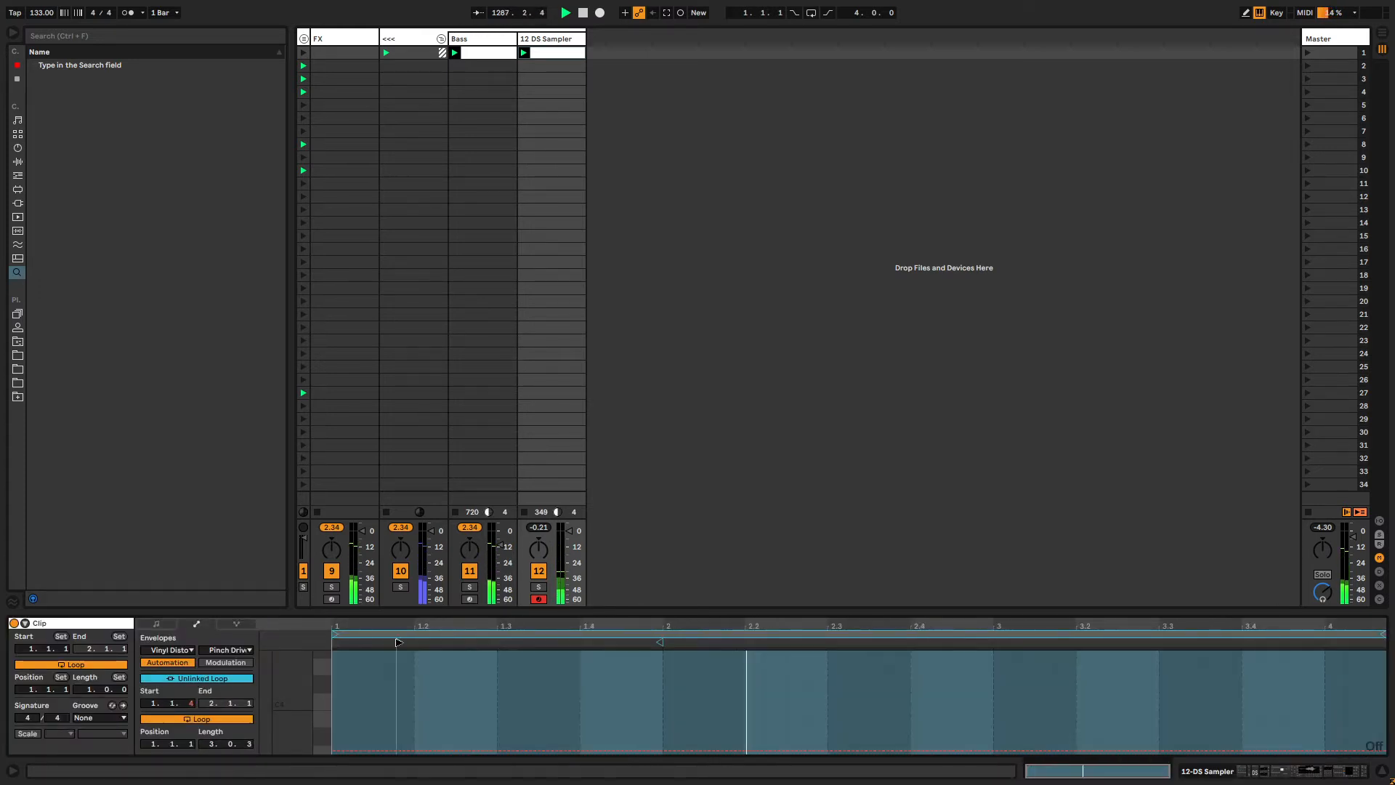
{"action": "left_click_drag", "start_coordinate": [1382, 634], "coordinate": [1391, 634]}
{"action": "key", "text": "ctrl+a"}
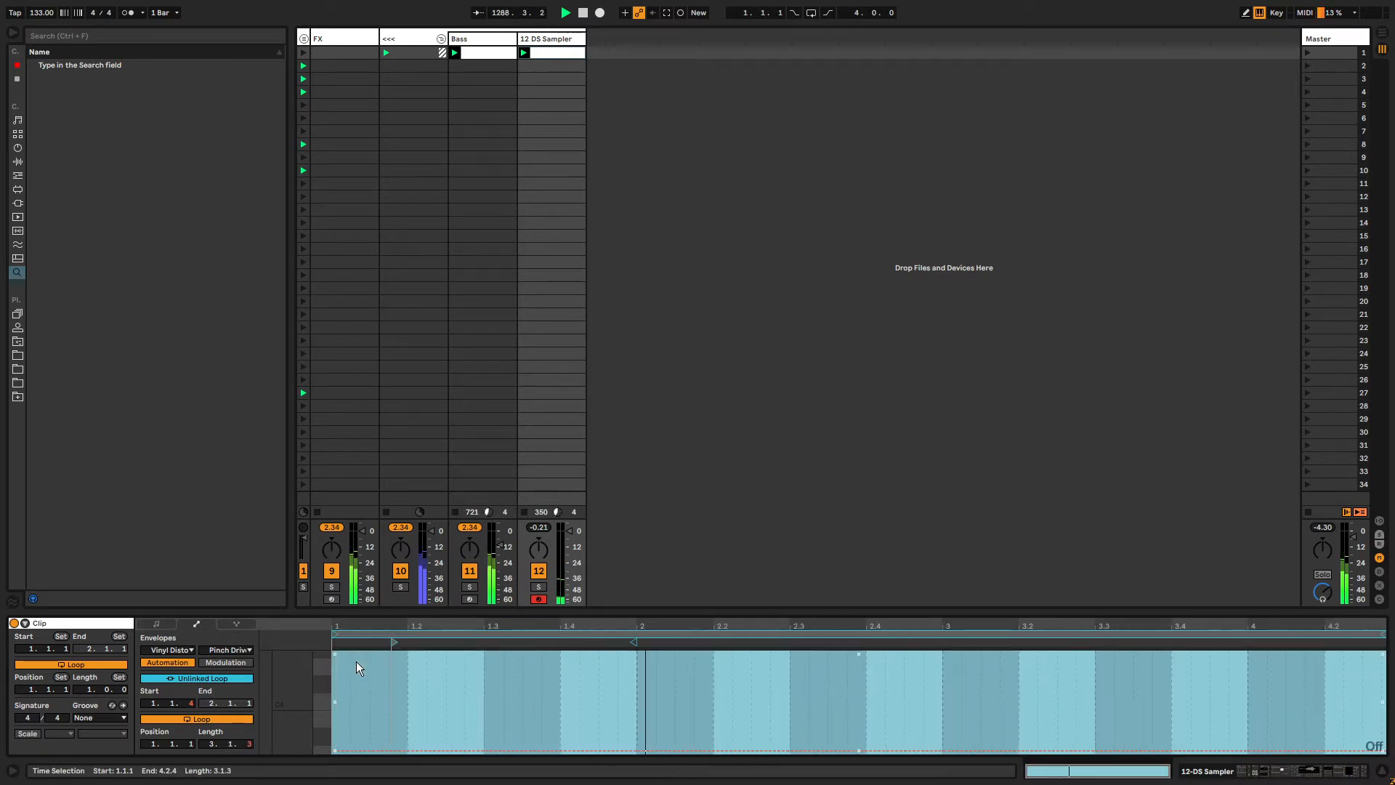
Unlink the Pinch Freq envelope loop and set its length to 12.1.1.
{"action": "key", "text": "shift+Tab"}
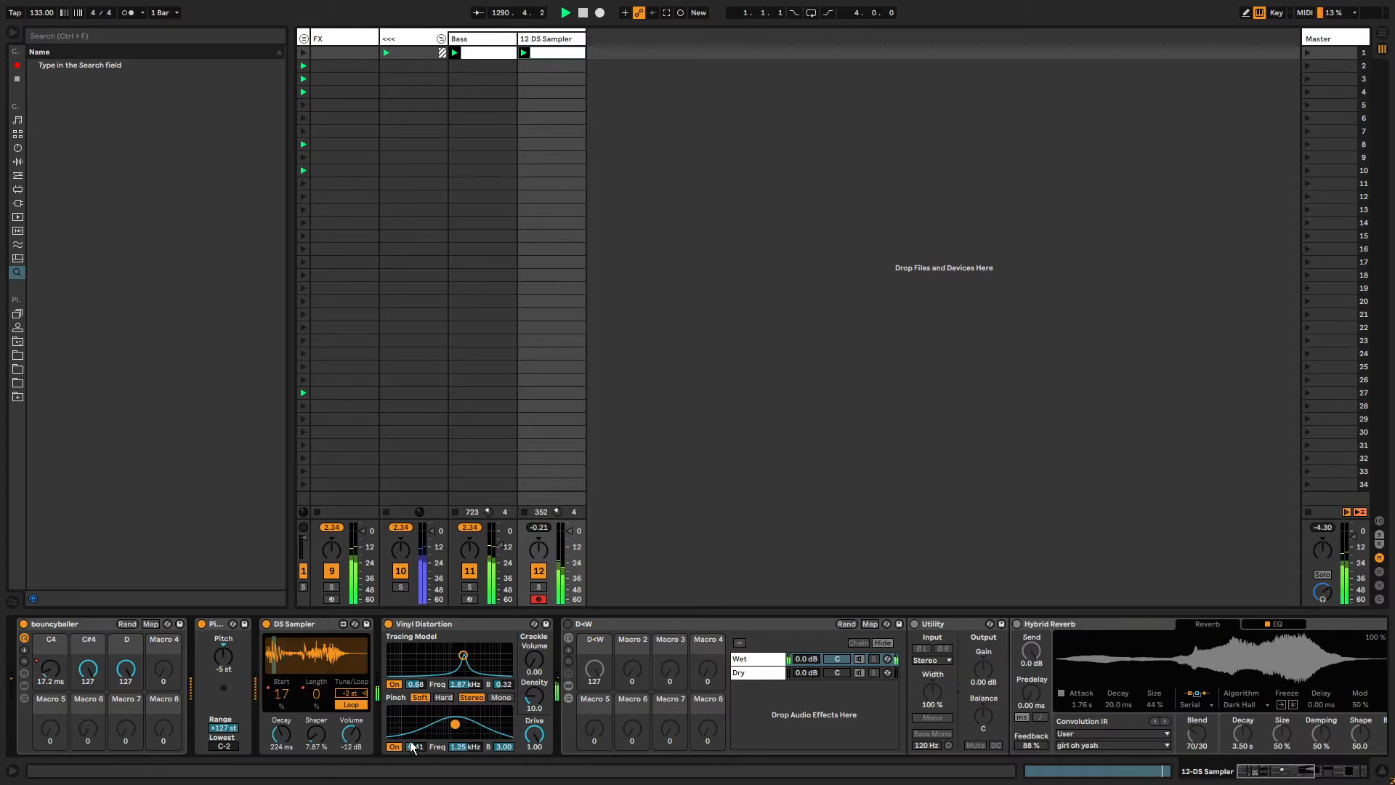
{"action": "key", "text": "shift+Tab"}
{"action": "key", "text": "shift+Tab"}
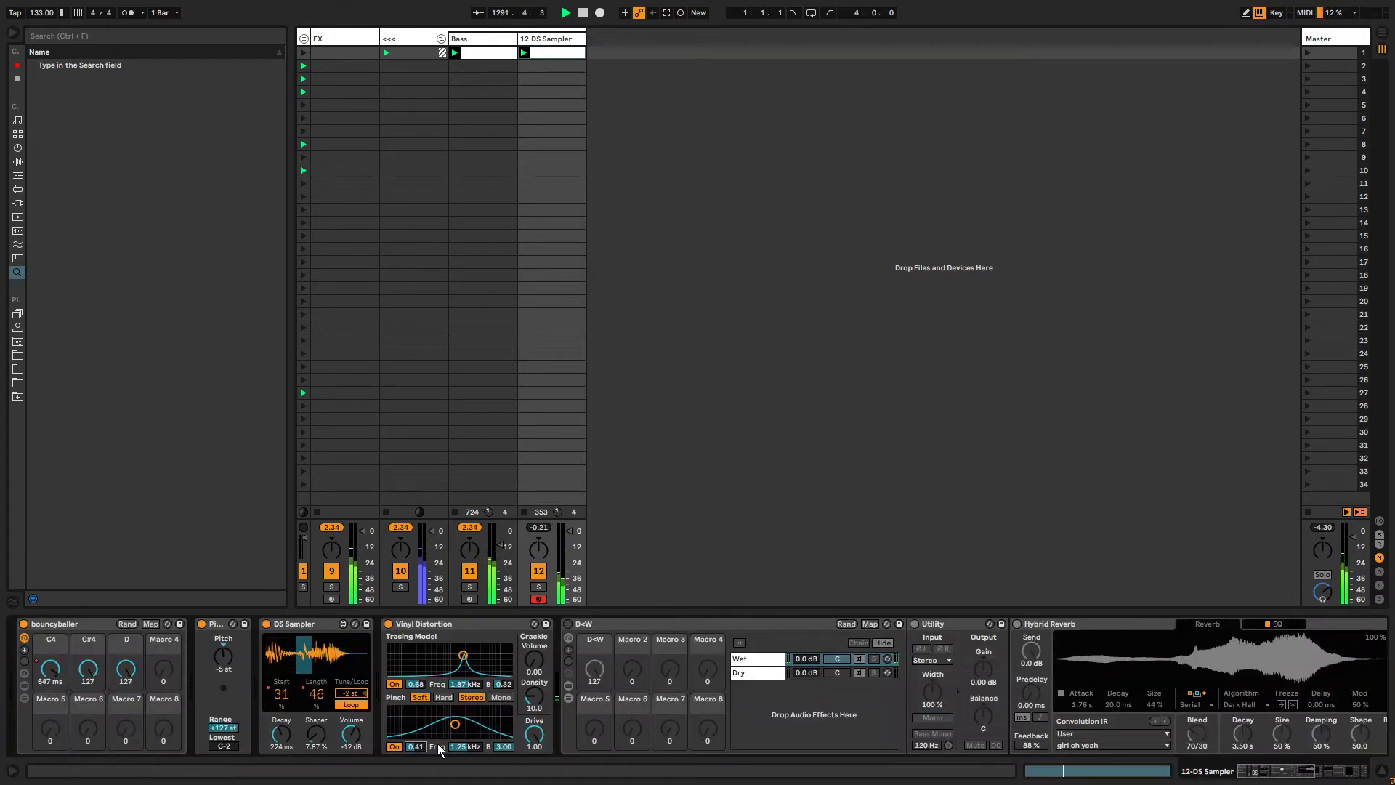
{"action": "key", "text": "shift+Tab"}
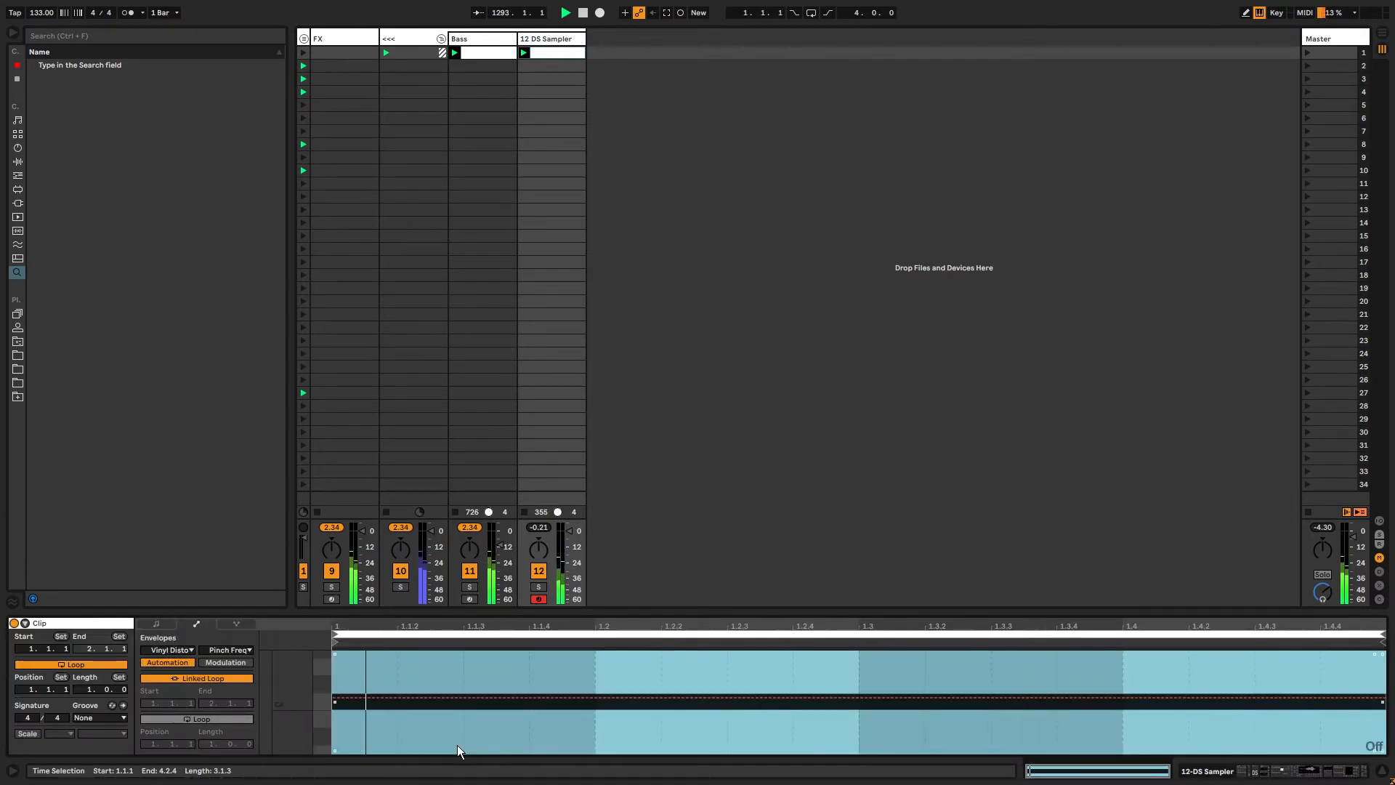
{"action": "left_click", "coordinate": [212, 744]}
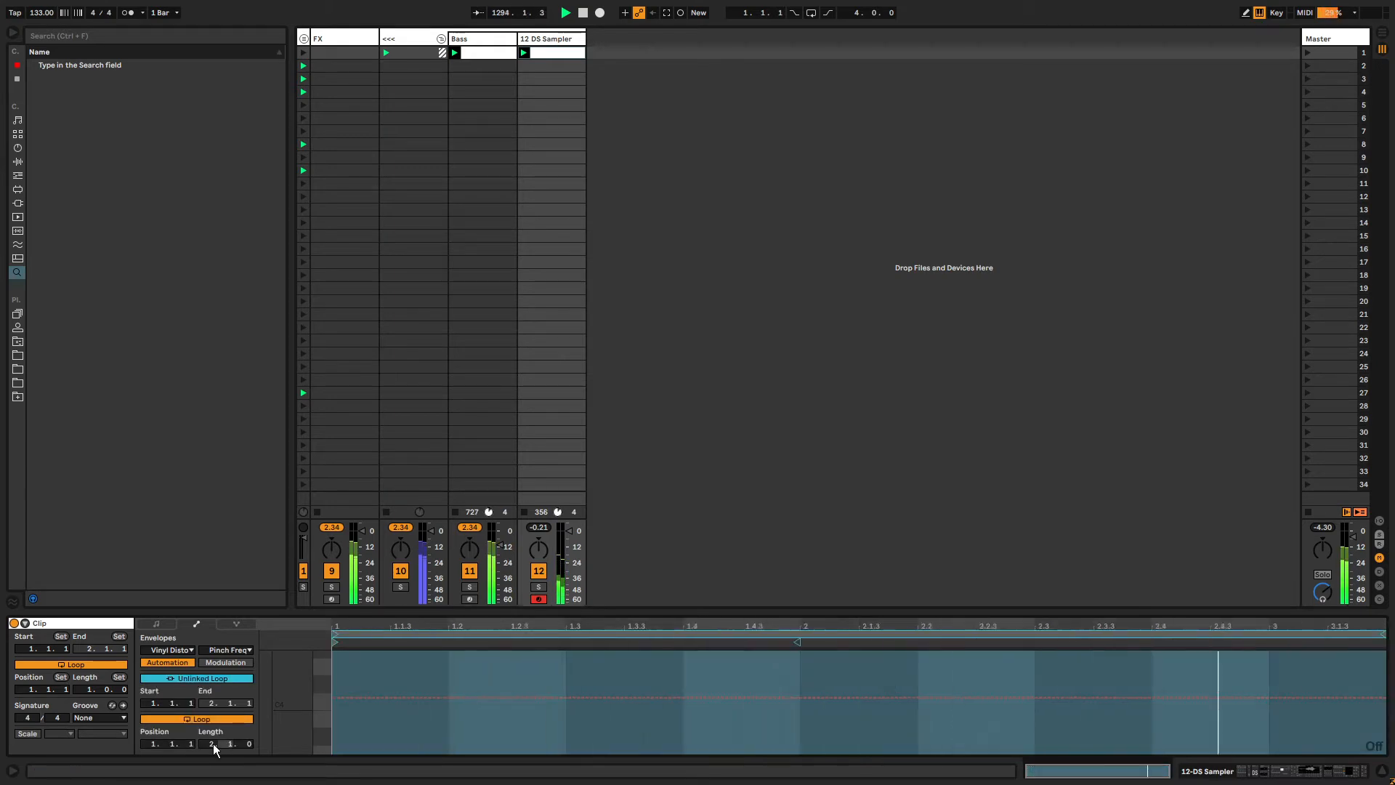
{"action": "type", "text": "3.1.2"}
{"action": "key", "text": "Return"}
{"action": "left_click_drag", "start_coordinate": [213, 743], "coordinate": [213, 703]}
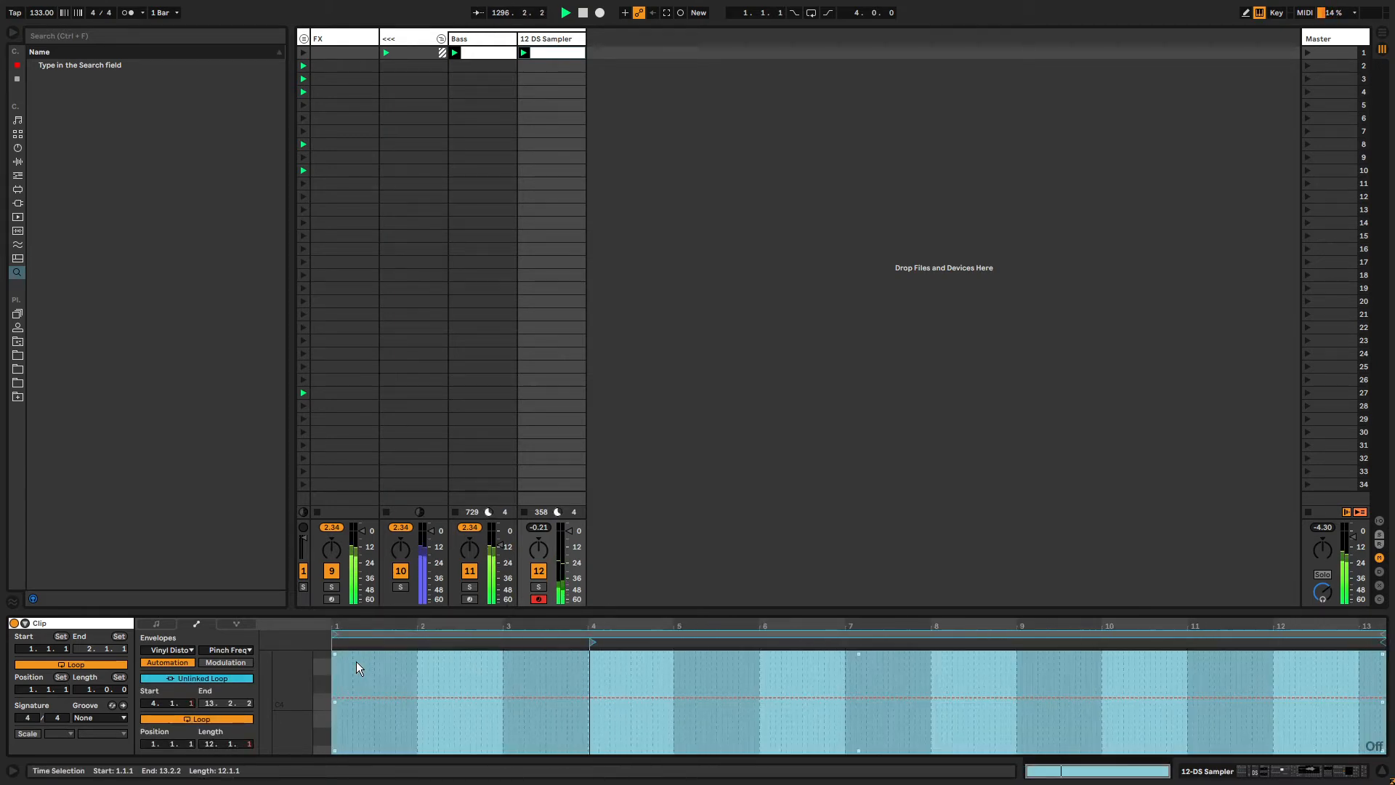
Record automation of the Vinyl Distortion Pinch filter into the playing clip.
{"action": "key", "text": "shift+Tab"}
{"action": "key", "text": "ctrl+shift+F9"}
{"action": "mouse_move", "coordinate": [455, 724]}
{"action": "left_mouse_down"}
{"action": "mouse_move", "coordinate": [483, 731]}
{"action": "mouse_move", "coordinate": [445, 726]}
{"action": "mouse_move", "coordinate": [456, 734]}
{"action": "left_mouse_up"}
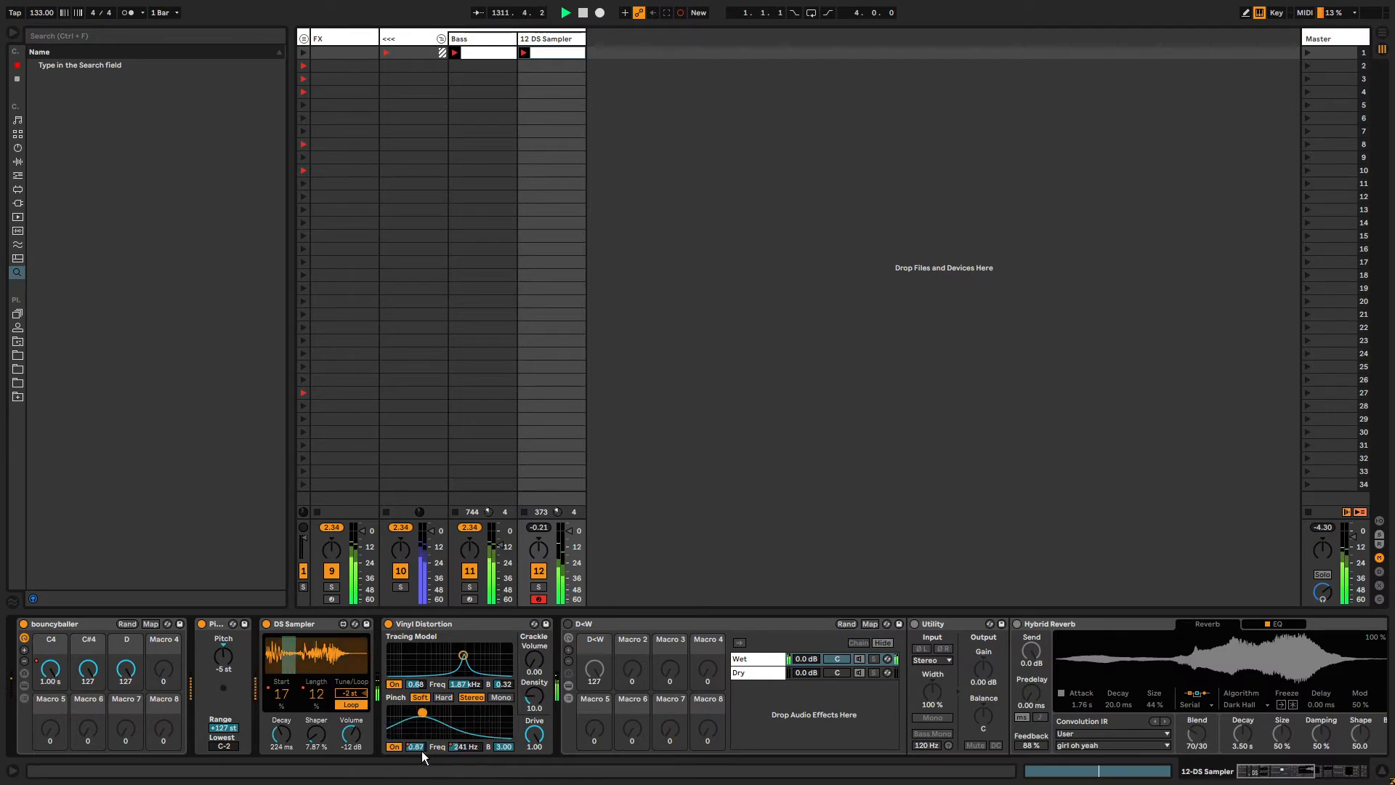
Examine the recorded Pinch Drive and Pinch Freq automation envelopes in the clip.
{"action": "key", "text": "shift+Tab"}
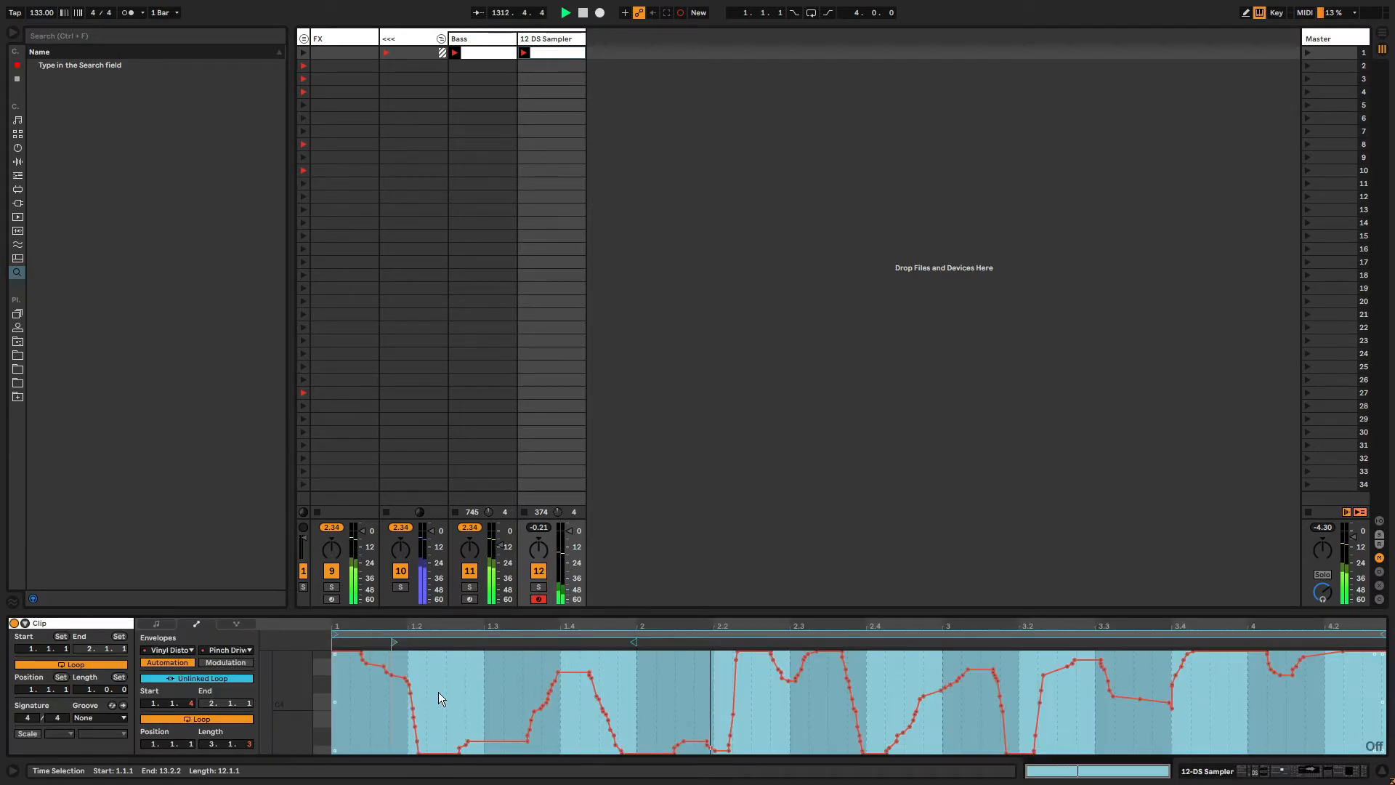
{"action": "key", "text": "shift+Tab"}
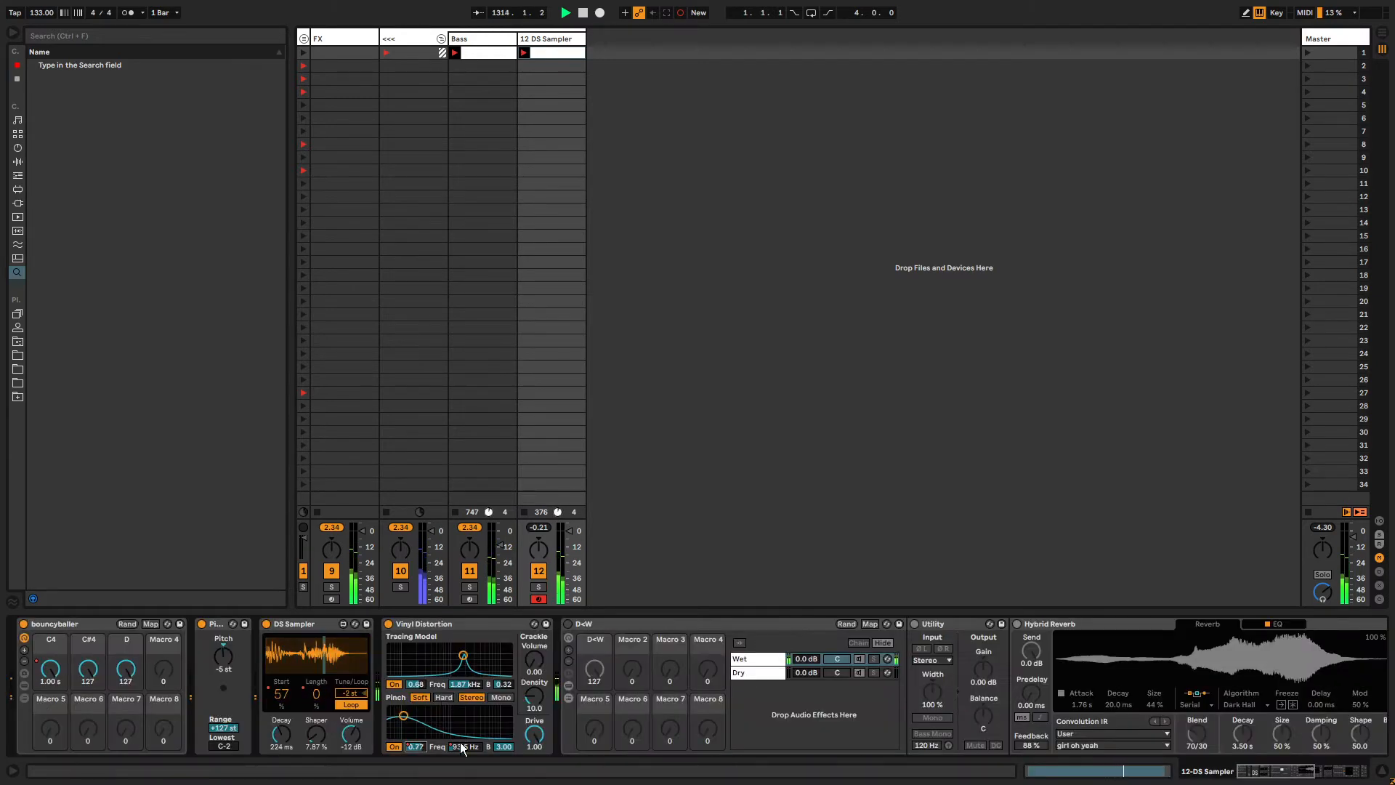
{"action": "key", "text": "shift+Tab"}
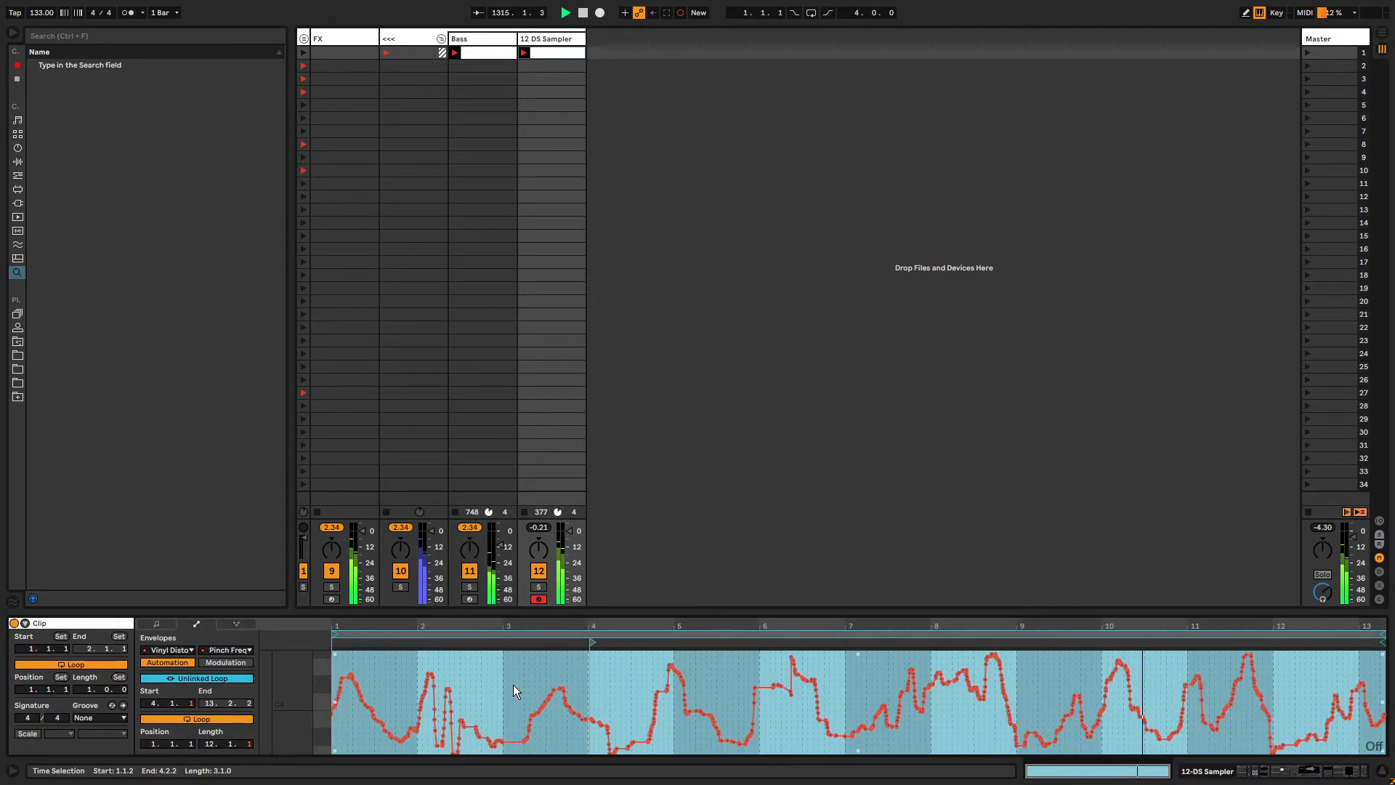
{"action": "key", "text": "shift+Tab"}
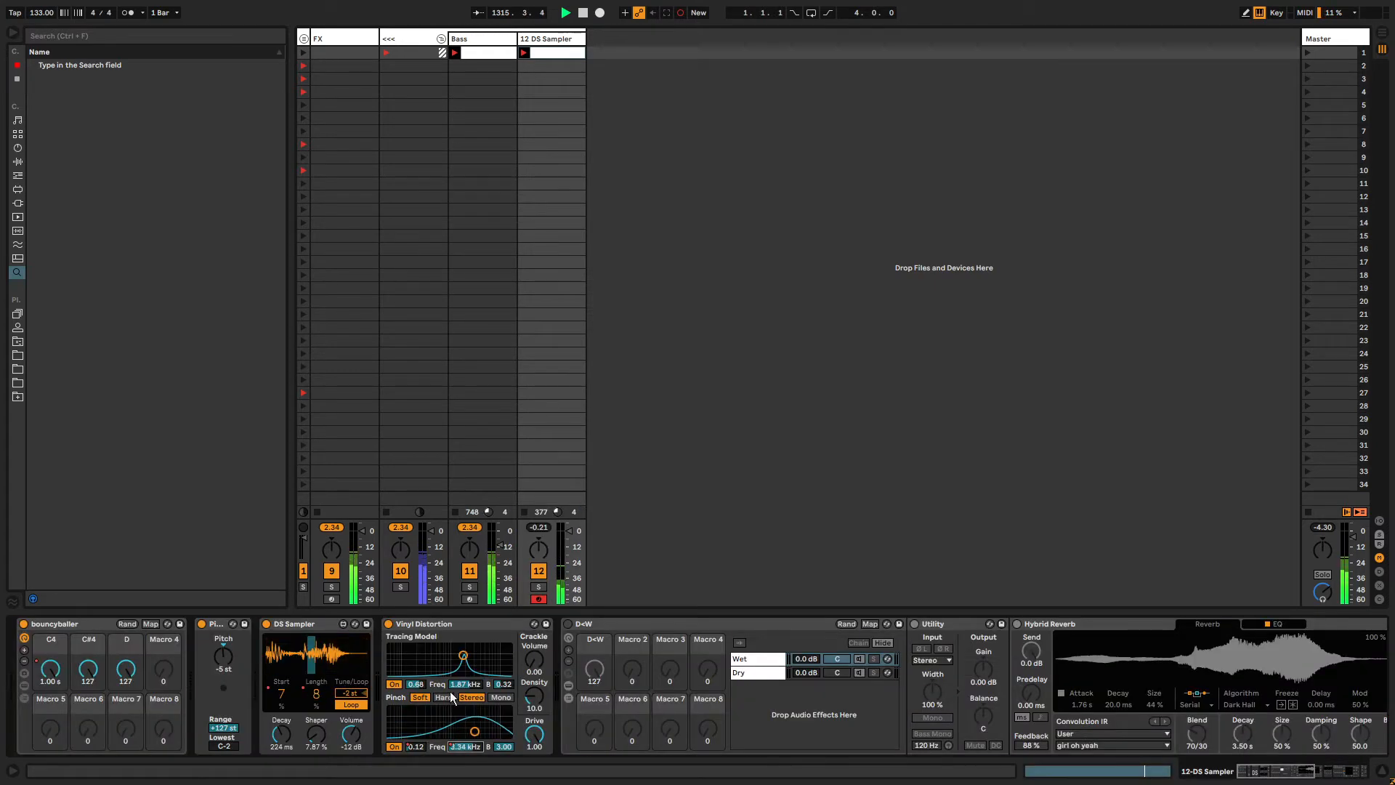
Delete the D chain from the bouncyballer rack.
{"action": "left_click", "coordinate": [25, 697]}
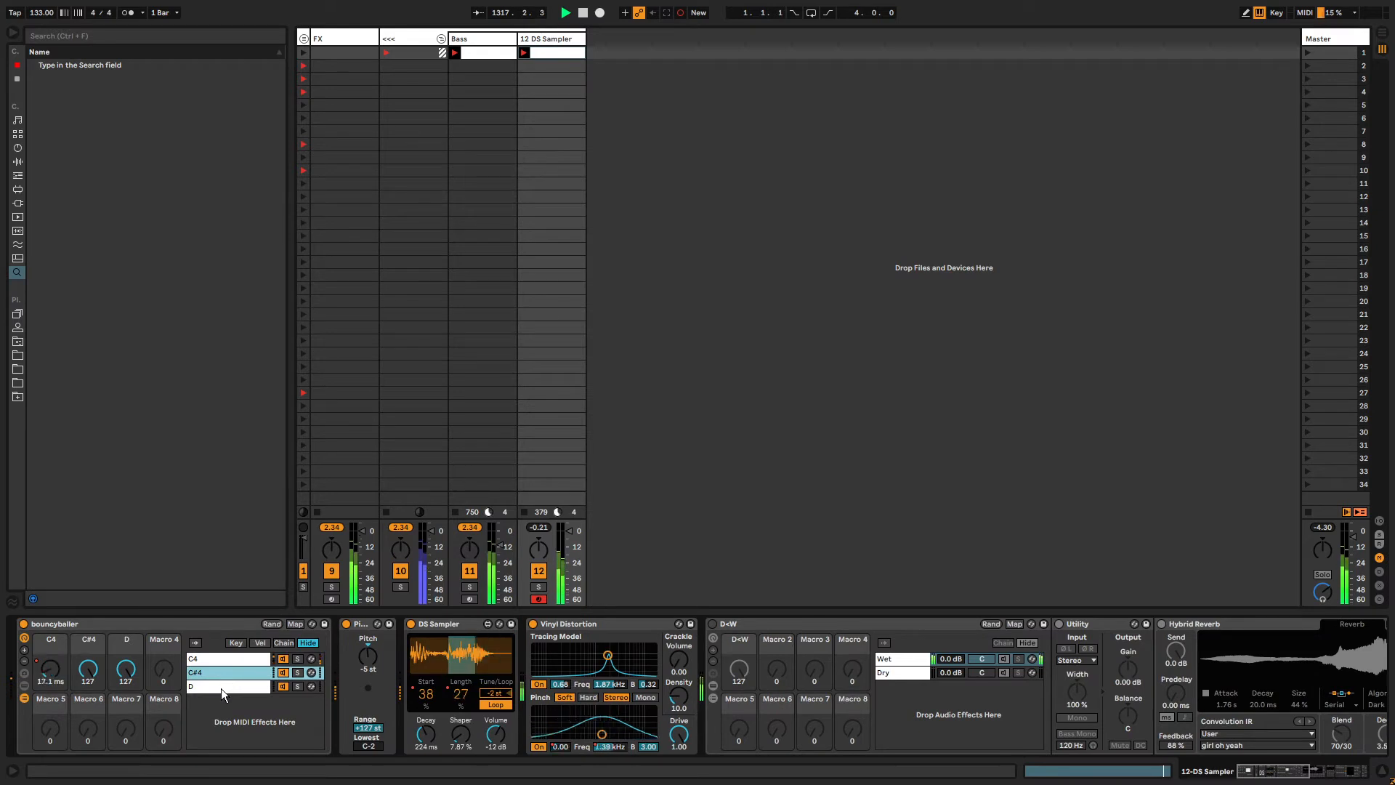
{"action": "left_click", "coordinate": [220, 688], "text": "shift"}
{"action": "key", "text": "Delete"}
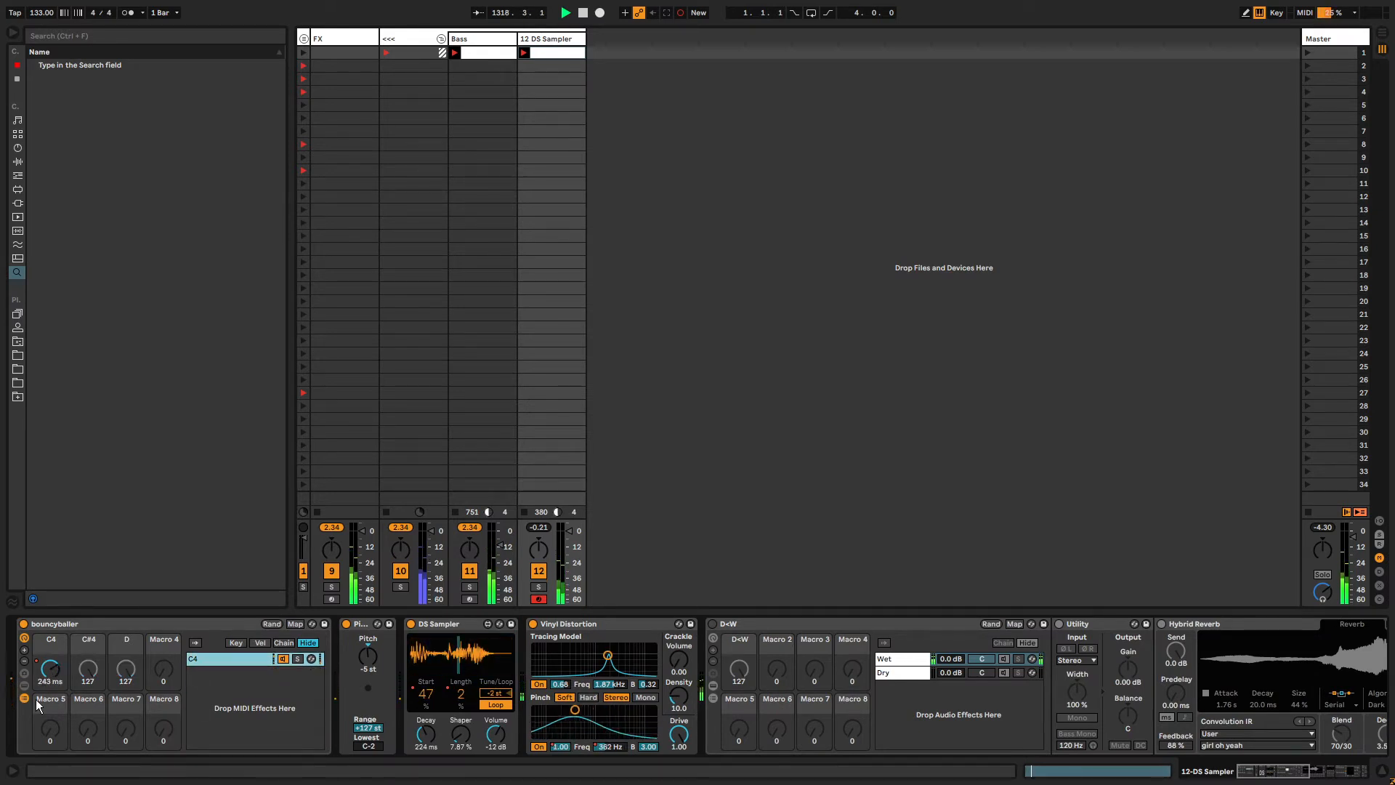
{"action": "left_click", "coordinate": [25, 698]}
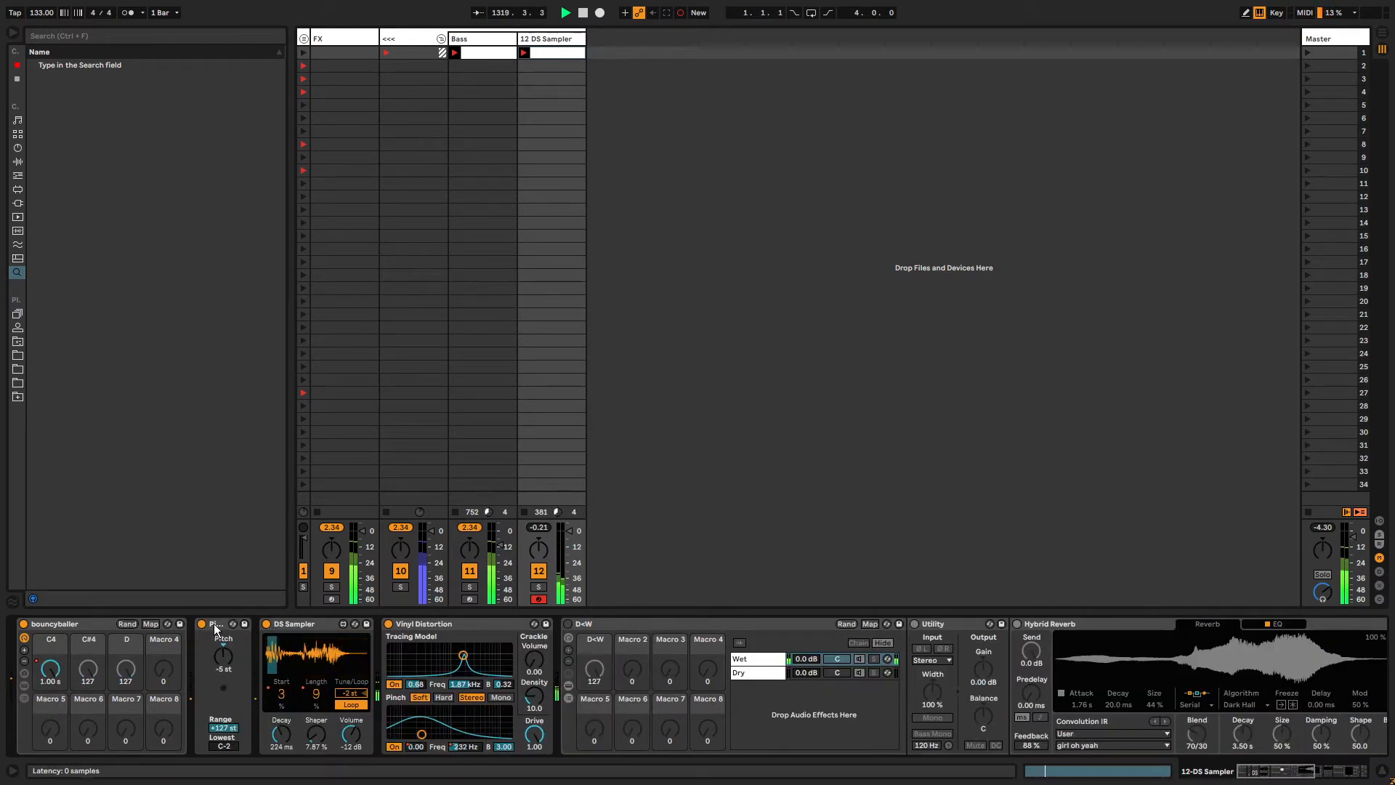
Toggle the D+W rack's device switch off and on.
{"action": "left_click", "coordinate": [718, 622]}
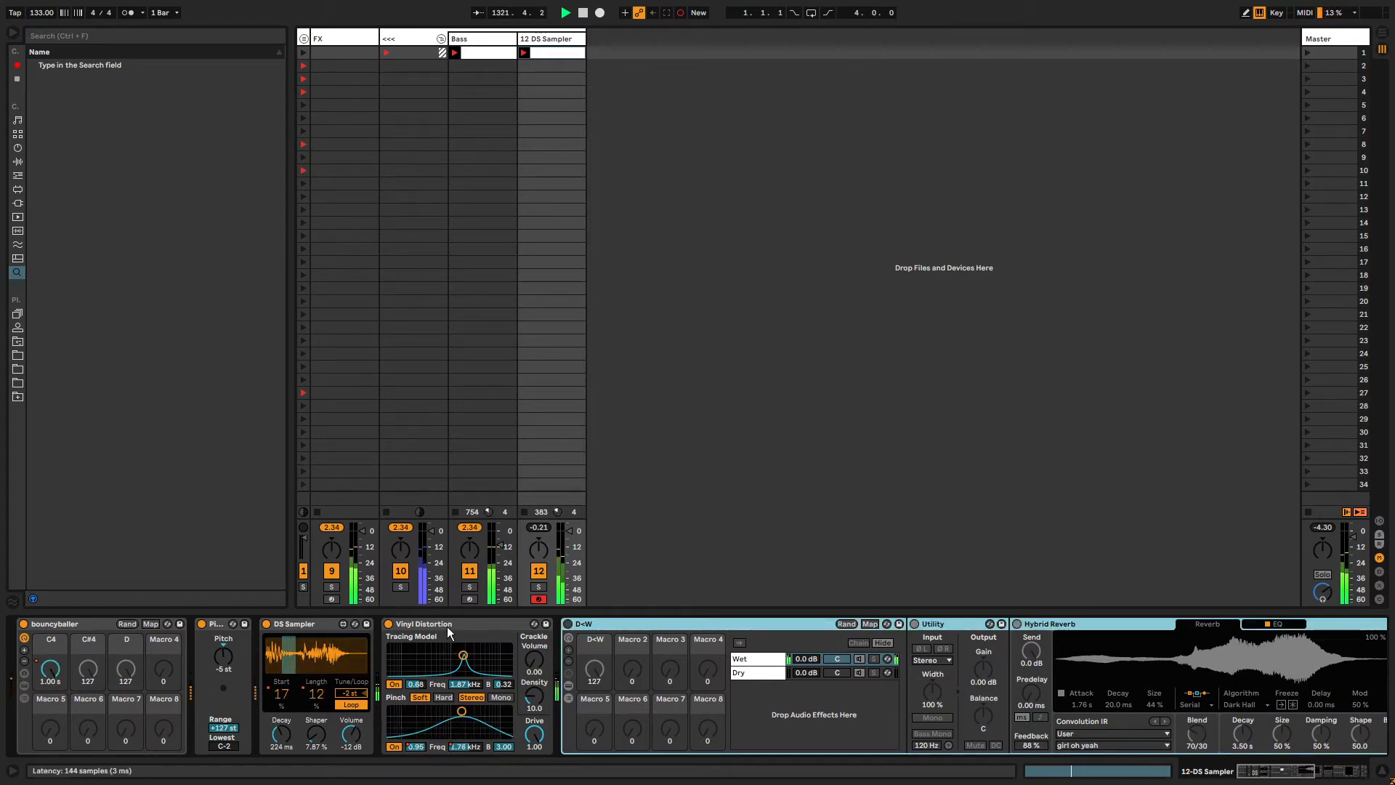
{"action": "left_click", "coordinate": [568, 624]}
{"action": "left_click", "coordinate": [567, 624]}
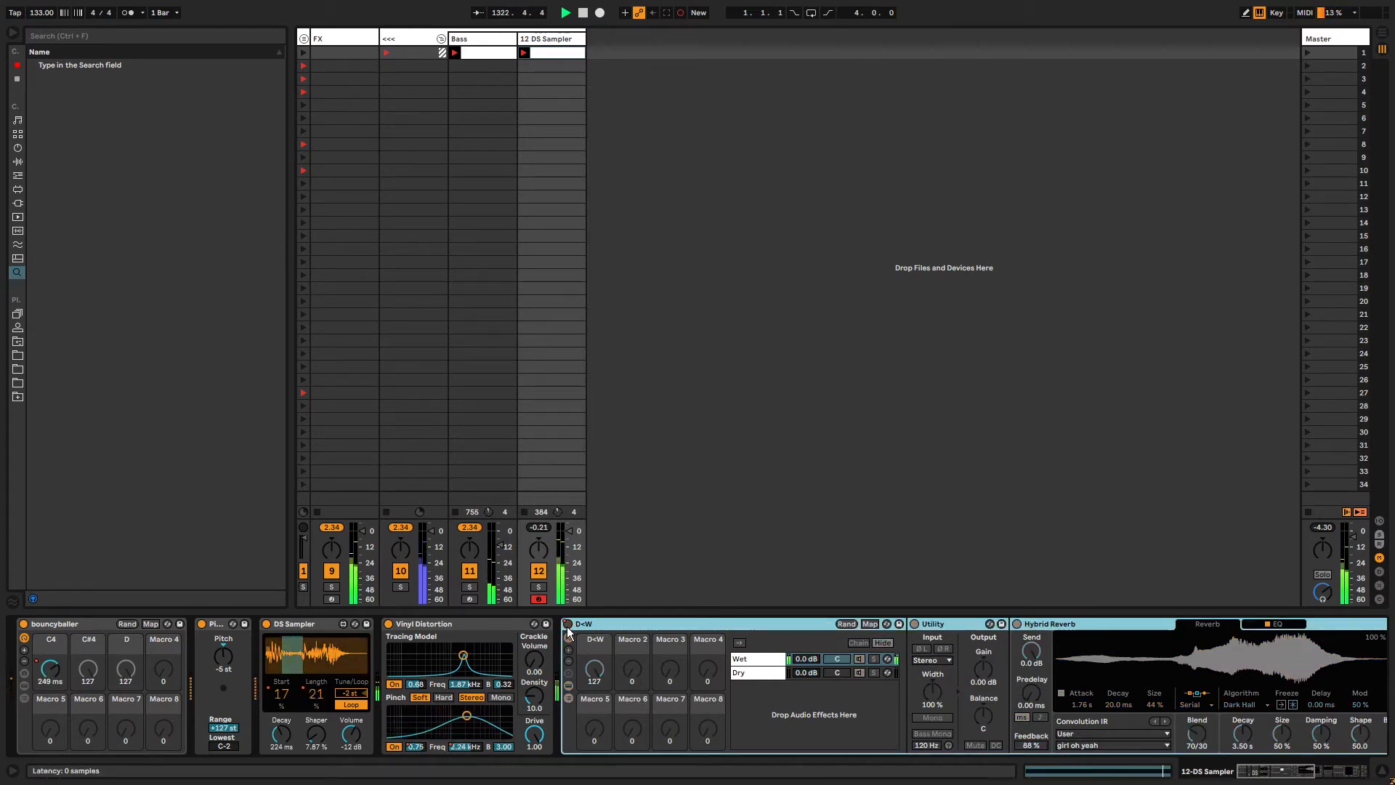
Delete the Device On automation recorded on the D+W rack.
{"action": "right_click", "coordinate": [567, 626]}
{"action": "left_click", "coordinate": [577, 632]}
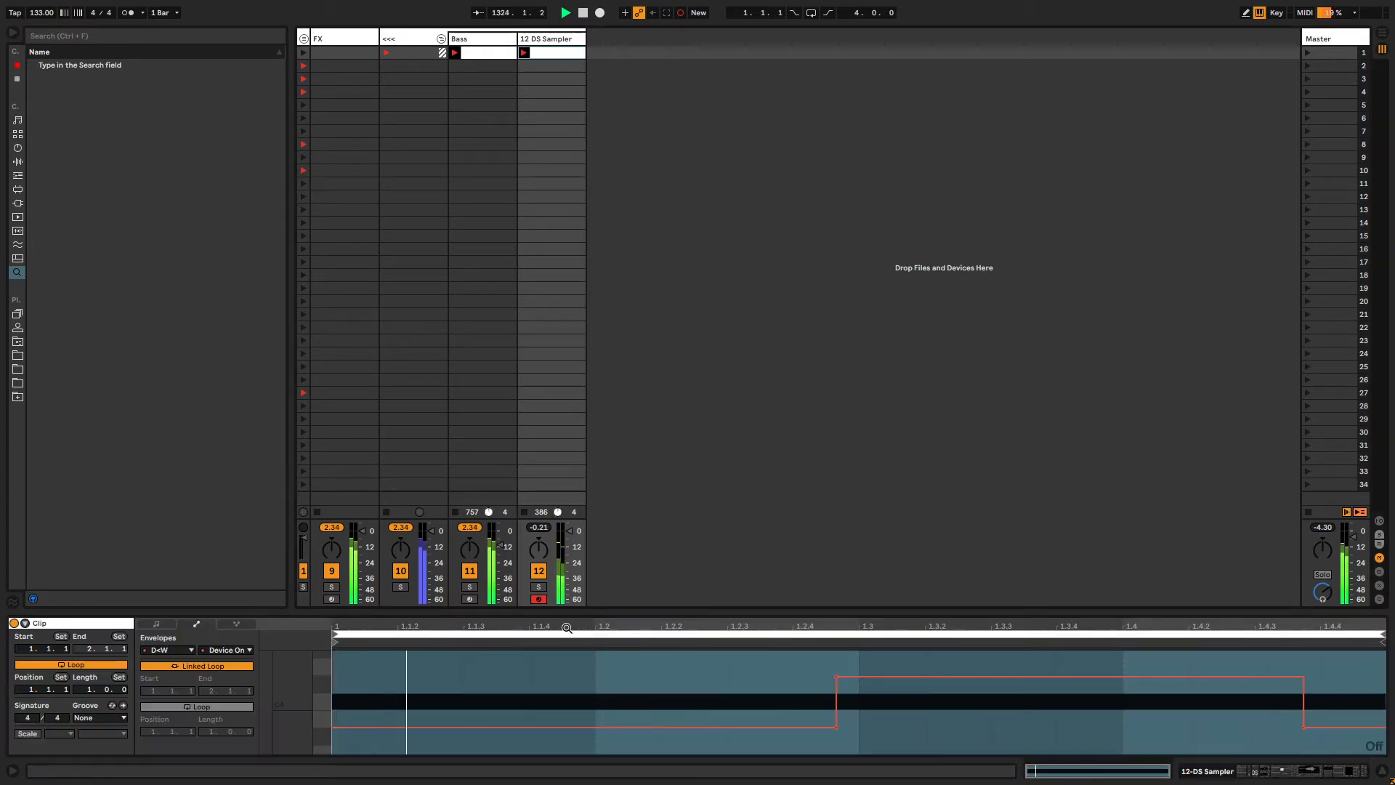
{"action": "key", "text": "shift+Tab"}
{"action": "right_click", "coordinate": [567, 626]}
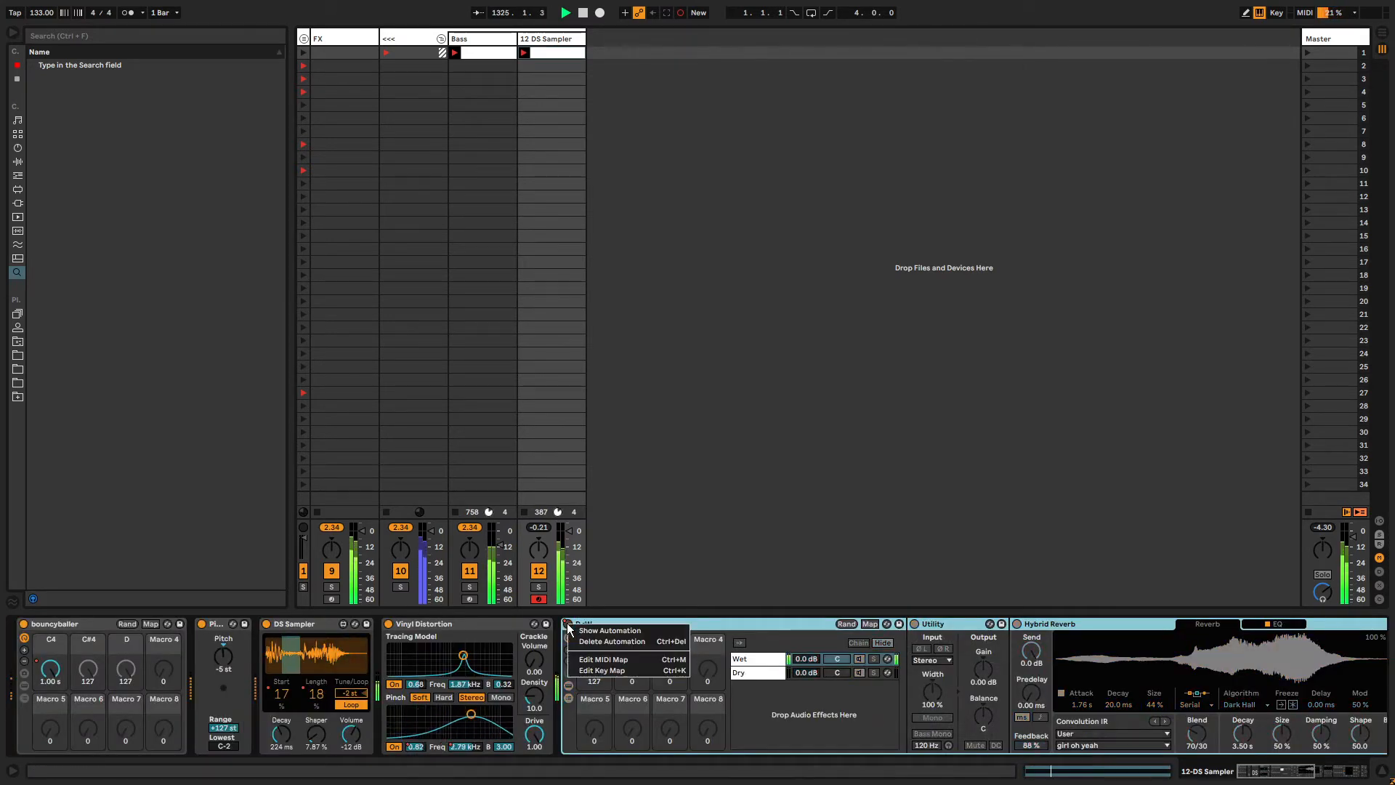
{"action": "left_click", "coordinate": [593, 641]}
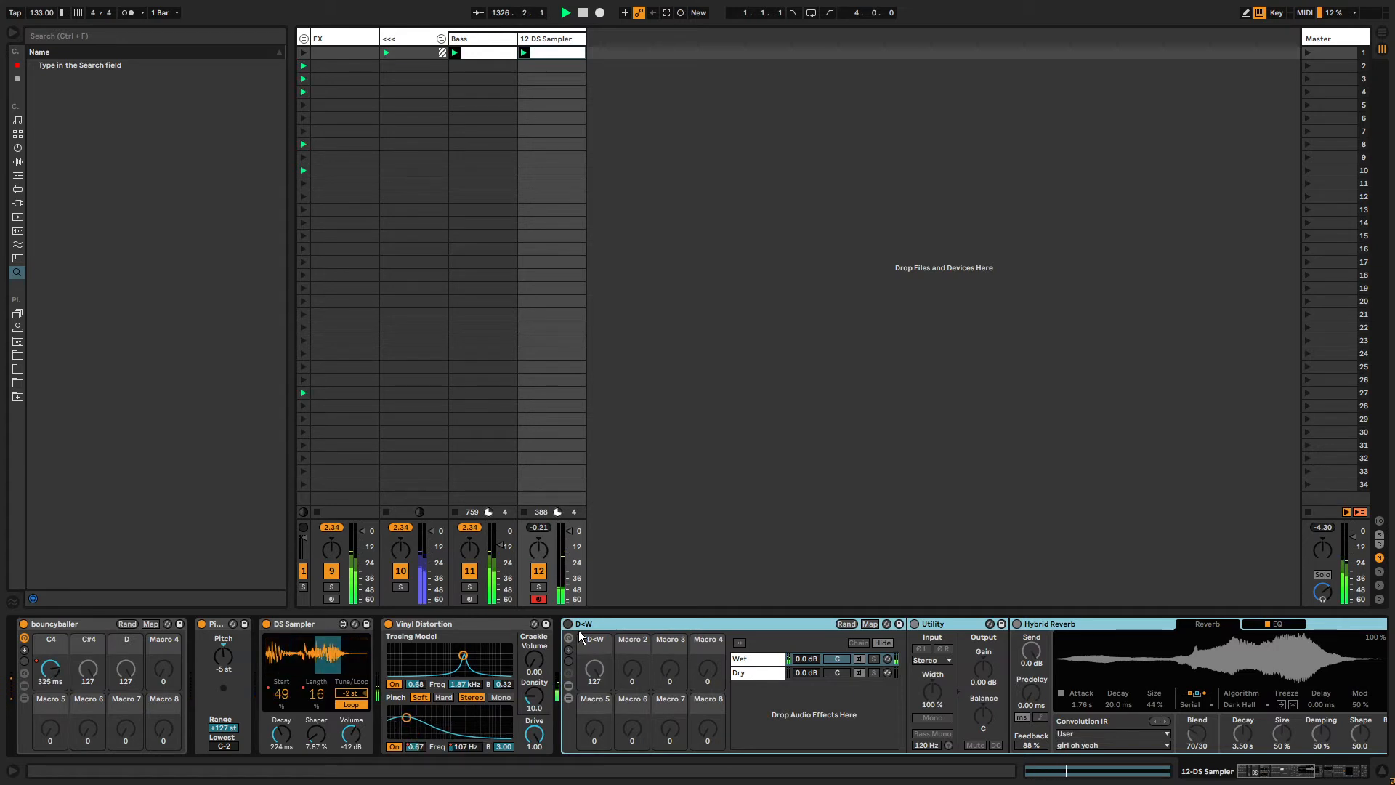
Turn the D+W rack's D+W macro down to 0.
{"action": "left_click", "coordinate": [568, 624]}
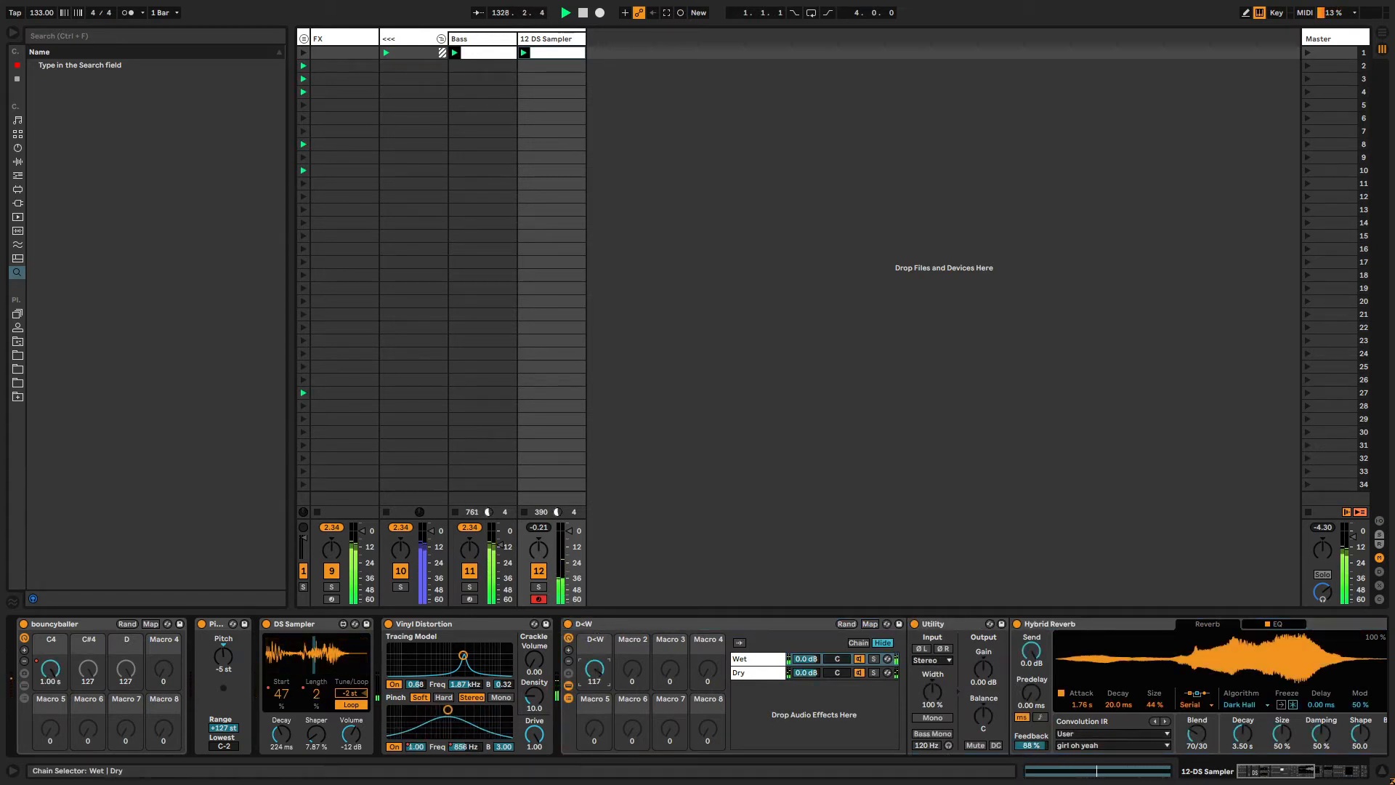
{"action": "left_click_drag", "start_coordinate": [593, 674], "coordinate": [594, 708]}
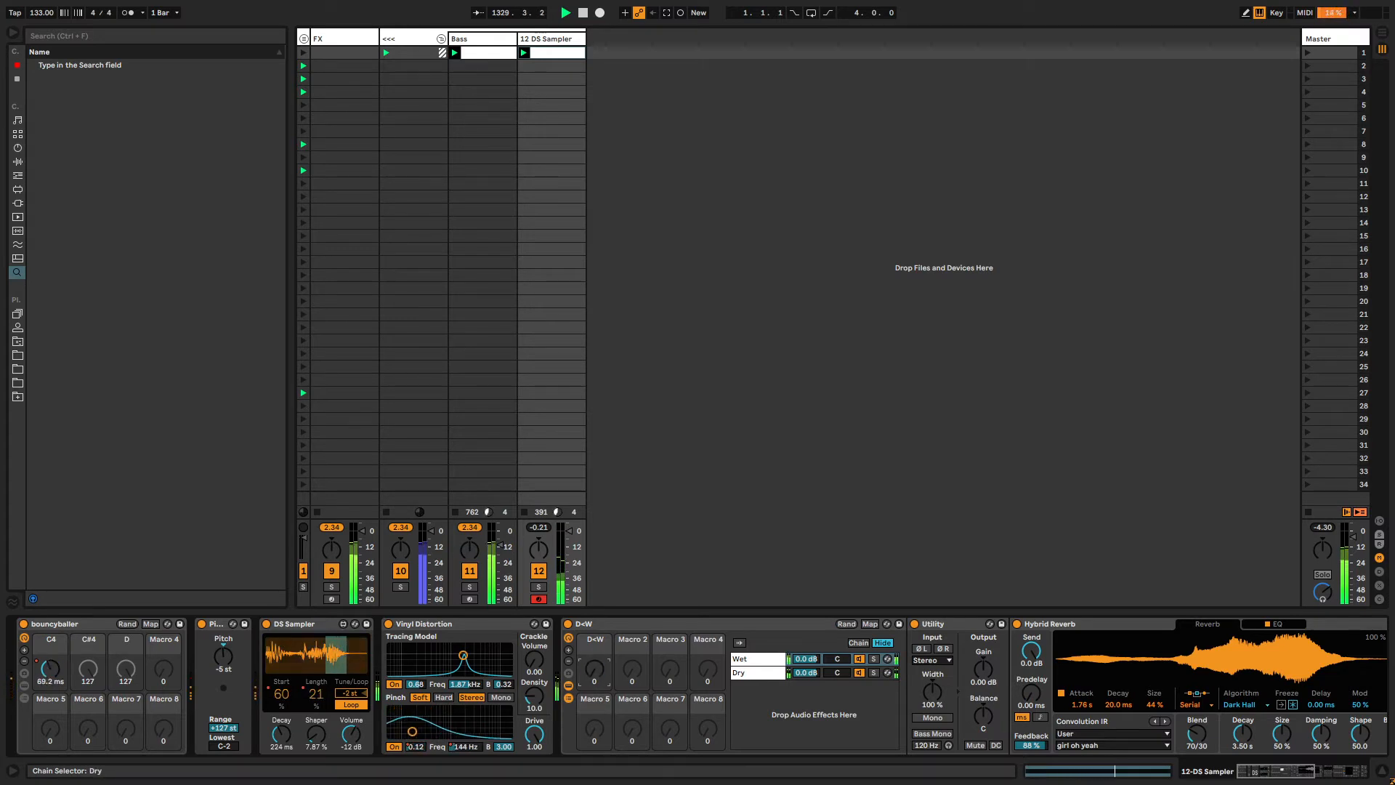
Unlink the D+W macro envelope loop and set its start to 6.4.3 and end to 13.4.3.
{"action": "key", "text": "shift+Tab"}
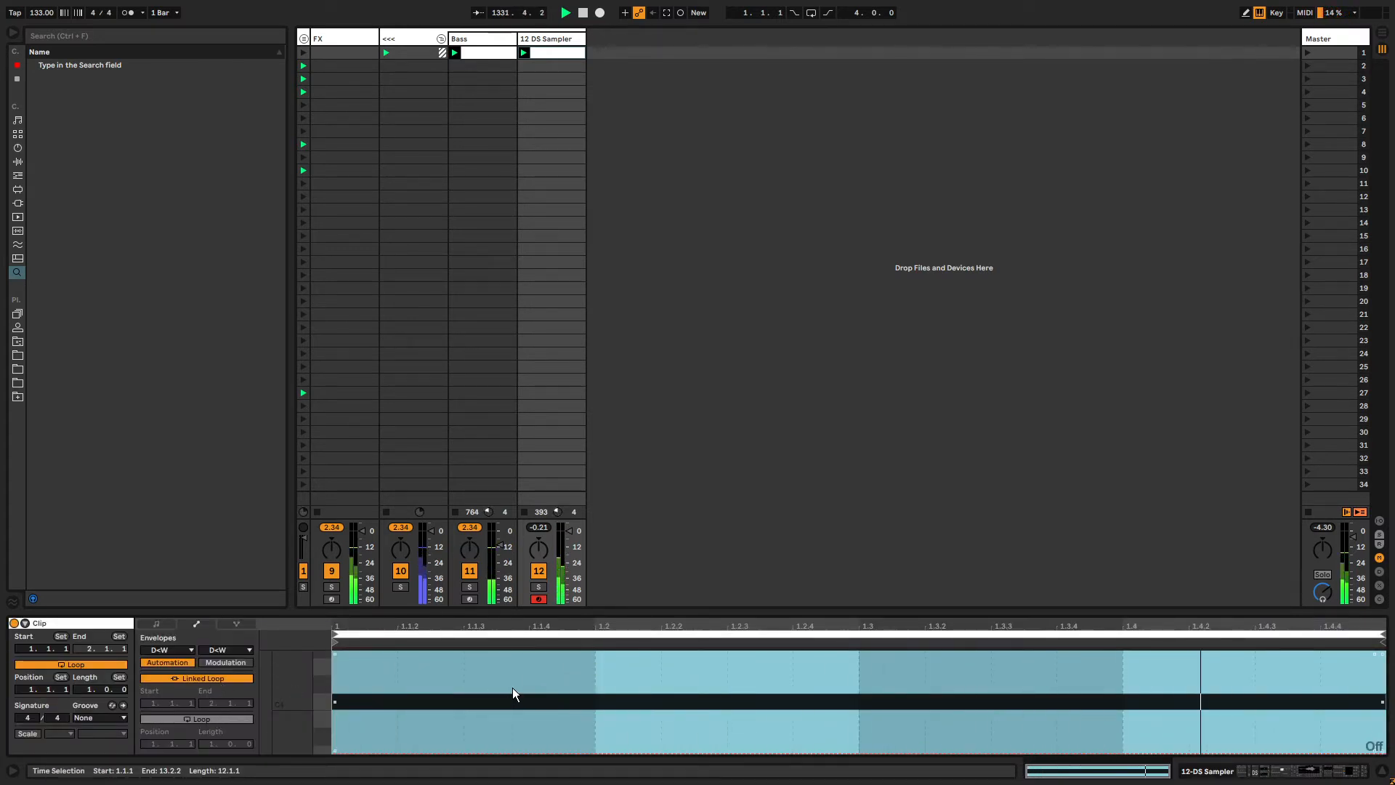
{"action": "left_click", "coordinate": [214, 719]}
{"action": "left_click_drag", "start_coordinate": [212, 744], "coordinate": [212, 690]}
{"action": "left_click", "coordinate": [340, 634]}
{"action": "left_click_drag", "start_coordinate": [335, 642], "coordinate": [823, 641]}
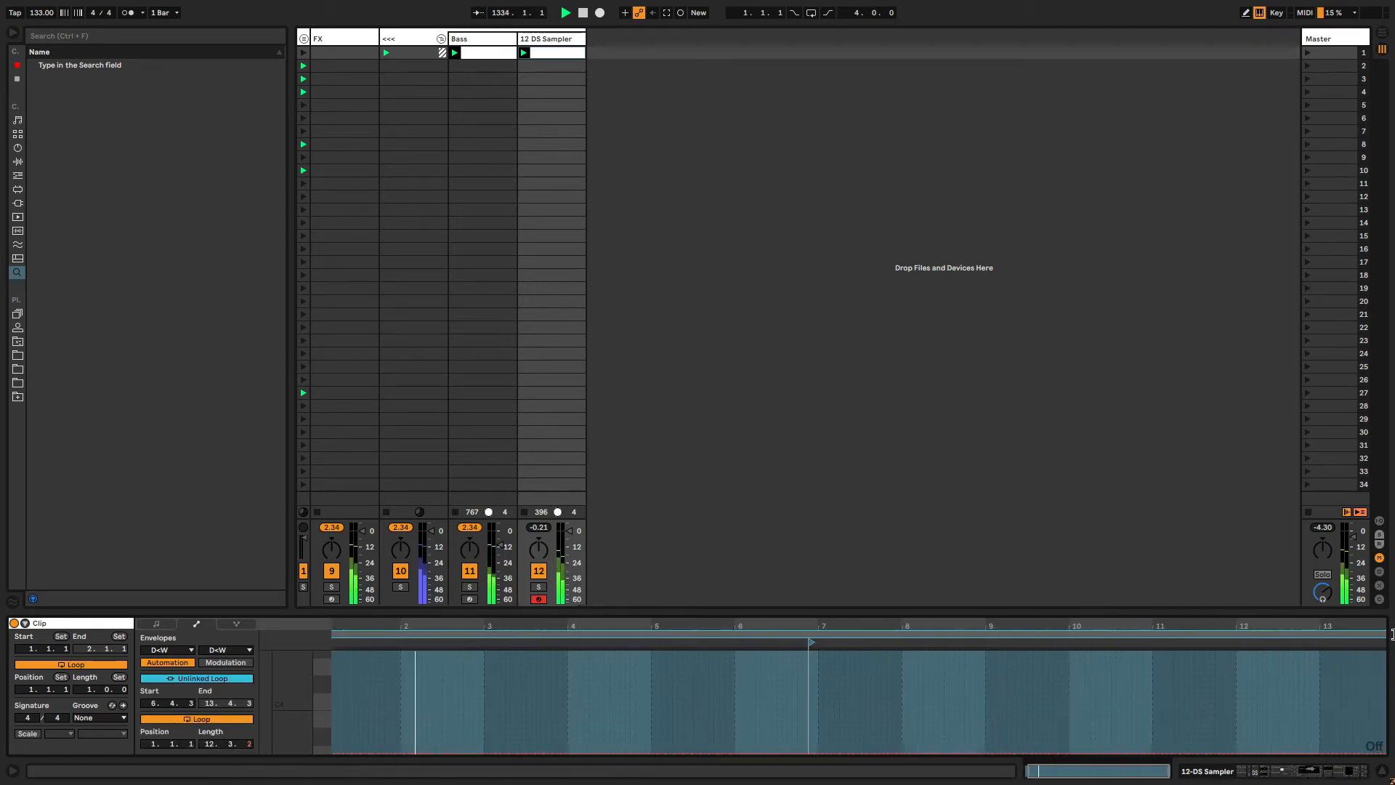
Record automation of the D+W macro into the playing clip.
{"action": "key", "text": "shift+Tab"}
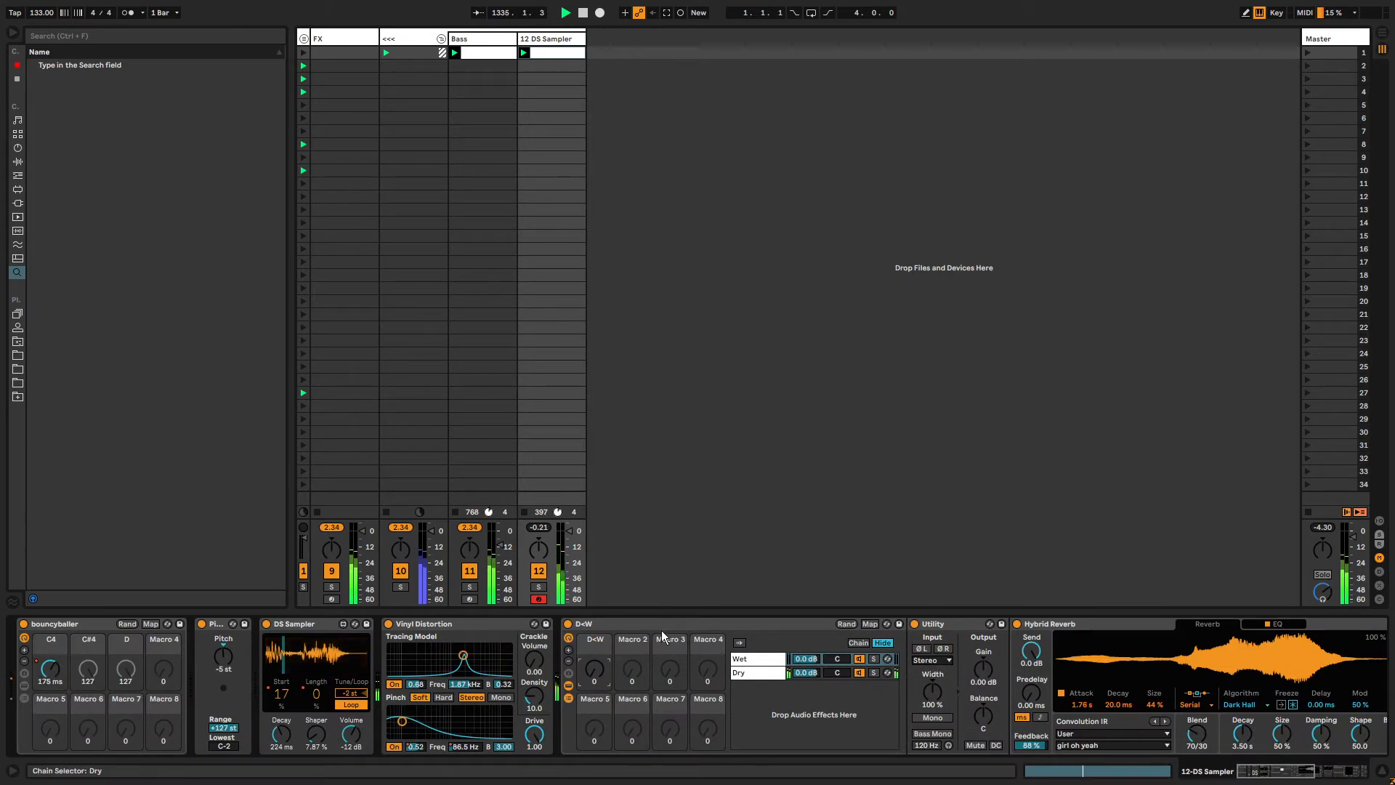
{"action": "key", "text": "ctrl+shift+F9"}
{"action": "mouse_move", "coordinate": [595, 671]}
{"action": "left_mouse_down"}
{"action": "mouse_move", "coordinate": [595, 582]}
{"action": "mouse_move", "coordinate": [595, 679]}
{"action": "left_mouse_up"}
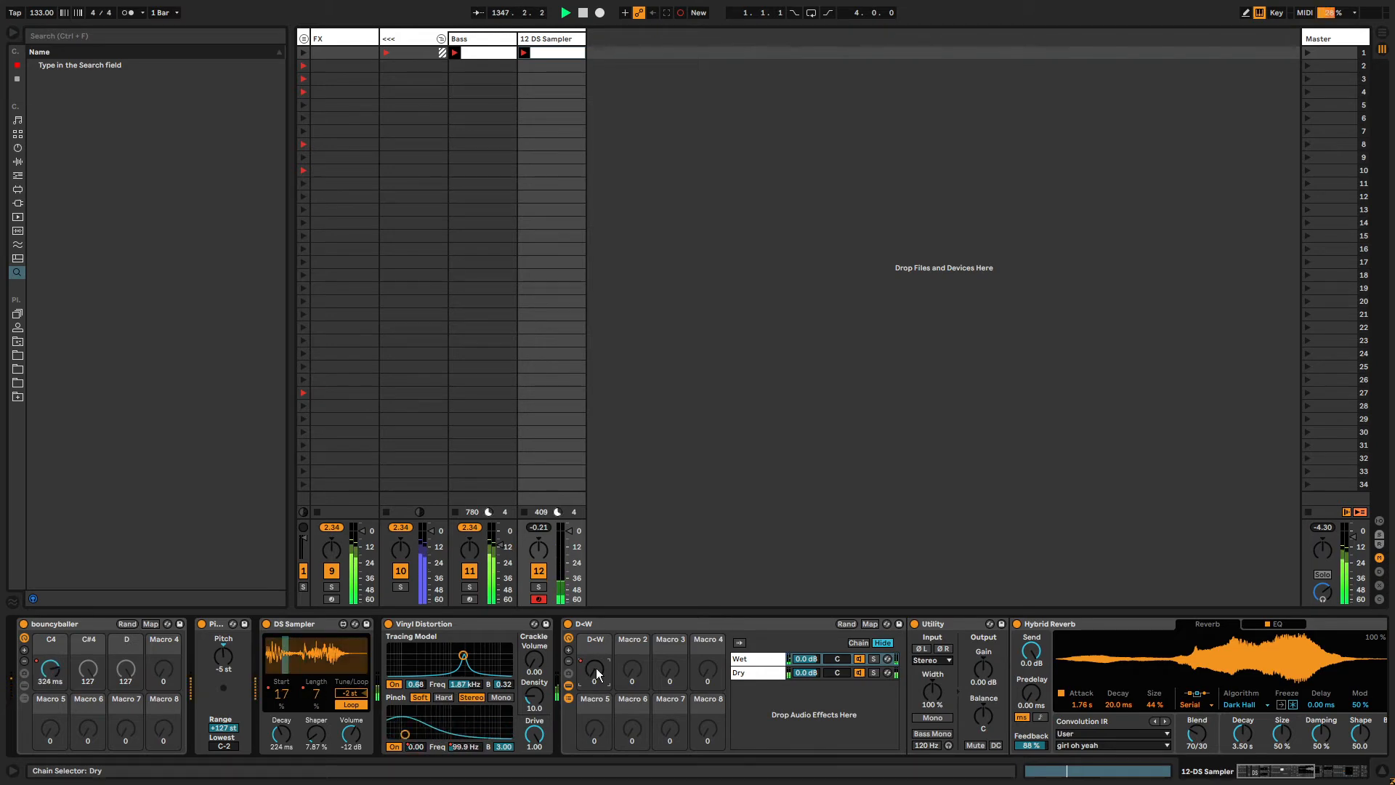
{"action": "key", "text": "ctrl+shift+F9"}
{"action": "key", "text": "shift+Tab"}
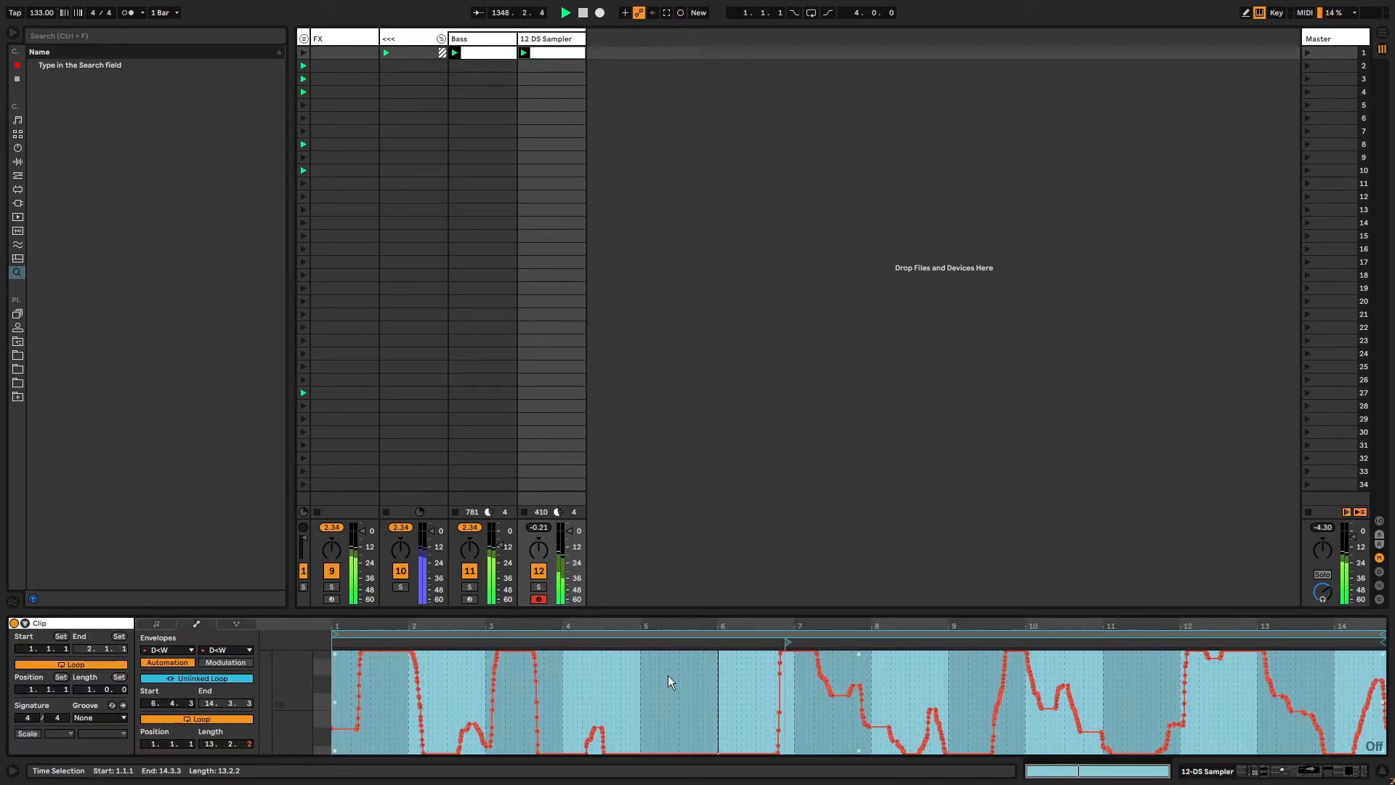
Add a copy of the tremolo device to the chain between the Utility and the Hybrid Reverb.
{"action": "key", "text": "shift+Tab"}
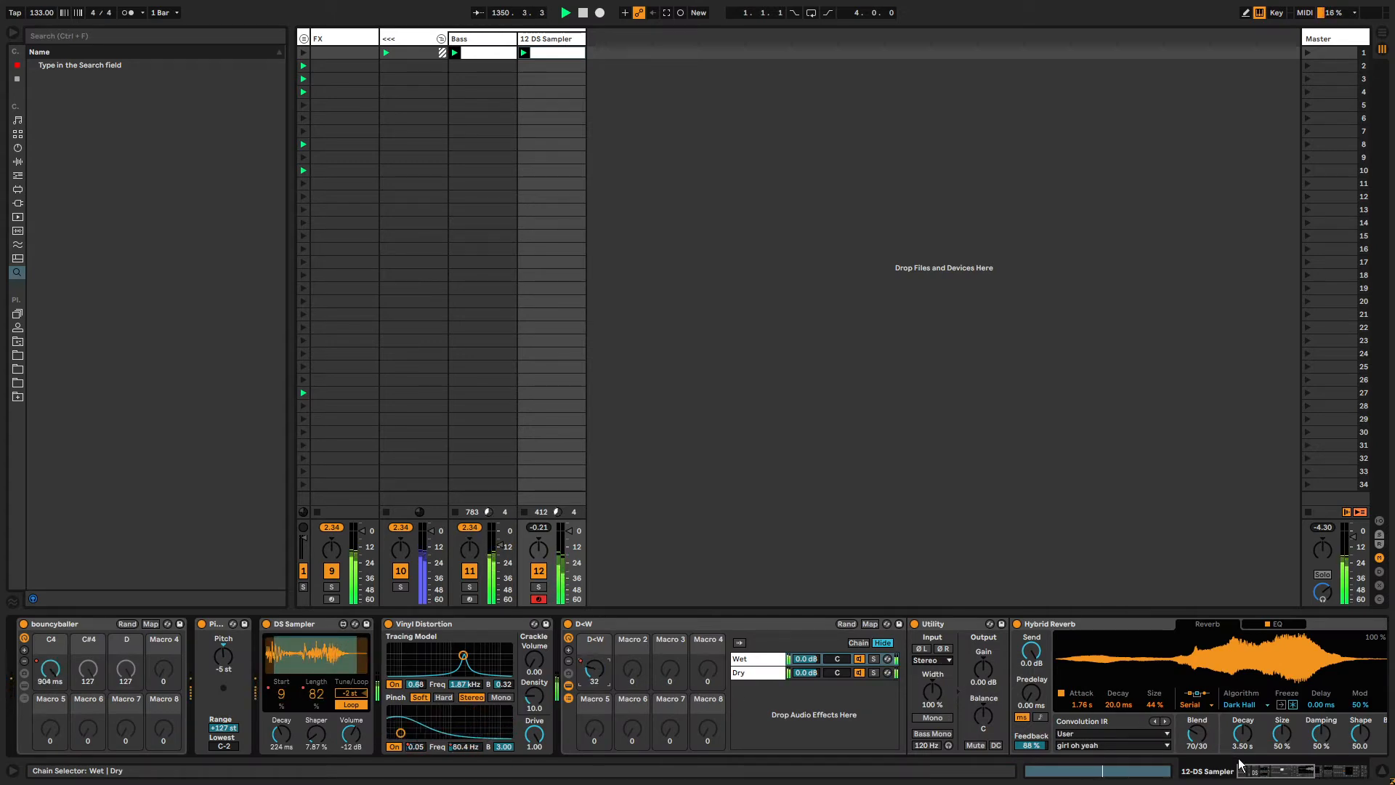
{"action": "left_click_drag", "start_coordinate": [1249, 771], "coordinate": [1281, 772]}
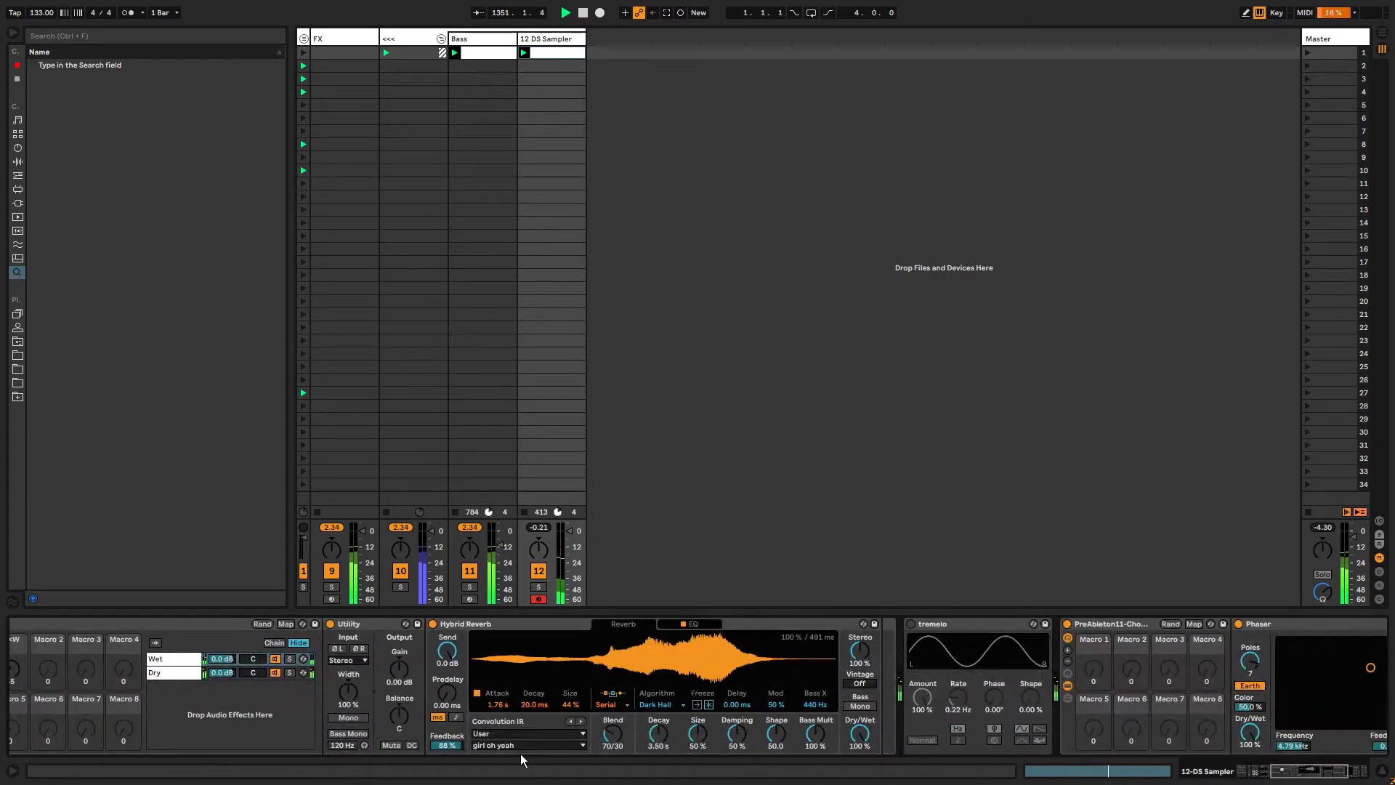
{"action": "left_click", "coordinate": [960, 639]}
{"action": "left_click_drag", "start_coordinate": [429, 657], "coordinate": [427, 659]}
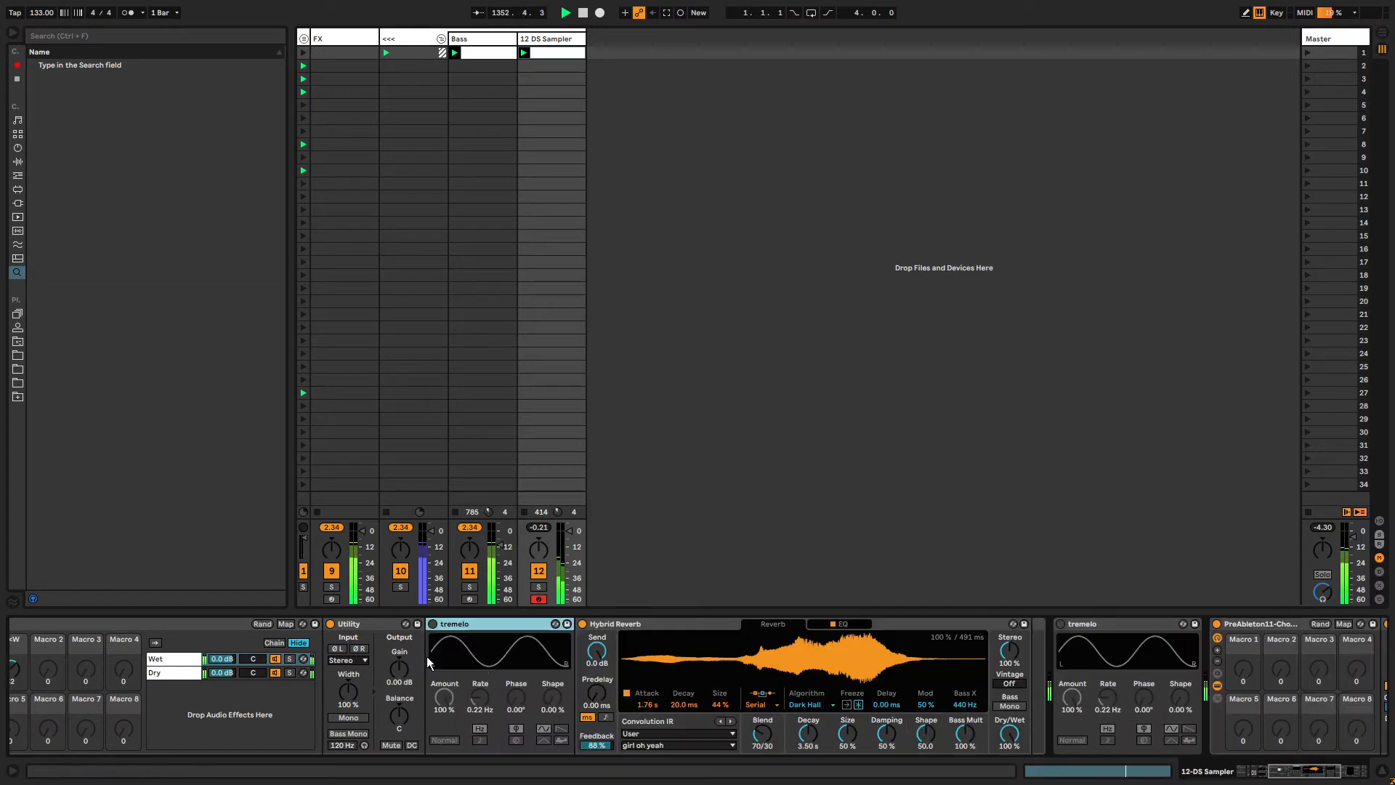
Switch the new tremolo to a sawtooth wave, invert it, and raise its Rate to 2.25 Hz.
{"action": "left_click", "coordinate": [433, 625]}
{"action": "left_click", "coordinate": [561, 730]}
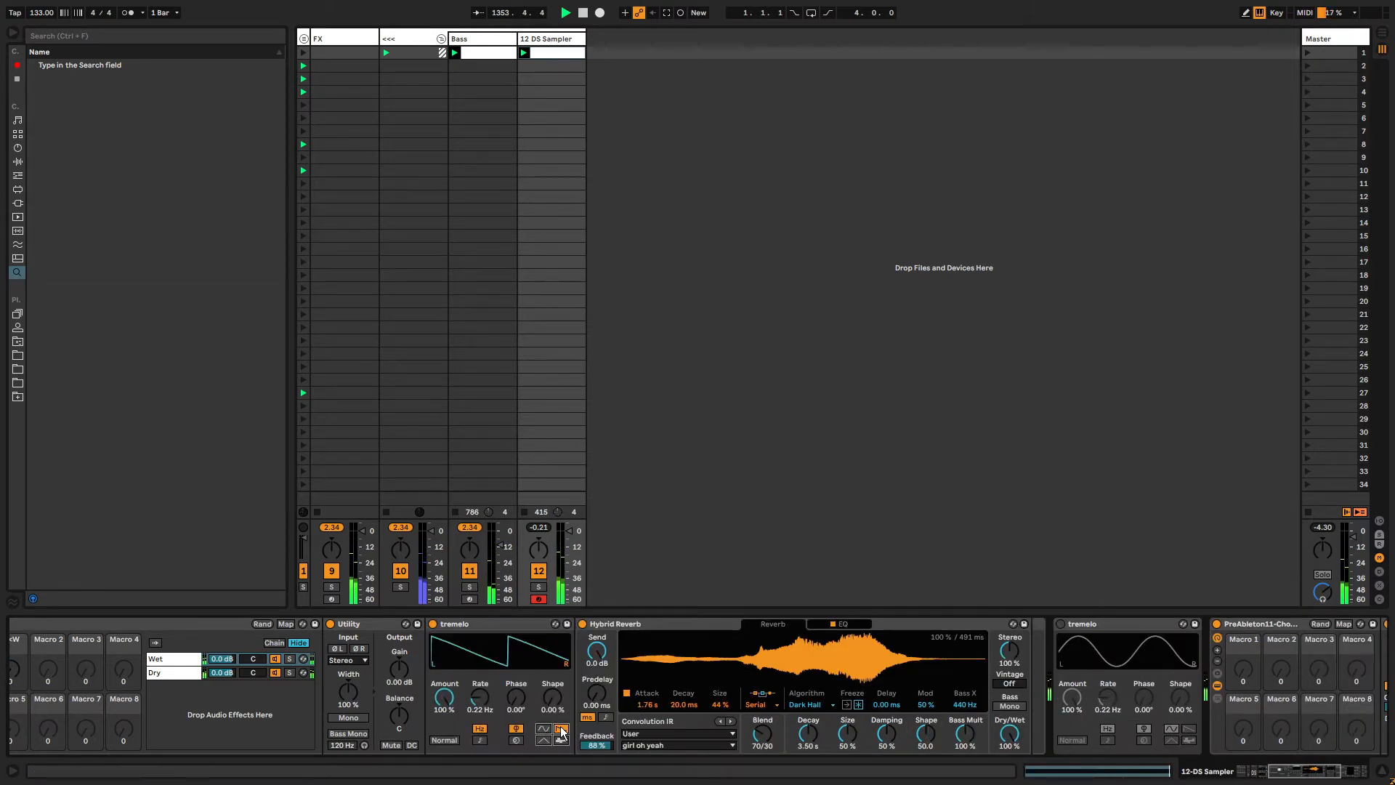
{"action": "left_click", "coordinate": [437, 741]}
{"action": "left_click_drag", "start_coordinate": [479, 698], "coordinate": [480, 652]}
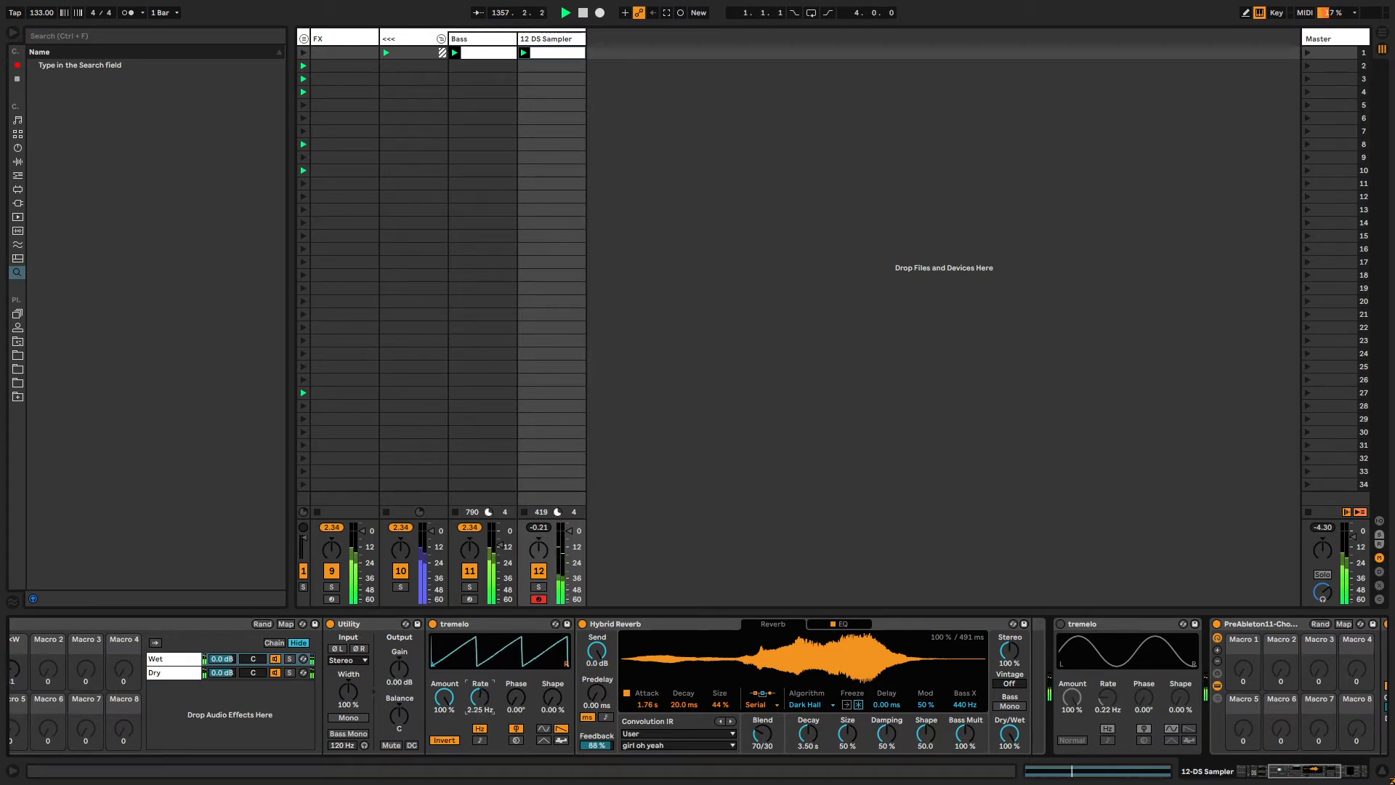
Delete the Utility device from the chain.
{"action": "left_click", "coordinate": [360, 623]}
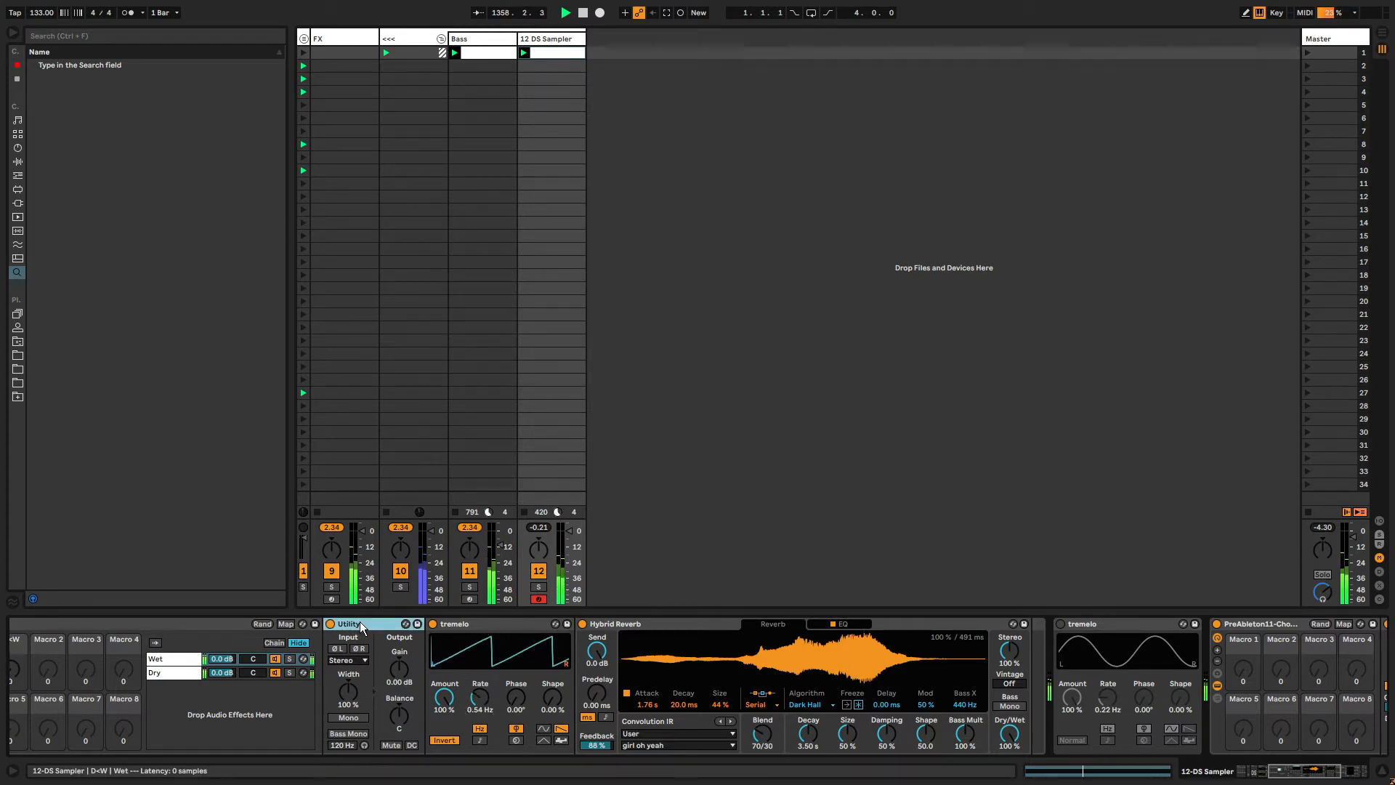
{"action": "key", "text": "Delete"}
Record automation of the new tremolo's Rate knob into the playing clip.
{"action": "left_click_drag", "start_coordinate": [377, 698], "coordinate": [377, 627]}
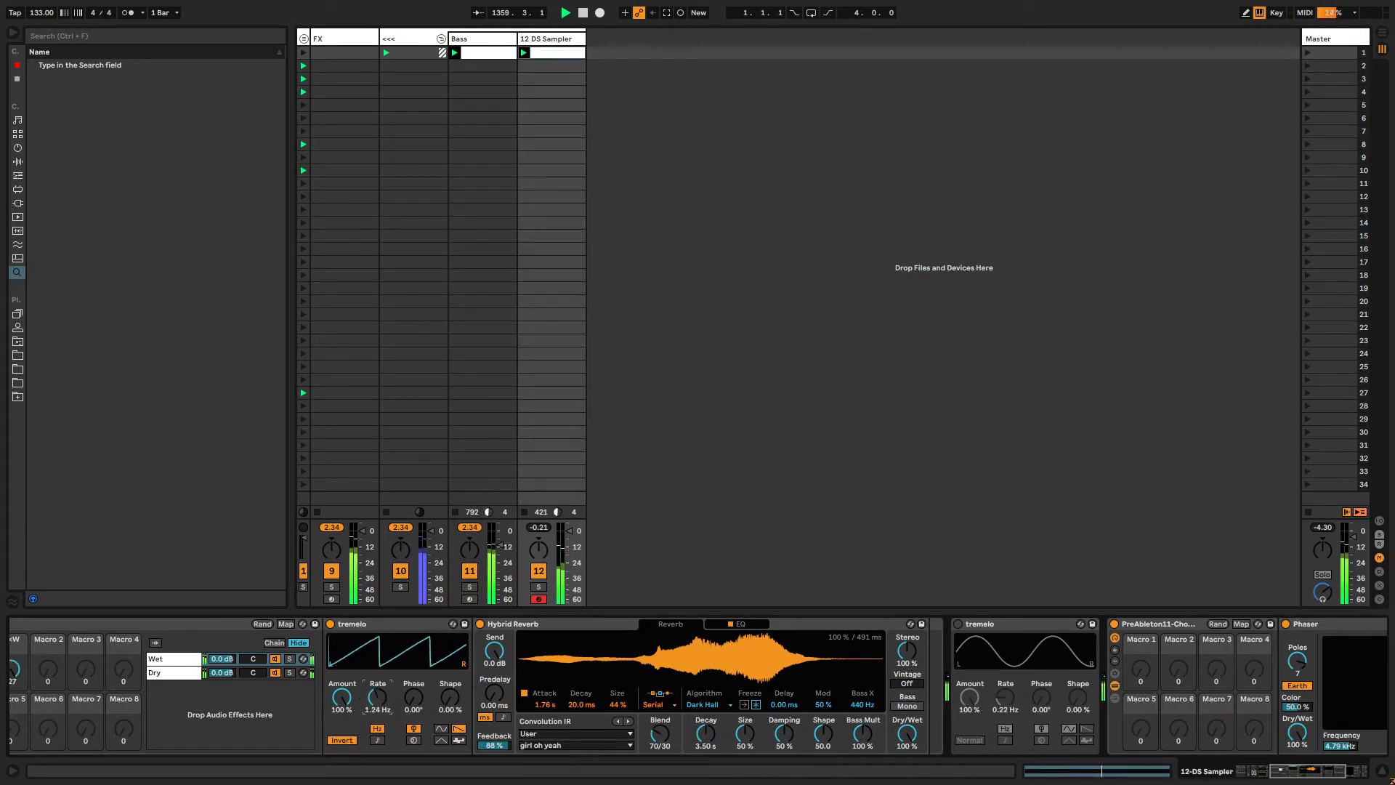
{"action": "left_click_drag", "start_coordinate": [377, 698], "coordinate": [377, 686]}
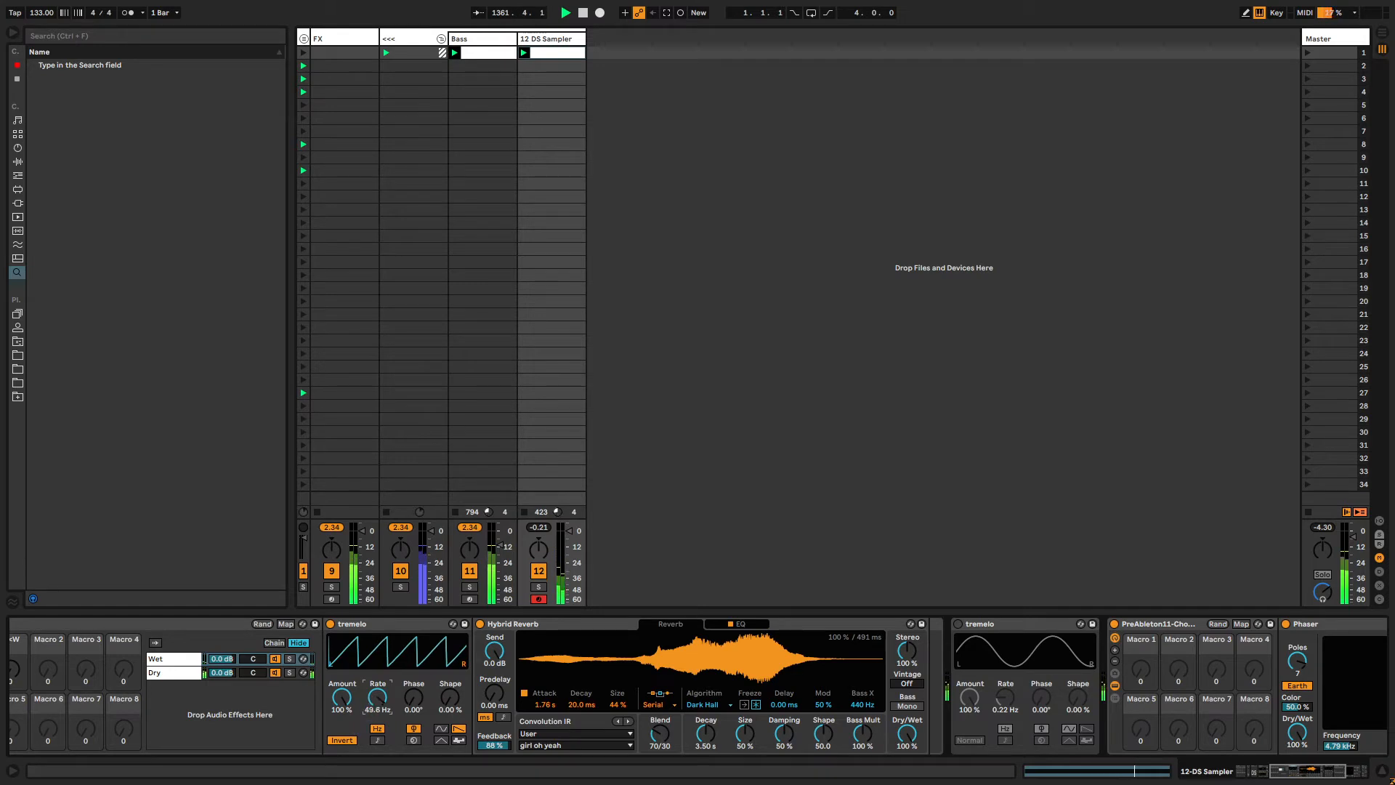
{"action": "left_click_drag", "start_coordinate": [377, 698], "coordinate": [377, 640]}
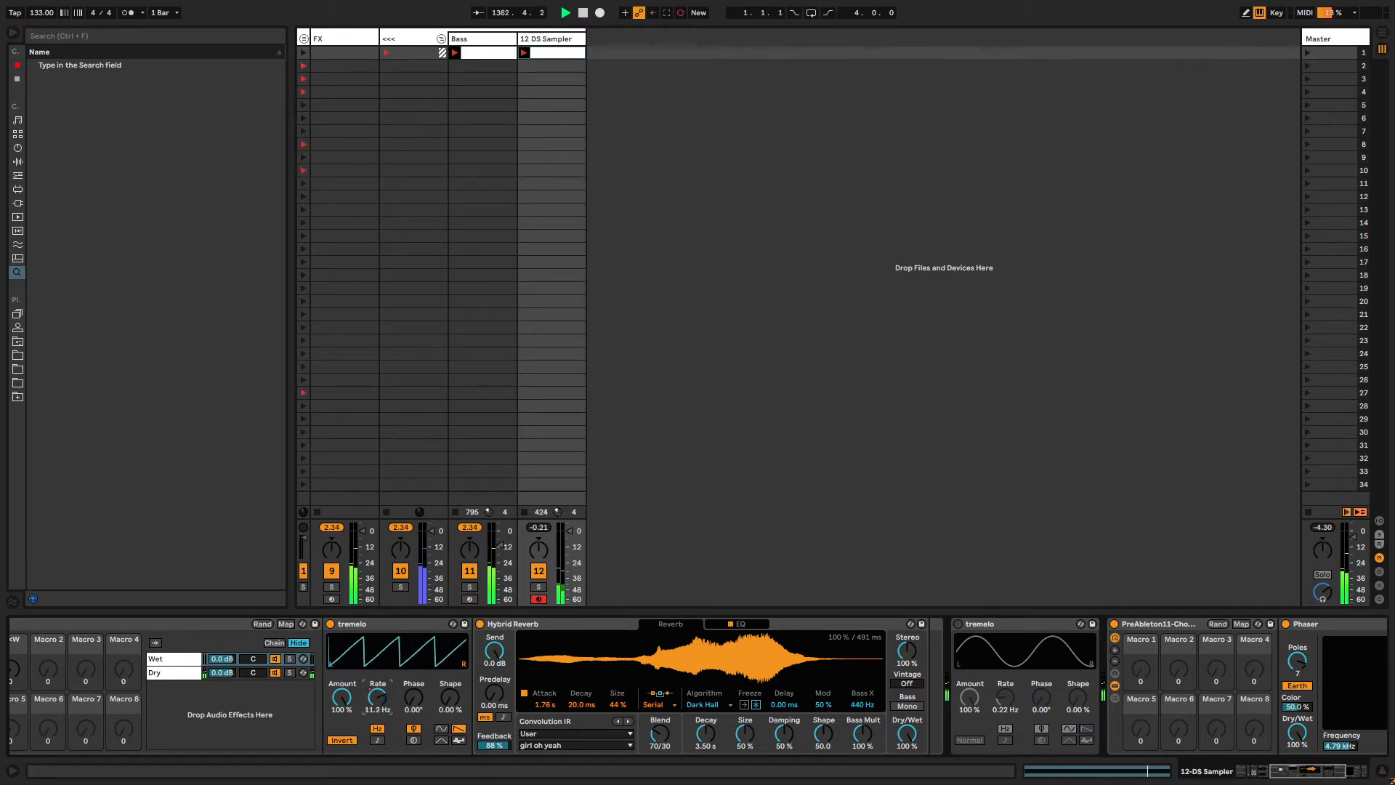
{"action": "left_click_drag", "start_coordinate": [377, 698], "coordinate": [377, 639]}
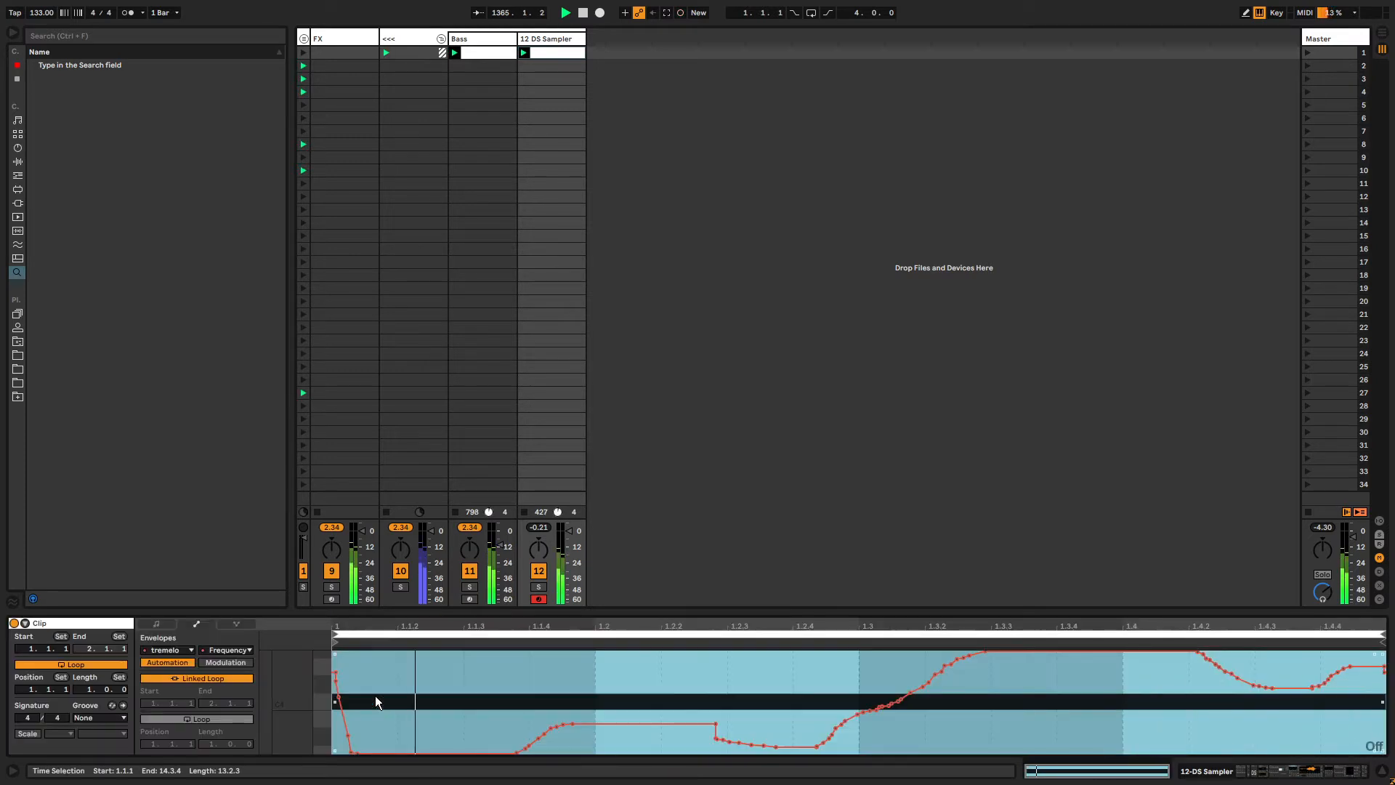
Unlink the tremolo Rate envelope's loop and set its start to 1.2.3.
{"action": "left_click", "coordinate": [209, 678]}
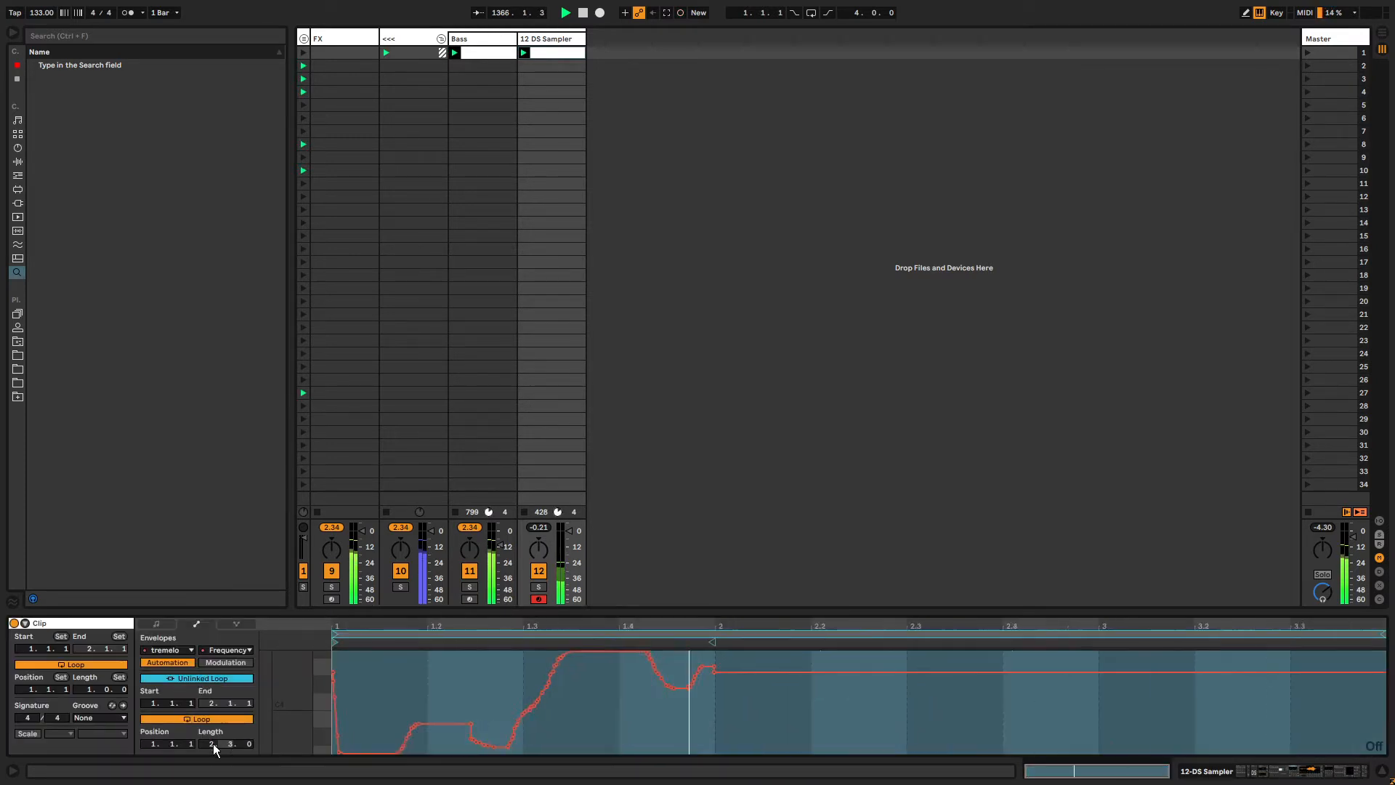
{"action": "left_click_drag", "start_coordinate": [212, 743], "coordinate": [212, 743]}
{"action": "left_click_drag", "start_coordinate": [336, 642], "coordinate": [415, 643]}
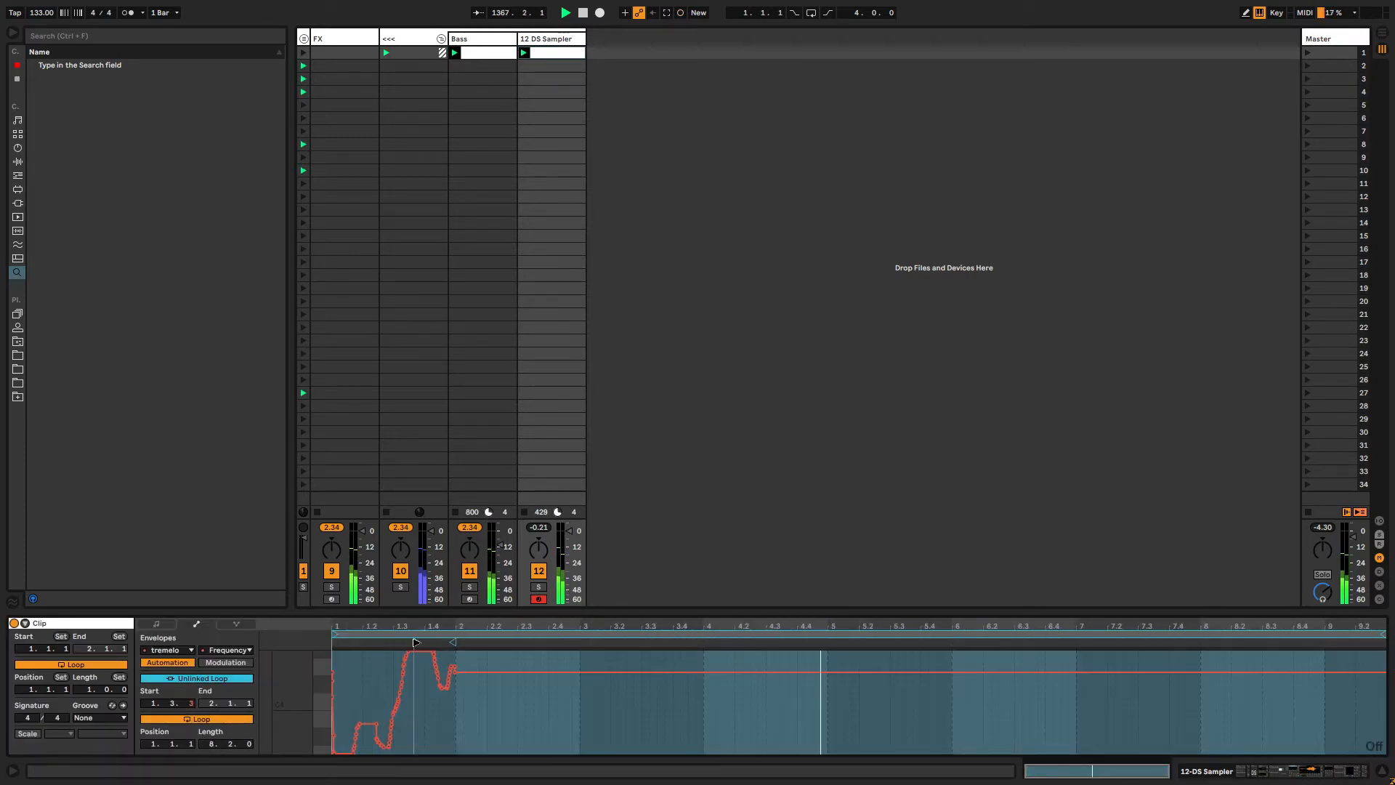
{"action": "left_click_drag", "start_coordinate": [1393, 635], "coordinate": [1393, 635]}
{"action": "key", "text": "ctrl+a"}
{"action": "key", "text": "shift+Tab"}
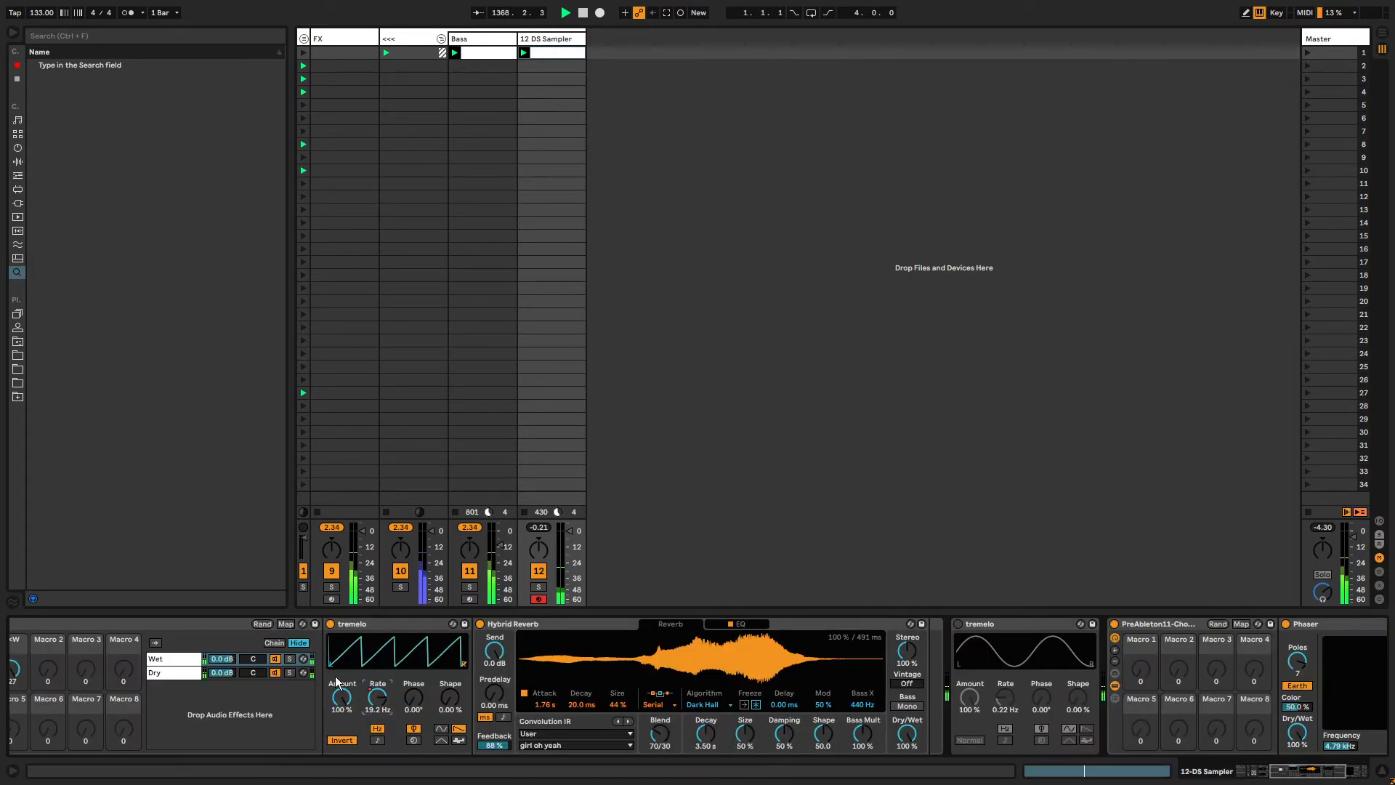
Review the recorded tremolo Rate envelope in the clip.
{"action": "mouse_move", "coordinate": [366, 703]}
{"action": "left_mouse_down"}
{"action": "mouse_move", "coordinate": [366, 723]}
{"action": "mouse_move", "coordinate": [365, 698]}
{"action": "left_mouse_up"}
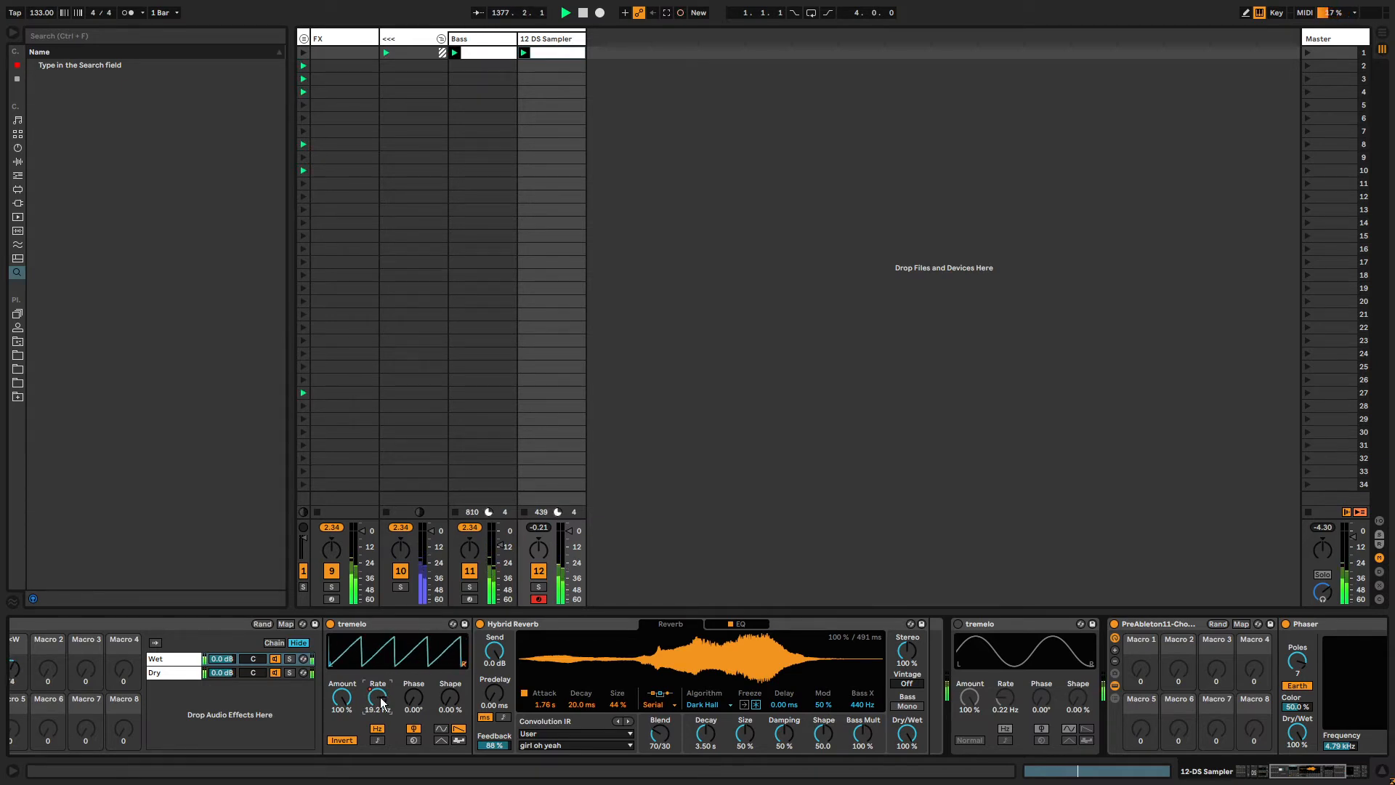
{"action": "key", "text": "shift+Tab"}
{"action": "left_click", "coordinate": [716, 705]}
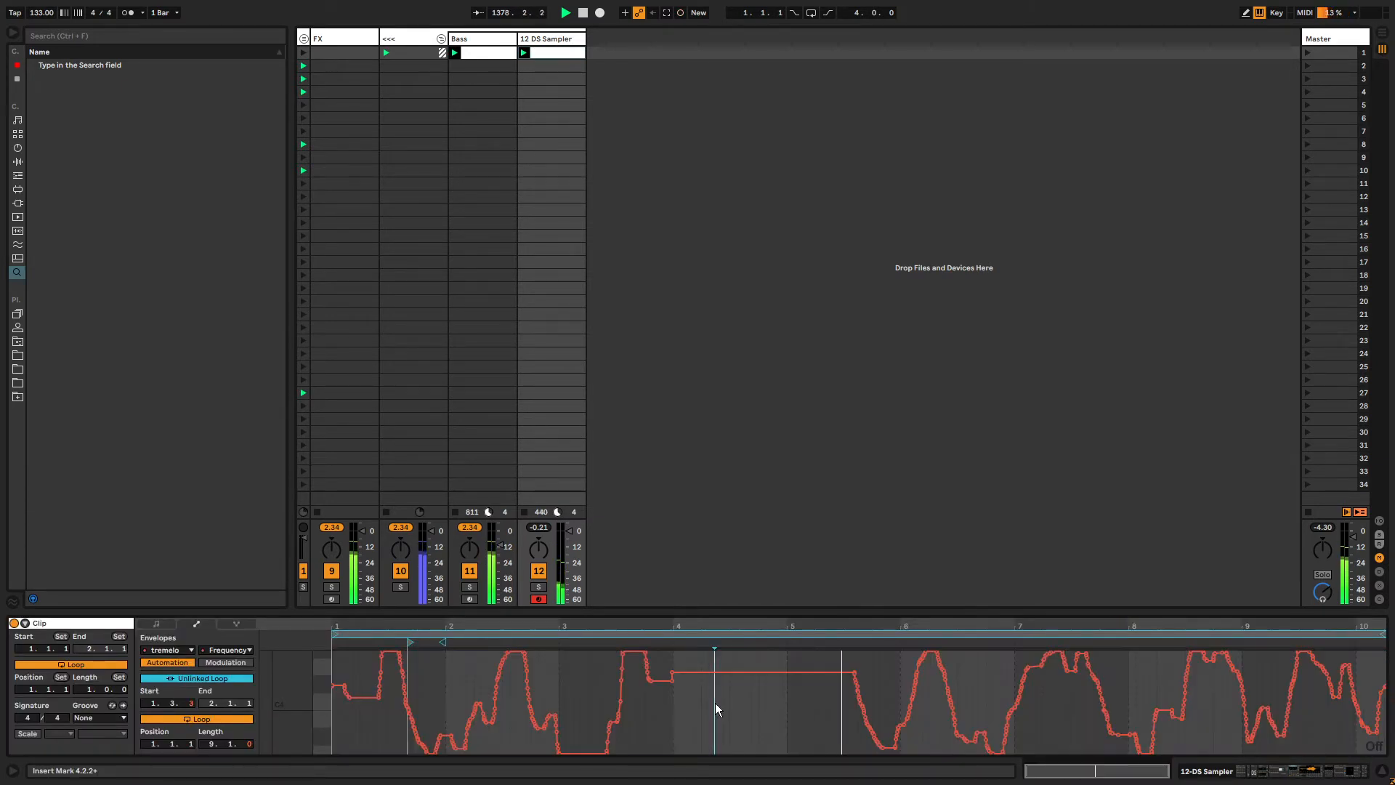
{"action": "key", "text": "ctrl+a"}
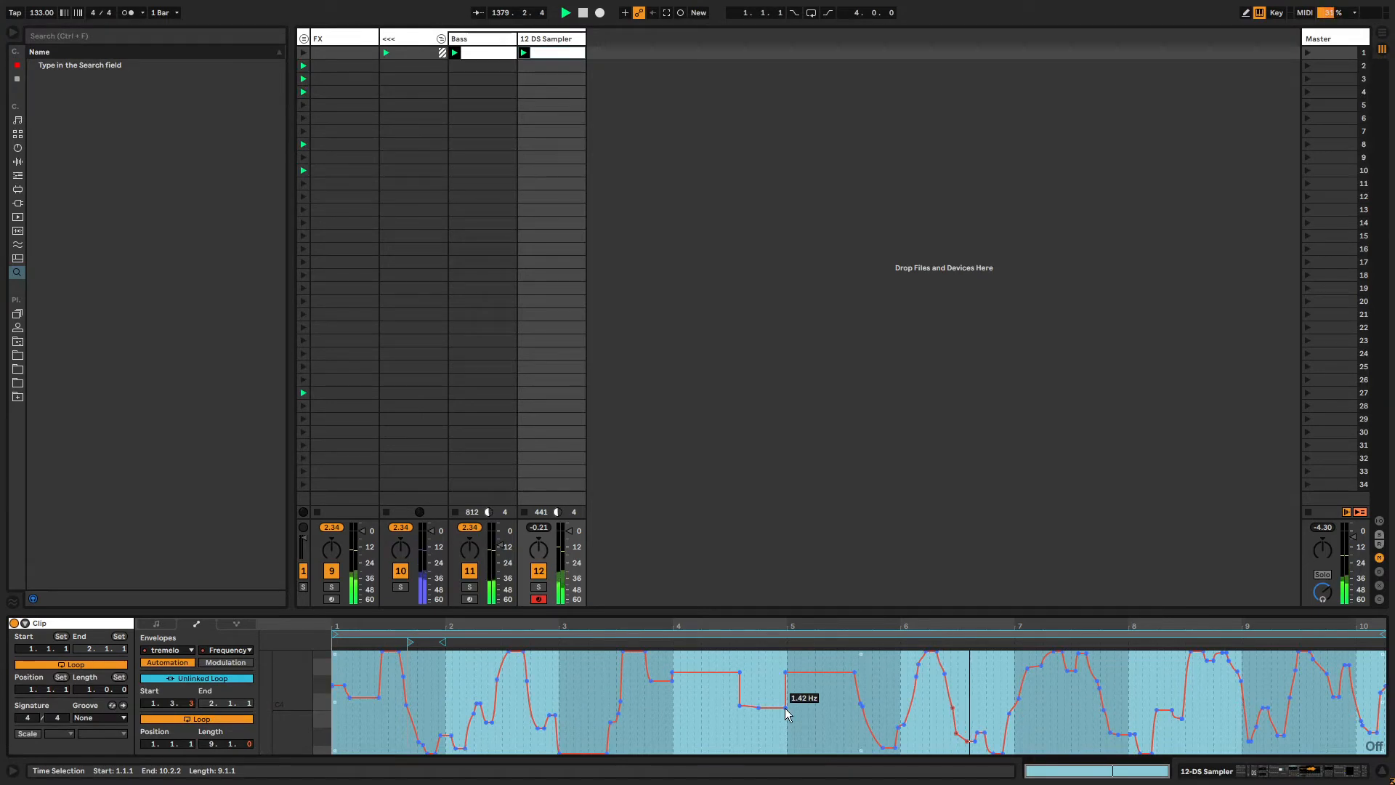
{"action": "key", "text": "shift+Tab"}
Set the second tremolo's Rate to 0.05 Hz.
{"action": "left_click", "coordinate": [977, 629]}
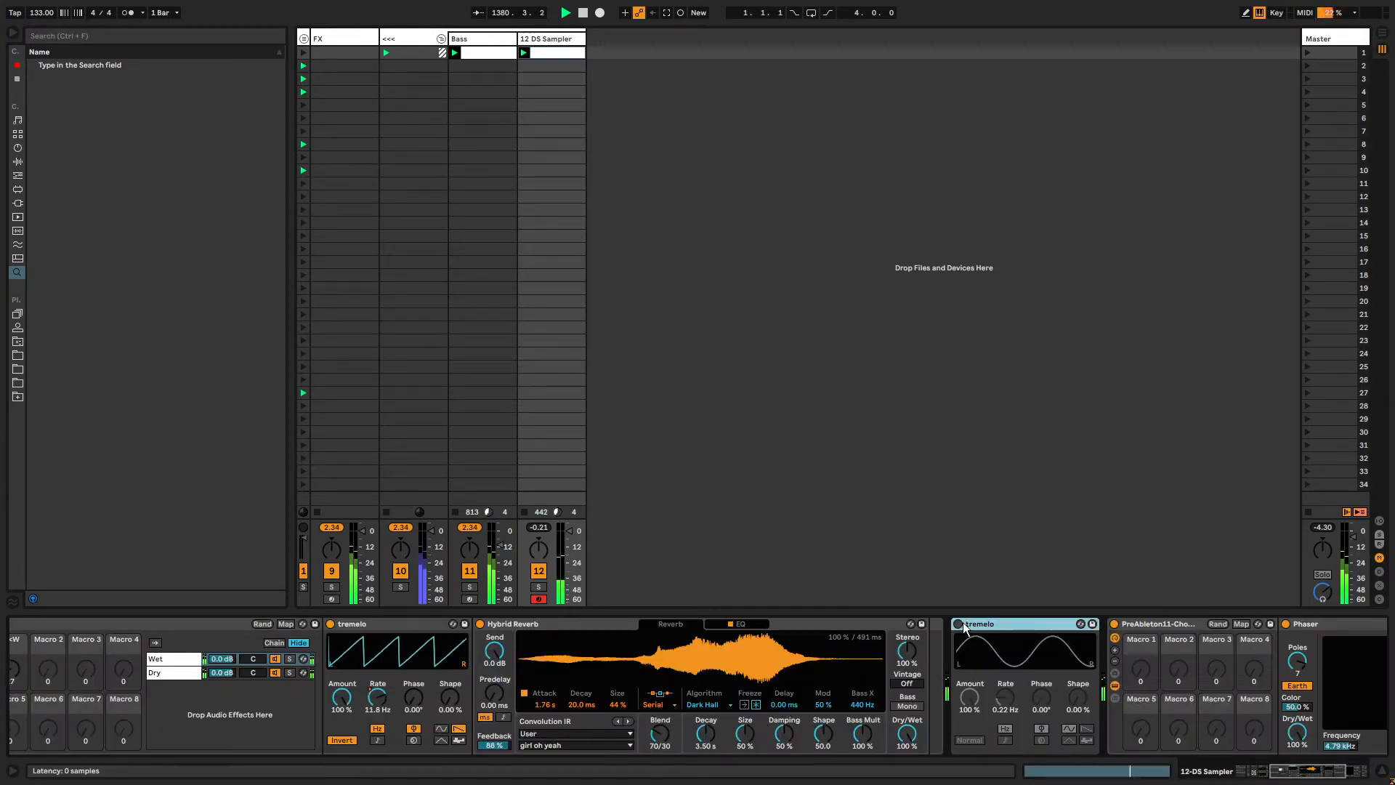
{"action": "left_click_drag", "start_coordinate": [974, 623], "coordinate": [926, 639]}
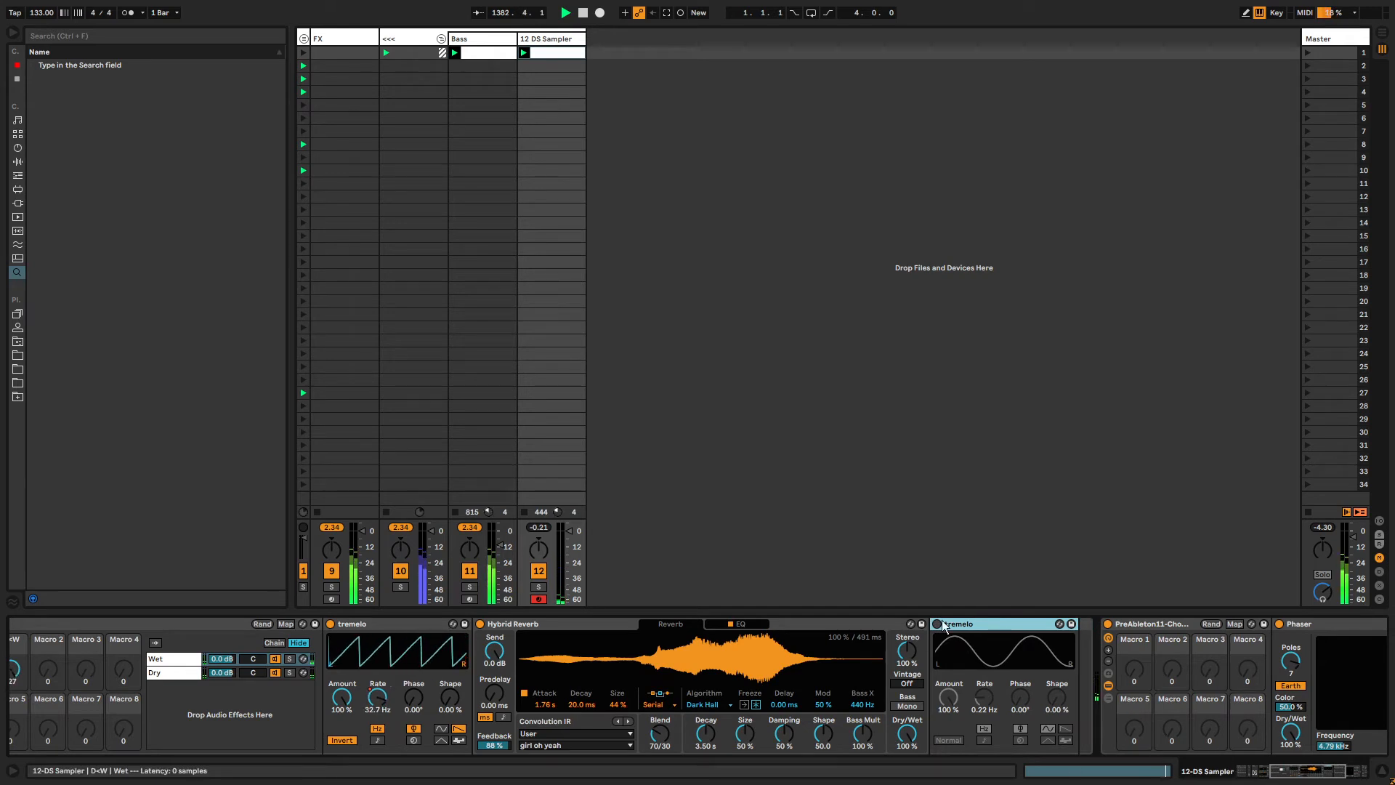
{"action": "mouse_move", "coordinate": [984, 696]}
{"action": "left_mouse_down"}
{"action": "mouse_move", "coordinate": [984, 632]}
{"action": "mouse_move", "coordinate": [984, 705]}
{"action": "left_mouse_up"}
{"action": "left_click_drag", "start_coordinate": [978, 626], "coordinate": [1099, 632]}
Delete the PreAbleton11-Chorus rack from the chain.
{"action": "left_click_drag", "start_coordinate": [1279, 771], "coordinate": [1304, 780]}
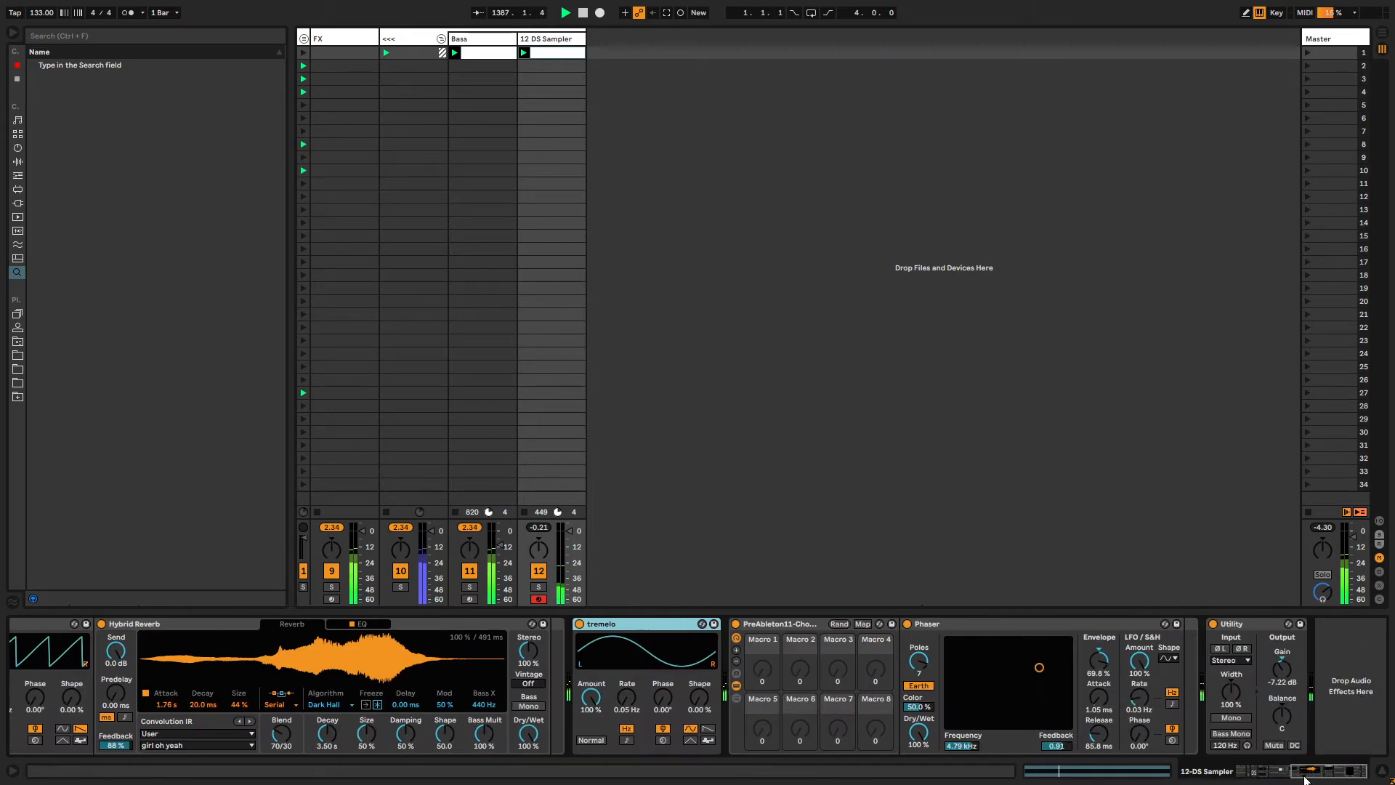
{"action": "left_click", "coordinate": [799, 623]}
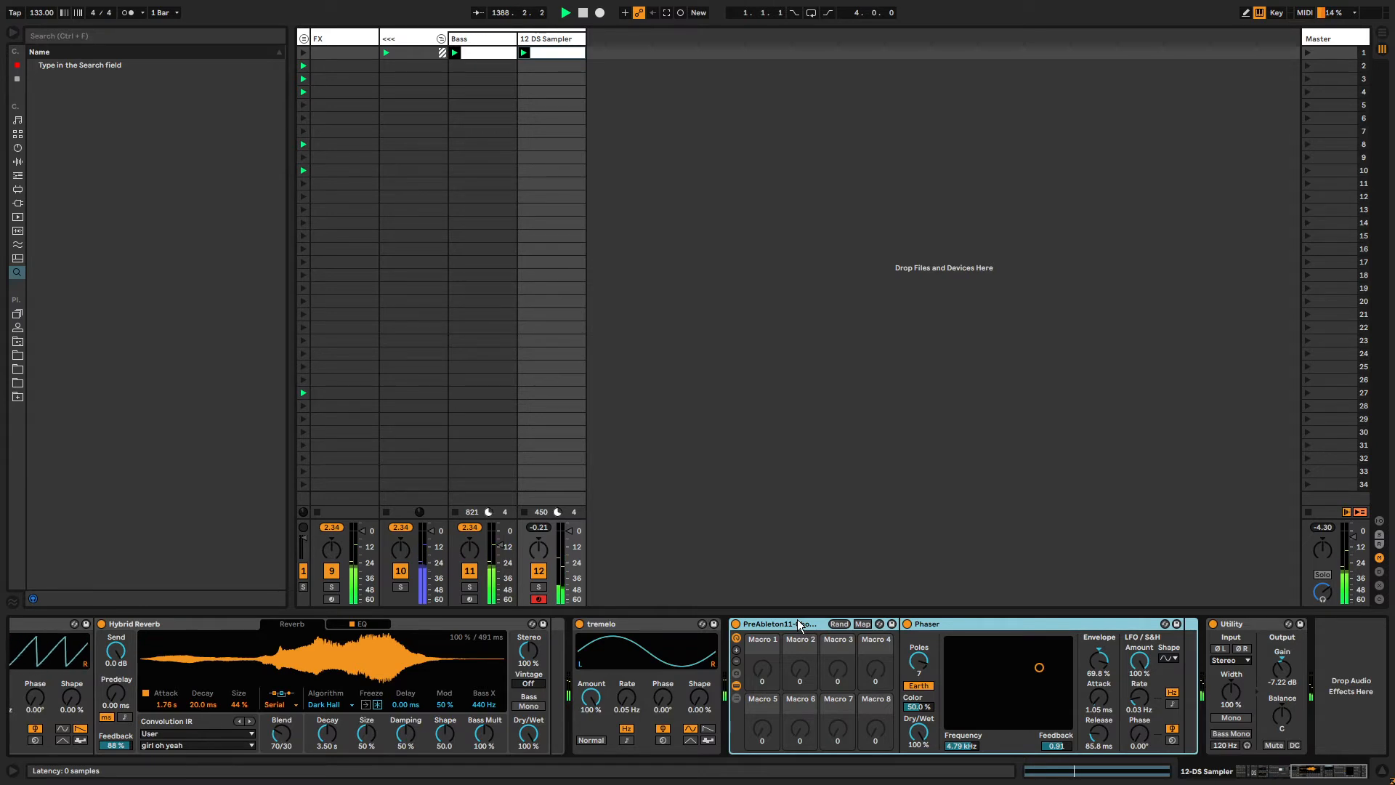
{"action": "key", "text": "Delete"}
{"action": "left_click_drag", "start_coordinate": [885, 662], "coordinate": [812, 649]}
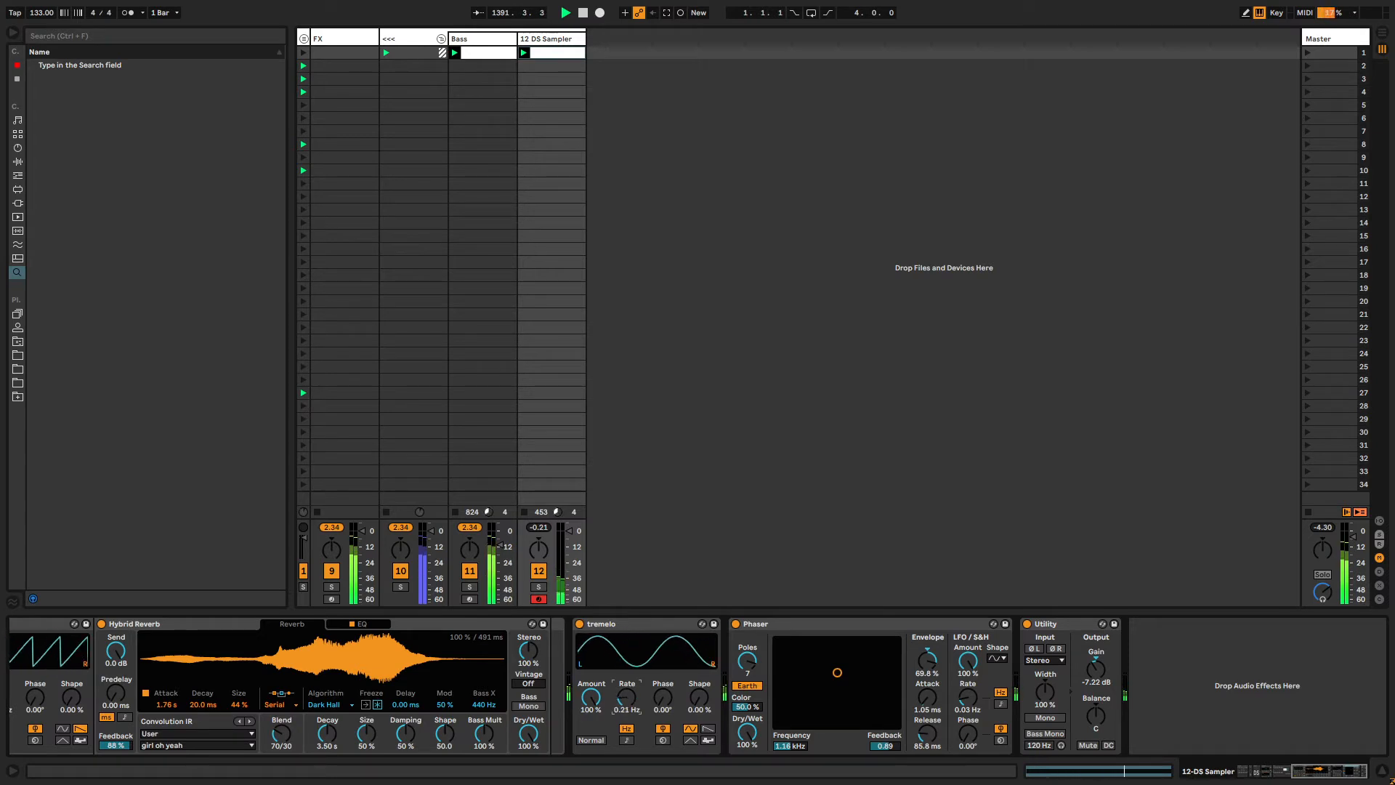
Set the second tremolo's Rate to 1.32 Hz and unlink its envelope loop, starting it at 2.4.3.
{"action": "left_click_drag", "start_coordinate": [626, 697], "coordinate": [626, 657]}
{"action": "key", "text": "shift+Tab"}
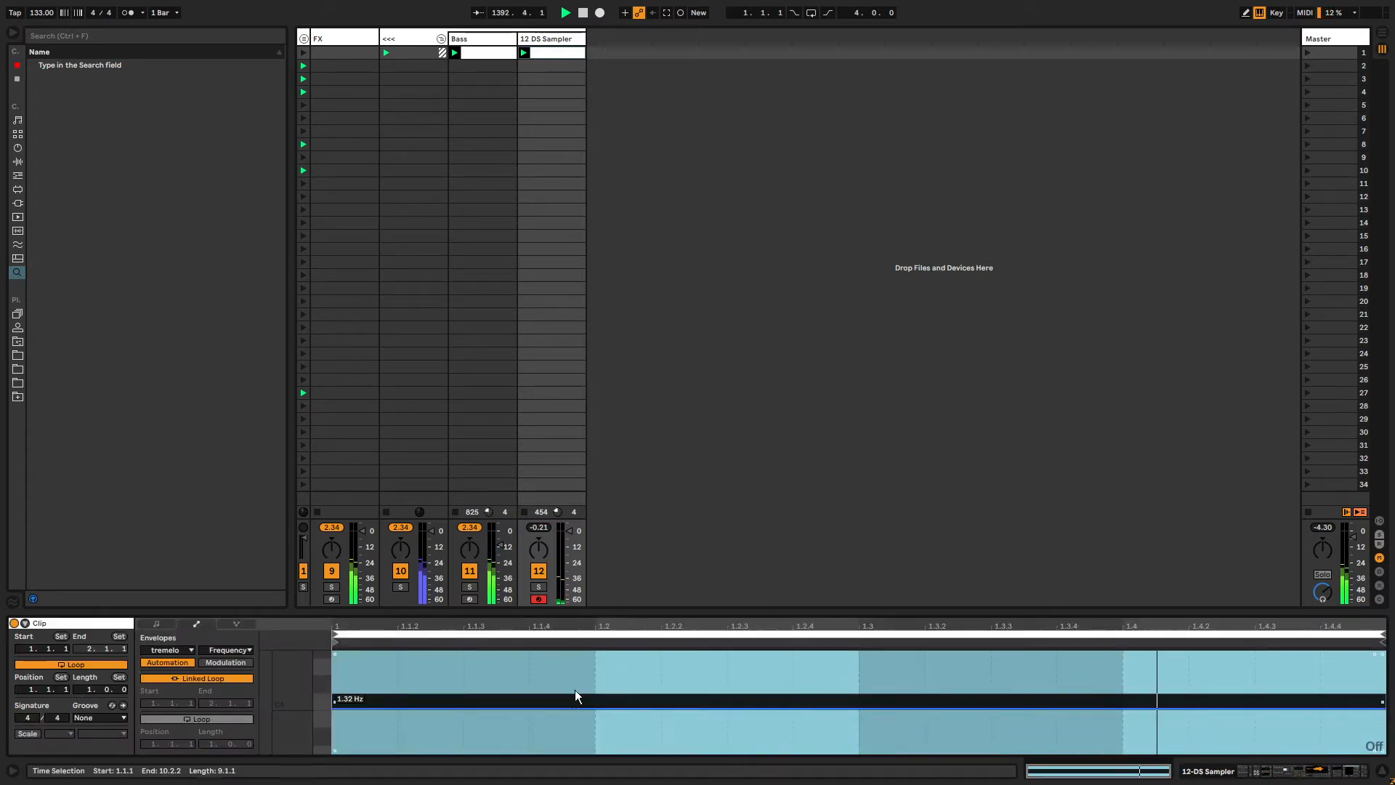
{"action": "left_click", "coordinate": [203, 678]}
{"action": "left_click", "coordinate": [216, 743]}
{"action": "left_click_drag", "start_coordinate": [213, 744], "coordinate": [213, 723]}
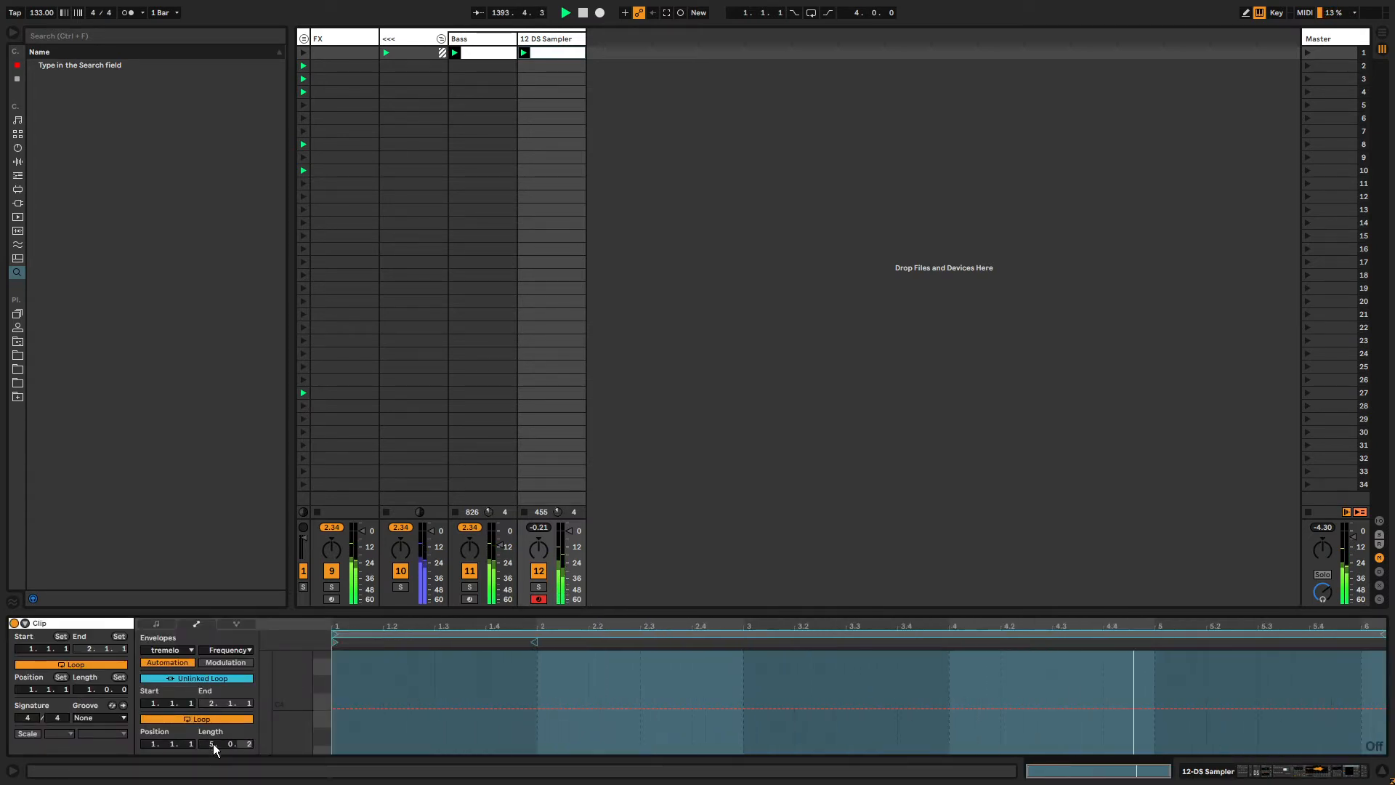
{"action": "left_click_drag", "start_coordinate": [335, 642], "coordinate": [728, 642]}
{"action": "left_click_drag", "start_coordinate": [1393, 634], "coordinate": [1394, 634]}
Record automation of the second tremolo's Rate into the playing clip.
{"action": "left_click", "coordinate": [360, 662]}
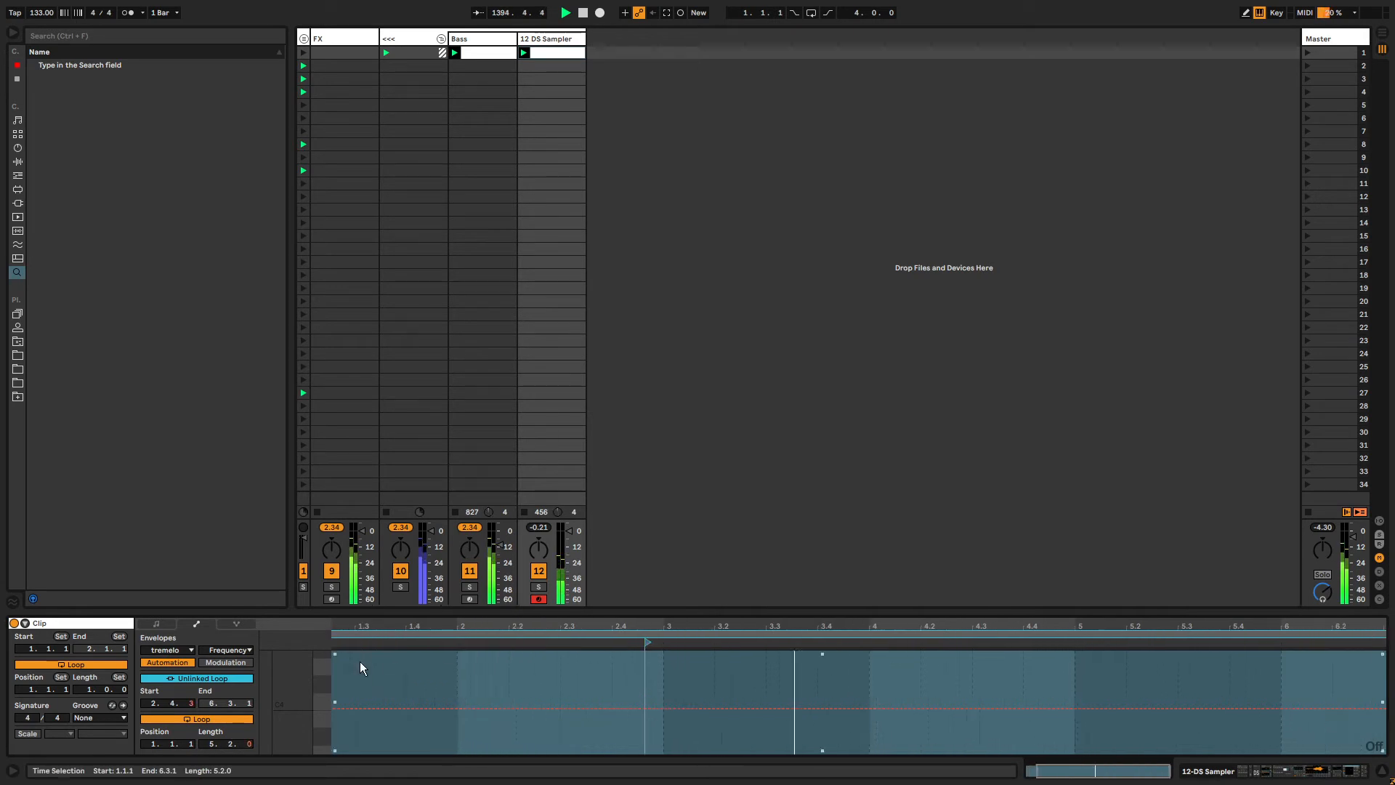
{"action": "key", "text": "ctrl+a"}
{"action": "key", "text": "shift+Tab"}
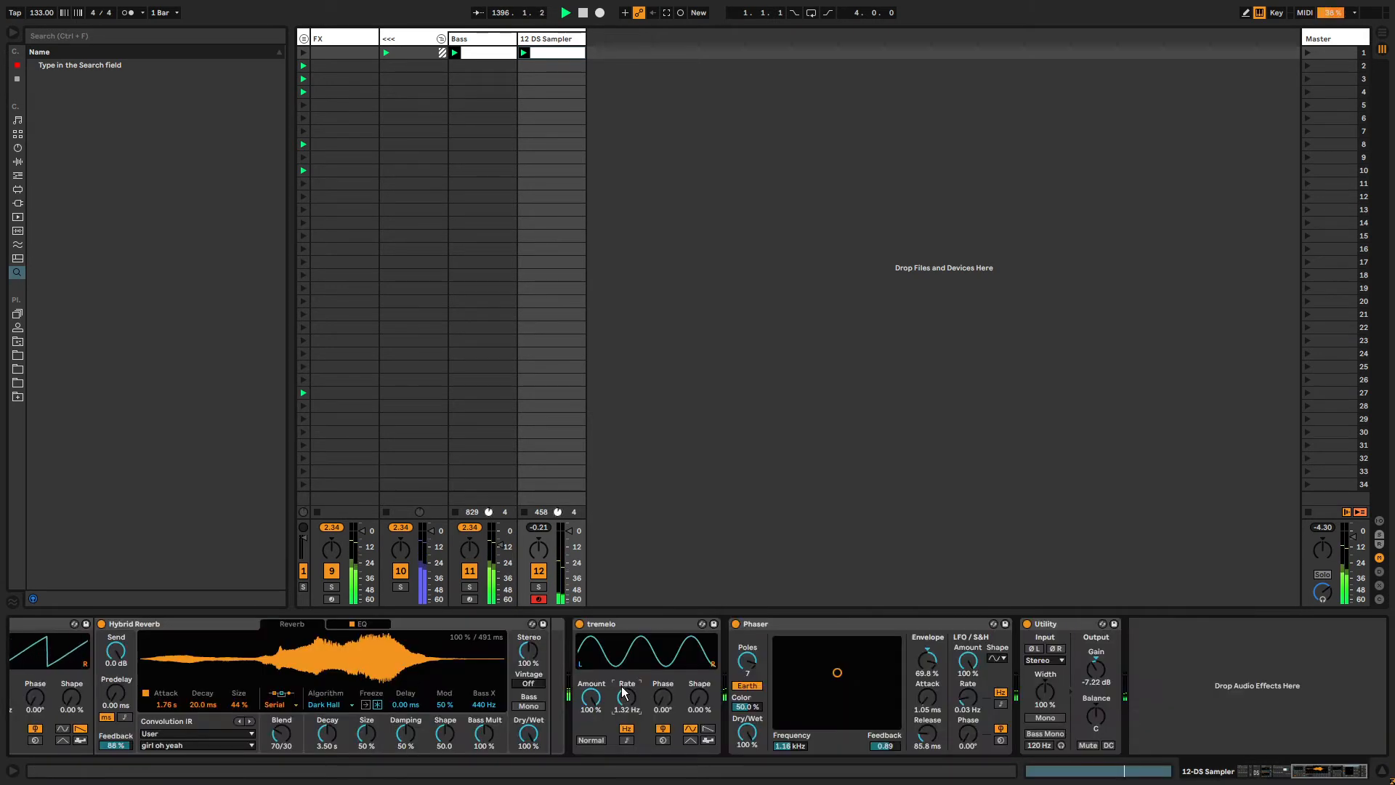
{"action": "mouse_move", "coordinate": [610, 698]}
{"action": "left_mouse_down"}
{"action": "mouse_move", "coordinate": [610, 734]}
{"action": "mouse_move", "coordinate": [610, 707]}
{"action": "left_mouse_up"}
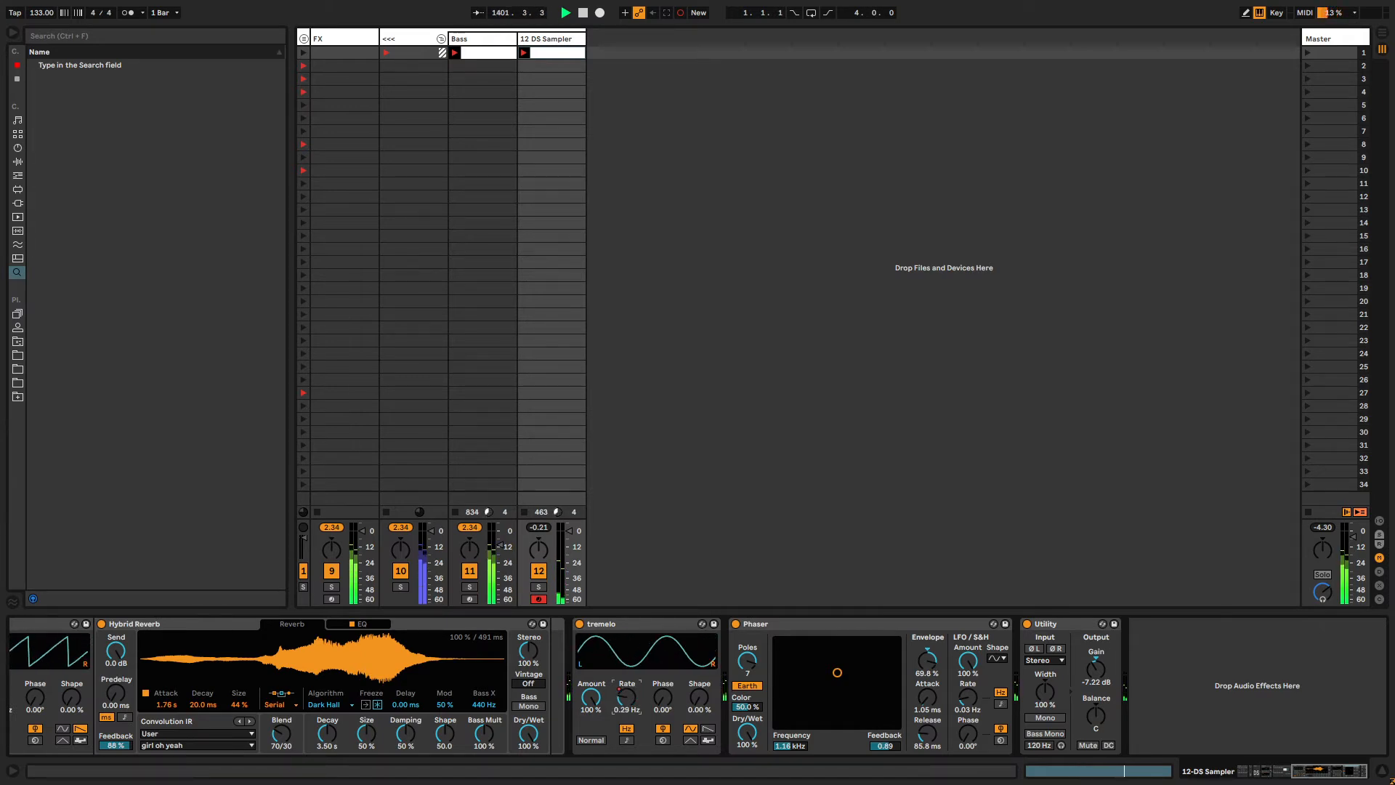
Simplify the recorded Rate envelope of the second tremolo.
{"action": "key", "text": "shift+Tab"}
{"action": "left_click", "coordinate": [630, 684]}
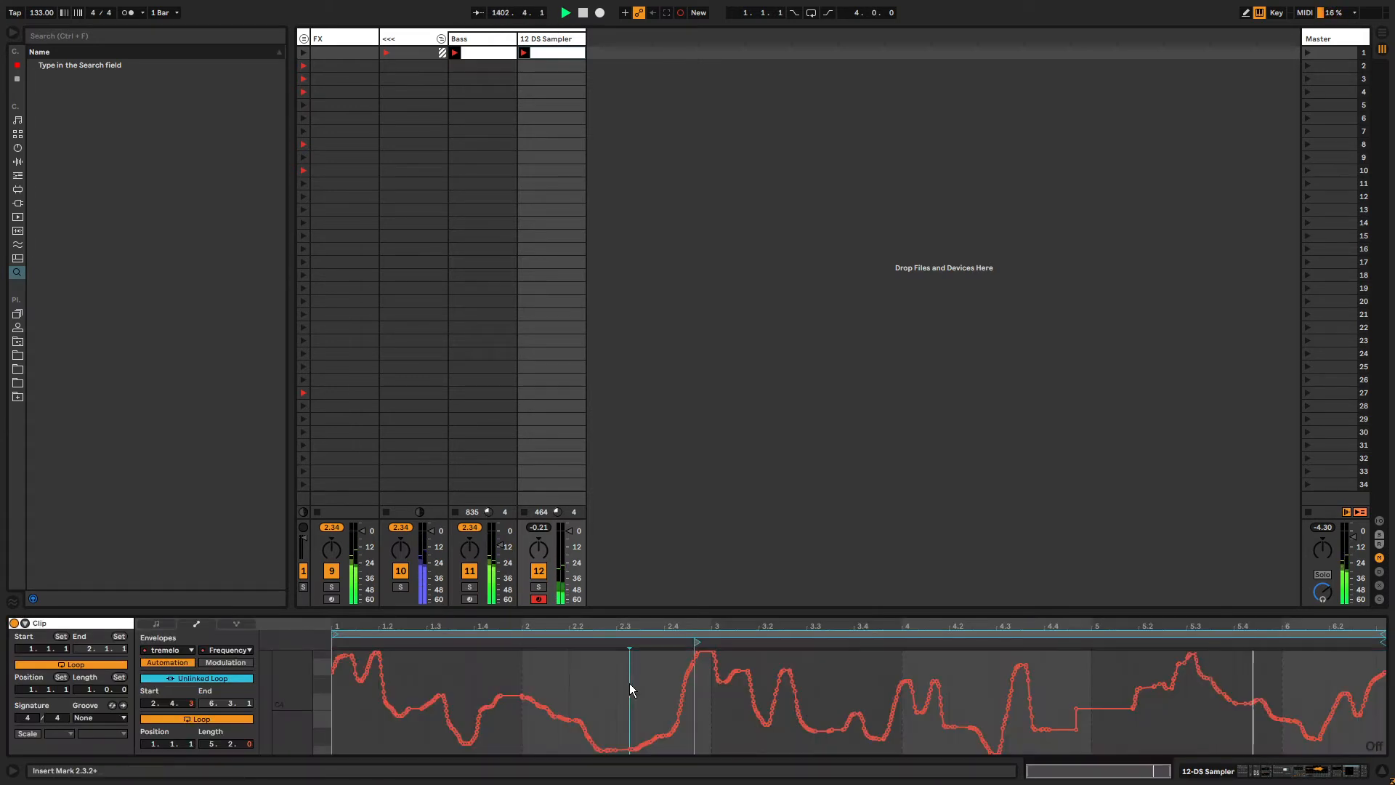
{"action": "key", "text": "ctrl+a"}
{"action": "right_click", "coordinate": [629, 683]}
{"action": "key", "text": "s"}
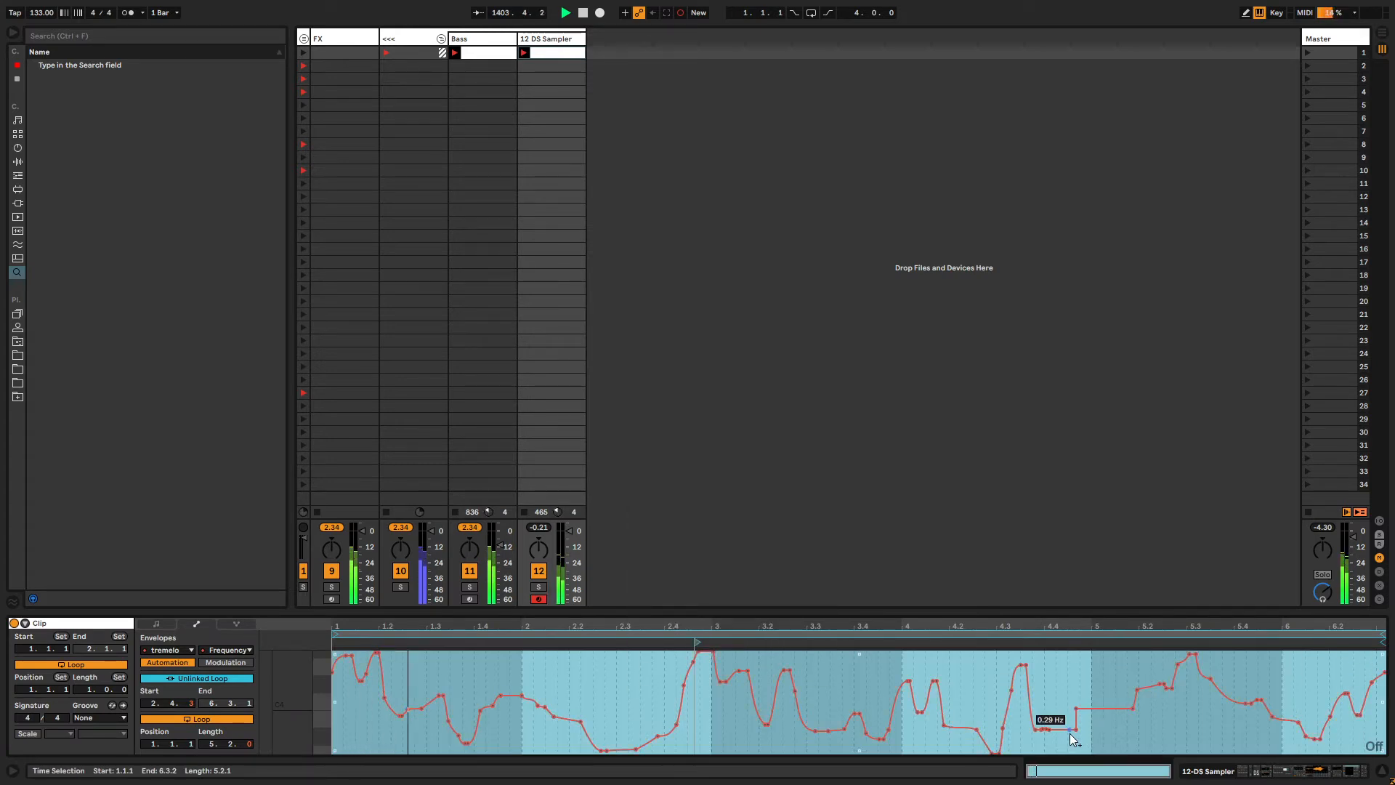
{"action": "left_click", "coordinate": [836, 687]}
Unlink the tremolo Amount envelope loop and set its start to 2.4.3 and end to 7.2.3.
{"action": "key", "text": "shift+Tab"}
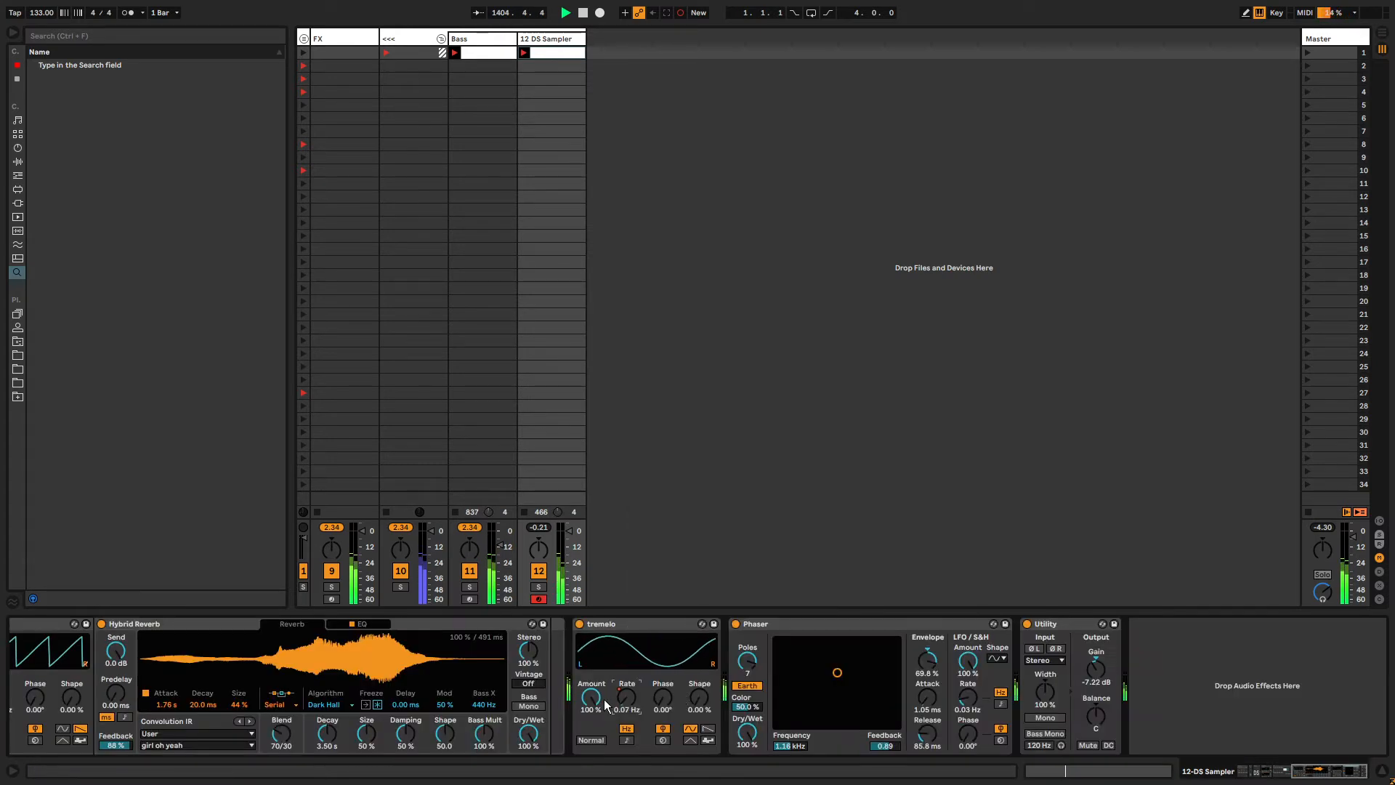
{"action": "key", "text": "shift+Tab"}
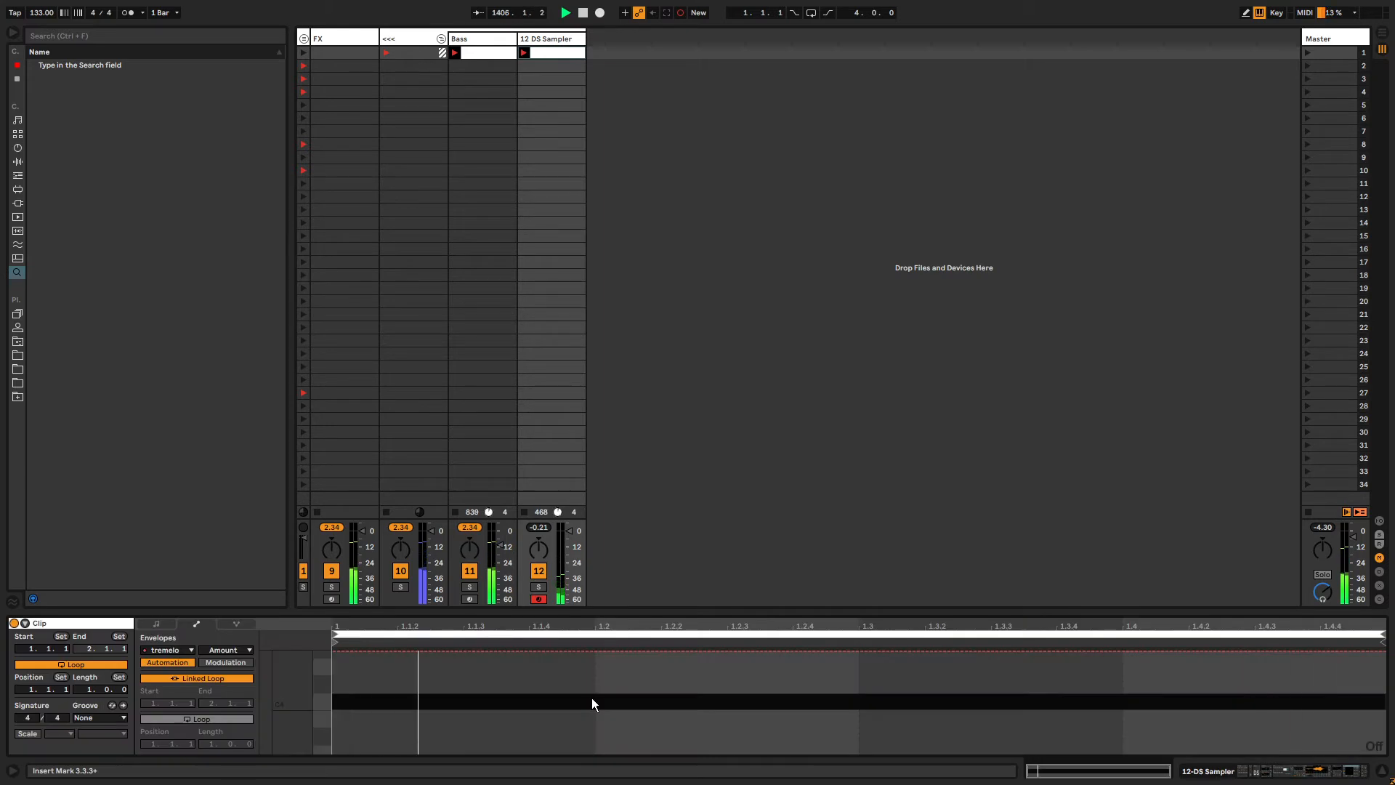
{"action": "left_click", "coordinate": [198, 677]}
{"action": "left_click_drag", "start_coordinate": [212, 743], "coordinate": [213, 728]}
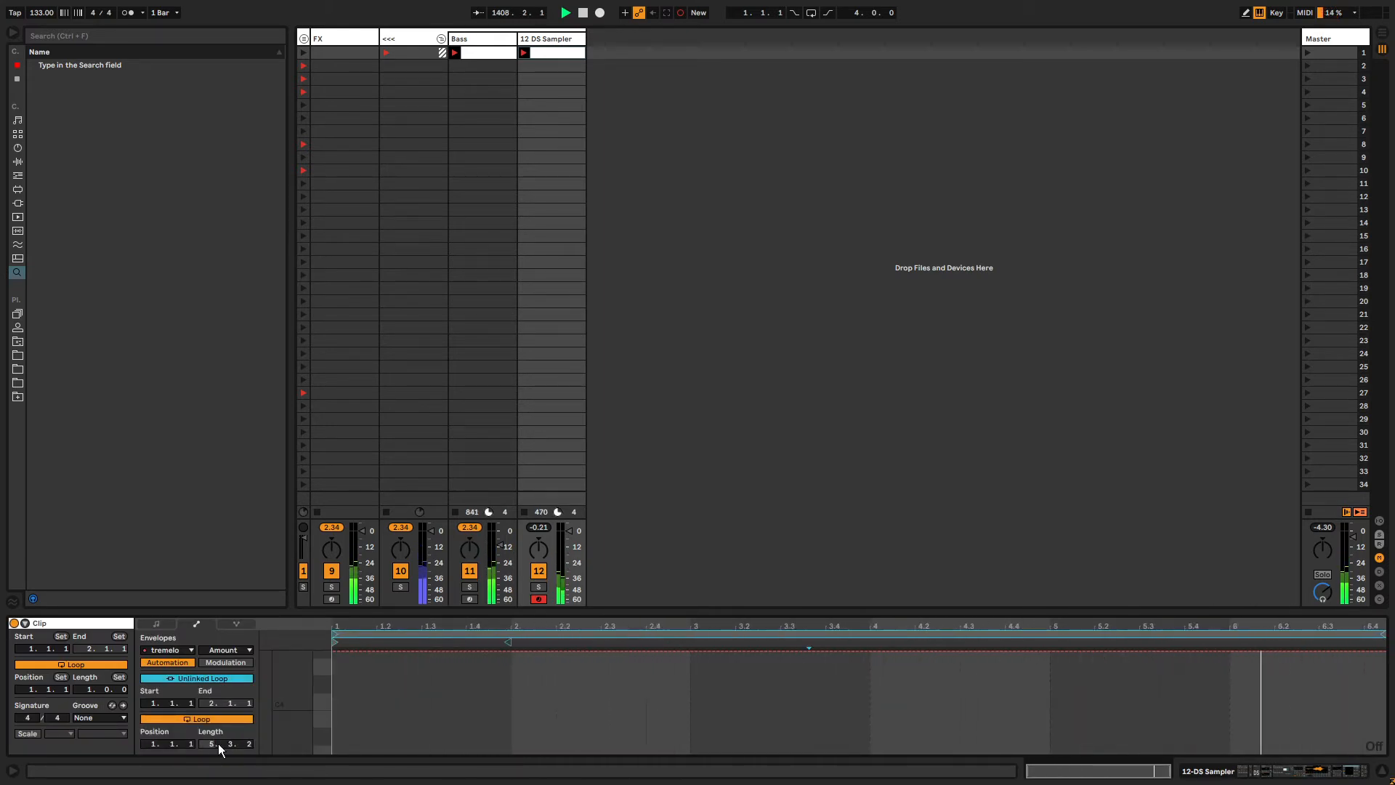
{"action": "left_click_drag", "start_coordinate": [335, 646], "coordinate": [665, 643]}
{"action": "left_click_drag", "start_coordinate": [1383, 634], "coordinate": [1392, 634]}
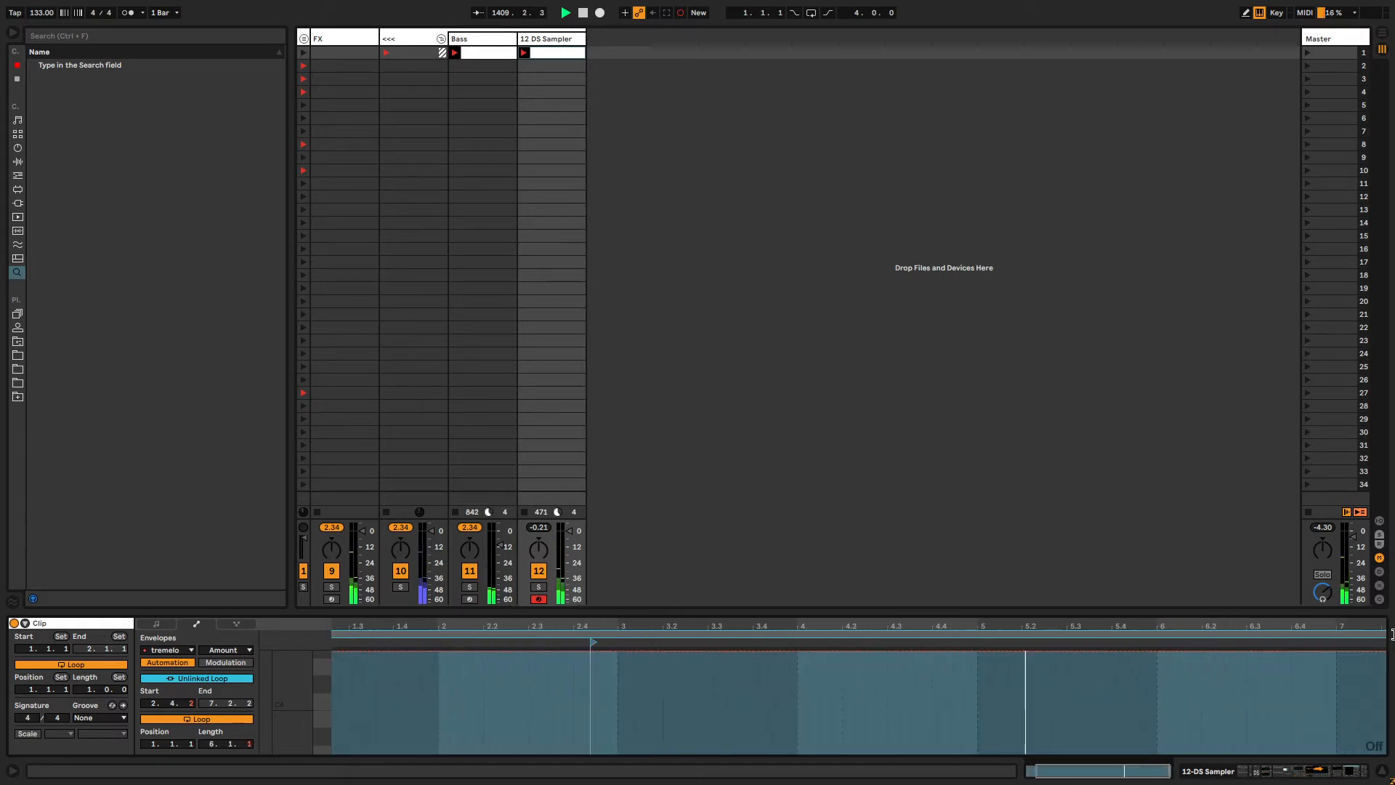
Record automation of the second tremolo's Amount knob into the playing clip.
{"action": "key", "text": "shift+Tab"}
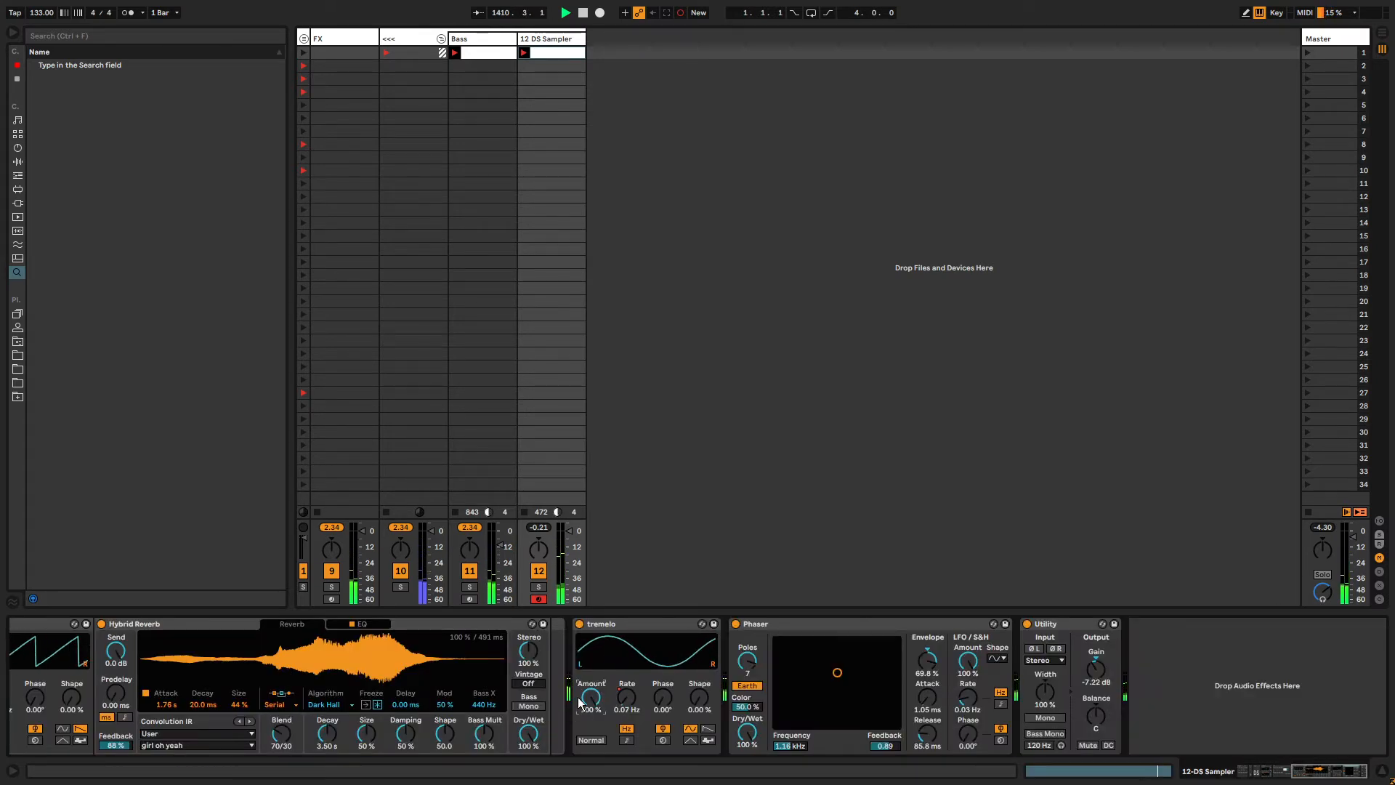
{"action": "left_click_drag", "start_coordinate": [592, 699], "coordinate": [588, 771]}
{"action": "key", "text": "ctrl+shift+F9"}
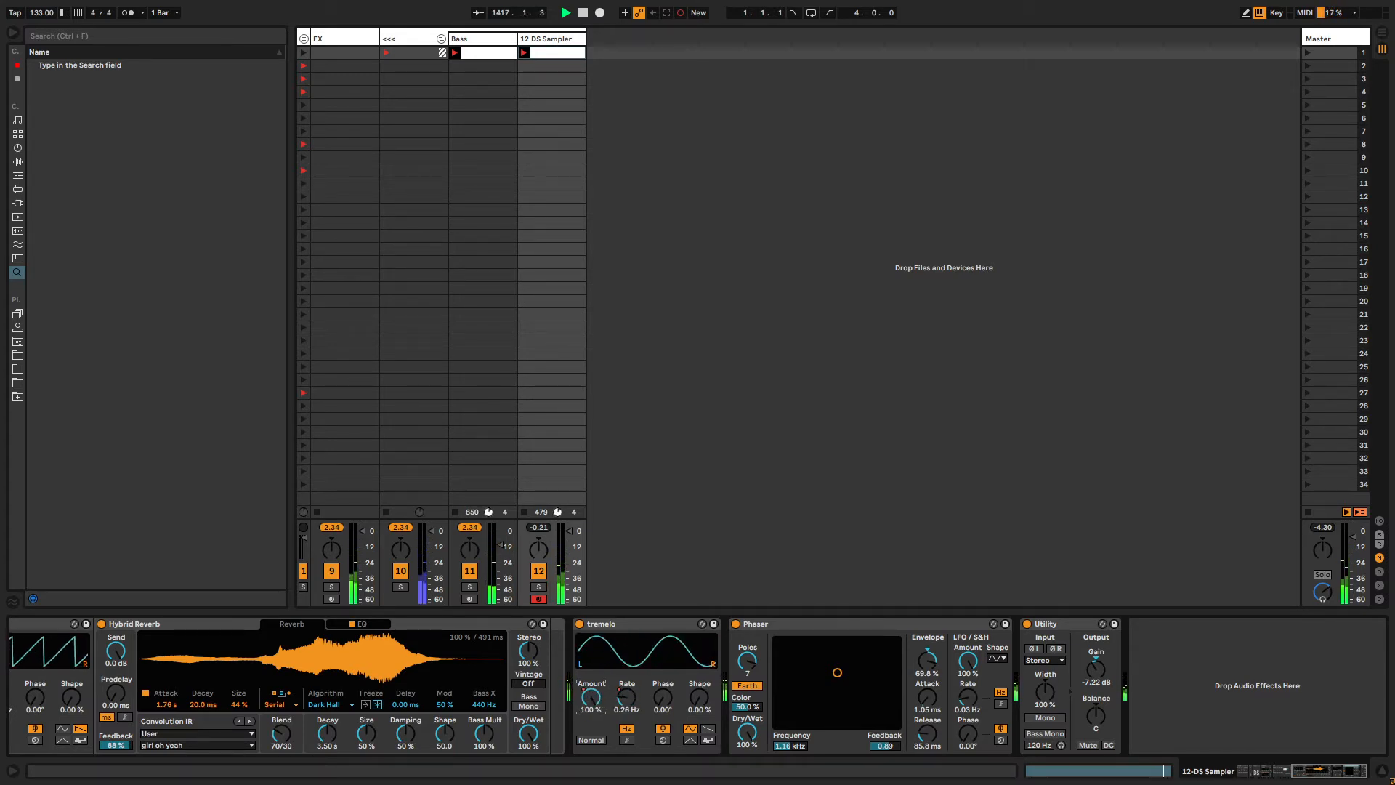
{"action": "key", "text": "shift+Tab"}
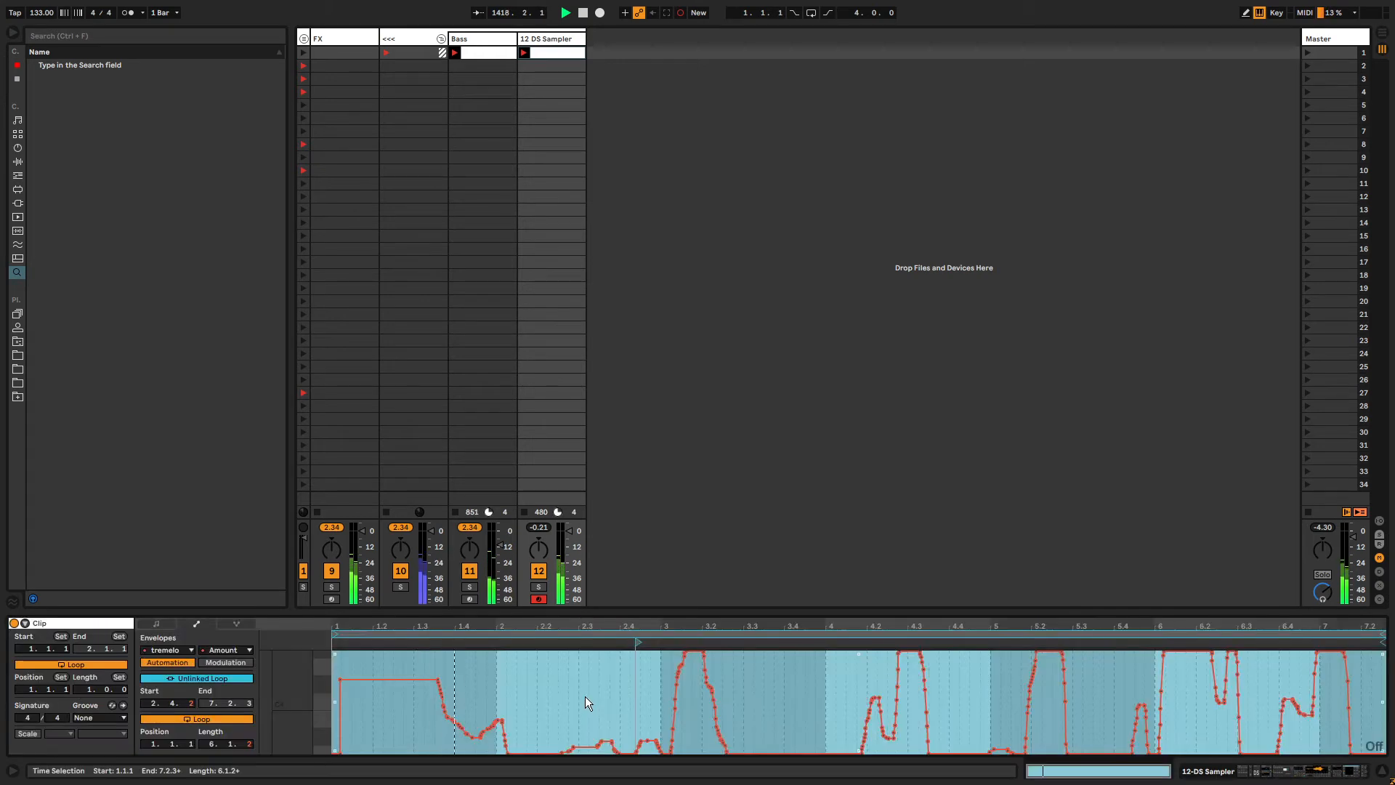
Select all breakpoints of the tremolo Amount envelope.
{"action": "left_click", "coordinate": [586, 696]}
{"action": "key", "text": "ctrl+a"}
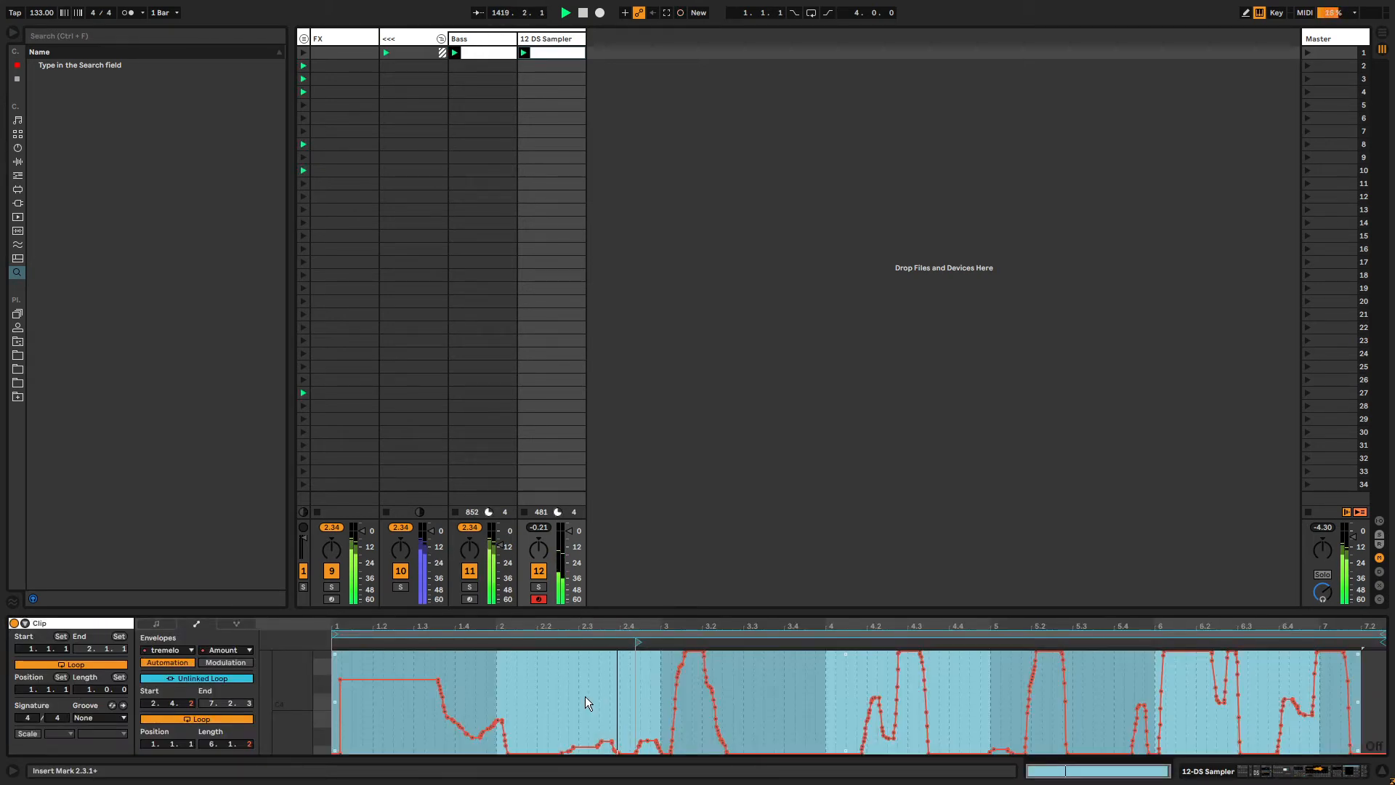
{"action": "key", "text": "shift+Tab"}
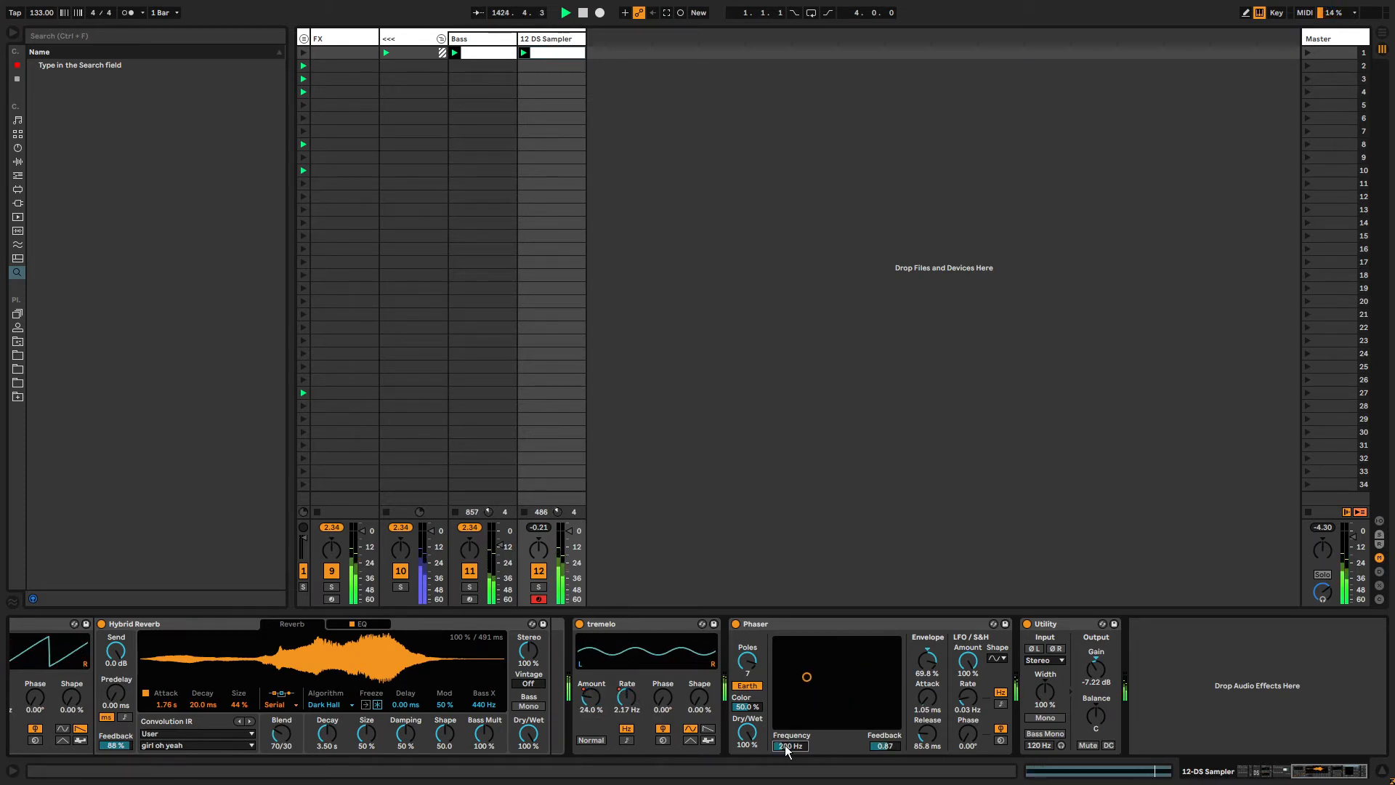
Open the Phaser Frequency envelope with an unlinked loop and reposition its loop region across the clip.
{"action": "key", "text": "shift+Tab"}
{"action": "left_click", "coordinate": [203, 679]}
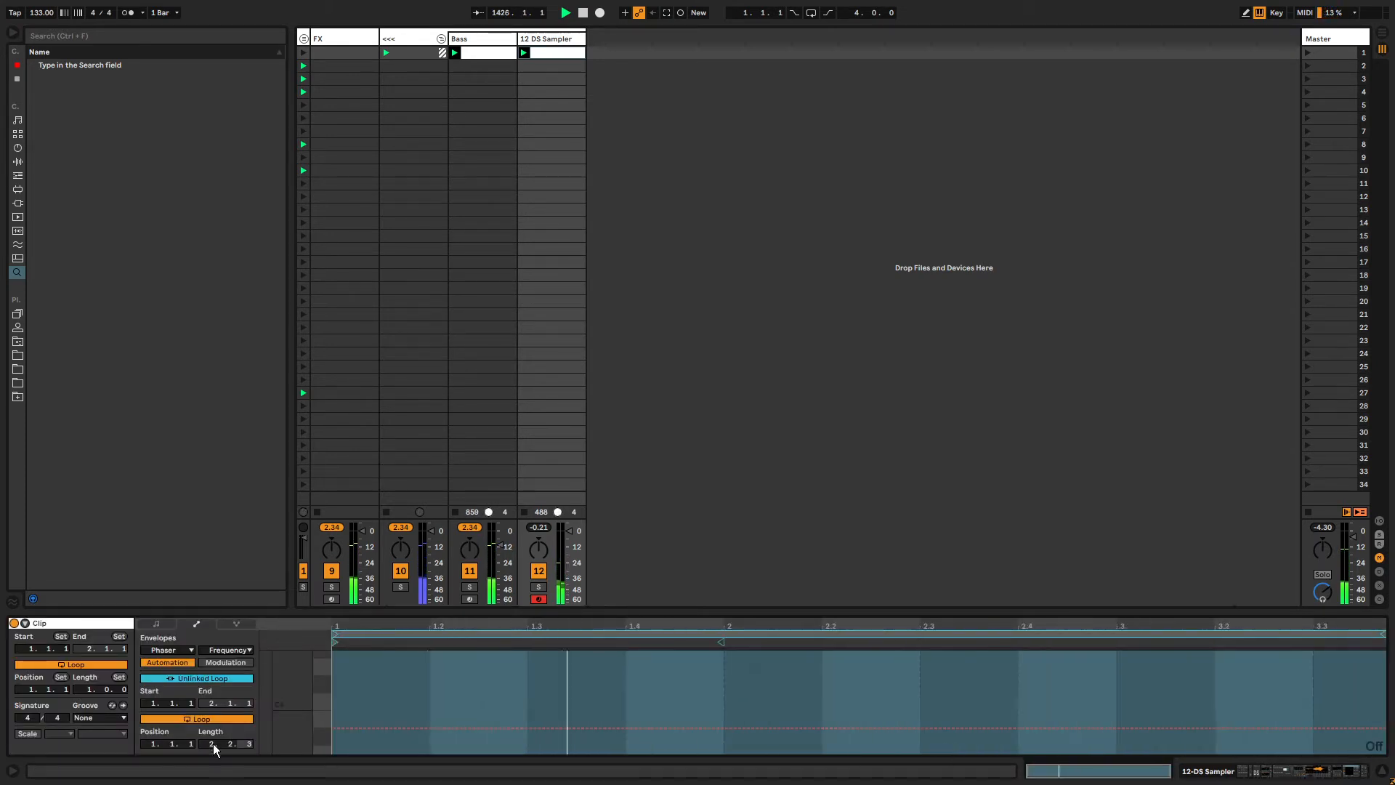
{"action": "scroll", "coordinate": [212, 744], "scroll_direction": "up", "scroll_amount": 7}
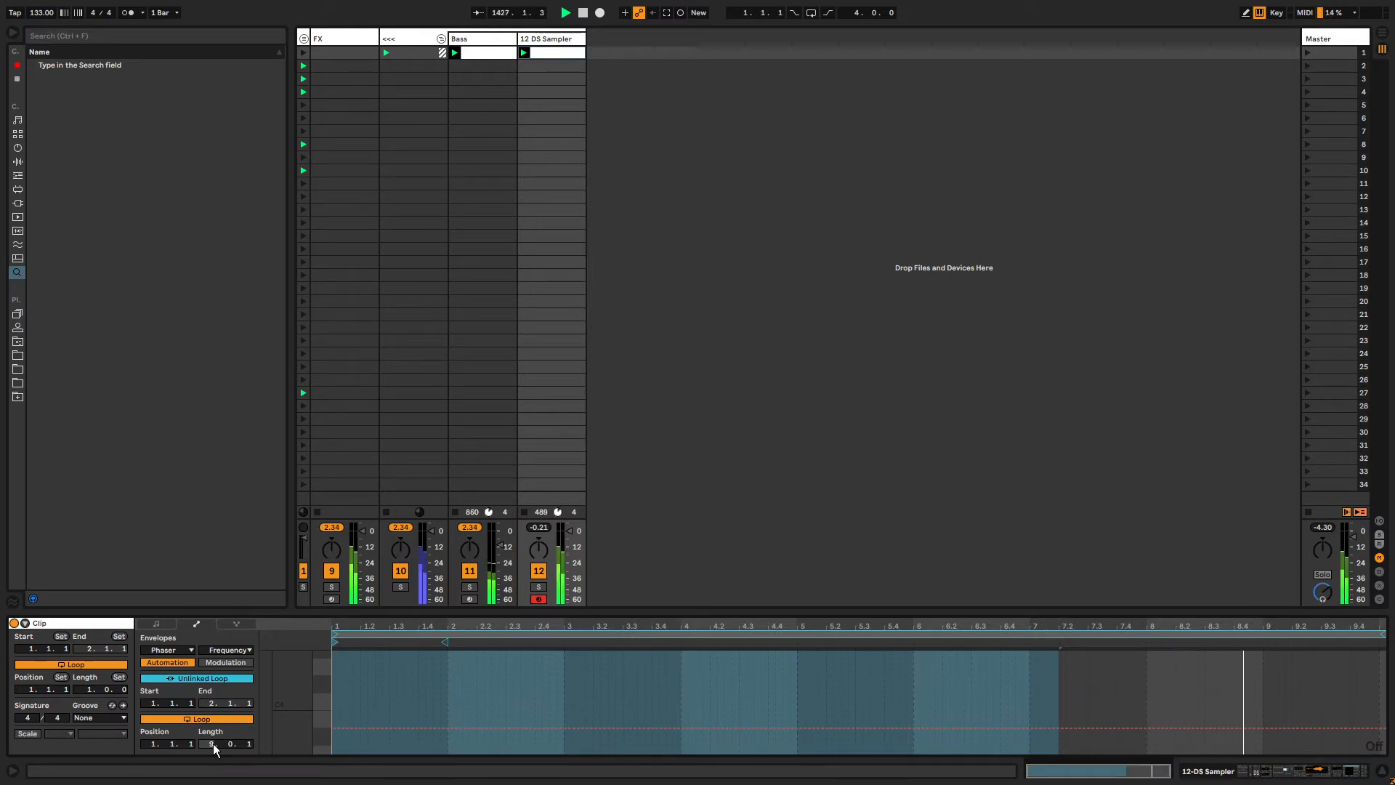
{"action": "left_click_drag", "start_coordinate": [336, 642], "coordinate": [1003, 643]}
{"action": "left_click_drag", "start_coordinate": [1382, 634], "coordinate": [1394, 636]}
{"action": "left_click_drag", "start_coordinate": [1381, 663], "coordinate": [356, 661]}
Unlink the Phaser Feedback envelope's loop and set its start to 2.3.3 and end to 6.3.1.
{"action": "key", "text": "shift+Tab"}
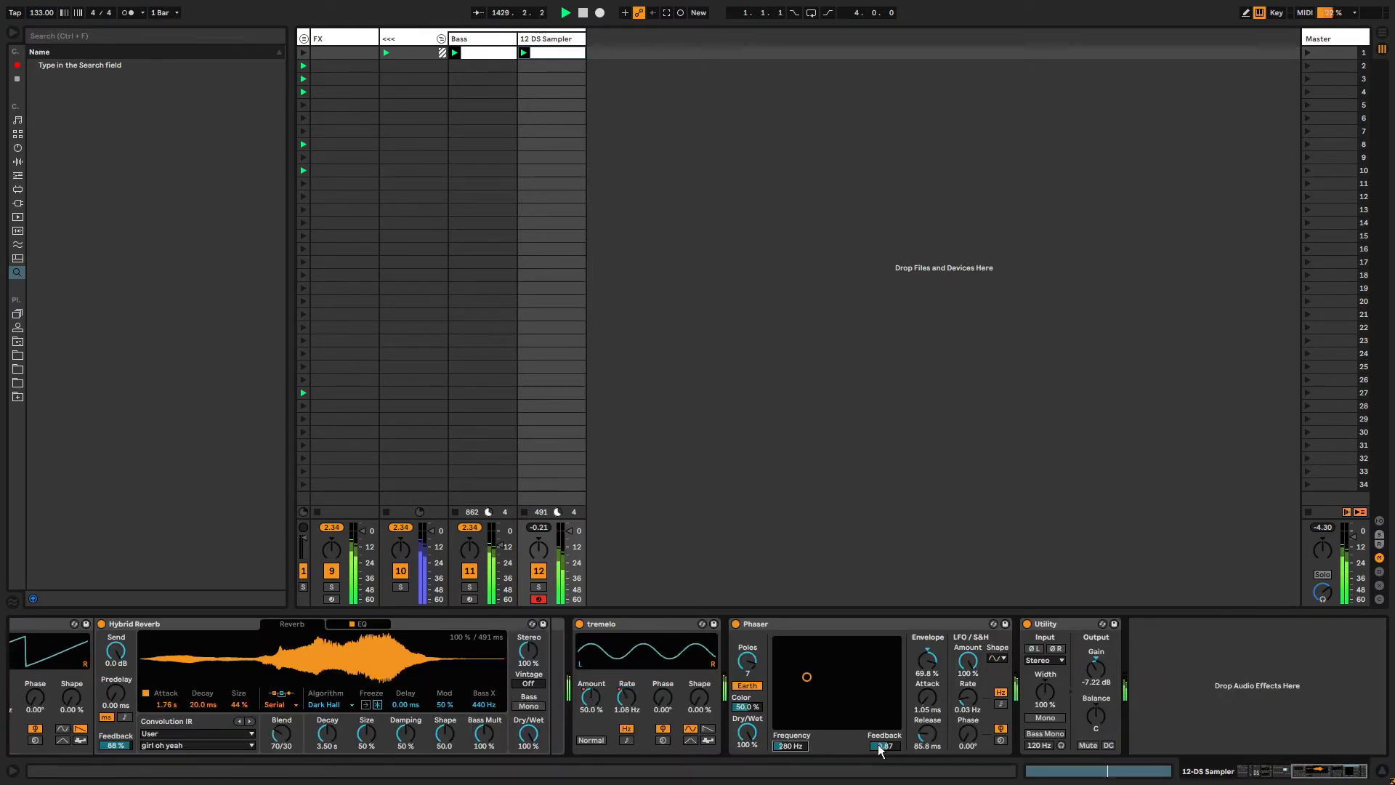
{"action": "key", "text": "shift+Tab"}
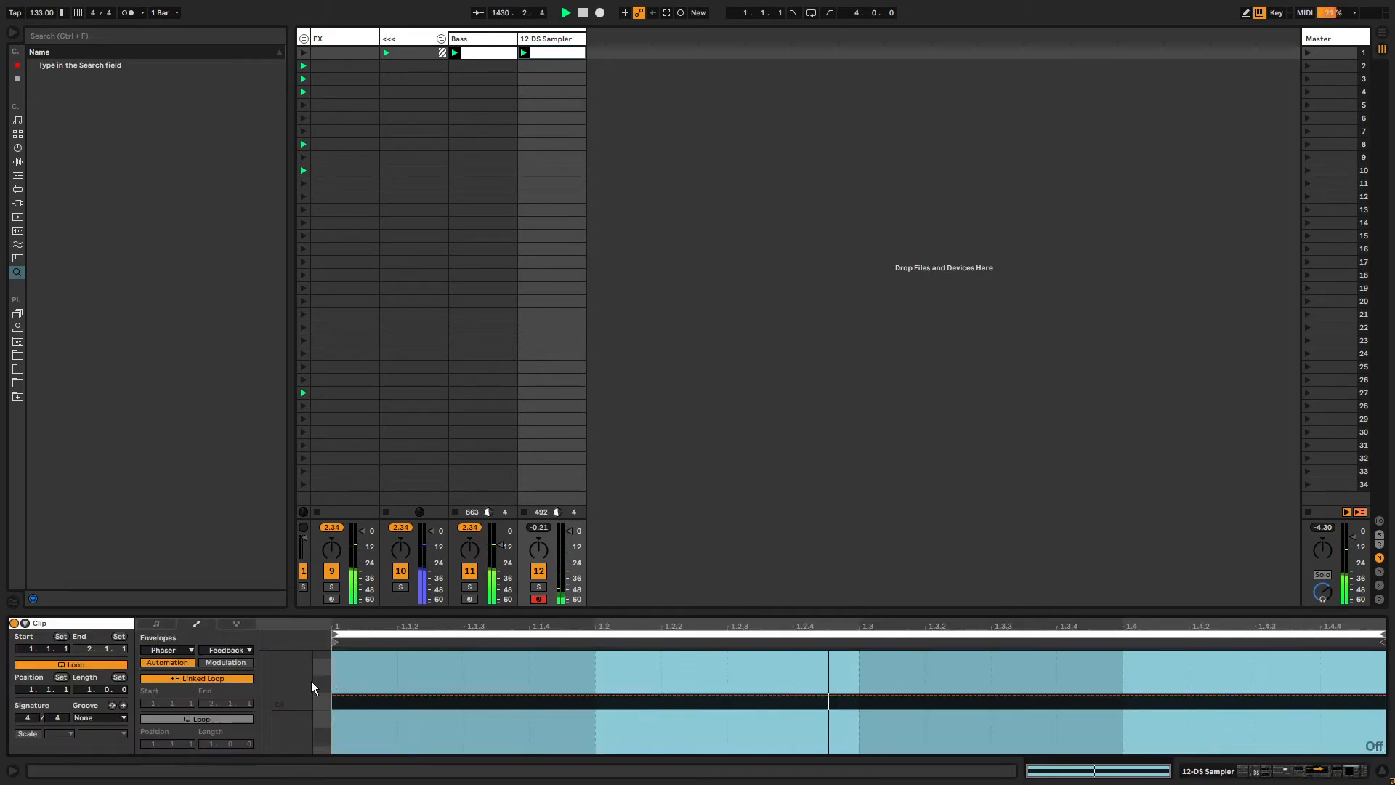
{"action": "left_click", "coordinate": [200, 678]}
{"action": "left_click_drag", "start_coordinate": [212, 744], "coordinate": [212, 741]}
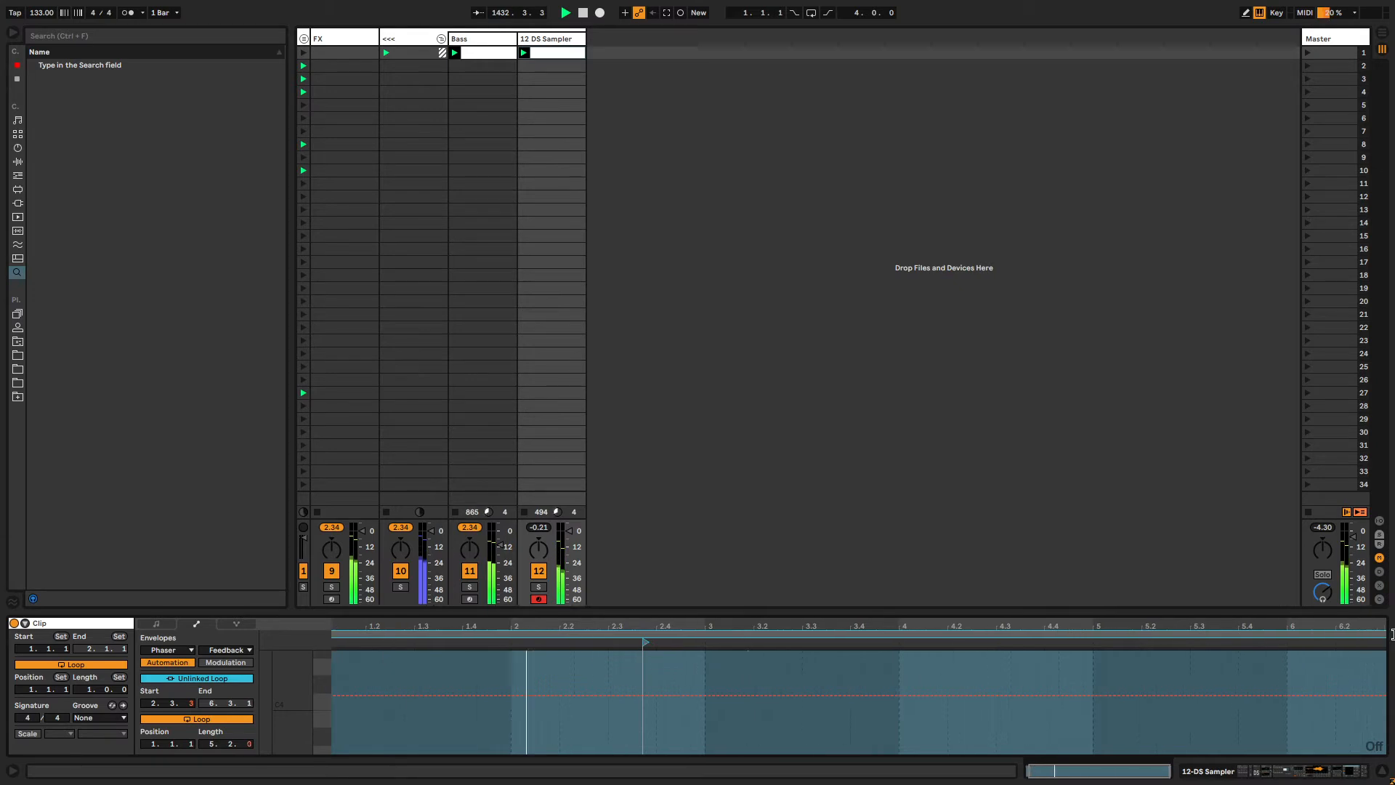
Record Phaser Frequency and Feedback automation by moving the XY pad, and show the Frequency envelope.
{"action": "key", "text": "shift+Tab"}
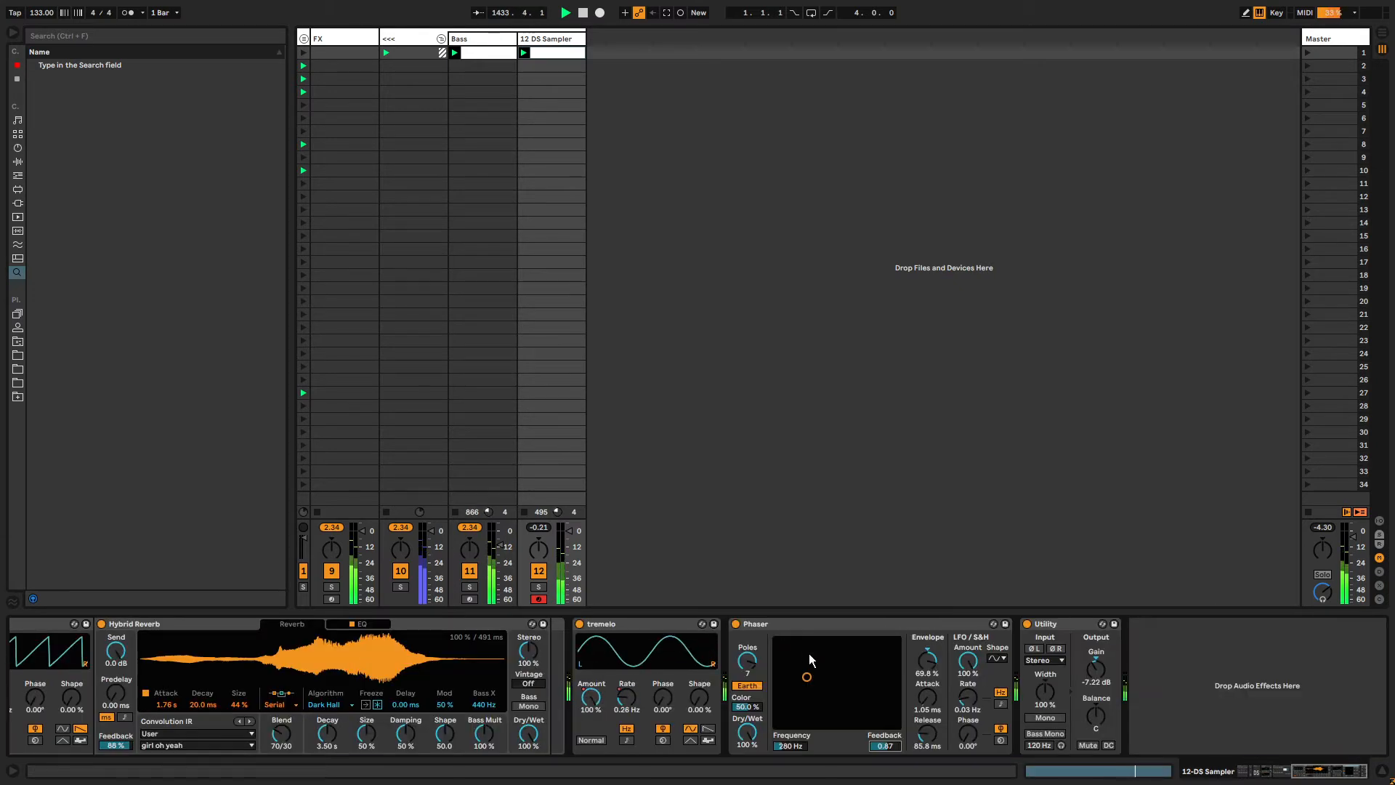
{"action": "left_click_drag", "start_coordinate": [876, 652], "coordinate": [895, 688]}
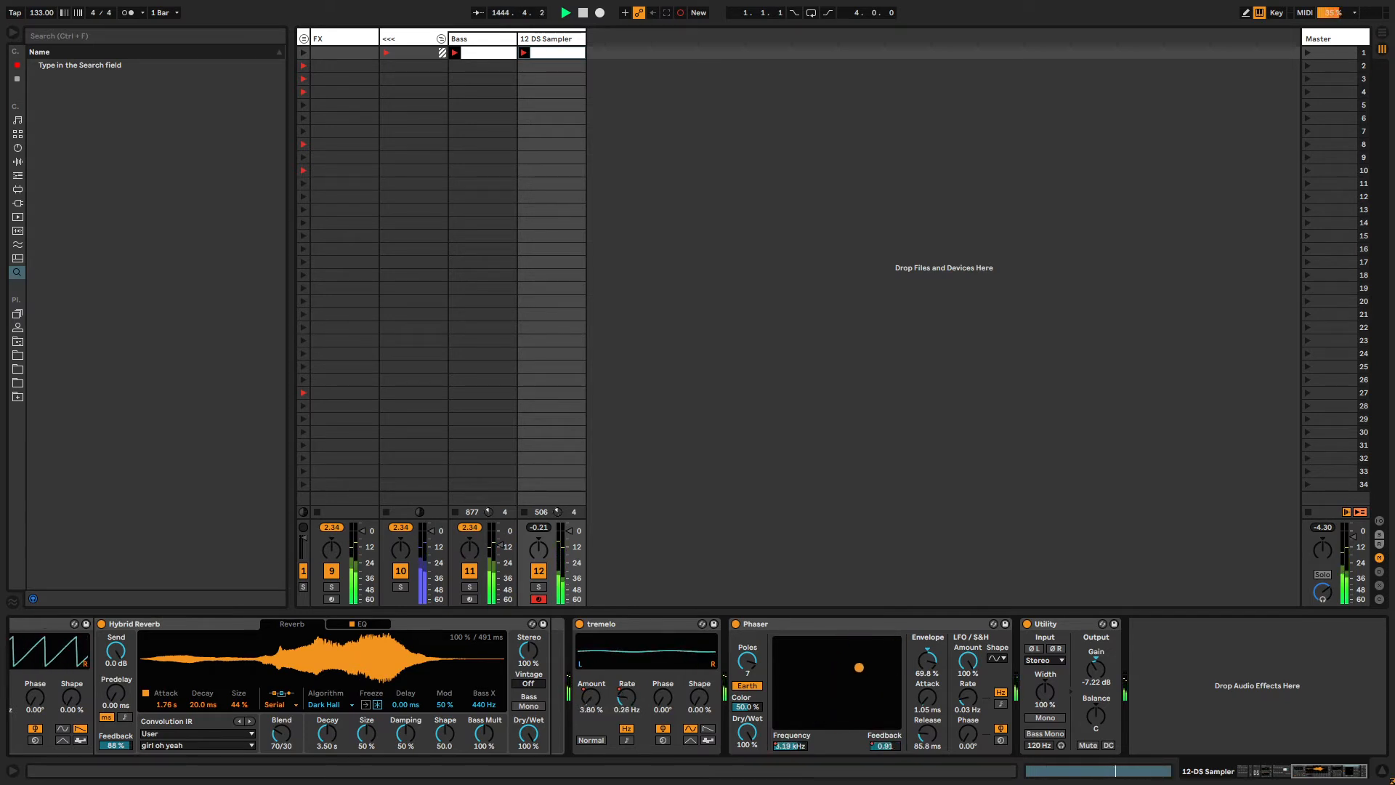
{"action": "right_click", "coordinate": [790, 748]}
{"action": "left_click", "coordinate": [813, 676]}
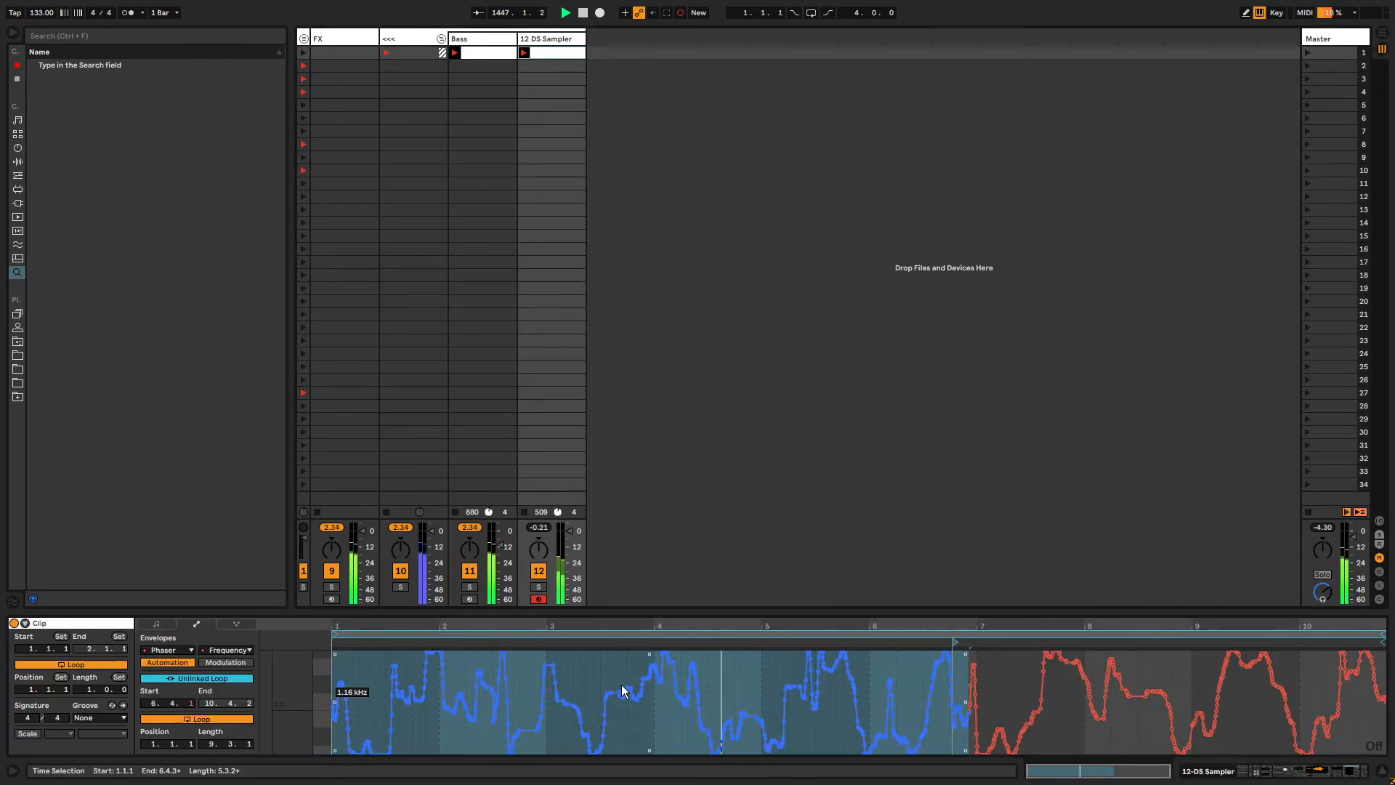
Simplify the recorded Phaser Frequency envelope.
{"action": "left_click", "coordinate": [621, 666]}
{"action": "key", "text": "ctrl+a"}
{"action": "key", "text": "ctrl+alt+s"}
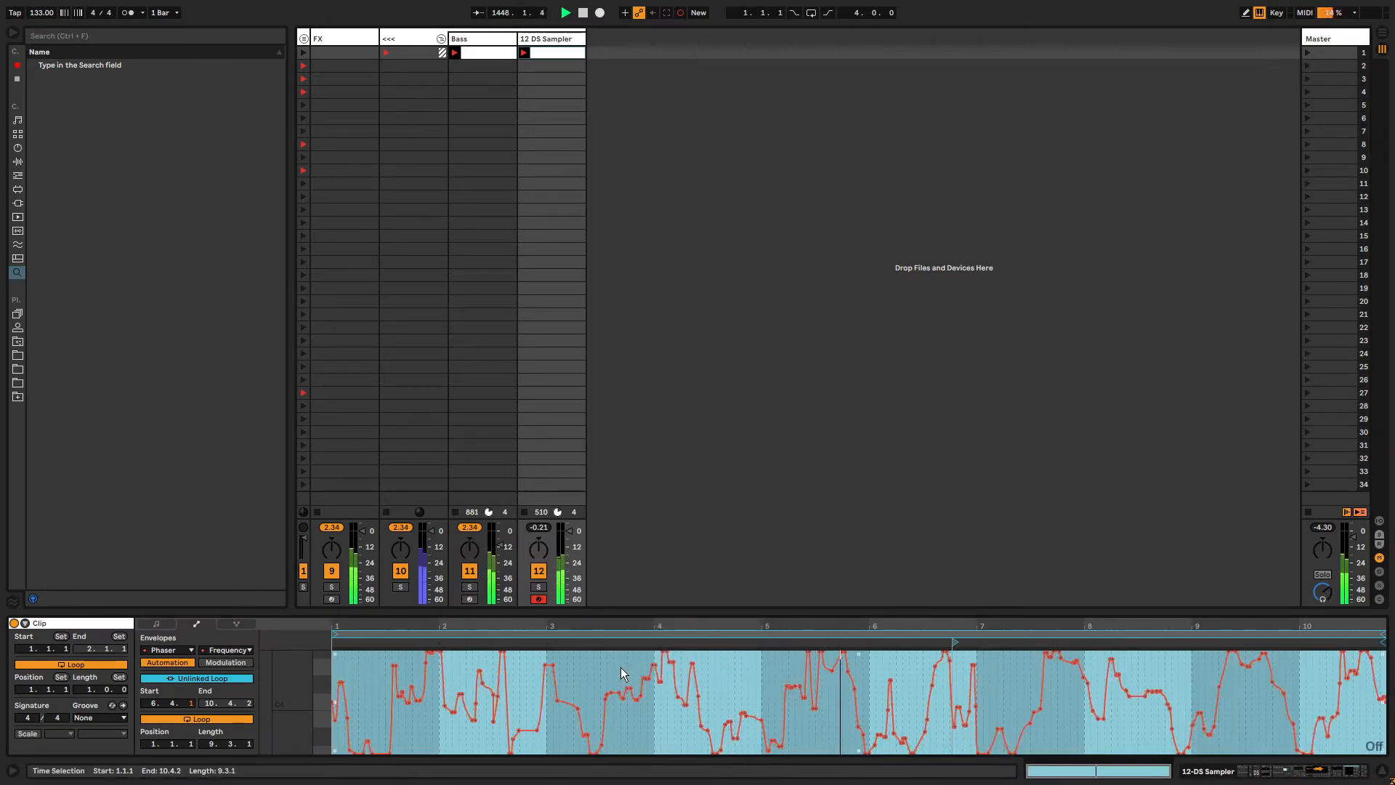
Show the Phaser Feedback envelope in the clip and select all its breakpoints.
{"action": "key", "text": "shift+Tab"}
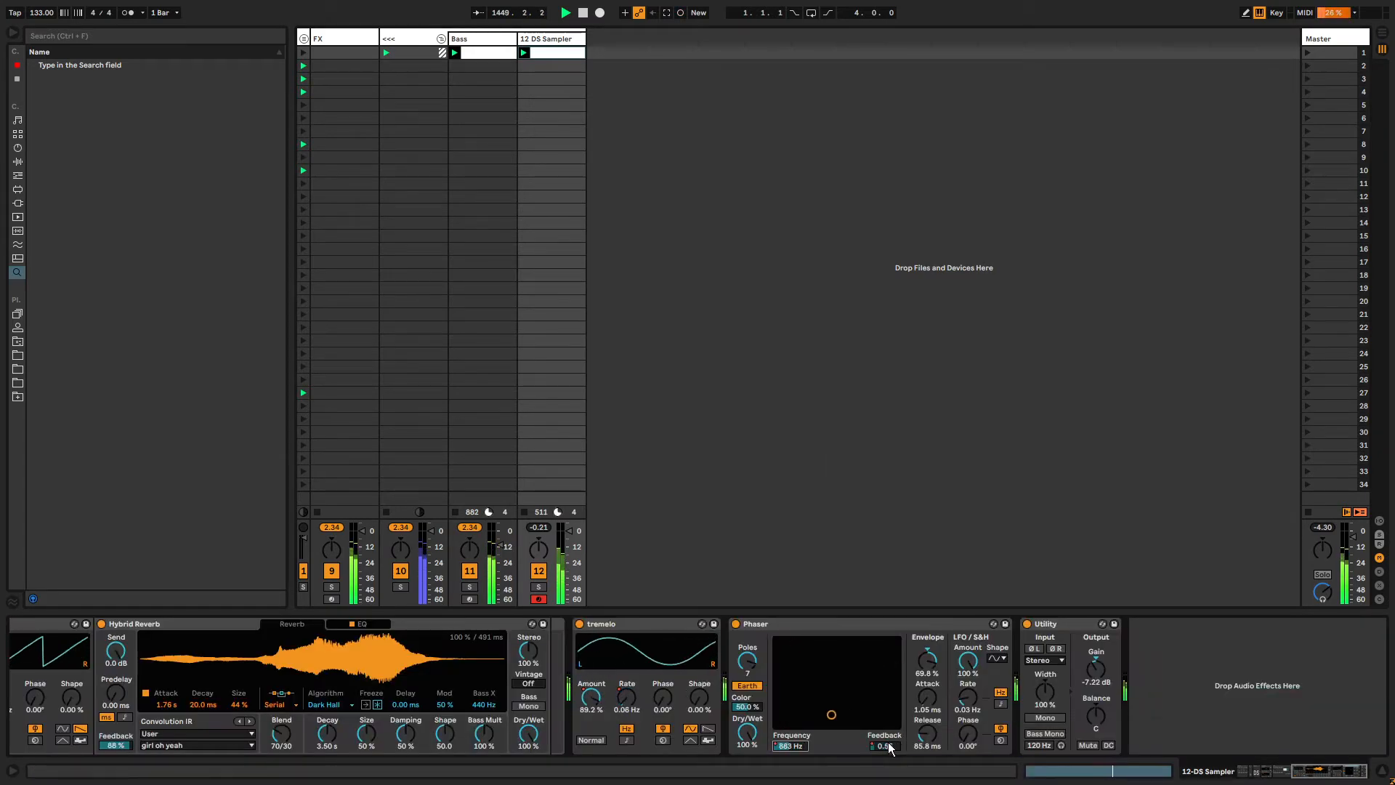
{"action": "left_click", "coordinate": [888, 746]}
{"action": "key", "text": "shift+Tab"}
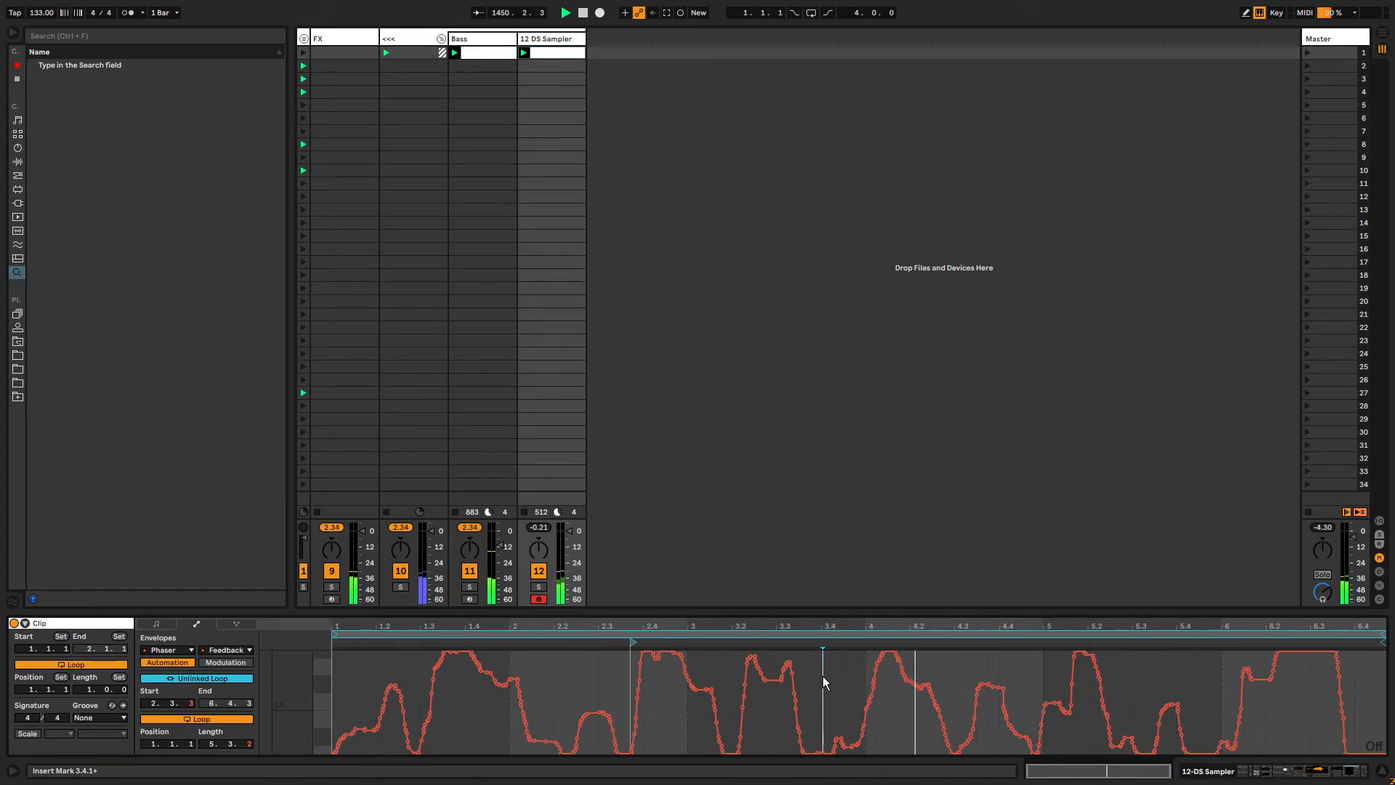
{"action": "key", "text": "ctrl+a"}
{"action": "key", "text": "shift+Tab"}
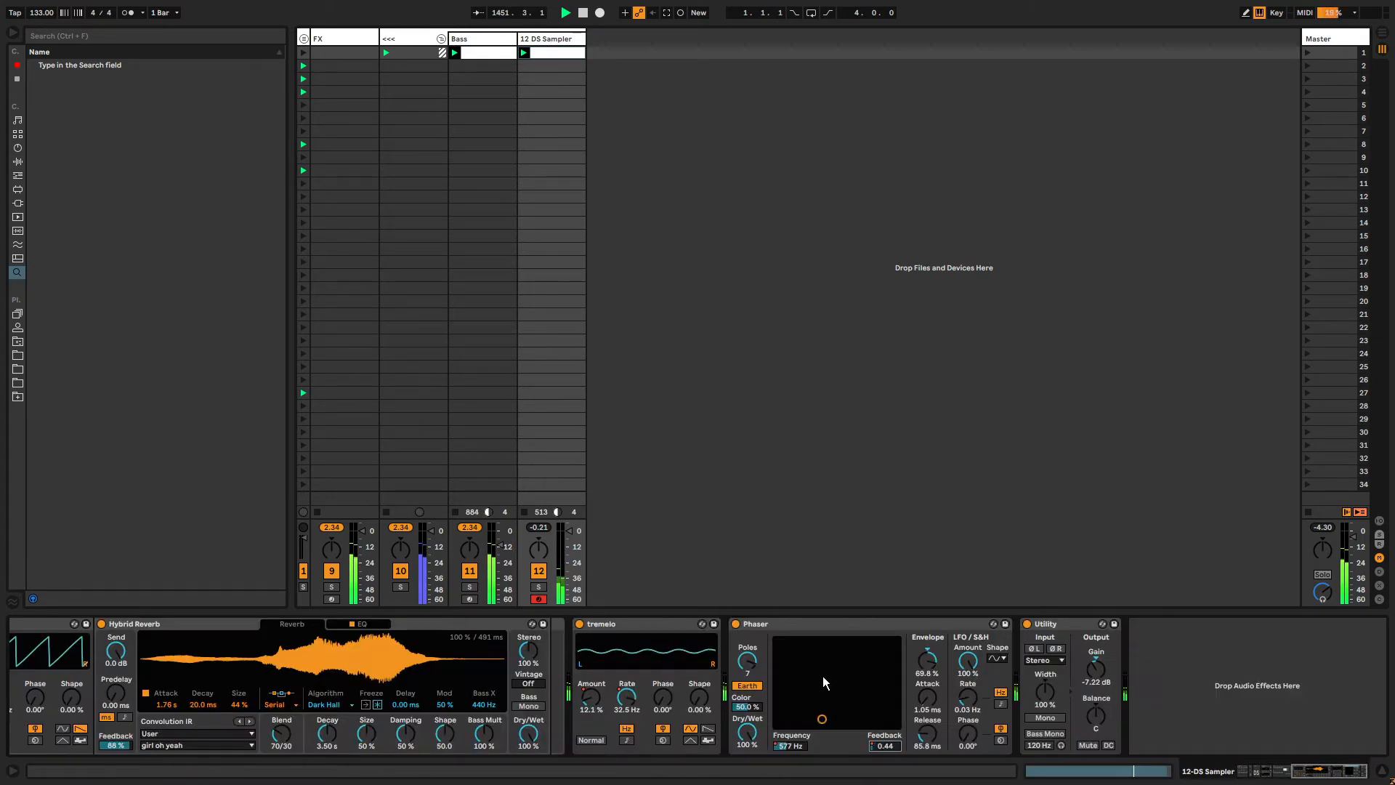
Move the Phaser XY pad once more and re-enable automation playback.
{"action": "left_click_drag", "start_coordinate": [823, 675], "coordinate": [835, 642]}
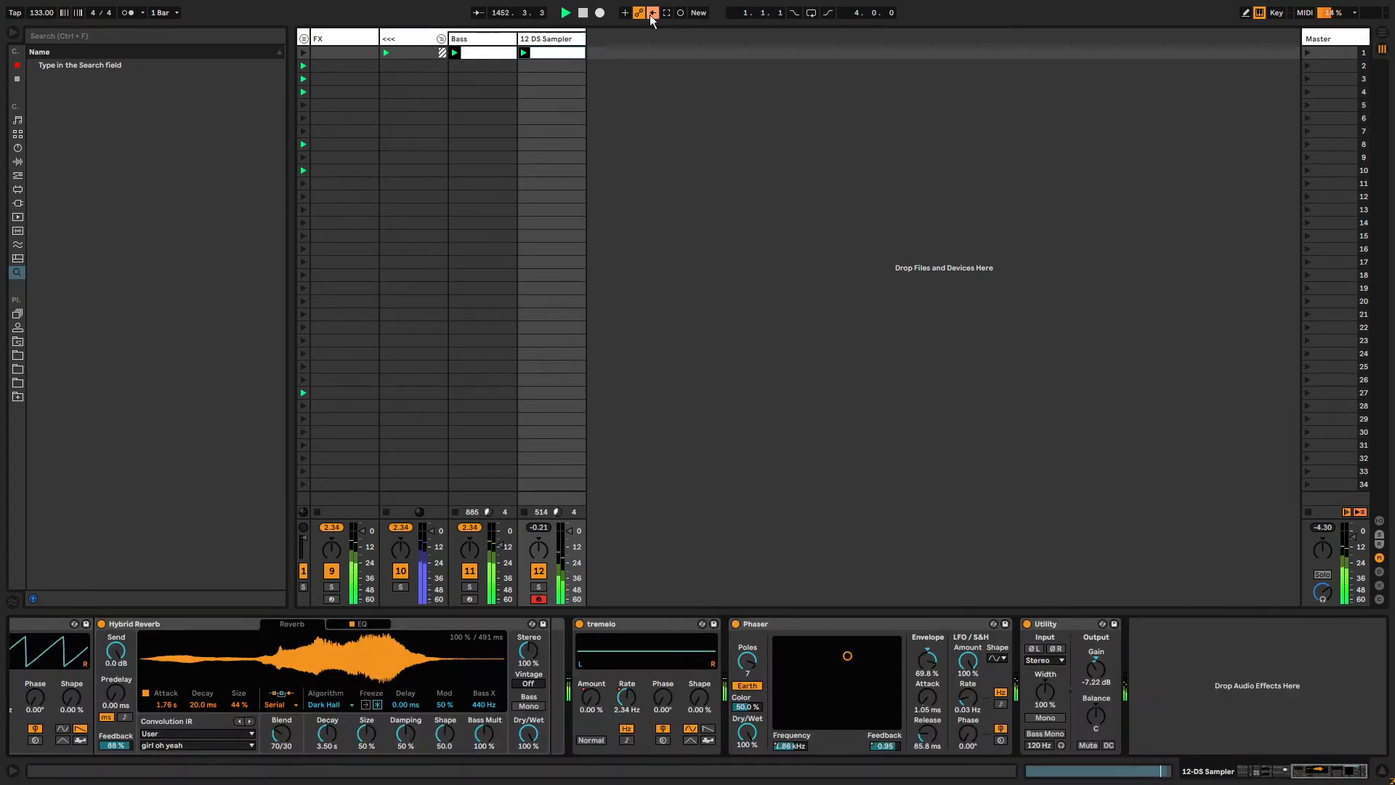
{"action": "left_click", "coordinate": [651, 16]}
Set the Phaser's Poles to 8.
{"action": "left_click", "coordinate": [839, 621]}
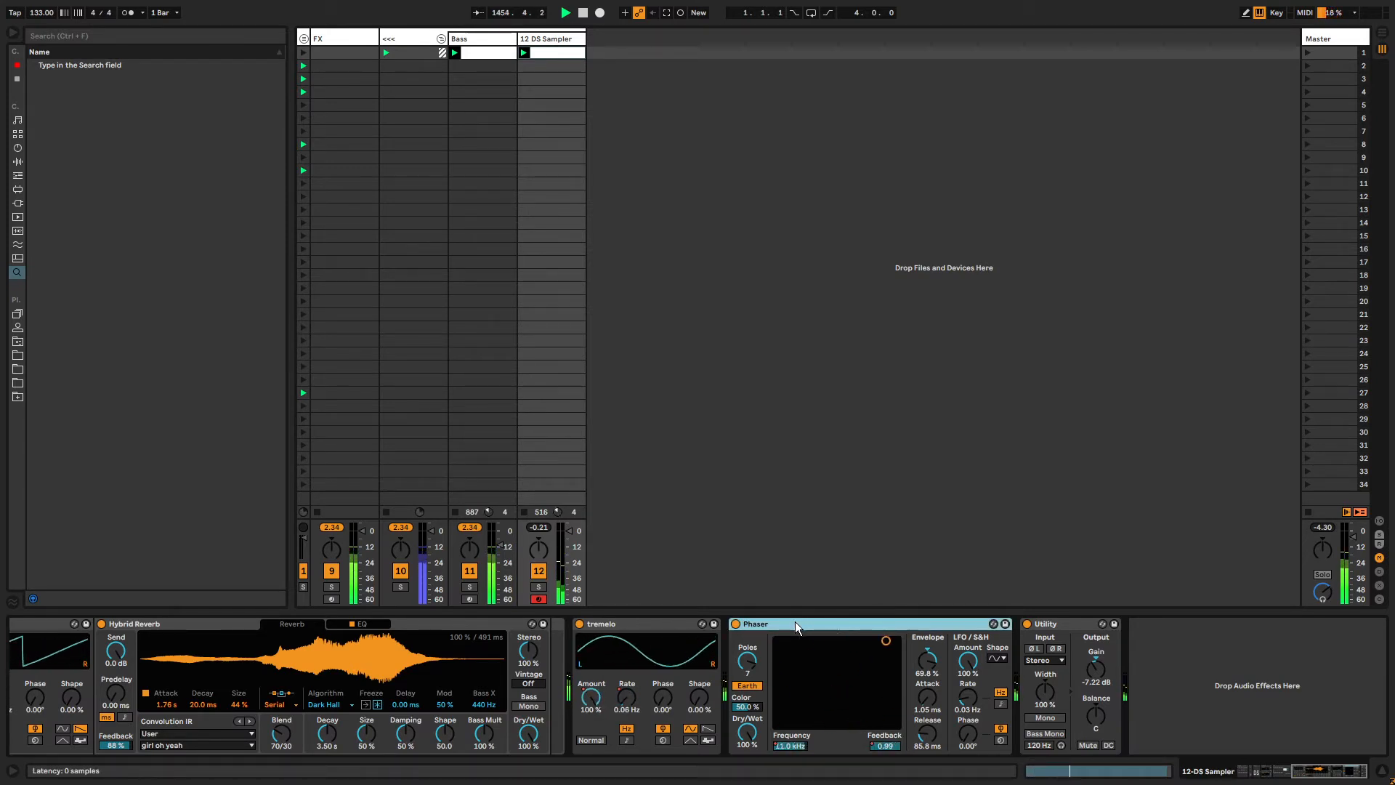
{"action": "left_click", "coordinate": [745, 660]}
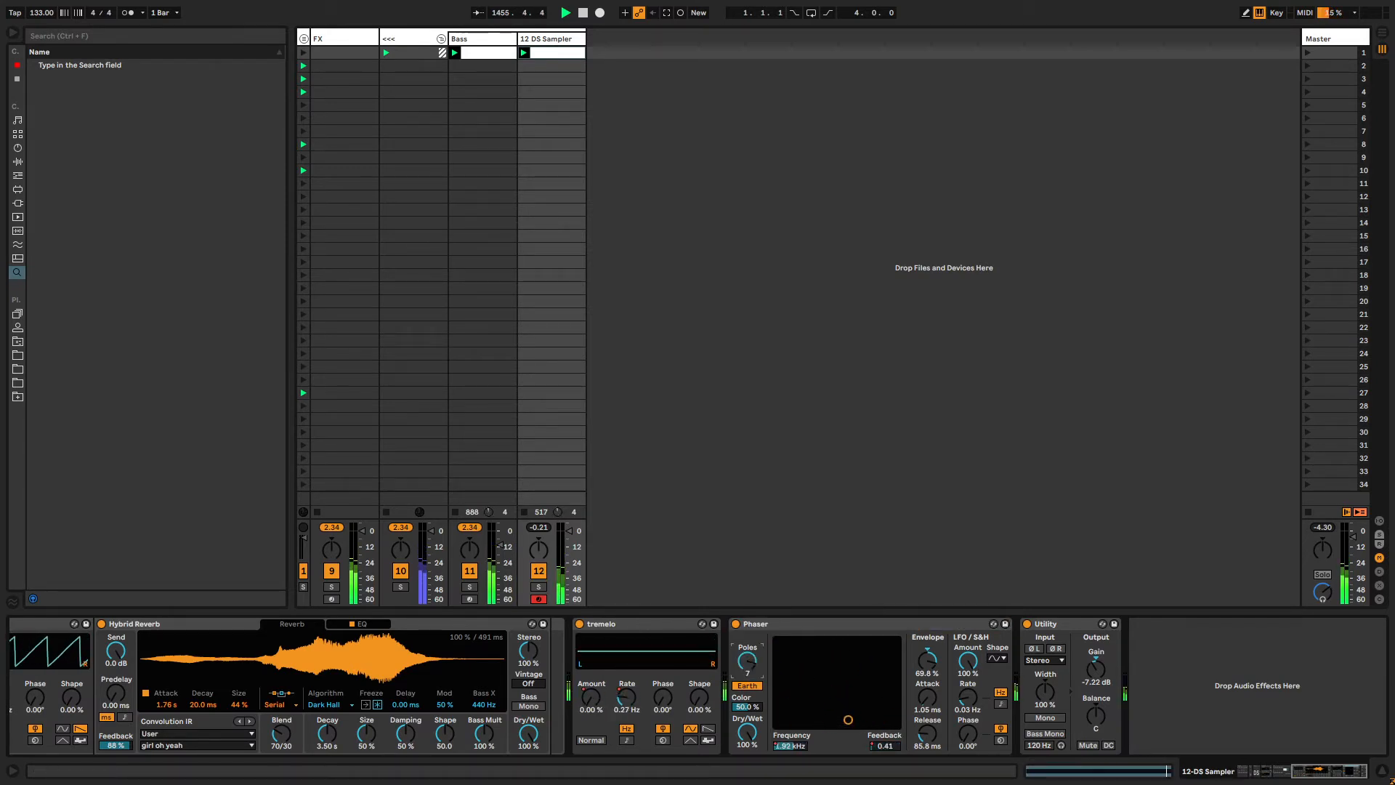
{"action": "left_click_drag", "start_coordinate": [747, 662], "coordinate": [747, 724]}
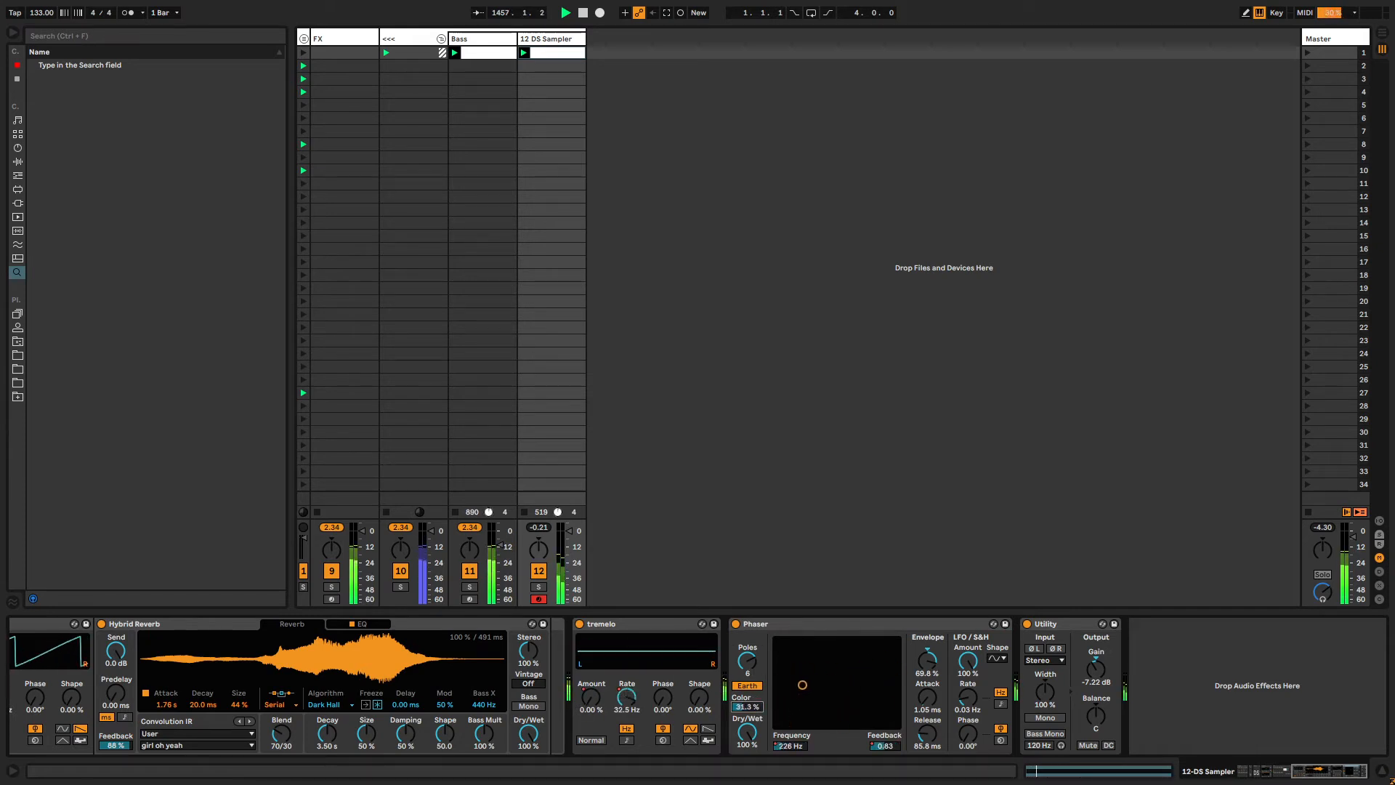
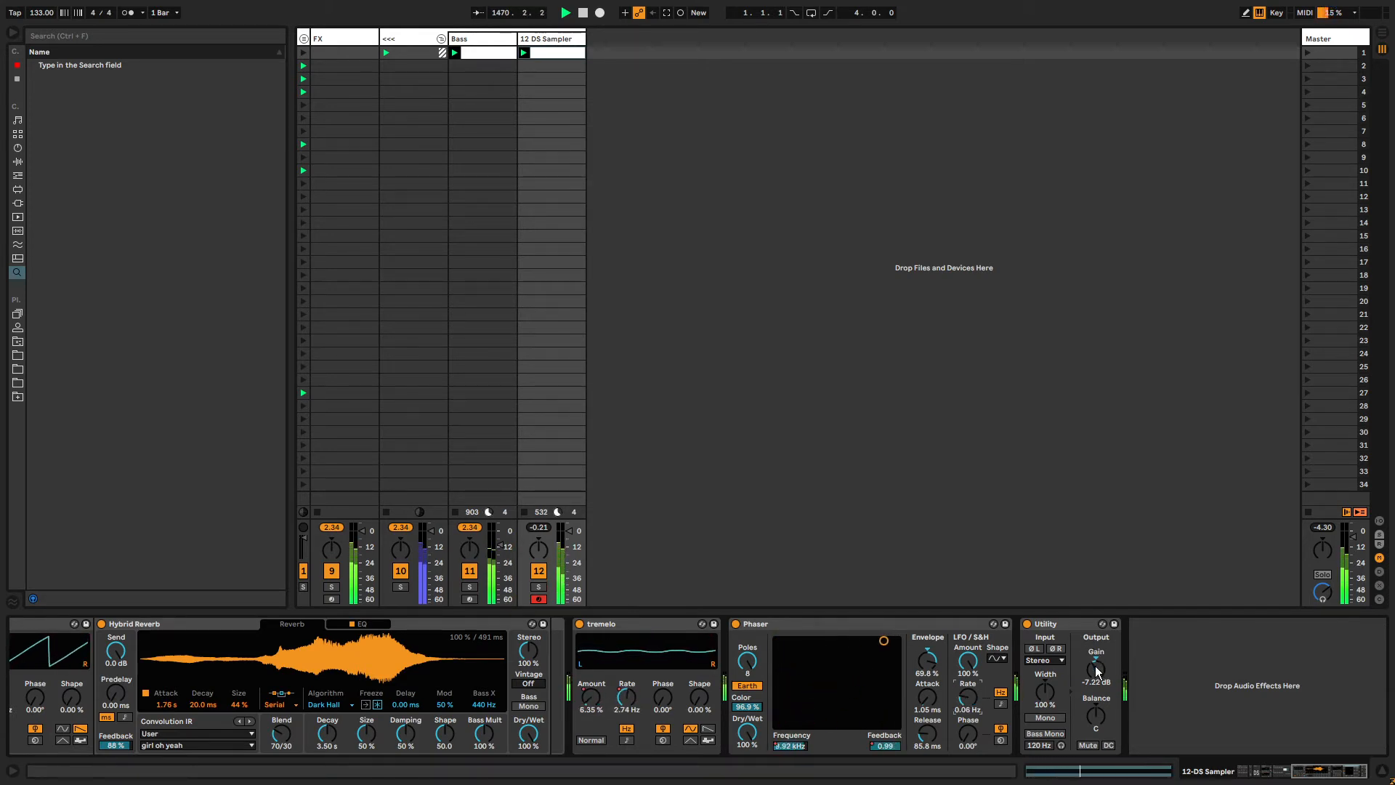
Open the dice picker group and review the rolled style, instrument count, instrument and effect count choices.
{"action": "left_click_drag", "start_coordinate": [1314, 774], "coordinate": [1244, 772]}
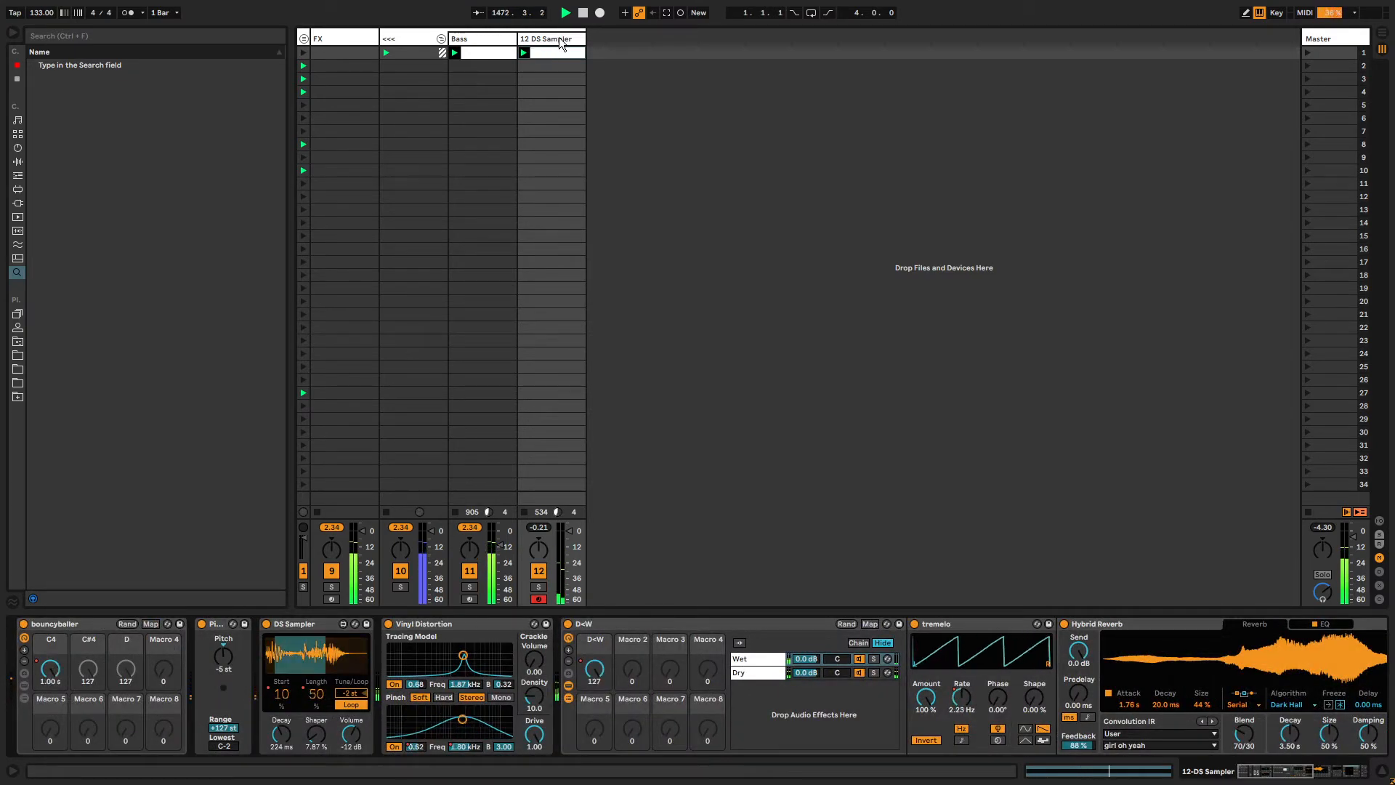
{"action": "left_click", "coordinate": [304, 44]}
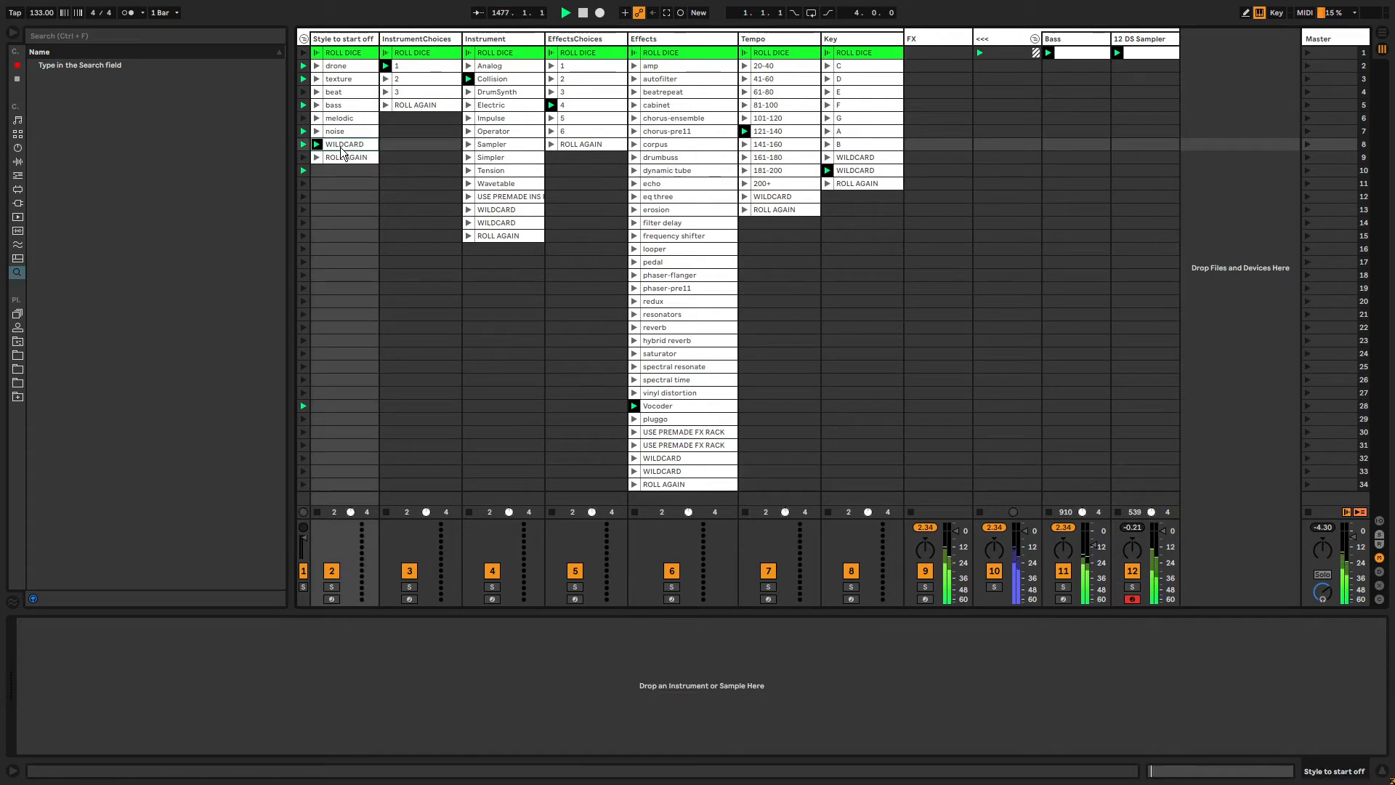
{"action": "left_click", "coordinate": [341, 94]}
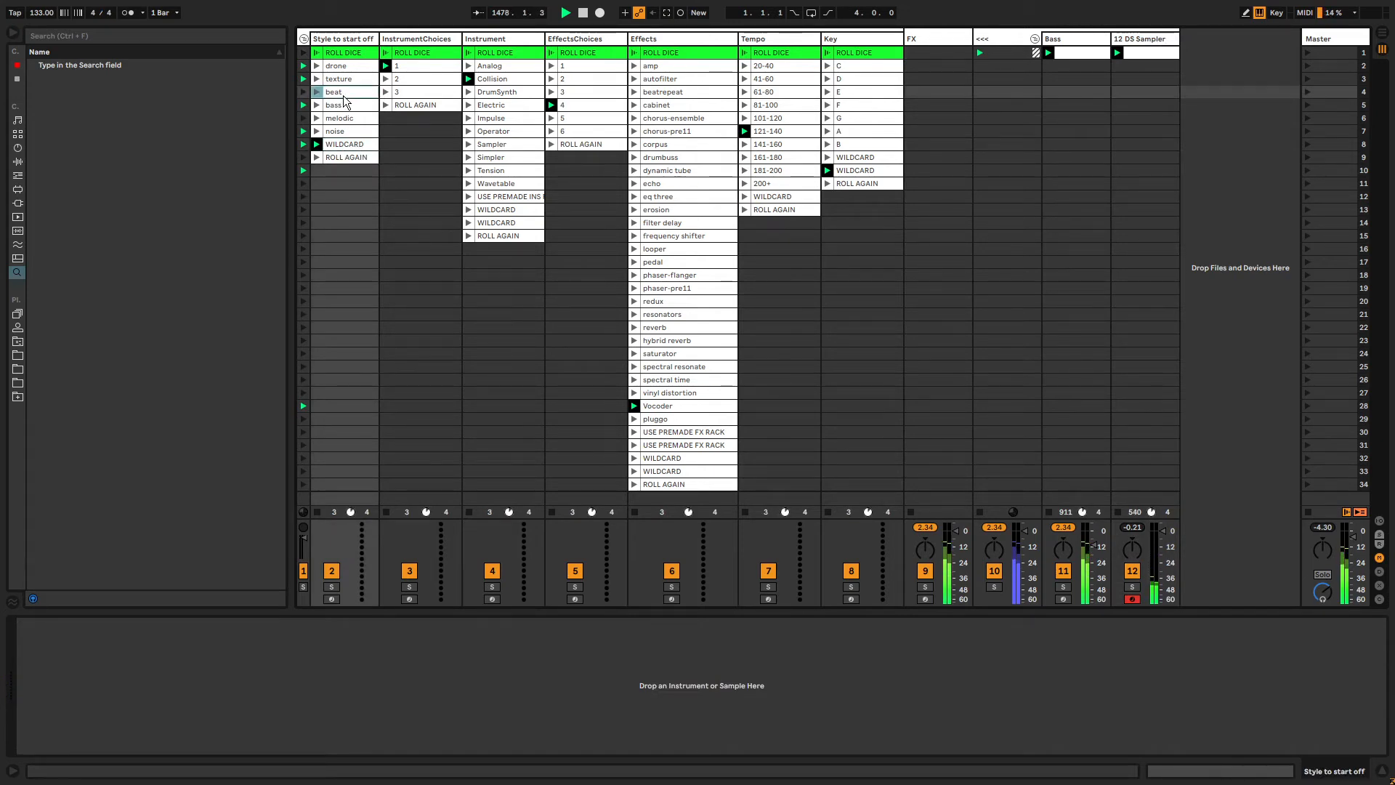
{"action": "left_click", "coordinate": [414, 69]}
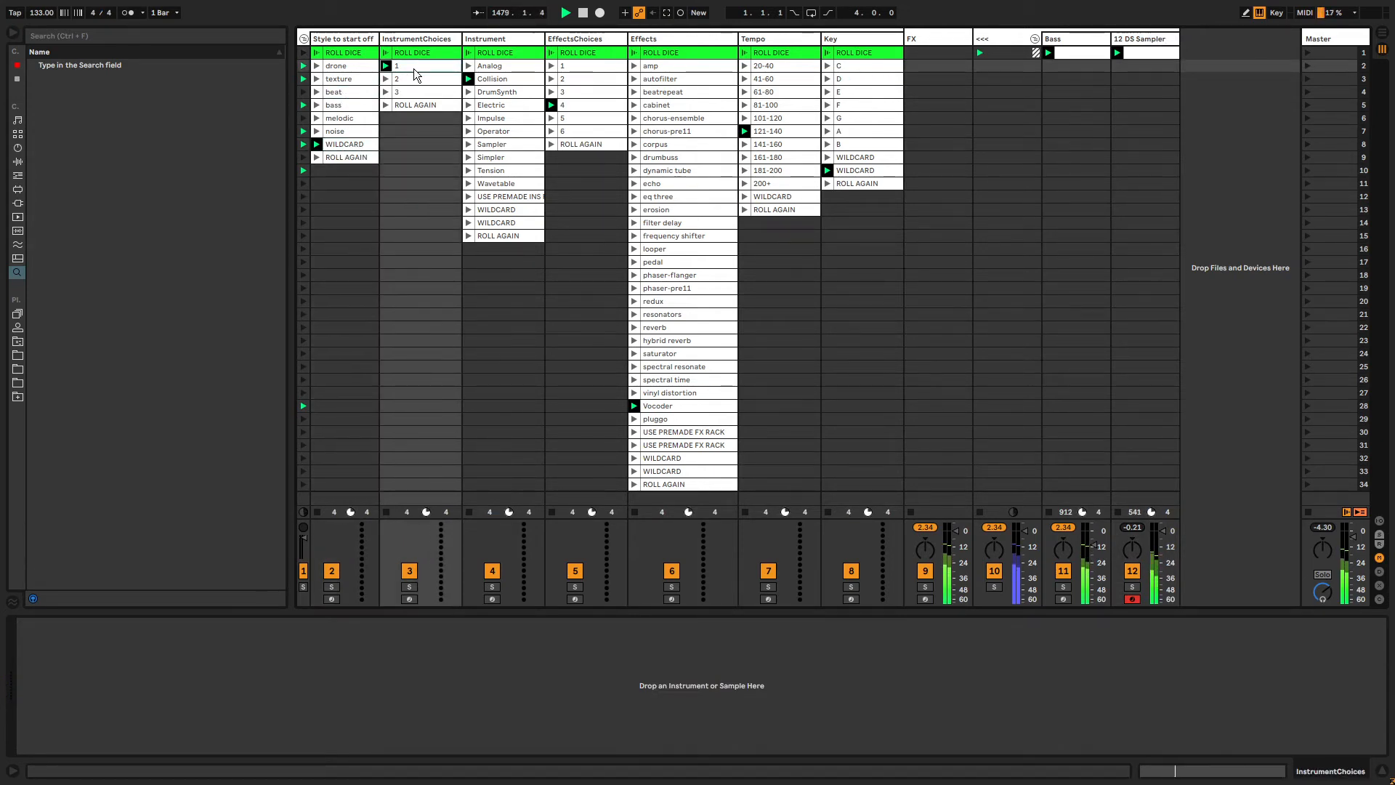
{"action": "left_click", "coordinate": [510, 82]}
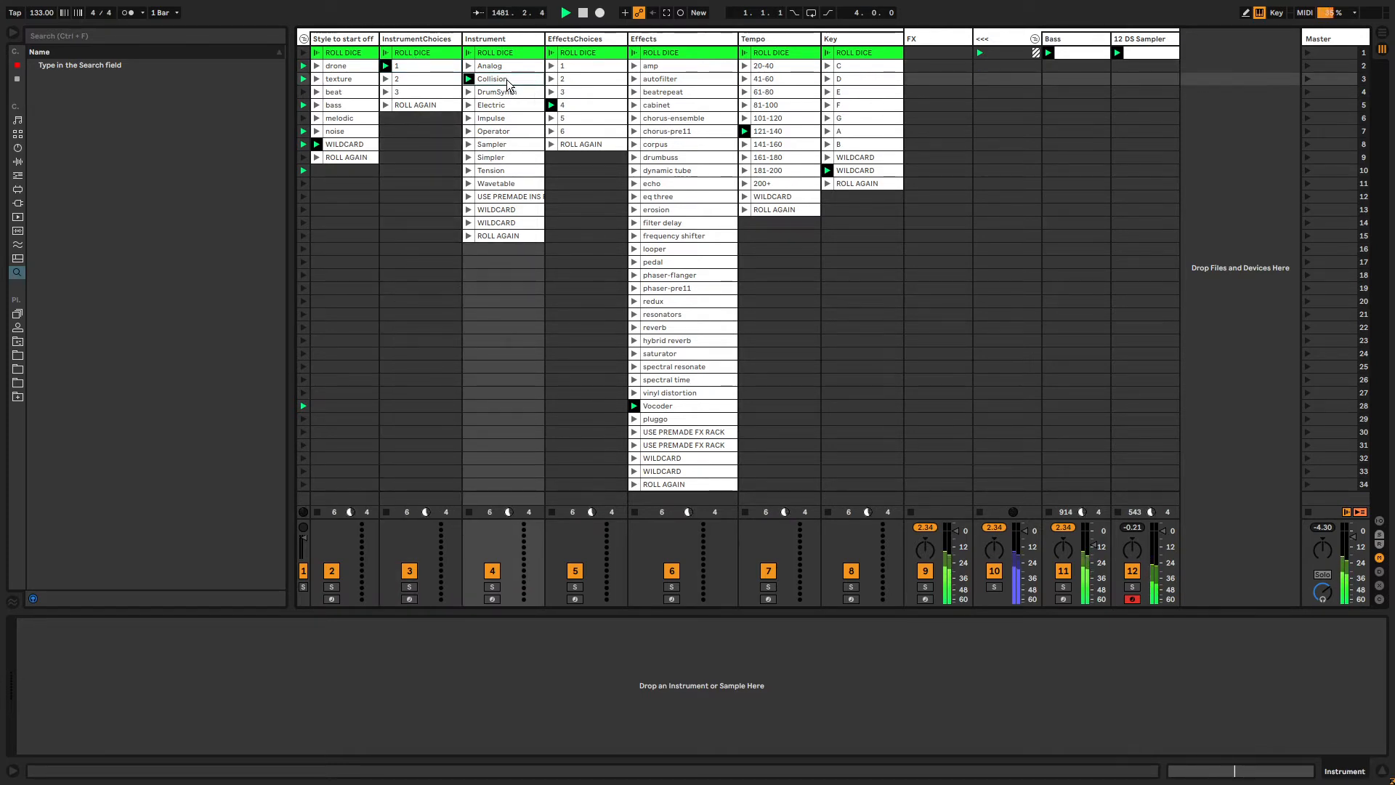
{"action": "left_click", "coordinate": [584, 106]}
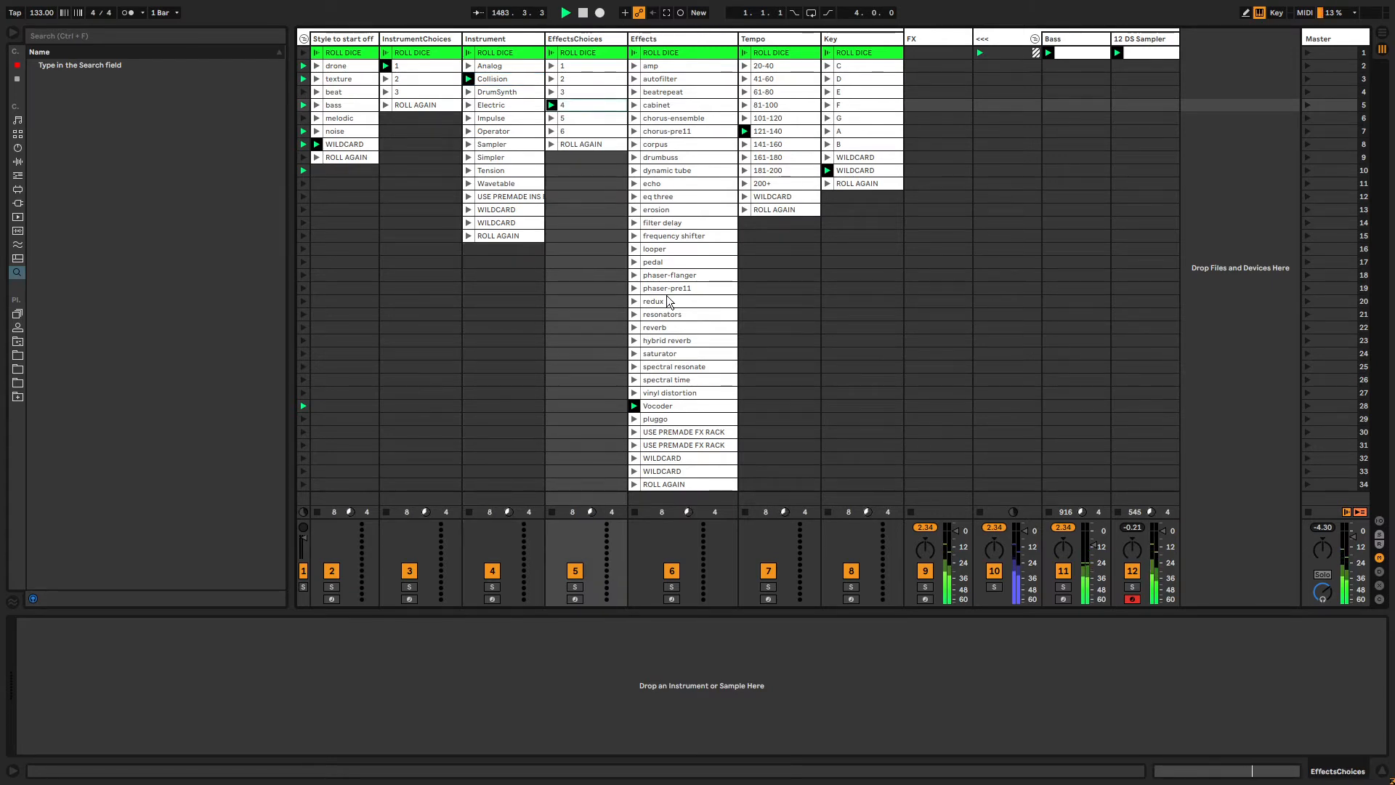
{"action": "left_click", "coordinate": [633, 58]}
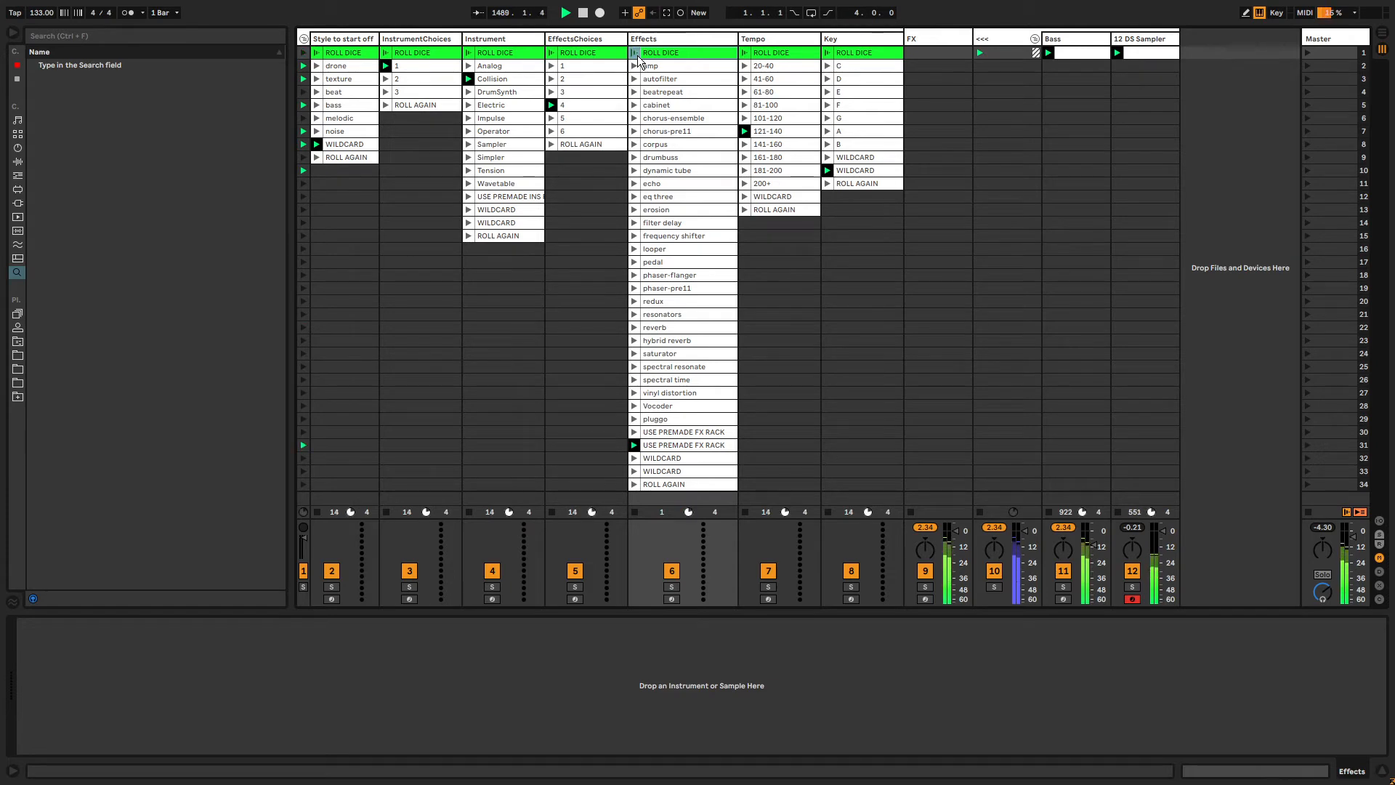
Add a new MIDI track after the DS Sampler track and load the Collision instrument onto it.
{"action": "left_click", "coordinate": [303, 40]}
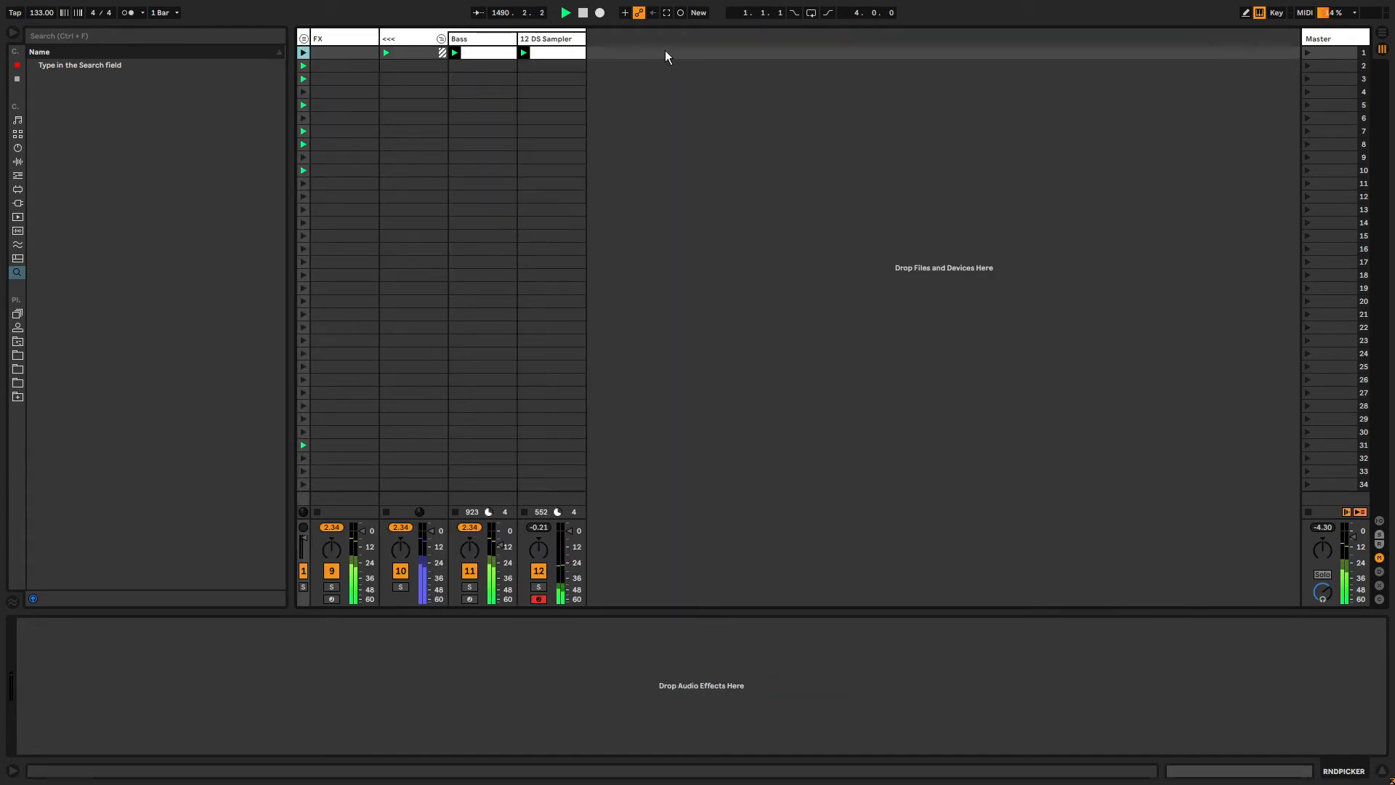
{"action": "left_click", "coordinate": [576, 47]}
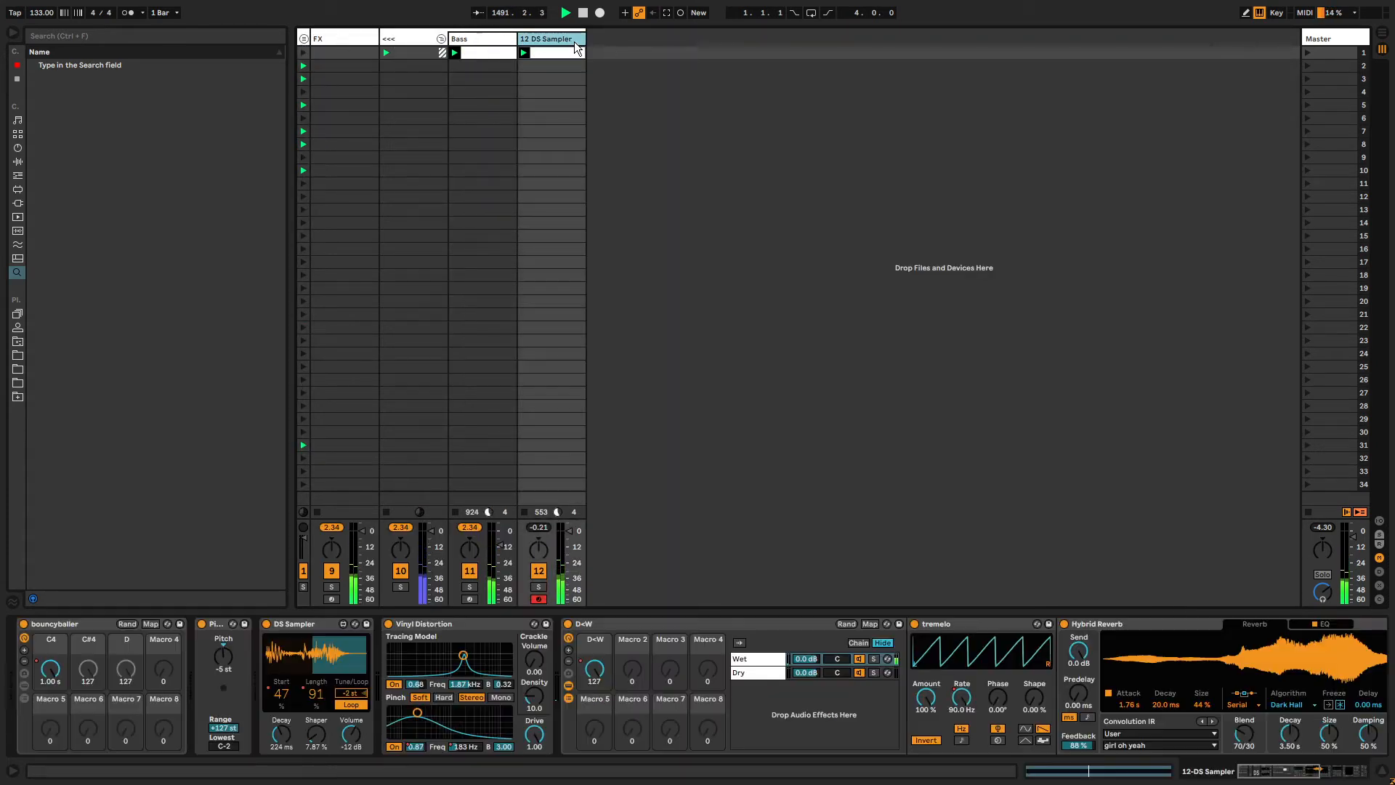
{"action": "key", "text": "ctrl+shift+t"}
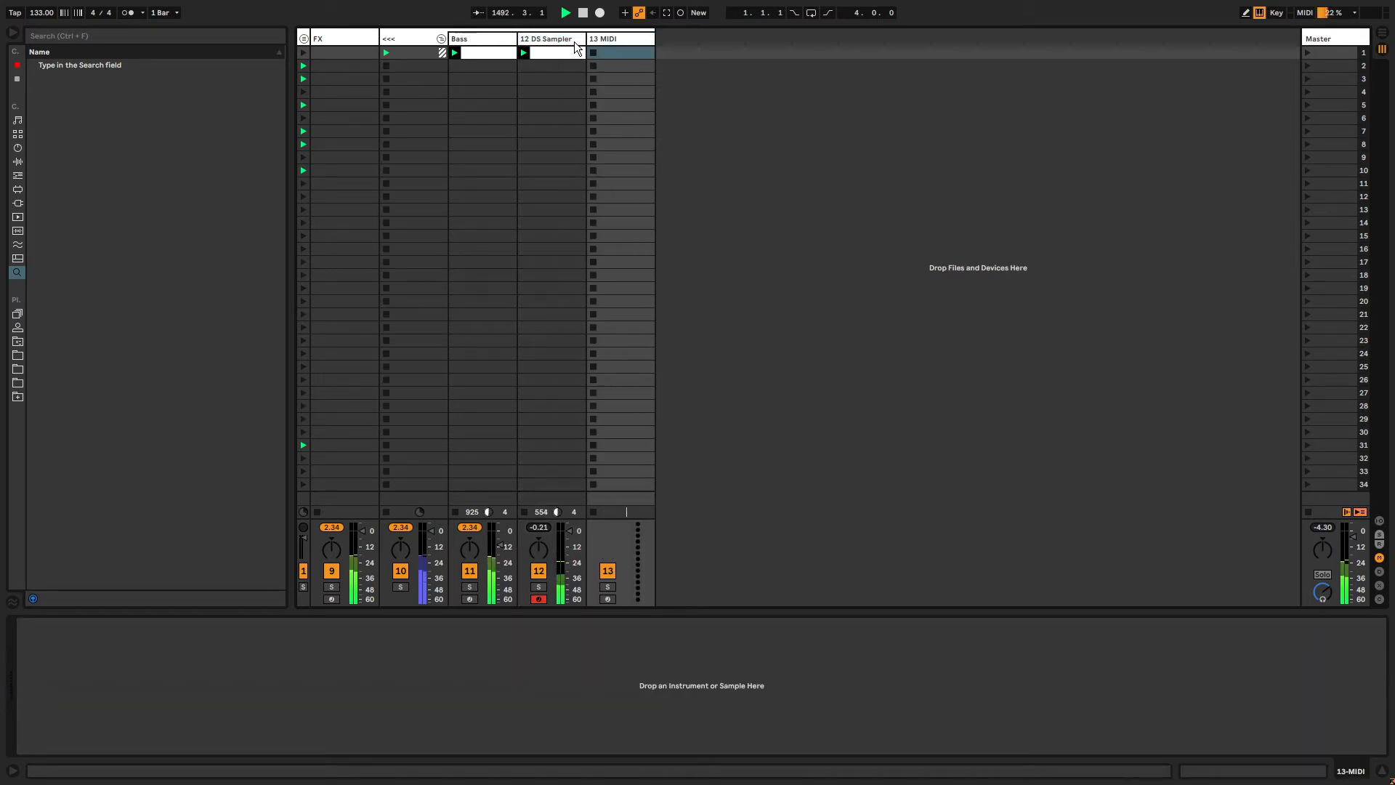
{"action": "left_click_drag", "start_coordinate": [631, 58], "coordinate": [590, 503]}
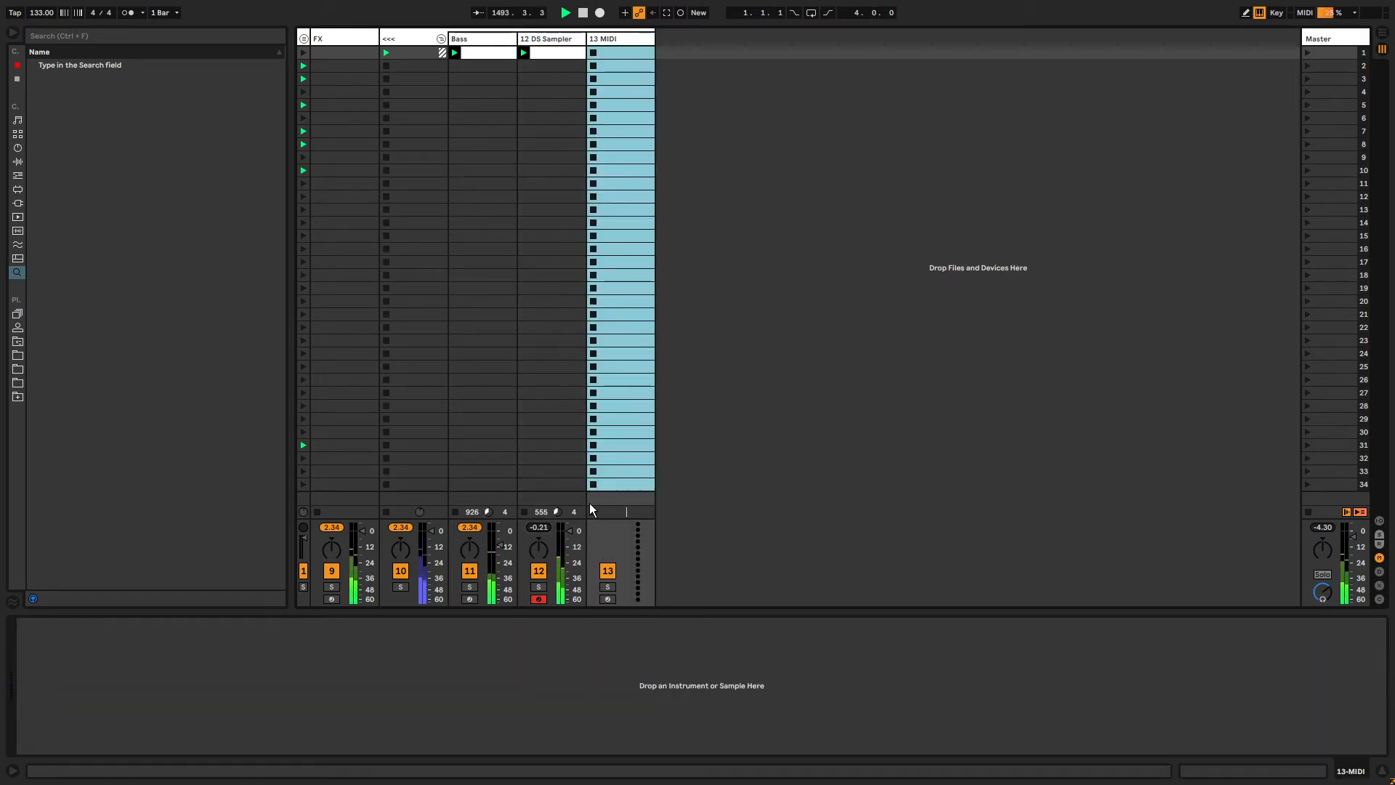
{"action": "left_click", "coordinate": [622, 40]}
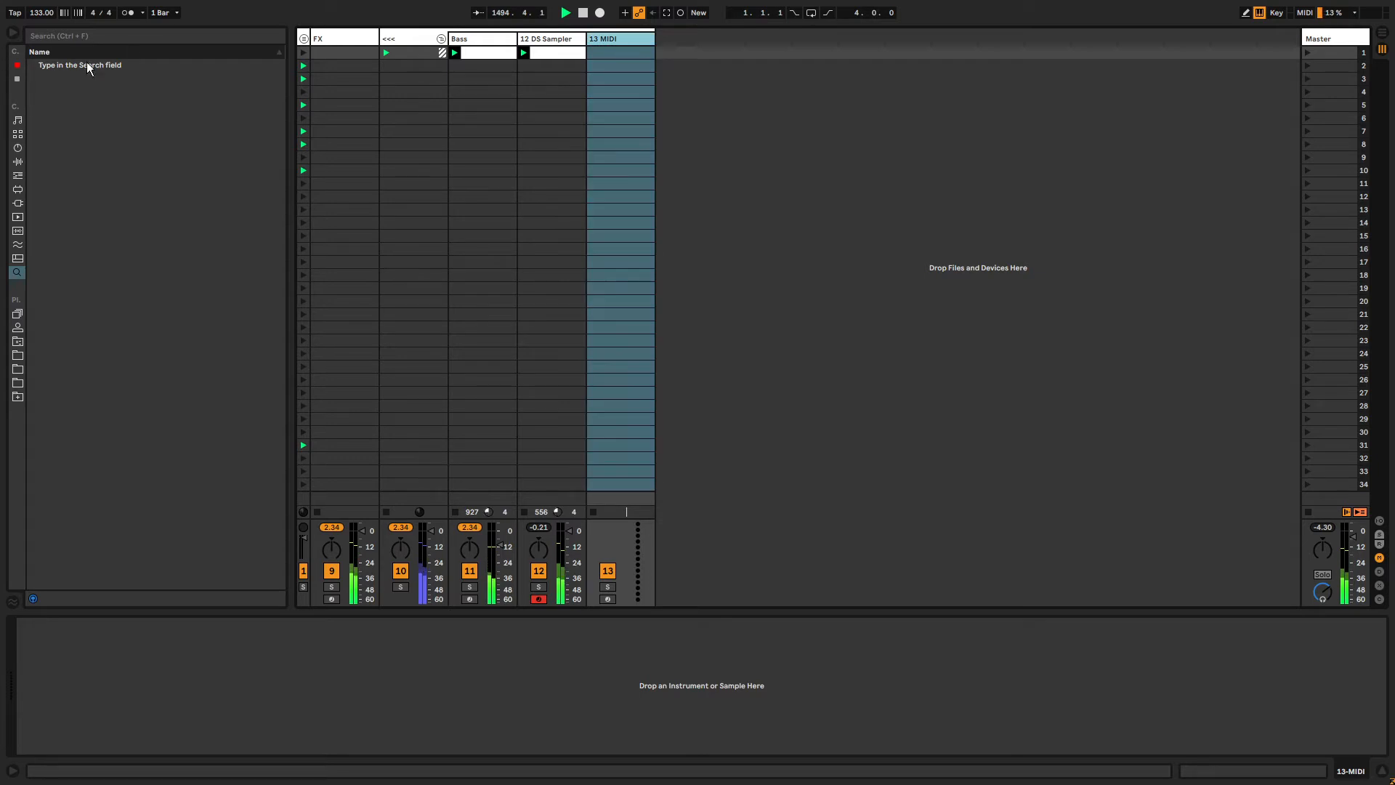
{"action": "left_click", "coordinate": [21, 148]}
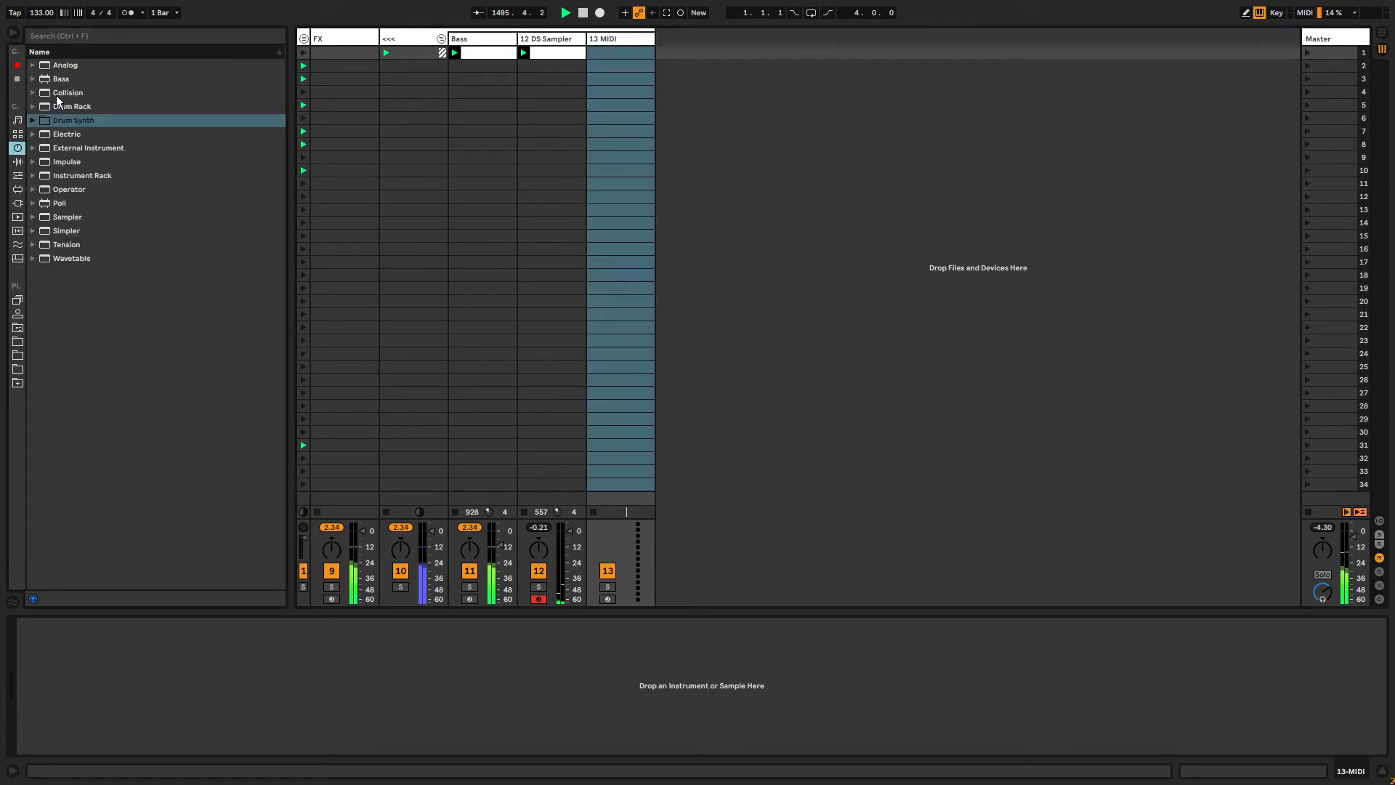
{"action": "left_click_drag", "start_coordinate": [58, 93], "coordinate": [623, 43]}
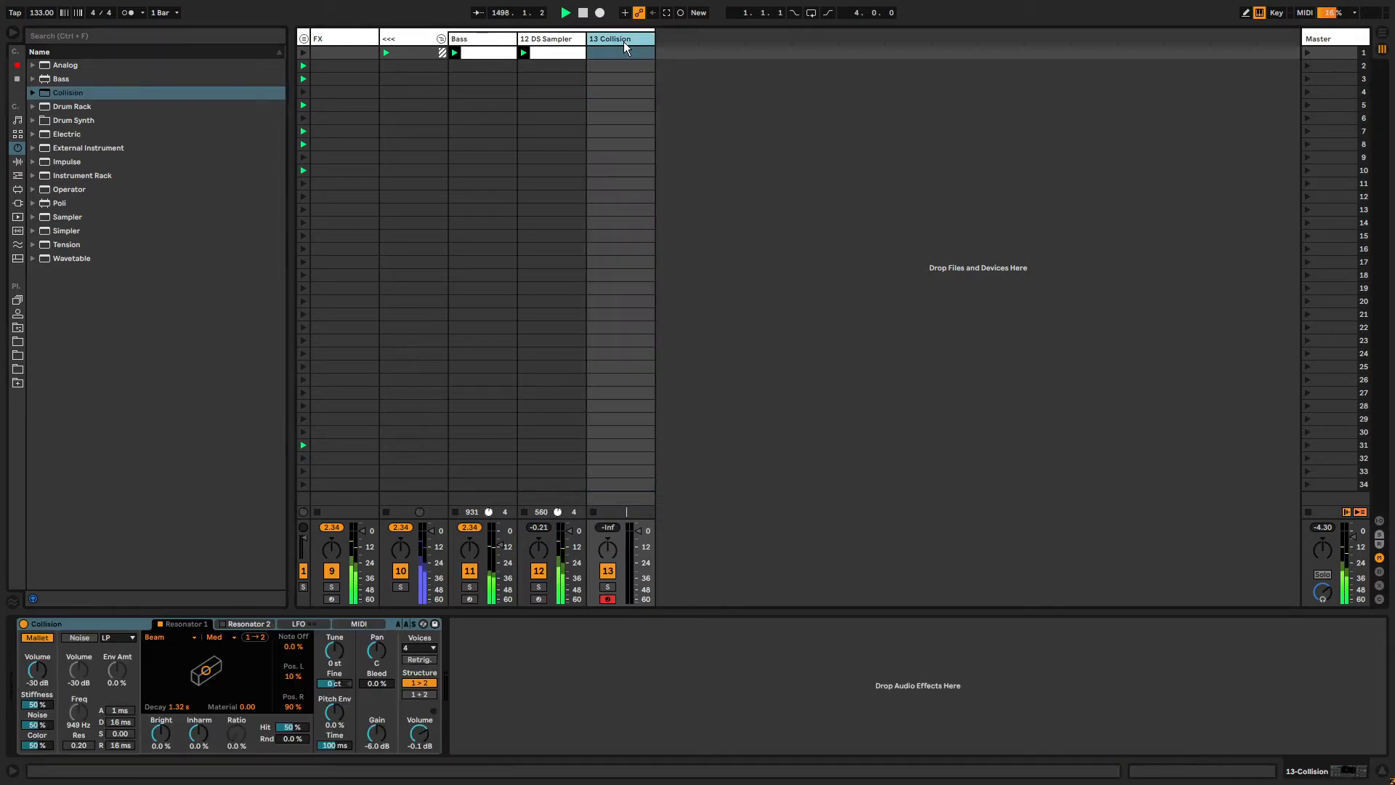
Add Reverb and Vocoder audio effects after Collision on the new track.
{"action": "left_click", "coordinate": [16, 78]}
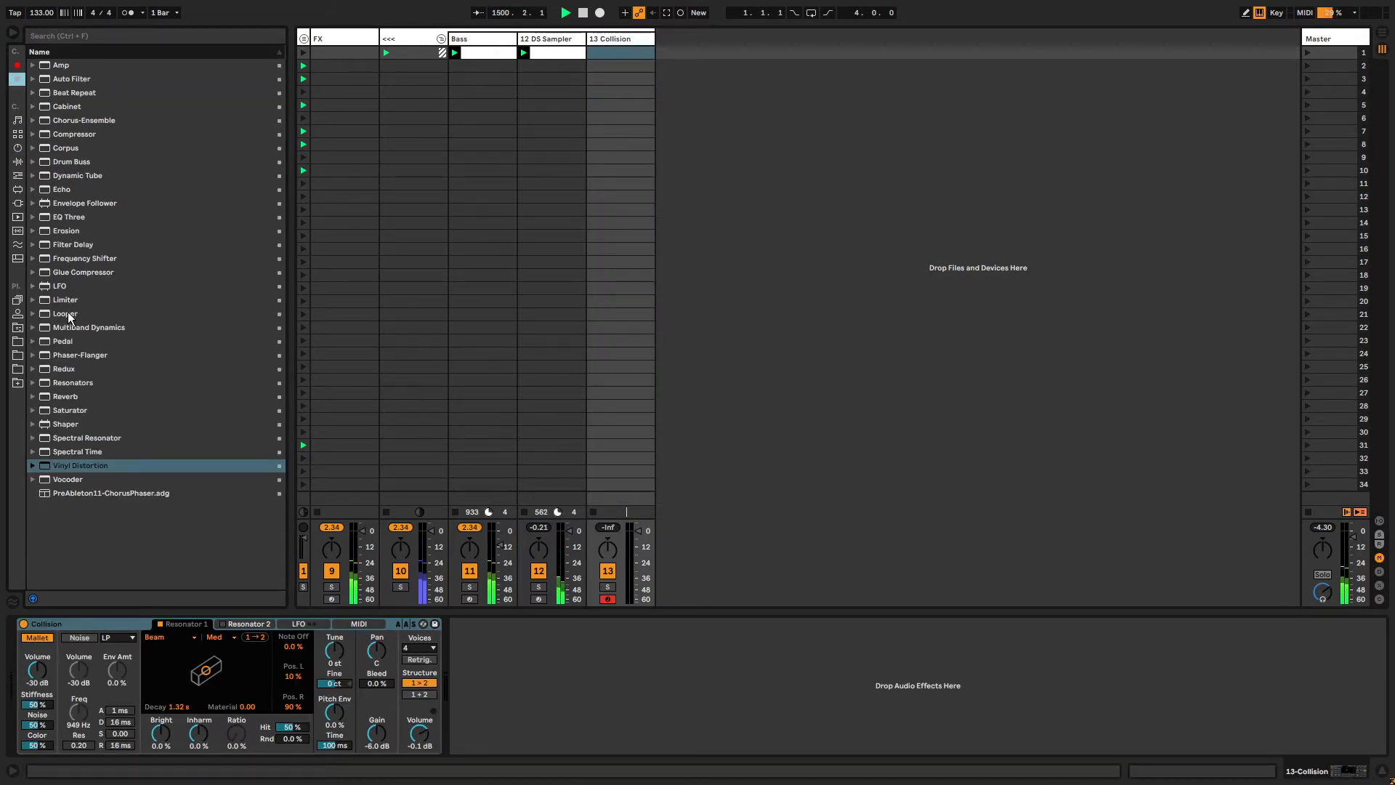
{"action": "double_click", "coordinate": [65, 397]}
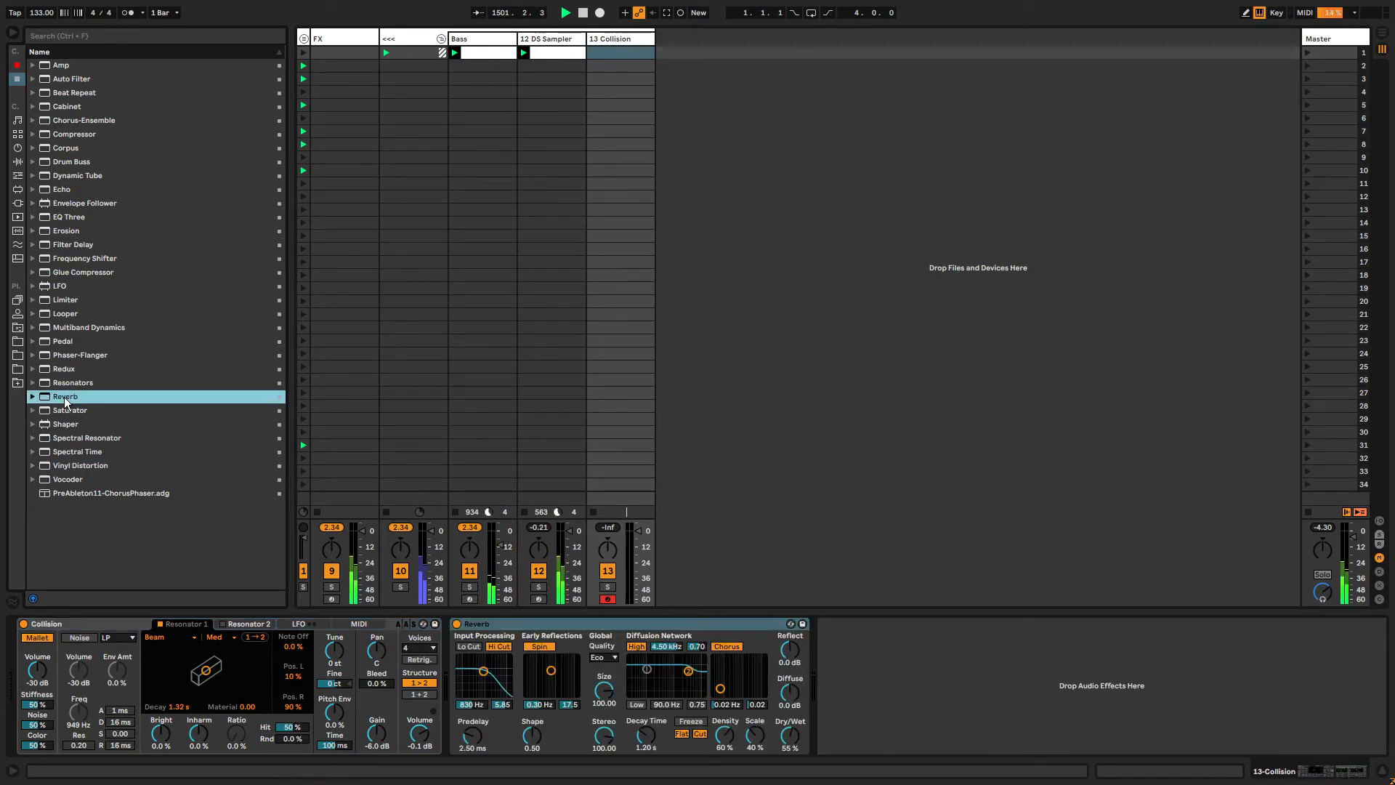
{"action": "double_click", "coordinate": [71, 479]}
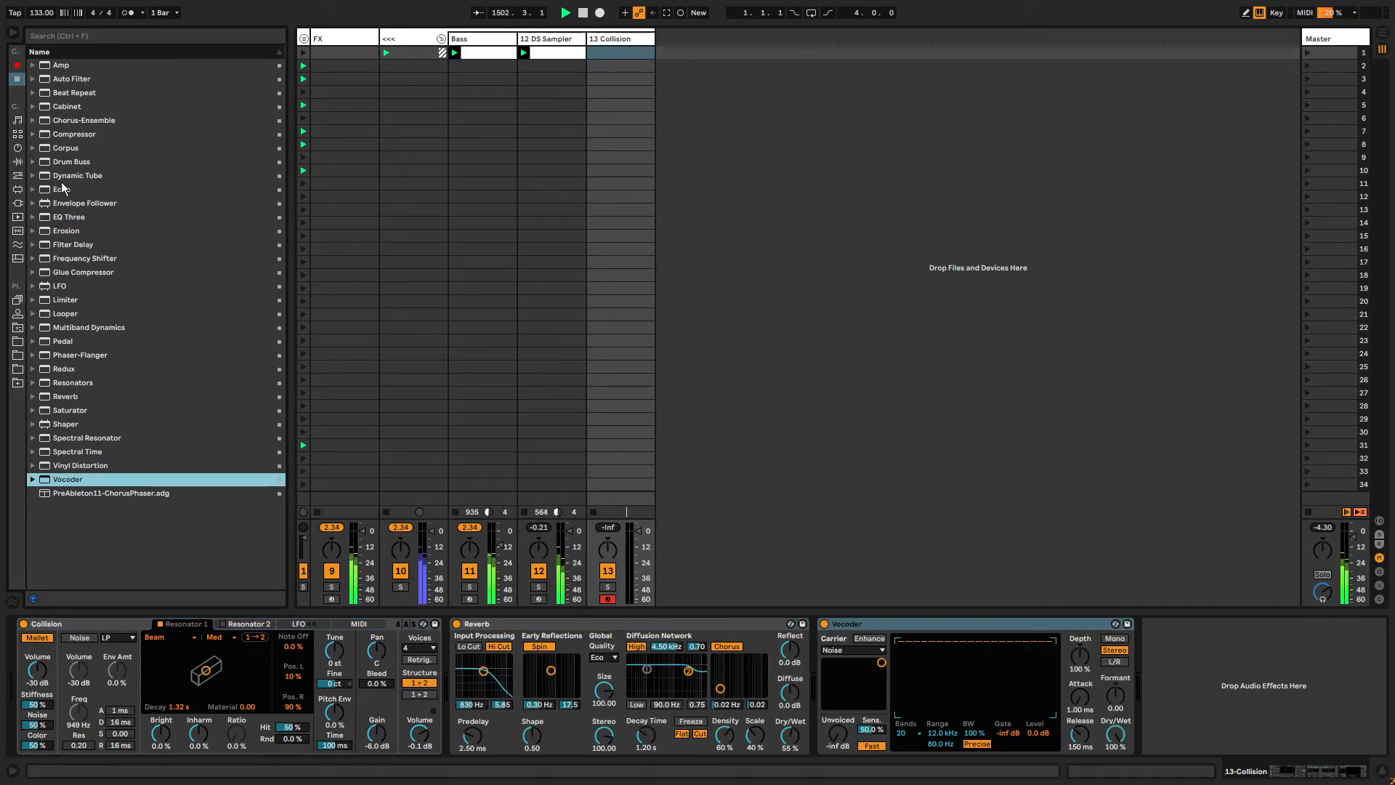
Load the BeatRepeeeeetFXSELECT premade rack from the user library's AUDIO FX racks onto the track.
{"action": "left_click", "coordinate": [18, 328]}
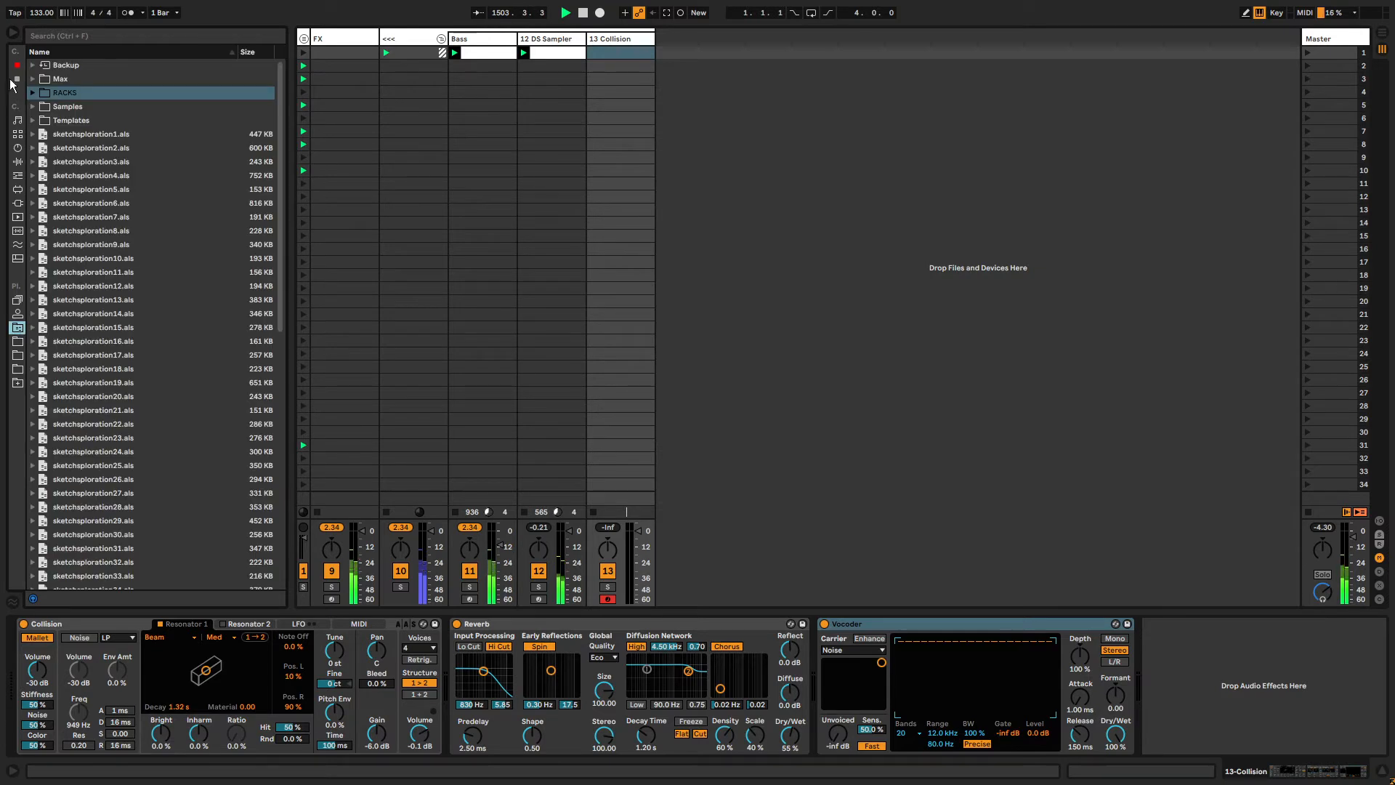
{"action": "left_click", "coordinate": [33, 94]}
{"action": "left_click", "coordinate": [99, 178]}
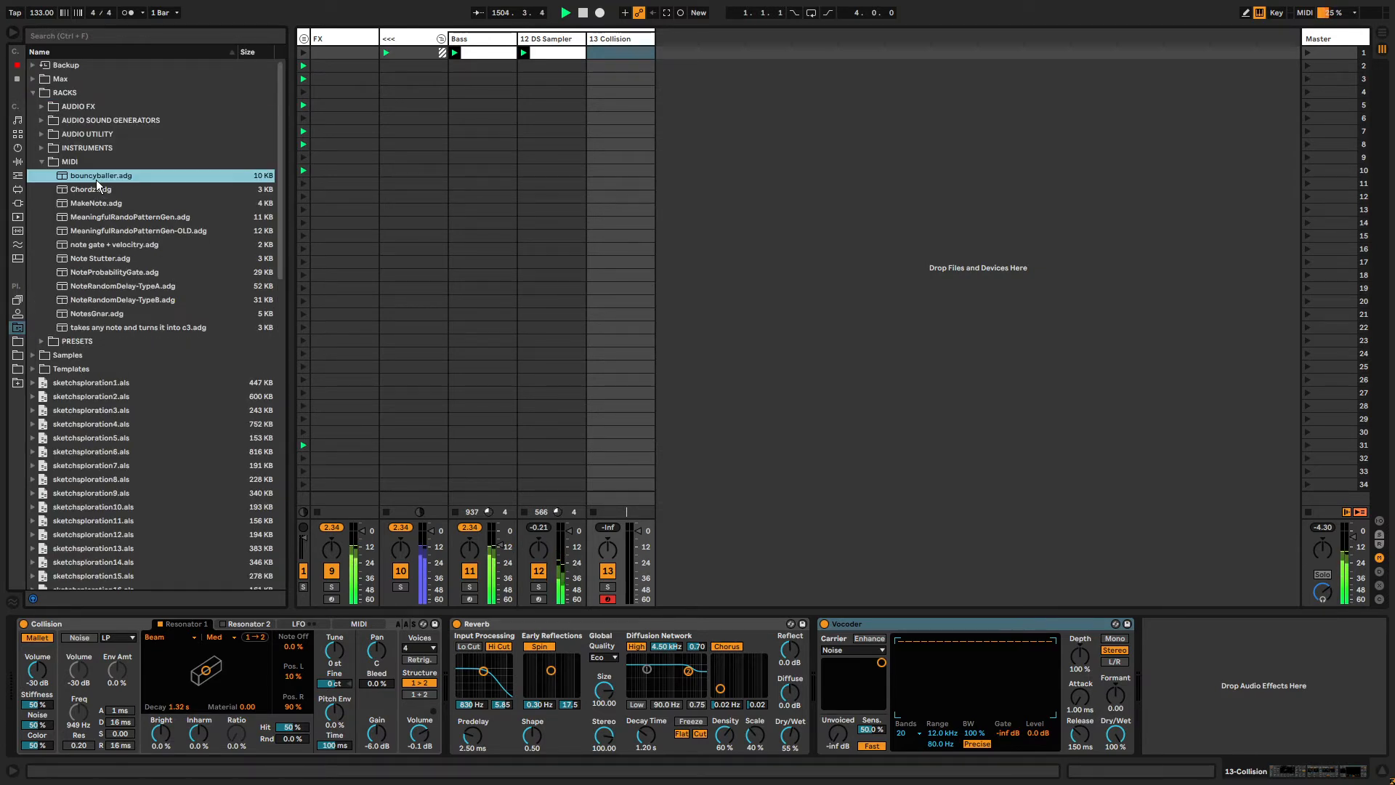
{"action": "left_click", "coordinate": [40, 162]}
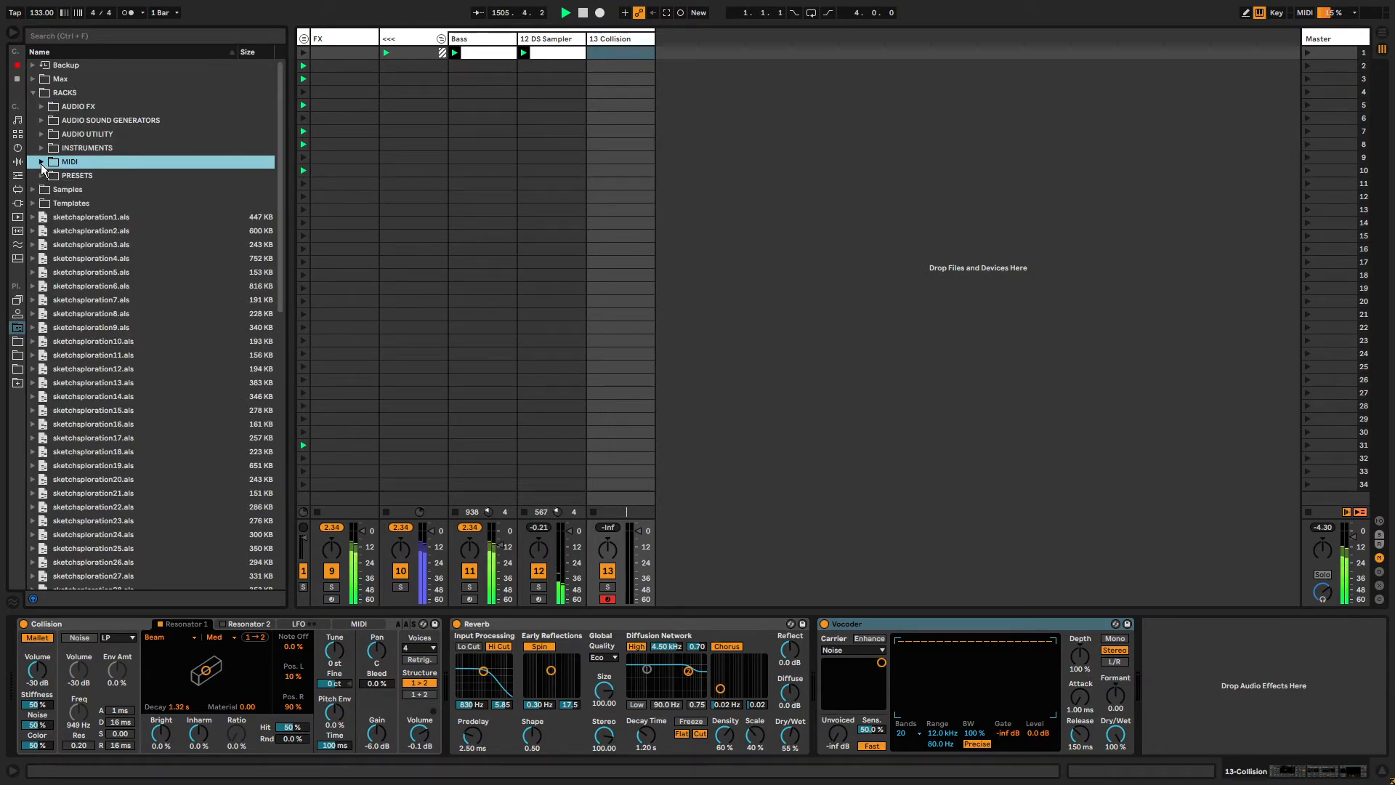
{"action": "left_click", "coordinate": [41, 107]}
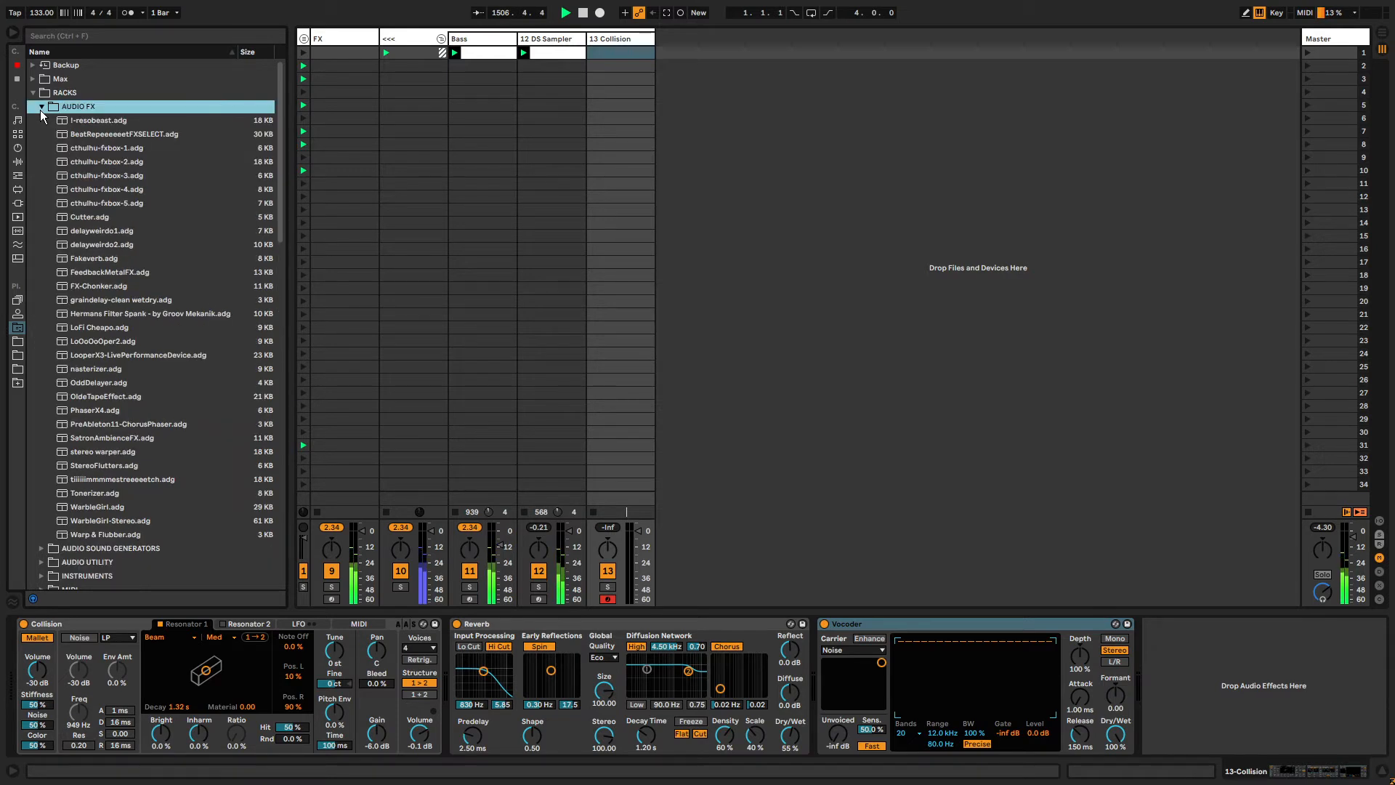
{"action": "left_click", "coordinate": [96, 135]}
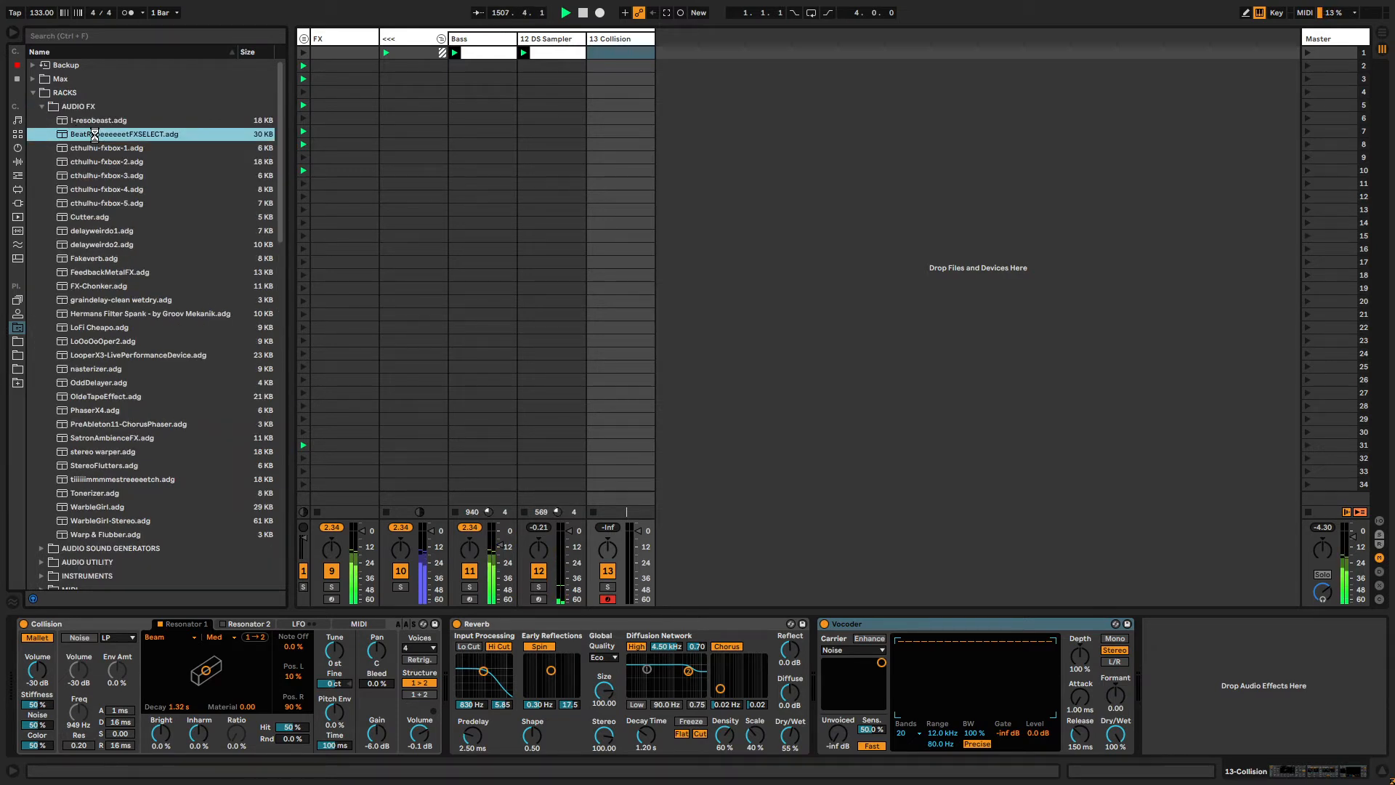
{"action": "double_click", "coordinate": [95, 135]}
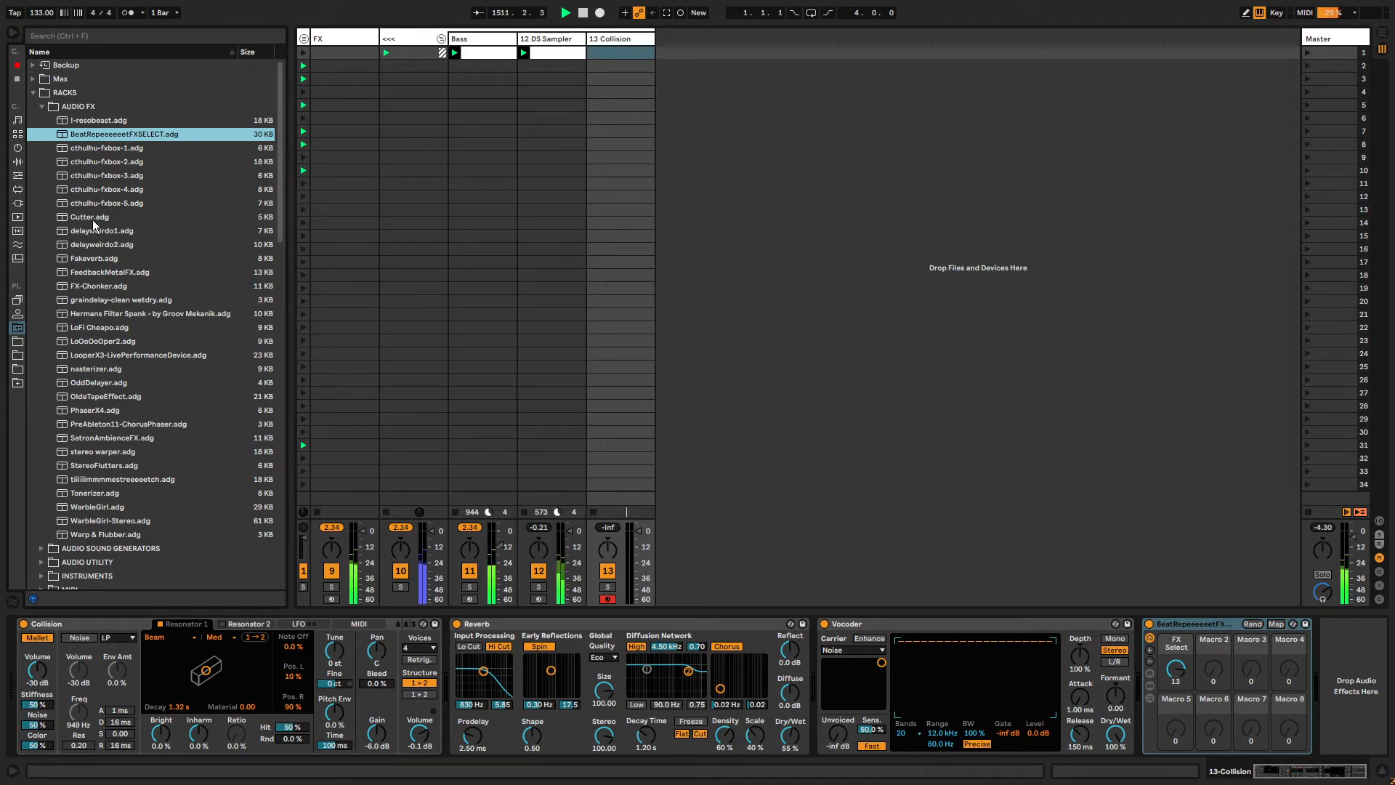
{"action": "left_click", "coordinate": [34, 93]}
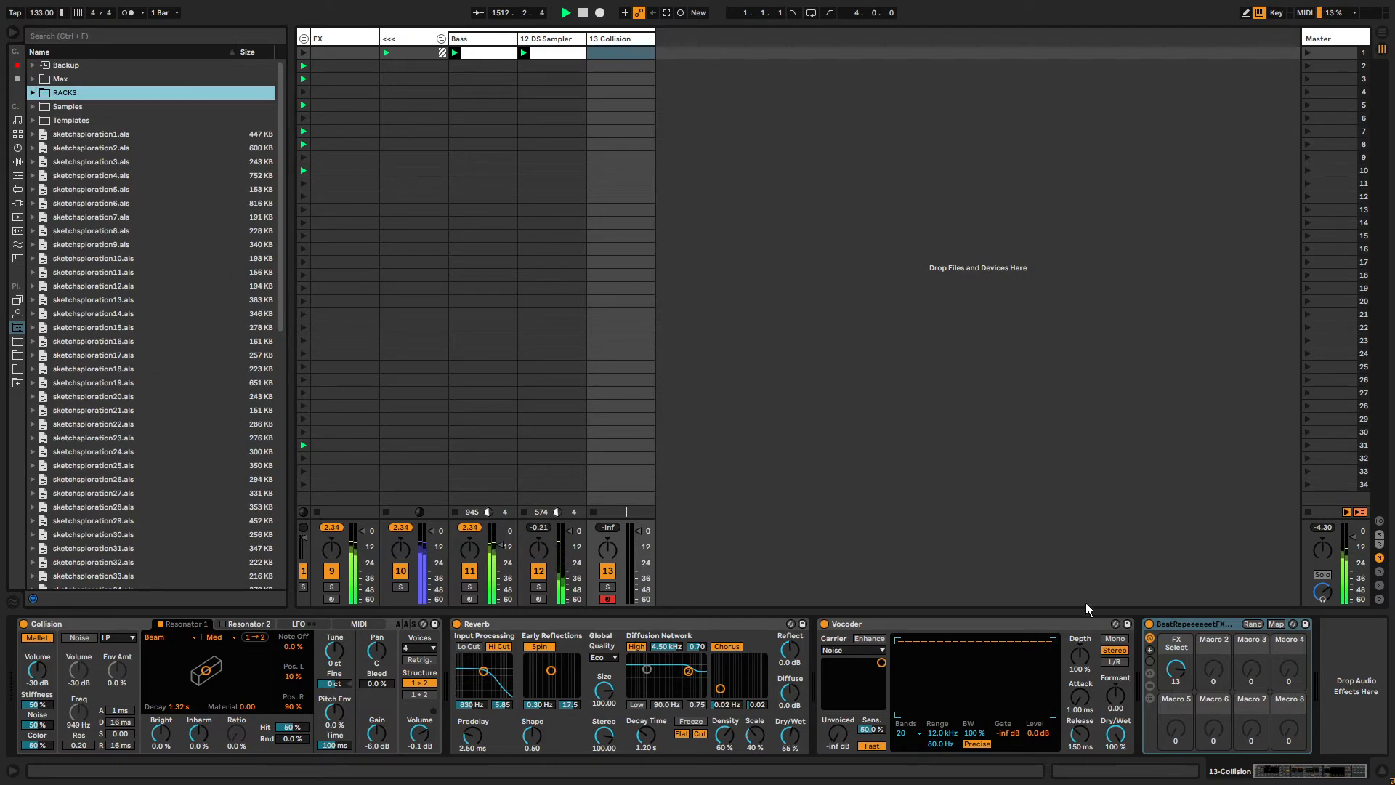
Create an empty MIDI clip on the Collision track and draw a rhythm of short G3 notes across its first bar.
{"action": "left_click", "coordinate": [52, 626]}
{"action": "double_click", "coordinate": [630, 53]}
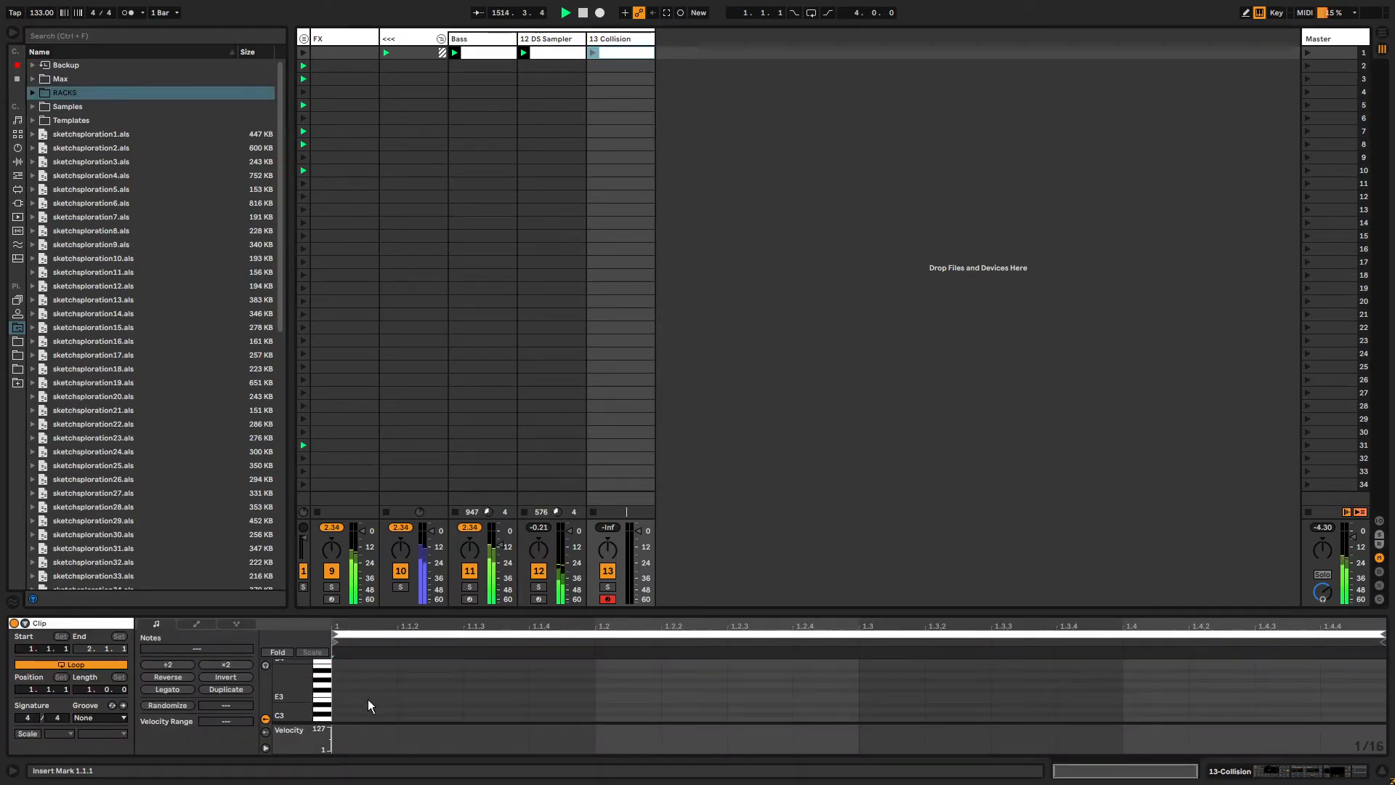
{"action": "scroll", "coordinate": [343, 685], "scroll_direction": "up", "scroll_amount": 2}
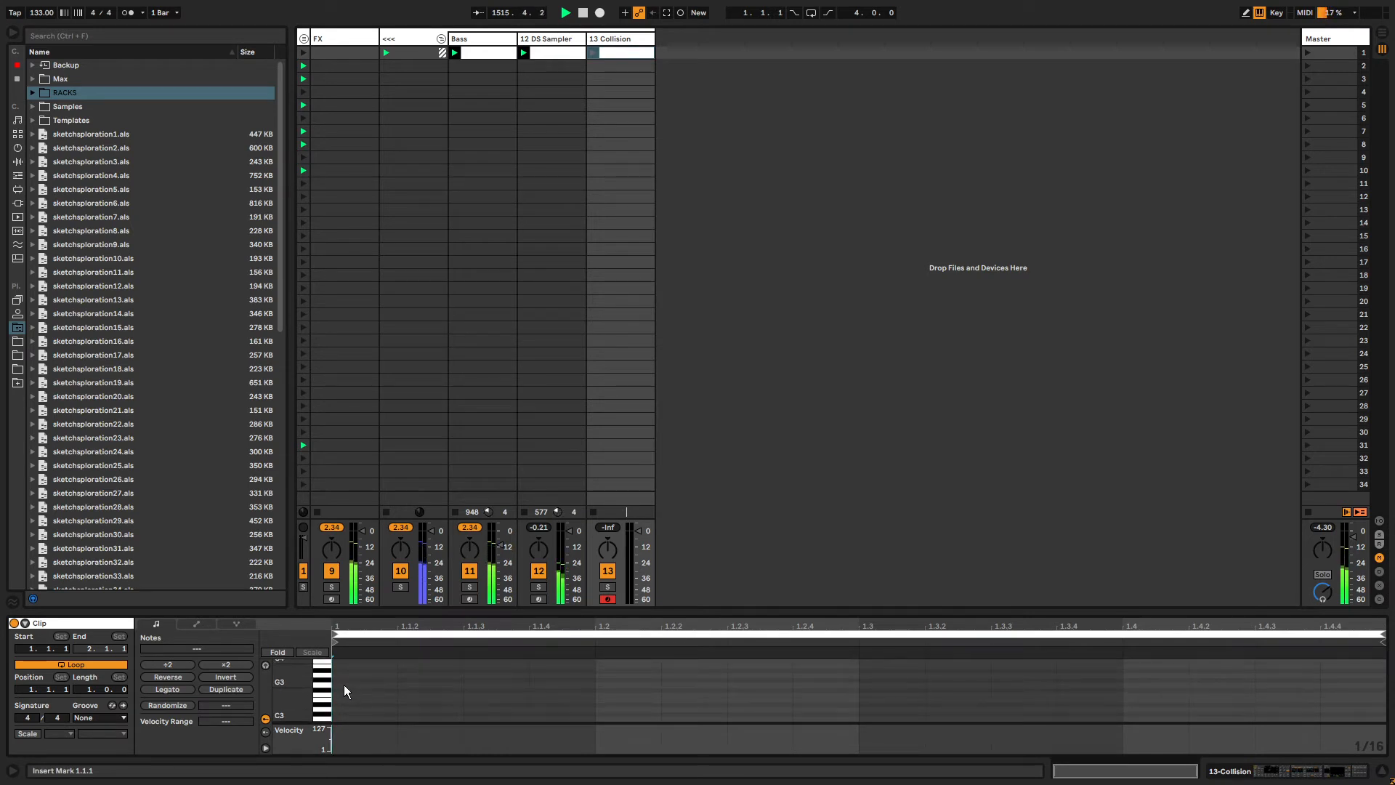
{"action": "double_click", "coordinate": [343, 684]}
{"action": "double_click", "coordinate": [502, 684]}
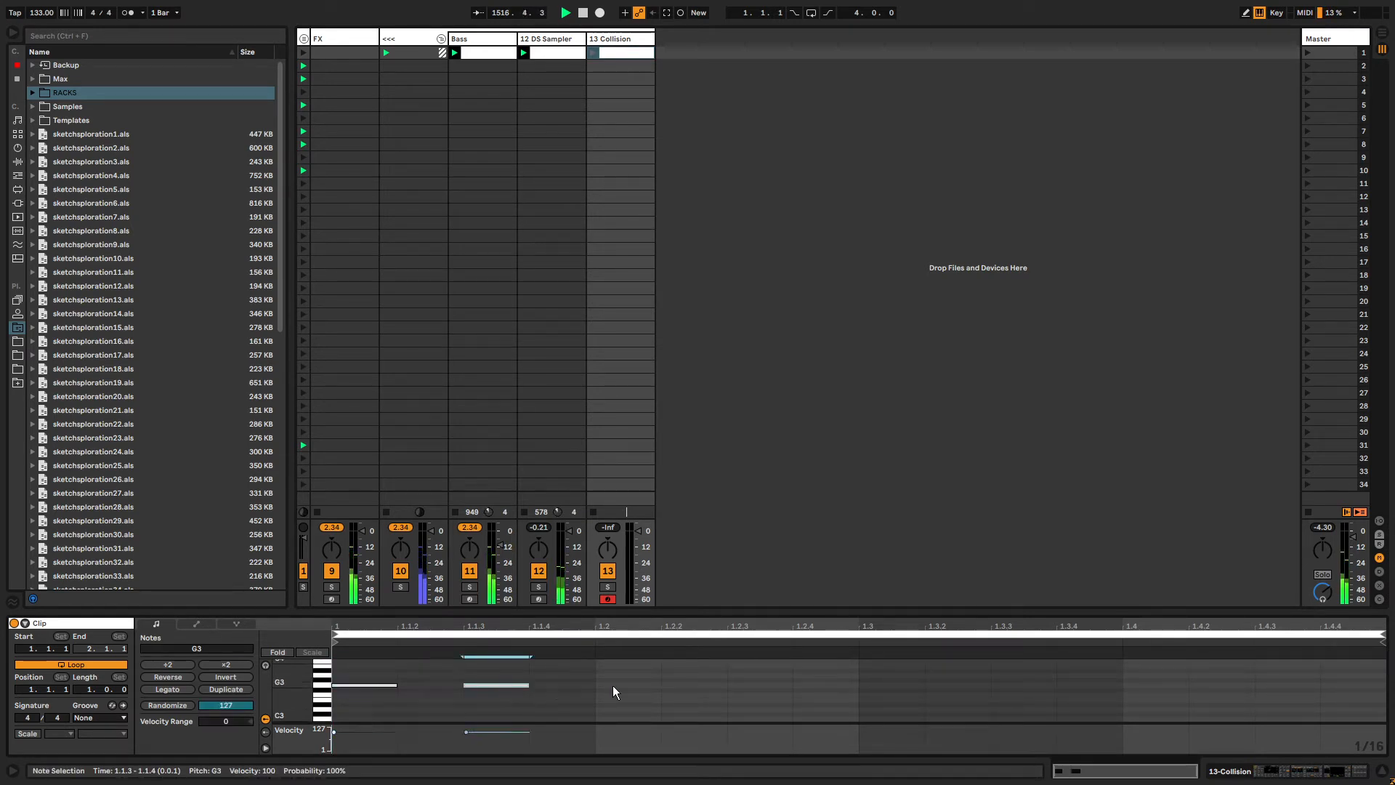
{"action": "double_click", "coordinate": [614, 685]}
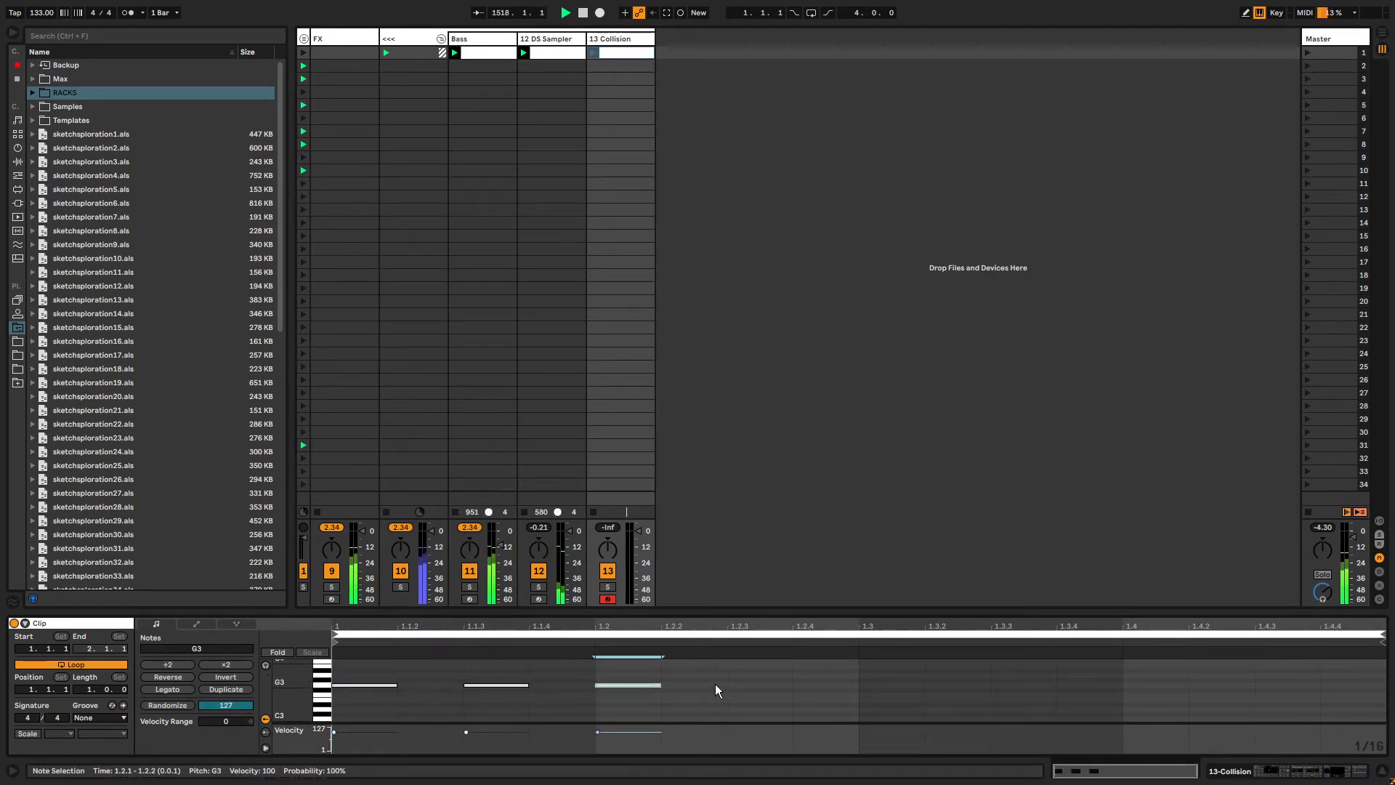
{"action": "double_click", "coordinate": [752, 681]}
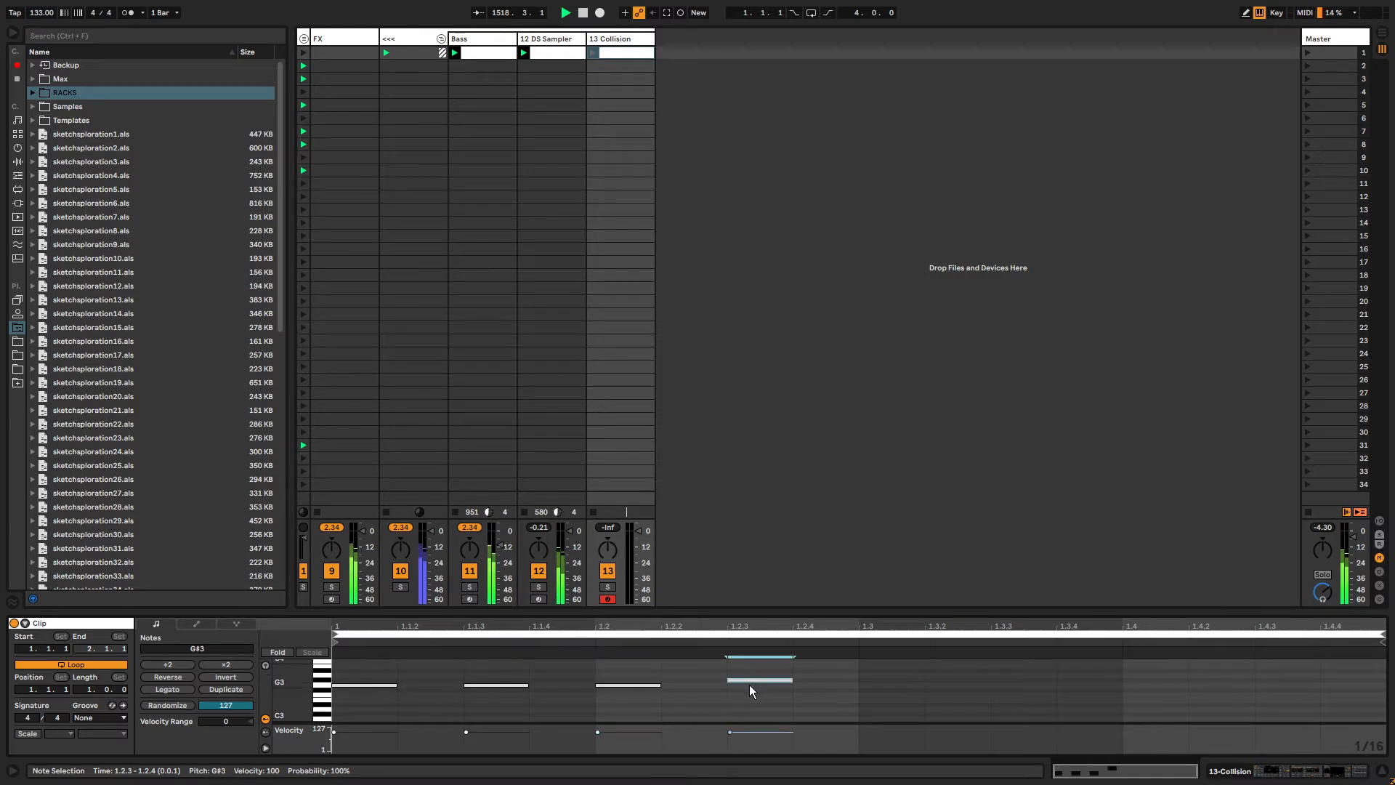
{"action": "key", "text": "Down"}
{"action": "double_click", "coordinate": [834, 683]}
{"action": "double_click", "coordinate": [546, 685]}
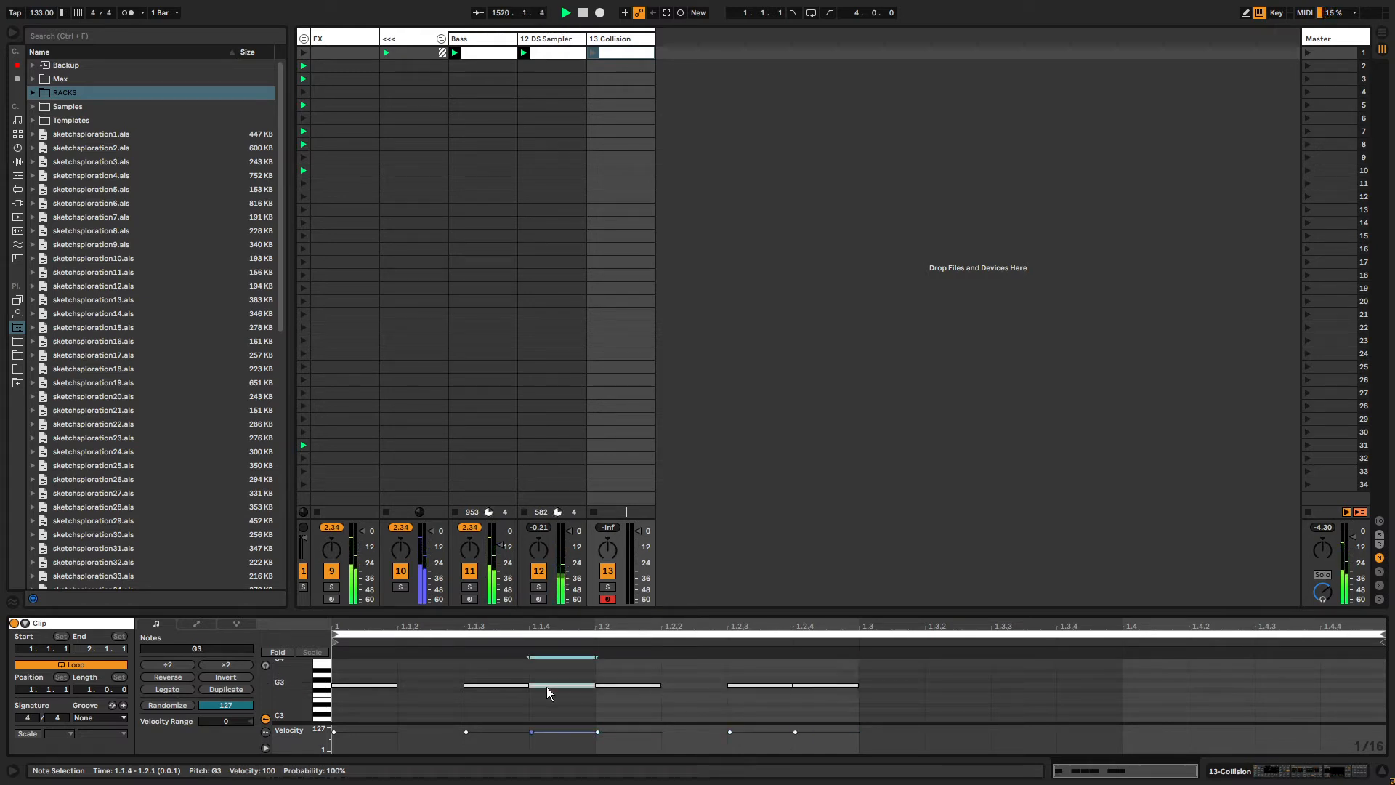
{"action": "double_click", "coordinate": [967, 684]}
{"action": "double_click", "coordinate": [1093, 686]}
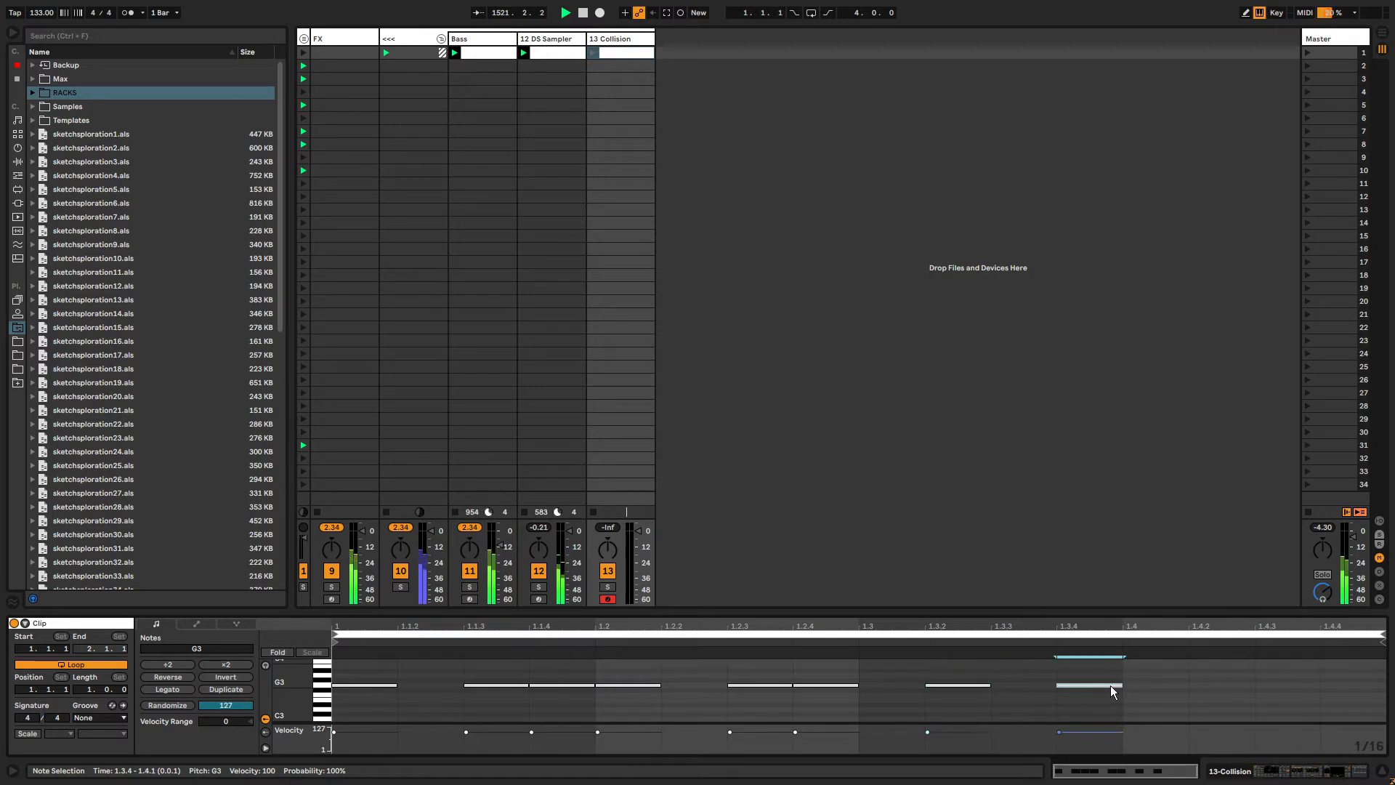
{"action": "double_click", "coordinate": [1212, 685]}
{"action": "double_click", "coordinate": [1272, 685]}
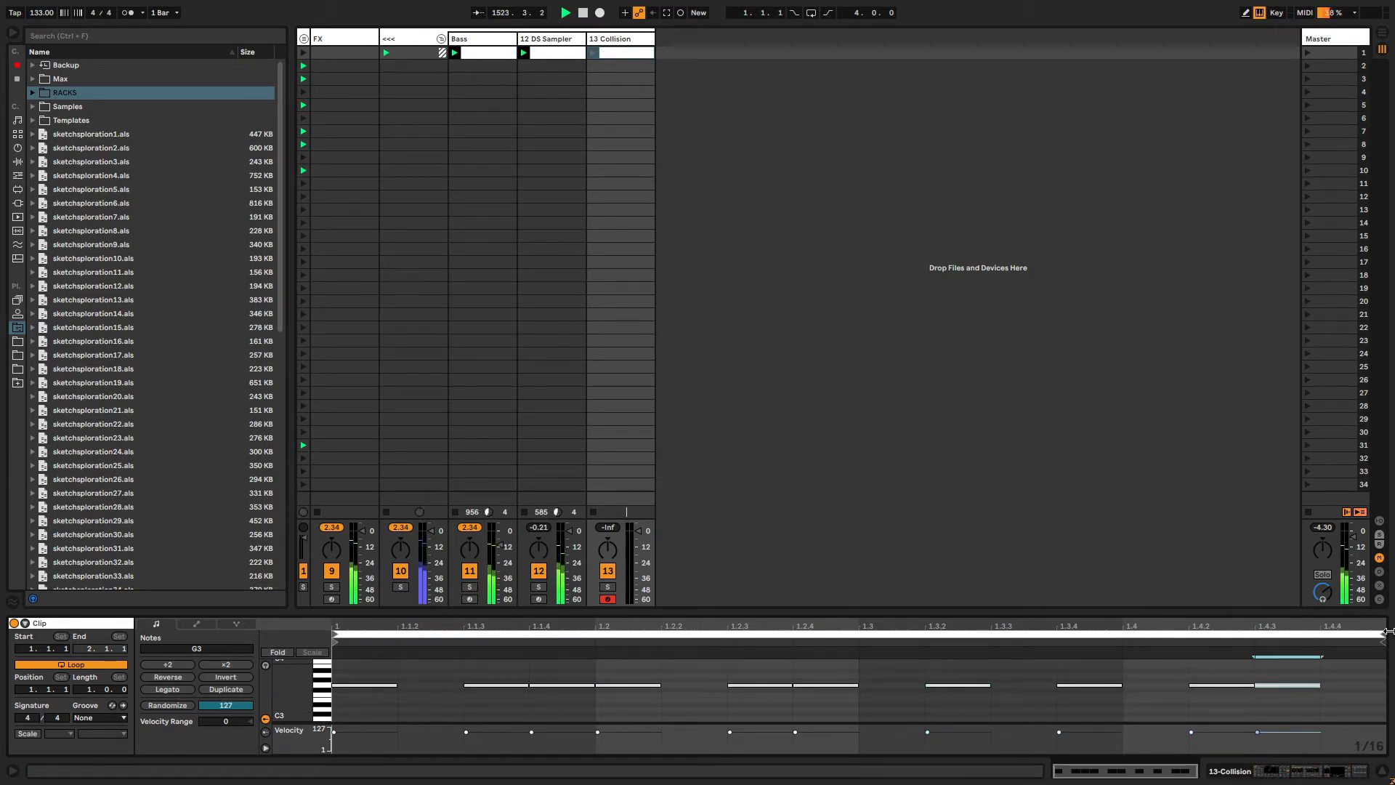
Lengthen the clip's loop, add more short G3 notes in the extended part, and launch the clip.
{"action": "left_click_drag", "start_coordinate": [1382, 637], "coordinate": [1341, 646]}
{"action": "left_click", "coordinate": [1113, 683]}
{"action": "double_click", "coordinate": [1115, 684]}
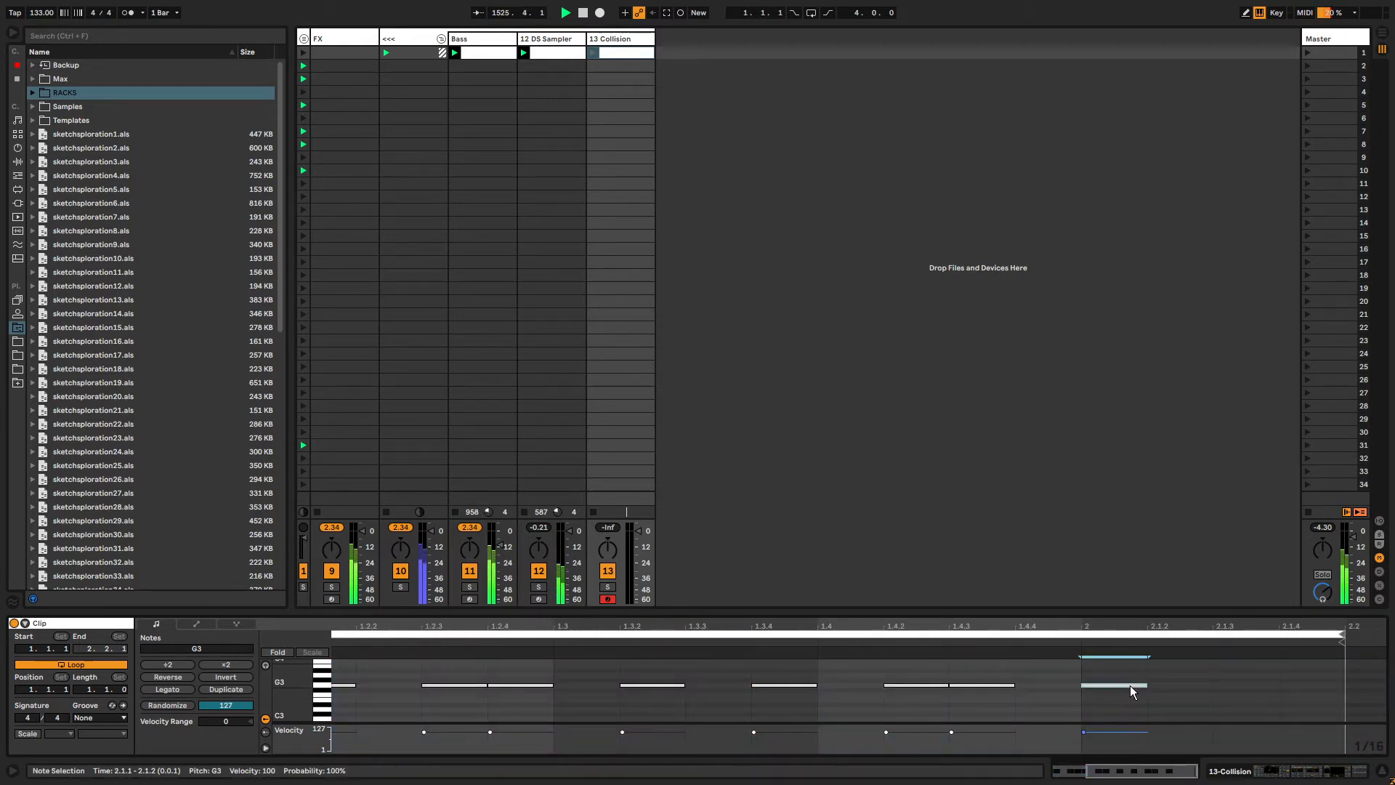
{"action": "double_click", "coordinate": [1198, 686]}
{"action": "double_click", "coordinate": [1306, 687]}
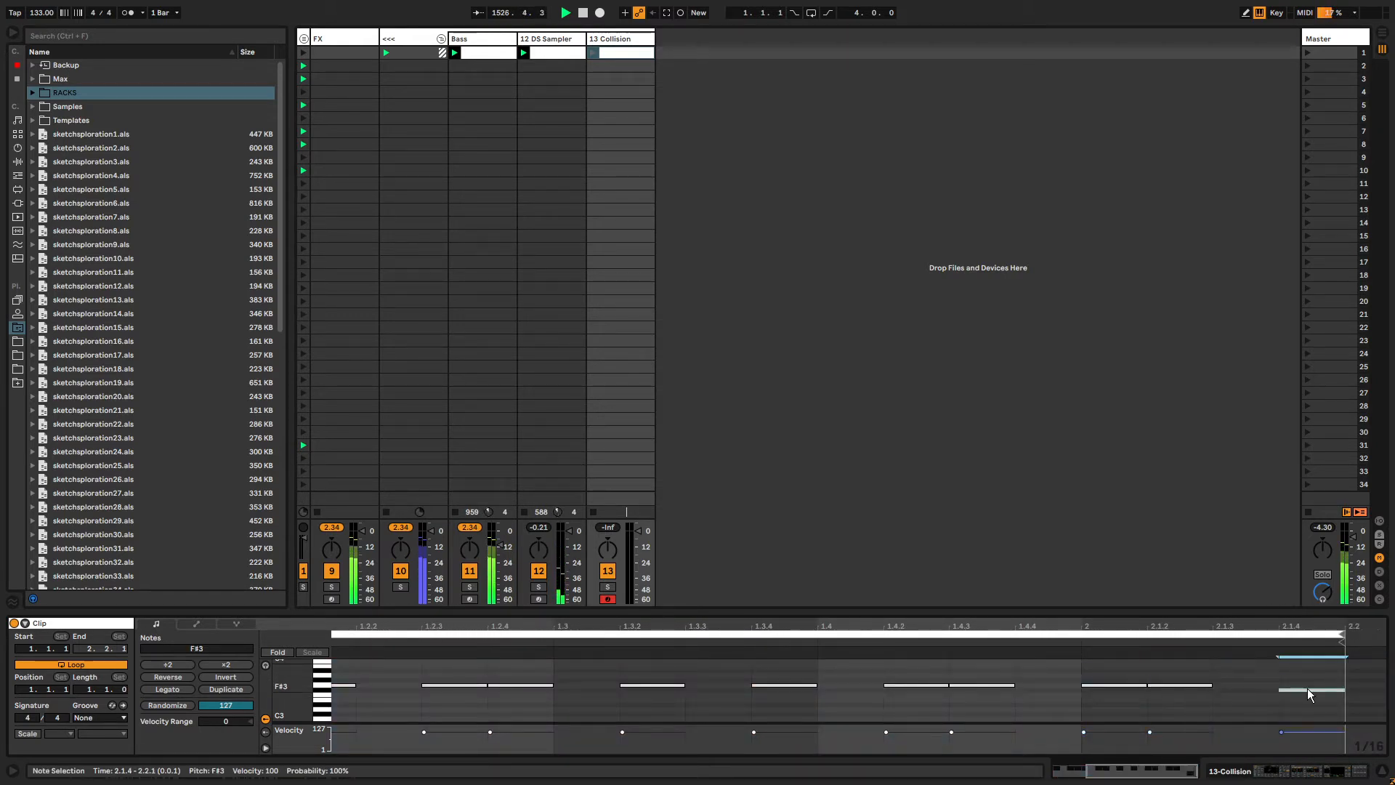
{"action": "left_click_drag", "start_coordinate": [1306, 689], "coordinate": [1306, 684]}
{"action": "left_click", "coordinate": [599, 58]}
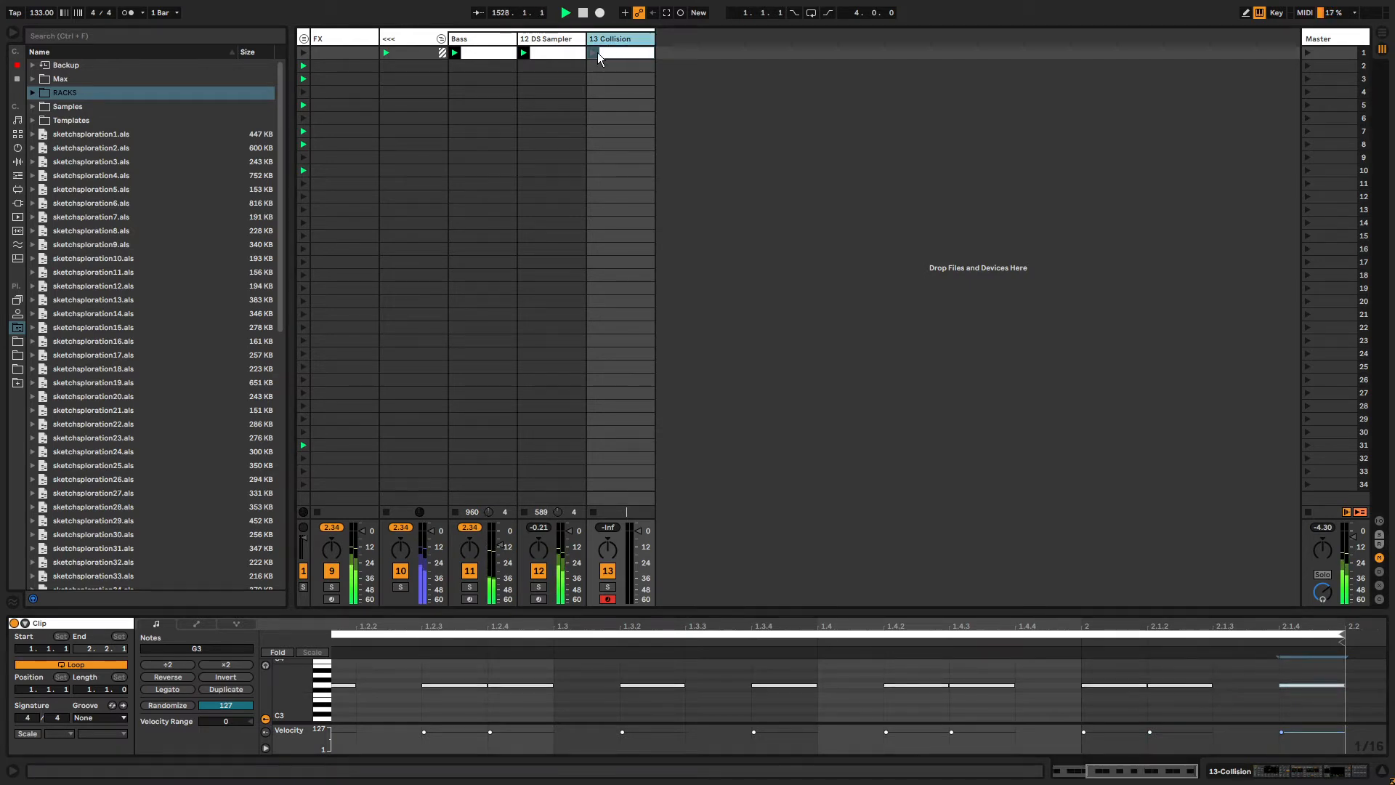
Transpose all notes in the Collision track's clip down two octaves to G1.
{"action": "double_click", "coordinate": [608, 41]}
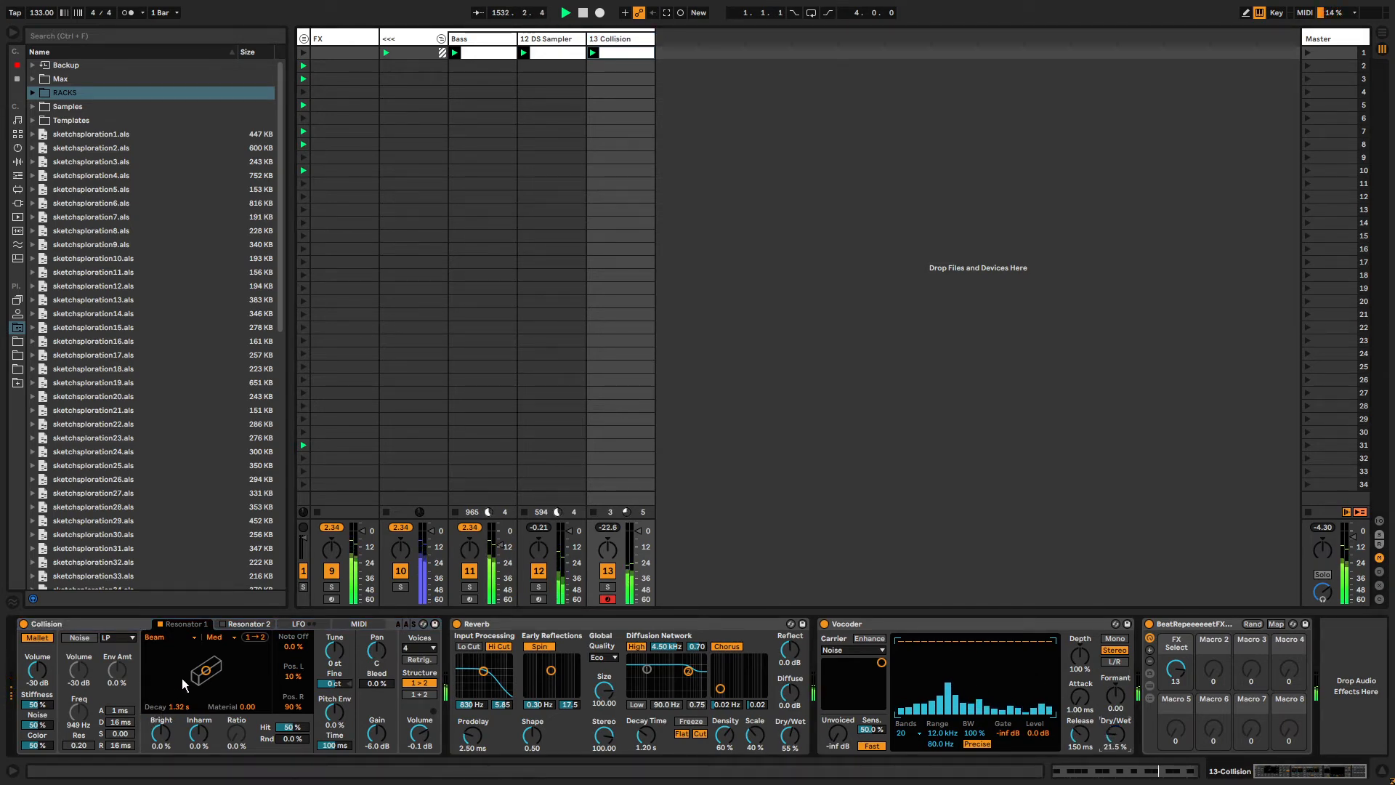
{"action": "left_click", "coordinate": [617, 54]}
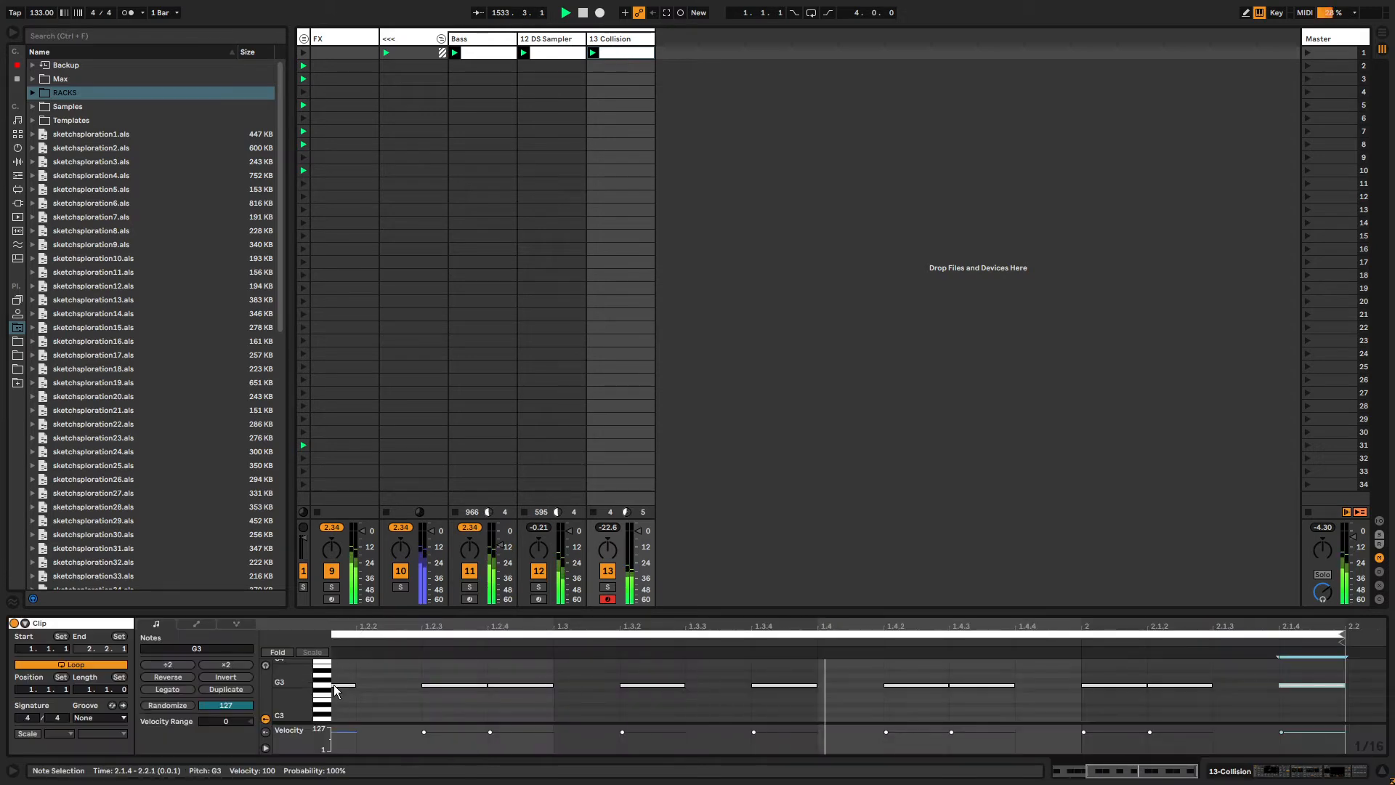
{"action": "left_click", "coordinate": [617, 38]}
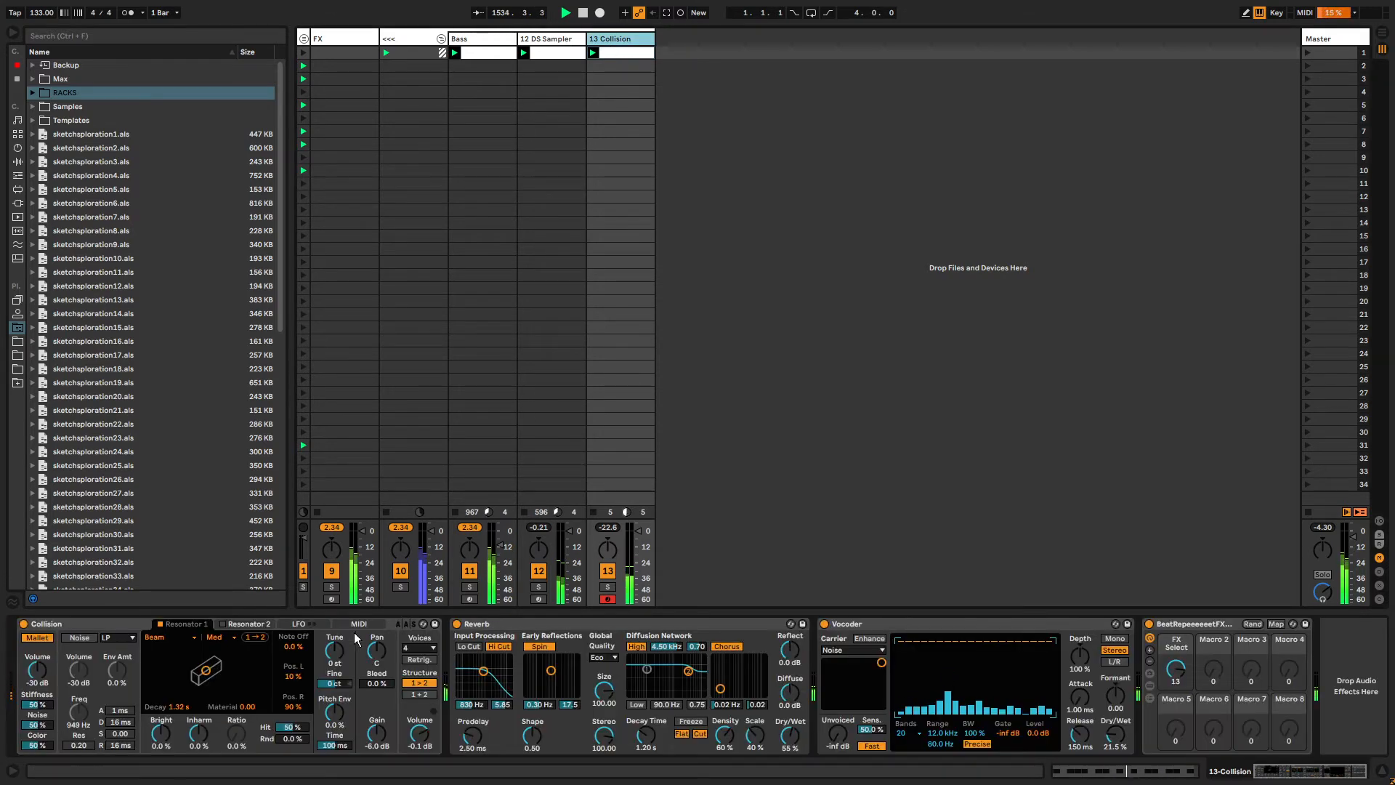
{"action": "left_click", "coordinate": [612, 55]}
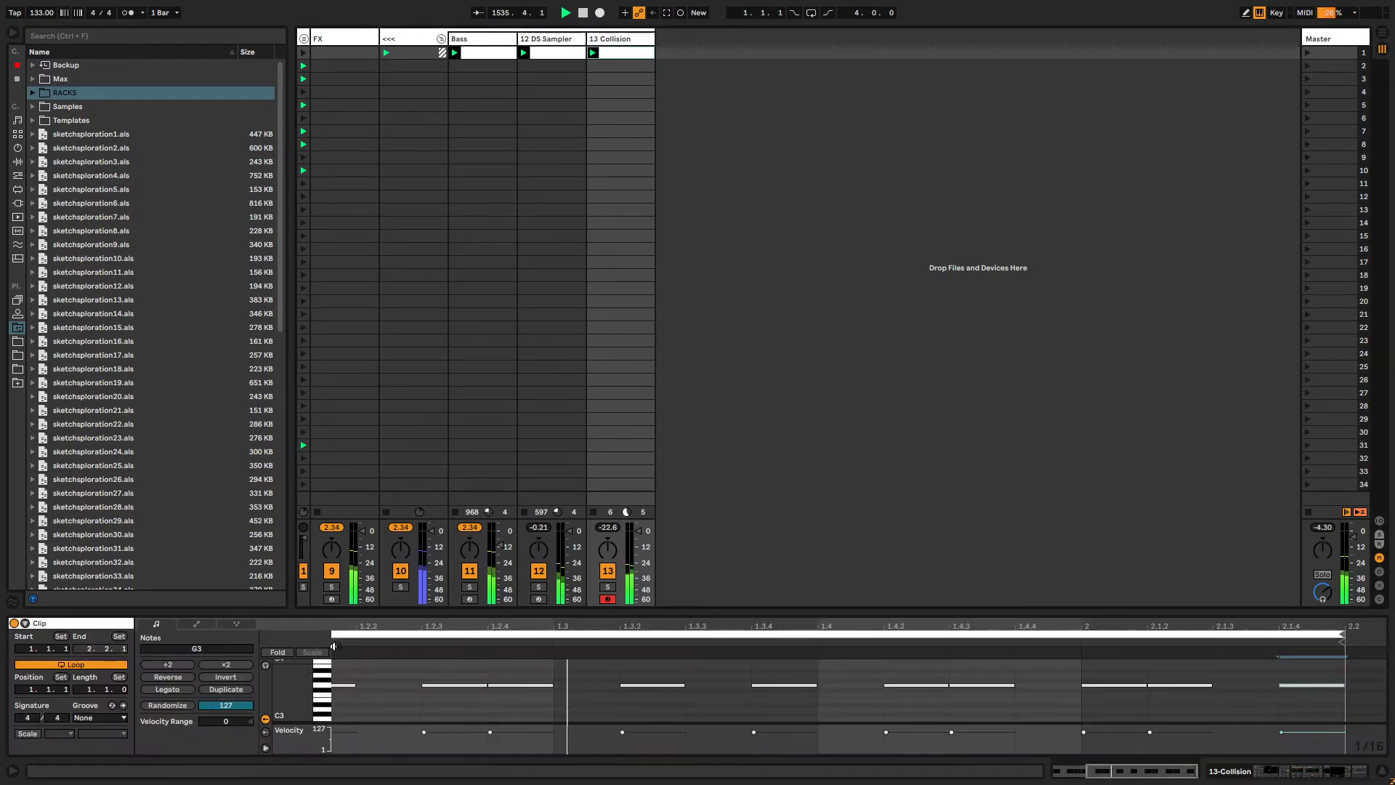
{"action": "key", "text": "ctrl+a"}
{"action": "key", "text": "shift+Down"}
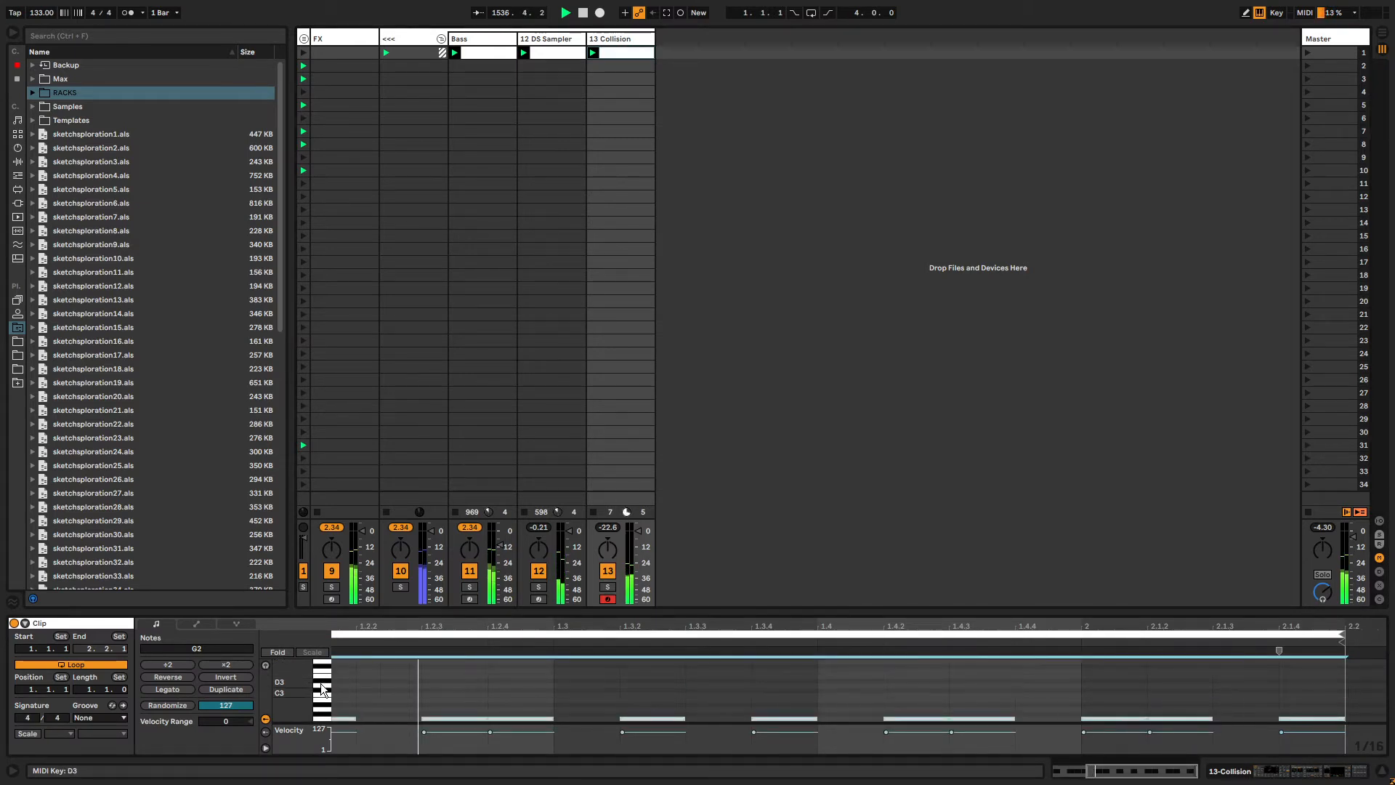
{"action": "key", "text": "shift+Down"}
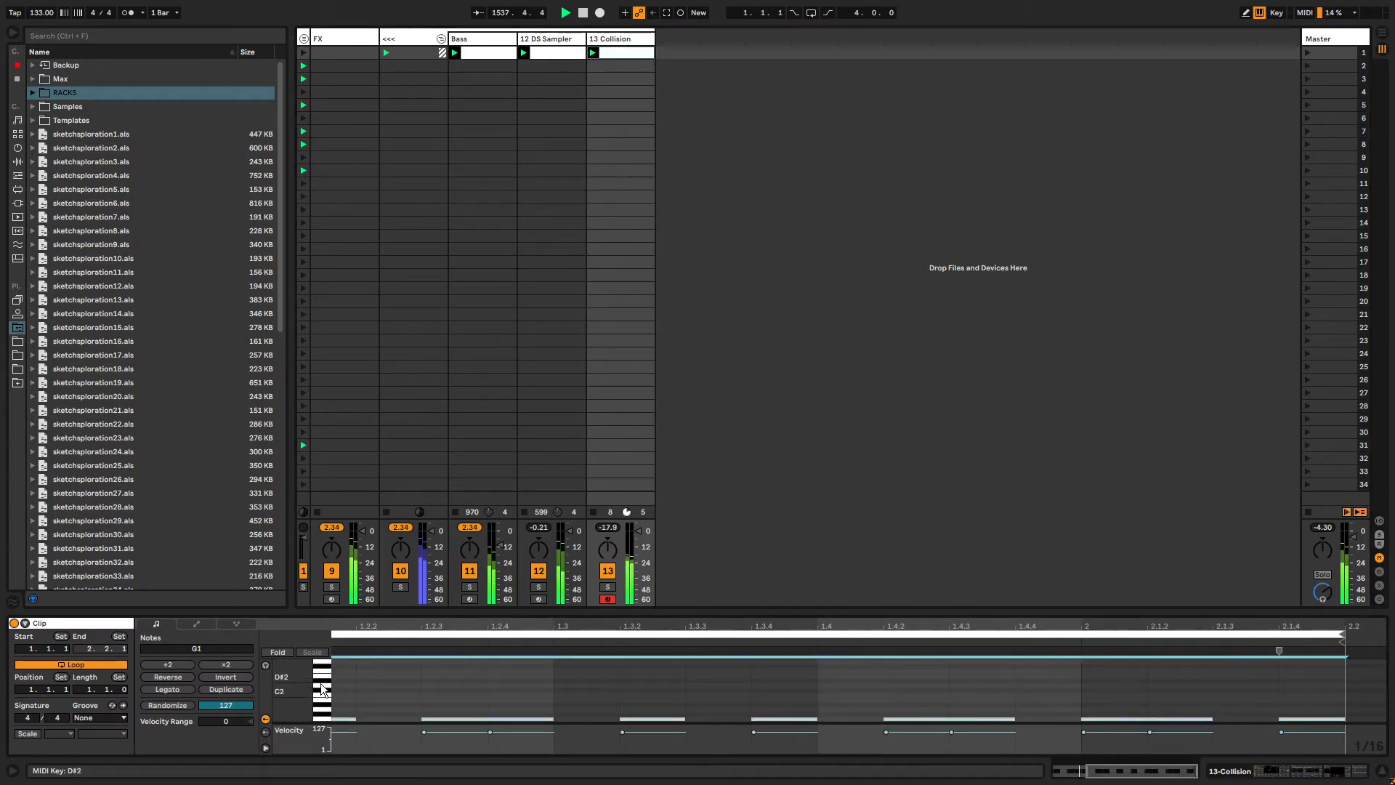
Compare the device chains of the Bass track and the Collision track.
{"action": "double_click", "coordinate": [615, 41]}
{"action": "left_click", "coordinate": [1305, 772]}
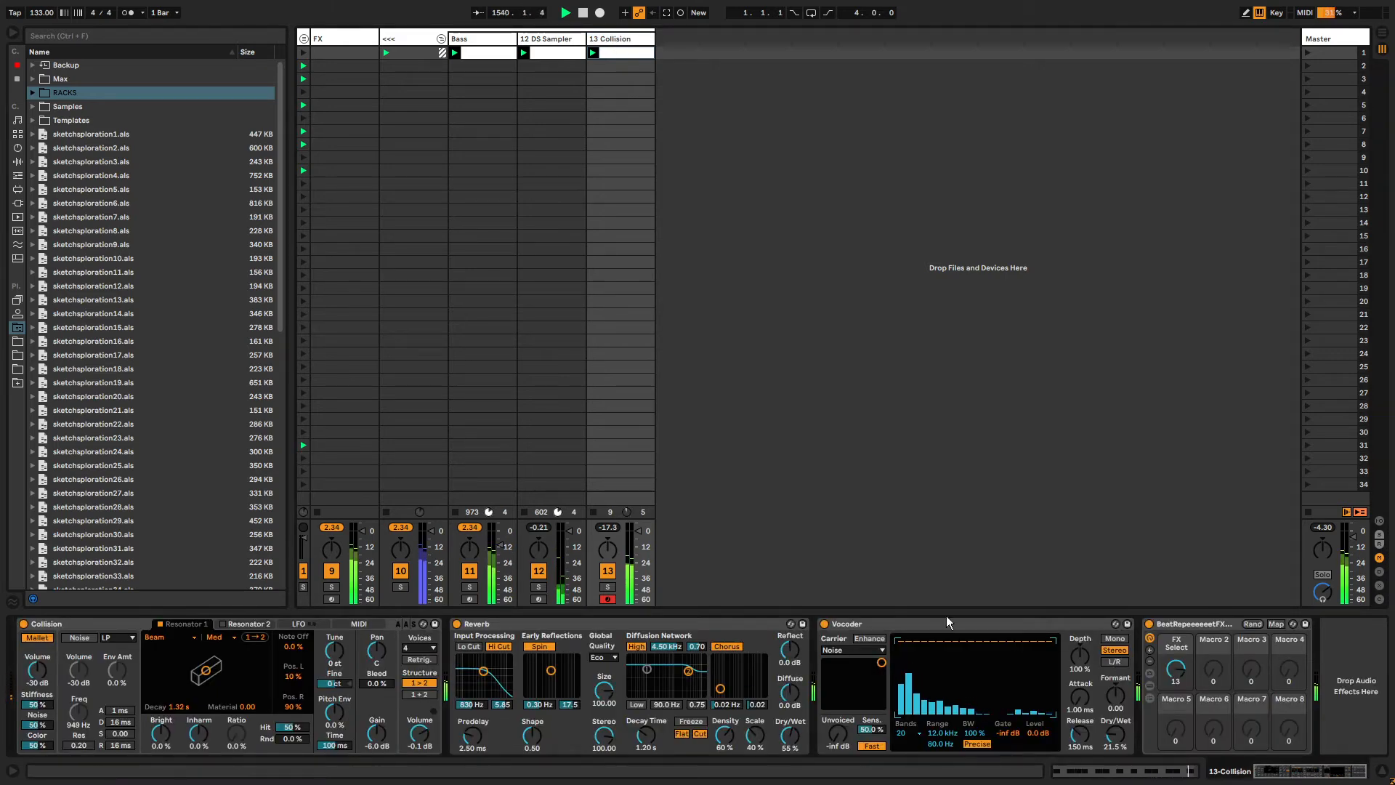
{"action": "left_click", "coordinate": [465, 41]}
{"action": "left_click", "coordinate": [1255, 780]}
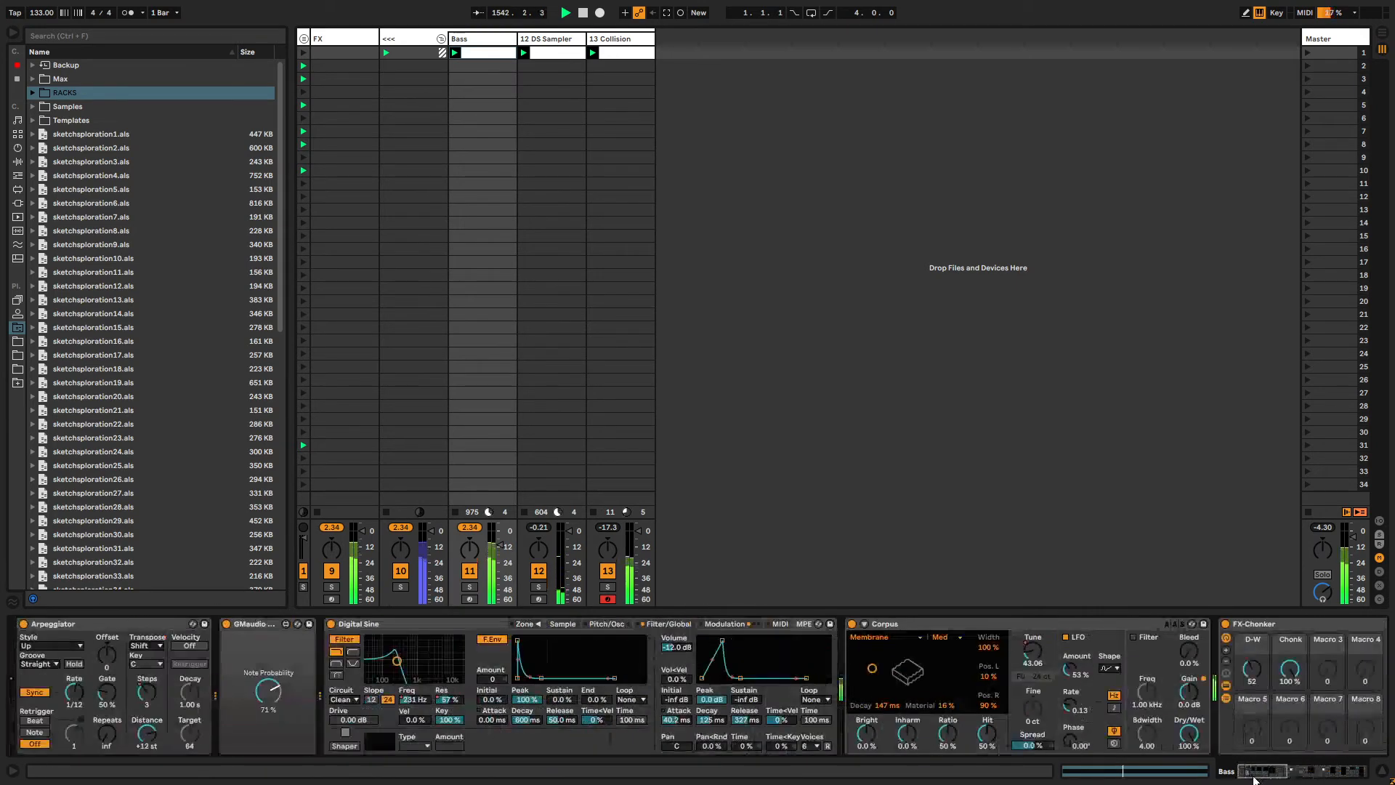
{"action": "left_click", "coordinate": [616, 42]}
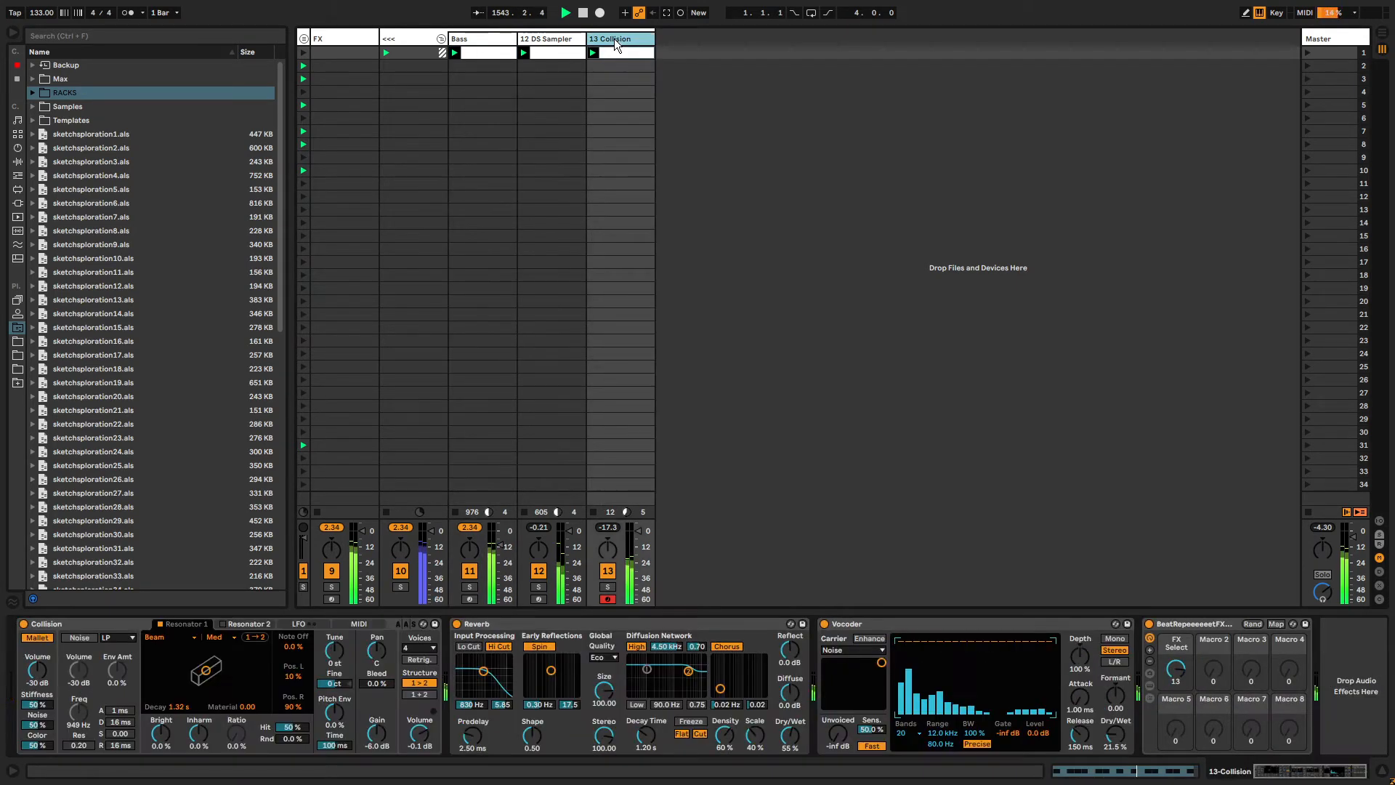
{"action": "left_click", "coordinate": [485, 41]}
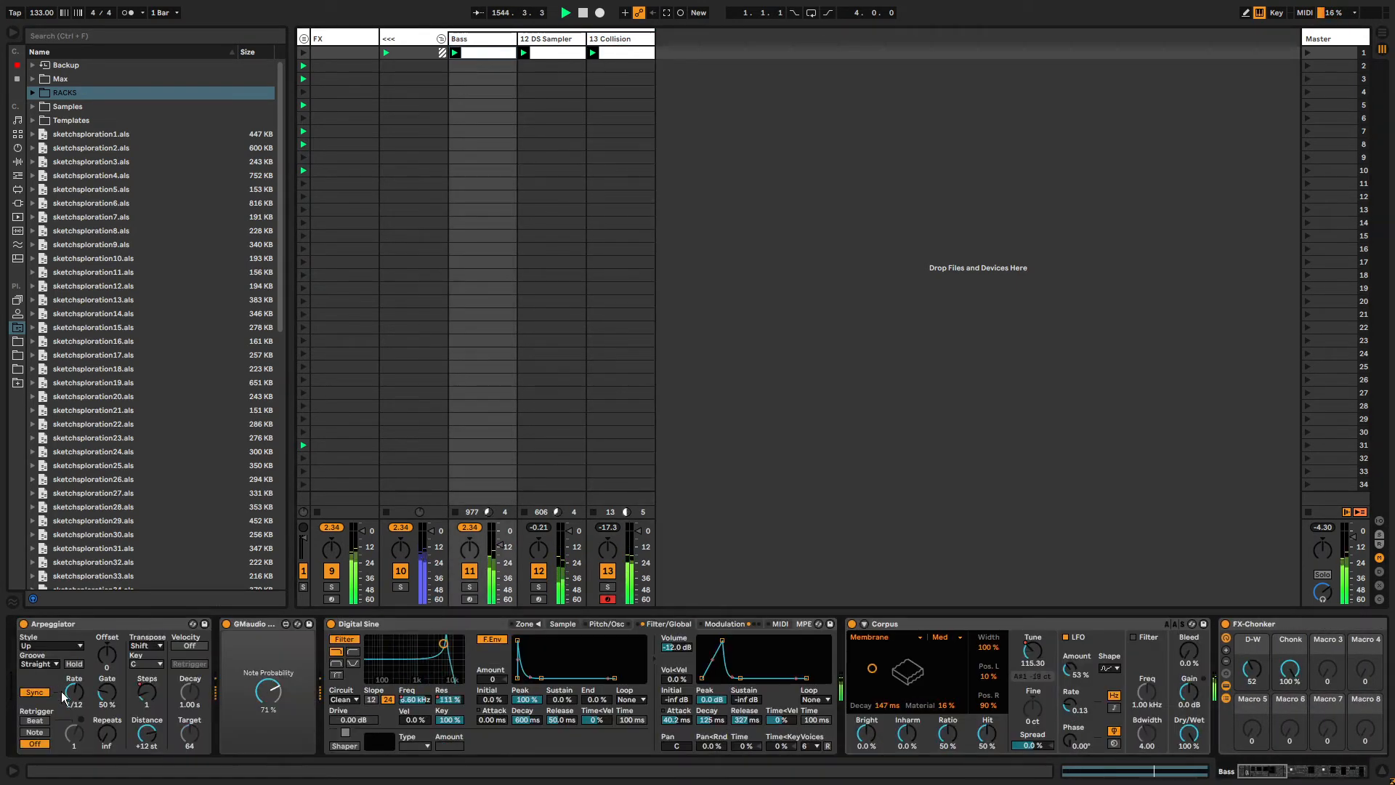
{"action": "left_click", "coordinate": [617, 36]}
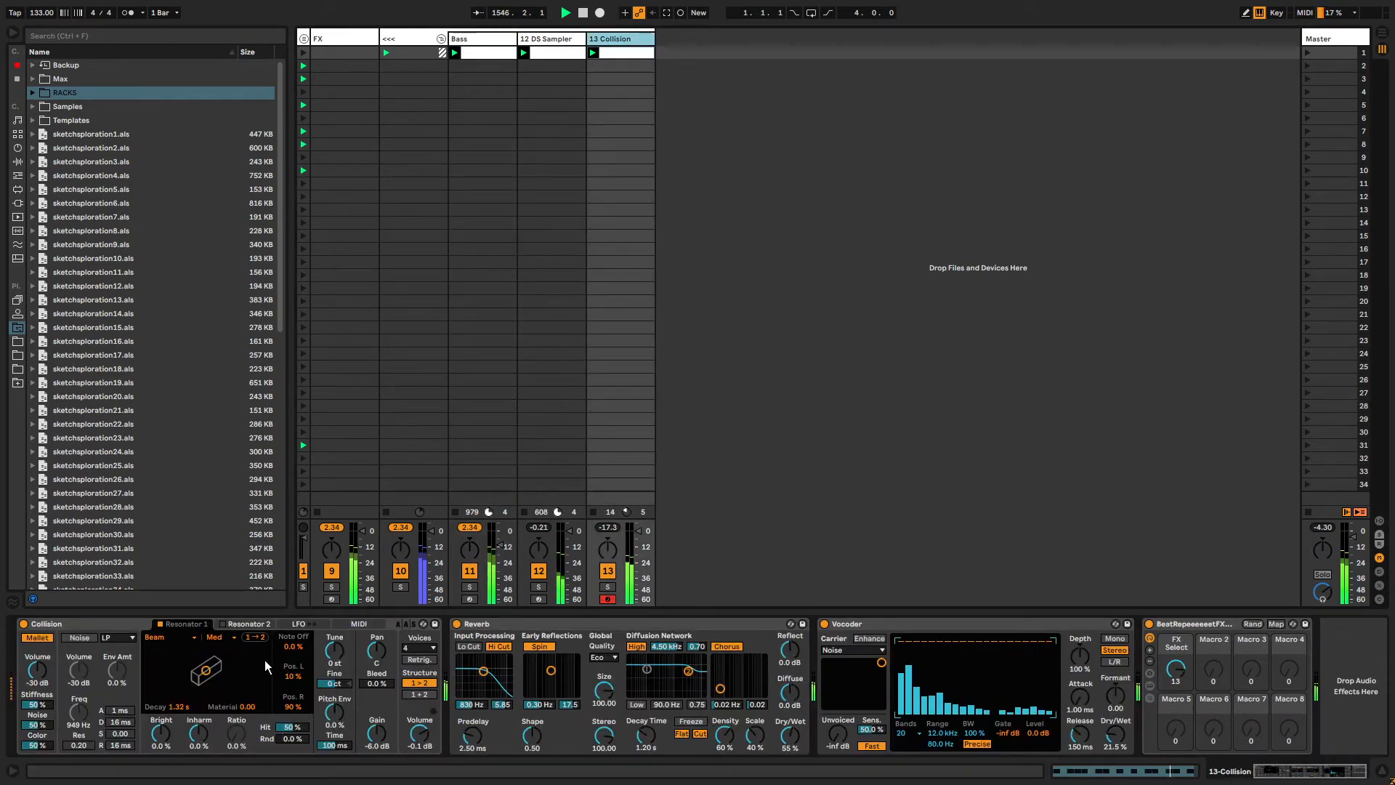
Add an Arpeggiator MIDI effect in front of Collision on the track.
{"action": "left_click", "coordinate": [98, 627]}
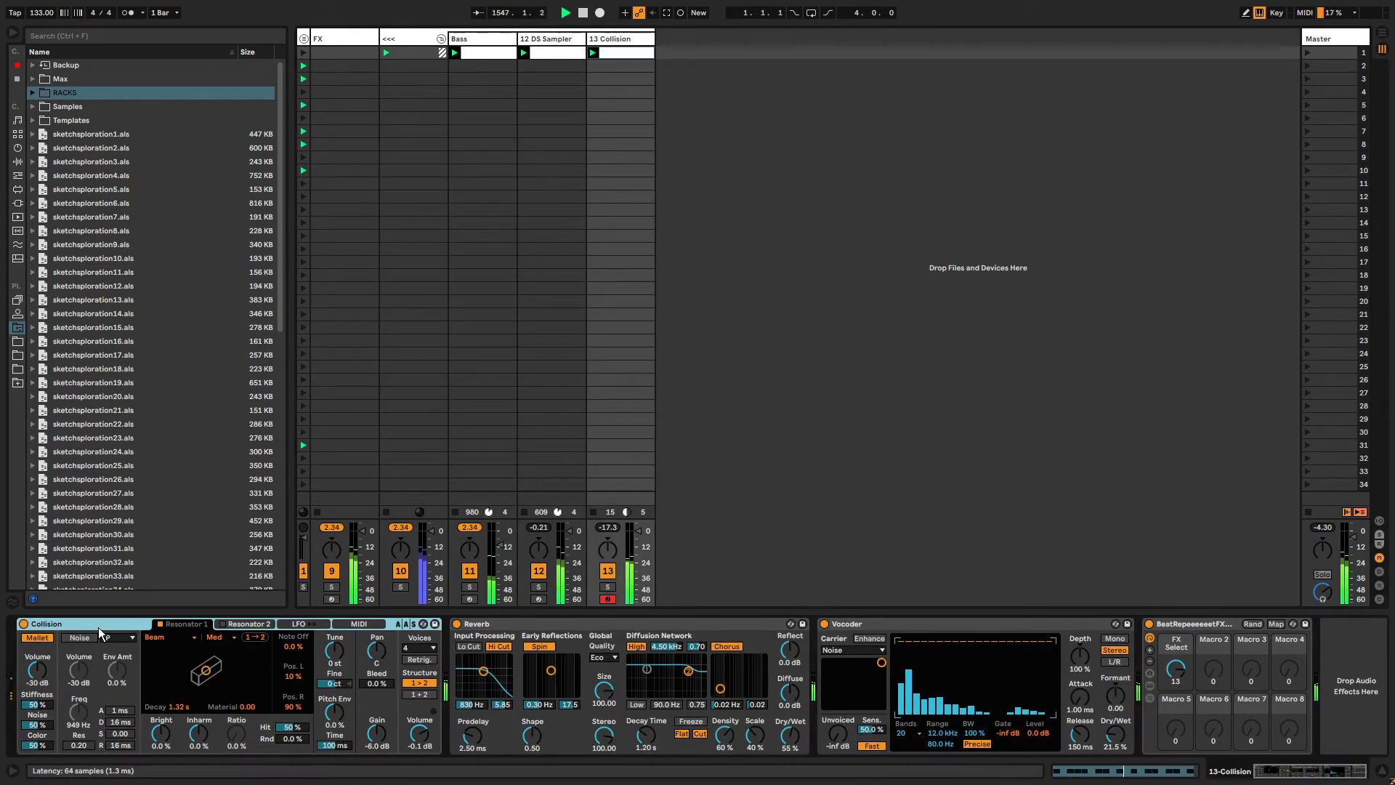
{"action": "left_click", "coordinate": [18, 175]}
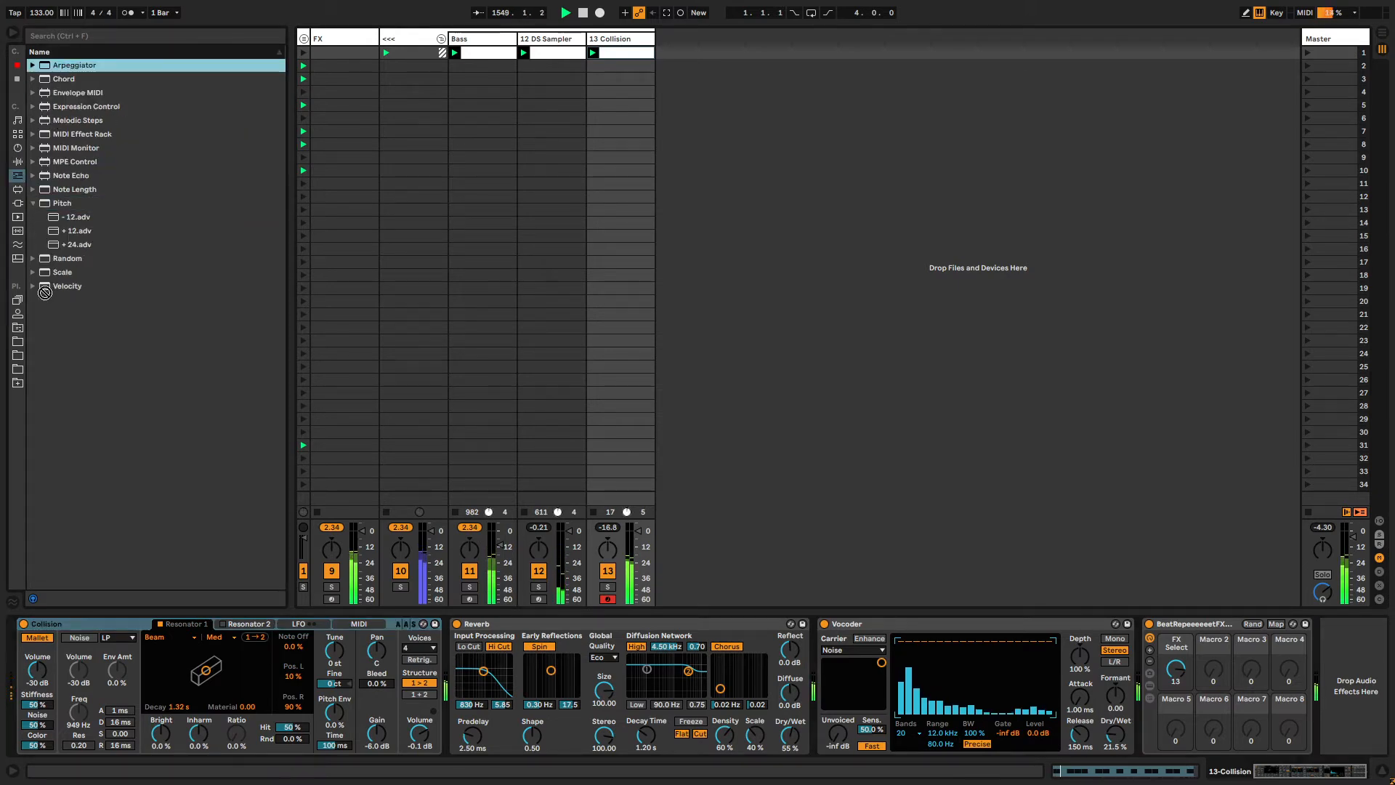
{"action": "left_click_drag", "start_coordinate": [45, 292], "coordinate": [79, 695]}
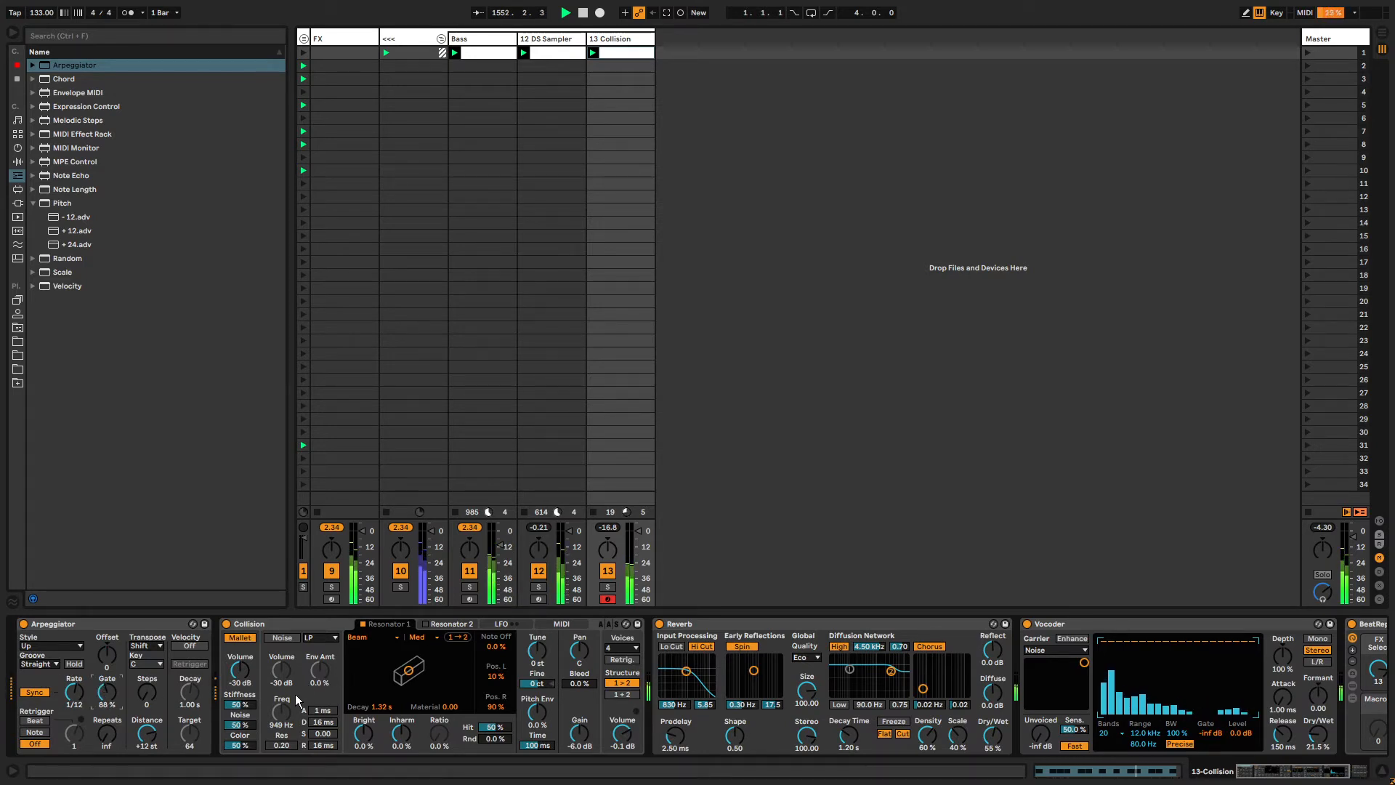
Raise Collision's mallet stiffness to 65% and reshape Resonator 1's decay and material.
{"action": "left_click", "coordinate": [72, 694]}
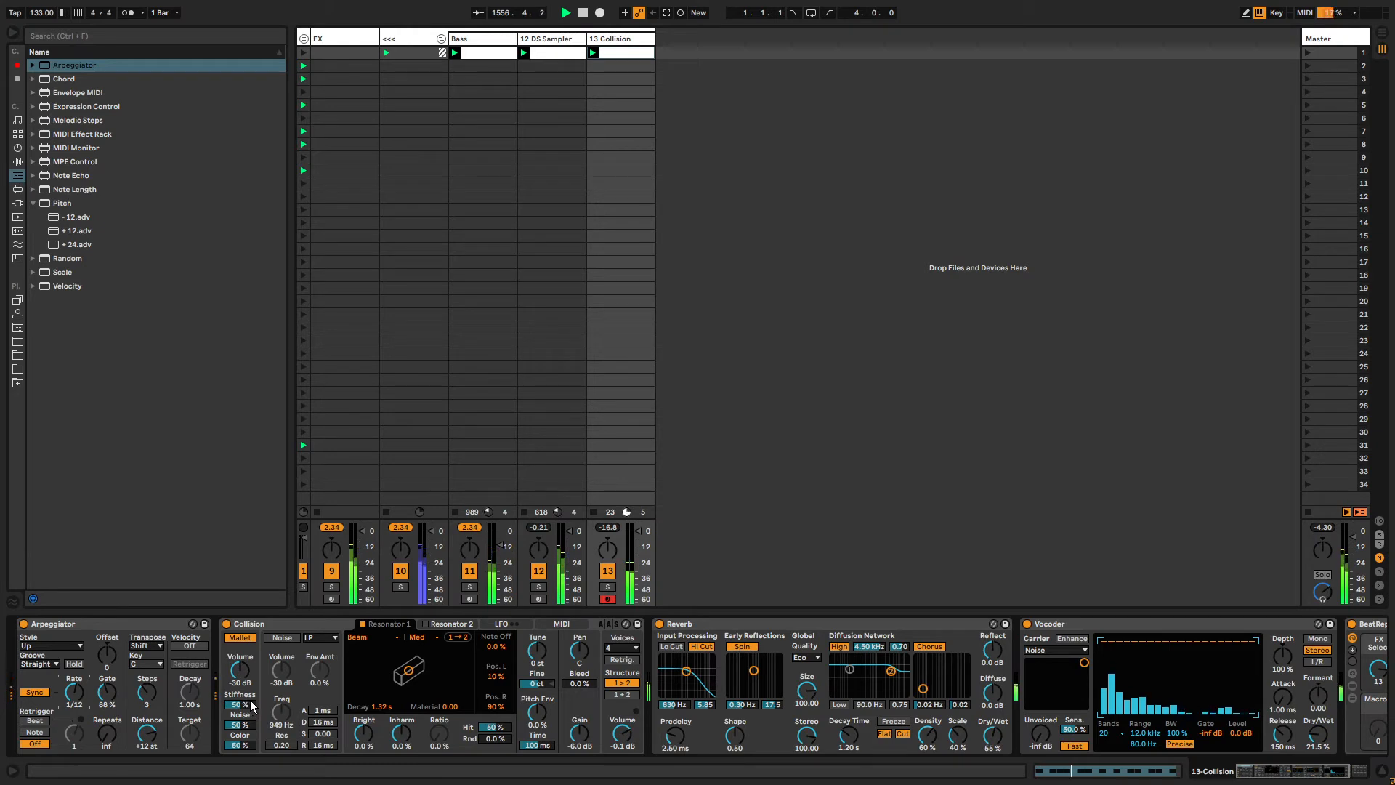
{"action": "mouse_move", "coordinate": [241, 704]}
{"action": "left_mouse_down"}
{"action": "mouse_move", "coordinate": [241, 741]}
{"action": "mouse_move", "coordinate": [241, 690]}
{"action": "left_mouse_up"}
{"action": "left_click_drag", "start_coordinate": [408, 670], "coordinate": [454, 664]}
{"action": "left_click_drag", "start_coordinate": [352, 656], "coordinate": [453, 660]}
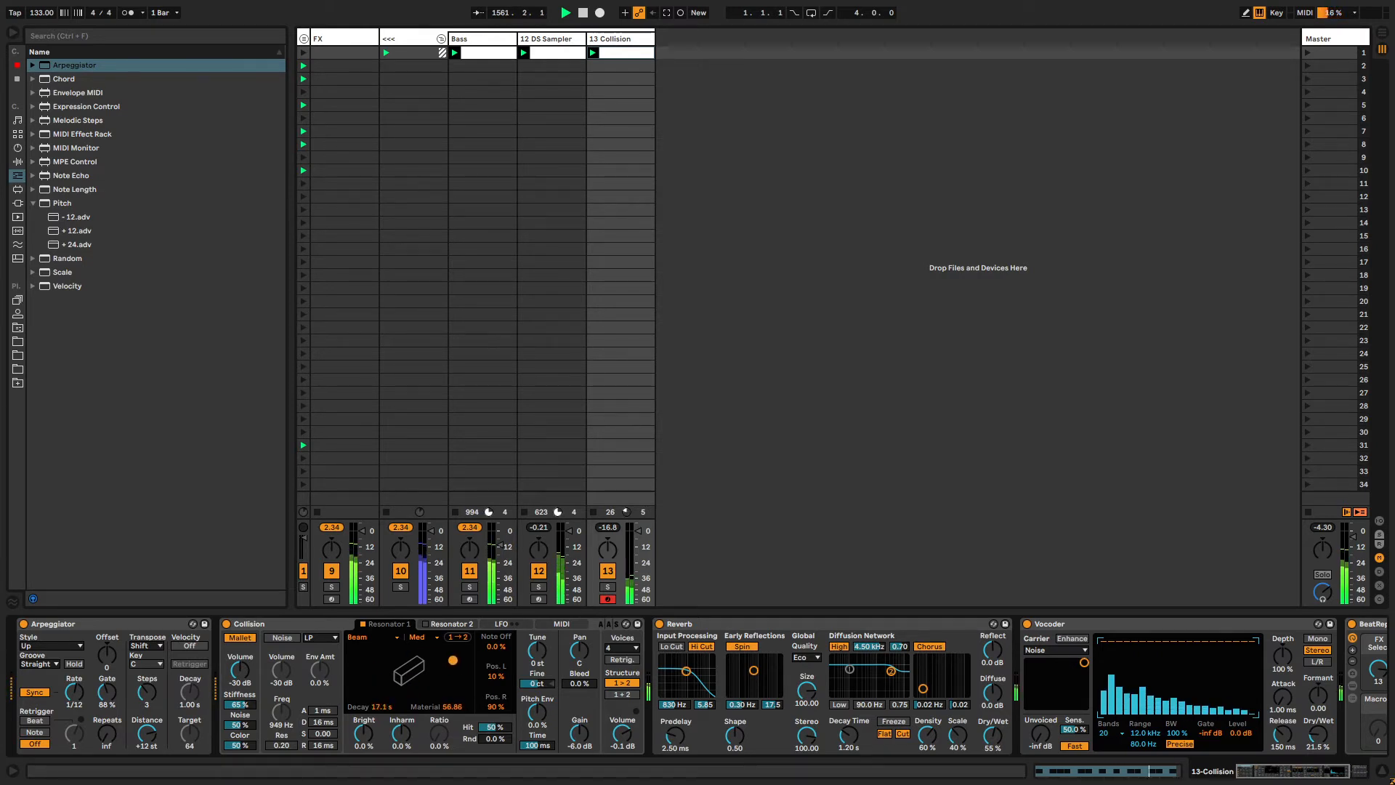
{"action": "left_click", "coordinate": [451, 624]}
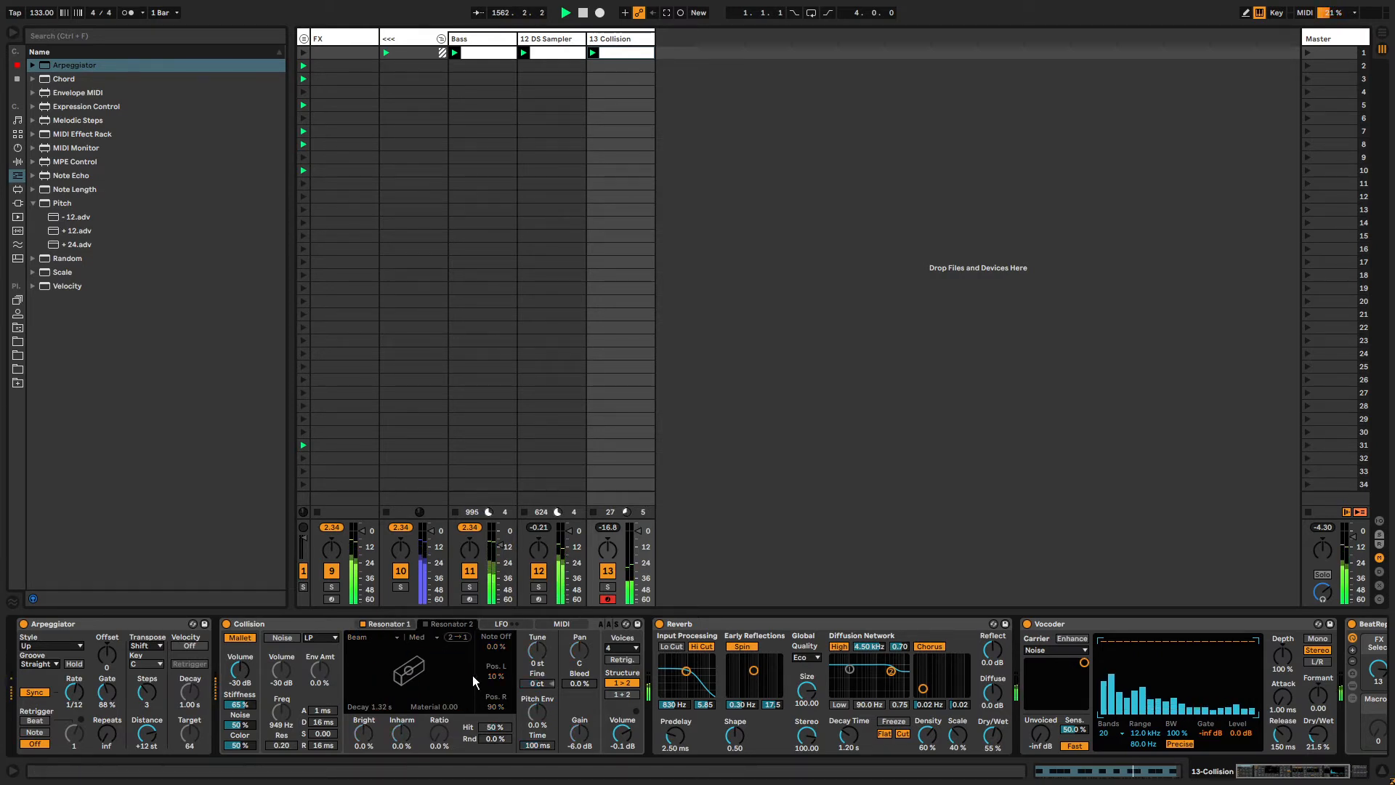
{"action": "left_click", "coordinate": [385, 625]}
{"action": "left_click_drag", "start_coordinate": [453, 660], "coordinate": [375, 671]}
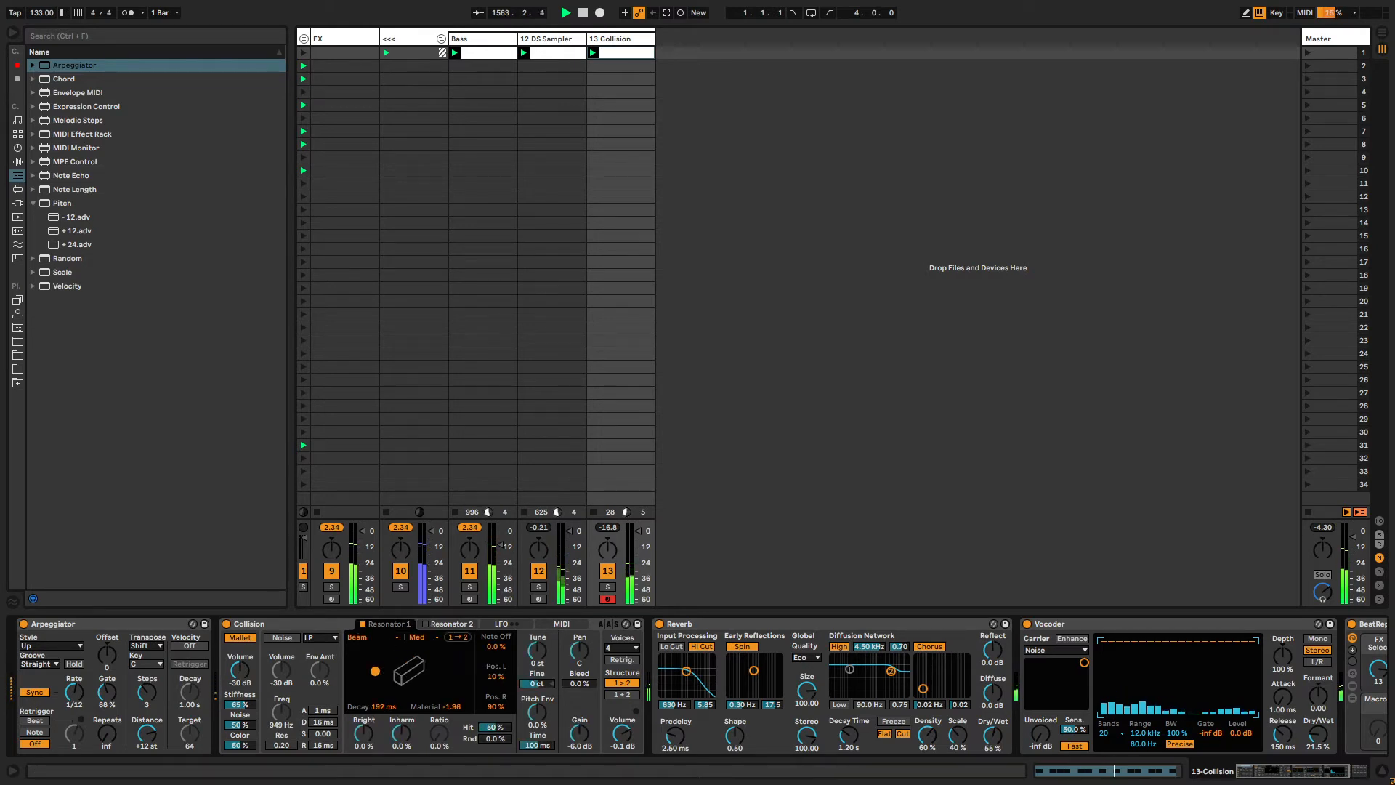
Enable Collision's noise source at -15 dB and set its filter frequency to about 6.1 kHz.
{"action": "left_click", "coordinate": [284, 637]}
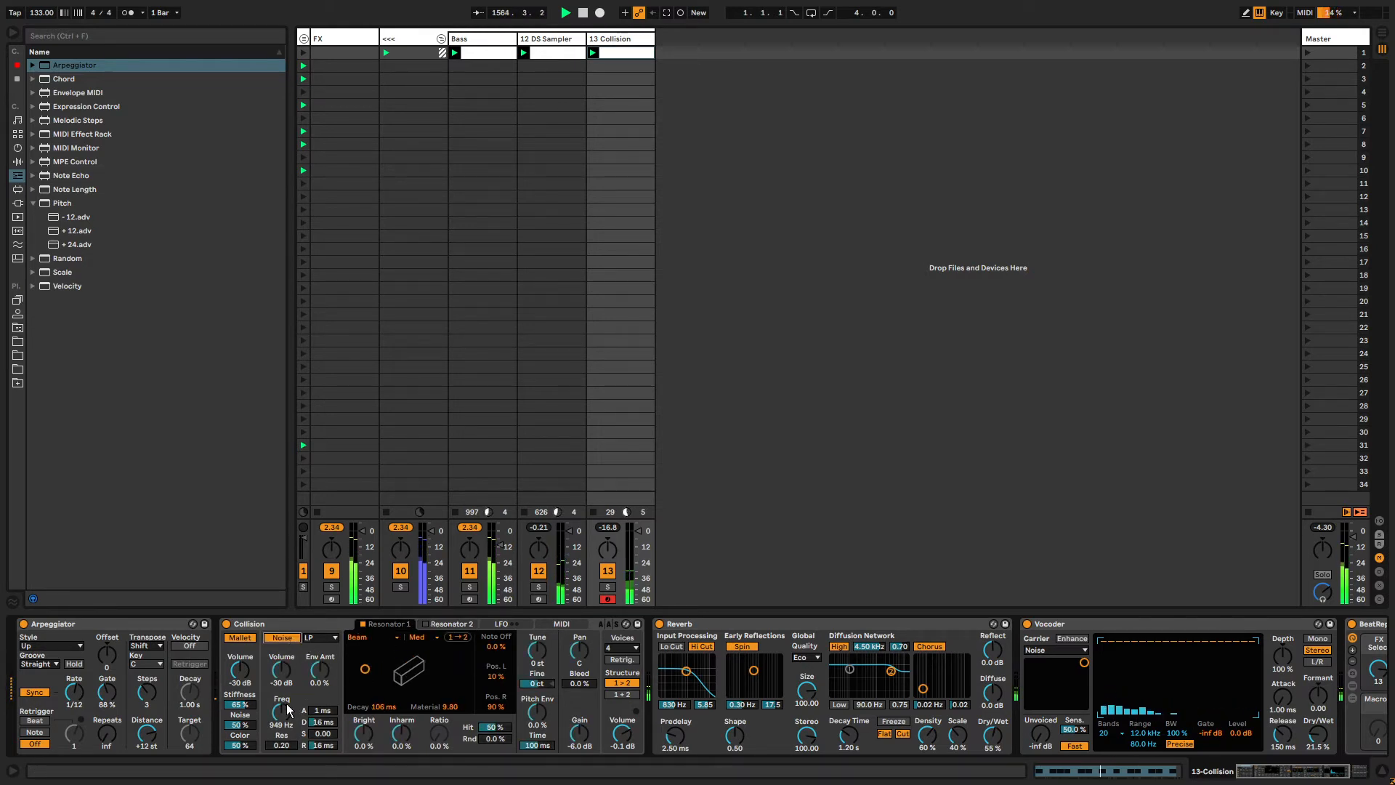
{"action": "left_click_drag", "start_coordinate": [282, 670], "coordinate": [282, 647]}
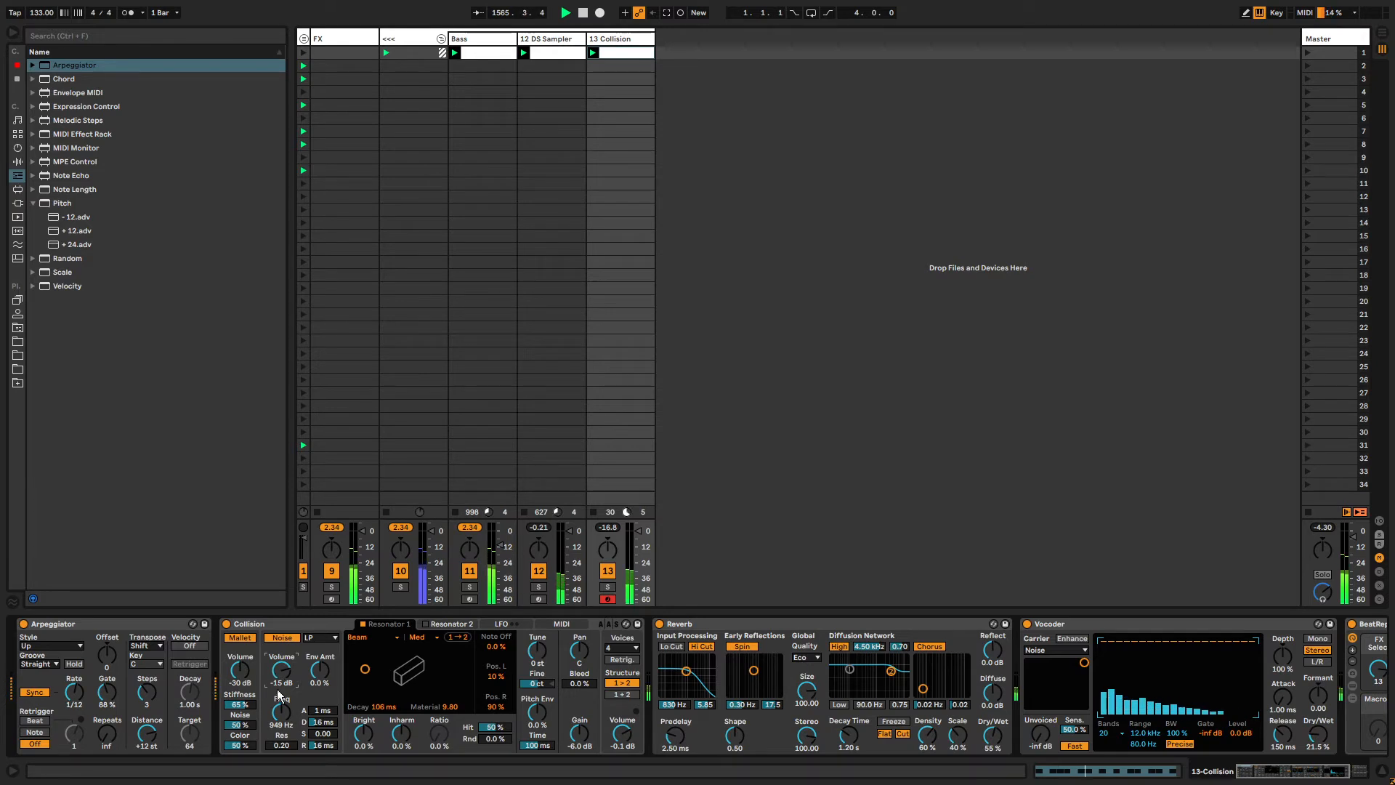
{"action": "mouse_move", "coordinate": [282, 711]}
{"action": "left_mouse_down"}
{"action": "mouse_move", "coordinate": [281, 738]}
{"action": "mouse_move", "coordinate": [281, 718]}
{"action": "left_mouse_up"}
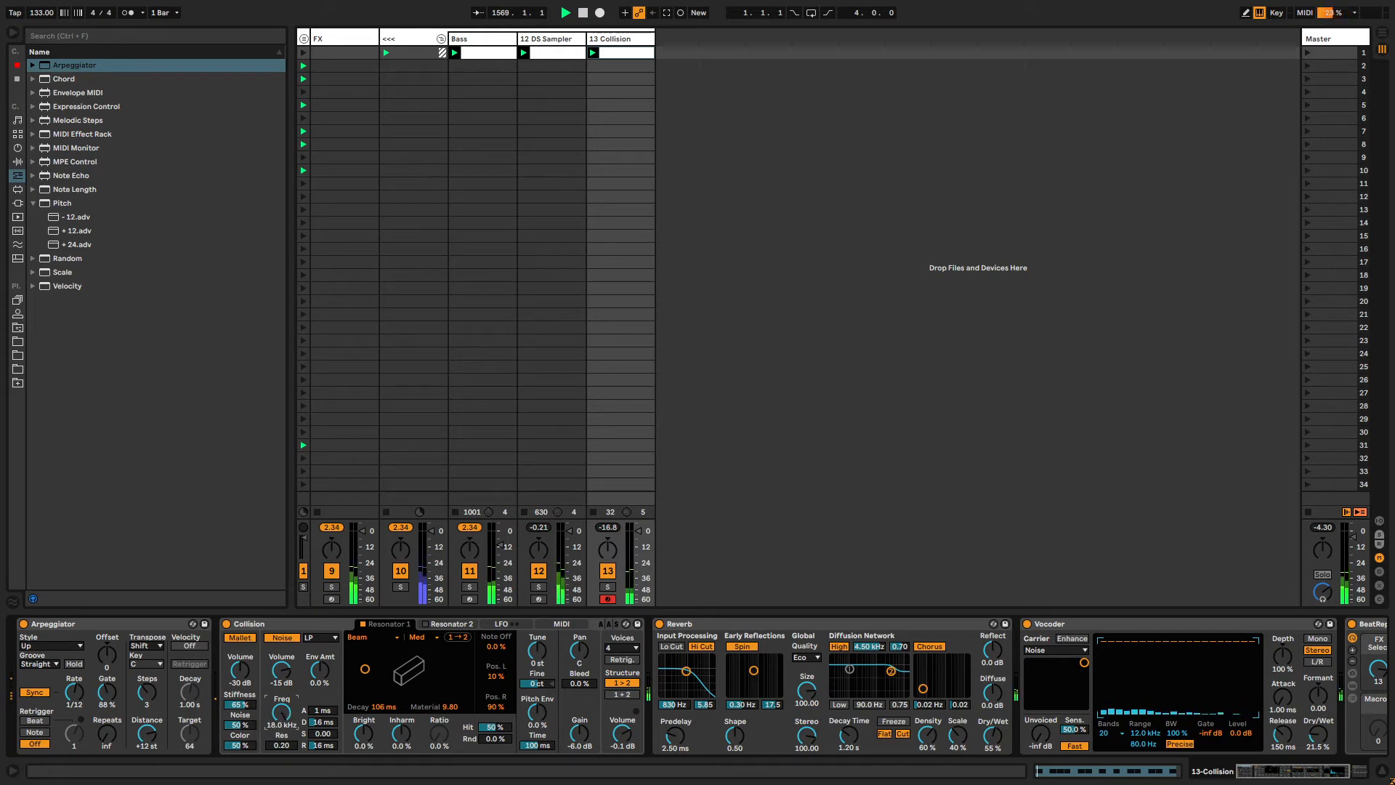
{"action": "left_click_drag", "start_coordinate": [281, 718], "coordinate": [282, 712]}
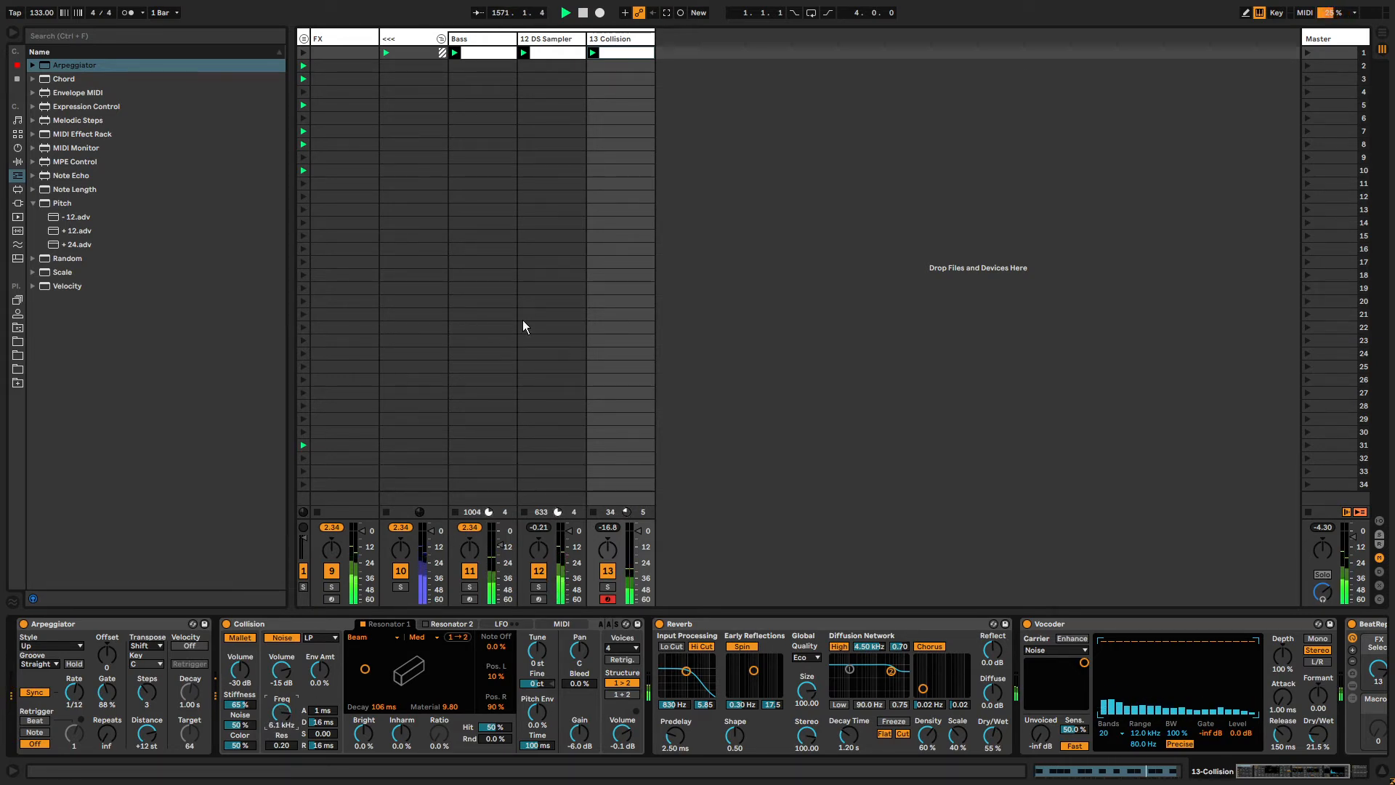
Lengthen the second G1 note in the Collision clip to a quarter note.
{"action": "left_click", "coordinate": [621, 55]}
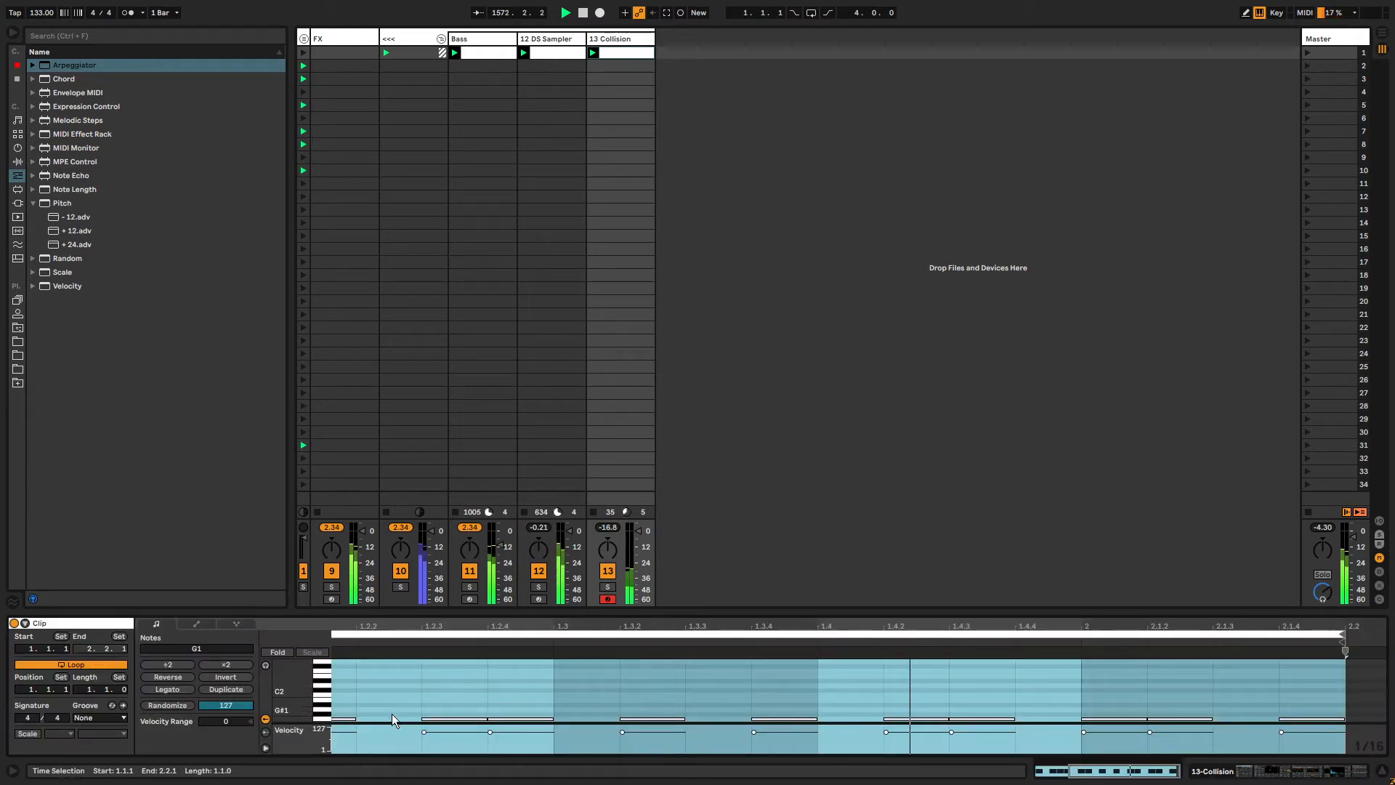
{"action": "left_click_drag", "start_coordinate": [365, 624], "coordinate": [590, 622]}
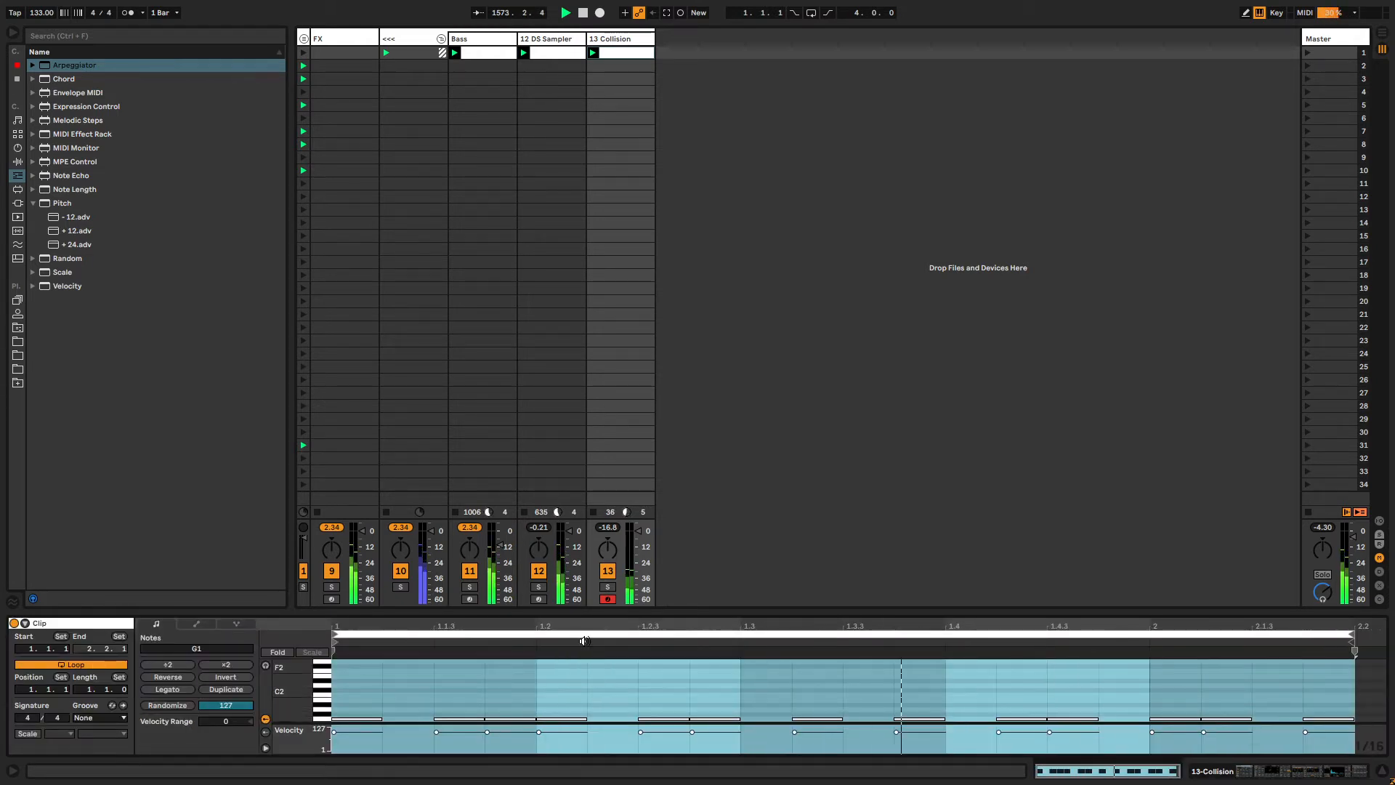
{"action": "left_click", "coordinate": [494, 677]}
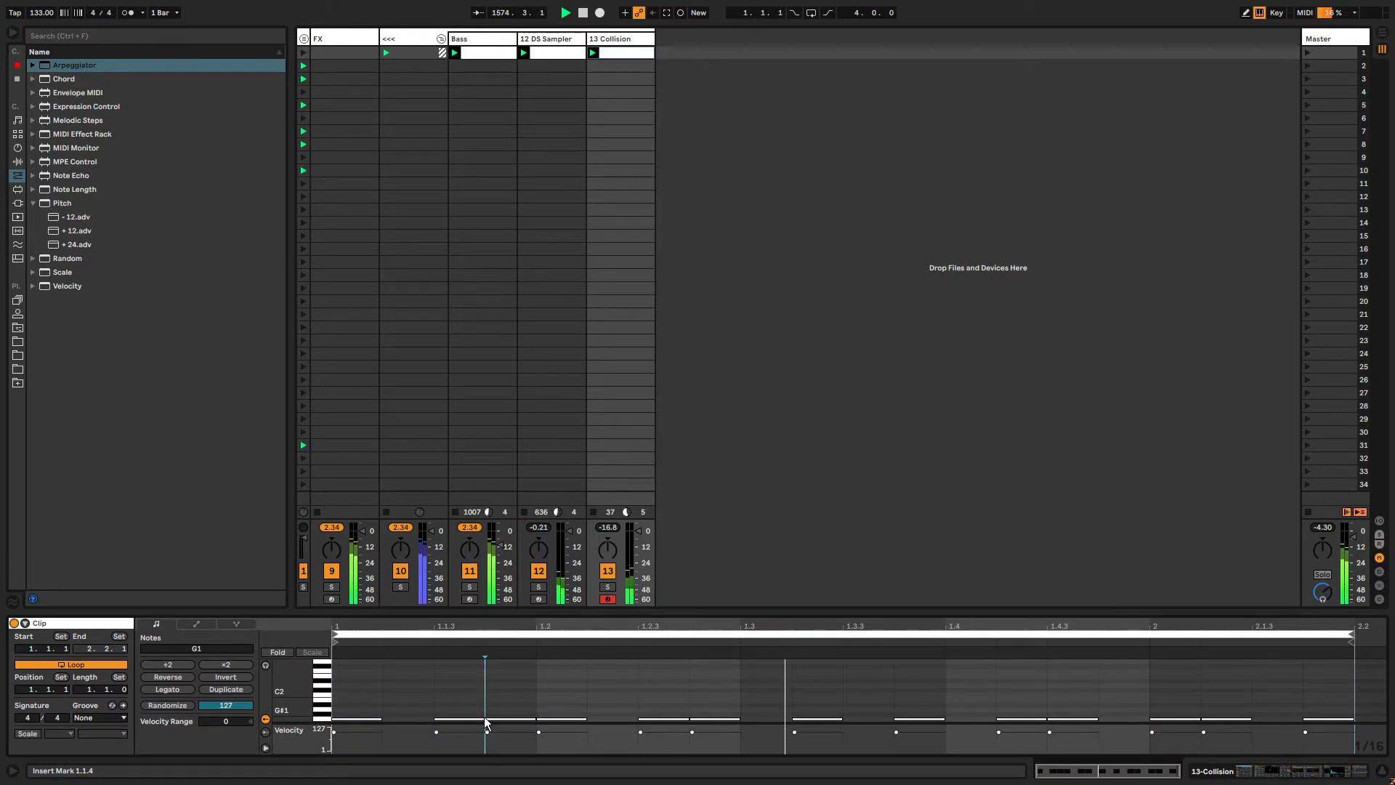
{"action": "left_click", "coordinate": [481, 718]}
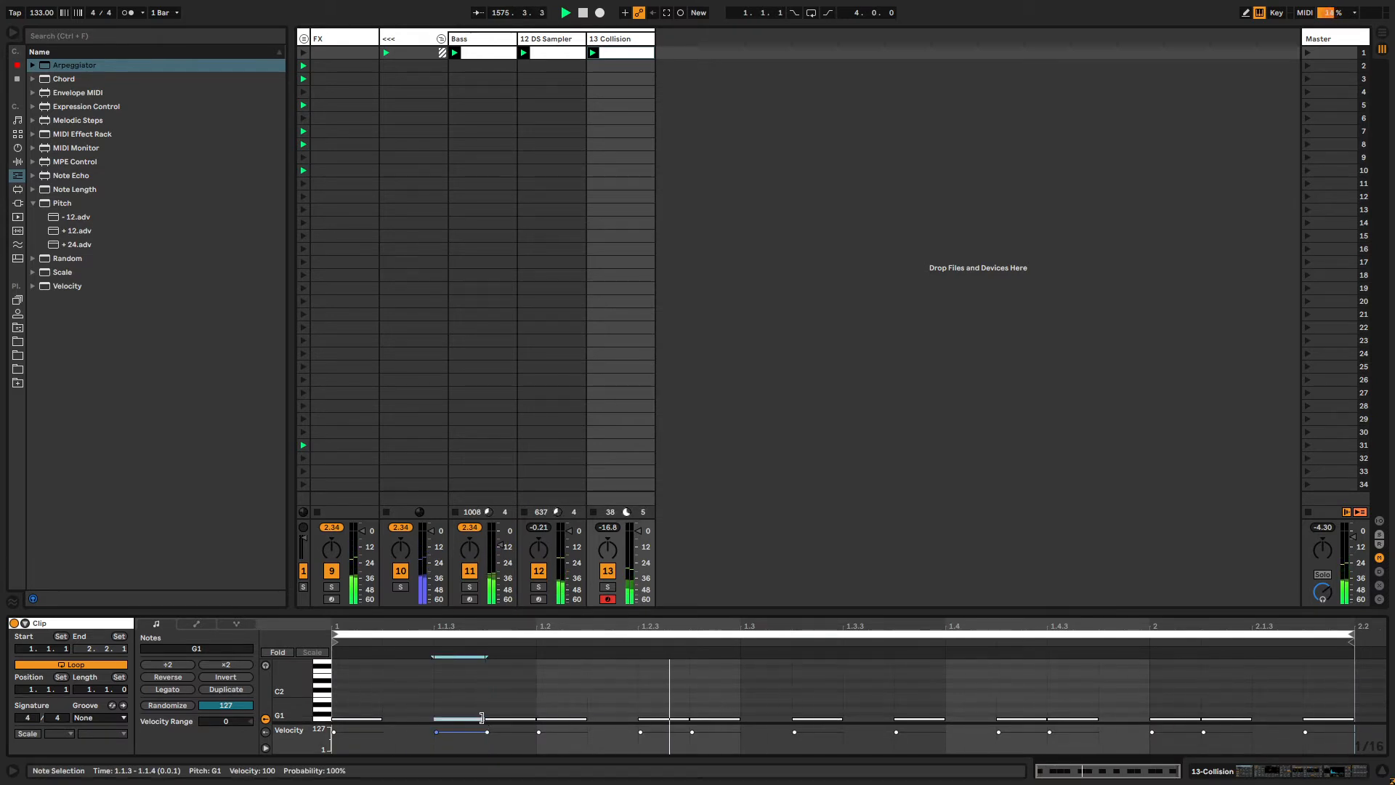
{"action": "left_click_drag", "start_coordinate": [481, 717], "coordinate": [659, 702]}
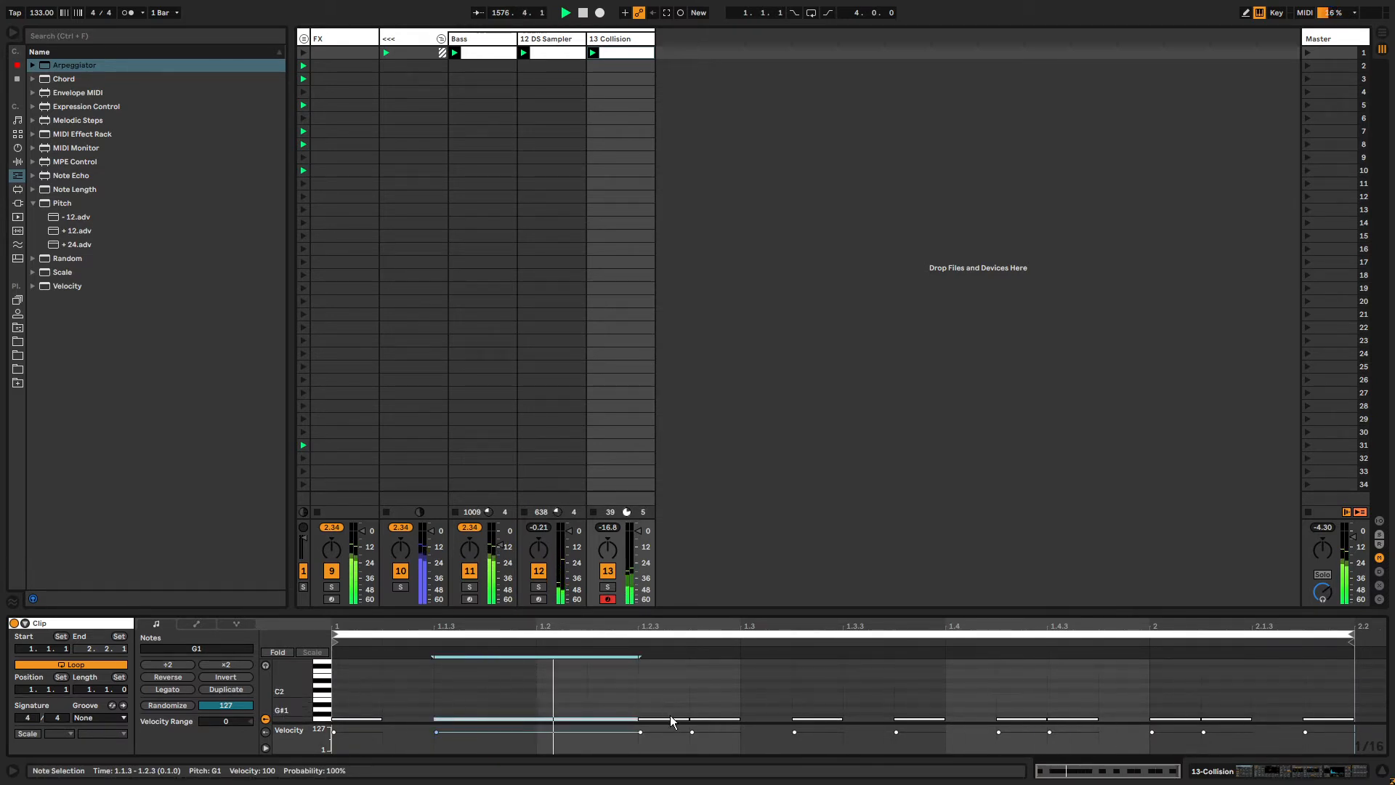
Shift the next two G1 notes one step later and extend each to a quarter note.
{"action": "left_click", "coordinate": [670, 719]}
{"action": "key", "text": "Right"}
{"action": "key", "text": "shift+Right"}
{"action": "key", "text": "shift+Right"}
{"action": "key", "text": "shift+Right"}
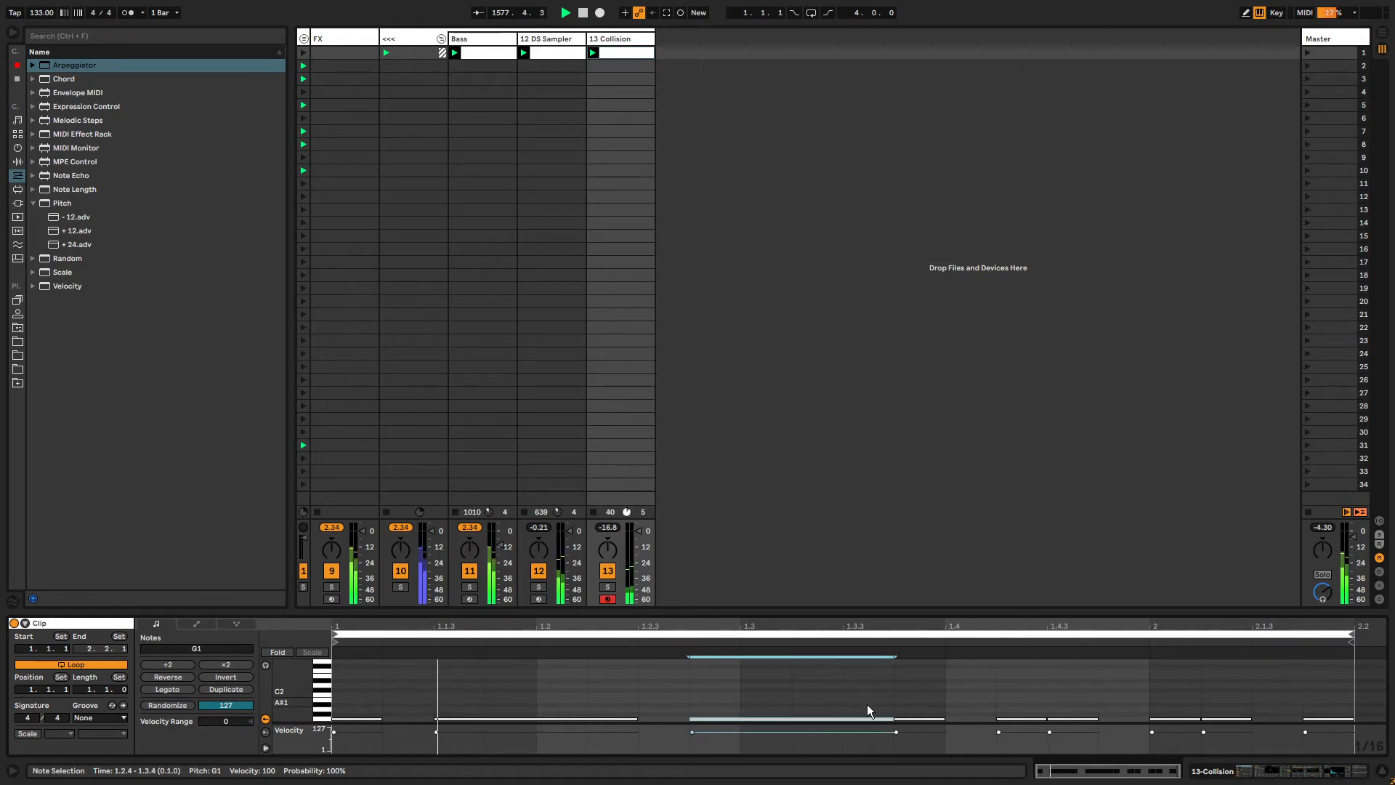
{"action": "left_click", "coordinate": [921, 718]}
{"action": "key", "text": "Right"}
{"action": "key", "text": "shift+Right"}
{"action": "key", "text": "shift+Right"}
{"action": "key", "text": "shift+Right"}
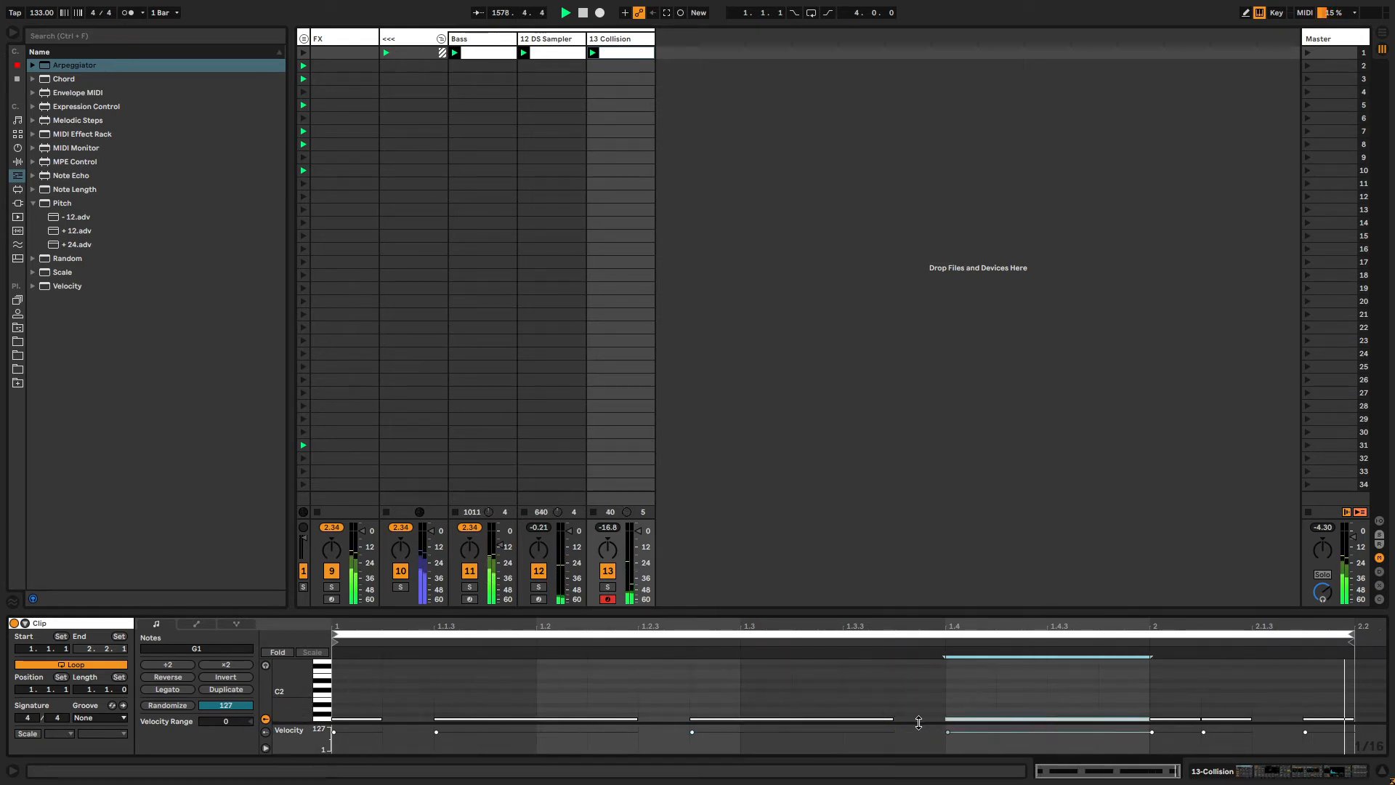
Shift the G1 note in bar 2 one step later and stretch it toward the clip's end.
{"action": "left_click", "coordinate": [1176, 720]}
{"action": "key", "text": "Right"}
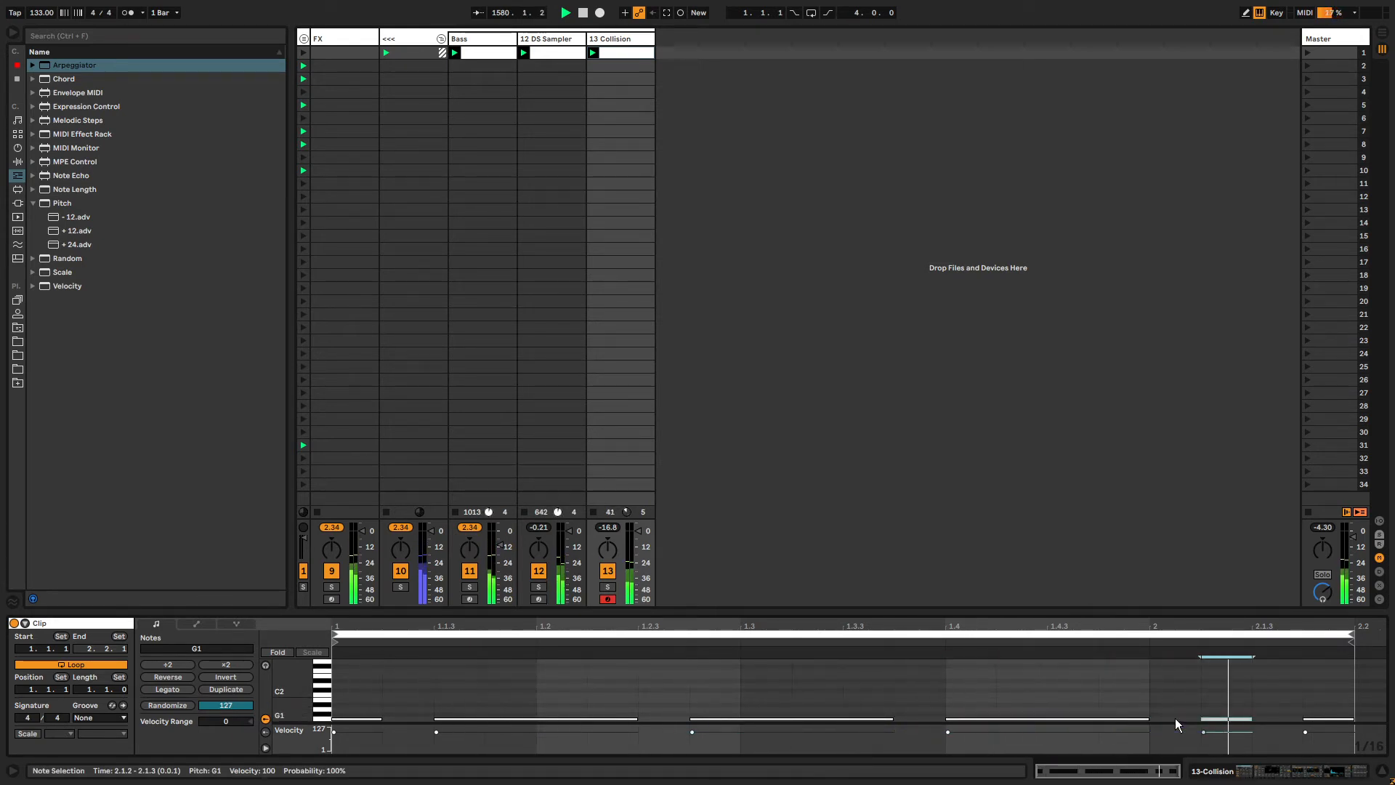
{"action": "key", "text": "shift+Right"}
{"action": "key", "text": "shift+Right"}
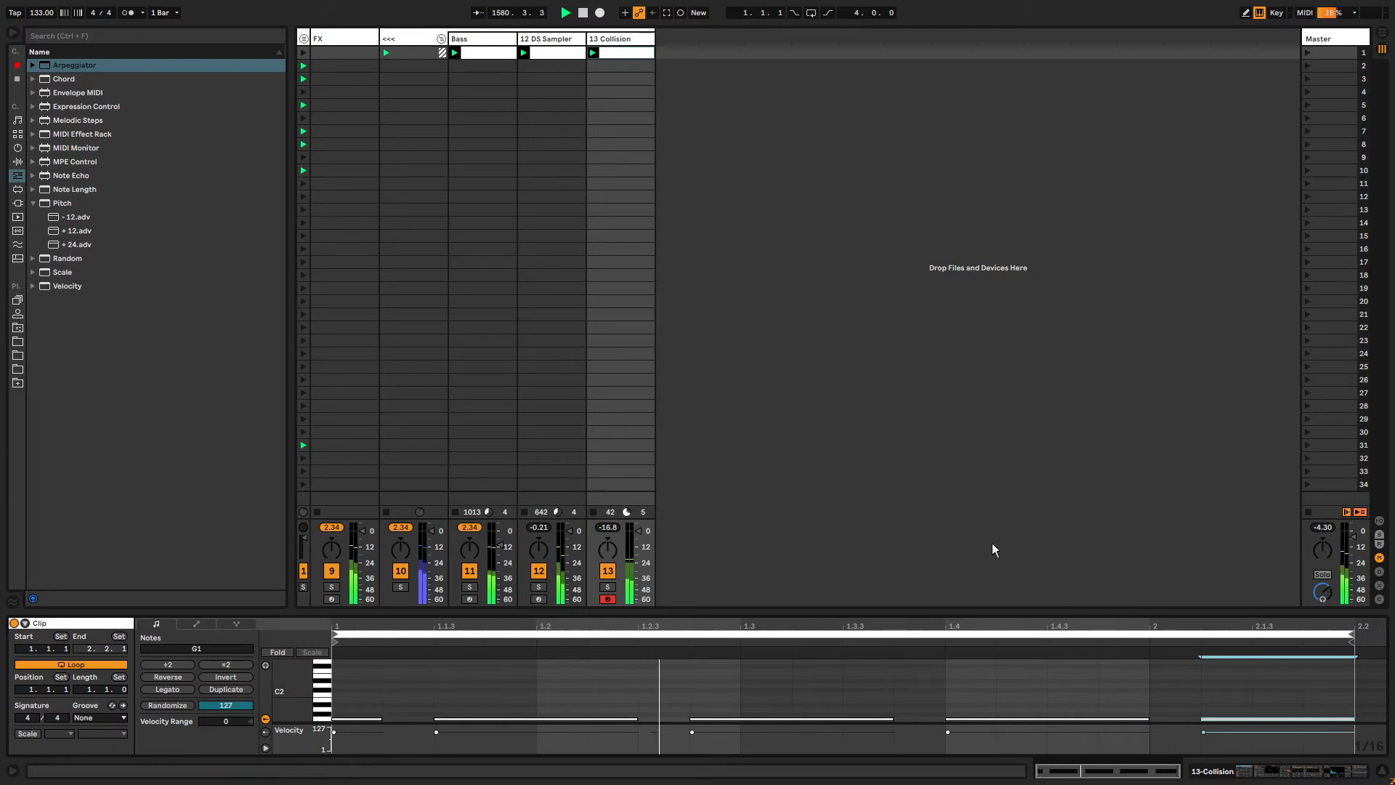
Add the Pitch MIDI effect between the Arpeggiator and Collision.
{"action": "left_click", "coordinate": [621, 38]}
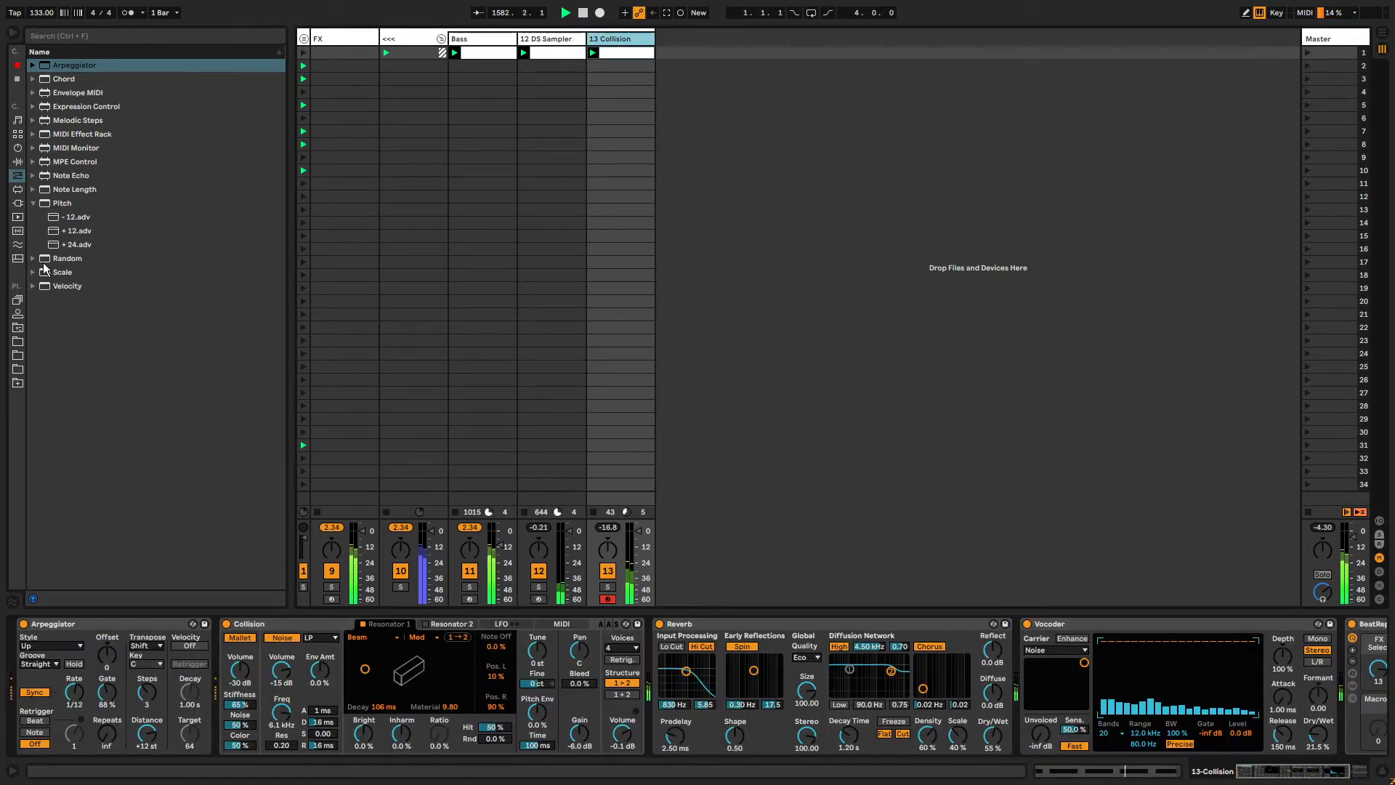
{"action": "left_click", "coordinate": [19, 161]}
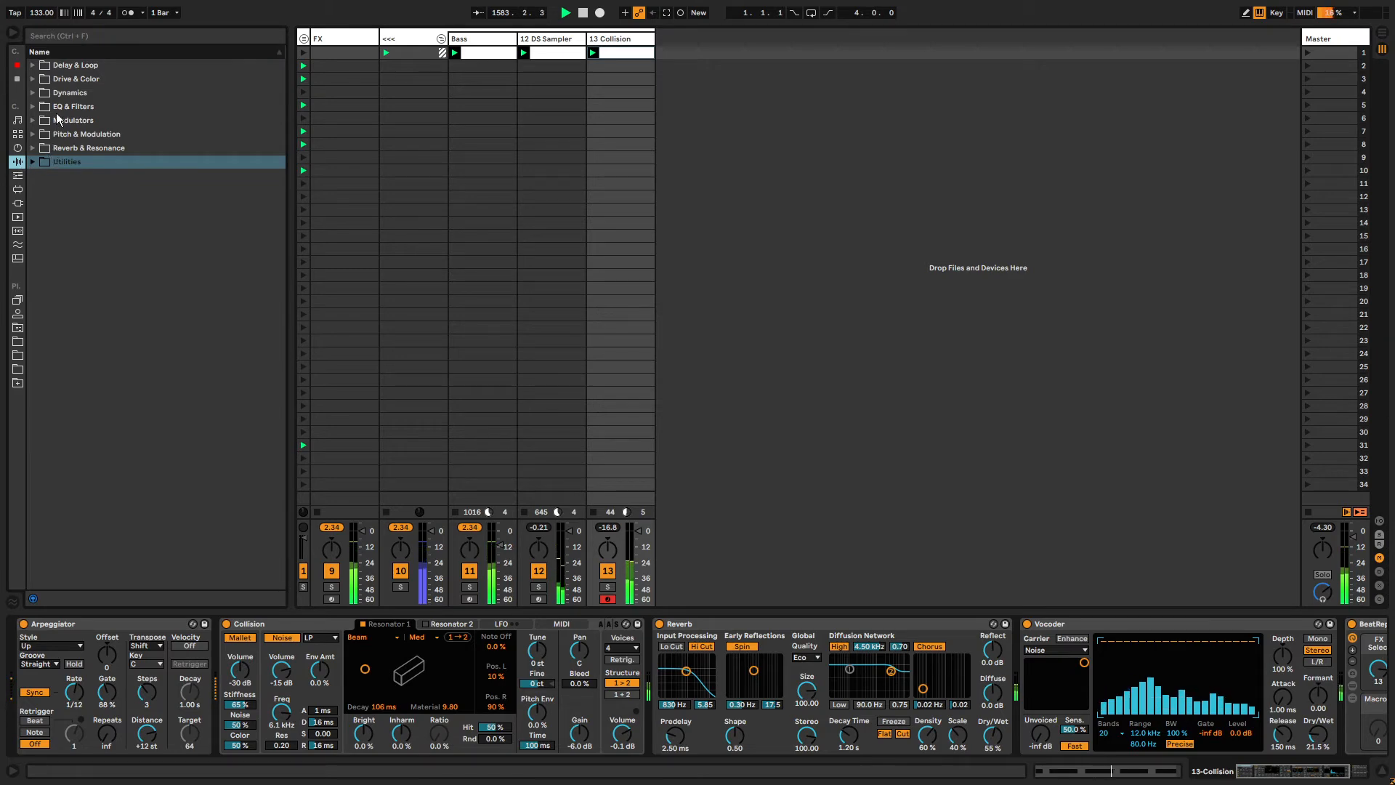
{"action": "left_click", "coordinate": [17, 148]}
{"action": "left_click", "coordinate": [18, 175]}
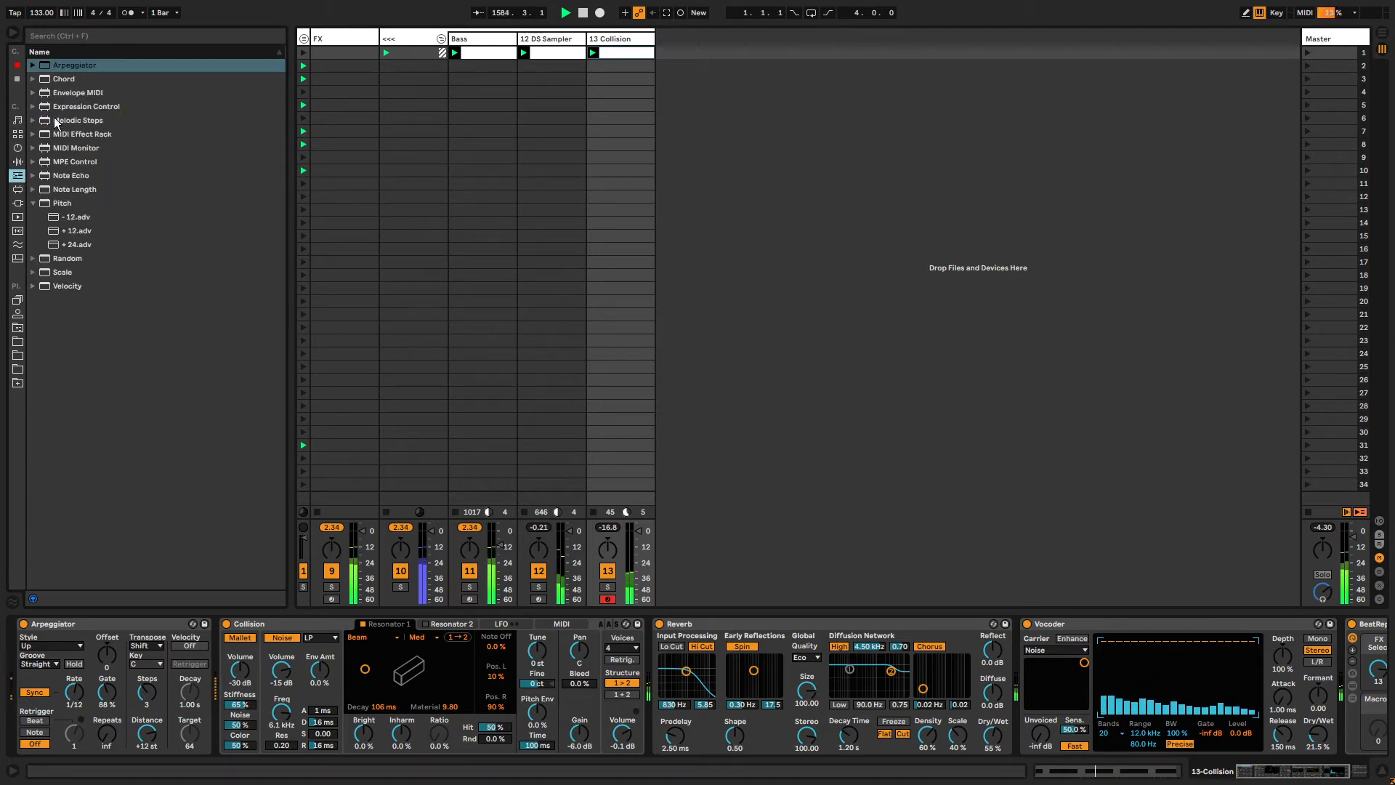
{"action": "left_click_drag", "start_coordinate": [77, 203], "coordinate": [251, 661]}
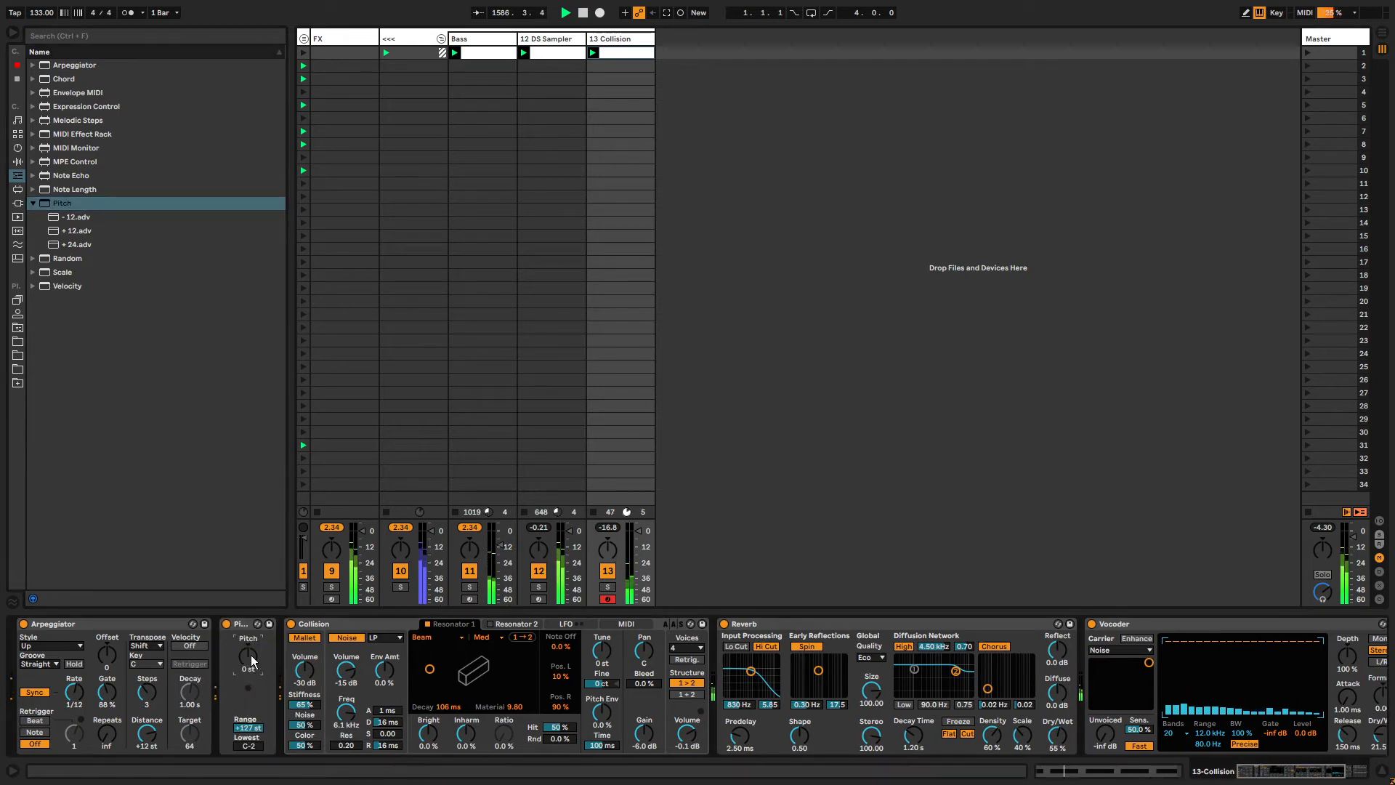
Set the Pitch device's transposition to -12 st and lengthen the Reverb decay time to about 649 ms.
{"action": "type", "text": "12"}
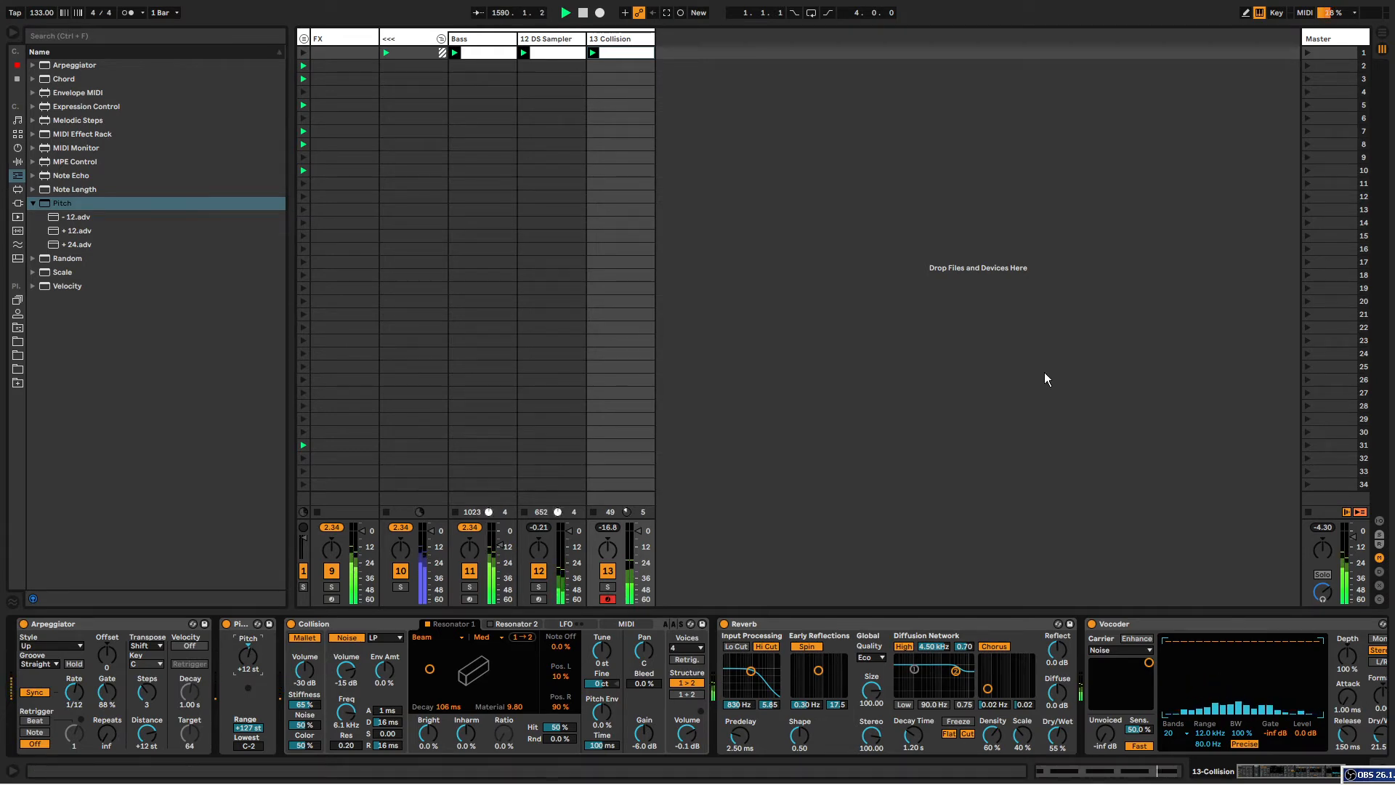
{"action": "left_click_drag", "start_coordinate": [1044, 374], "coordinate": [966, 265]}
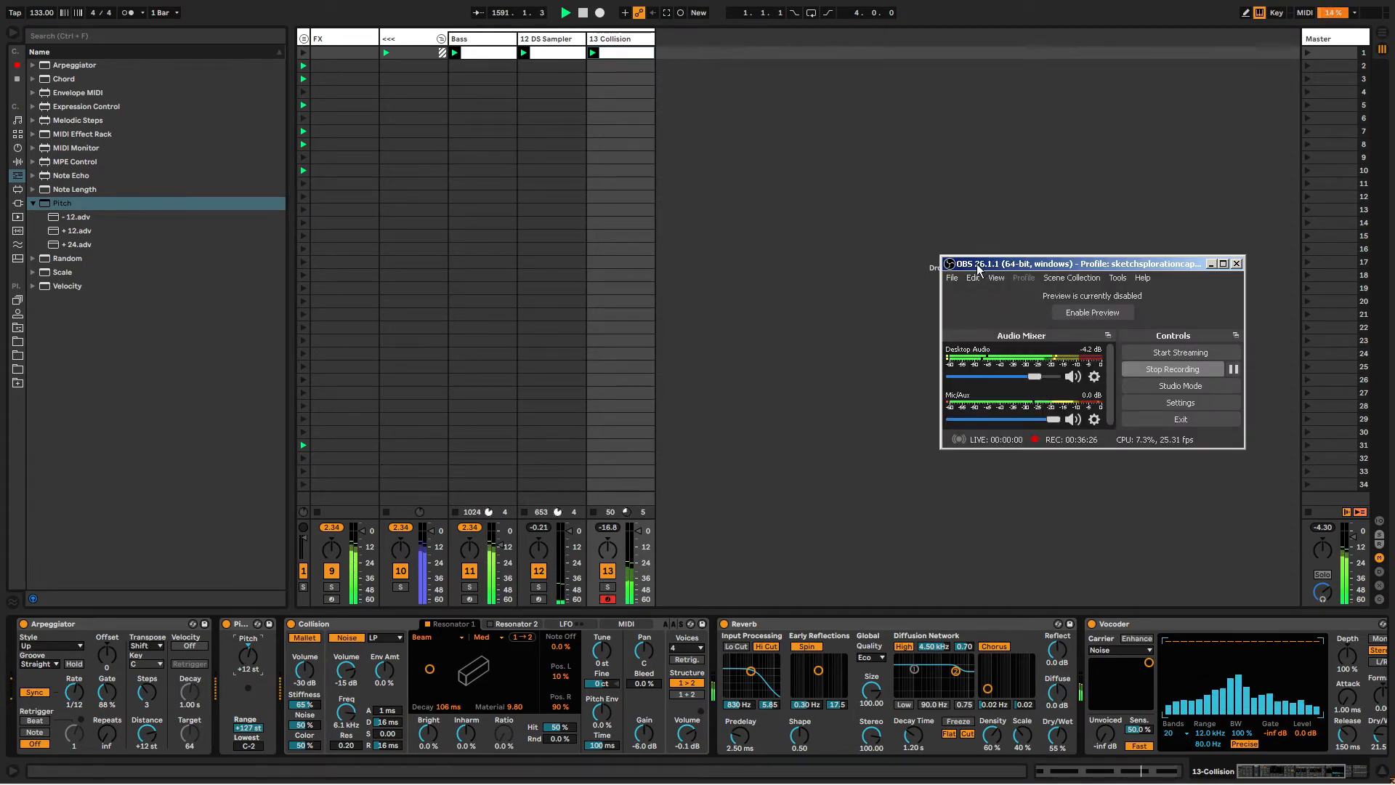
{"action": "left_click", "coordinate": [1354, 780]}
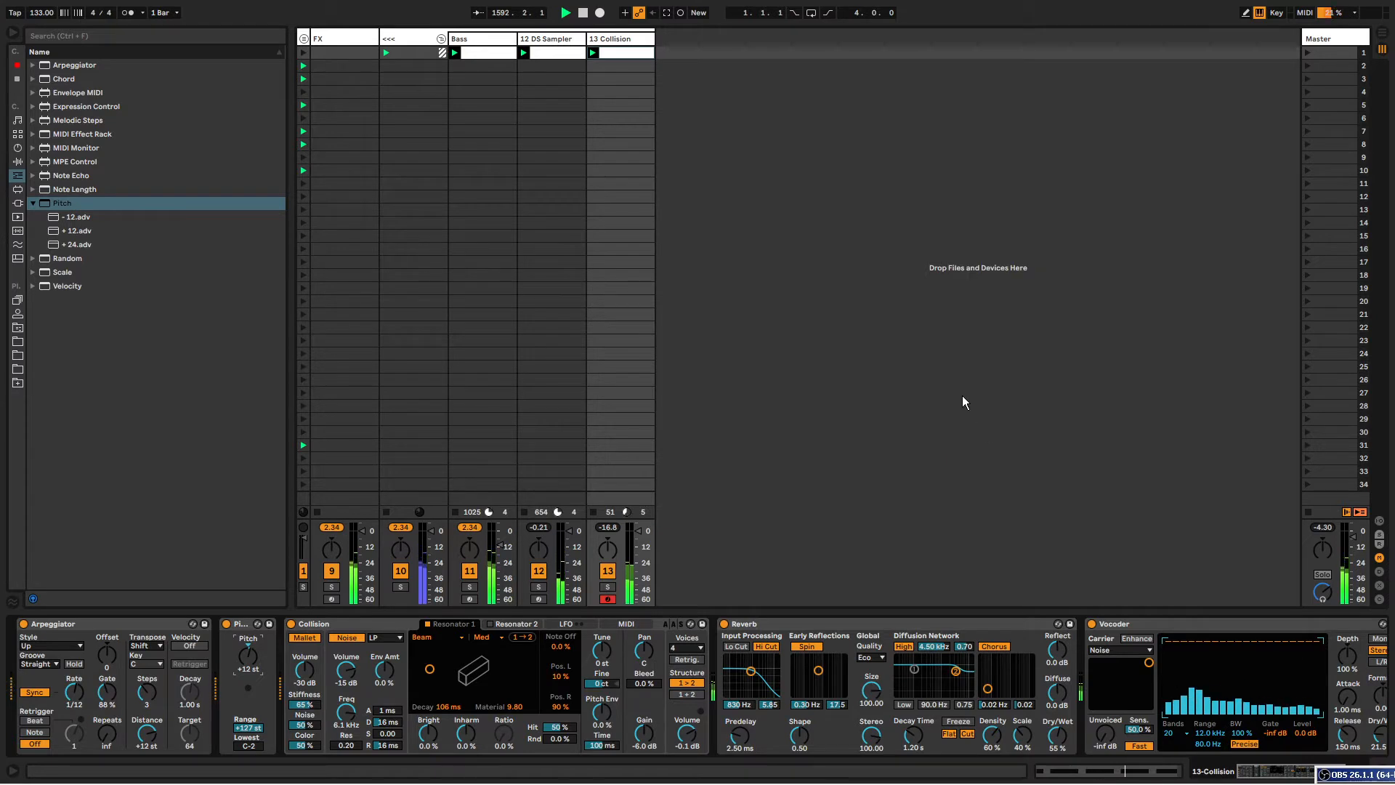
{"action": "left_click", "coordinate": [228, 624]}
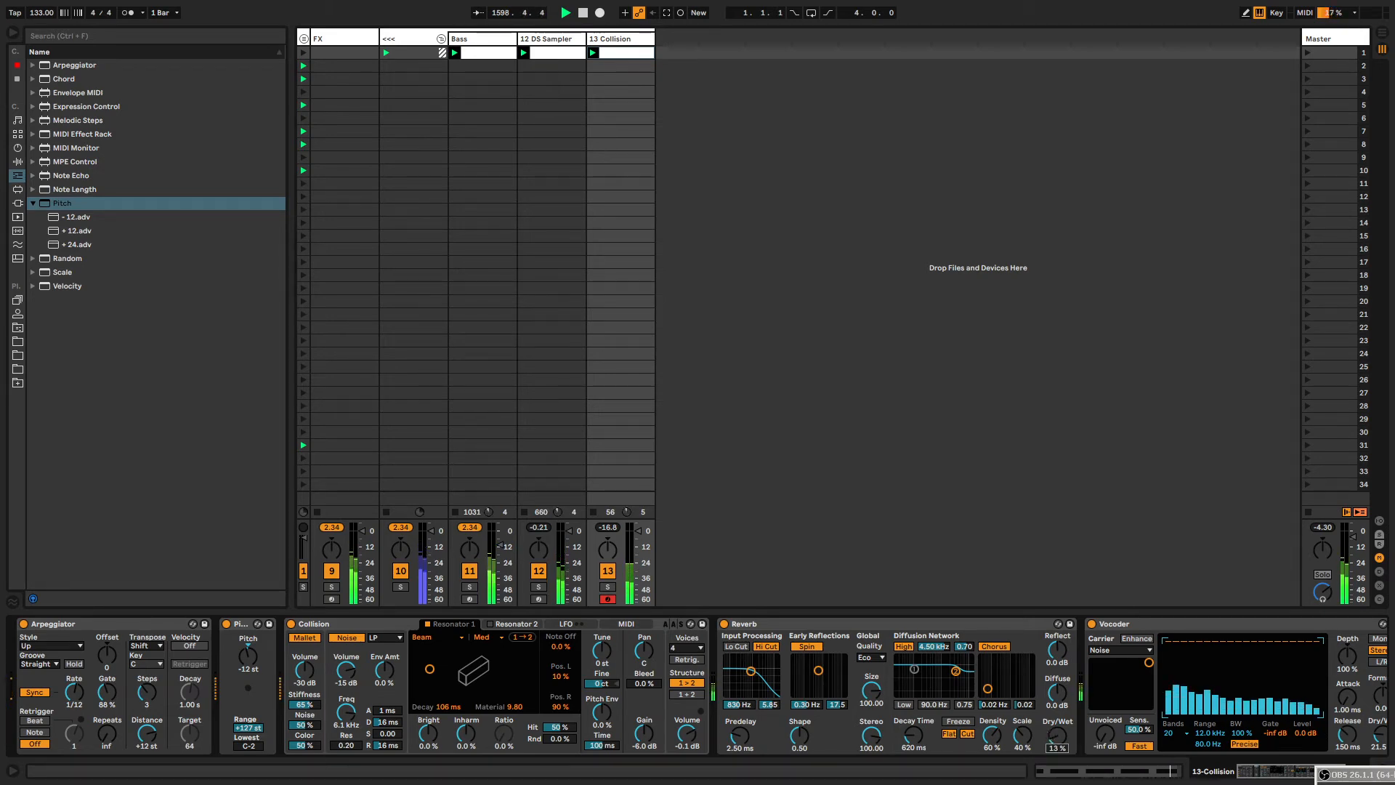
{"action": "left_click_drag", "start_coordinate": [914, 747], "coordinate": [914, 712]}
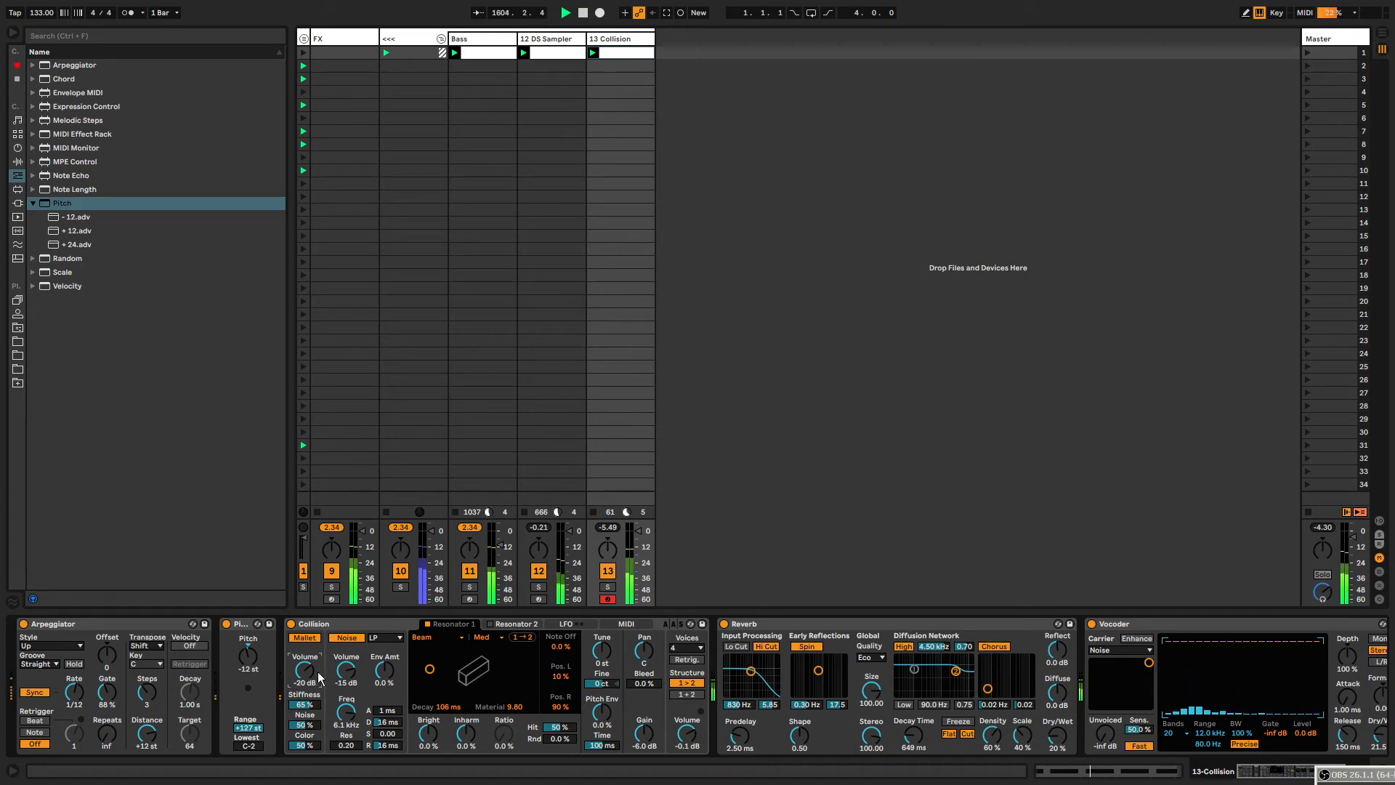
Open the Arpeggiator Synced Rate envelope in the Collision clip and draw short downward dips into it.
{"action": "right_click", "coordinate": [79, 692]}
{"action": "left_click", "coordinate": [161, 696]}
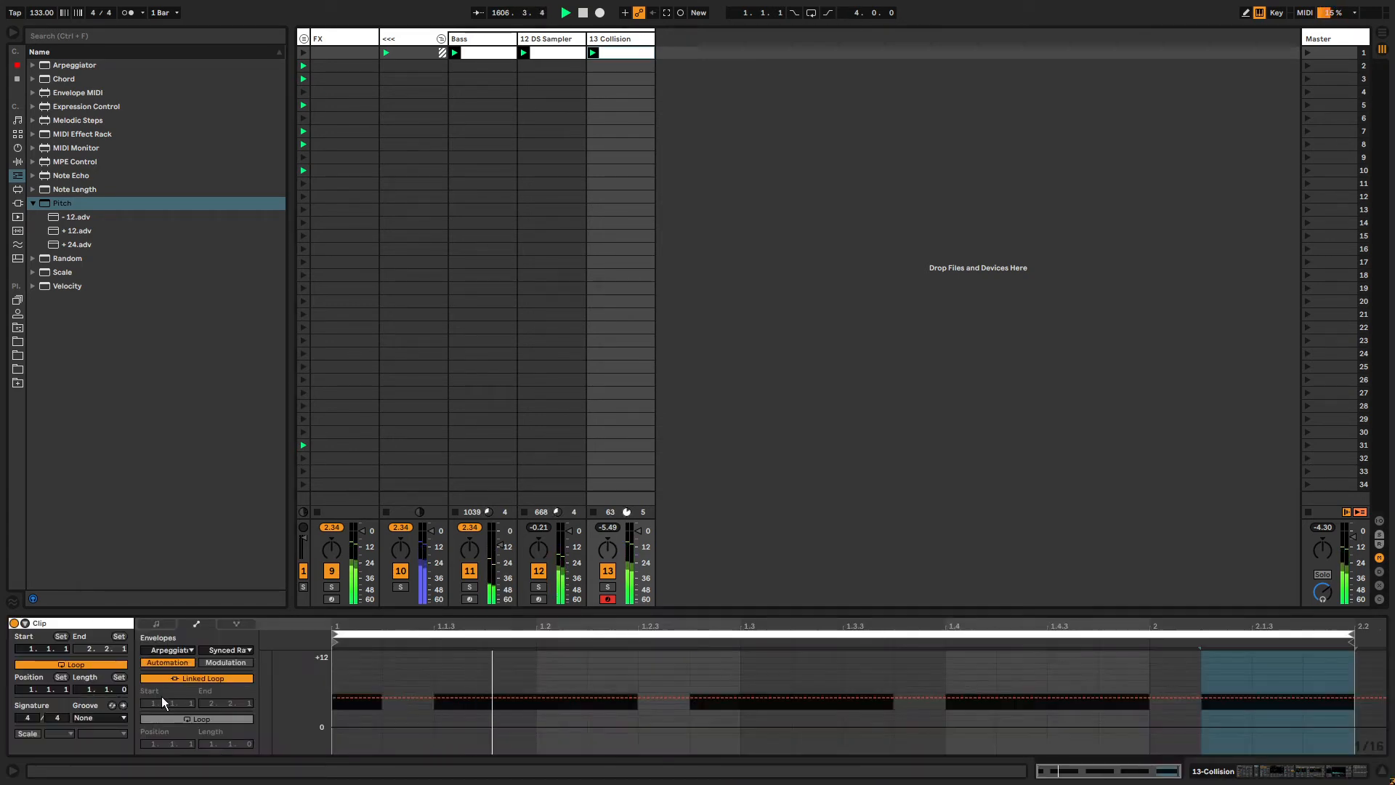
{"action": "left_click_drag", "start_coordinate": [369, 699], "coordinate": [380, 687]}
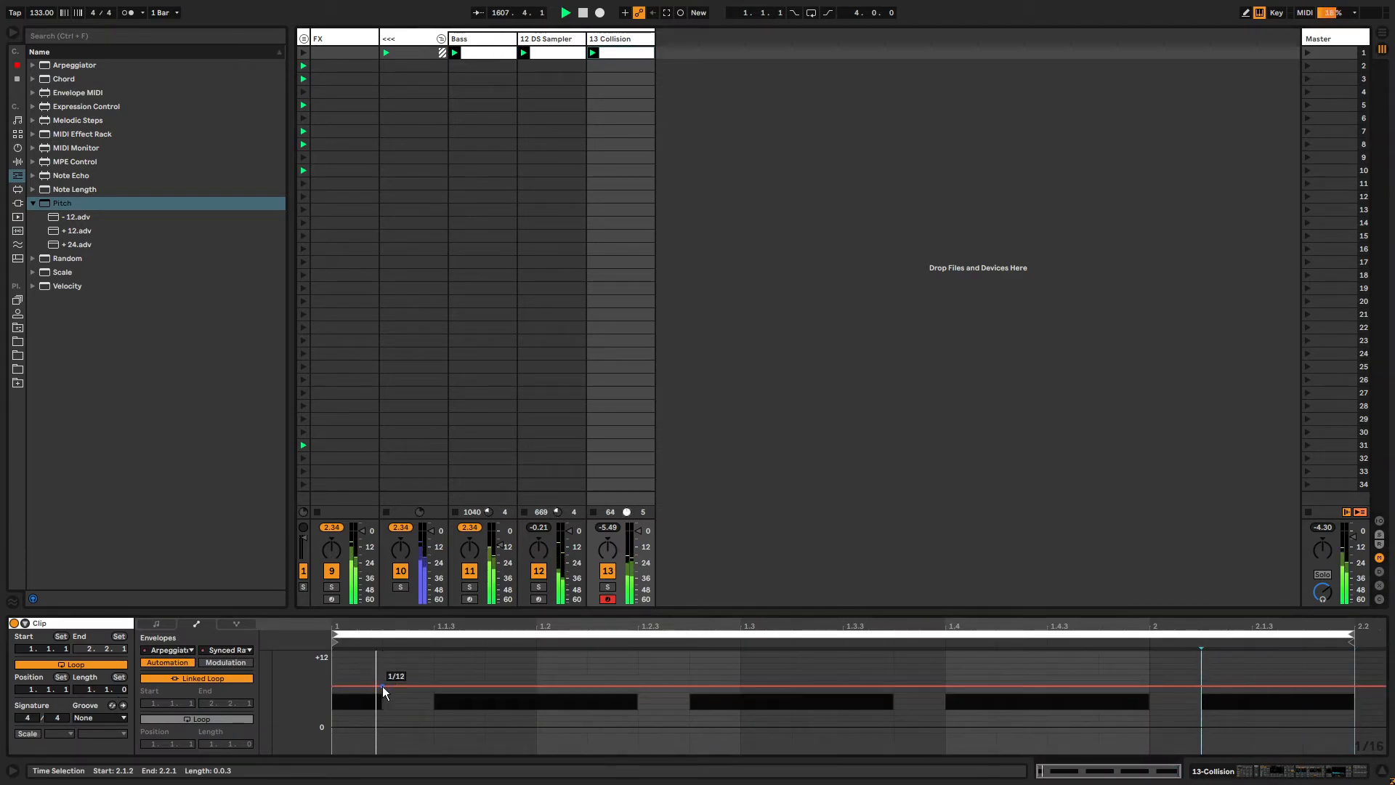
{"action": "key", "text": "b"}
{"action": "left_click_drag", "start_coordinate": [850, 688], "coordinate": [933, 697]}
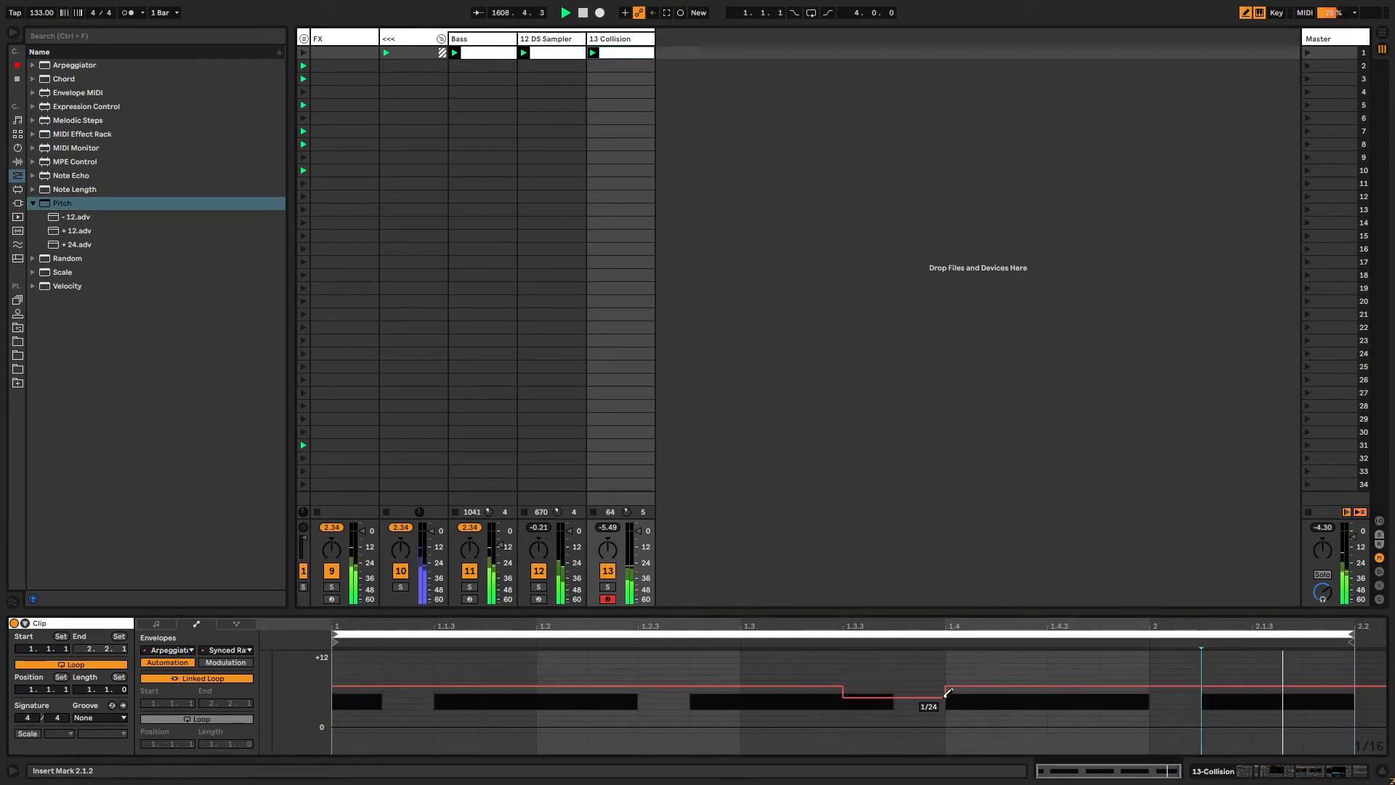
{"action": "left_click", "coordinate": [1137, 690]}
{"action": "left_click_drag", "start_coordinate": [1136, 694], "coordinate": [1162, 697]}
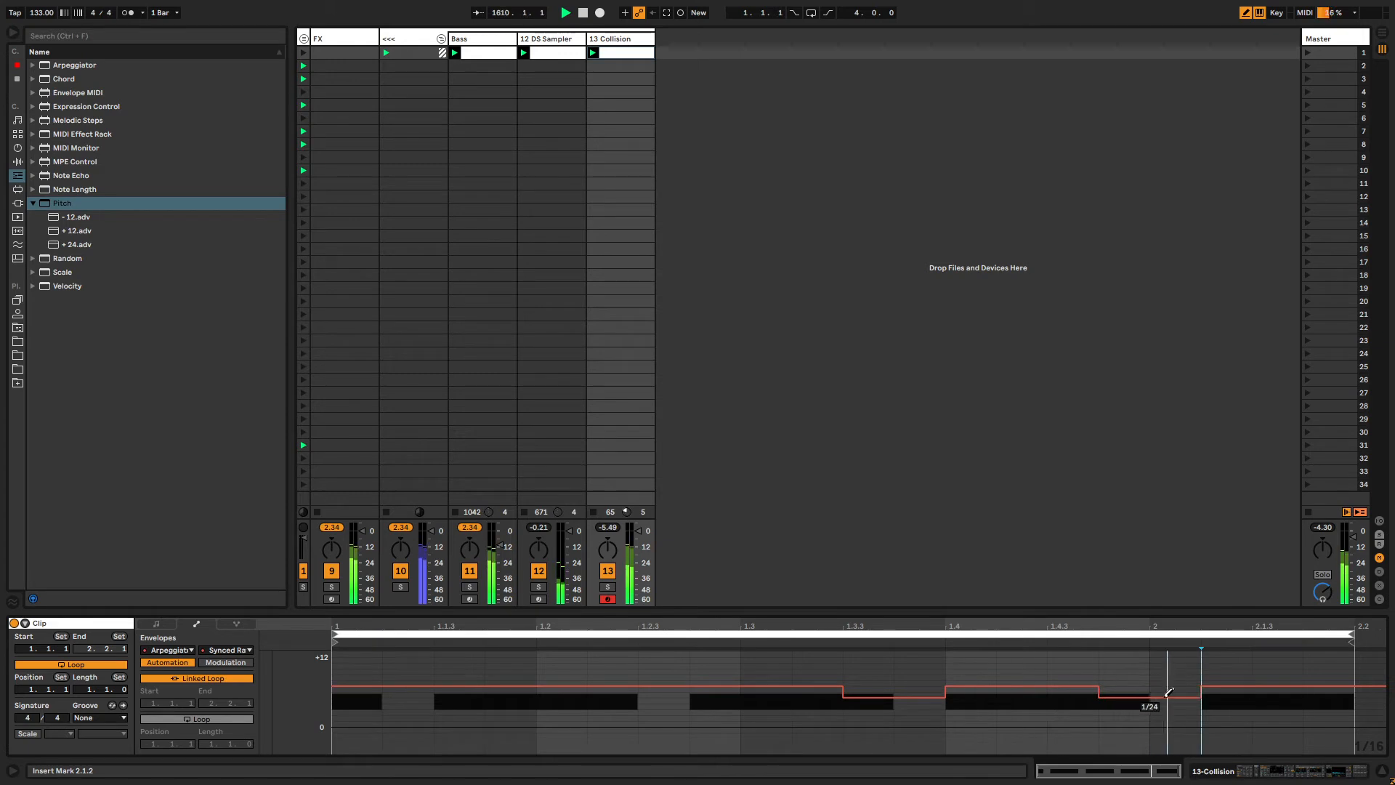
{"action": "left_click", "coordinate": [1312, 696]}
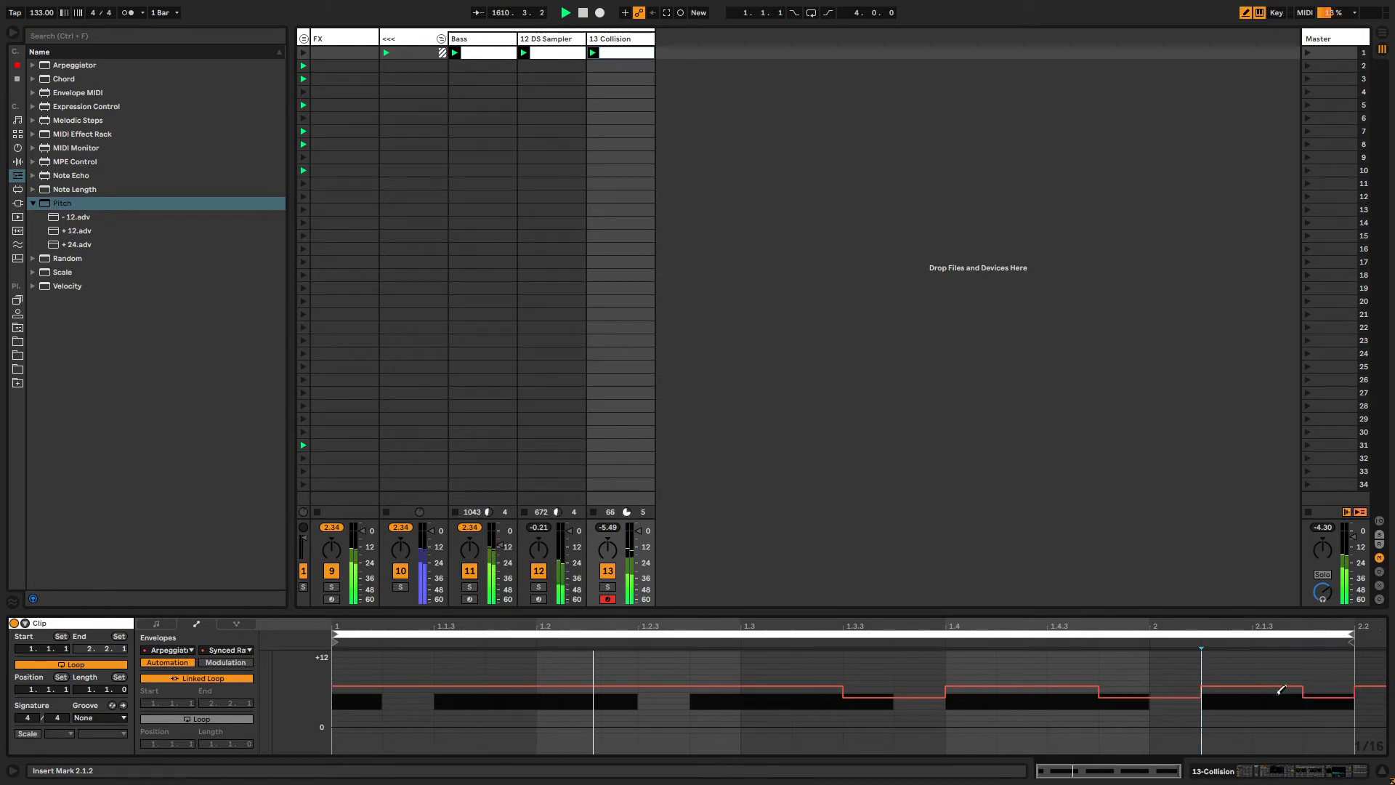
Unlink the rate envelope's loop, set its length to 4 bars, and draw more dips later in the envelope.
{"action": "left_click", "coordinate": [206, 678]}
{"action": "mouse_move", "coordinate": [198, 741]}
{"action": "left_mouse_down"}
{"action": "mouse_move", "coordinate": [198, 715]}
{"action": "mouse_move", "coordinate": [249, 738]}
{"action": "left_mouse_up"}
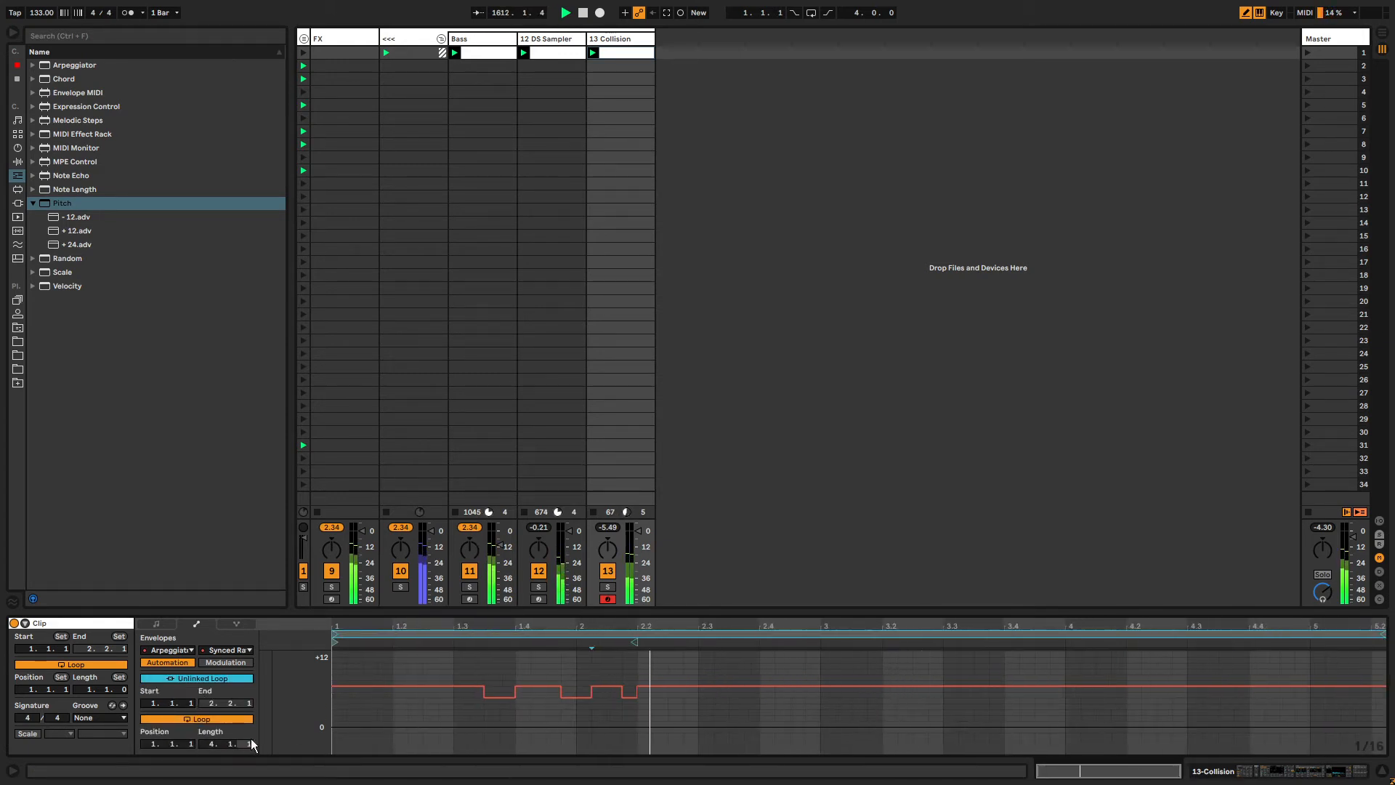
{"action": "left_click", "coordinate": [1038, 691]}
{"action": "left_click_drag", "start_coordinate": [1039, 688], "coordinate": [1166, 692]}
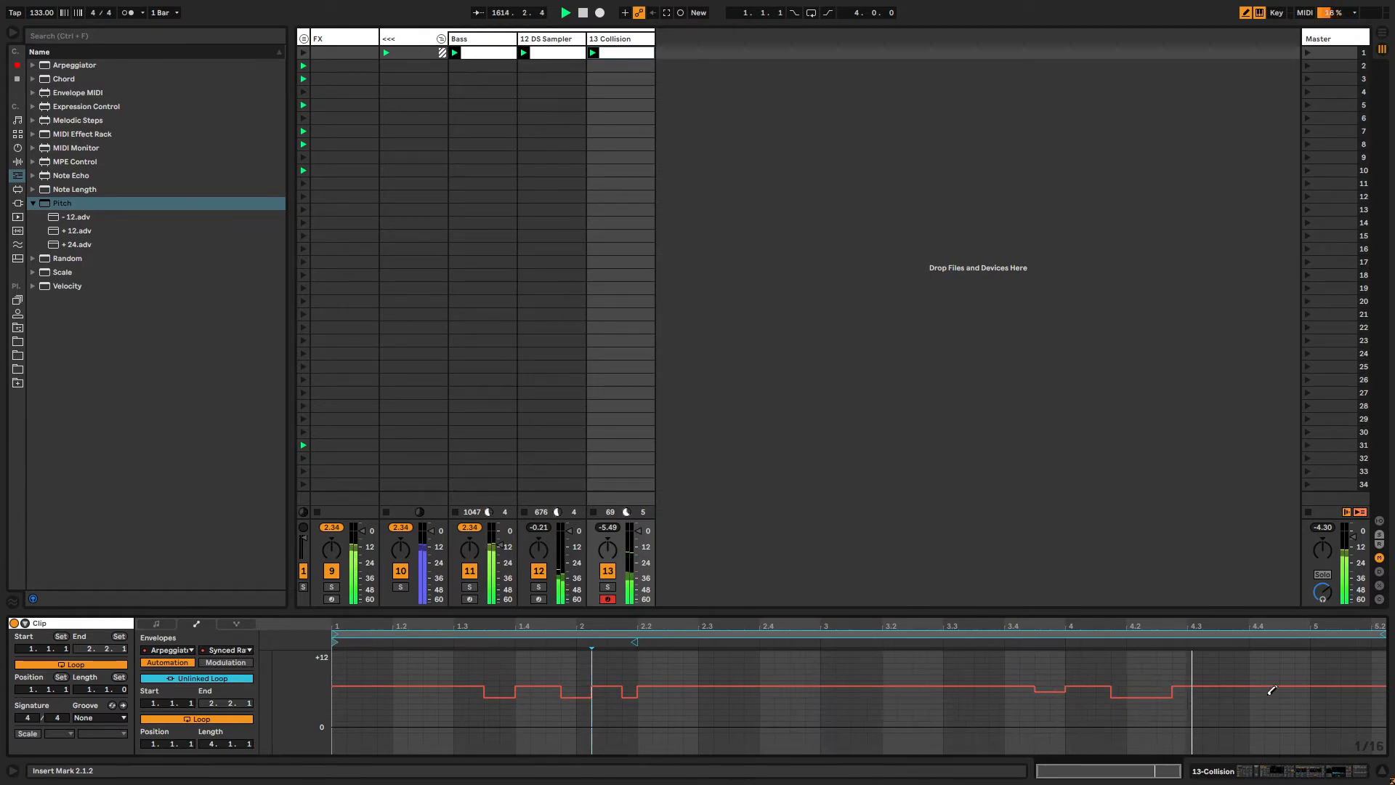
{"action": "mouse_move", "coordinate": [1271, 692]}
{"action": "left_mouse_down"}
{"action": "mouse_move", "coordinate": [1348, 694]}
{"action": "mouse_move", "coordinate": [1283, 694]}
{"action": "mouse_move", "coordinate": [1305, 696]}
{"action": "left_mouse_up"}
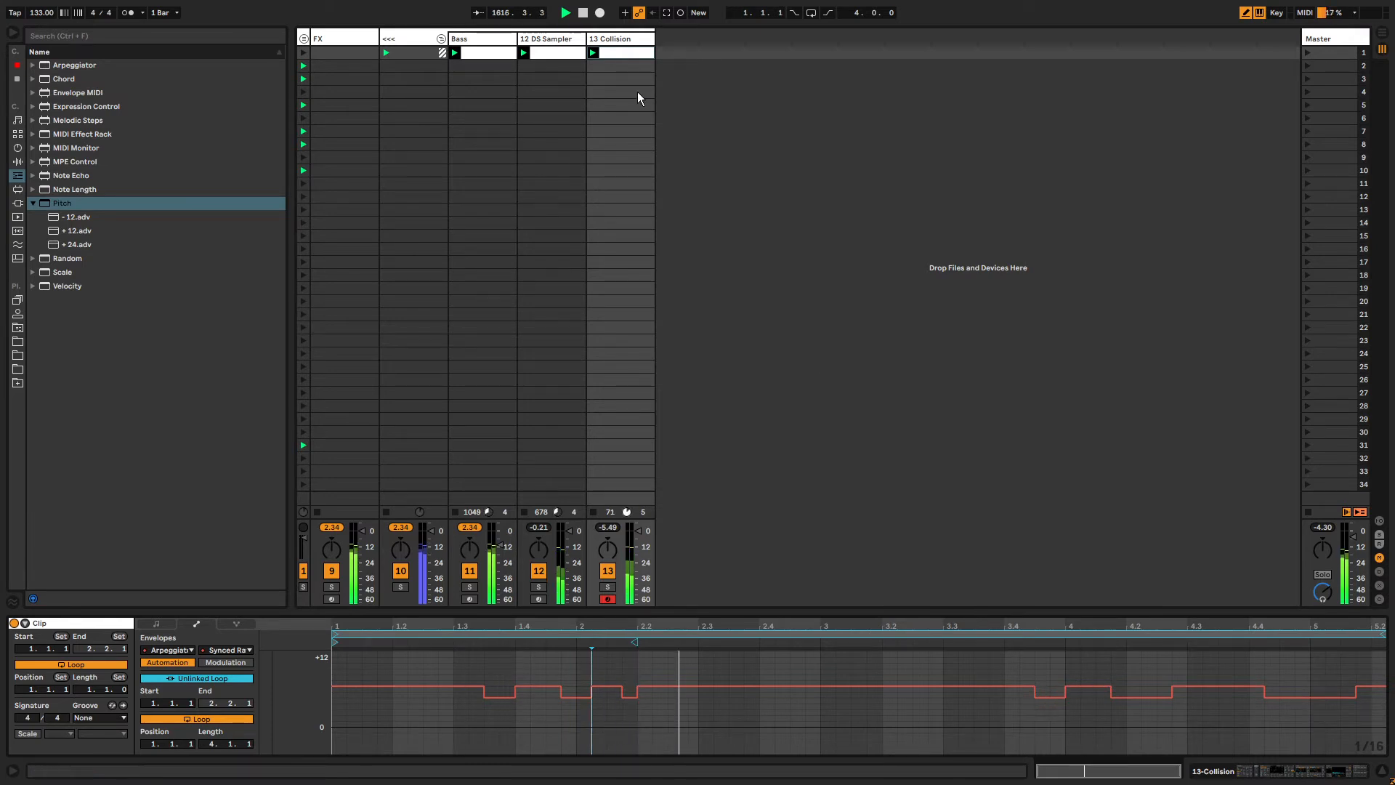
Insert a Chord MIDI effect after Pitch on the Collision track and set its Shift 2 to +5 st.
{"action": "left_click", "coordinate": [620, 38]}
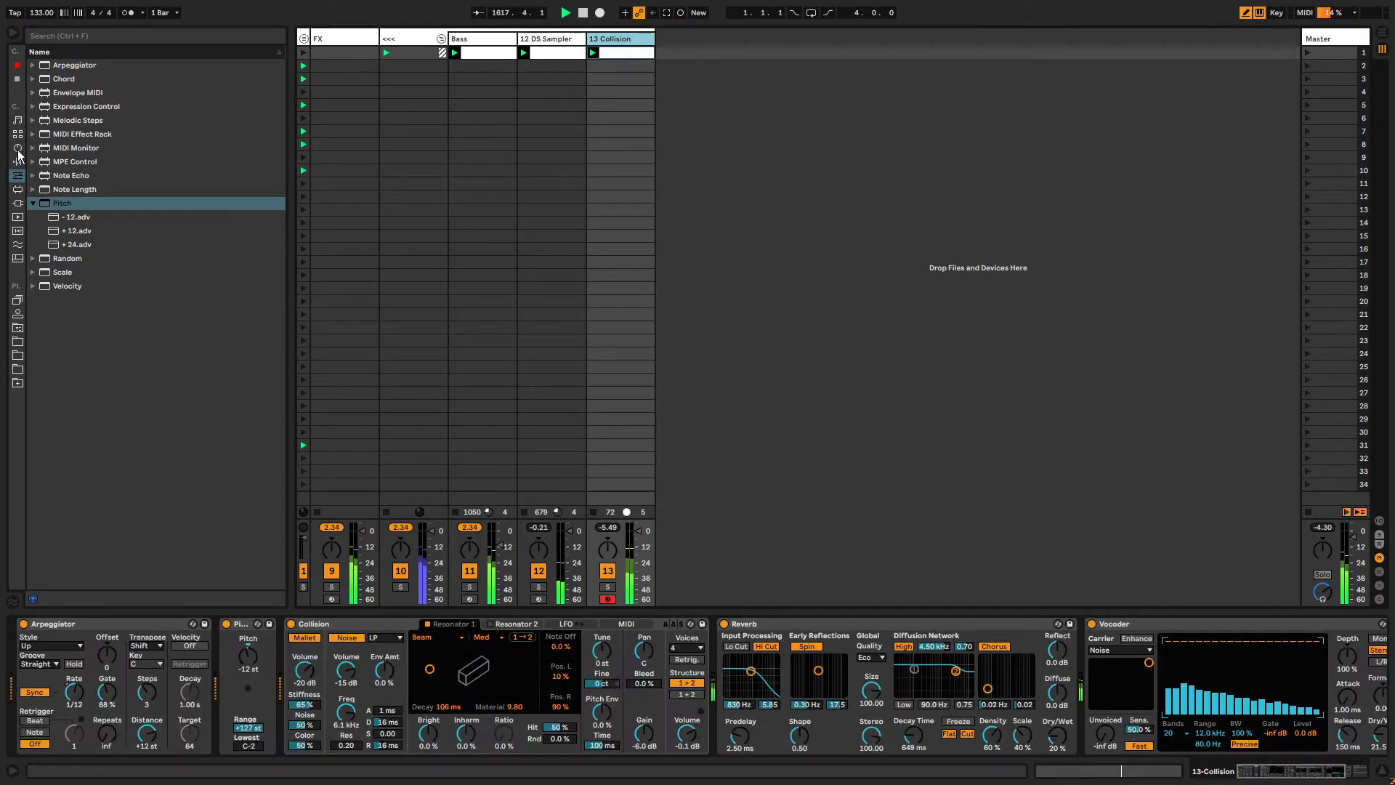
{"action": "left_click", "coordinate": [19, 176]}
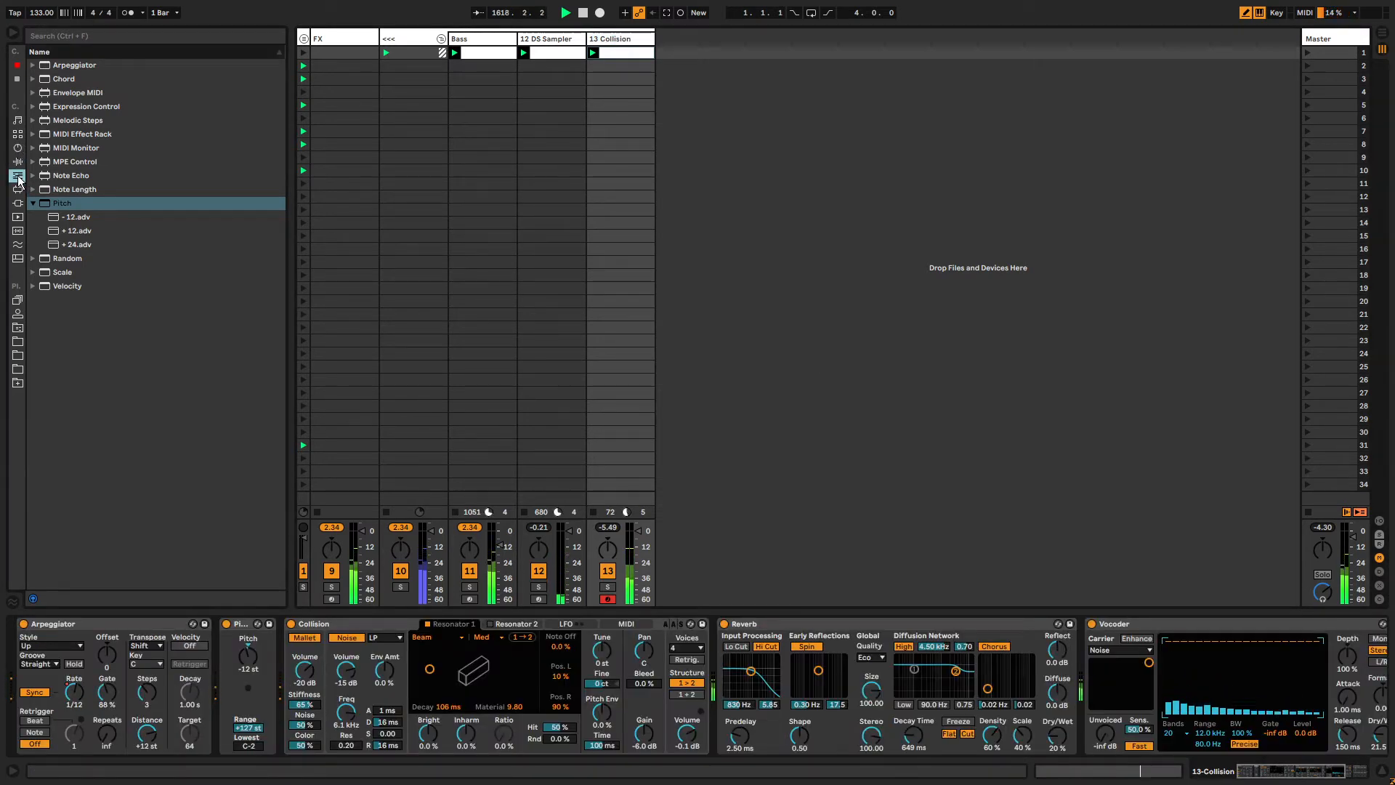
{"action": "left_click", "coordinate": [63, 81]}
{"action": "left_click_drag", "start_coordinate": [272, 705], "coordinate": [274, 704]}
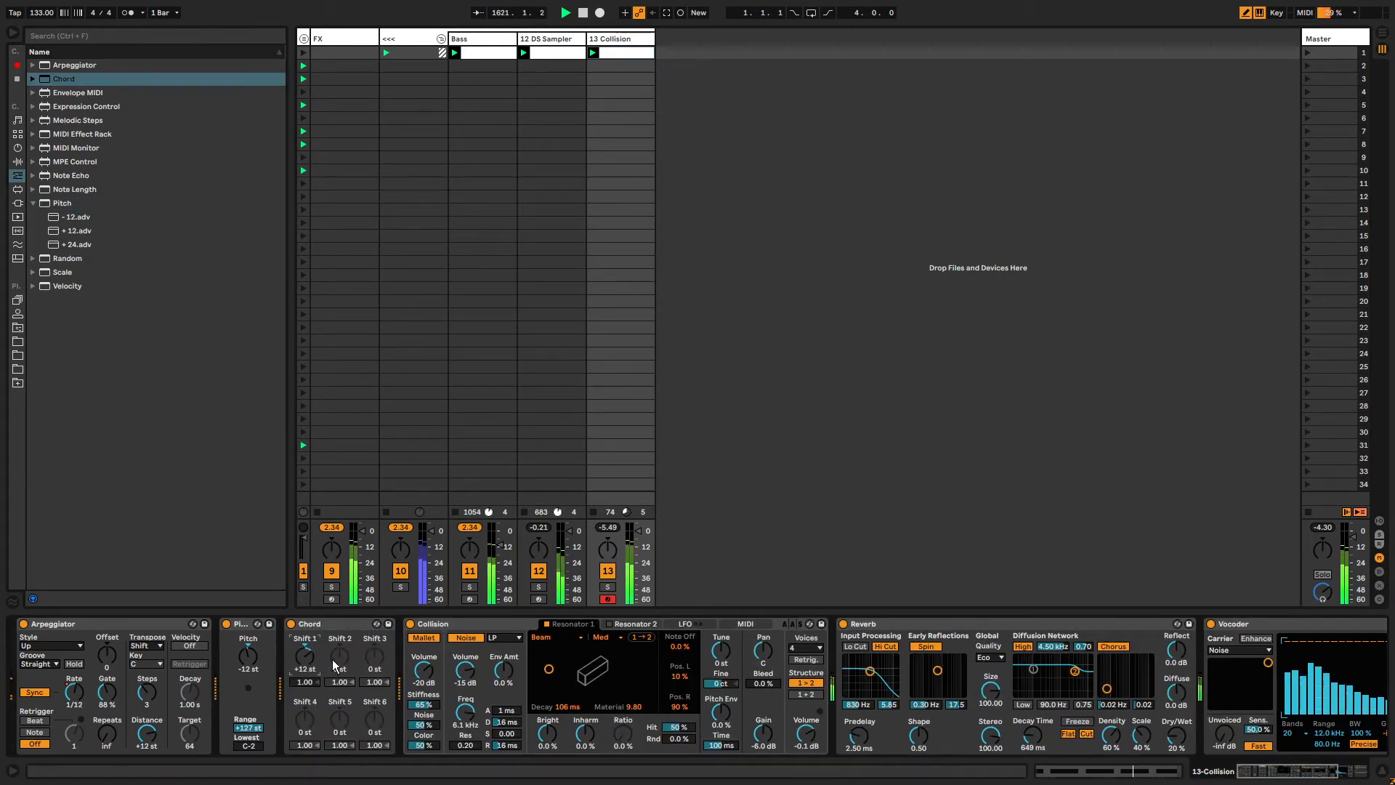
{"action": "key", "text": "Up"}
{"action": "key", "text": "Up"}
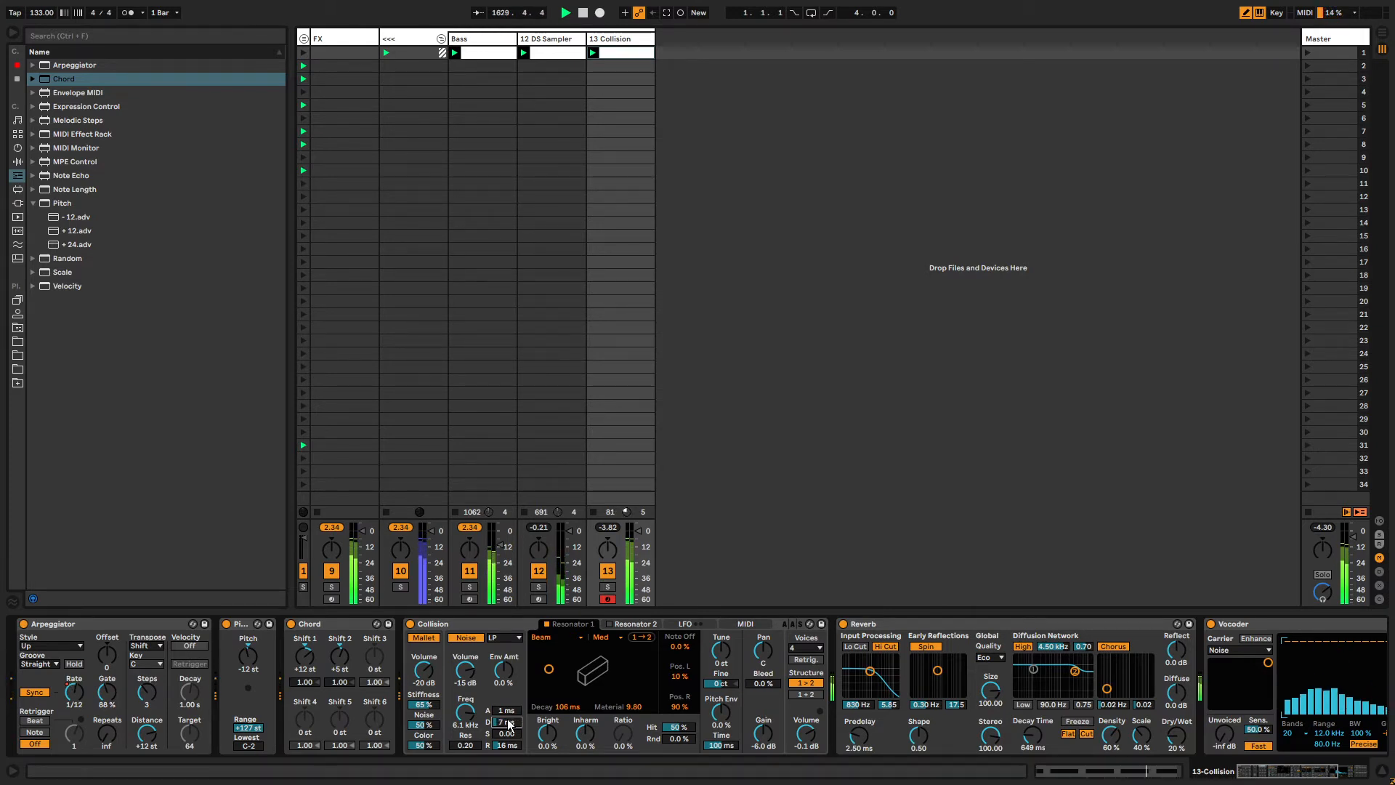
Unlink the Collision Noise Decay envelope loop and stretch it to about 25 bars starting at bar 6.
{"action": "key", "text": "shift+Tab"}
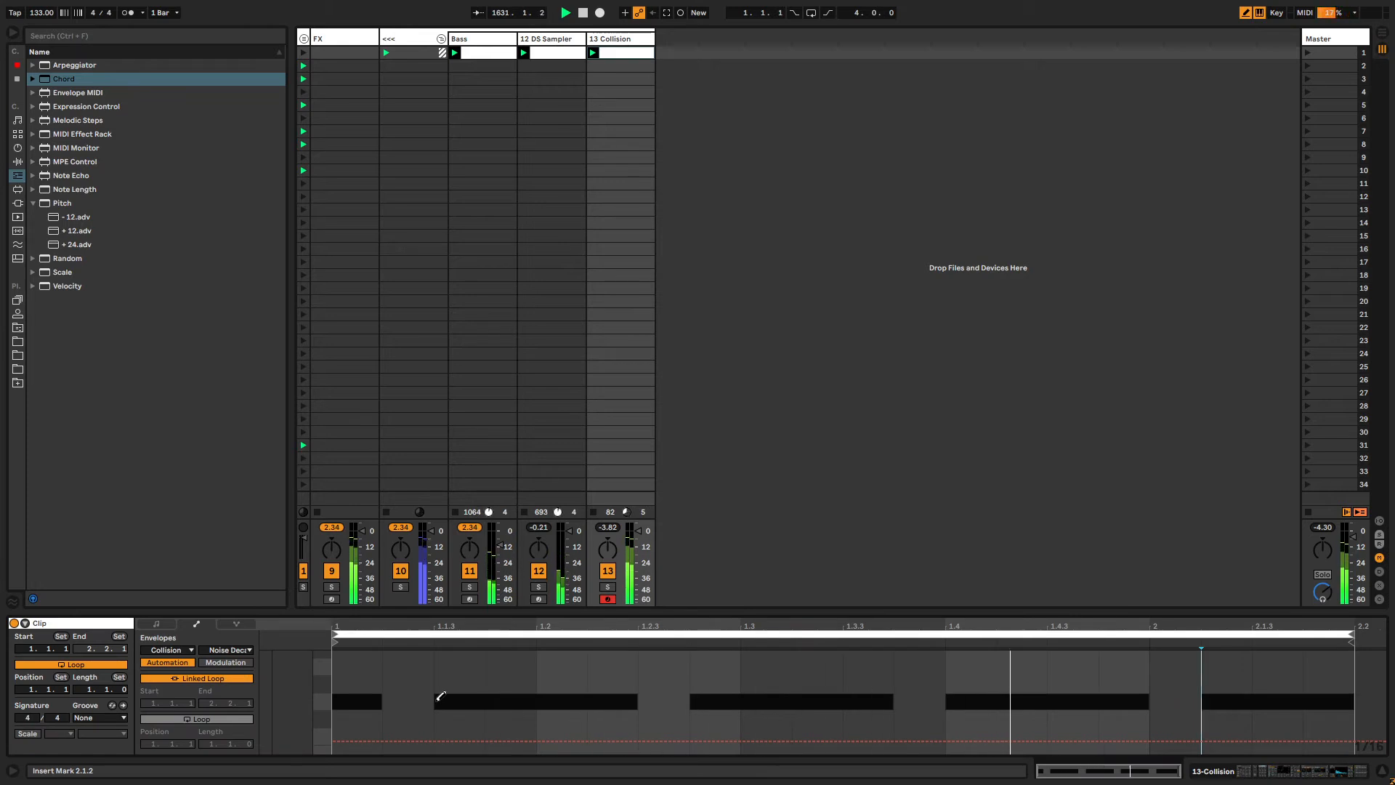
{"action": "left_click", "coordinate": [203, 678]}
{"action": "left_click_drag", "start_coordinate": [215, 746], "coordinate": [215, 744]}
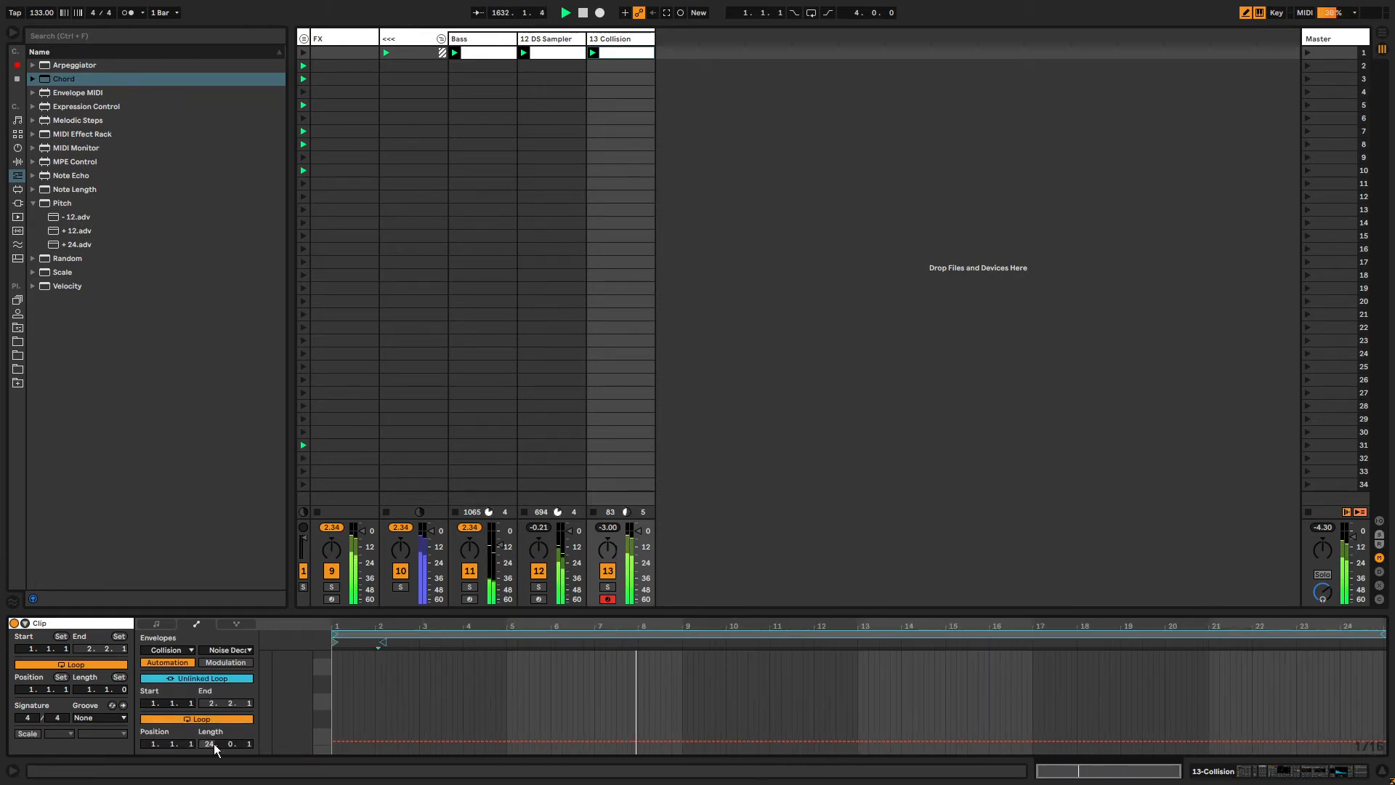
{"action": "left_click_drag", "start_coordinate": [335, 642], "coordinate": [556, 642]}
{"action": "left_click_drag", "start_coordinate": [1384, 634], "coordinate": [1393, 634]}
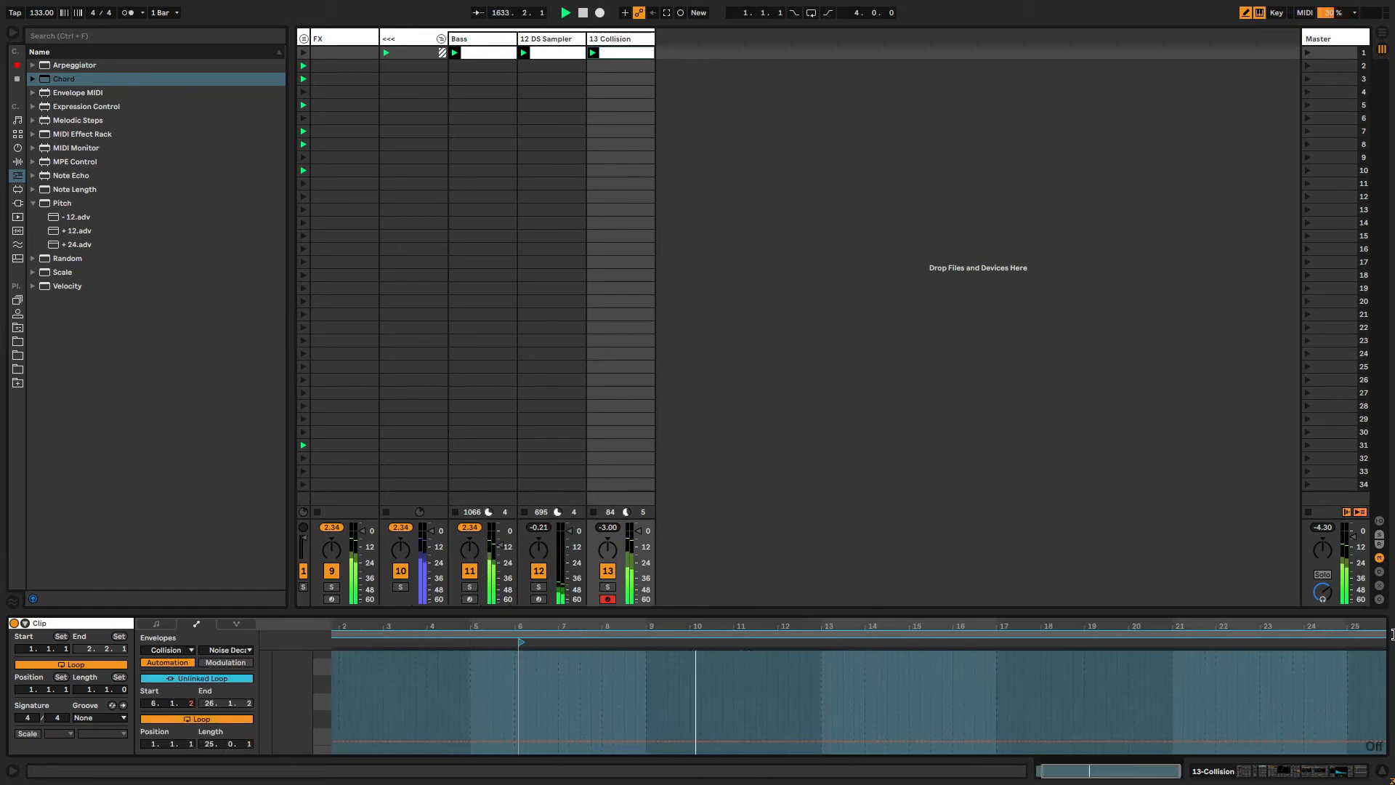
{"action": "key", "text": "shift+Tab"}
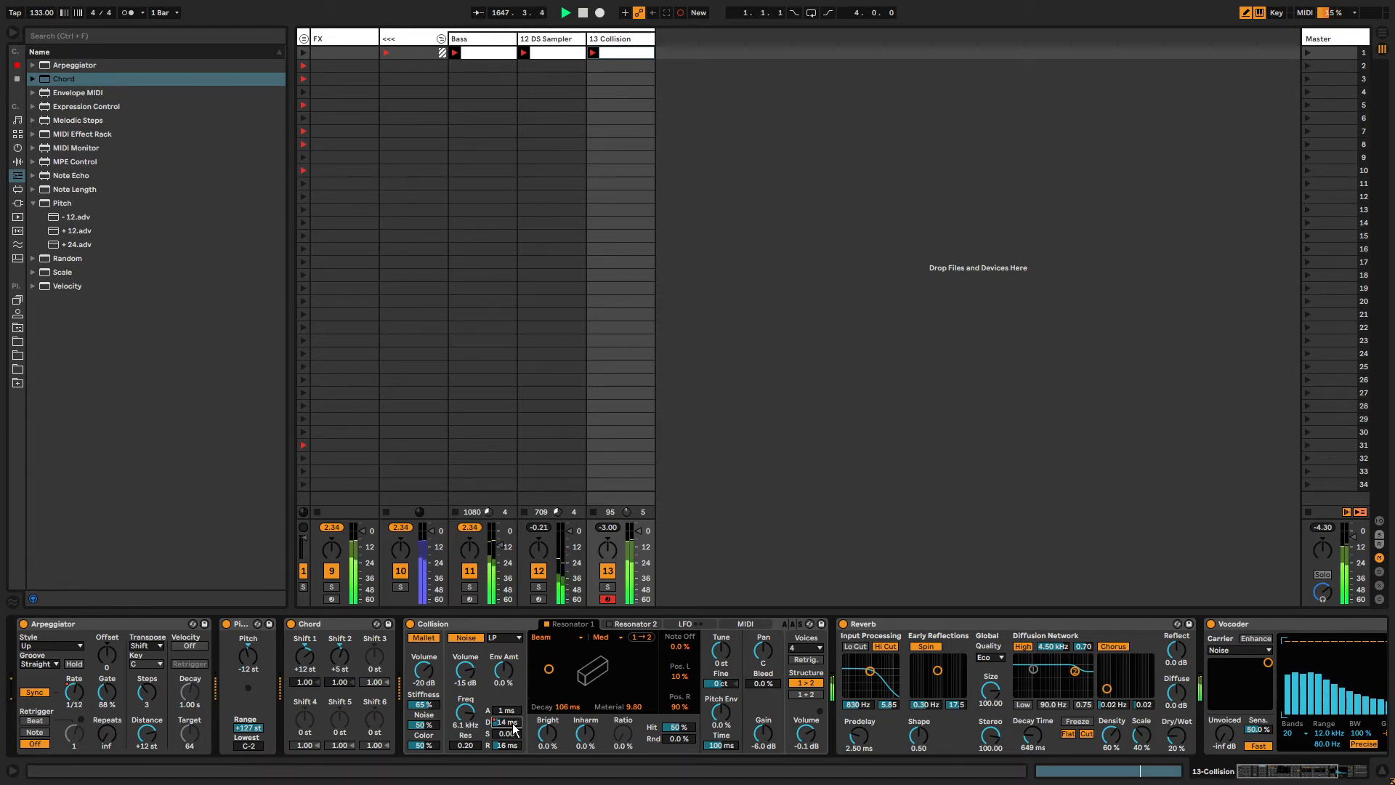
{"action": "key", "text": "shift+Tab"}
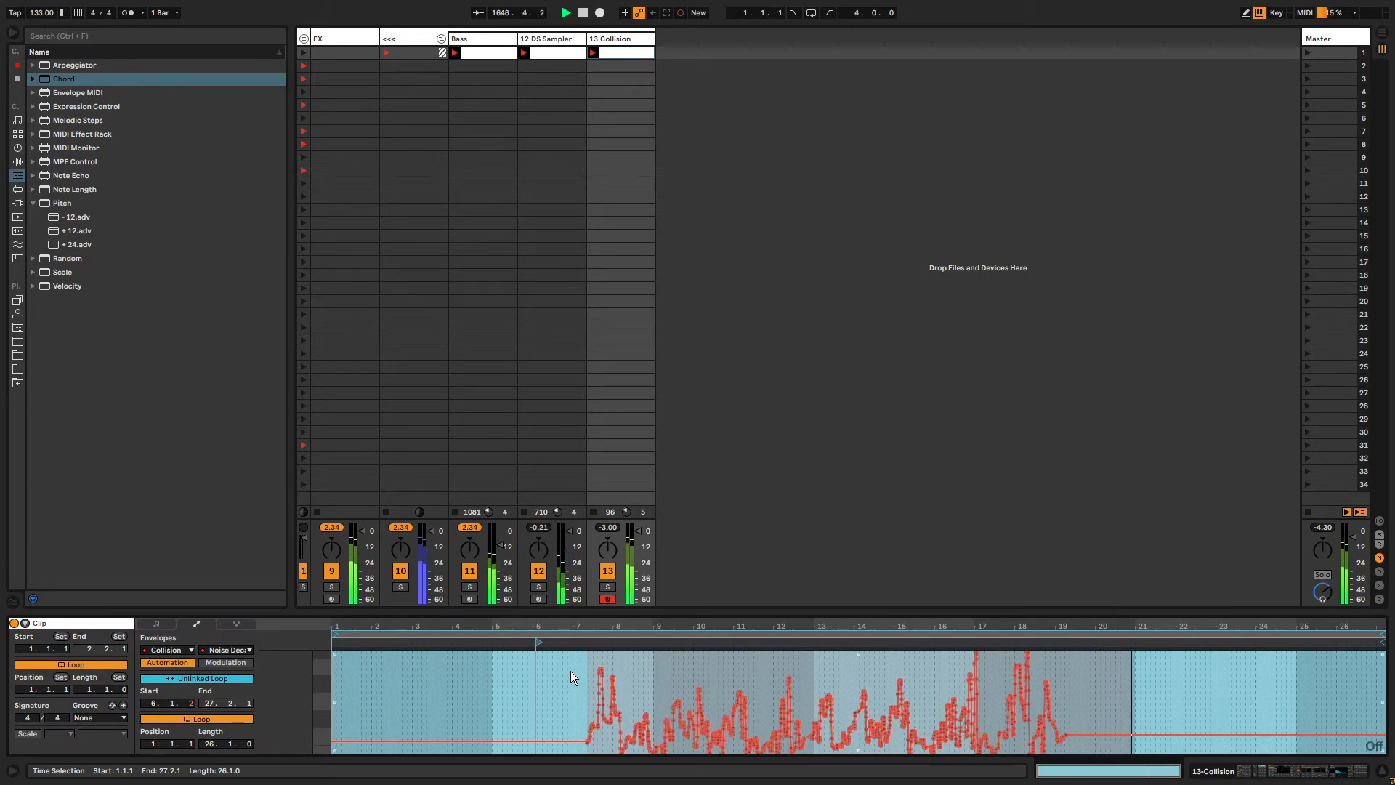
{"action": "left_click", "coordinate": [574, 663]}
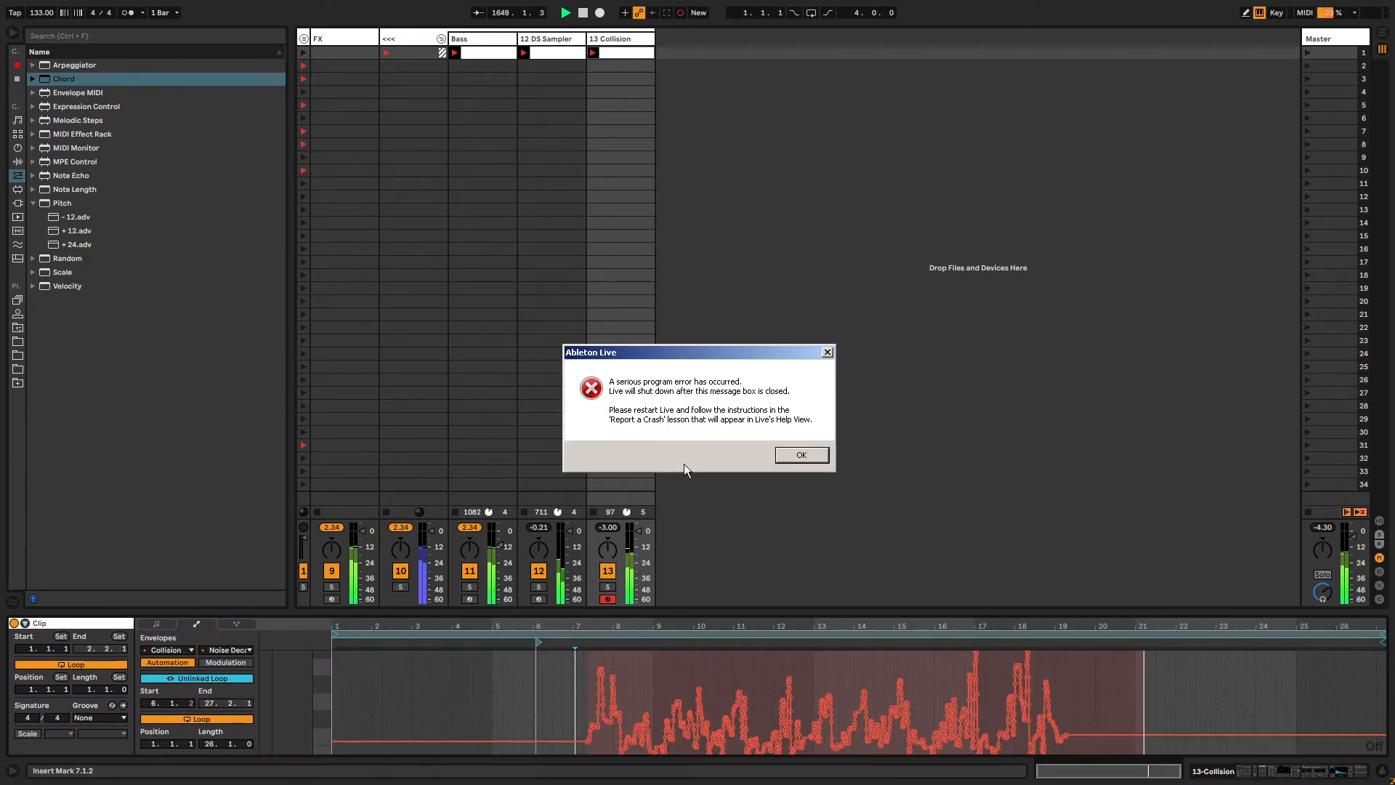
{"action": "key", "text": "alt+Tab"}
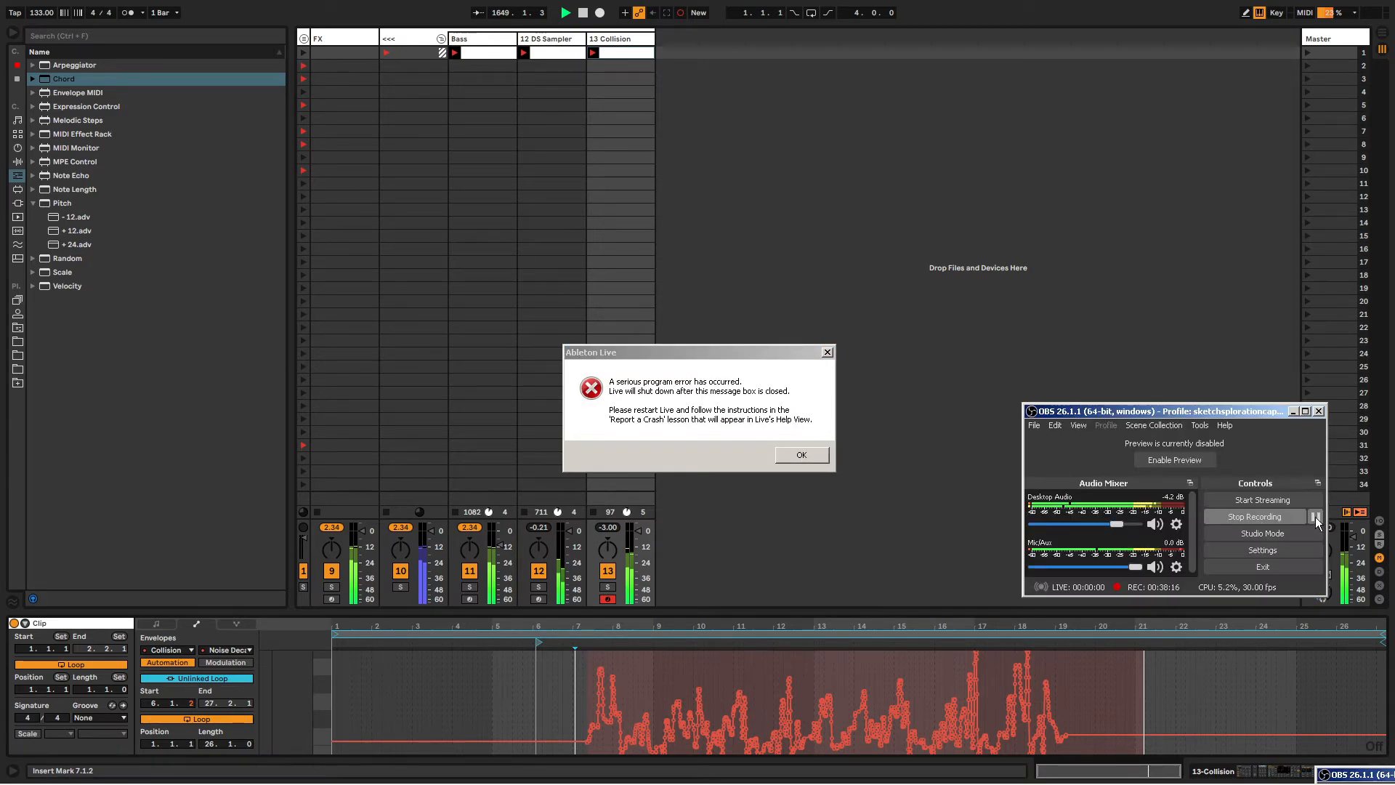
{"action": "left_click", "coordinate": [1315, 516]}
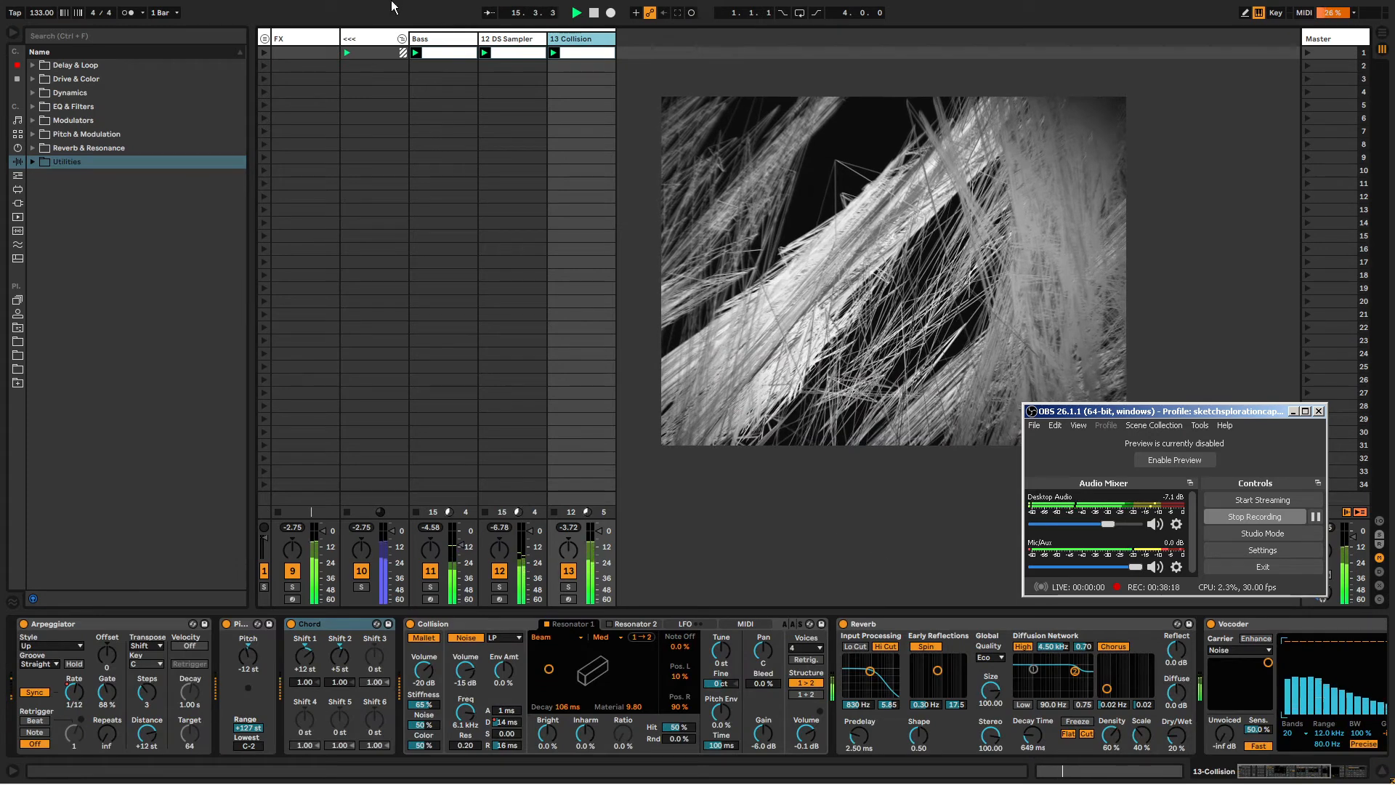
Rename the 12 DS Sampler track to vocal.
{"action": "left_click", "coordinate": [511, 40]}
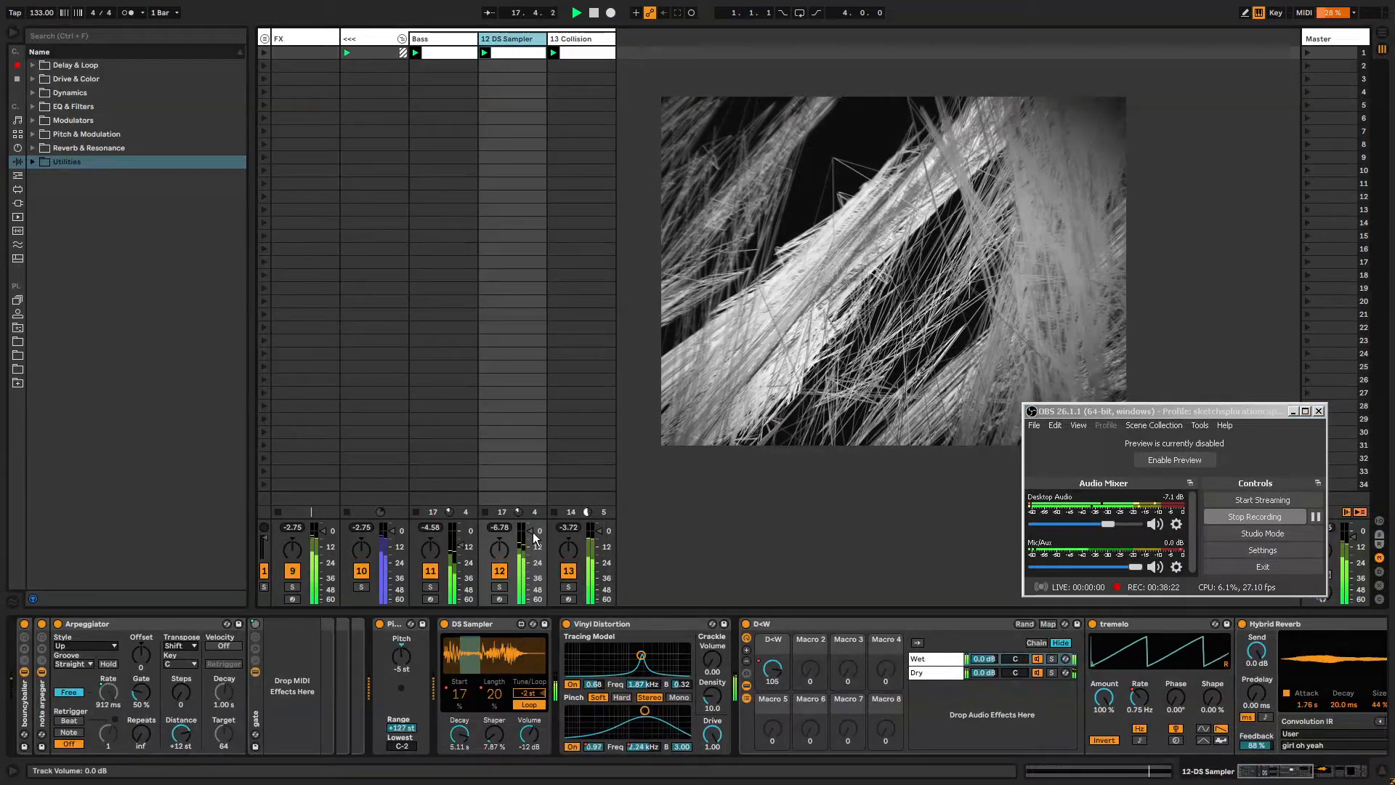
{"action": "left_click_drag", "start_coordinate": [534, 532], "coordinate": [534, 547]}
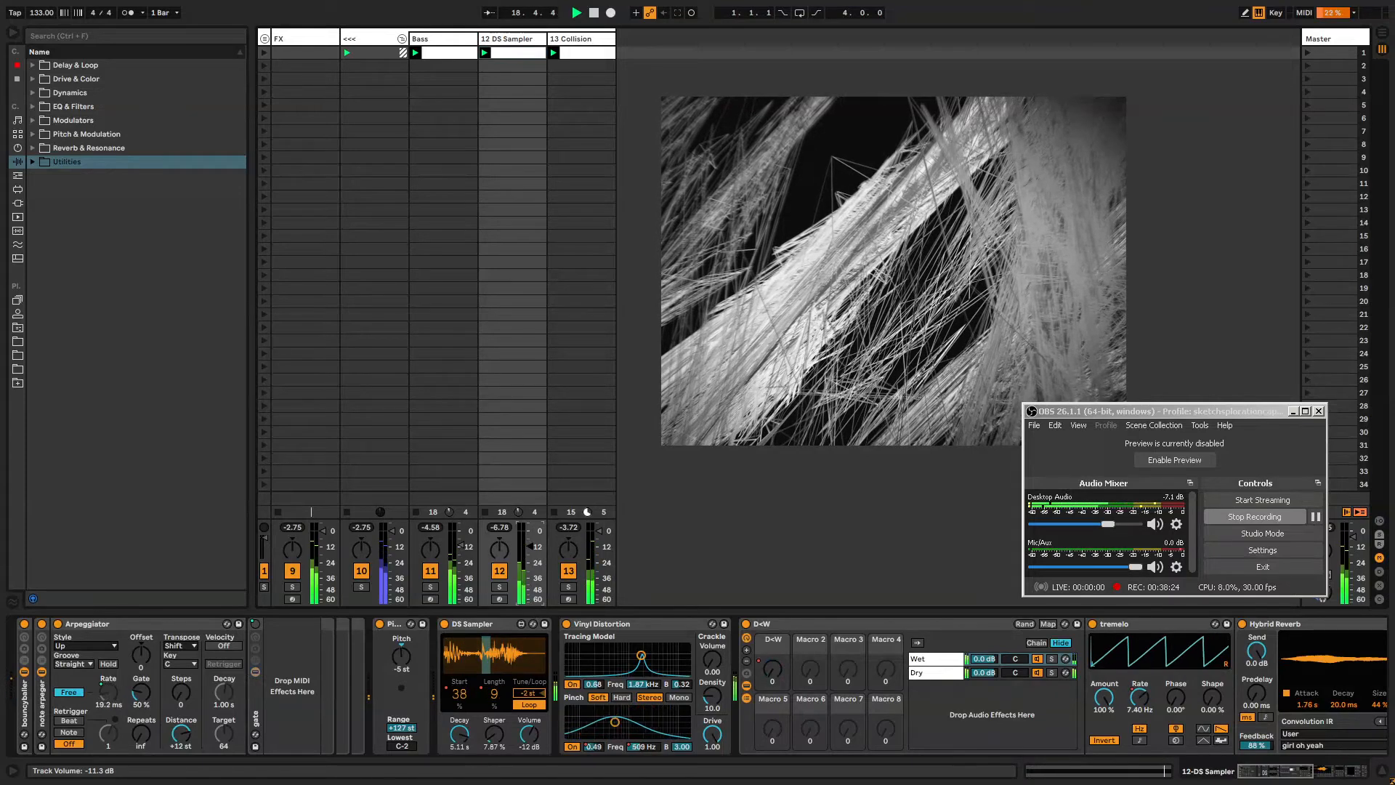
{"action": "left_click", "coordinate": [1329, 775]}
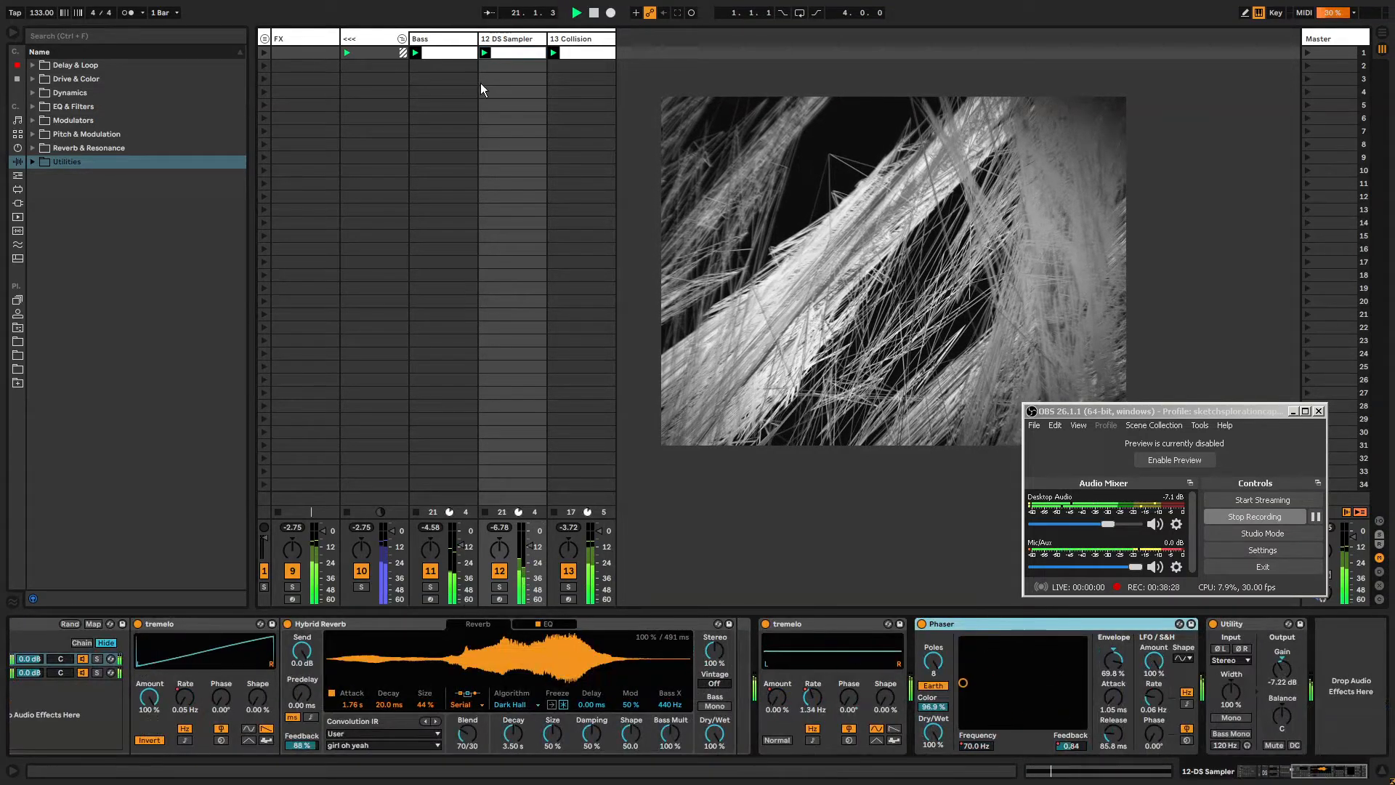
{"action": "left_click", "coordinate": [510, 31]}
{"action": "key", "text": "ctrl+r"}
{"action": "type", "text": "v"}
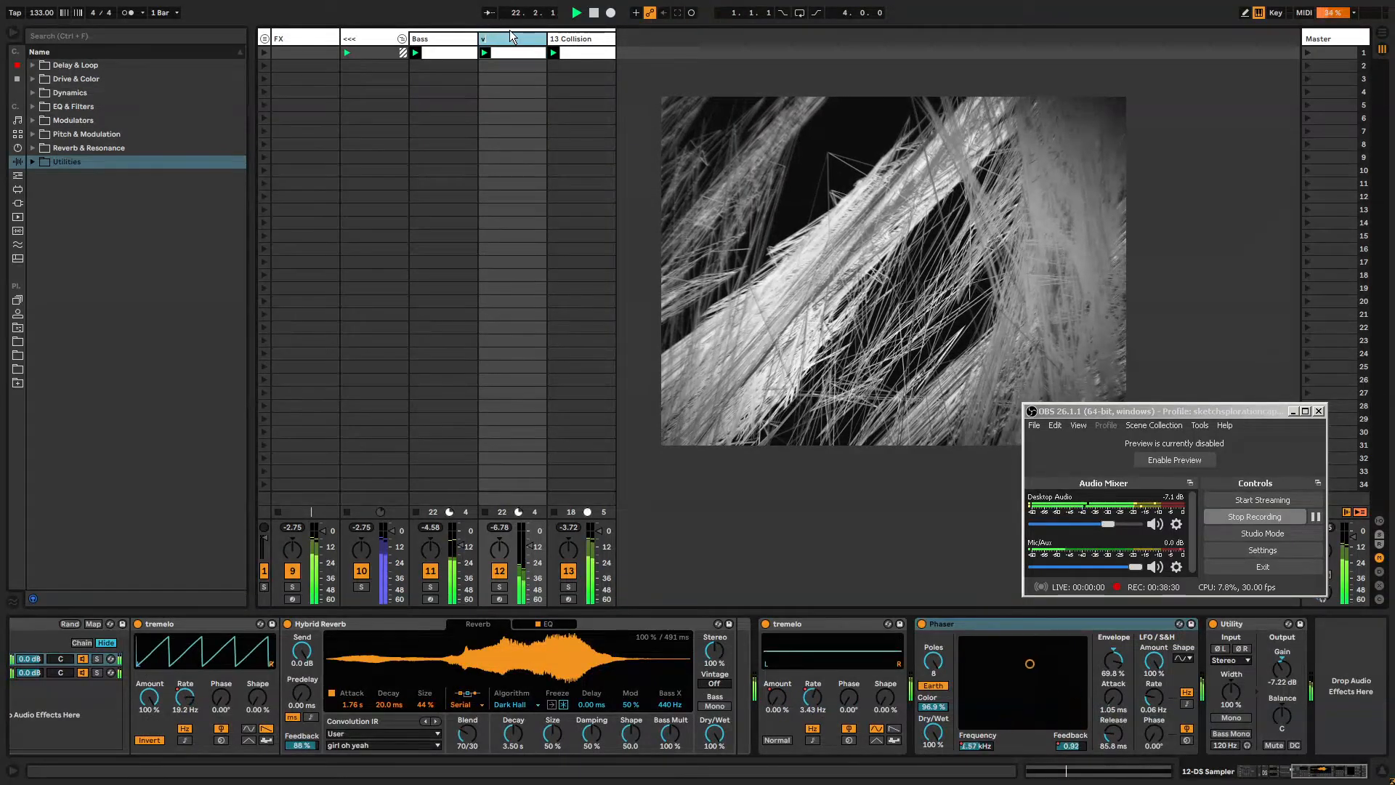
{"action": "type", "text": "ocal"}
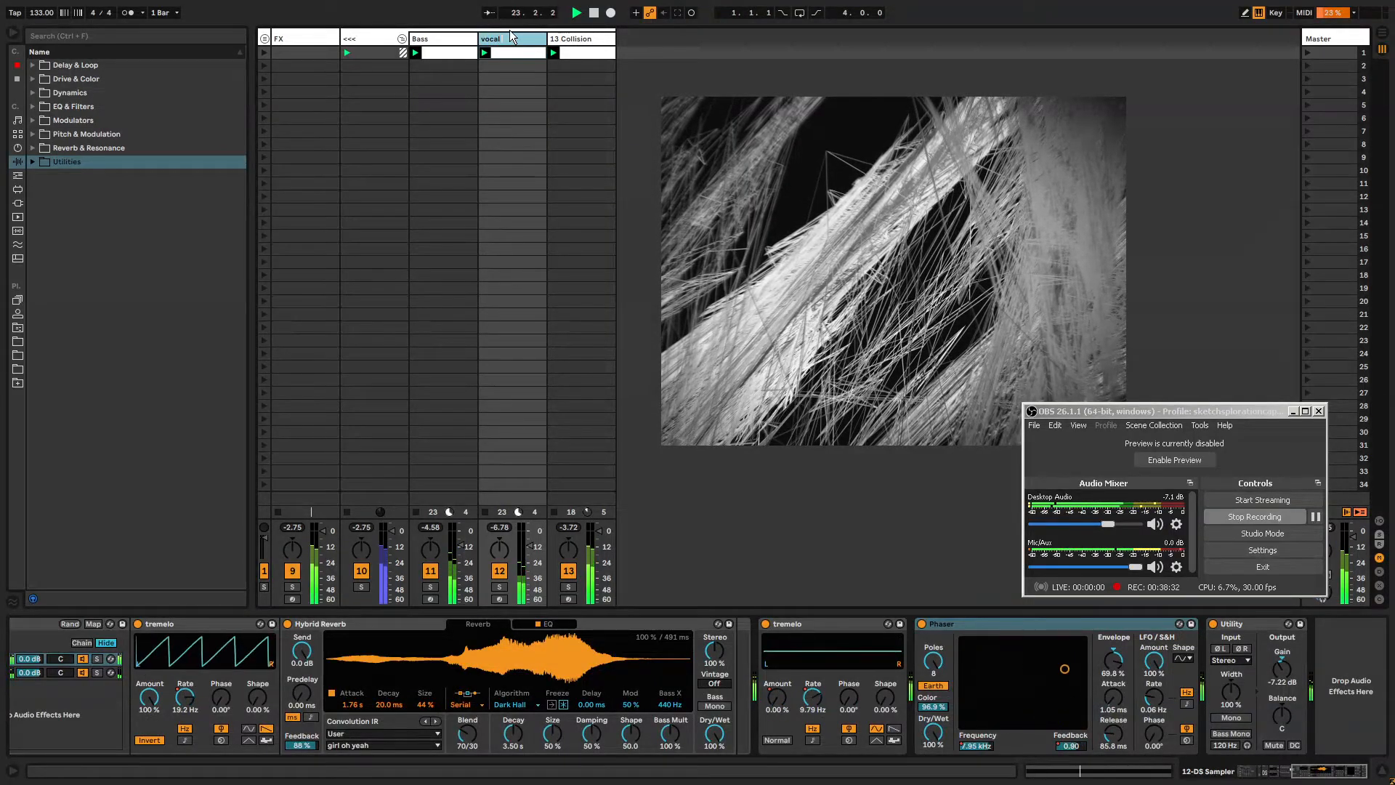
{"action": "key", "text": "Return"}
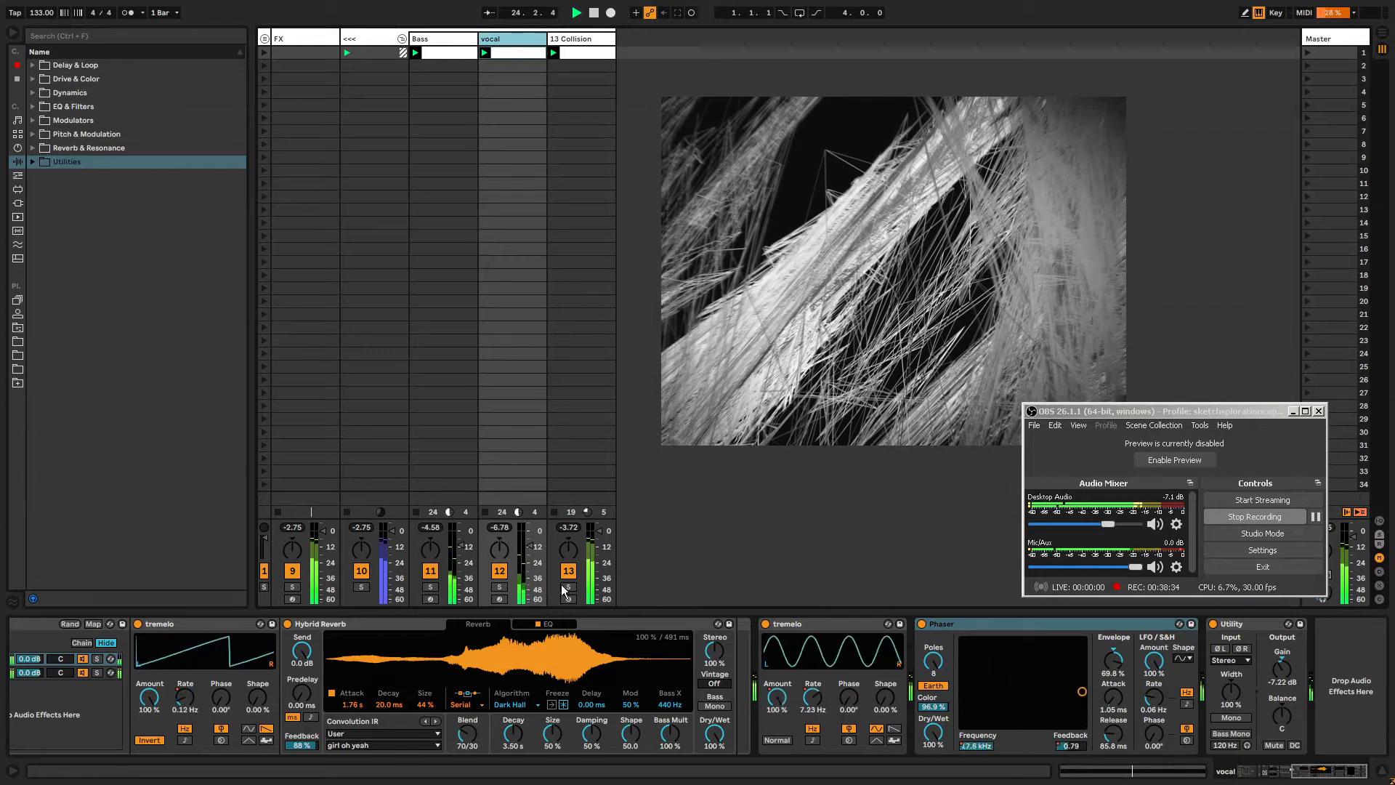
Add Auto Pan at the end of the vocal track's device chain and set its Amount to 100 %.
{"action": "left_click", "coordinate": [1348, 674]}
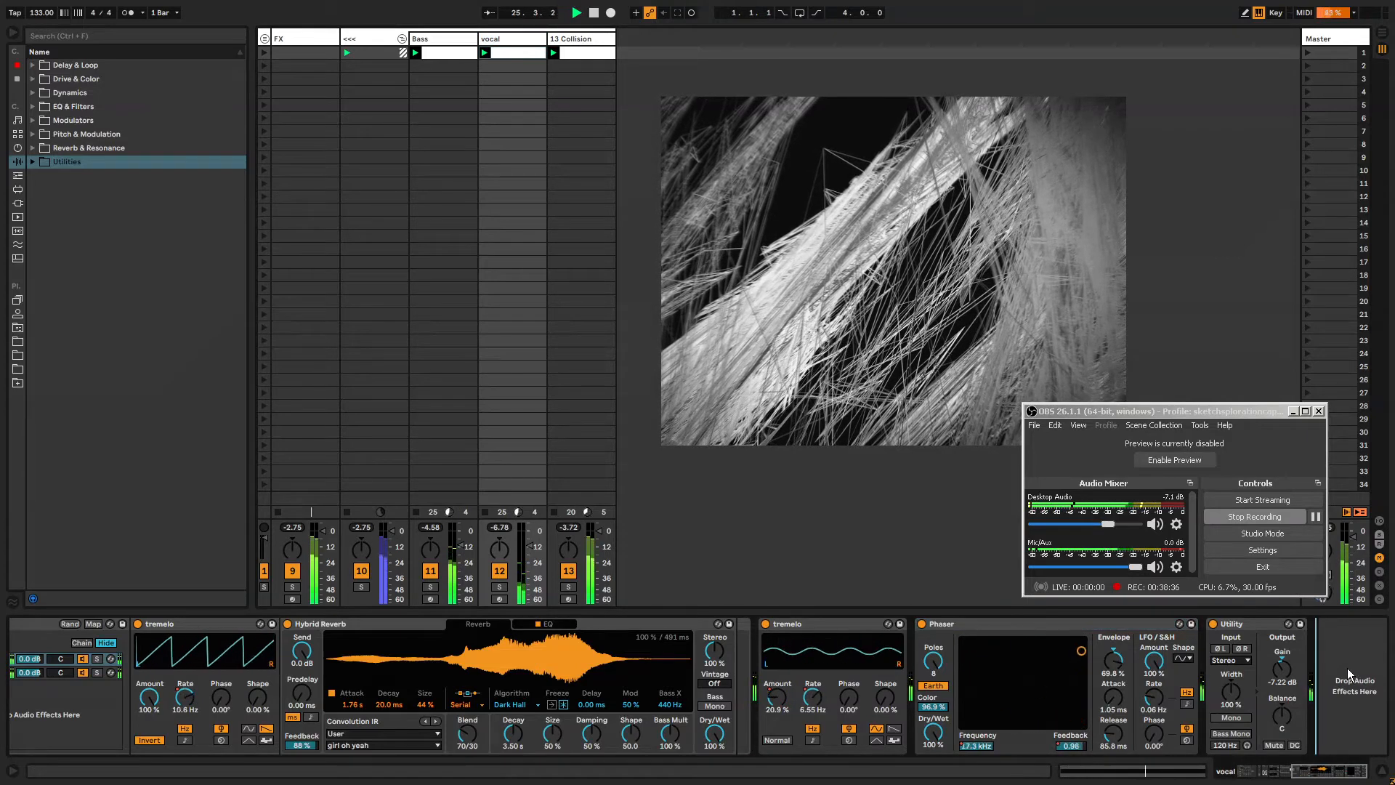
{"action": "key", "text": "ctrl+f"}
{"action": "type", "text": "auto pan"}
{"action": "key", "text": "Down"}
{"action": "key", "text": "Return"}
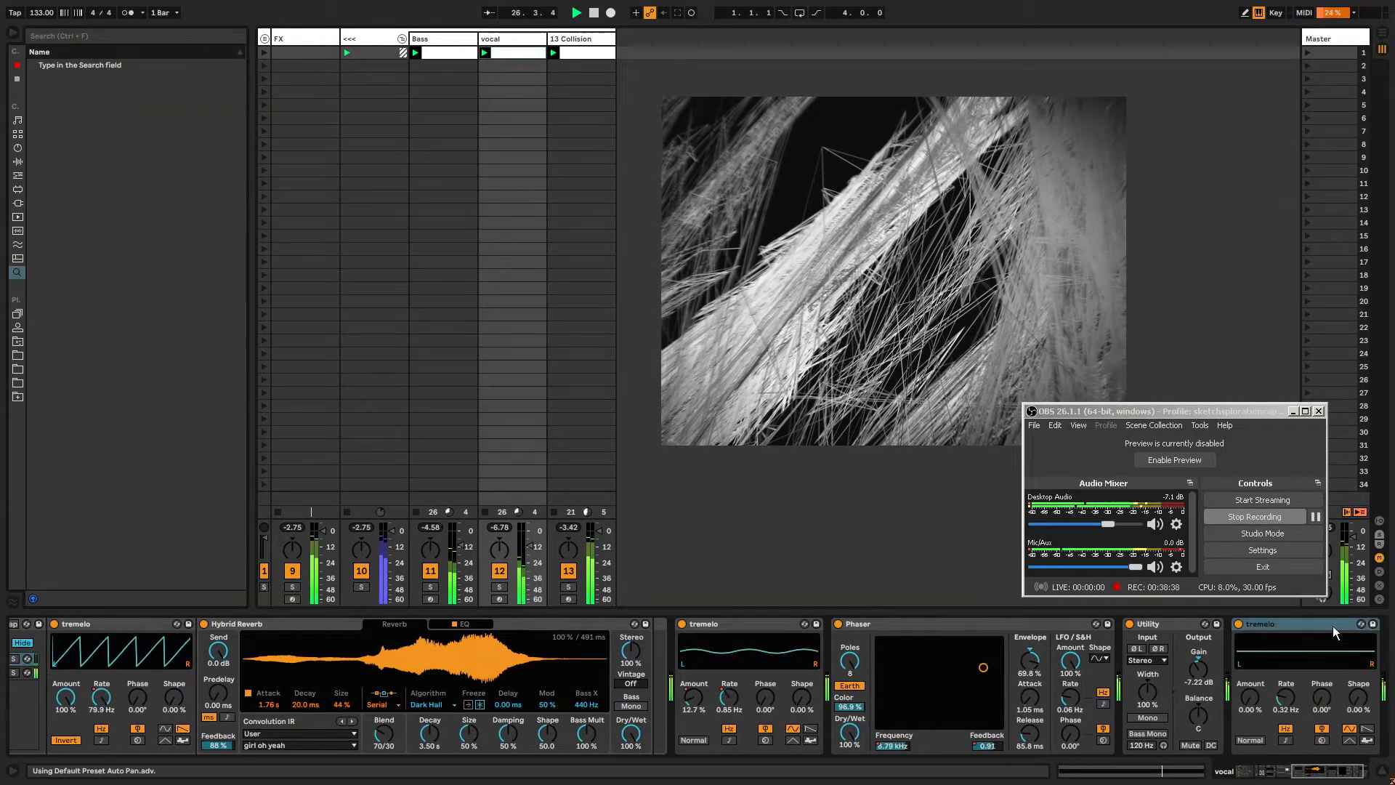
{"action": "left_click_drag", "start_coordinate": [1250, 697], "coordinate": [1286, 712]}
{"action": "left_click_drag", "start_coordinate": [1311, 772], "coordinate": [1332, 772]}
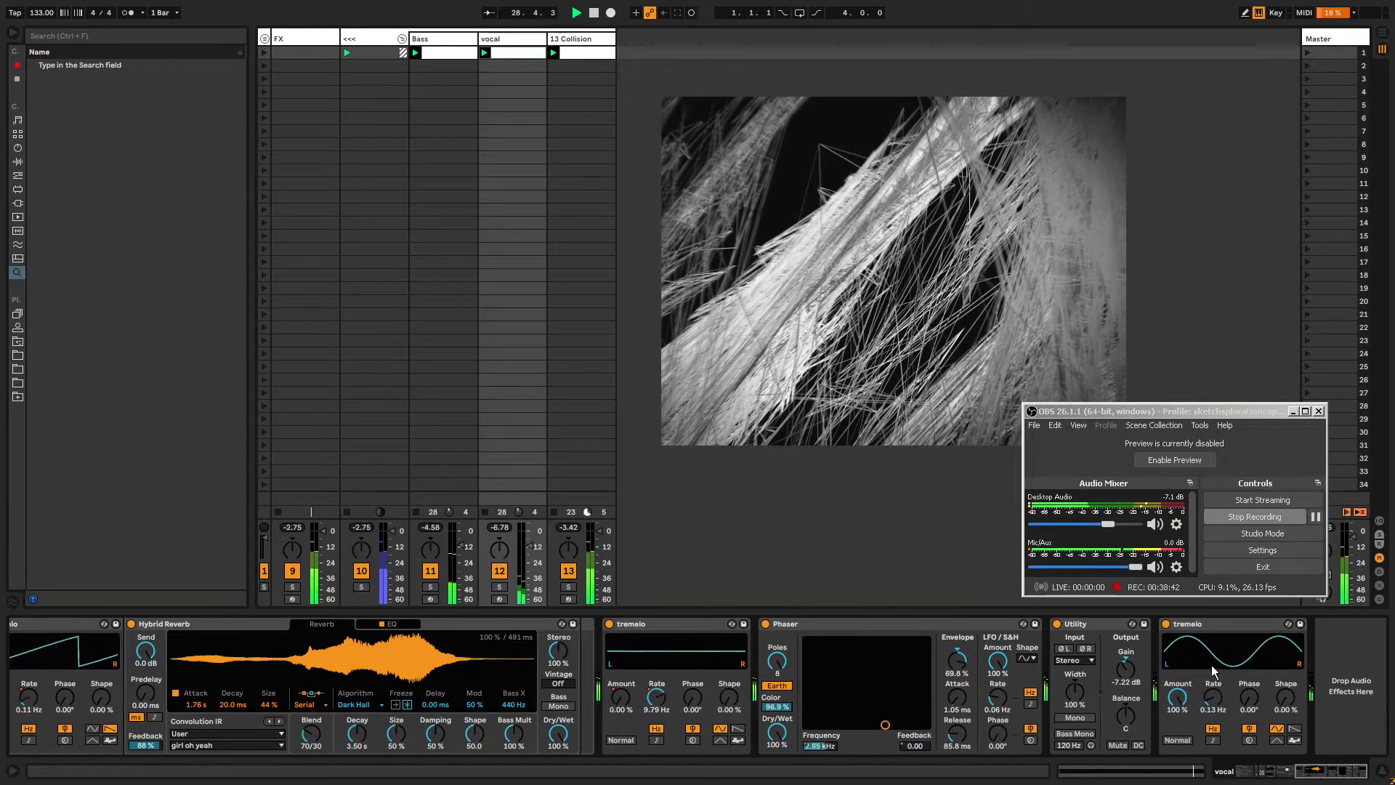
{"action": "left_click", "coordinate": [595, 42]}
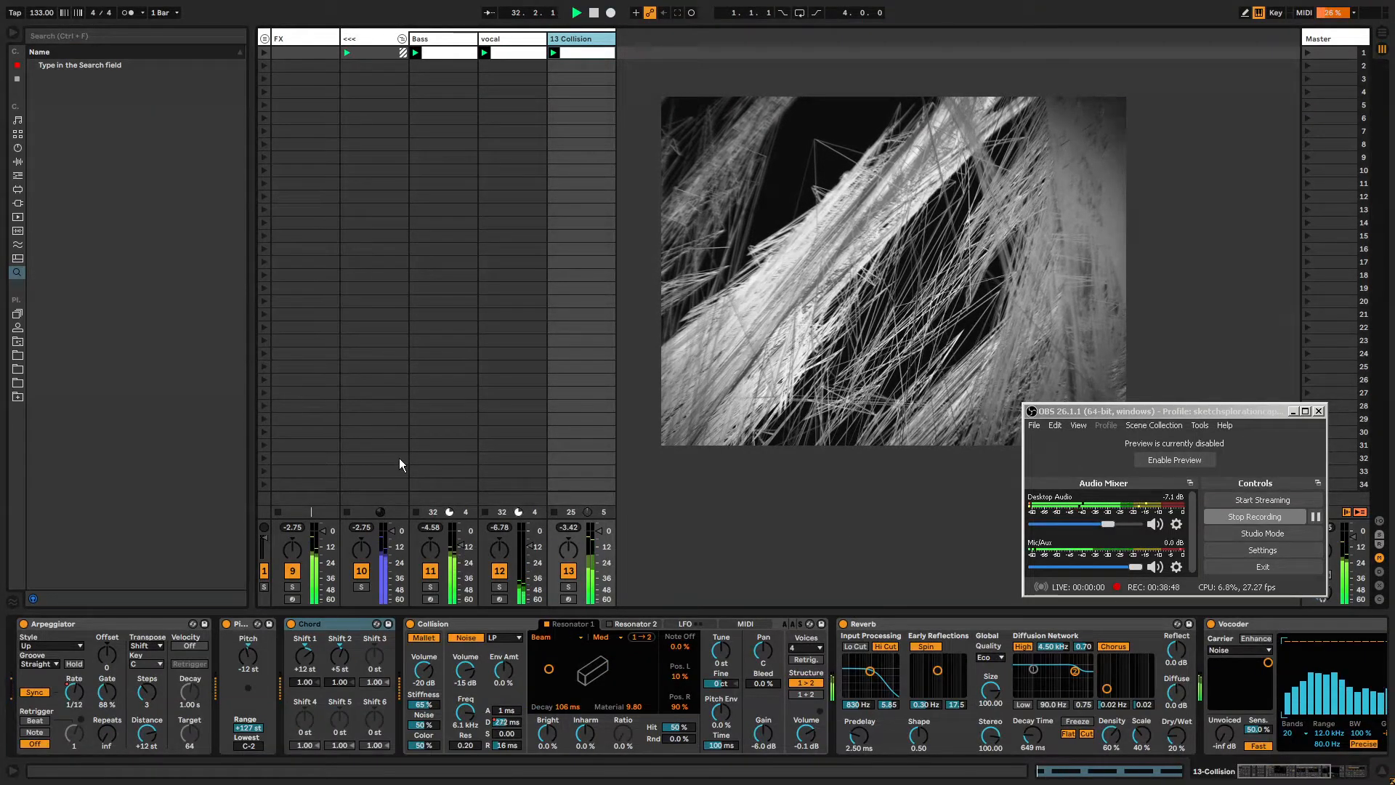
Set the Collision noise envelope Decay to about 10 ms.
{"action": "mouse_move", "coordinate": [506, 711]}
{"action": "left_mouse_down"}
{"action": "mouse_move", "coordinate": [506, 629]}
{"action": "mouse_move", "coordinate": [507, 726]}
{"action": "left_mouse_up"}
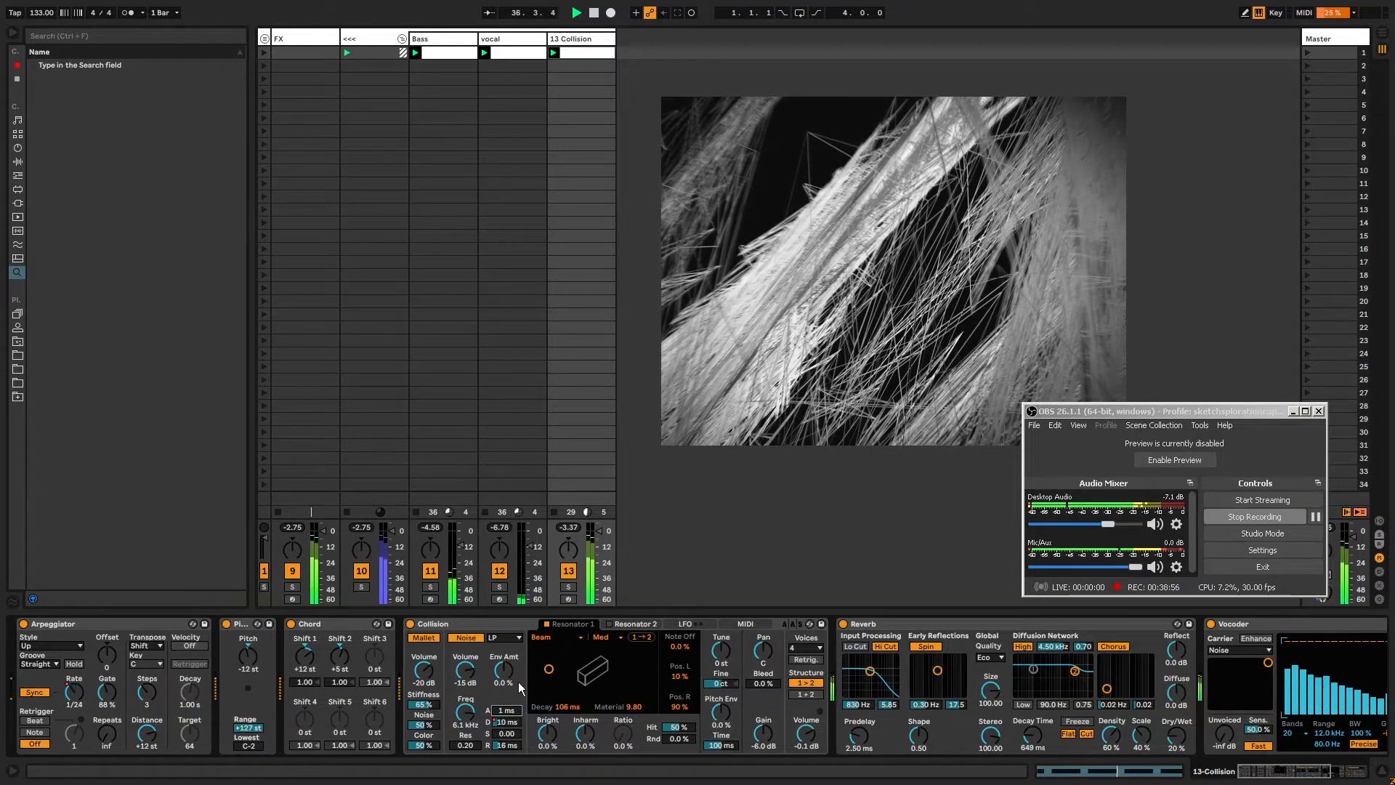
{"action": "left_click_drag", "start_coordinate": [1273, 771], "coordinate": [1245, 782]}
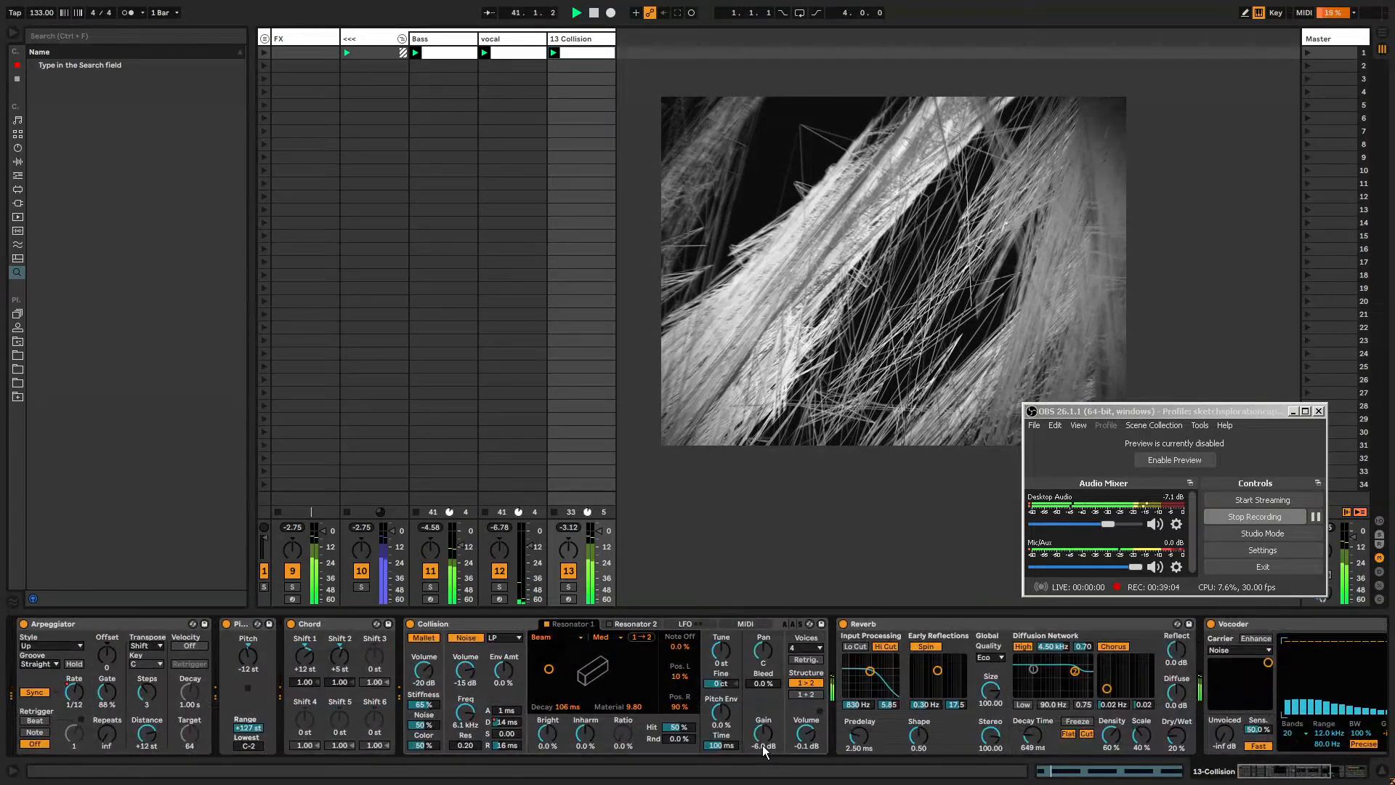
Copy the Collision clip's Noise Decay automation from about bar 7 to 18 and paste it at bar 1 and around bar 19.
{"action": "right_click", "coordinate": [509, 722]}
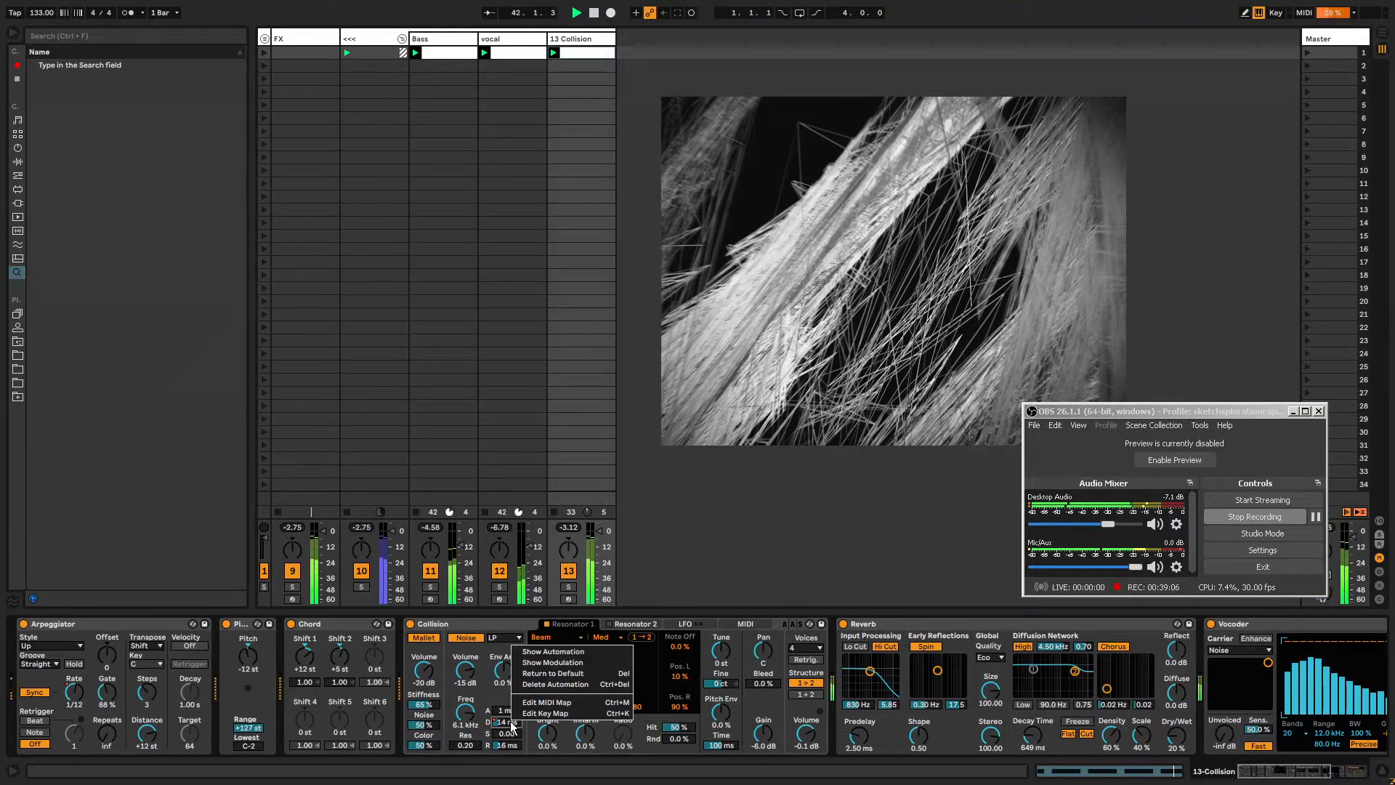
{"action": "left_click", "coordinate": [532, 651]}
{"action": "left_click_drag", "start_coordinate": [631, 623], "coordinate": [577, 584]}
{"action": "left_click", "coordinate": [669, 692]}
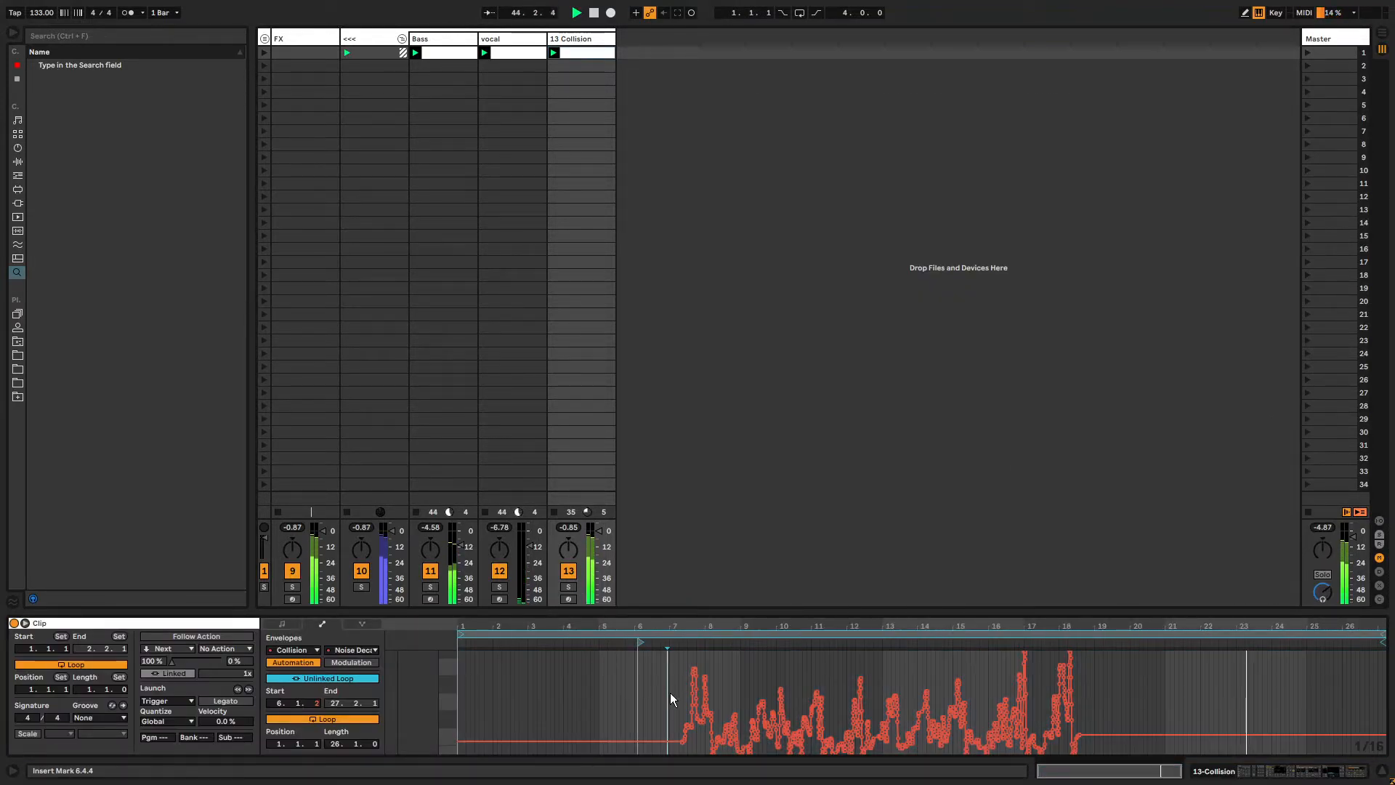
{"action": "left_click", "coordinate": [865, 673]}
{"action": "double_click", "coordinate": [866, 673]}
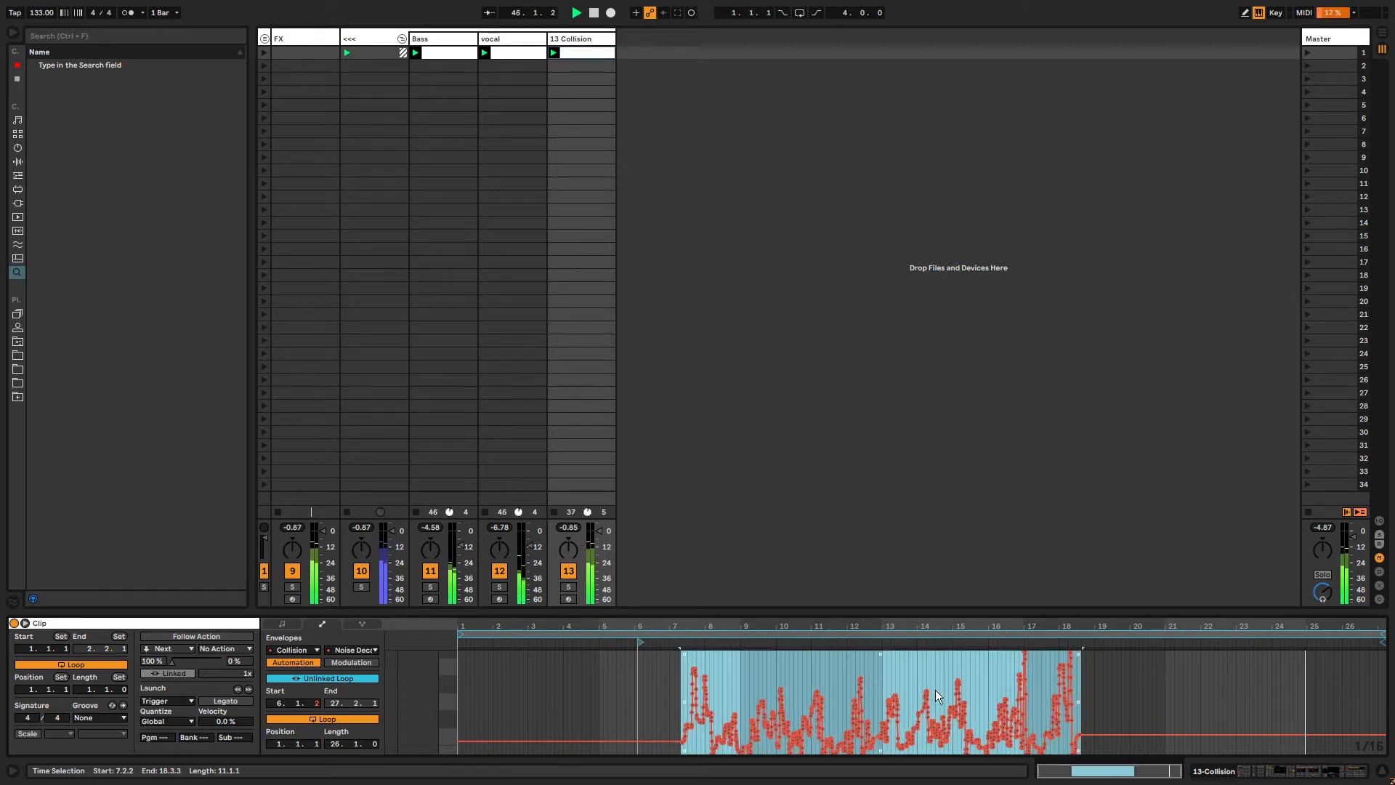
{"action": "right_click", "coordinate": [869, 679]}
{"action": "left_click", "coordinate": [874, 682]}
{"action": "left_click", "coordinate": [600, 687]}
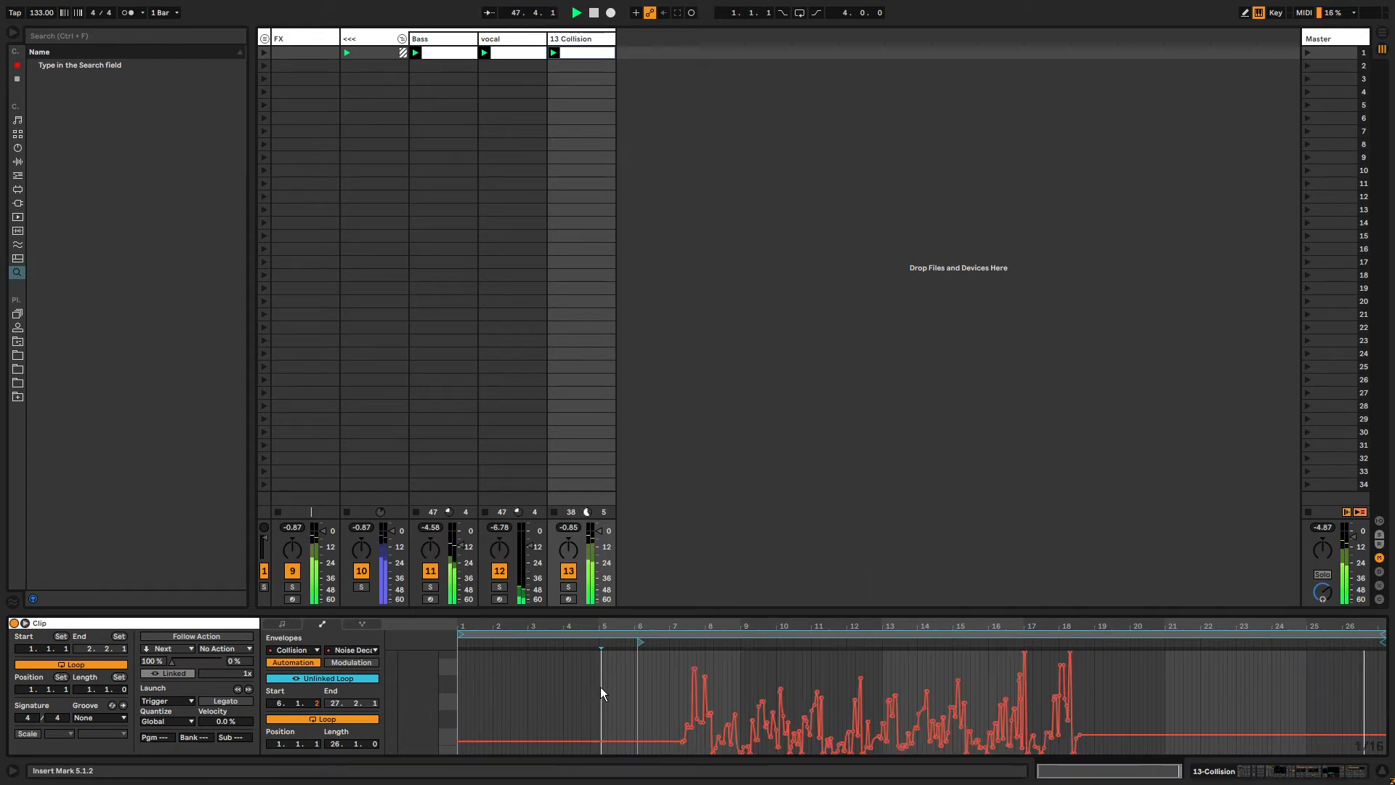
{"action": "left_click_drag", "start_coordinate": [686, 653], "coordinate": [1049, 653]}
{"action": "key", "text": "ctrl+c"}
{"action": "left_click", "coordinate": [465, 682]}
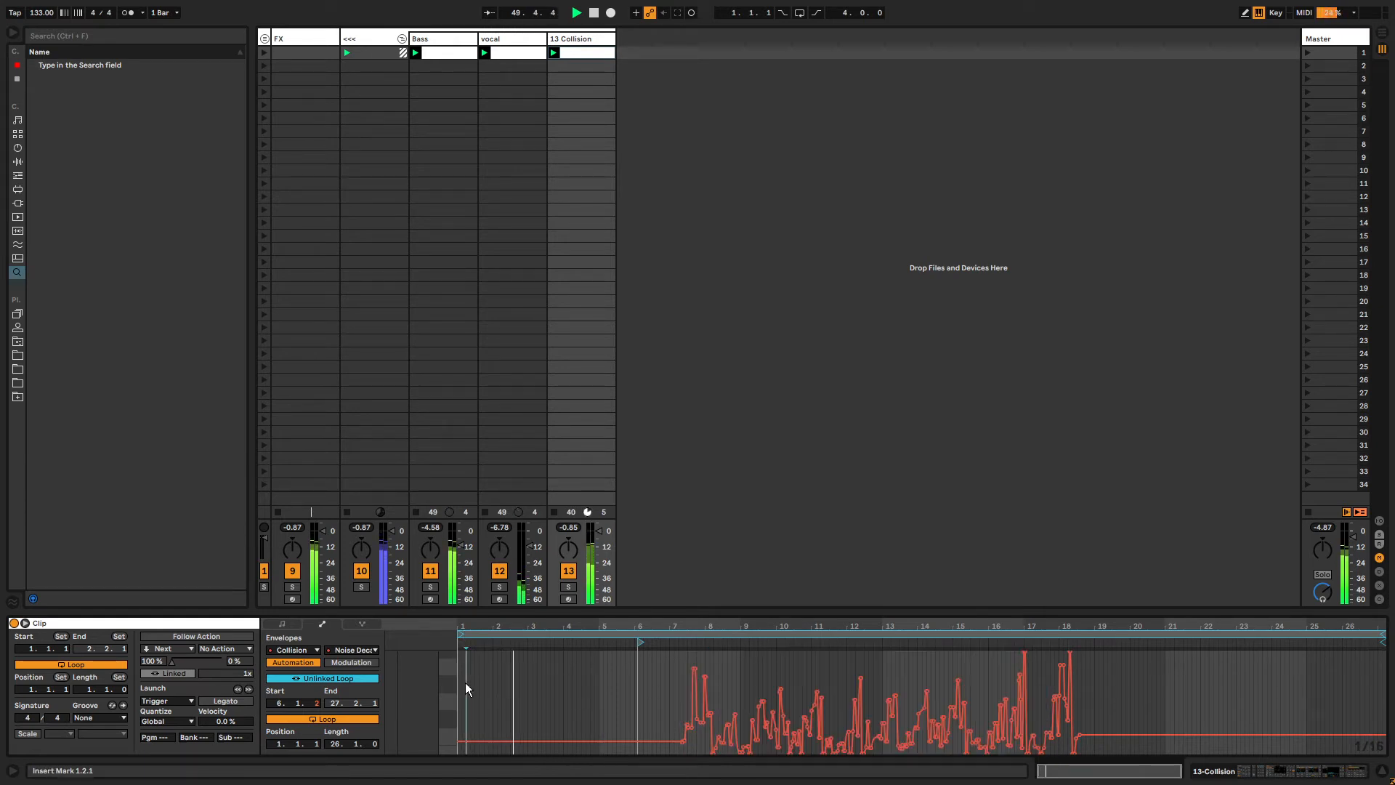
{"action": "key", "text": "ctrl+v"}
{"action": "left_click", "coordinate": [1109, 681]}
{"action": "key", "text": "ctrl+v"}
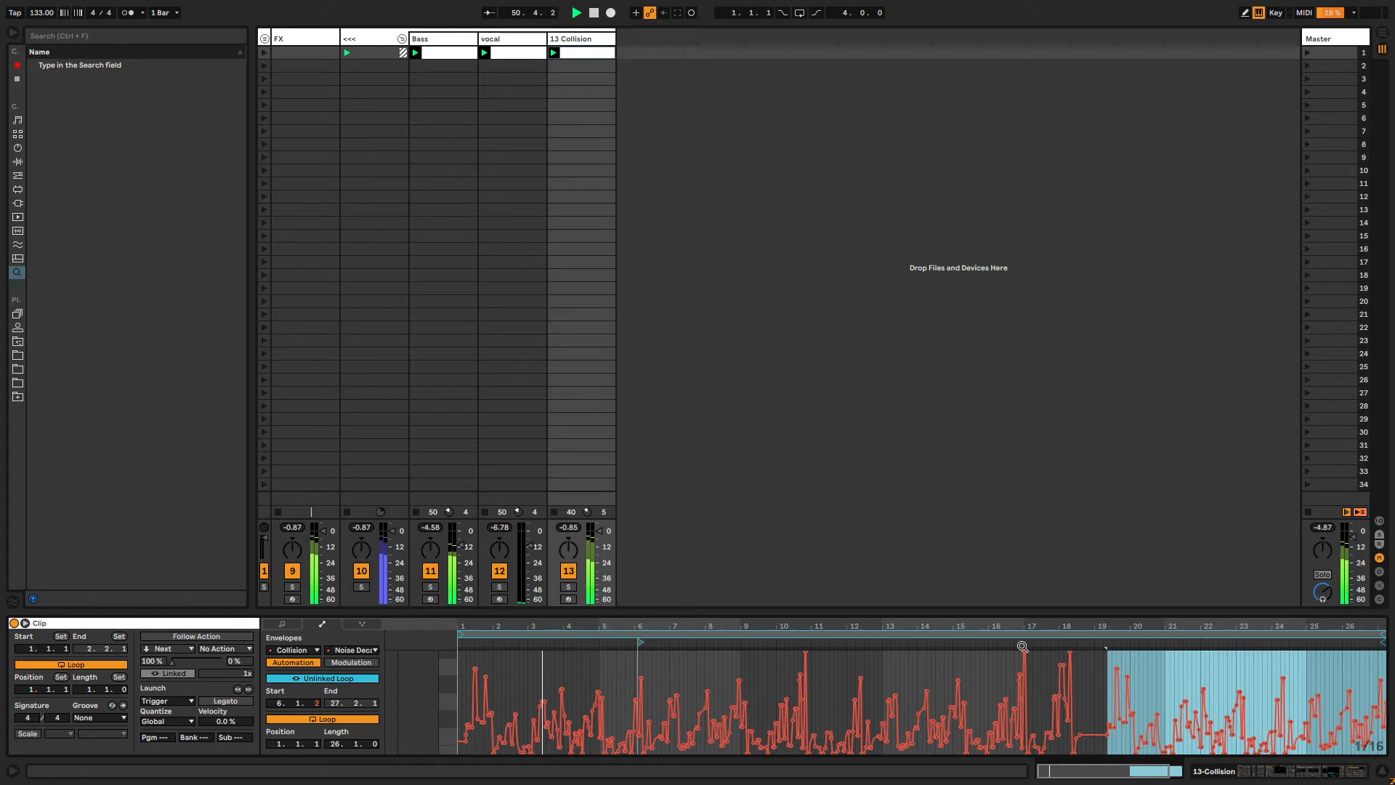
Unlink the Collision clip's Noise Filter envelope loop and lengthen it to 7 bars starting around bar 3.
{"action": "double_click", "coordinate": [571, 40]}
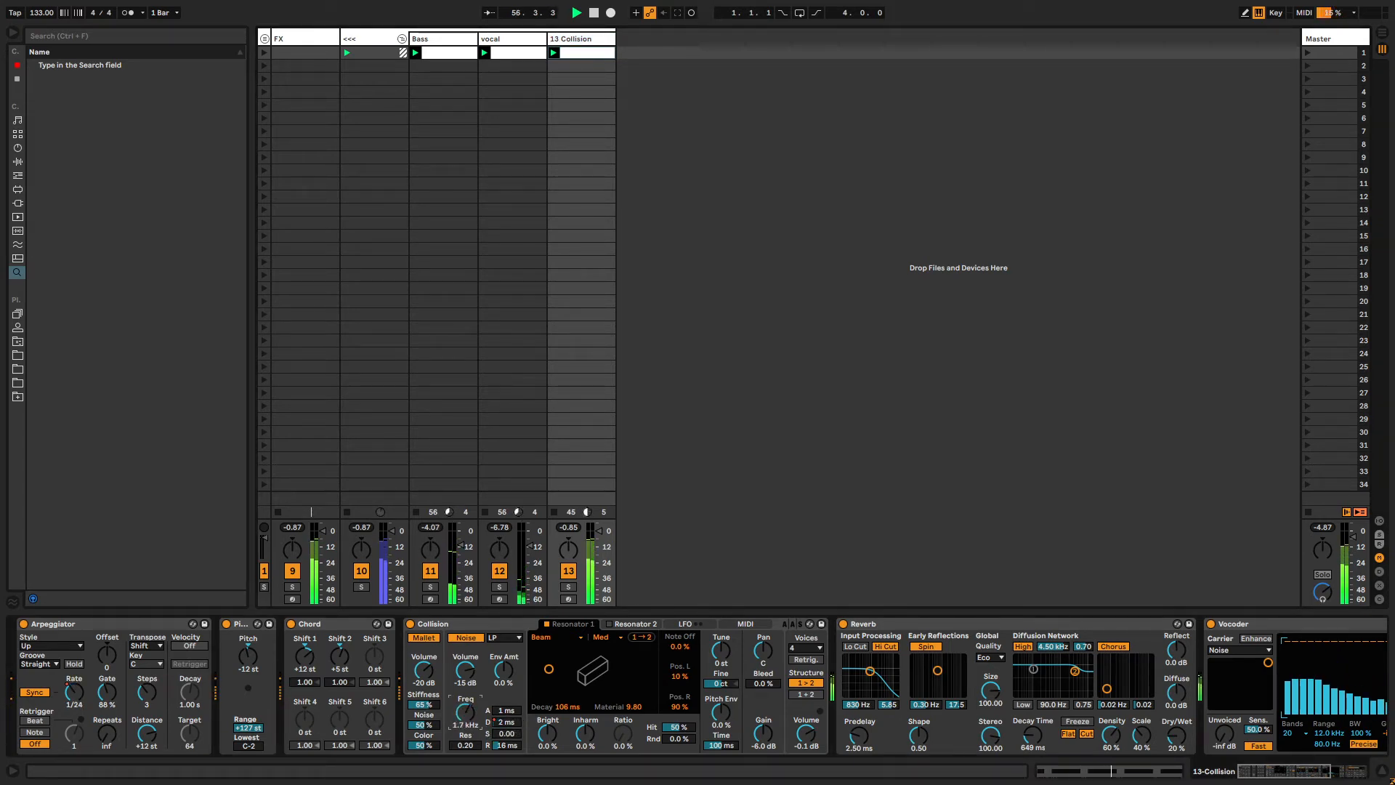
{"action": "key", "text": "shift+Tab"}
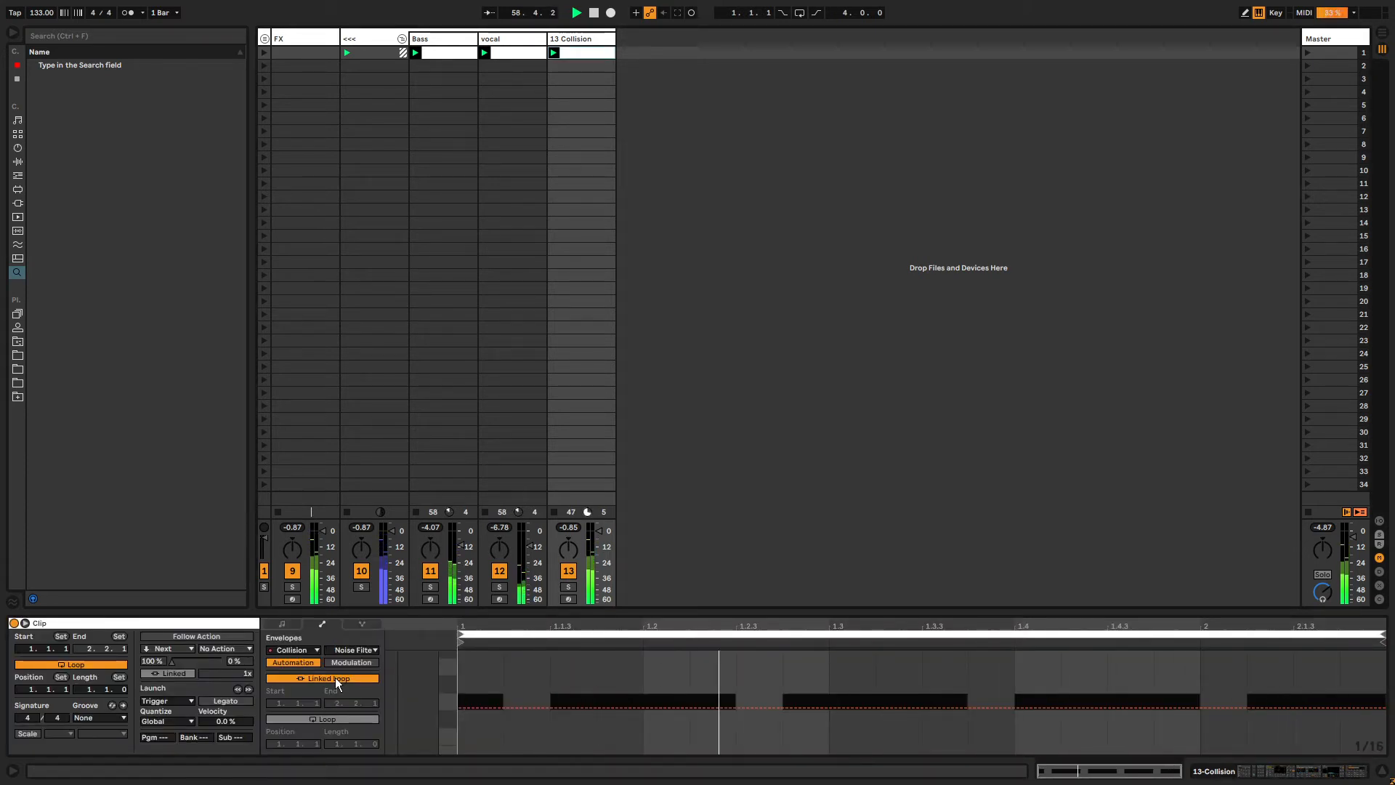
{"action": "left_click", "coordinate": [13, 623]}
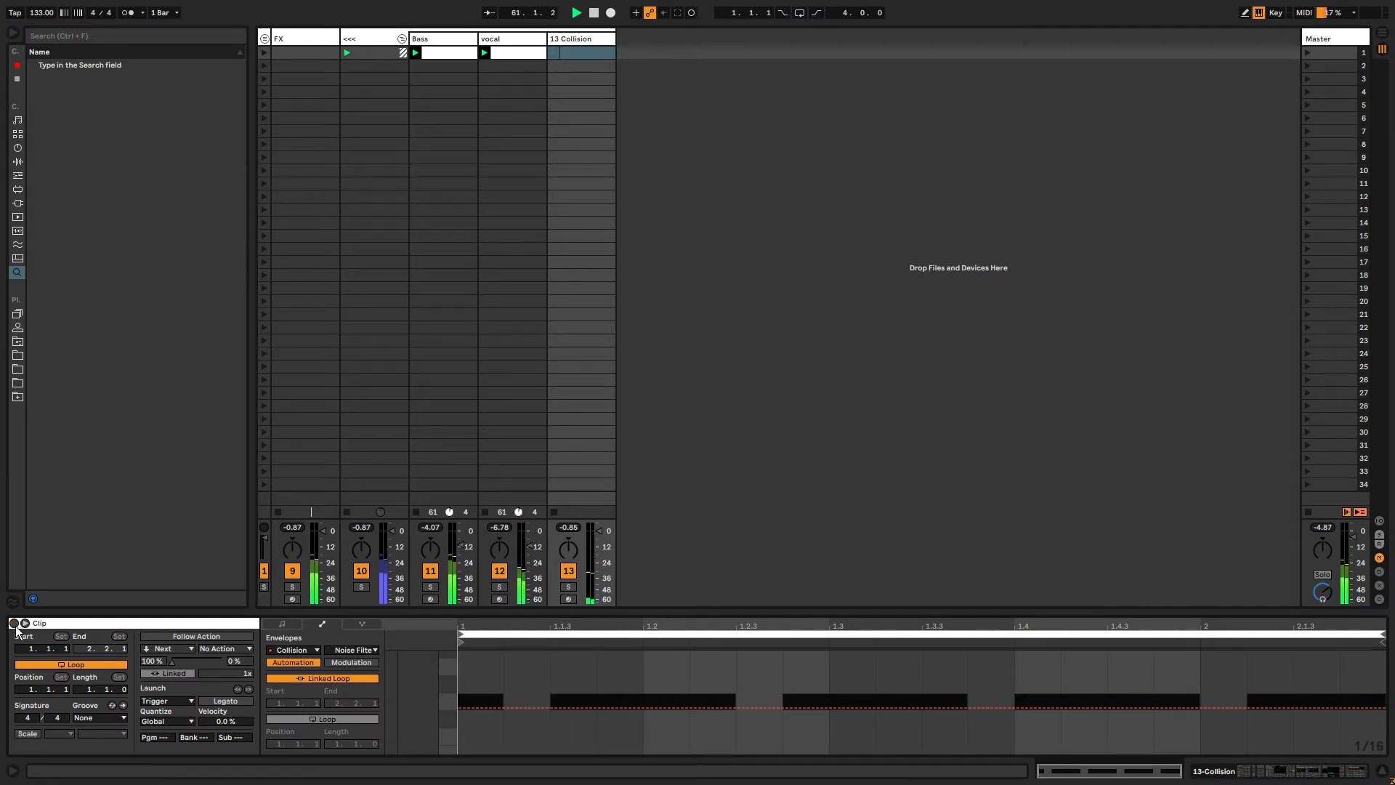
{"action": "left_click", "coordinate": [25, 624]}
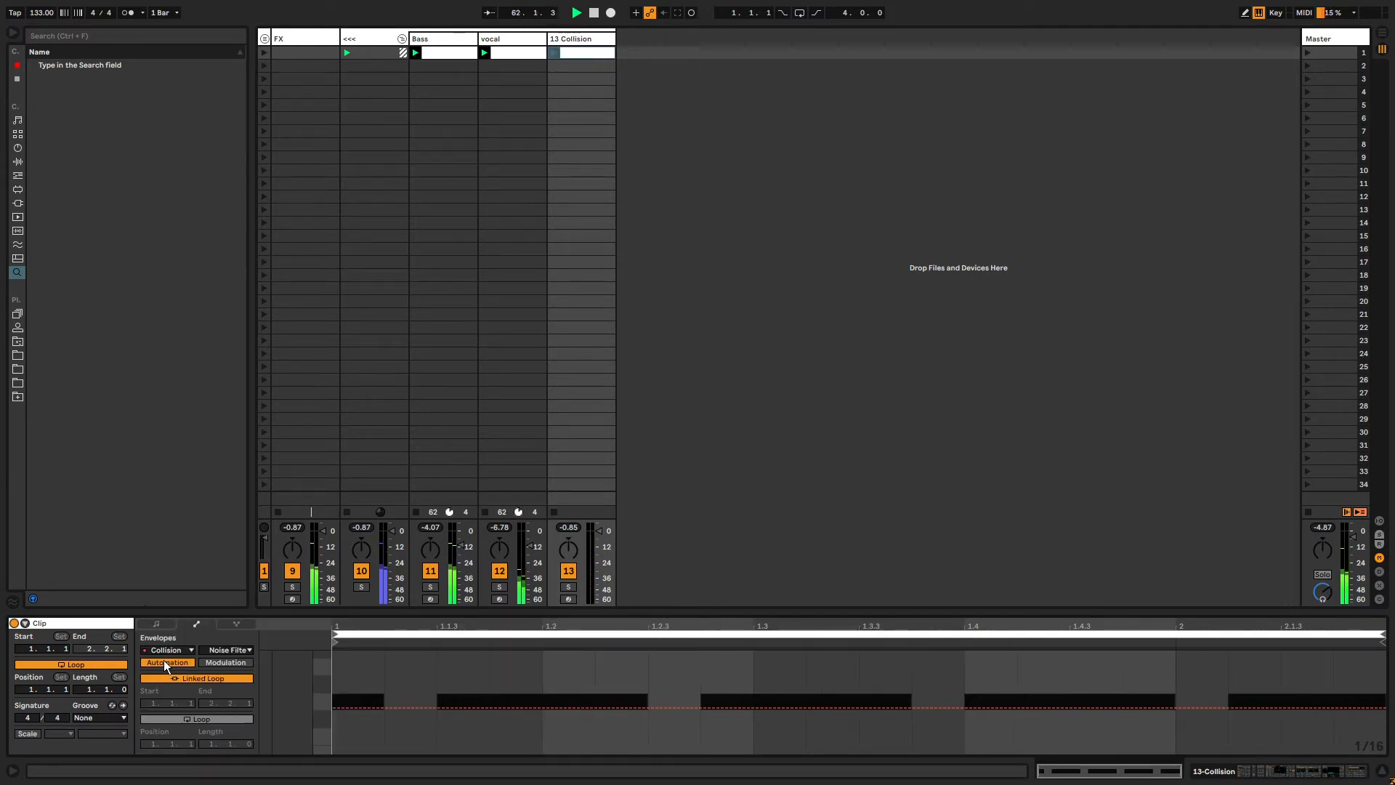
{"action": "left_click", "coordinate": [553, 52]}
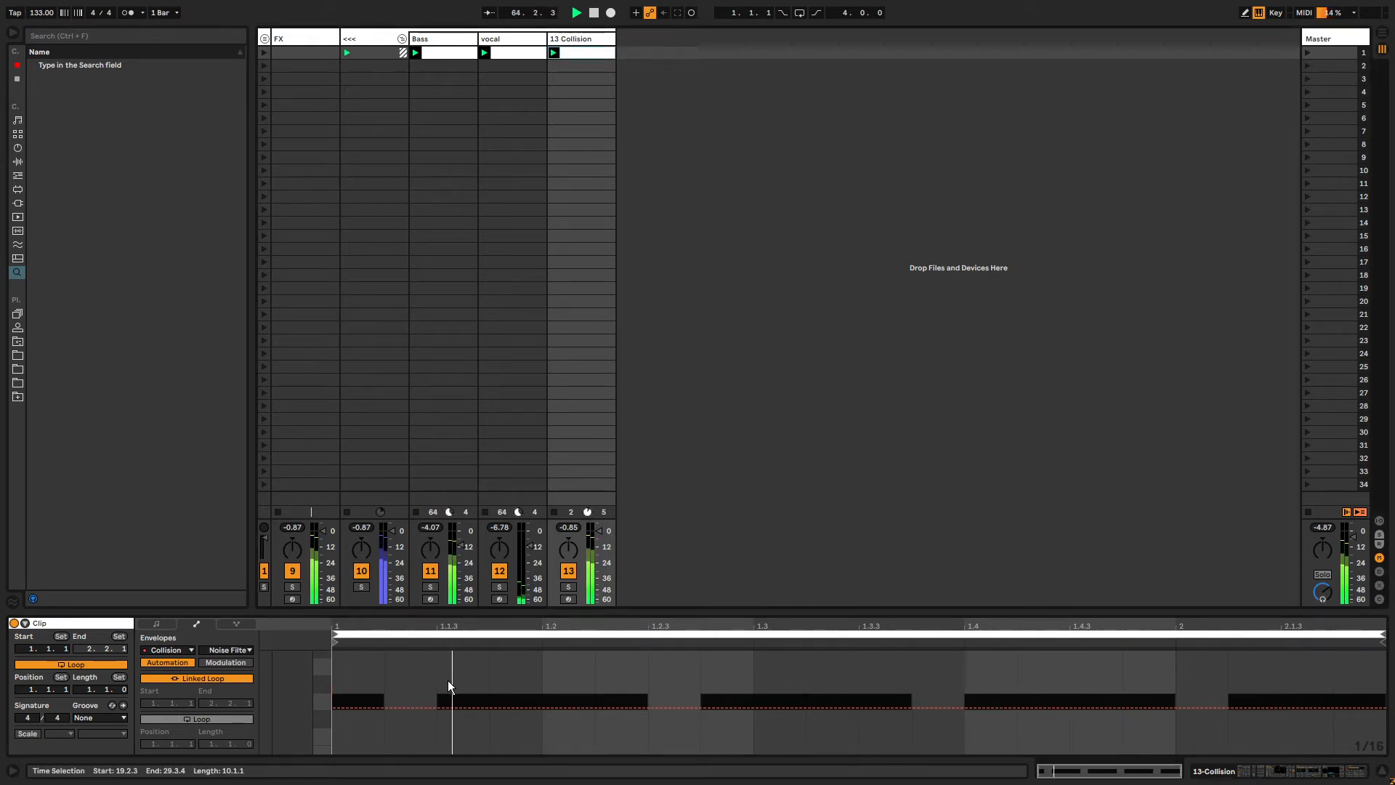
{"action": "left_click", "coordinate": [203, 678]}
{"action": "left_click_drag", "start_coordinate": [212, 743], "coordinate": [212, 721]}
{"action": "left_click", "coordinate": [356, 662]}
{"action": "left_click_drag", "start_coordinate": [335, 642], "coordinate": [672, 642]}
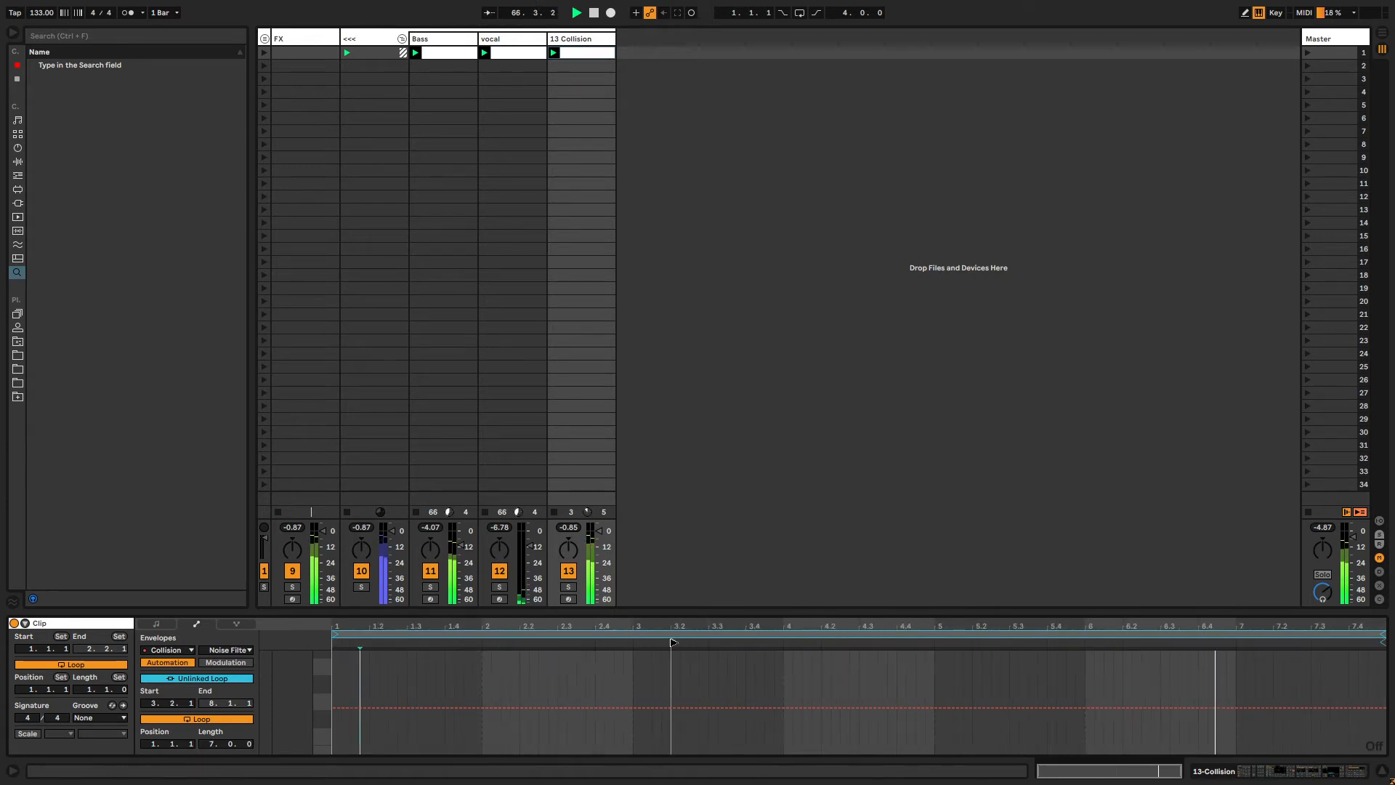
{"action": "left_click_drag", "start_coordinate": [1383, 634], "coordinate": [1394, 634]}
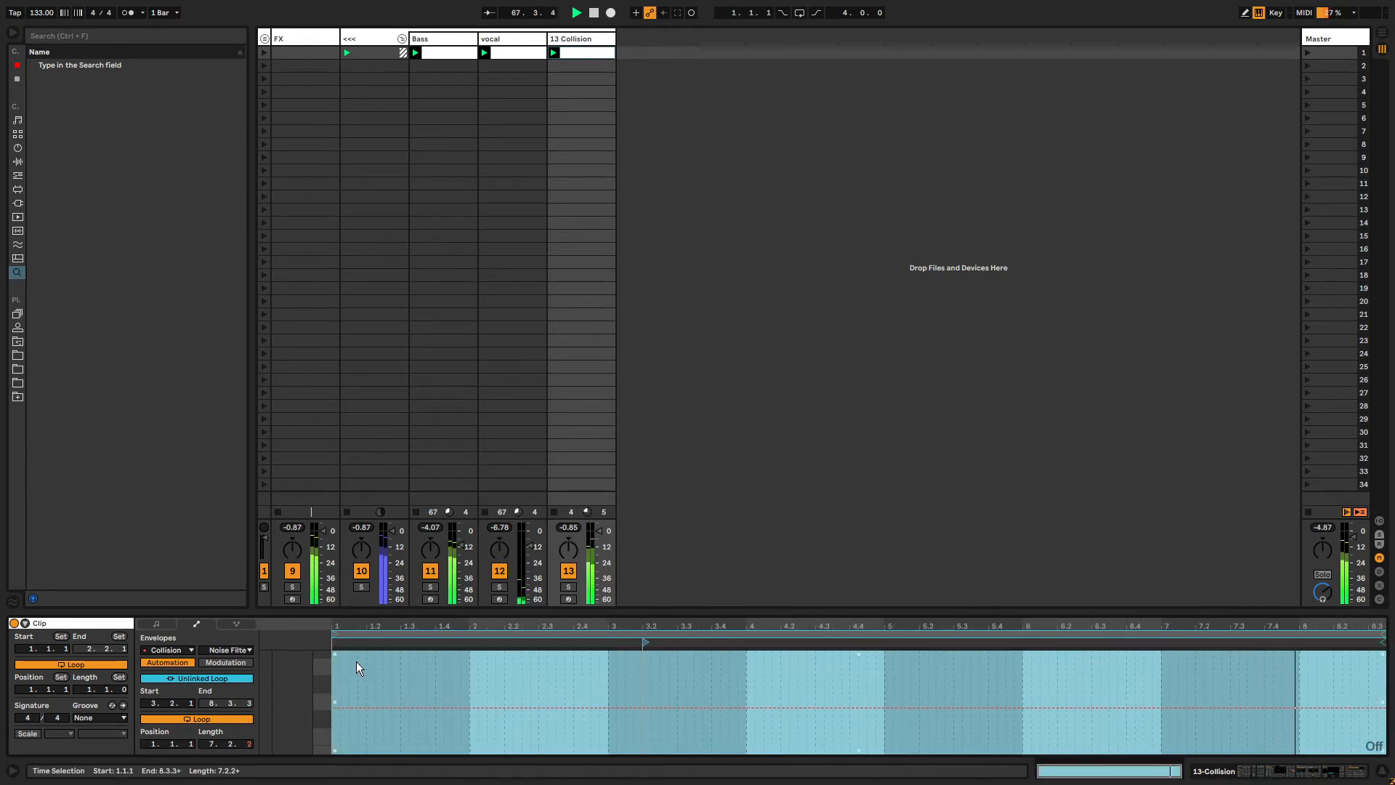
Arm automation recording and record a rising sweep of the Collision noise filter Freq.
{"action": "key", "text": "shift+Tab"}
{"action": "key", "text": "ctrl+shift+F9"}
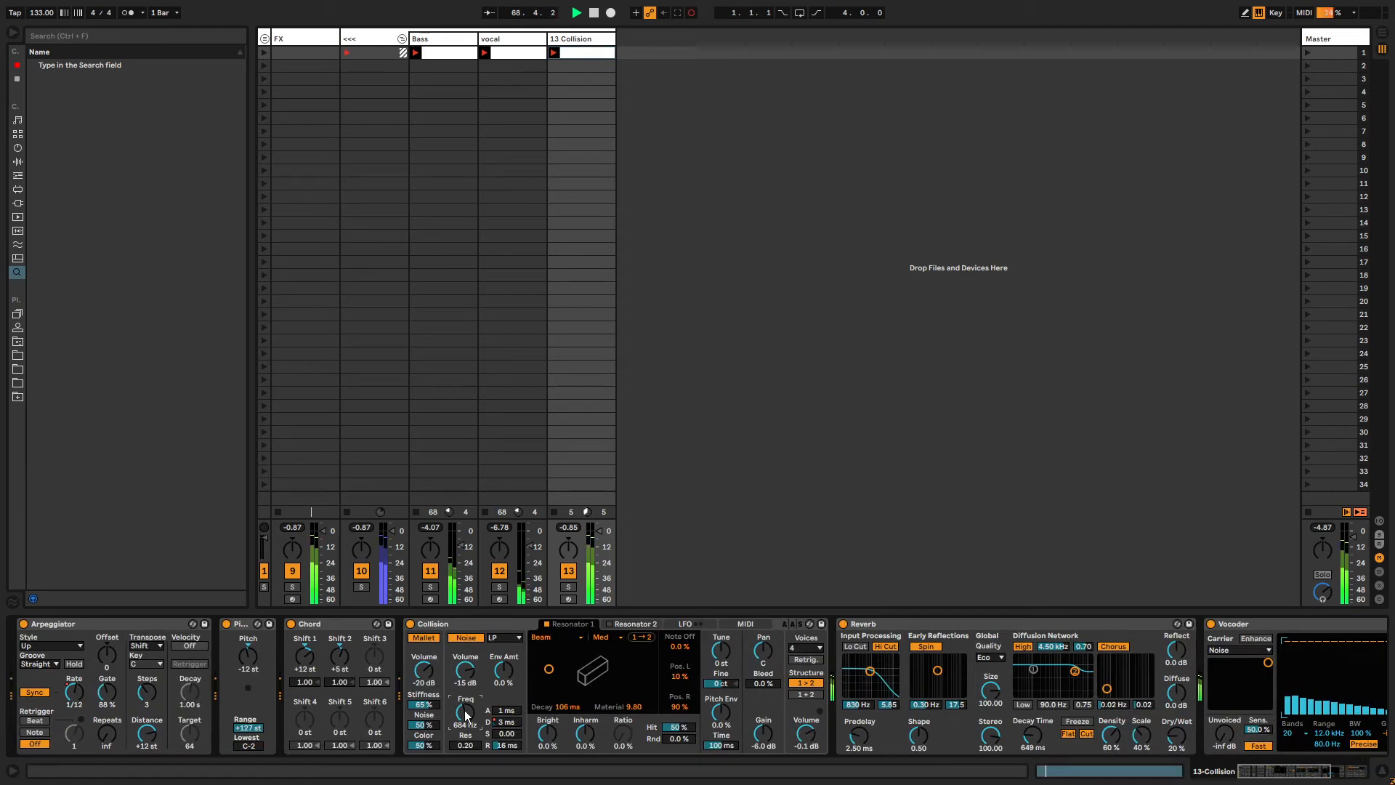
{"action": "left_click_drag", "start_coordinate": [466, 713], "coordinate": [466, 640]}
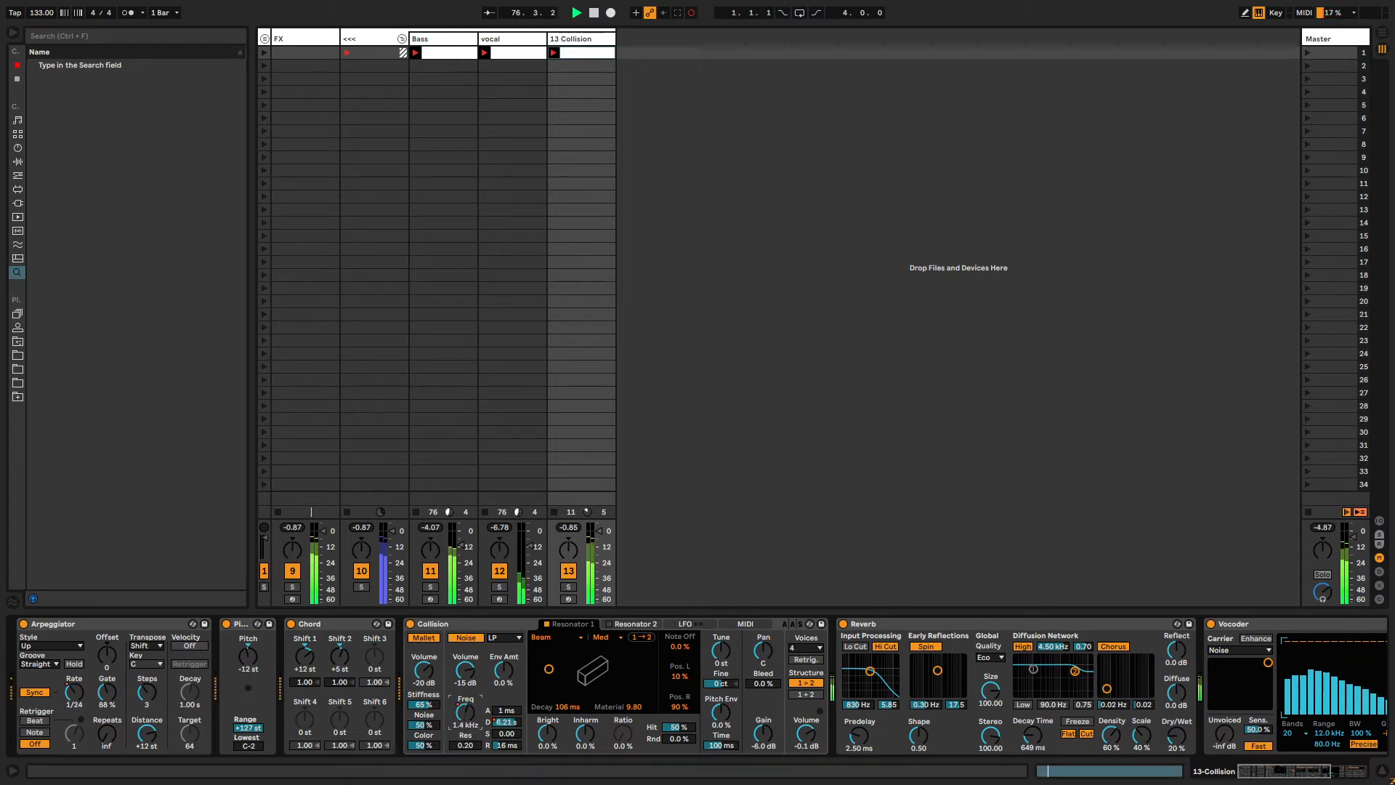
Select all breakpoints of the recorded Noise Filter envelope and simplify it.
{"action": "key", "text": "shift+Tab"}
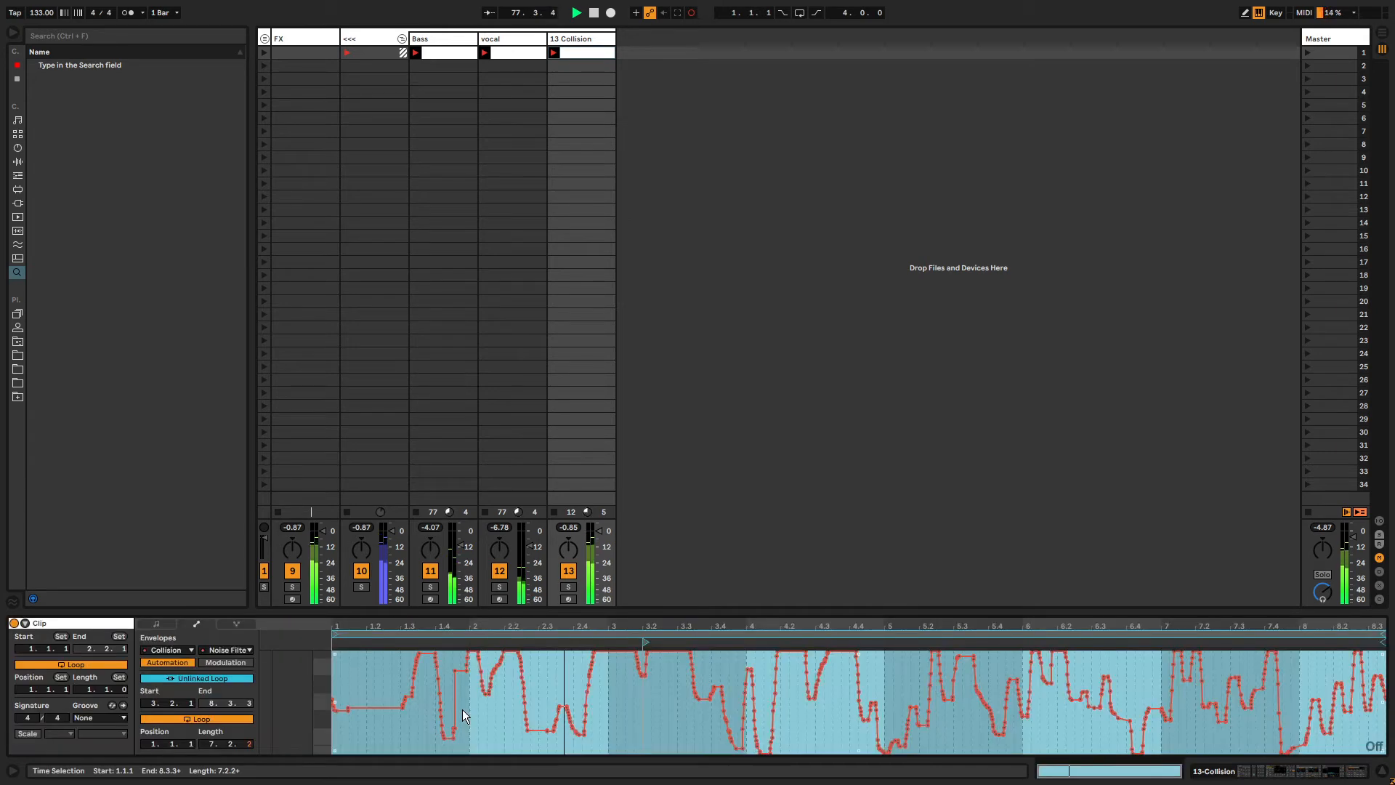
{"action": "left_click", "coordinate": [503, 716]}
{"action": "key", "text": "ctrl+a"}
{"action": "key", "text": "s"}
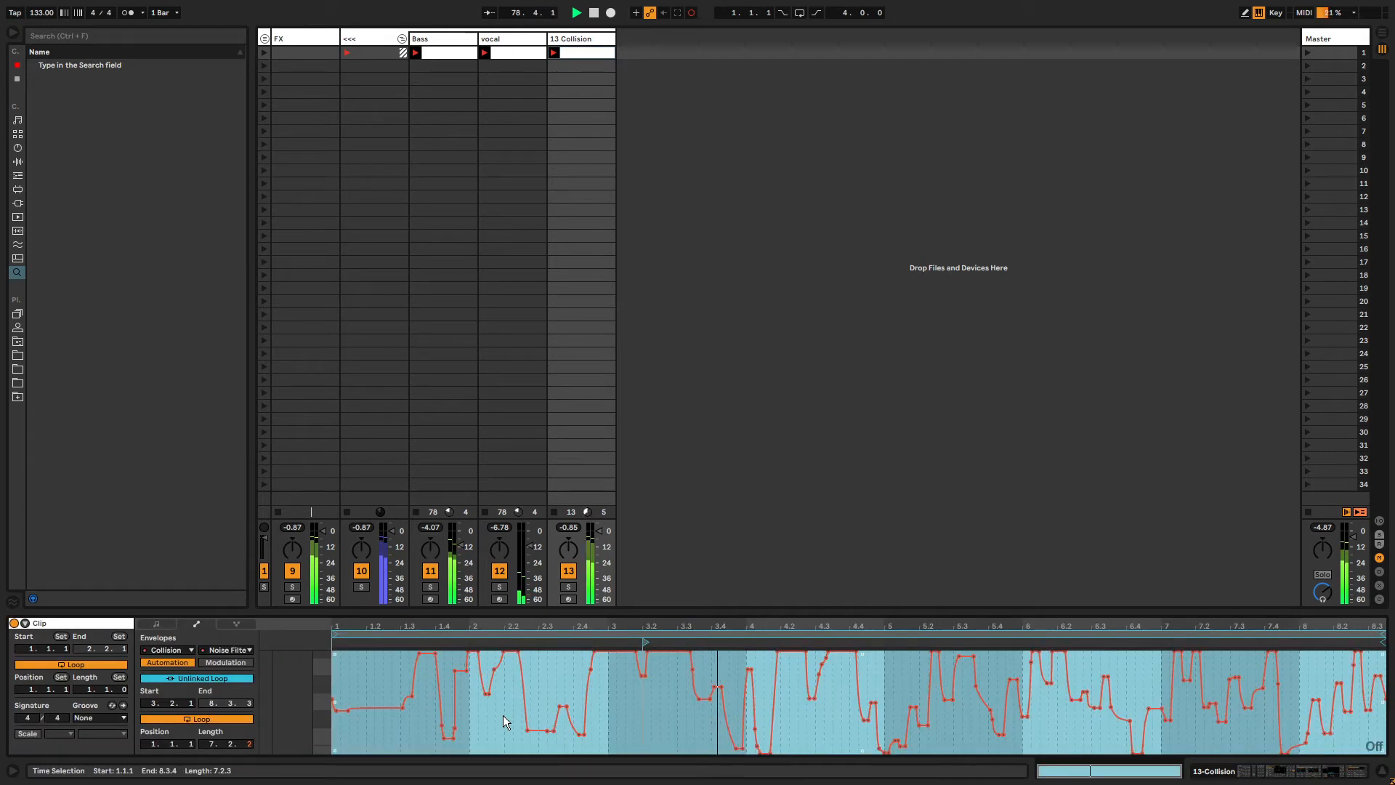
Show the Resonator 1 Decay envelope, unlink its loop and set its length to about 4 bars 3 beats.
{"action": "key", "text": "shift+Tab"}
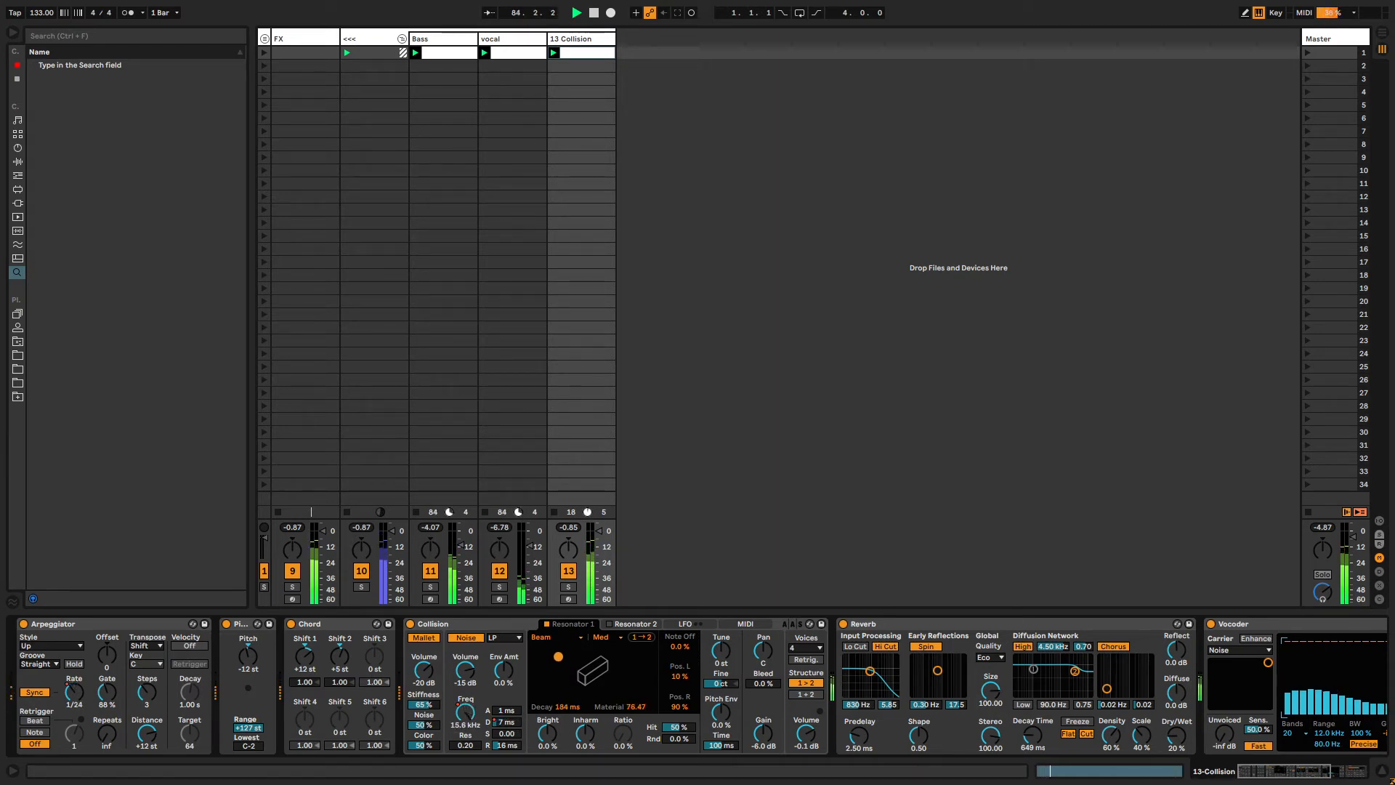
{"action": "right_click", "coordinate": [564, 709]}
{"action": "left_click", "coordinate": [589, 715]}
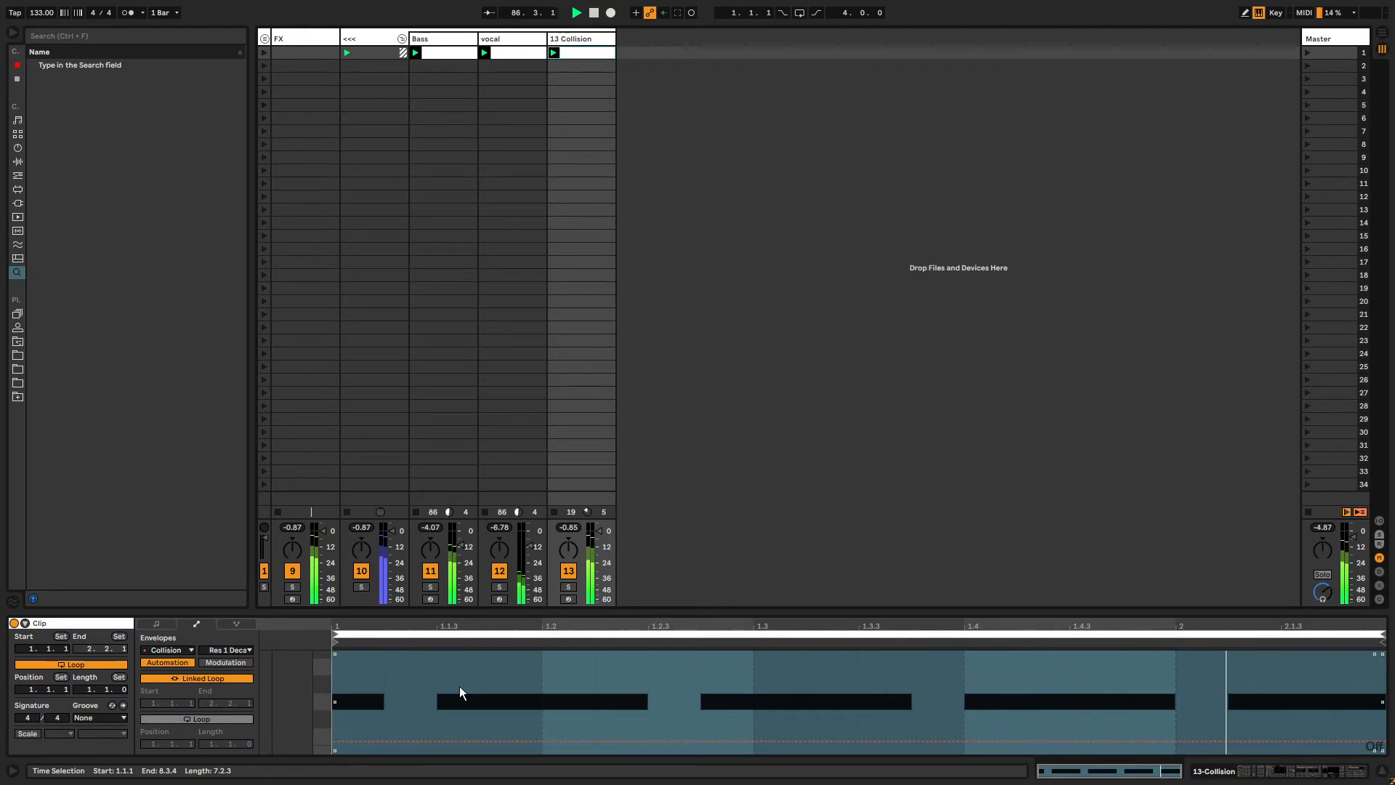
{"action": "left_click", "coordinate": [214, 677]}
{"action": "left_click_drag", "start_coordinate": [212, 744], "coordinate": [212, 712]}
{"action": "left_click", "coordinate": [336, 634]}
{"action": "left_click_drag", "start_coordinate": [336, 643], "coordinate": [577, 642]}
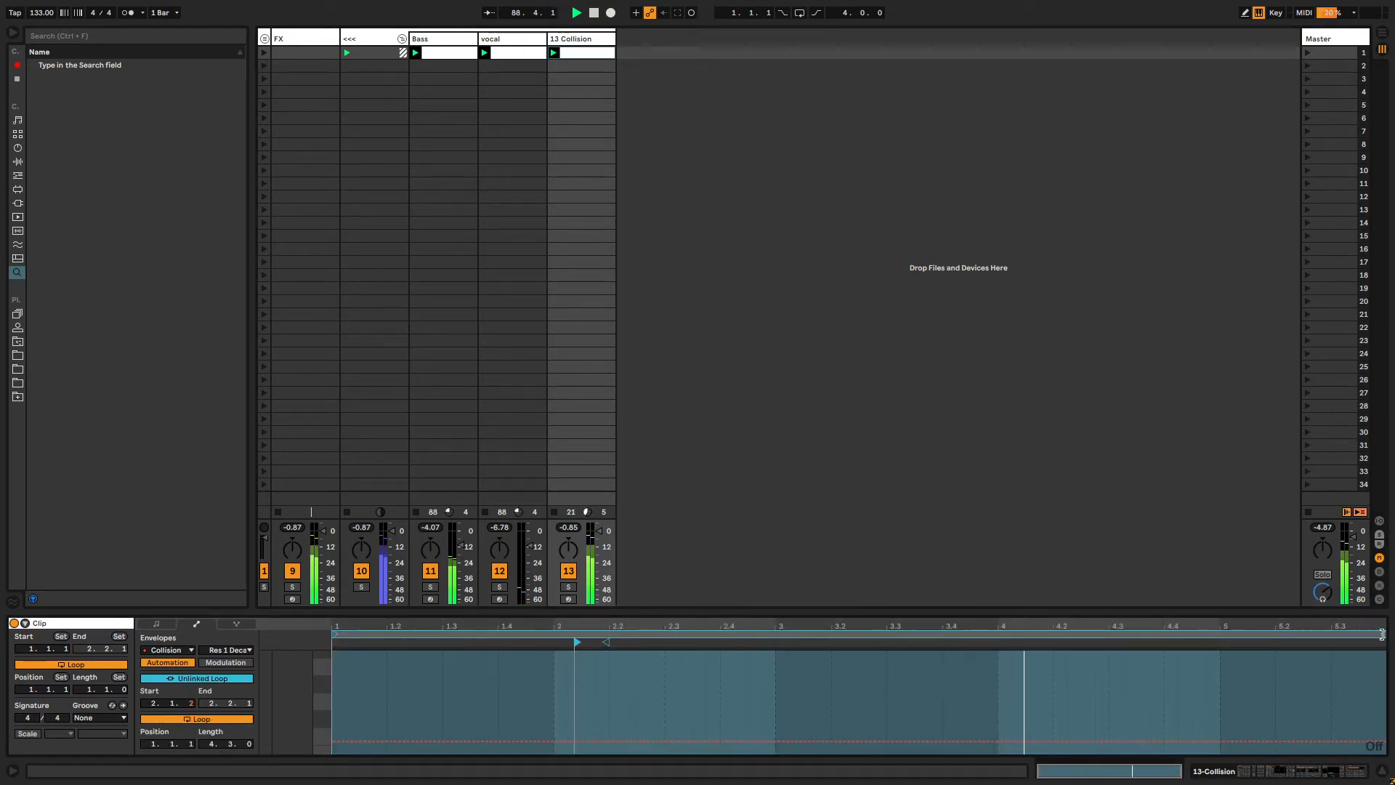
{"action": "left_click_drag", "start_coordinate": [1382, 634], "coordinate": [1388, 635]}
{"action": "key", "text": "shift+Tab"}
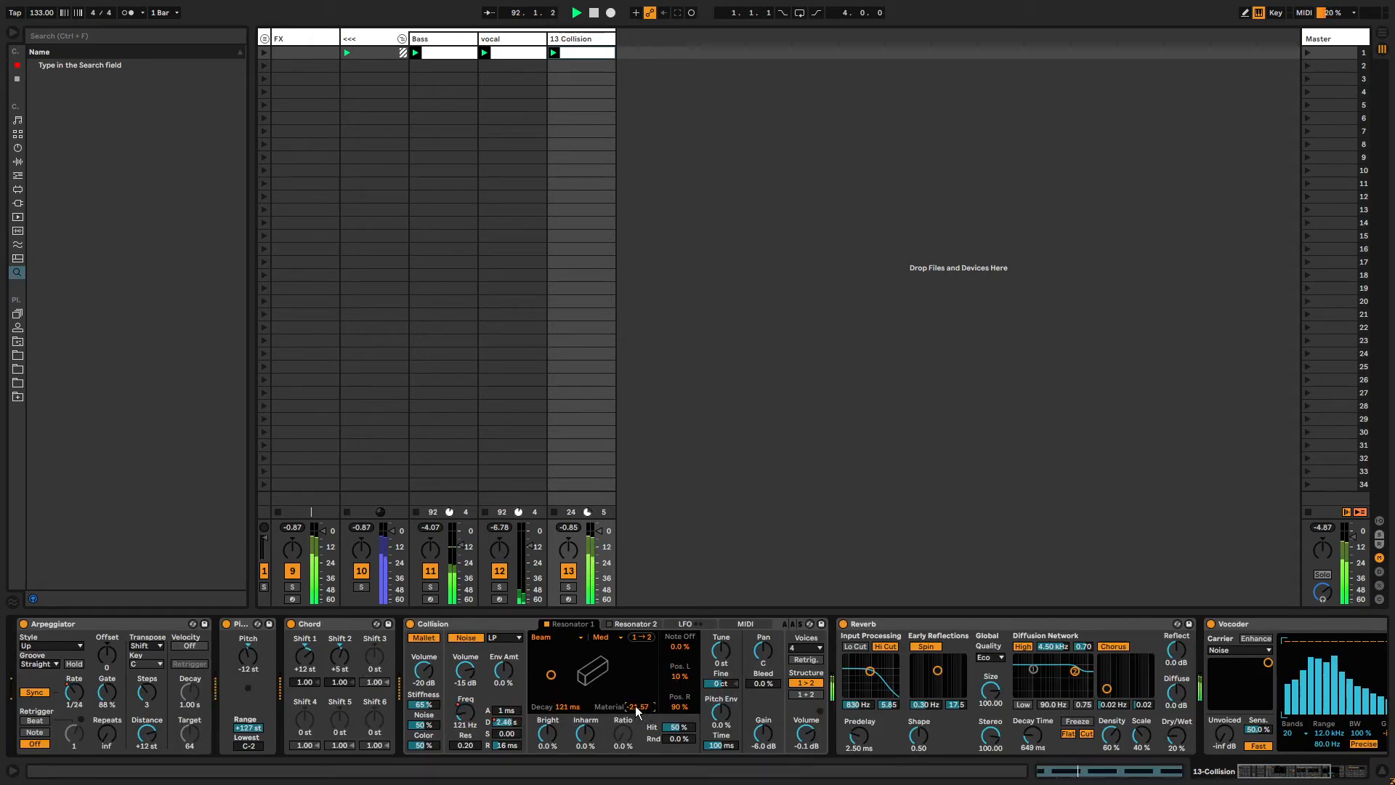
Lengthen the Resonator 1 Material envelope loop to about 6 bars.
{"action": "key", "text": "shift+Tab"}
{"action": "left_click_drag", "start_coordinate": [212, 743], "coordinate": [212, 723]}
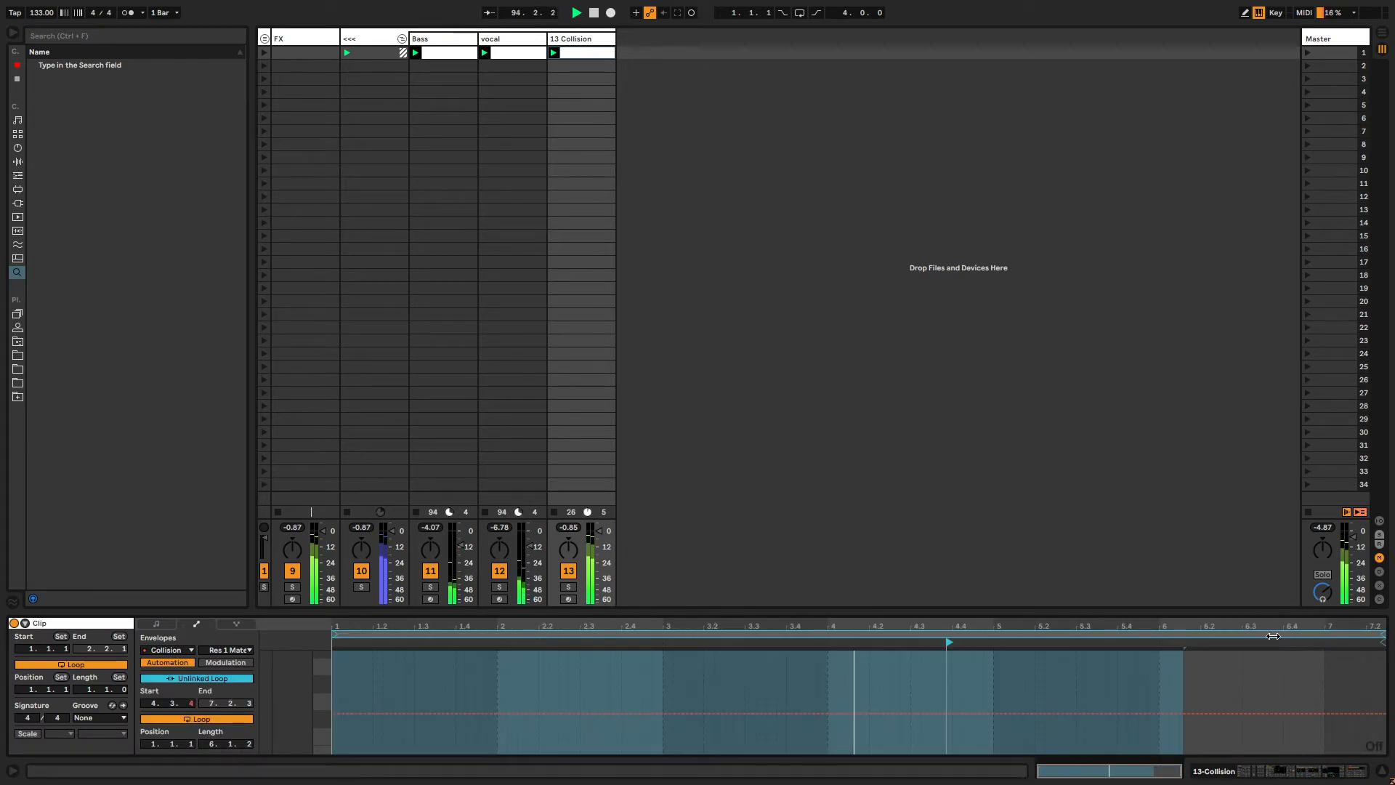
{"action": "key", "text": "shift+Tab"}
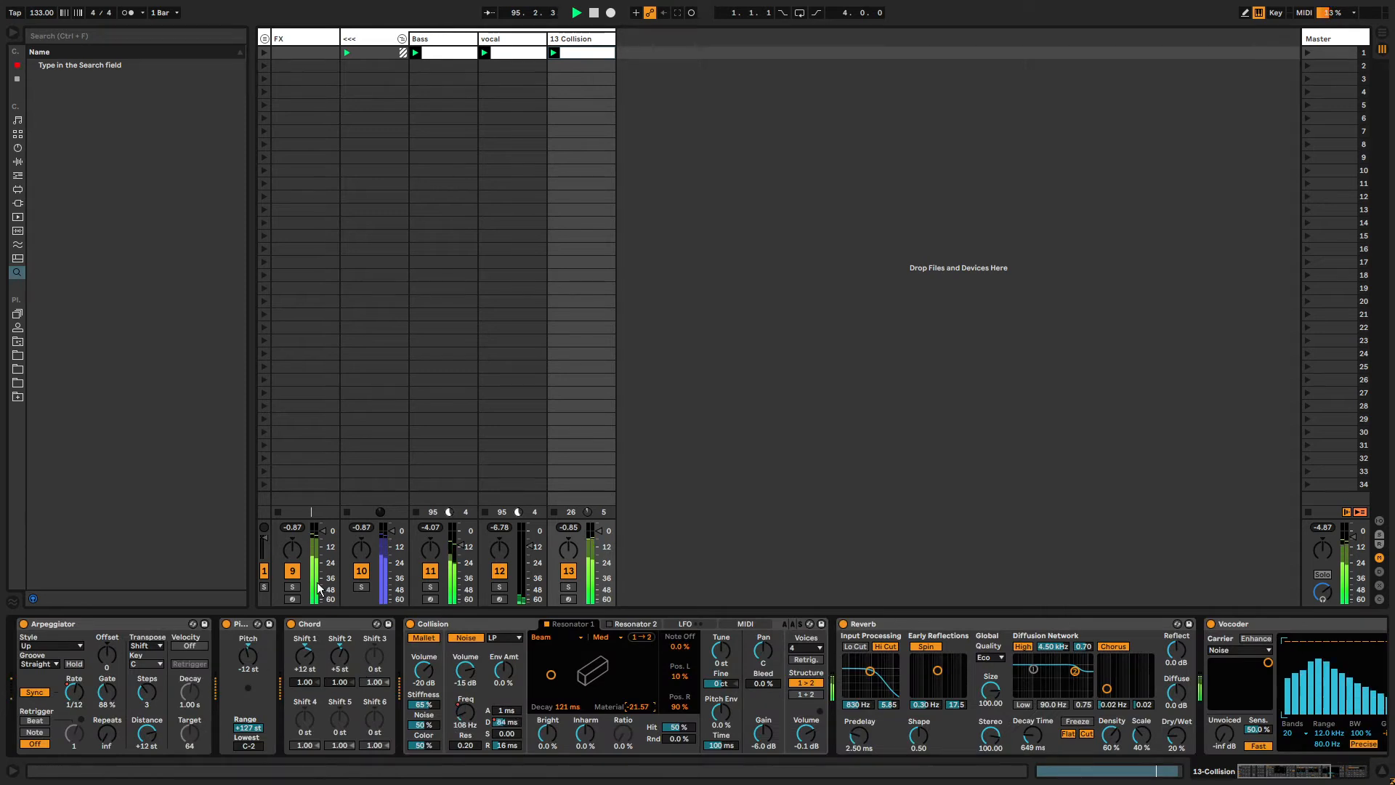
{"action": "key", "text": "alt+Tab"}
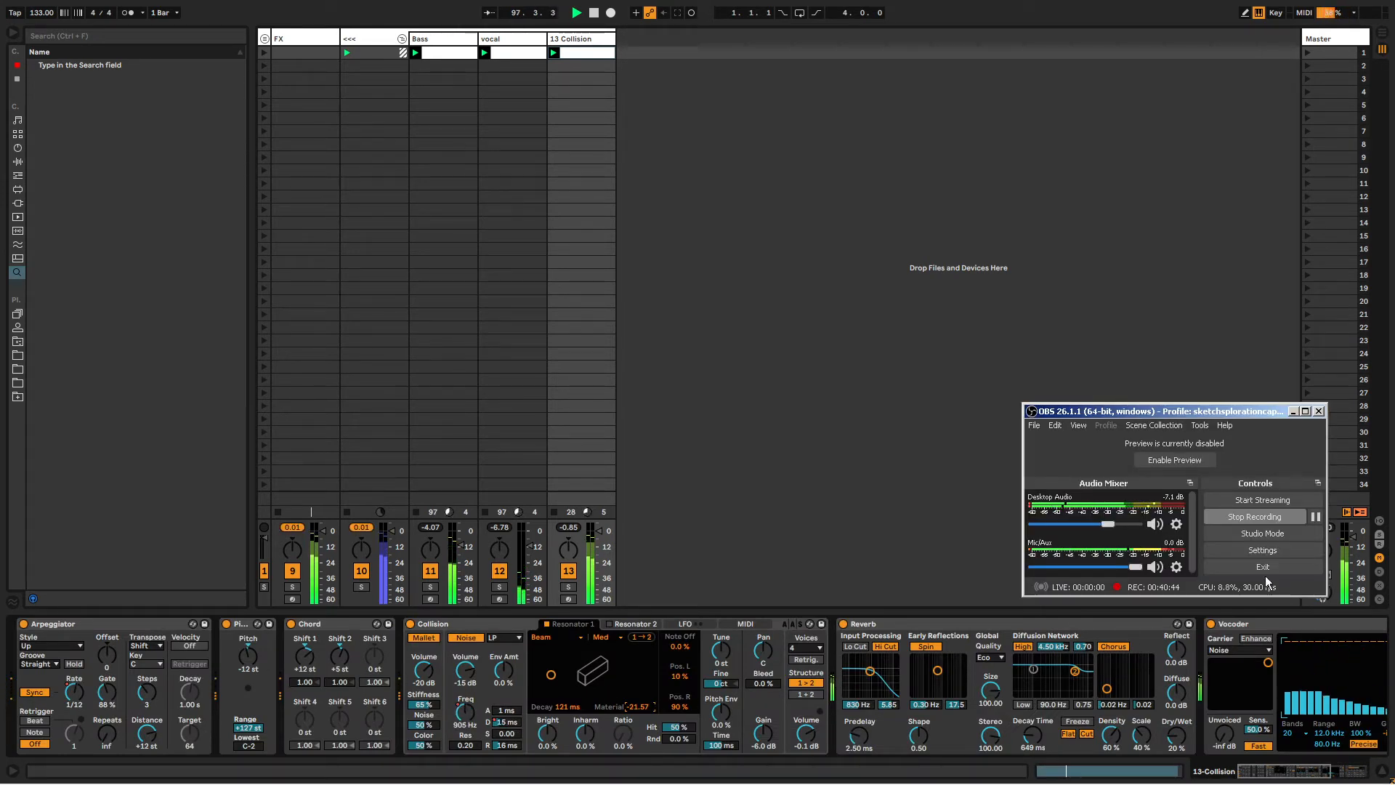
{"action": "key", "text": "alt+Tab"}
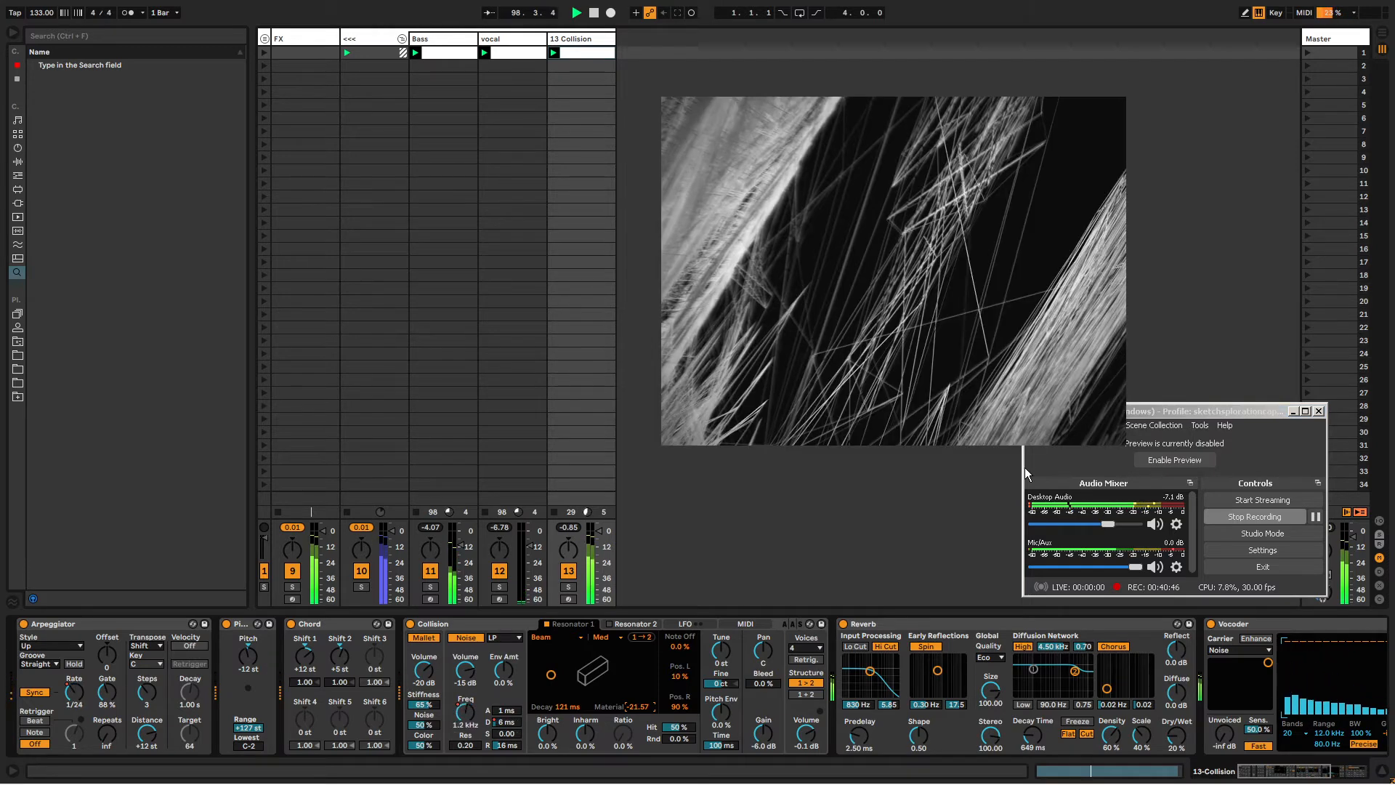
{"action": "left_click", "coordinate": [1025, 473]}
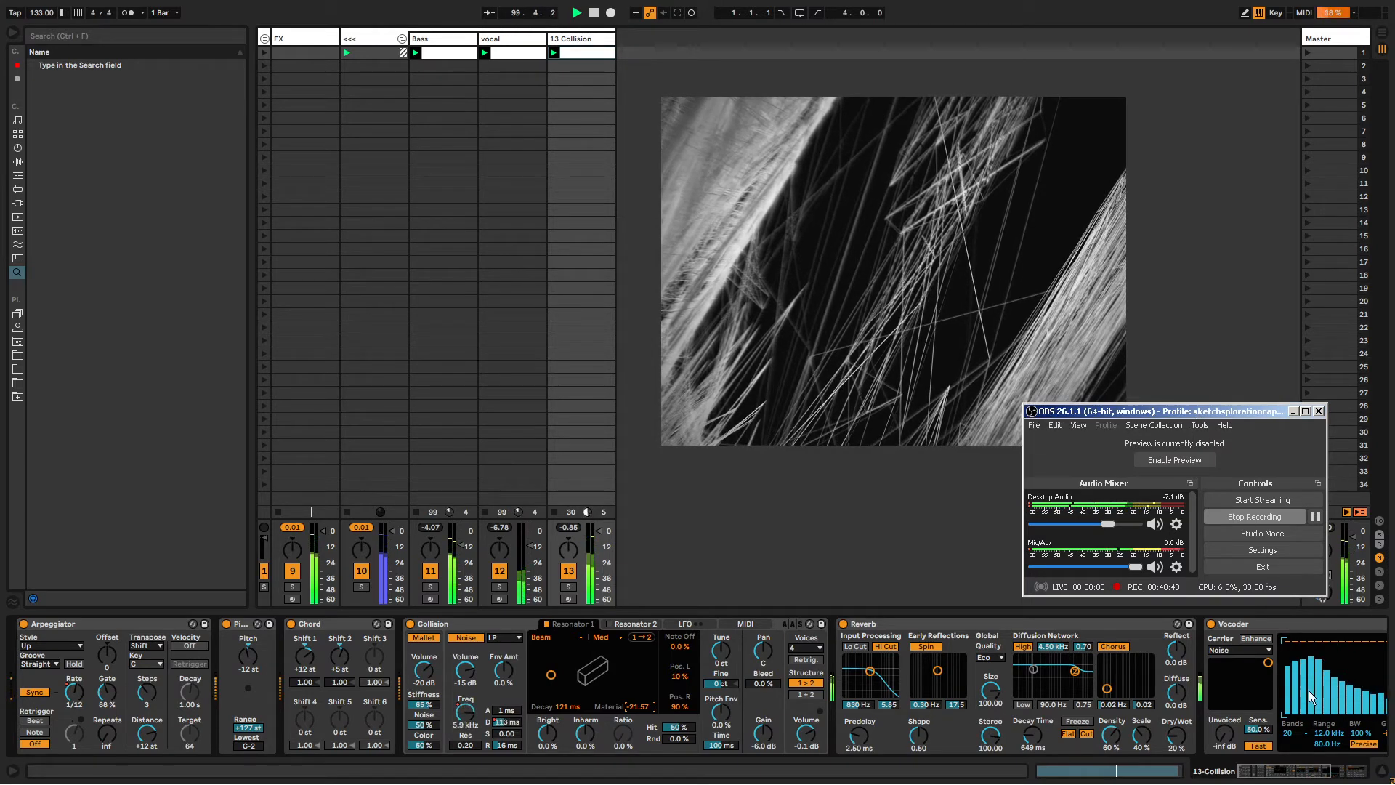
{"action": "left_click_drag", "start_coordinate": [1198, 412], "coordinate": [1330, 776]}
{"action": "mouse_move", "coordinate": [845, 280]}
{"action": "left_mouse_down"}
{"action": "mouse_move", "coordinate": [870, 329]}
{"action": "mouse_move", "coordinate": [926, 332]}
{"action": "left_mouse_up"}
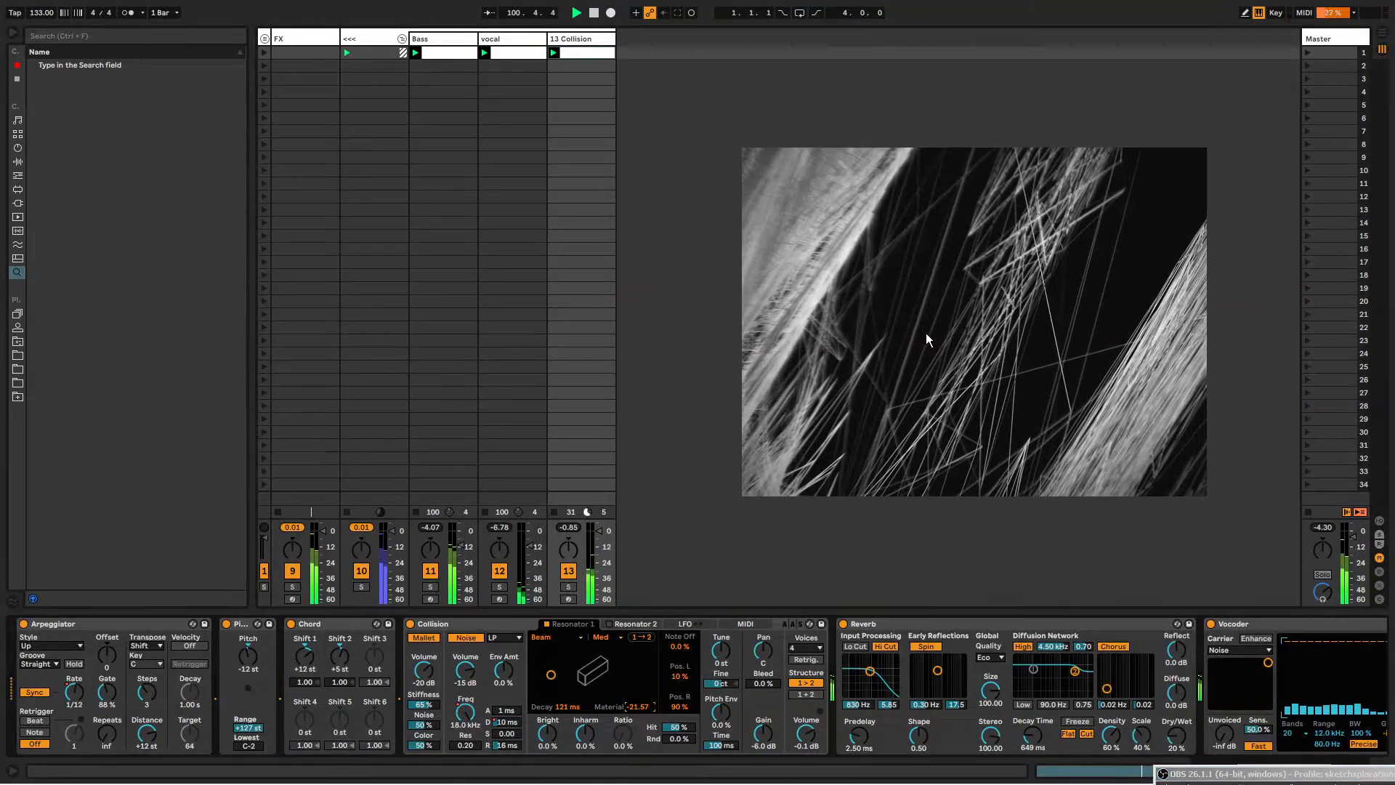
Load the tiliiimmmmstreesketch rack from the user library's RACKS > AUDIO FX folder onto the FX track.
{"action": "left_click", "coordinate": [311, 37]}
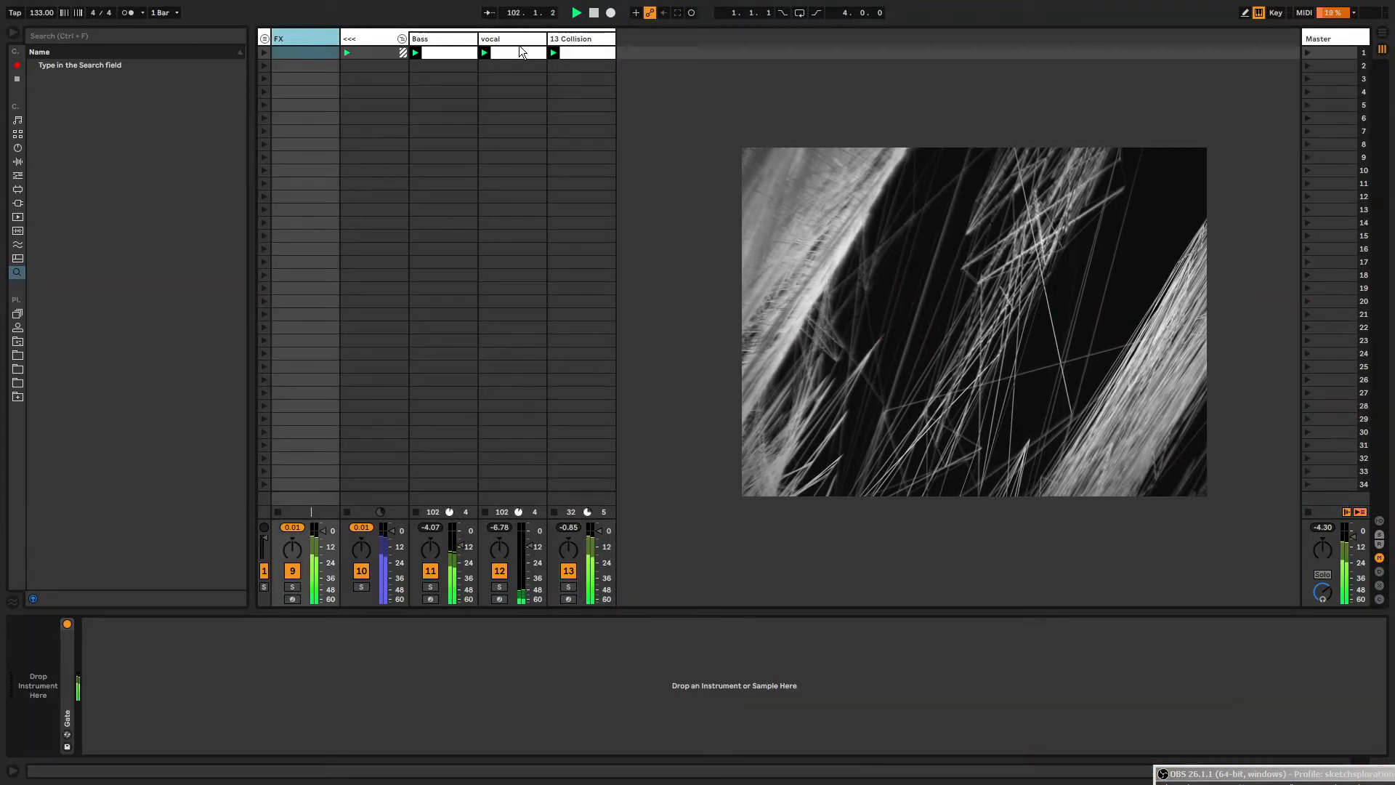
{"action": "left_click", "coordinate": [576, 39]}
{"action": "left_click_drag", "start_coordinate": [974, 397], "coordinate": [1006, 327]}
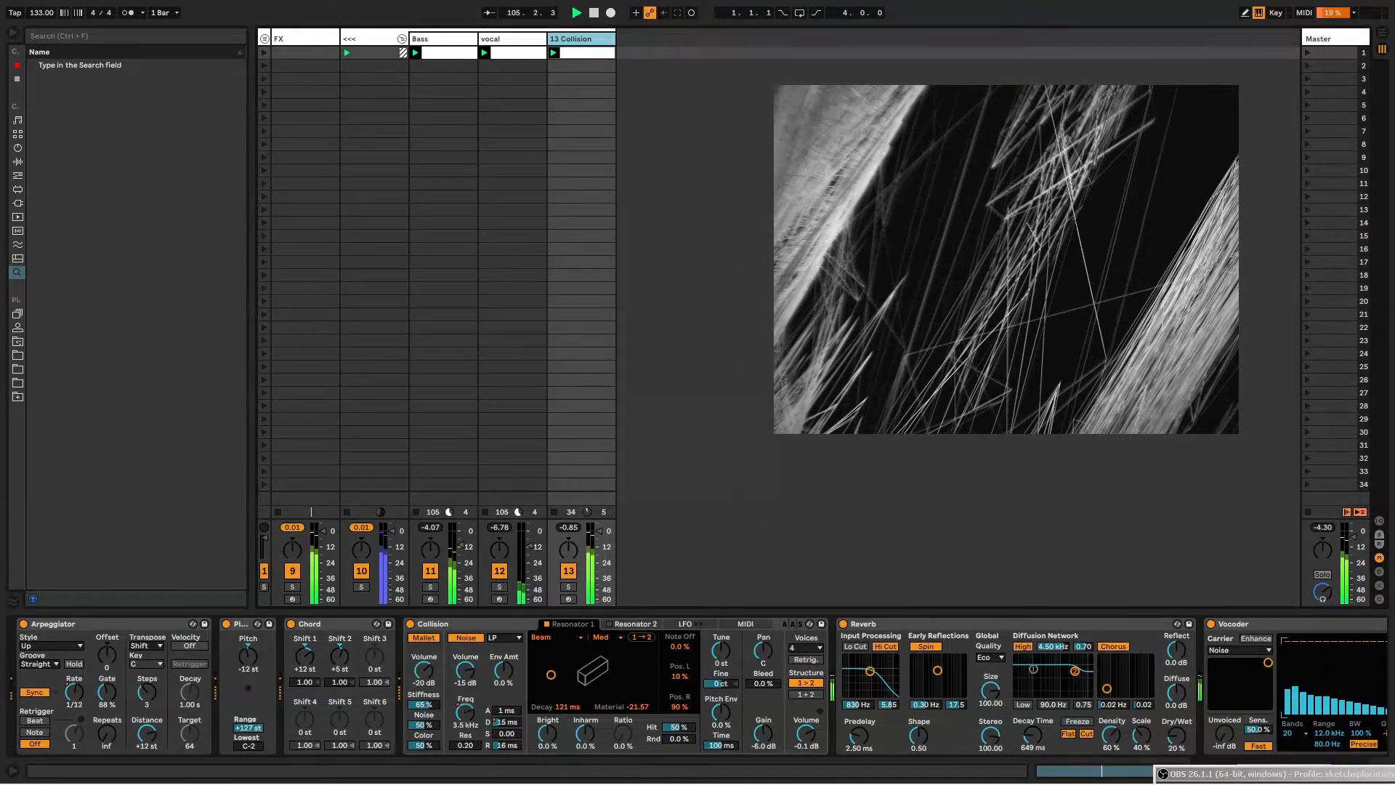
{"action": "left_click", "coordinate": [315, 36]}
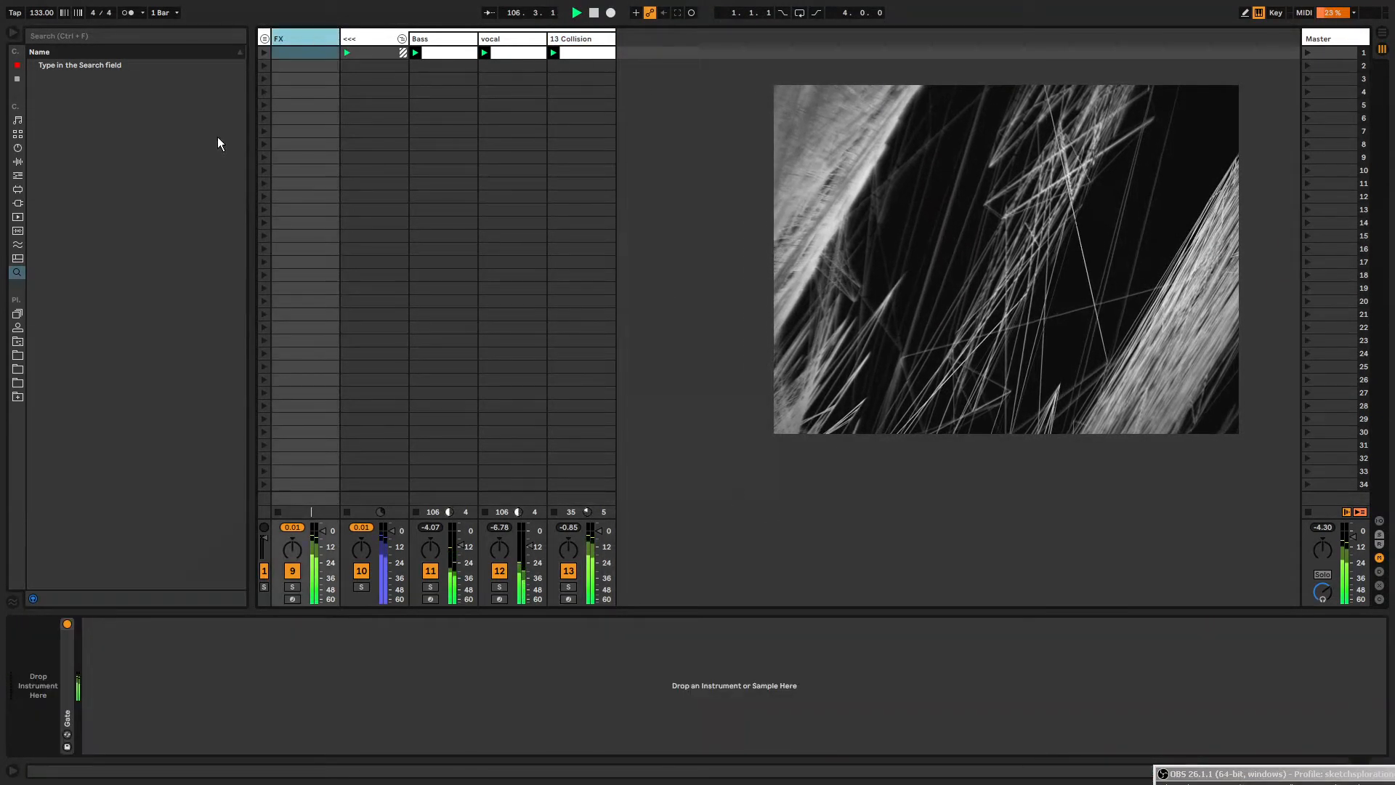
{"action": "left_click", "coordinate": [17, 327]}
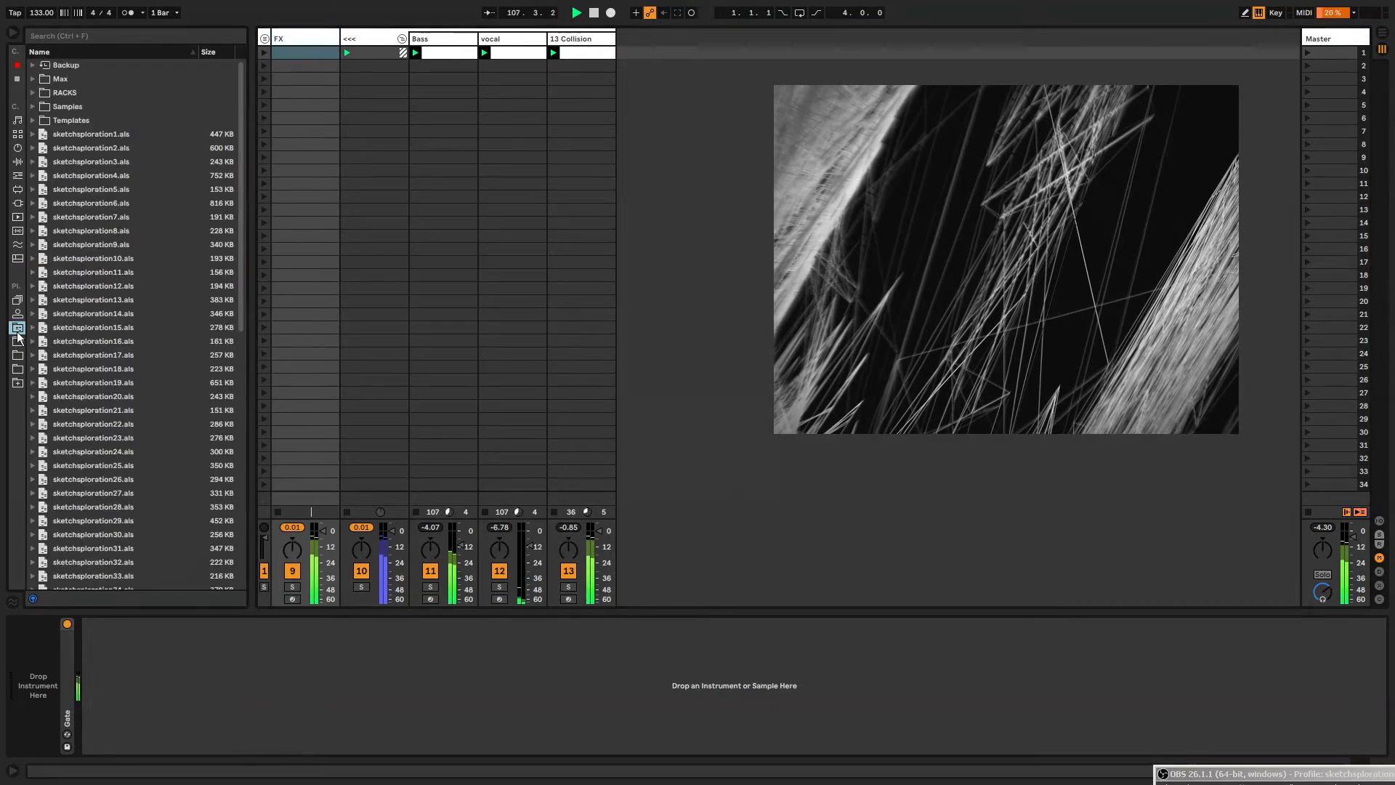
{"action": "left_click", "coordinate": [34, 92]}
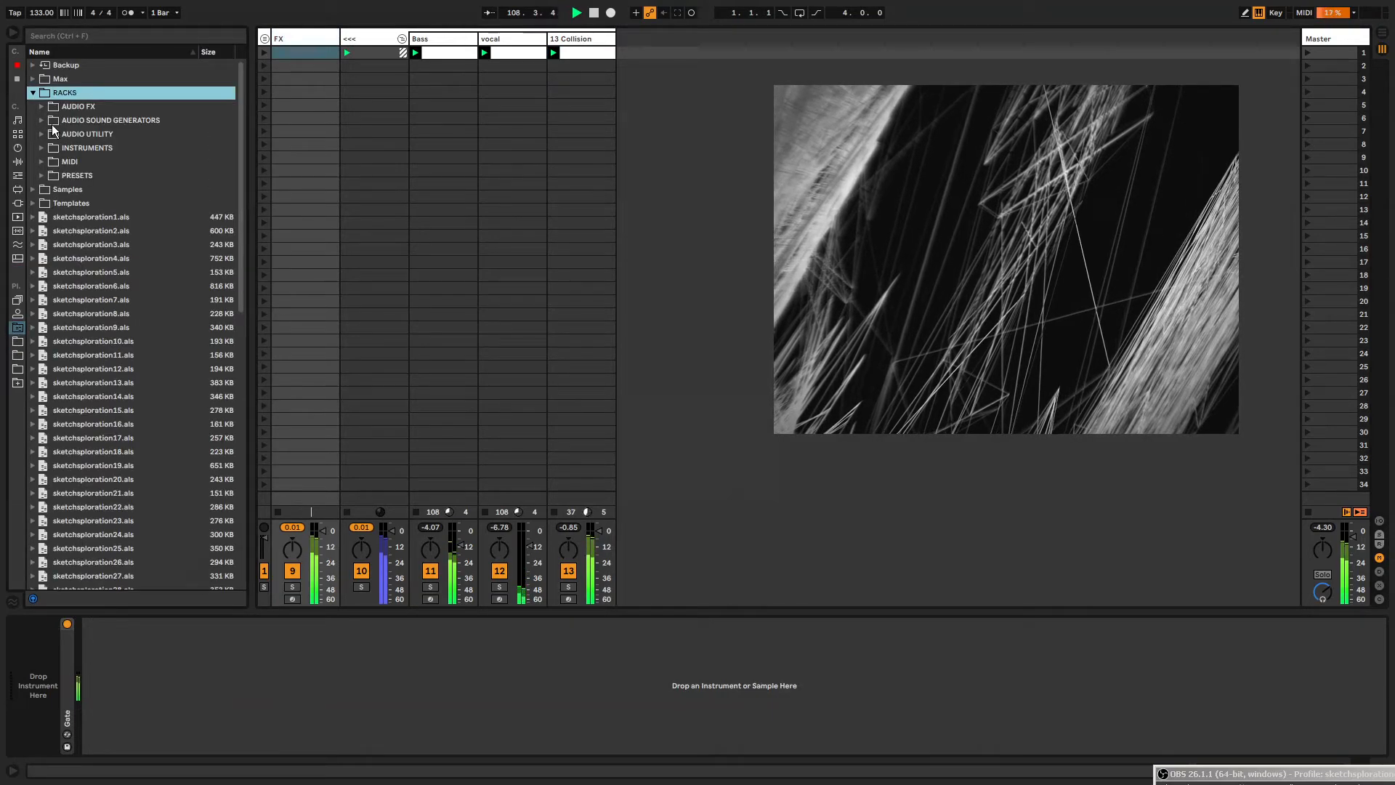
{"action": "left_click", "coordinate": [41, 107]}
{"action": "left_click_drag", "start_coordinate": [96, 482], "coordinate": [296, 40]}
Open the Preferences to check the audio device settings, then close them.
{"action": "mouse_move", "coordinate": [110, 673]}
{"action": "left_mouse_down"}
{"action": "mouse_move", "coordinate": [115, 649]}
{"action": "mouse_move", "coordinate": [116, 673]}
{"action": "left_mouse_up"}
{"action": "left_click", "coordinate": [89, 697]}
{"action": "key", "text": "ctrl+comma"}
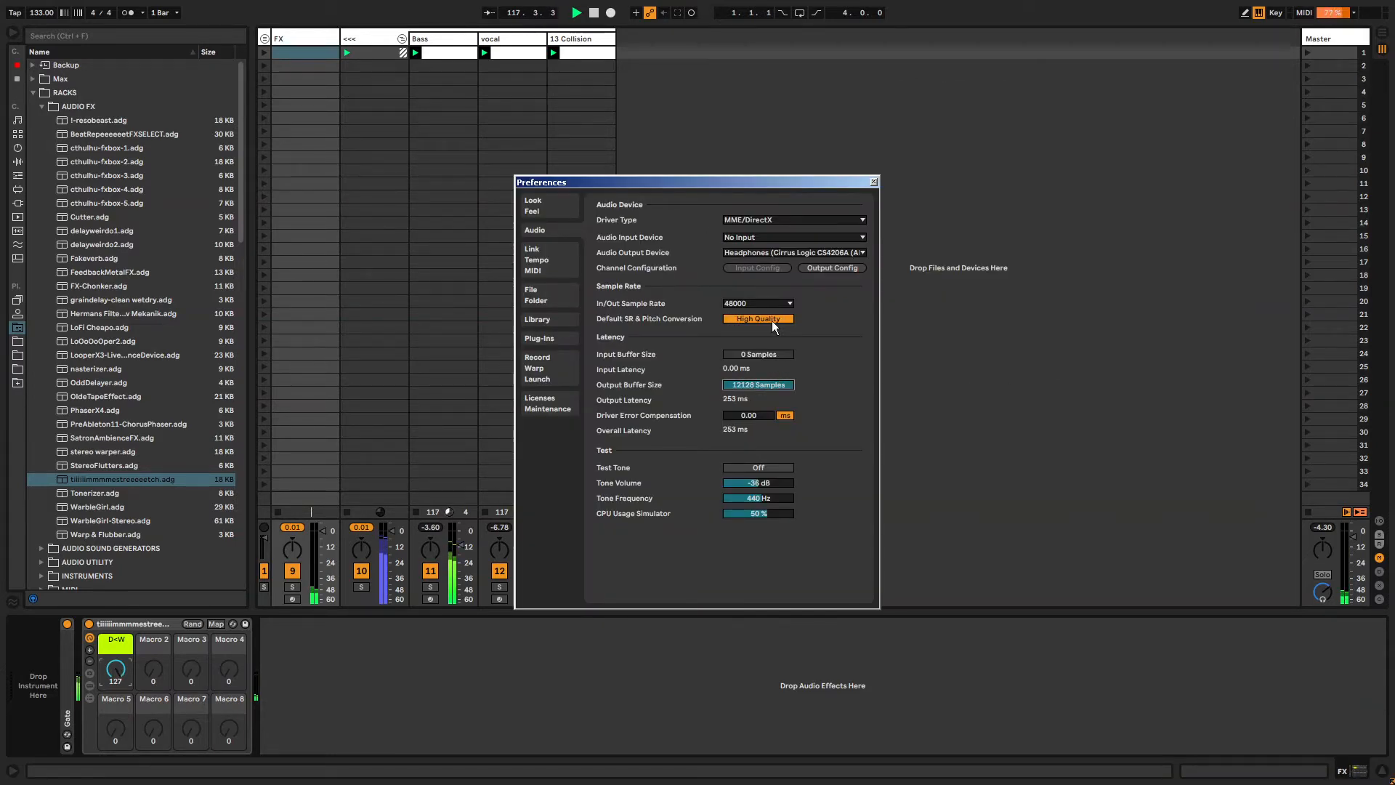
{"action": "left_click", "coordinate": [872, 181]}
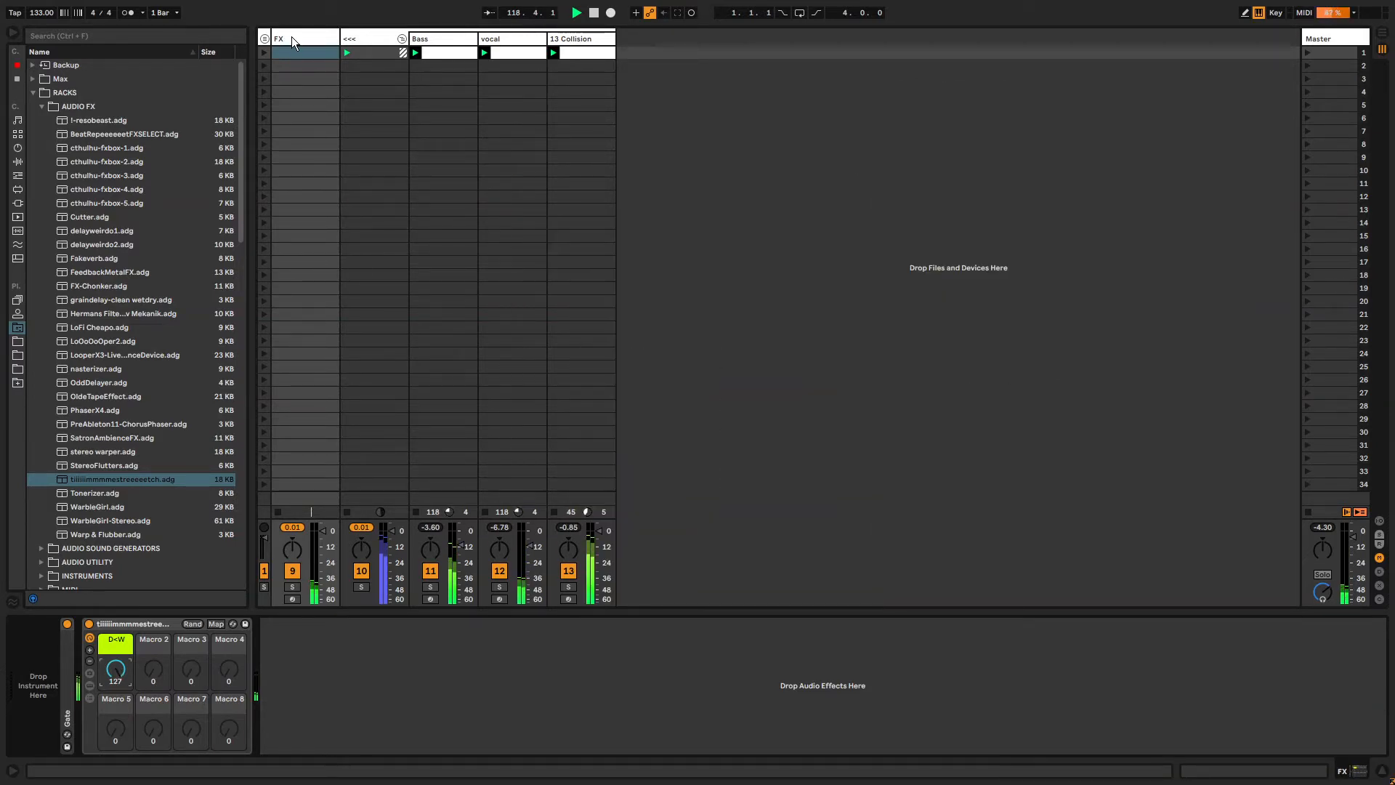
Expand the loaded rack to view its chains and devices.
{"action": "left_click", "coordinate": [92, 696]}
{"action": "left_click", "coordinate": [263, 658]}
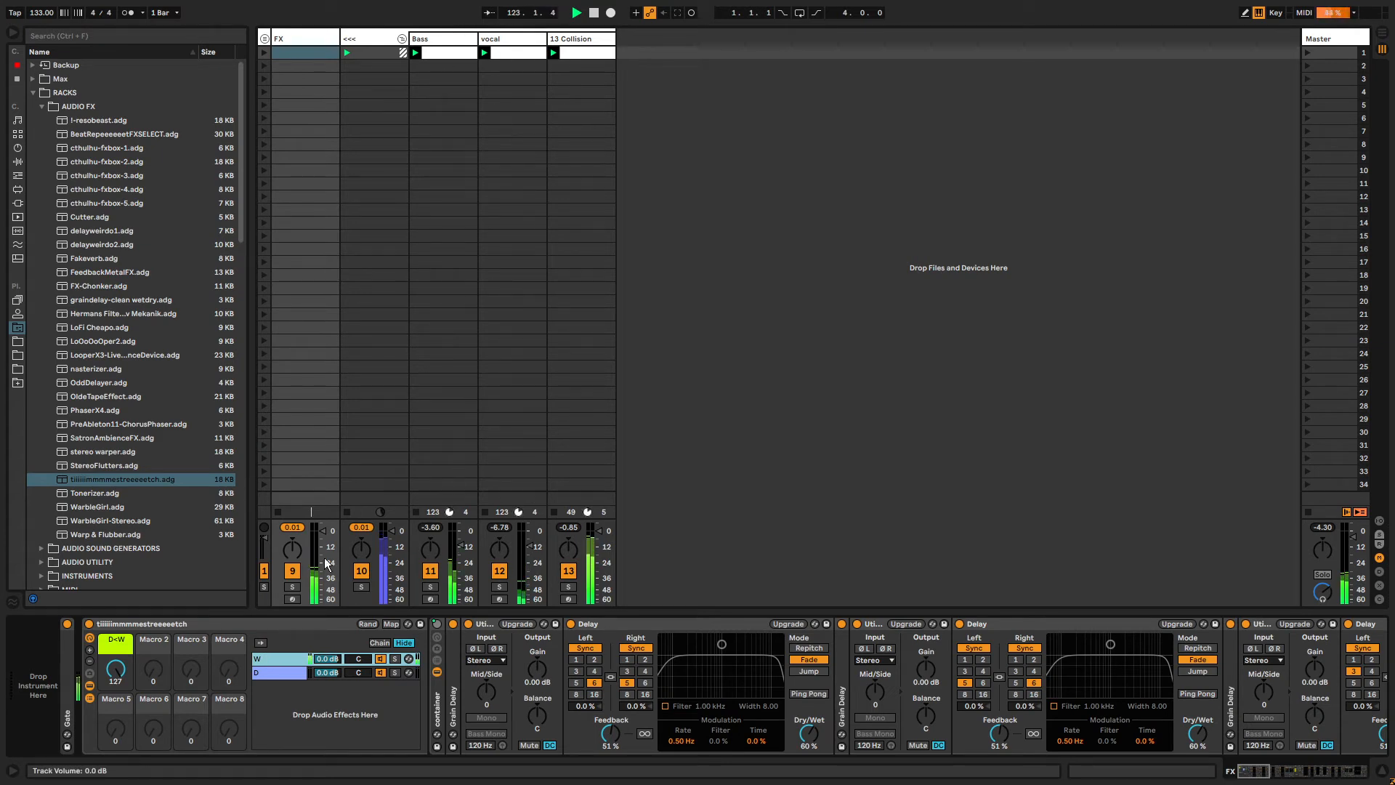
{"action": "left_click", "coordinate": [239, 645]}
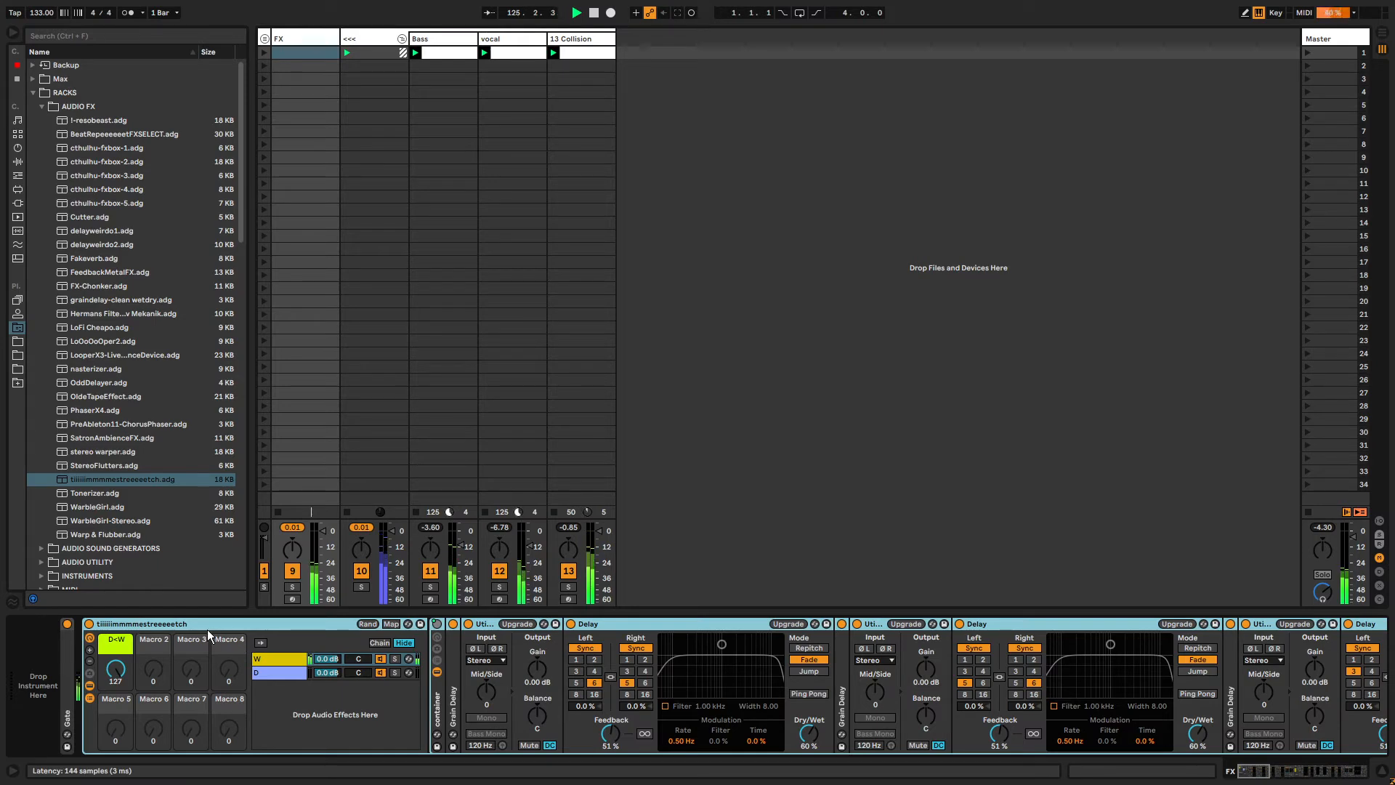
Rename the rack preset file in the browser so its name ends with meeeeaarrr.
{"action": "right_click", "coordinate": [120, 479]}
{"action": "left_click", "coordinate": [124, 498]}
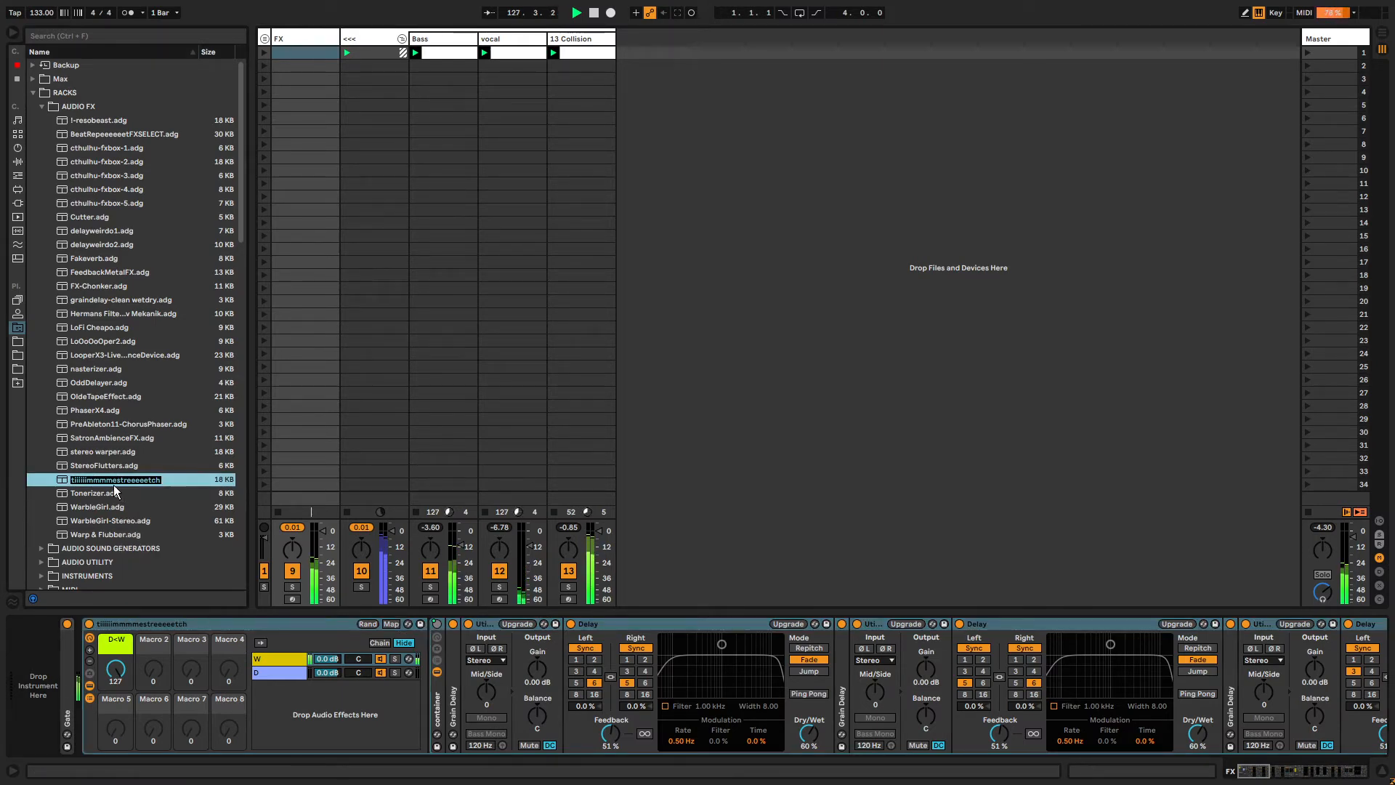
{"action": "key", "text": "Escape"}
{"action": "right_click", "coordinate": [116, 479]}
{"action": "left_click", "coordinate": [134, 499]}
{"action": "key", "text": "Right"}
{"action": "key", "text": "shift+Left"}
{"action": "key", "text": "shift+Left"}
{"action": "key", "text": "shift+Left"}
{"action": "key", "text": "shift+Left"}
{"action": "key", "text": "shift+Left"}
{"action": "key", "text": "shift+Left"}
{"action": "key", "text": "shift+Left"}
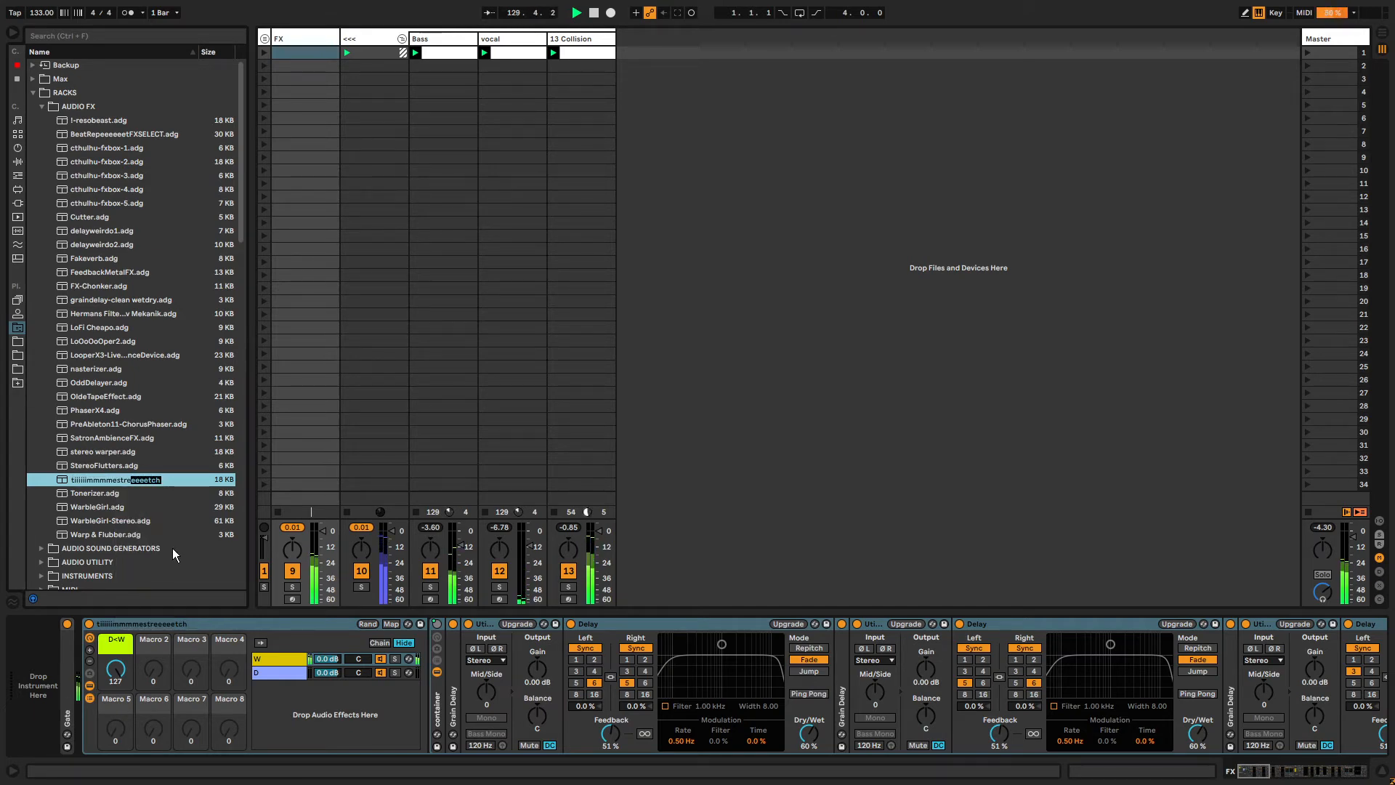
{"action": "key", "text": "shift+Left"}
{"action": "key", "text": "shift+Left"}
{"action": "key", "text": "shift+Left"}
{"action": "type", "text": "meeeeaarrr"}
{"action": "key", "text": "Return"}
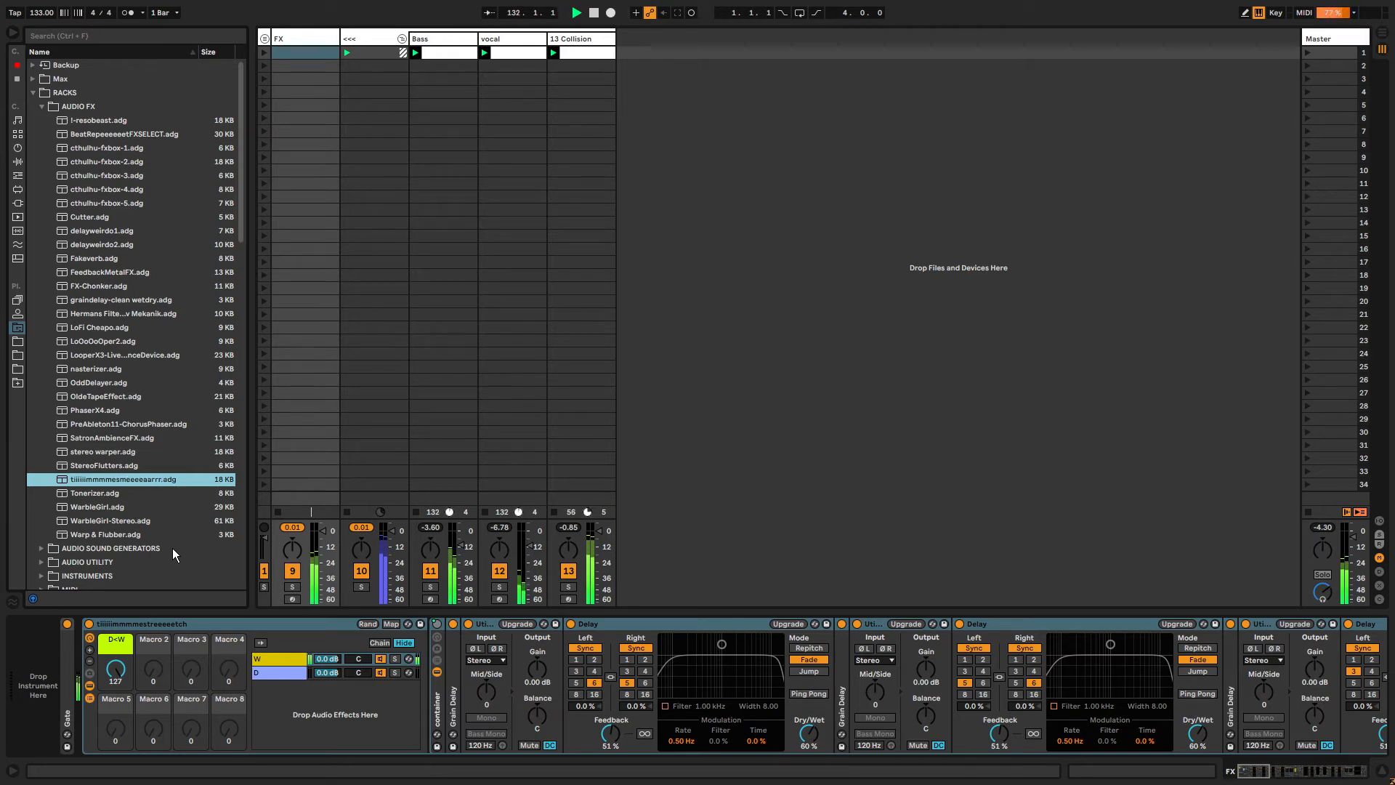
Delete the rack from the FX track.
{"action": "left_click", "coordinate": [591, 626]}
{"action": "left_click", "coordinate": [137, 627]}
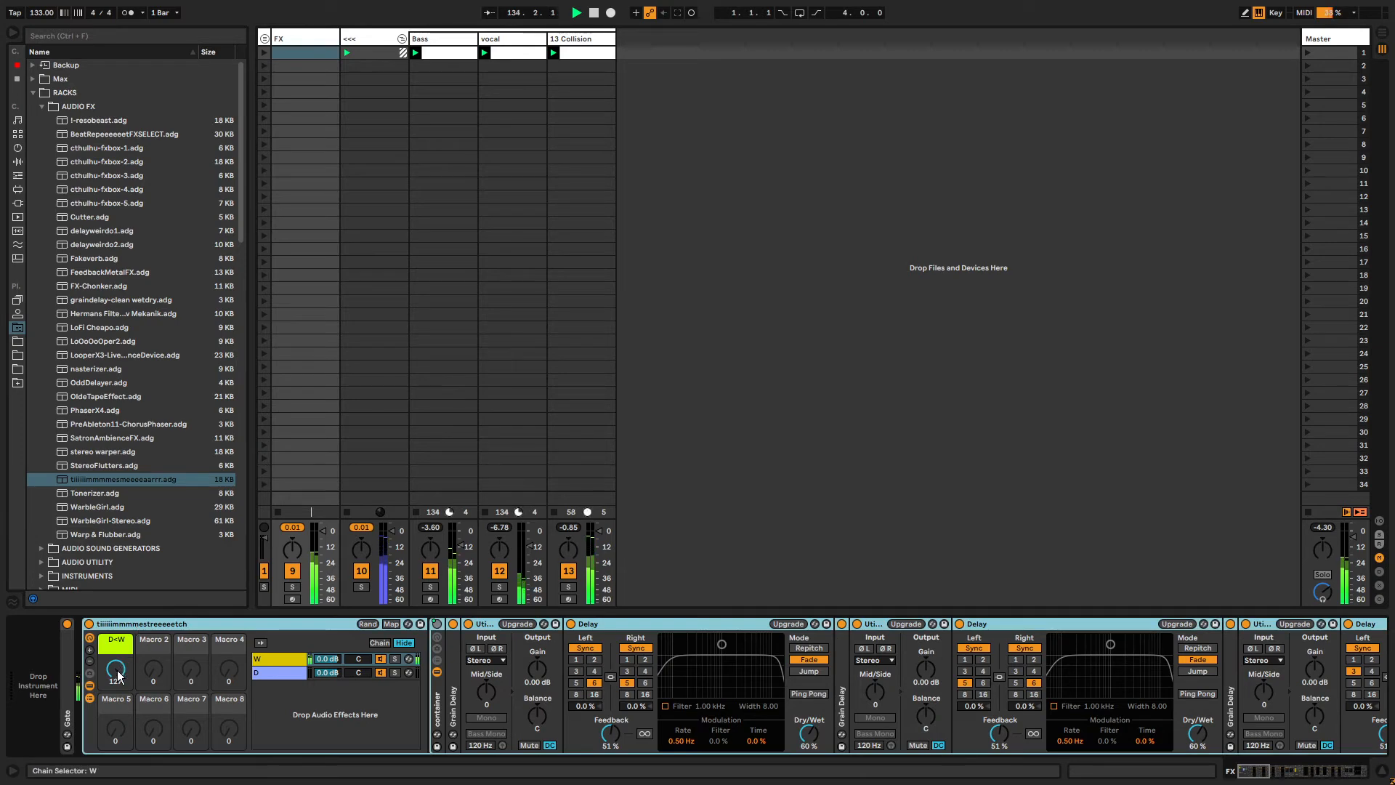
{"action": "left_click_drag", "start_coordinate": [119, 676], "coordinate": [115, 686]}
{"action": "left_click", "coordinate": [87, 696]}
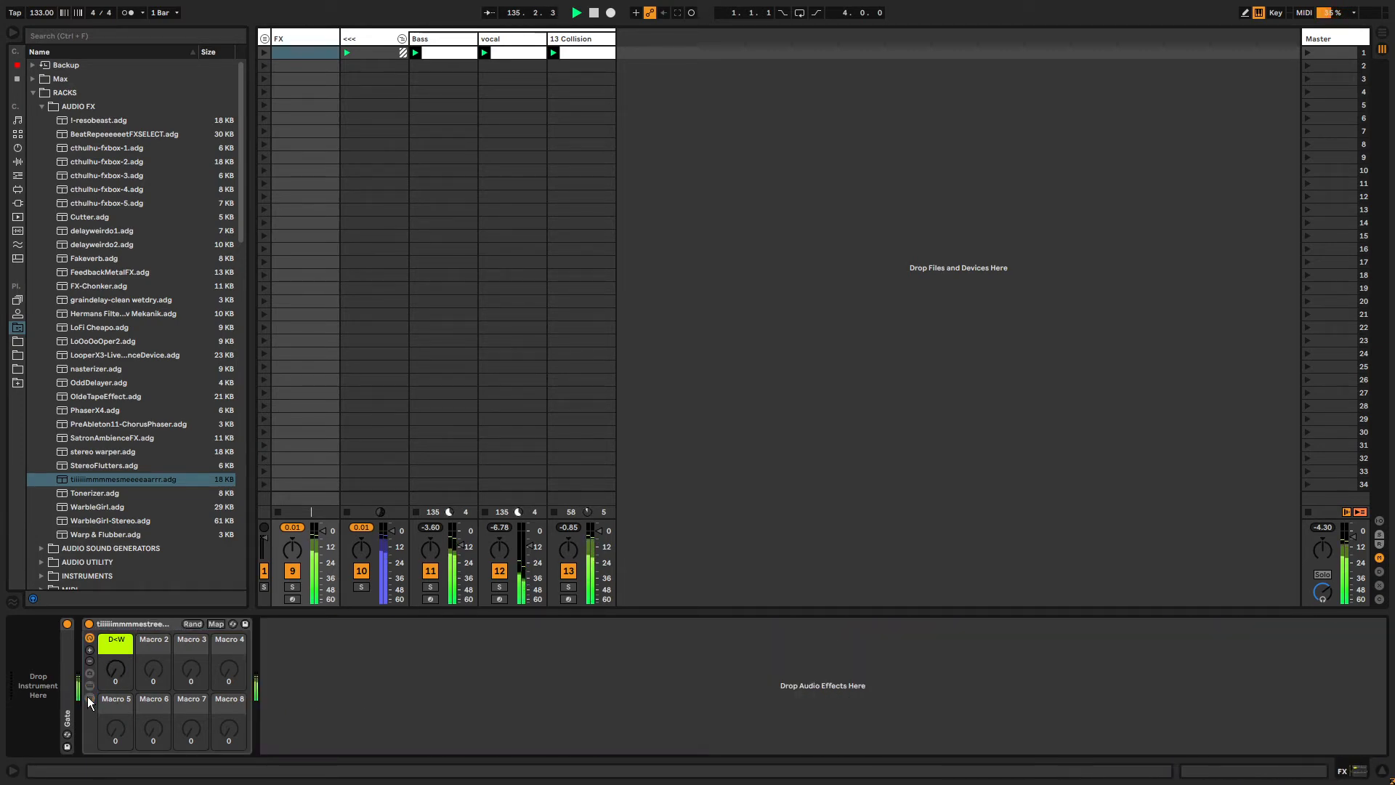
{"action": "left_click", "coordinate": [137, 622]}
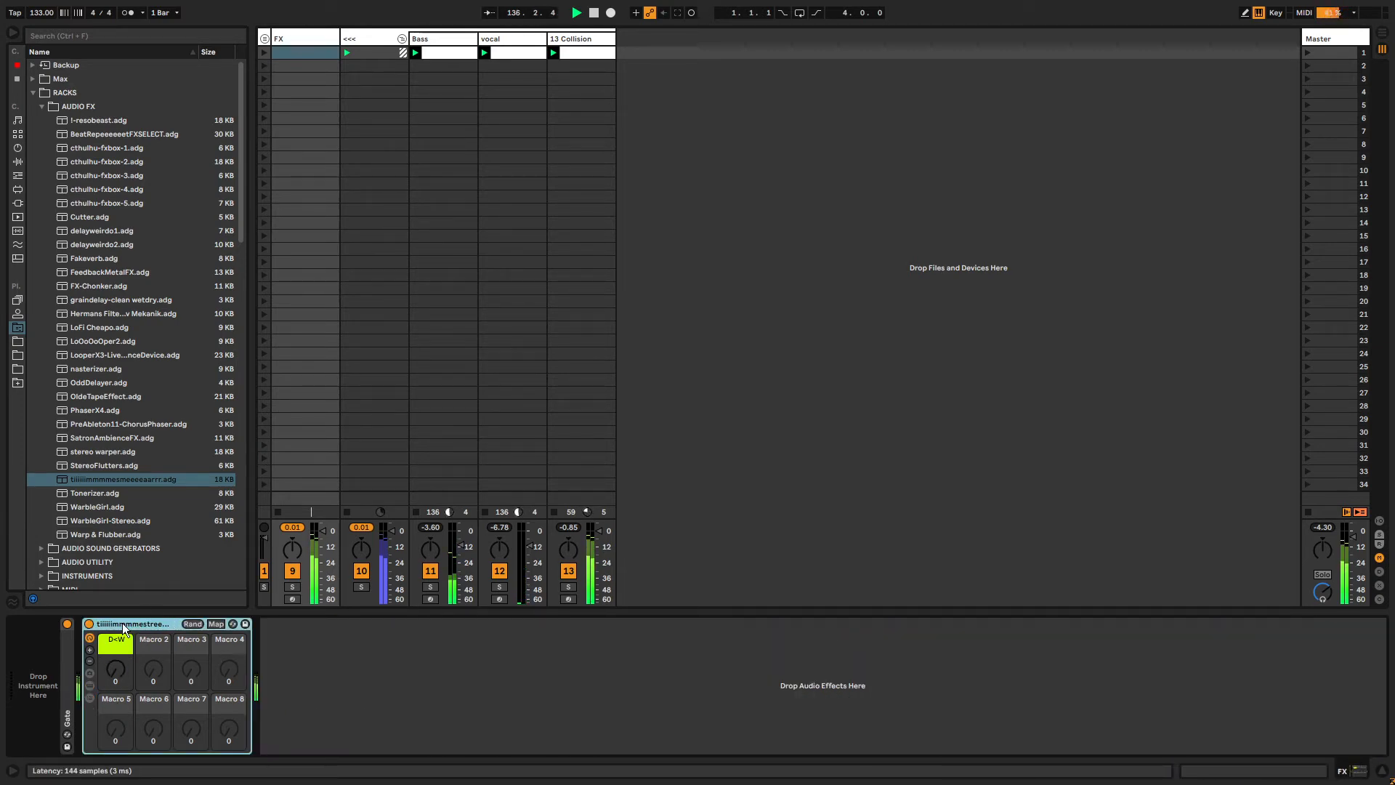
{"action": "key", "text": "Delete"}
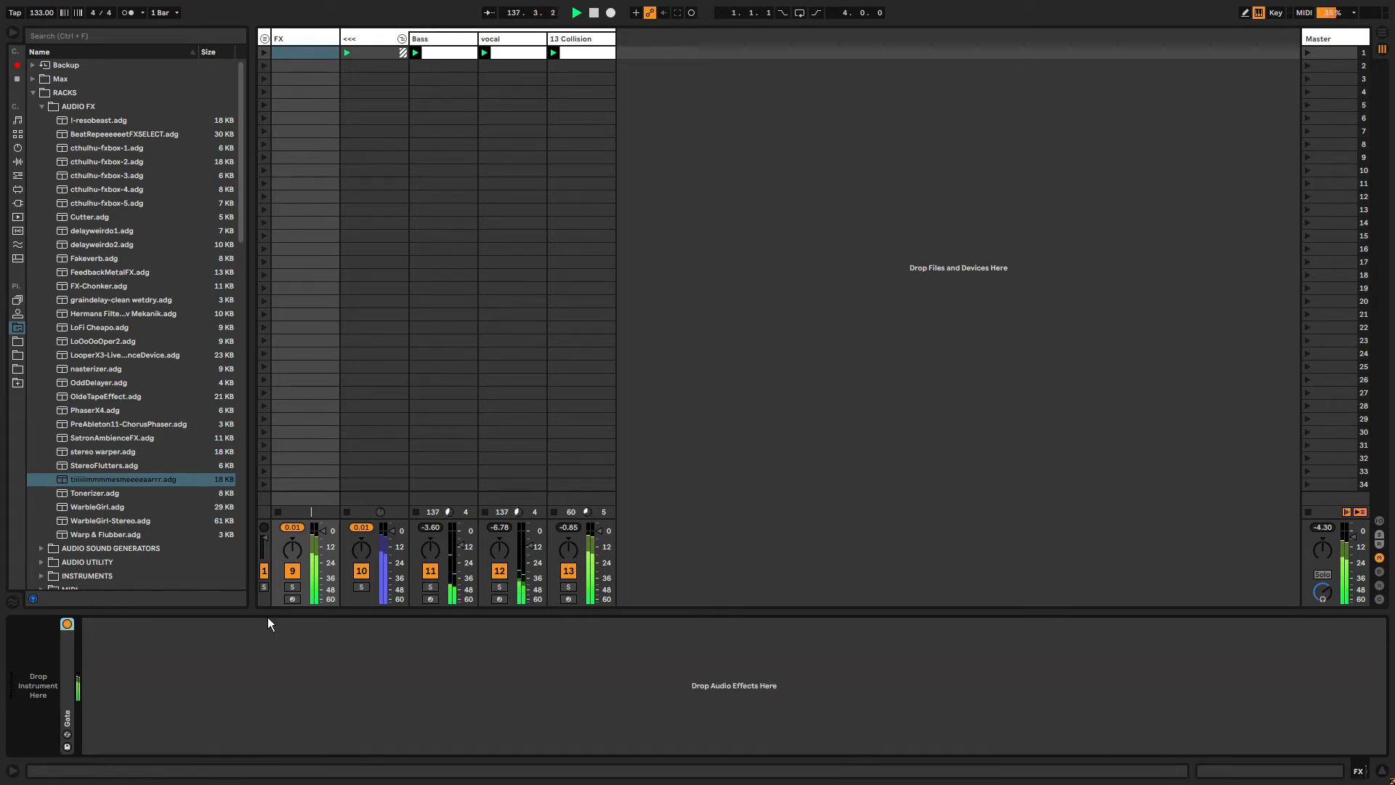
{"action": "key", "text": "alt+Tab"}
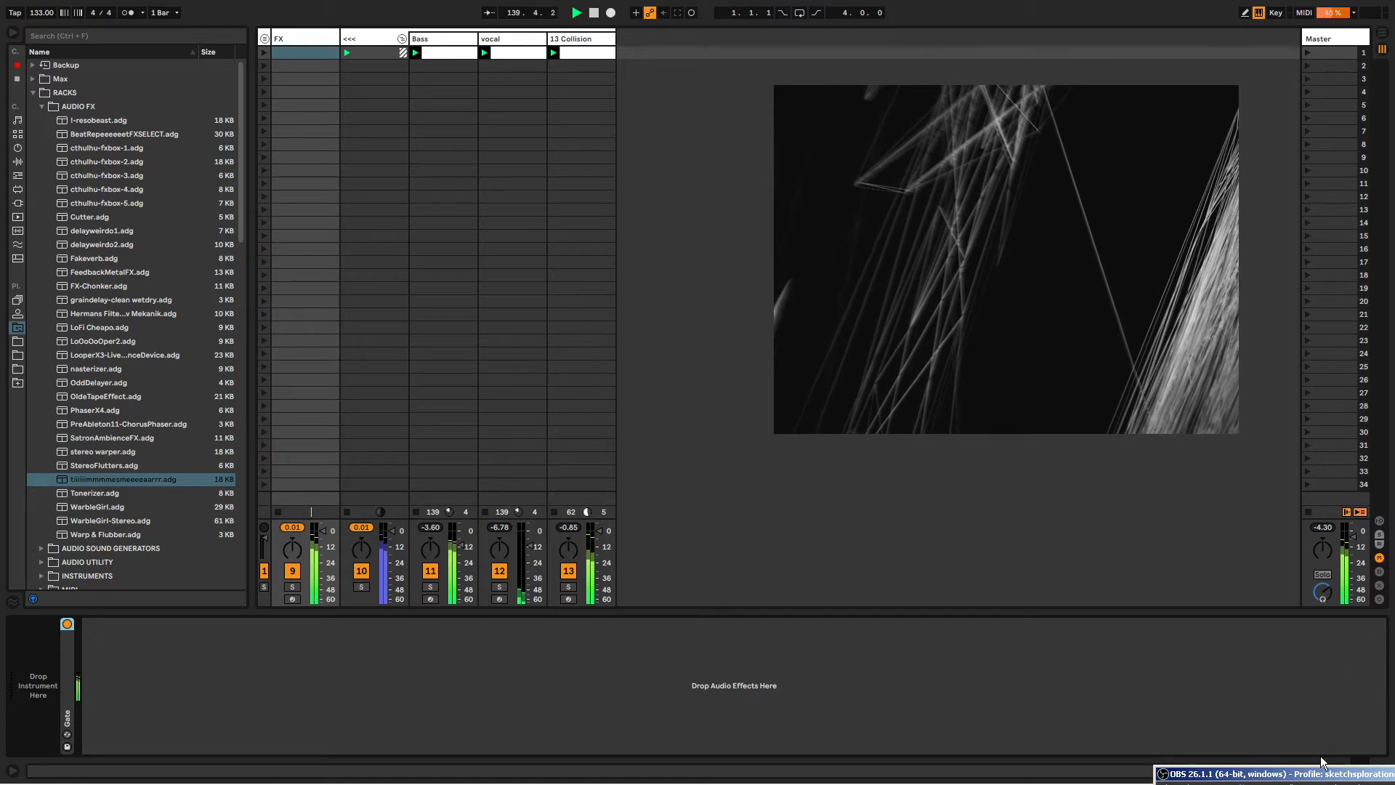
{"action": "left_click_drag", "start_coordinate": [1107, 281], "coordinate": [1093, 248]}
{"action": "left_click_drag", "start_coordinate": [1035, 167], "coordinate": [1064, 188]}
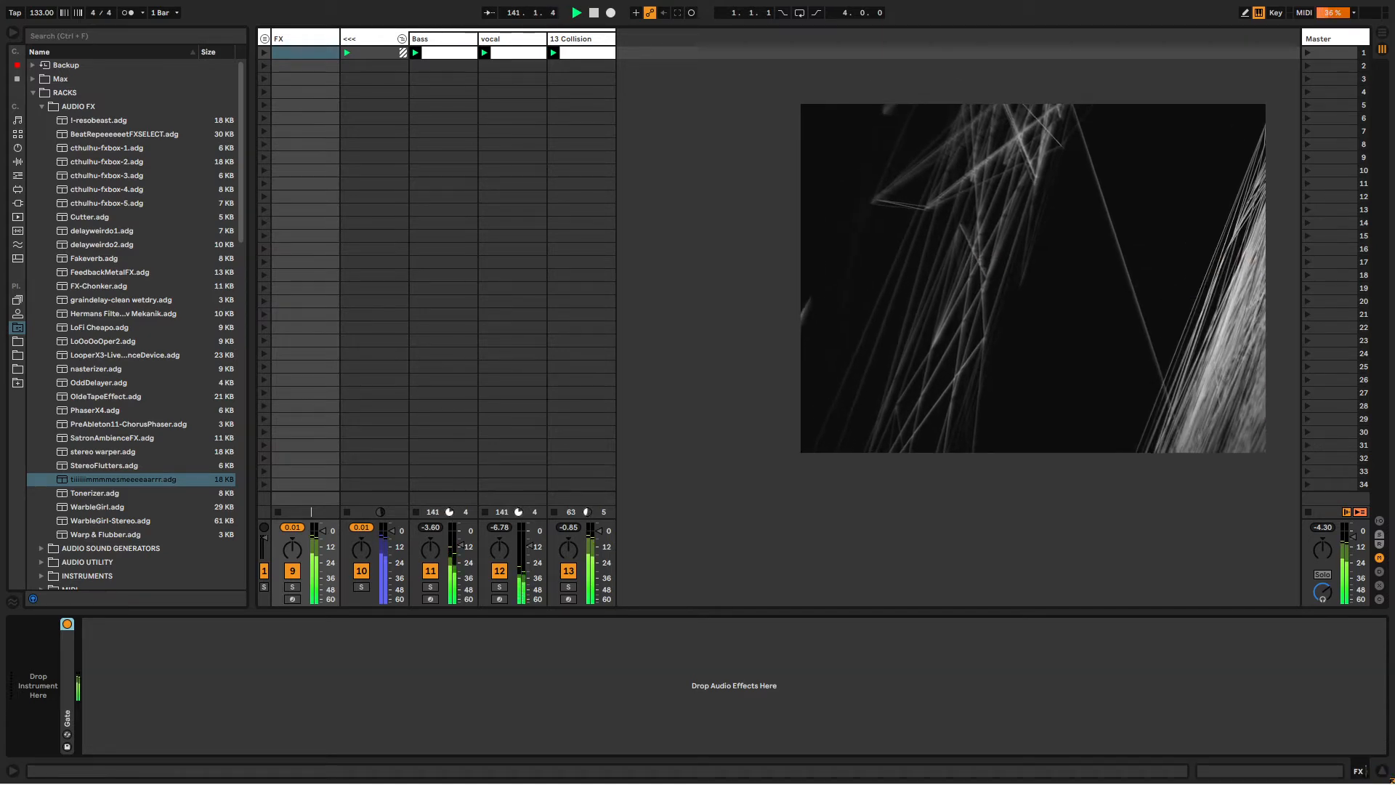
On the 13 Collision track, adjust Resonator 1's decay and material in its pad.
{"action": "left_click", "coordinate": [563, 39]}
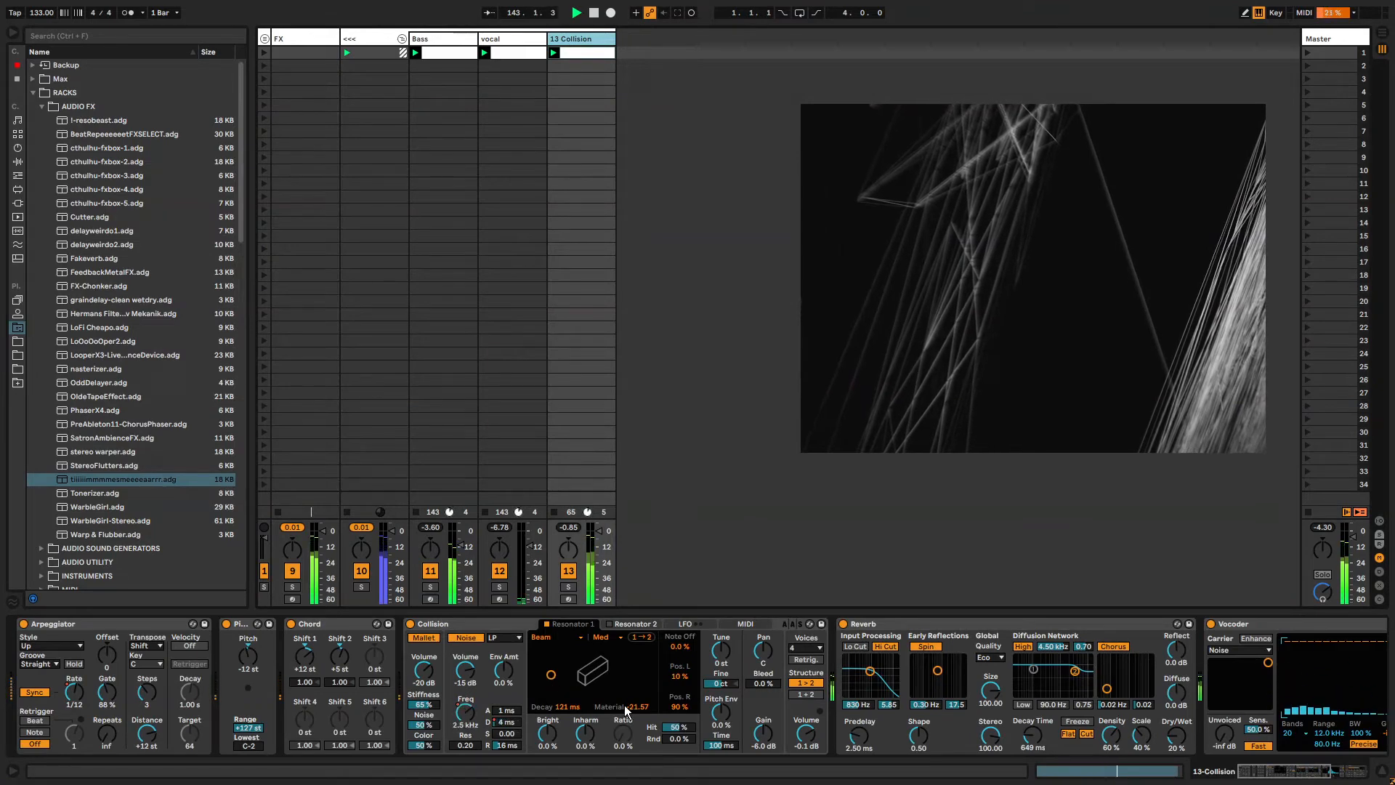
{"action": "mouse_move", "coordinate": [551, 674]}
{"action": "left_mouse_down"}
{"action": "mouse_move", "coordinate": [590, 681]}
{"action": "mouse_move", "coordinate": [566, 666]}
{"action": "left_mouse_up"}
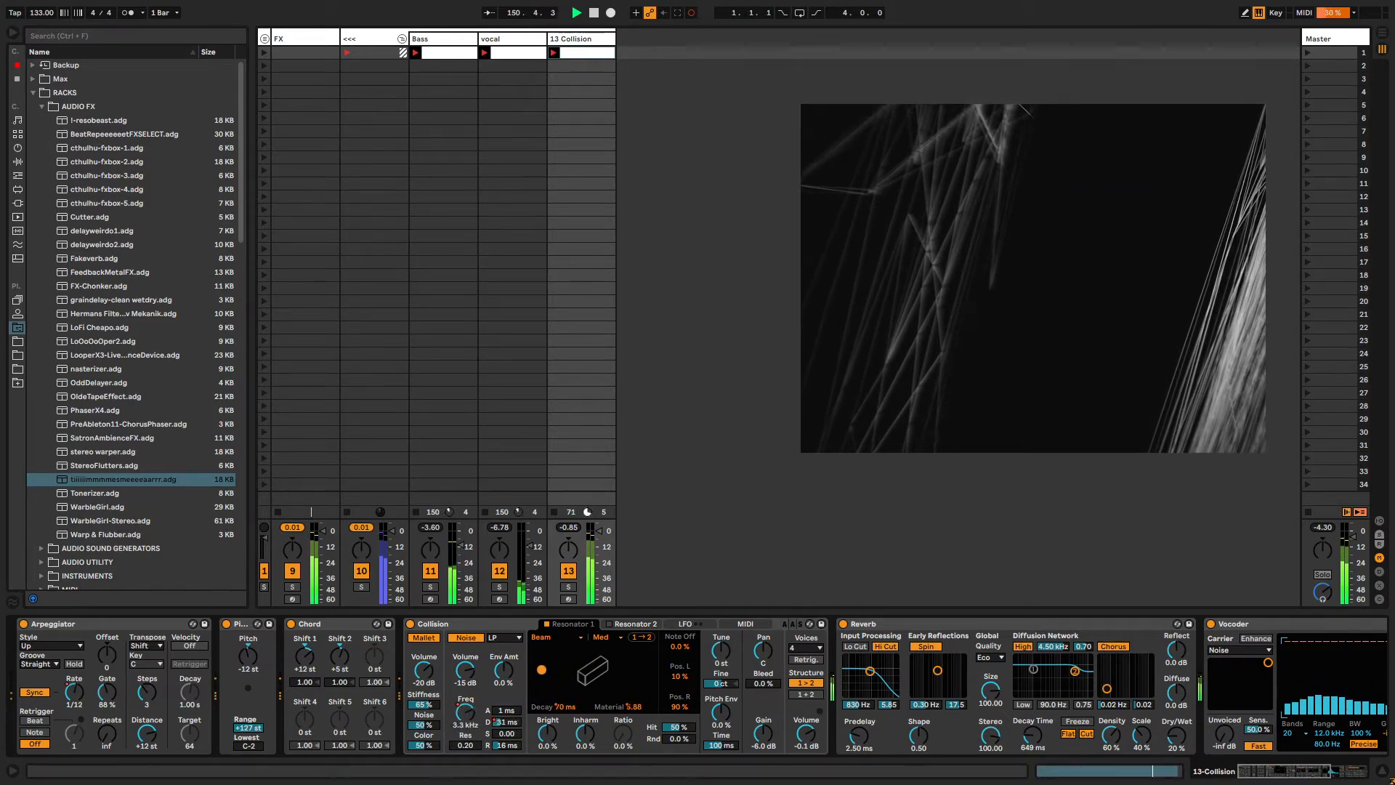
{"action": "left_click", "coordinate": [568, 708]}
Simplify the Resonator 1 Decay clip envelope.
{"action": "key", "text": "shift+Tab"}
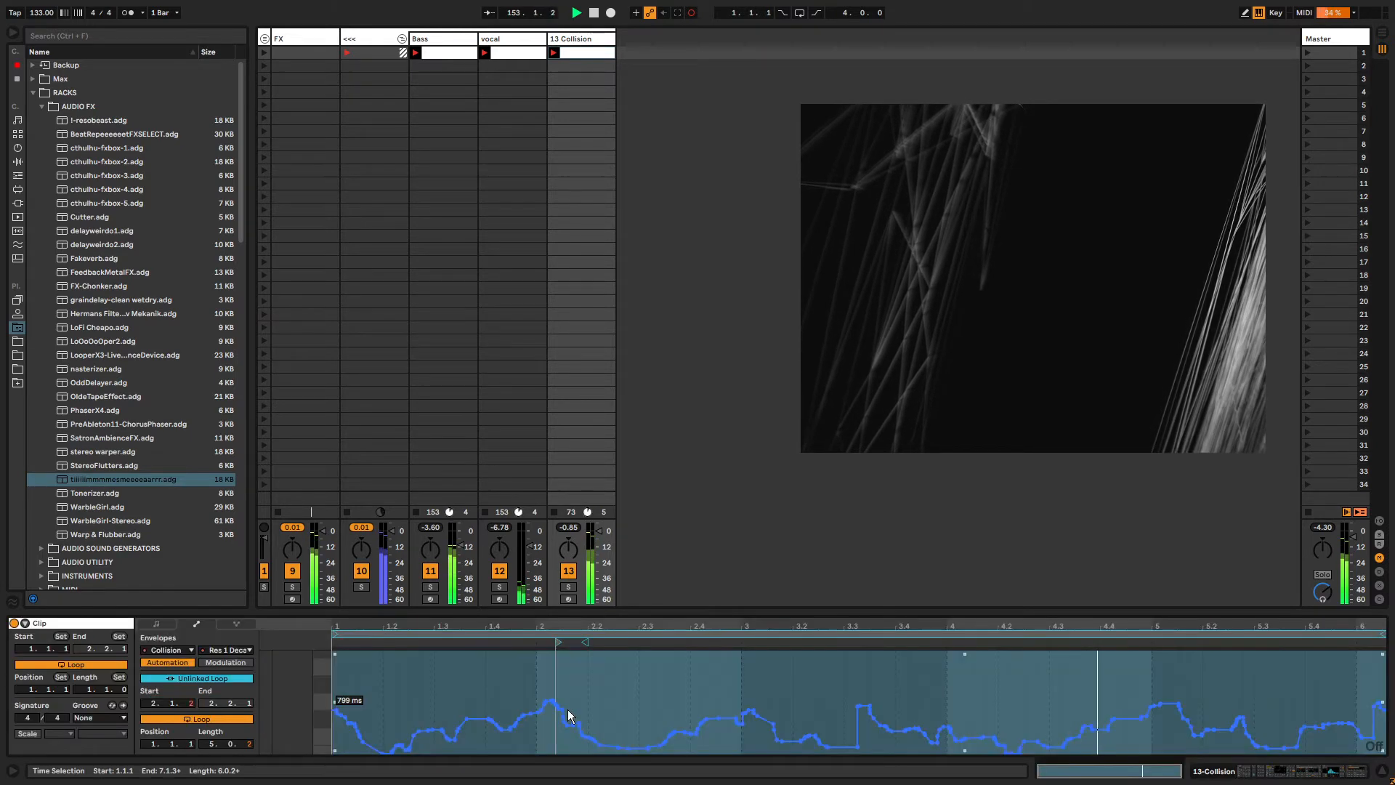
{"action": "right_click", "coordinate": [618, 679]}
{"action": "left_click", "coordinate": [722, 686]}
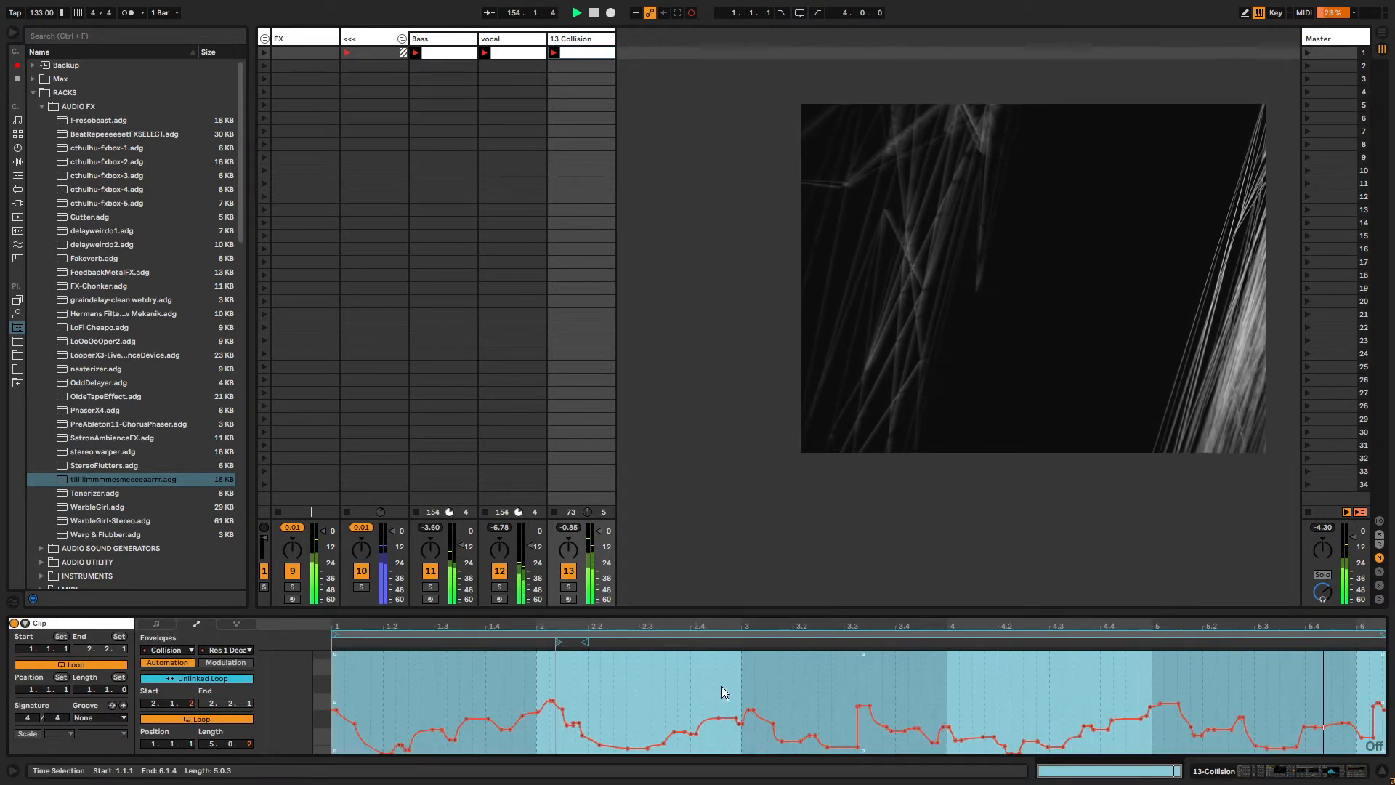
{"action": "left_click", "coordinate": [857, 747]}
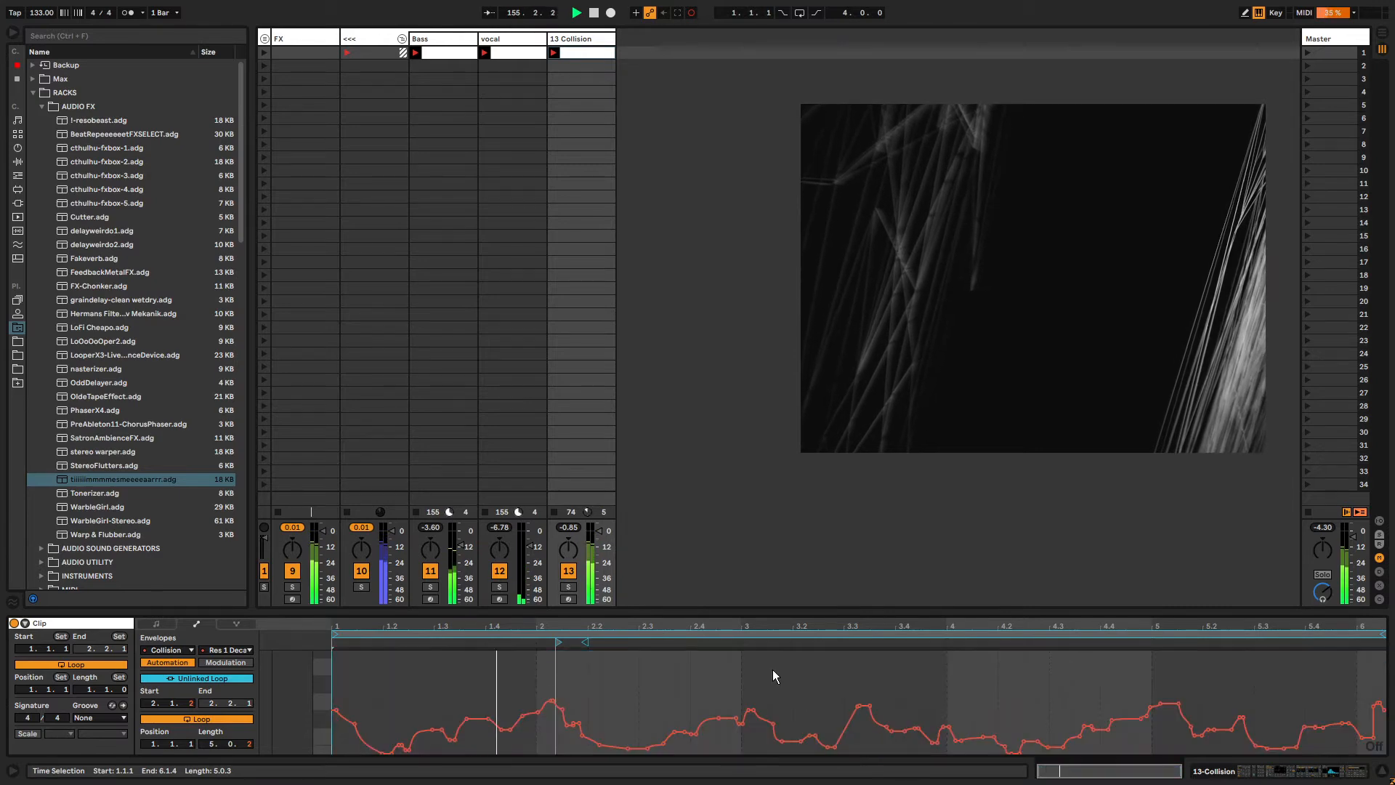
Show the Resonator 1 Material envelope and select all its breakpoints.
{"action": "key", "text": "shift+Tab"}
{"action": "left_click", "coordinate": [637, 708]}
{"action": "key", "text": "shift+Tab"}
{"action": "left_click", "coordinate": [699, 686]}
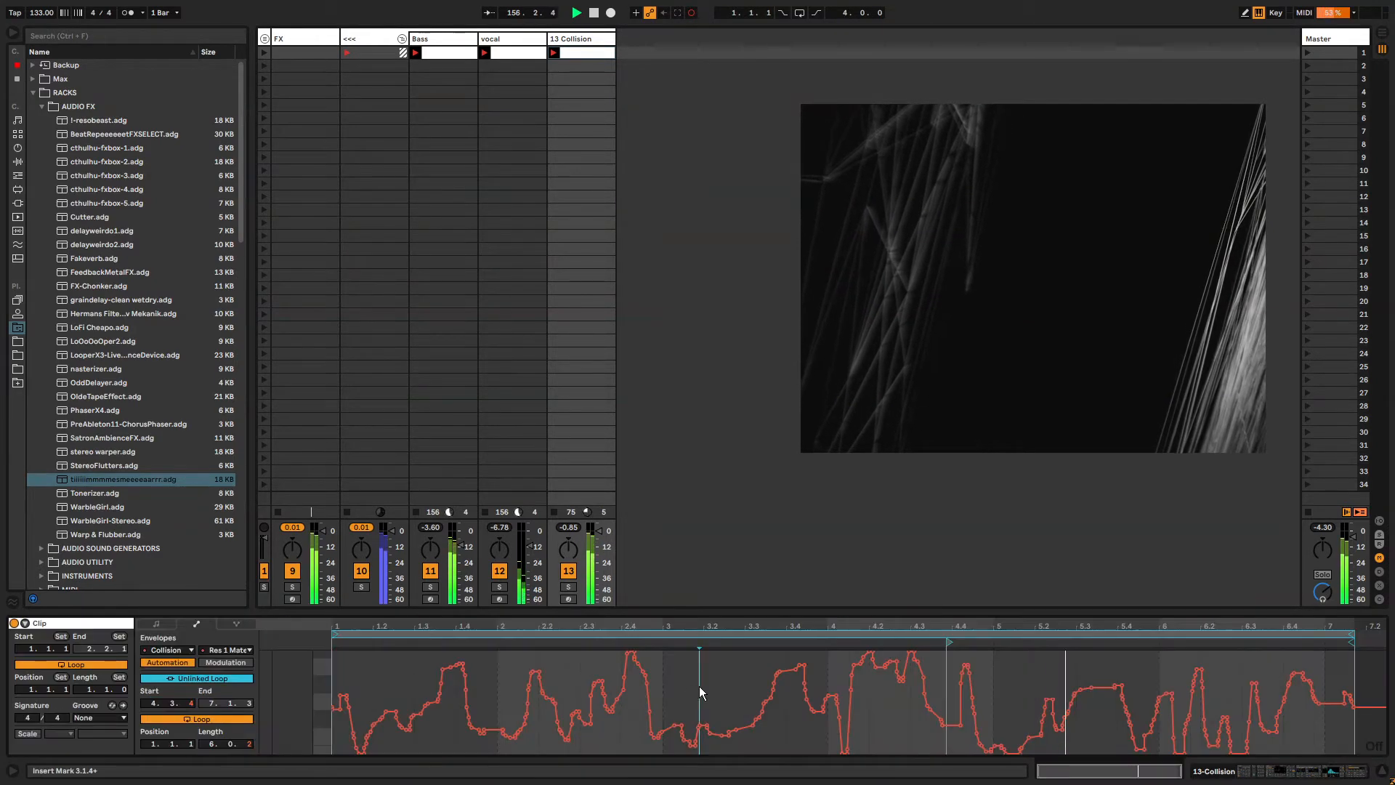
{"action": "key", "text": "ctrl+a"}
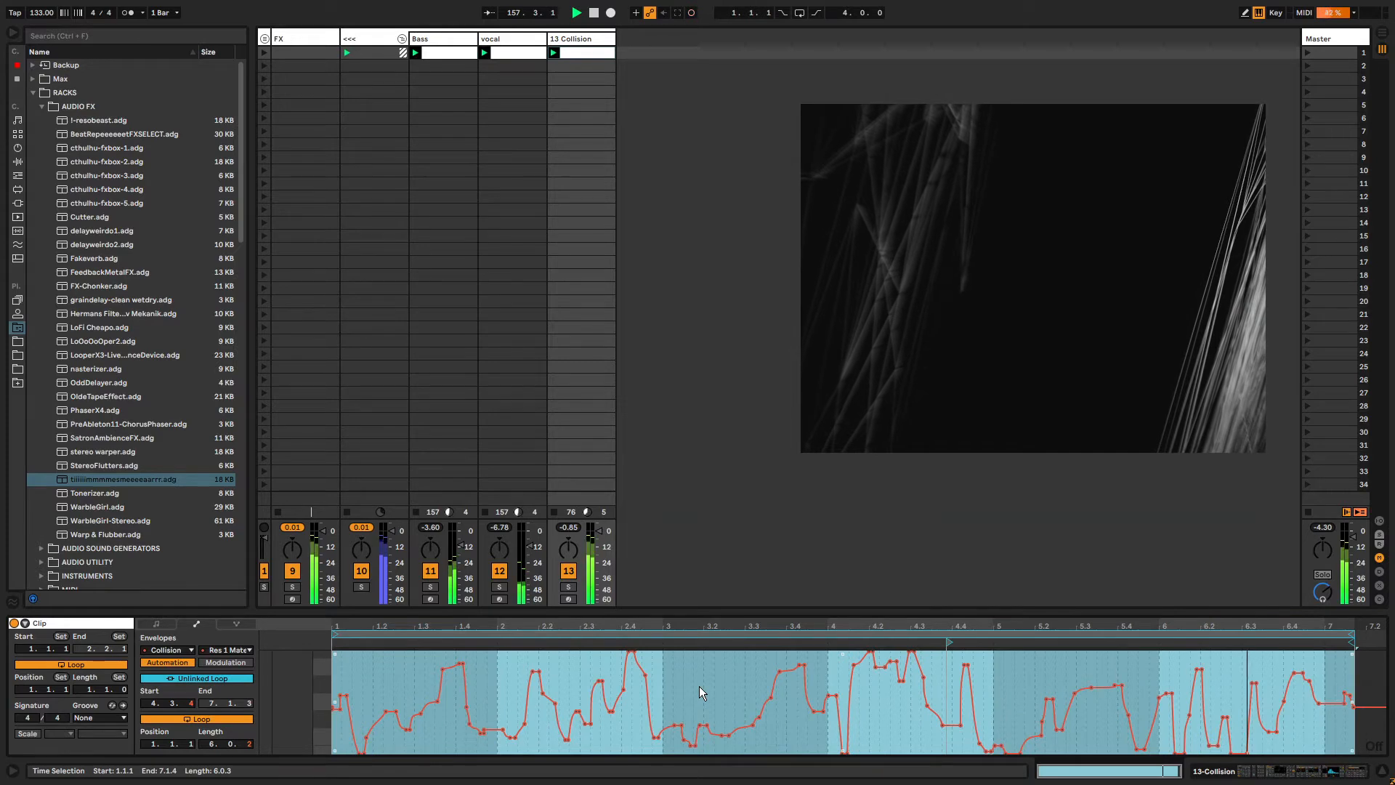
Raise the Vocoder's Dry/Wet to about 49% on the 13 Collision track.
{"action": "key", "text": "shift+Tab"}
{"action": "left_click_drag", "start_coordinate": [1259, 771], "coordinate": [1284, 774]}
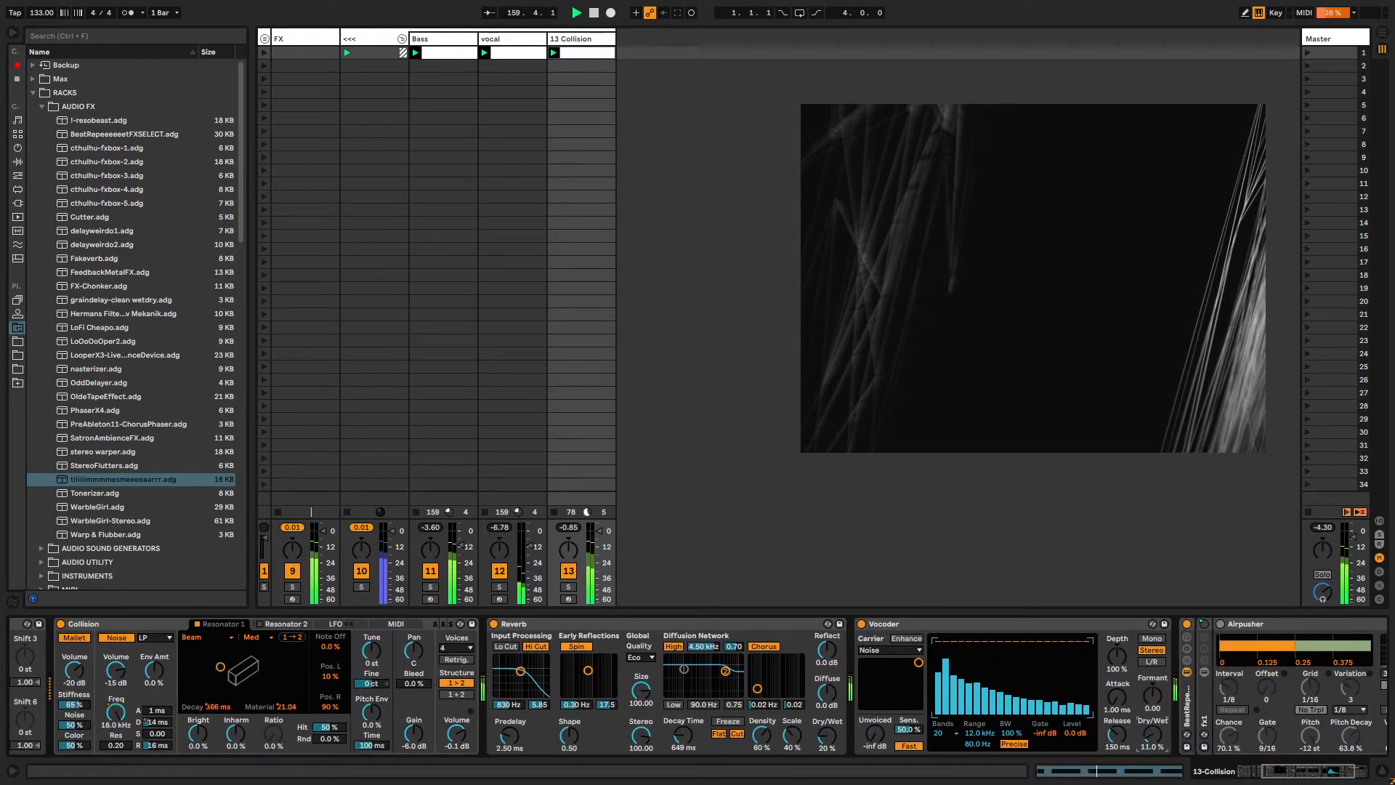
{"action": "left_click_drag", "start_coordinate": [1153, 734], "coordinate": [1153, 698]}
{"action": "left_click_drag", "start_coordinate": [1272, 771], "coordinate": [1285, 772]}
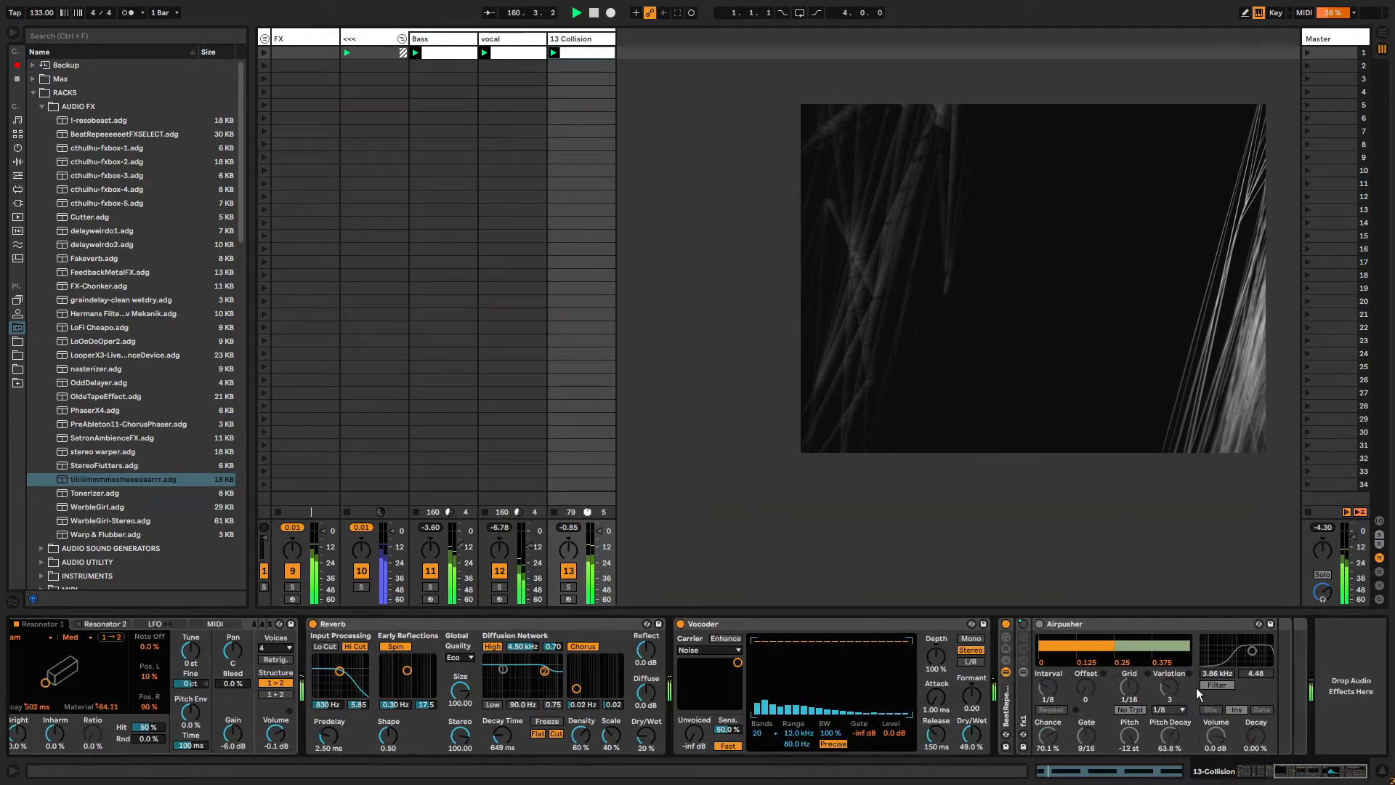
Draw a stepped FX Select envelope for the BeatRepeeeeet rack in the clip.
{"action": "left_click", "coordinate": [1006, 637]}
{"action": "left_click", "coordinate": [1035, 669]}
{"action": "key", "text": "shift+Tab"}
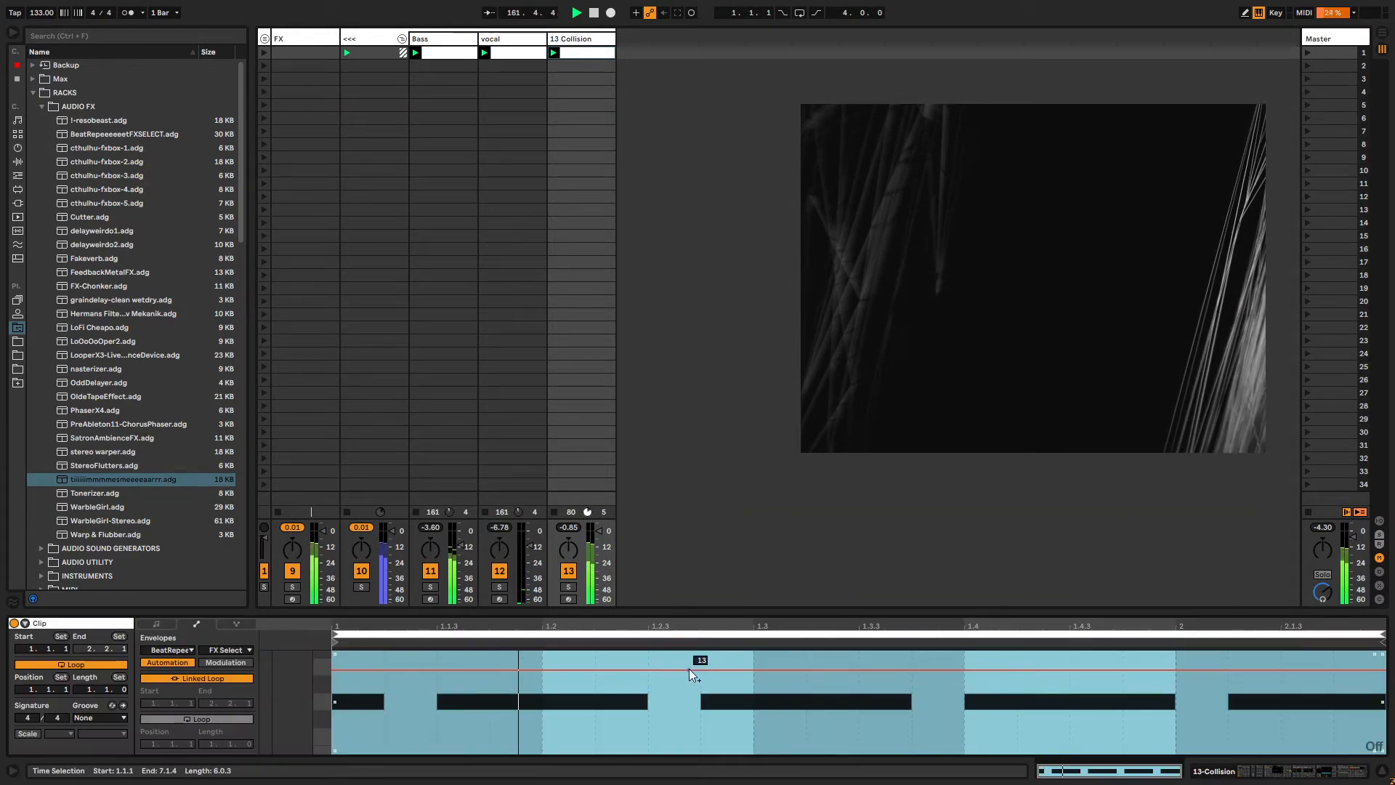
{"action": "key", "text": "b"}
{"action": "left_click_drag", "start_coordinate": [562, 717], "coordinate": [699, 719]}
{"action": "left_click_drag", "start_coordinate": [816, 730], "coordinate": [1175, 733]}
{"action": "left_click_drag", "start_coordinate": [1279, 725], "coordinate": [1353, 720]}
Unlink the FX Select envelope loop, lengthen it to about 8 bars, and draw further steps across it.
{"action": "left_click", "coordinate": [193, 679]}
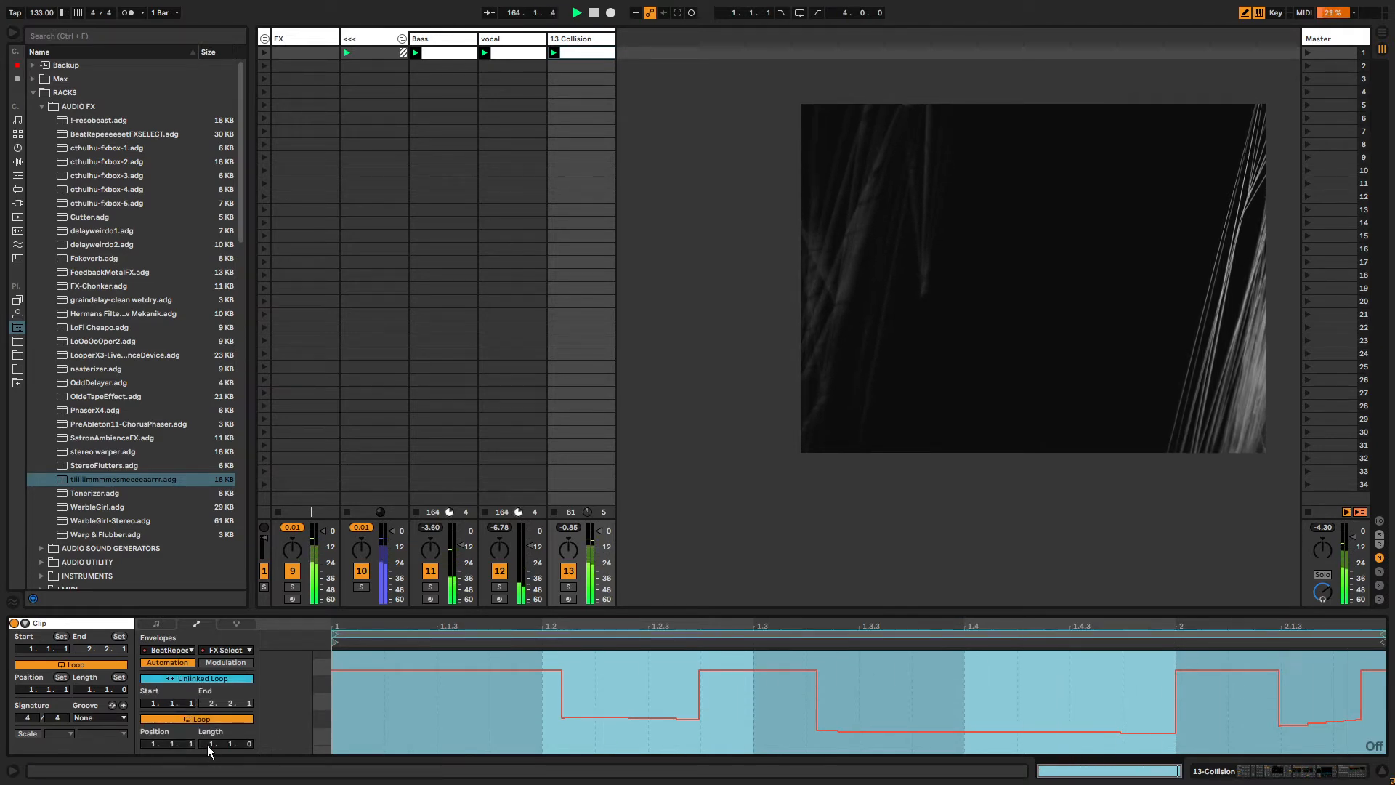
{"action": "mouse_move", "coordinate": [207, 746]}
{"action": "left_mouse_down"}
{"action": "mouse_move", "coordinate": [207, 709]}
{"action": "mouse_move", "coordinate": [249, 732]}
{"action": "left_mouse_up"}
{"action": "left_click_drag", "start_coordinate": [556, 727], "coordinate": [589, 726]}
{"action": "left_click_drag", "start_coordinate": [502, 701], "coordinate": [529, 669]}
{"action": "key", "text": "b"}
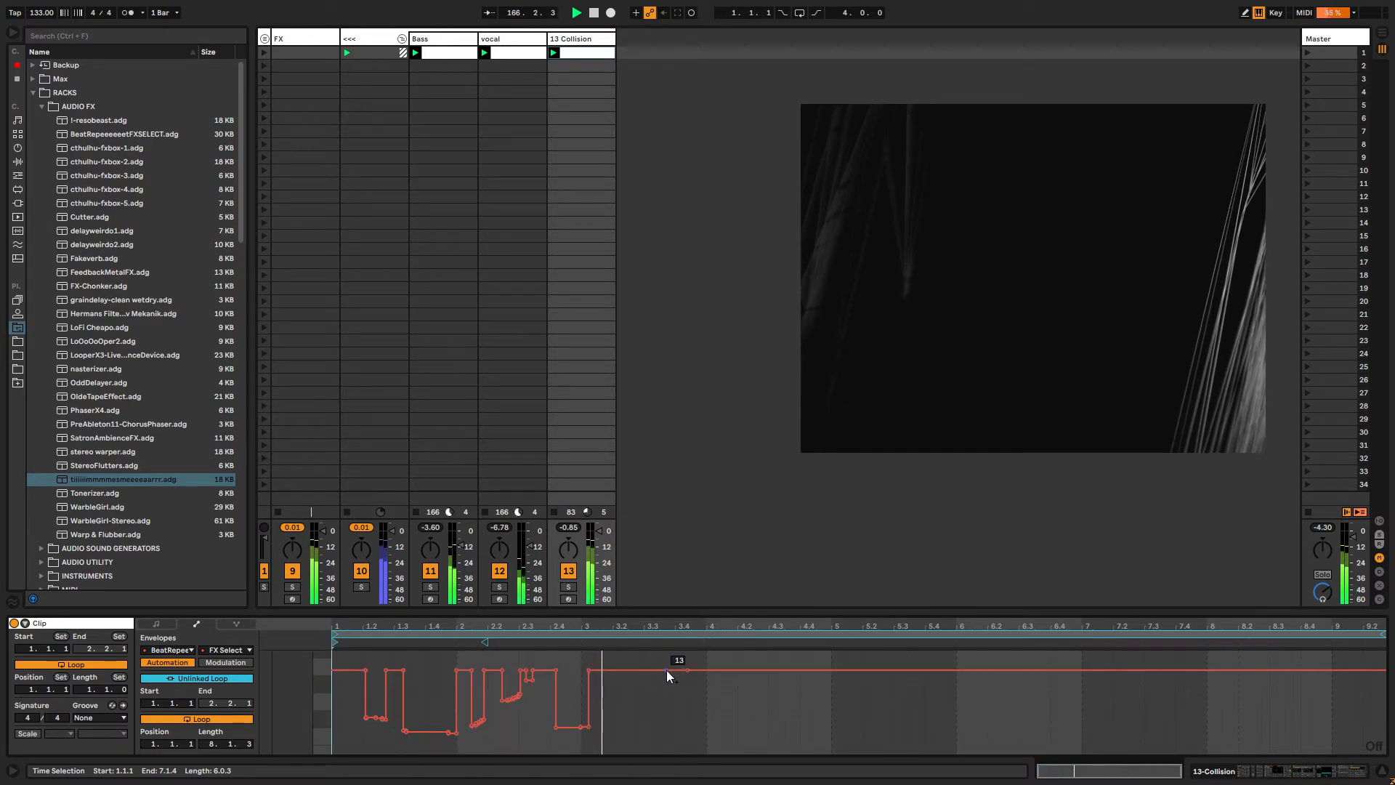
{"action": "mouse_move", "coordinate": [668, 670]}
{"action": "left_mouse_down"}
{"action": "mouse_move", "coordinate": [677, 739]}
{"action": "mouse_move", "coordinate": [803, 748]}
{"action": "mouse_move", "coordinate": [853, 713]}
{"action": "mouse_move", "coordinate": [816, 688]}
{"action": "mouse_move", "coordinate": [858, 736]}
{"action": "mouse_move", "coordinate": [948, 672]}
{"action": "mouse_move", "coordinate": [1019, 723]}
{"action": "mouse_move", "coordinate": [1108, 675]}
{"action": "mouse_move", "coordinate": [1086, 726]}
{"action": "mouse_move", "coordinate": [1046, 734]}
{"action": "mouse_move", "coordinate": [1188, 714]}
{"action": "mouse_move", "coordinate": [1384, 732]}
{"action": "mouse_move", "coordinate": [1380, 665]}
{"action": "left_mouse_up"}
{"action": "key", "text": "b"}
{"action": "left_click_drag", "start_coordinate": [1312, 724], "coordinate": [1385, 728]}
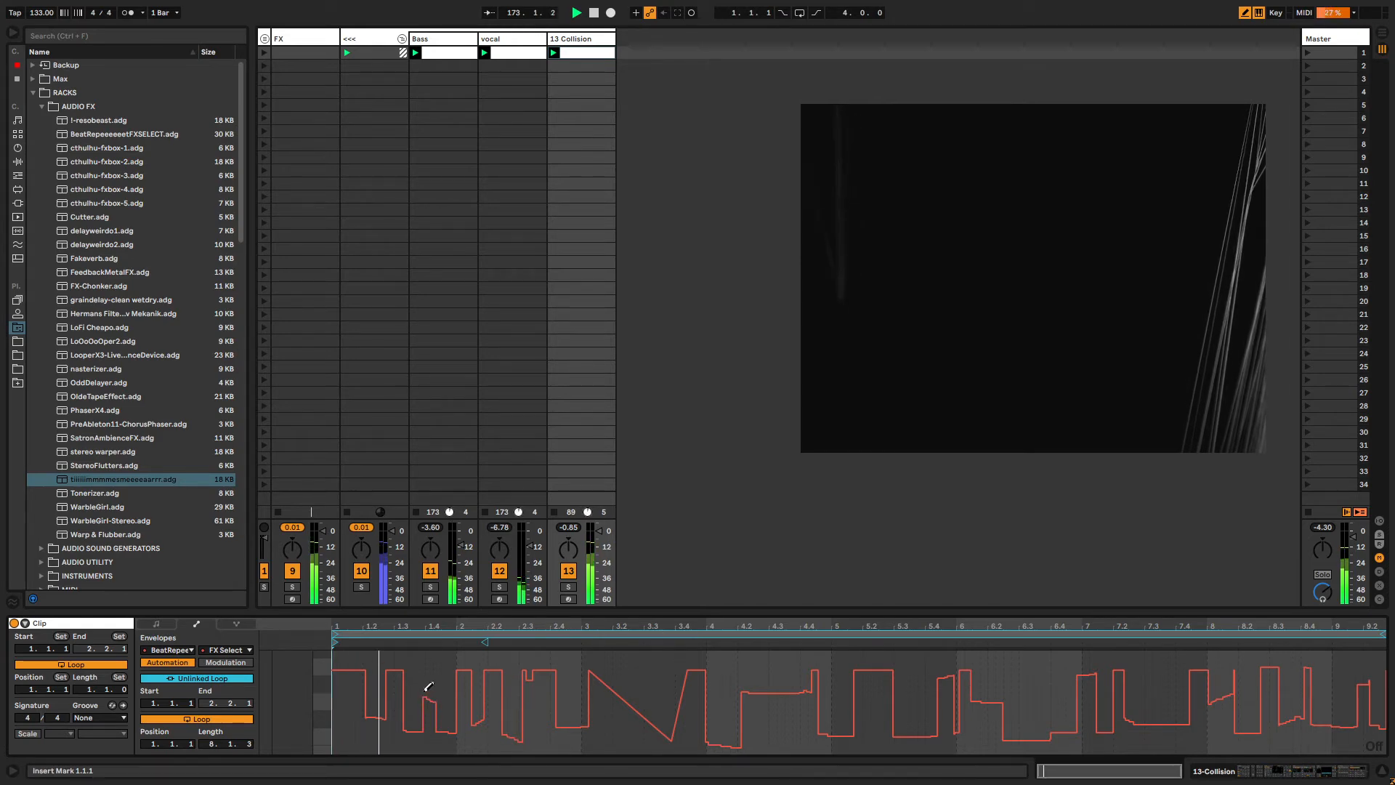
{"action": "left_click_drag", "start_coordinate": [1384, 632], "coordinate": [1379, 634]}
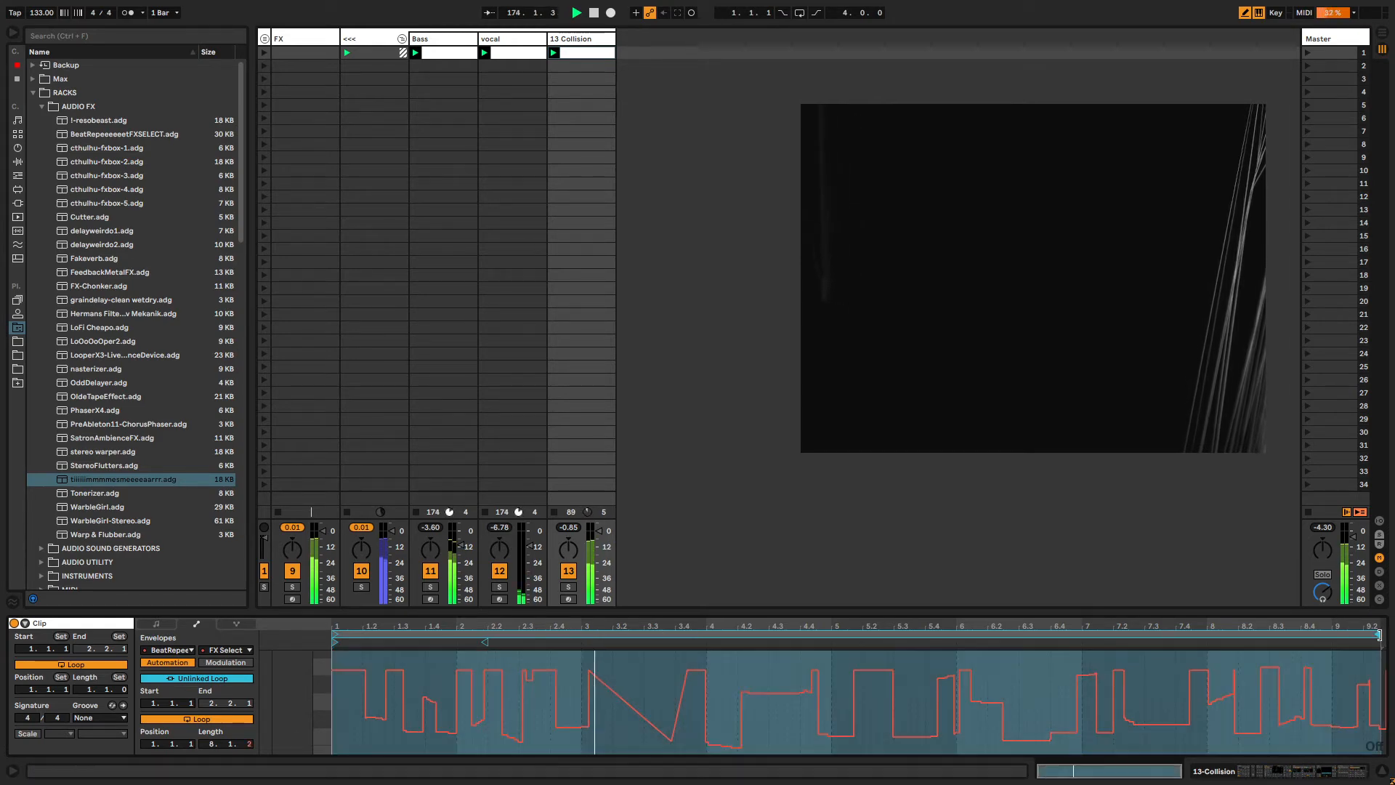
Rename the 13 Collision track to beat.
{"action": "left_click", "coordinate": [585, 42]}
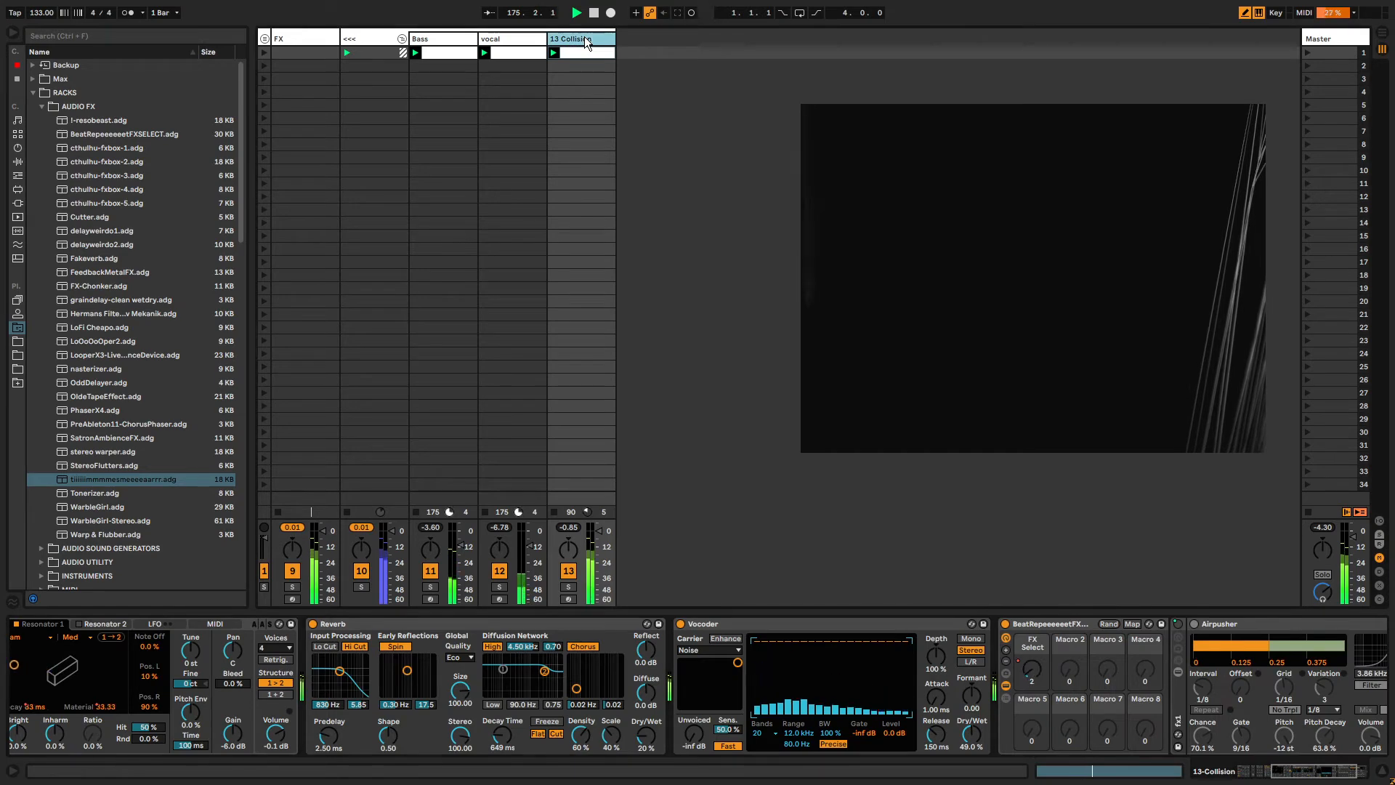
{"action": "key", "text": "ctrl+r"}
{"action": "type", "text": "beat"}
{"action": "key", "text": "Return"}
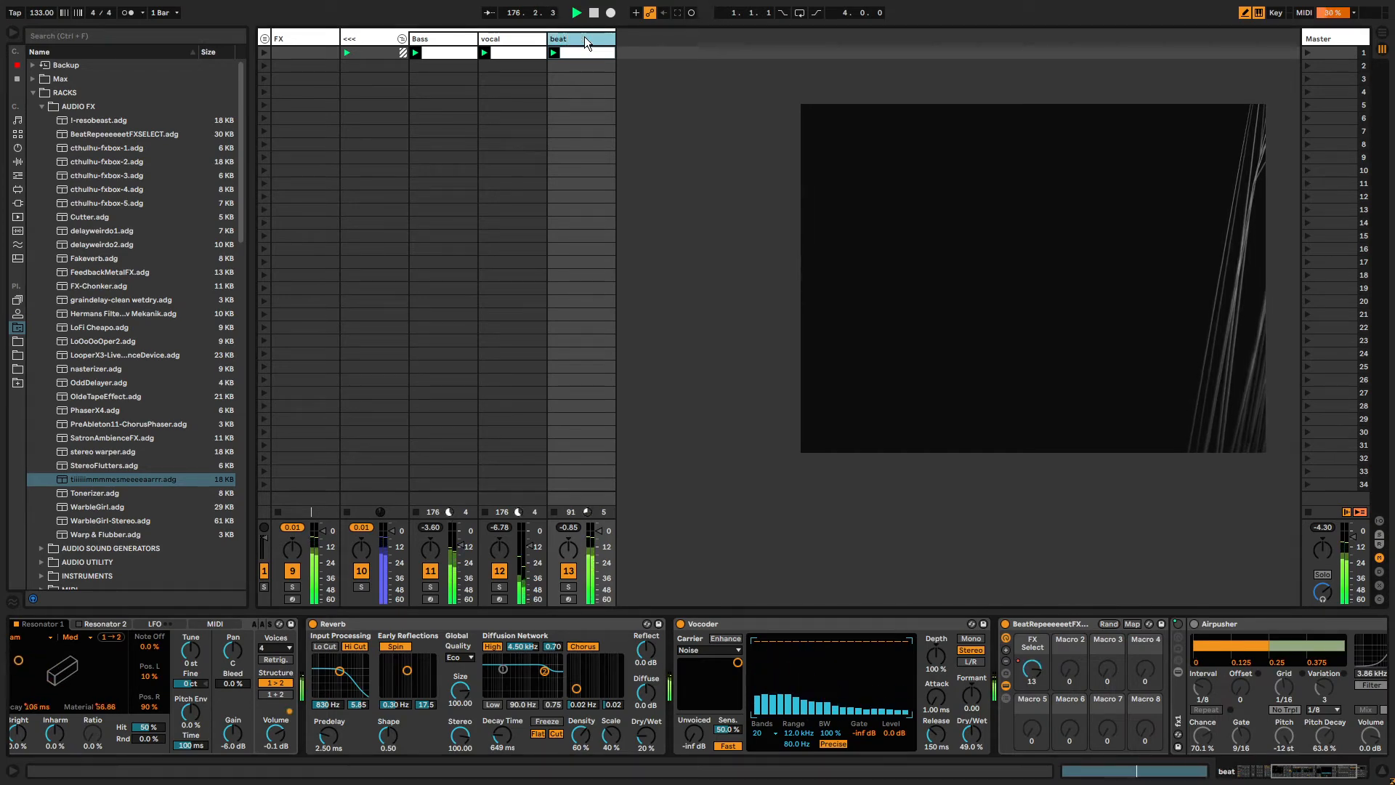
Add an Auto Filter to the vocal track and set its frequency to about 1.54 kHz with 45% resonance.
{"action": "left_click", "coordinate": [508, 38]}
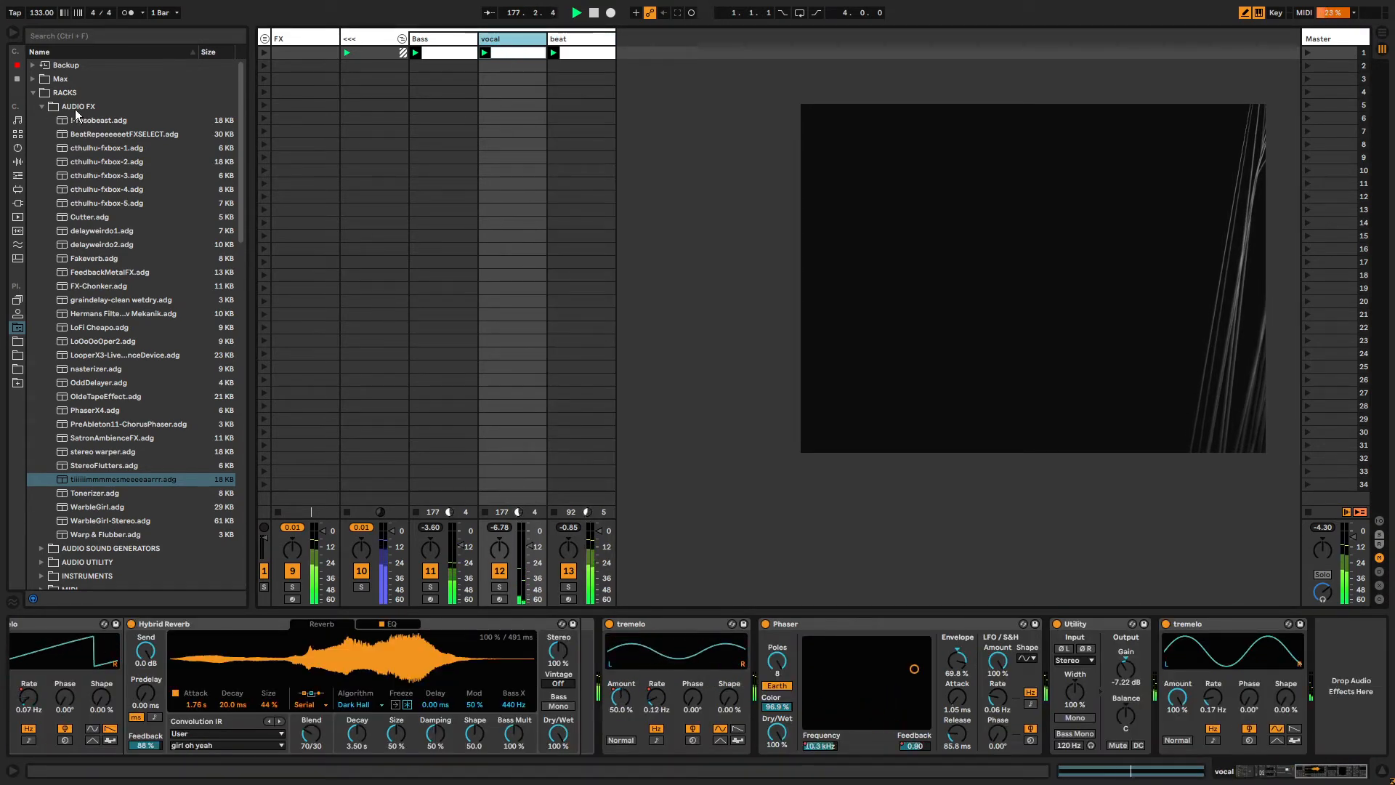
{"action": "left_click", "coordinate": [34, 93]}
{"action": "left_click", "coordinate": [16, 78]}
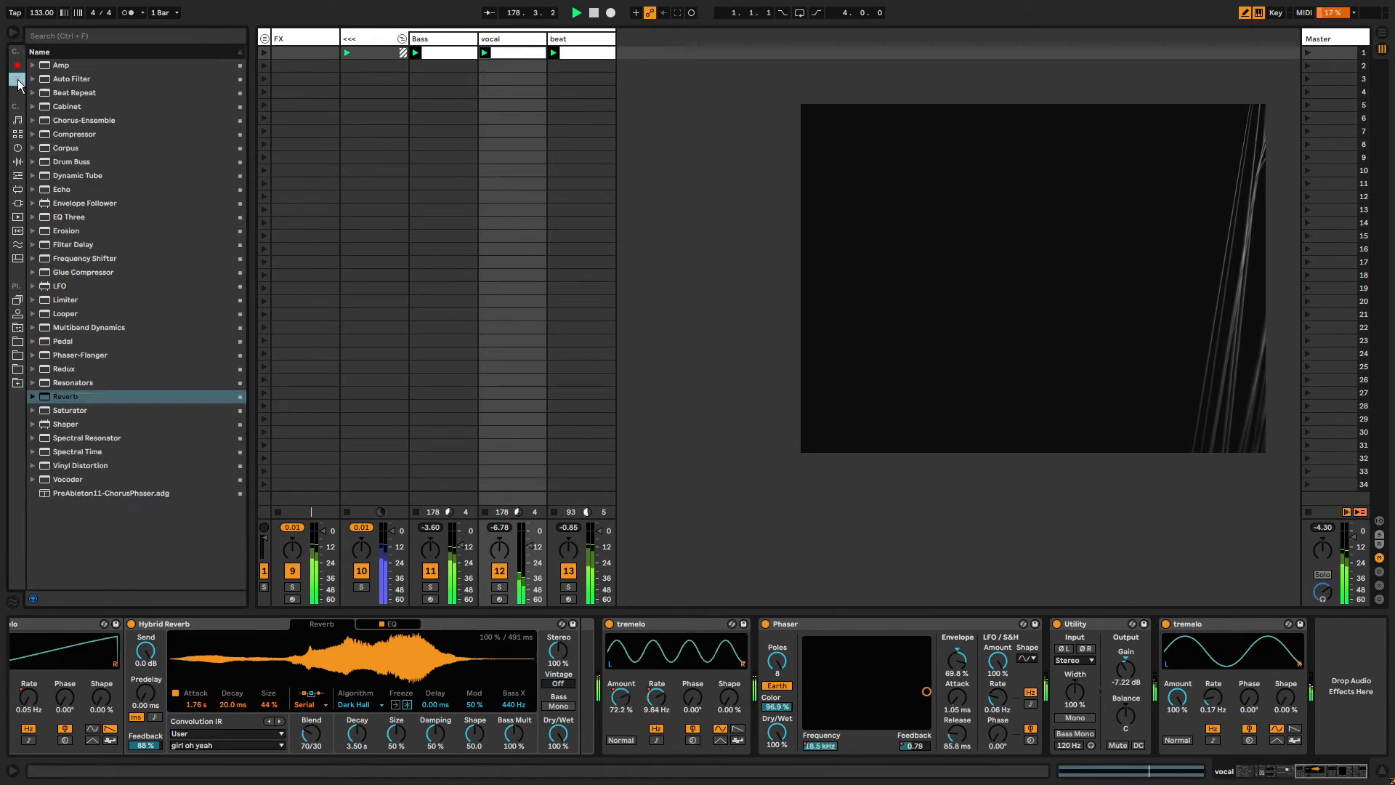
{"action": "double_click", "coordinate": [62, 77]}
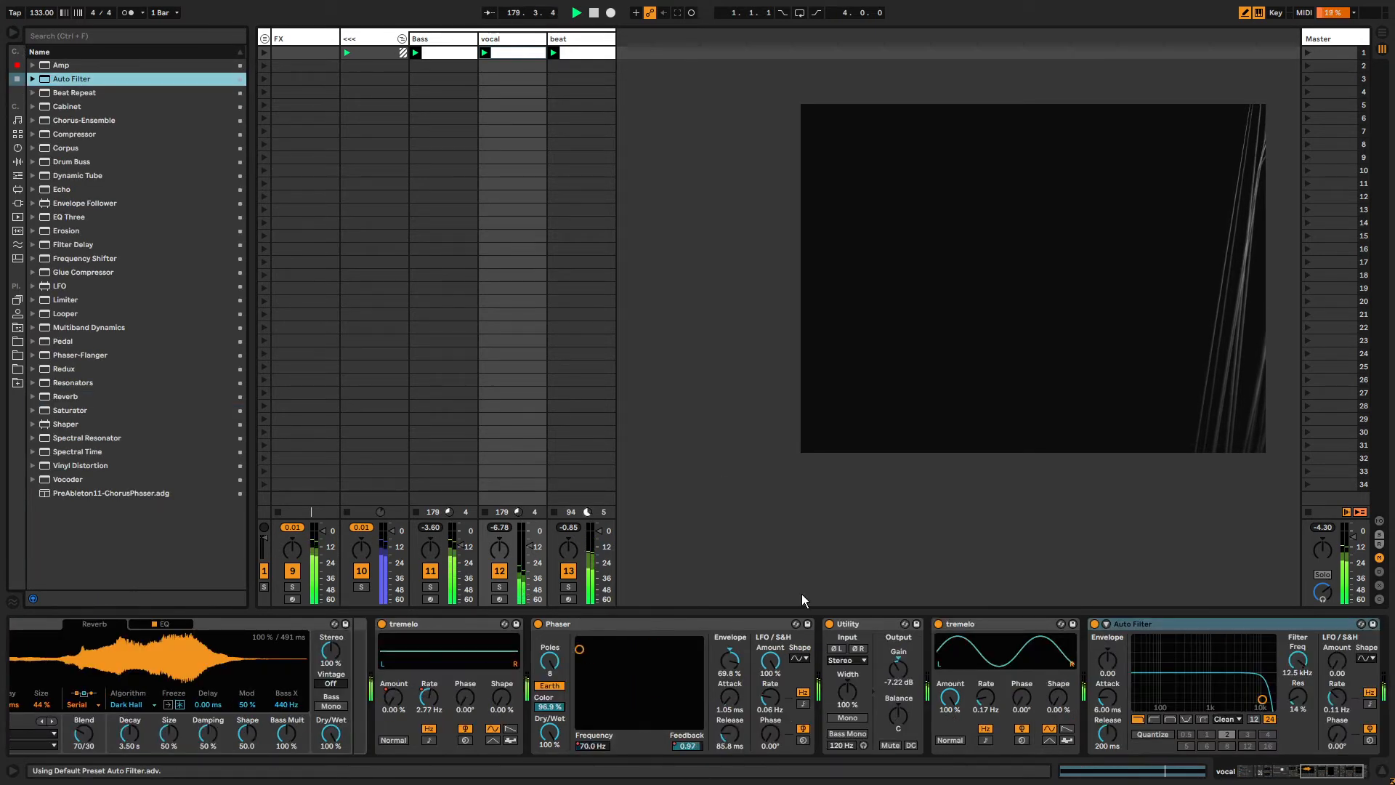
{"action": "left_click_drag", "start_coordinate": [1254, 706], "coordinate": [1211, 689]}
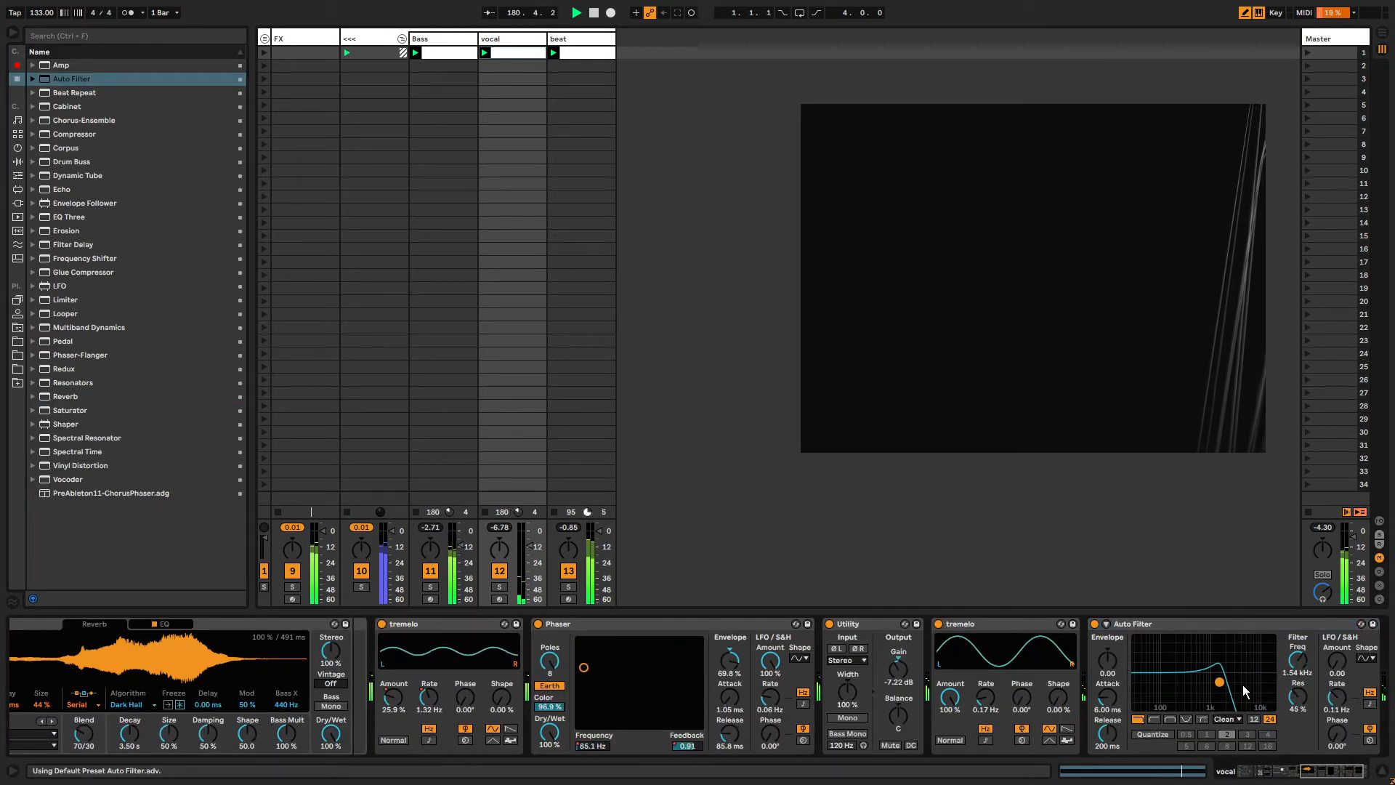
Ungroup the FX group track.
{"action": "left_click", "coordinate": [266, 32]}
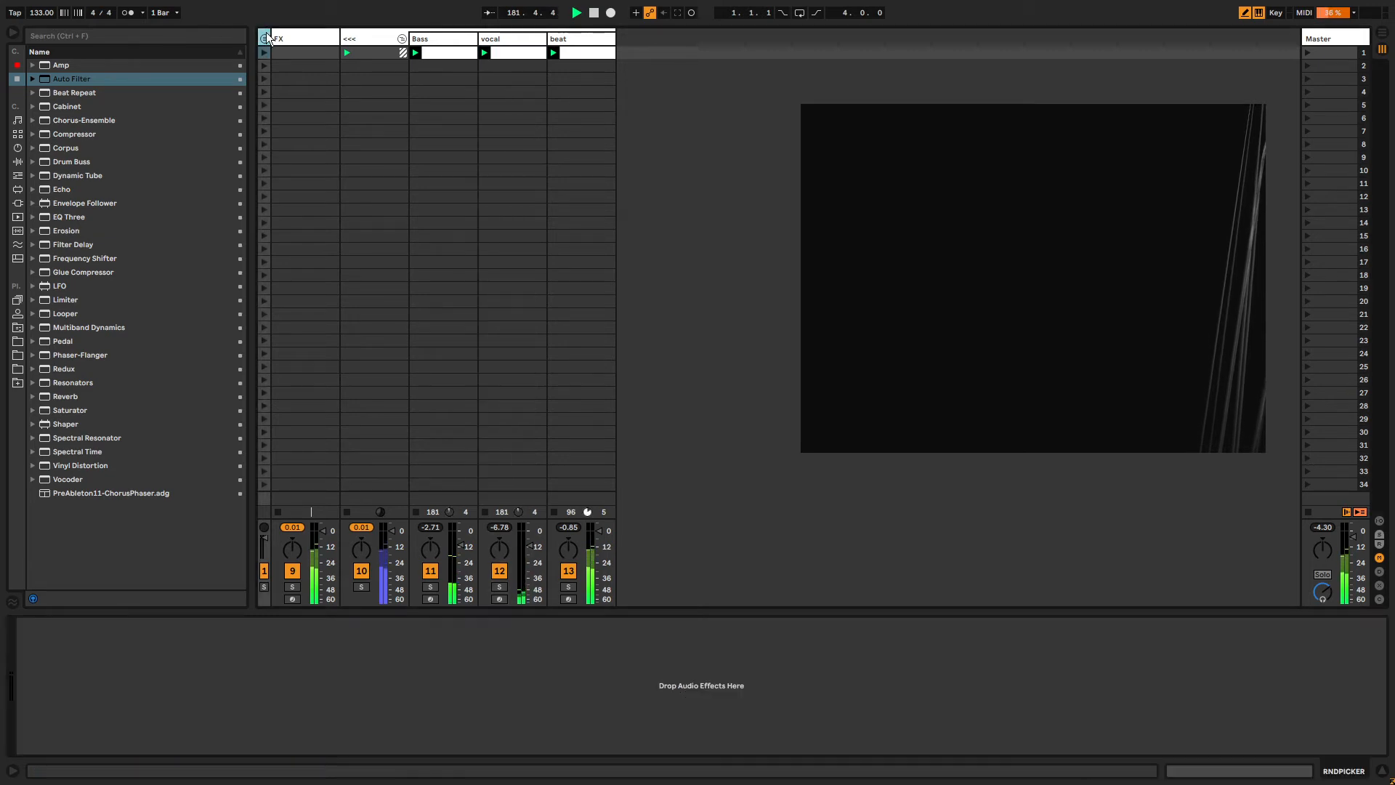
{"action": "key", "text": "ctrl+shift+g"}
{"action": "left_click", "coordinate": [585, 41]}
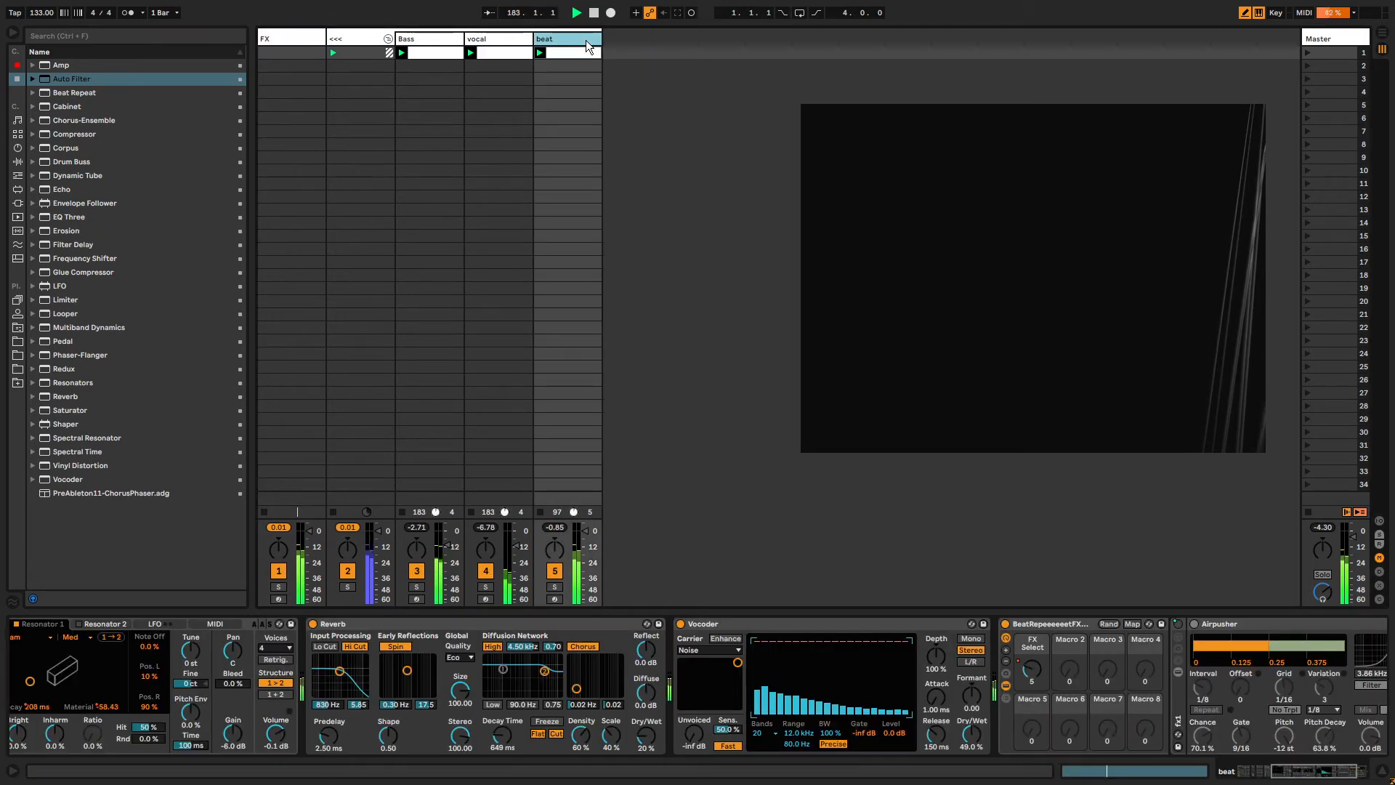
Select the vocal track and move the Auto Filter's cutoff to about 6.62 kHz with 53% resonance.
{"action": "left_click", "coordinate": [485, 41]}
{"action": "left_click_drag", "start_coordinate": [1203, 678], "coordinate": [1211, 683]}
{"action": "left_click_drag", "start_coordinate": [1312, 770], "coordinate": [1327, 770]}
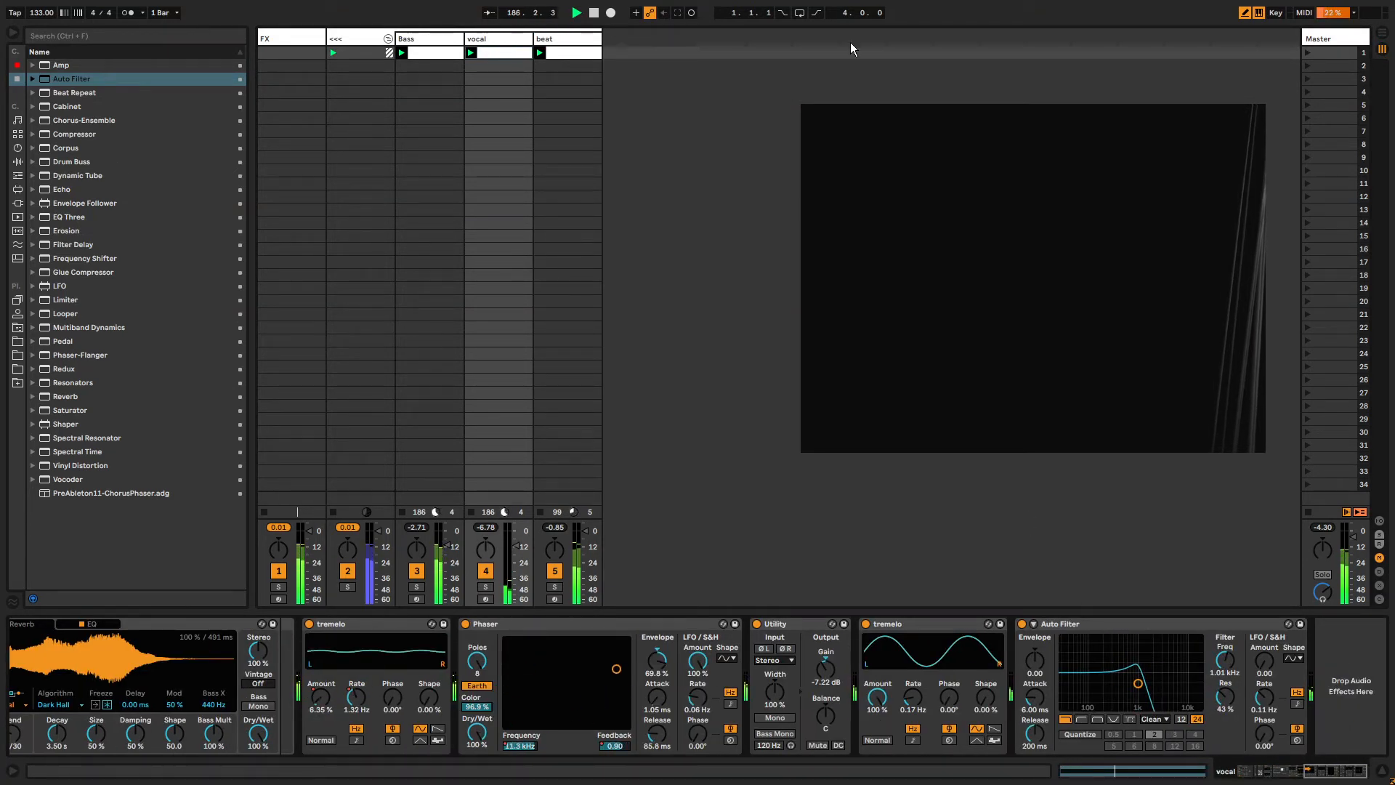
{"action": "mouse_move", "coordinate": [1136, 684]}
{"action": "left_mouse_down"}
{"action": "mouse_move", "coordinate": [1075, 667]}
{"action": "mouse_move", "coordinate": [1137, 672]}
{"action": "left_mouse_up"}
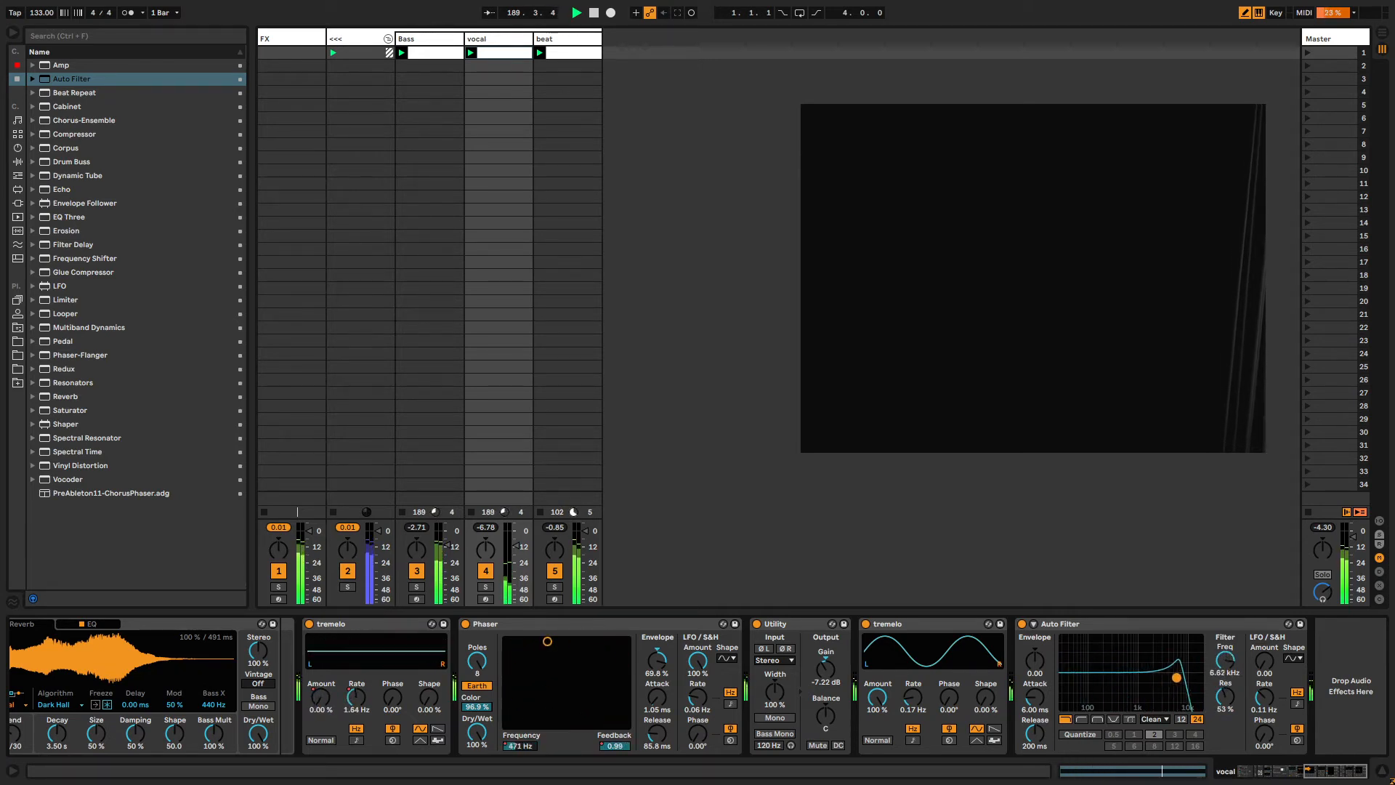
Show the Auto Filter frequency automation in the clip, unlink its loop and lengthen it to about 7 bars.
{"action": "right_click", "coordinate": [1224, 661]}
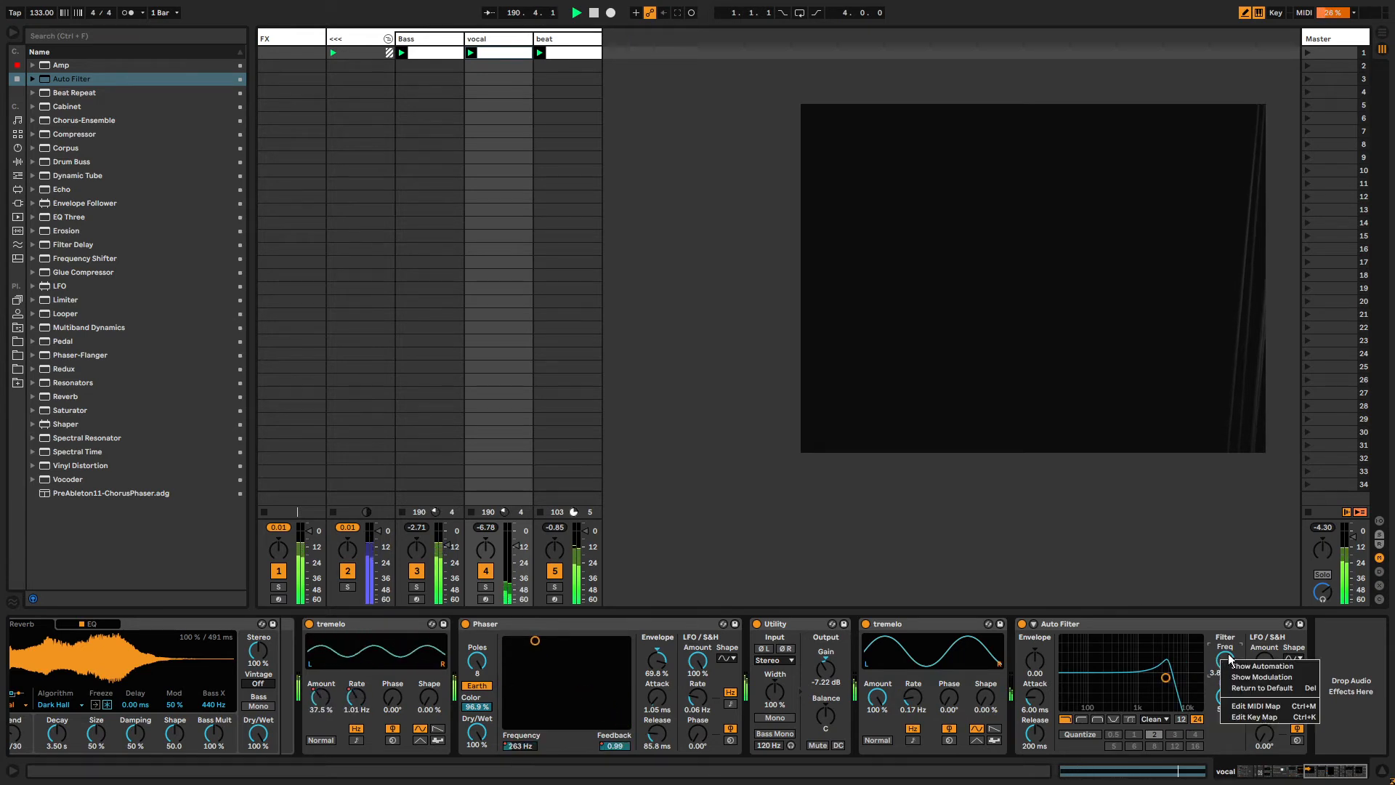
{"action": "left_click", "coordinate": [1236, 666]}
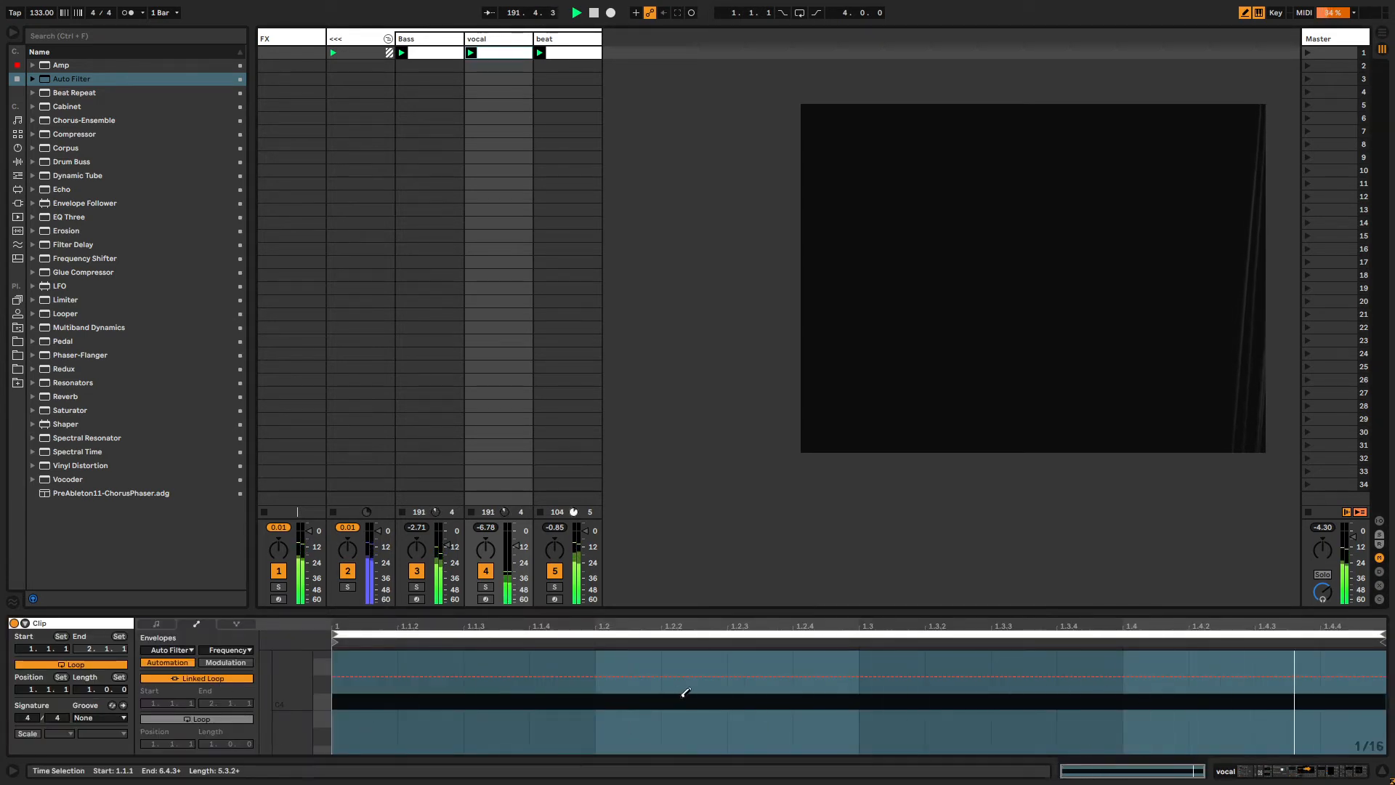
{"action": "left_click", "coordinate": [202, 678]}
{"action": "left_click_drag", "start_coordinate": [211, 744], "coordinate": [211, 721]}
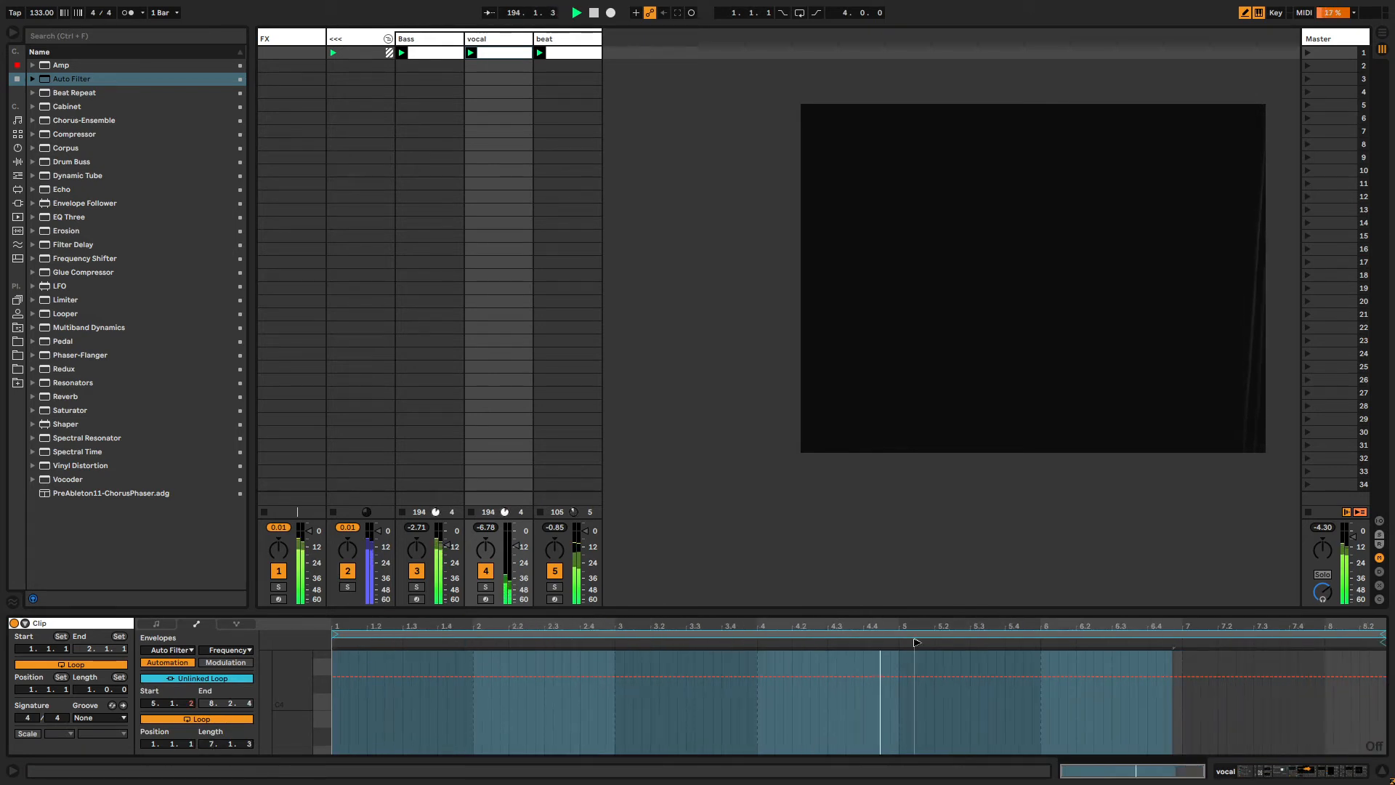
{"action": "left_click_drag", "start_coordinate": [1382, 634], "coordinate": [1384, 635]}
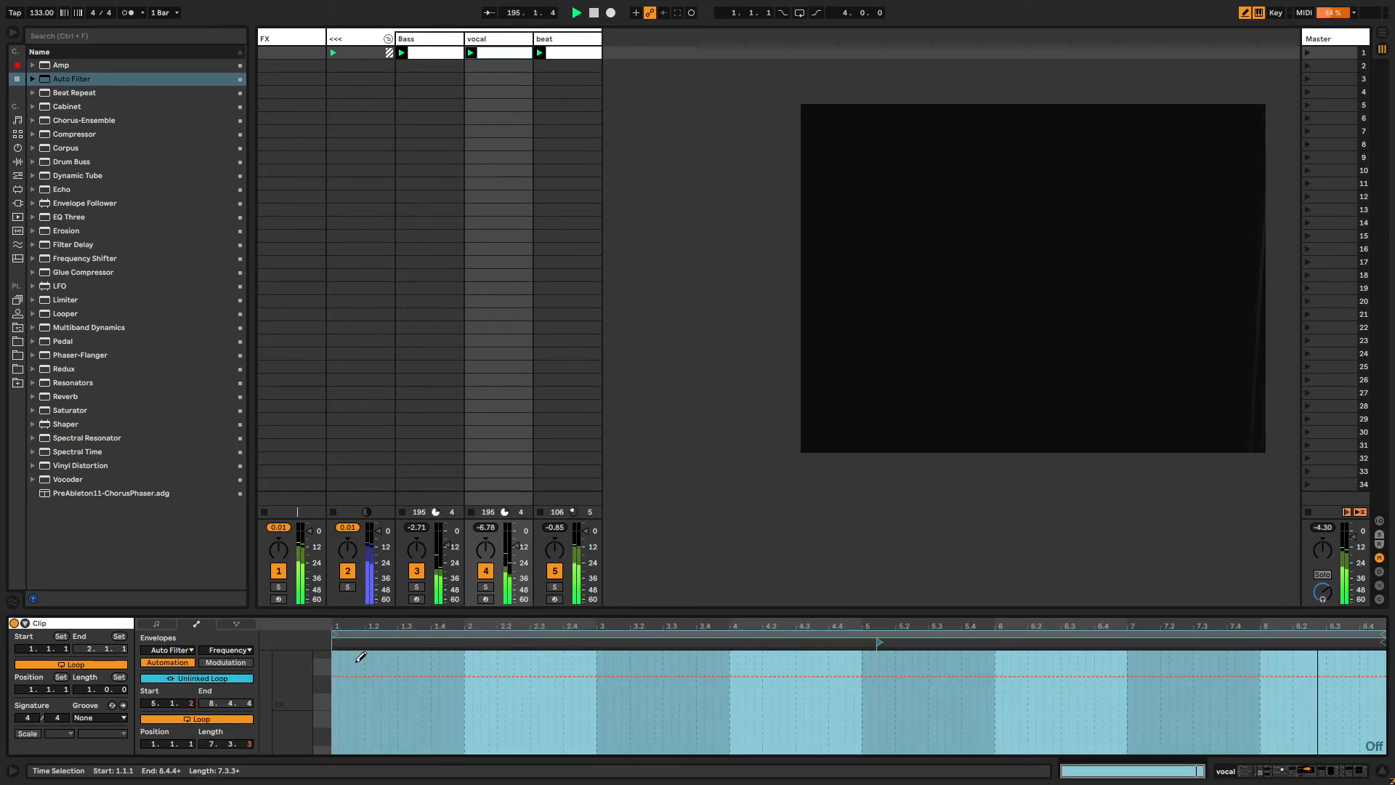
Record resonance automation by turning the Auto Filter's resonance knob while the clip plays.
{"action": "key", "text": "shift+Tab"}
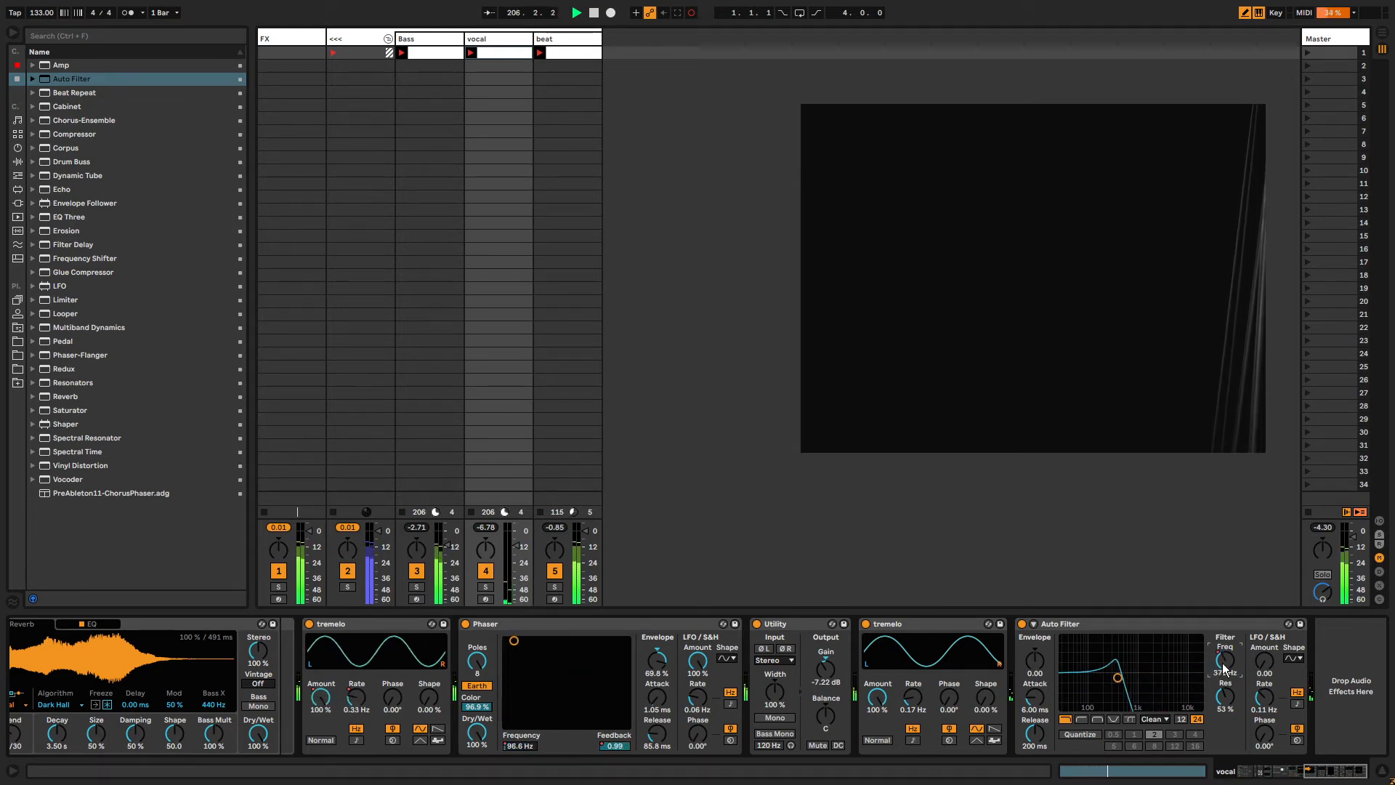
{"action": "key", "text": "shift+Tab"}
{"action": "key", "text": "b"}
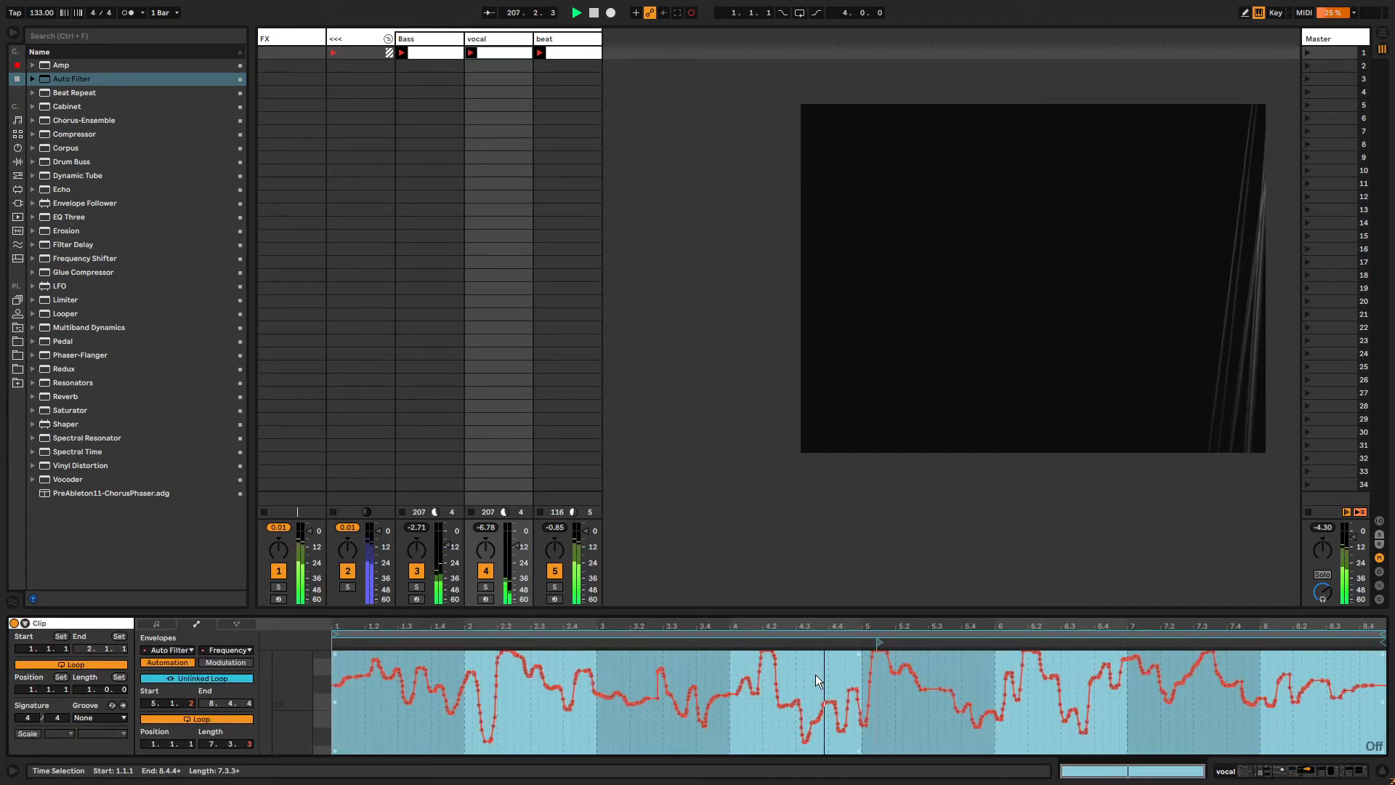
{"action": "key", "text": "shift+Tab"}
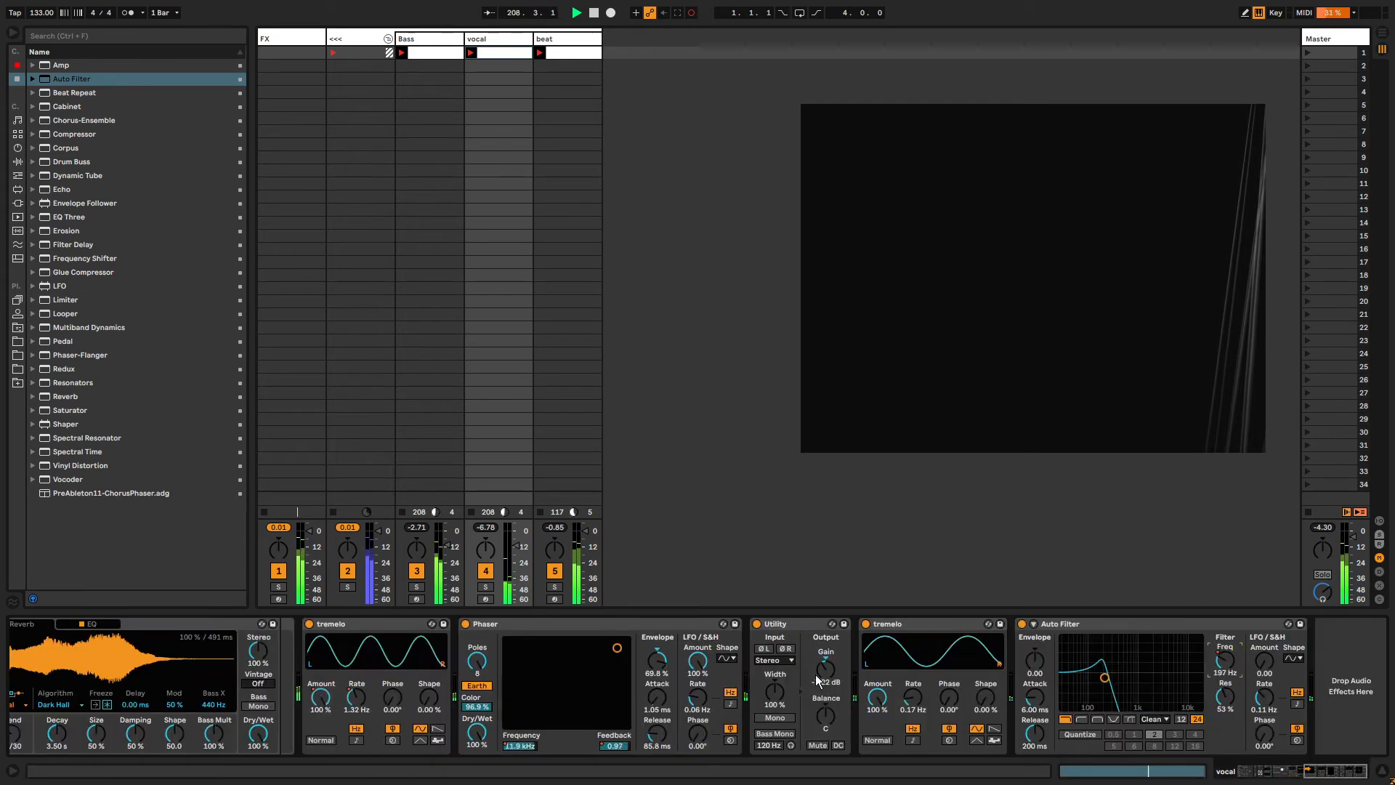
{"action": "left_click_drag", "start_coordinate": [1225, 696], "coordinate": [1225, 639]}
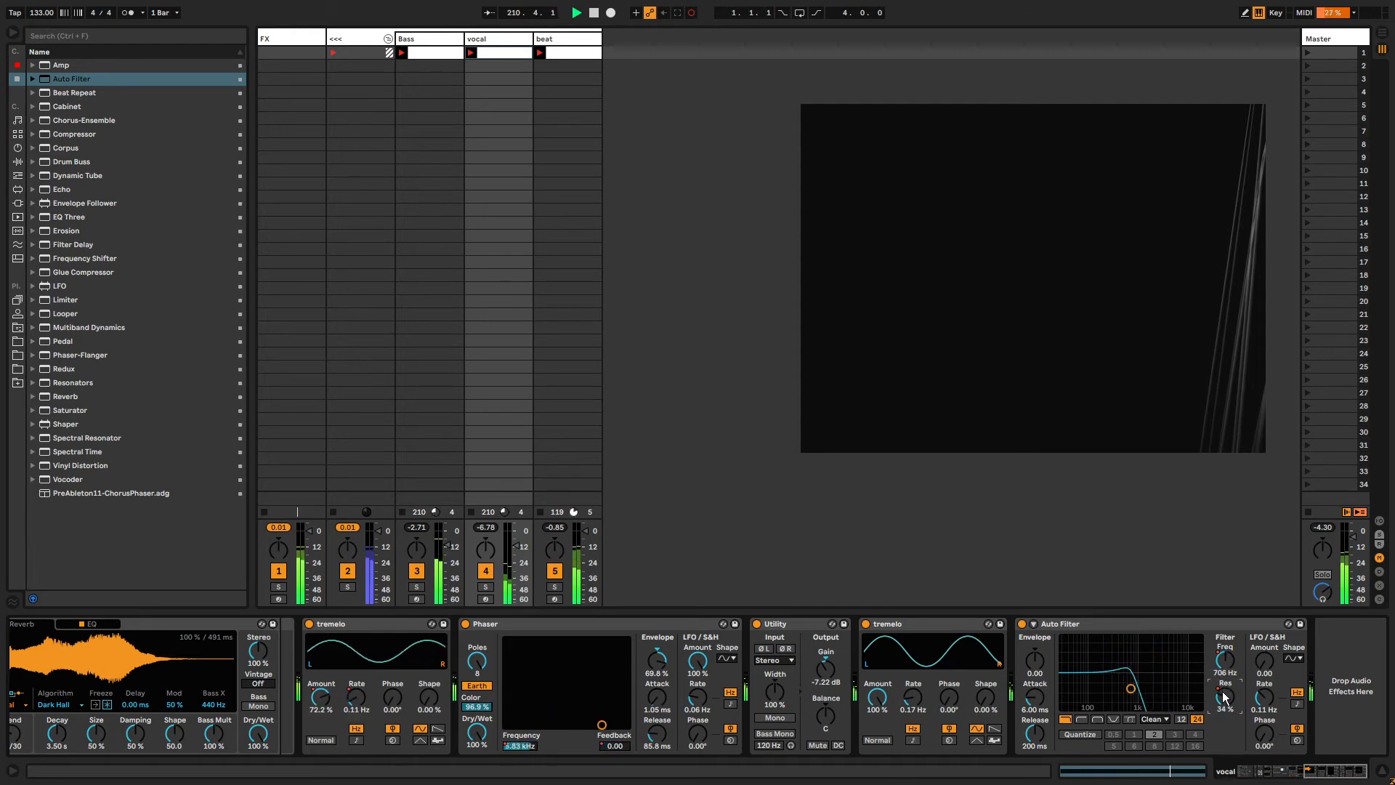
Show the resonance envelope, unlink its loop and set its length to 2 bars.
{"action": "key", "text": "shift+Tab"}
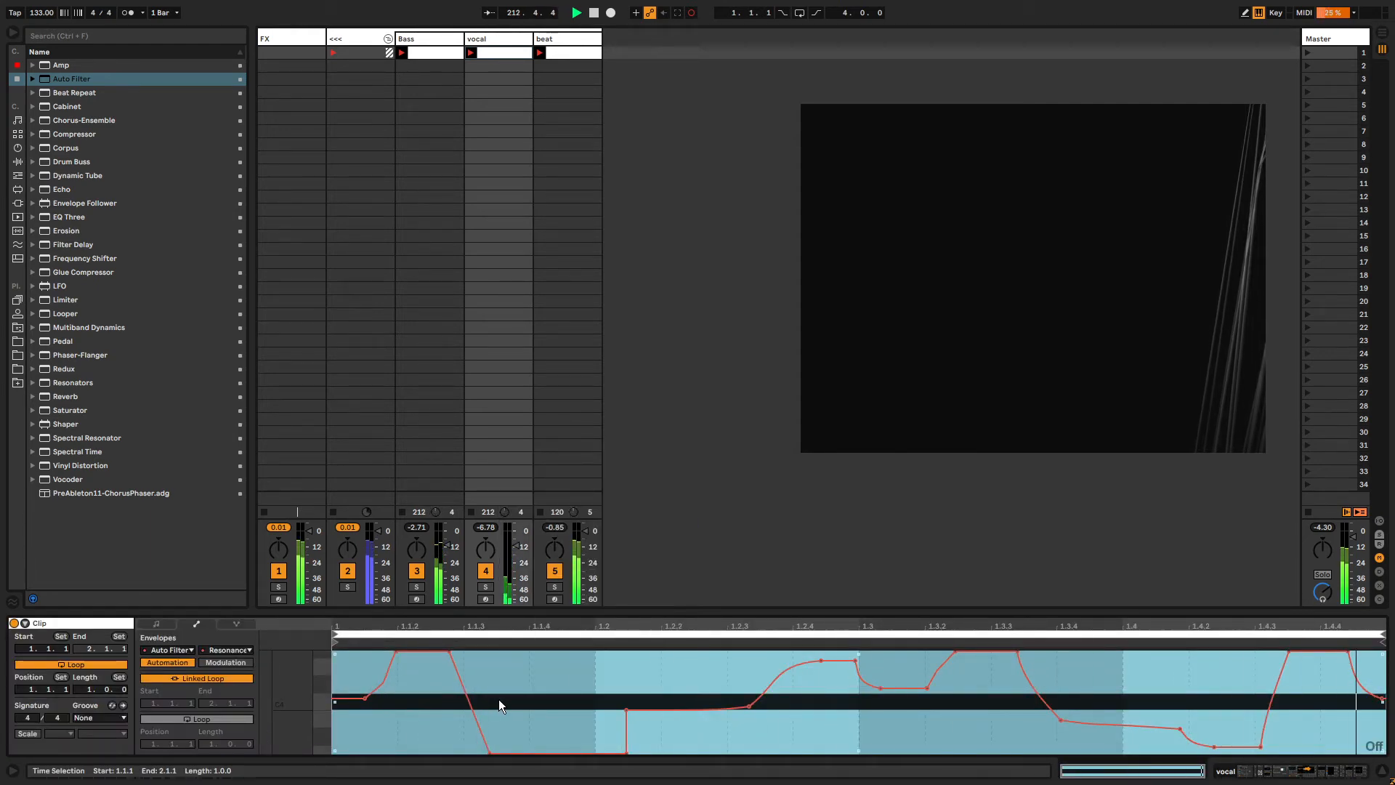
{"action": "key", "text": "shift+Tab"}
{"action": "key", "text": "shift+Tab"}
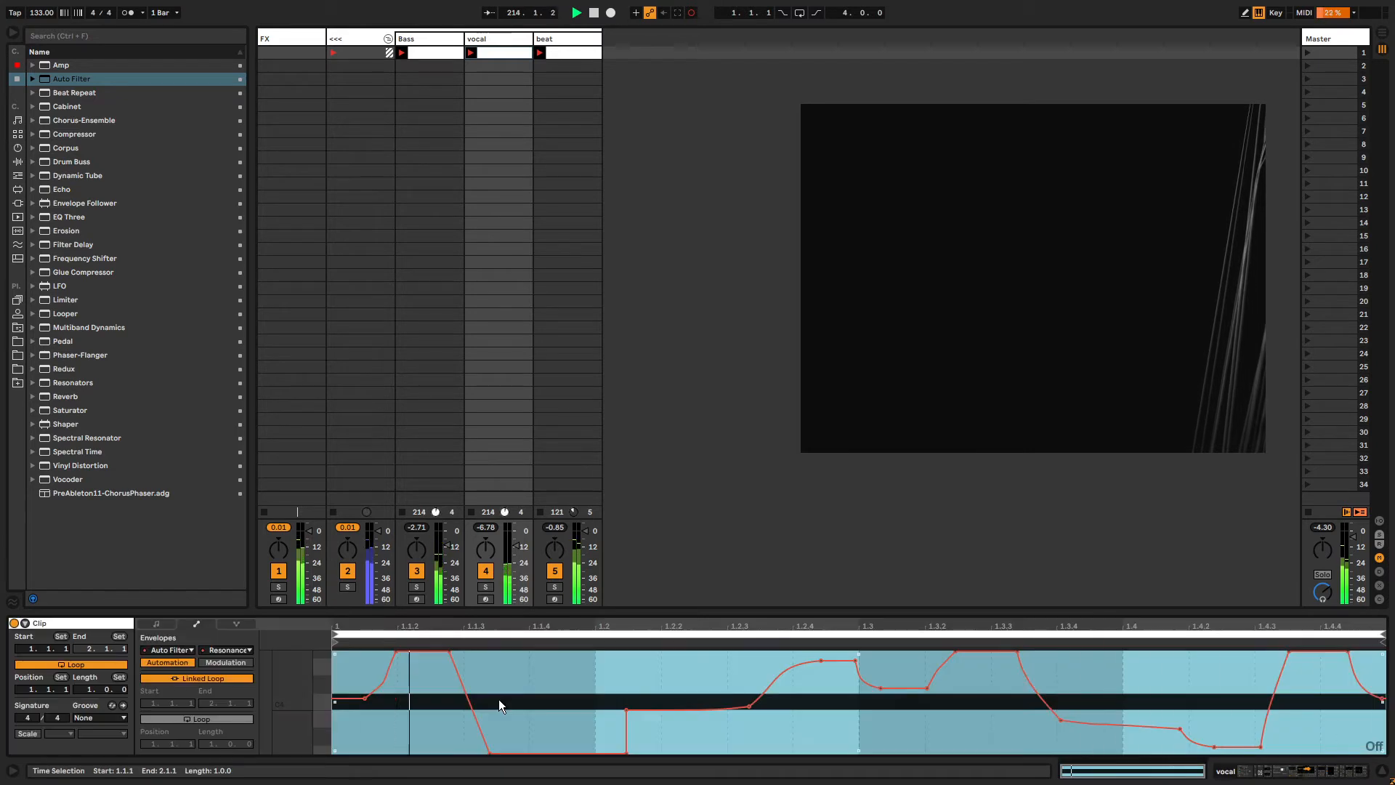
{"action": "left_click", "coordinate": [200, 678]}
{"action": "left_click_drag", "start_coordinate": [212, 743], "coordinate": [213, 733]}
{"action": "type", "text": "2"}
{"action": "key", "text": "Return"}
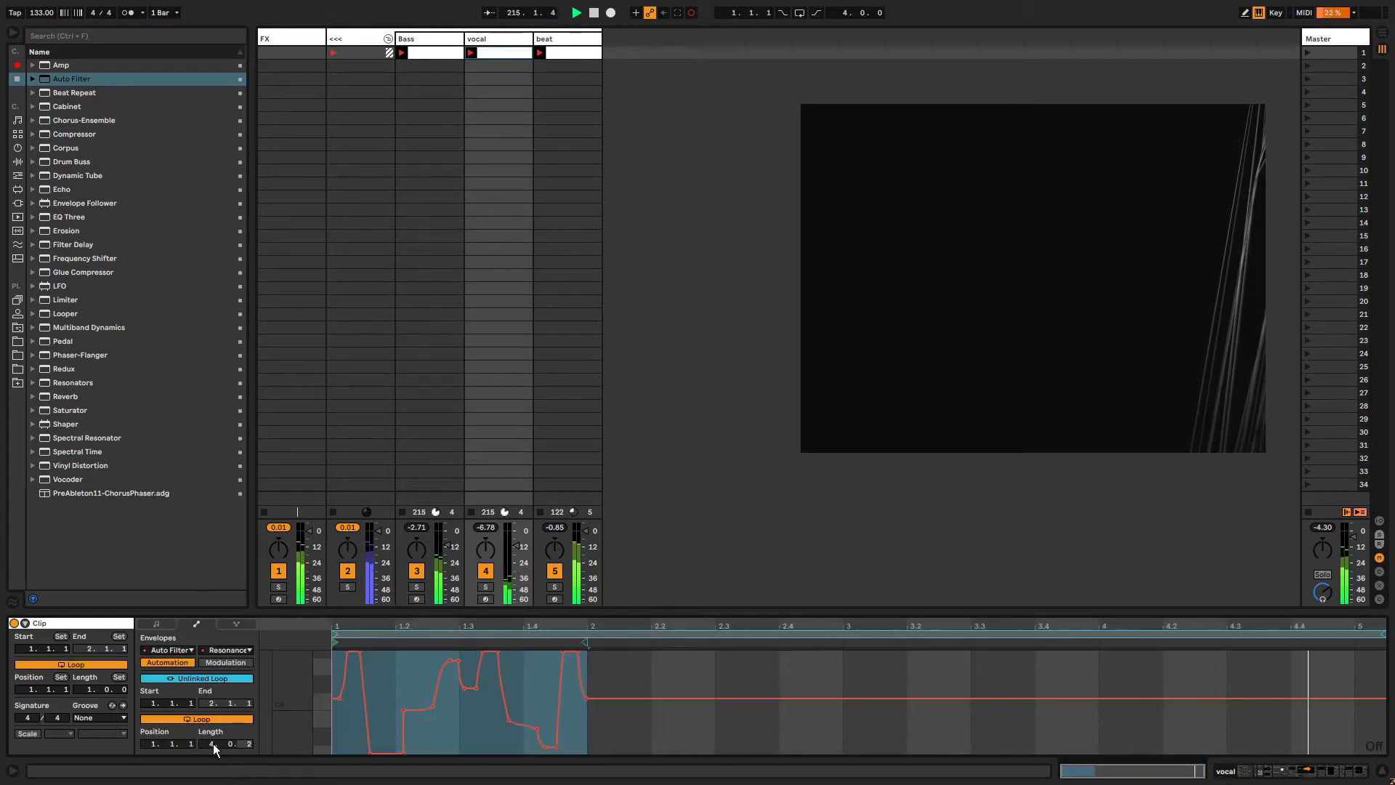
Move the resonance envelope's loop to start around bar 3.3.
{"action": "left_click", "coordinate": [335, 642]}
{"action": "left_click_drag", "start_coordinate": [335, 642], "coordinate": [1005, 642]}
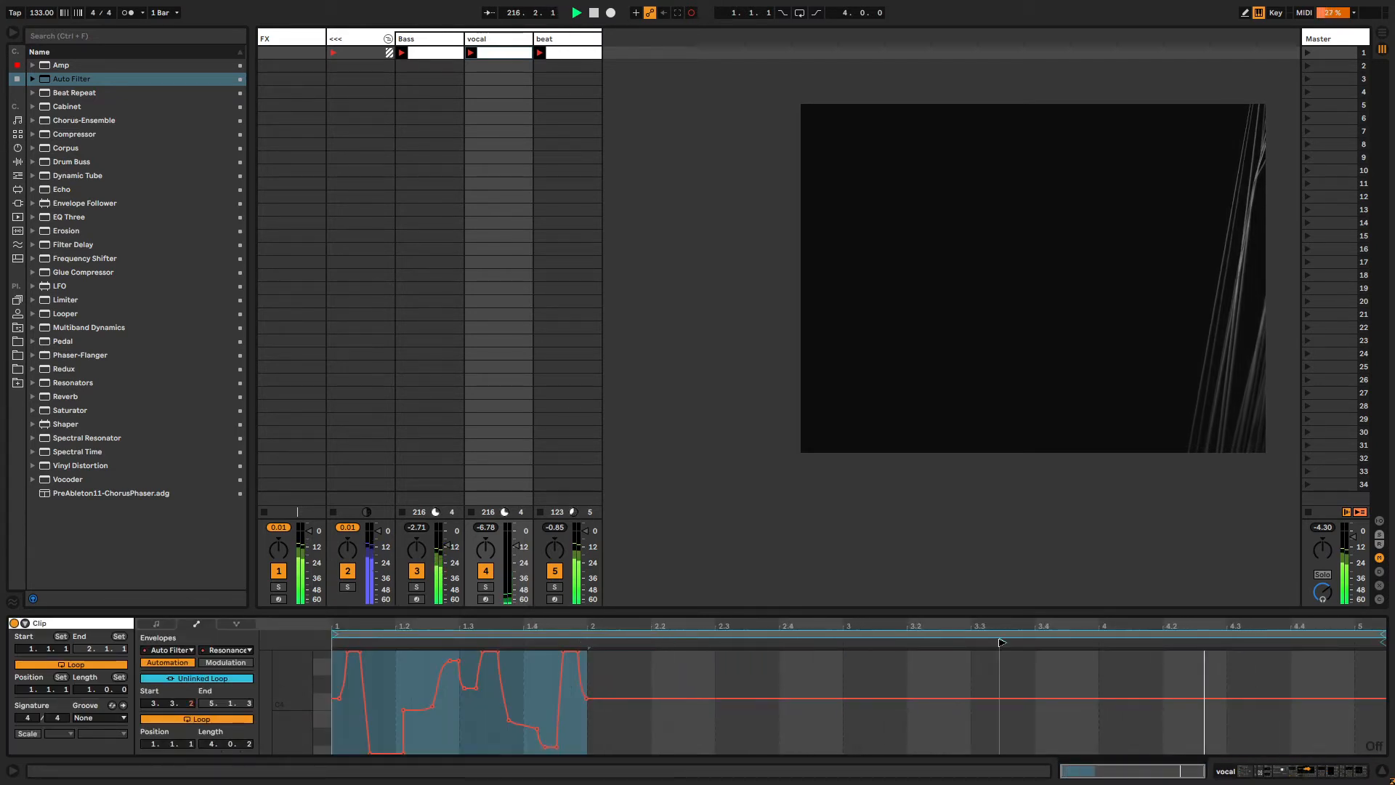
{"action": "left_click_drag", "start_coordinate": [1384, 635], "coordinate": [1394, 634]}
Add a default Audio Effect Rack to the vocal track and place the Auto Filter after it.
{"action": "key", "text": "shift+Tab"}
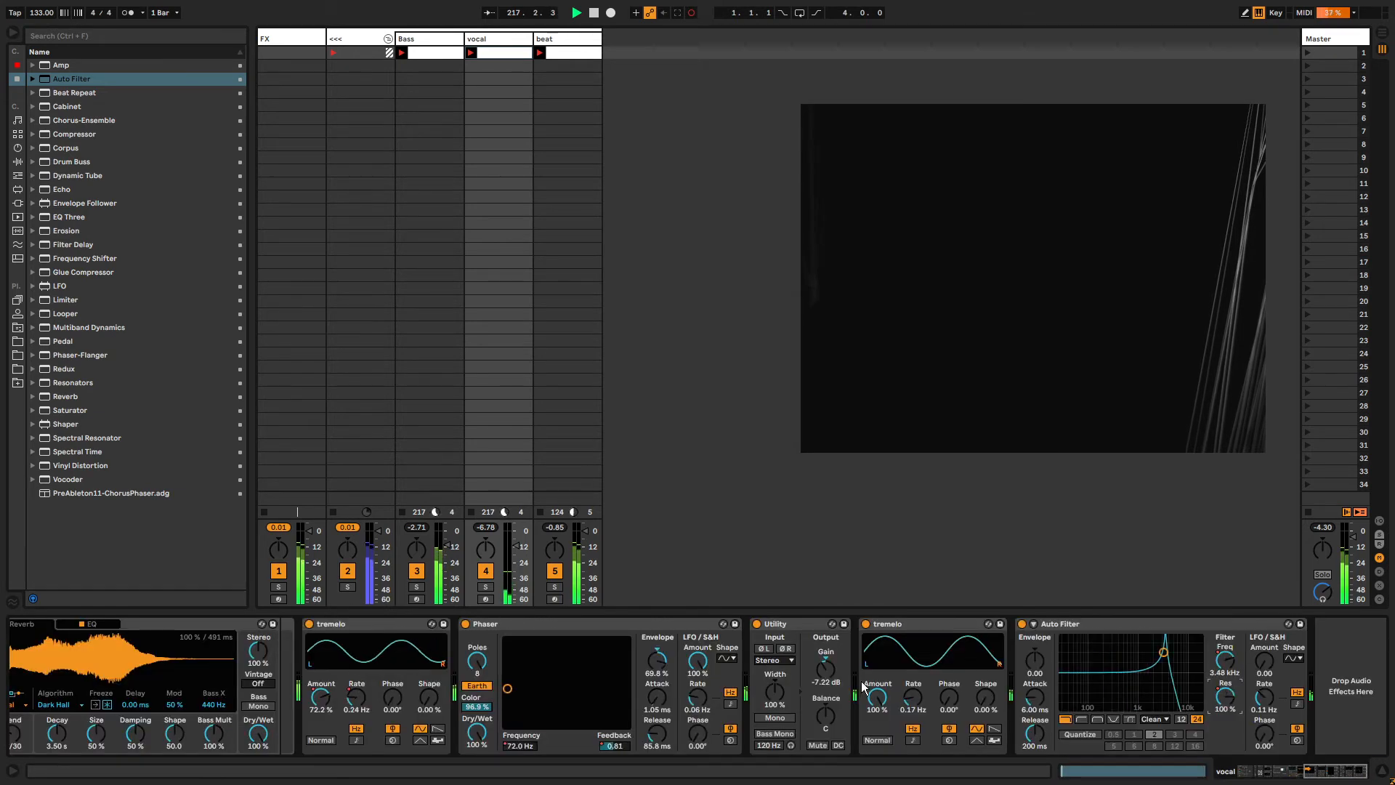
{"action": "left_click", "coordinate": [1063, 622]}
{"action": "key", "text": "ctrl+f"}
{"action": "type", "text": "audio effect rack"}
{"action": "key", "text": "Down"}
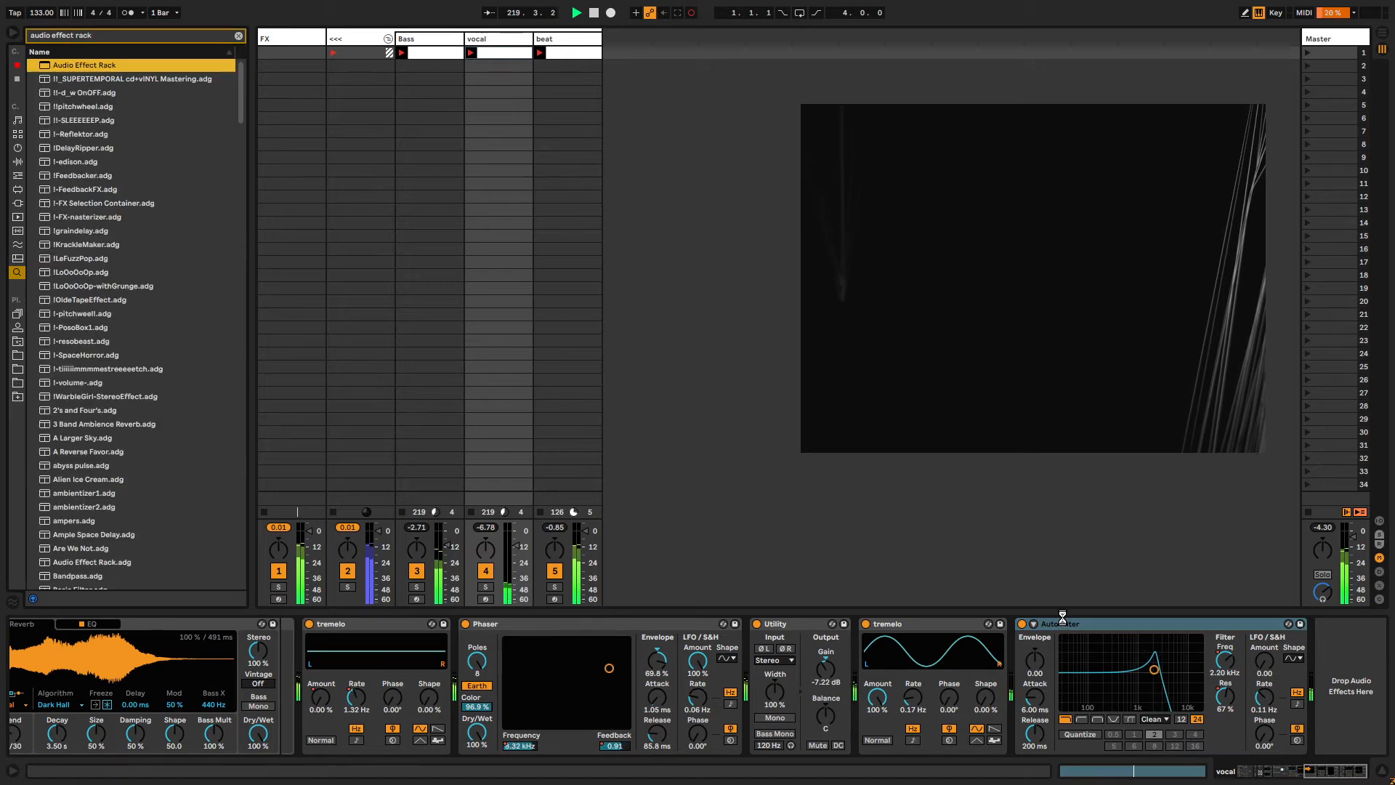
{"action": "key", "text": "Return"}
{"action": "key", "text": "Escape"}
{"action": "left_click", "coordinate": [723, 628]}
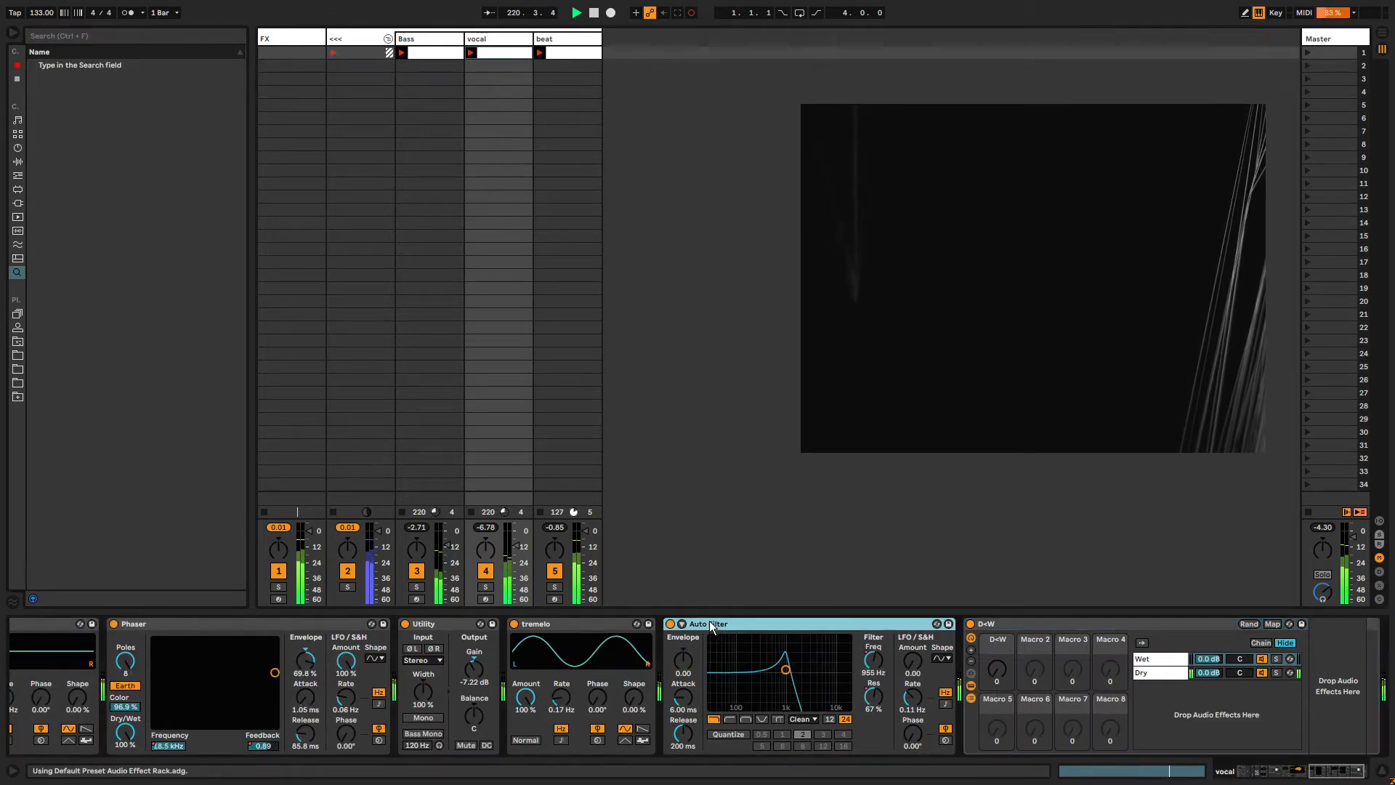
{"action": "left_click_drag", "start_coordinate": [1308, 657], "coordinate": [1312, 658]}
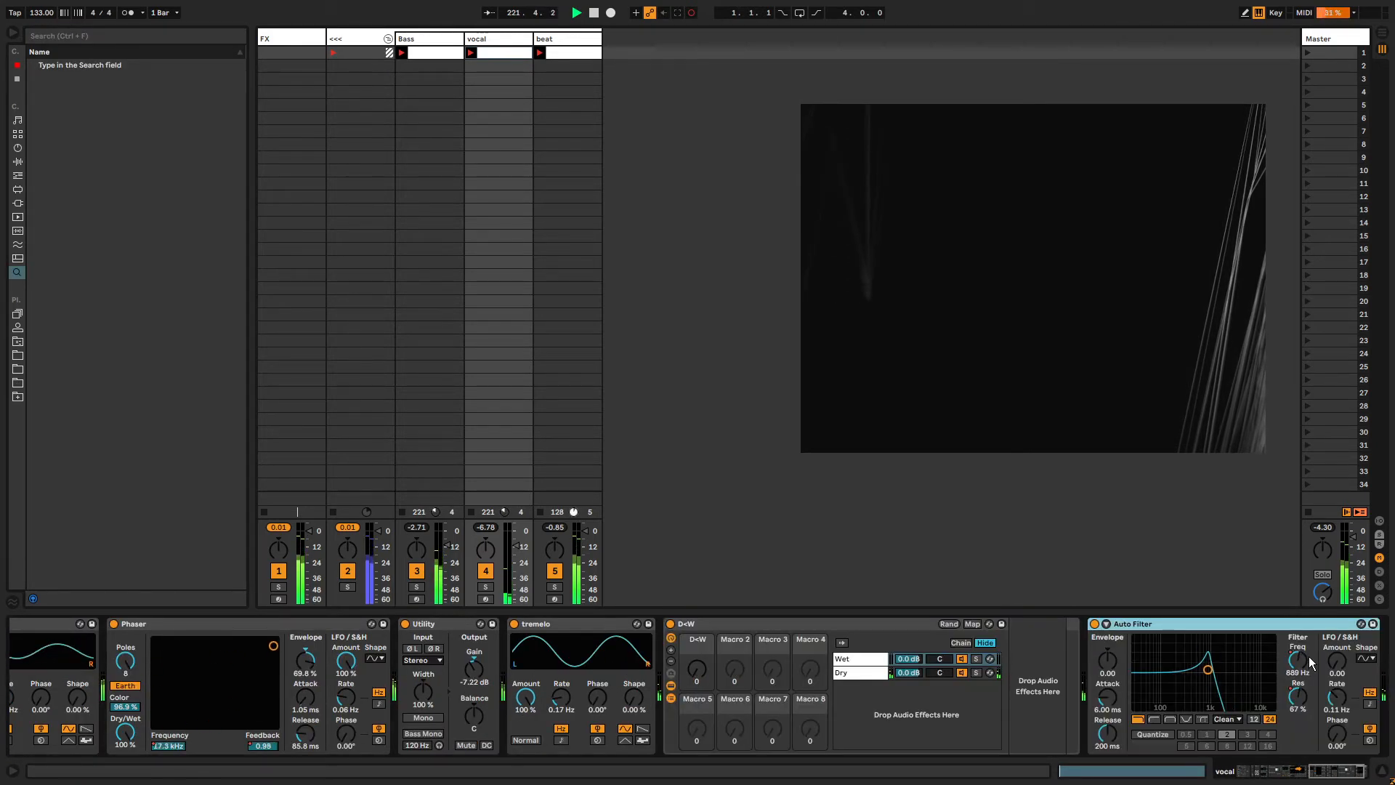
Record automation of the rack's D+W chain selector macro and show its envelope.
{"action": "left_click", "coordinate": [692, 675]}
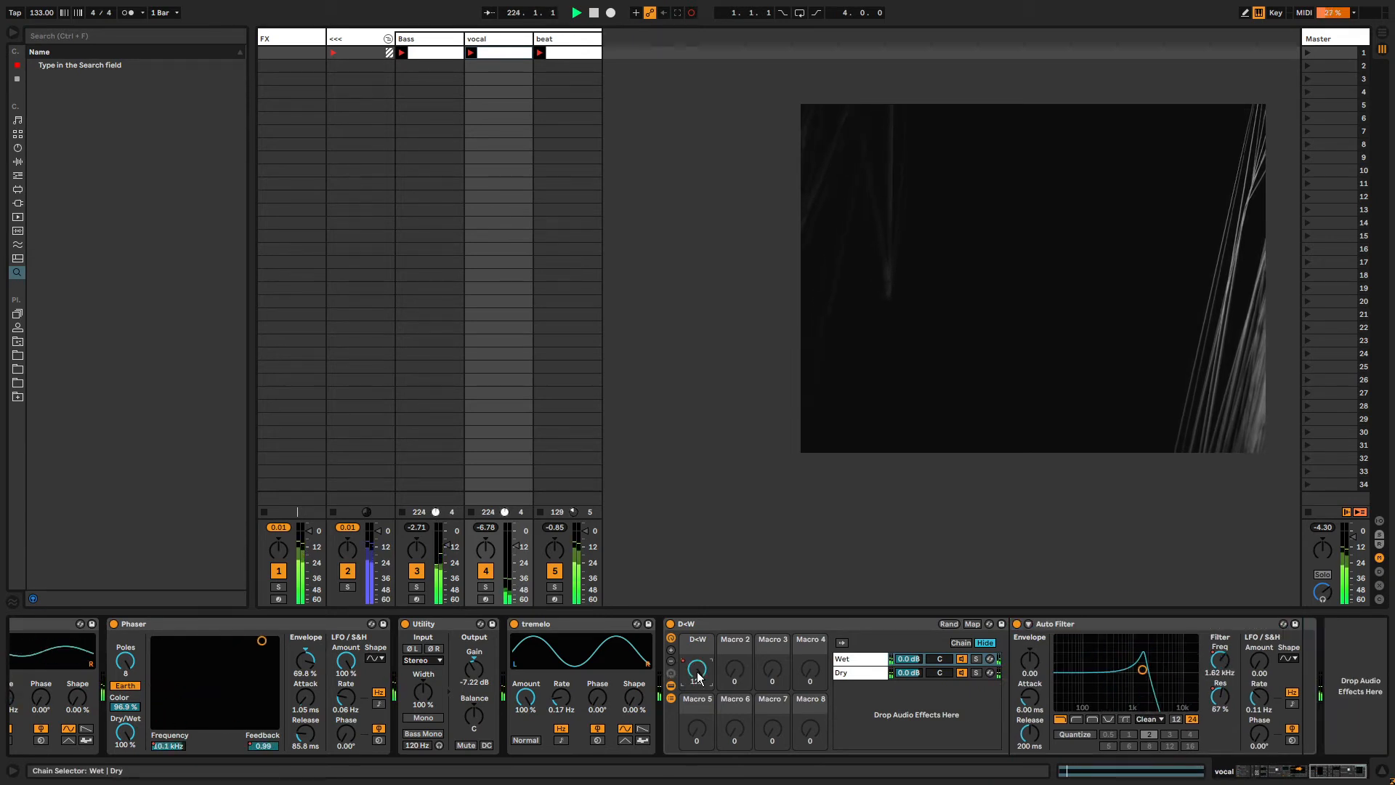
{"action": "scroll", "coordinate": [213, 744], "scroll_direction": "left", "scroll_amount": 15}
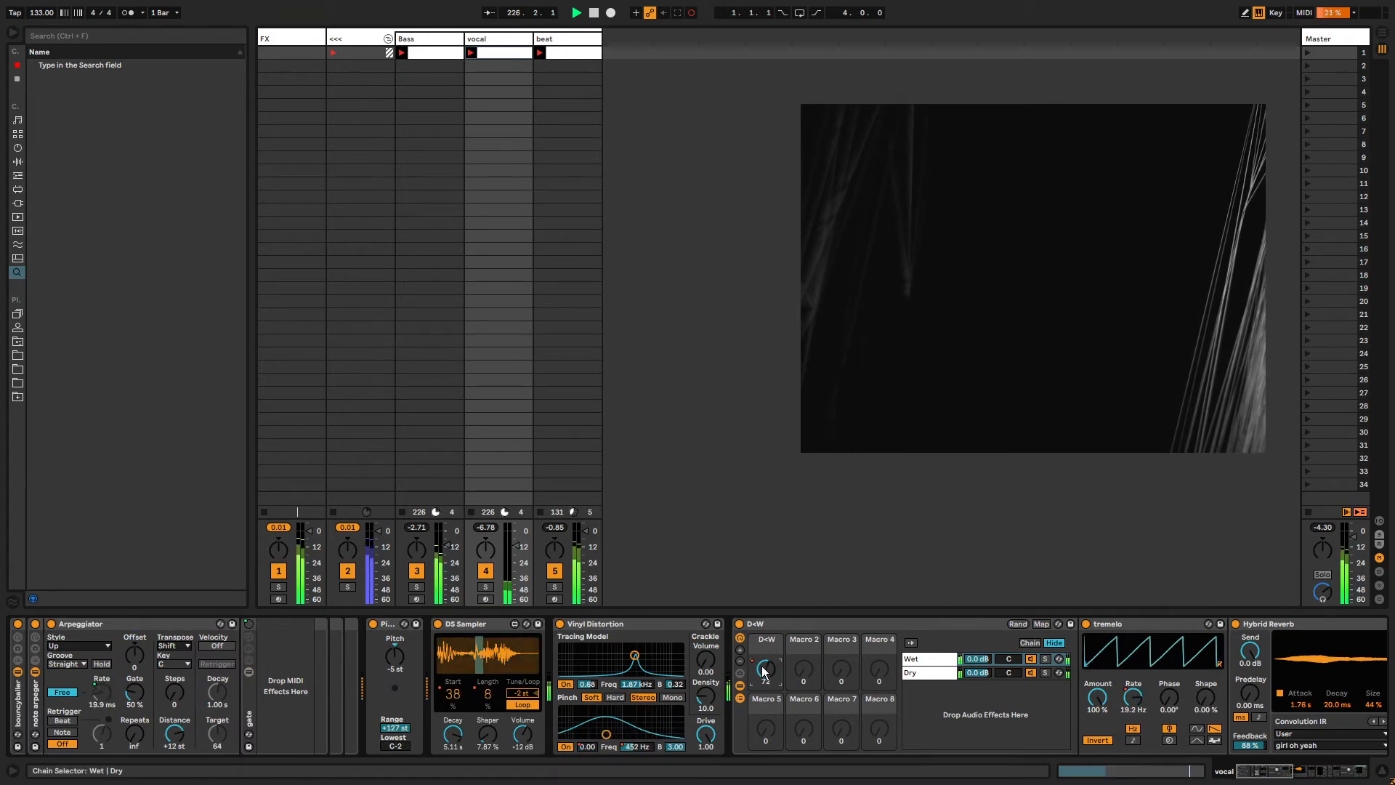
{"action": "left_click", "coordinate": [1276, 775]}
{"action": "left_click_drag", "start_coordinate": [1277, 775], "coordinate": [1324, 775]}
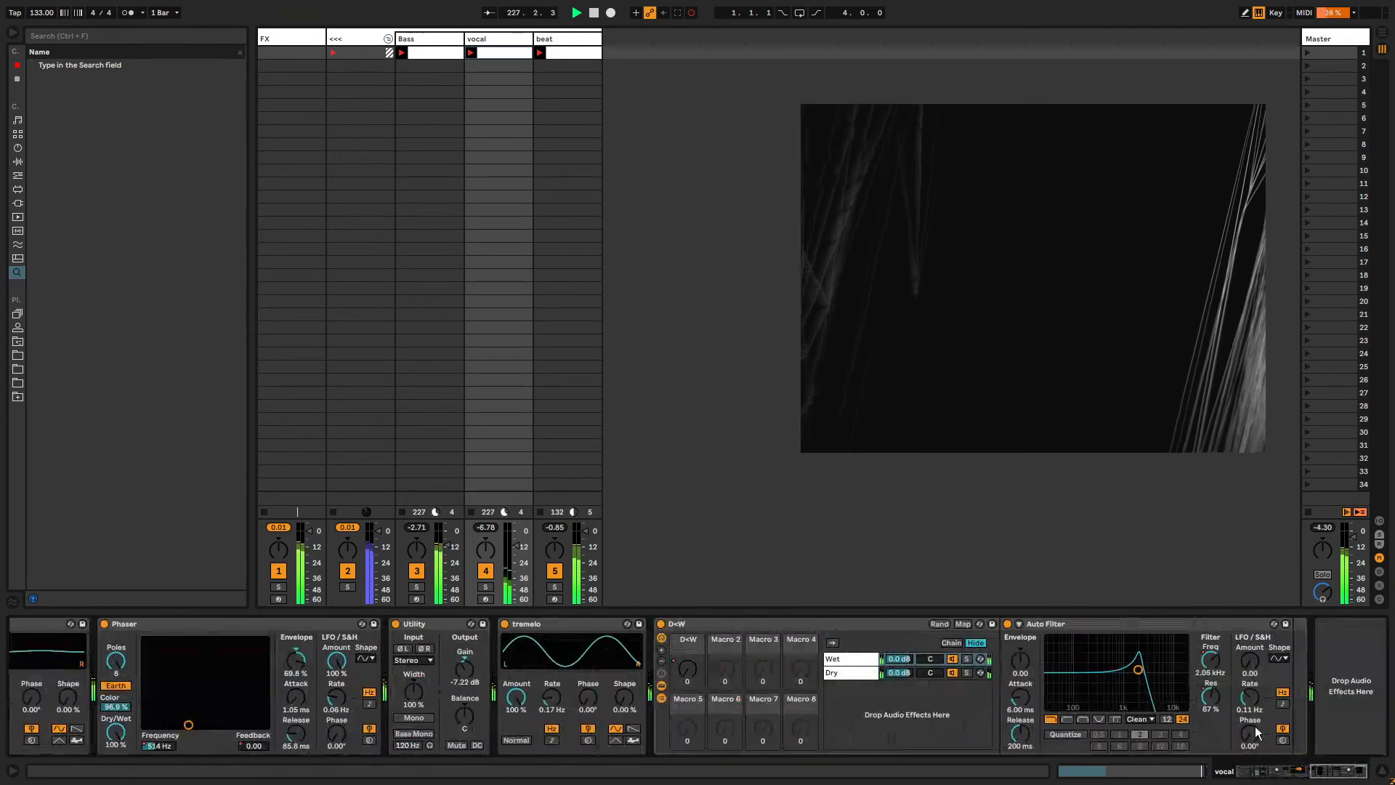
{"action": "left_click", "coordinate": [696, 673]}
{"action": "key", "text": "shift+Tab"}
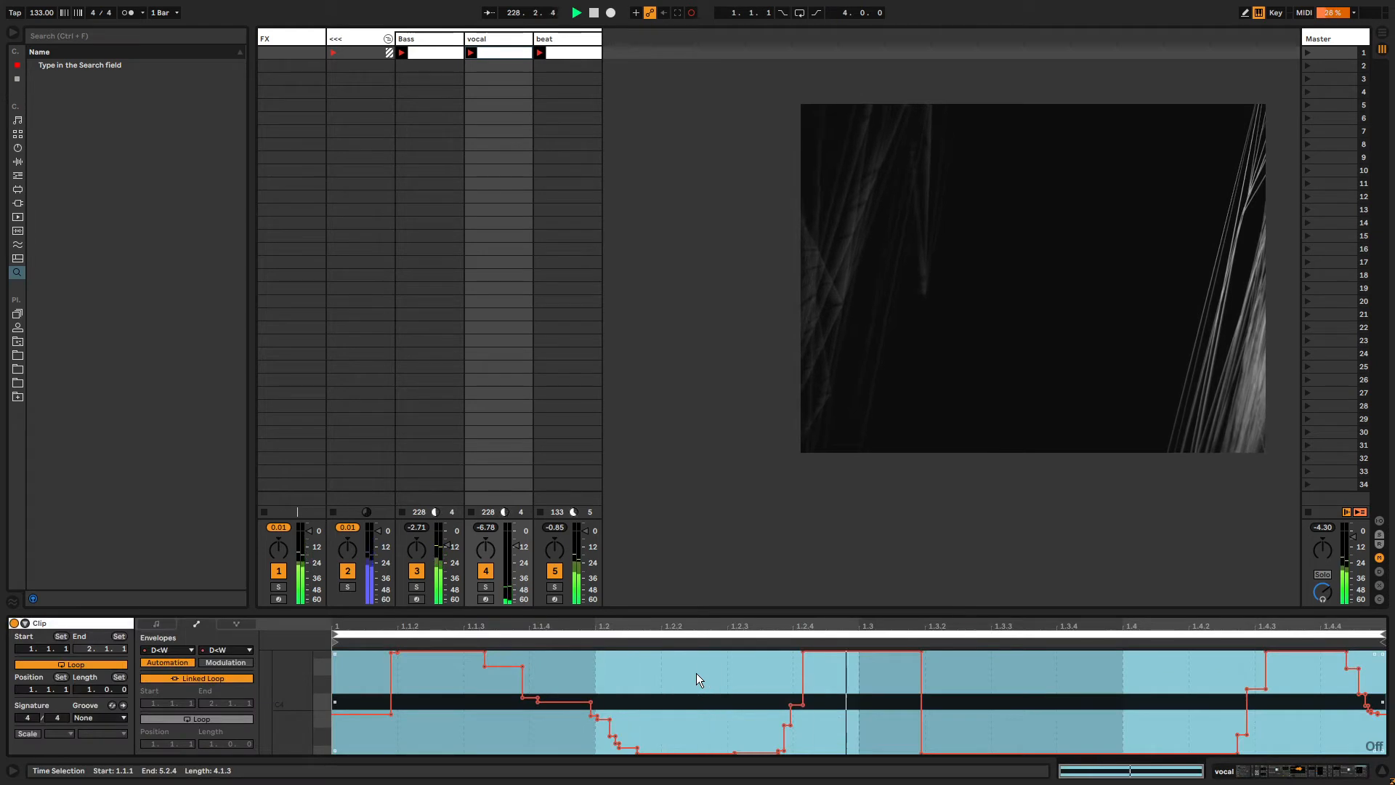
Unlink the D+W envelope loop and lengthen it to about 8 bars.
{"action": "left_click", "coordinate": [203, 678]}
{"action": "left_click_drag", "start_coordinate": [212, 743], "coordinate": [212, 706]}
{"action": "left_click_drag", "start_coordinate": [421, 676], "coordinate": [399, 665]}
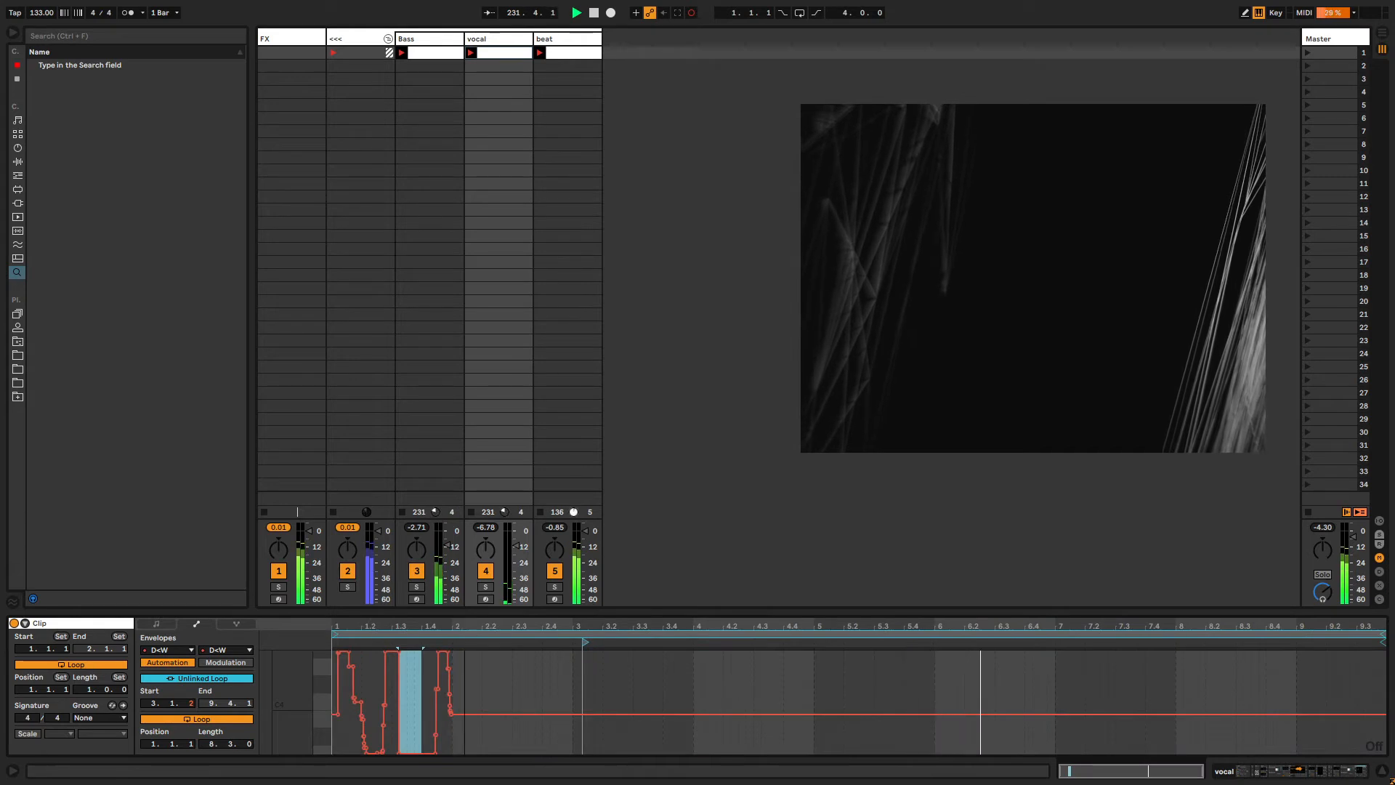
Draw new steps and ramps across the D+W envelope in draw mode.
{"action": "key", "text": "b"}
{"action": "mouse_move", "coordinate": [782, 657]}
{"action": "left_mouse_down"}
{"action": "mouse_move", "coordinate": [1105, 700]}
{"action": "mouse_move", "coordinate": [1002, 739]}
{"action": "mouse_move", "coordinate": [862, 730]}
{"action": "left_mouse_up"}
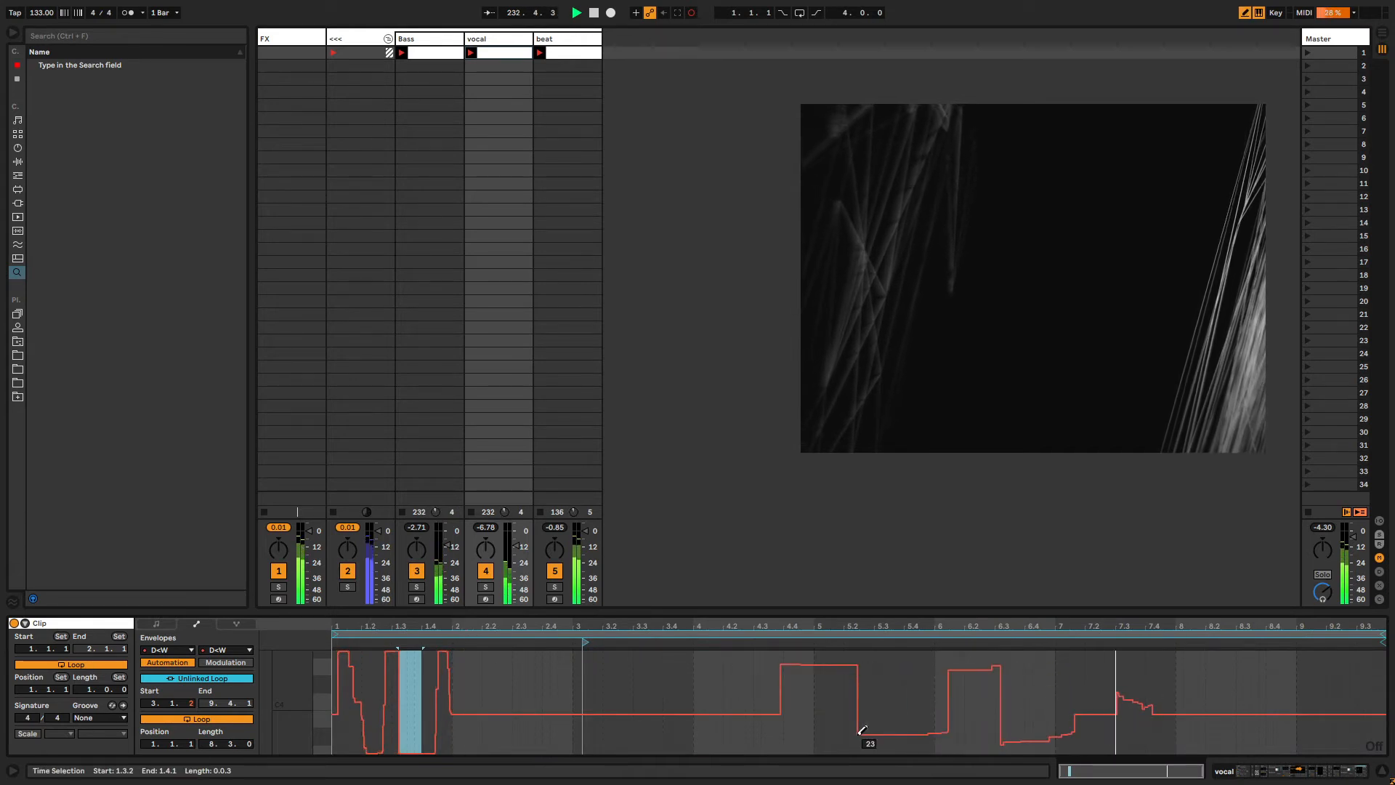
{"action": "left_click_drag", "start_coordinate": [1233, 654], "coordinate": [1206, 649]}
{"action": "left_click_drag", "start_coordinate": [1233, 738], "coordinate": [1346, 758]}
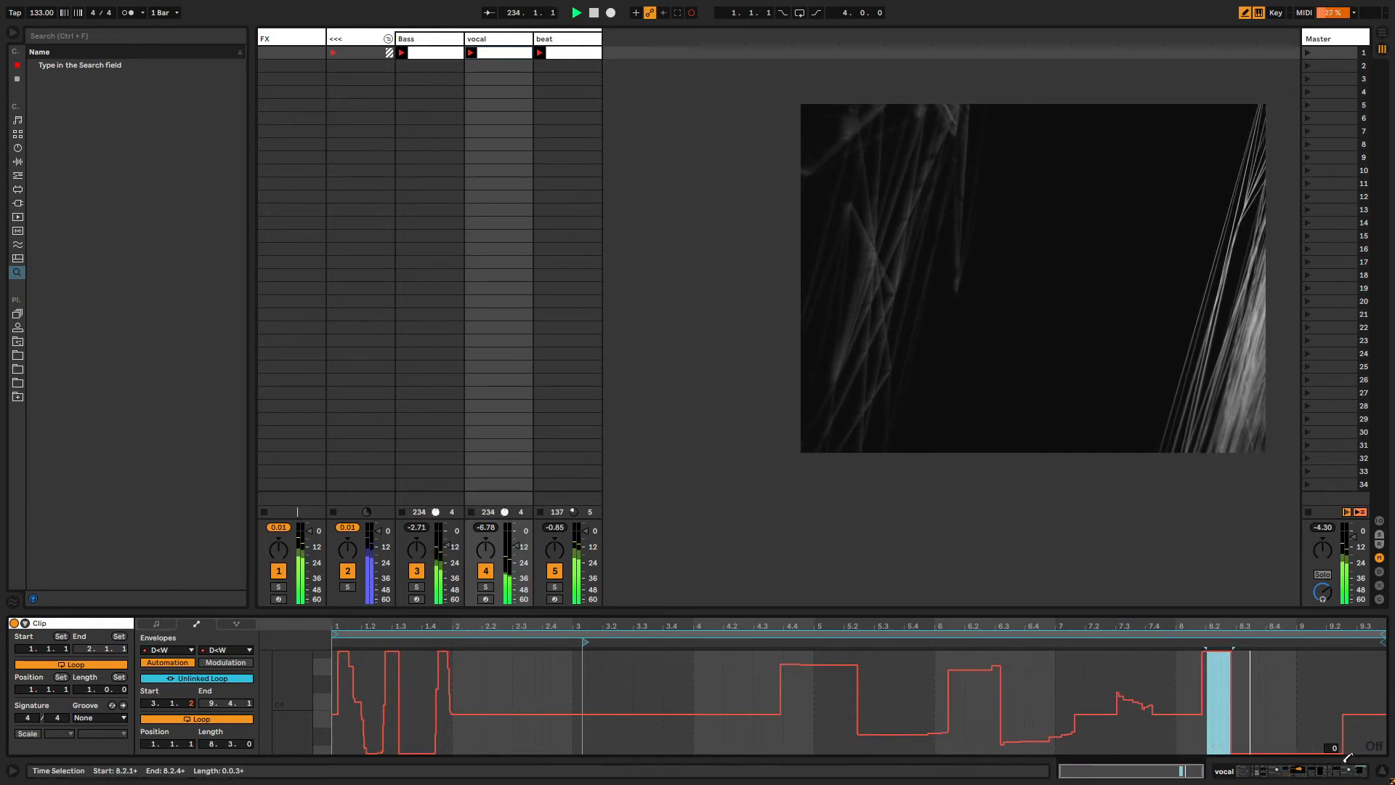
{"action": "left_click_drag", "start_coordinate": [1321, 689], "coordinate": [1373, 652]}
{"action": "key", "text": "b"}
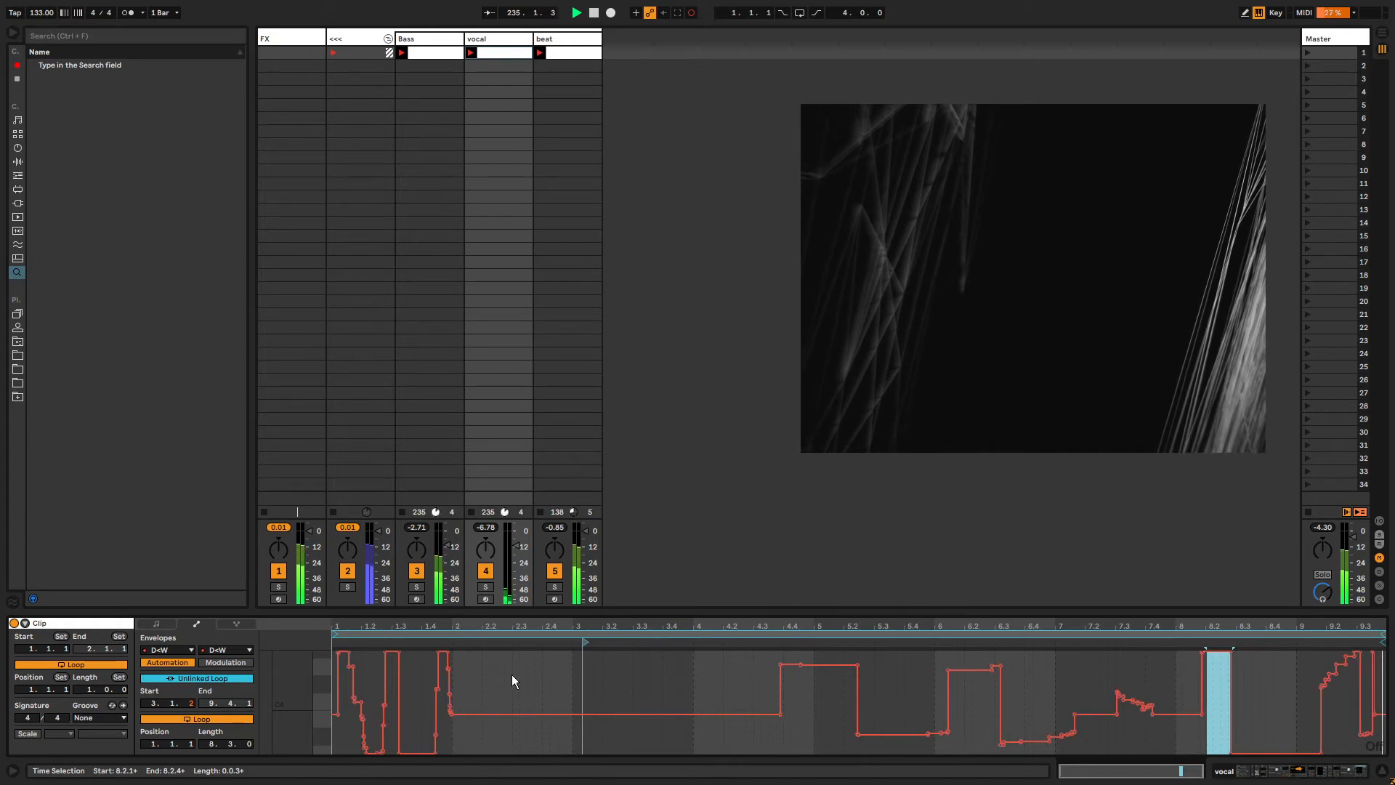
Select the whole D+W envelope, then adjust the Auto Filter's envelope amount and attack.
{"action": "left_click", "coordinate": [521, 664]}
{"action": "key", "text": "ctrl+a"}
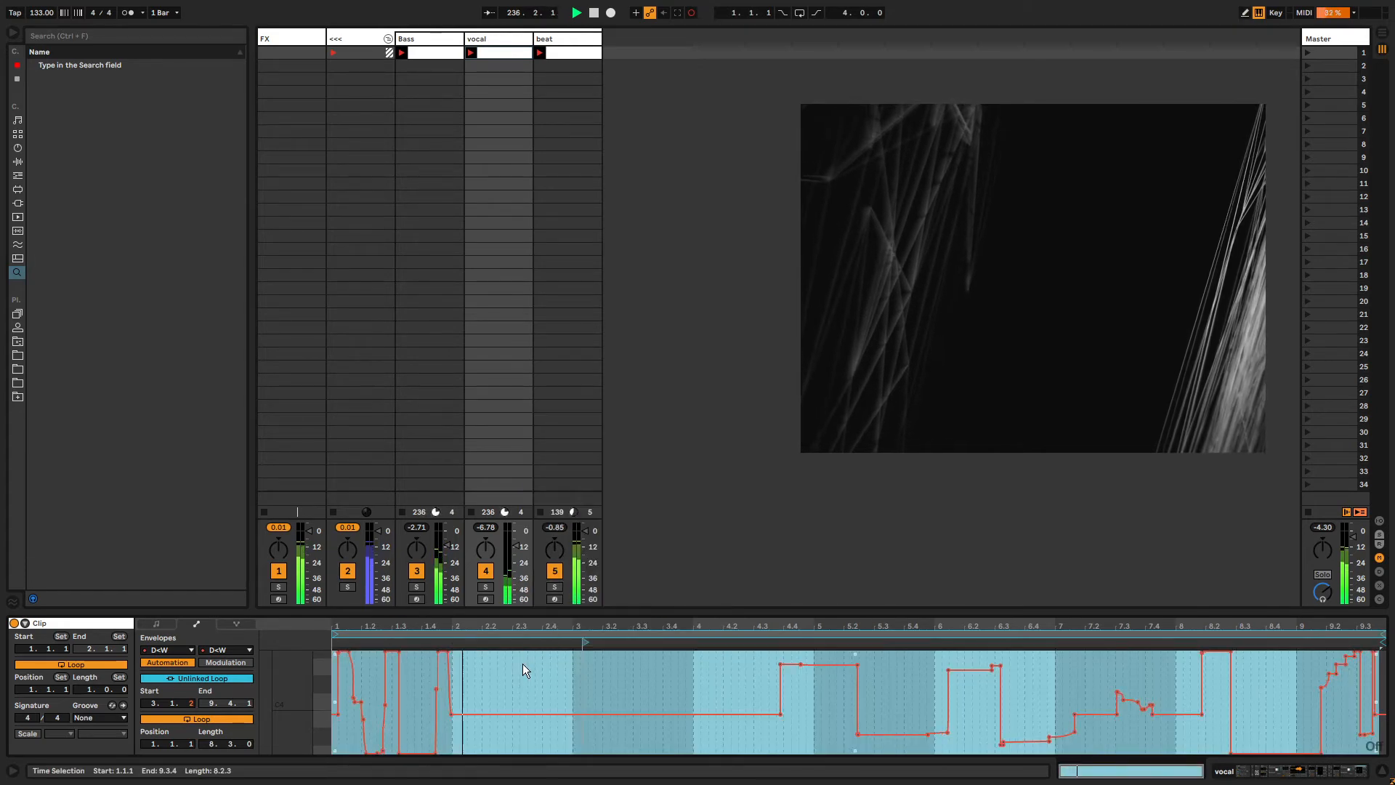
{"action": "key", "text": "shift+Tab"}
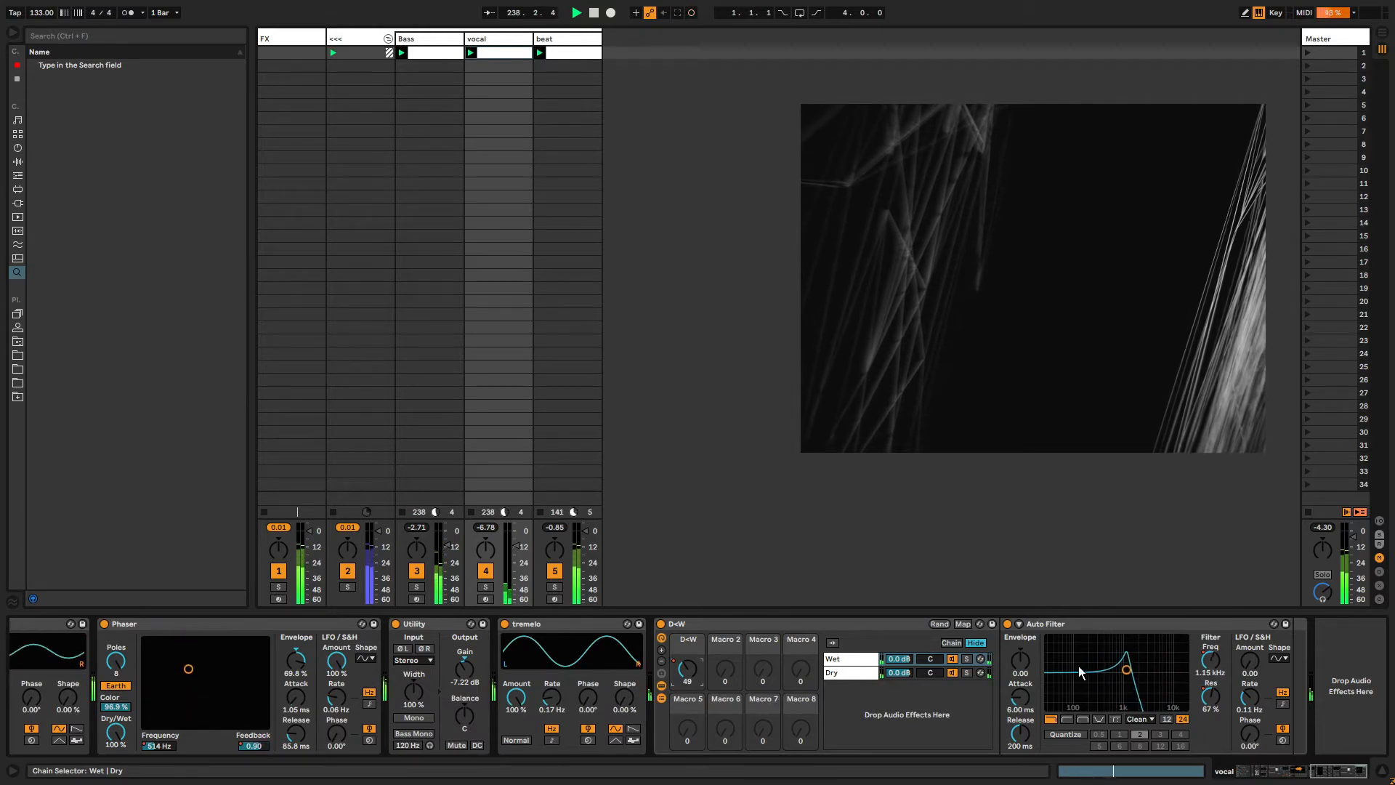
{"action": "left_click_drag", "start_coordinate": [1020, 661], "coordinate": [1021, 632]}
{"action": "left_click_drag", "start_coordinate": [1015, 695], "coordinate": [1017, 755]}
Select the beat track and set the BeatRepeeeeetFXSELECT rack's Macro 2 to 22.
{"action": "left_click", "coordinate": [564, 37]}
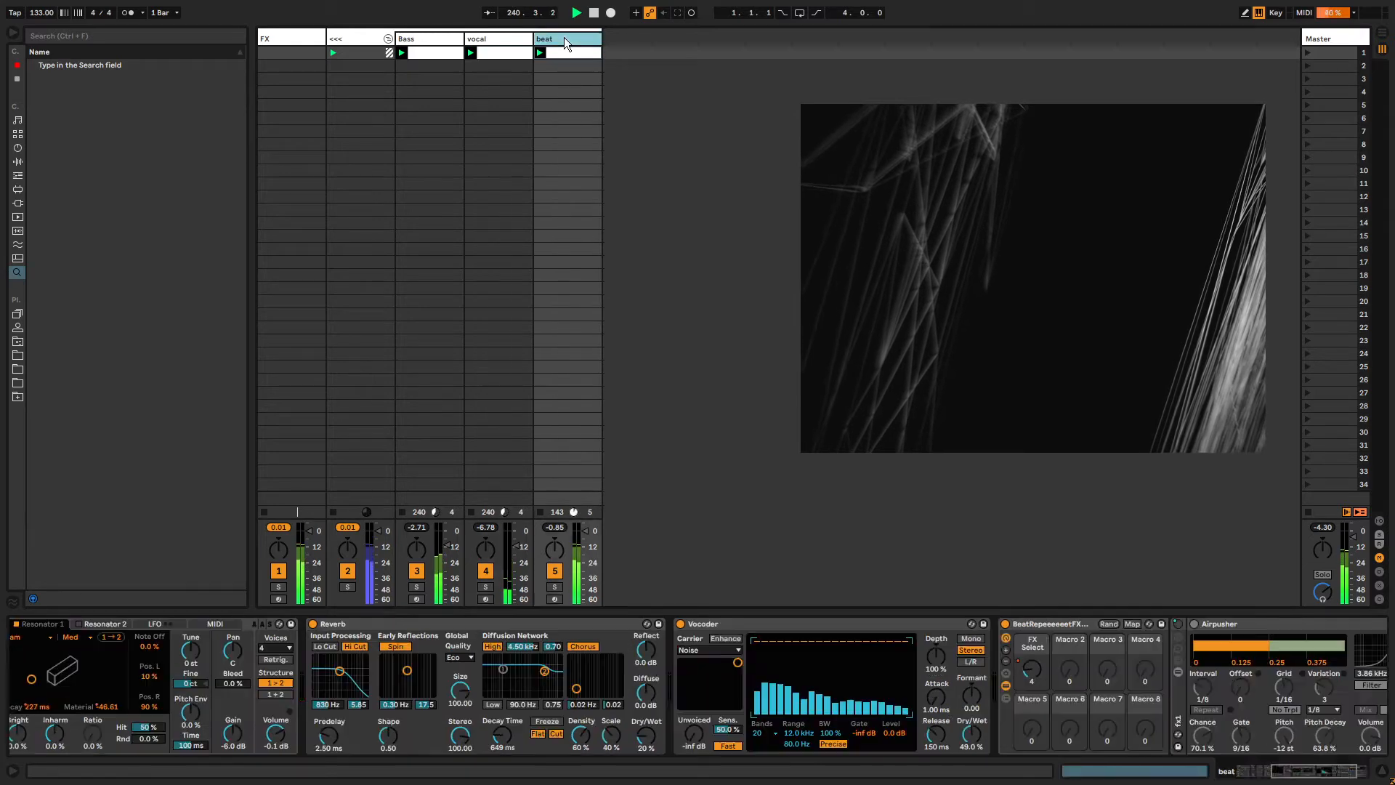
{"action": "left_click", "coordinate": [1302, 779]}
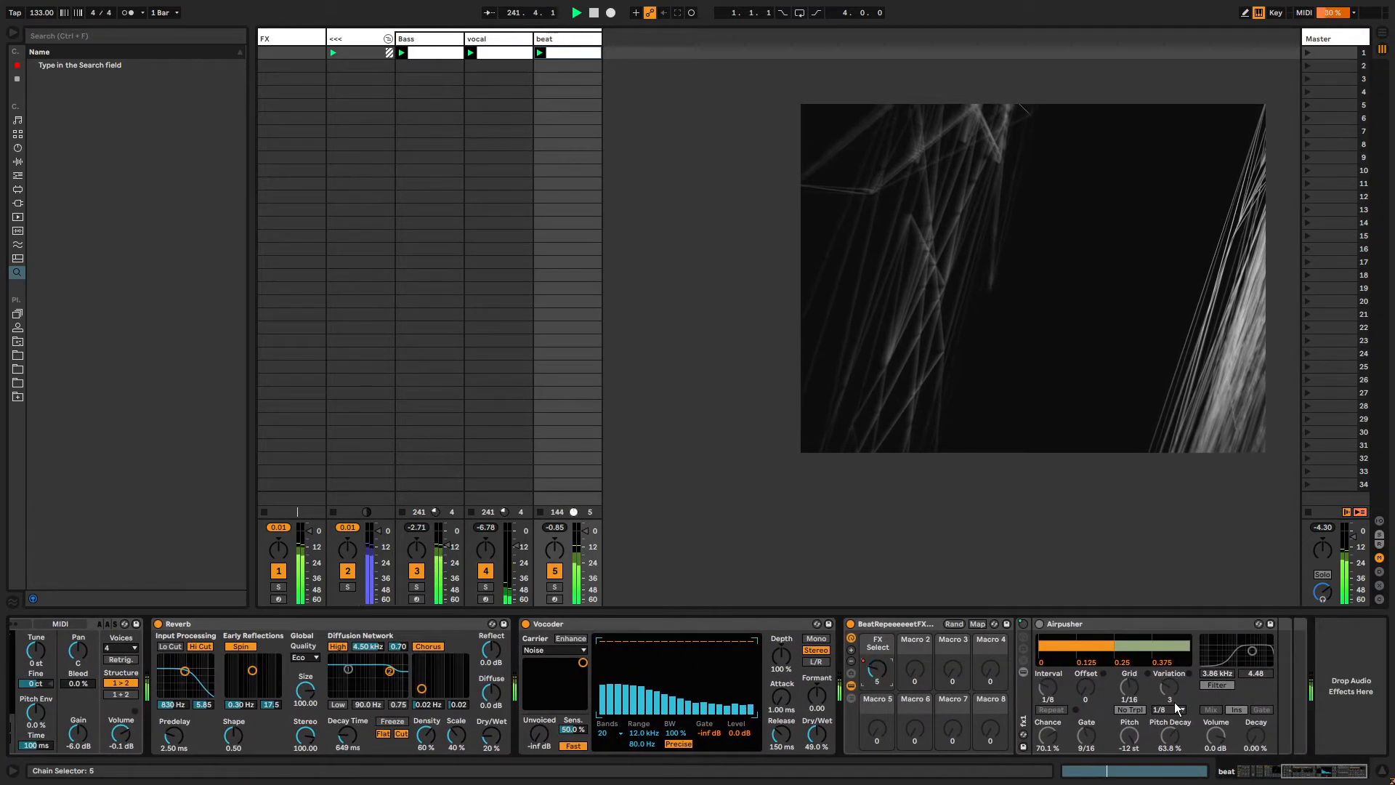
{"action": "left_click", "coordinate": [891, 622]}
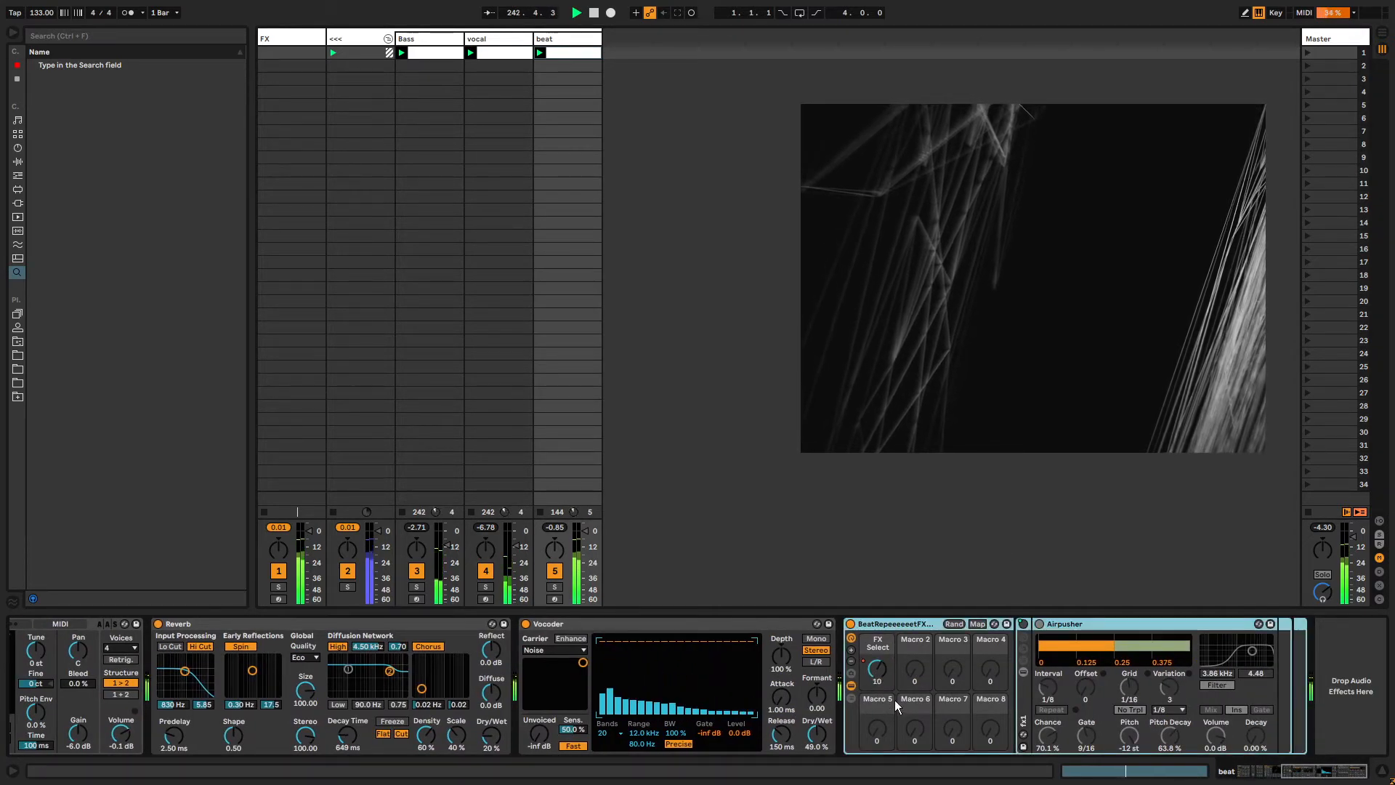
{"action": "left_click_drag", "start_coordinate": [915, 672], "coordinate": [915, 749]}
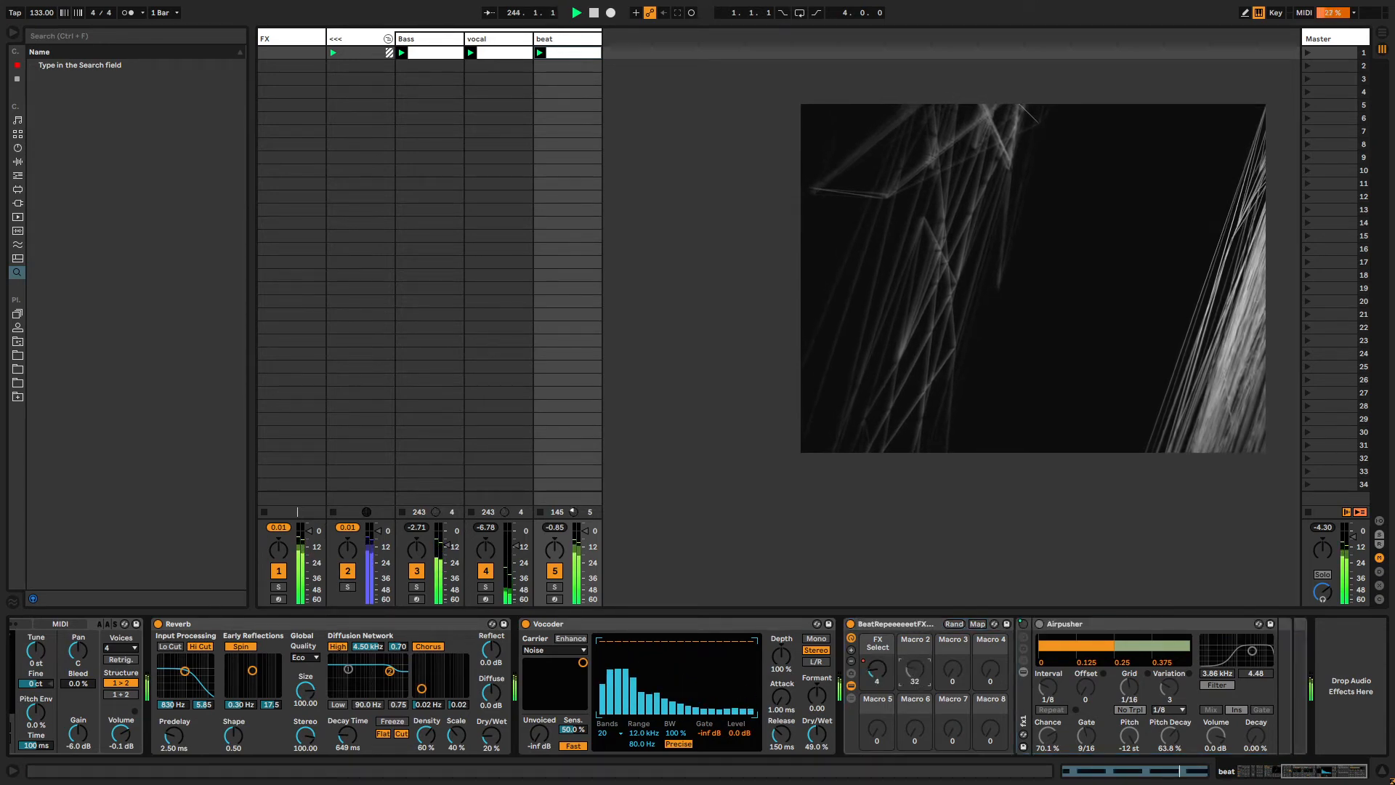
Show the rack's chains and append a default Audio Effect Rack to the end of the beat track's chain.
{"action": "left_click", "coordinate": [1019, 706]}
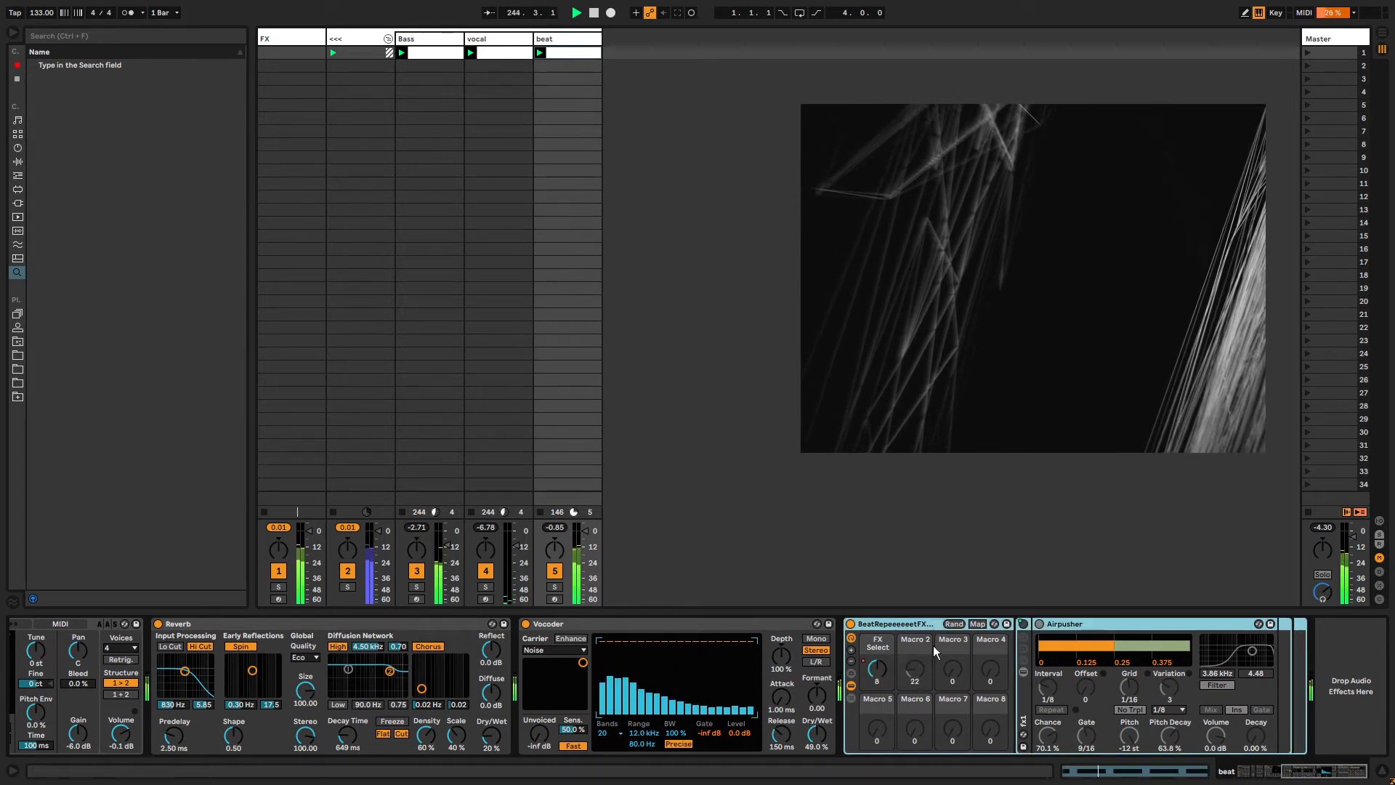
{"action": "left_click", "coordinate": [850, 696]}
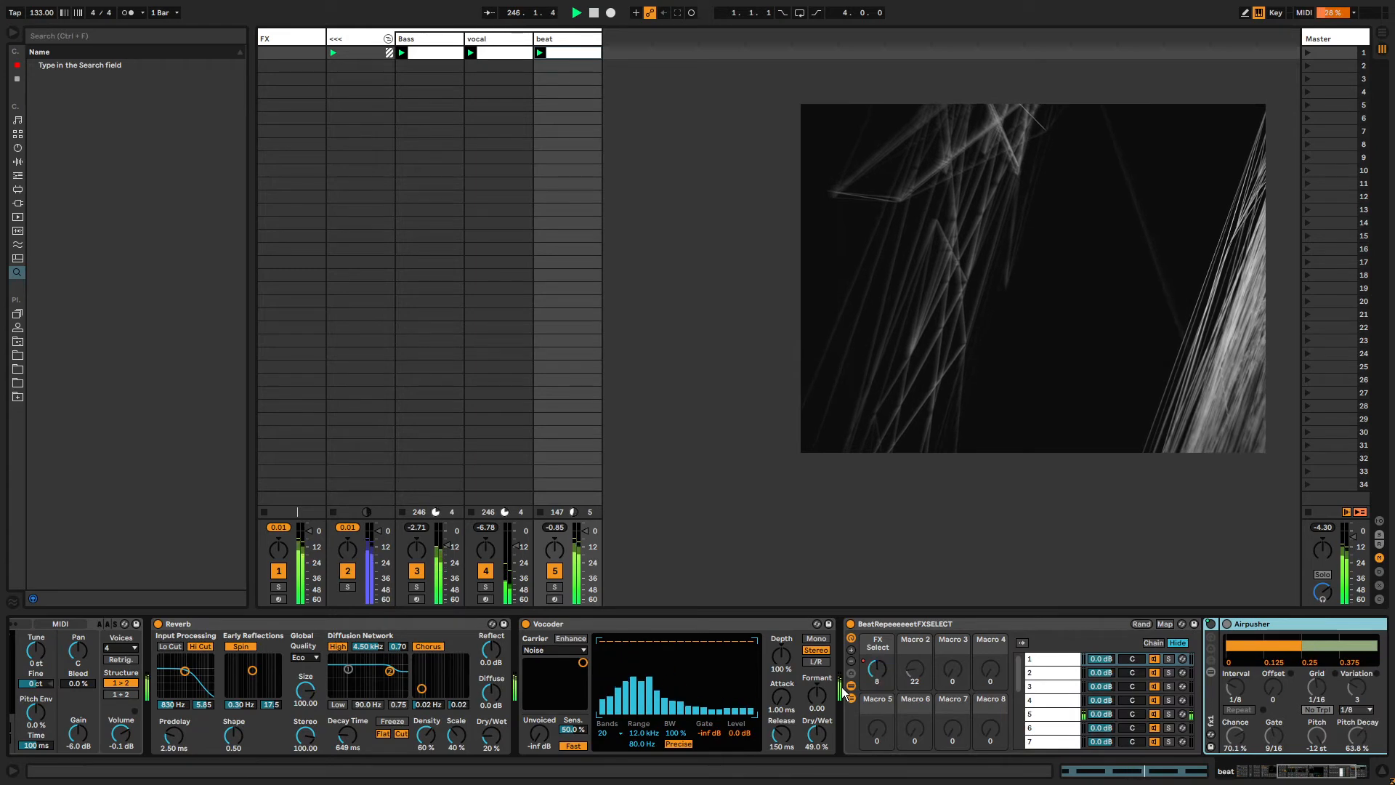
{"action": "key", "text": "ctrl+f"}
{"action": "type", "text": "audio effect rack"}
{"action": "key", "text": "Down"}
{"action": "key", "text": "Return"}
{"action": "key", "text": "Escape"}
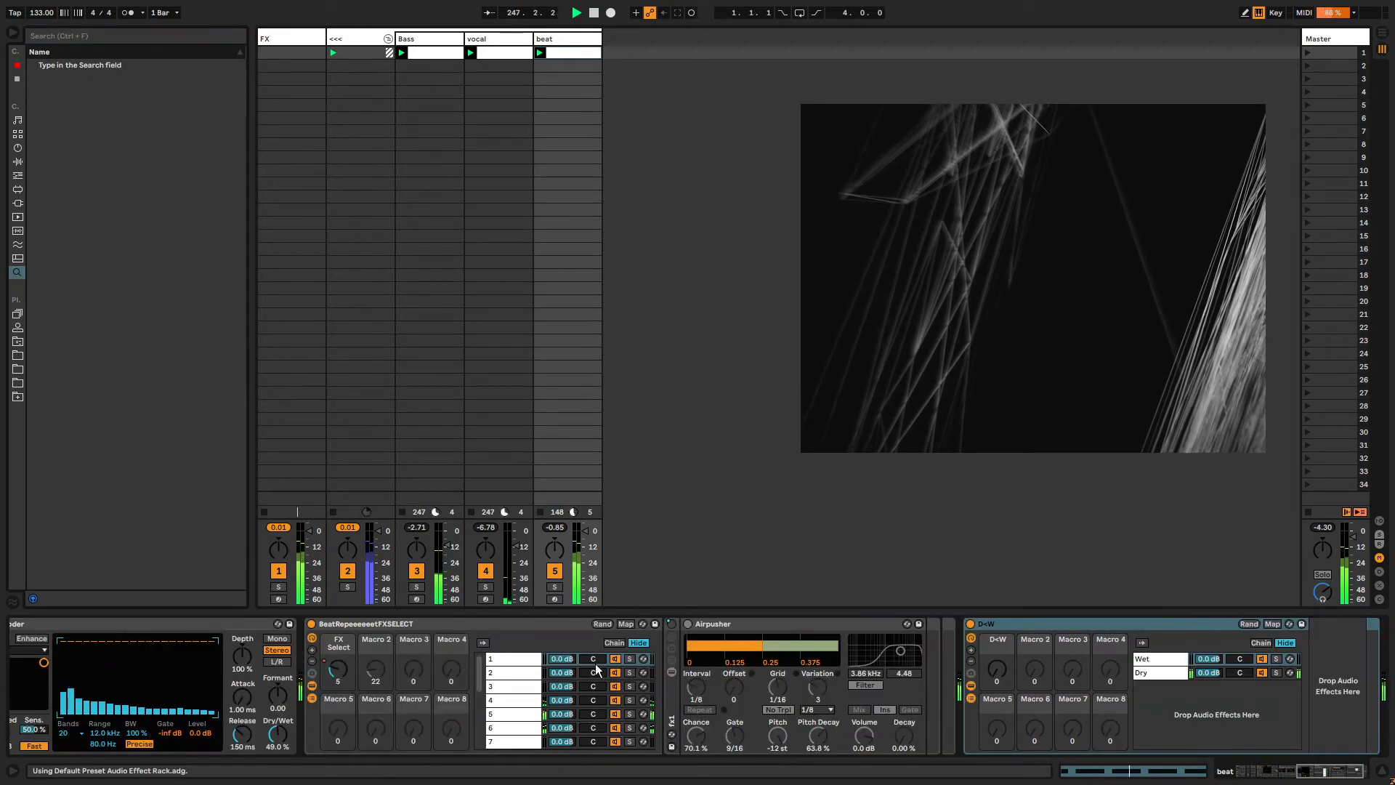
Hide the rack's chain list and move the BeatRepeeeeetFXSELECT rack after the D+W rack on the beat track.
{"action": "left_click", "coordinate": [316, 702]}
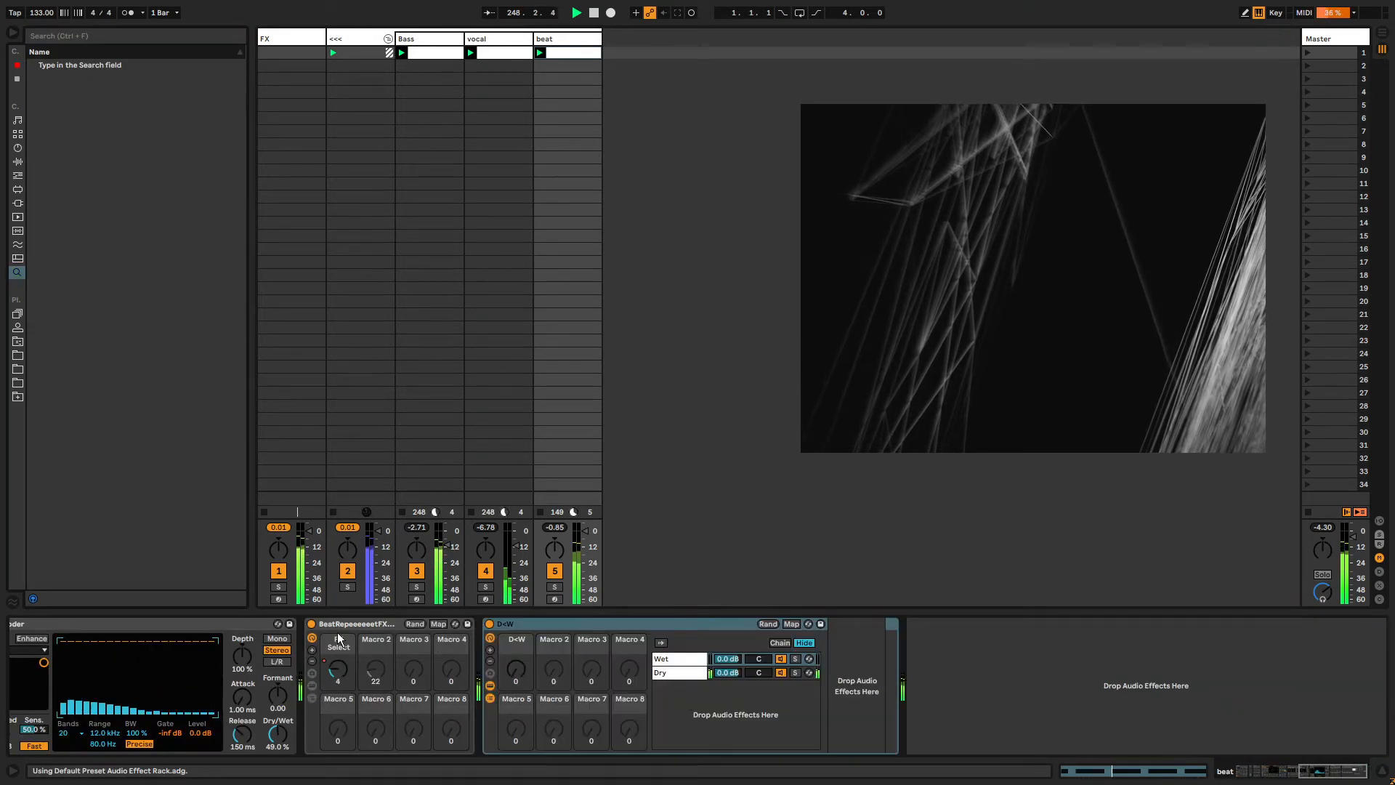
{"action": "left_click_drag", "start_coordinate": [343, 625], "coordinate": [852, 658]}
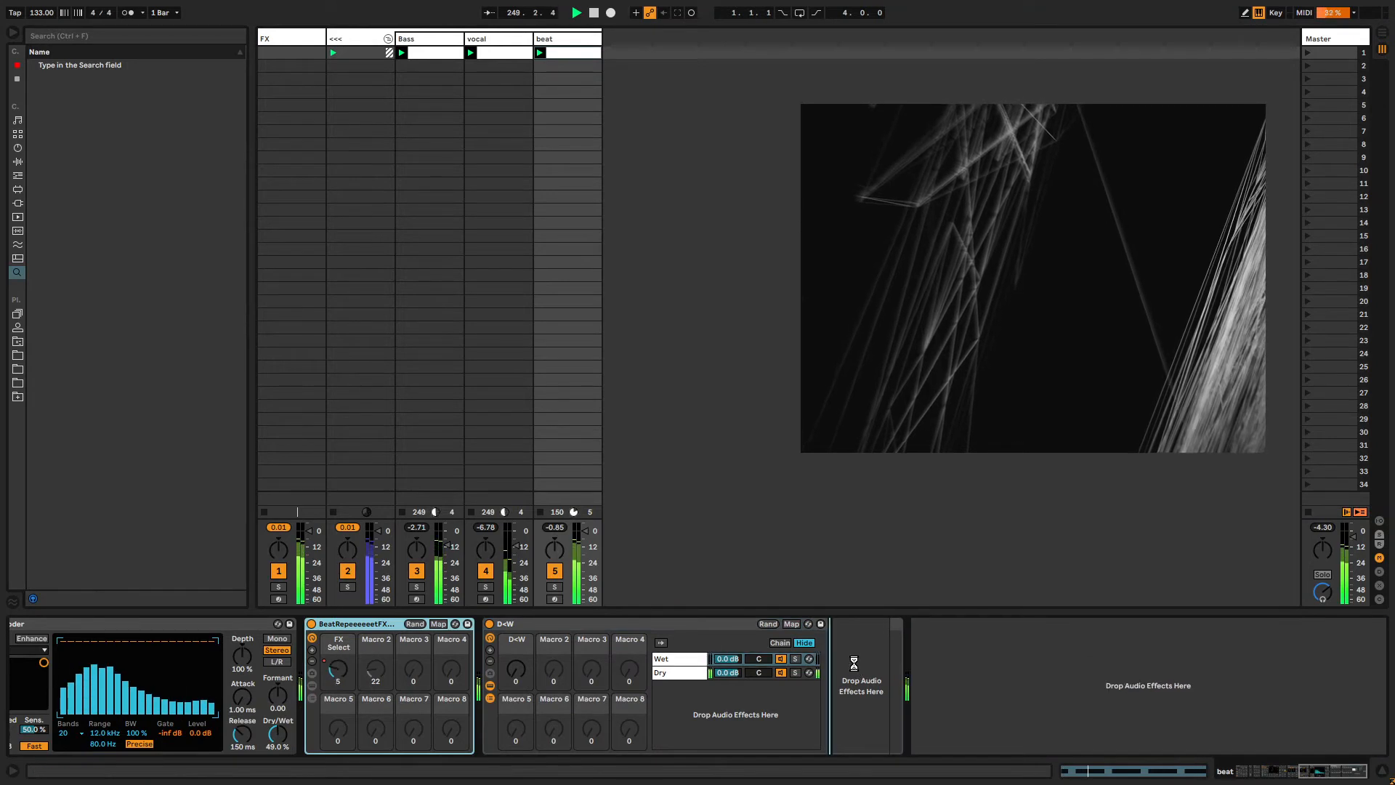
{"action": "mouse_move", "coordinate": [337, 669]}
{"action": "left_mouse_down"}
{"action": "mouse_move", "coordinate": [337, 571]}
{"action": "mouse_move", "coordinate": [333, 670]}
{"action": "left_mouse_up"}
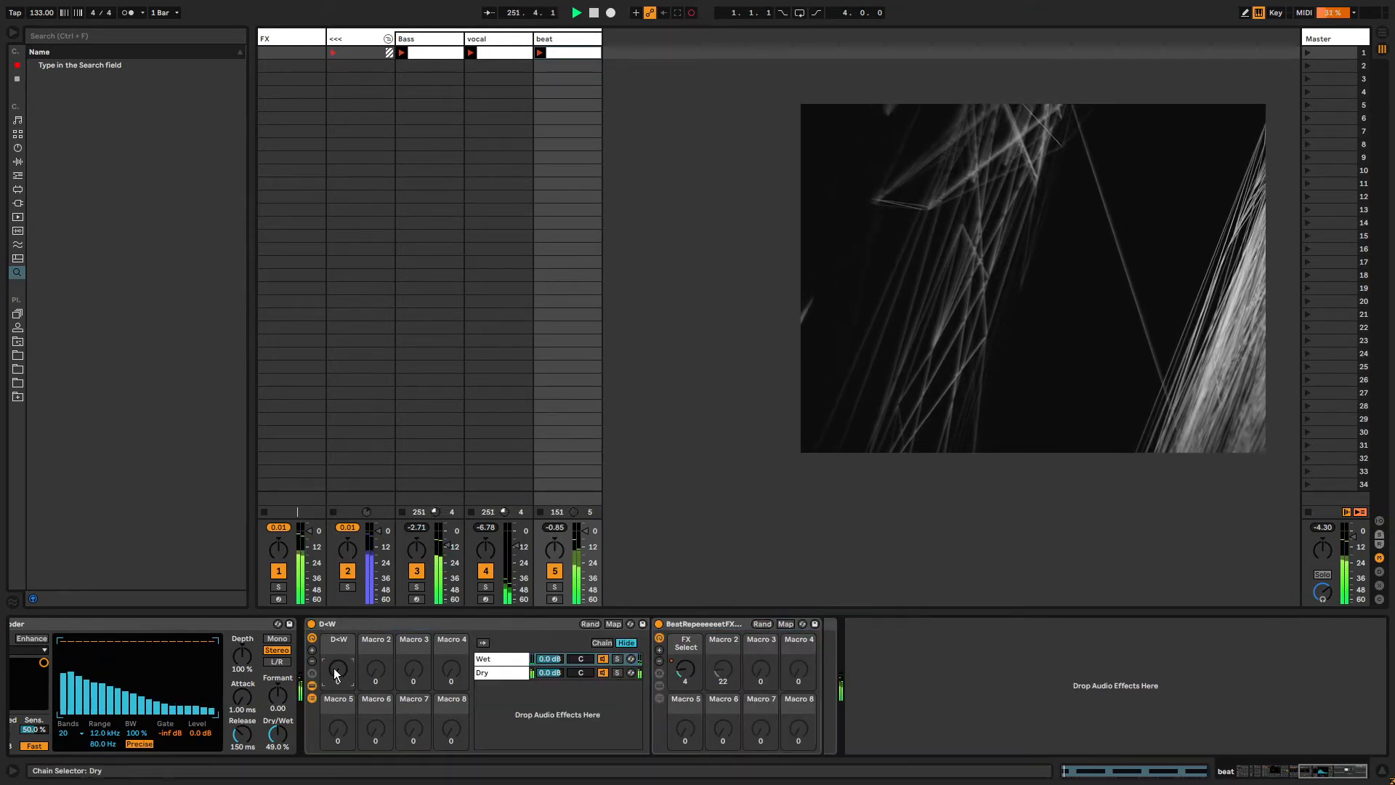
Unlink the clip's D+W envelope loop from the clip loop.
{"action": "key", "text": "shift+Tab"}
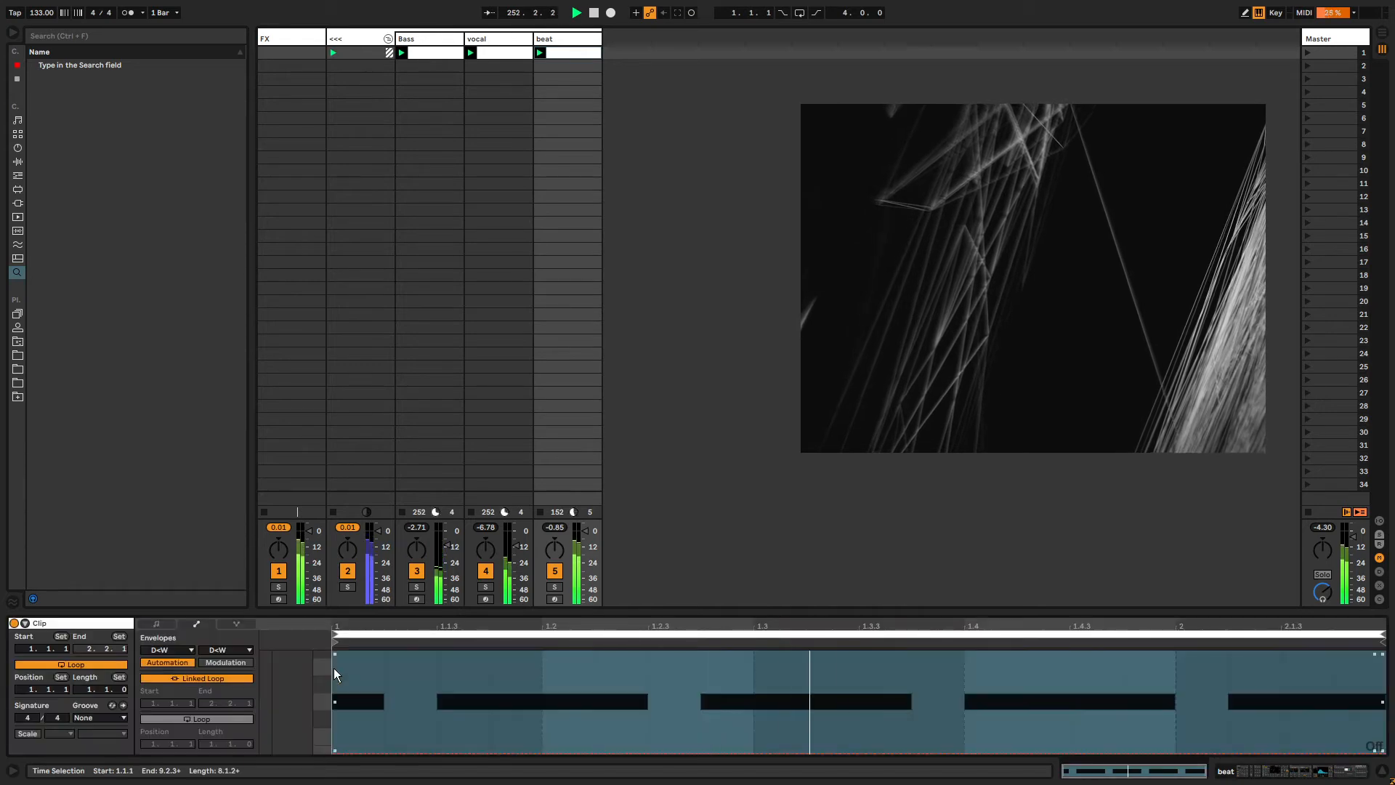
{"action": "left_click", "coordinate": [209, 678]}
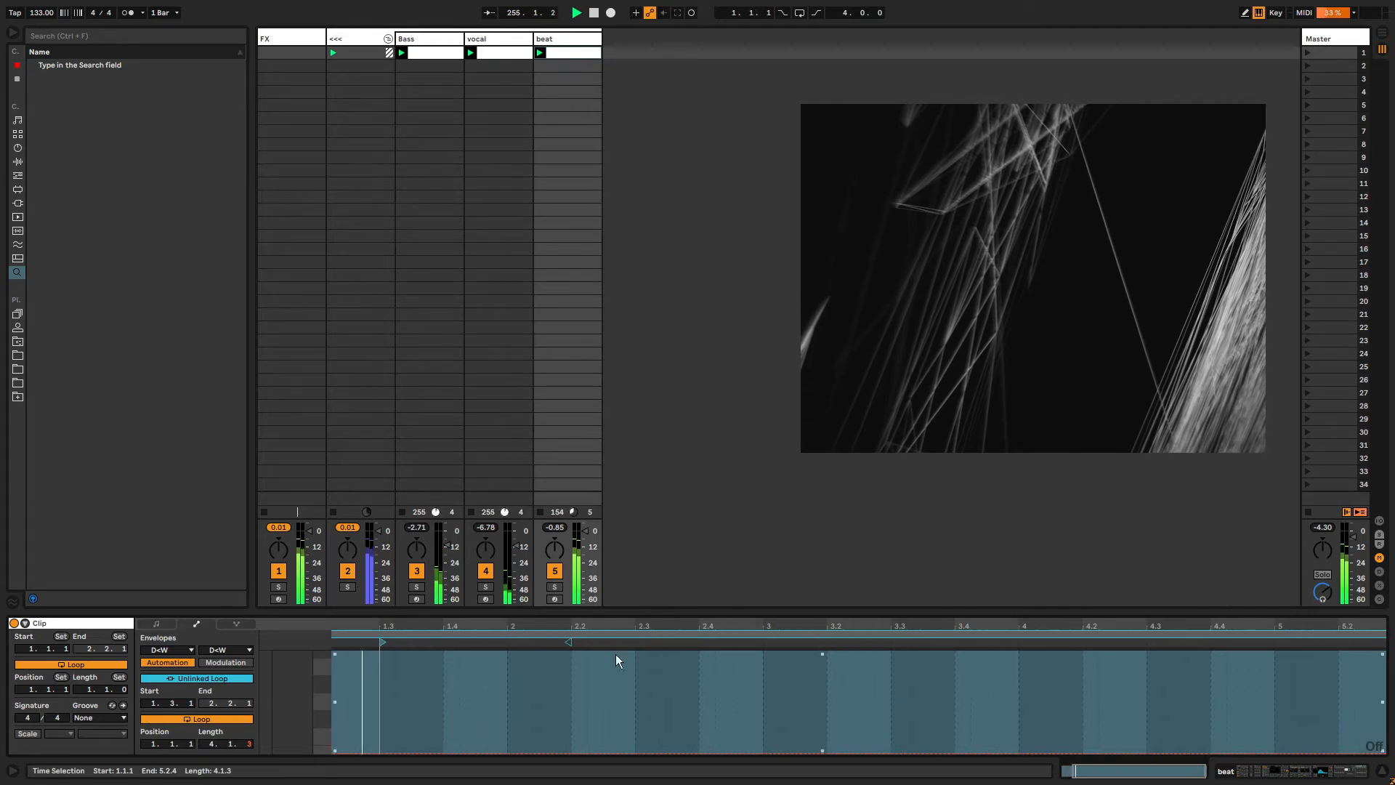
{"action": "key", "text": "shift+Tab"}
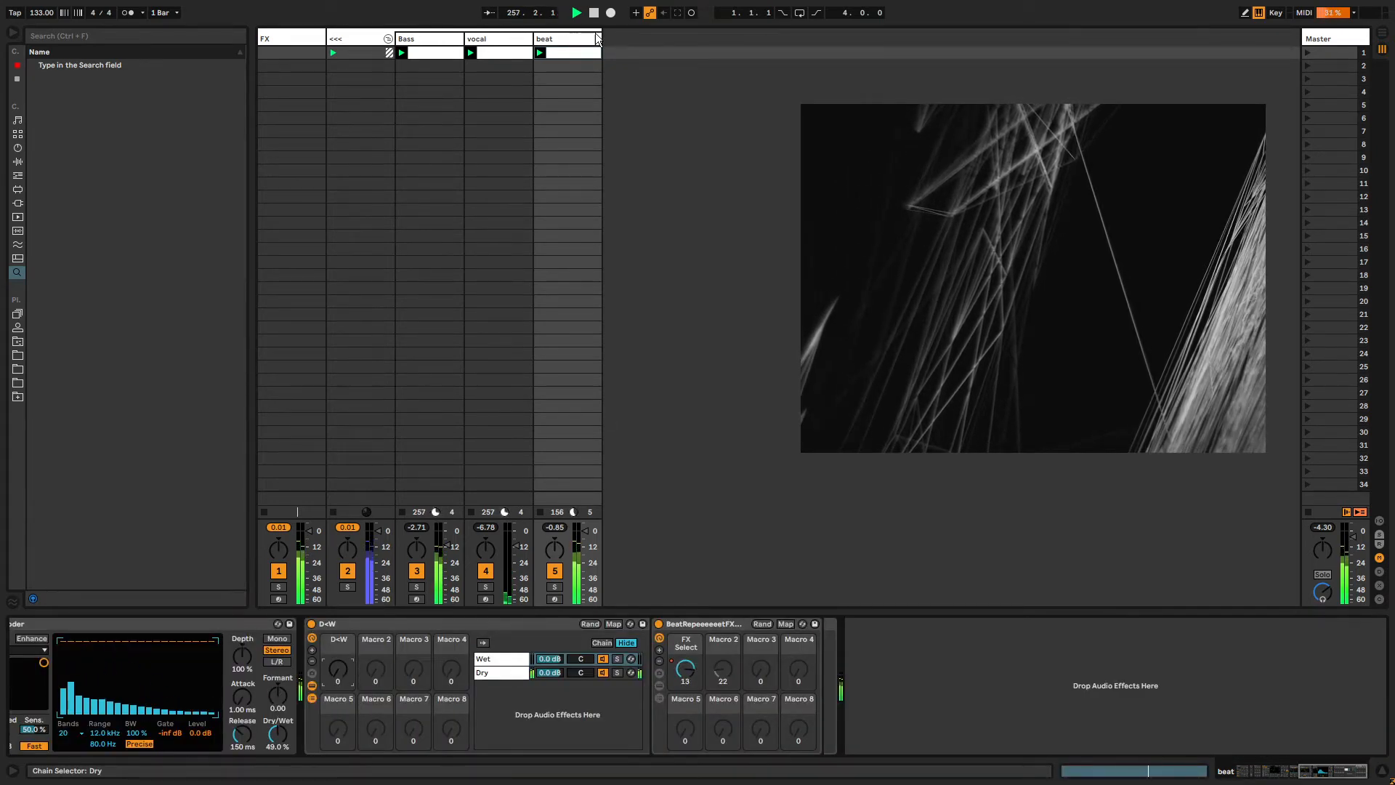
Record live sweeps of the D+W rack's D+W macro up and down during playback.
{"action": "left_click", "coordinate": [397, 623]}
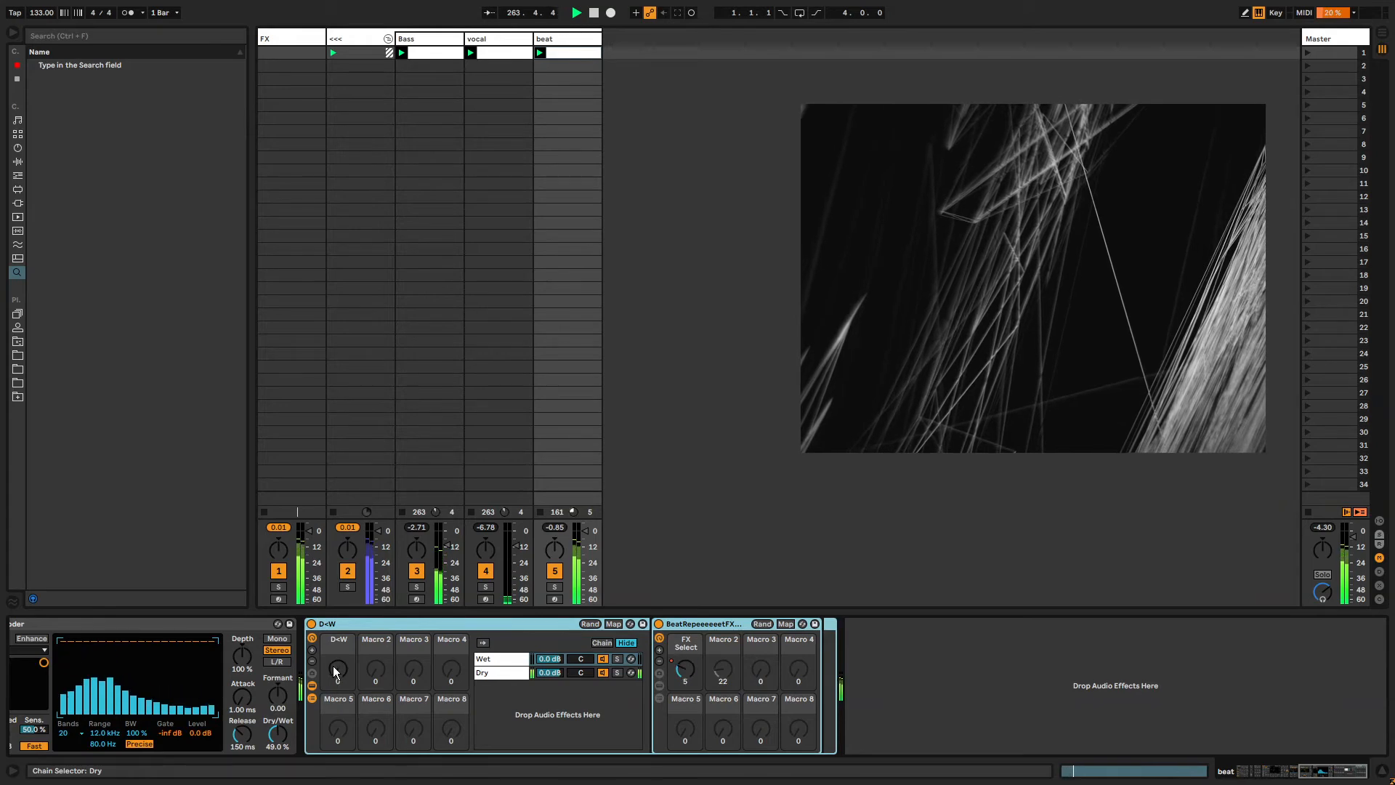
{"action": "left_click_drag", "start_coordinate": [336, 672], "coordinate": [337, 644]}
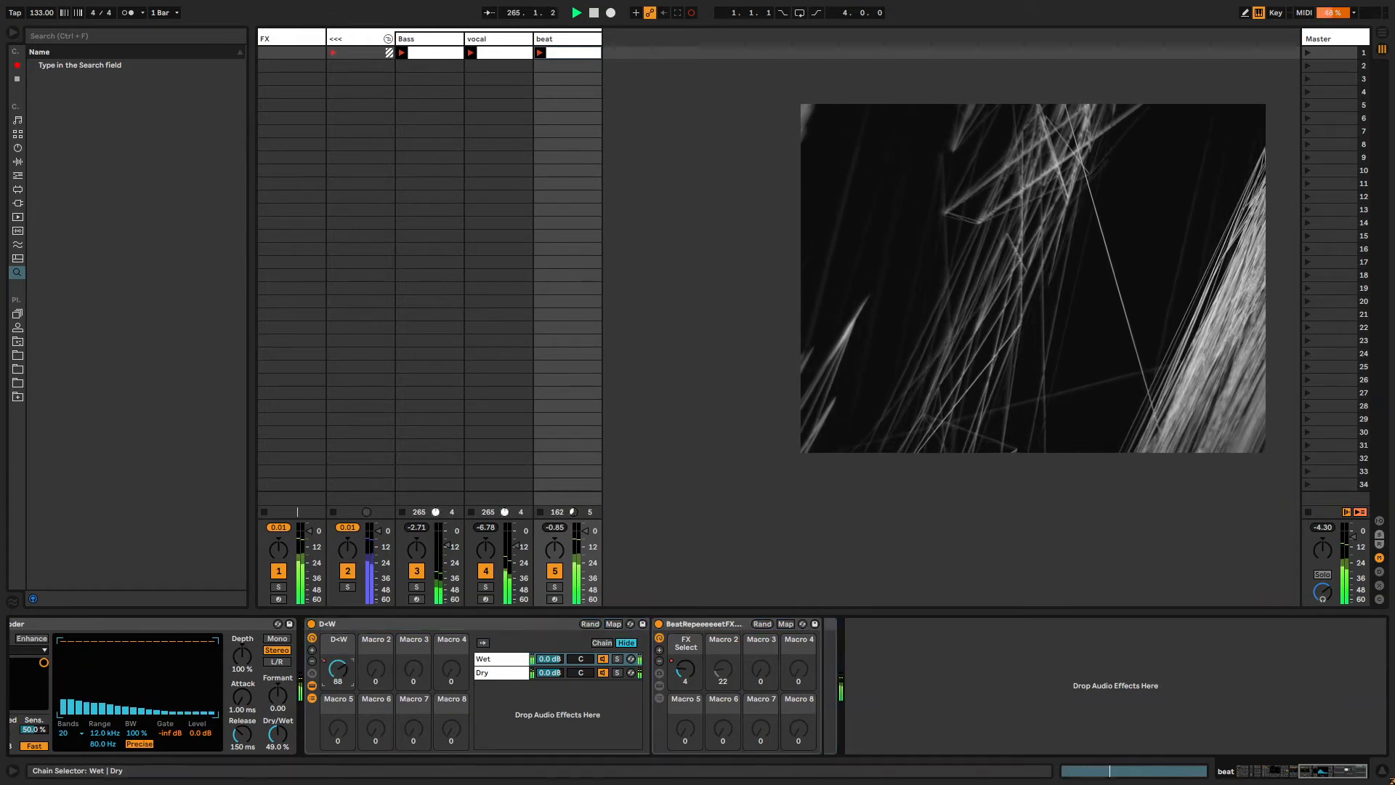
{"action": "left_click_drag", "start_coordinate": [338, 669], "coordinate": [338, 727]}
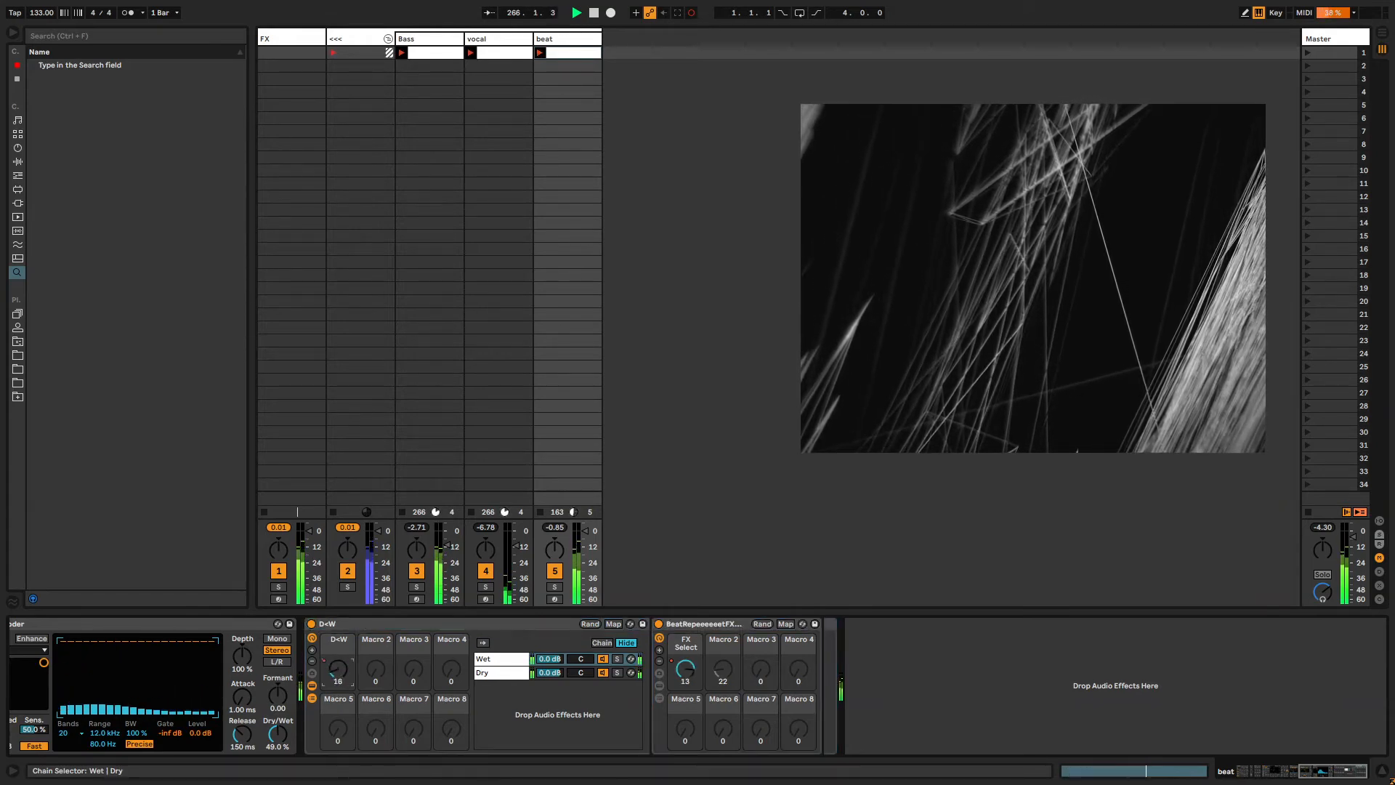
{"action": "left_click_drag", "start_coordinate": [338, 668], "coordinate": [338, 697]}
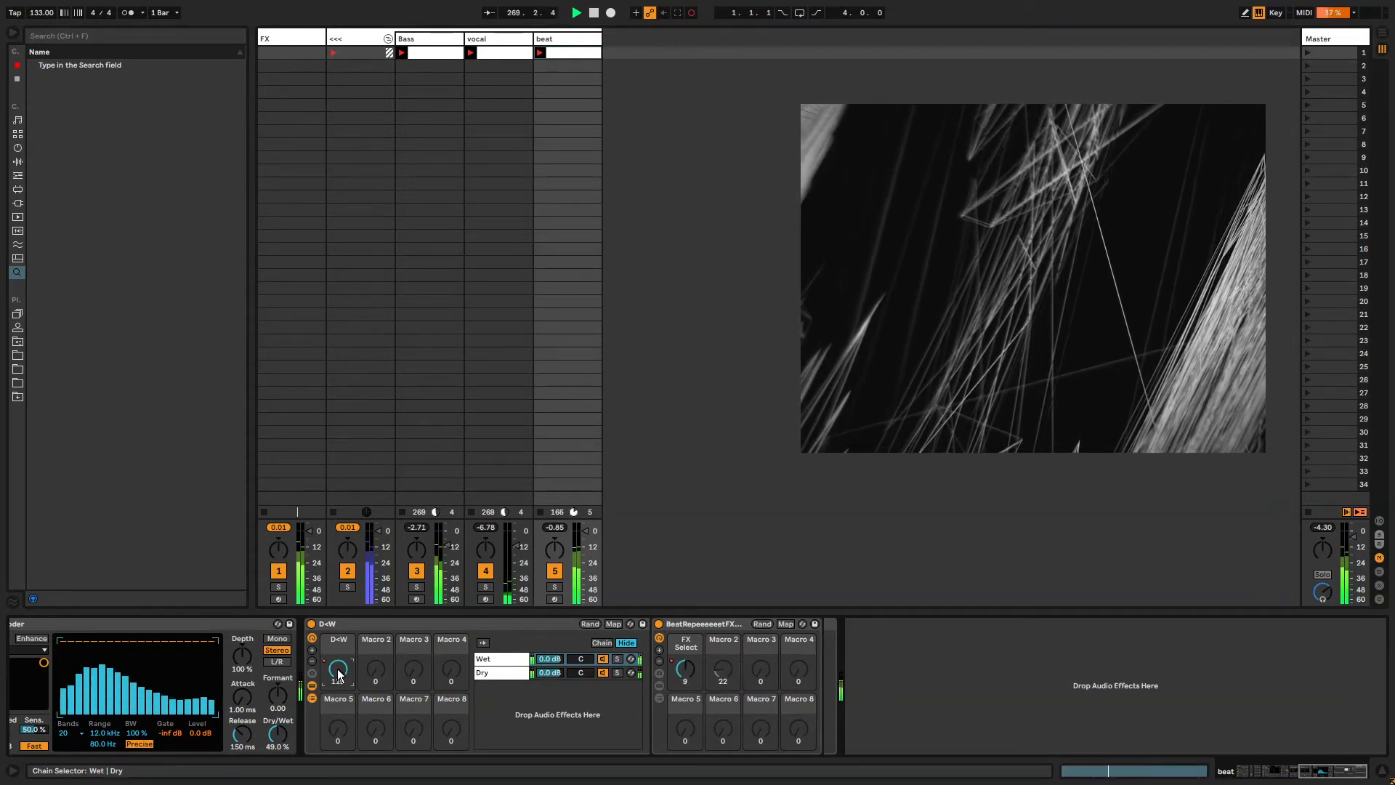
Select the entire recorded D+W envelope in the clip and apply Simplify Envelope.
{"action": "key", "text": "shift+Tab"}
{"action": "left_click", "coordinate": [492, 683]}
{"action": "key", "text": "ctrl+a"}
{"action": "right_click", "coordinate": [492, 684]}
{"action": "key", "text": "Down"}
{"action": "key", "text": "Down"}
{"action": "key", "text": "Down"}
{"action": "key", "text": "Down"}
{"action": "key", "text": "Down"}
{"action": "key", "text": "Down"}
{"action": "key", "text": "Down"}
{"action": "key", "text": "Down"}
{"action": "key", "text": "Down"}
{"action": "key", "text": "Down"}
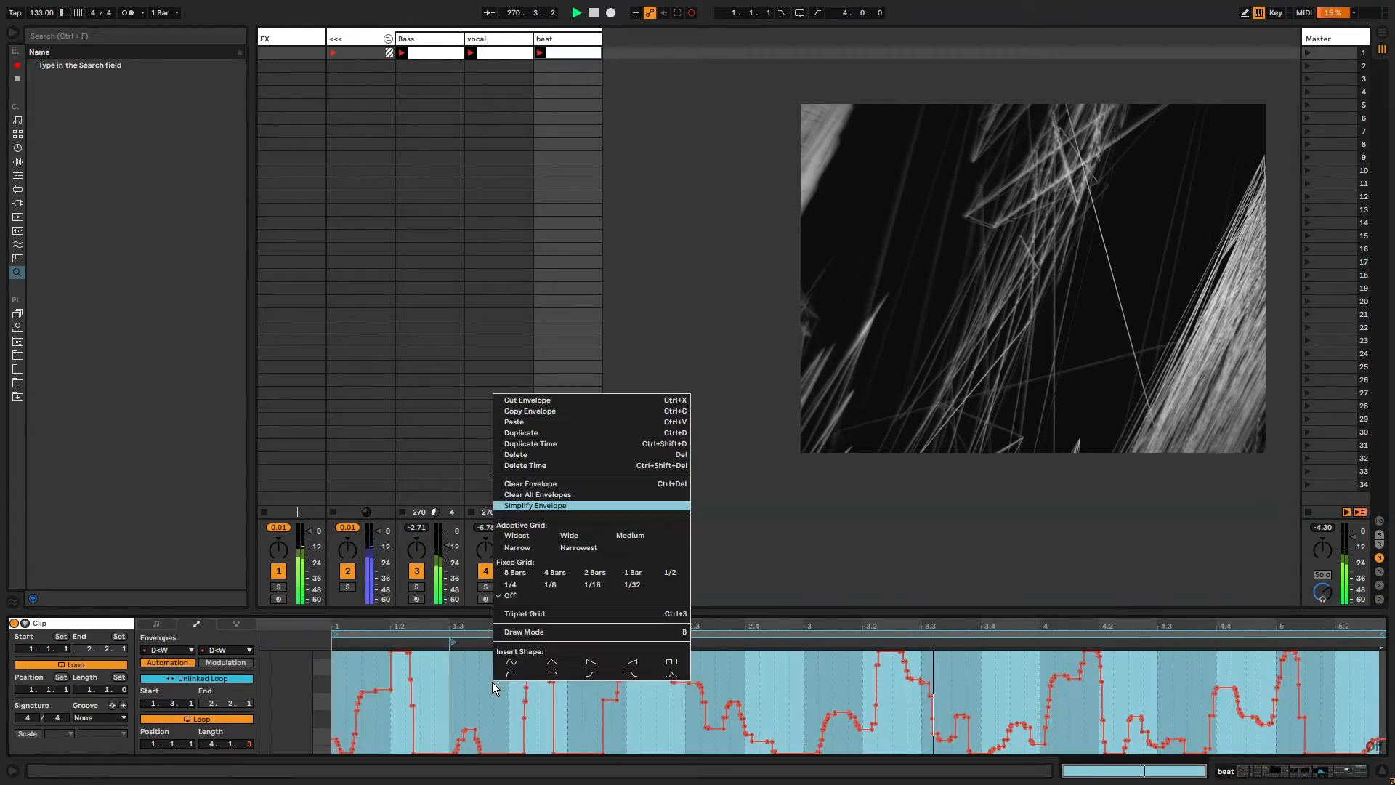
{"action": "key", "text": "Return"}
{"action": "key", "text": "shift+Tab"}
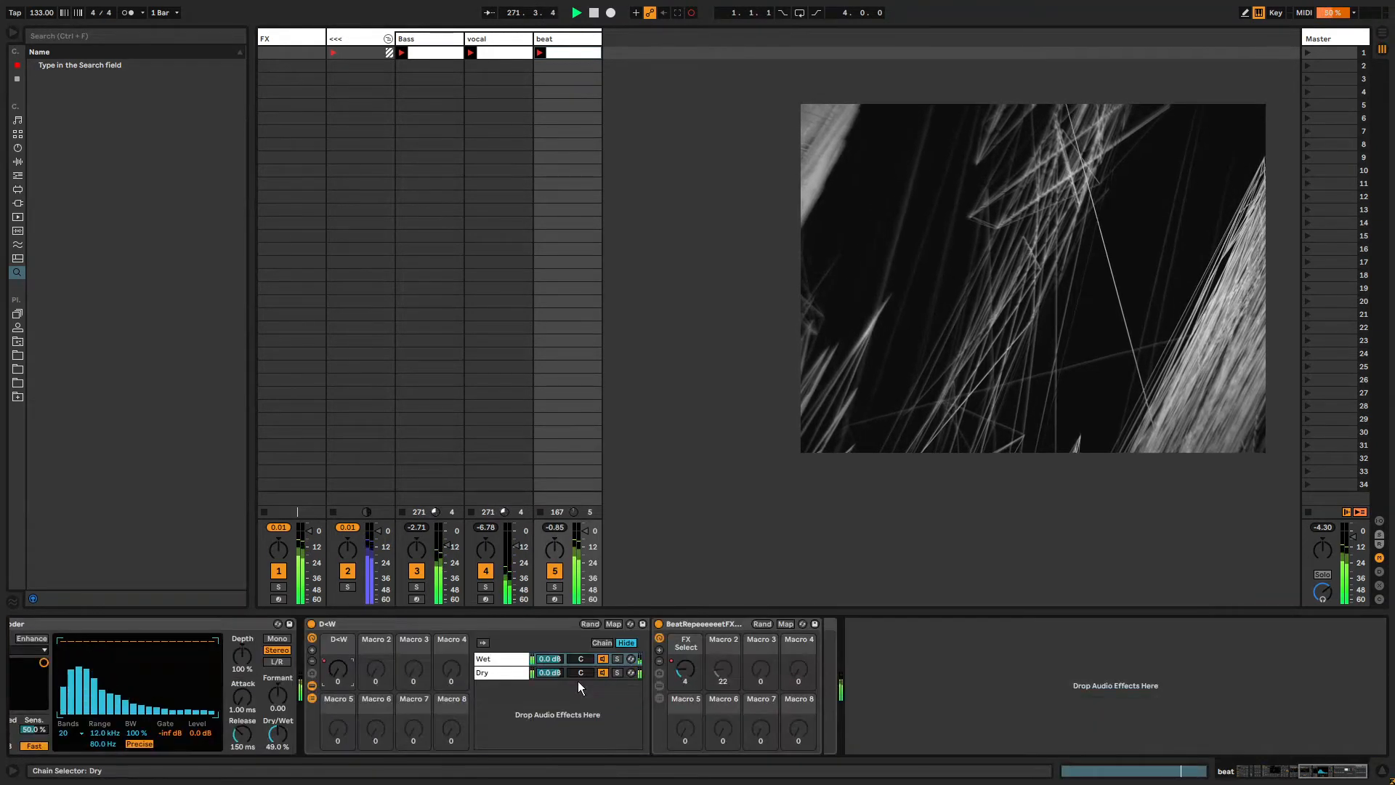
Open the Vocoder Dry/Wet envelope, unlink its loop, and move the envelope loop to start at 4.4.1.
{"action": "scroll", "coordinate": [818, 747], "scroll_direction": "left", "scroll_amount": 5}
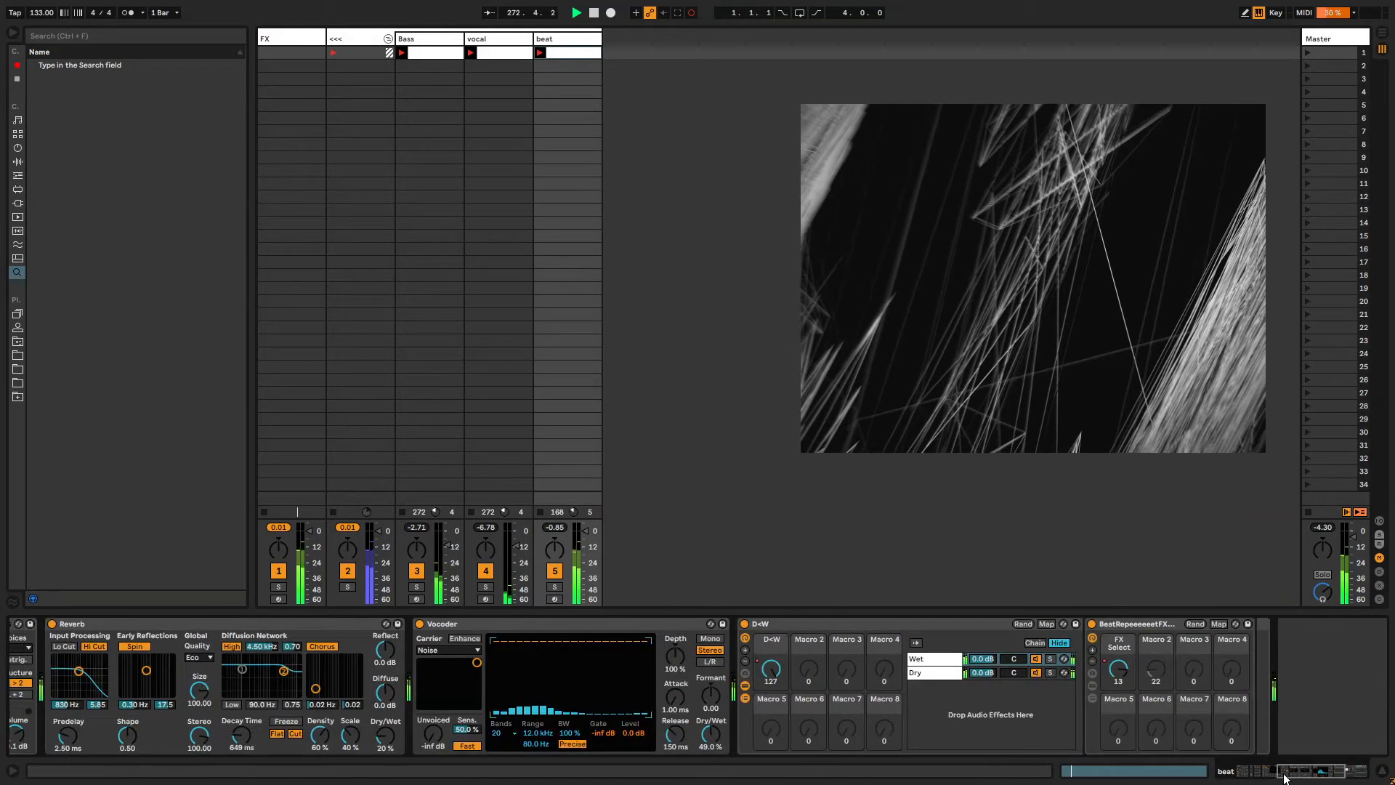
{"action": "key", "text": "shift+Tab"}
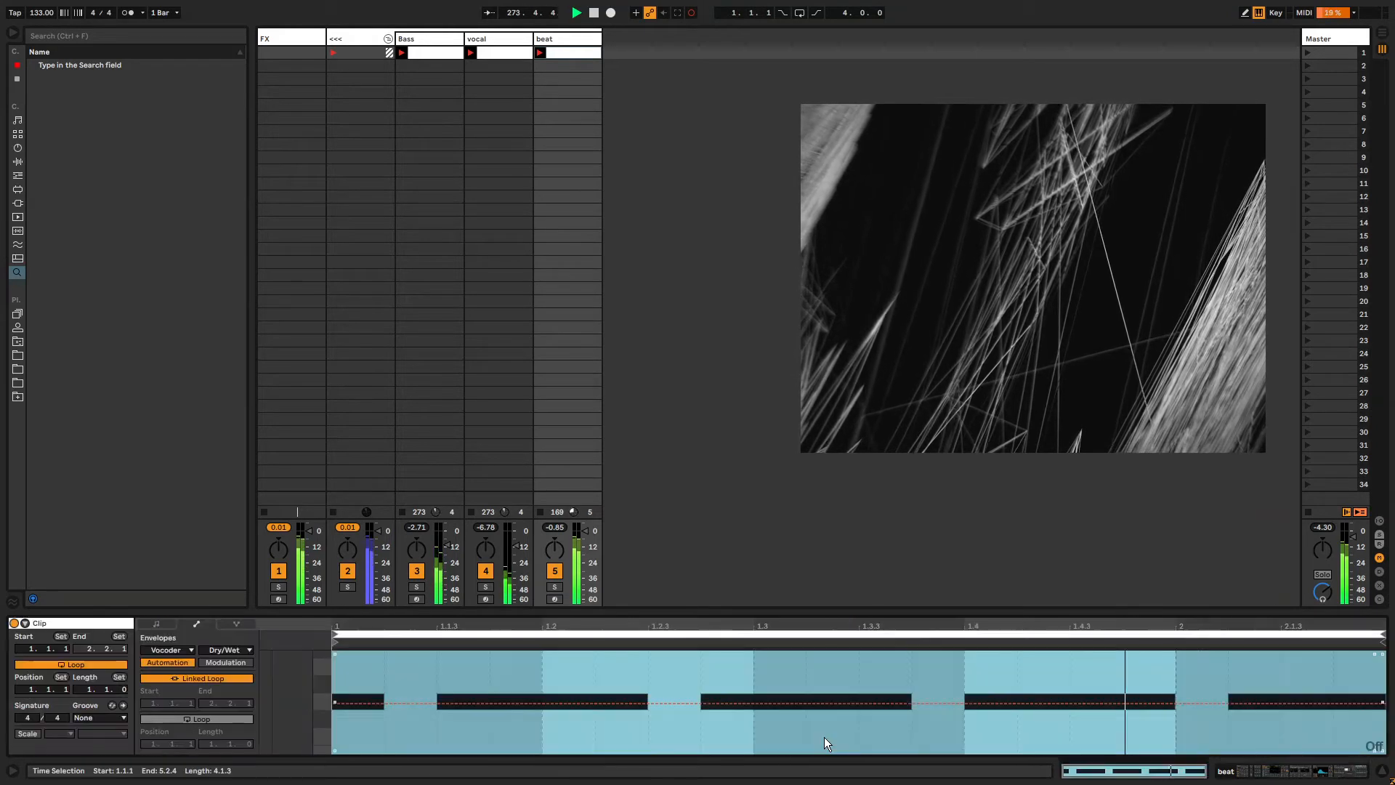
{"action": "left_click", "coordinate": [203, 678]}
{"action": "left_click_drag", "start_coordinate": [212, 743], "coordinate": [213, 744]}
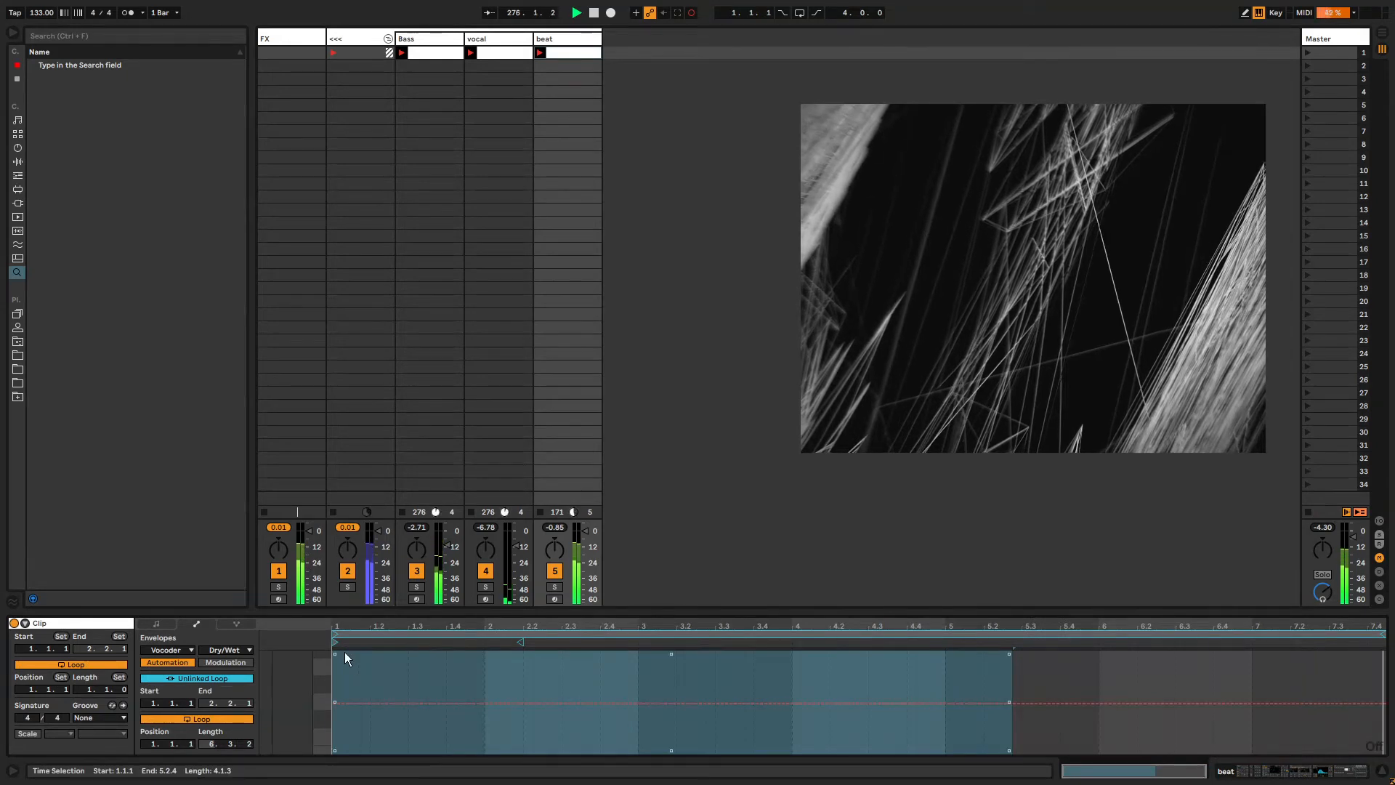
{"action": "left_click_drag", "start_coordinate": [344, 643], "coordinate": [911, 642]}
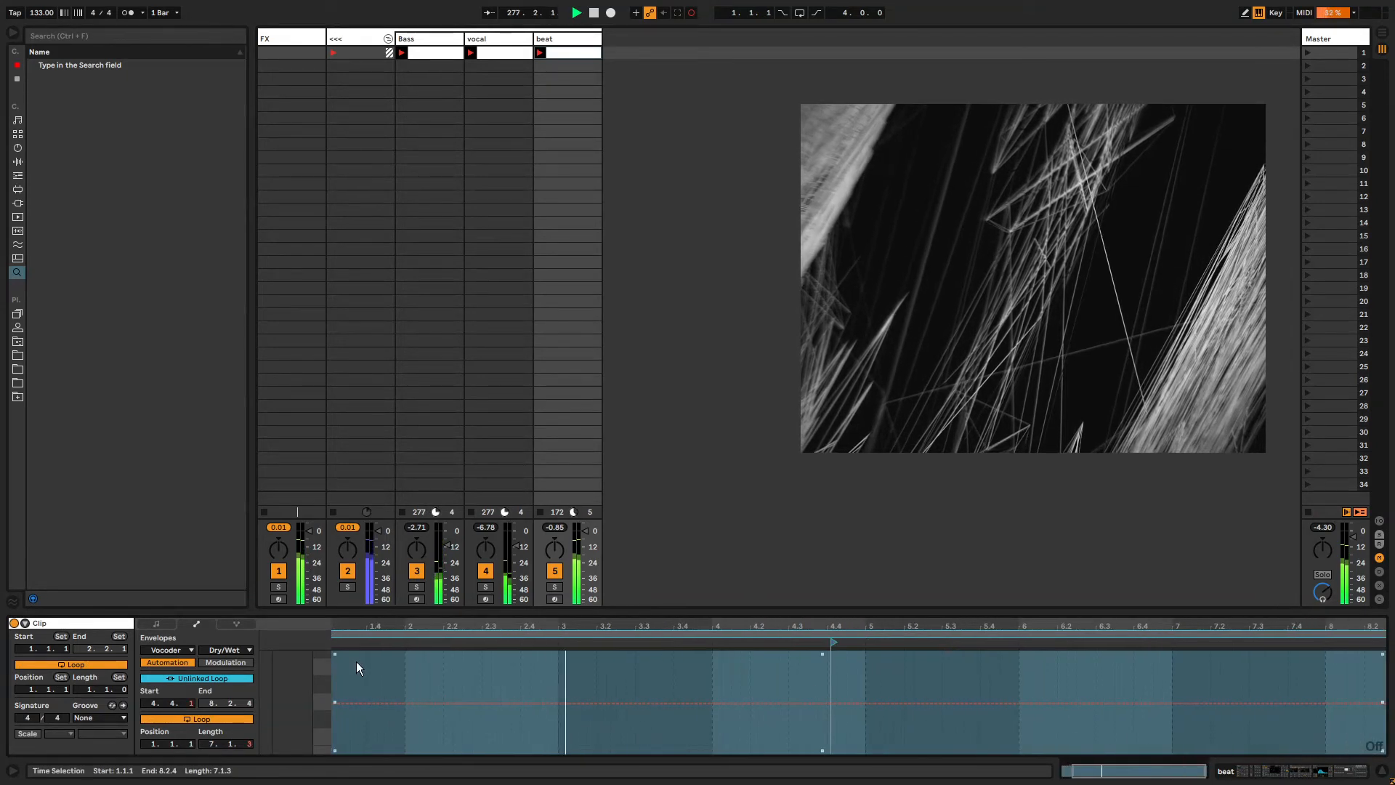
Set the Vocoder's Dry/Wet to 42%.
{"action": "key", "text": "shift+Tab"}
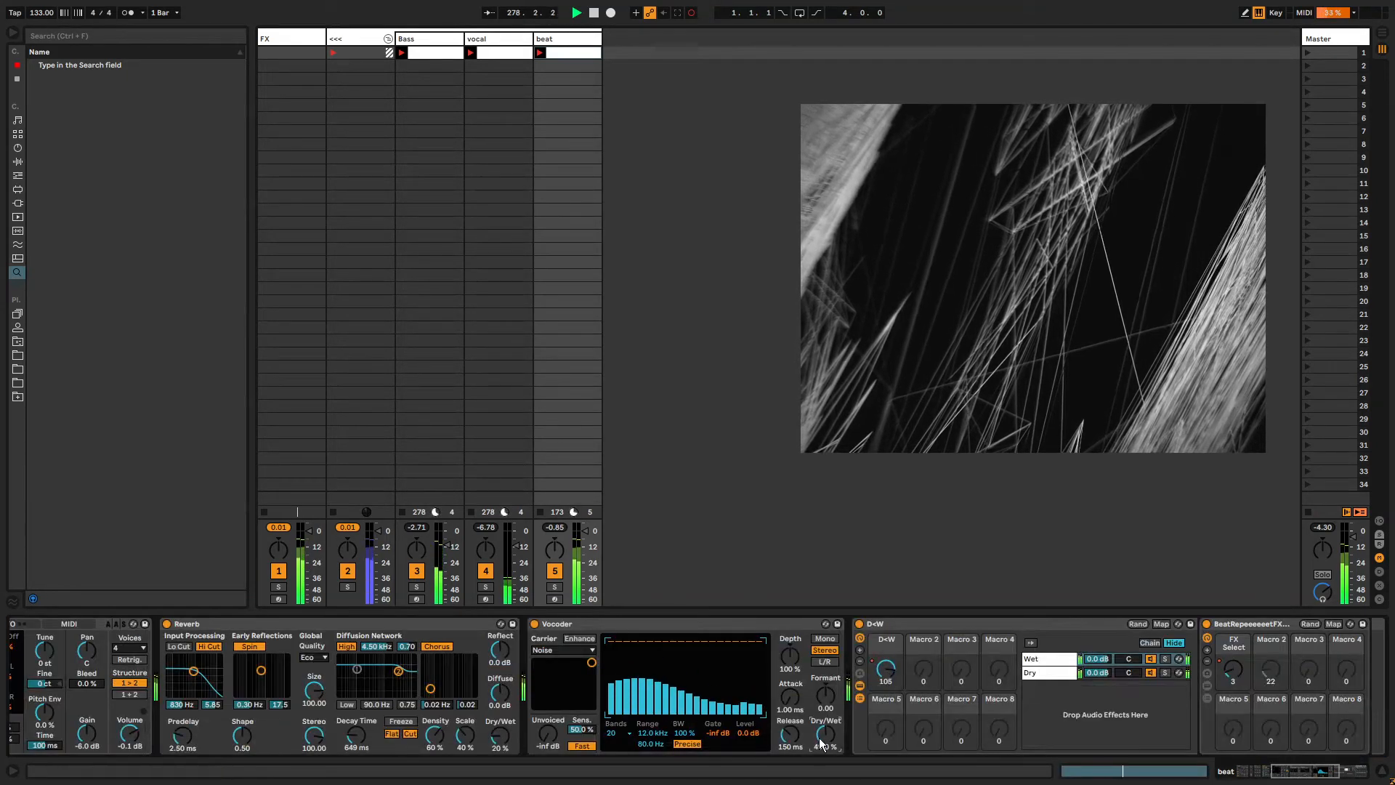
{"action": "mouse_move", "coordinate": [821, 737]}
{"action": "left_mouse_down"}
{"action": "mouse_move", "coordinate": [821, 778]}
{"action": "mouse_move", "coordinate": [821, 719]}
{"action": "left_mouse_up"}
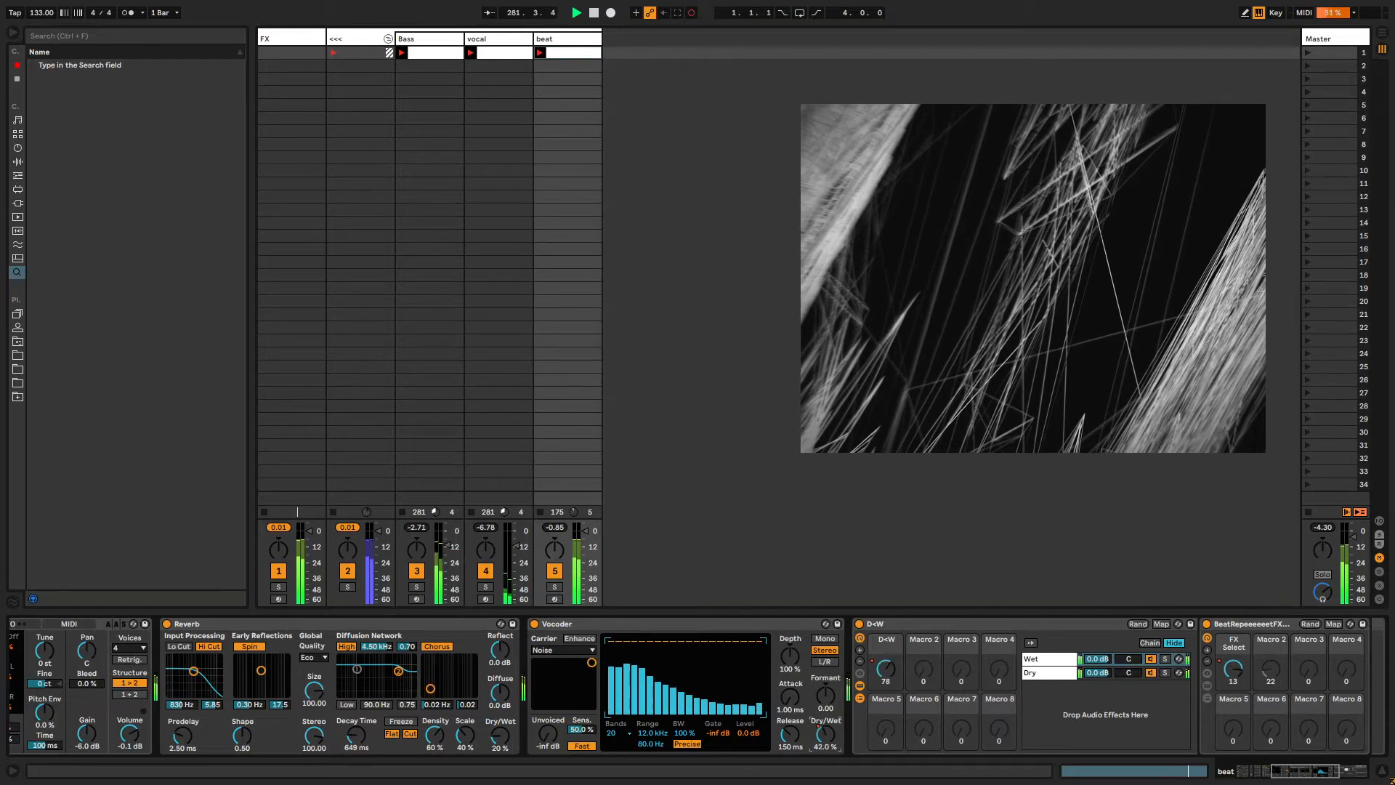
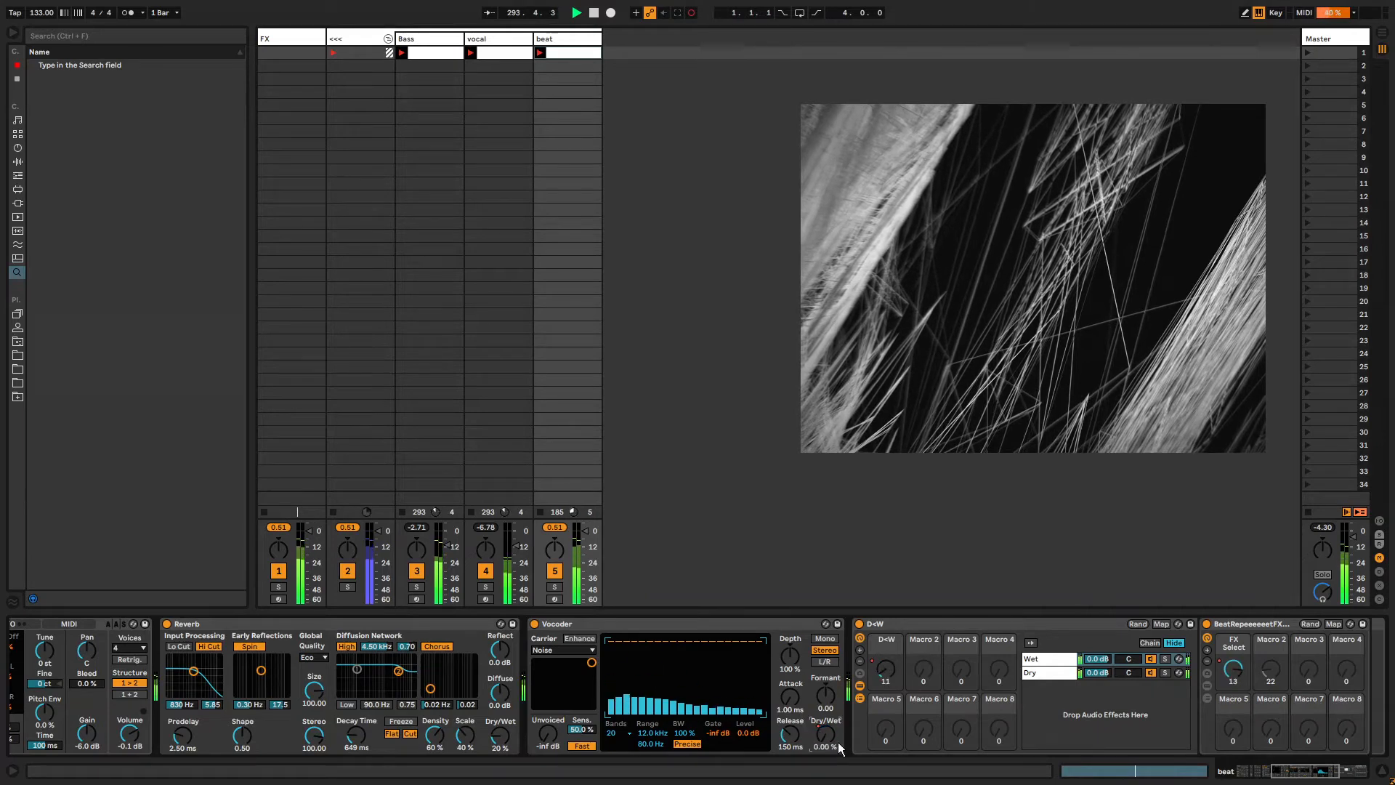
{"action": "key", "text": "shift+Tab"}
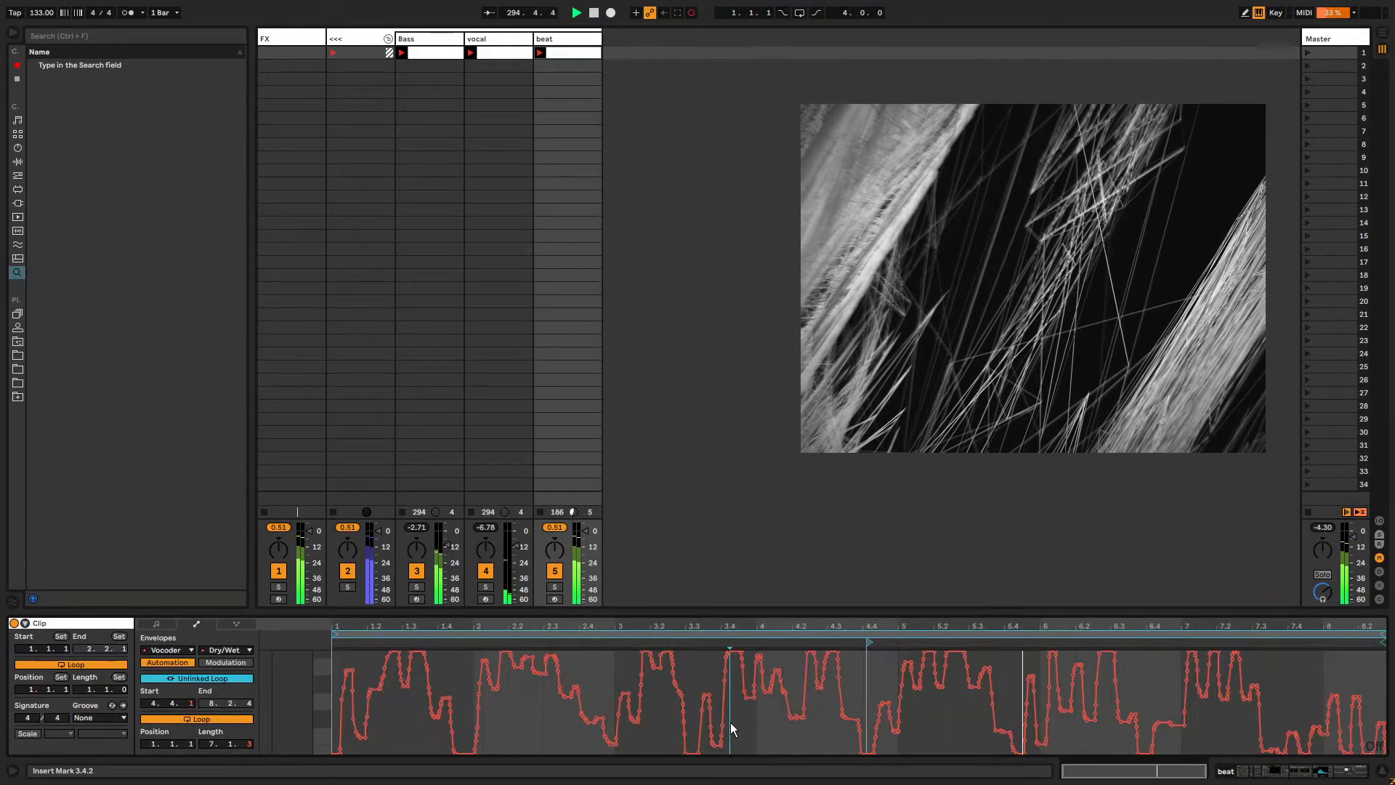
{"action": "key", "text": "ctrl+a"}
{"action": "key", "text": "shift+Tab"}
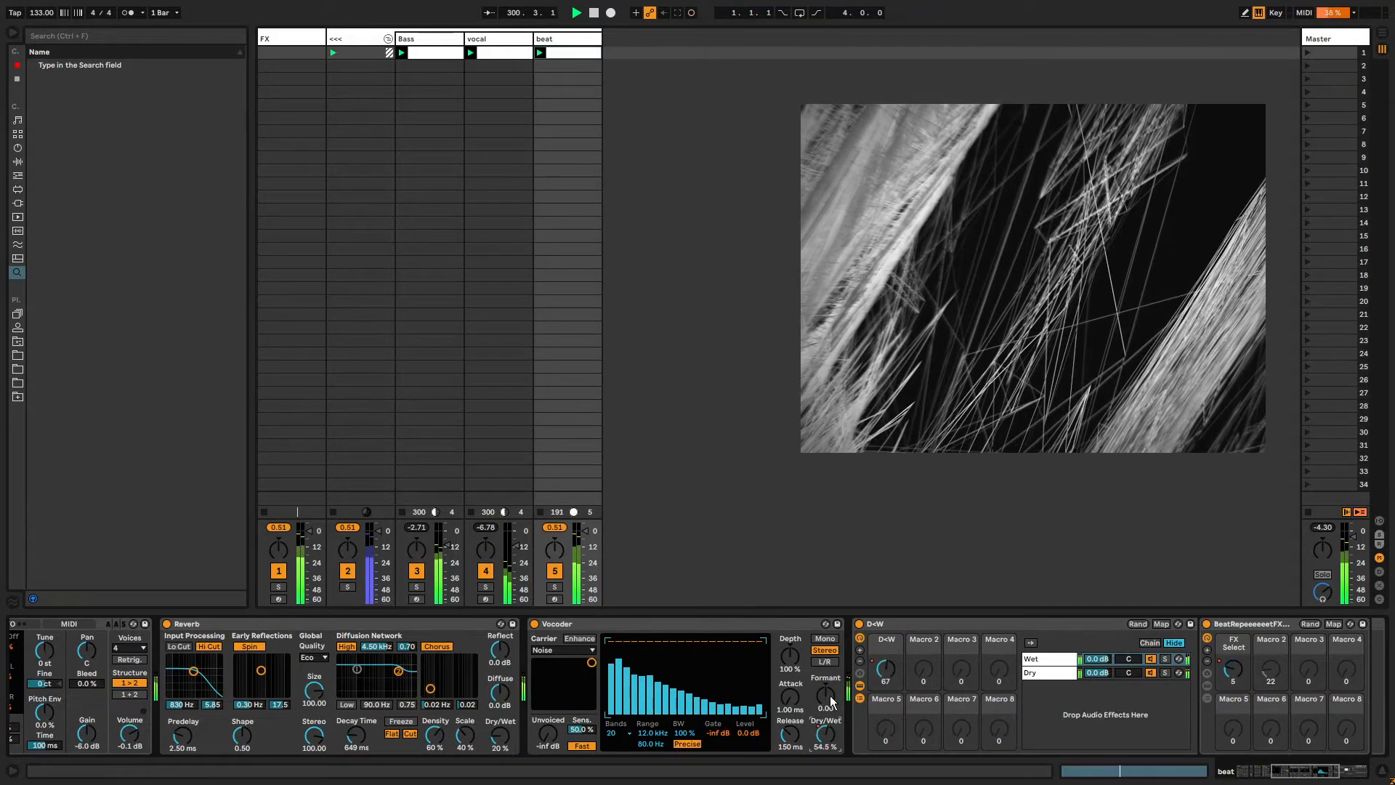
Open the Vocoder's Formant Shift envelope in the beat clip.
{"action": "mouse_move", "coordinate": [829, 696]}
{"action": "left_mouse_down"}
{"action": "mouse_move", "coordinate": [826, 654]}
{"action": "mouse_move", "coordinate": [826, 695]}
{"action": "left_mouse_up"}
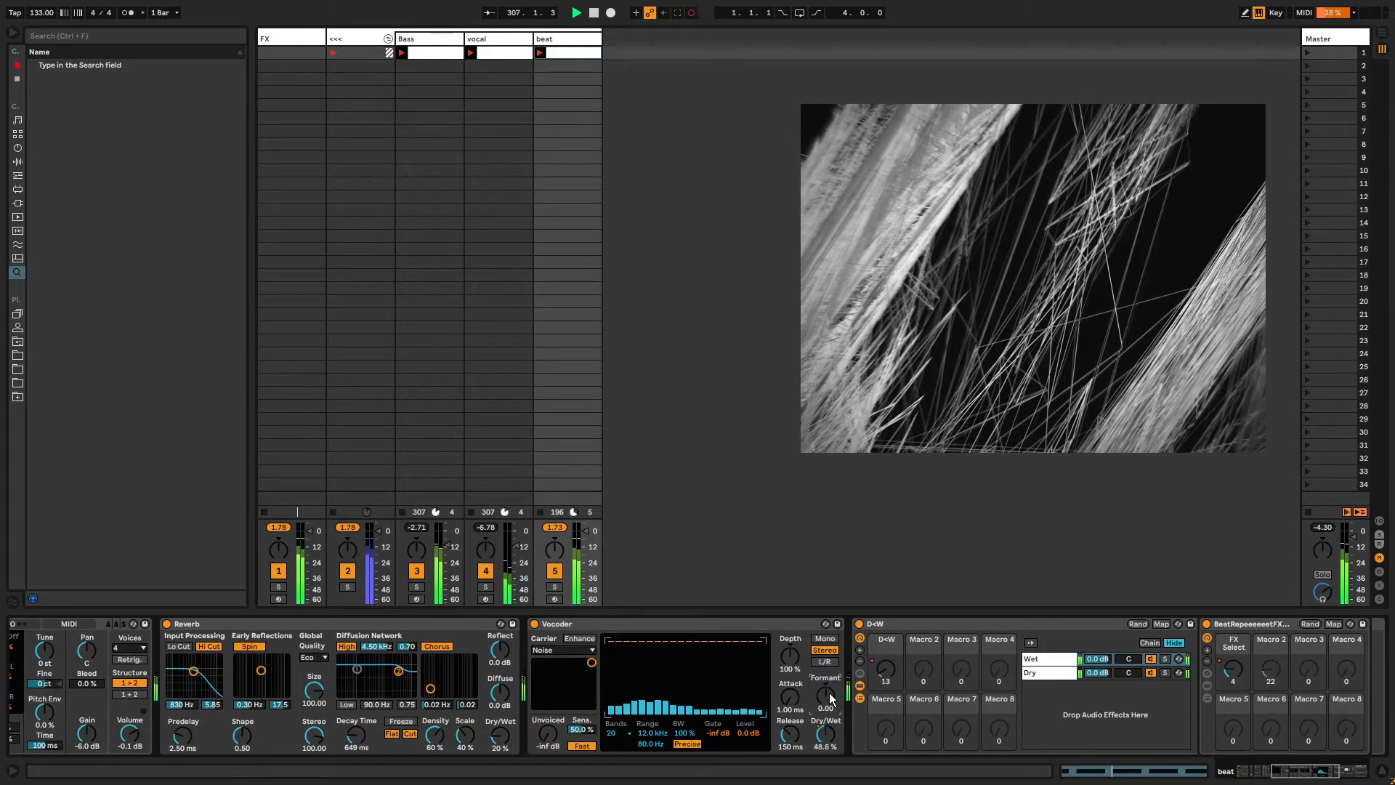
{"action": "right_click", "coordinate": [830, 691]}
{"action": "left_click", "coordinate": [831, 688]}
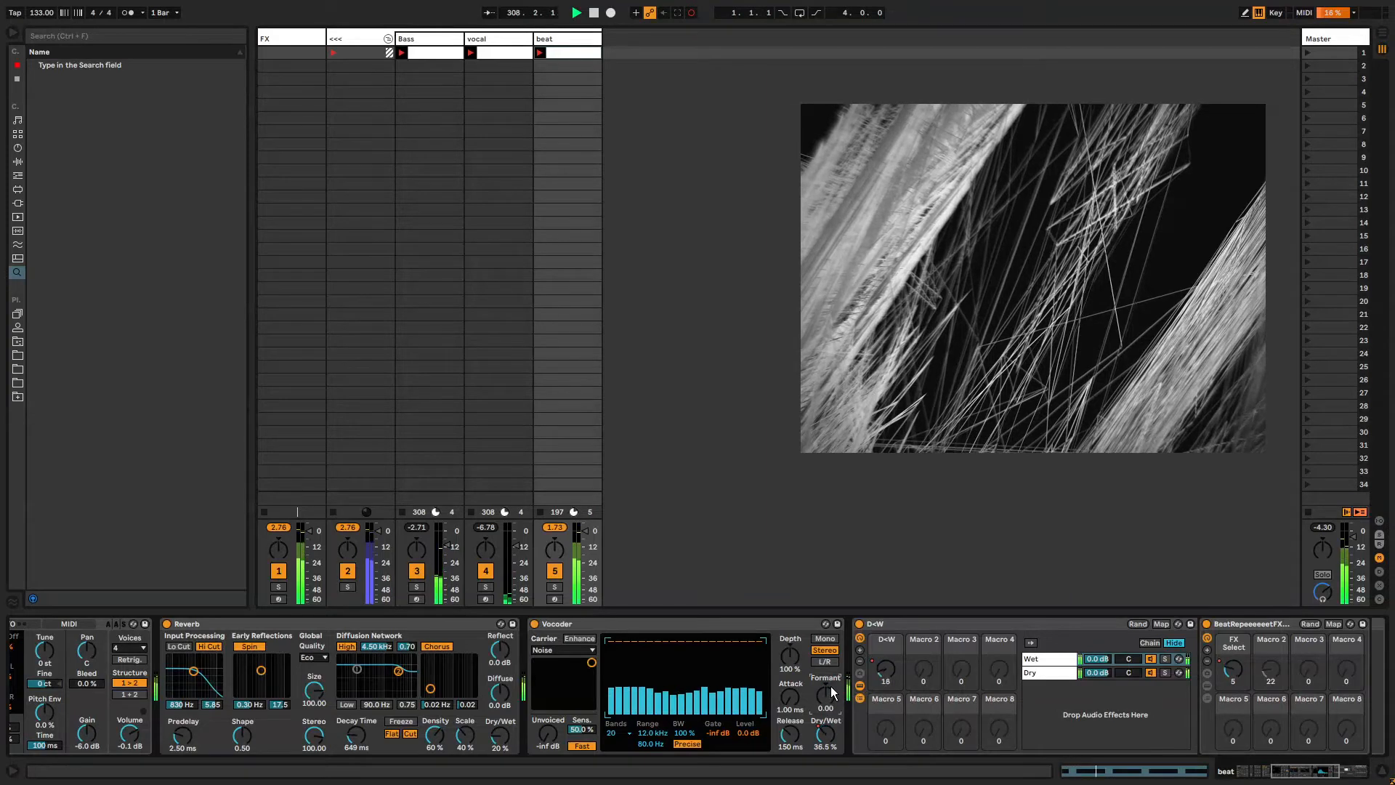
{"action": "right_click", "coordinate": [831, 686]}
{"action": "left_click", "coordinate": [858, 704]}
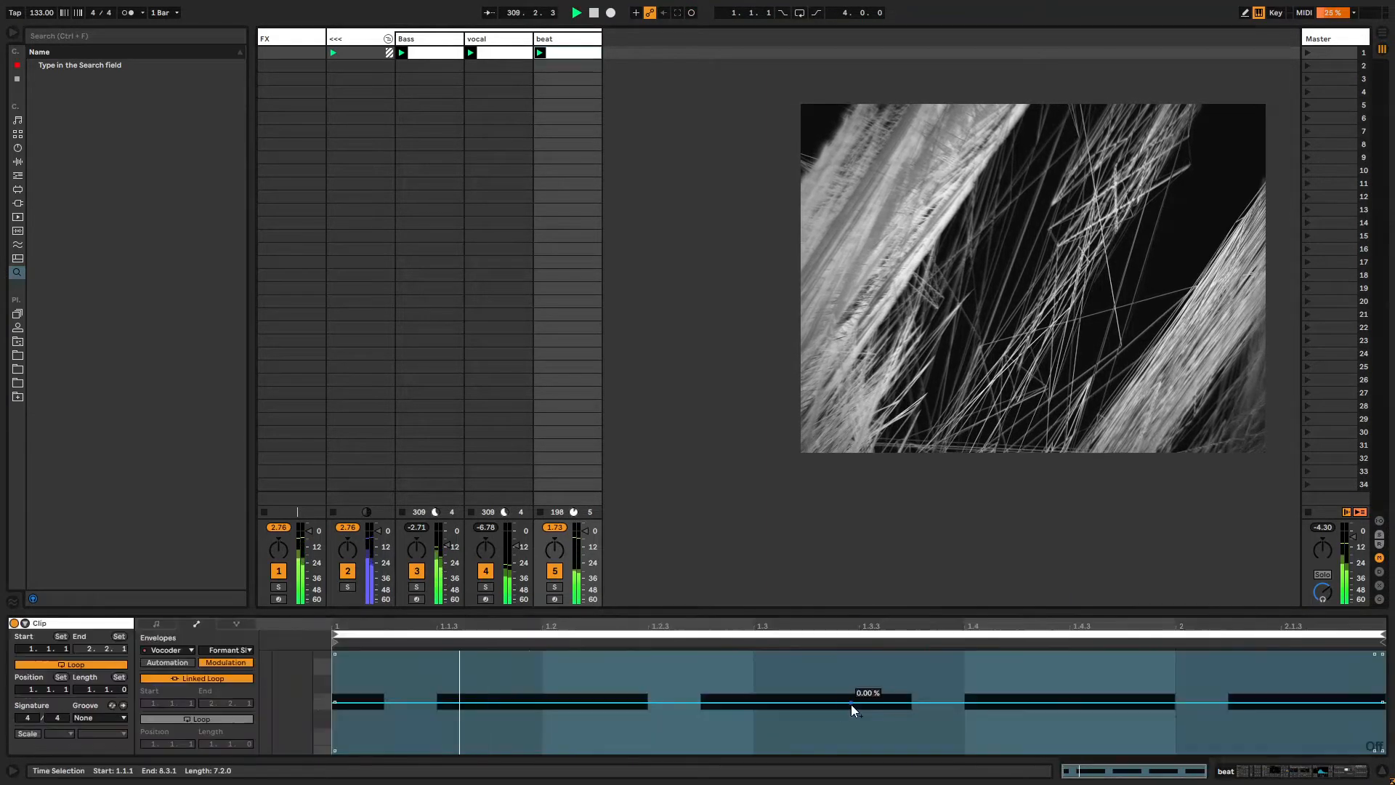
Draw Formant Shift envelope shapes, unlink the envelope loop and set its length to 2.1.3.
{"action": "left_click_drag", "start_coordinate": [420, 735], "coordinate": [870, 736]}
{"action": "left_click_drag", "start_coordinate": [1133, 752], "coordinate": [1237, 753]}
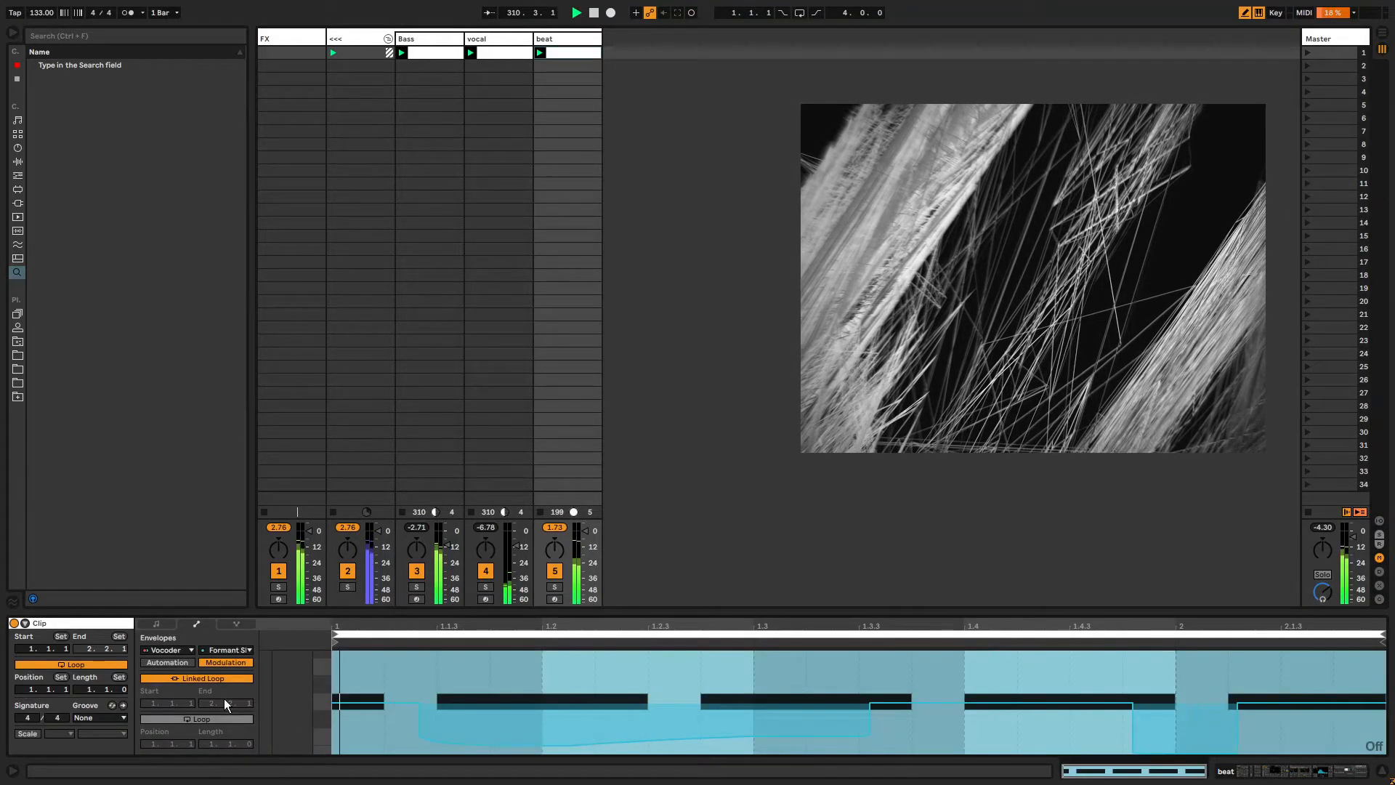
{"action": "left_click", "coordinate": [198, 677]}
{"action": "left_click_drag", "start_coordinate": [247, 743], "coordinate": [246, 699]}
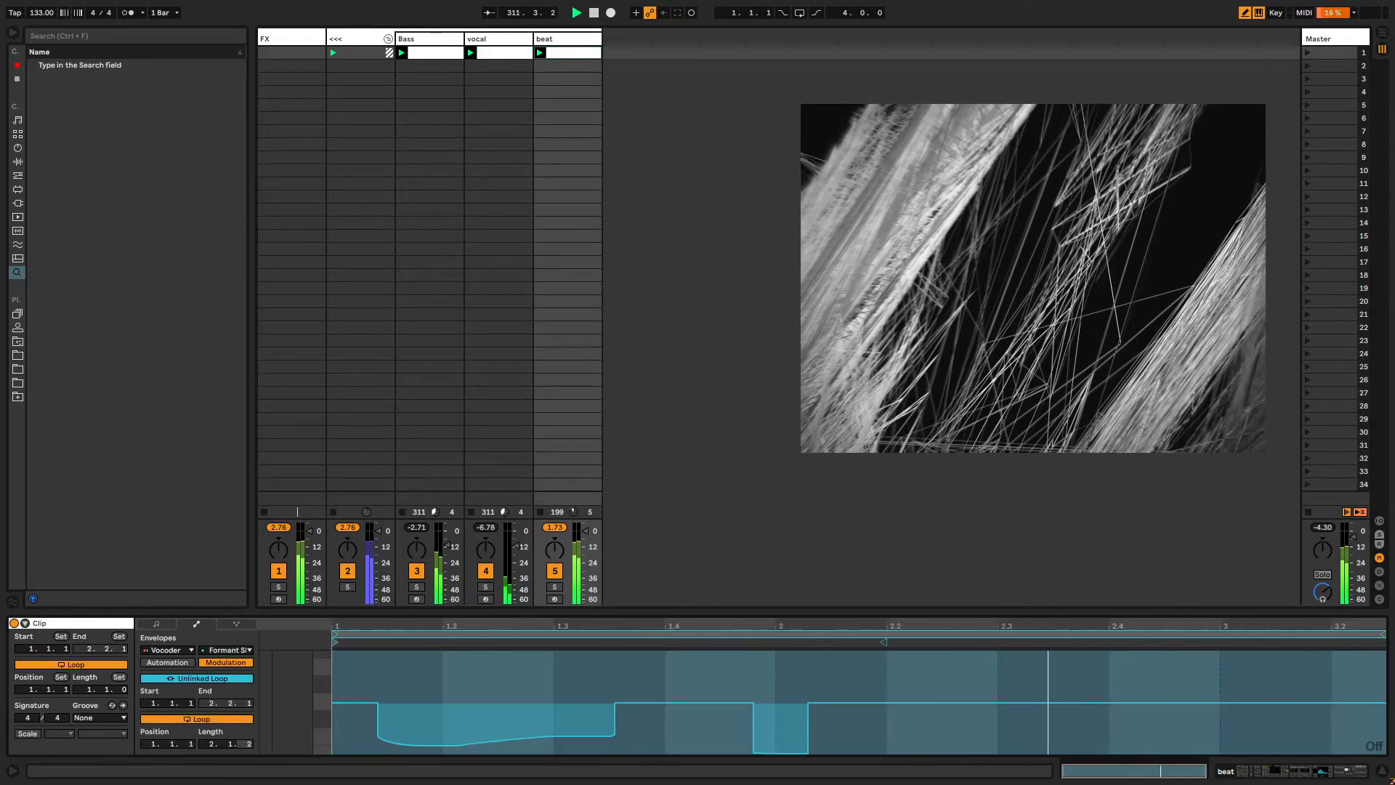
Draw more Formant Shift steps and extend the unlinked envelope loop length to 12.1.2.
{"action": "left_click_drag", "start_coordinate": [1032, 726], "coordinate": [1385, 747]}
{"action": "left_click_drag", "start_coordinate": [937, 719], "coordinate": [840, 724]}
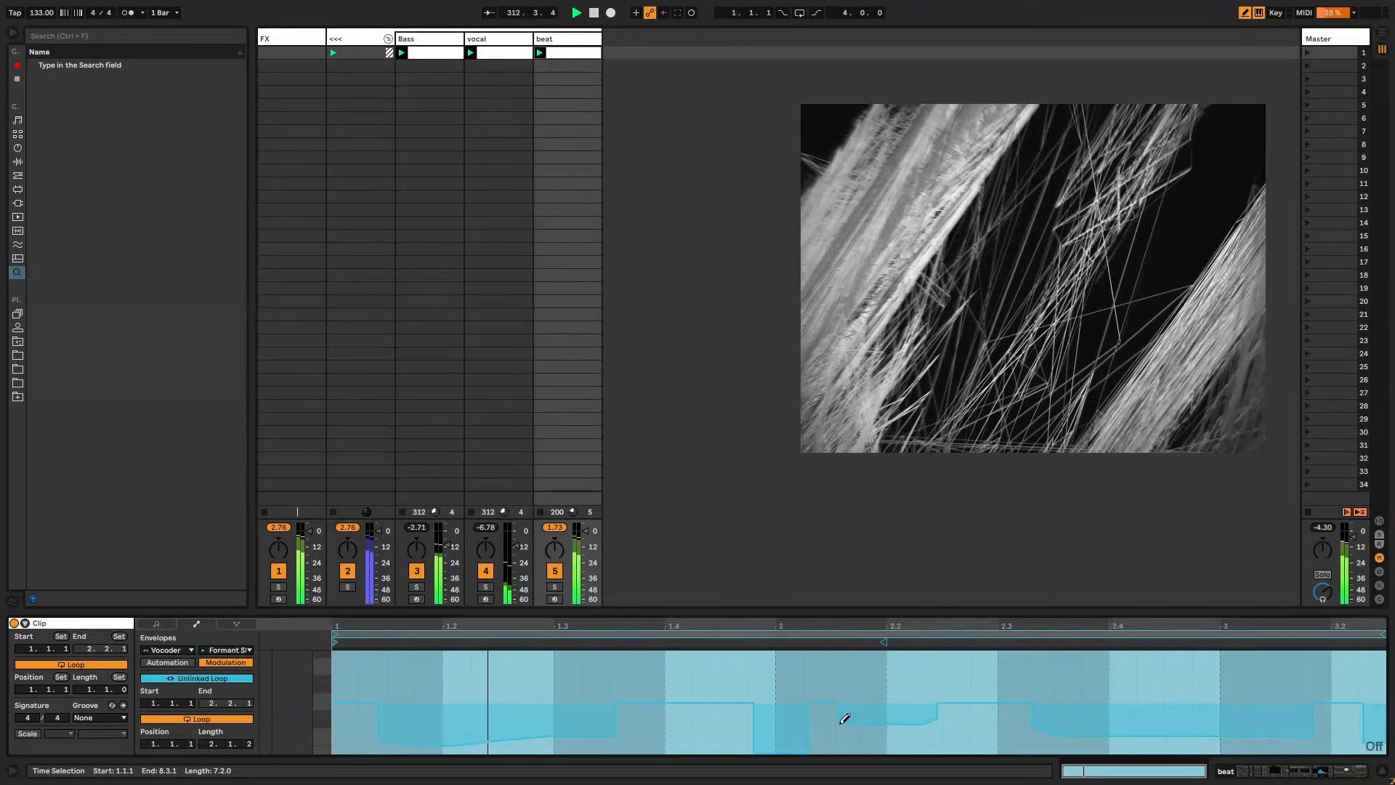
{"action": "left_click_drag", "start_coordinate": [669, 730], "coordinate": [741, 734]}
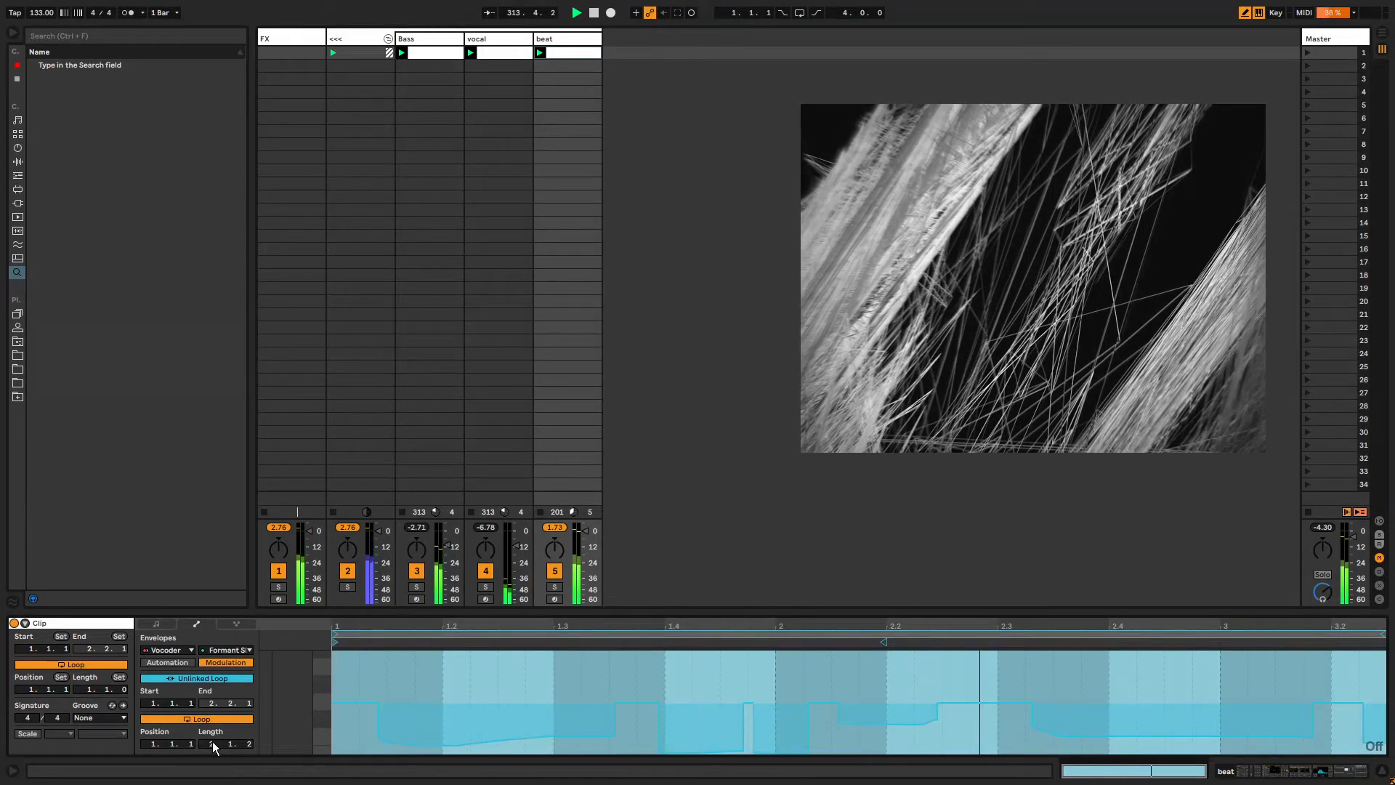
{"action": "left_click_drag", "start_coordinate": [213, 743], "coordinate": [213, 712]}
{"action": "left_click_drag", "start_coordinate": [615, 752], "coordinate": [693, 741]}
{"action": "left_click_drag", "start_coordinate": [730, 747], "coordinate": [993, 742]}
{"action": "left_click_drag", "start_coordinate": [1008, 742], "coordinate": [1292, 740]}
{"action": "left_click", "coordinate": [824, 740]}
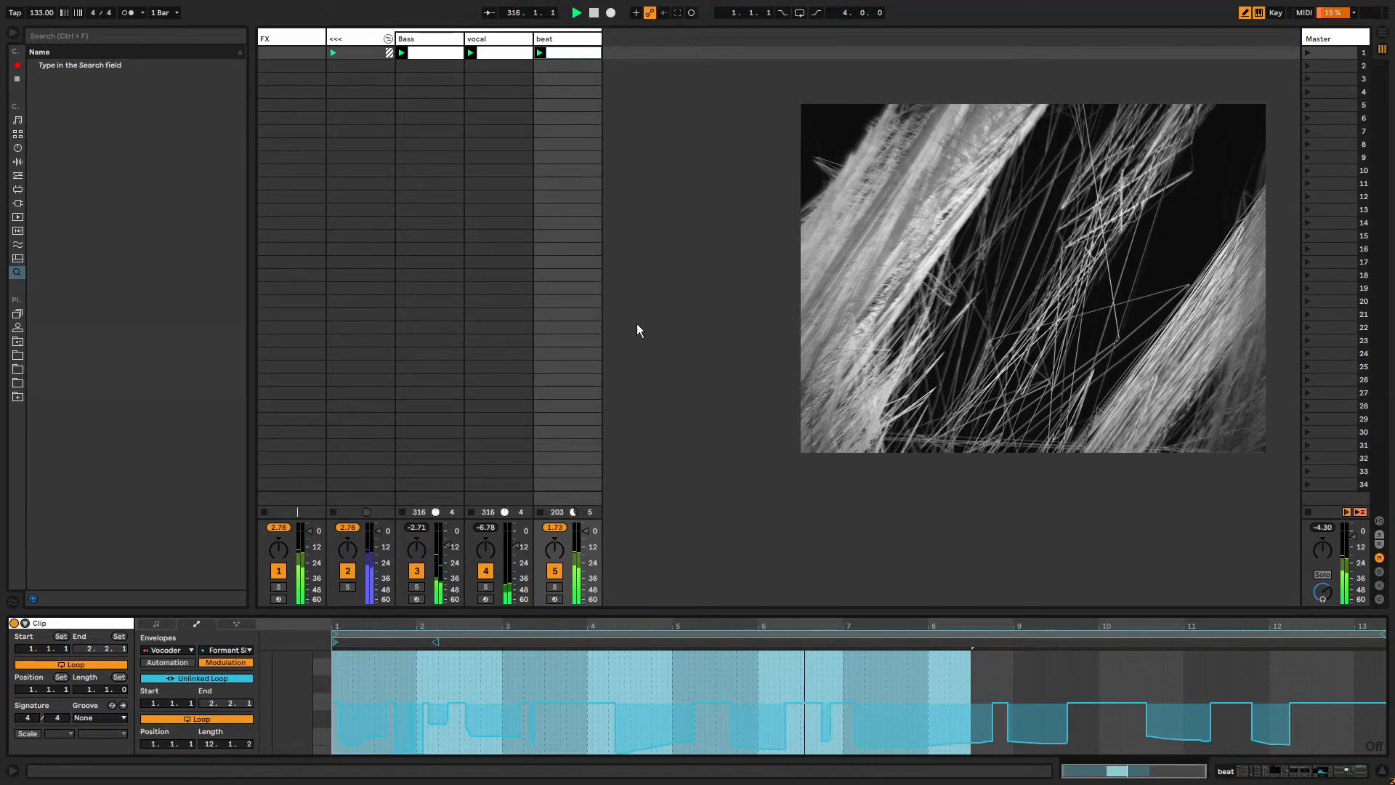
Open the Chord device's on/off envelope for the beat clip.
{"action": "left_click", "coordinate": [579, 40]}
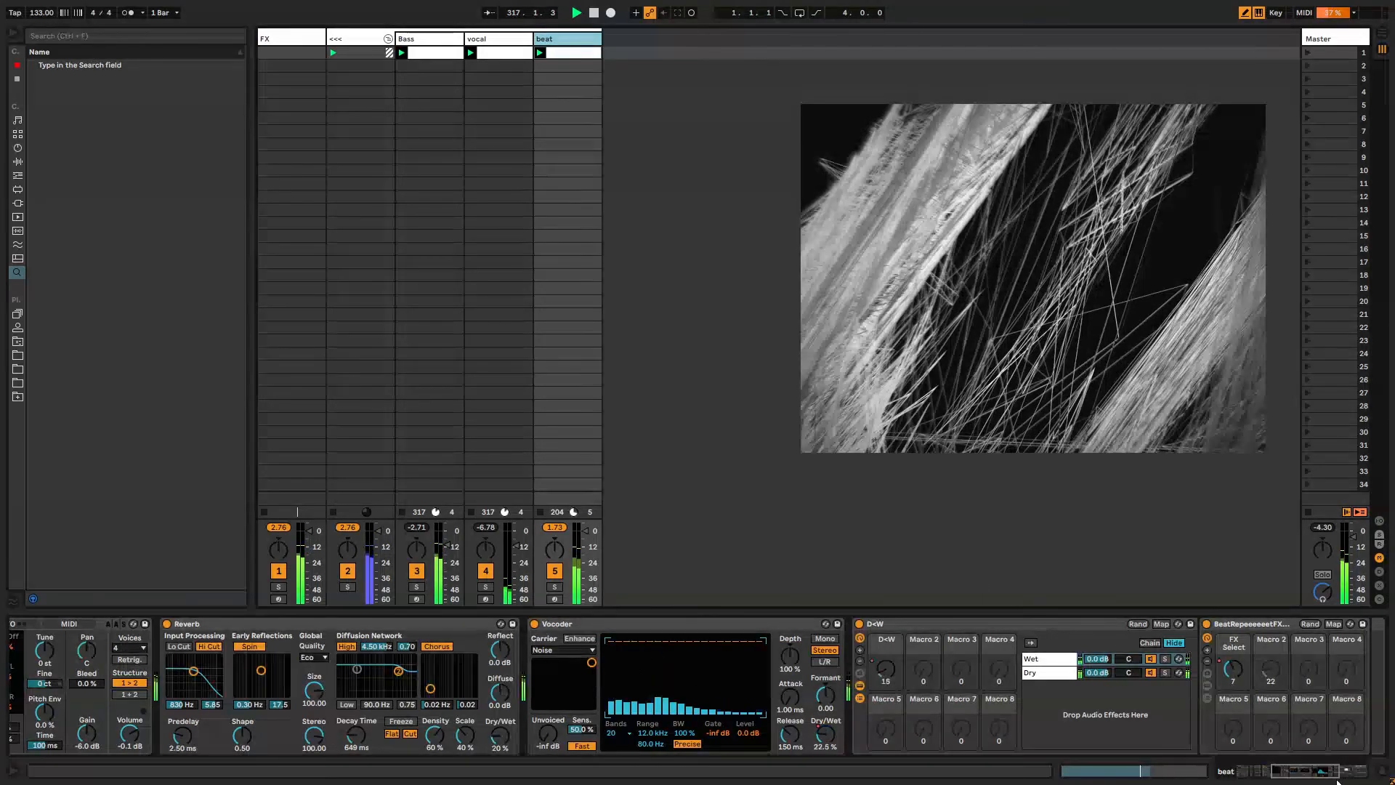
{"action": "left_click_drag", "start_coordinate": [1292, 771], "coordinate": [1265, 769]}
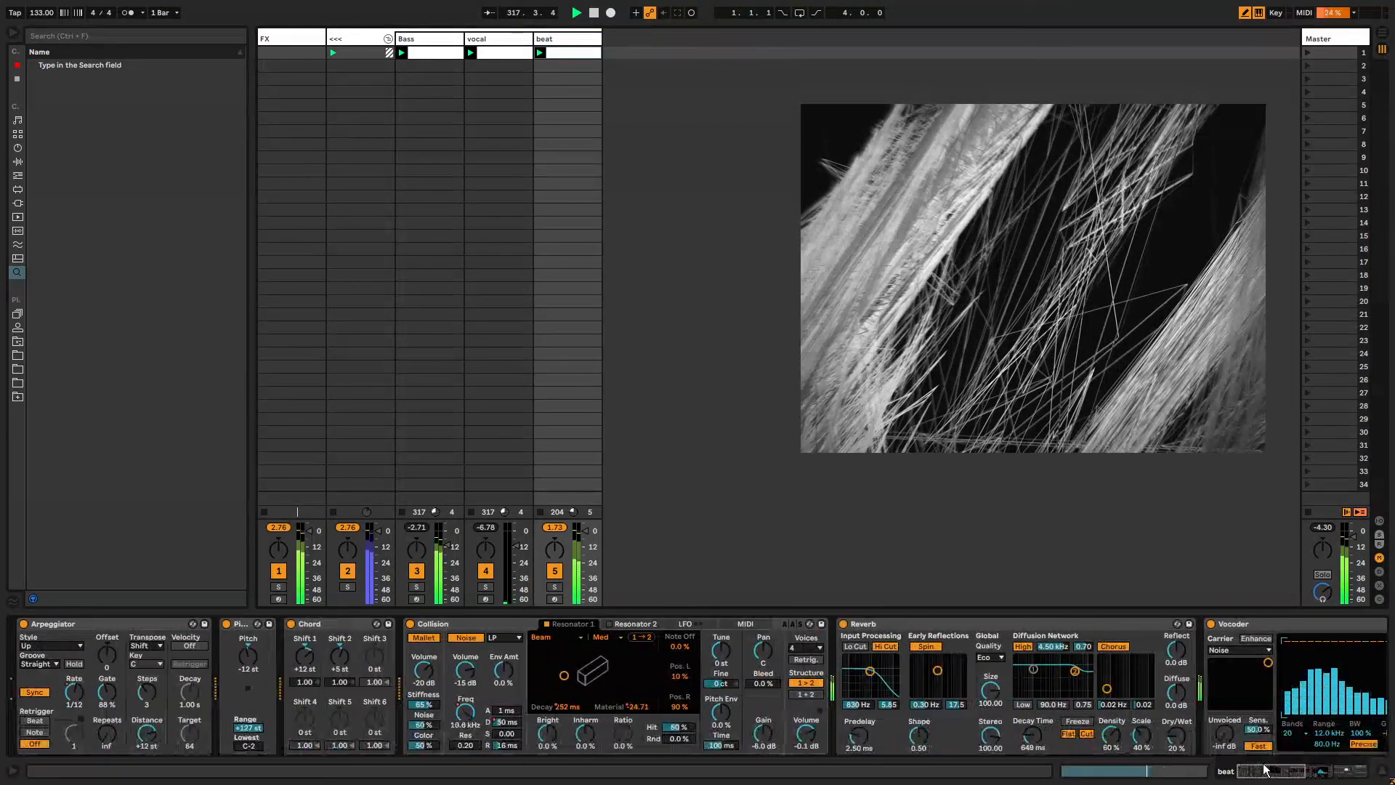
{"action": "left_click", "coordinate": [290, 624]}
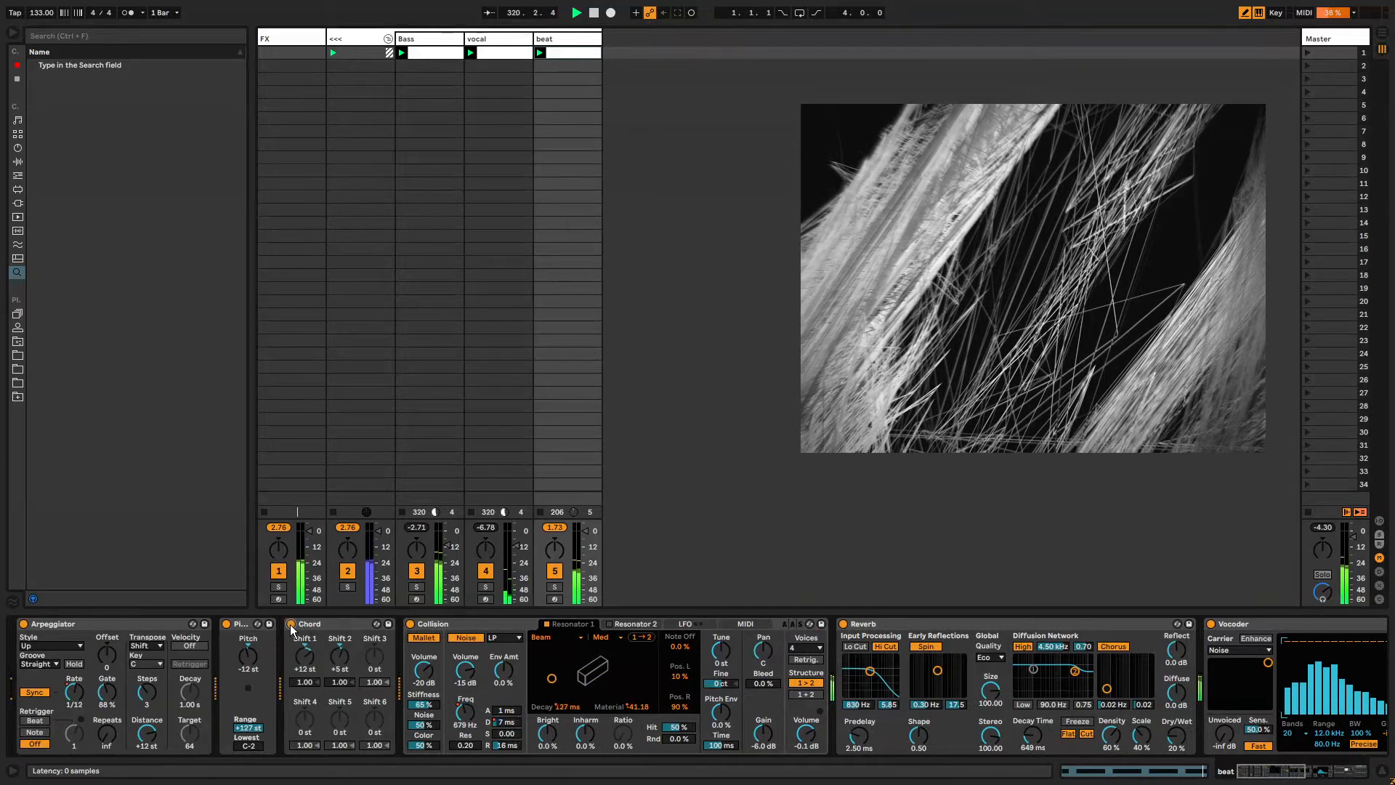
{"action": "right_click", "coordinate": [290, 625]}
{"action": "left_click", "coordinate": [335, 632]}
Draw an on/off pattern for the Chord device in an unlinked envelope loop 8.2.2 long.
{"action": "mouse_move", "coordinate": [499, 707]}
{"action": "left_mouse_down"}
{"action": "mouse_move", "coordinate": [548, 735]}
{"action": "mouse_move", "coordinate": [1255, 736]}
{"action": "left_mouse_up"}
{"action": "left_click", "coordinate": [202, 665]}
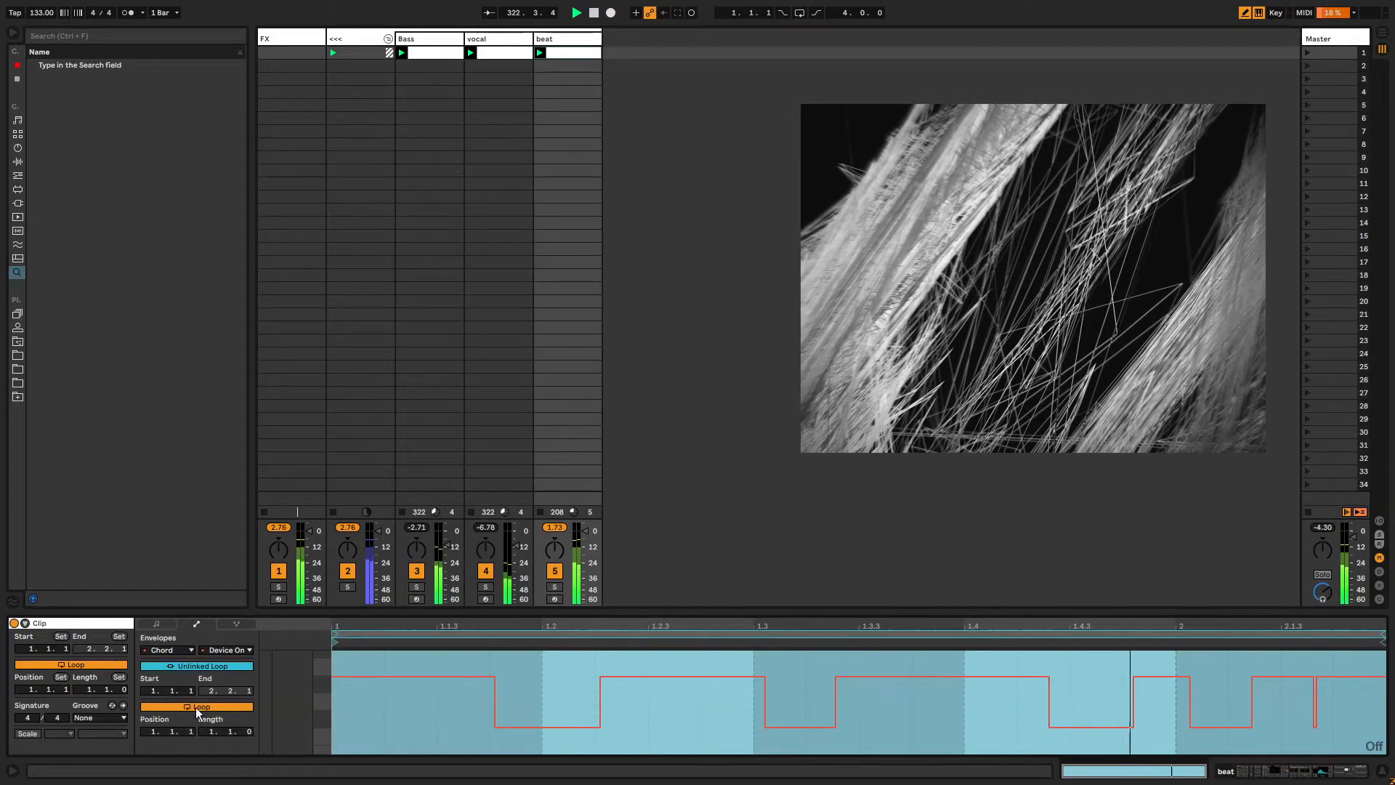
{"action": "mouse_move", "coordinate": [211, 732]}
{"action": "left_mouse_down"}
{"action": "mouse_move", "coordinate": [212, 712]}
{"action": "mouse_move", "coordinate": [250, 716]}
{"action": "left_mouse_up"}
{"action": "left_click_drag", "start_coordinate": [685, 730], "coordinate": [652, 729]}
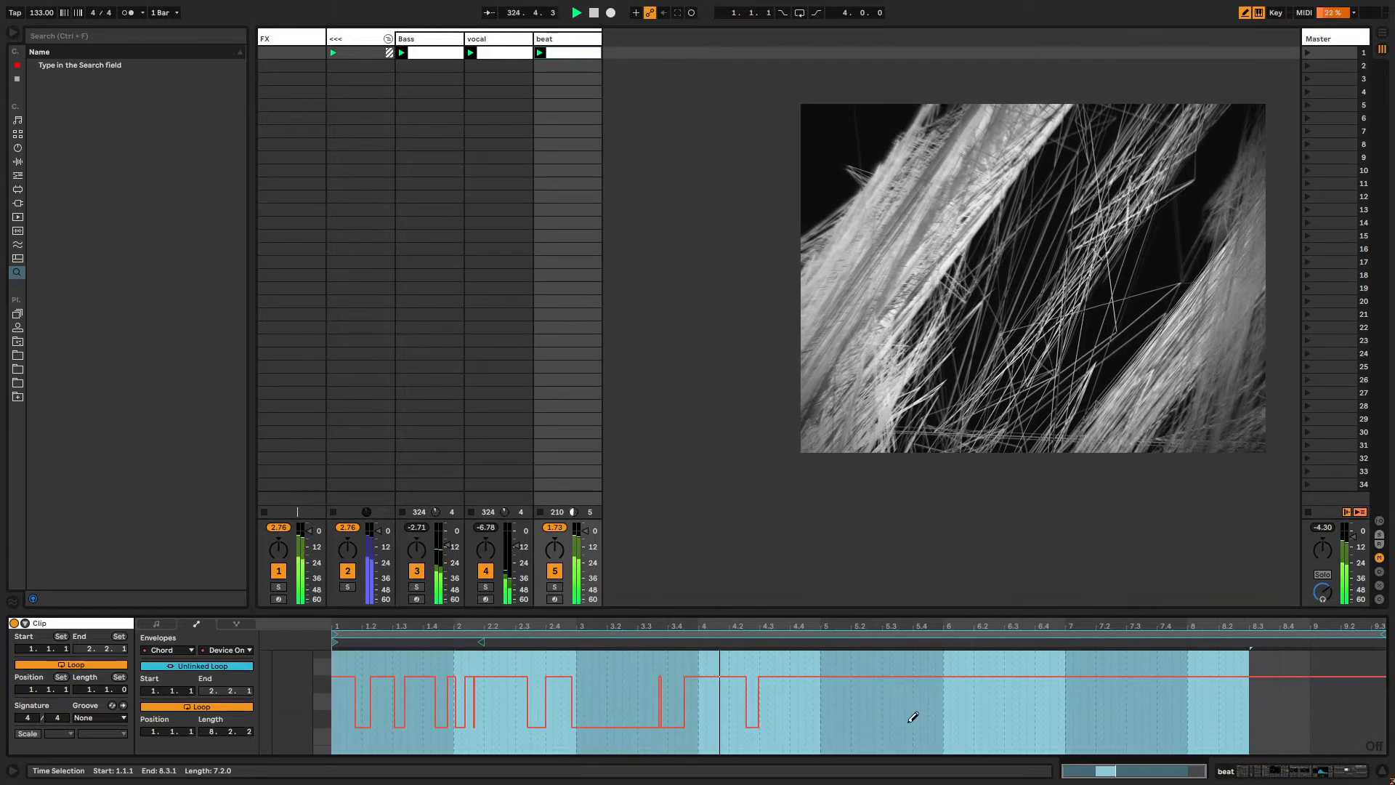
{"action": "mouse_move", "coordinate": [913, 717]}
{"action": "left_mouse_down"}
{"action": "mouse_move", "coordinate": [1136, 716]}
{"action": "mouse_move", "coordinate": [1126, 726]}
{"action": "left_mouse_up"}
Set Collision's Resonator 1 quality to High.
{"action": "left_click", "coordinate": [578, 39]}
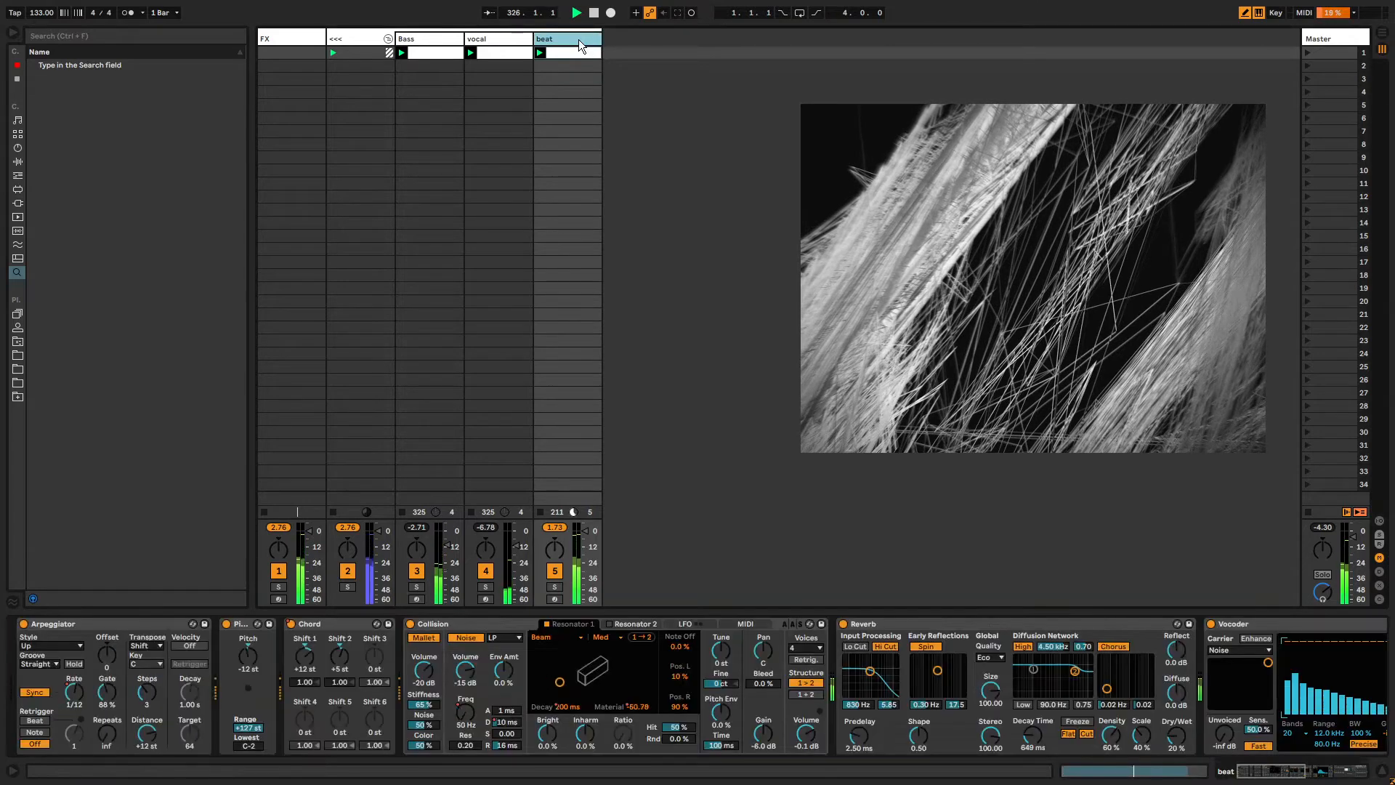
{"action": "left_click", "coordinate": [521, 622]}
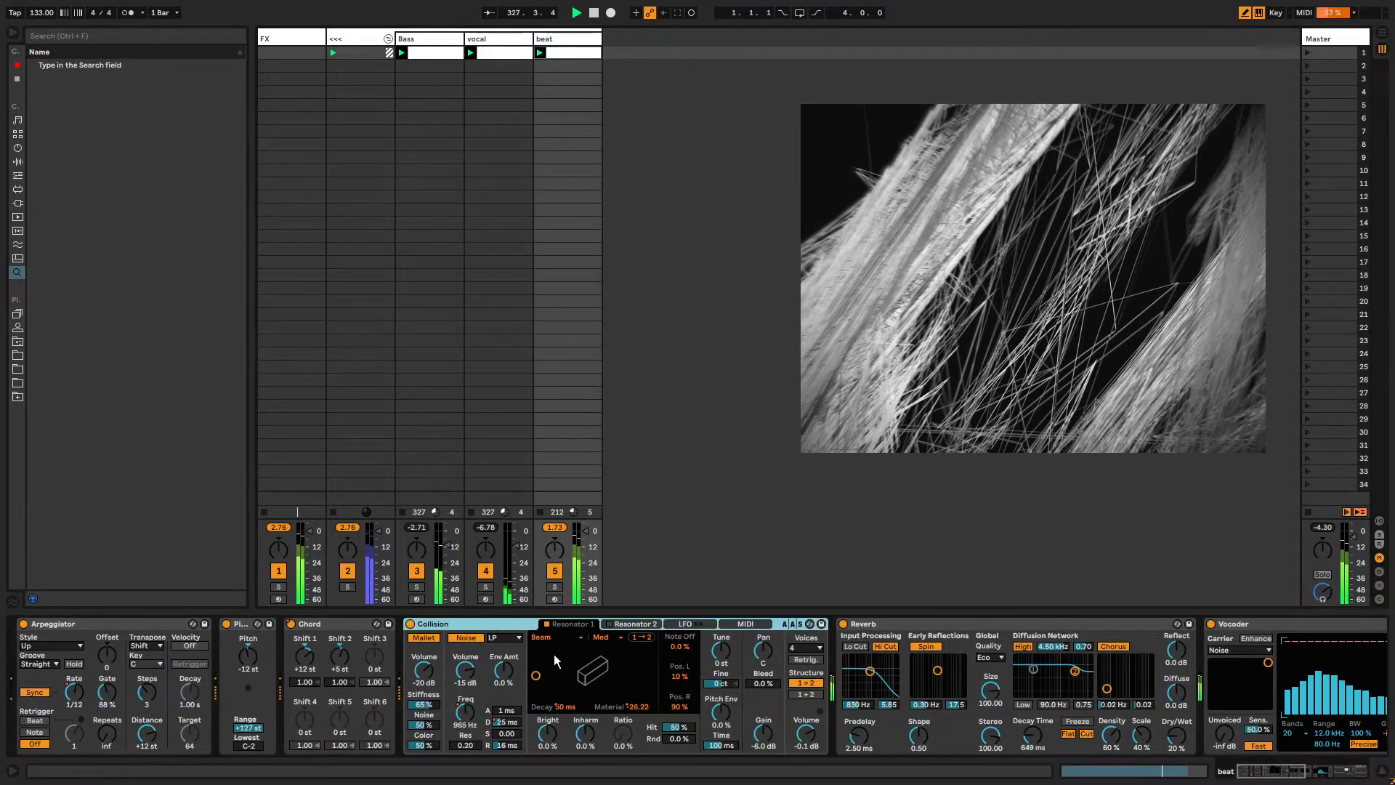
{"action": "left_click", "coordinate": [603, 637]}
{"action": "left_click", "coordinate": [612, 658]}
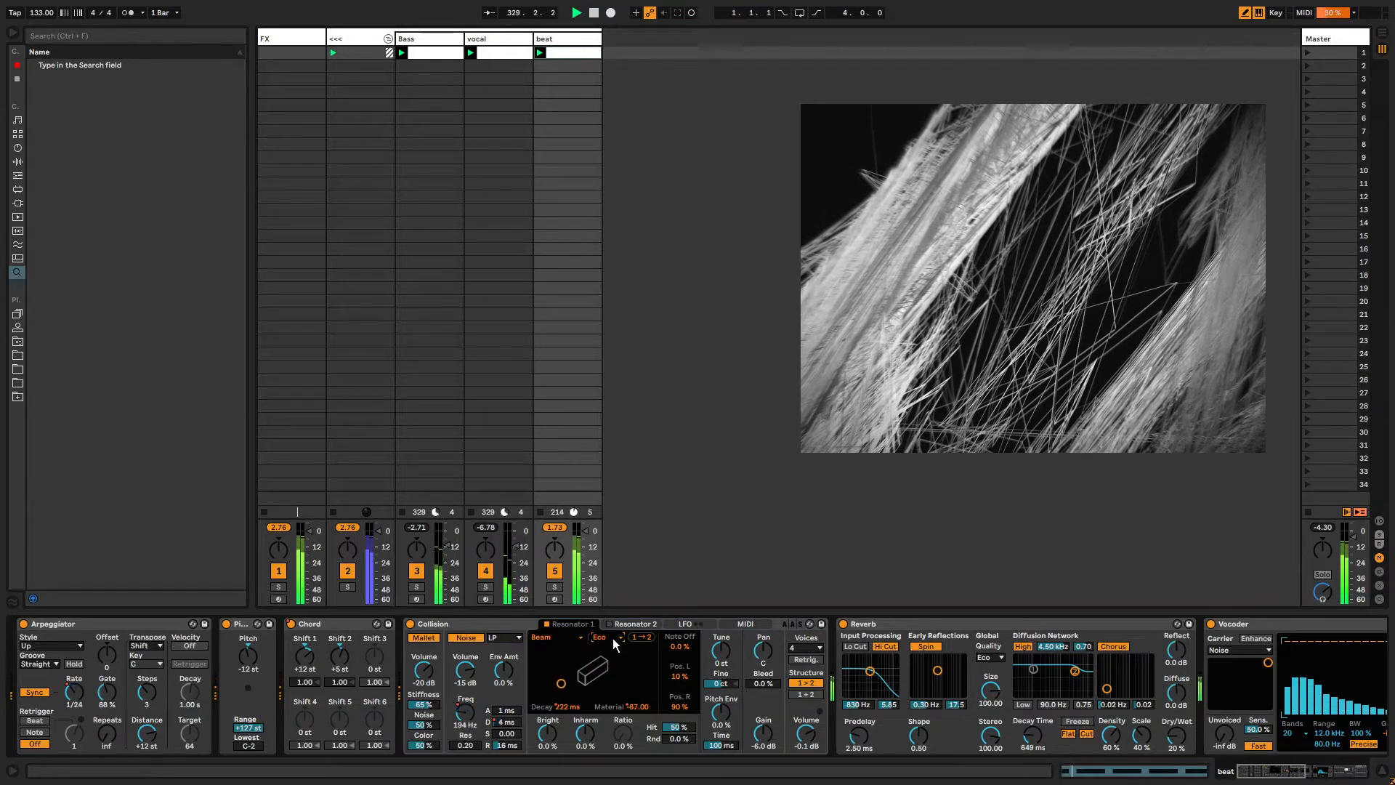
{"action": "left_click", "coordinate": [612, 638]}
{"action": "left_click", "coordinate": [601, 681]}
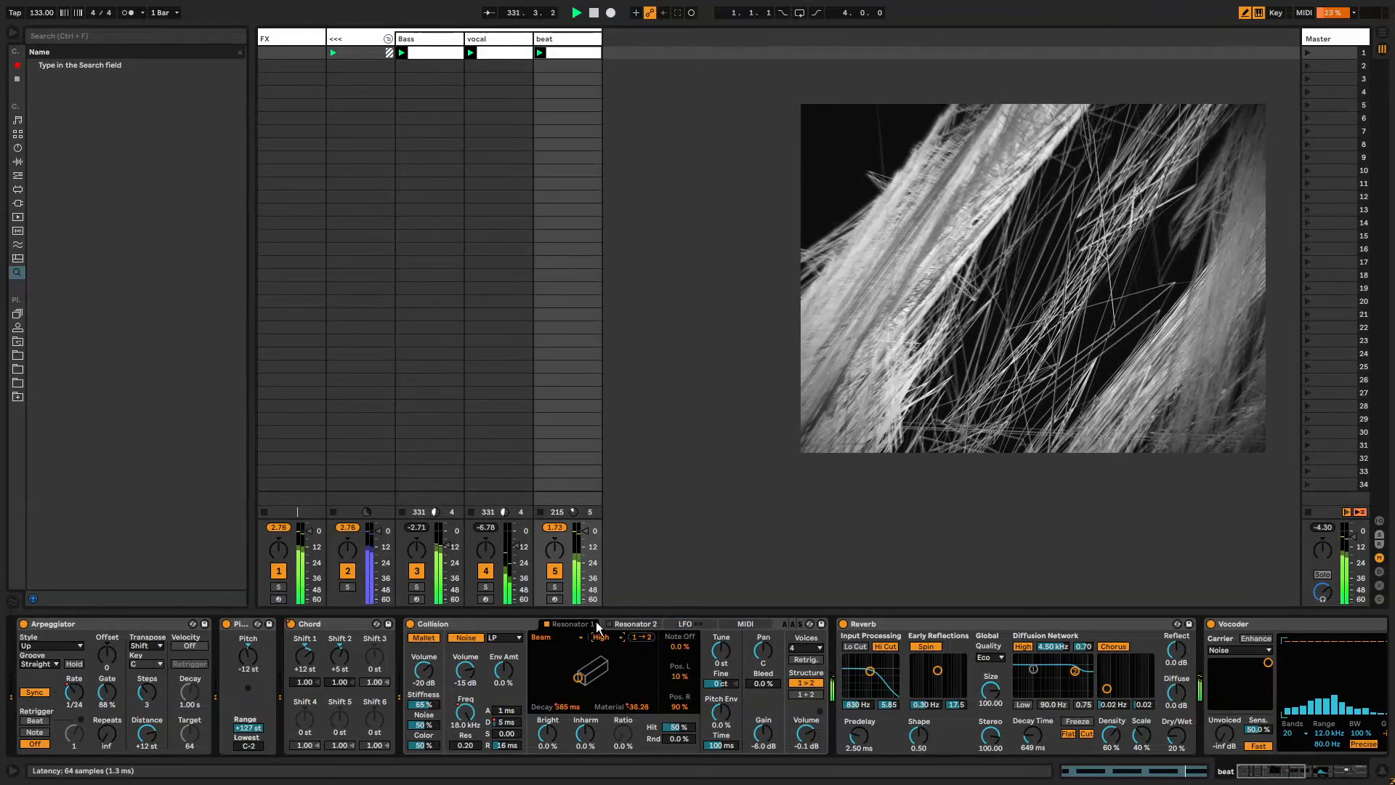
Open Collision's Resonator 1 quality envelope, unlink its loop and set its length to 6.2.3.
{"action": "right_click", "coordinate": [600, 637]}
{"action": "left_click", "coordinate": [632, 650]}
{"action": "left_click", "coordinate": [603, 703]}
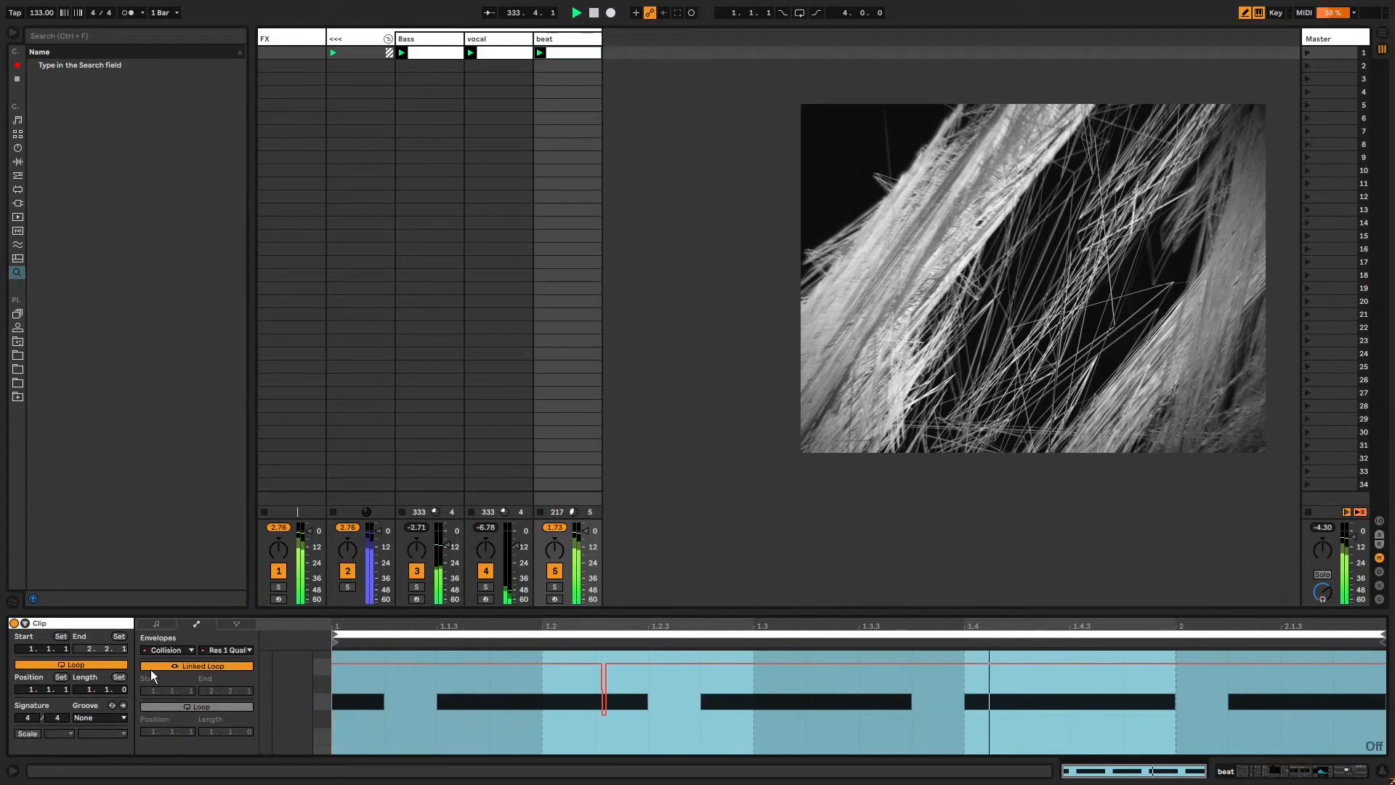
{"action": "left_click", "coordinate": [172, 669]}
{"action": "left_click_drag", "start_coordinate": [211, 731], "coordinate": [247, 719]}
Set a 1/2 grid and draw stepped Resonator 1 quality changes across the envelope.
{"action": "key", "text": "ctrl+4"}
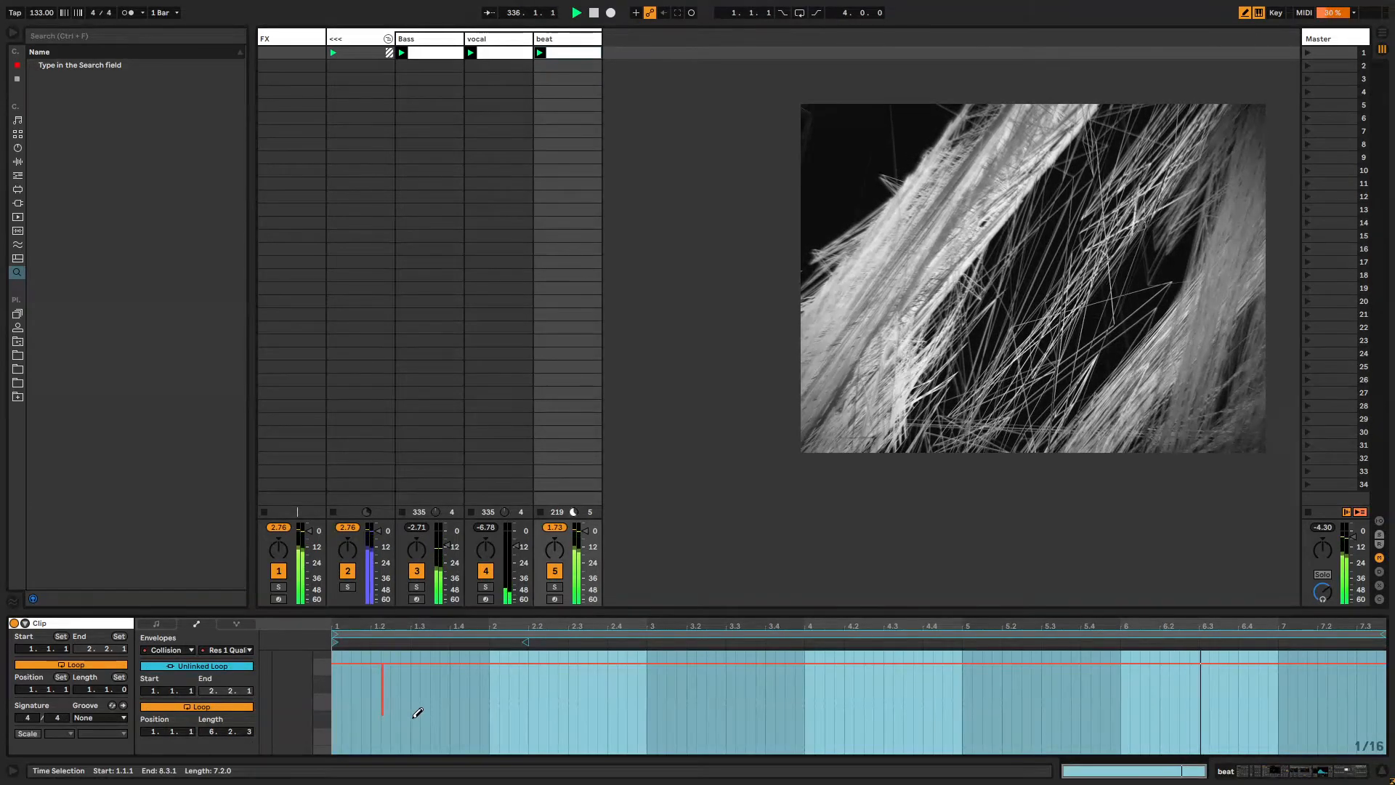
{"action": "key", "text": "ctrl+2"}
{"action": "key", "text": "ctrl+2"}
{"action": "key", "text": "ctrl+2"}
{"action": "key", "text": "ctrl+2"}
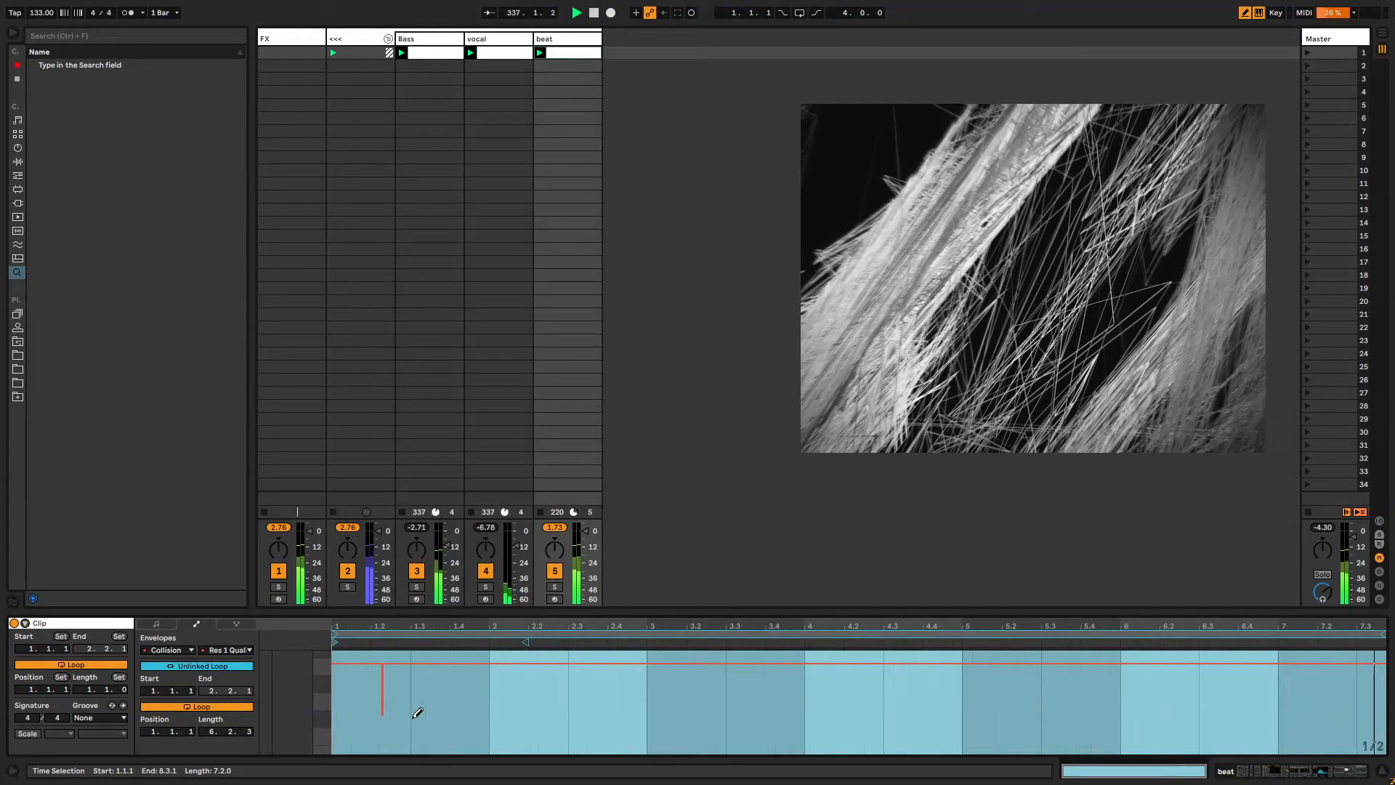
{"action": "left_click", "coordinate": [513, 687]}
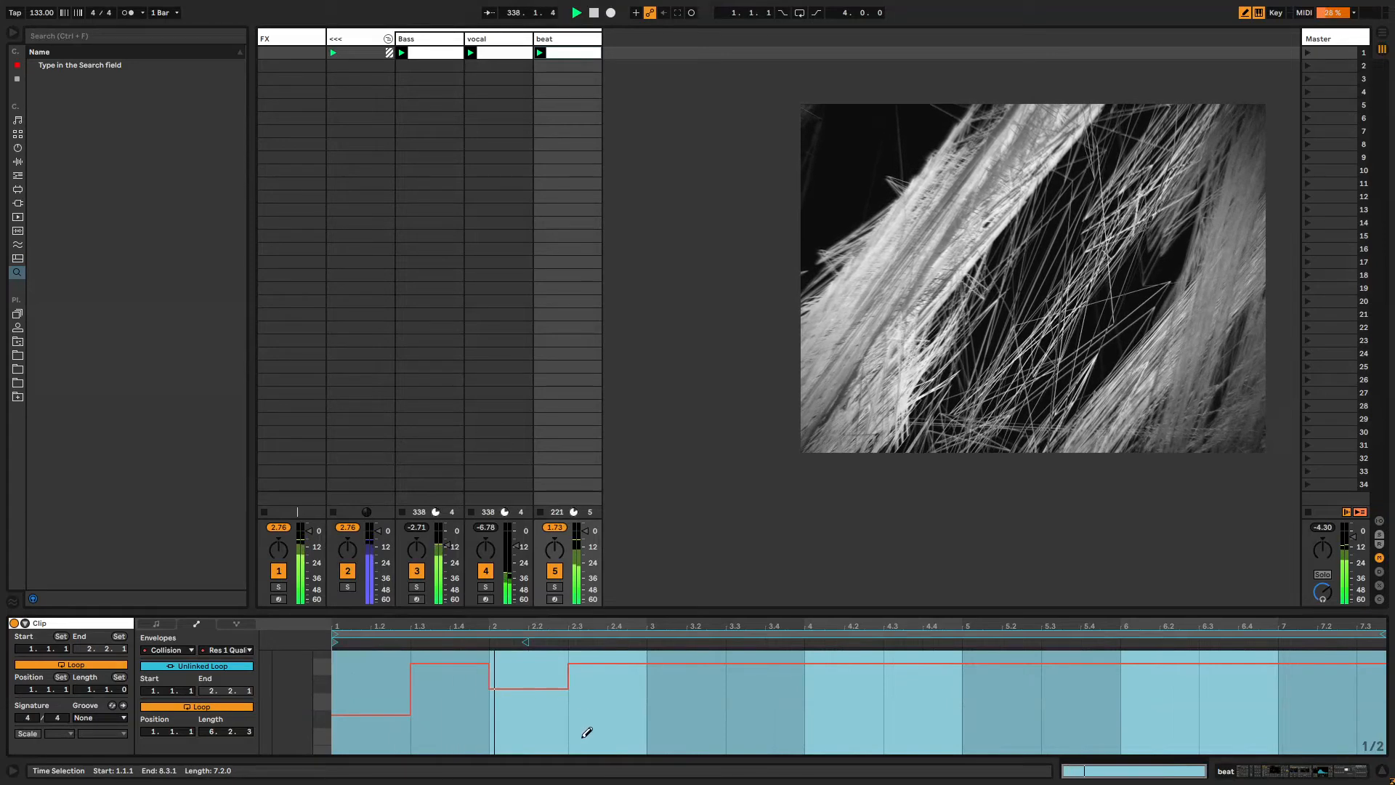
{"action": "left_click", "coordinate": [667, 716]}
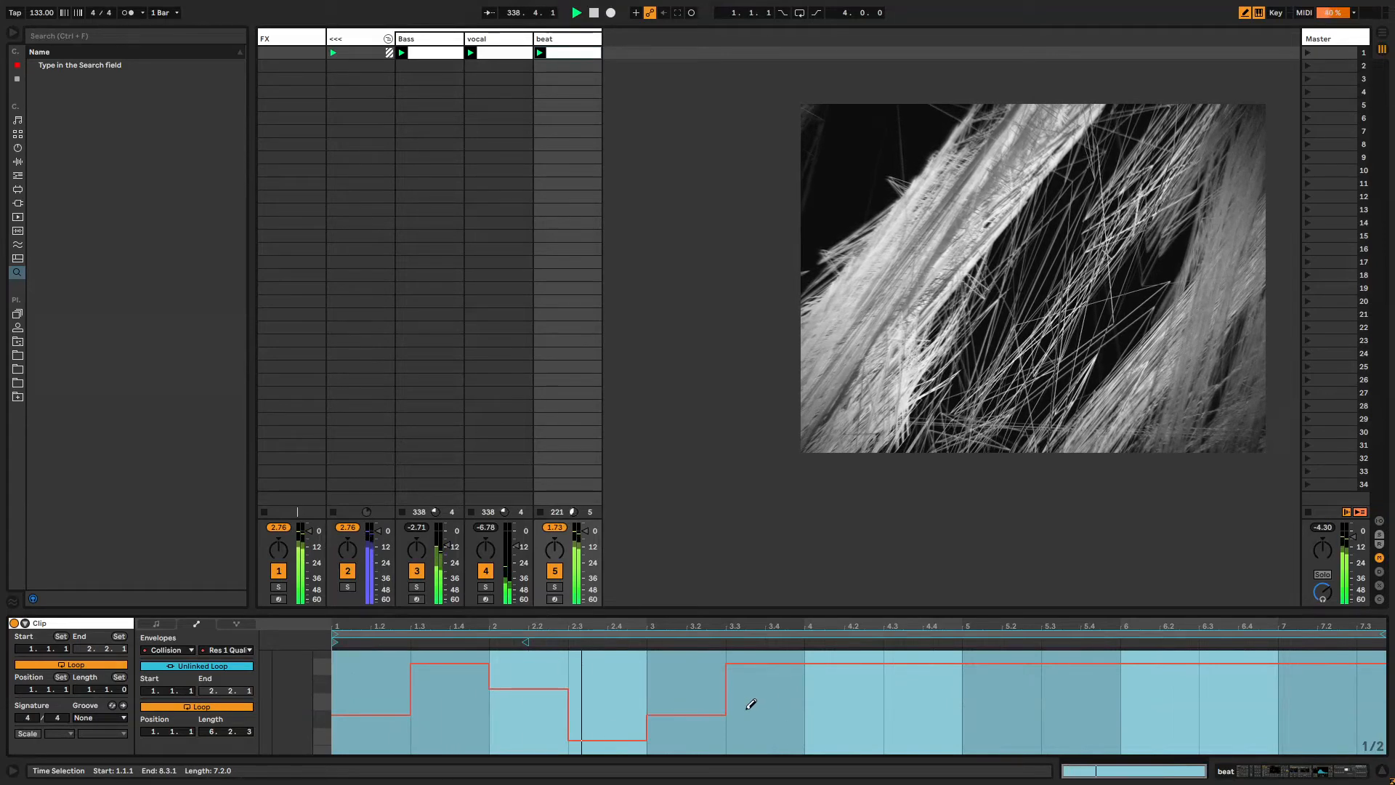
{"action": "left_click", "coordinate": [832, 688]}
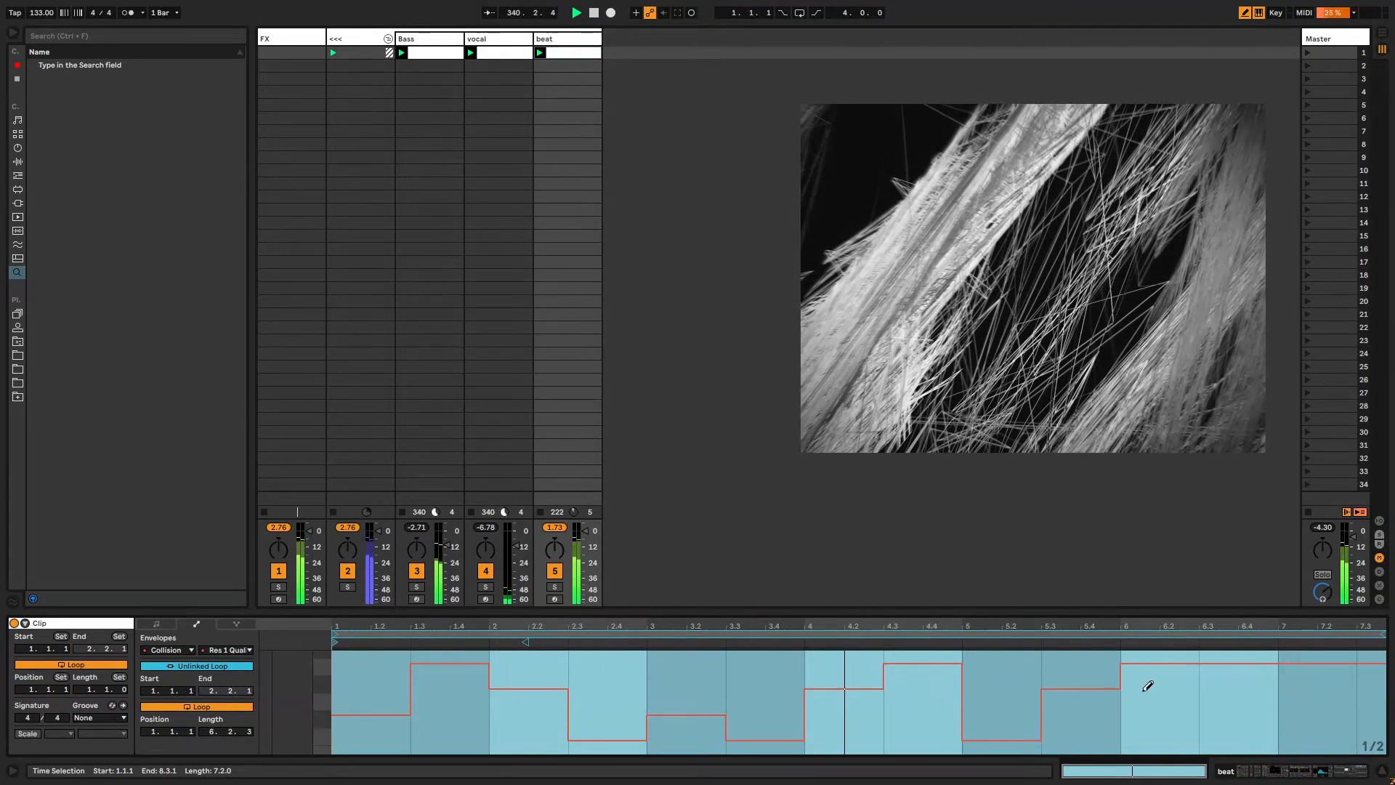
{"action": "left_click", "coordinate": [1168, 713]}
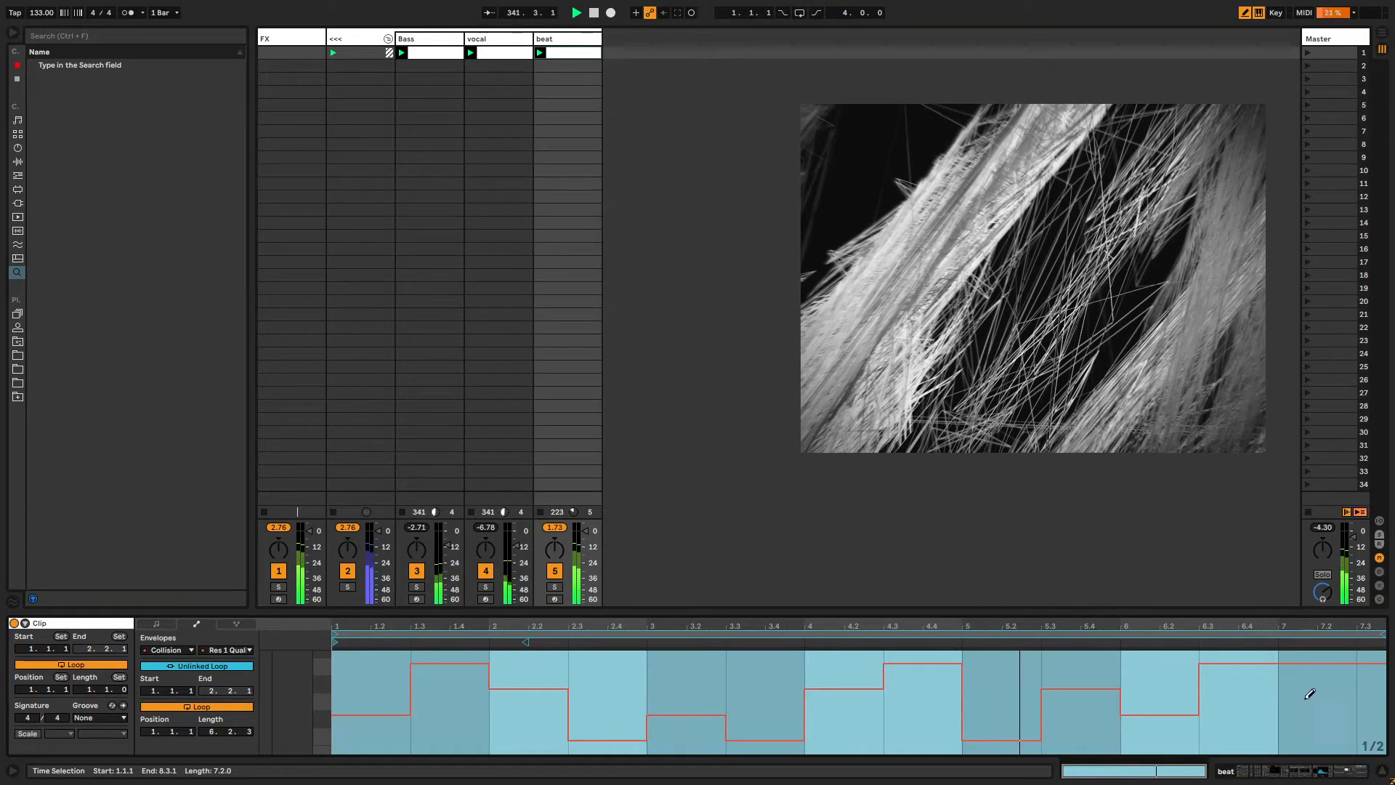
{"action": "left_click", "coordinate": [1314, 739]}
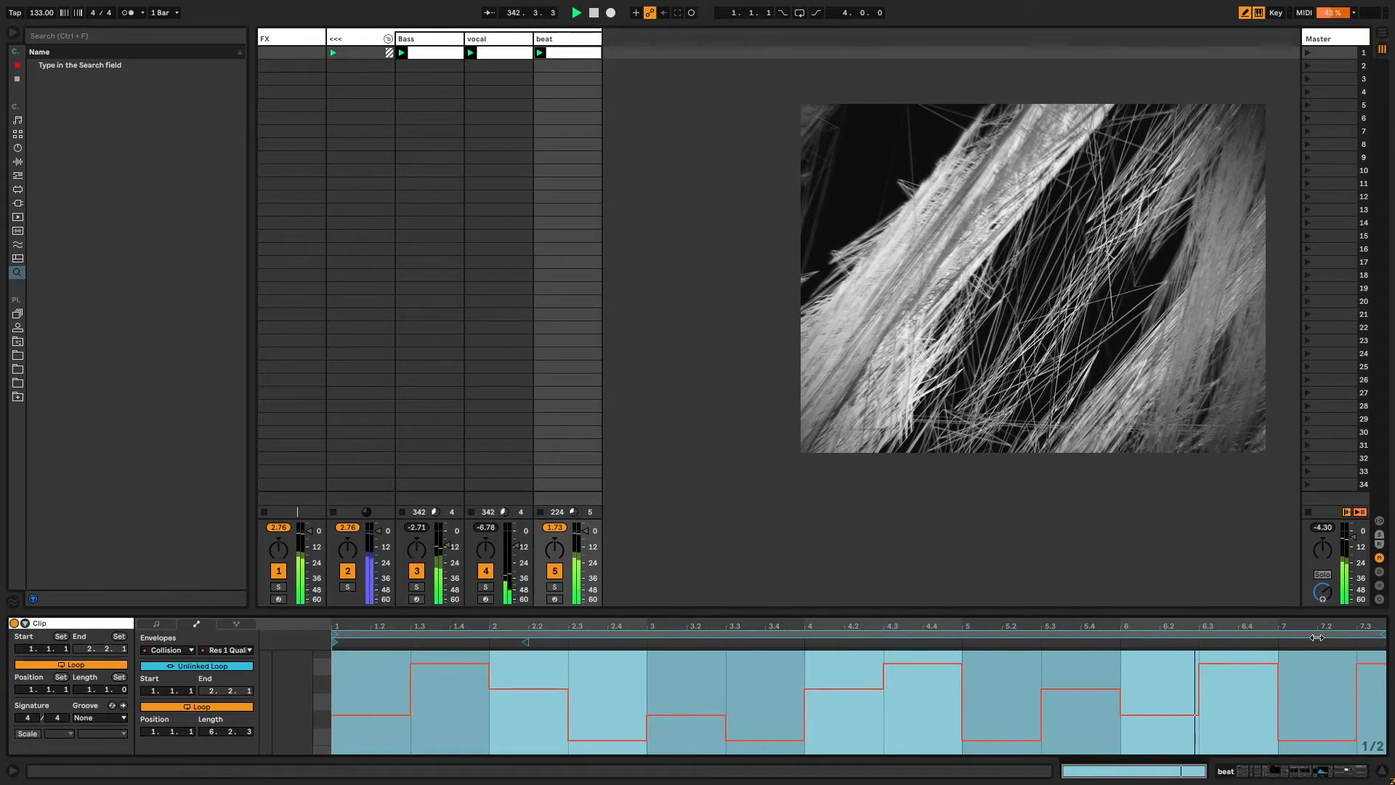
Open Collision's Resonator 1 type envelope, unlink its loop and lengthen it.
{"action": "left_click", "coordinate": [550, 32]}
{"action": "double_click", "coordinate": [552, 39]}
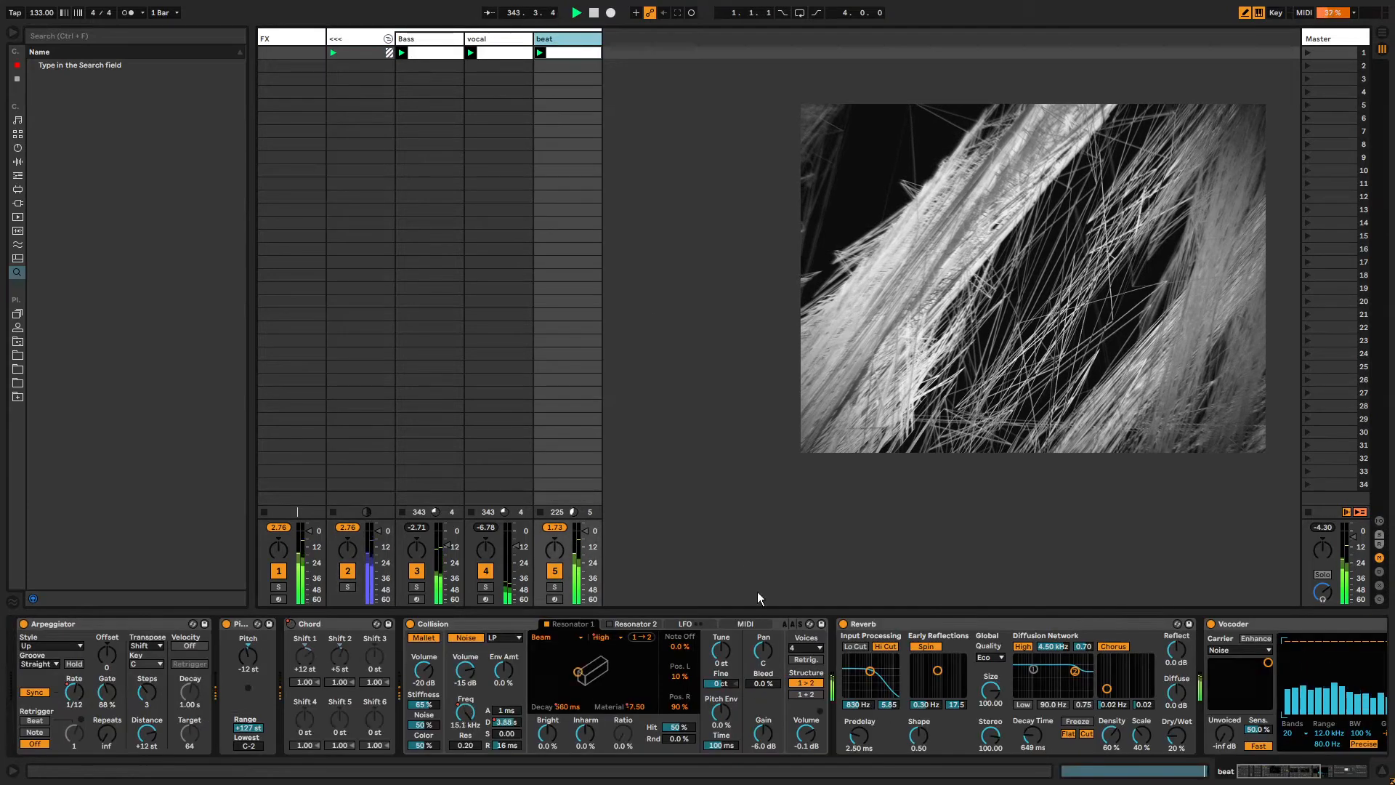
{"action": "right_click", "coordinate": [555, 638]}
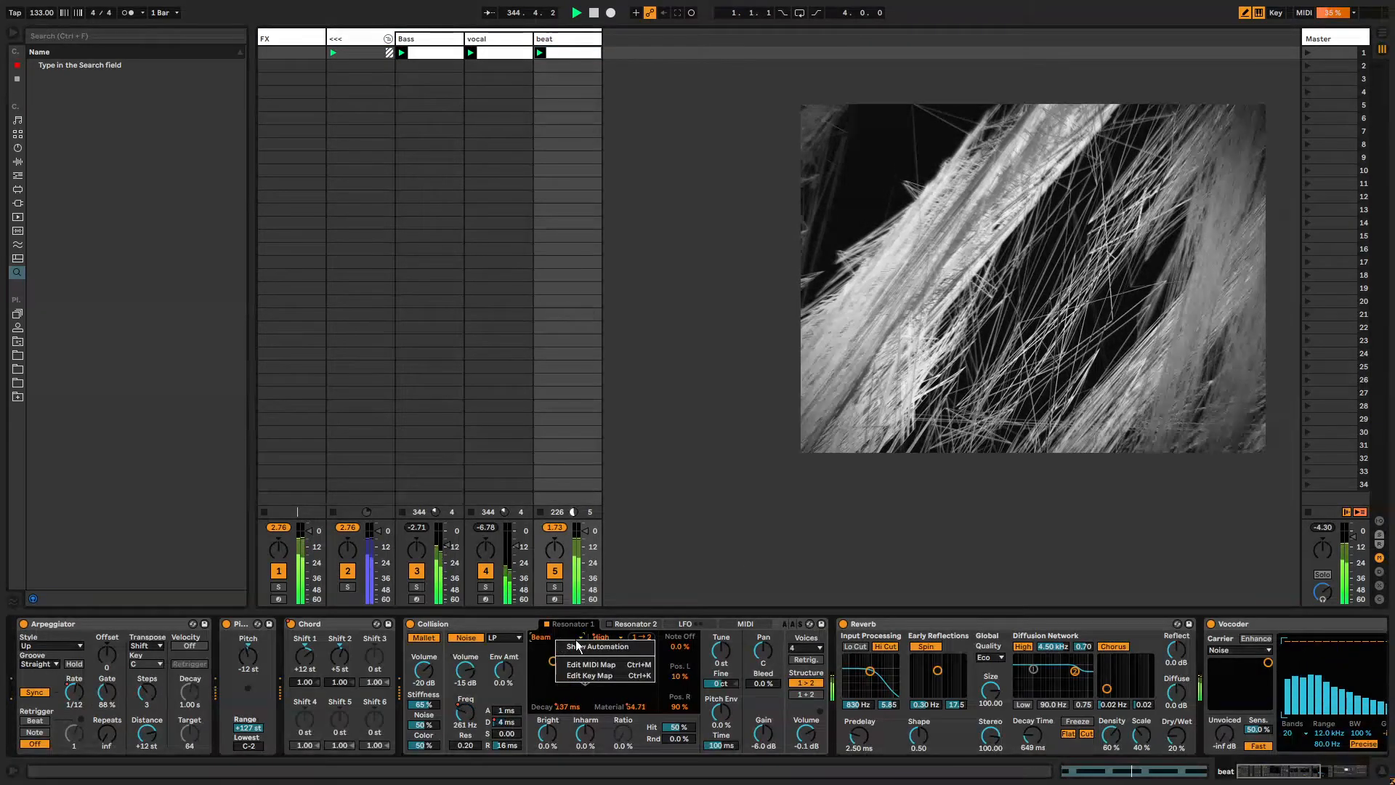
{"action": "left_click", "coordinate": [581, 647]}
{"action": "left_click", "coordinate": [618, 672]}
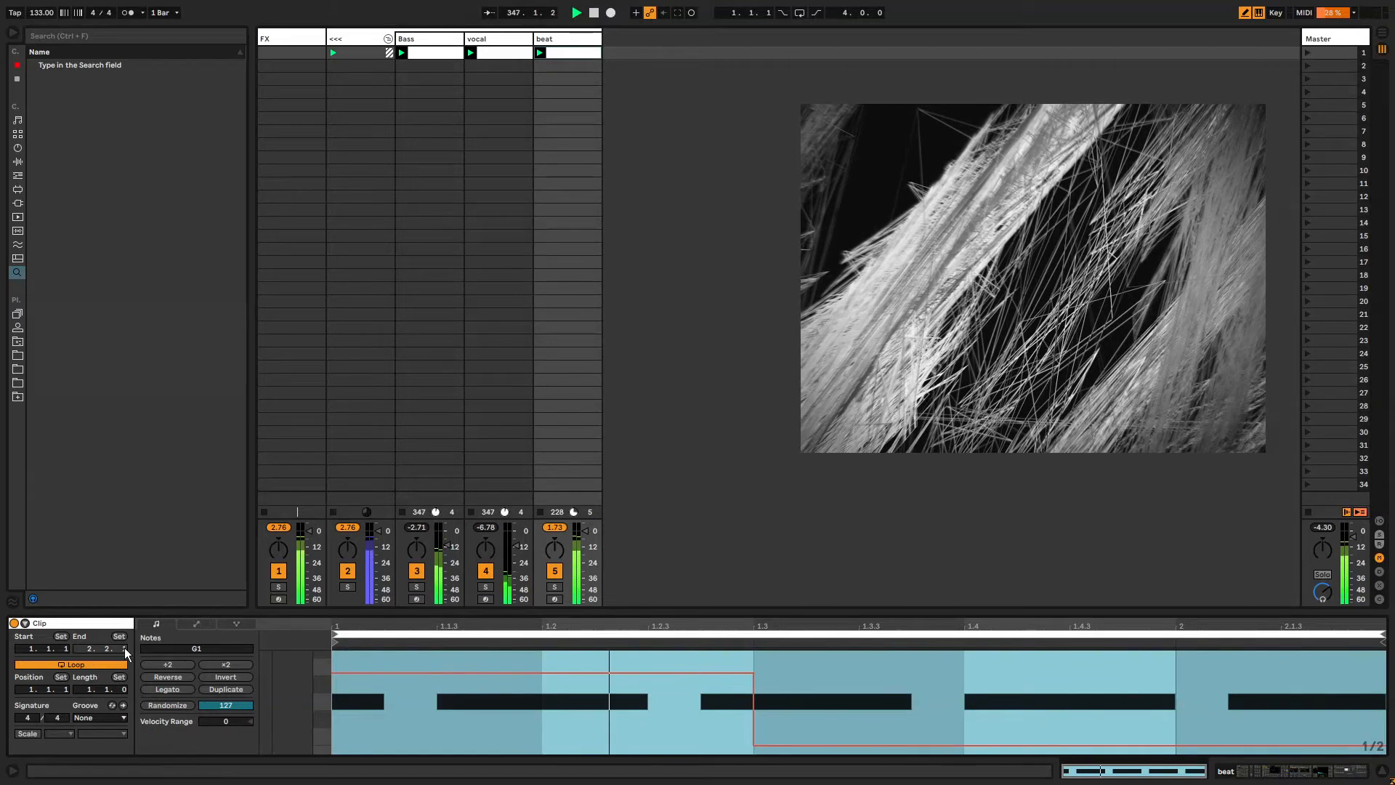
{"action": "left_click", "coordinate": [196, 624]}
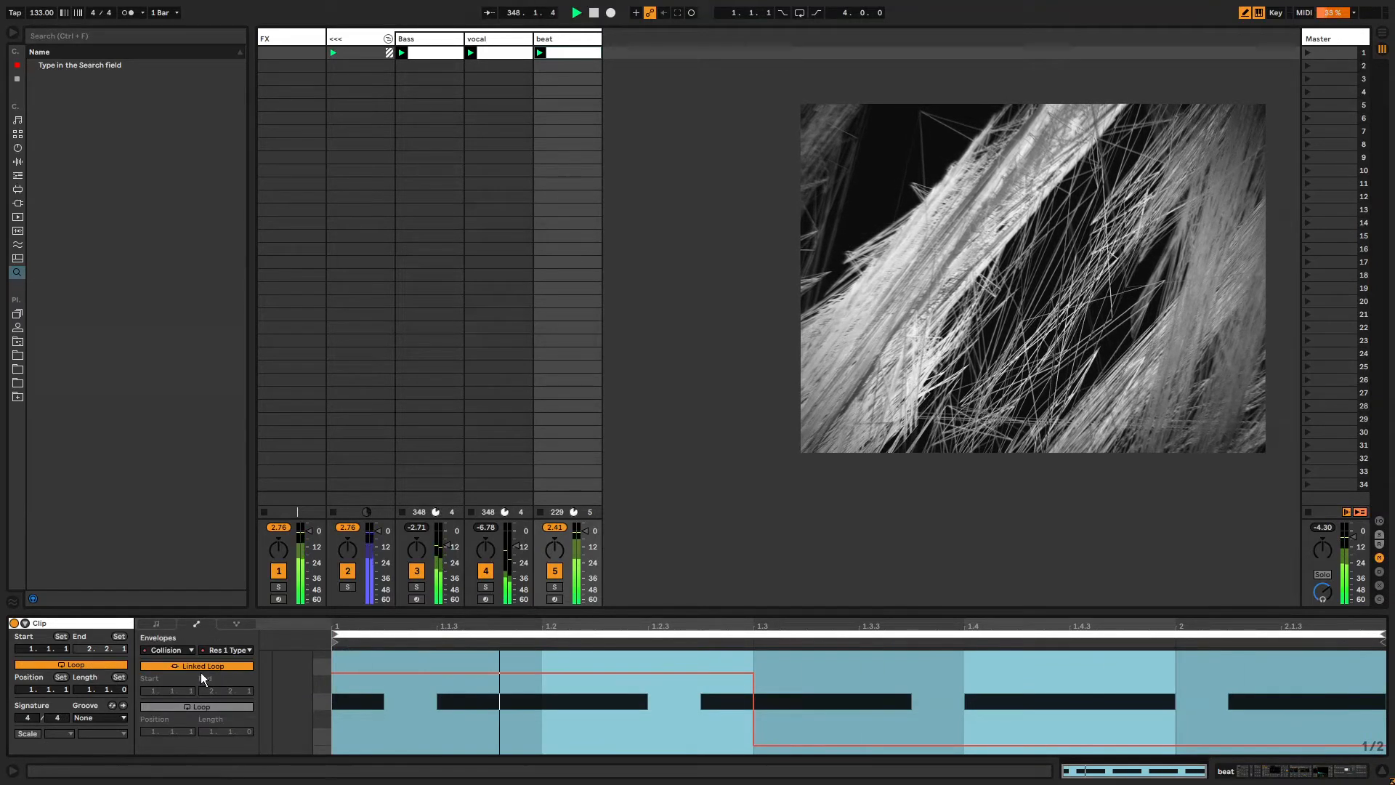
{"action": "left_click_drag", "start_coordinate": [211, 732], "coordinate": [225, 731]}
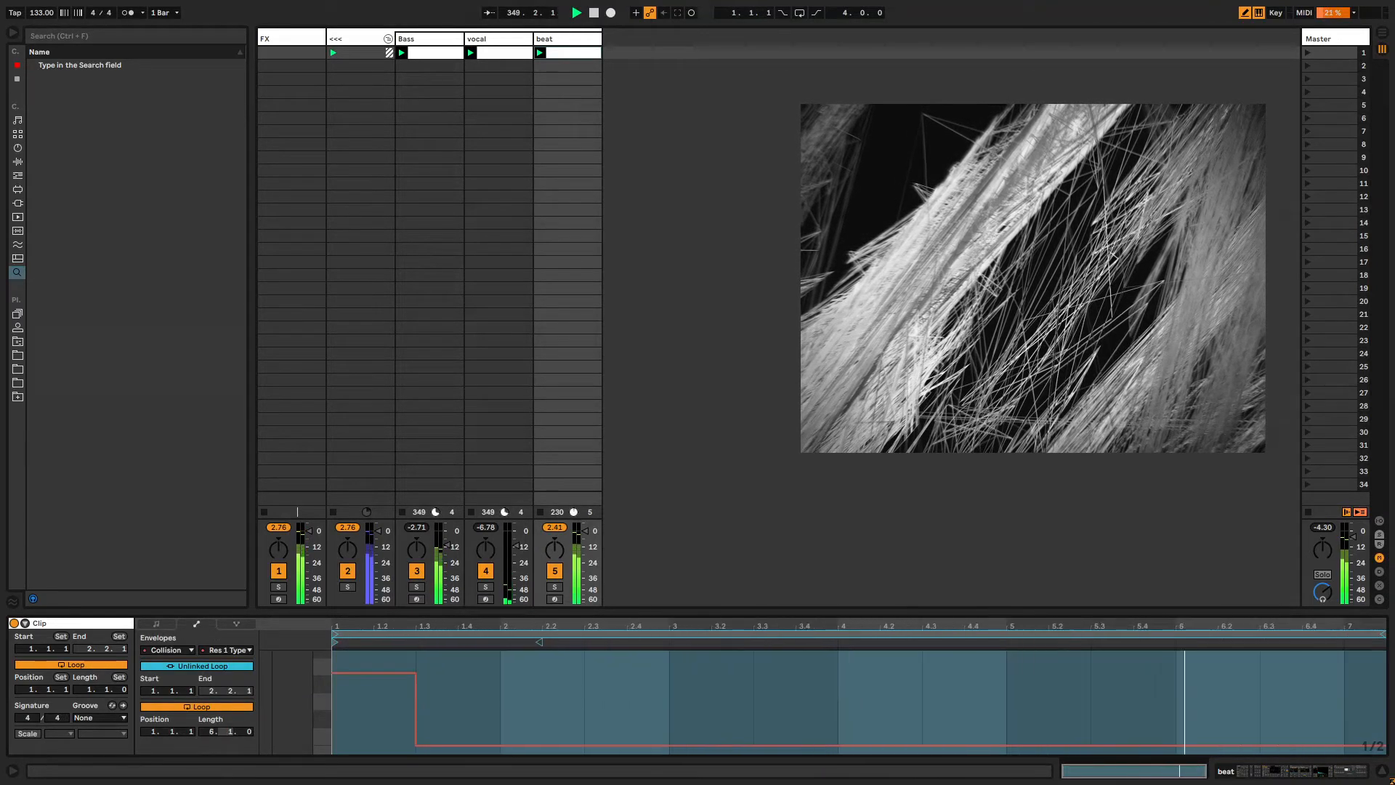
Draw stepped Resonator 1 type changes, including Pipe, across the envelope.
{"action": "left_click", "coordinate": [727, 682]}
{"action": "left_click", "coordinate": [882, 718]}
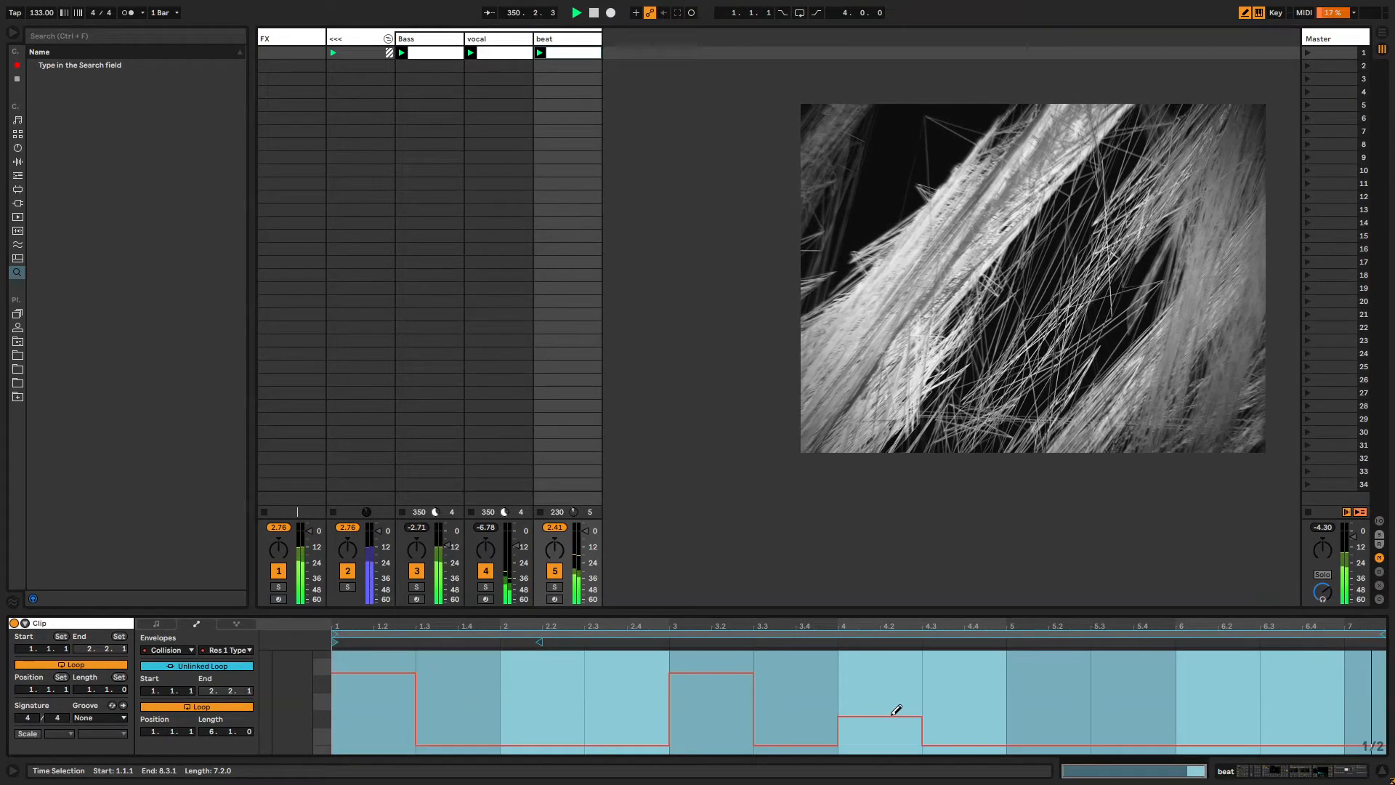
{"action": "left_click", "coordinate": [609, 729]}
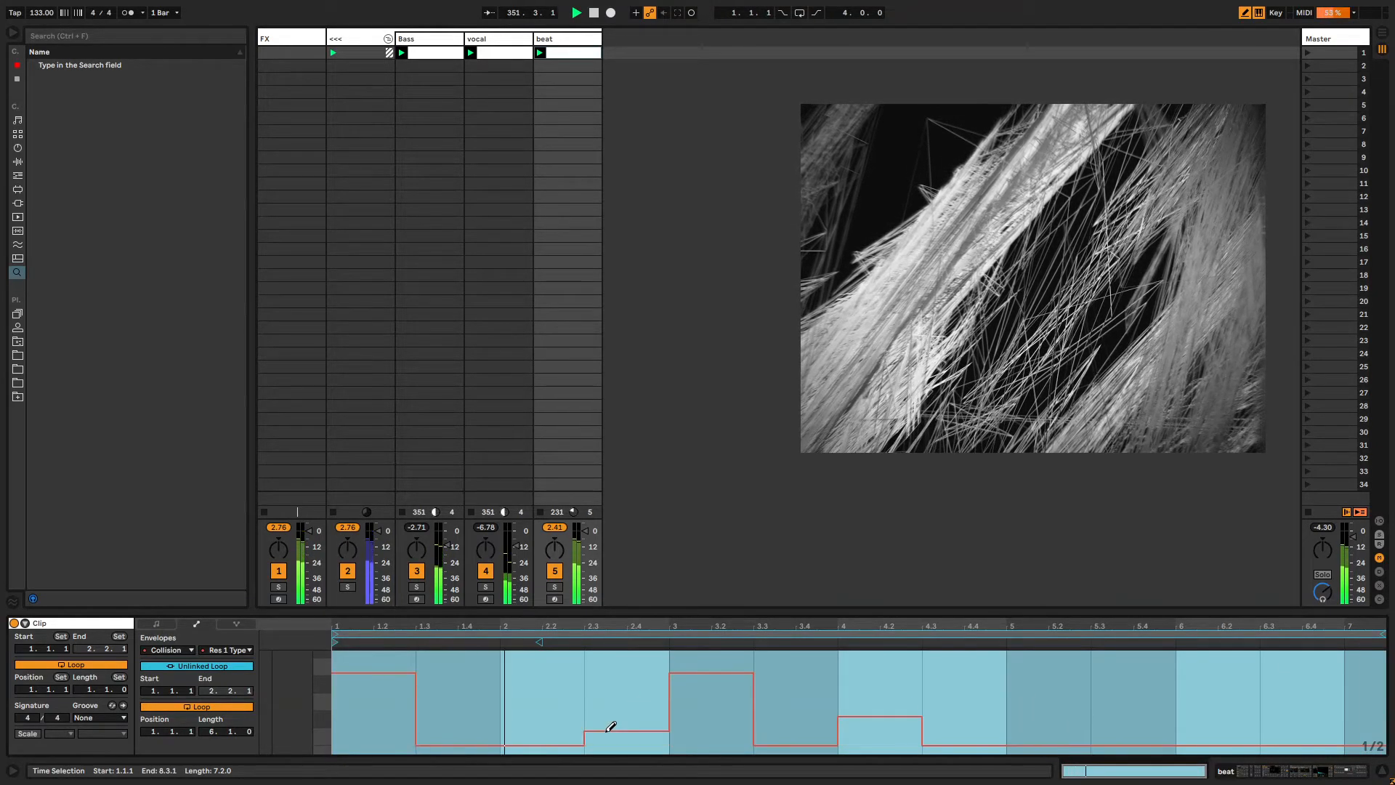
{"action": "left_click", "coordinate": [1124, 672]}
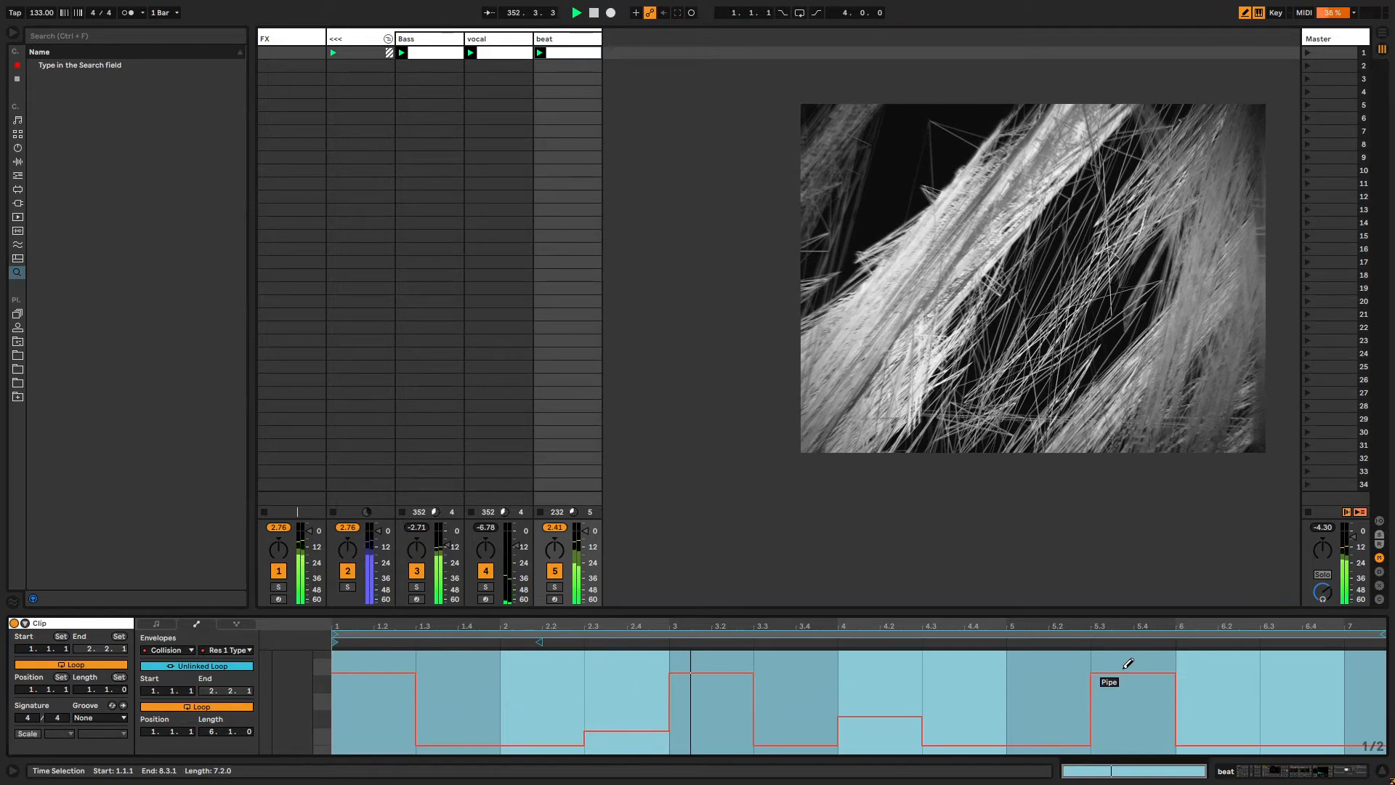
Draw further stepped Resonator 1 type changes and extend the envelope loop to a length of 8.2.0.
{"action": "left_click_drag", "start_coordinate": [1127, 663], "coordinate": [1132, 723]}
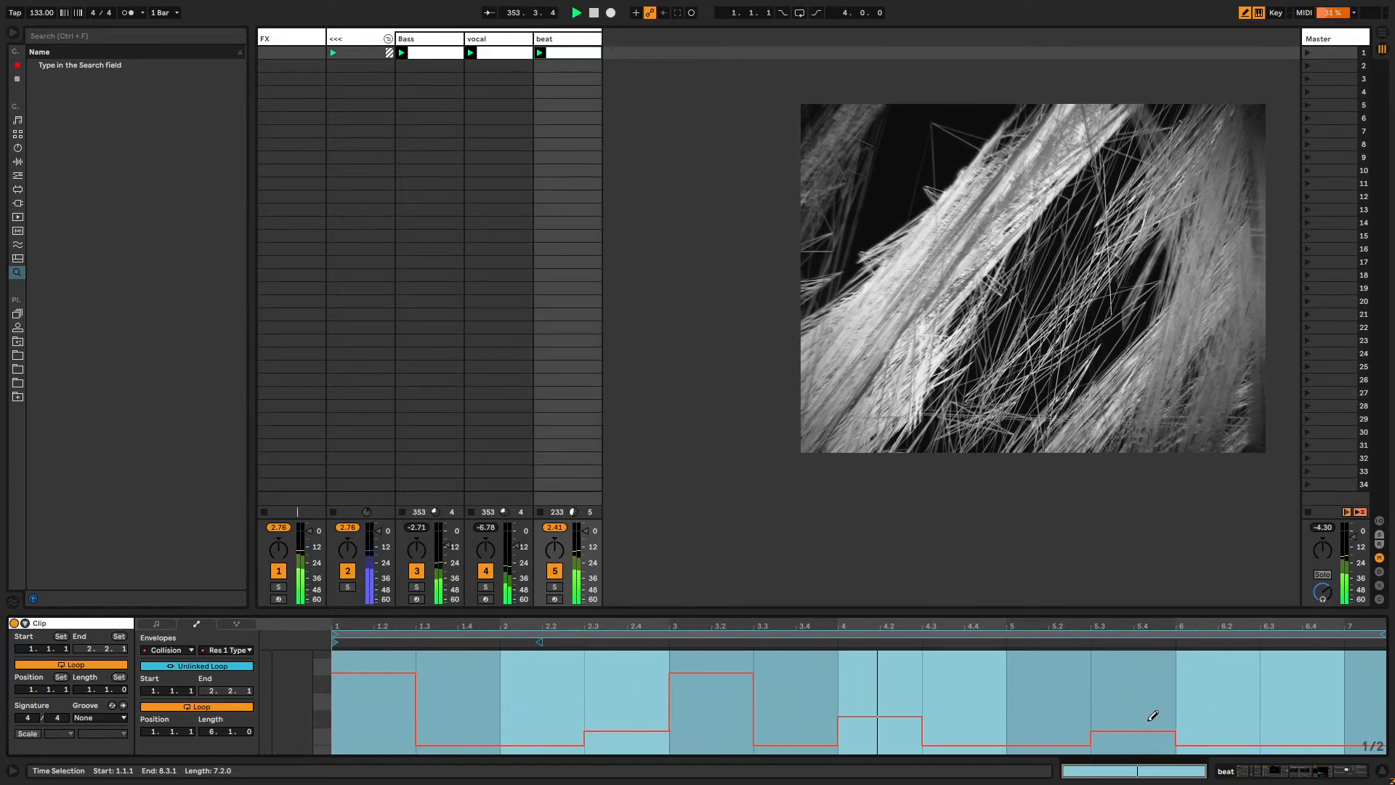
{"action": "mouse_move", "coordinate": [1228, 732]}
{"action": "left_mouse_down"}
{"action": "mouse_move", "coordinate": [1233, 704]}
{"action": "mouse_move", "coordinate": [1223, 711]}
{"action": "left_mouse_up"}
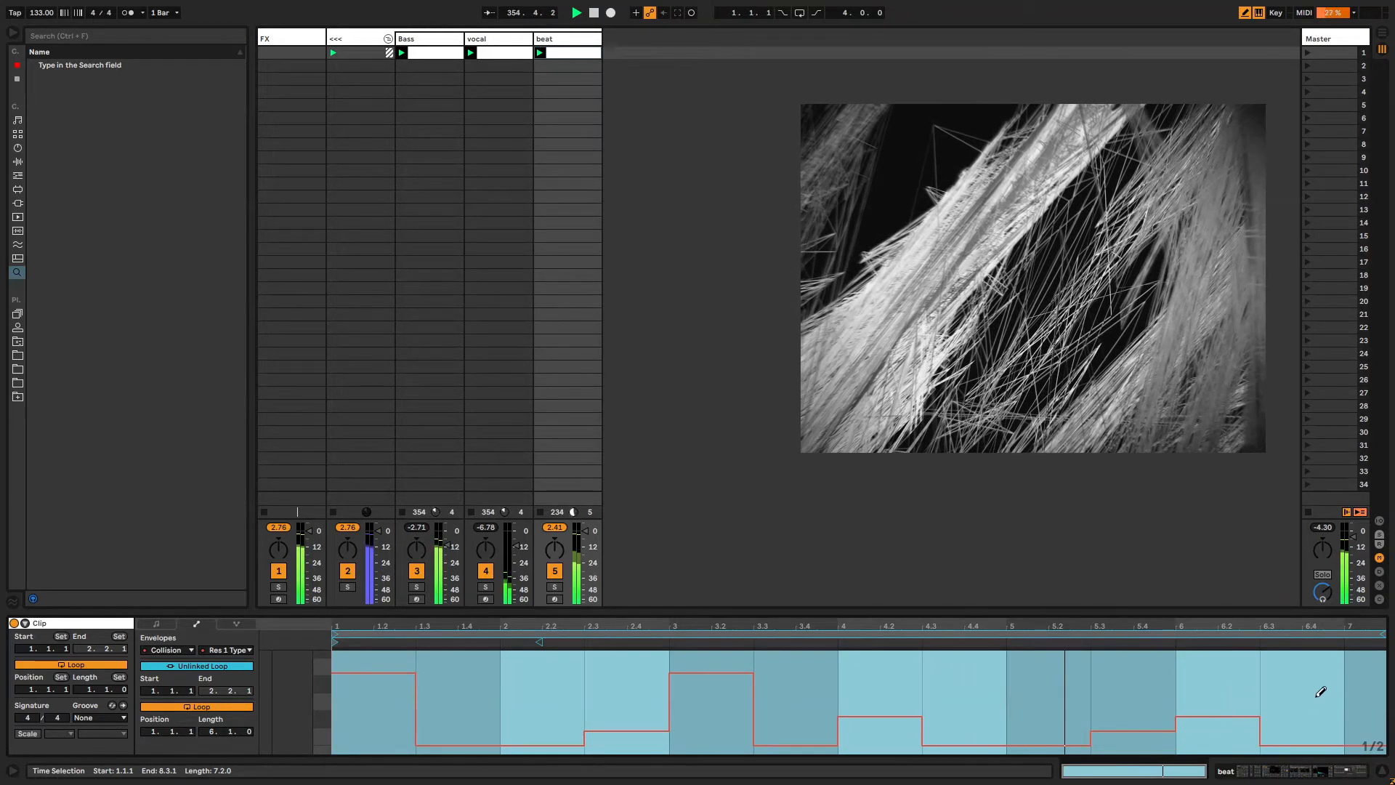
{"action": "mouse_move", "coordinate": [1318, 694]}
{"action": "left_mouse_down"}
{"action": "mouse_move", "coordinate": [1315, 726]}
{"action": "mouse_move", "coordinate": [1307, 683]}
{"action": "left_mouse_up"}
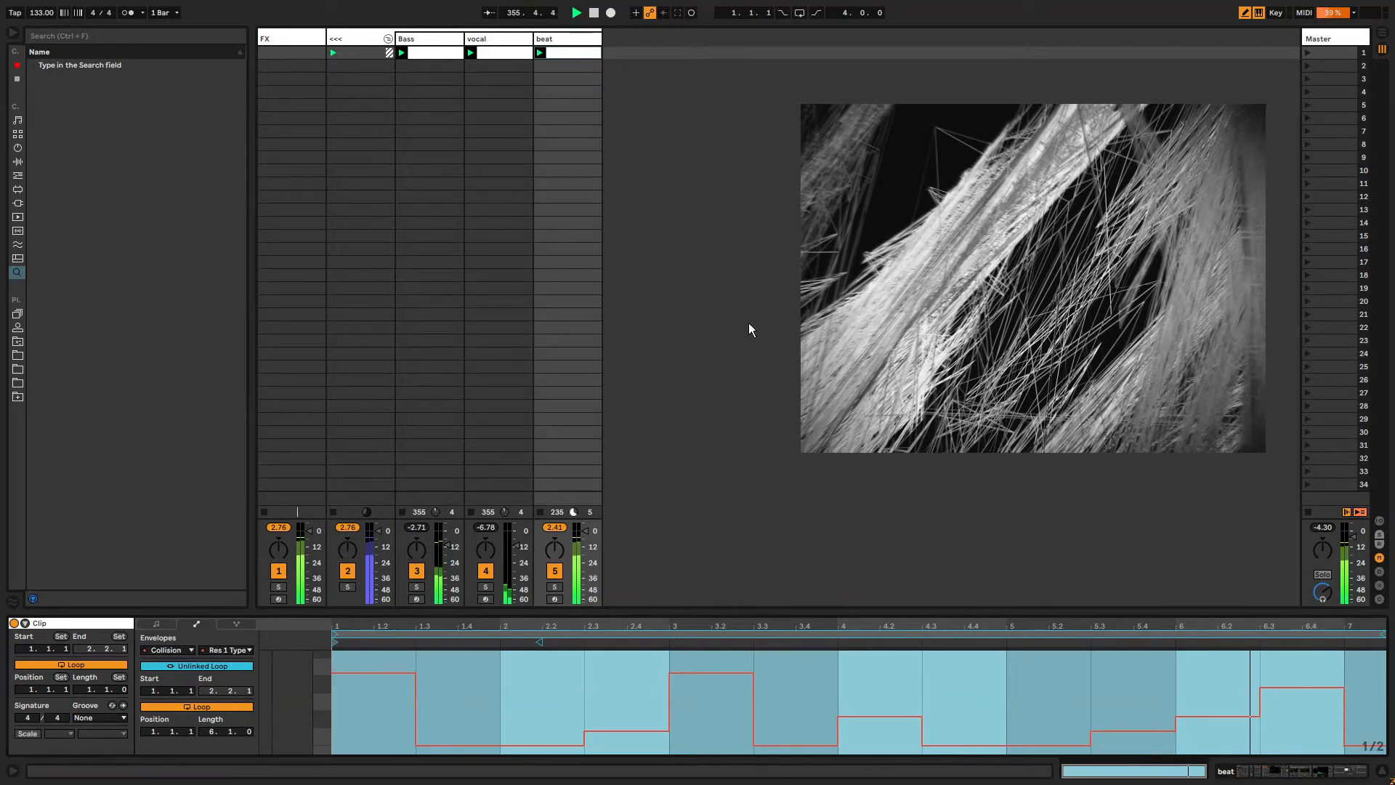
{"action": "left_click_drag", "start_coordinate": [1381, 634], "coordinate": [1316, 637]}
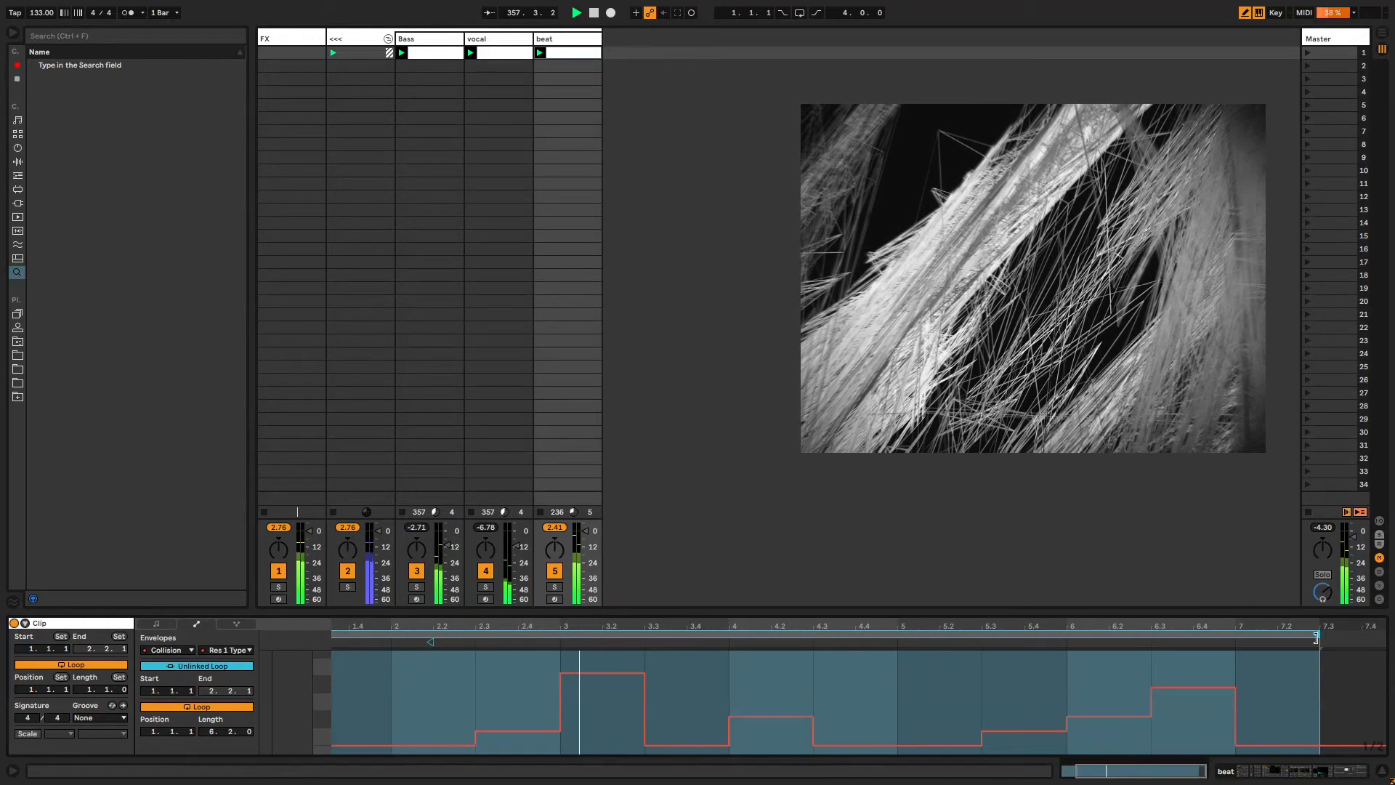
On the beat track's Collision, raise the Mallet Stiffness to 81%.
{"action": "left_click", "coordinate": [579, 66]}
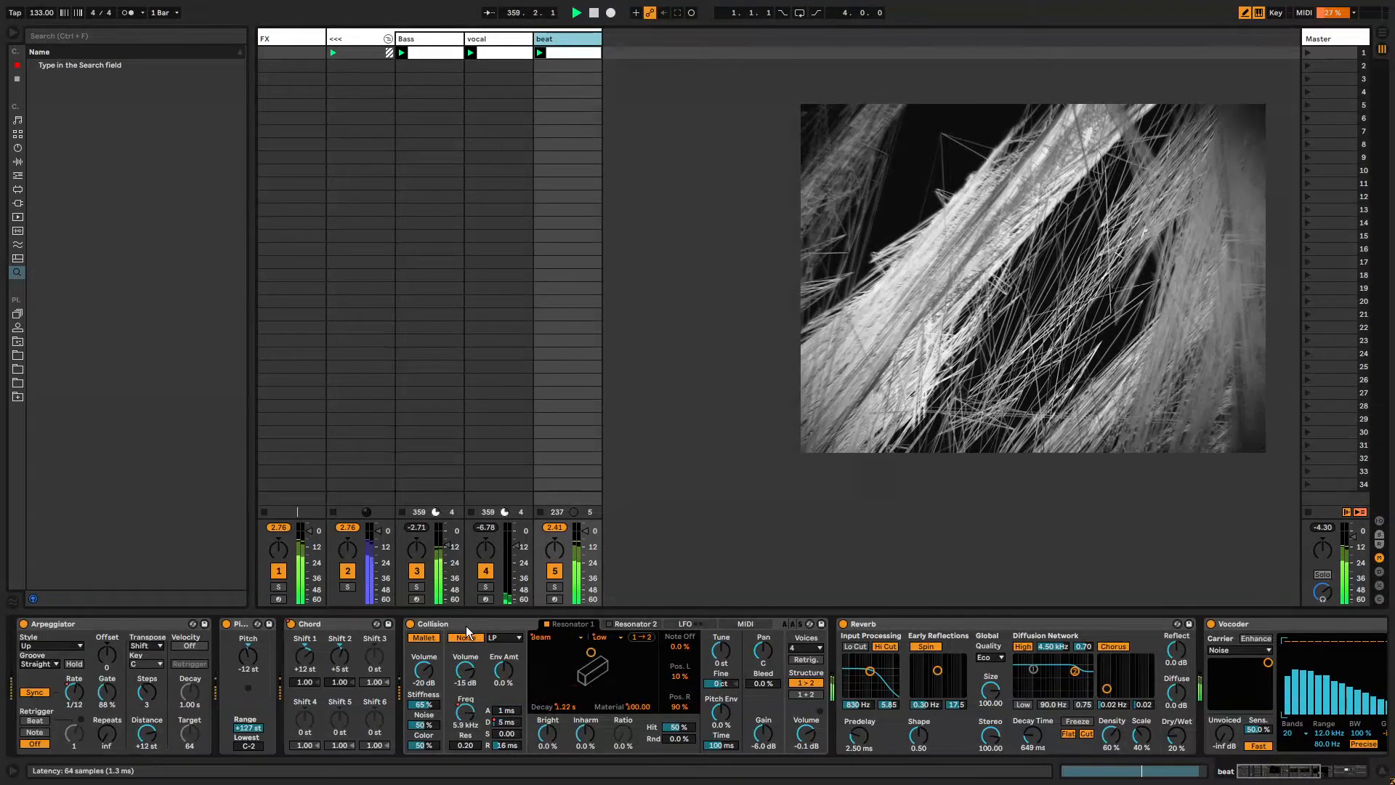
{"action": "left_click", "coordinate": [465, 626]}
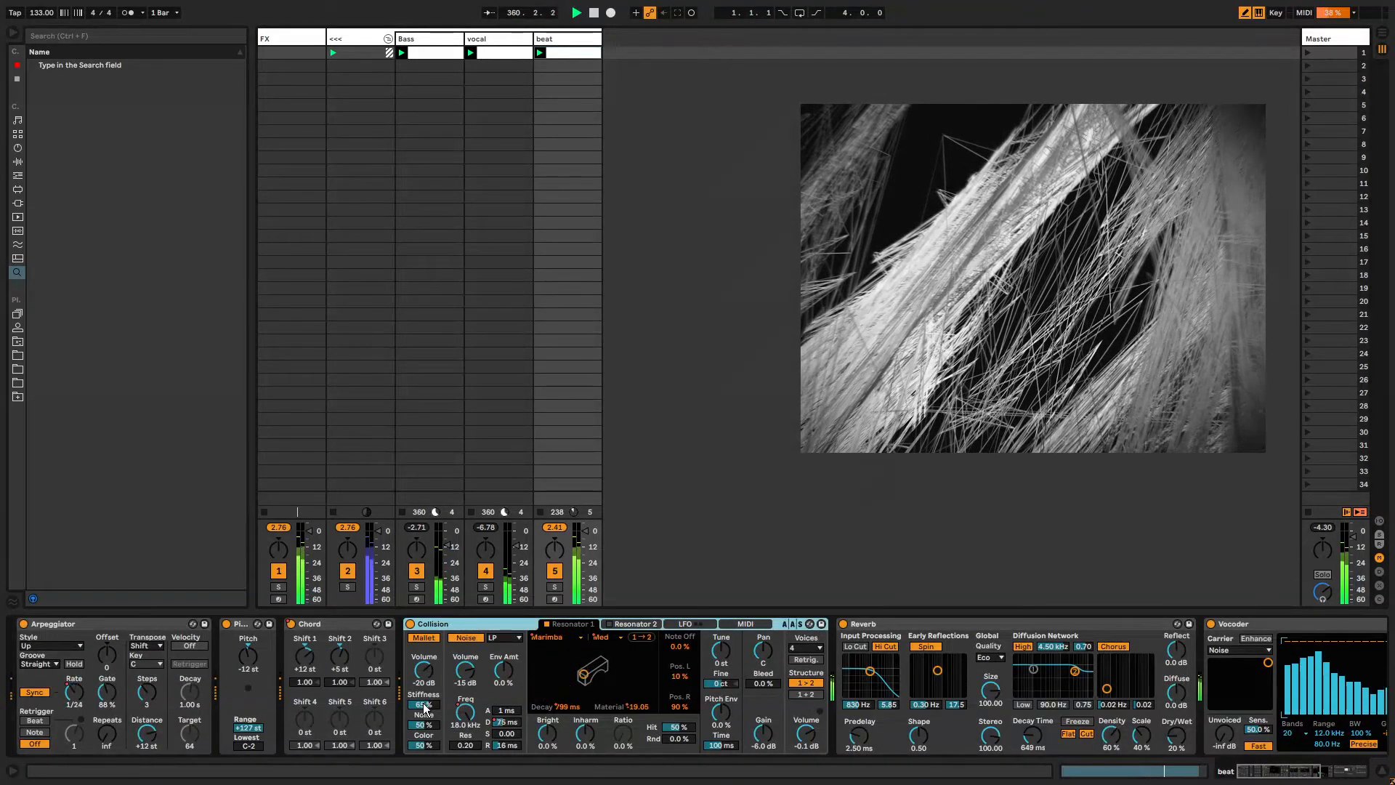
{"action": "mouse_move", "coordinate": [424, 705]}
{"action": "left_mouse_down"}
{"action": "mouse_move", "coordinate": [424, 734]}
{"action": "mouse_move", "coordinate": [424, 685]}
{"action": "left_mouse_up"}
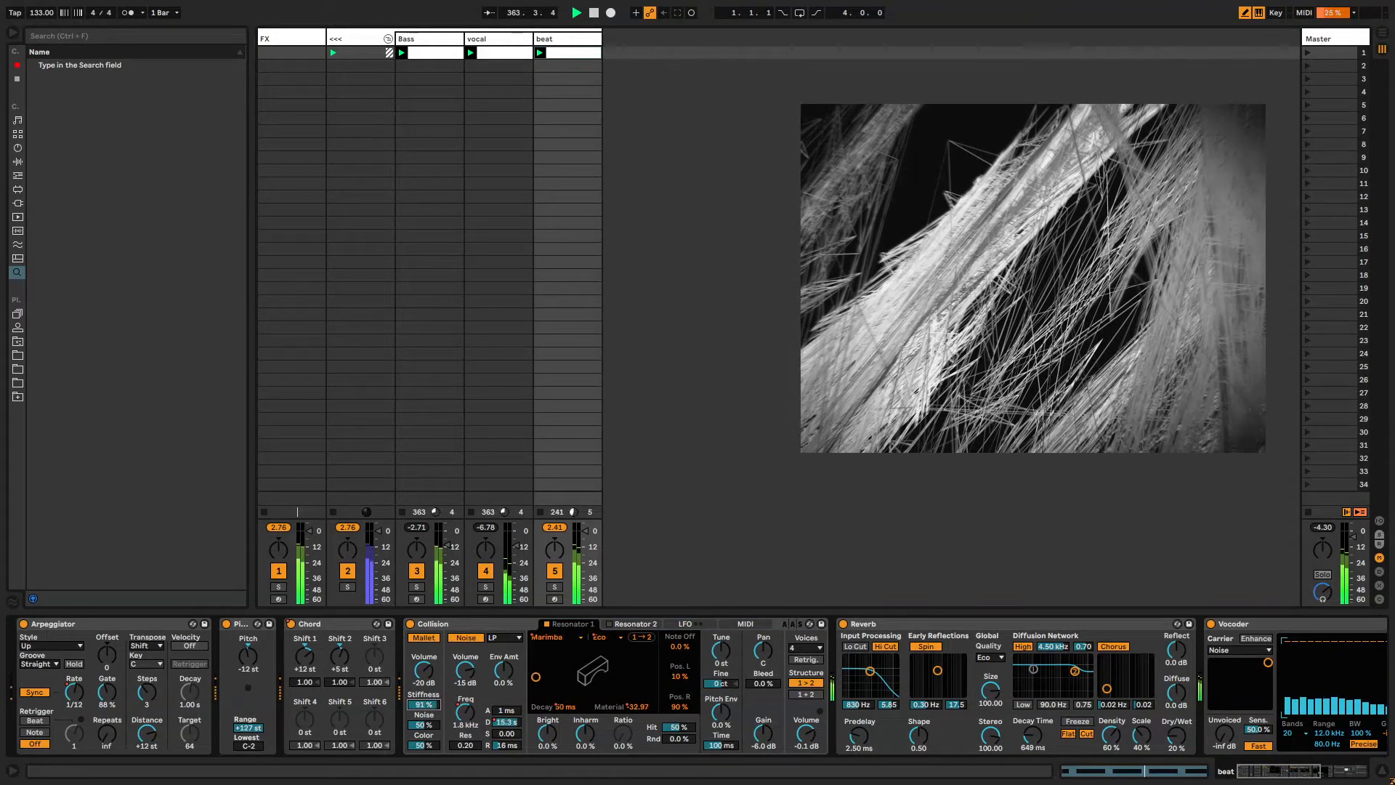
Open the Mallet Stiffness modulation envelope, unlink its loop and set its length to 20.1.0.
{"action": "right_click", "coordinate": [424, 704]}
{"action": "left_click", "coordinate": [476, 721]}
{"action": "left_click_drag", "start_coordinate": [490, 723], "coordinate": [975, 739]}
{"action": "left_click", "coordinate": [208, 680]}
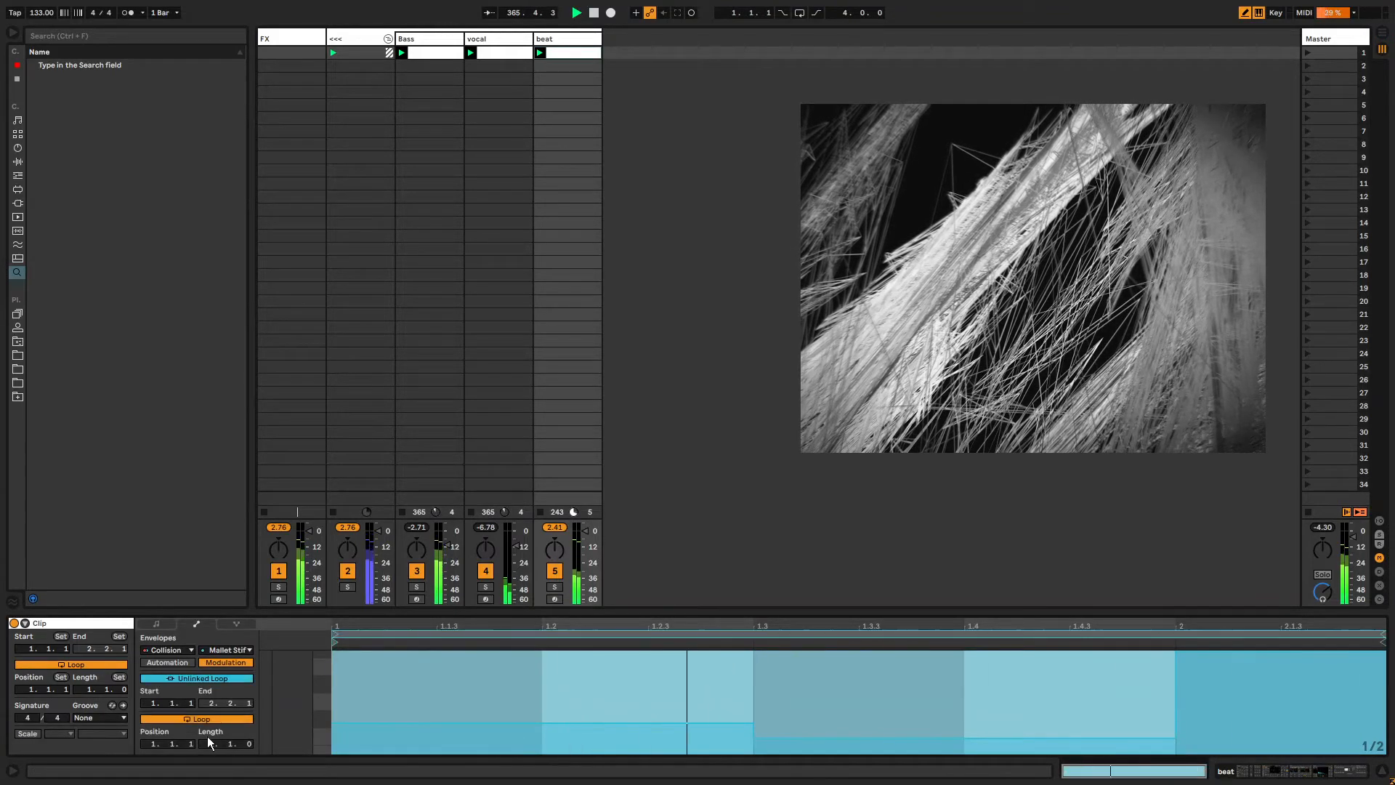
{"action": "left_click_drag", "start_coordinate": [208, 743], "coordinate": [208, 720]}
Draw and paste Mallet Stiffness modulation shapes across the envelope, then leave draw mode.
{"action": "left_click", "coordinate": [444, 705]}
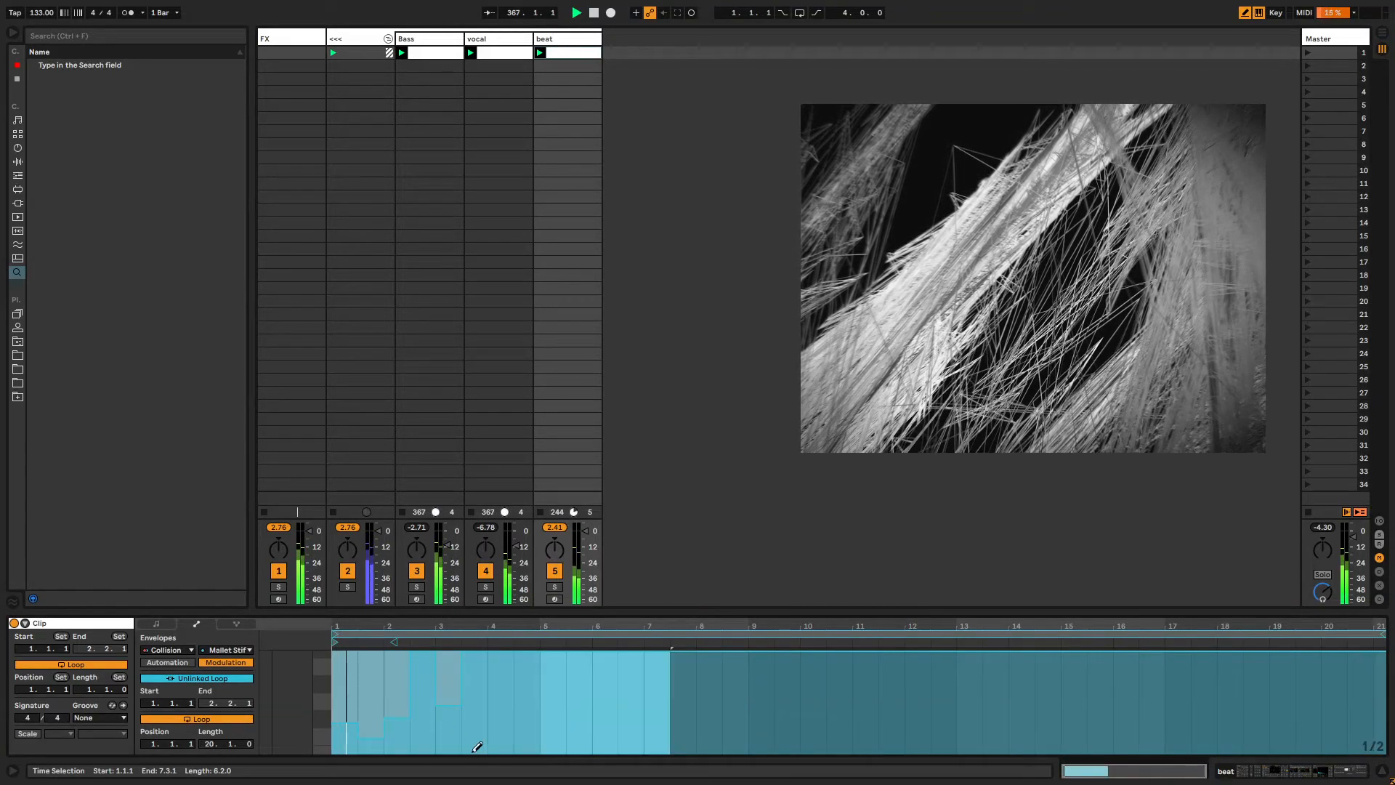
{"action": "left_click", "coordinate": [500, 746]}
{"action": "left_click", "coordinate": [600, 741]}
{"action": "left_click_drag", "start_coordinate": [804, 709], "coordinate": [967, 705]}
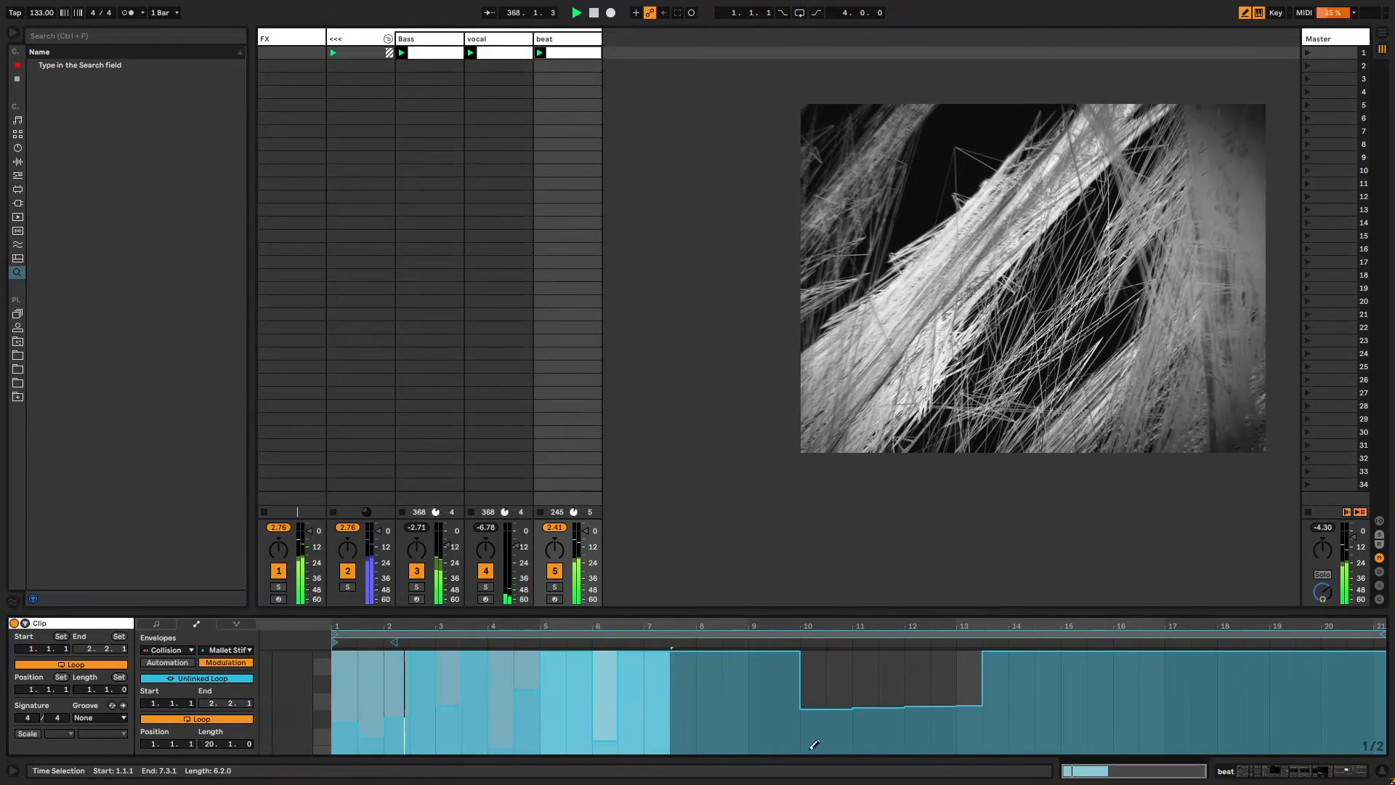
{"action": "left_click_drag", "start_coordinate": [795, 744], "coordinate": [683, 725]}
{"action": "left_click", "coordinate": [741, 686]}
{"action": "left_click_drag", "start_coordinate": [742, 686], "coordinate": [756, 670]}
{"action": "key", "text": "ctrl+v"}
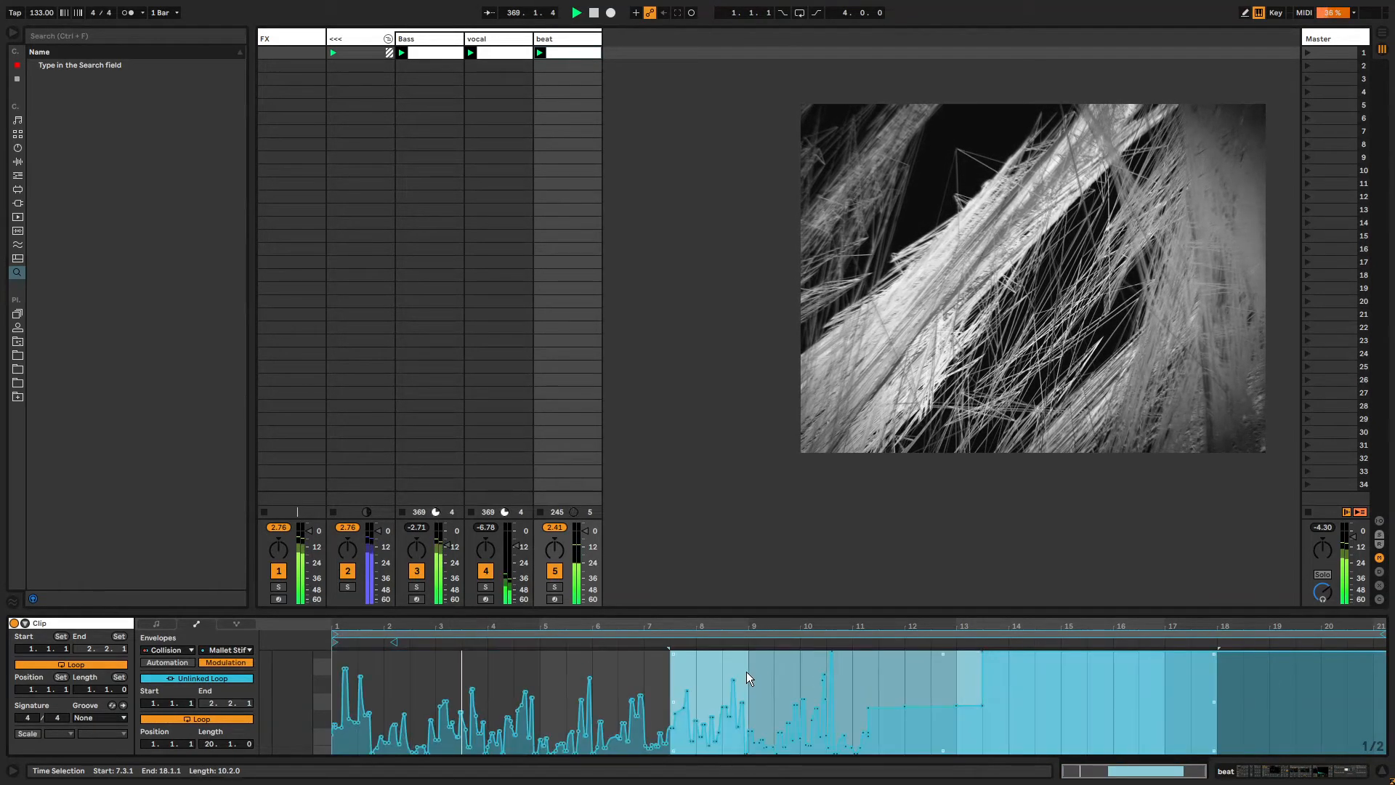
{"action": "key", "text": "b"}
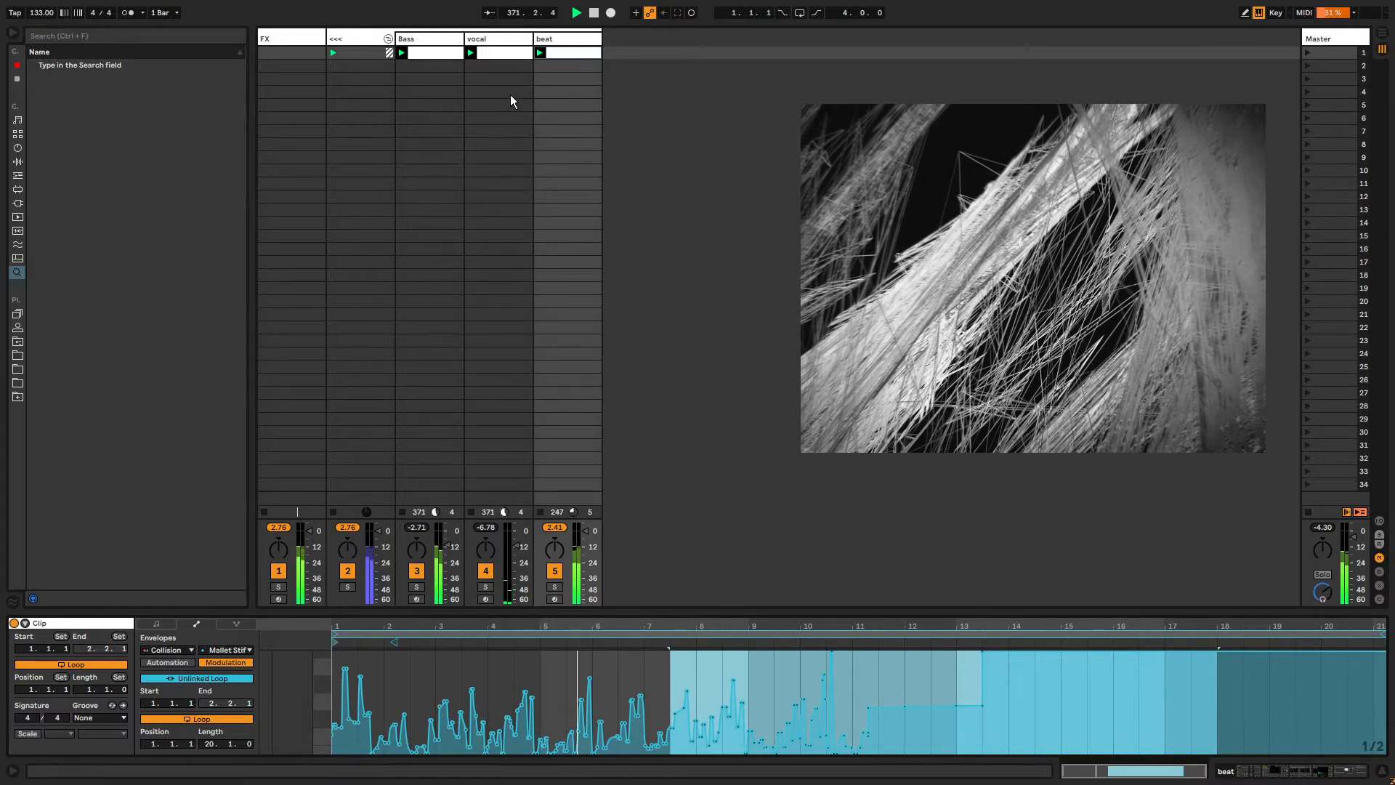
Undo the last Mallet Stiffness edit and draw stepped modulation blocks across all 20 bars.
{"action": "left_click", "coordinate": [220, 663]}
{"action": "left_click", "coordinate": [183, 661]}
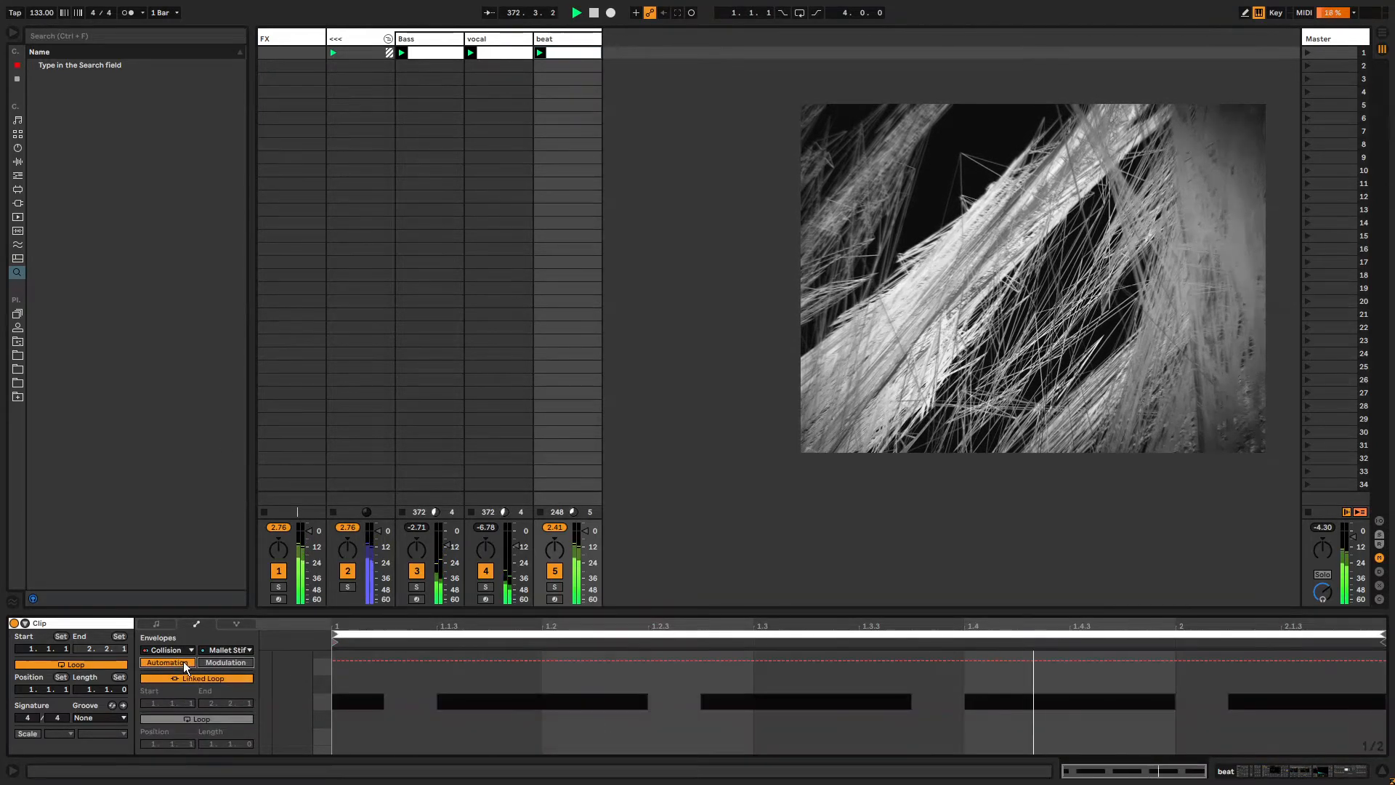
{"action": "left_click", "coordinate": [229, 662]}
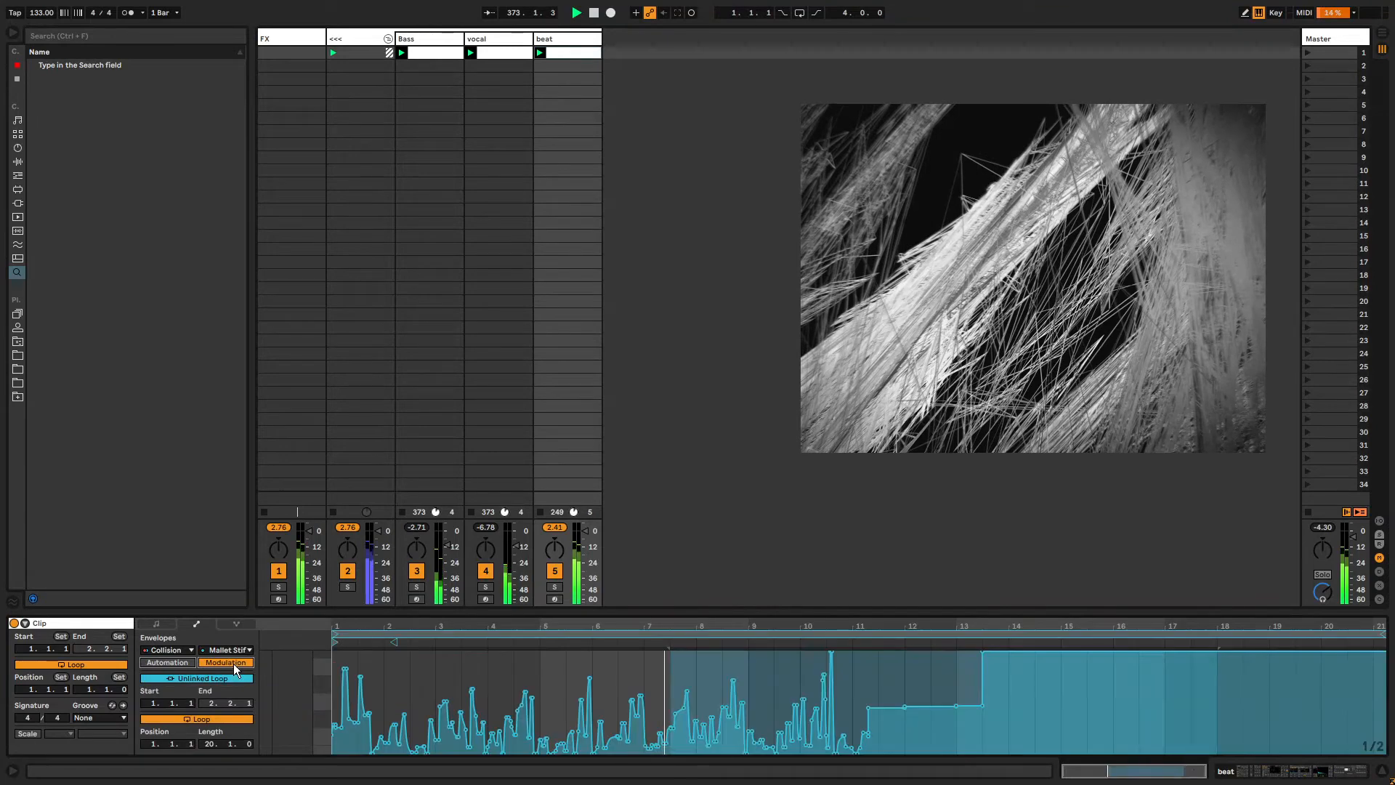
{"action": "left_click", "coordinate": [913, 691]}
{"action": "left_click", "coordinate": [385, 662]}
{"action": "key", "text": "ctrl+z"}
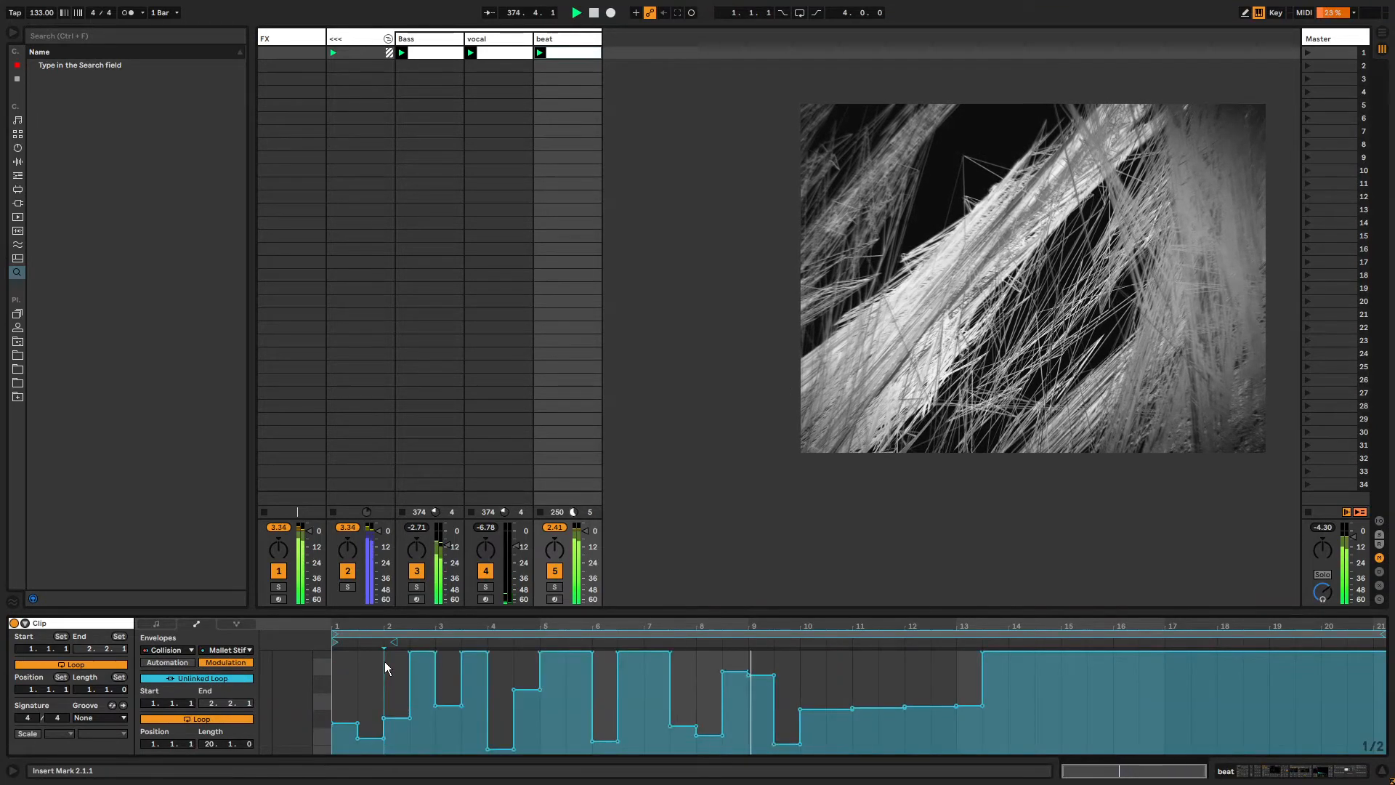
{"action": "left_click_drag", "start_coordinate": [899, 667], "coordinate": [864, 735]}
{"action": "mouse_move", "coordinate": [843, 668]}
{"action": "left_mouse_down"}
{"action": "mouse_move", "coordinate": [872, 734]}
{"action": "mouse_move", "coordinate": [978, 728]}
{"action": "mouse_move", "coordinate": [1039, 685]}
{"action": "mouse_move", "coordinate": [984, 672]}
{"action": "mouse_move", "coordinate": [1159, 730]}
{"action": "mouse_move", "coordinate": [1305, 669]}
{"action": "mouse_move", "coordinate": [1365, 663]}
{"action": "left_mouse_up"}
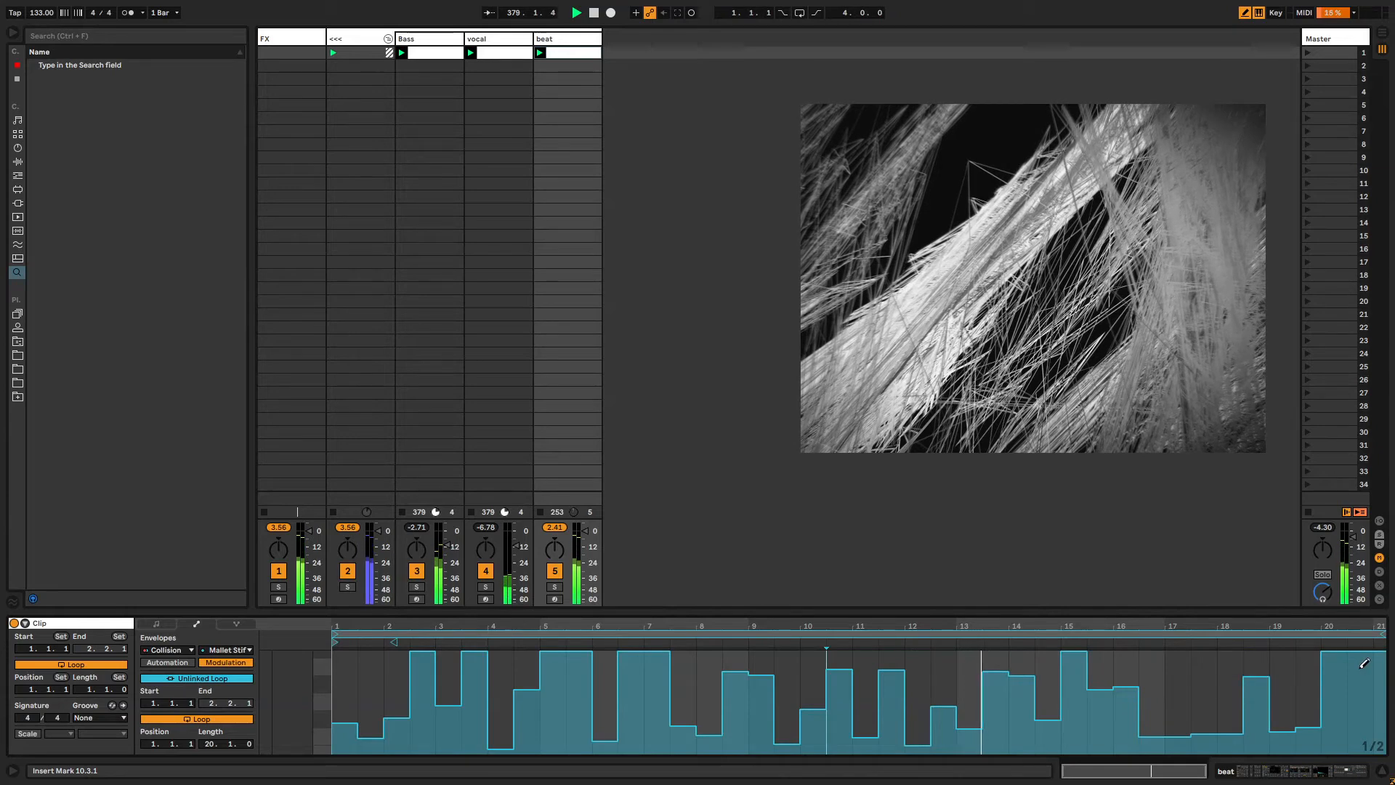
Switch to the vocal track's device chain and duplicate its tremolo effect.
{"action": "left_click", "coordinate": [567, 37]}
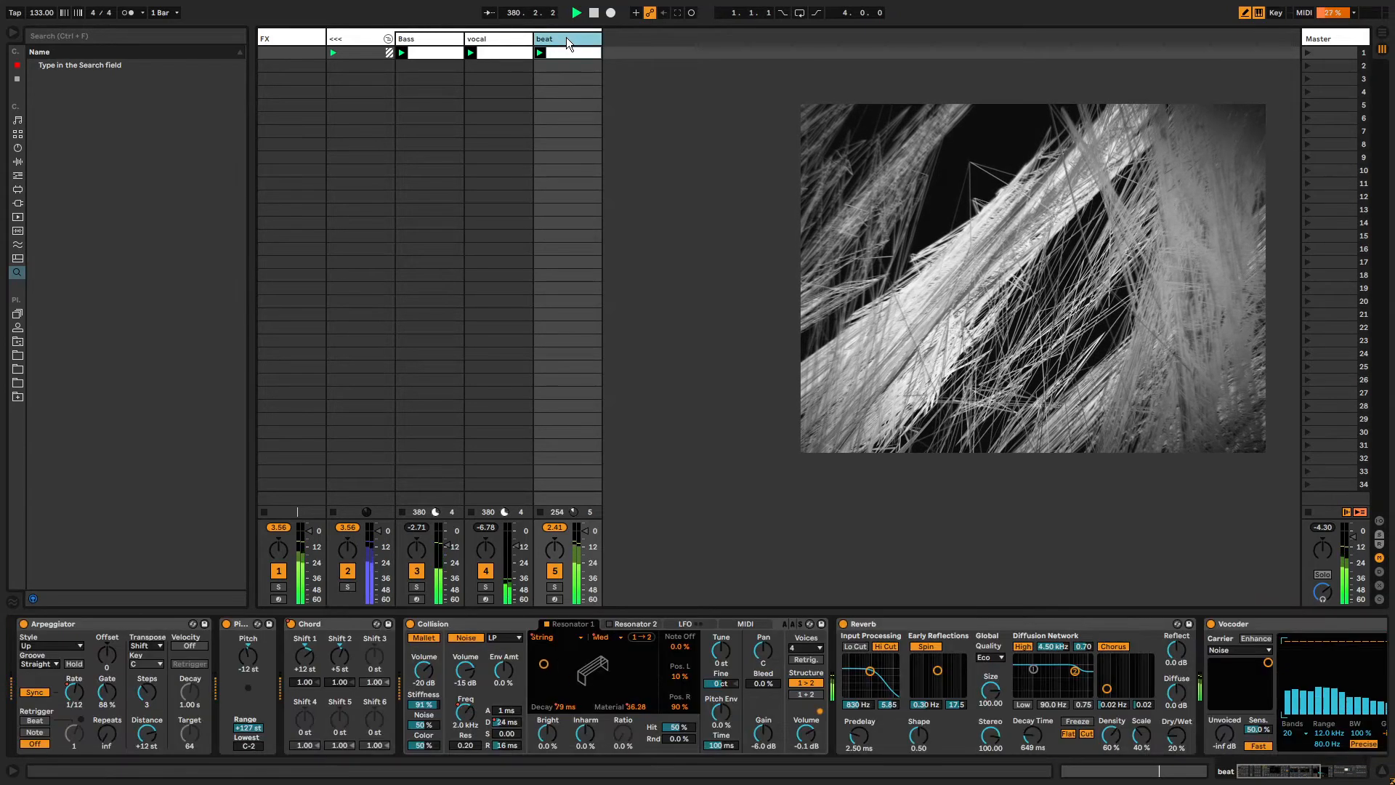
{"action": "left_click", "coordinate": [479, 38]}
{"action": "mouse_move", "coordinate": [1330, 776]}
{"action": "left_mouse_down"}
{"action": "mouse_move", "coordinate": [1257, 772]}
{"action": "mouse_move", "coordinate": [1324, 773]}
{"action": "left_mouse_up"}
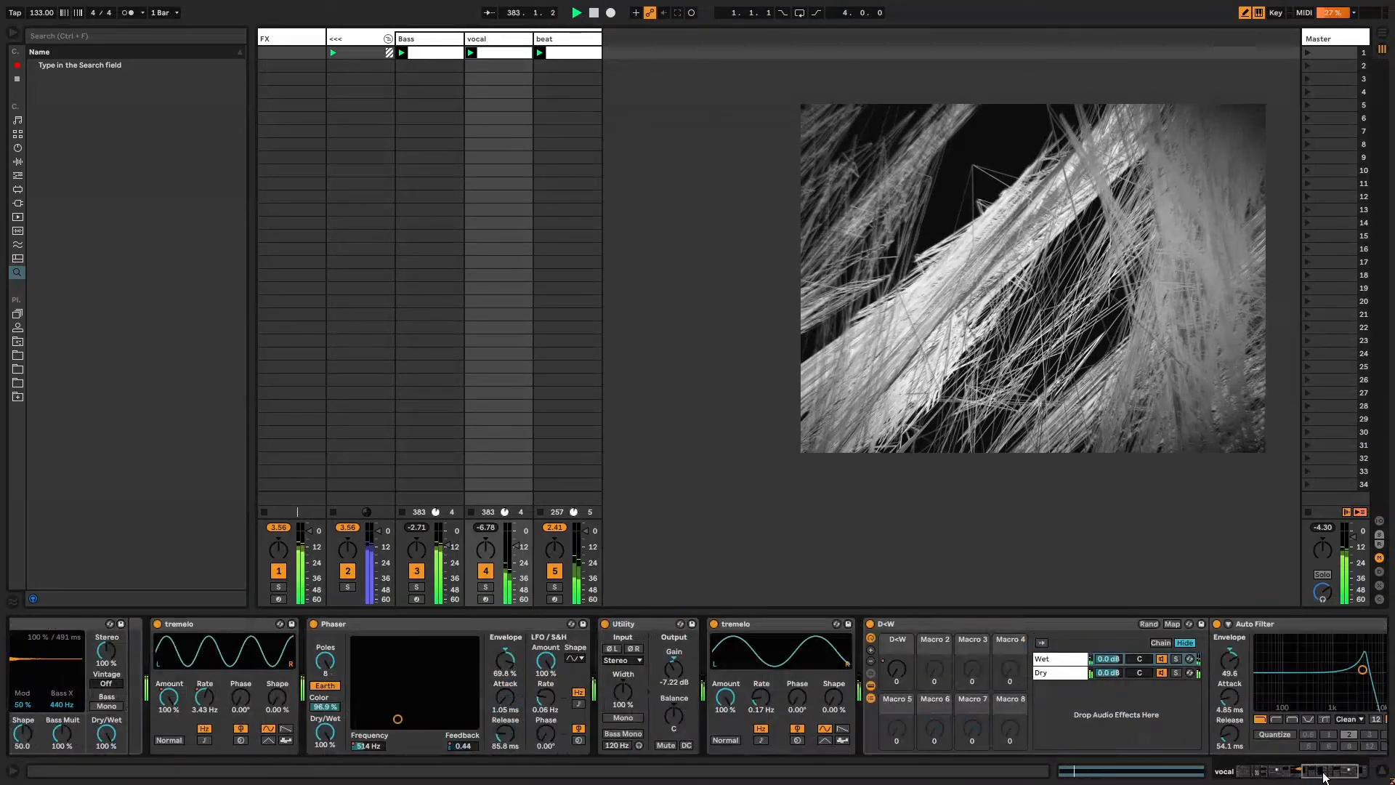
{"action": "left_click", "coordinate": [769, 625]}
{"action": "key", "text": "ctrl+d"}
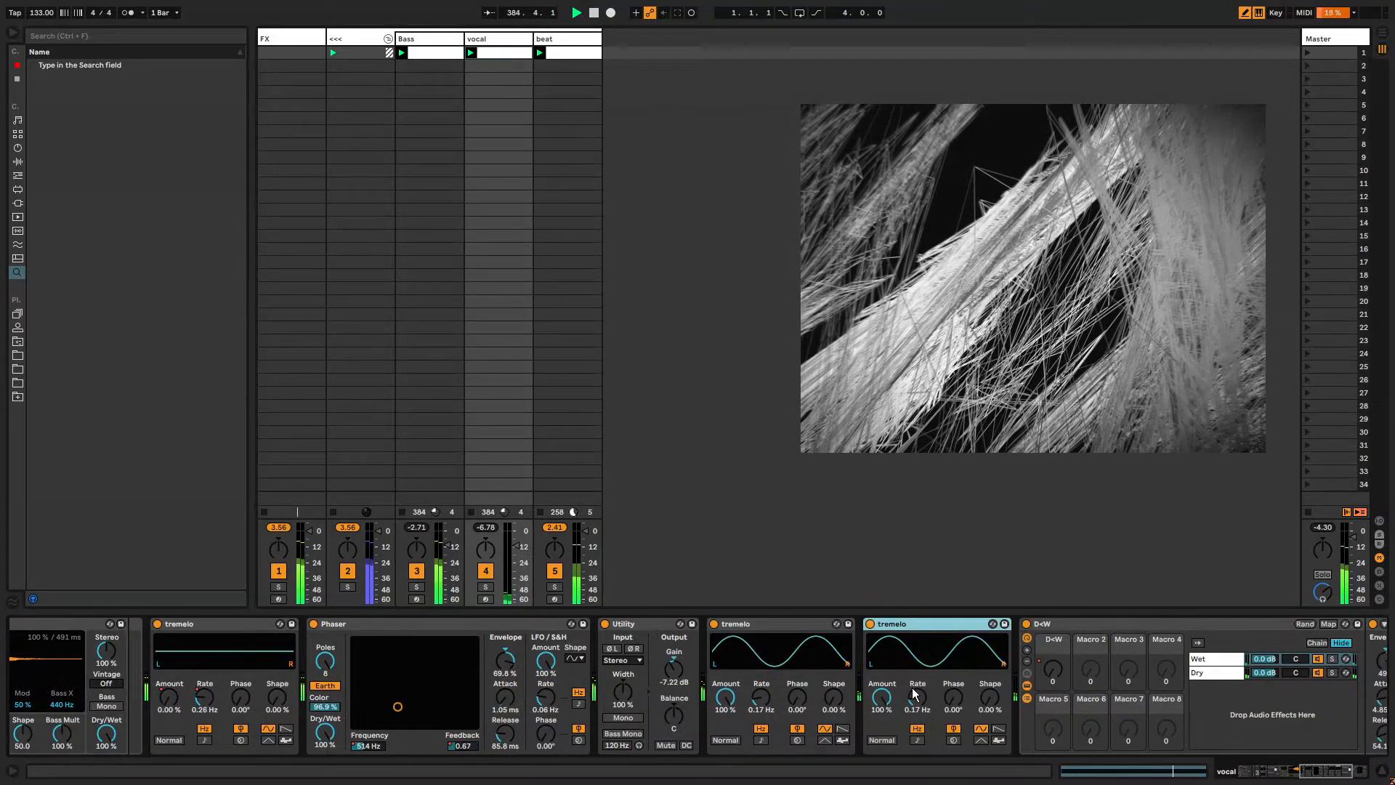
Lower the tremolo copies' rates to about 0.09 Hz and 0.07 Hz.
{"action": "left_click_drag", "start_coordinate": [914, 695], "coordinate": [914, 707]}
{"action": "left_click_drag", "start_coordinate": [1316, 772], "coordinate": [1323, 773]}
{"action": "left_click_drag", "start_coordinate": [771, 699], "coordinate": [772, 702]}
{"action": "left_click_drag", "start_coordinate": [788, 651], "coordinate": [869, 638]}
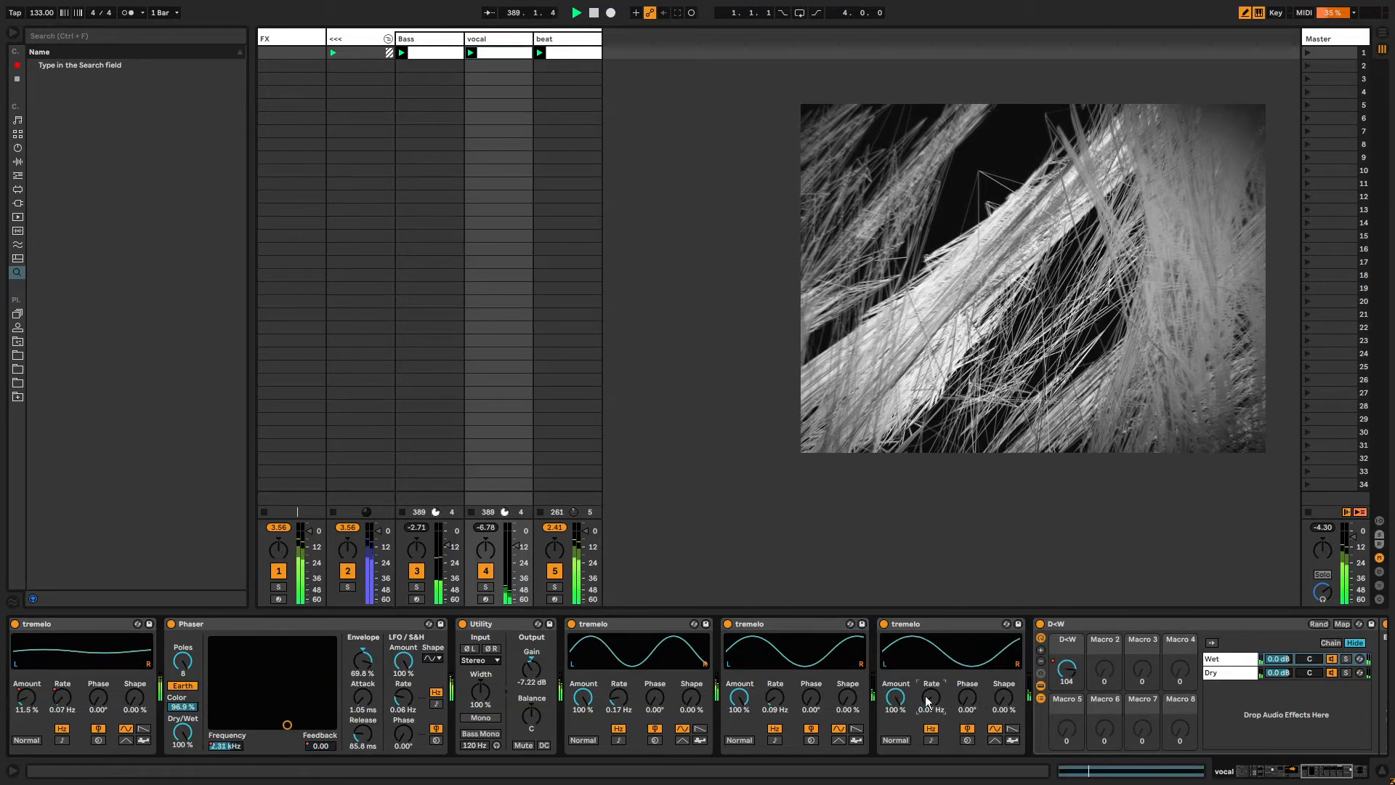
Insert a Delay on the vocal track and raise its left time and Dry/Wet to about 95%.
{"action": "left_click", "coordinate": [929, 619]}
{"action": "key", "text": "ctrl+f"}
{"action": "type", "text": "delay"}
{"action": "key", "text": "Down"}
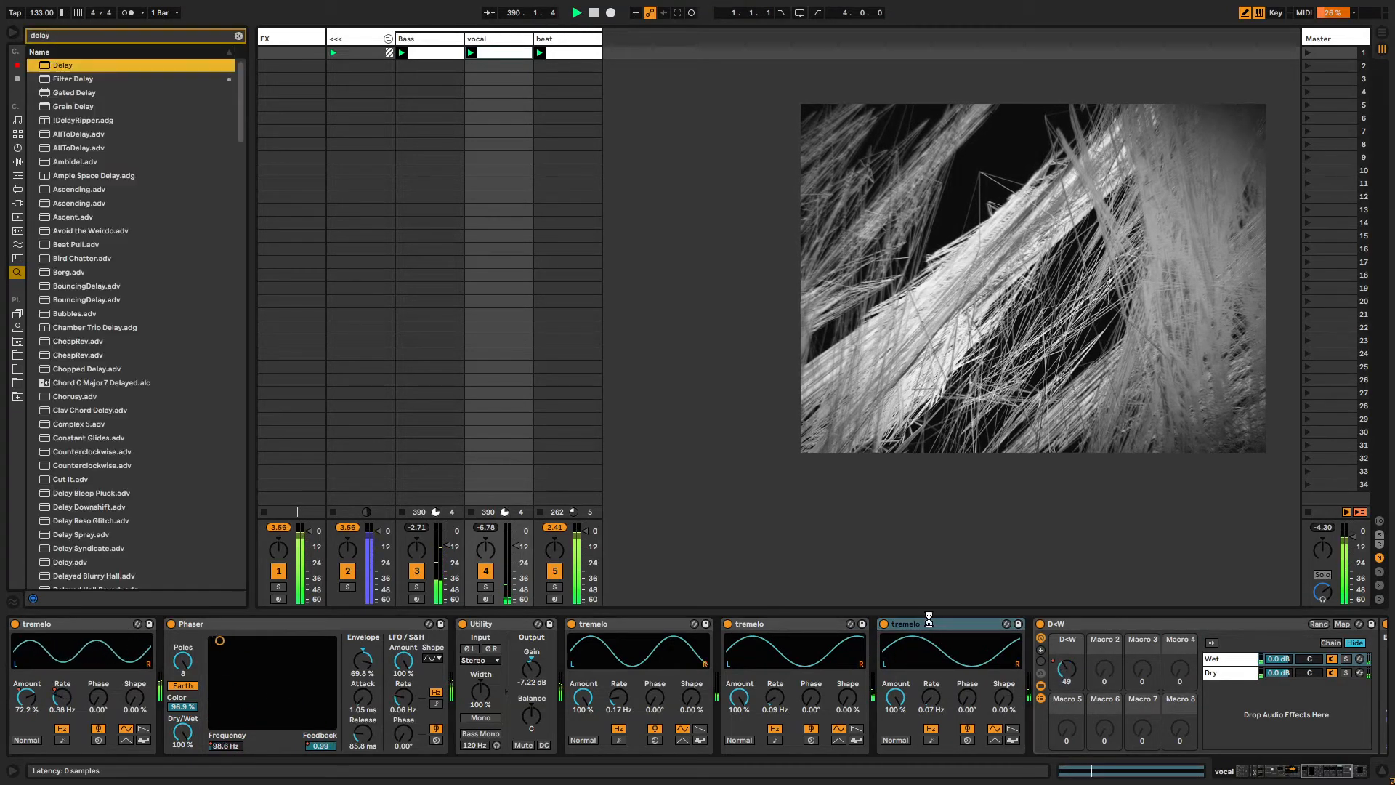
{"action": "key", "text": "Return"}
{"action": "key", "text": "Escape"}
{"action": "left_click_drag", "start_coordinate": [1132, 674], "coordinate": [1132, 632]}
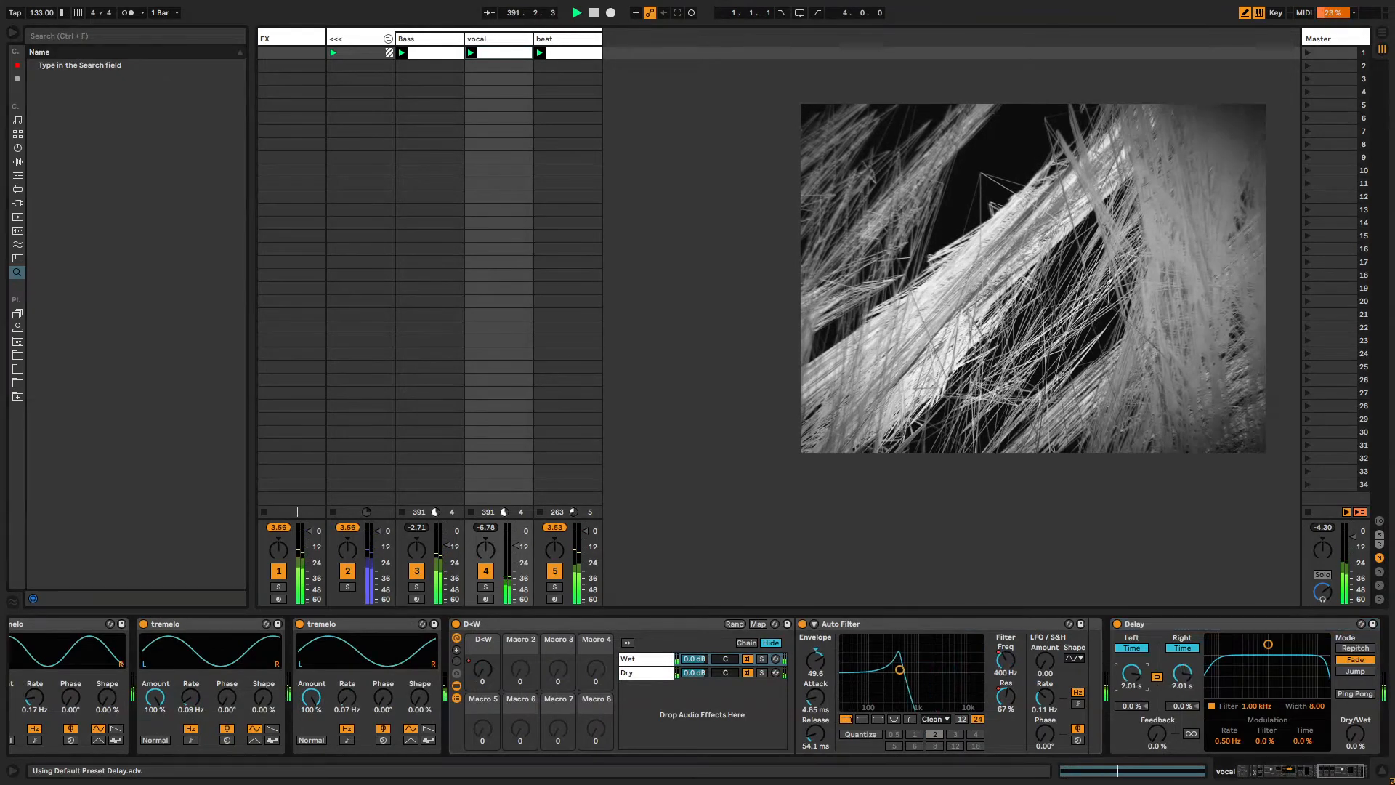
{"action": "left_click_drag", "start_coordinate": [1363, 737], "coordinate": [1363, 672]}
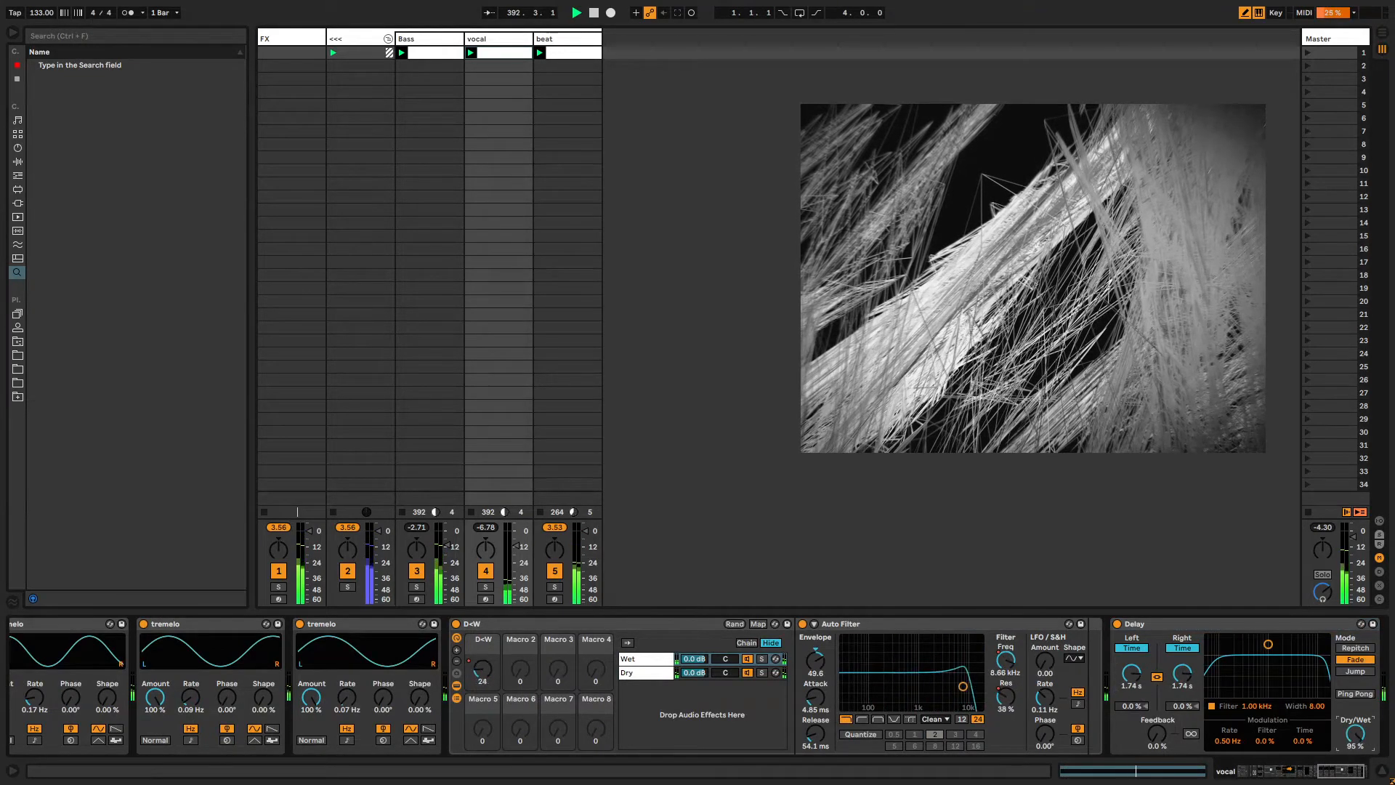
Move the Delay in front of the D+W rack and adjust its left and right delay times.
{"action": "left_click_drag", "start_coordinate": [1161, 734], "coordinate": [506, 639]}
{"action": "left_click", "coordinate": [495, 677]}
{"action": "left_click", "coordinate": [472, 673]}
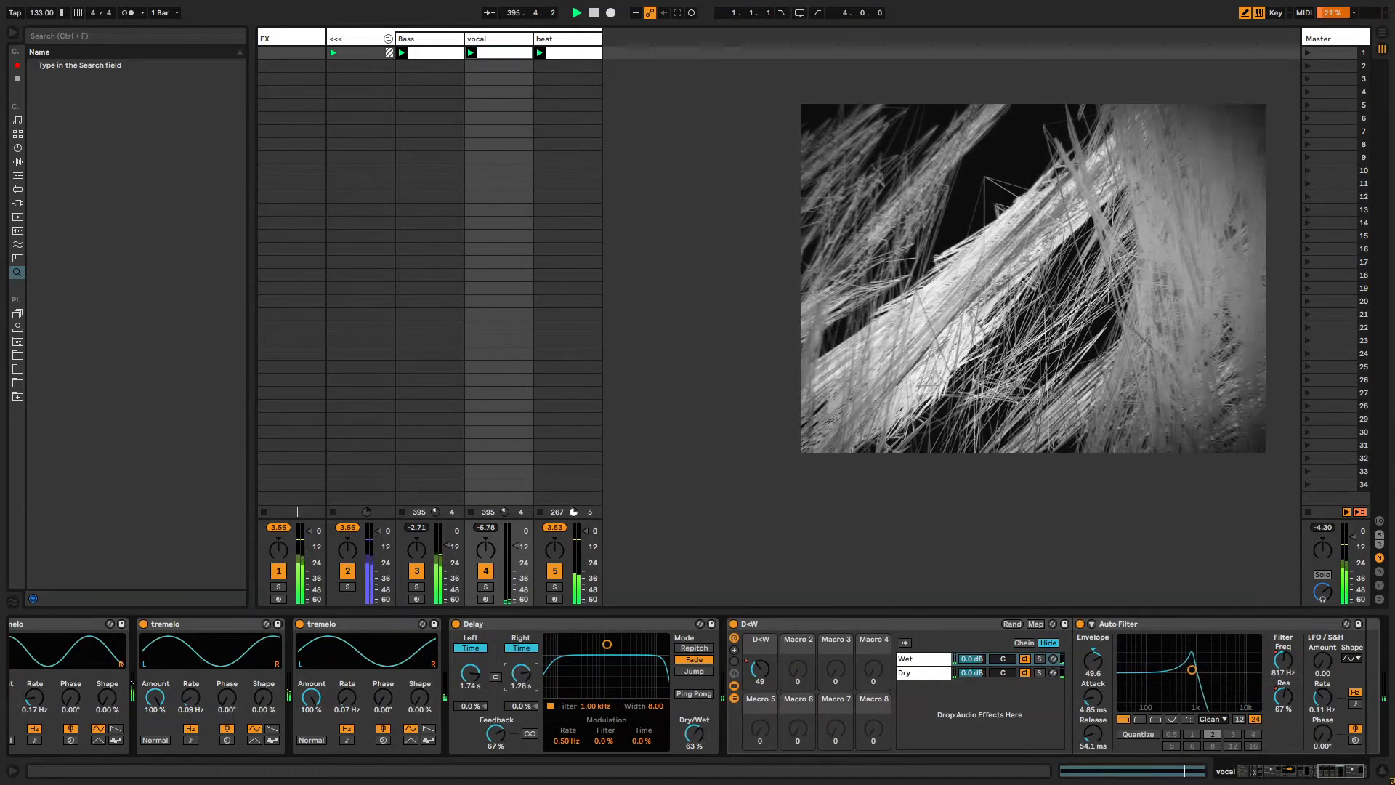
Insert a new MIDI track and load a Simpler instrument onto it.
{"action": "left_click", "coordinate": [558, 49]}
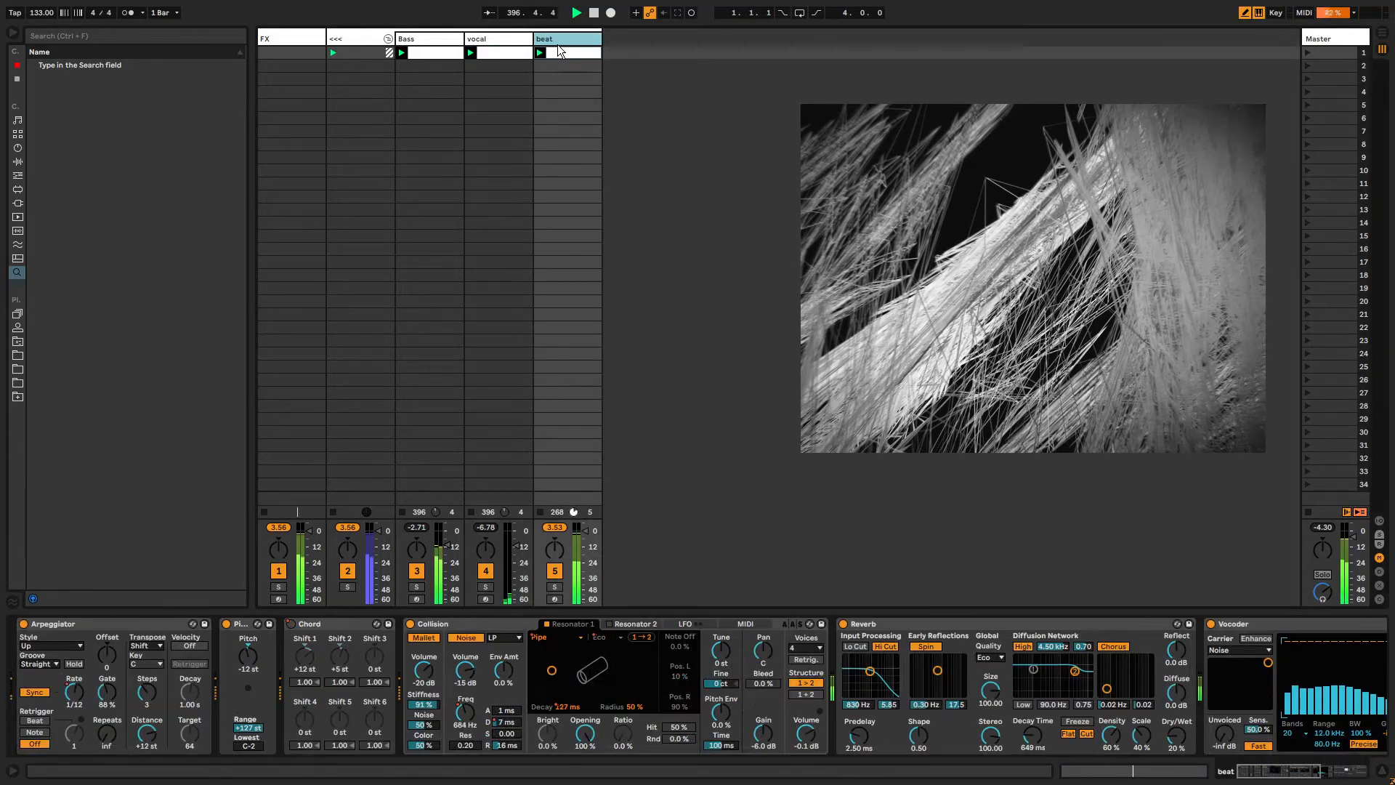
{"action": "key", "text": "ctrl+shift+t"}
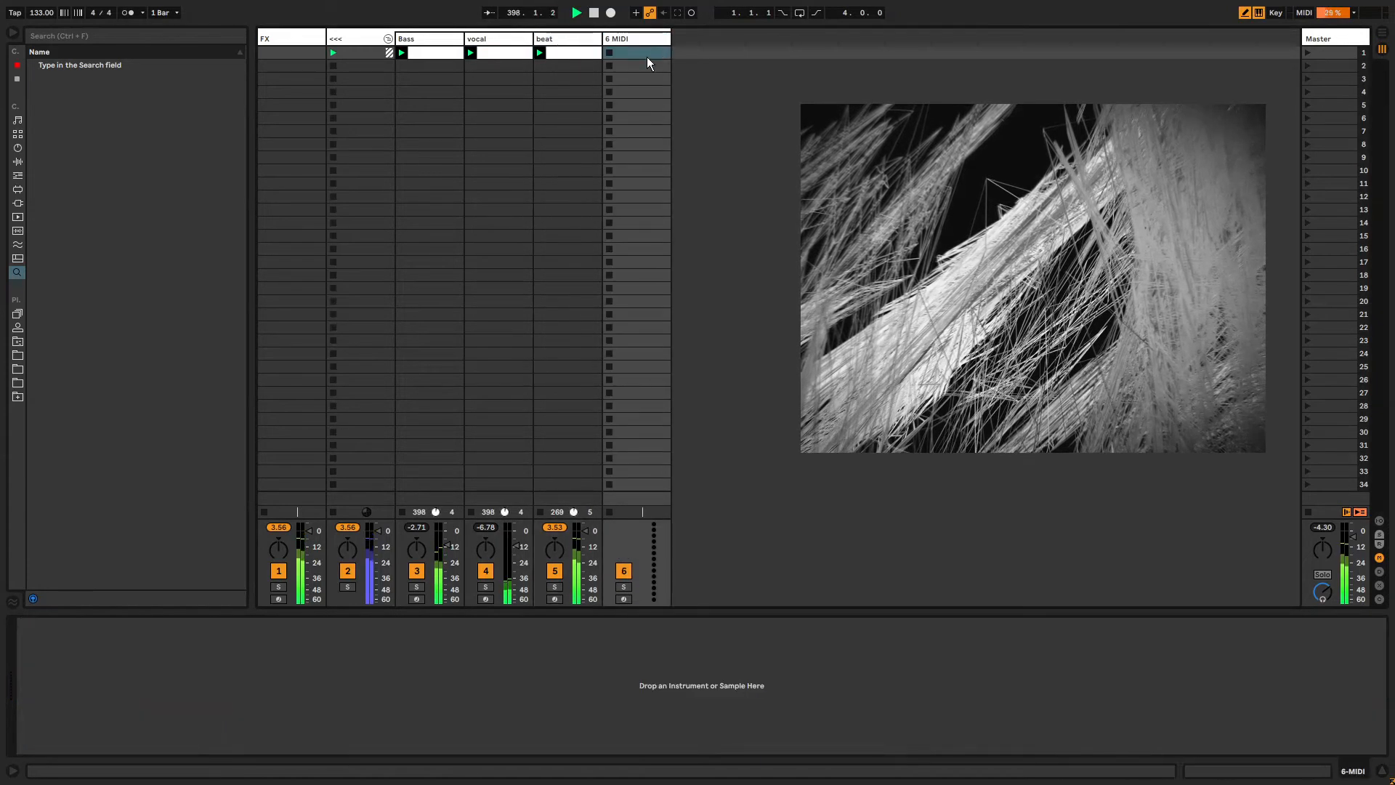
{"action": "left_click_drag", "start_coordinate": [646, 56], "coordinate": [670, 531]}
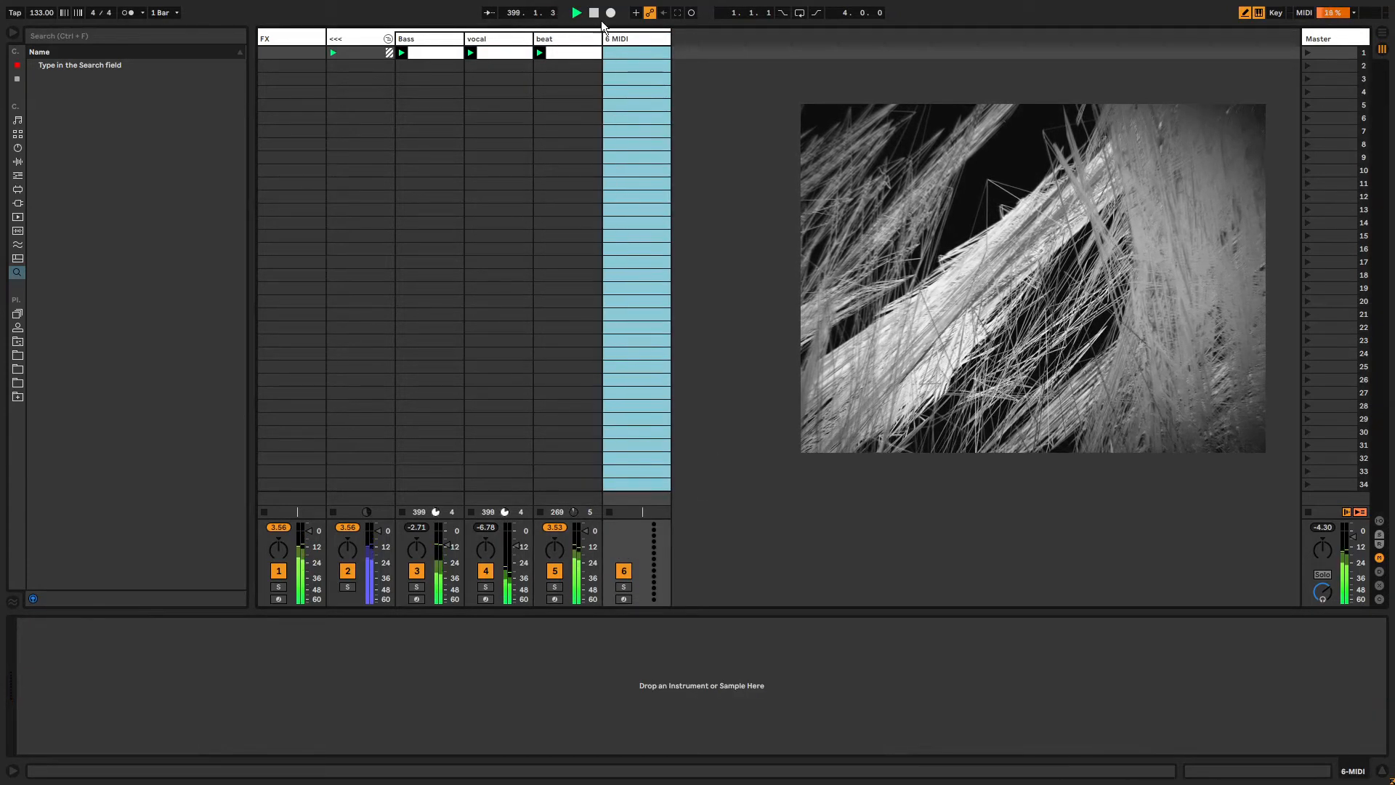
{"action": "left_click", "coordinate": [16, 148]}
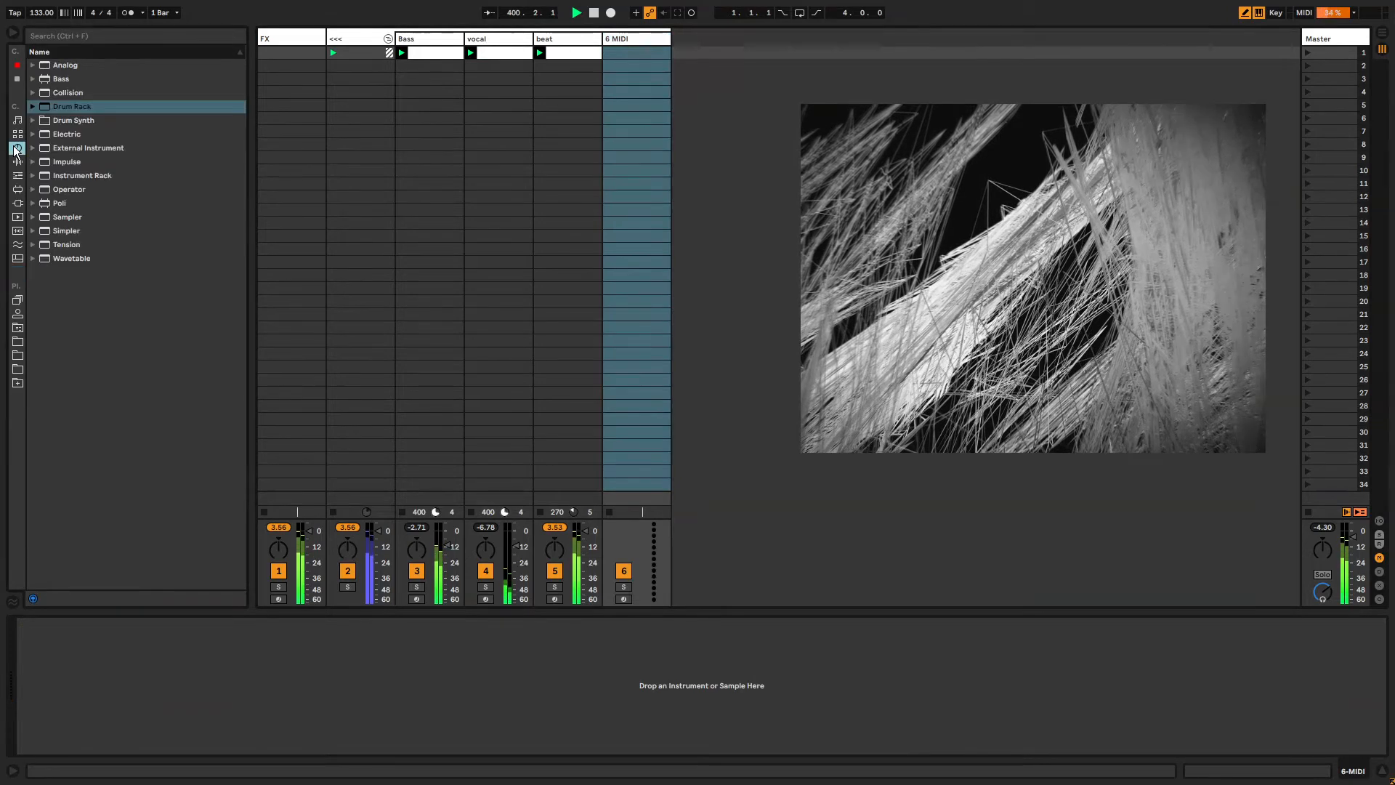
{"action": "left_click", "coordinate": [57, 231]}
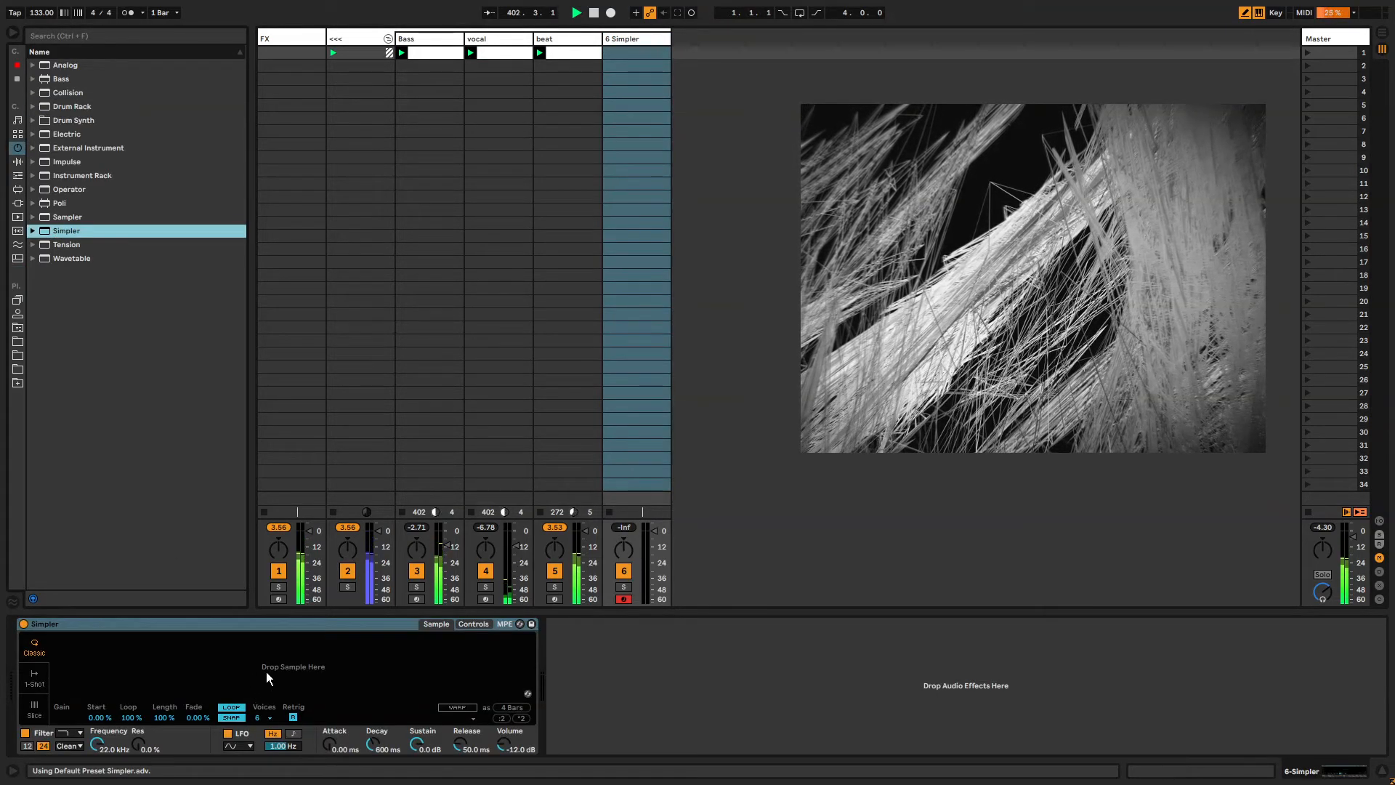
Load the 'girl oh yeah.wav' sample from the user library's Samples folder into the Simpler.
{"action": "left_click", "coordinate": [18, 161]}
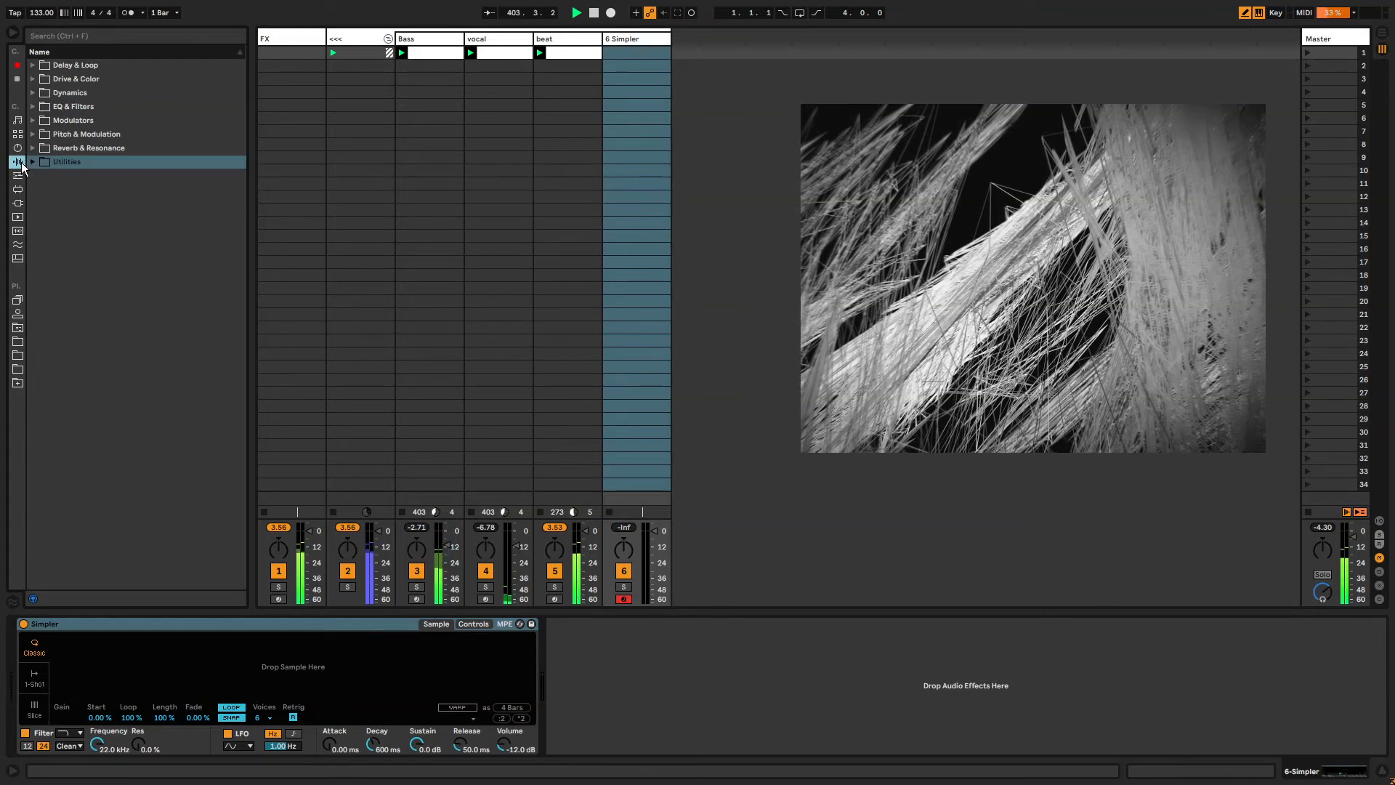
{"action": "left_click", "coordinate": [18, 177]}
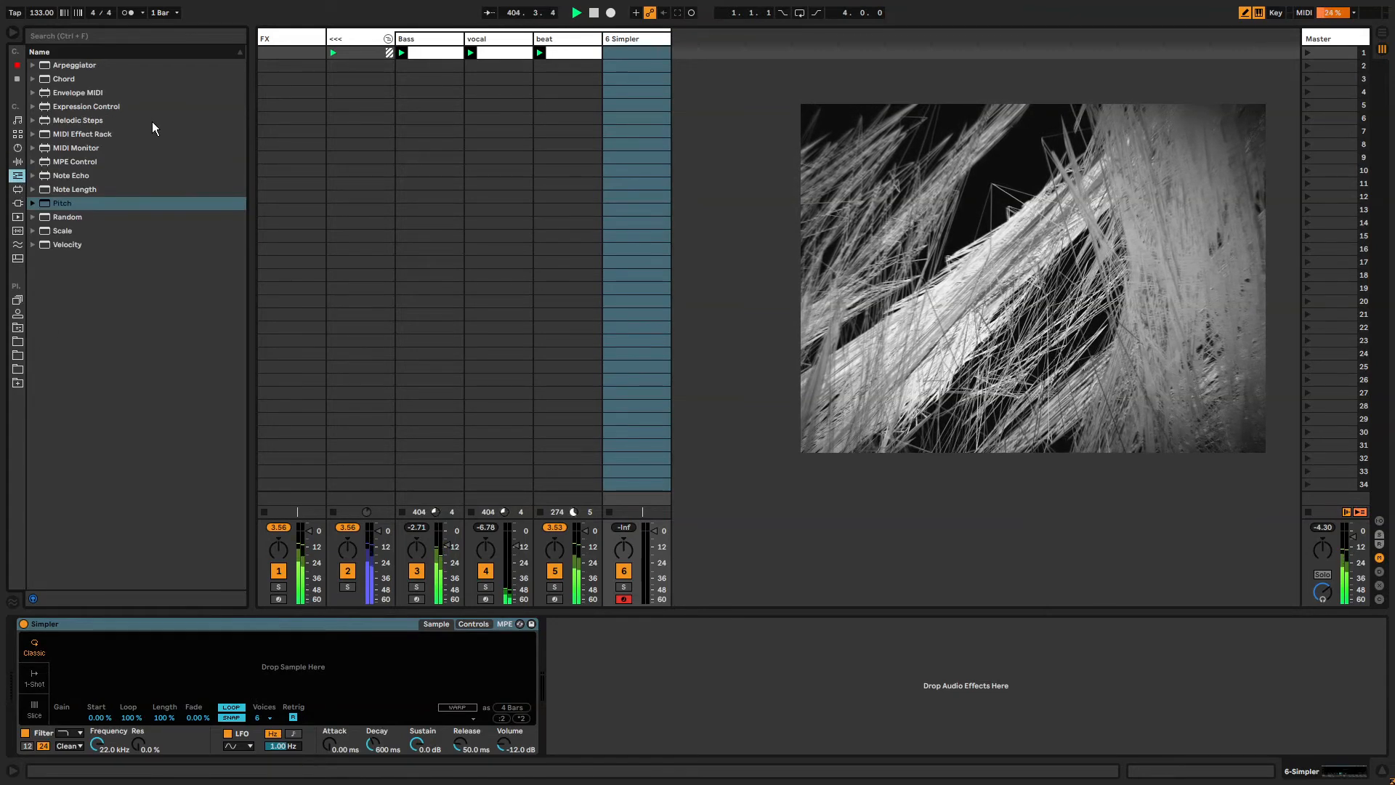
{"action": "left_click", "coordinate": [20, 329]}
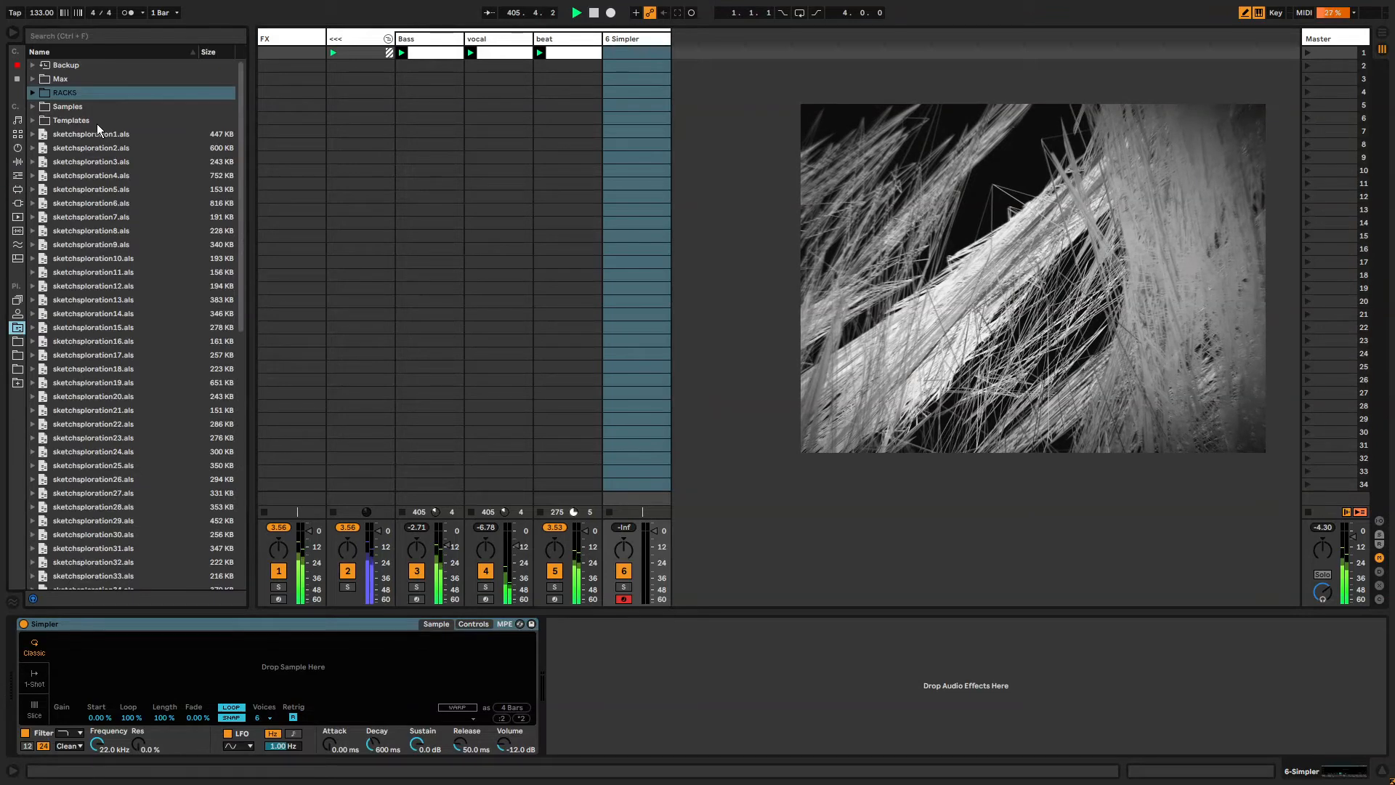
{"action": "left_click", "coordinate": [32, 93]}
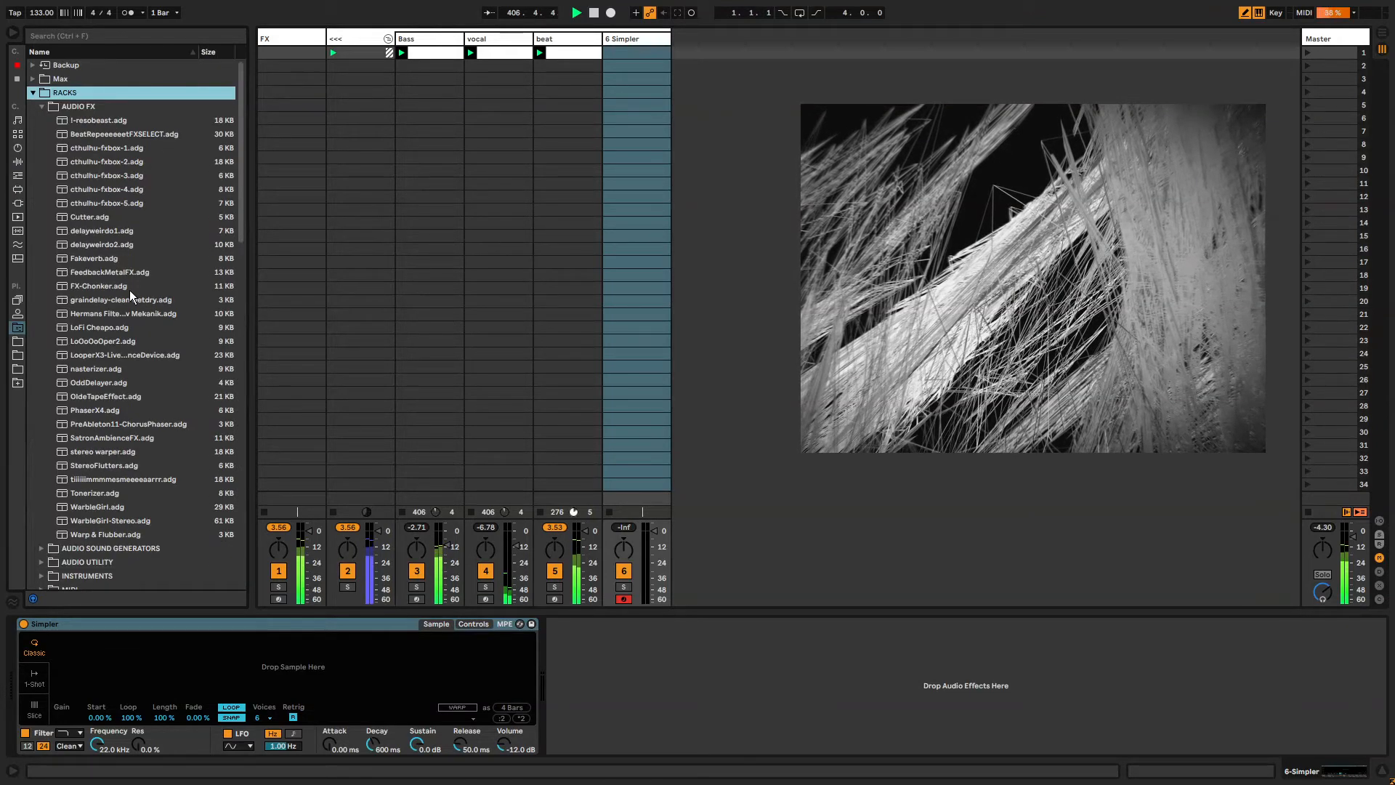
{"action": "left_click", "coordinate": [33, 92]}
{"action": "left_click", "coordinate": [32, 106]}
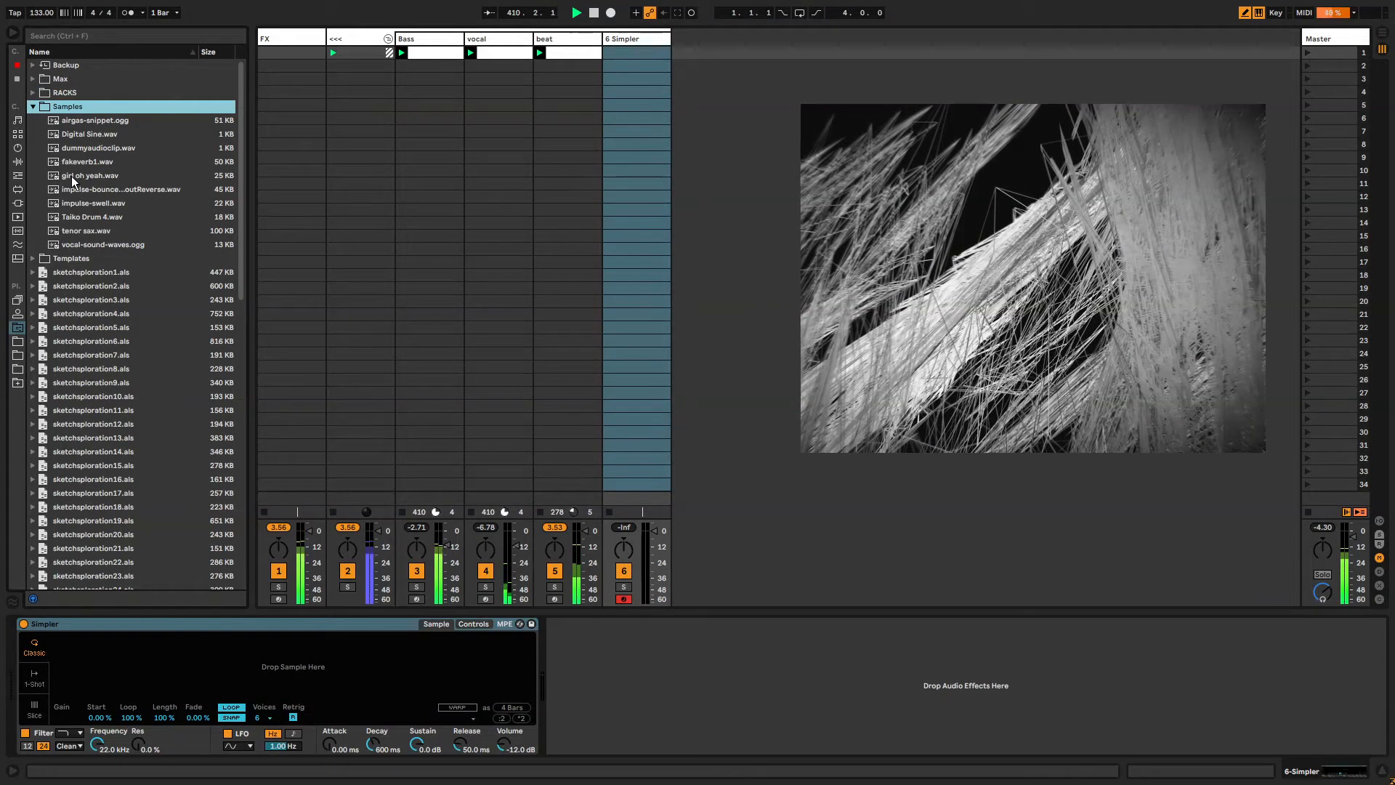
{"action": "left_click_drag", "start_coordinate": [71, 176], "coordinate": [302, 619]}
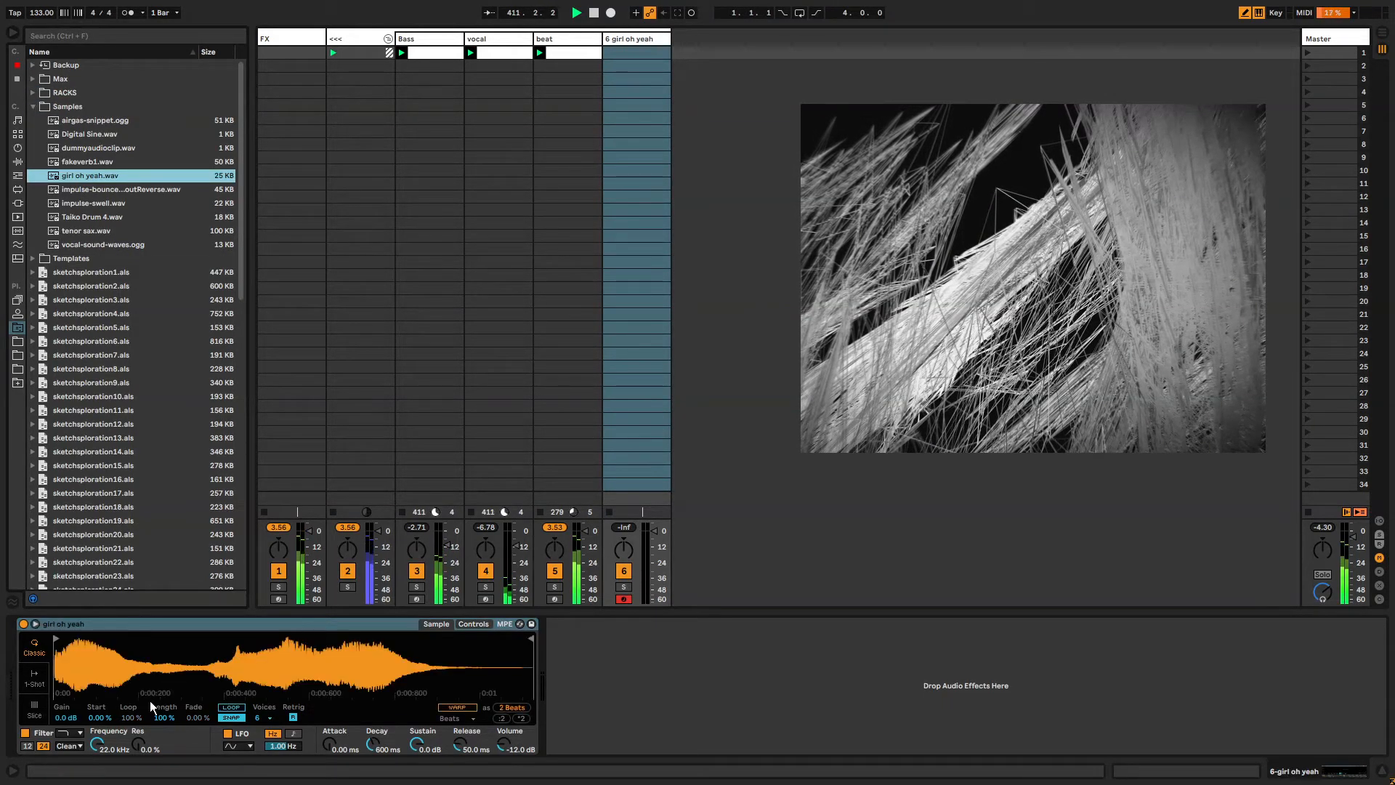
Trim the Simpler sample to a short looped slice, setting Start 6.25%, Loop 36.7%, Length 21.9% and Fade 84.4%.
{"action": "left_click_drag", "start_coordinate": [56, 638], "coordinate": [222, 631]}
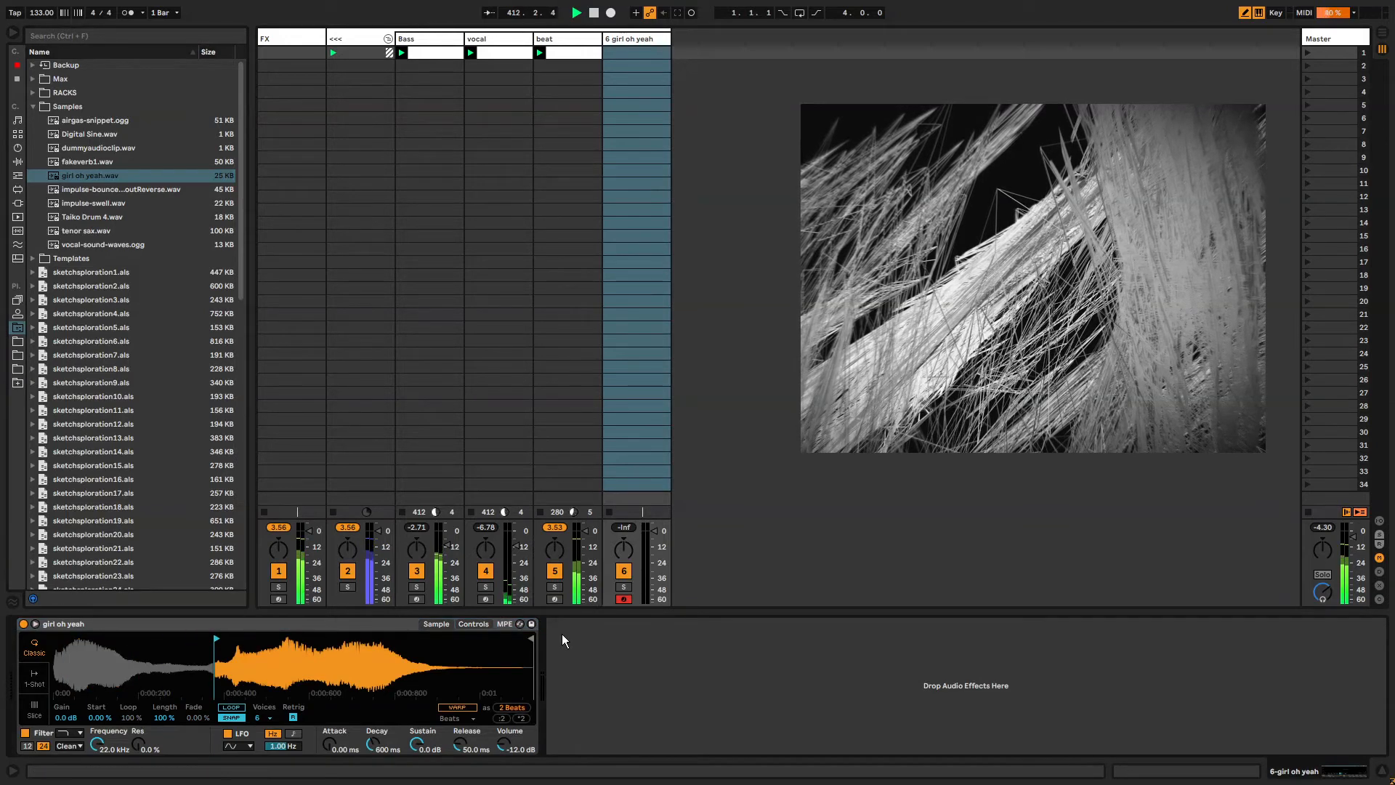
{"action": "mouse_move", "coordinate": [531, 638]}
{"action": "left_mouse_down"}
{"action": "mouse_move", "coordinate": [226, 643]}
{"action": "mouse_move", "coordinate": [254, 649]}
{"action": "mouse_move", "coordinate": [237, 646]}
{"action": "left_mouse_up"}
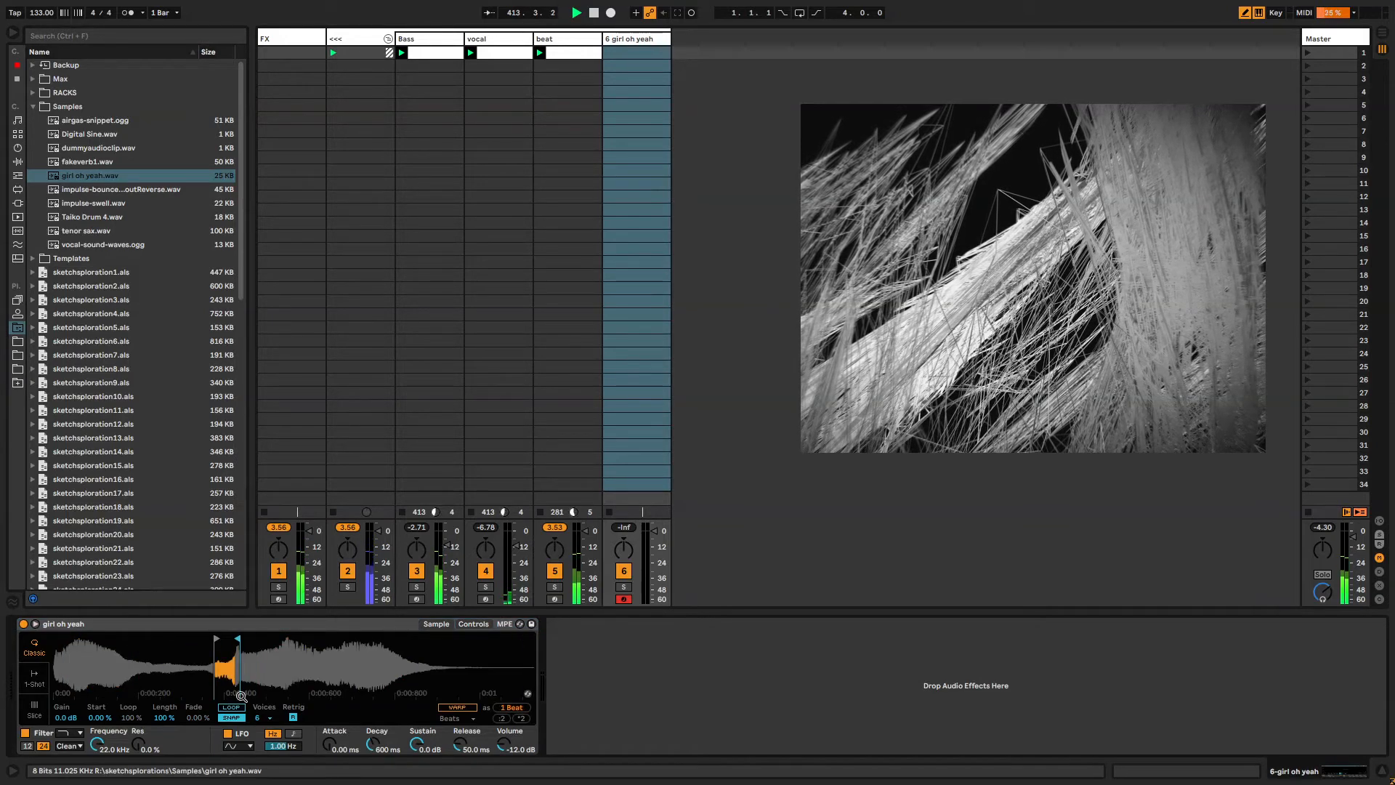
{"action": "left_click", "coordinate": [231, 707]}
{"action": "key", "text": "a"}
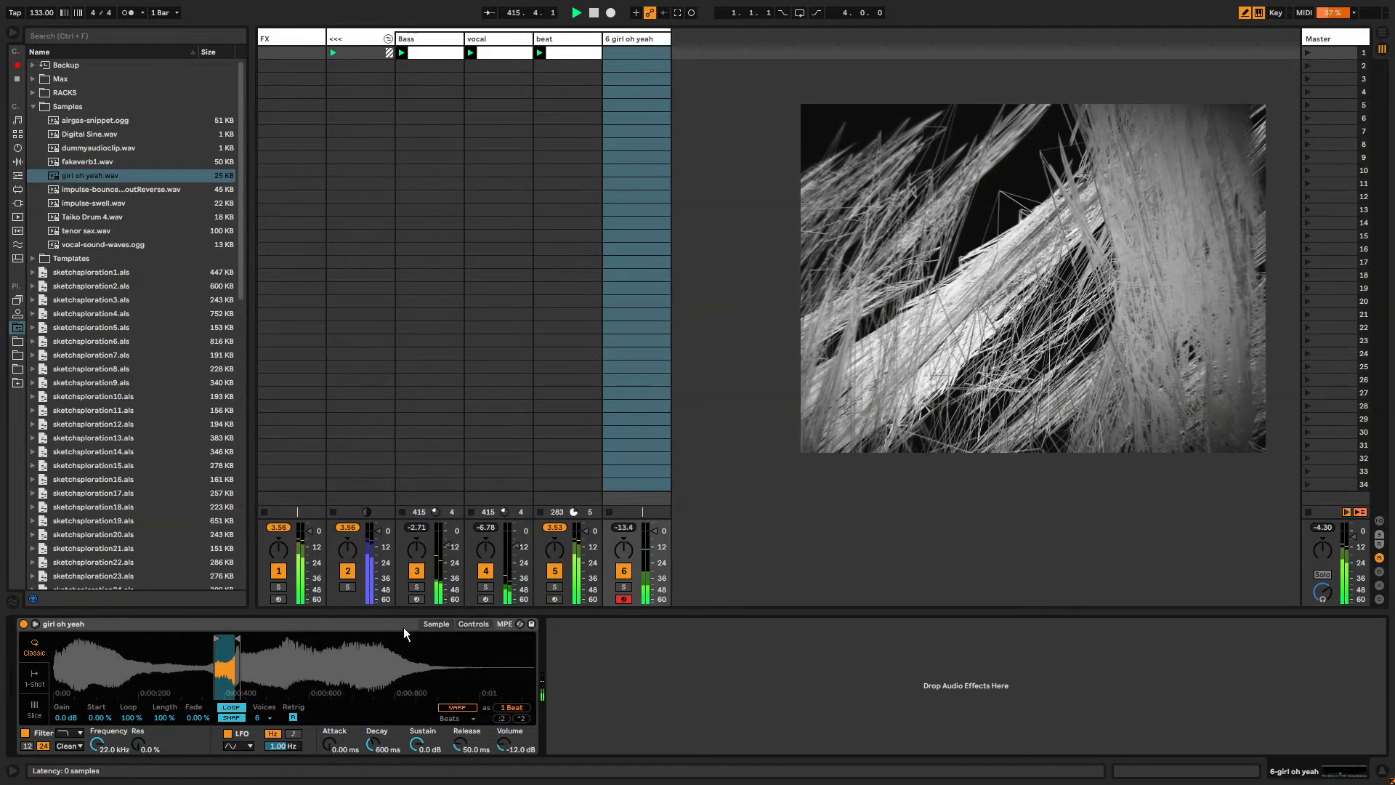
{"action": "mouse_move", "coordinate": [99, 745]}
{"action": "left_mouse_down"}
{"action": "mouse_move", "coordinate": [98, 784]}
{"action": "mouse_move", "coordinate": [99, 727]}
{"action": "left_mouse_up"}
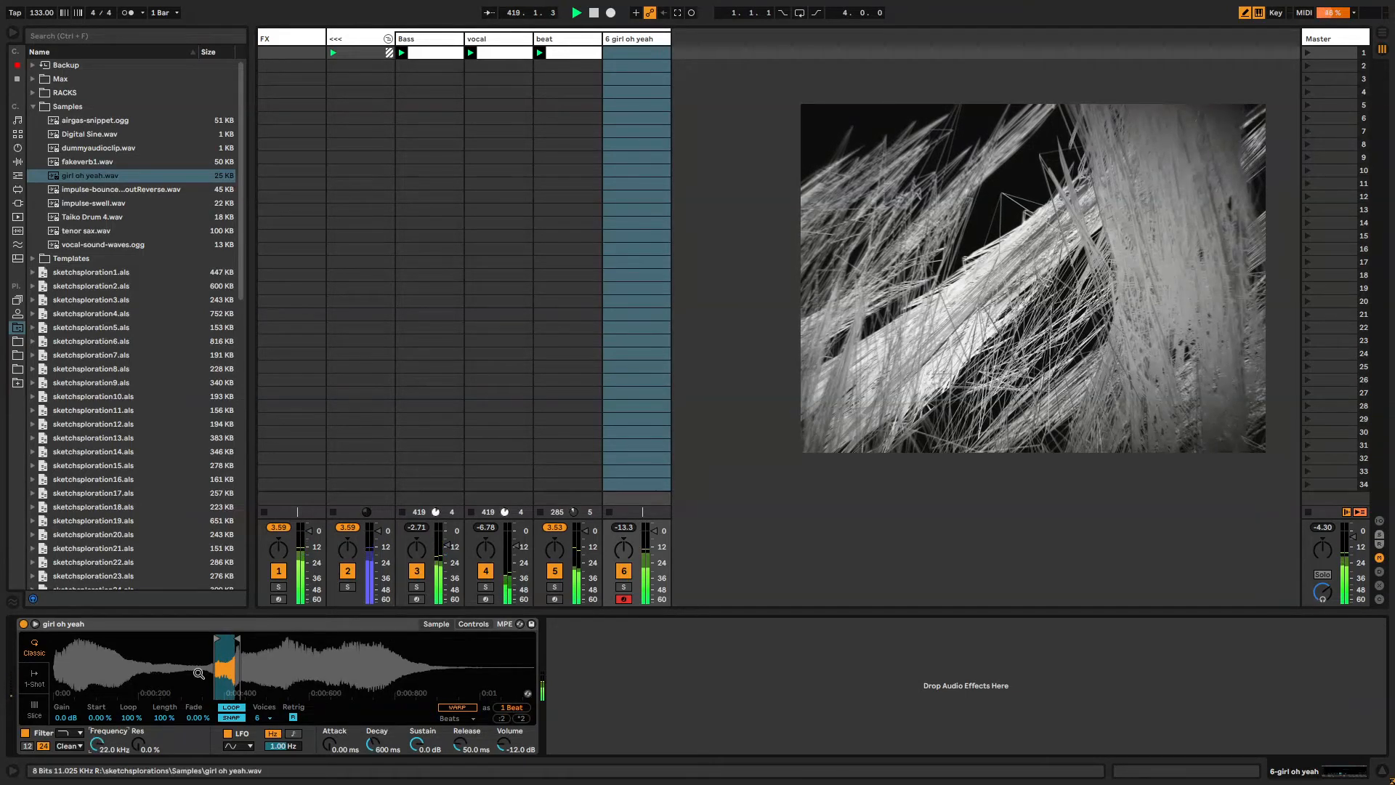
{"action": "left_click", "coordinate": [205, 717]}
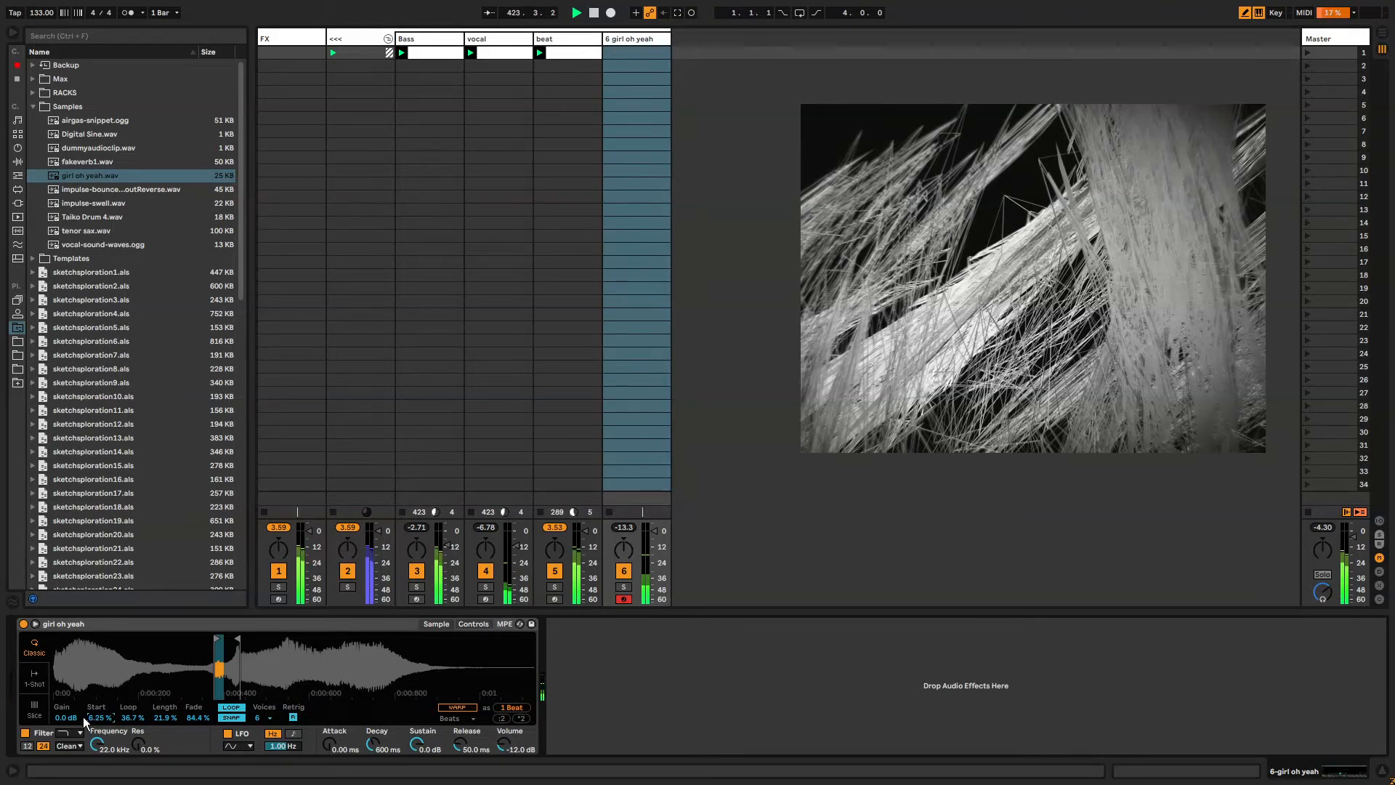
{"action": "left_click_drag", "start_coordinate": [230, 642], "coordinate": [194, 634]}
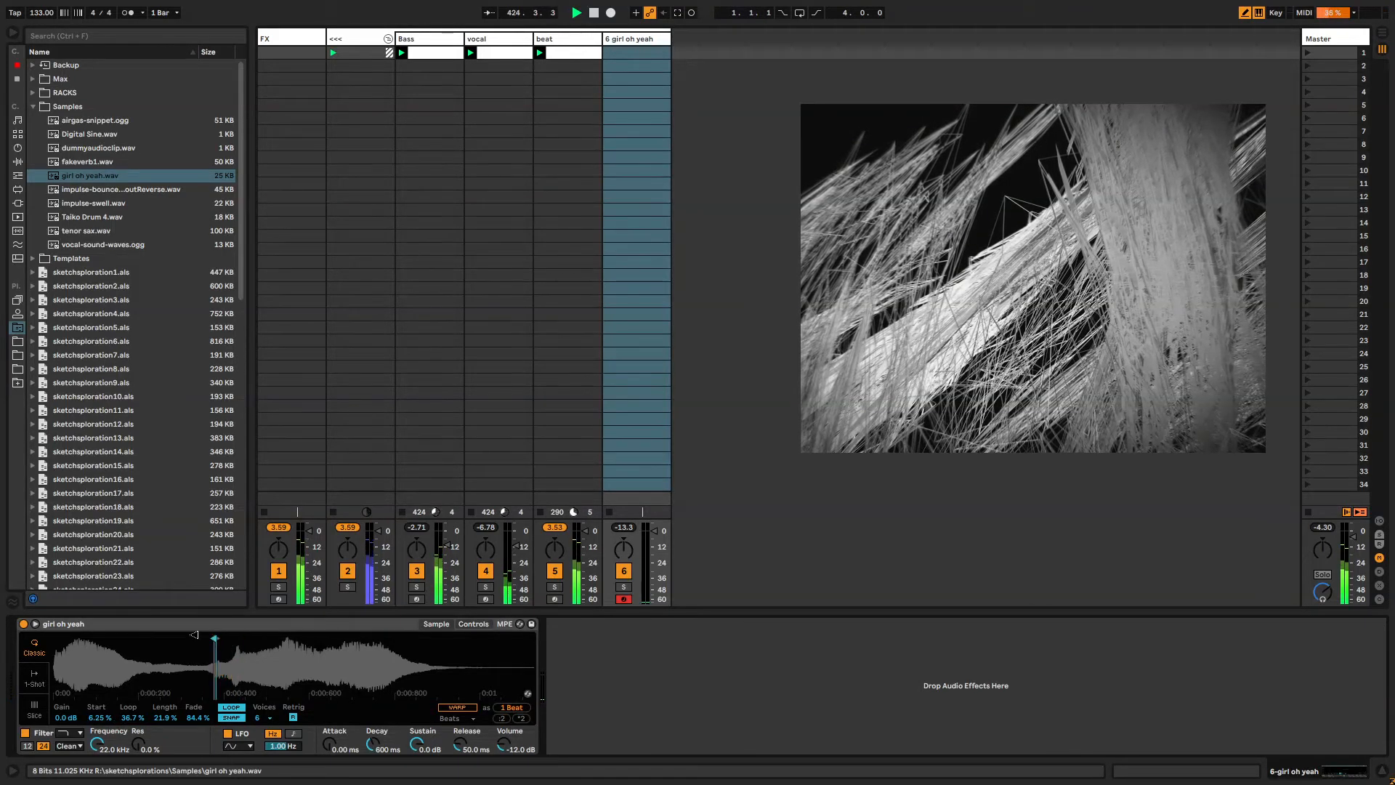
{"action": "key", "text": "x"}
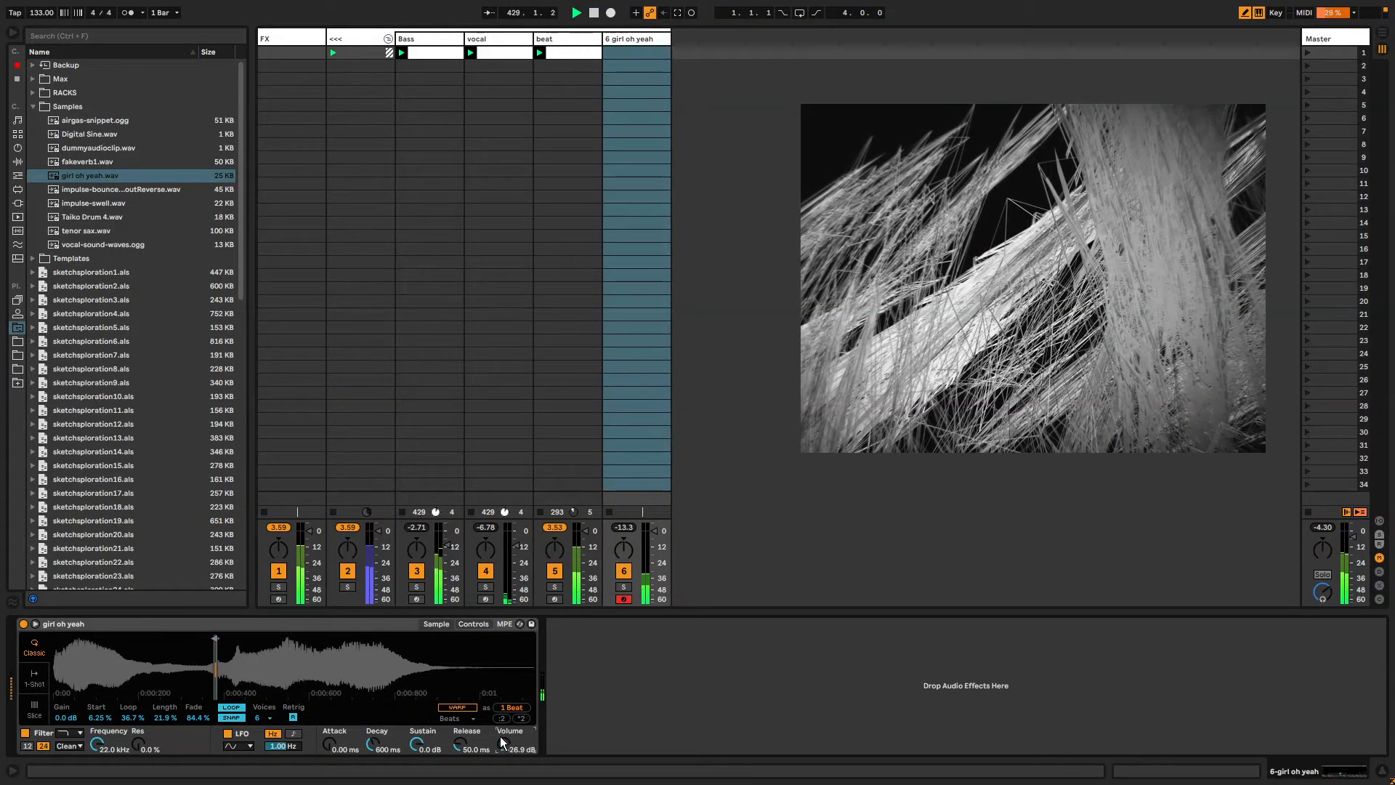
Add an Arpeggiator MIDI effect in front of the Simpler on the girl oh yeah track.
{"action": "left_click", "coordinate": [17, 147]}
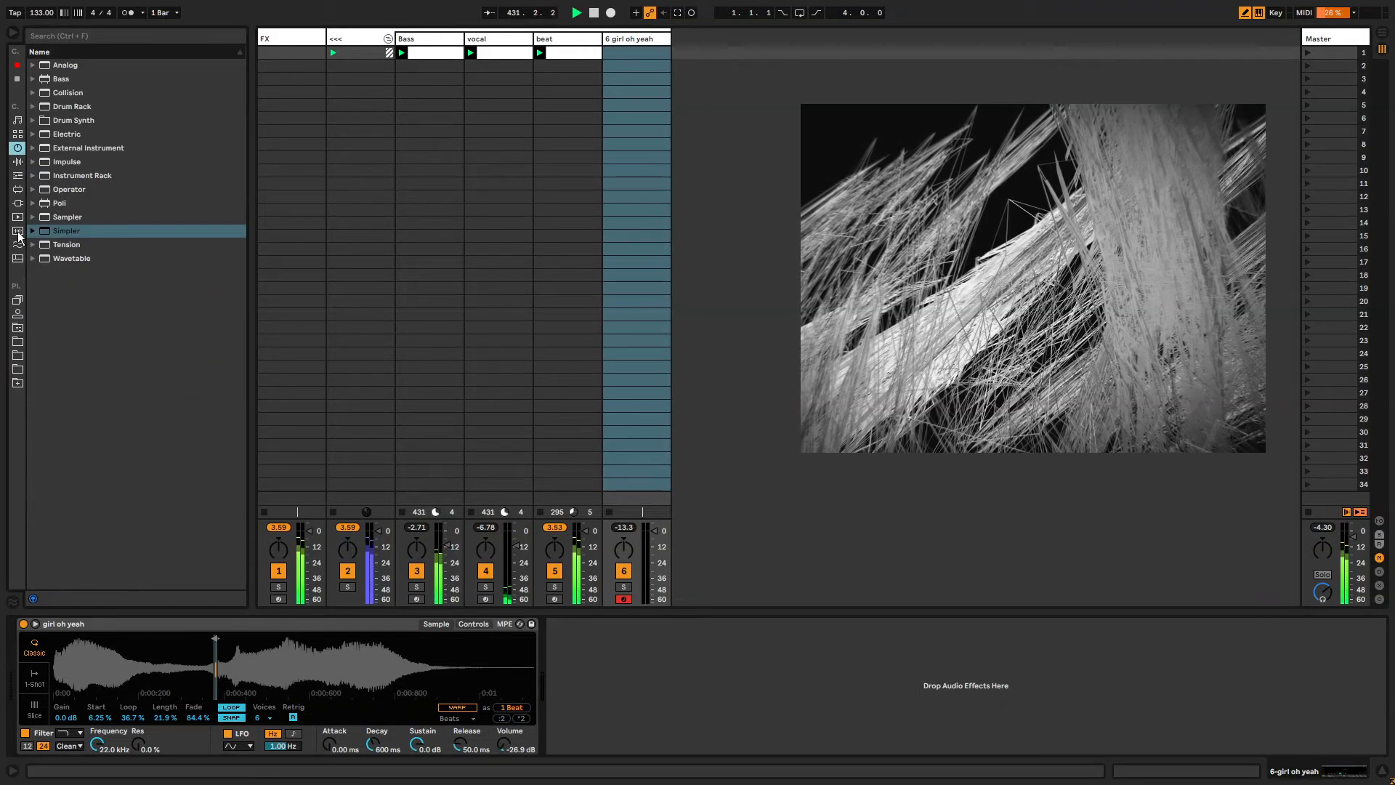
{"action": "left_click", "coordinate": [17, 163]}
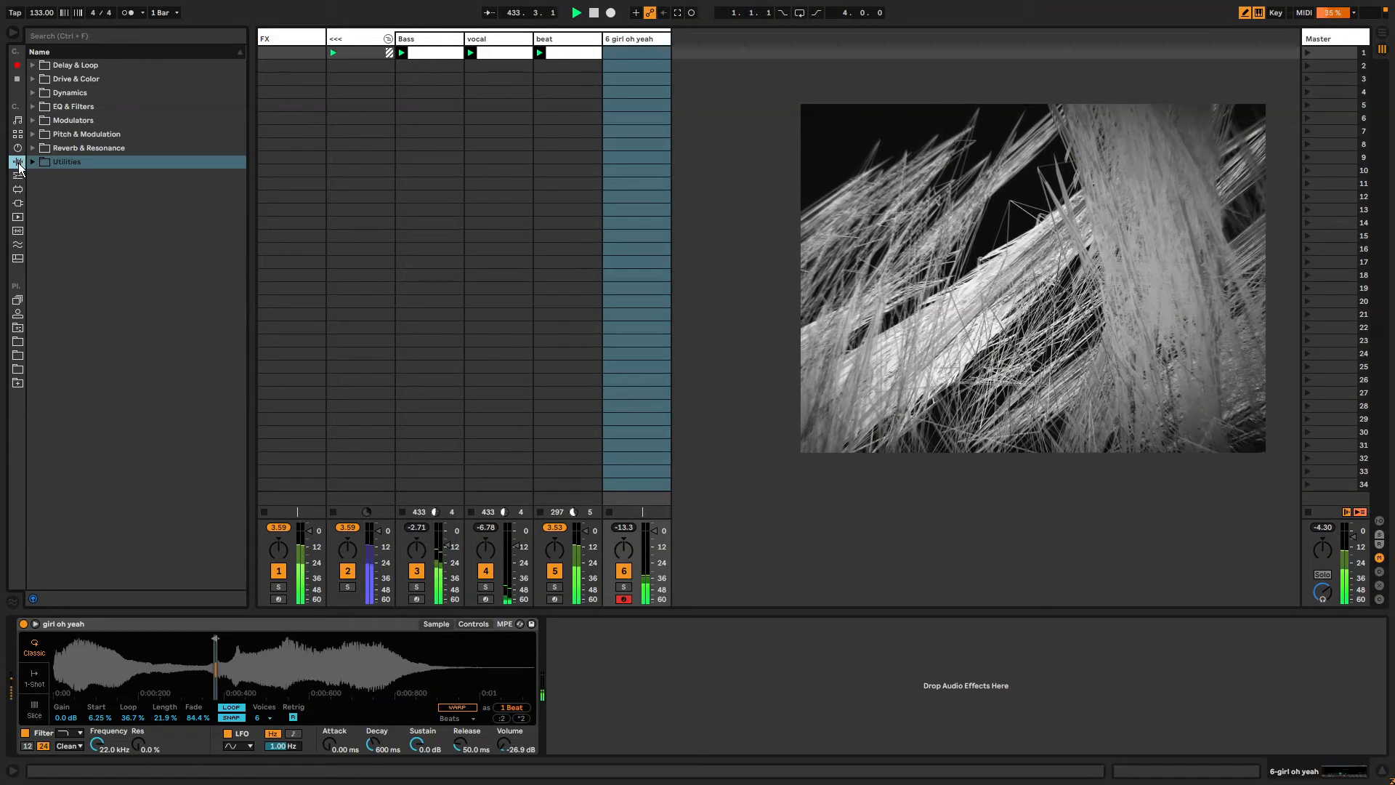
{"action": "left_click", "coordinate": [18, 176]}
{"action": "left_click", "coordinate": [65, 66]}
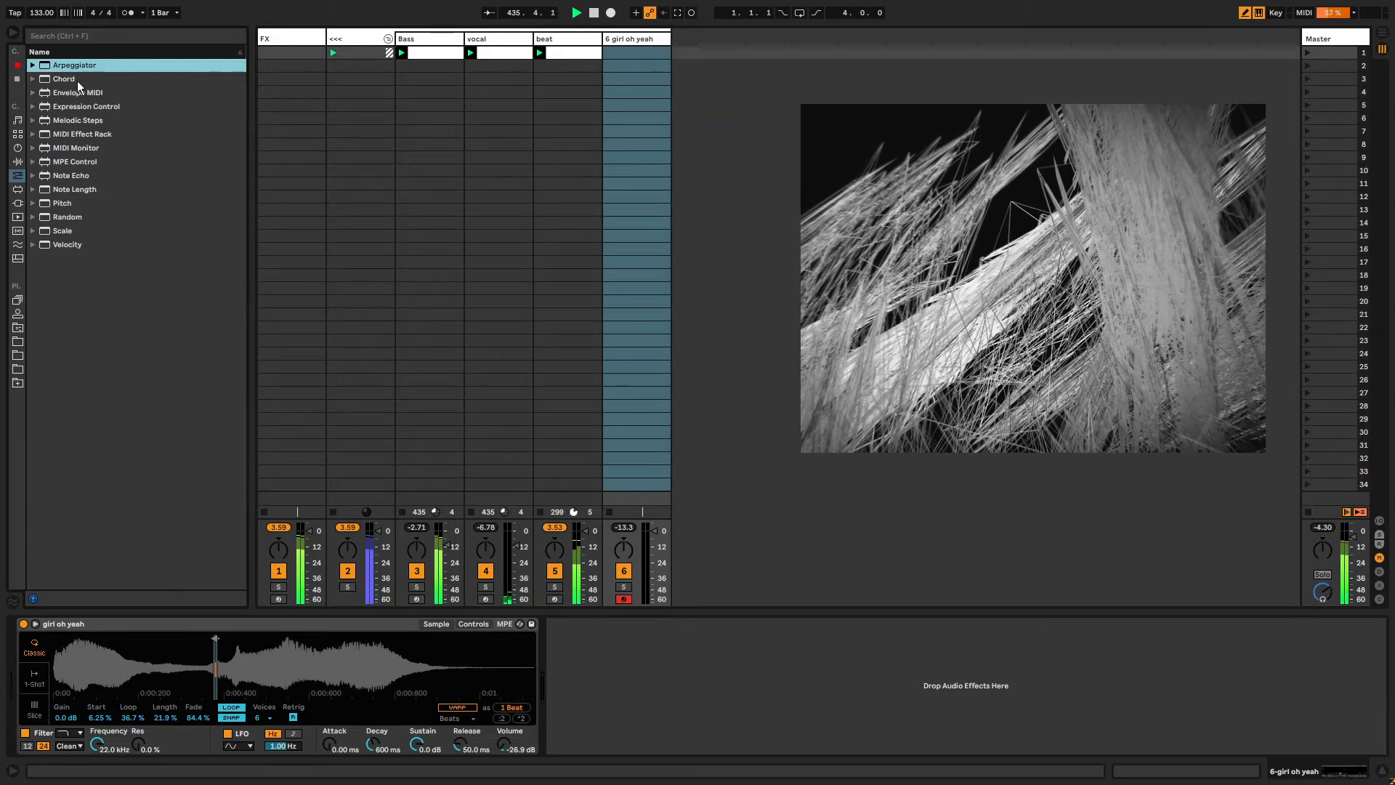
{"action": "left_click_drag", "start_coordinate": [63, 67], "coordinate": [74, 673]}
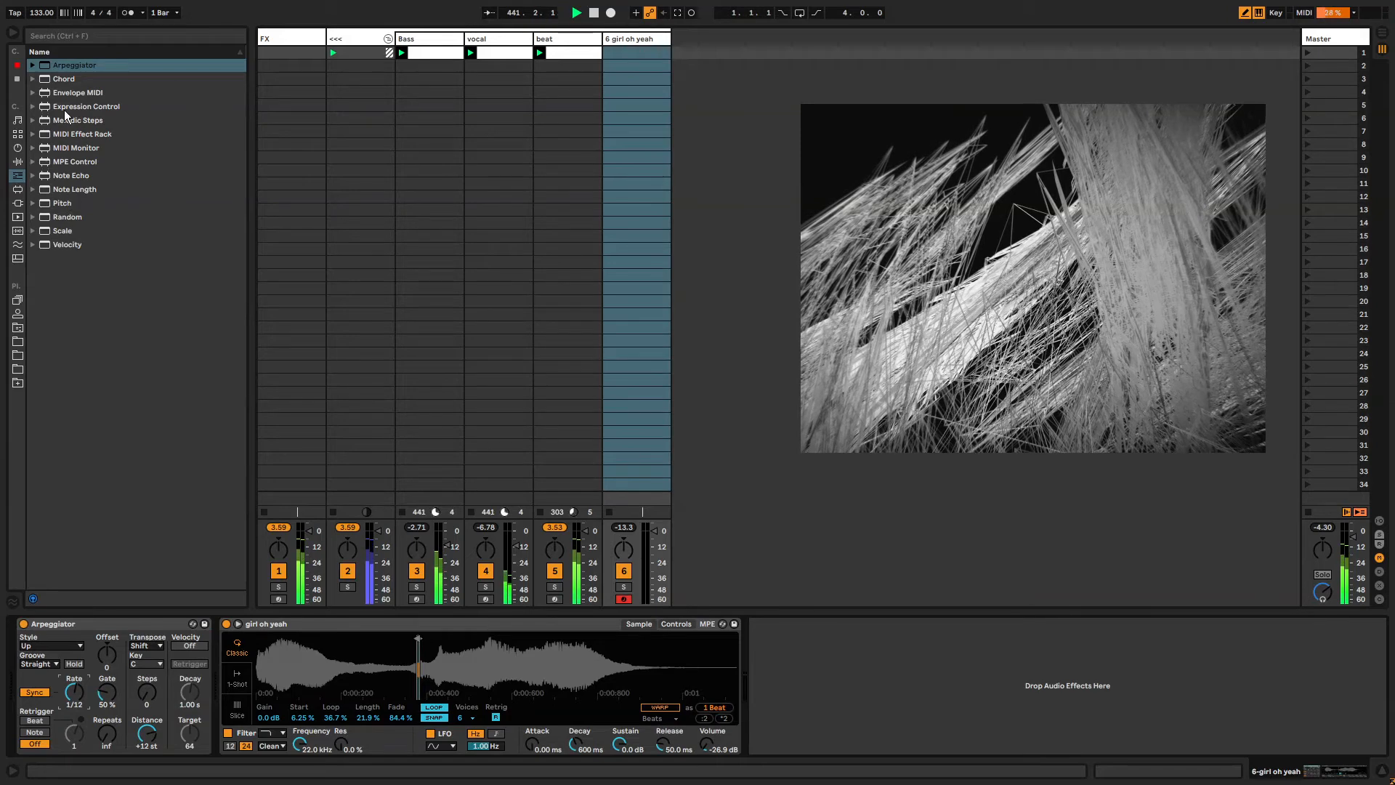
Insert a Scale device after the Arpeggiator and swap in the Major Harmonic preset.
{"action": "left_click_drag", "start_coordinate": [62, 233], "coordinate": [215, 660]}
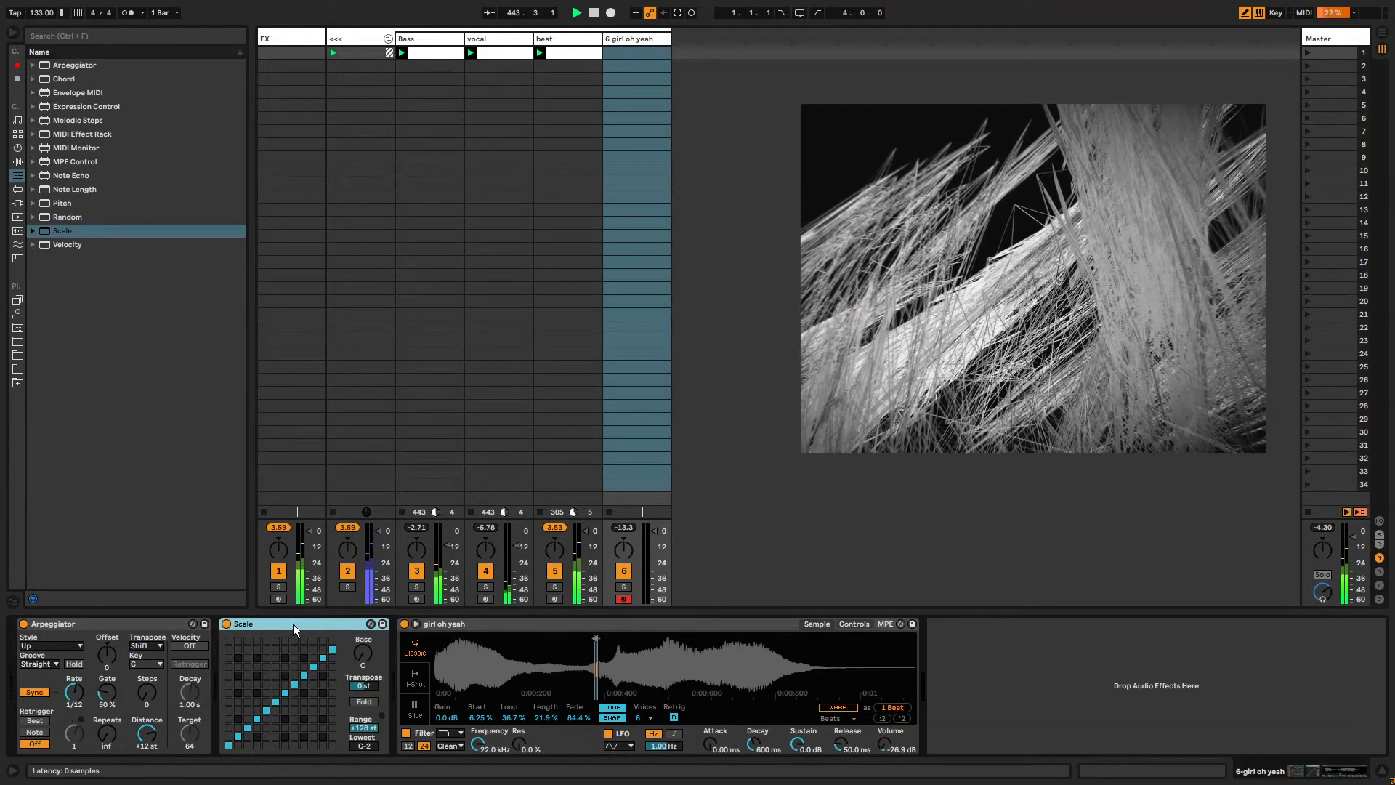
{"action": "left_click", "coordinate": [370, 624]}
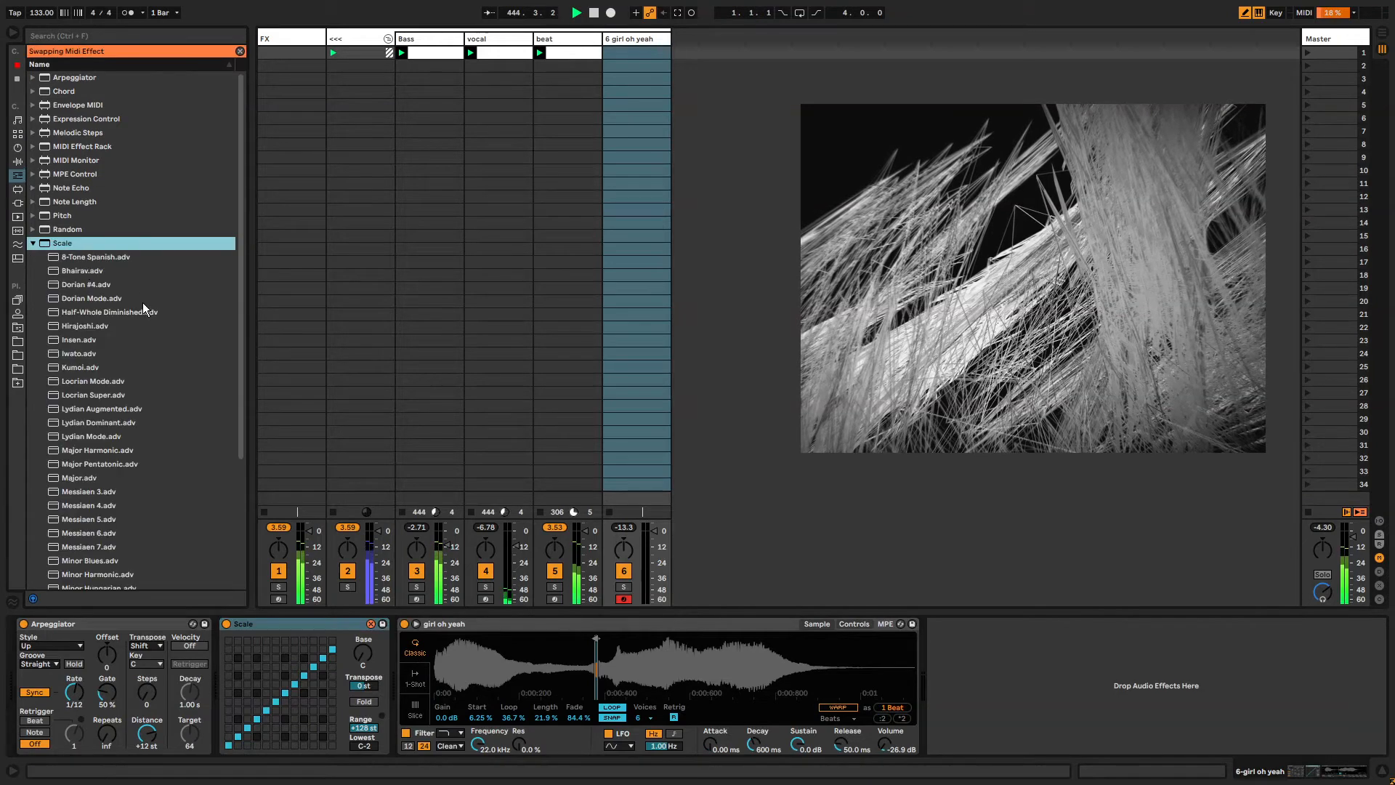
{"action": "scroll", "coordinate": [145, 386], "scroll_direction": "down", "scroll_amount": 6}
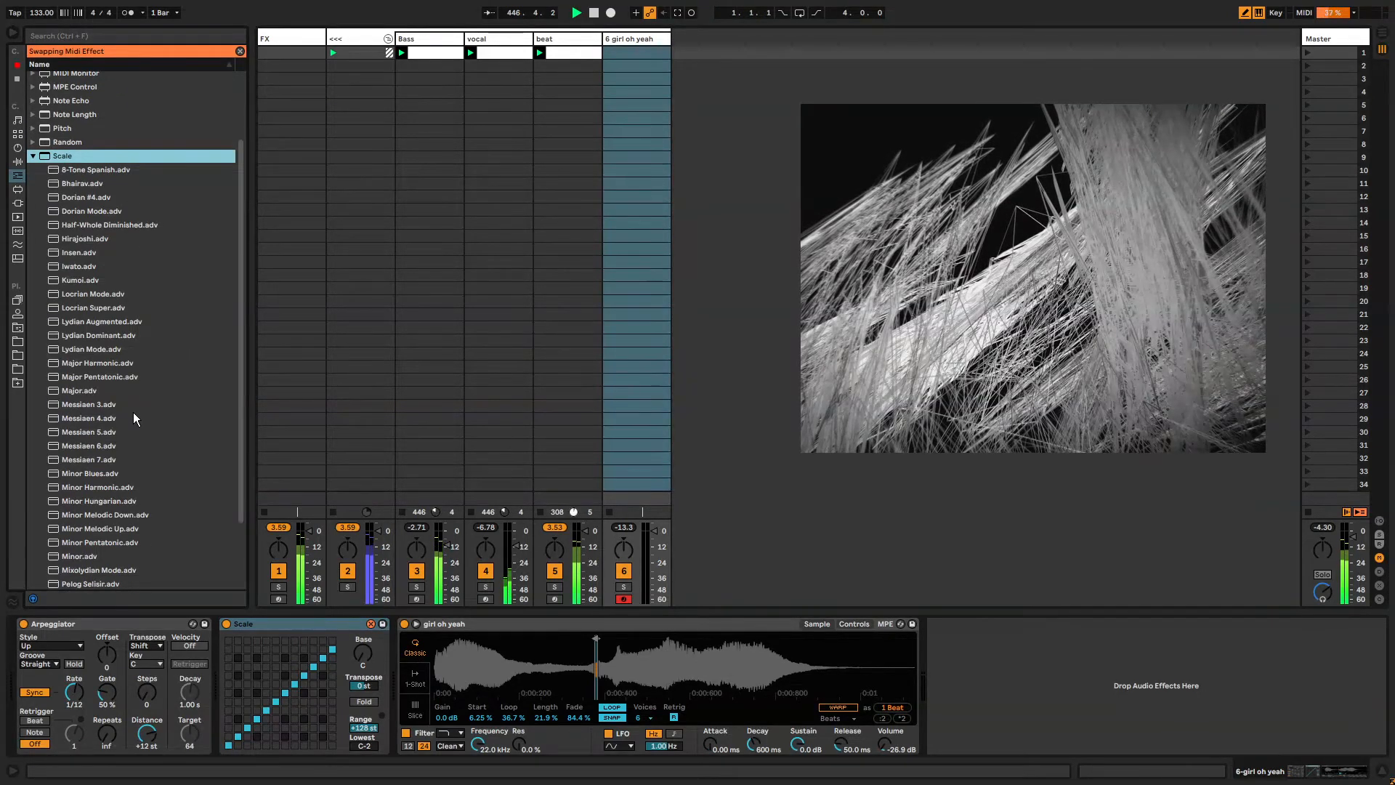
{"action": "double_click", "coordinate": [103, 362]}
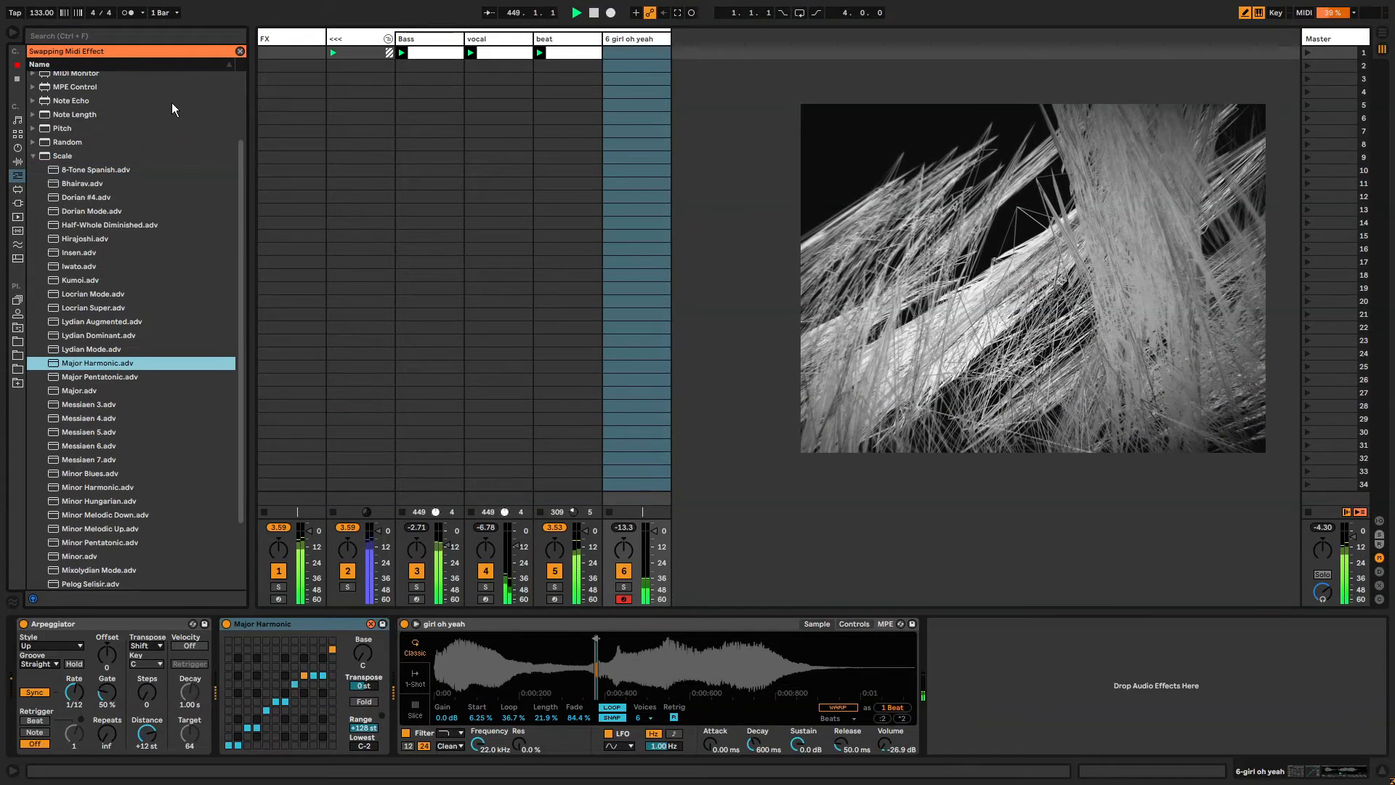
{"action": "left_click", "coordinate": [238, 93]}
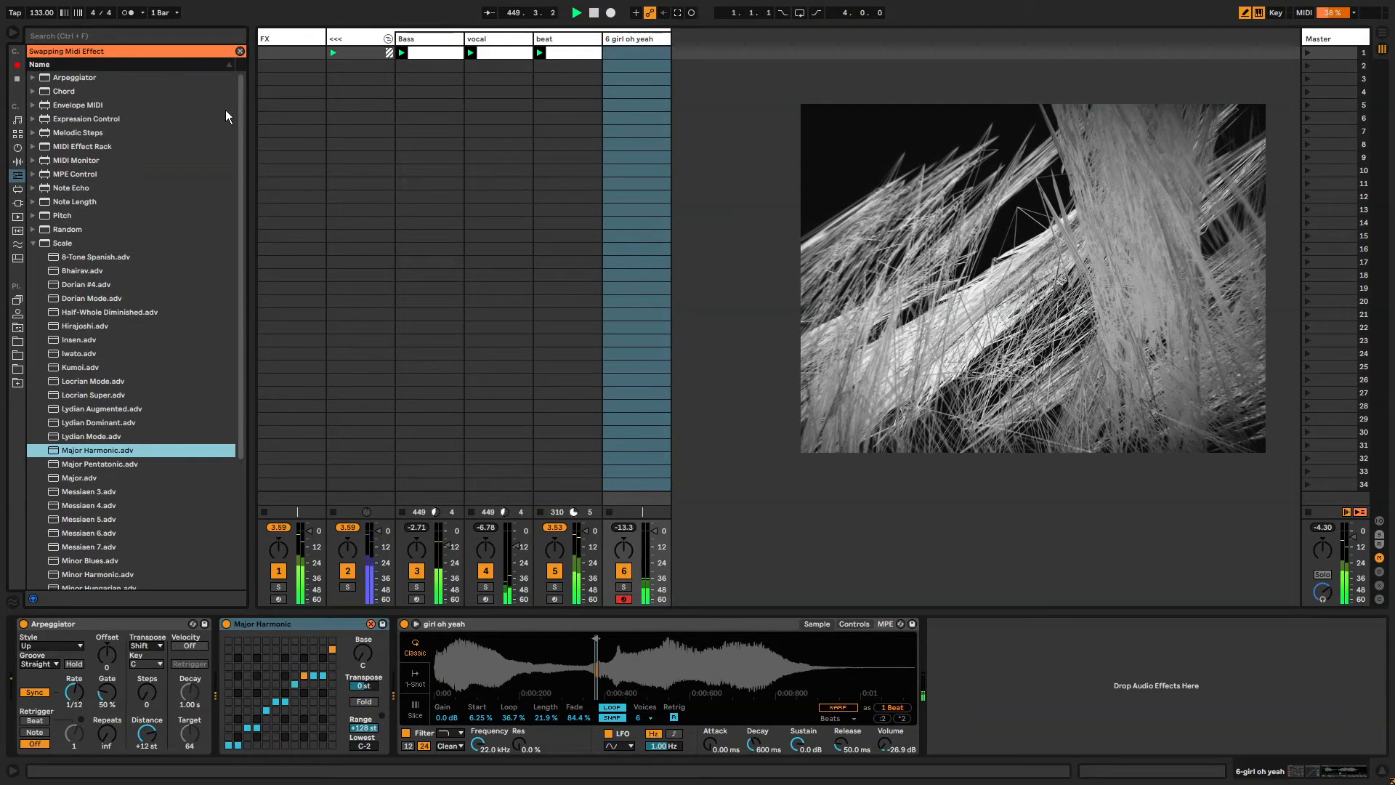
Set the Arpeggiator's Style to Random Other.
{"action": "left_click", "coordinate": [58, 639]}
{"action": "left_click", "coordinate": [45, 626]}
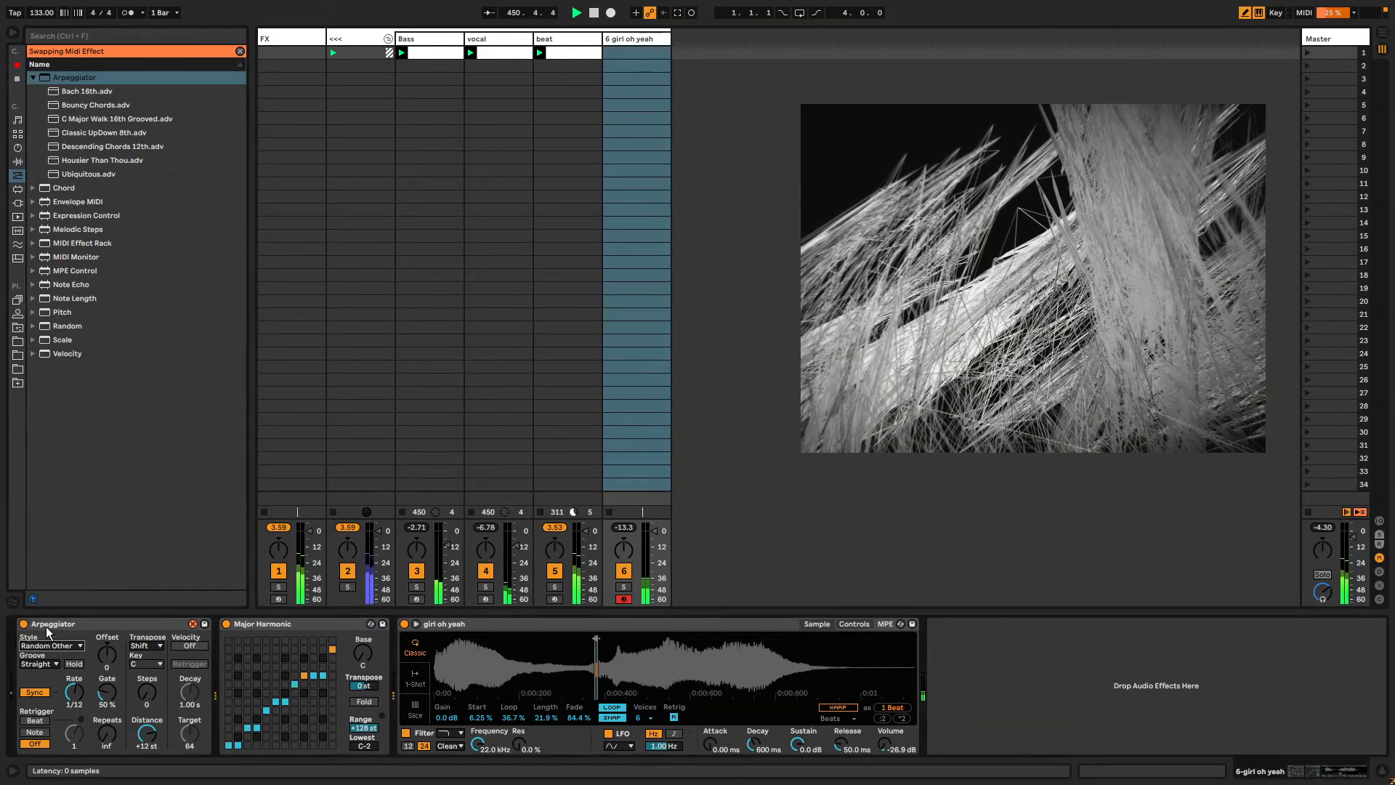
{"action": "left_click", "coordinate": [239, 51]}
Add a Random MIDI effect between the Arpeggiator and the Major Harmonic scale device.
{"action": "left_click", "coordinate": [18, 161]}
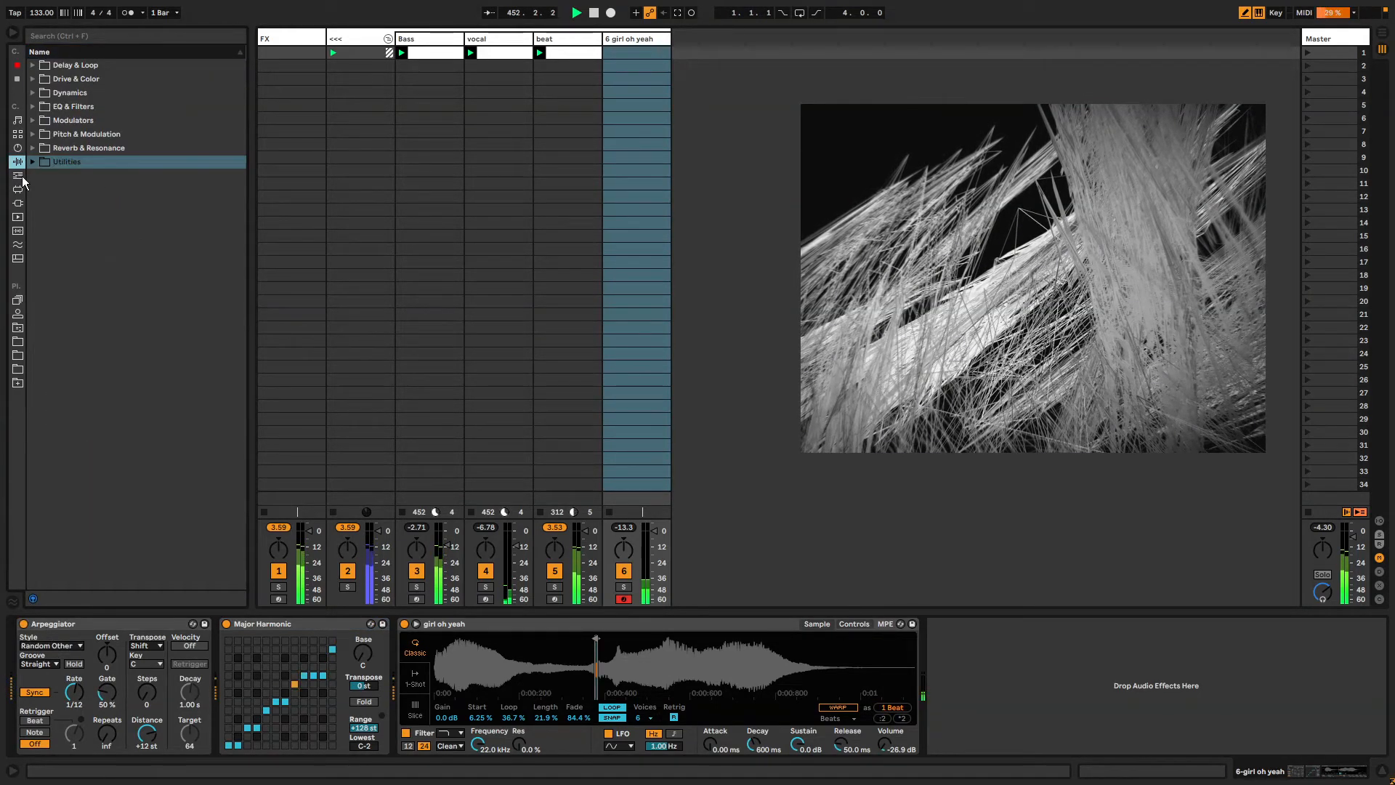
{"action": "left_click", "coordinate": [17, 175]}
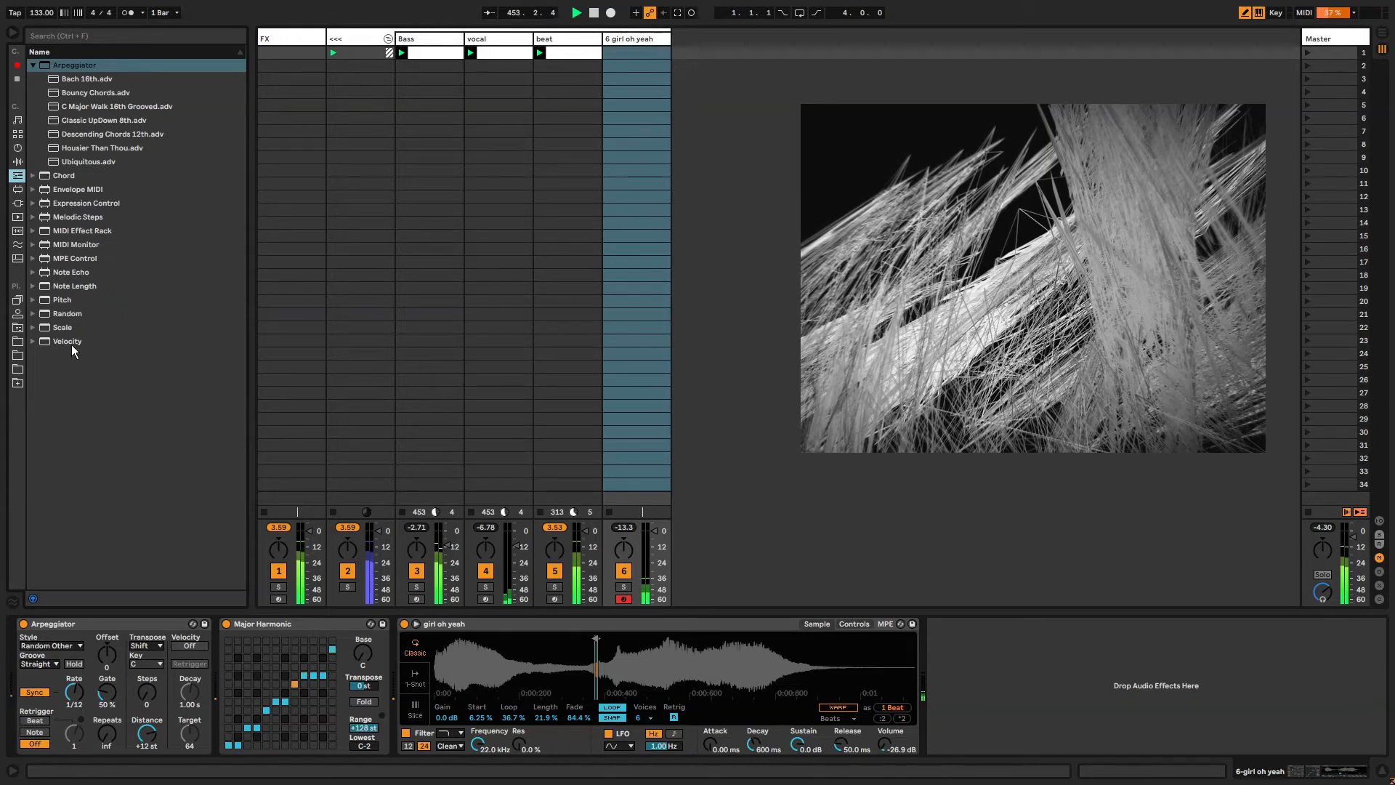
{"action": "left_click", "coordinate": [63, 316]}
{"action": "left_click_drag", "start_coordinate": [62, 317], "coordinate": [247, 625]}
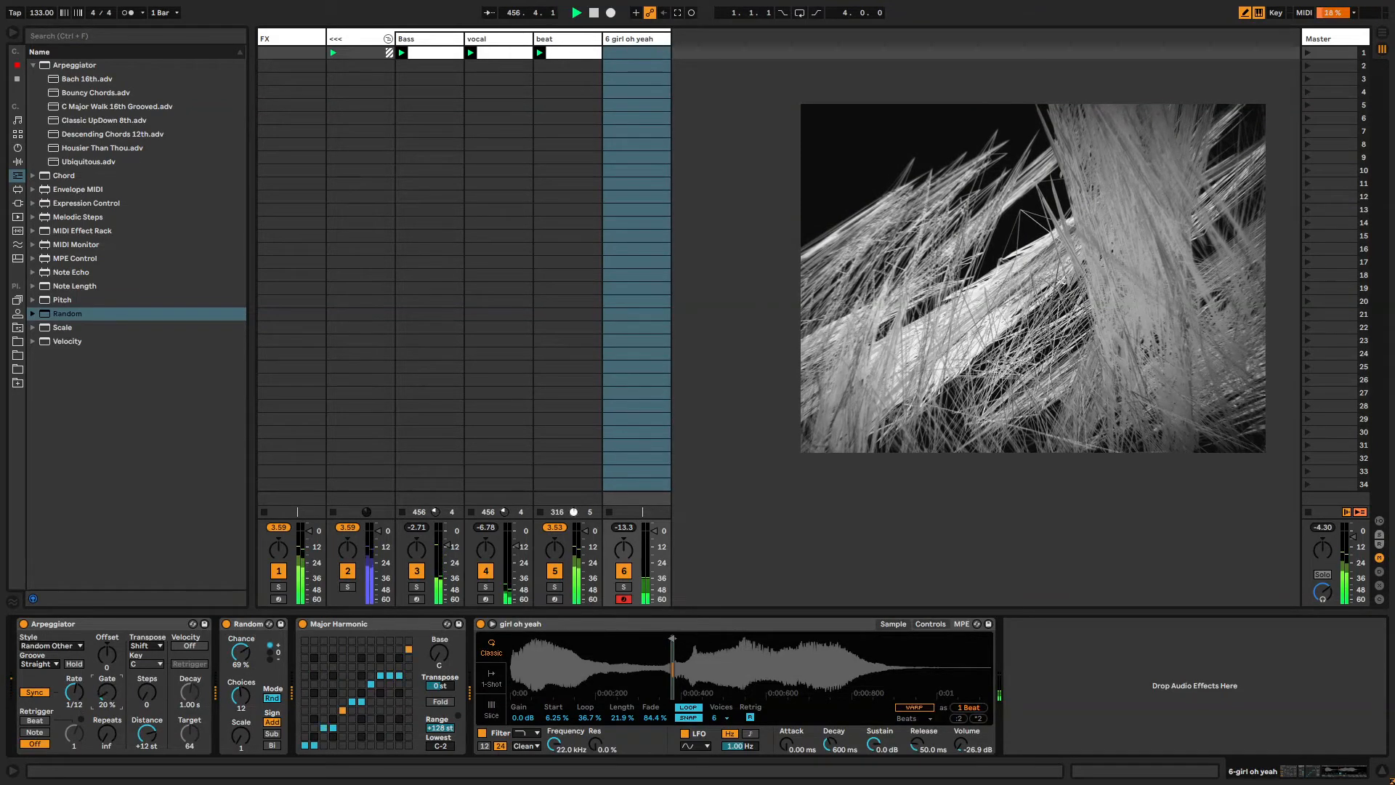
Set the Arpeggiator Gate to about 26% and start recording a new clip on the girl oh yeah track.
{"action": "left_click_drag", "start_coordinate": [104, 691], "coordinate": [104, 703]}
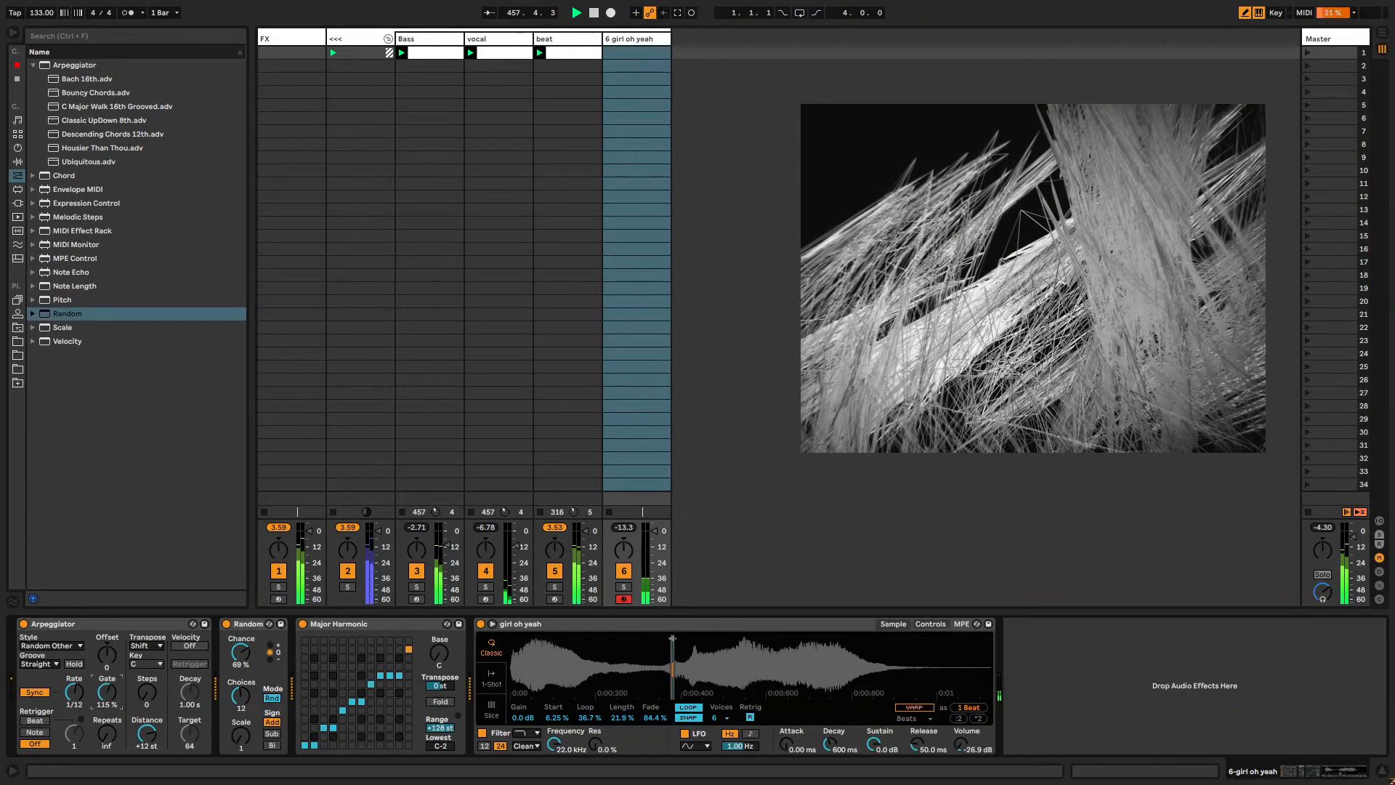
{"action": "left_click", "coordinate": [628, 53]}
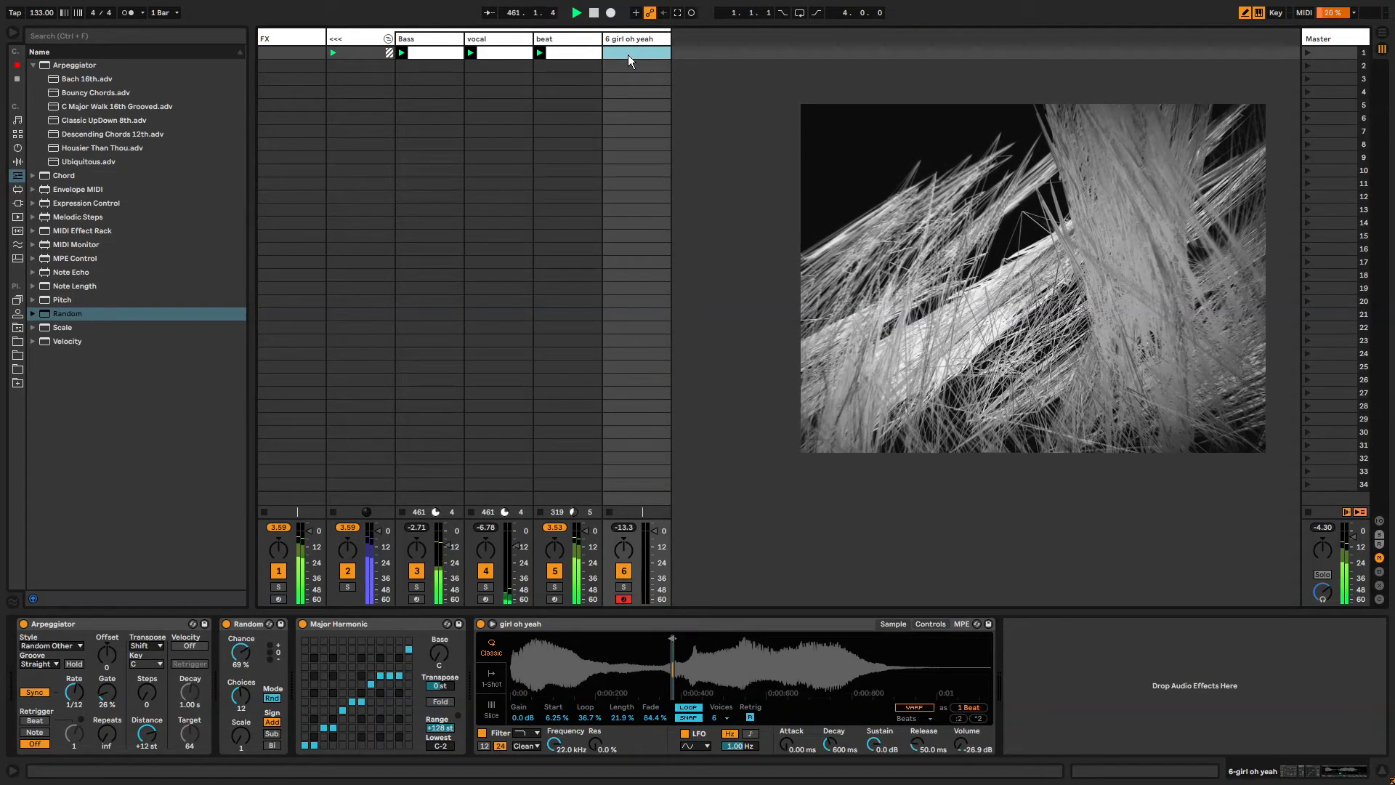
{"action": "key", "text": "ctrl+e"}
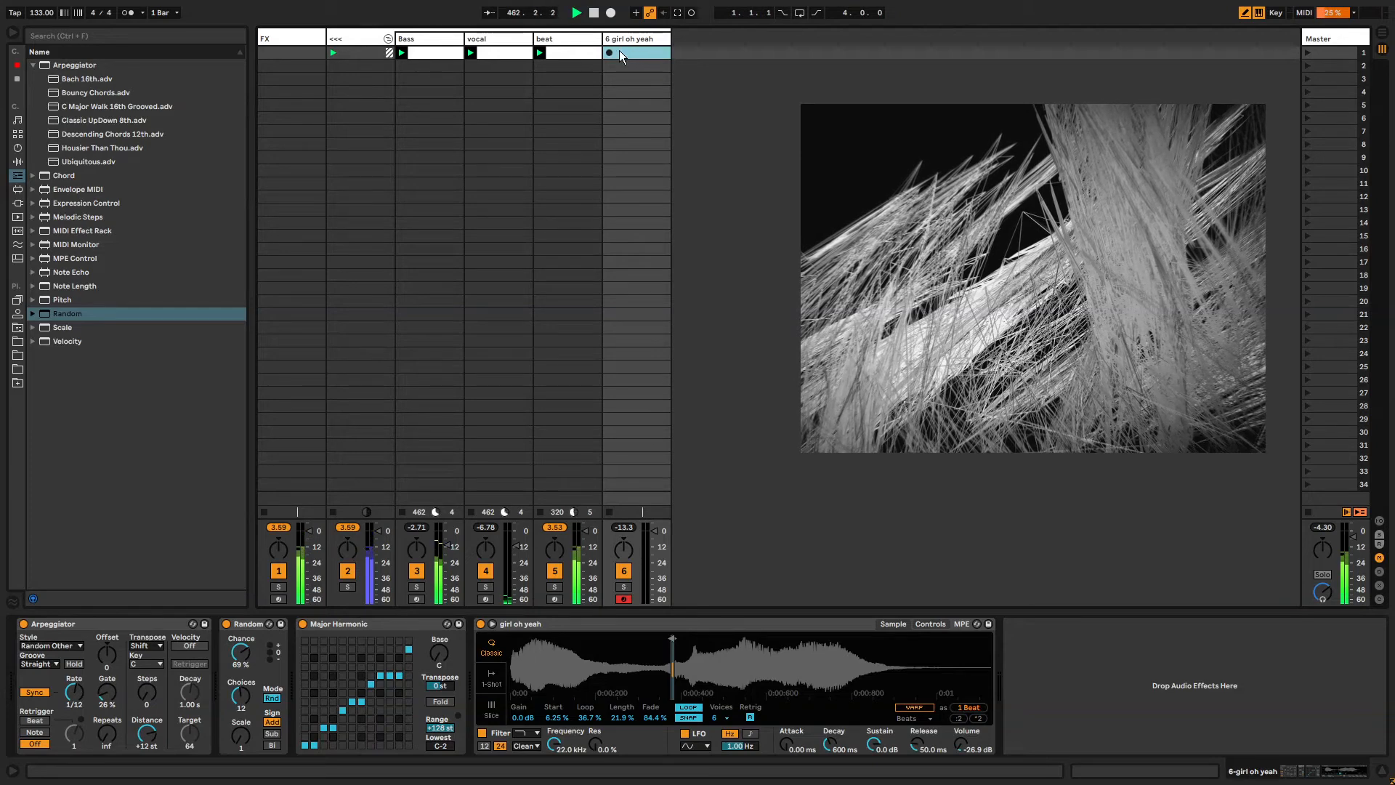
{"action": "left_click", "coordinate": [610, 52]}
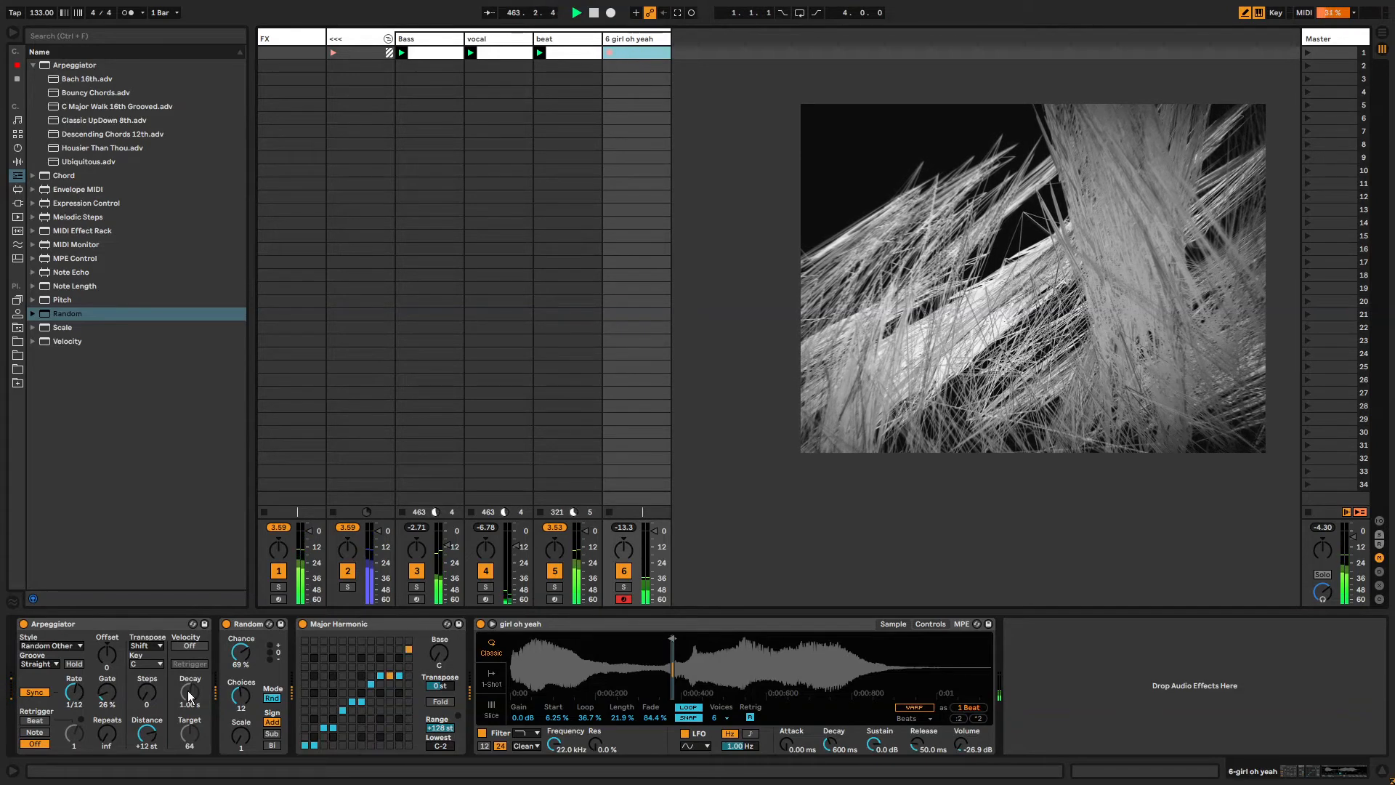
Record Arpeggiator Rate changes between 1/6 and 1/12 into the clip, then stop recording.
{"action": "left_click_drag", "start_coordinate": [79, 694], "coordinate": [79, 724]}
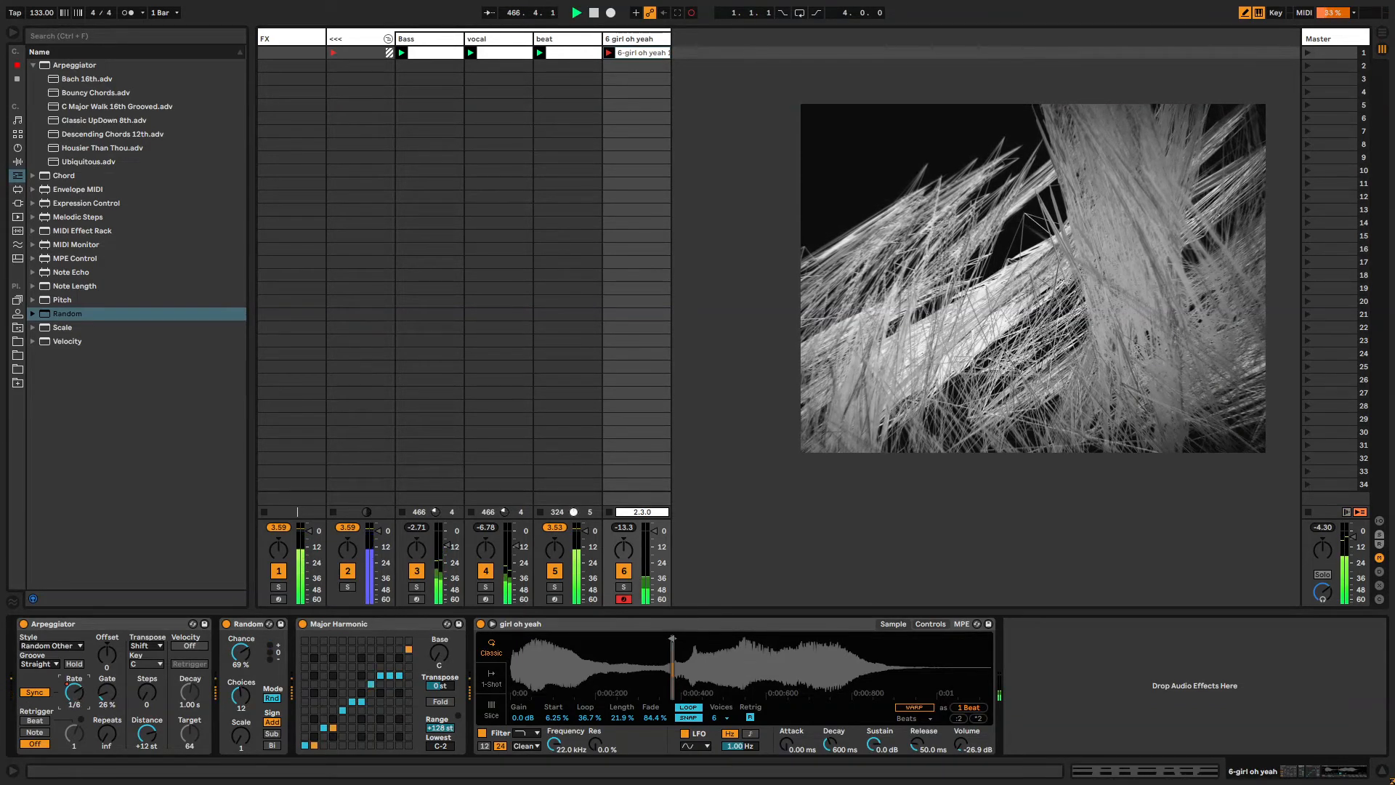
{"action": "mouse_move", "coordinate": [74, 693]}
{"action": "left_mouse_down"}
{"action": "mouse_move", "coordinate": [74, 707]}
{"action": "mouse_move", "coordinate": [74, 665]}
{"action": "mouse_move", "coordinate": [74, 699]}
{"action": "left_mouse_up"}
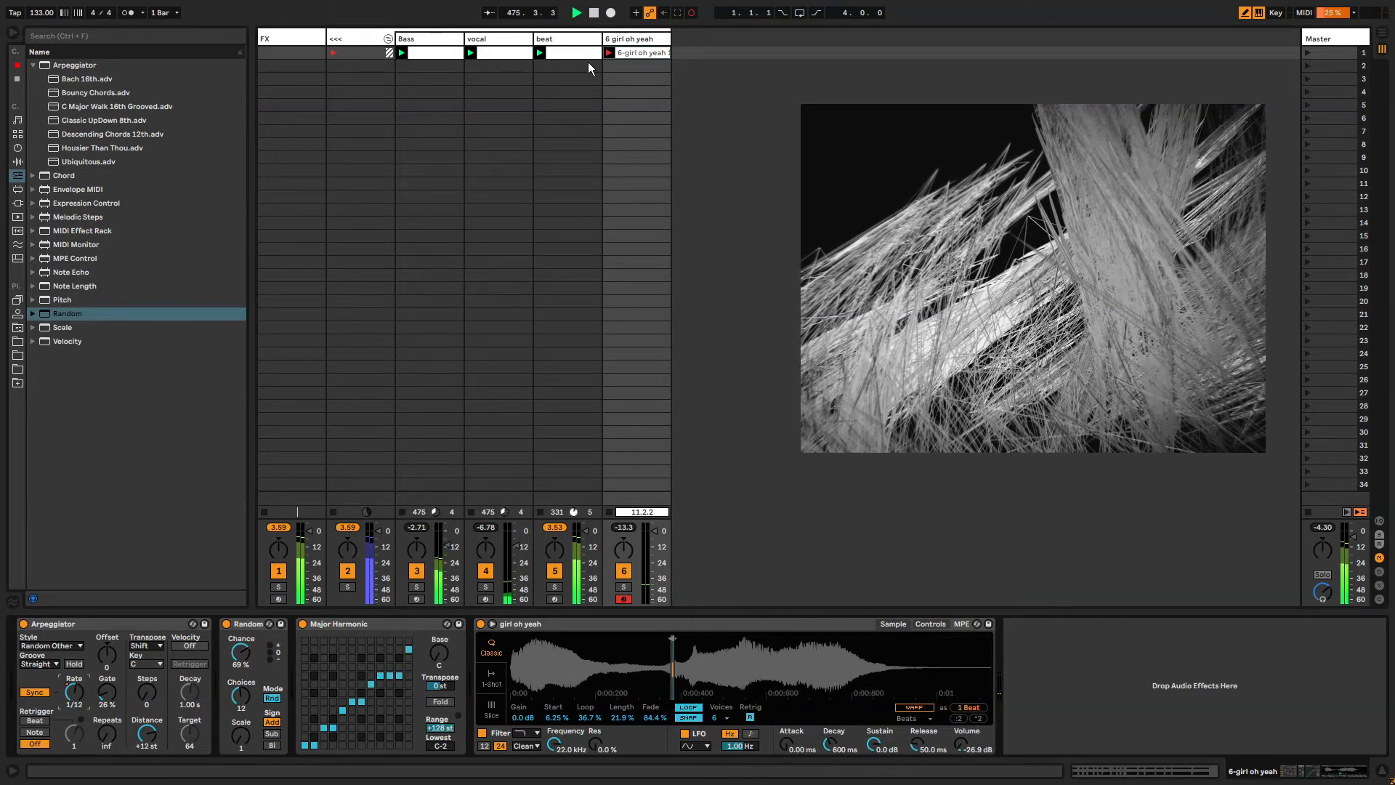
{"action": "left_click", "coordinate": [653, 50]}
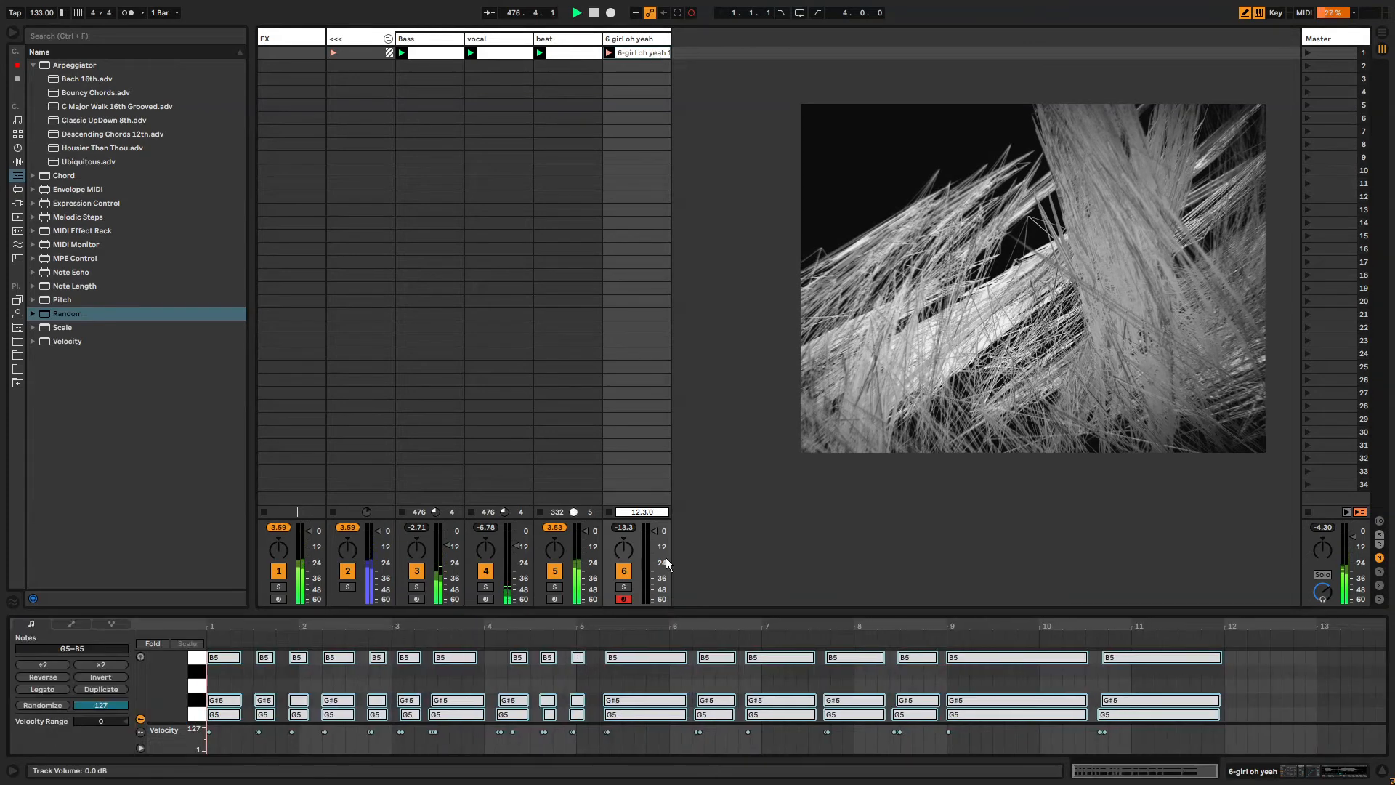
Shorten the recorded clip's loop end and set the Arpeggiator Rate to 1/3.
{"action": "left_click_drag", "start_coordinate": [1386, 635], "coordinate": [1204, 635]}
{"action": "double_click", "coordinate": [630, 40]}
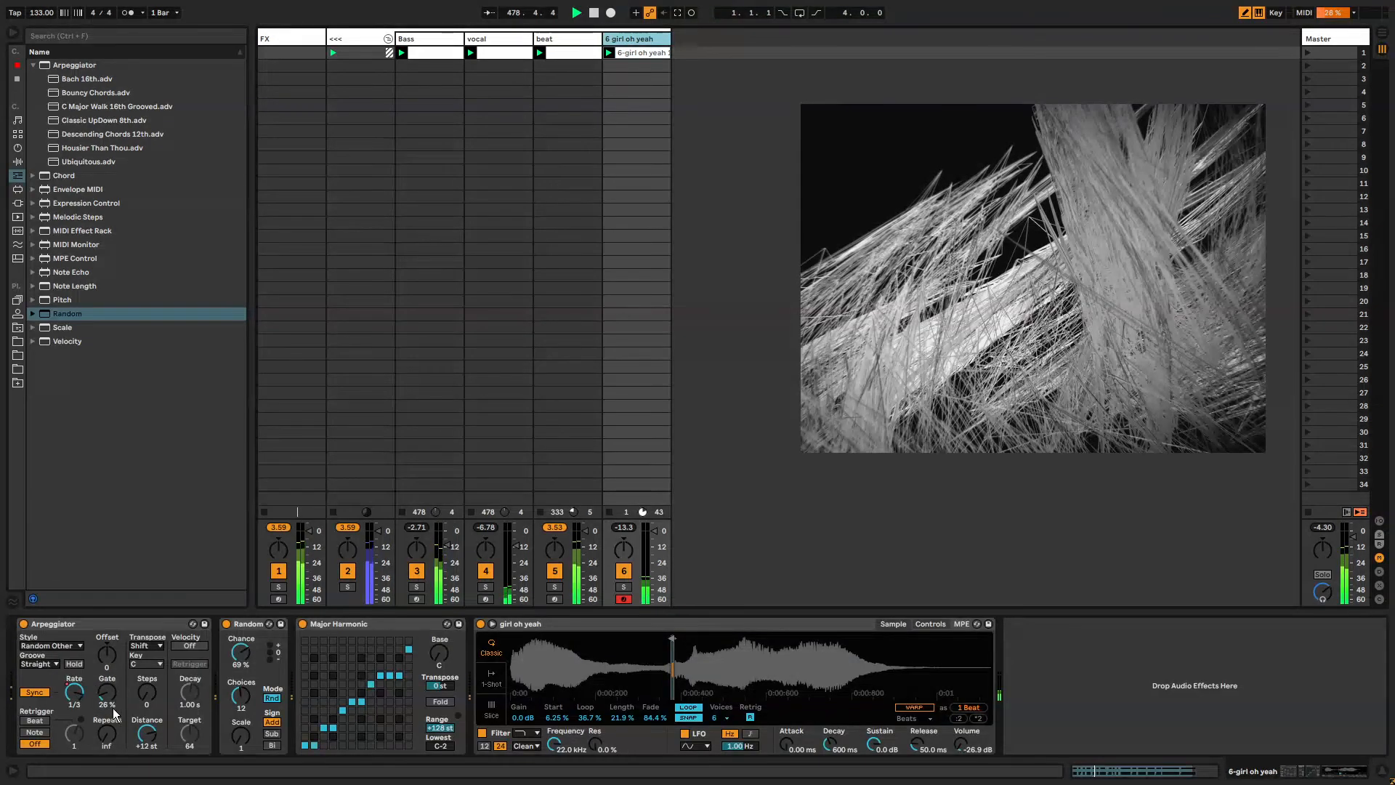
{"action": "left_click_drag", "start_coordinate": [75, 693], "coordinate": [75, 685]}
Open the clip's Arpeggiator Synced Rate envelope and unlink the envelope loop from the clip.
{"action": "key", "text": "shift+Tab"}
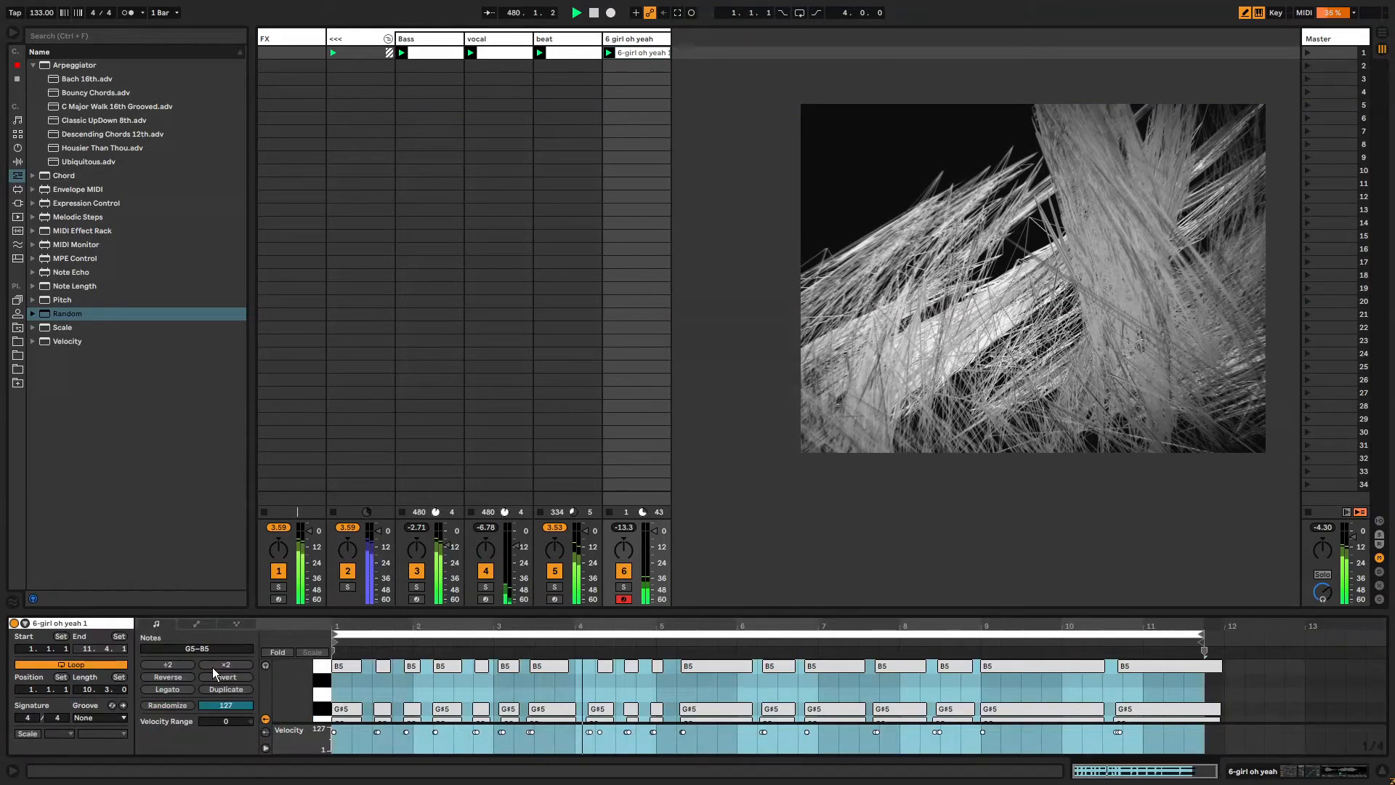
{"action": "left_click", "coordinate": [195, 625]}
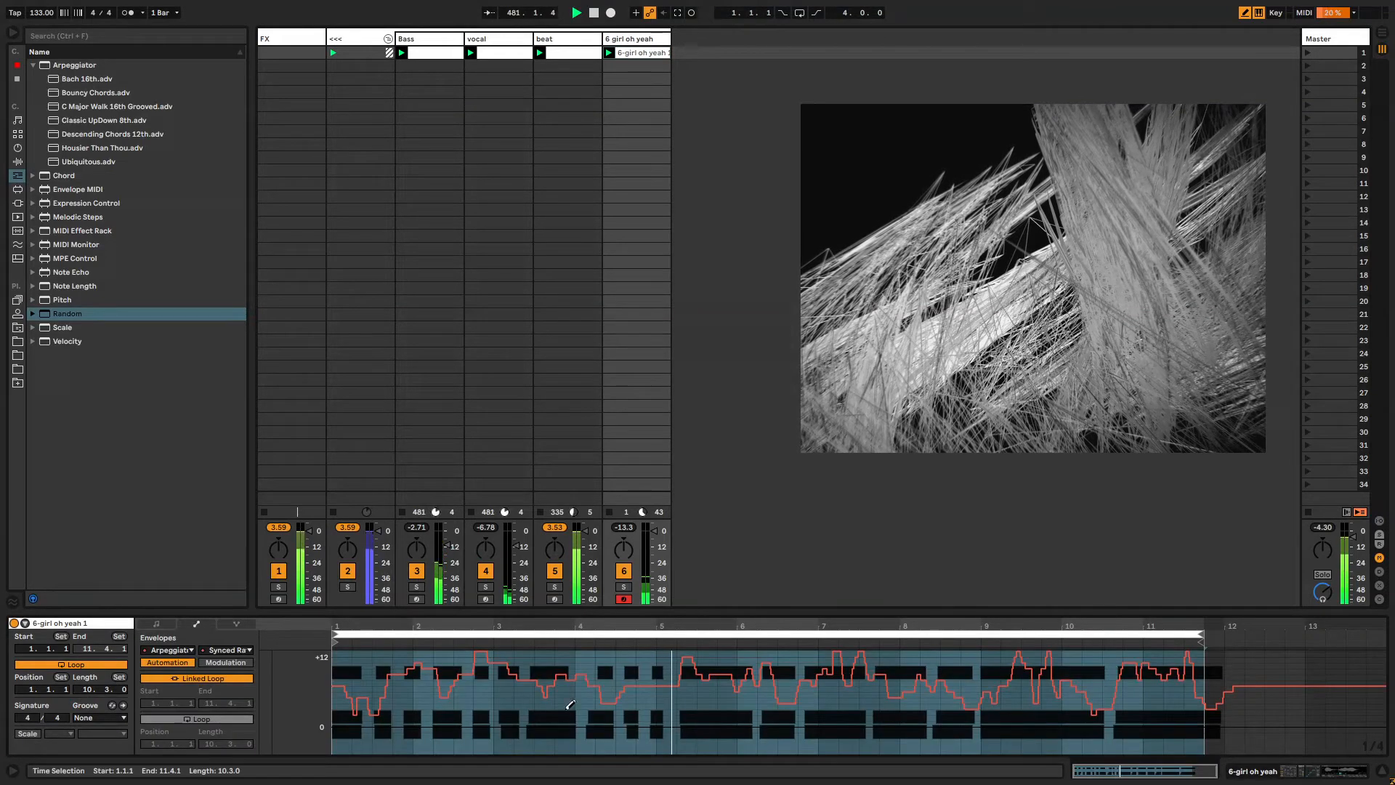
{"action": "left_click", "coordinate": [159, 679]}
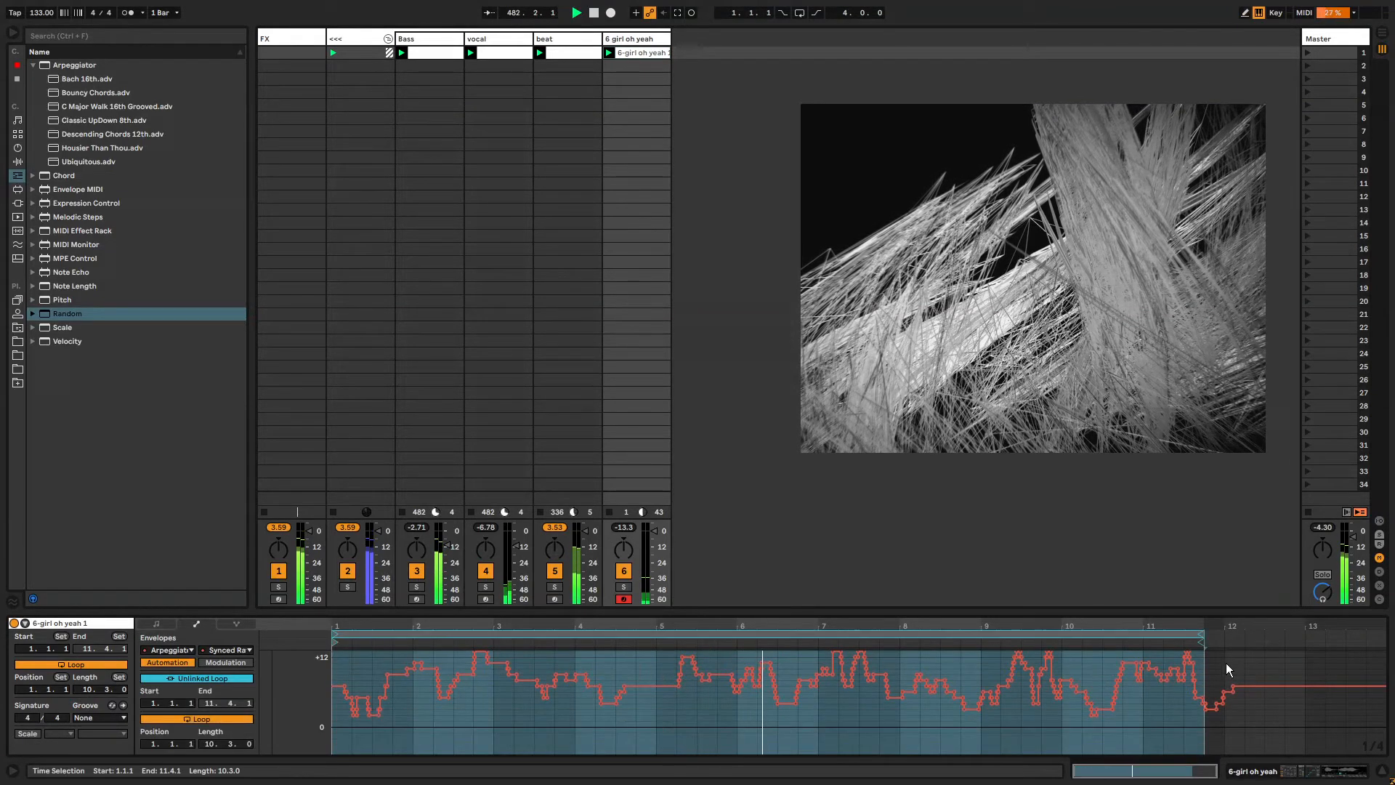
Shorten the envelope loop slightly and select all of its breakpoints.
{"action": "left_click_drag", "start_coordinate": [1193, 629], "coordinate": [1189, 629]}
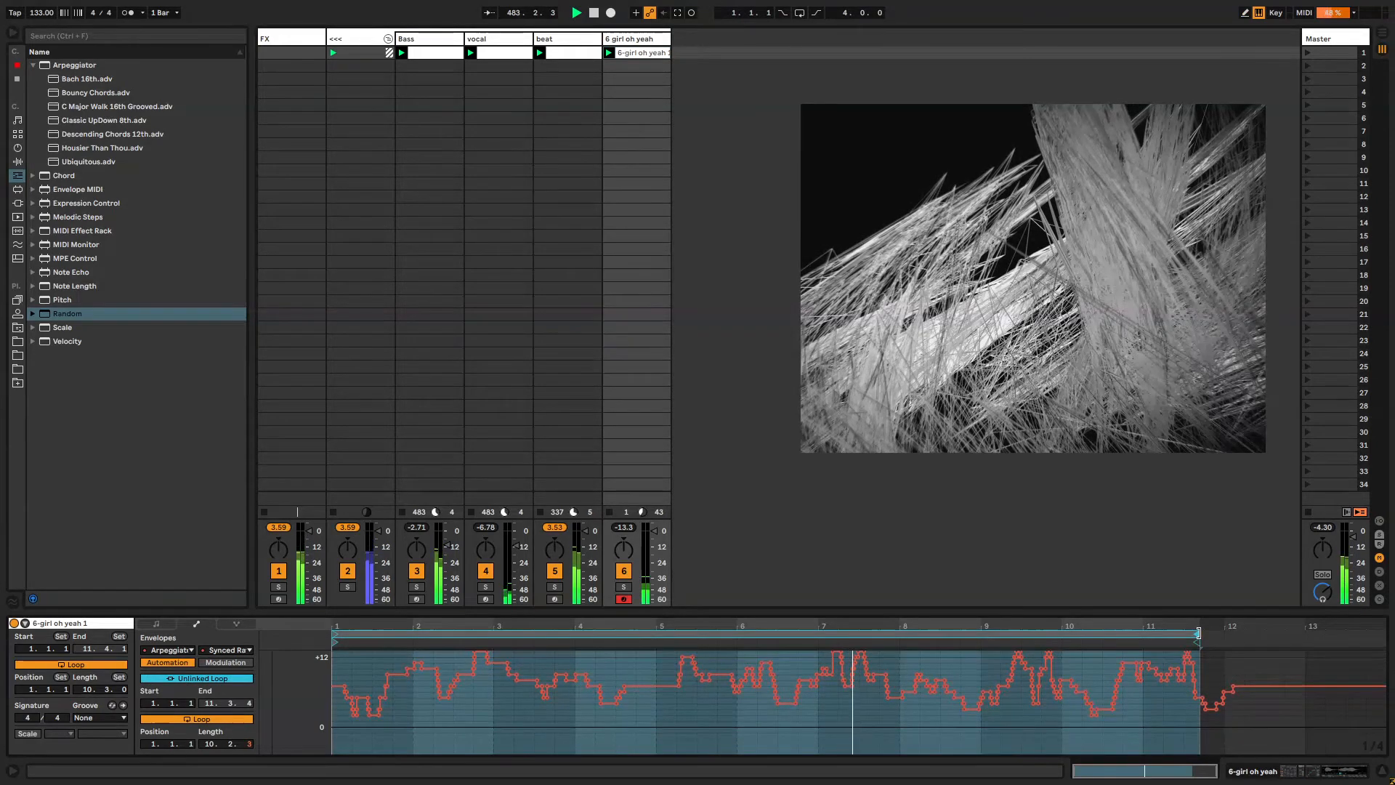
{"action": "left_click", "coordinate": [545, 727]}
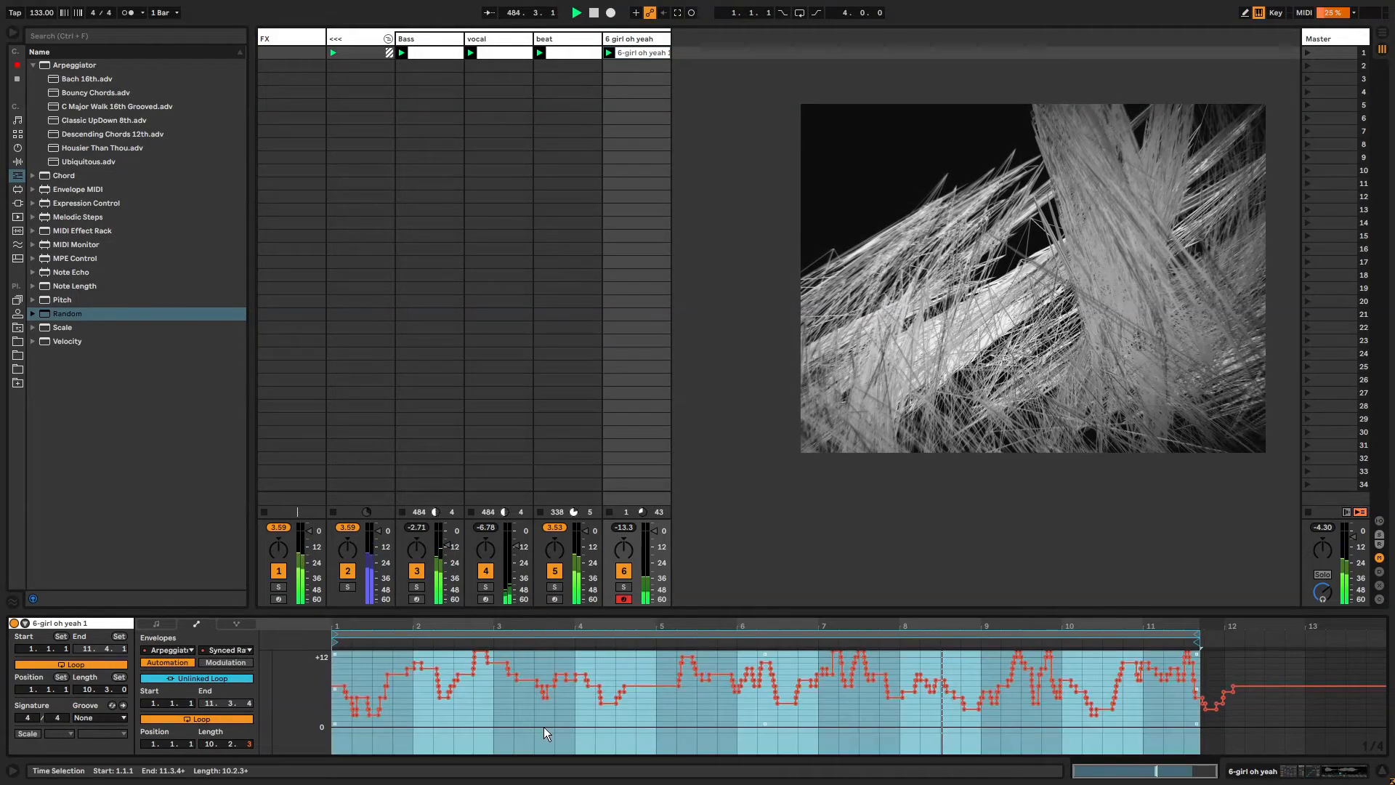
{"action": "key", "text": "ctrl+a"}
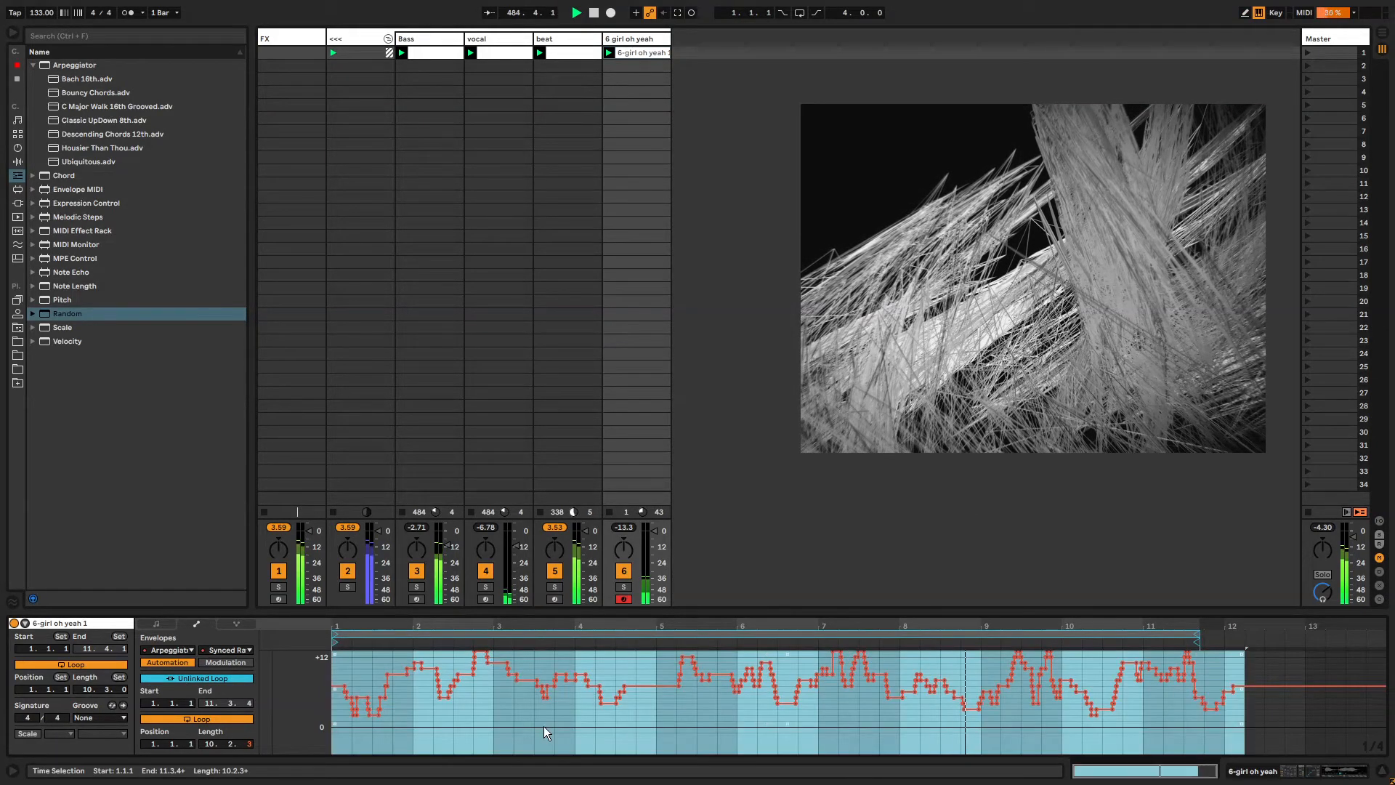
{"action": "left_click", "coordinate": [627, 40]}
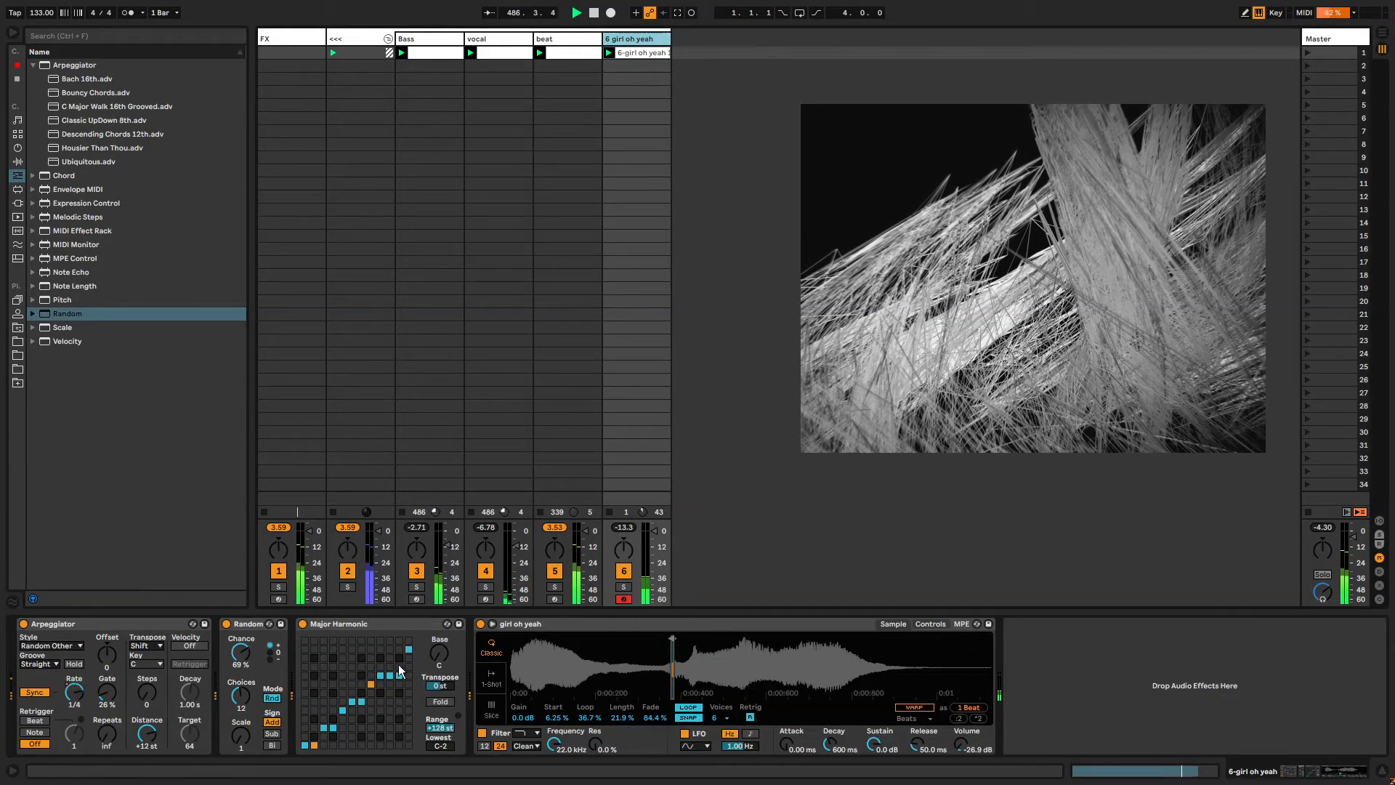
Reposition the sample's loop region in the waveform and set the Length to 26.6%.
{"action": "left_click_drag", "start_coordinate": [675, 642], "coordinate": [672, 644]}
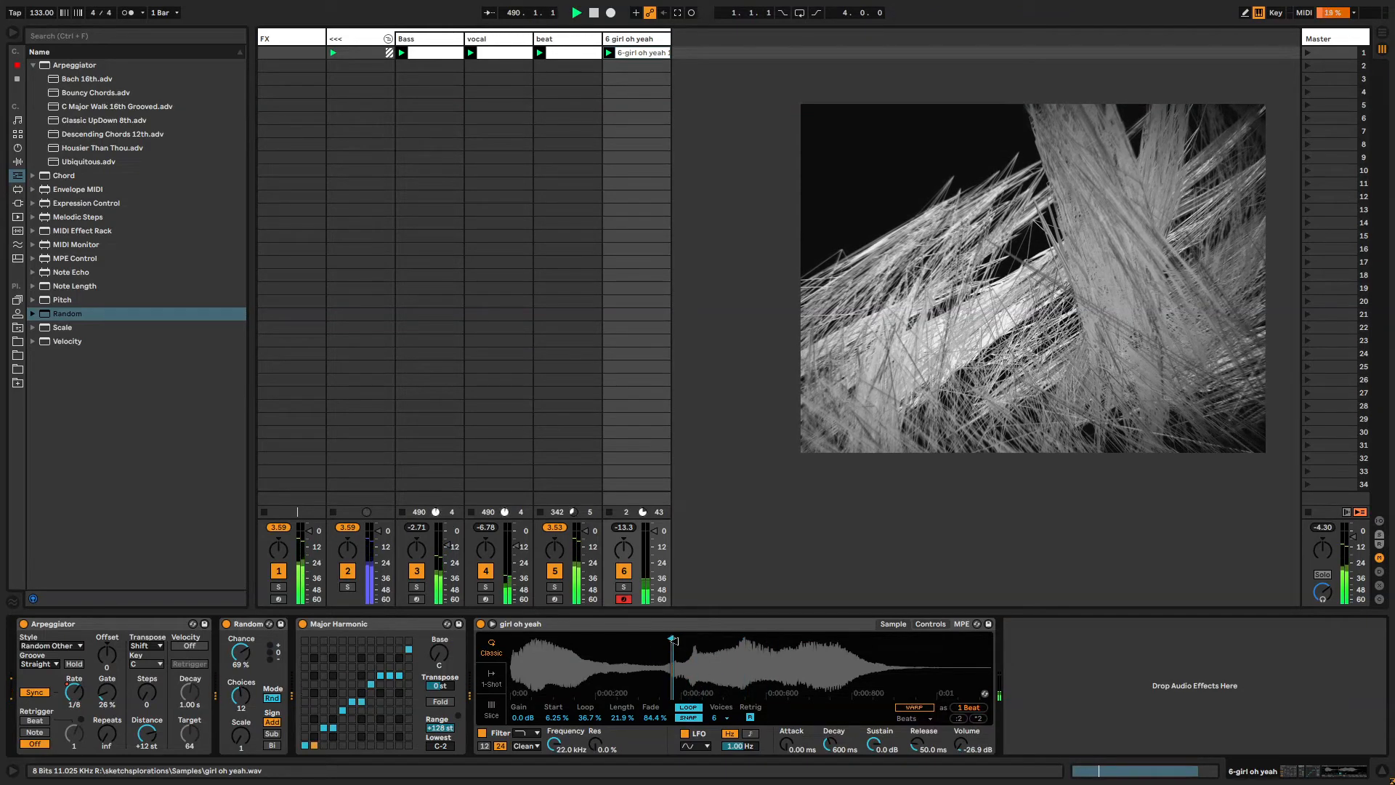
{"action": "left_click_drag", "start_coordinate": [617, 718], "coordinate": [617, 712]}
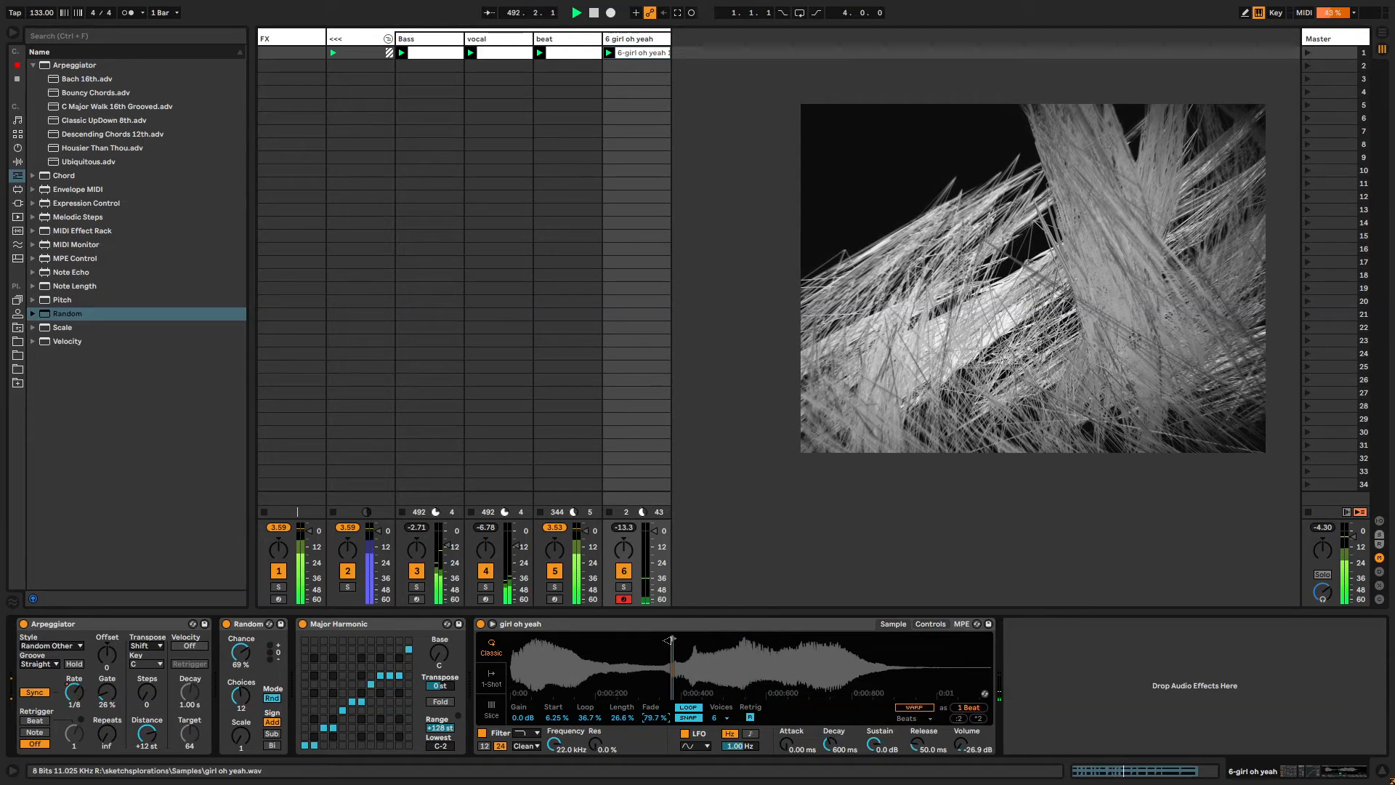
{"action": "left_click_drag", "start_coordinate": [673, 640], "coordinate": [684, 640]}
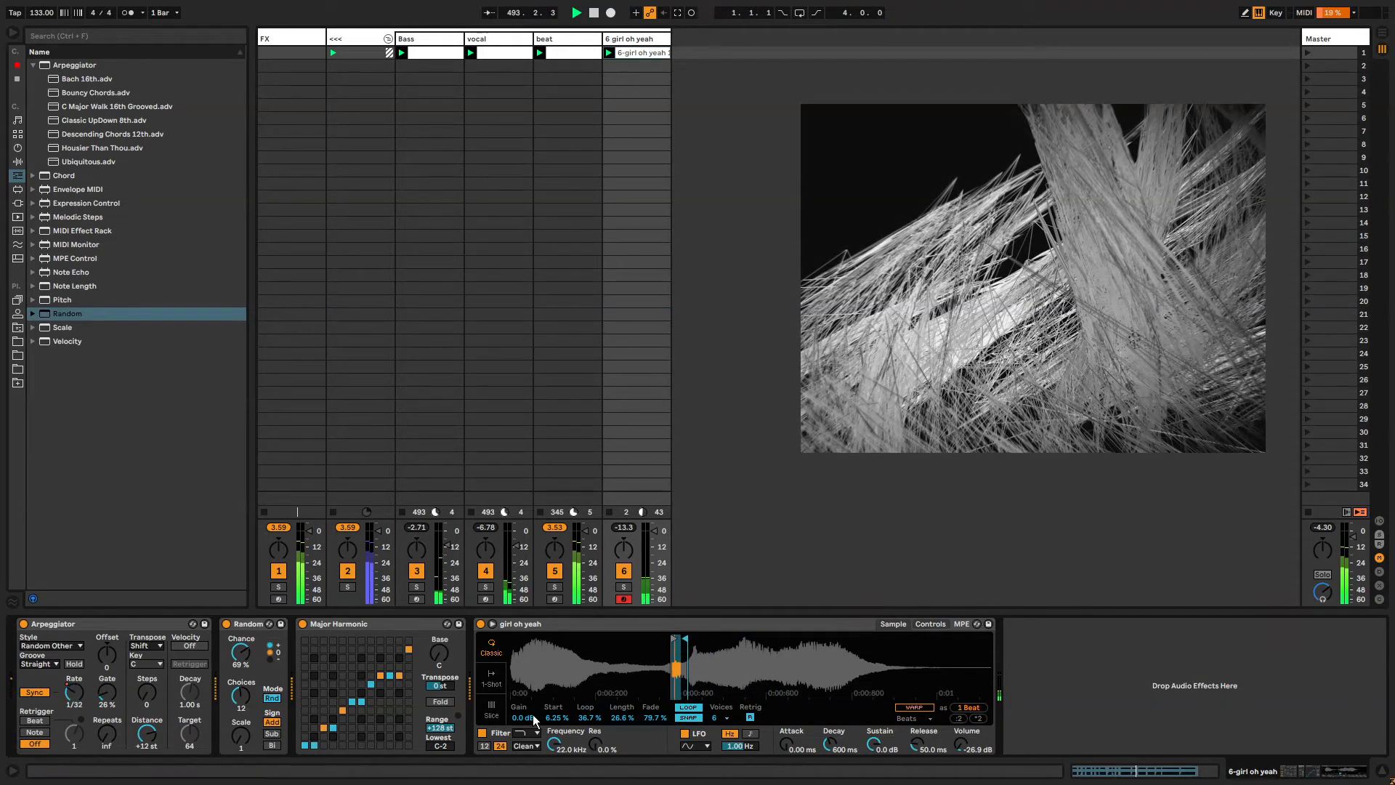
Sweep the sample Start to 71.9%, raise filter resonance to 104% and set Simpler volume to -10.9 dB.
{"action": "left_click_drag", "start_coordinate": [555, 718], "coordinate": [530, 714]}
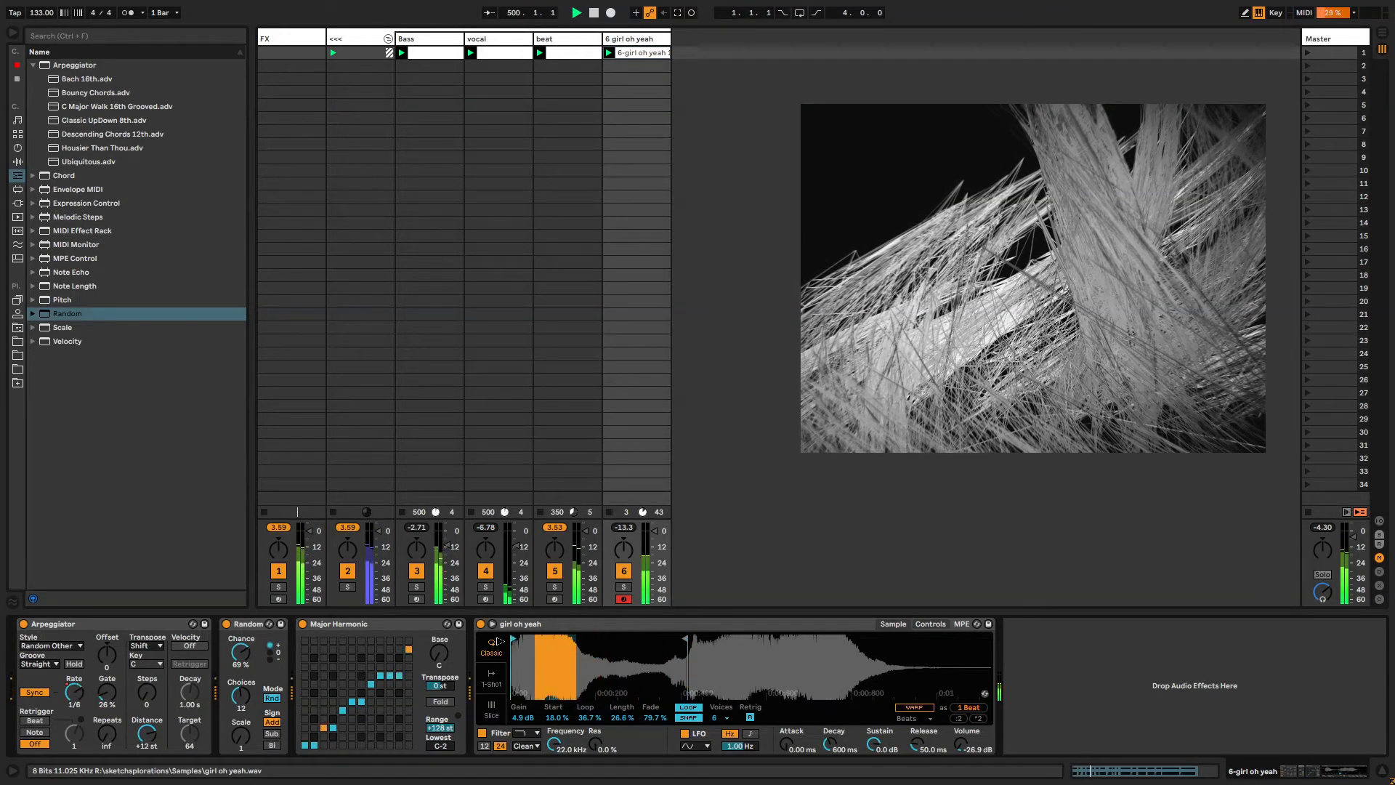
{"action": "mouse_move", "coordinate": [554, 717]}
{"action": "left_mouse_down"}
{"action": "mouse_move", "coordinate": [592, 719]}
{"action": "mouse_move", "coordinate": [546, 720]}
{"action": "left_mouse_up"}
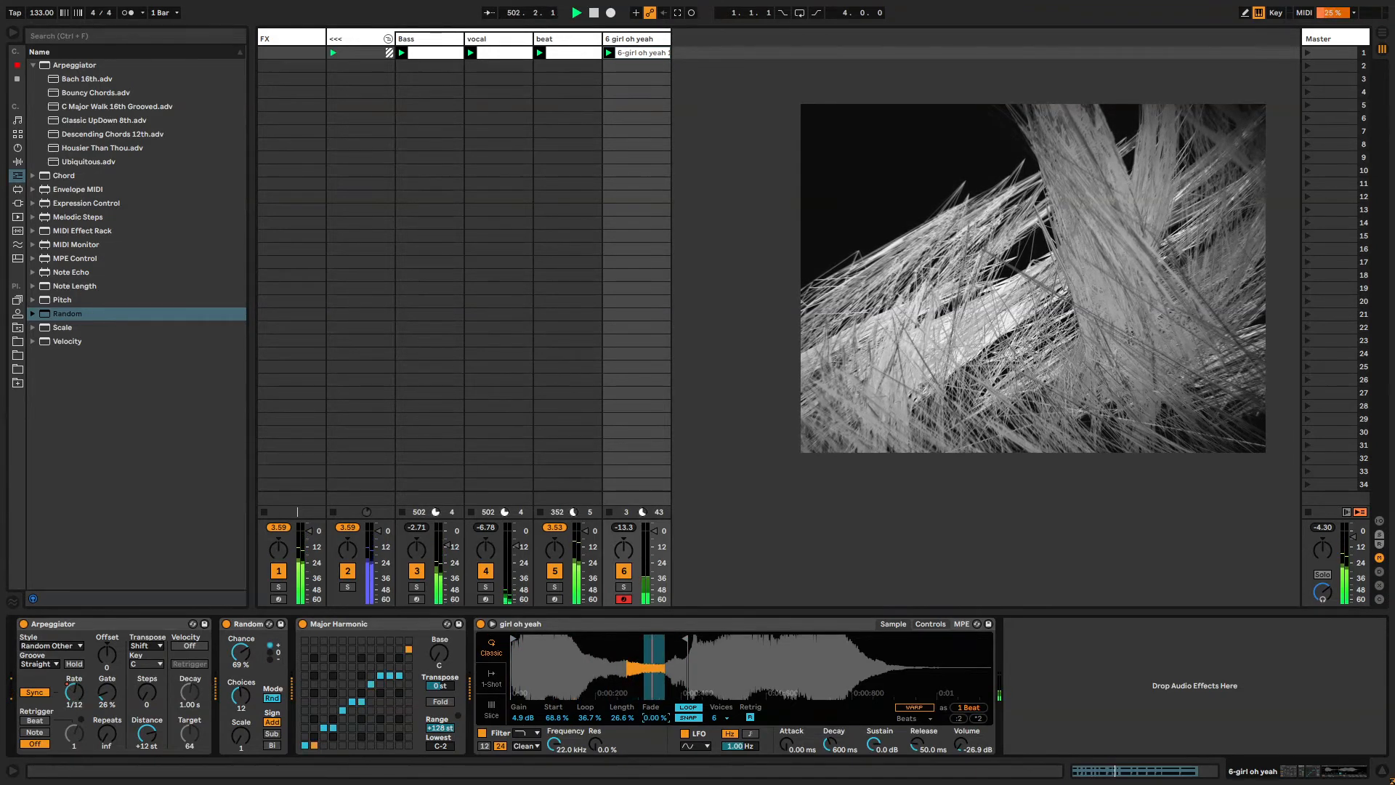
{"action": "left_click_drag", "start_coordinate": [558, 718], "coordinate": [595, 736]}
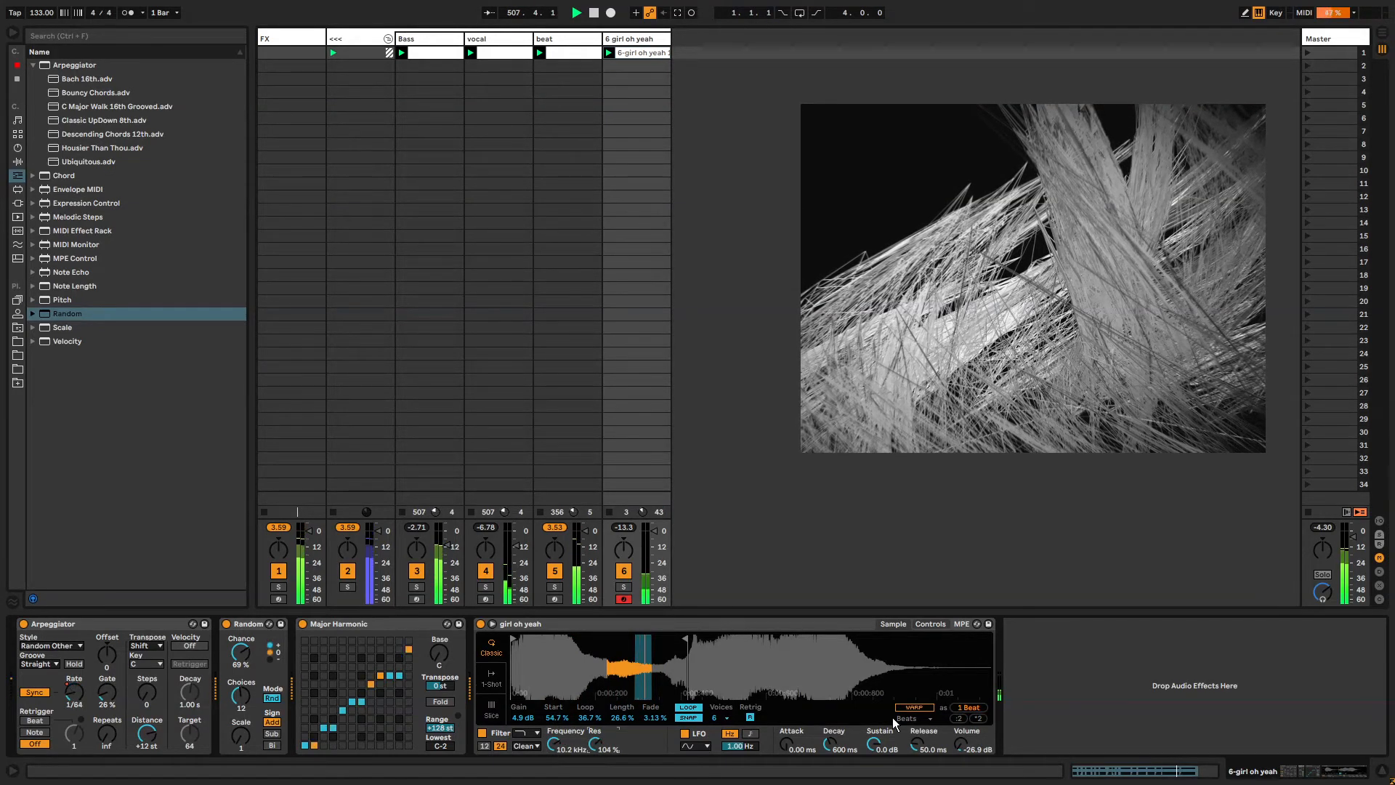
{"action": "left_click_drag", "start_coordinate": [956, 744], "coordinate": [956, 736]}
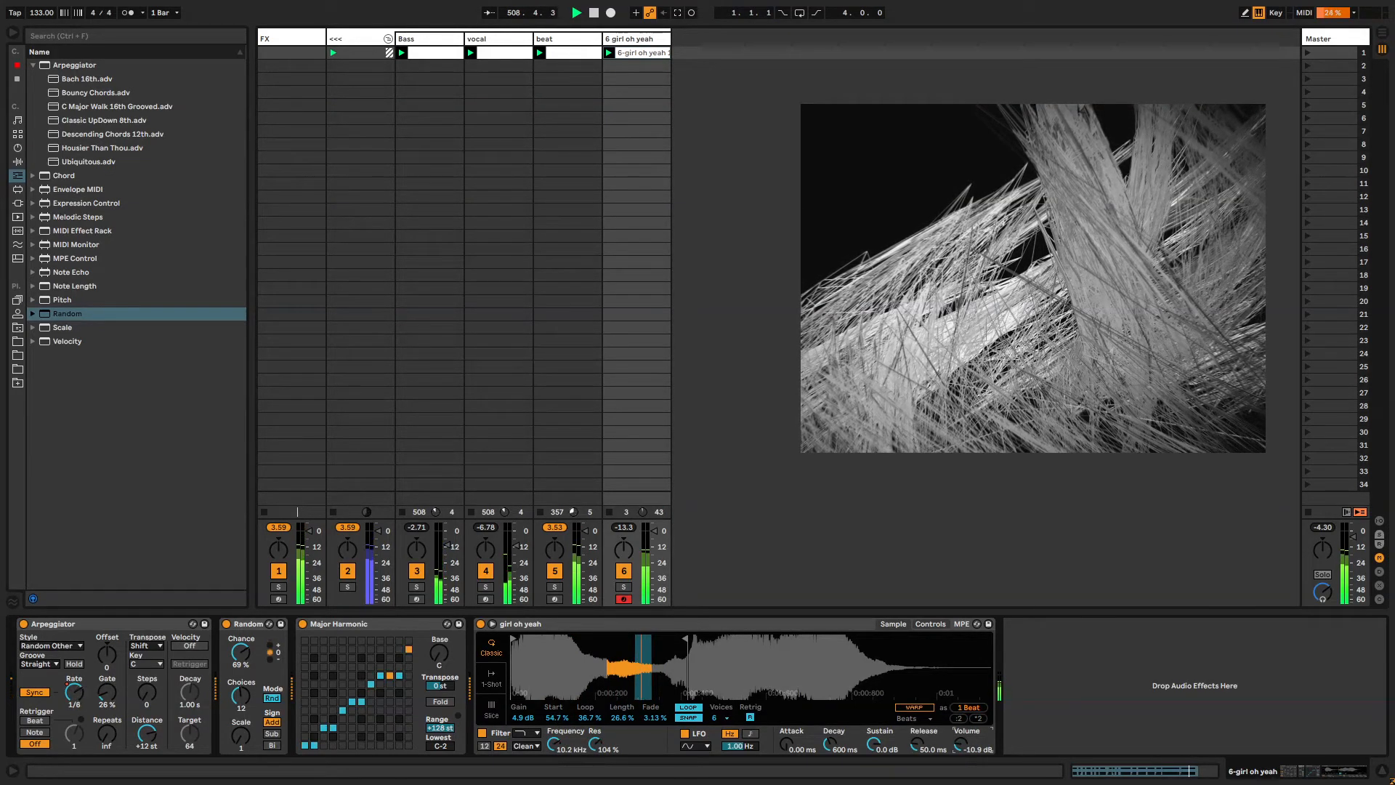
{"action": "left_click_drag", "start_coordinate": [556, 717], "coordinate": [556, 708]}
Show the Start parameter's automation in the clip and move the envelope loop start slightly later.
{"action": "right_click", "coordinate": [554, 717]}
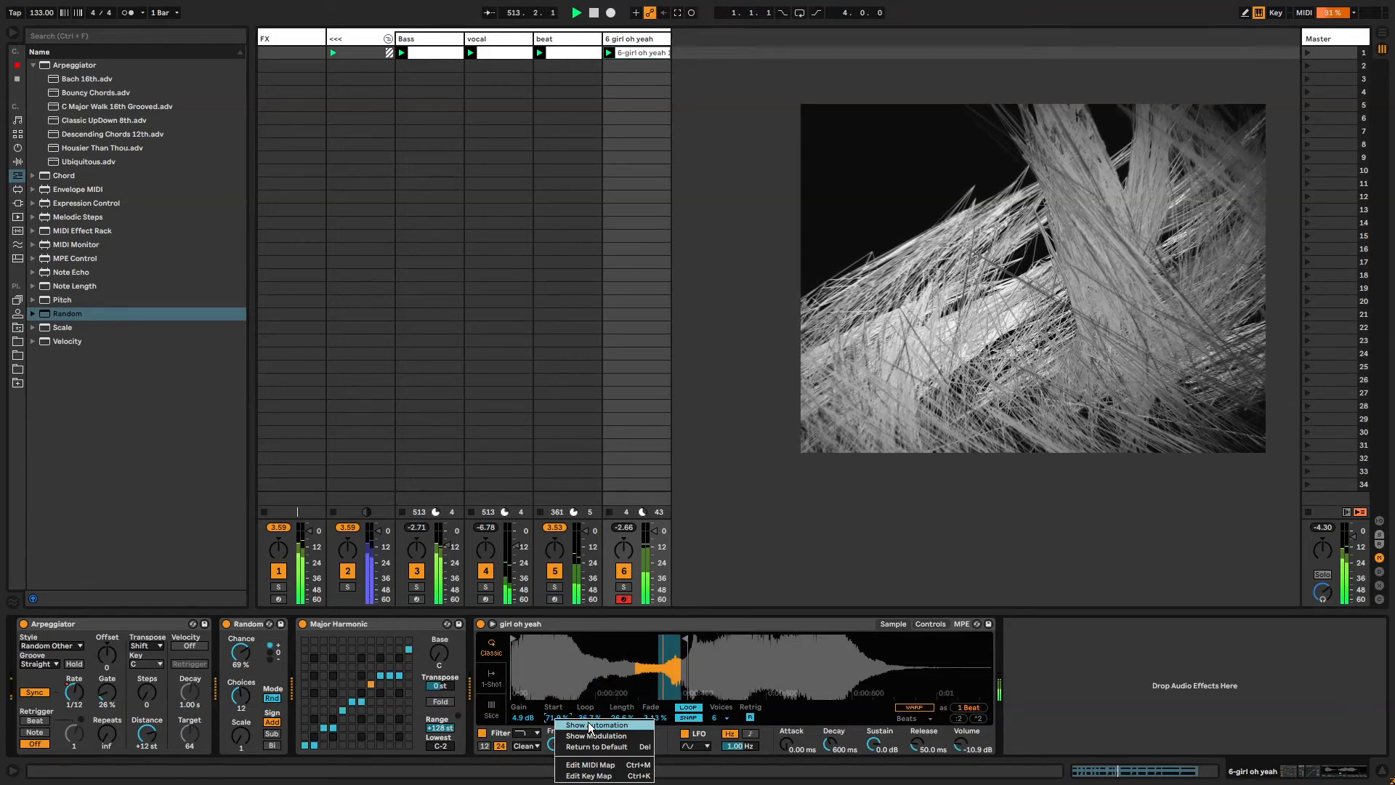
{"action": "left_click", "coordinate": [590, 724]}
{"action": "left_click", "coordinate": [228, 677]}
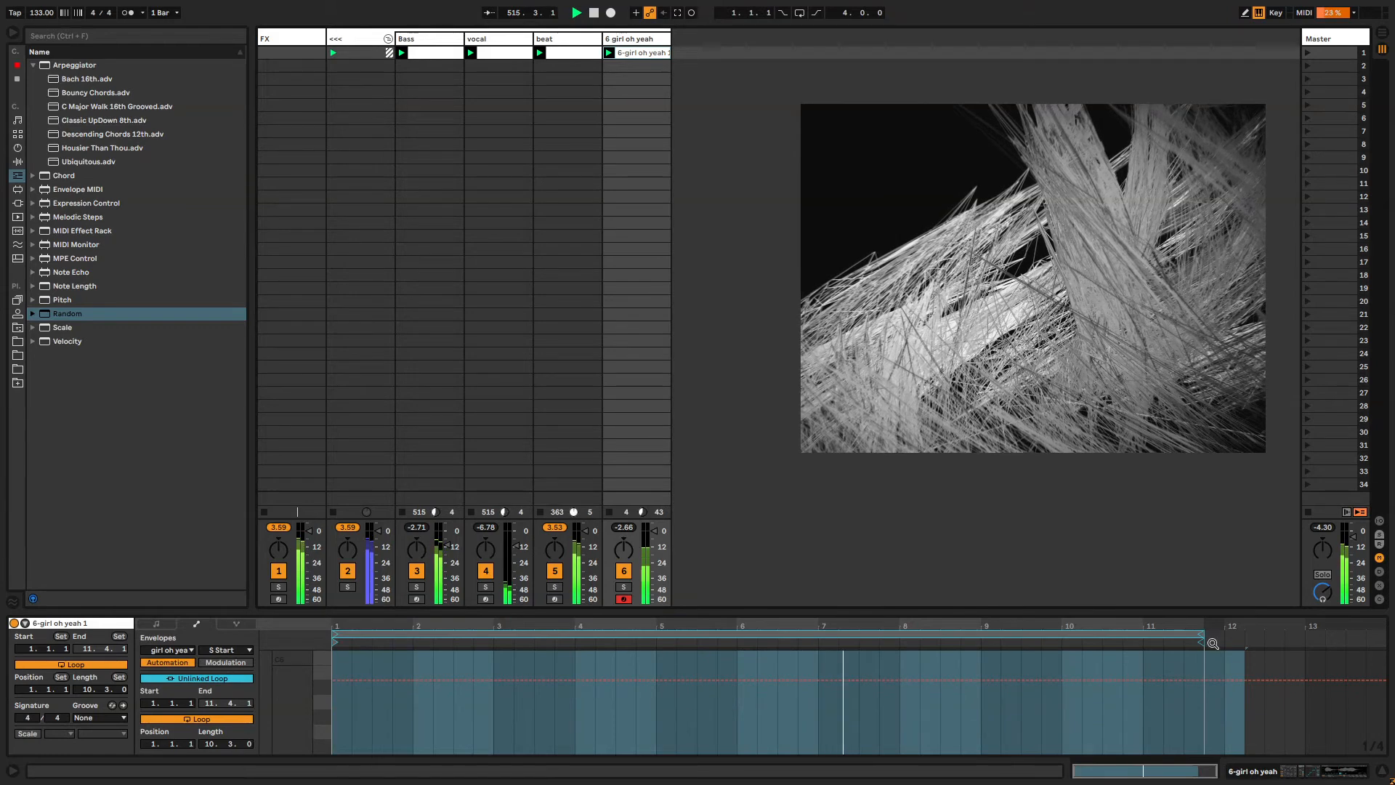
{"action": "left_click_drag", "start_coordinate": [1199, 637], "coordinate": [1196, 636]}
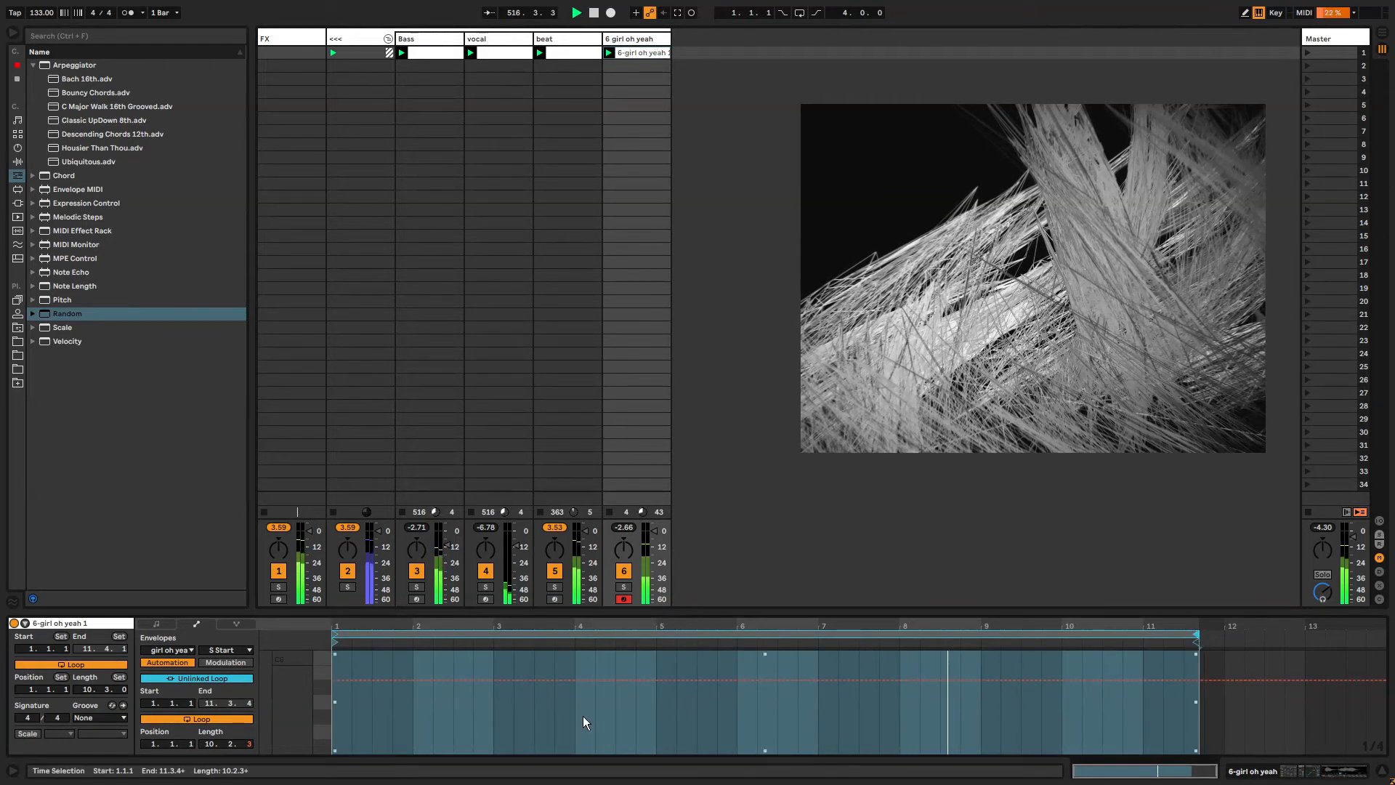
{"action": "left_click_drag", "start_coordinate": [337, 642], "coordinate": [355, 642]}
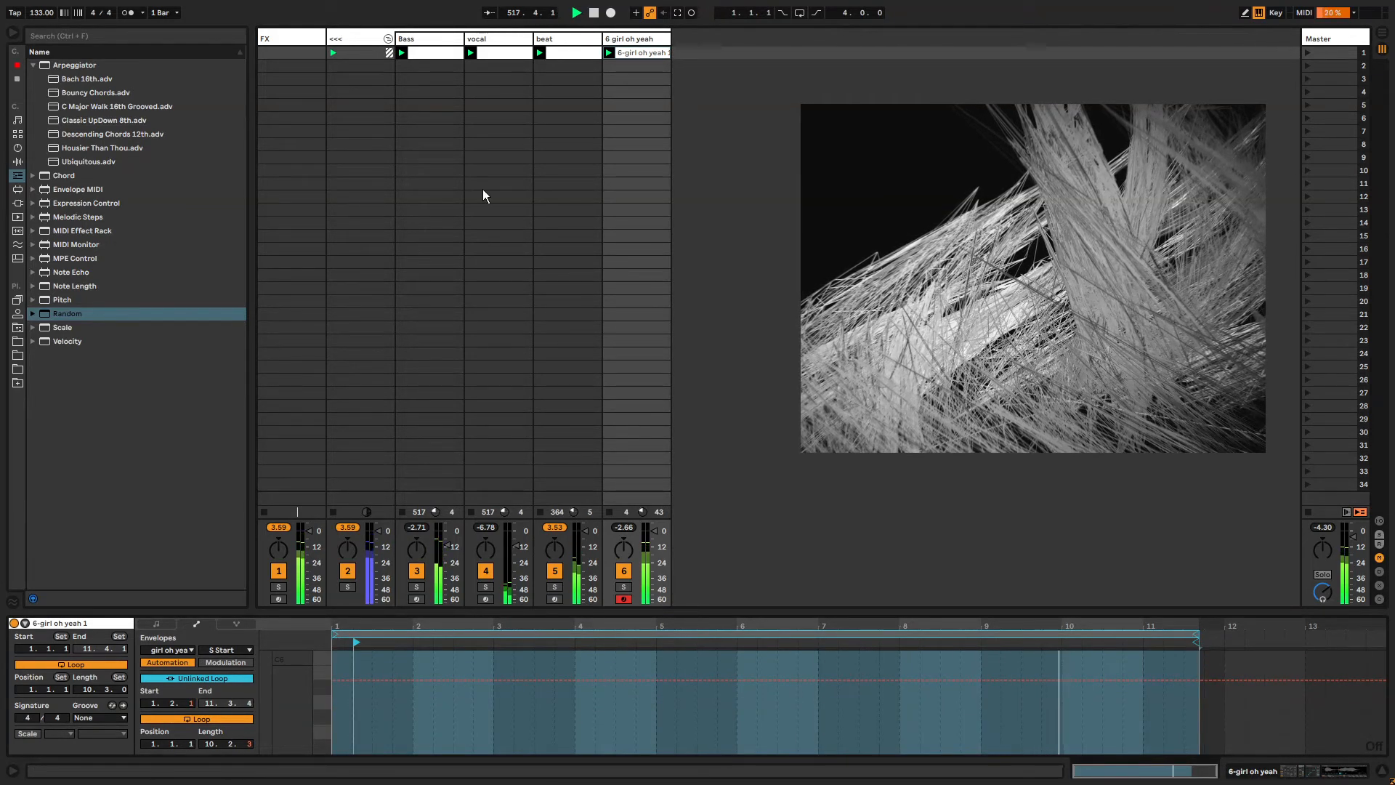
Return to Simpler and set the Release to 173 ms and the Attack to 107 ms.
{"action": "left_click", "coordinate": [655, 43]}
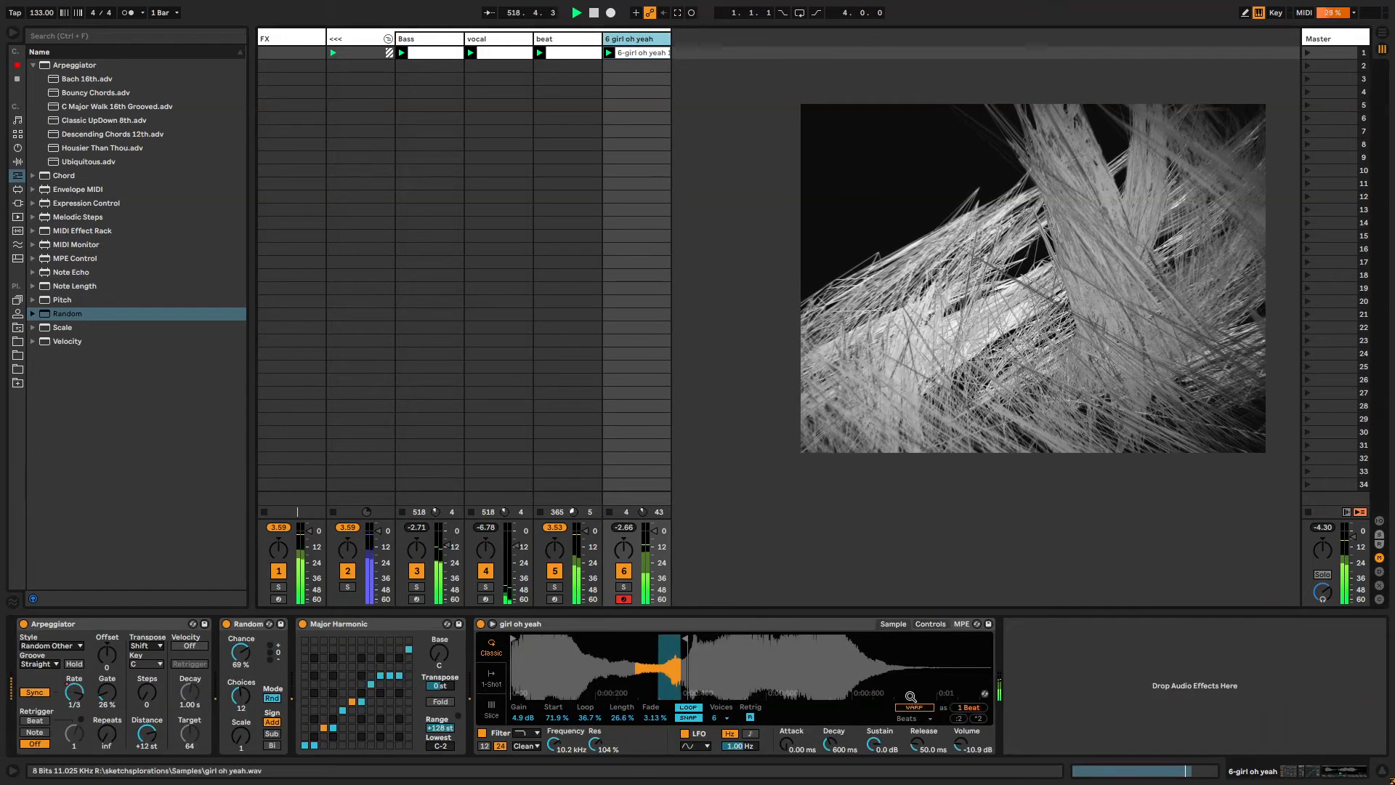
{"action": "left_click", "coordinate": [919, 744]}
{"action": "left_click_drag", "start_coordinate": [917, 744], "coordinate": [917, 758]}
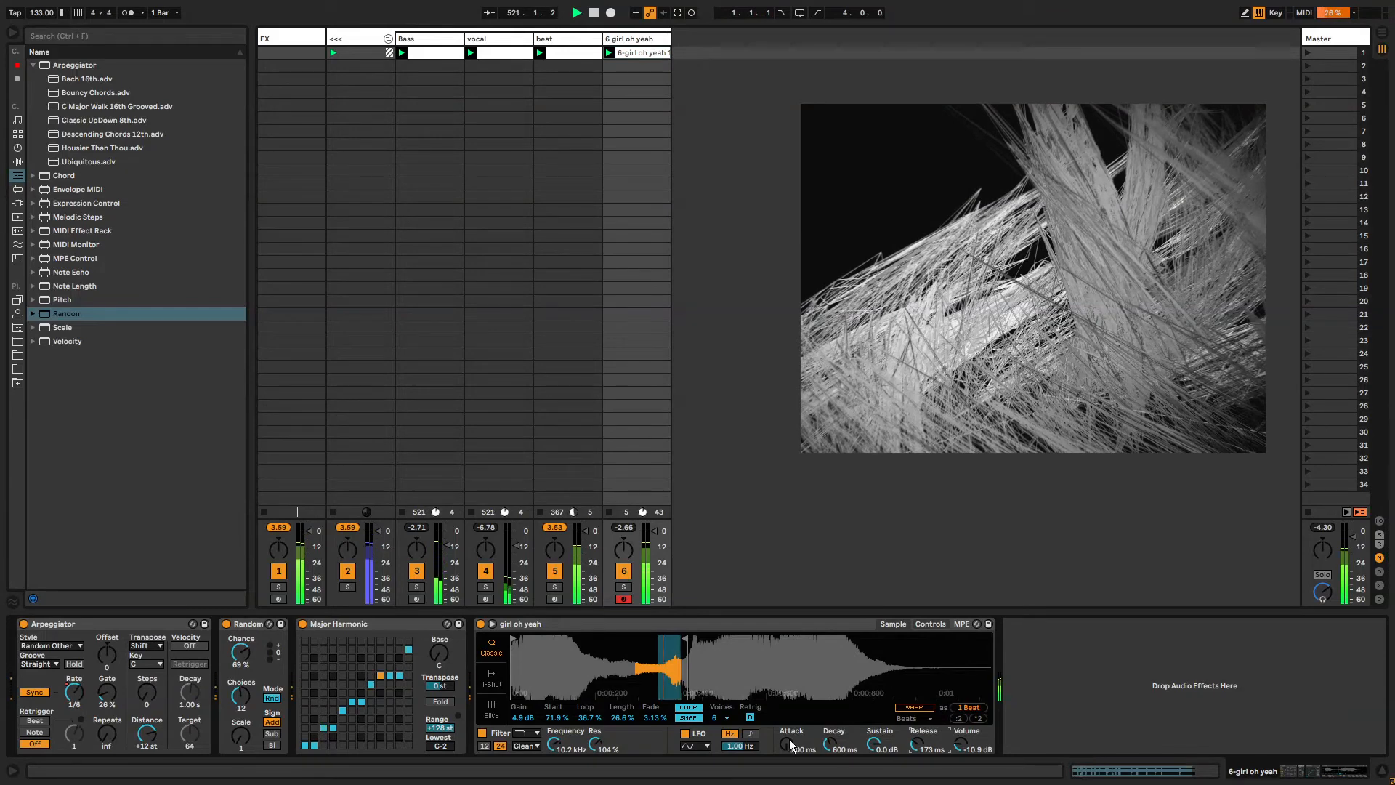
{"action": "mouse_move", "coordinate": [791, 744]}
{"action": "left_mouse_down"}
{"action": "mouse_move", "coordinate": [790, 698]}
{"action": "mouse_move", "coordinate": [790, 738]}
{"action": "left_mouse_up"}
On the Controls page set LFO rate to 30.0 Hz, filter frequency to 377 Hz, and enable the filter envelope at 45% velocity.
{"action": "left_click", "coordinate": [937, 624]}
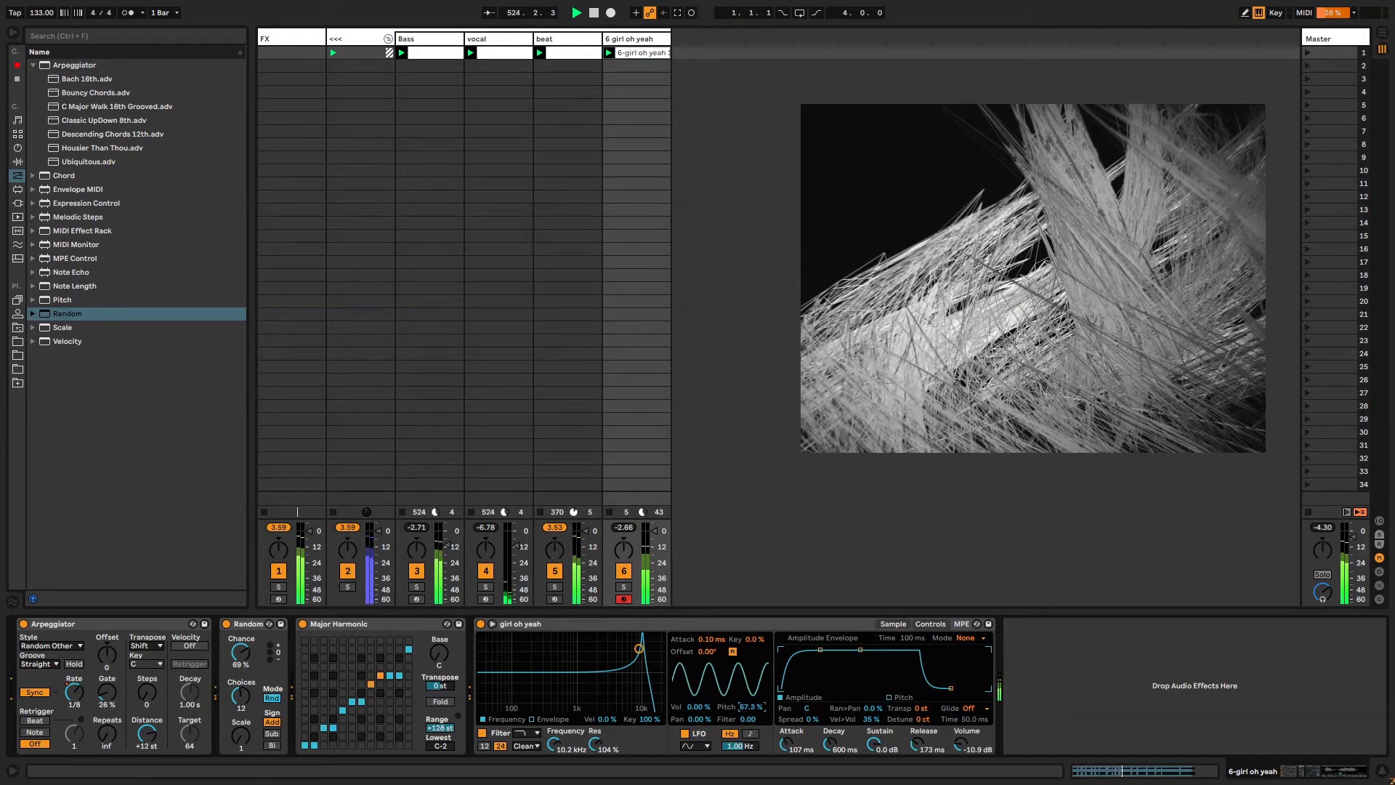
{"action": "mouse_move", "coordinate": [751, 707]}
{"action": "left_mouse_down"}
{"action": "mouse_move", "coordinate": [752, 723]}
{"action": "mouse_move", "coordinate": [752, 664]}
{"action": "mouse_move", "coordinate": [751, 734]}
{"action": "left_mouse_up"}
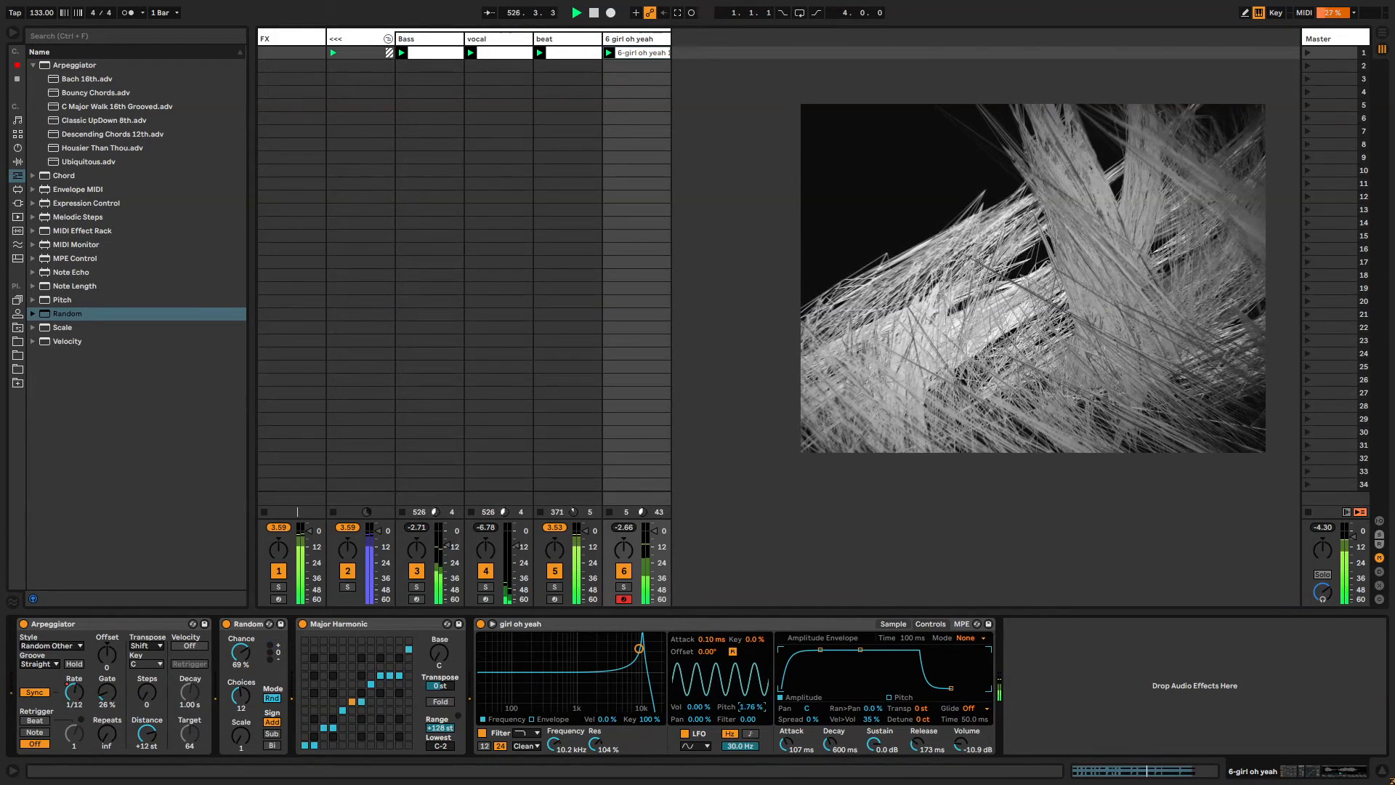
{"action": "left_click_drag", "start_coordinate": [638, 663], "coordinate": [508, 662]}
{"action": "left_click", "coordinate": [531, 718]}
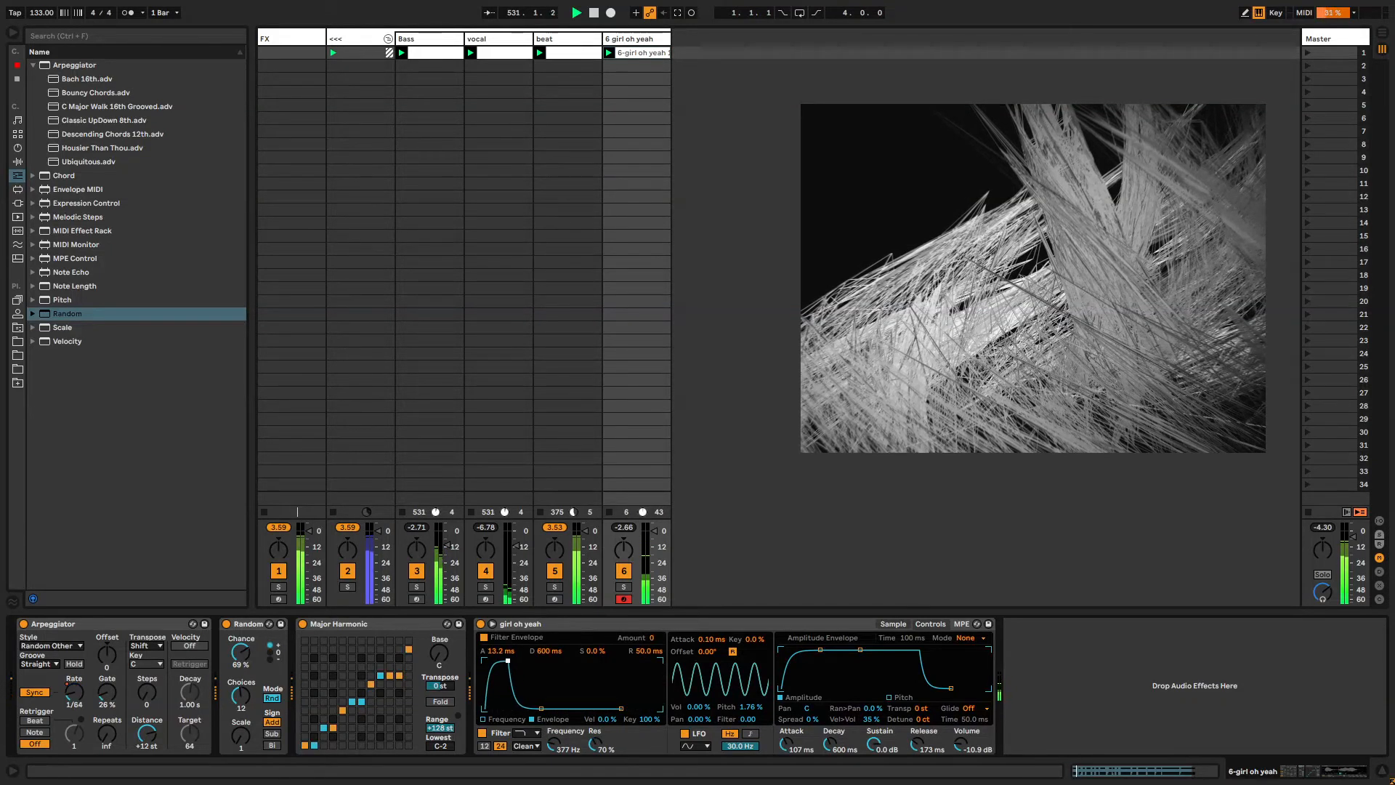
{"action": "left_click_drag", "start_coordinate": [609, 719], "coordinate": [609, 683]}
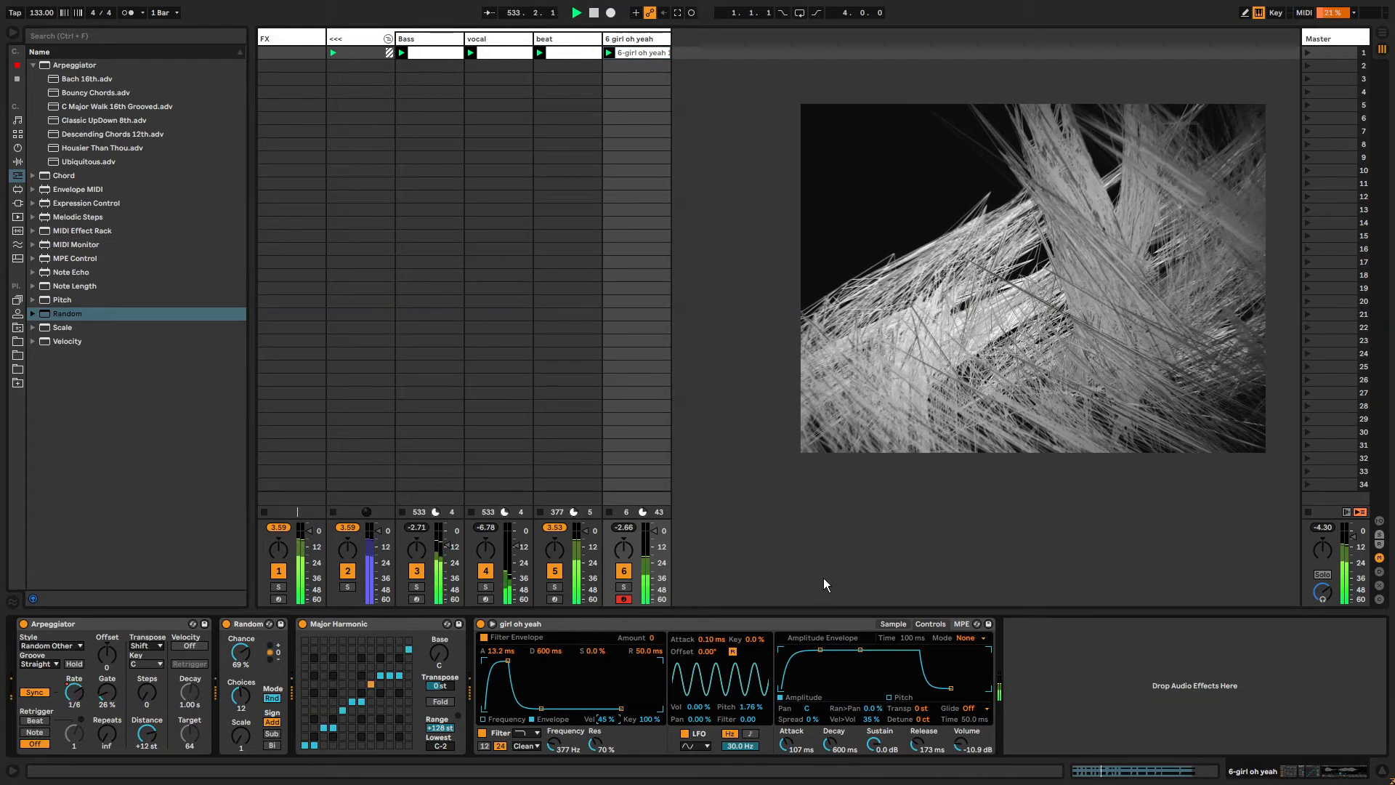
Back on the Sample page, set the Fade to 39.1% and lower the sample Start.
{"action": "left_click", "coordinate": [894, 625]}
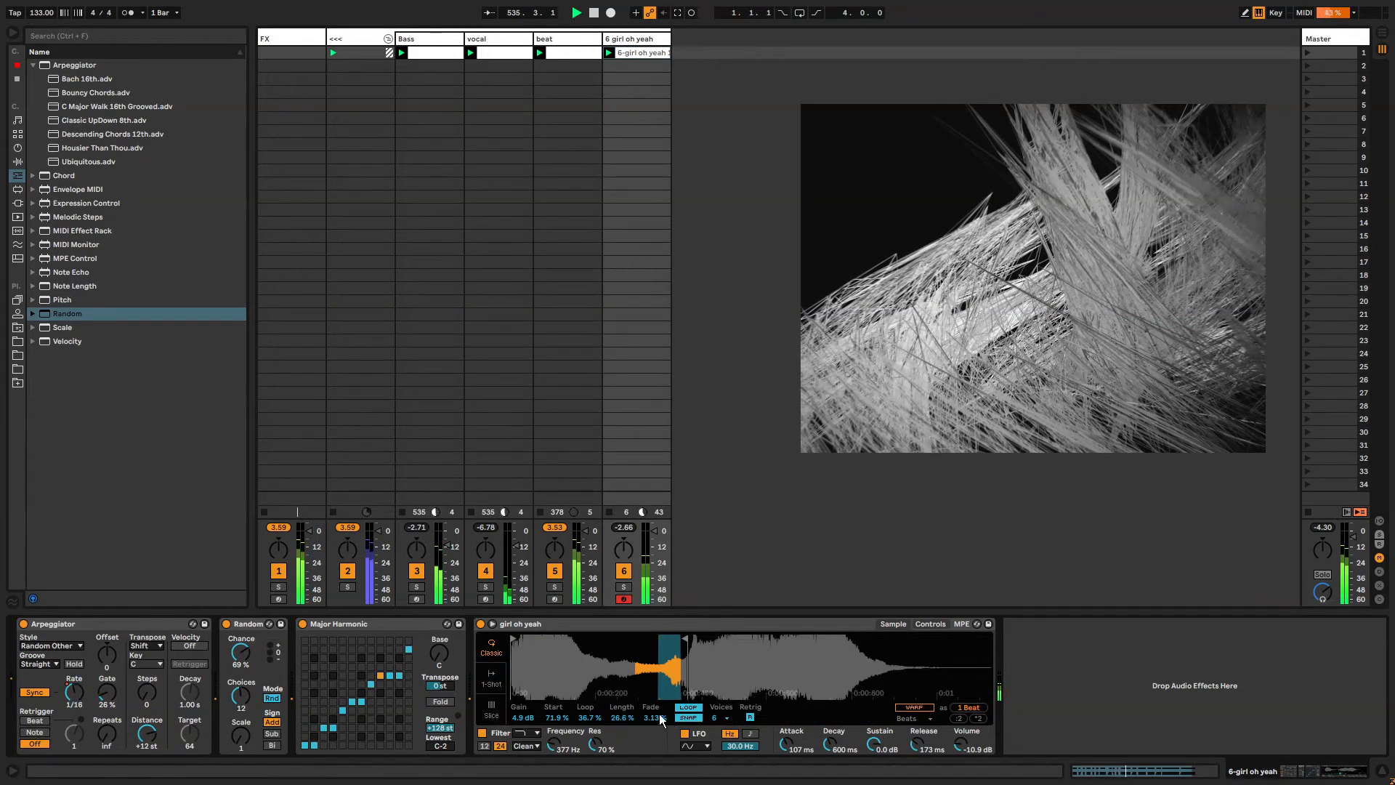
{"action": "left_click_drag", "start_coordinate": [660, 716], "coordinate": [660, 675]}
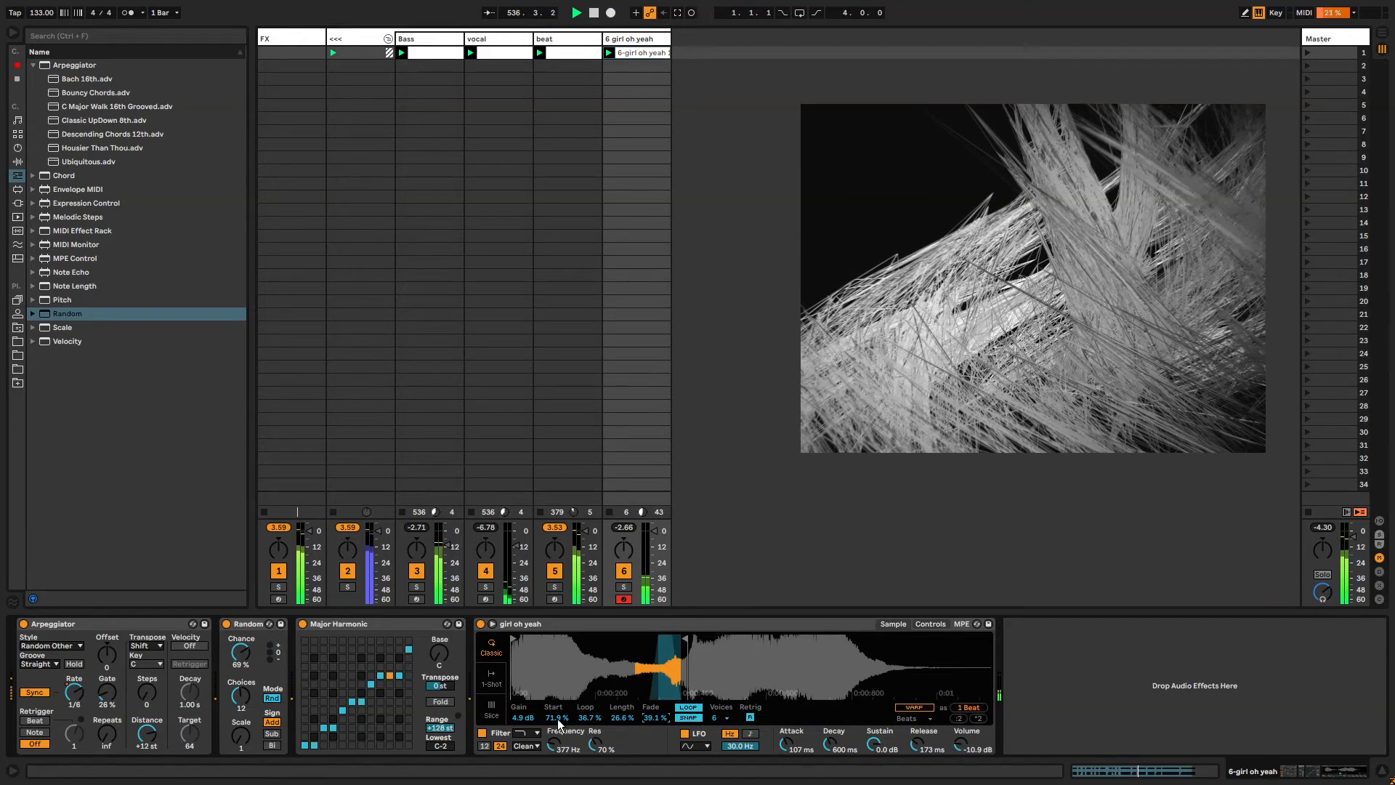
{"action": "mouse_move", "coordinate": [556, 717]}
{"action": "left_mouse_down"}
{"action": "mouse_move", "coordinate": [556, 694]}
{"action": "mouse_move", "coordinate": [556, 717]}
{"action": "mouse_move", "coordinate": [590, 734]}
{"action": "mouse_move", "coordinate": [589, 708]}
{"action": "mouse_move", "coordinate": [622, 734]}
{"action": "mouse_move", "coordinate": [622, 705]}
{"action": "mouse_move", "coordinate": [623, 727]}
{"action": "mouse_move", "coordinate": [553, 702]}
{"action": "left_mouse_up"}
Record sweeps of the sample Start knob into the clip automation and review the recorded envelope.
{"action": "key", "text": "shift+Tab"}
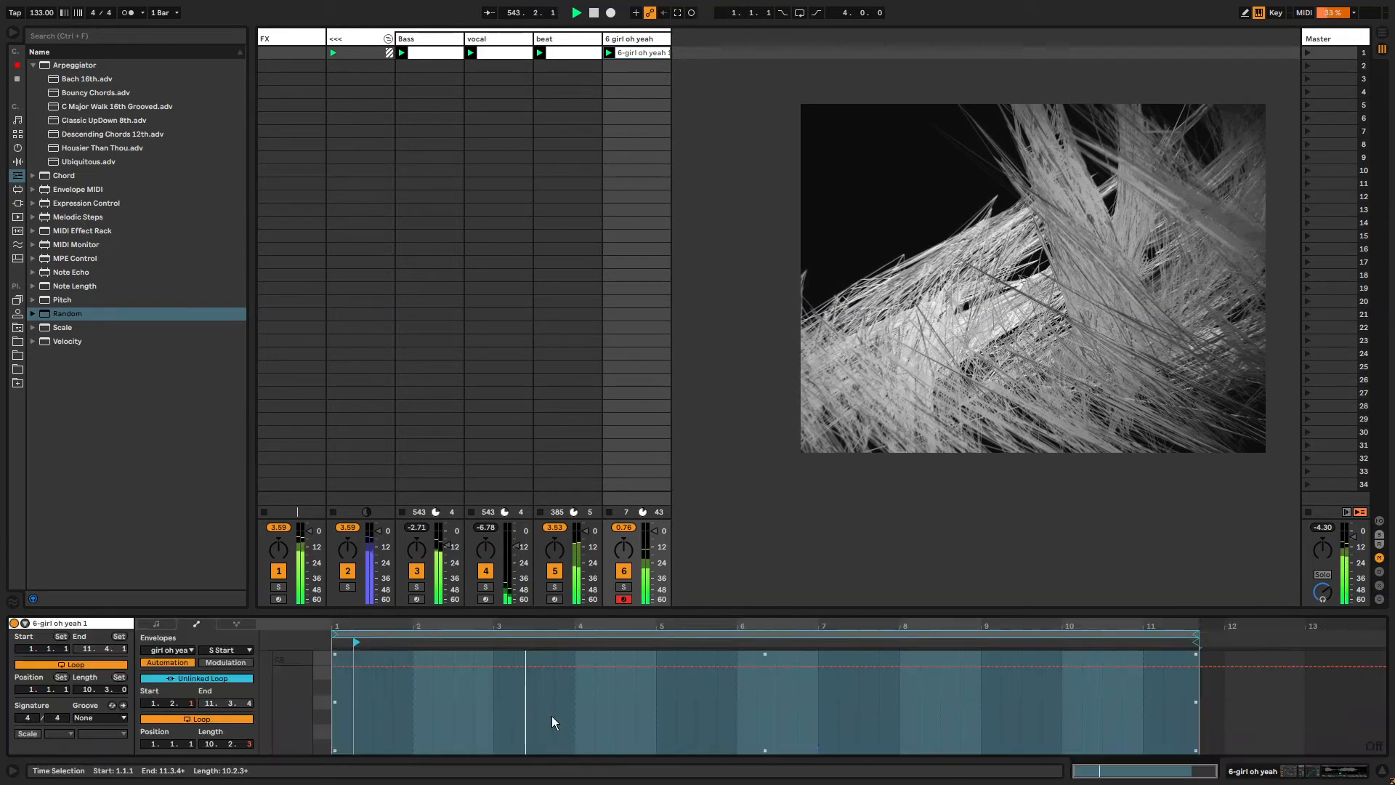
{"action": "key", "text": "shift+Tab"}
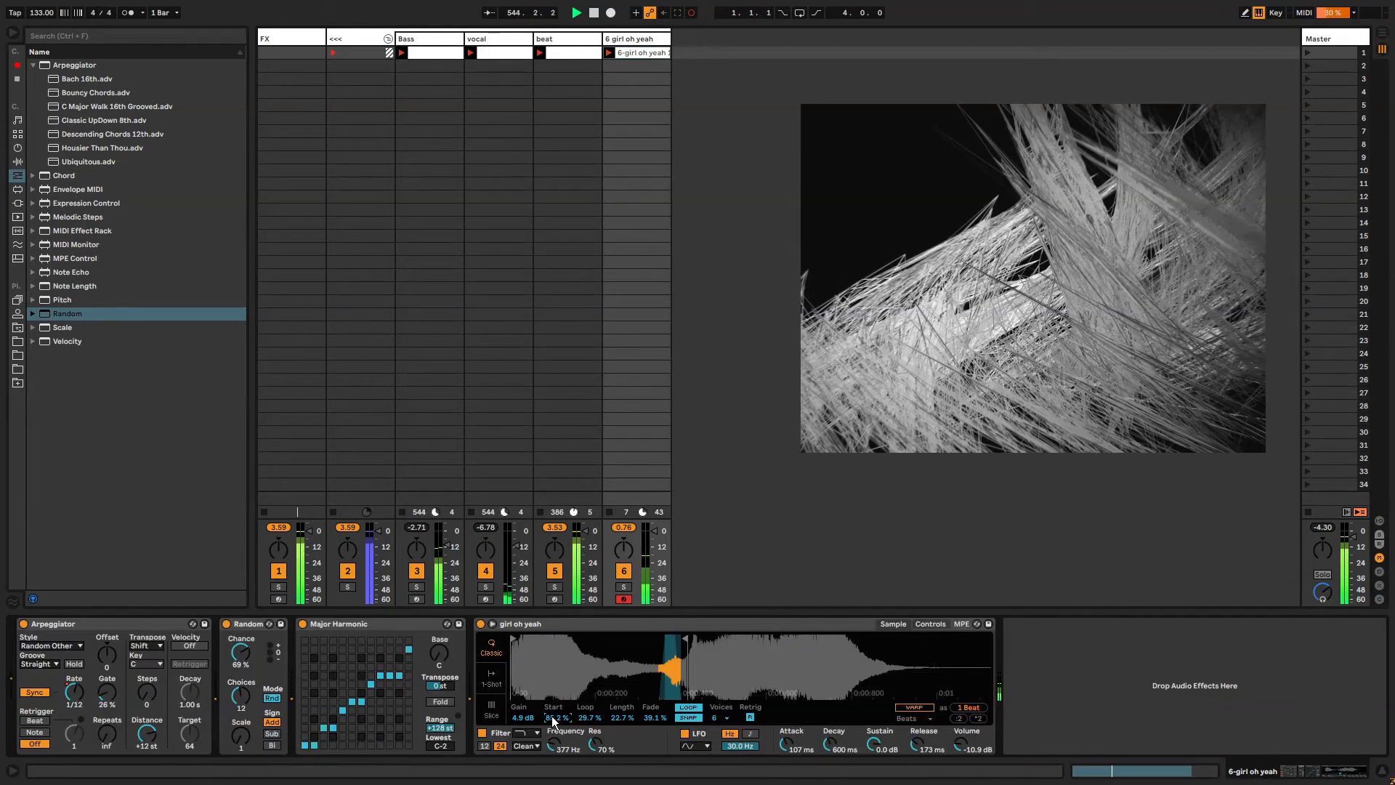
{"action": "left_click_drag", "start_coordinate": [551, 716], "coordinate": [551, 753]}
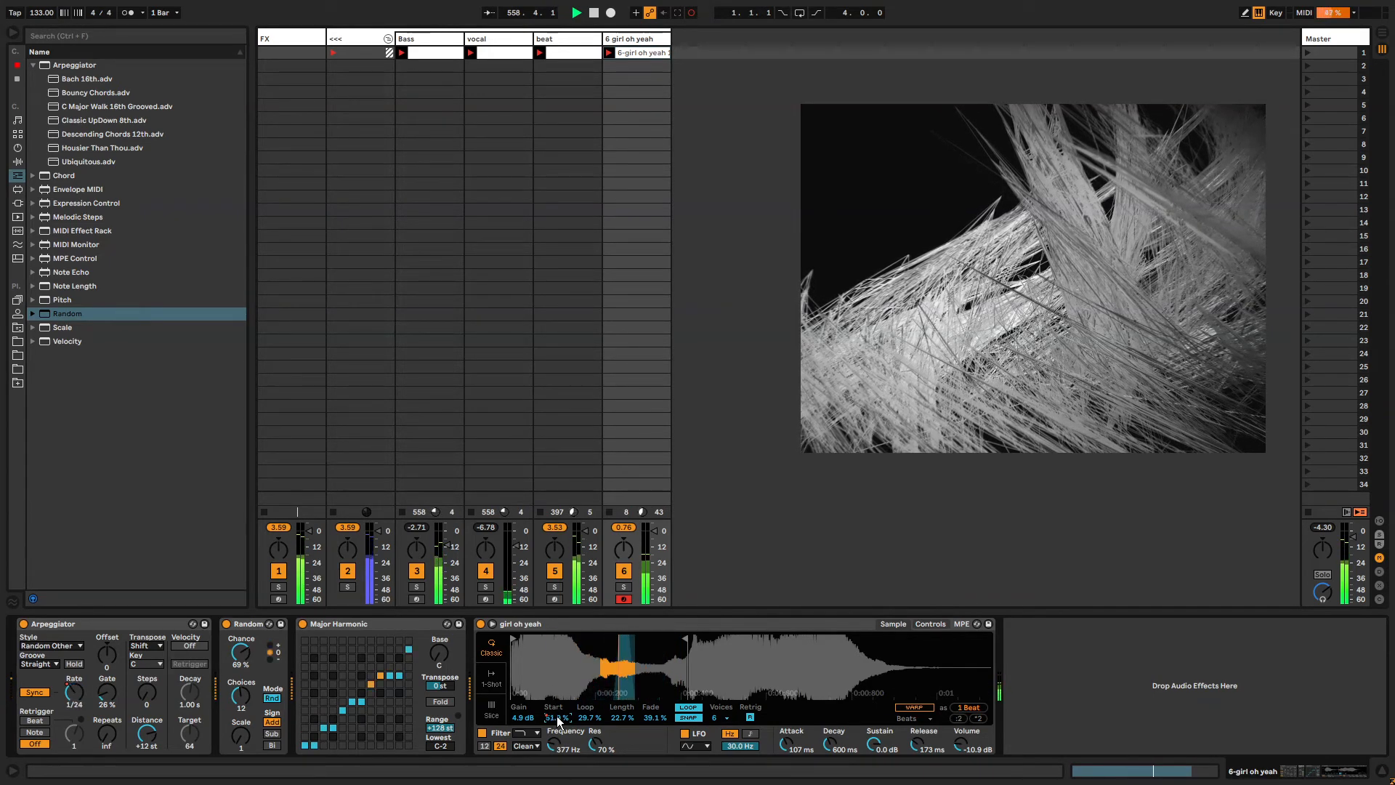
{"action": "key", "text": "shift+Tab"}
{"action": "right_click", "coordinate": [592, 739]}
{"action": "key", "text": "Escape"}
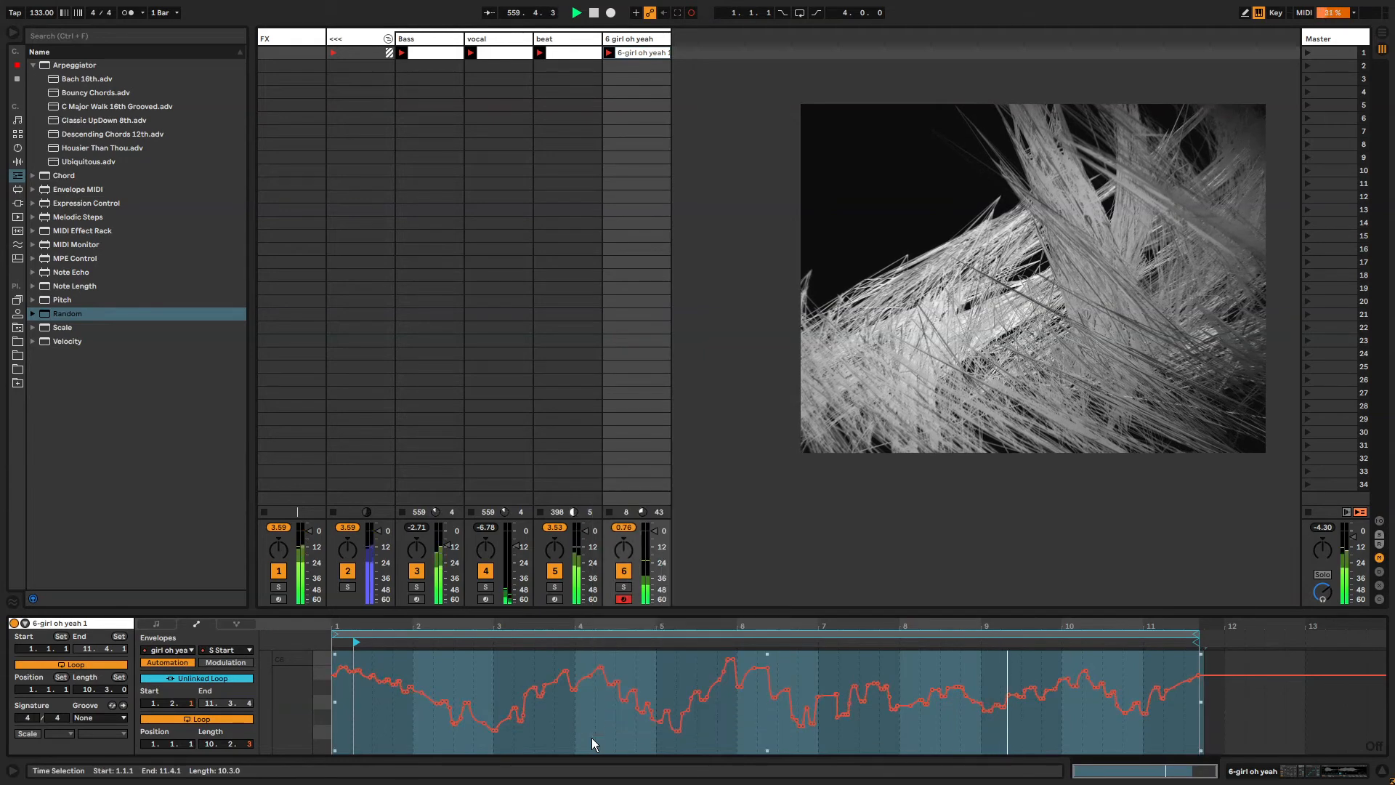
{"action": "key", "text": "shift+Tab"}
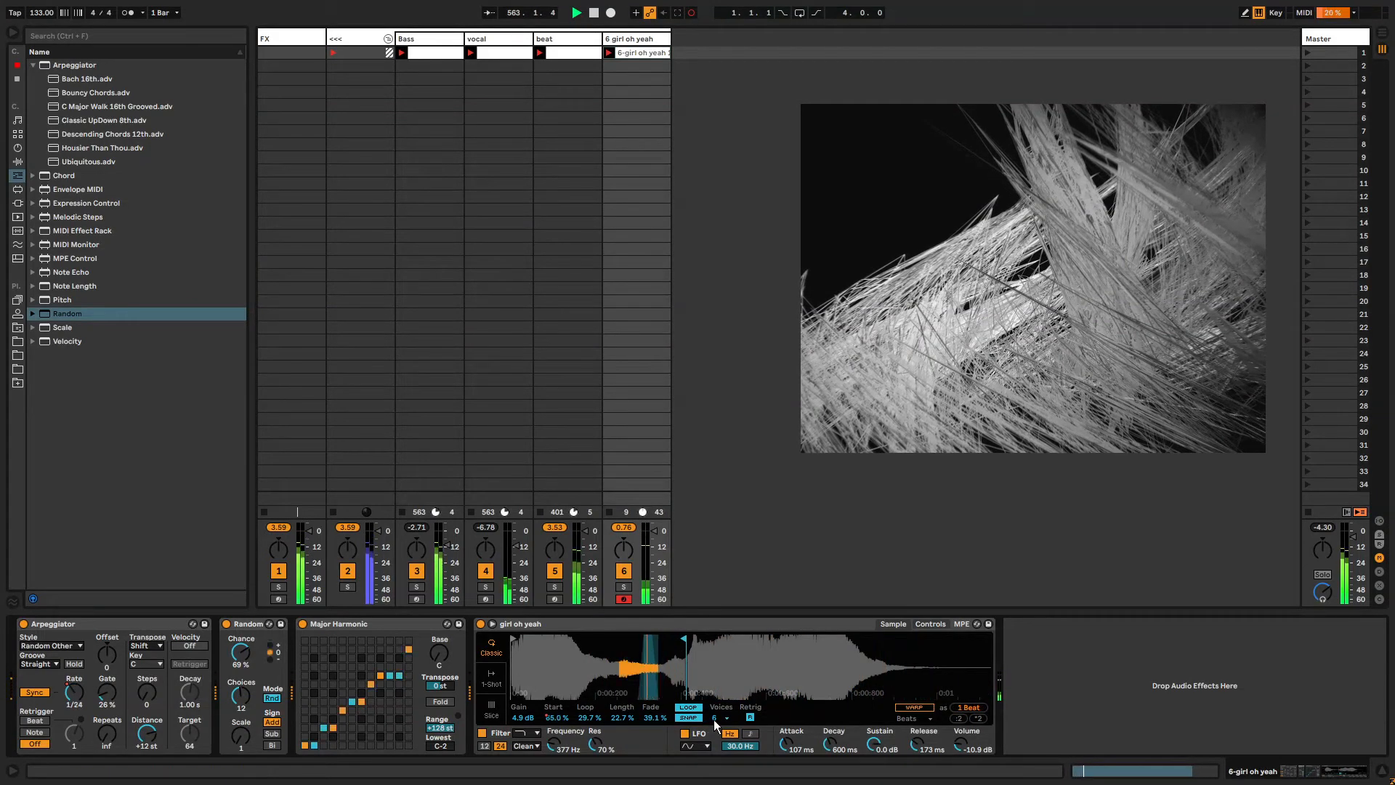
Set Simpler's Transpose to -24 st and delete that parameter's automation.
{"action": "left_click", "coordinate": [923, 623]}
{"action": "left_click_drag", "start_coordinate": [929, 708], "coordinate": [926, 713]}
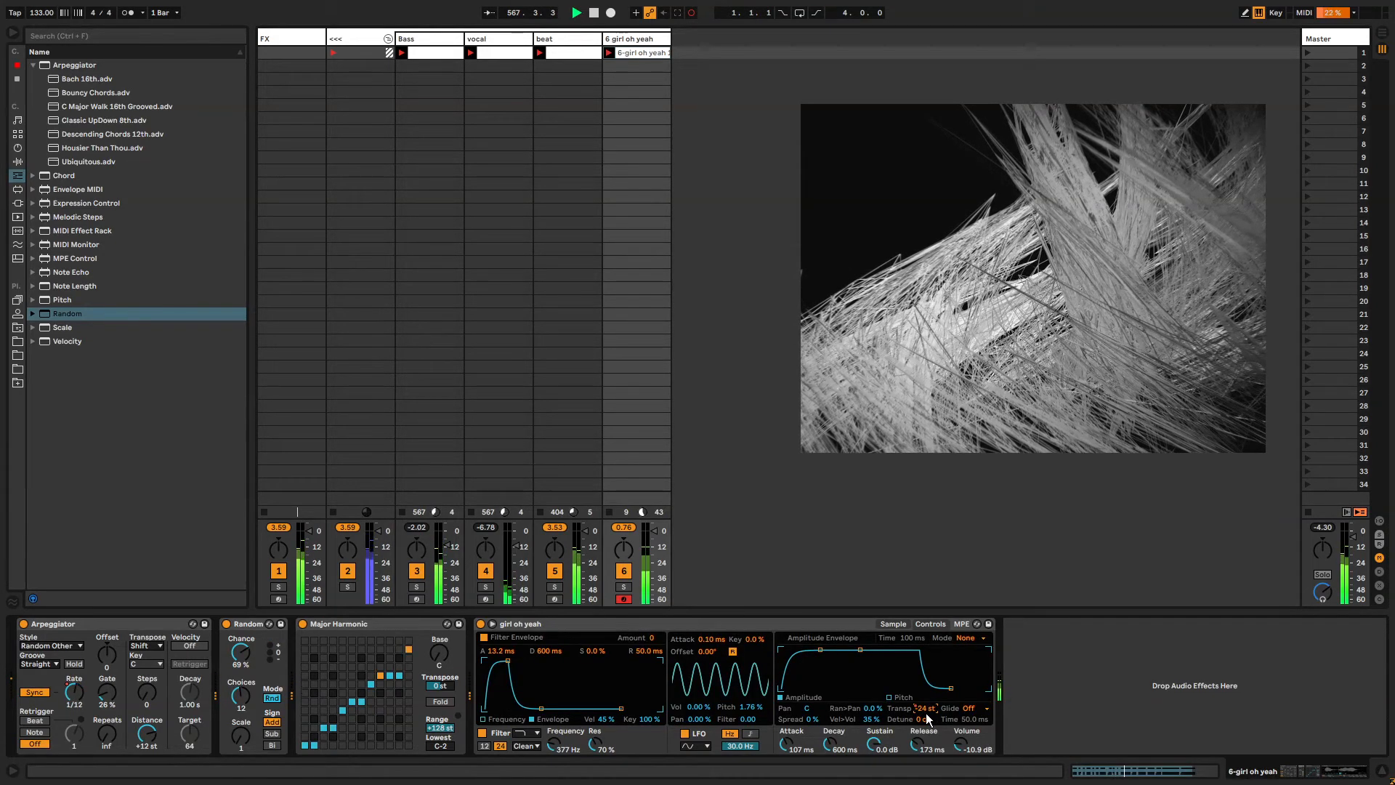
{"action": "right_click", "coordinate": [926, 713]}
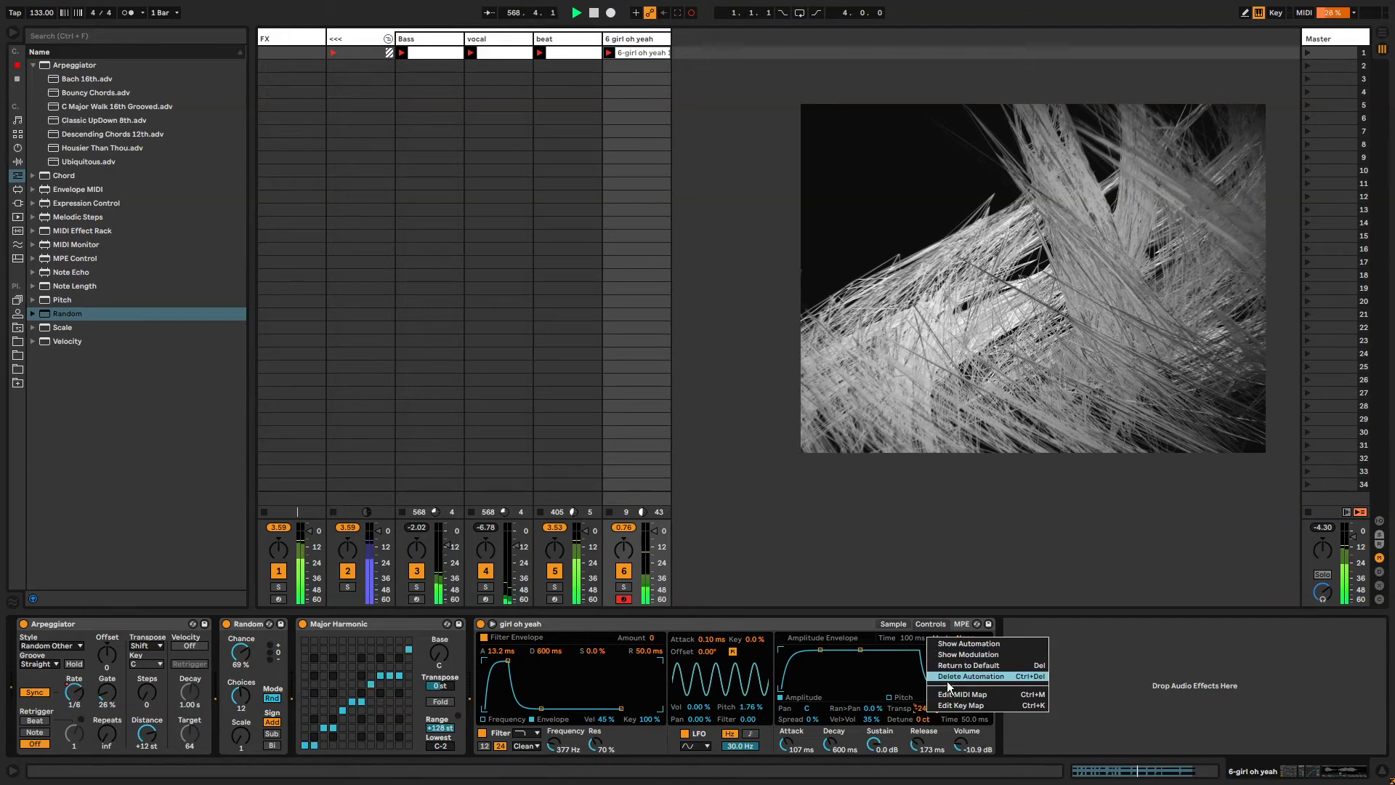
{"action": "left_click", "coordinate": [948, 679]}
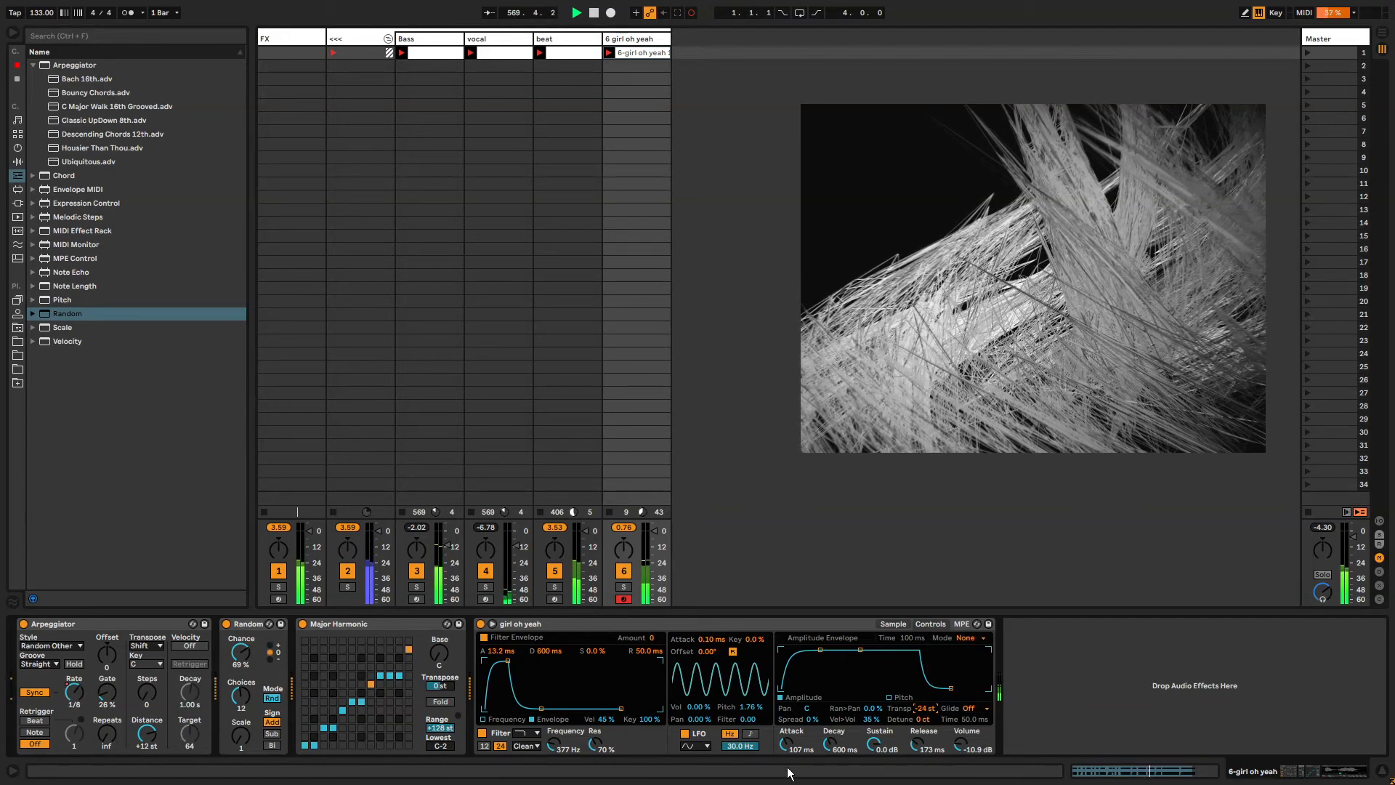
Set the amplitude envelope to 0.18 ms attack, about 11.4 ms decay and -16 dB sustain.
{"action": "left_click_drag", "start_coordinate": [800, 746], "coordinate": [800, 770]}
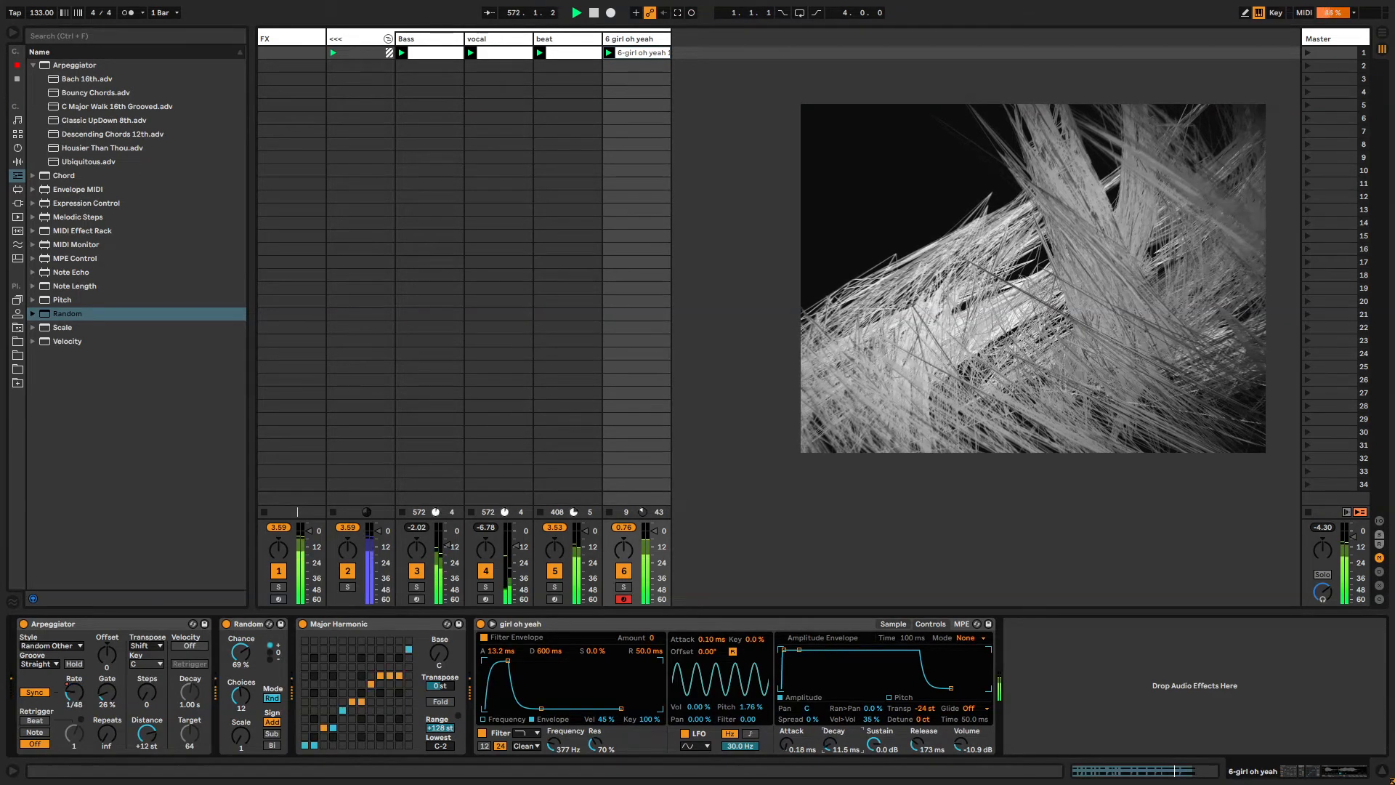
{"action": "left_click_drag", "start_coordinate": [802, 649], "coordinate": [801, 665]}
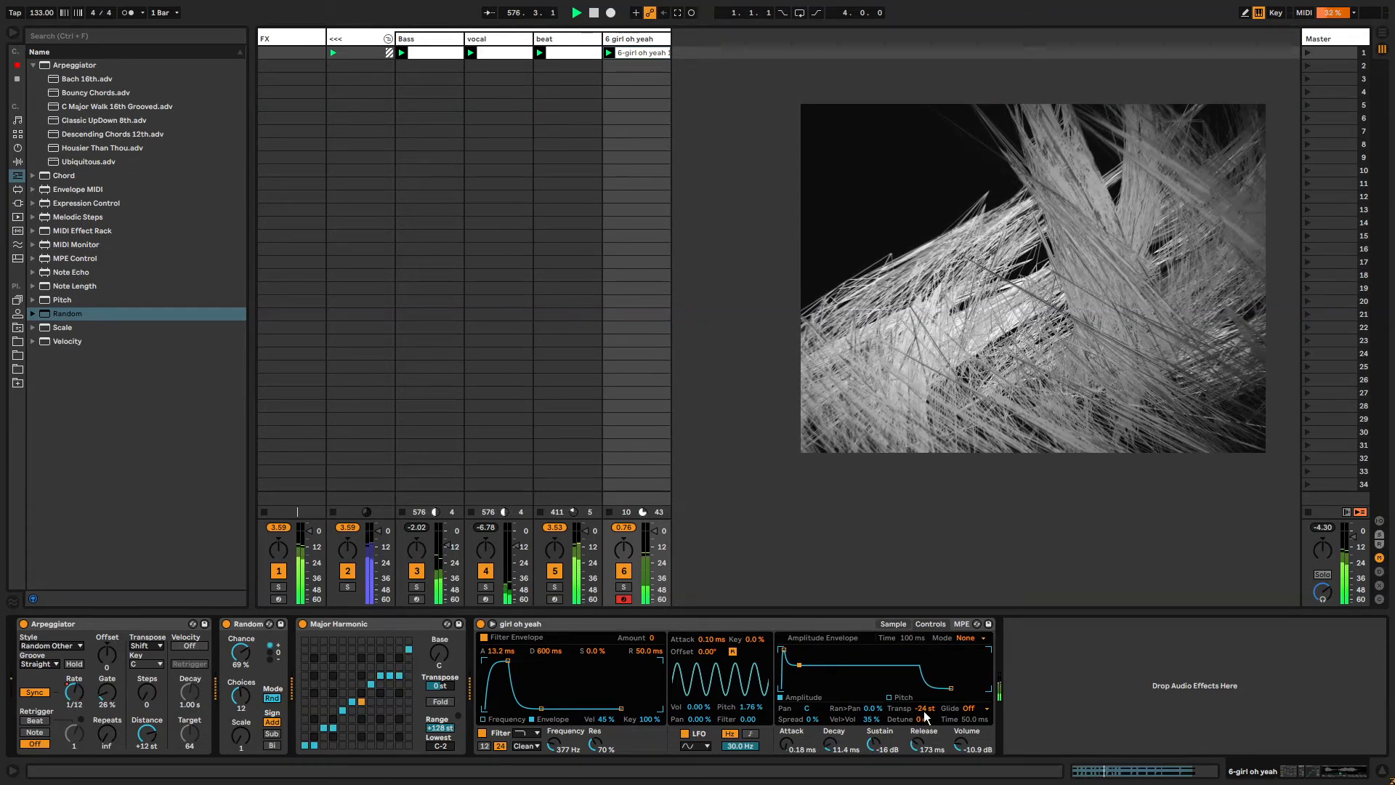
Set Transpose to -36 st and the filter envelope attack to 28.3 ms.
{"action": "type", "text": "-36"}
{"action": "key", "text": "Return"}
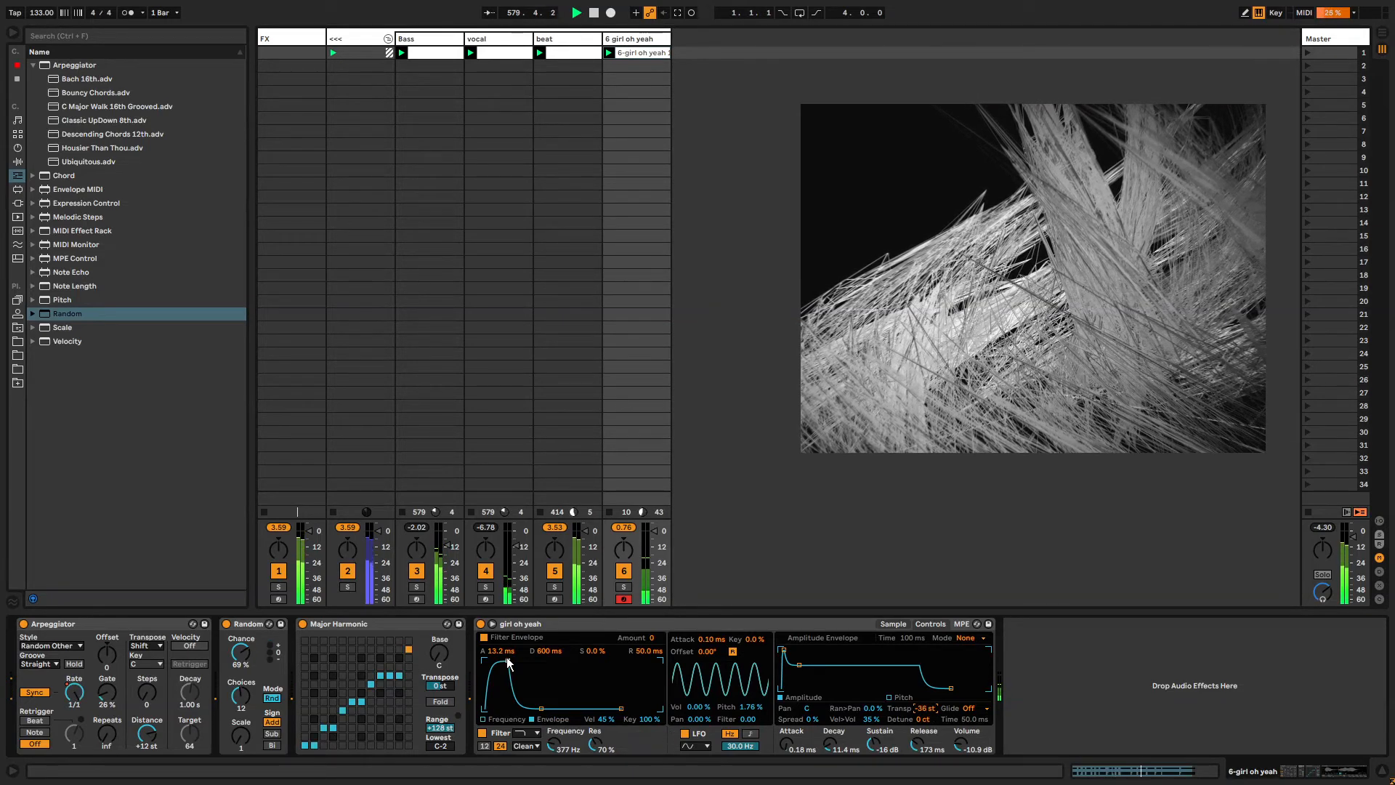
{"action": "left_click_drag", "start_coordinate": [507, 660], "coordinate": [511, 662]}
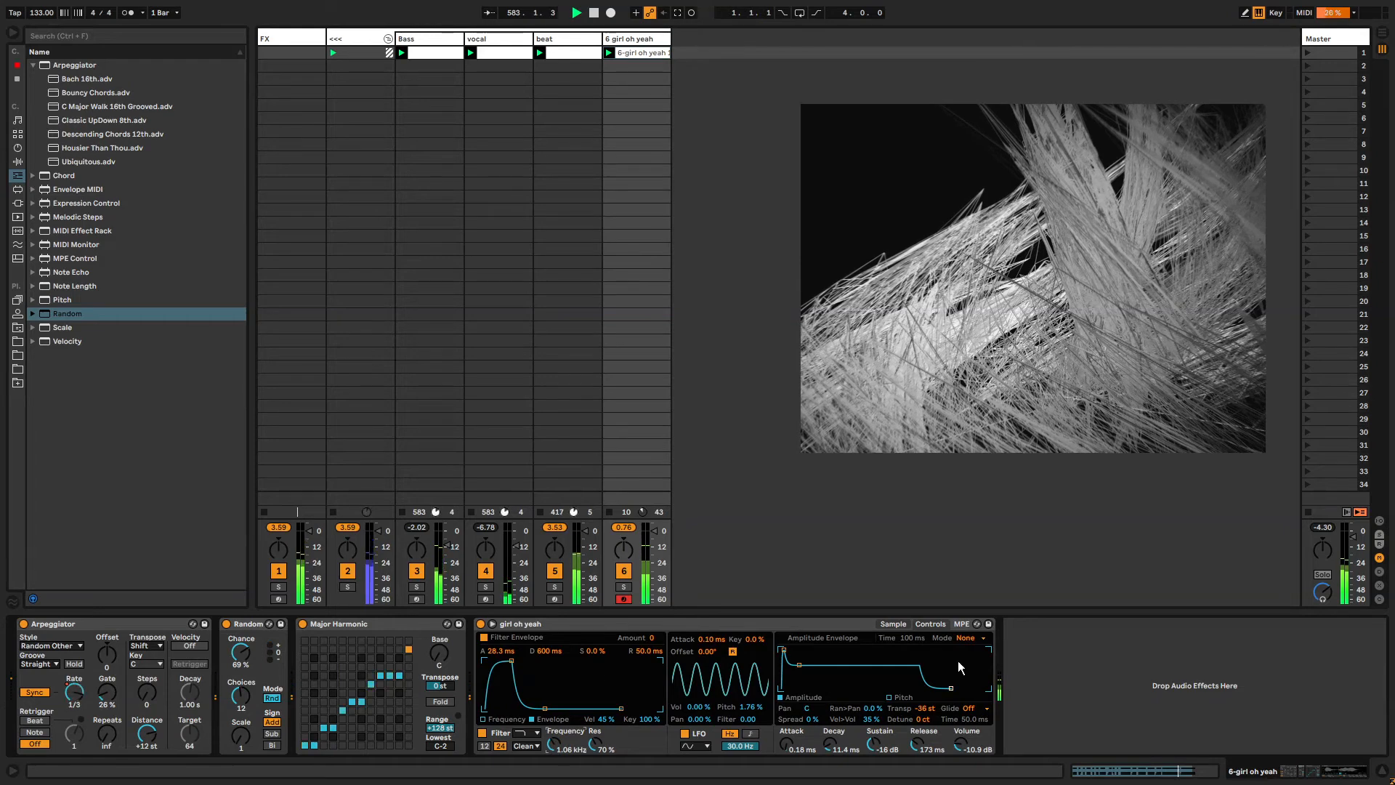
Search the browser for delay and load the Delay effect after Simpler.
{"action": "left_click", "coordinate": [1047, 670]}
{"action": "key", "text": "ctrl+f"}
{"action": "type", "text": "delay"}
{"action": "key", "text": "Return"}
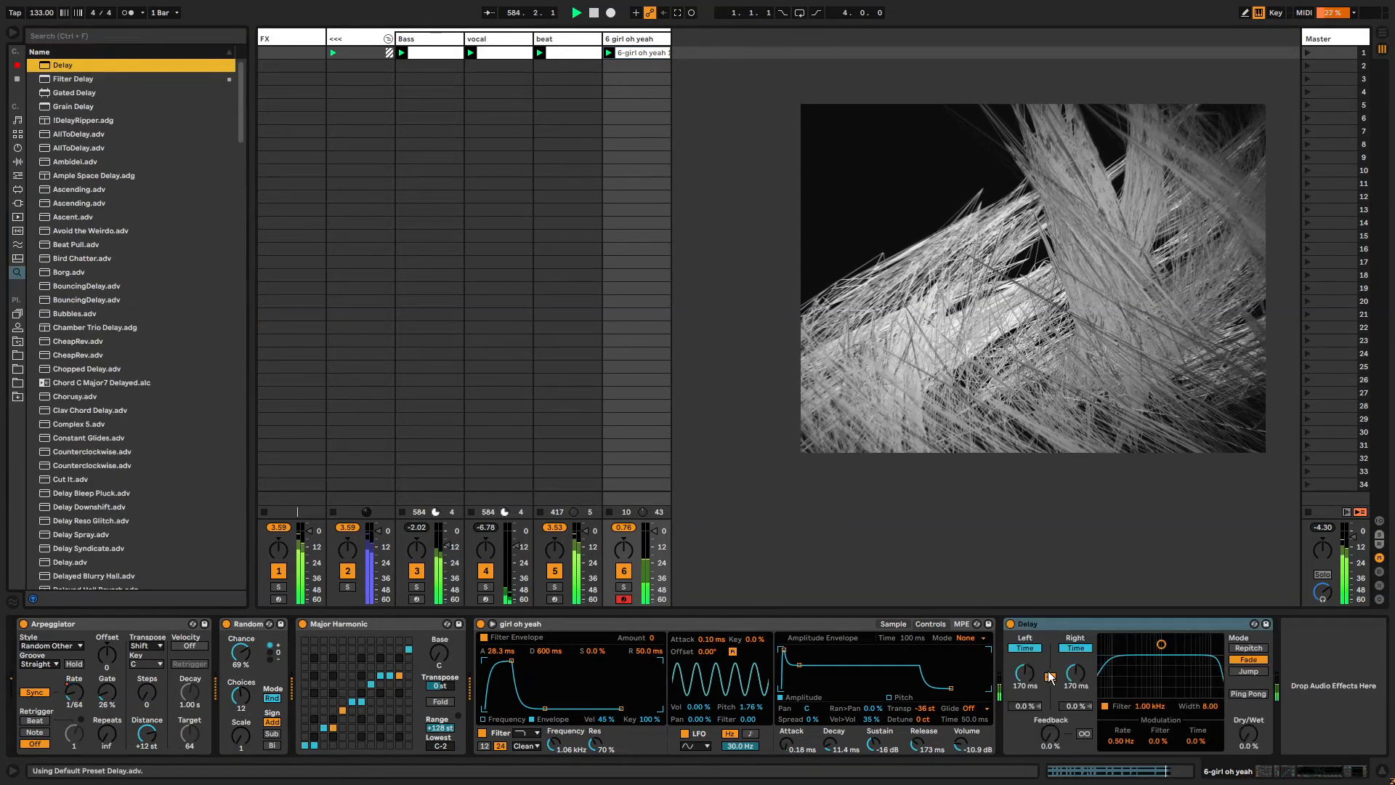
Set the Delay time to 1.22 ms and Dry/Wet to 100%.
{"action": "left_click_drag", "start_coordinate": [1027, 669], "coordinate": [1027, 738]}
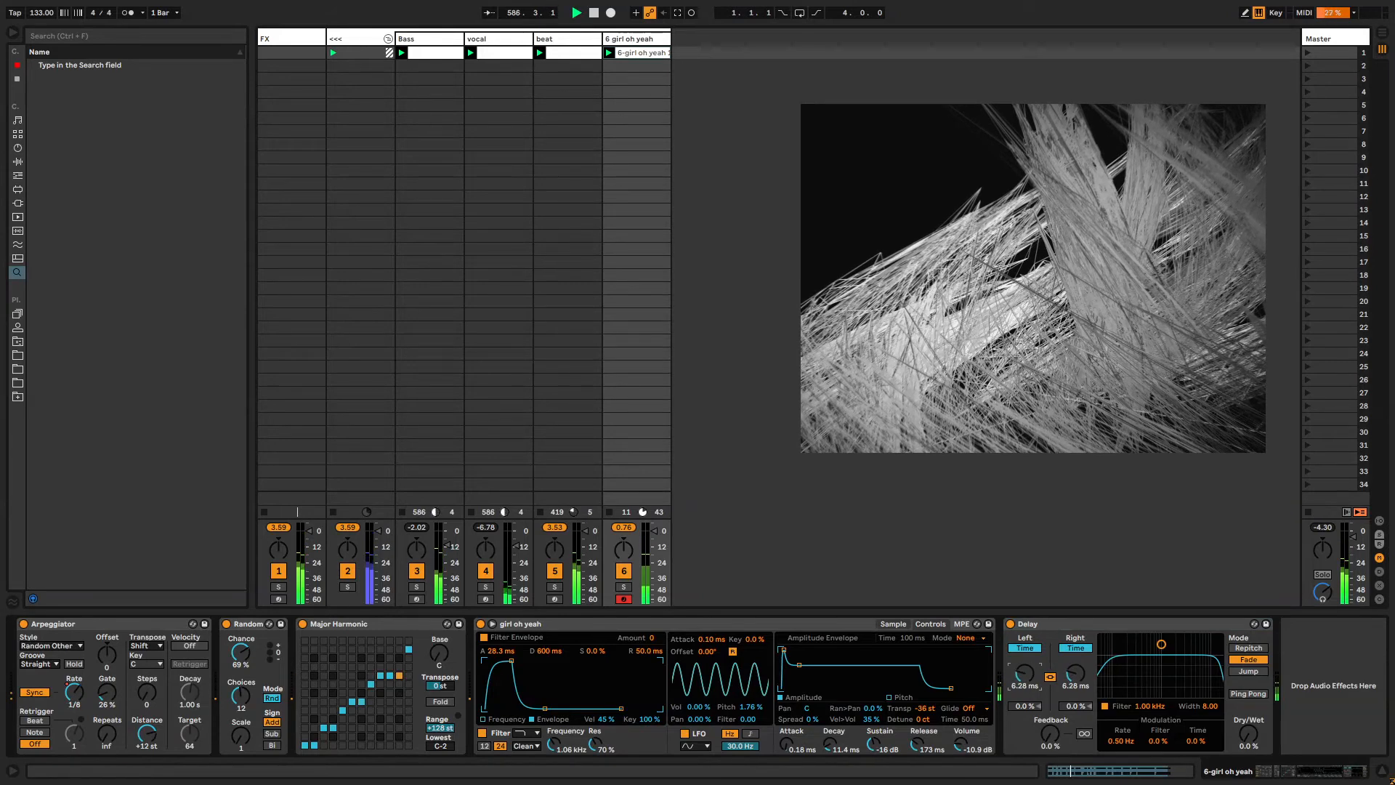
{"action": "left_click_drag", "start_coordinate": [1007, 337], "coordinate": [1021, 326]}
{"action": "left_click_drag", "start_coordinate": [1239, 722], "coordinate": [1239, 648]}
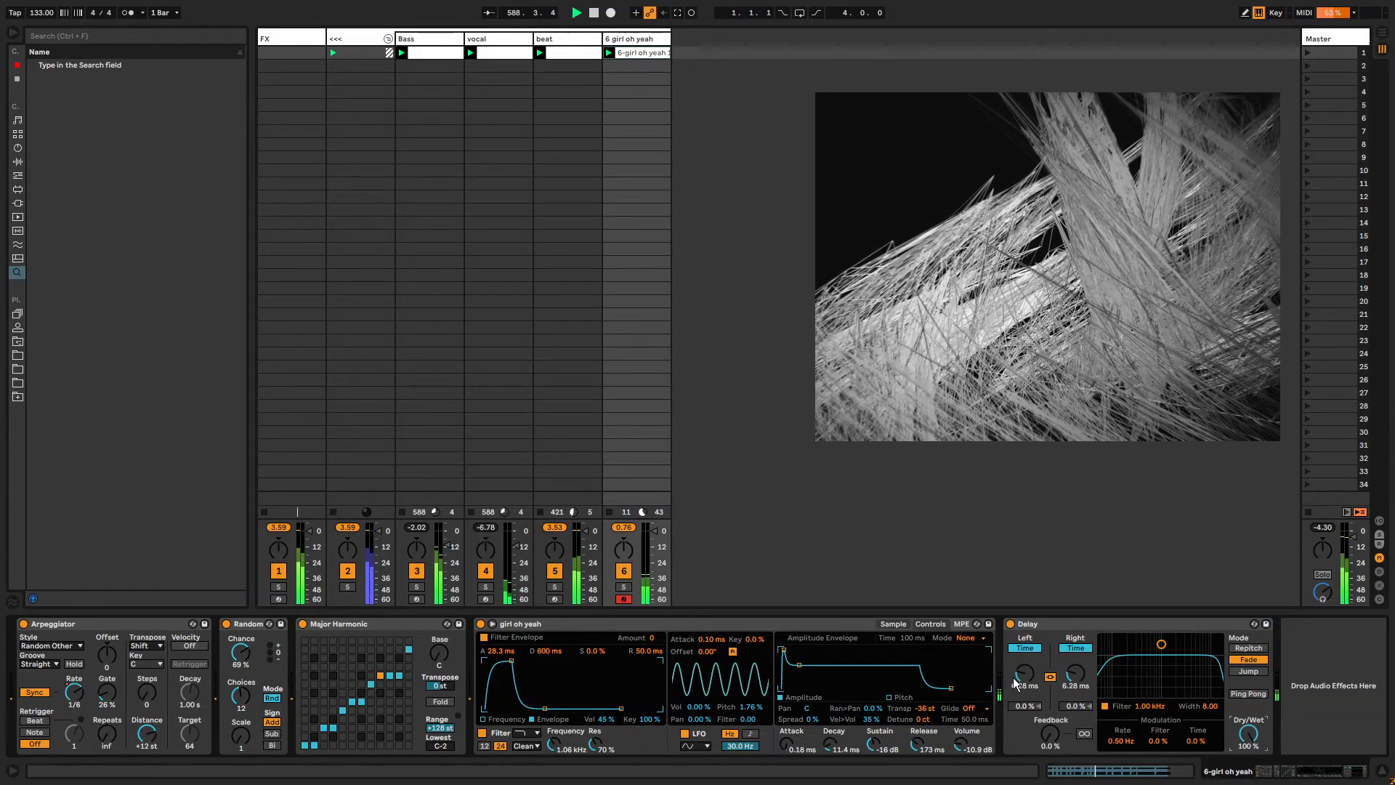
{"action": "left_click_drag", "start_coordinate": [1025, 673], "coordinate": [1024, 723]}
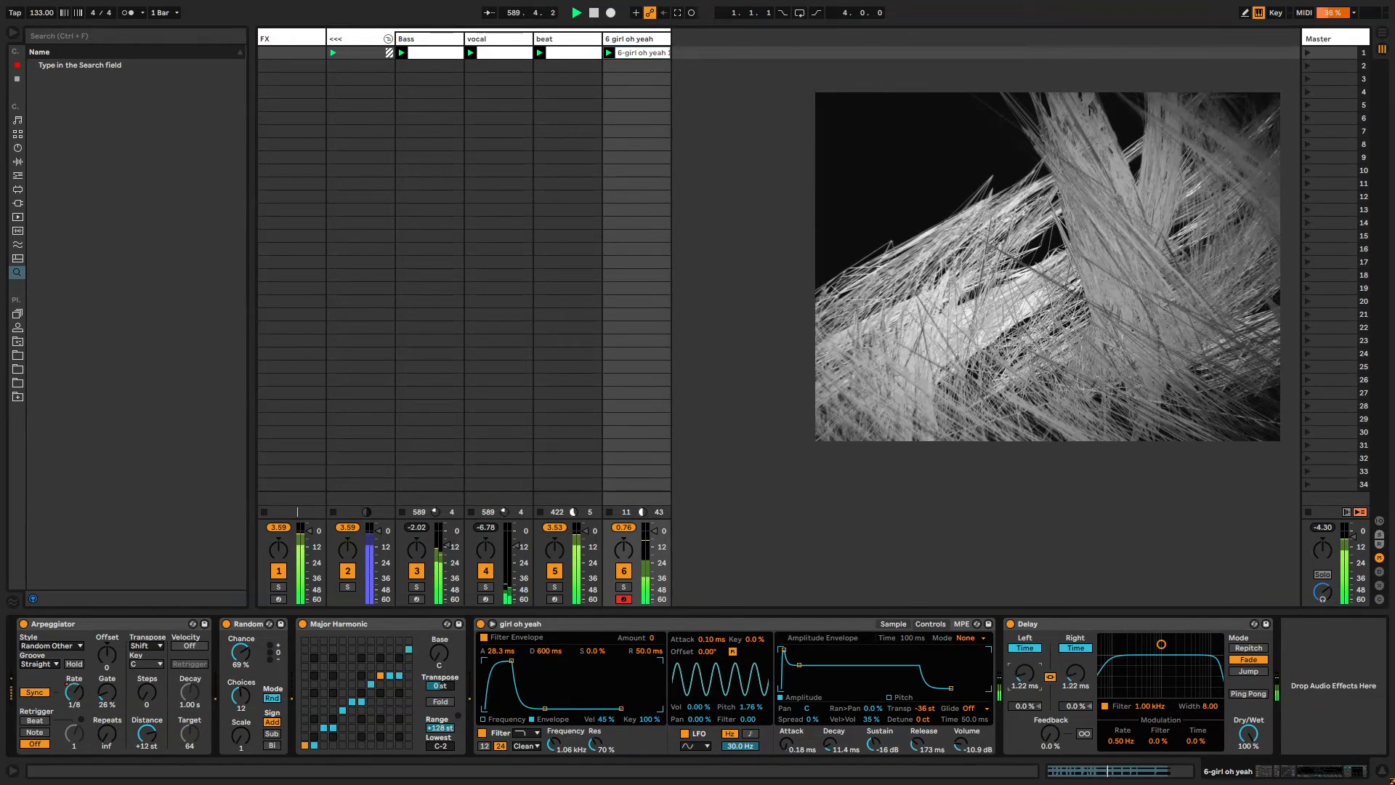
Switch the Delay to Repitch mode and set its left delay time to 5.00 s.
{"action": "left_click_drag", "start_coordinate": [1025, 673], "coordinate": [1024, 615]}
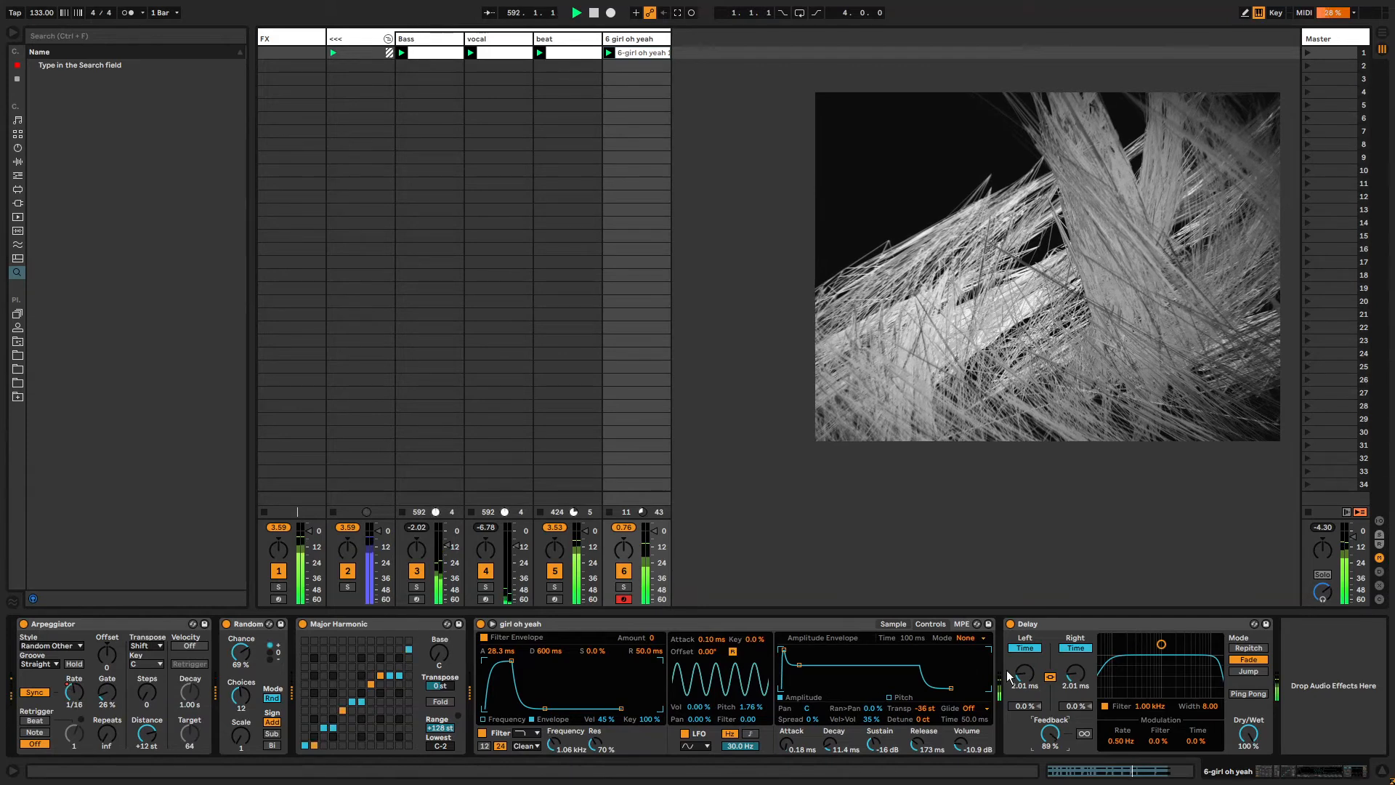
{"action": "left_click_drag", "start_coordinate": [1009, 675], "coordinate": [1009, 581]}
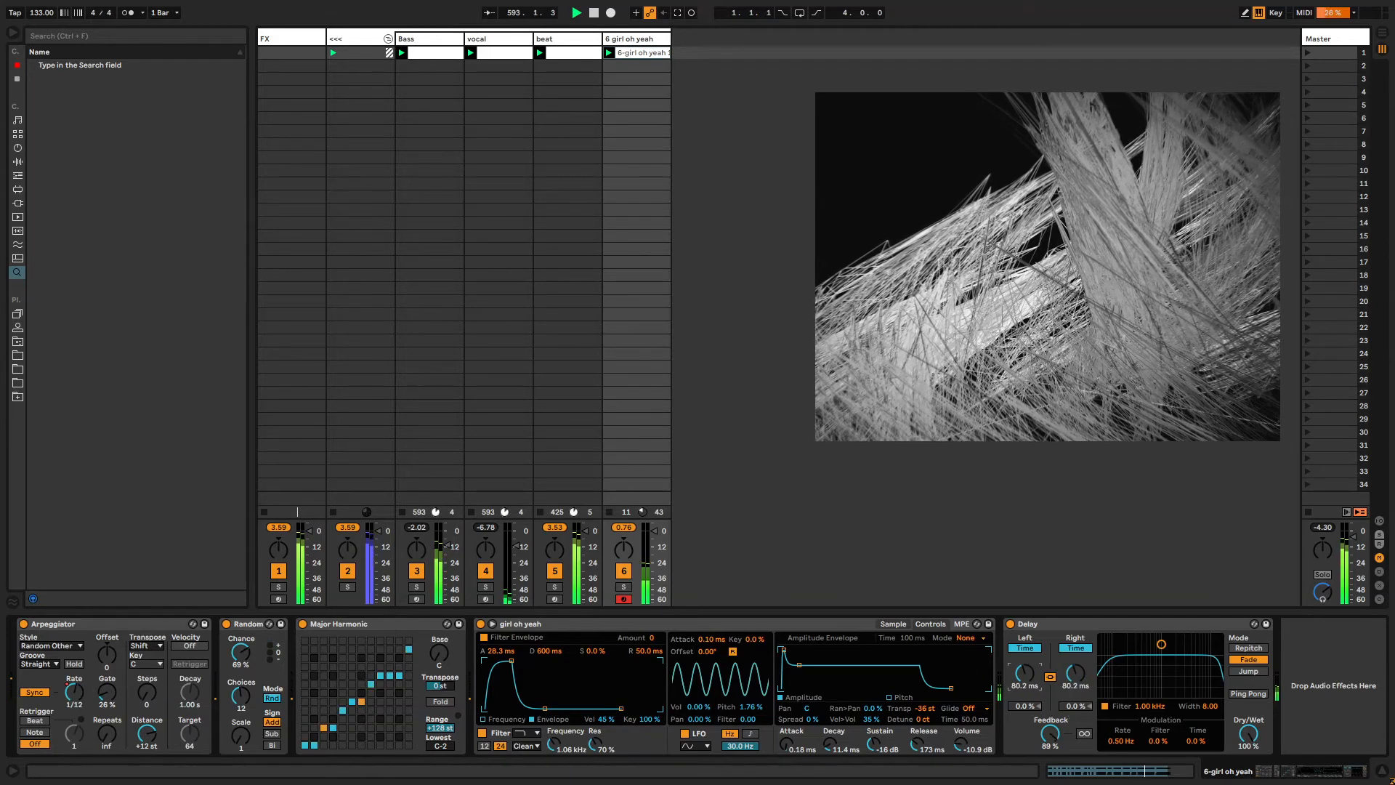
{"action": "left_click", "coordinate": [1239, 648]}
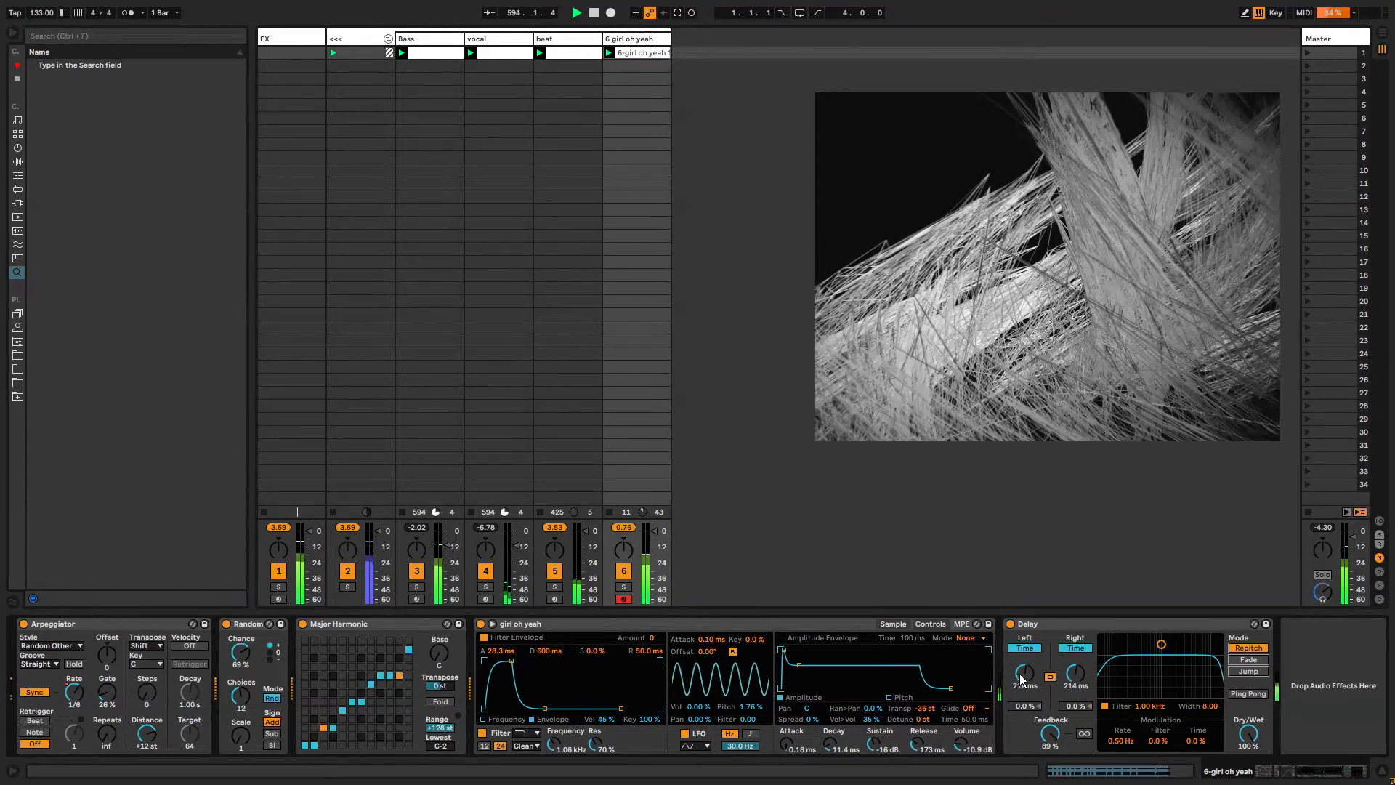
{"action": "left_click_drag", "start_coordinate": [1021, 680], "coordinate": [1025, 625]}
{"action": "left_click_drag", "start_coordinate": [1025, 674], "coordinate": [1024, 651]}
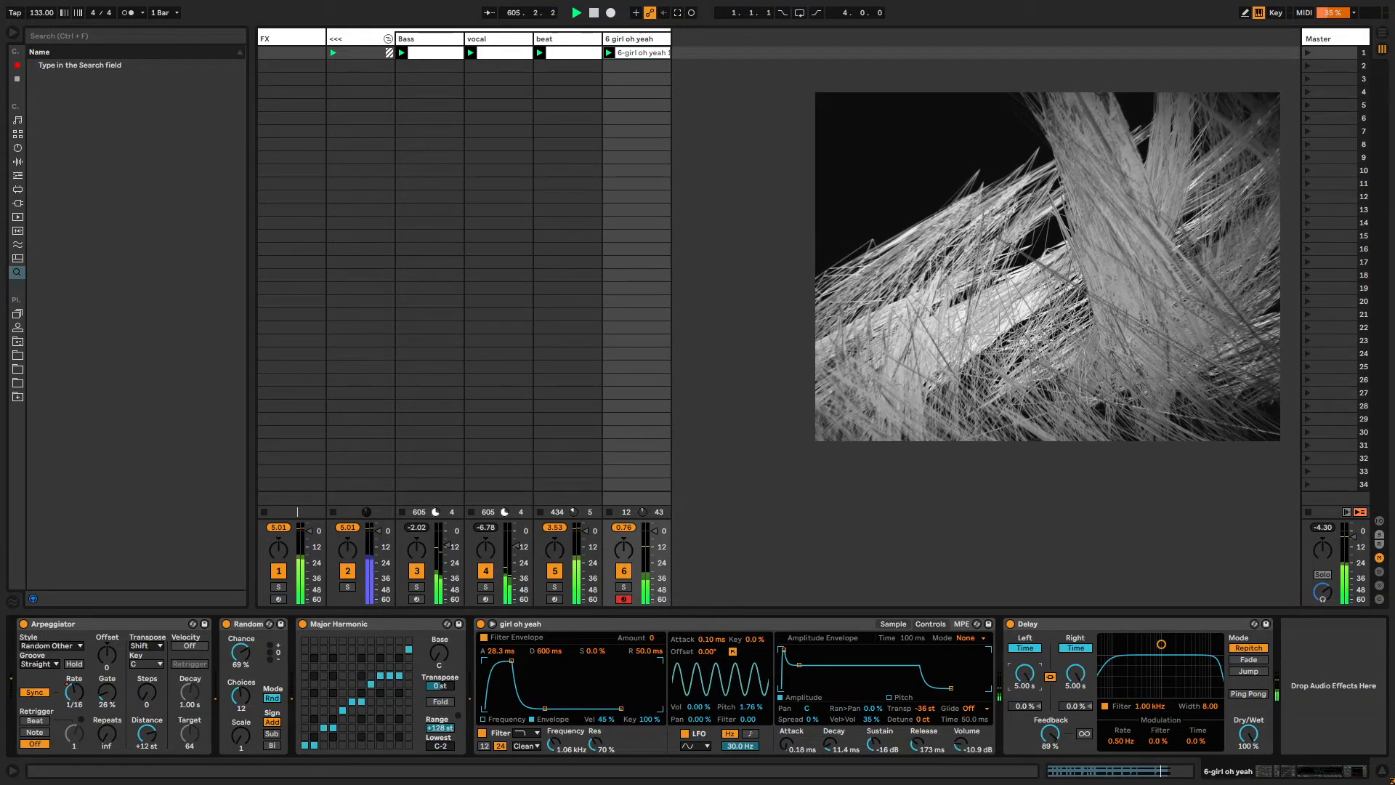
Unlink the clip's envelope loop, lengthen it to about 14 bars, and record a sweeping Delay time automation while playing.
{"action": "key", "text": "shift+Tab"}
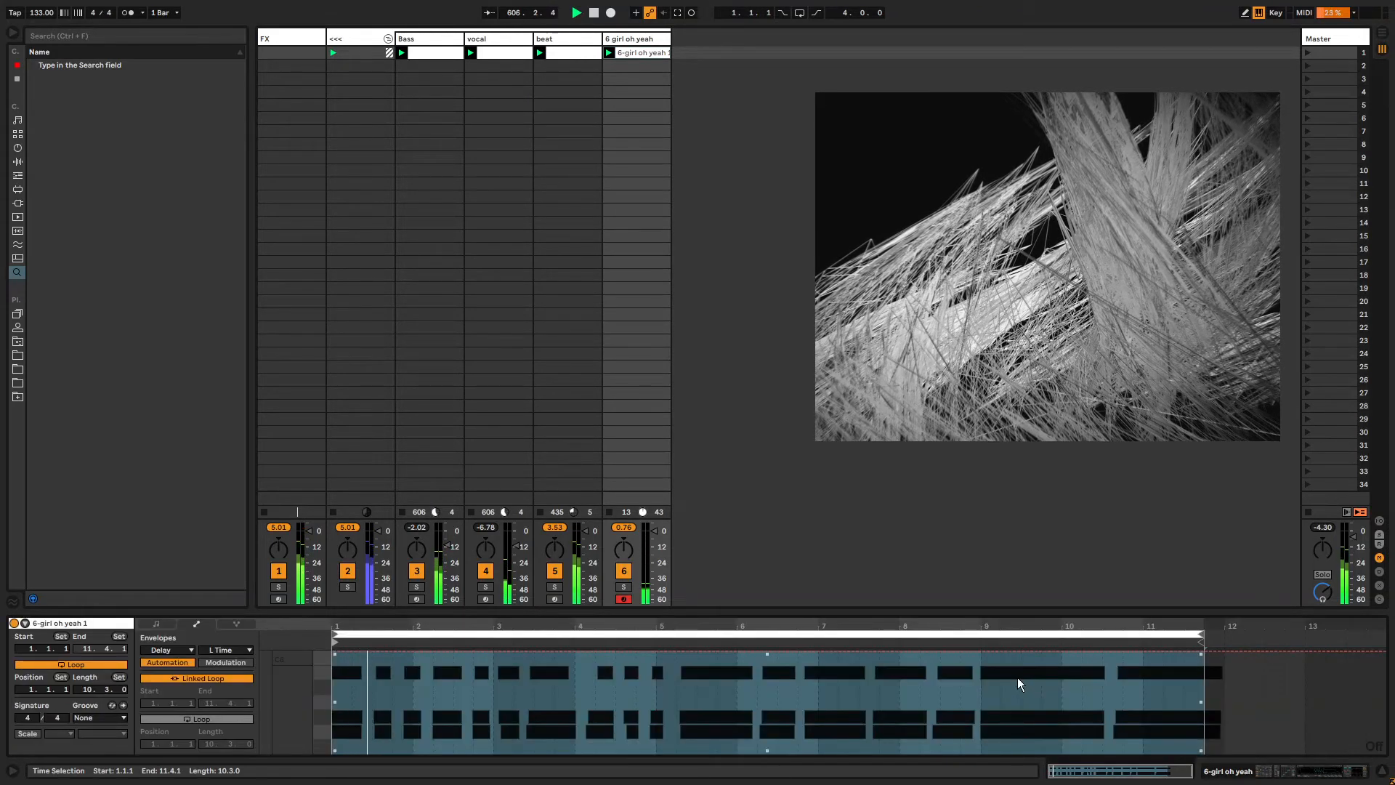
{"action": "left_click", "coordinate": [198, 678]}
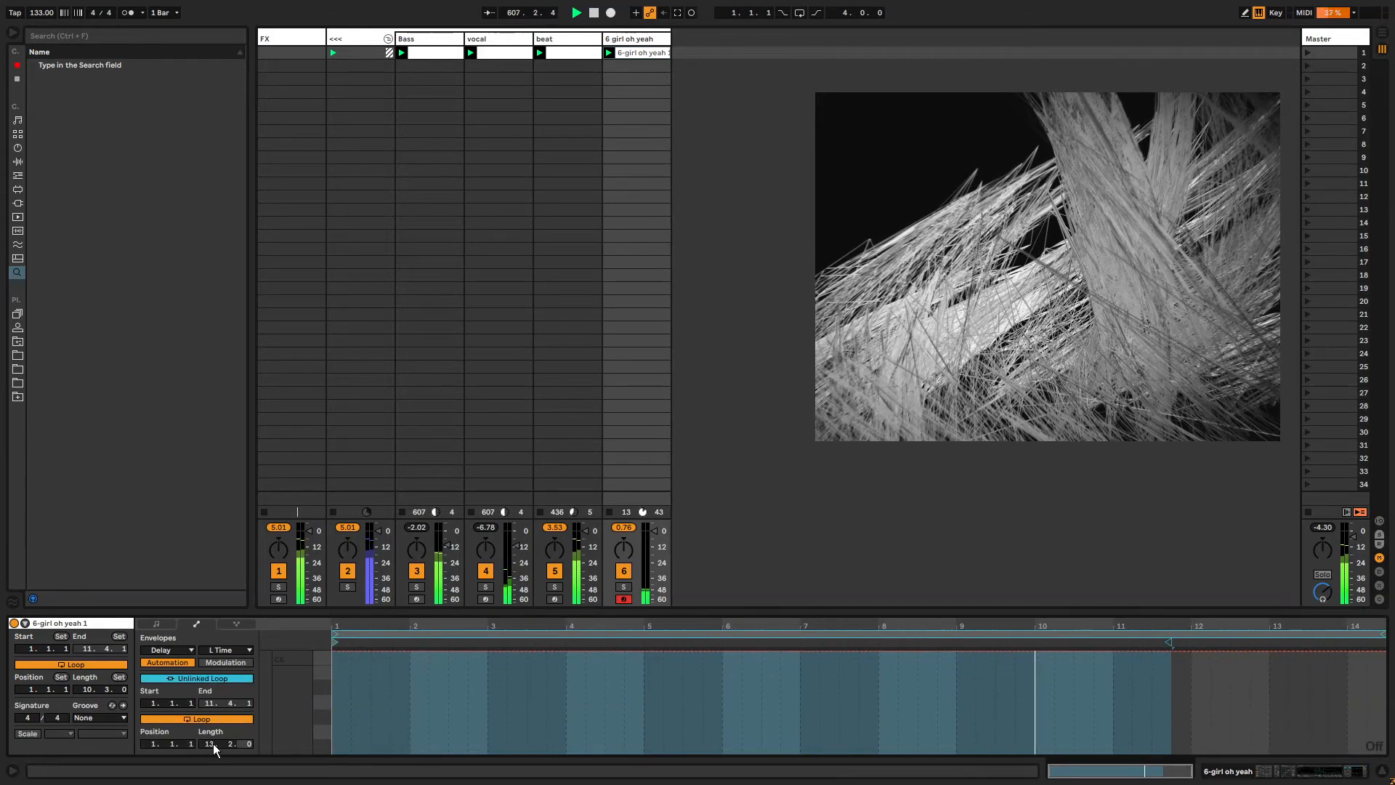
{"action": "left_click_drag", "start_coordinate": [228, 744], "coordinate": [229, 724]}
{"action": "key", "text": "shift+Tab"}
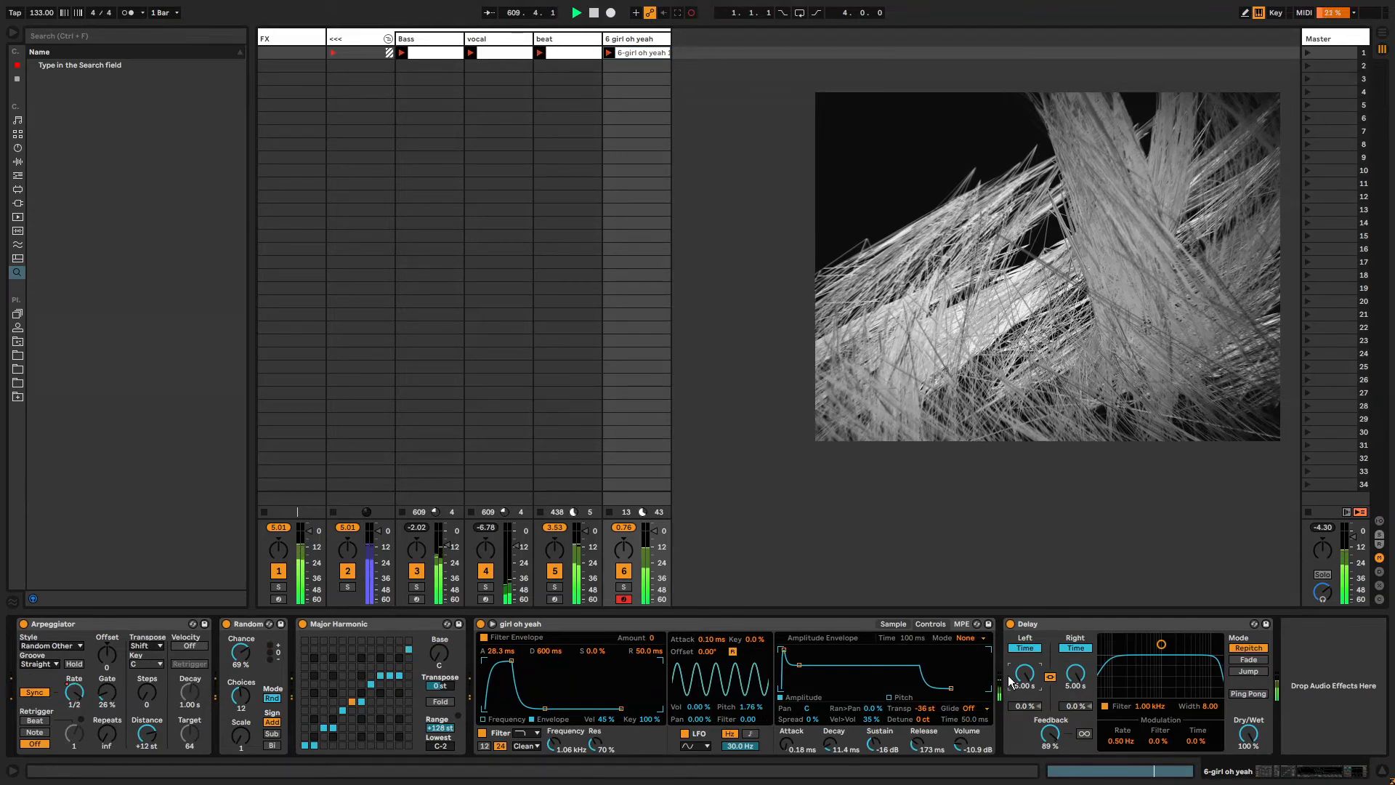
{"action": "left_click_drag", "start_coordinate": [1010, 681], "coordinate": [1010, 720]}
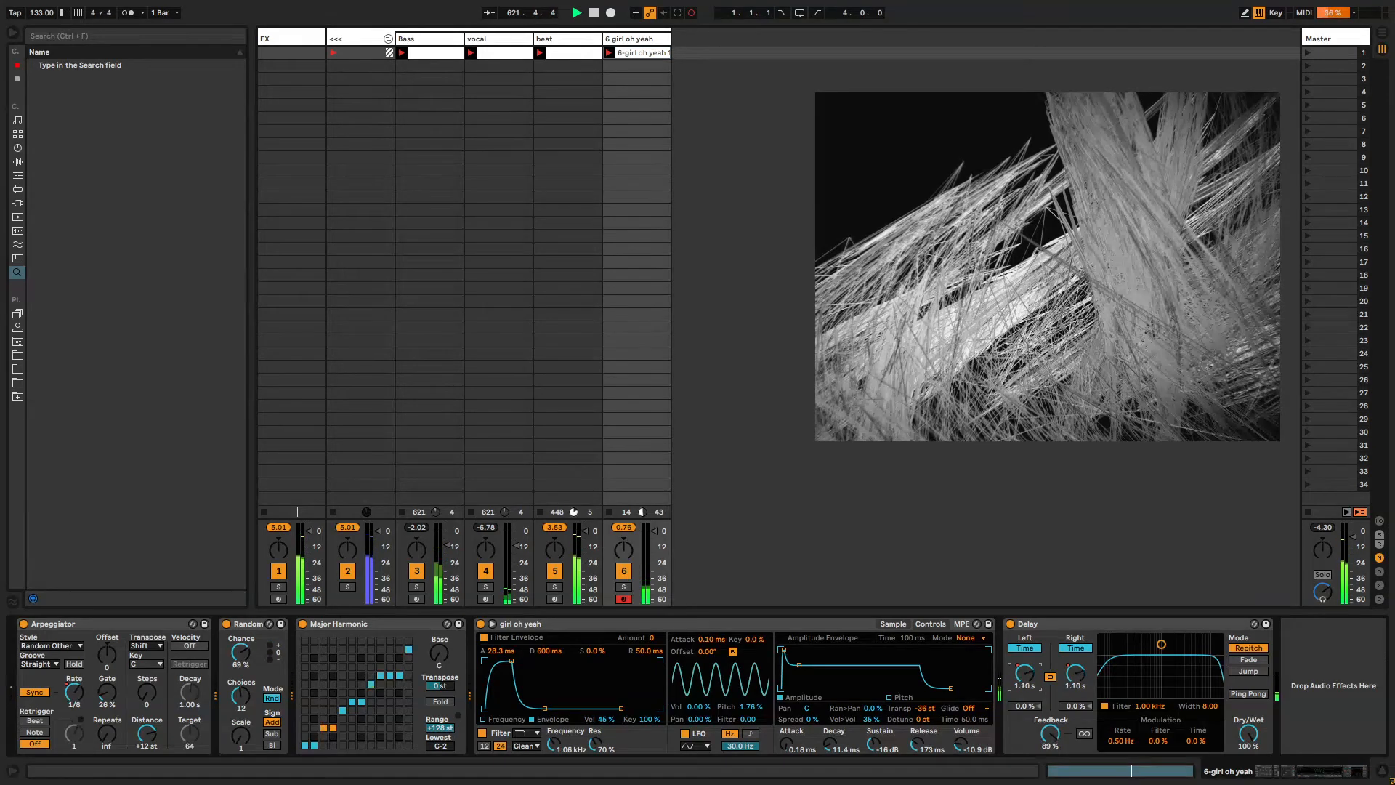
Review the recorded Delay time automation envelope in the clip.
{"action": "key", "text": "shift+Tab"}
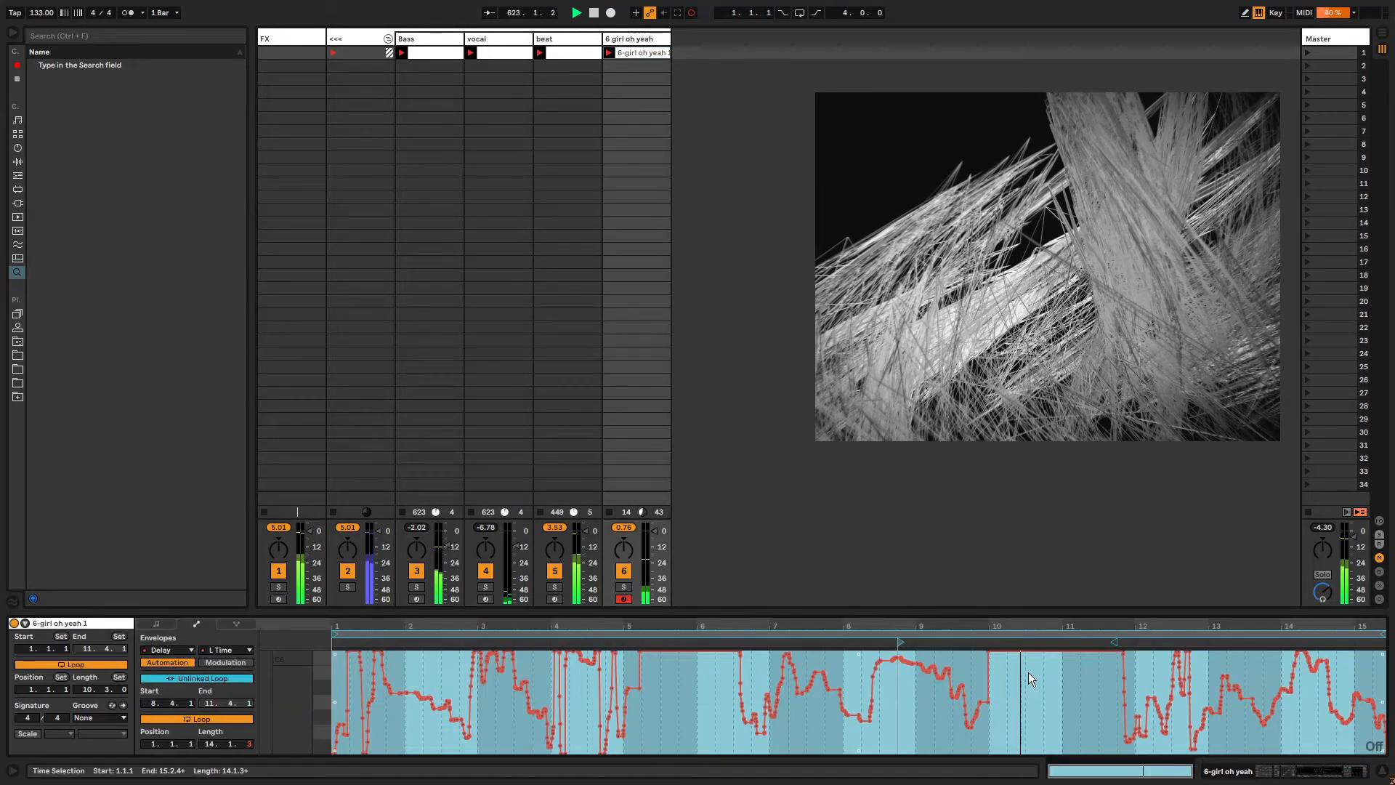
{"action": "left_click", "coordinate": [1033, 680]}
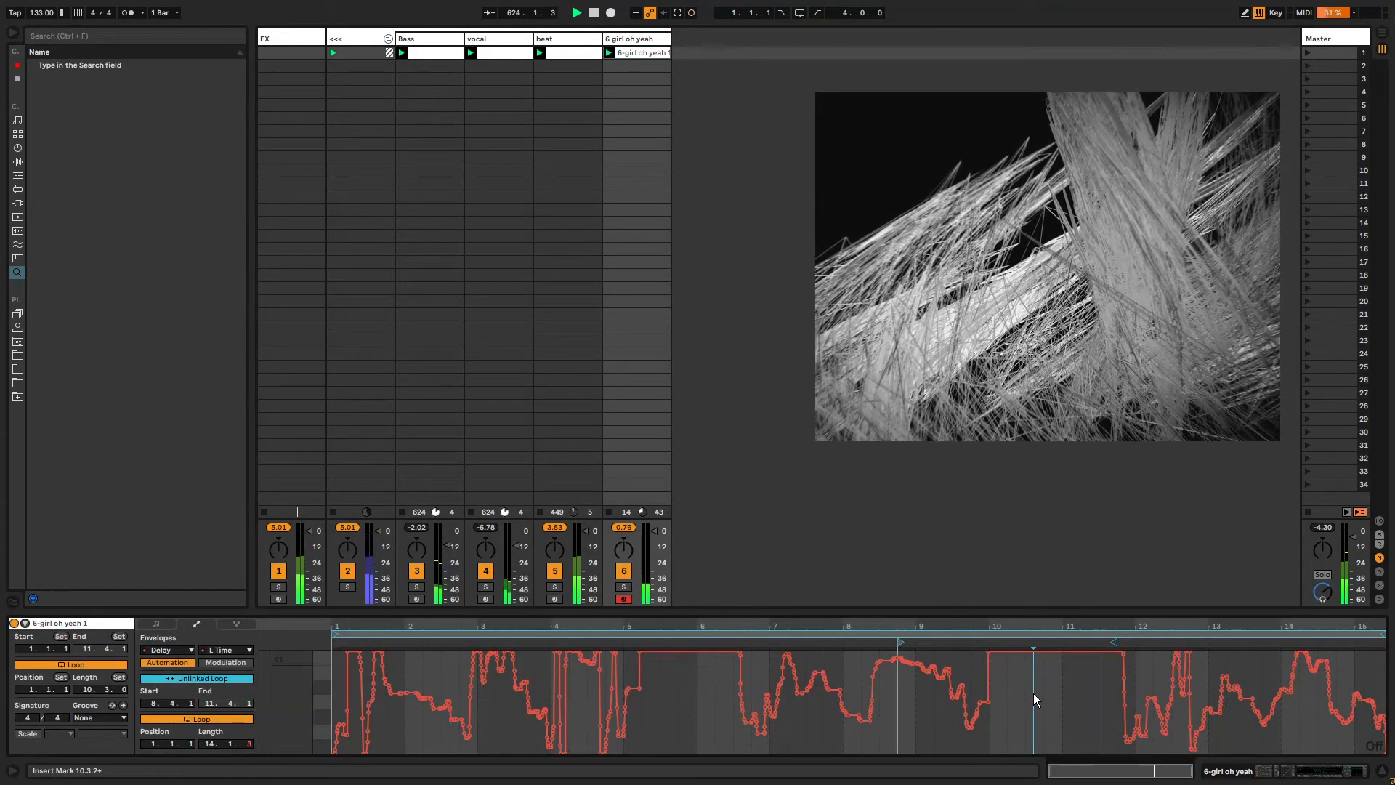
{"action": "key", "text": "ctrl+a"}
{"action": "key", "text": "shift+Tab"}
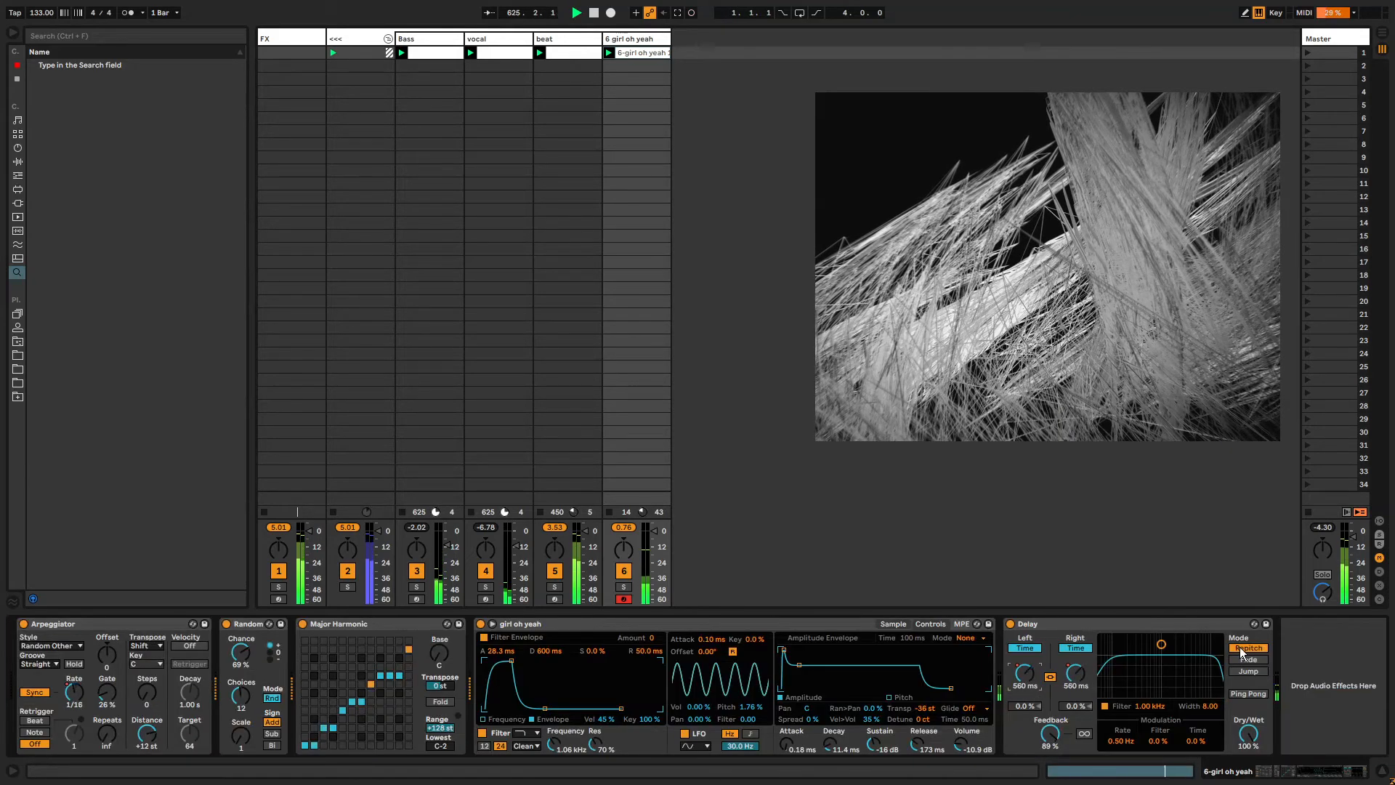
Show the Delay Mode automation and draw a stepped envelope switching modes across the clip.
{"action": "right_click", "coordinate": [1241, 653]}
{"action": "left_click", "coordinate": [1247, 660]}
{"action": "key", "text": "b"}
{"action": "left_click_drag", "start_coordinate": [806, 709], "coordinate": [756, 707]}
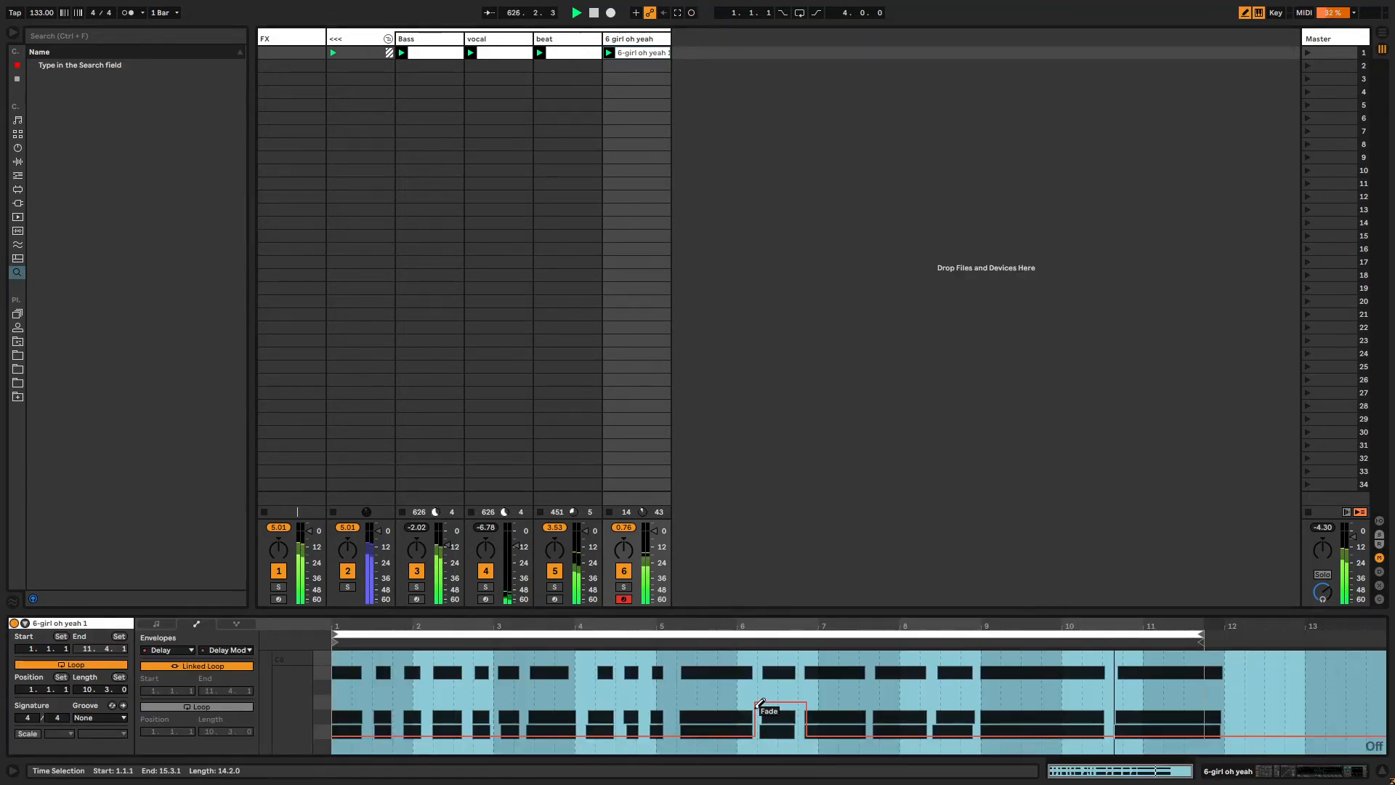
{"action": "left_click_drag", "start_coordinate": [619, 705], "coordinate": [523, 707]}
{"action": "left_click_drag", "start_coordinate": [439, 706], "coordinate": [334, 704]}
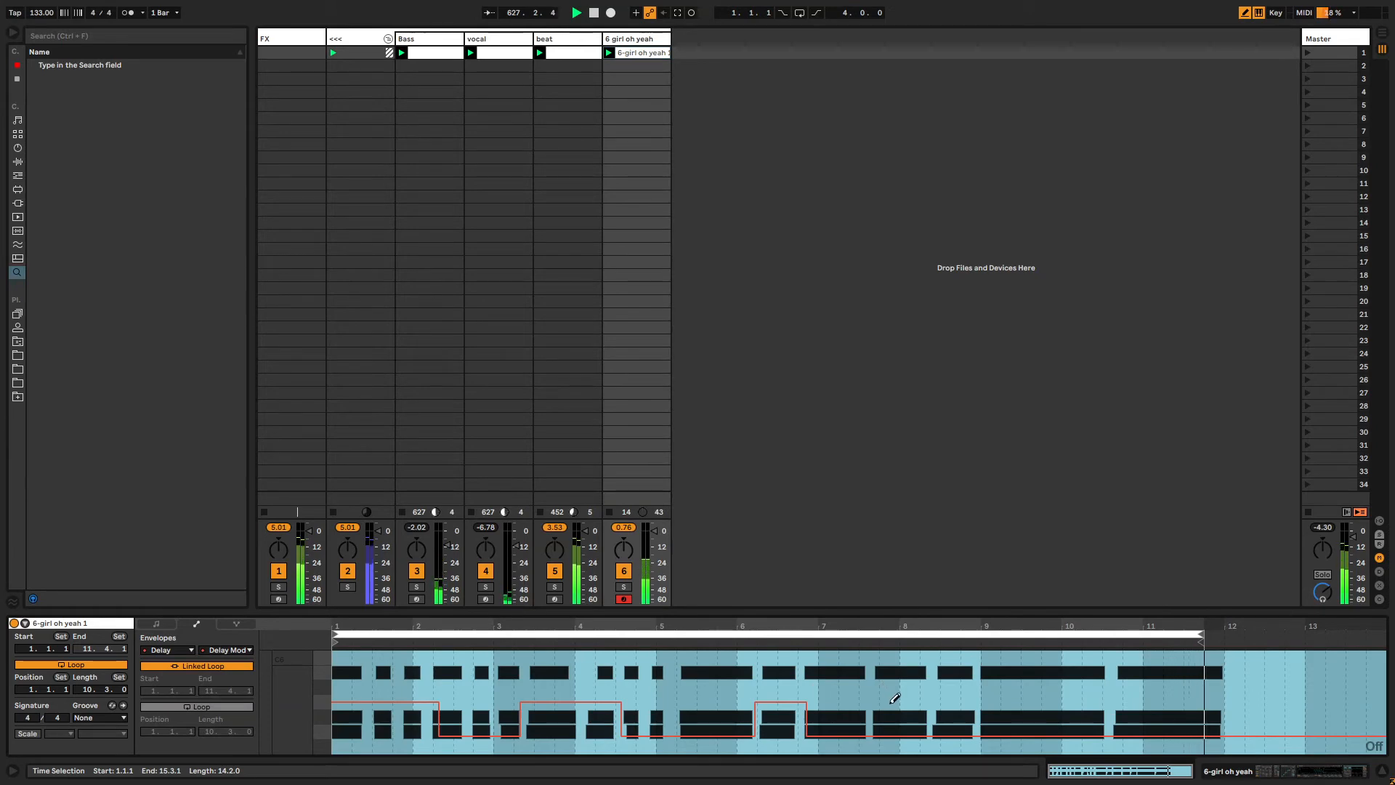
{"action": "left_click_drag", "start_coordinate": [895, 698], "coordinate": [1105, 702]}
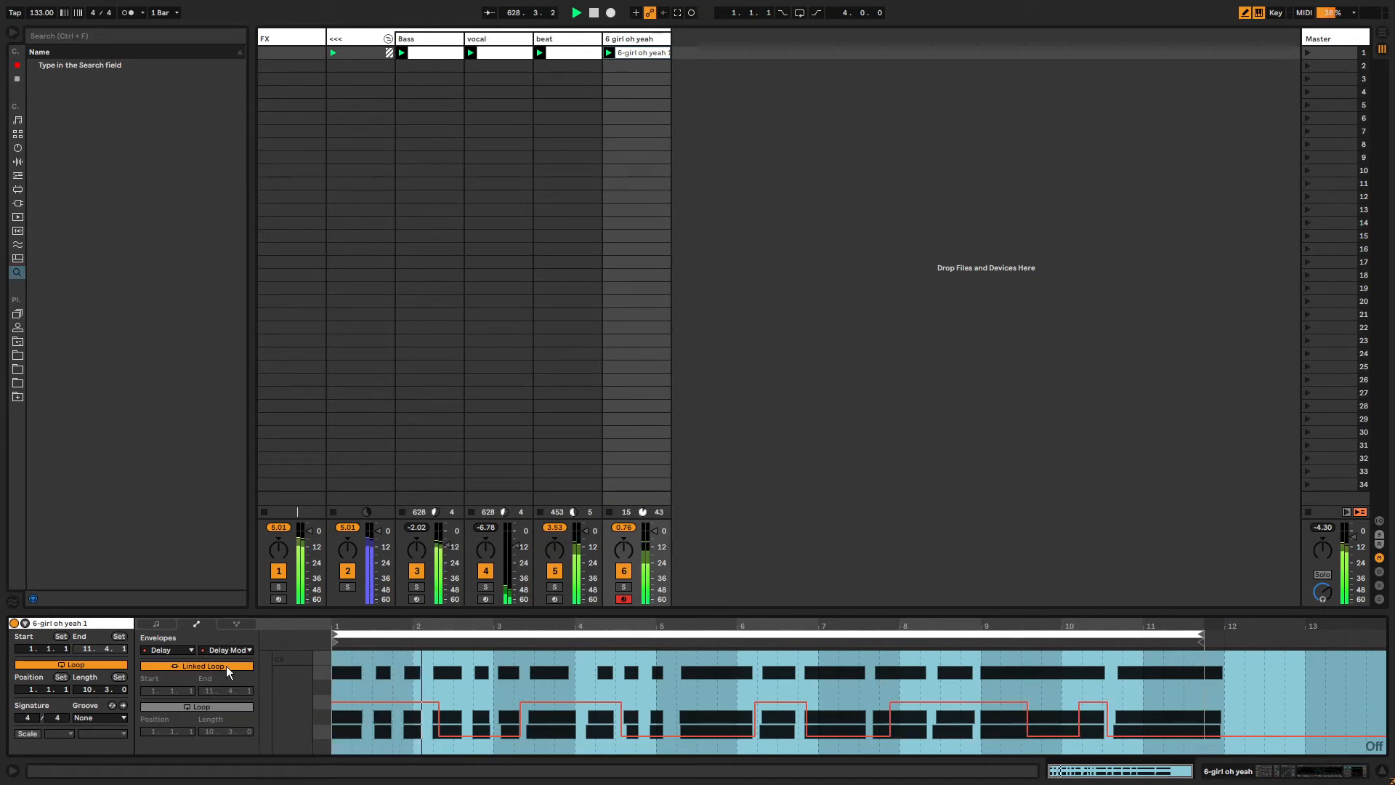
Unlink the Delay Mode envelope loop, shorten it to 10.0.2, and adjust one of its steps.
{"action": "left_click", "coordinate": [227, 666]}
{"action": "left_click_drag", "start_coordinate": [1200, 643], "coordinate": [1154, 642]}
{"action": "left_click", "coordinate": [671, 702]}
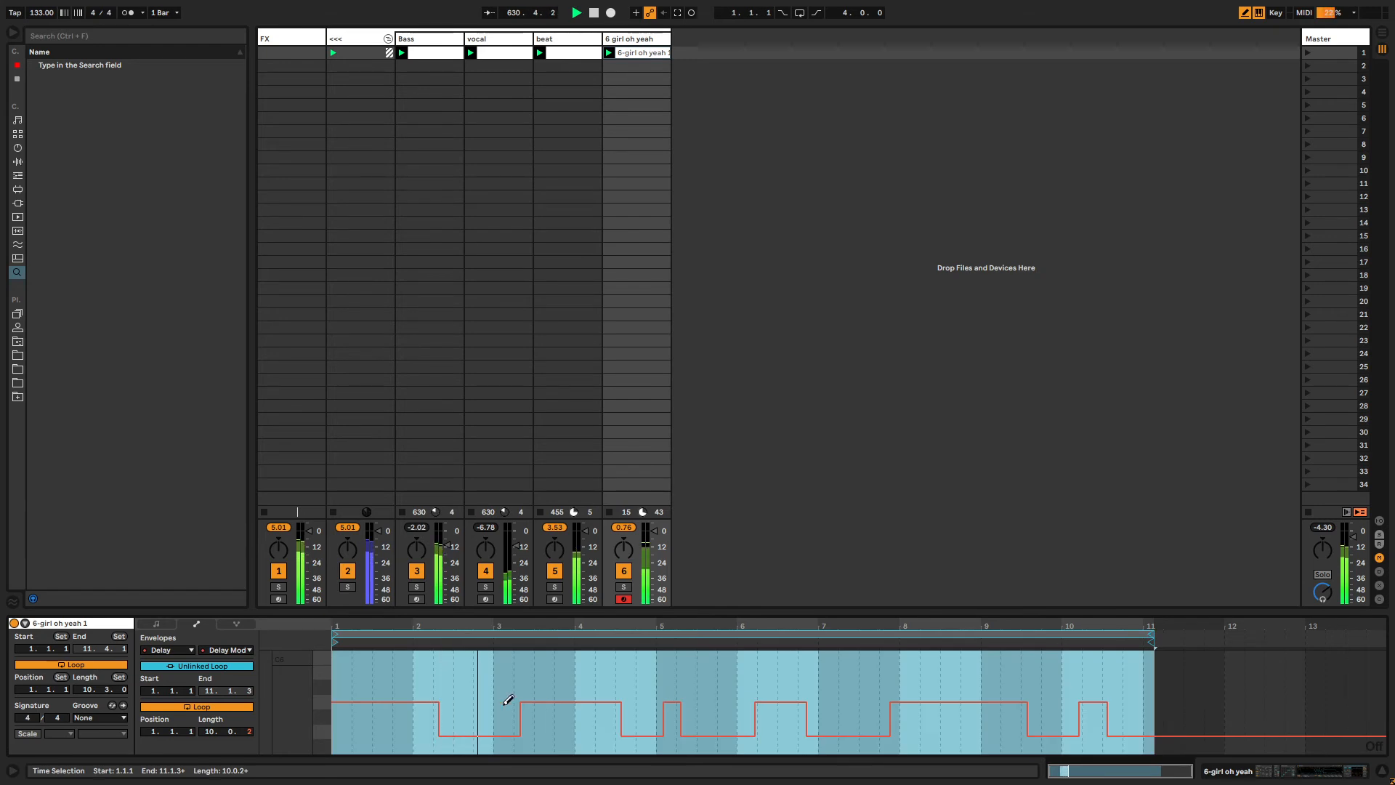
{"action": "left_click_drag", "start_coordinate": [508, 700], "coordinate": [483, 703]}
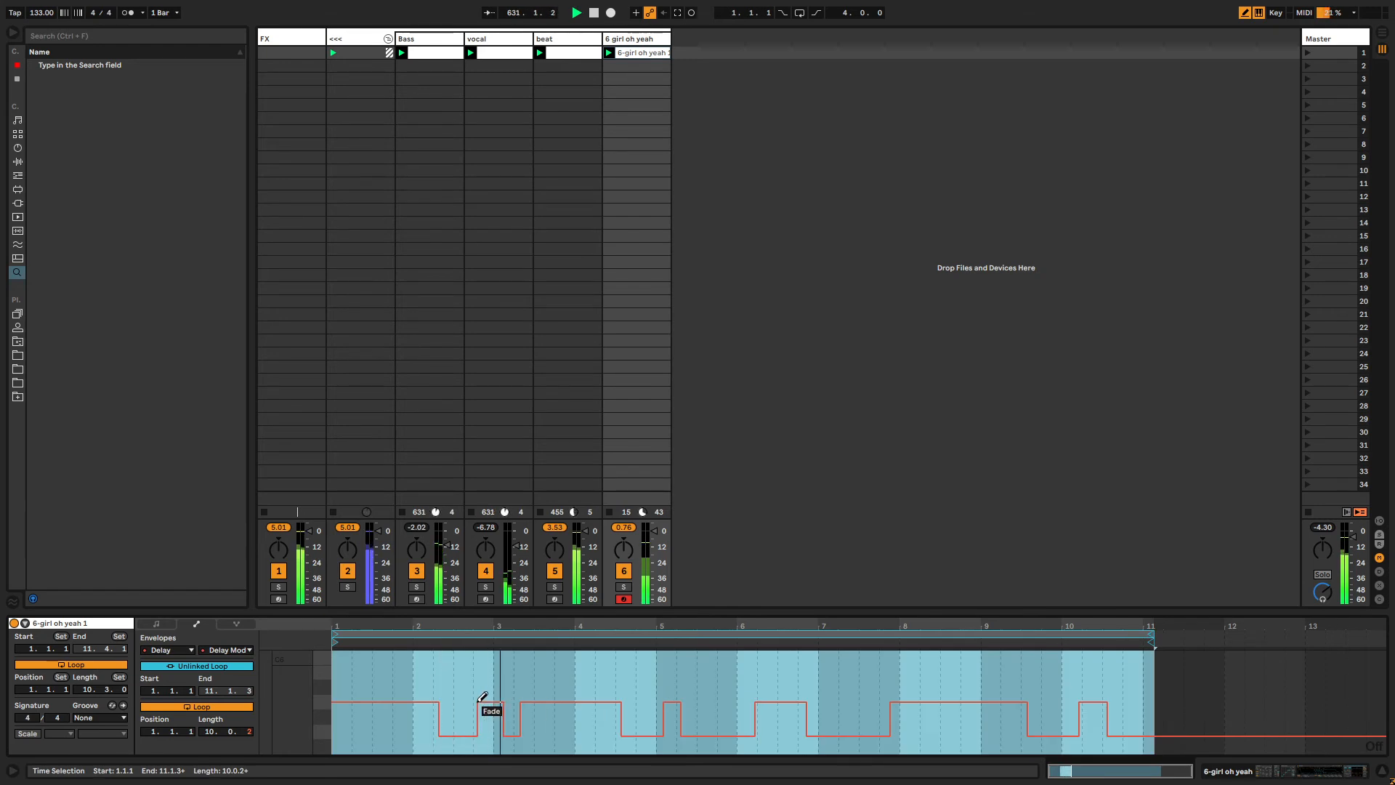
{"action": "left_click", "coordinate": [633, 42]}
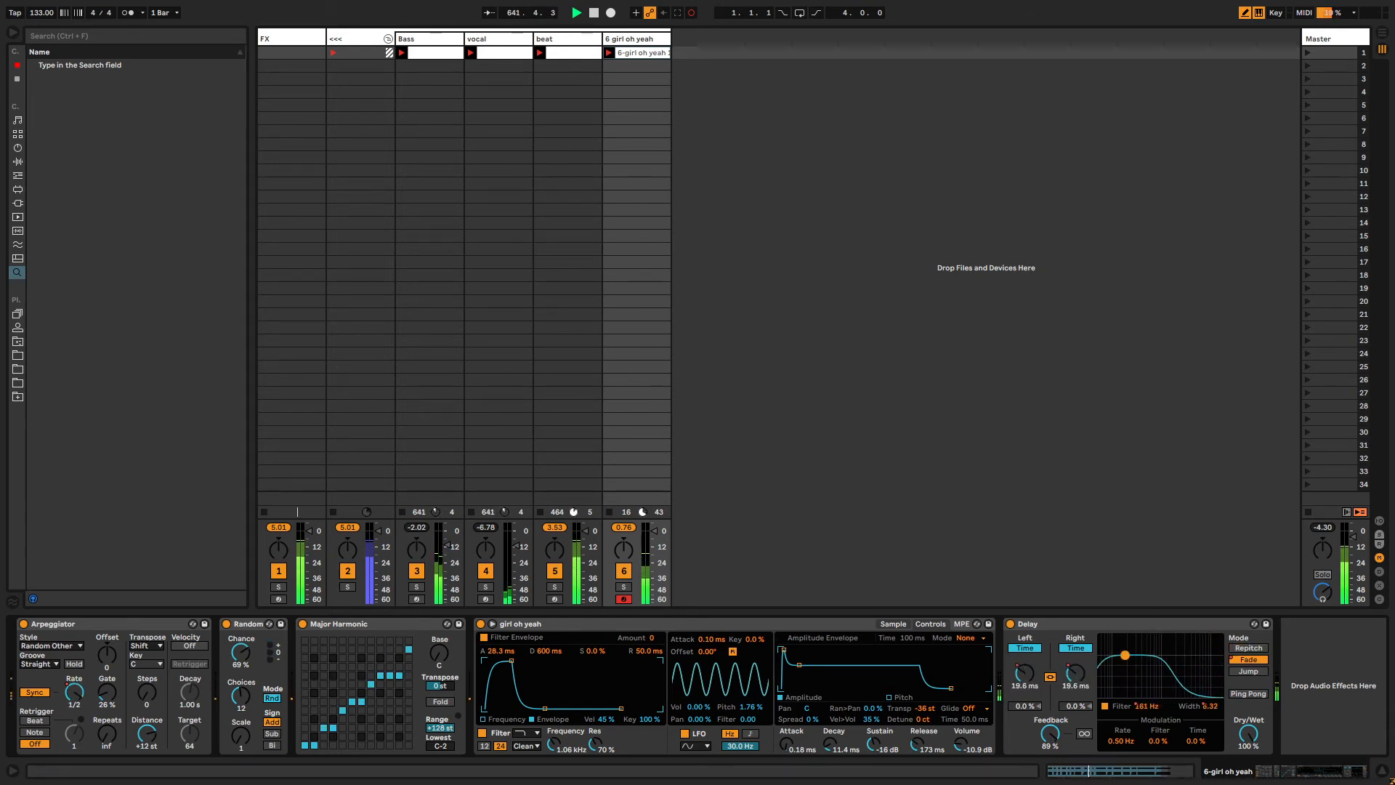
Move the last section of the Delay filter frequency envelope to bar 5 and shorten its loop to 6.3.0.
{"action": "left_click", "coordinate": [1144, 708]}
{"action": "key", "text": "shift+Tab"}
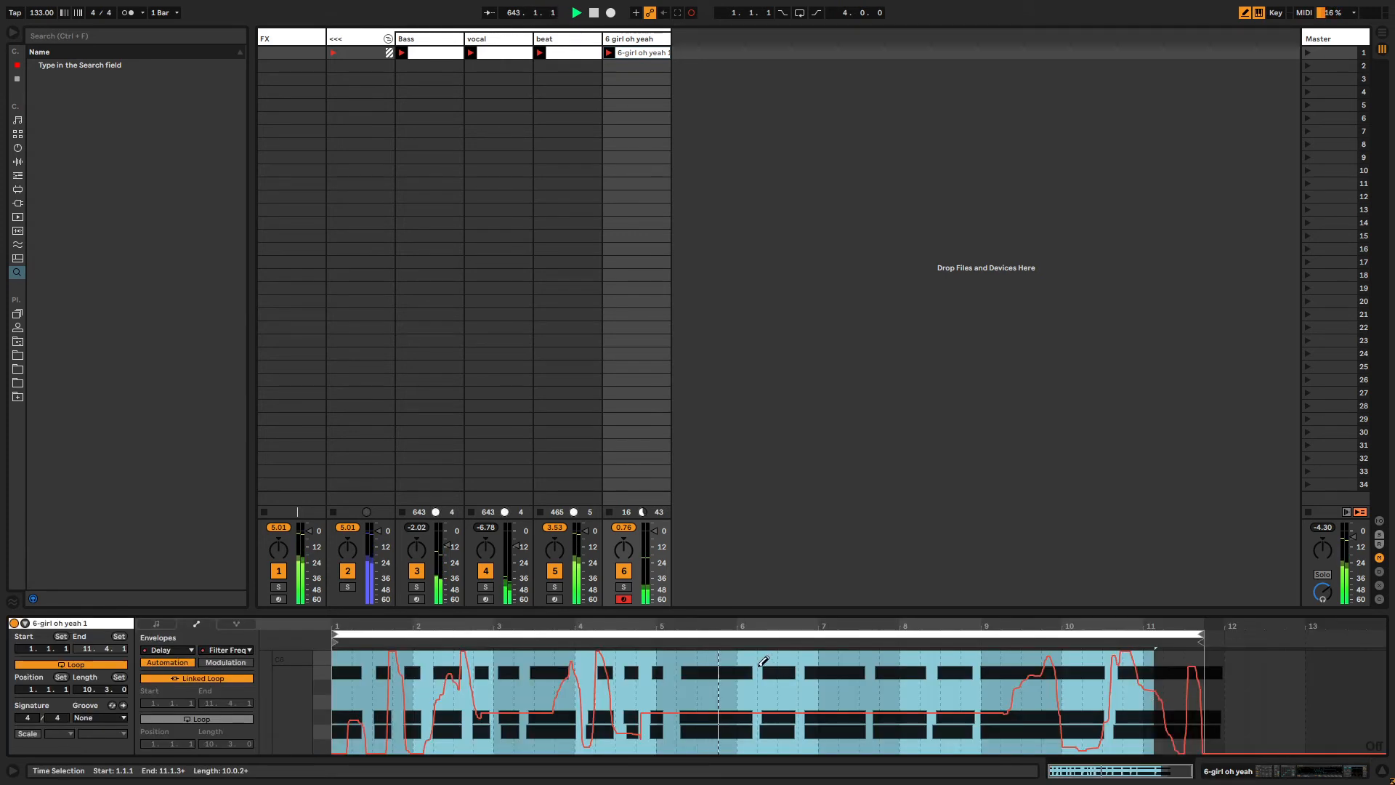
{"action": "key", "text": "b"}
{"action": "left_click", "coordinate": [769, 661]}
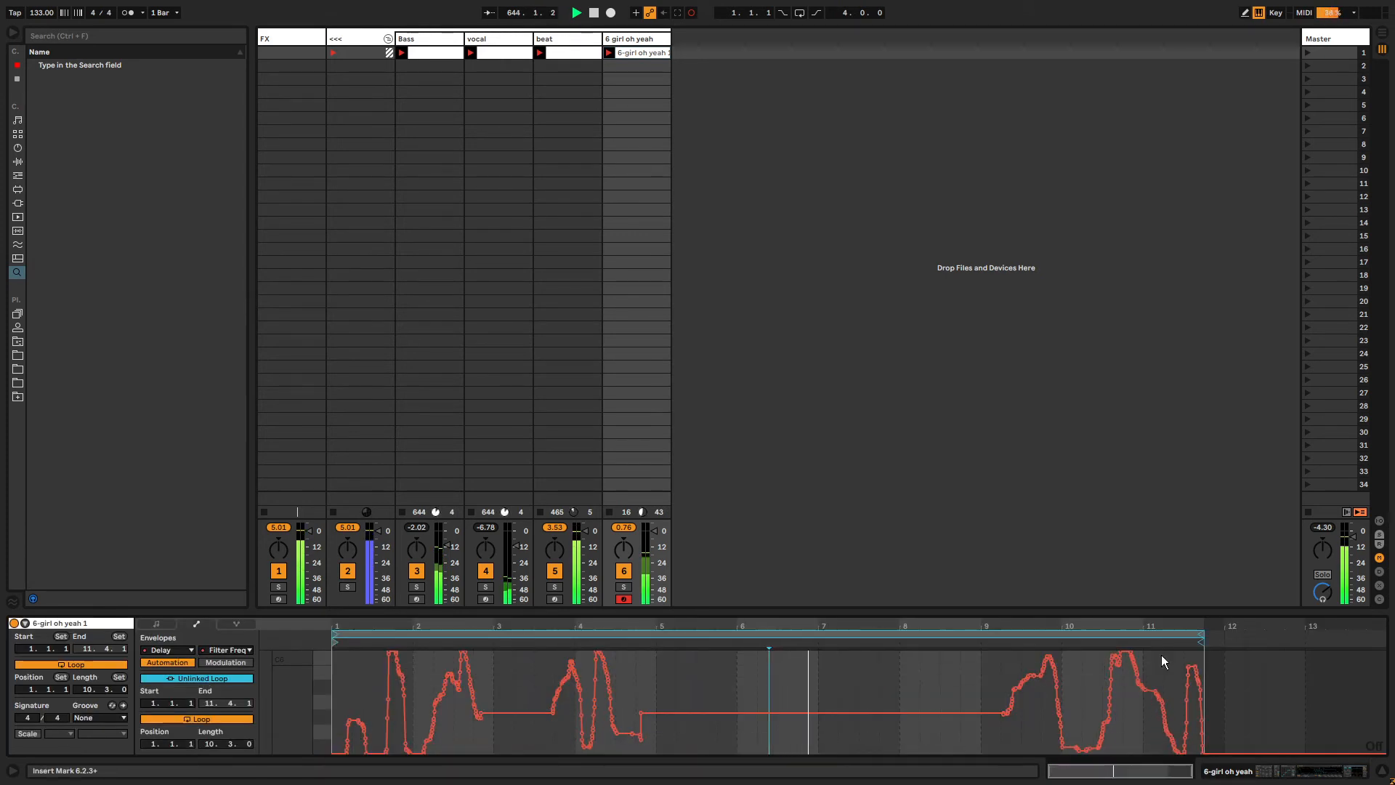
{"action": "left_click_drag", "start_coordinate": [994, 673], "coordinate": [1211, 660]}
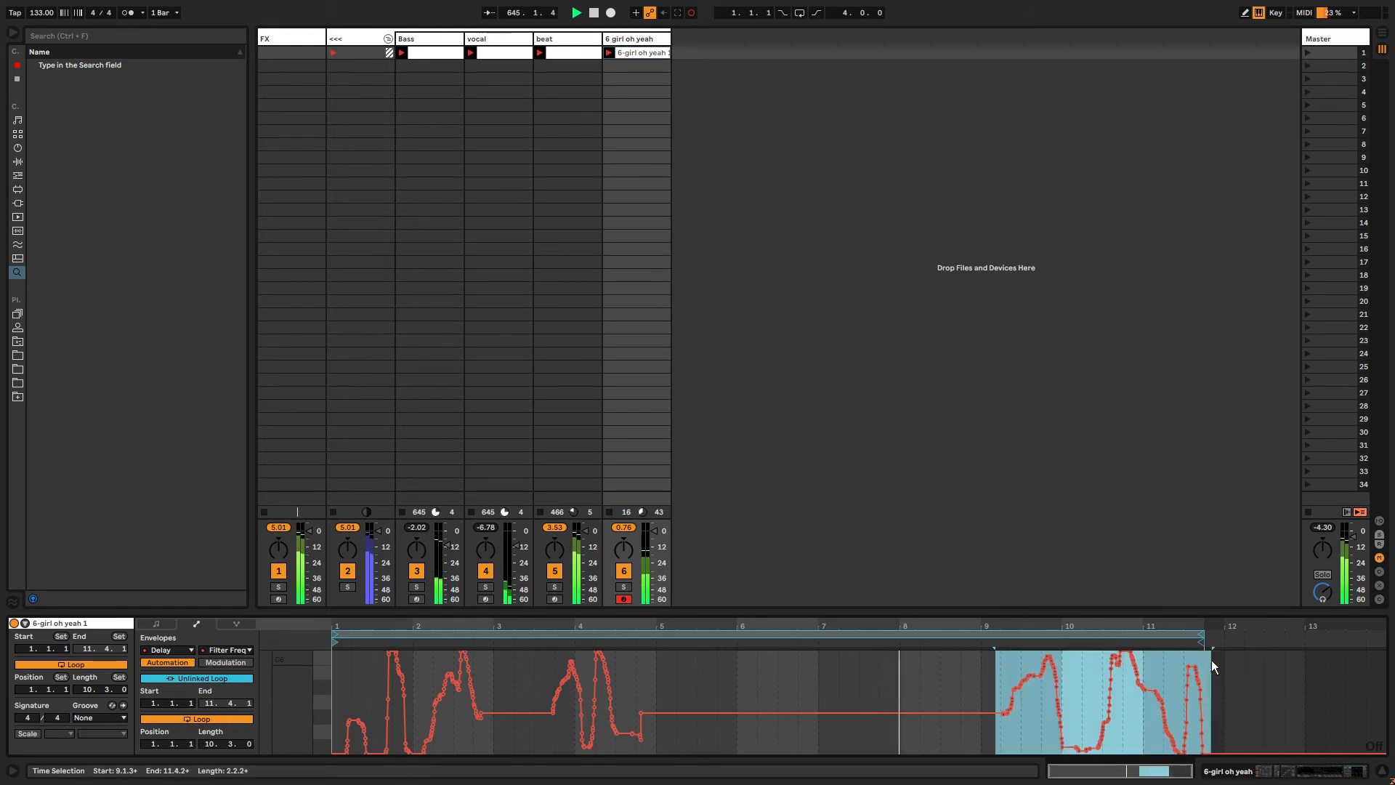
{"action": "key", "text": "ctrl+x"}
{"action": "left_click", "coordinate": [637, 681]}
{"action": "key", "text": "ctrl+v"}
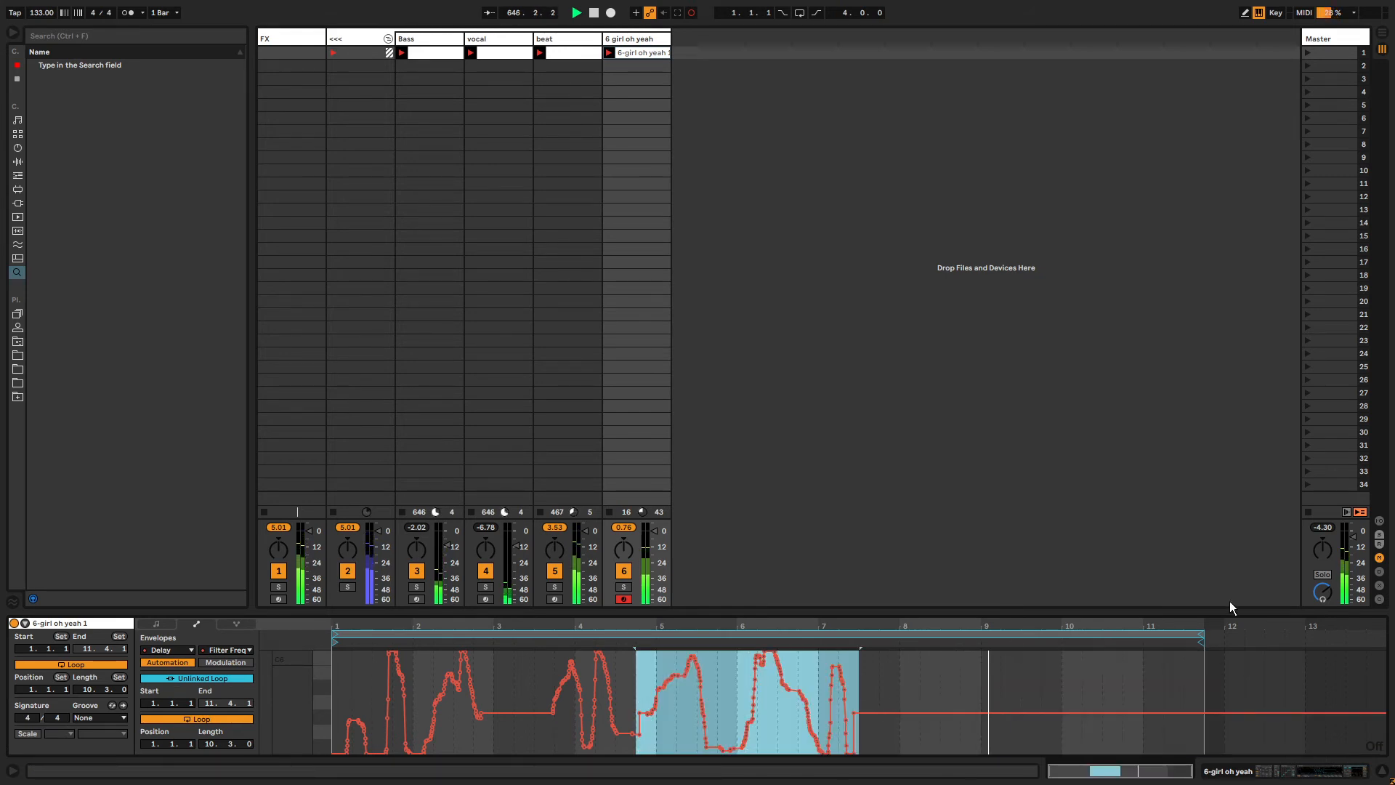
{"action": "left_click_drag", "start_coordinate": [1203, 638], "coordinate": [880, 636]}
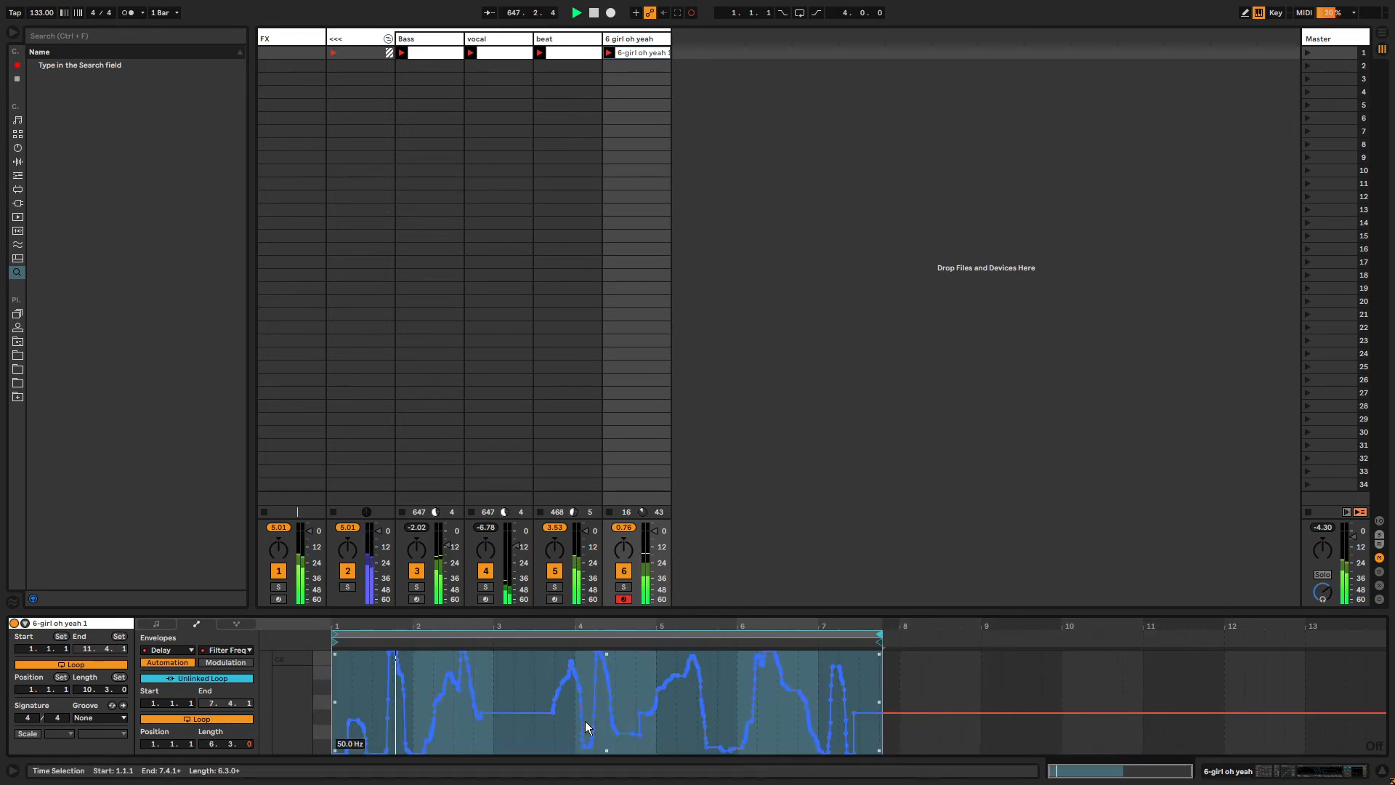
Restart playback to audition the edited filter frequency envelope.
{"action": "key", "text": "ctrl+a"}
{"action": "key", "text": "space"}
{"action": "key", "text": "space"}
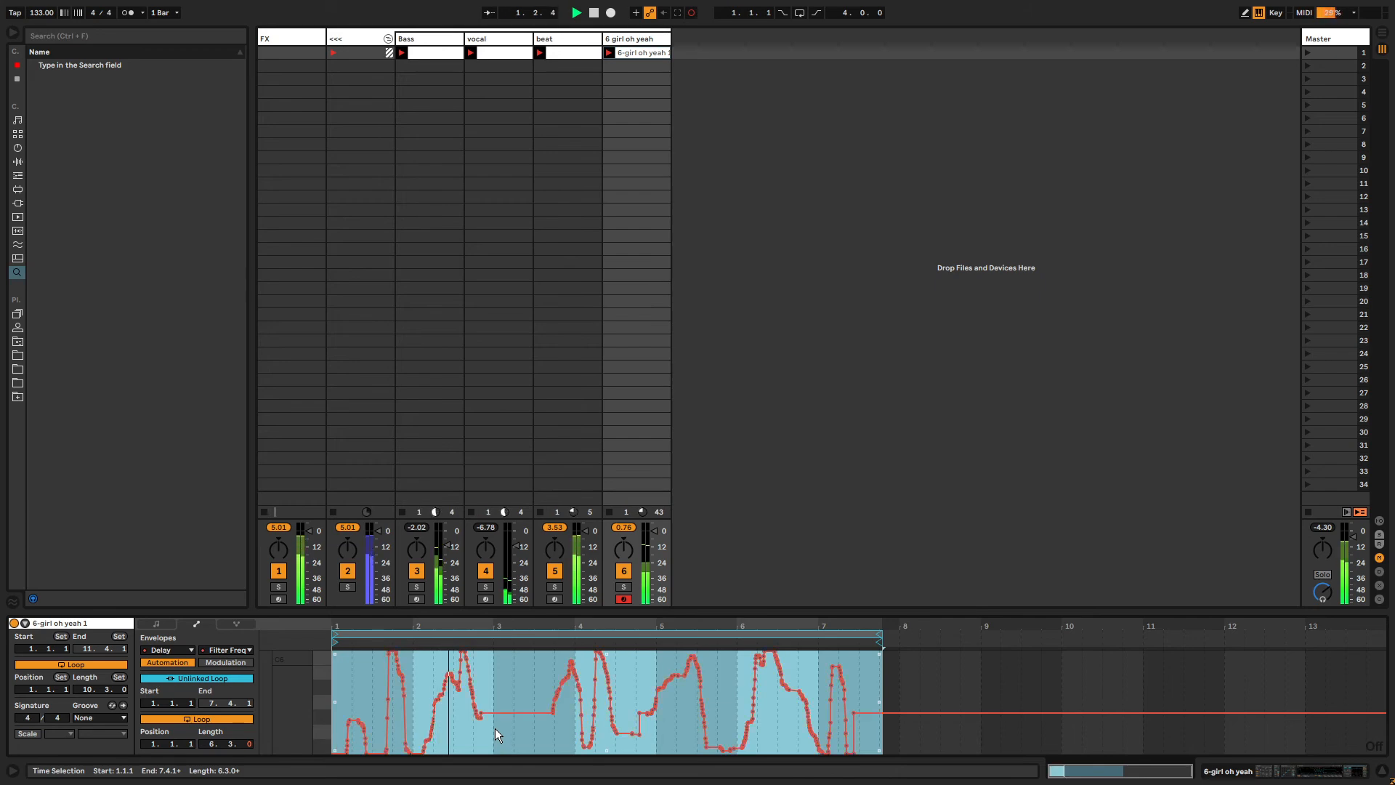
{"action": "left_click", "coordinate": [507, 728]}
{"action": "key", "text": "ctrl+a"}
Move the last section of the Delay filter width envelope to bar 5, unlink its loop and shorten it to 6.2.1.
{"action": "key", "text": "shift+Tab"}
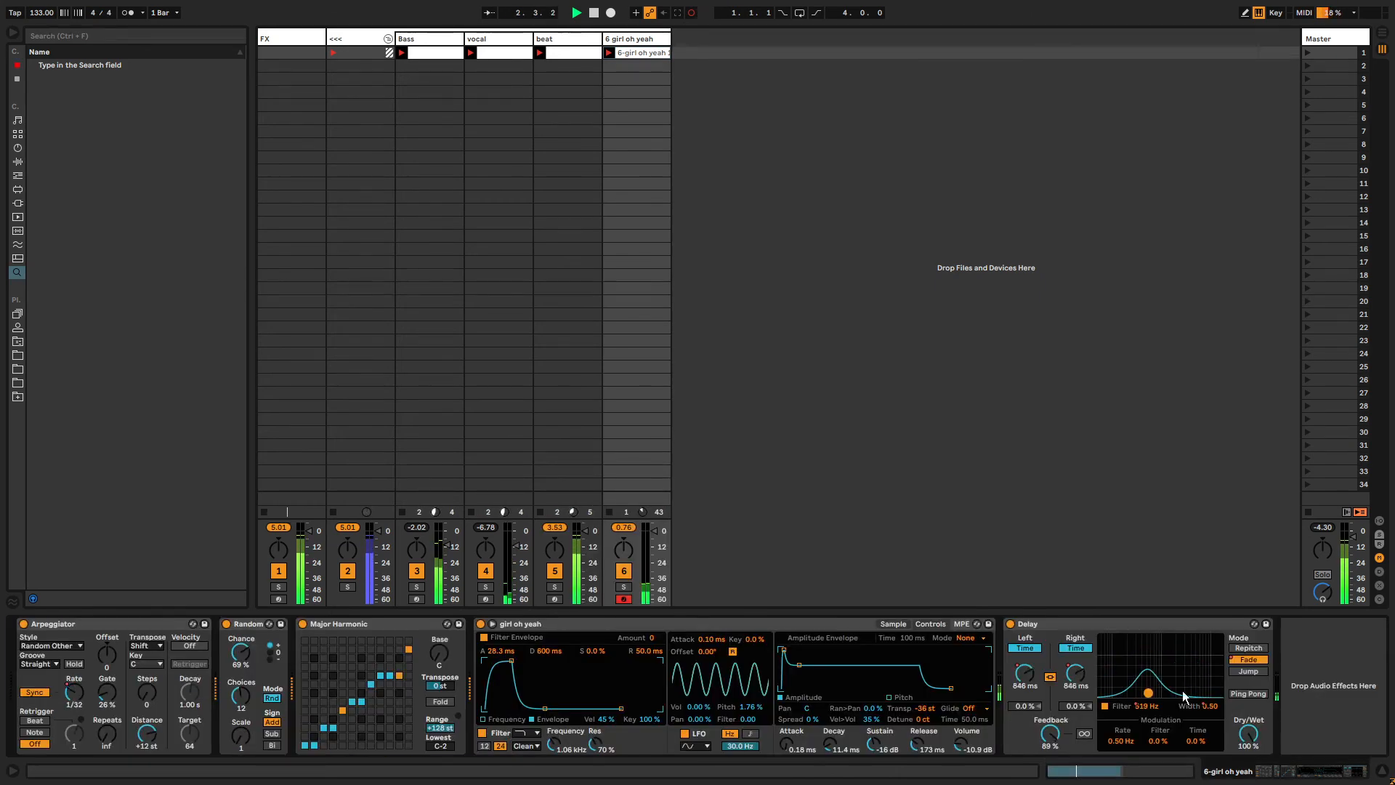
{"action": "key", "text": "shift+Tab"}
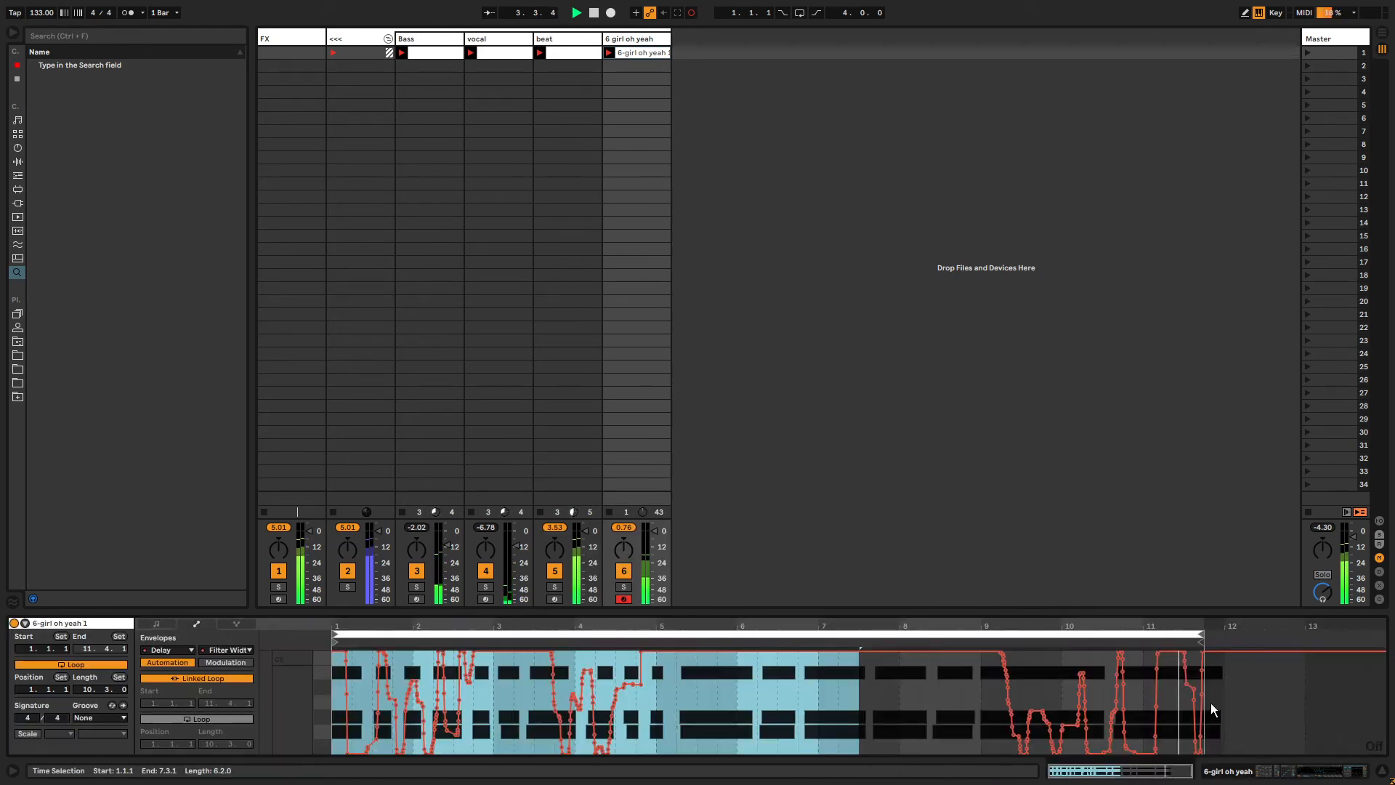
{"action": "left_click", "coordinate": [746, 682]}
{"action": "left_click_drag", "start_coordinate": [673, 701], "coordinate": [824, 700]}
{"action": "left_click_drag", "start_coordinate": [987, 697], "coordinate": [1208, 694]}
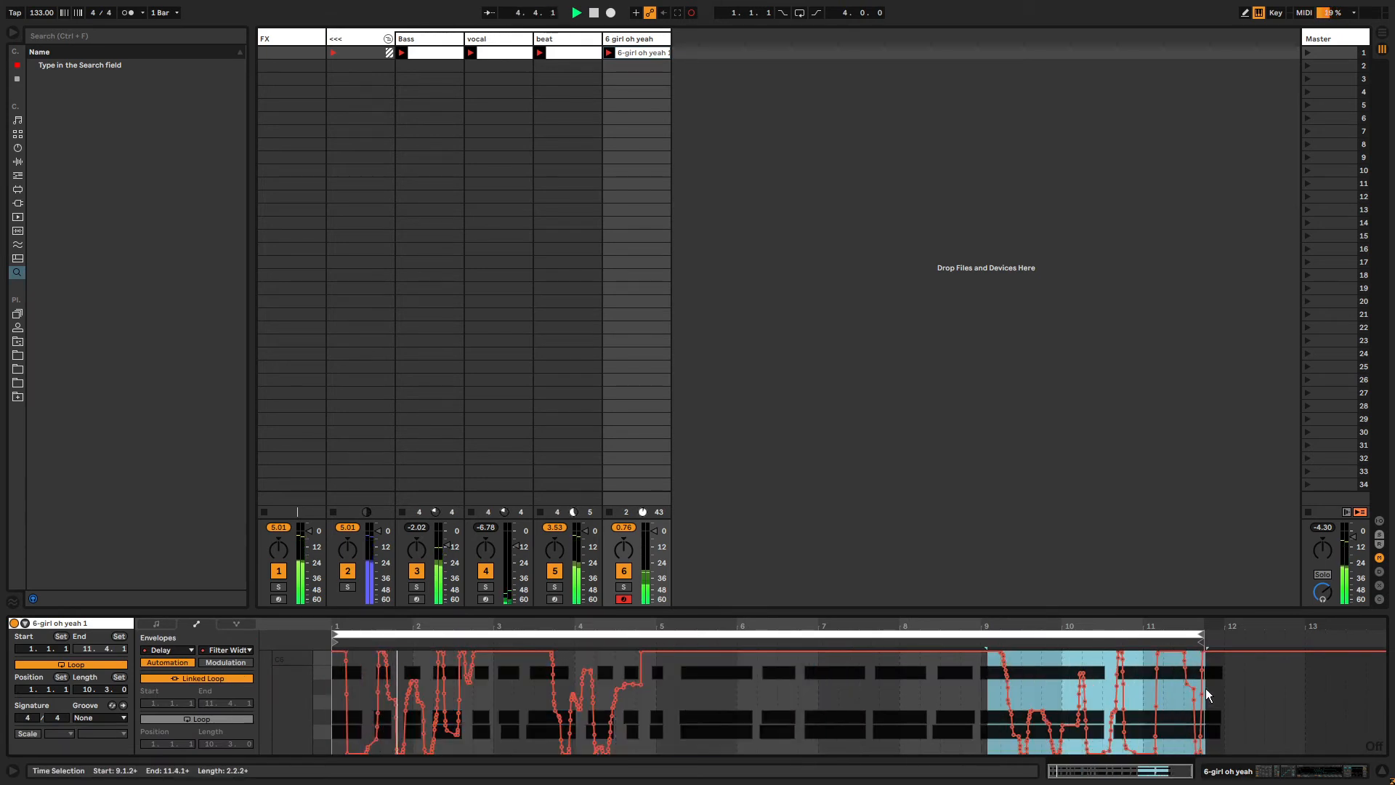
{"action": "key", "text": "ctrl+x"}
{"action": "left_click", "coordinate": [636, 716]}
{"action": "key", "text": "ctrl+v"}
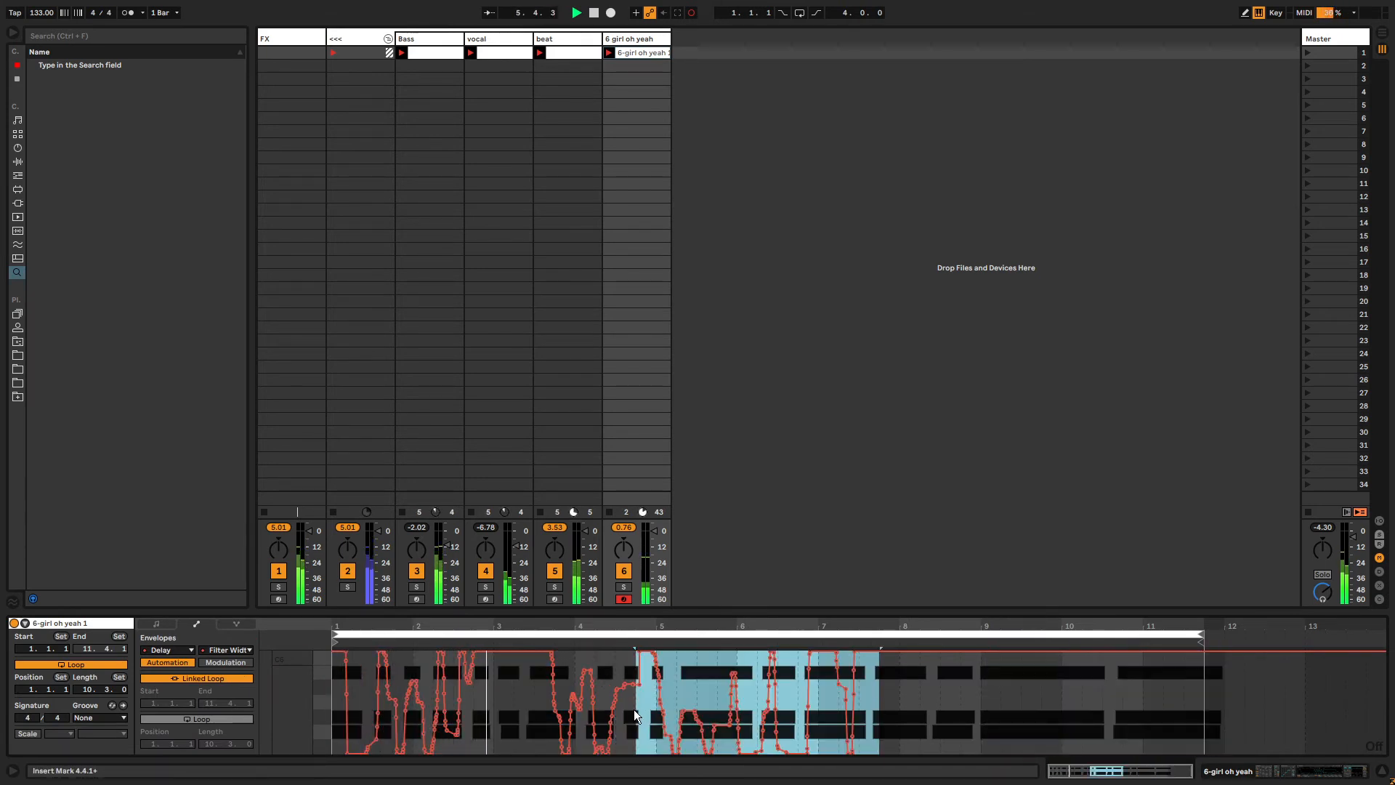
{"action": "left_click", "coordinate": [203, 678]}
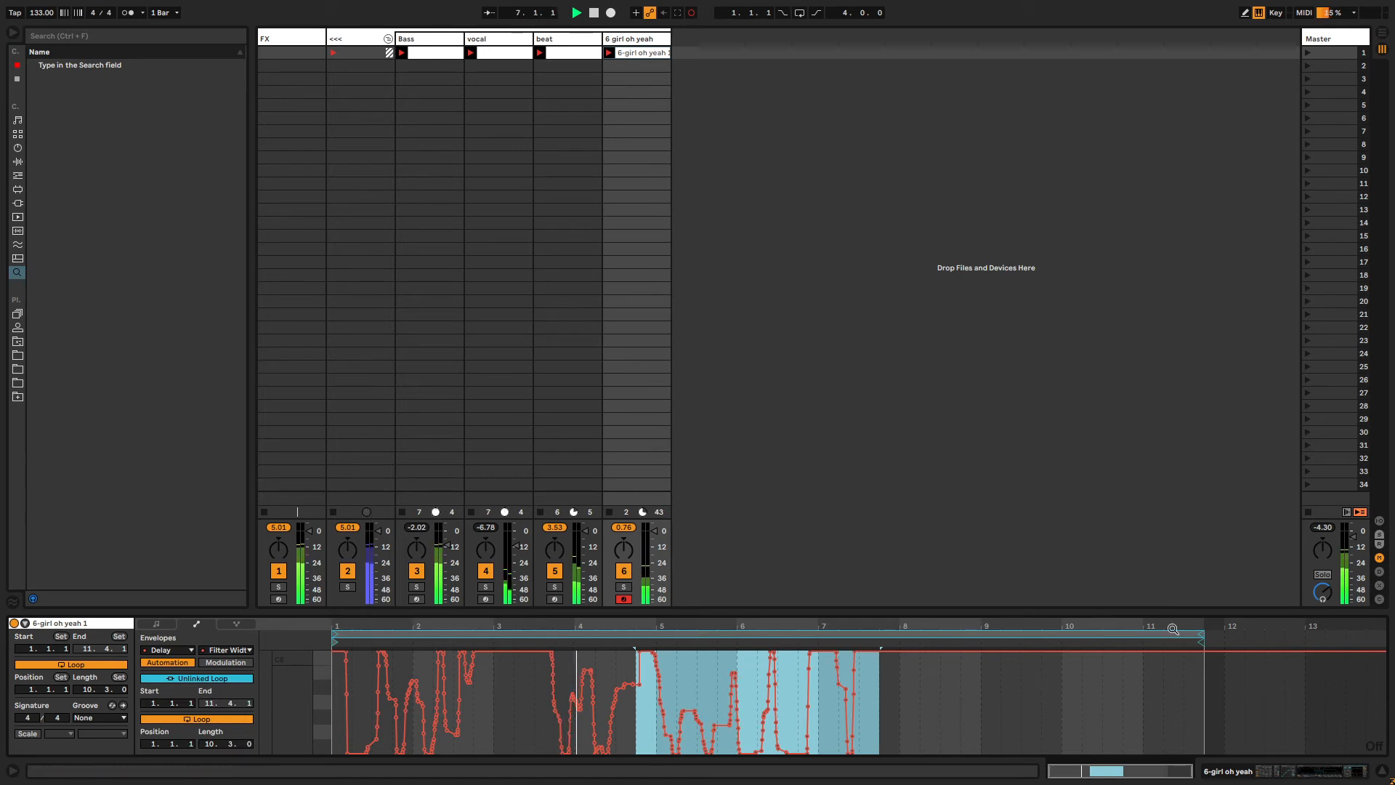
{"action": "left_click_drag", "start_coordinate": [1203, 633], "coordinate": [862, 634]}
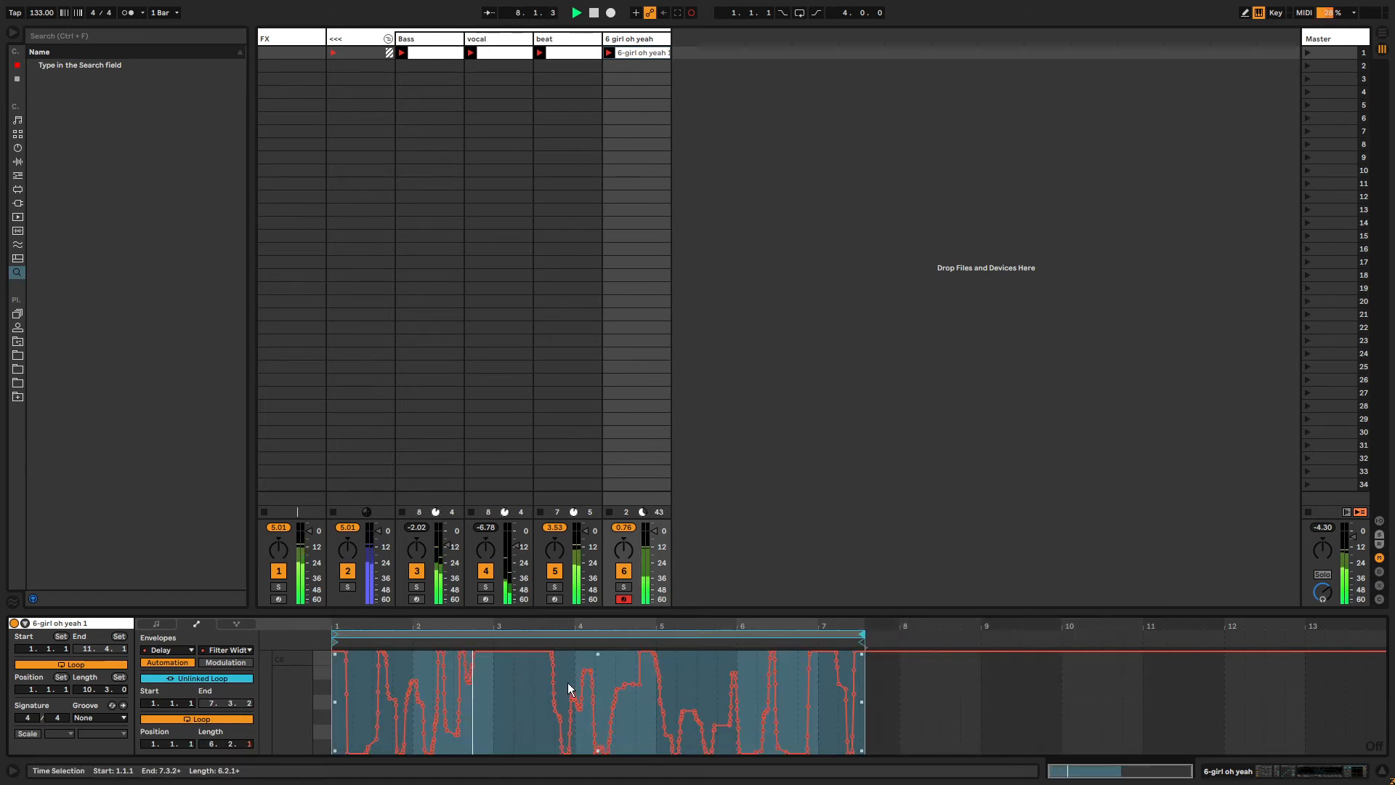
{"action": "left_click", "coordinate": [518, 699]}
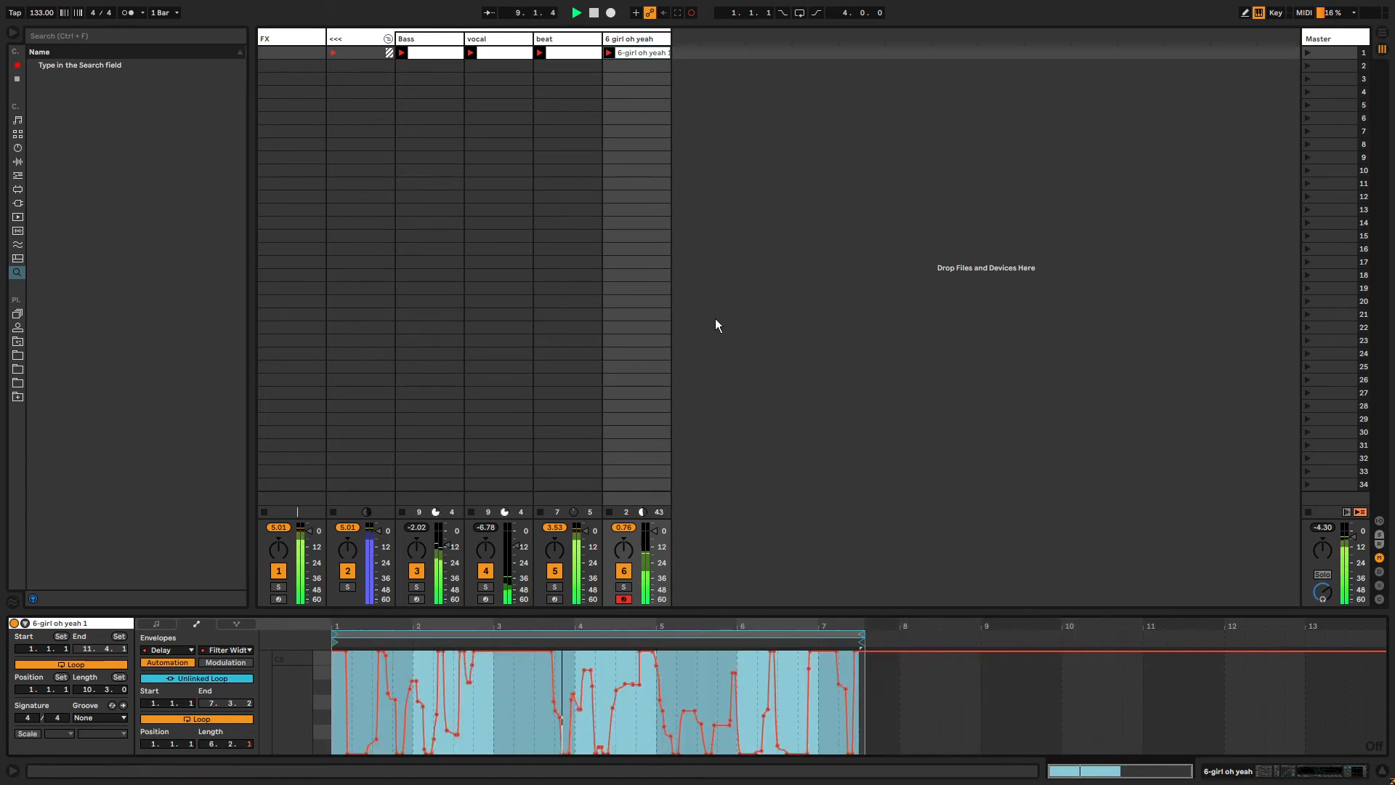
{"action": "left_click", "coordinate": [632, 39]}
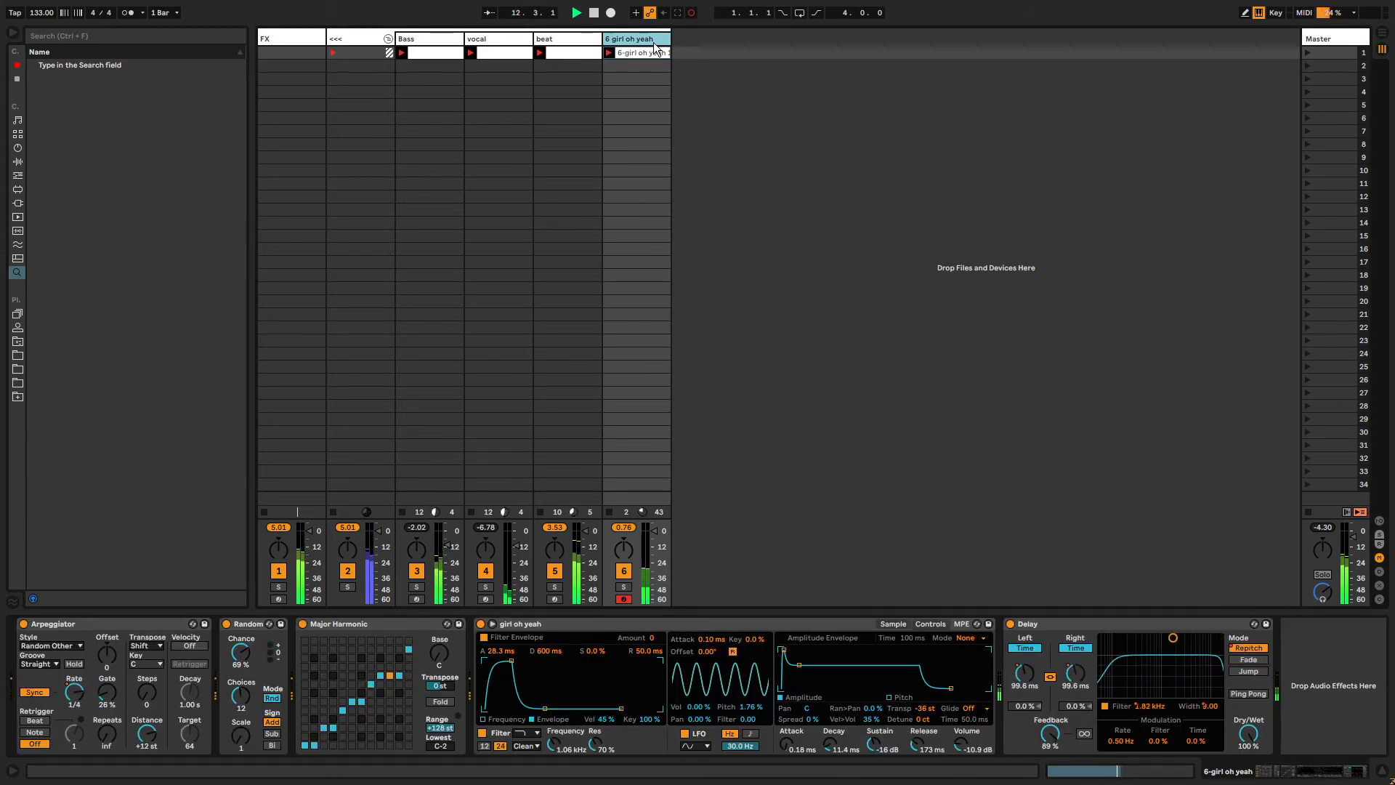
Insert a new MIDI track with Operator loaded from the instruments browser, and arm it for recording.
{"action": "key", "text": "ctrl+shift+t"}
{"action": "left_click_drag", "start_coordinate": [691, 51], "coordinate": [748, 674]}
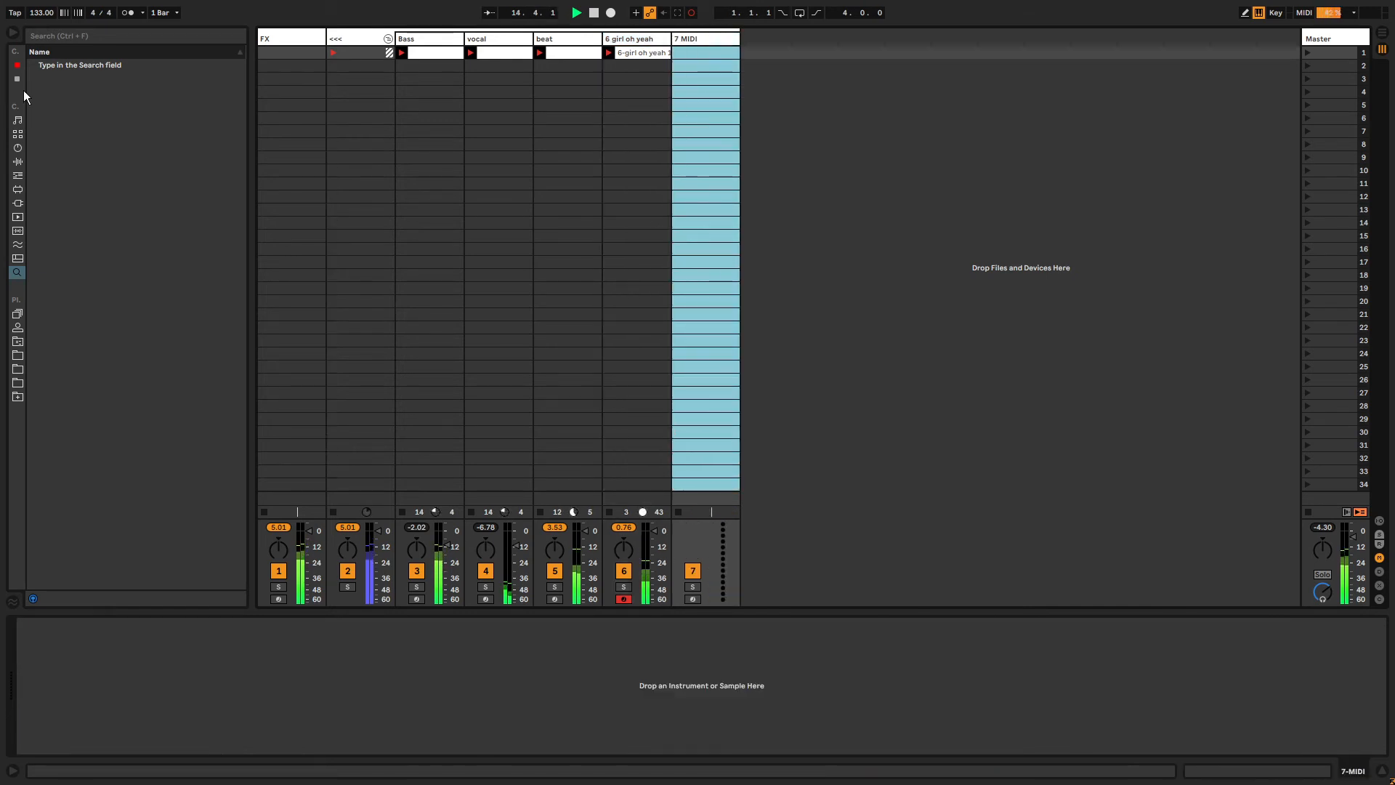
{"action": "left_click", "coordinate": [19, 147]}
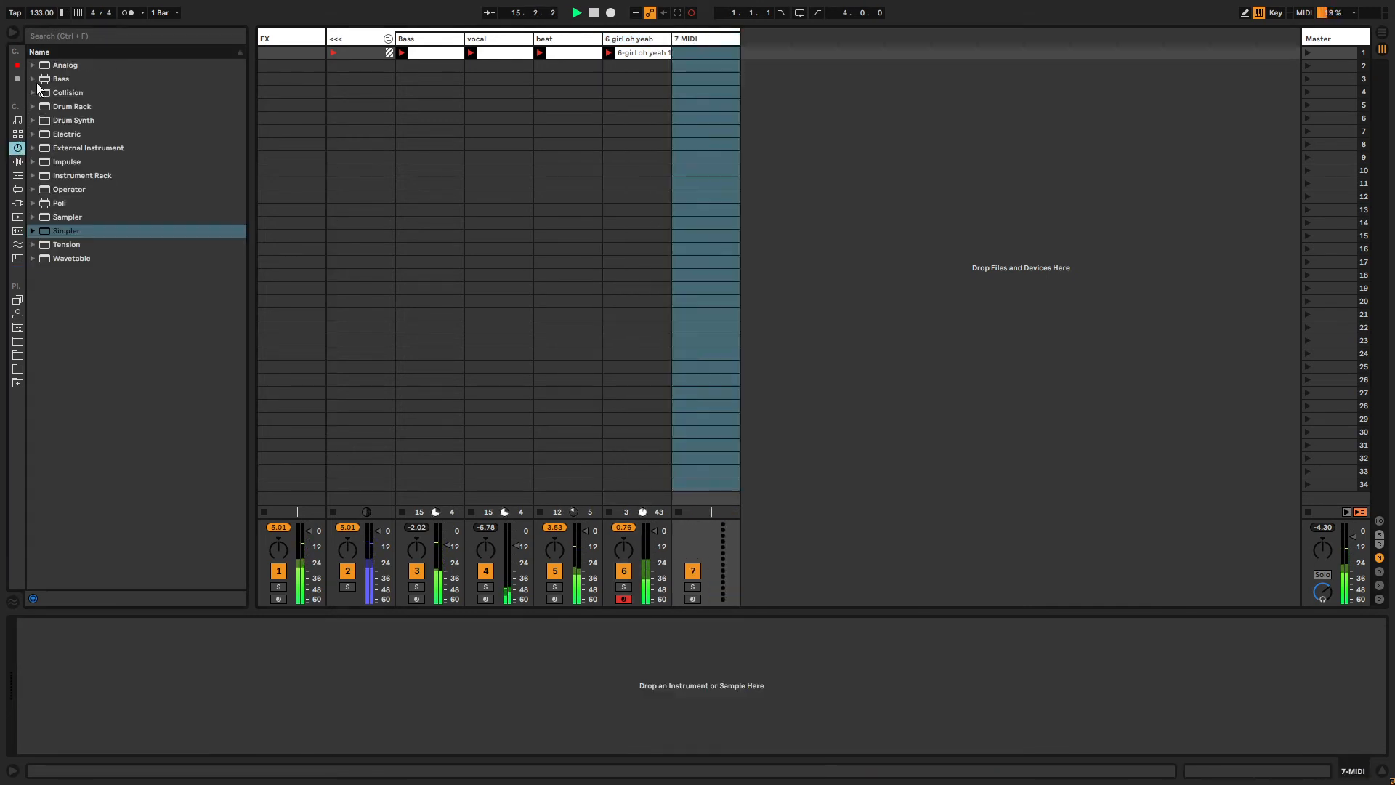
{"action": "left_click", "coordinate": [62, 203]}
{"action": "left_click_drag", "start_coordinate": [63, 190], "coordinate": [721, 51]}
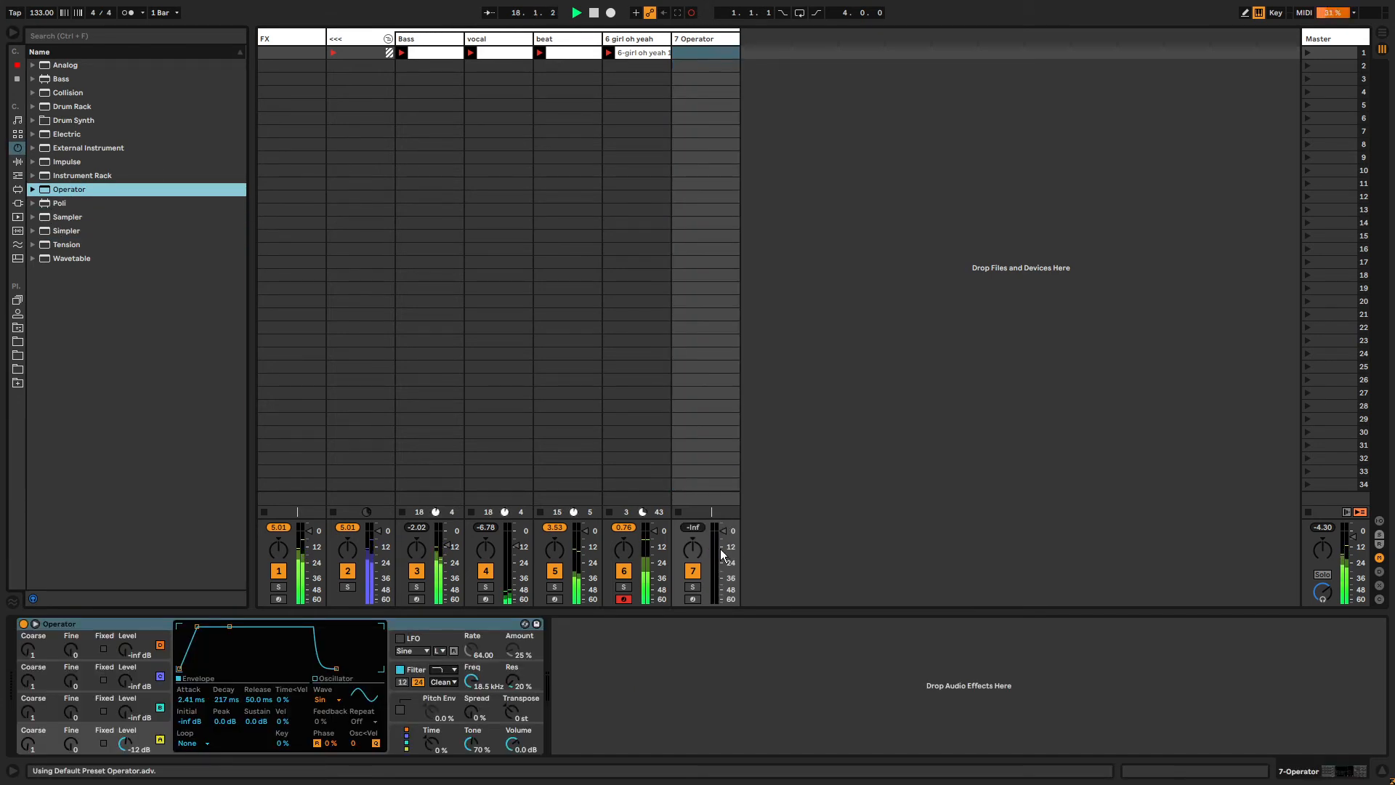
{"action": "left_click", "coordinate": [693, 598]}
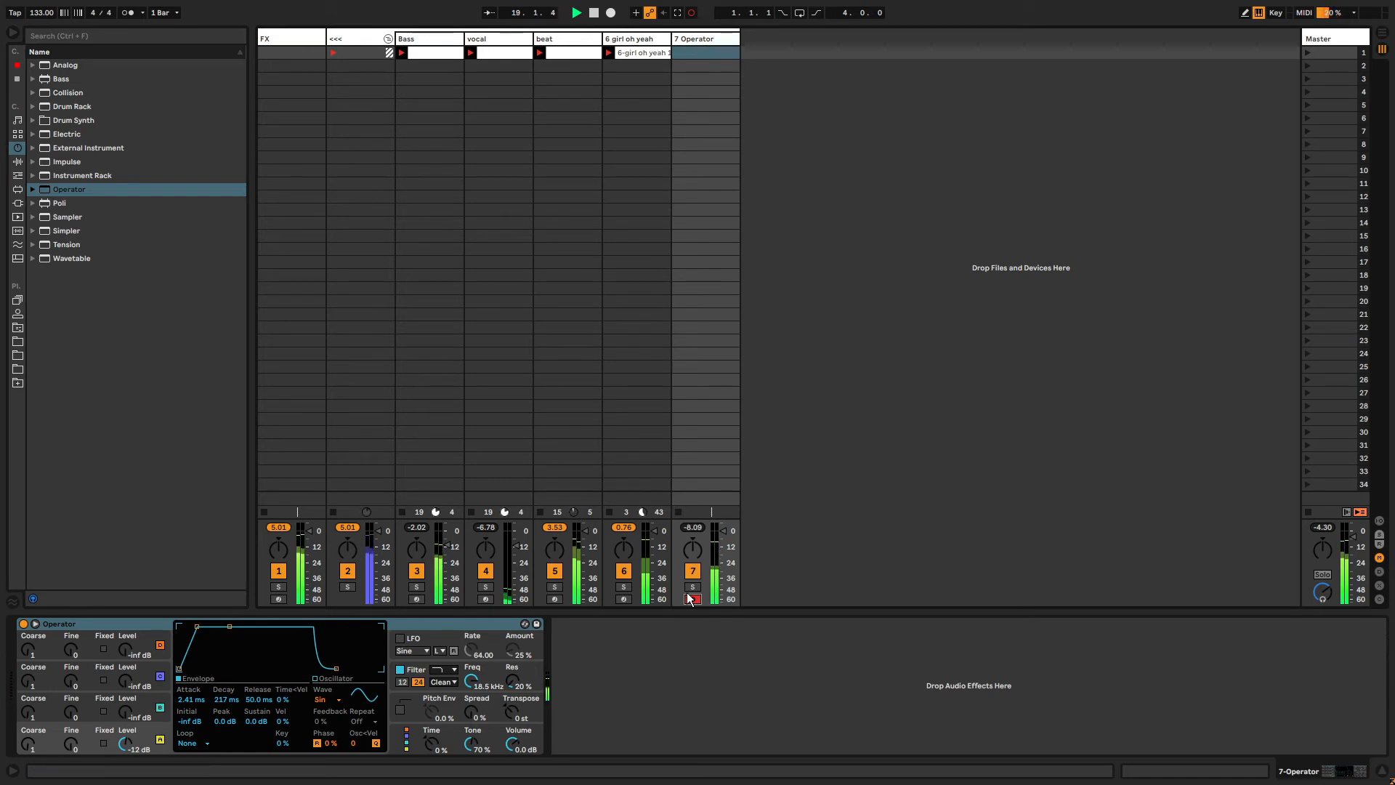
Capture the played notes into a clip on the Operator track and move the clip's loop start back to about bar 6.
{"action": "key", "text": "z"}
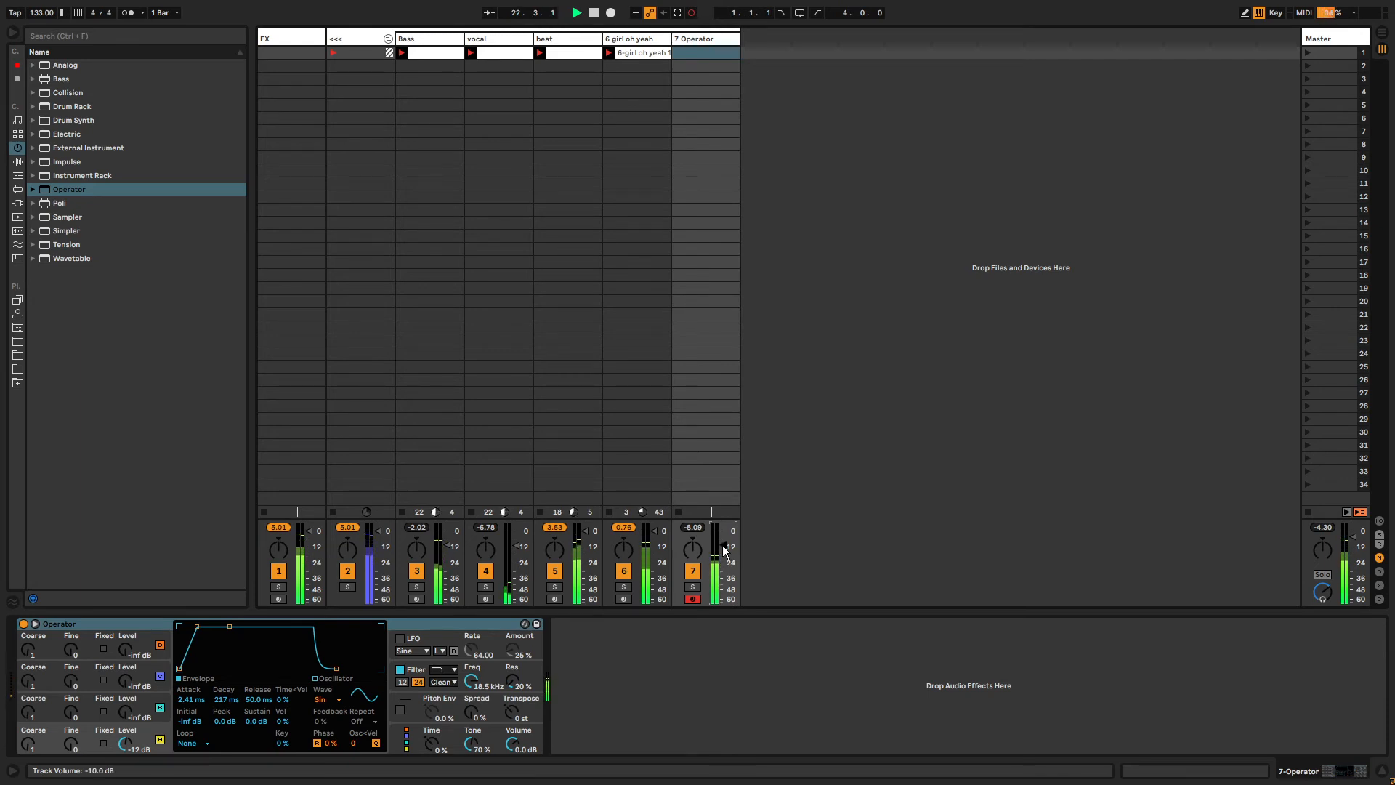
{"action": "key", "text": "z"}
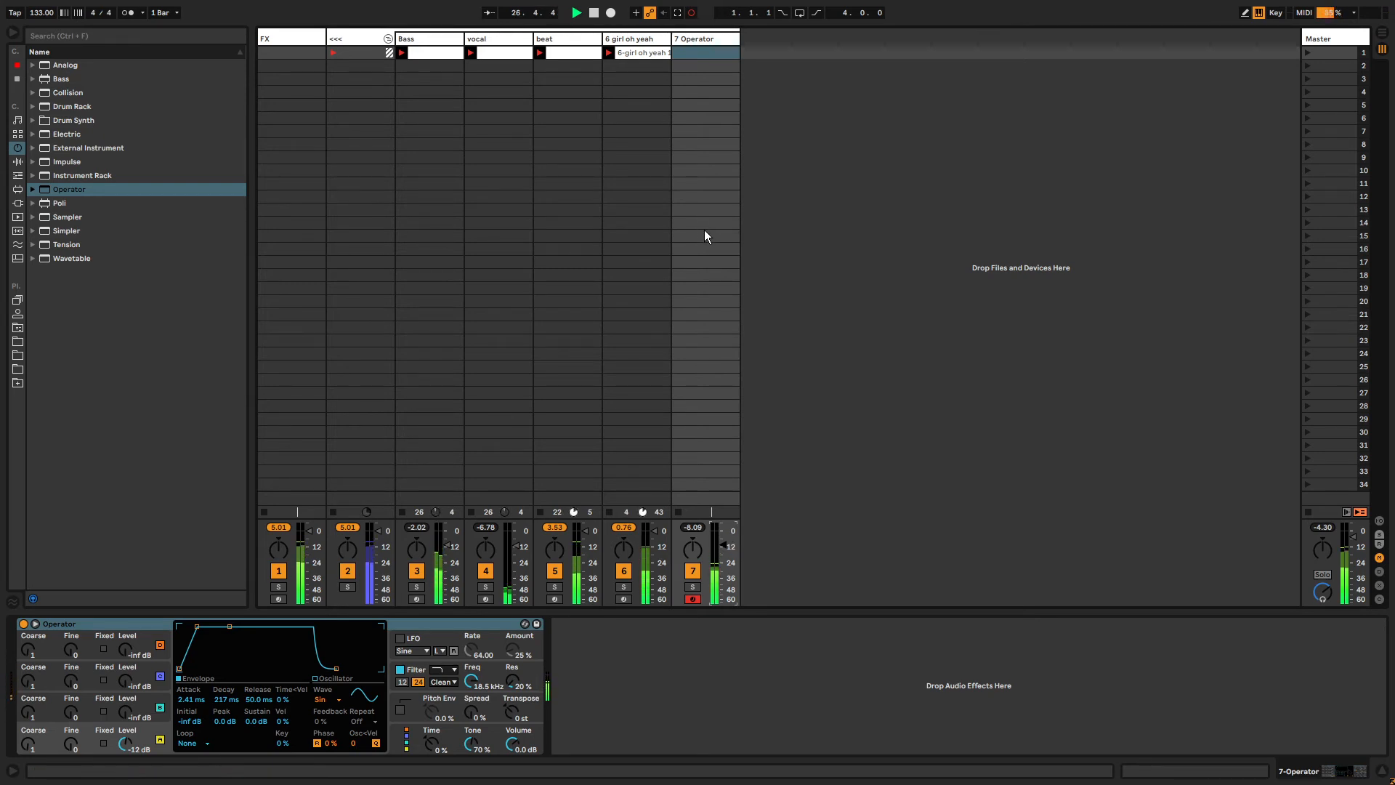
{"action": "left_click", "coordinate": [678, 13]}
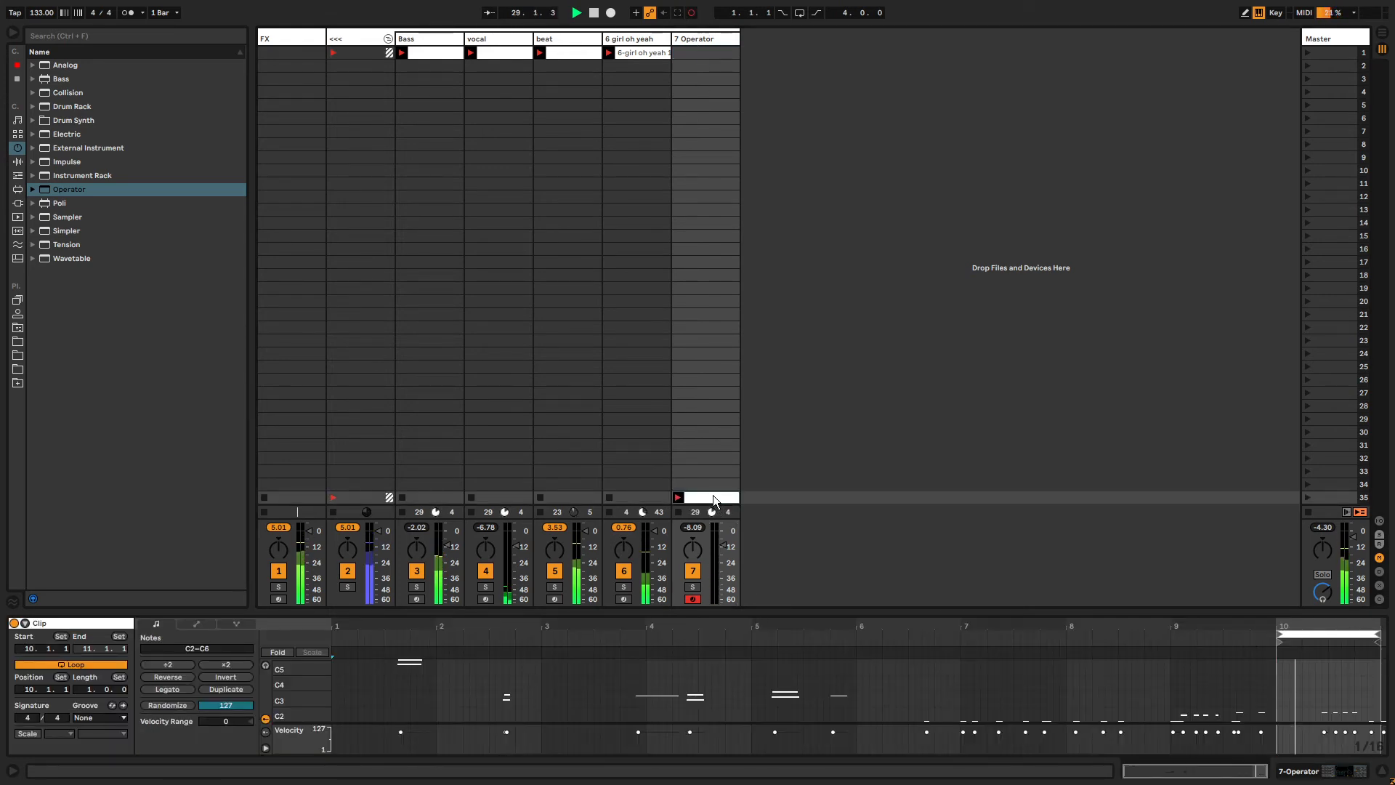
{"action": "left_click_drag", "start_coordinate": [712, 63], "coordinate": [716, 53]}
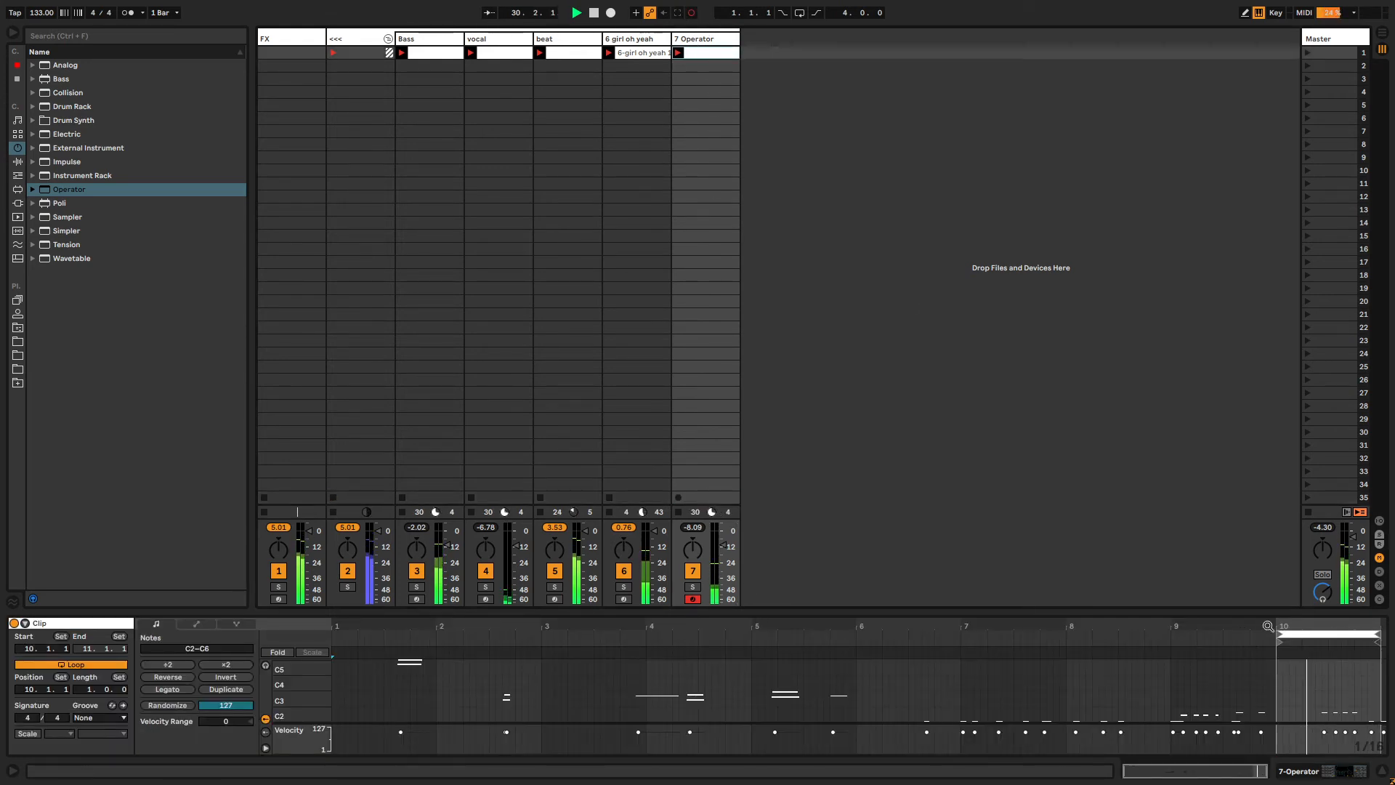
{"action": "left_click_drag", "start_coordinate": [1280, 632], "coordinate": [922, 630]}
Add an Arpeggiator before Operator with a 1/16 rate and raise the Operator track volume to -5.3 dB.
{"action": "left_click", "coordinate": [701, 40]}
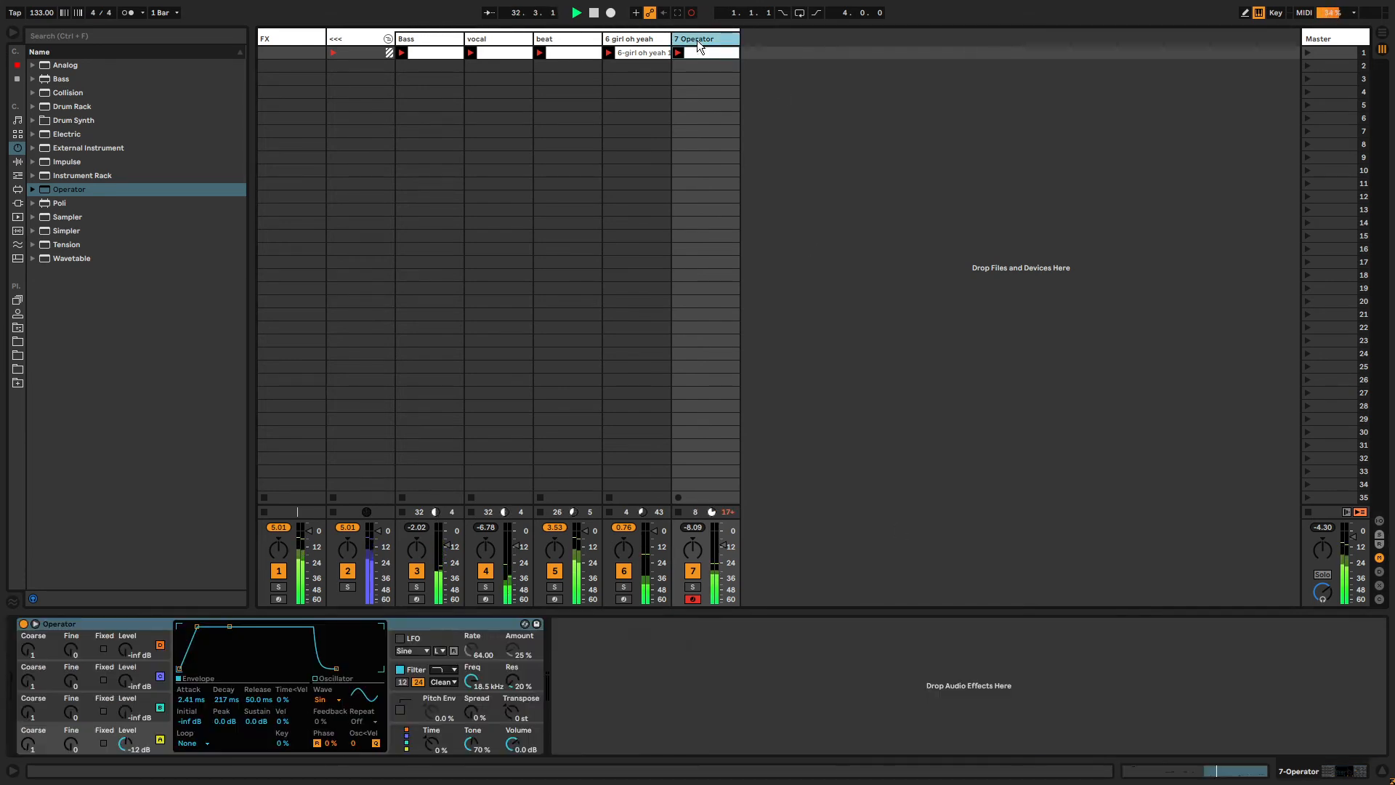
{"action": "left_click", "coordinate": [17, 161]}
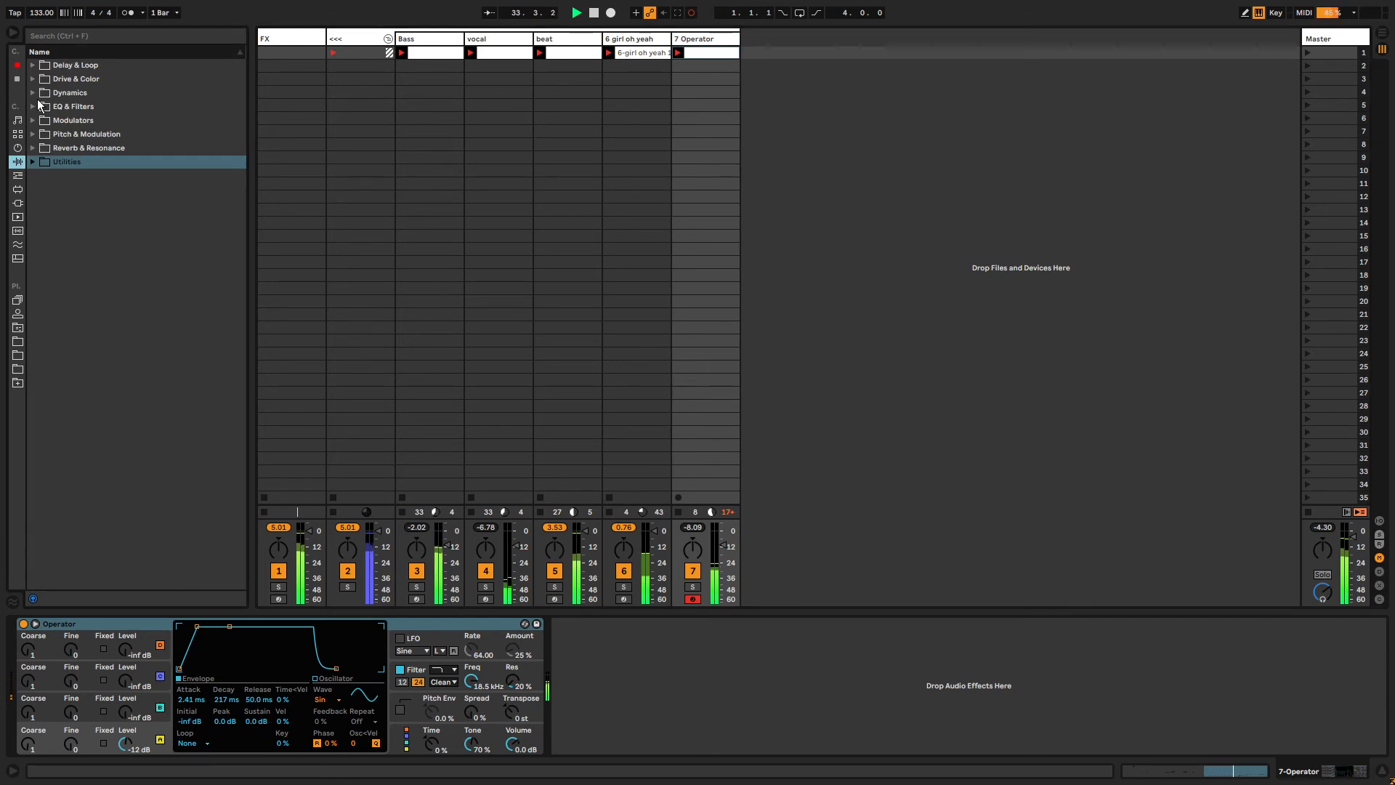
{"action": "left_click", "coordinate": [19, 178]}
{"action": "left_click_drag", "start_coordinate": [61, 68], "coordinate": [32, 657]}
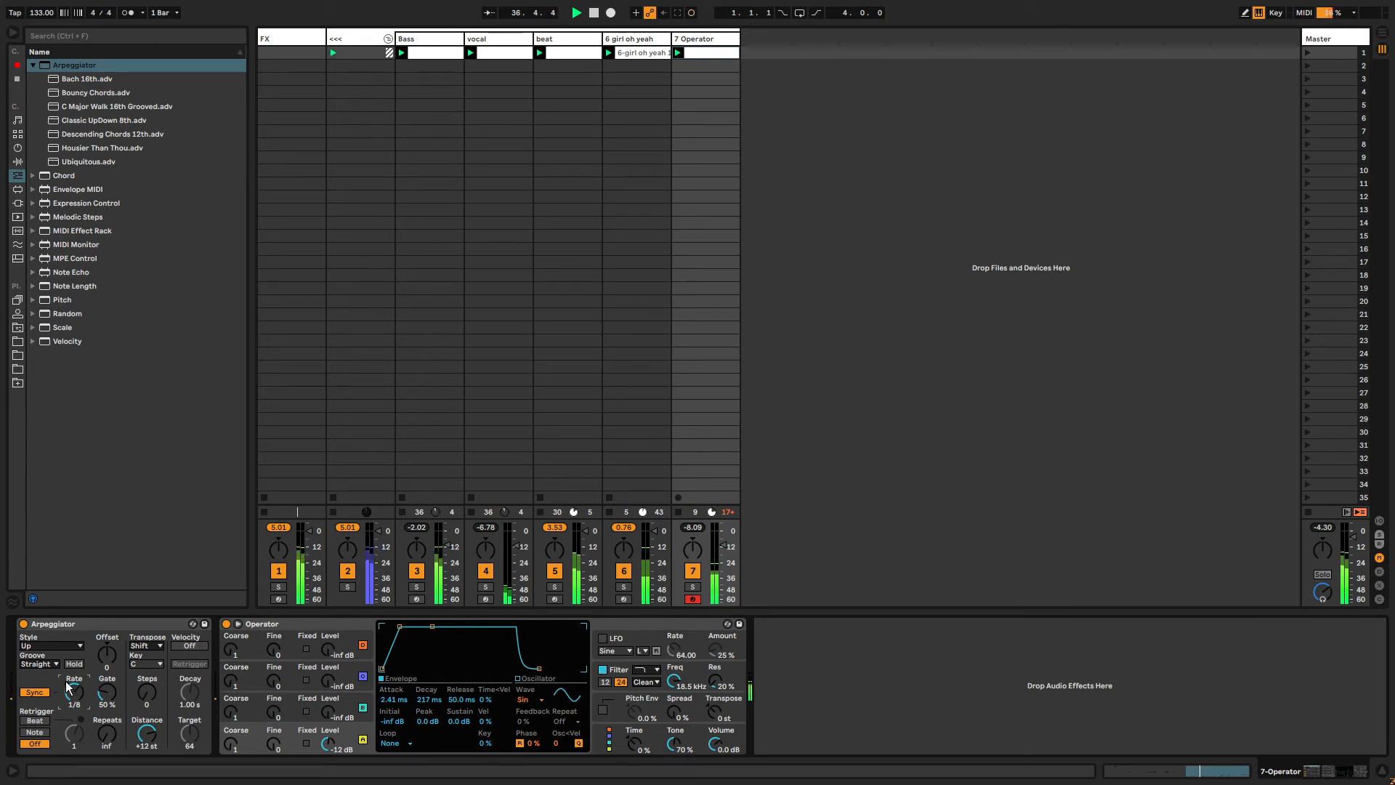
{"action": "left_click_drag", "start_coordinate": [66, 683], "coordinate": [67, 700]}
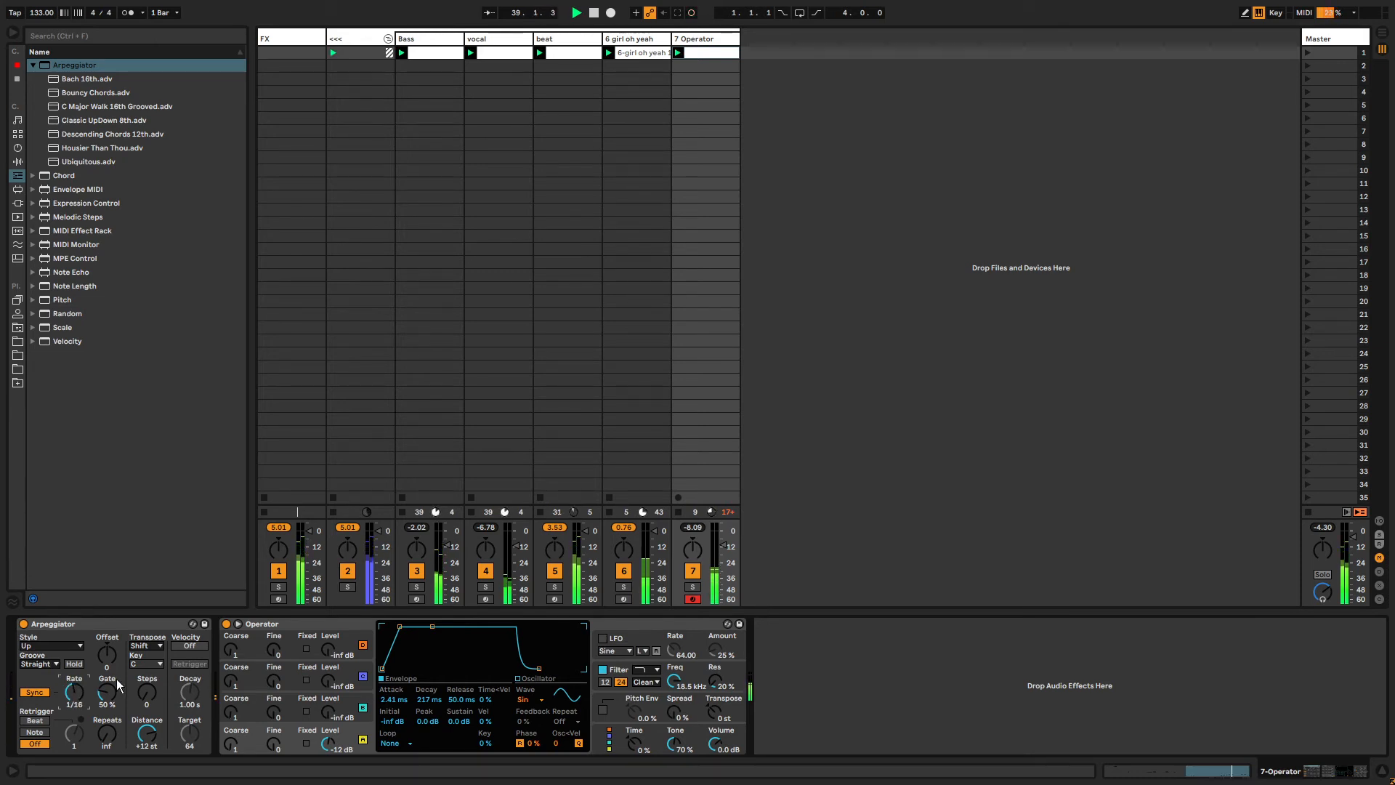
{"action": "left_click_drag", "start_coordinate": [723, 546], "coordinate": [723, 537]}
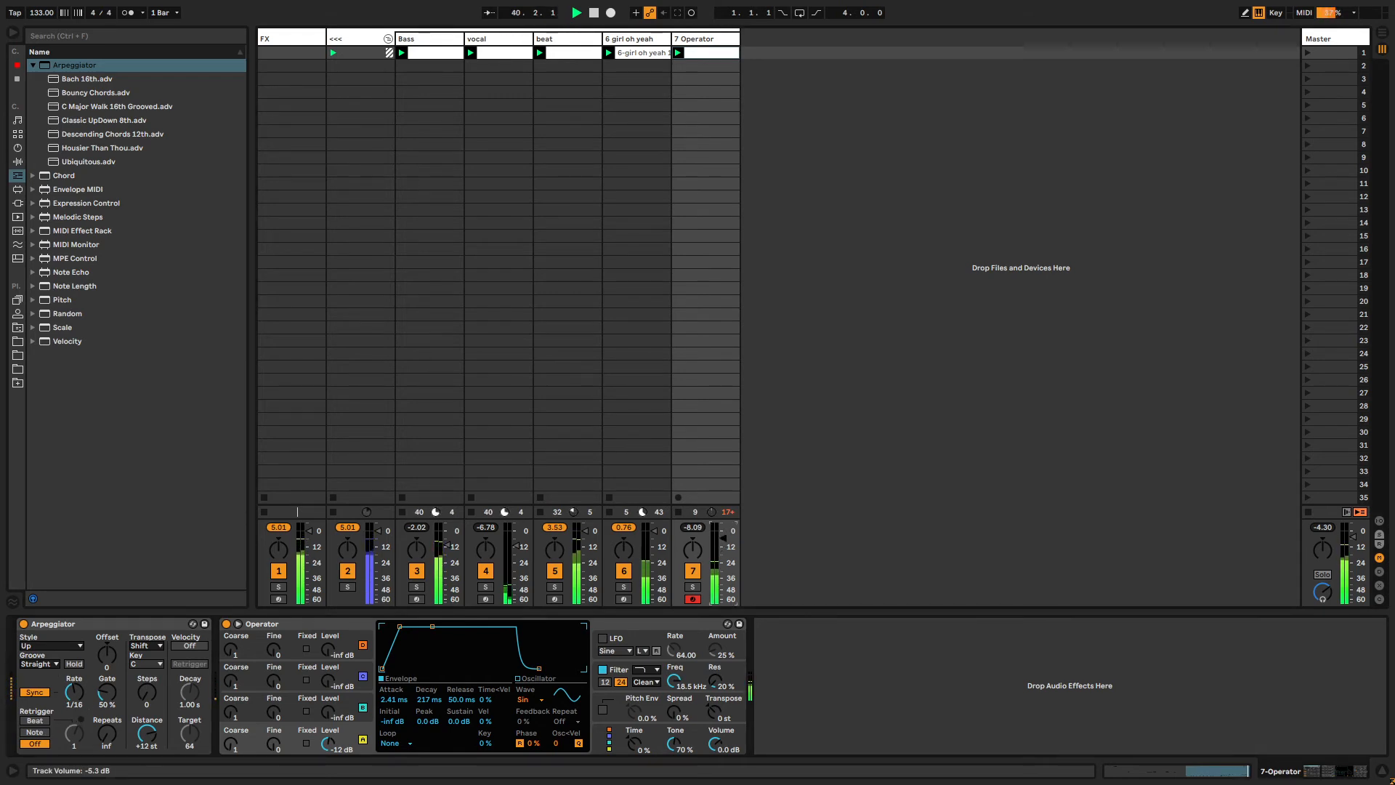
Raise Operator's oscillator C level to -2.5 dB, then turn it back down to -inf dB.
{"action": "left_click", "coordinate": [319, 709]}
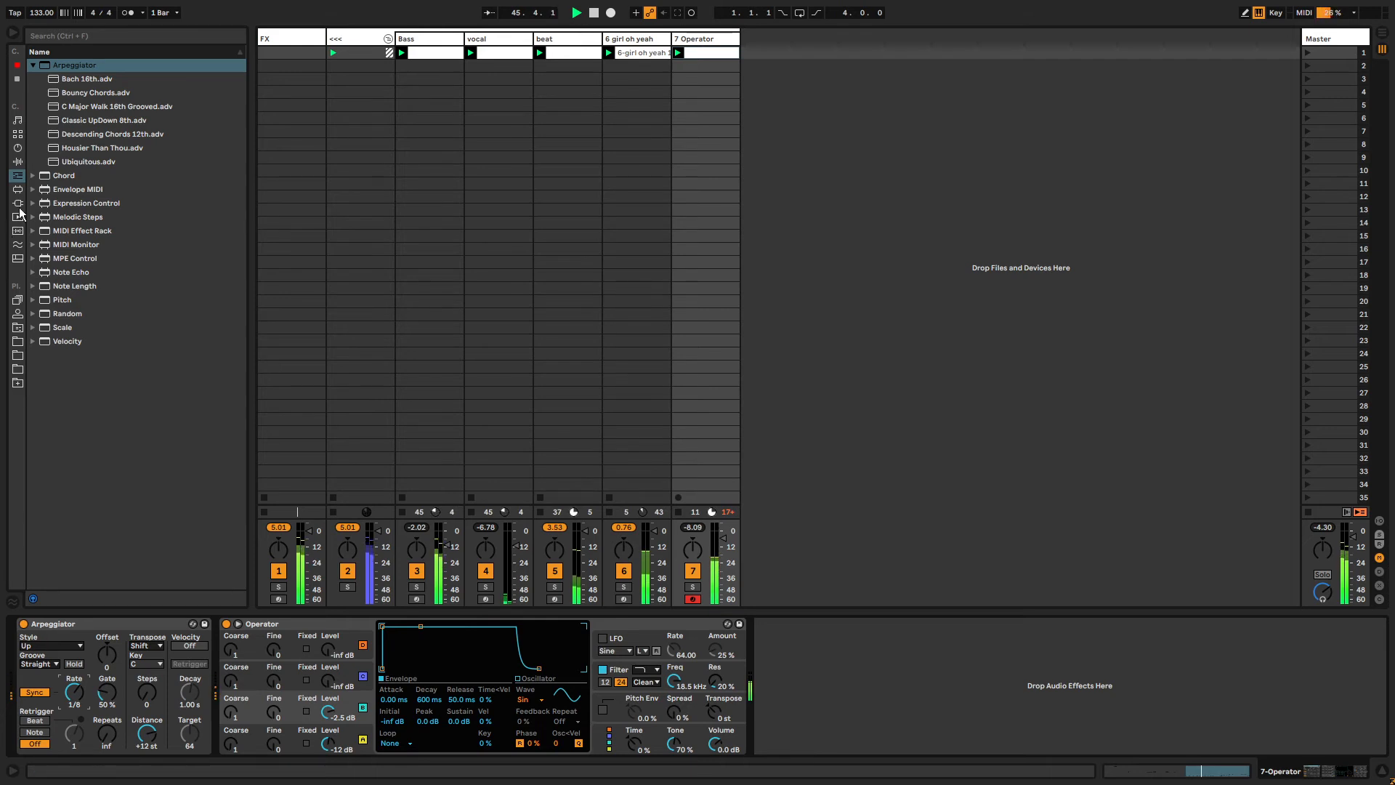
{"action": "left_click", "coordinate": [18, 163]}
{"action": "left_click", "coordinate": [18, 176]}
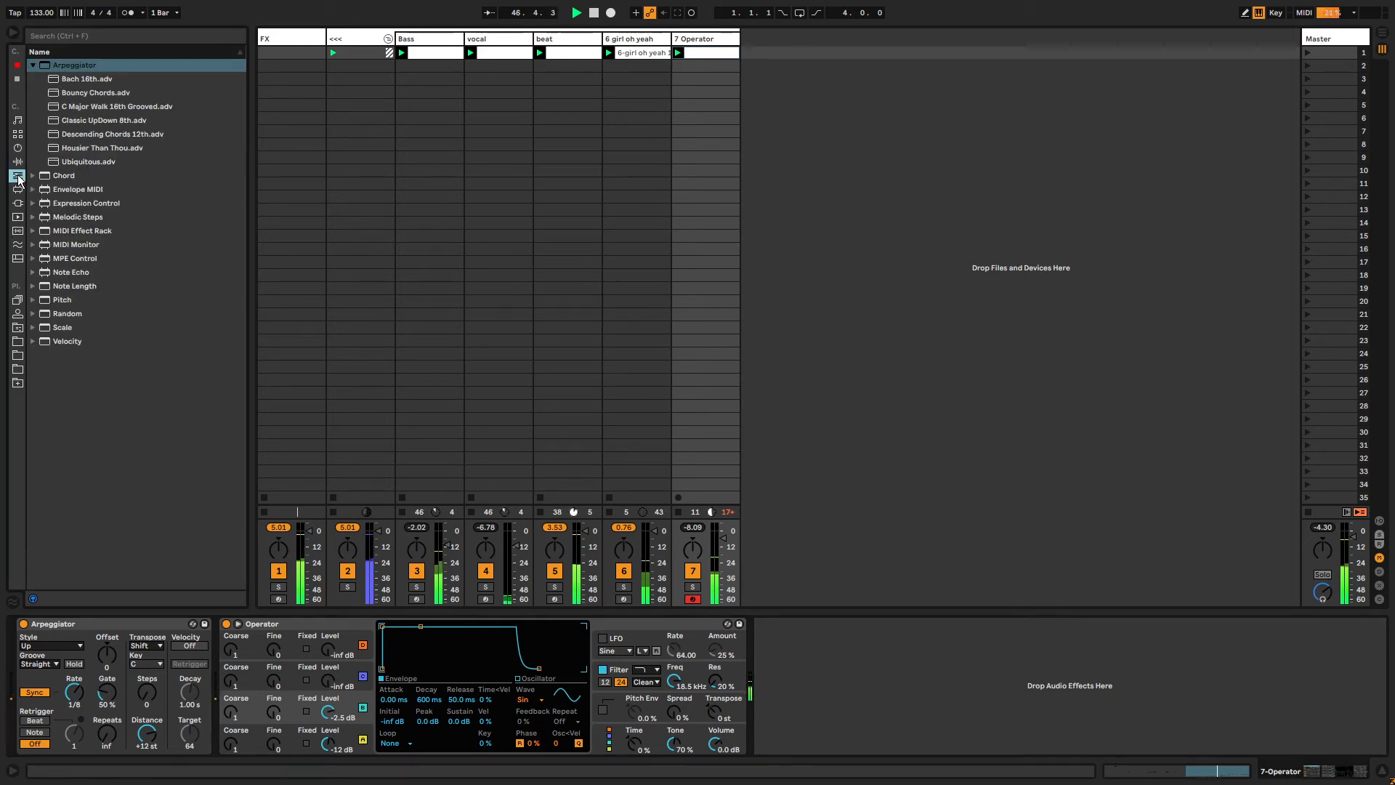
{"action": "left_click", "coordinate": [18, 163]}
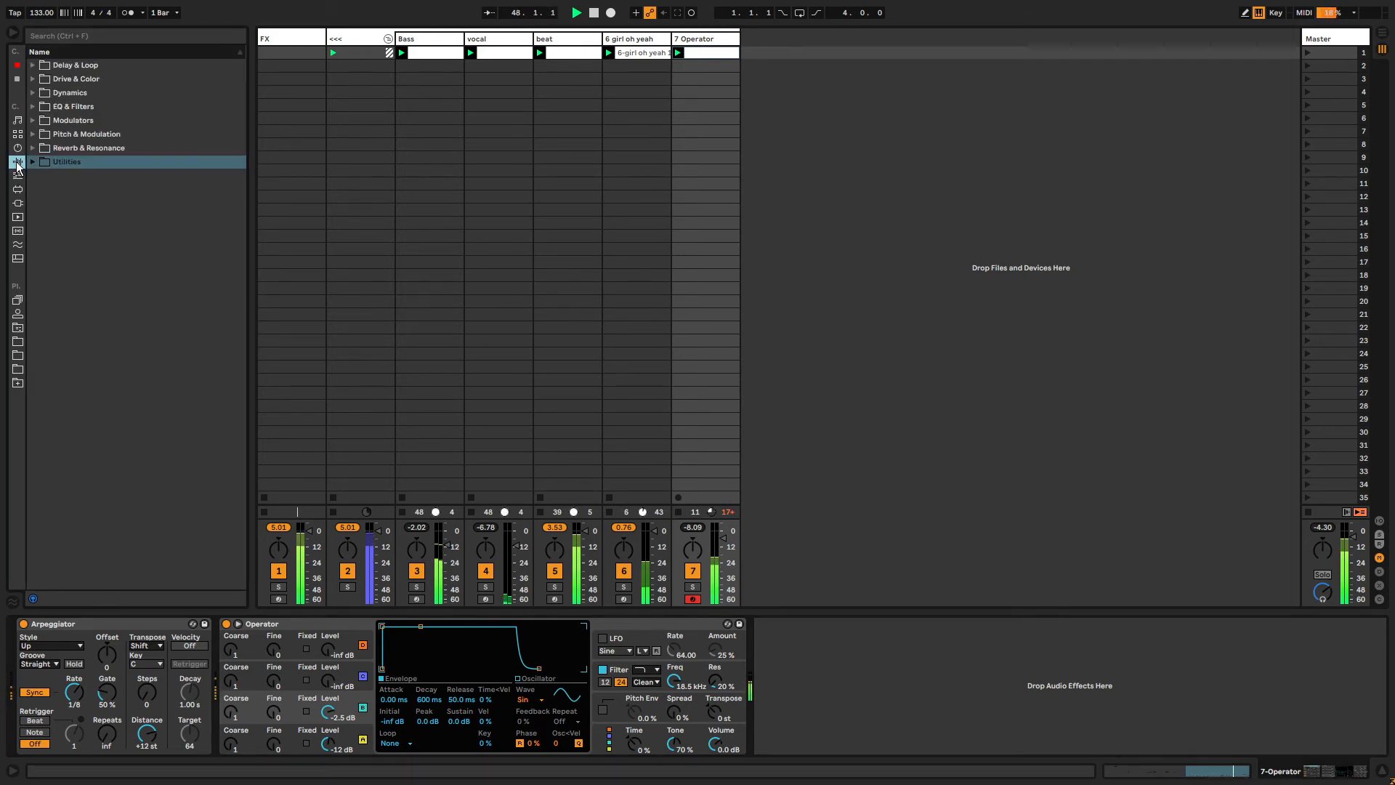
{"action": "left_click_drag", "start_coordinate": [334, 698], "coordinate": [334, 720]}
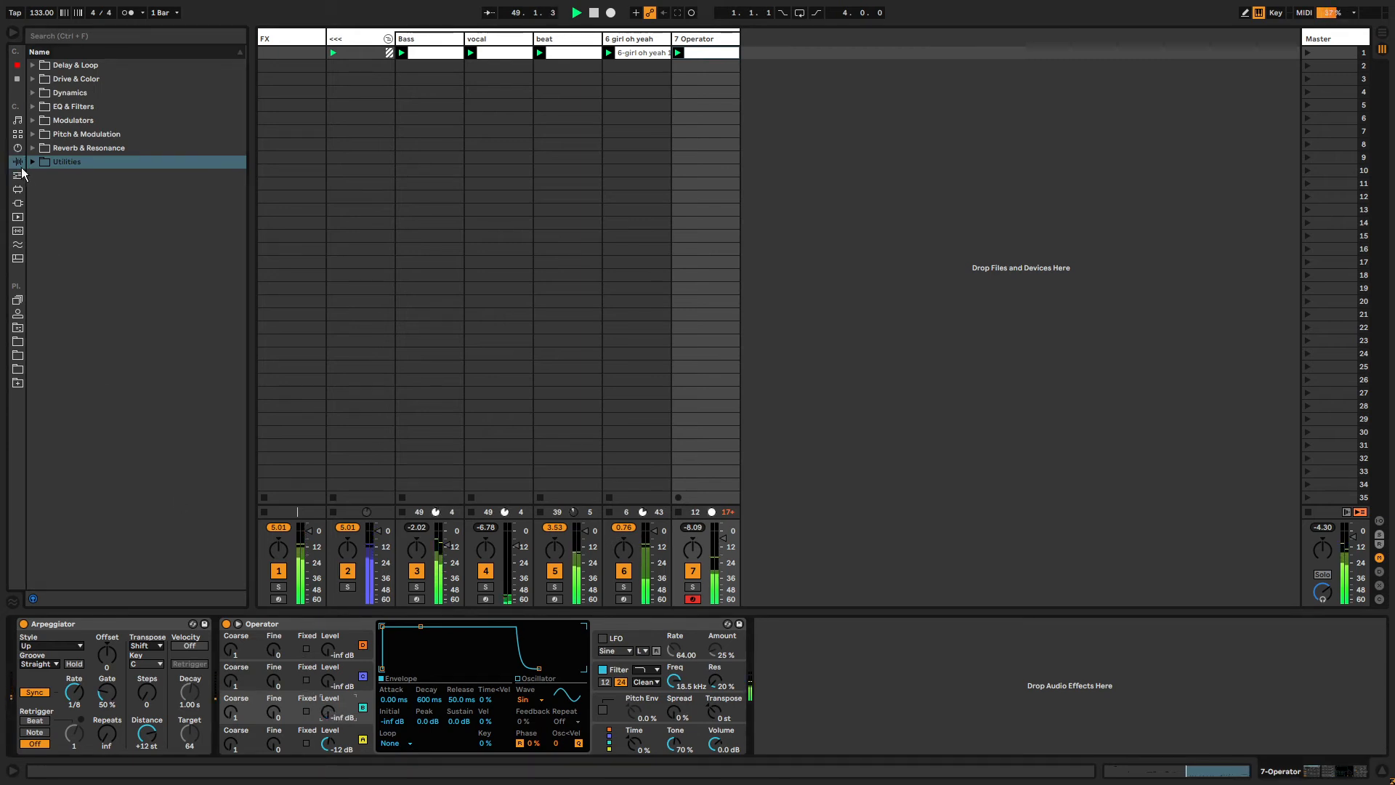
Insert a new MIDI track and load the MusicForCarports.adg rack from the user library's RACKS > INSTRUMENTS folder.
{"action": "left_click", "coordinate": [18, 176]}
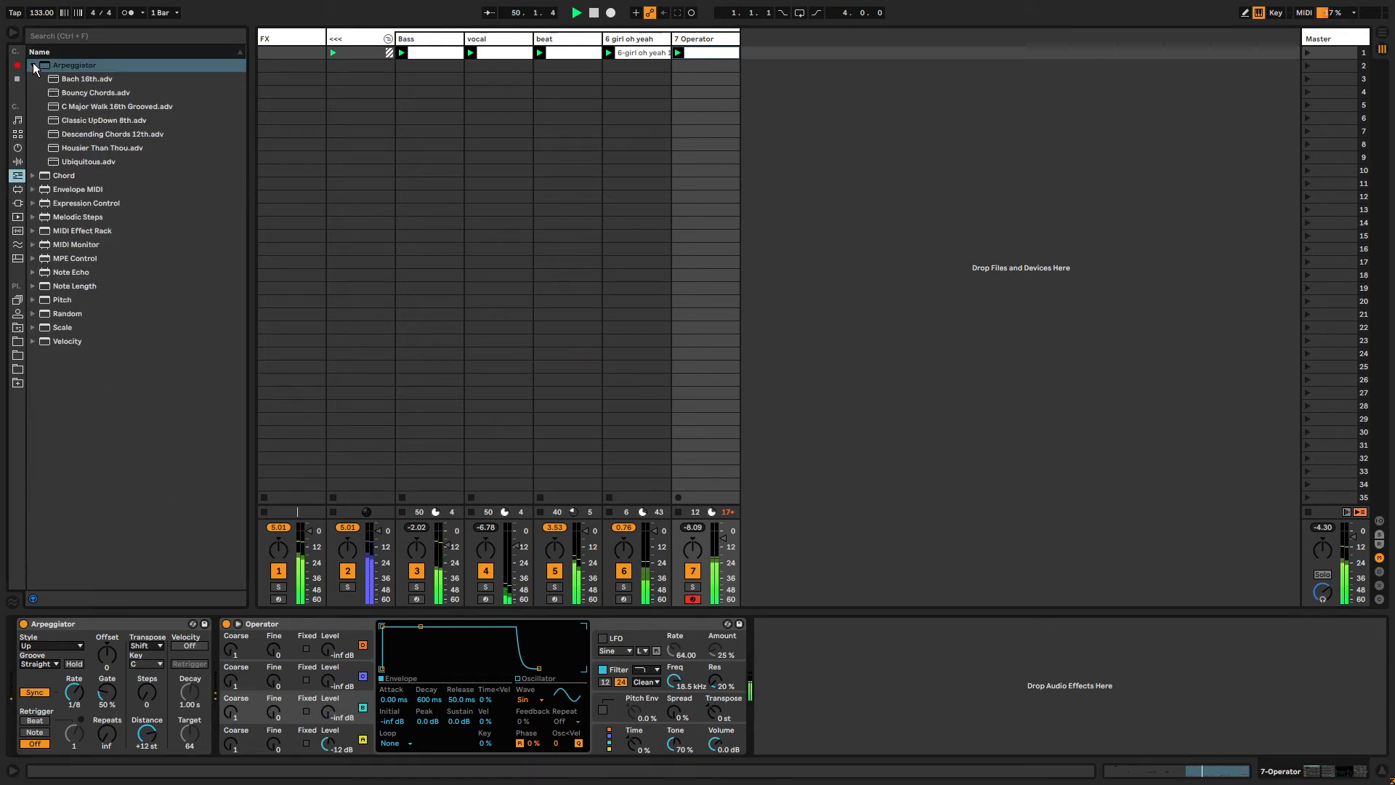
{"action": "left_click", "coordinate": [737, 41]}
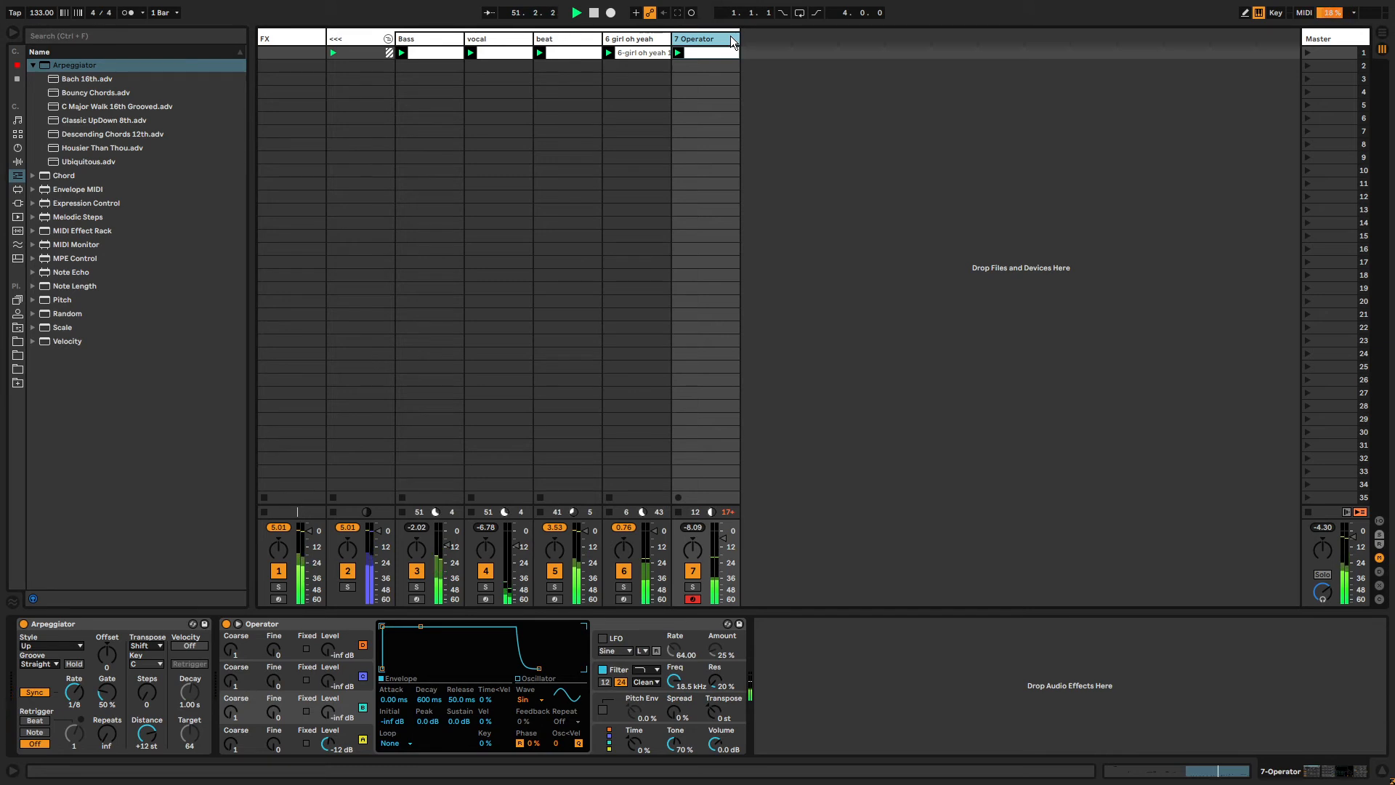
{"action": "key", "text": "ctrl+shift+t"}
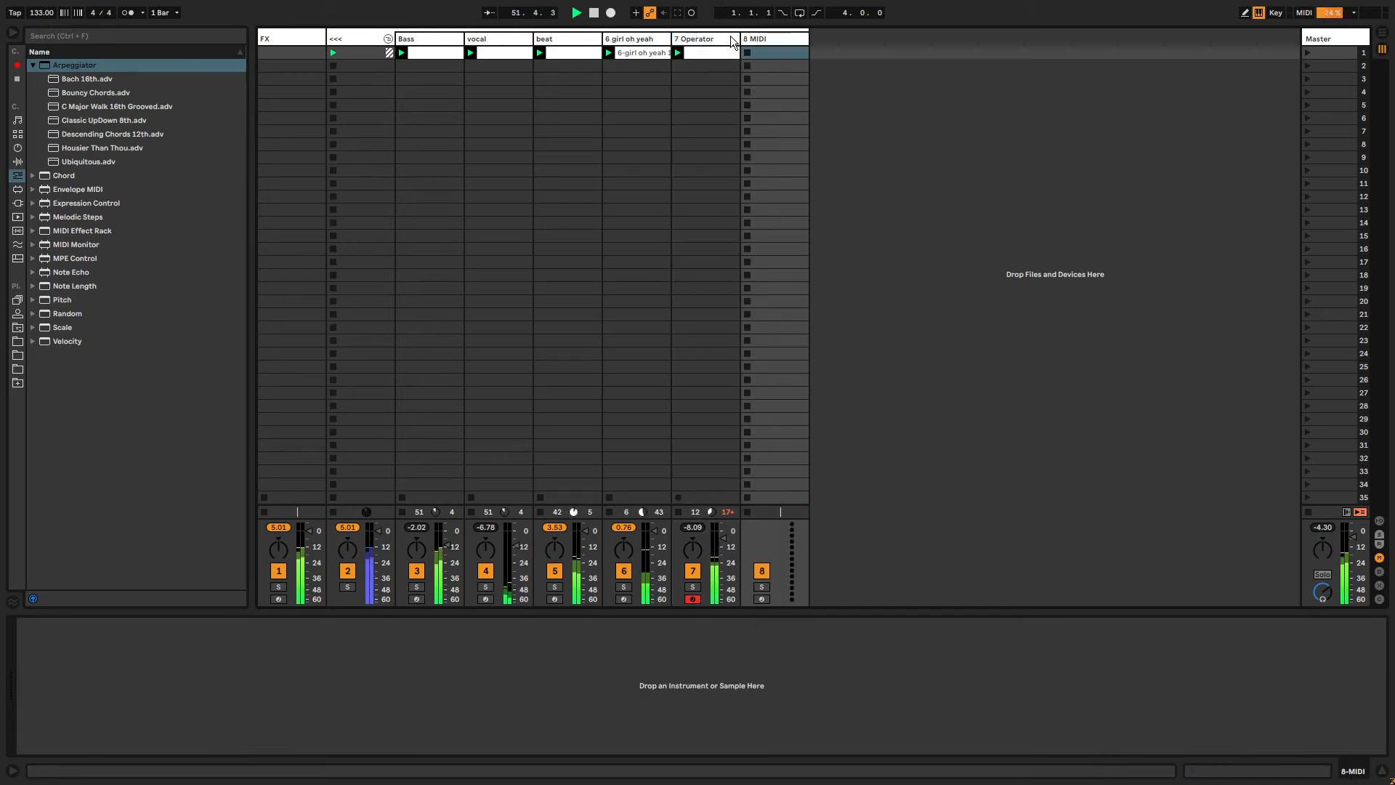
{"action": "left_click", "coordinate": [17, 328]}
{"action": "left_click", "coordinate": [36, 106]}
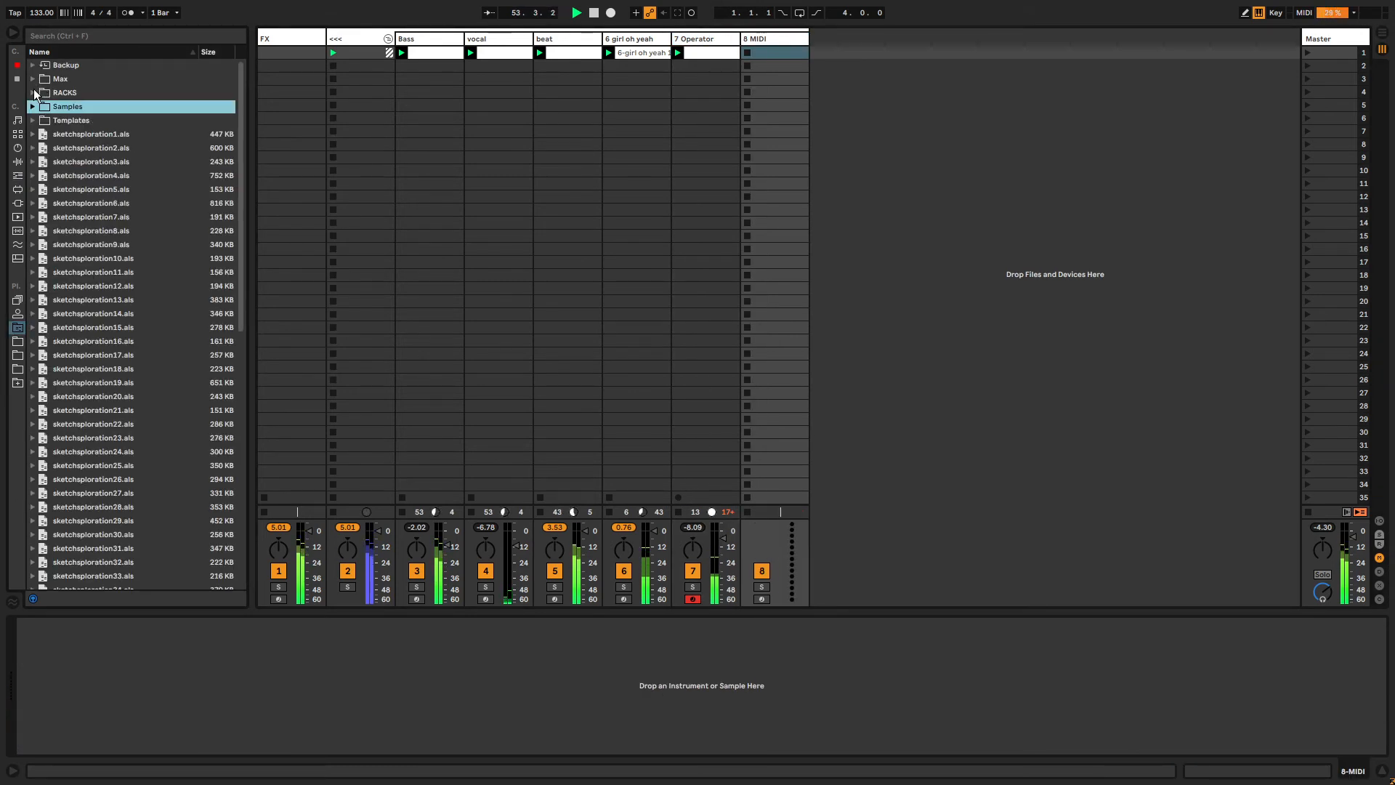
{"action": "left_click", "coordinate": [33, 93]}
{"action": "left_click", "coordinate": [42, 106]}
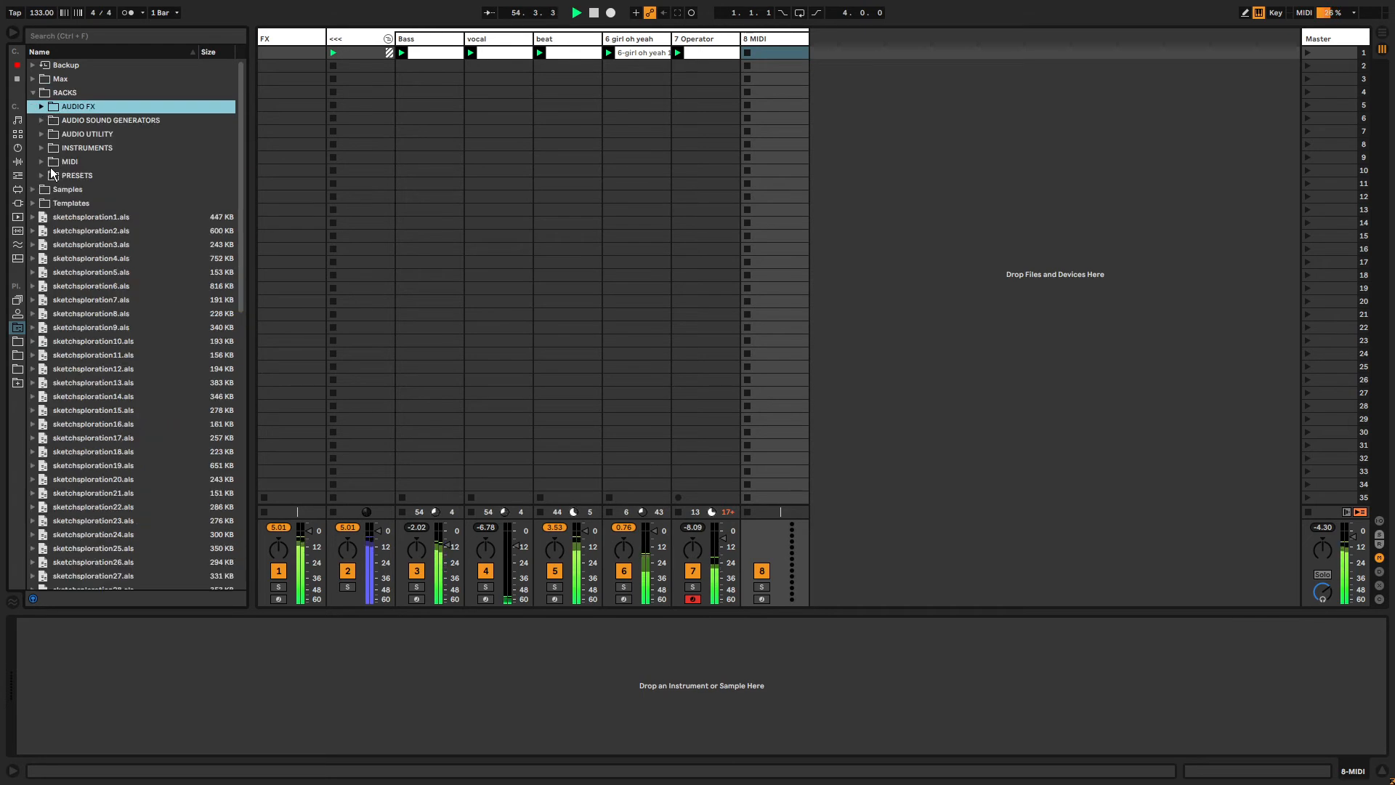
{"action": "left_click", "coordinate": [42, 147]}
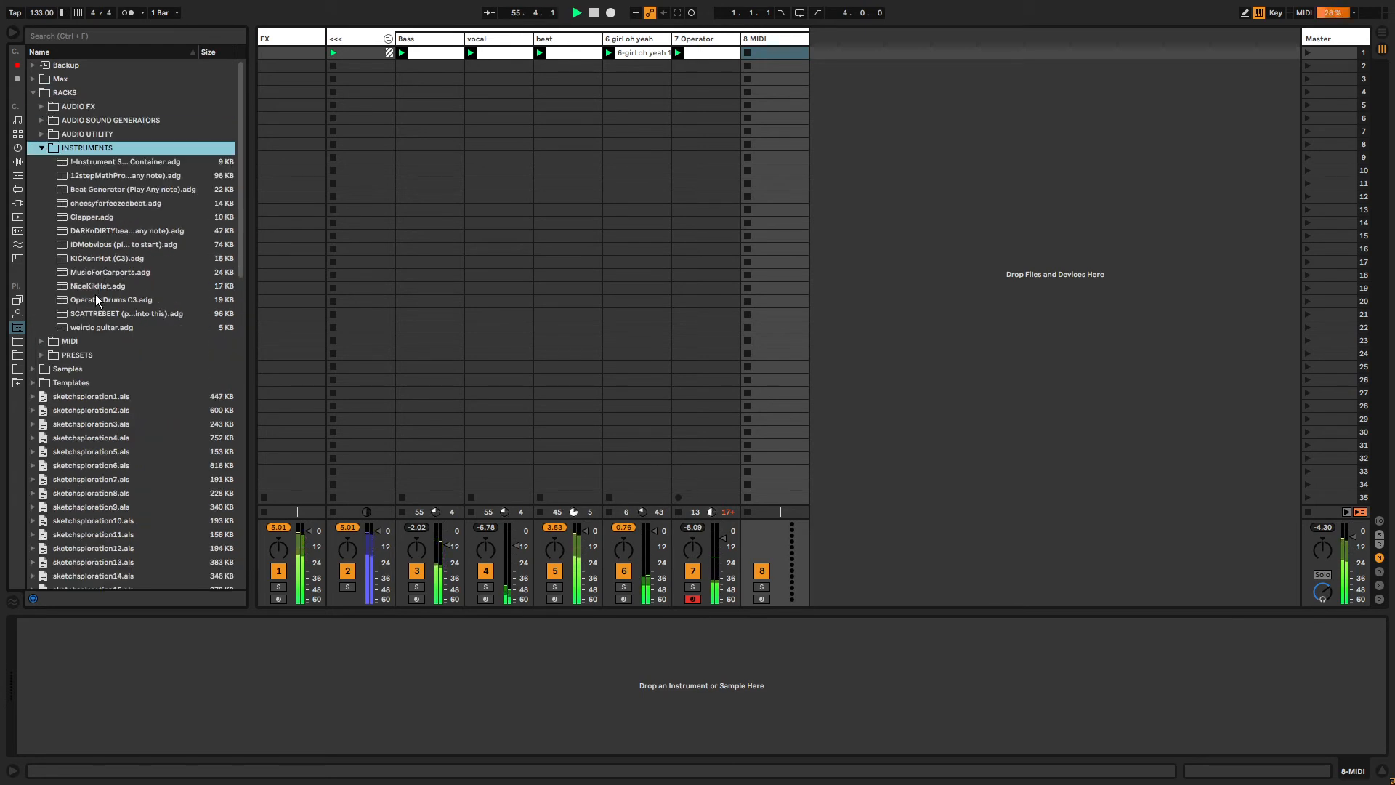
{"action": "left_click_drag", "start_coordinate": [89, 273], "coordinate": [774, 70]}
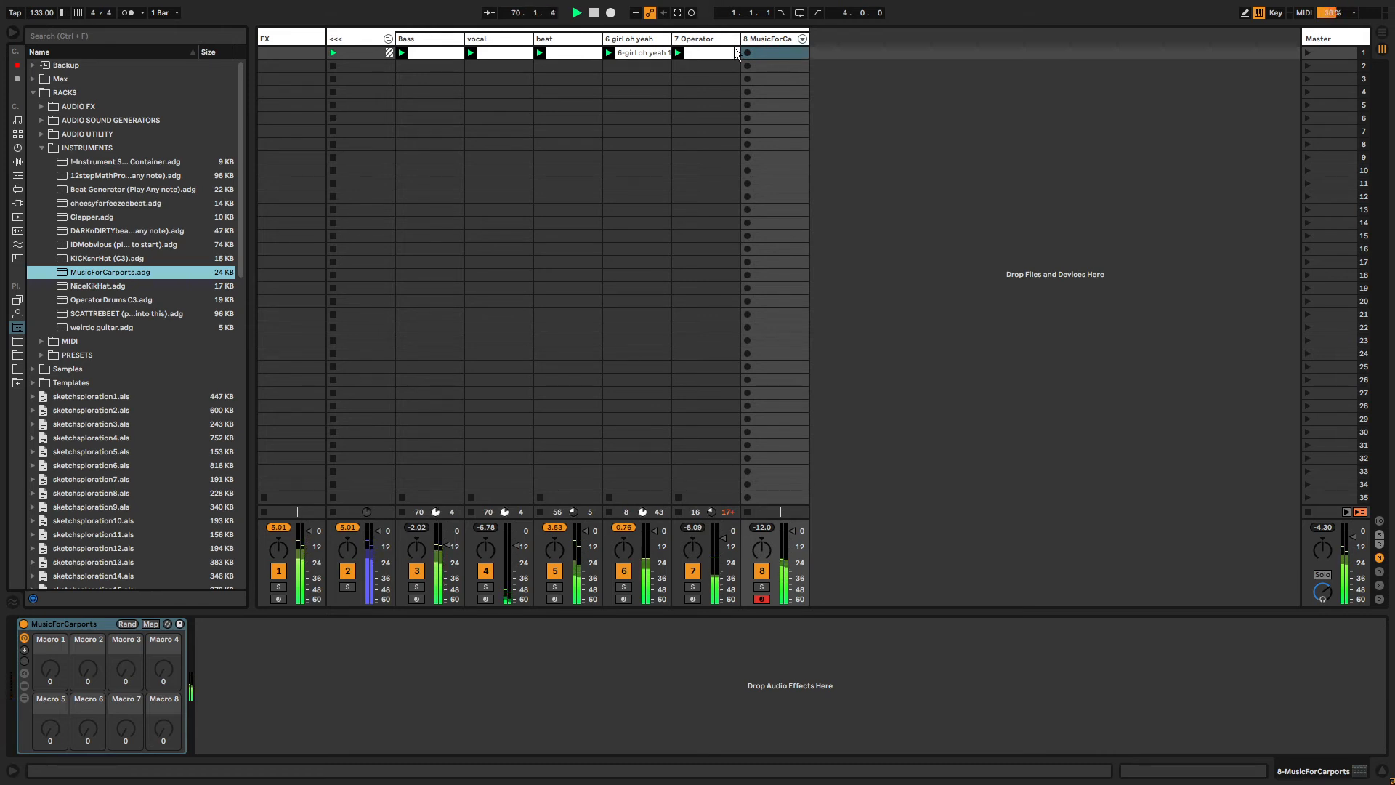
Capture the played notes into a clip on the MusicForCarports track and extend its loop start to bar 1.
{"action": "left_click", "coordinate": [678, 13]}
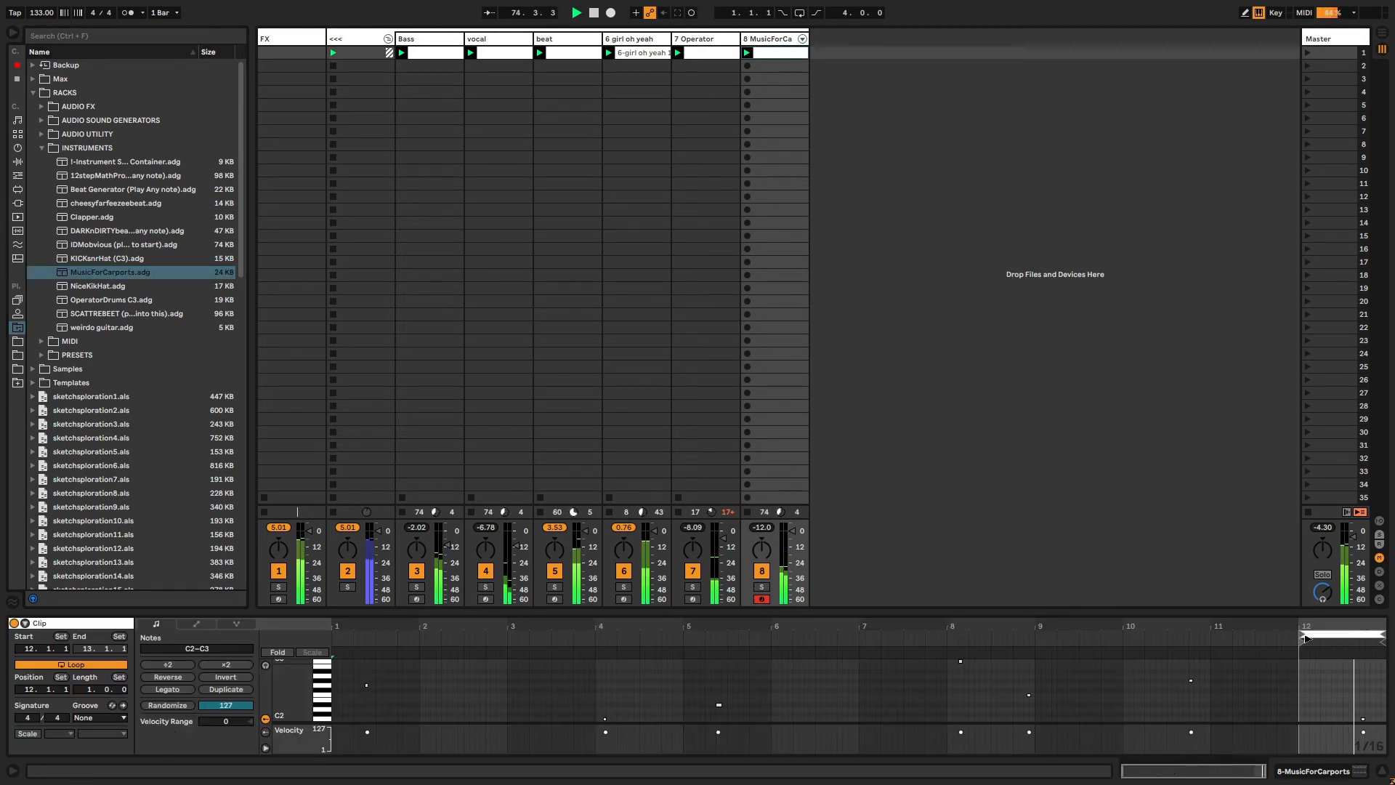
{"action": "left_click_drag", "start_coordinate": [1297, 631], "coordinate": [331, 618]}
{"action": "left_click_drag", "start_coordinate": [792, 531], "coordinate": [792, 537]}
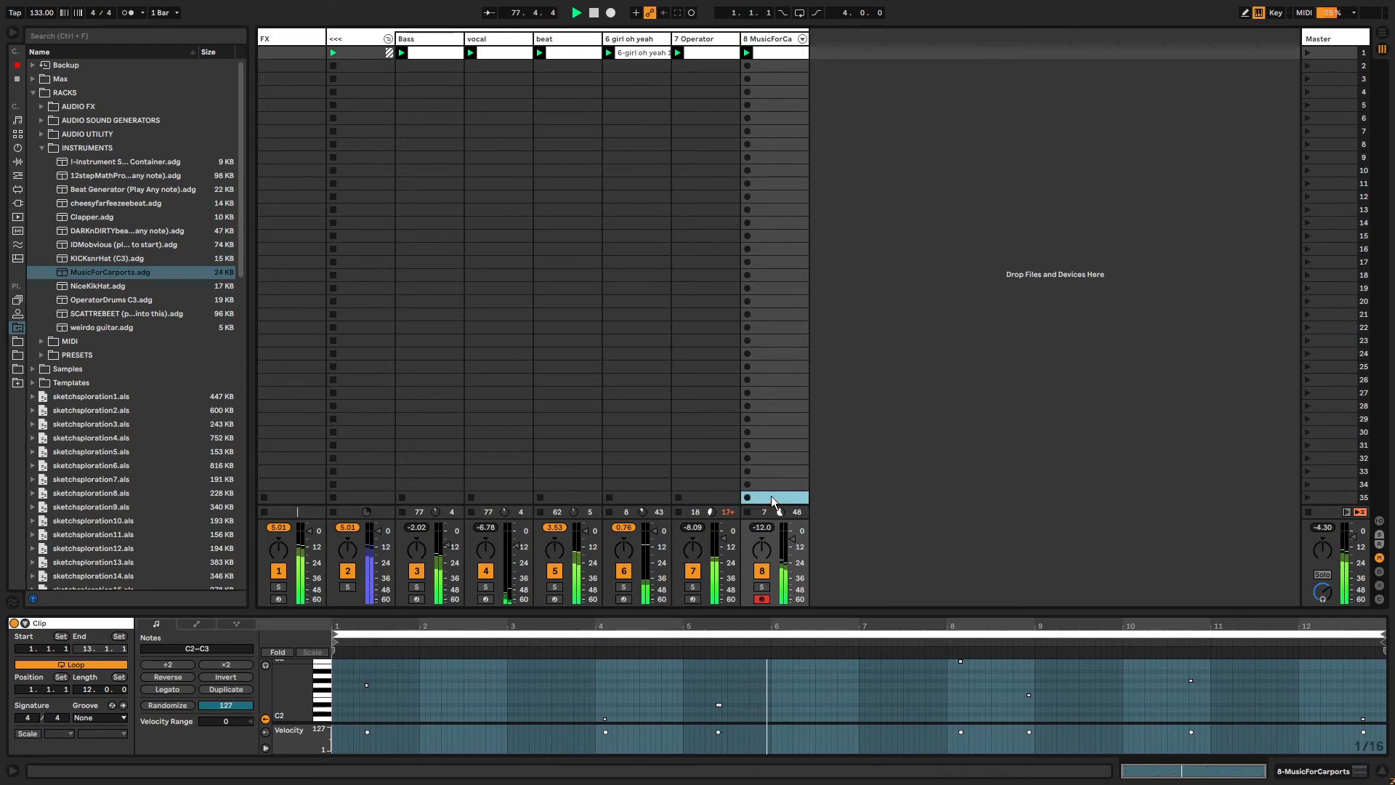
{"action": "left_click_drag", "start_coordinate": [773, 501], "coordinate": [752, 15]}
{"action": "key", "text": "ctrl+e"}
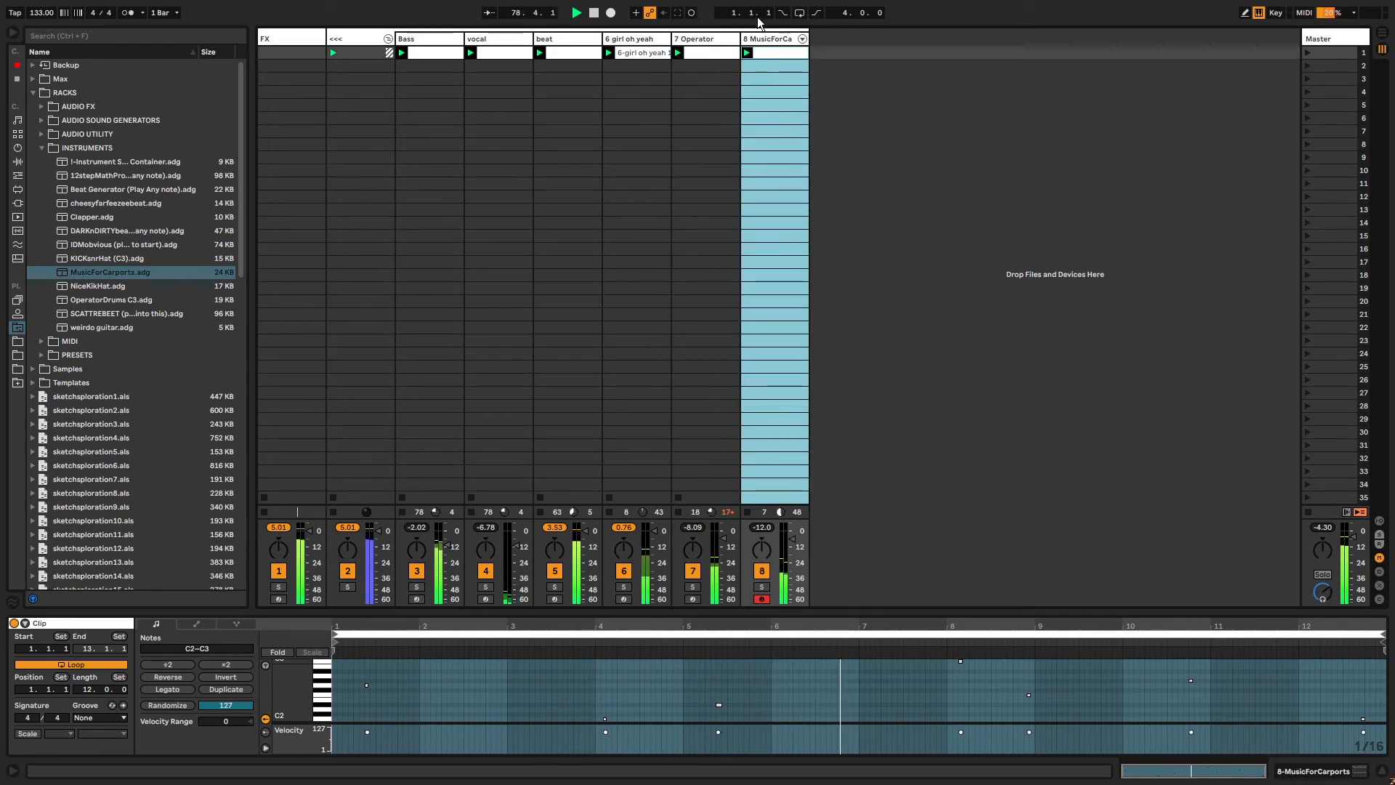
Set Operator's oscillator D coarse ratio to 0.5 on the Operator track.
{"action": "left_click", "coordinate": [702, 43]}
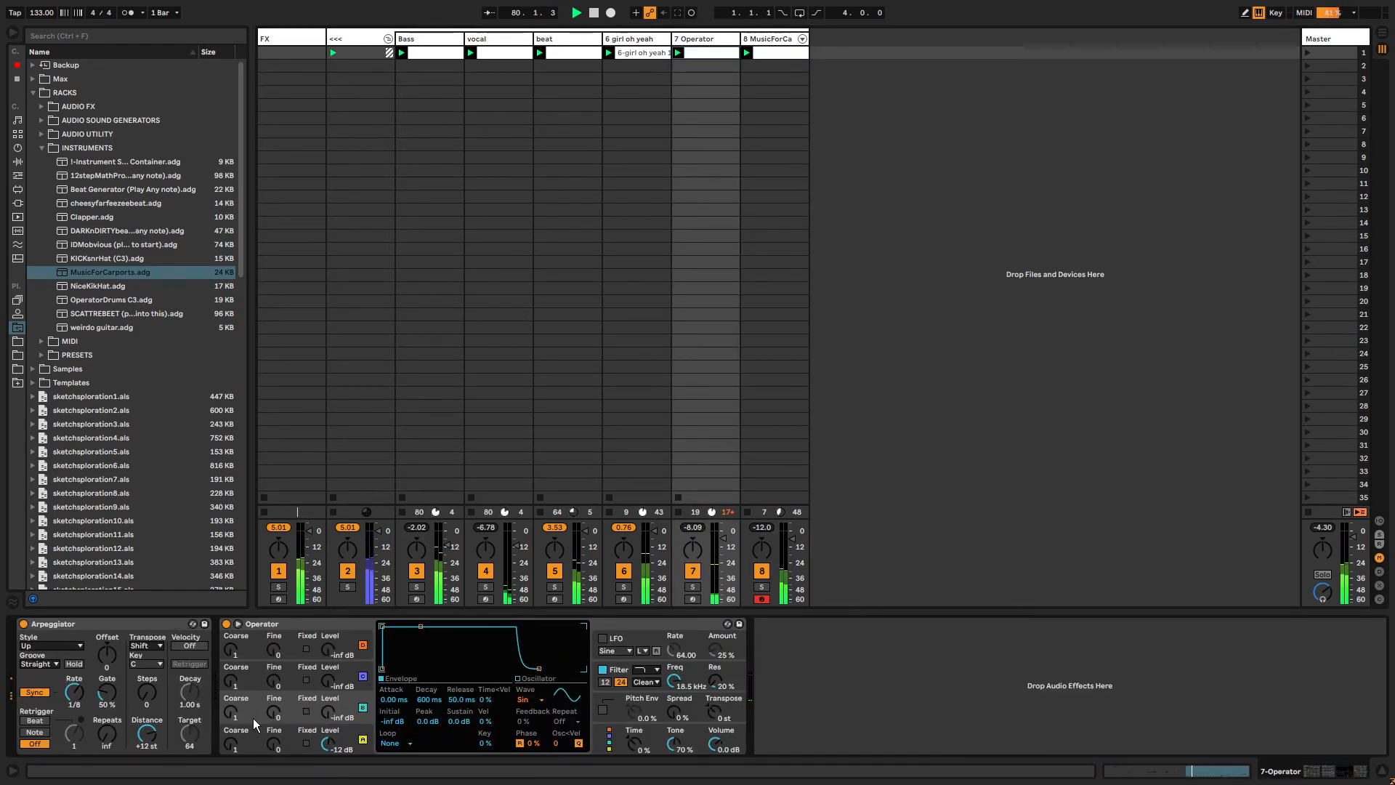
{"action": "left_click", "coordinate": [230, 747]}
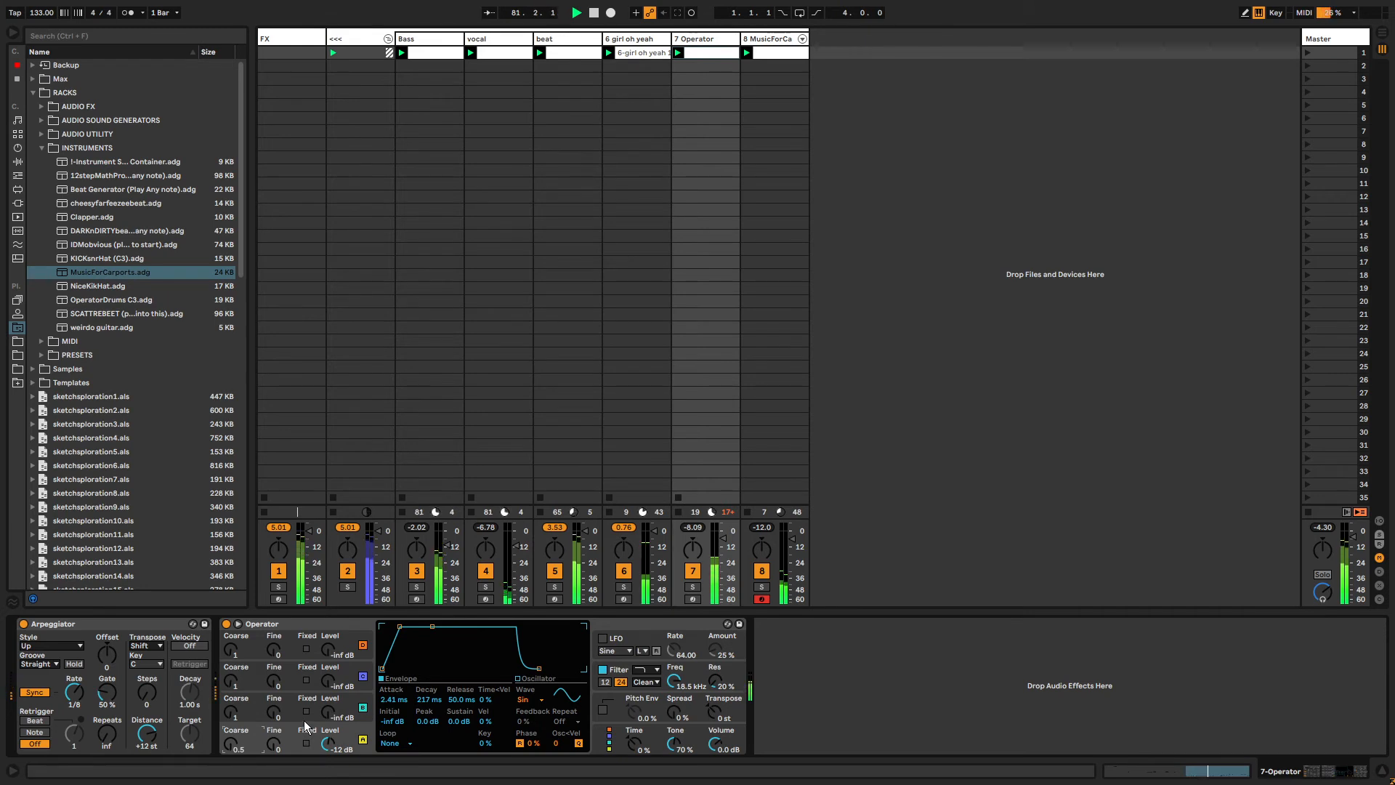
Insert a Pitch device between Arpeggiator and Operator and lengthen Operator's envelope release to about 1.87 s.
{"action": "left_click", "coordinate": [17, 177]}
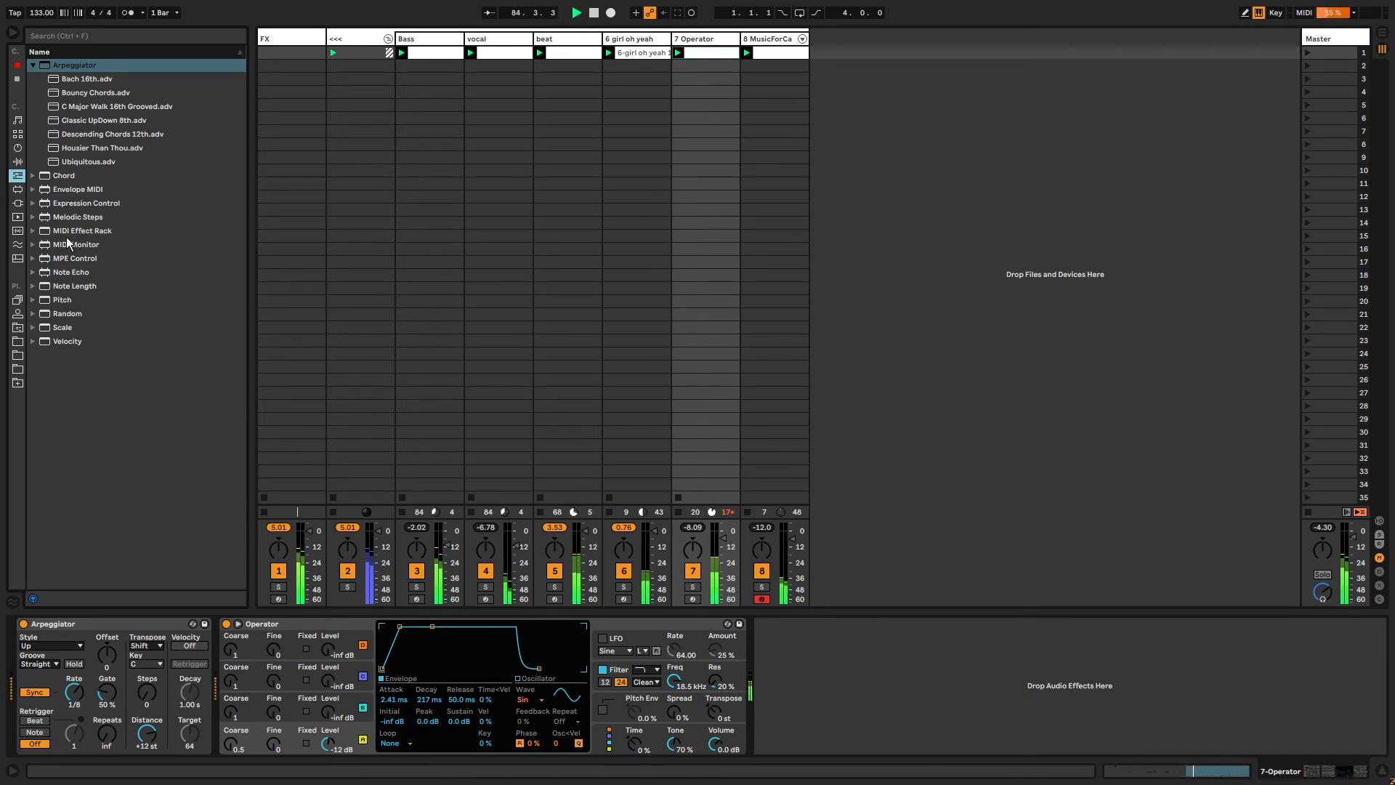
{"action": "left_click_drag", "start_coordinate": [59, 299], "coordinate": [218, 687]}
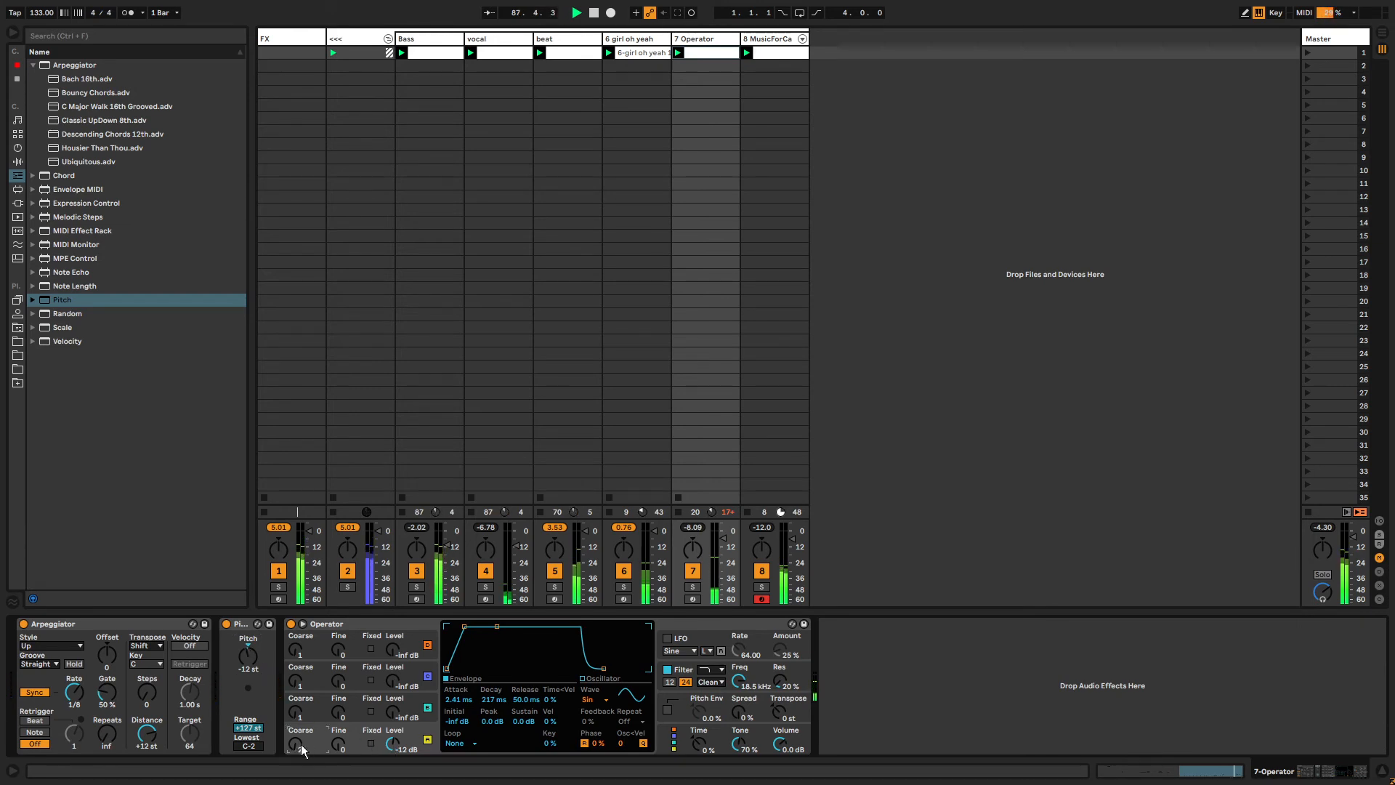
{"action": "left_click_drag", "start_coordinate": [299, 744], "coordinate": [300, 735]}
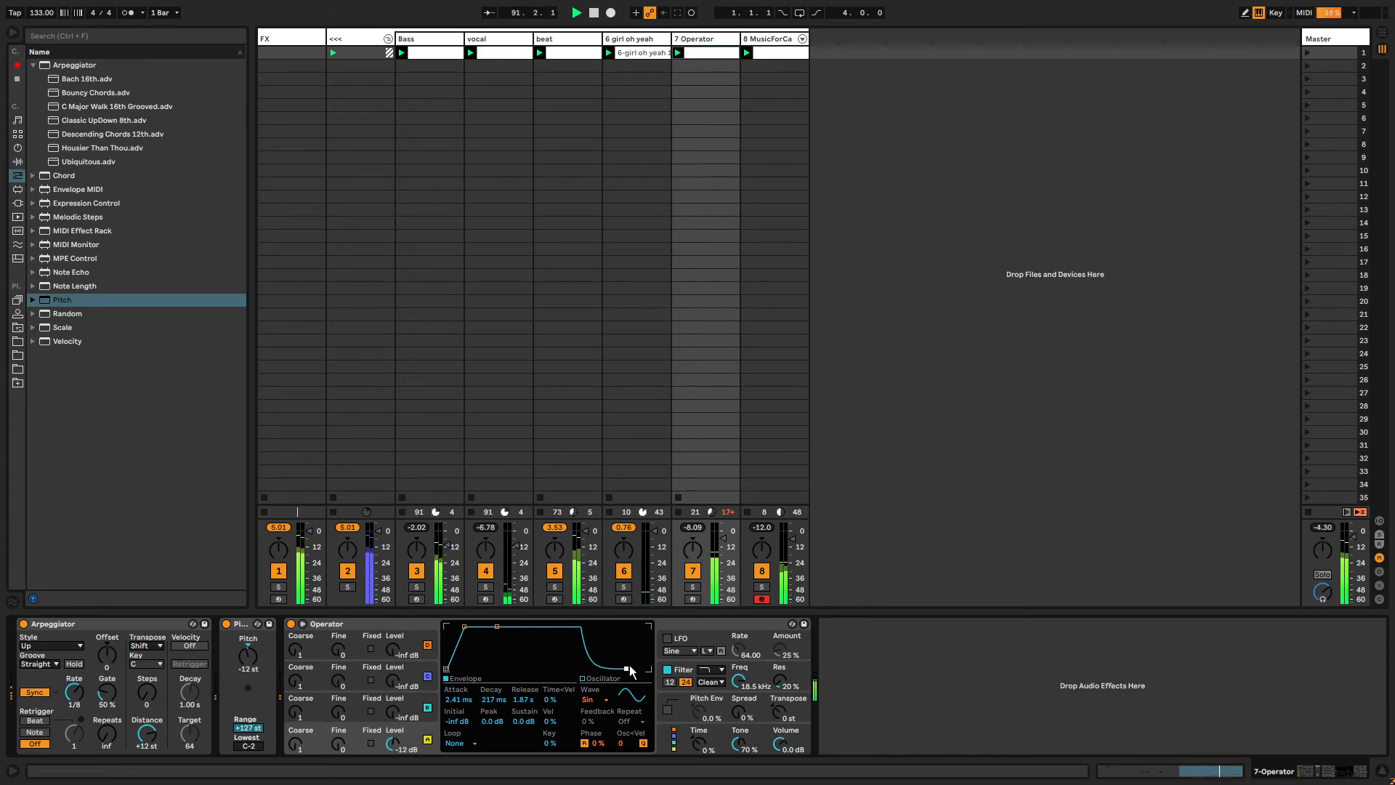
Insert another MIDI track and load the KICKsnrHat (C3).adg rack onto it.
{"action": "left_click", "coordinate": [784, 40]}
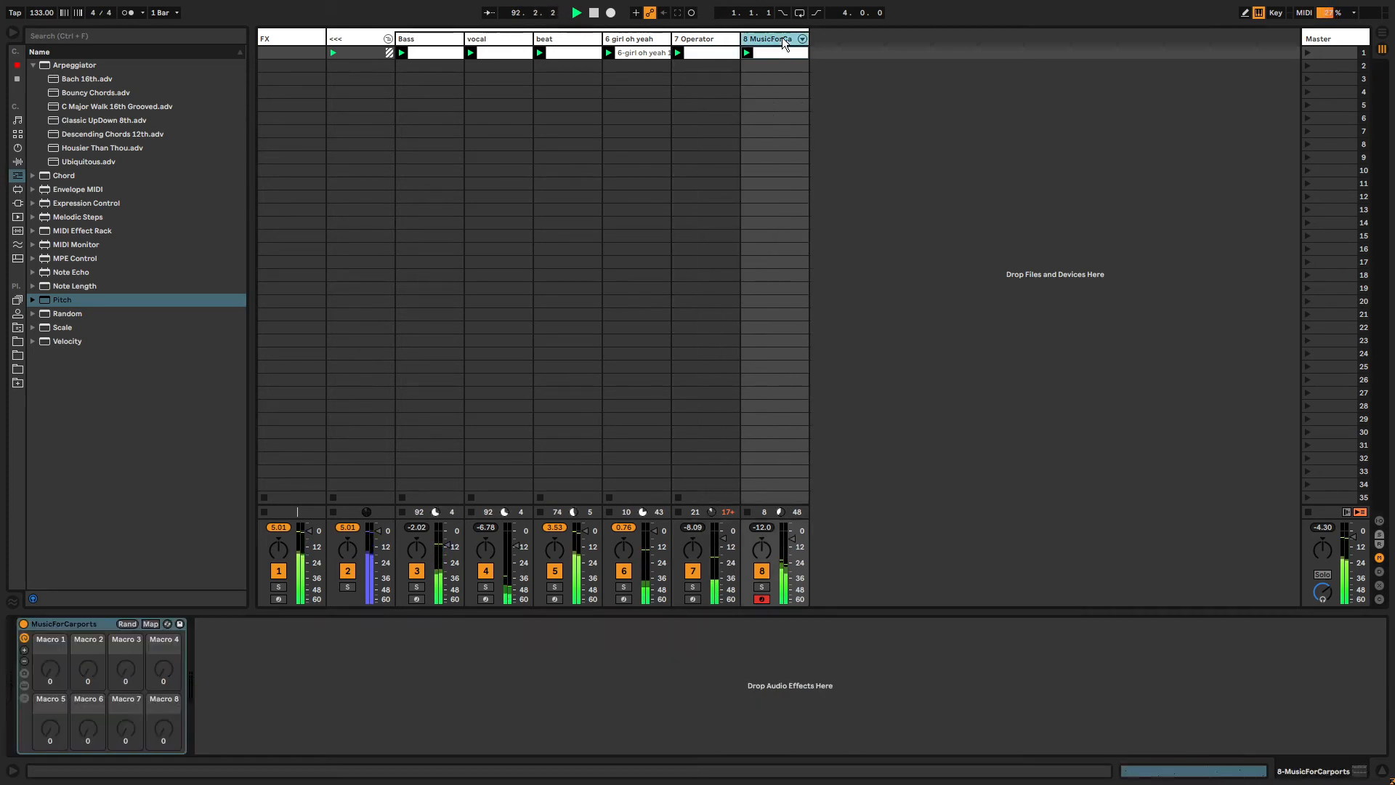
{"action": "key", "text": "ctrl+shift+t"}
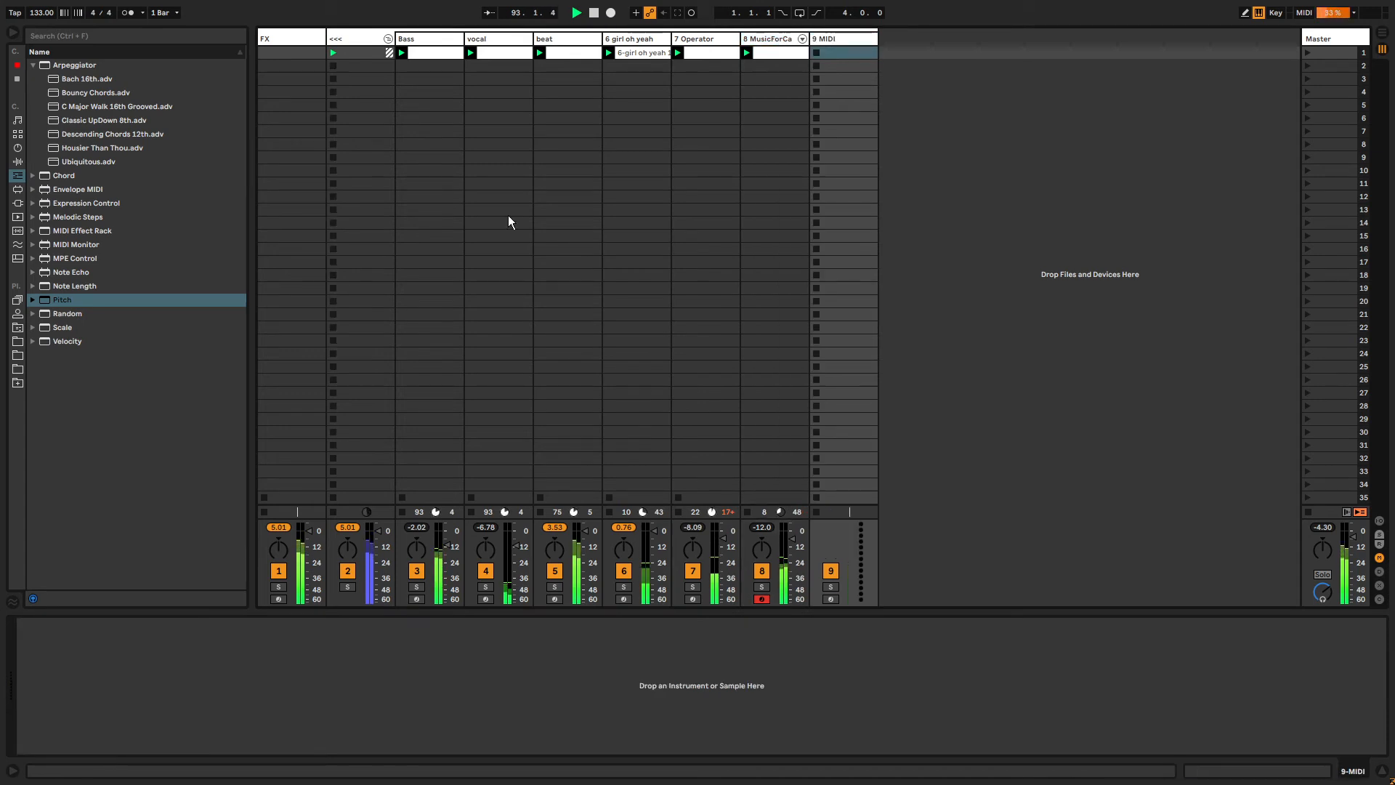
{"action": "left_click", "coordinate": [24, 330]}
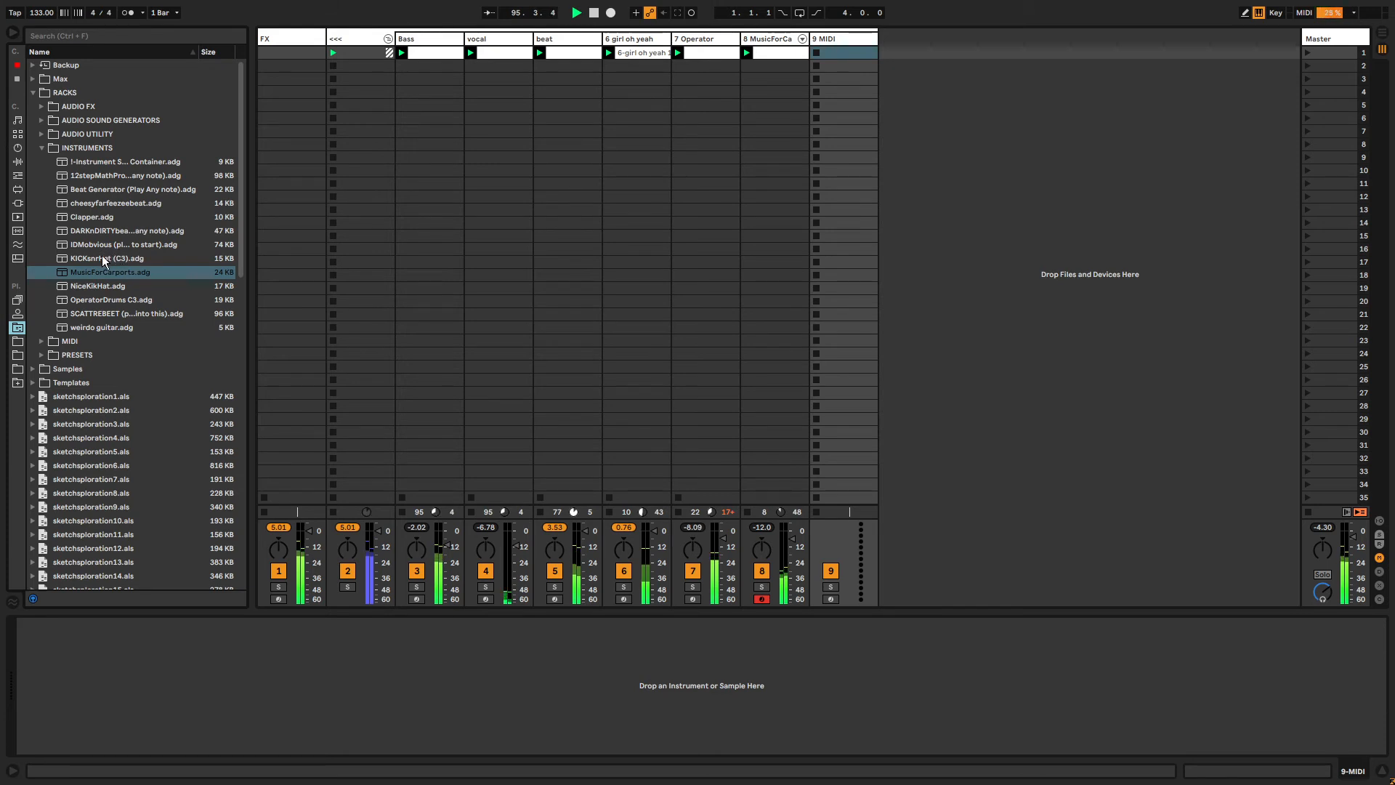
{"action": "left_click_drag", "start_coordinate": [102, 260], "coordinate": [617, 169]}
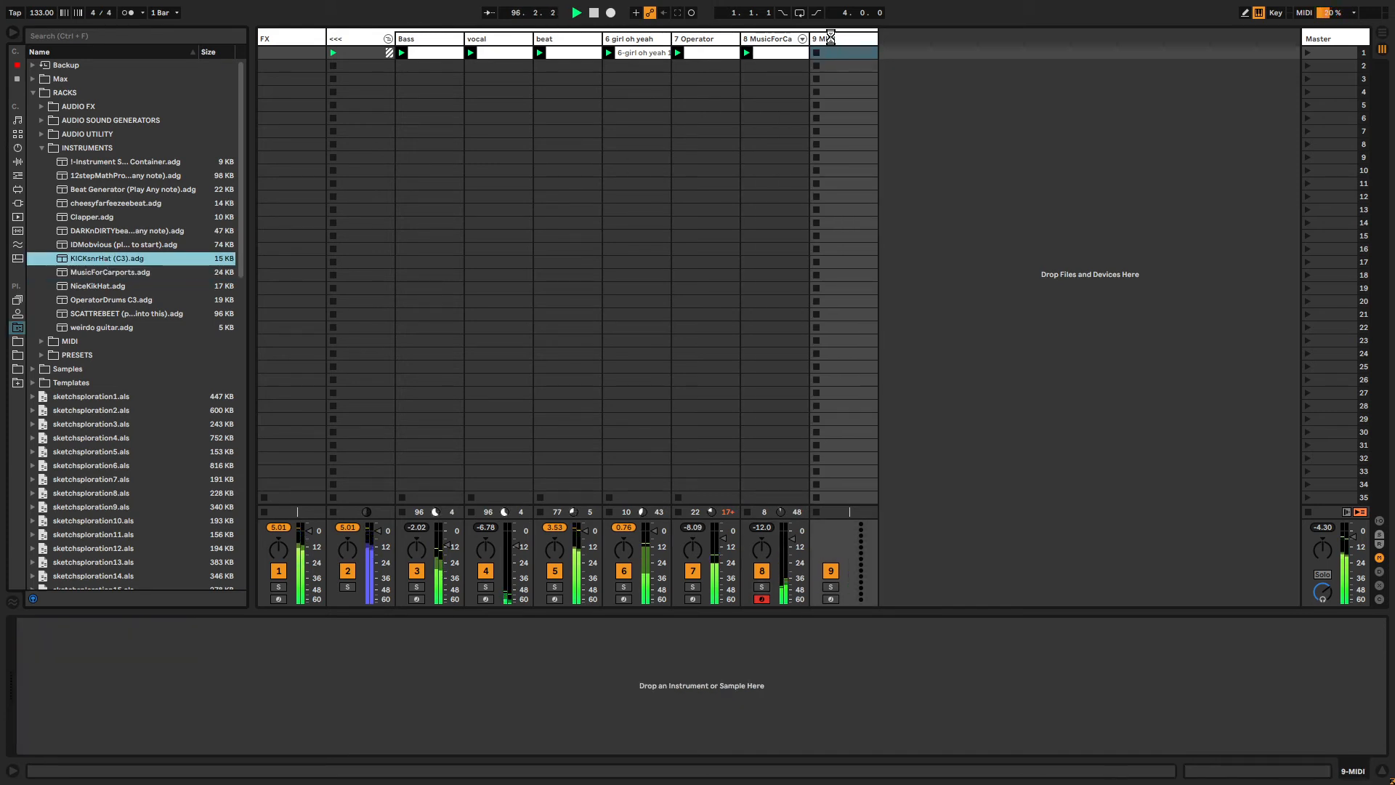
{"action": "left_click_drag", "start_coordinate": [831, 36], "coordinate": [833, 41]}
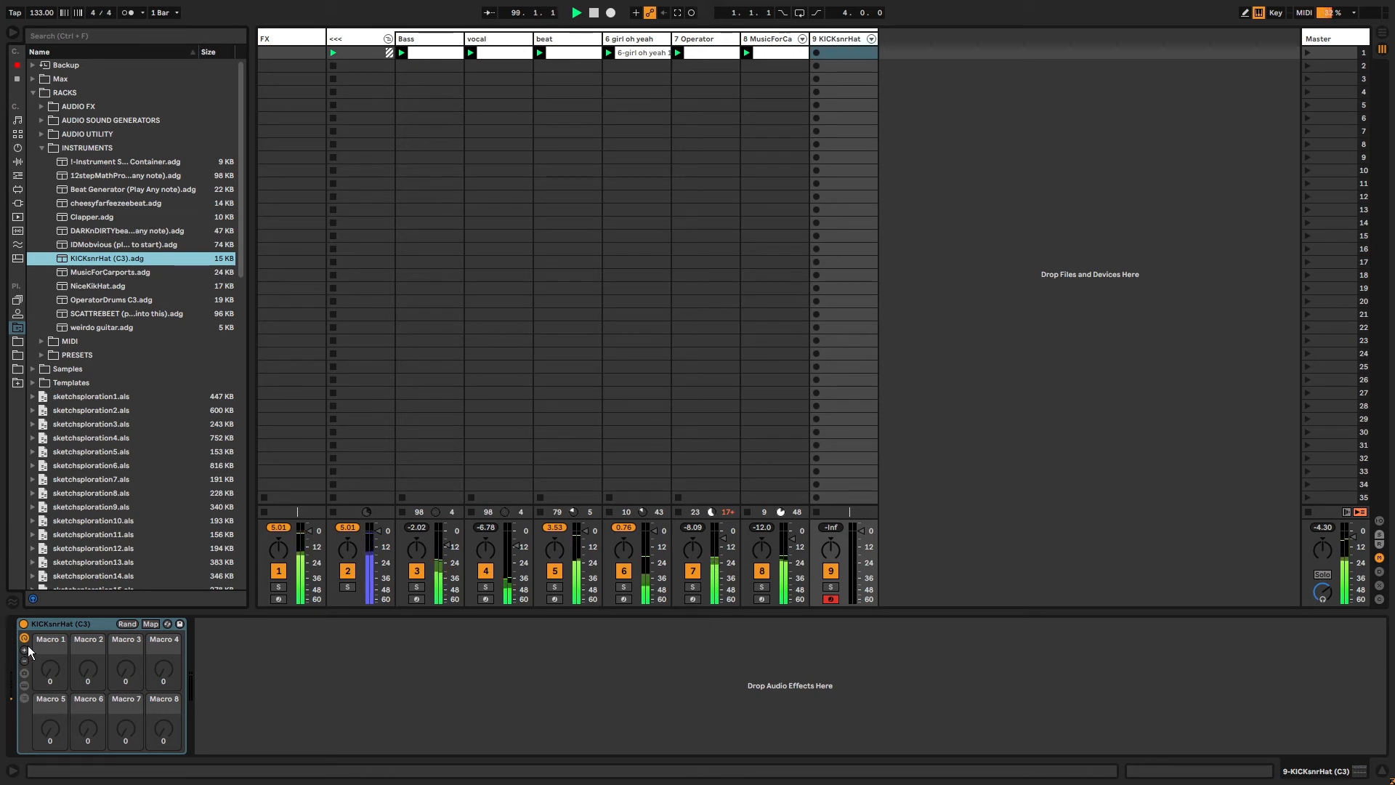
Shift the computer keyboard up an octave and capture the played notes into a clip on the KICKsnrHat track.
{"action": "key", "text": "x"}
{"action": "key", "text": "a"}
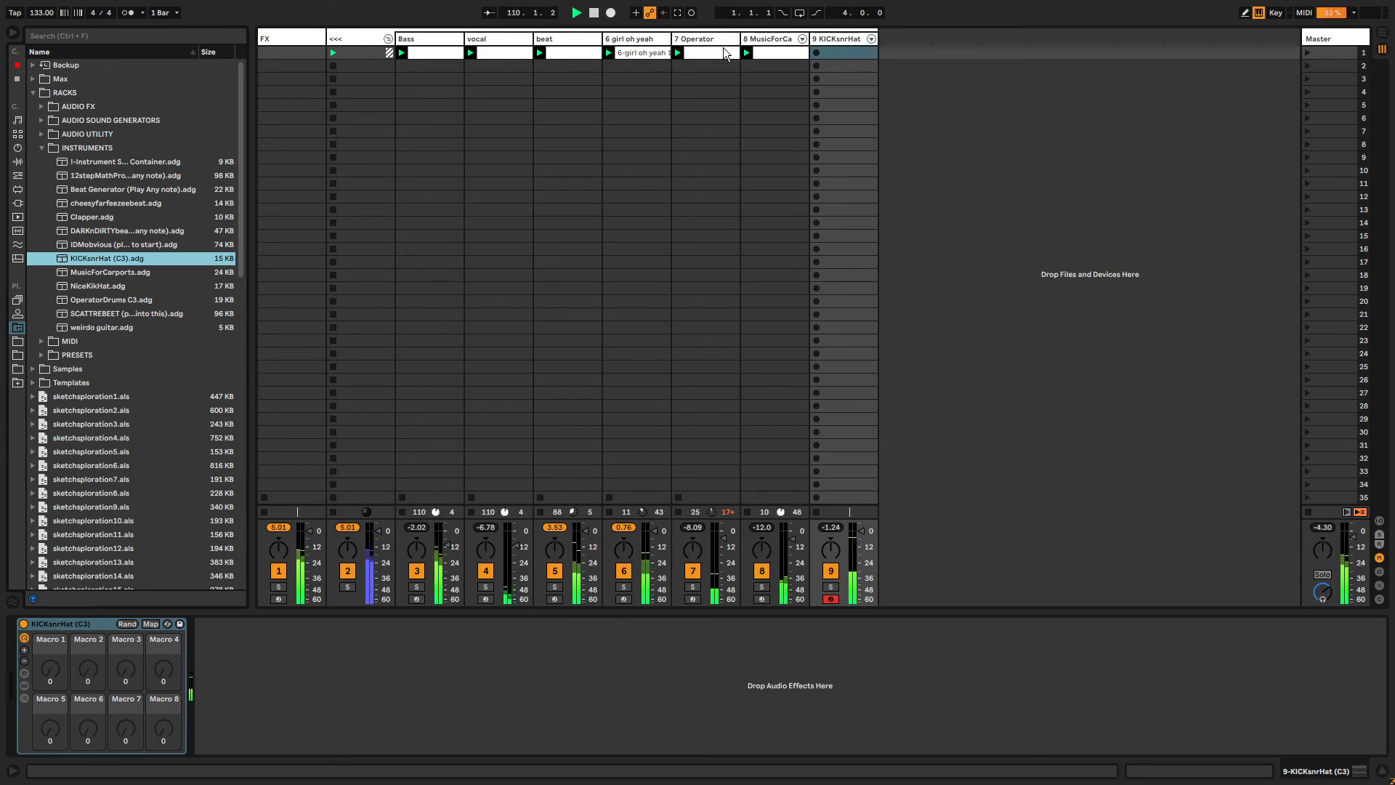
{"action": "left_click", "coordinate": [690, 13]}
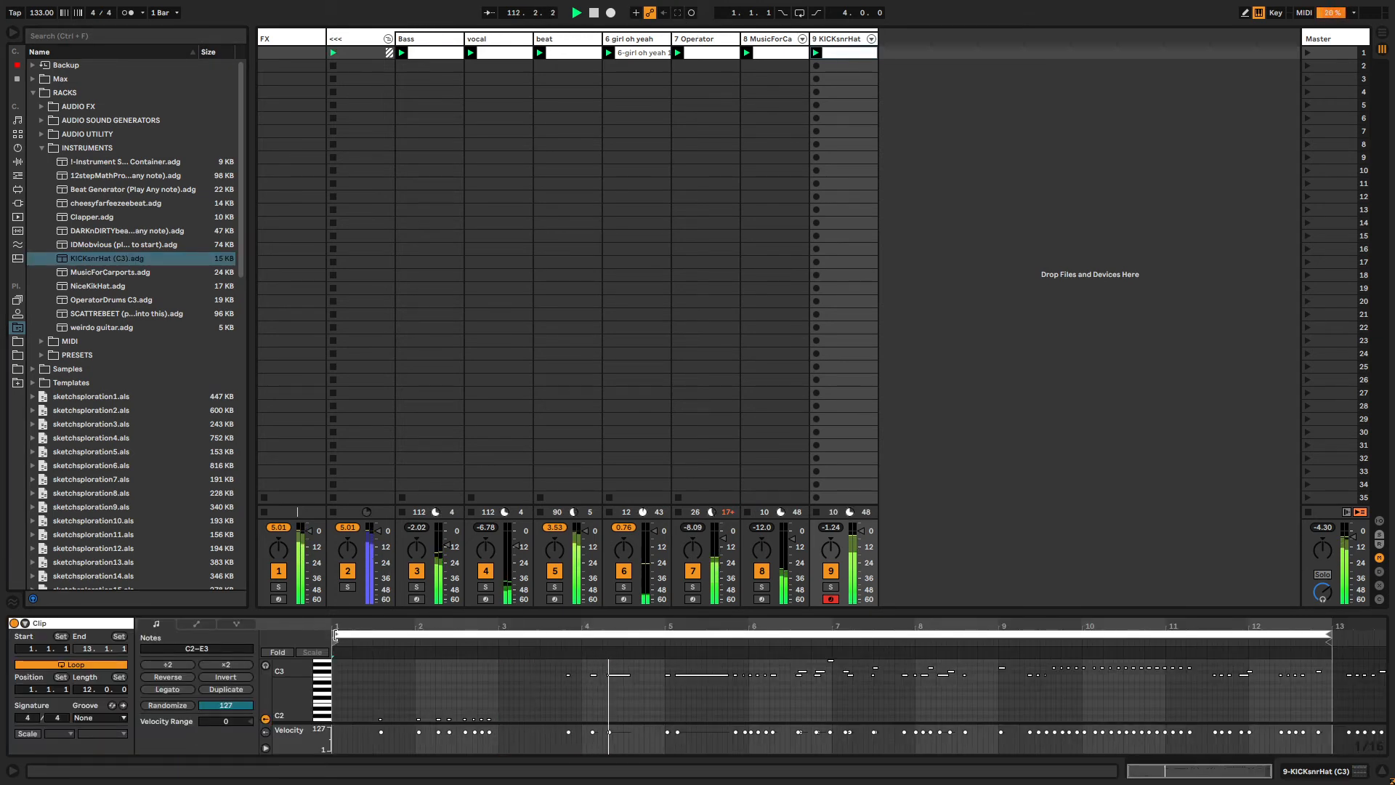
Set the clip's loop to run from 9.1.3 to 14.1.1.
{"action": "mouse_move", "coordinate": [335, 634]}
{"action": "left_mouse_down"}
{"action": "mouse_move", "coordinate": [1158, 634]}
{"action": "mouse_move", "coordinate": [997, 634]}
{"action": "mouse_move", "coordinate": [1009, 635]}
{"action": "left_mouse_up"}
{"action": "left_click_drag", "start_coordinate": [1331, 634], "coordinate": [1370, 635]}
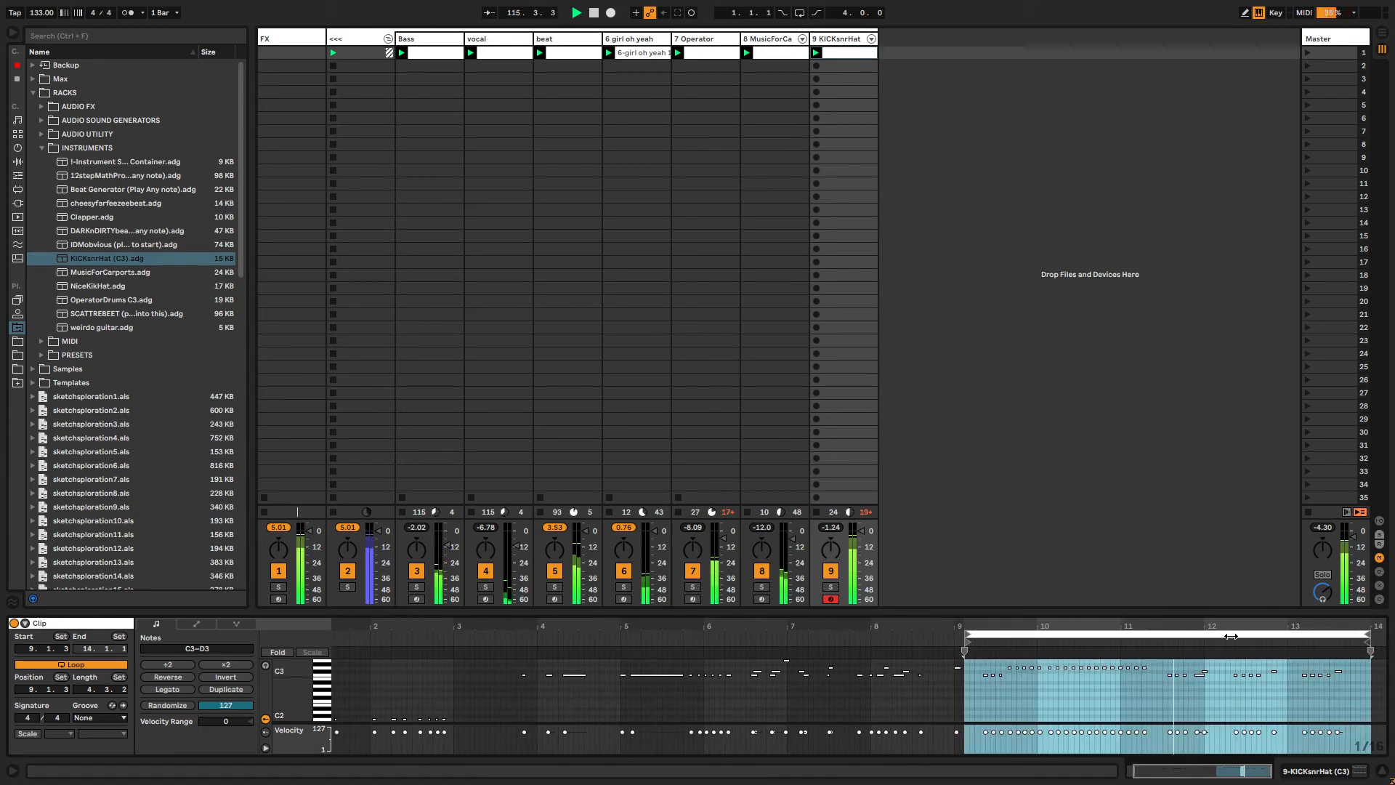
{"action": "left_click_drag", "start_coordinate": [1231, 612], "coordinate": [1114, 429]}
{"action": "left_click", "coordinate": [1116, 429]}
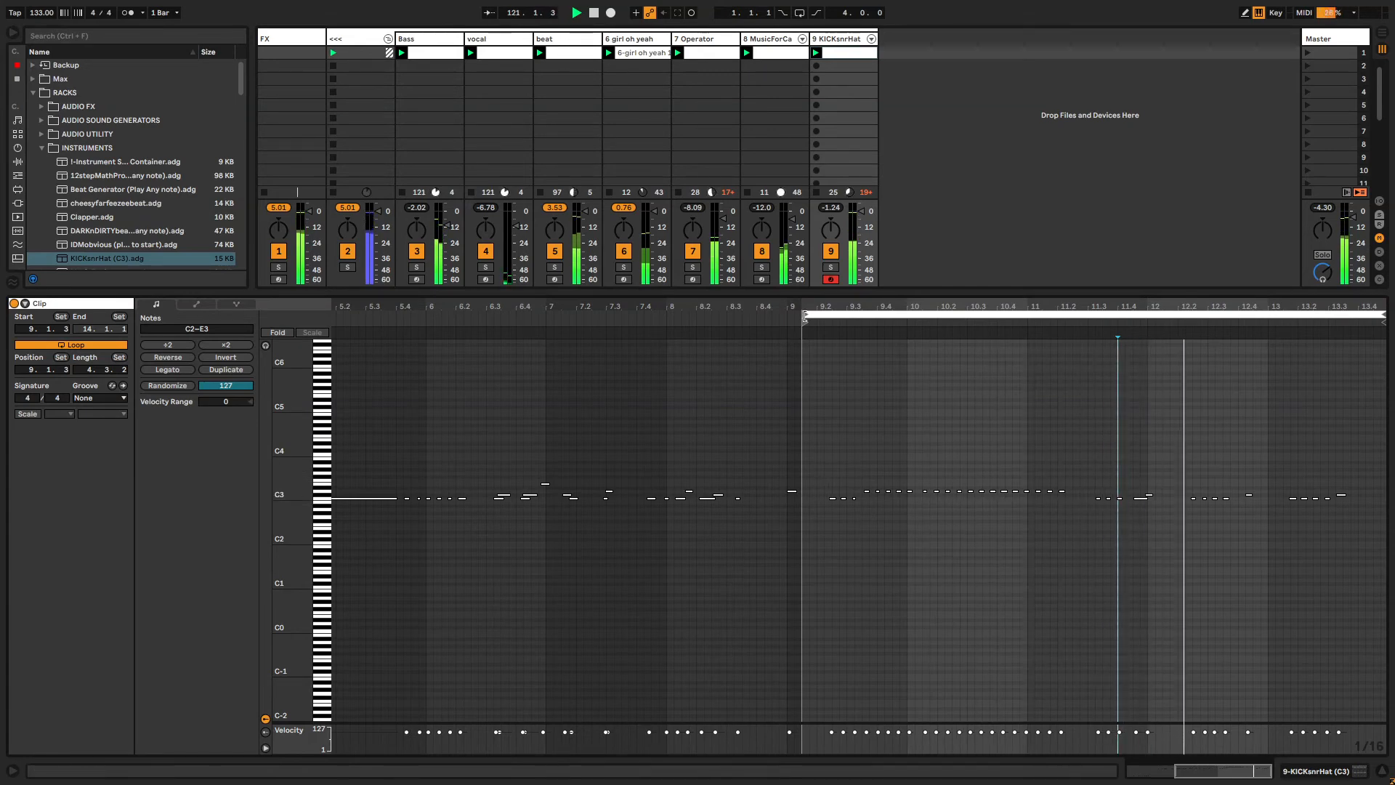
{"action": "left_click_drag", "start_coordinate": [805, 314], "coordinate": [1032, 323]}
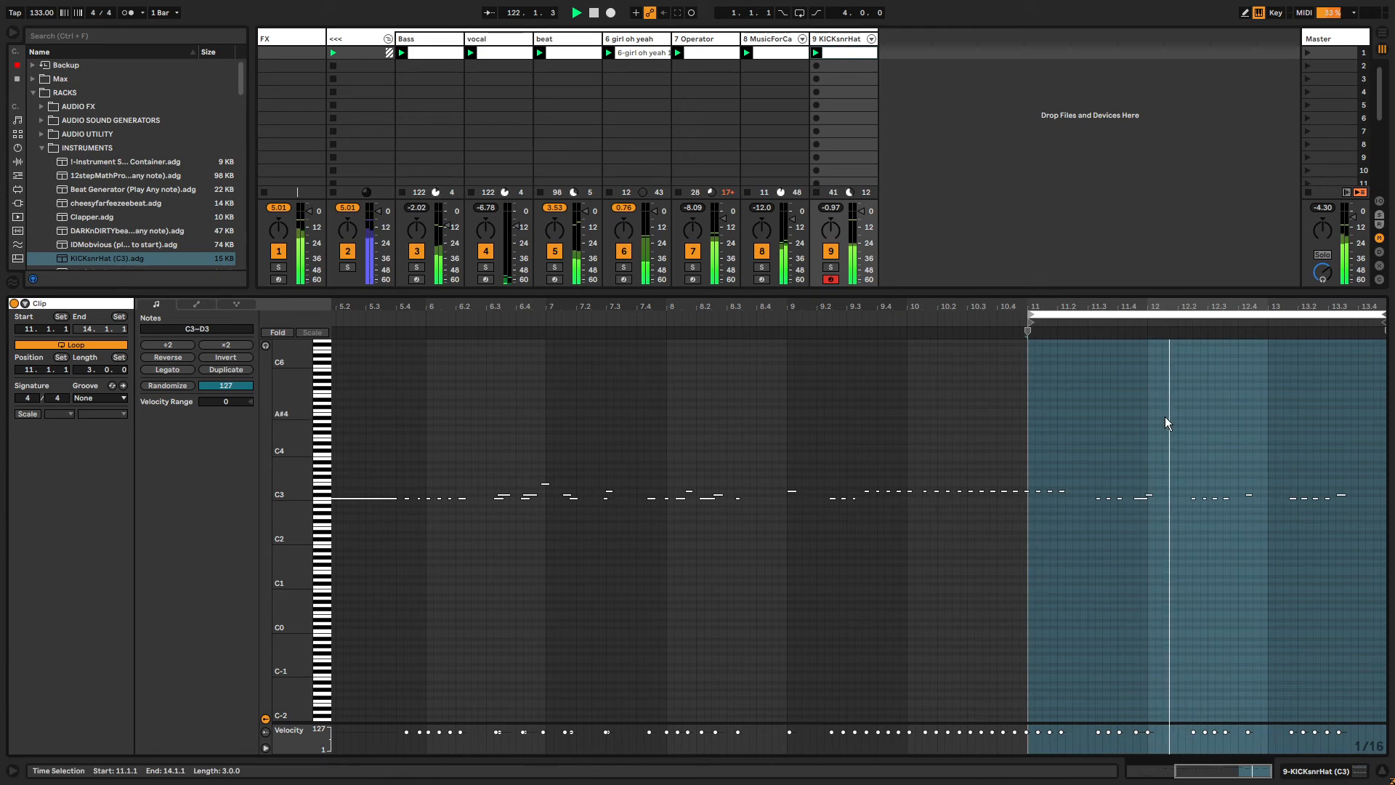
{"action": "key", "text": "ctrl+a"}
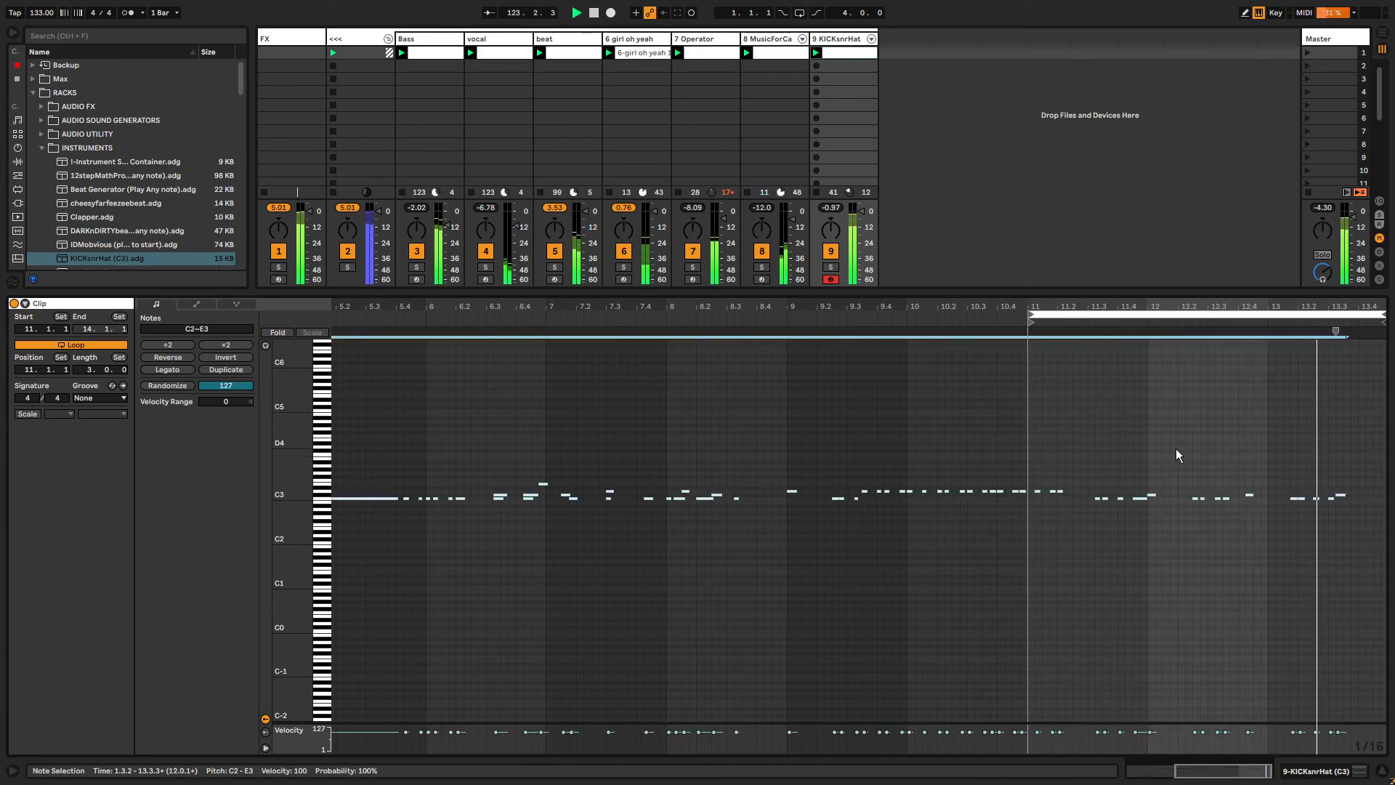
{"action": "left_click_drag", "start_coordinate": [1302, 439], "coordinate": [1307, 534]}
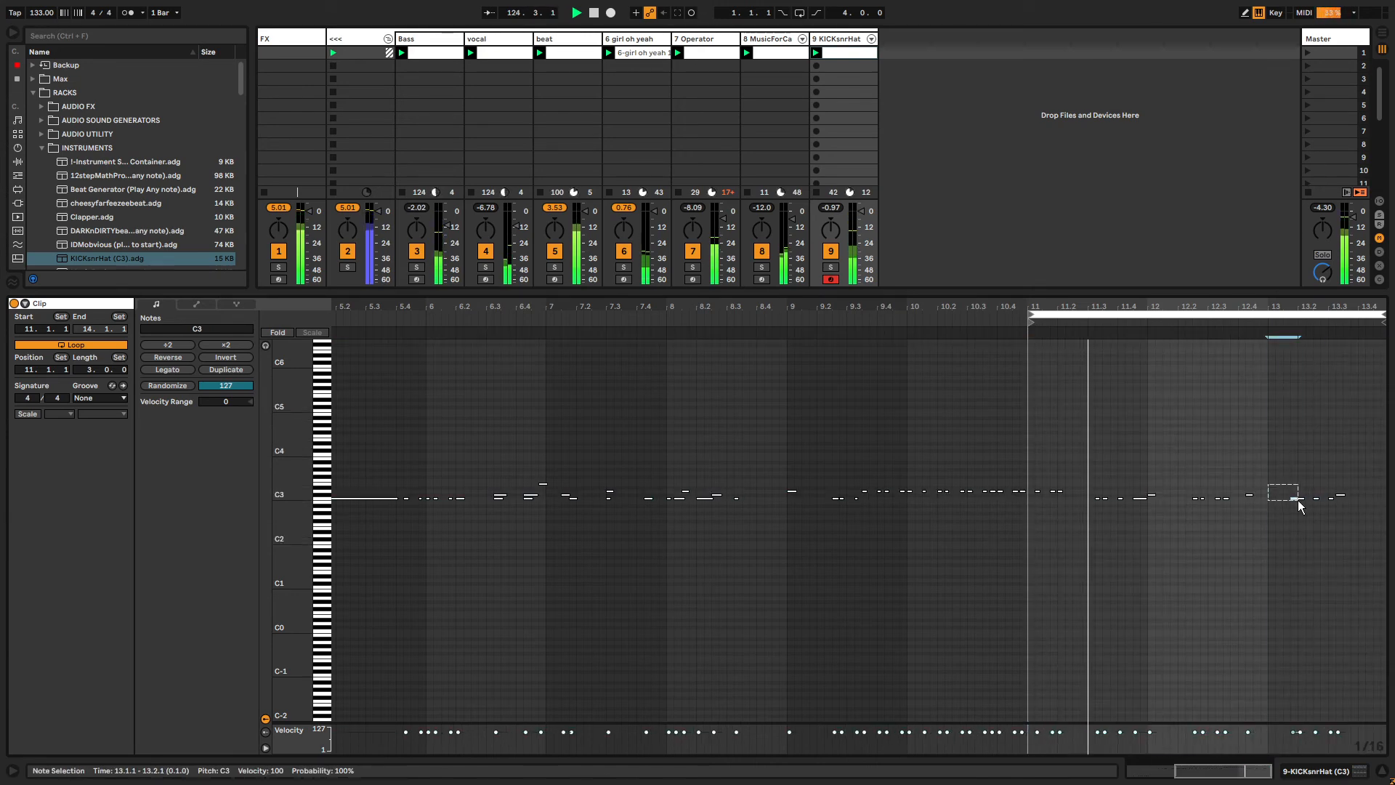
{"action": "left_click_drag", "start_coordinate": [1295, 481], "coordinate": [1323, 539]}
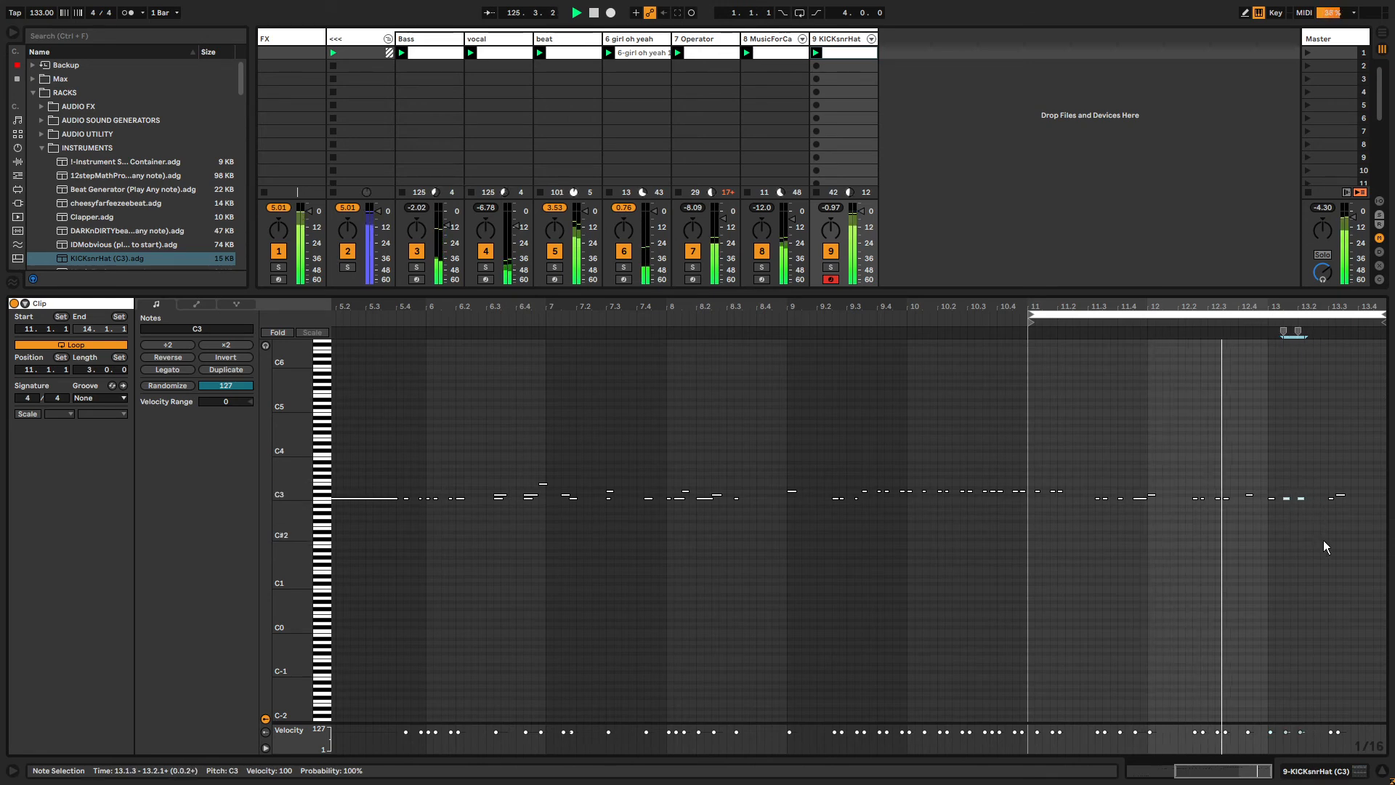
{"action": "left_click_drag", "start_coordinate": [1315, 452], "coordinate": [1362, 526]}
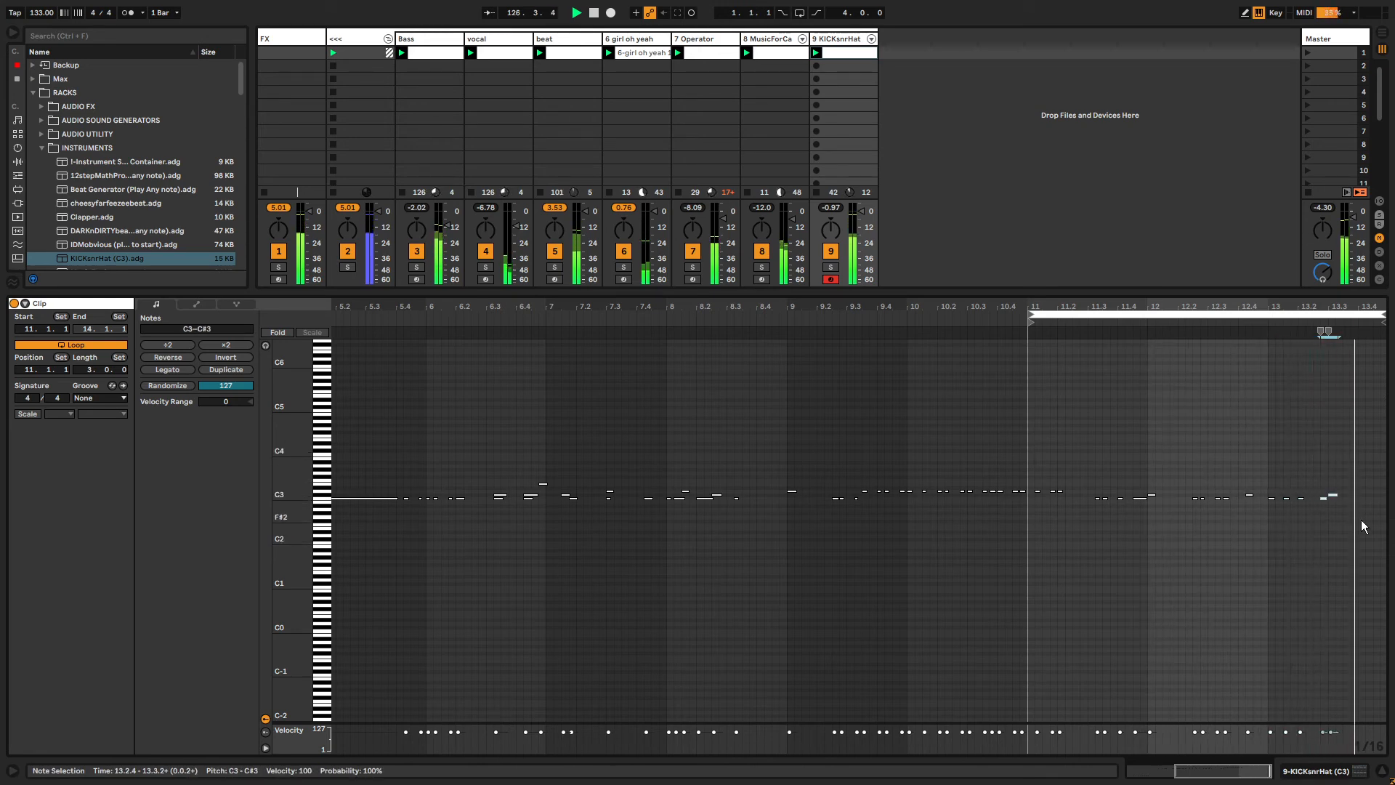
{"action": "left_click", "coordinate": [1031, 314]}
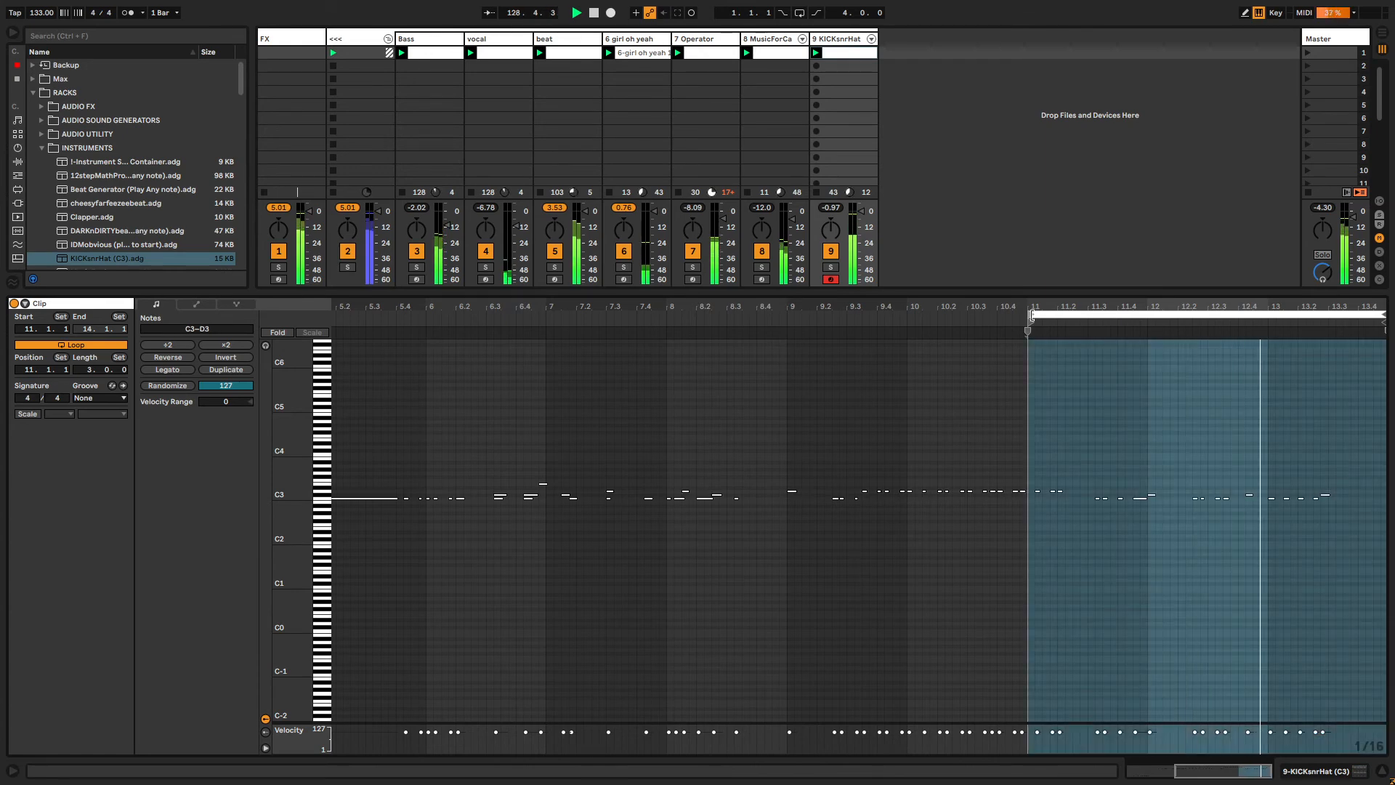
{"action": "key", "text": "ctrl+z"}
{"action": "key", "text": "ctrl+z"}
{"action": "key", "text": "ctrl+z"}
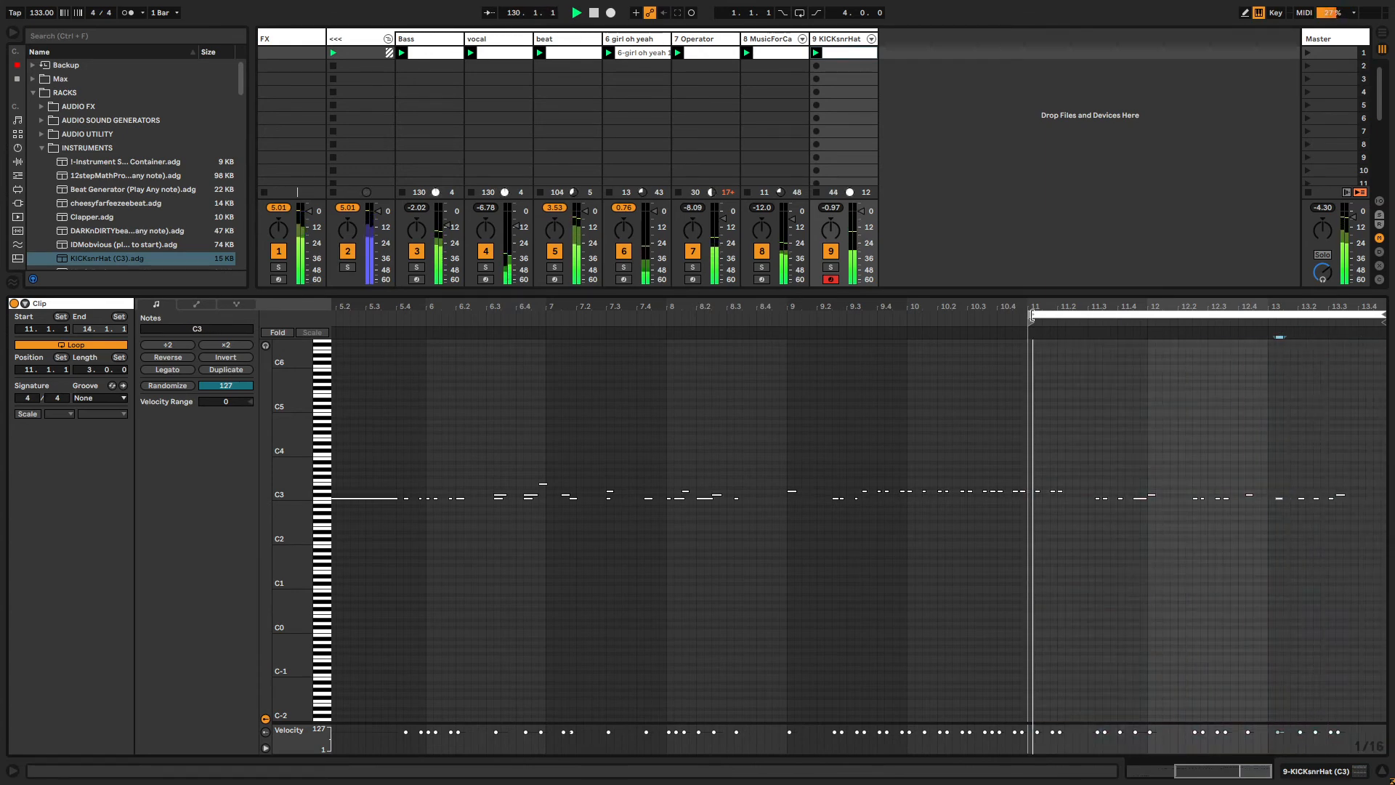
{"action": "key", "text": "ctrl+z"}
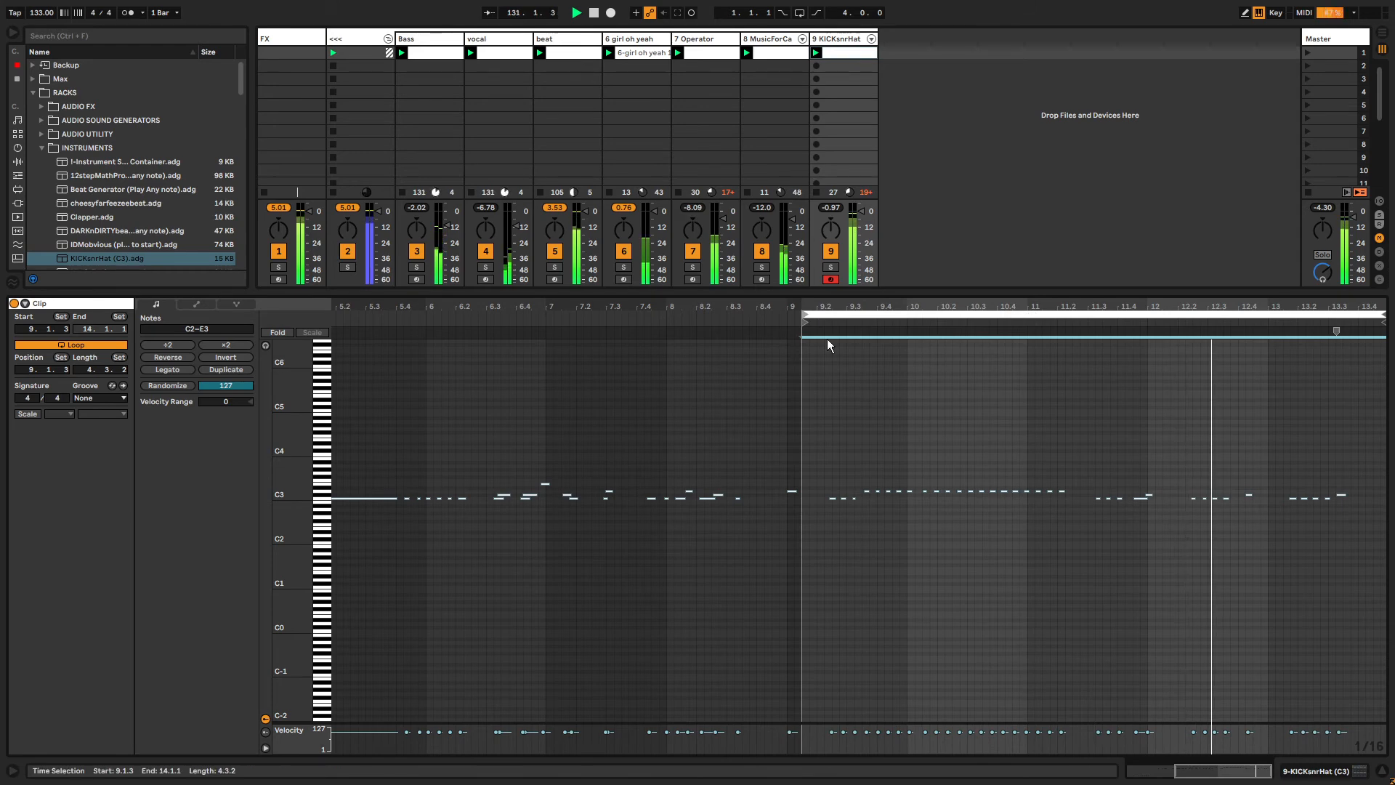
Set the clip's loop to the last three beats of bar 12, from 12.2.1 to 13.1.1.
{"action": "left_click_drag", "start_coordinate": [805, 316], "coordinate": [1150, 351]}
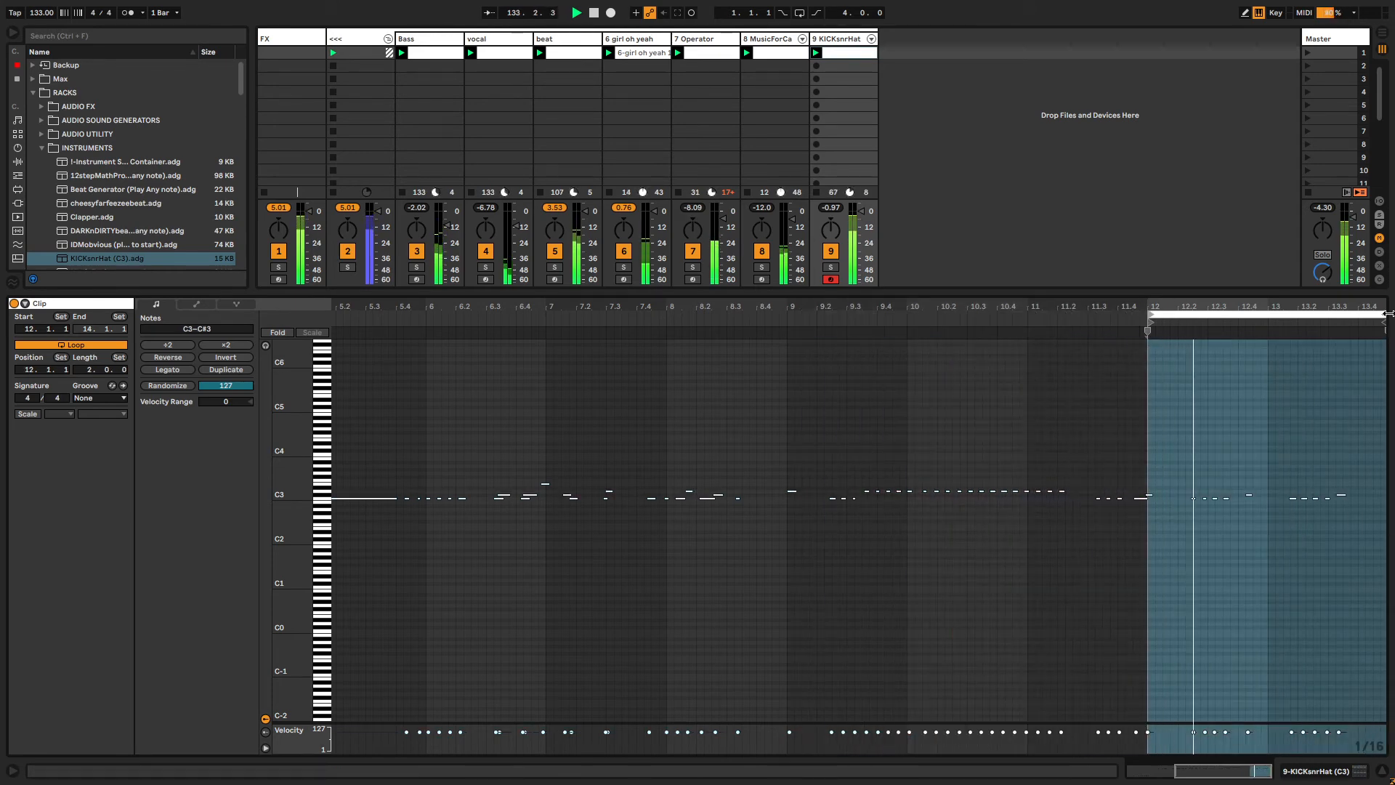
{"action": "left_click_drag", "start_coordinate": [1383, 330], "coordinate": [1267, 330]}
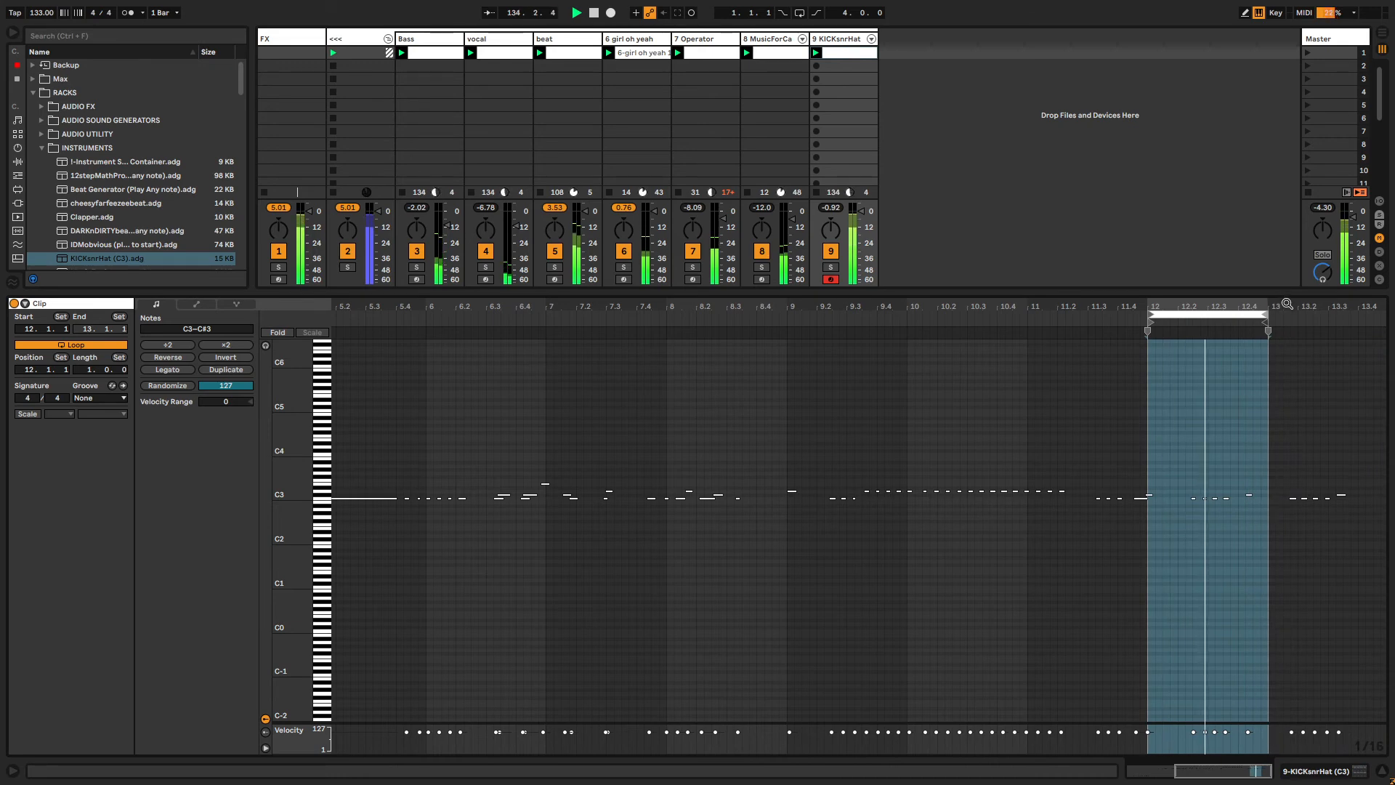
{"action": "left_click_drag", "start_coordinate": [1141, 306], "coordinate": [956, 324]}
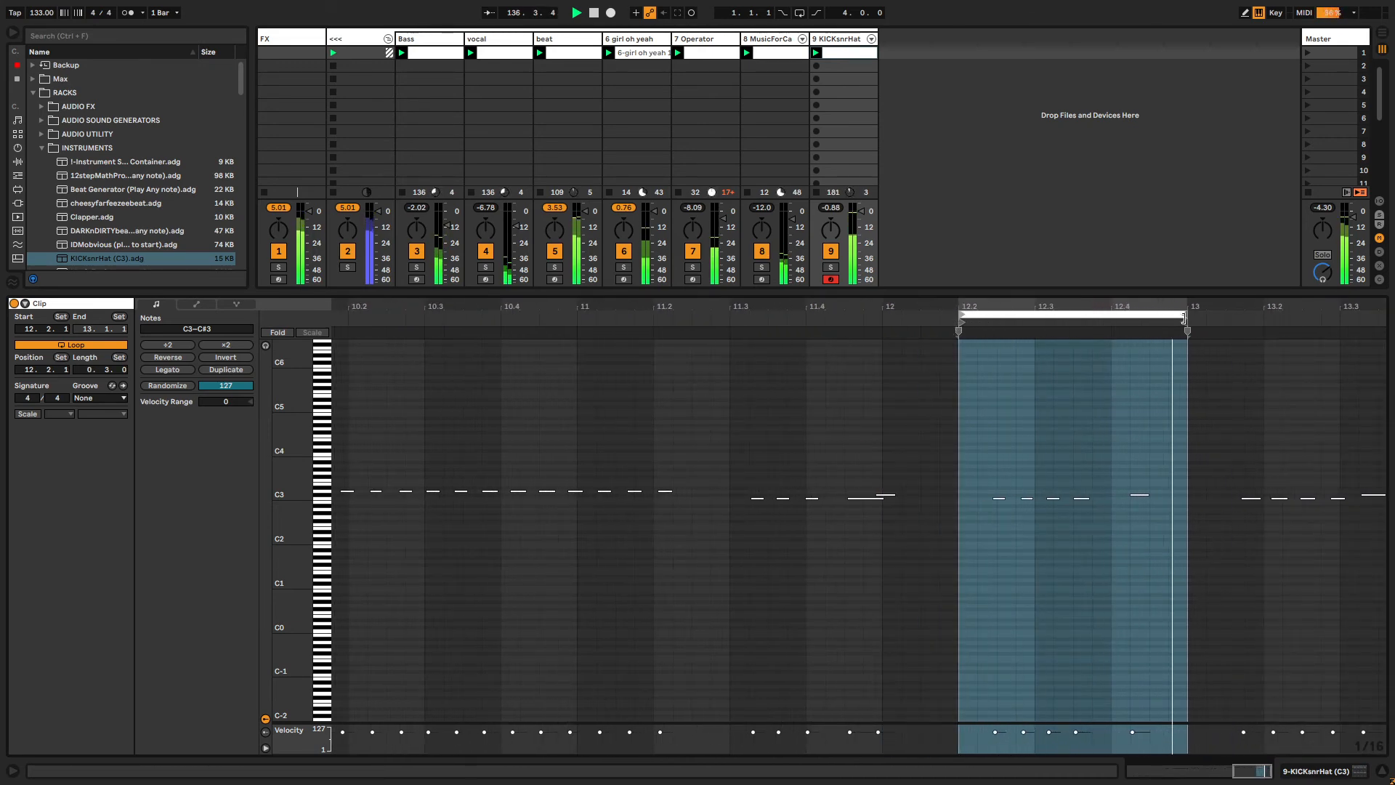
Nudge the C#3 note and a group of C3 notes slightly earlier within the loop.
{"action": "left_click", "coordinate": [1140, 495]}
{"action": "key", "text": "Left"}
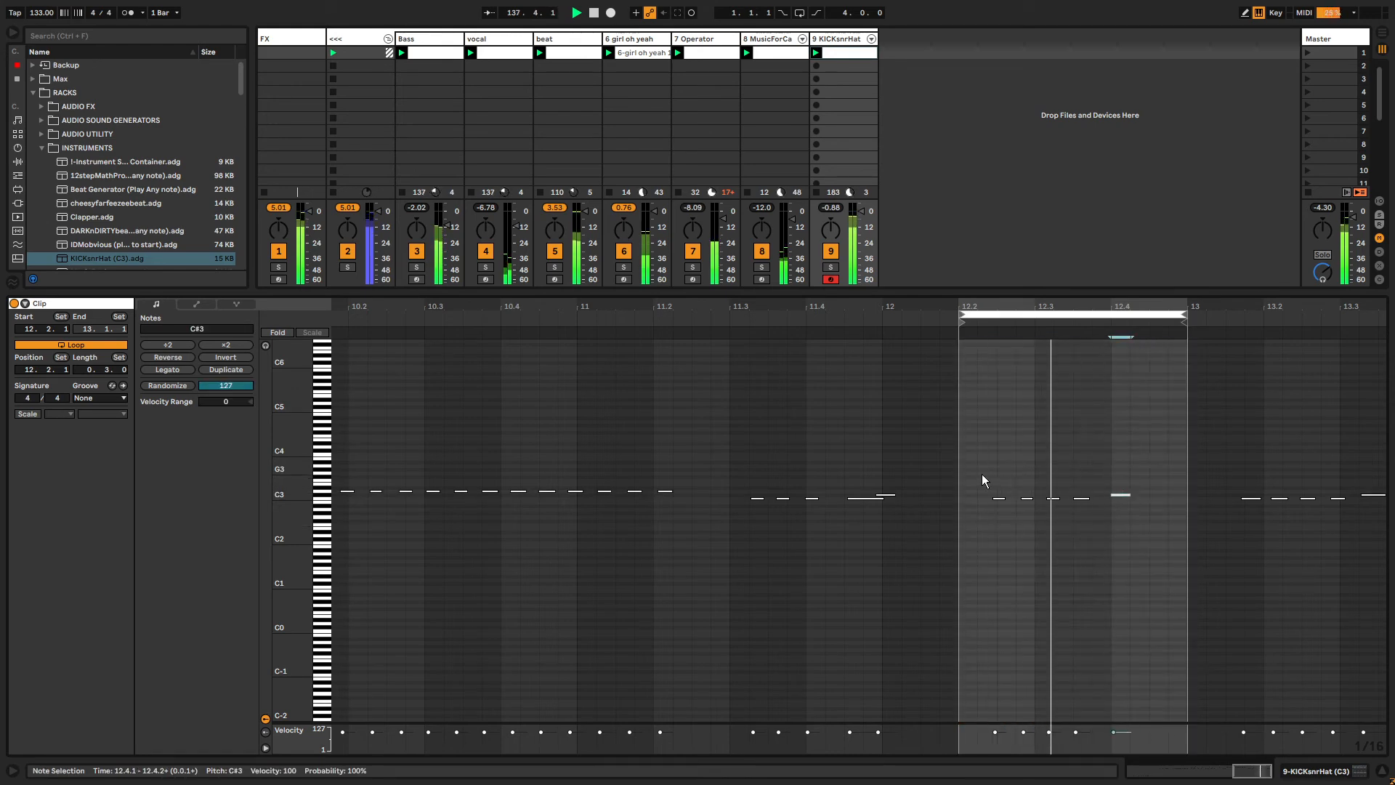
{"action": "left_click_drag", "start_coordinate": [981, 474], "coordinate": [1092, 528]}
{"action": "key", "text": "Left"}
{"action": "left_click_drag", "start_coordinate": [981, 443], "coordinate": [1001, 512]}
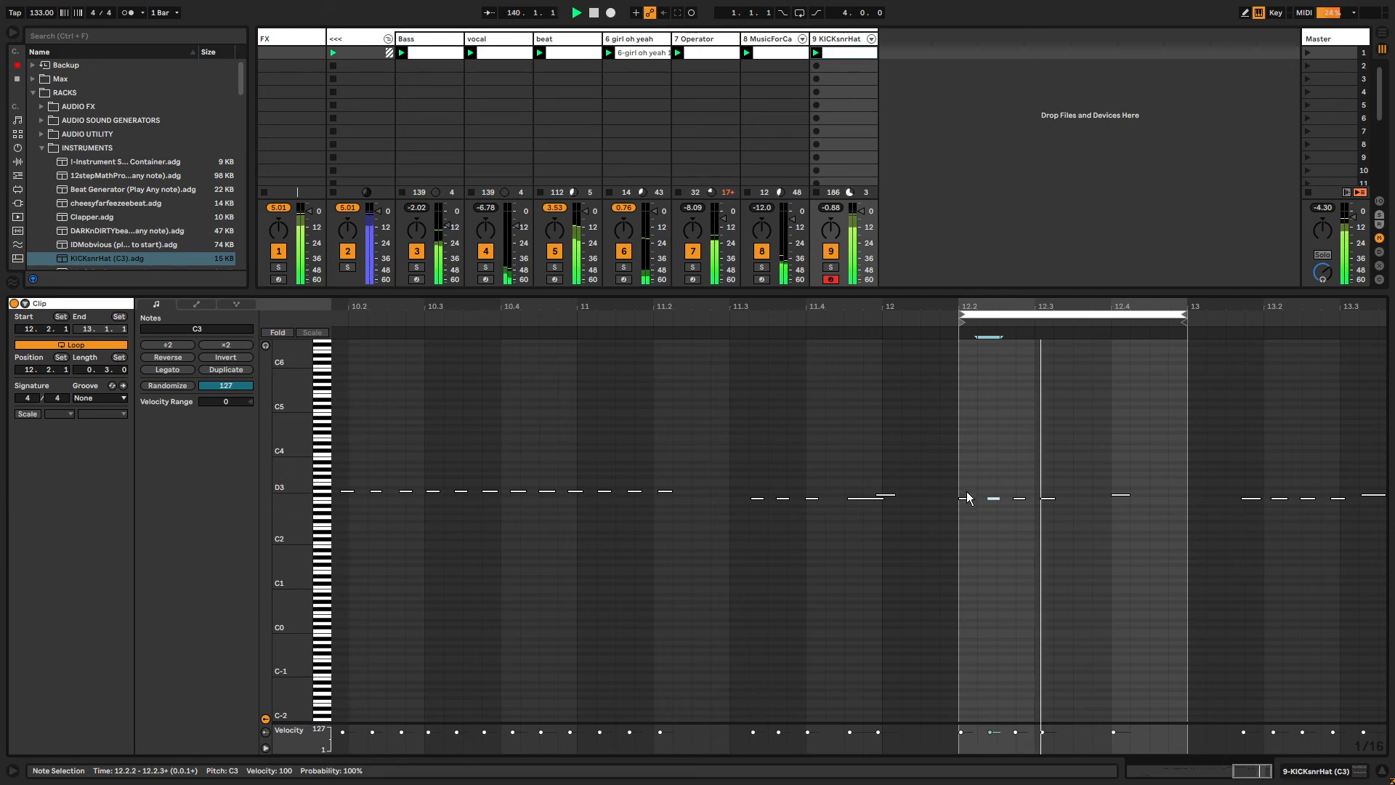
Draw a short D3 note at the loop start and duplicate it repeatedly to fill the loop.
{"action": "double_click", "coordinate": [973, 492]}
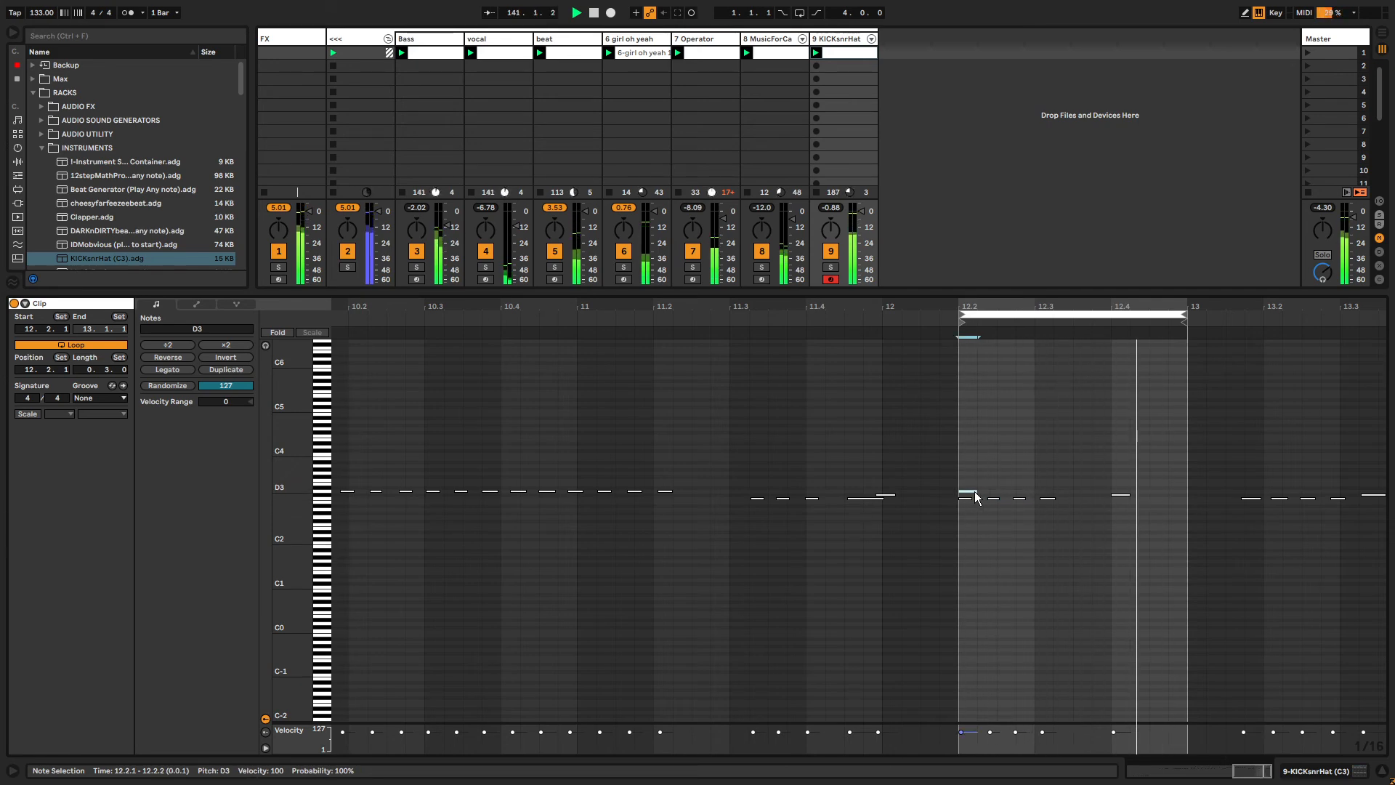
{"action": "double_click", "coordinate": [985, 491]}
{"action": "left_click_drag", "start_coordinate": [985, 491], "coordinate": [1000, 491]}
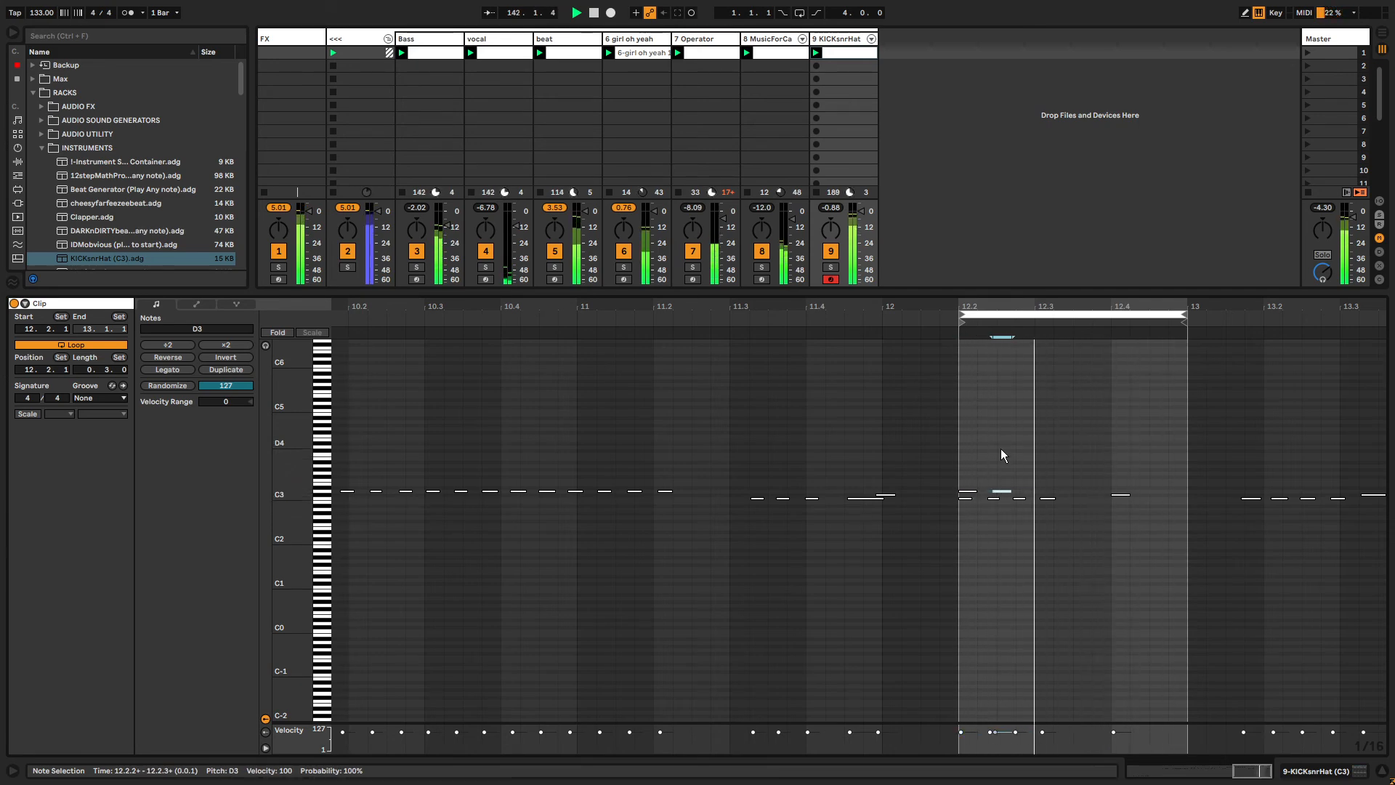
{"action": "key", "text": "ctrl+d"}
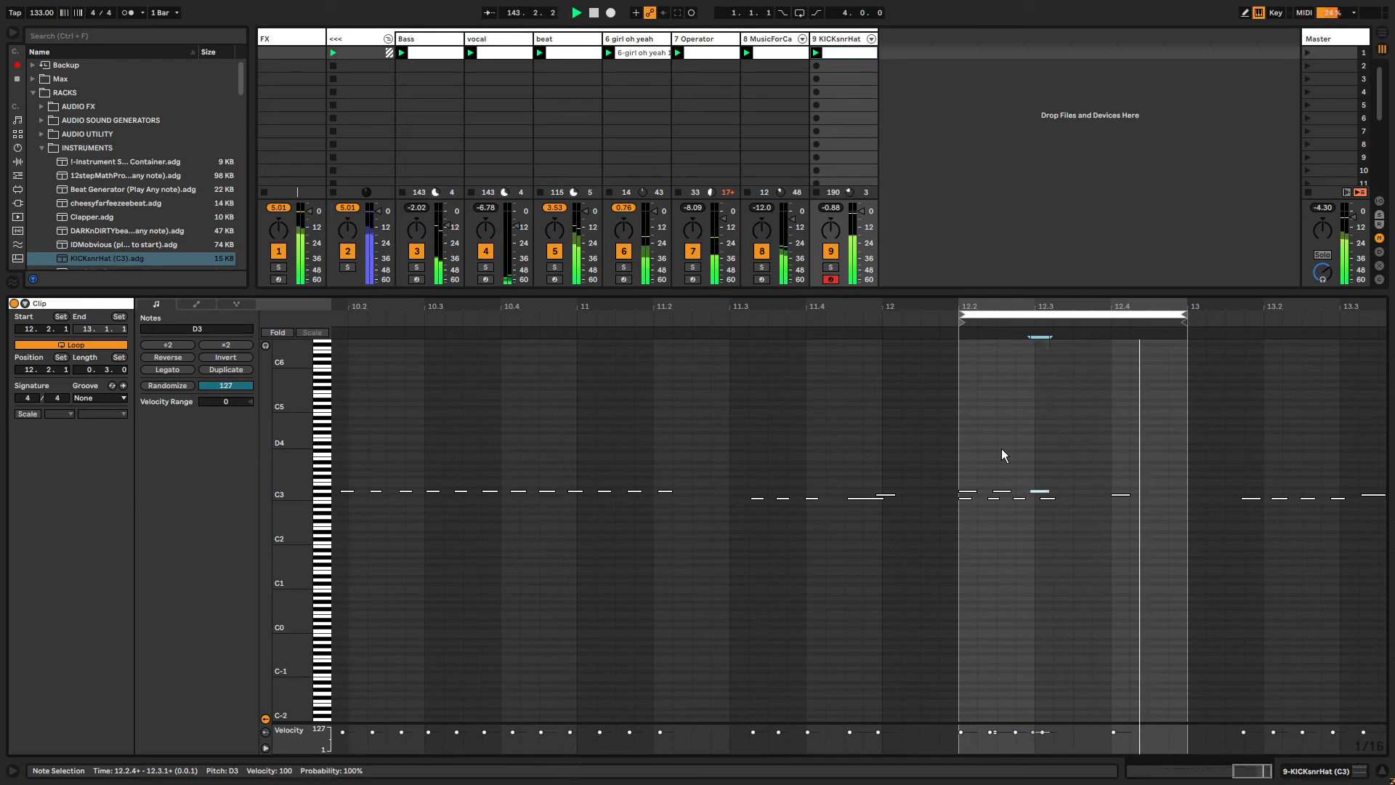
{"action": "key", "text": "ctrl+d"}
{"action": "key", "text": "ctrl+d"}
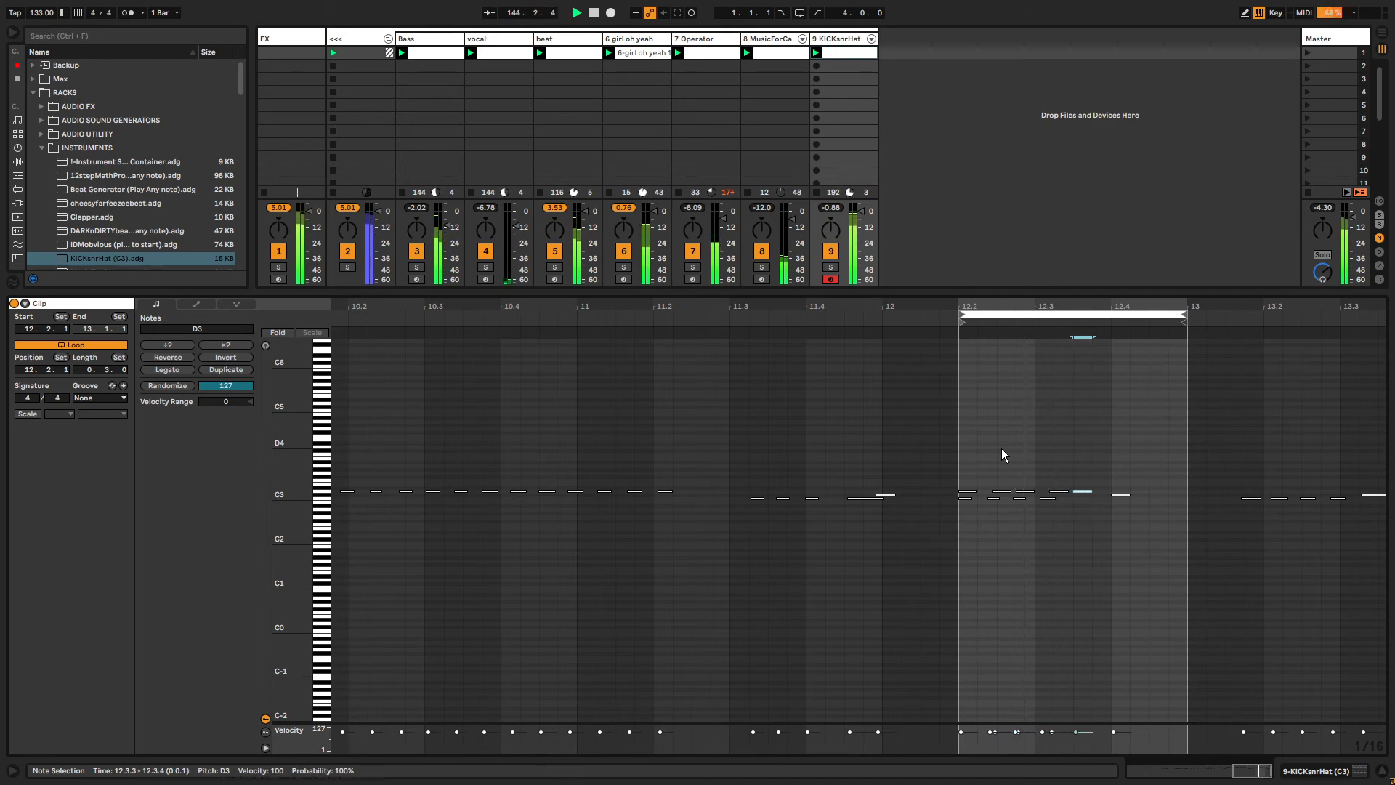
{"action": "key", "text": "ctrl+d"}
{"action": "key", "text": "ctrl+d"}
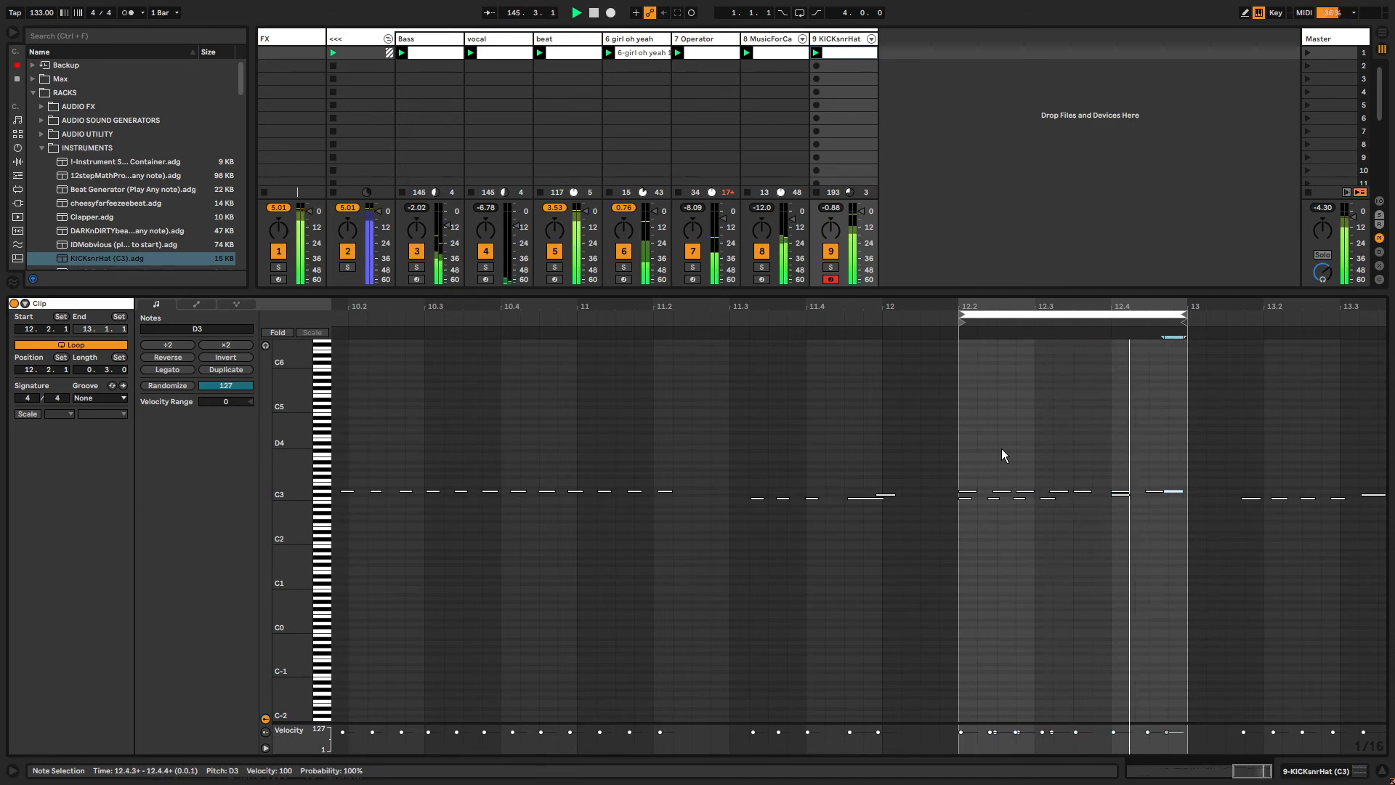
{"action": "key", "text": "ctrl+d"}
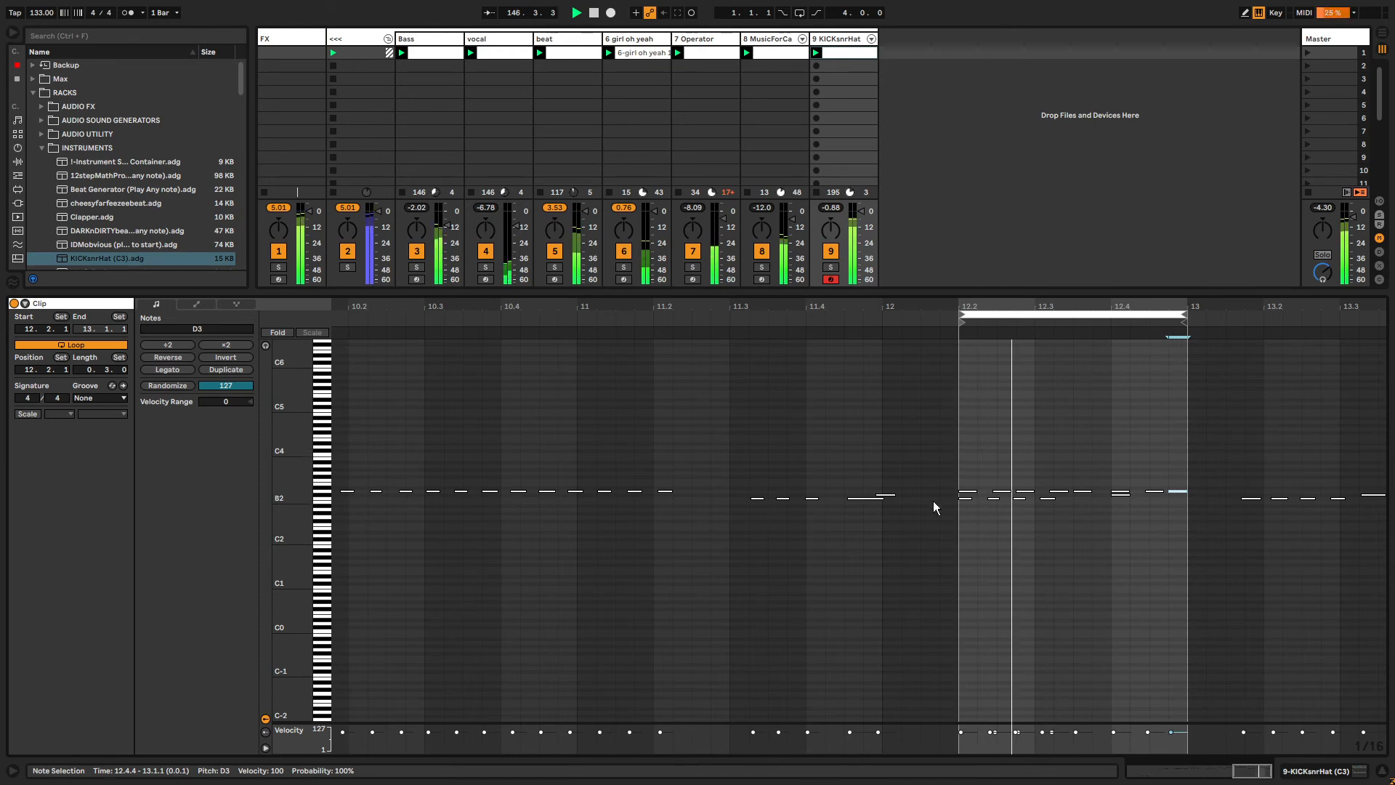
Select all D3 notes and lower their velocity to 36.
{"action": "left_click", "coordinate": [324, 492]}
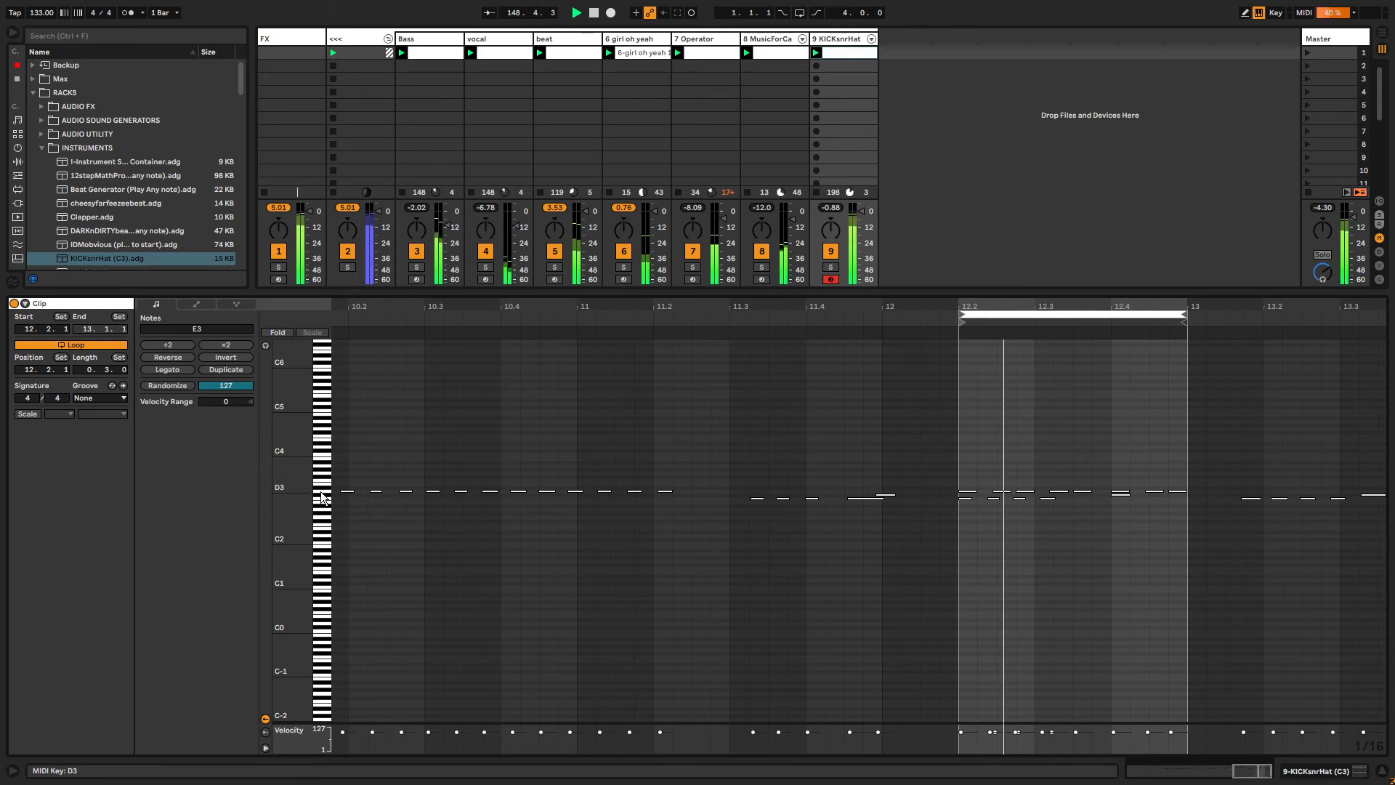
{"action": "left_click", "coordinate": [324, 491]}
{"action": "left_click_drag", "start_coordinate": [962, 492], "coordinate": [962, 538]}
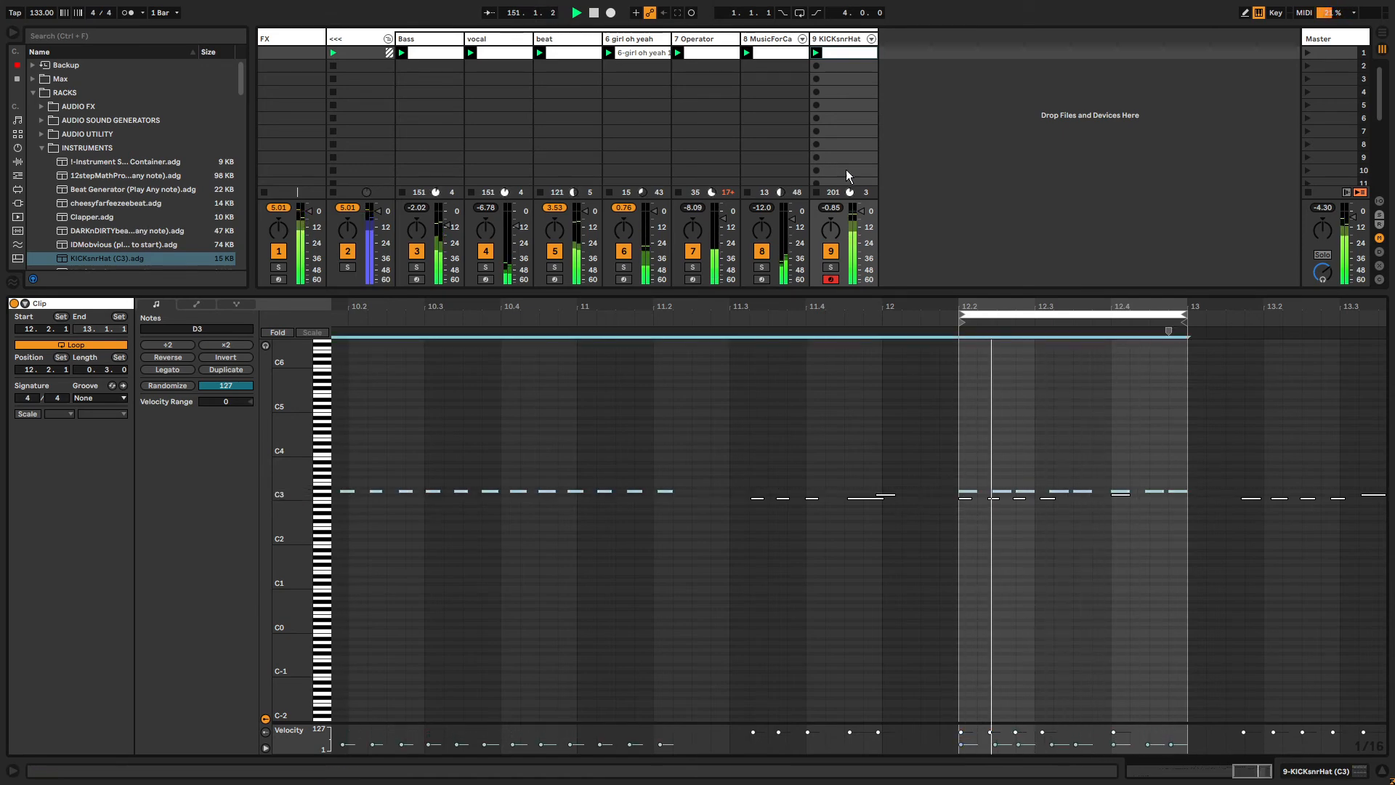
Refine the grid and shorten the first D3 note at the start of the loop.
{"action": "left_click_drag", "start_coordinate": [978, 385], "coordinate": [998, 378]}
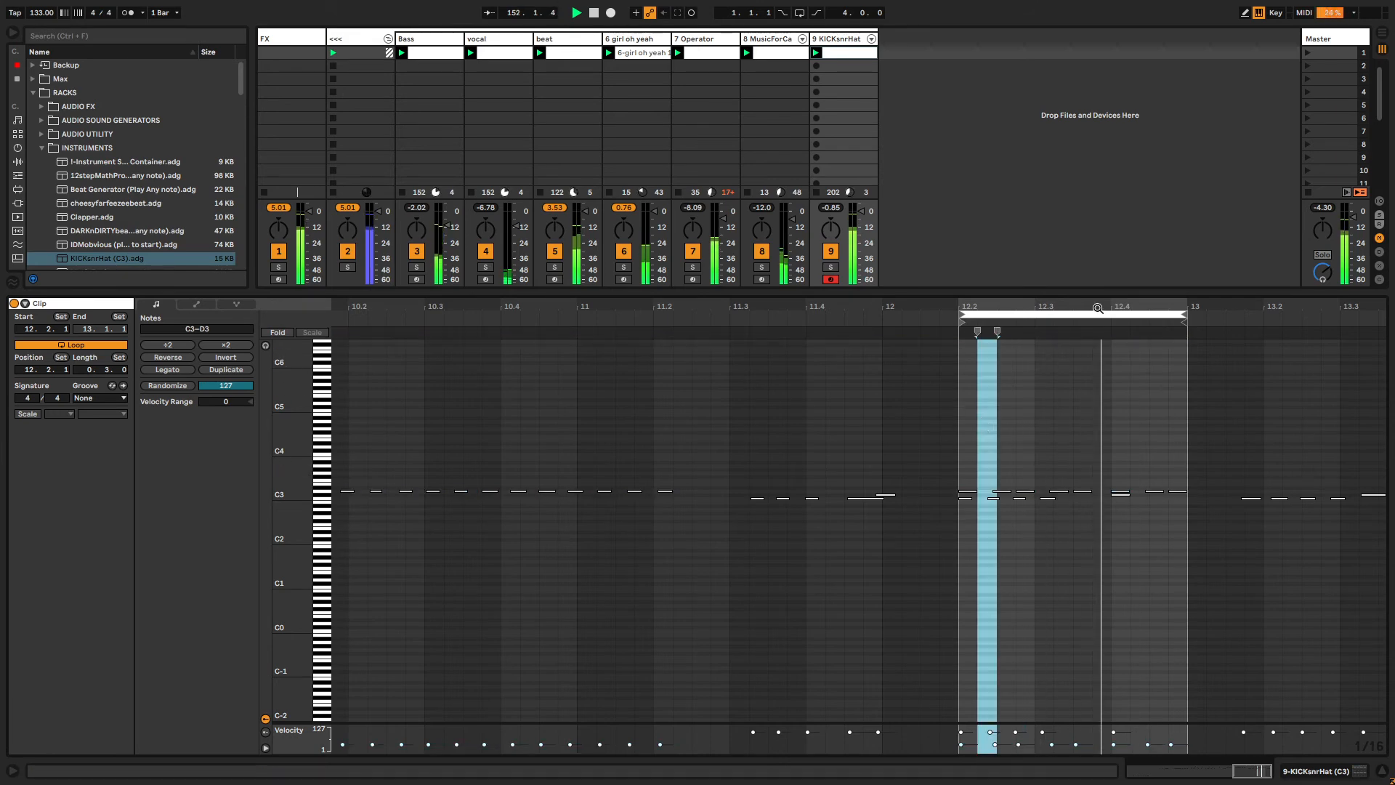
{"action": "left_click_drag", "start_coordinate": [1092, 315], "coordinate": [1106, 349]}
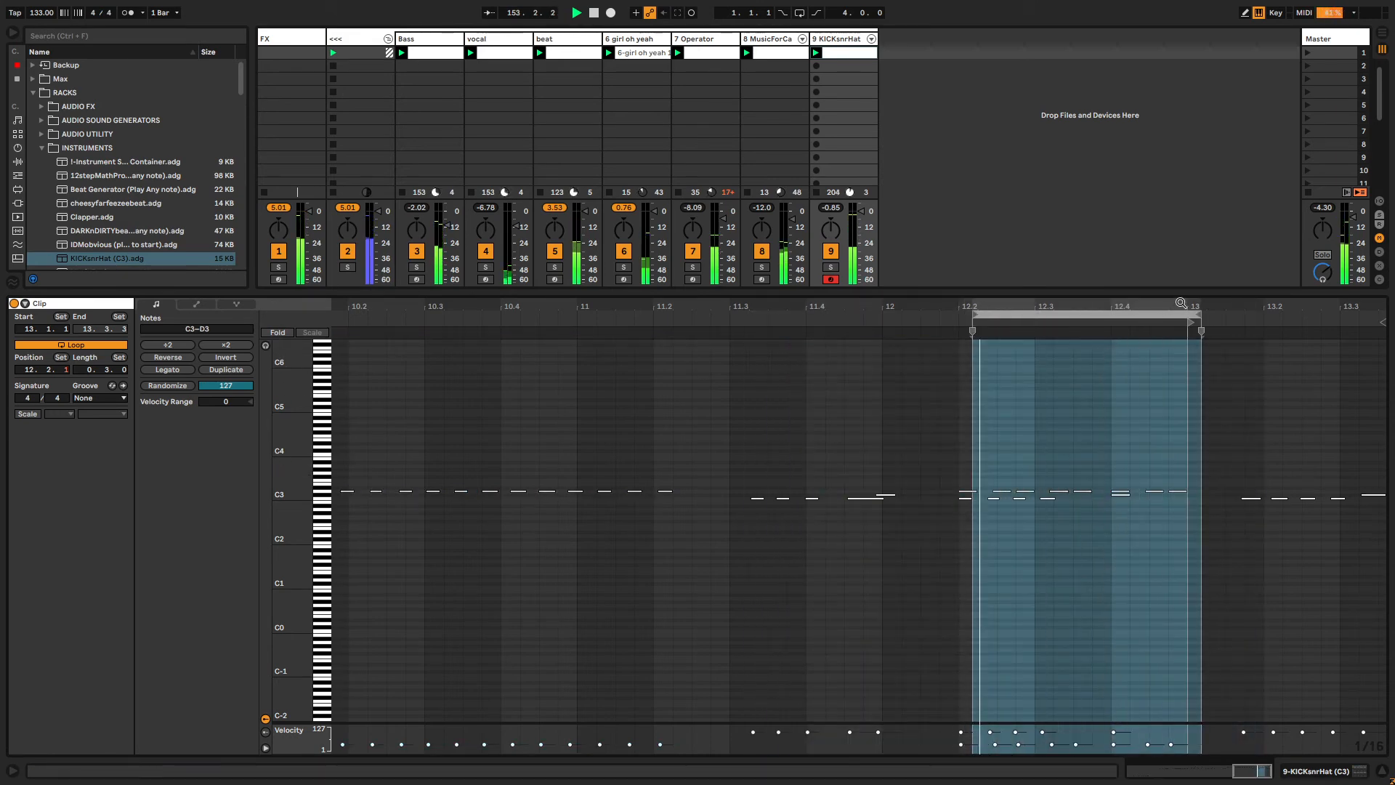
{"action": "mouse_move", "coordinate": [1148, 306]}
{"action": "left_mouse_down"}
{"action": "mouse_move", "coordinate": [1110, 327]}
{"action": "mouse_move", "coordinate": [973, 315]}
{"action": "left_mouse_up"}
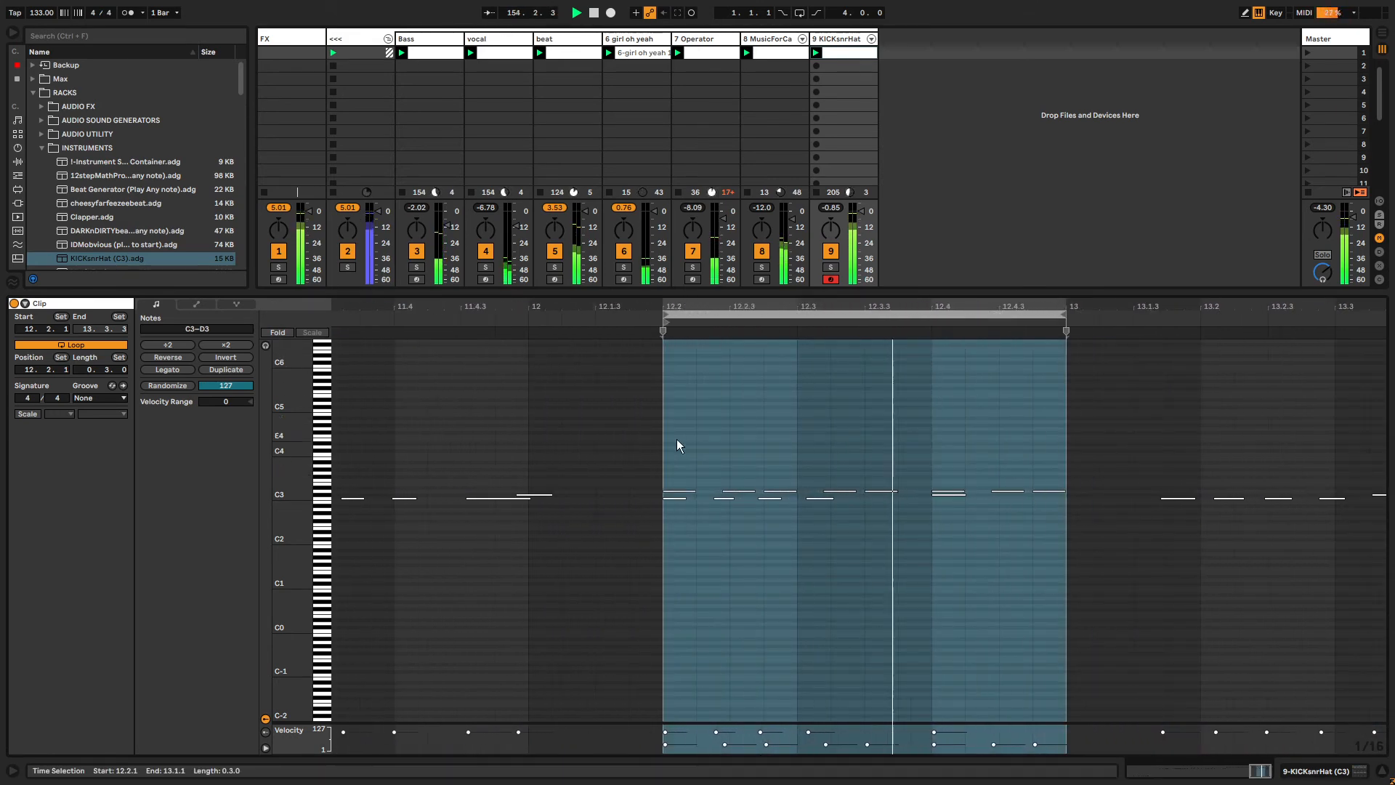
{"action": "left_click", "coordinate": [683, 476]}
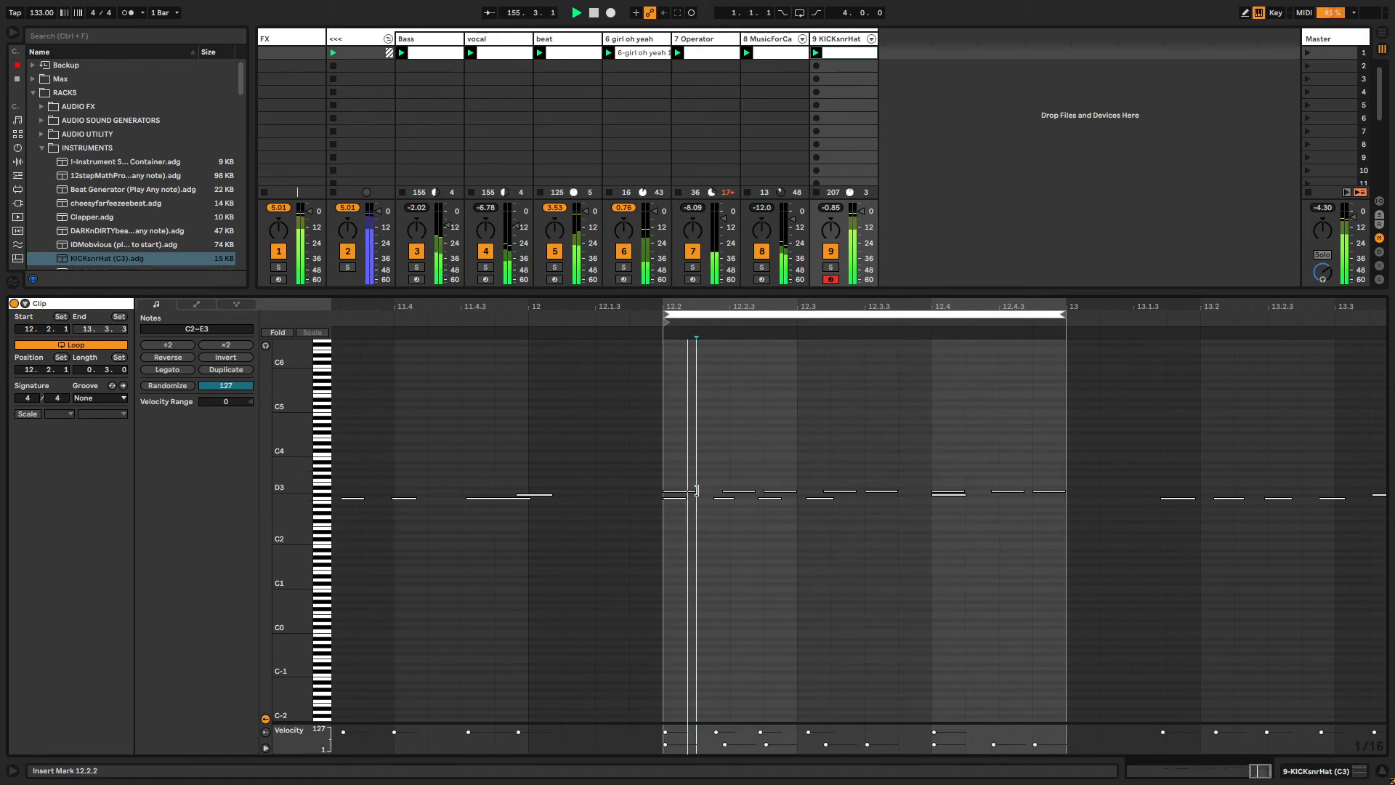
{"action": "left_click", "coordinate": [680, 493]}
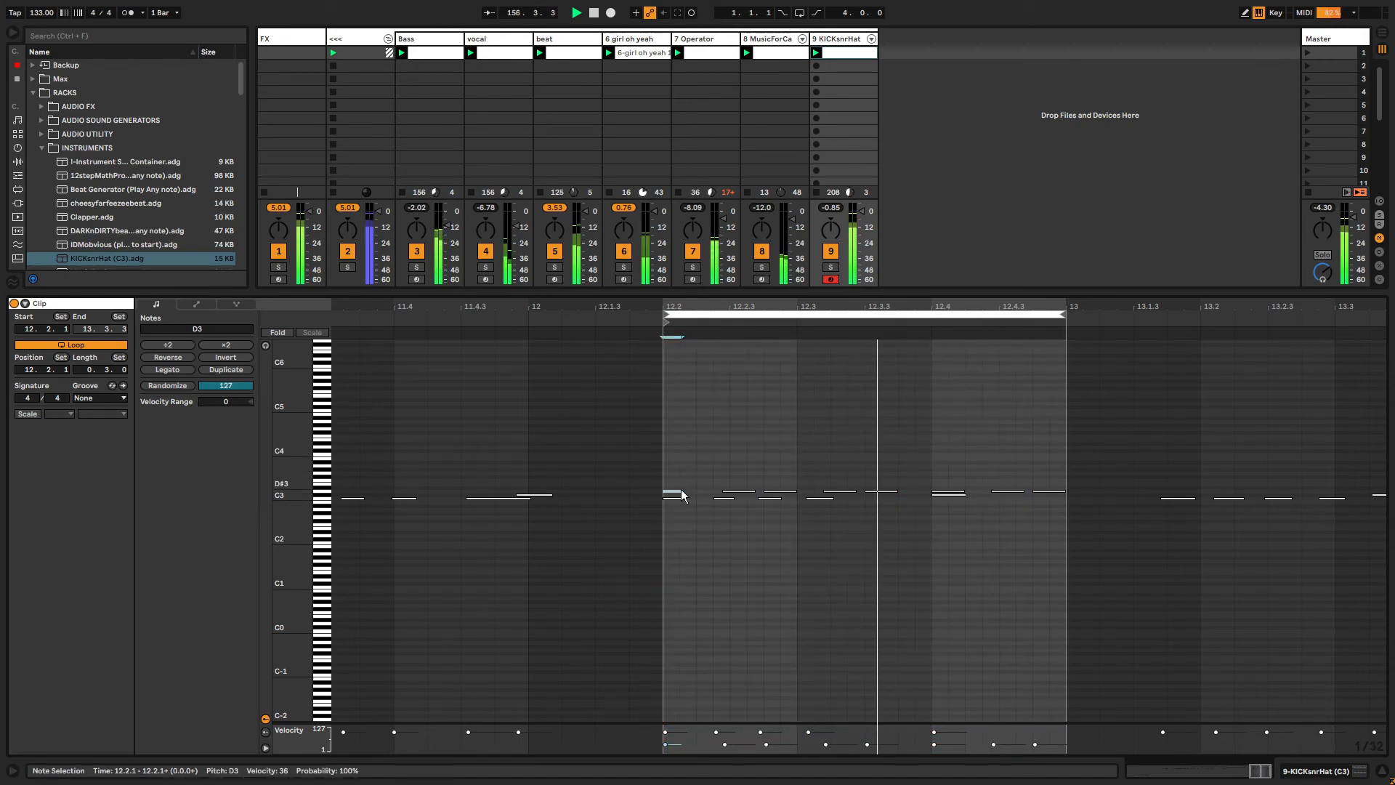
{"action": "key", "text": "ctrl+1"}
{"action": "left_click_drag", "start_coordinate": [679, 492], "coordinate": [675, 497]}
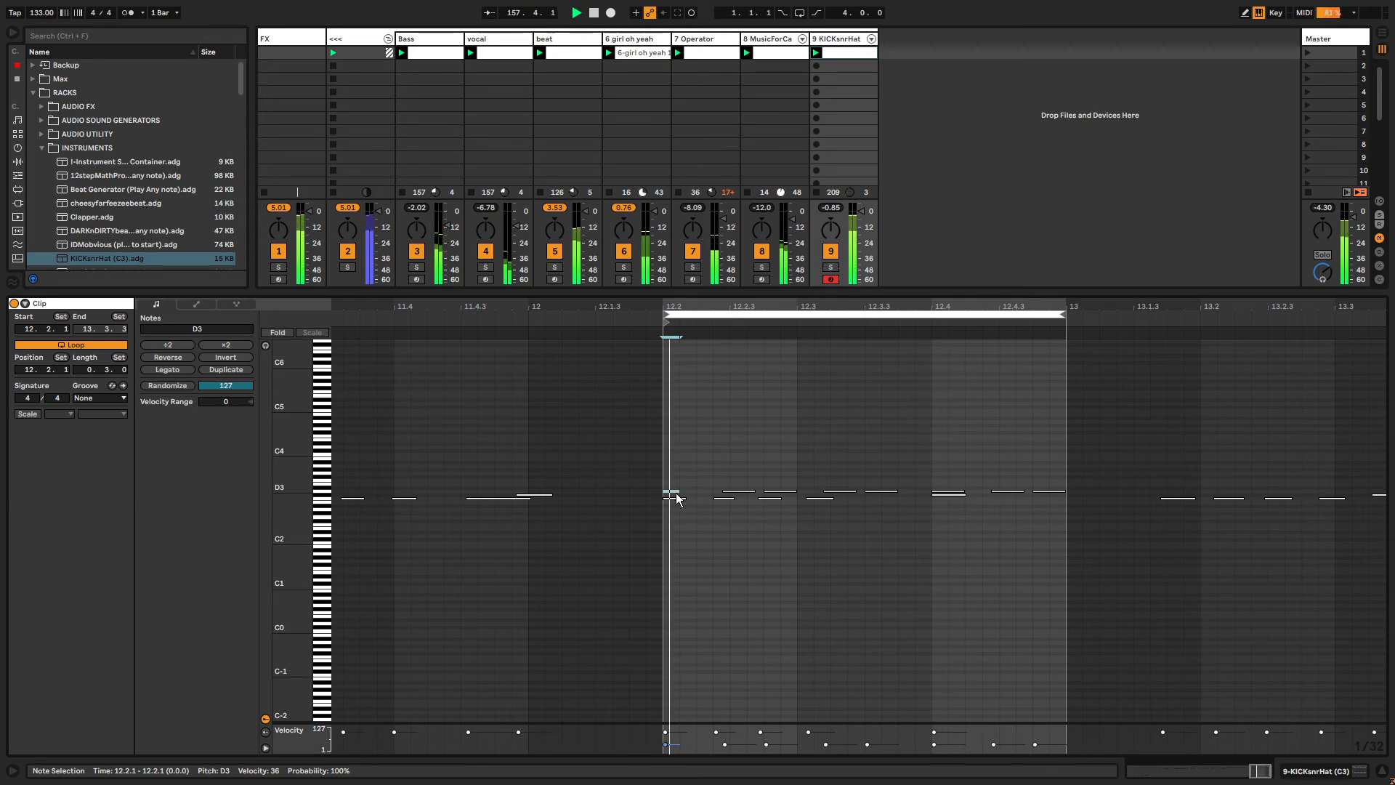
Duplicate the shortened D3 note repeatedly to fill the loop with rapid hi-hat hits.
{"action": "key", "text": "ctrl+d"}
{"action": "key", "text": "ctrl+d"}
{"action": "key", "text": "ctrl+d"}
{"action": "key", "text": "ctrl+d"}
{"action": "key", "text": "ctrl+d"}
{"action": "key", "text": "ctrl+d"}
{"action": "key", "text": "ctrl+d"}
{"action": "key", "text": "ctrl+d"}
{"action": "key", "text": "ctrl+d"}
{"action": "key", "text": "ctrl+d"}
{"action": "key", "text": "ctrl+d"}
{"action": "key", "text": "ctrl+d"}
{"action": "key", "text": "ctrl+d"}
{"action": "key", "text": "ctrl+d"}
{"action": "key", "text": "ctrl+d"}
{"action": "key", "text": "ctrl+d"}
{"action": "key", "text": "ctrl+d"}
{"action": "key", "text": "ctrl+d"}
{"action": "key", "text": "ctrl+d"}
{"action": "key", "text": "ctrl+d"}
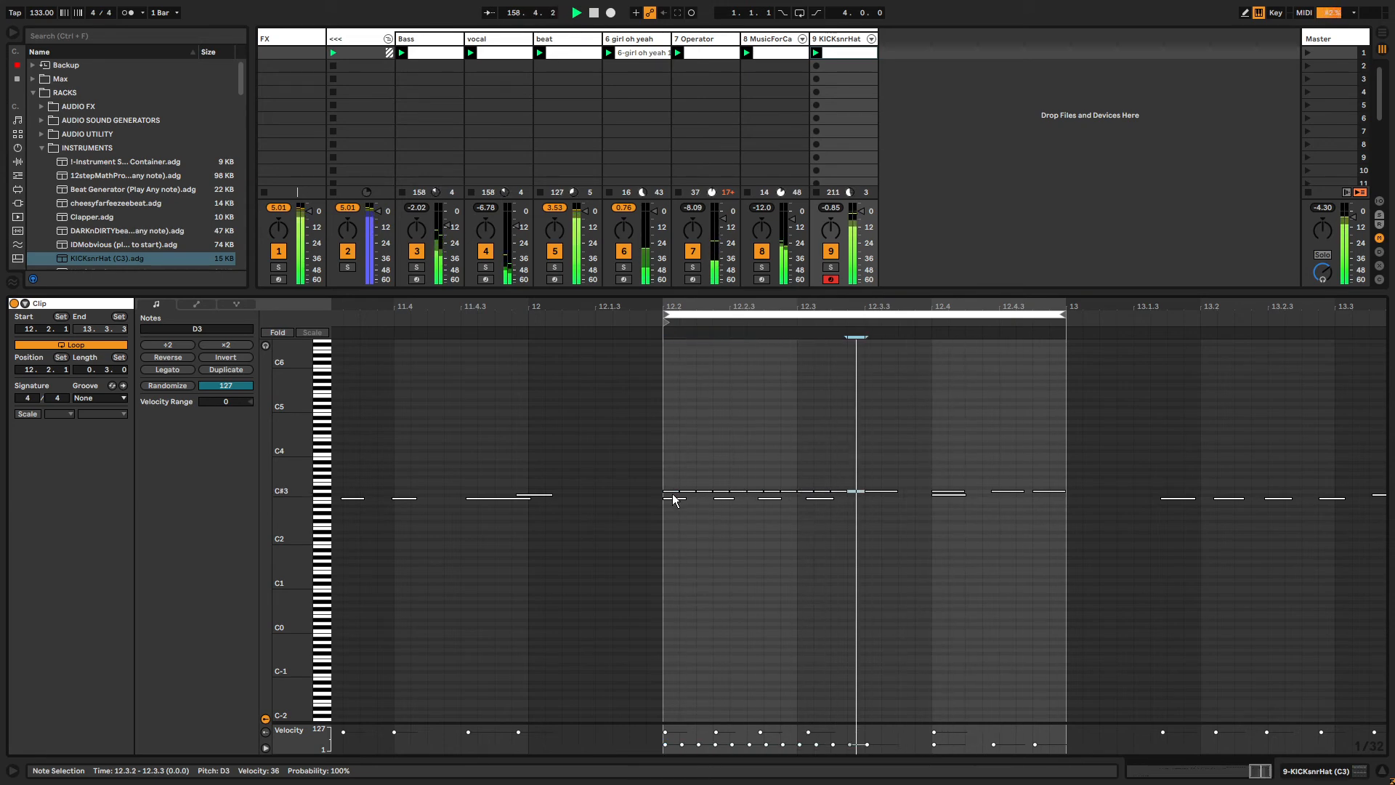
{"action": "key", "text": "ctrl+d"}
{"action": "key", "text": "ctrl+d"}
{"action": "key", "text": "ctrl+d"}
{"action": "key", "text": "ctrl+d"}
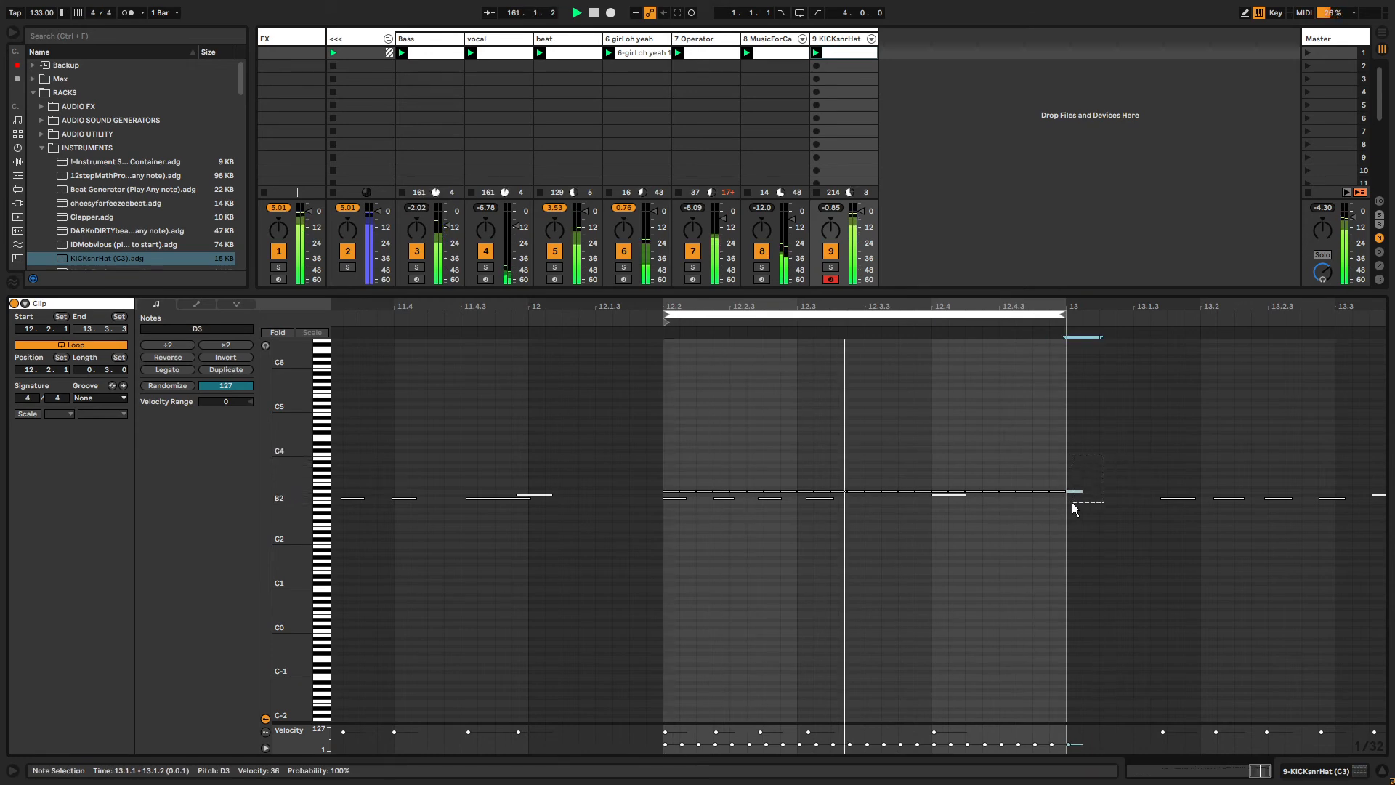
Select all D3 notes and randomize their velocities twice.
{"action": "left_click", "coordinate": [326, 493]}
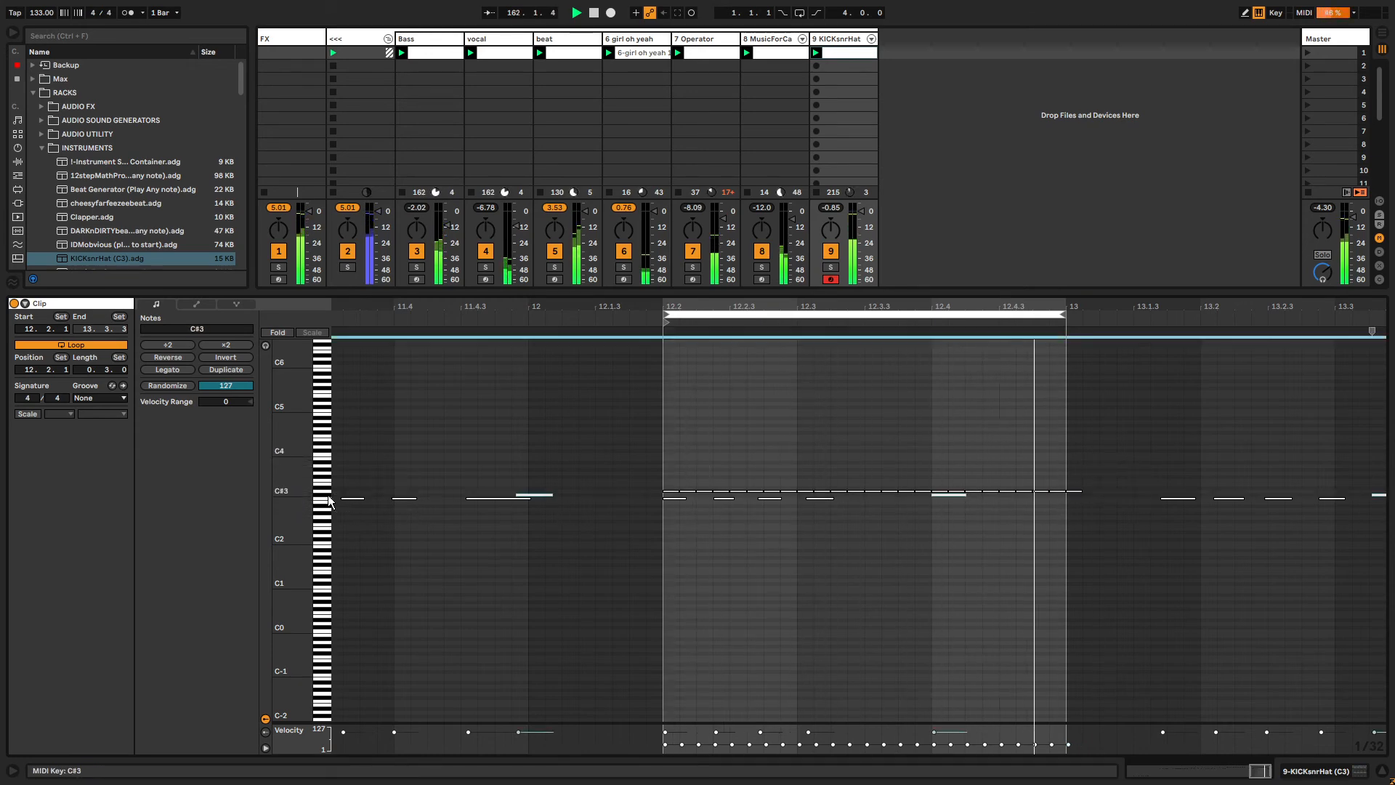
{"action": "left_click", "coordinate": [174, 386]}
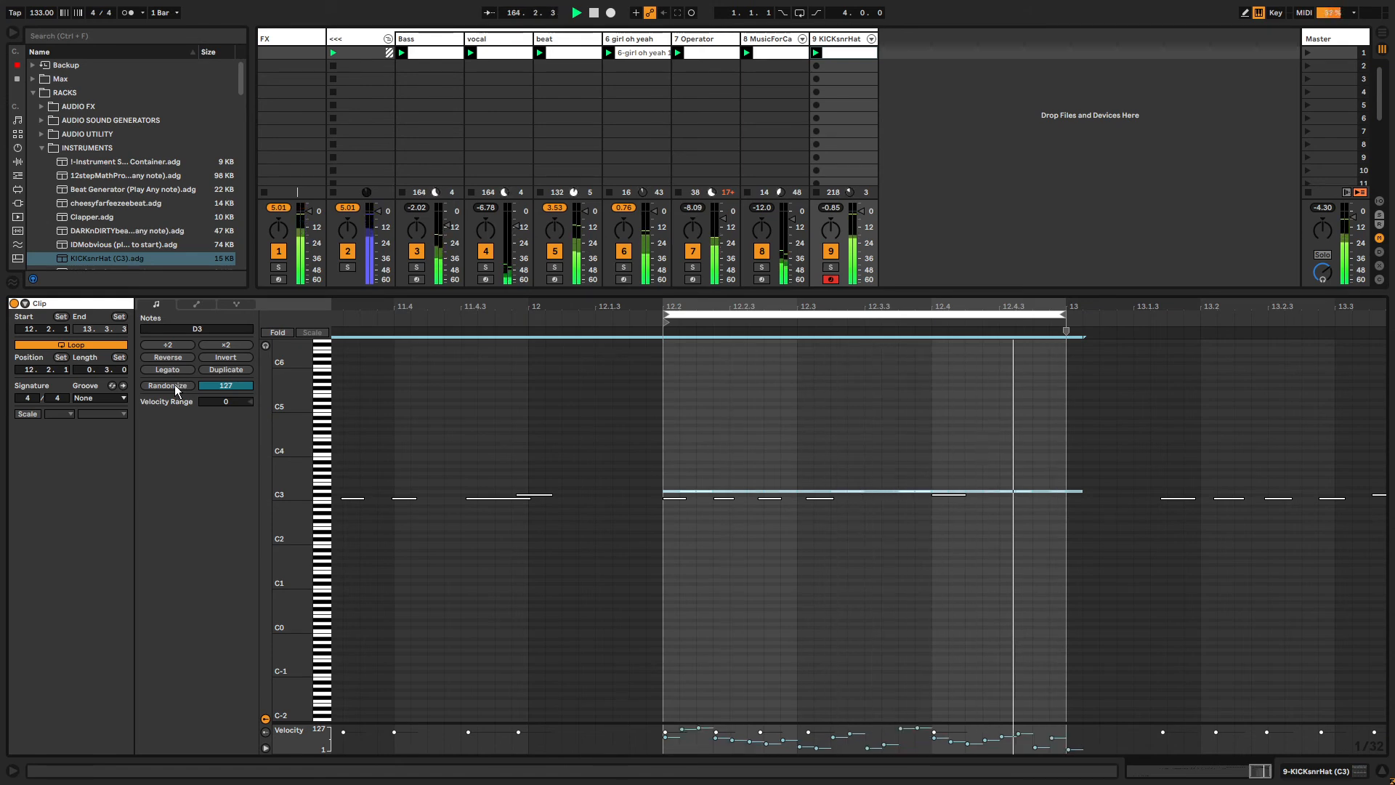
{"action": "left_click", "coordinate": [266, 737]}
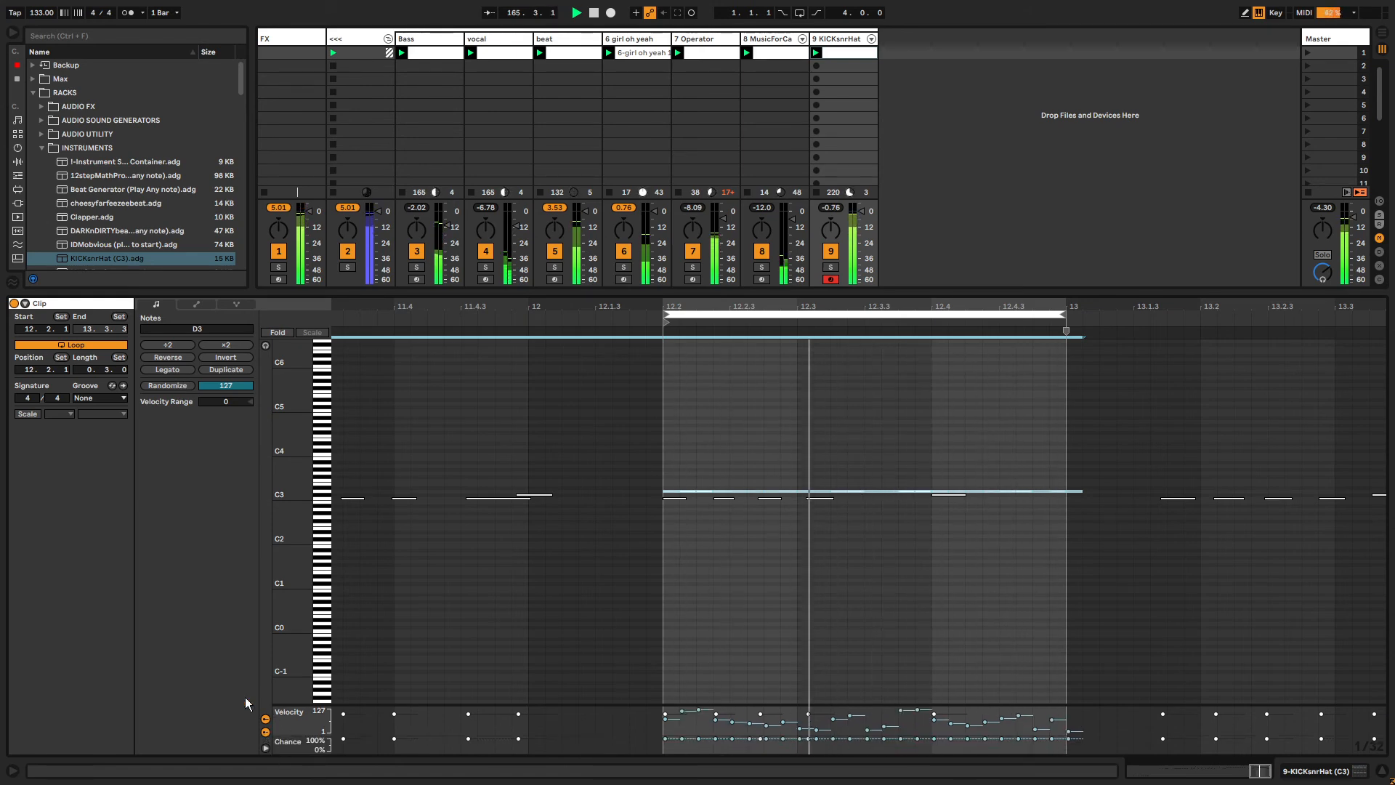
{"action": "left_click", "coordinate": [175, 385]}
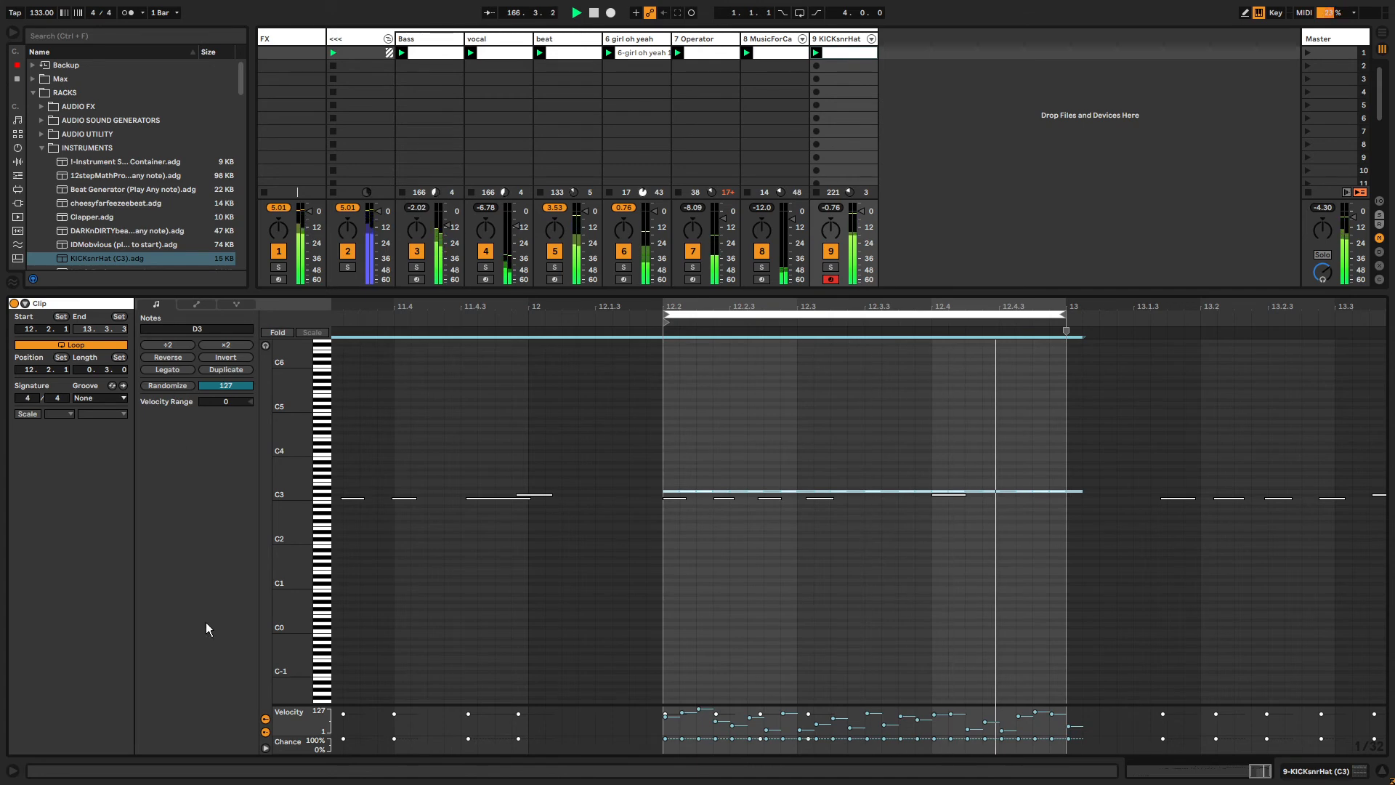
Randomize the chance (probability) values of the selected D3 notes.
{"action": "left_click", "coordinate": [299, 744]}
{"action": "left_click", "coordinate": [168, 385]}
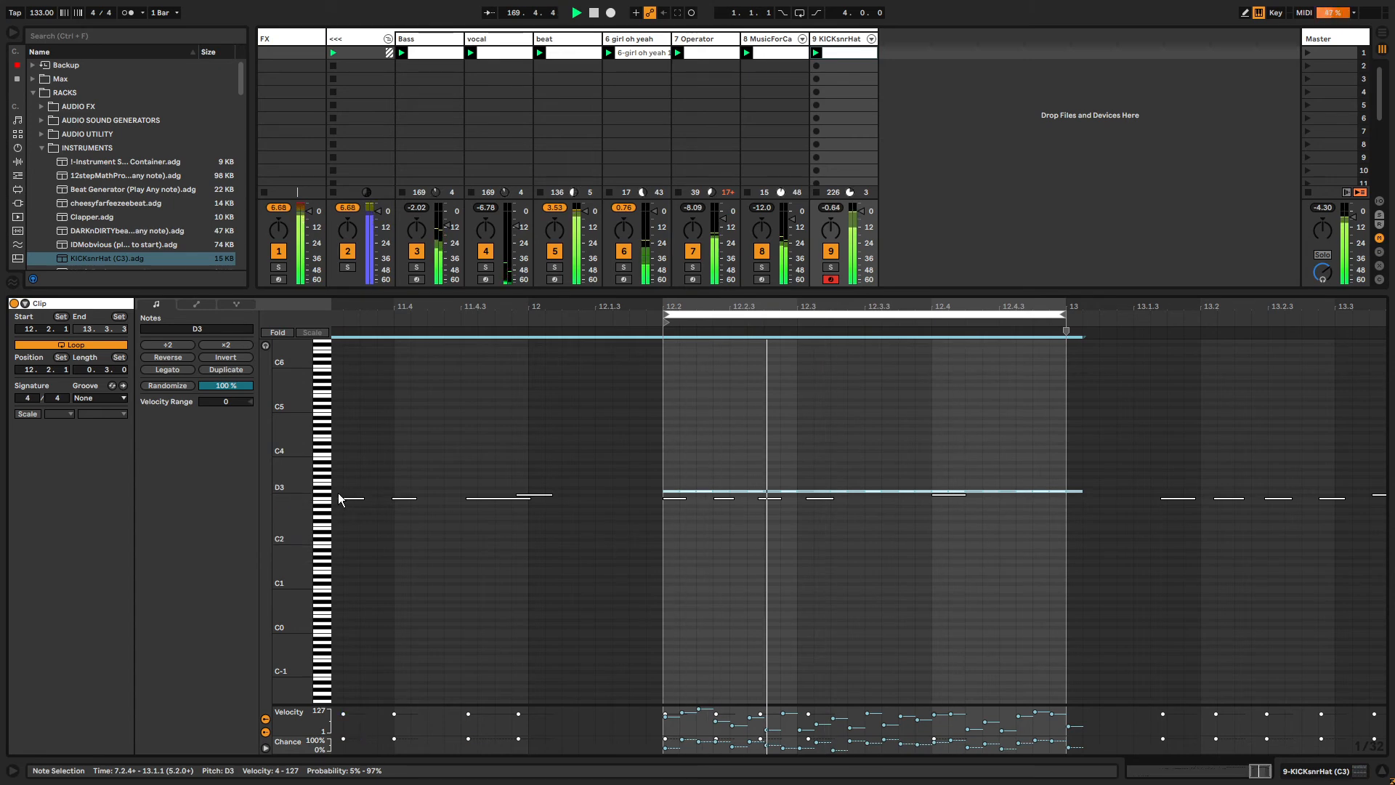
Delete the empty scenes below the first scene in the session.
{"action": "left_click", "coordinate": [840, 38]}
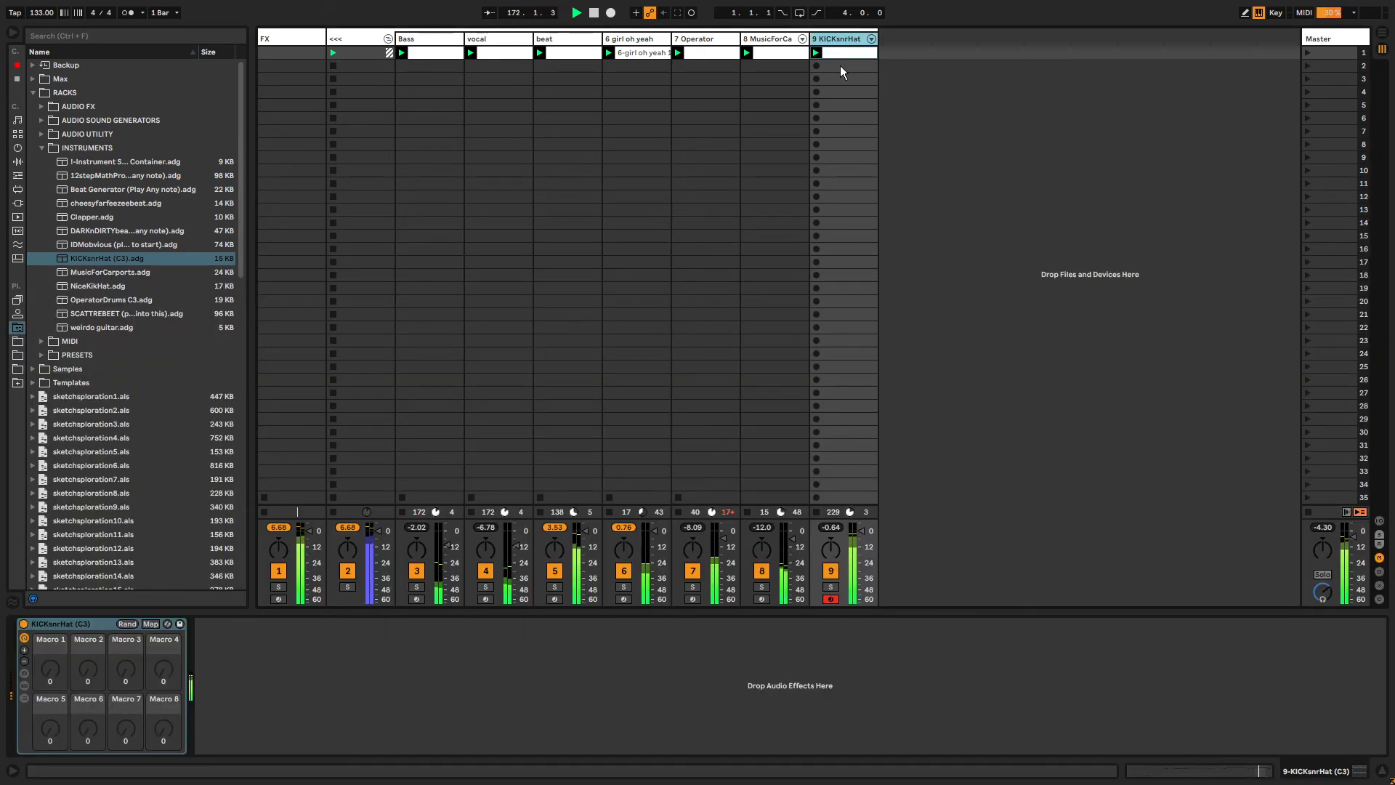
{"action": "left_click", "coordinate": [1314, 64]}
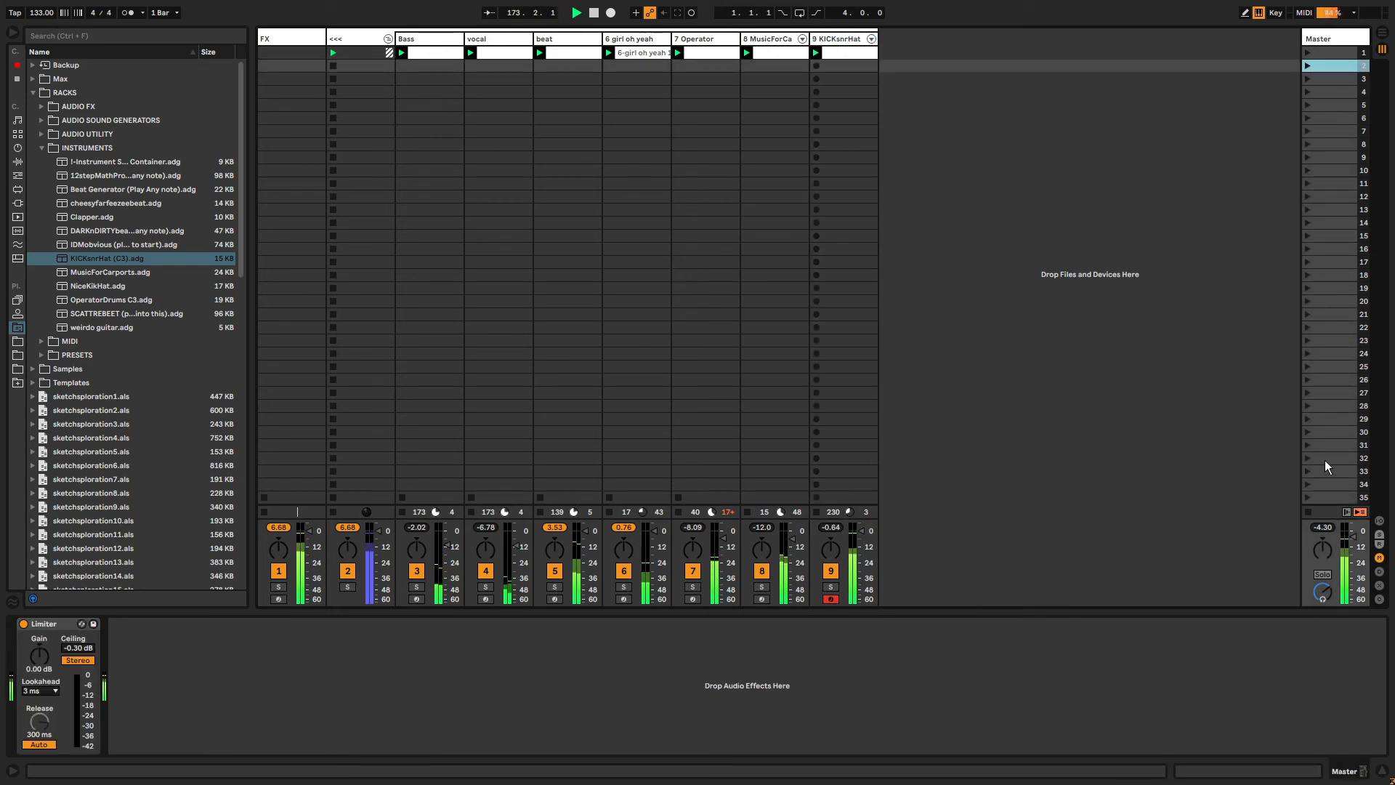
{"action": "left_click", "coordinate": [1326, 497], "text": "shift"}
{"action": "key", "text": "Delete"}
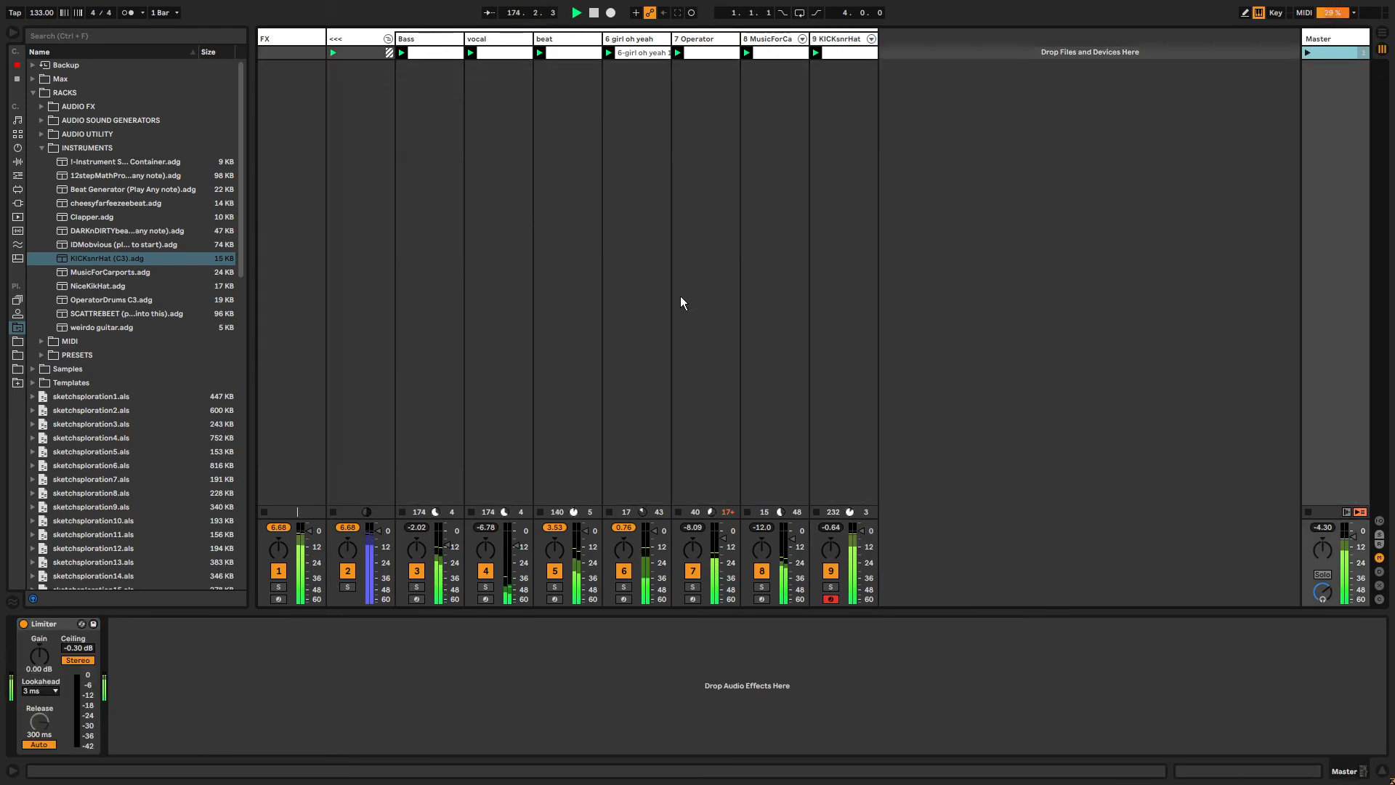
{"action": "key", "text": "alt+Tab"}
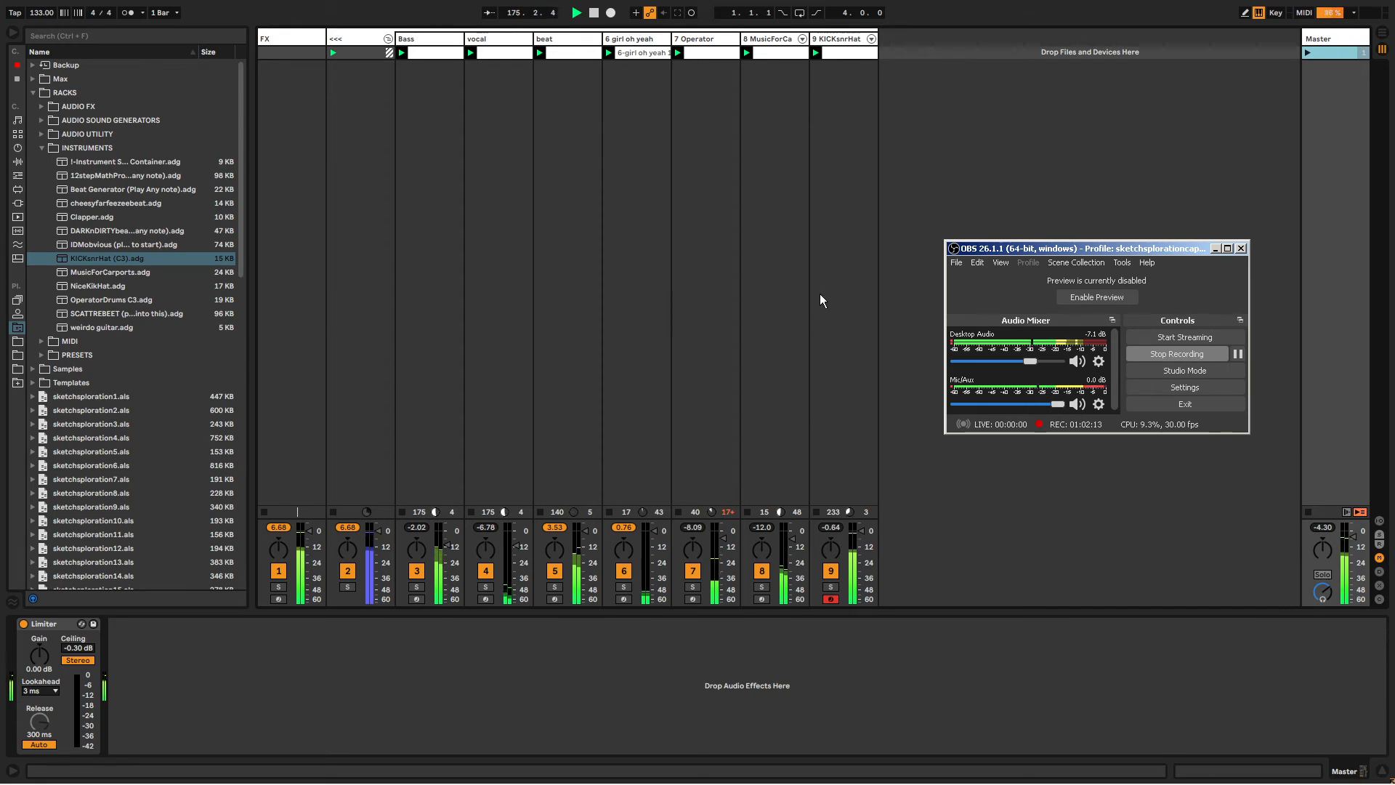
{"action": "left_click_drag", "start_coordinate": [1022, 360], "coordinate": [1018, 359]}
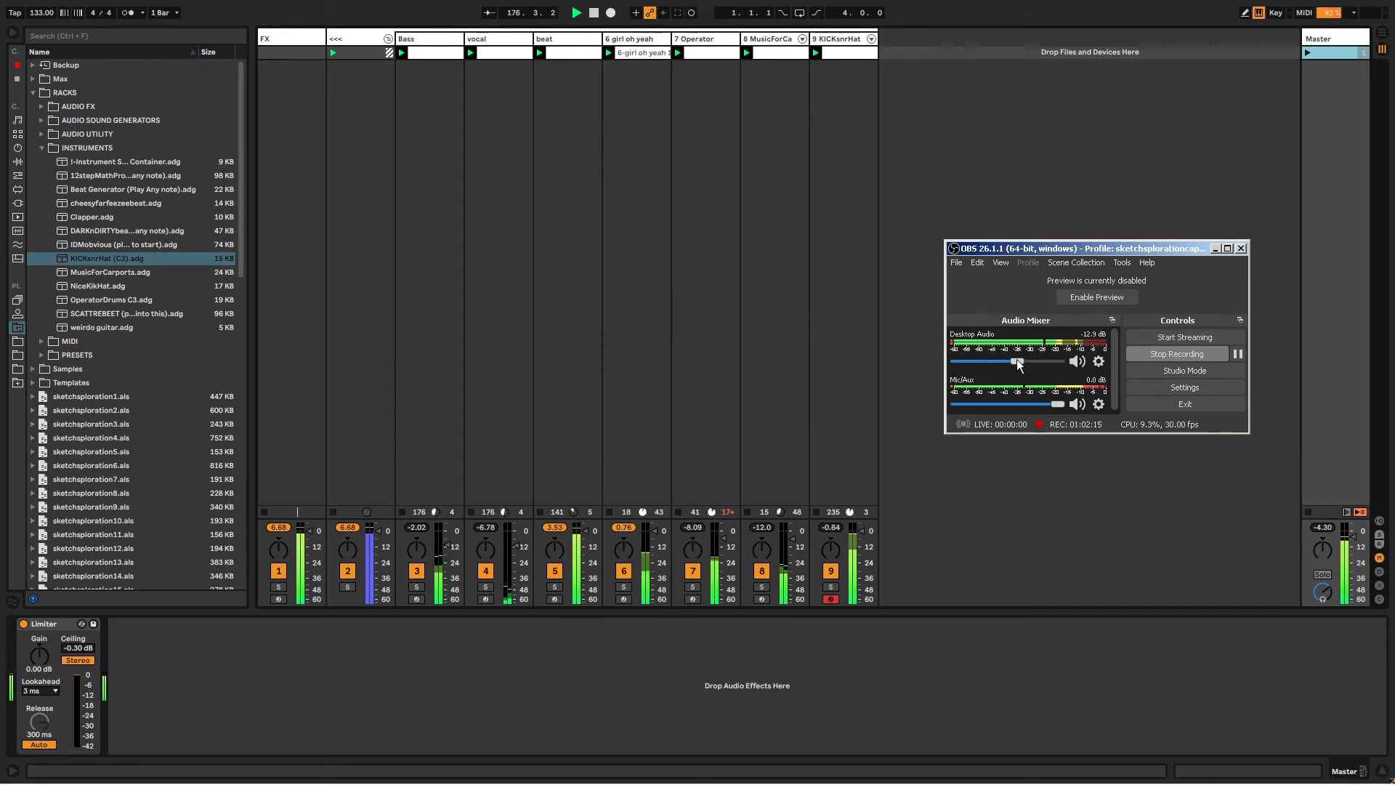
{"action": "left_click", "coordinate": [843, 41]}
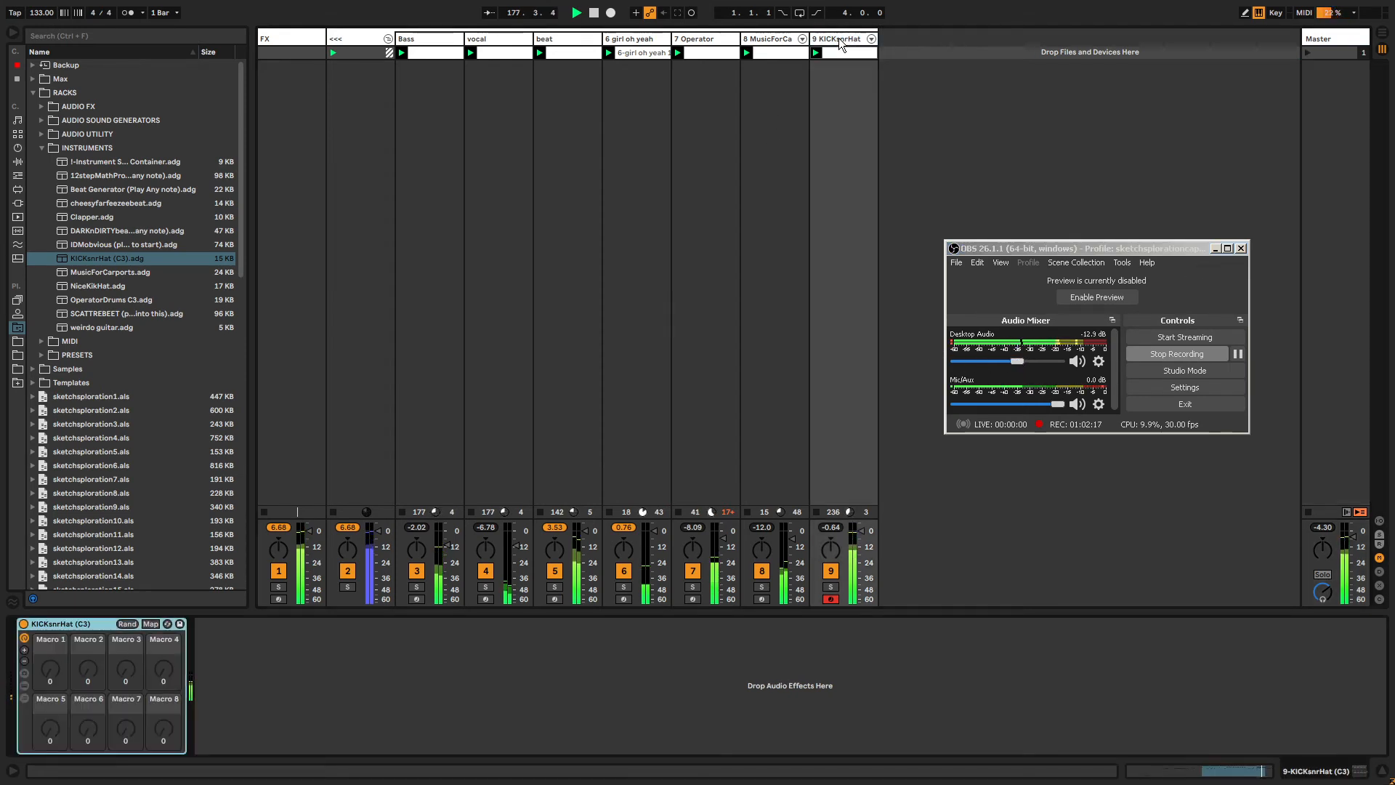
{"action": "left_click_drag", "start_coordinate": [1055, 251], "coordinate": [1071, 242]}
Open the hat chain's Operator filter settings, raise the filter resonance and set the volume to -14 dB.
{"action": "left_click", "coordinate": [843, 43]}
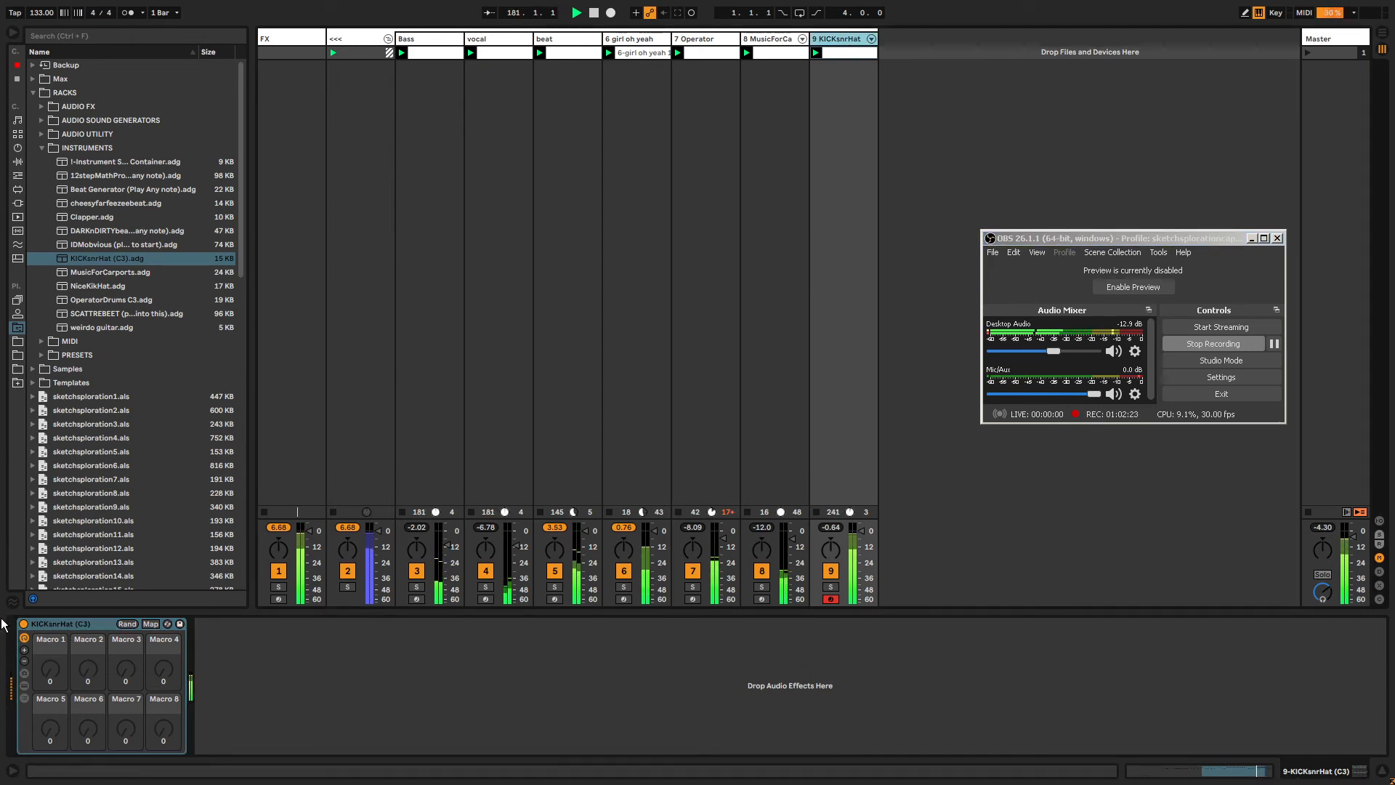
{"action": "left_click", "coordinate": [25, 698]}
{"action": "left_click", "coordinate": [201, 685]}
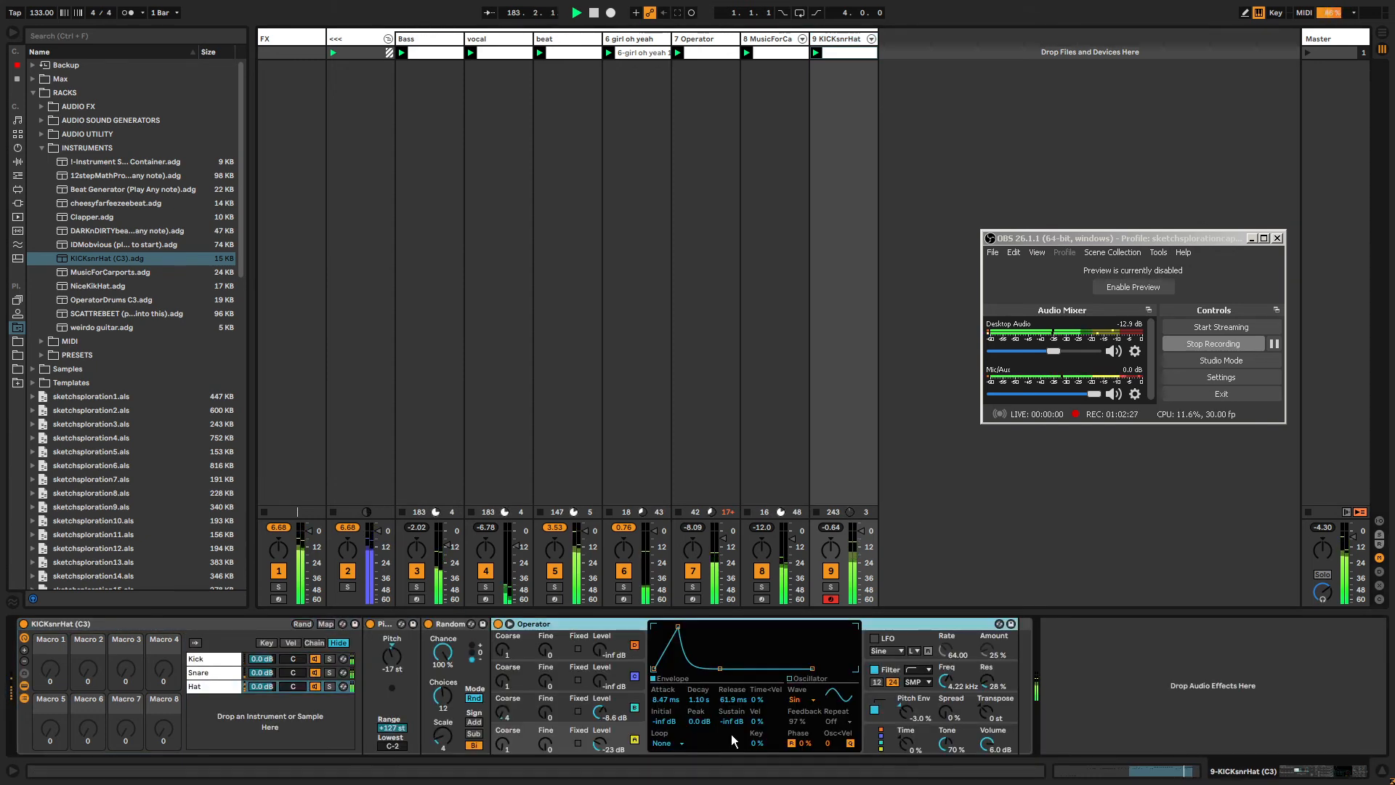
{"action": "left_click", "coordinate": [936, 683]}
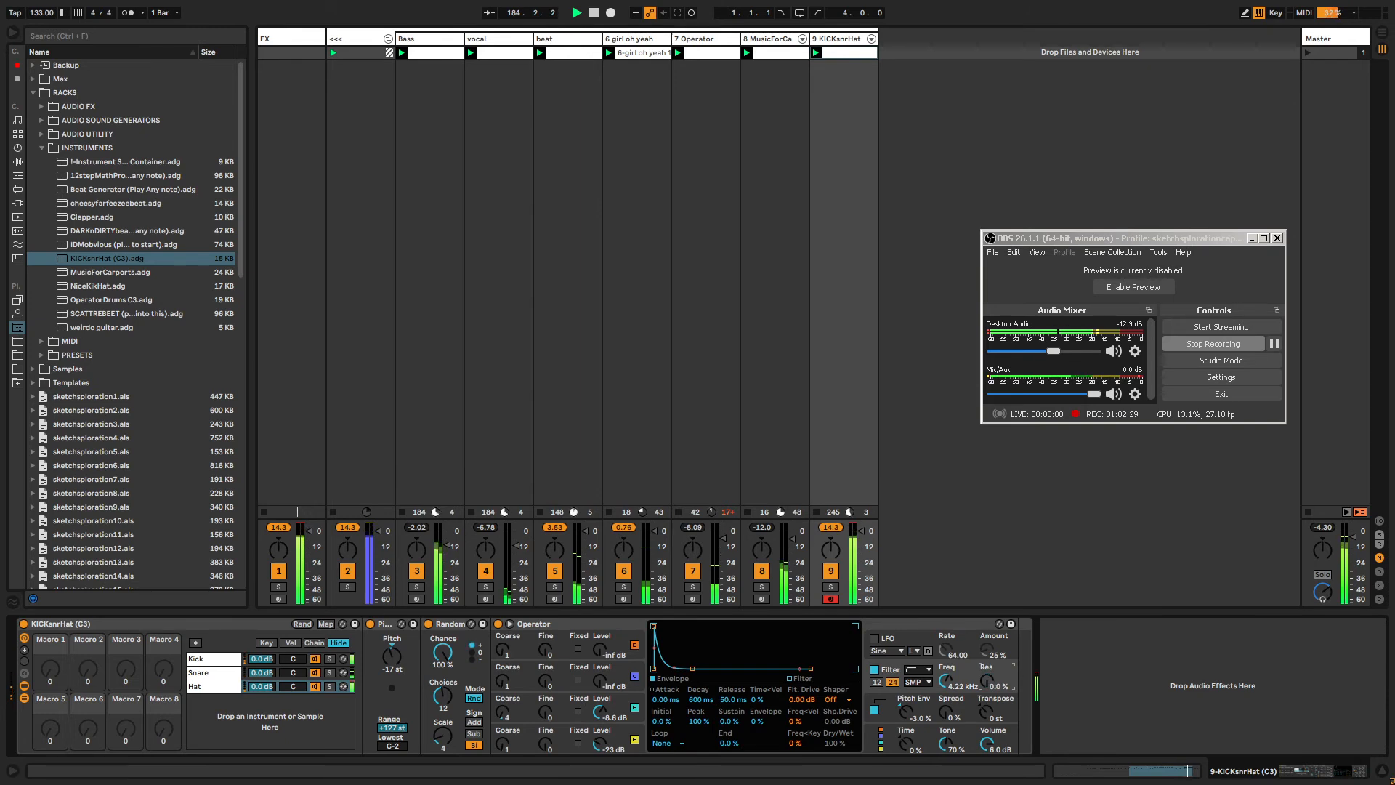
{"action": "left_click_drag", "start_coordinate": [994, 751], "coordinate": [993, 781]}
{"action": "left_click_drag", "start_coordinate": [986, 681], "coordinate": [986, 647]}
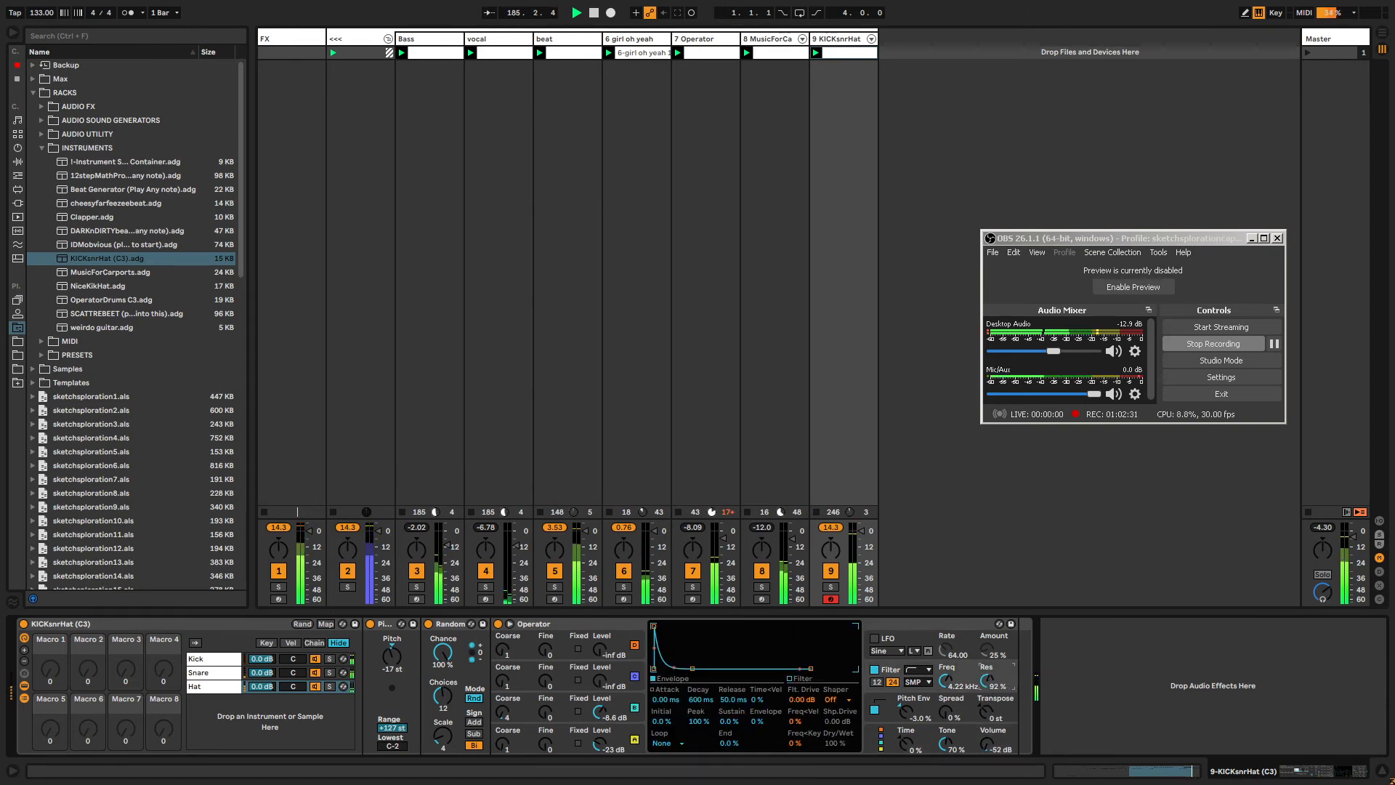
{"action": "left_click_drag", "start_coordinate": [983, 737], "coordinate": [983, 704]}
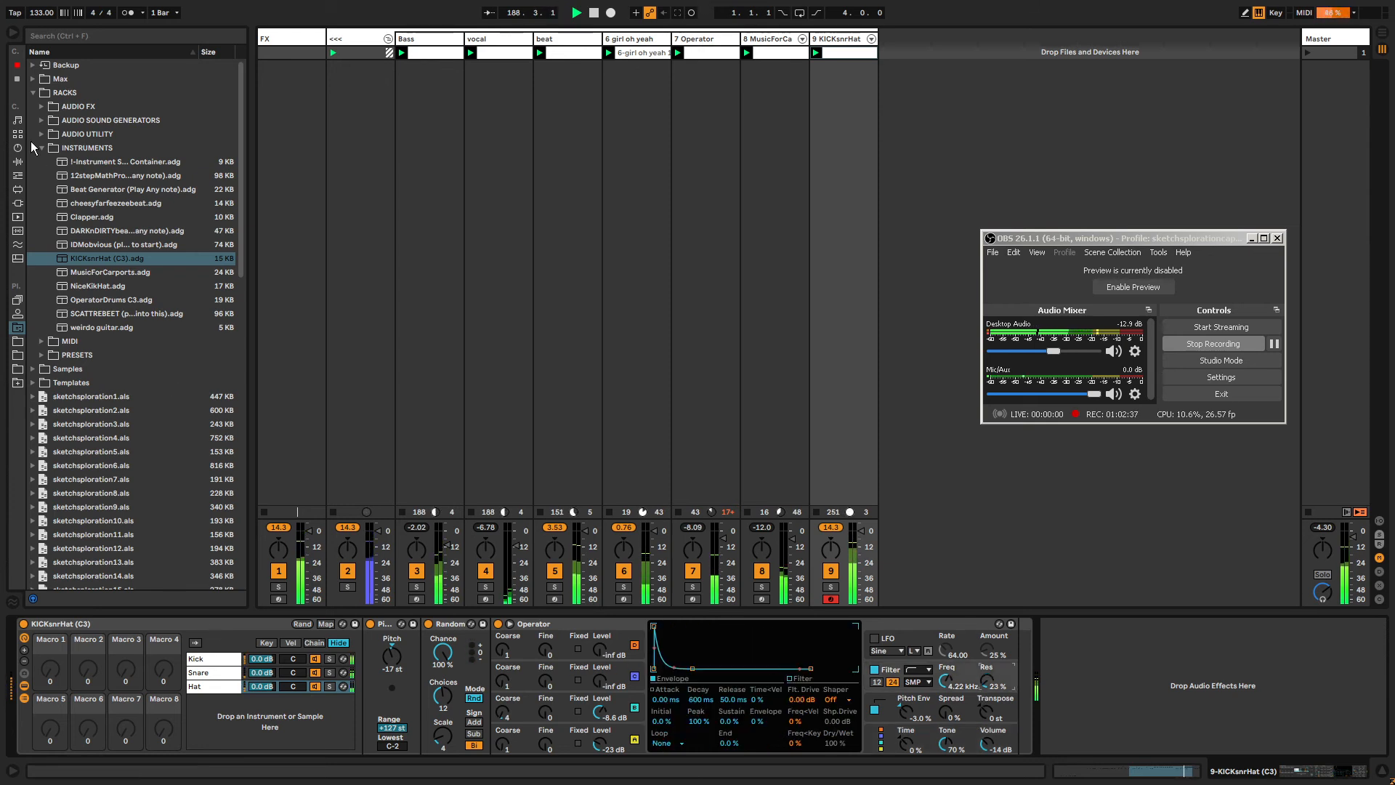
Select the kick chain and shorten its Operator envelope decay to 446 ms.
{"action": "left_click", "coordinate": [32, 92]}
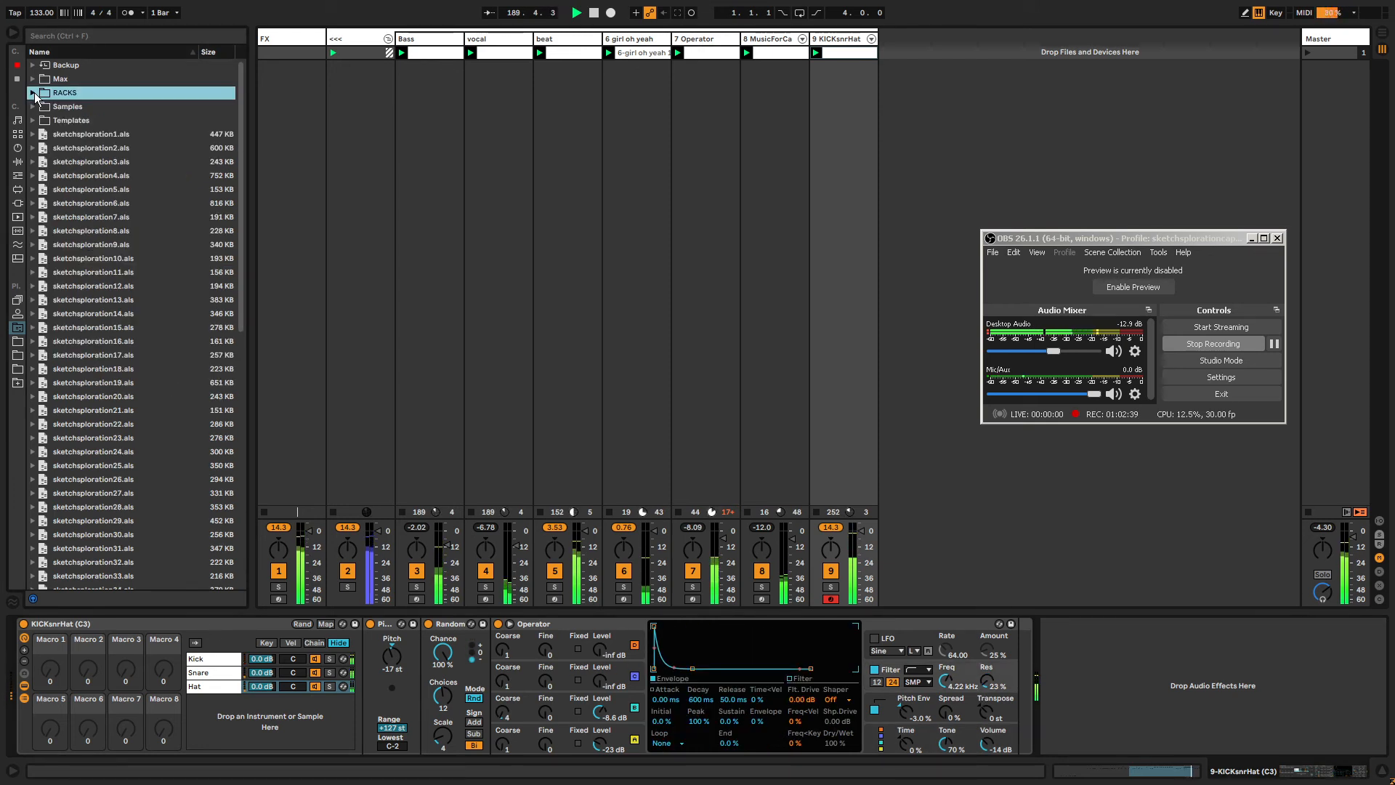
{"action": "left_click", "coordinate": [215, 663]}
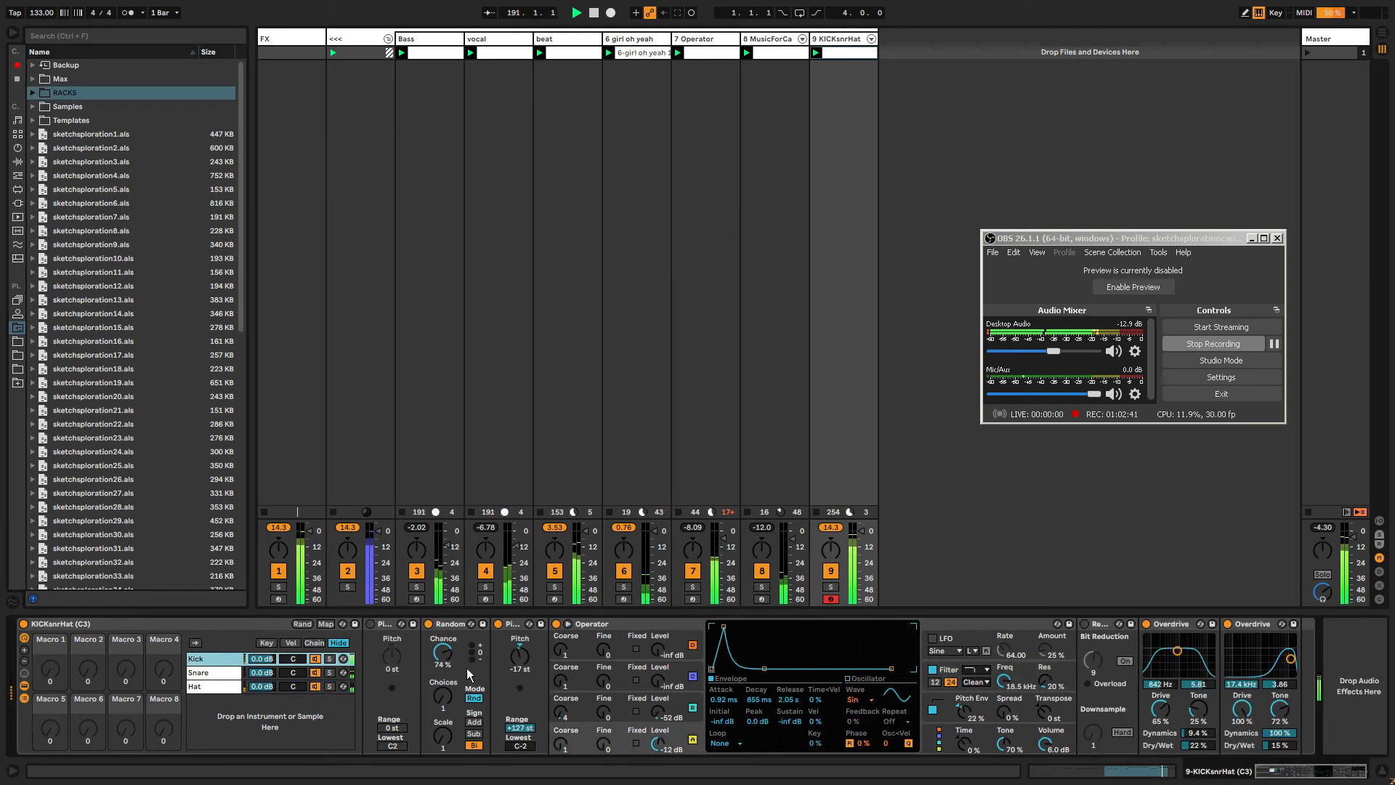
{"action": "left_click", "coordinate": [779, 674]}
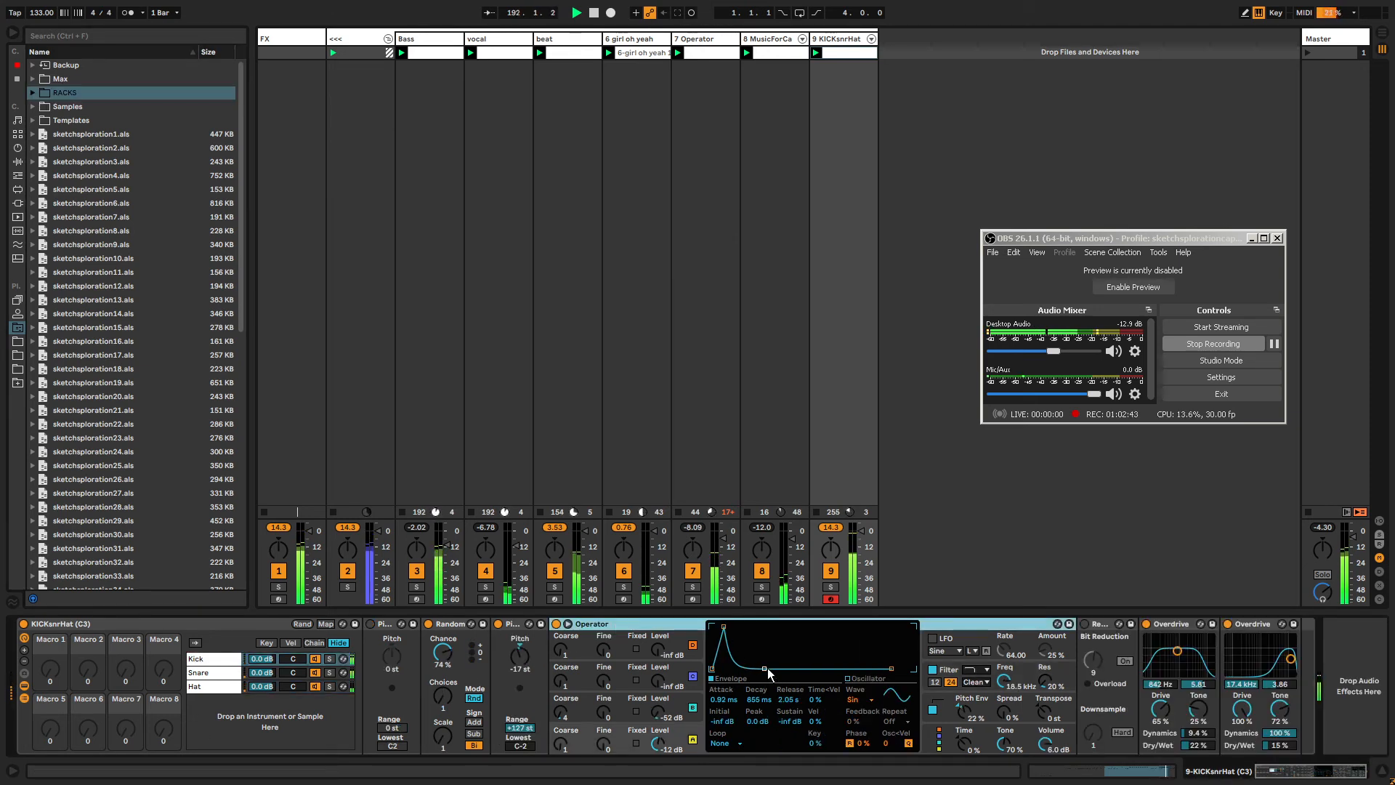
{"action": "mouse_move", "coordinate": [768, 669]}
{"action": "left_mouse_down"}
{"action": "mouse_move", "coordinate": [748, 668]}
{"action": "mouse_move", "coordinate": [760, 667]}
{"action": "left_mouse_up"}
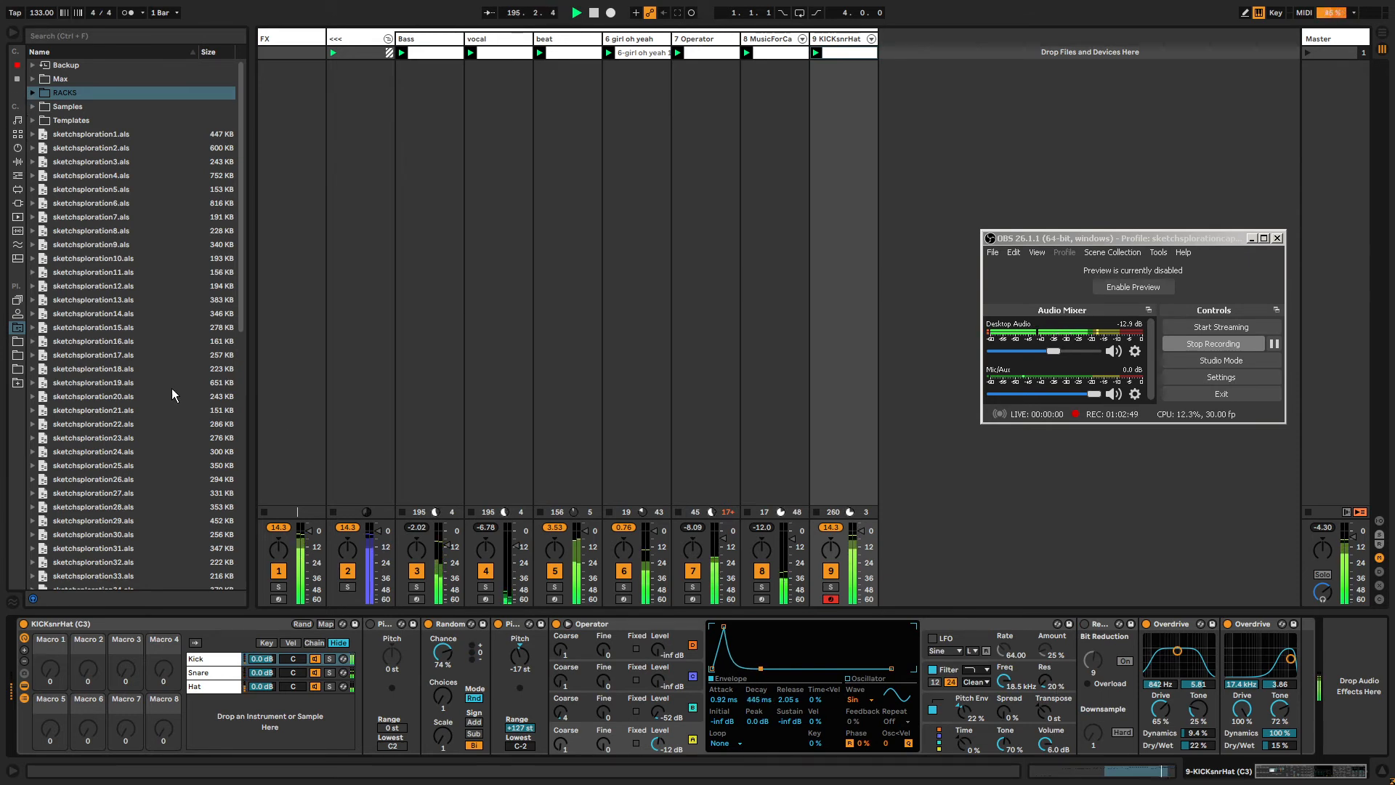
Select the snare chain and set Operator oscillator D's coarse tuning to 0.5 and lower its level.
{"action": "left_click", "coordinate": [212, 676]}
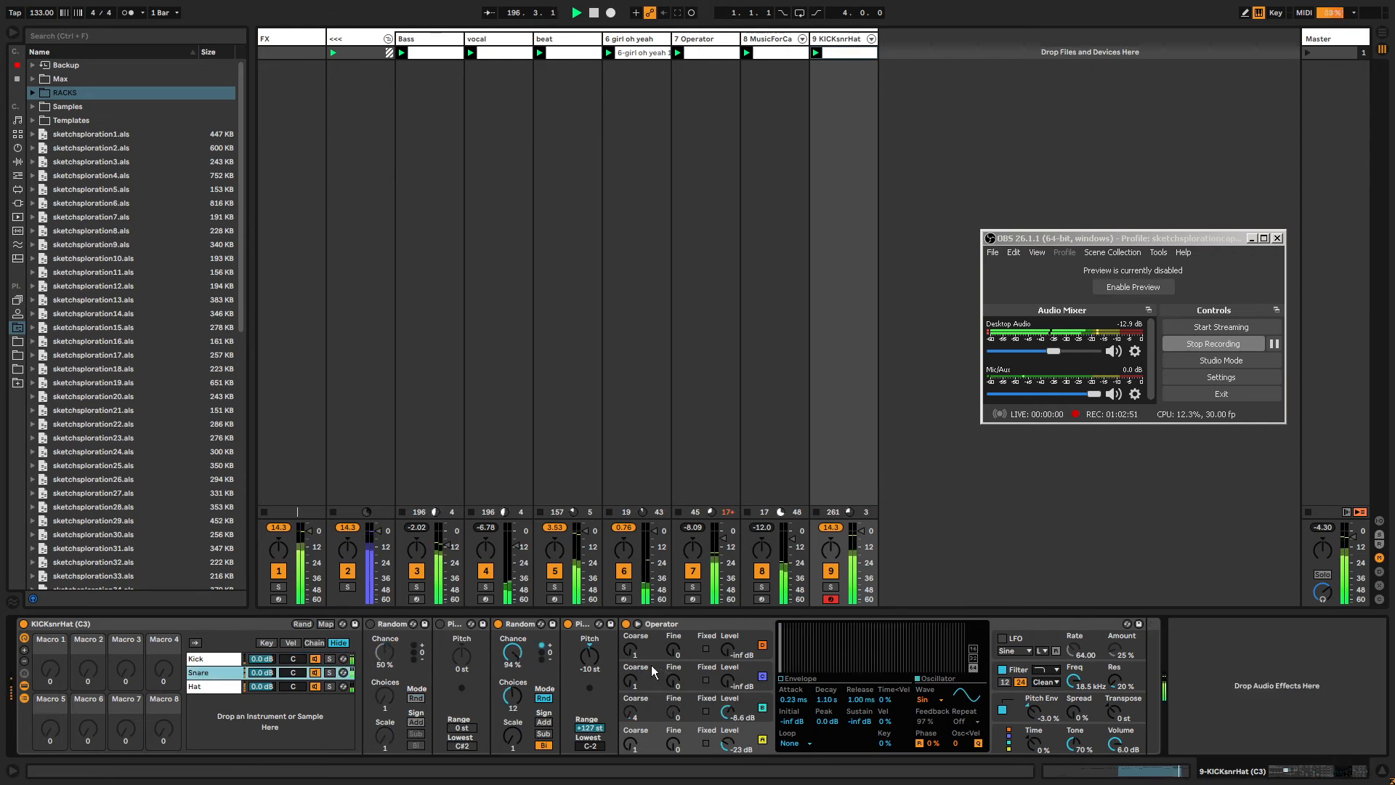
{"action": "mouse_move", "coordinate": [629, 745]}
{"action": "left_mouse_down"}
{"action": "mouse_move", "coordinate": [630, 697]}
{"action": "mouse_move", "coordinate": [629, 748]}
{"action": "left_mouse_up"}
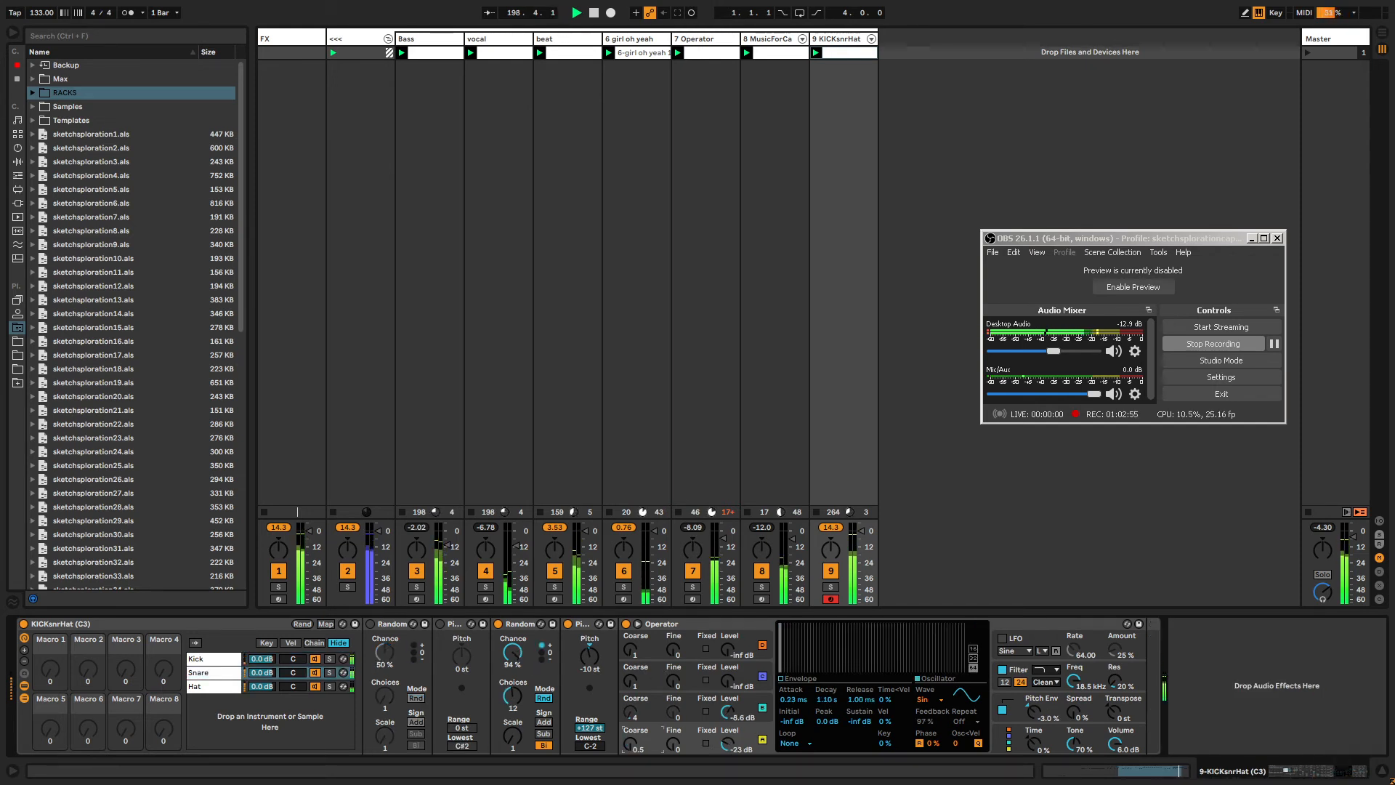
{"action": "left_click_drag", "start_coordinate": [727, 744], "coordinate": [727, 734]}
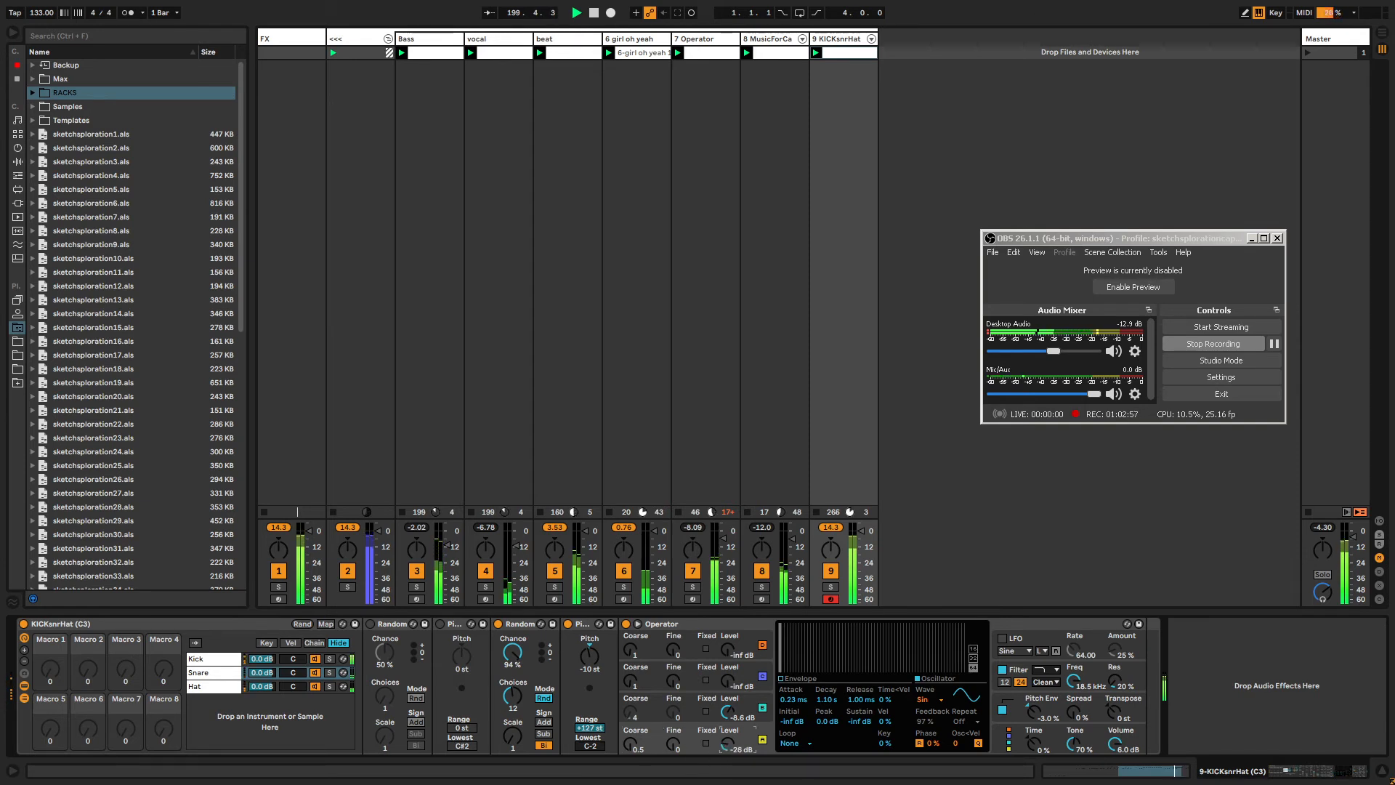
Reshape the snare oscillator envelope to a 351 ms decay, -40 dB sustain and 1.27 ms release.
{"action": "left_click", "coordinate": [794, 682]}
{"action": "mouse_move", "coordinate": [826, 665]}
{"action": "left_mouse_down"}
{"action": "mouse_move", "coordinate": [808, 668]}
{"action": "mouse_move", "coordinate": [826, 656]}
{"action": "left_mouse_up"}
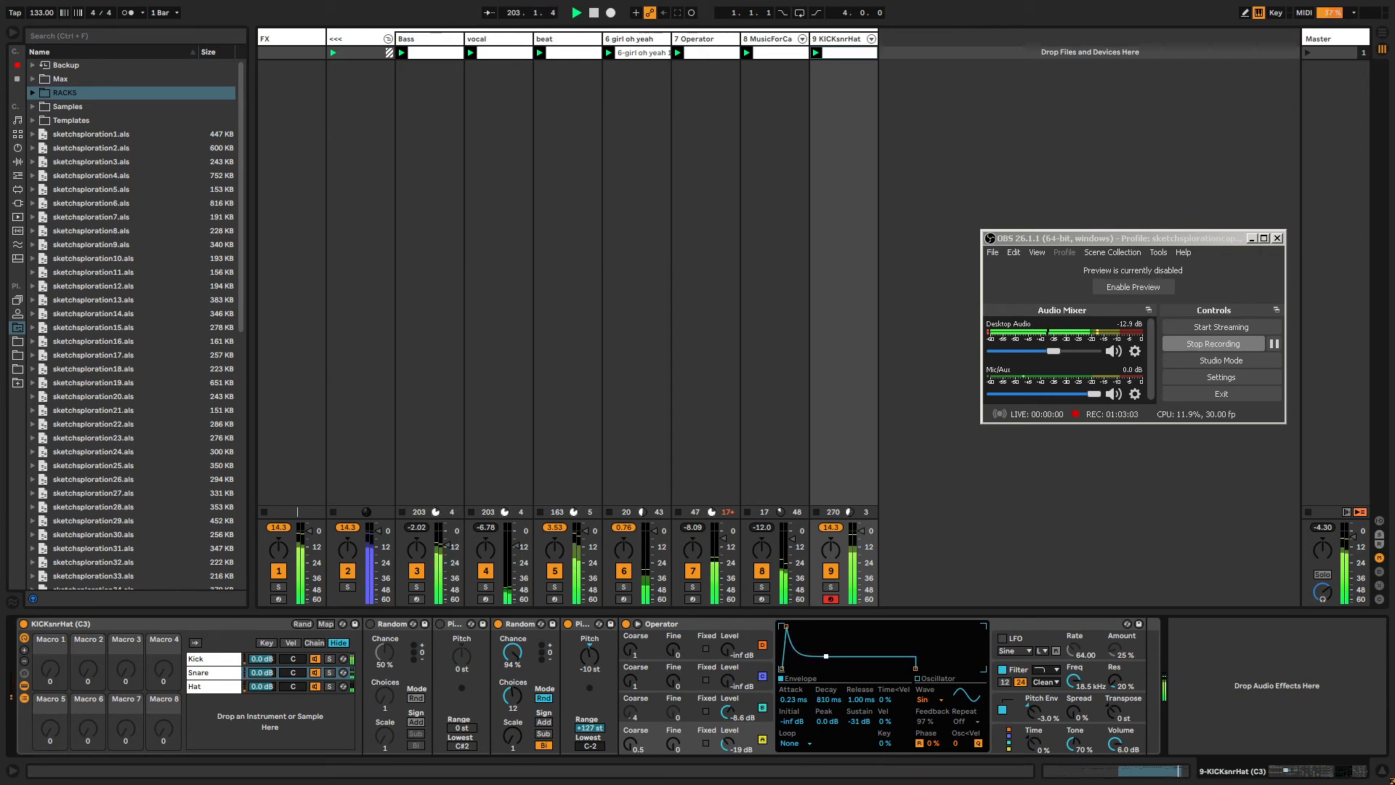
{"action": "left_click_drag", "start_coordinate": [916, 667], "coordinate": [928, 667]}
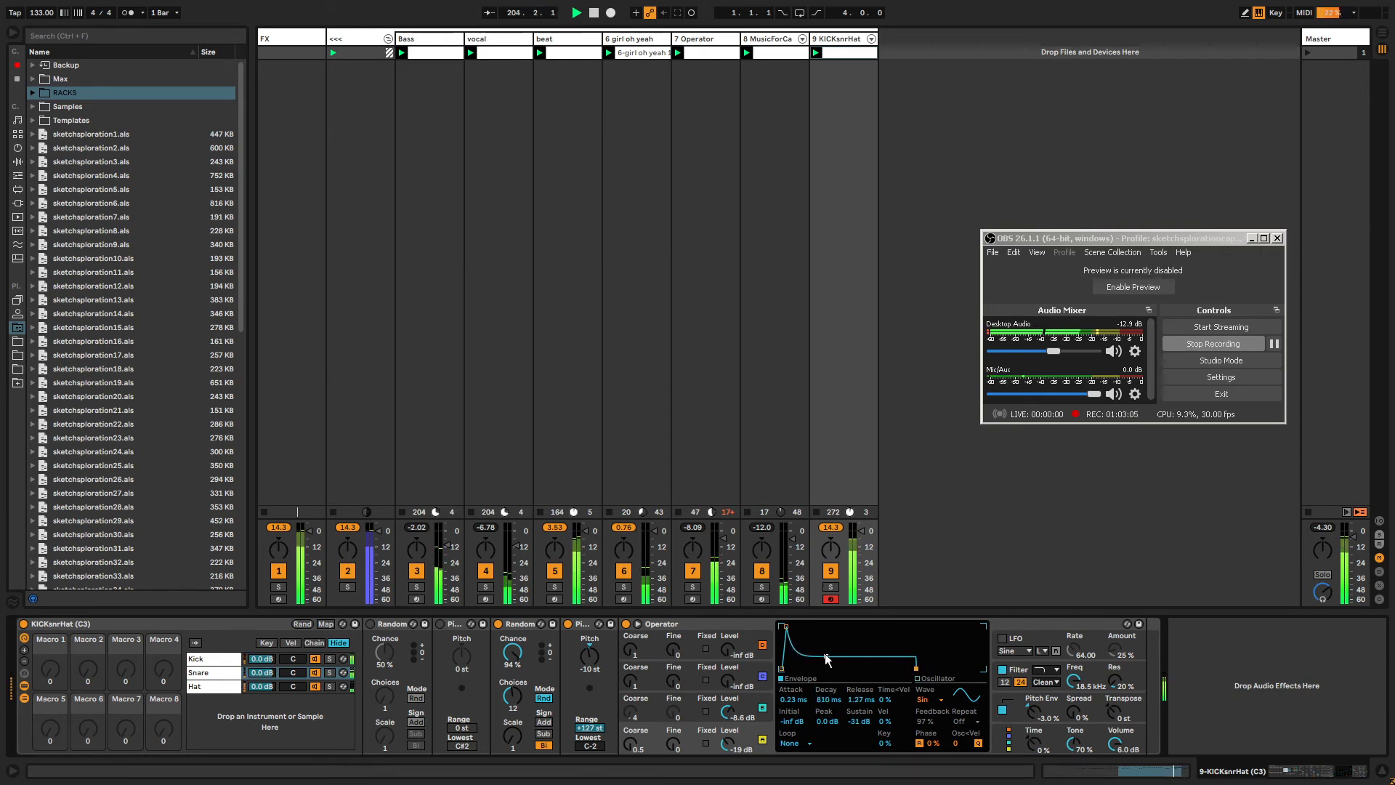
{"action": "left_click_drag", "start_coordinate": [826, 659], "coordinate": [821, 660]}
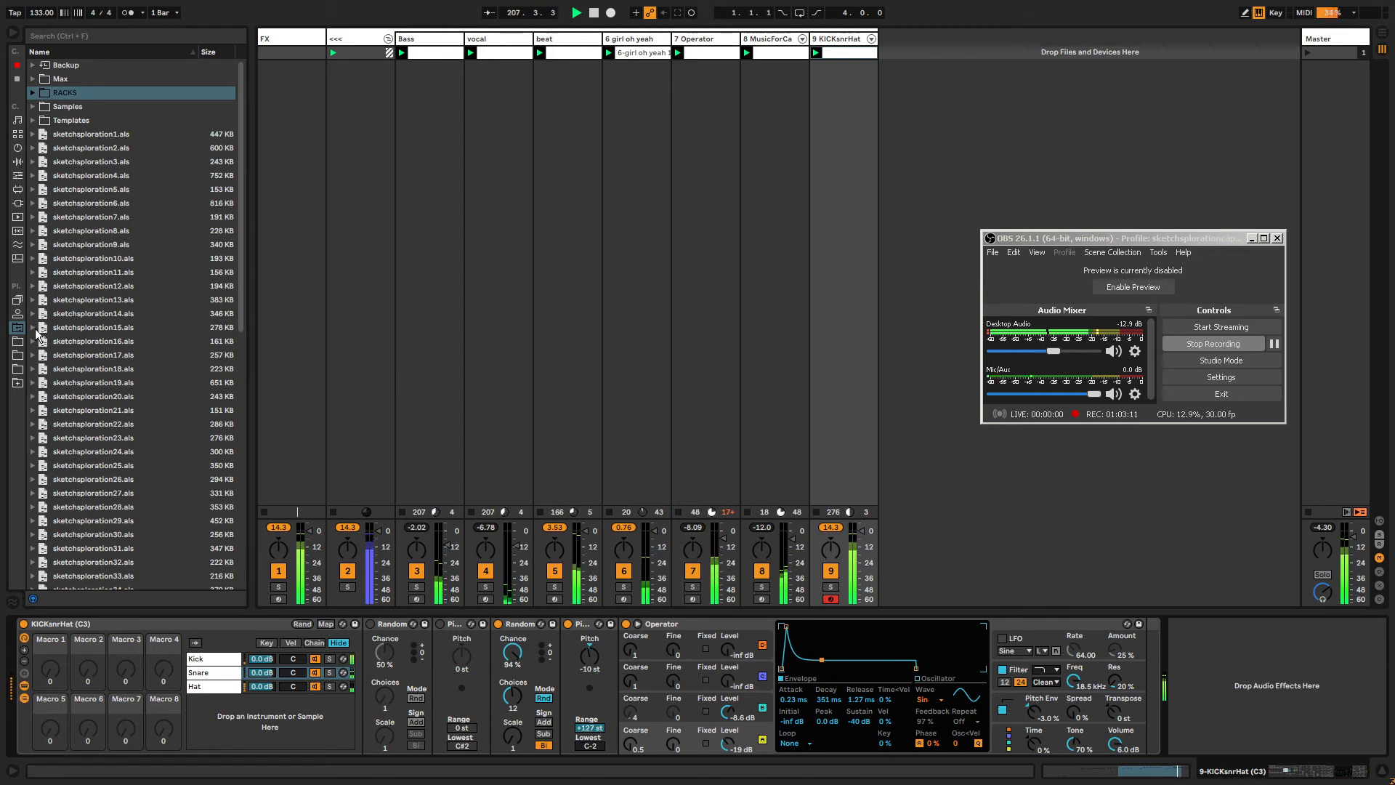
Browse the Audio FX racks and select BeatRepeeeeetFXSELECT.adg.
{"action": "left_click", "coordinate": [32, 93]}
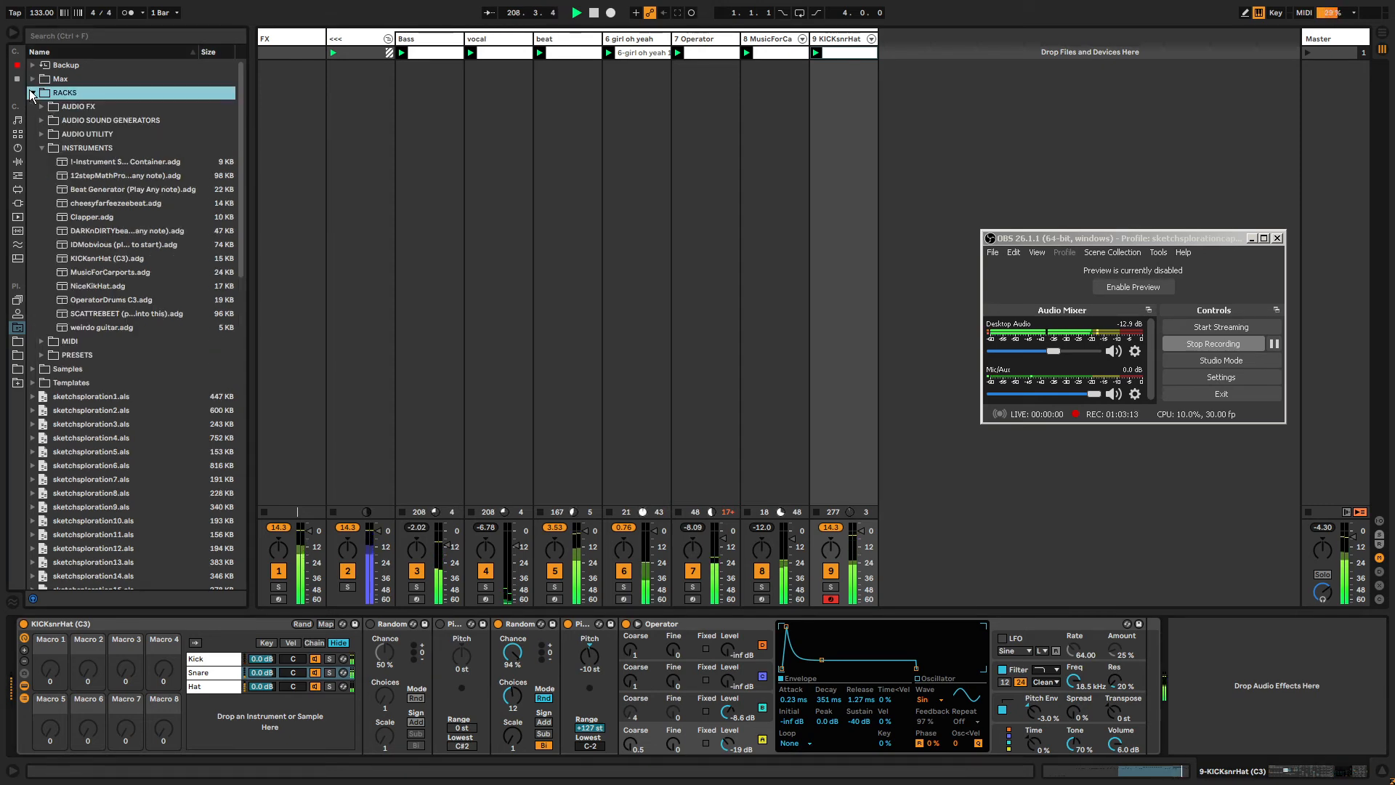
{"action": "left_click", "coordinate": [43, 148]}
{"action": "left_click", "coordinate": [41, 106]}
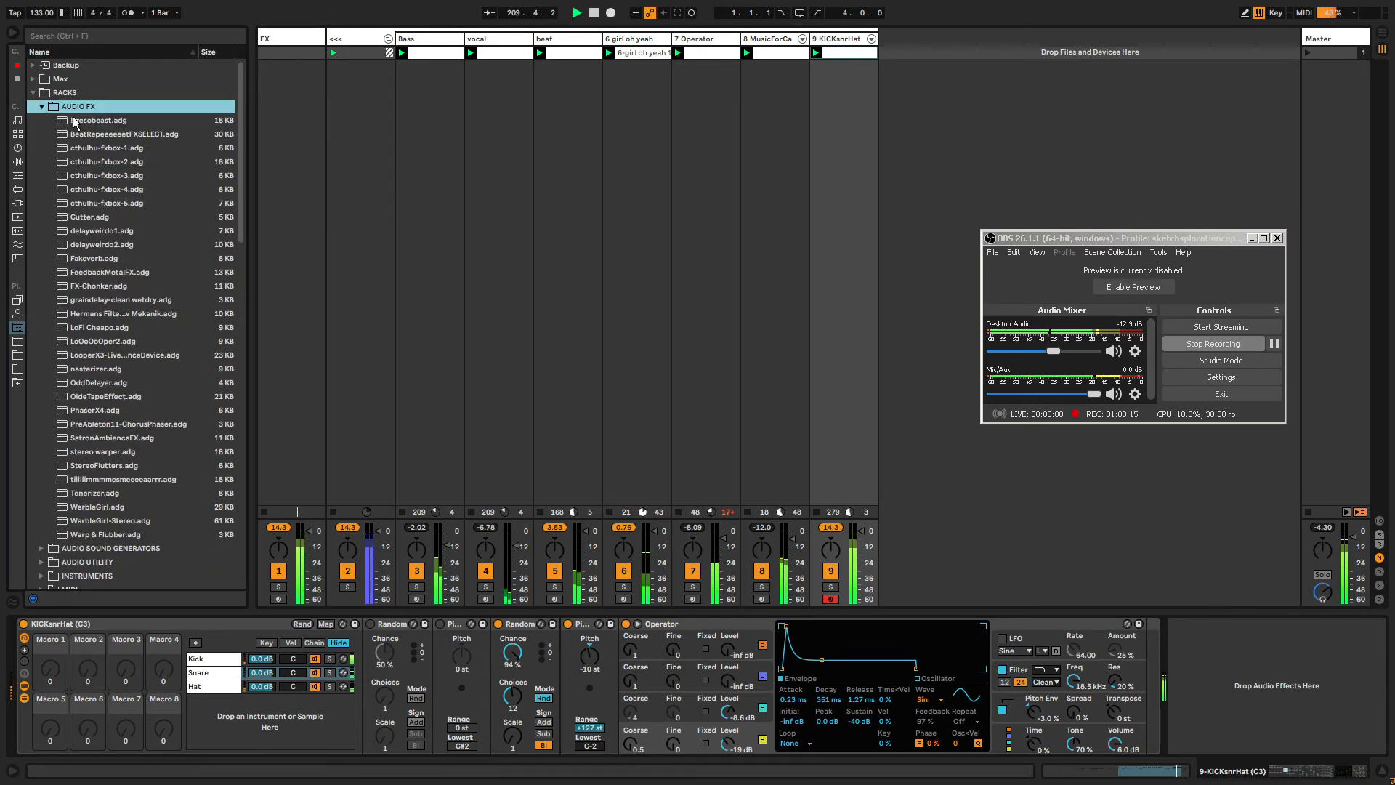
{"action": "left_click", "coordinate": [97, 134]}
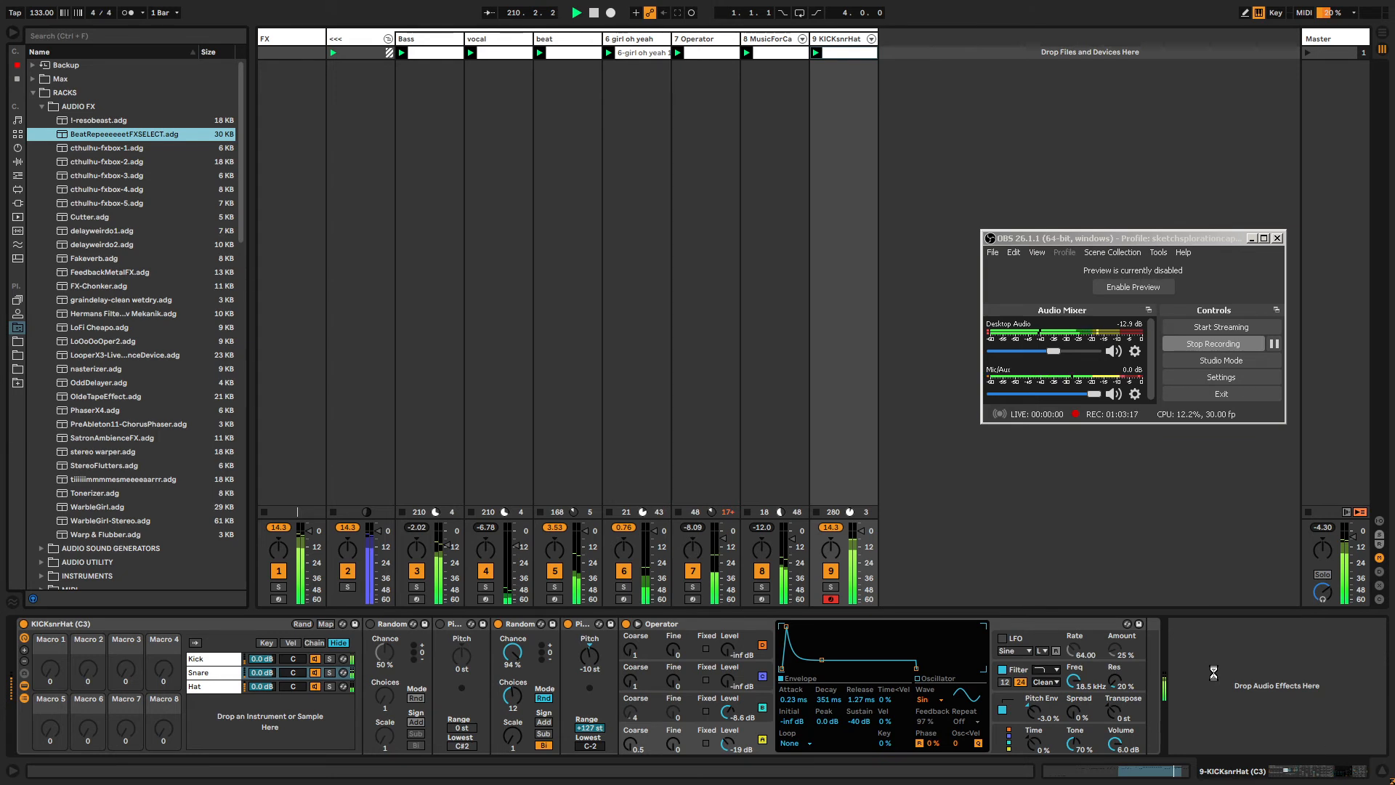
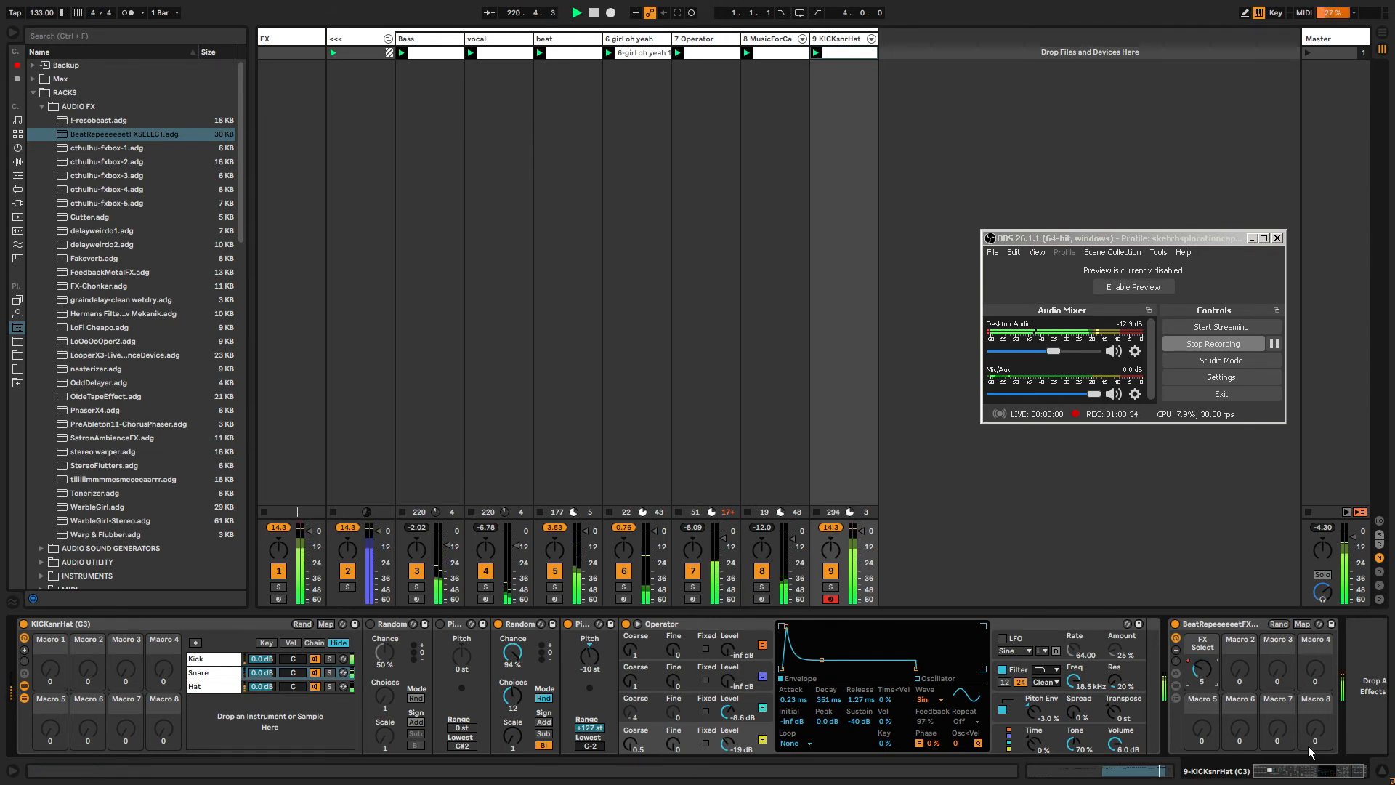
Load the OldeTapeEffect rack from the Audio FX racks onto the KICKsnrHat track.
{"action": "left_click", "coordinate": [1285, 778]}
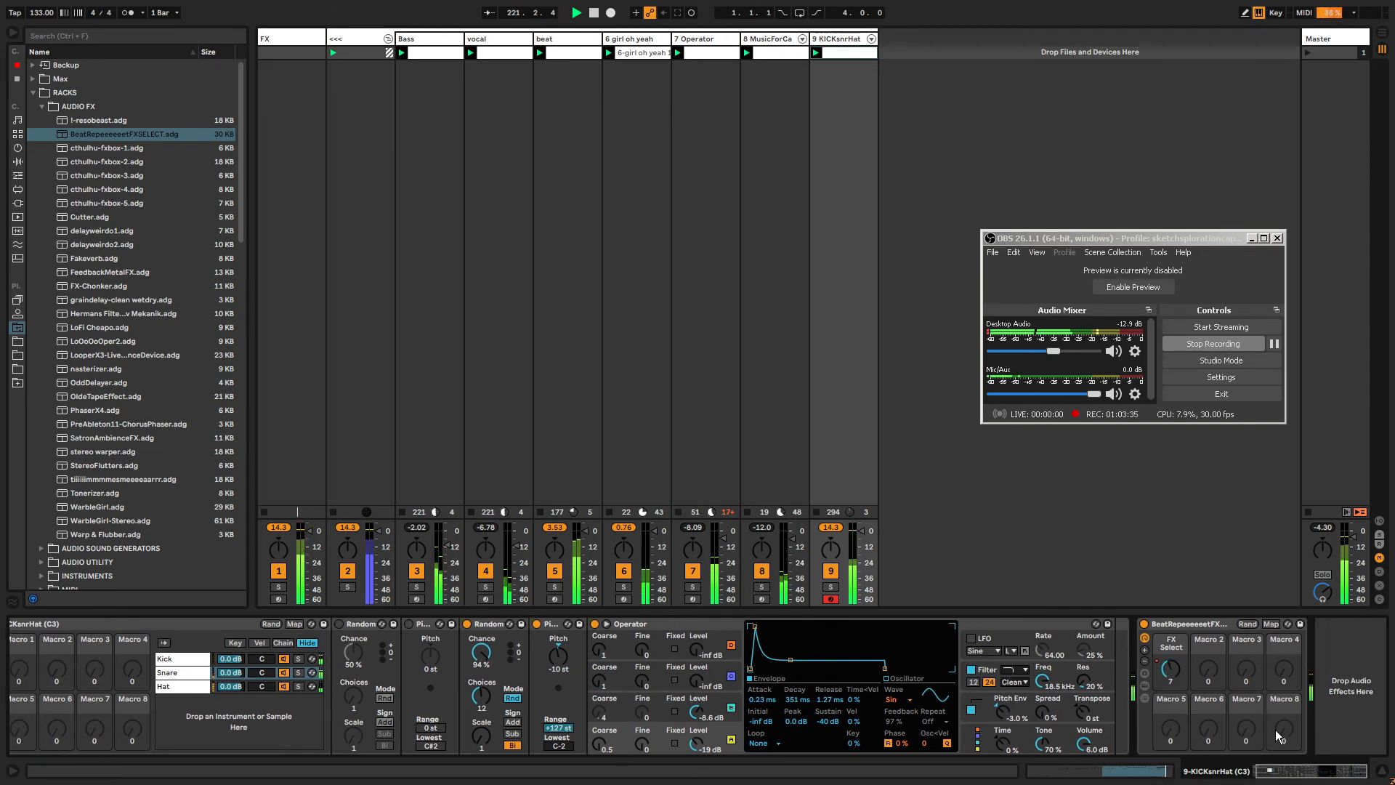
{"action": "left_click", "coordinate": [85, 121]}
{"action": "left_click", "coordinate": [102, 397]}
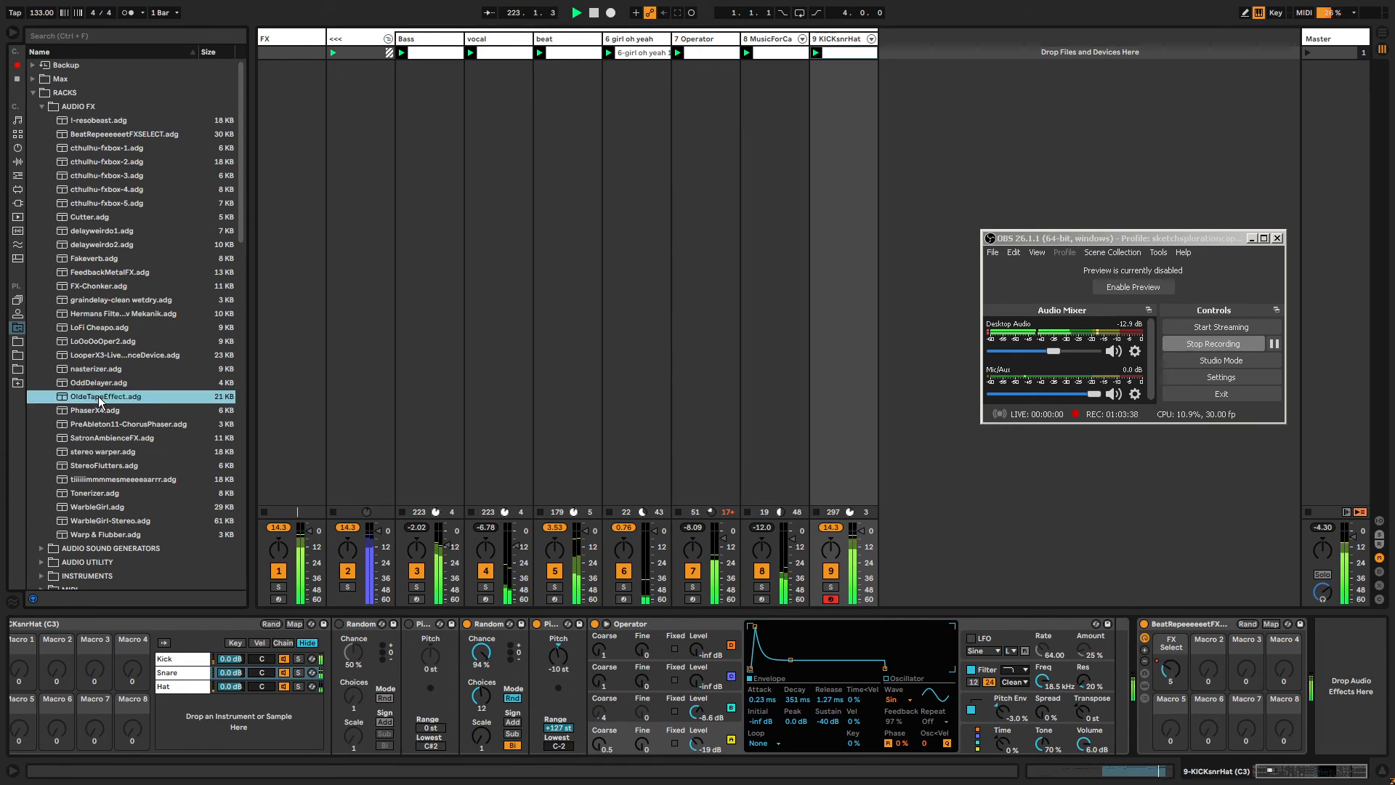
{"action": "key", "text": "Return"}
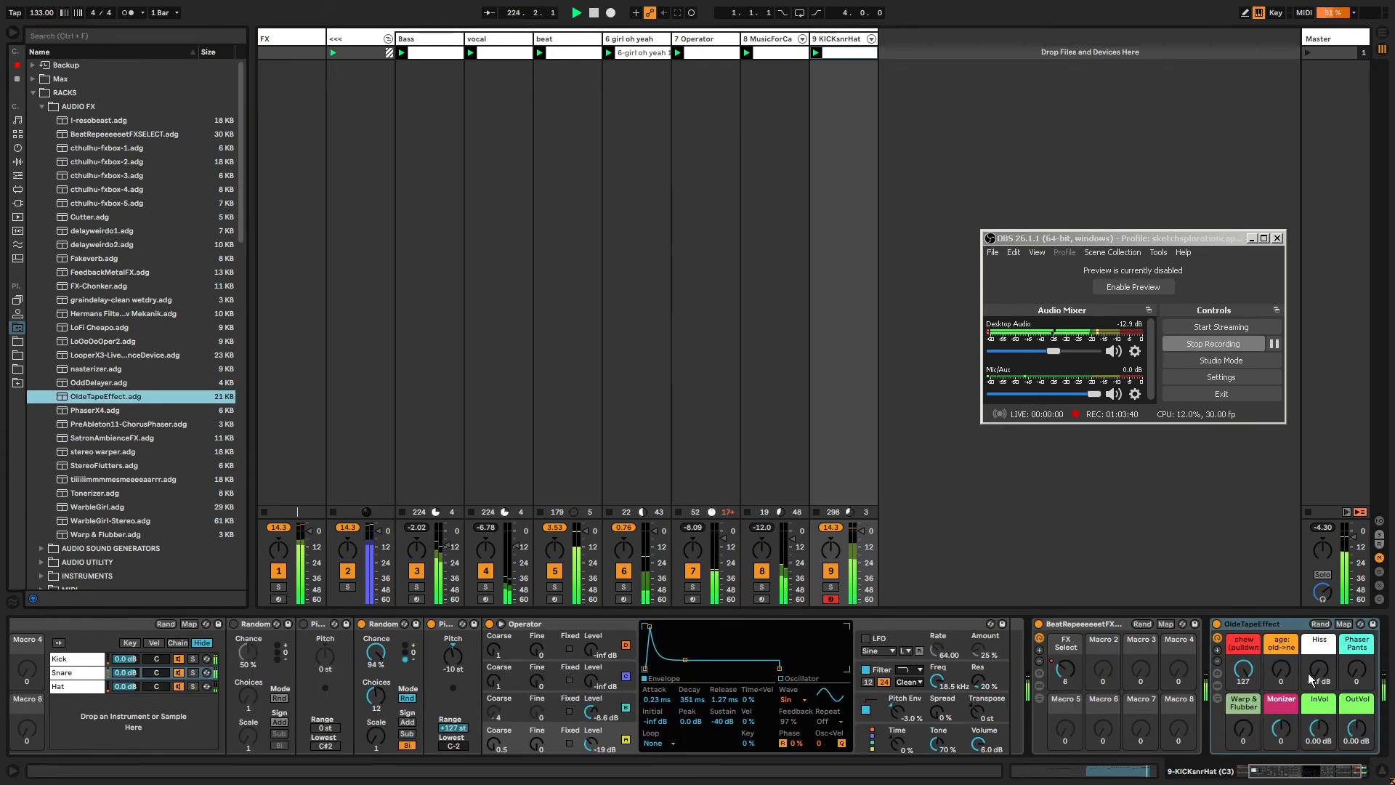
Turn the OldeTapeEffect's age, chew and Warp & Flubber macros fully up to 127.
{"action": "left_click_drag", "start_coordinate": [1273, 680], "coordinate": [1300, 676]}
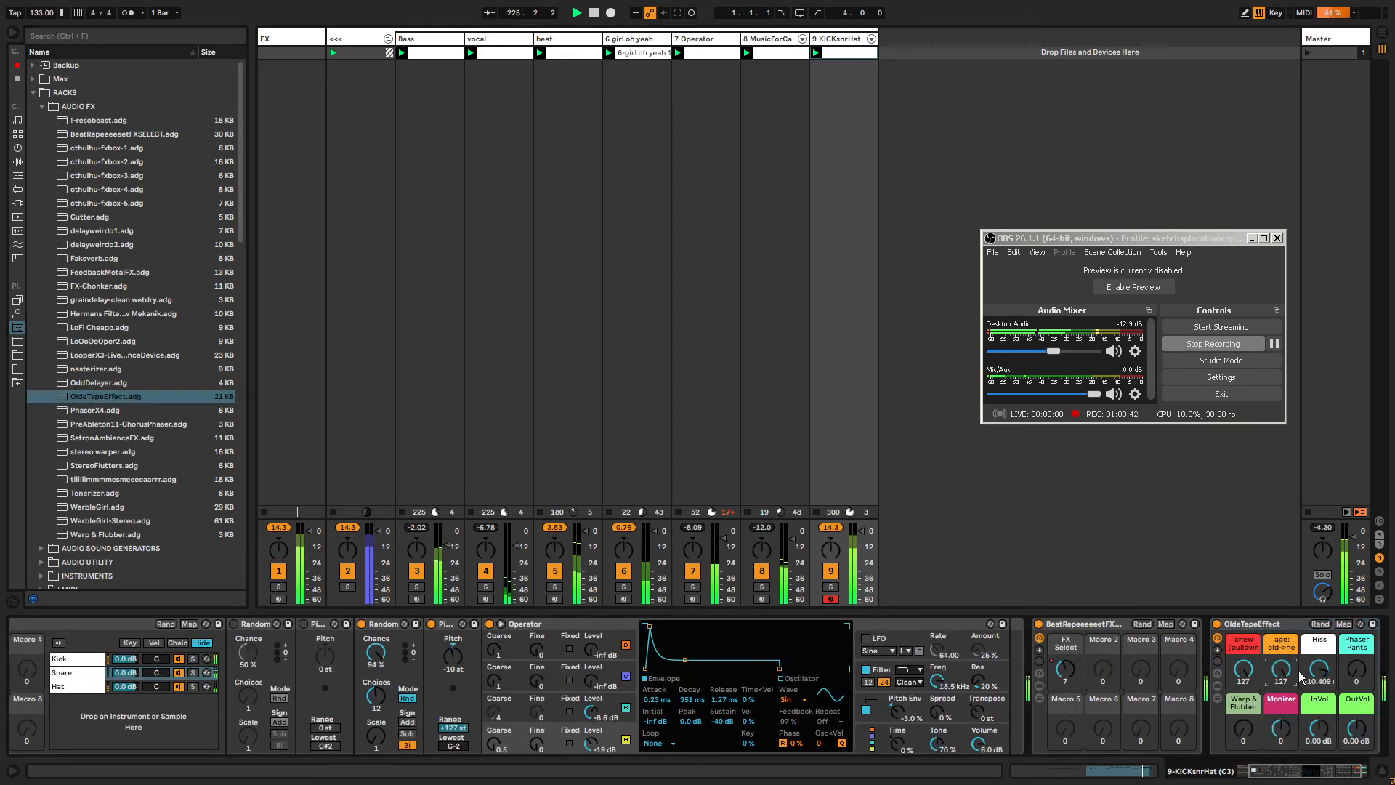
{"action": "left_click", "coordinate": [1272, 775]}
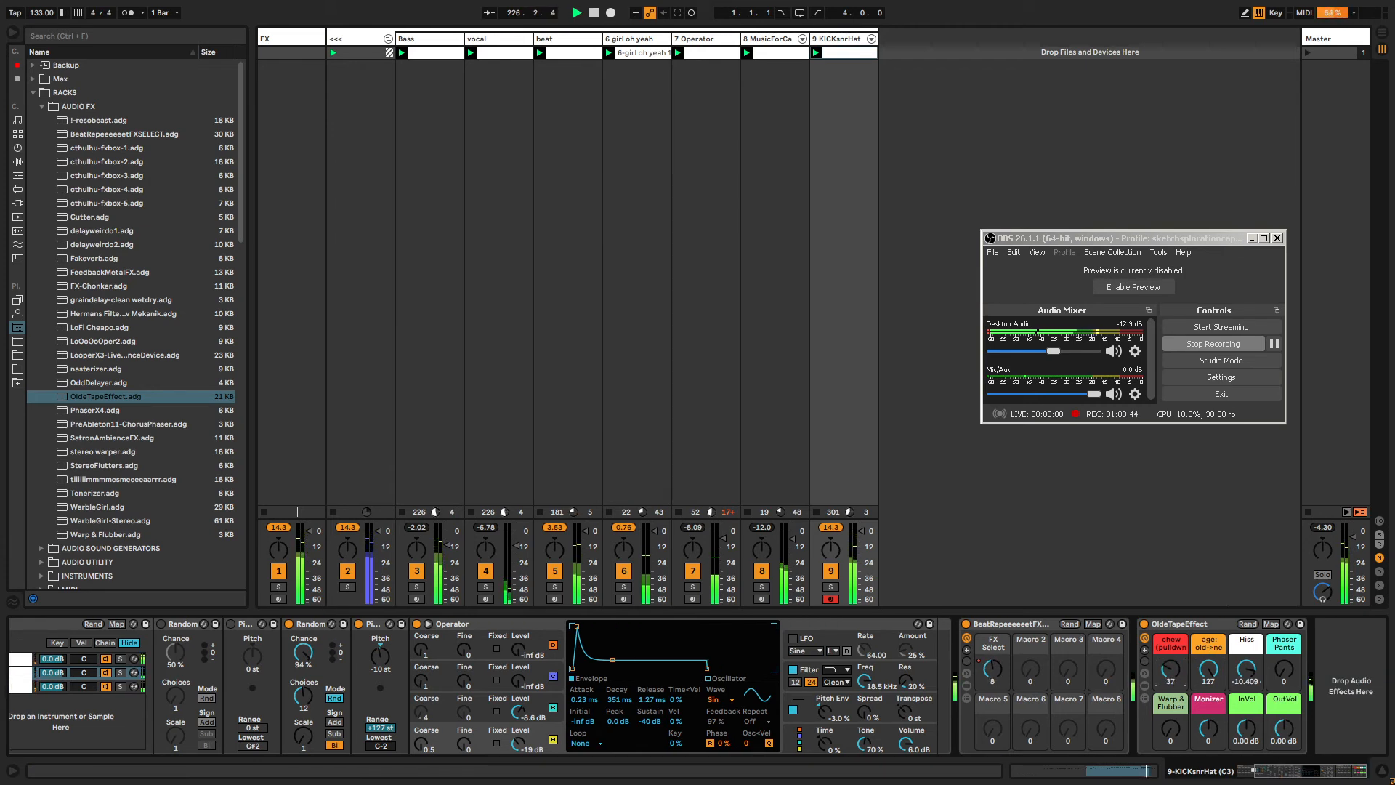
{"action": "mouse_move", "coordinate": [1171, 670]}
{"action": "left_mouse_down"}
{"action": "mouse_move", "coordinate": [1171, 683]}
{"action": "mouse_move", "coordinate": [1170, 657]}
{"action": "left_mouse_up"}
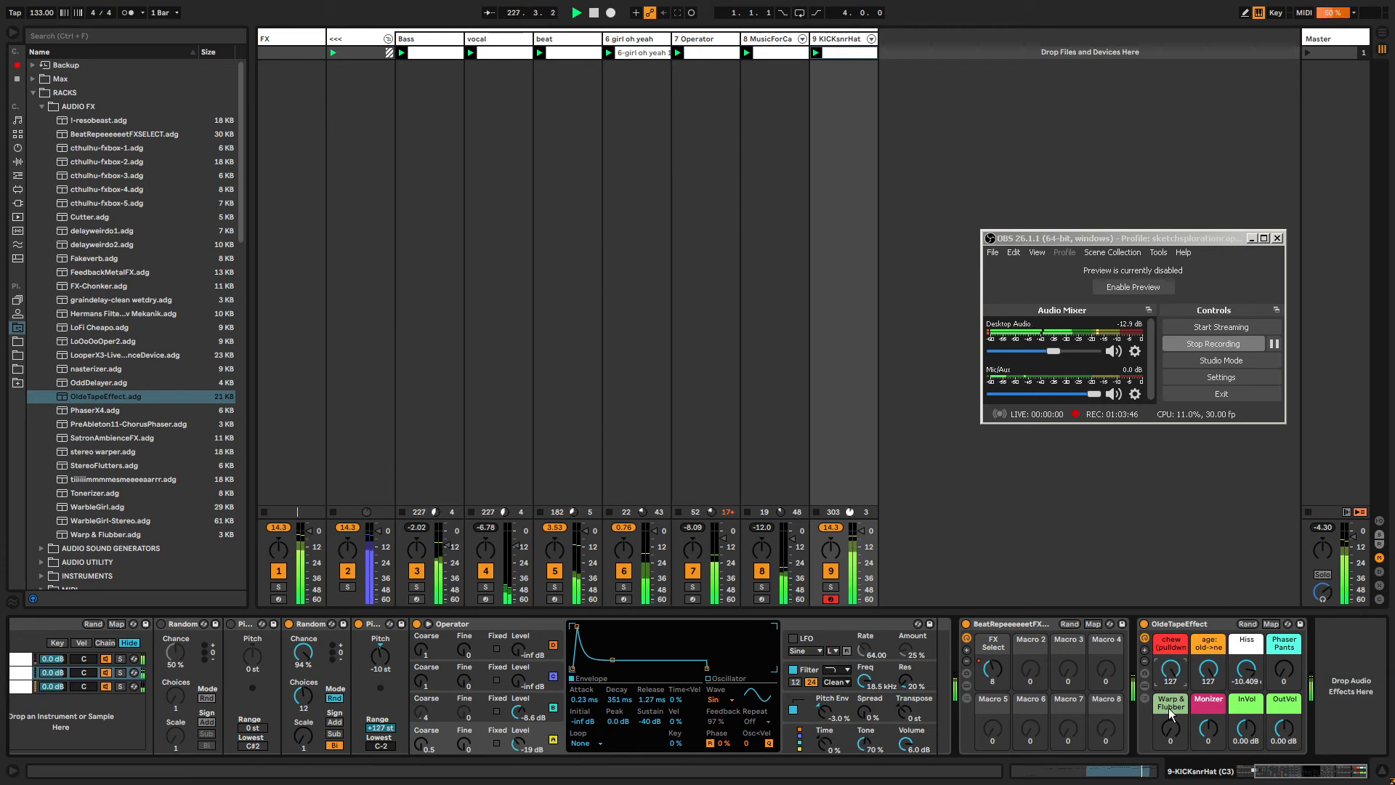
{"action": "left_click_drag", "start_coordinate": [1170, 729], "coordinate": [1171, 637]}
Delete the OldeTapeEffect rack and load the Cutter rack in its place.
{"action": "left_click", "coordinate": [1173, 618]}
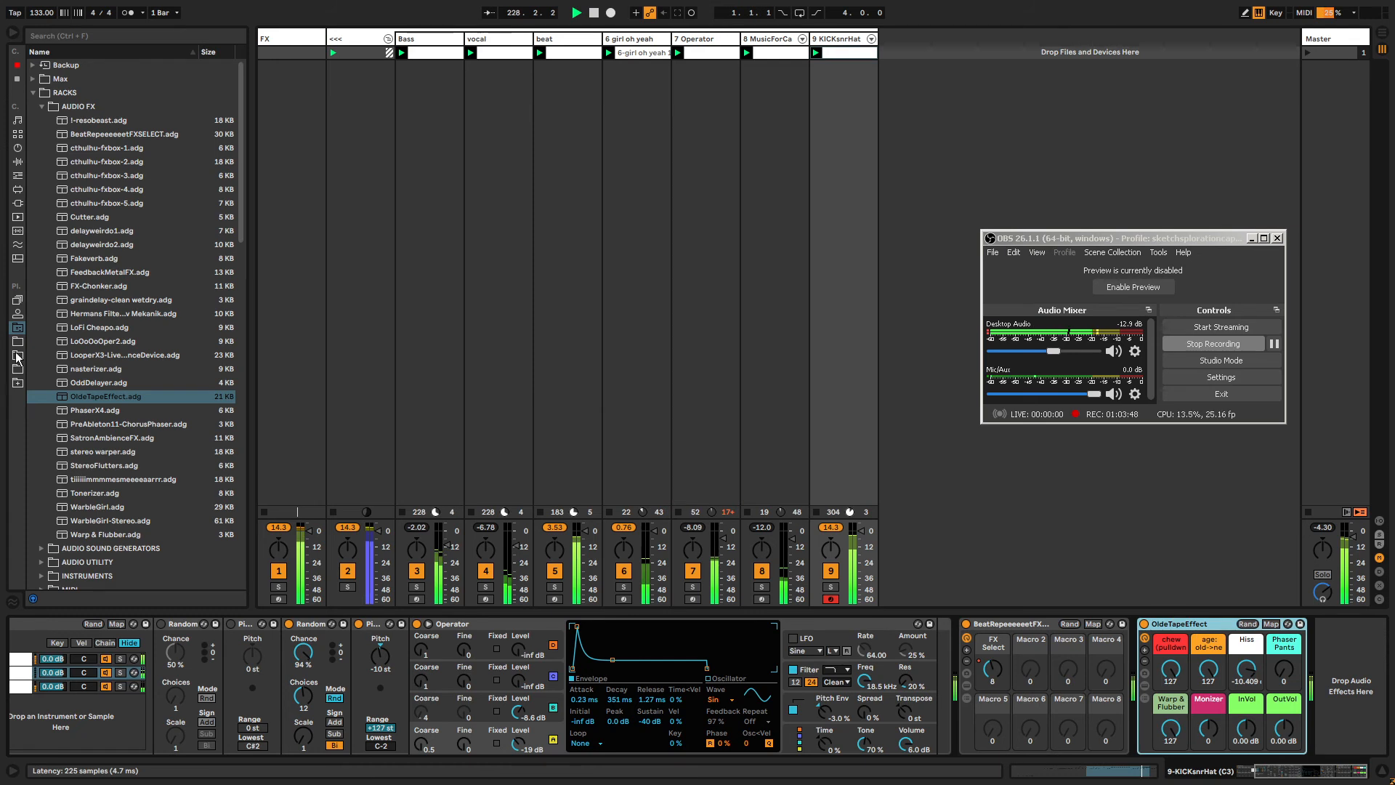
{"action": "key", "text": "Delete"}
{"action": "left_click", "coordinate": [78, 217]}
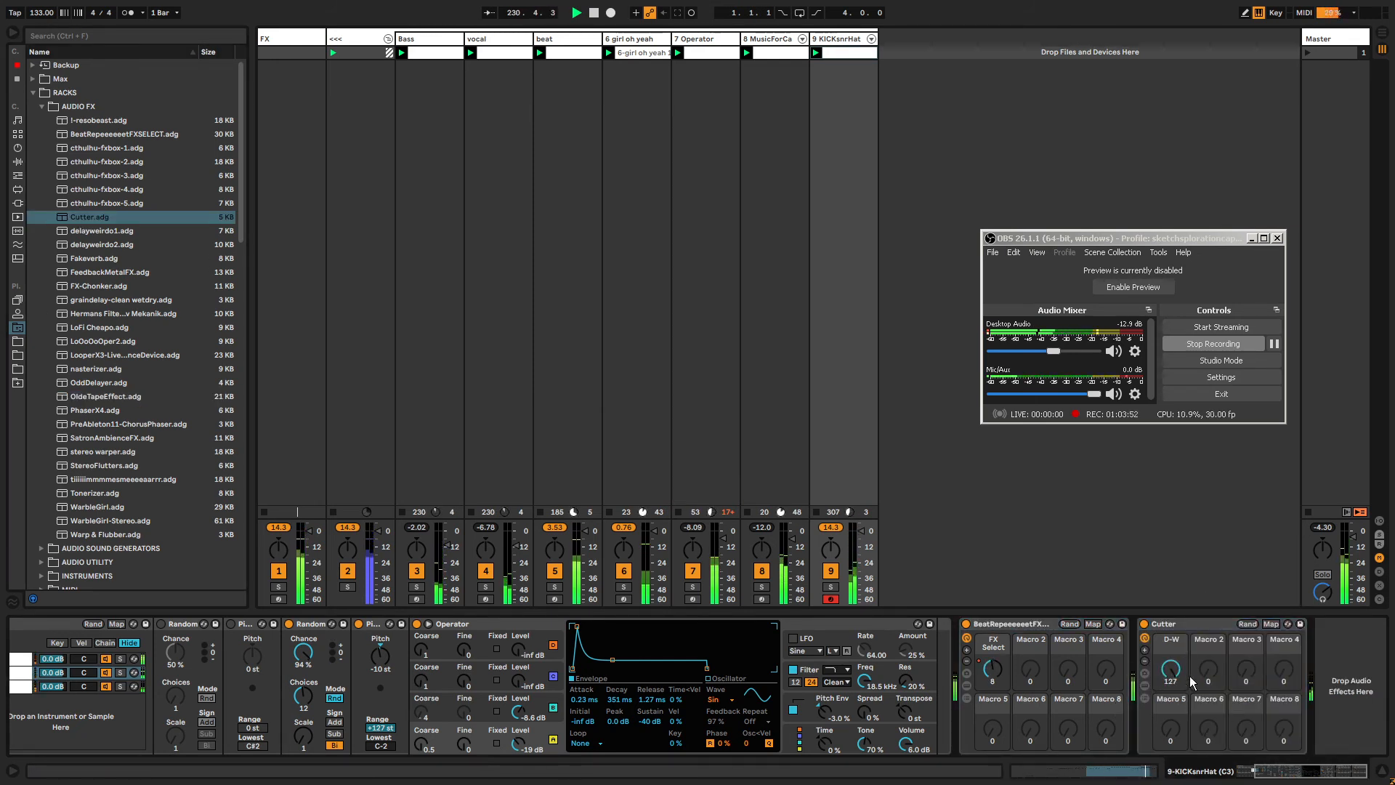
Set the Cutter's D-W macro to 68 with its chain list shown.
{"action": "left_click_drag", "start_coordinate": [1171, 670], "coordinate": [1172, 710]}
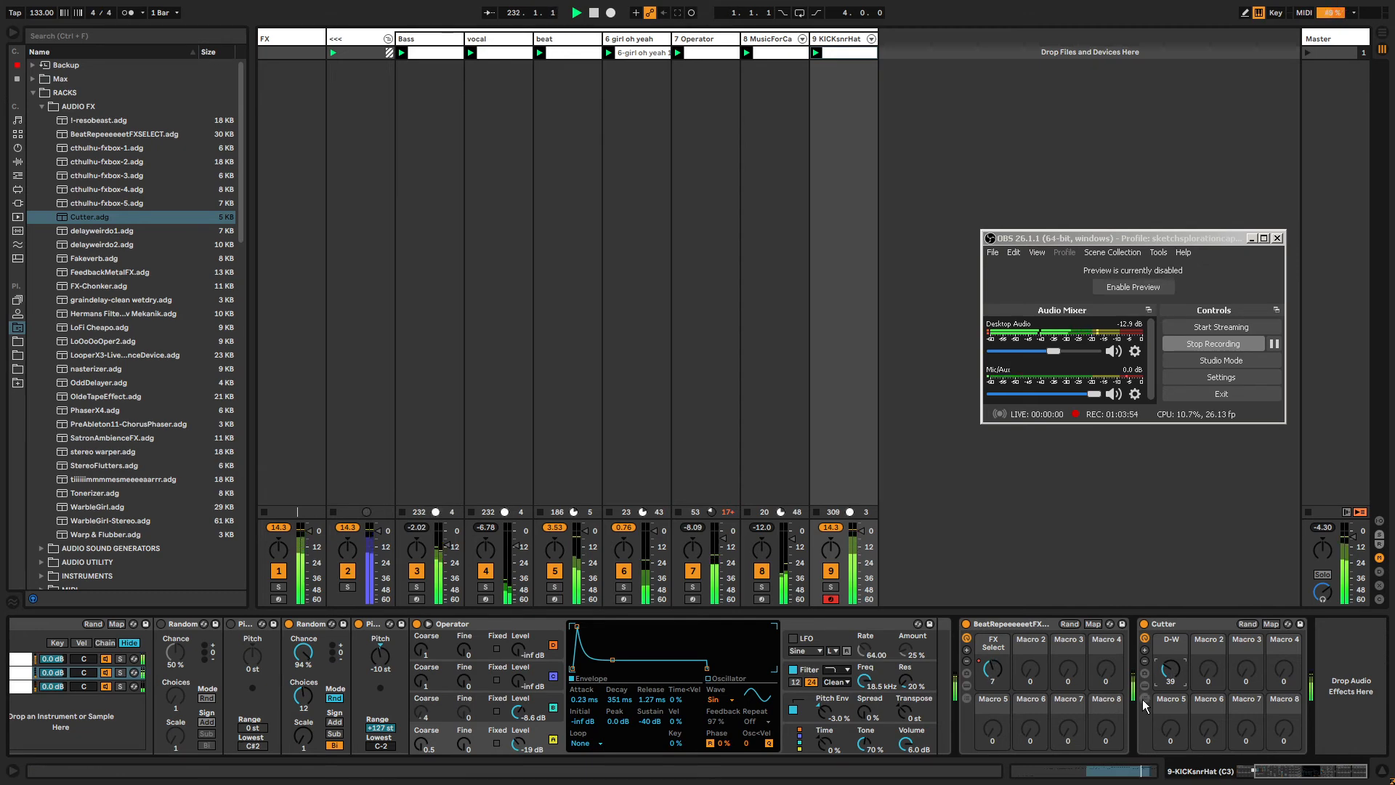
{"action": "left_click", "coordinate": [1145, 698]}
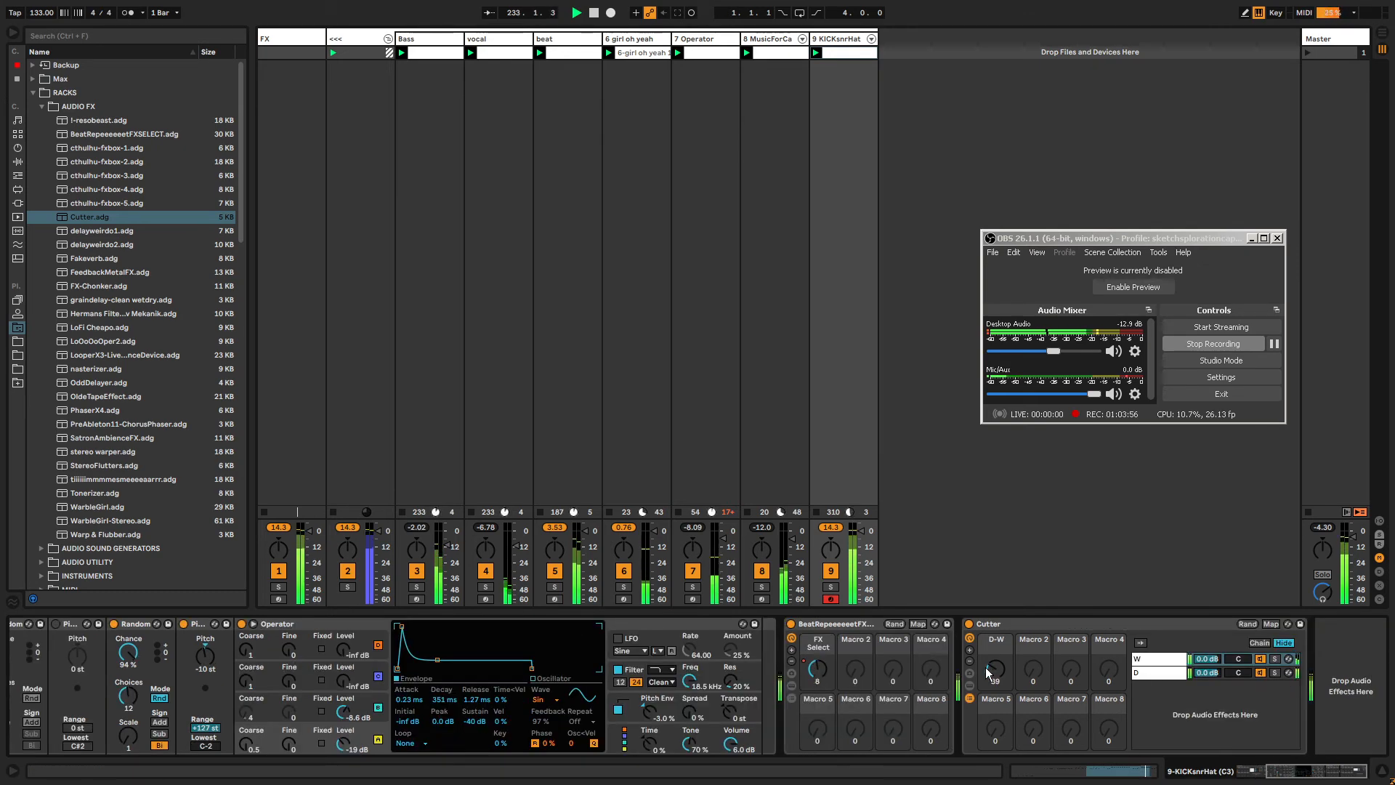
{"action": "left_click_drag", "start_coordinate": [996, 670], "coordinate": [996, 654]}
Delete the Cutter rack from the KICKsnrHat device chain.
{"action": "left_click", "coordinate": [969, 623]}
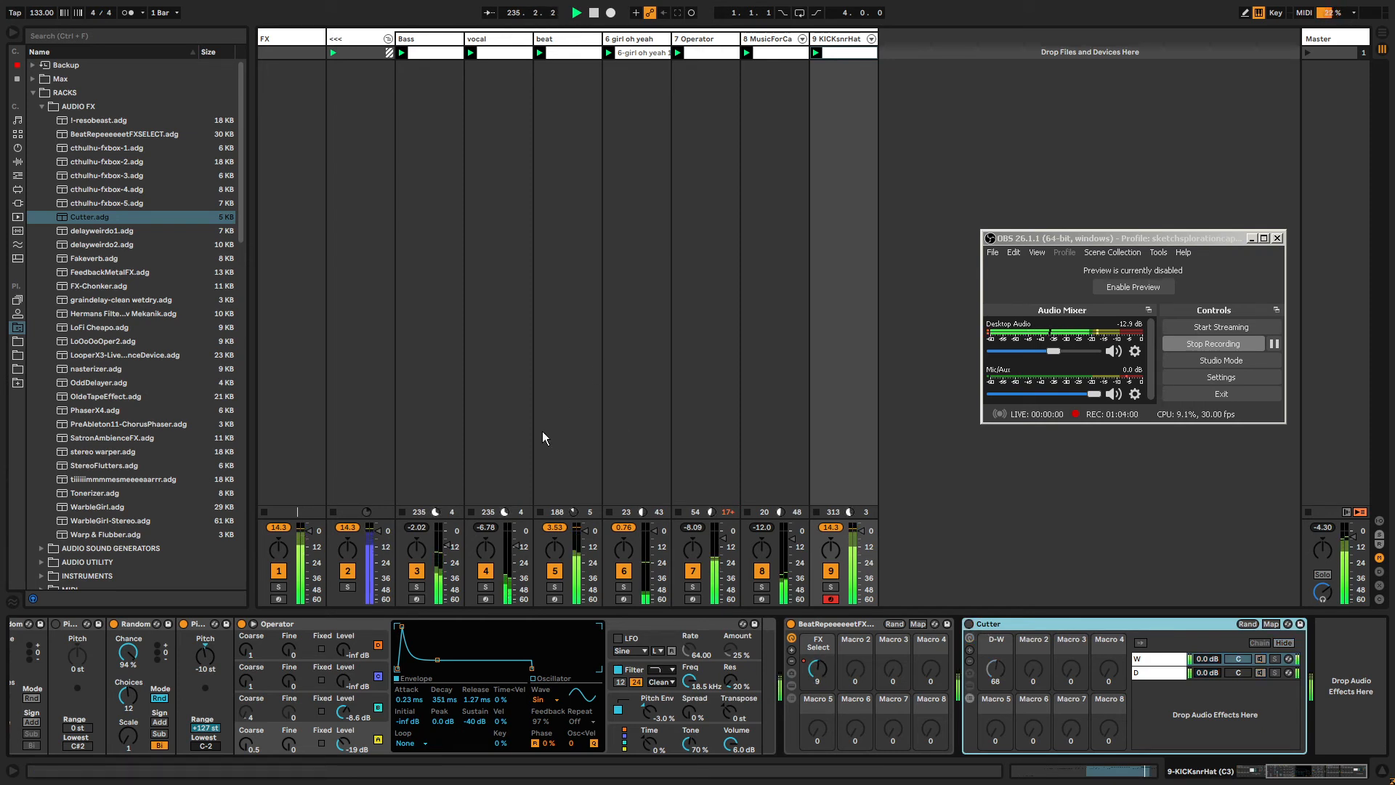
{"action": "left_click_drag", "start_coordinate": [517, 546], "coordinate": [517, 549]}
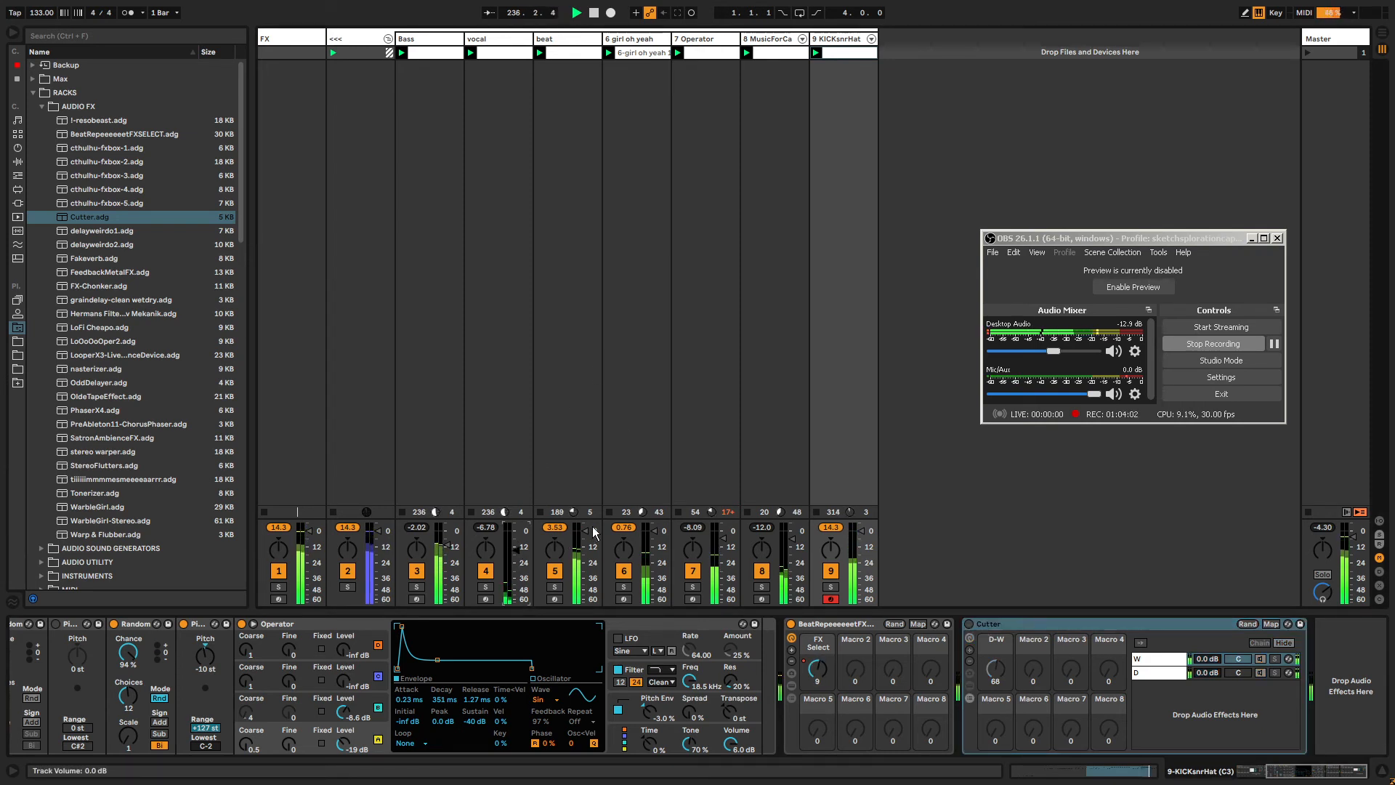
{"action": "left_click_drag", "start_coordinate": [661, 549], "coordinate": [661, 558]}
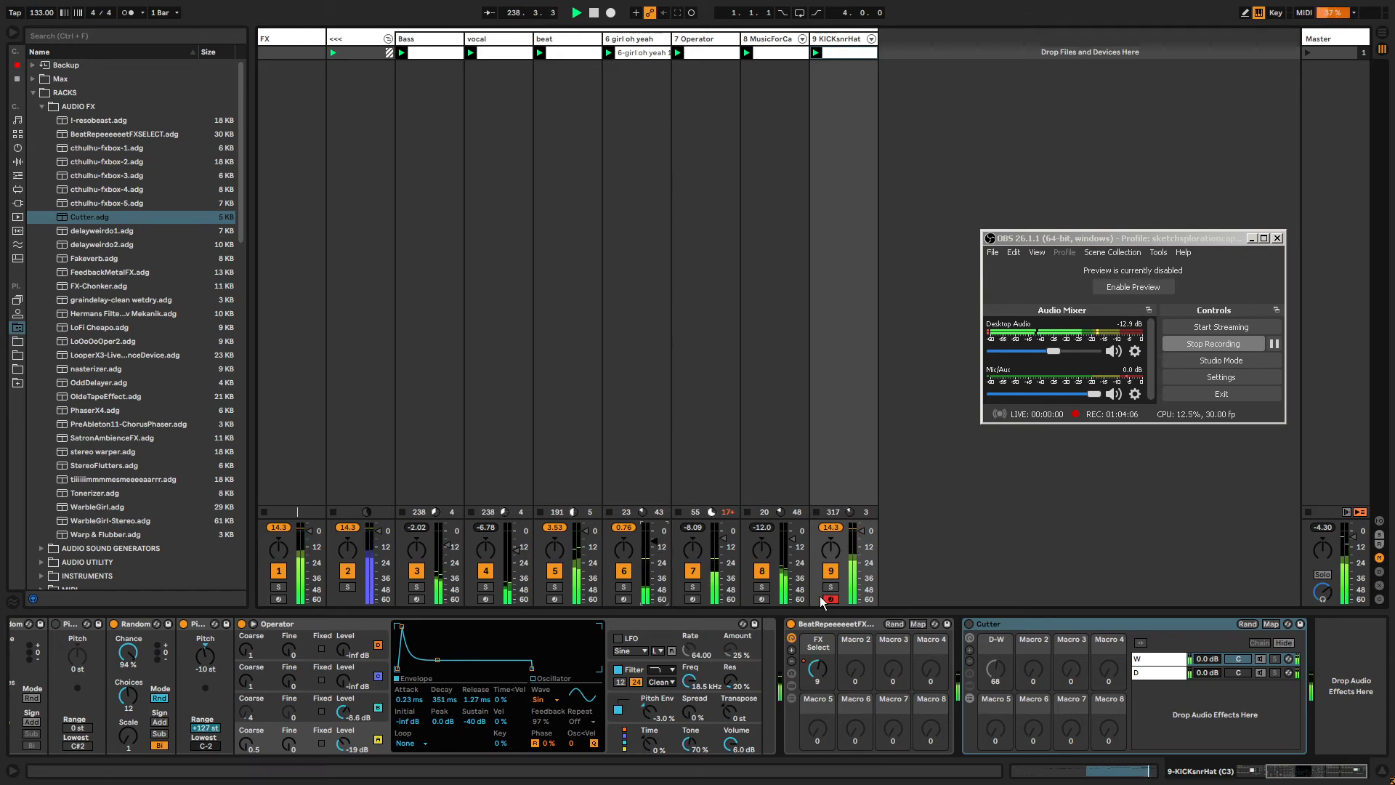
{"action": "left_click", "coordinate": [996, 626]}
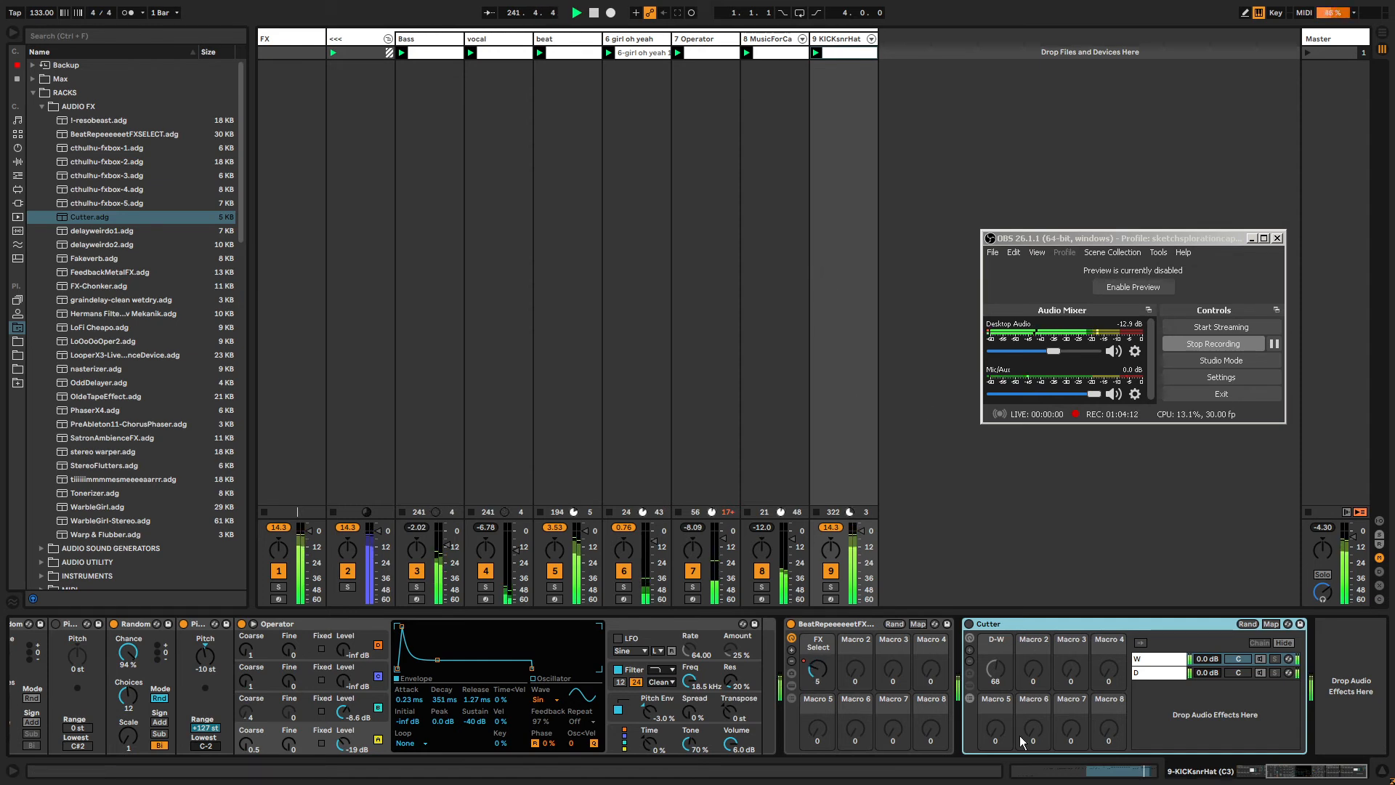
{"action": "key", "text": "Delete"}
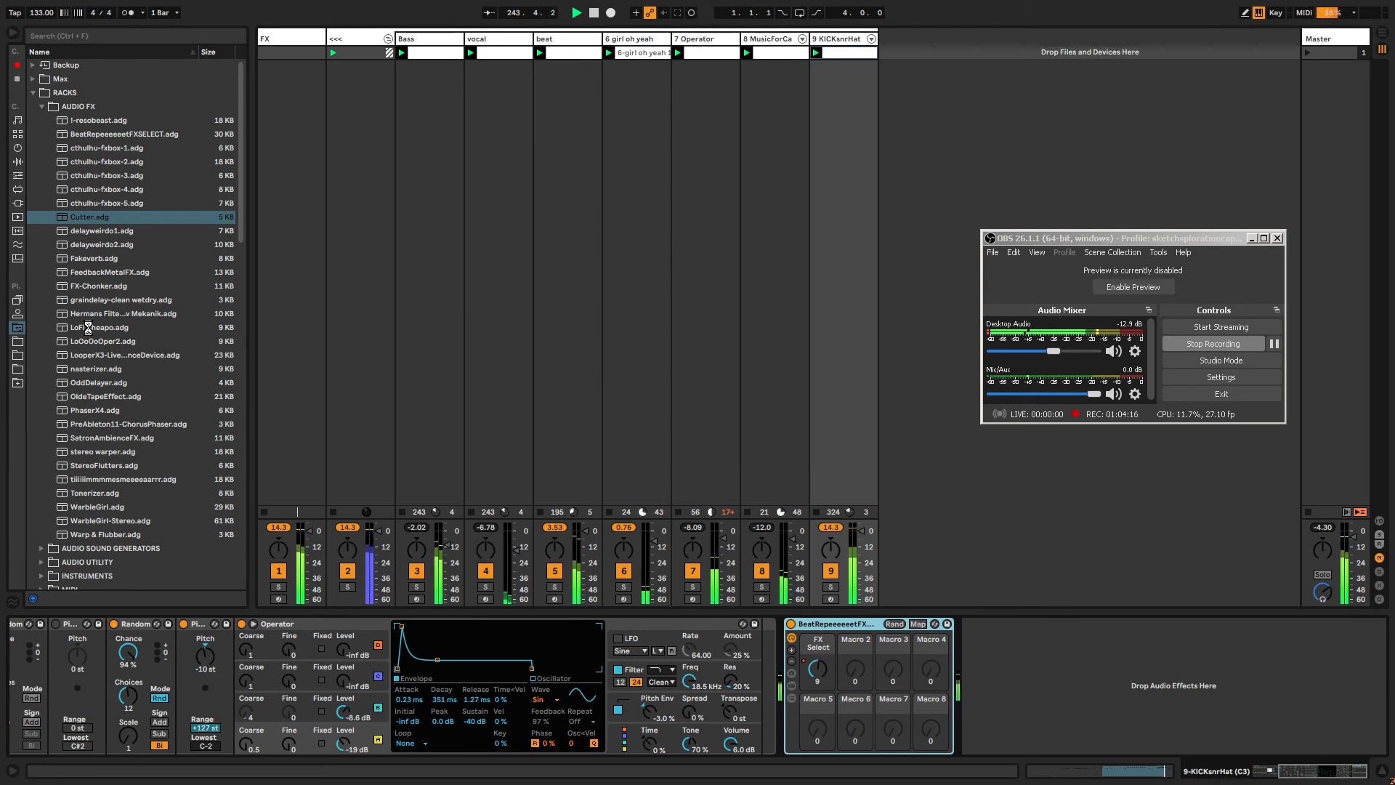
Add the LoFi Cheapo rack to the KICKsnrHat device chain.
{"action": "left_click_drag", "start_coordinate": [88, 327], "coordinate": [990, 658]}
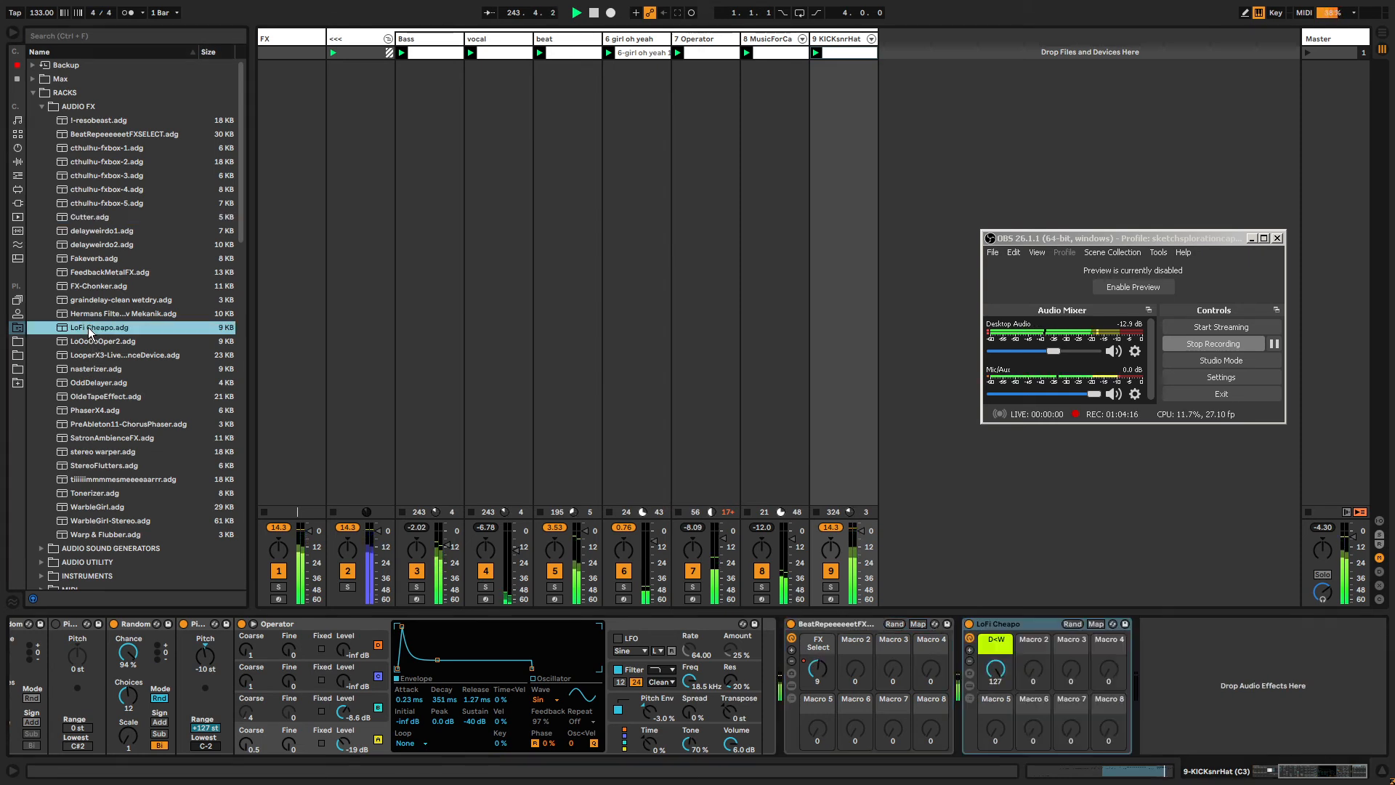
{"action": "left_click", "coordinate": [995, 669]}
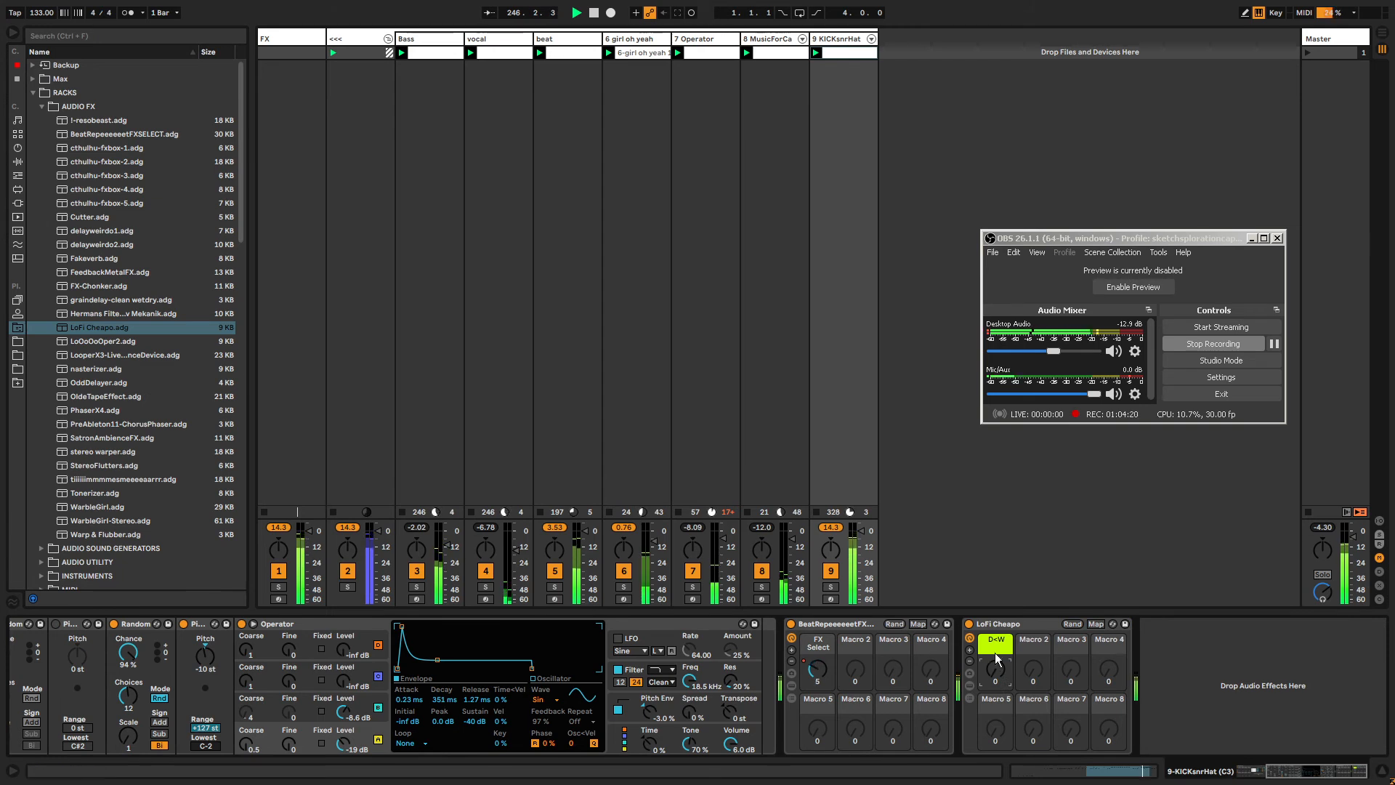
Copy the LoFi Cheapo rack and paste it onto the FX track.
{"action": "left_click", "coordinate": [998, 624]}
{"action": "key", "text": "ctrl+c"}
{"action": "left_click", "coordinate": [300, 42]}
{"action": "key", "text": "ctrl+v"}
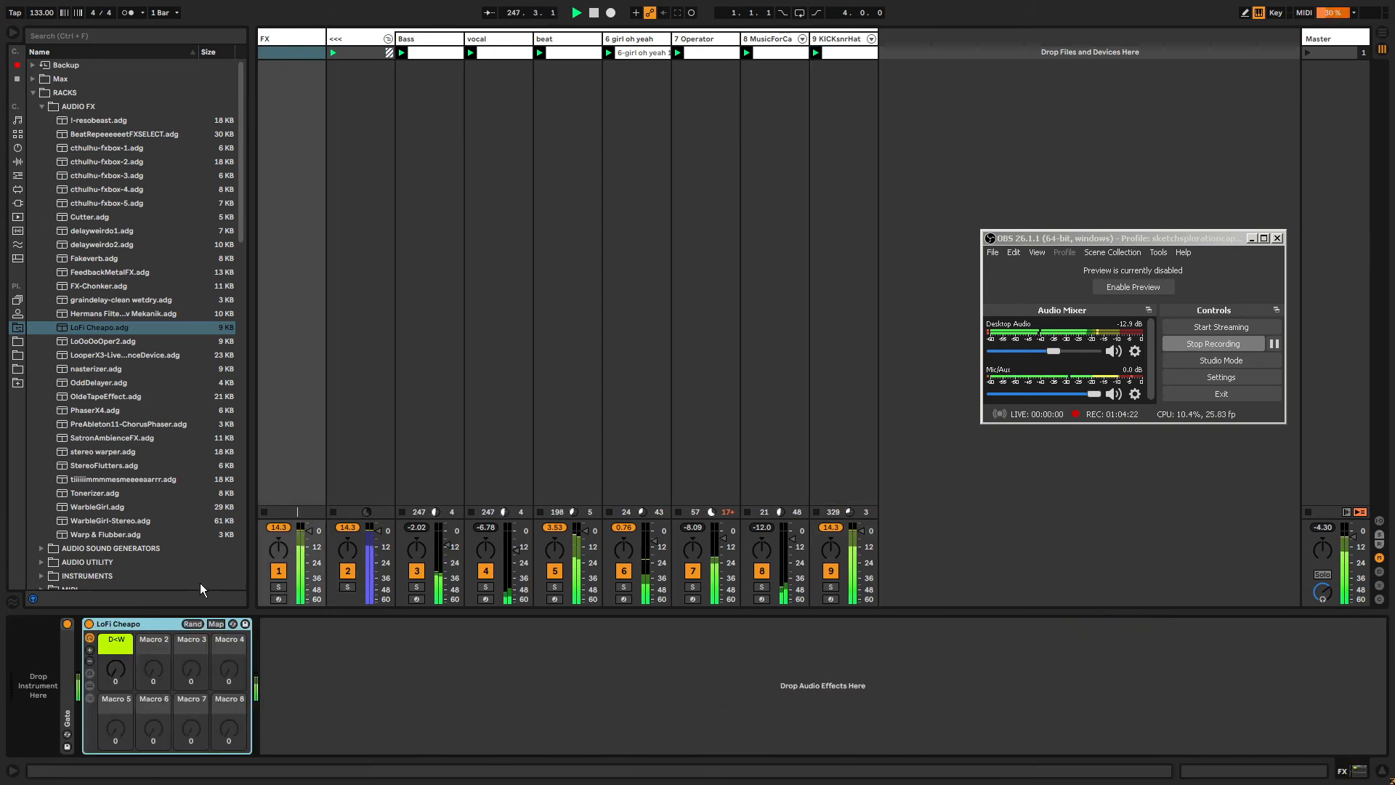
Set the pasted LoFi Cheapo's D-W macro to 0.
{"action": "left_click", "coordinate": [119, 662]}
{"action": "left_click_drag", "start_coordinate": [122, 680], "coordinate": [122, 625]}
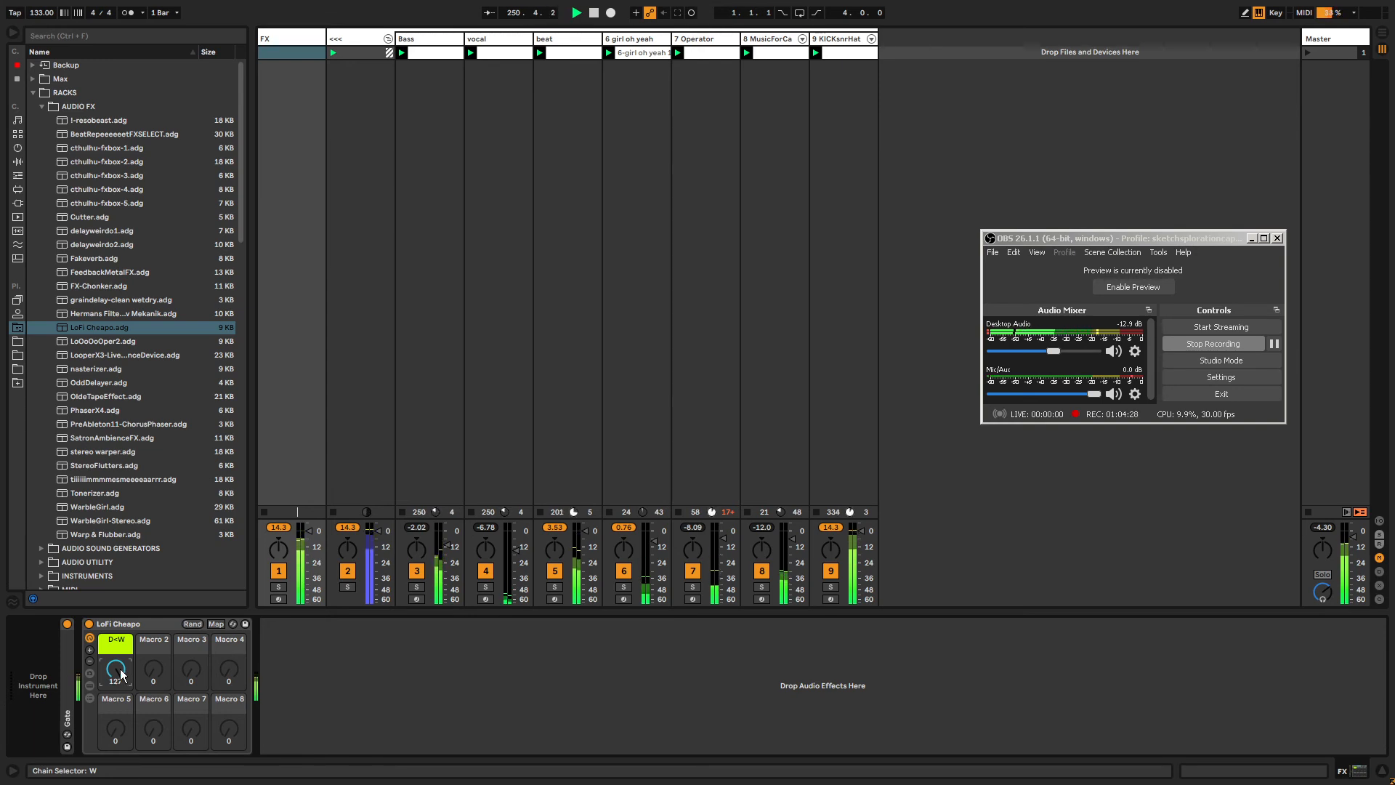
{"action": "left_click_drag", "start_coordinate": [119, 670], "coordinate": [118, 727]}
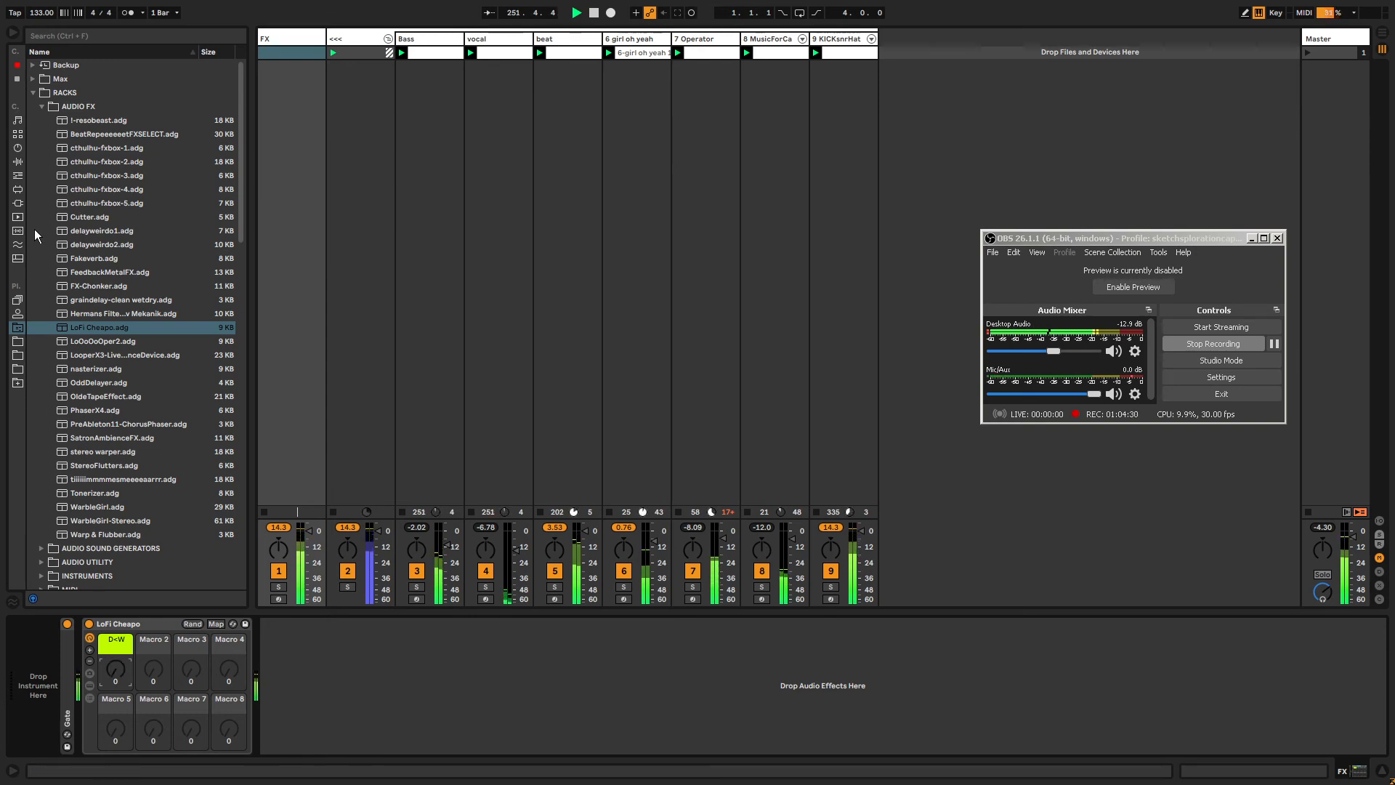
Delete the LoFi Cheapo rack from the FX track and load the Tonerizer rack instead.
{"action": "left_click", "coordinate": [119, 622]}
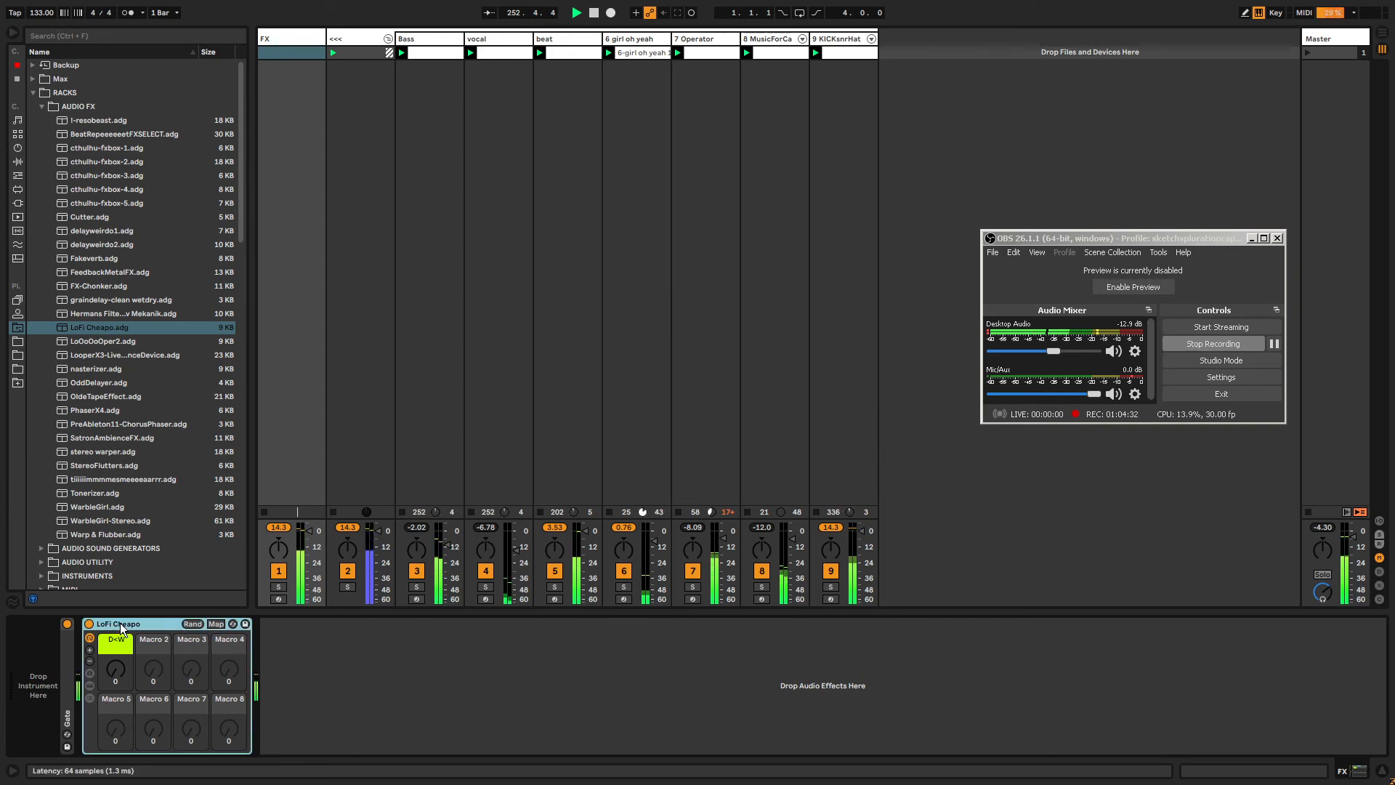
{"action": "key", "text": "Delete"}
{"action": "left_click", "coordinate": [93, 491]}
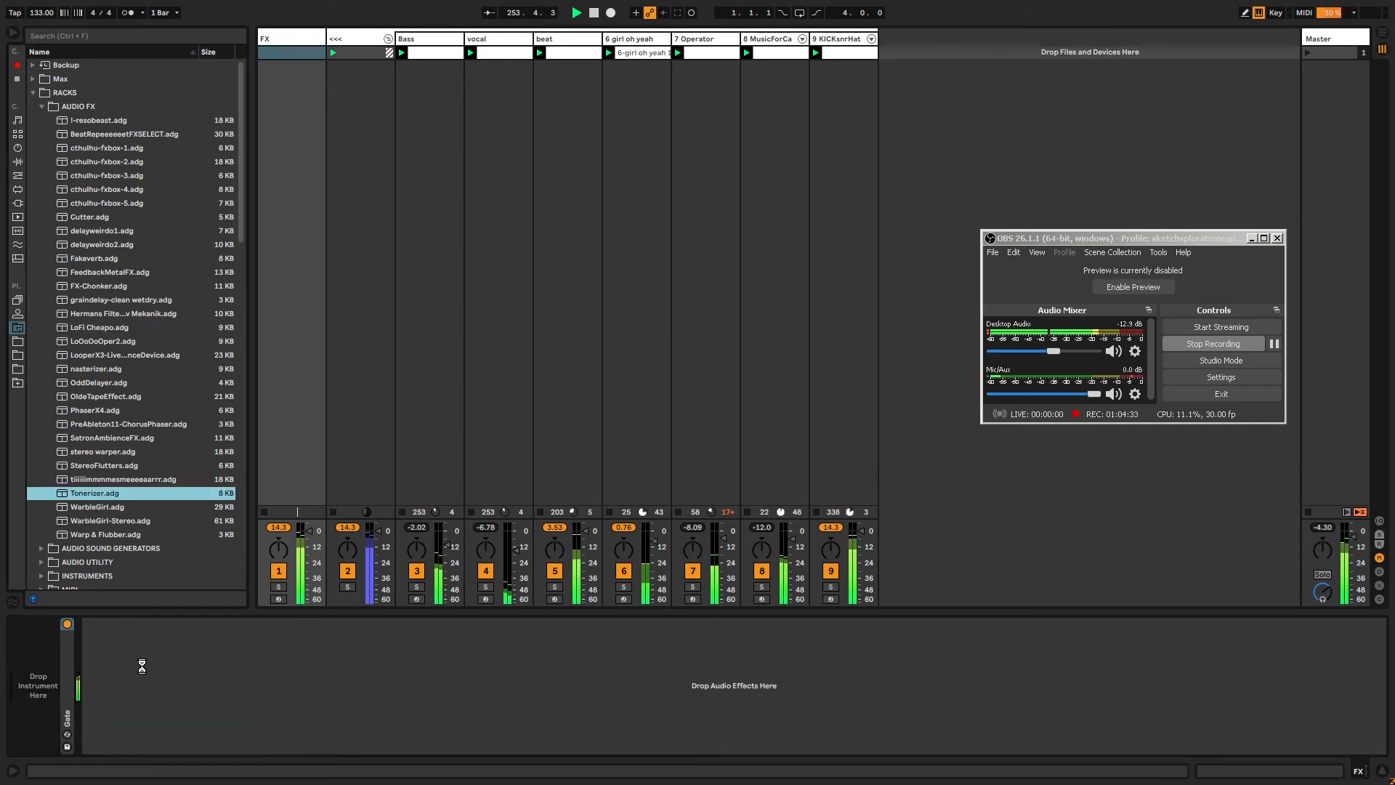
Show the Tonerizer's chains, open the W chain's devices and turn the D-W macro up to 127.
{"action": "left_click", "coordinate": [116, 669]}
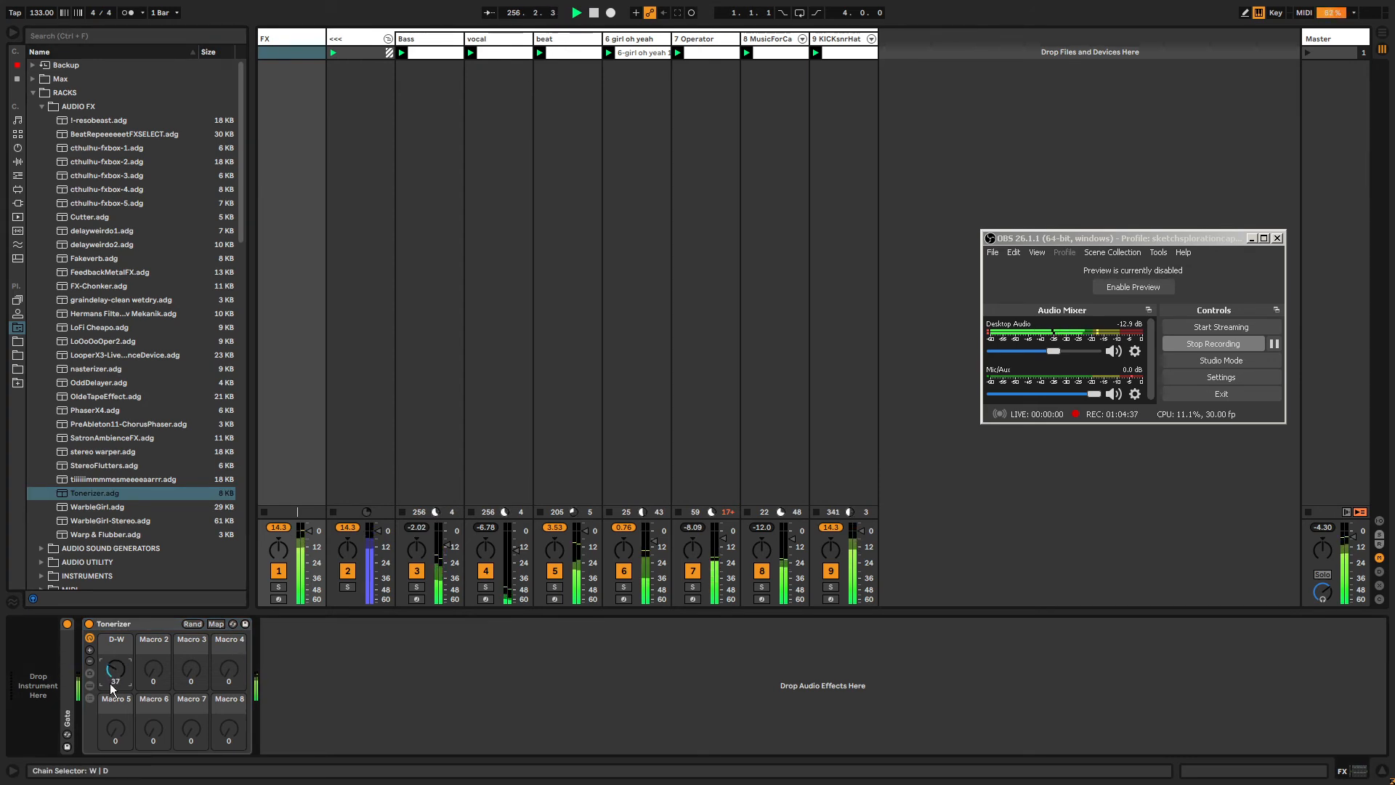
{"action": "left_click", "coordinate": [88, 698]}
{"action": "left_click", "coordinate": [298, 669]}
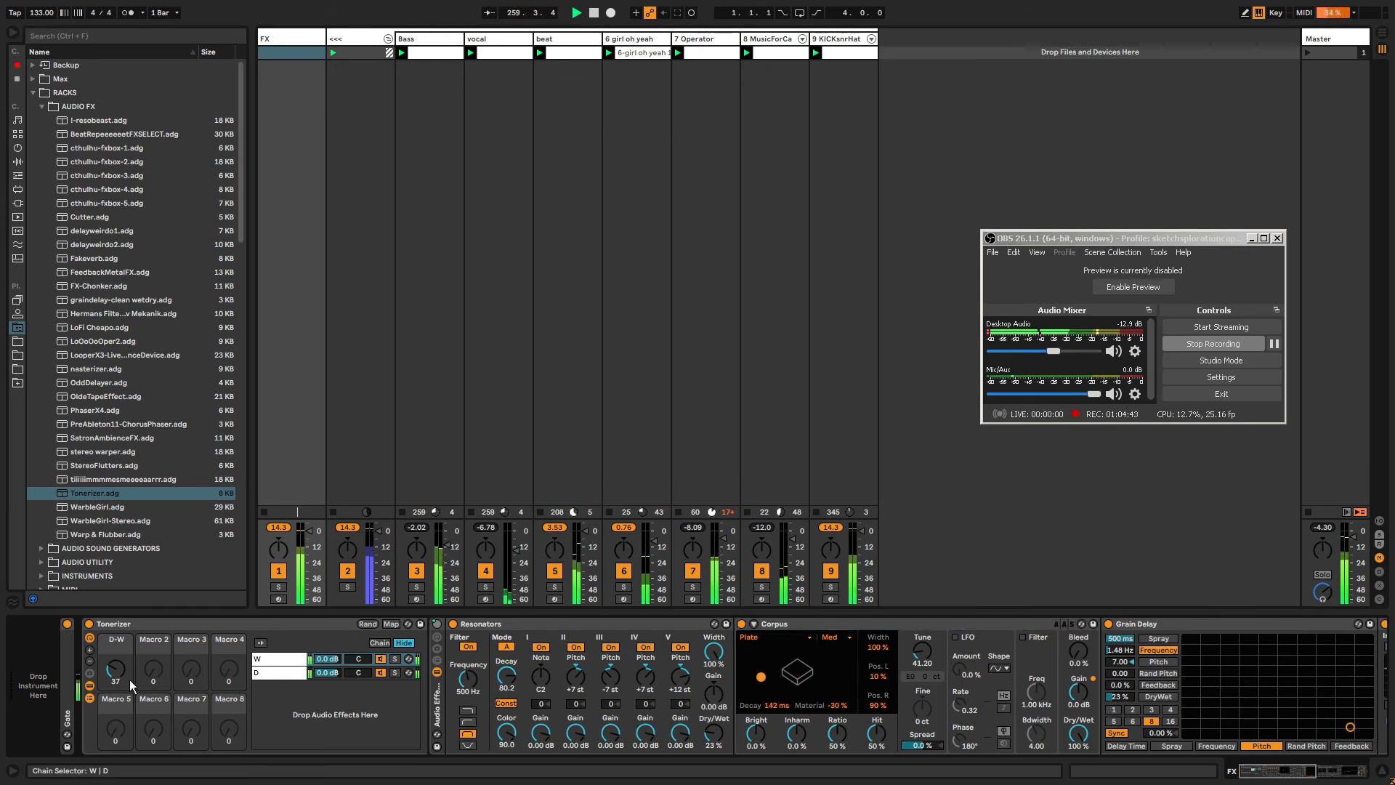
{"action": "left_click_drag", "start_coordinate": [116, 669], "coordinate": [117, 596]}
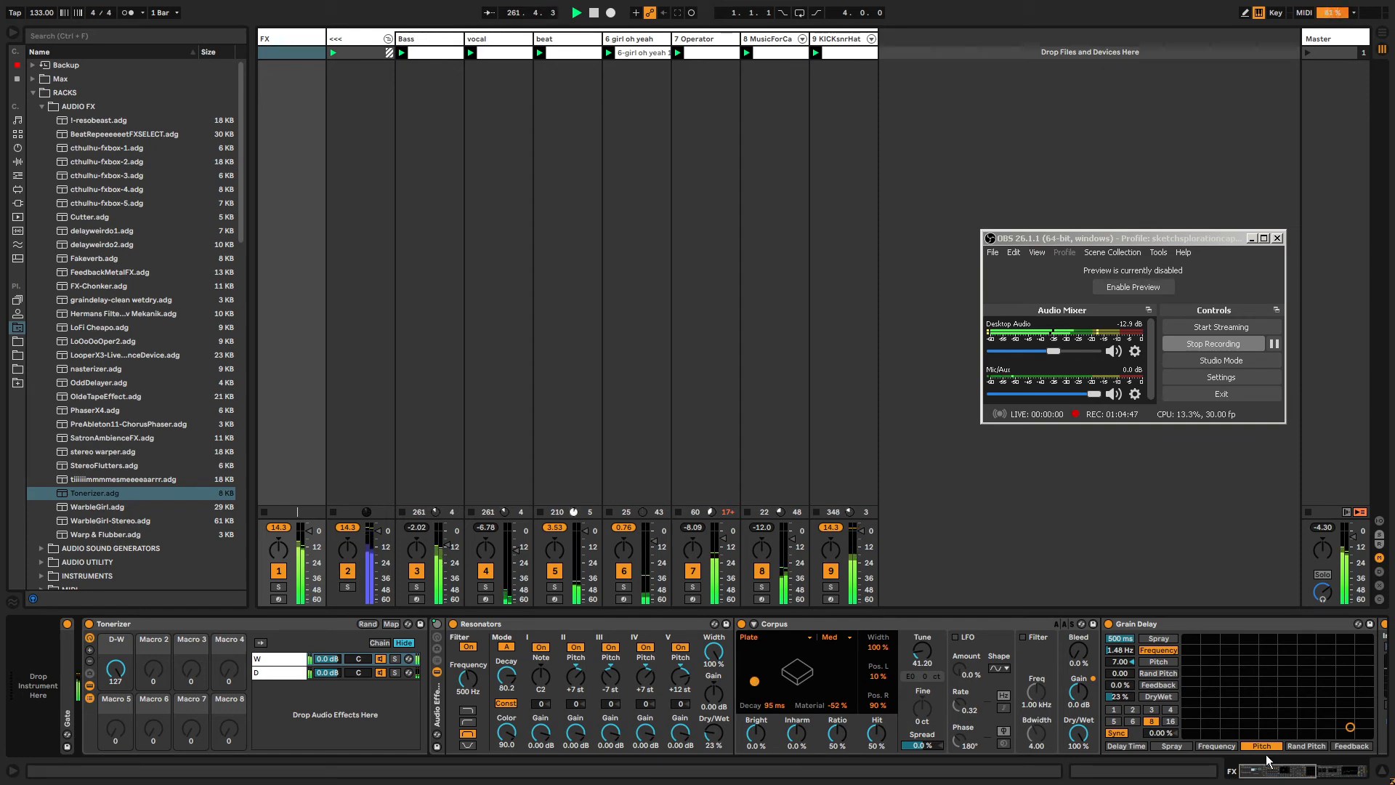
{"action": "mouse_move", "coordinate": [1266, 760]}
{"action": "left_mouse_down"}
{"action": "mouse_move", "coordinate": [1301, 779]}
{"action": "mouse_move", "coordinate": [1268, 771]}
{"action": "left_mouse_up"}
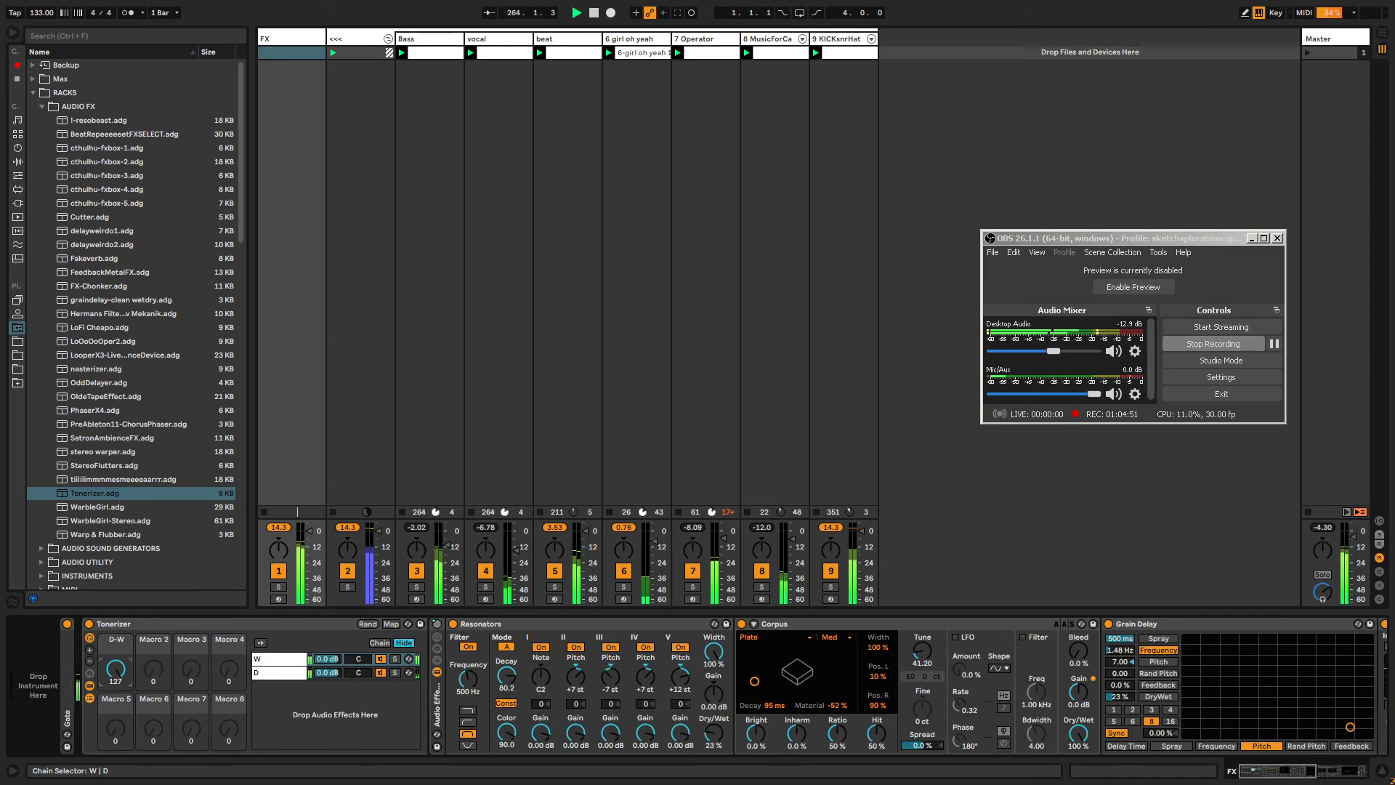
{"action": "left_click_drag", "start_coordinate": [1280, 774], "coordinate": [1331, 775]}
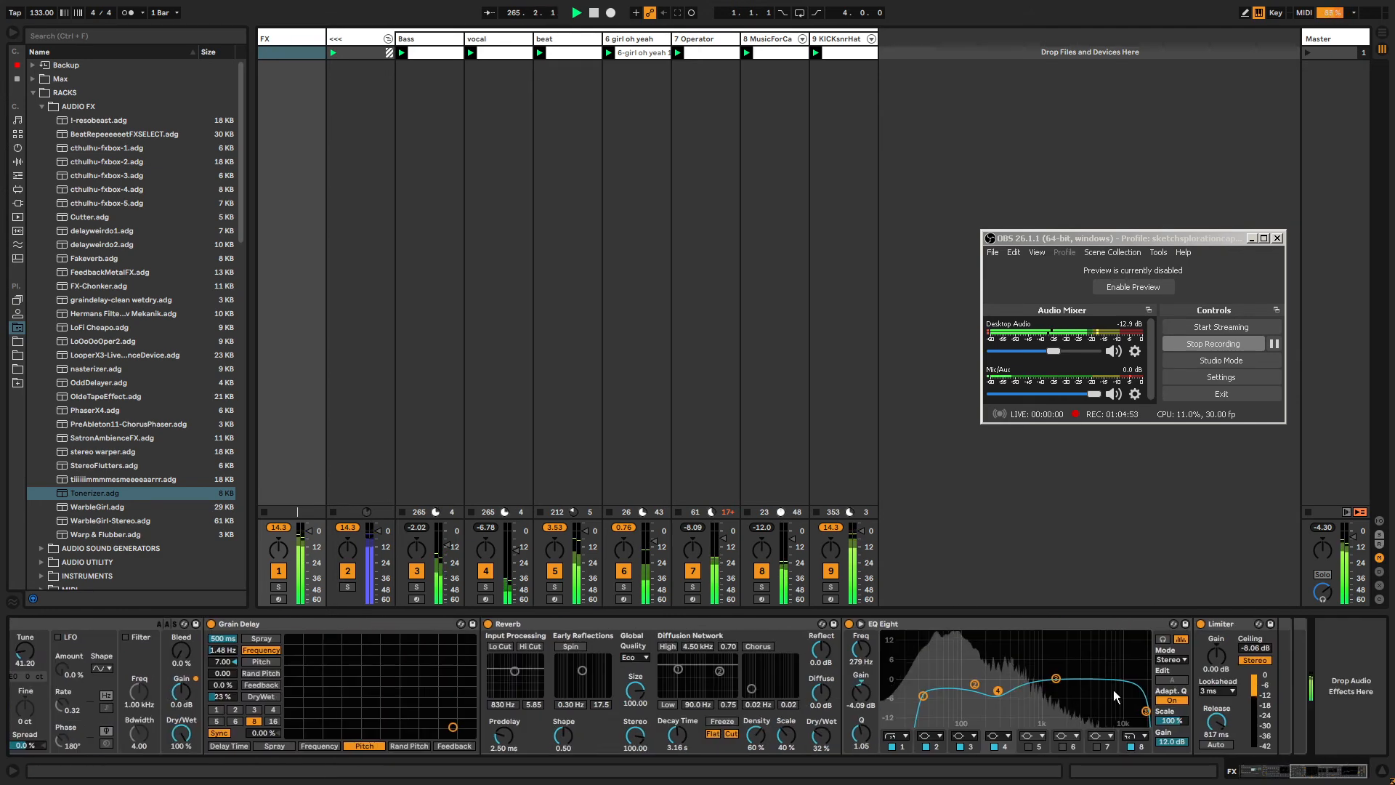
Move the EQ Eight's first band to about 33.7 Hz and set the Reverb's dry/wet to 37%.
{"action": "left_click_drag", "start_coordinate": [925, 694], "coordinate": [926, 705]}
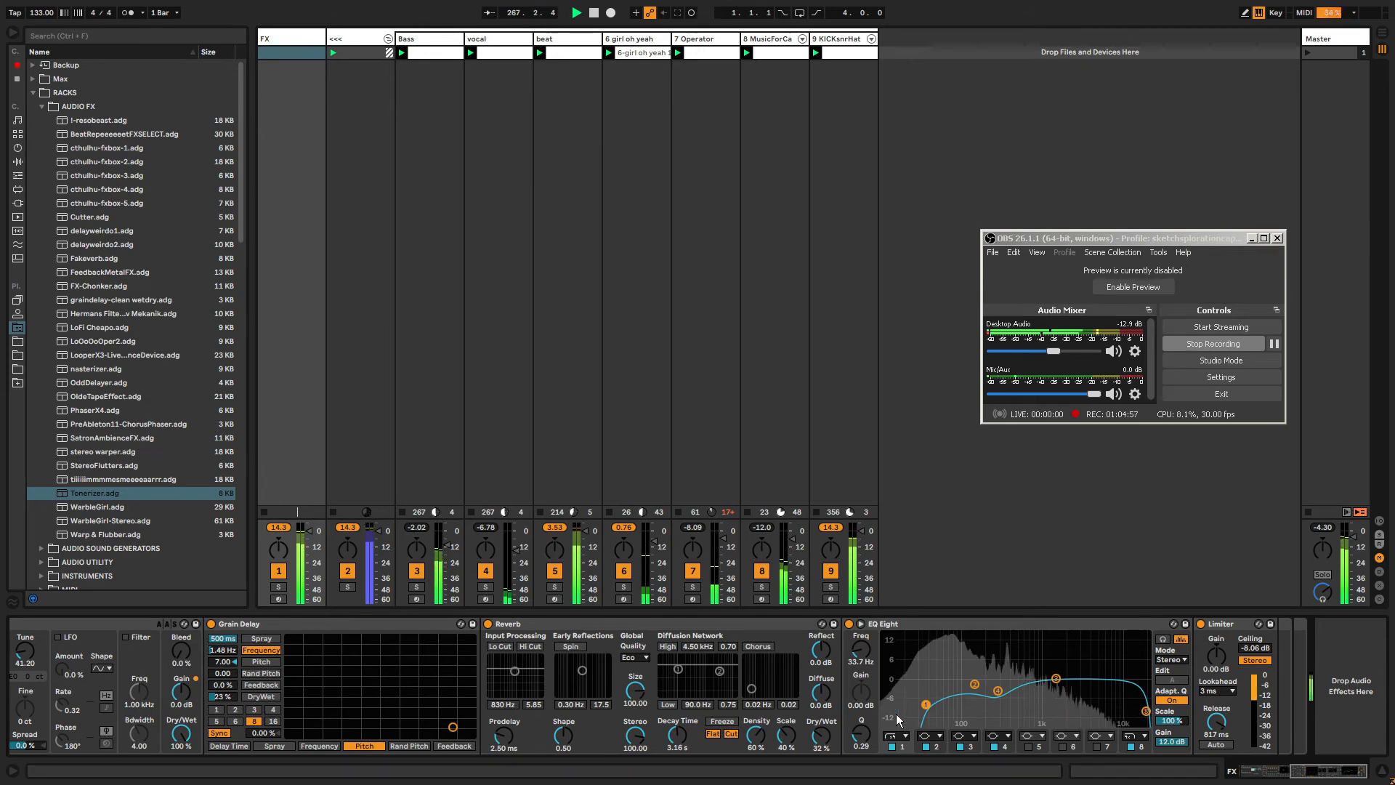
{"action": "left_click_drag", "start_coordinate": [824, 733], "coordinate": [824, 729]}
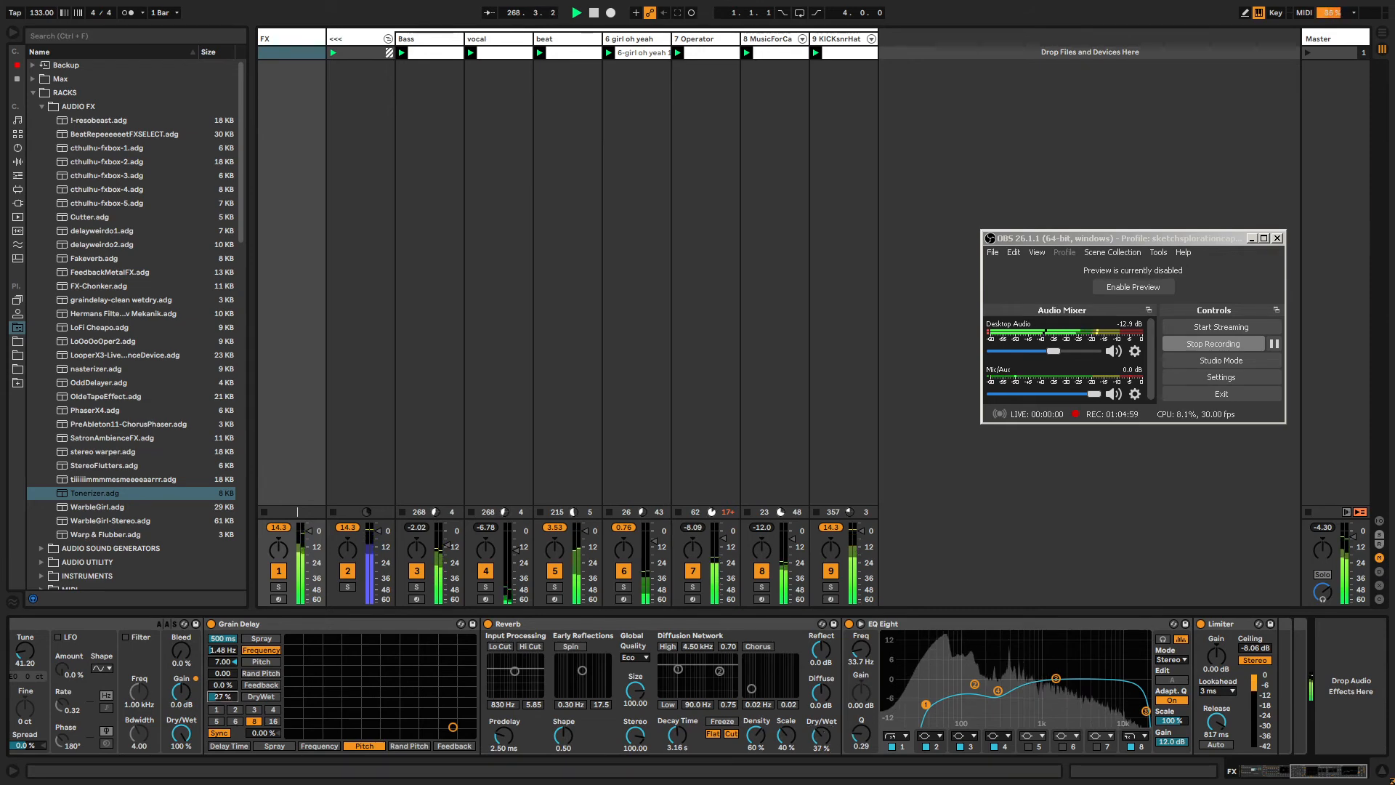
Set the Grain Delay's dry/wet to 42% and the Tonerizer's D-W macro to 44, then hide the chains.
{"action": "left_click_drag", "start_coordinate": [224, 697], "coordinate": [223, 683]}
{"action": "left_click_drag", "start_coordinate": [1330, 771], "coordinate": [1271, 771]}
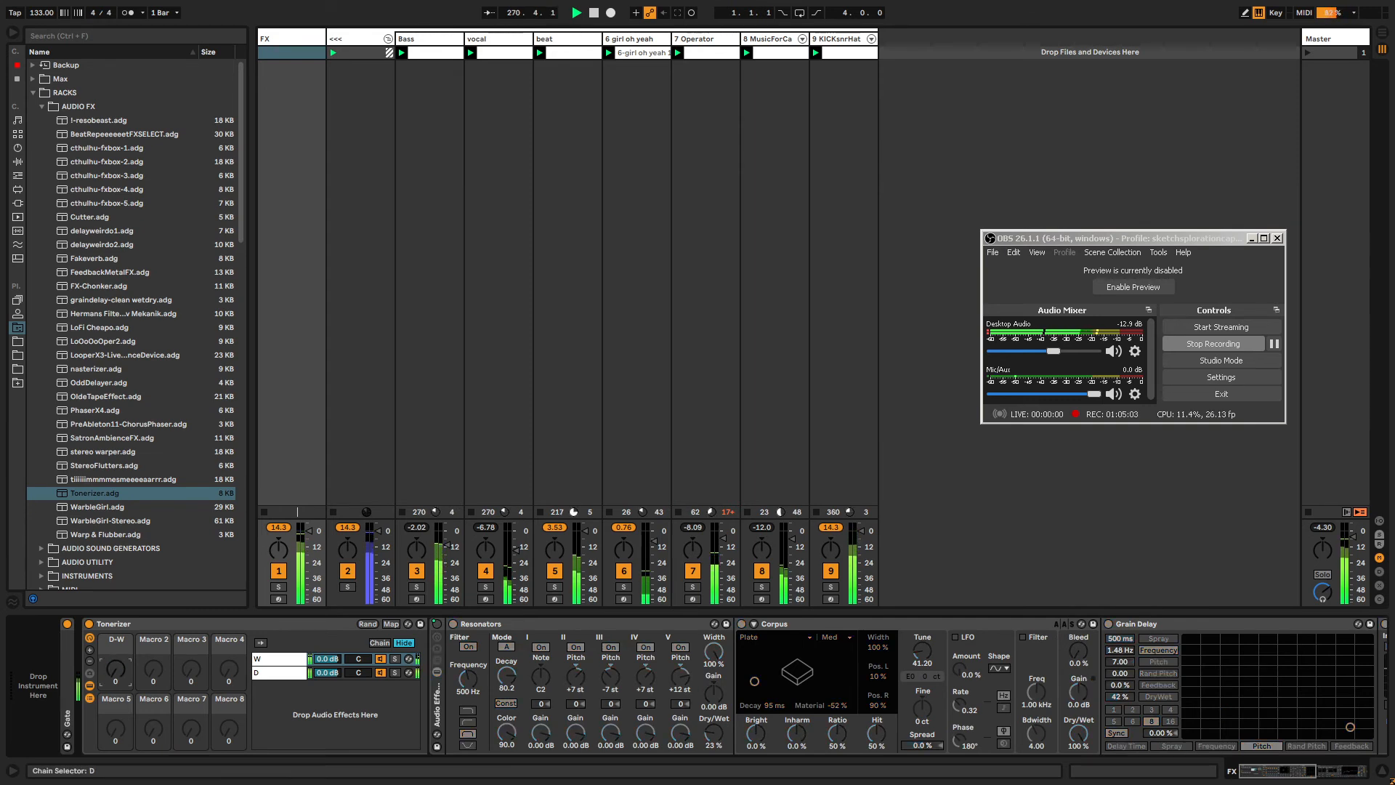
{"action": "left_click_drag", "start_coordinate": [116, 669], "coordinate": [115, 687]}
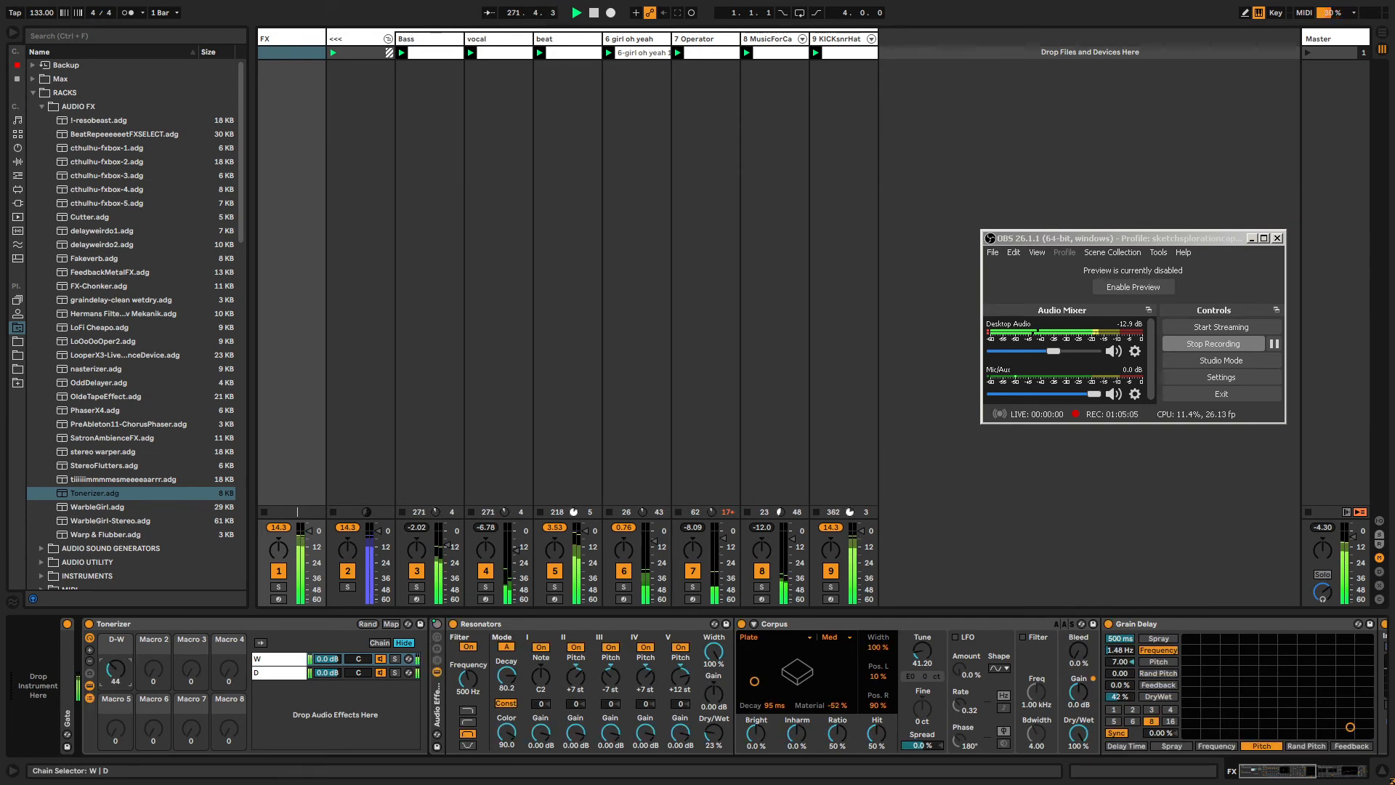
{"action": "left_click", "coordinate": [89, 697]}
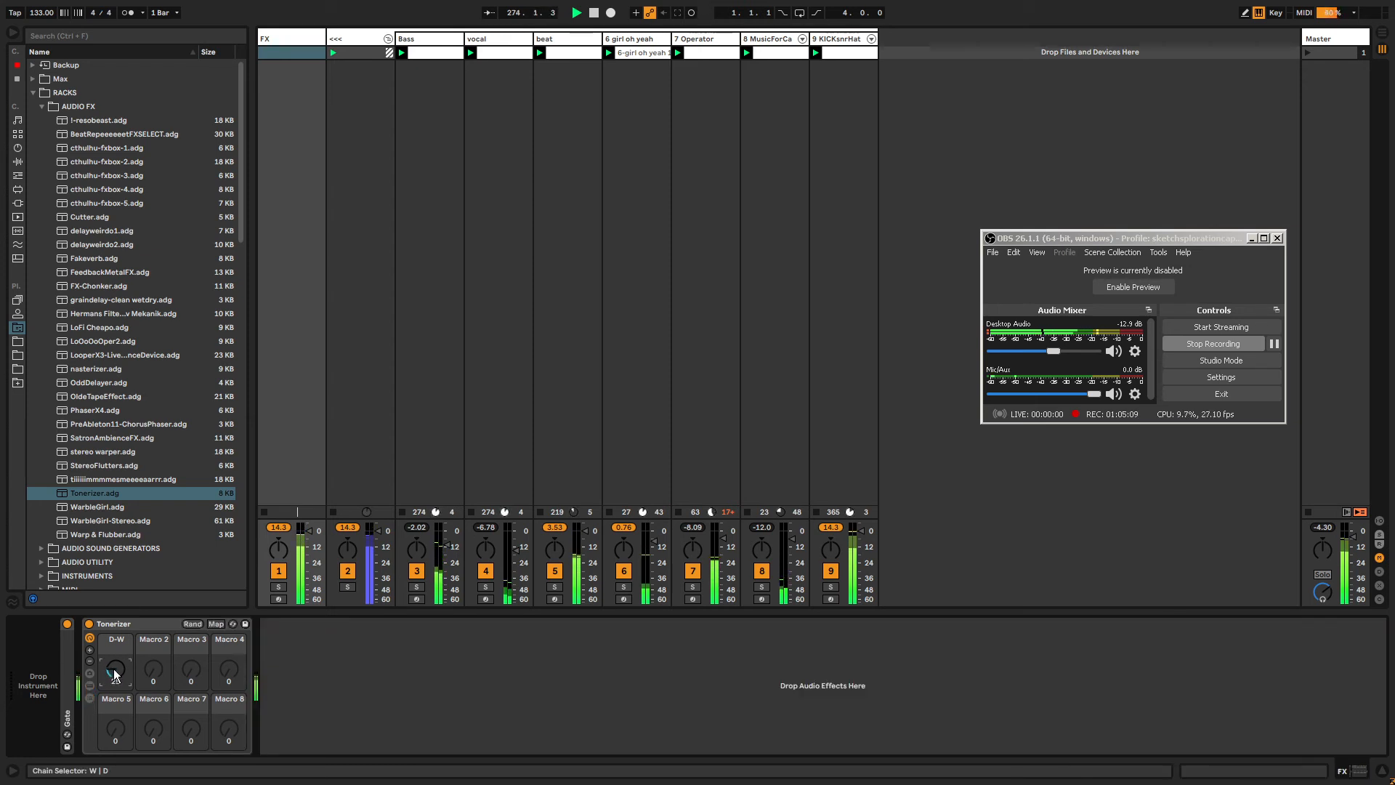
{"action": "left_click", "coordinate": [96, 508]}
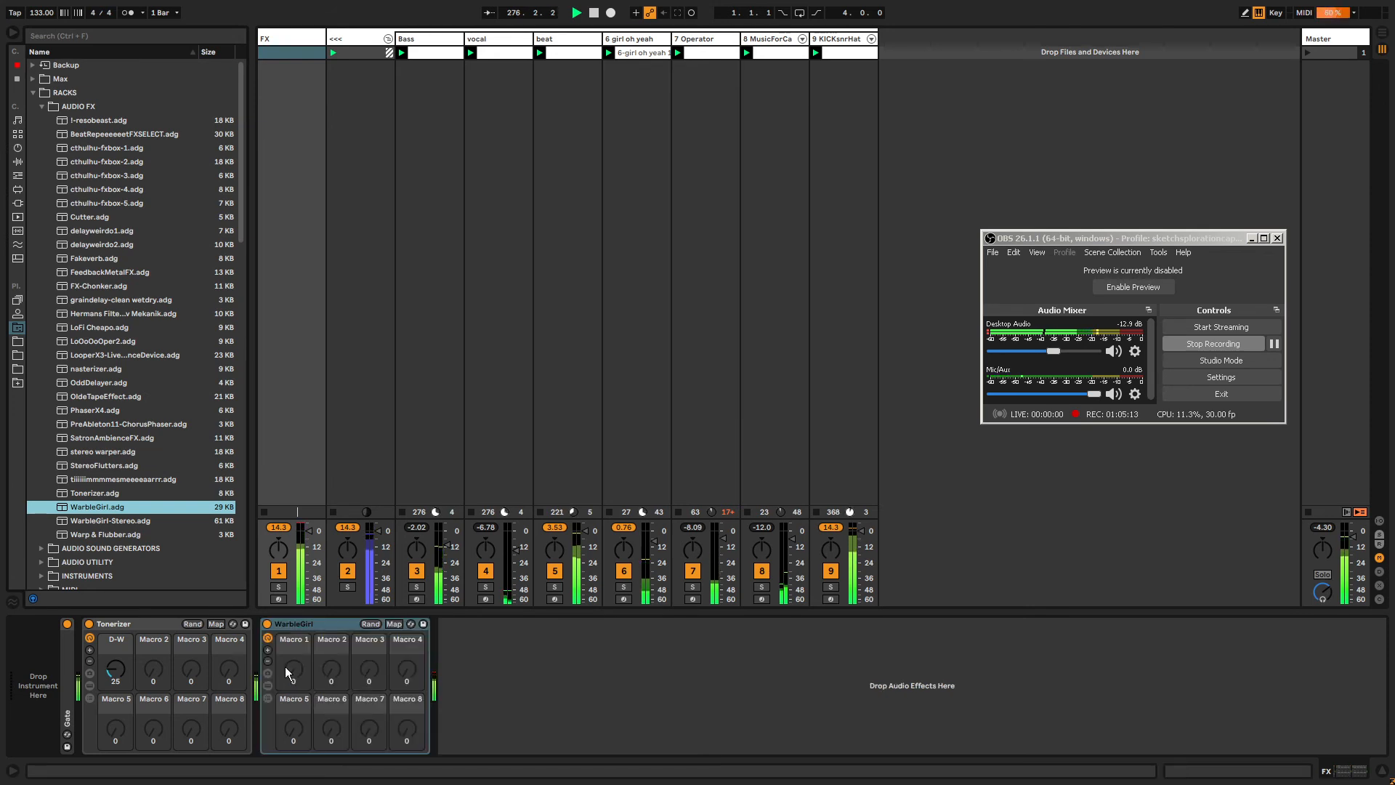
{"action": "left_click", "coordinate": [291, 619]}
{"action": "key", "text": "Delete"}
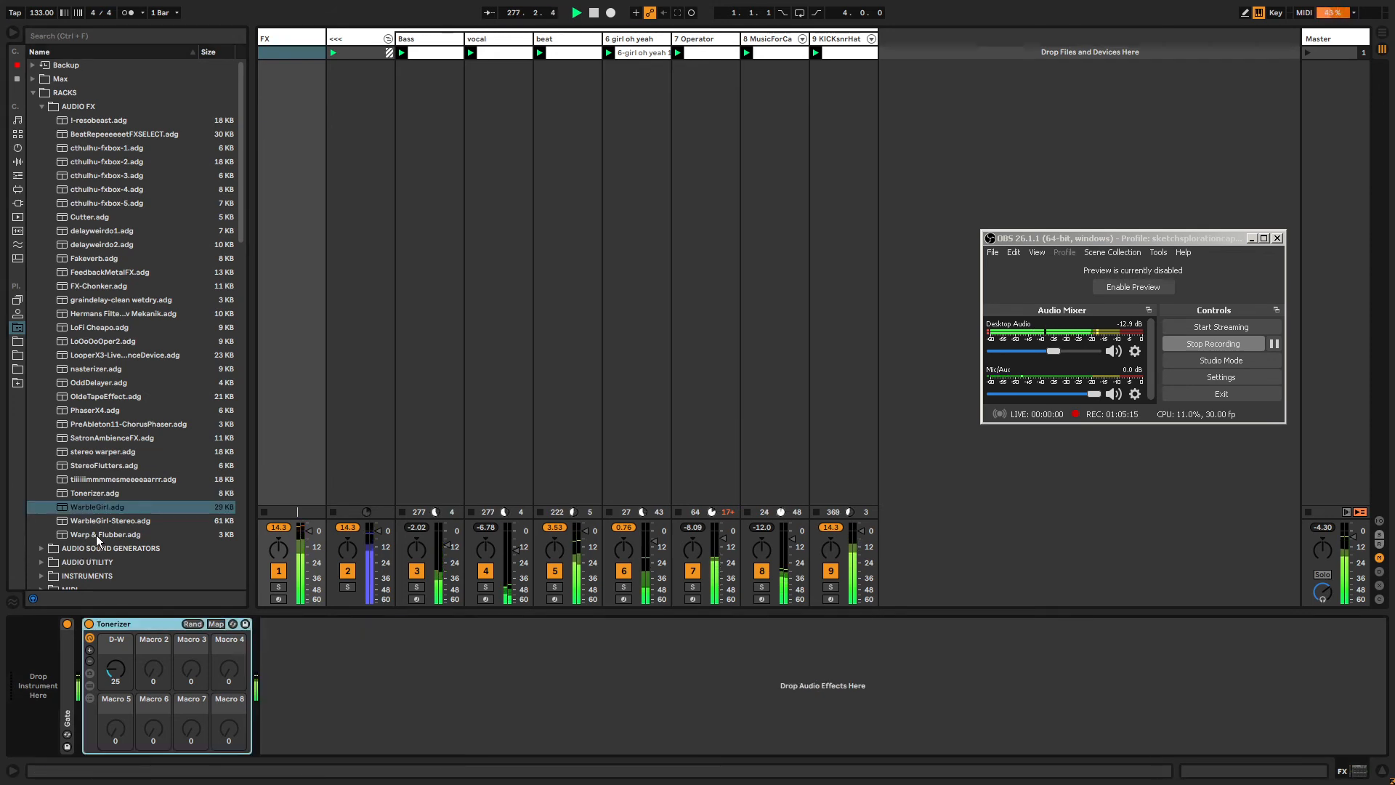
Add the Warp & Flubber rack after the Tonerizer on the FX track.
{"action": "left_click_drag", "start_coordinate": [95, 535], "coordinate": [320, 683]}
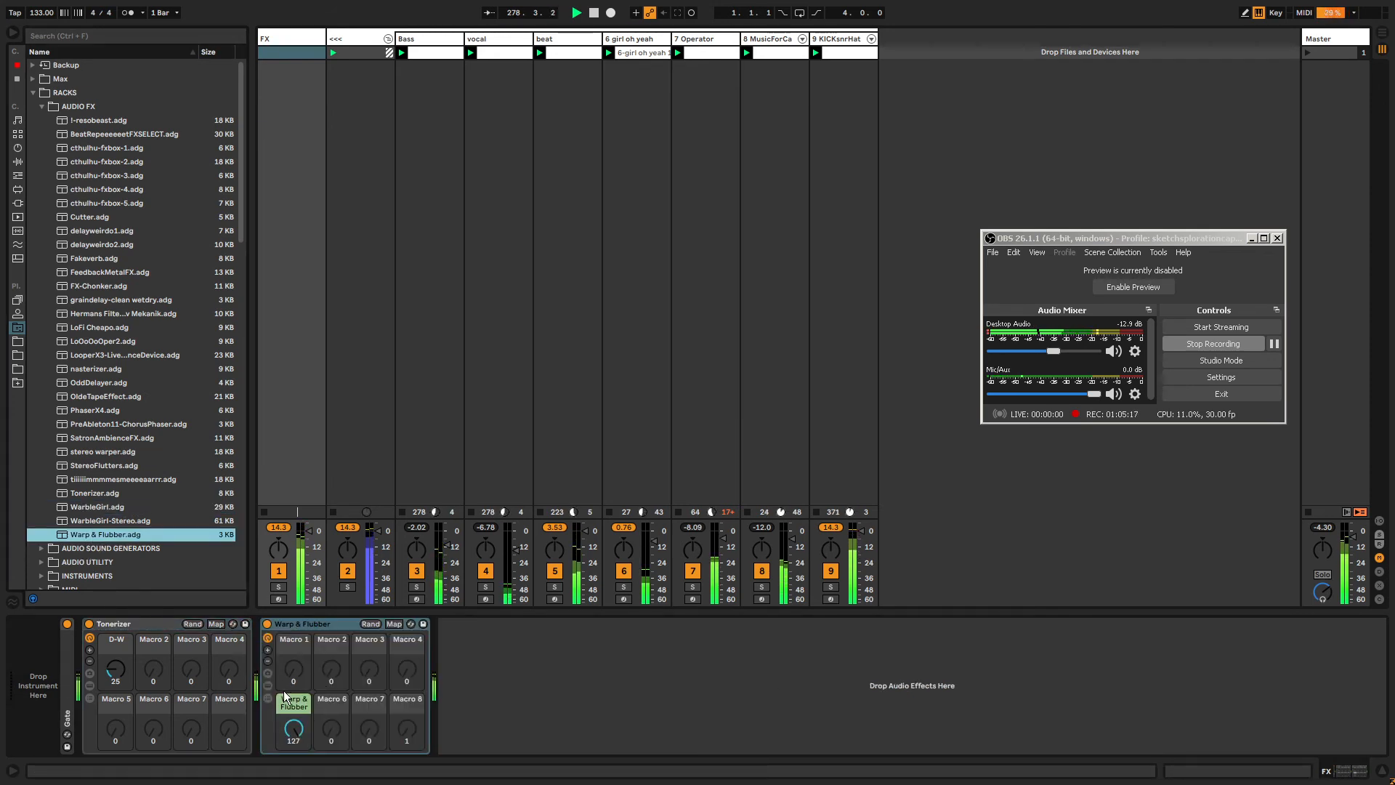
Turn the Warp & Flubber macro on the FX track down to 102.
{"action": "mouse_move", "coordinate": [297, 736]}
{"action": "left_mouse_down"}
{"action": "mouse_move", "coordinate": [296, 708]}
{"action": "mouse_move", "coordinate": [293, 747]}
{"action": "left_mouse_up"}
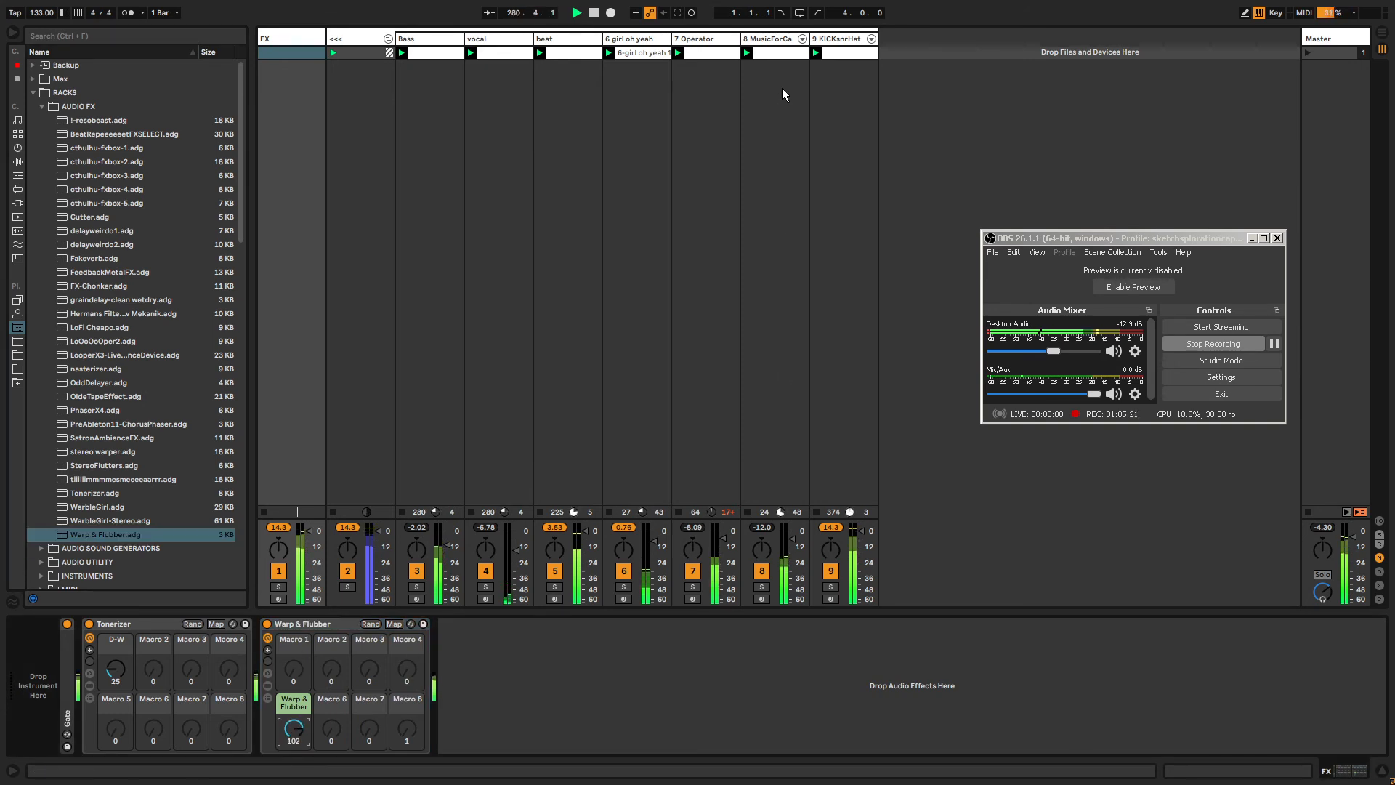
Add Drum Buss to the KICKsnrHat track, lower its Decay and set its Boom to 37%.
{"action": "left_click", "coordinate": [829, 41]}
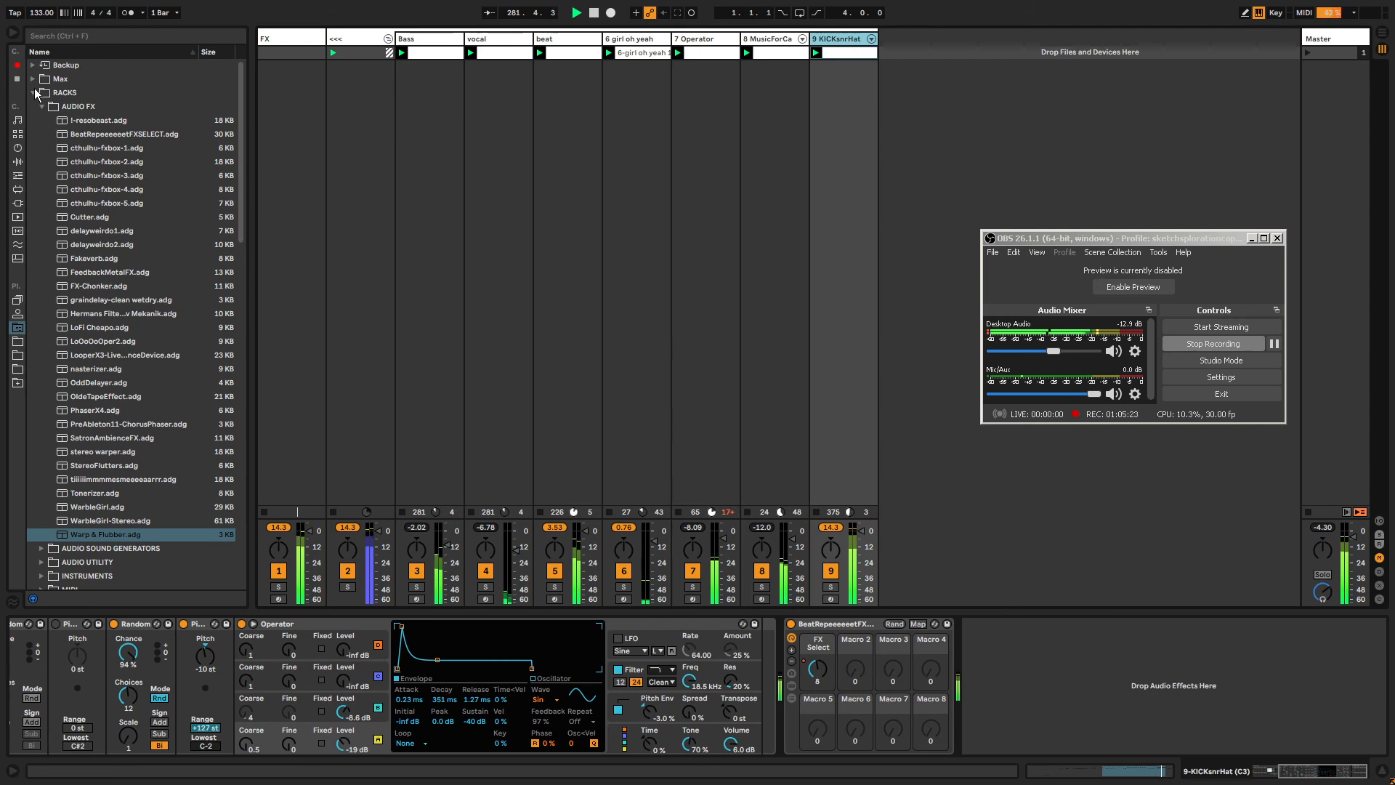
{"action": "left_click", "coordinate": [32, 93]}
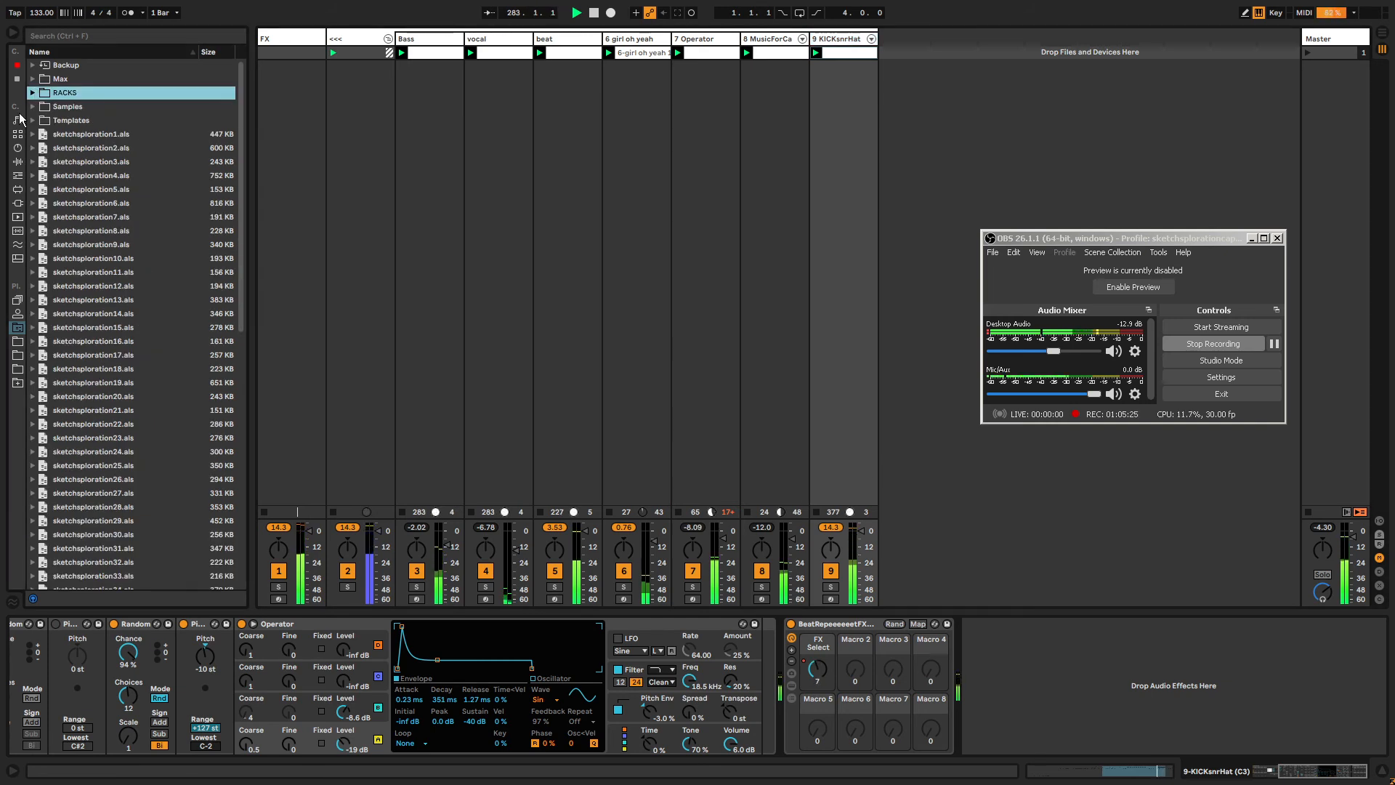
{"action": "left_click", "coordinate": [16, 79]}
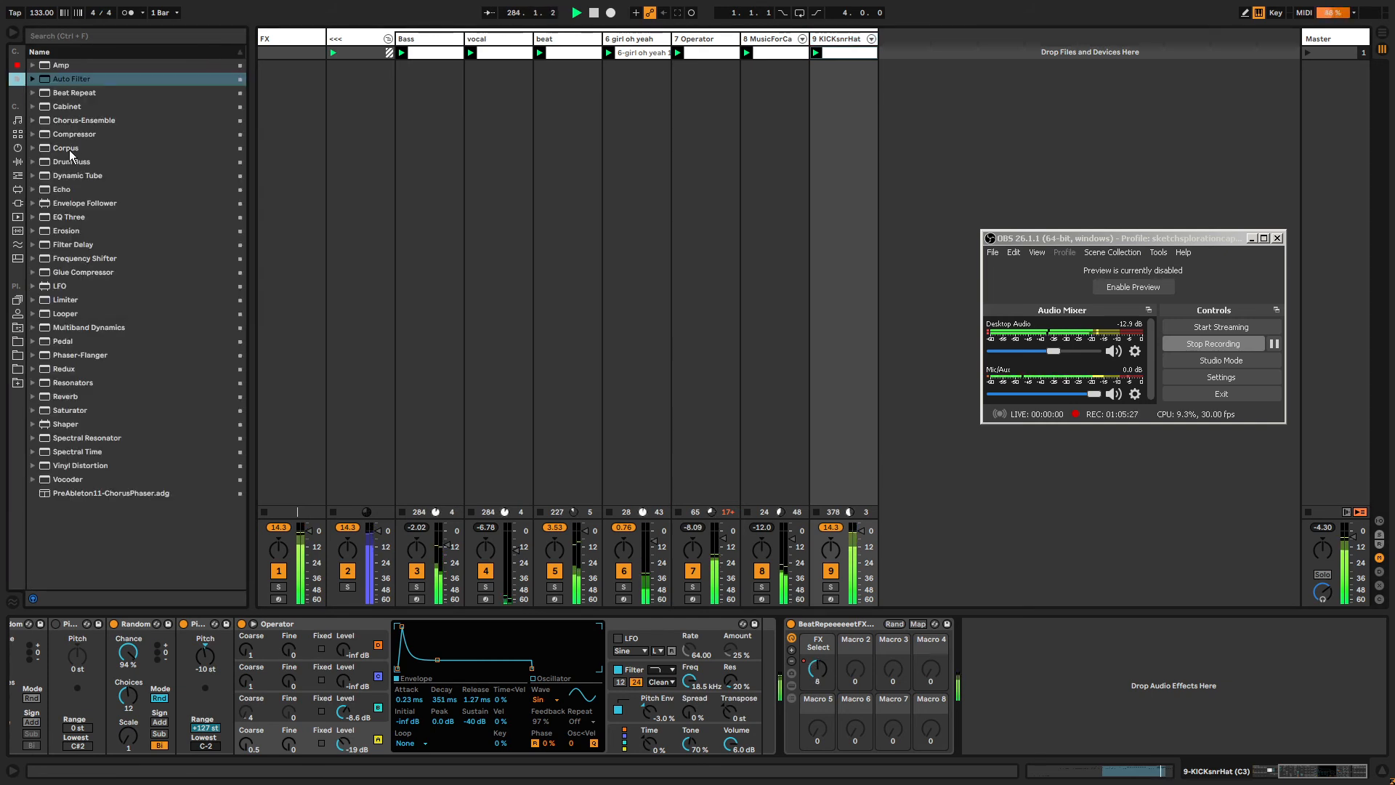
{"action": "left_click_drag", "start_coordinate": [72, 162], "coordinate": [1069, 597]}
{"action": "left_click_drag", "start_coordinate": [1068, 725], "coordinate": [1069, 759]}
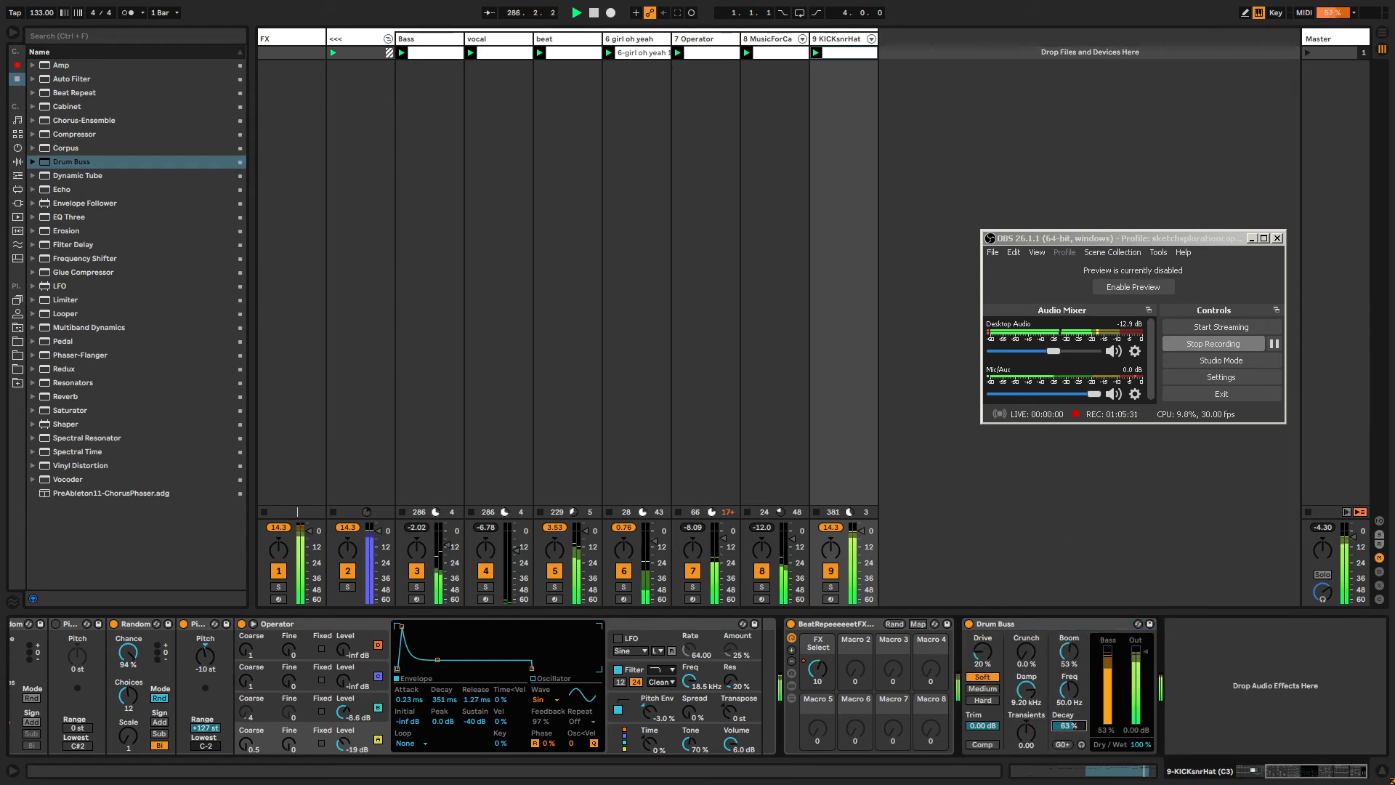
{"action": "left_click_drag", "start_coordinate": [1067, 653], "coordinate": [1067, 669]}
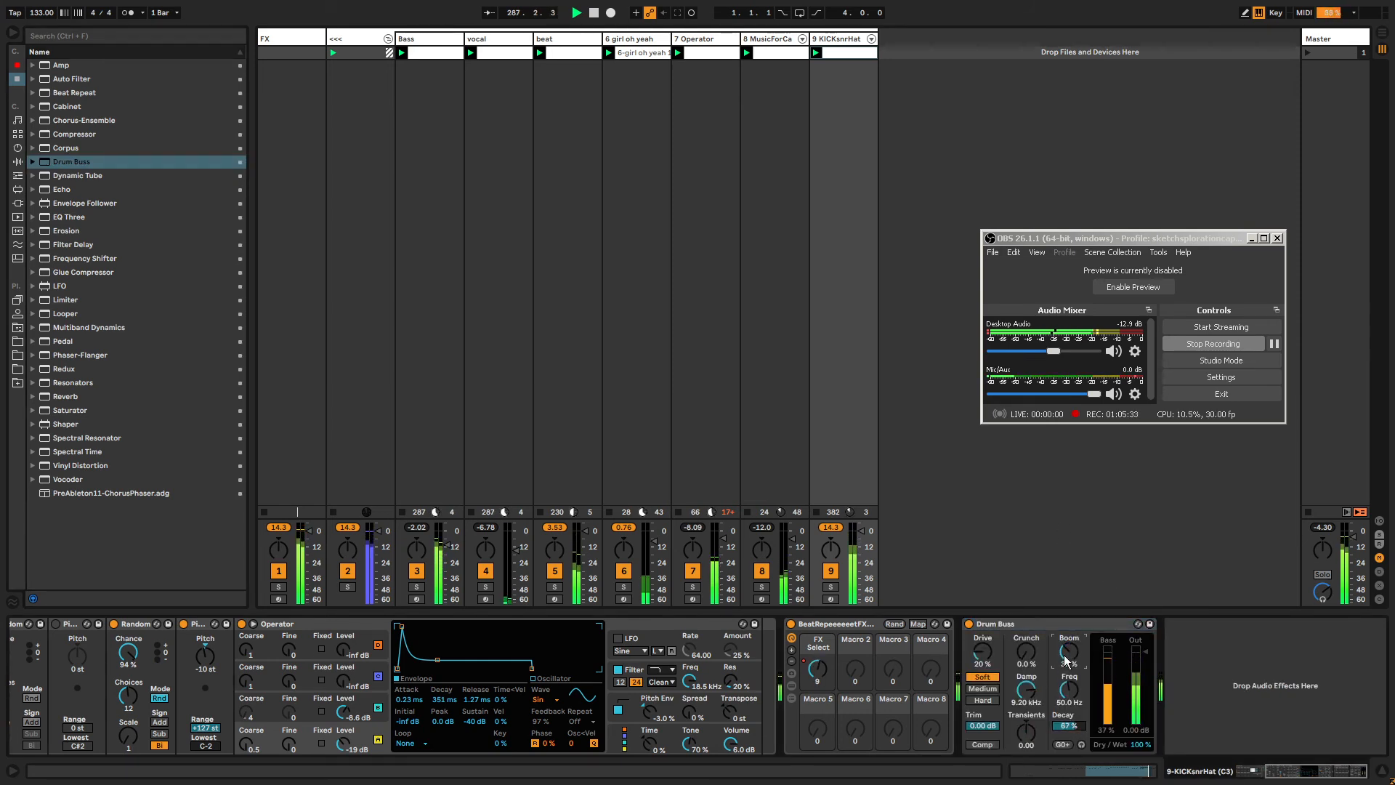
Open the KICKsnrHat clip and raise the chance of the C3 note at 12.2.3.
{"action": "double_click", "coordinate": [834, 54]}
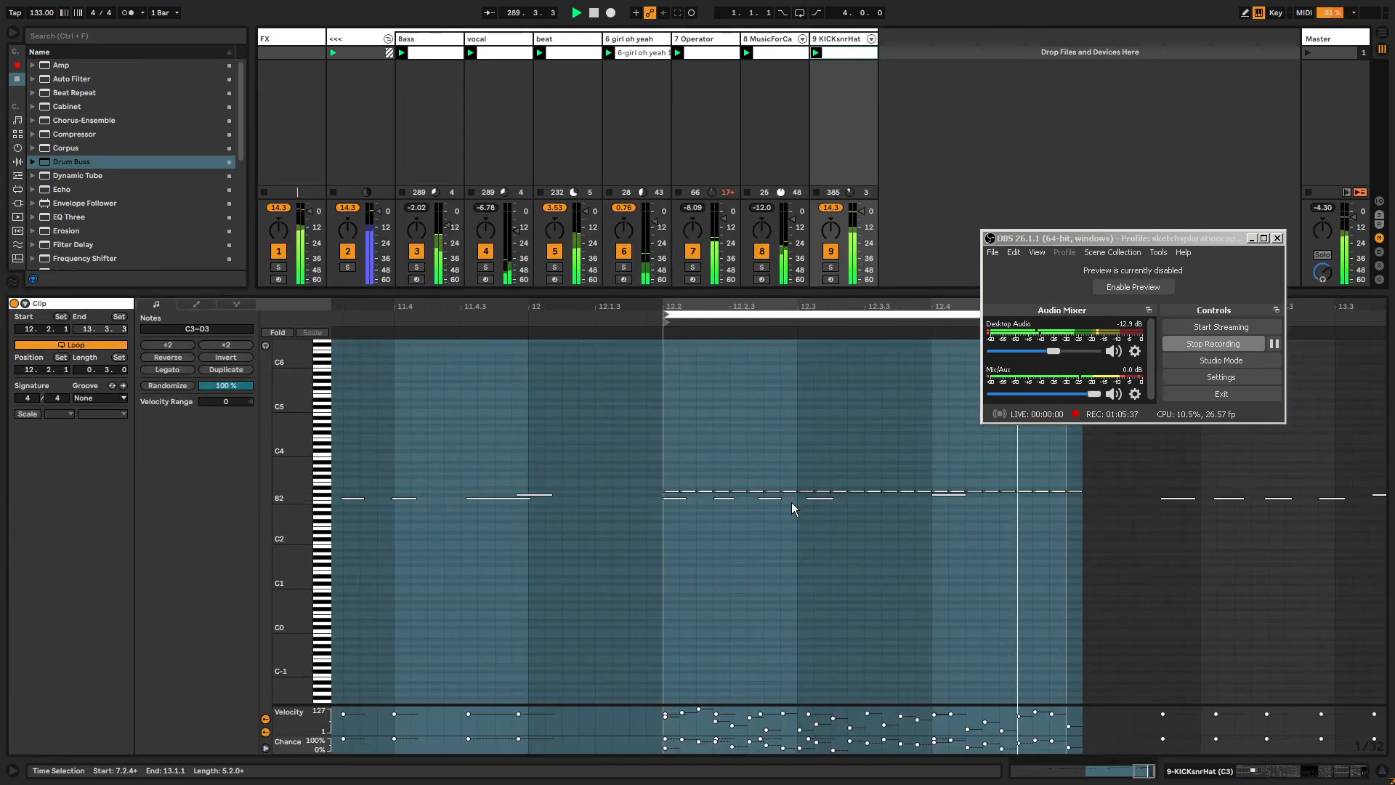
{"action": "left_click_drag", "start_coordinate": [714, 509], "coordinate": [840, 499]}
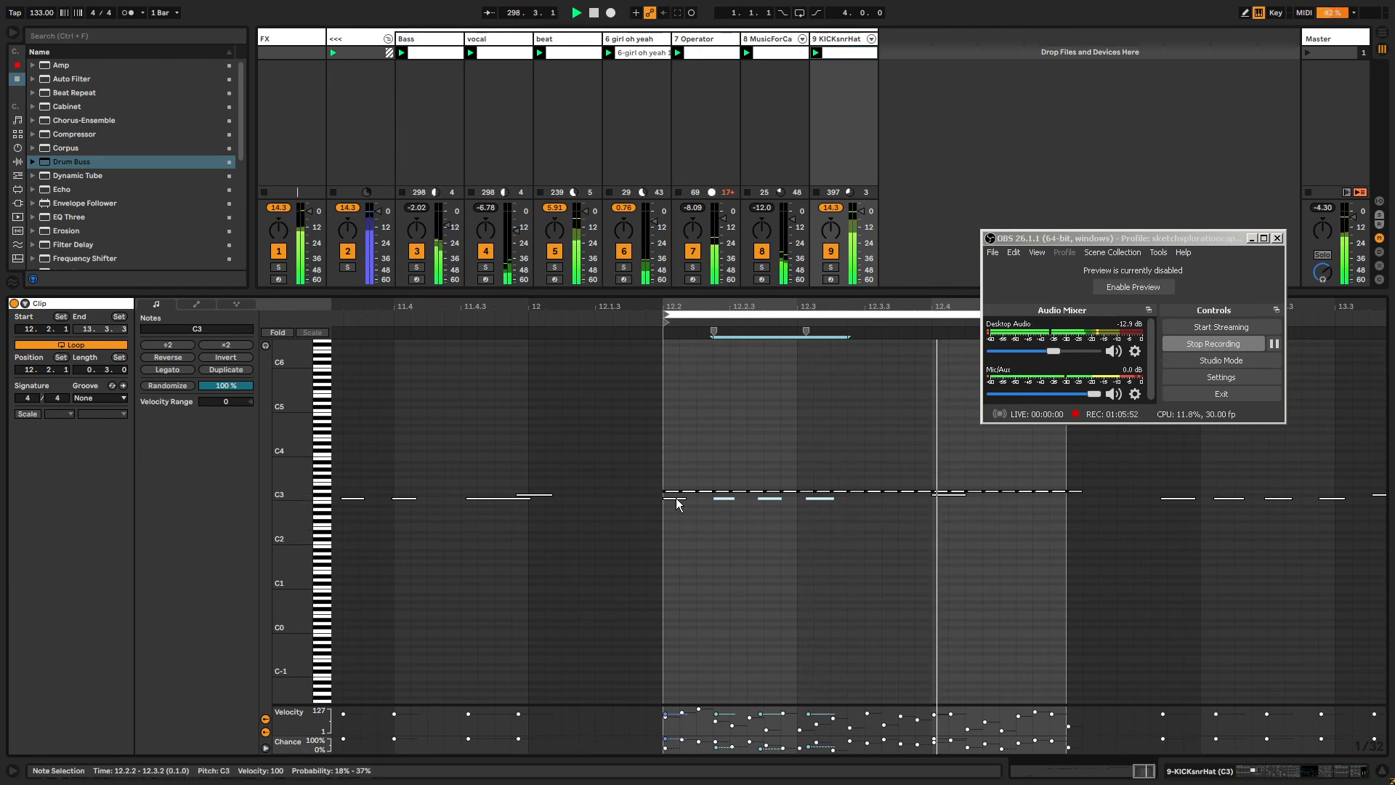
{"action": "left_click", "coordinate": [769, 500]}
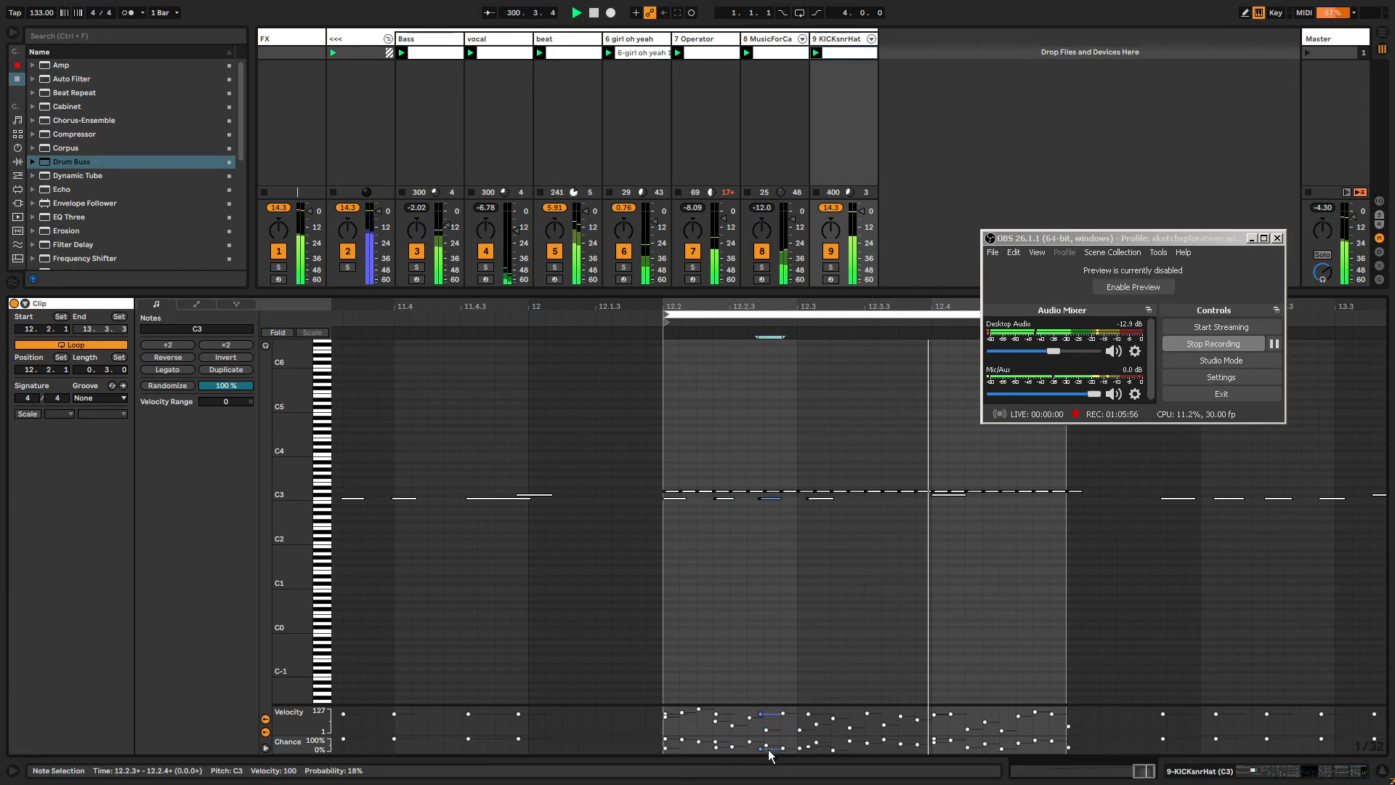
{"action": "left_click_drag", "start_coordinate": [760, 748], "coordinate": [816, 727]}
{"action": "left_click", "coordinate": [820, 498]}
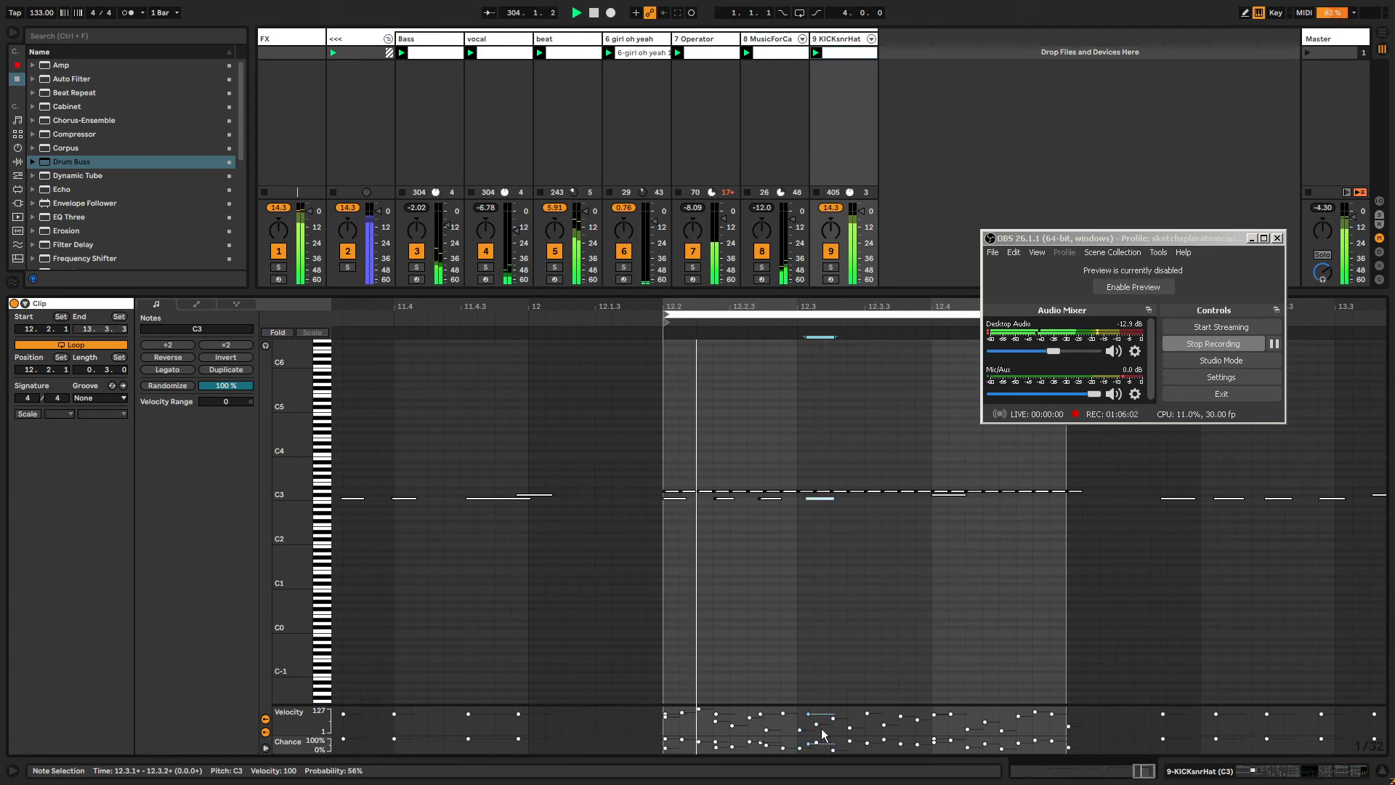
Set the chance of the C#3 note at 12.4.1 to 83%.
{"action": "left_click", "coordinate": [943, 497], "text": "shift"}
{"action": "left_click", "coordinate": [943, 494]}
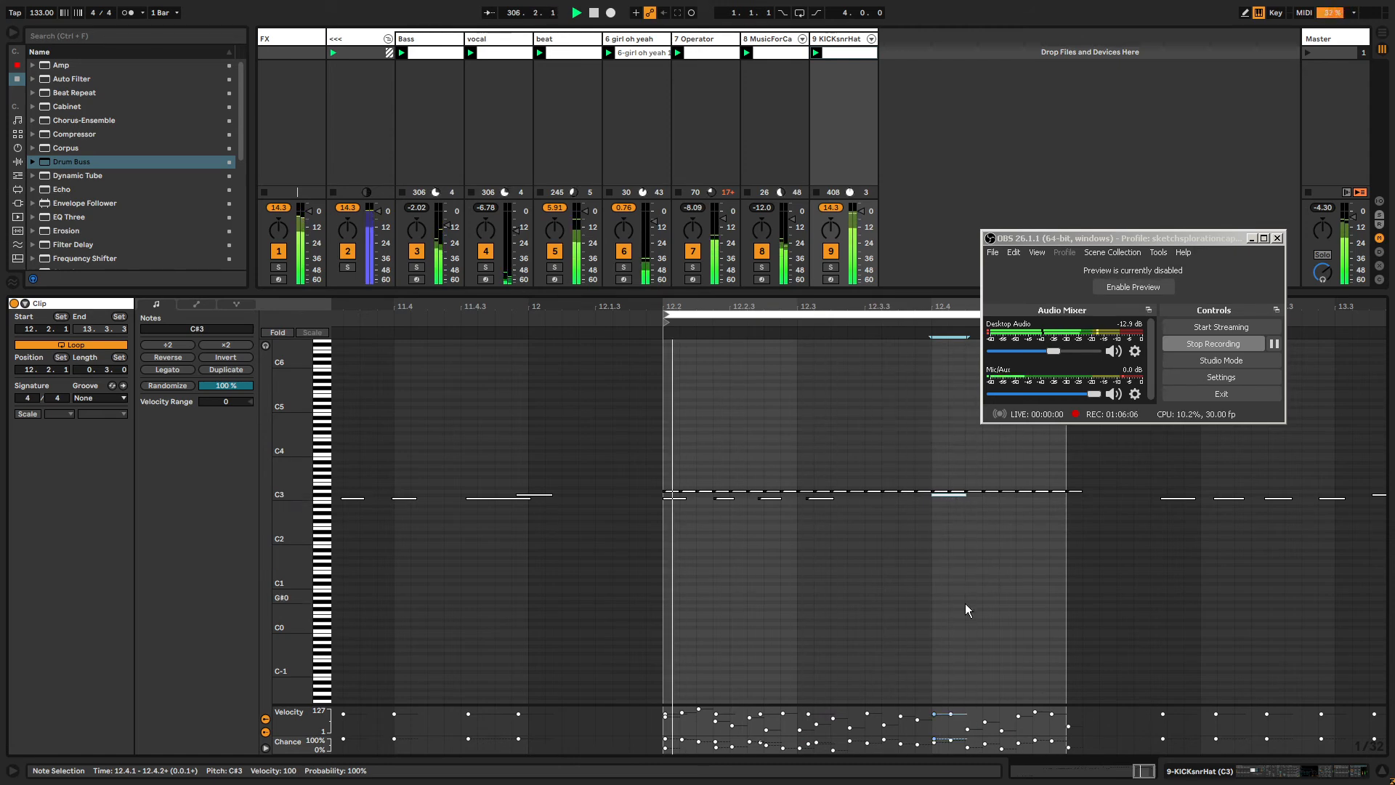
{"action": "left_click_drag", "start_coordinate": [935, 739], "coordinate": [935, 741]}
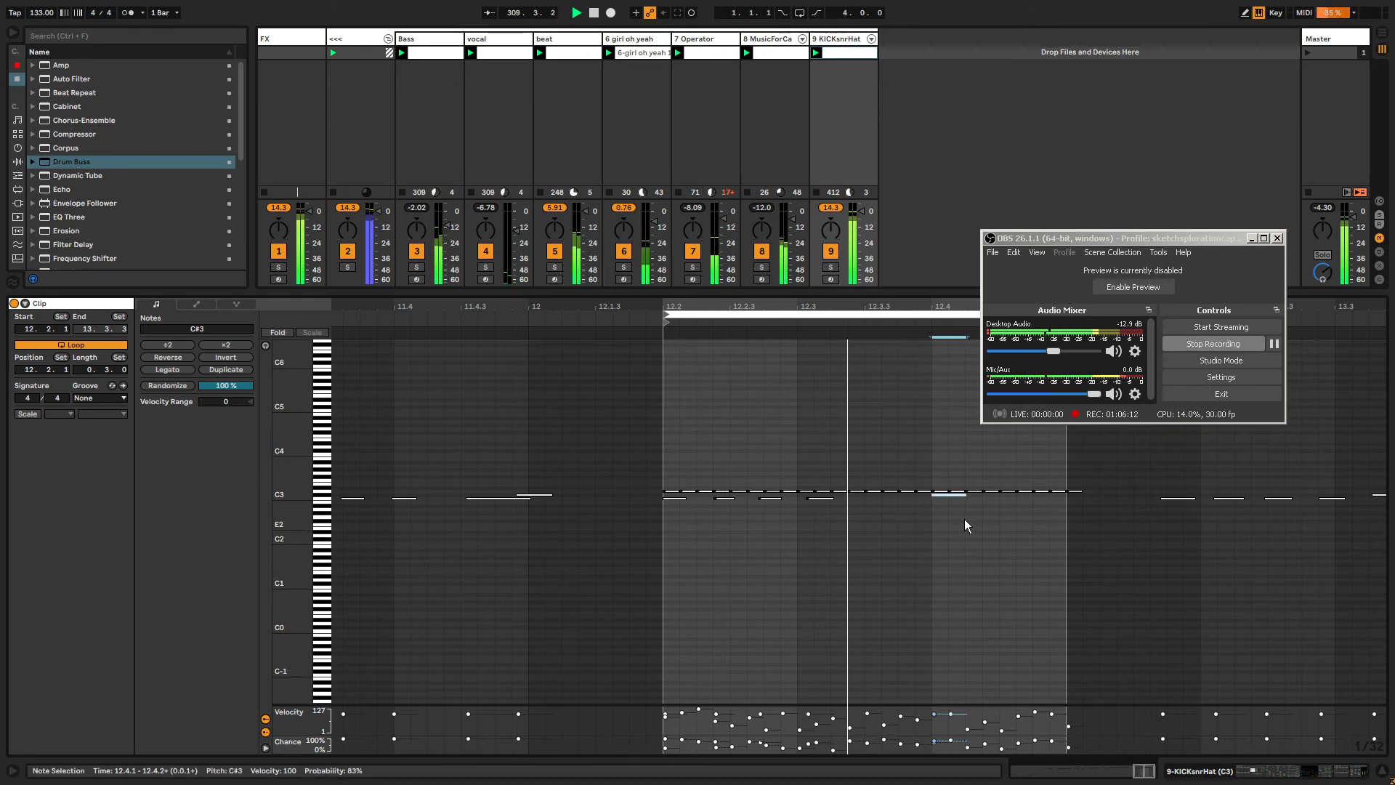
{"action": "left_click_drag", "start_coordinate": [980, 732], "coordinate": [981, 737]}
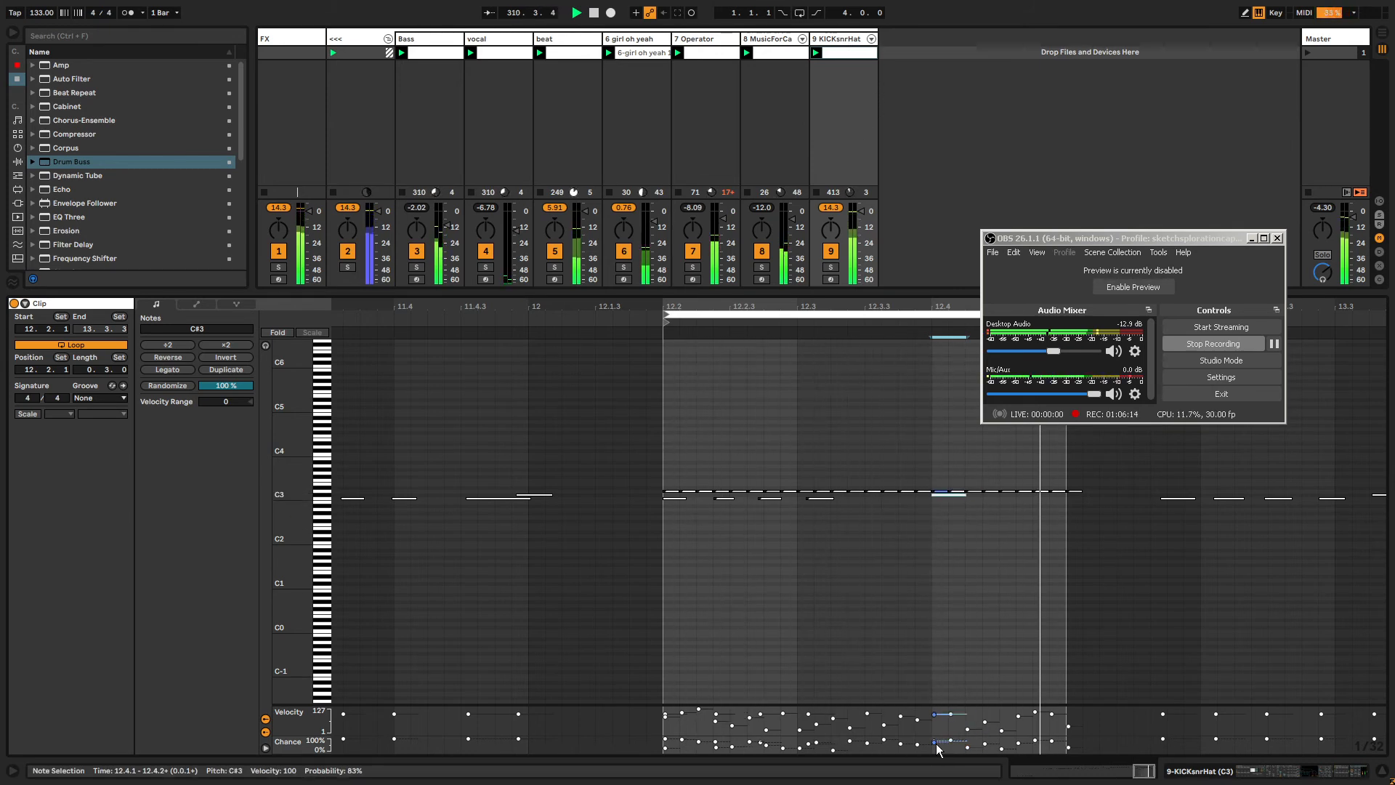
Add the Warp & Flubber rack to the MusicForCarports track and set the track volume to -7.5 dB.
{"action": "left_click", "coordinate": [799, 140]}
{"action": "left_click", "coordinate": [283, 50]}
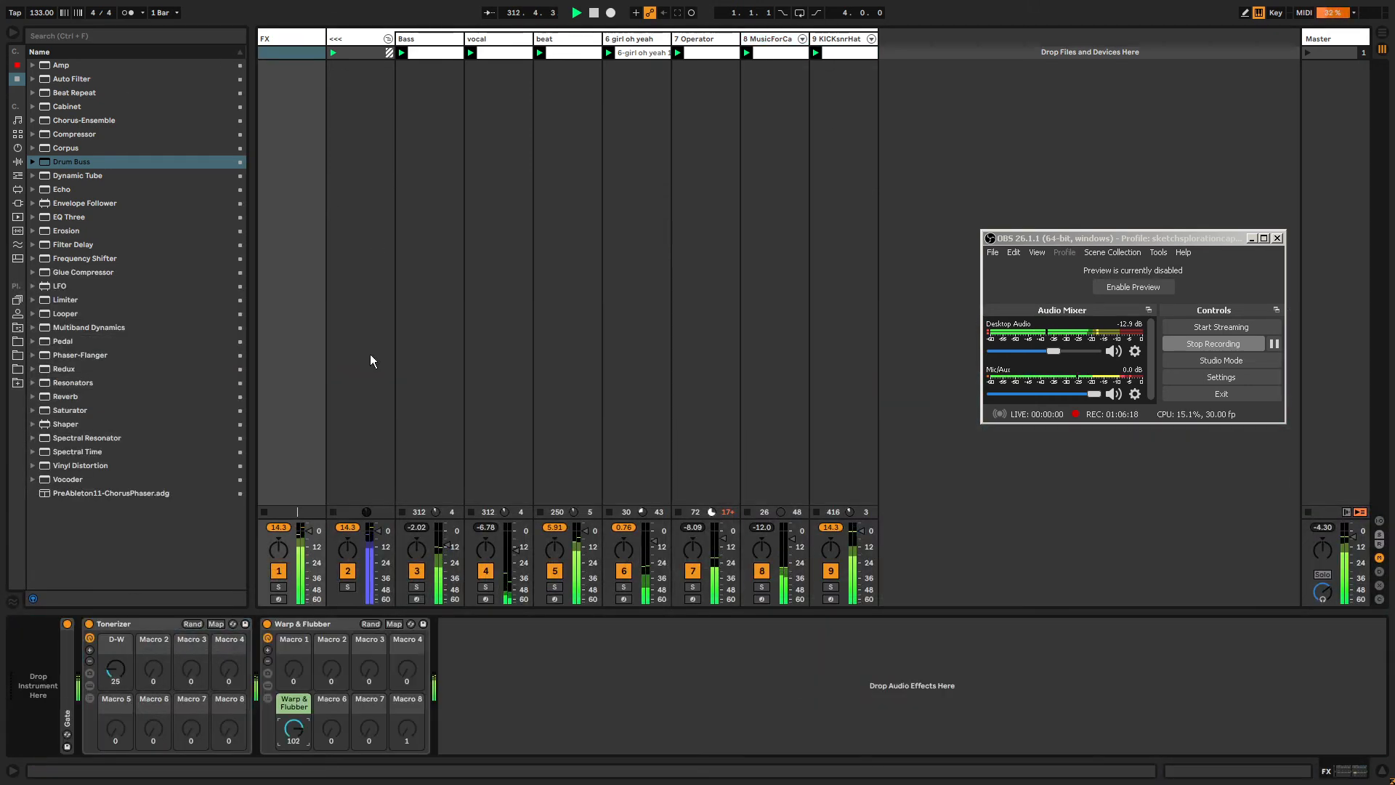
{"action": "left_click", "coordinate": [636, 66]}
{"action": "left_click", "coordinate": [759, 40]}
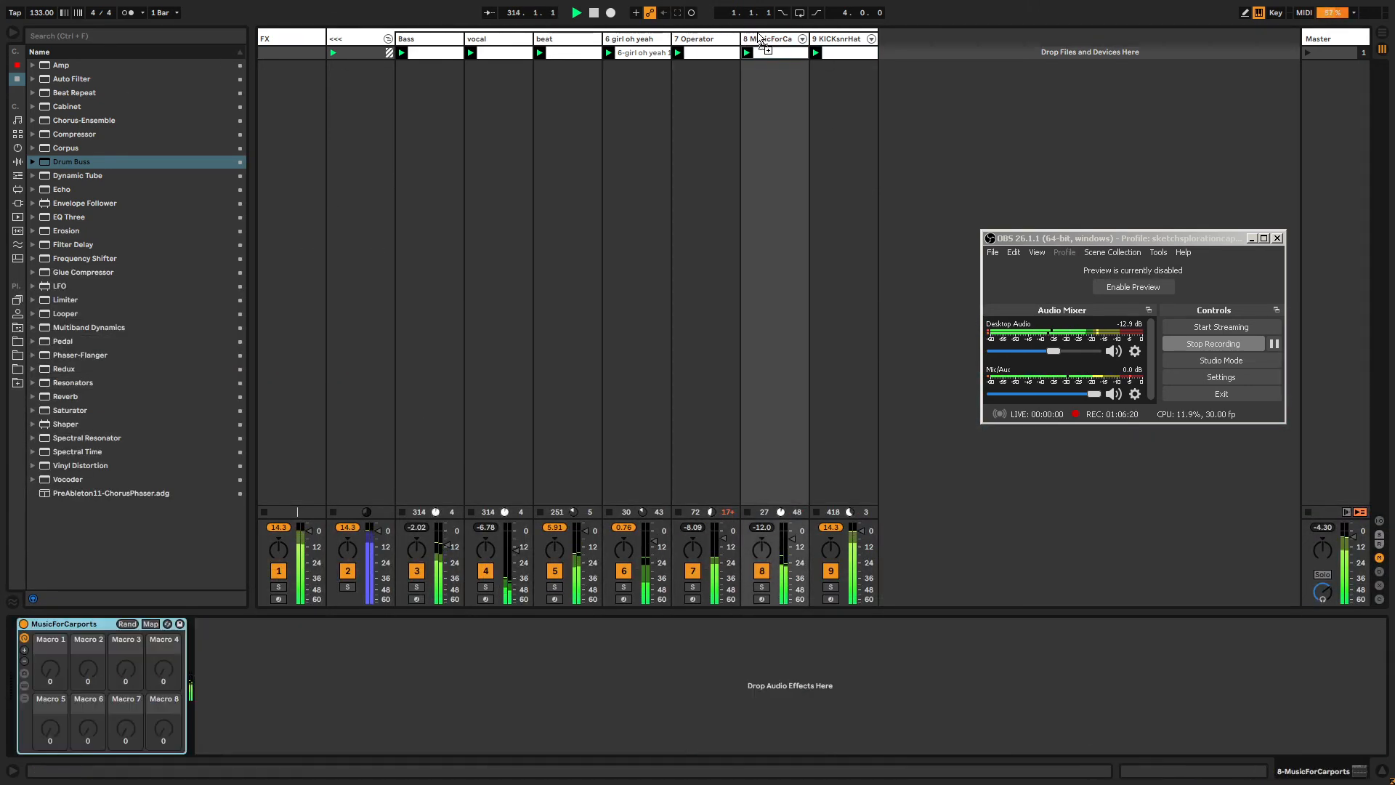
{"action": "left_click_drag", "start_coordinate": [228, 727], "coordinate": [229, 708]}
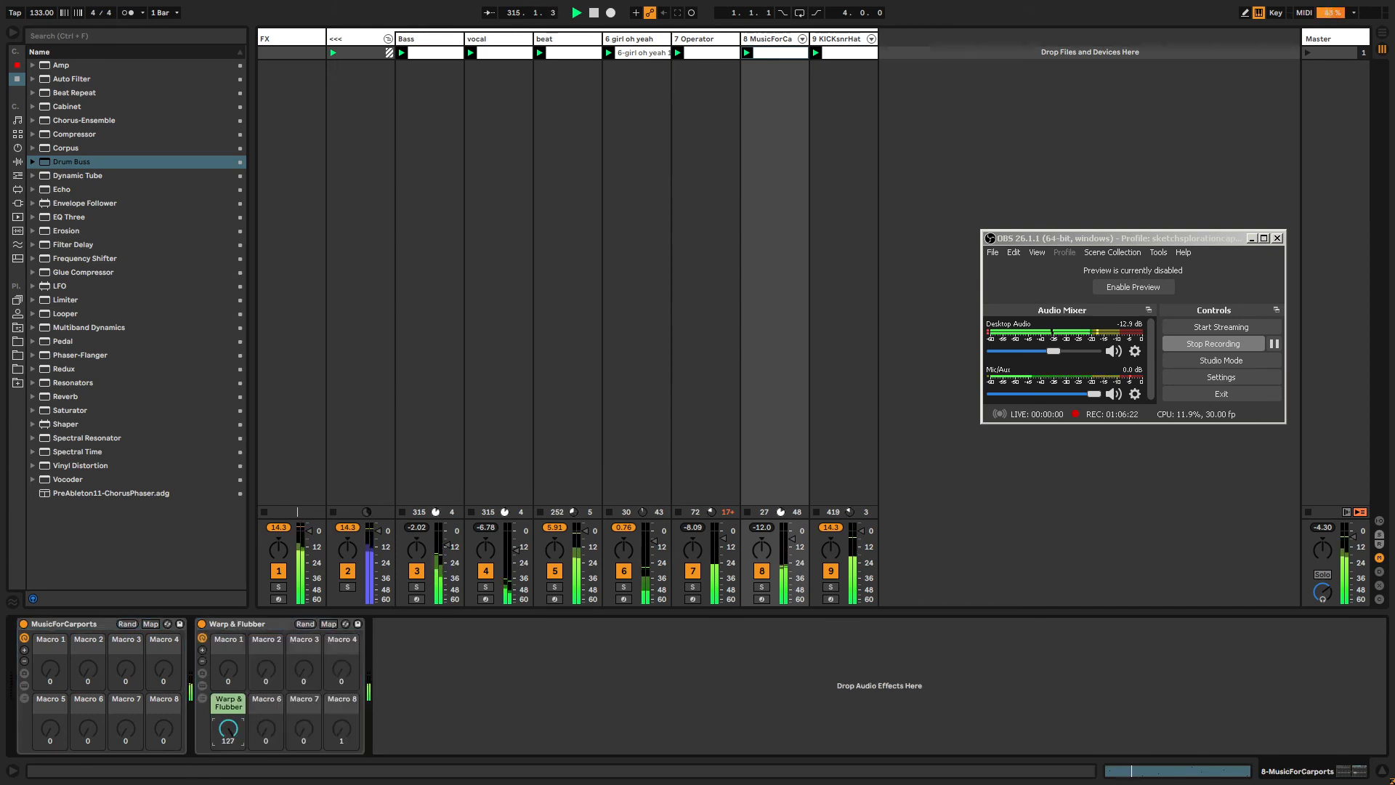
{"action": "left_click_drag", "start_coordinate": [798, 537], "coordinate": [798, 541]}
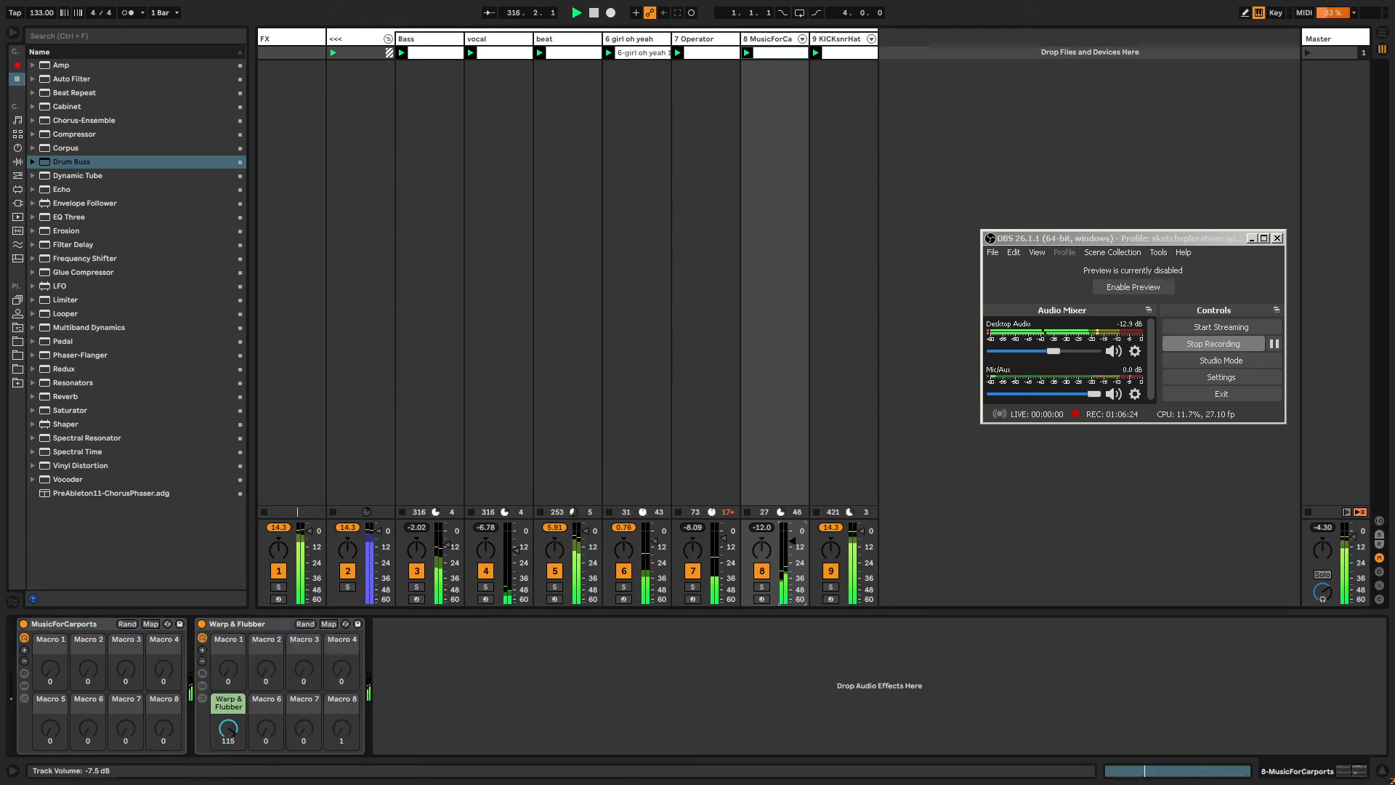
Add Auto Pan after the Warp & Flubber rack and set its Amount to 100% and Rate to 0.22 Hz.
{"action": "left_click", "coordinate": [560, 686]}
{"action": "key", "text": "ctrl+f"}
{"action": "type", "text": "auto pan"}
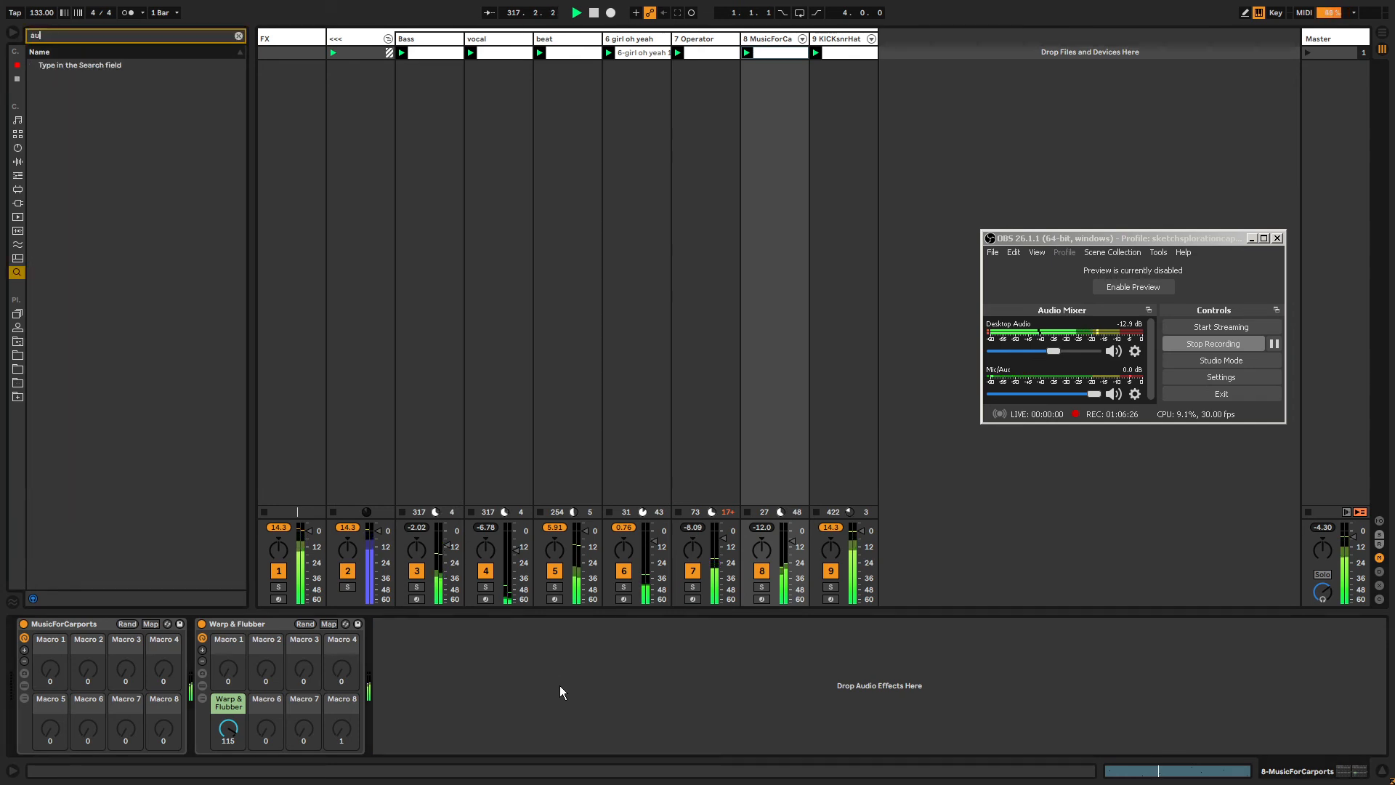
{"action": "key", "text": "Return"}
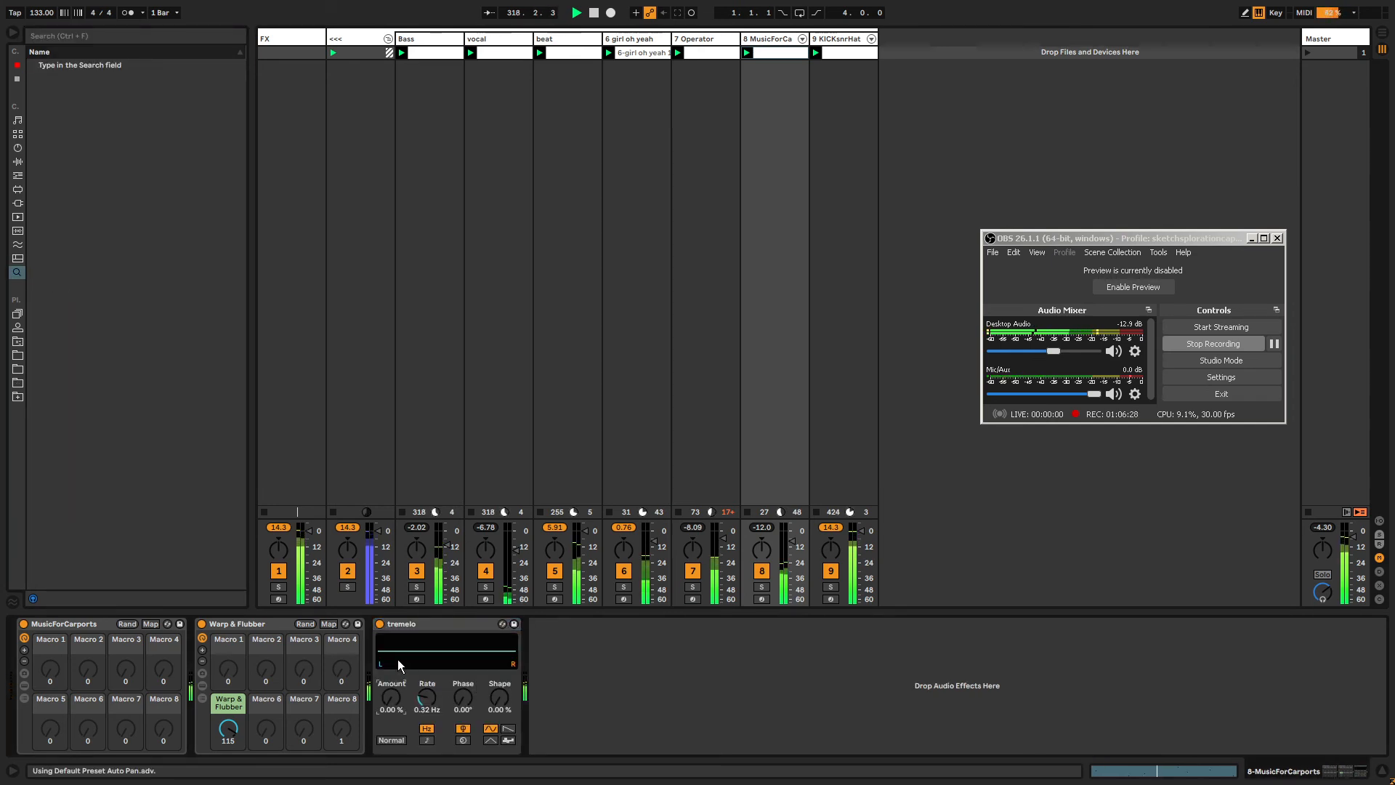
{"action": "left_click_drag", "start_coordinate": [391, 696], "coordinate": [391, 623]}
{"action": "left_click_drag", "start_coordinate": [424, 698], "coordinate": [424, 716]}
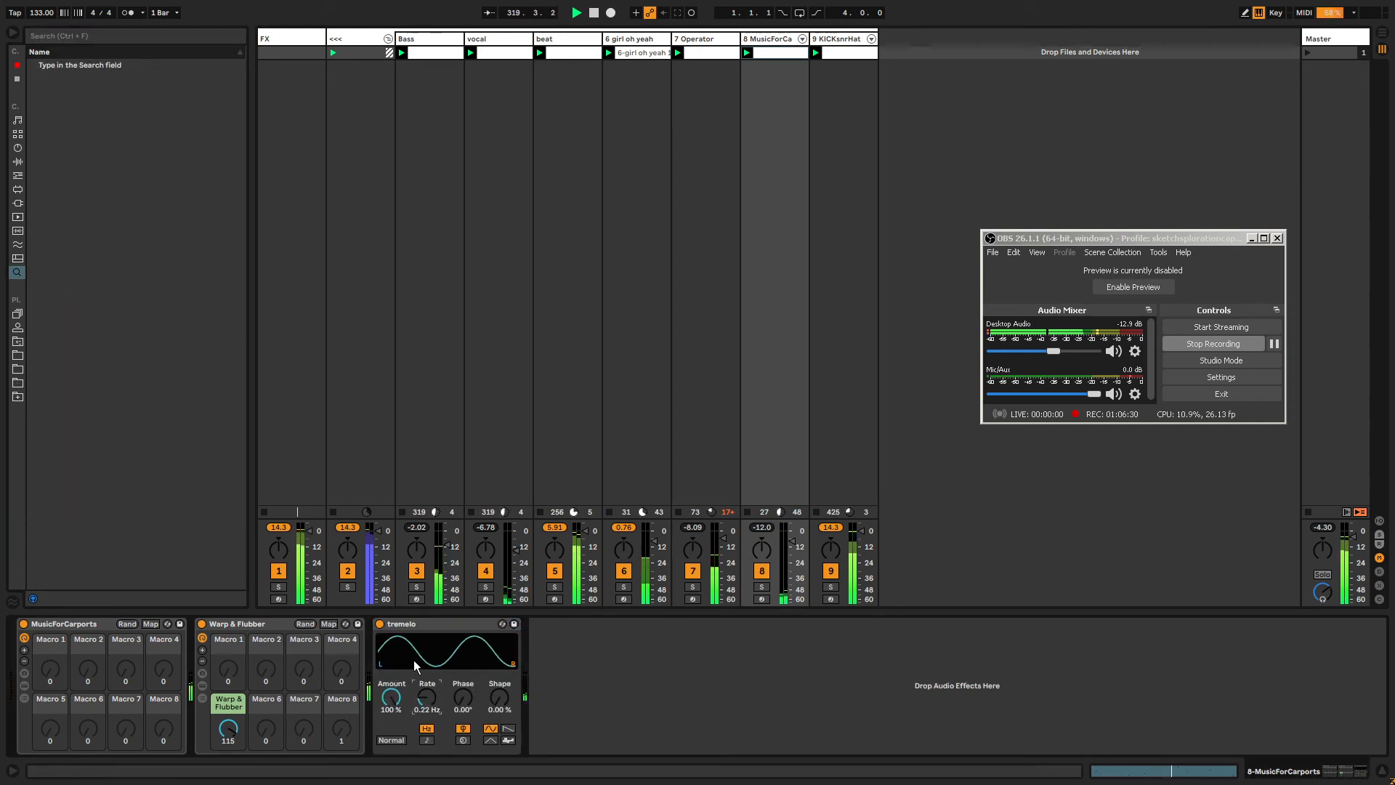
Duplicate the Auto Pan and set the copy's Rate to 0.09 Hz.
{"action": "left_click", "coordinate": [419, 625]}
{"action": "key", "text": "ctrl+d"}
{"action": "left_click_drag", "start_coordinate": [583, 697], "coordinate": [582, 716]}
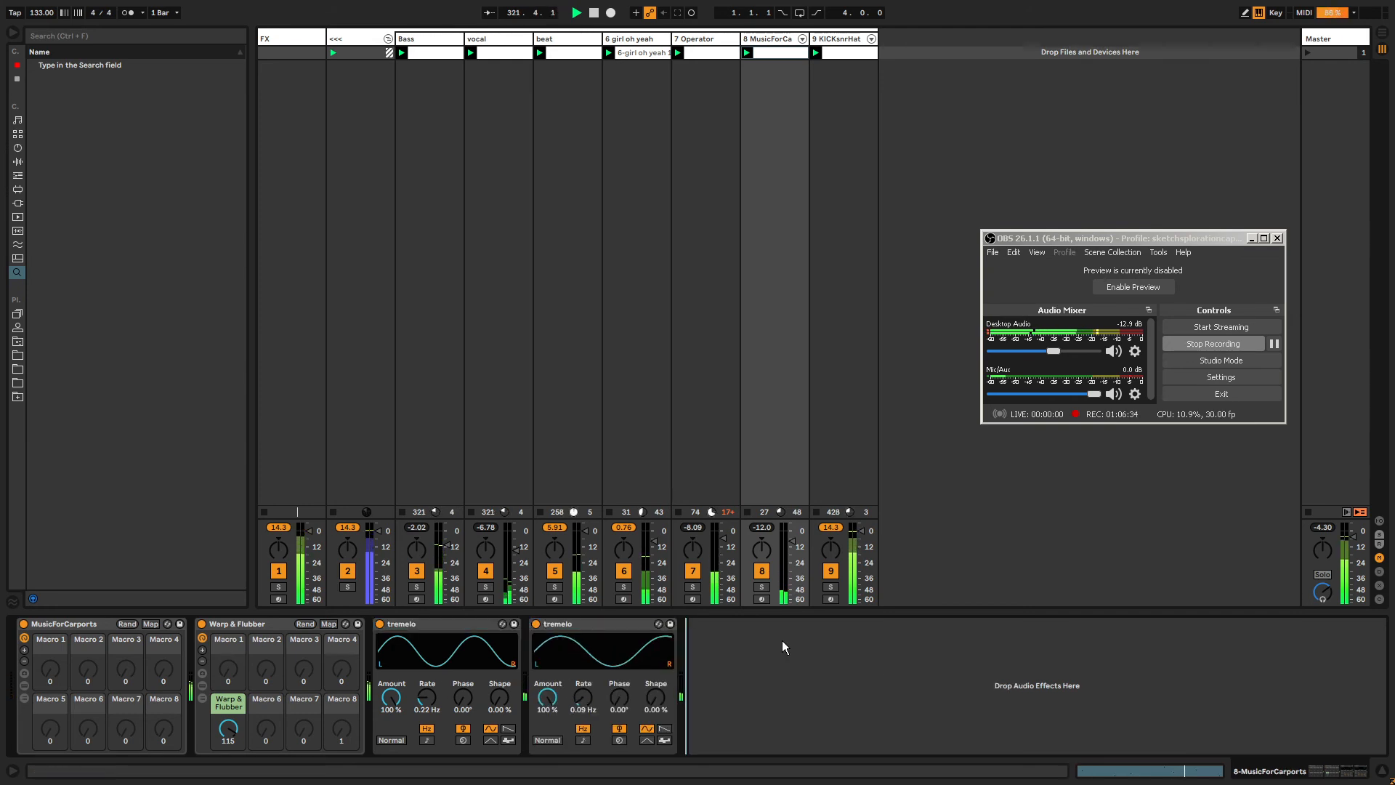
Add a Delay after the two Auto Pans and switch its left delay to time mode.
{"action": "key", "text": "ctrl+f"}
{"action": "type", "text": "delay"}
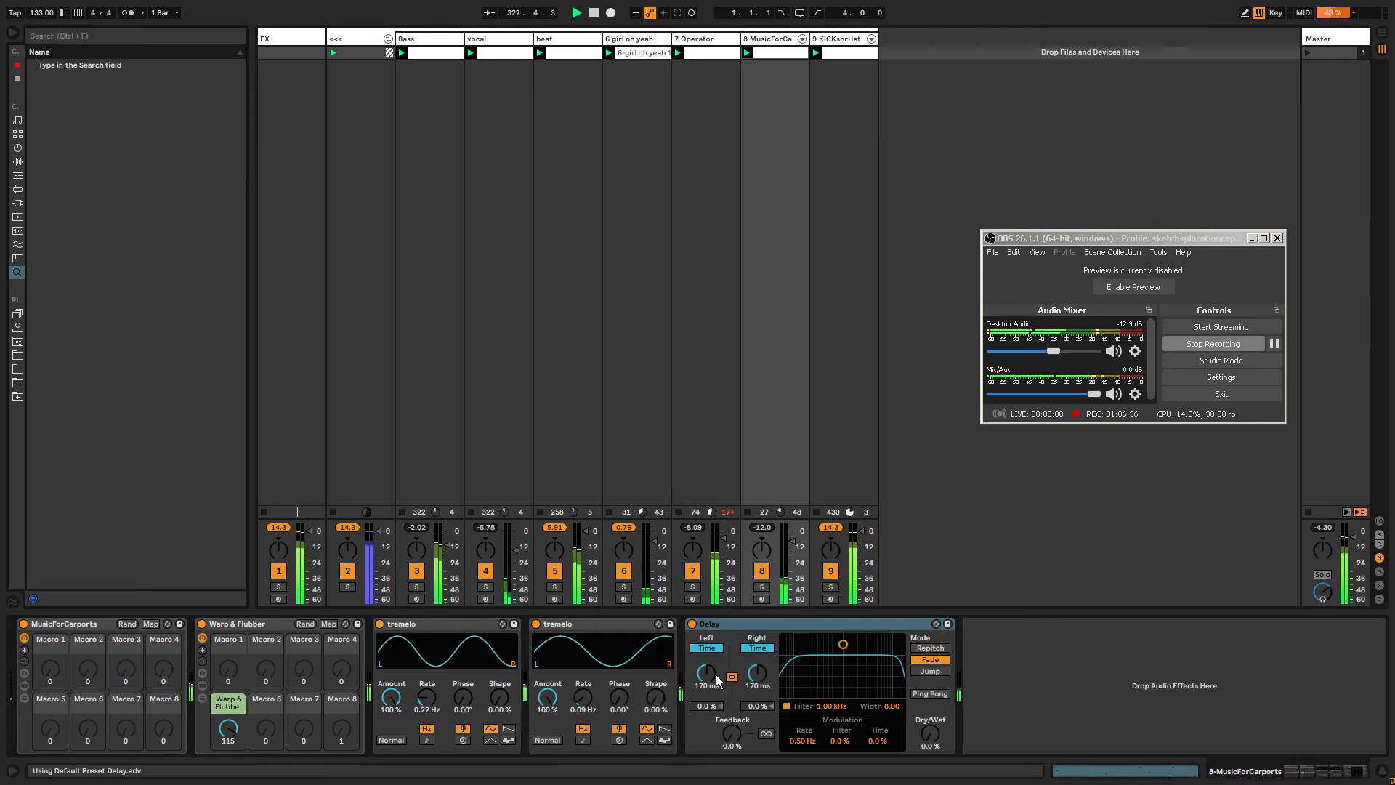
{"action": "left_click", "coordinate": [706, 648]}
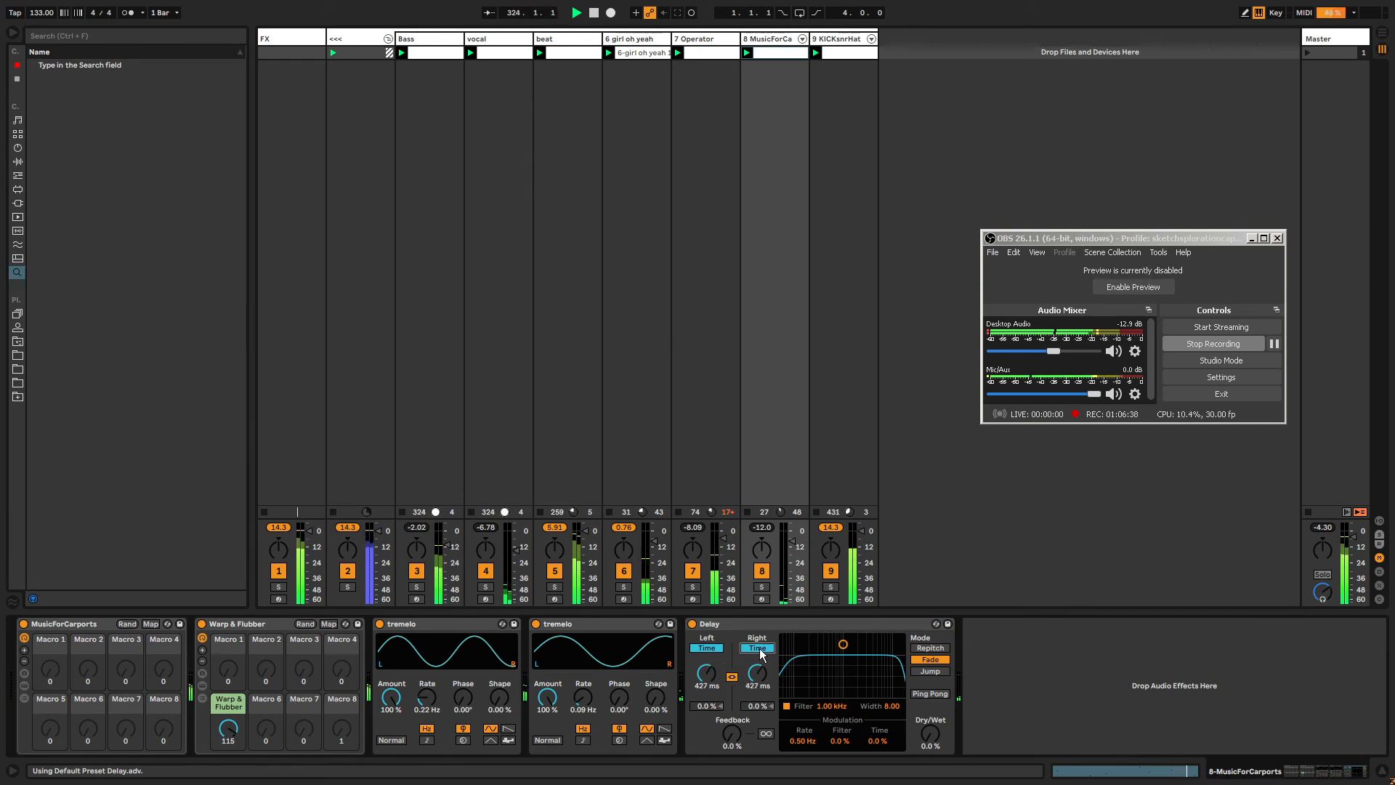
{"action": "left_click", "coordinate": [706, 648]}
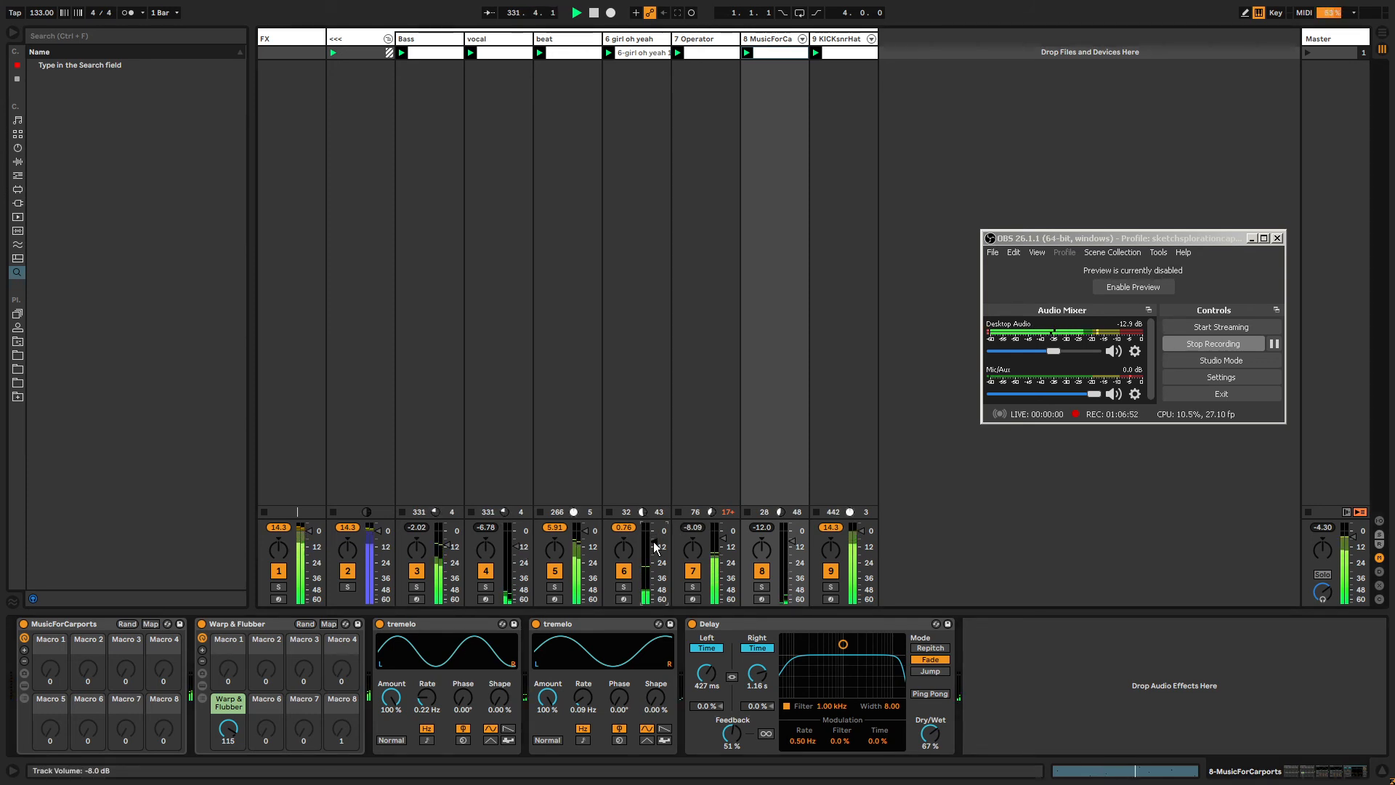
Open the KICKsnrHat clip and delete the upper-row notes in beat 12.3.
{"action": "left_click", "coordinate": [843, 53]}
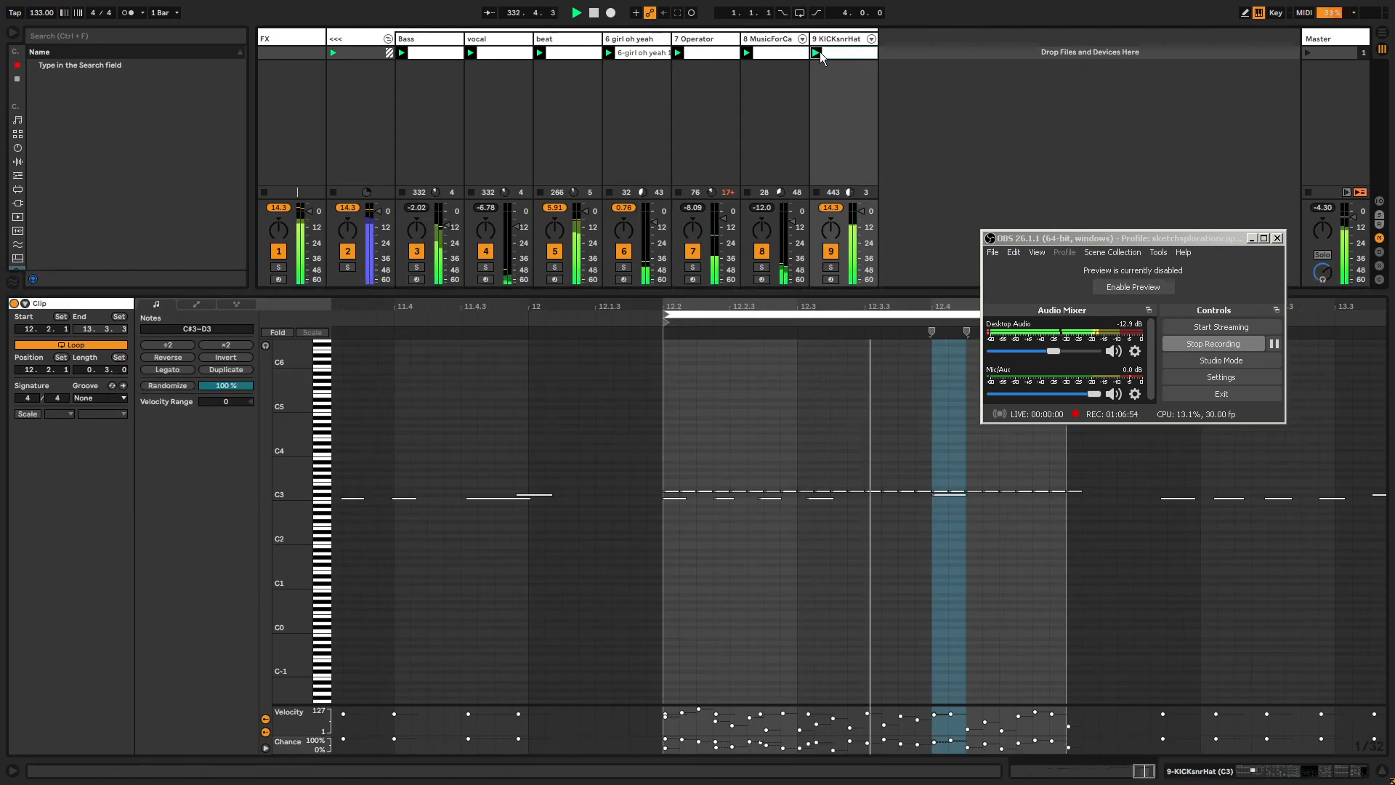
{"action": "left_click", "coordinate": [690, 492]}
{"action": "left_click", "coordinate": [712, 492]}
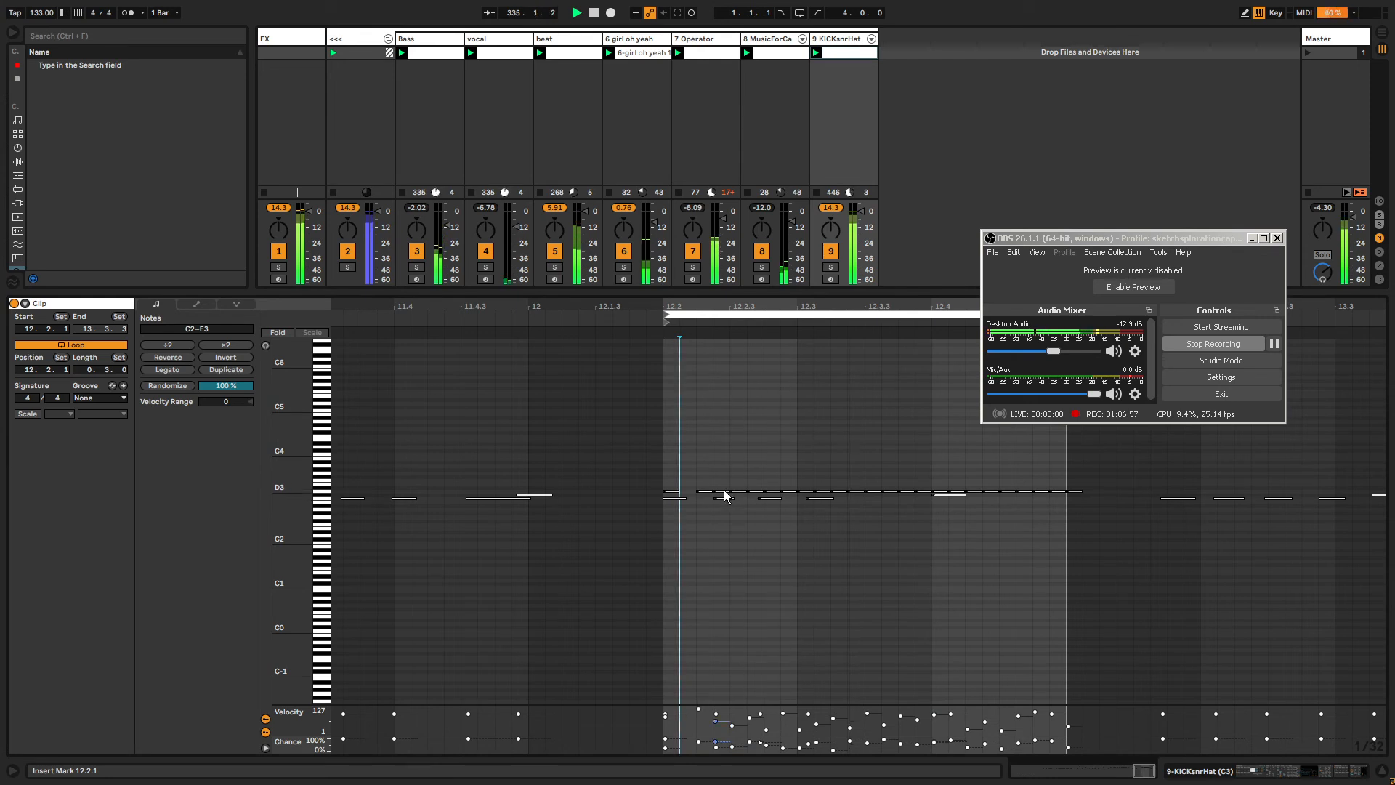
{"action": "left_click", "coordinate": [767, 493]}
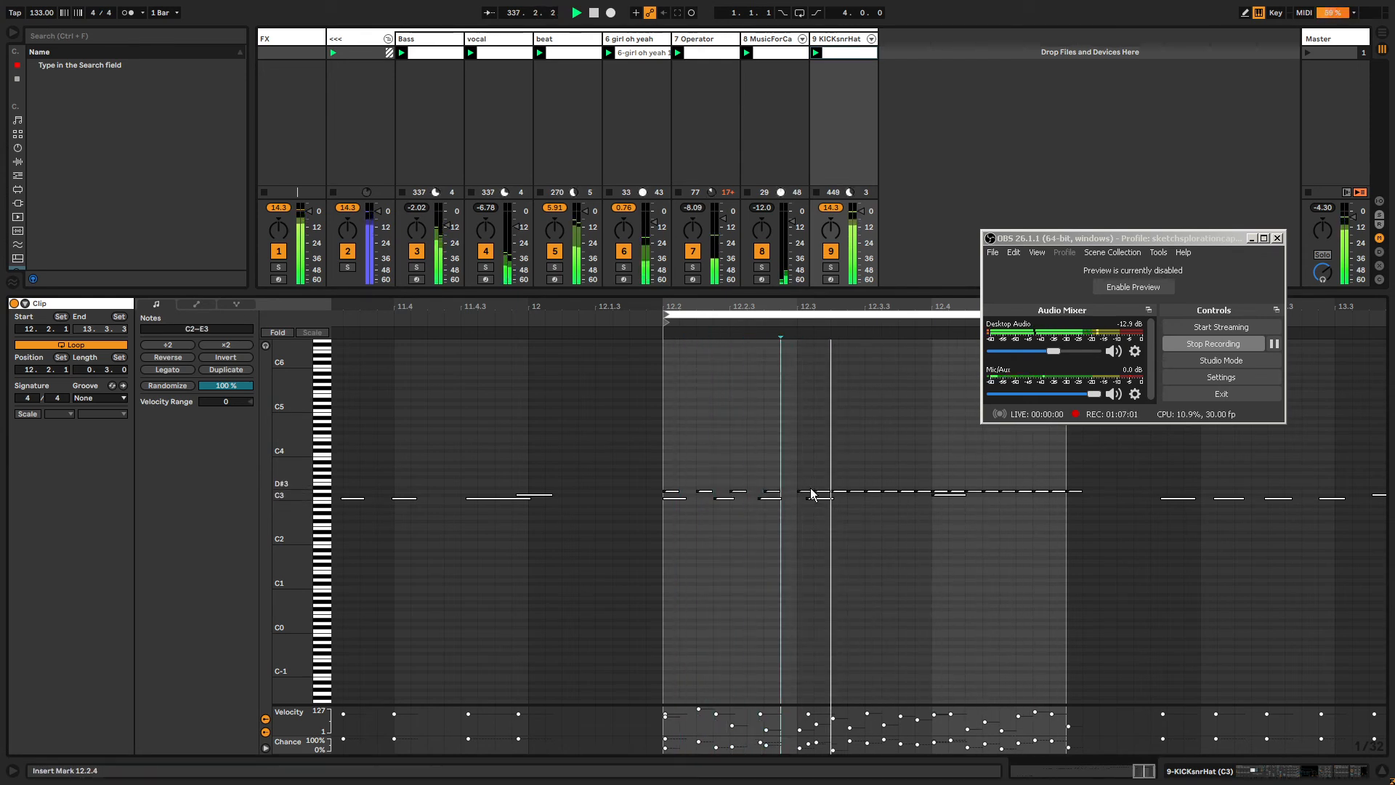
{"action": "left_click_drag", "start_coordinate": [806, 485], "coordinate": [929, 492]}
{"action": "key", "text": "Delete"}
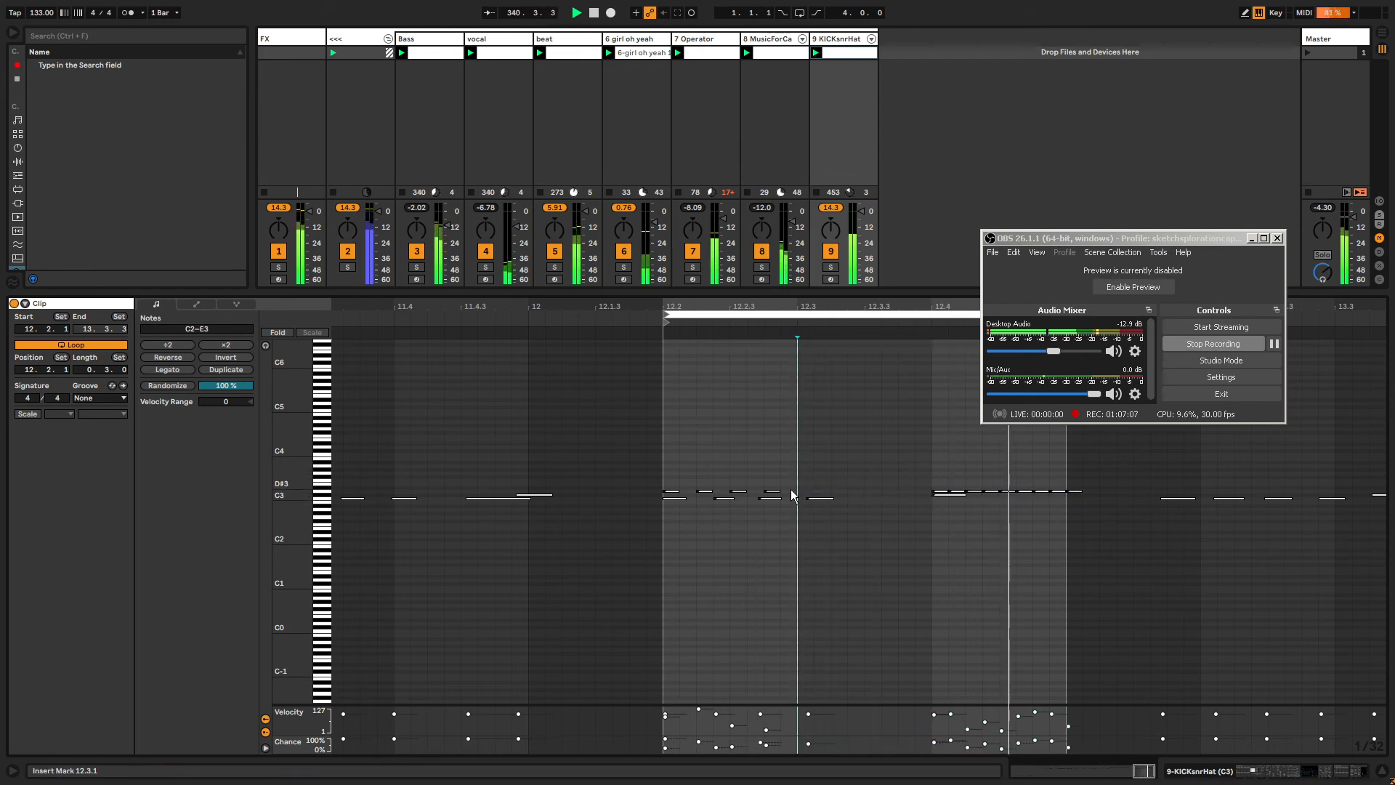
Select the upper-row notes of beat 12.2 and duplicate them into the emptied beat.
{"action": "left_click_drag", "start_coordinate": [791, 489], "coordinate": [671, 494]}
{"action": "key", "text": "ctrl+d"}
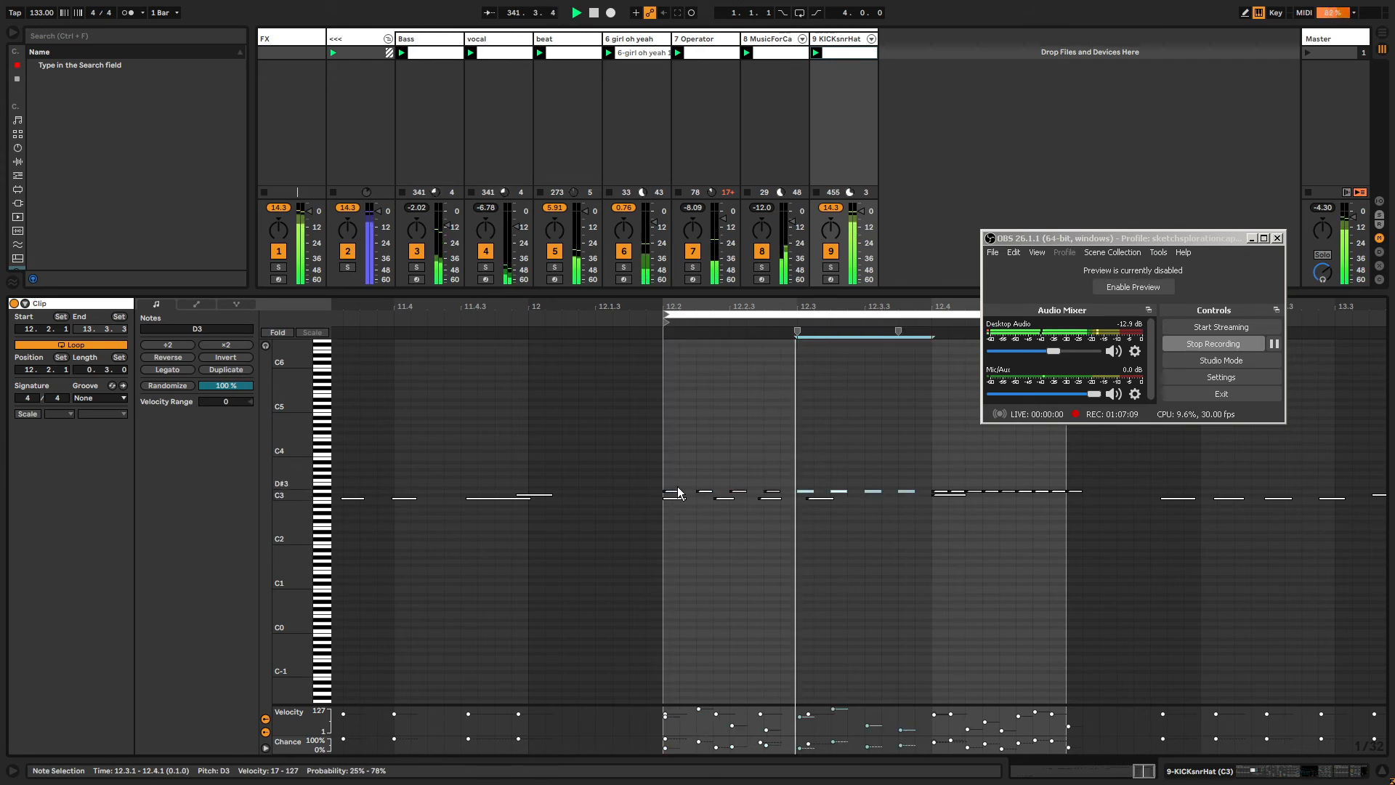
{"action": "left_click", "coordinate": [325, 499]}
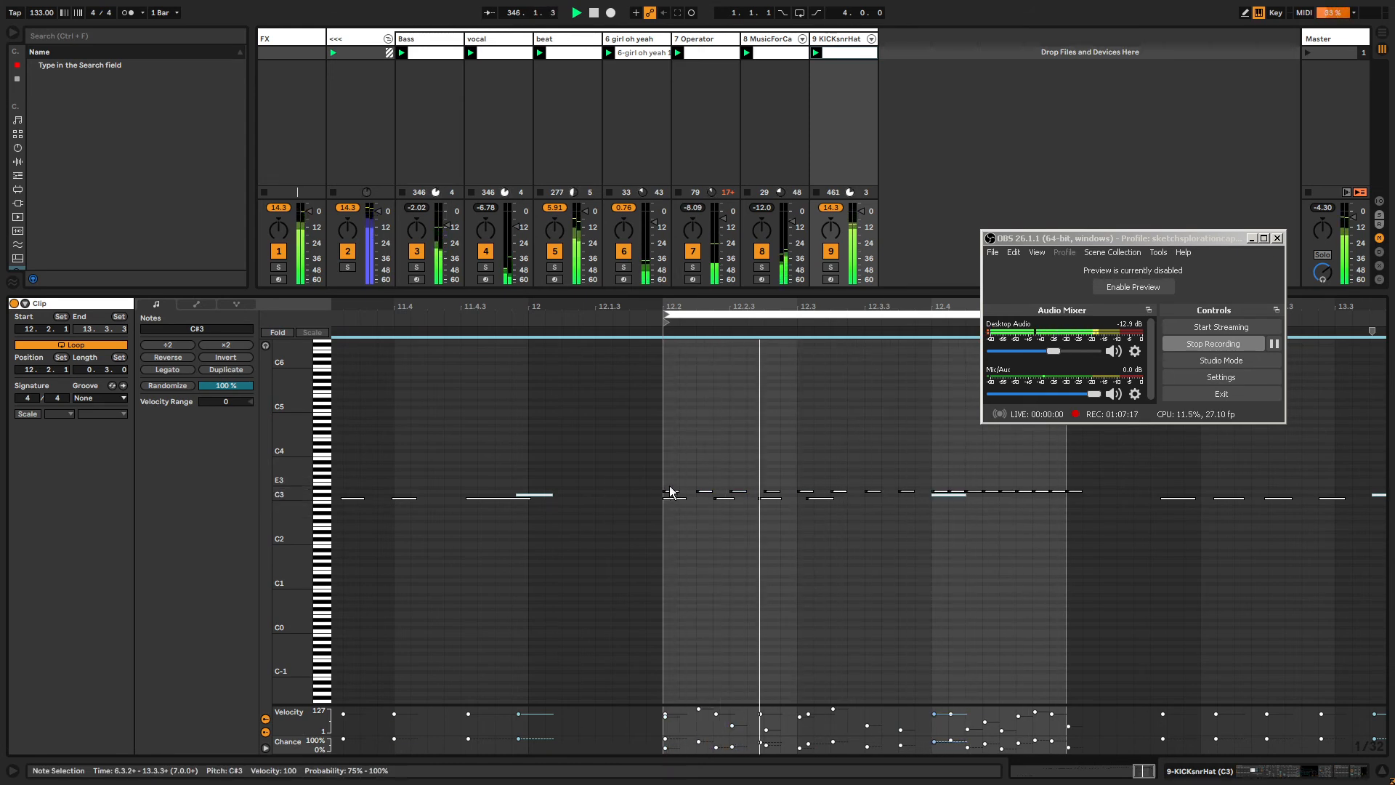
Select all upper-row notes in bar 12 and raise their chance.
{"action": "left_click_drag", "start_coordinate": [670, 488], "coordinate": [1065, 489]}
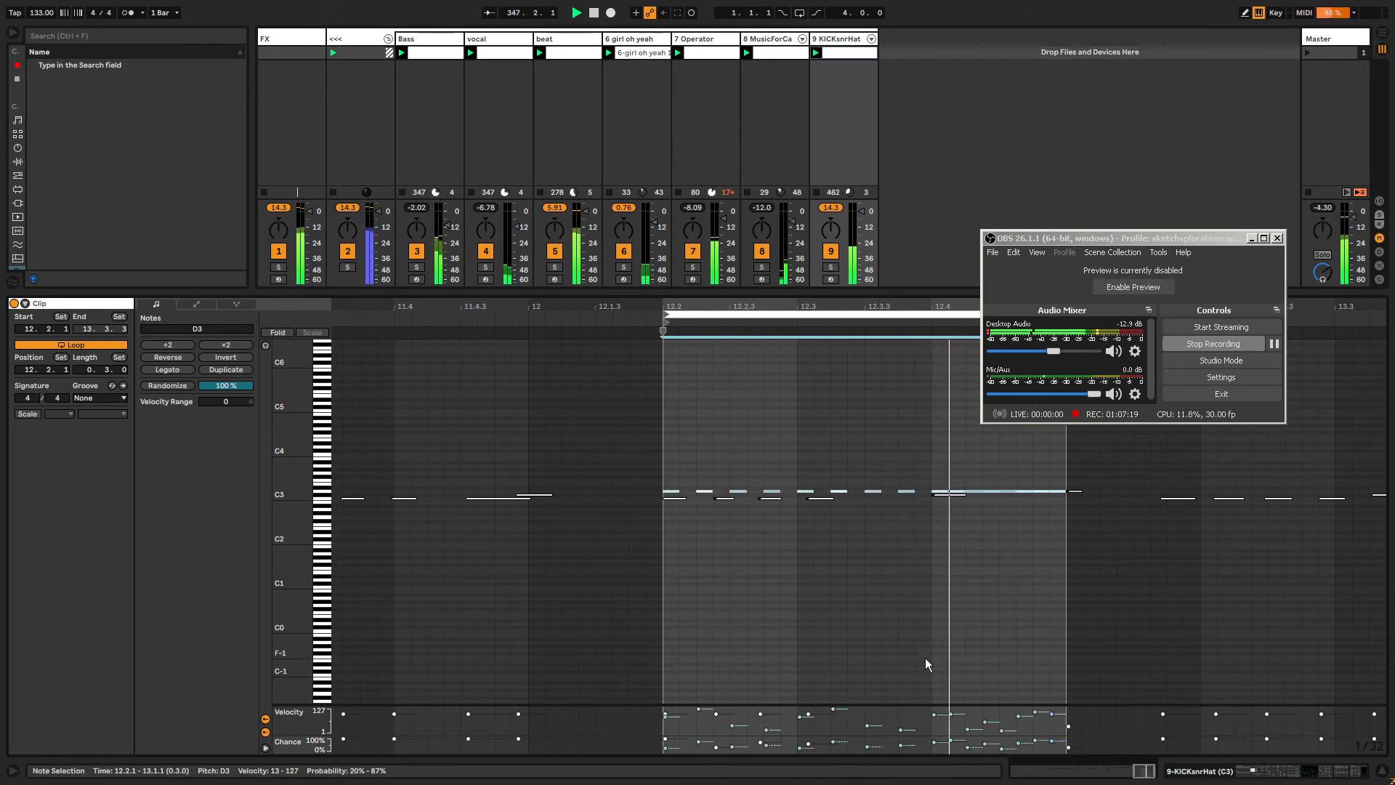
{"action": "left_click_drag", "start_coordinate": [834, 742], "coordinate": [835, 725]}
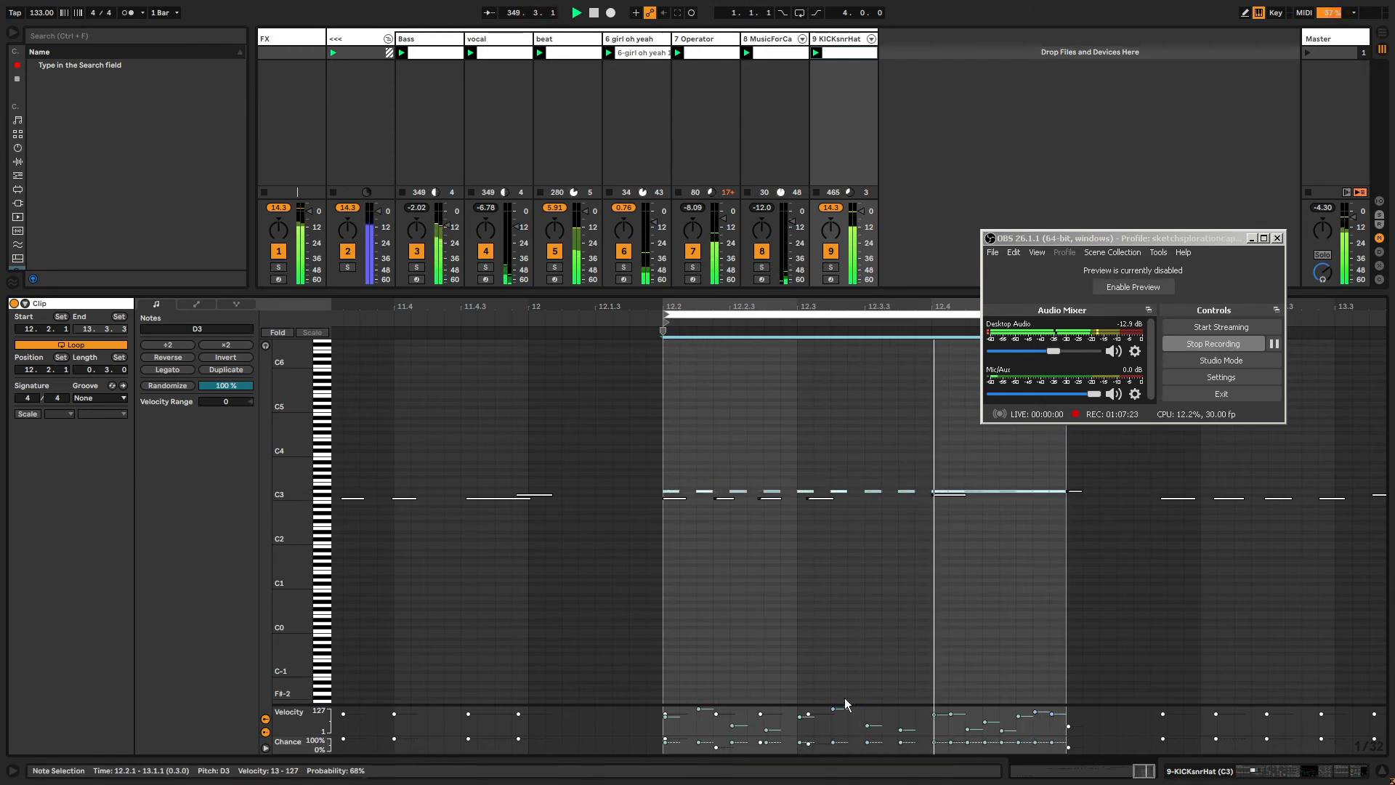
Remove the upper-row notes at 12.2.2 and 12.2.4, then select the D3 note at 12.4.1.
{"action": "left_click", "coordinate": [734, 480]}
{"action": "double_click", "coordinate": [706, 491]}
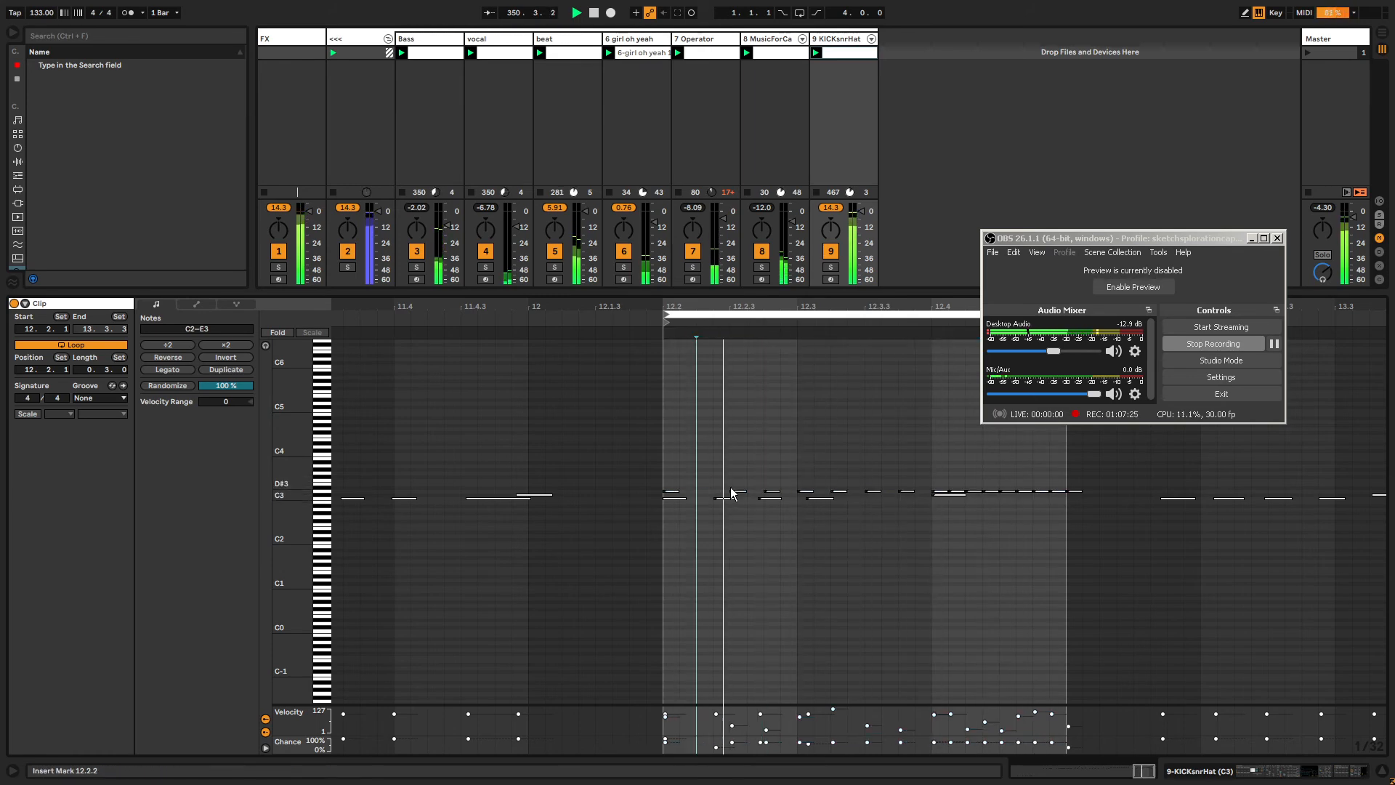
{"action": "double_click", "coordinate": [772, 493]}
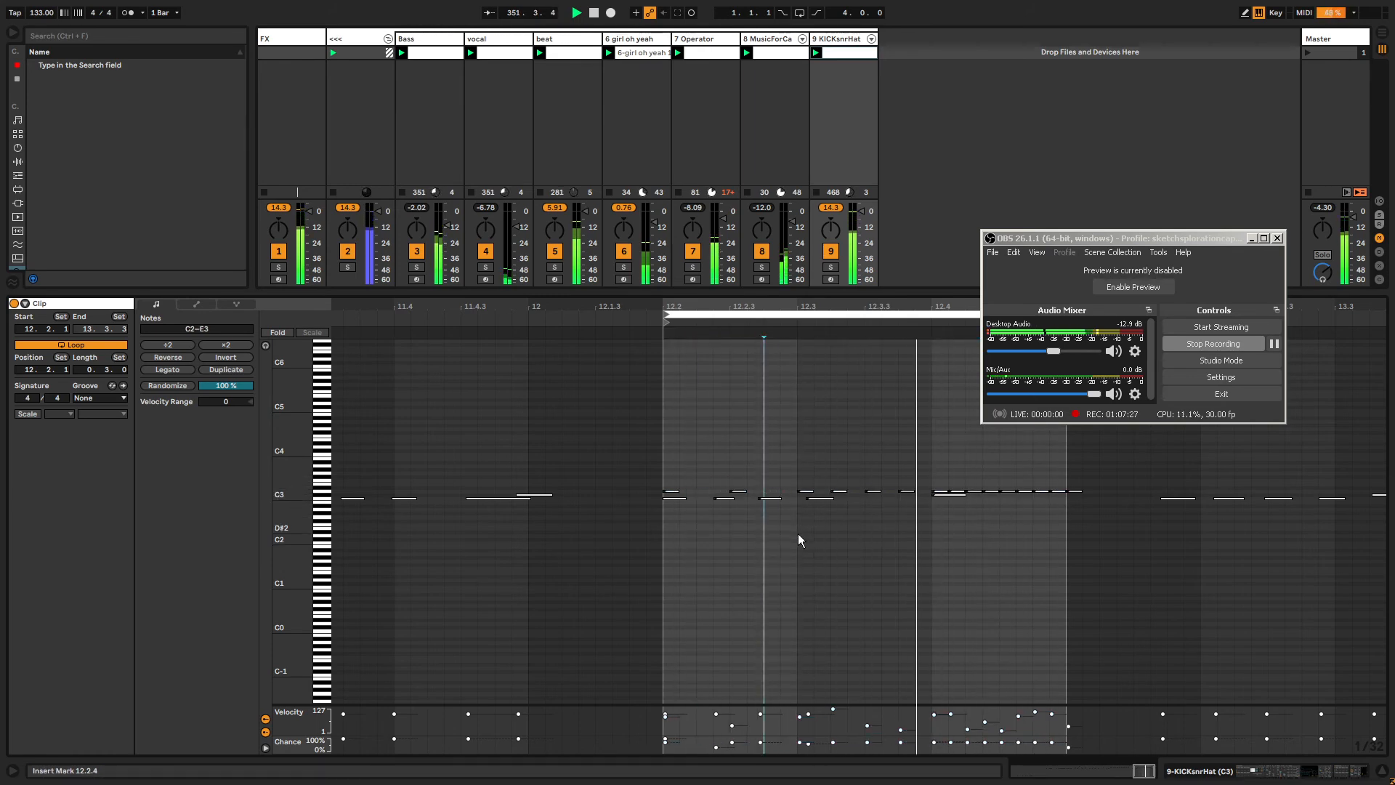
{"action": "left_click", "coordinate": [840, 499]}
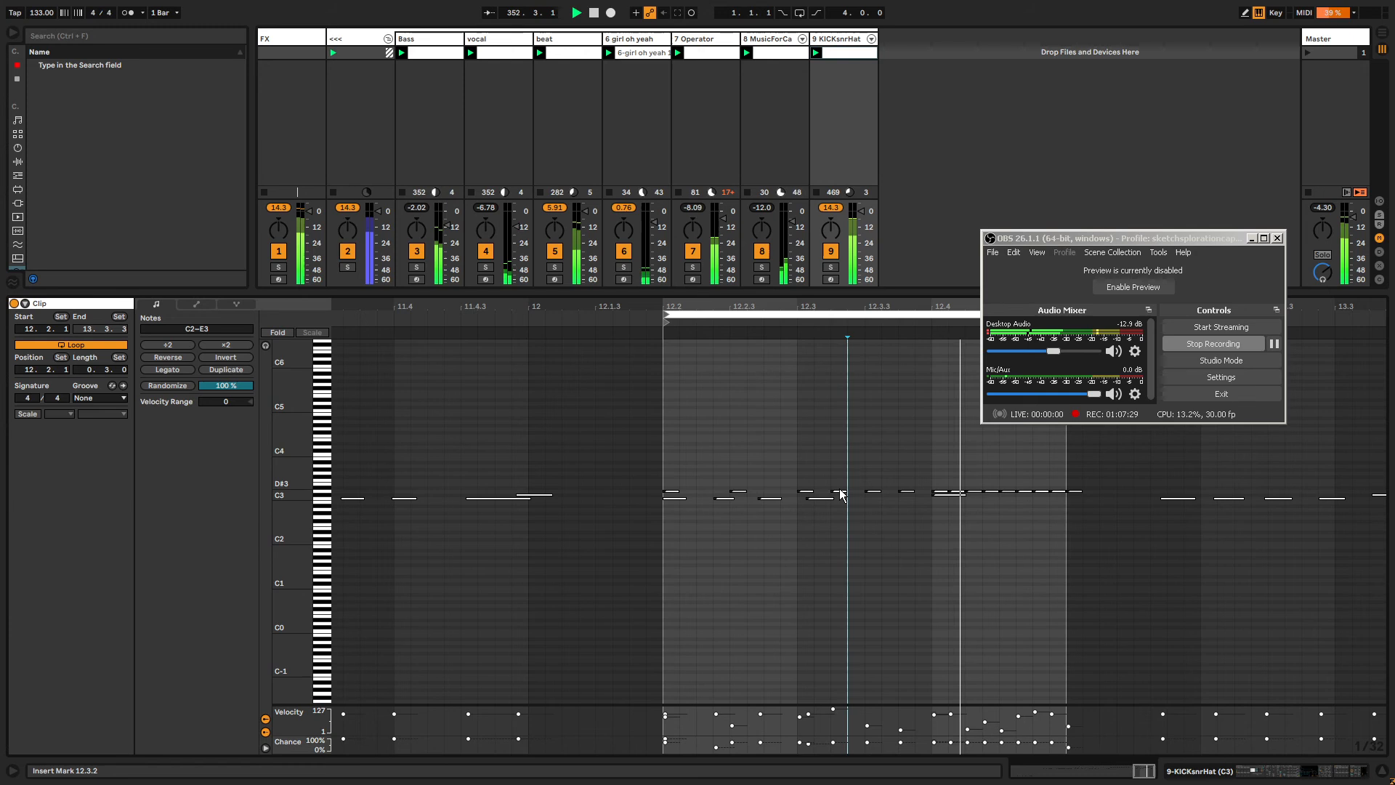
Delete the D3 note at 12.4.1 in the KICKsnrHat clip.
{"action": "double_click", "coordinate": [946, 494]}
{"action": "left_click", "coordinate": [973, 492]}
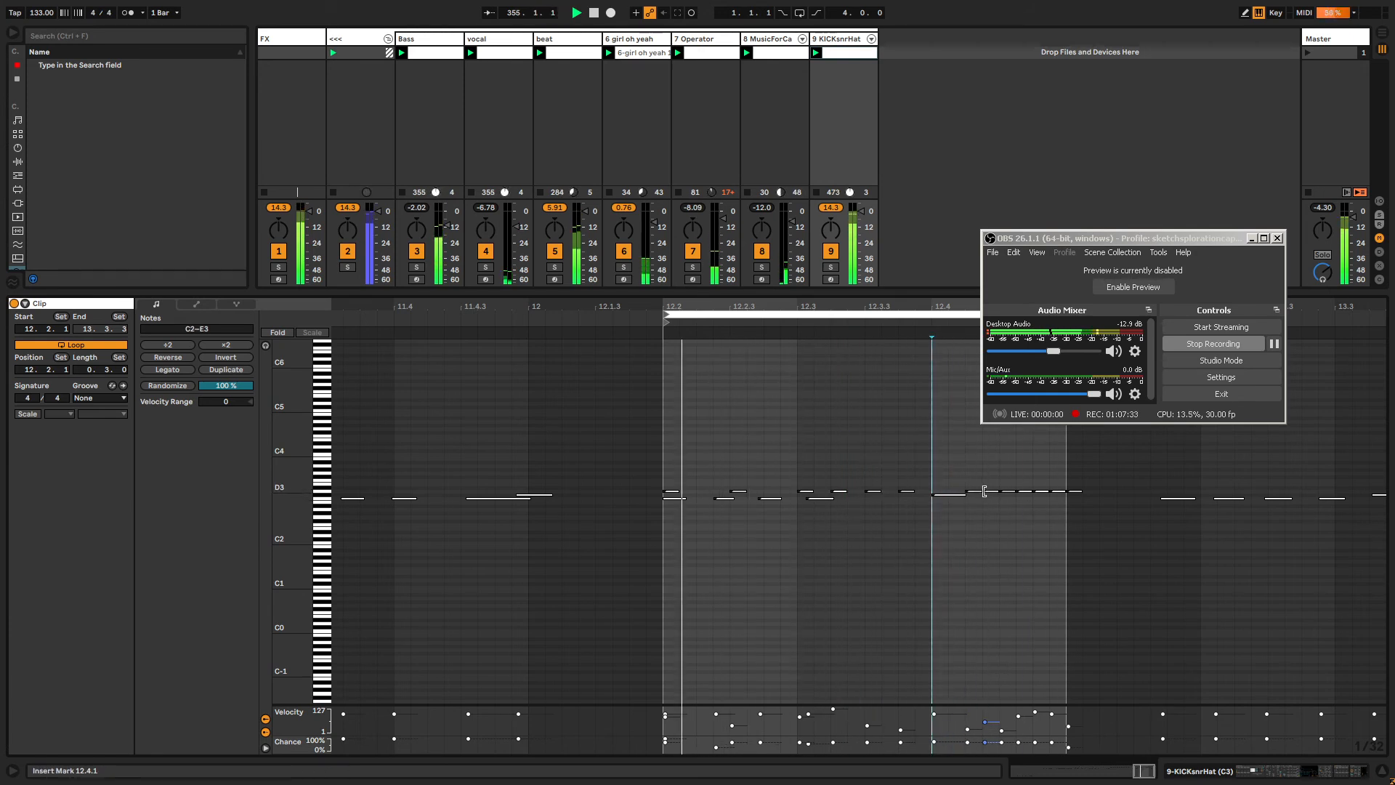
Inspect the FX track's device chain and the audio effects browser categories.
{"action": "left_click", "coordinate": [284, 38]}
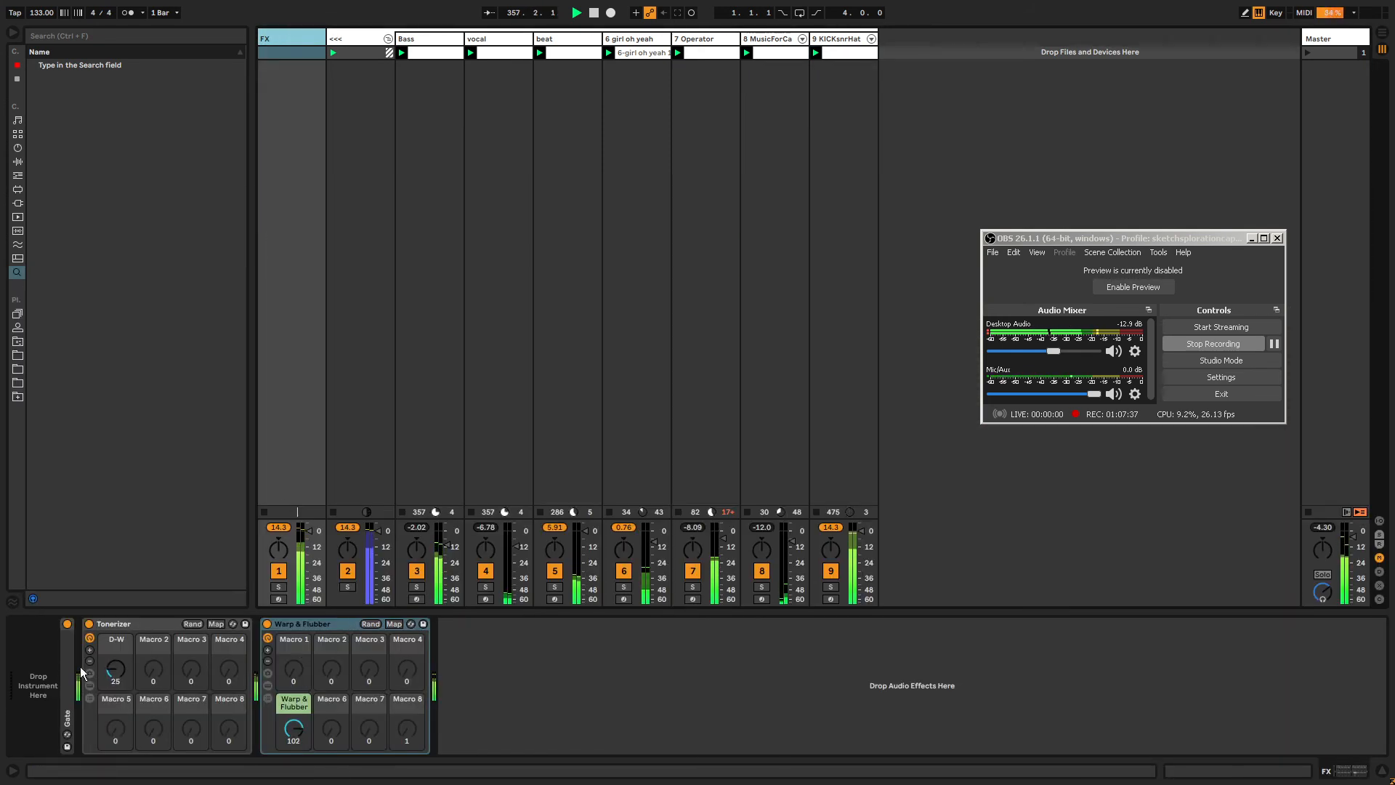
{"action": "left_click", "coordinate": [18, 162]}
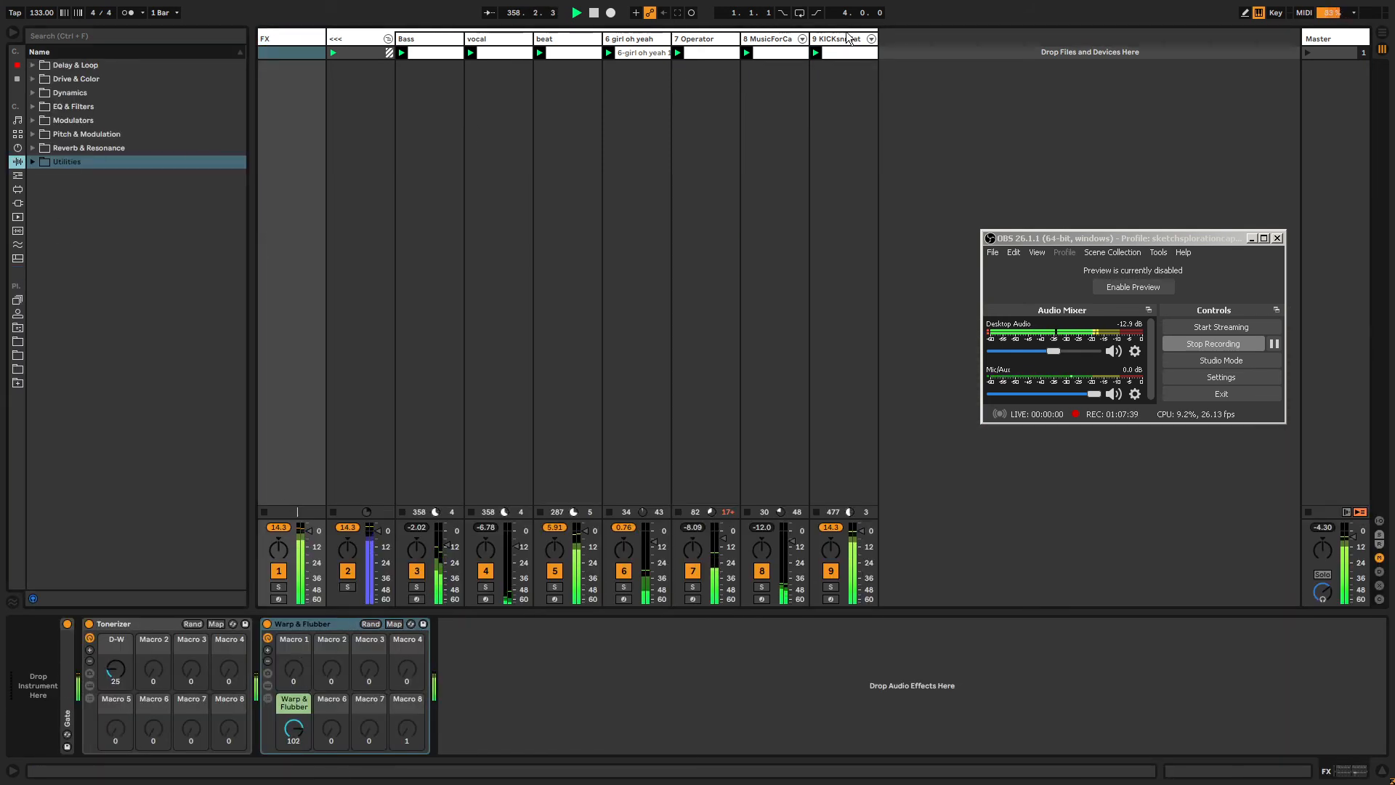
Reopen the KICKsnrHat clip and lower the velocities of the C3 notes at 12.2.2 and 12.2.3 to about 63 and 69.
{"action": "left_click", "coordinate": [860, 53]}
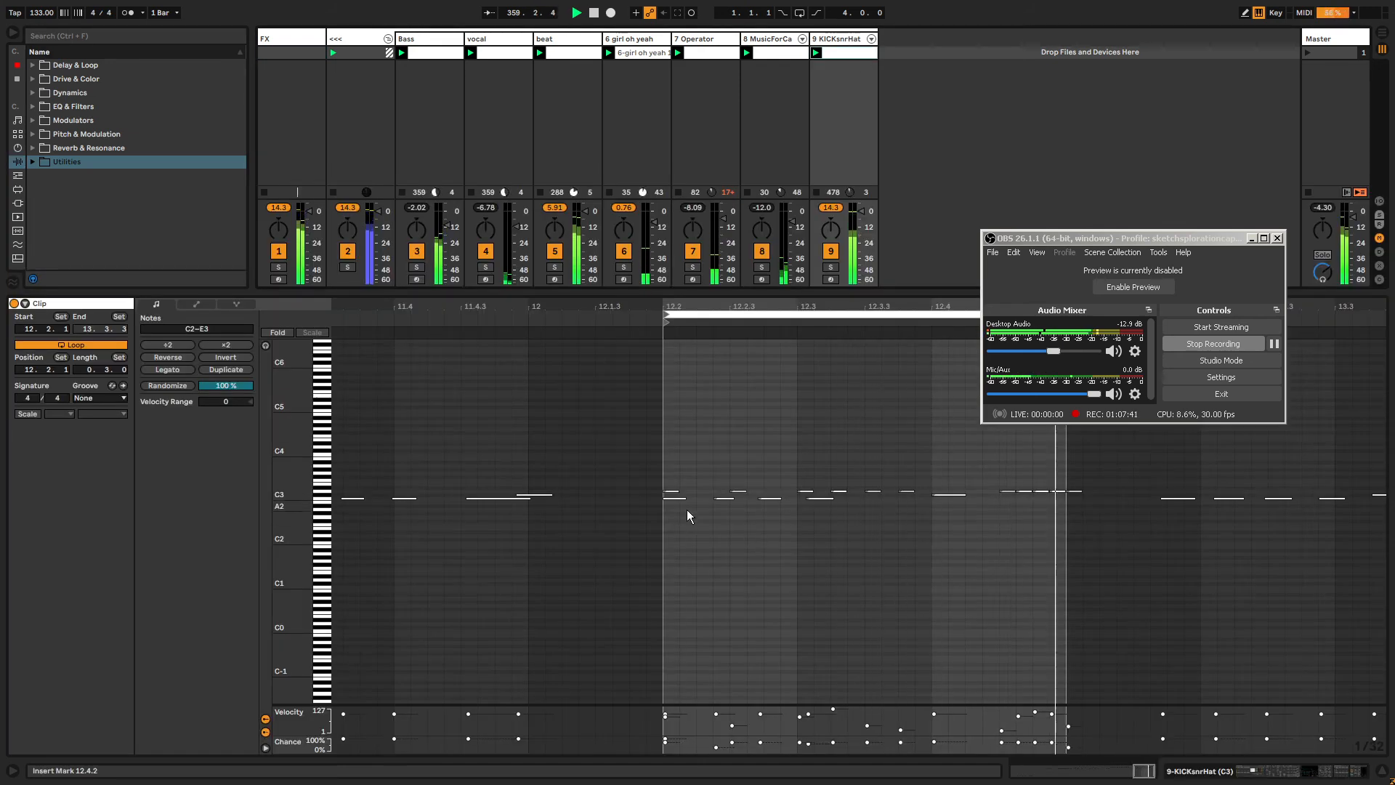
{"action": "left_click", "coordinate": [723, 498]}
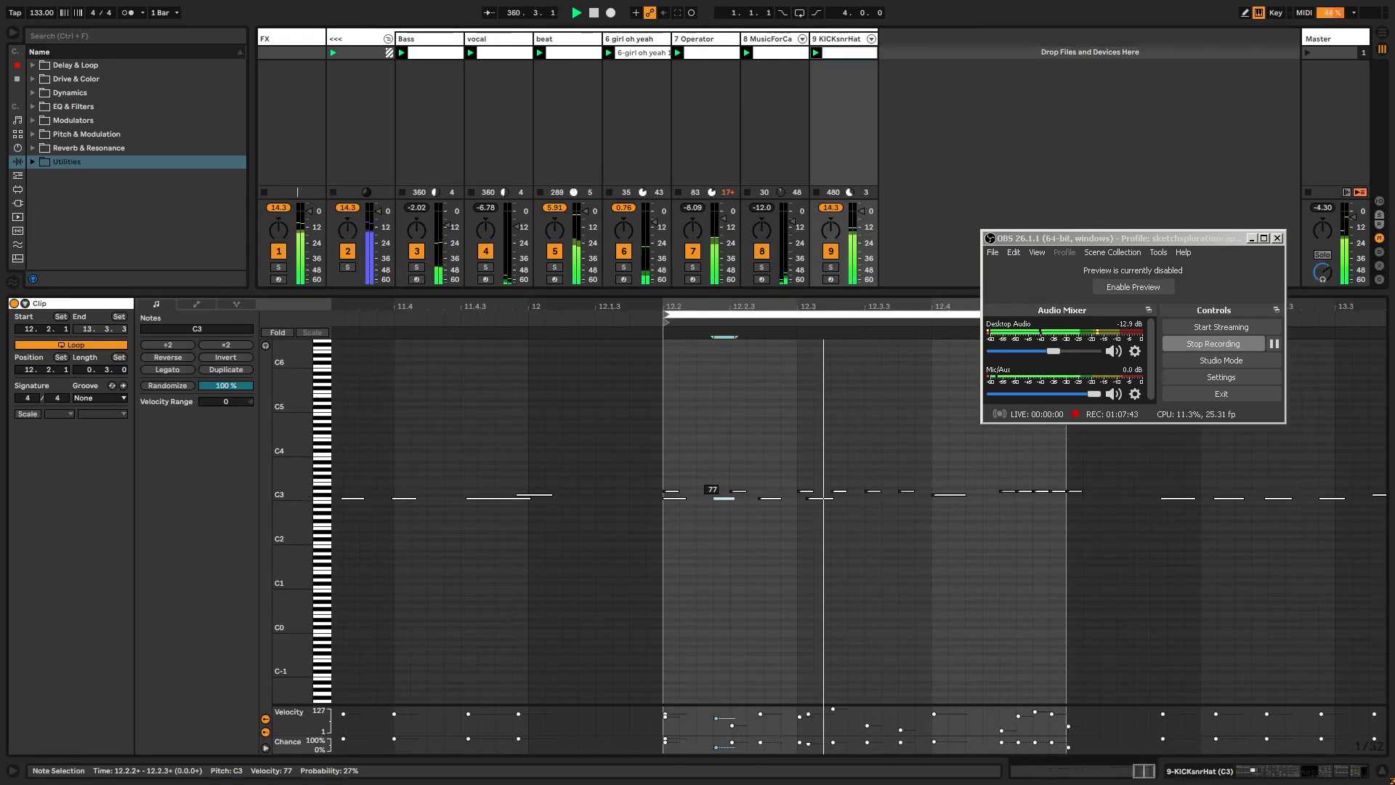
{"action": "left_click", "coordinate": [771, 500]}
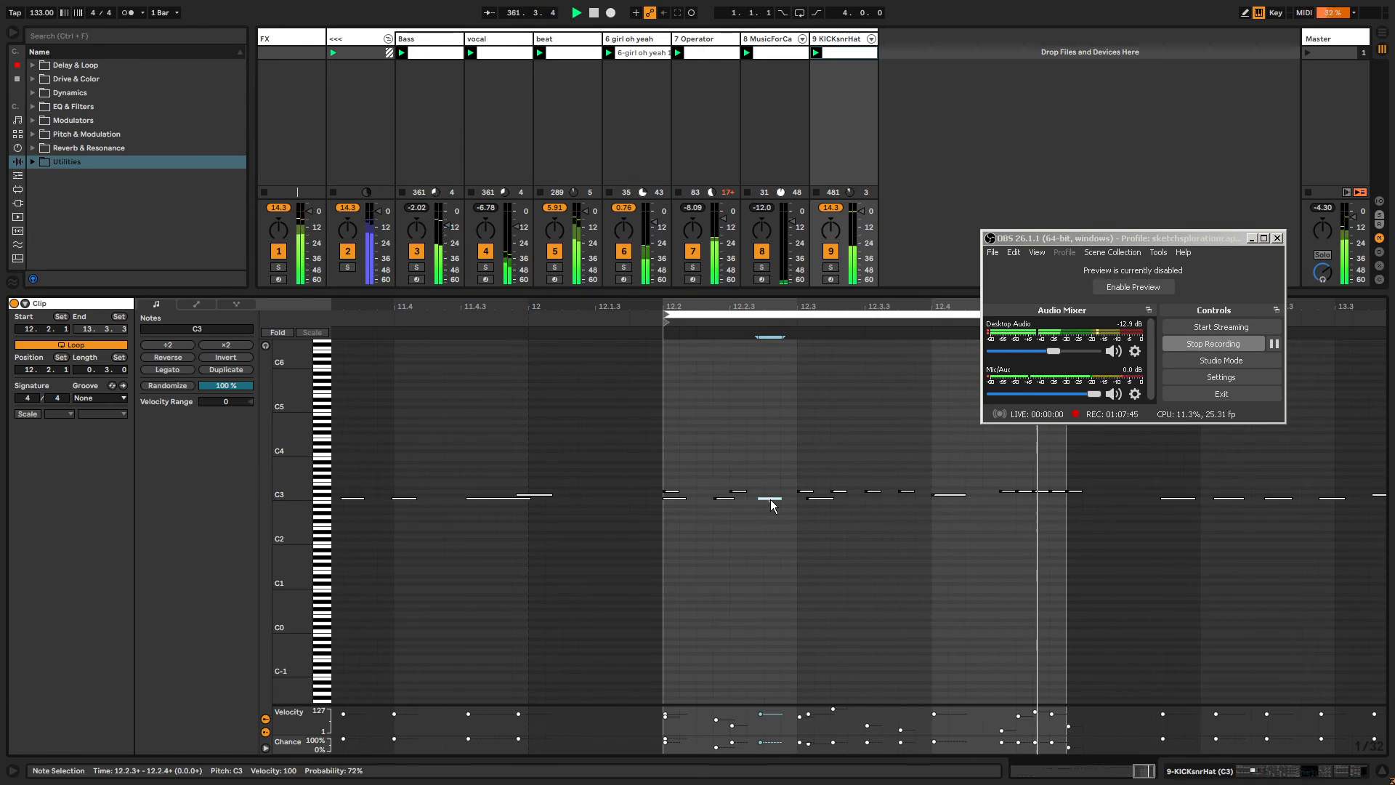
{"action": "left_click", "coordinate": [771, 500]}
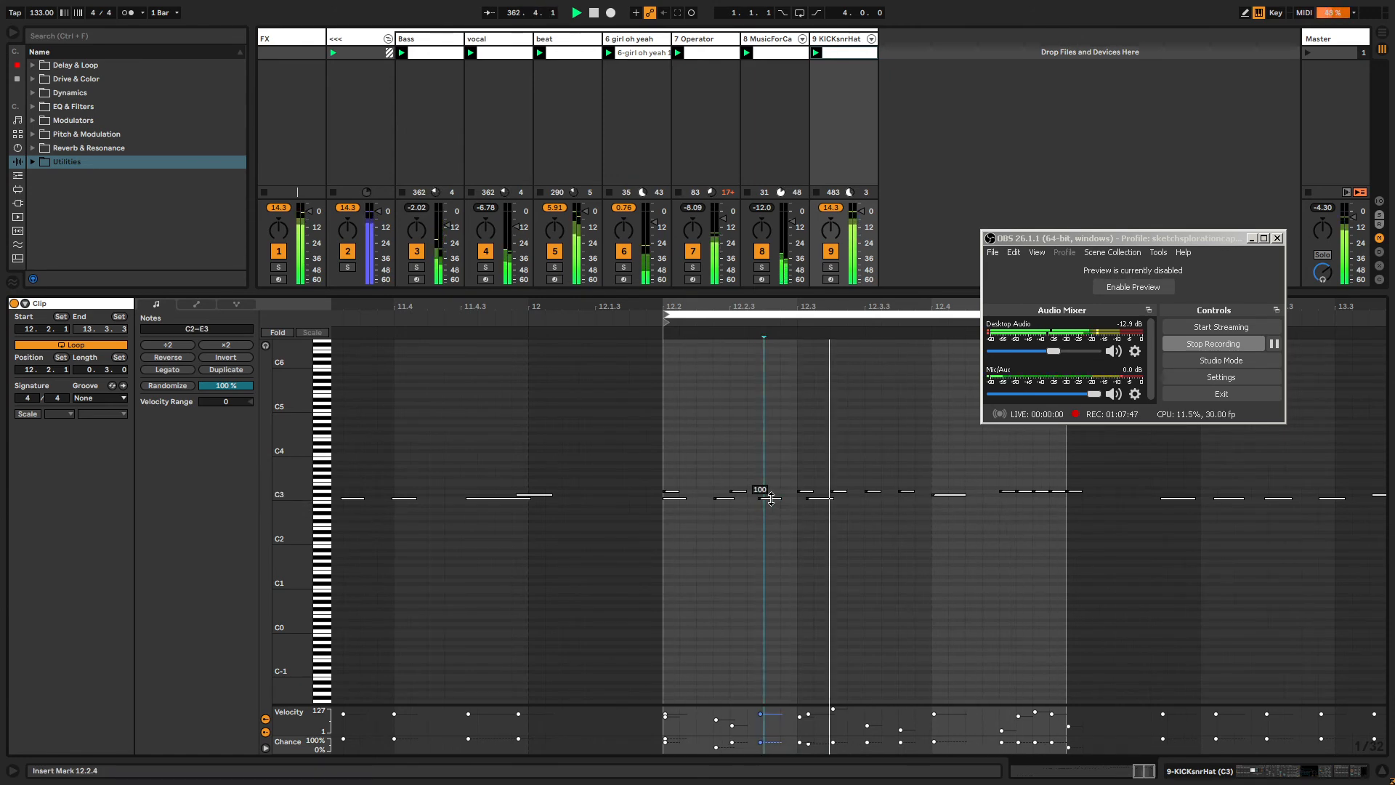
{"action": "left_click_drag", "start_coordinate": [770, 499], "coordinate": [770, 522]}
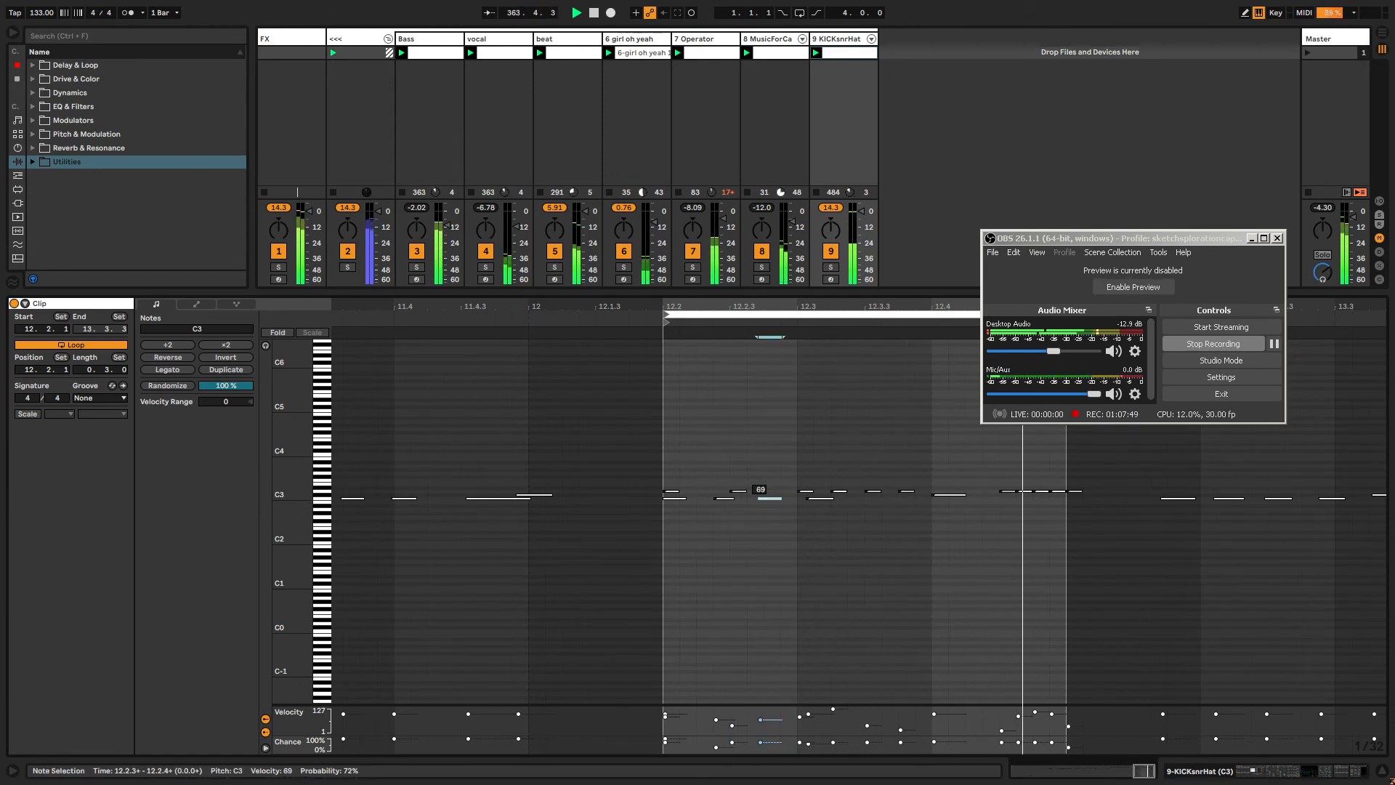
{"action": "left_click", "coordinate": [724, 499]}
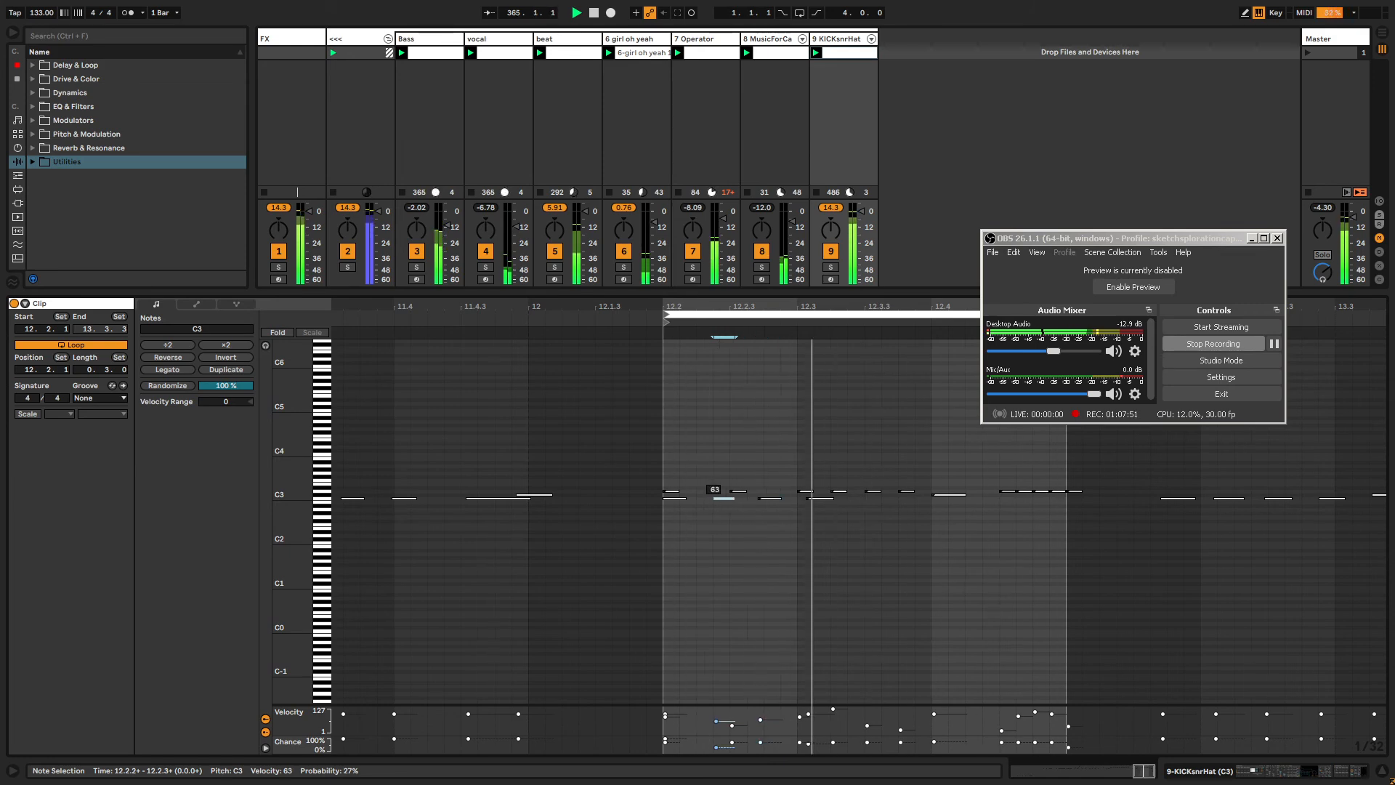
{"action": "left_click", "coordinate": [811, 81]}
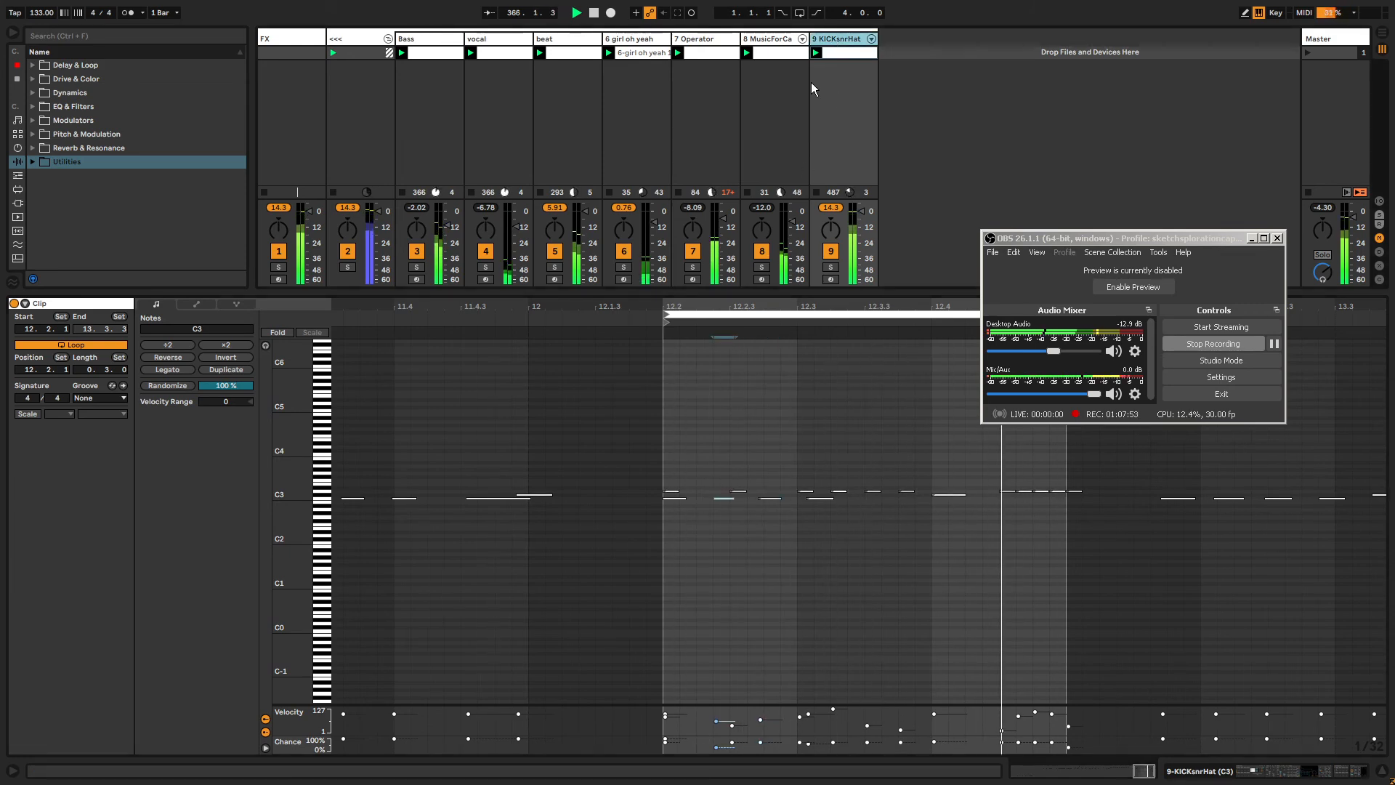
On the KICKsnrHat track's Kick chain, route Operator's velocity modulation to Volume in its modulation matrix.
{"action": "left_click", "coordinate": [826, 39]}
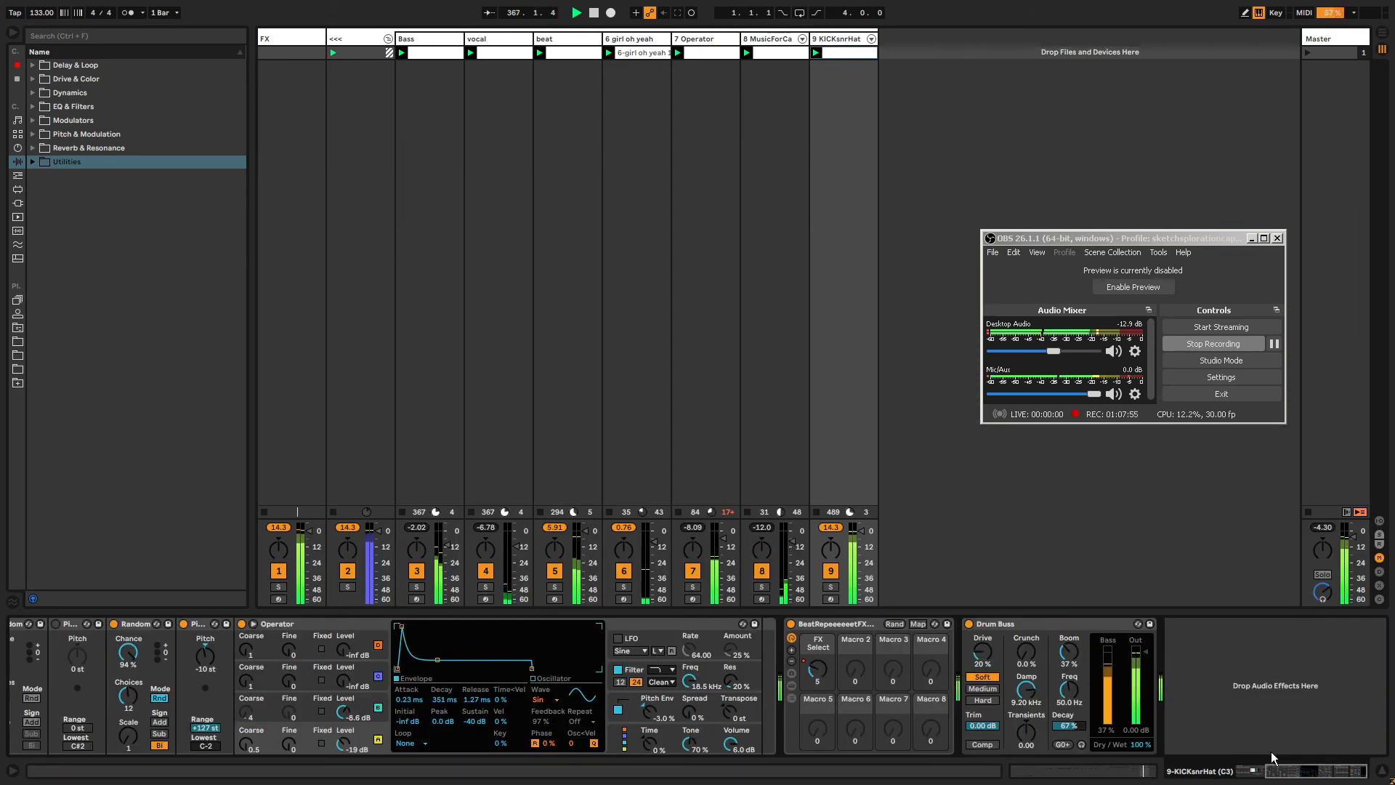
{"action": "left_click", "coordinate": [1287, 778]}
{"action": "left_click", "coordinate": [211, 659]}
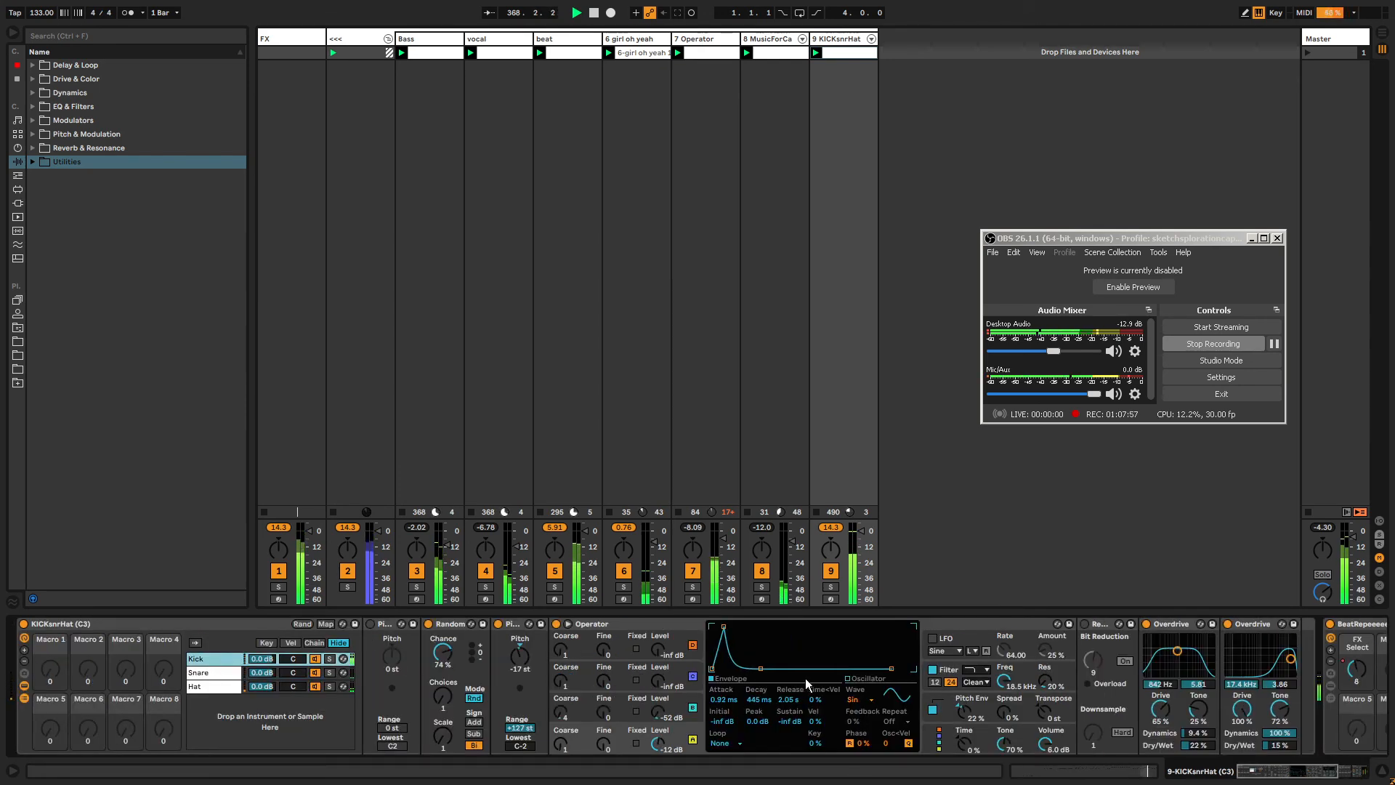
{"action": "left_click", "coordinate": [930, 735]}
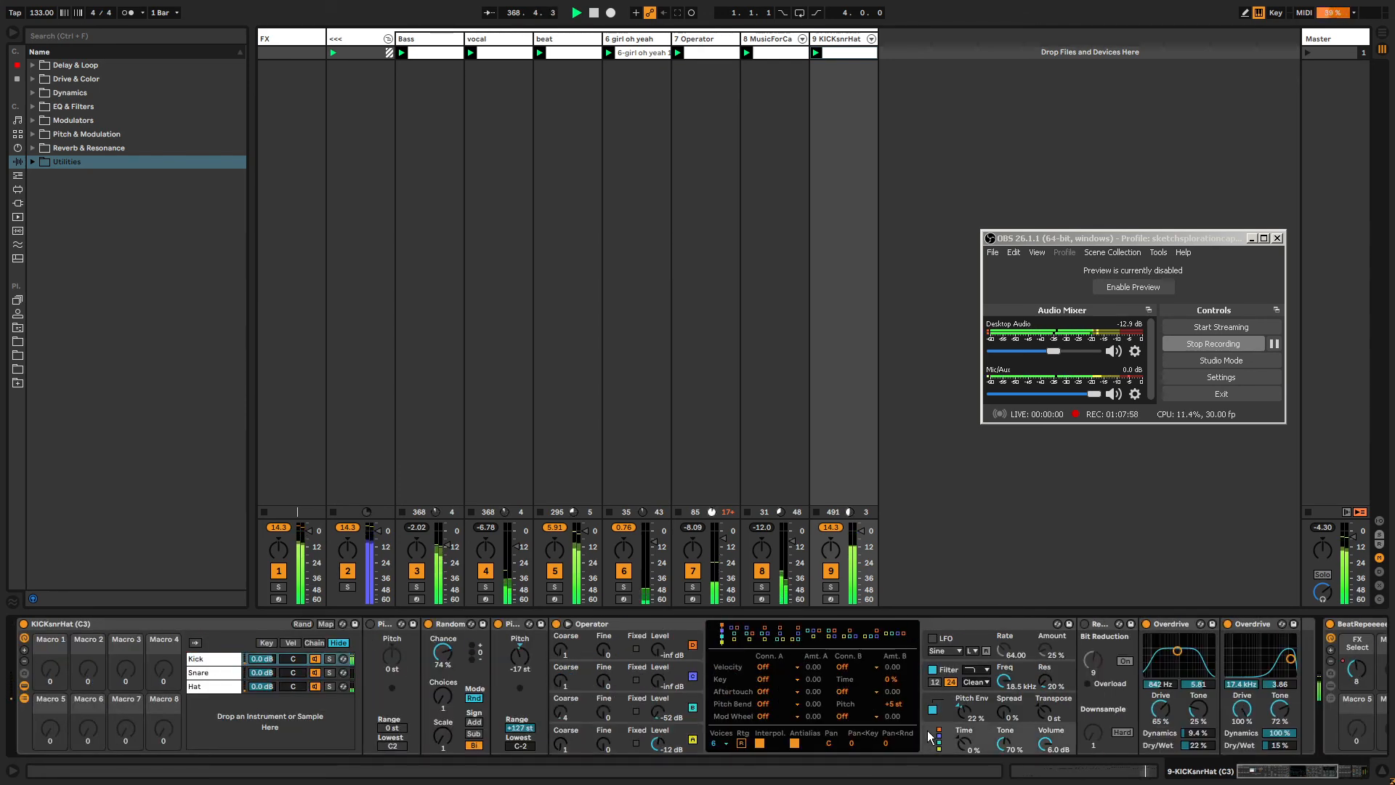
{"action": "left_click", "coordinate": [778, 667]}
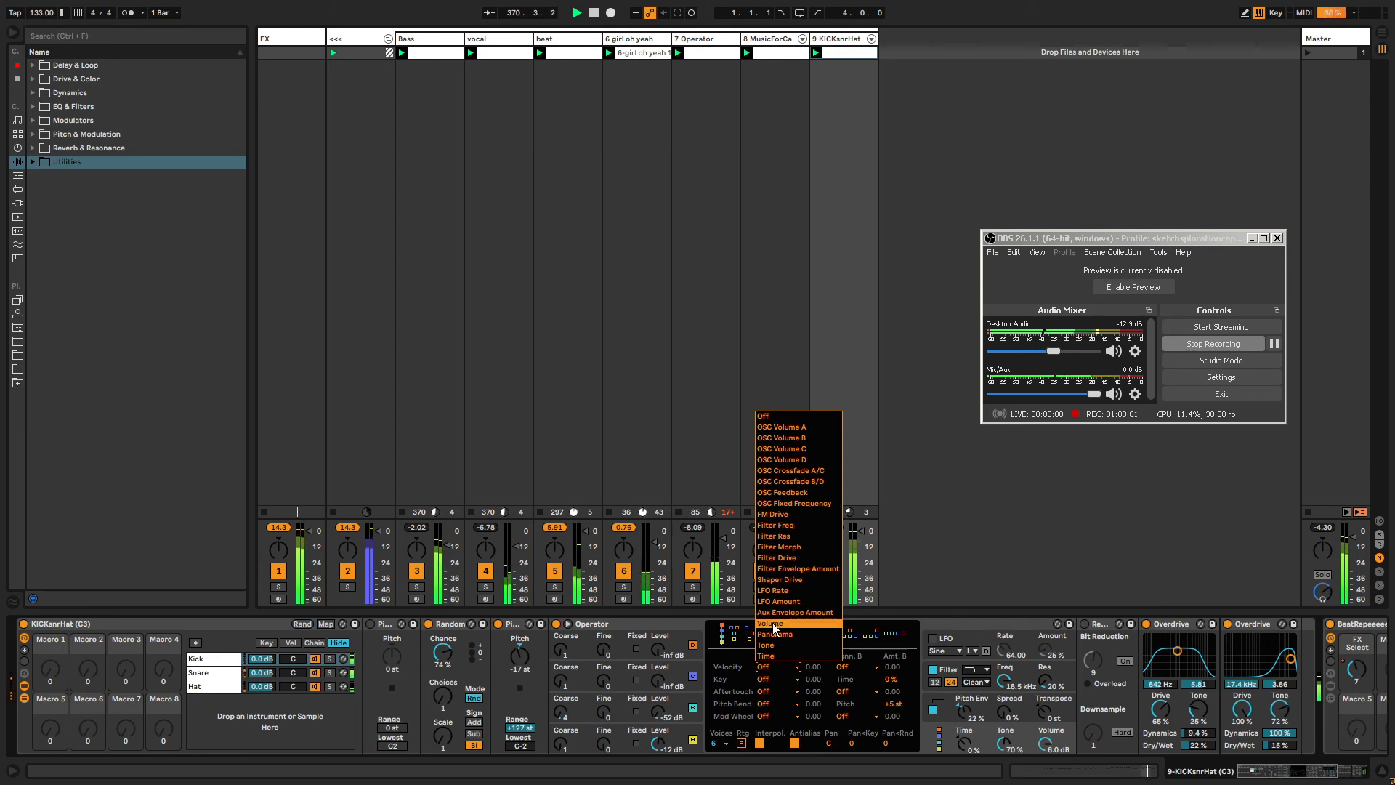
{"action": "left_click", "coordinate": [779, 622]}
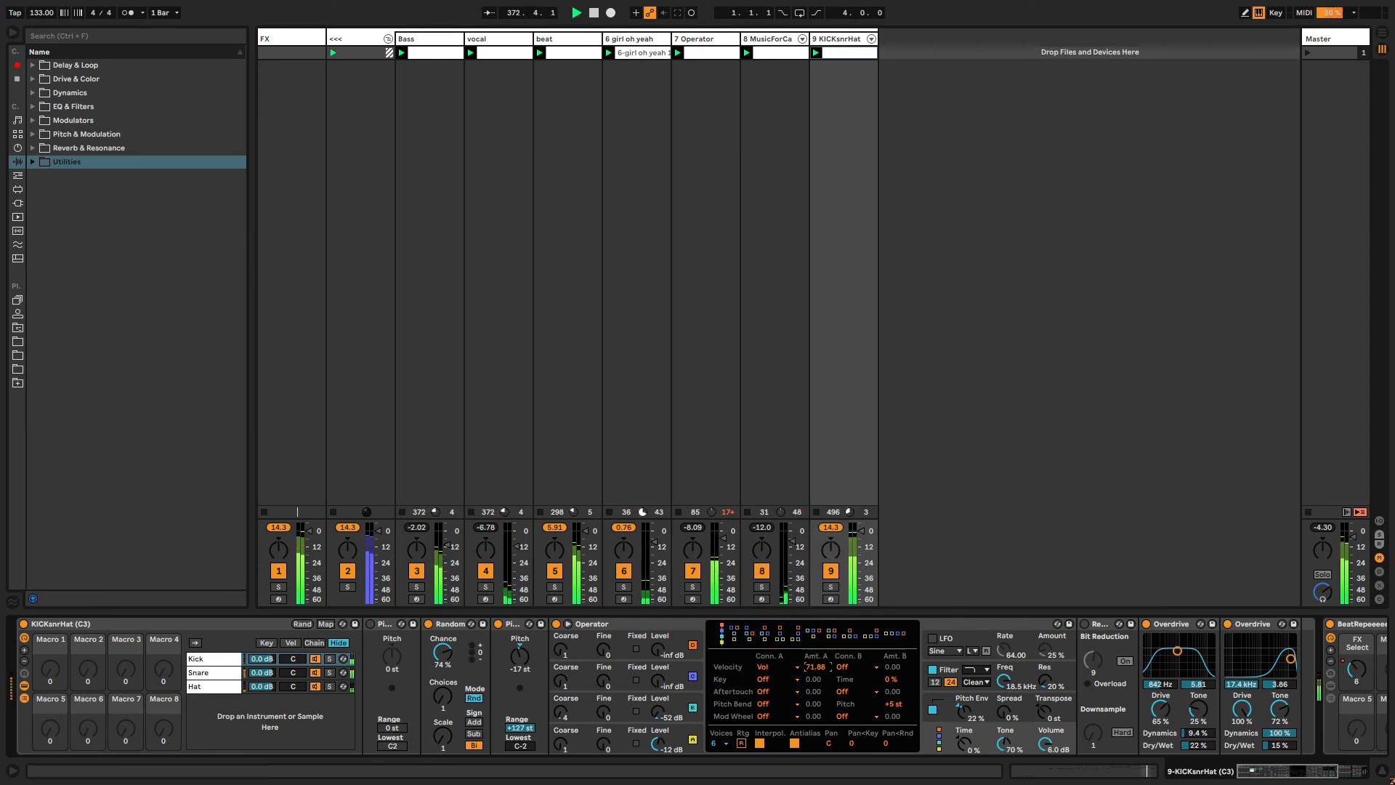
Select the Snare chain and add a Corpus effect after its Operator.
{"action": "left_click", "coordinate": [231, 674]}
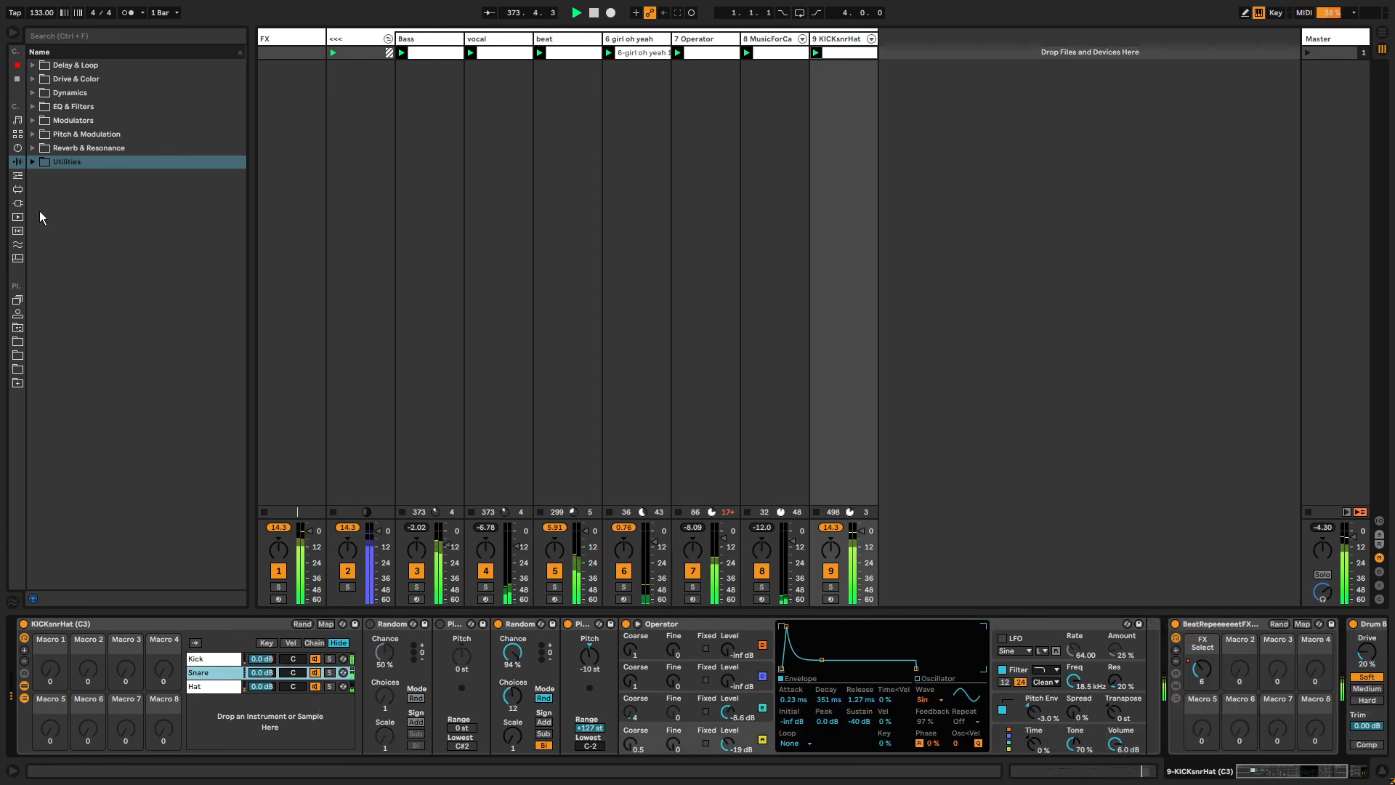
{"action": "left_click", "coordinate": [20, 178]}
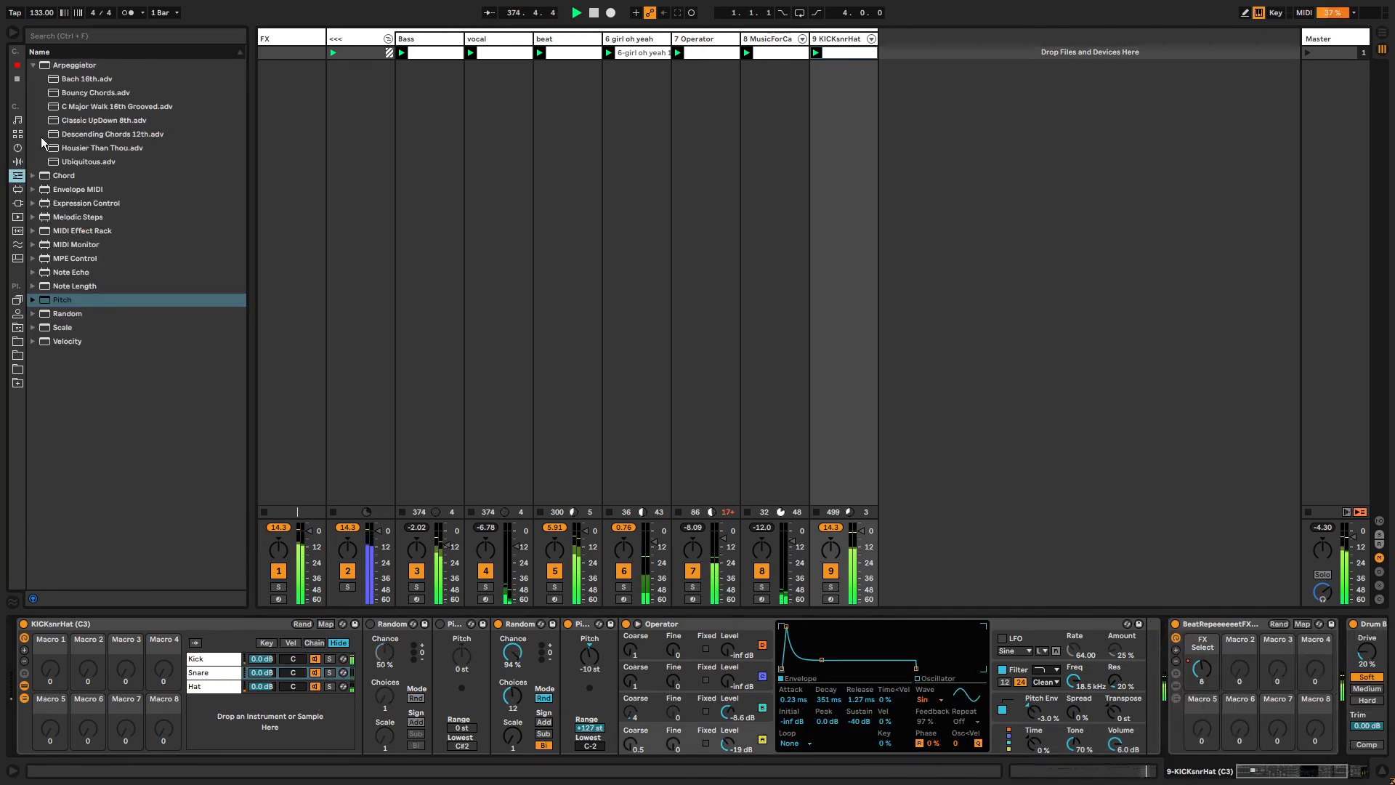
{"action": "left_click", "coordinate": [32, 68]}
{"action": "left_click", "coordinate": [15, 78]}
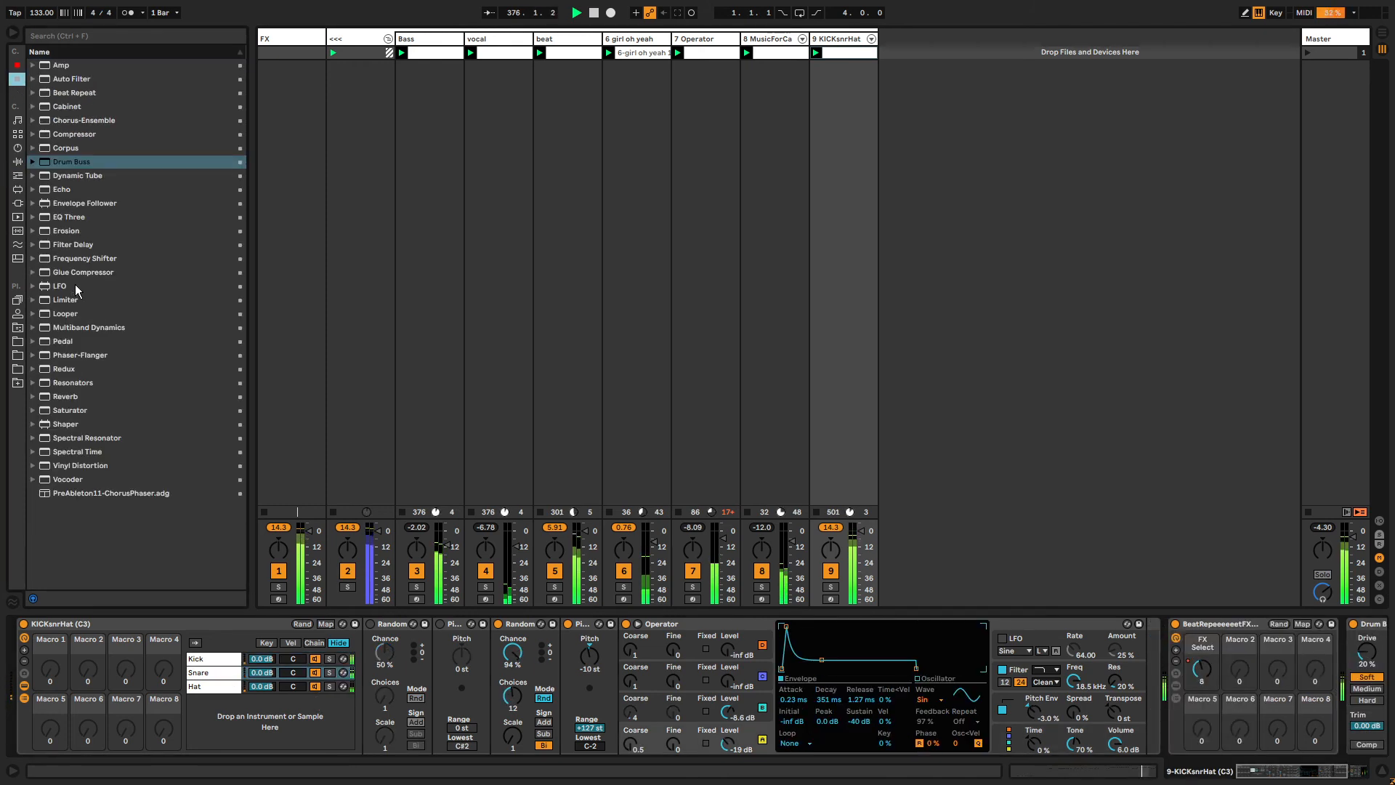
{"action": "left_click", "coordinate": [65, 148]}
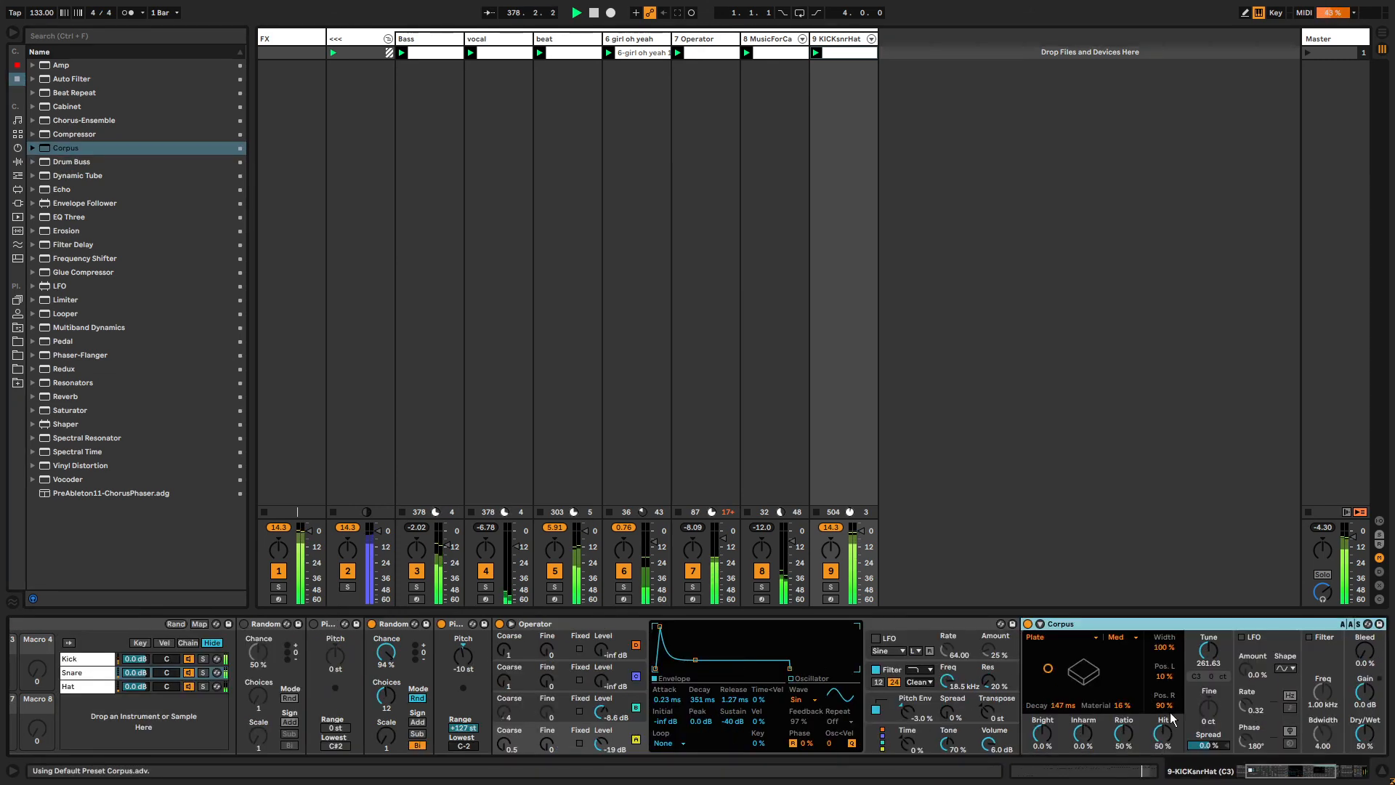
{"action": "left_click_drag", "start_coordinate": [1270, 777], "coordinate": [1302, 778]}
Lower the Corpus material to about -48% and switch its resonator type to Tube.
{"action": "left_click_drag", "start_coordinate": [575, 669], "coordinate": [576, 681]}
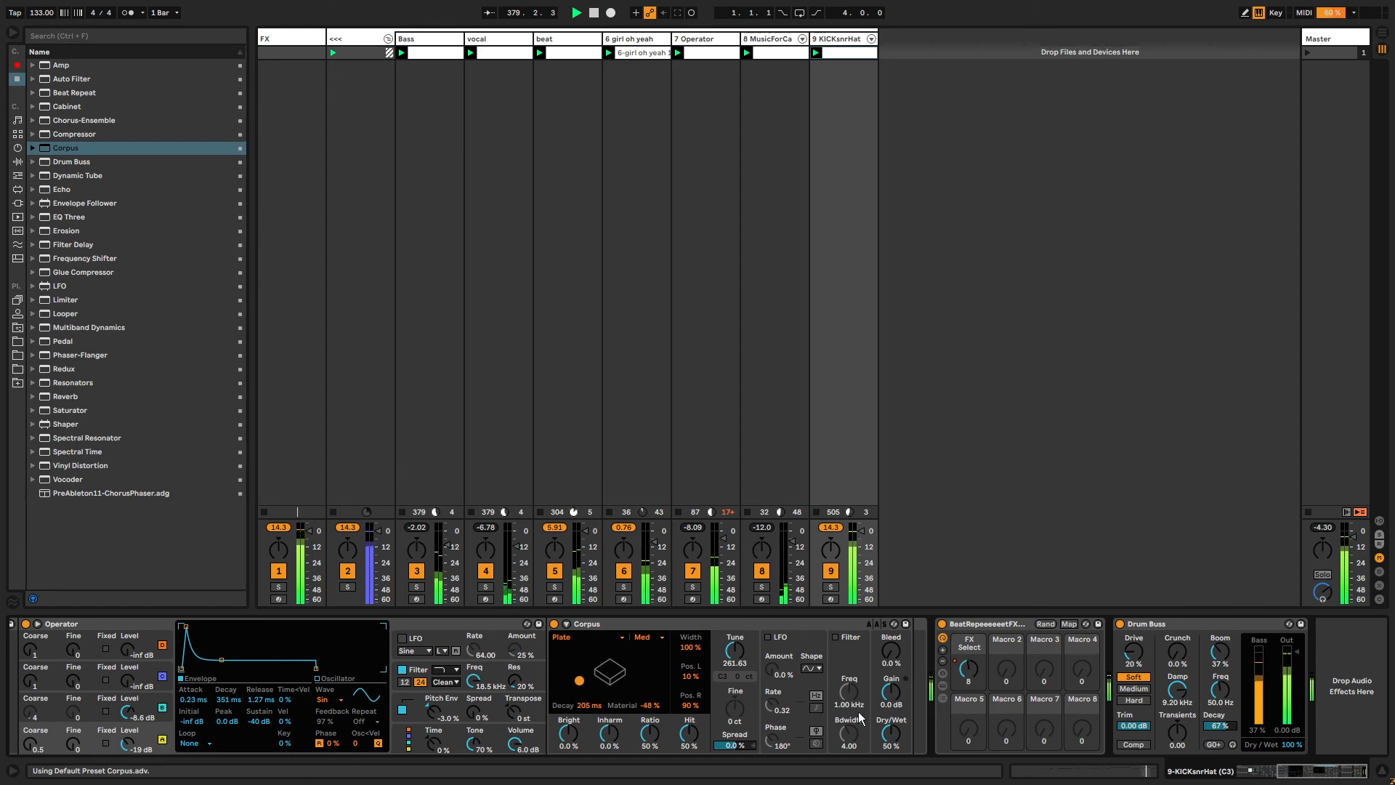
{"action": "left_click", "coordinate": [591, 636]}
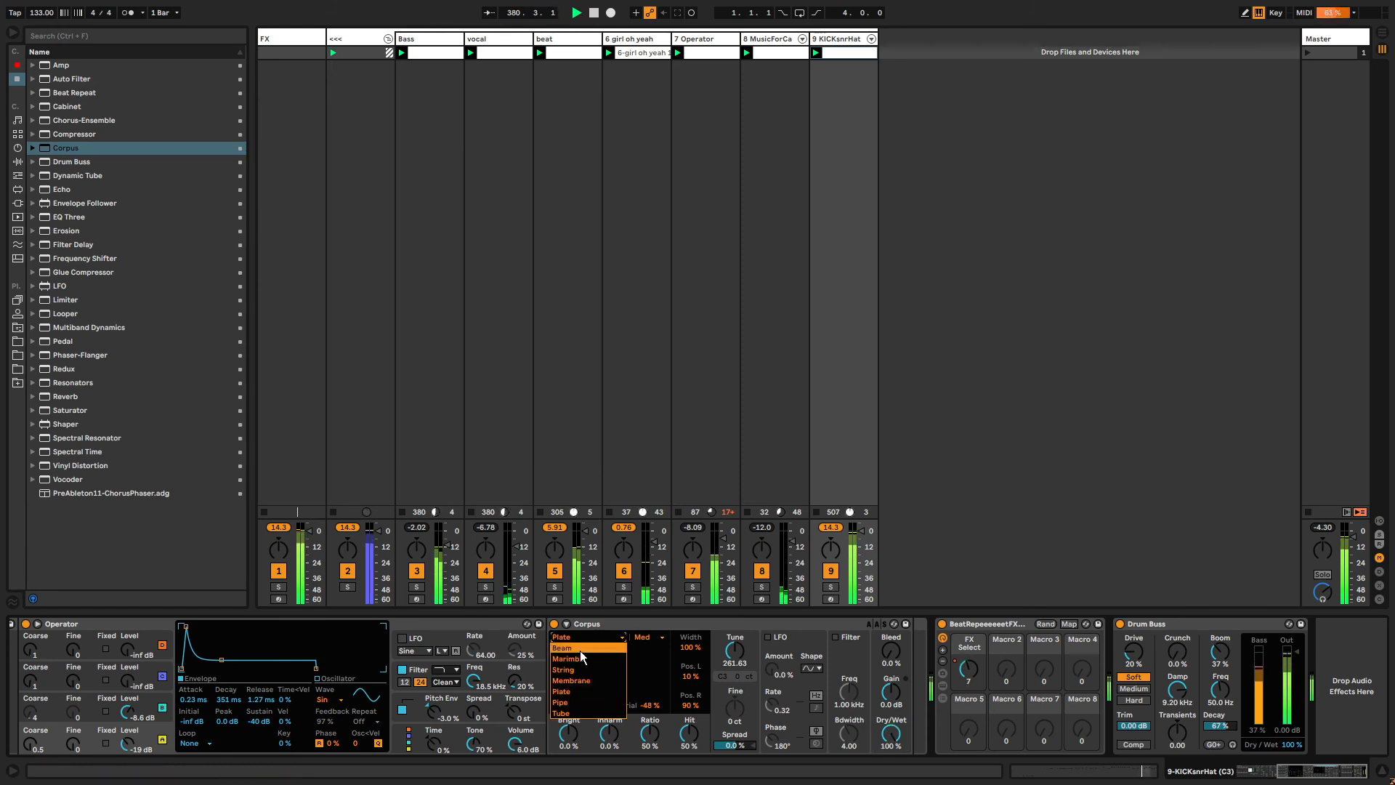
{"action": "left_click", "coordinate": [574, 712]}
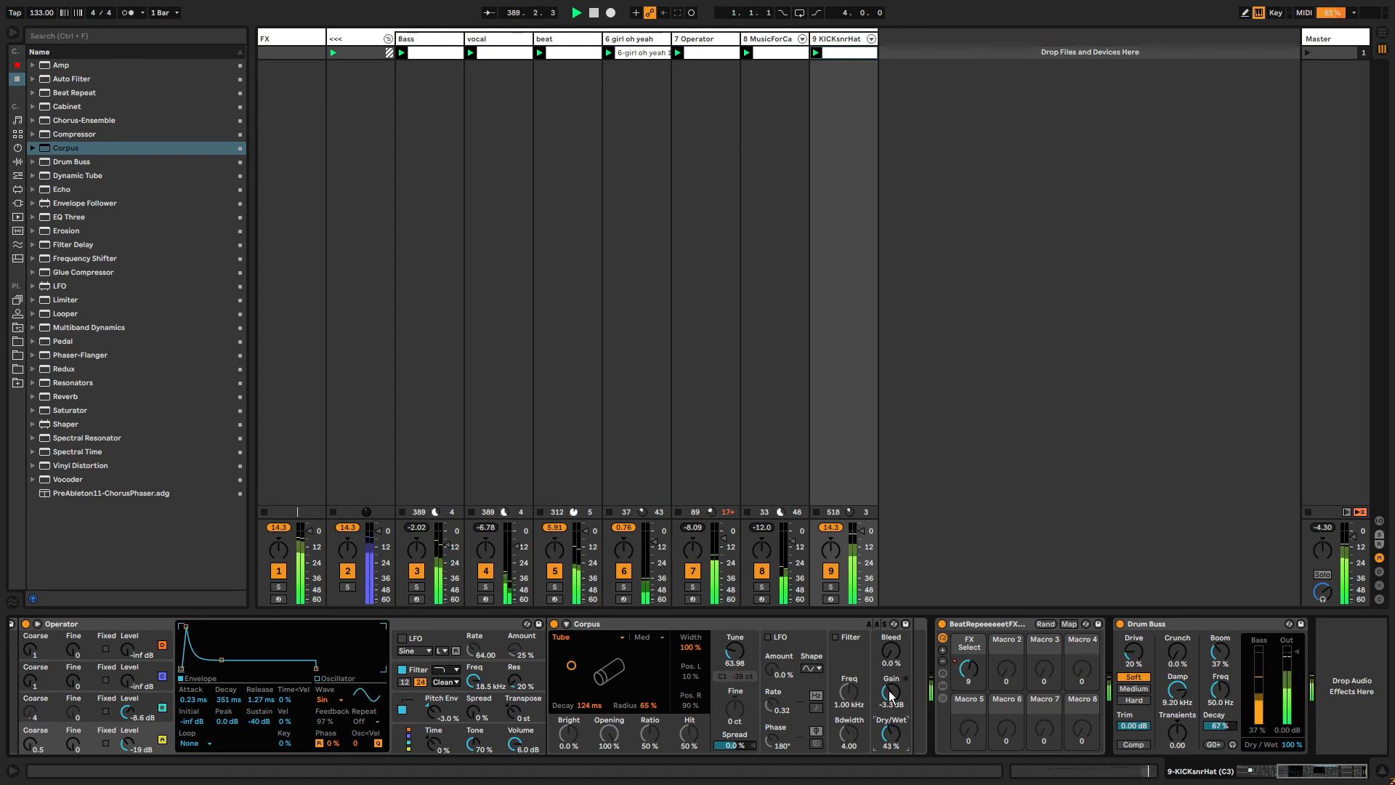
Search for utility, add a Utility device to the Snare chain, and set its gain to about -7.22 dB.
{"action": "key", "text": "ctrl+f"}
{"action": "type", "text": "utility"}
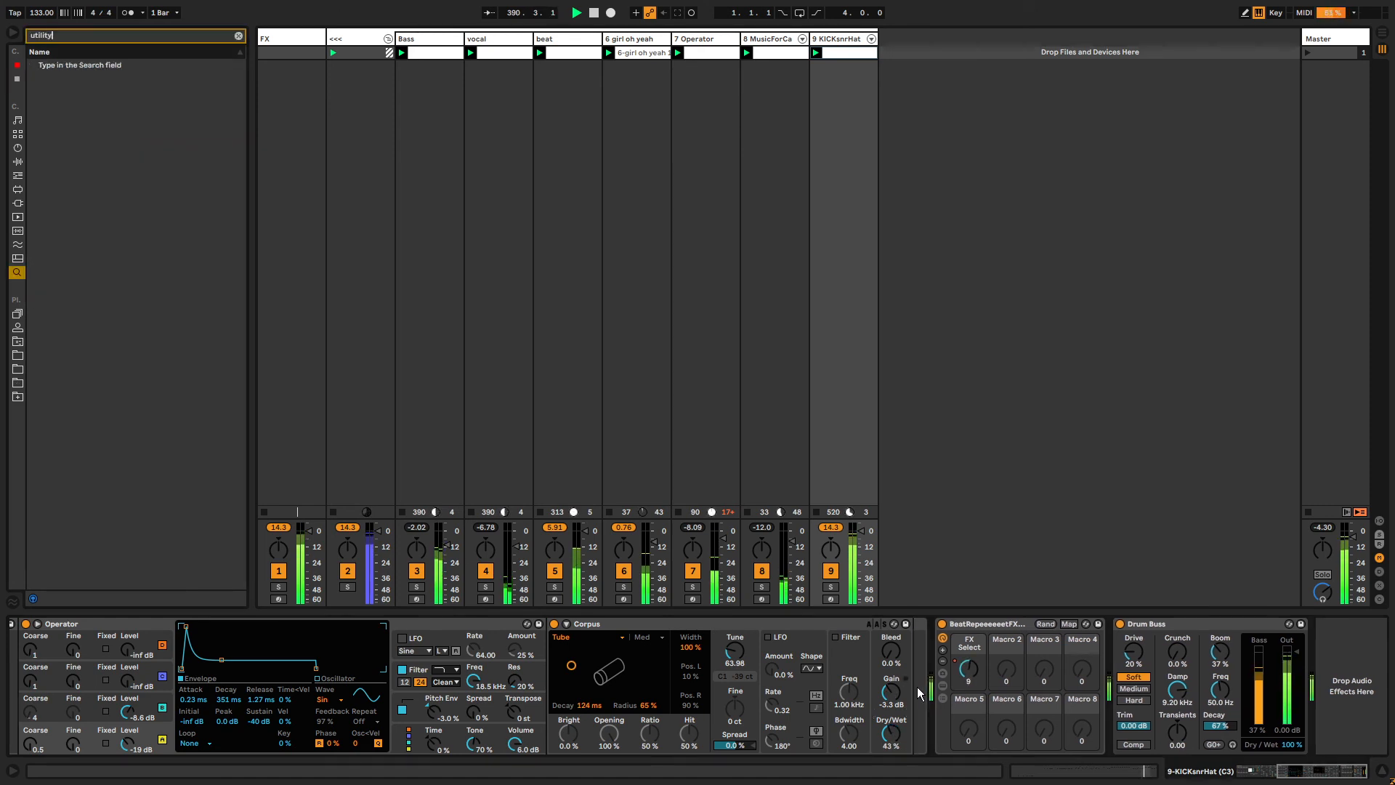
{"action": "key", "text": "Down"}
{"action": "key", "text": "Return"}
{"action": "key", "text": "Escape"}
{"action": "left_click", "coordinate": [1324, 634]}
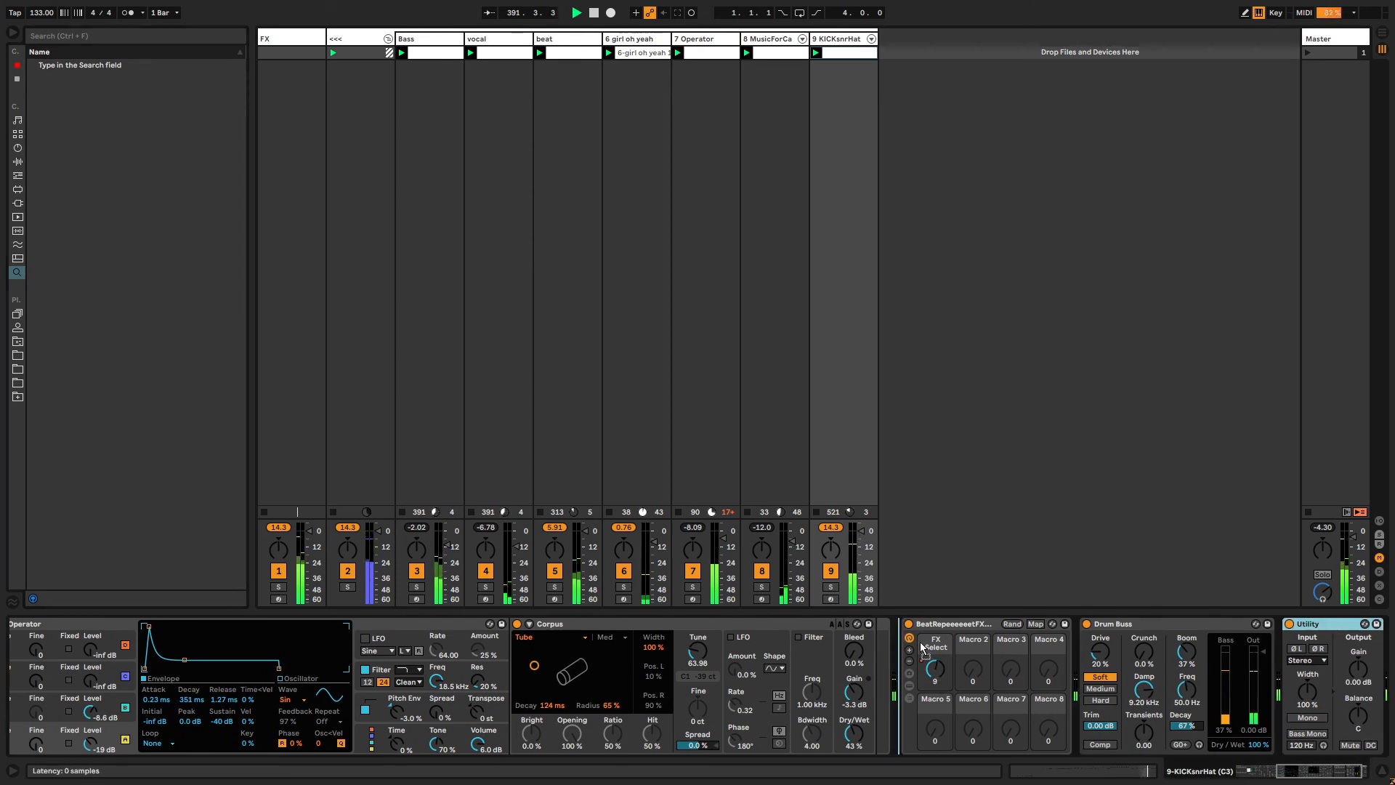
{"action": "left_click_drag", "start_coordinate": [901, 668], "coordinate": [901, 668]}
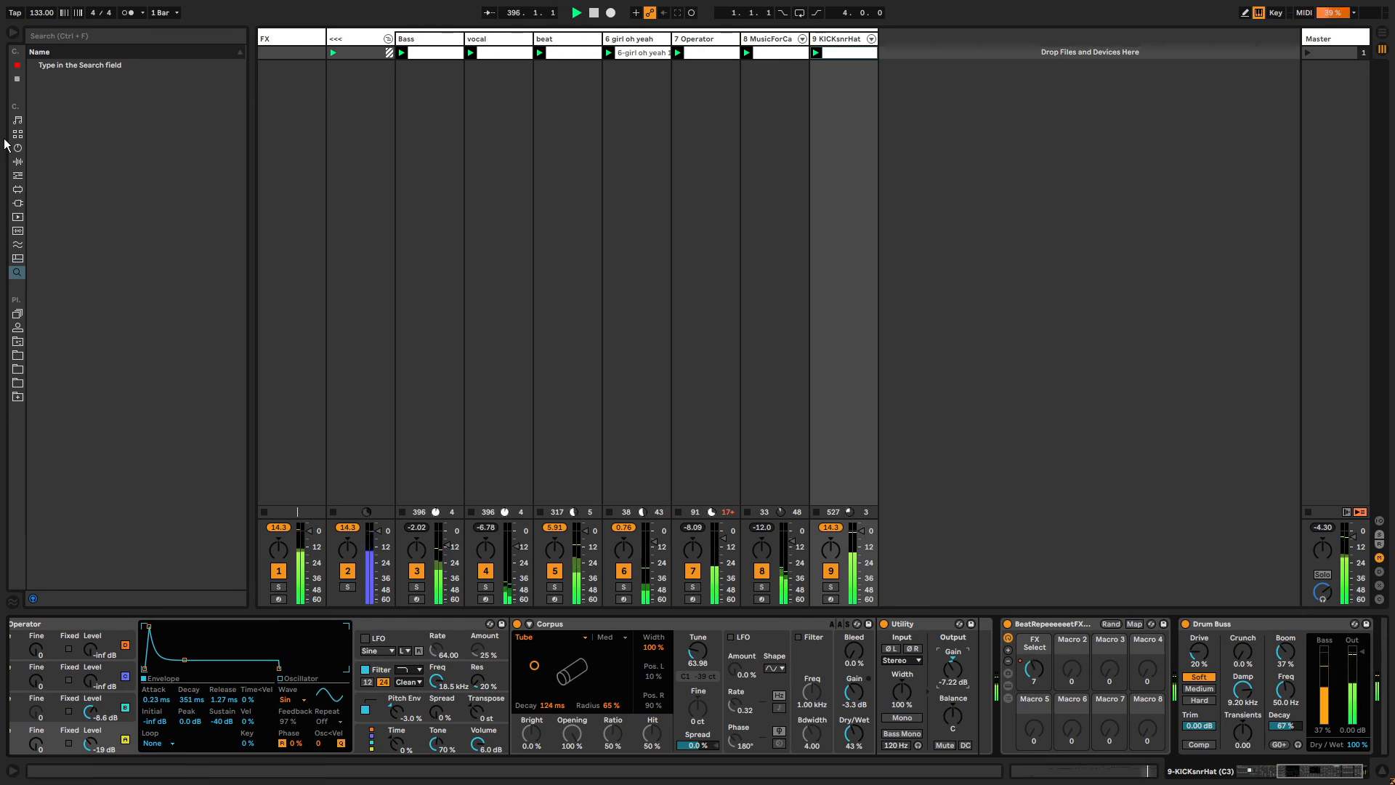
Load the PreAbleton11-ChorusPhaser rack onto the Snare chain and set Chorus modulation to 3.25 ms amount and 4.30 Hz rate.
{"action": "left_click", "coordinate": [18, 78]}
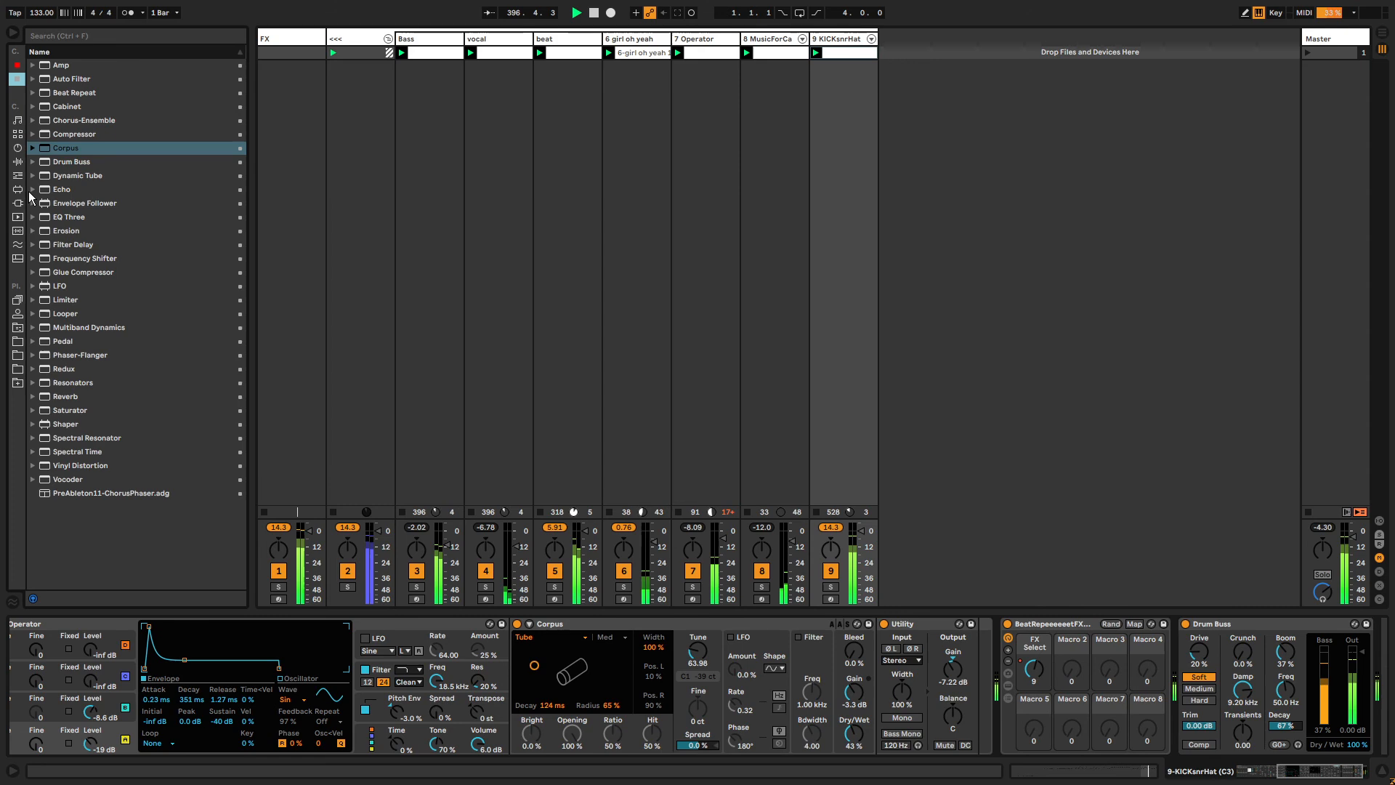
{"action": "left_click", "coordinate": [67, 494]}
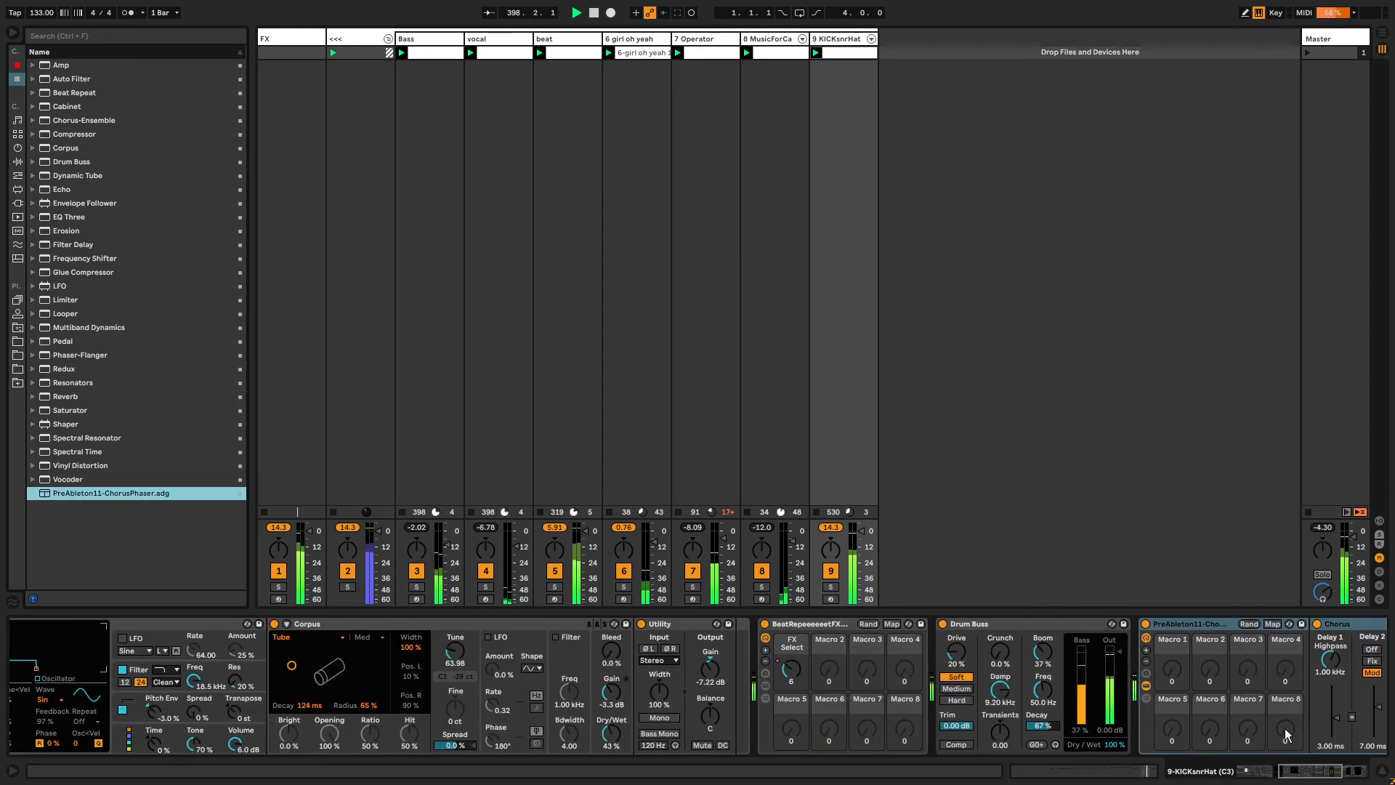
{"action": "left_click", "coordinate": [1303, 772]}
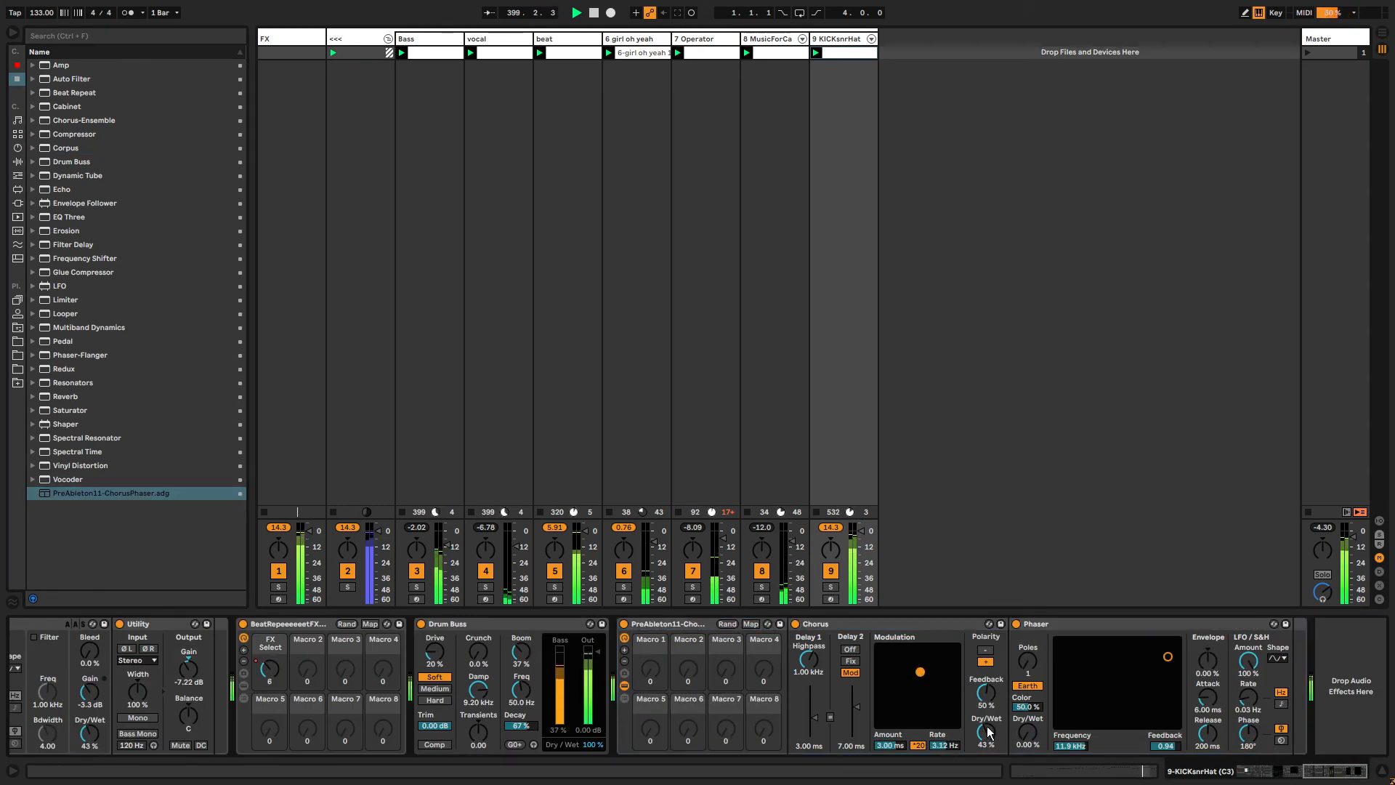
{"action": "left_click_drag", "start_coordinate": [920, 672], "coordinate": [938, 661]}
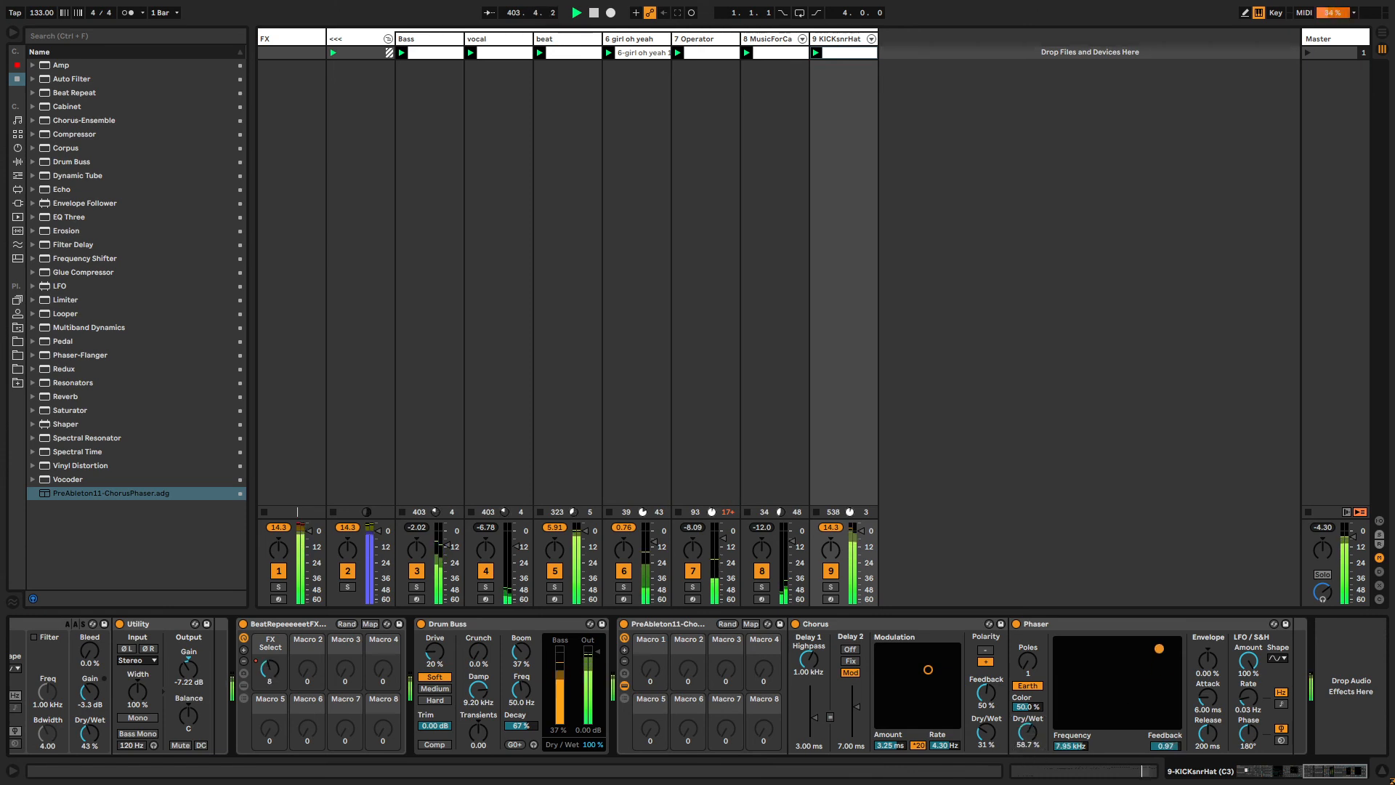
Pull the Chorus out of the ChorusPhaser rack and ungroup the rack, leaving the Phaser standalone.
{"action": "left_click", "coordinate": [792, 647]}
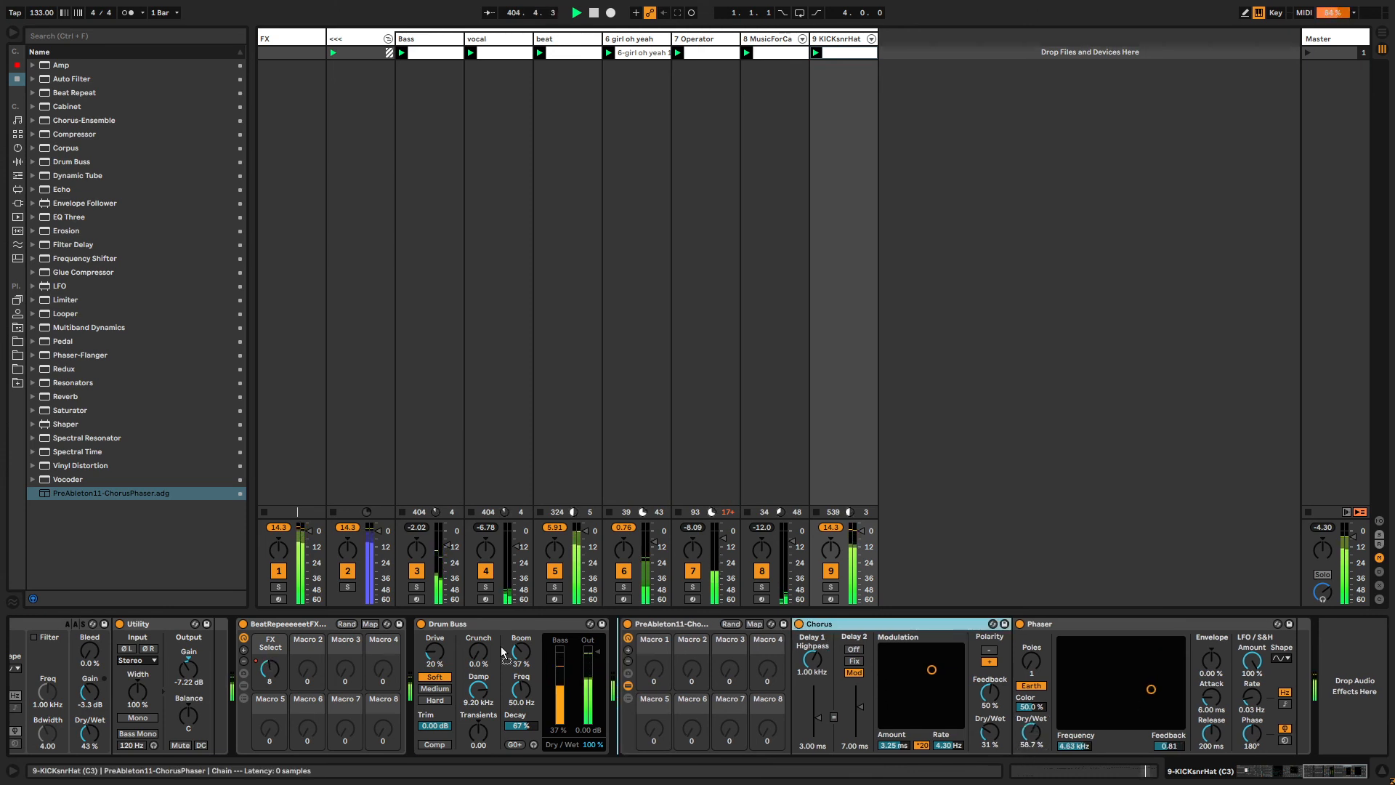
{"action": "left_click_drag", "start_coordinate": [215, 658], "coordinate": [214, 658]}
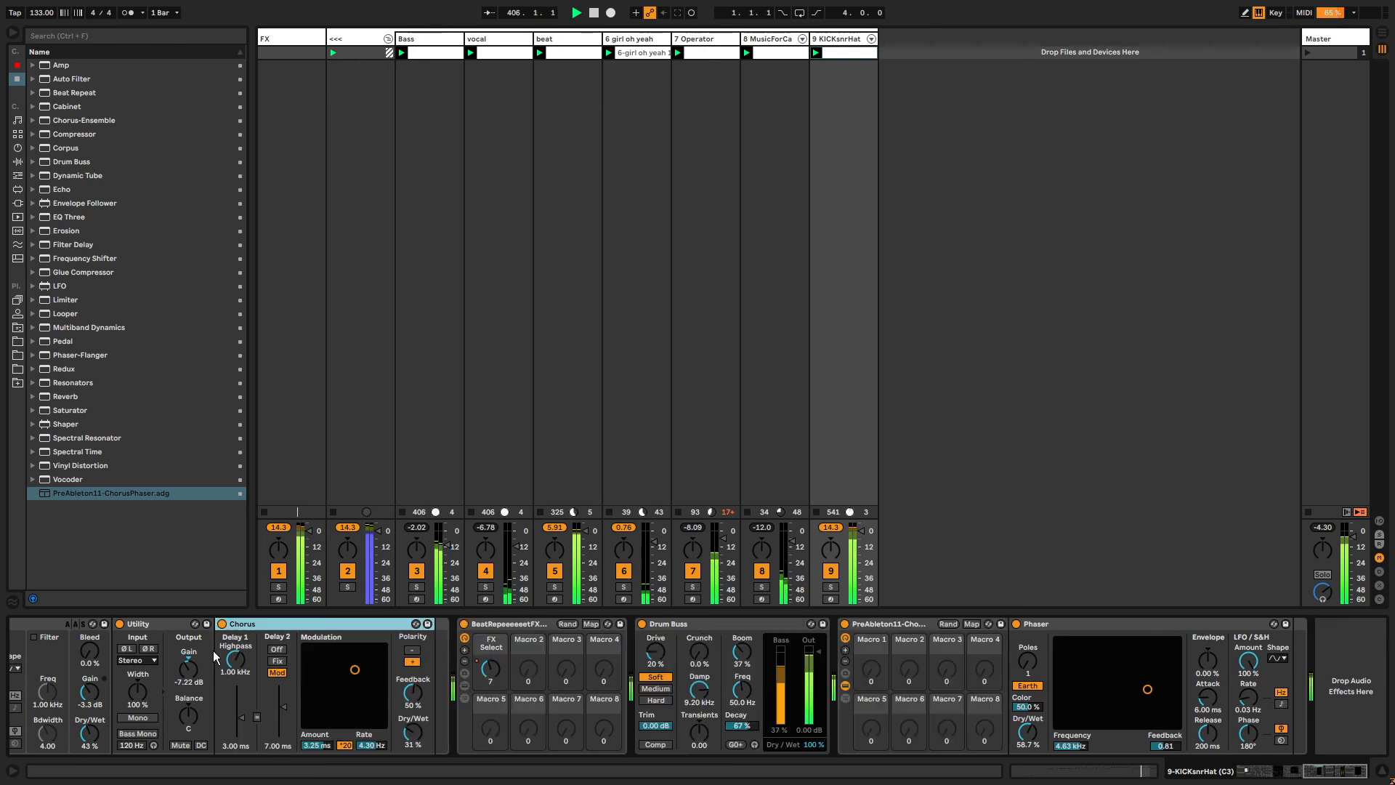
{"action": "left_click", "coordinate": [1134, 625]}
{"action": "left_click", "coordinate": [856, 622]}
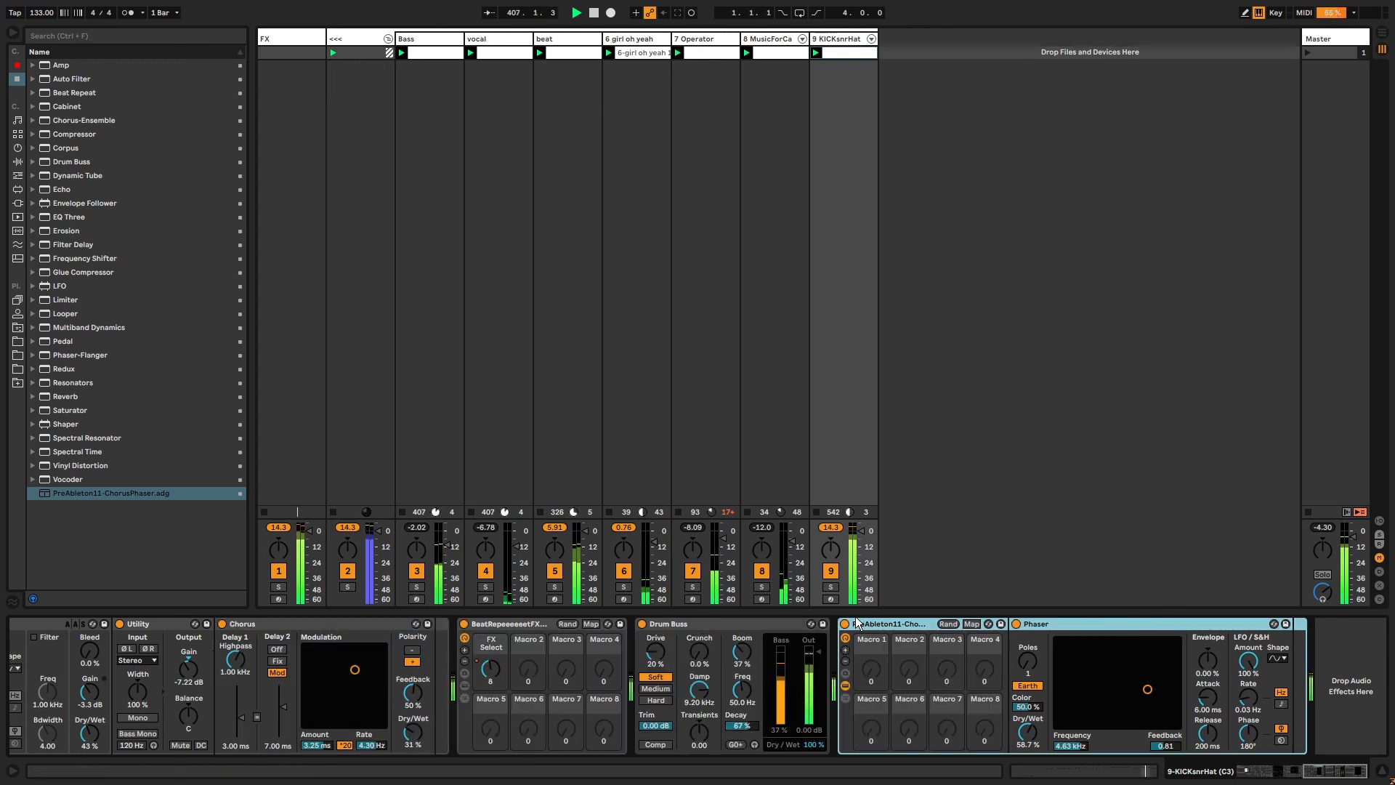
{"action": "key", "text": "ctrl+shift+g"}
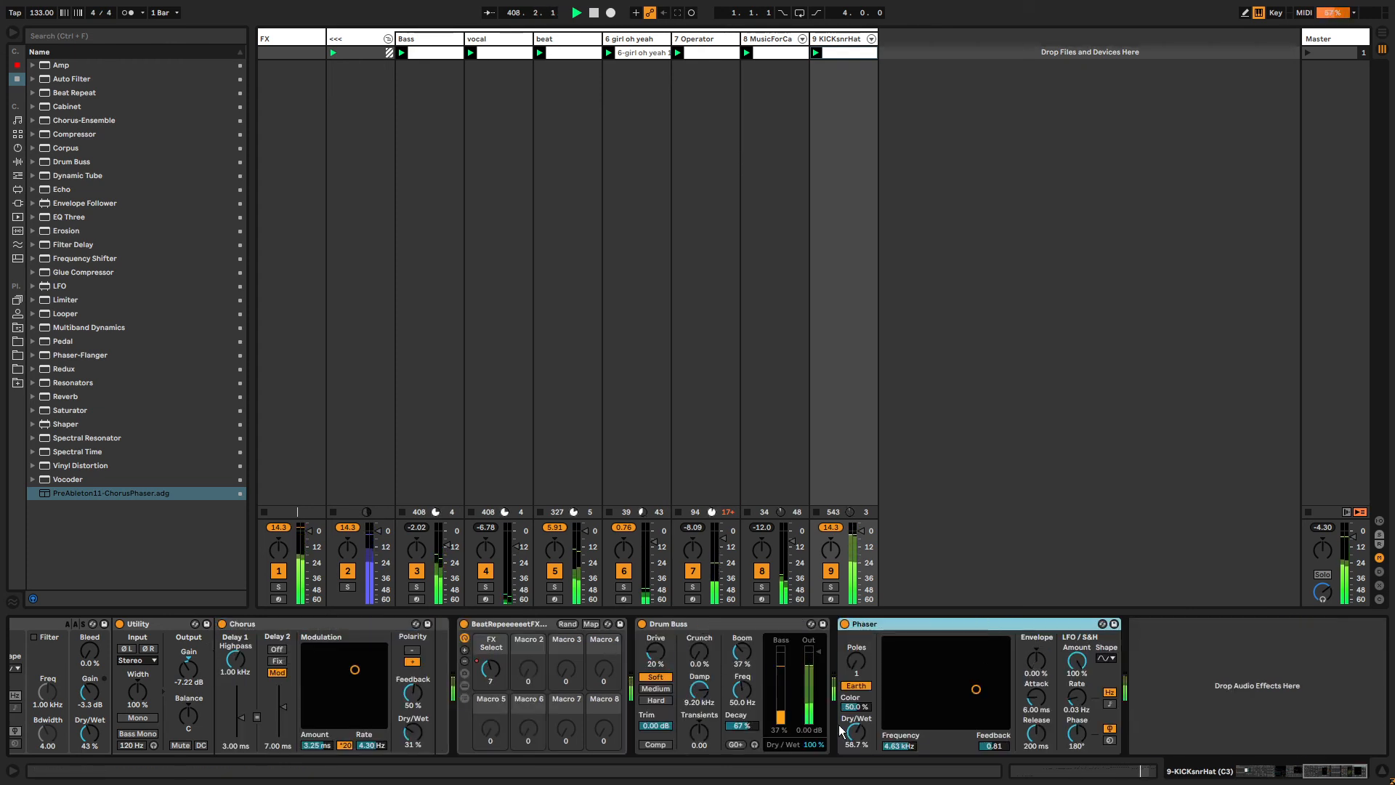
Lower the Phaser's dry/wet mix on the Snare chain and select the FX track.
{"action": "left_click_drag", "start_coordinate": [841, 730], "coordinate": [841, 759]}
{"action": "scroll", "coordinate": [1017, 690], "scroll_direction": "left", "scroll_amount": 10}
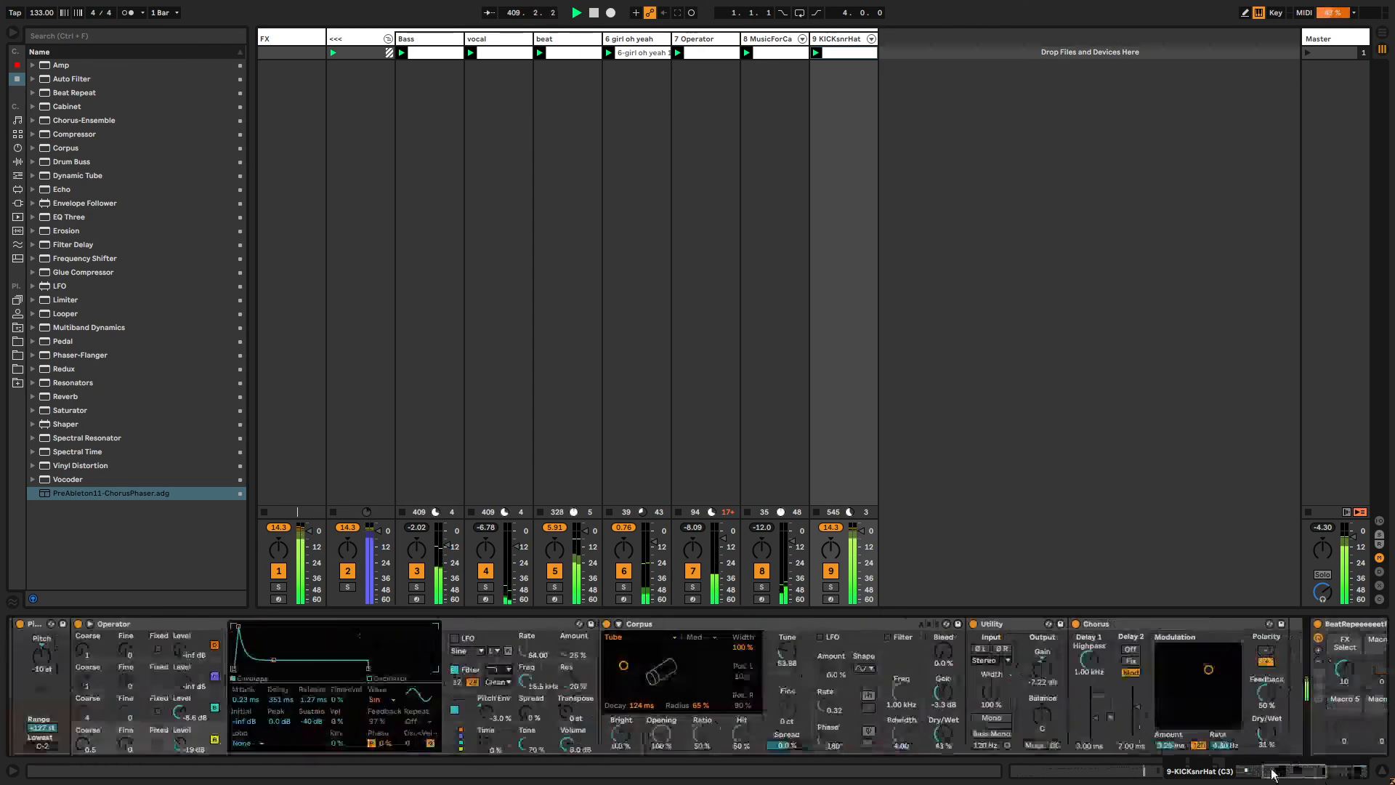
{"action": "left_click", "coordinate": [290, 40]}
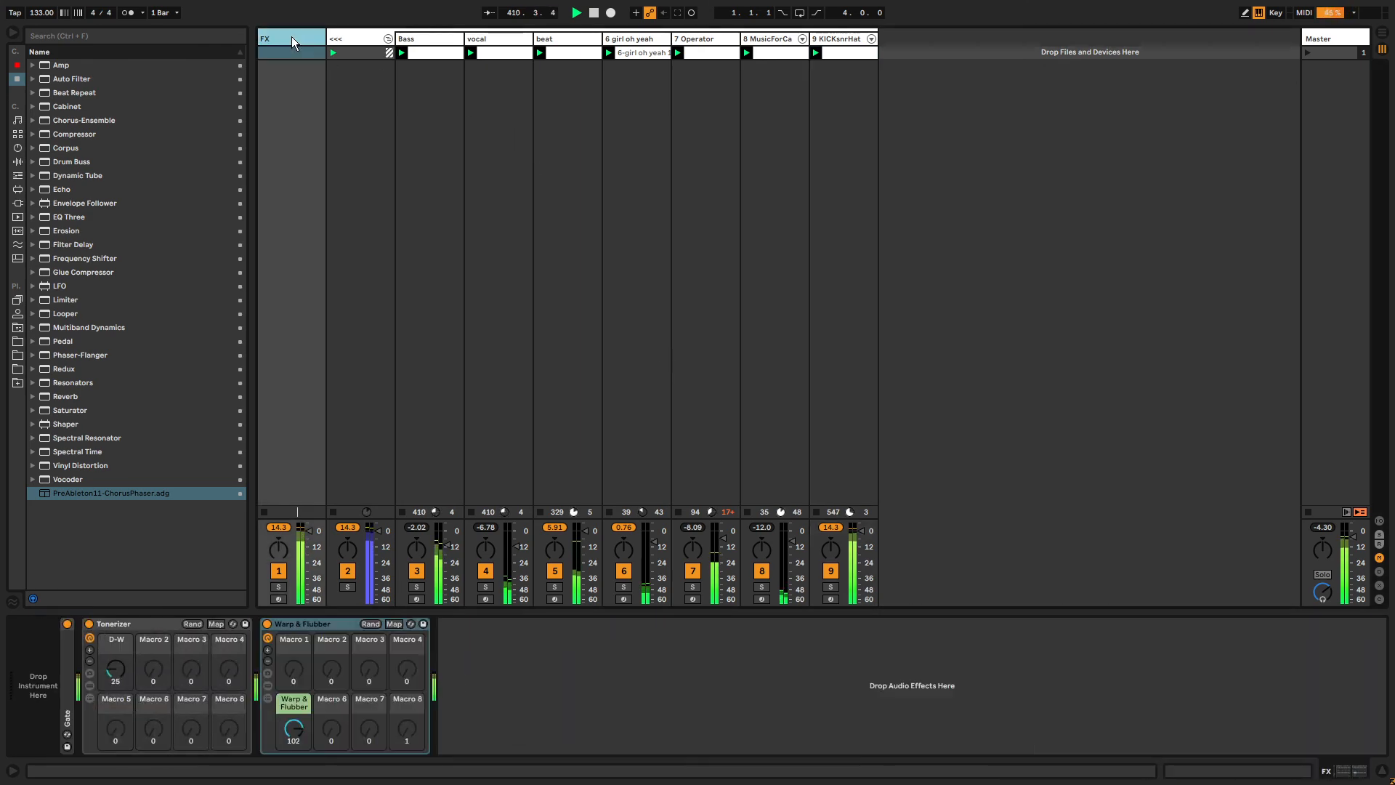
Load Auto Pan onto the FX track, switch its rate to synced 1/16, and move it before the Tonerizer rack.
{"action": "left_click", "coordinate": [59, 67]}
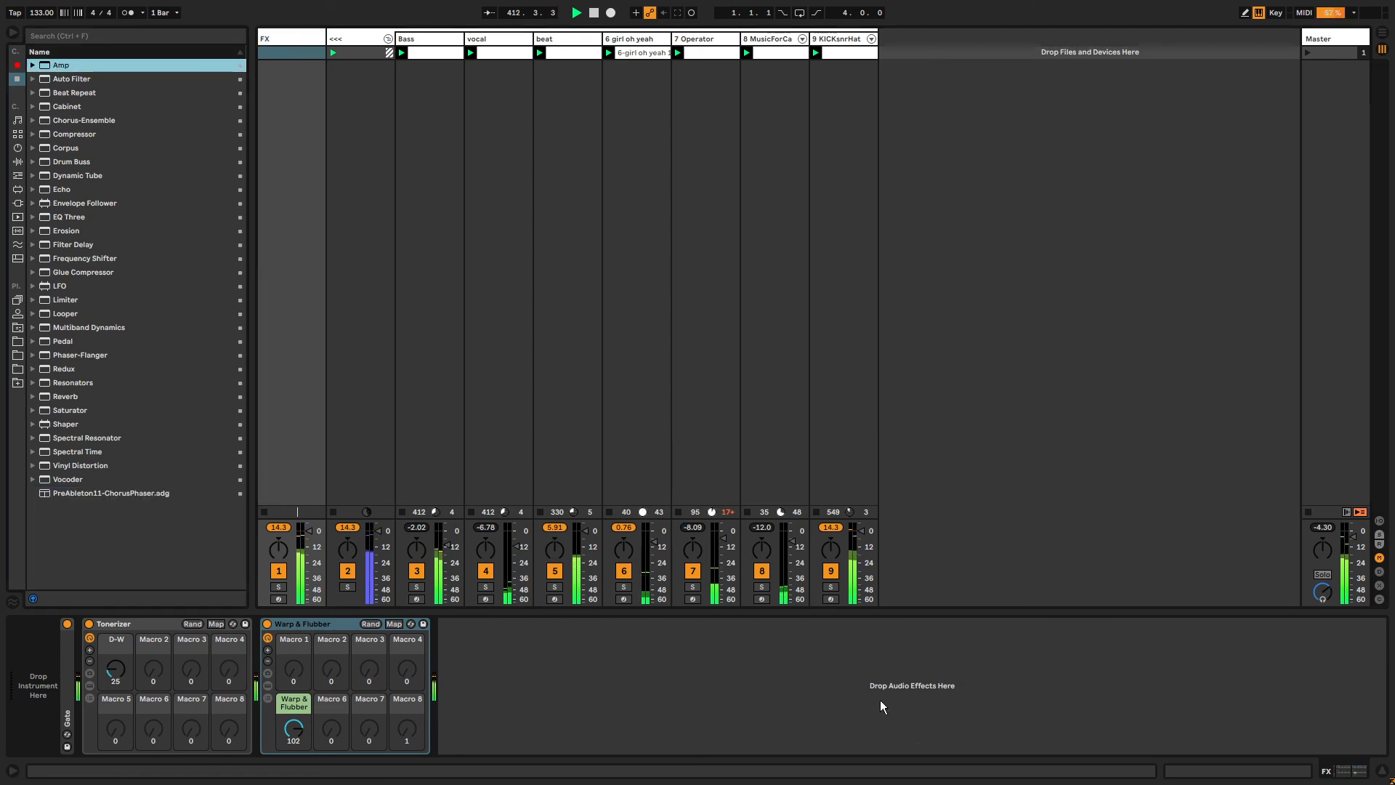
{"action": "key", "text": "ctrl+f"}
{"action": "type", "text": "auto pan"}
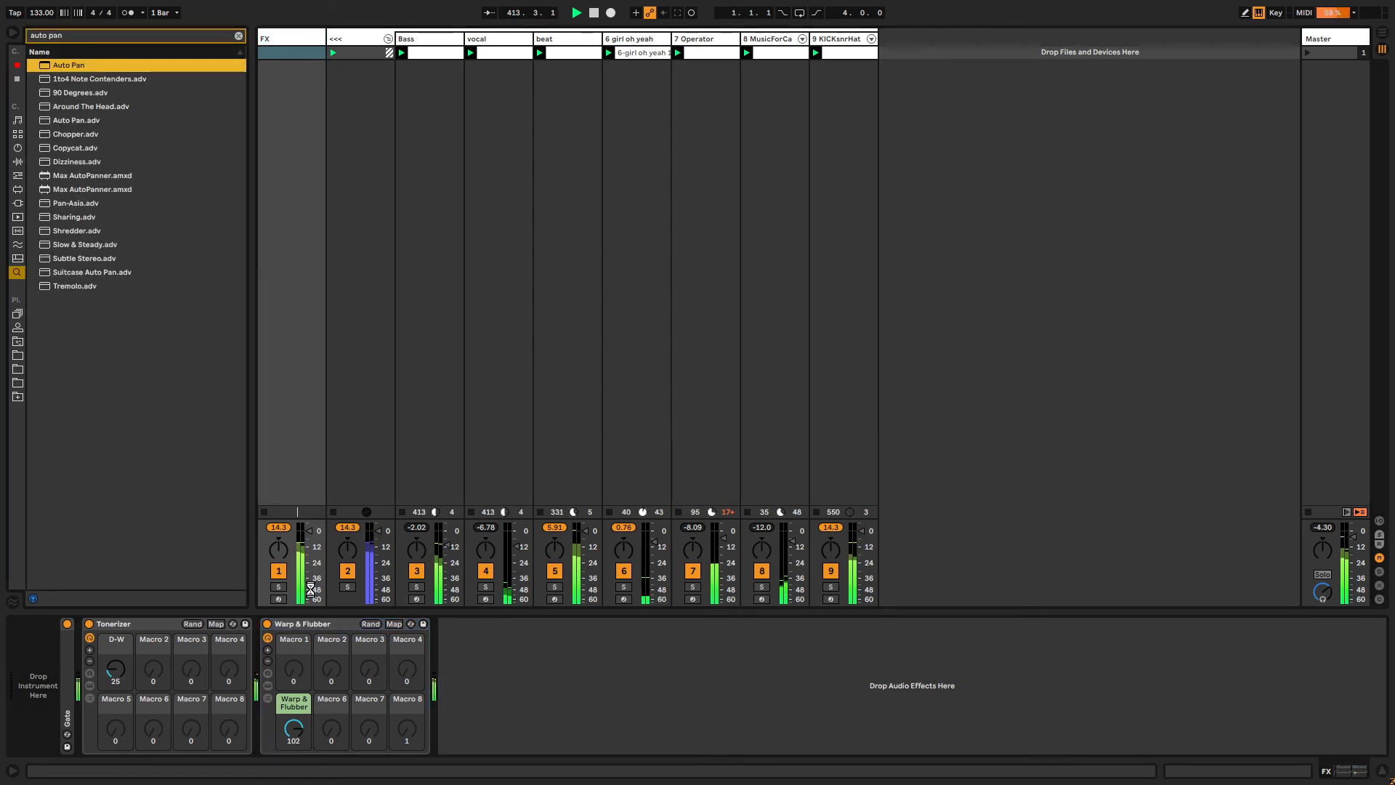
{"action": "key", "text": "Return"}
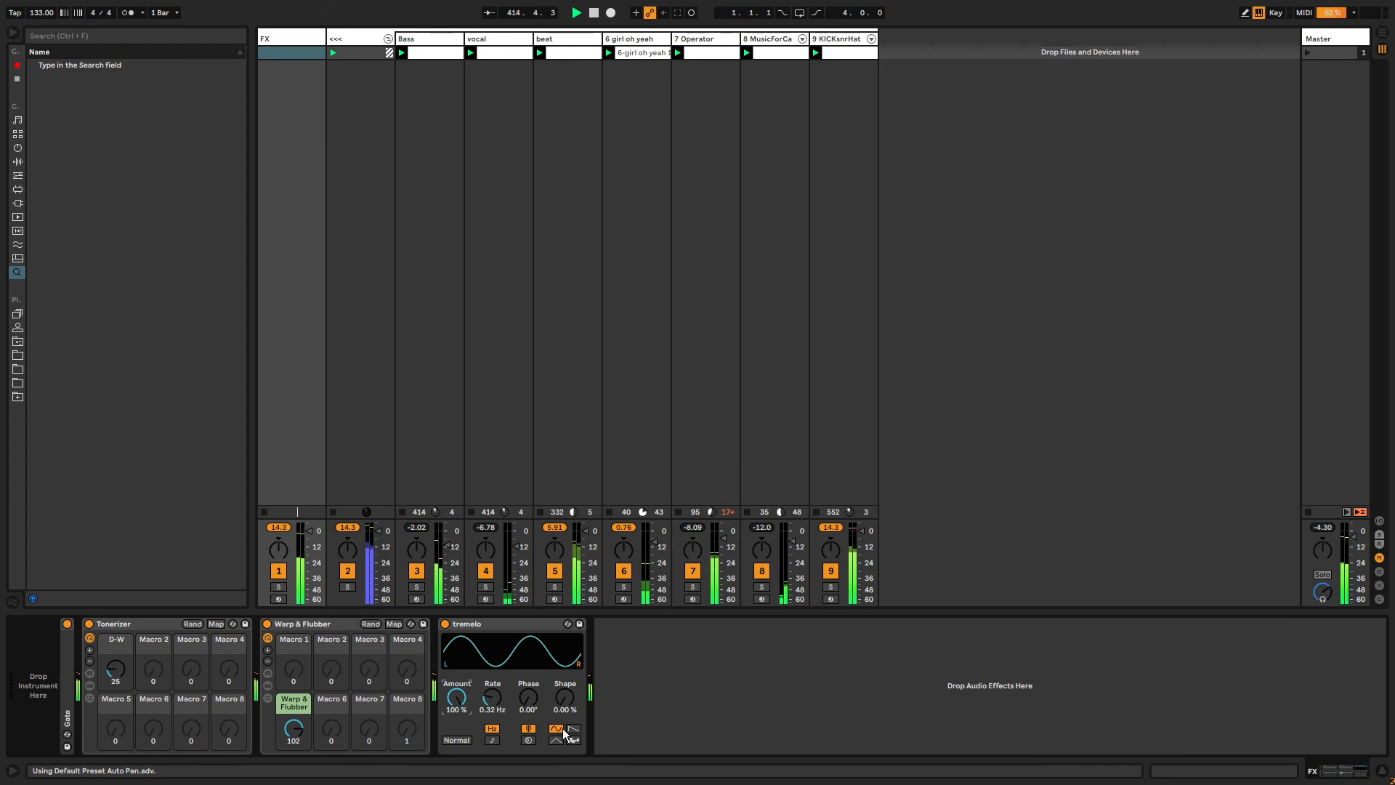
{"action": "left_click", "coordinate": [572, 729]}
{"action": "left_click", "coordinate": [492, 740]}
{"action": "left_click", "coordinate": [492, 625]}
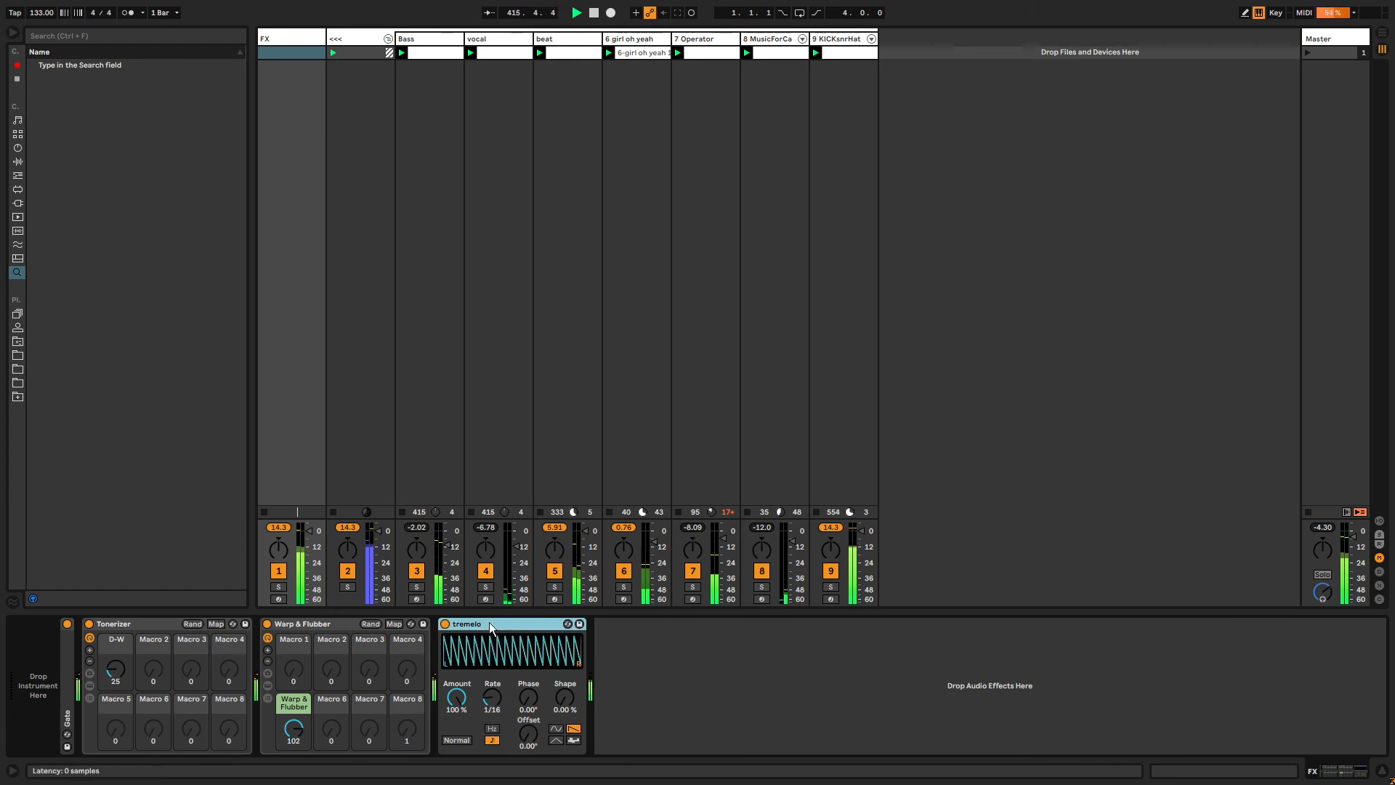
{"action": "left_click_drag", "start_coordinate": [491, 625], "coordinate": [86, 629]}
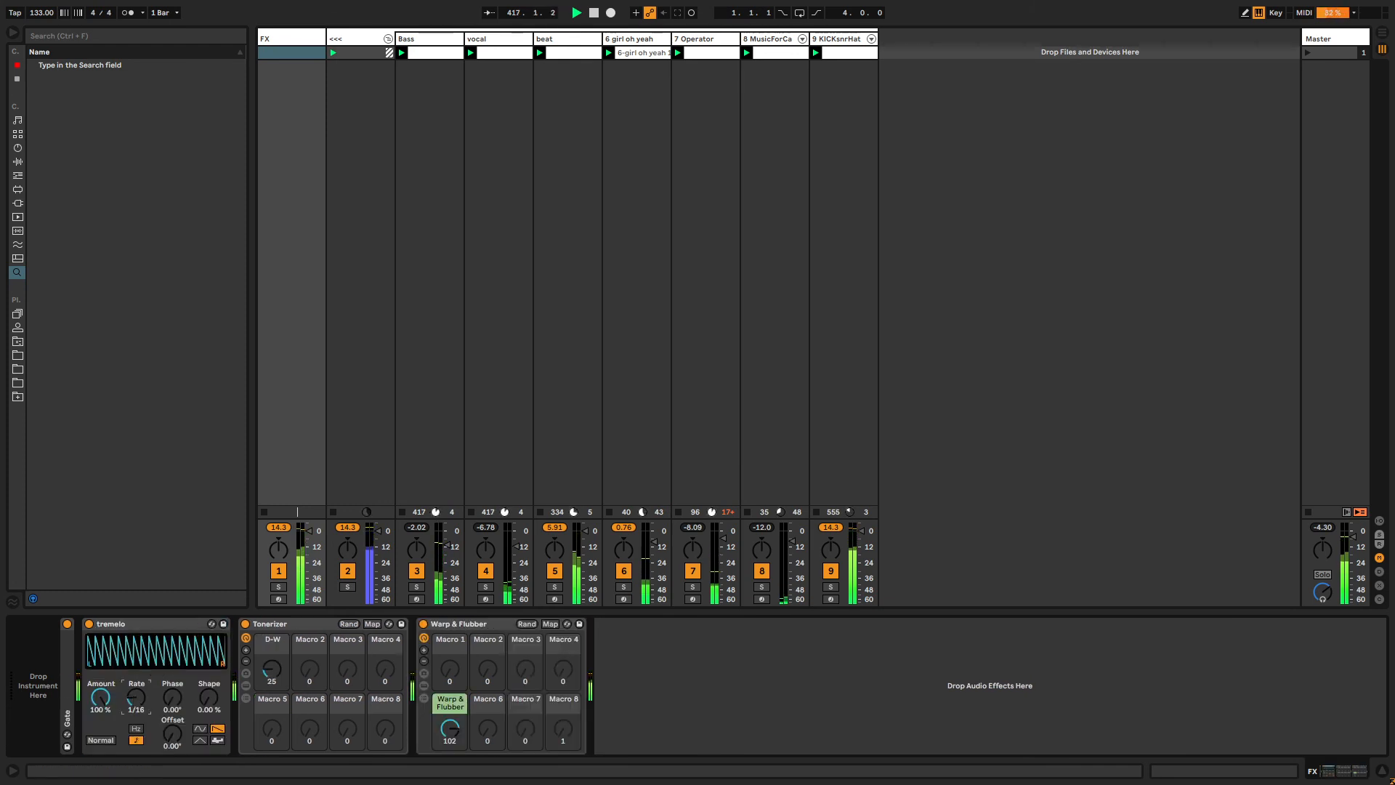
Adjust the Auto Pan's rate and set its amount to 0%, then delete the Auto Pan device.
{"action": "left_click_drag", "start_coordinate": [136, 698], "coordinate": [100, 617]}
{"action": "left_click_drag", "start_coordinate": [100, 698], "coordinate": [100, 770]}
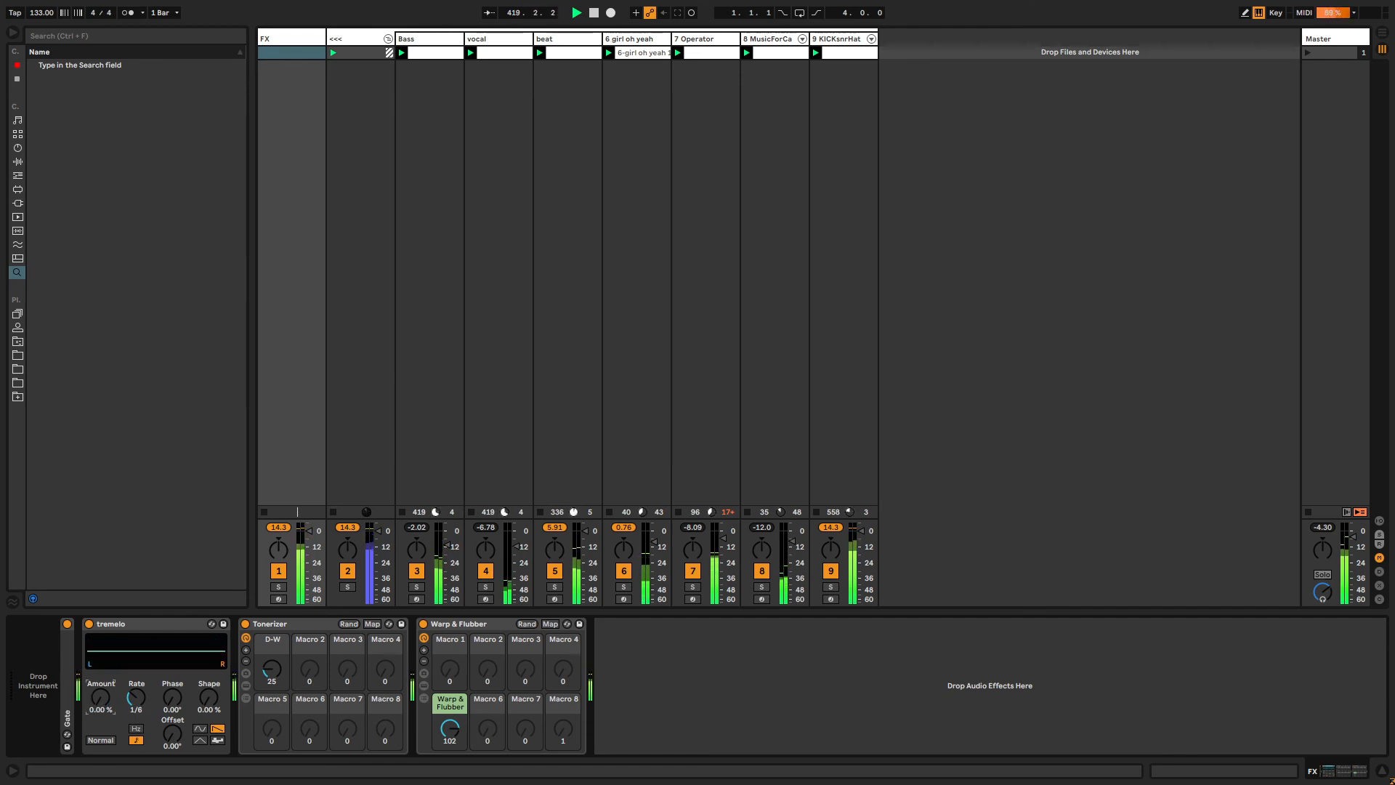
{"action": "left_click", "coordinate": [128, 619]}
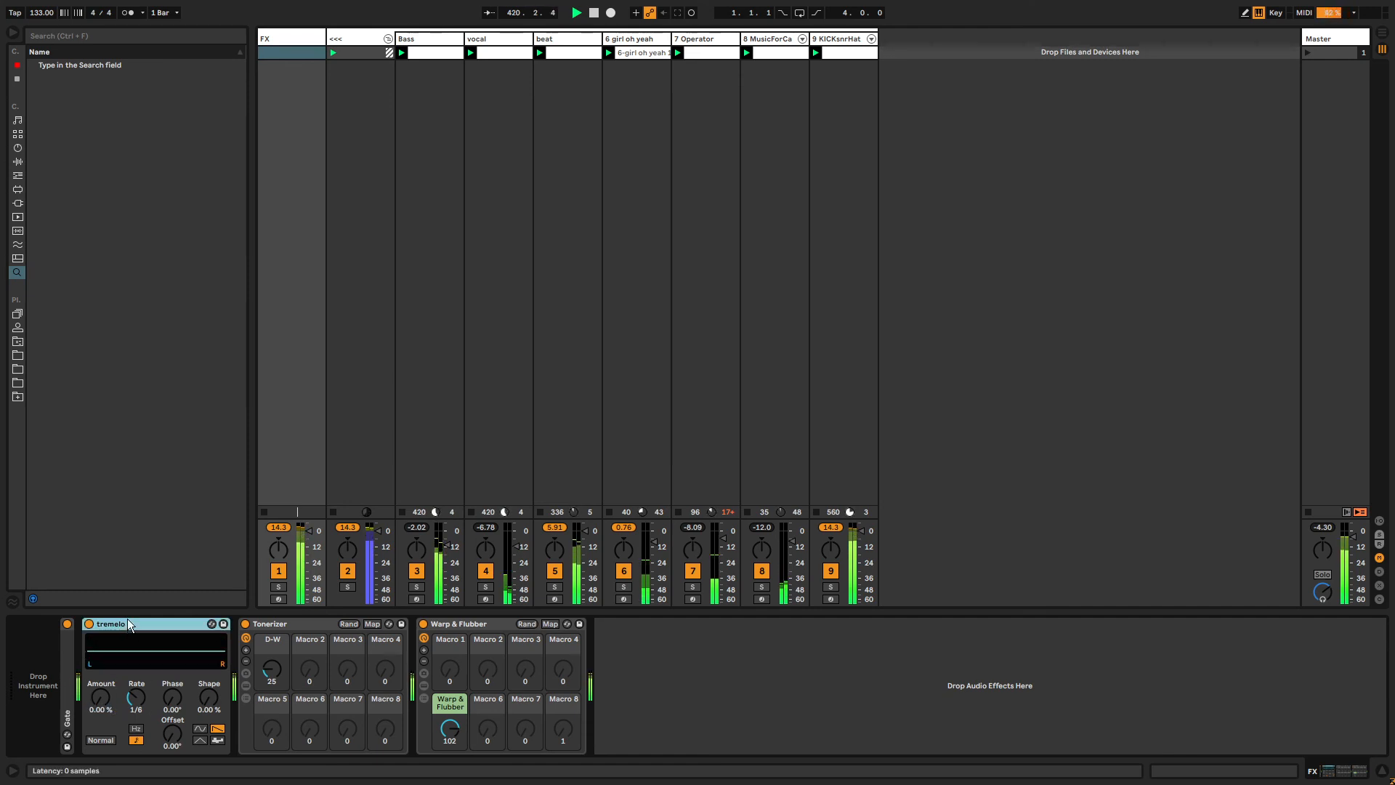
{"action": "key", "text": "Delete"}
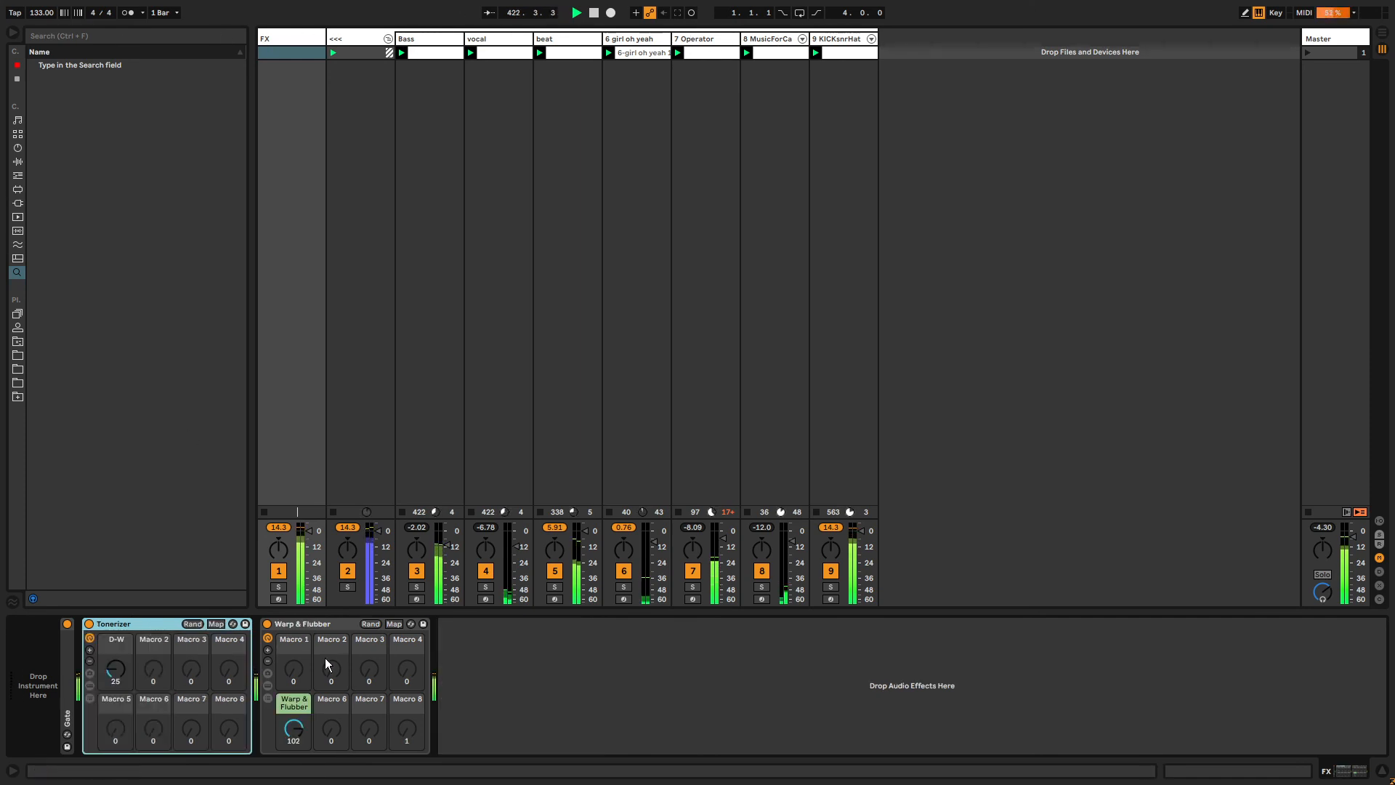
Raise the Tonerizer rack's D-W macro on the FX track to 38.
{"action": "left_click_drag", "start_coordinate": [112, 670], "coordinate": [112, 650]}
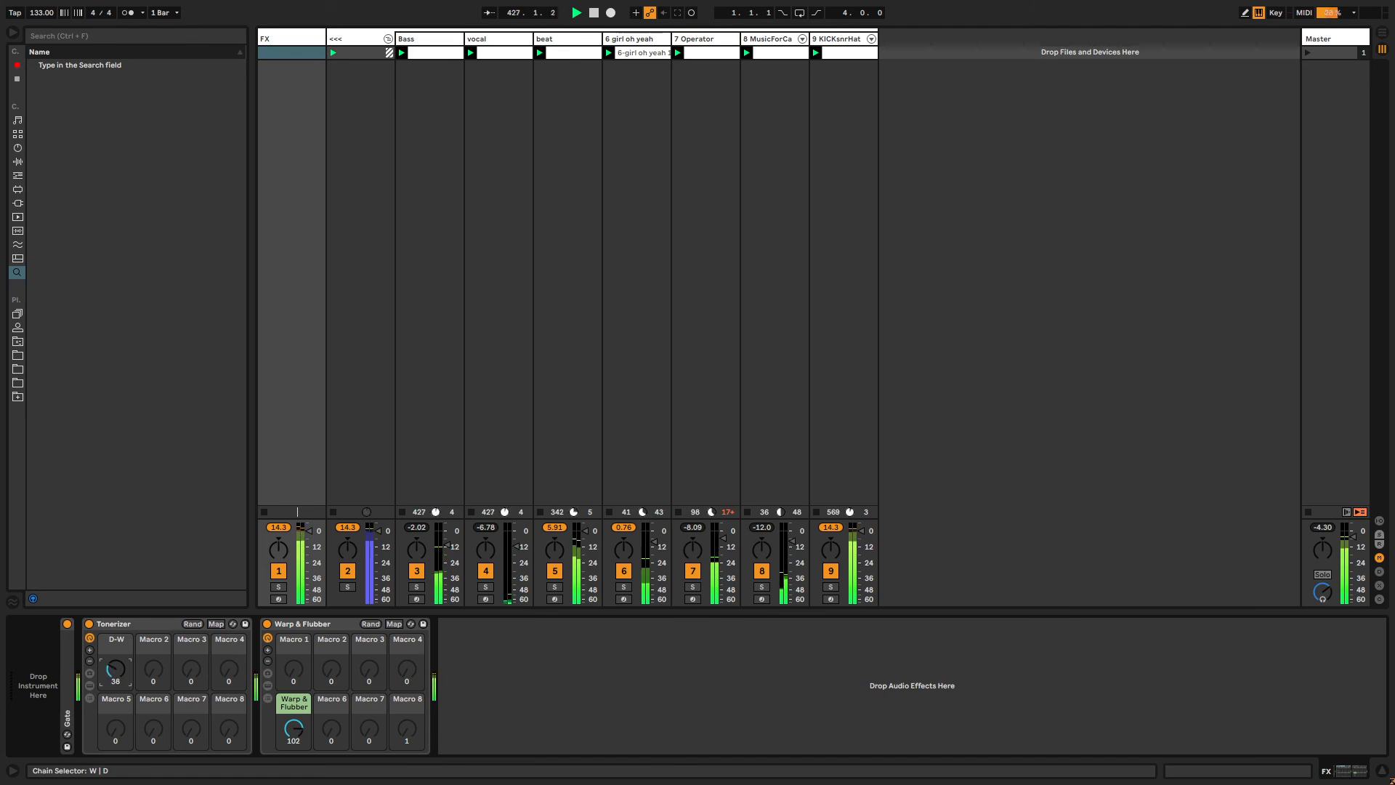
Create a clip on the FX track and set its length to 5 bars.
{"action": "double_click", "coordinate": [300, 55]}
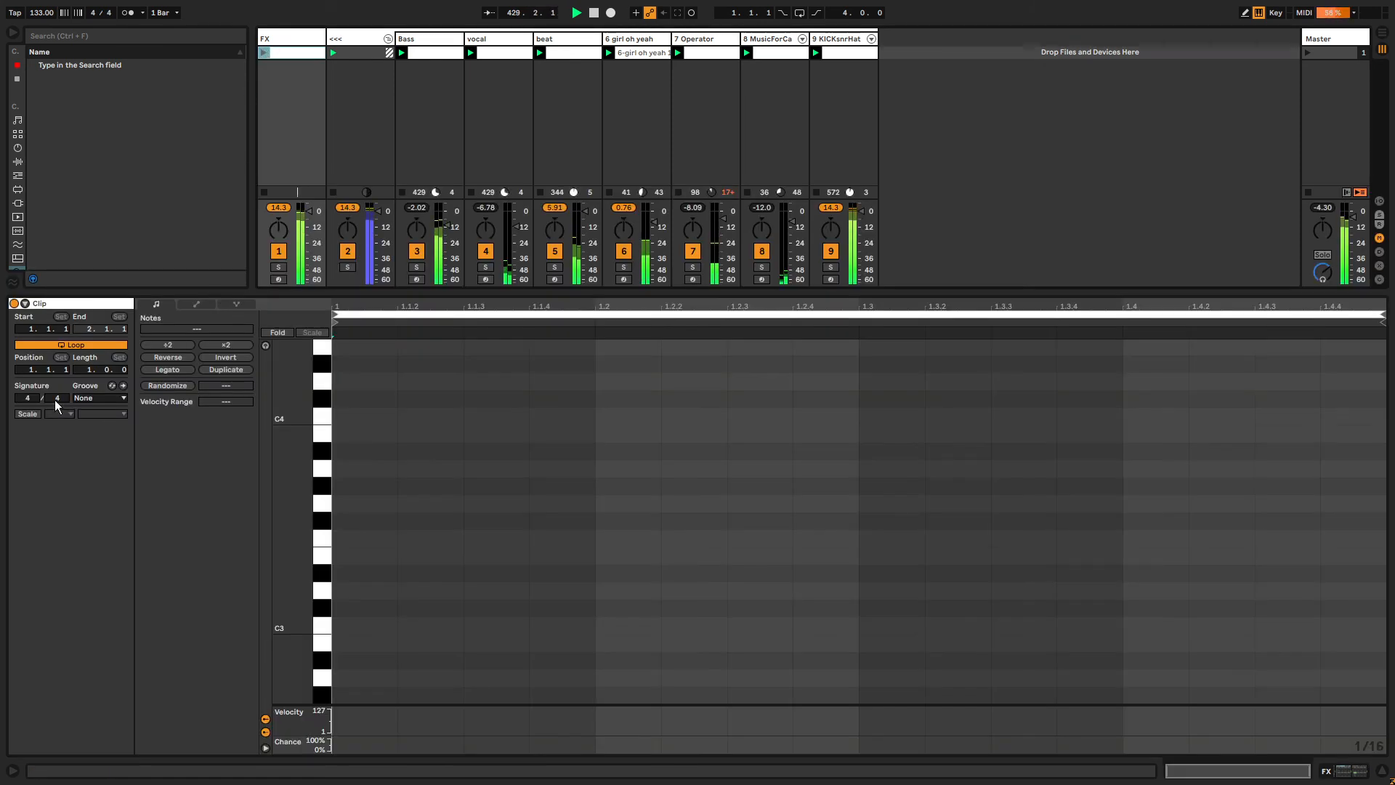
{"action": "left_click_drag", "start_coordinate": [86, 369], "coordinate": [85, 355]}
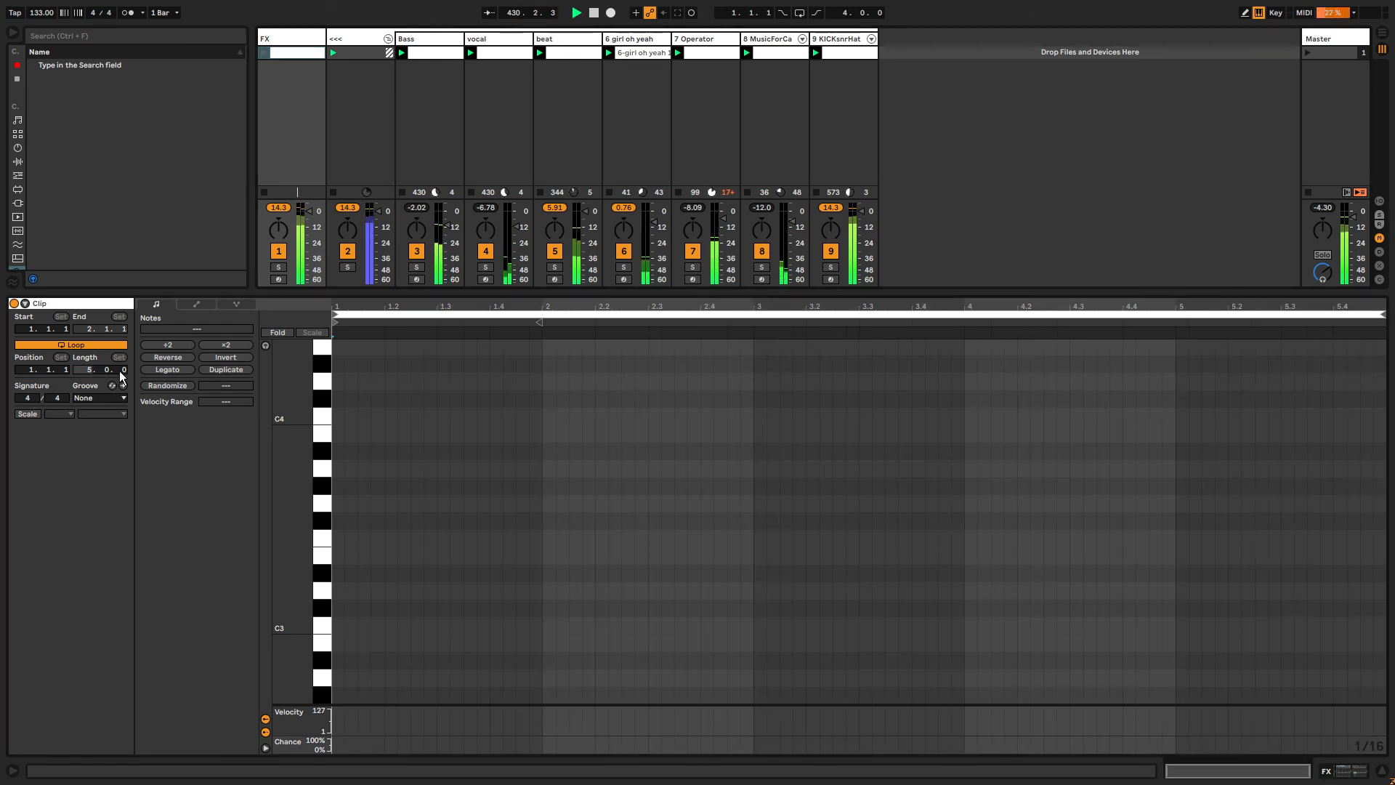
{"action": "left_click", "coordinate": [275, 38]}
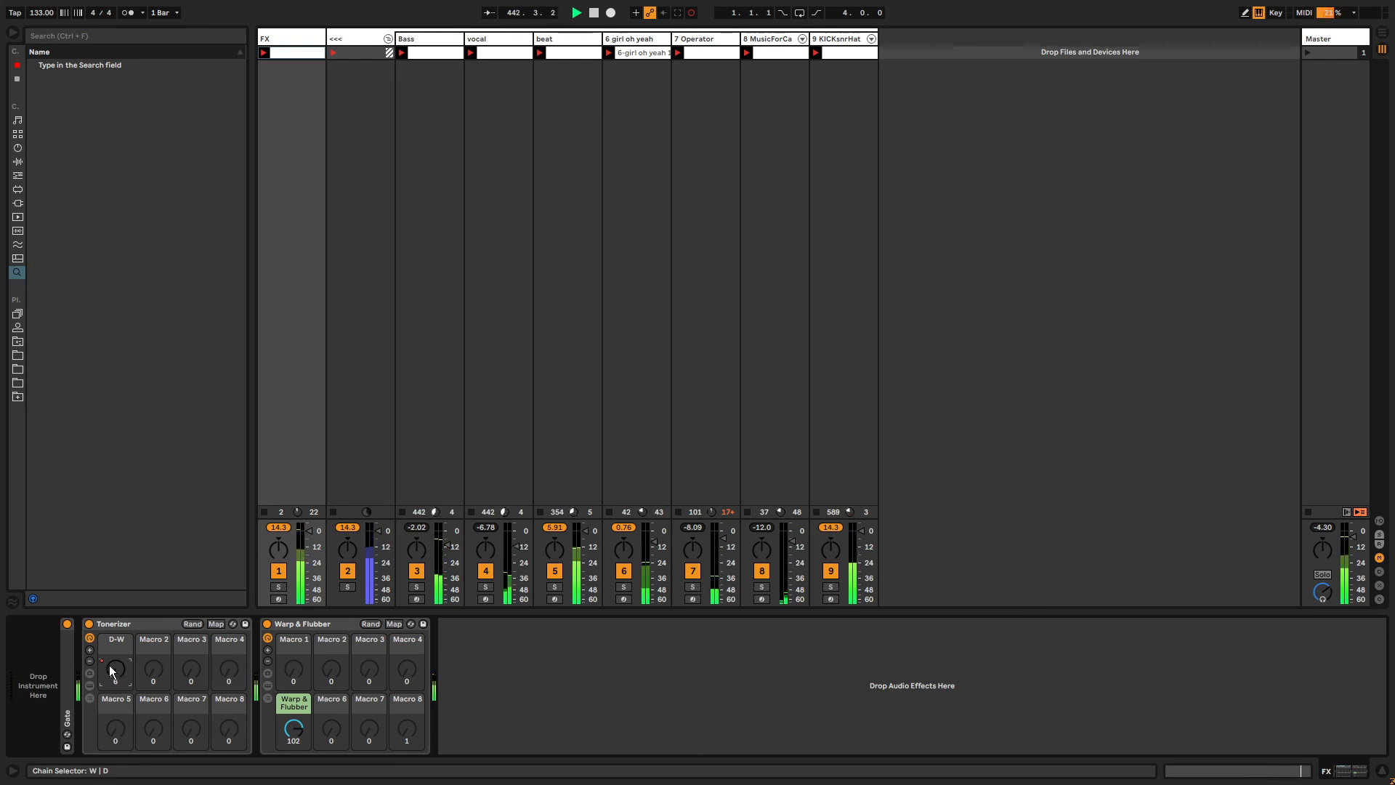
Open the clip's Tonerizer D-W envelope, unlink it from the clip loop, and set the envelope length to 6 bars.
{"action": "key", "text": "shift+Tab"}
{"action": "left_click", "coordinate": [198, 305]}
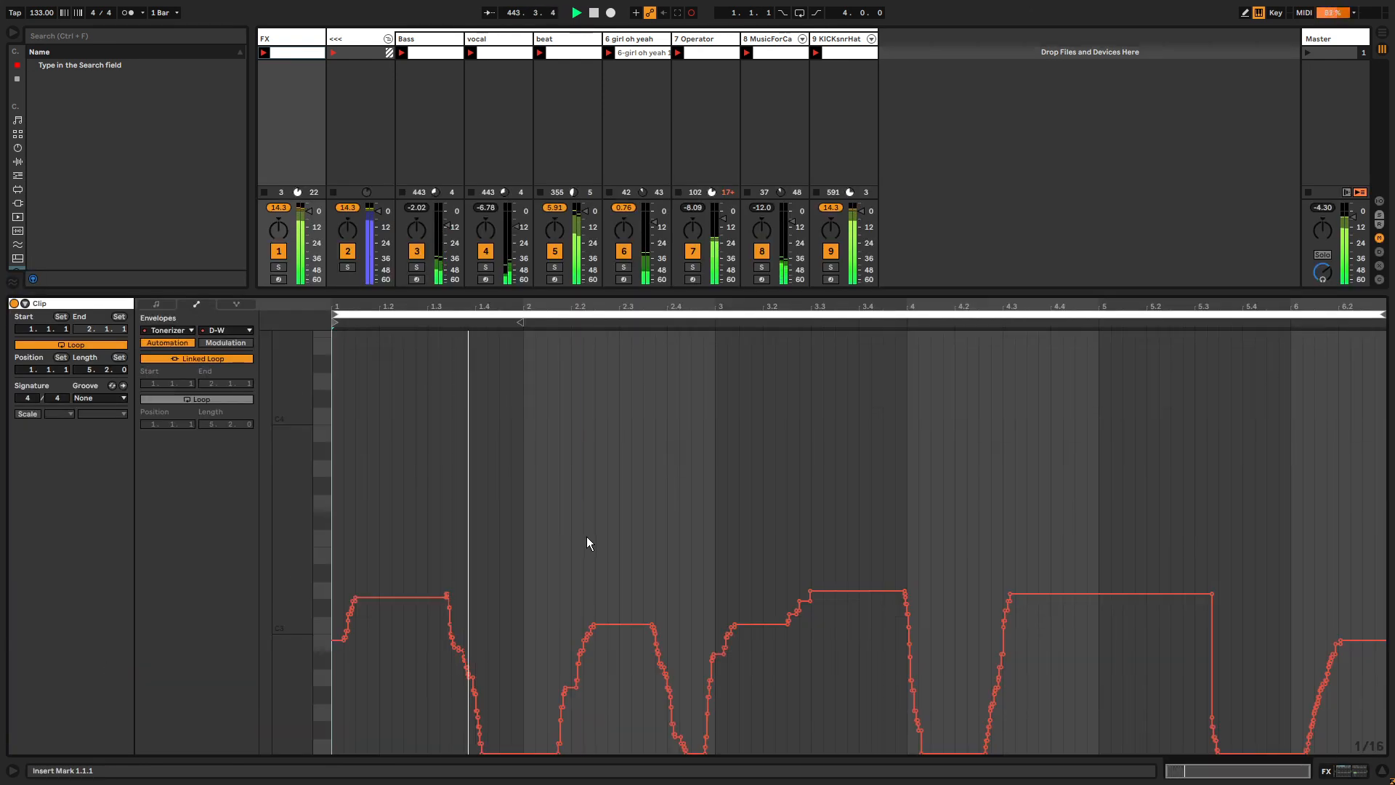
{"action": "key", "text": "ctrl+a"}
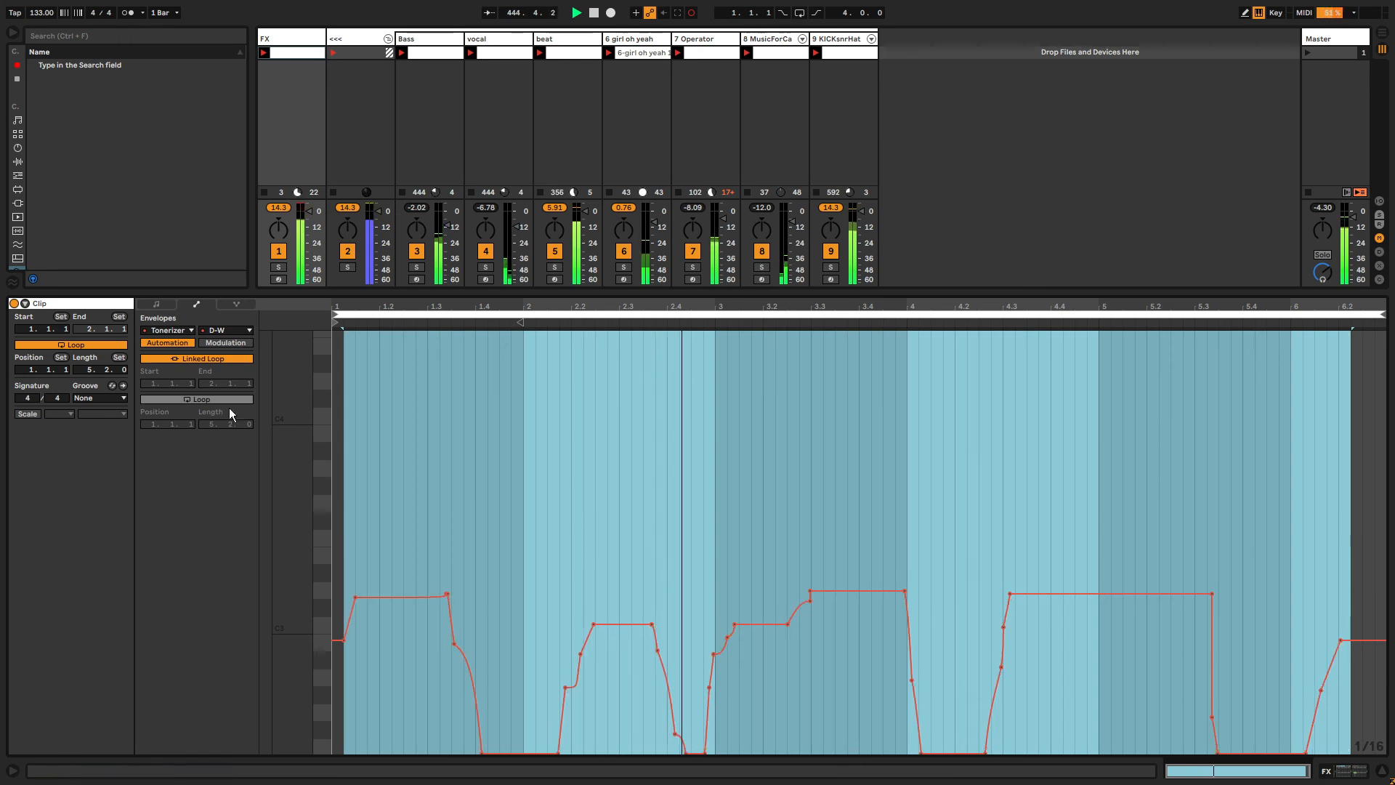
{"action": "left_click", "coordinate": [229, 360]}
{"action": "left_click_drag", "start_coordinate": [243, 422], "coordinate": [242, 357]}
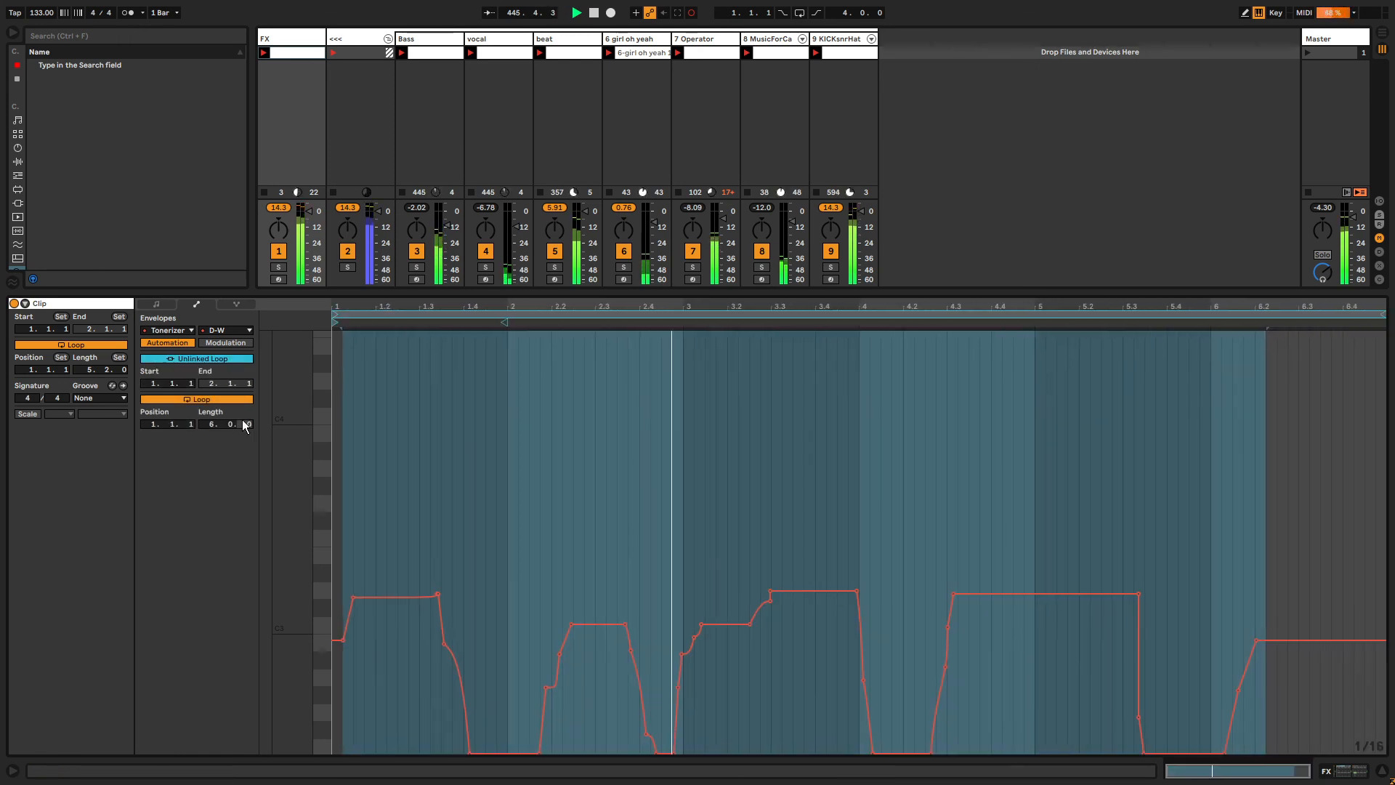
Add breakpoints around bar 4.4 of the D-W envelope and pull the segment between them down into a dip.
{"action": "left_click", "coordinate": [994, 436]}
{"action": "left_click", "coordinate": [1079, 594]}
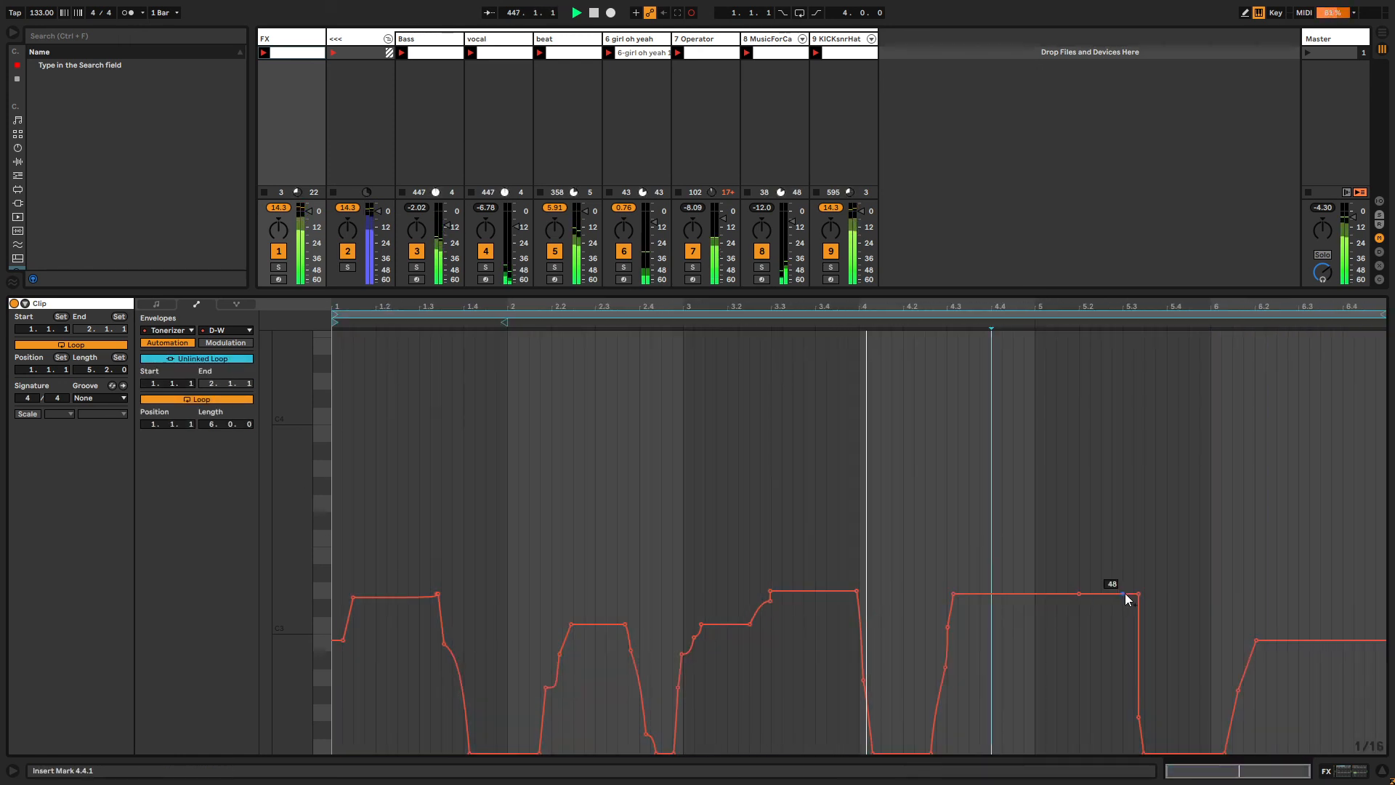
{"action": "left_click", "coordinate": [1139, 594]}
{"action": "left_click_drag", "start_coordinate": [1023, 595], "coordinate": [1024, 640]}
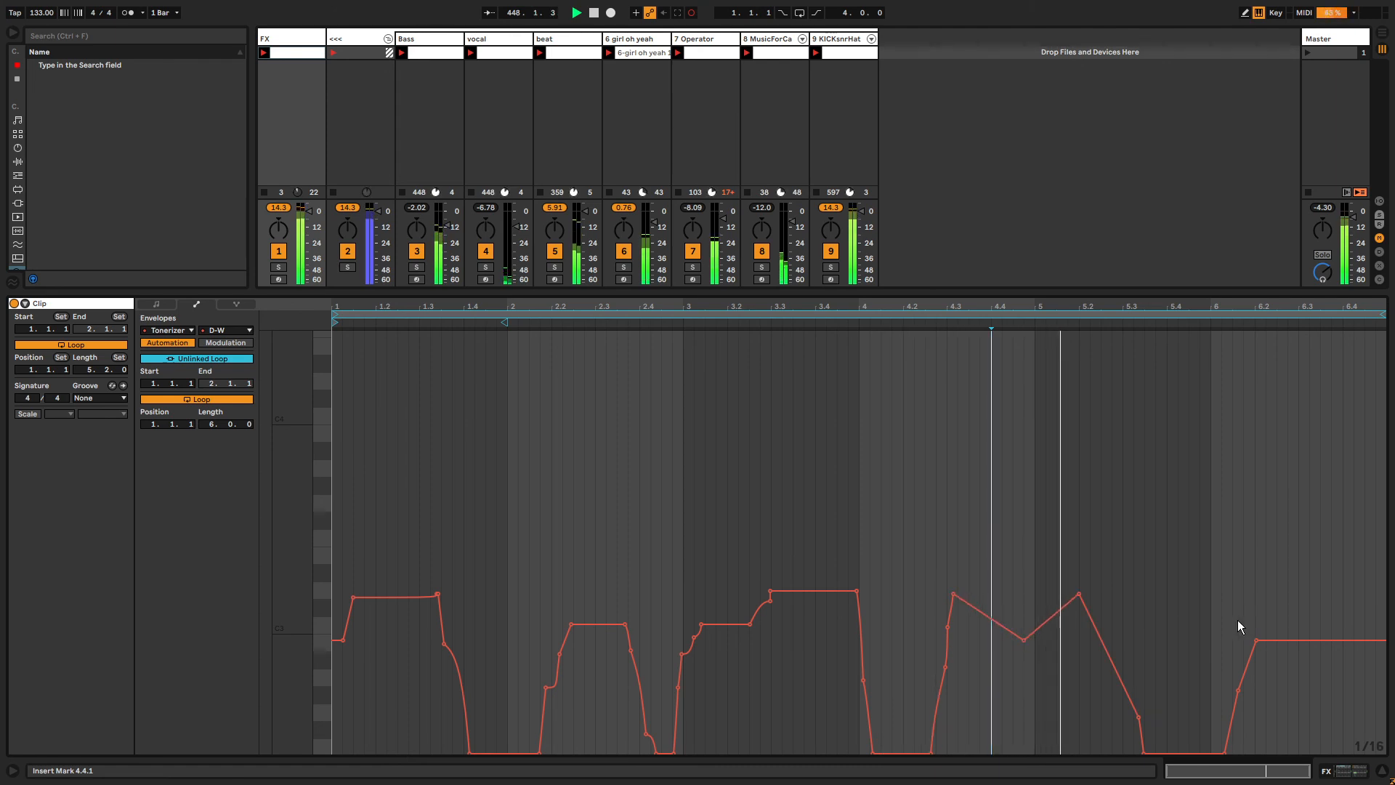
Add a breakpoint near the envelope's end and pull the start and end points of the D-W envelope down to zero.
{"action": "left_click", "coordinate": [1343, 640]}
{"action": "left_click_drag", "start_coordinate": [1385, 640], "coordinate": [1386, 754]}
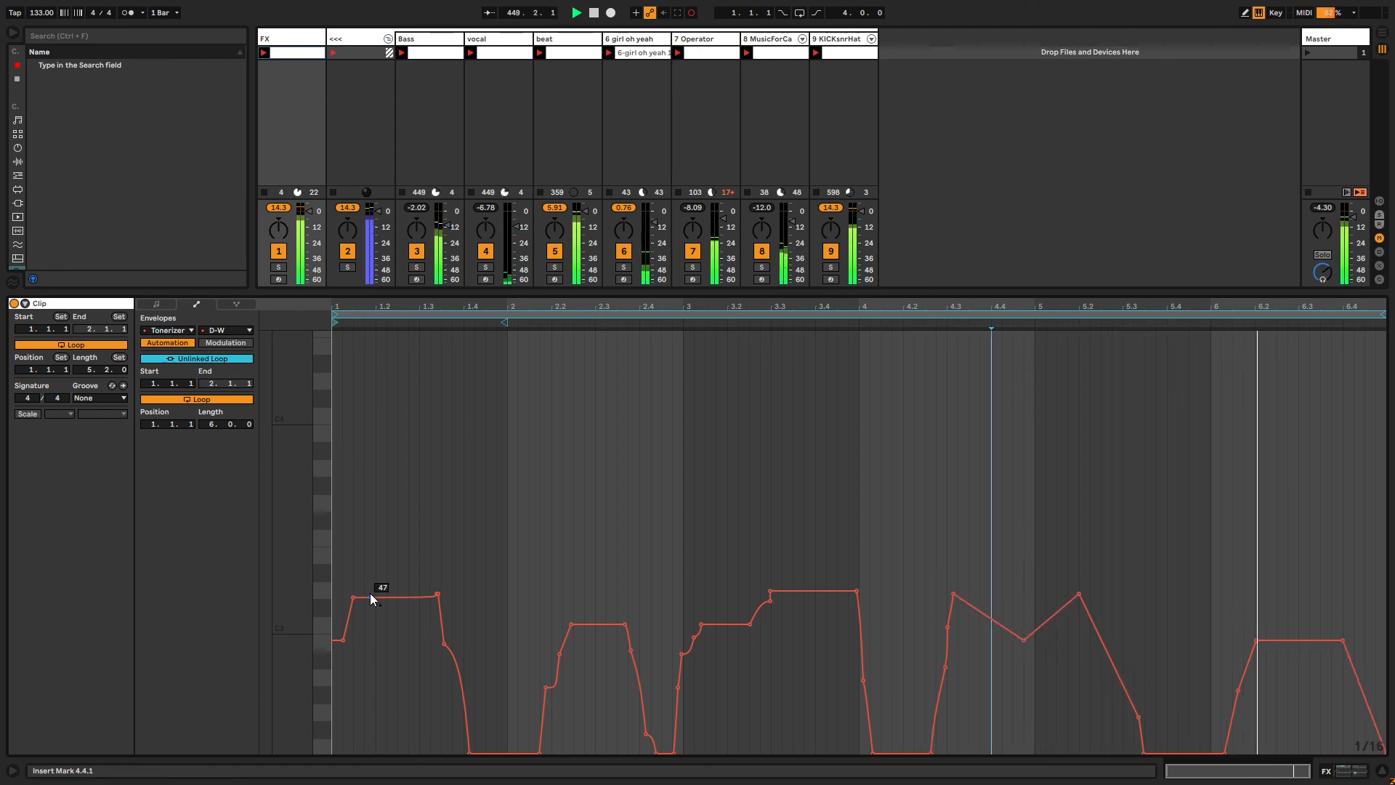
{"action": "left_click_drag", "start_coordinate": [337, 640], "coordinate": [370, 753]}
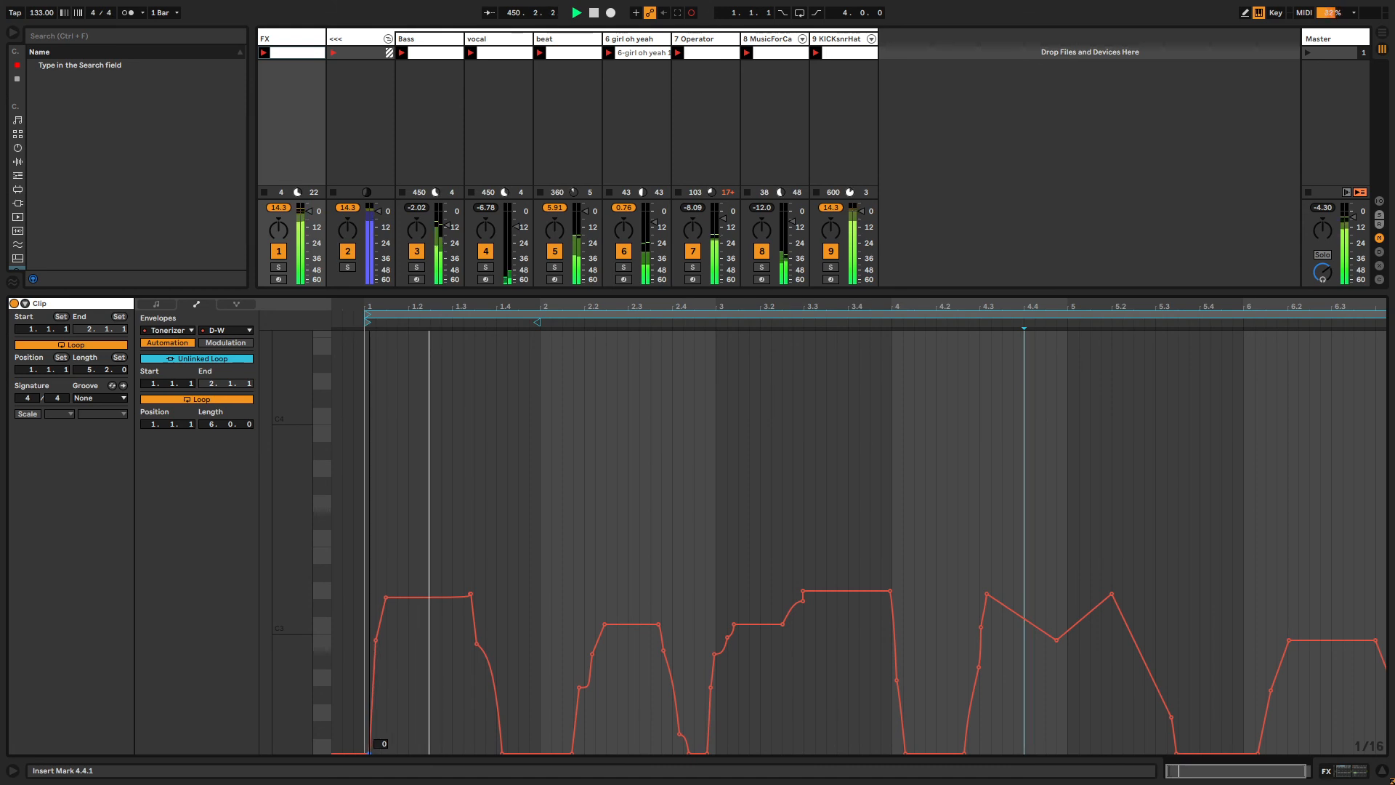
Select the MusicForCarports track and load a Note Probability device at the start of its chain.
{"action": "left_click", "coordinate": [276, 39]}
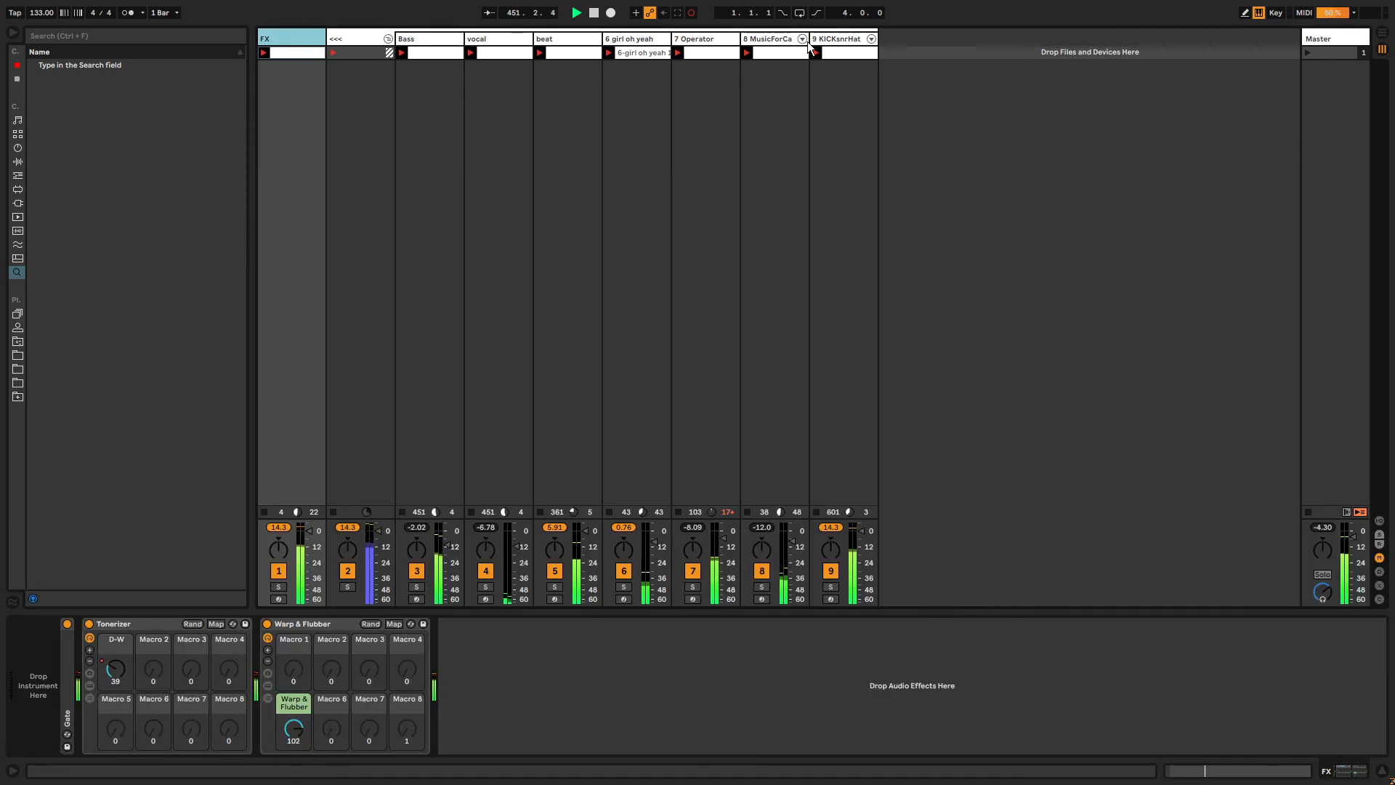
{"action": "left_click", "coordinate": [767, 40]}
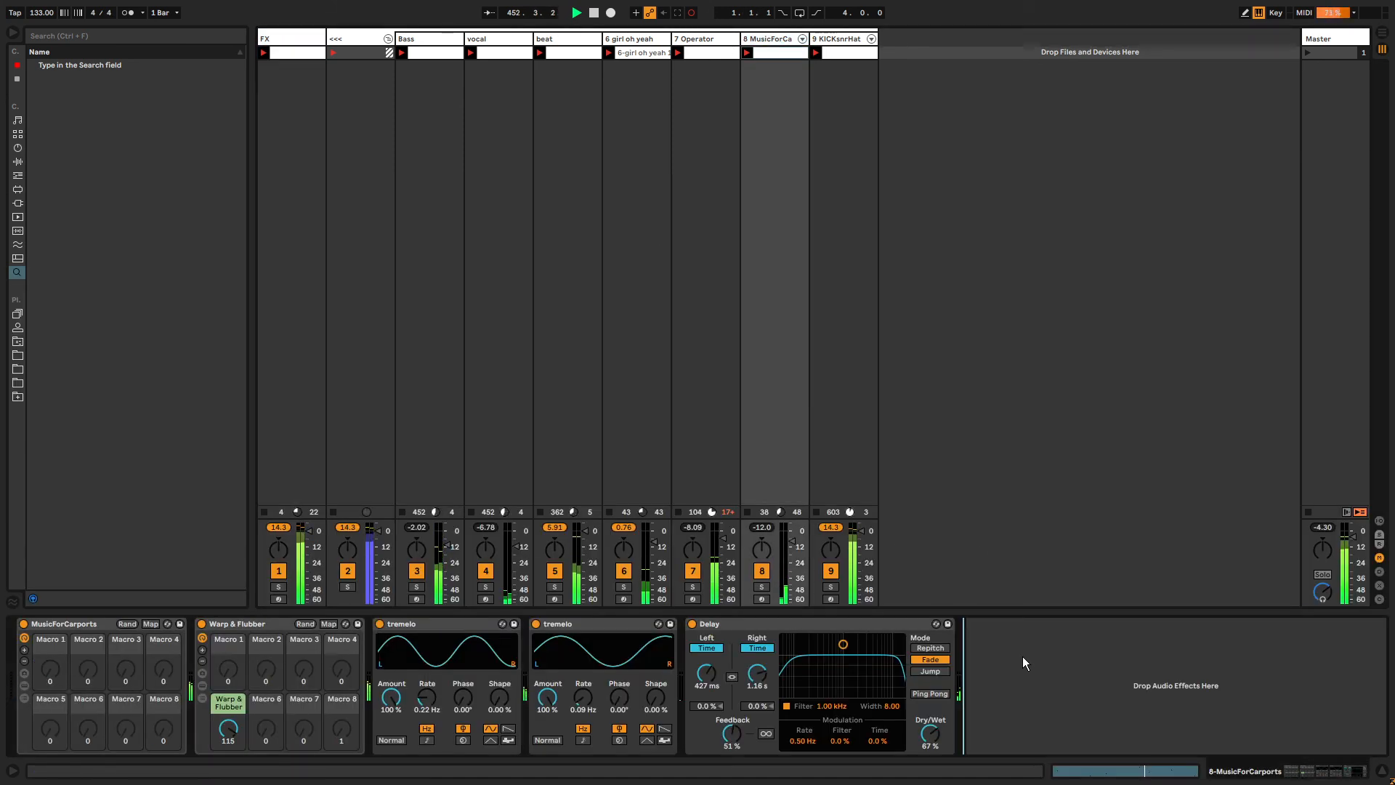
{"action": "key", "text": "ctrl+f"}
{"action": "type", "text": "note probability"}
{"action": "key", "text": "Down"}
{"action": "key", "text": "Return"}
{"action": "key", "text": "Escape"}
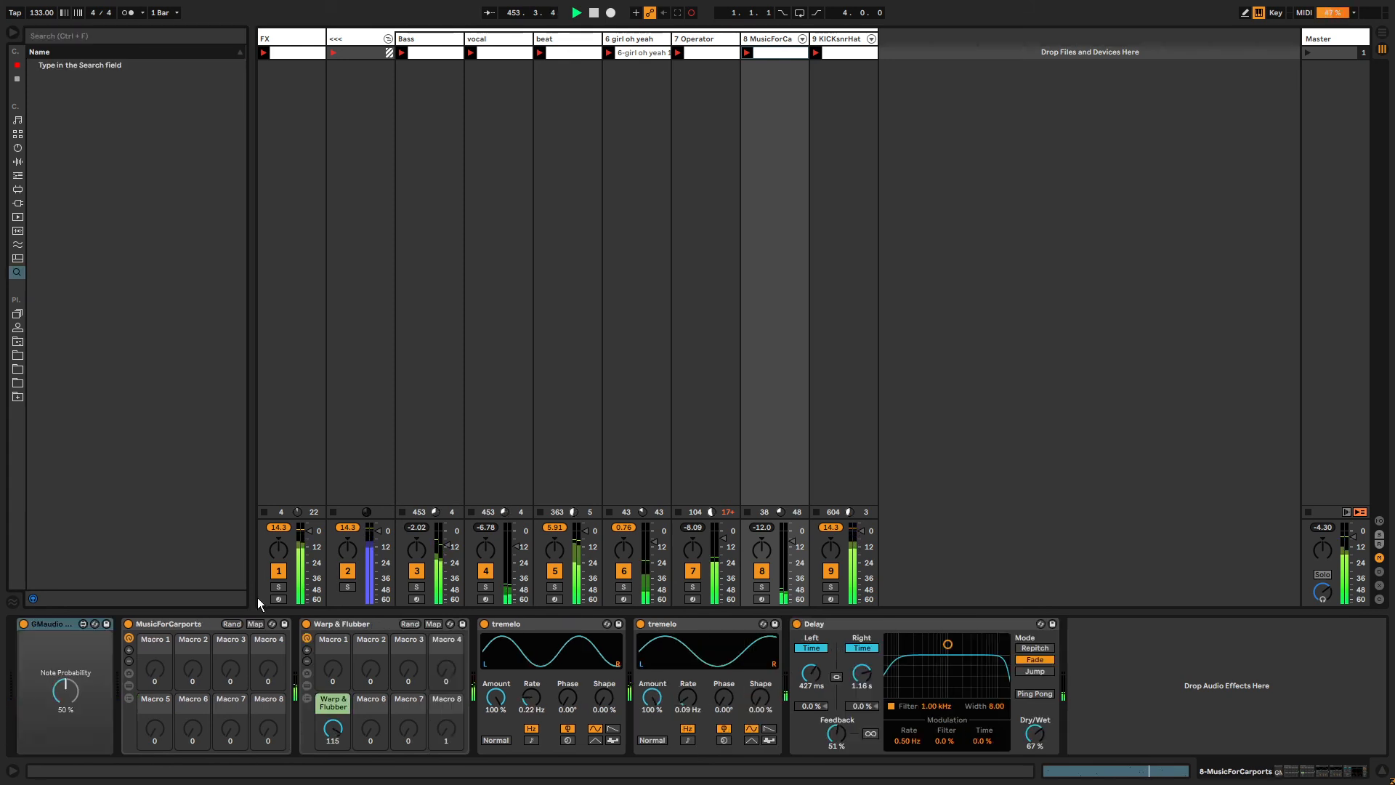
{"action": "left_click", "coordinate": [67, 689]}
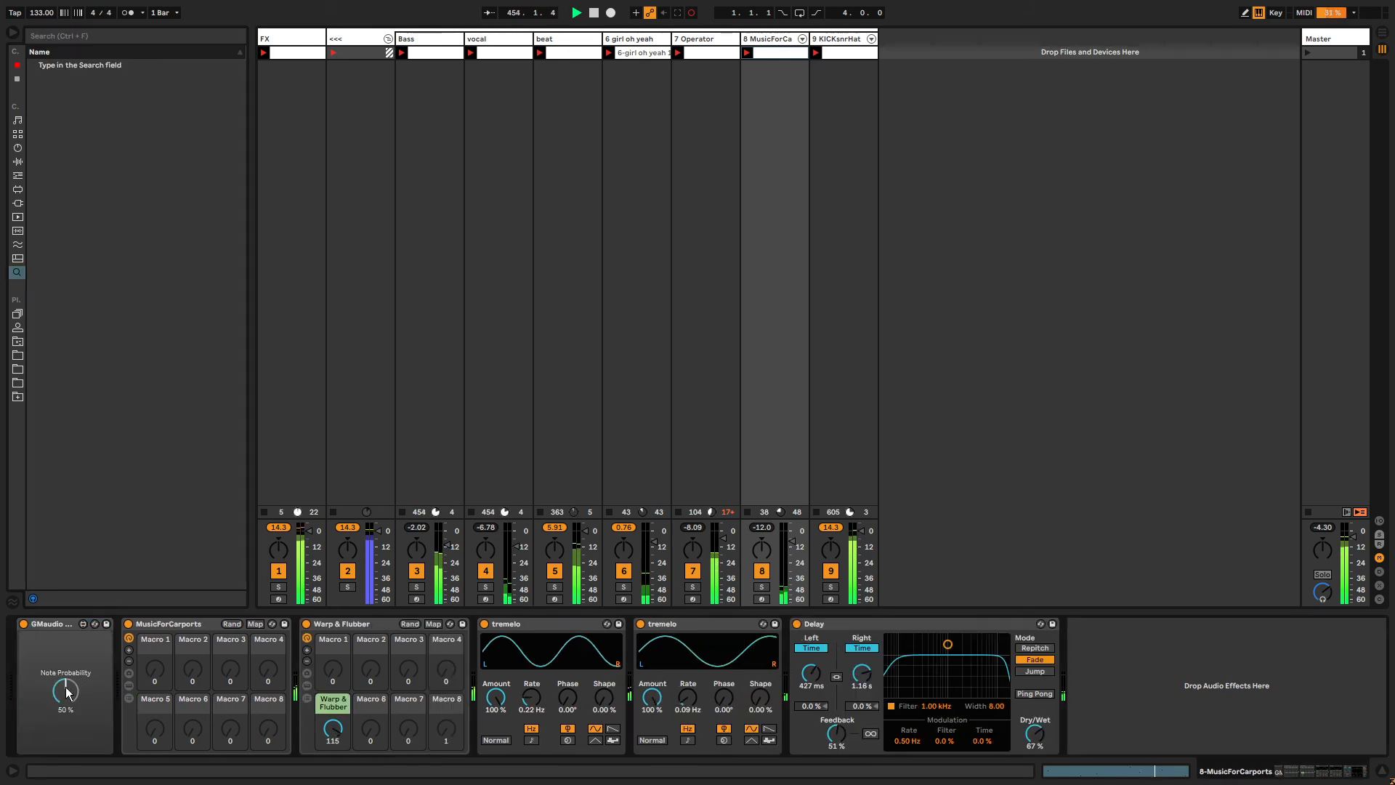
Select the FX track and save the Live set.
{"action": "left_click", "coordinate": [292, 37]}
{"action": "key", "text": "ctrl+s"}
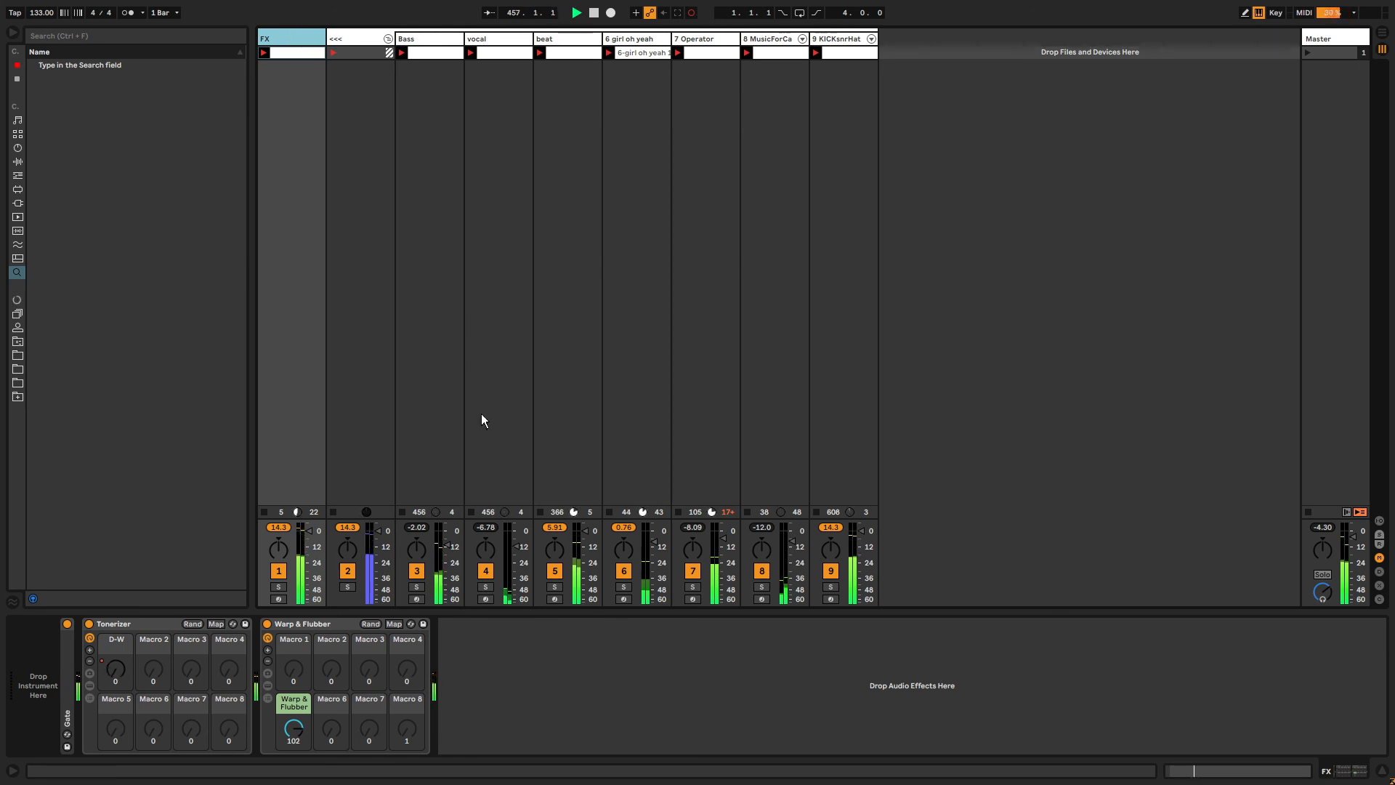
Audition the mix by switching the Operator, MusicForCarports and girl oh yeah tracks off and on.
{"action": "left_click", "coordinate": [691, 570]}
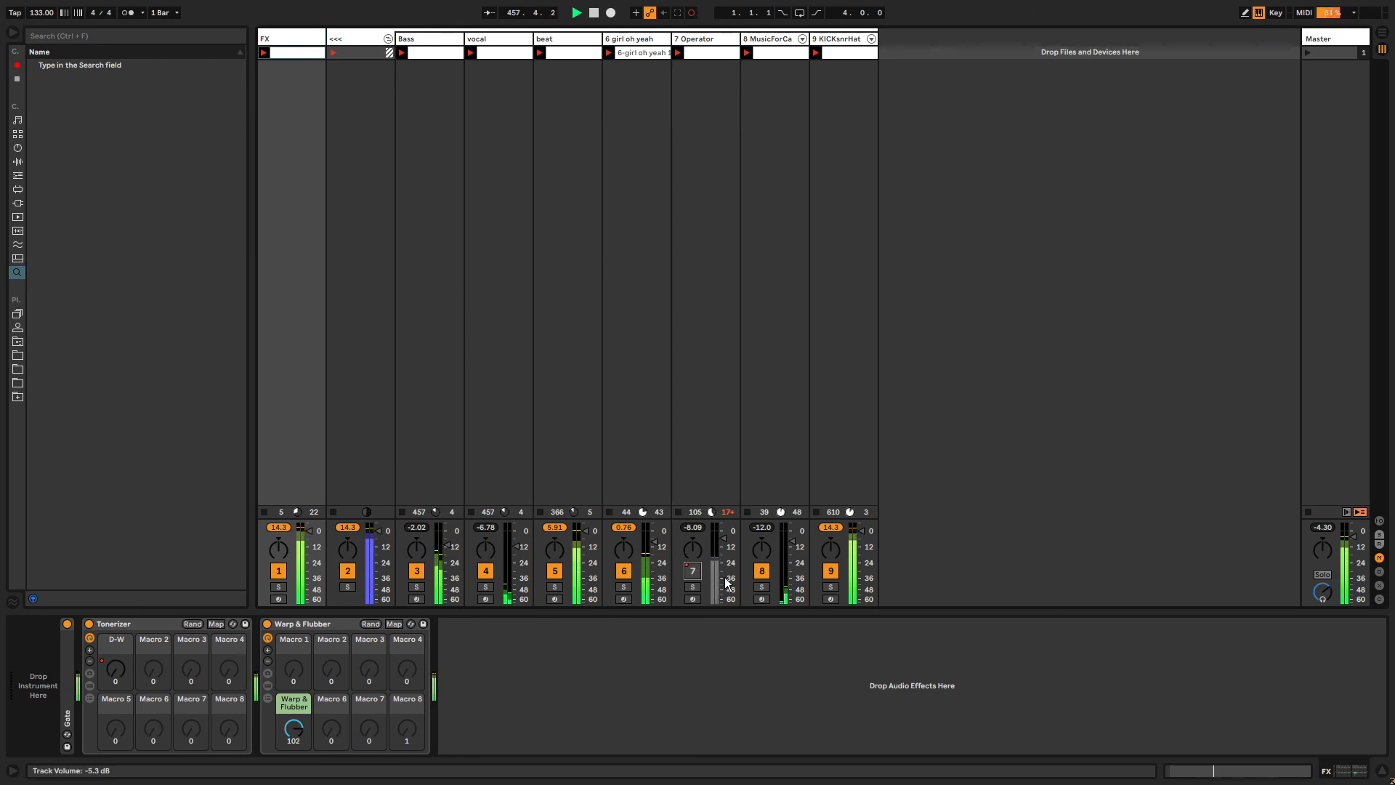
{"action": "left_click", "coordinate": [763, 570]}
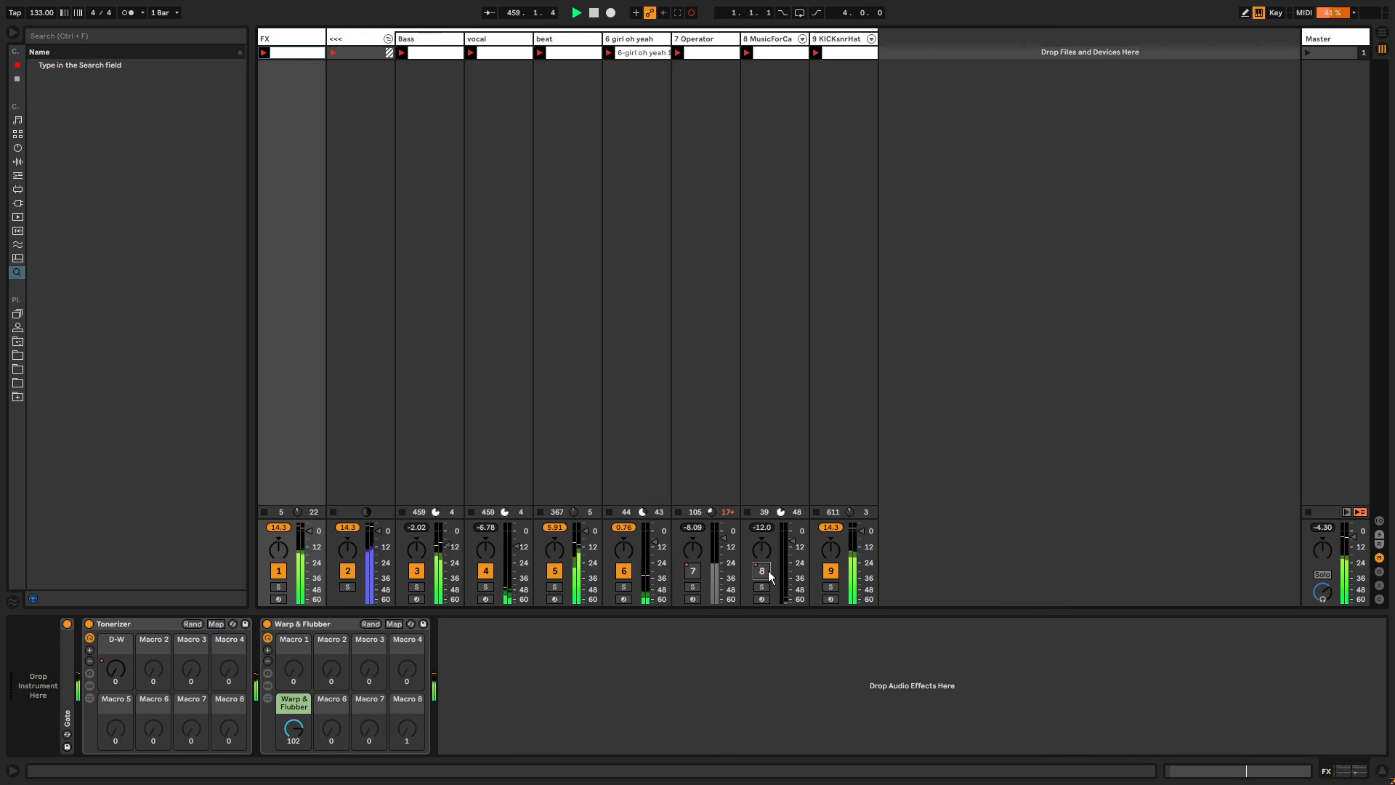
{"action": "left_click", "coordinate": [761, 571]}
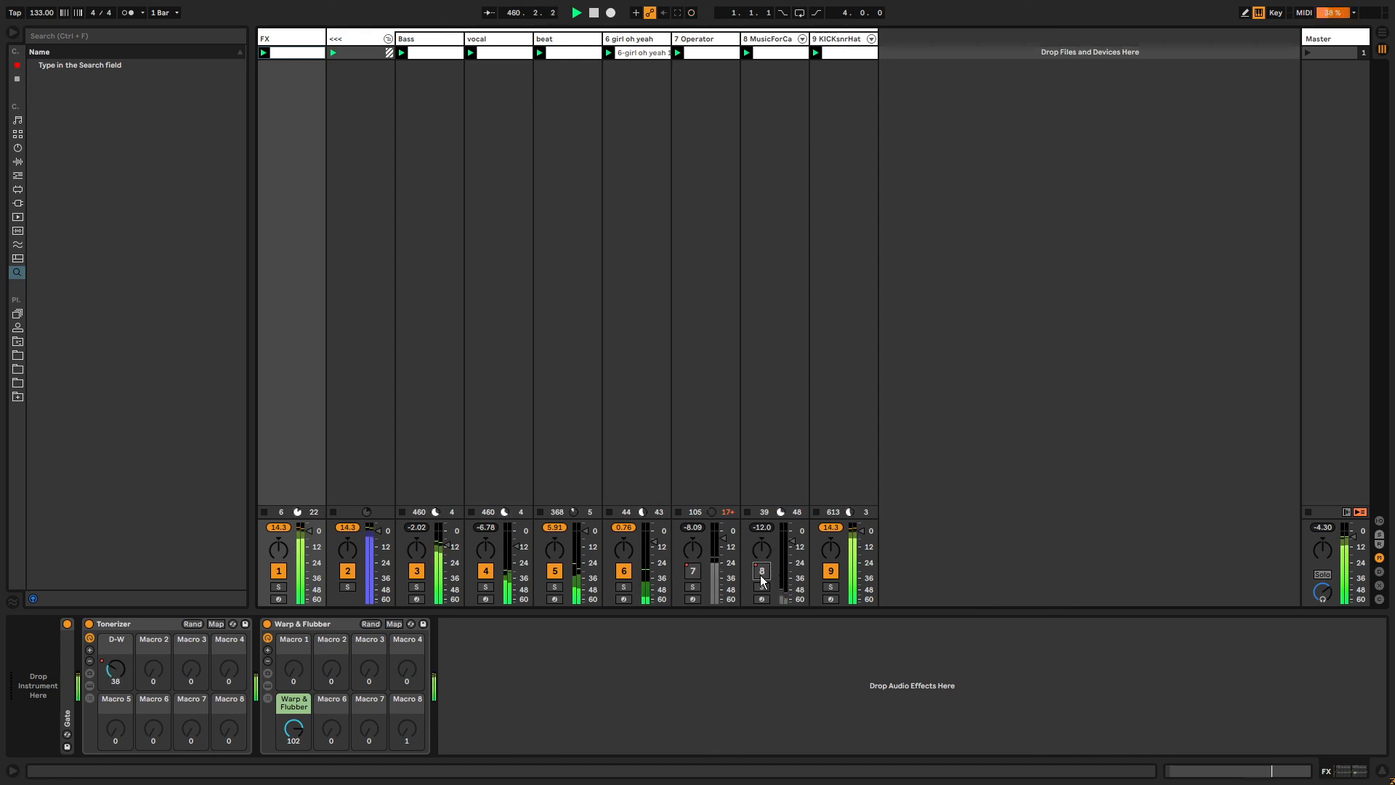
{"action": "left_click", "coordinate": [693, 570]}
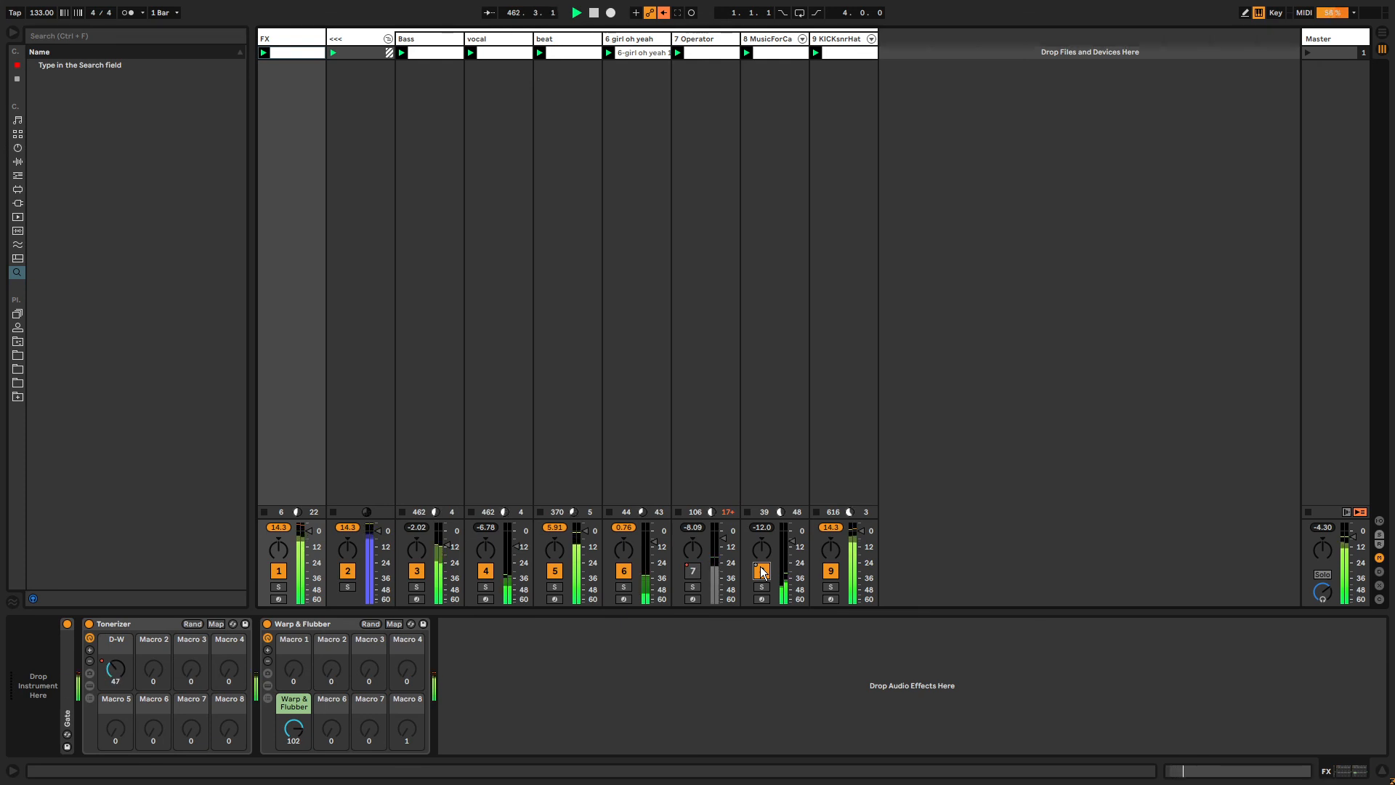
{"action": "left_click", "coordinate": [699, 570]}
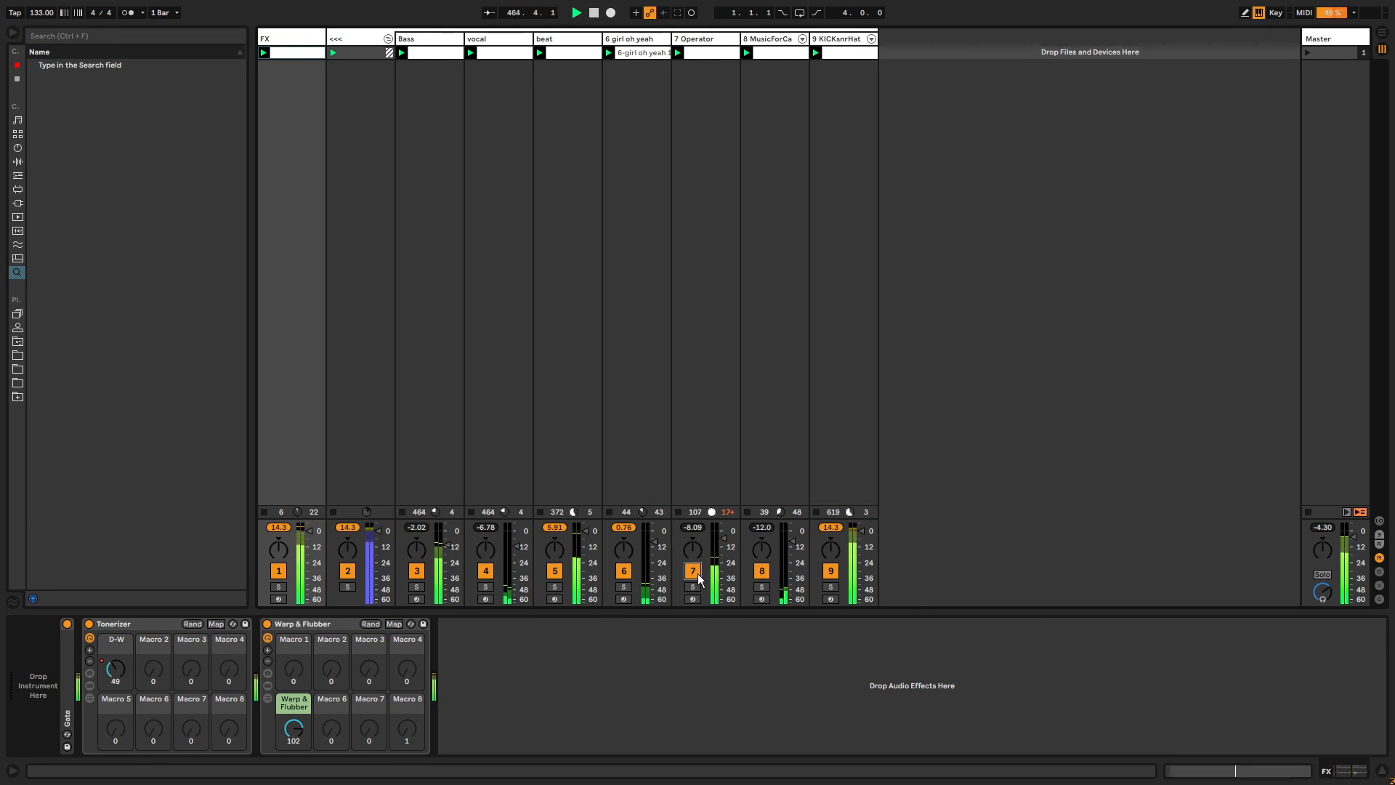
{"action": "left_click", "coordinate": [701, 574]}
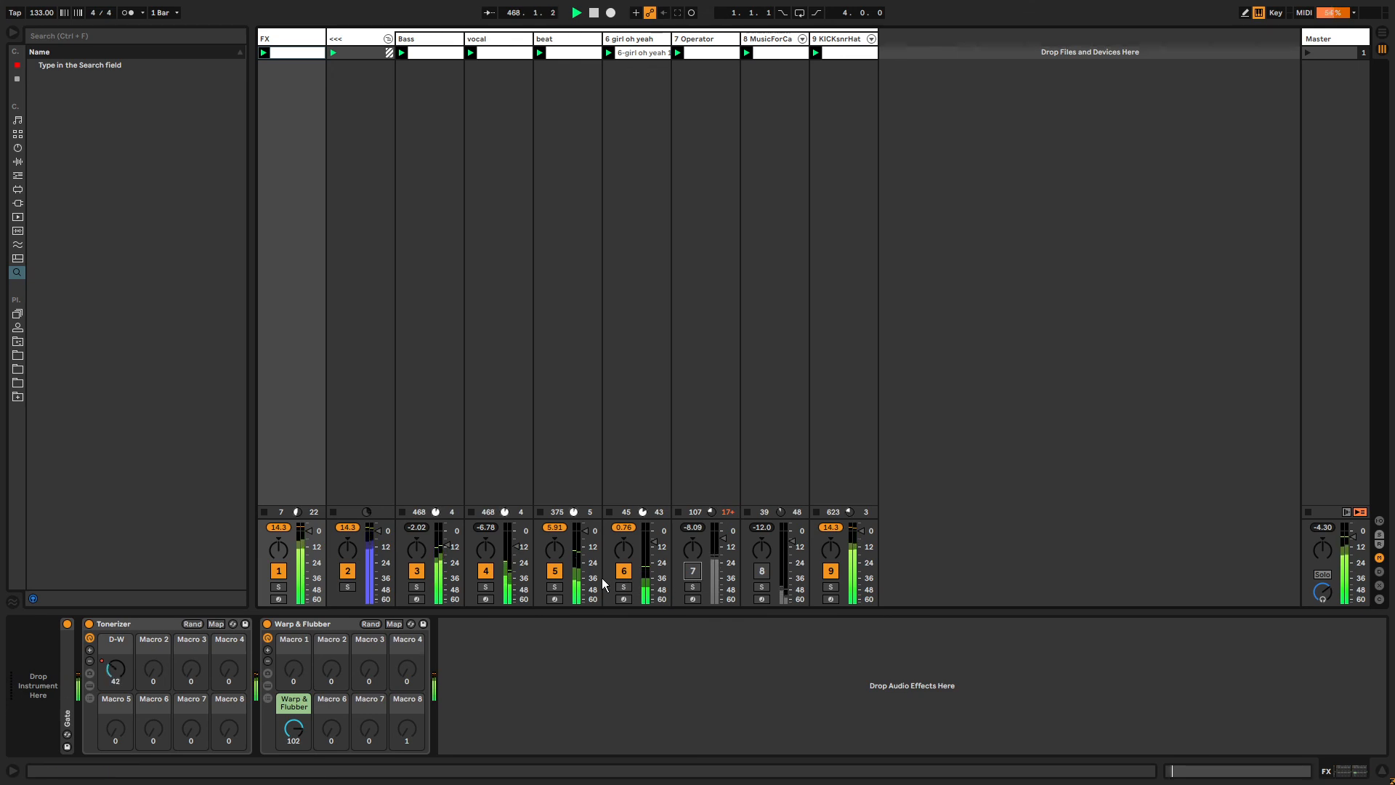
{"action": "left_click", "coordinate": [623, 570]}
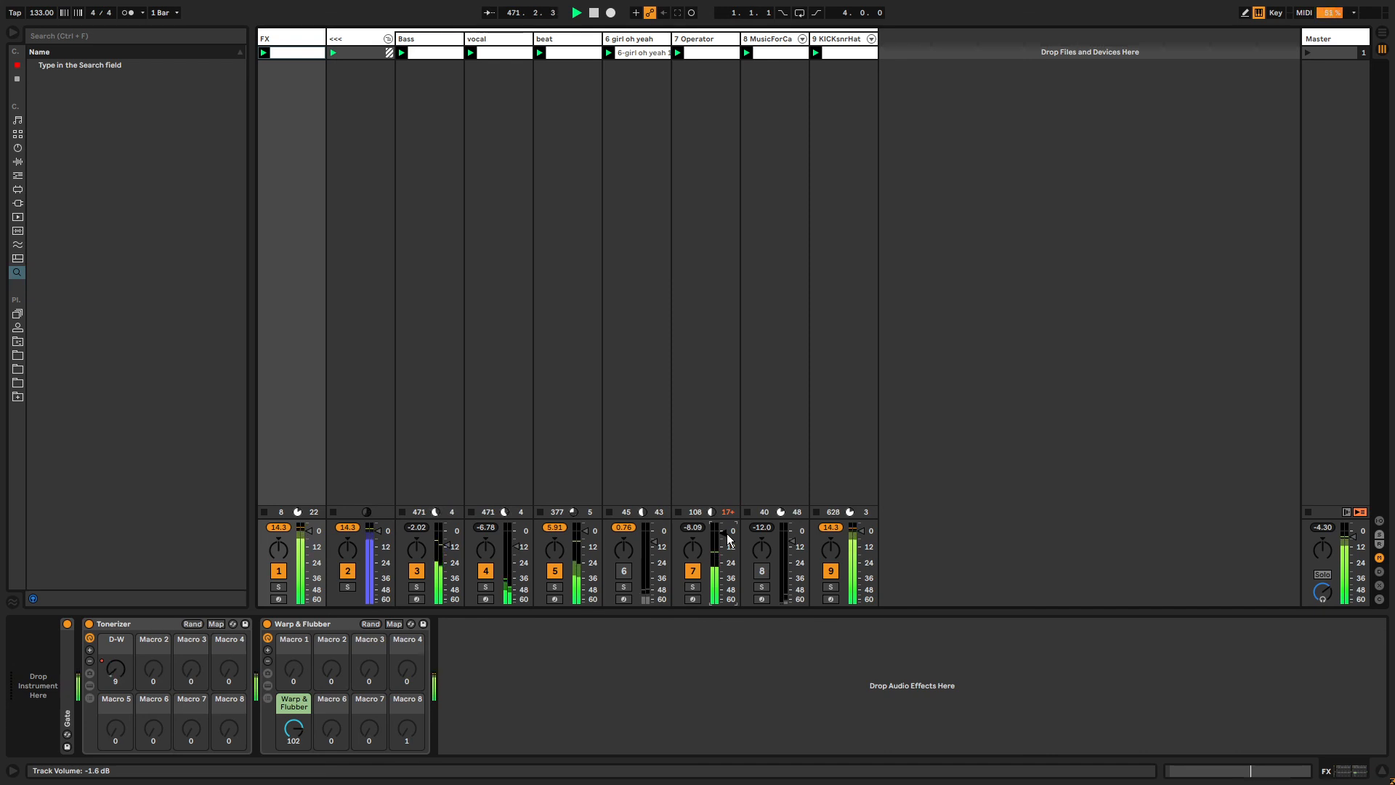
{"action": "left_click", "coordinate": [774, 55]}
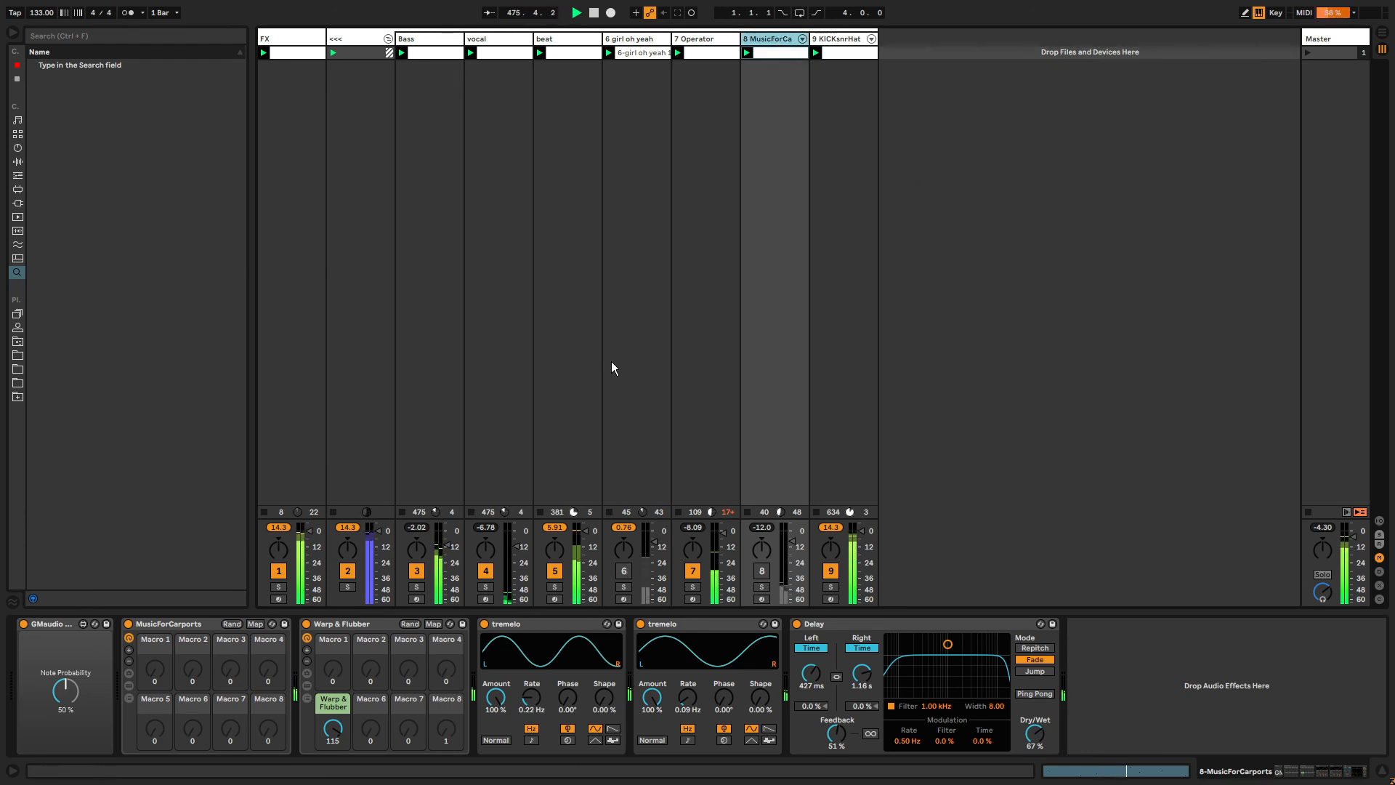
{"action": "left_click", "coordinate": [623, 571]}
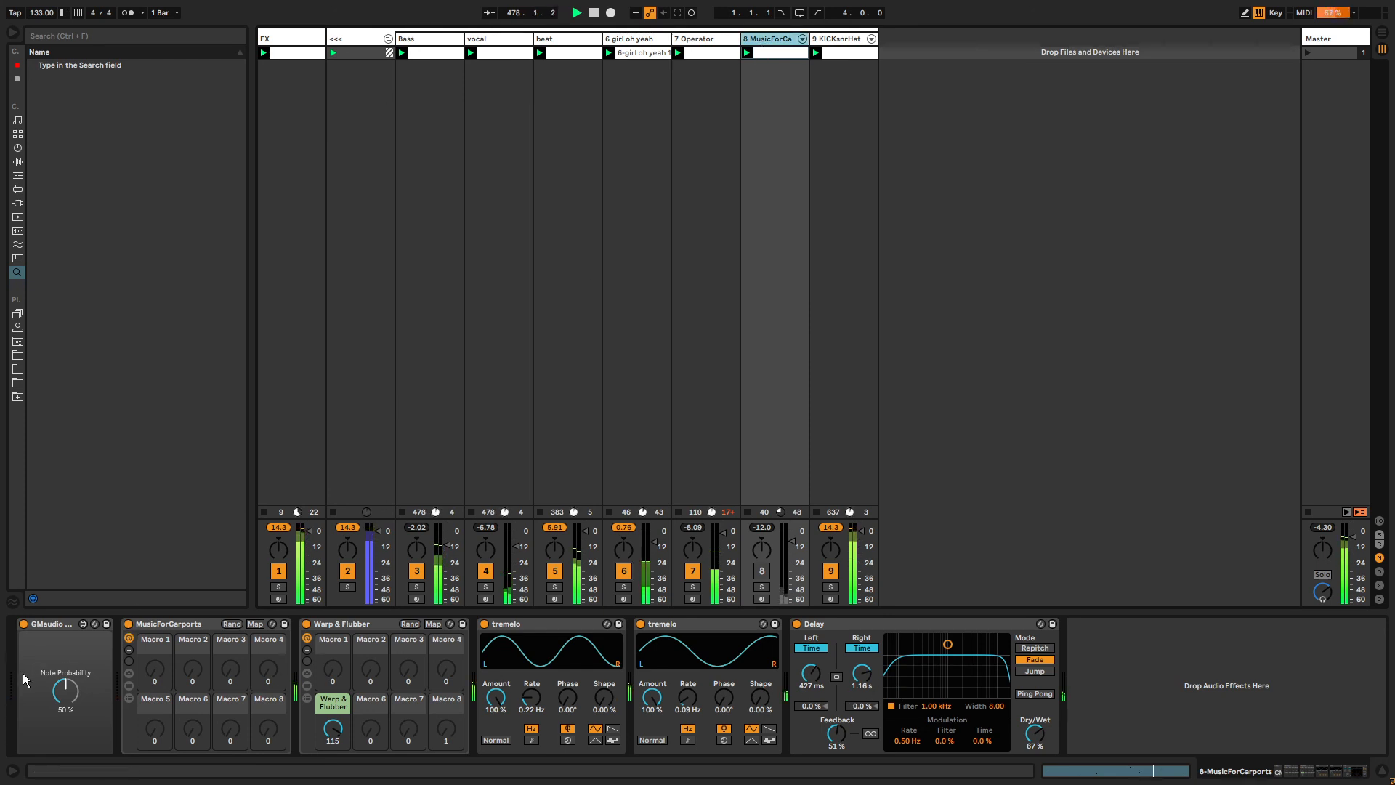
Set Note Probability on MusicForCarports to 23% and nudge the track's panning.
{"action": "left_click_drag", "start_coordinate": [65, 690], "coordinate": [65, 717]}
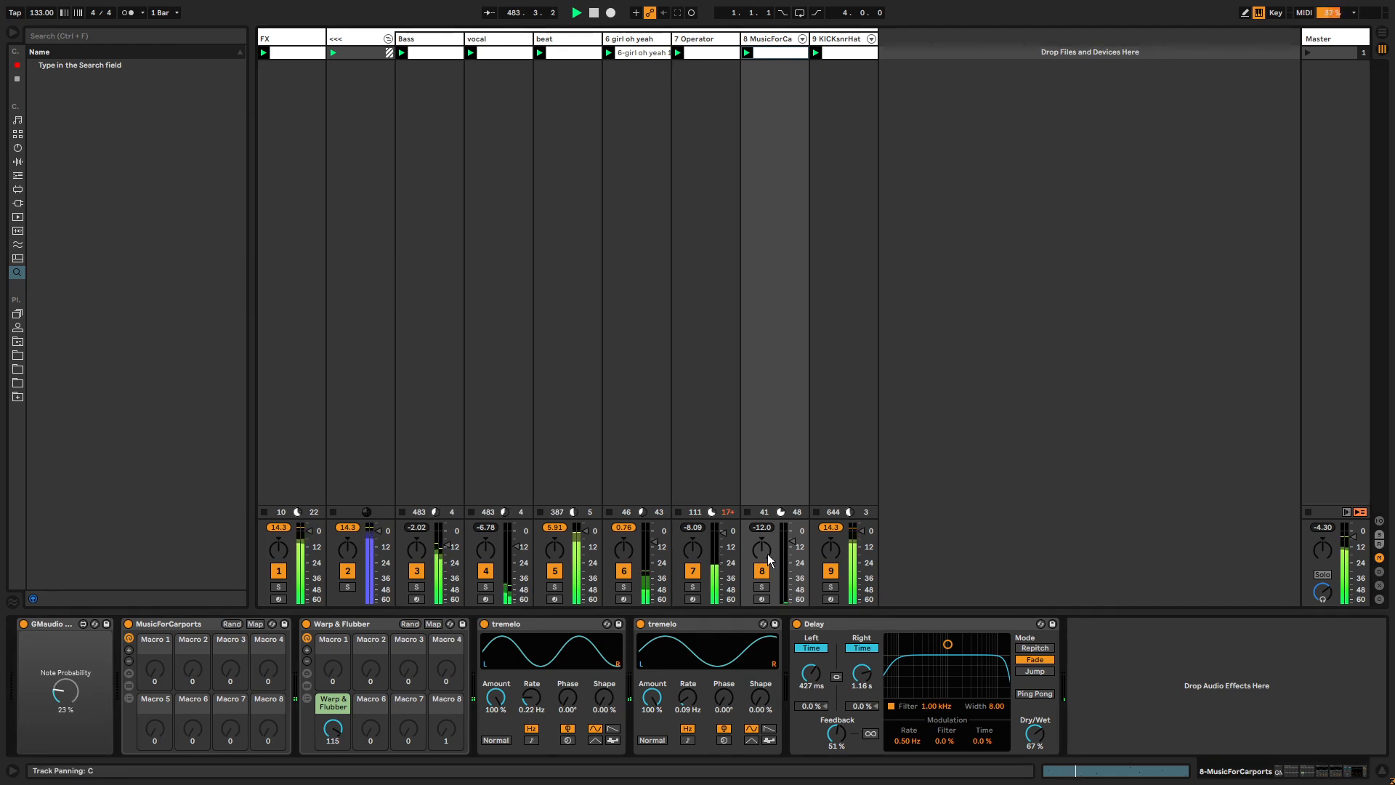
{"action": "left_click_drag", "start_coordinate": [792, 541], "coordinate": [792, 534]}
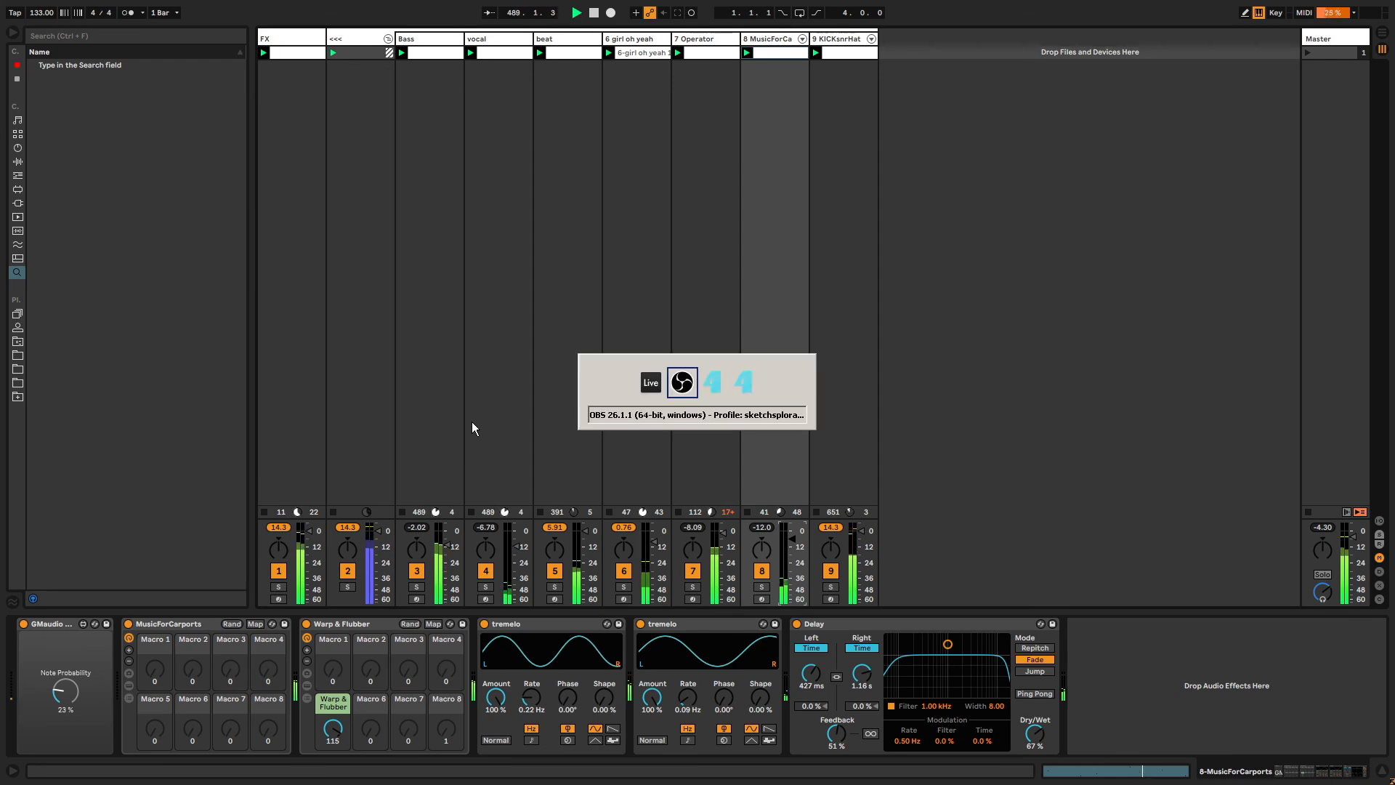
Switch to Resolume Avenue, trigger the fallencitylines clip on layer 3, set its speed to 6.92, and return to Live.
{"action": "key", "text": "alt+Tab"}
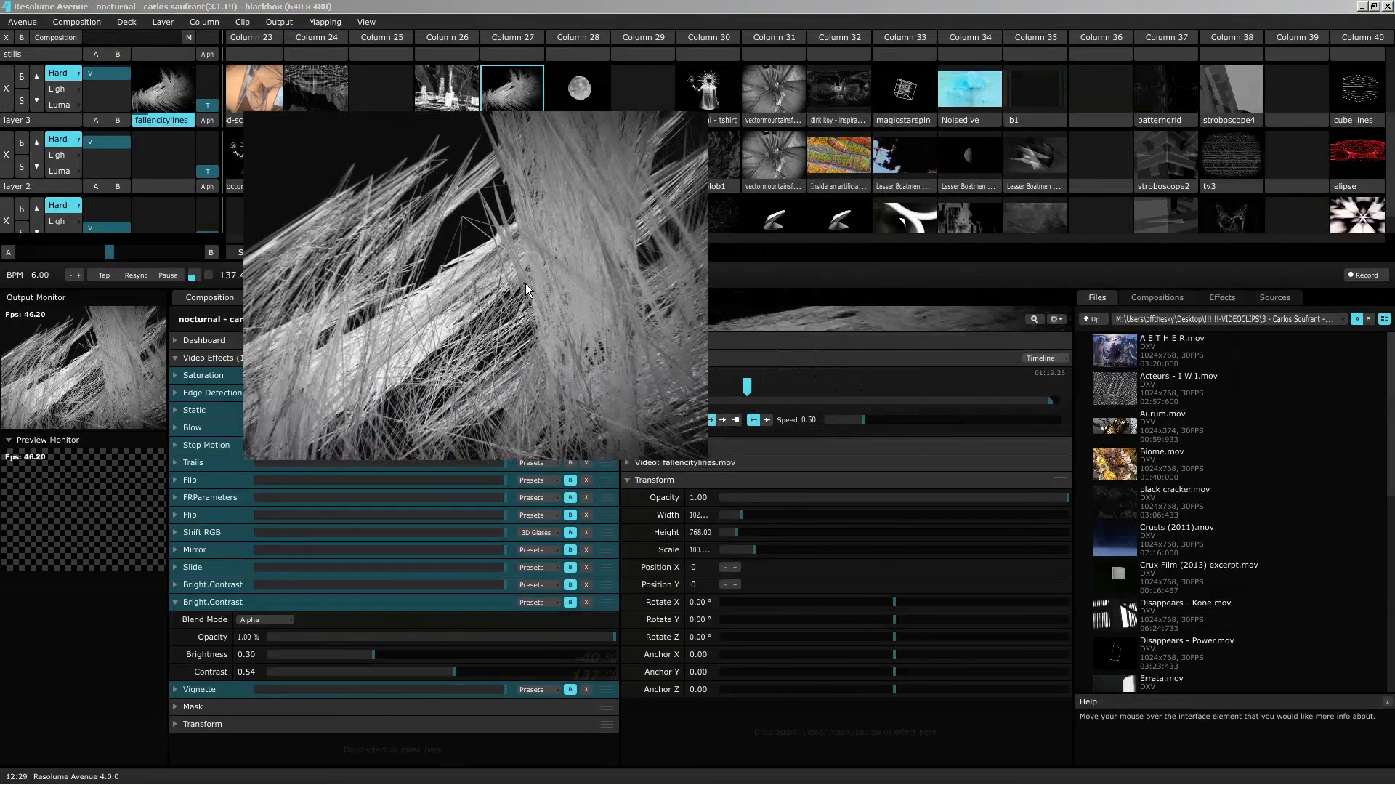
{"action": "left_click", "coordinate": [154, 120]}
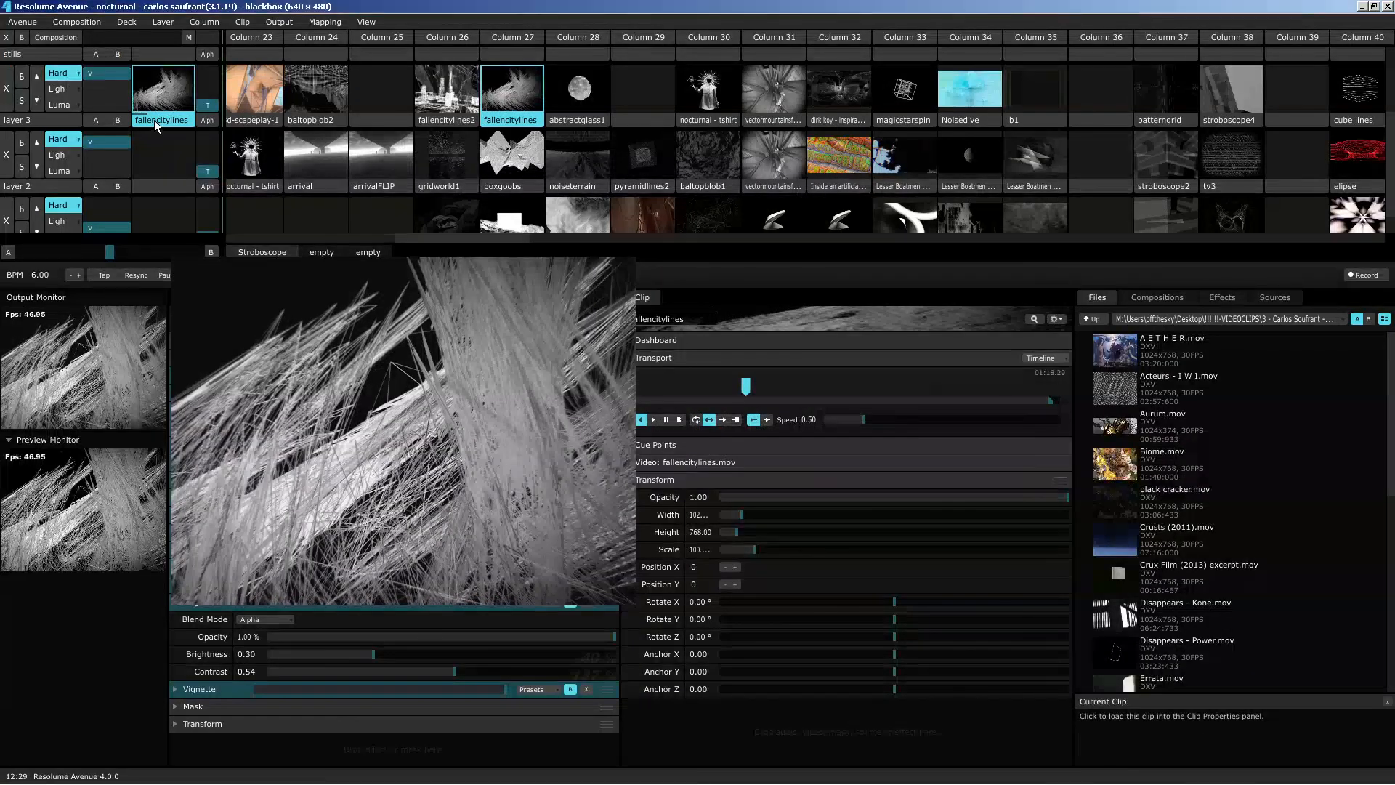
{"action": "mouse_move", "coordinate": [864, 420]}
{"action": "left_click_drag", "start_coordinate": [865, 420], "coordinate": [1012, 421]}
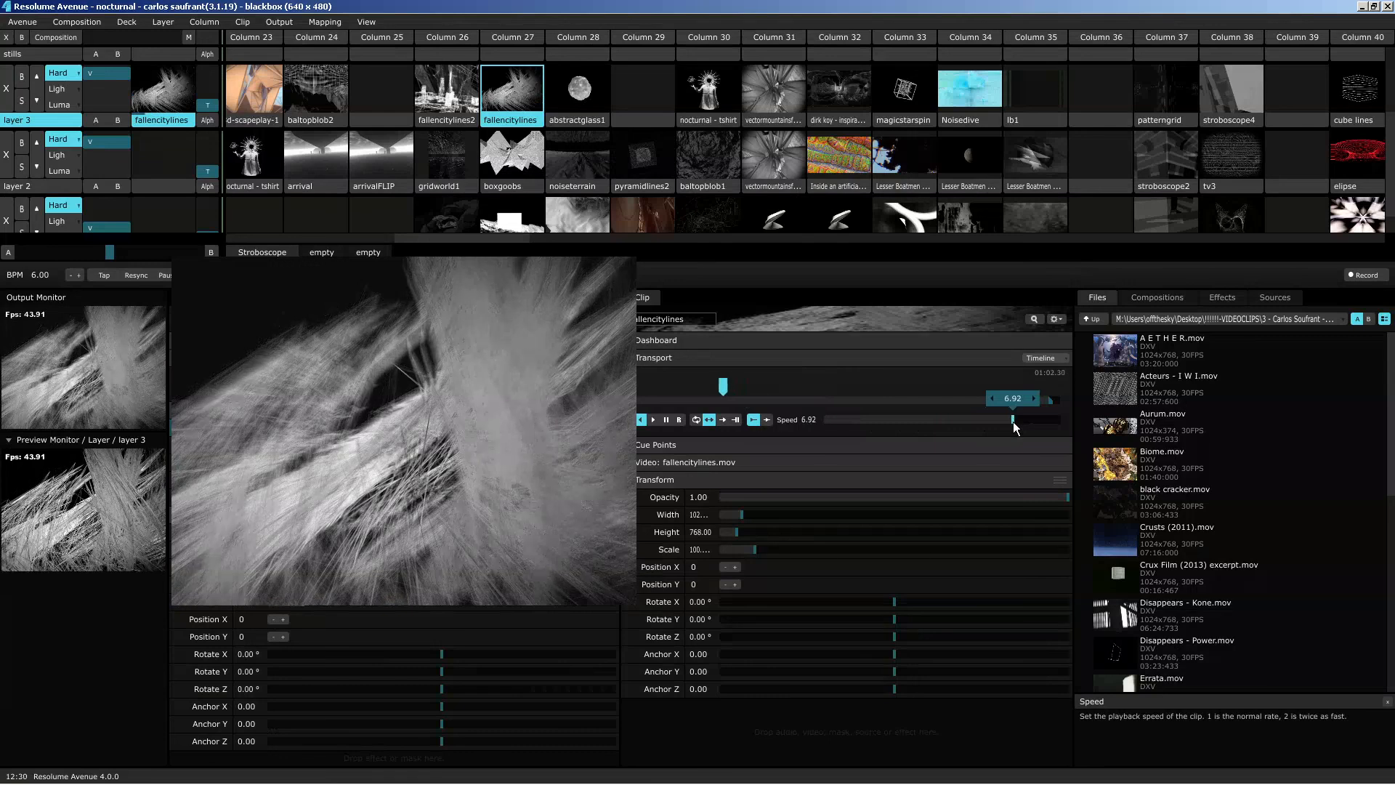
{"action": "key", "text": "alt+Tab"}
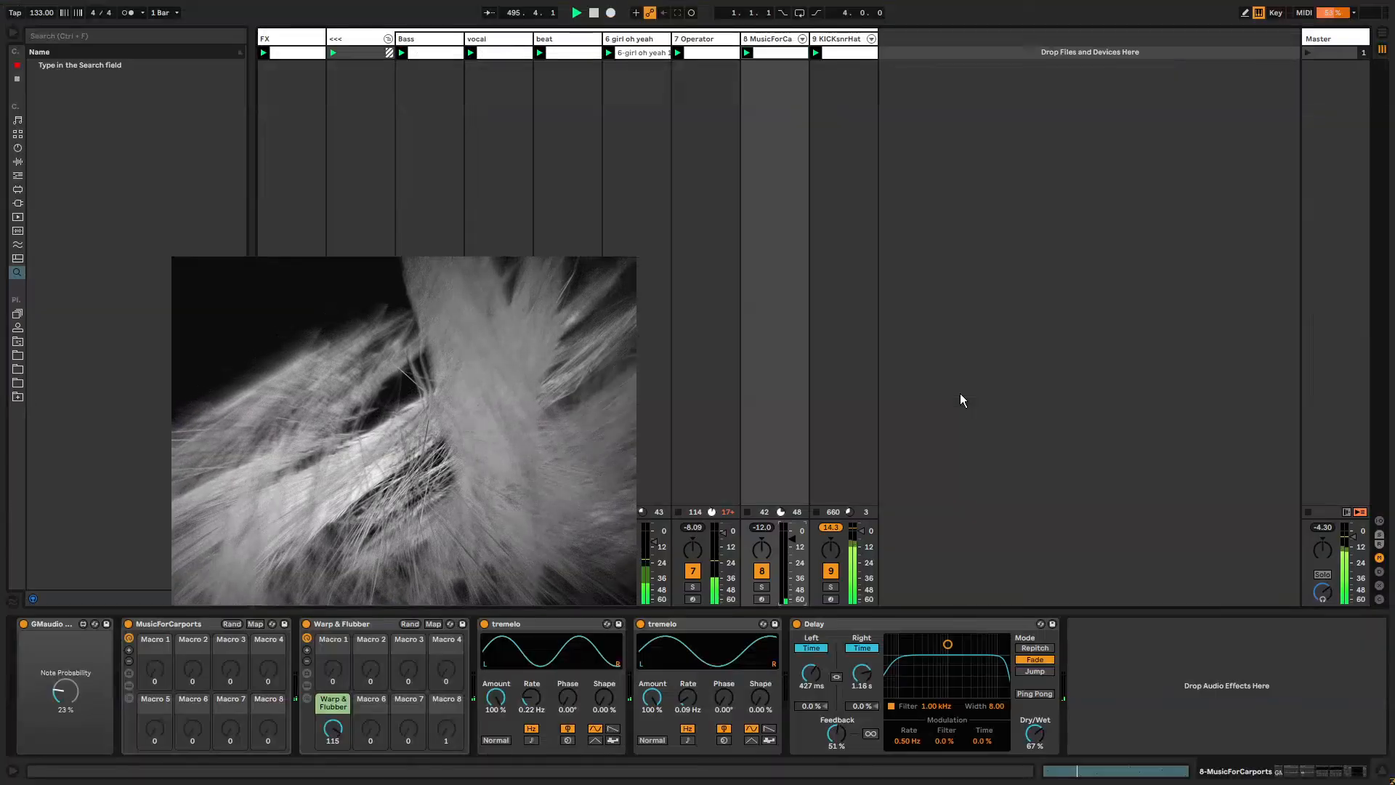
Select the KICKsnrHat track and set the Drum Buss drive to 88%, boom to 81% and decay to 62%.
{"action": "left_click_drag", "start_coordinate": [444, 426], "coordinate": [1093, 249]}
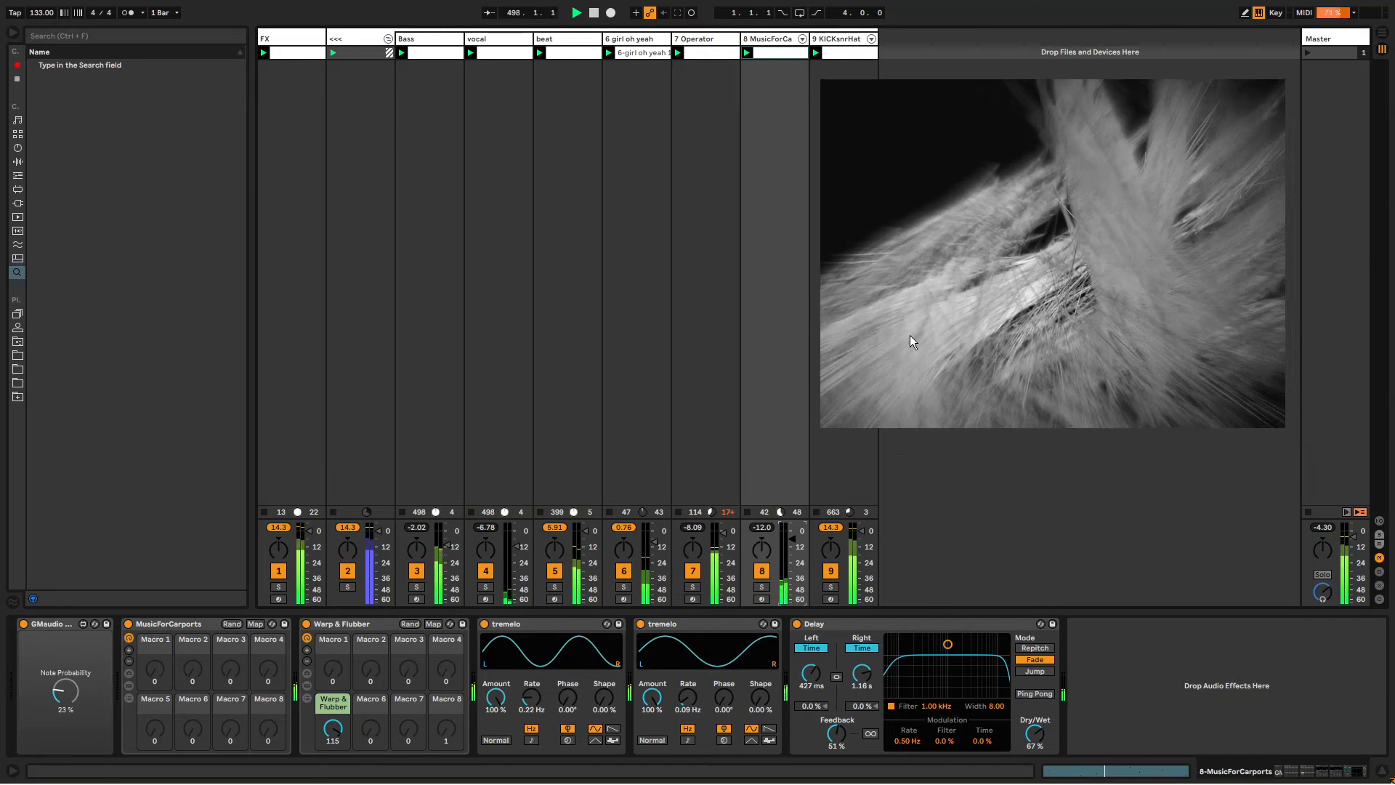
{"action": "left_click", "coordinate": [840, 42]}
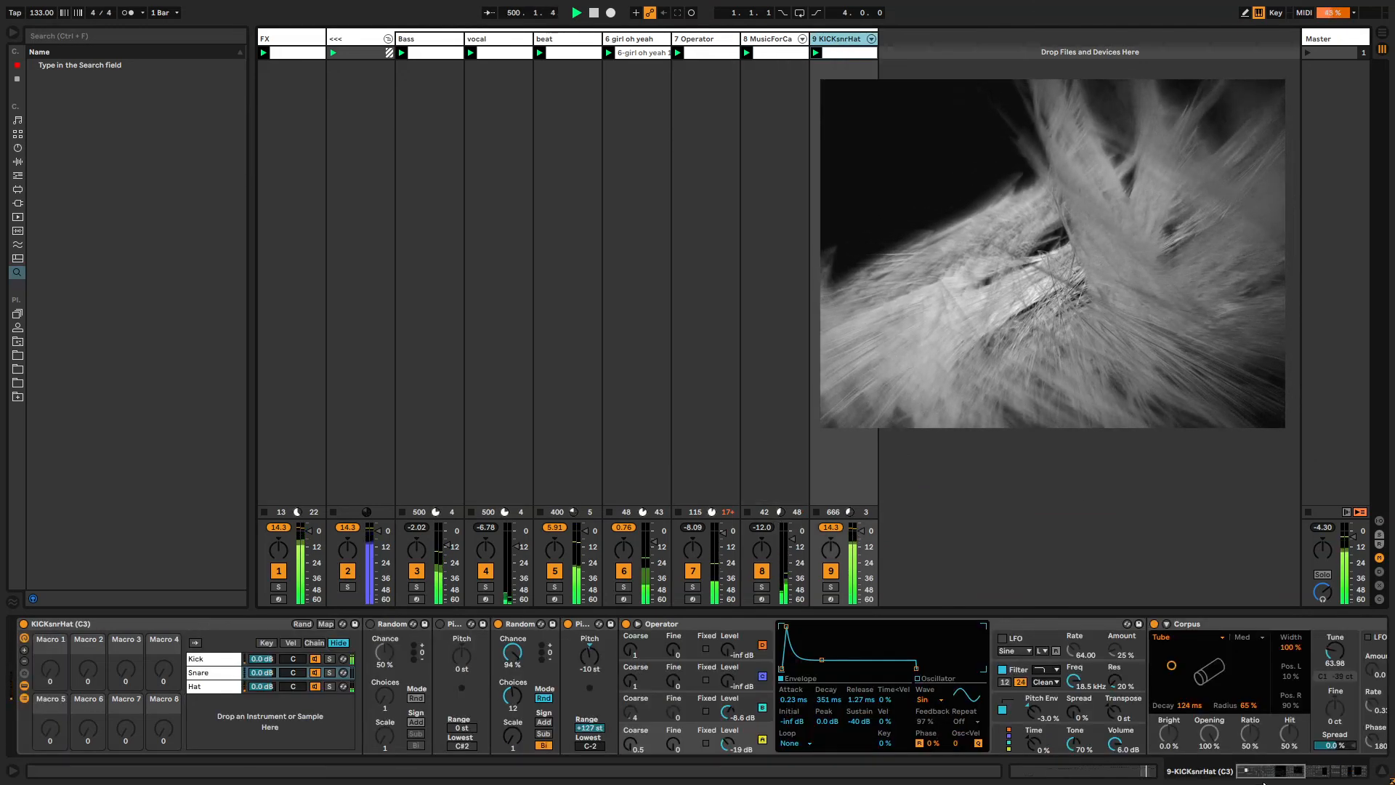
{"action": "left_click_drag", "start_coordinate": [1281, 773], "coordinate": [1347, 757]}
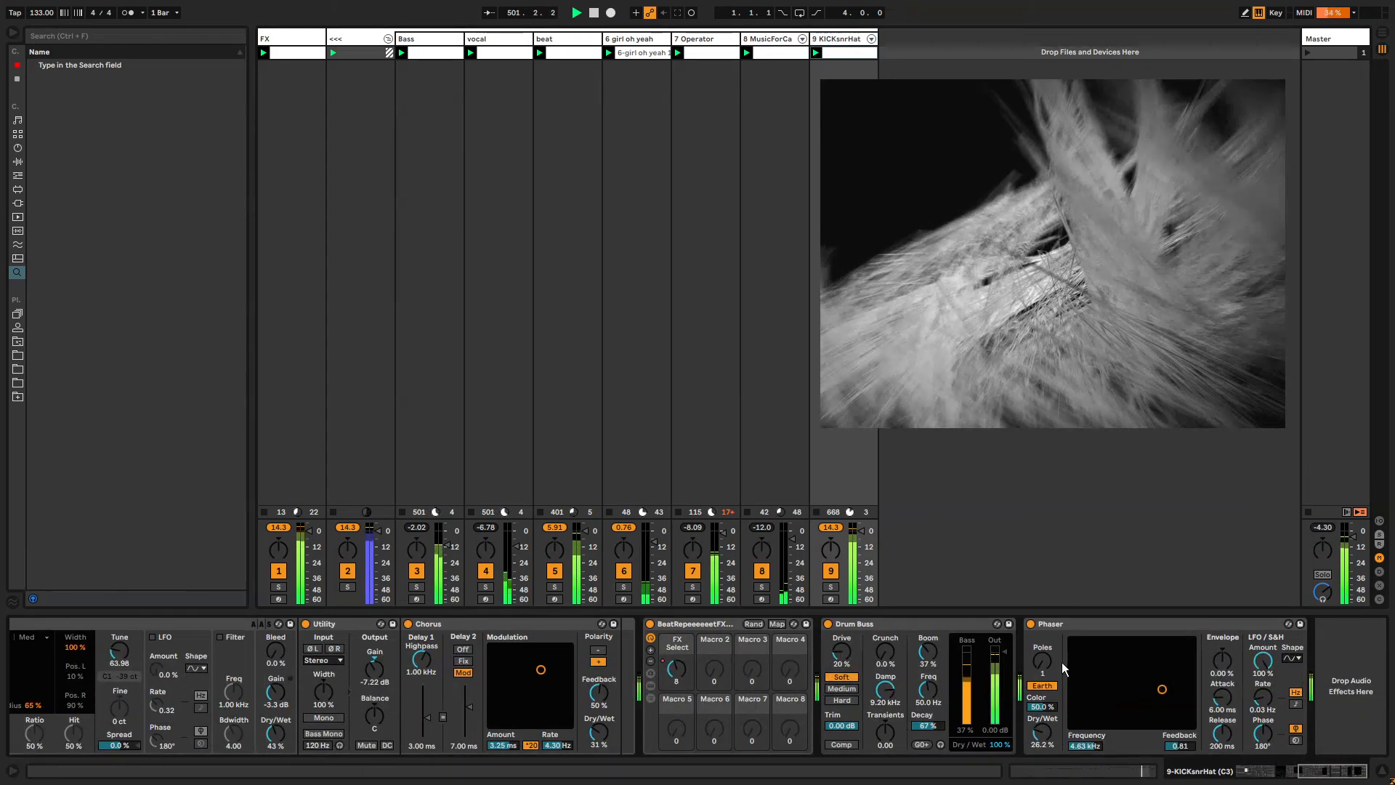
{"action": "left_click_drag", "start_coordinate": [842, 652], "coordinate": [842, 570]}
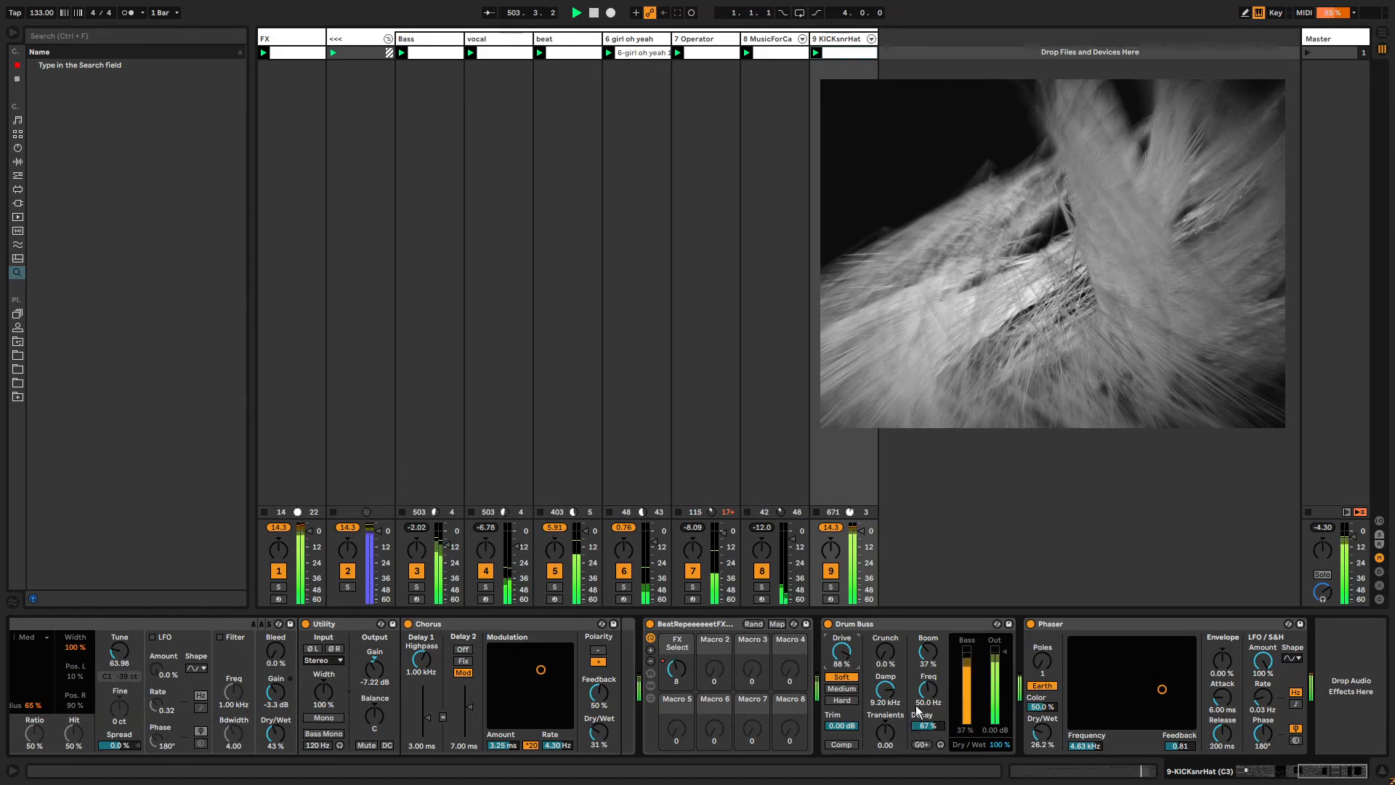
{"action": "left_click_drag", "start_coordinate": [1005, 651], "coordinate": [928, 628]}
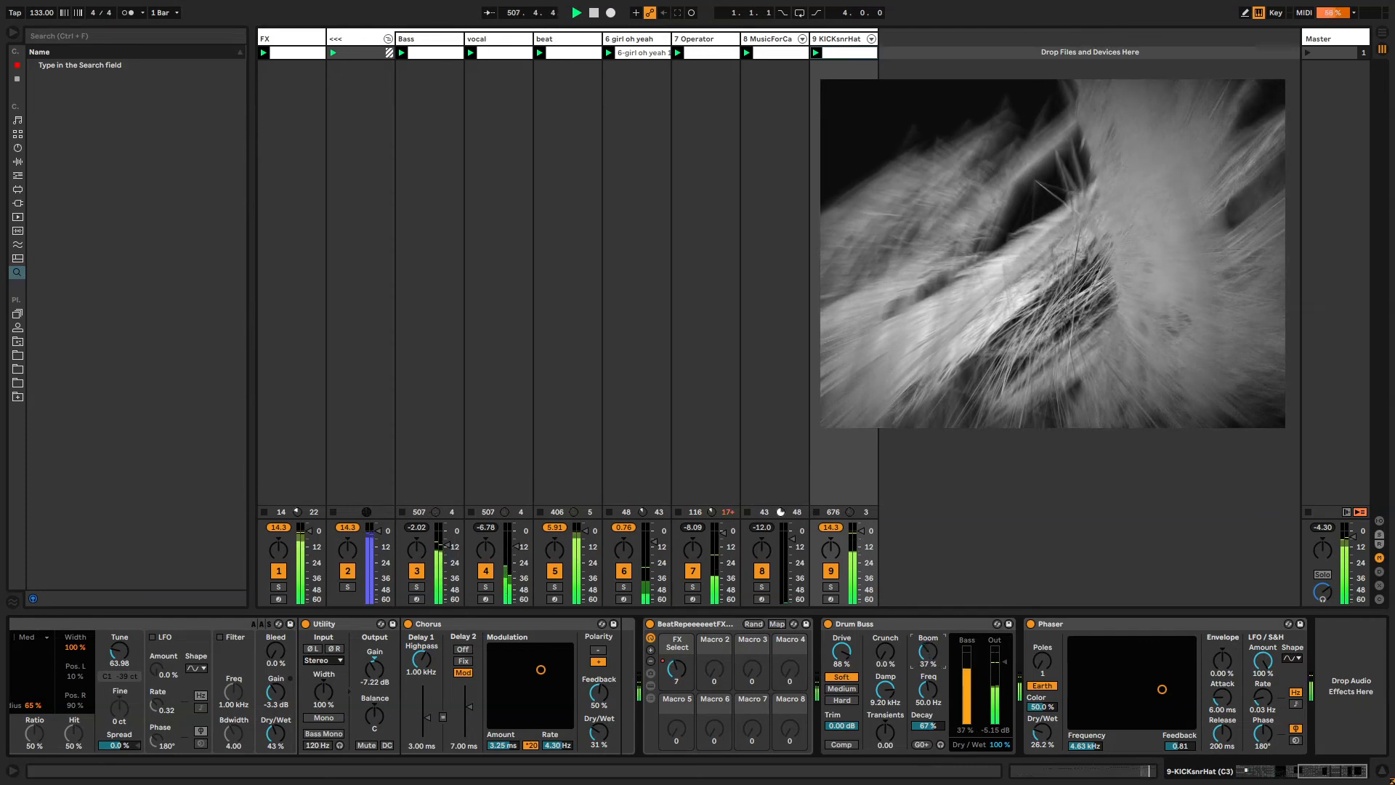
{"action": "left_click_drag", "start_coordinate": [924, 725], "coordinate": [923, 723]}
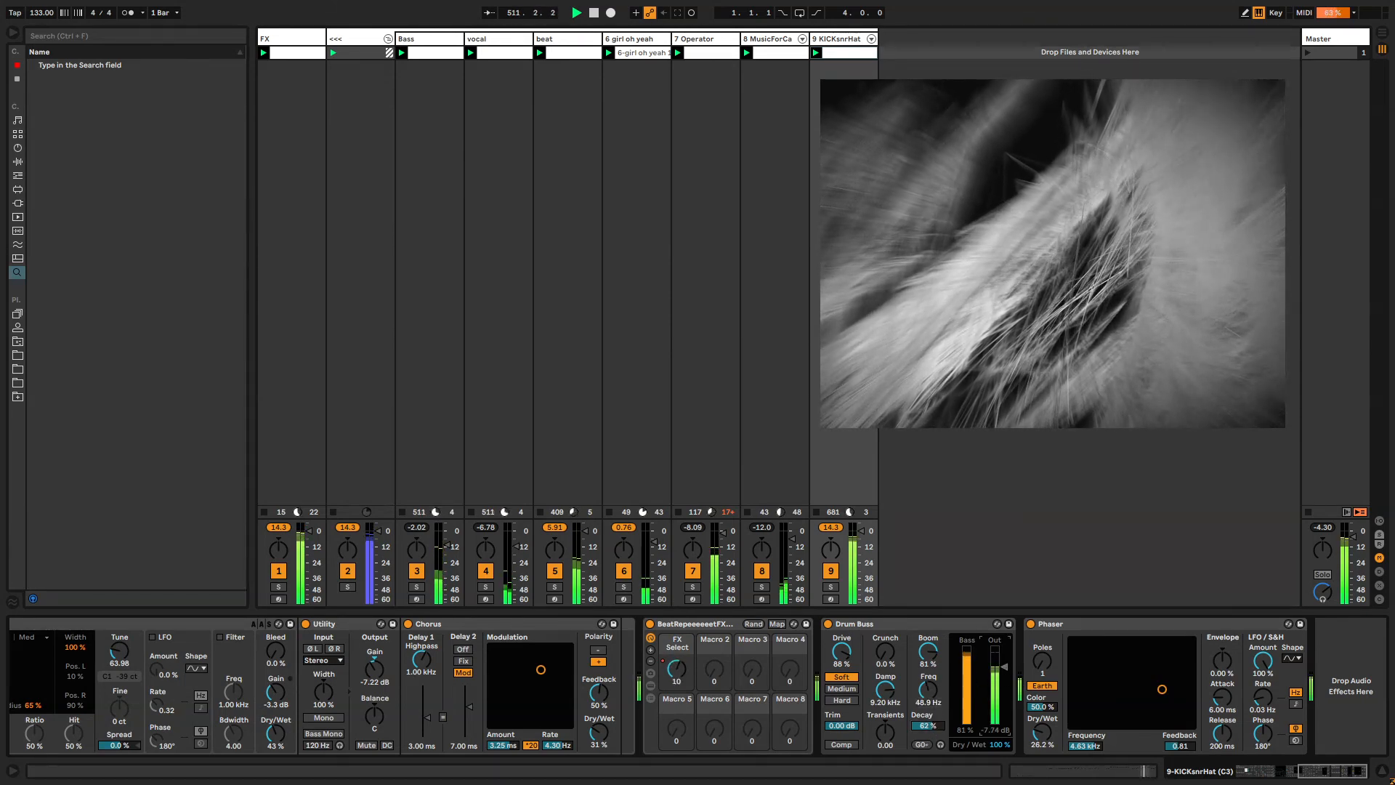
Move the Phaser ahead of the BeatRepeat rack, raise its poles to 8 and dry/wet to 100%, and reposition its frequency/feedback point.
{"action": "left_click_drag", "start_coordinate": [1039, 633], "coordinate": [665, 643]}
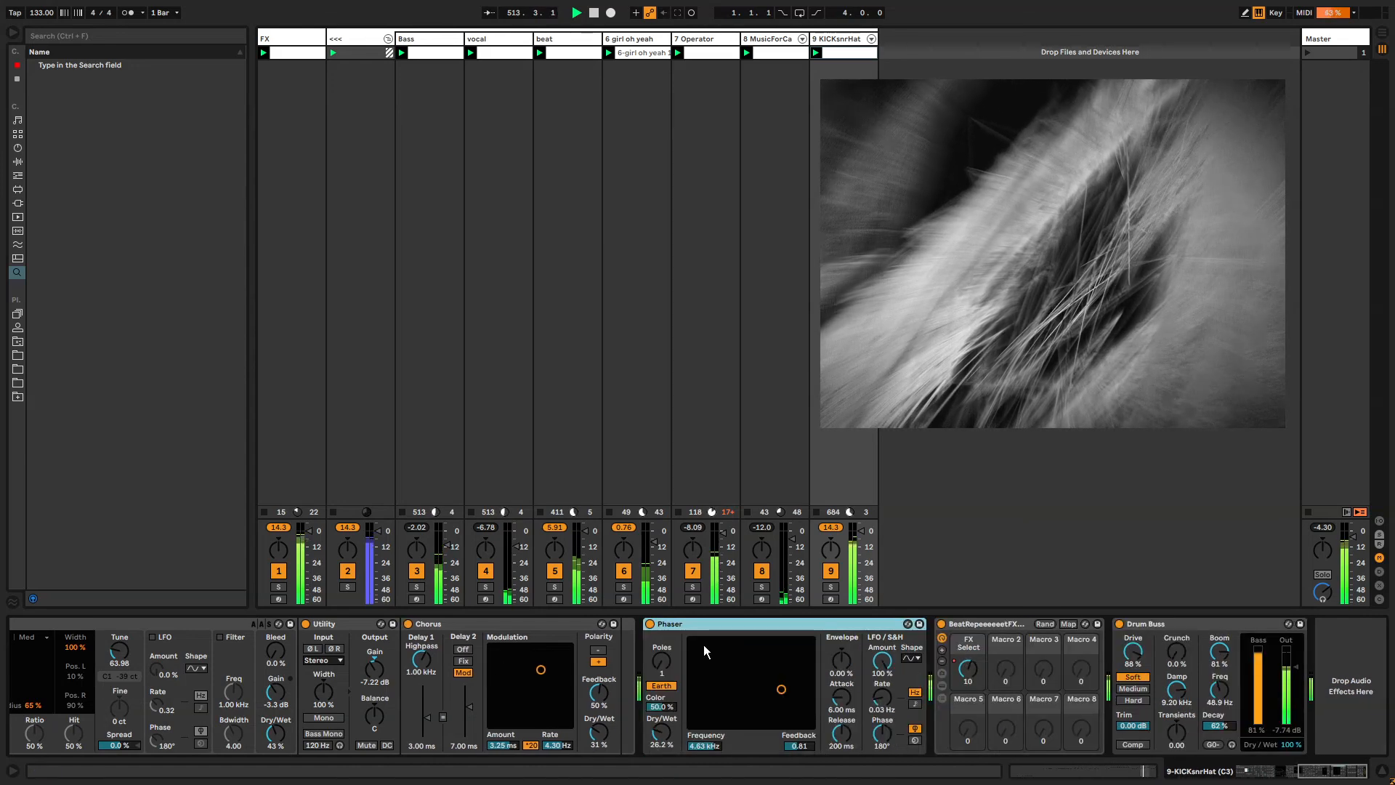
{"action": "left_click_drag", "start_coordinate": [776, 690], "coordinate": [794, 657]}
{"action": "left_click_drag", "start_coordinate": [665, 658], "coordinate": [664, 610]}
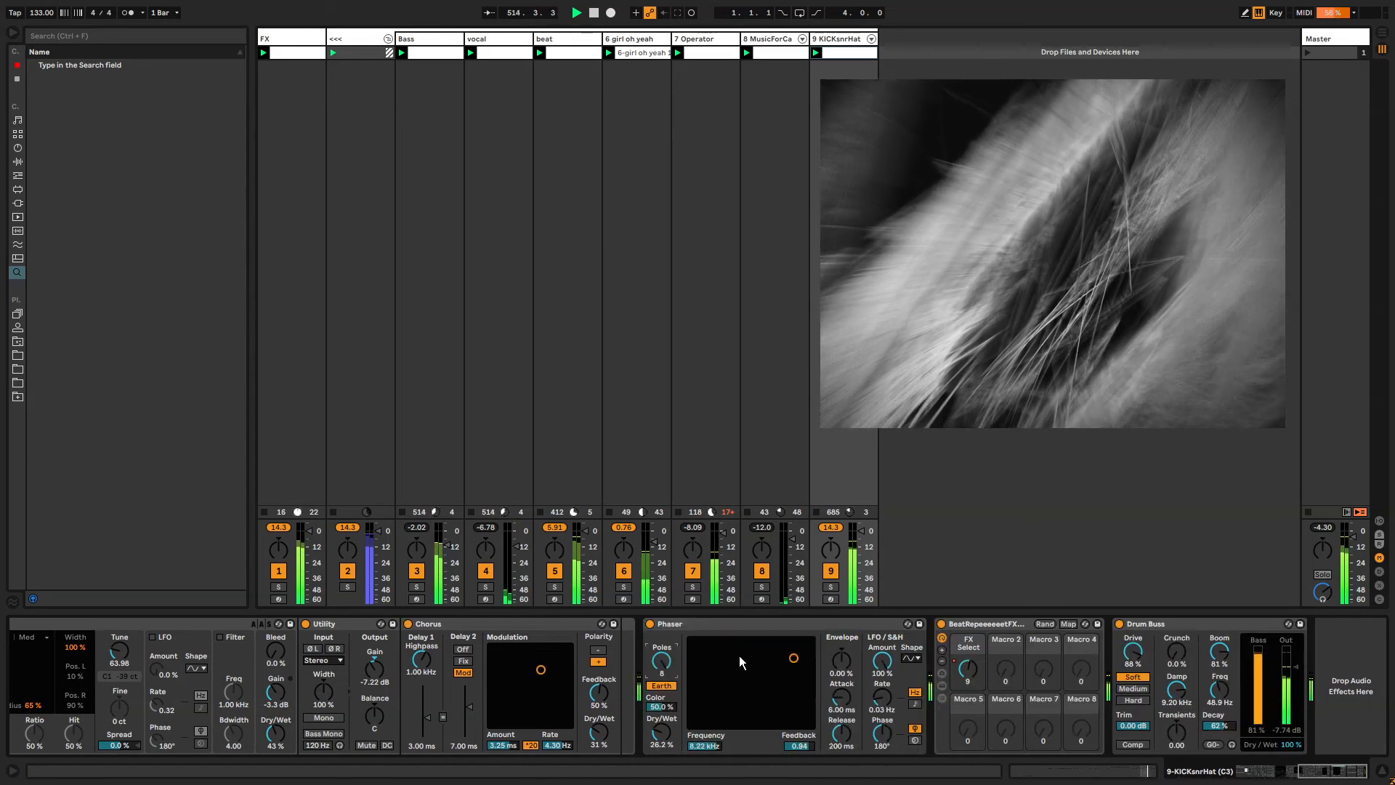
{"action": "mouse_move", "coordinate": [793, 657]}
{"action": "left_mouse_down"}
{"action": "mouse_move", "coordinate": [807, 654]}
{"action": "mouse_move", "coordinate": [786, 650]}
{"action": "mouse_move", "coordinate": [811, 640]}
{"action": "left_mouse_up"}
{"action": "left_click_drag", "start_coordinate": [657, 748], "coordinate": [657, 691]}
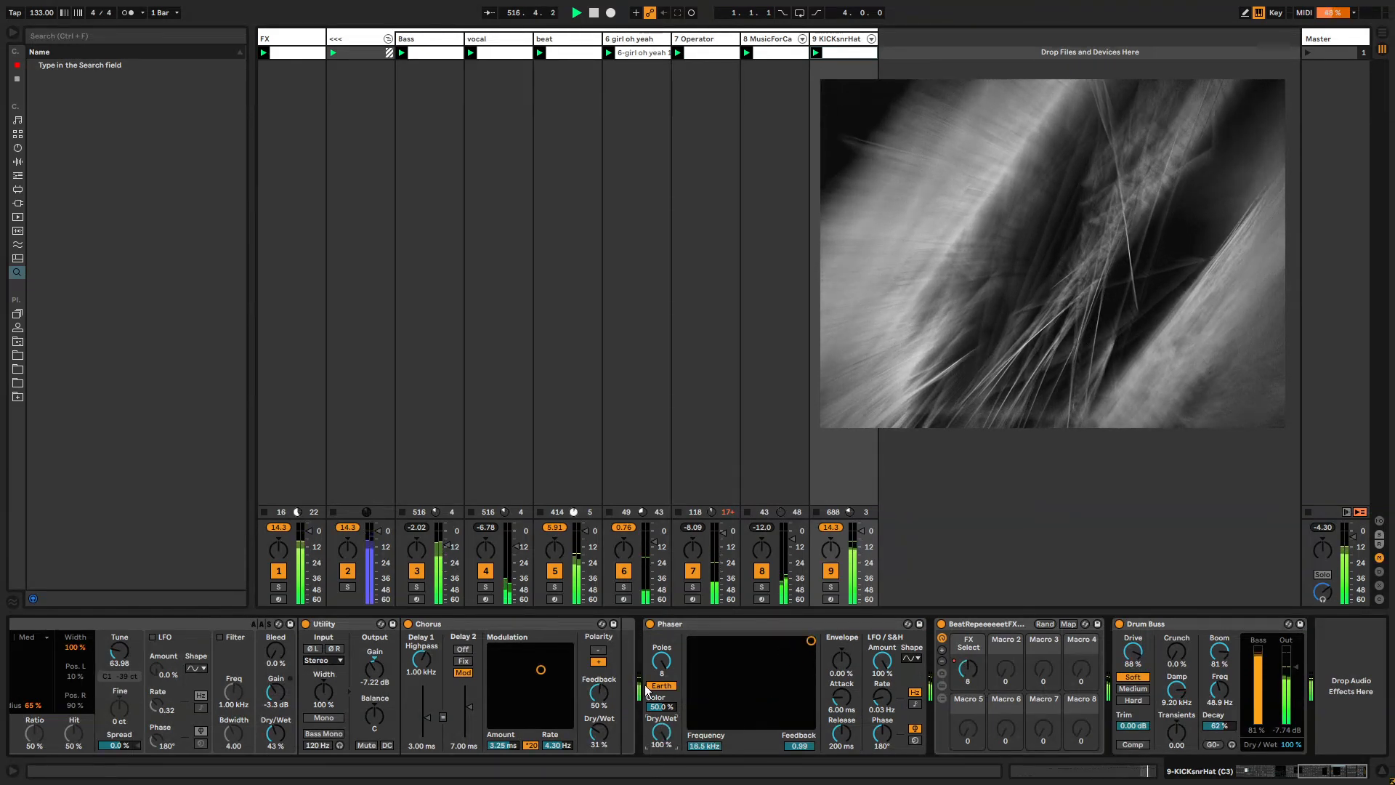
Switch the Phaser to Space mode, set envelope amount to 78.1%, attack 1.97 ms, release 54.1 ms, and dry/wet 25.4%.
{"action": "left_click", "coordinate": [662, 686]}
{"action": "left_click_drag", "start_coordinate": [775, 639], "coordinate": [742, 660]}
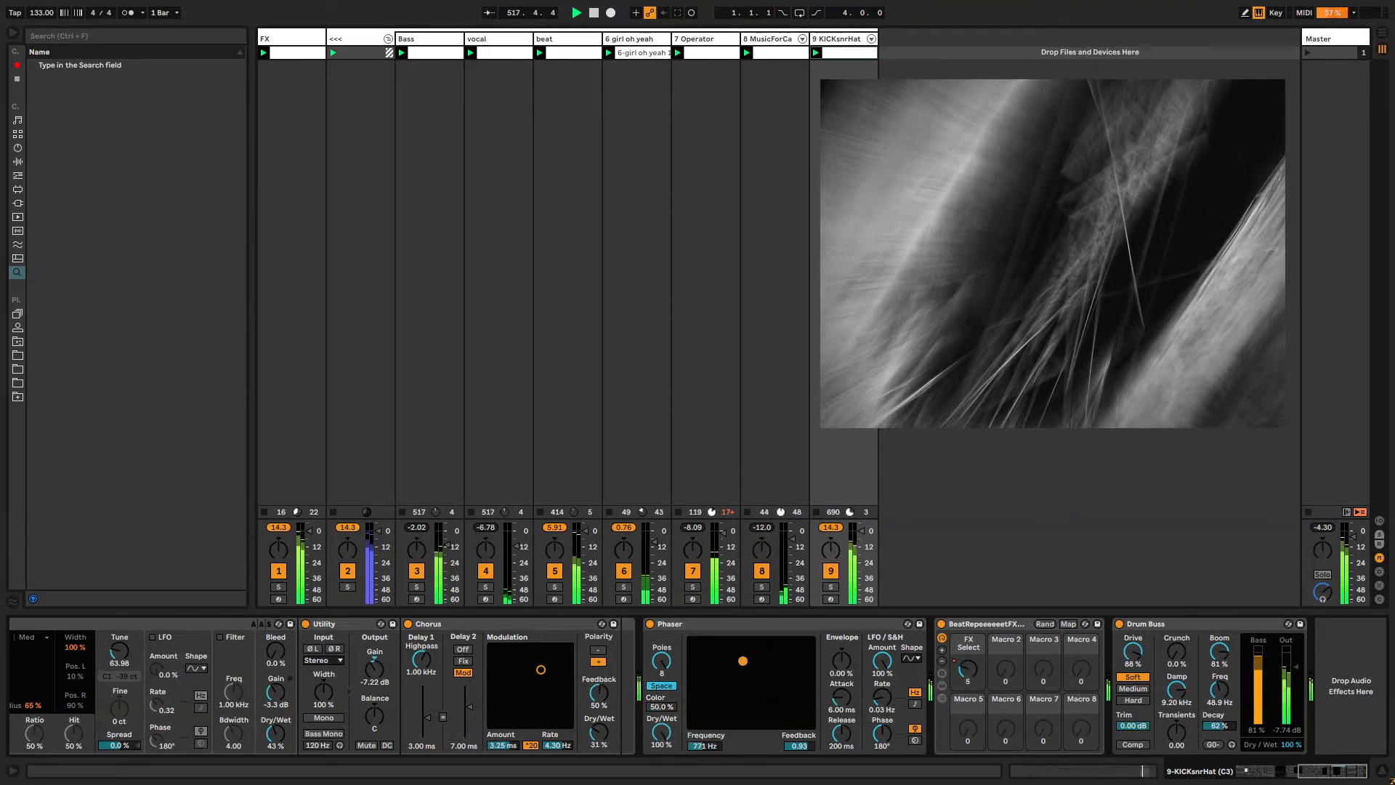
{"action": "left_click_drag", "start_coordinate": [841, 662], "coordinate": [841, 631]}
{"action": "left_click_drag", "start_coordinate": [842, 697], "coordinate": [841, 754]}
{"action": "left_click_drag", "start_coordinate": [662, 732], "coordinate": [662, 774]}
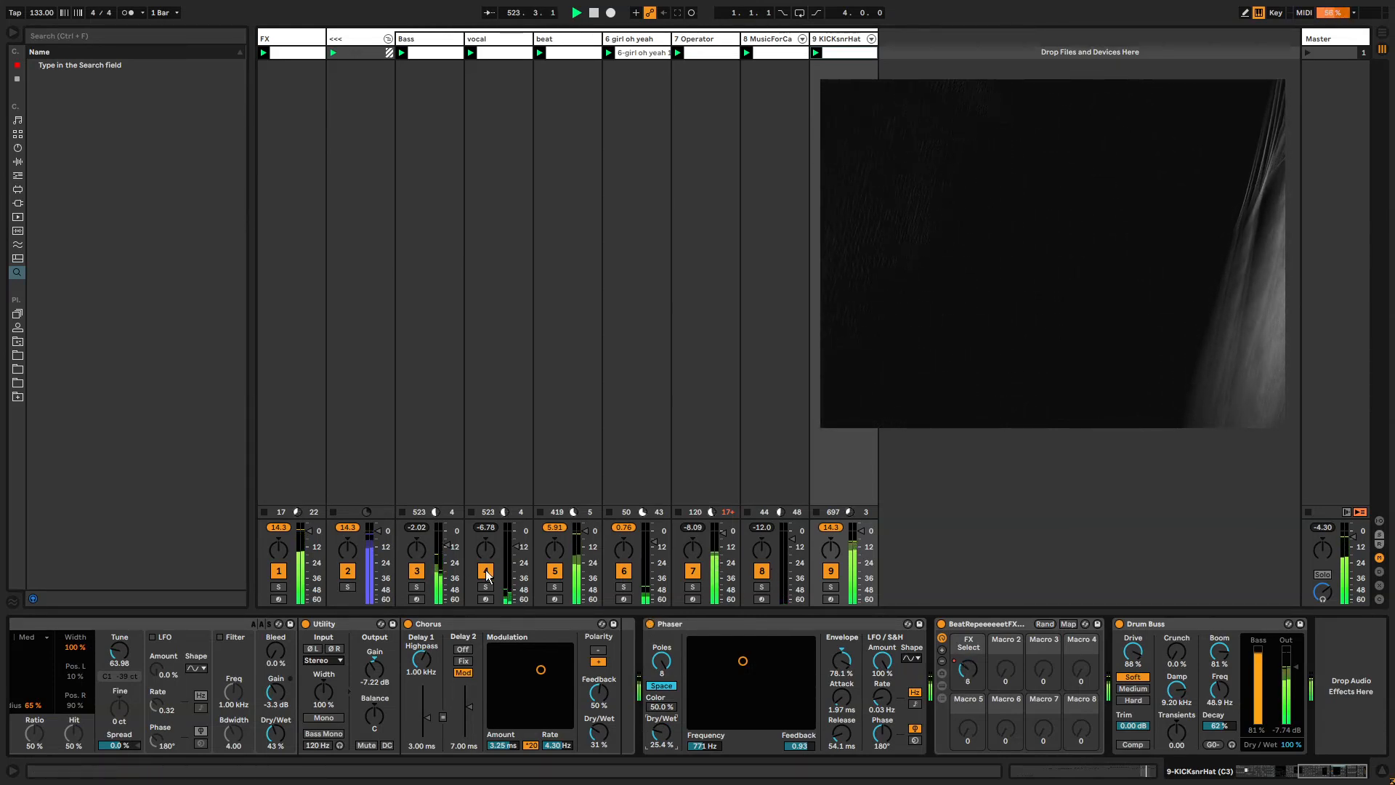
Audition the mix by switching the vocal and girl oh yeah tracks off and back on.
{"action": "left_click", "coordinate": [623, 571]}
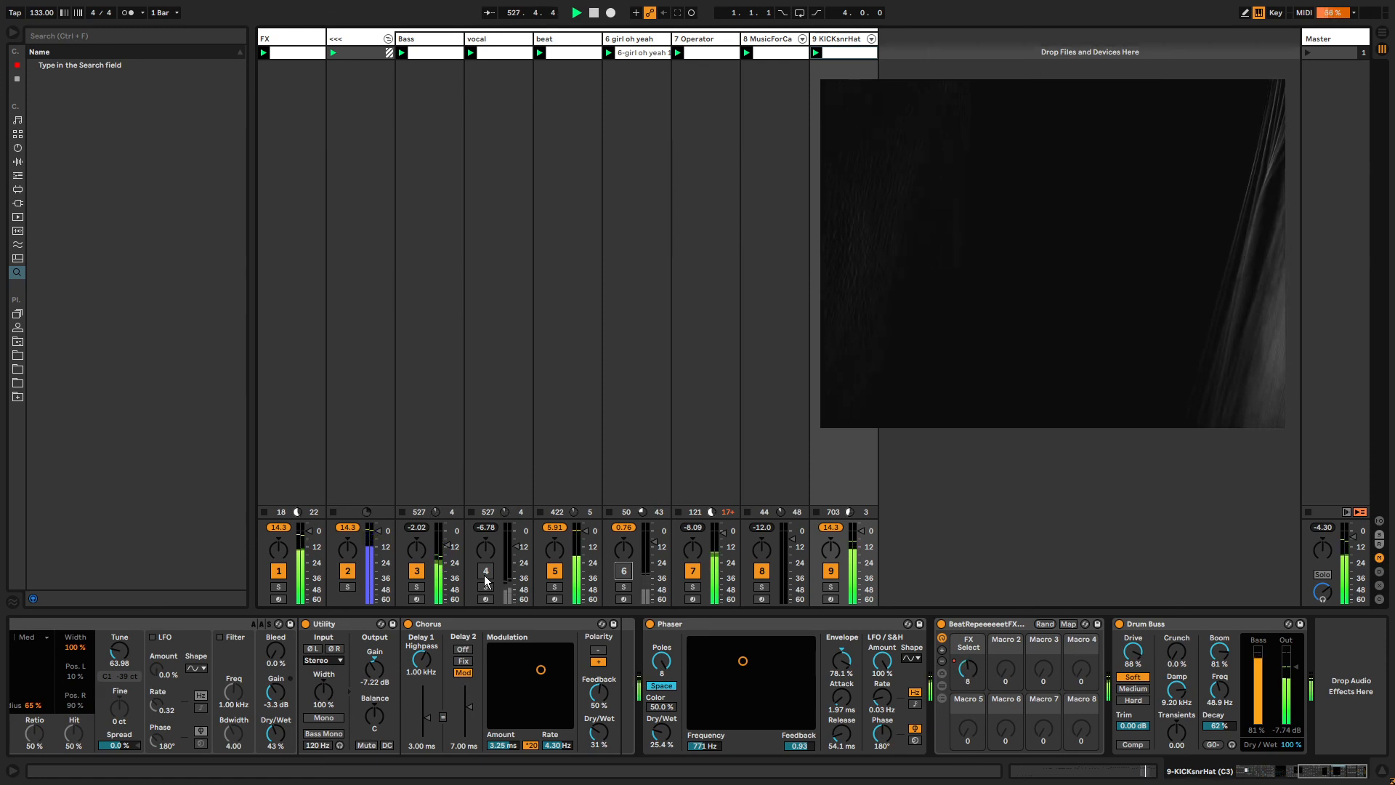
{"action": "left_click", "coordinate": [485, 574]}
{"action": "left_click", "coordinate": [624, 571]}
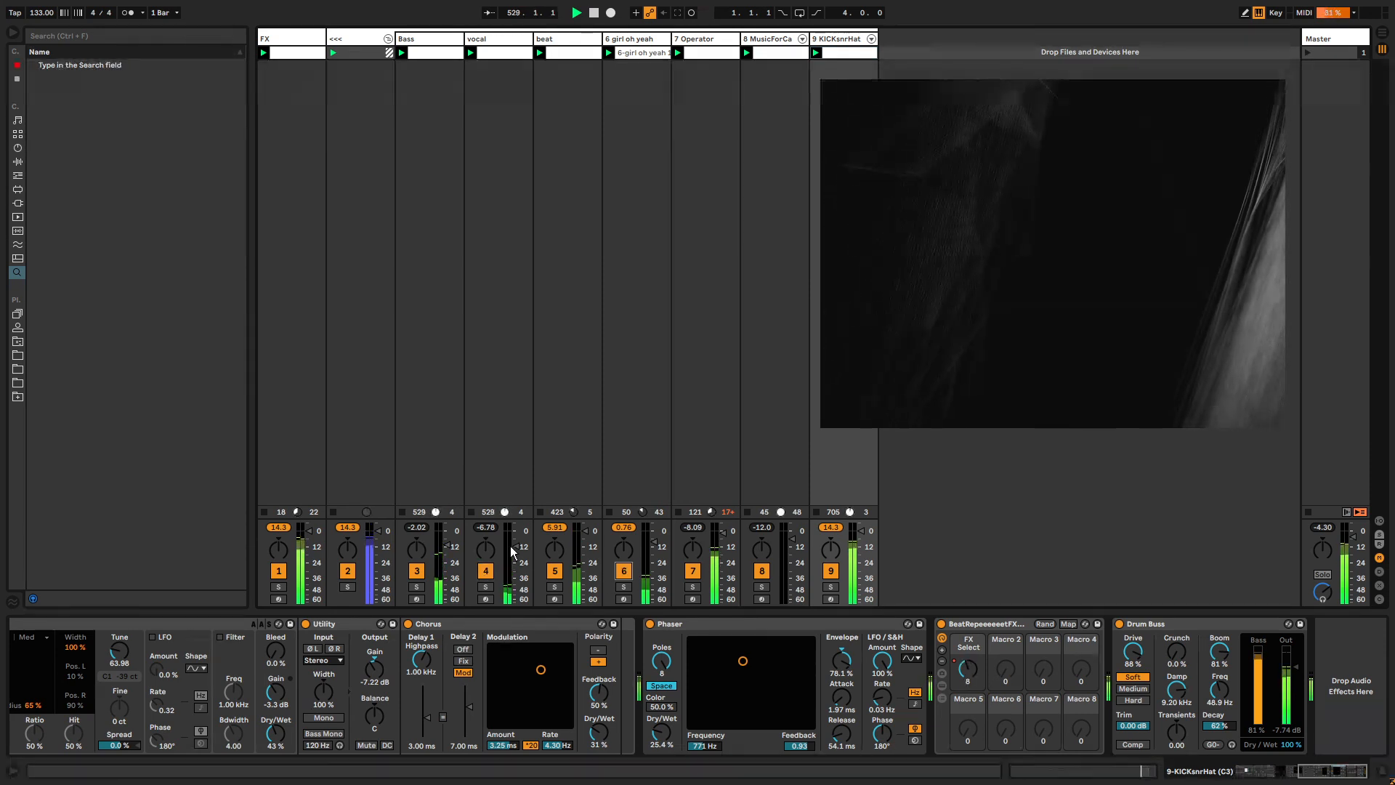
Select the vocal track, search for Utility and add it at the end of the chain.
{"action": "left_click", "coordinate": [505, 38]}
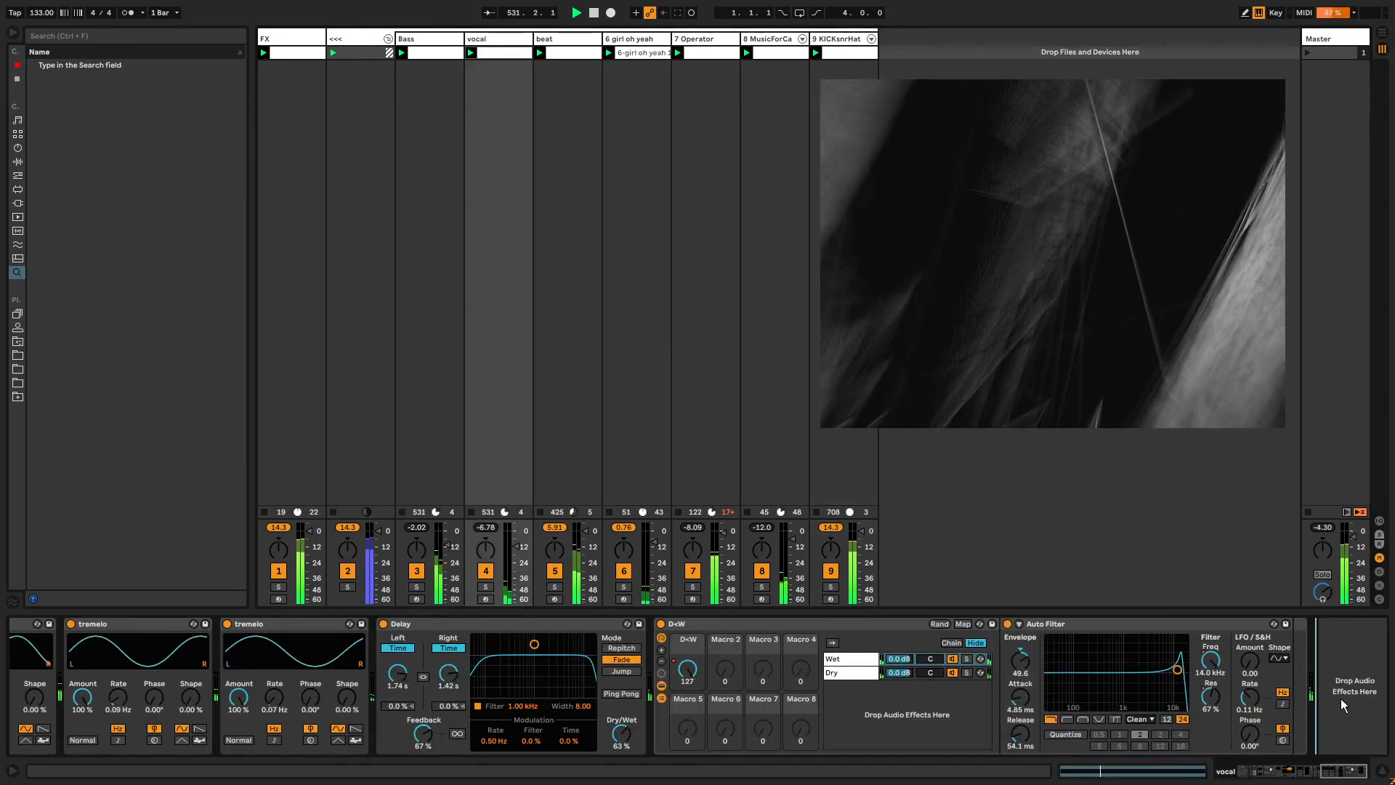
{"action": "key", "text": "ctrl+f"}
{"action": "type", "text": "utility"}
{"action": "left_click_drag", "start_coordinate": [1341, 699], "coordinate": [1337, 703]}
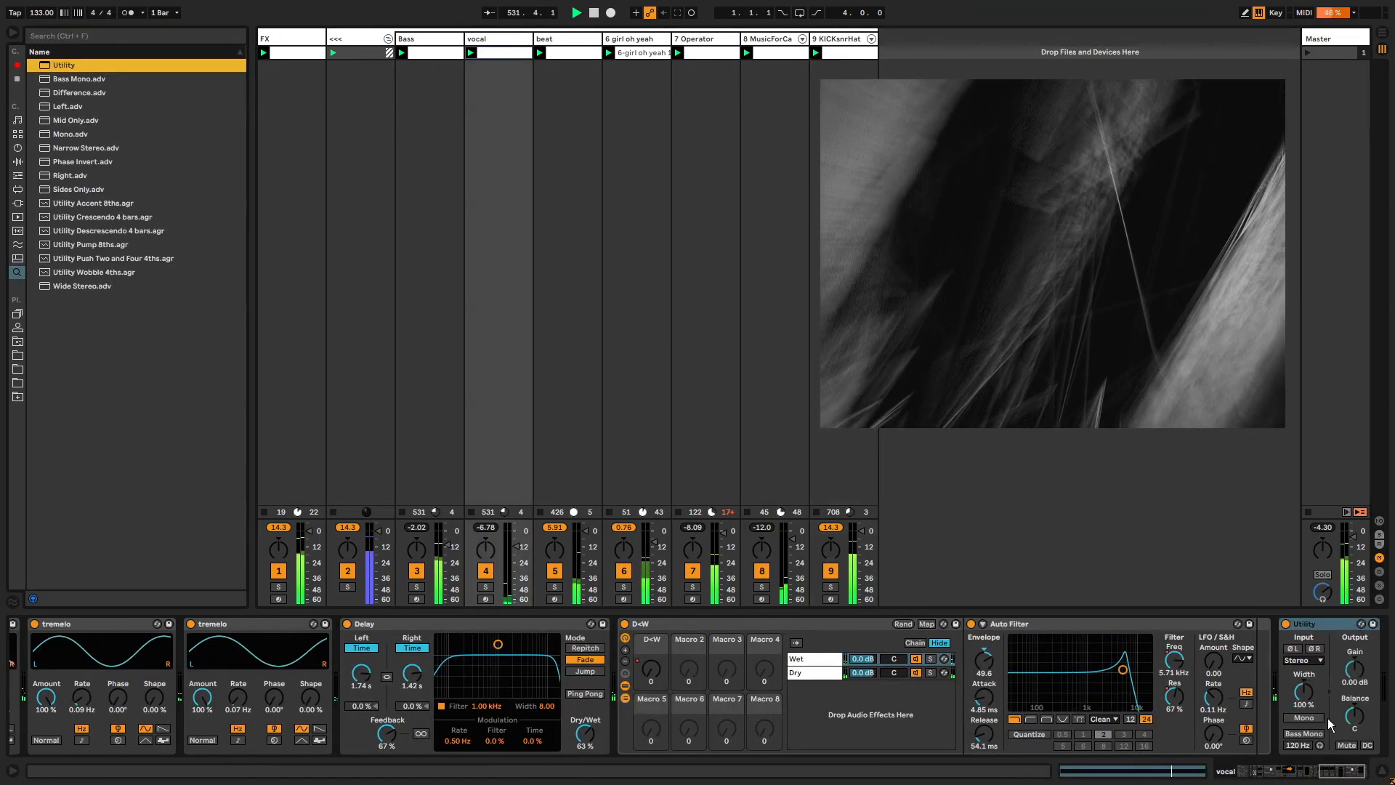
Open the Utility Gain envelope in the vocal clip and unlink the envelope loop.
{"action": "right_click", "coordinate": [1348, 673]}
{"action": "left_click", "coordinate": [1294, 692]}
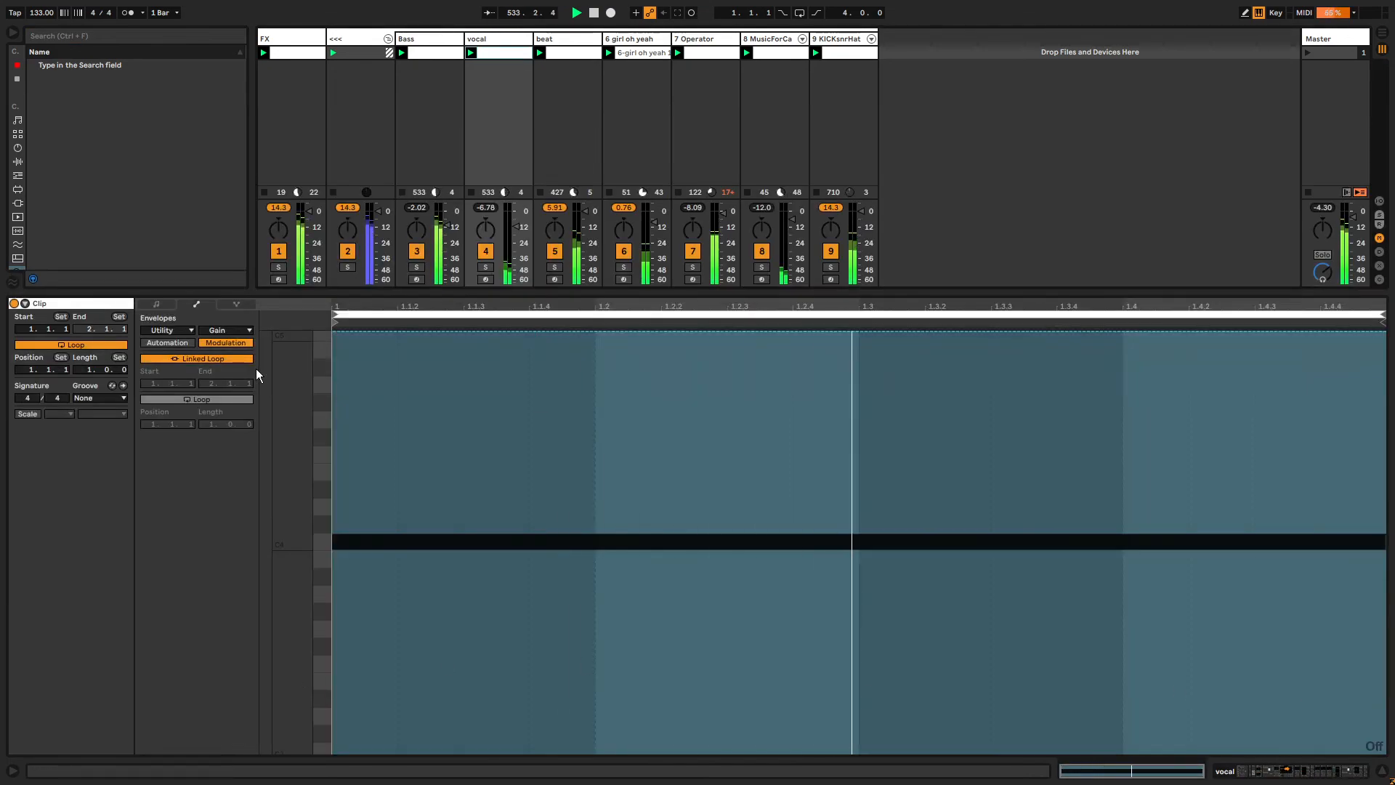
{"action": "left_click", "coordinate": [205, 359]}
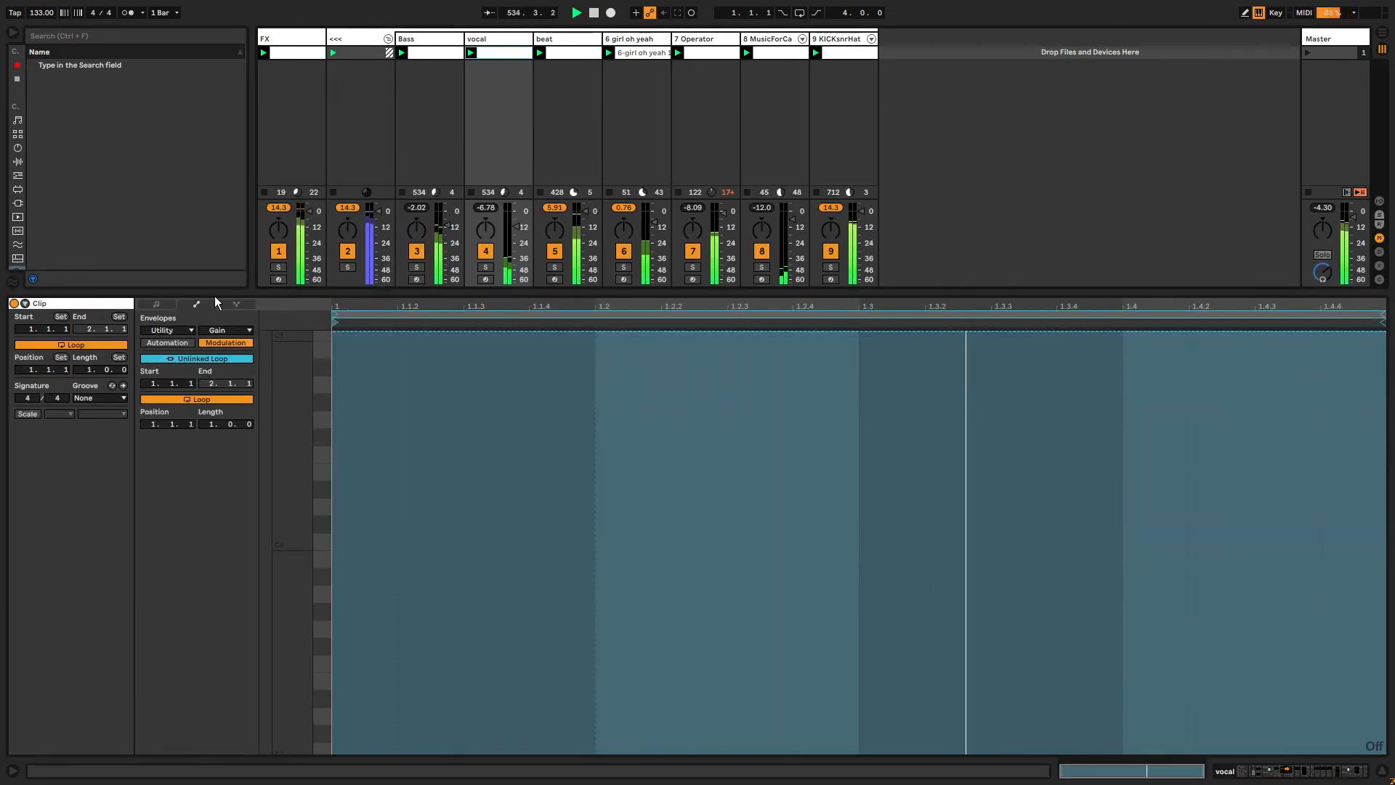
Set the unlinked Gain envelope length to 68 bars.
{"action": "left_click_drag", "start_coordinate": [247, 295], "coordinate": [228, 615]}
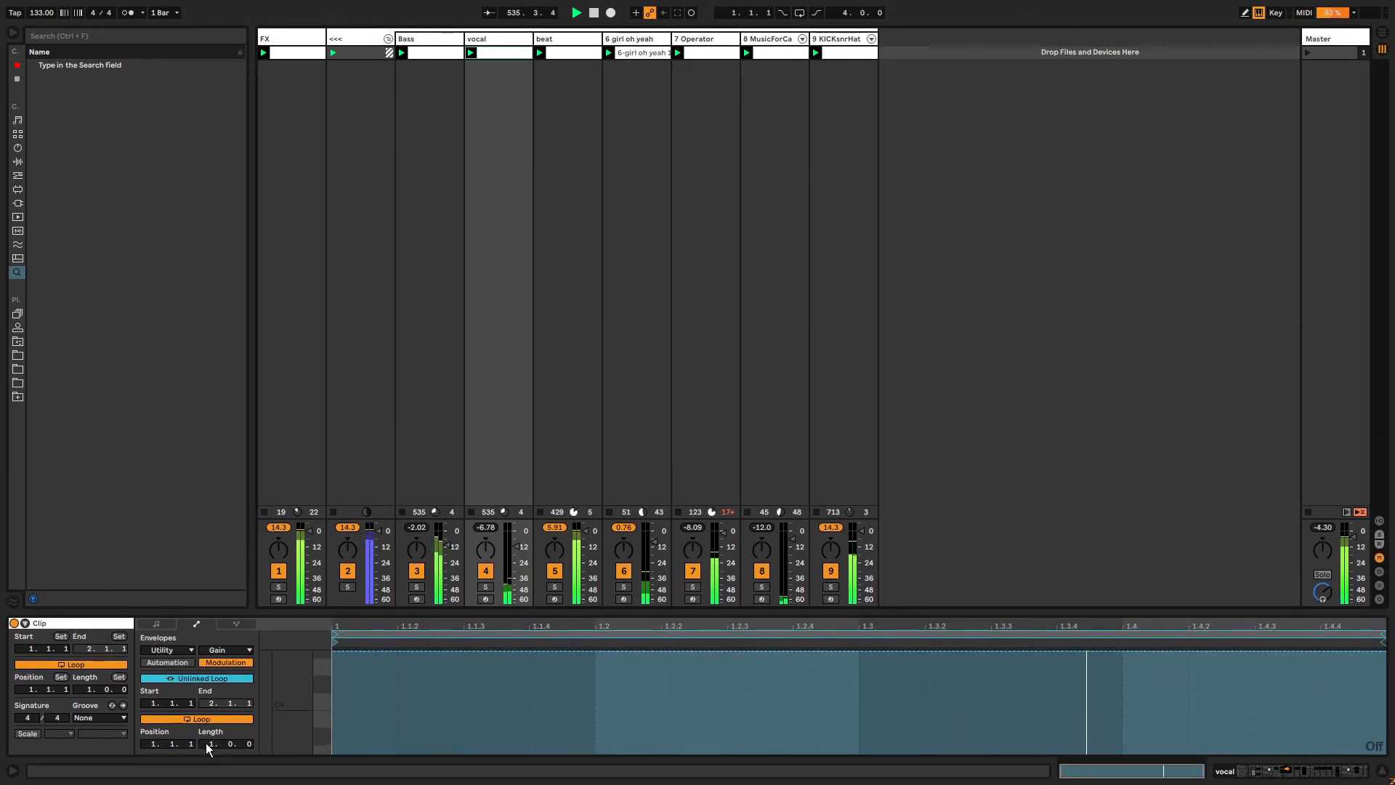
{"action": "left_click_drag", "start_coordinate": [207, 744], "coordinate": [206, 643]}
Draw a 100% Gain envelope peak around bar 59, ramping down to 0% on both sides.
{"action": "left_click", "coordinate": [1247, 652]}
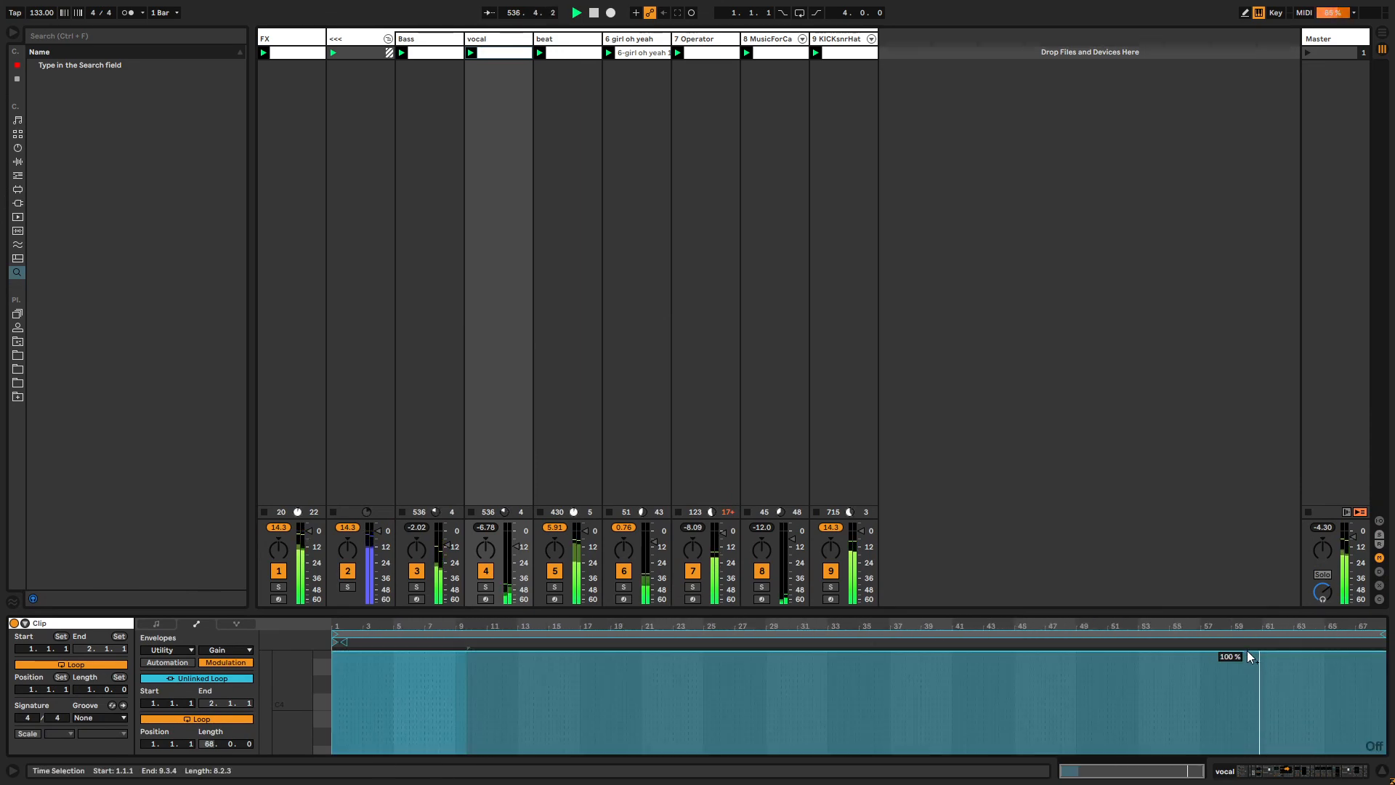
{"action": "left_click", "coordinate": [1247, 652]}
{"action": "left_click_drag", "start_coordinate": [1368, 652], "coordinate": [1369, 752]}
{"action": "left_click_drag", "start_coordinate": [1166, 652], "coordinate": [1166, 753]}
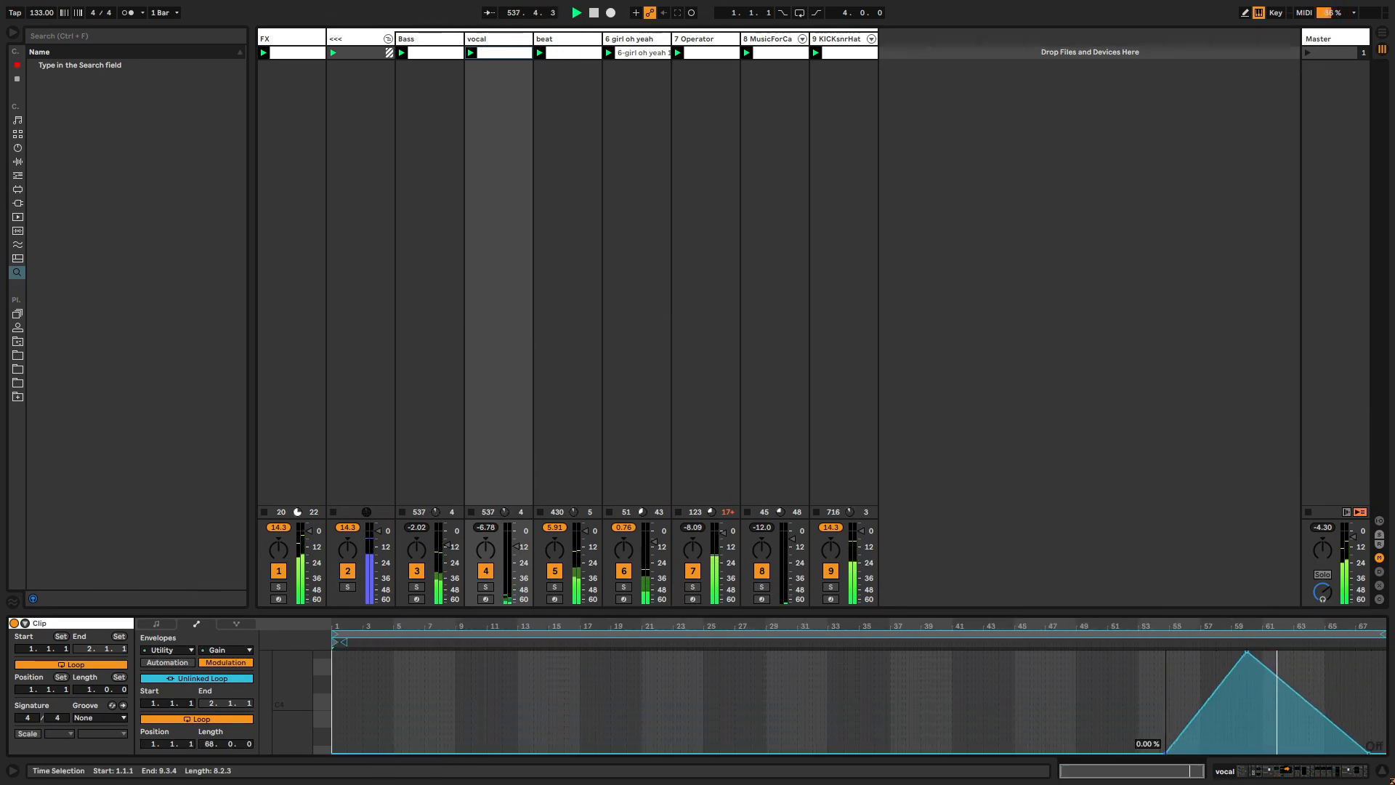
Add a second 100% Gain peak around bar 10 and shape a gradual rise toward the later peak.
{"action": "left_click", "coordinate": [396, 753]}
{"action": "left_click_drag", "start_coordinate": [432, 753], "coordinate": [687, 754]}
{"action": "left_click", "coordinate": [495, 654]}
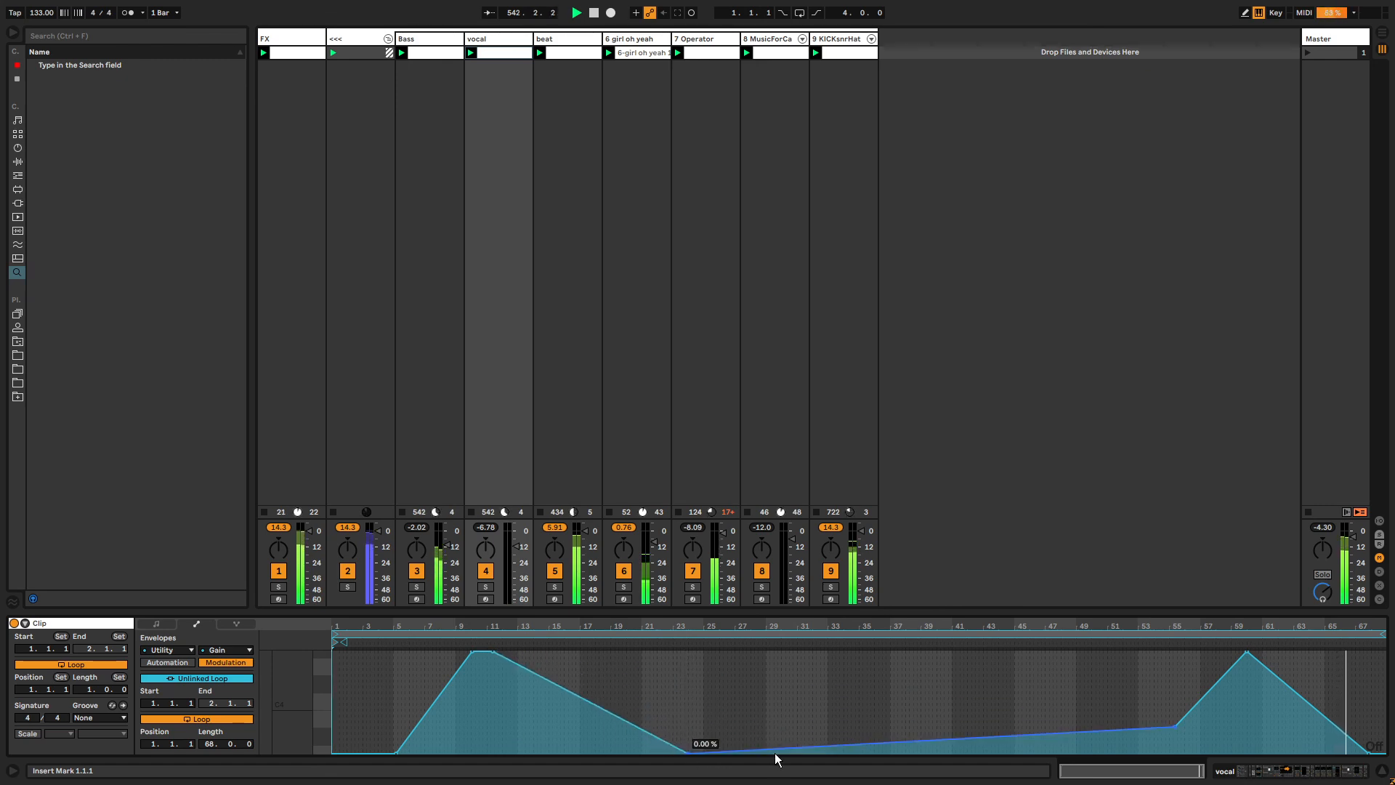
{"action": "left_click_drag", "start_coordinate": [776, 760], "coordinate": [1044, 753]}
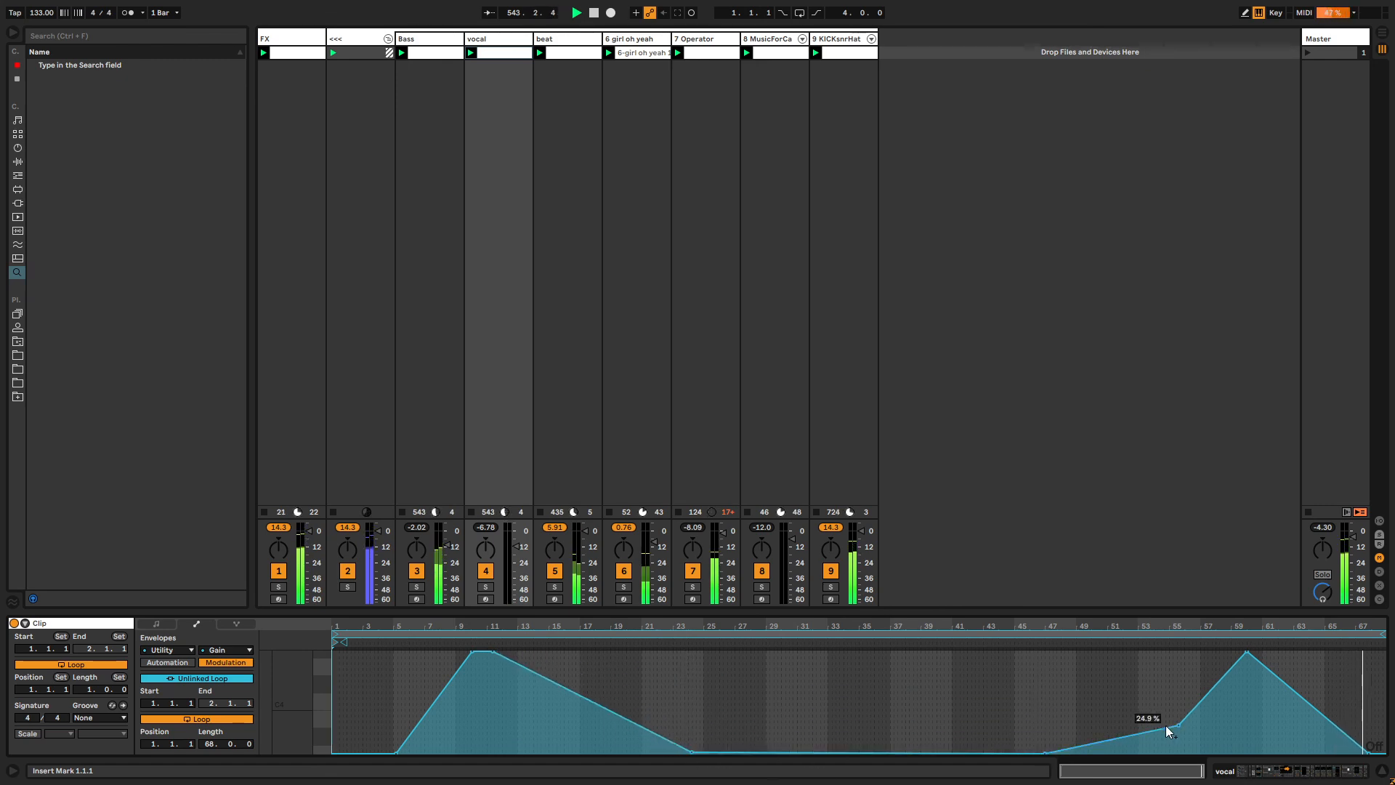
{"action": "left_click_drag", "start_coordinate": [1178, 725], "coordinate": [1146, 725]}
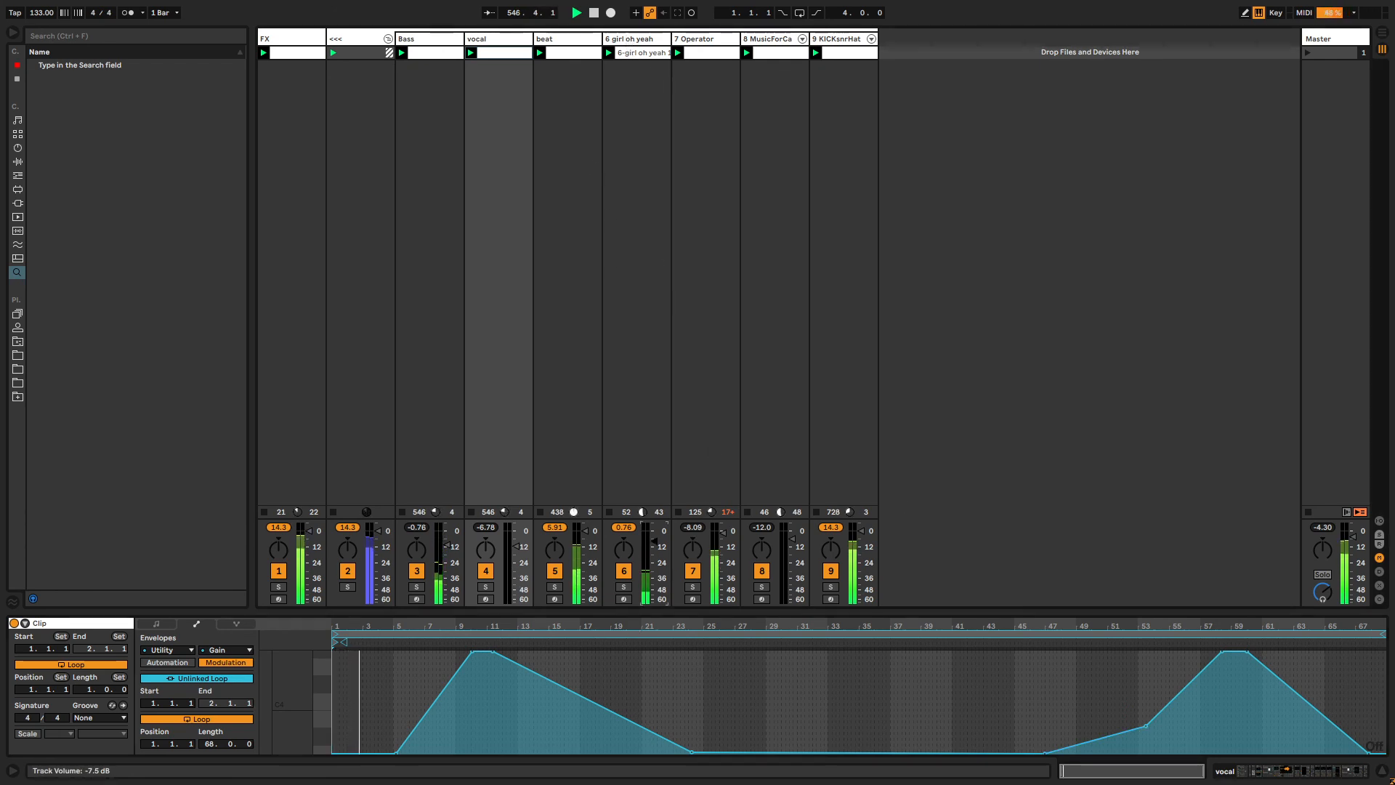
Select the girl oh yeah track, add Auto Pan to its chain, and set its phase to 180° and rate to 0.65 Hz.
{"action": "left_click", "coordinate": [621, 125]}
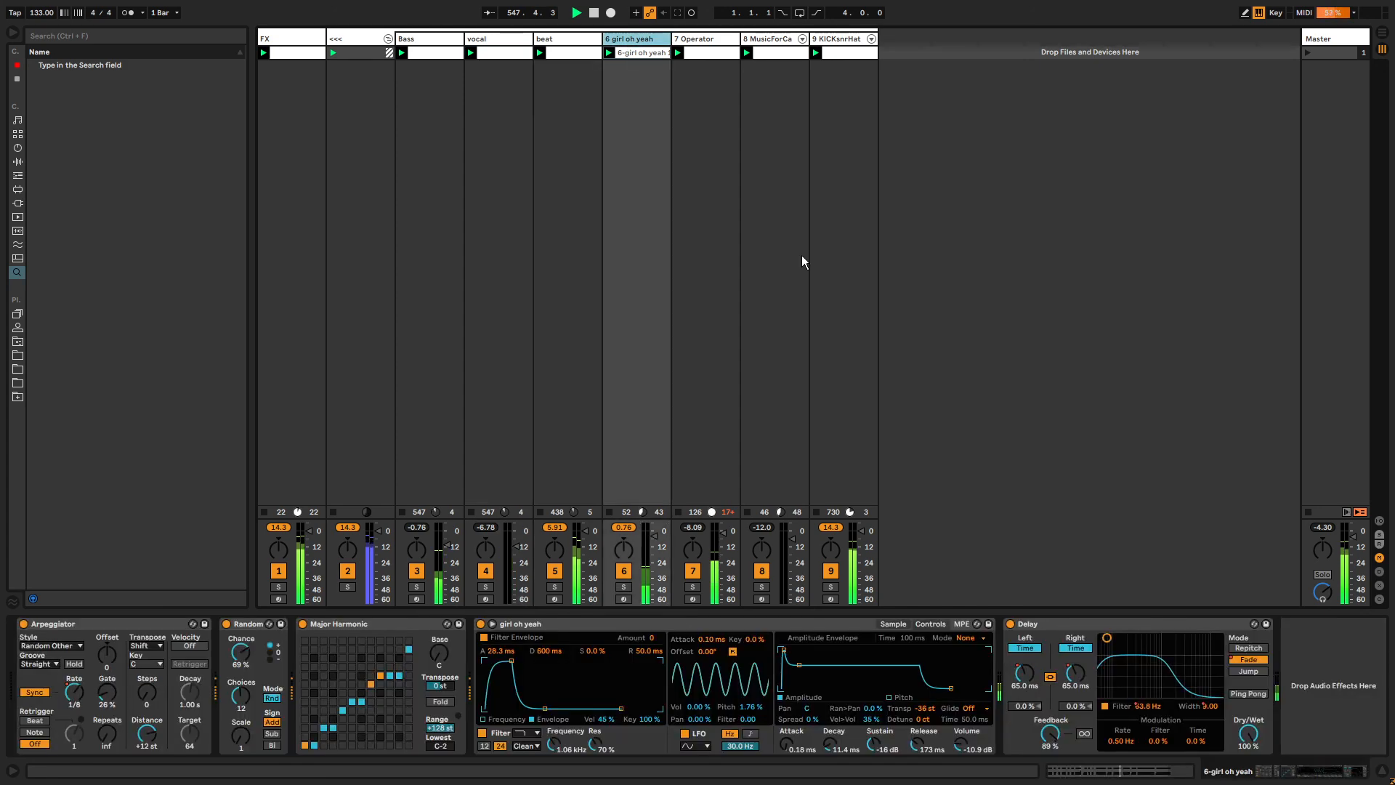
{"action": "key", "text": "ctrl+f"}
{"action": "type", "text": "auto pan"}
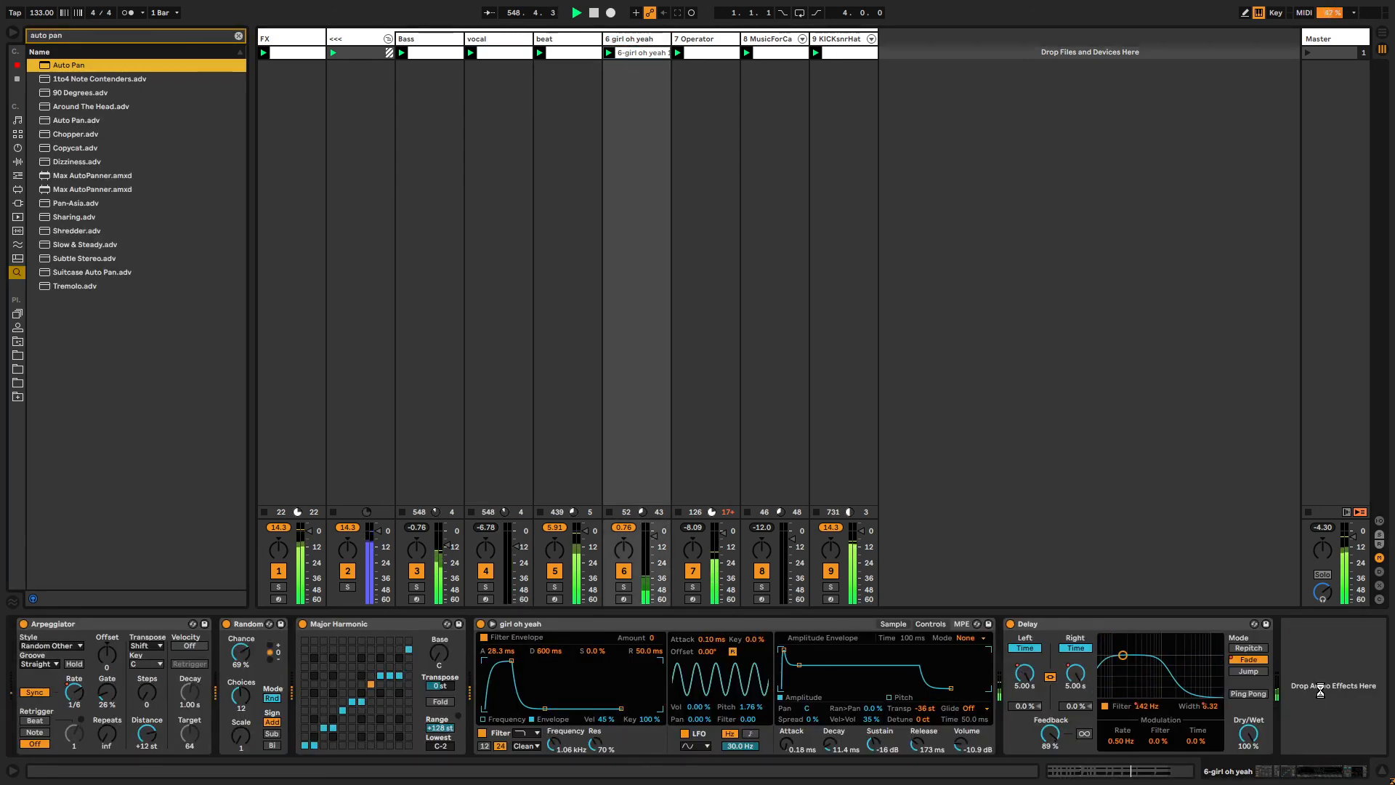
{"action": "left_click_drag", "start_coordinate": [1320, 690], "coordinate": [1306, 698]}
{"action": "key", "text": "Escape"}
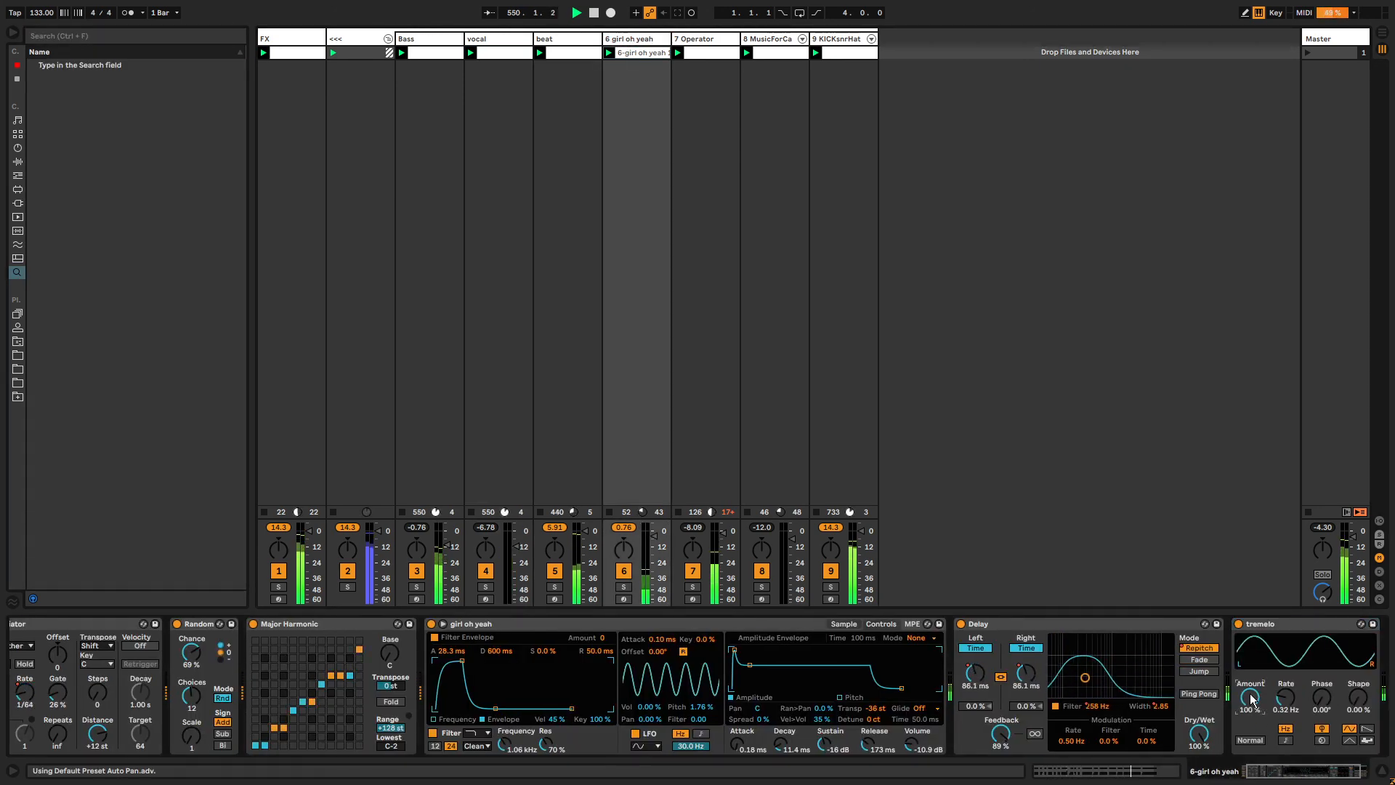
{"action": "double_click", "coordinate": [1322, 698]}
{"action": "left_click_drag", "start_coordinate": [1286, 697], "coordinate": [1286, 689]}
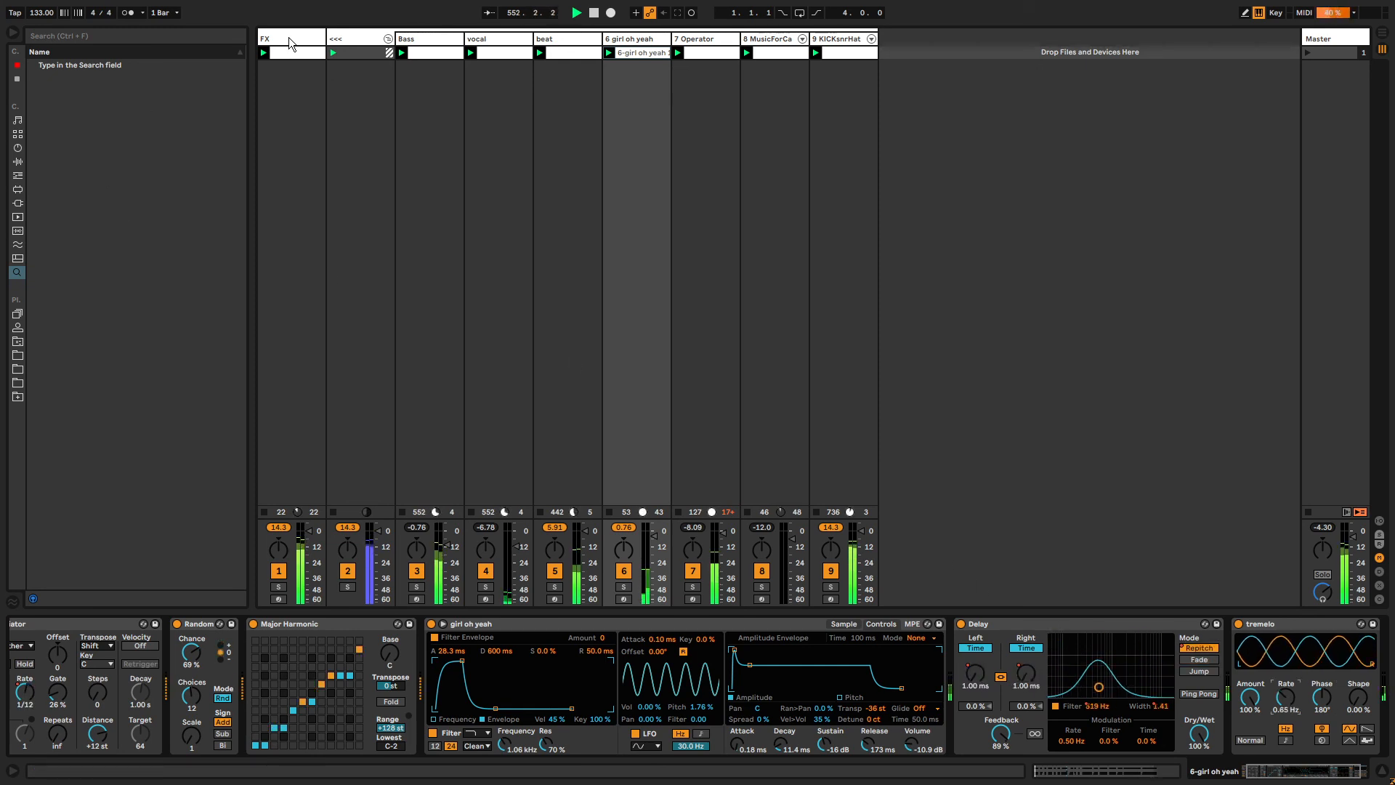
Select the KICKsnrHat track, open the audio effects in the browser, and add Redux to its device chain.
{"action": "left_click", "coordinate": [289, 40]}
{"action": "left_click", "coordinate": [839, 40]}
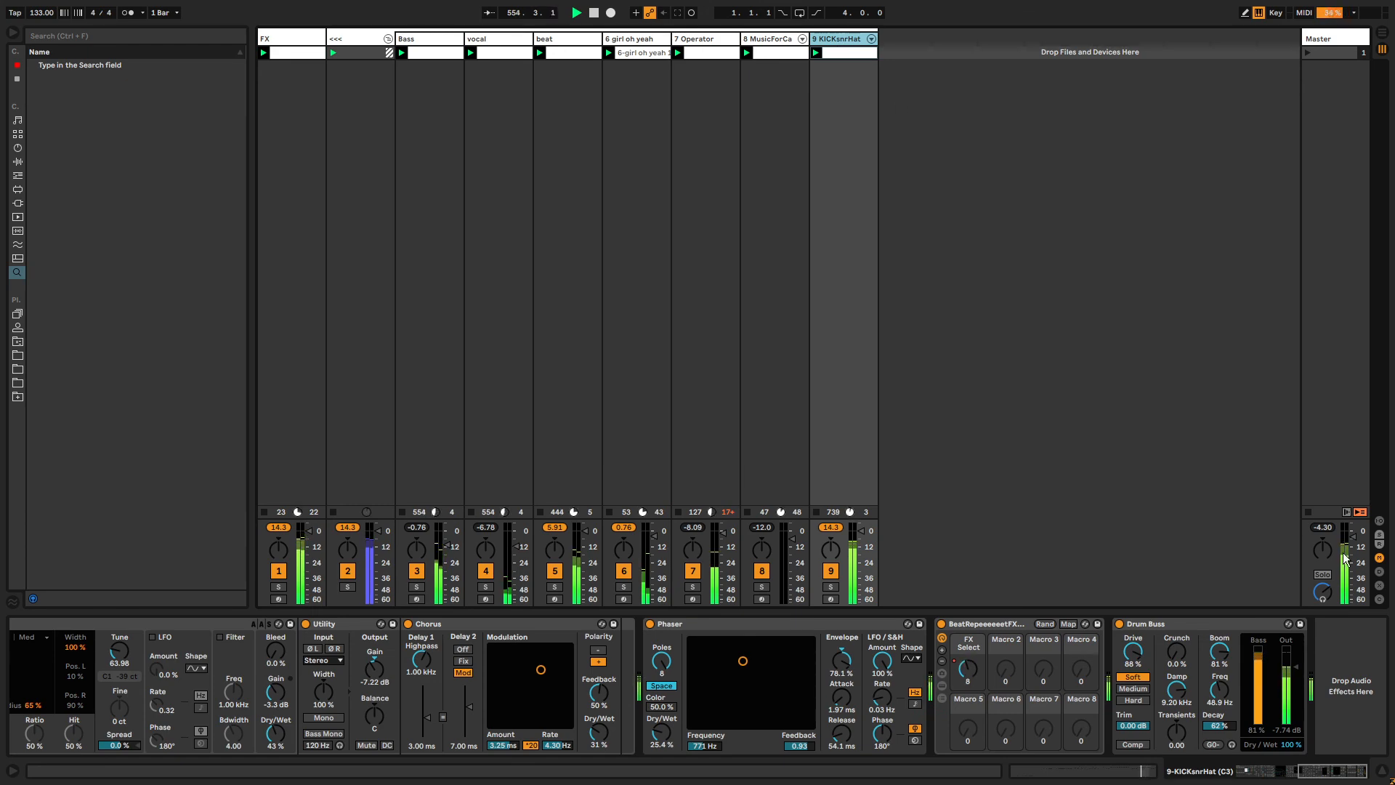
{"action": "left_click_drag", "start_coordinate": [1312, 771], "coordinate": [1261, 772]}
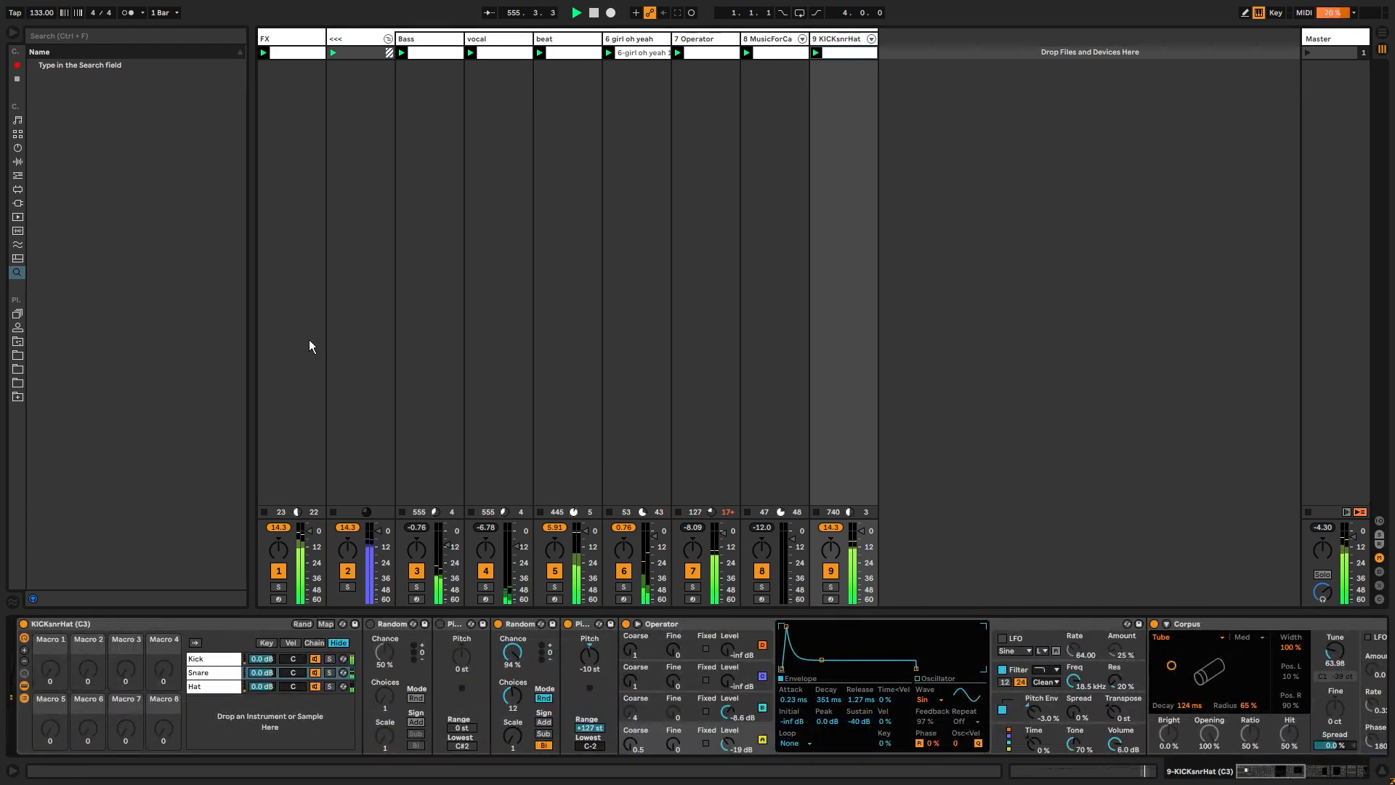
{"action": "left_click", "coordinate": [17, 149]}
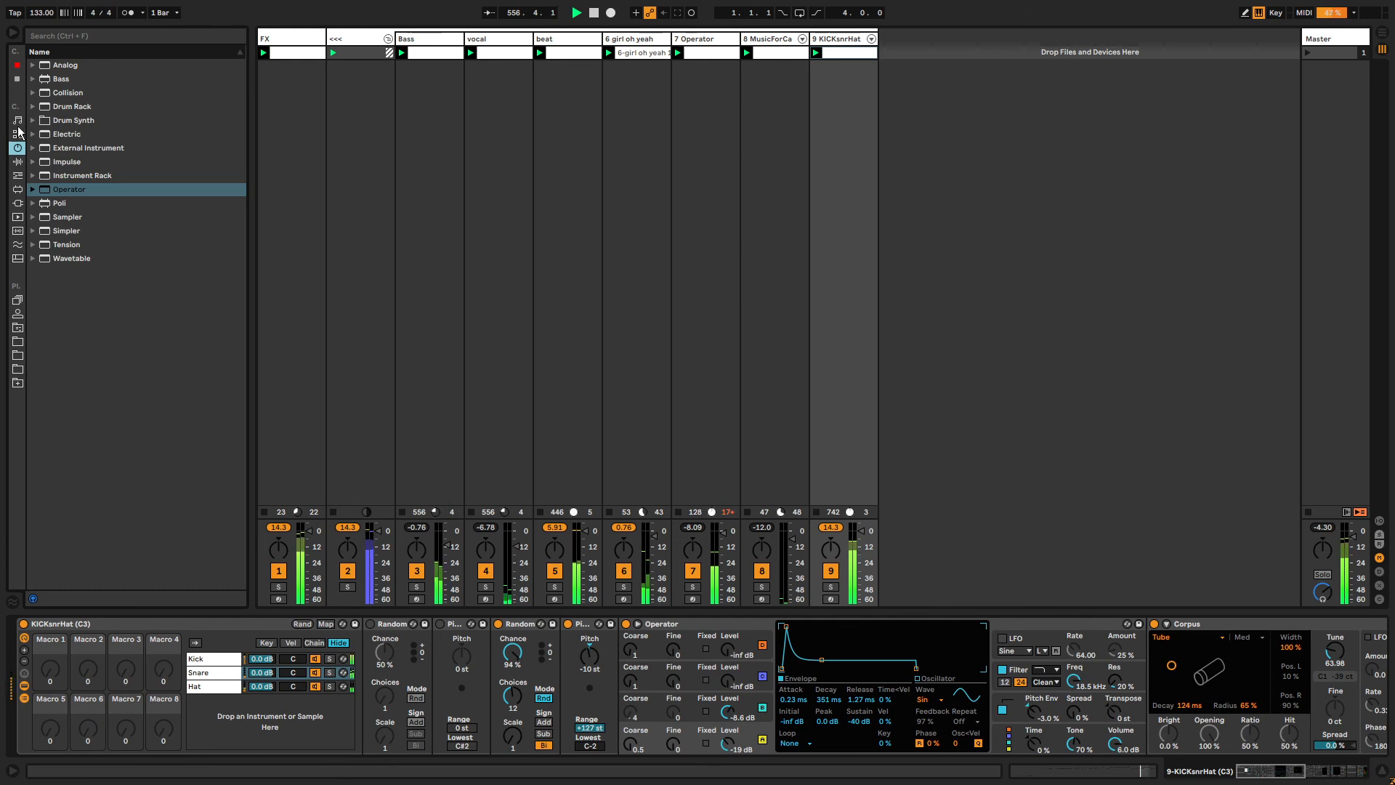
{"action": "left_click", "coordinate": [17, 80]}
{"action": "left_click", "coordinate": [833, 42]}
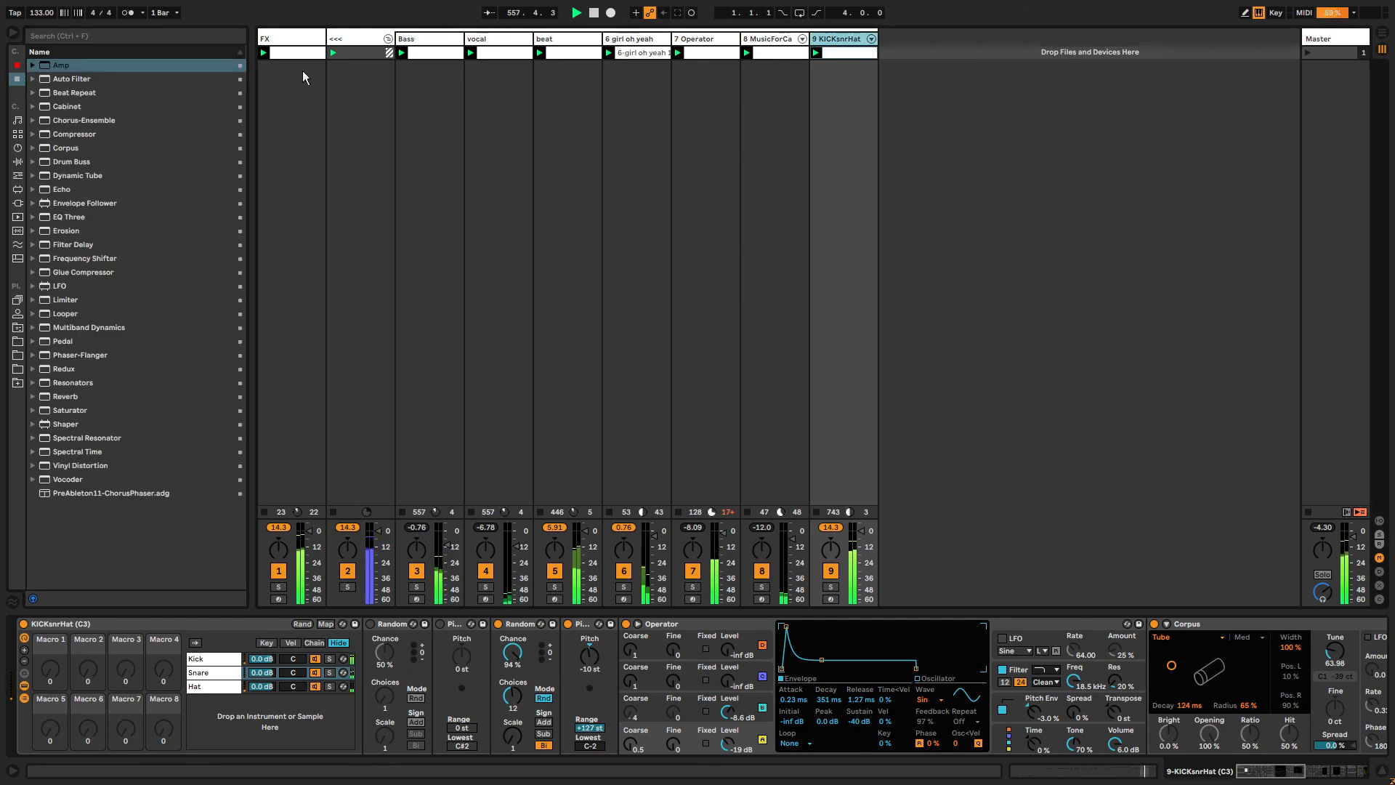
{"action": "left_click", "coordinate": [66, 371]}
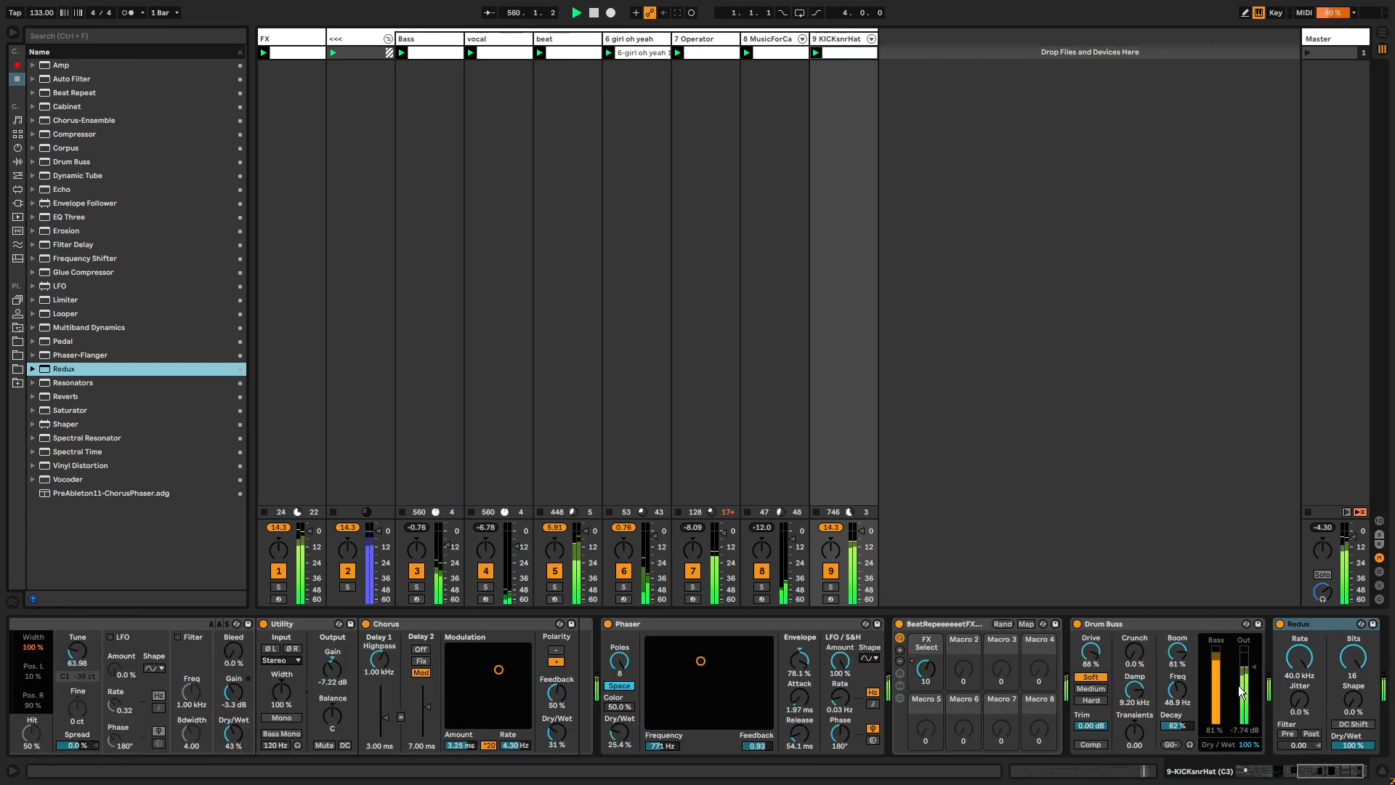
Lower the Redux Rate to about 7.76 kHz and set its Dry/Wet to 0%.
{"action": "mouse_move", "coordinate": [1299, 699]}
{"action": "left_mouse_down"}
{"action": "mouse_move", "coordinate": [1299, 625]}
{"action": "mouse_move", "coordinate": [1299, 683]}
{"action": "left_mouse_up"}
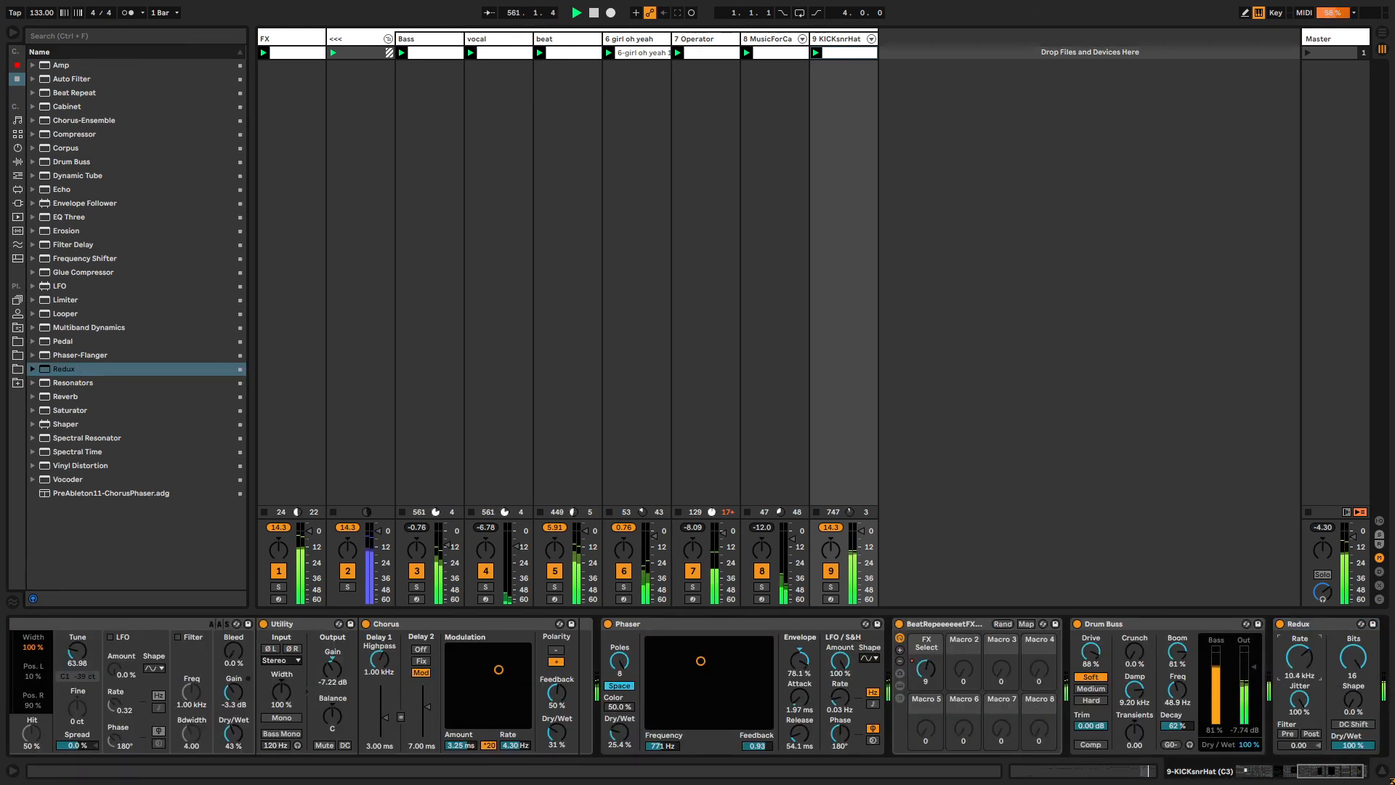
{"action": "left_click_drag", "start_coordinate": [1324, 771], "coordinate": [1333, 771]}
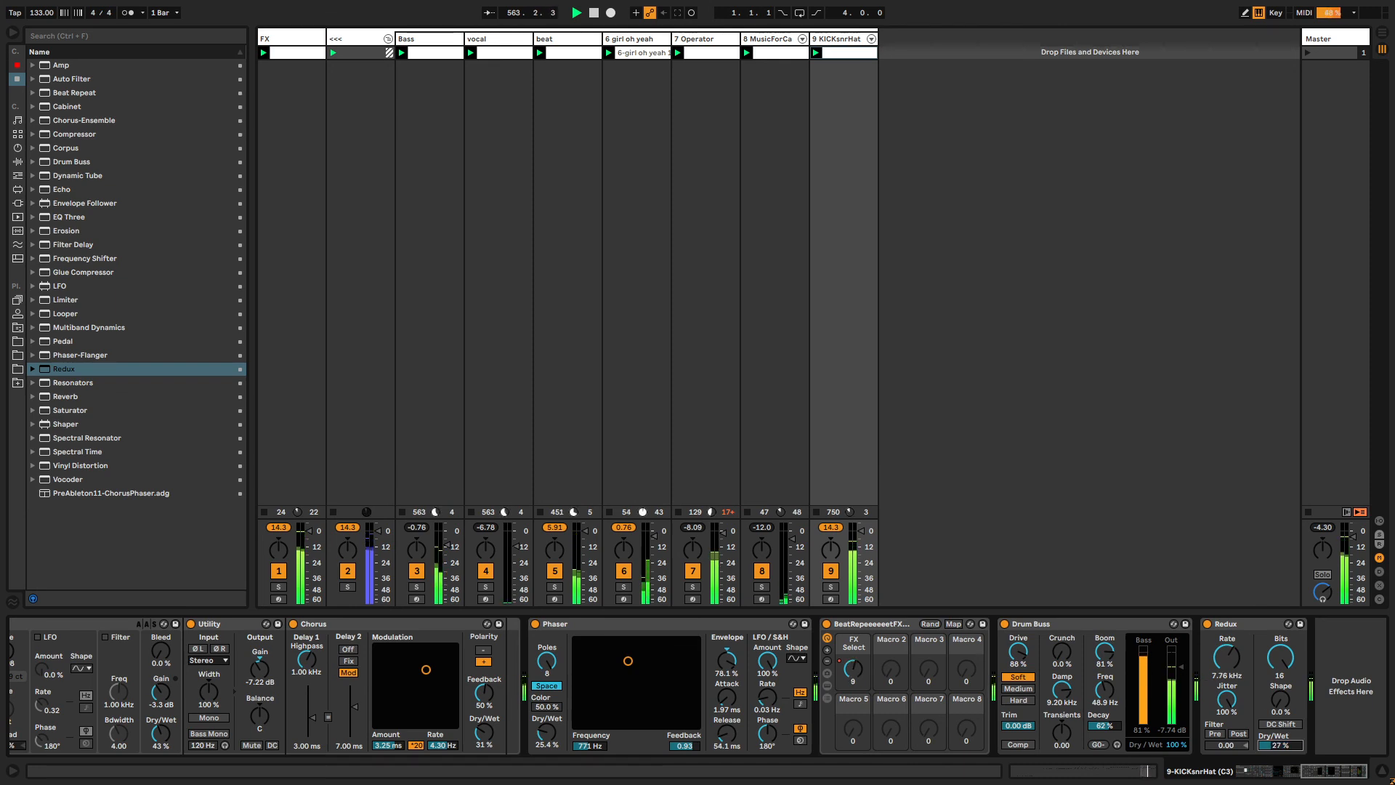
{"action": "left_click_drag", "start_coordinate": [1284, 748], "coordinate": [1283, 780]}
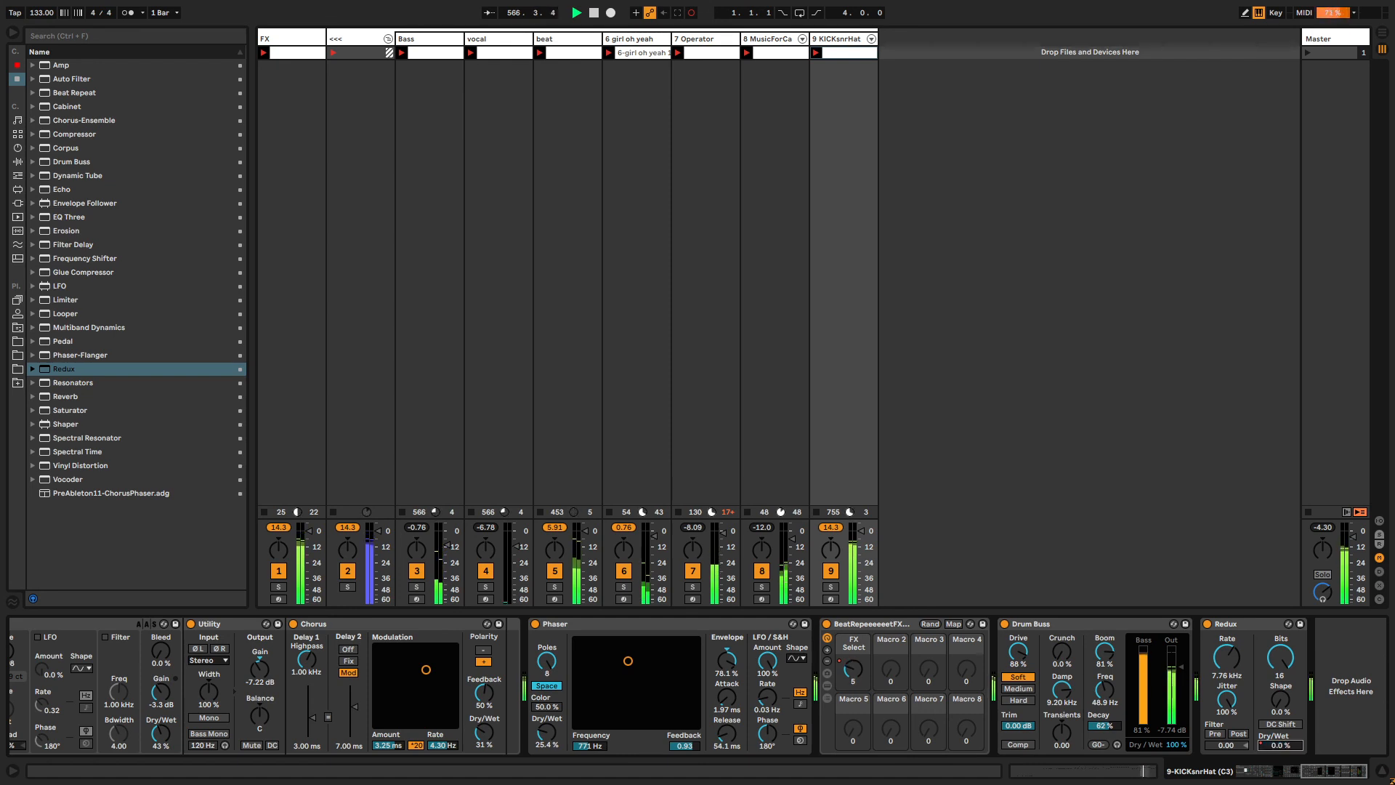
Show the Redux Dry/Wet automation as an unlinked clip envelope and lengthen the envelope.
{"action": "right_click", "coordinate": [1285, 749]}
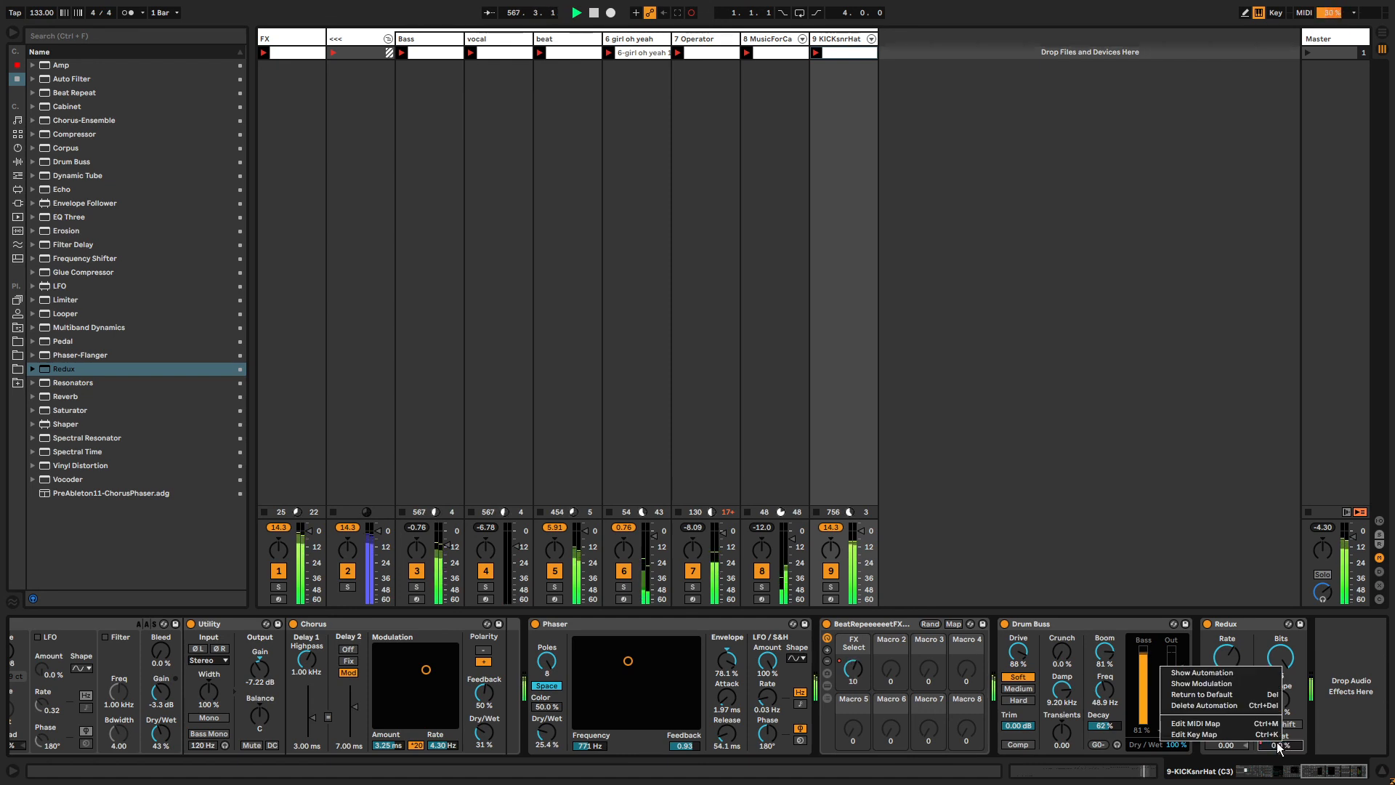
{"action": "left_click", "coordinate": [1213, 674]}
{"action": "left_click", "coordinate": [209, 678]}
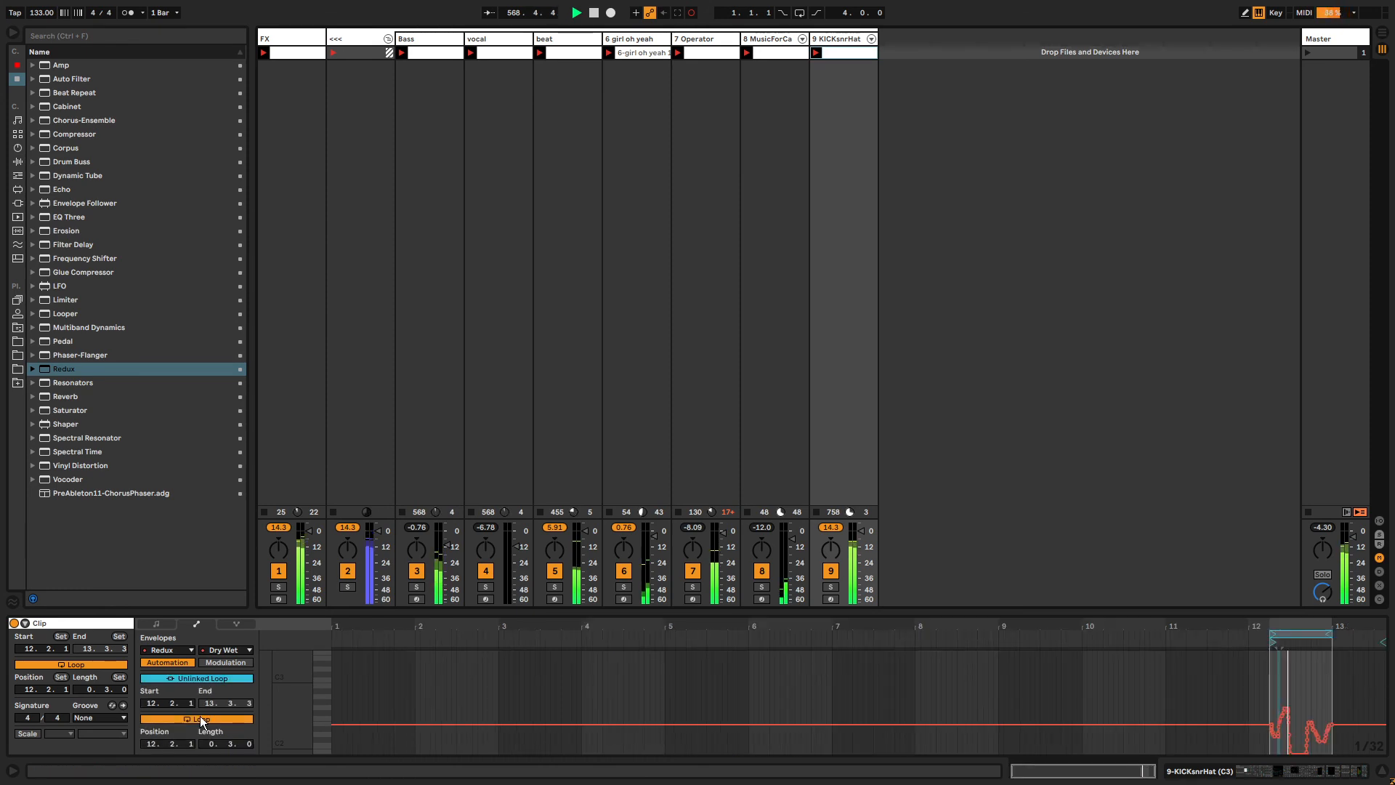
{"action": "left_click_drag", "start_coordinate": [210, 744], "coordinate": [210, 729]}
Draw a stepped pattern of Dry/Wet blocks across the Redux envelope in draw mode.
{"action": "left_click", "coordinate": [569, 680]}
{"action": "key", "text": "b"}
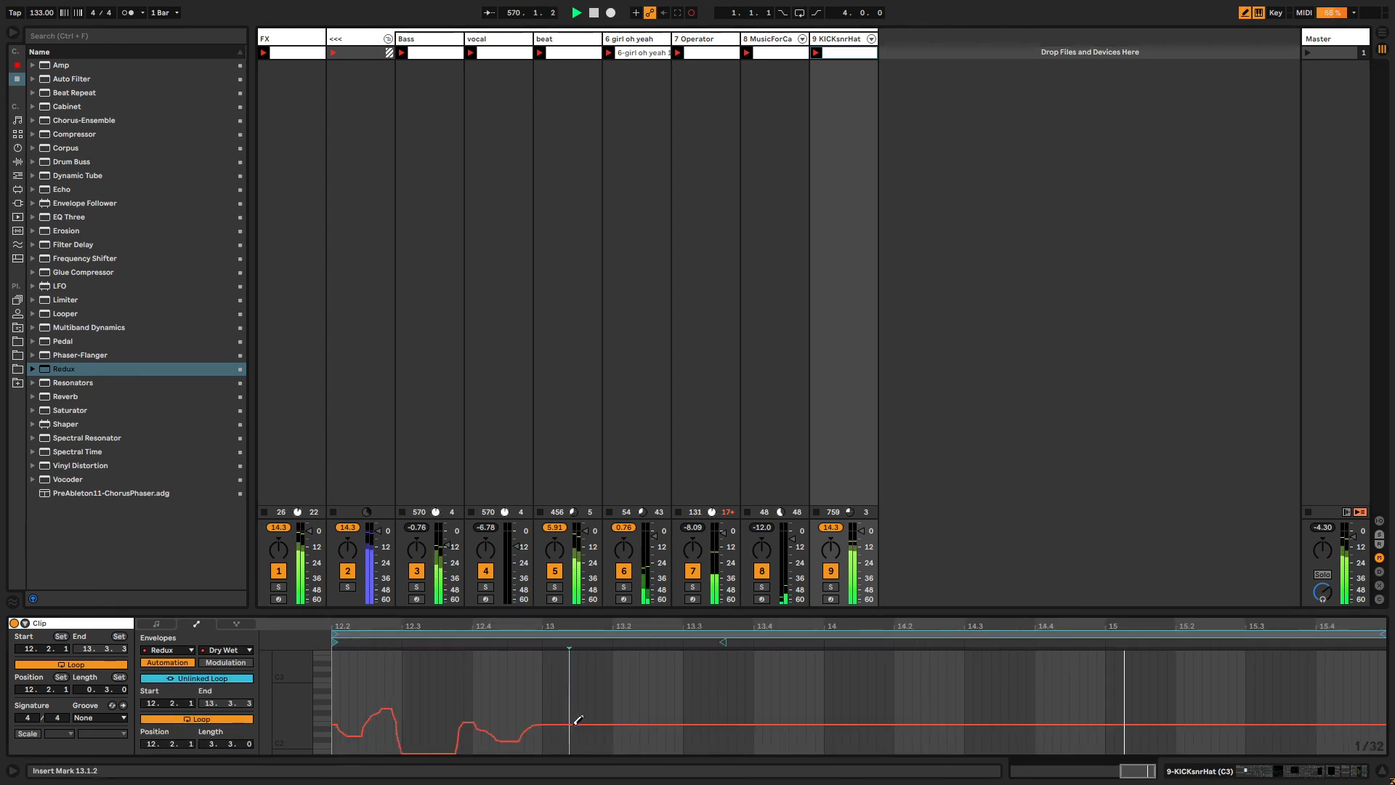
{"action": "mouse_move", "coordinate": [575, 722]}
{"action": "left_mouse_down"}
{"action": "mouse_move", "coordinate": [590, 778]}
{"action": "mouse_move", "coordinate": [1013, 767]}
{"action": "left_mouse_up"}
{"action": "key", "text": "b"}
{"action": "key", "text": "b"}
{"action": "left_click_drag", "start_coordinate": [688, 712], "coordinate": [790, 723]}
{"action": "left_click_drag", "start_coordinate": [636, 708], "coordinate": [608, 712]}
{"action": "left_click_drag", "start_coordinate": [888, 725], "coordinate": [1124, 754]}
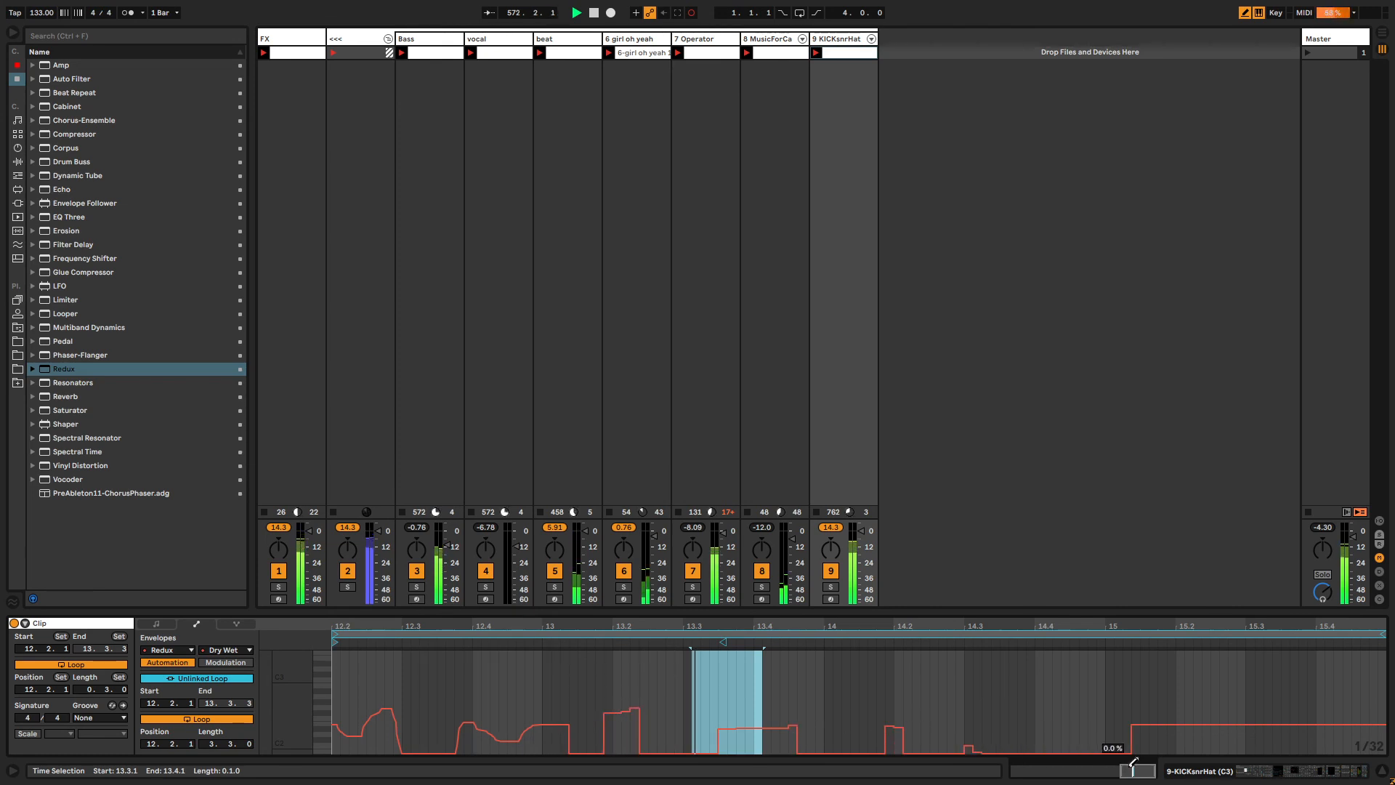
Move the envelope loop end to bar 15 and duplicate the selected Dry/Wet envelope section.
{"action": "left_click_drag", "start_coordinate": [1382, 633], "coordinate": [1119, 633]}
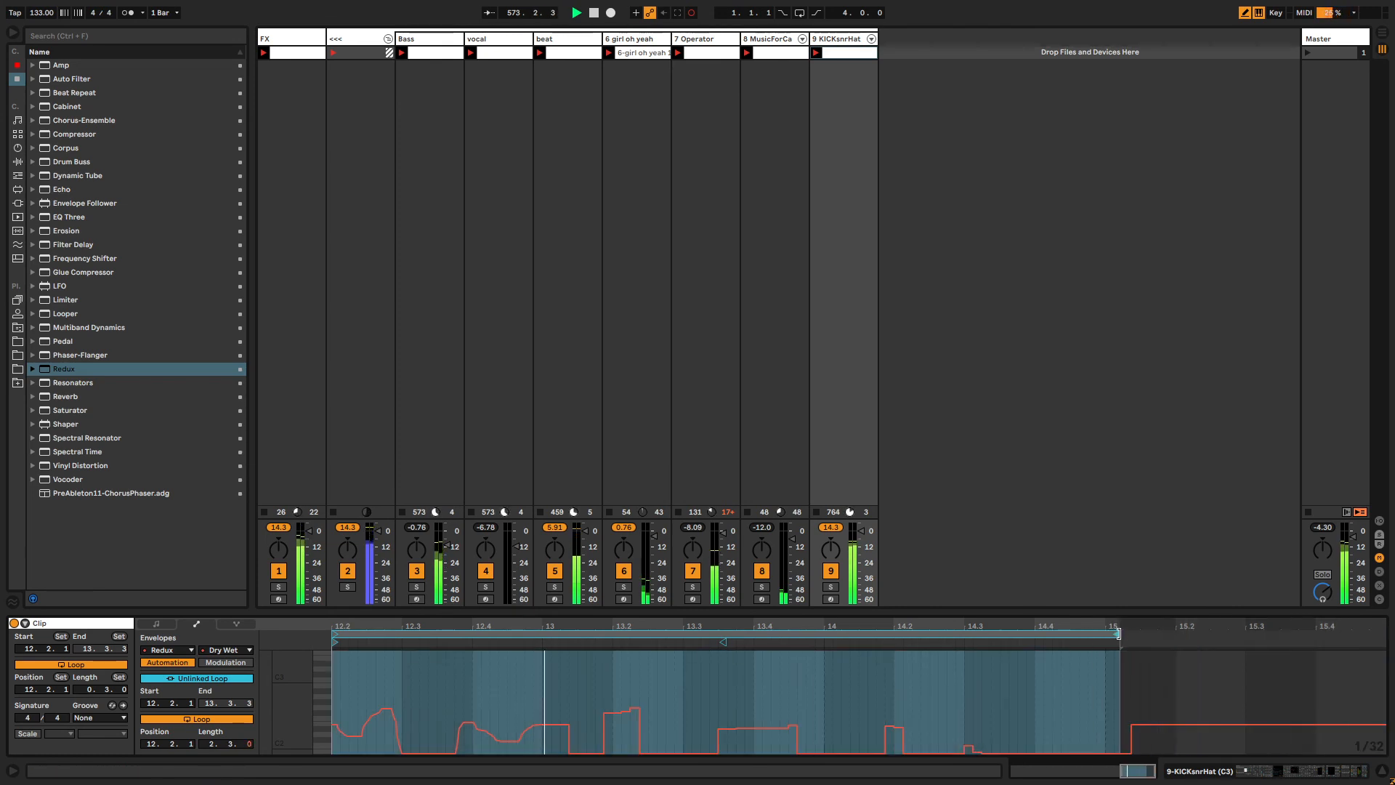
{"action": "key", "text": "b"}
{"action": "right_click", "coordinate": [460, 670]}
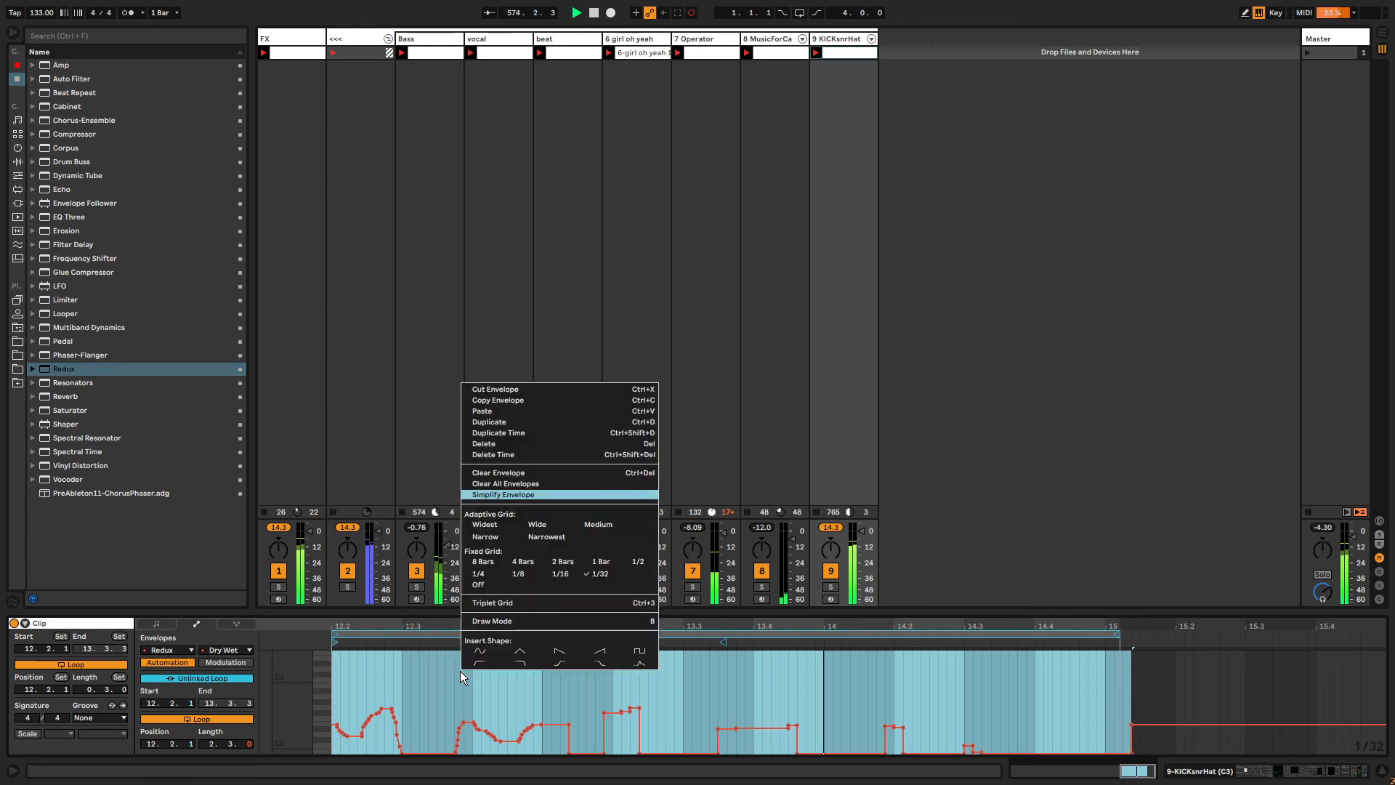
{"action": "left_click", "coordinate": [639, 416]}
Duplicate the BeatRepeat effect rack on the KICKsnrHat track and turn the copy's FX Select macro.
{"action": "left_click", "coordinate": [831, 40]}
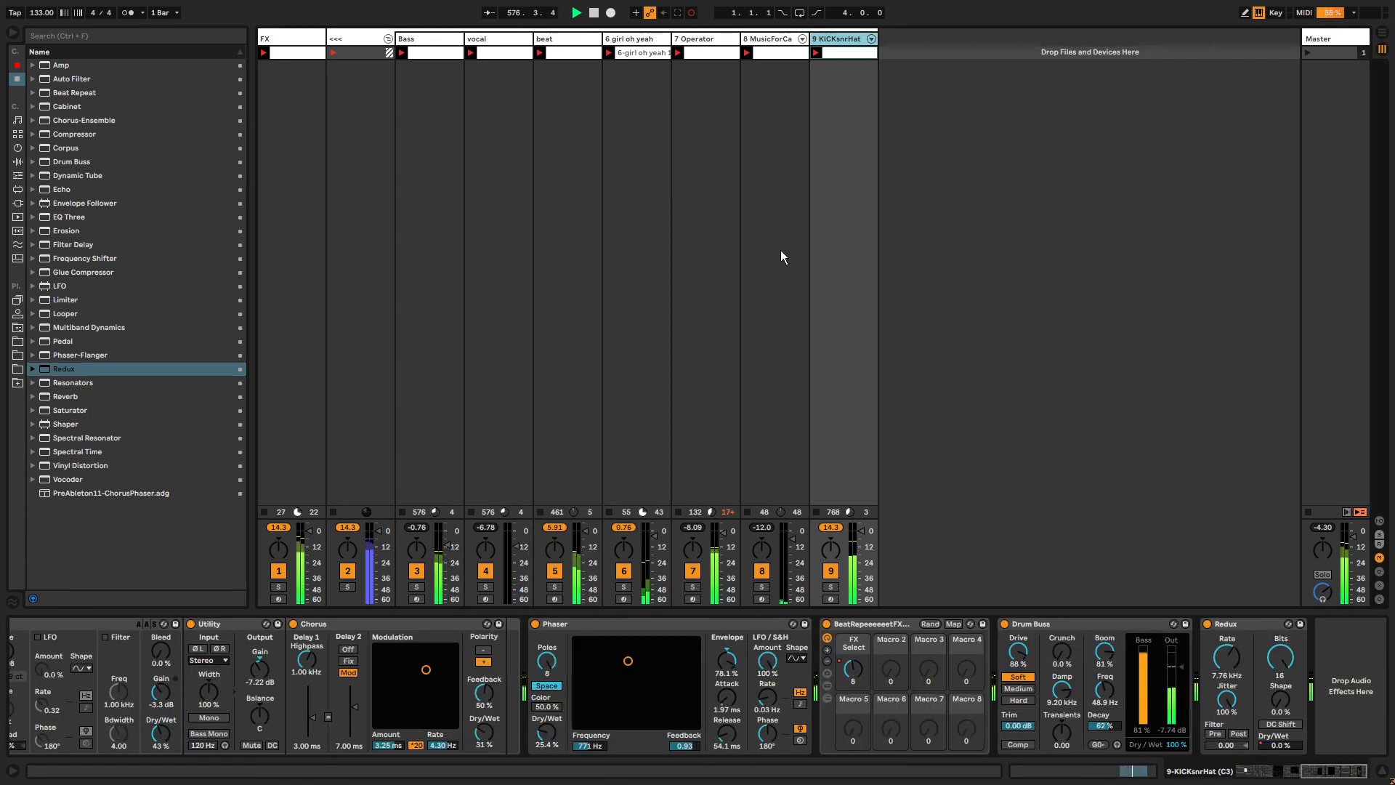
{"action": "left_click", "coordinate": [866, 637]}
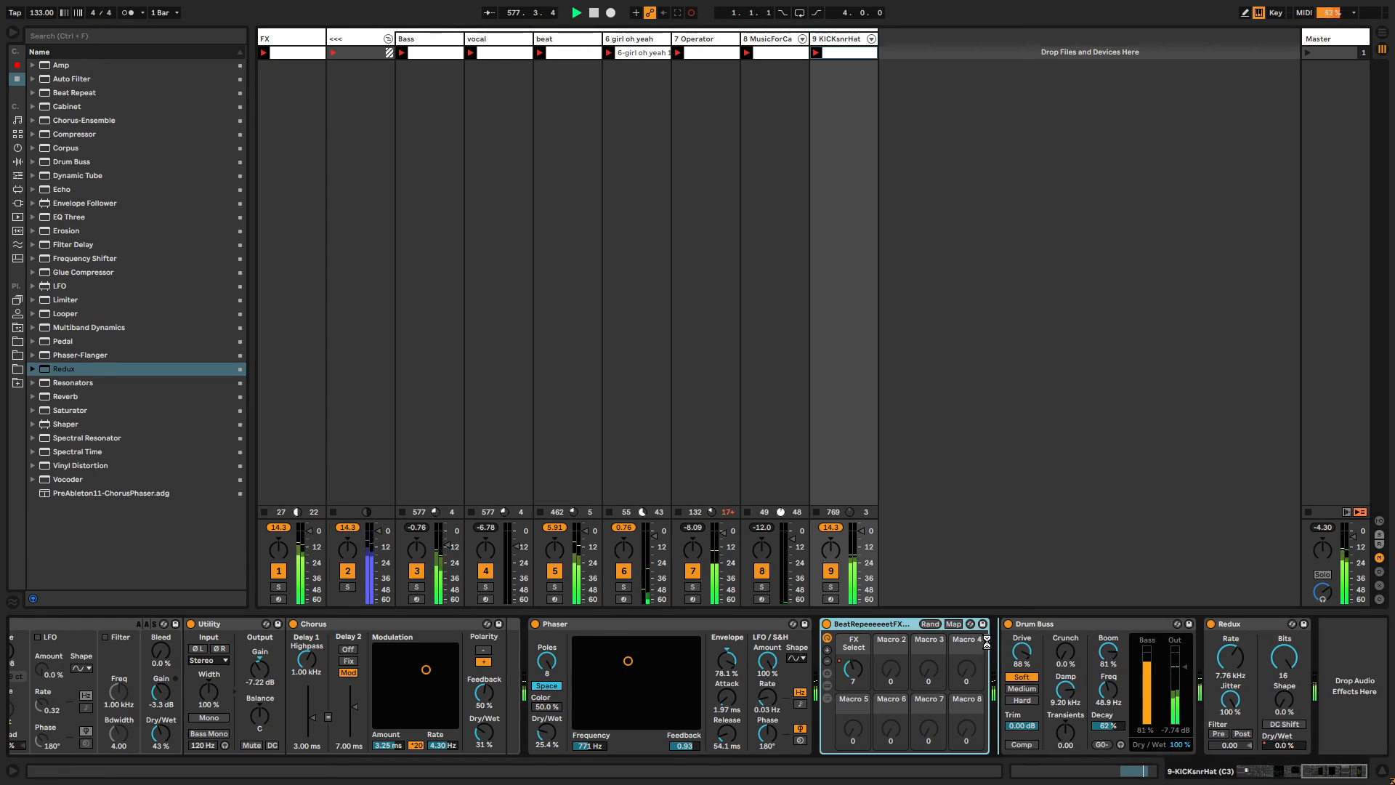
{"action": "key", "text": "ctrl+d"}
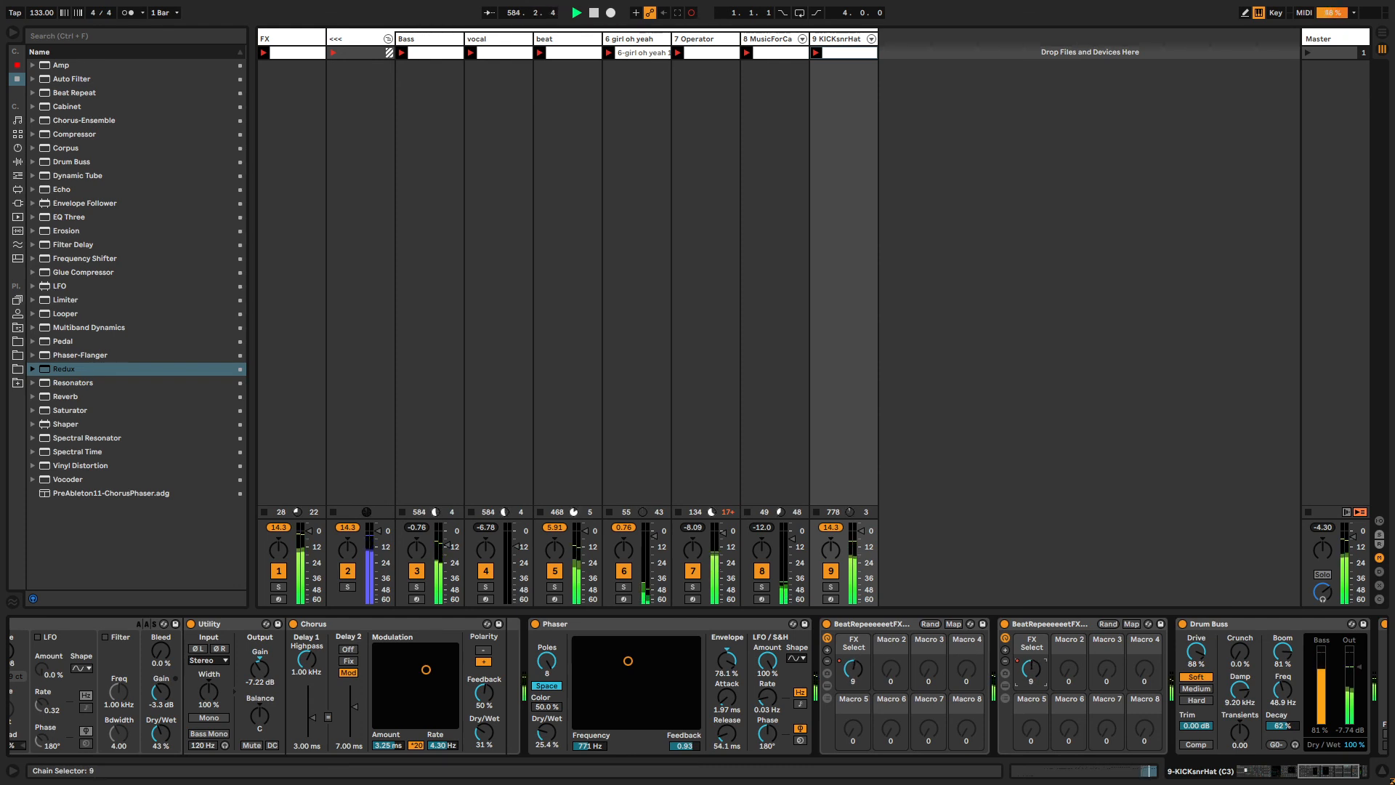
{"action": "mouse_move", "coordinate": [1028, 672]}
{"action": "left_mouse_down"}
{"action": "mouse_move", "coordinate": [1038, 654]}
{"action": "mouse_move", "coordinate": [1037, 677]}
{"action": "left_mouse_up"}
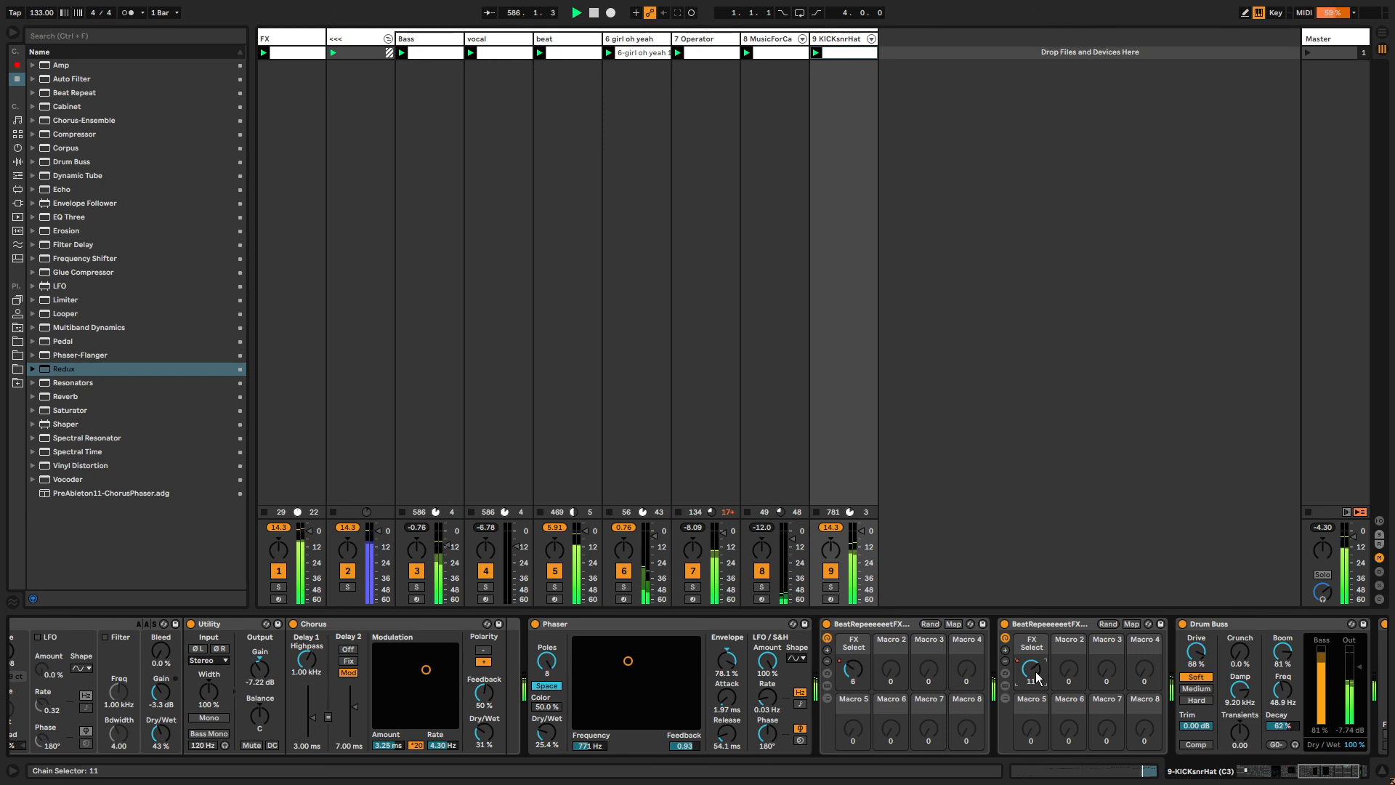
Show the copied rack's Device On automation as an unlinked clip envelope and set its length.
{"action": "right_click", "coordinate": [1008, 623]}
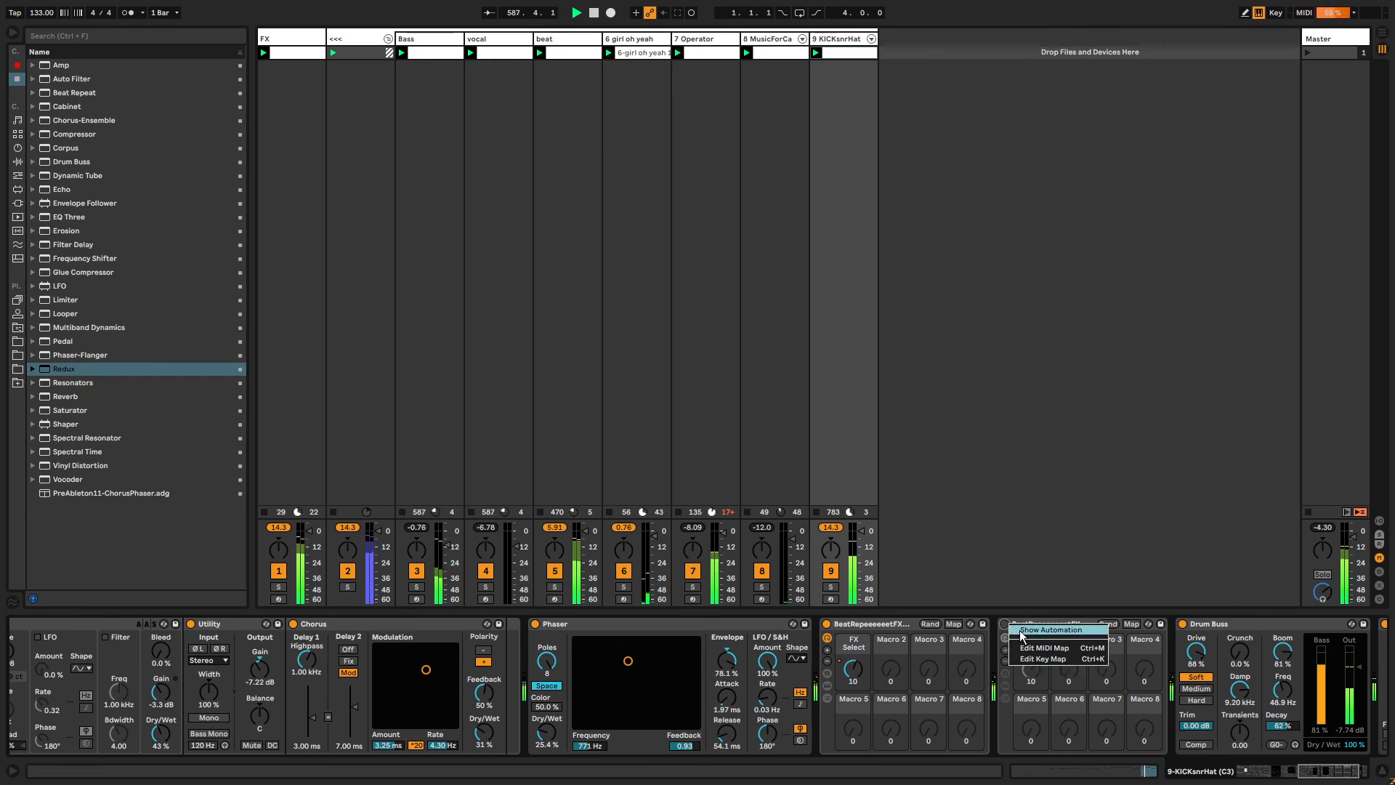
{"action": "left_click", "coordinate": [1018, 630]}
{"action": "key", "text": "b"}
{"action": "left_click", "coordinate": [1021, 659]}
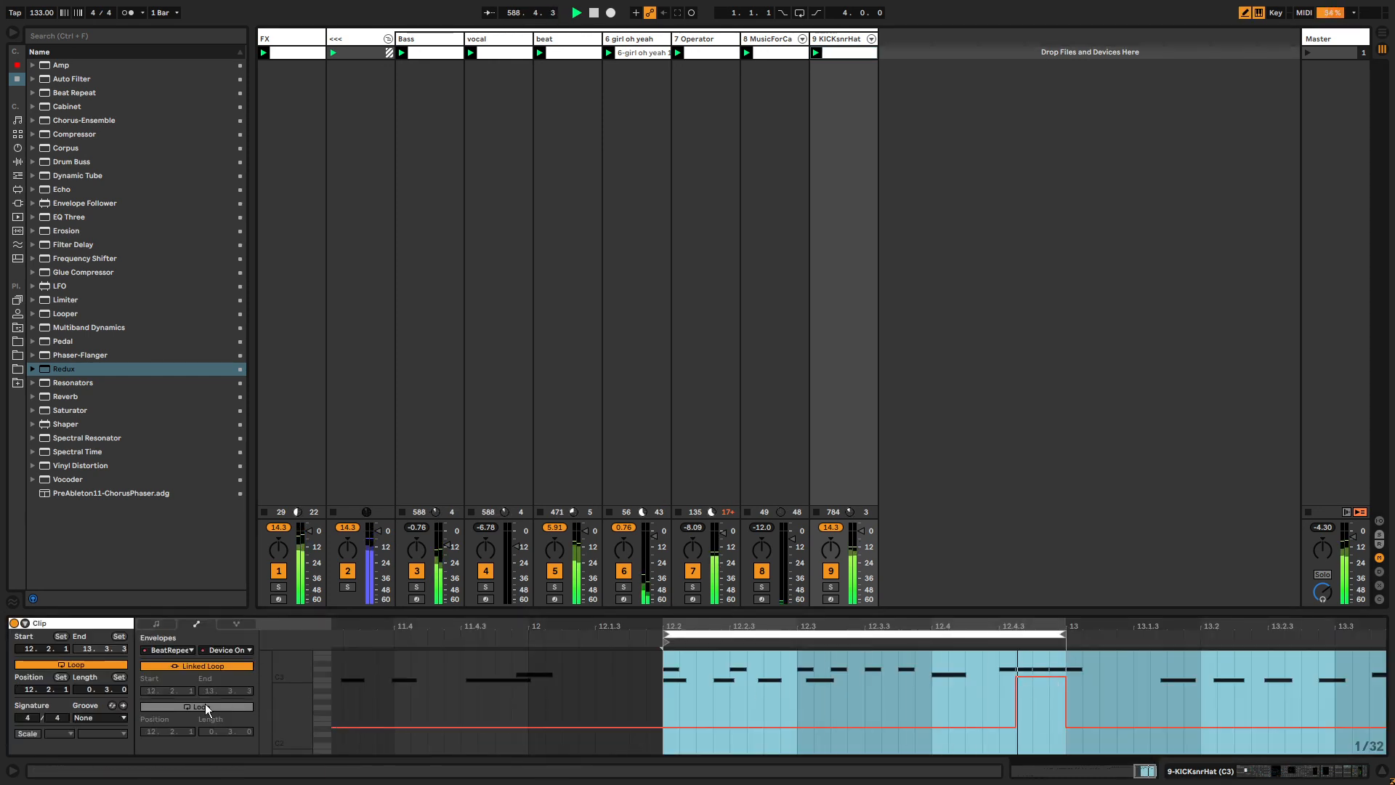
{"action": "left_click", "coordinate": [203, 667]}
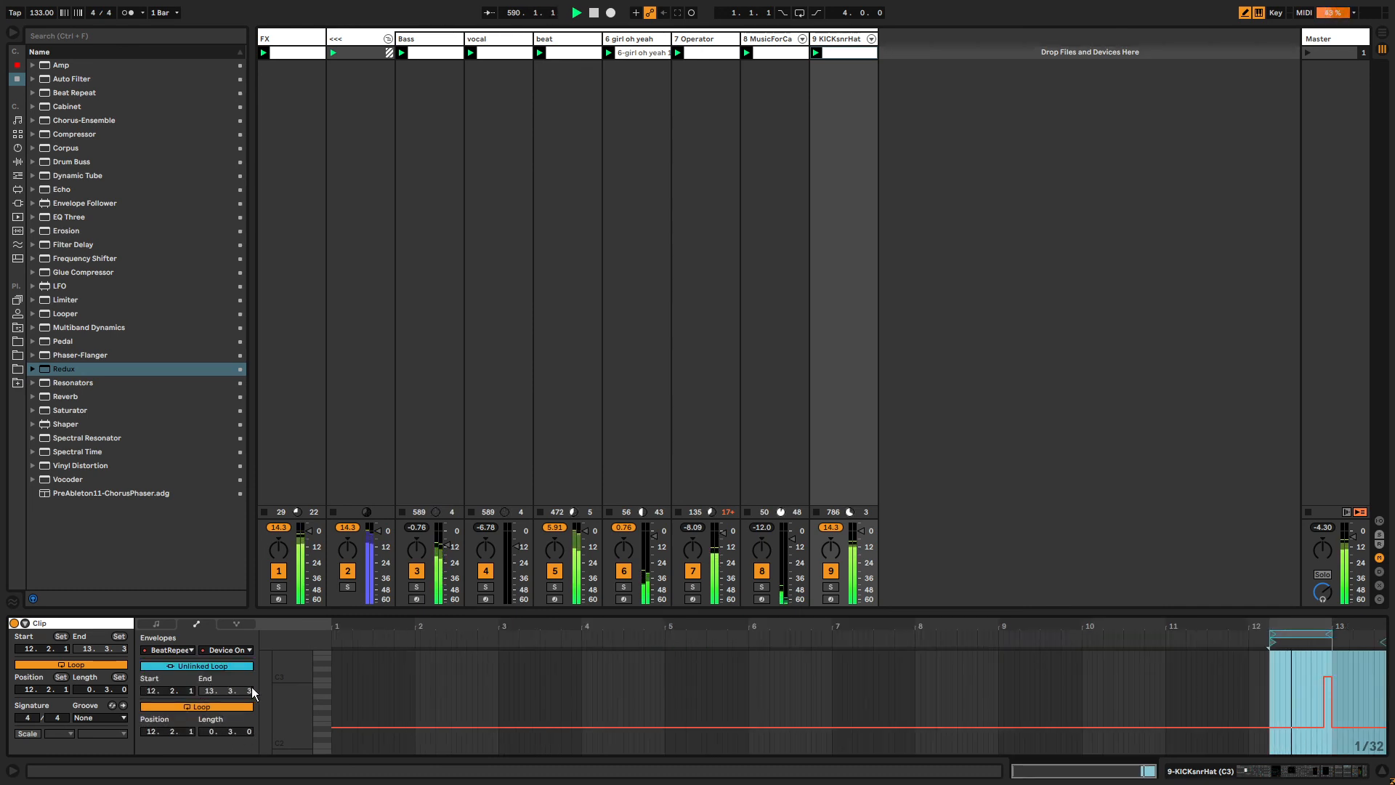
{"action": "left_click_drag", "start_coordinate": [247, 731], "coordinate": [514, 703]}
{"action": "left_click_drag", "start_coordinate": [1329, 670], "coordinate": [1376, 674]}
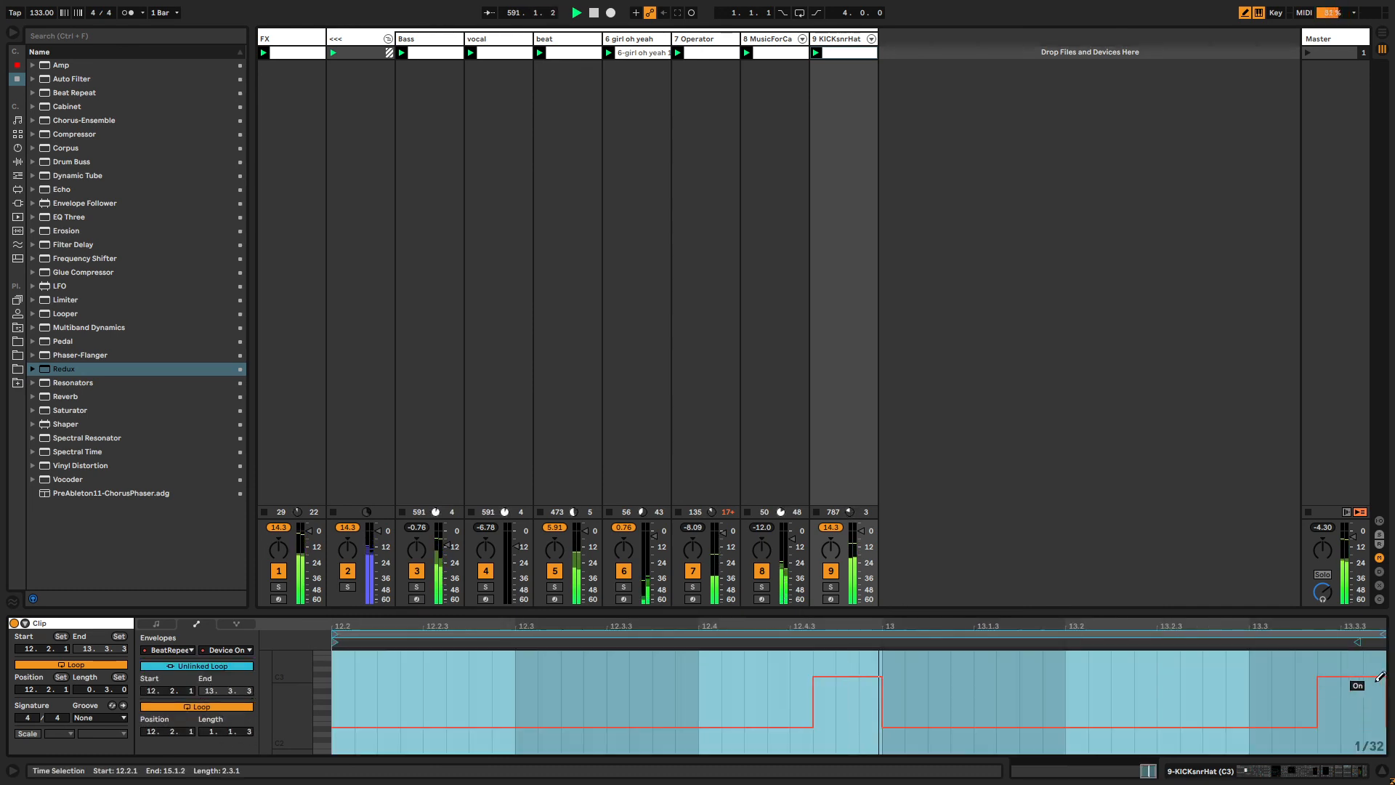
{"action": "left_click_drag", "start_coordinate": [245, 731], "coordinate": [246, 686]}
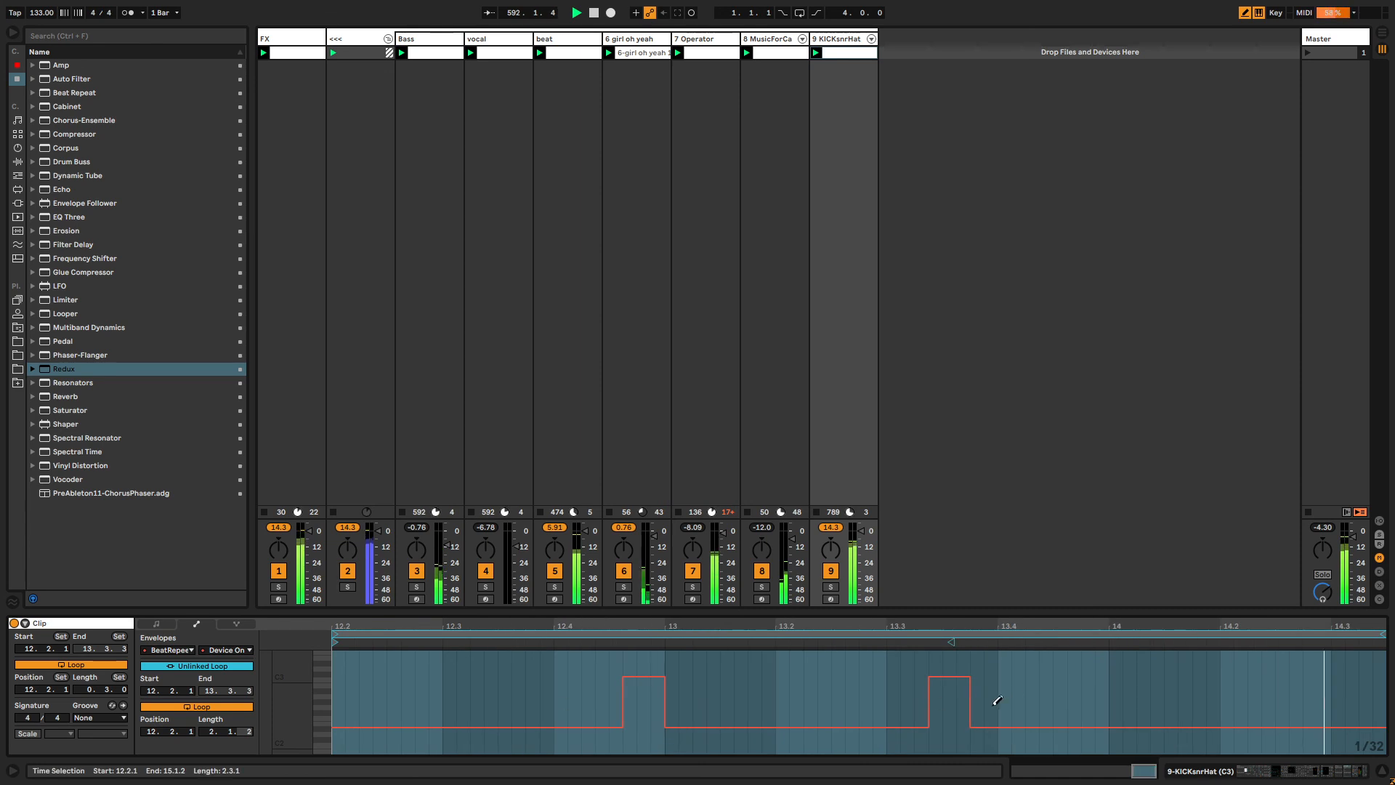
Draw alternating on and off blocks into the copied rack's Device On envelope.
{"action": "left_click_drag", "start_coordinate": [953, 670], "coordinate": [1089, 670]}
{"action": "left_click_drag", "start_coordinate": [1346, 676], "coordinate": [1382, 676]}
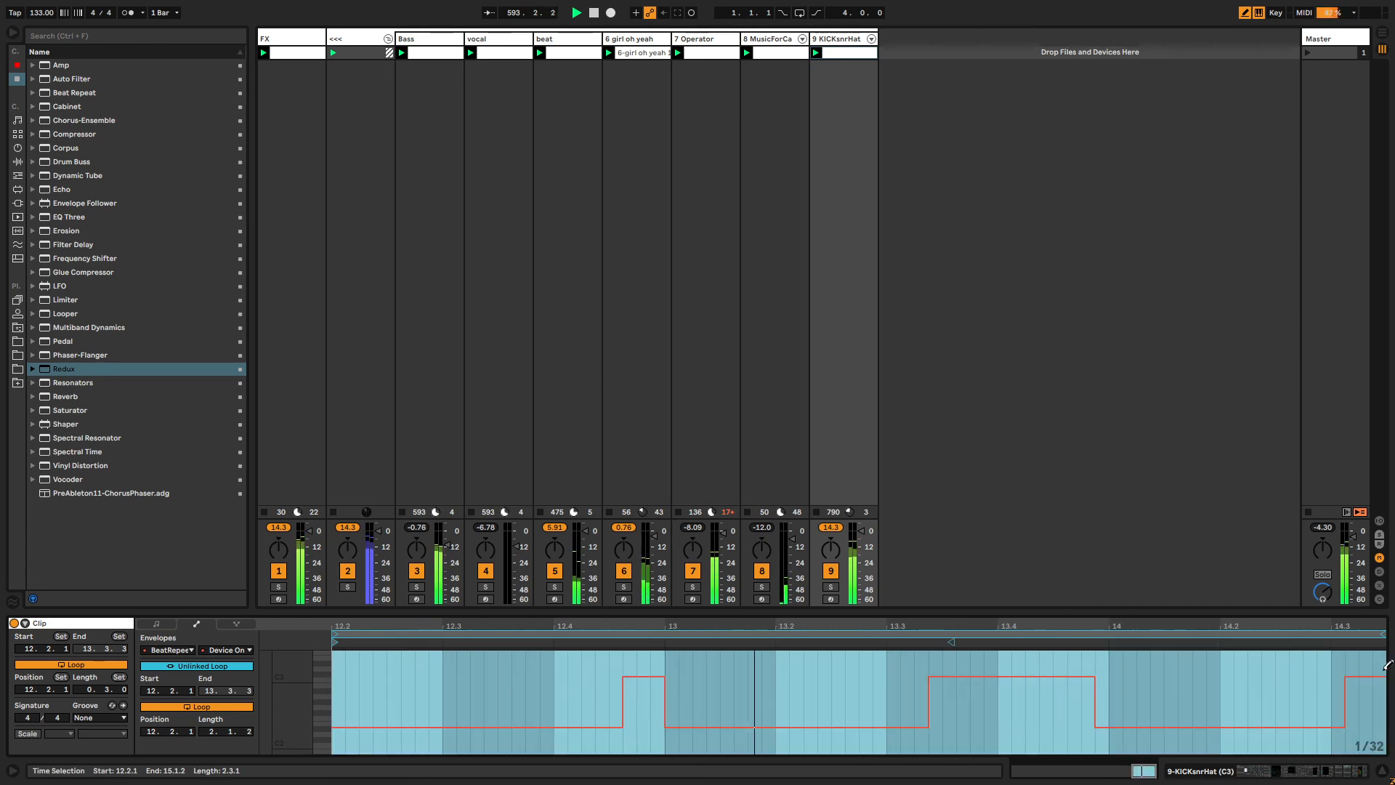
{"action": "key", "text": "b"}
{"action": "left_click_drag", "start_coordinate": [780, 681], "coordinate": [821, 675]}
{"action": "key", "text": "b"}
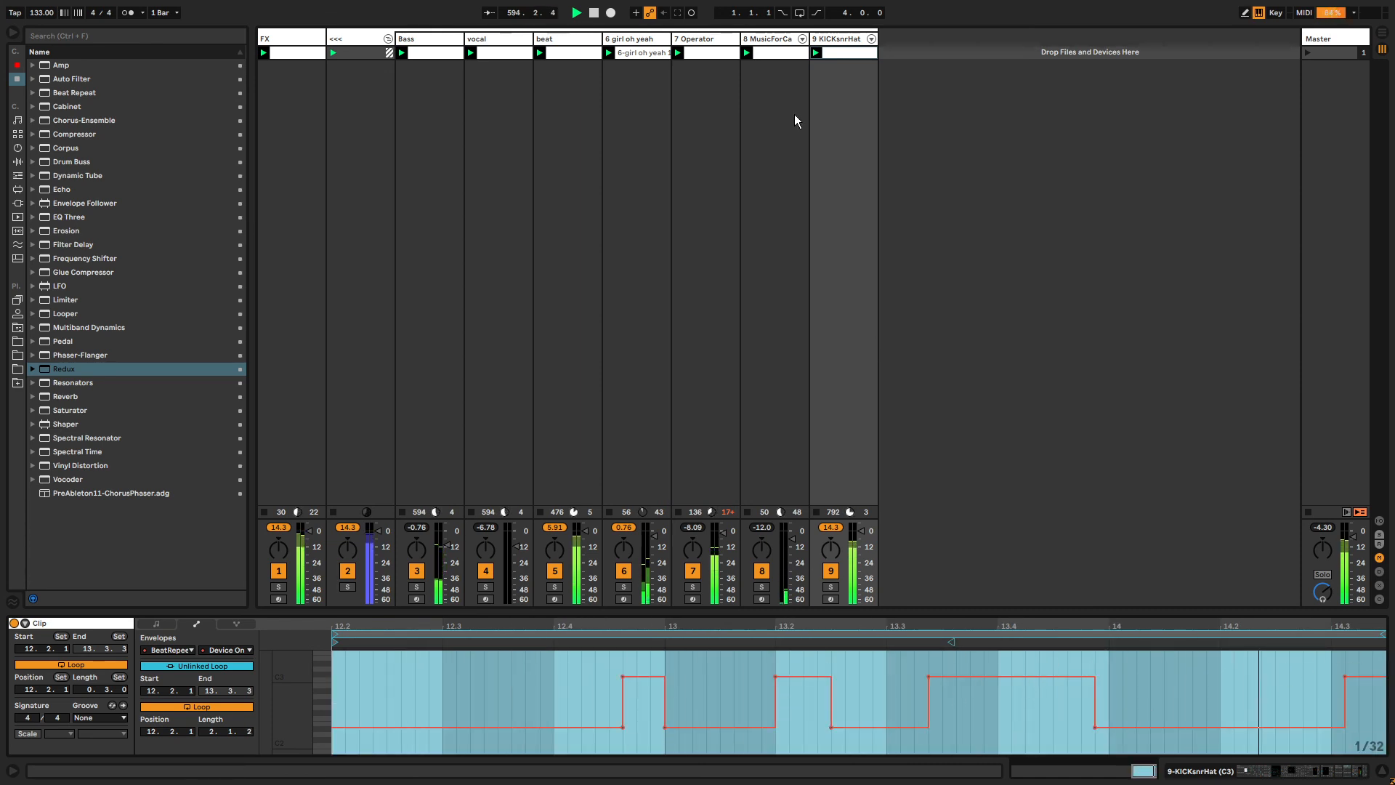
Reopen the Device On envelope and redraw it so only two short on-sections remain around 13.2 and 13.3.
{"action": "double_click", "coordinate": [827, 40]}
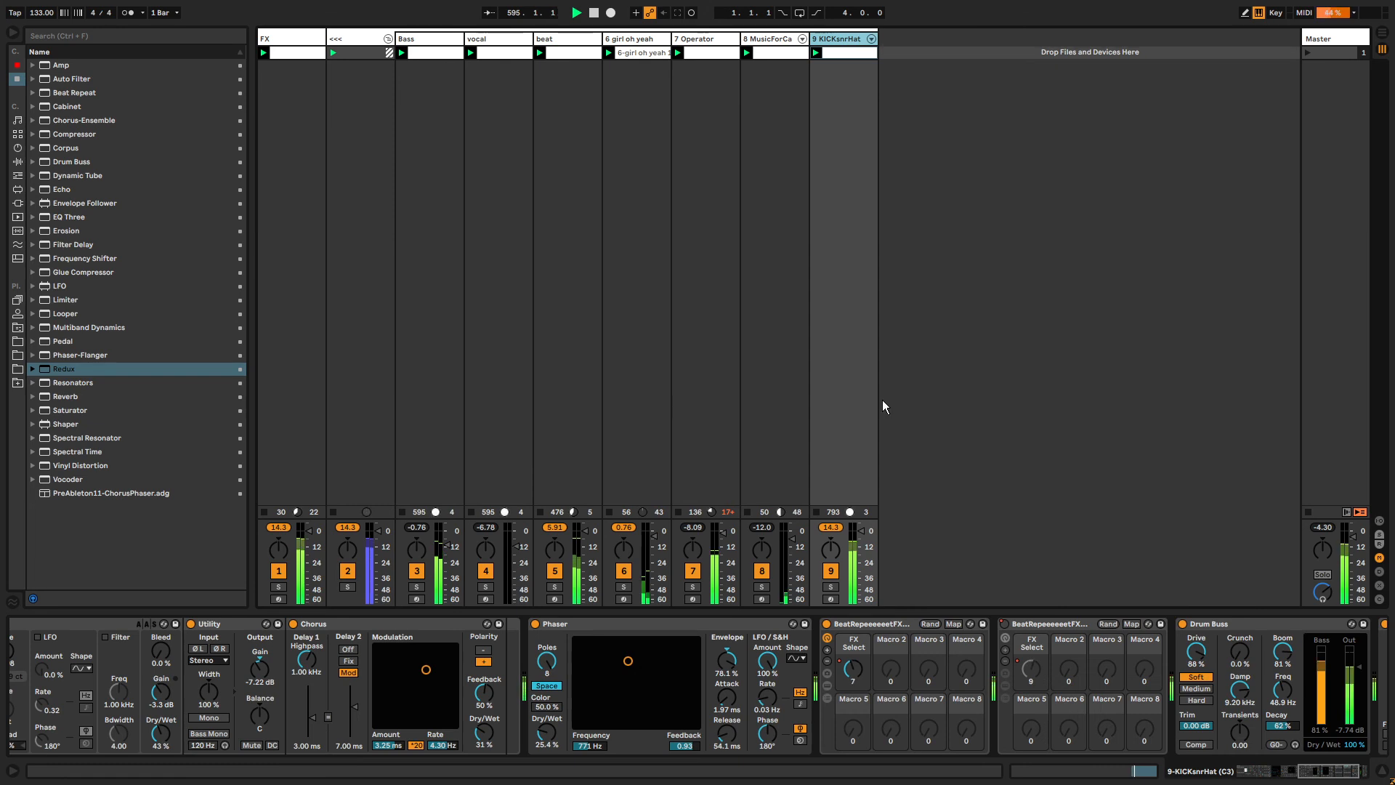
{"action": "right_click", "coordinate": [1008, 624]}
{"action": "left_click", "coordinate": [1013, 629]}
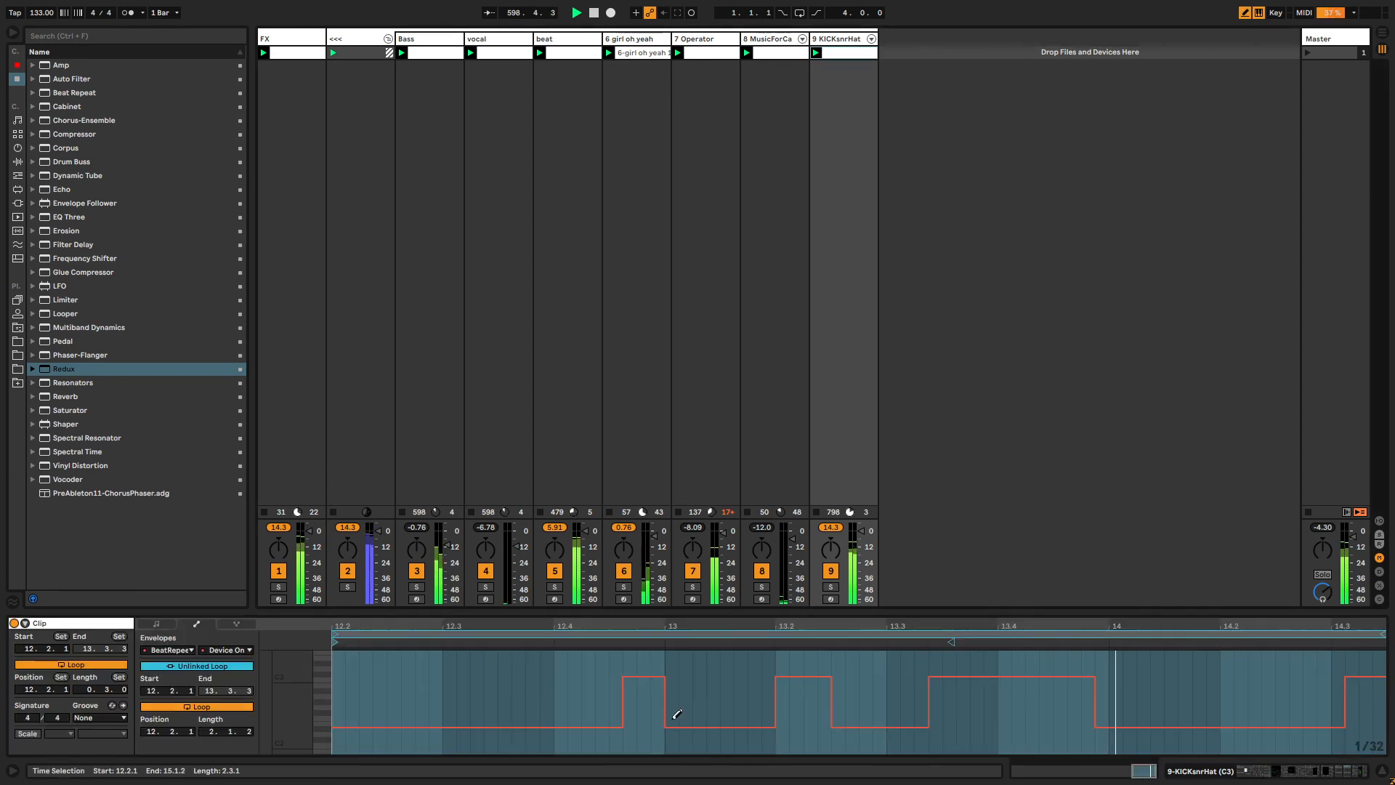
{"action": "left_click_drag", "start_coordinate": [625, 719], "coordinate": [864, 723]}
{"action": "left_click_drag", "start_coordinate": [1095, 717], "coordinate": [980, 718]}
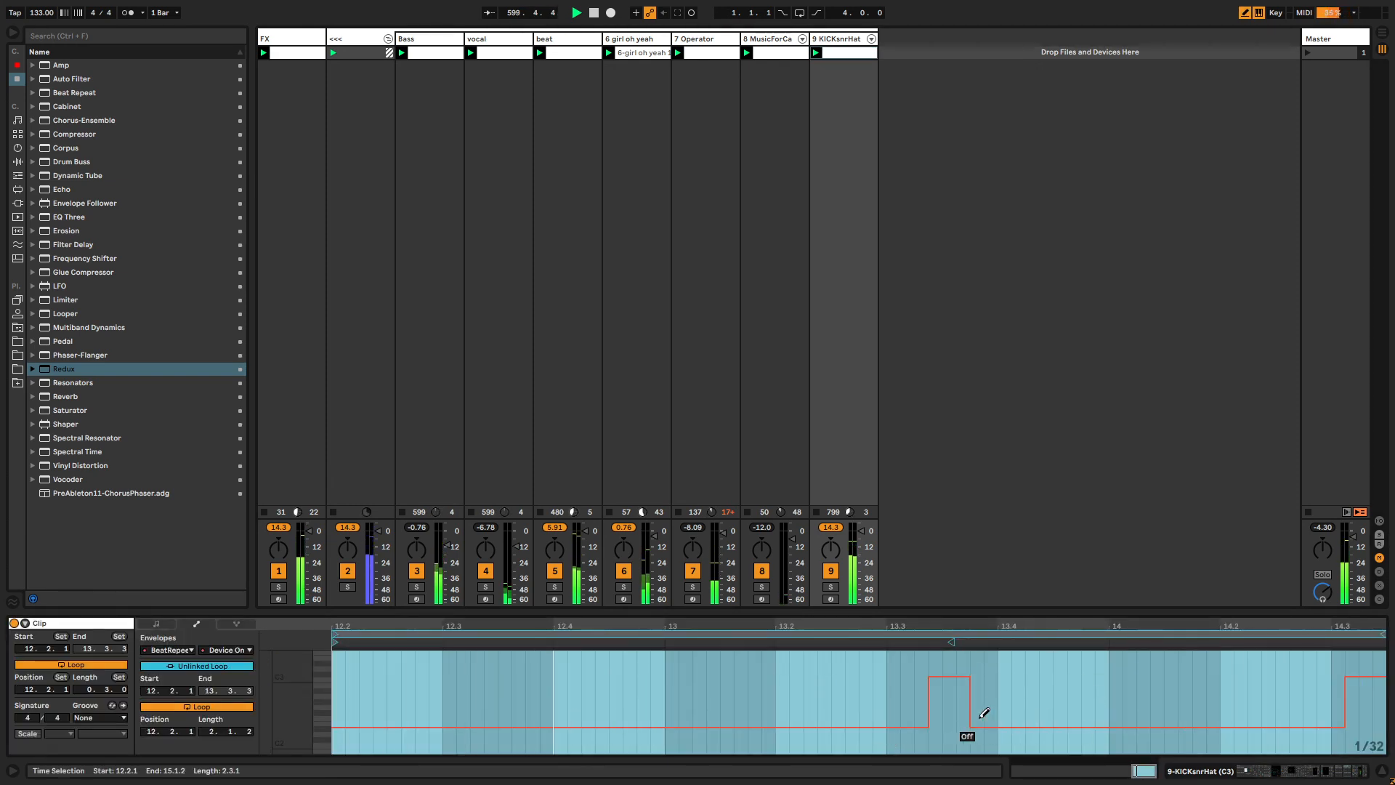
{"action": "left_click_drag", "start_coordinate": [835, 678], "coordinate": [794, 669]}
{"action": "left_click_drag", "start_coordinate": [1323, 716], "coordinate": [1384, 720]}
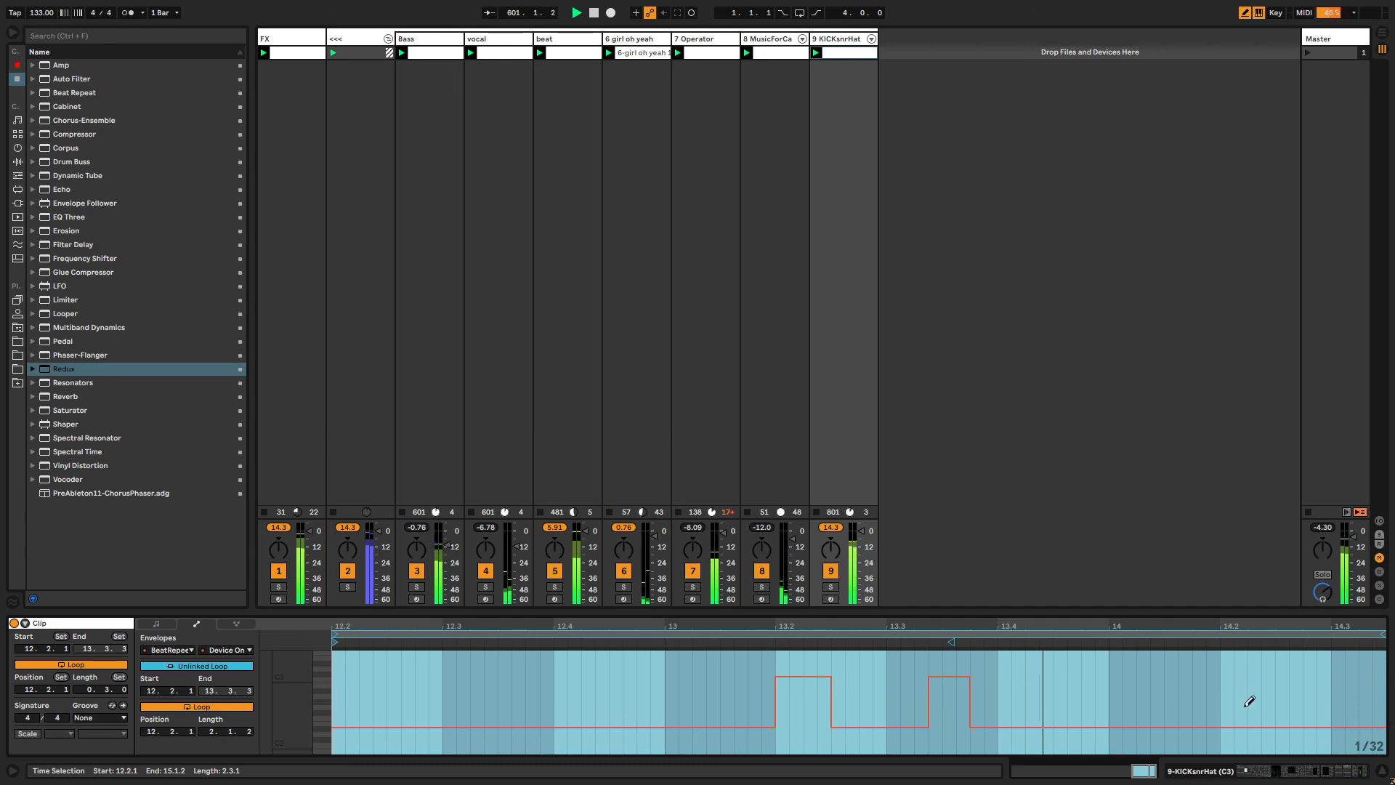
{"action": "key", "text": "b"}
Select the FX track and raise its Warp & Flubber macro to about 104.
{"action": "double_click", "coordinate": [832, 40]}
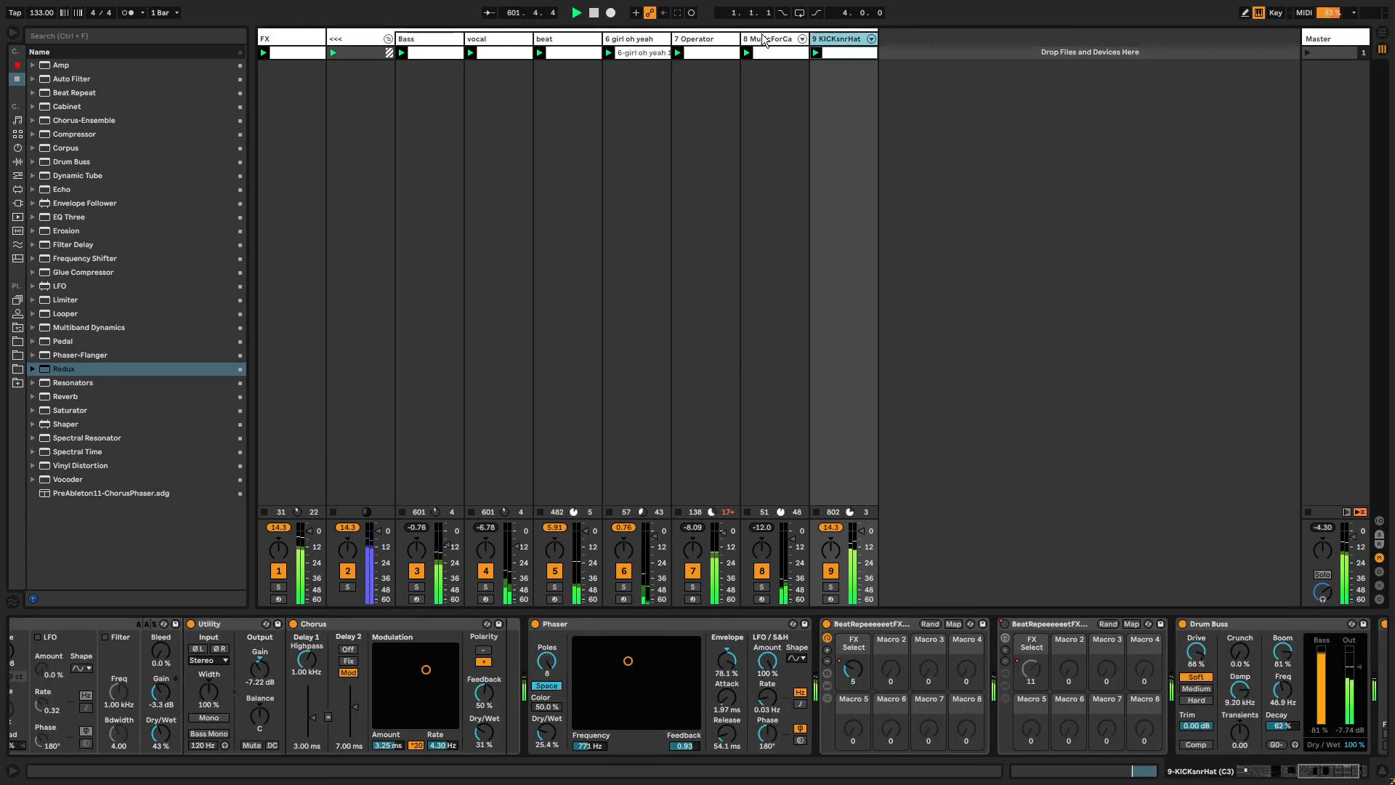
{"action": "left_click", "coordinate": [296, 38]}
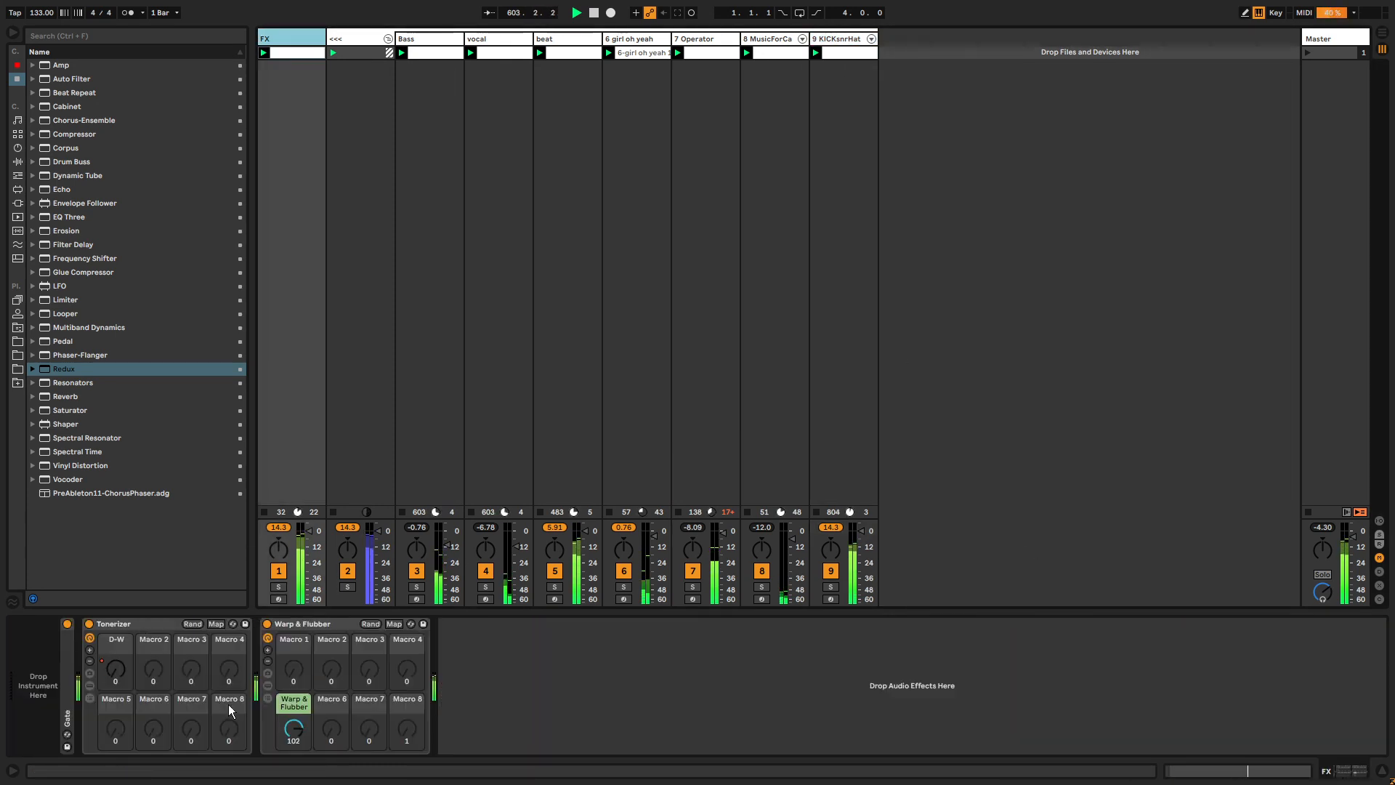
{"action": "left_click_drag", "start_coordinate": [281, 729], "coordinate": [280, 713]}
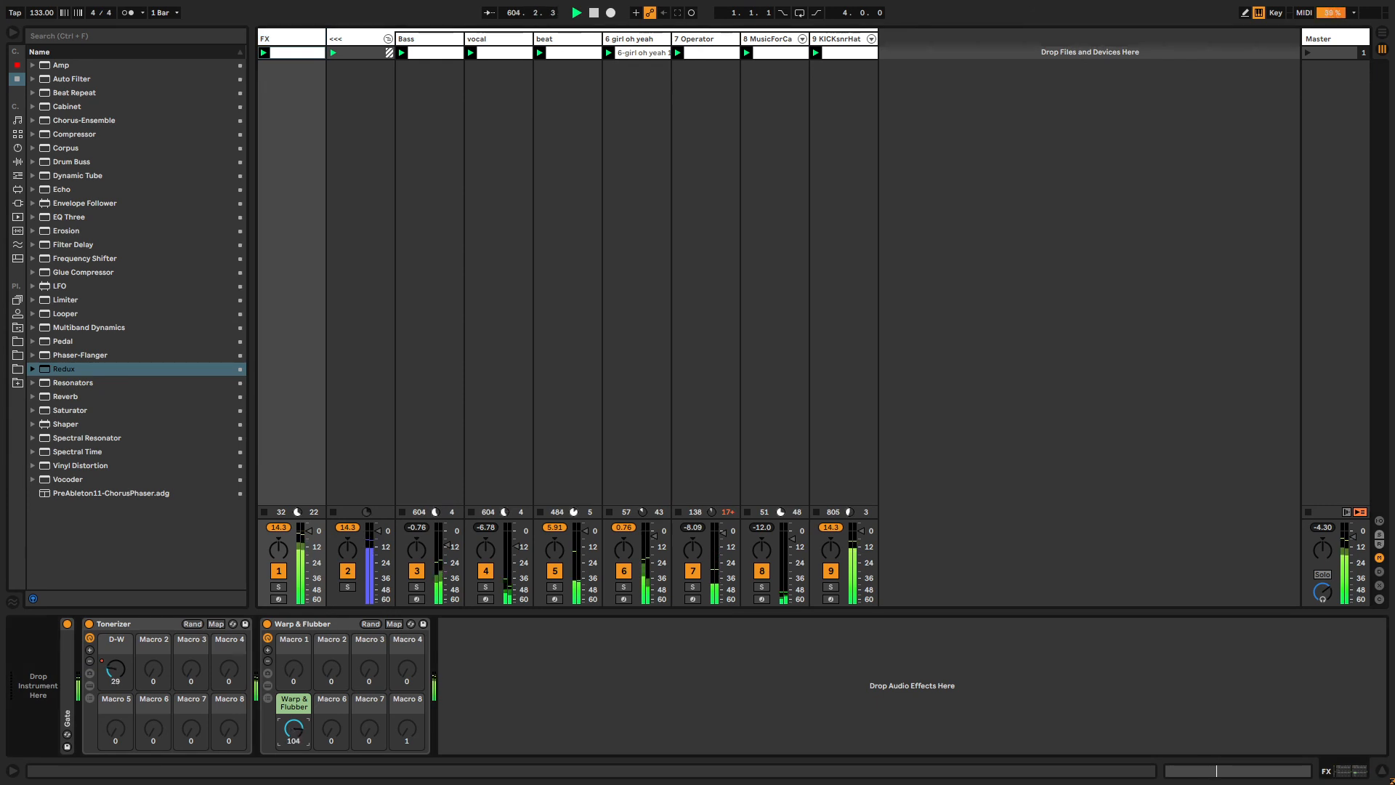
Switch to the Resolume Avenue display window and drag the song tempo down to 20 BPM.
{"action": "key", "text": "alt+Tab"}
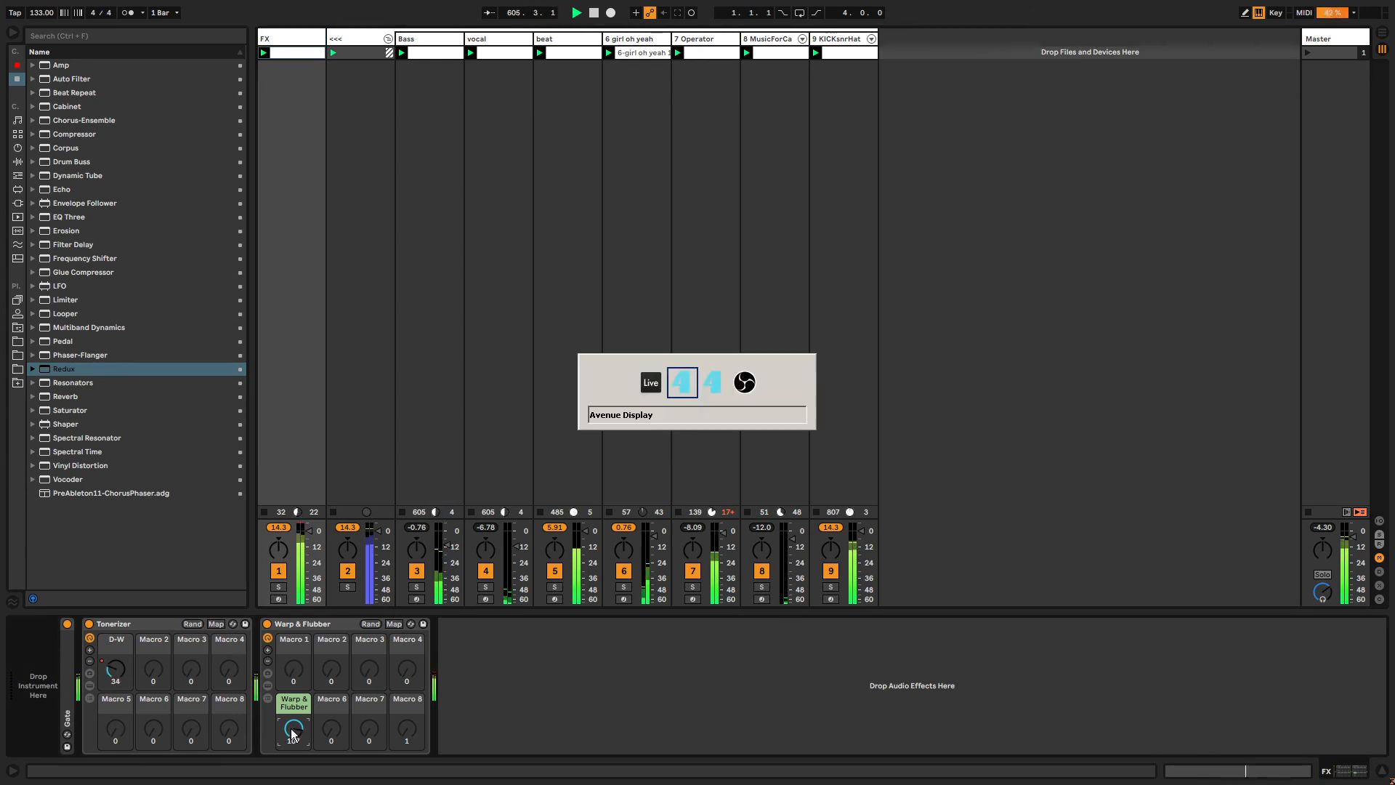
{"action": "key", "text": "alt+Tab"}
{"action": "key", "text": "alt+Tab"}
{"action": "key", "text": "alt+Tab"}
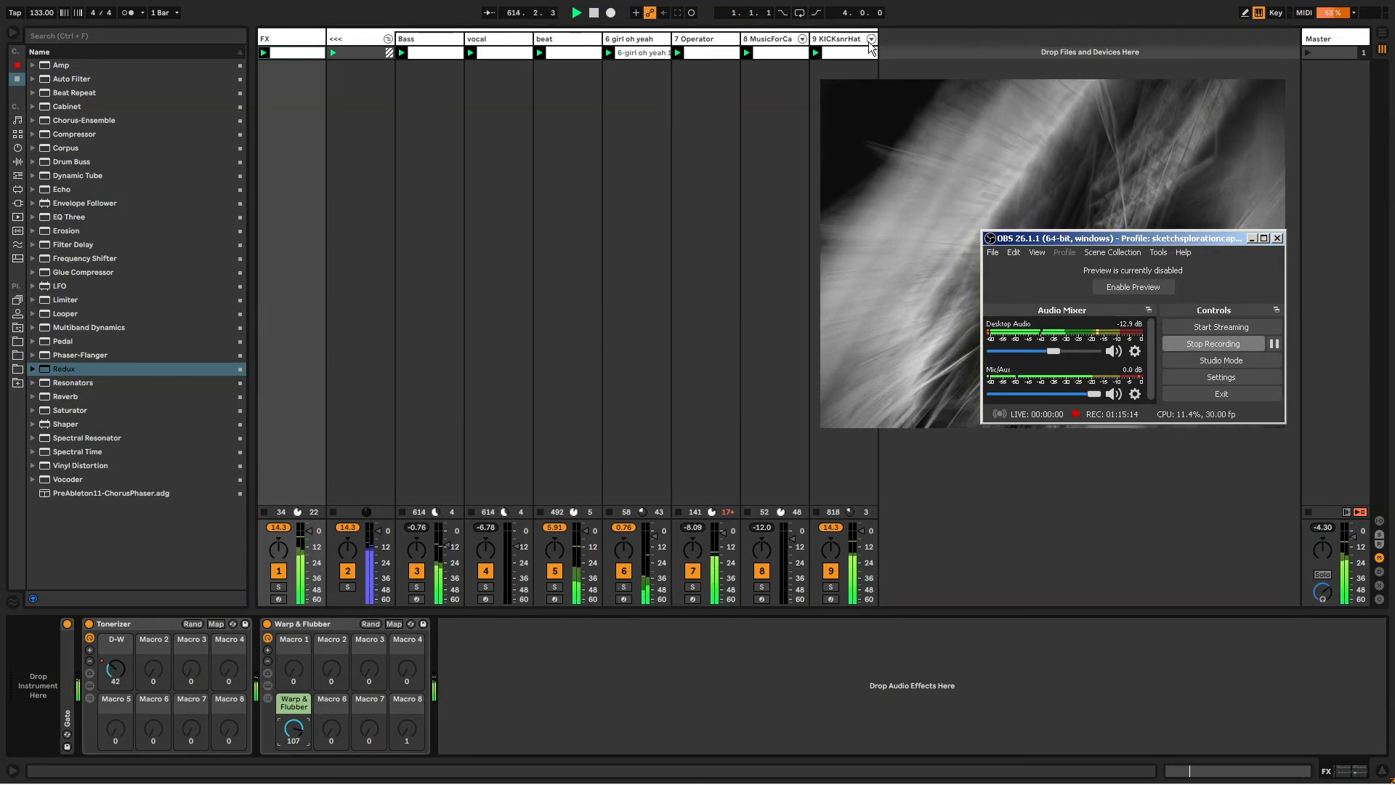
{"action": "left_click_drag", "start_coordinate": [44, 14], "coordinate": [44, 98]}
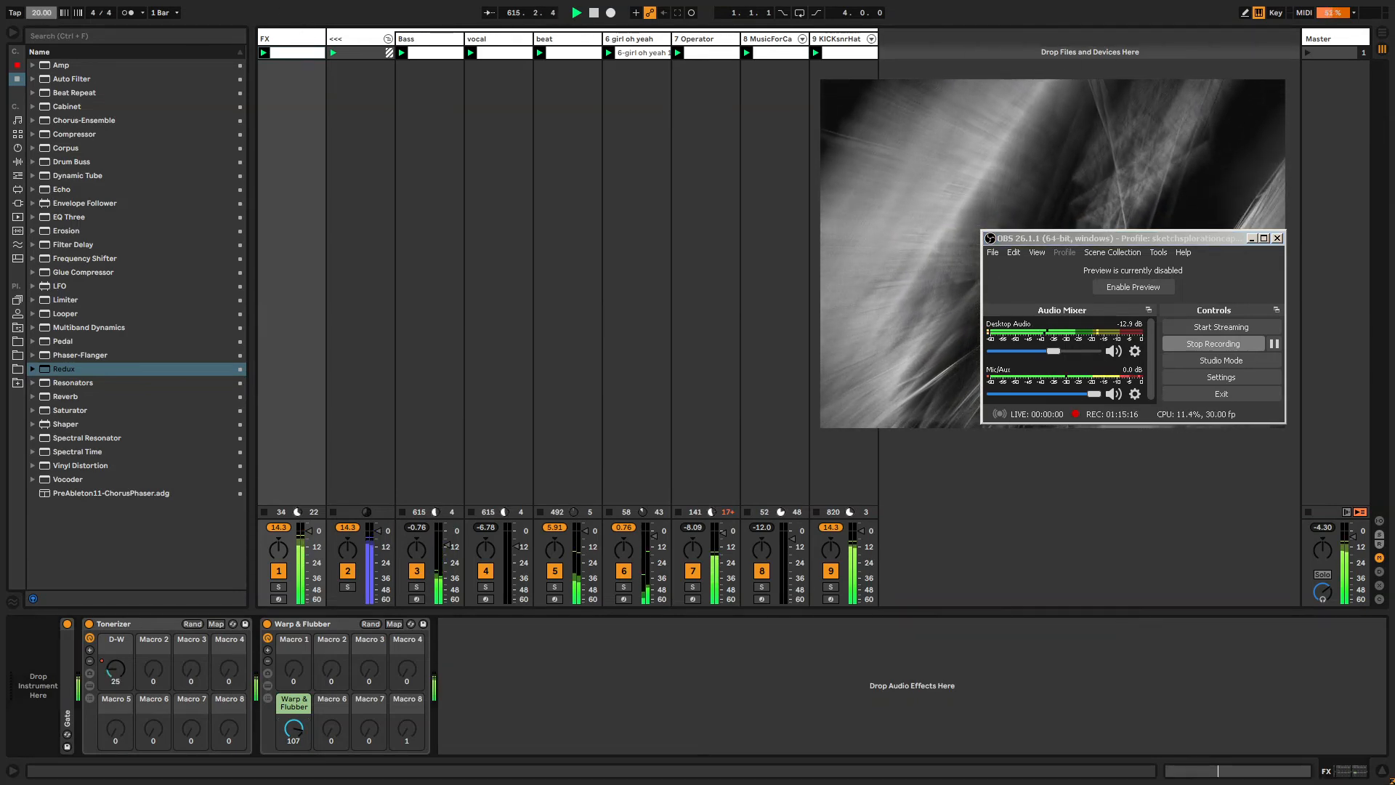
Sweep the song tempo up and down, then set it to 131 BPM.
{"action": "left_click_drag", "start_coordinate": [43, 13], "coordinate": [44, 86]}
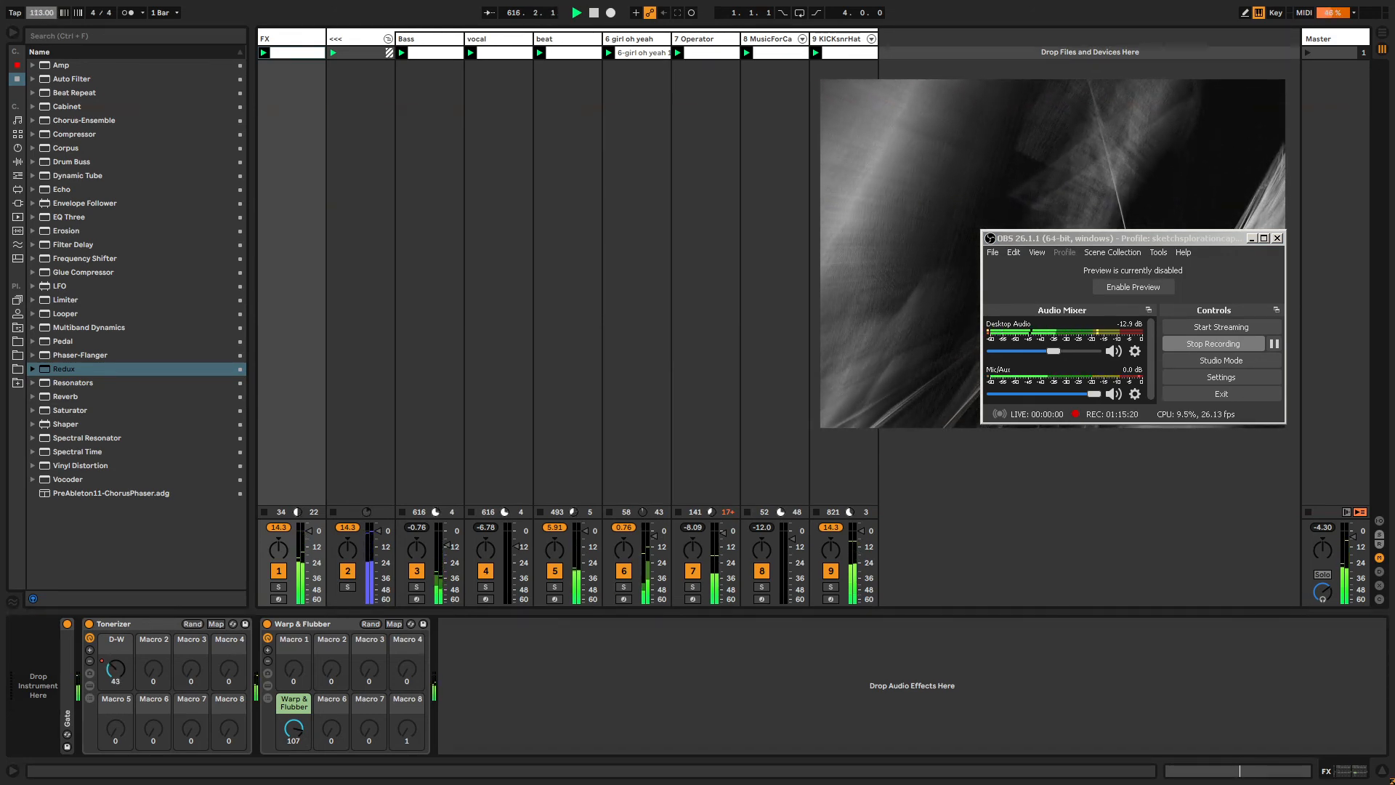
{"action": "left_click_drag", "start_coordinate": [43, 13], "coordinate": [44, 0]}
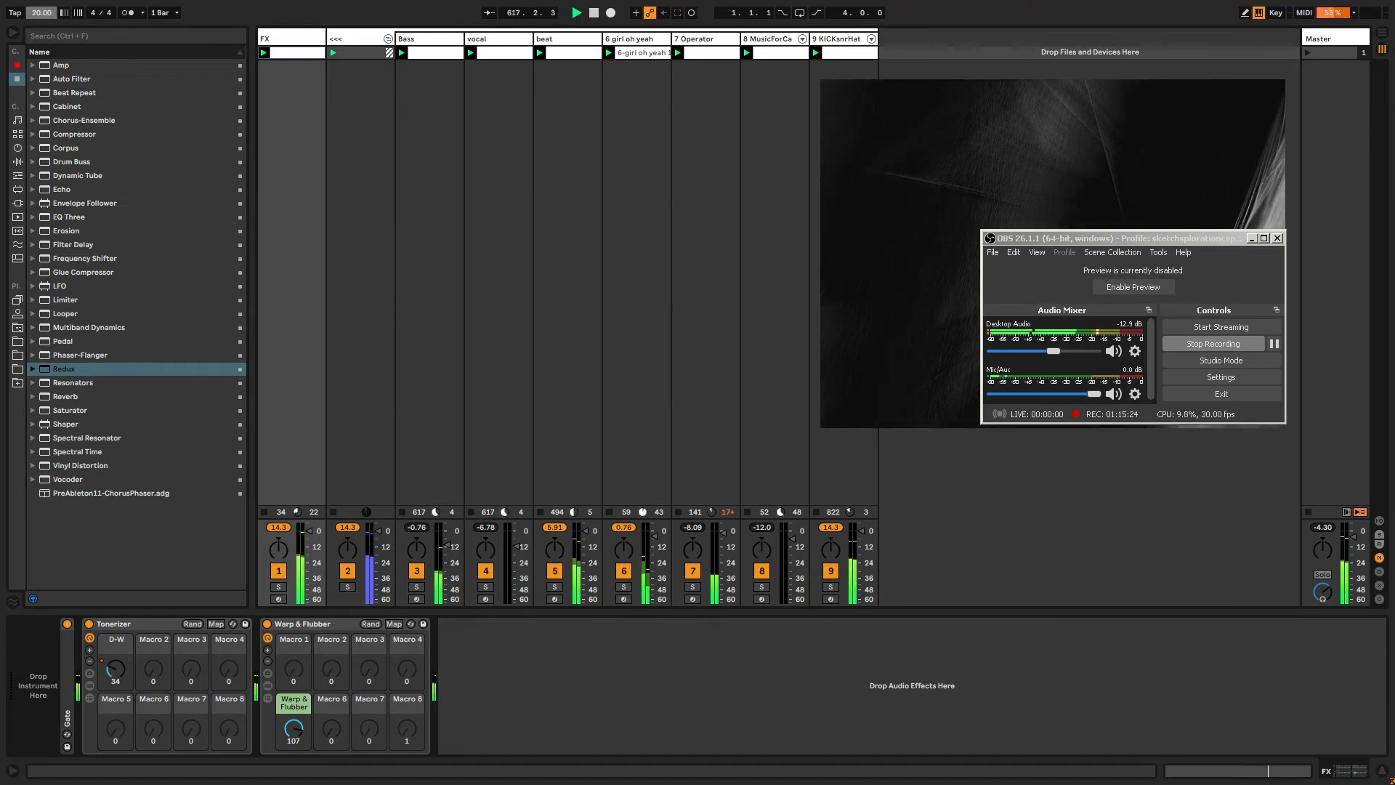
{"action": "left_click_drag", "start_coordinate": [47, 11], "coordinate": [47, 42]}
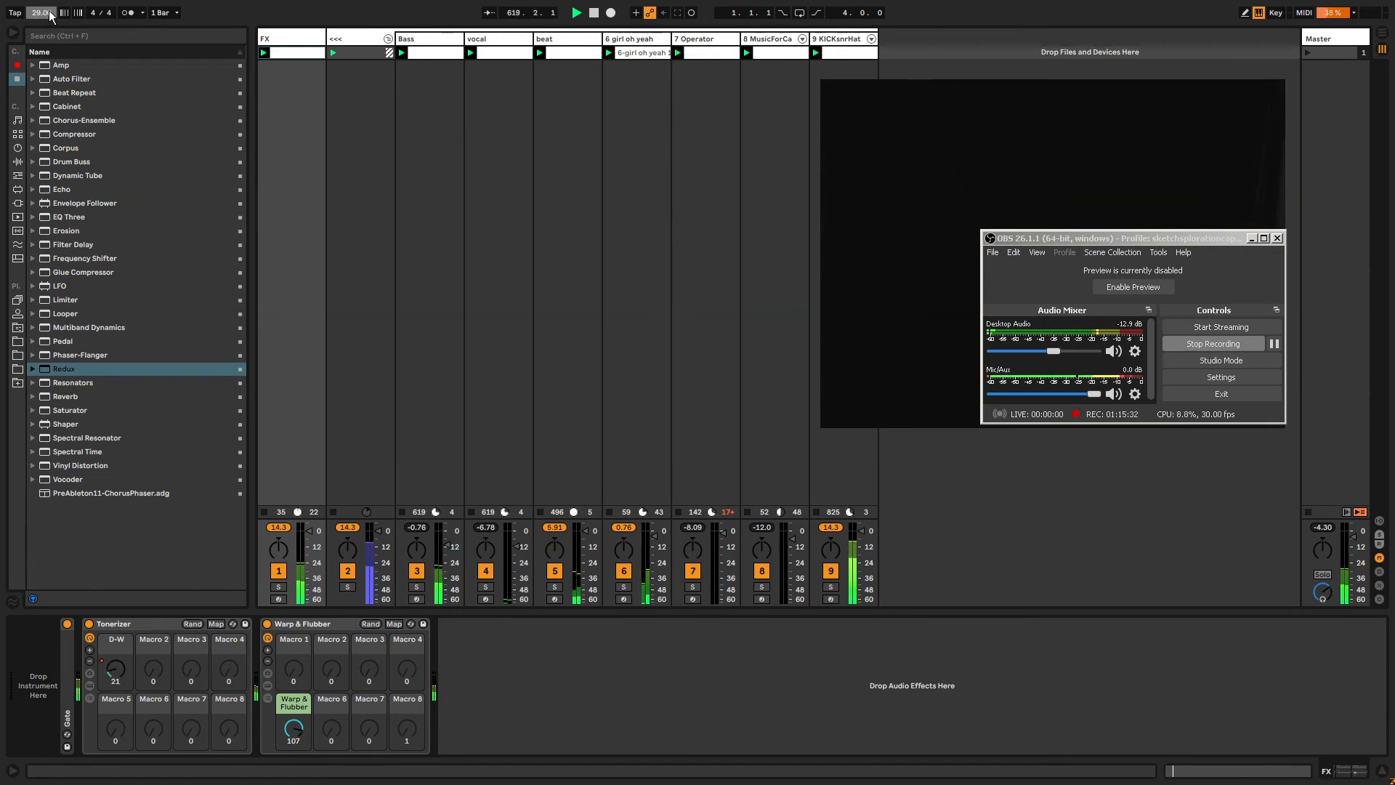
{"action": "type", "text": "131"}
{"action": "key", "text": "Return"}
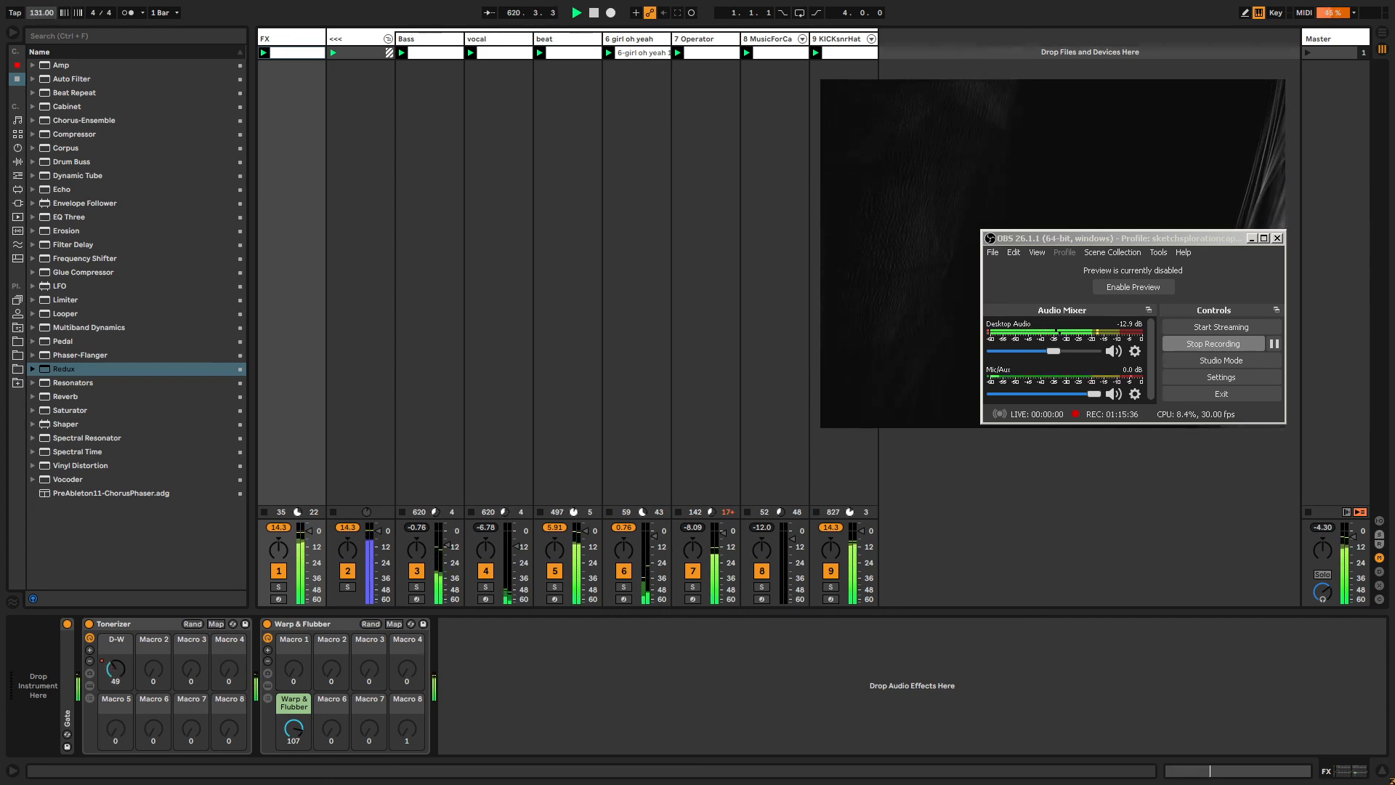
{"action": "mouse_move", "coordinate": [1100, 231]}
{"action": "left_mouse_down"}
{"action": "mouse_move", "coordinate": [1106, 218]}
{"action": "mouse_move", "coordinate": [1088, 215]}
{"action": "left_mouse_up"}
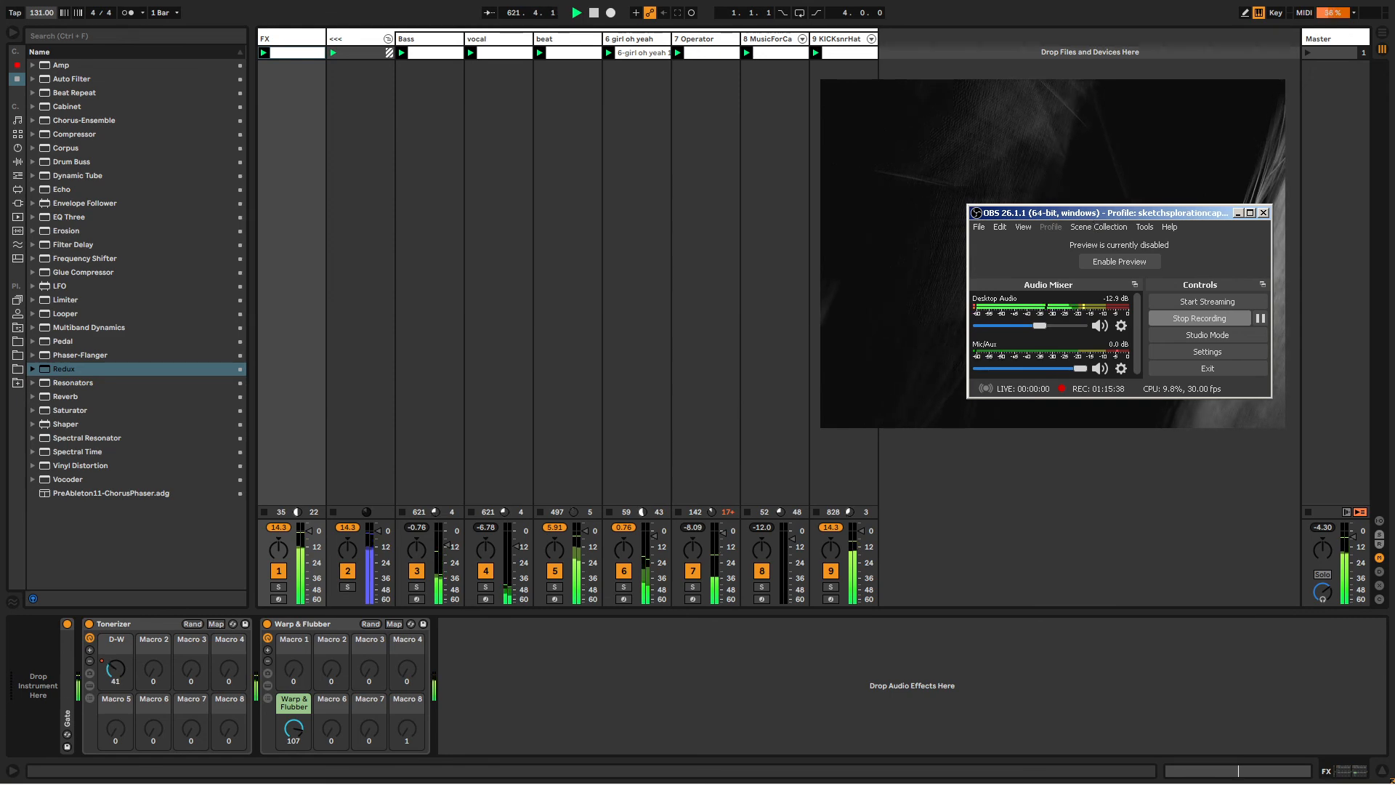
{"action": "left_click", "coordinate": [1045, 142]}
{"action": "key", "text": "alt+Tab"}
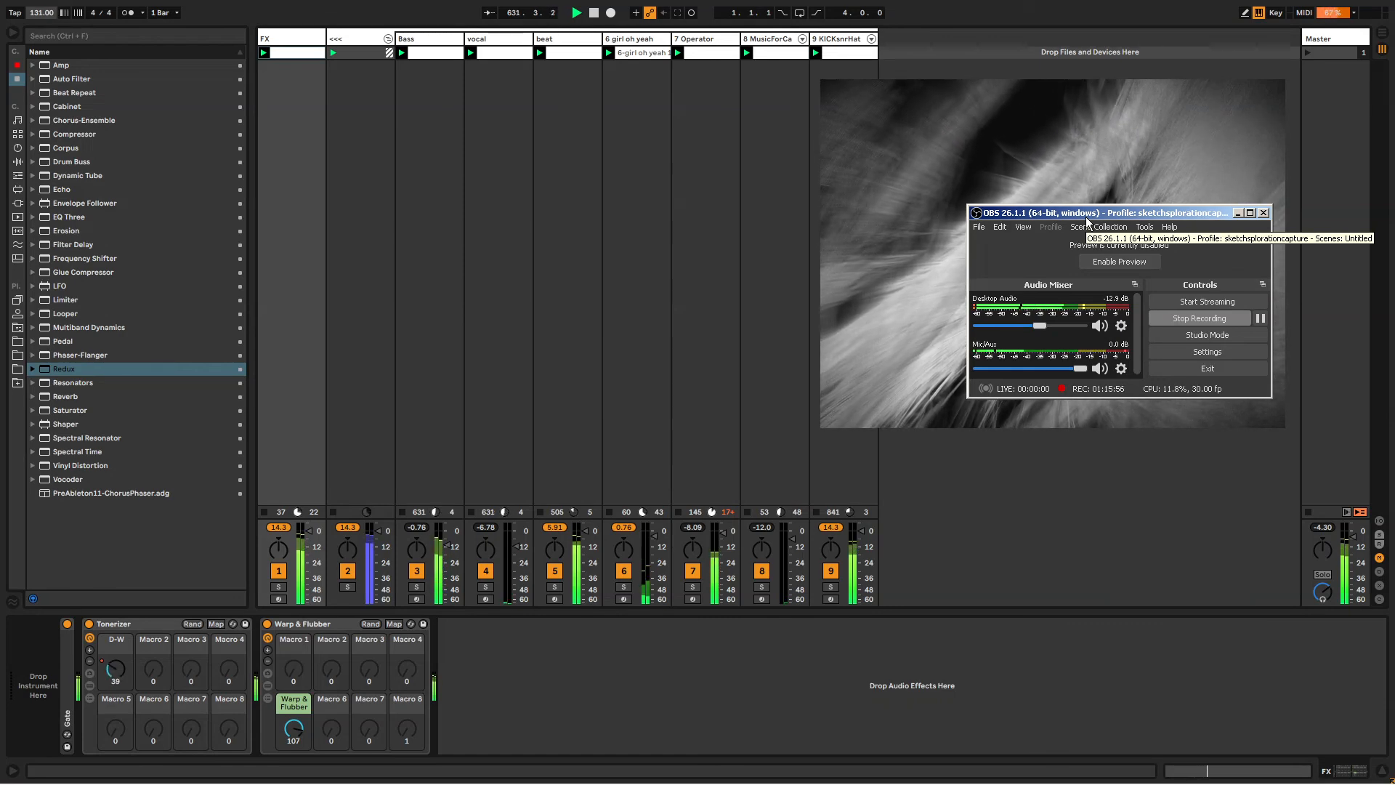
{"action": "left_click", "coordinate": [1052, 146]}
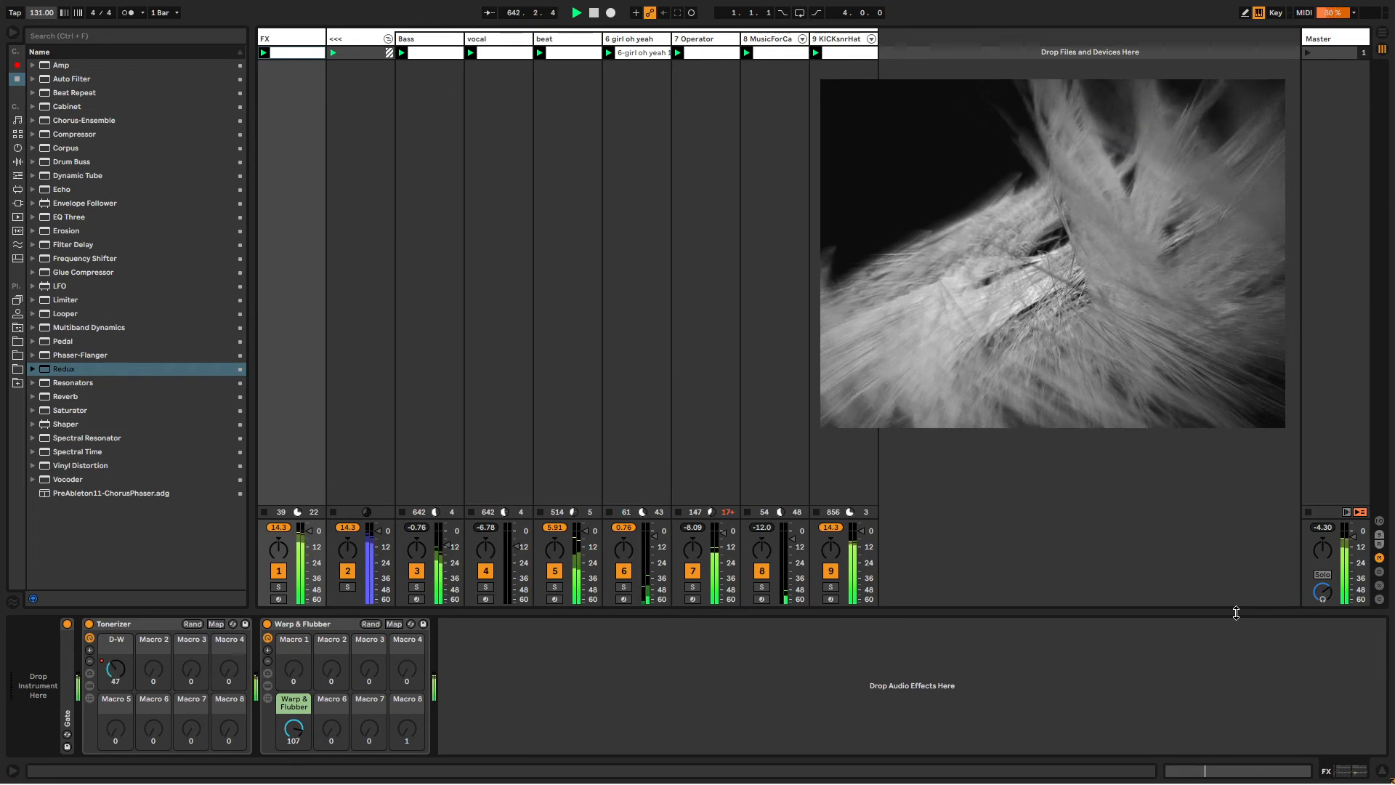
{"action": "key", "text": "alt+Tab"}
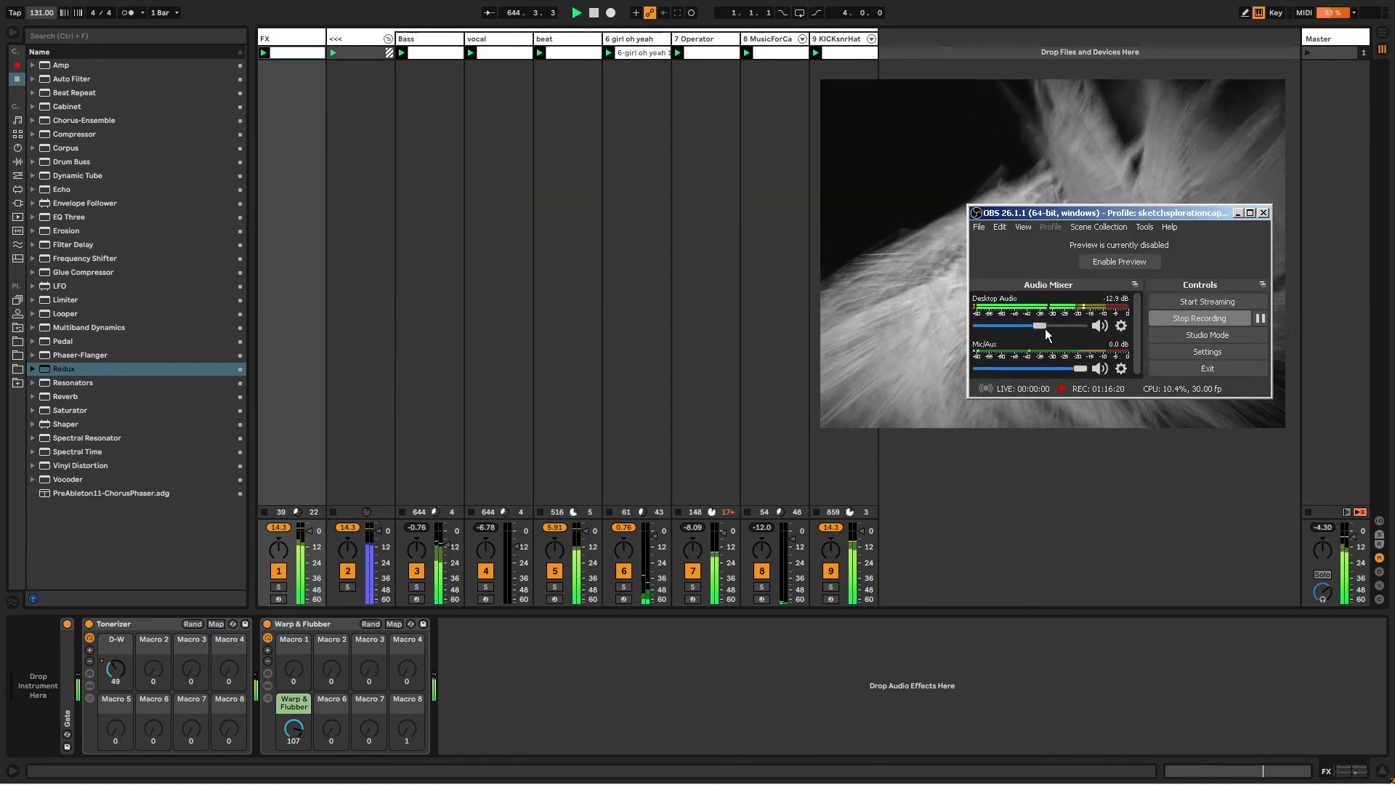
In OBS, raise the Desktop Audio fader to 0.0 dB, then pull it down to about -75 dB.
{"action": "left_click_drag", "start_coordinate": [1045, 329], "coordinate": [1085, 334]}
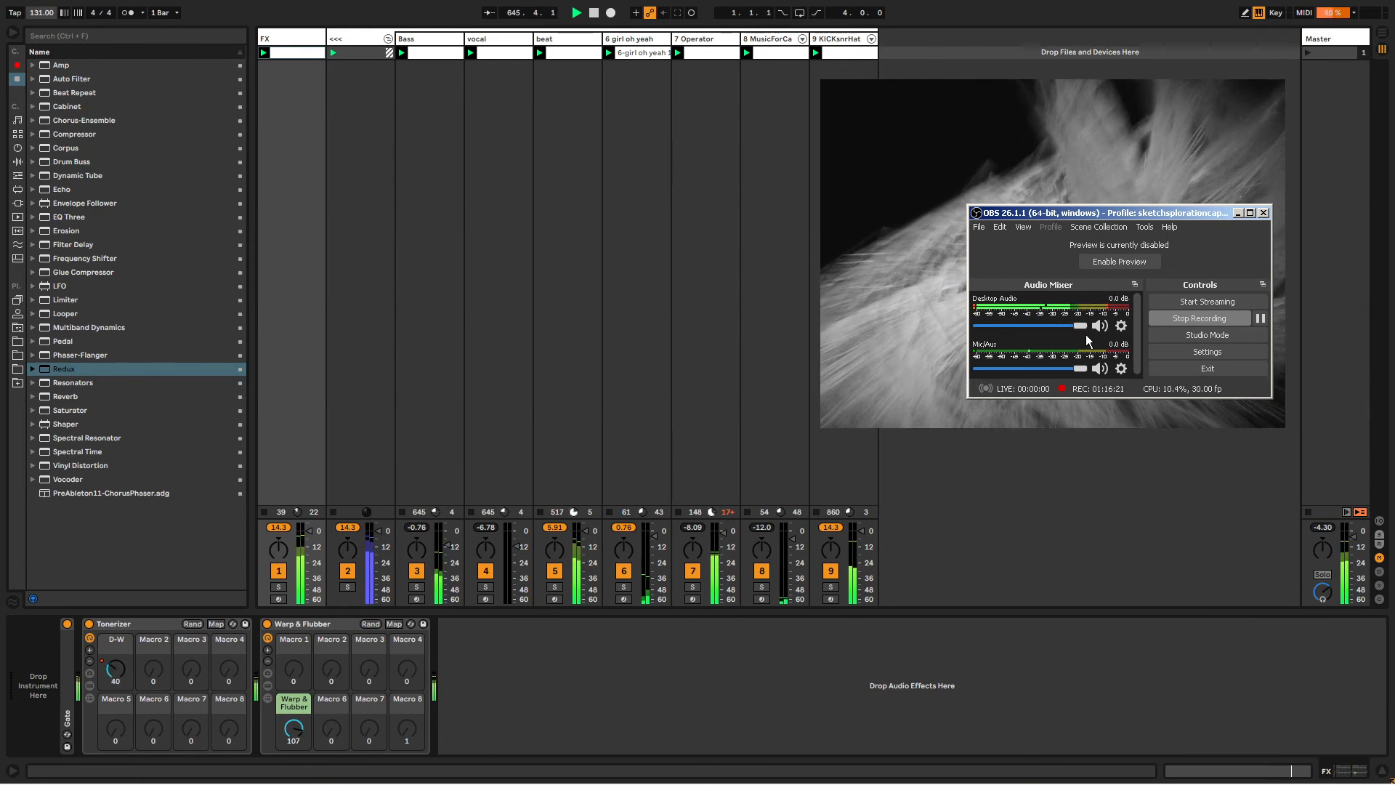
{"action": "left_click", "coordinate": [1350, 542]}
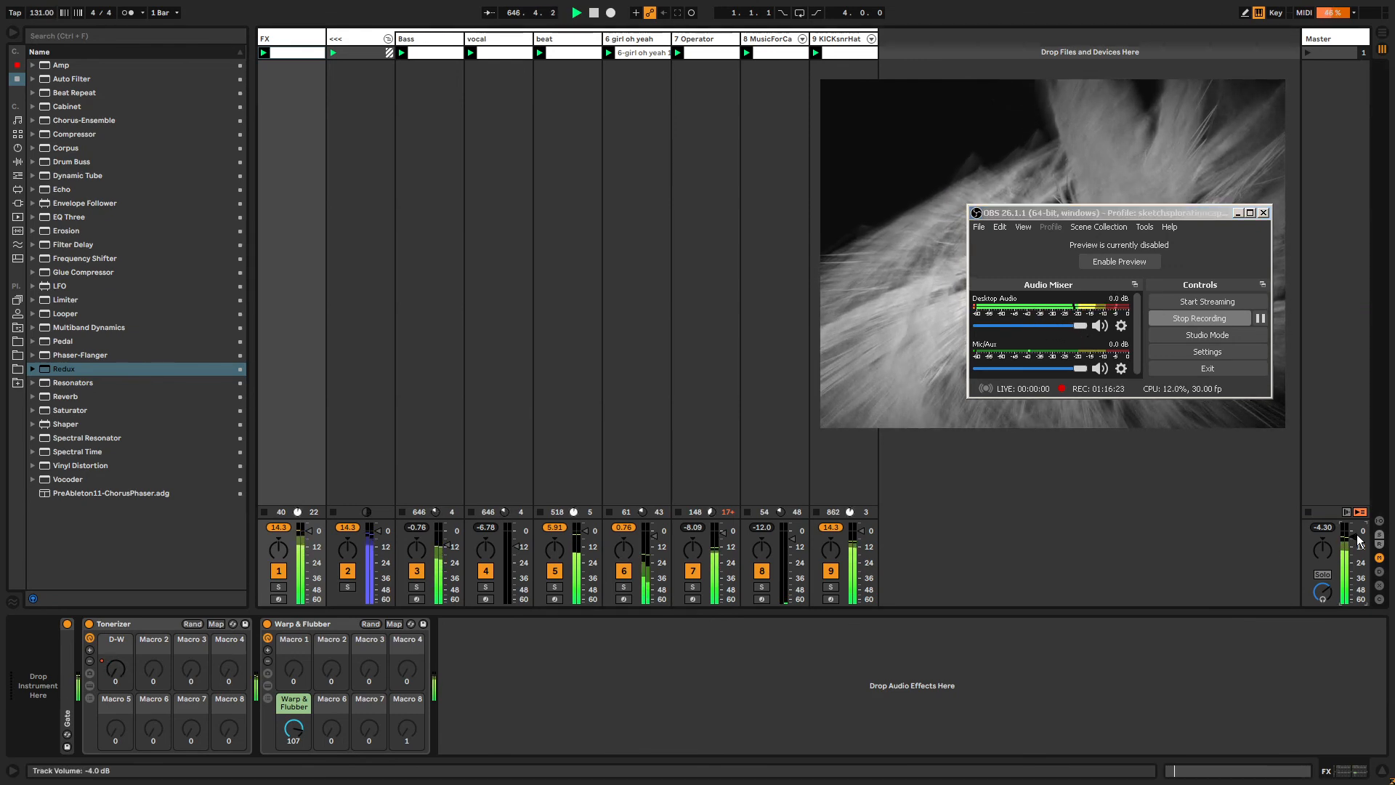
{"action": "left_click", "coordinate": [1014, 175]}
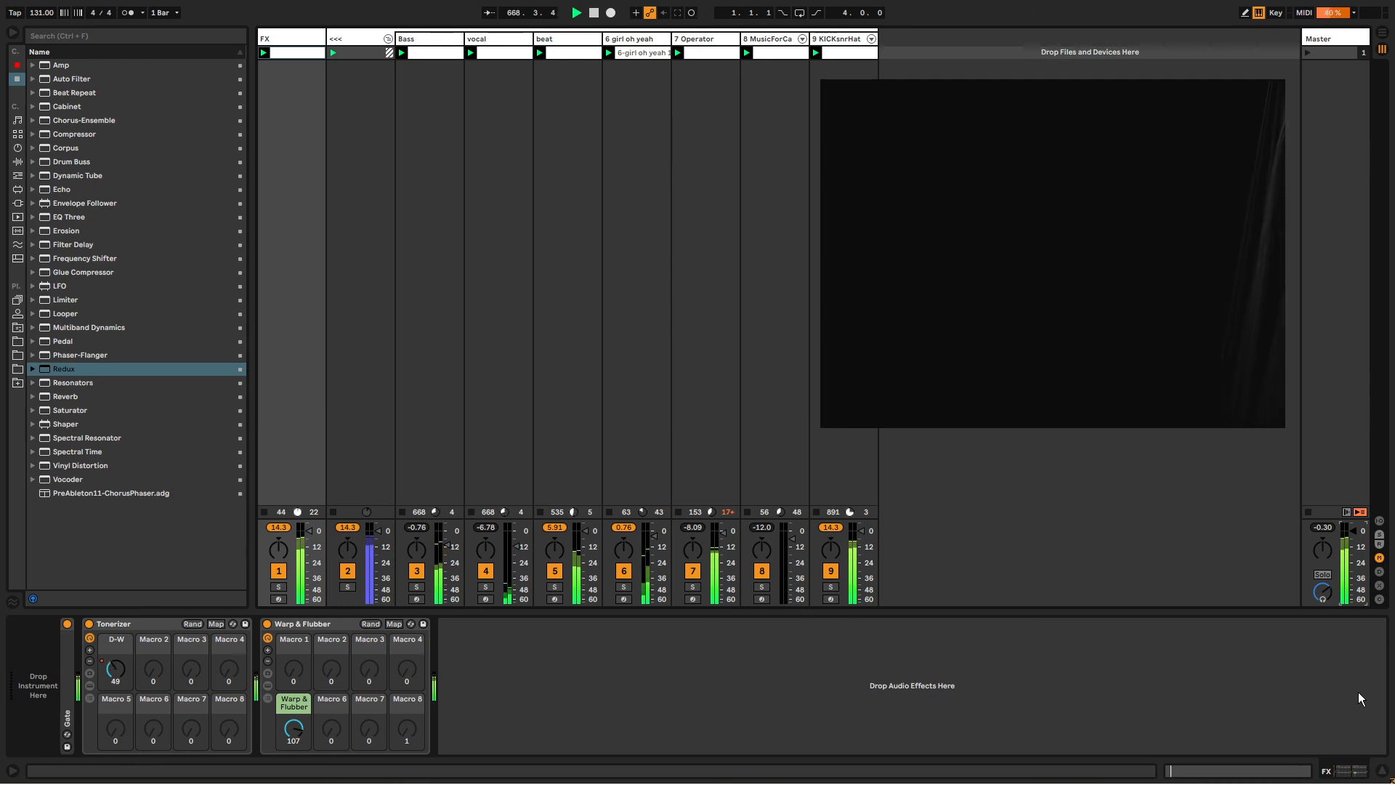
{"action": "key", "text": "alt+Tab"}
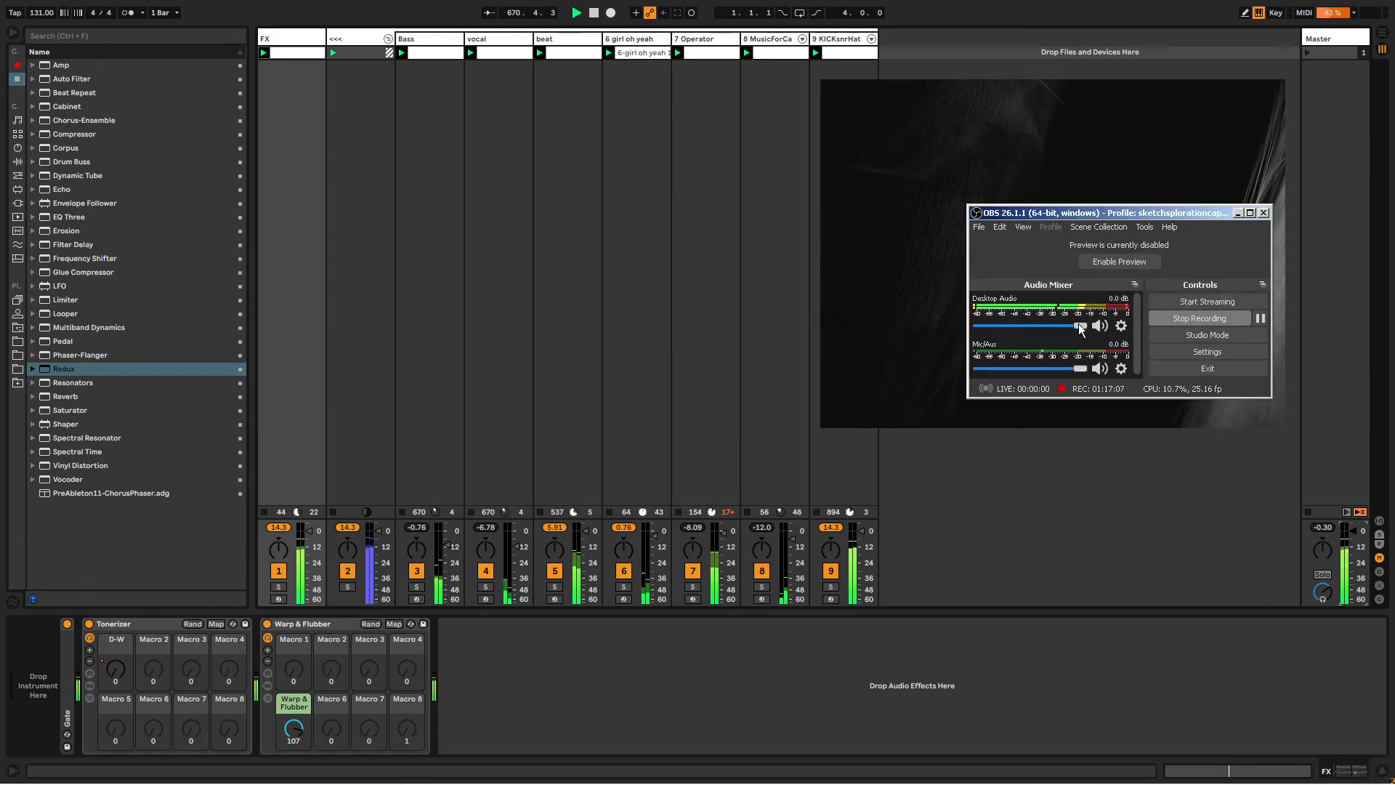
{"action": "left_click_drag", "start_coordinate": [1024, 321], "coordinate": [988, 325]}
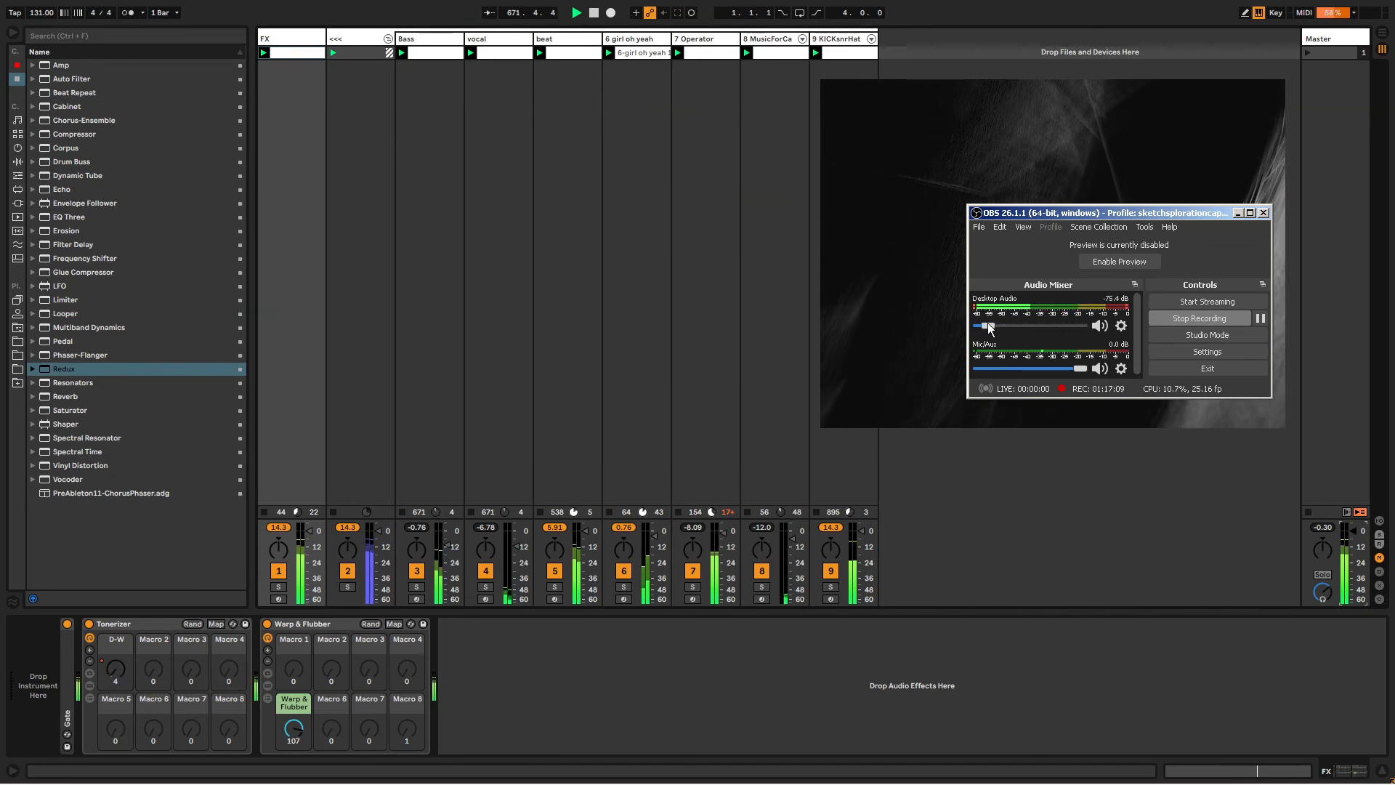